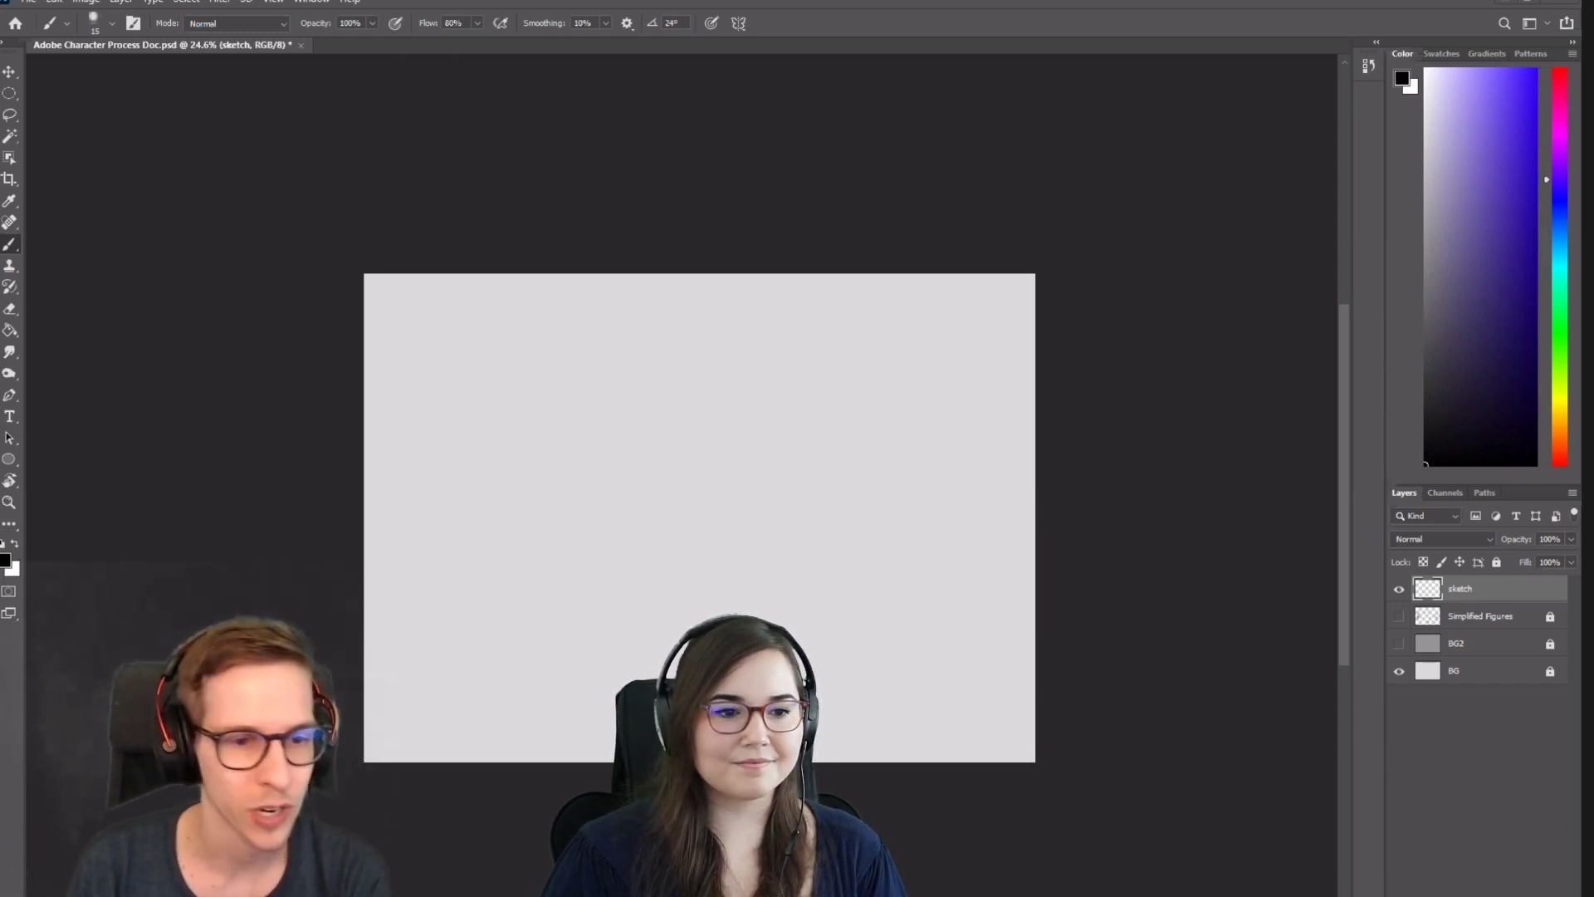
Switch to Photos and look through the finished Brave, Joyful and Serious character paintings.
key("alt+Tab")
double_click(493, 160)
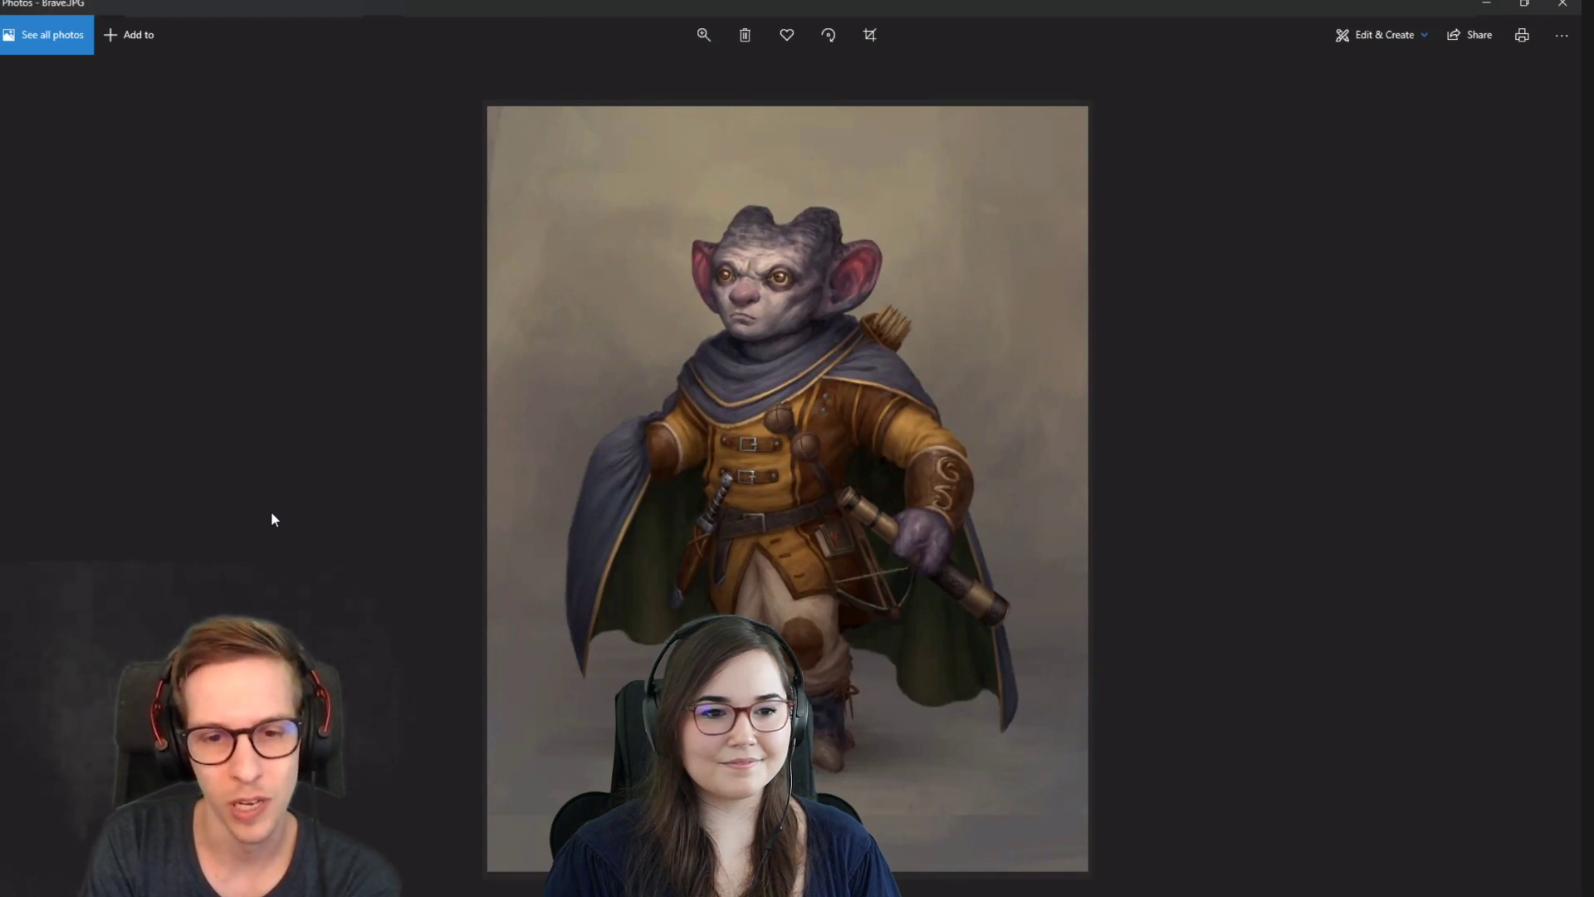
key("Right")
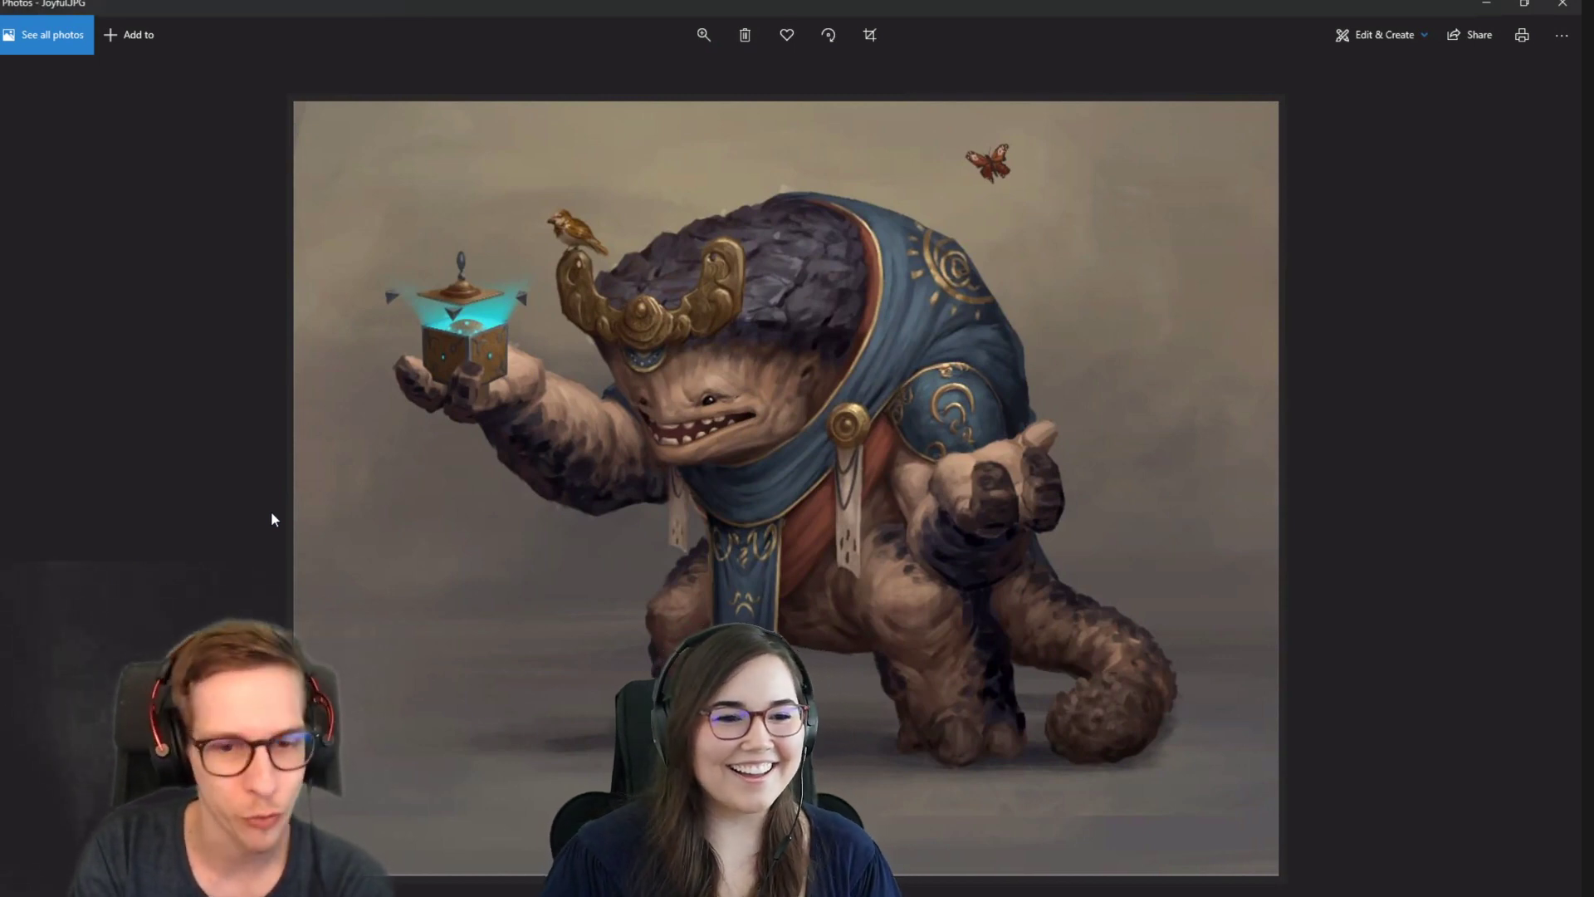
key("Right")
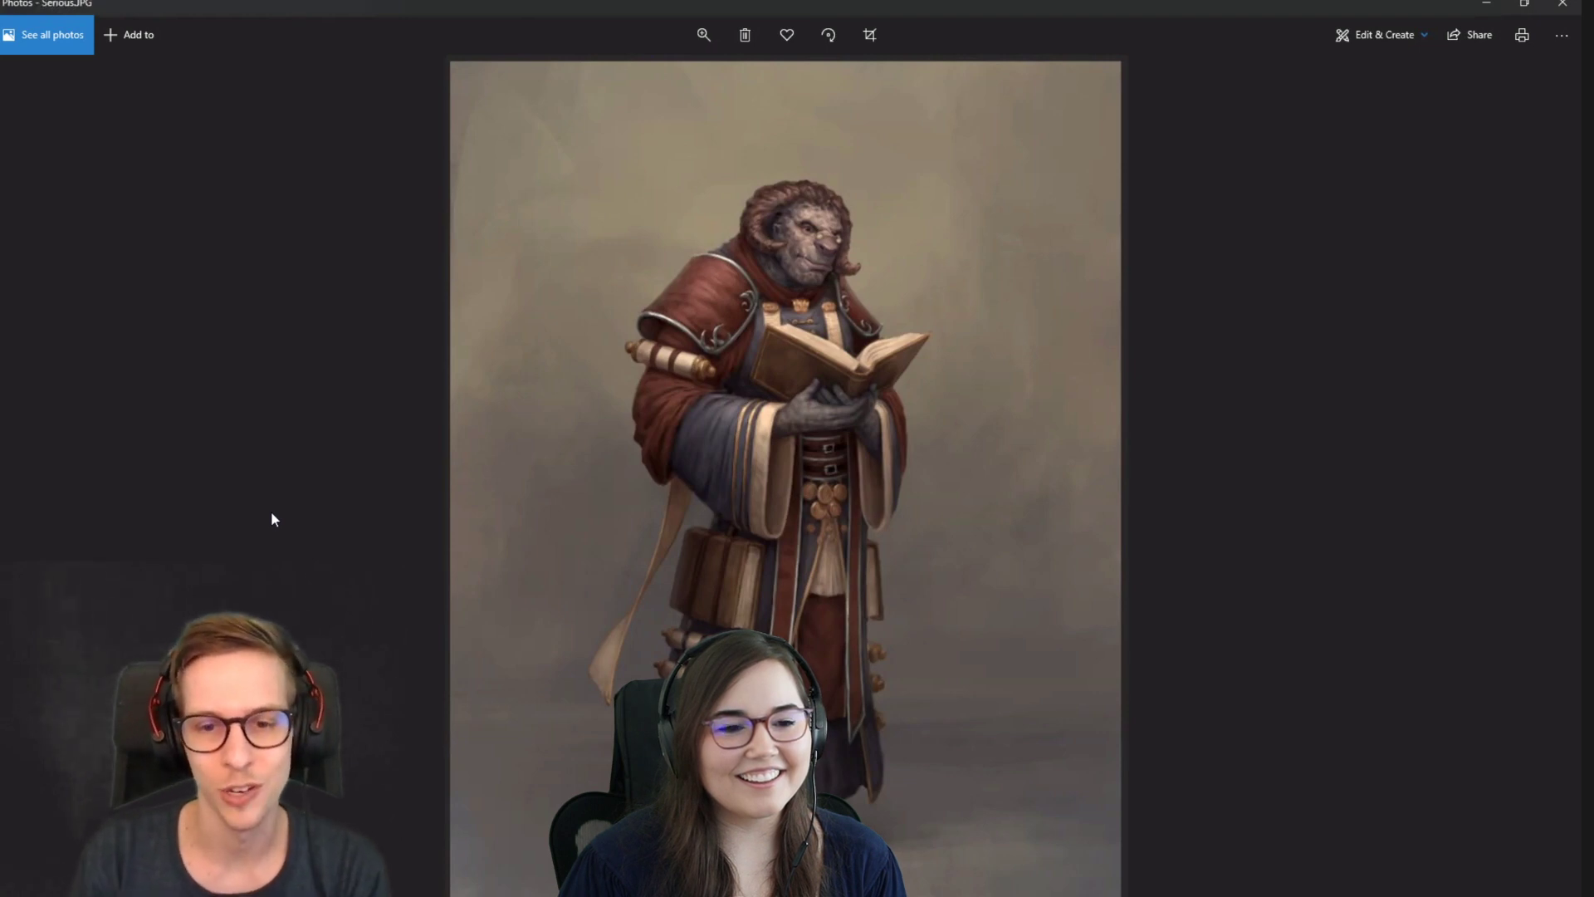
key("Right")
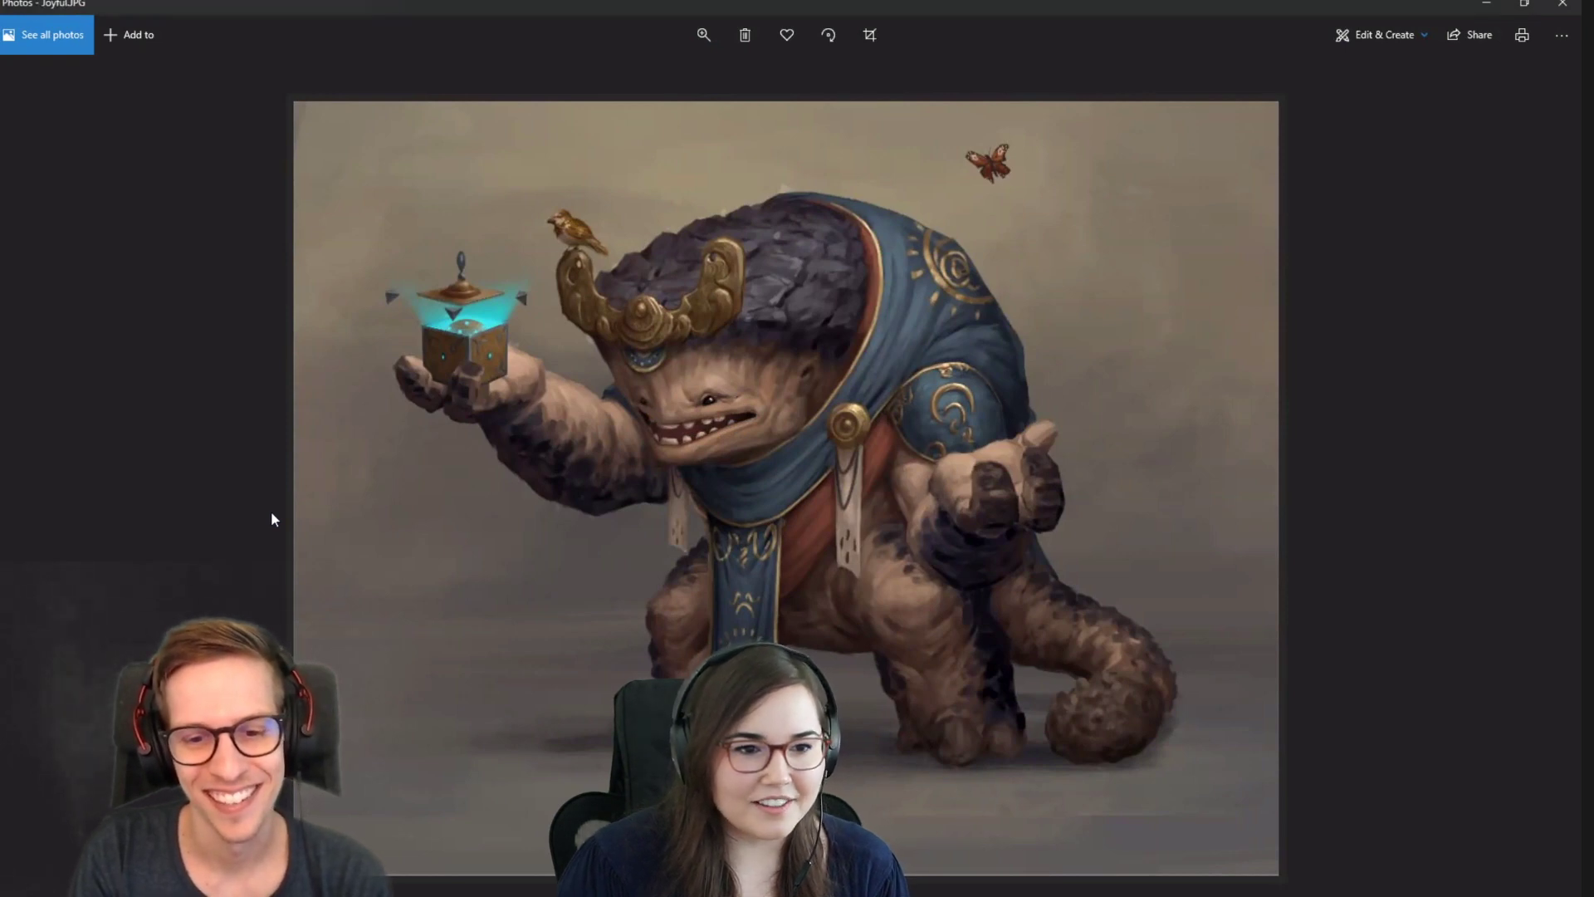
key("Left")
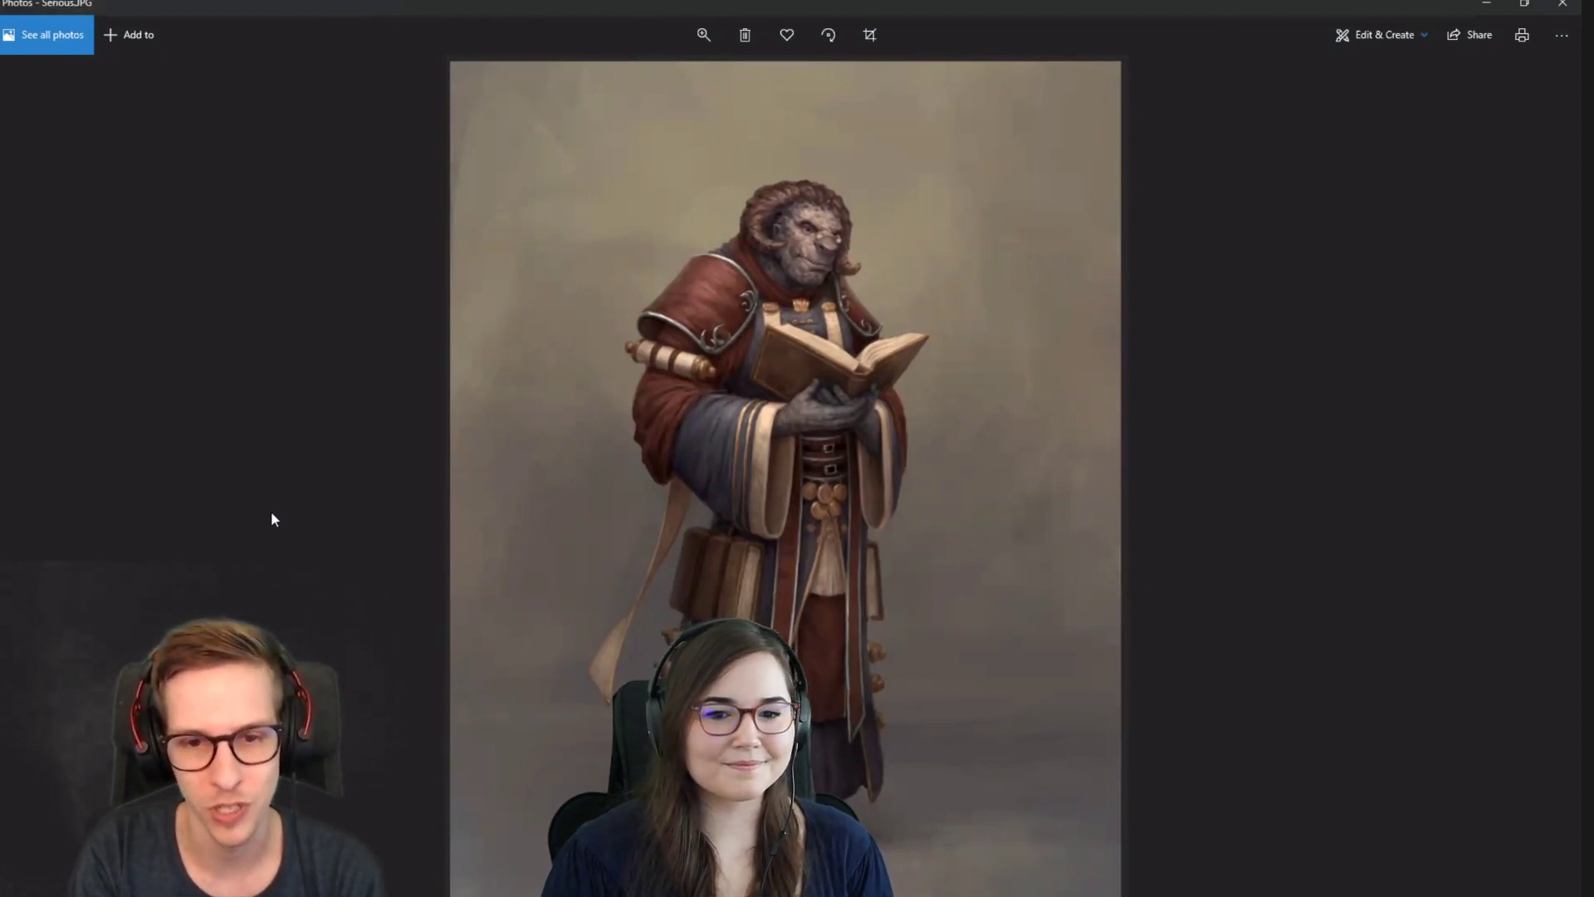
key("Right")
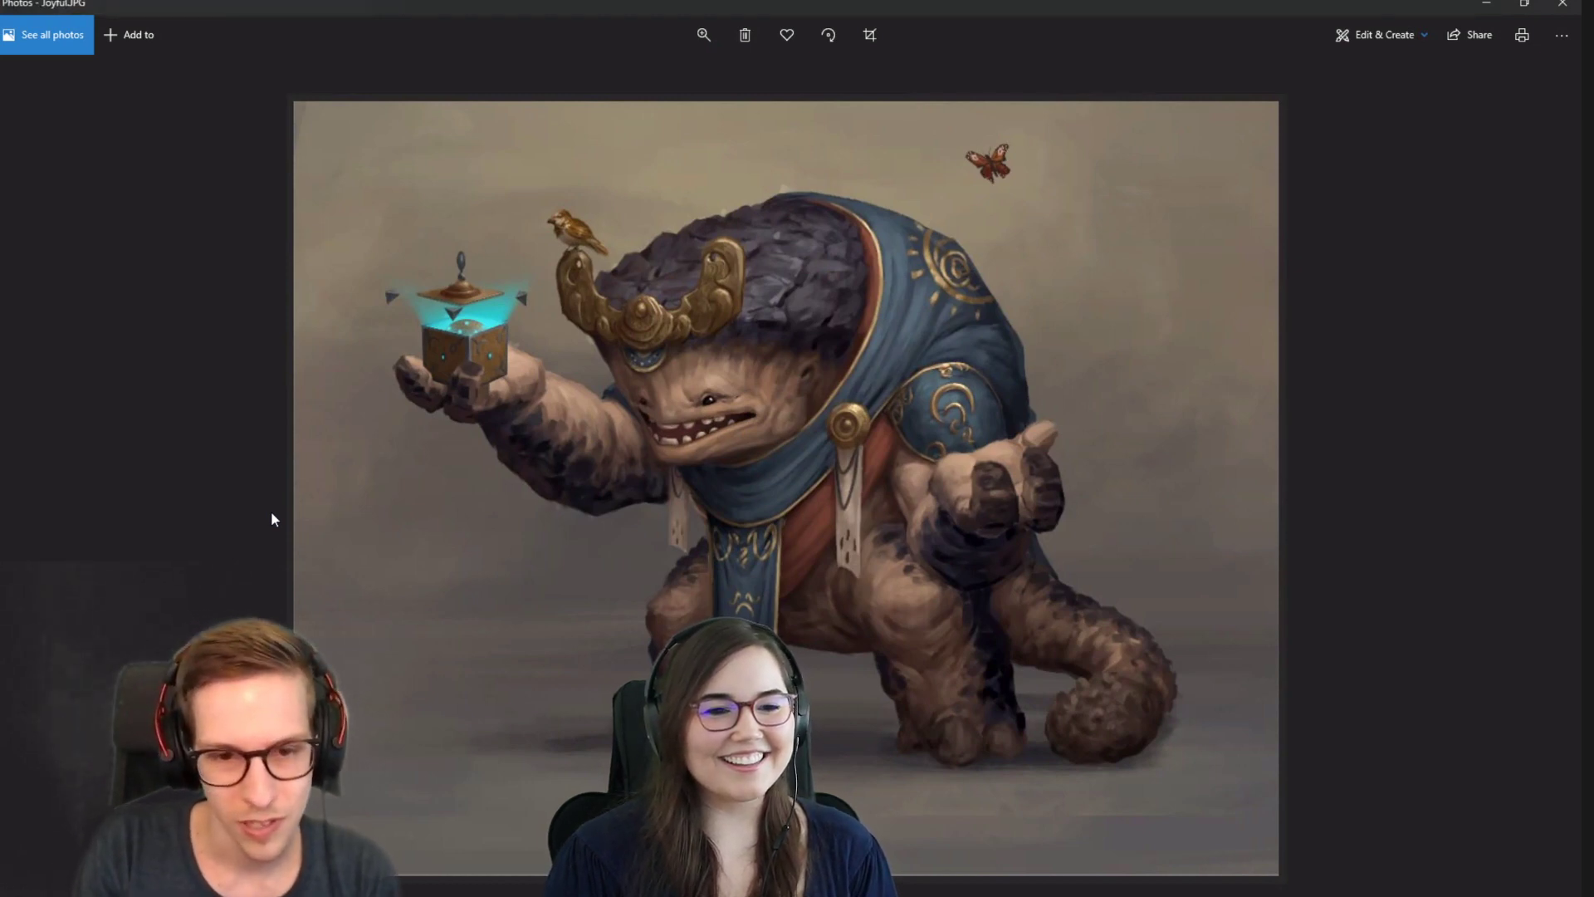
key("Right")
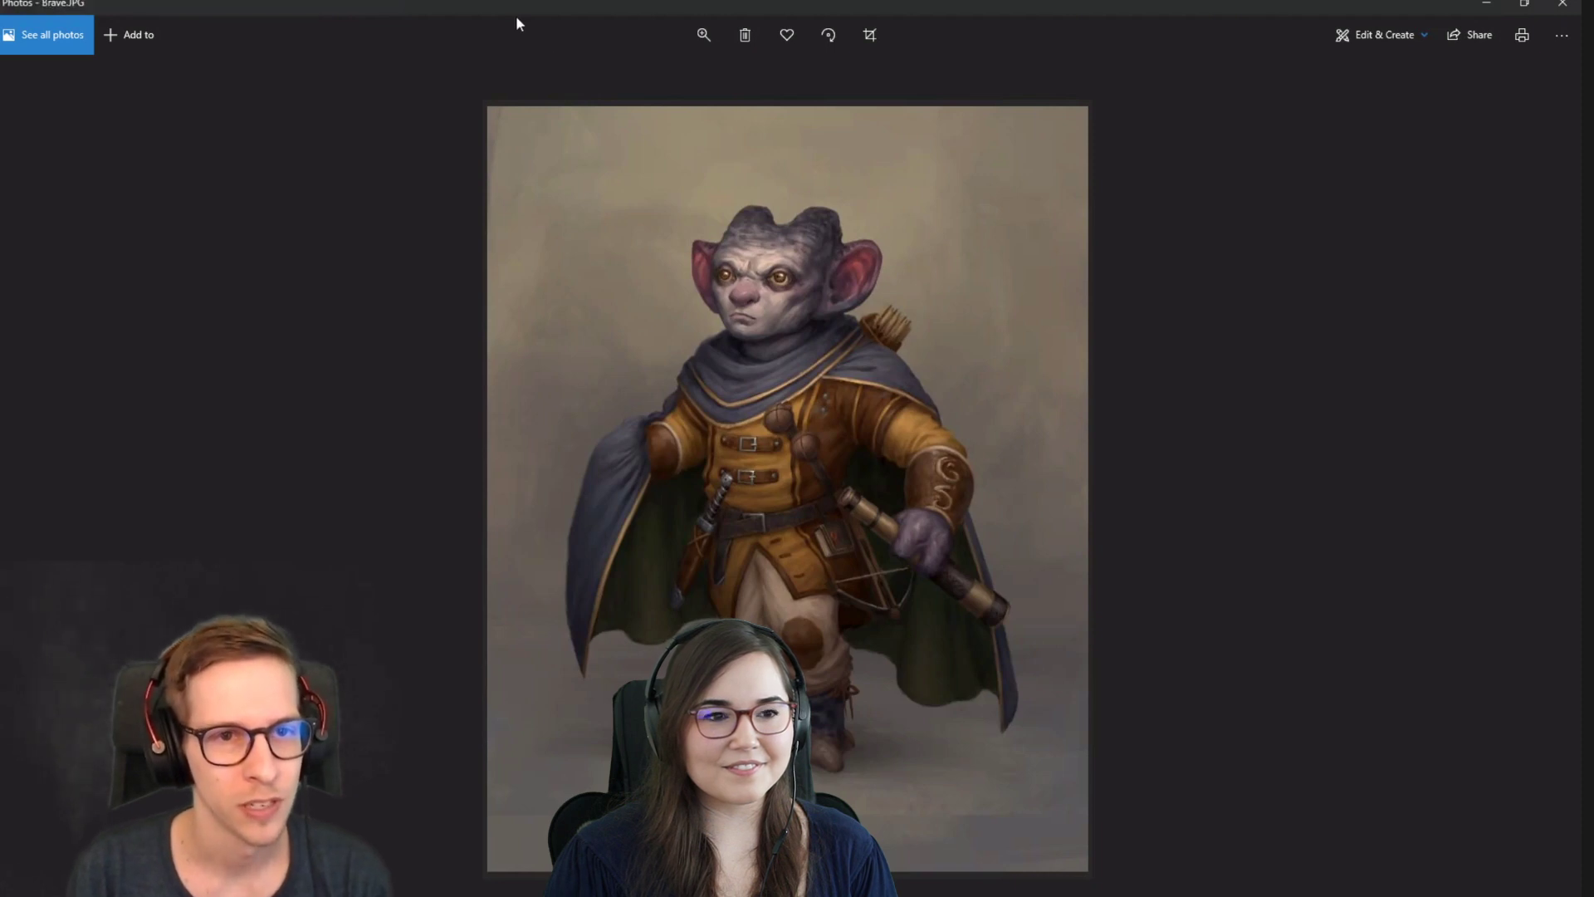
Switch back to Photoshop and show the Simplified Figures layer to study the skeleton, basic shapes and anatomy drawings.
key("alt+Tab")
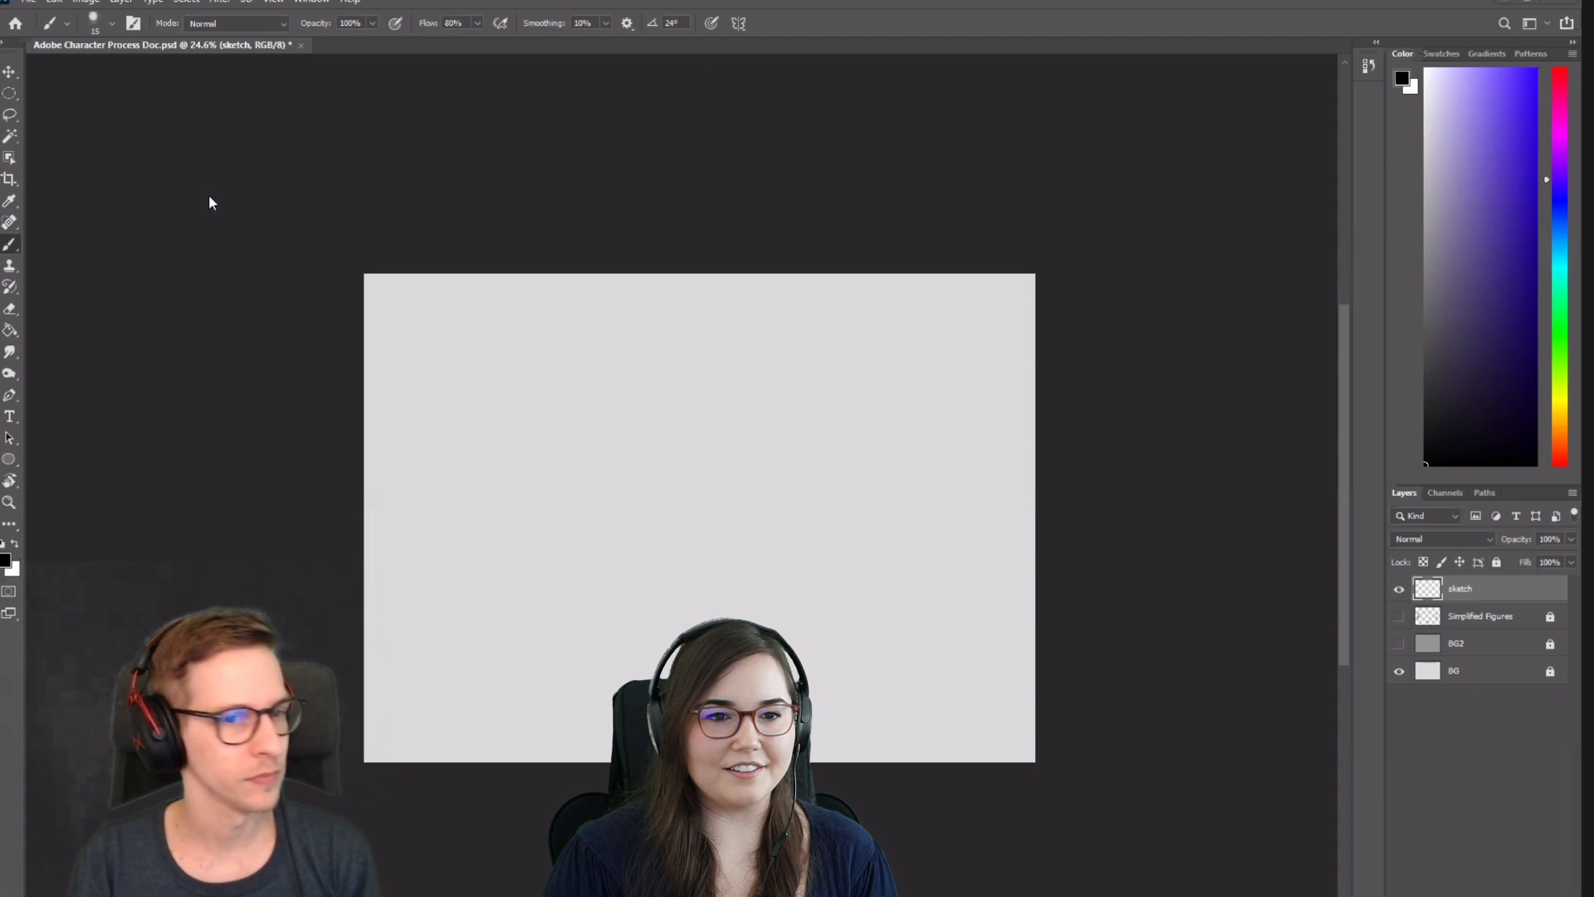
left_click(1399, 616)
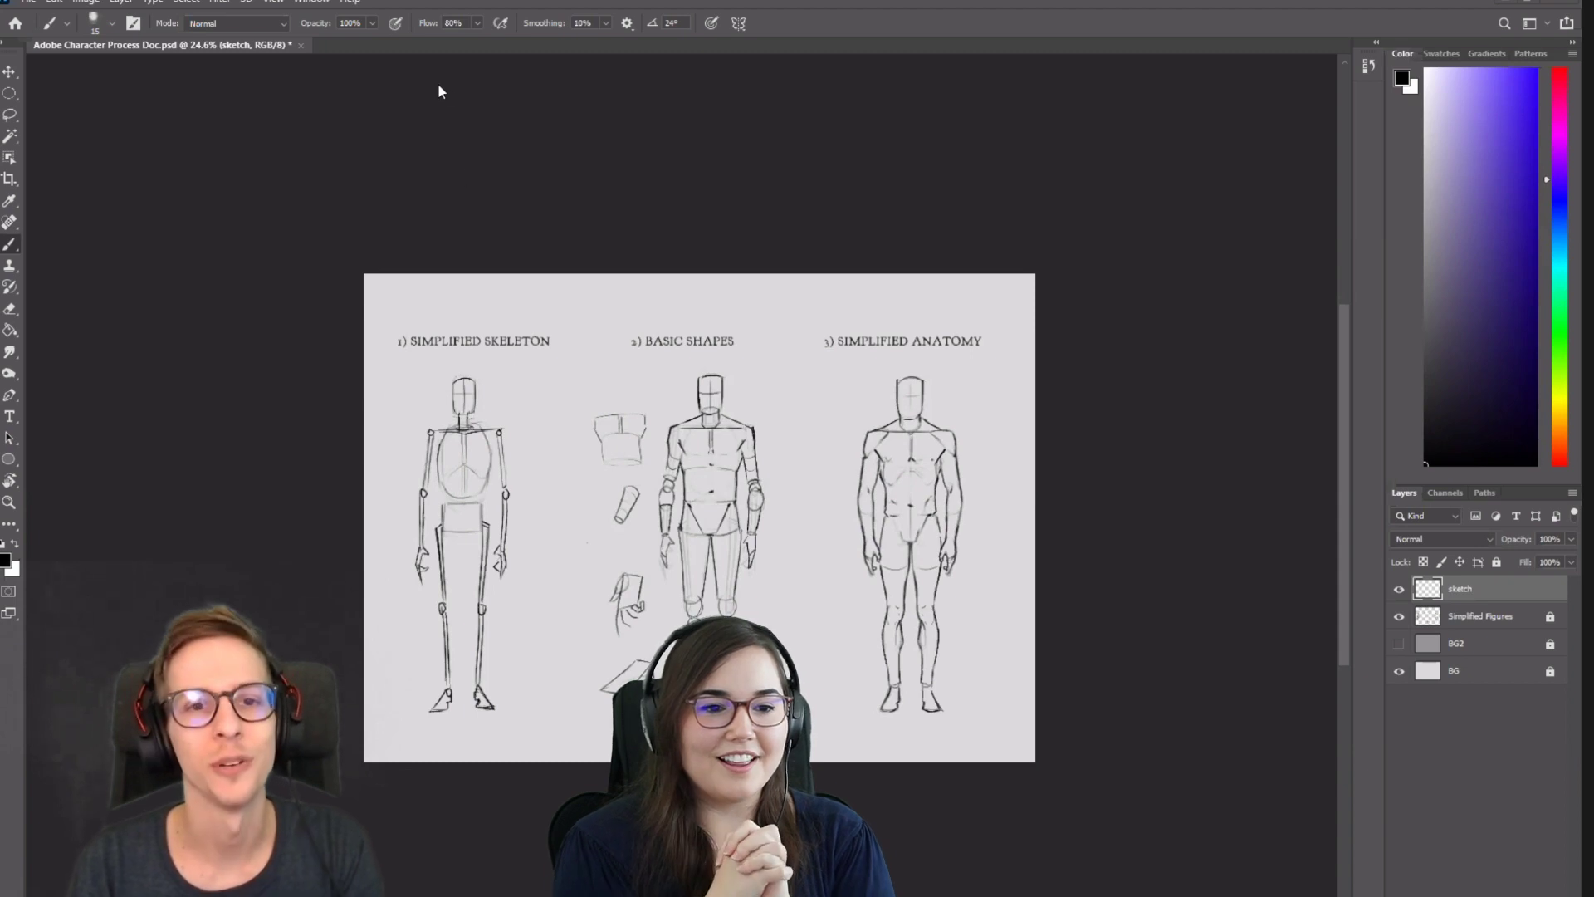
left_click_drag(617, 454, 646, 435)
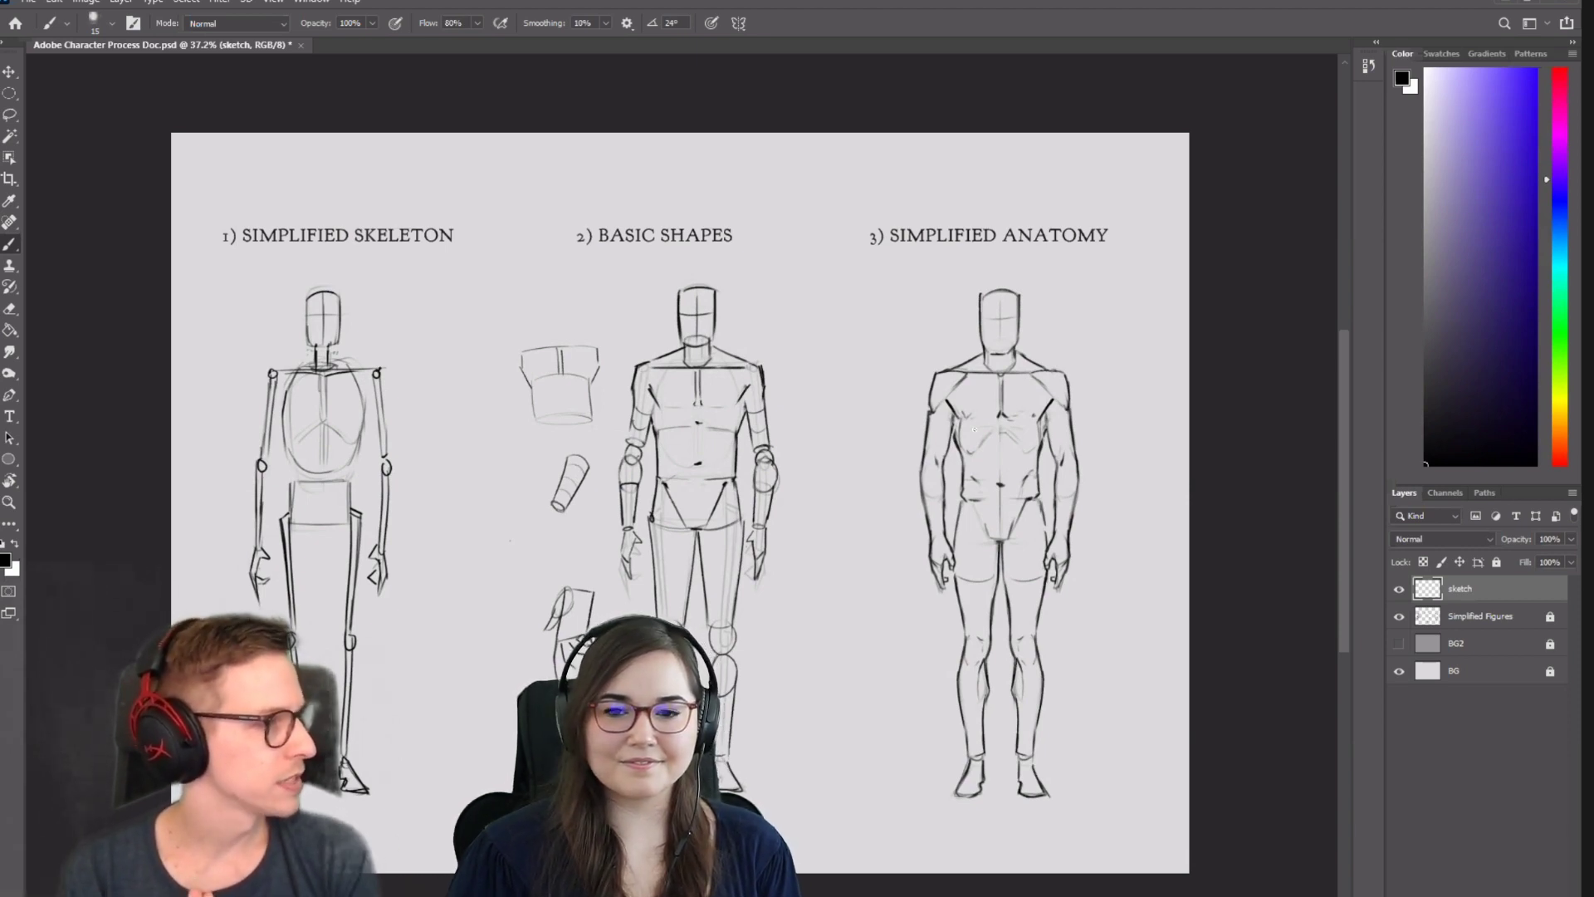
mouse_move(897, 291)
left_mouse_down()
mouse_move(829, 302)
mouse_move(811, 263)
left_mouse_up()
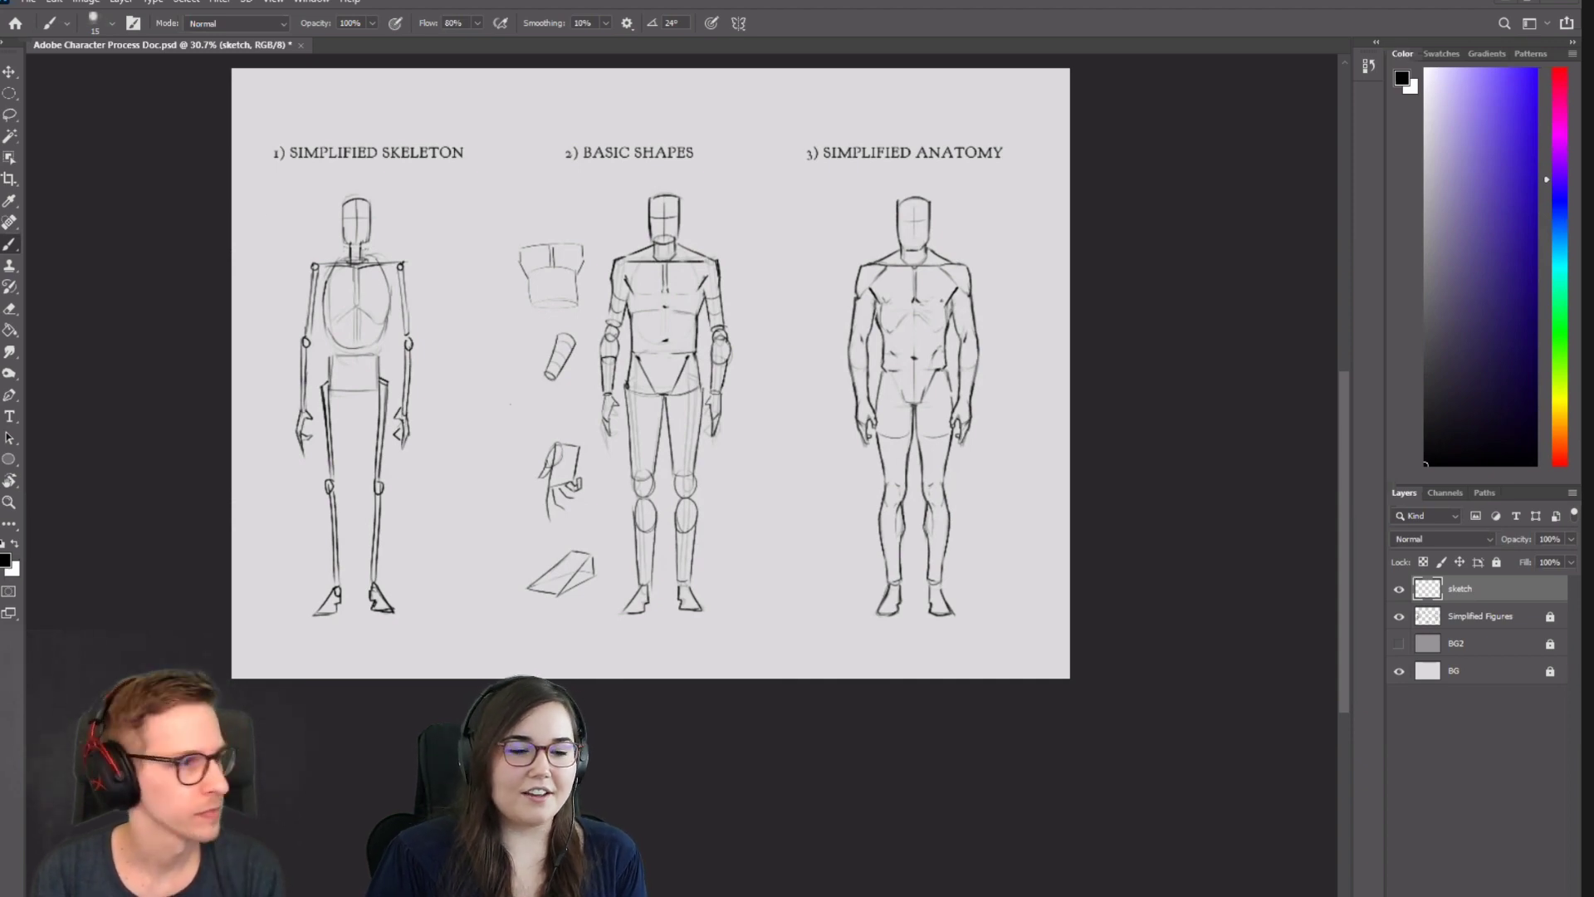
Switch to Photos and compare the Brave character's work-in-progress sheet with its costume variations.
left_click_drag(0, 147, 535, 147)
double_click(536, 147)
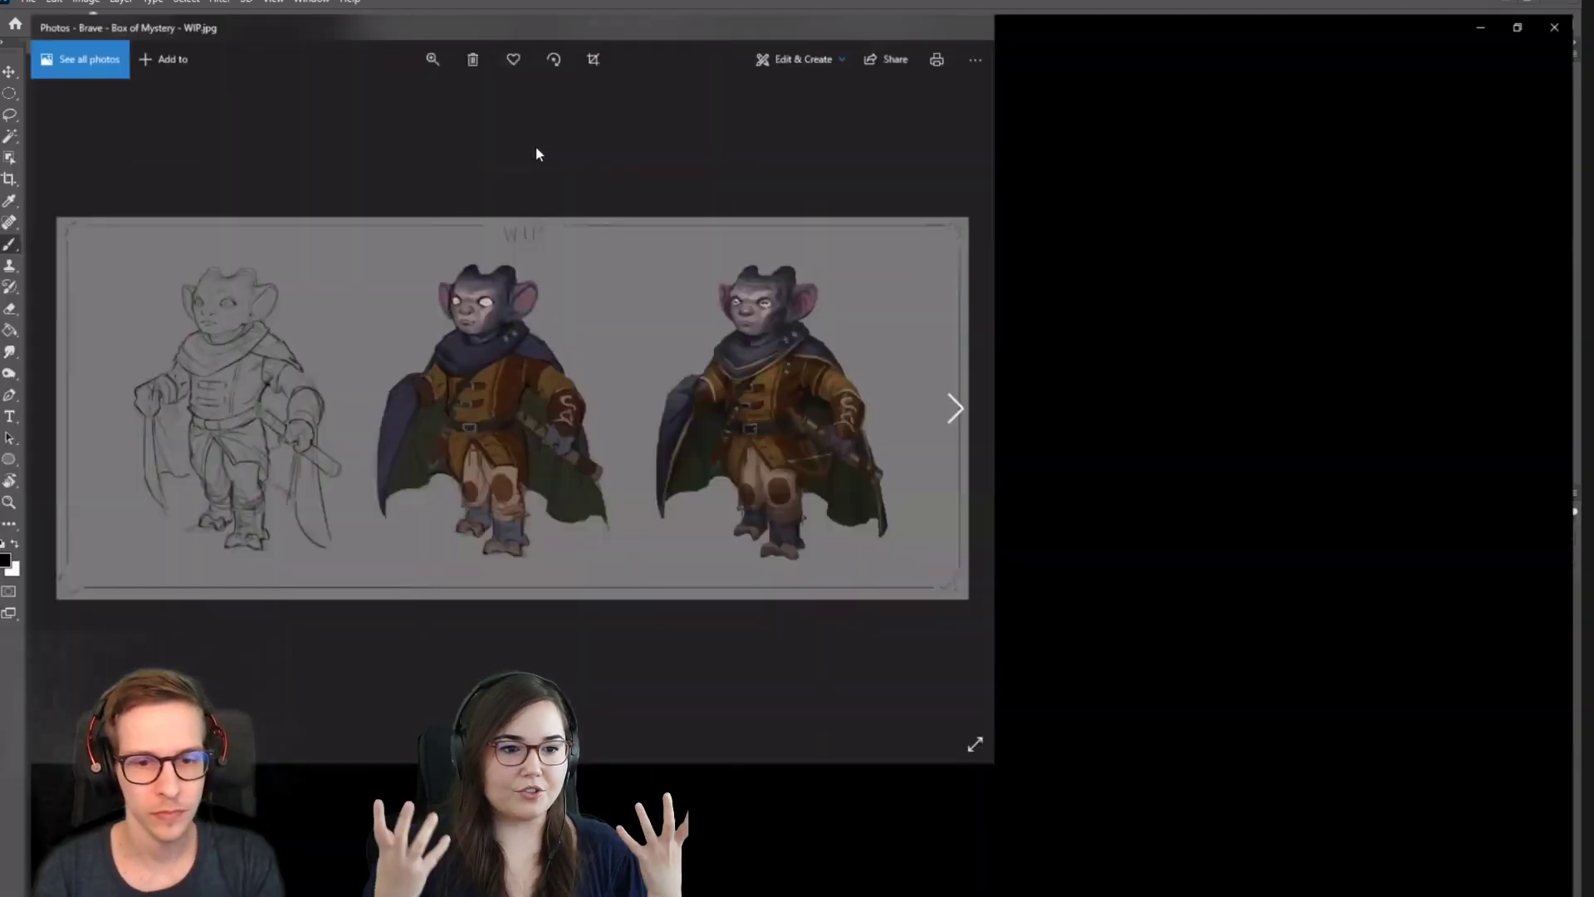
key("Right")
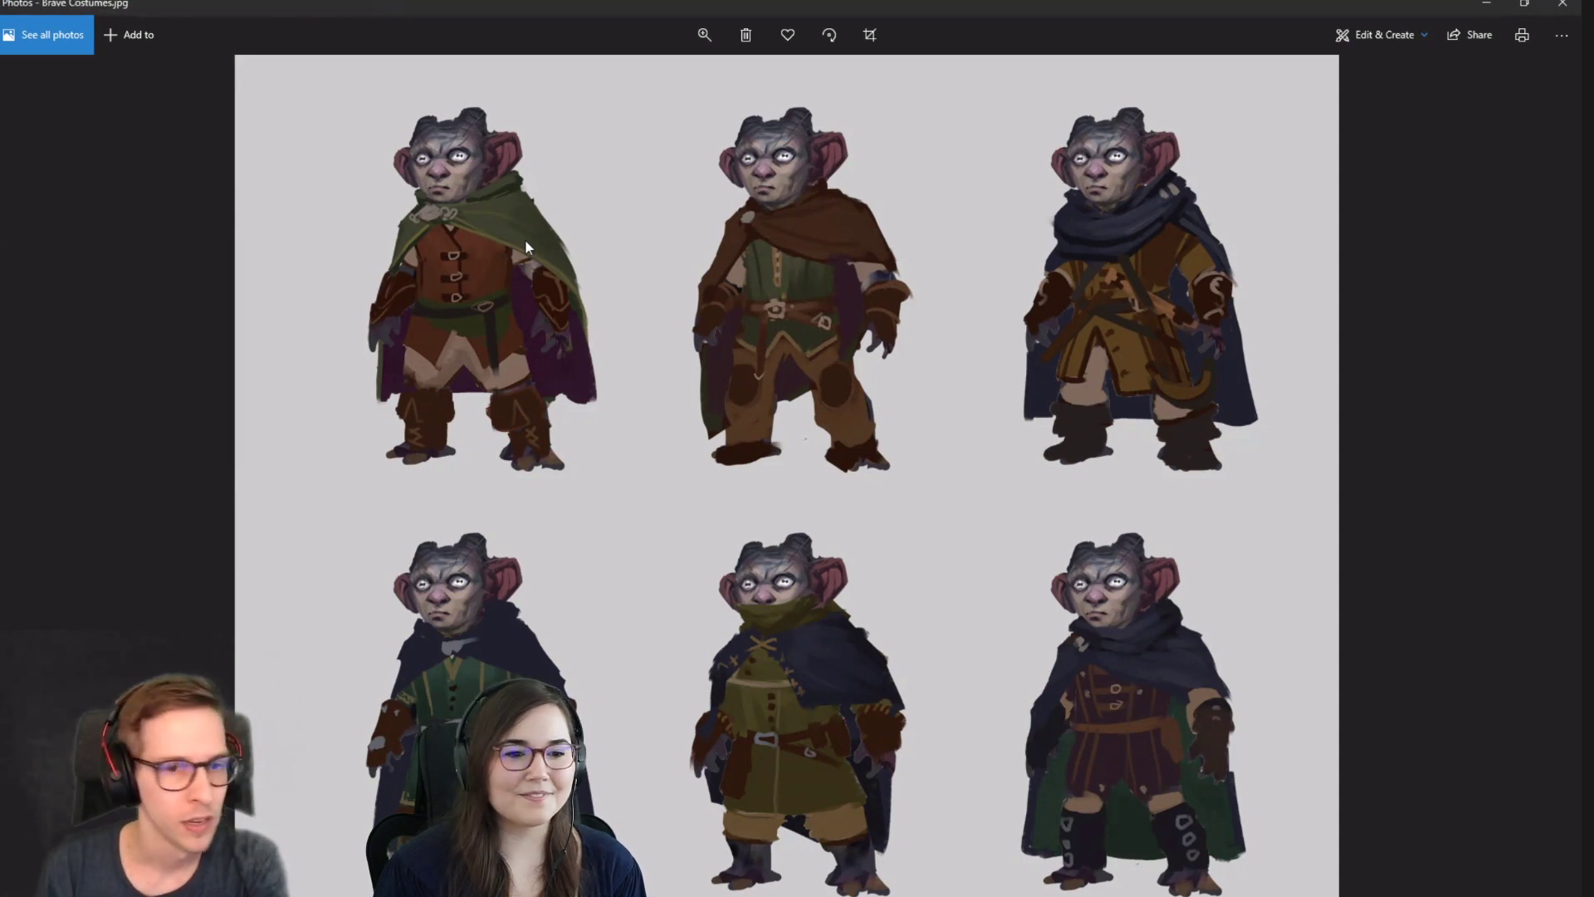
key("Right")
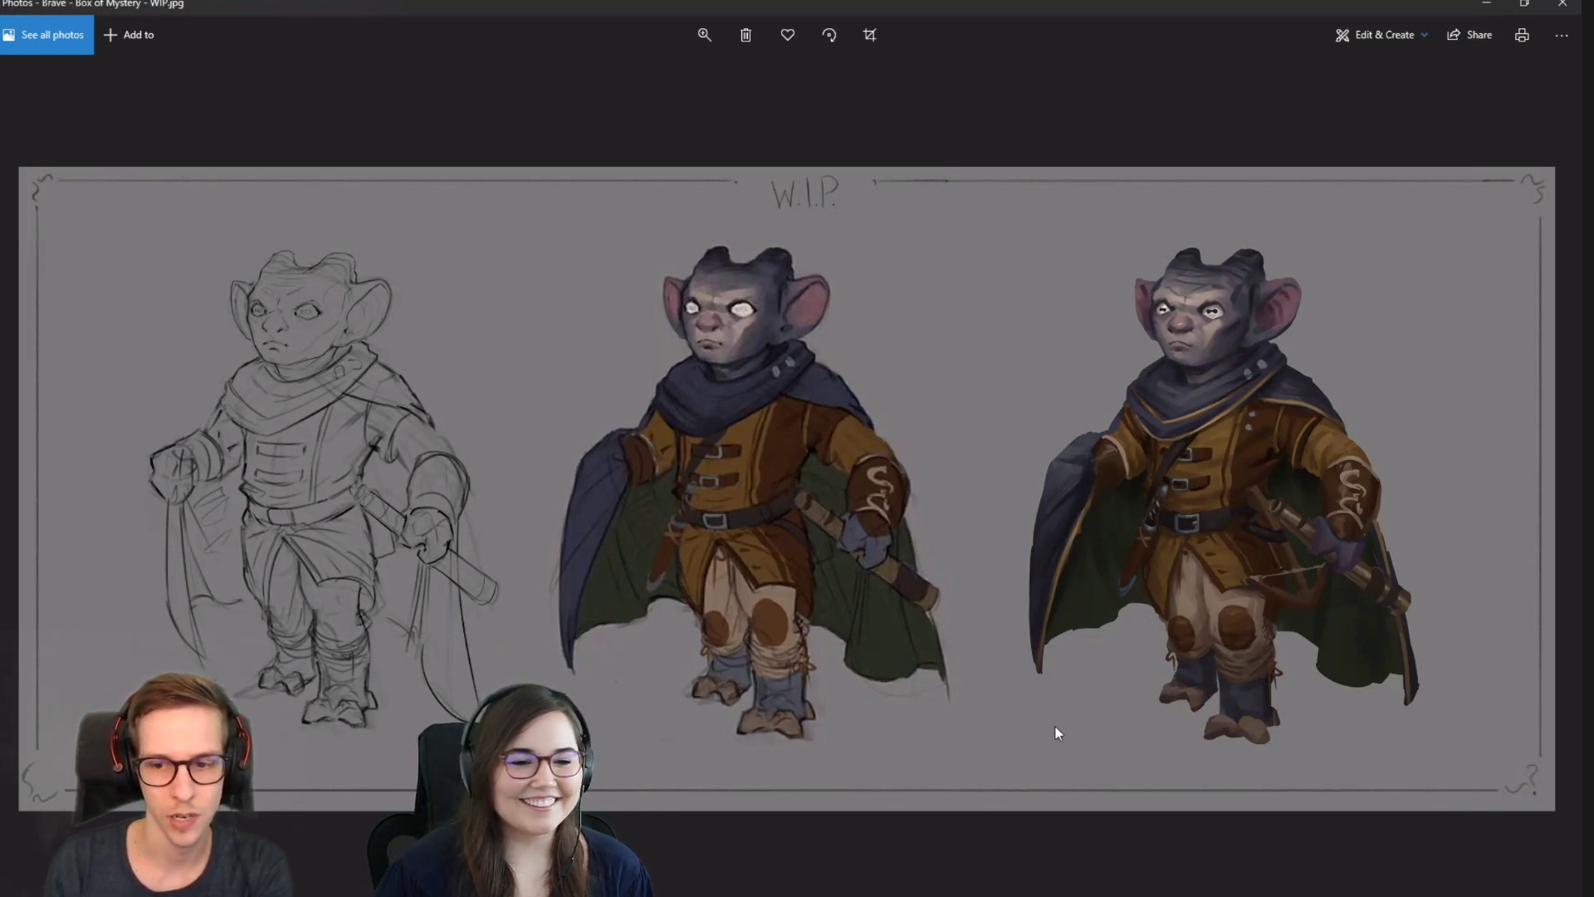
key("Right")
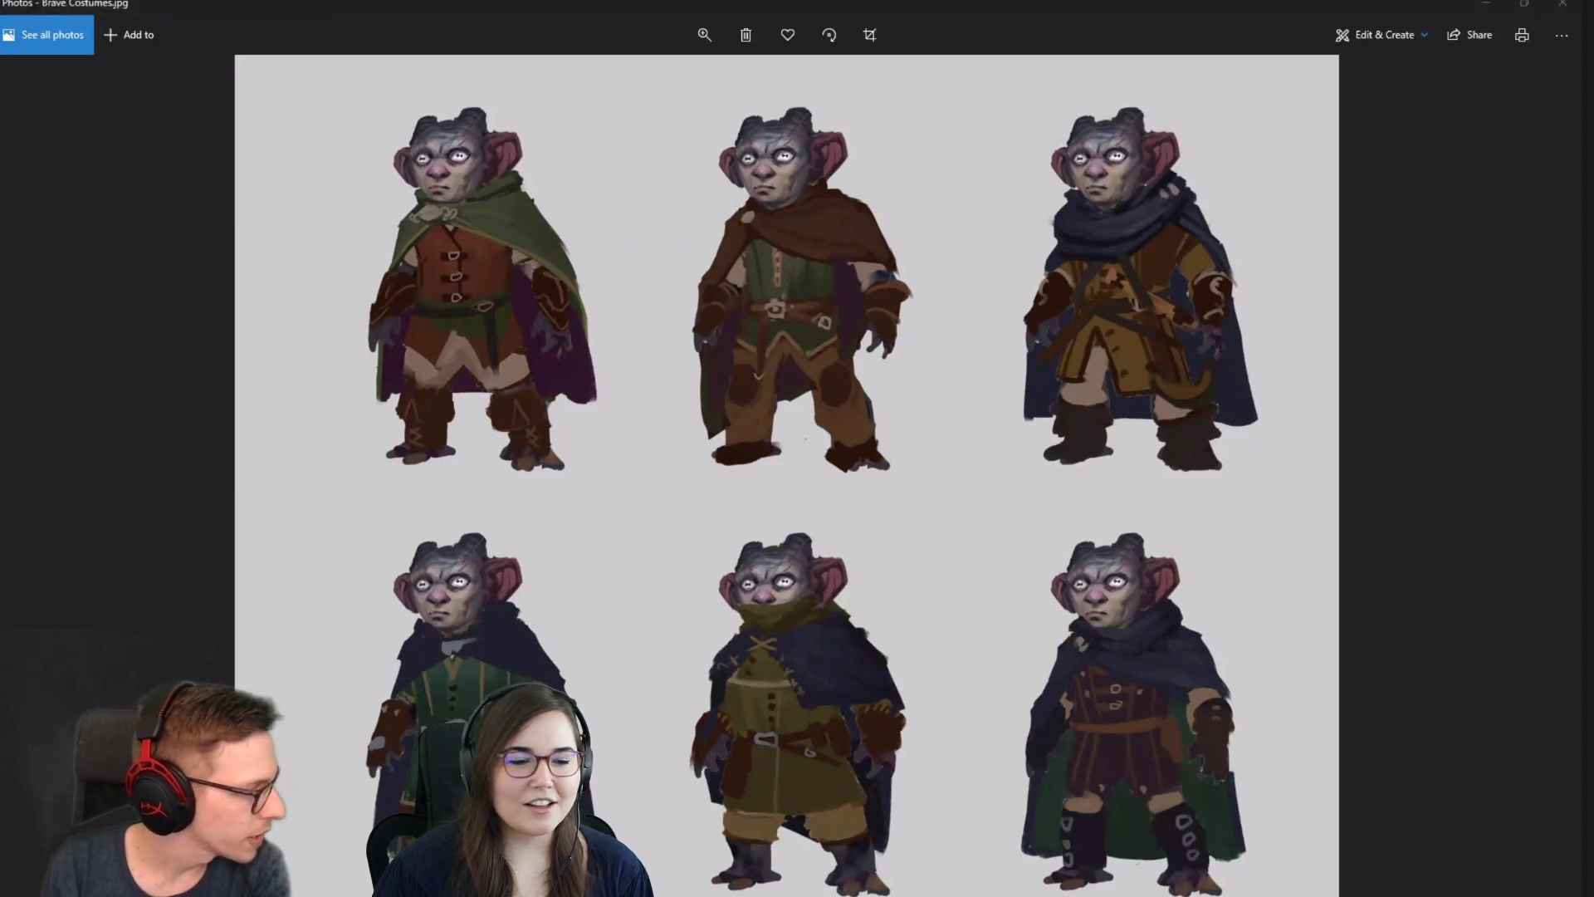
left_click(600, 272)
View the work-in-progress sheets and costume variations of the Joyful and Leader characters.
key("Left")
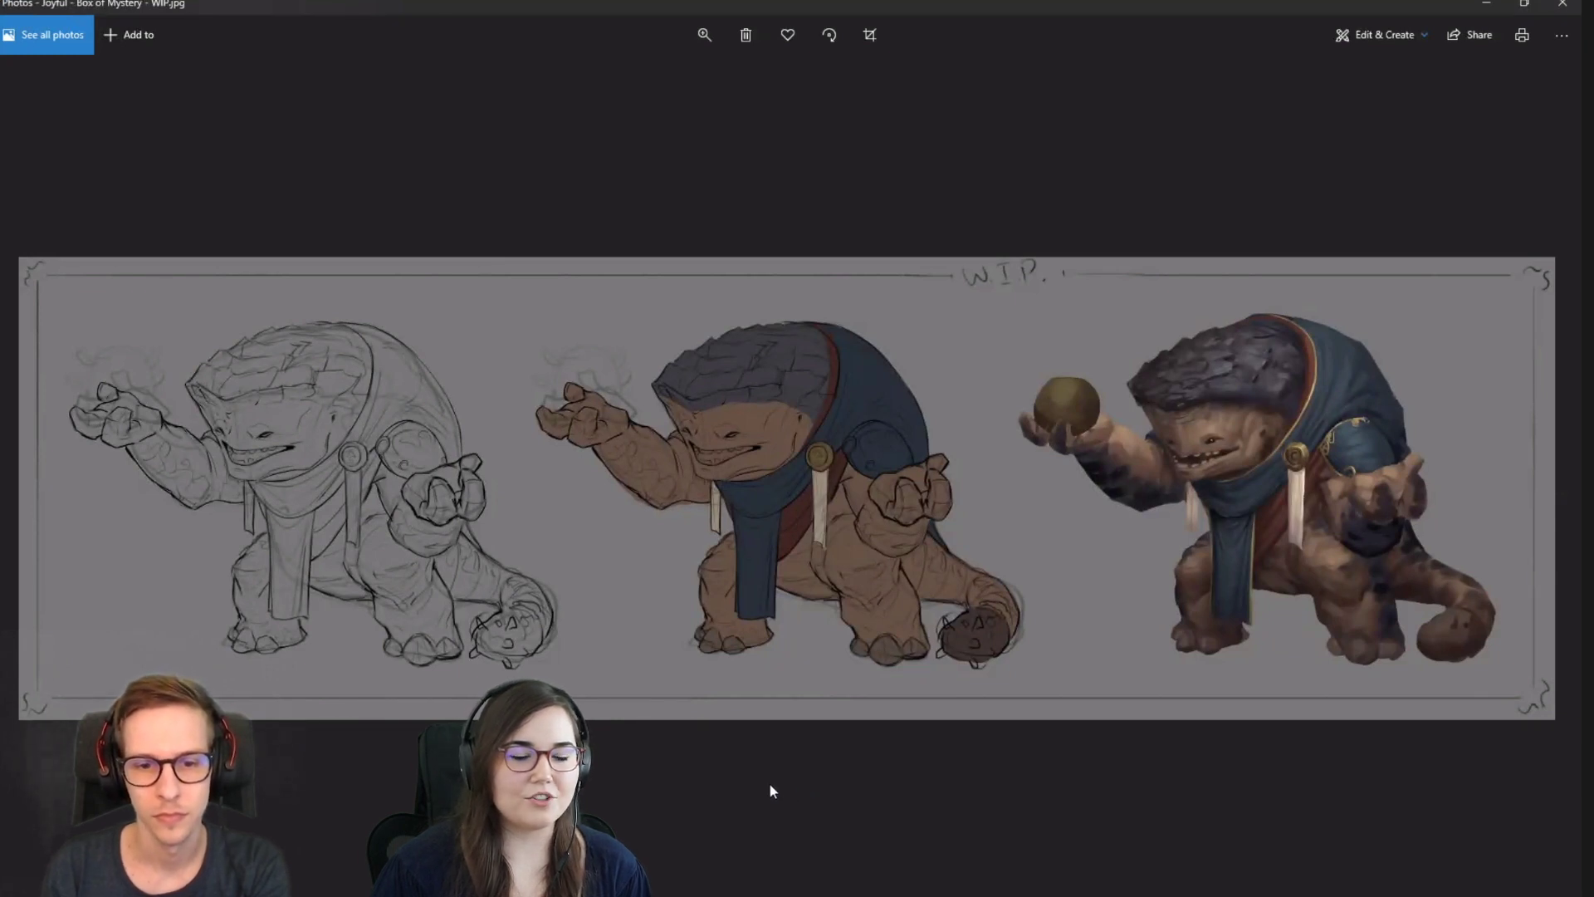
key("Left")
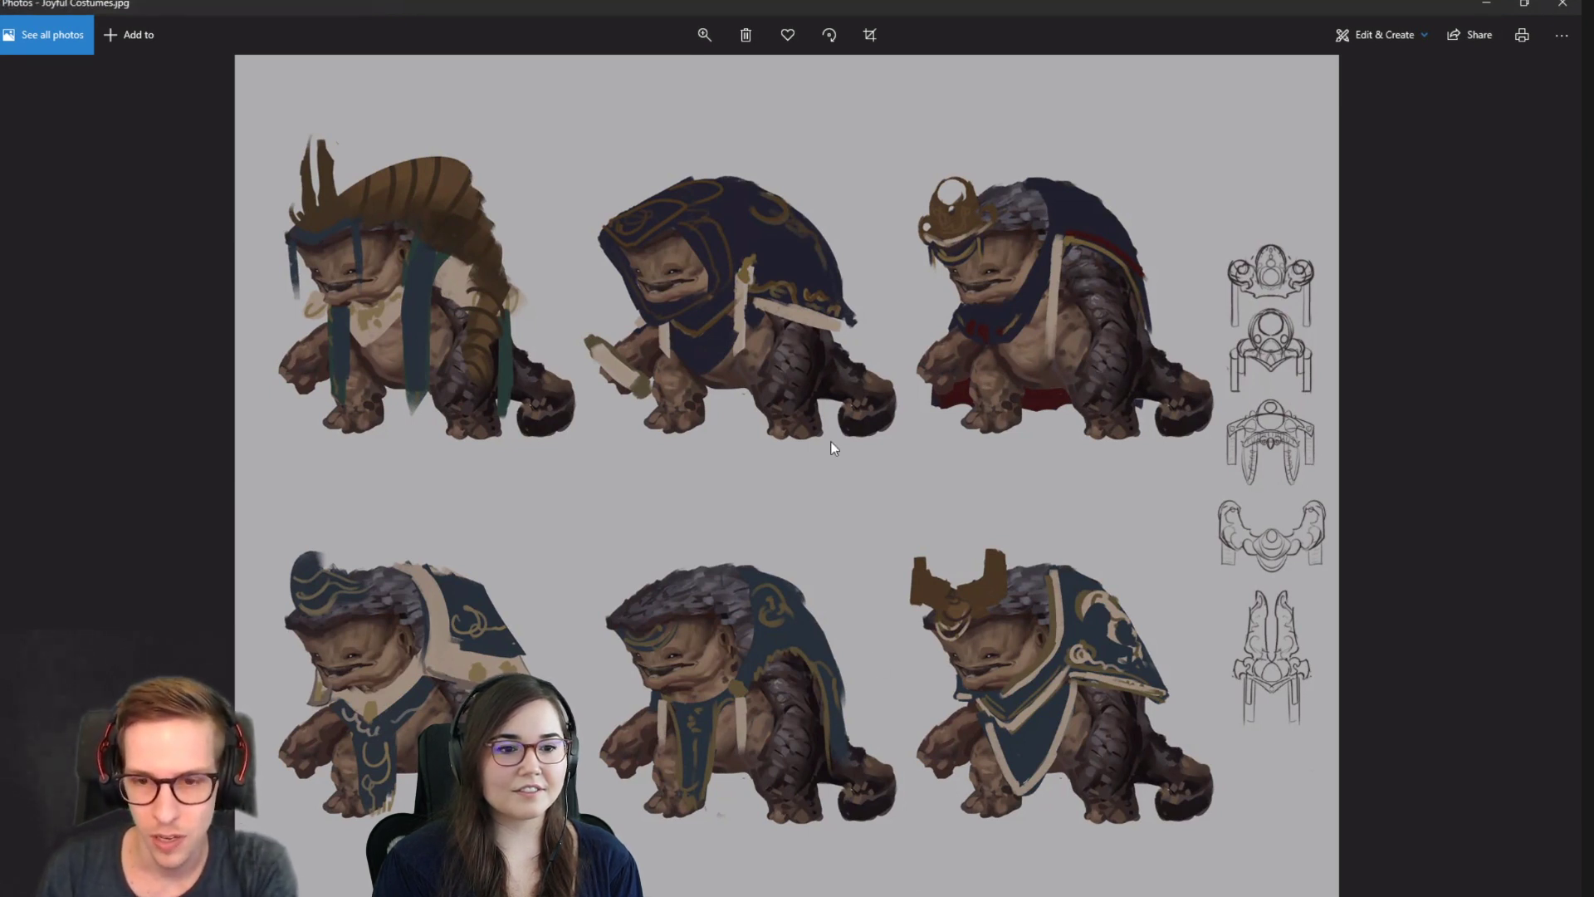
key("Right")
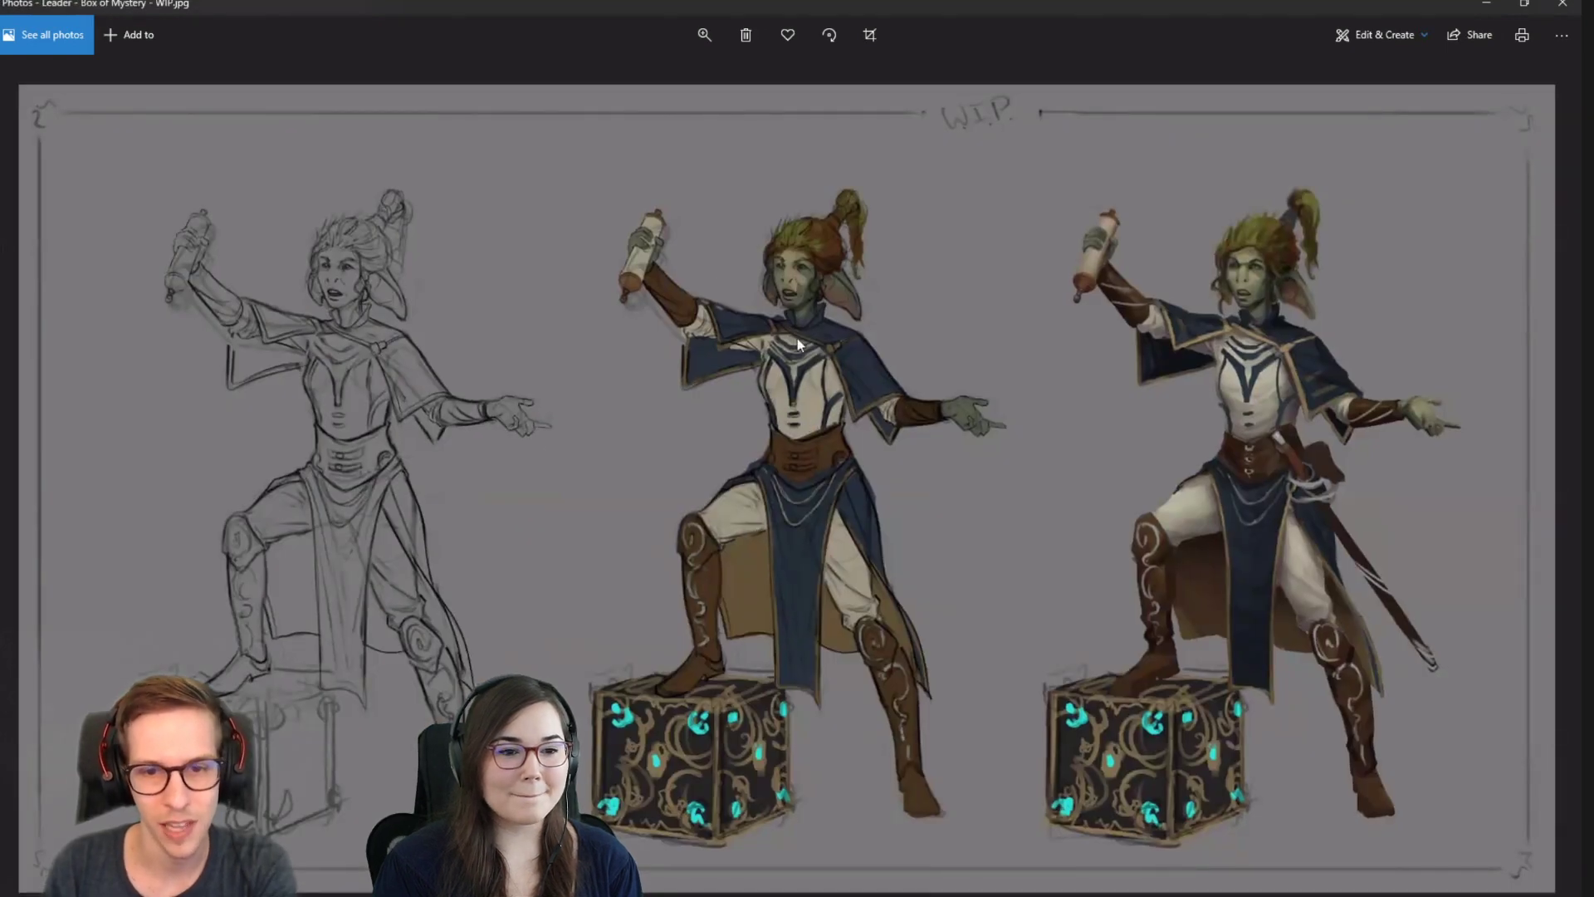
key("Right")
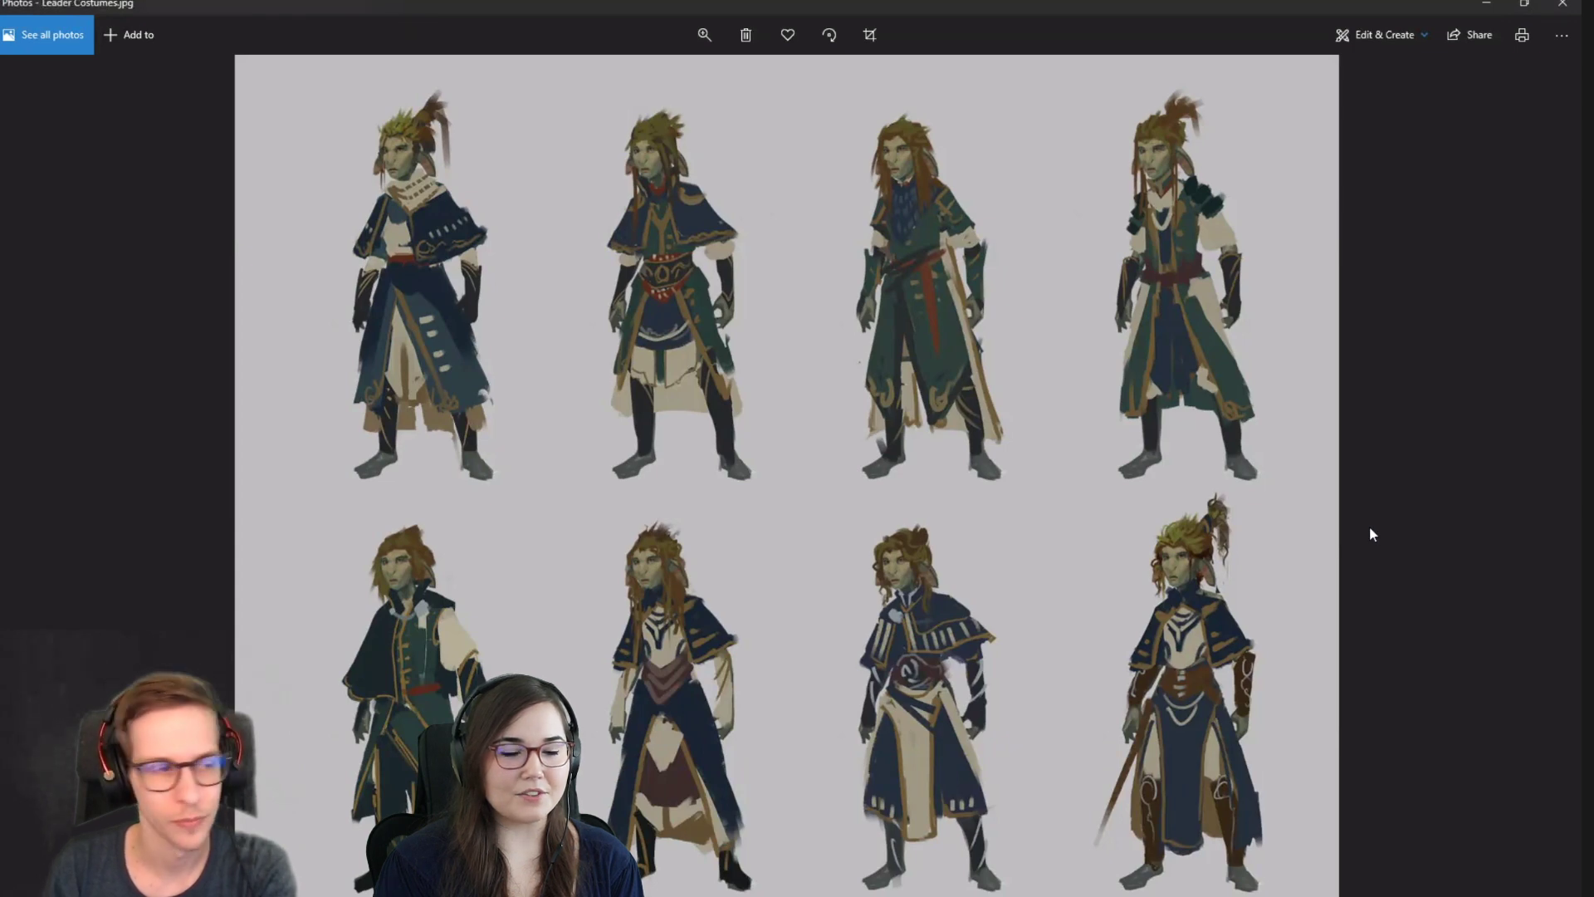
Examine the Mischievous character's work-in-progress sheet and costume variations, along with the group pose sketches.
key("Right")
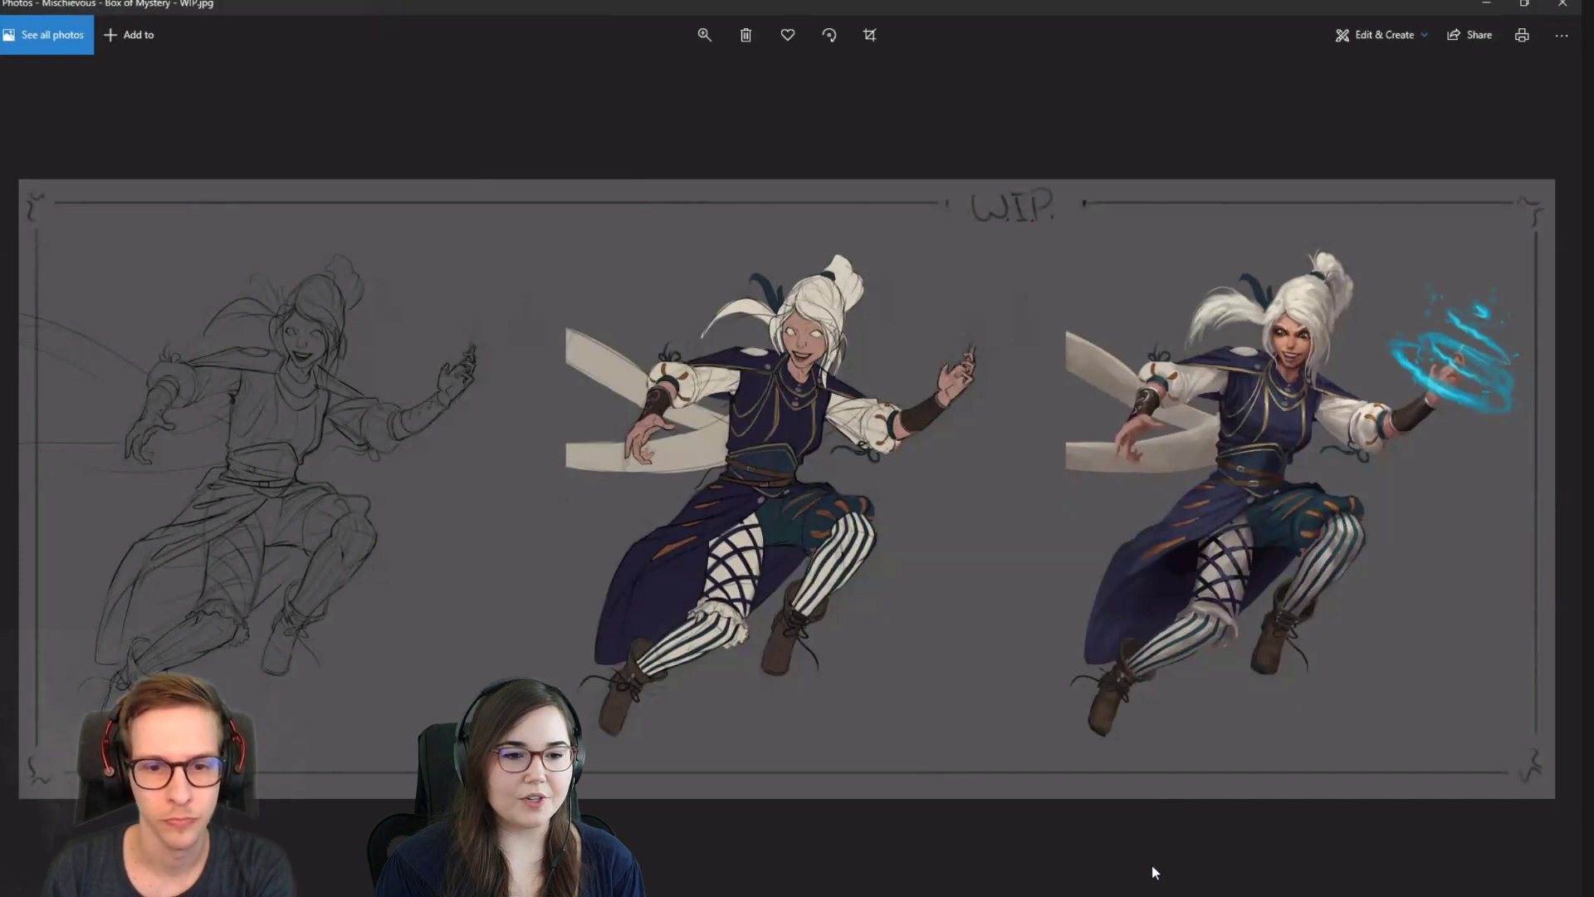
key("Right")
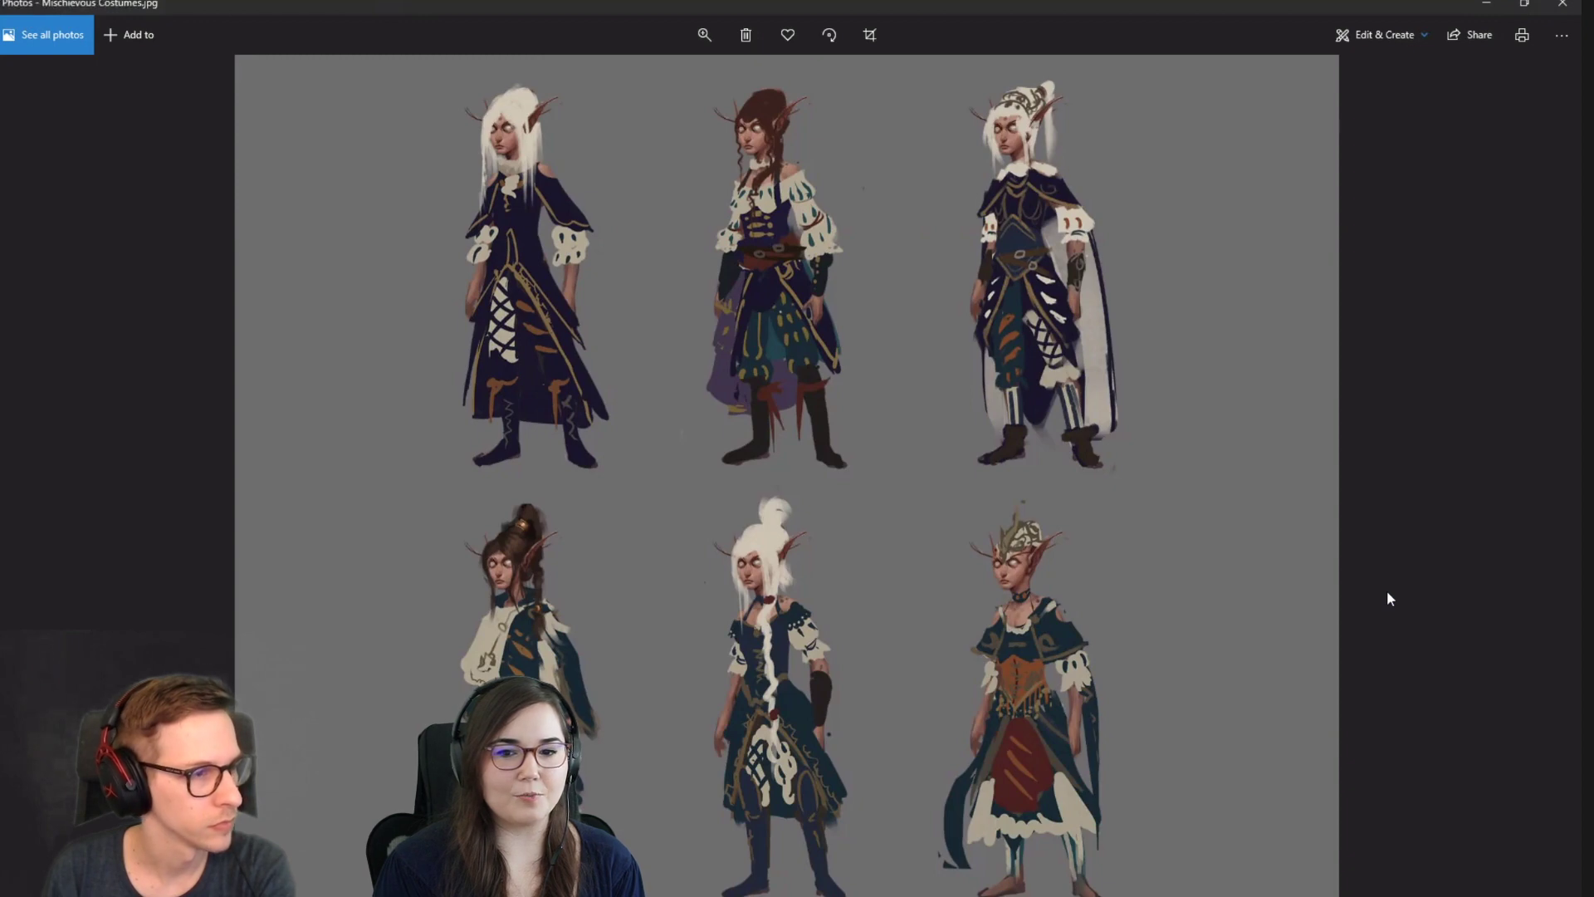
key("Right")
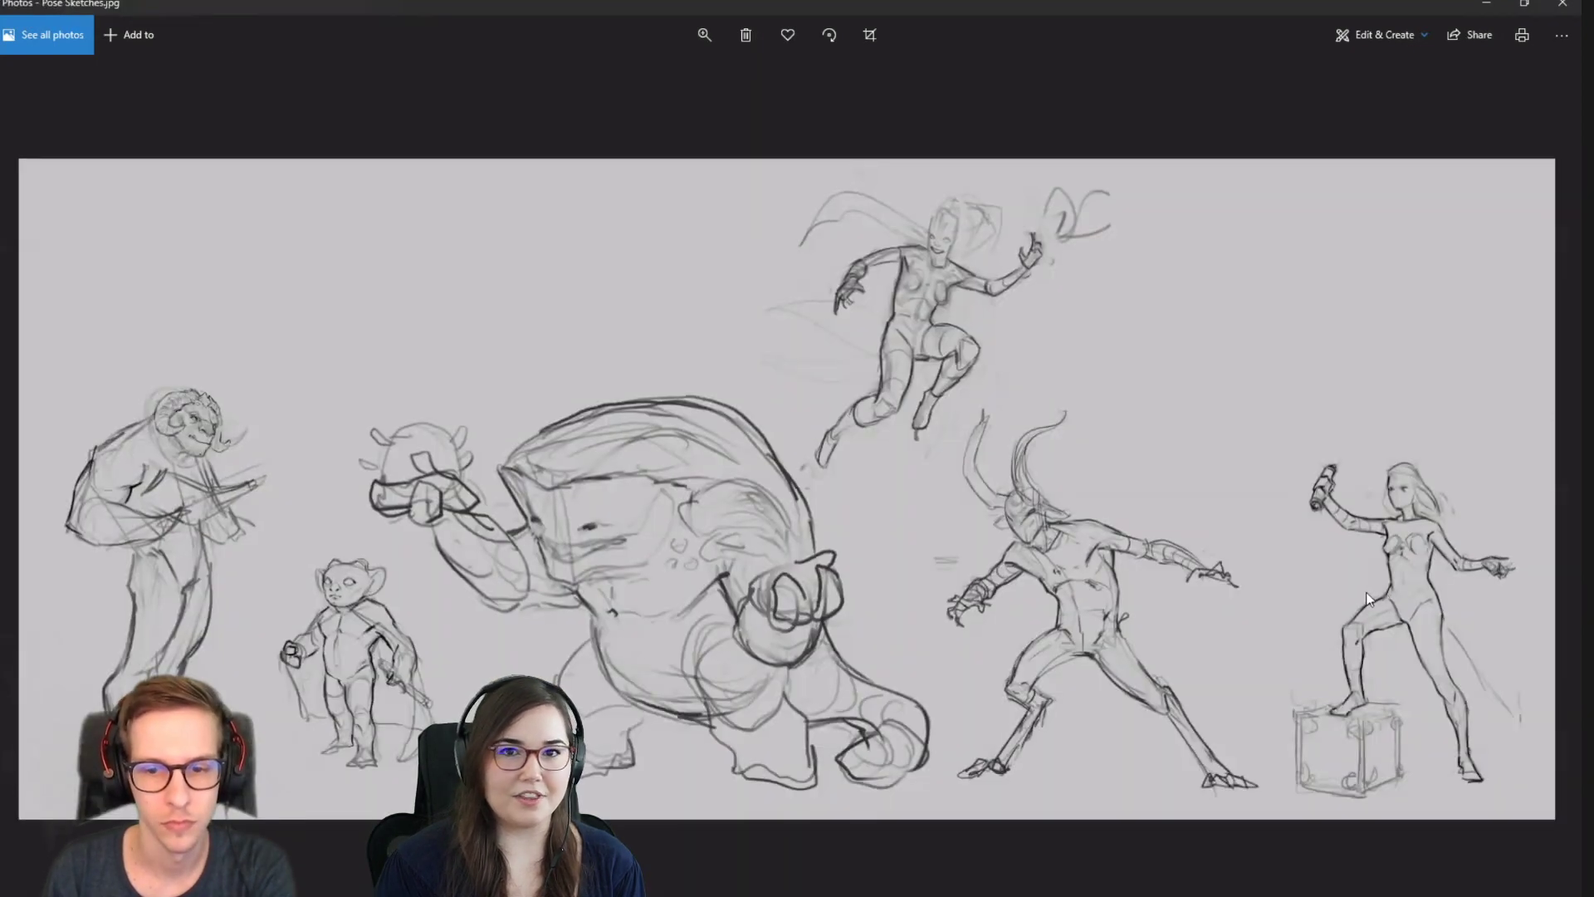
key("Left")
key("Left")
key("Right")
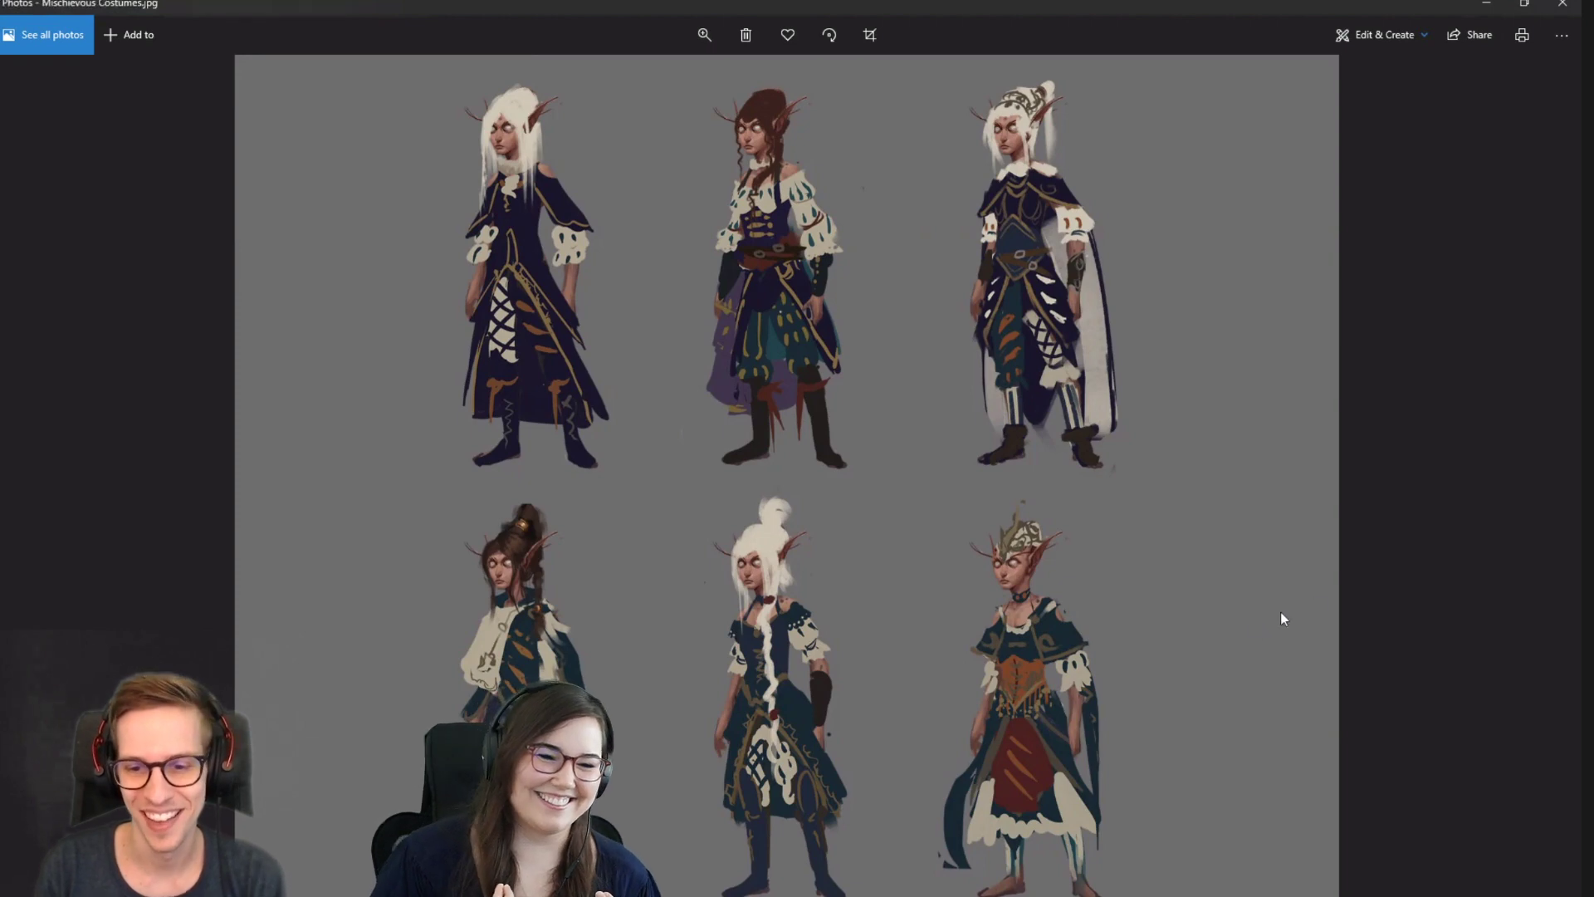
Compare the pose sketches with the work-in-progress sheets and costume variations of the Serious and Wild characters.
key("Right")
key("Left")
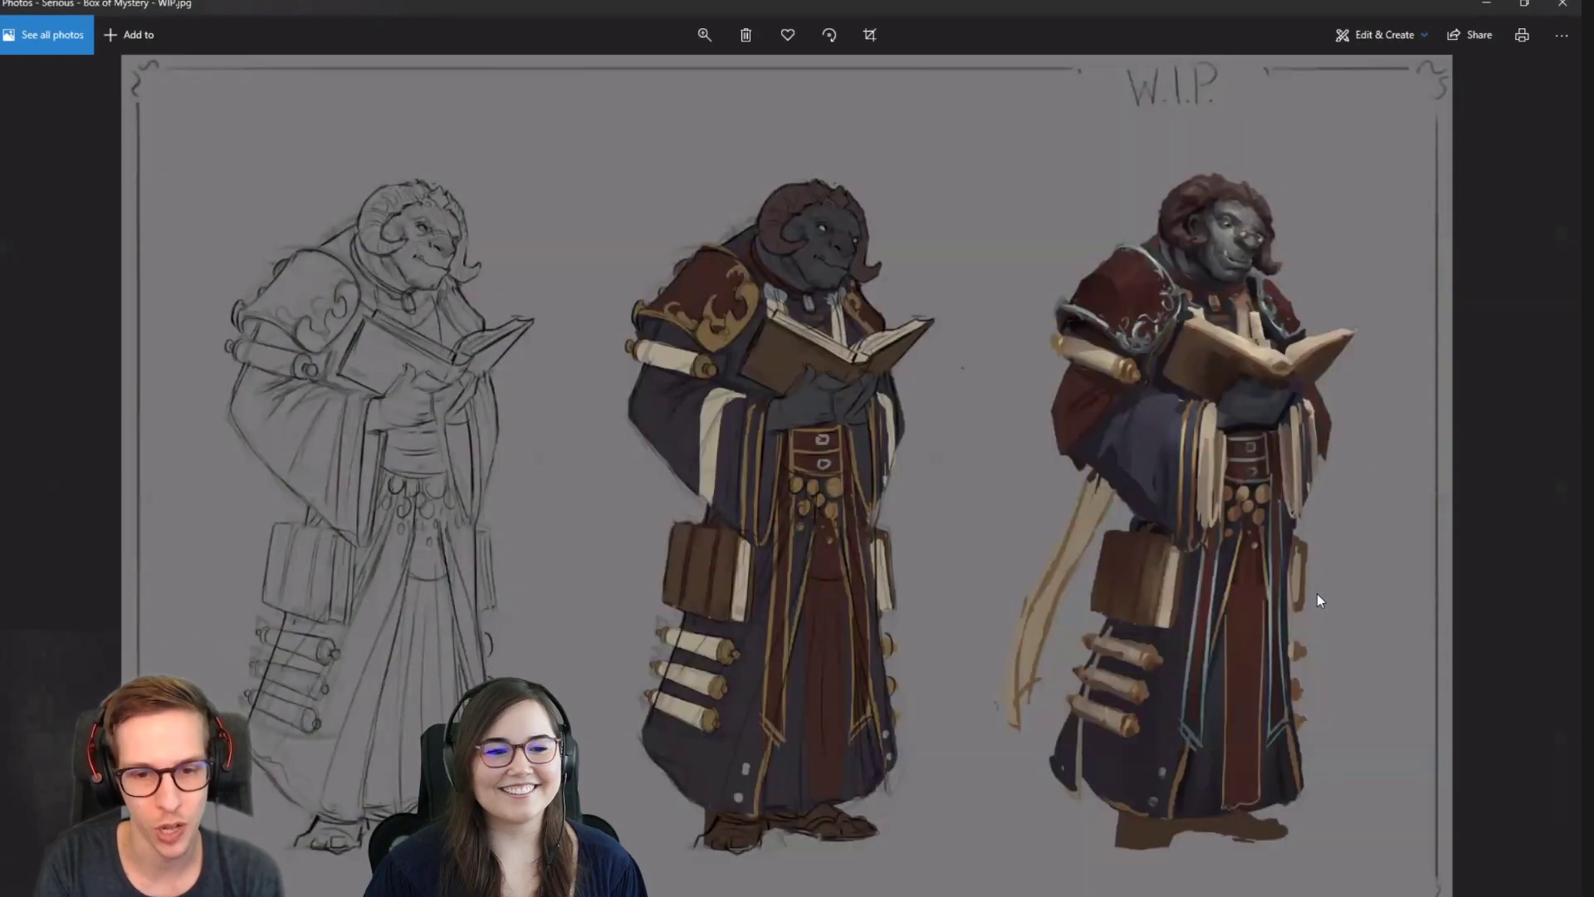
key("Right")
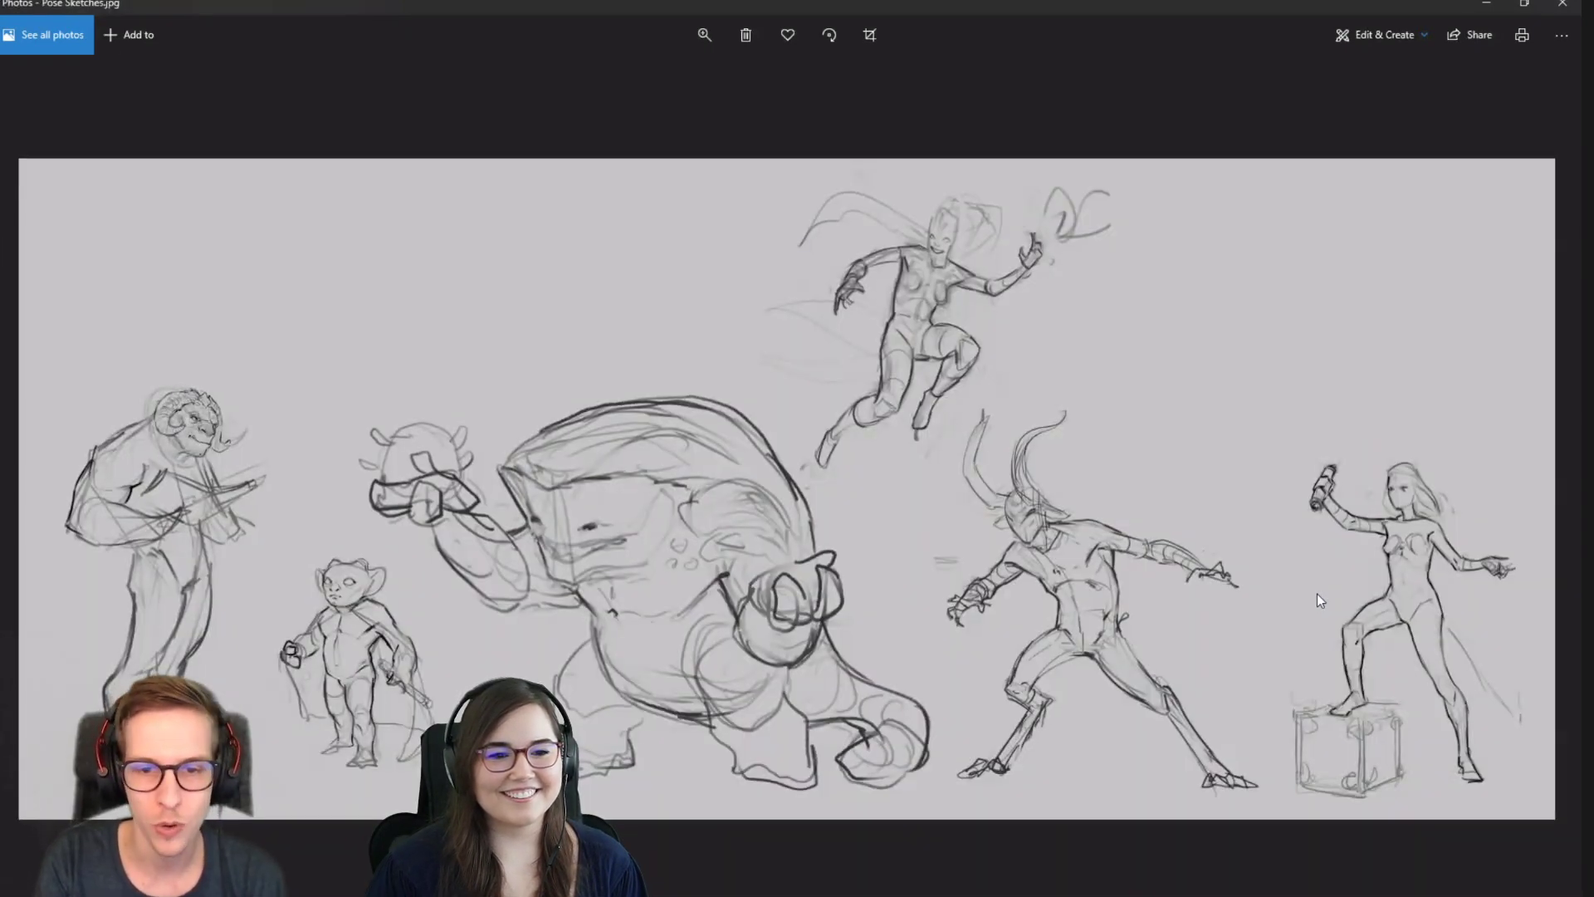
key("Left")
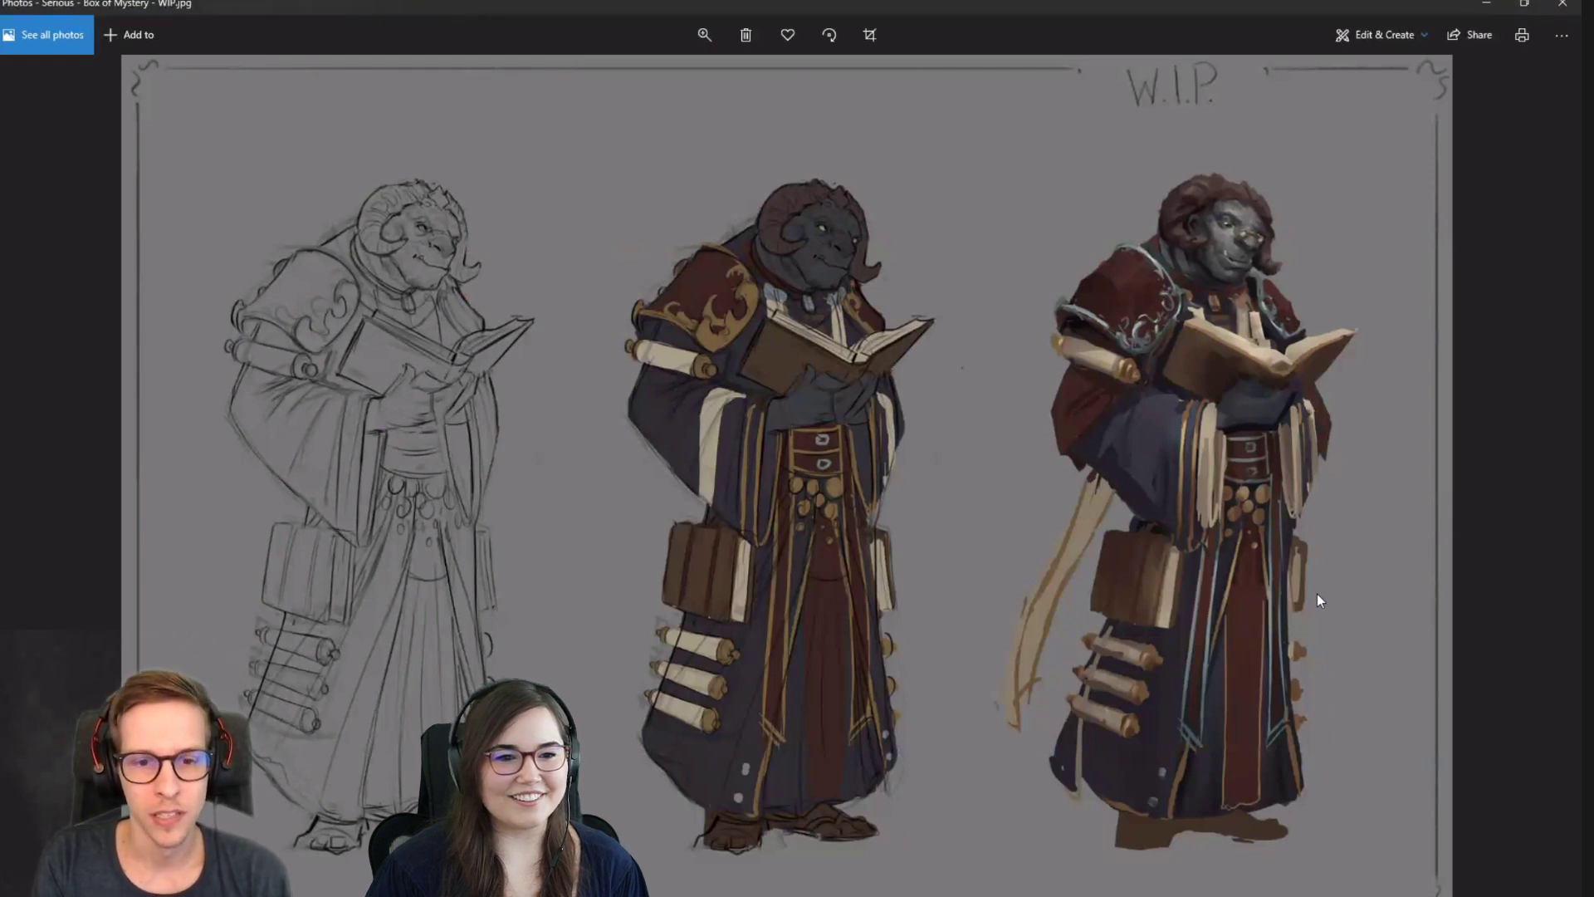
key("Left")
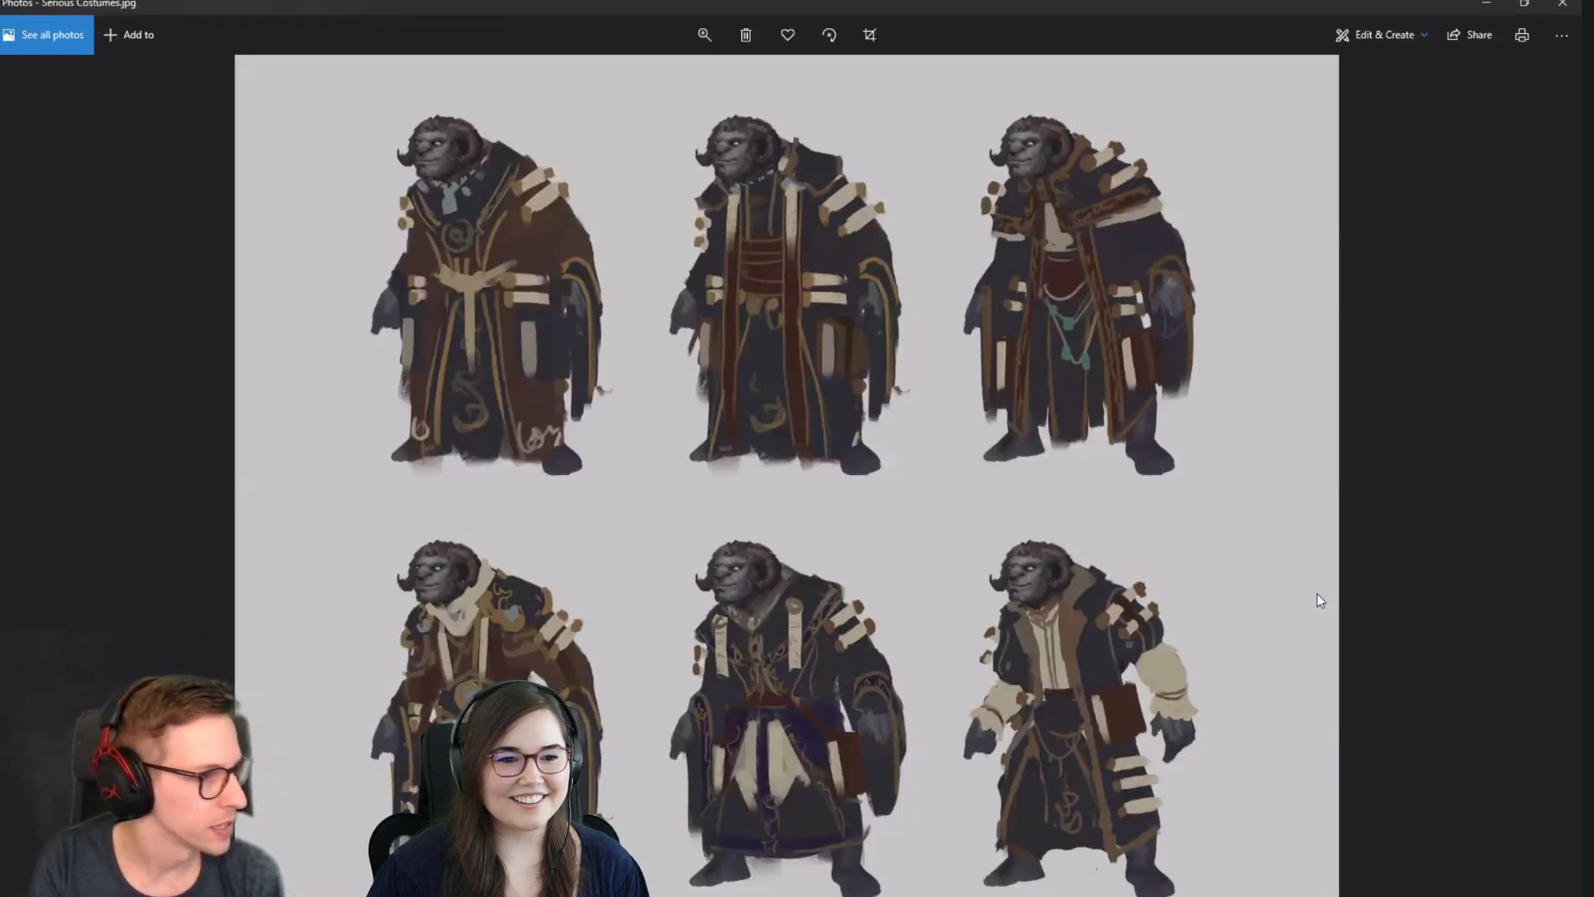
key("Left")
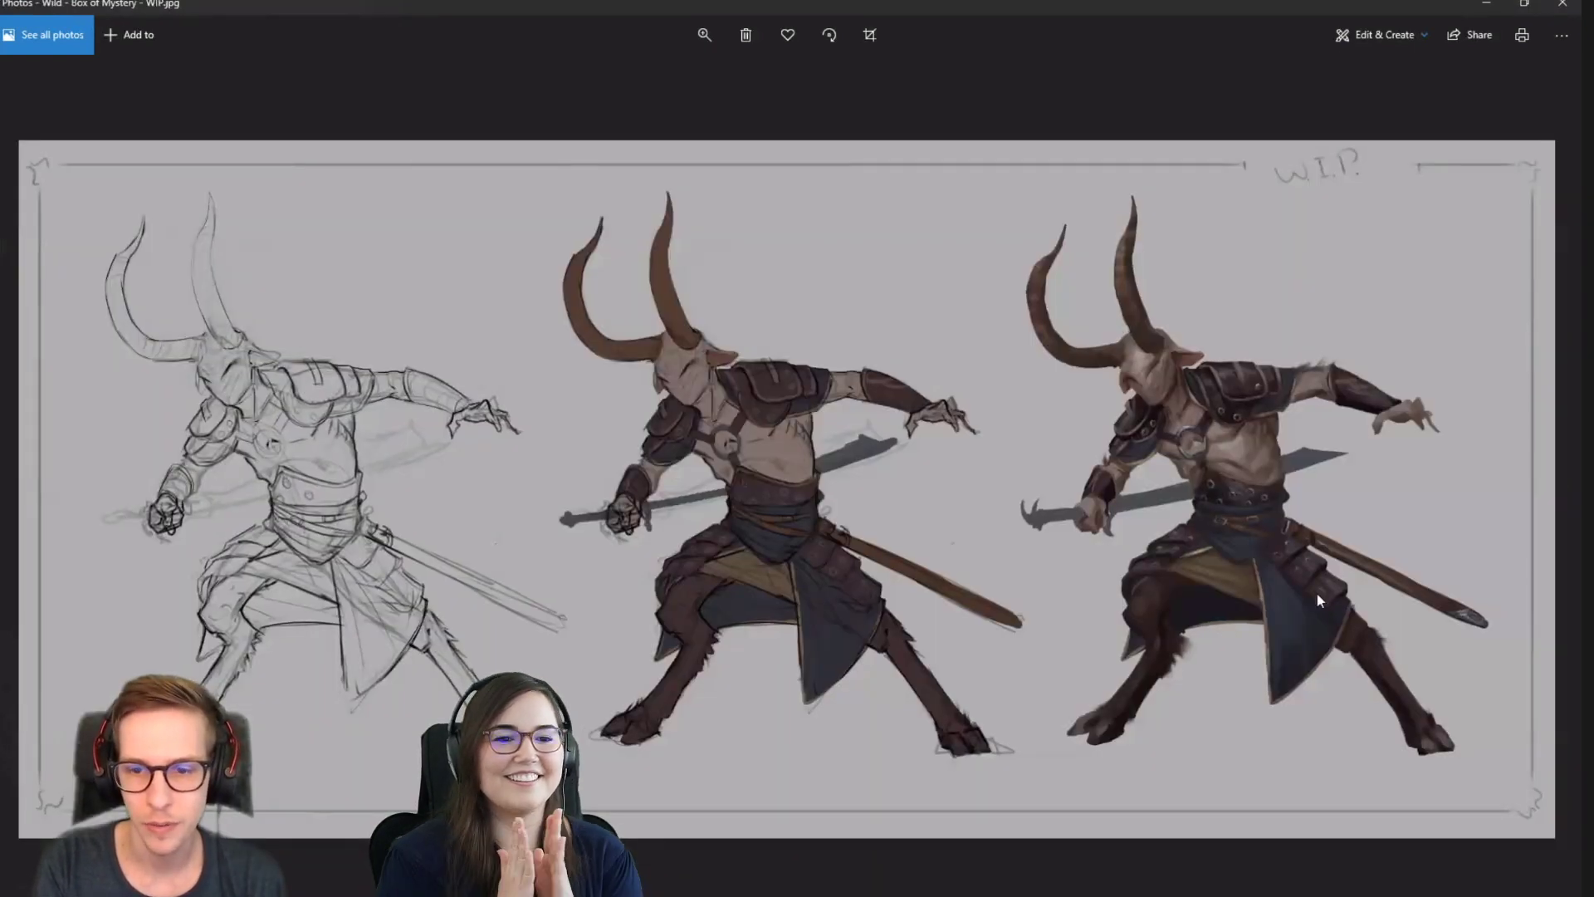
key("Left")
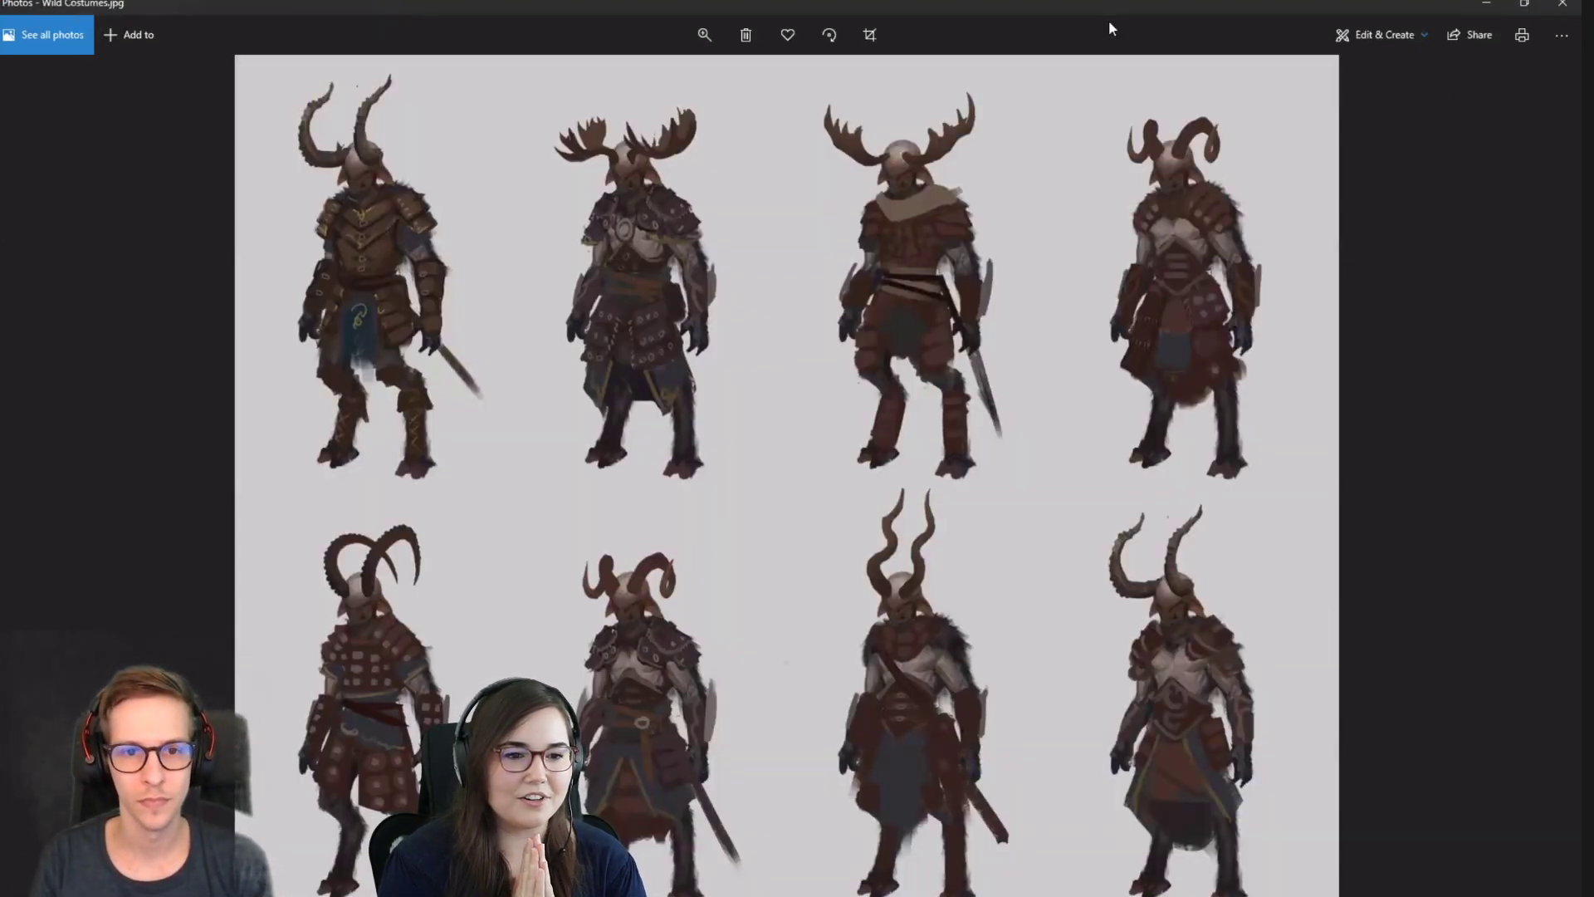
Switch back to Photoshop and hide the Simplified Figures layer, keeping the sketch layer active.
left_click_drag(1109, 29, 0, 166)
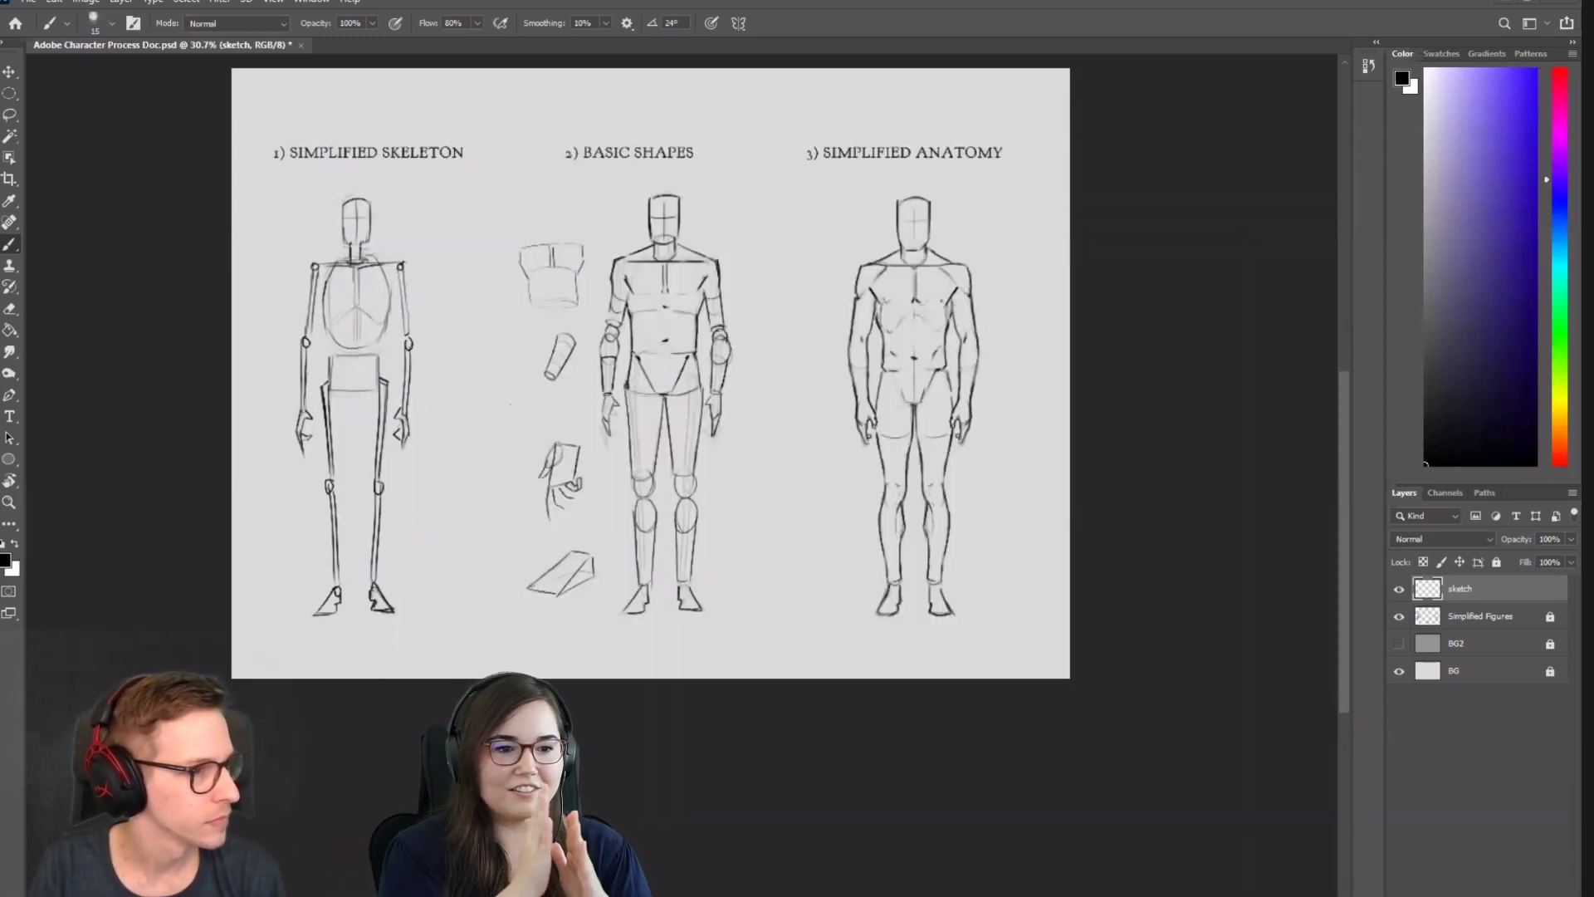
scroll(789, 481, "up", 1)
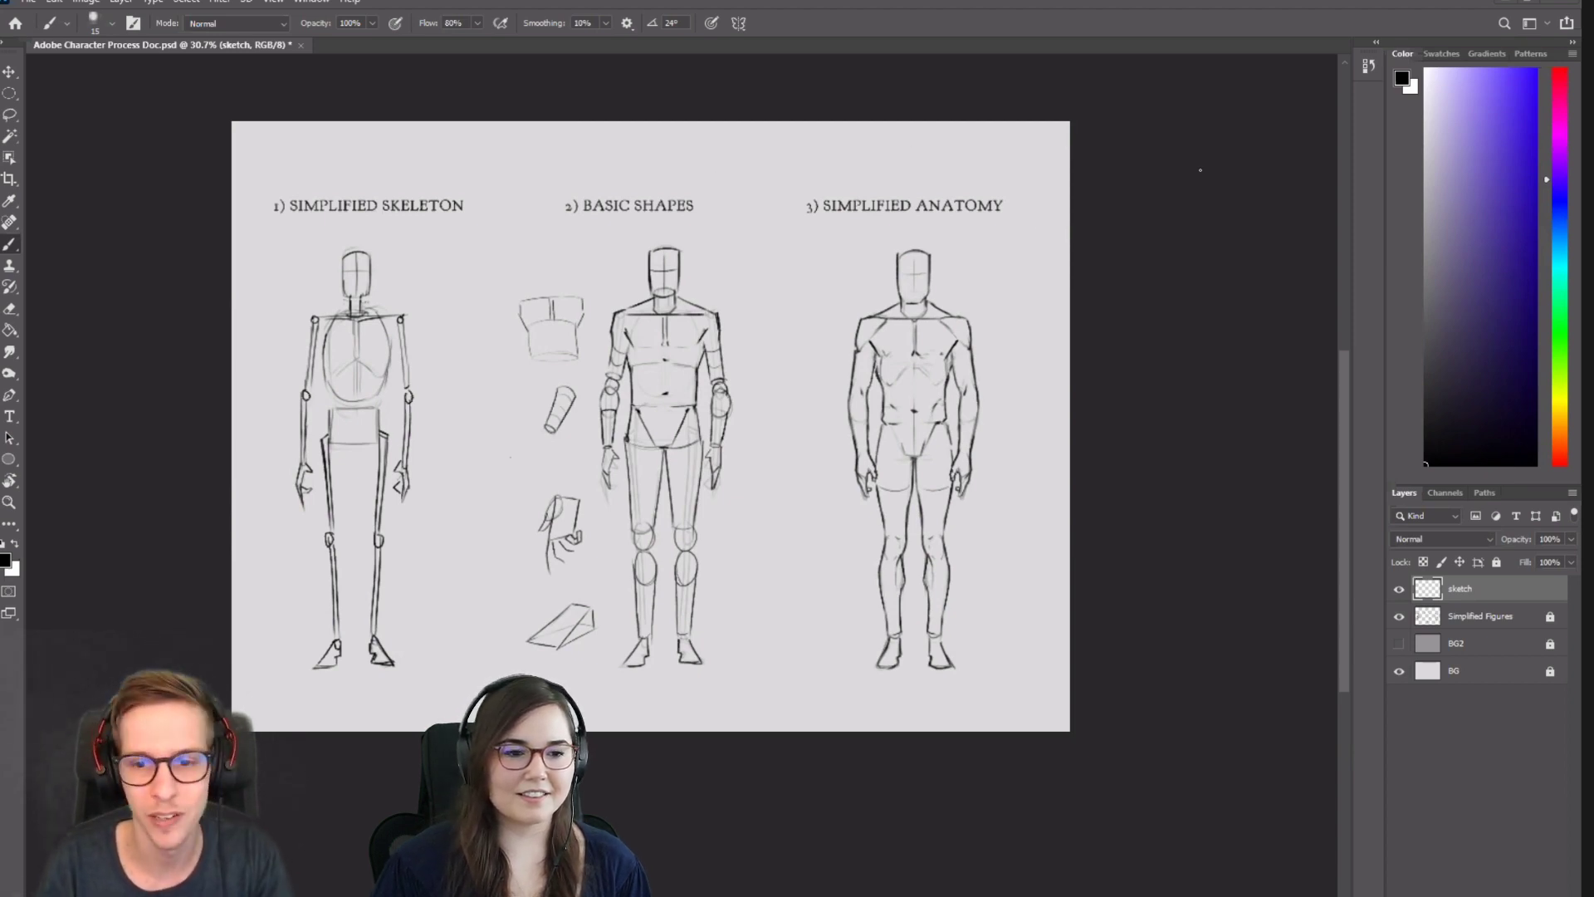
scroll(531, 320, "up", 3, "alt")
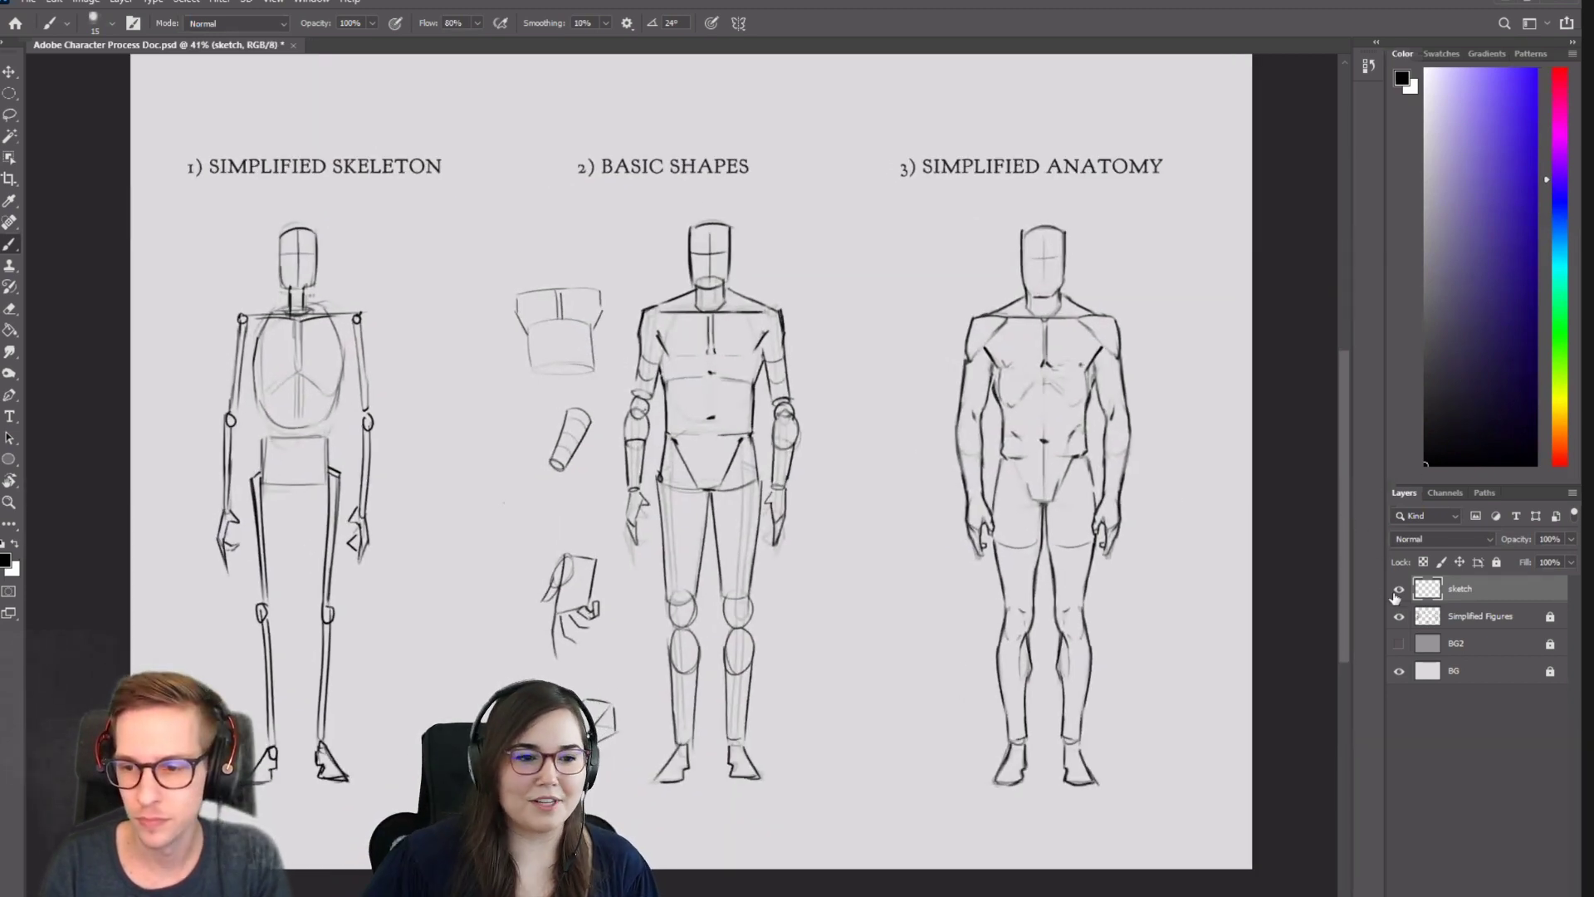
left_click(1398, 616)
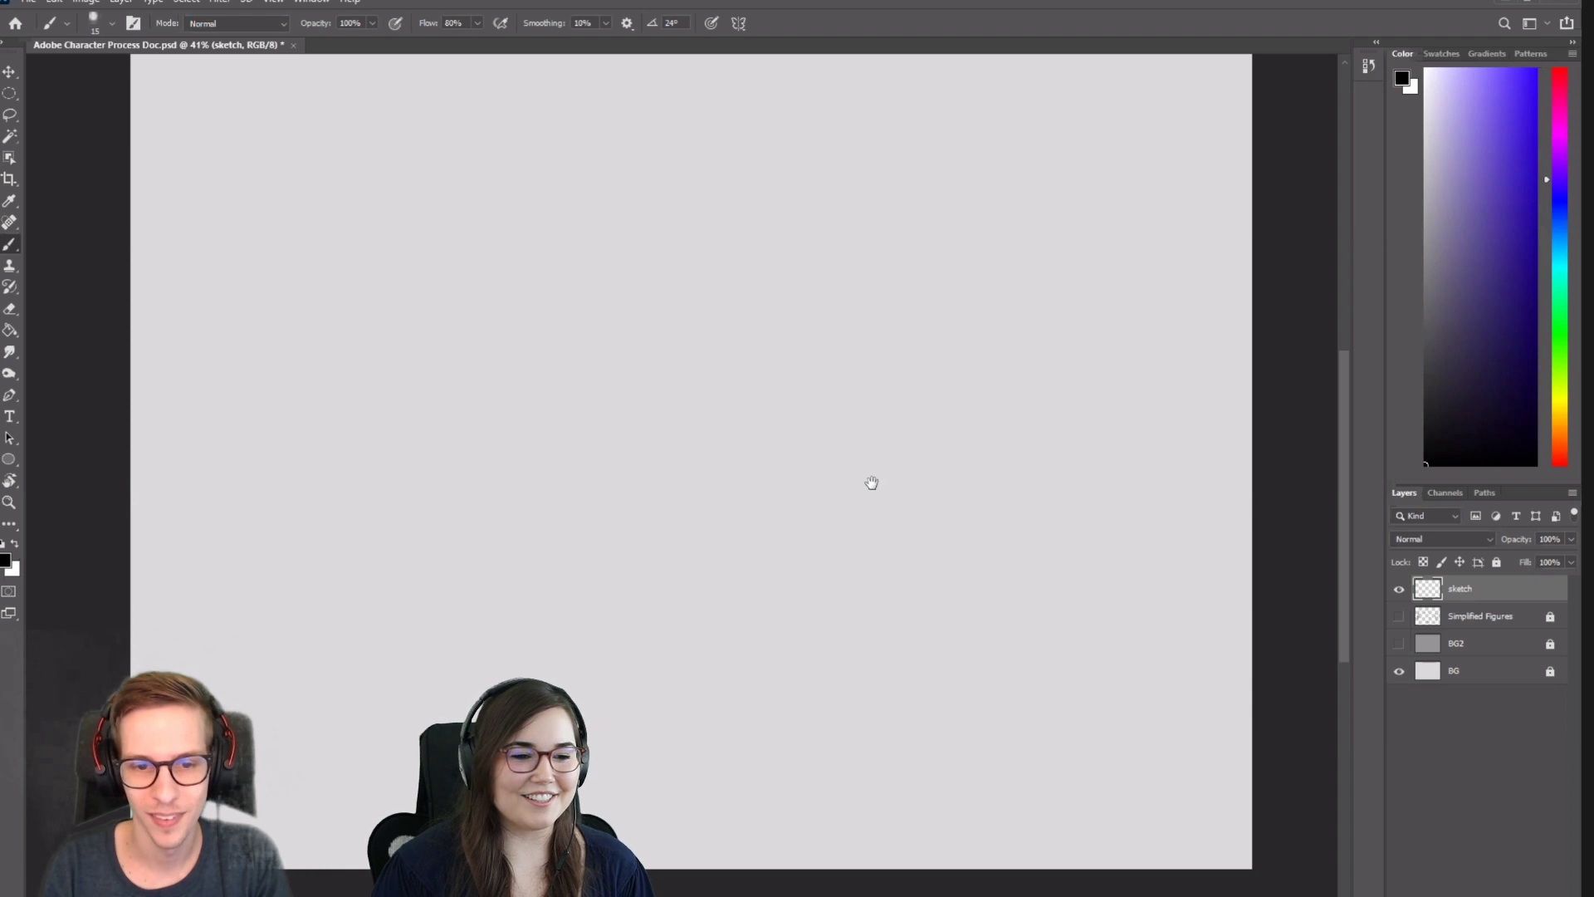
left_click_drag(872, 480, 914, 508)
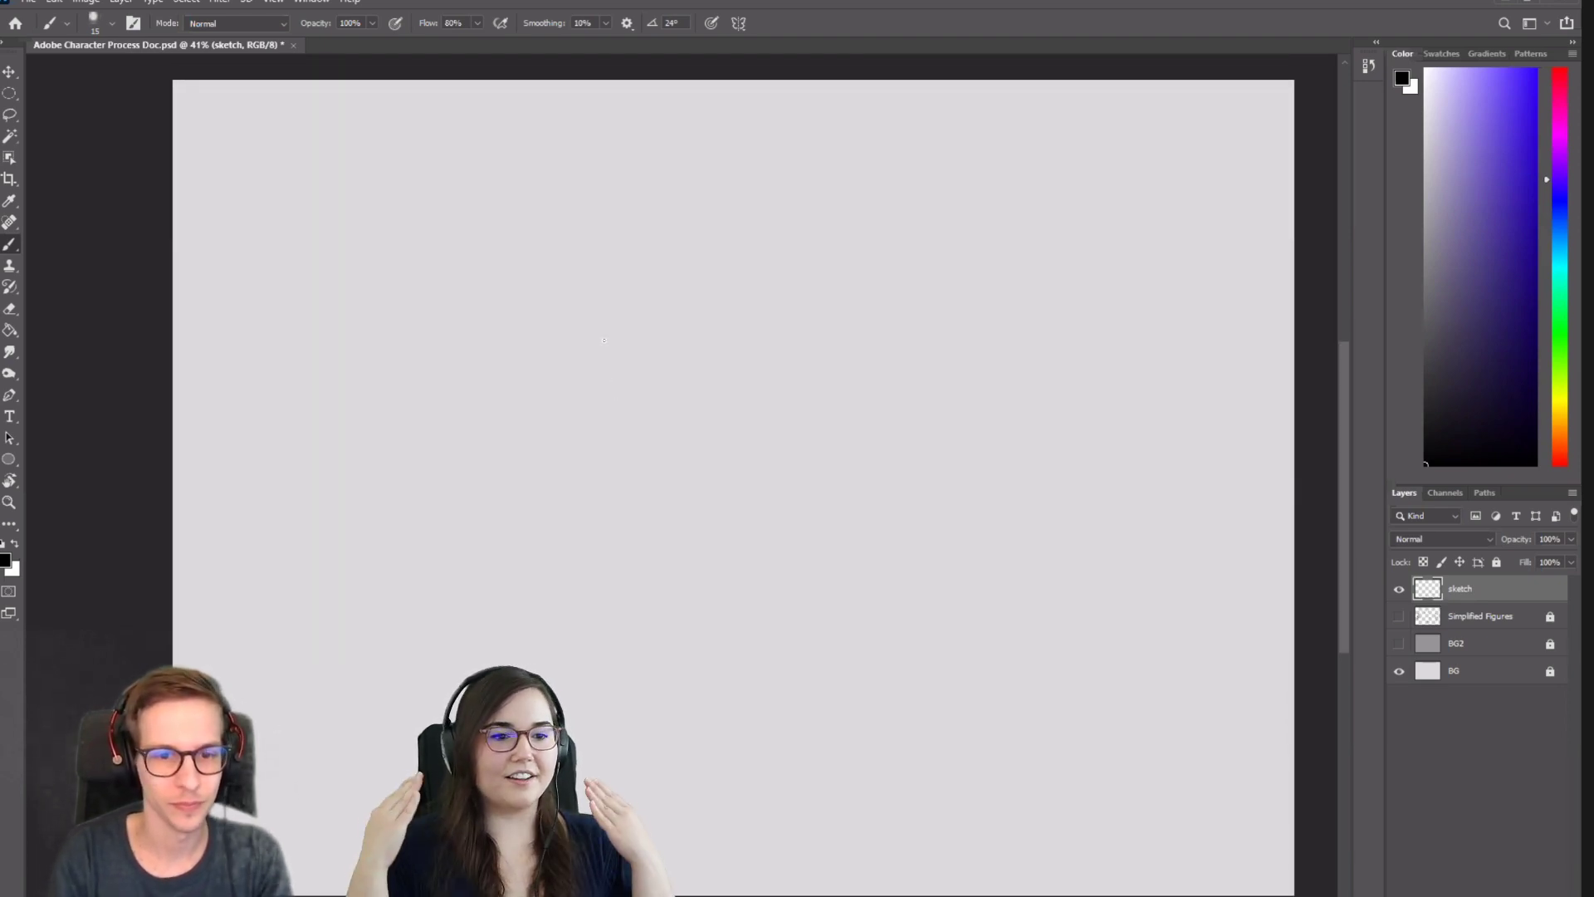
left_click_drag(544, 415, 610, 340)
key("ctrl+z")
left_click_drag(730, 384, 853, 456)
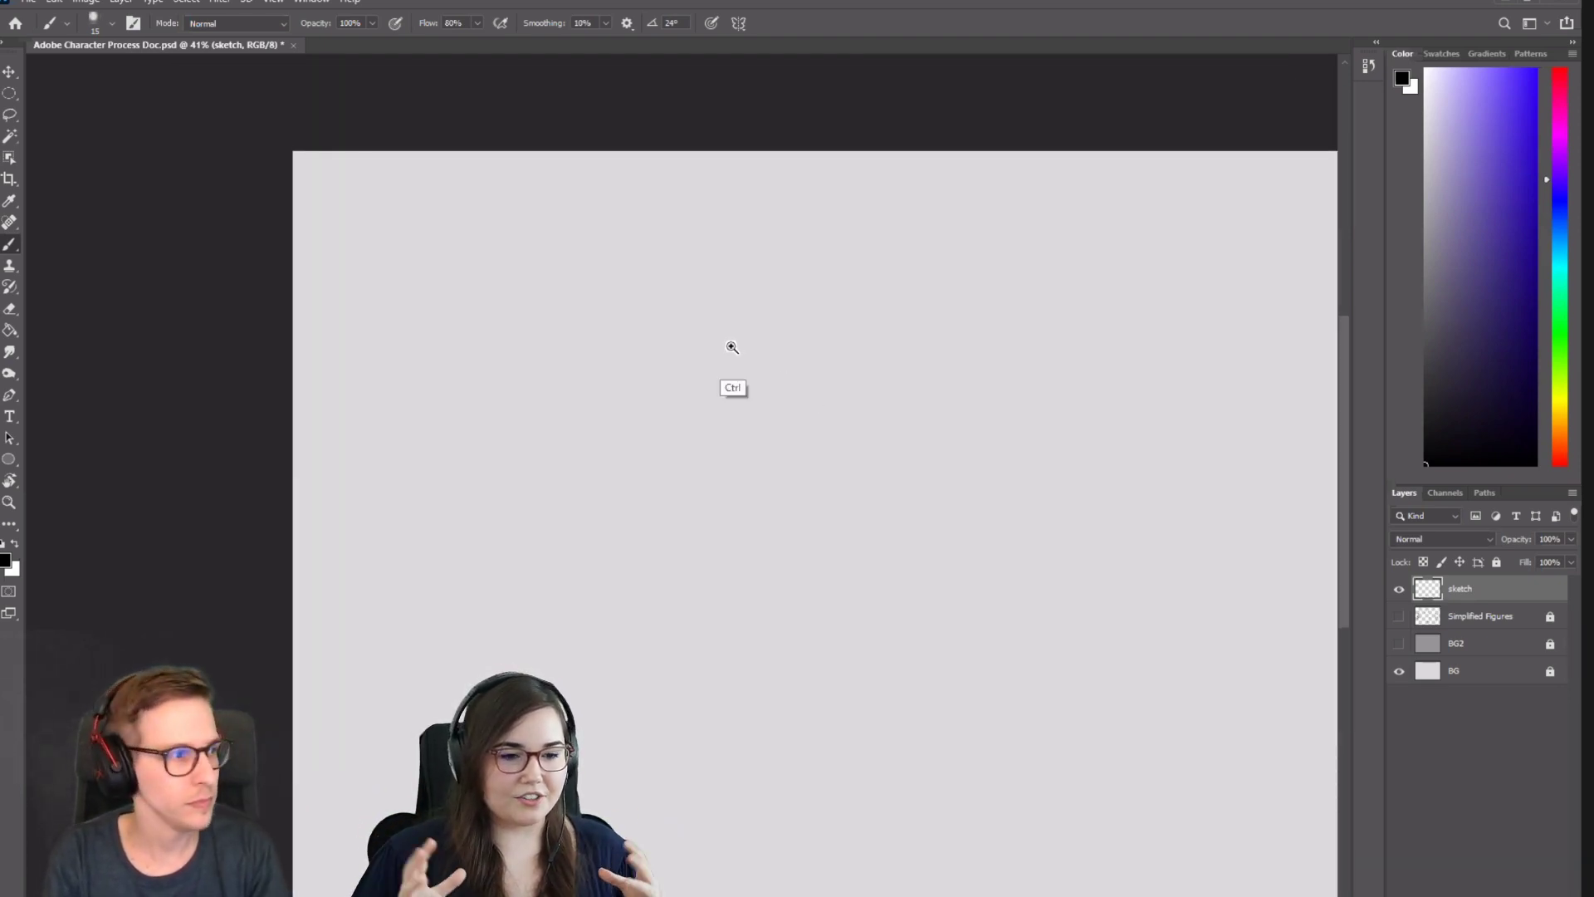
left_click_drag(730, 346, 753, 347)
left_click_drag(762, 345, 776, 366)
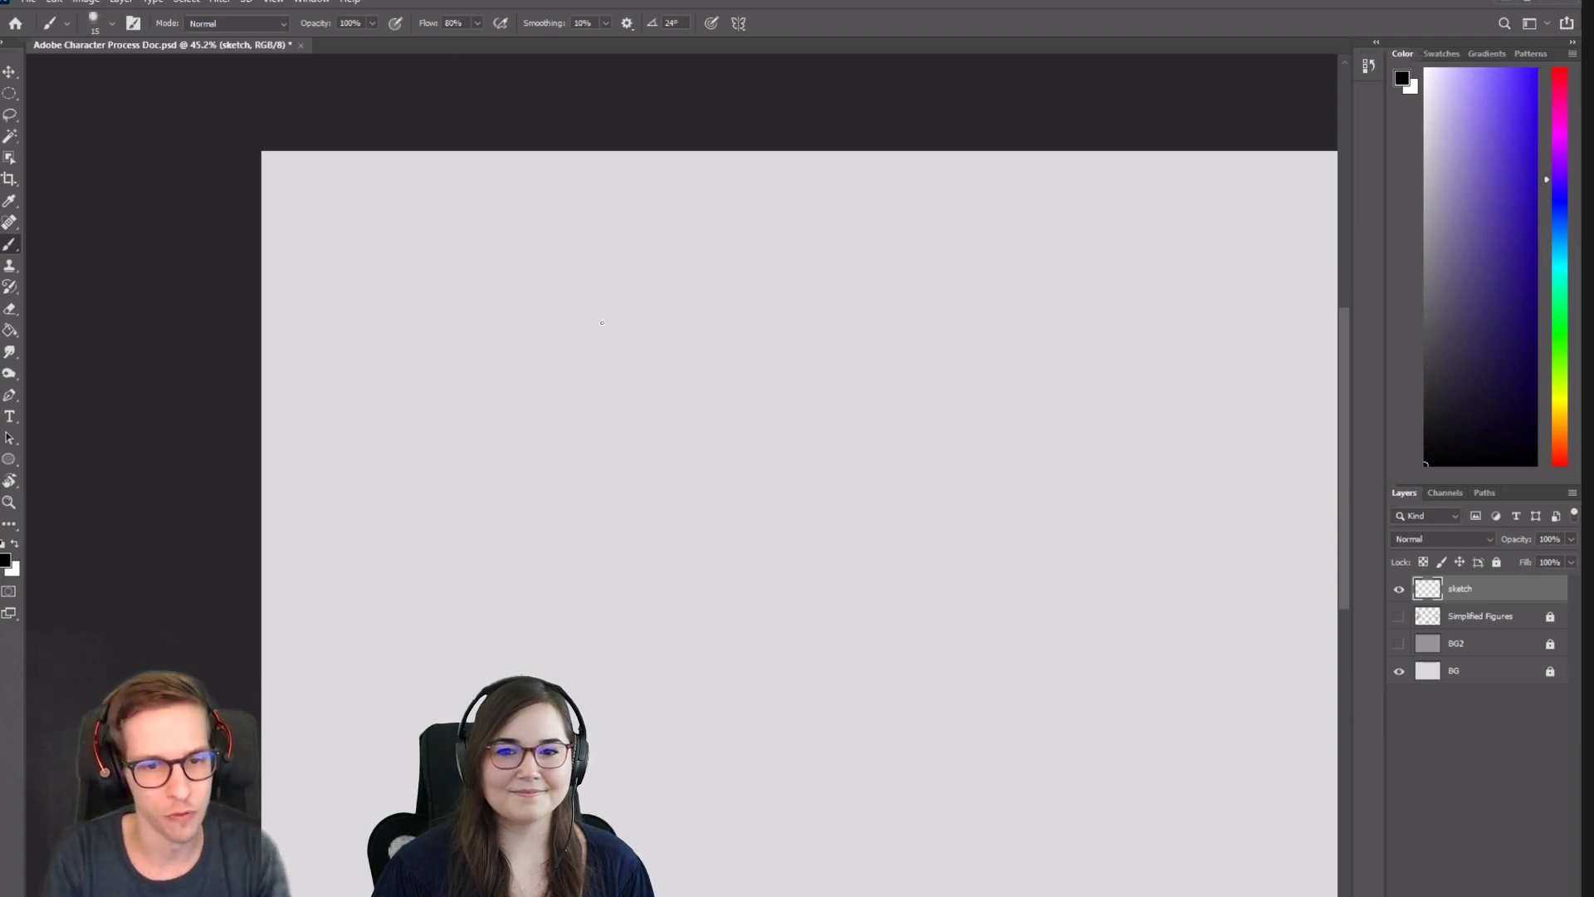
key("bracketleft")
mouse_move(624, 298)
left_mouse_down()
mouse_move(610, 301)
mouse_move(613, 375)
left_mouse_up()
key("ctrl+z")
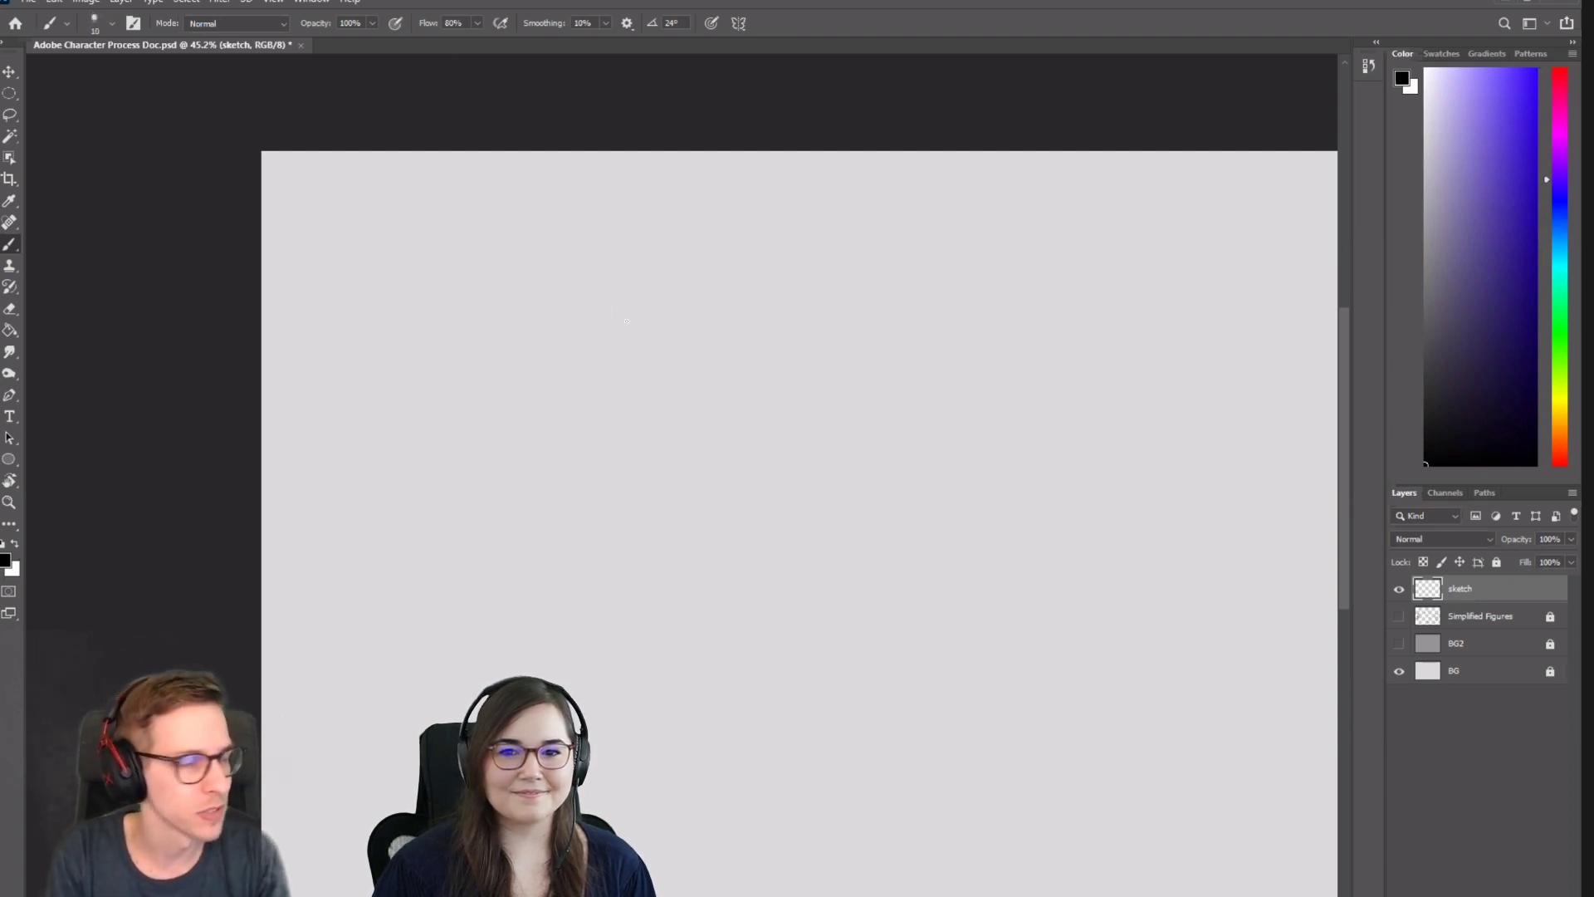
left_click_drag(625, 294, 626, 357)
left_click_drag(647, 285, 661, 361)
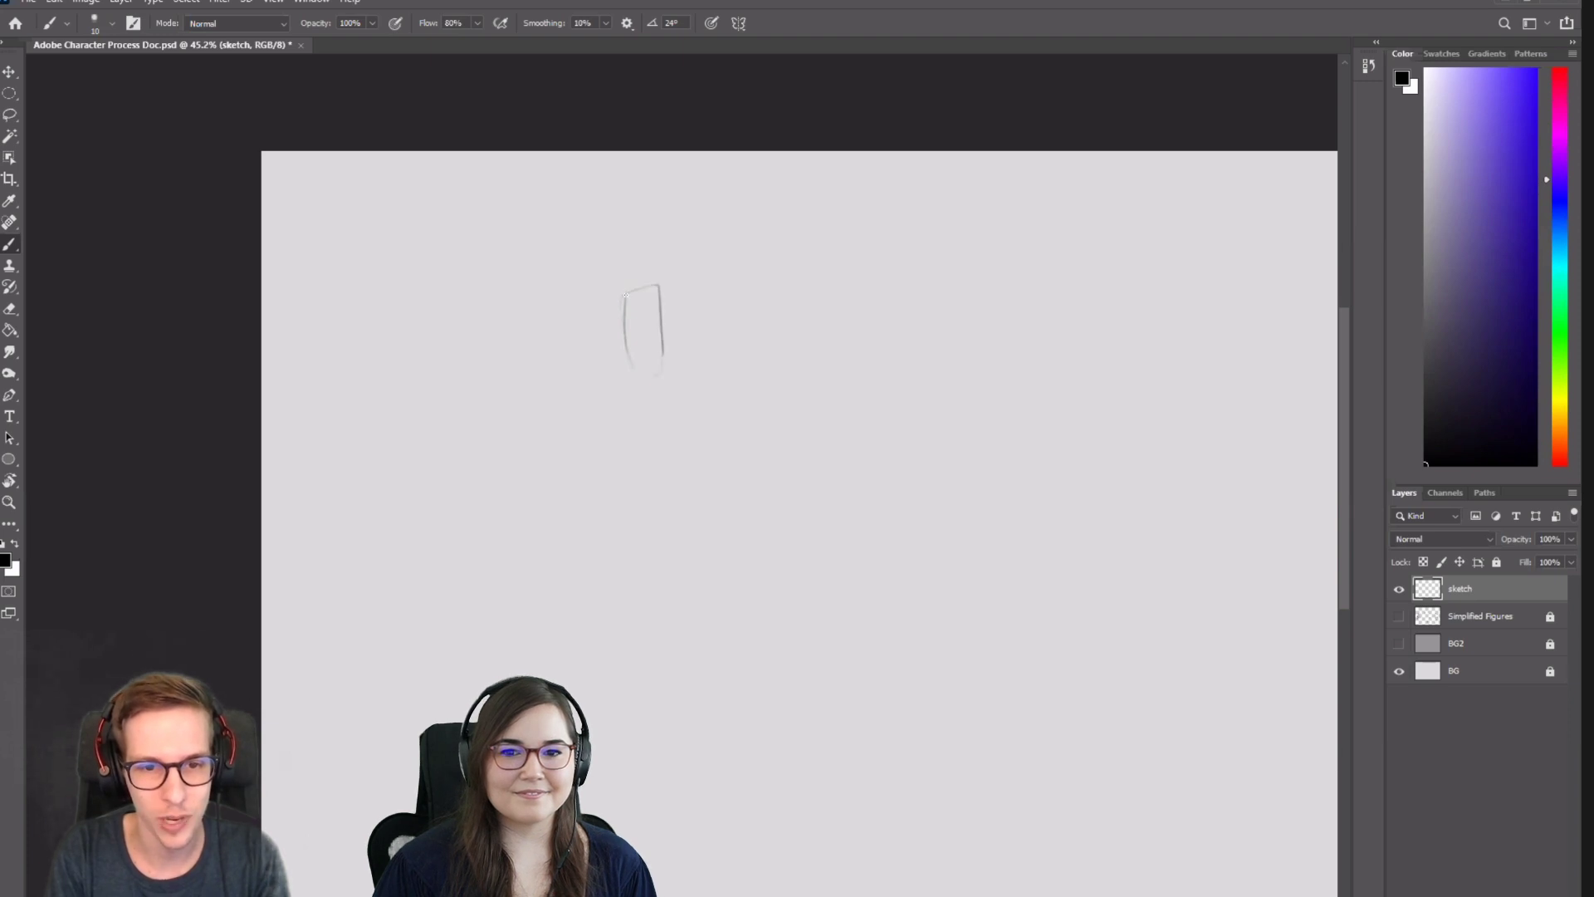
left_click_drag(626, 295, 657, 373)
mouse_move(661, 295)
left_mouse_down()
mouse_move(664, 365)
mouse_move(651, 359)
mouse_move(665, 374)
mouse_move(662, 324)
mouse_move(659, 356)
left_mouse_up()
scroll(701, 352, "down", 2)
key("e")
mouse_move(659, 275)
left_mouse_down()
mouse_move(642, 242)
mouse_move(679, 315)
mouse_move(668, 372)
left_mouse_up()
With a size 15 brush, sketch a tapered oval ribcage with a side plane and a boxy pelvis directly below it.
key("bracketright")
key("bracketright")
key("bracketright")
key("b")
mouse_move(652, 306)
left_mouse_down()
mouse_move(711, 291)
mouse_move(733, 371)
left_mouse_up()
mouse_move(711, 279)
left_mouse_down()
mouse_move(736, 301)
mouse_move(733, 370)
left_mouse_up()
mouse_move(644, 314)
left_mouse_down()
mouse_move(681, 414)
mouse_move(721, 385)
left_mouse_up()
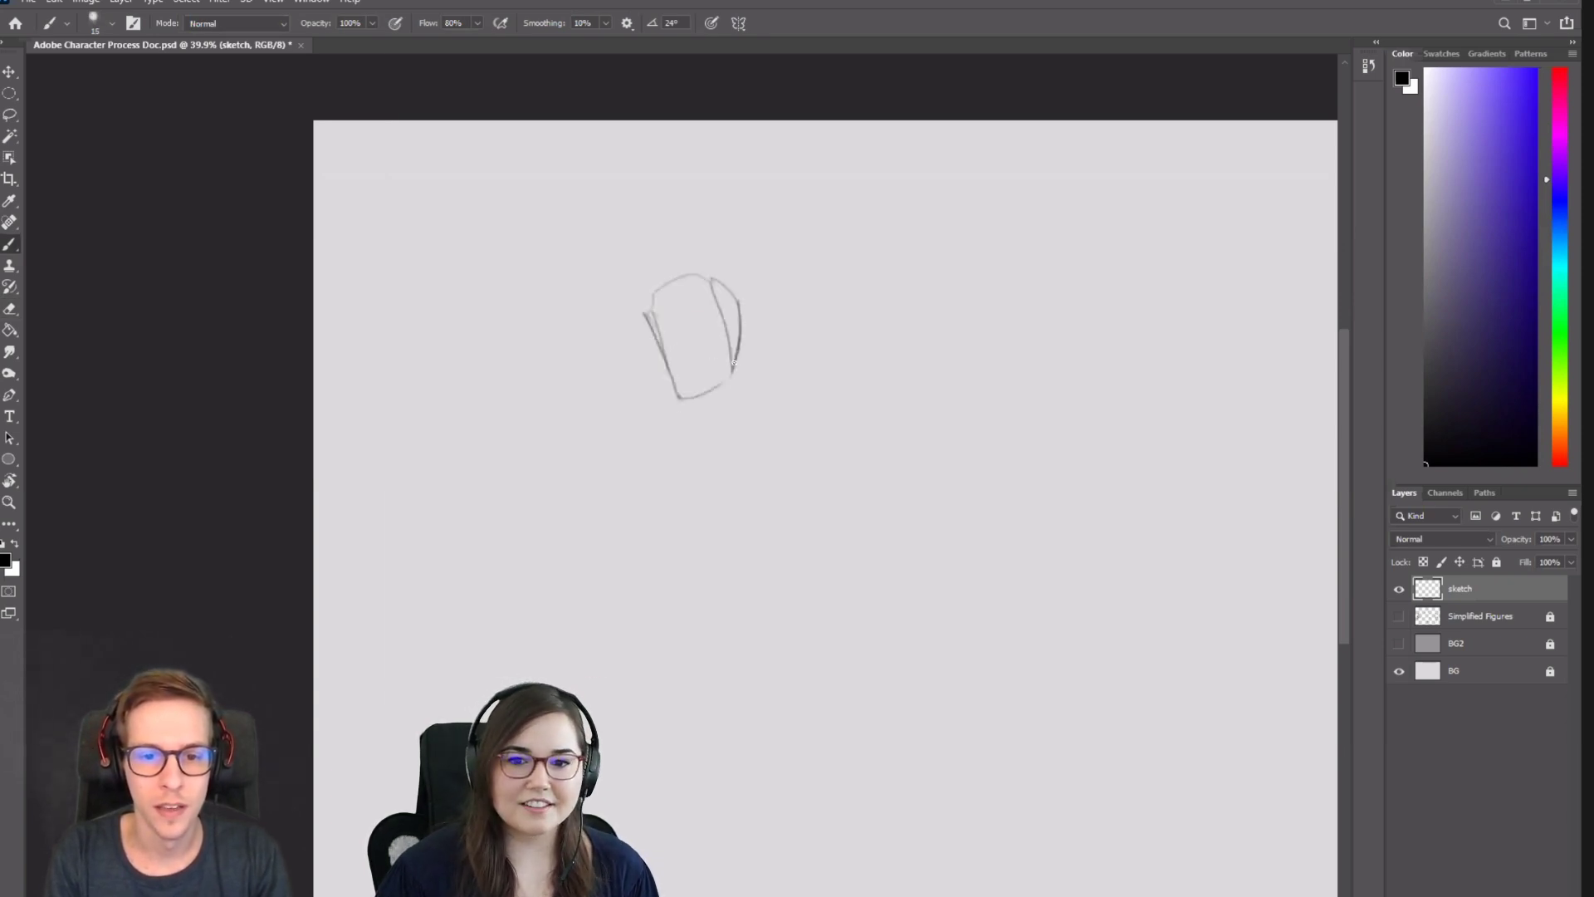
mouse_move(741, 315)
left_mouse_down()
mouse_move(705, 410)
mouse_move(666, 394)
mouse_move(657, 442)
mouse_move(674, 397)
mouse_move(687, 448)
left_mouse_up()
mouse_move(730, 368)
left_mouse_down()
mouse_move(733, 429)
mouse_move(664, 427)
left_mouse_up()
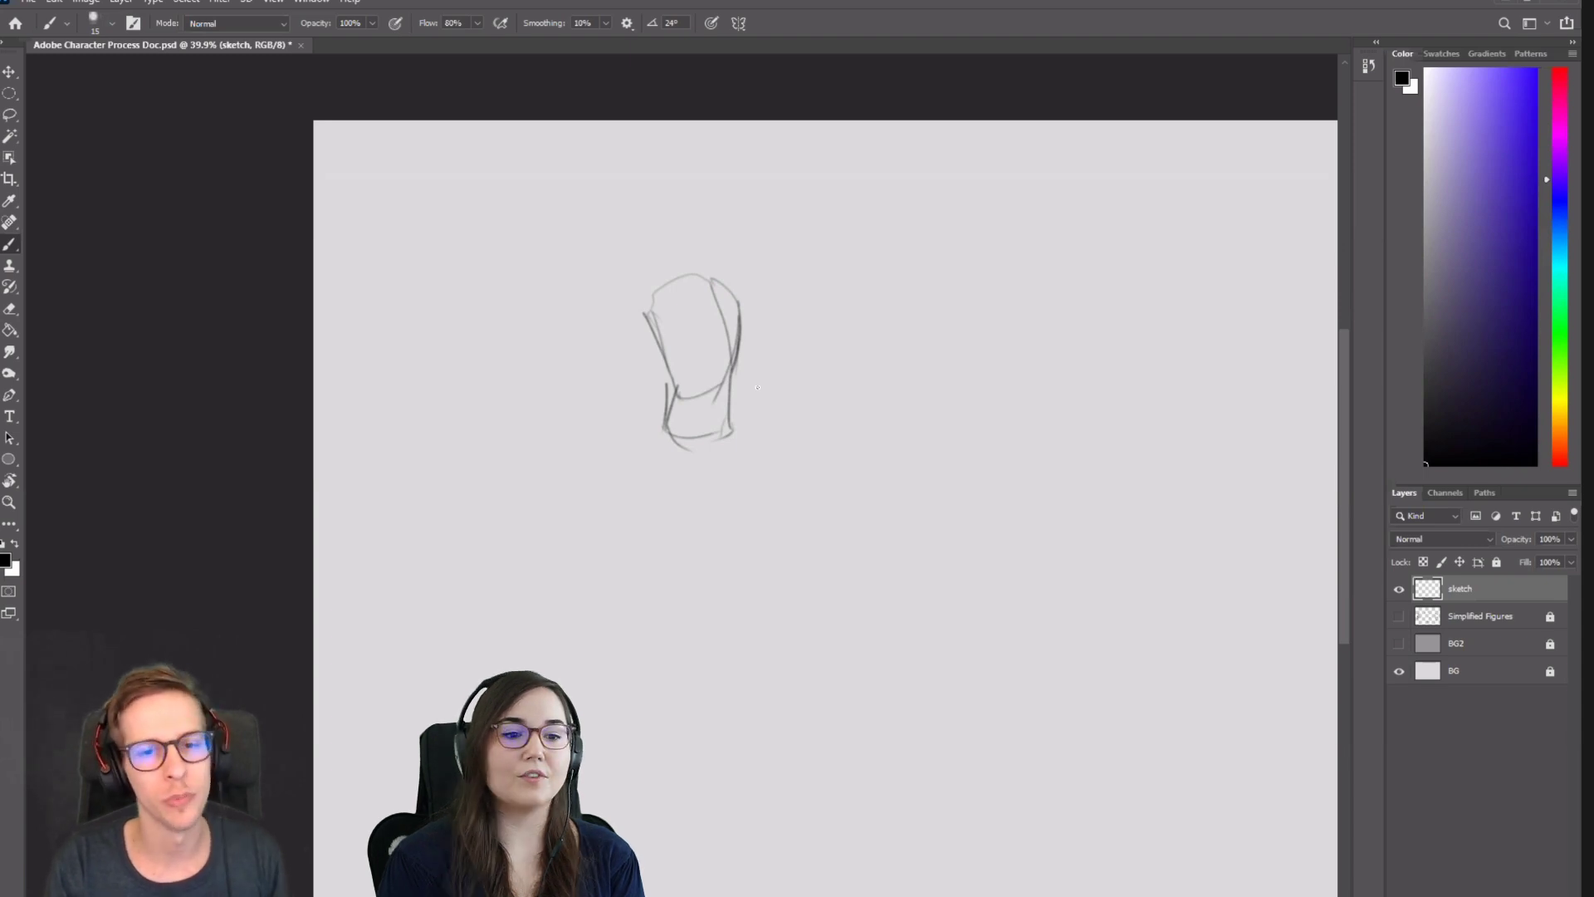
With a size 10 brush, draw a short curved thigh line on the figure's left side and a long sweeping leg line on the right.
left_click_drag(671, 395, 650, 534)
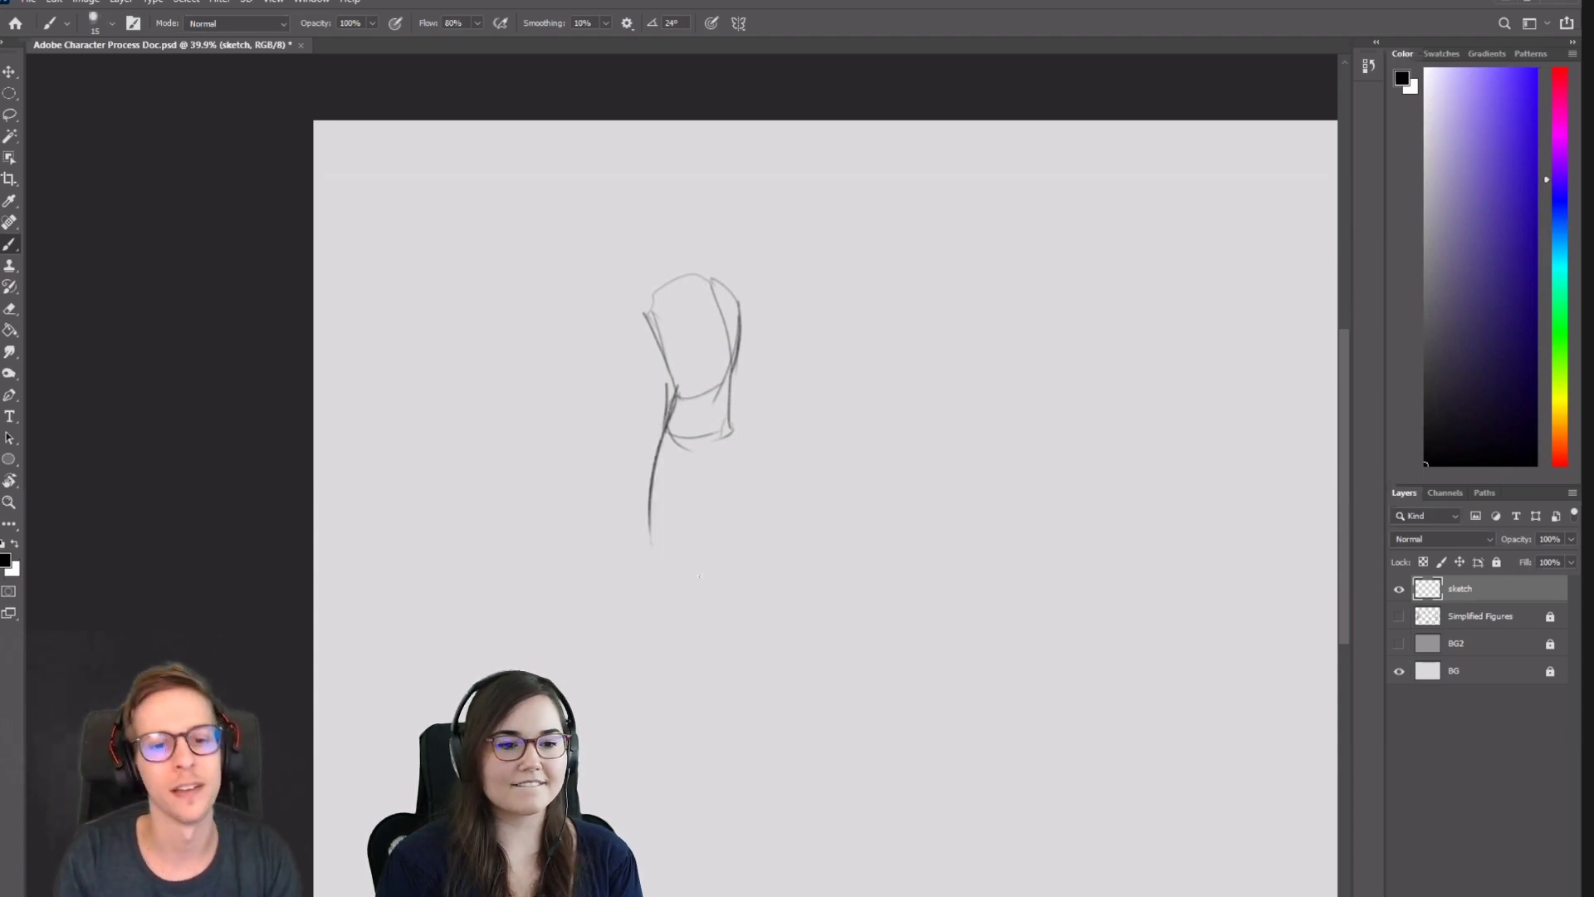
key("ctrl+z")
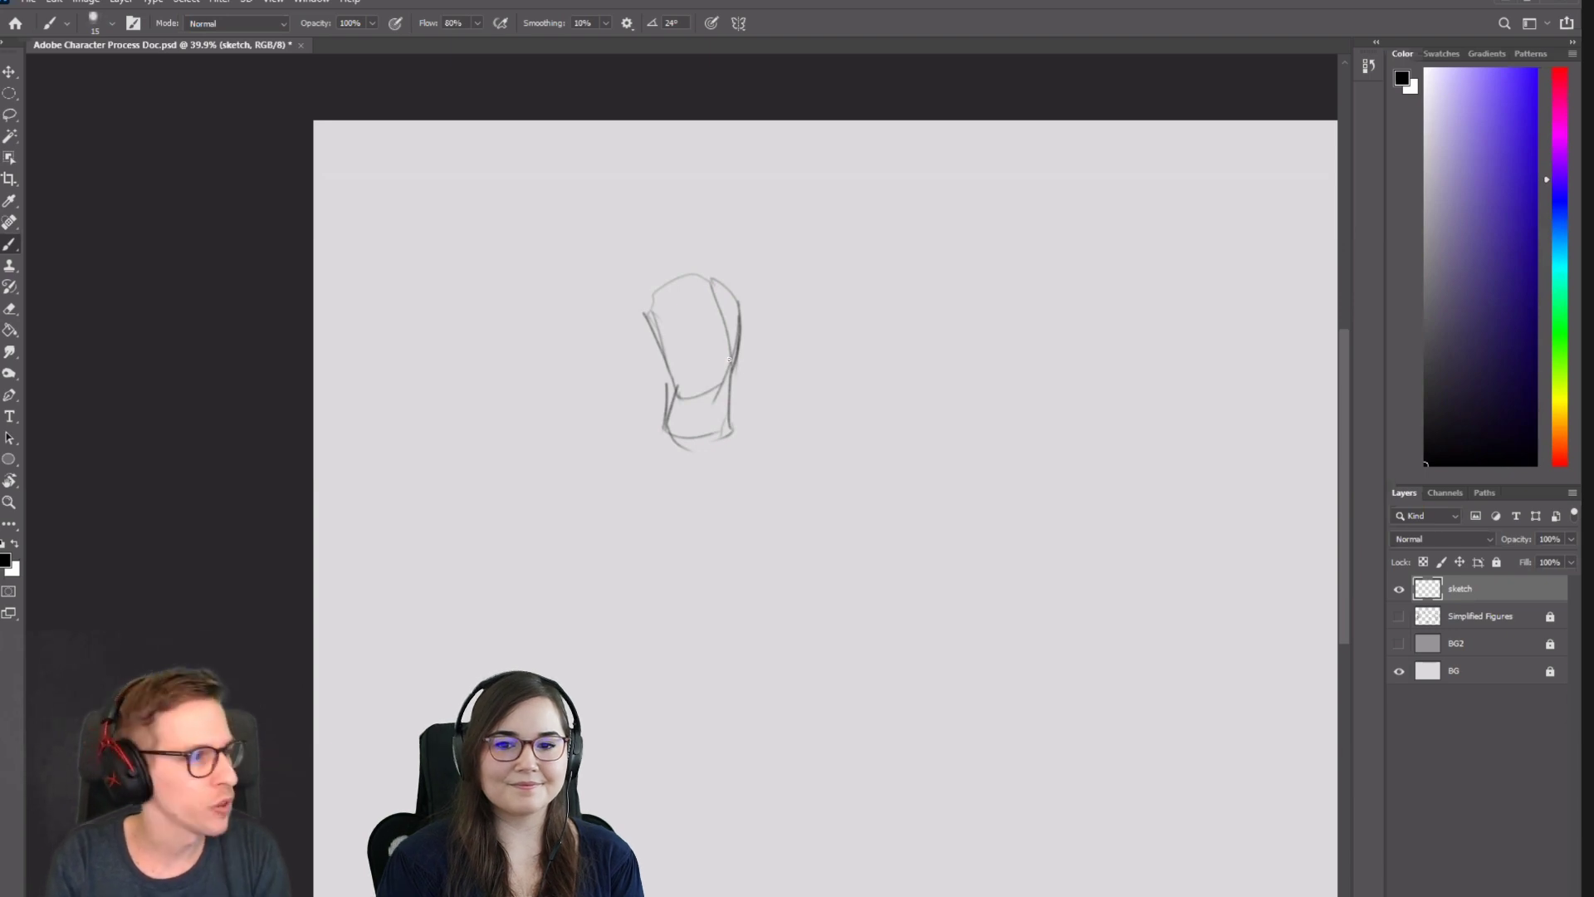
key("bracketleft")
left_click_drag(670, 390, 648, 535)
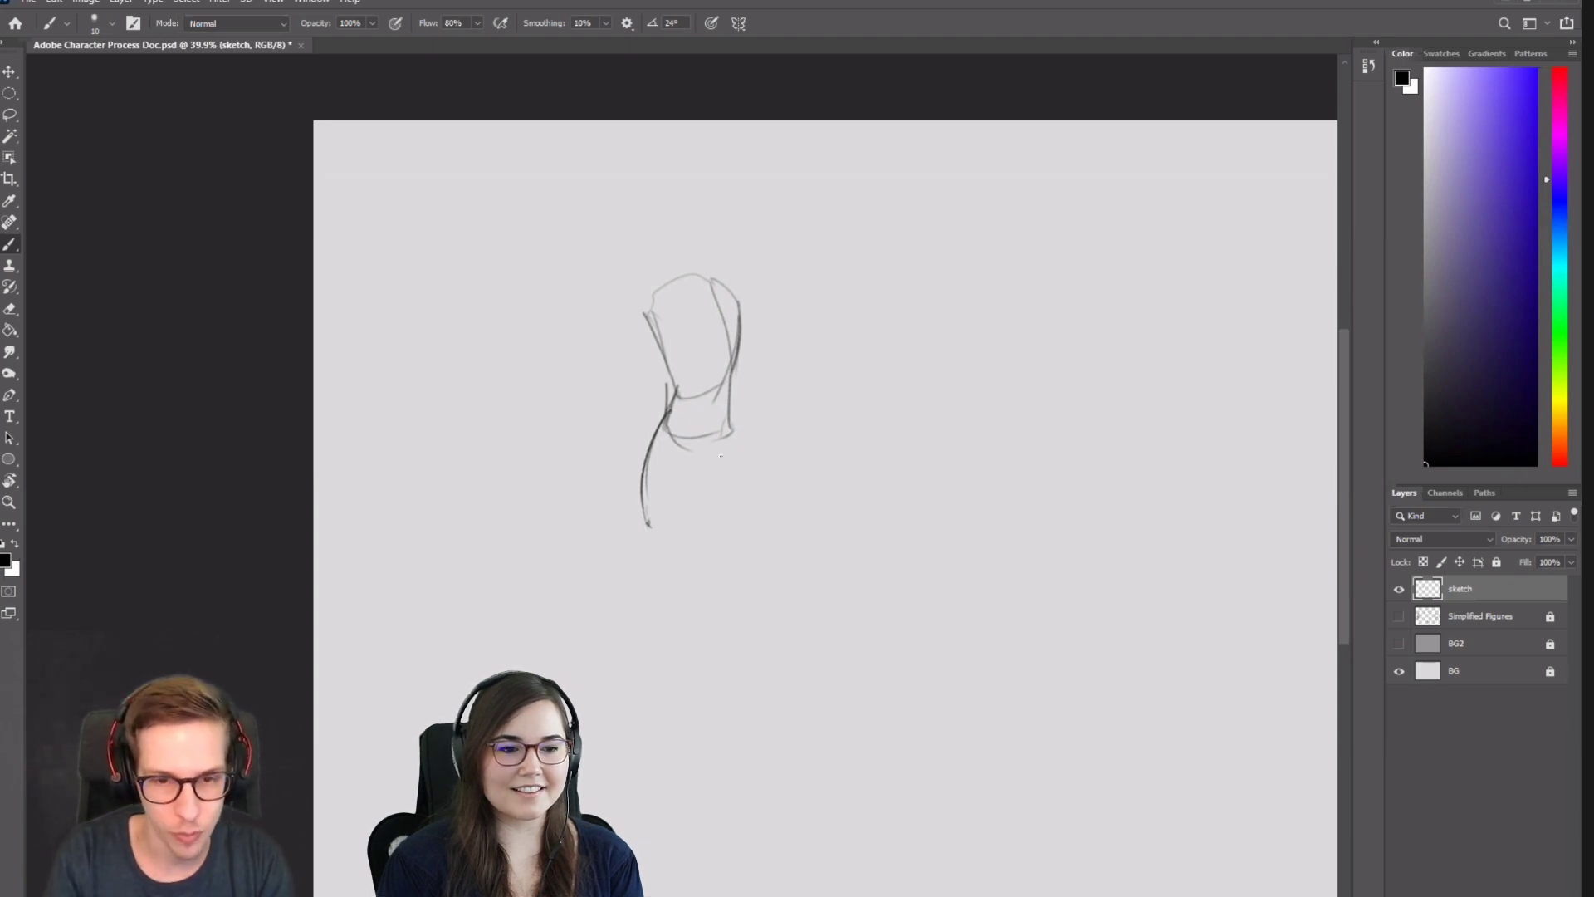
left_click_drag(727, 397, 789, 584)
key("ctrl+z")
left_click_drag(719, 405, 788, 536)
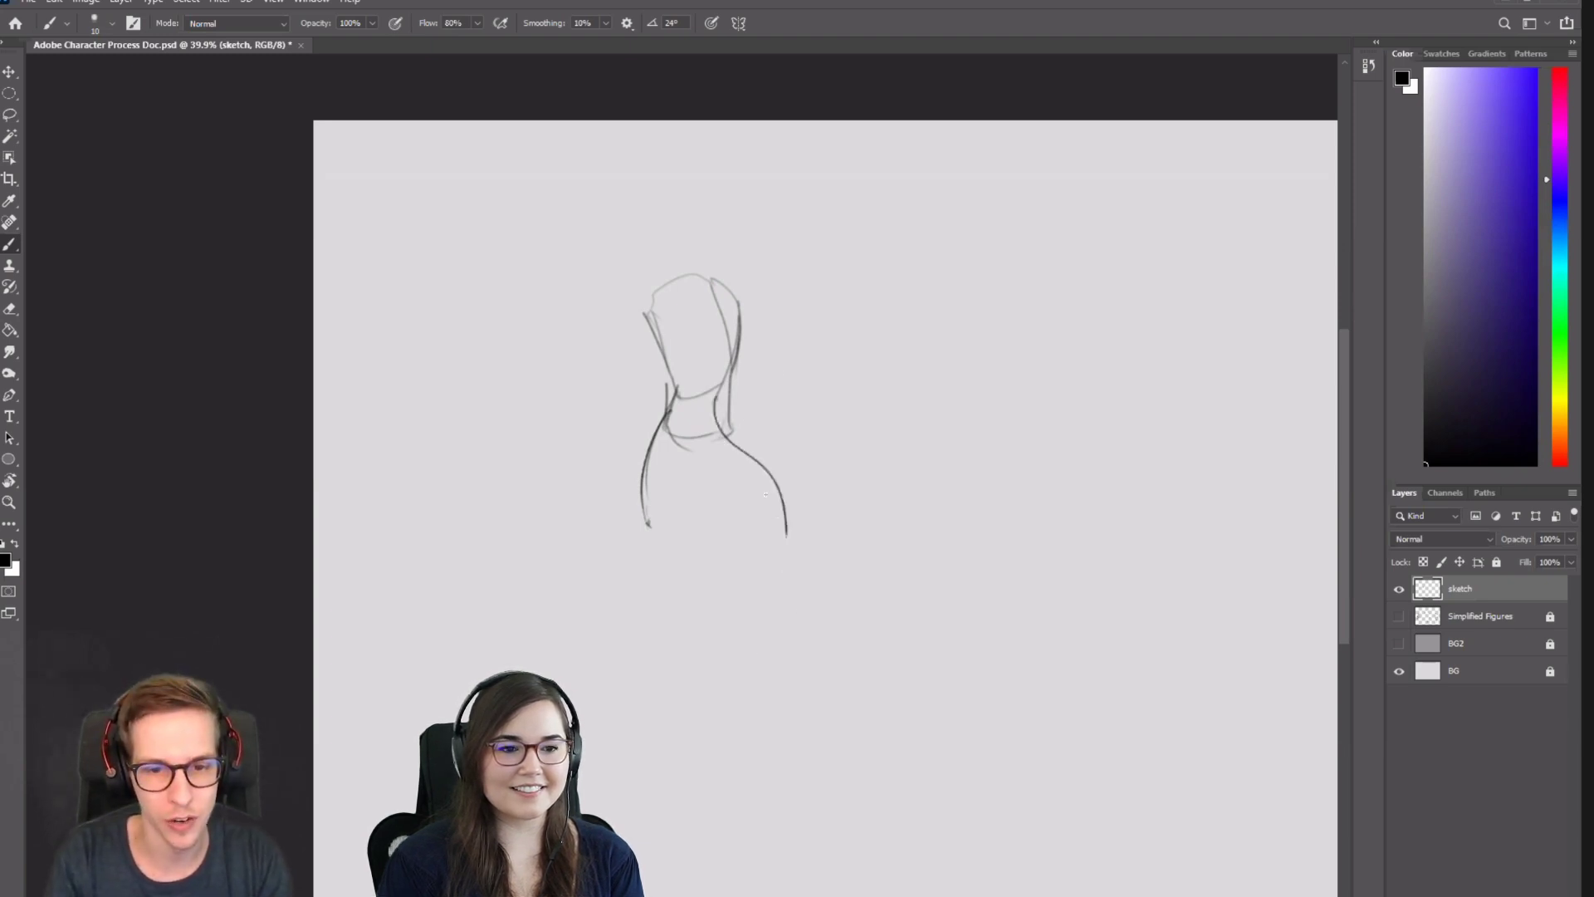
key("ctrl+z")
left_click_drag(719, 415, 787, 539)
key("ctrl+z")
left_click_drag(720, 410, 795, 587)
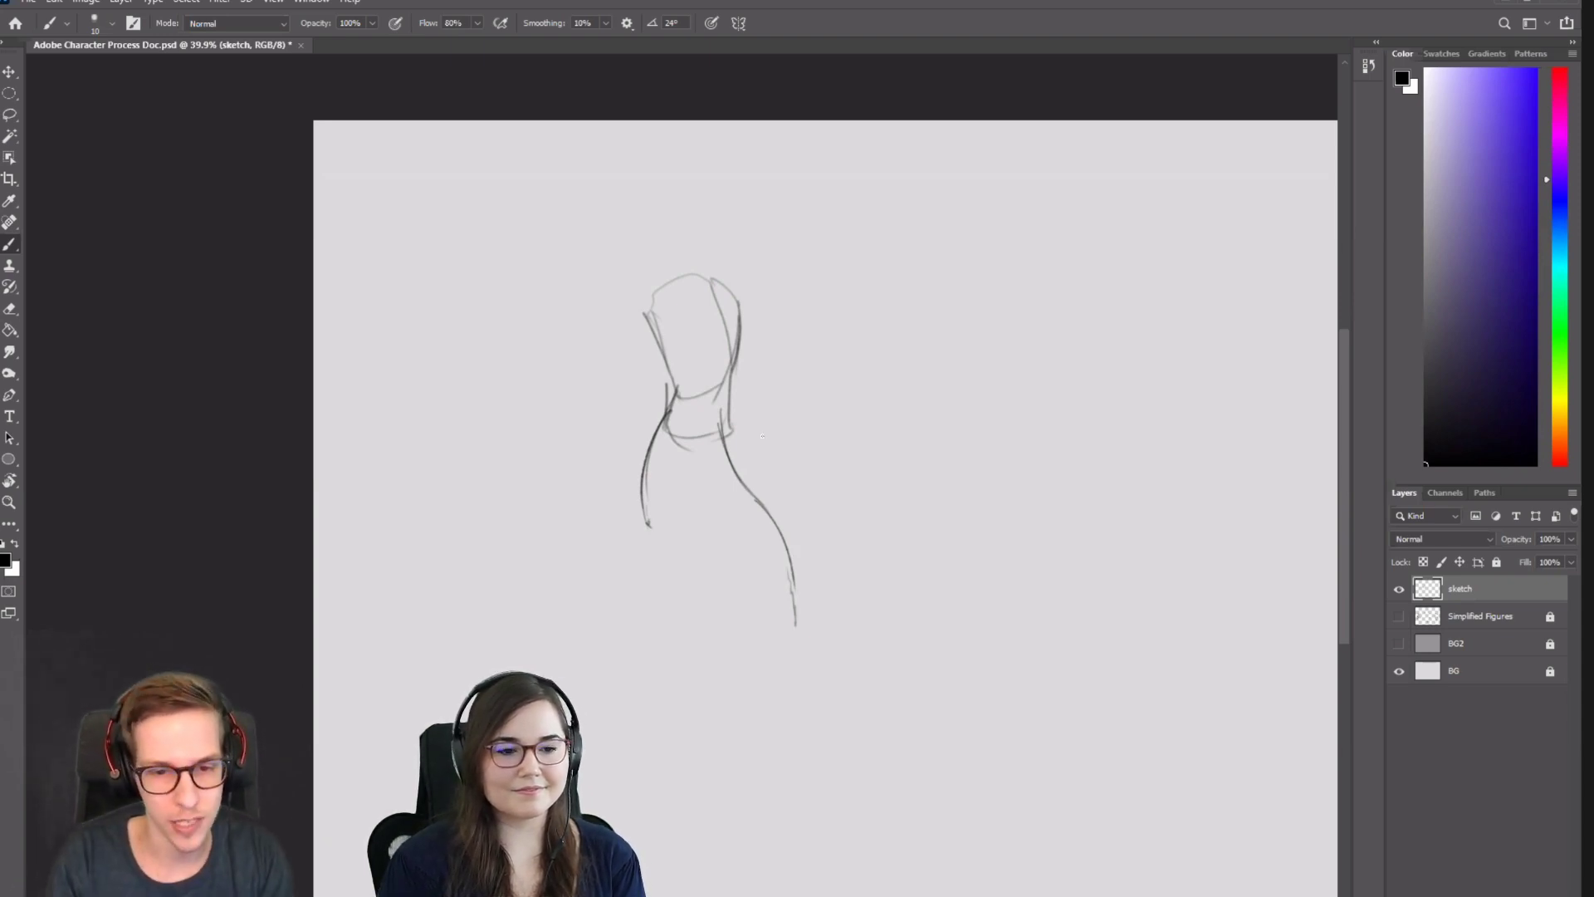
Sketch the knee, lower leg and foot of the left-hand leg, and add an angular foot to the right-hand leg.
mouse_move(649, 516)
left_mouse_down()
mouse_move(657, 540)
mouse_move(675, 533)
mouse_move(673, 623)
mouse_move(632, 639)
mouse_move(675, 623)
left_mouse_up()
left_click_drag(671, 612, 657, 631)
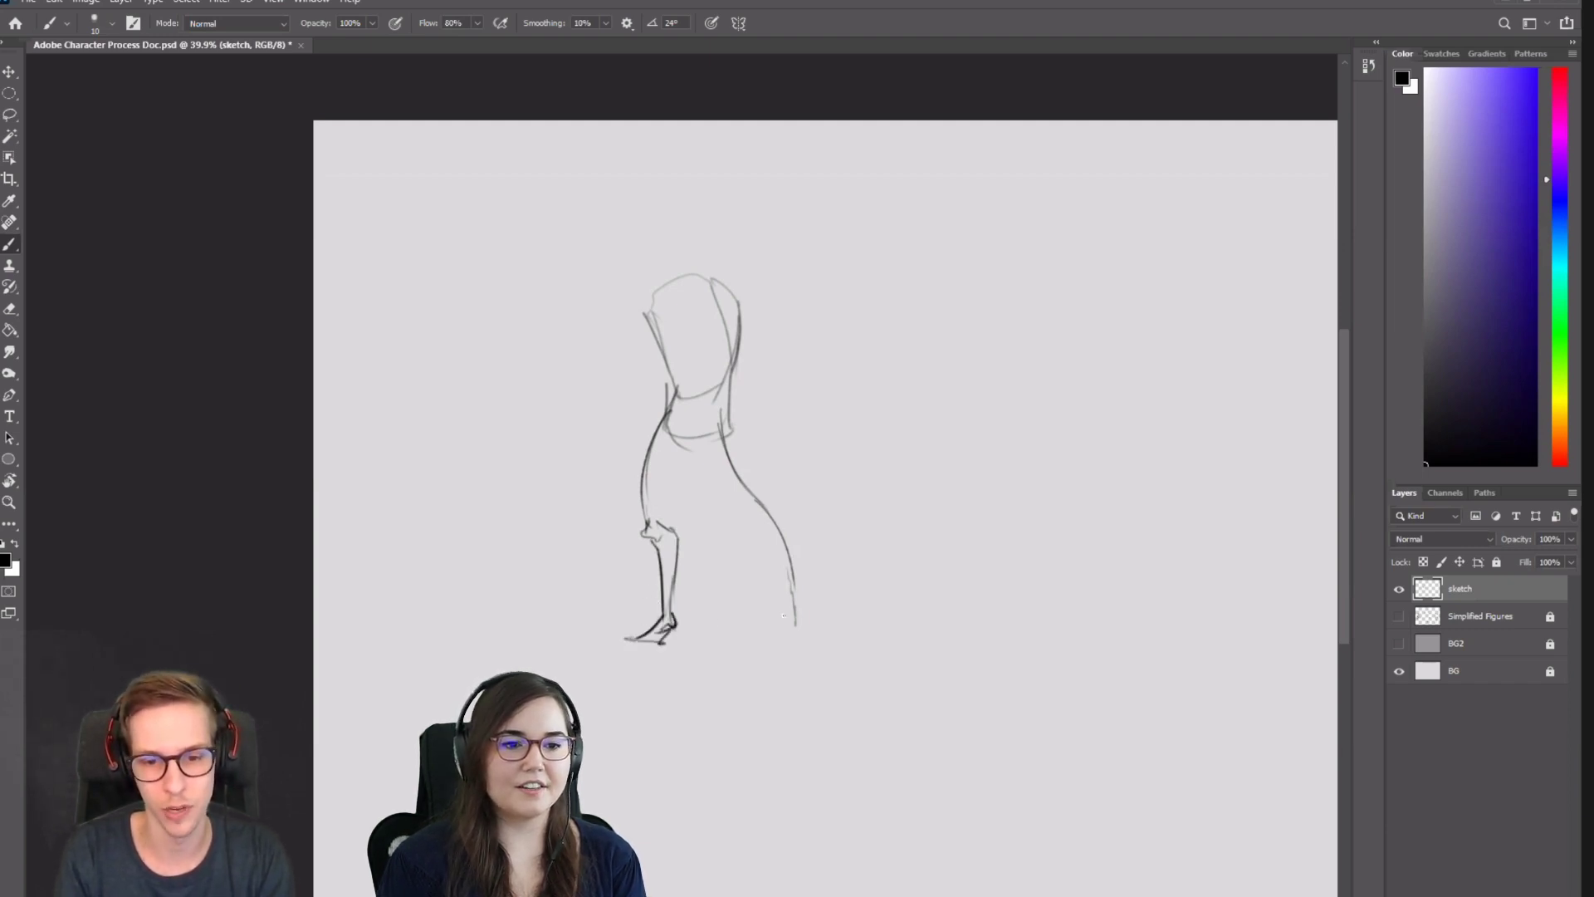
mouse_move(796, 616)
left_mouse_down()
mouse_move(818, 639)
mouse_move(791, 635)
mouse_move(828, 644)
left_mouse_up()
left_click_drag(801, 611, 828, 647)
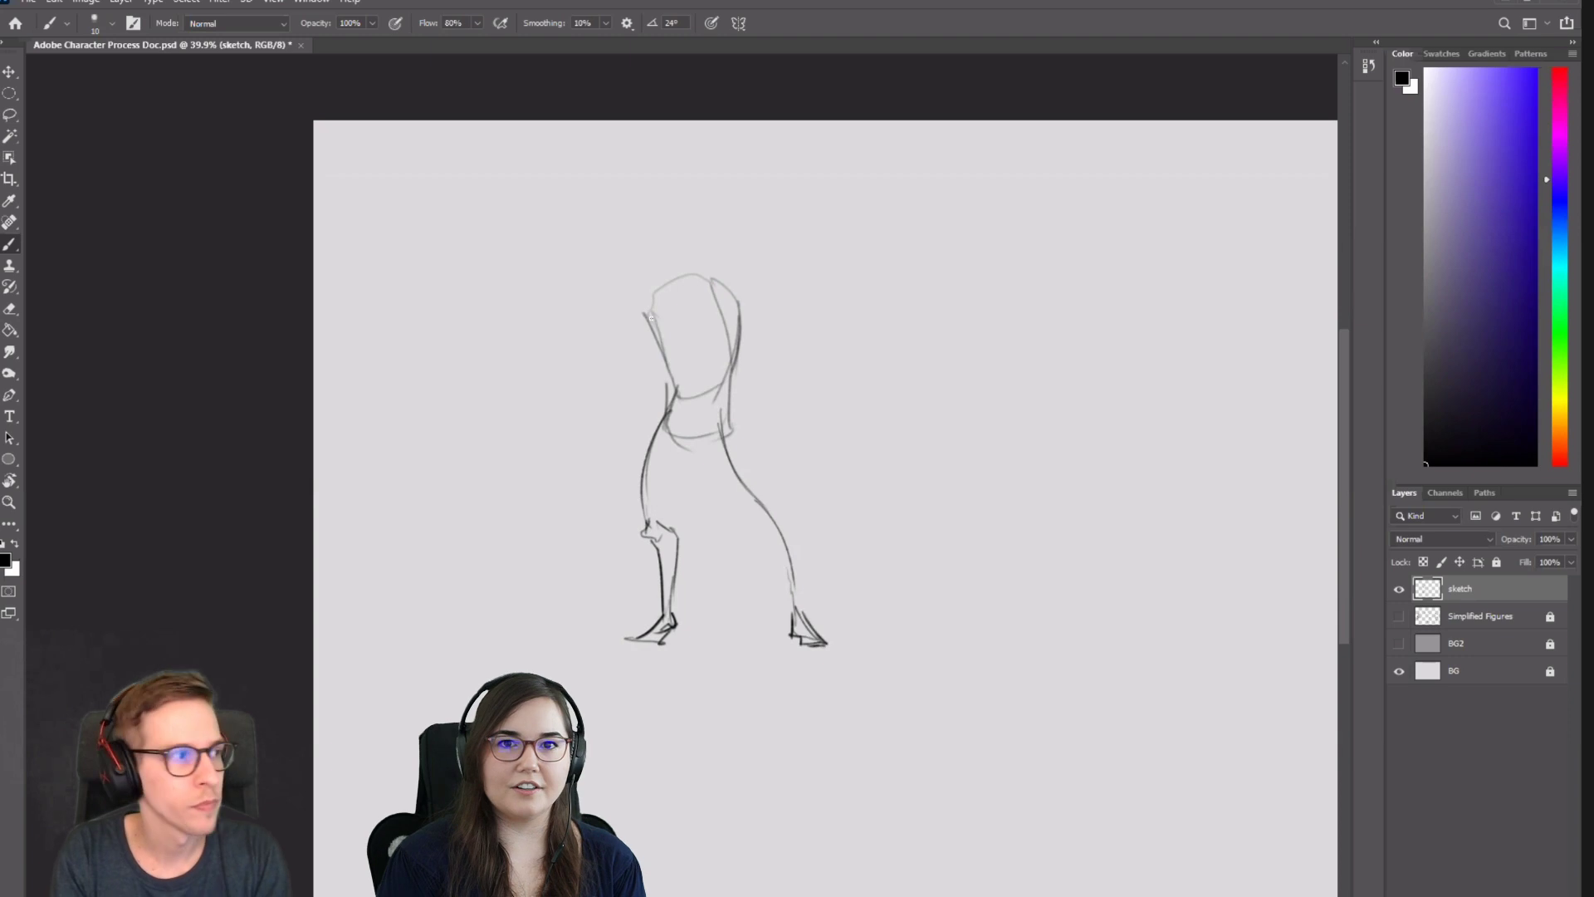
Darken both sides of the ribcage and rework its left contour by erasing and redrawing the line.
left_click_drag(647, 304, 664, 350)
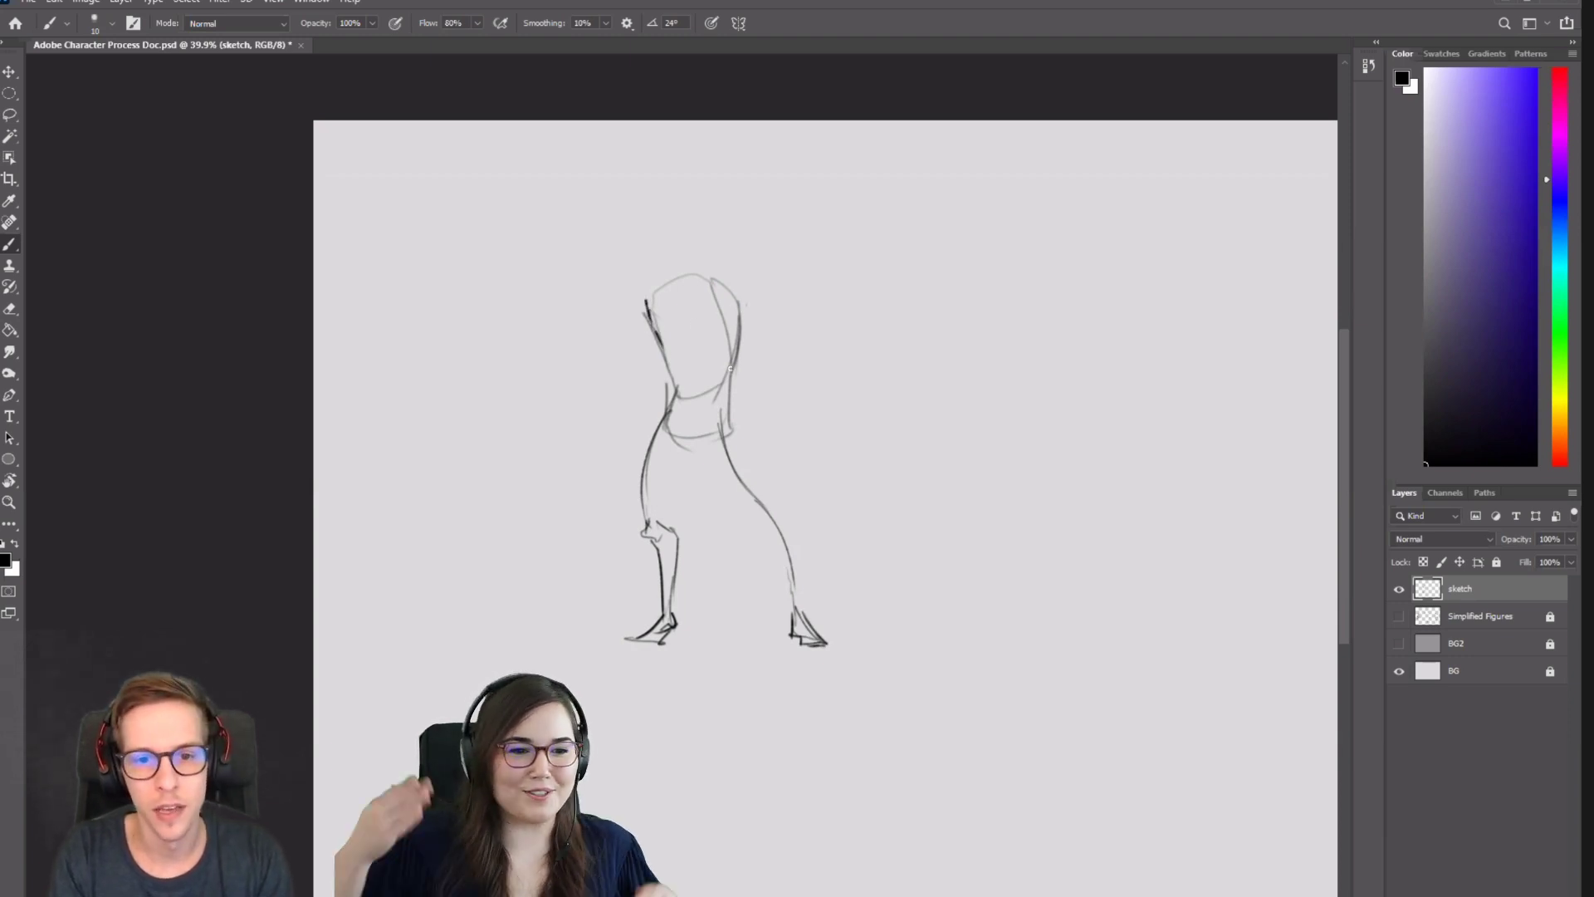
left_click_drag(742, 309, 733, 362)
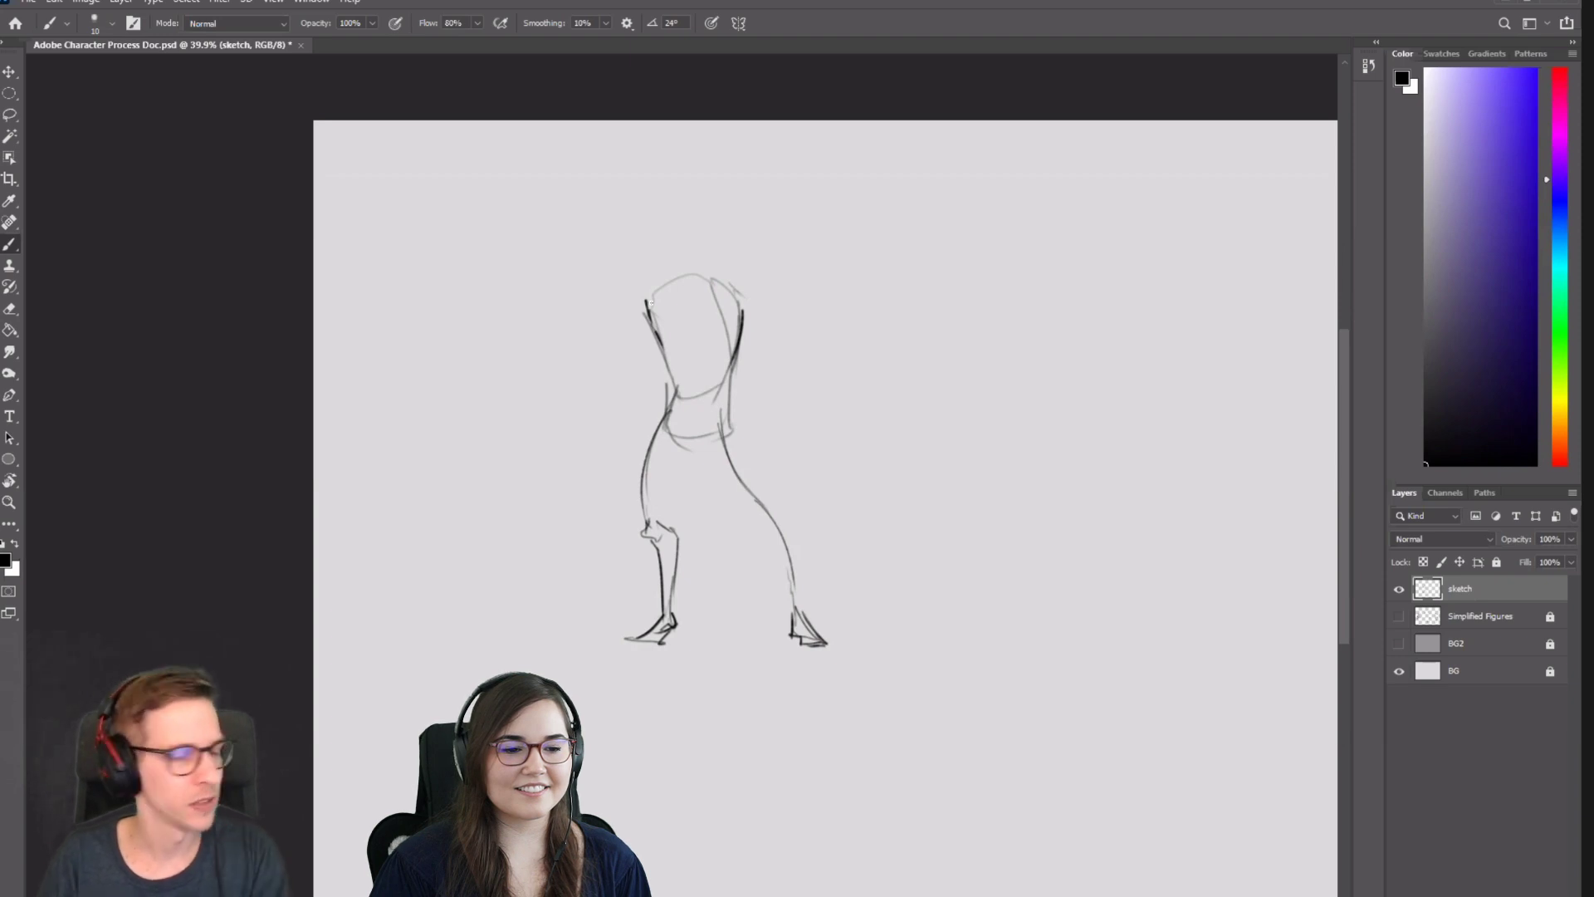
key("e")
mouse_move(668, 353)
left_mouse_down()
mouse_move(650, 316)
mouse_move(674, 386)
left_mouse_up()
key("b")
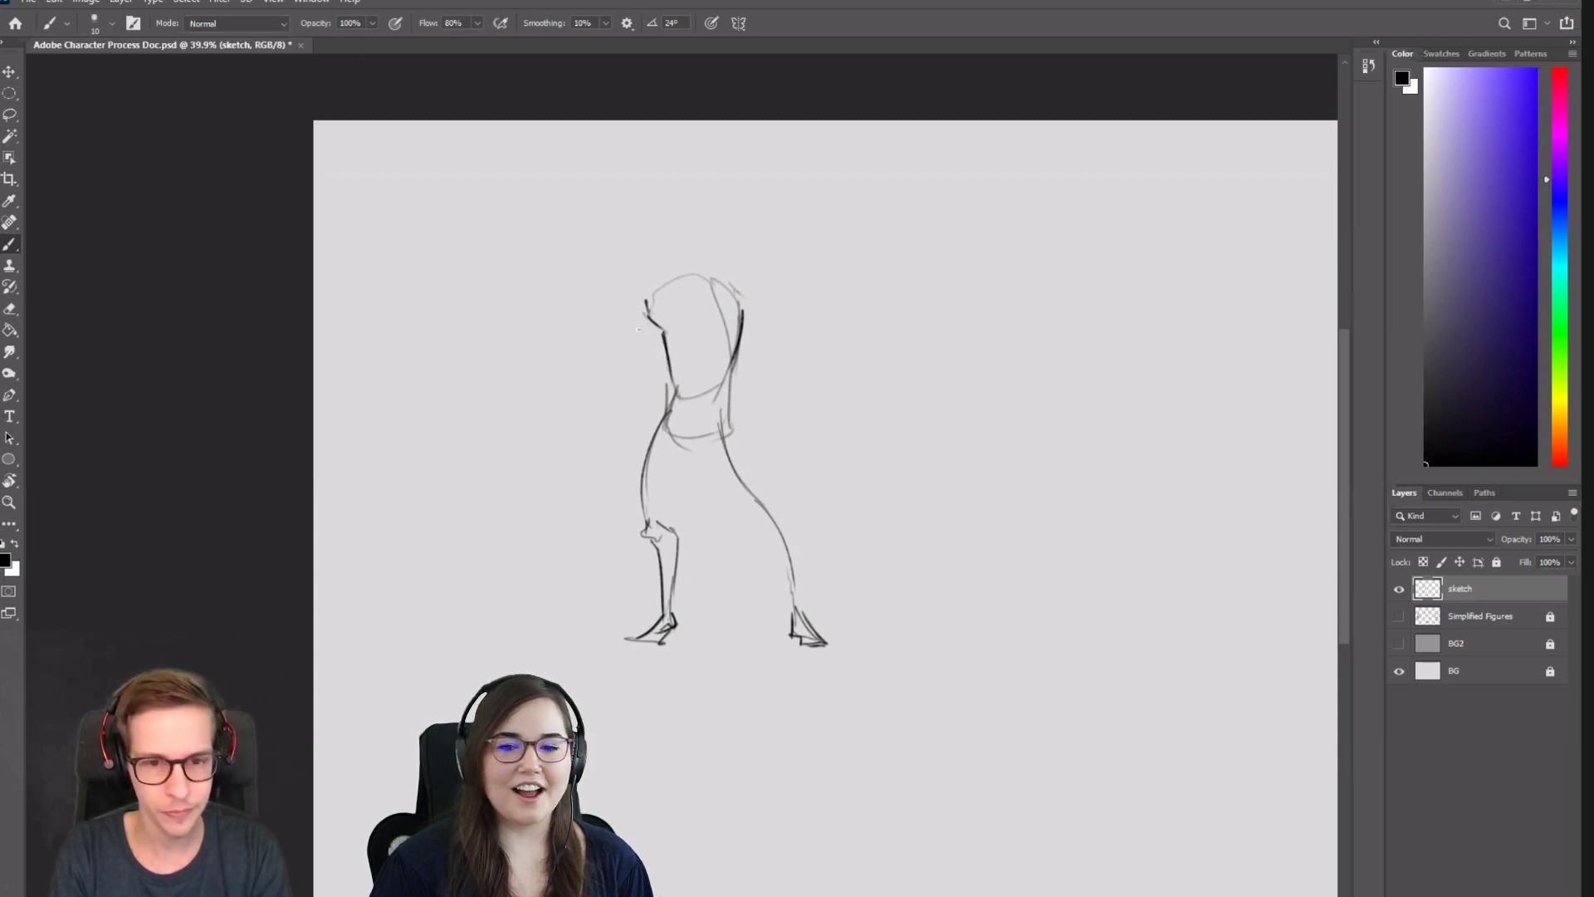
Sketch the left-hand arm hanging away from the torso, redrawing the forearm longer with a clenched fist.
mouse_move(643, 307)
left_mouse_down()
mouse_move(612, 418)
mouse_move(605, 402)
mouse_move(618, 390)
mouse_move(603, 432)
left_mouse_up()
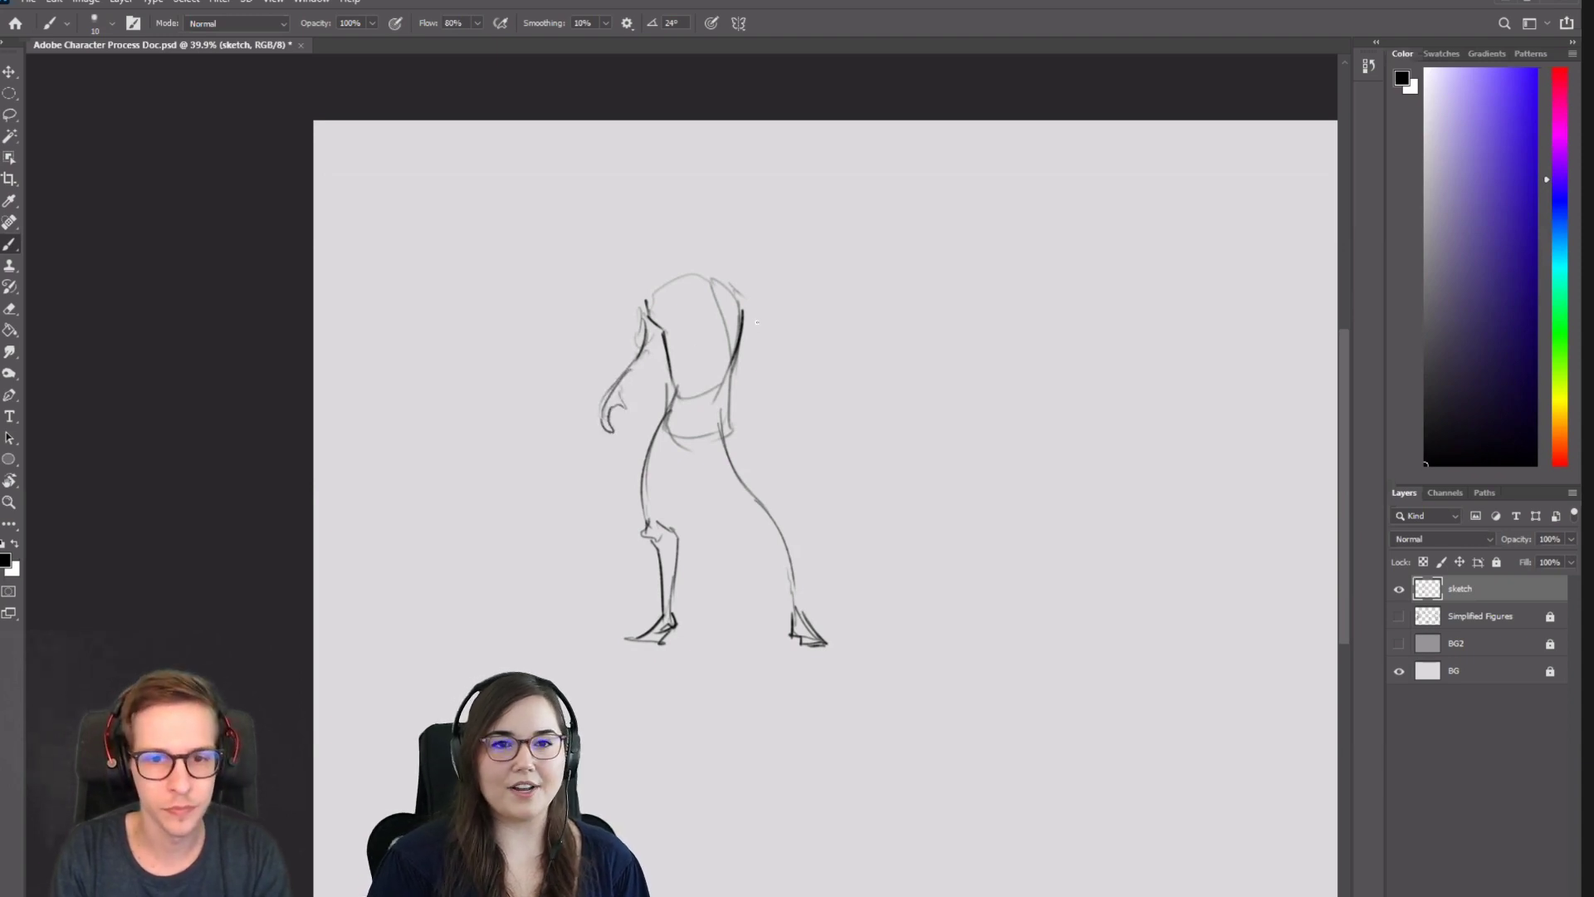
key("ctrl+z")
key("ctrl+z")
key("ctrl+z")
key("ctrl+z")
mouse_move(628, 370)
left_mouse_down()
mouse_move(602, 462)
mouse_move(608, 444)
mouse_move(596, 447)
left_mouse_up()
mouse_move(597, 444)
left_mouse_down()
mouse_move(603, 461)
mouse_move(609, 447)
left_mouse_up()
left_click_drag(607, 438, 614, 445)
Sketch the right-hand arm curving down from the shoulder and finish it with a clenched hand.
left_click_drag(732, 287, 775, 365)
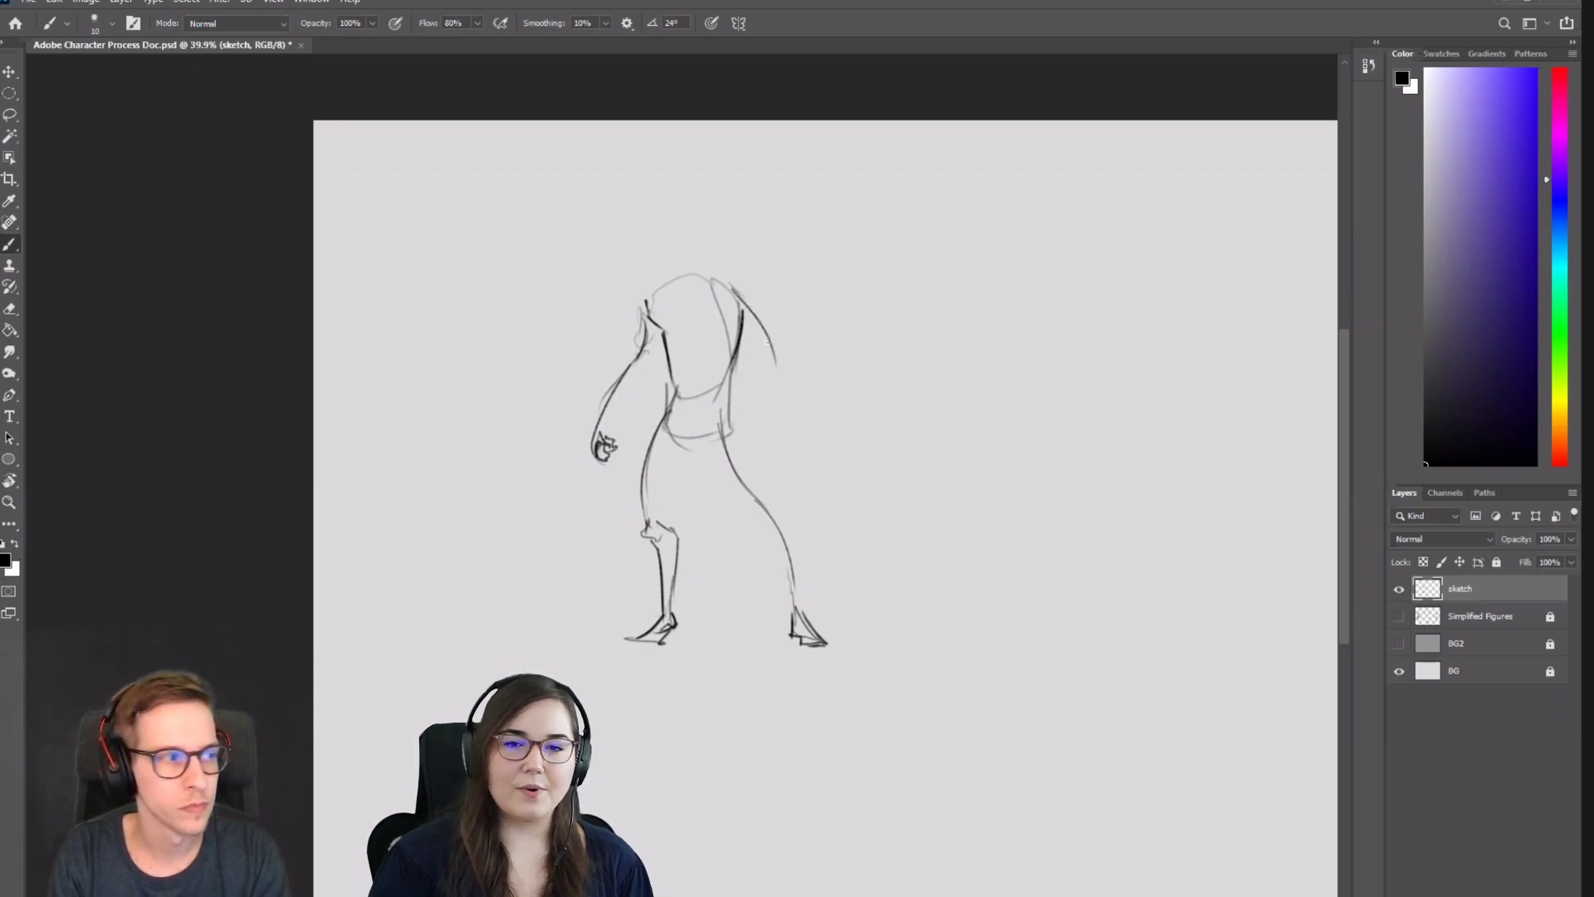
mouse_move(741, 294)
left_mouse_down()
mouse_move(792, 380)
mouse_move(798, 428)
mouse_move(778, 440)
mouse_move(796, 457)
left_mouse_up()
left_click_drag(798, 425, 802, 461)
left_click_drag(789, 452, 802, 462)
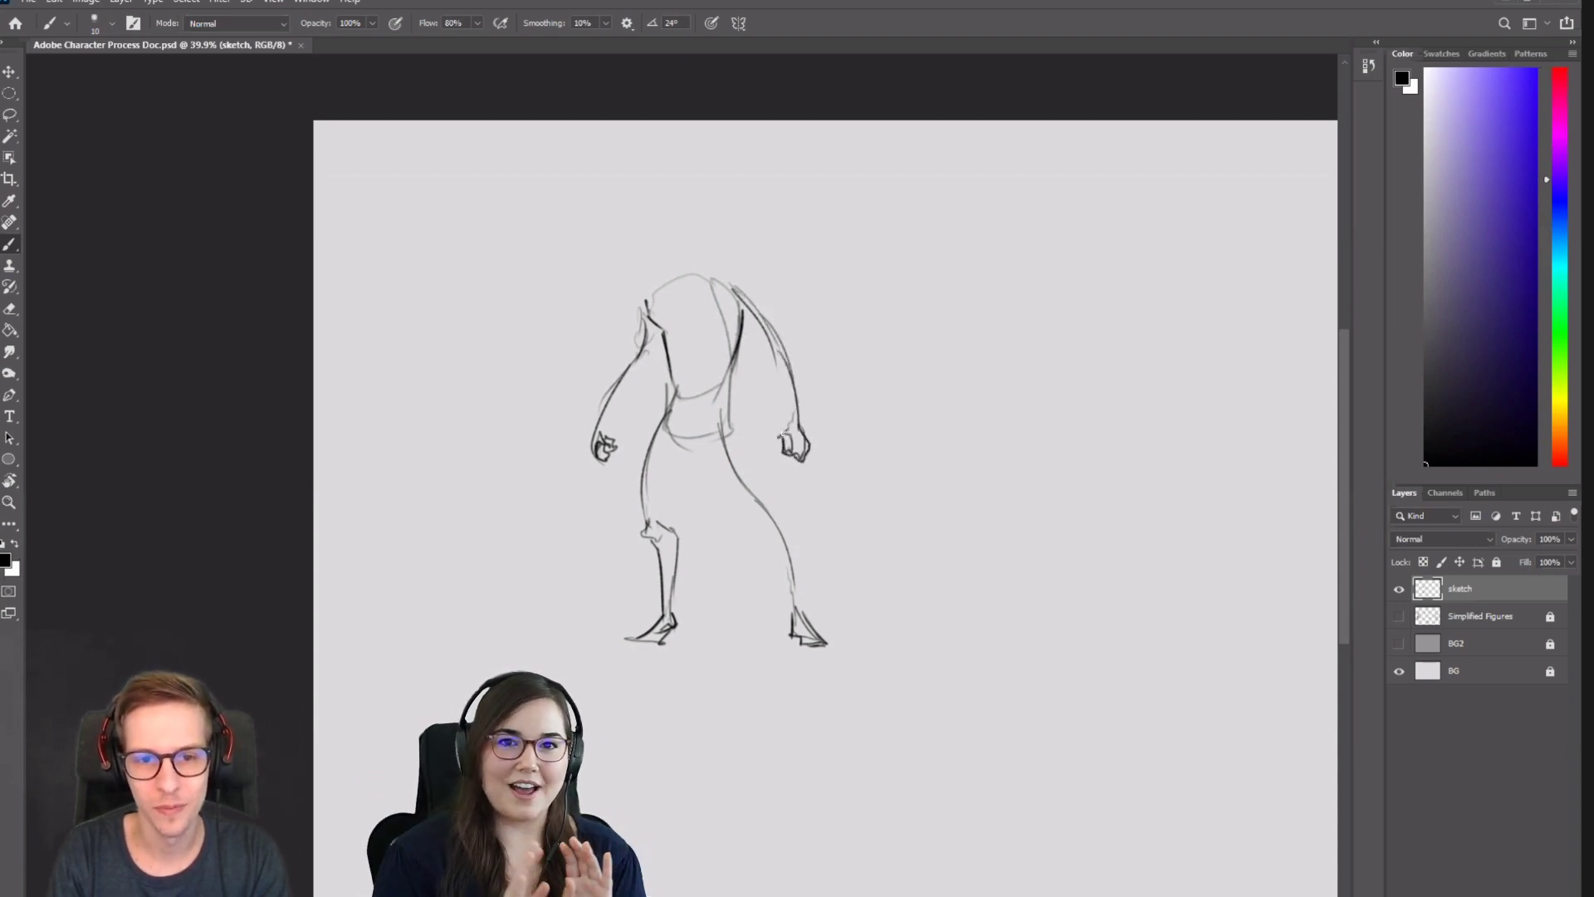
Open the file Devious Dudes Illustration.psd alongside the character sketch document.
left_click(30, 3)
left_click(50, 32)
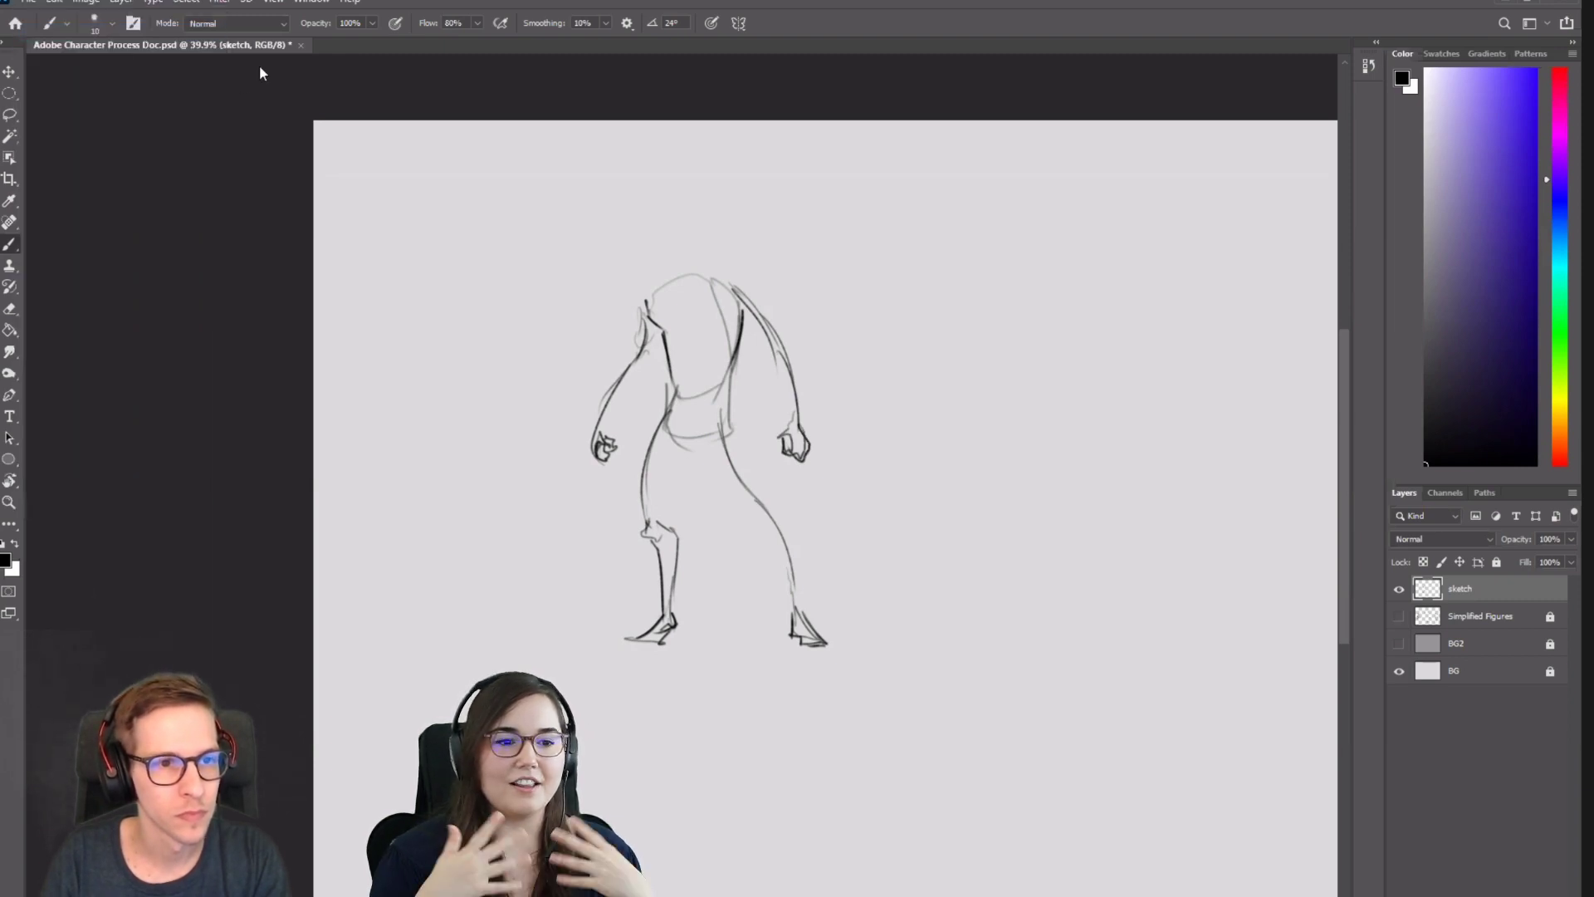
key("Escape")
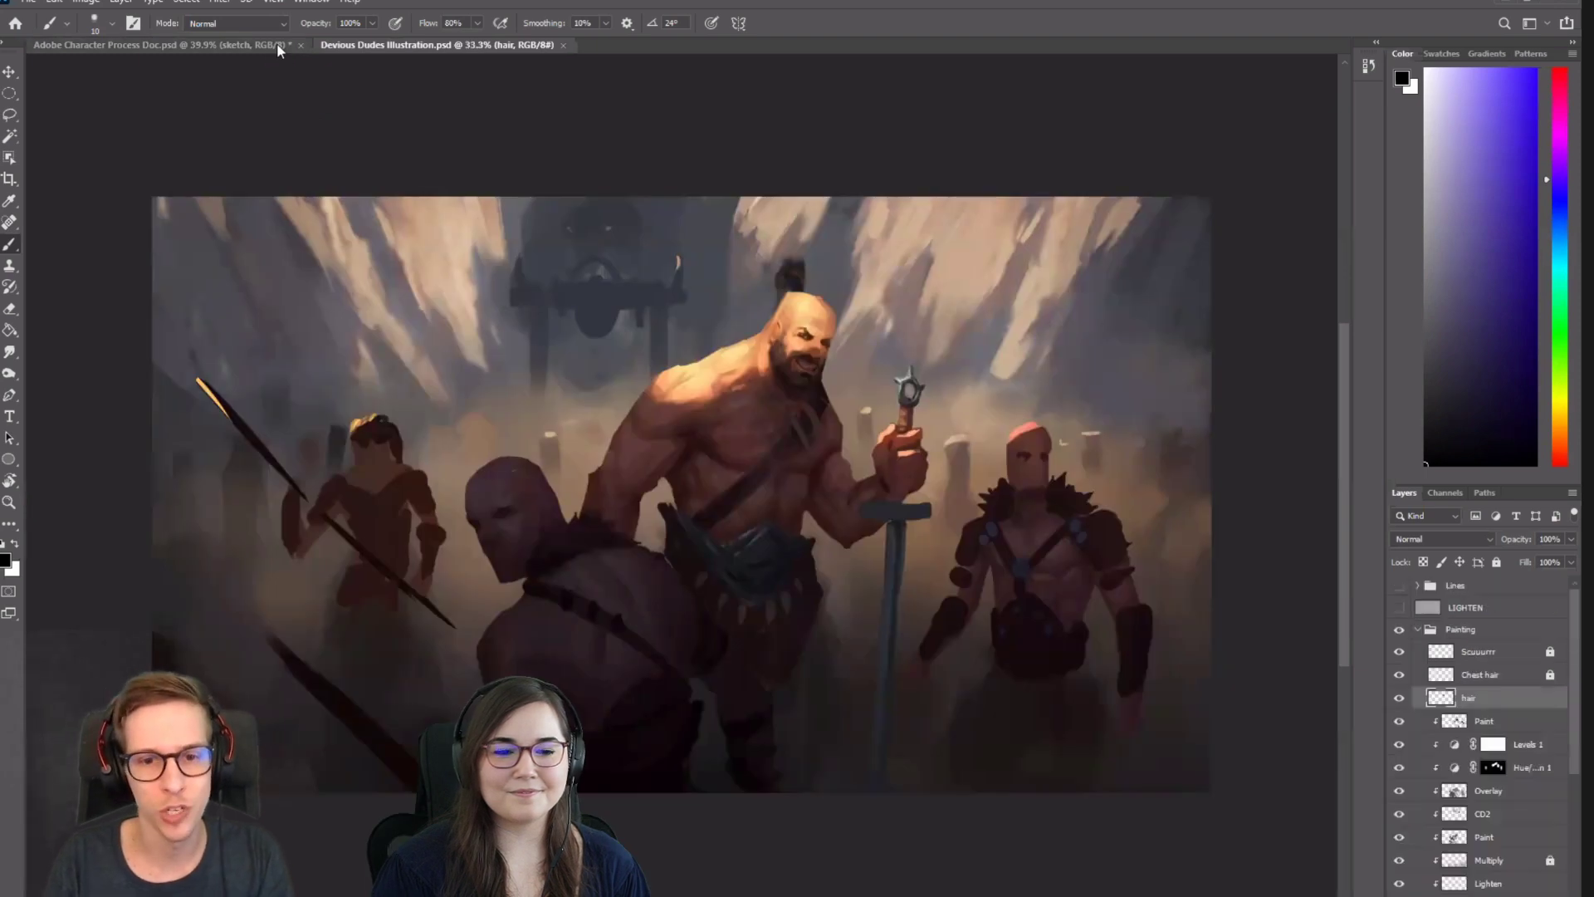
Hide the Painting group and the lower Paint, Paint2 and Layer 4 layers to view the illustration's earliest rough sketch.
mouse_move(588, 399)
left_mouse_down()
mouse_move(563, 409)
mouse_move(616, 428)
mouse_move(595, 443)
mouse_move(631, 441)
left_mouse_up()
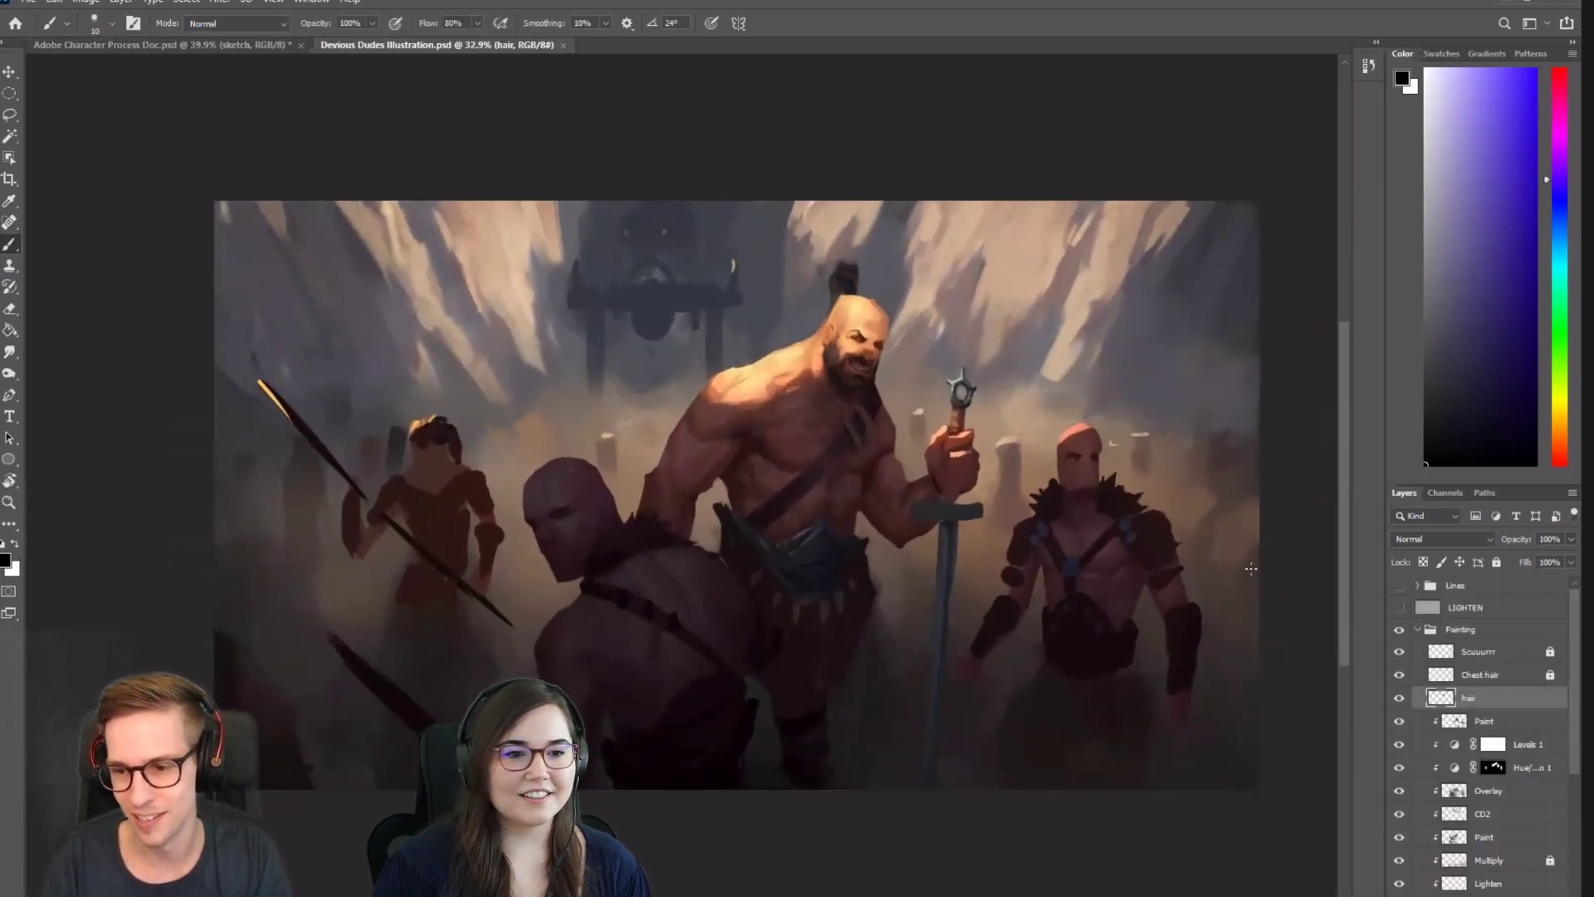
left_click(1400, 633)
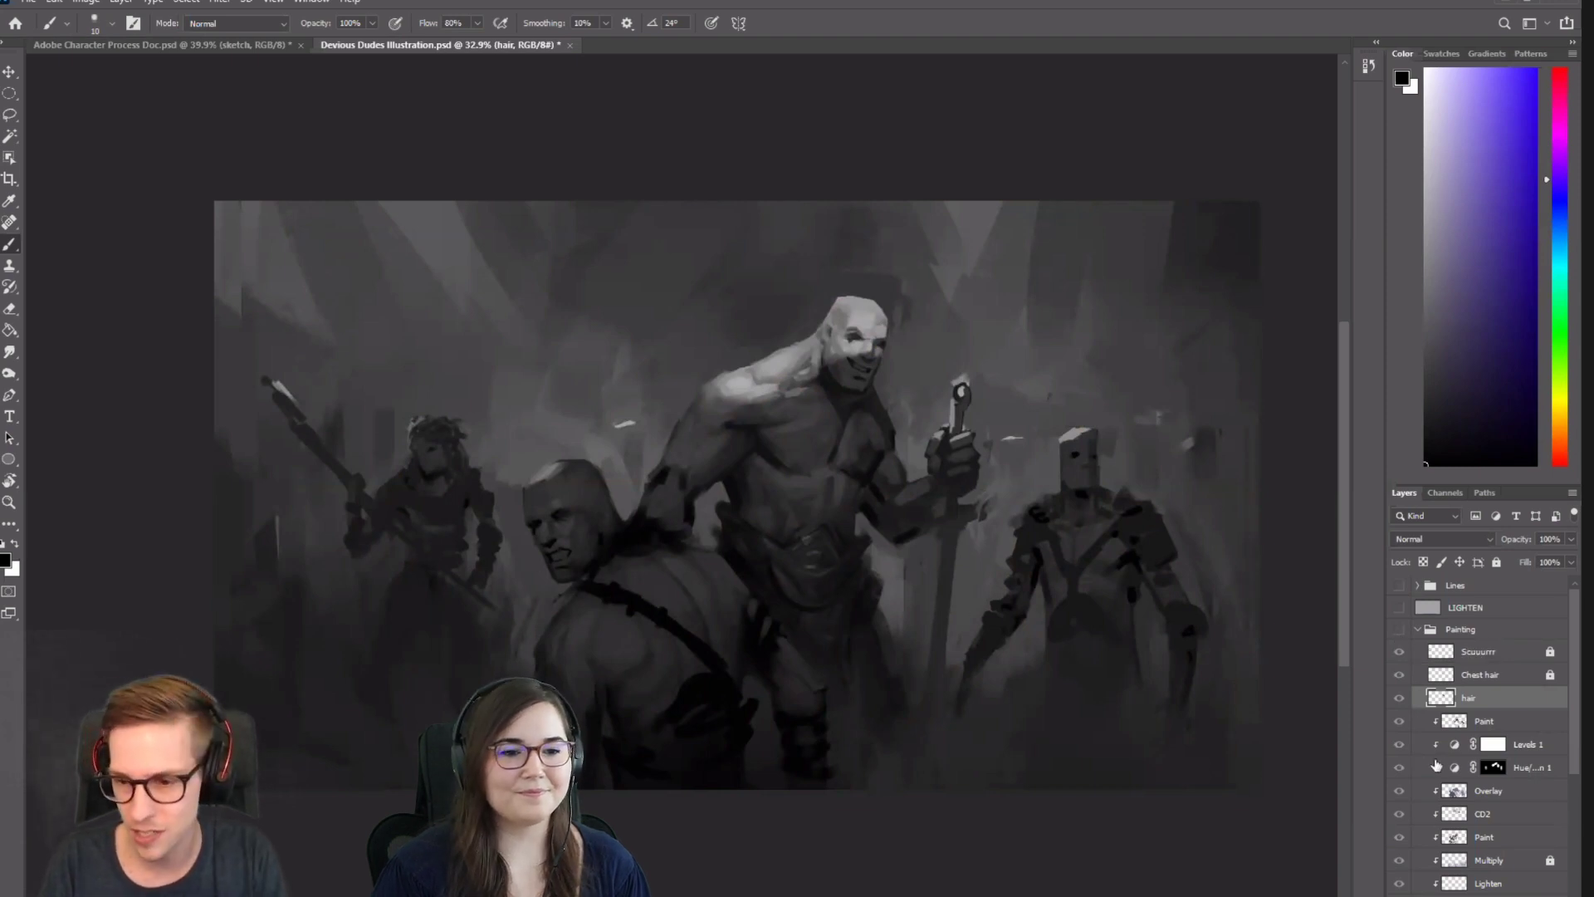
scroll(1420, 731, "down", 4)
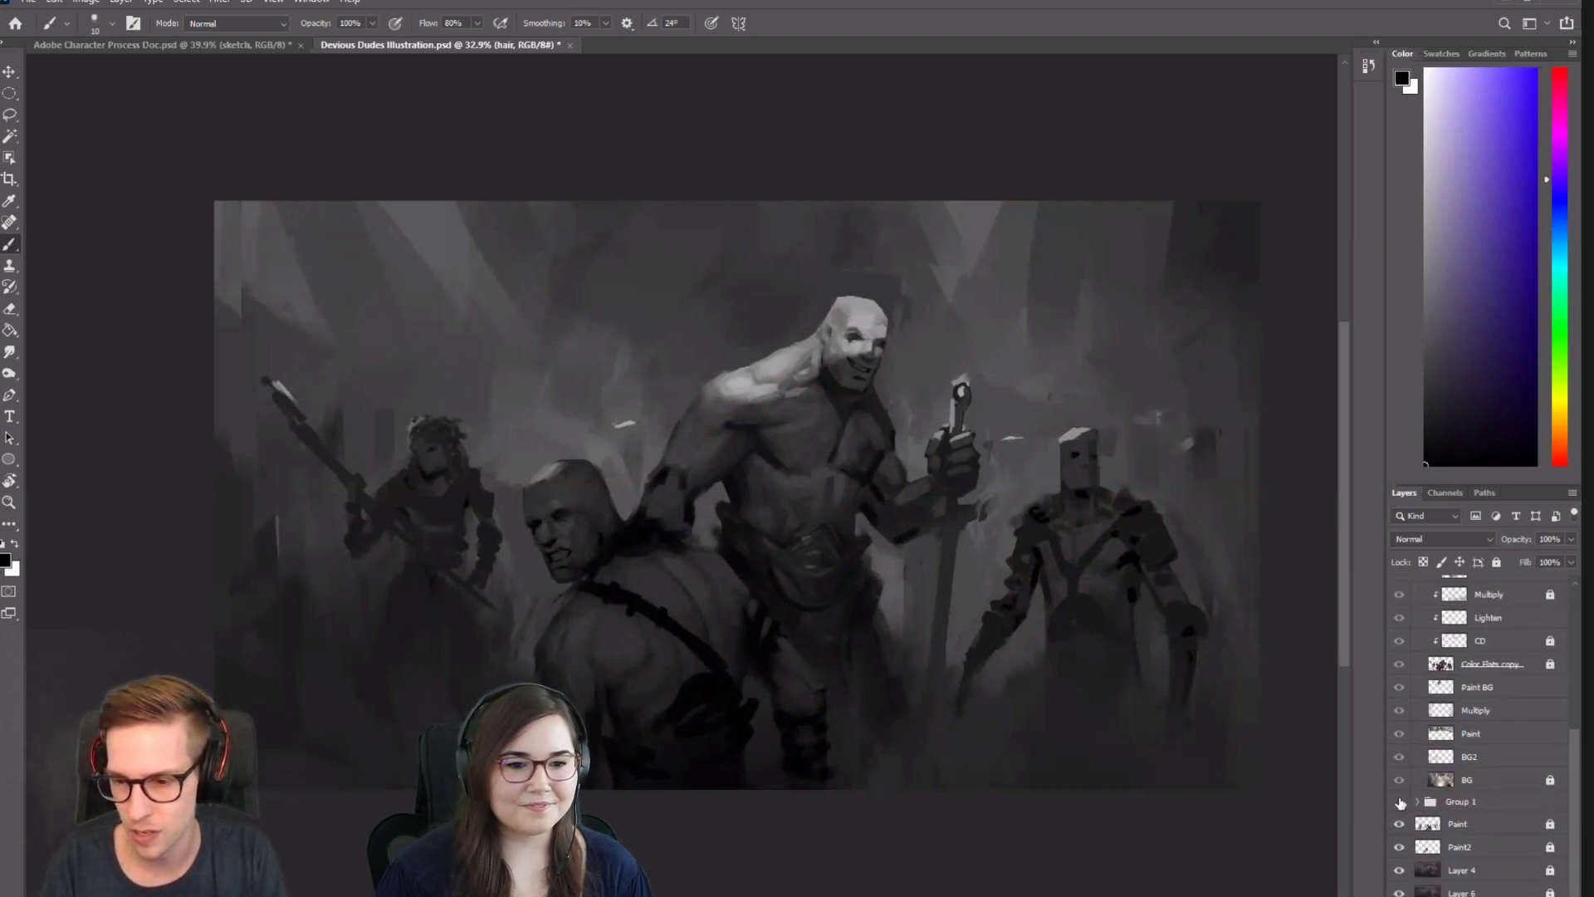
left_click(1399, 824)
left_click(1398, 847)
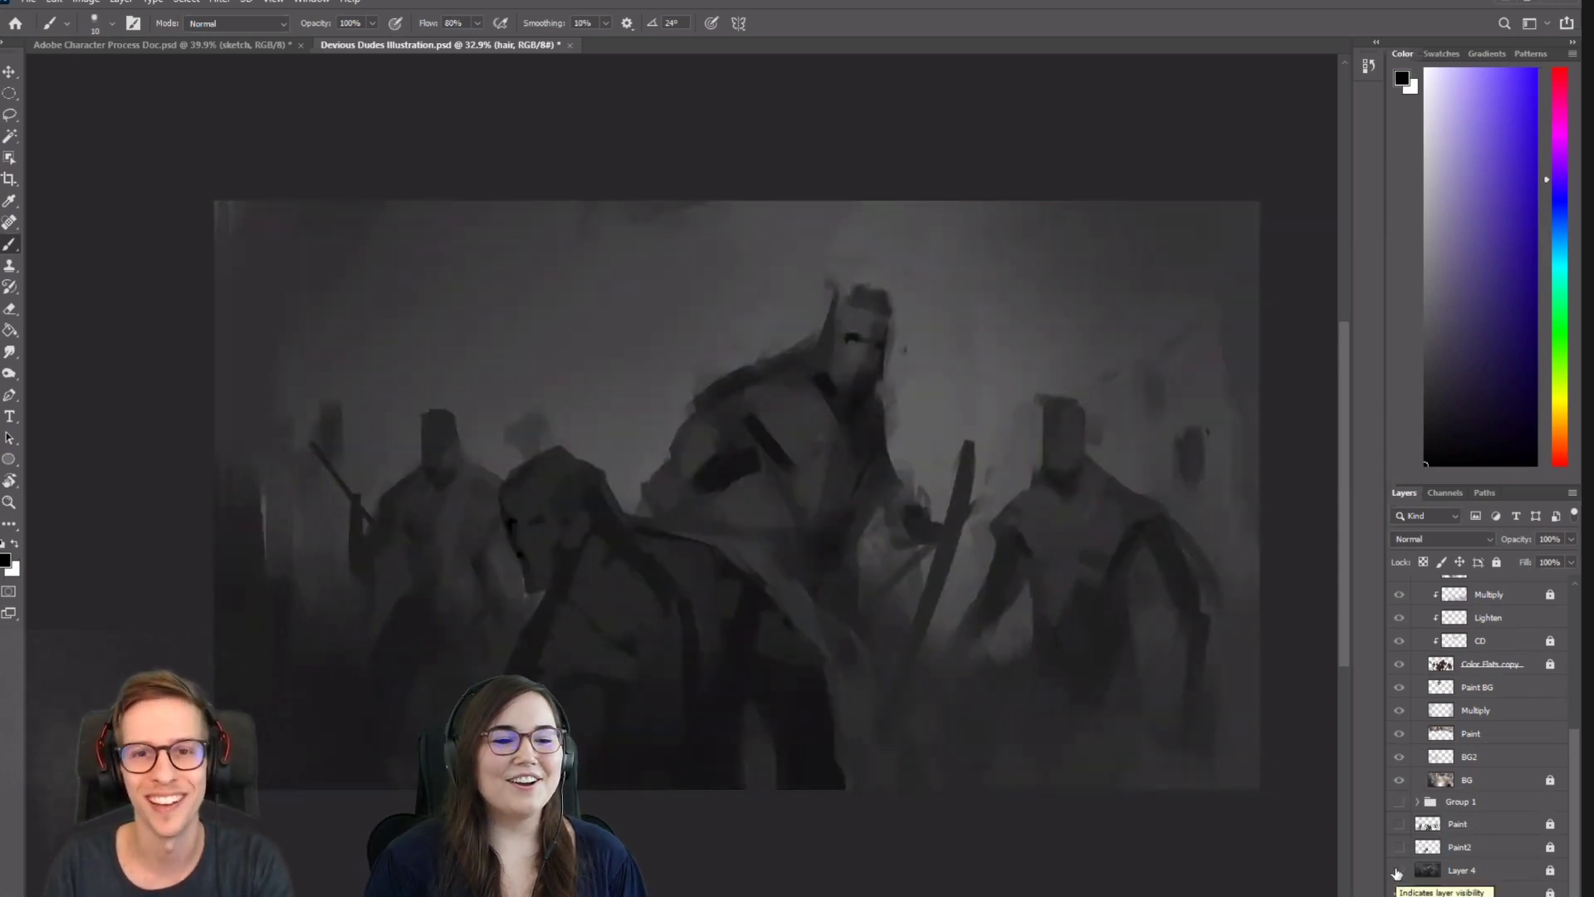
left_click(1399, 870)
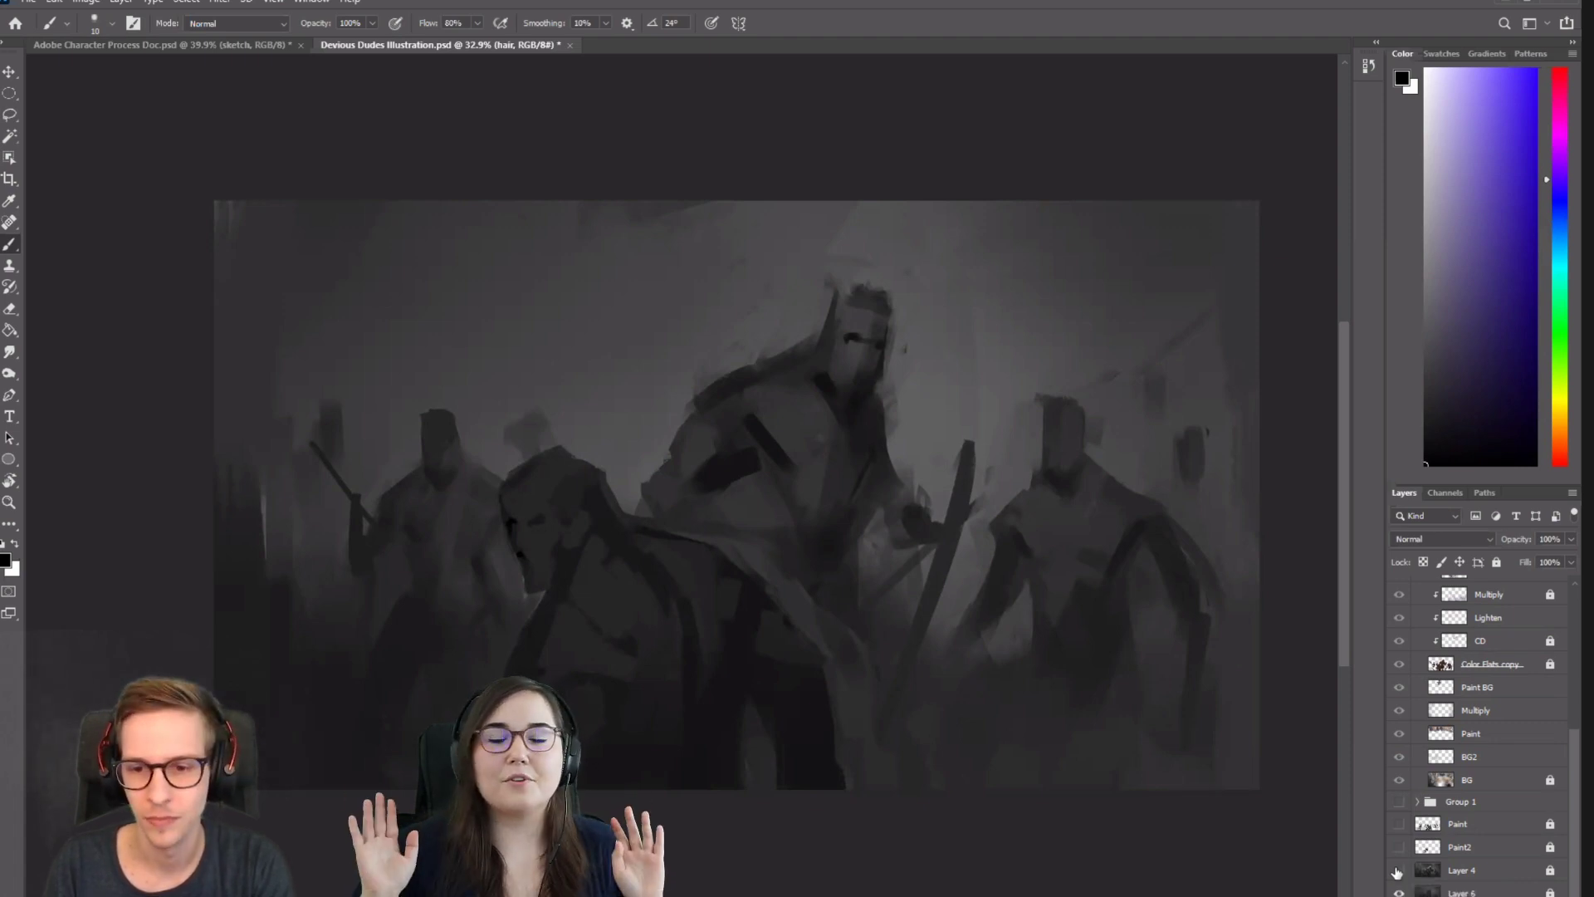
Show Layer 4, Paint2 and the lower Paint layer in turn to compare the illustration's grayscale development stages.
left_click_drag(975, 557, 957, 487)
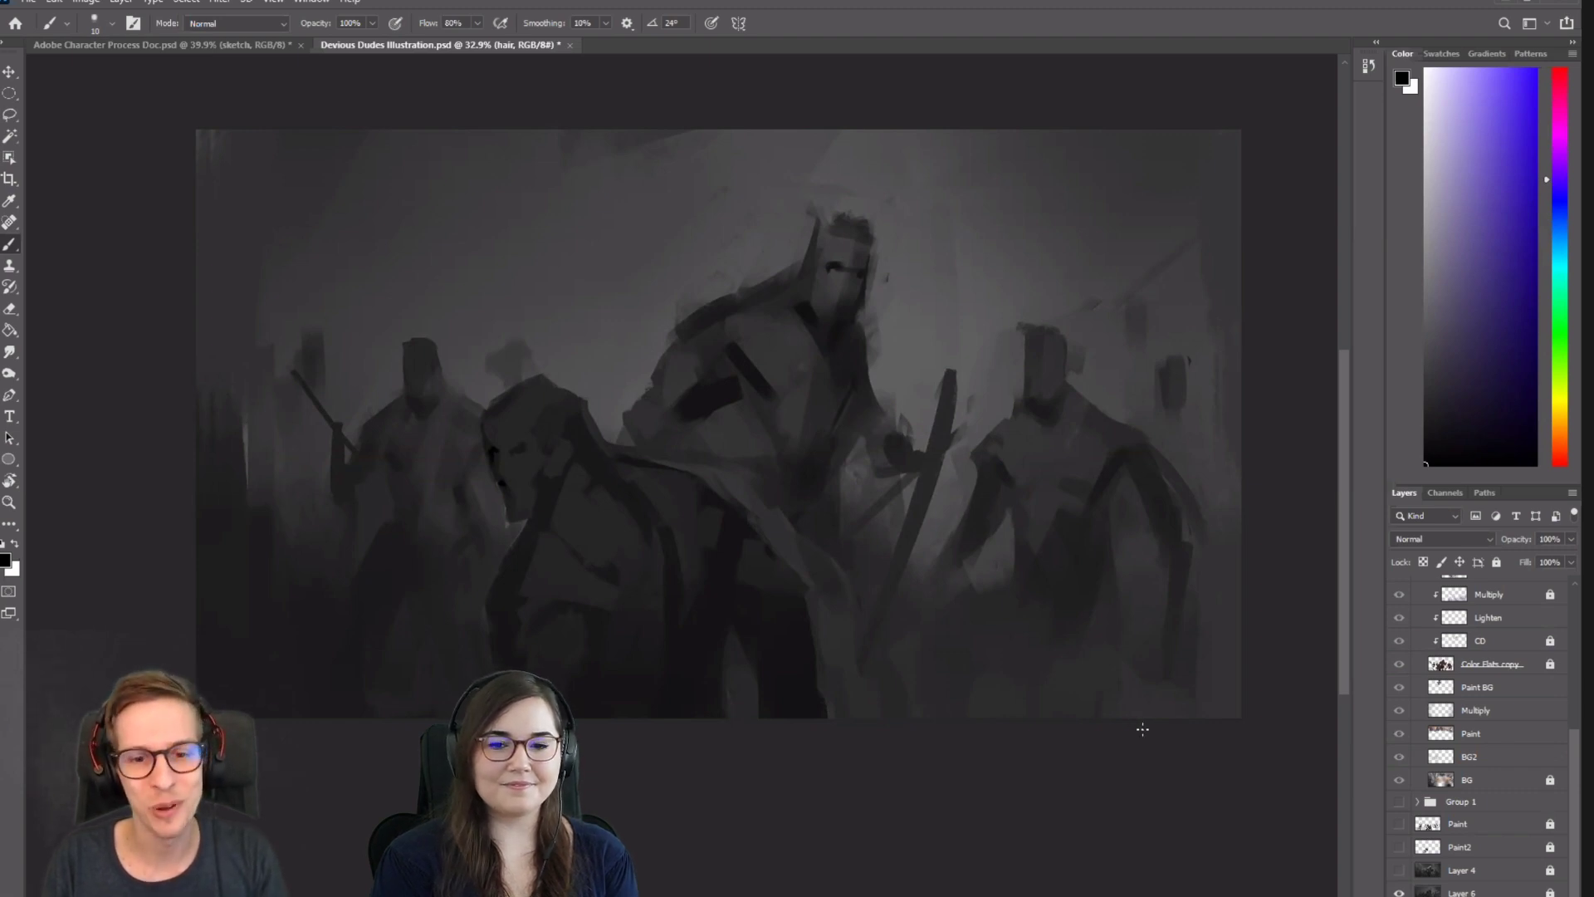
left_click(1399, 870)
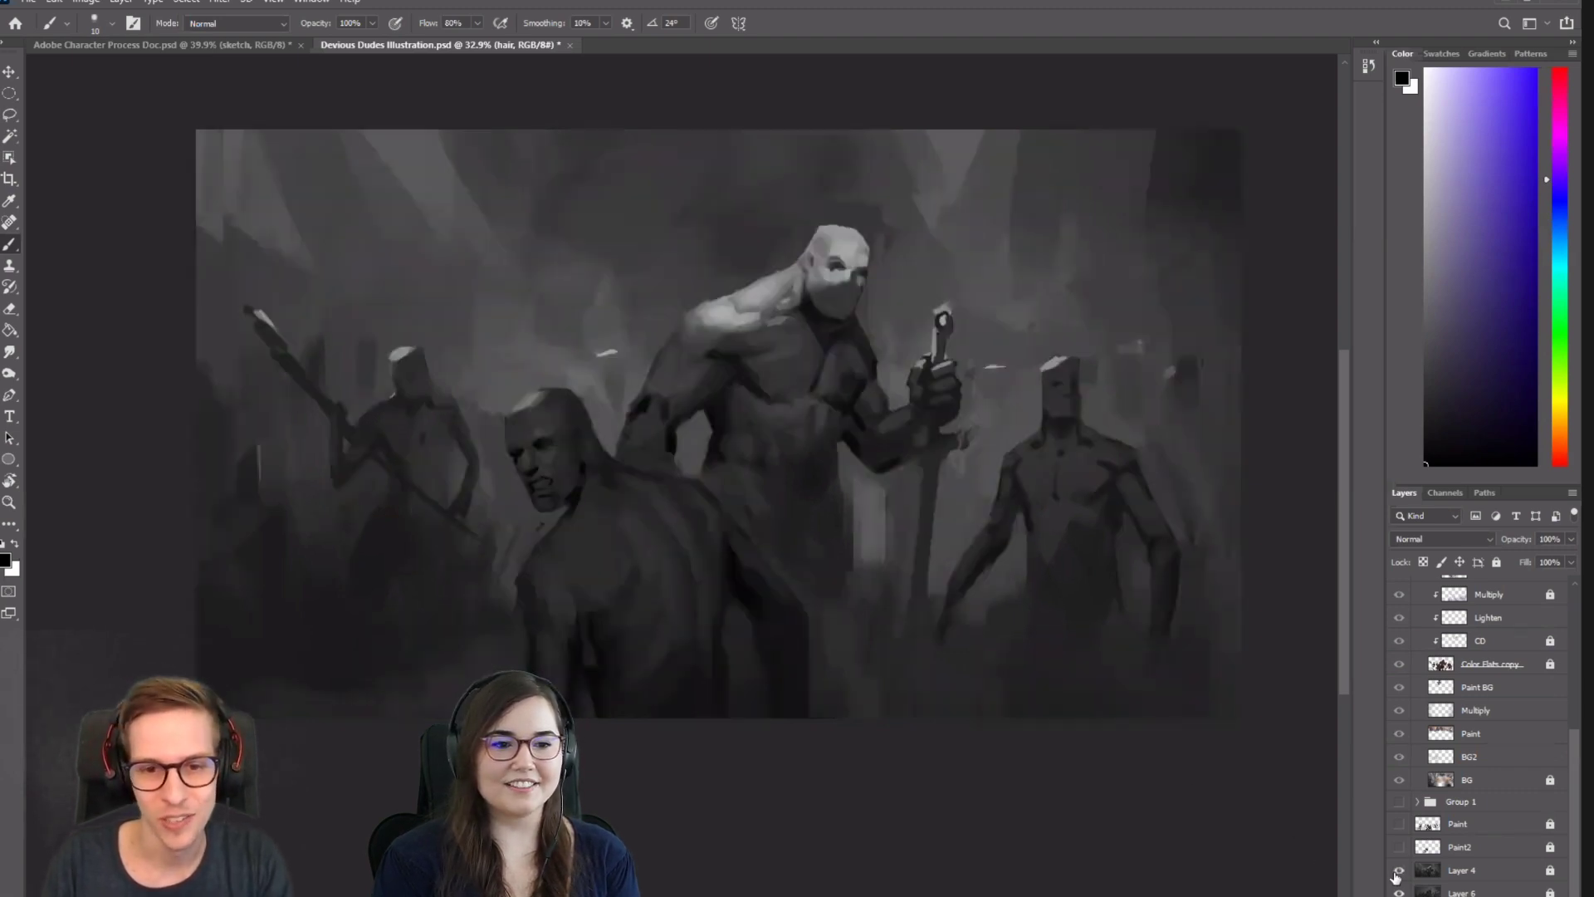
scroll(991, 718, "up", 2)
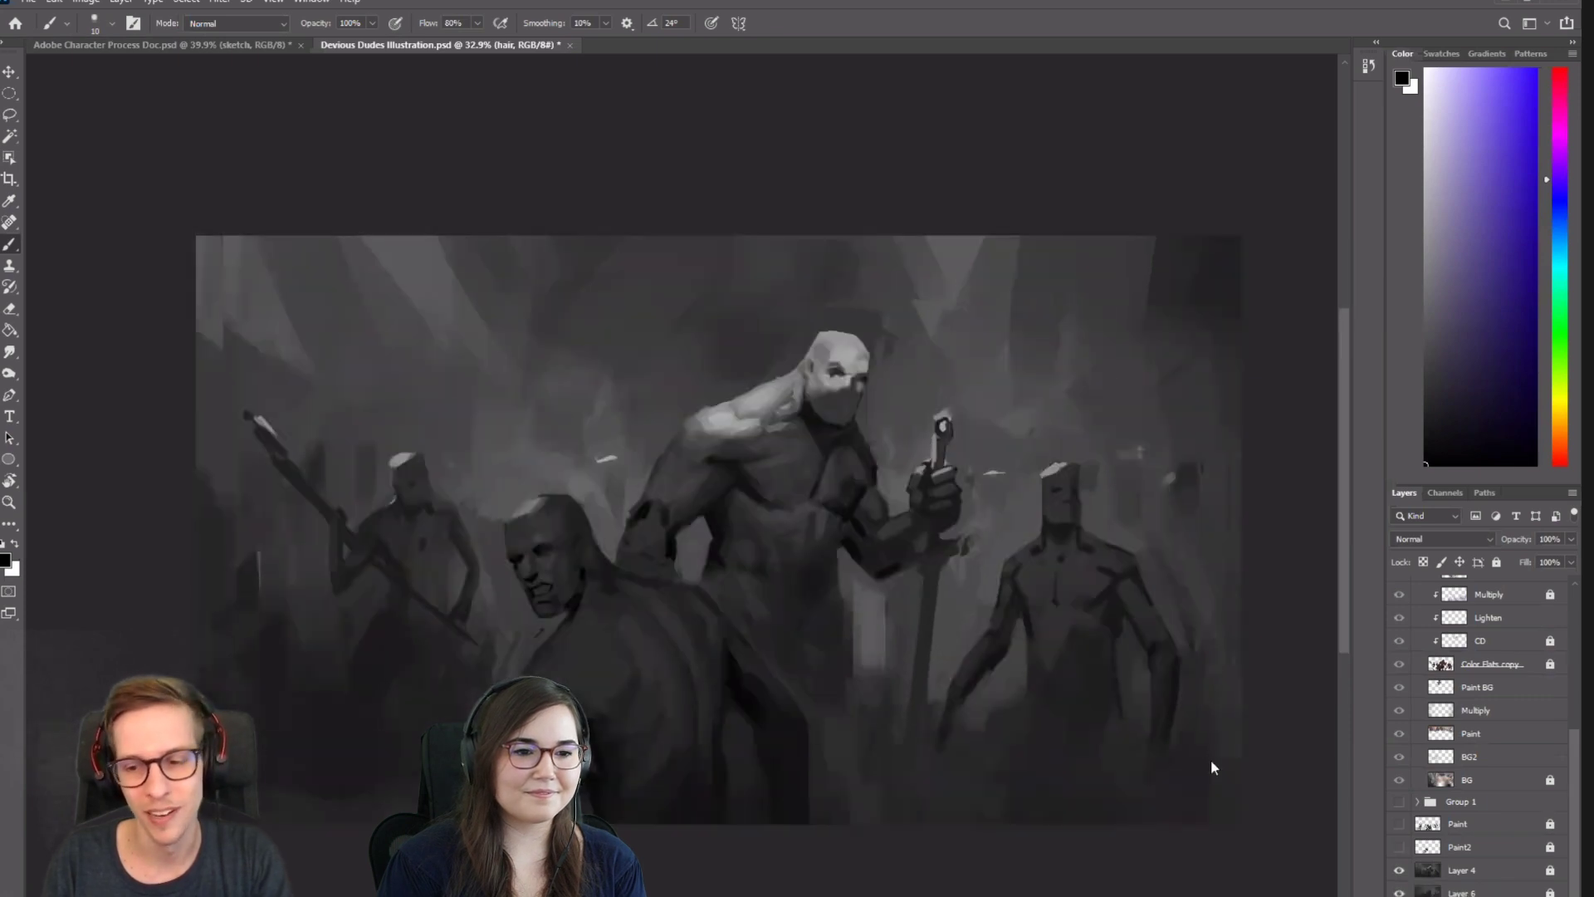
left_click(1398, 870)
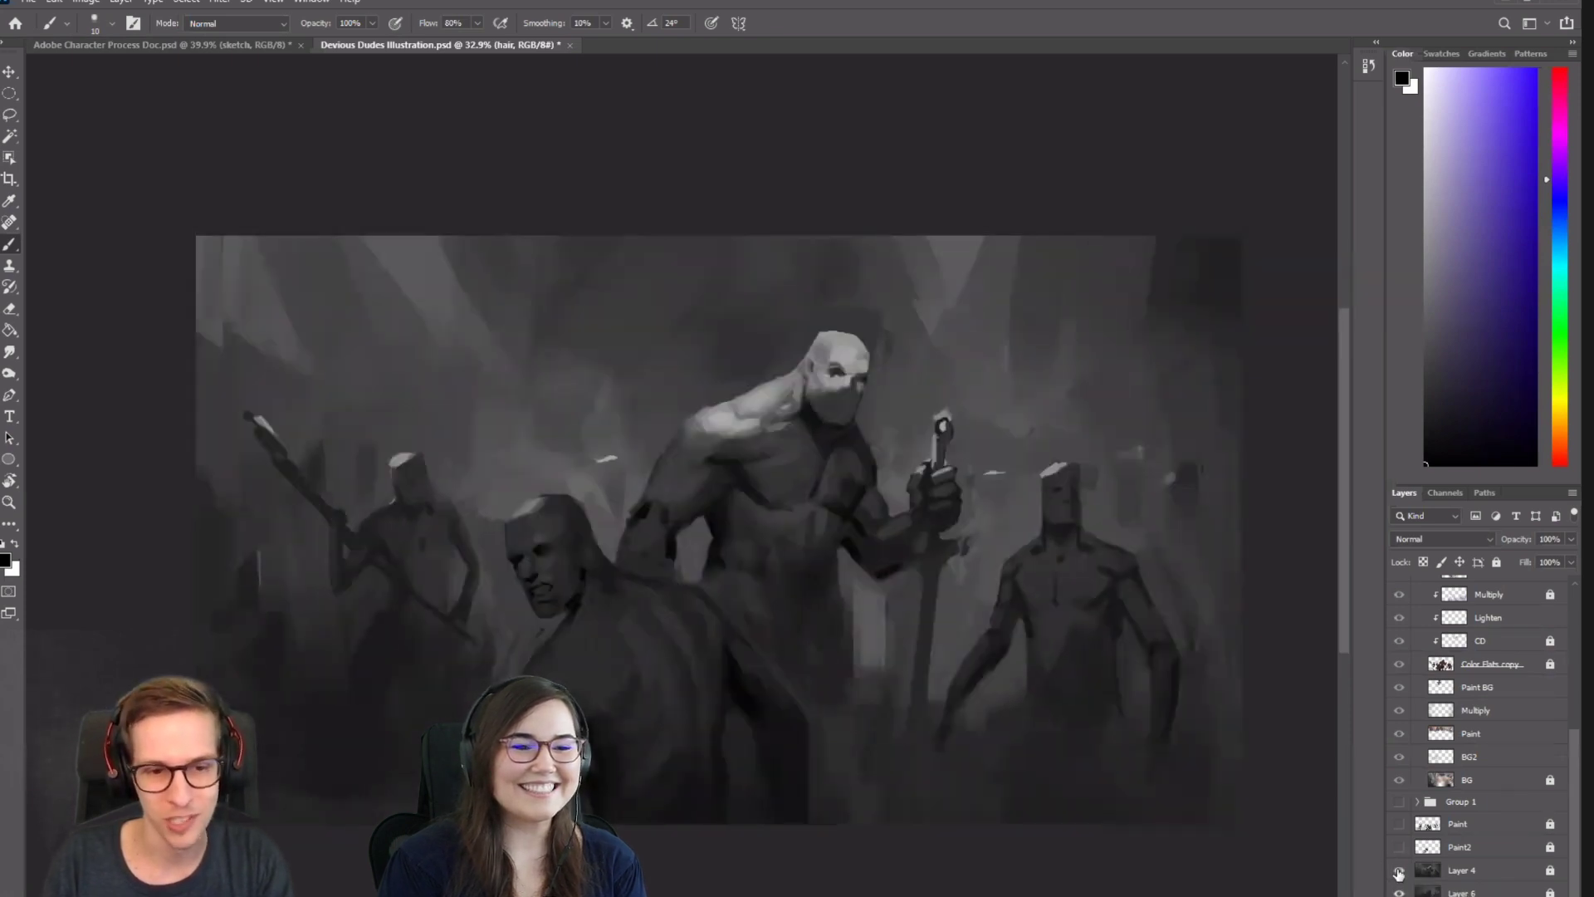
left_click(1398, 848)
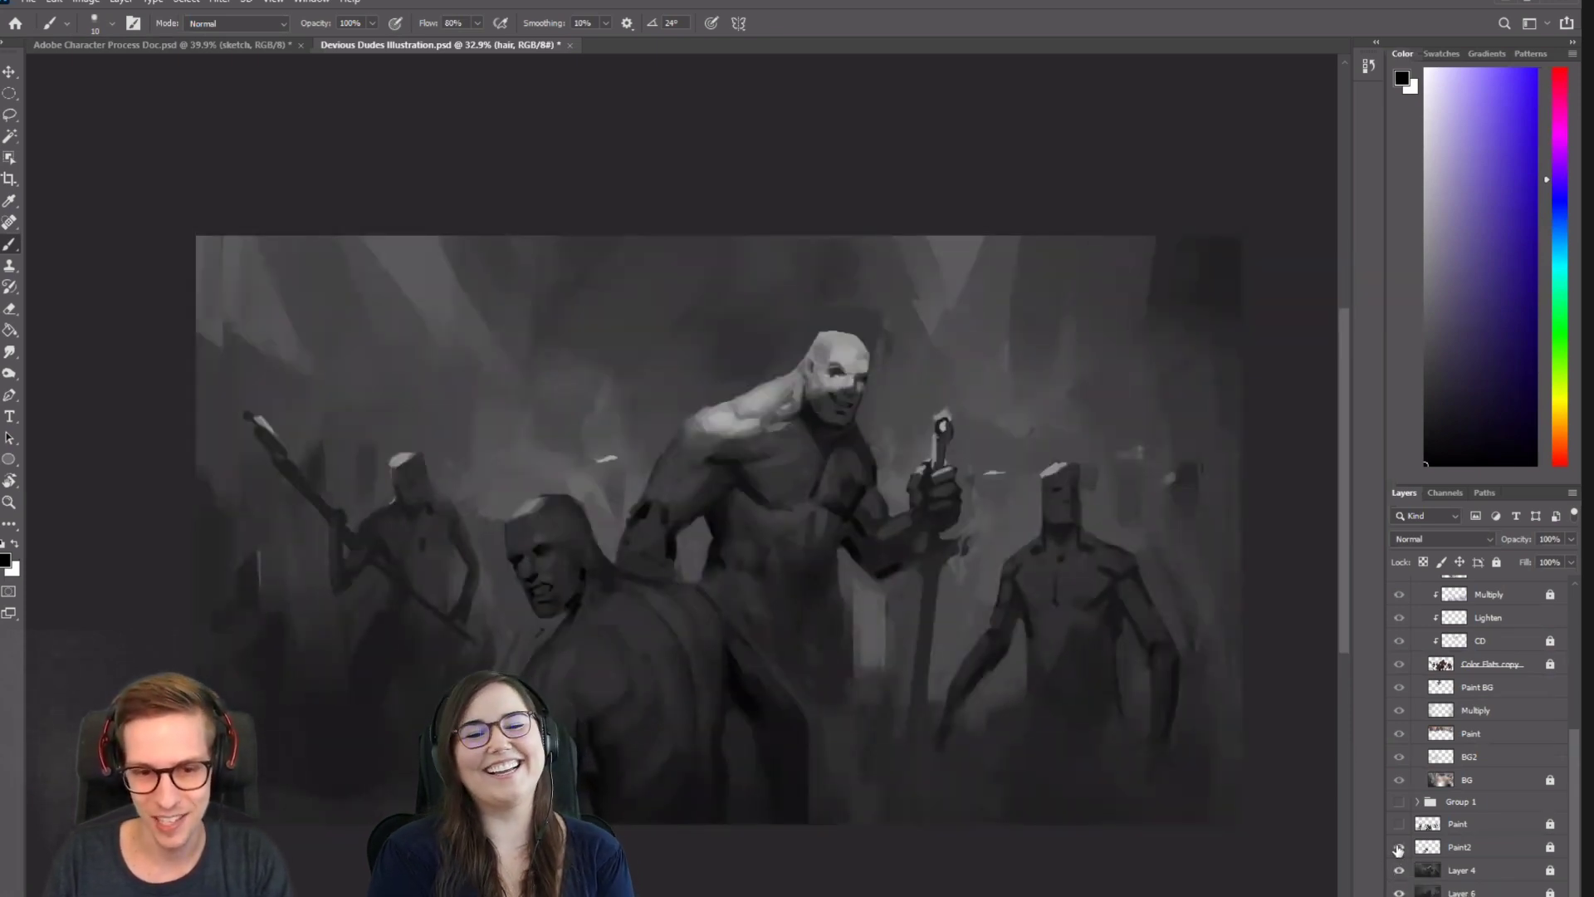
left_click(1396, 826)
left_click(1395, 827)
left_click(1396, 825)
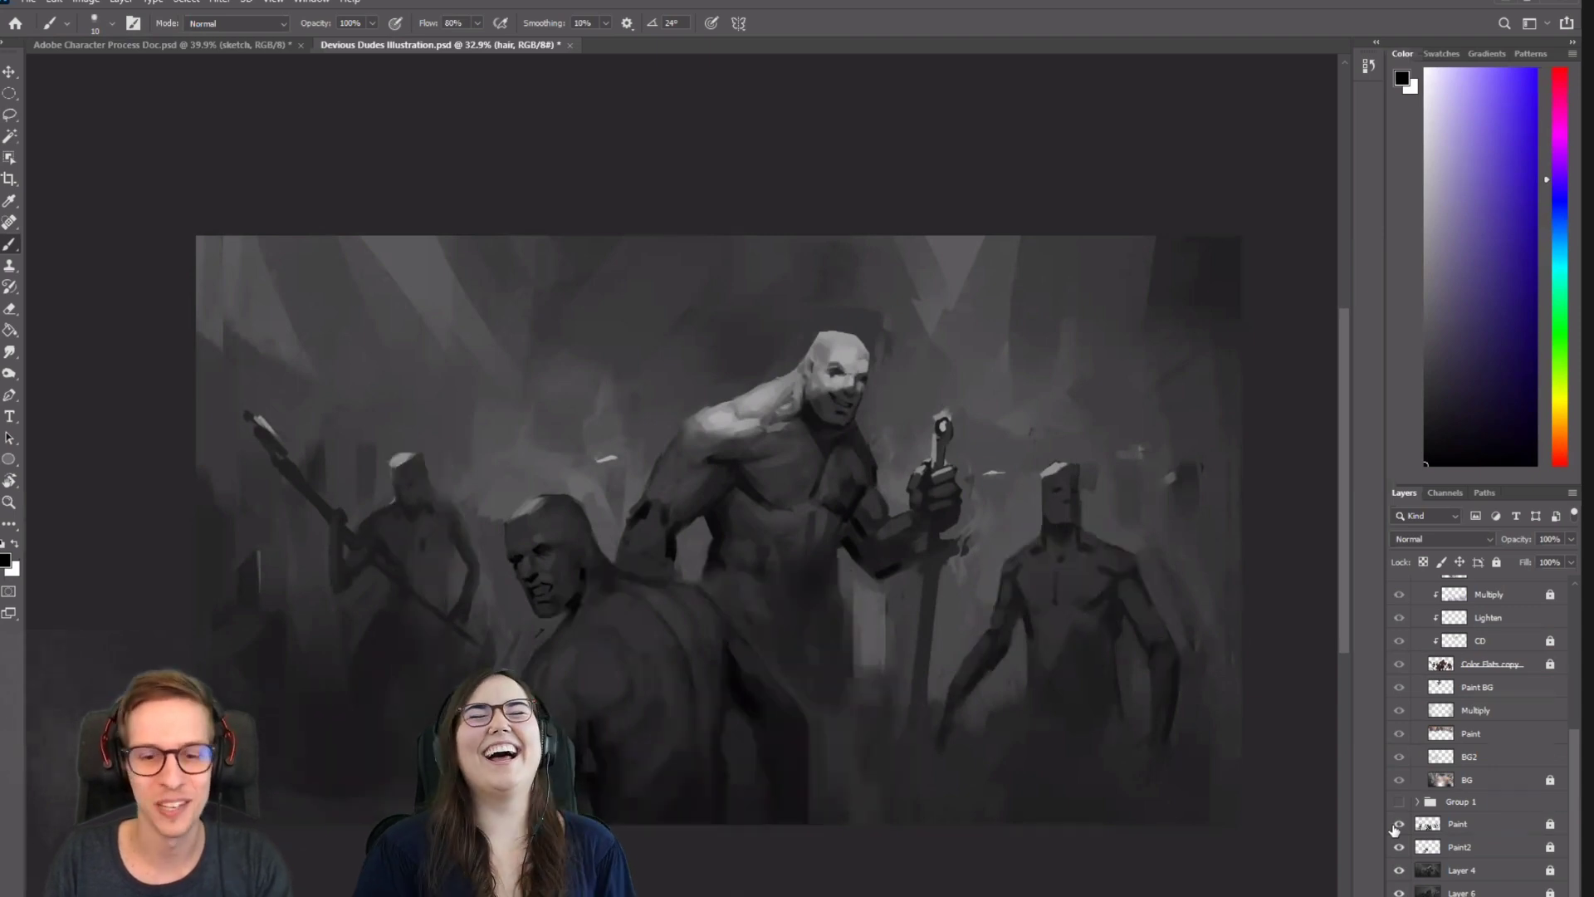
left_click(1397, 825)
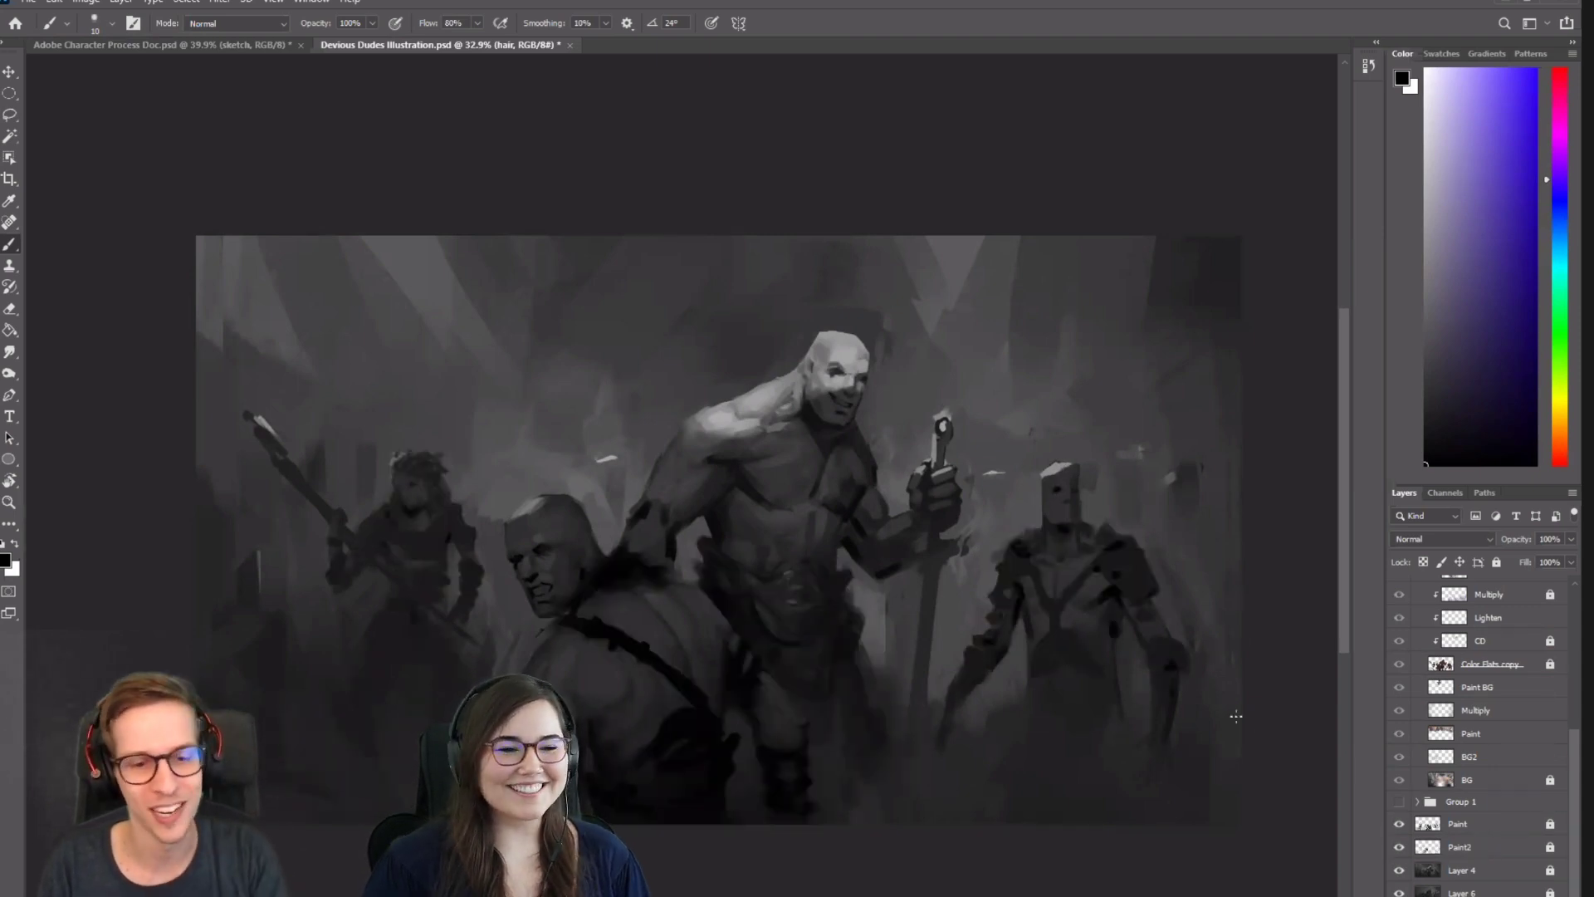
Revert the Devious Dudes illustration to its last saved version and bring the upper Painting layers into view.
left_click(23, 4)
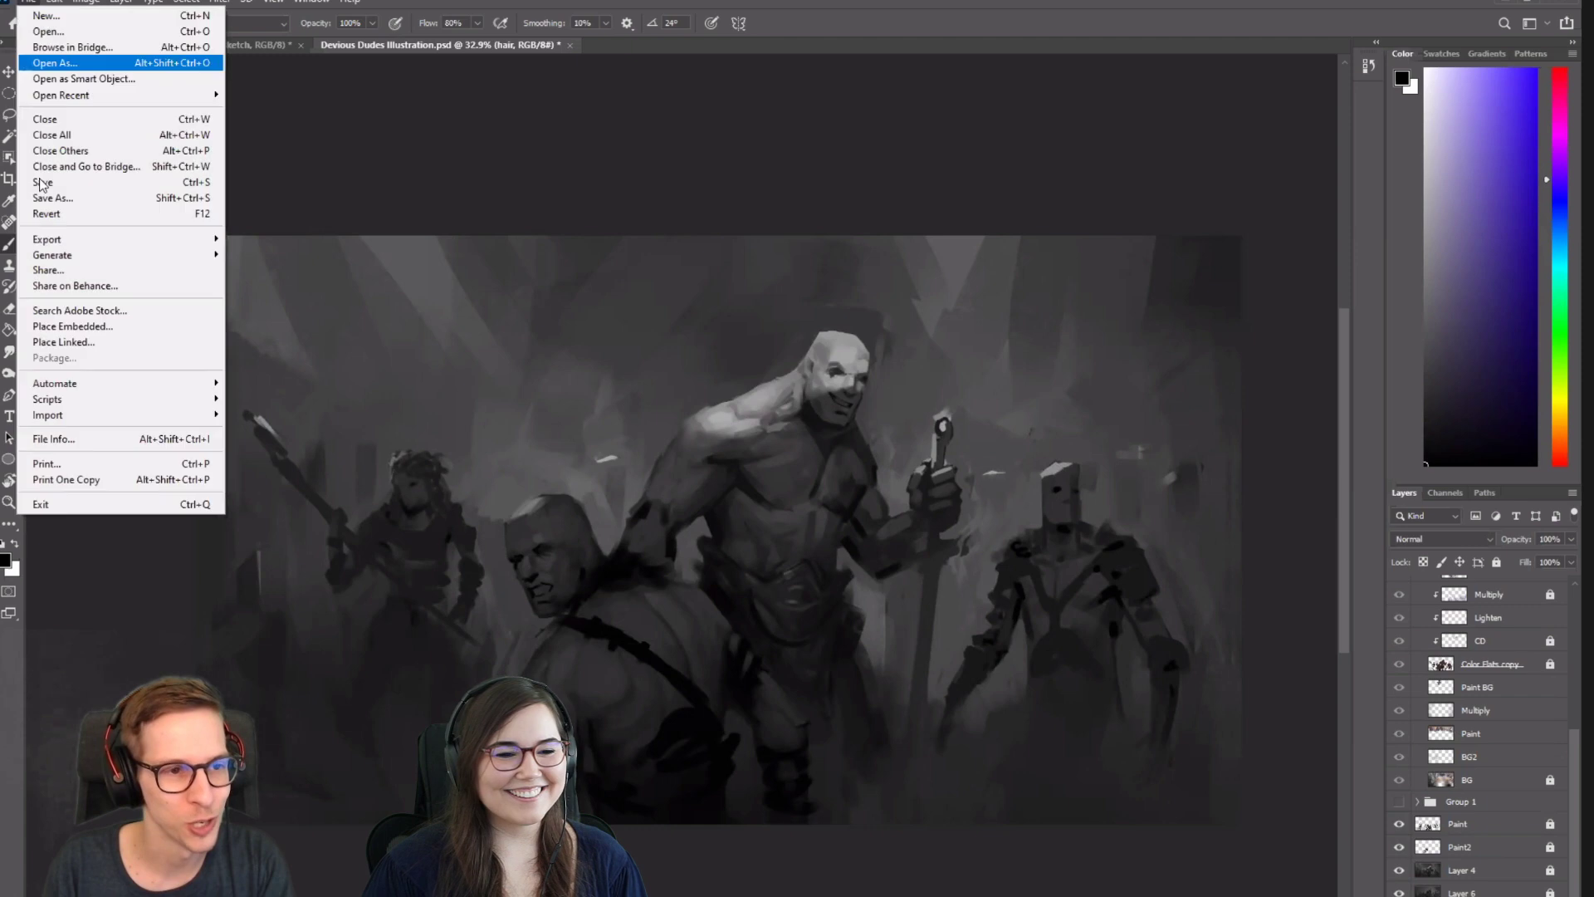
left_click(50, 213)
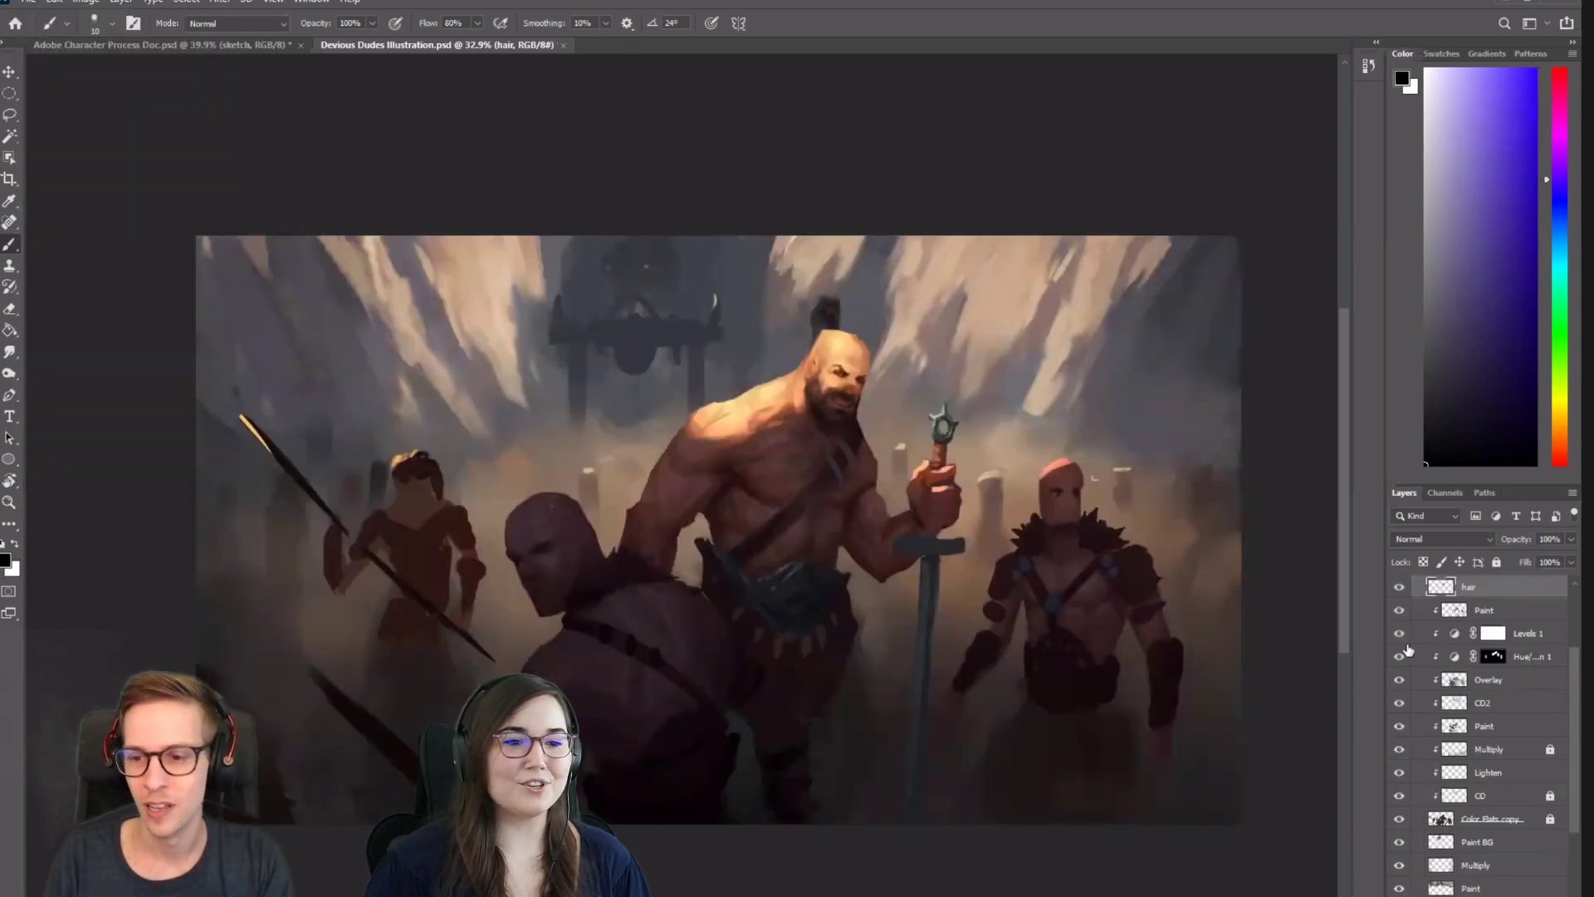
scroll(1401, 615, "up", 3)
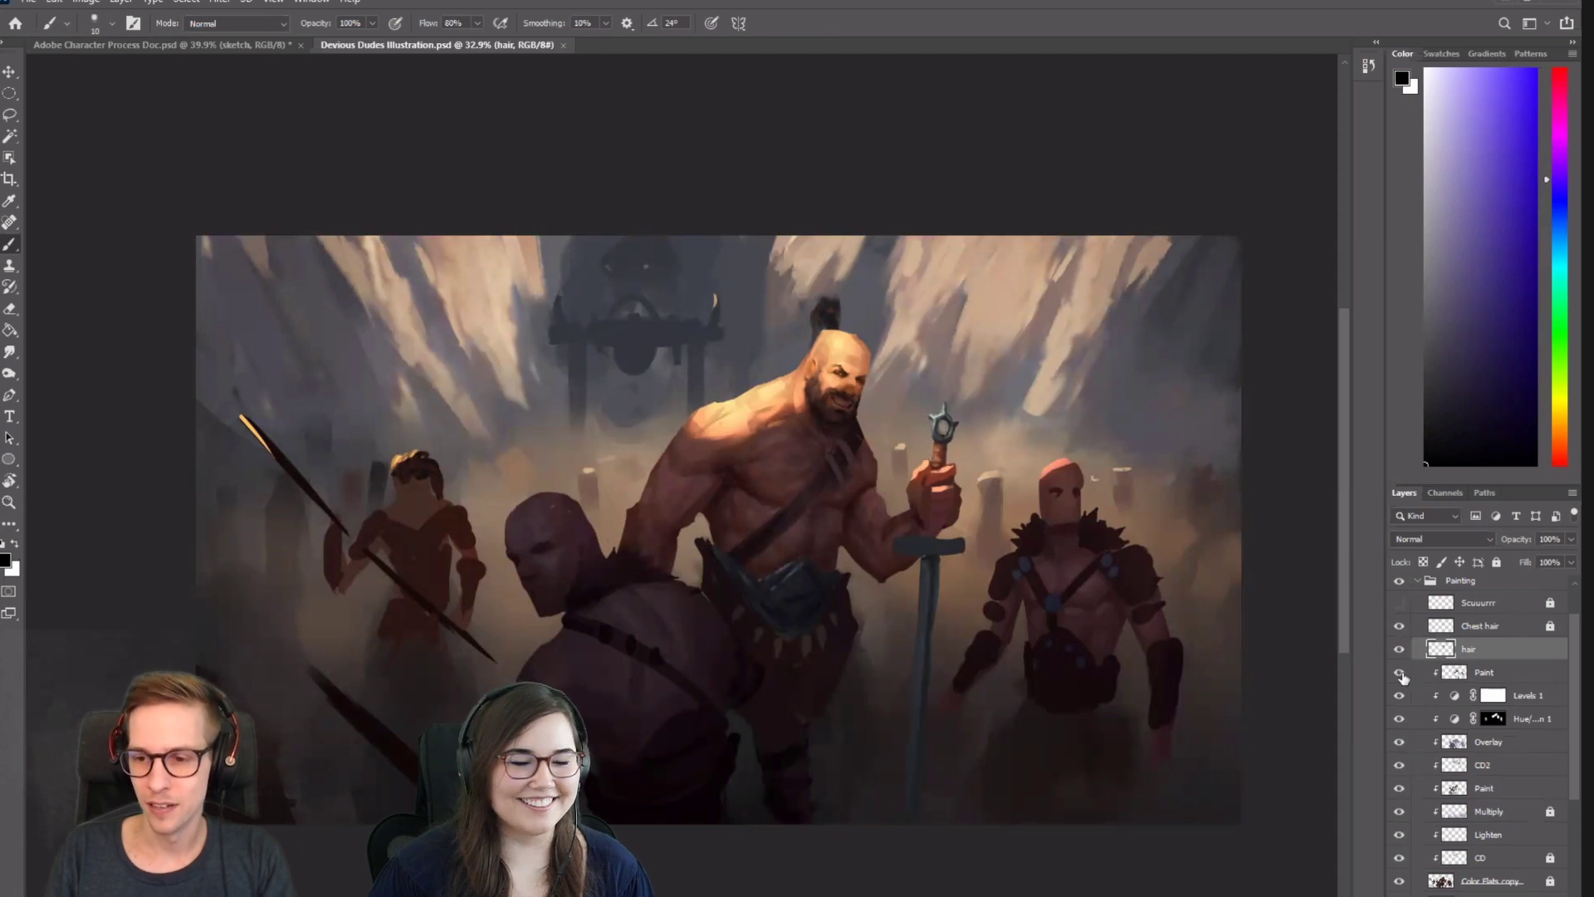
Hide the Painting group's layers from hair down through Color Flats copy and the BG layers to expose the grayscale stage.
left_click(1399, 859, "alt")
left_click(1400, 859)
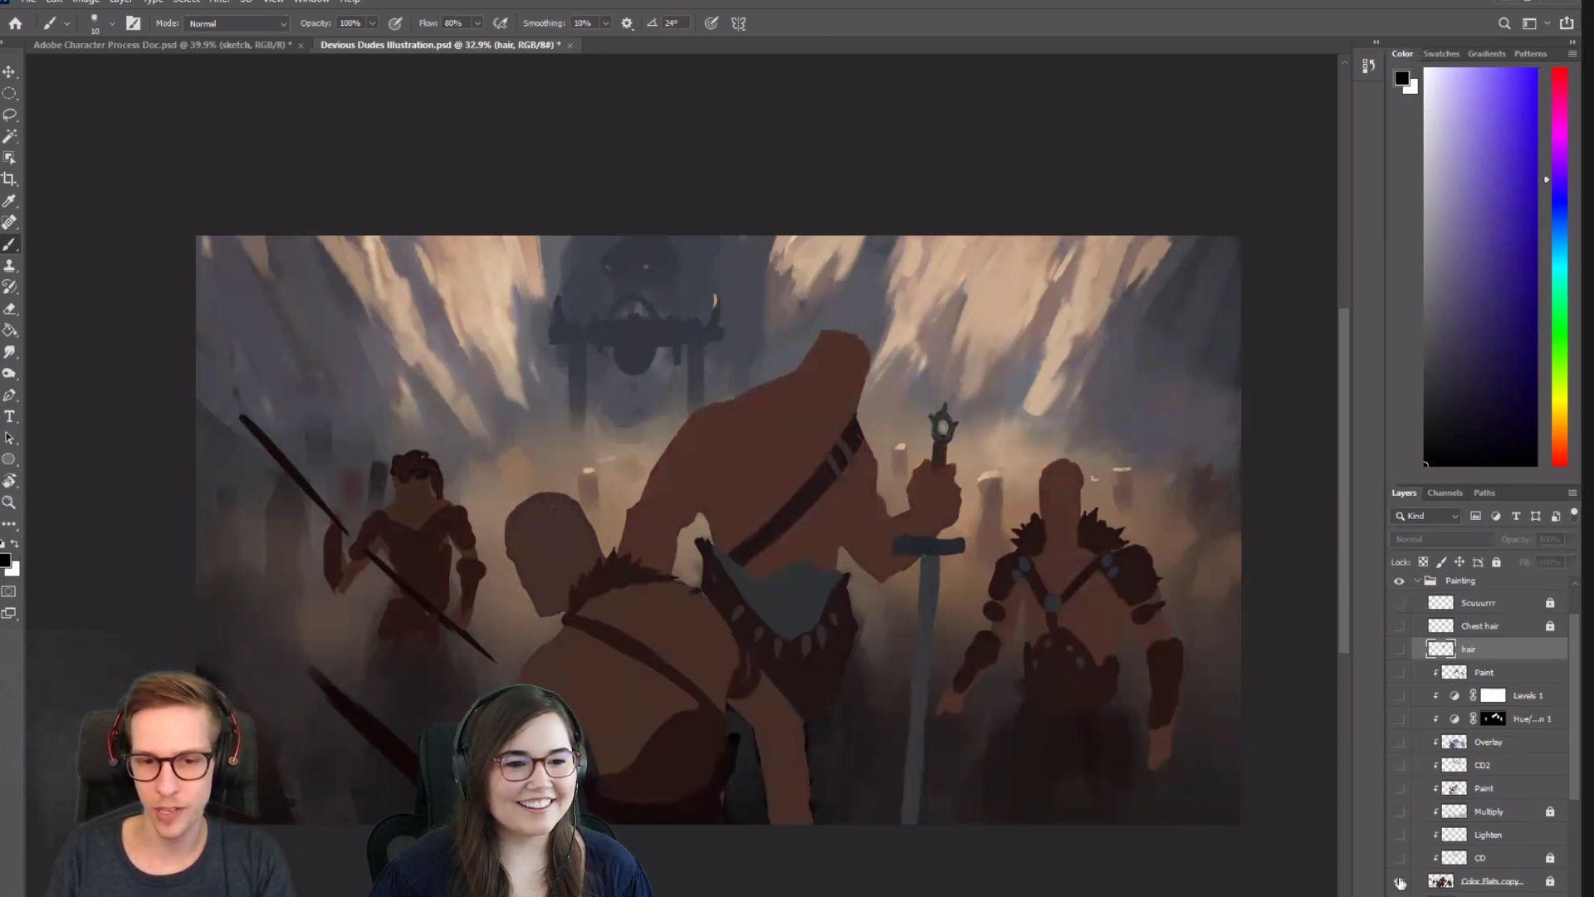
left_click(1400, 881)
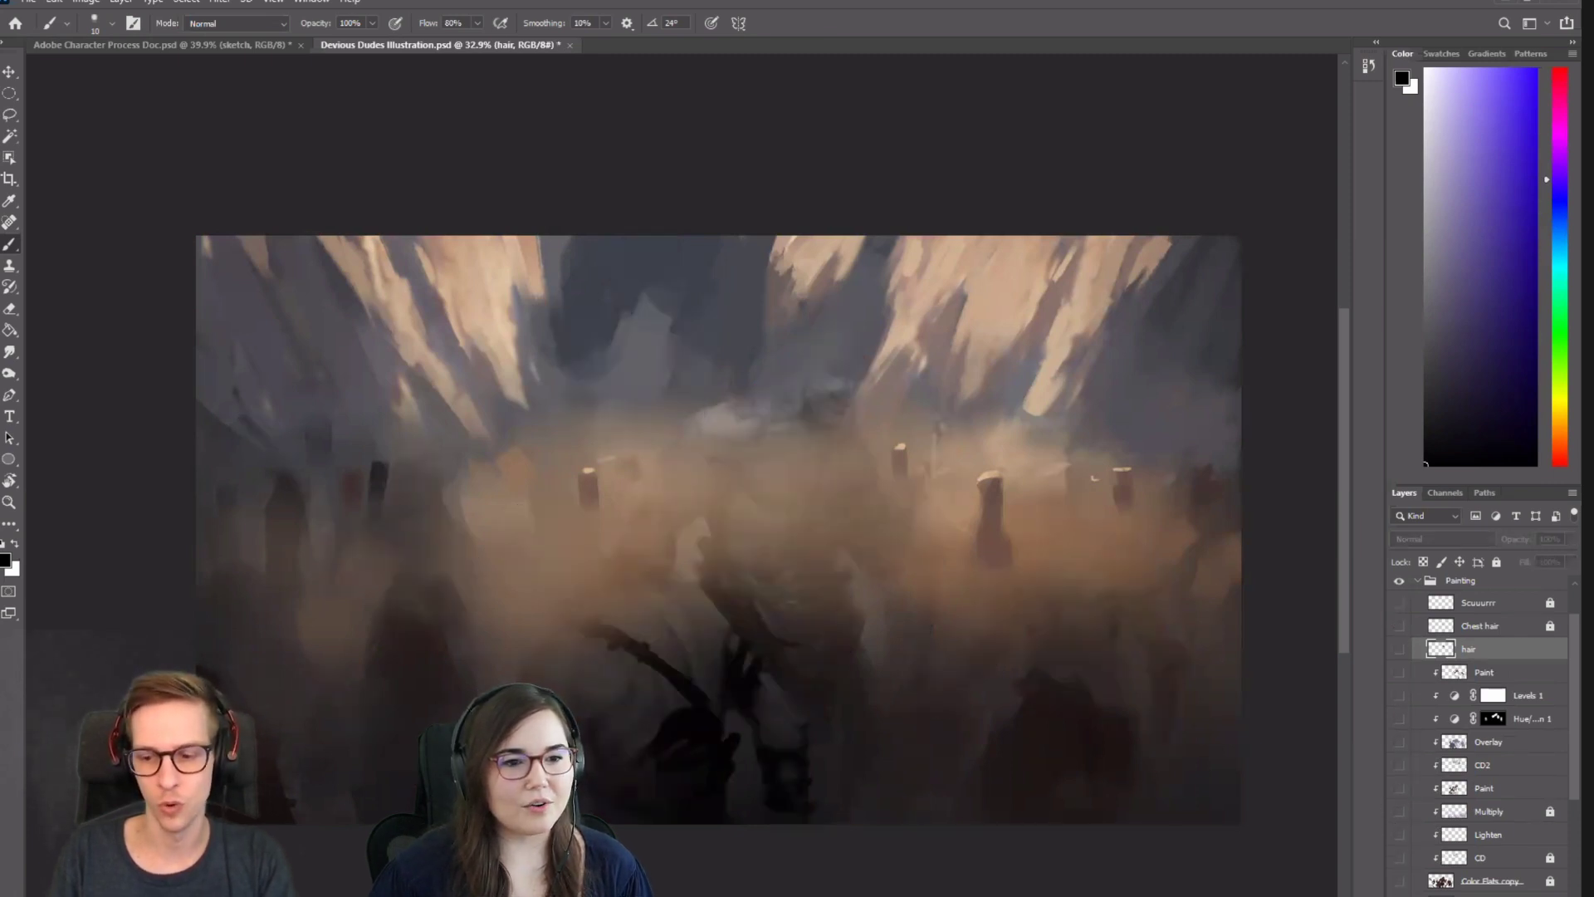
scroll(1411, 847, "down", 8)
left_click_drag(1400, 829, 1401, 762)
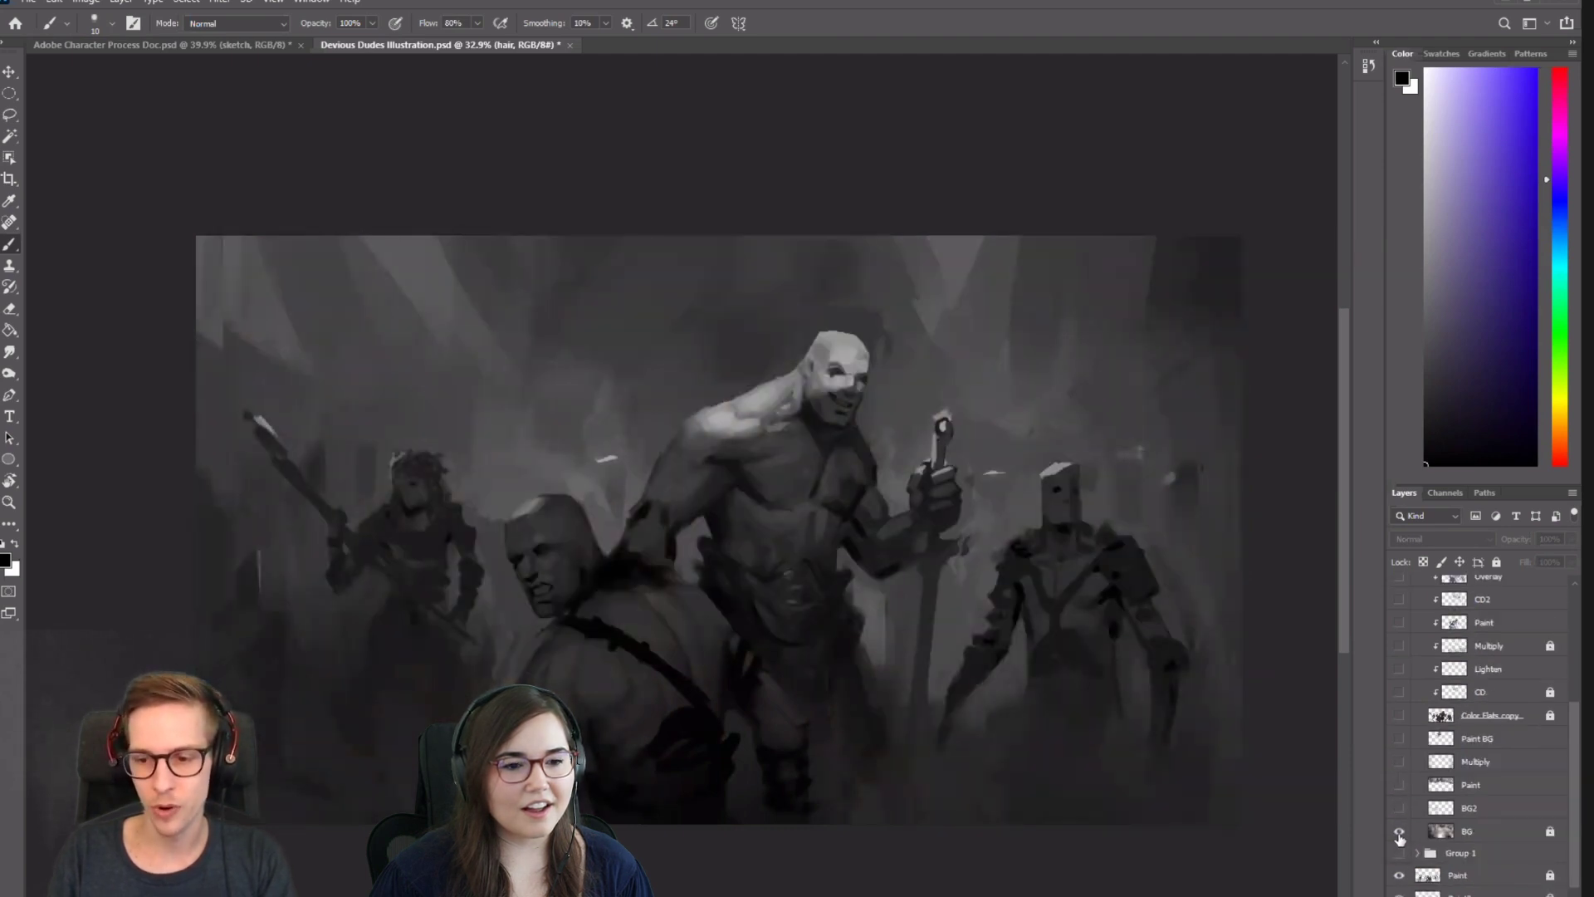
Show BG, BG2, Paint and Multiply in turn and check Paint BG to review how the background colors develop.
left_click(1399, 831)
left_click(1399, 807)
left_click(1399, 784)
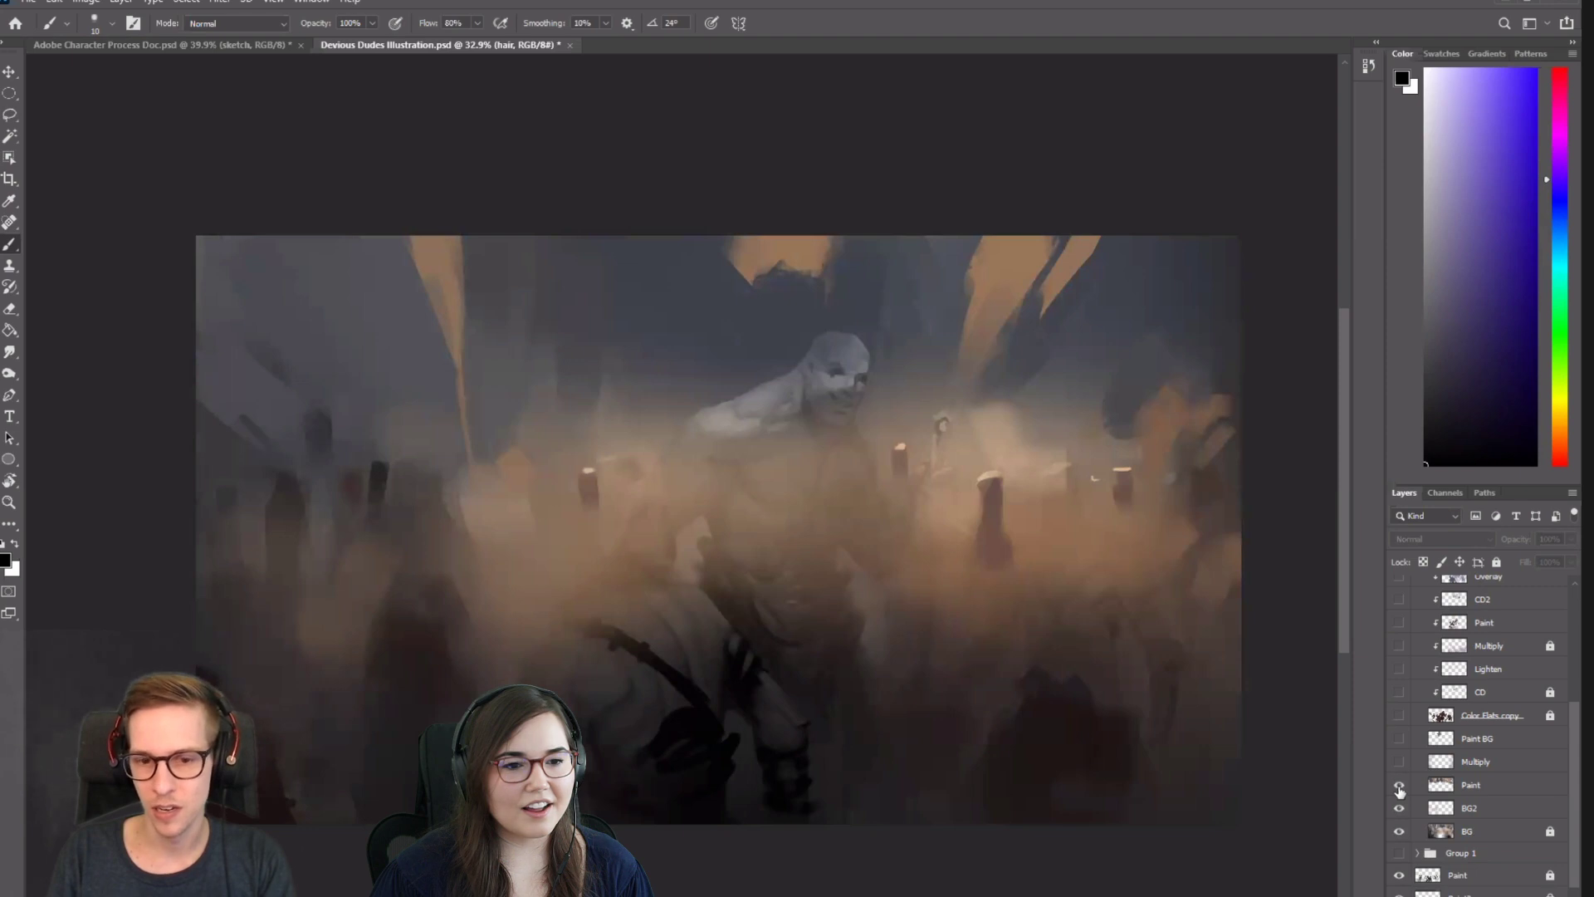
left_click(1399, 761)
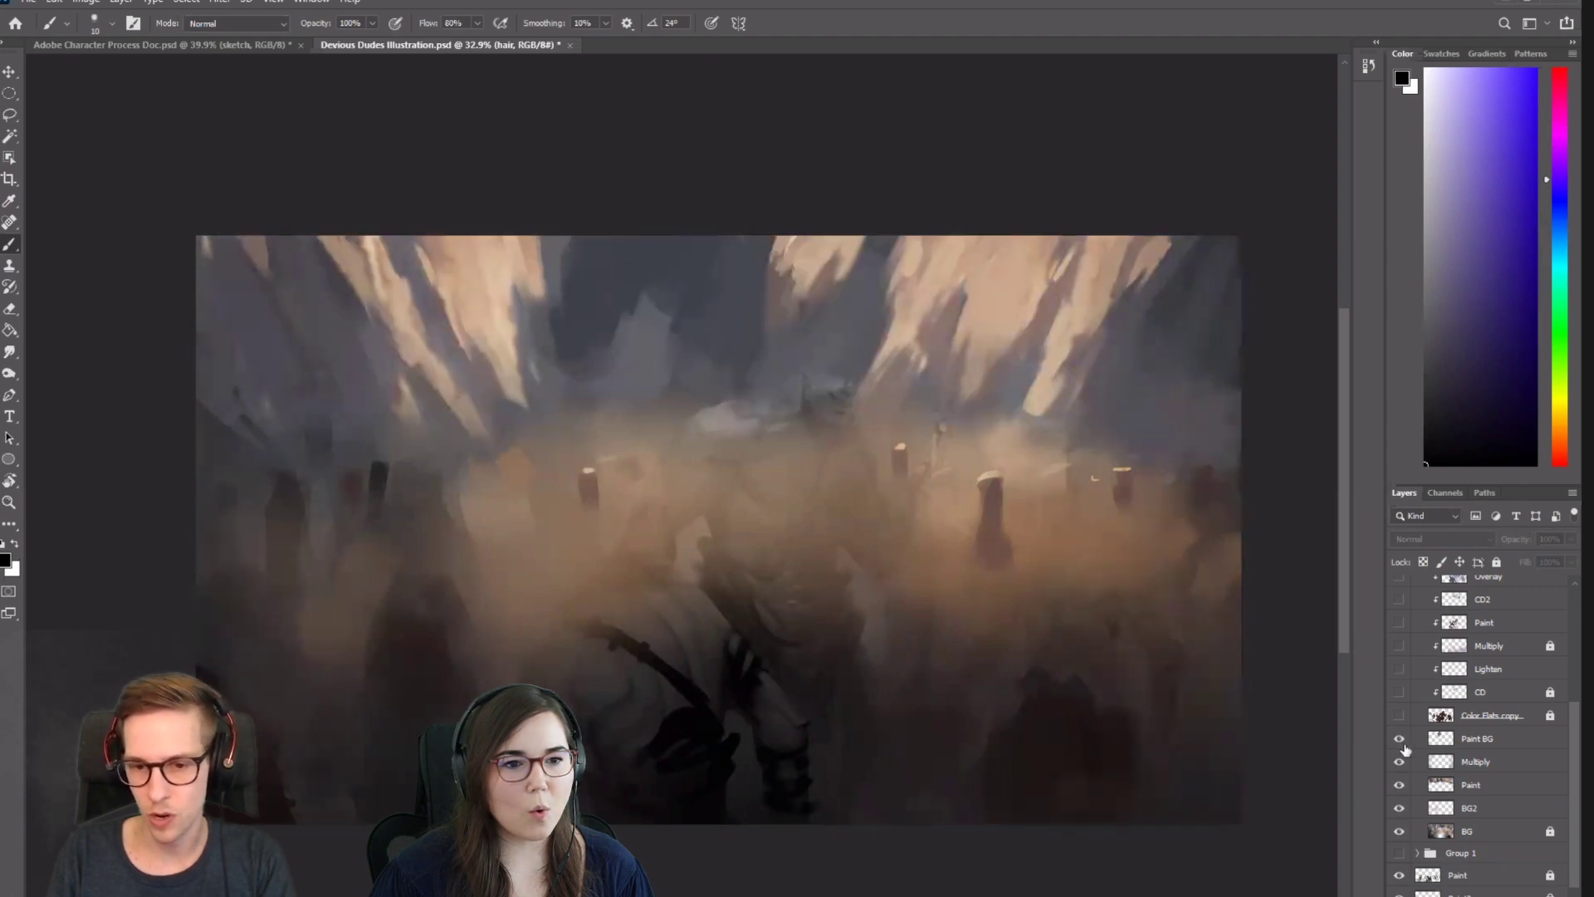
left_click(1399, 738)
Toggle the Color Flats copy layer on and off to compare the flat character silhouettes with the bare background, leaving it shown.
left_click(1400, 718)
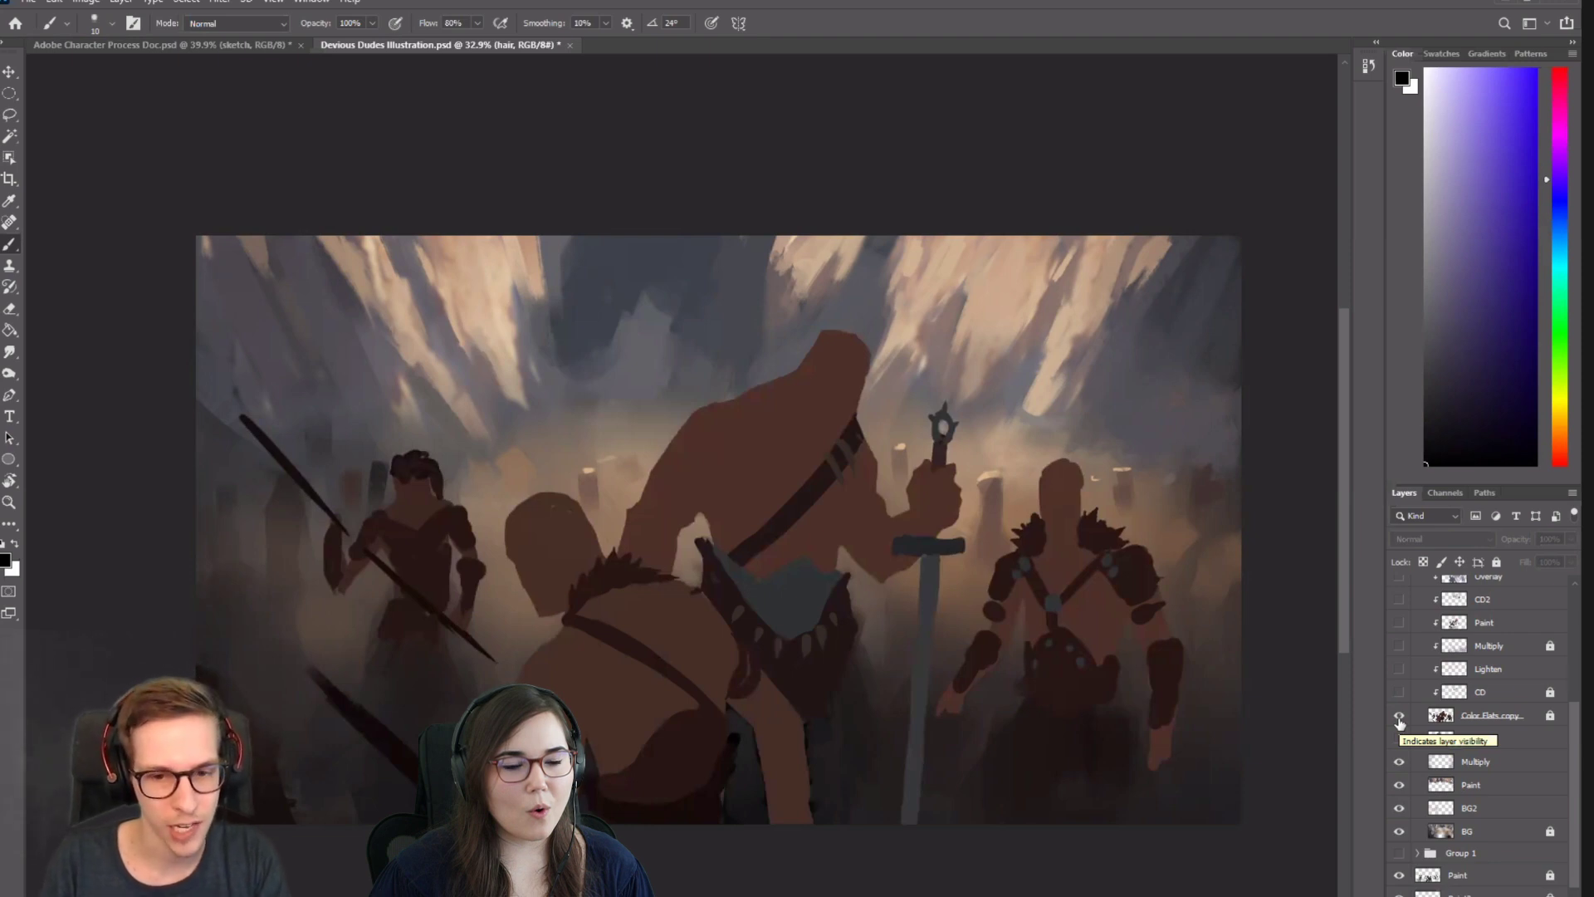
left_click(1400, 718)
left_click(1399, 717)
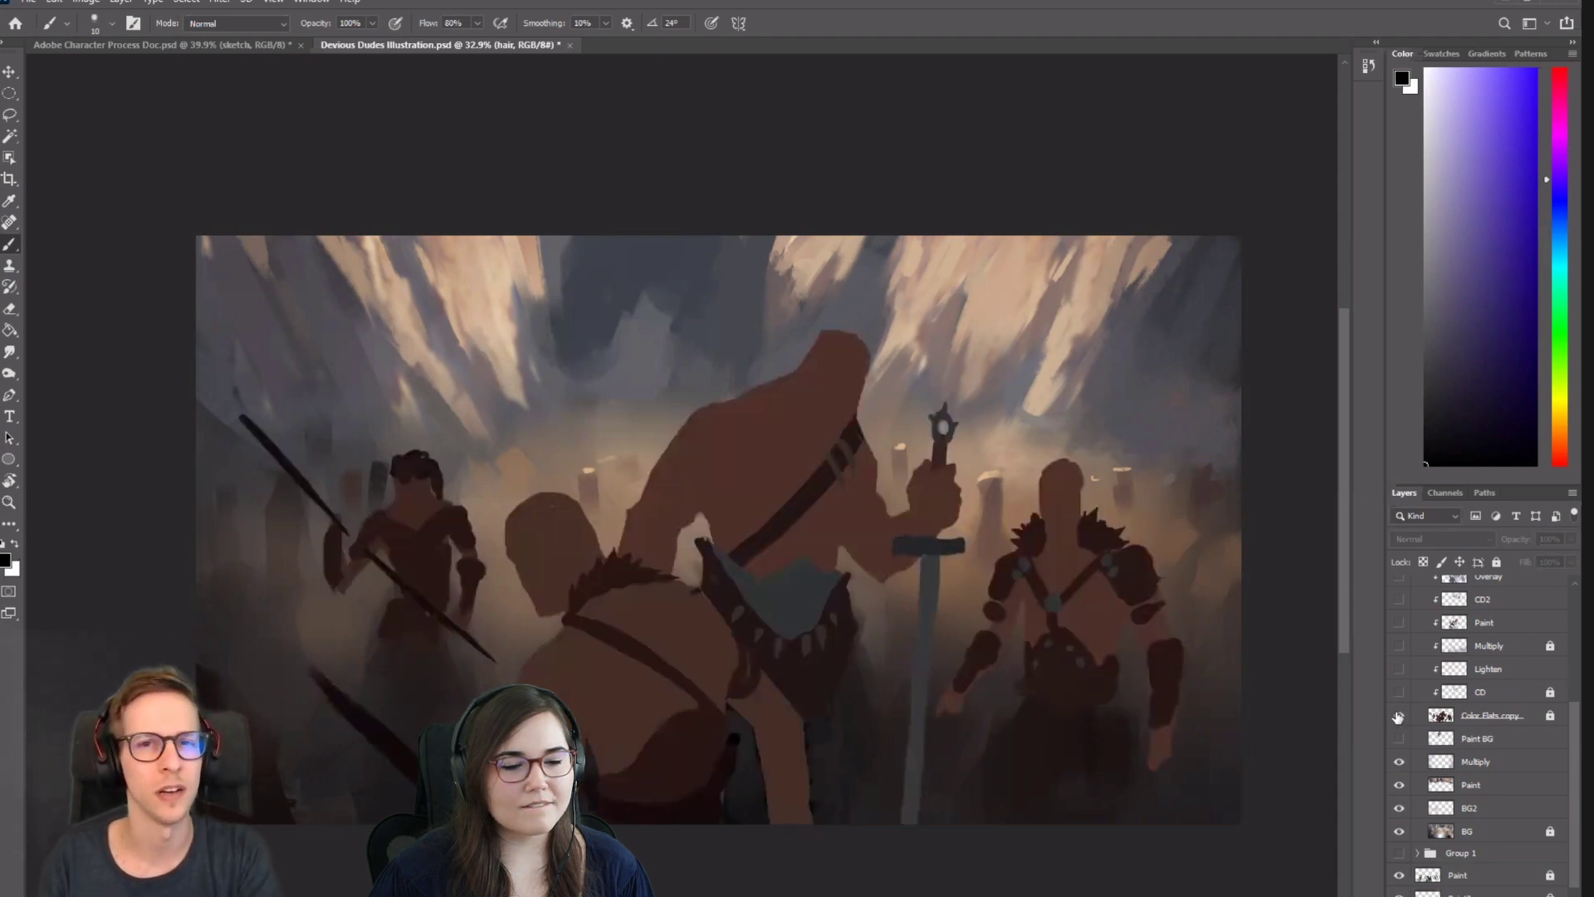
scroll(1397, 788, "up", 3)
left_click(1398, 780)
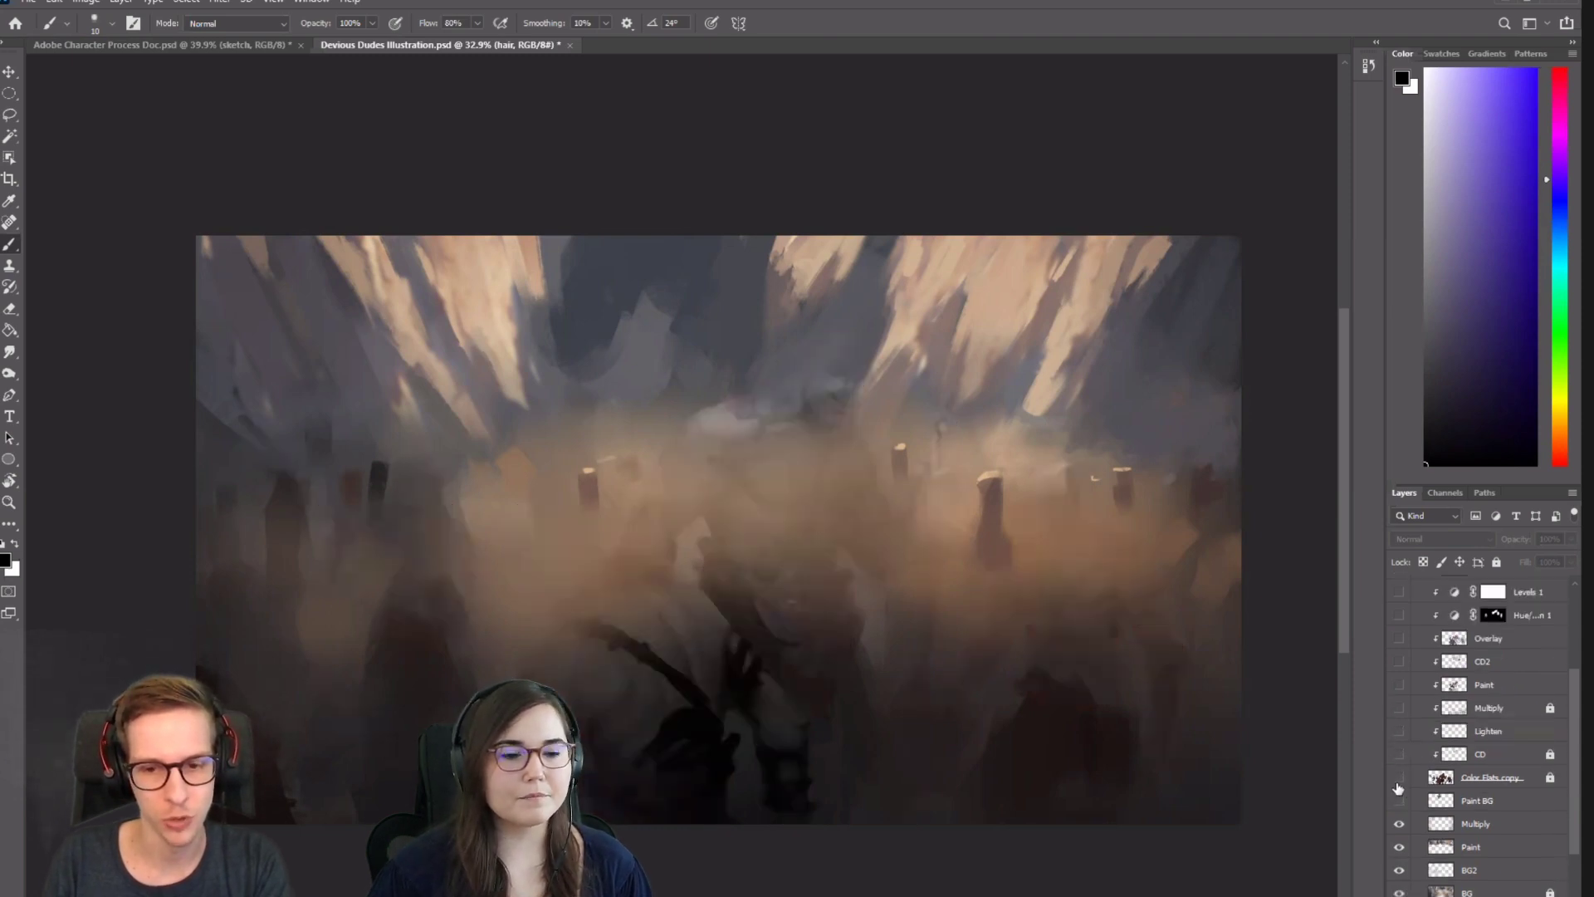
left_click(1398, 779)
Show the clipped CD, Lighten, Multiply and lower Paint layers in turn to review the characters' lighting and first rendering.
left_click(1398, 755)
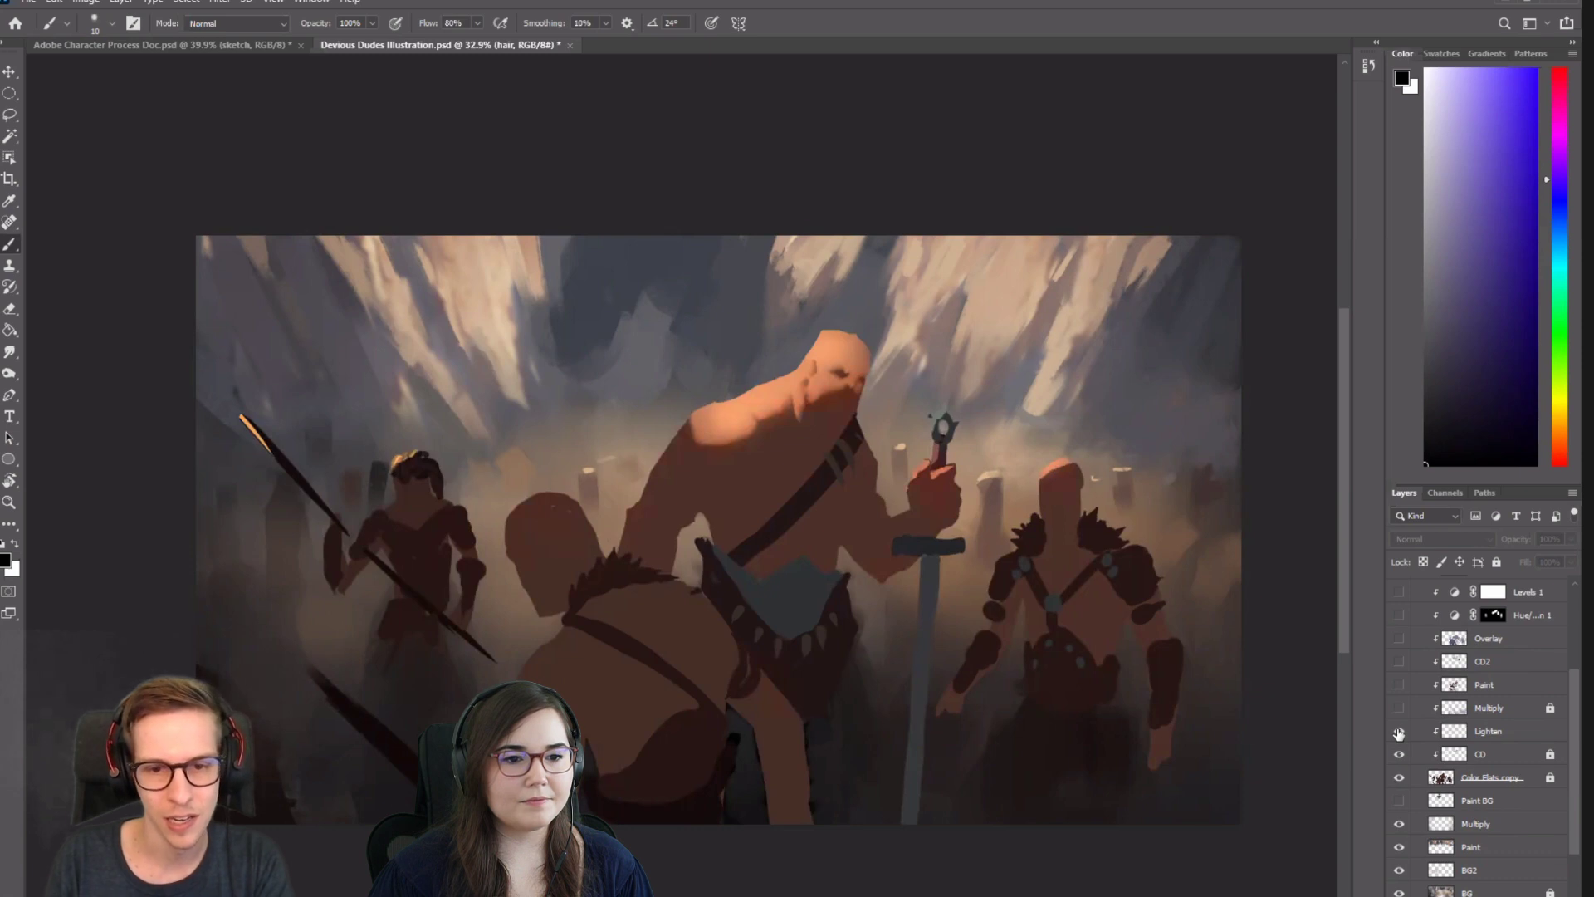
left_click(1398, 731)
left_click(1398, 708)
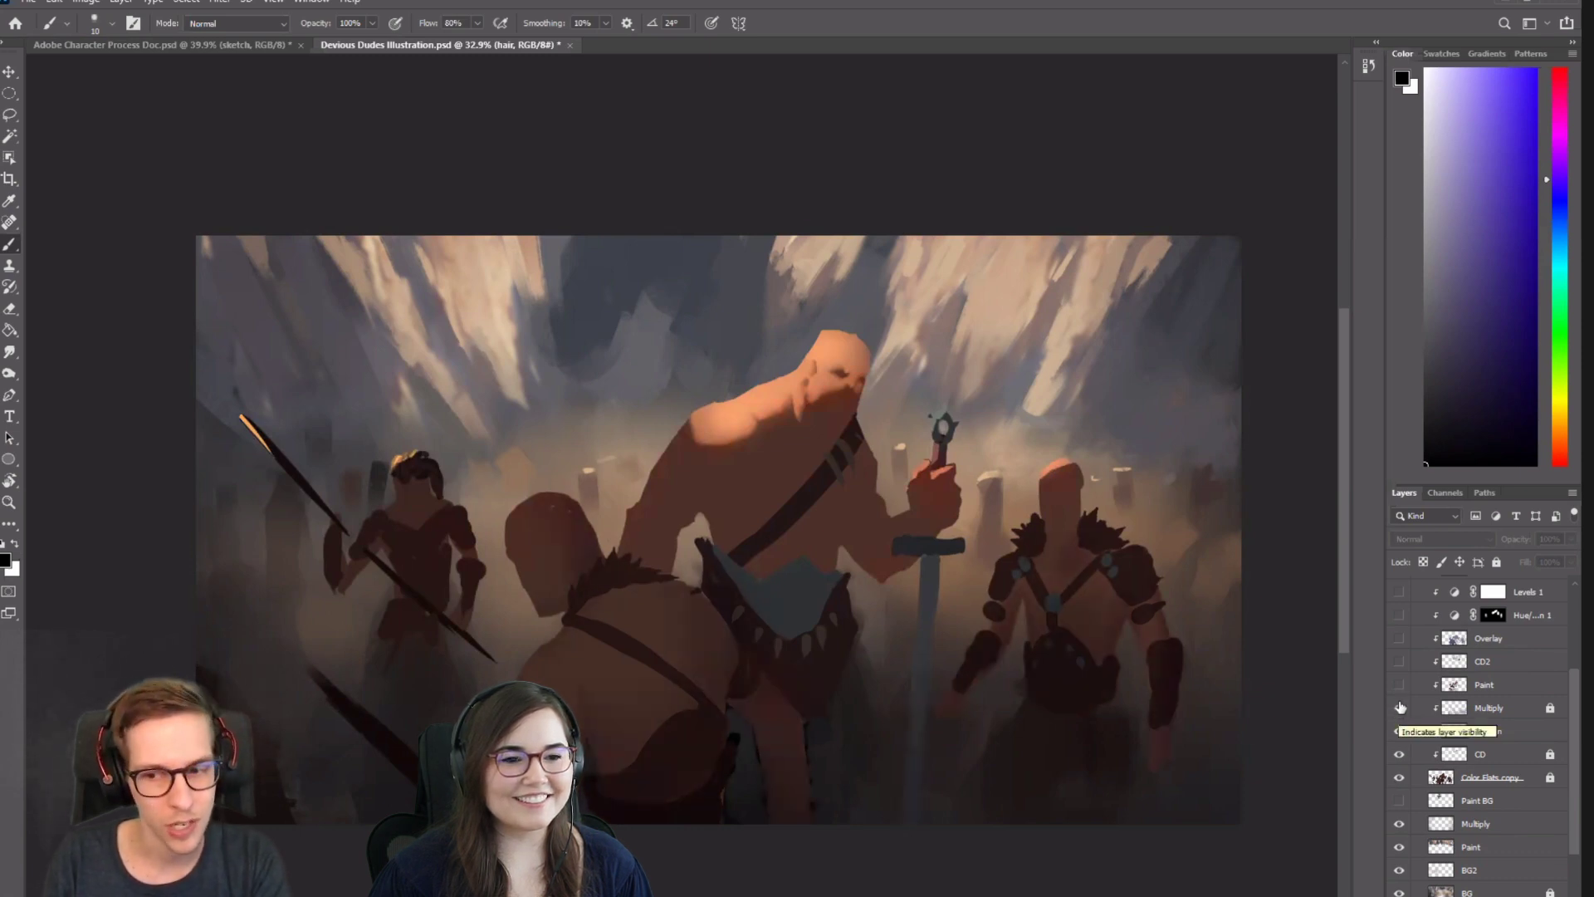
left_click(1399, 684)
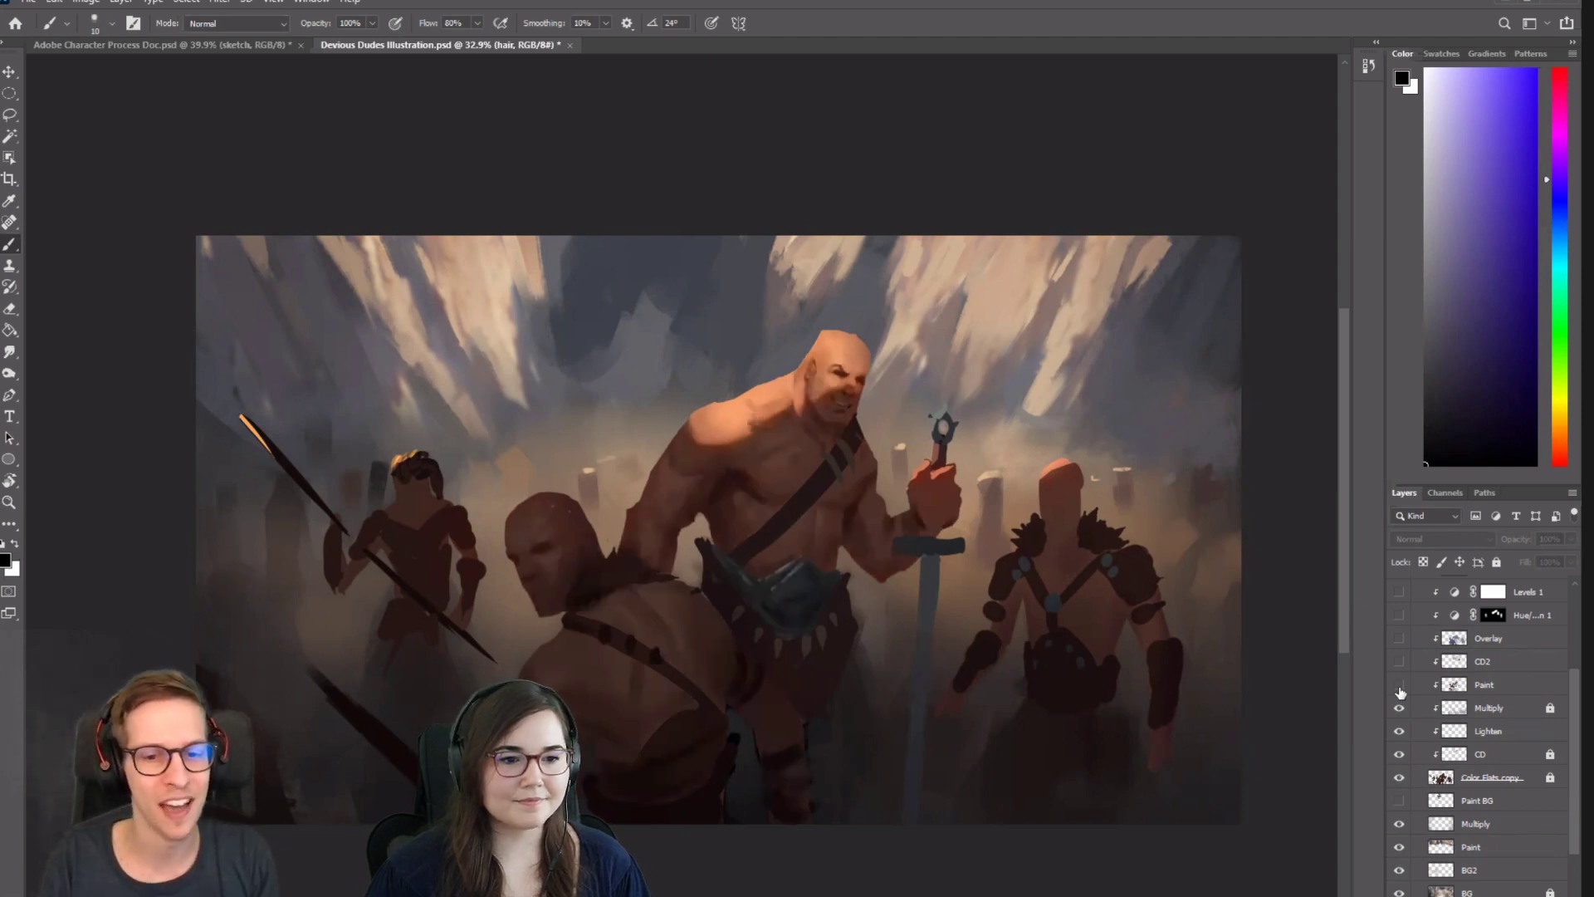
left_click(1398, 685)
left_click(1399, 685)
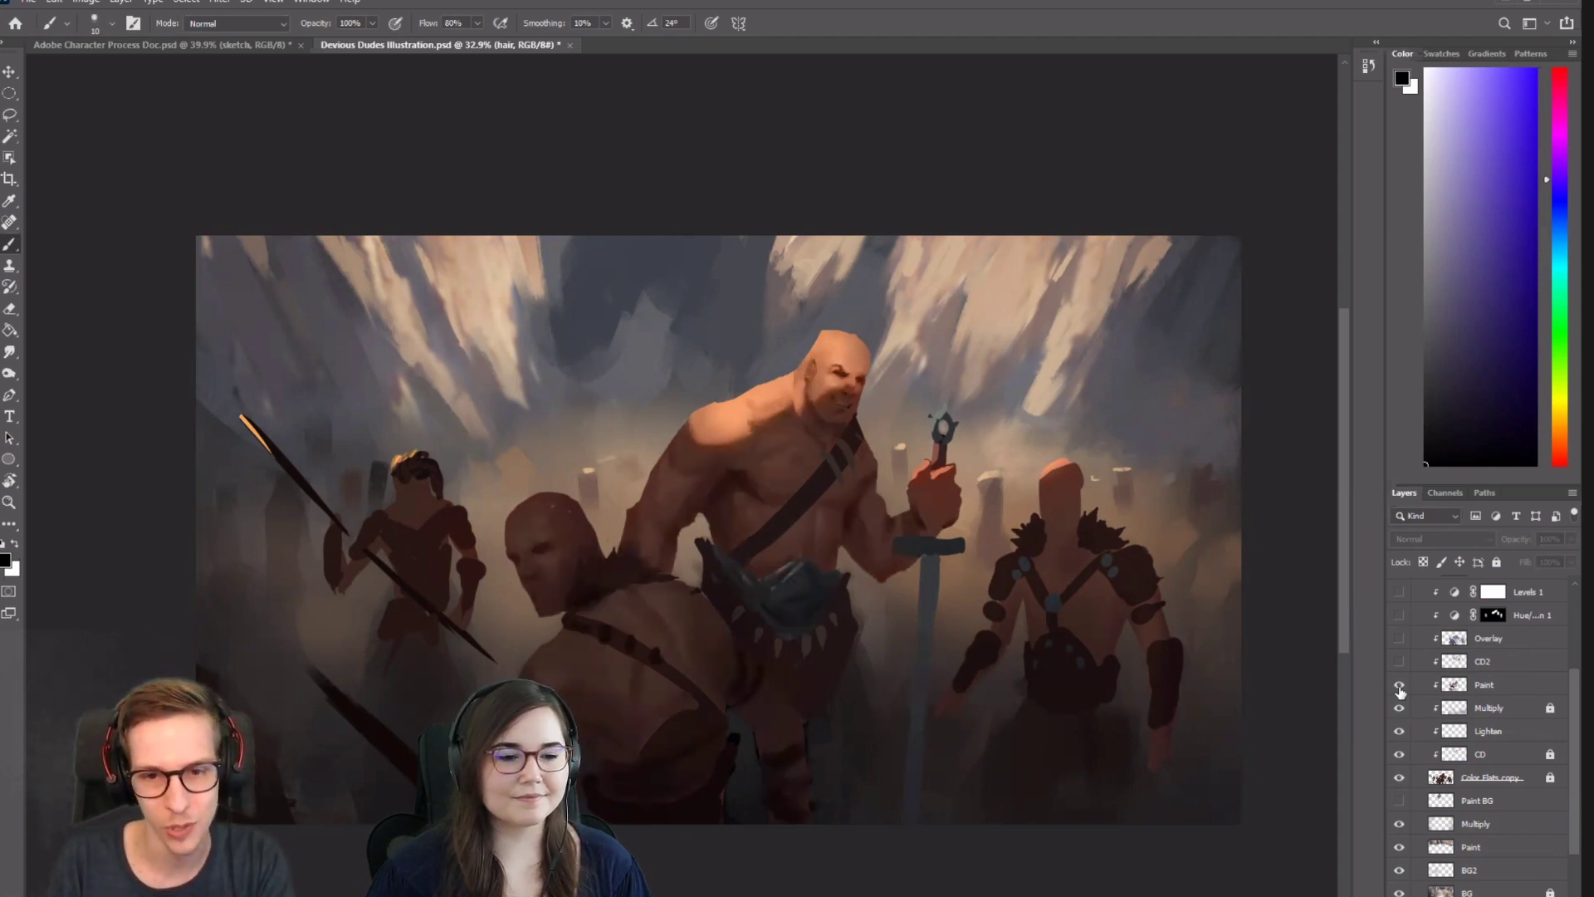
Show CD2, Overlay, the Hue/Saturation and Levels 1 adjustments and the upper Paint layer to review the color refinement.
left_click(1399, 661)
left_click(1399, 638)
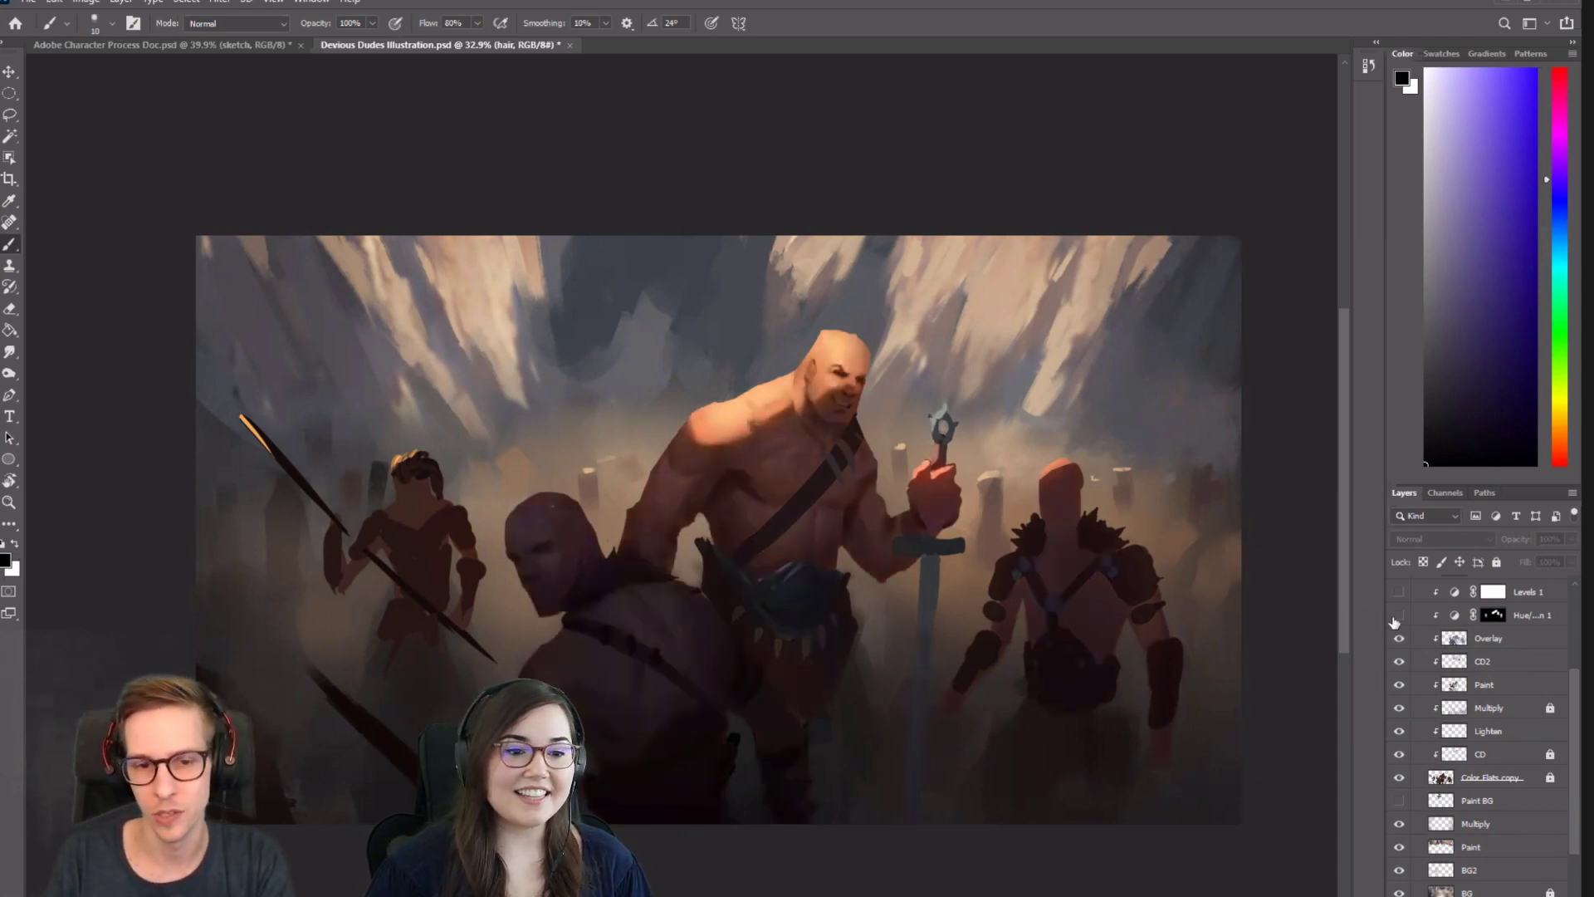
left_click(1399, 614)
scroll(1402, 680, "up", 3)
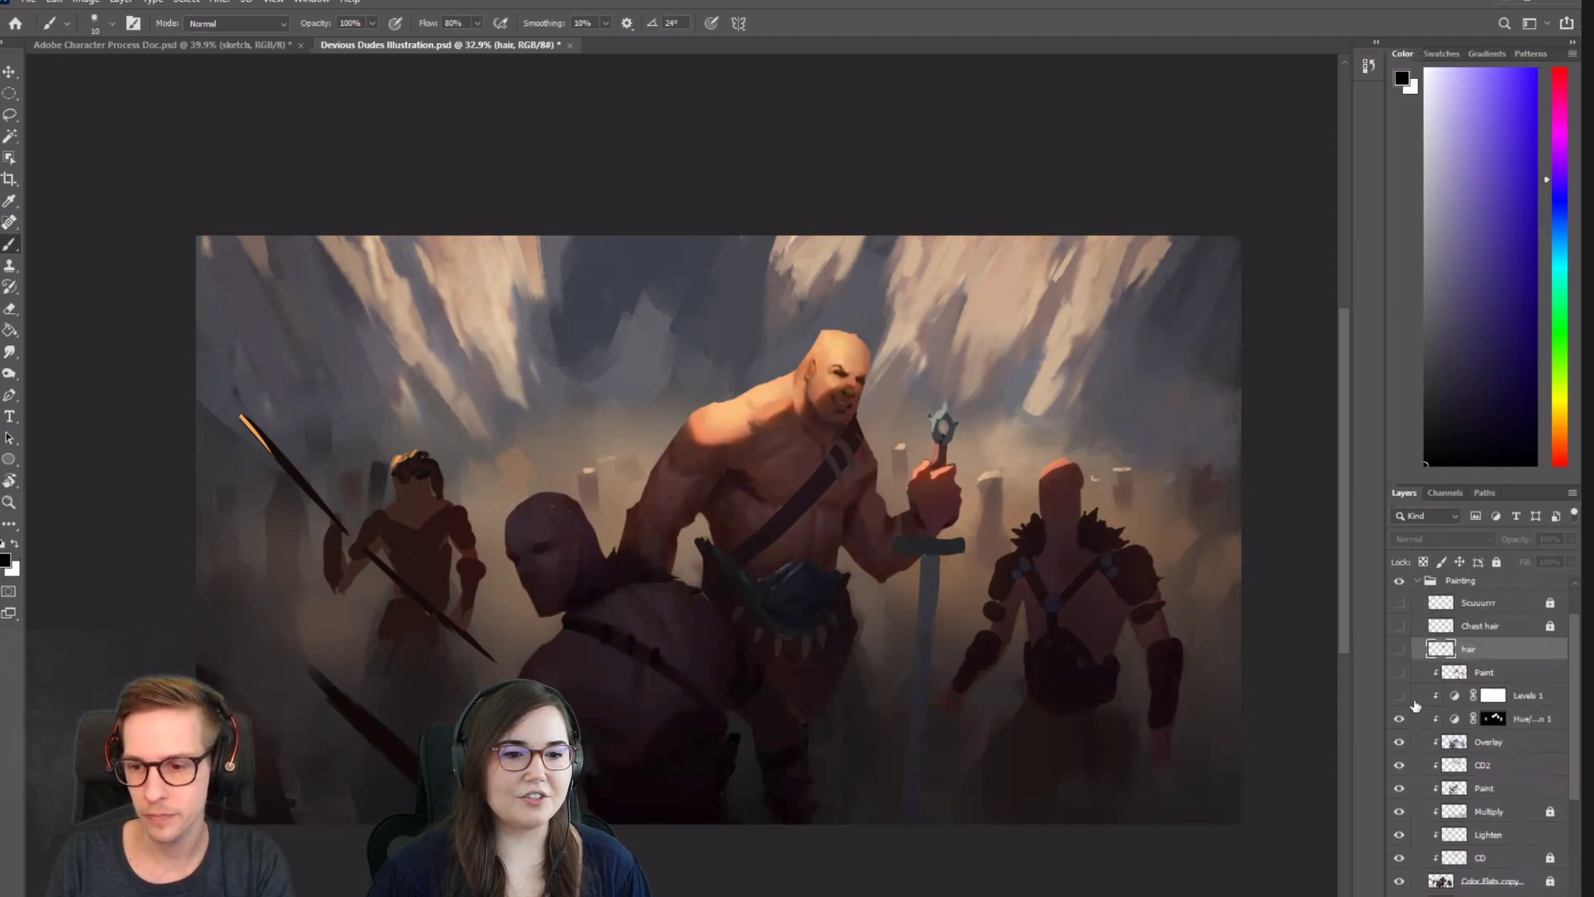
left_click(1399, 695)
left_click(1399, 671)
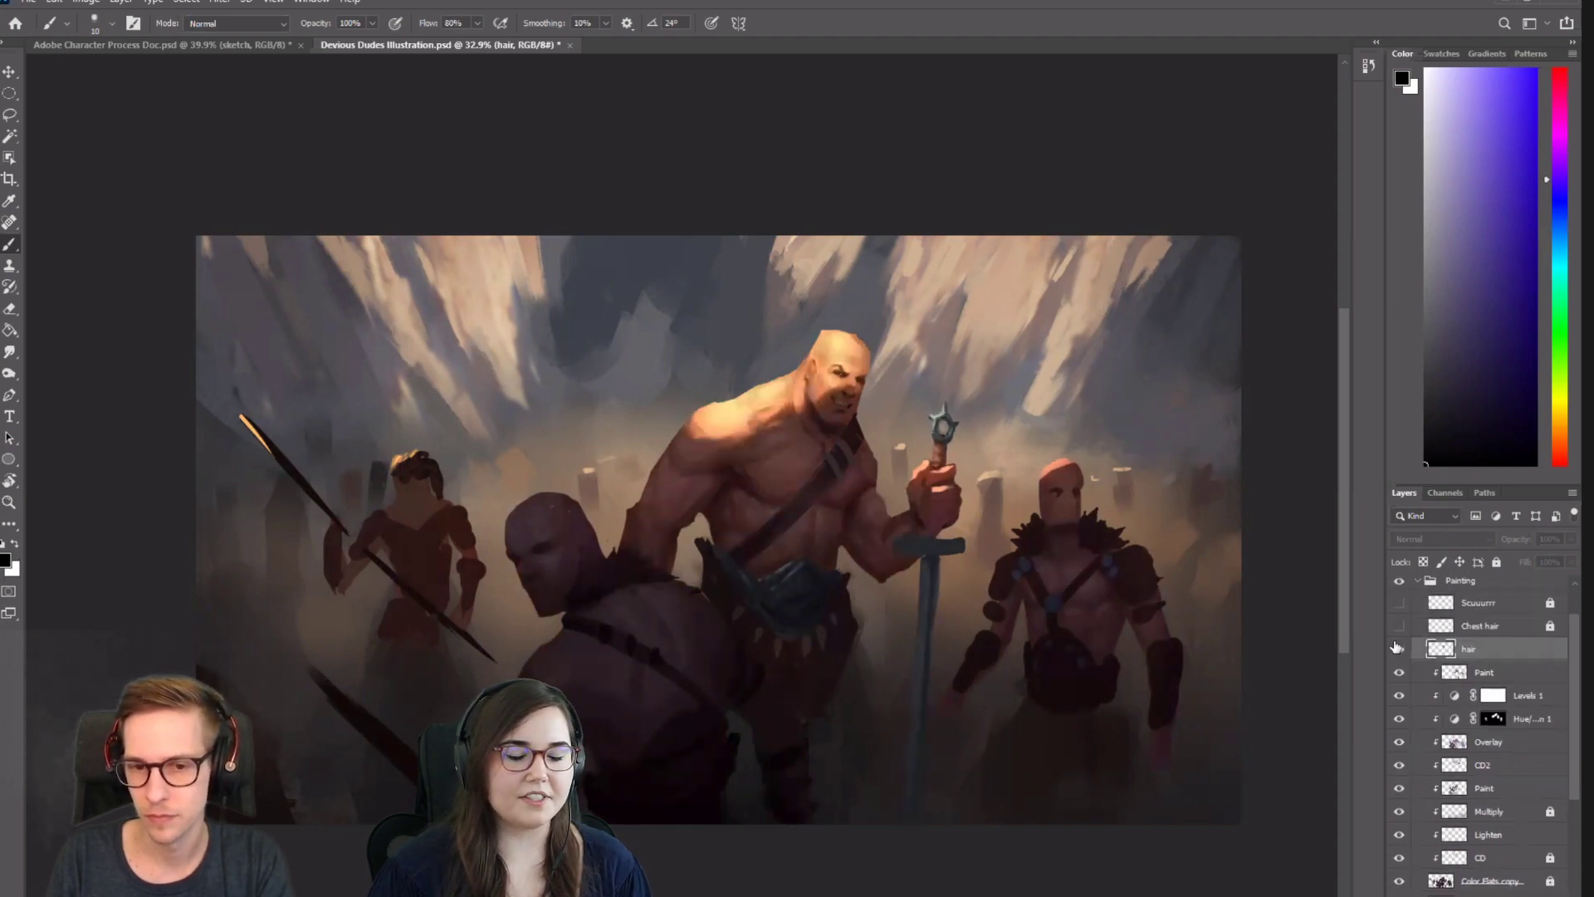
Show the hair, Chest hair and Scuuurrr layers to review the illustration's final details.
left_click(1398, 648)
left_click(1398, 625)
left_click(1399, 625)
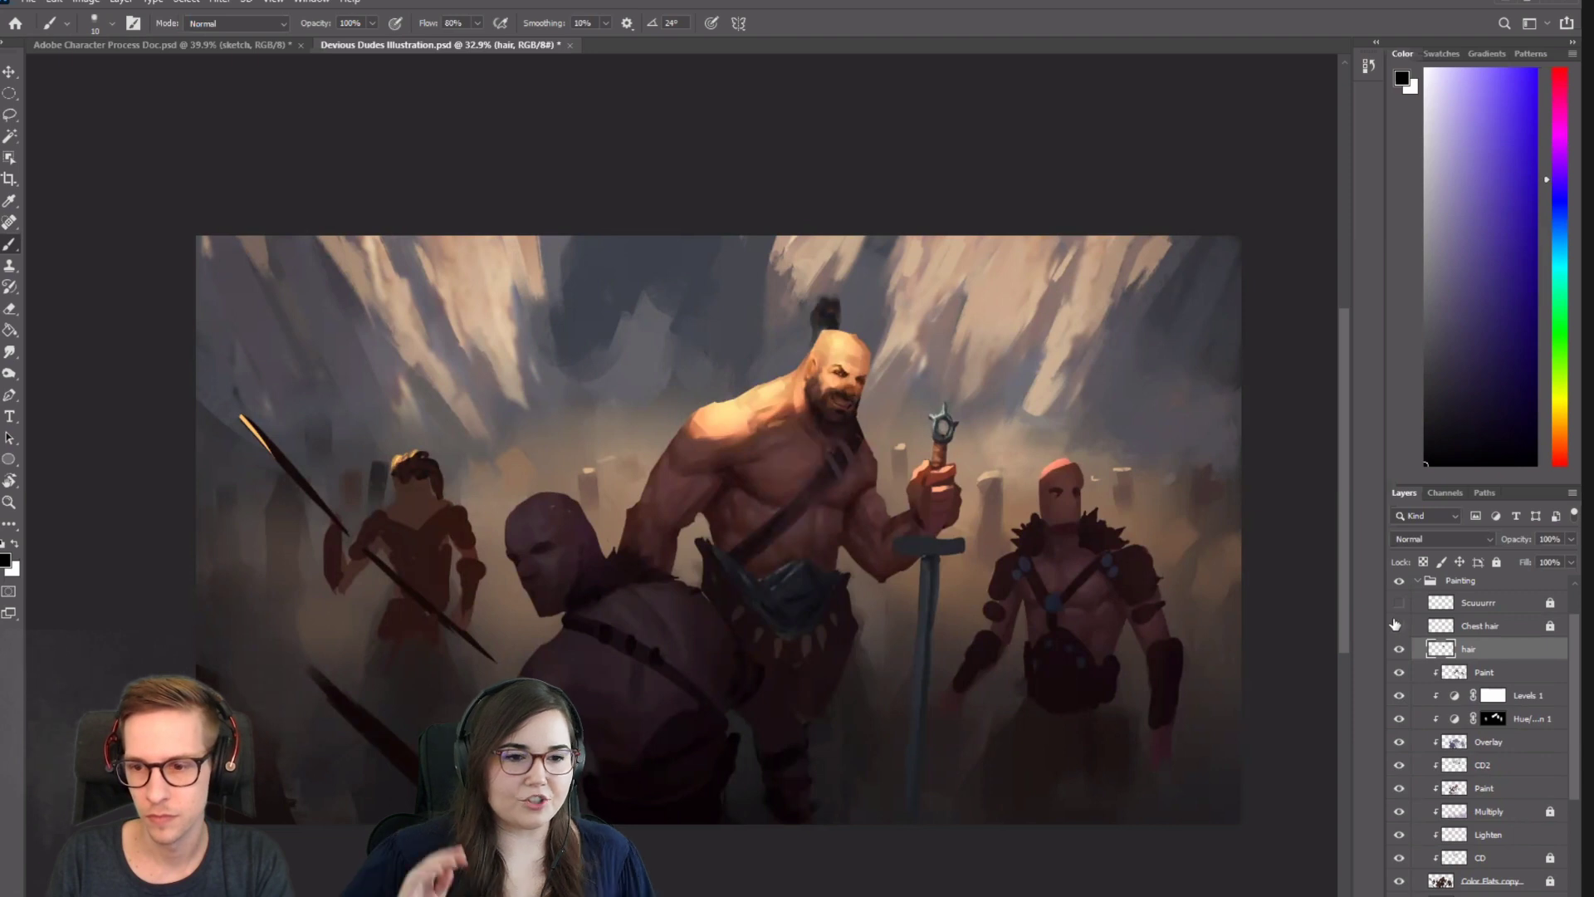
left_click(1399, 625)
left_click(1399, 601)
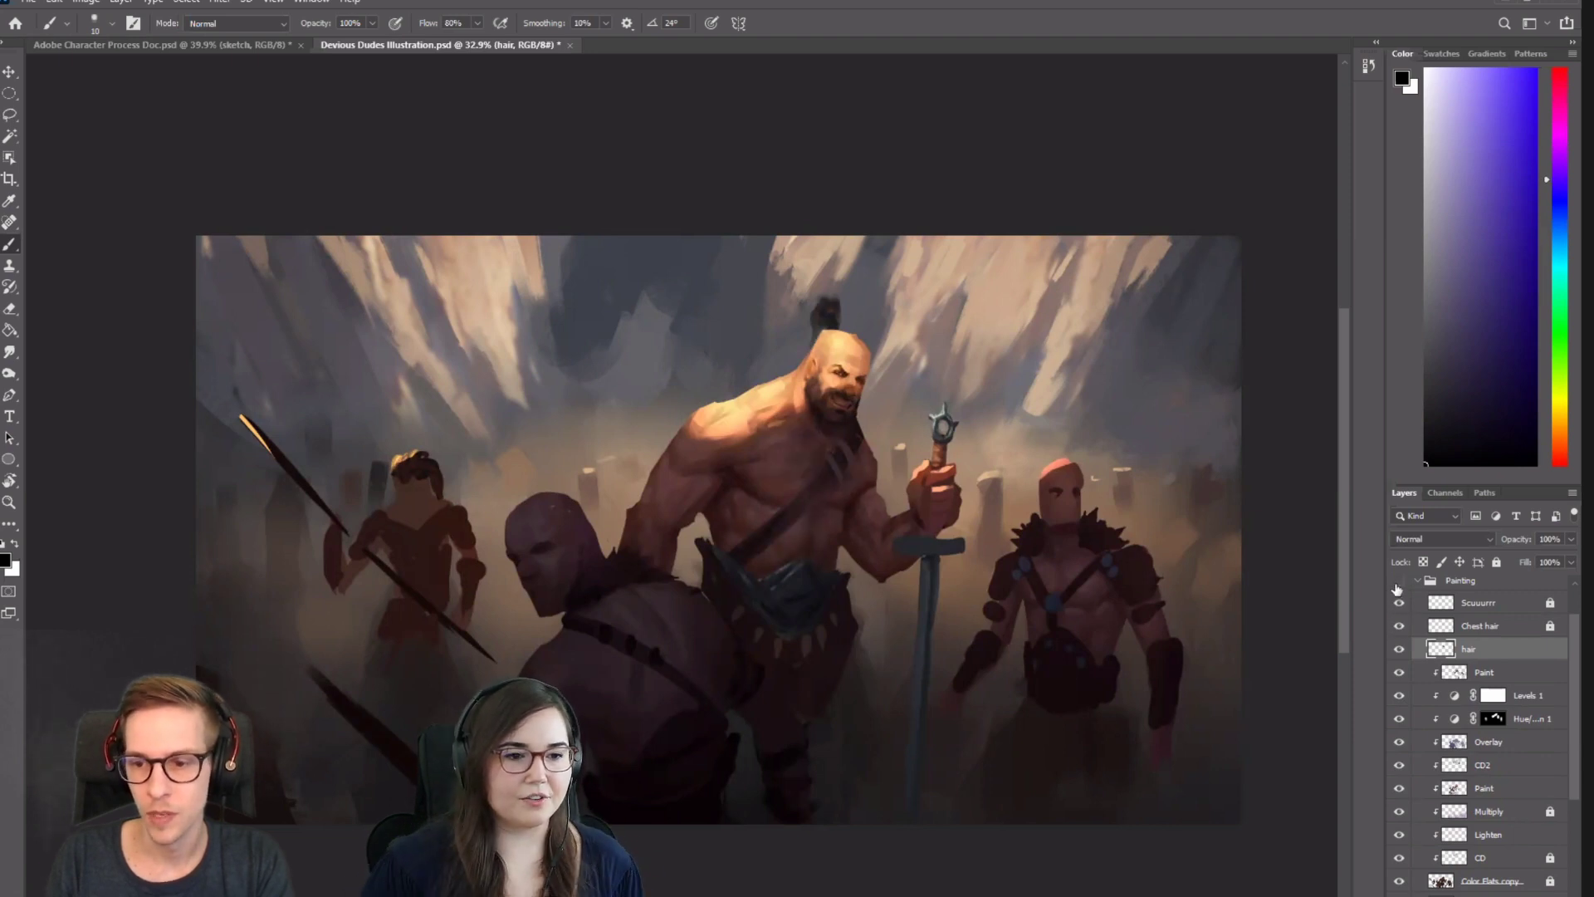
Toggle the whole Painting group off and on repeatedly to compare the color painting with the grayscale version.
left_click(1397, 581)
left_click(1398, 582)
left_click(1398, 581)
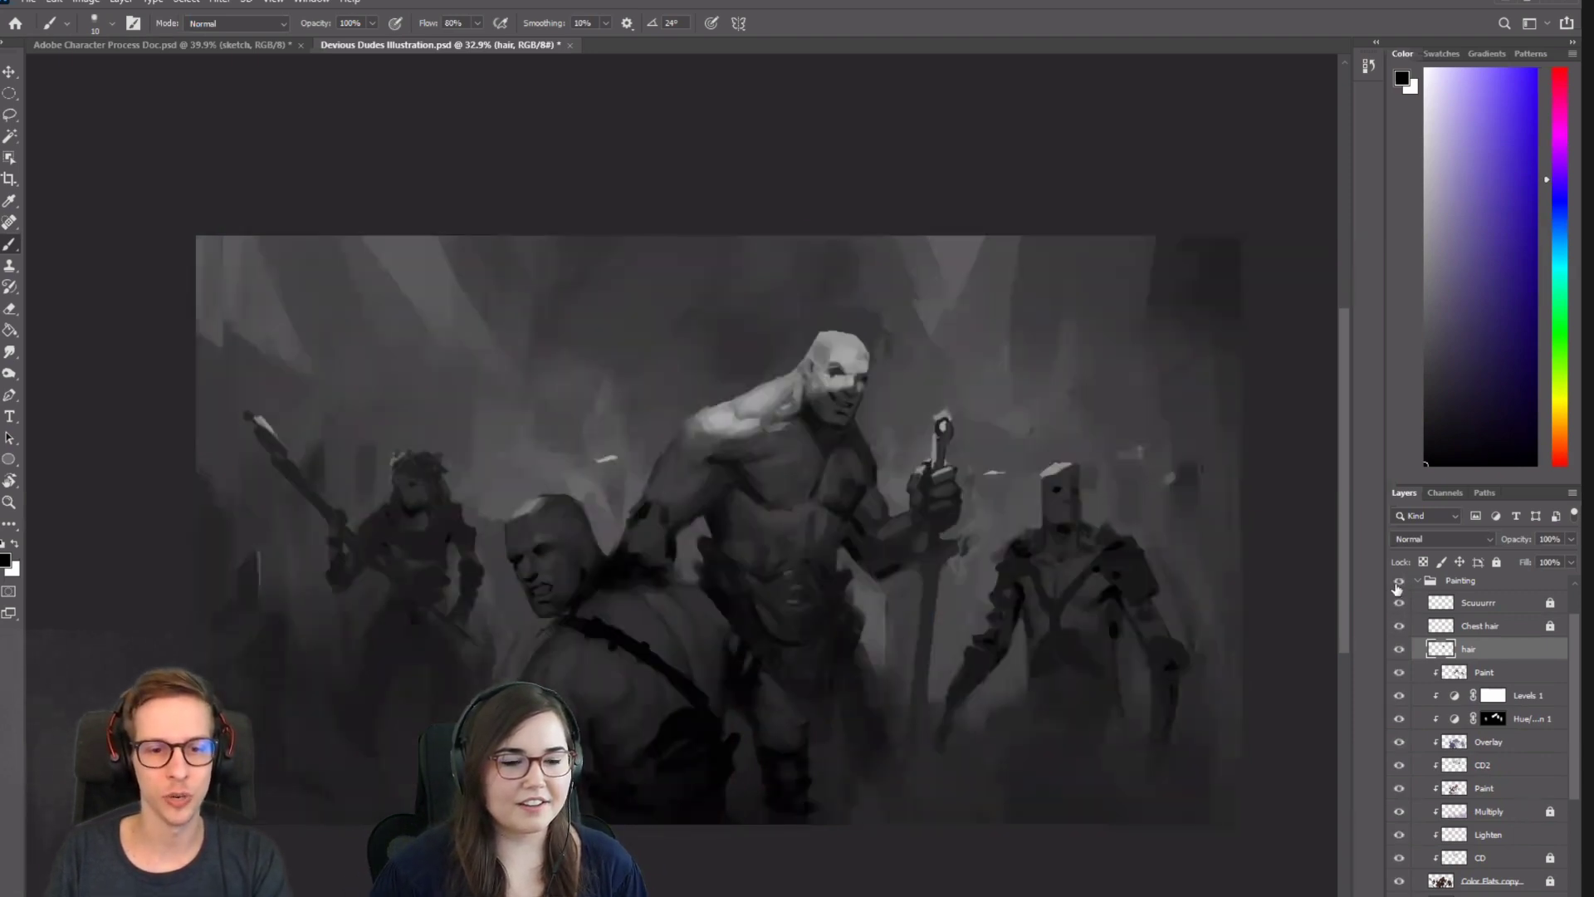
left_click(1398, 583)
left_click(1398, 583)
left_click(1397, 583)
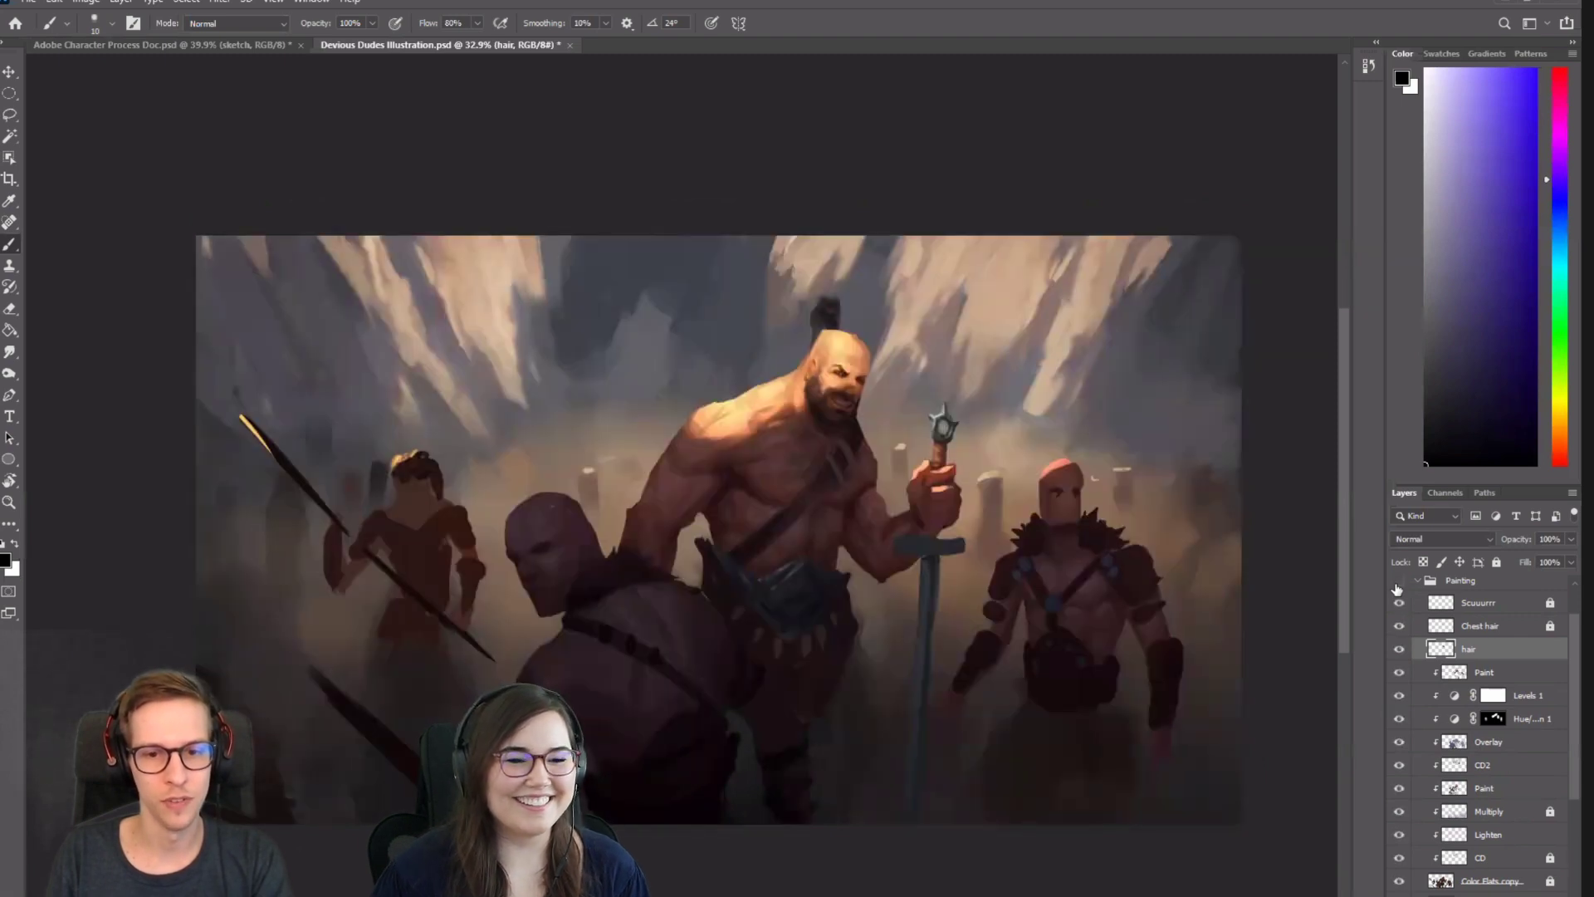
left_click(1398, 583)
left_click(1398, 583)
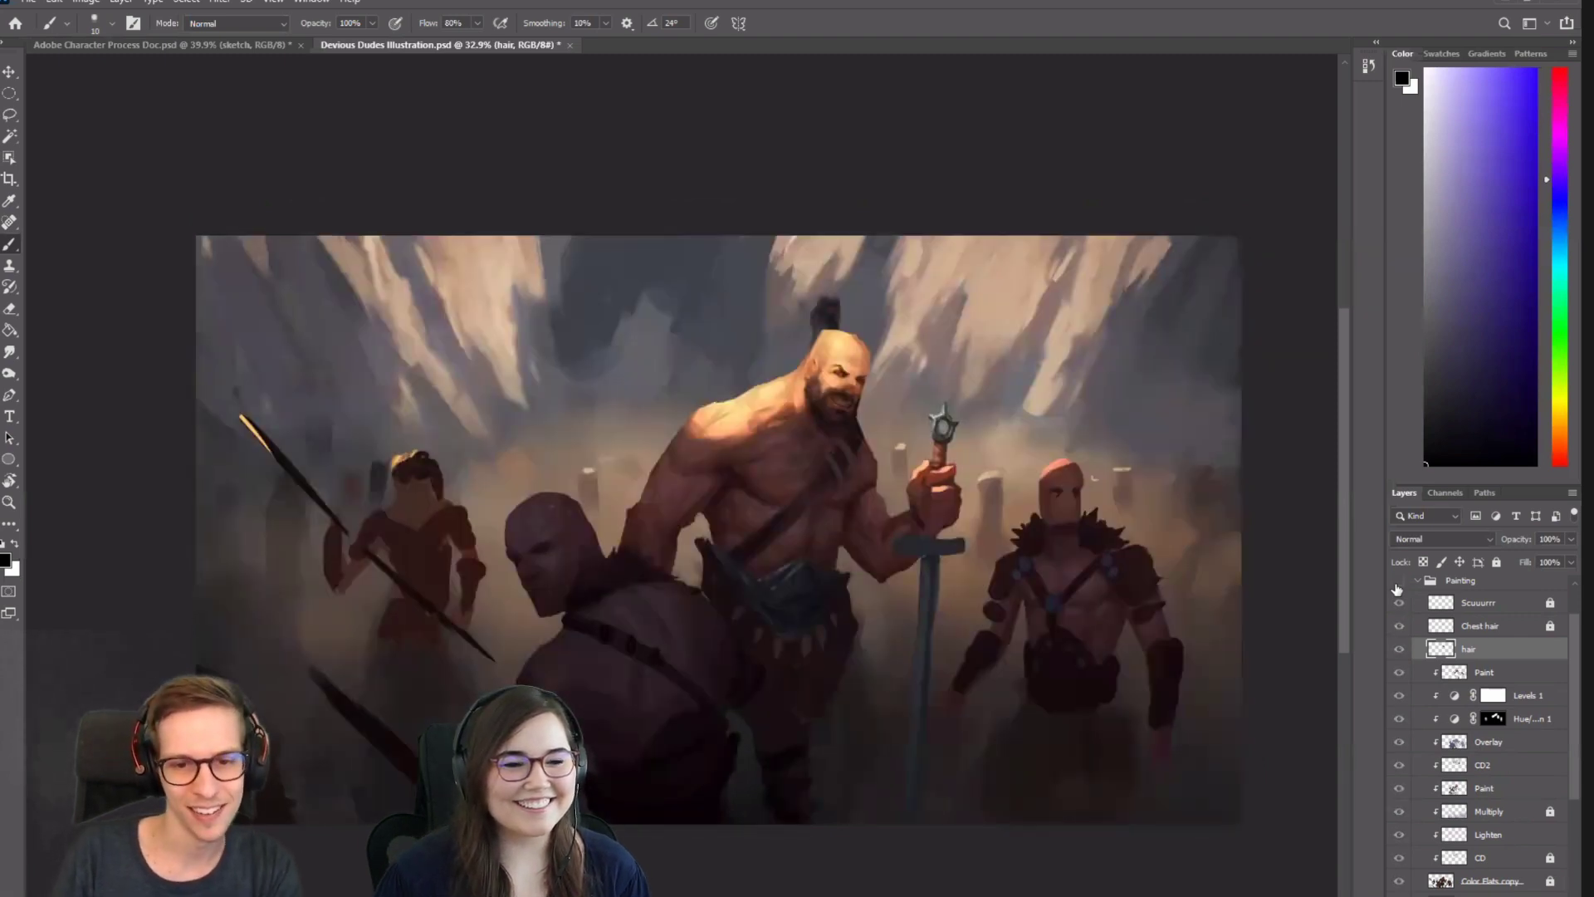
left_click(1398, 583)
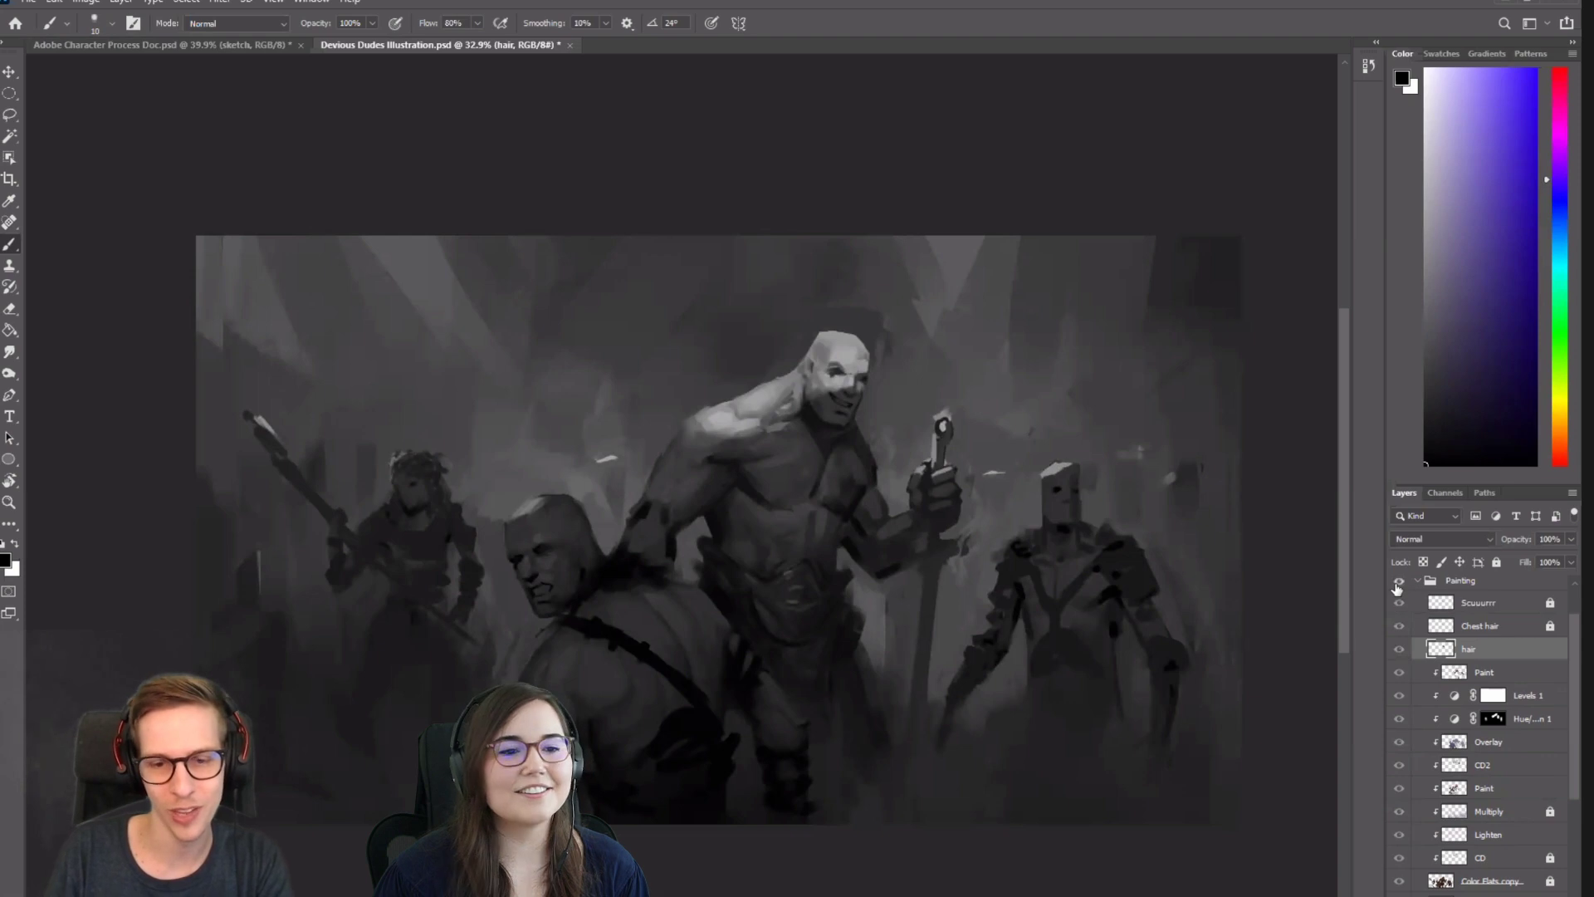
left_click(1398, 582)
left_click(1398, 582)
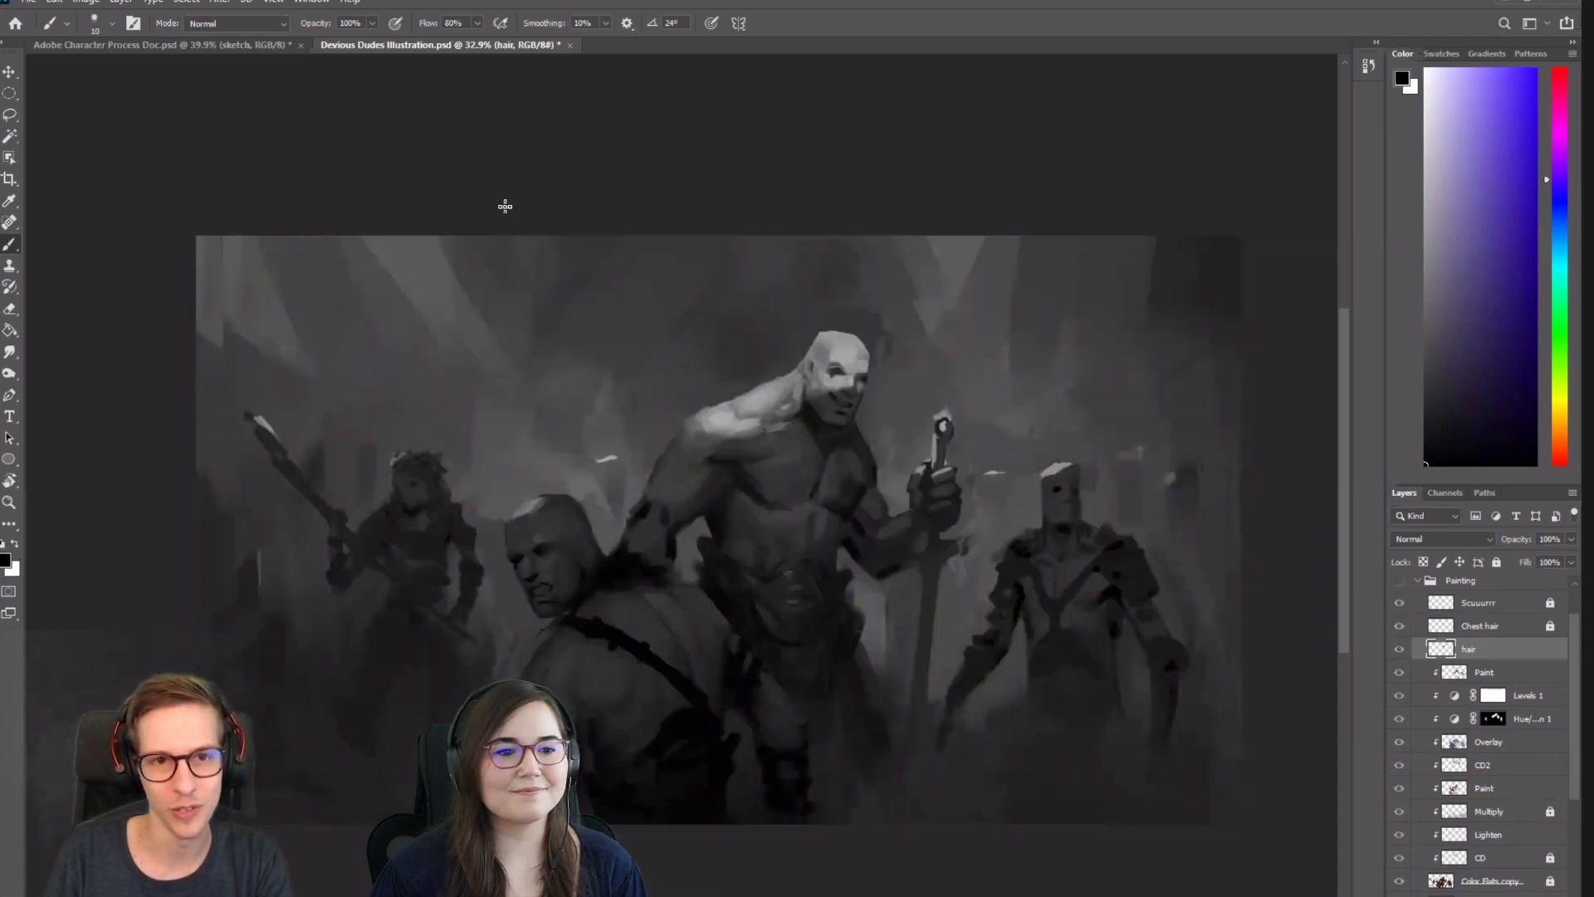
Close the Devious Dudes illustration and return to the character process sketch.
left_click(570, 44)
left_click(771, 343)
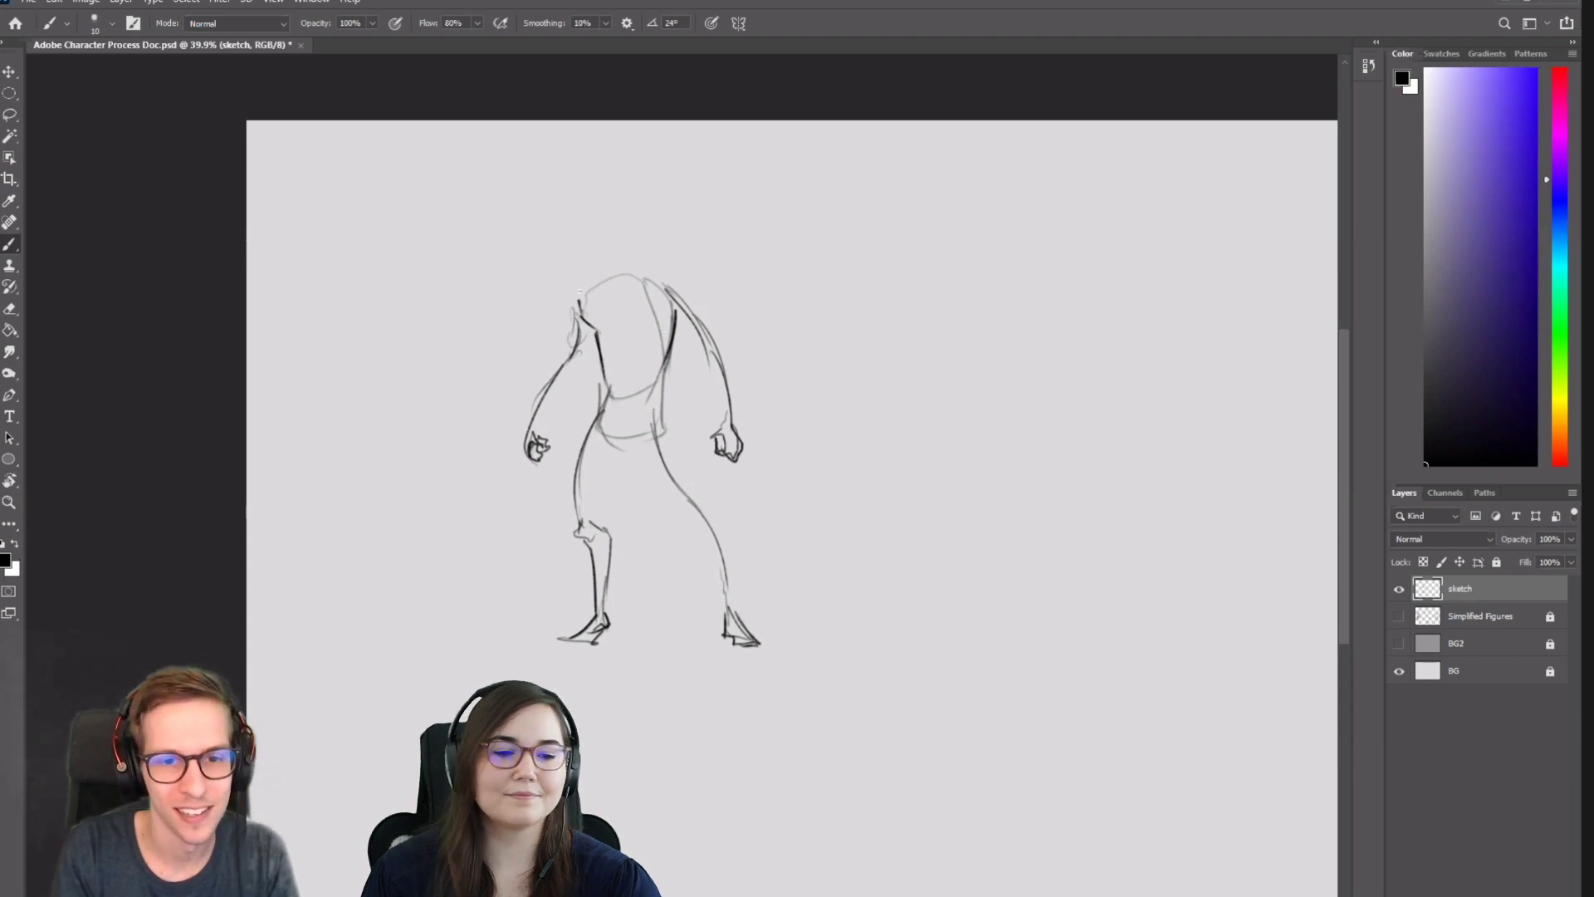
Sketch the figure's boxy chest with a shoulder line, upper chest plane and lower chest edge, and add the stomach's center line.
mouse_move(568, 296)
left_mouse_down()
mouse_move(608, 272)
mouse_move(662, 282)
left_mouse_up()
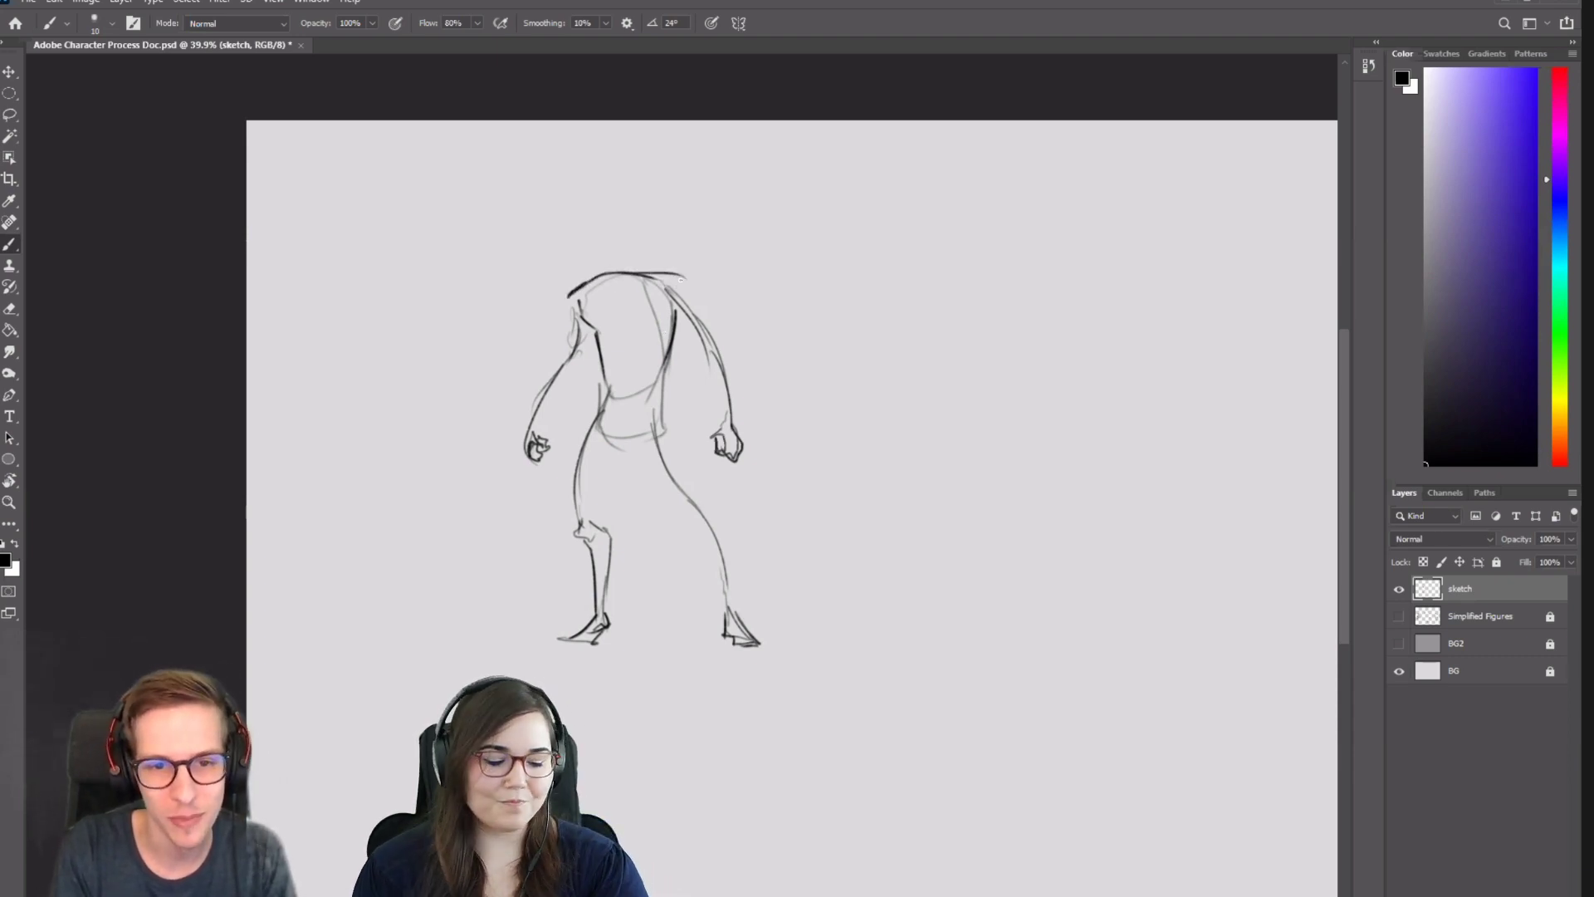
mouse_move(614, 272)
left_mouse_down()
mouse_move(682, 278)
mouse_move(695, 304)
left_mouse_up()
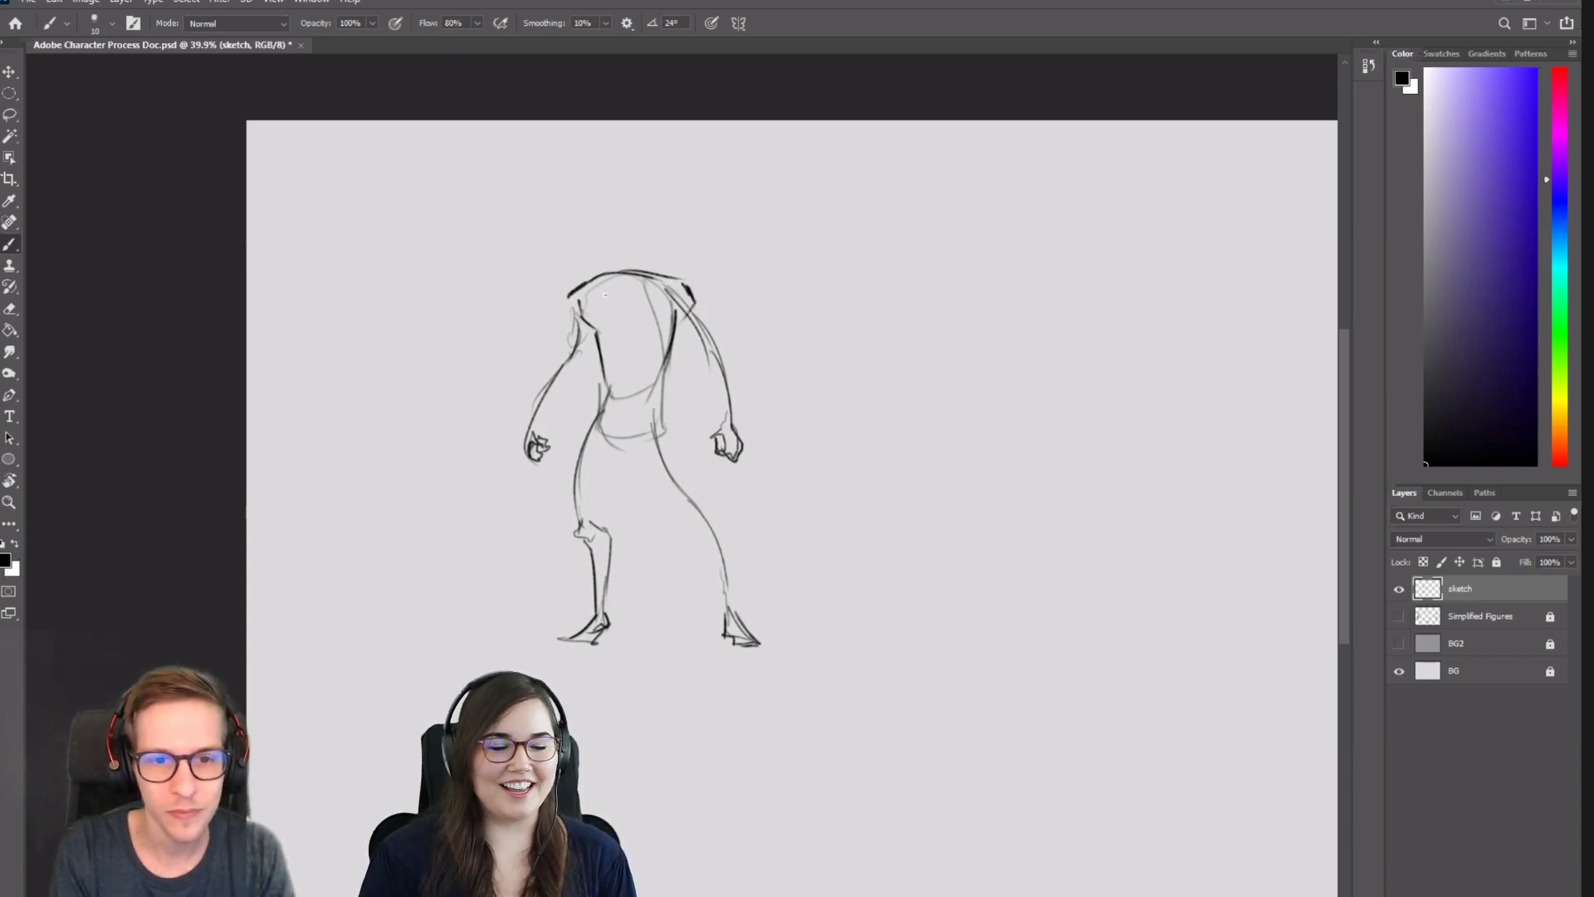
key("ctrl+z")
mouse_move(584, 299)
left_mouse_down()
mouse_move(662, 282)
mouse_move(677, 291)
mouse_move(645, 299)
mouse_move(691, 323)
left_mouse_up()
key("e")
key("b")
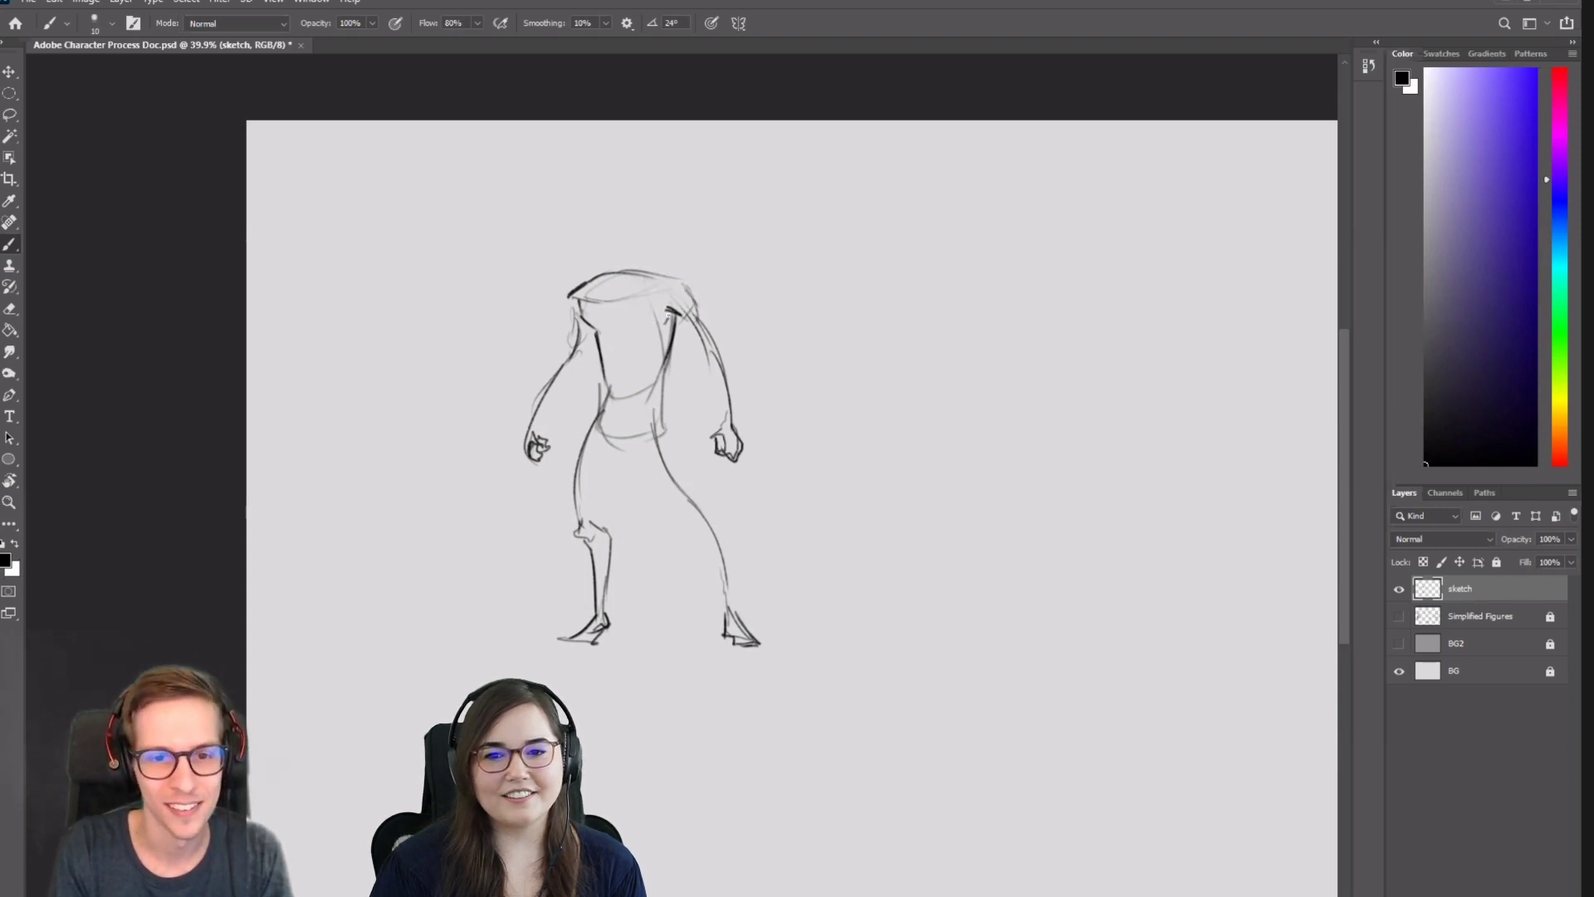
mouse_move(656, 333)
left_mouse_down()
mouse_move(605, 343)
mouse_move(675, 321)
mouse_move(613, 337)
mouse_move(666, 320)
mouse_move(648, 319)
mouse_move(630, 391)
left_mouse_up()
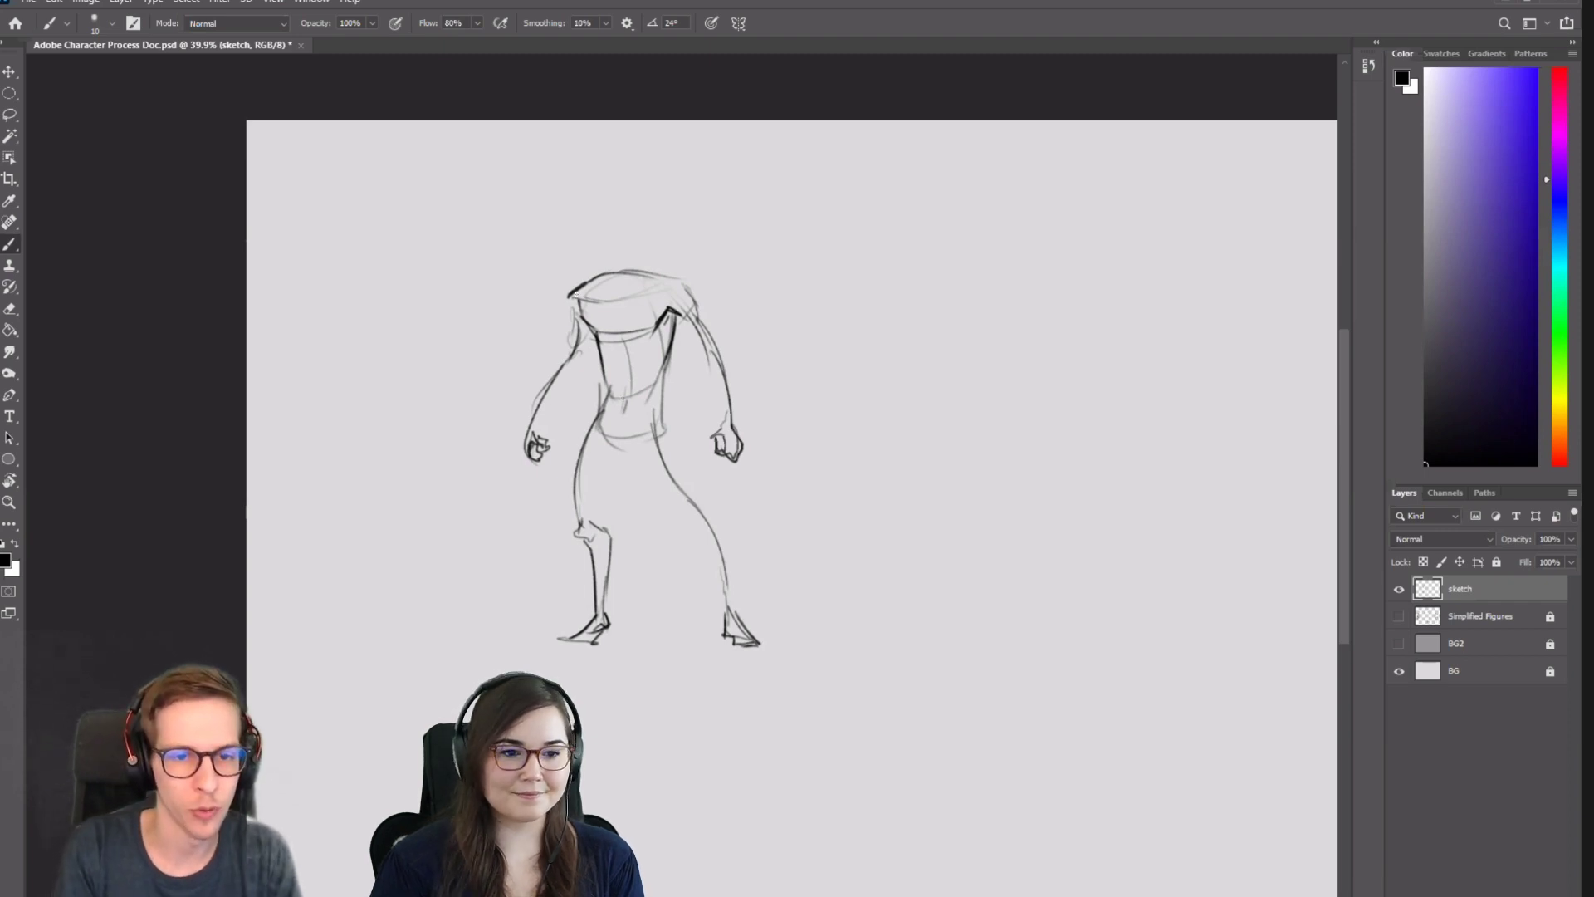
Erase the rough arm beside the raised knee and redraw it with a short upper arm, round elbow and tapered forearm.
mouse_move(569, 295)
left_mouse_down()
mouse_move(573, 369)
mouse_move(586, 343)
mouse_move(577, 355)
mouse_move(579, 331)
mouse_move(552, 405)
left_mouse_up()
key("ctrl+z")
key("ctrl+z")
key("e")
key("b")
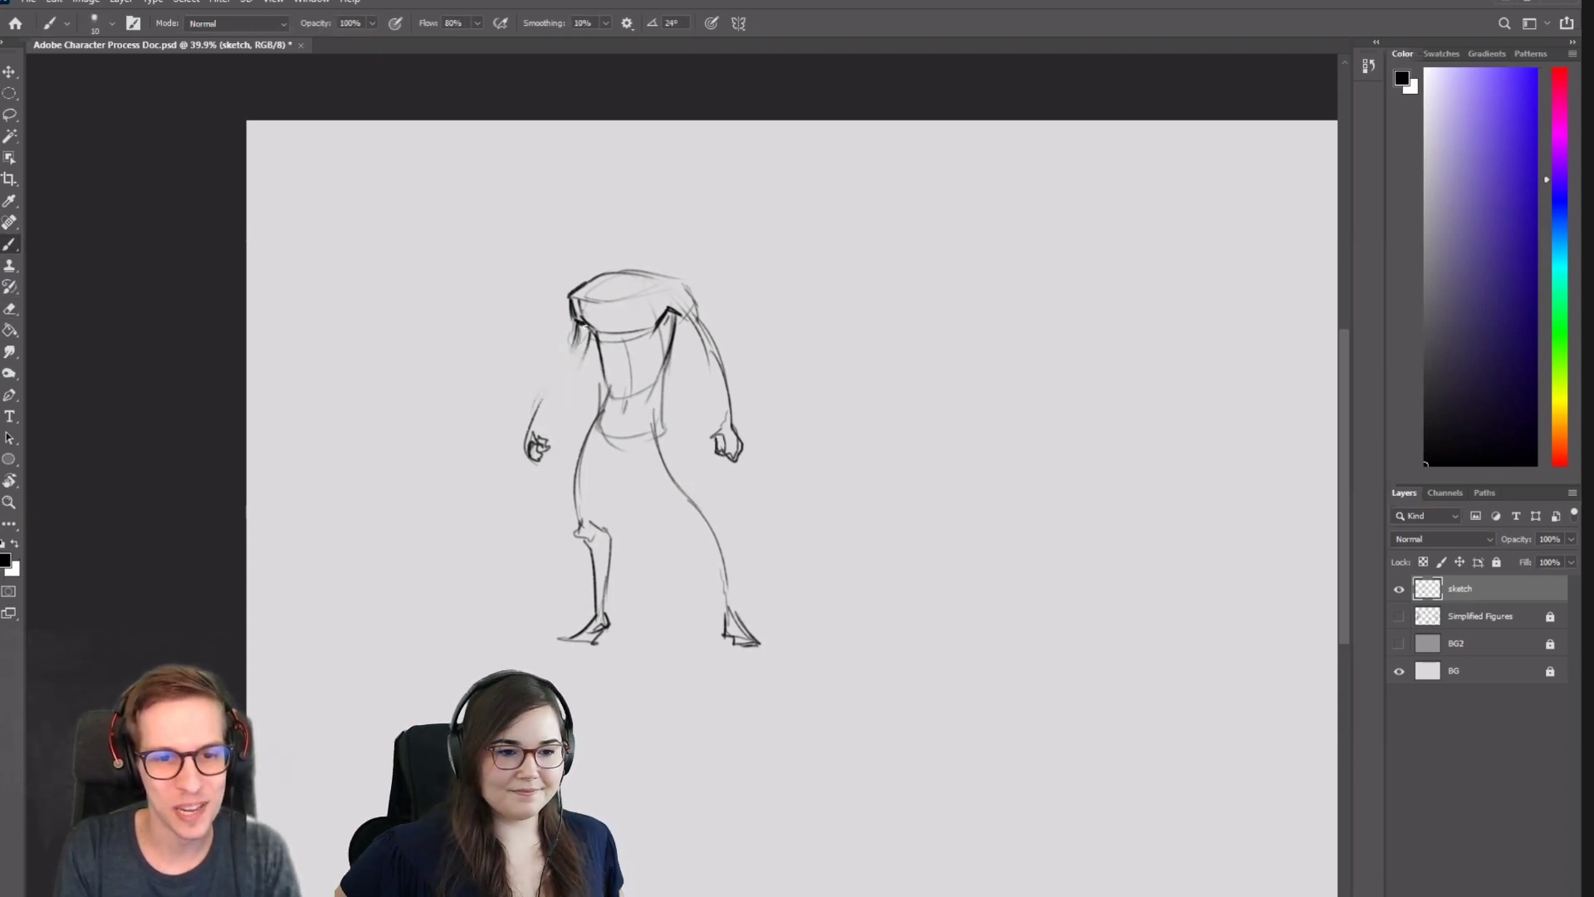
mouse_move(579, 326)
left_mouse_down()
mouse_move(567, 368)
mouse_move(584, 363)
mouse_move(554, 391)
mouse_move(561, 370)
mouse_move(537, 428)
left_mouse_up()
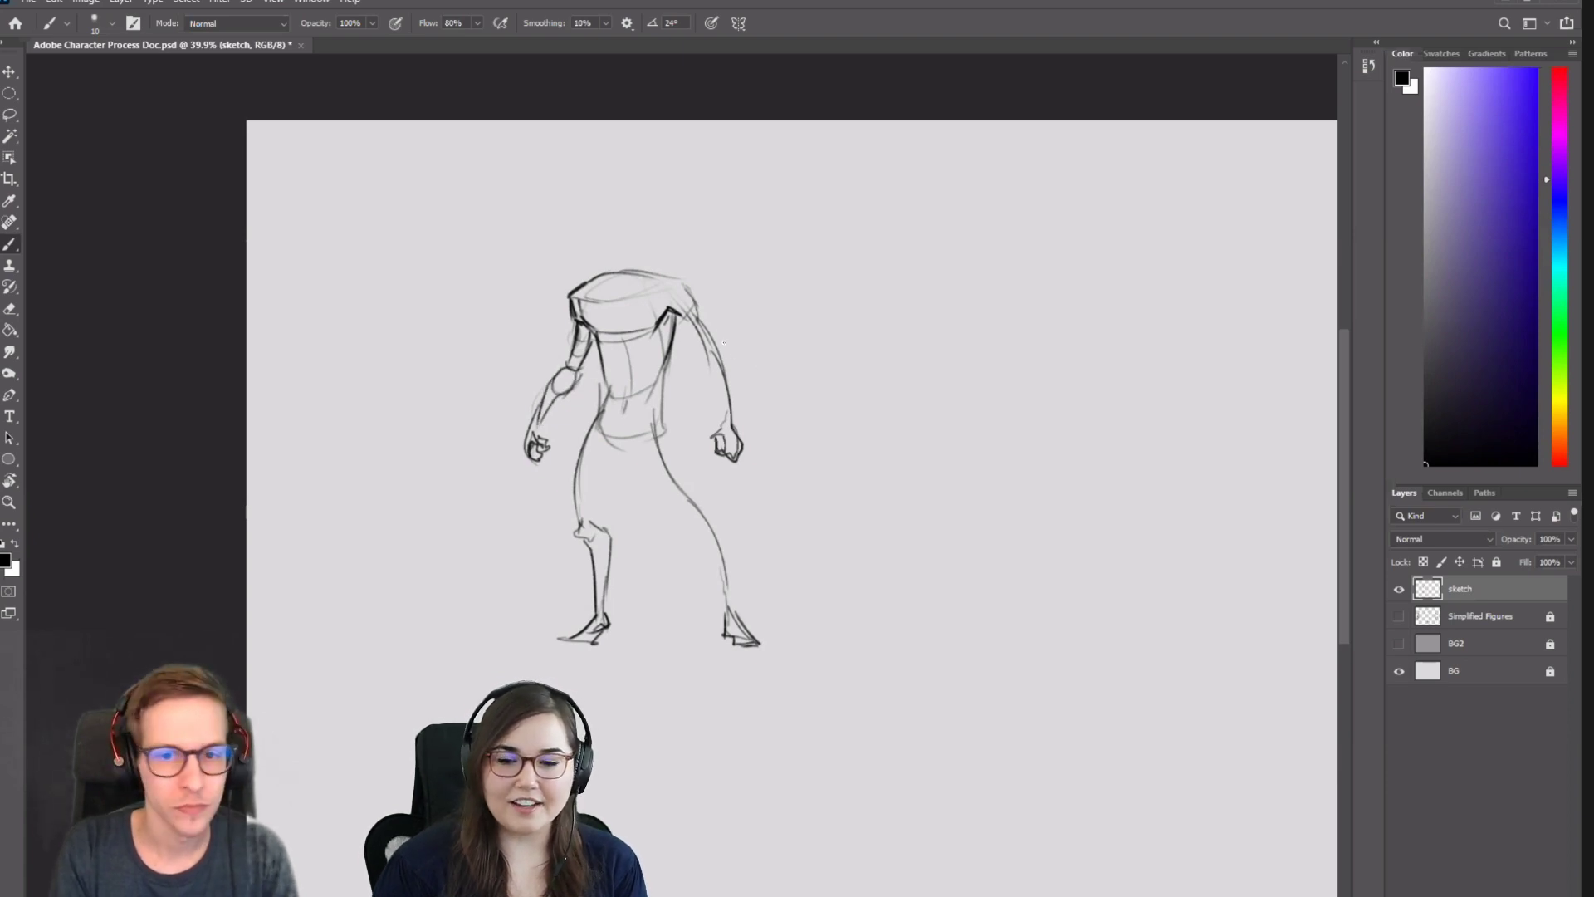
Rebuild the figure's other arm with an upper arm, elbow oval and forearm, and sketch a small neck form above the chest.
mouse_move(699, 311)
left_mouse_down()
mouse_move(726, 347)
mouse_move(704, 310)
mouse_move(733, 355)
mouse_move(737, 407)
left_mouse_up()
key("ctrl+z")
mouse_move(714, 347)
left_mouse_down()
mouse_move(724, 440)
mouse_move(737, 424)
left_mouse_up()
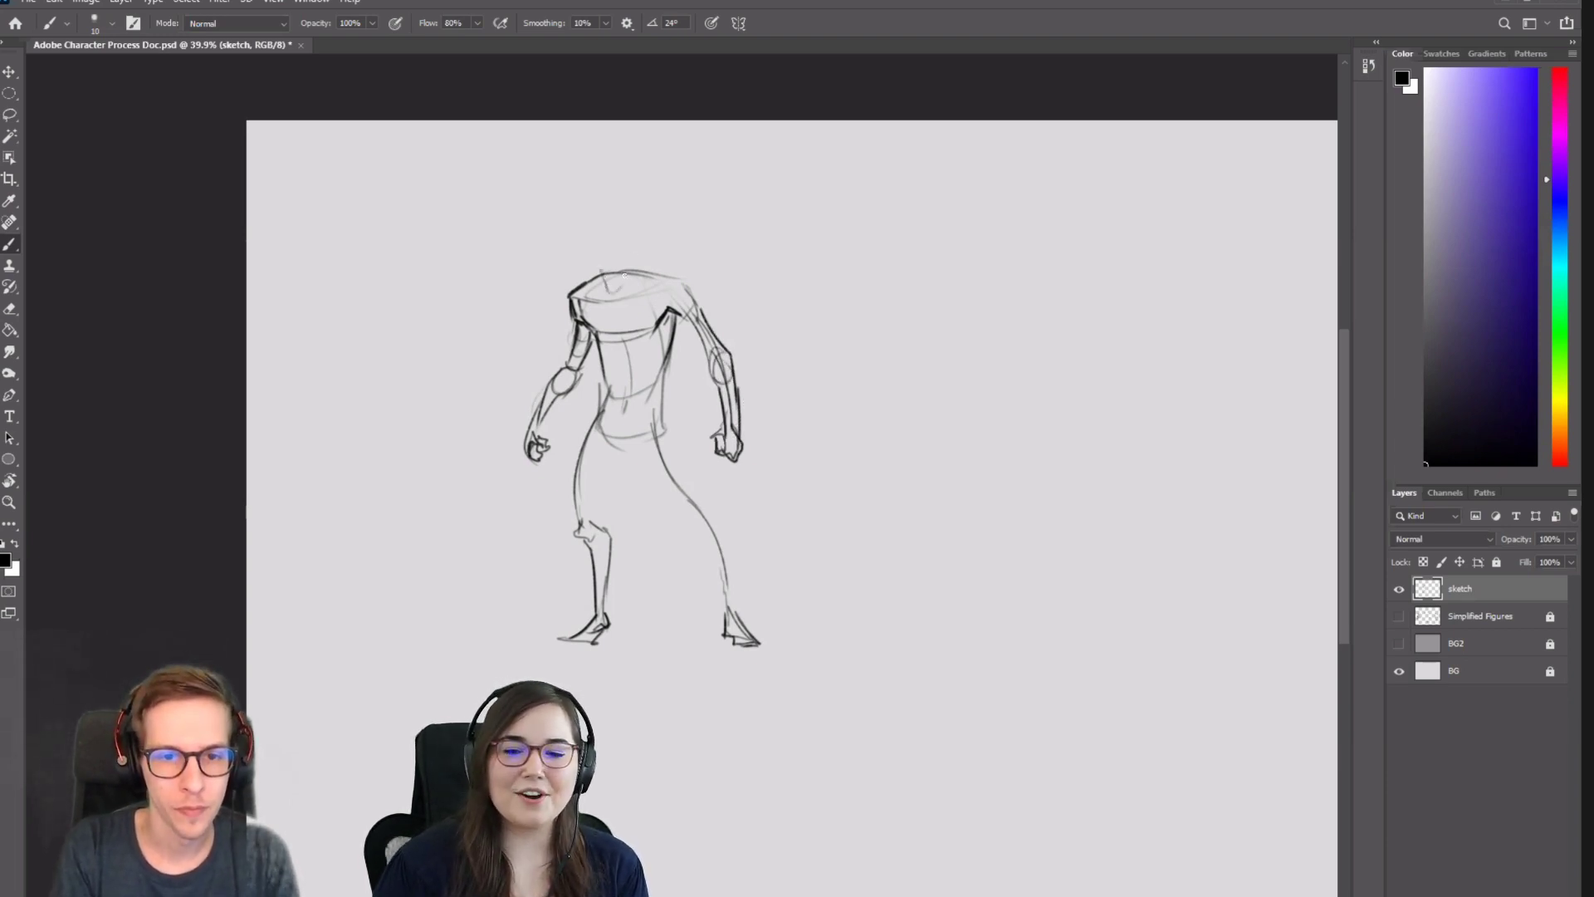
mouse_move(624, 275)
left_mouse_down()
mouse_move(609, 290)
mouse_move(602, 272)
left_mouse_up()
key("ctrl+z")
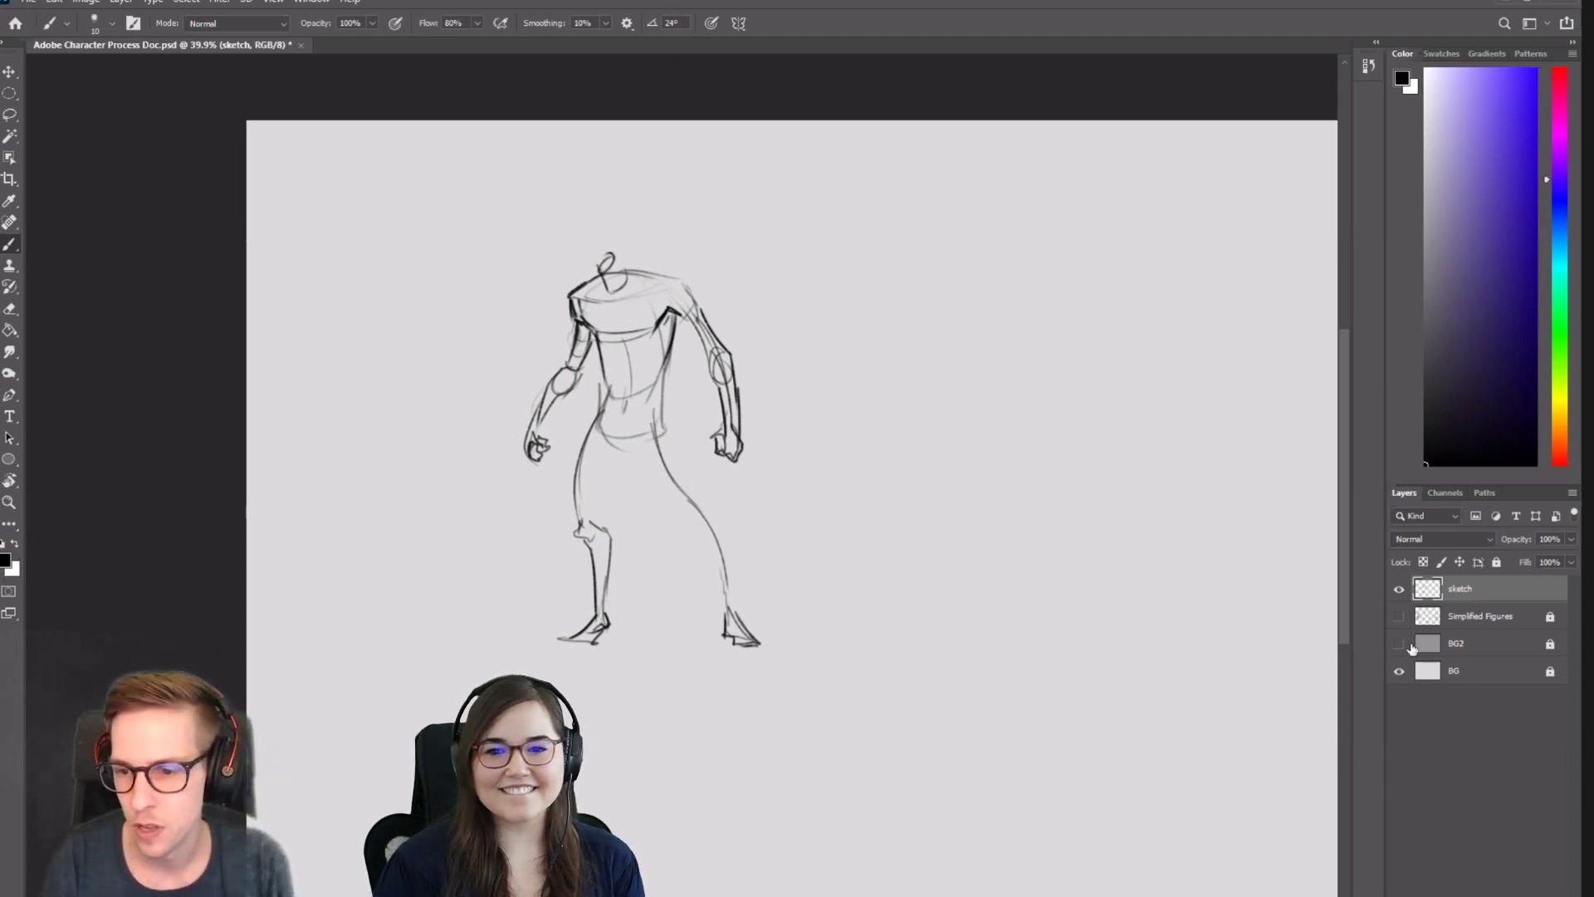
Show the Simplified Figures layer in place of the sketch to examine the skeleton, basic shapes and anatomy references.
left_click(1398, 589)
left_click(1398, 616)
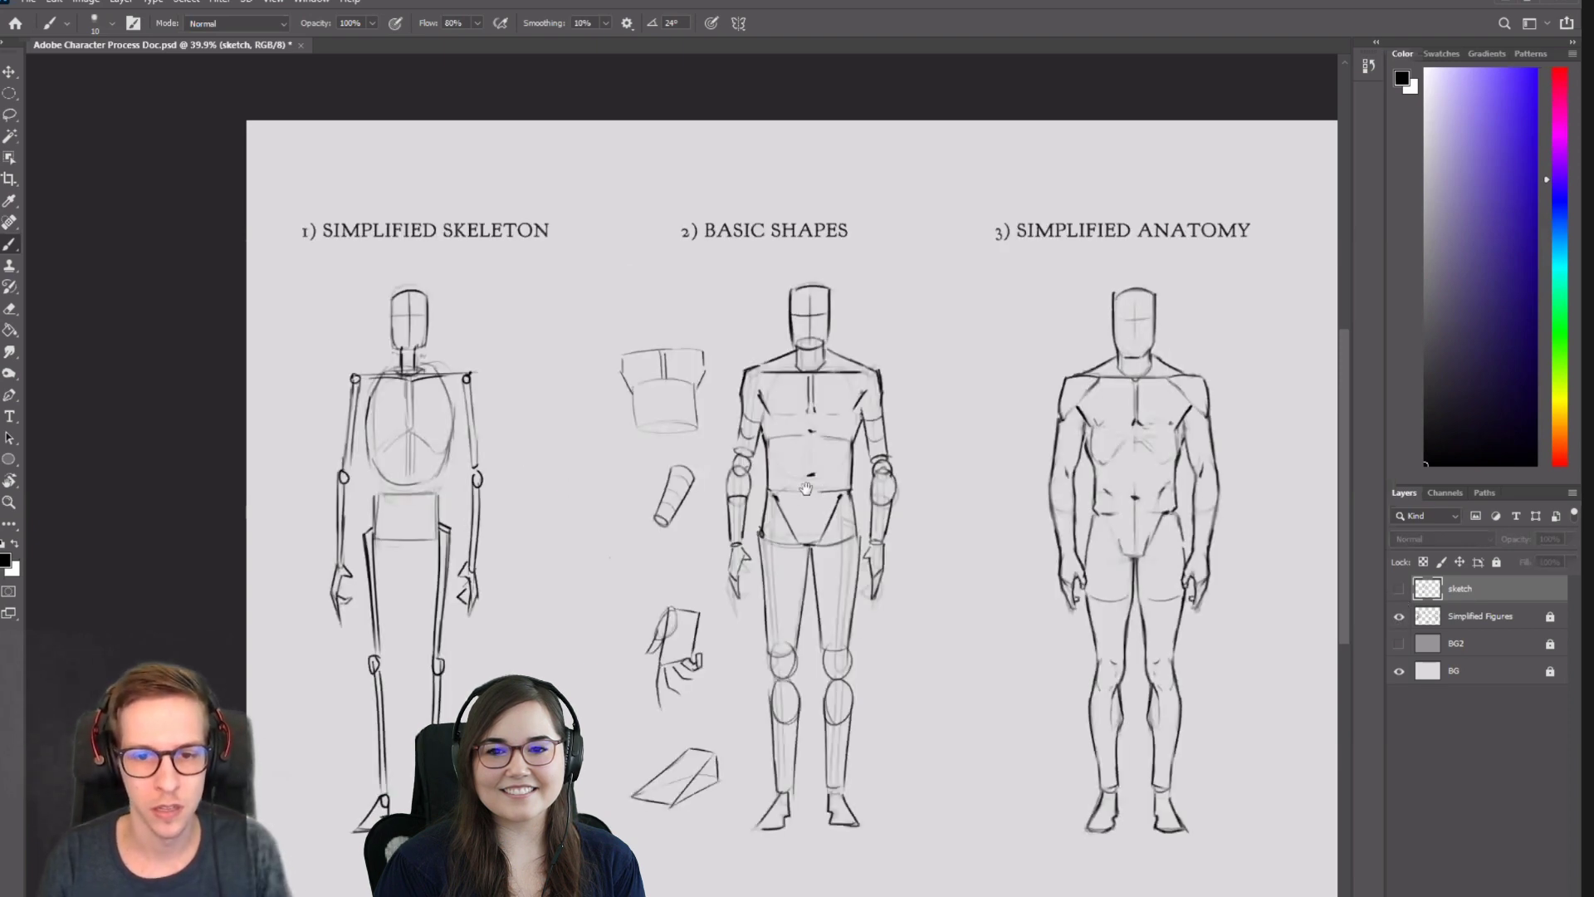
scroll(806, 489, "down", 3)
scroll(806, 489, "up", 2)
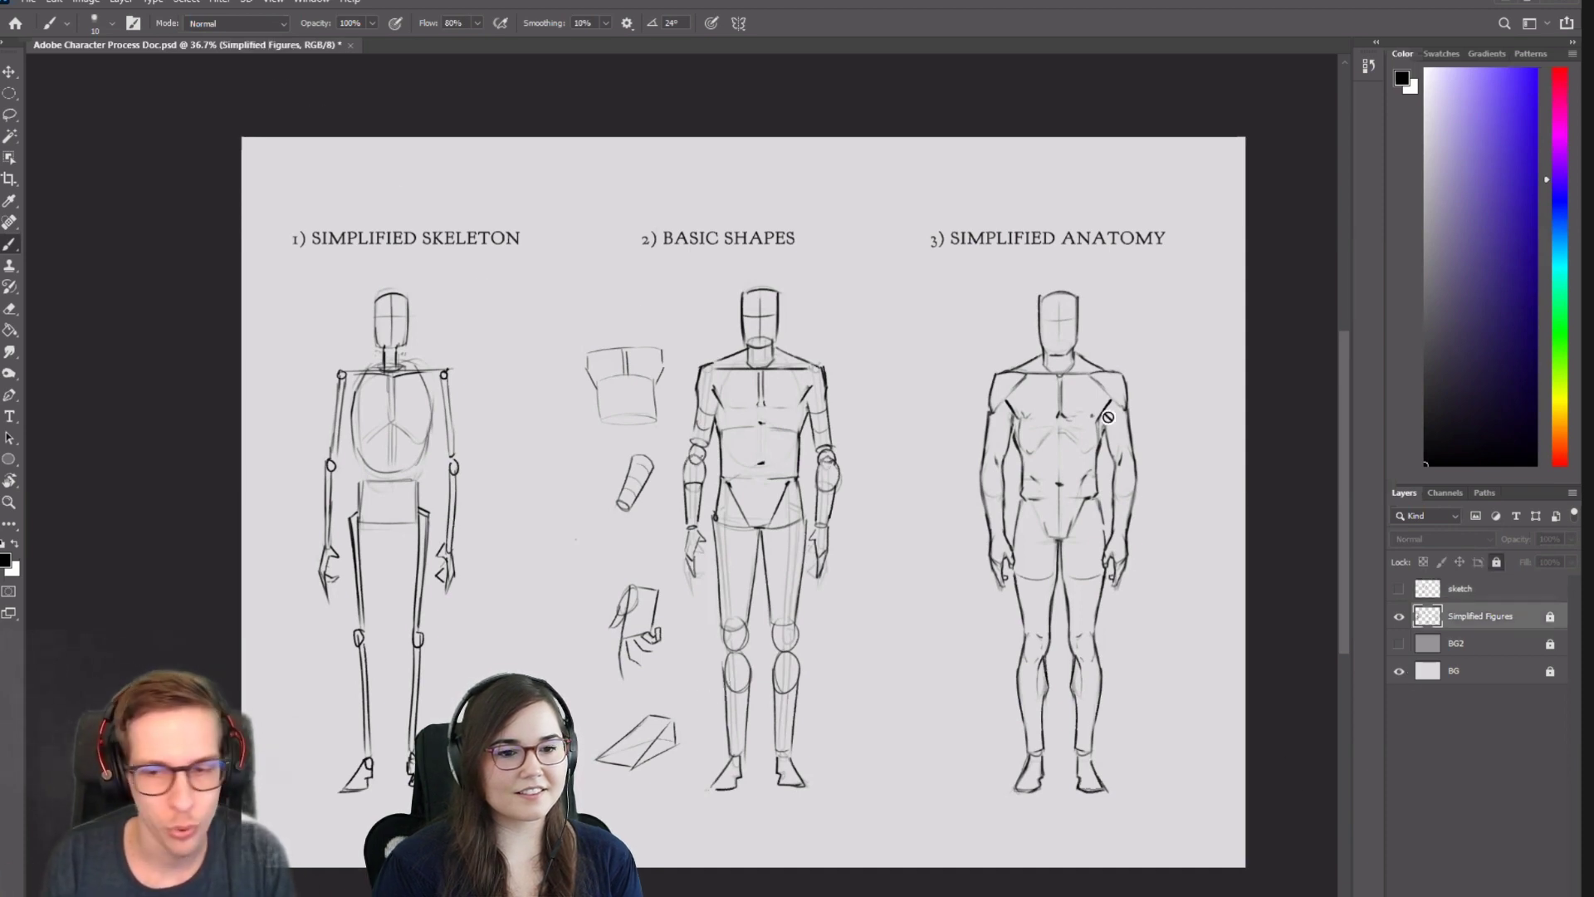
Hide the Simplified Figures layer and bring the sketch layer's figure back into view.
left_click(1399, 615)
left_click(1399, 588)
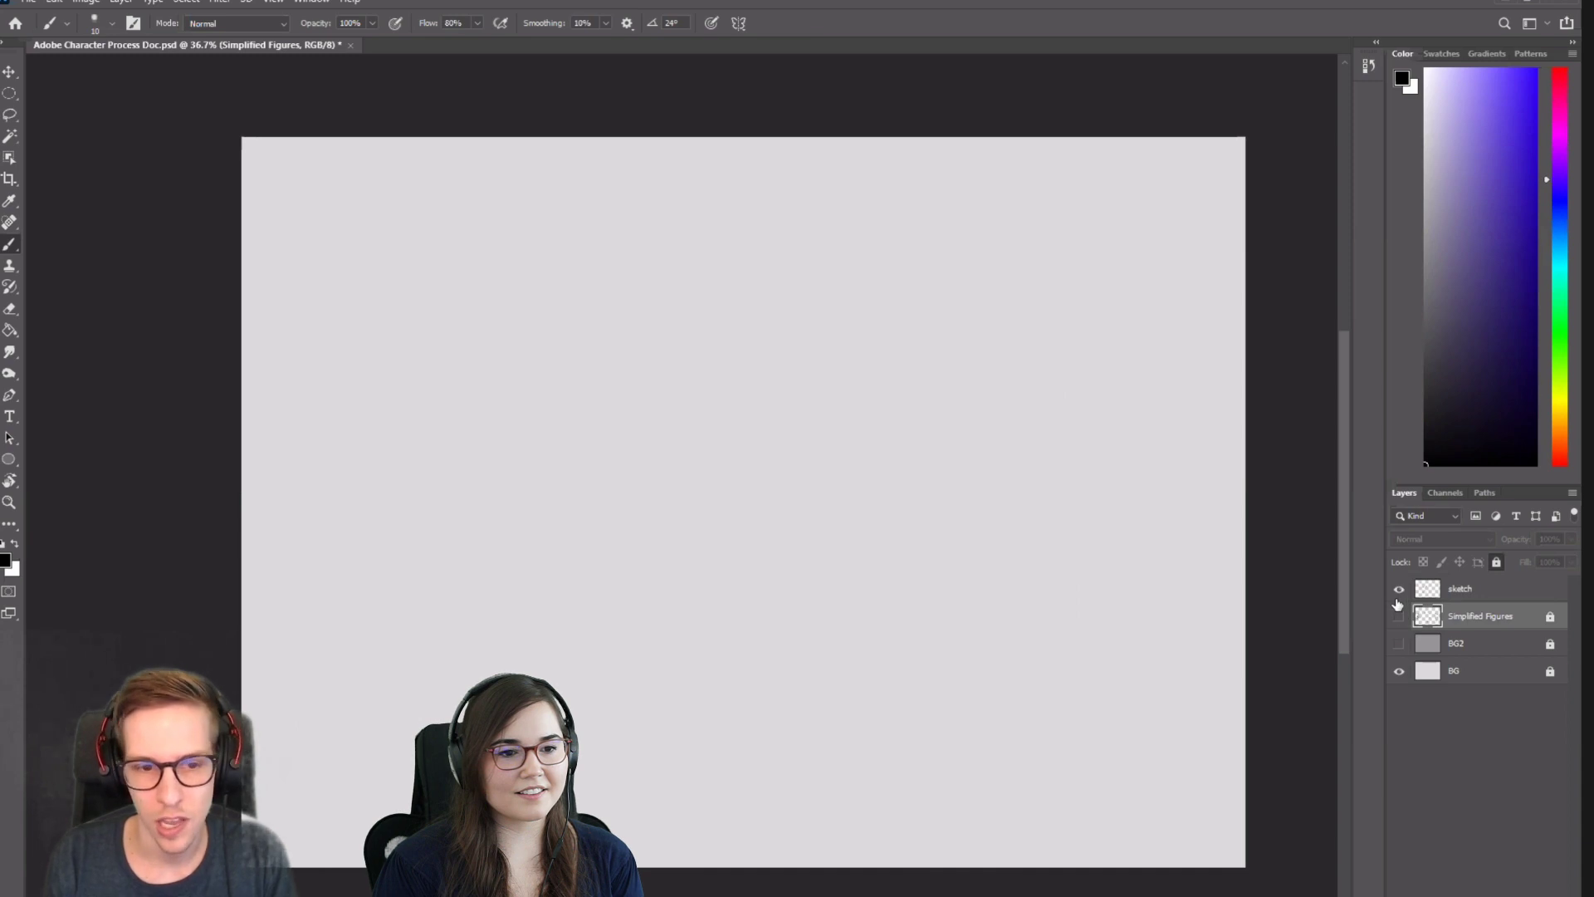
mouse_move(491, 337)
left_mouse_down()
mouse_move(635, 380)
mouse_move(548, 384)
left_mouse_up()
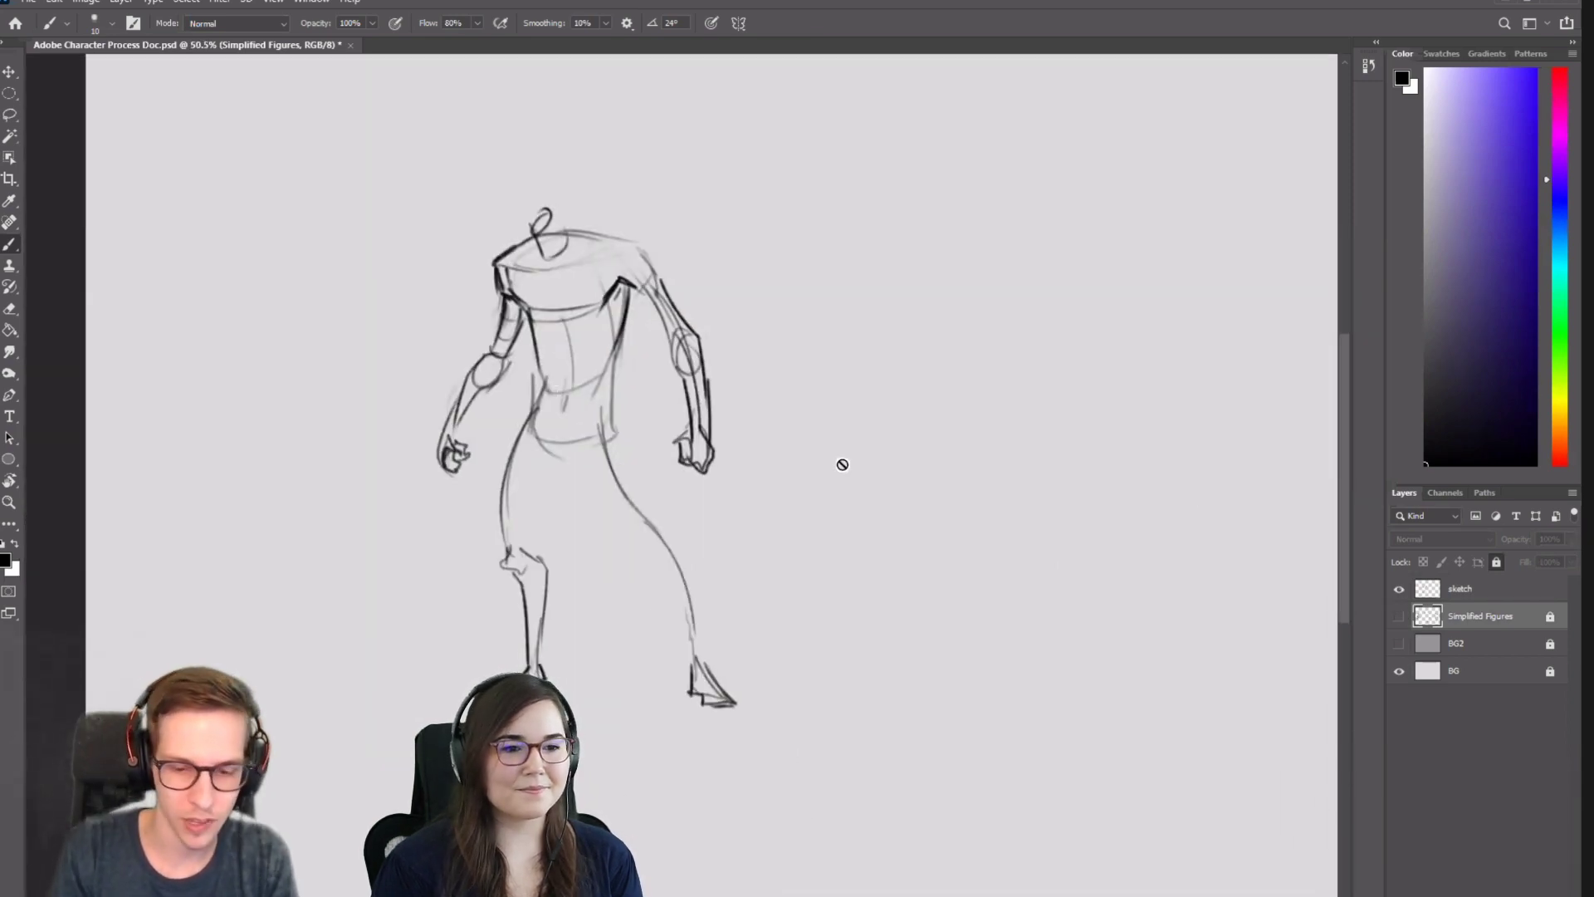
Make the sketch layer active, and show the Simplified Figures layer in its place to examine the skeleton and basic shapes figures.
left_click(1456, 595)
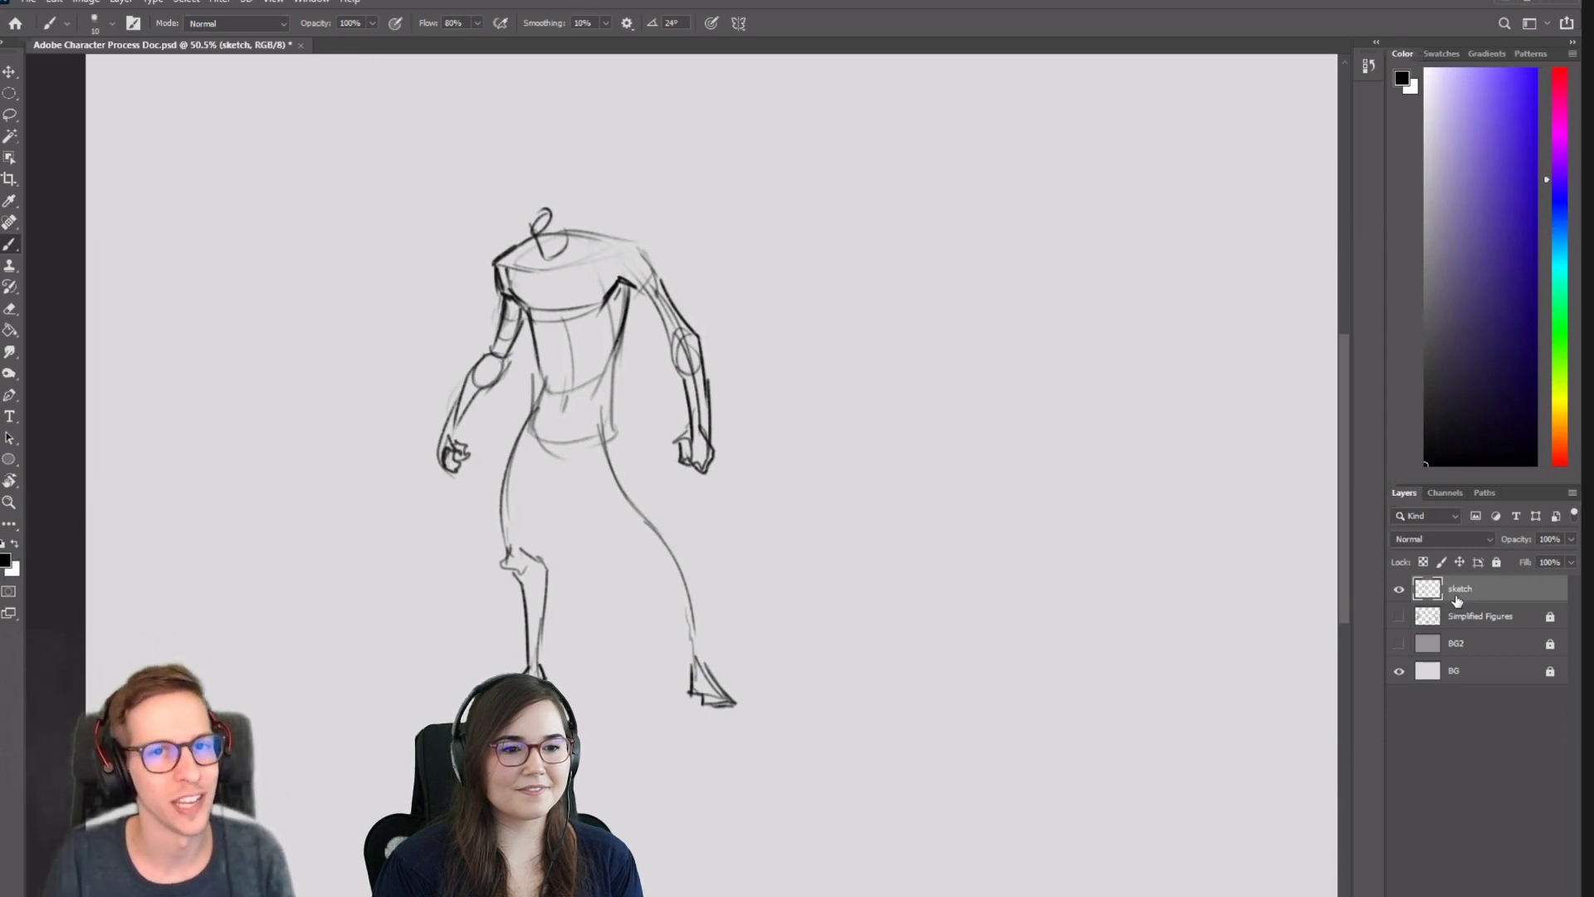
left_click(1399, 589)
left_click(1398, 616)
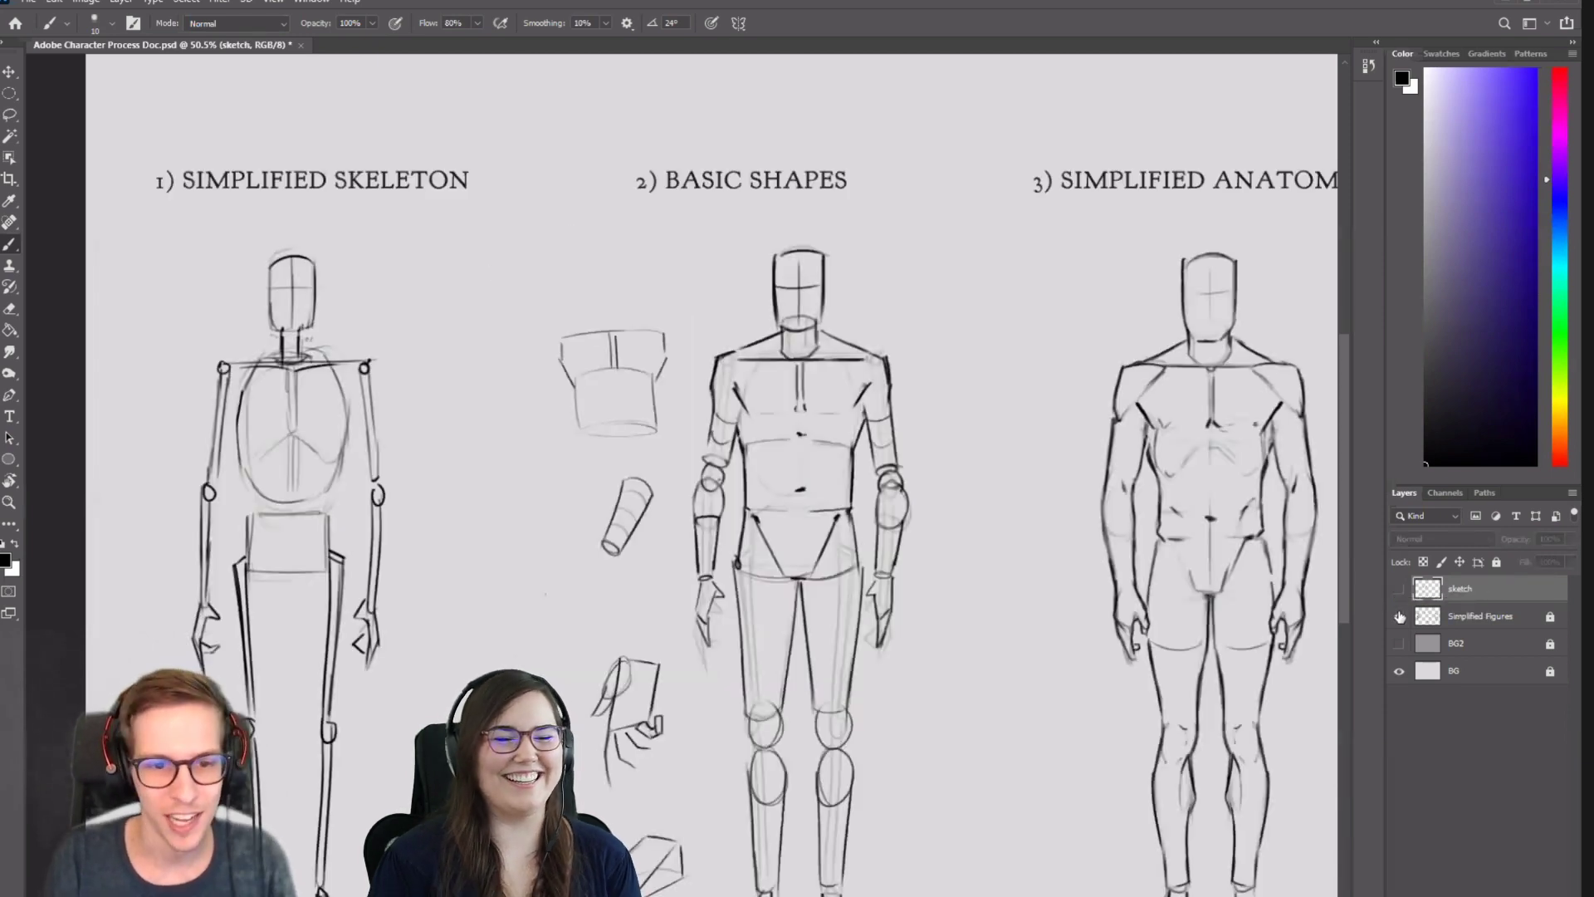
left_click_drag(438, 633, 784, 548)
left_click_drag(92, 501, 765, 548)
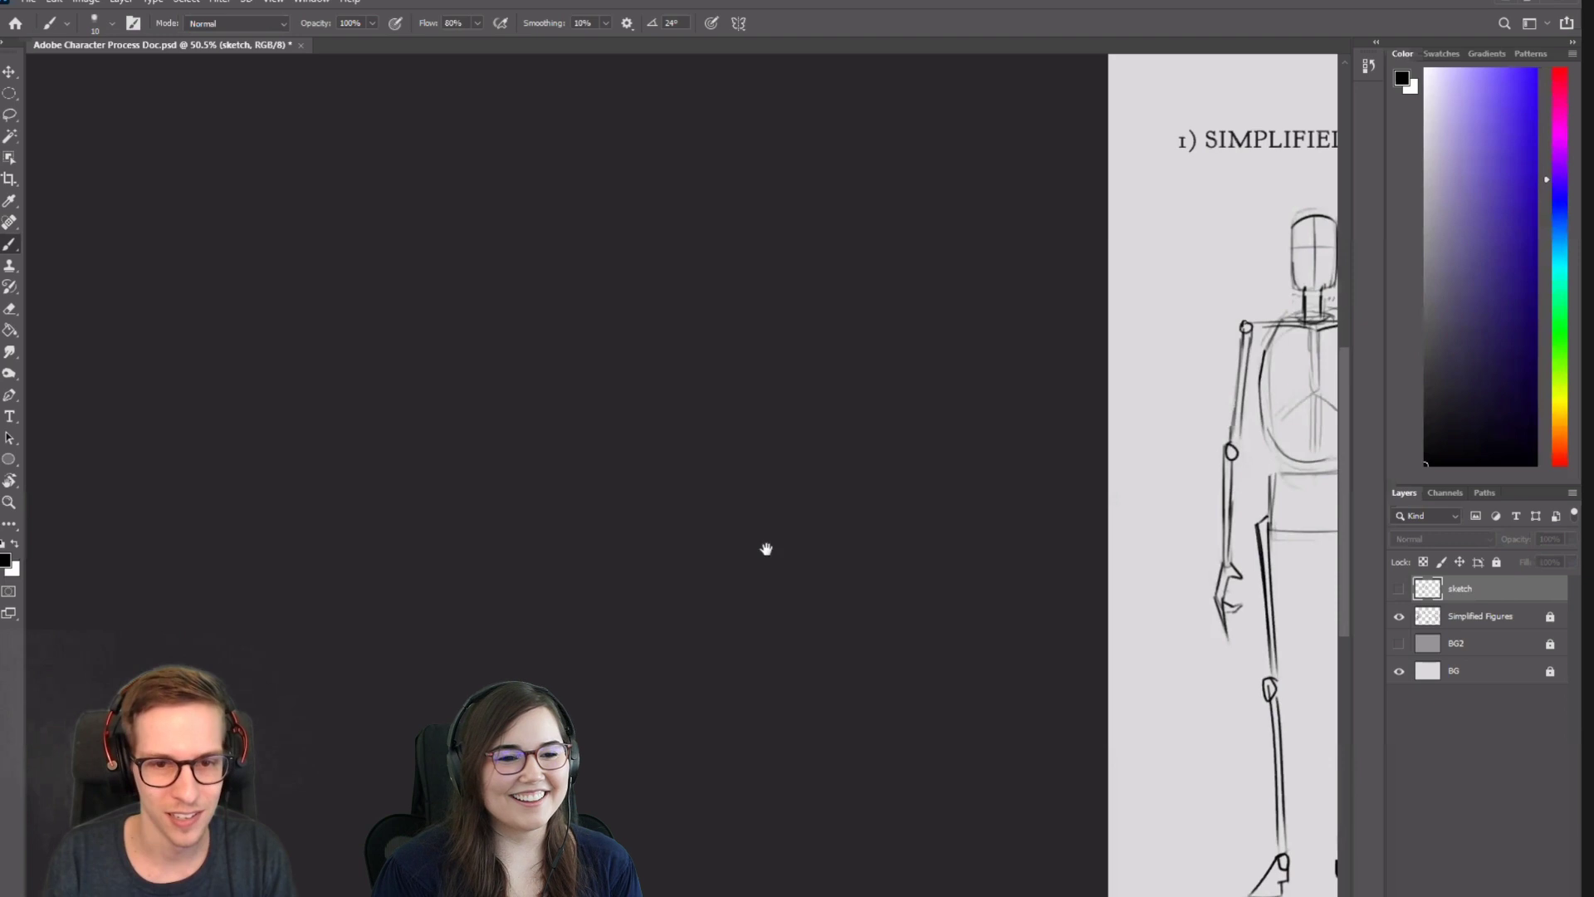
left_click_drag(1262, 368, 445, 369)
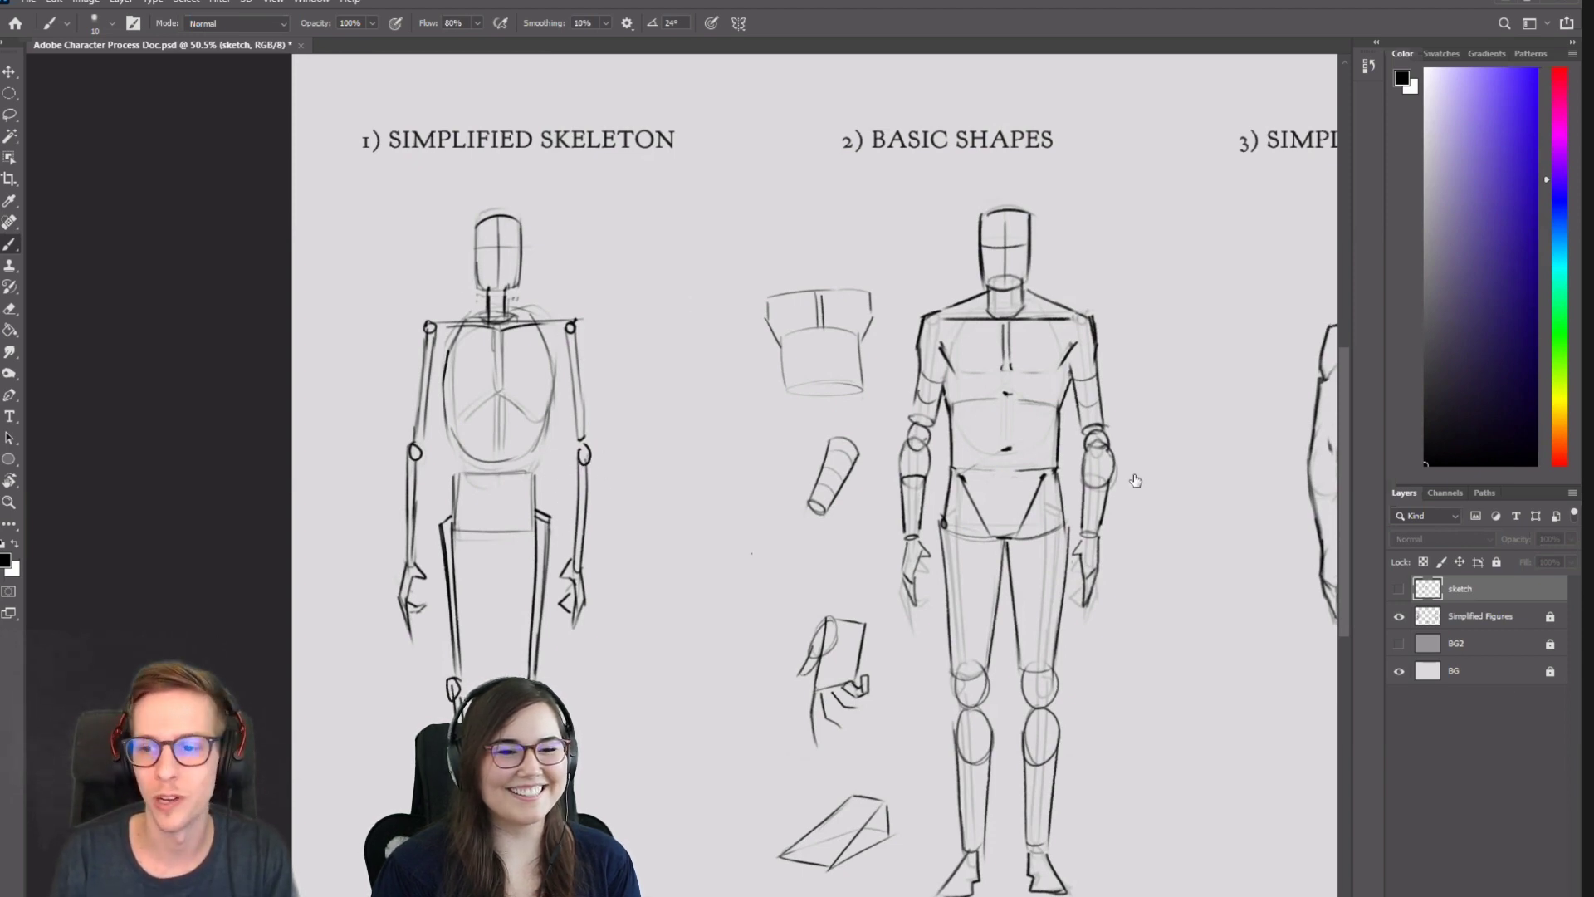
Hide the Simplified Figures layer again and redisplay the figure on the sketch layer.
left_click(1398, 616)
left_click(1399, 589)
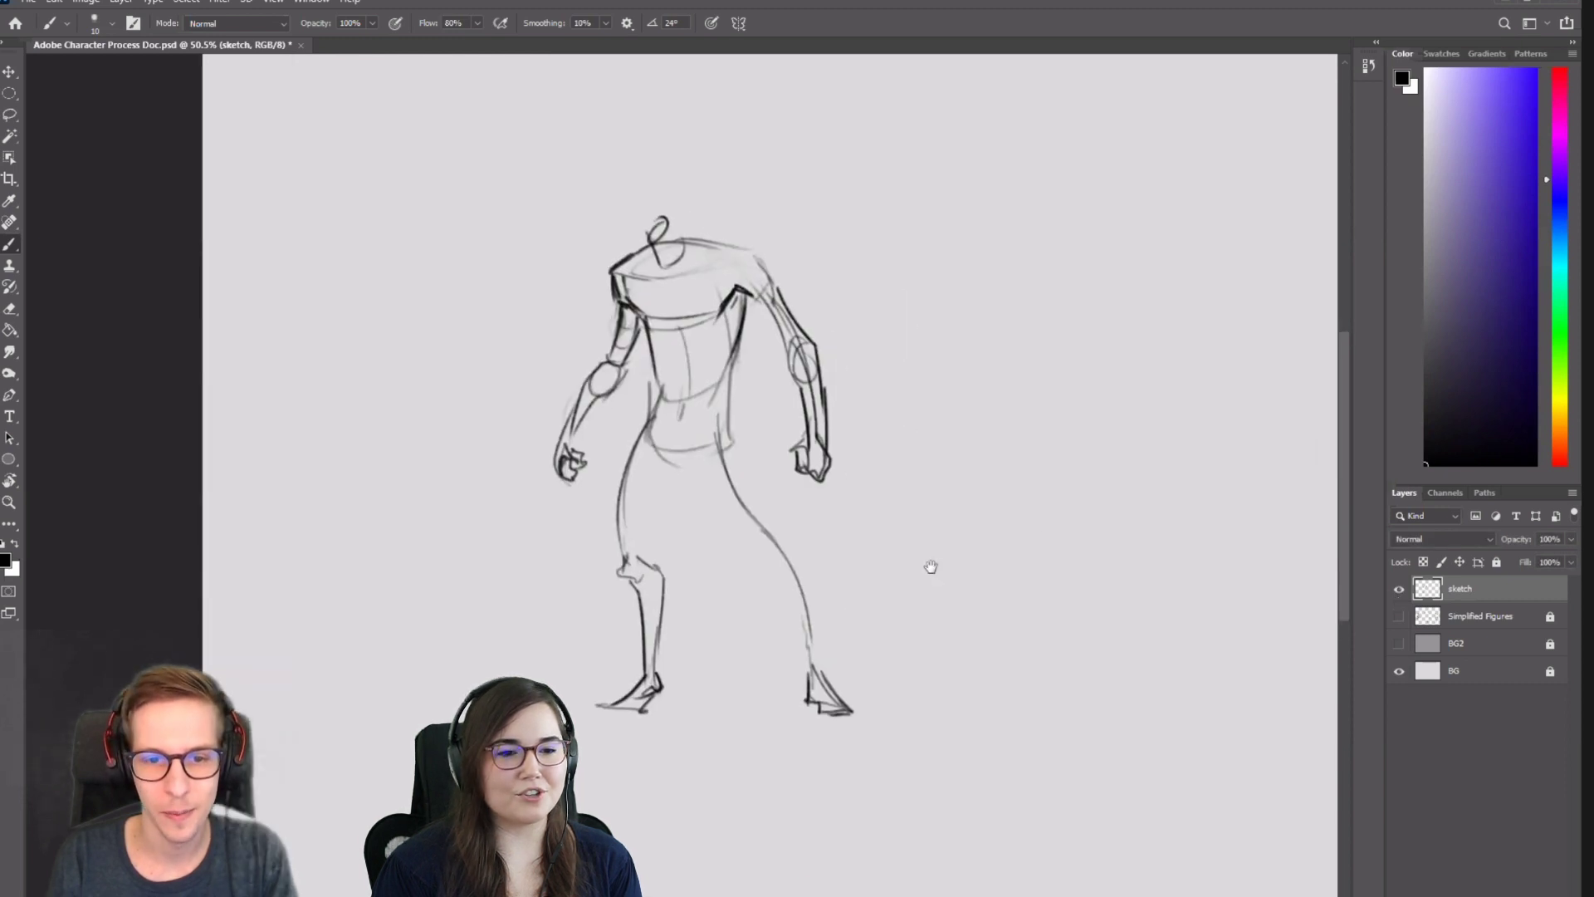
left_click_drag(929, 562, 1363, 640)
left_click_drag(1079, 498, 557, 498)
left_click_drag(711, 462, 760, 539)
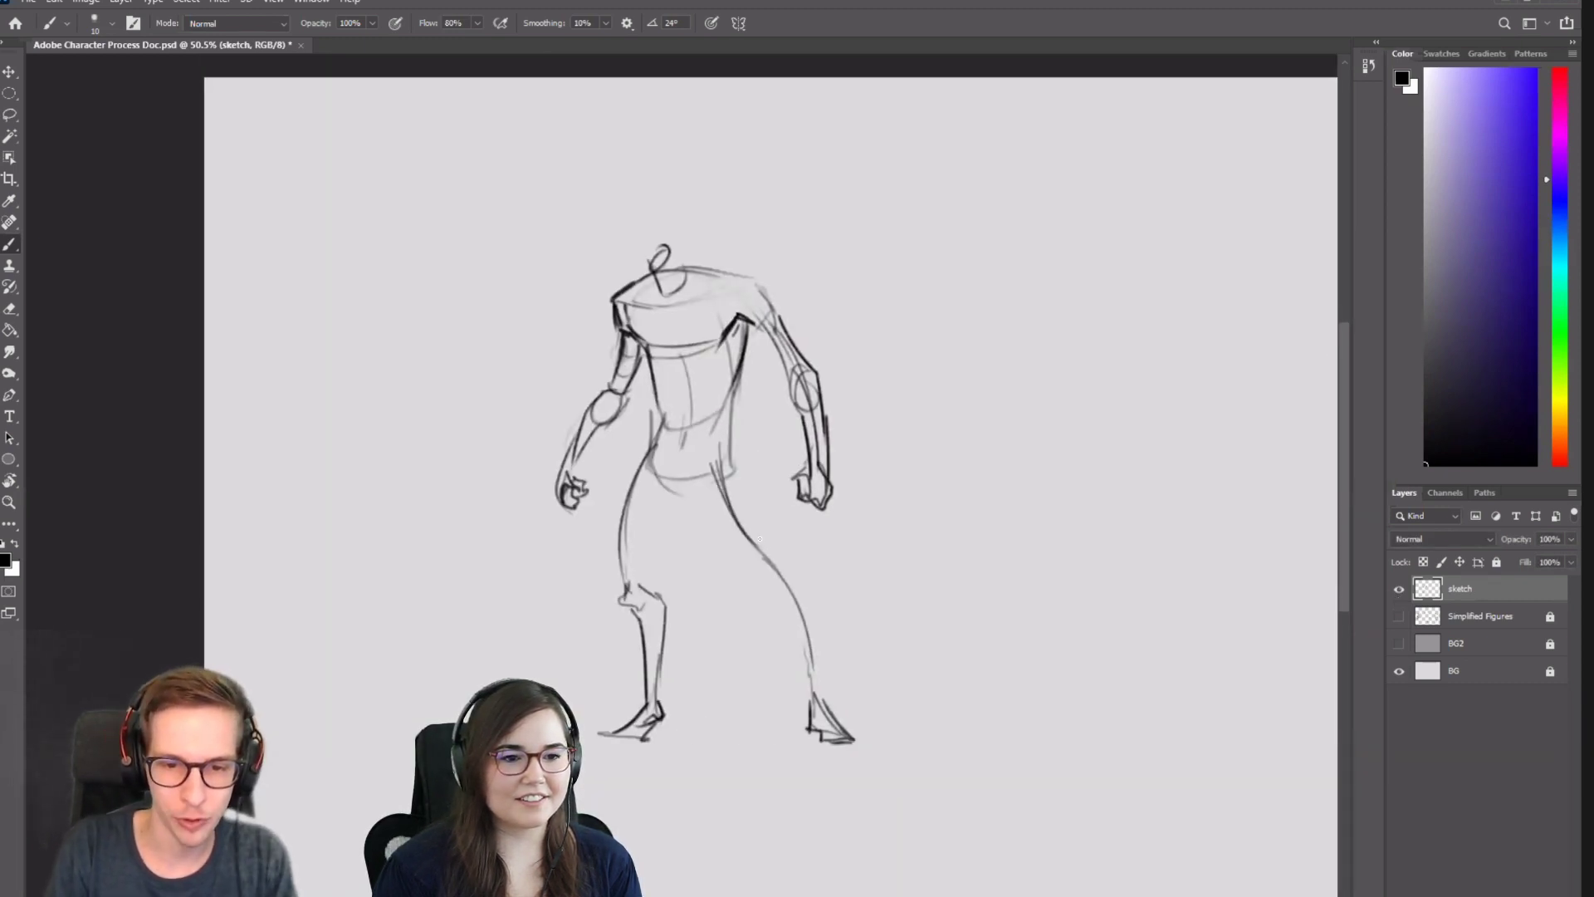
Sketch the figure's left thigh with a curved line running from the hip to a small knee circle.
mouse_move(704, 455)
left_mouse_down()
mouse_move(775, 561)
mouse_move(813, 697)
left_mouse_up()
key("ctrl+z")
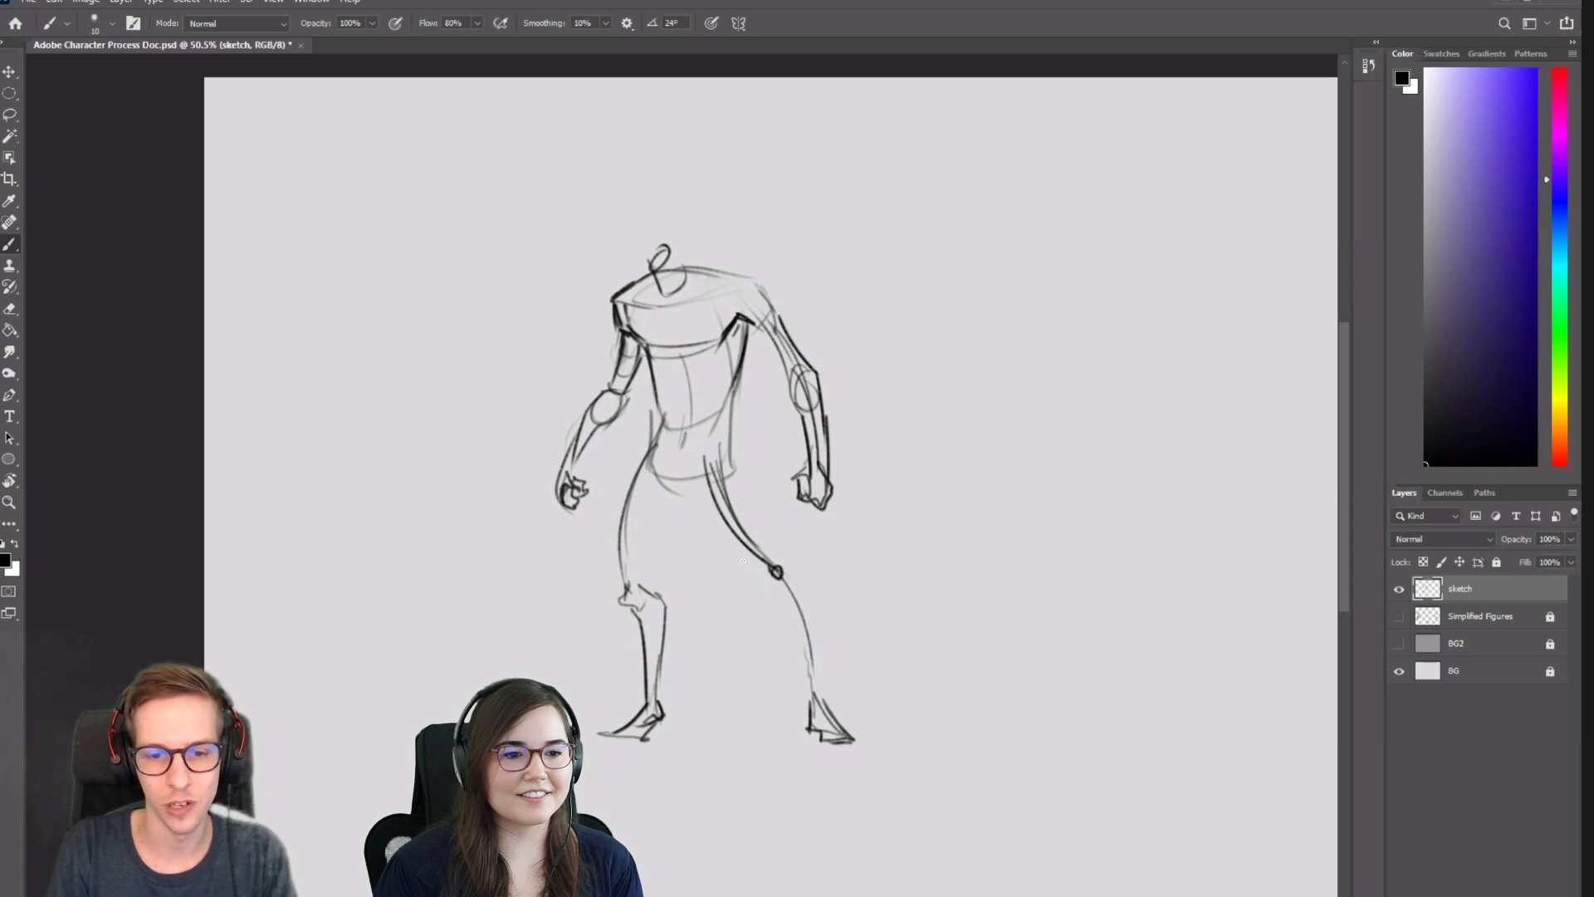
left_click_drag(712, 488, 830, 718)
key("ctrl+z")
Darken the outer thigh curve and the shin line of the figure's right leg.
mouse_move(656, 440)
left_mouse_down()
mouse_move(618, 647)
mouse_move(674, 701)
left_mouse_up()
key("ctrl+z")
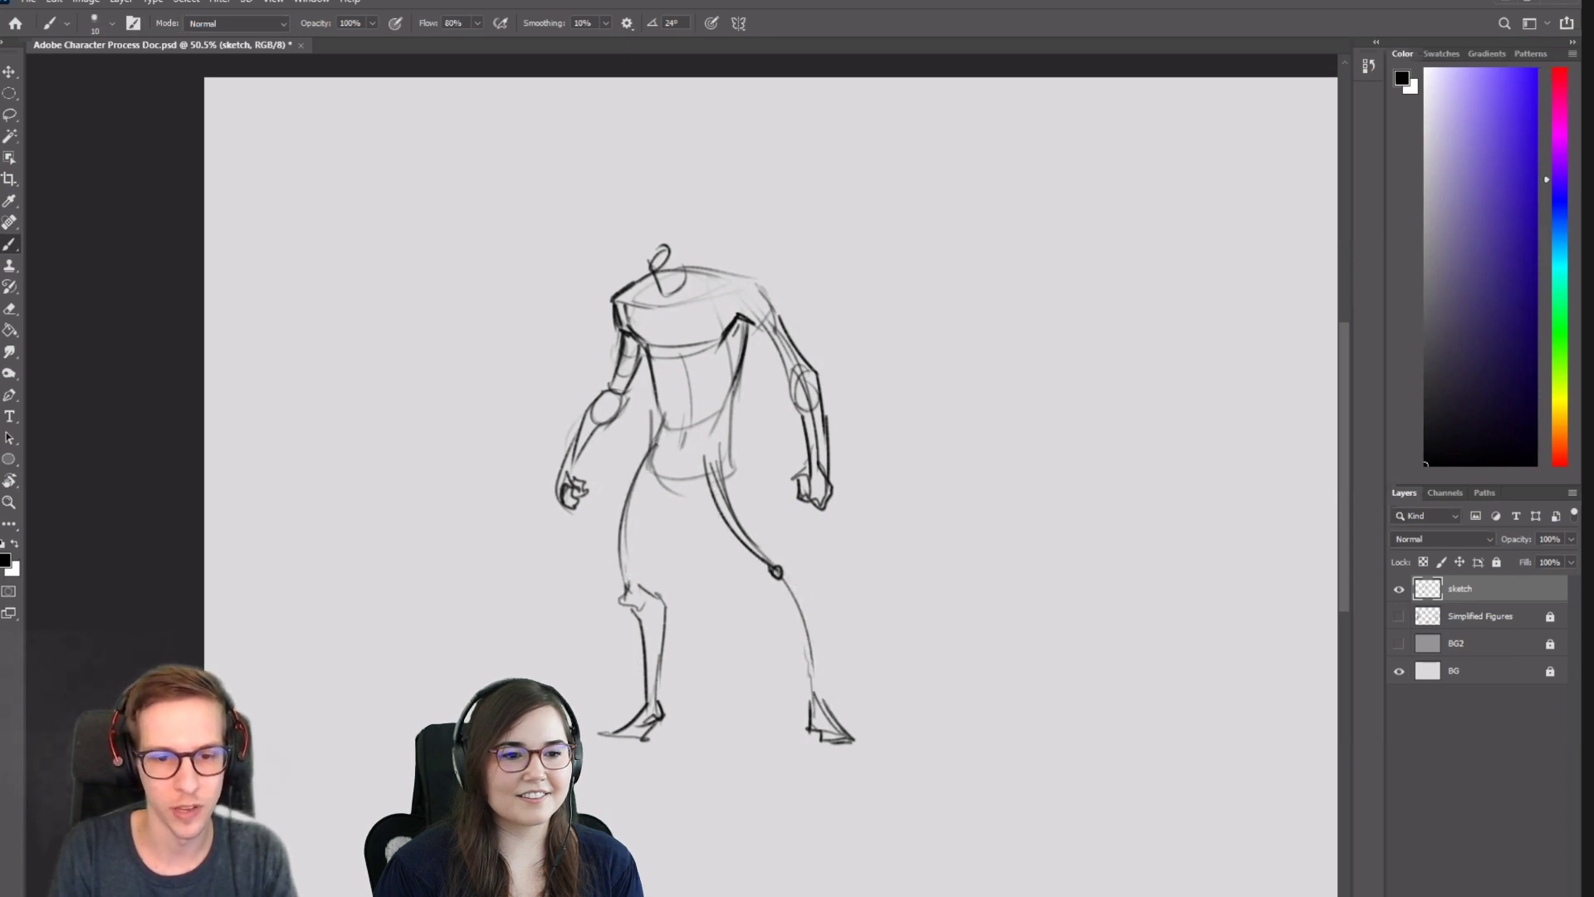
left_click_drag(639, 438, 643, 600)
key("ctrl+z")
mouse_move(650, 444)
left_mouse_down()
mouse_move(618, 561)
mouse_move(655, 669)
left_mouse_up()
key("ctrl+z")
mouse_move(650, 444)
left_mouse_down()
mouse_move(620, 581)
mouse_move(665, 597)
mouse_move(664, 687)
left_mouse_up()
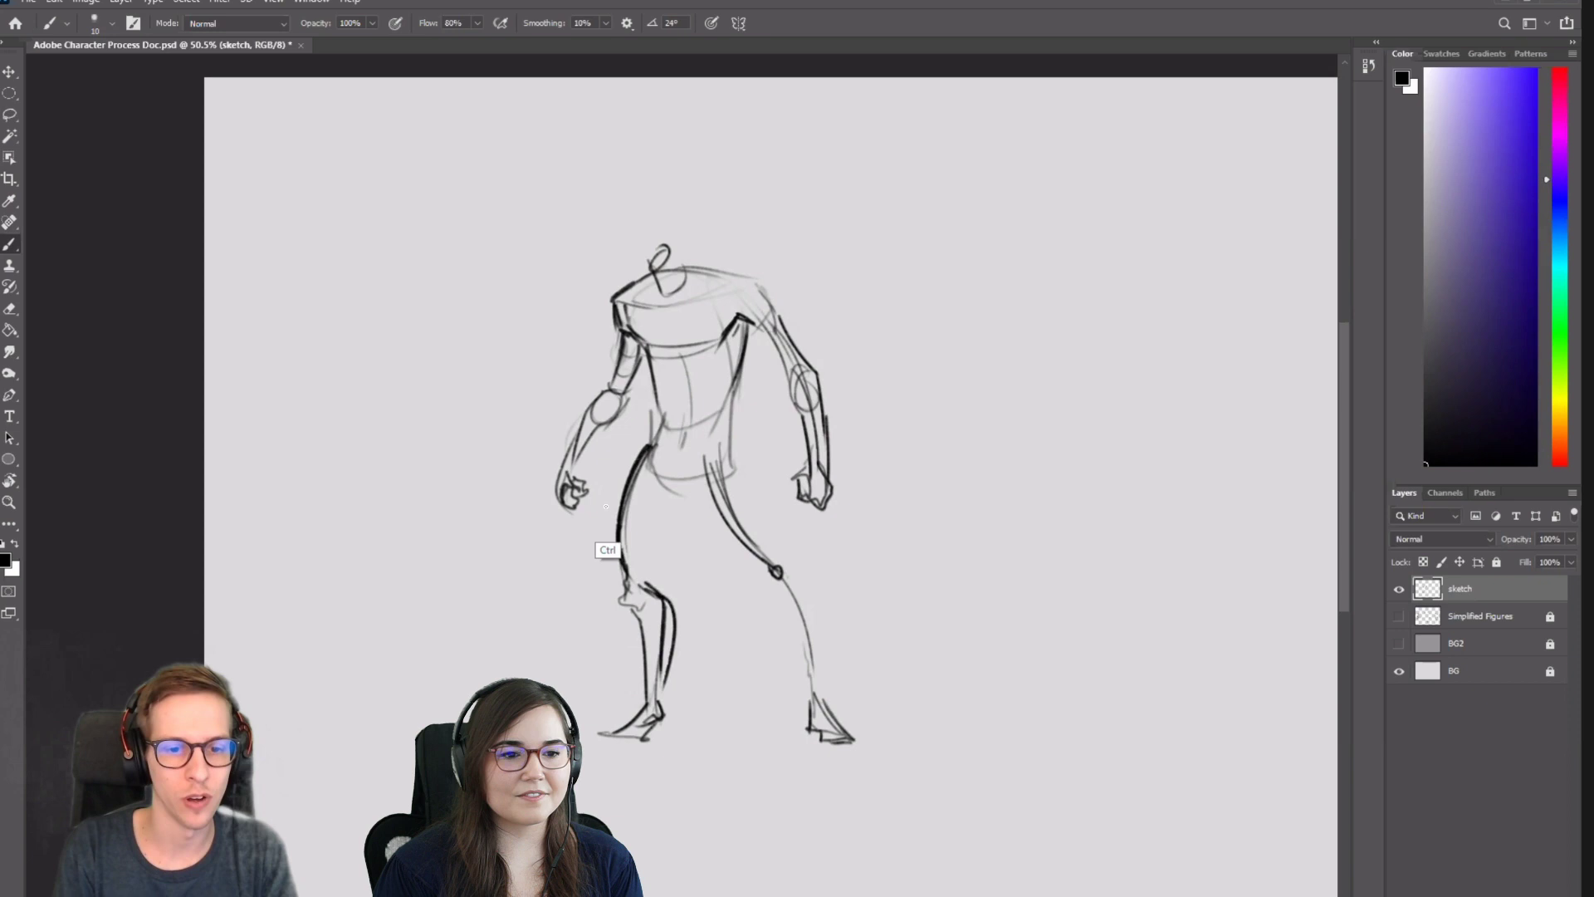
key("ctrl+z")
Draw three alternating curves beside the figure to demonstrate the leg's rhythm, and undo them.
mouse_move(454, 313)
left_mouse_down()
mouse_move(428, 506)
mouse_move(464, 687)
left_mouse_up()
left_click_drag(432, 634, 411, 797)
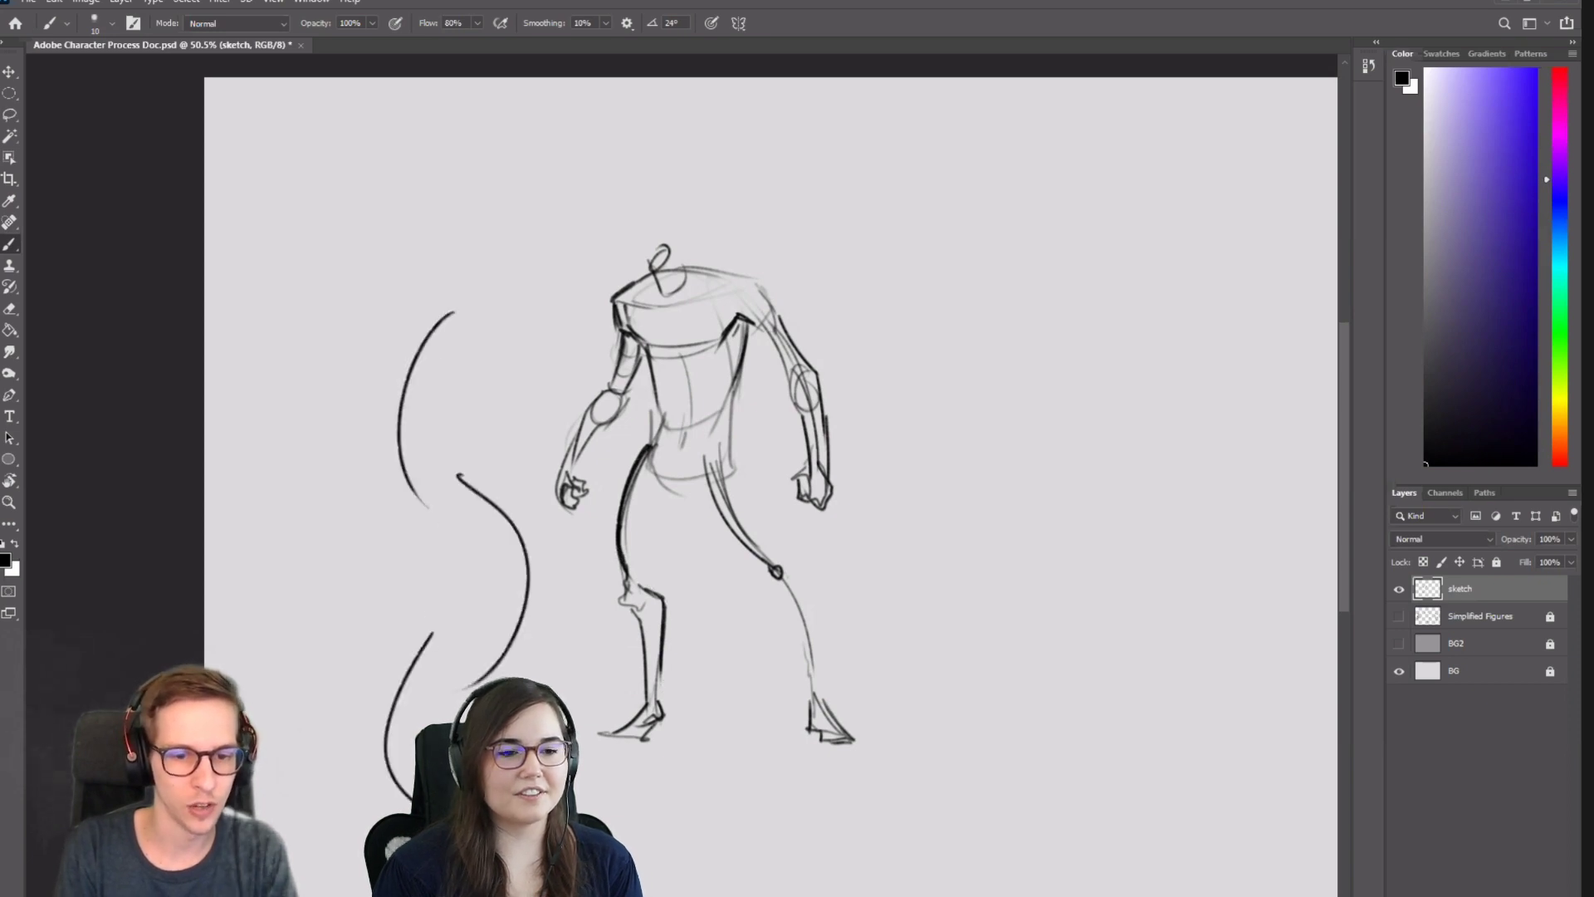
key("ctrl+z")
key("ctrl+z")
key("ctrl+z")
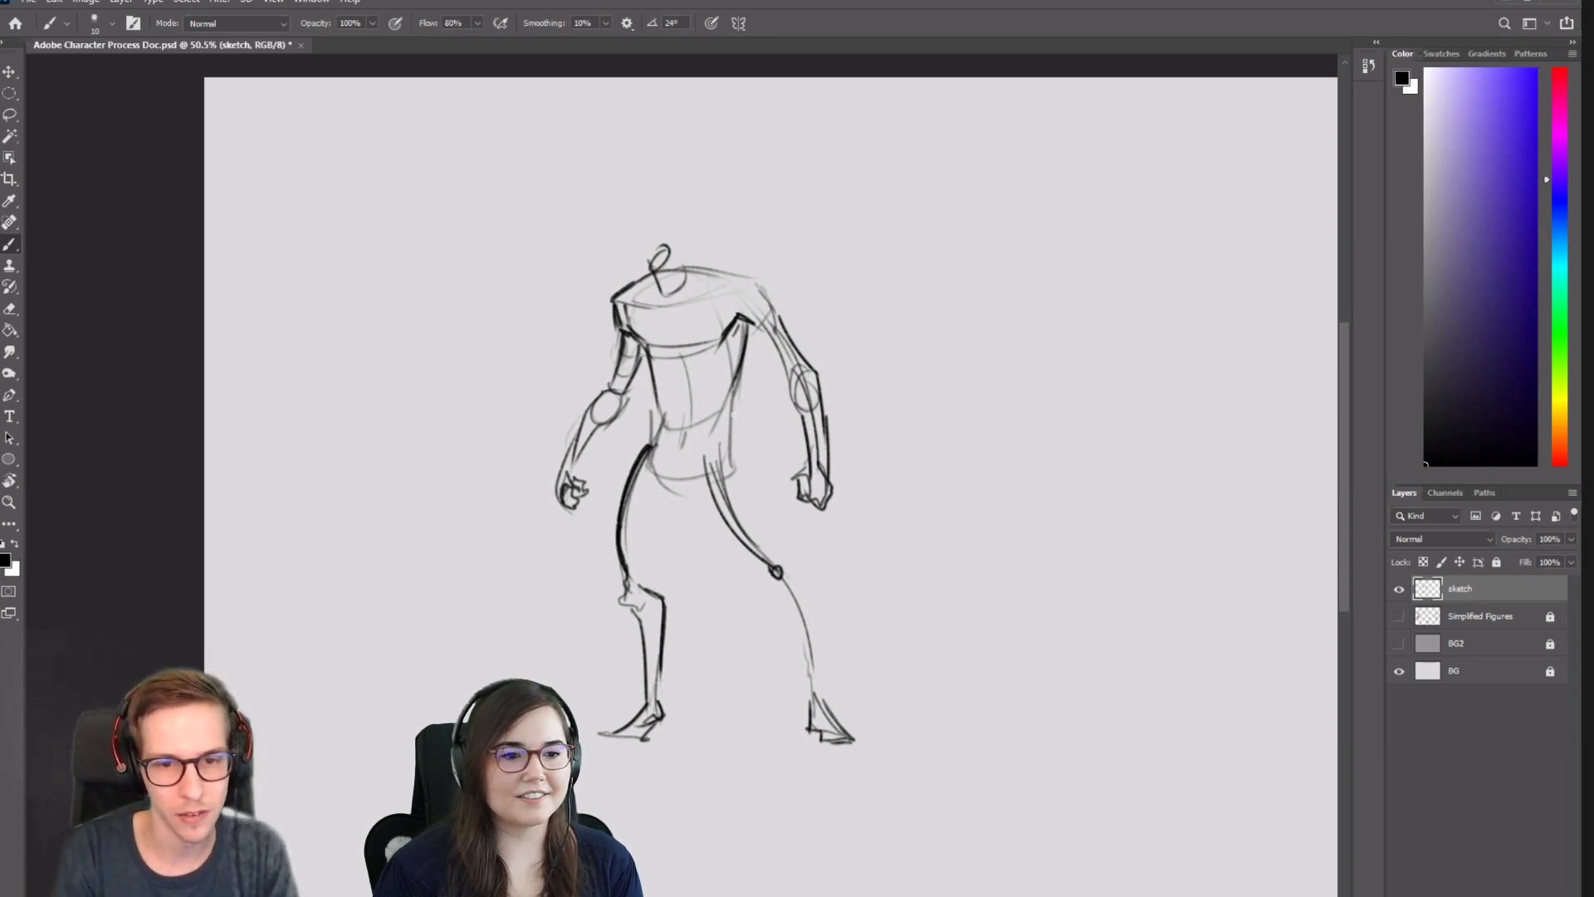
Fade the neck loop and draw a tall rounded box head above the chest with a vertical centre line and a brow line.
mouse_move(767, 380)
left_mouse_down()
mouse_move(677, 423)
mouse_move(622, 526)
left_mouse_up()
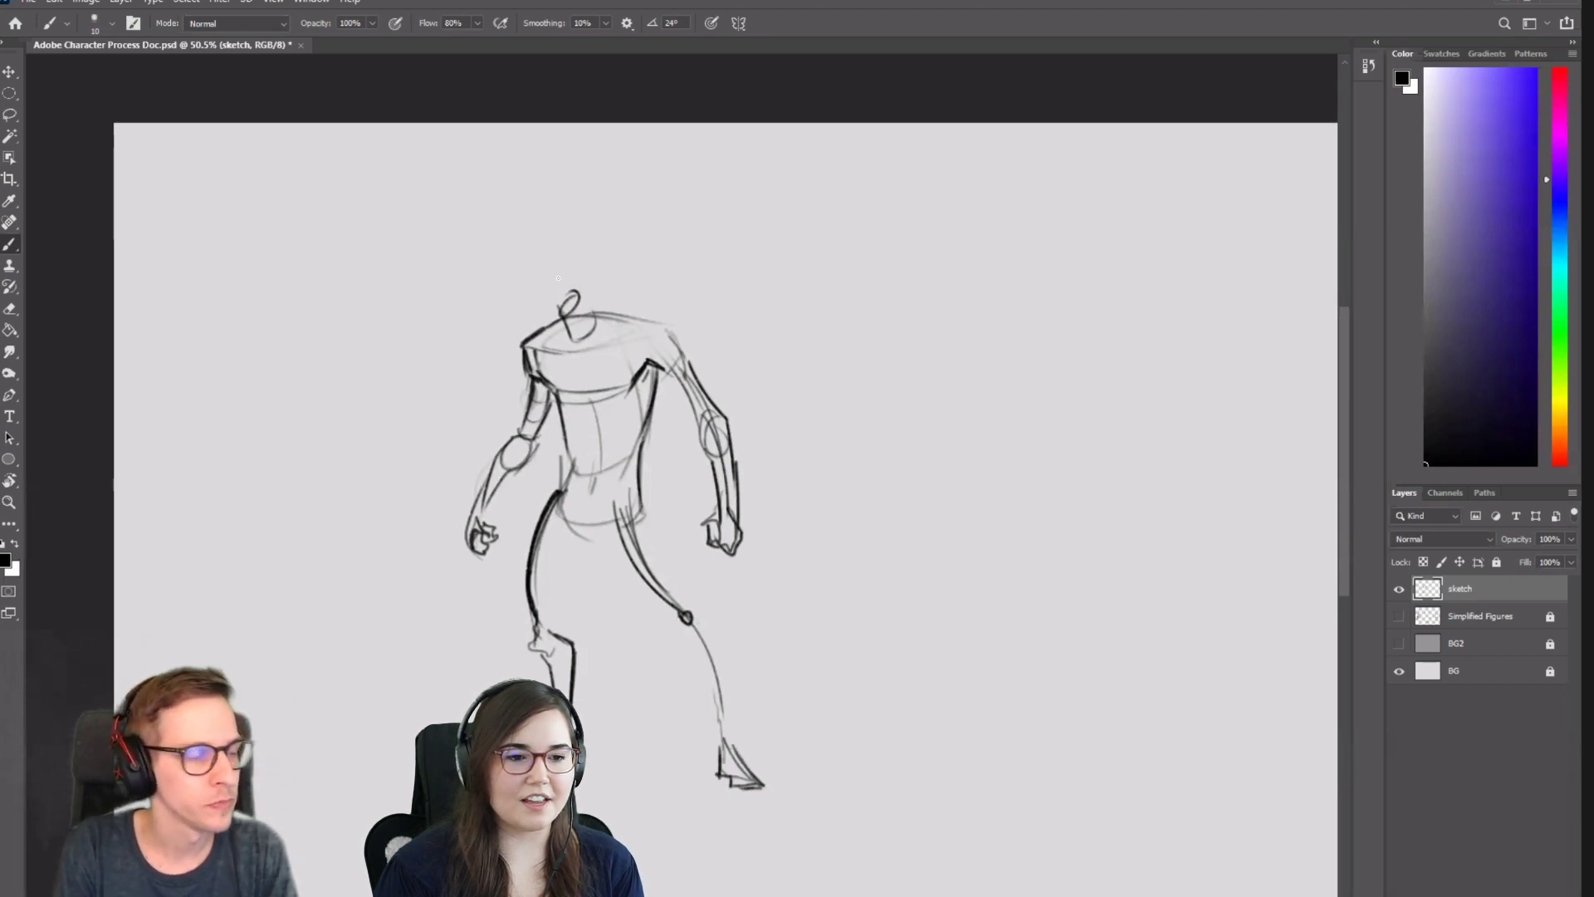
left_click_drag(552, 257, 561, 308)
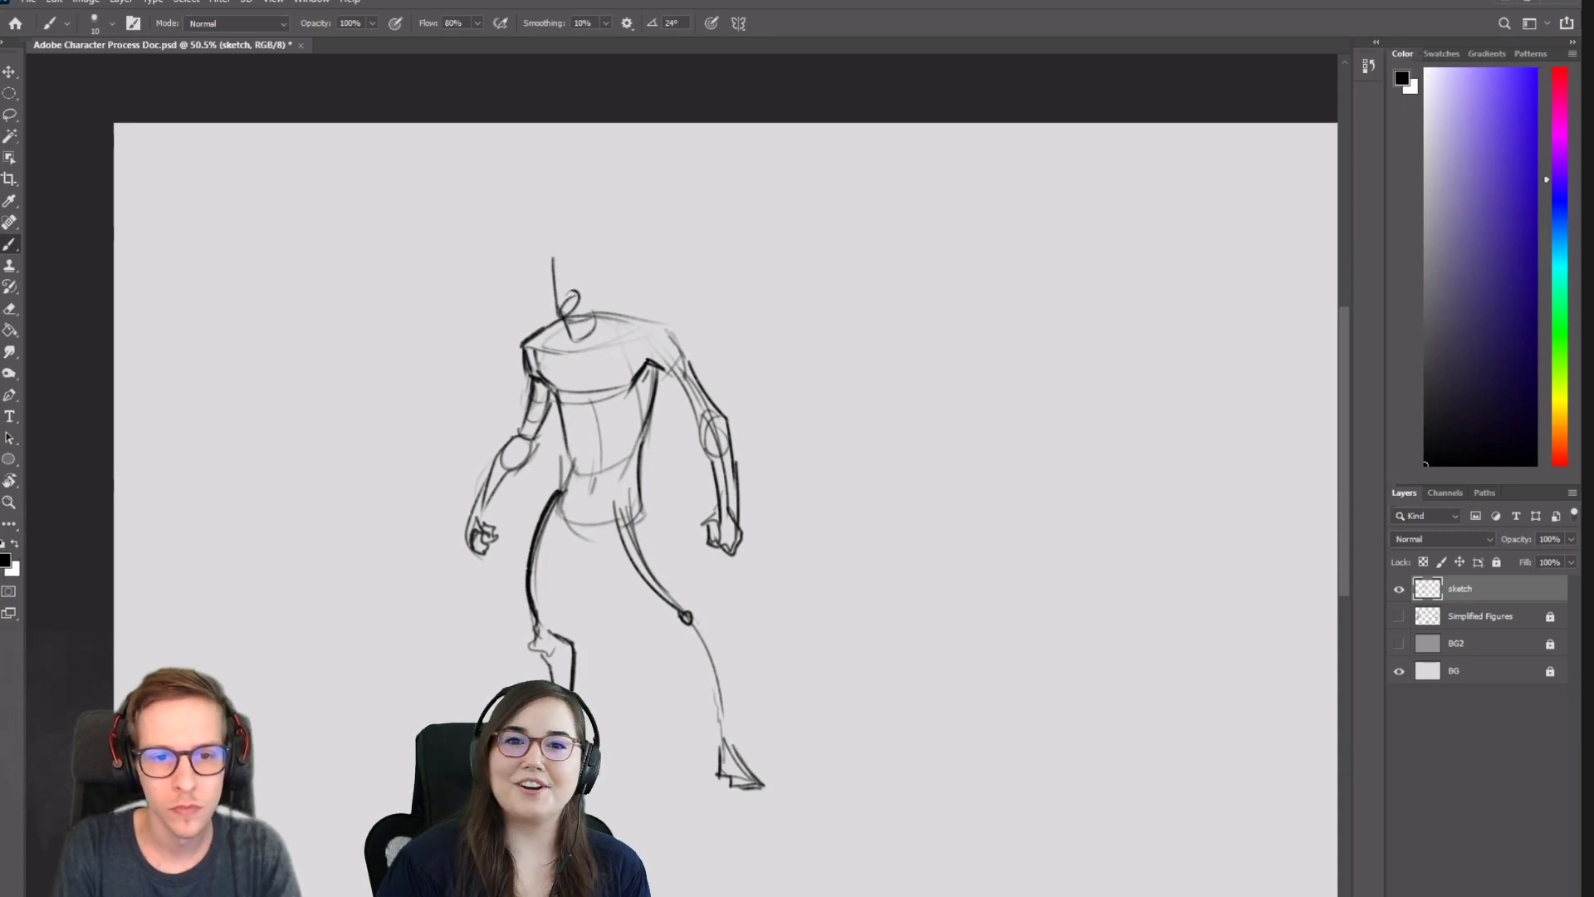
key("e")
left_click_drag(575, 280, 576, 304)
key("b")
mouse_move(554, 252)
left_mouse_down()
mouse_move(595, 249)
mouse_move(598, 316)
mouse_move(552, 249)
mouse_move(579, 328)
left_mouse_up()
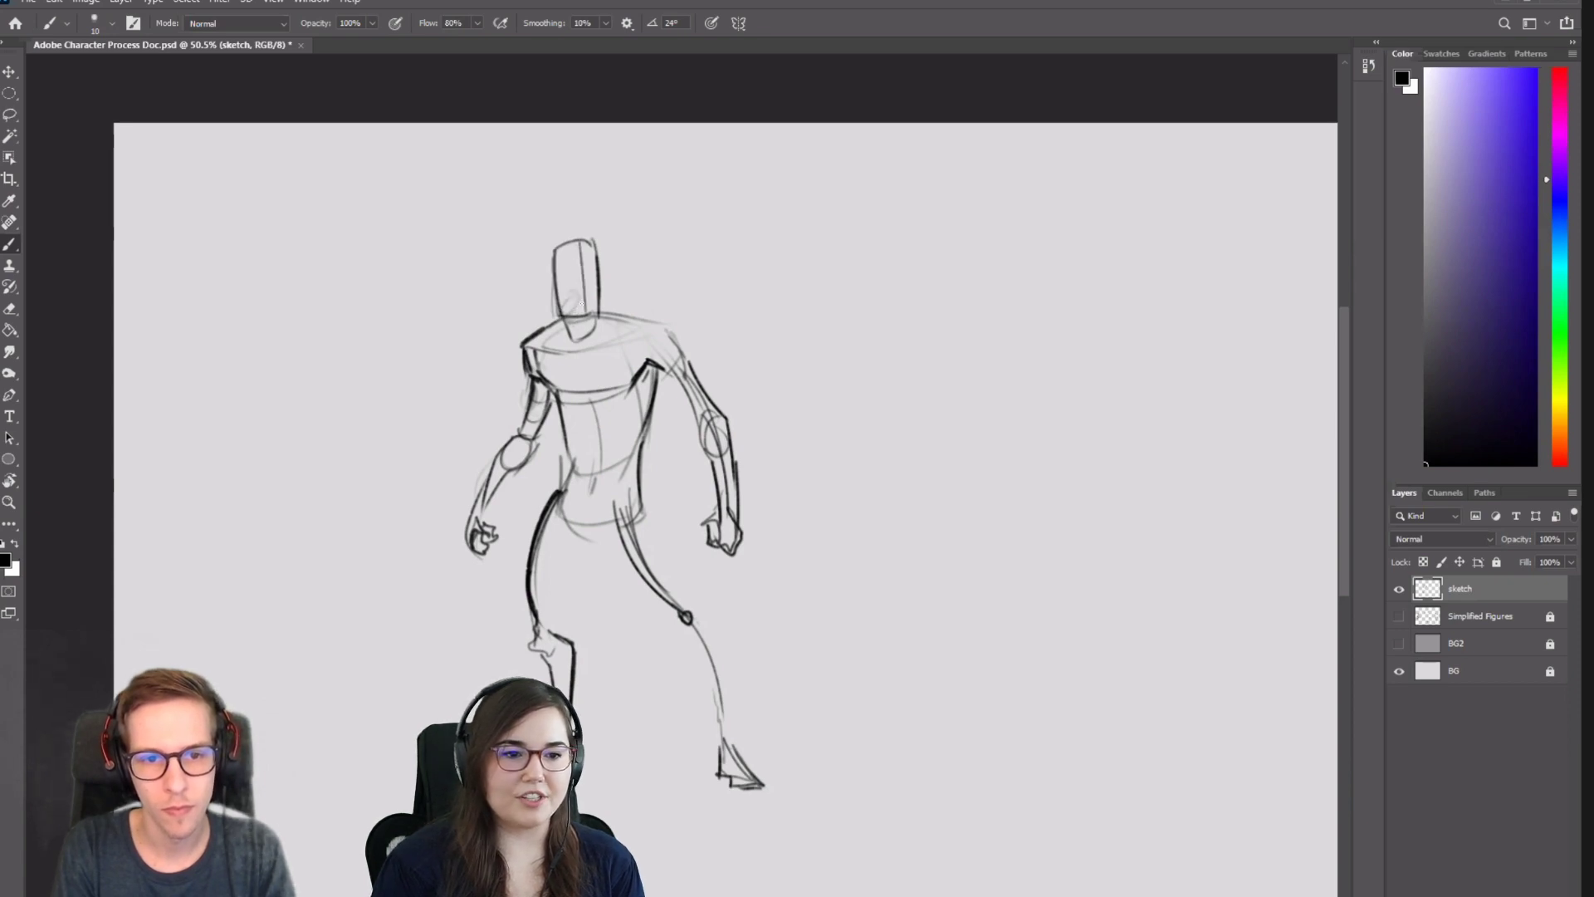
key("ctrl+z")
left_click_drag(579, 244, 583, 330)
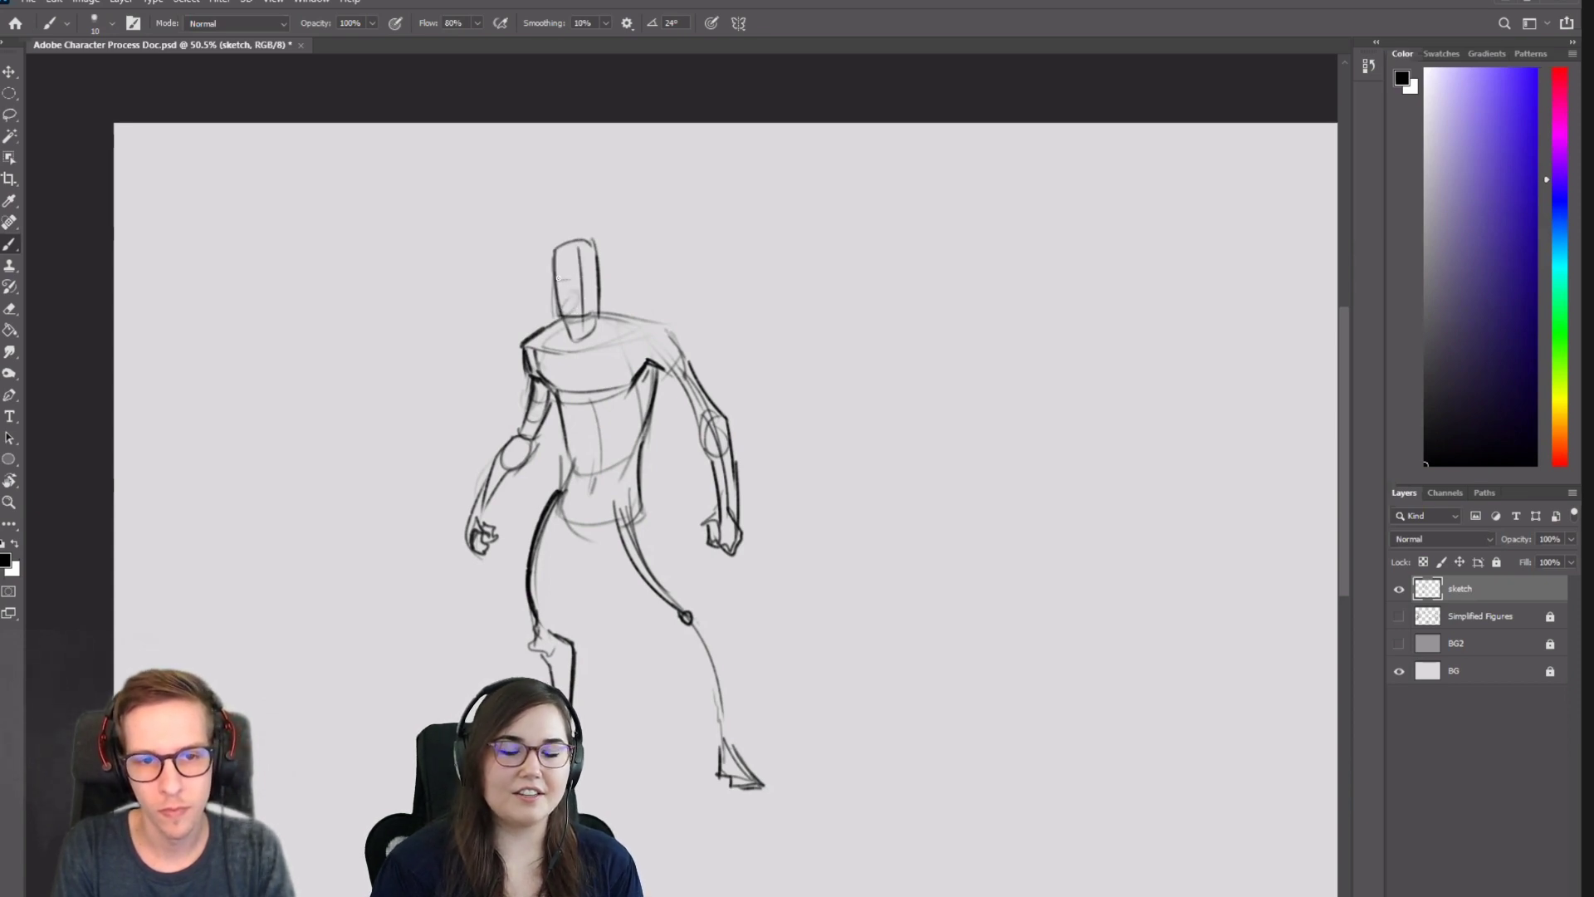
Flesh out both legs with inner thigh lines, and add the knee, calf and shin contours to the figure's left leg.
scroll(733, 383, "down", 2)
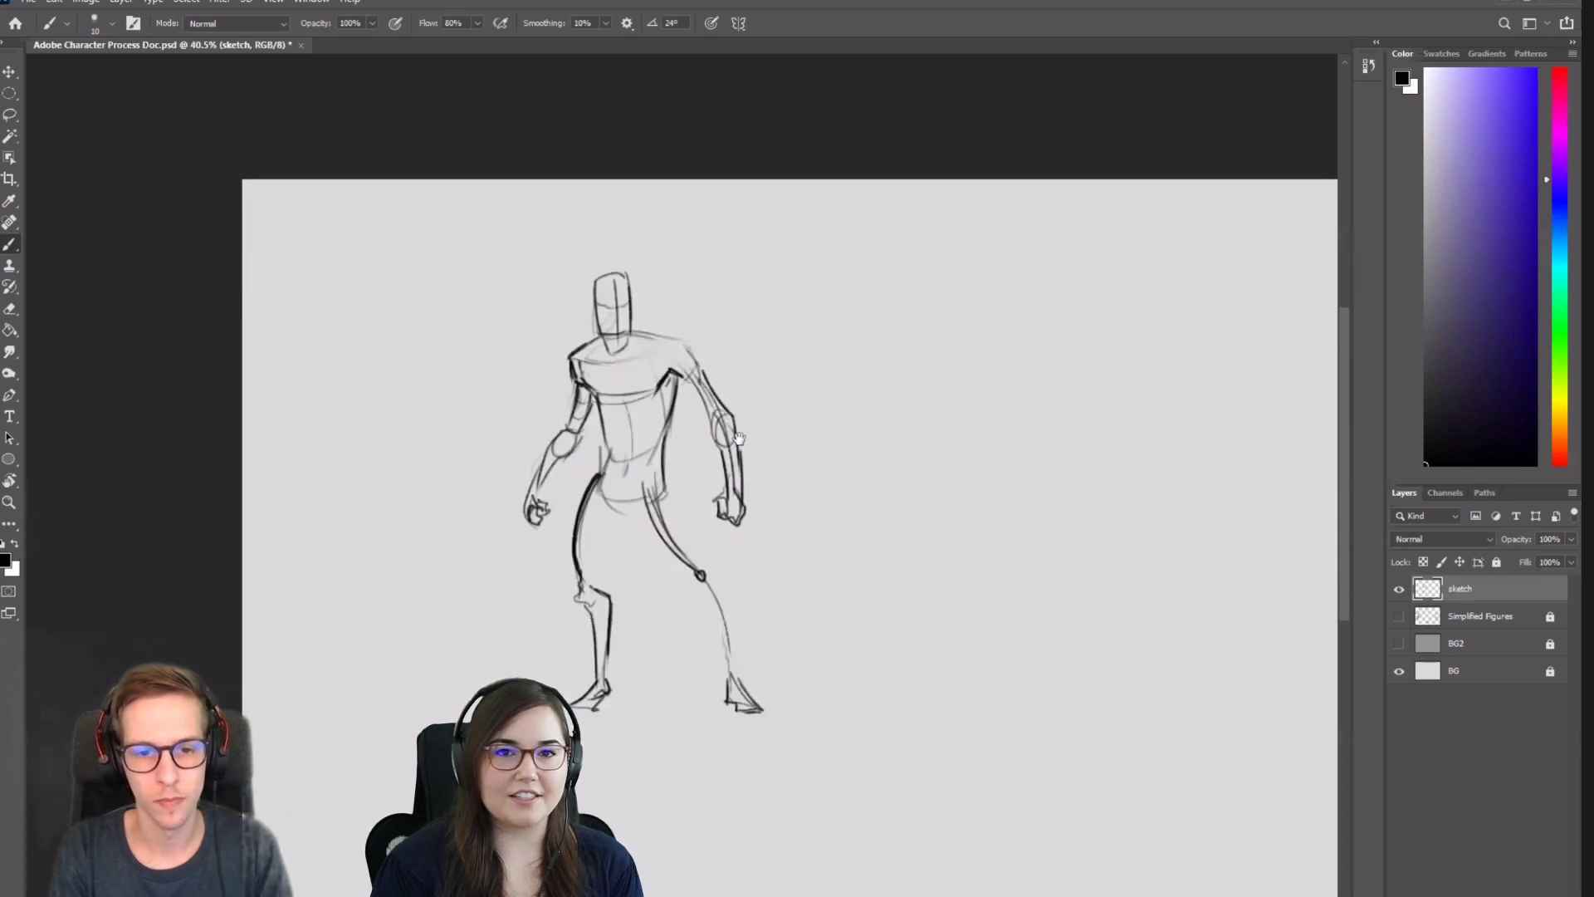
left_click_drag(576, 455, 550, 521)
key("ctrl+z")
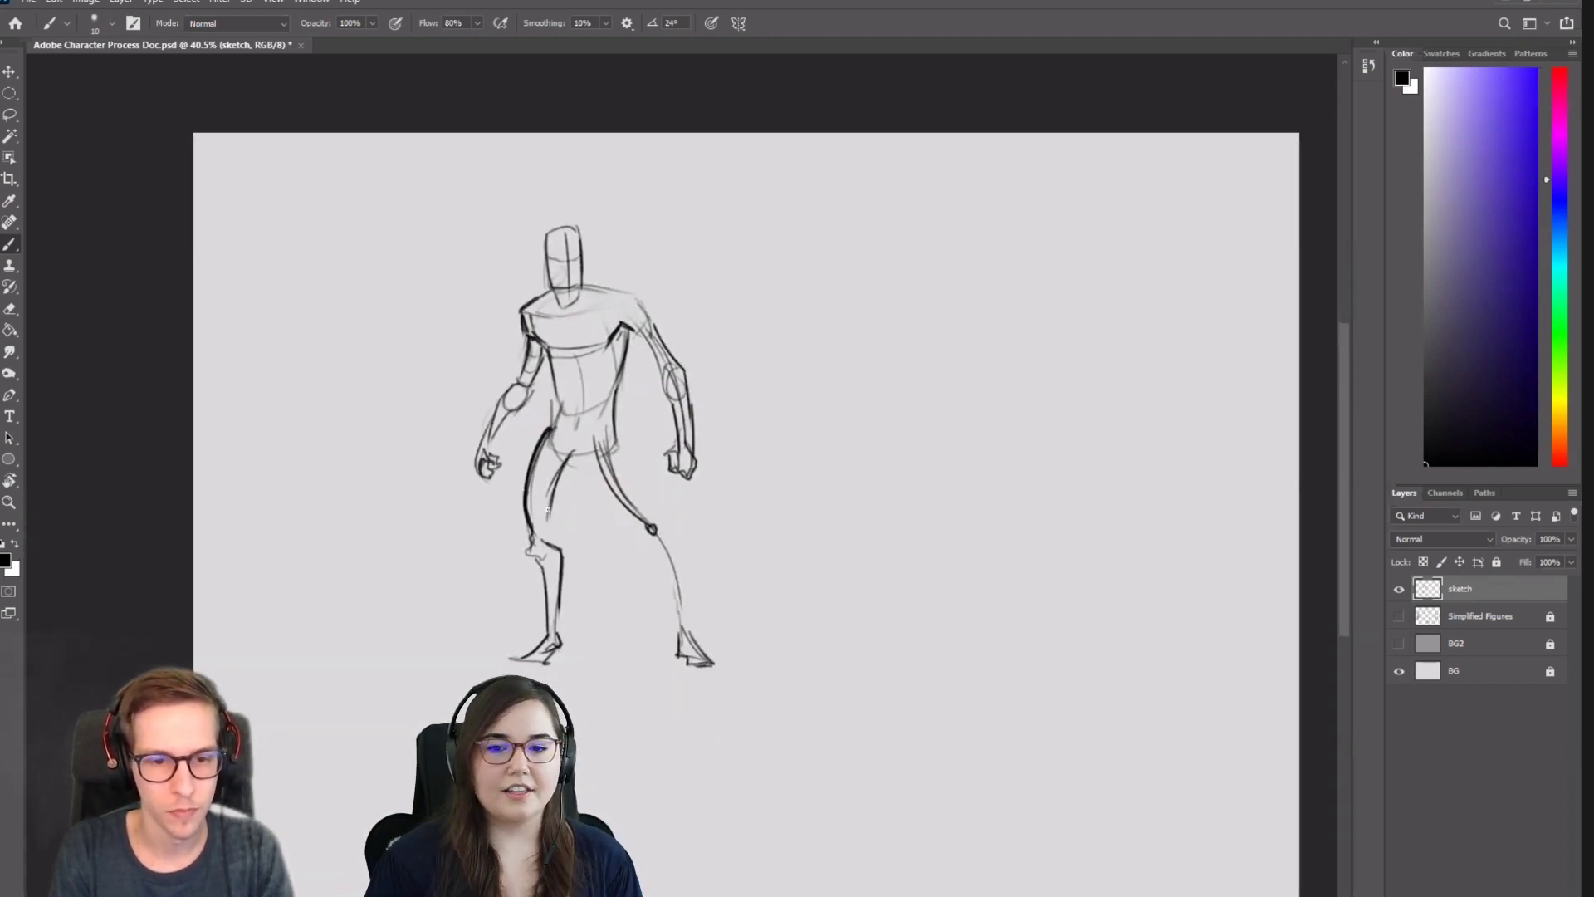
mouse_move(585, 453)
left_mouse_down()
mouse_move(612, 523)
mouse_move(681, 547)
mouse_move(687, 601)
left_mouse_up()
key("ctrl+z")
mouse_move(655, 530)
left_mouse_down()
mouse_move(679, 568)
mouse_move(683, 627)
left_mouse_up()
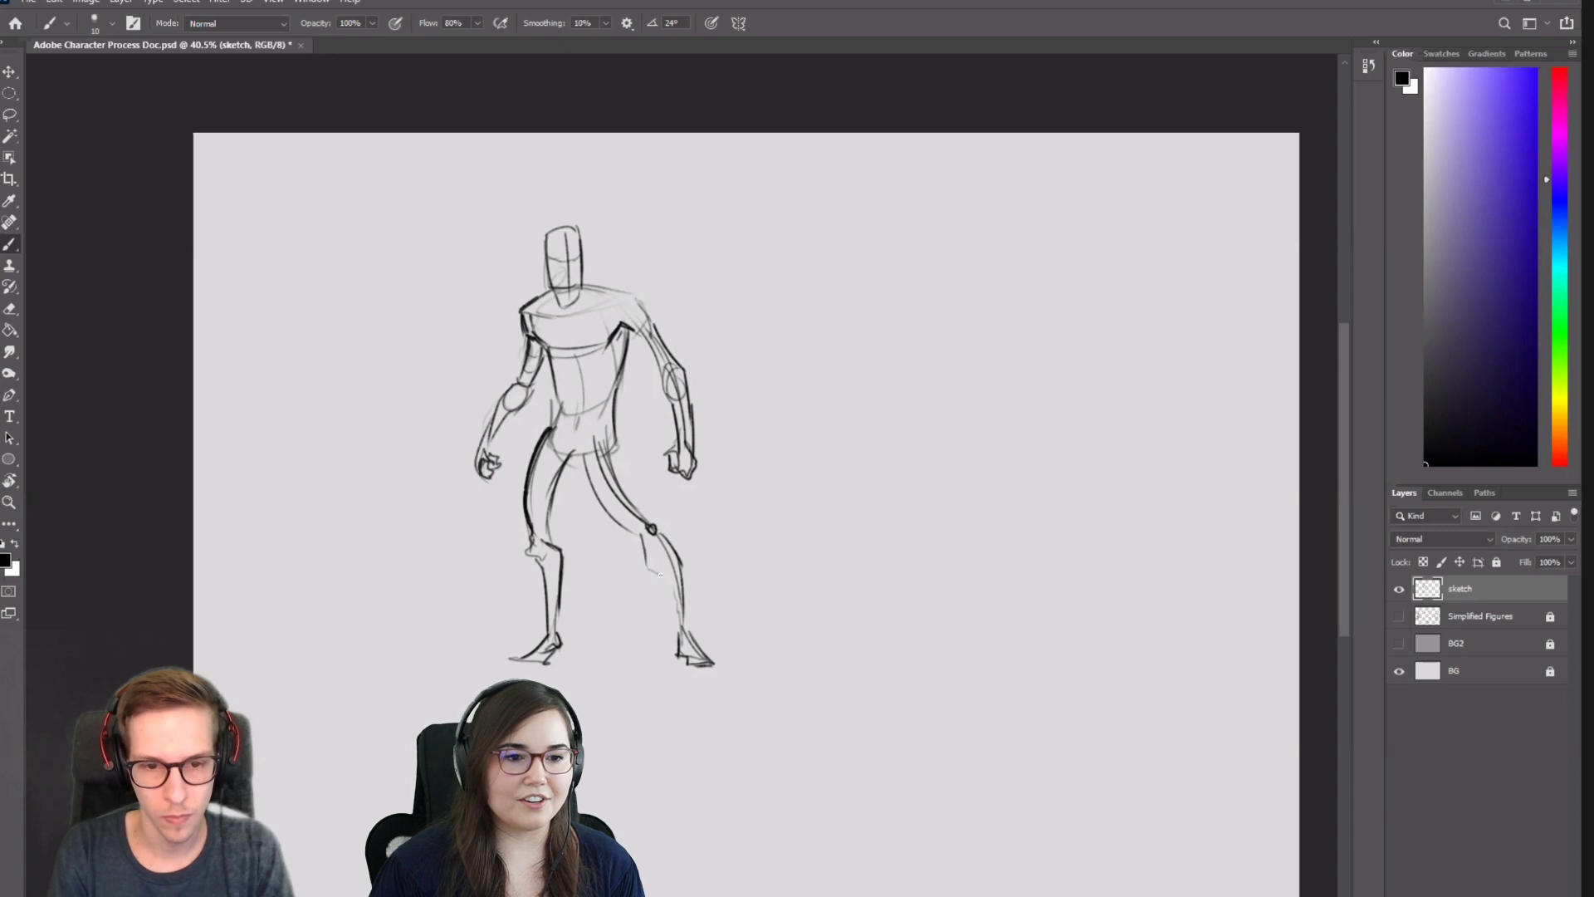
left_click_drag(660, 574, 669, 619)
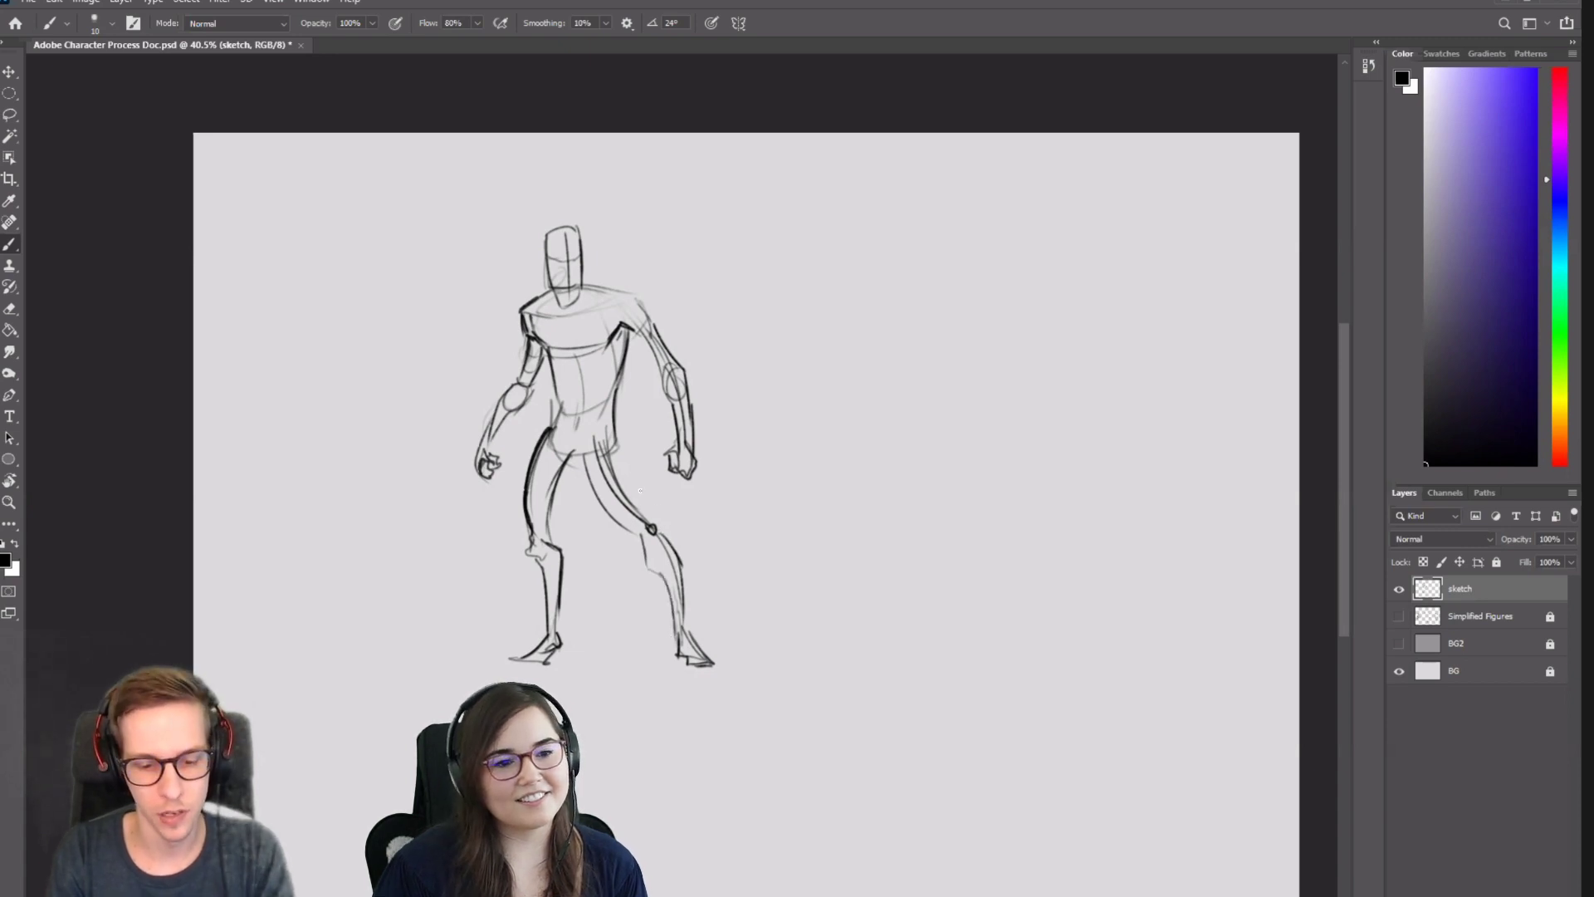
Lasso the figure's left leg and nudge it slightly outward from the pelvis.
key("l")
mouse_move(626, 455)
left_mouse_down()
mouse_move(585, 469)
mouse_move(690, 722)
mouse_move(720, 498)
left_mouse_up()
key("v")
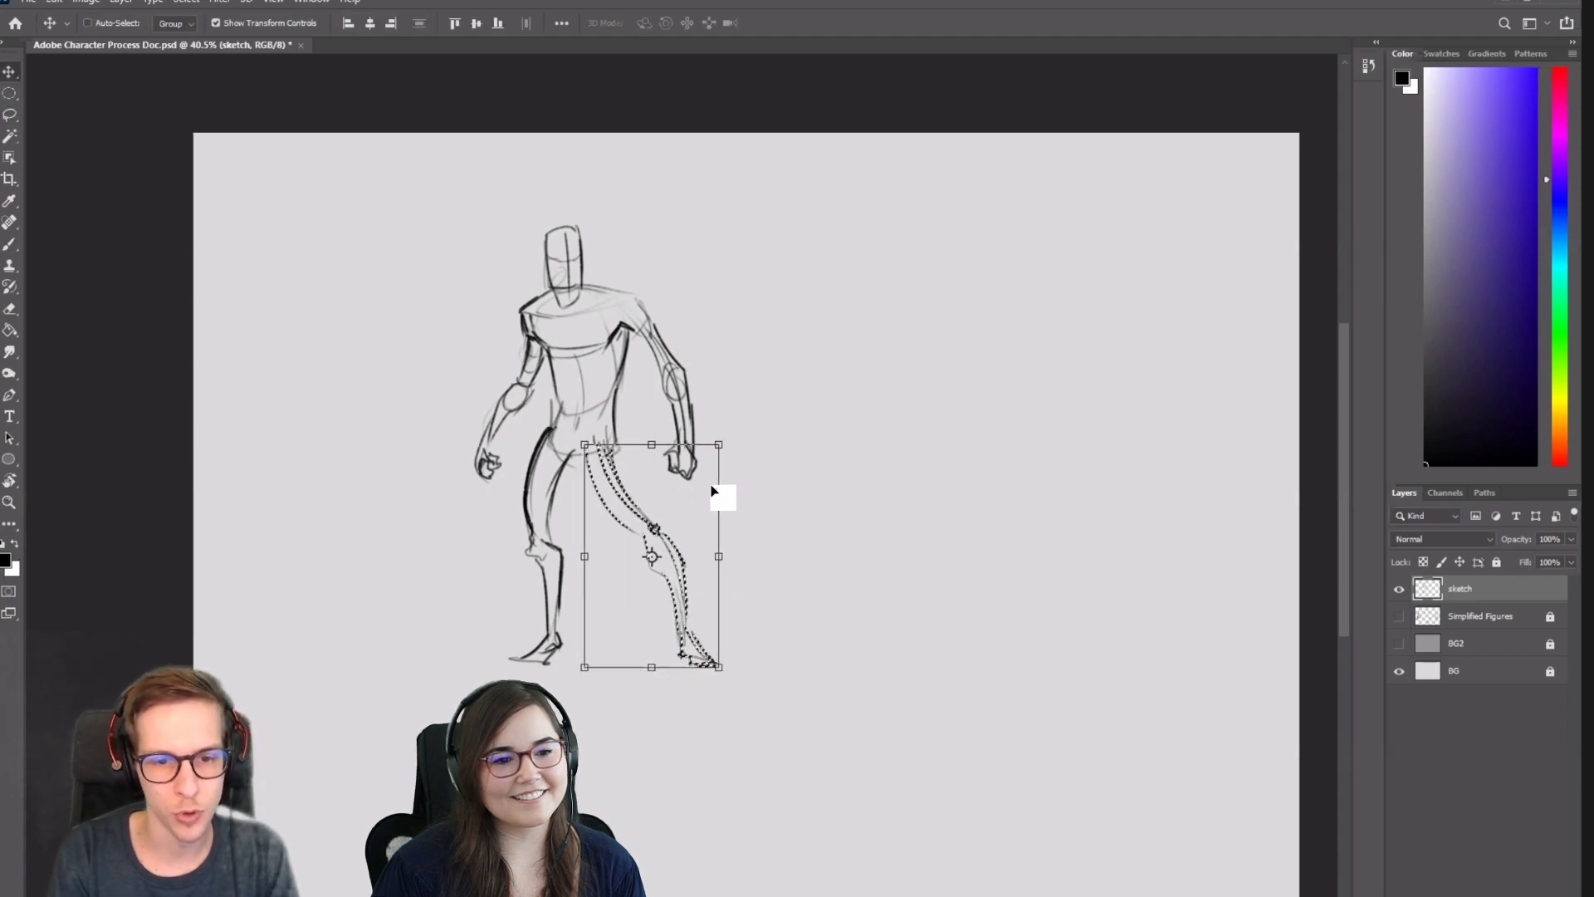
Lasso the figure's right leg, nudge it slightly toward the other leg, and deselect it.
key("l")
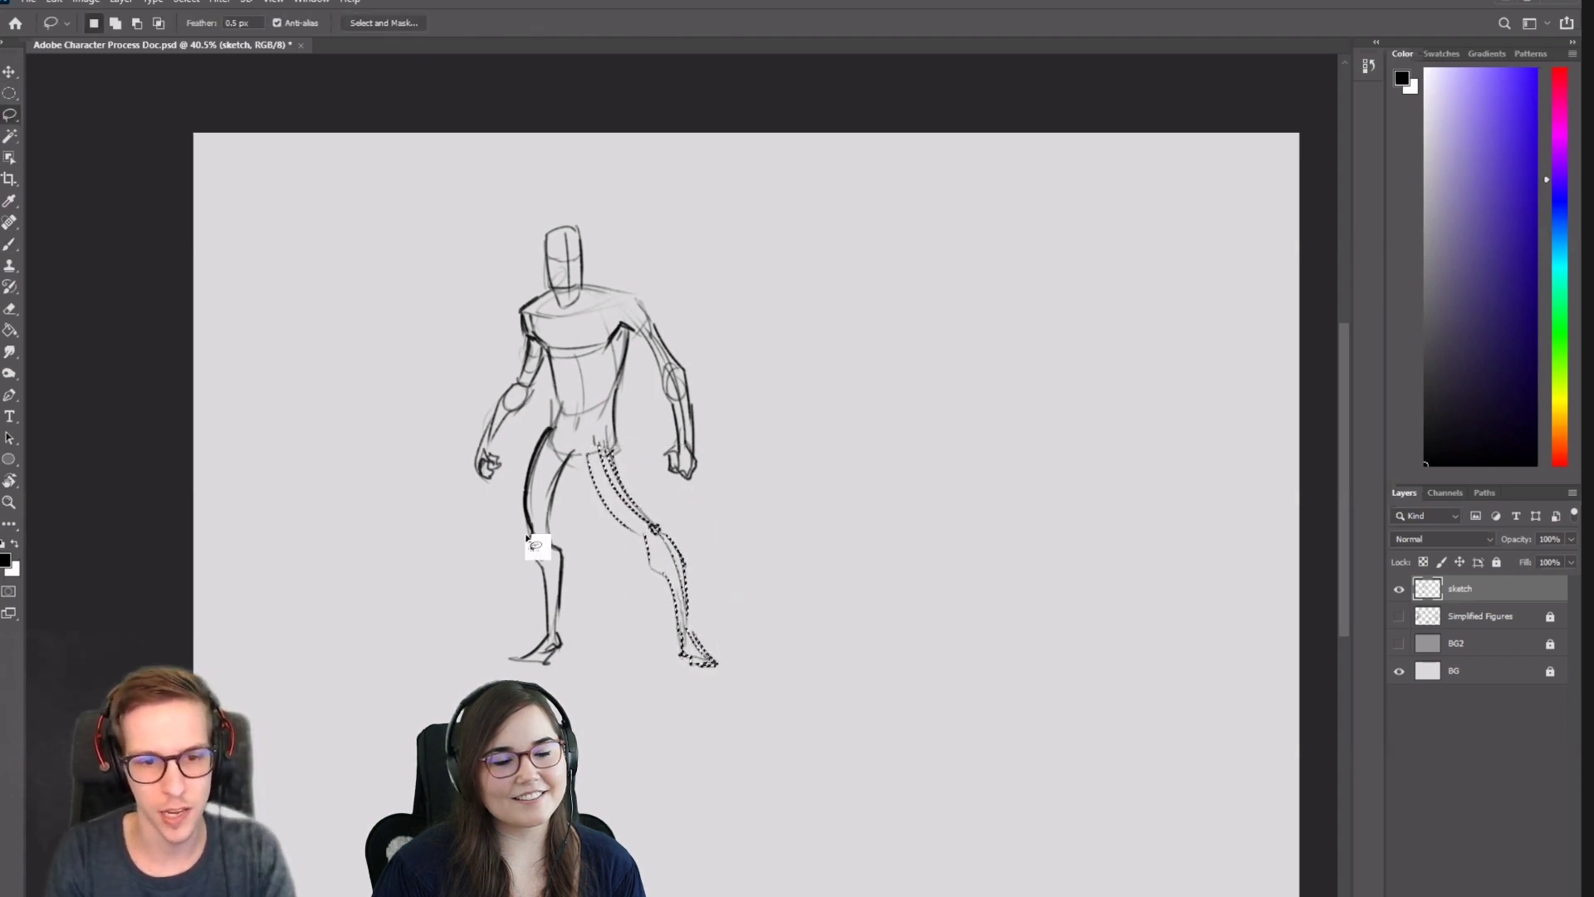
left_click(527, 538)
mouse_move(550, 428)
left_mouse_down()
mouse_move(608, 573)
mouse_move(606, 712)
mouse_move(467, 569)
mouse_move(519, 491)
left_mouse_up()
key("v")
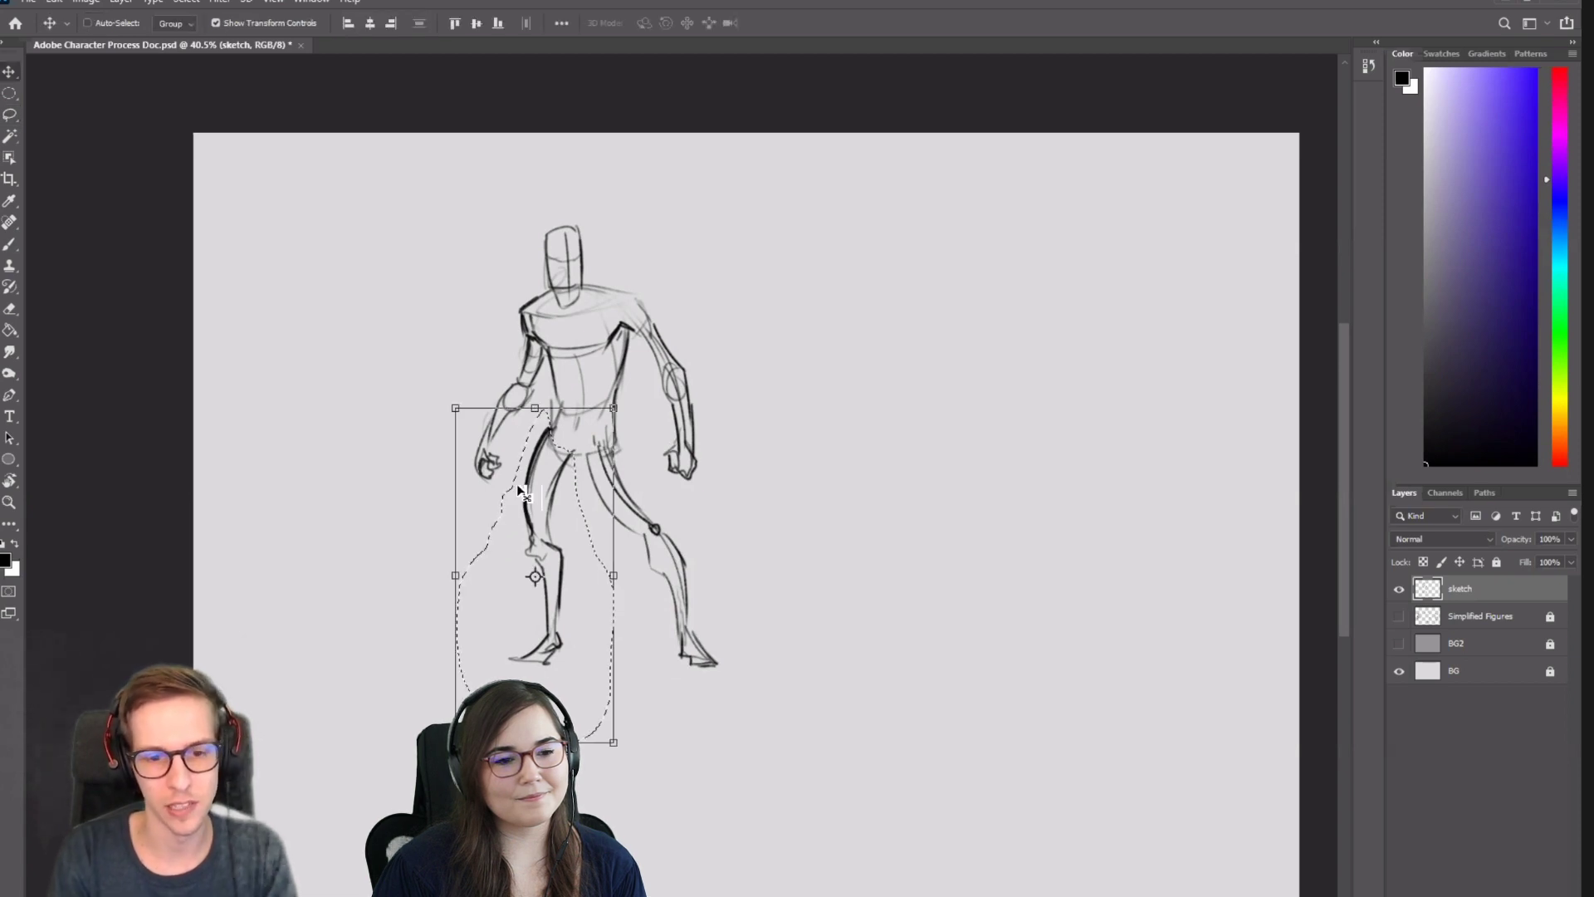
key("Right")
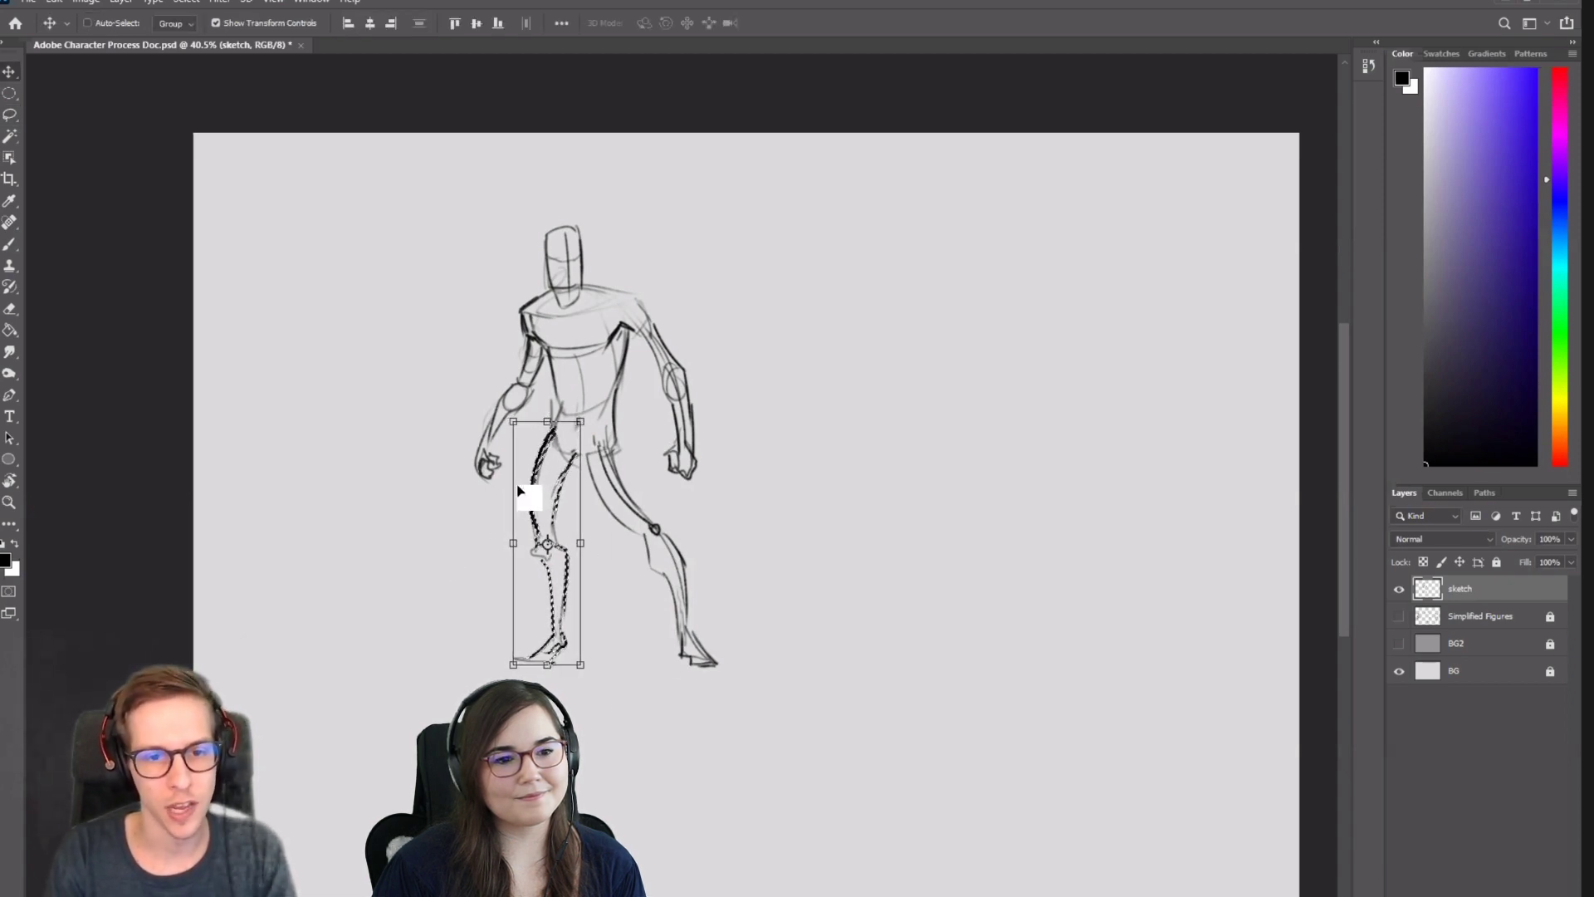
key("ctrl+d")
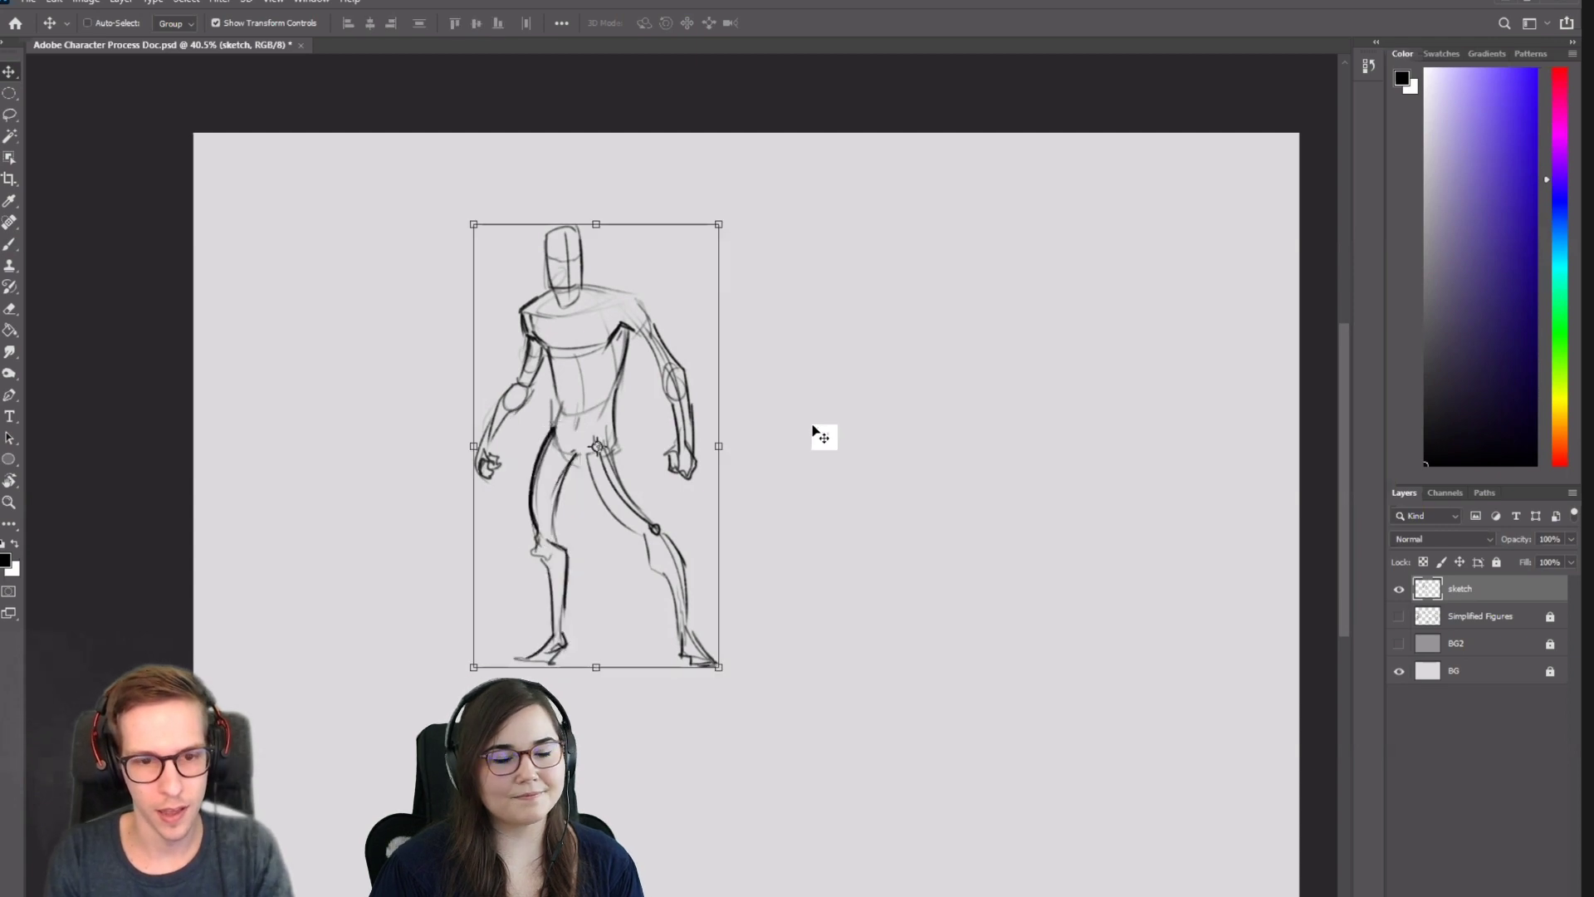
Draw a perspective box with two side faces and a top face in the empty space beside the head, and darken its lower edges.
key("b")
scroll(830, 427, "down", 2)
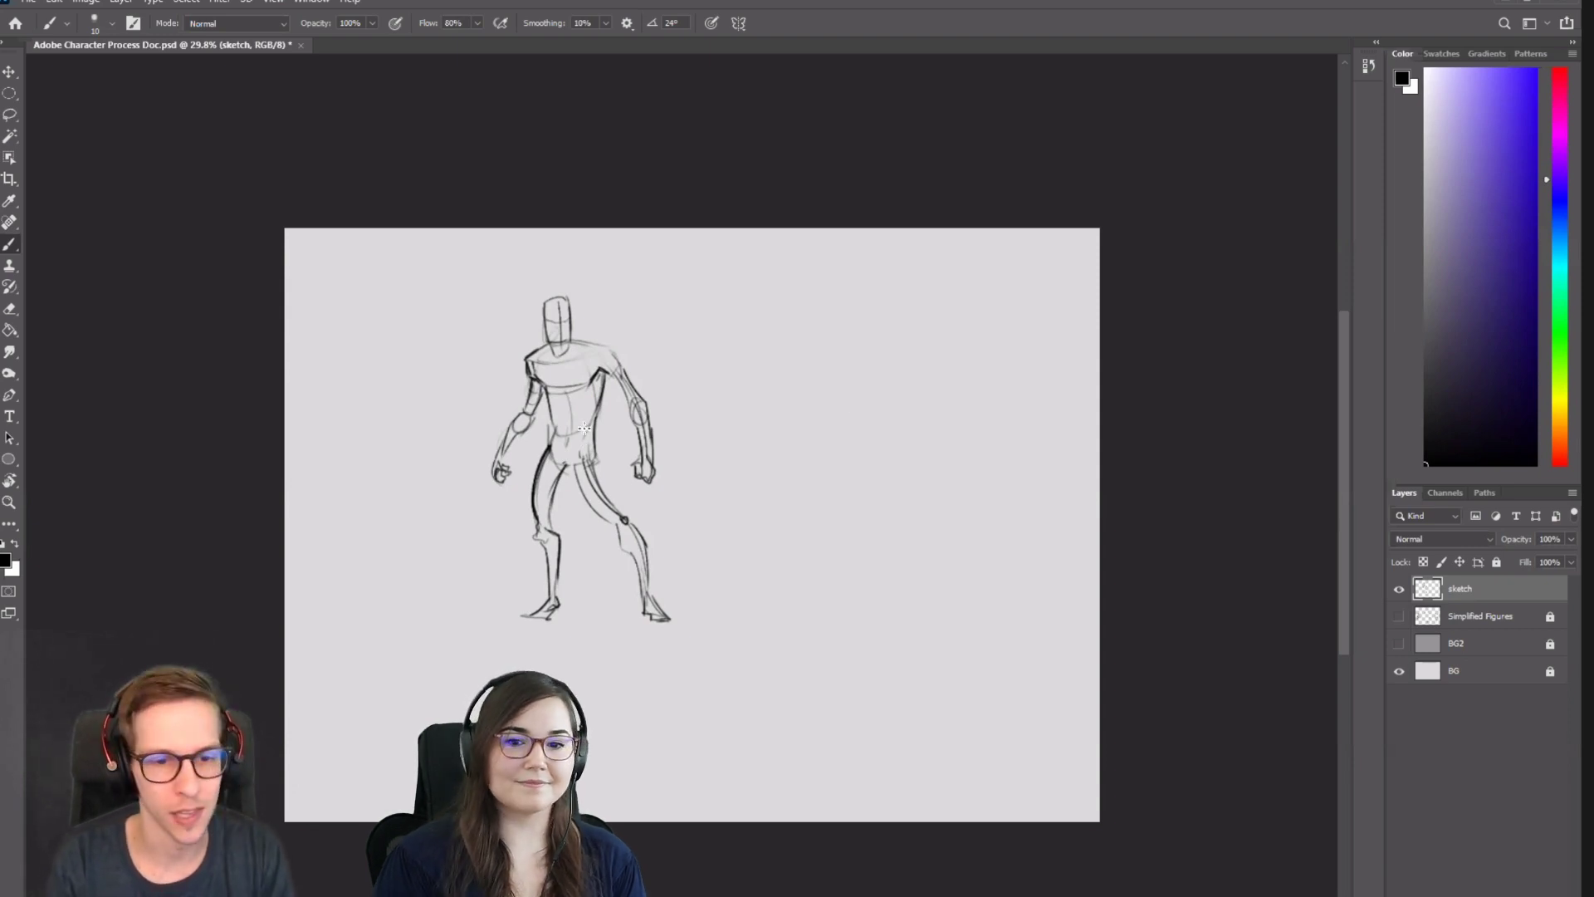
left_click_drag(463, 327, 650, 341)
left_click_drag(544, 332, 558, 325)
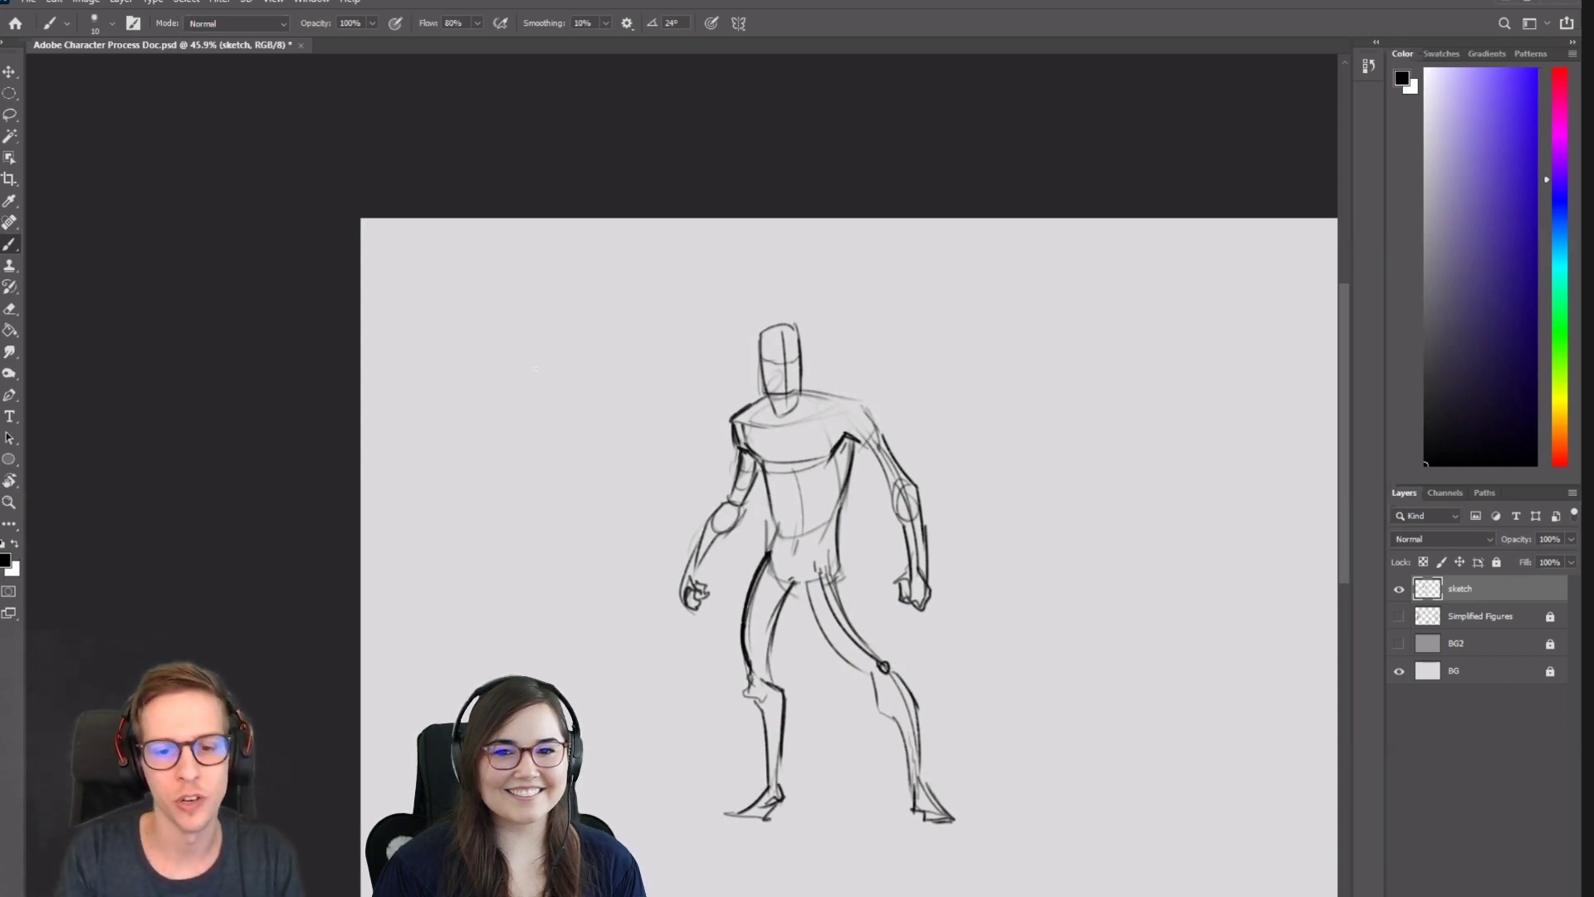
left_click_drag(528, 336, 534, 409)
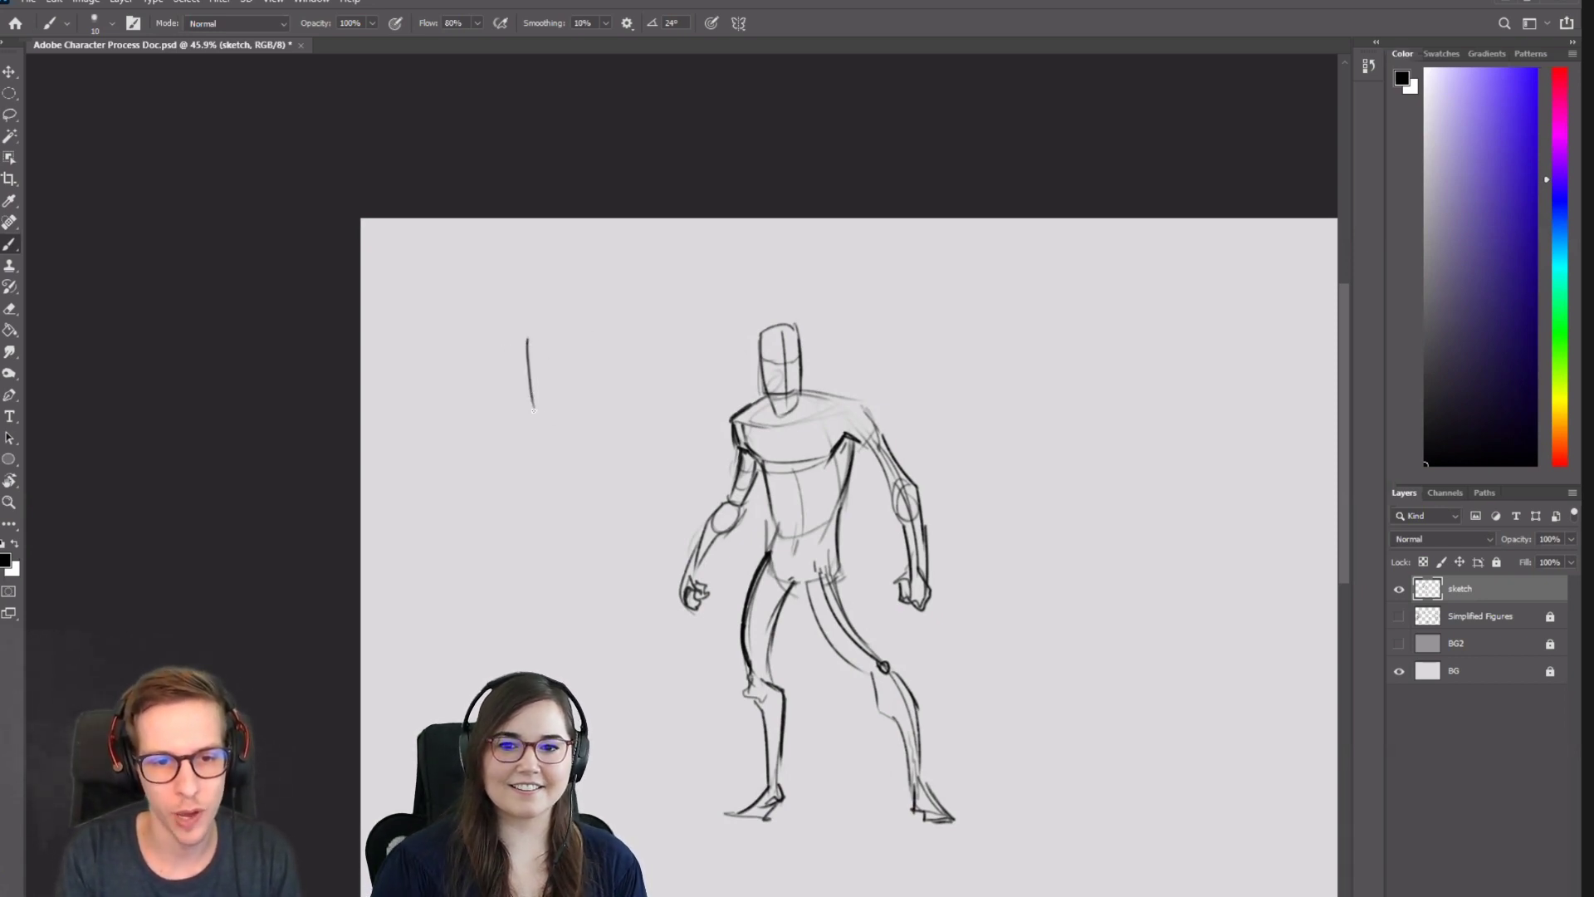
left_click_drag(528, 338, 584, 312)
left_click_drag(534, 408, 589, 356)
mouse_move(487, 316)
left_mouse_down()
mouse_move(527, 338)
mouse_move(489, 330)
mouse_move(534, 409)
left_mouse_up()
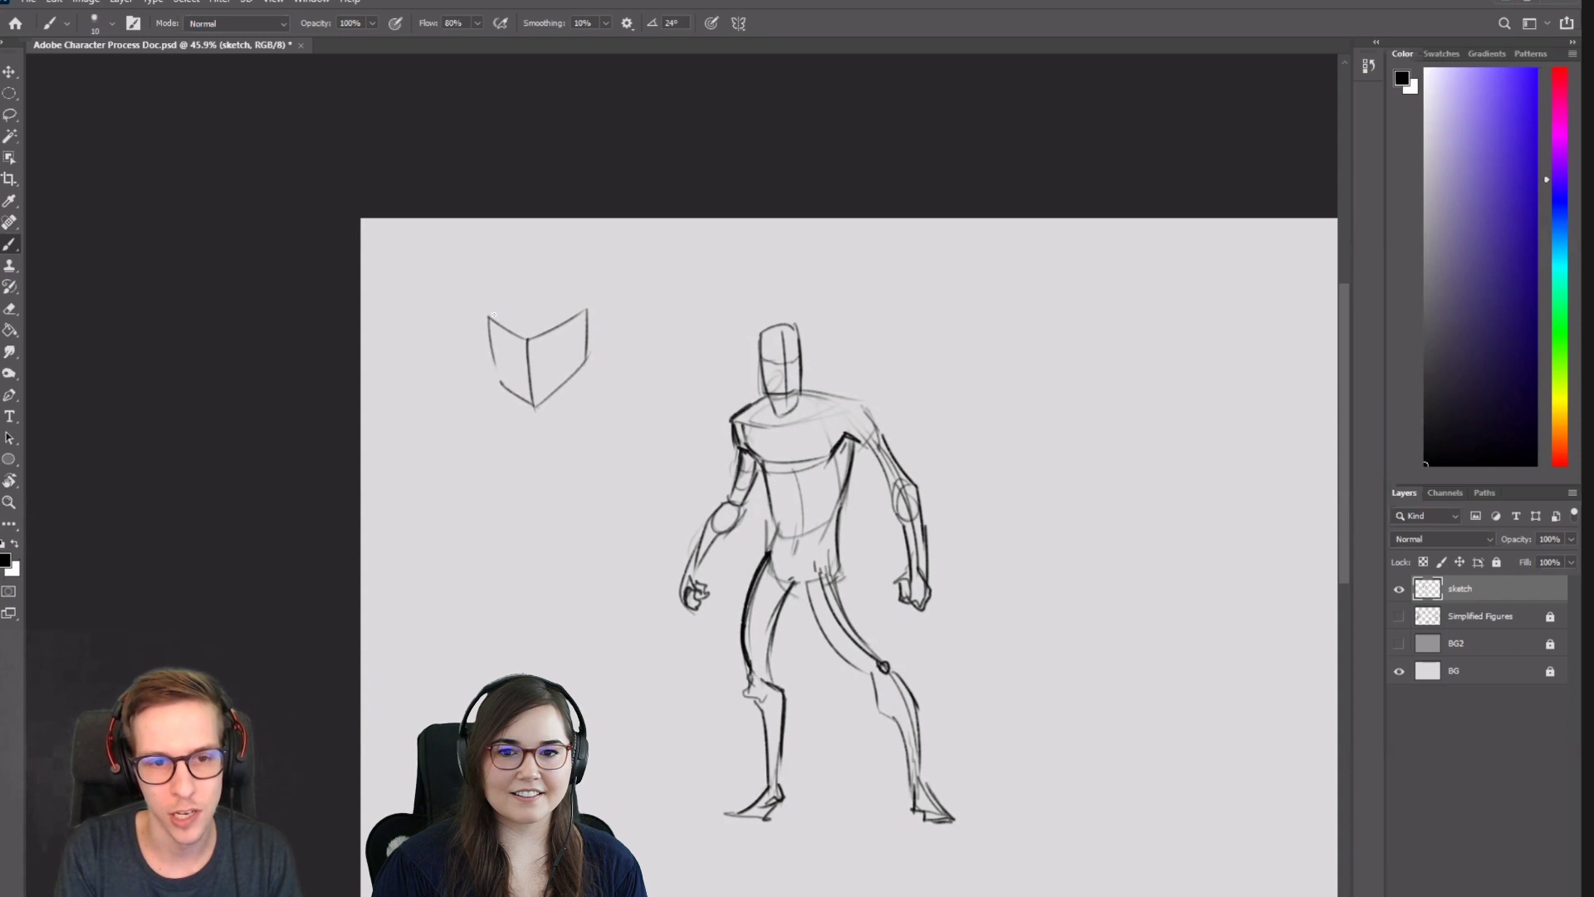
left_click_drag(488, 317, 583, 304)
key("ctrl+z")
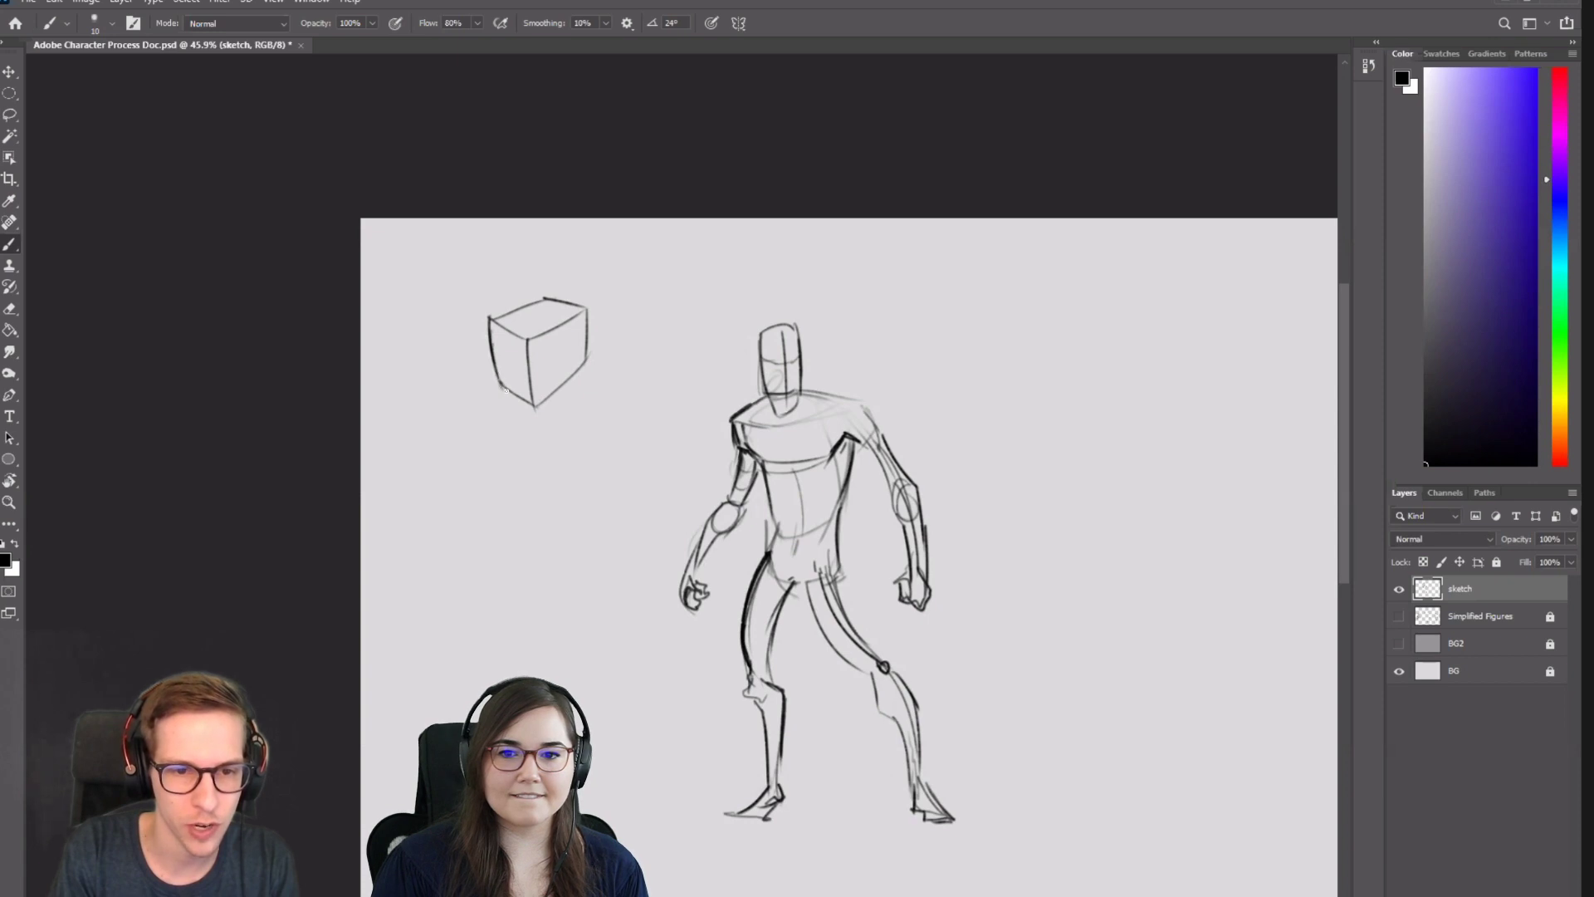
mouse_move(504, 391)
left_mouse_down()
mouse_move(537, 406)
mouse_move(586, 363)
left_mouse_up()
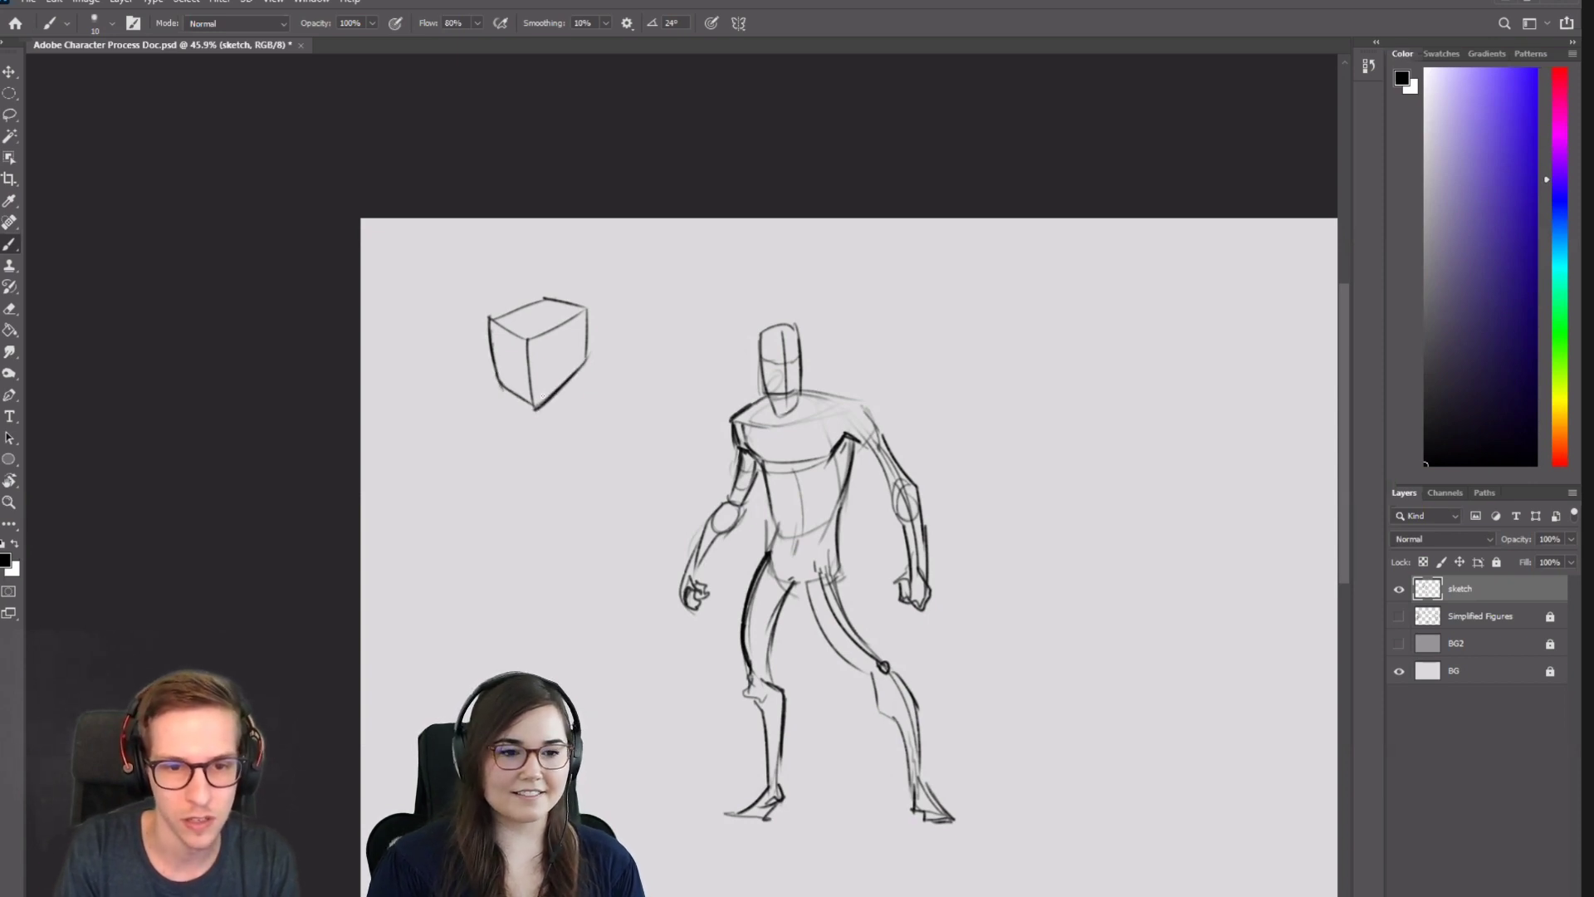
Draw a form of two tapered planes joined at a shared edge in the space below the box.
left_click_drag(868, 515, 710, 386)
left_click_drag(820, 405, 760, 481)
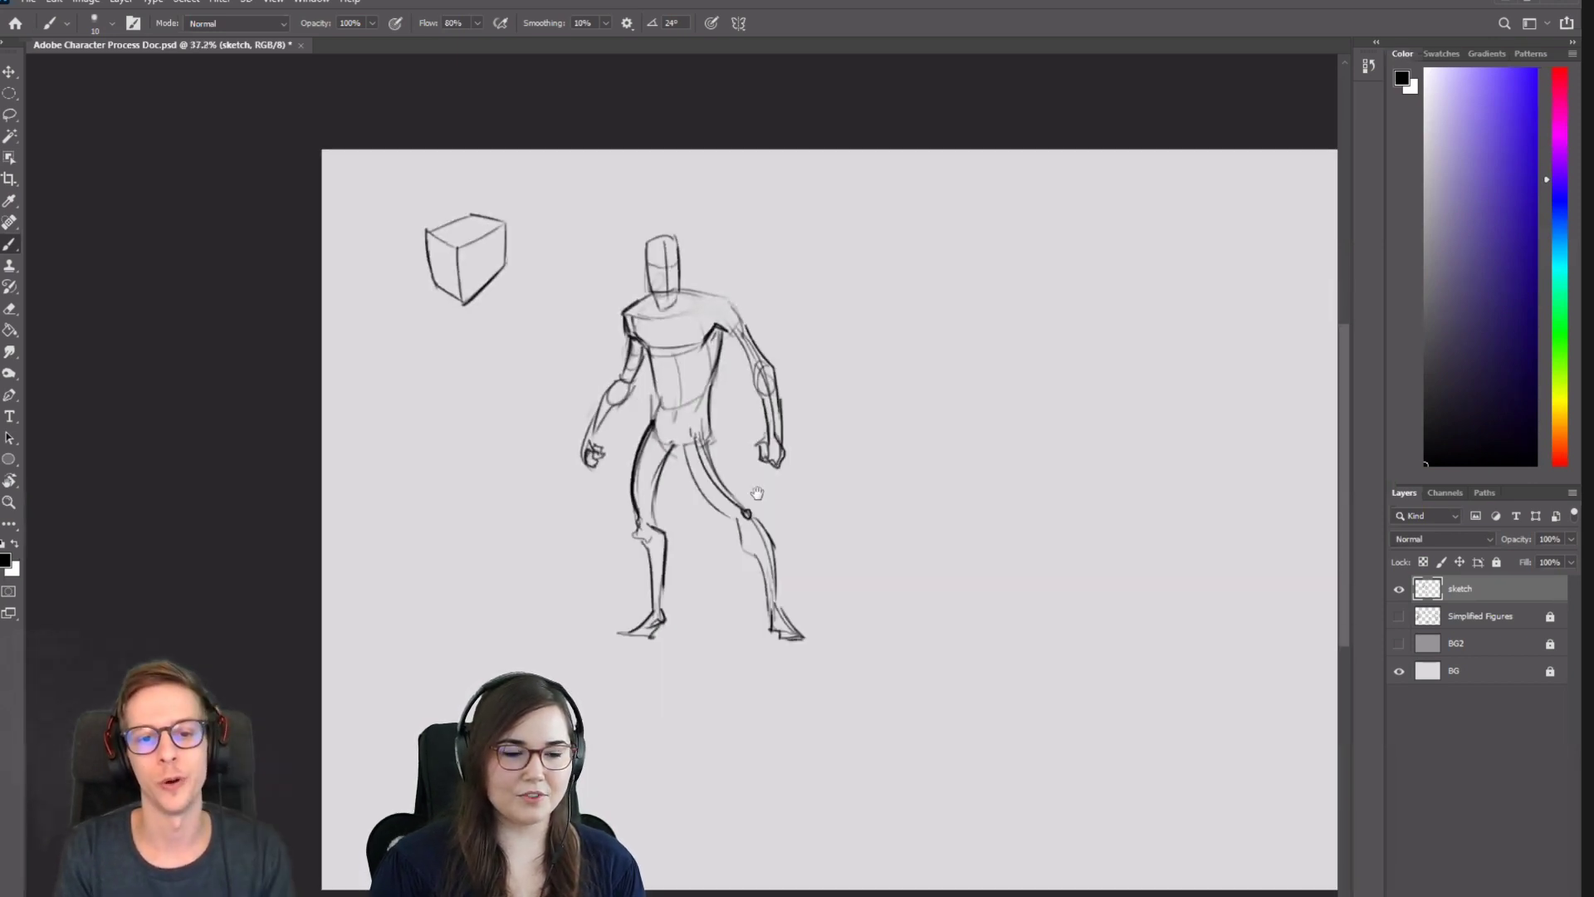
mouse_move(485, 362)
left_mouse_down()
mouse_move(651, 395)
mouse_move(529, 399)
mouse_move(506, 465)
mouse_move(579, 483)
mouse_move(577, 406)
left_mouse_up()
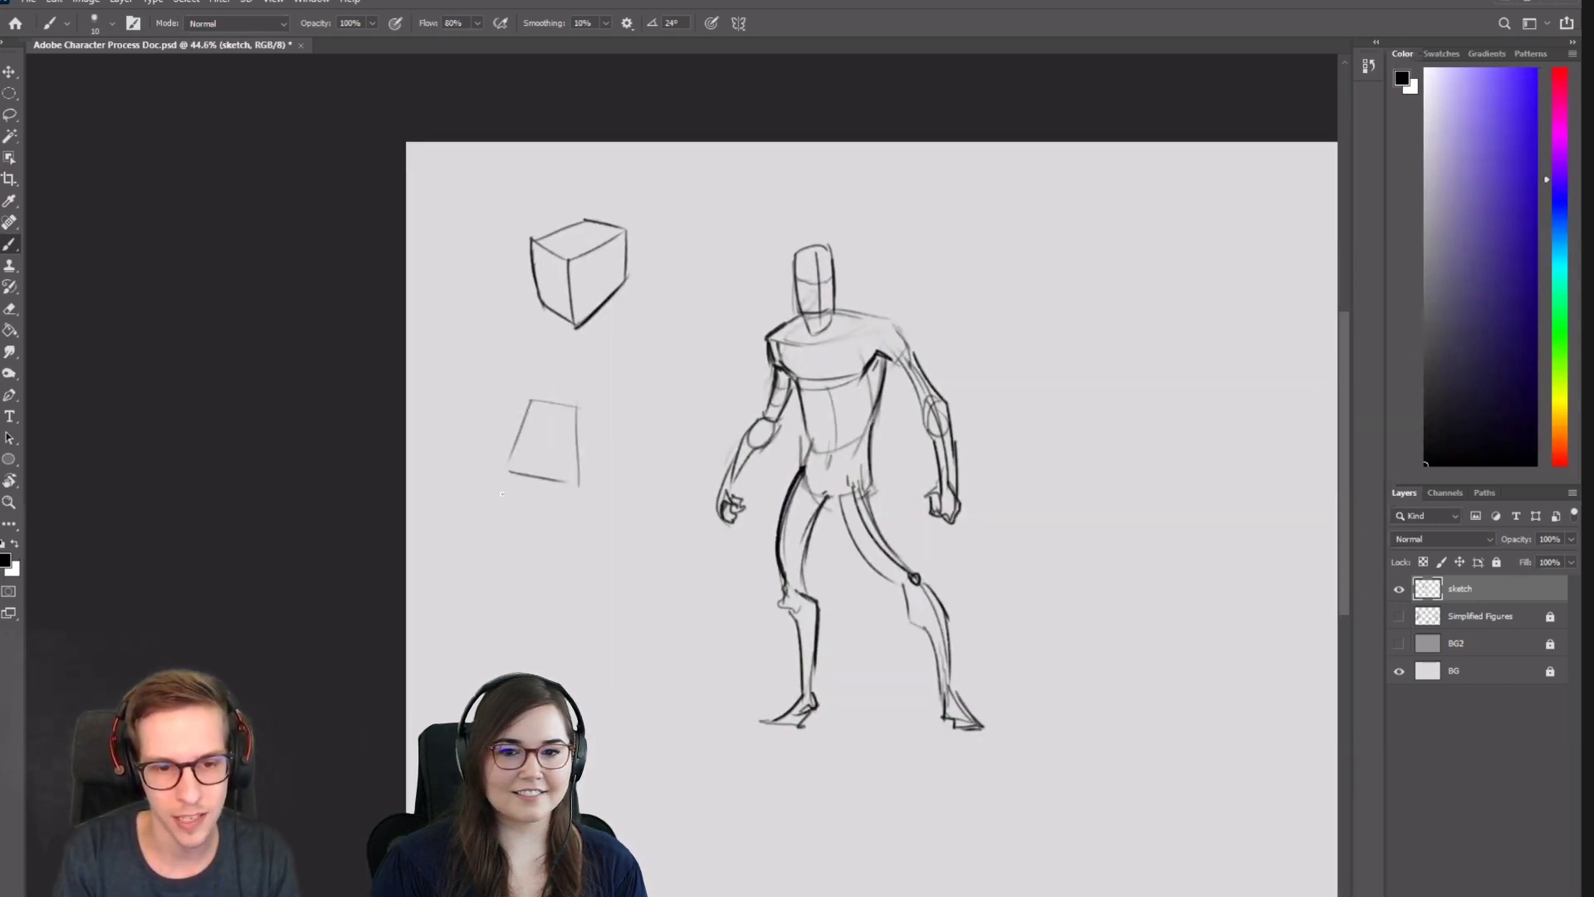
left_click_drag(504, 471, 512, 538)
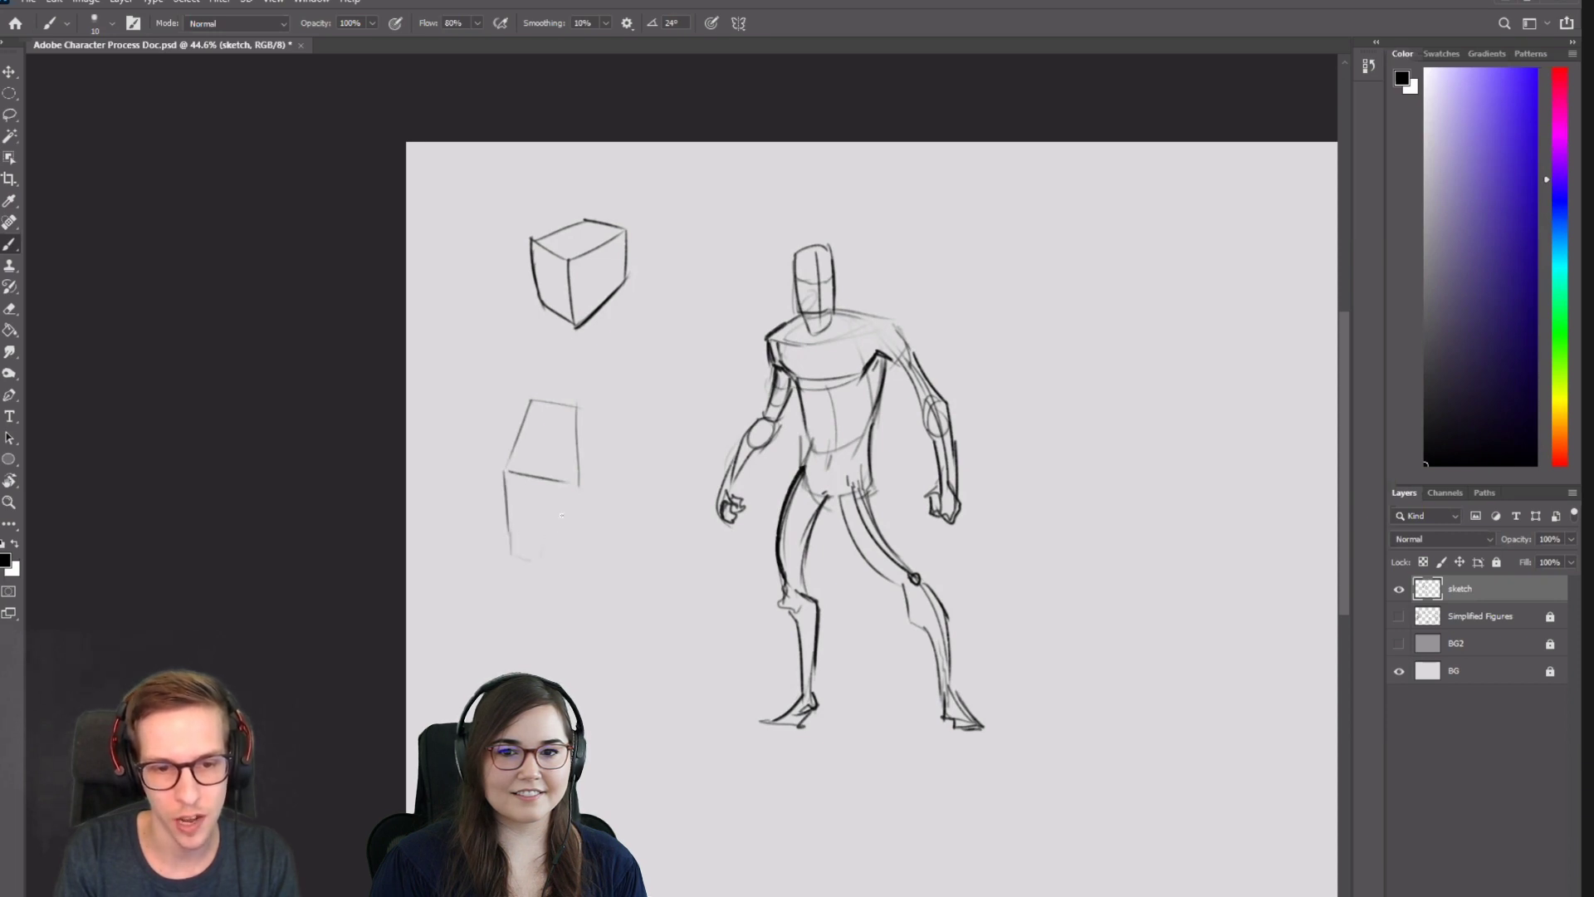
mouse_move(578, 485)
left_mouse_down()
mouse_move(547, 566)
mouse_move(511, 555)
mouse_move(547, 563)
left_mouse_up()
left_click_drag(513, 477, 511, 546)
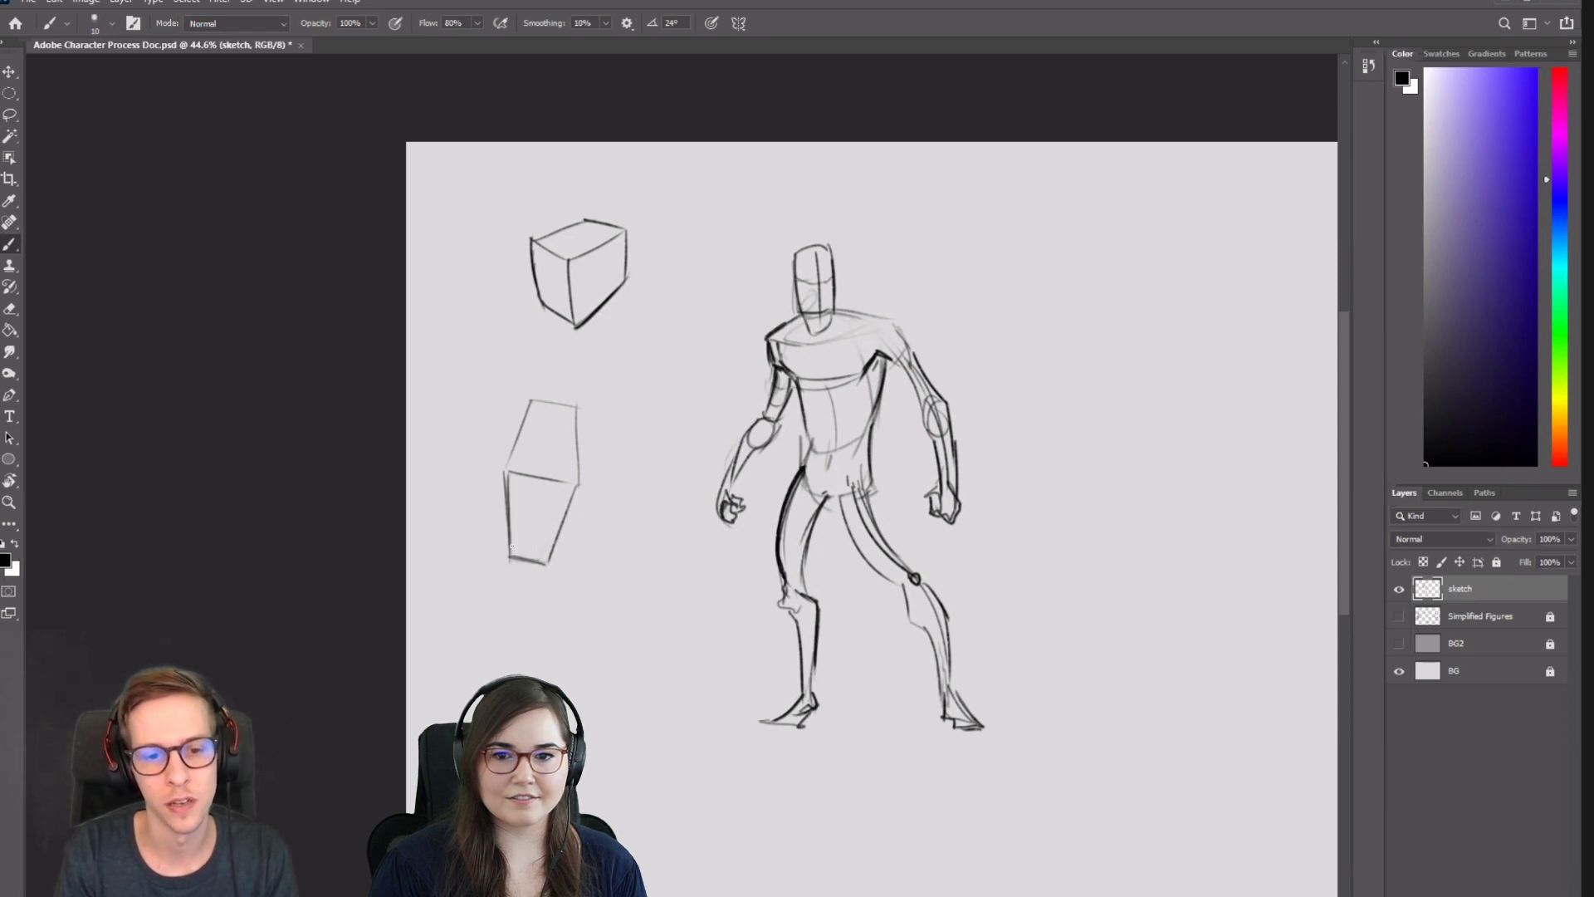
left_click_drag(840, 492, 663, 526)
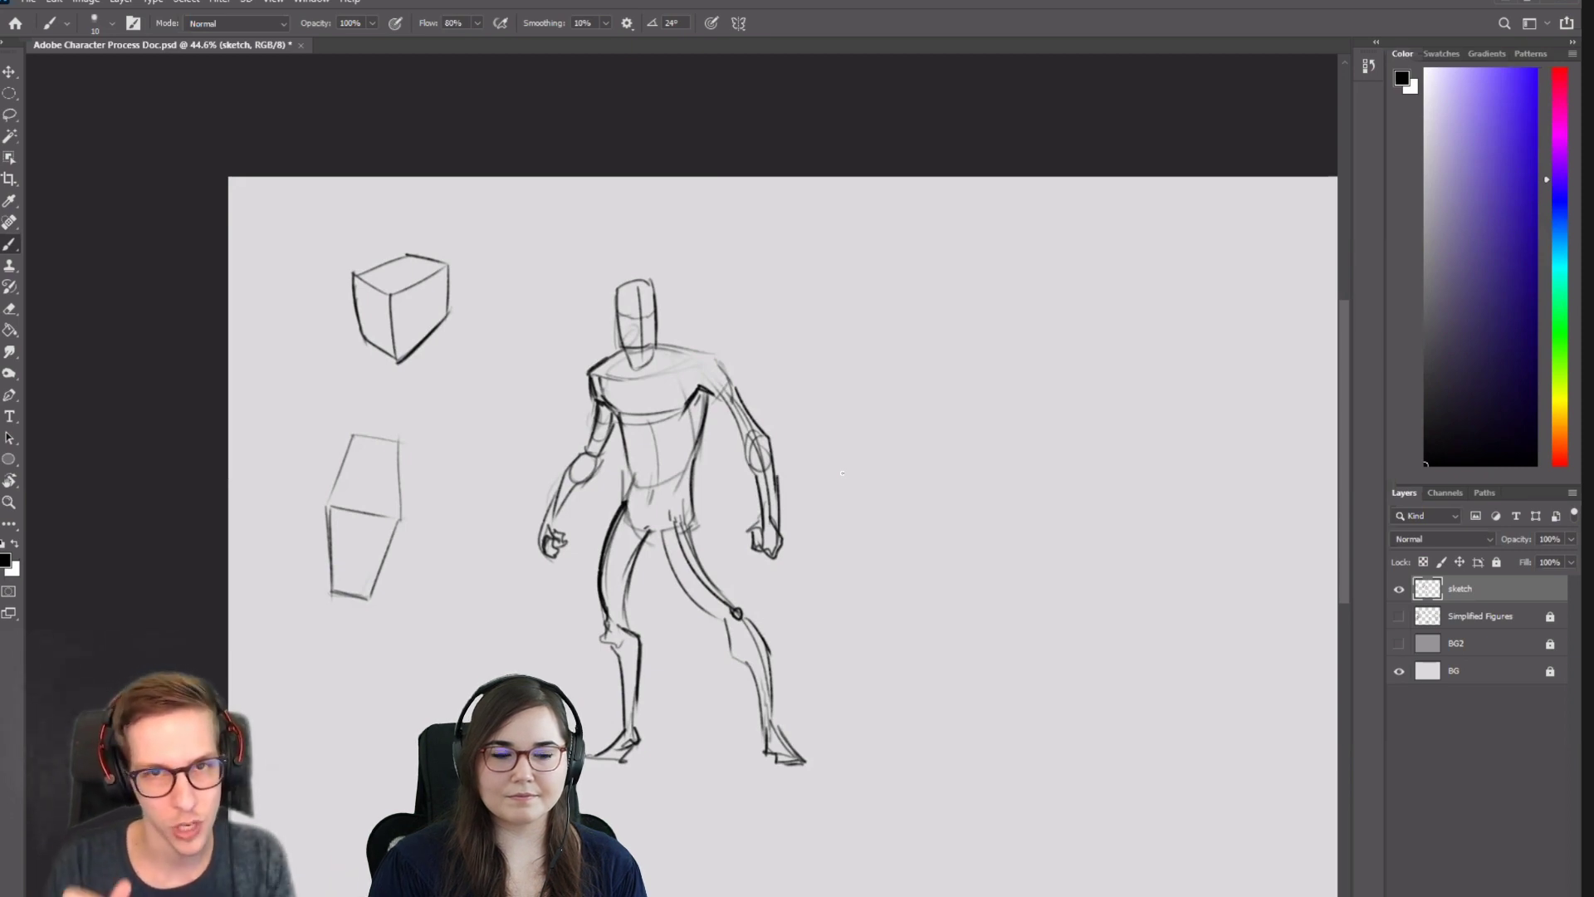
Darken the outline and the shared middle edge of the two-plane tapered form below the box.
left_click_drag(573, 563, 516, 540)
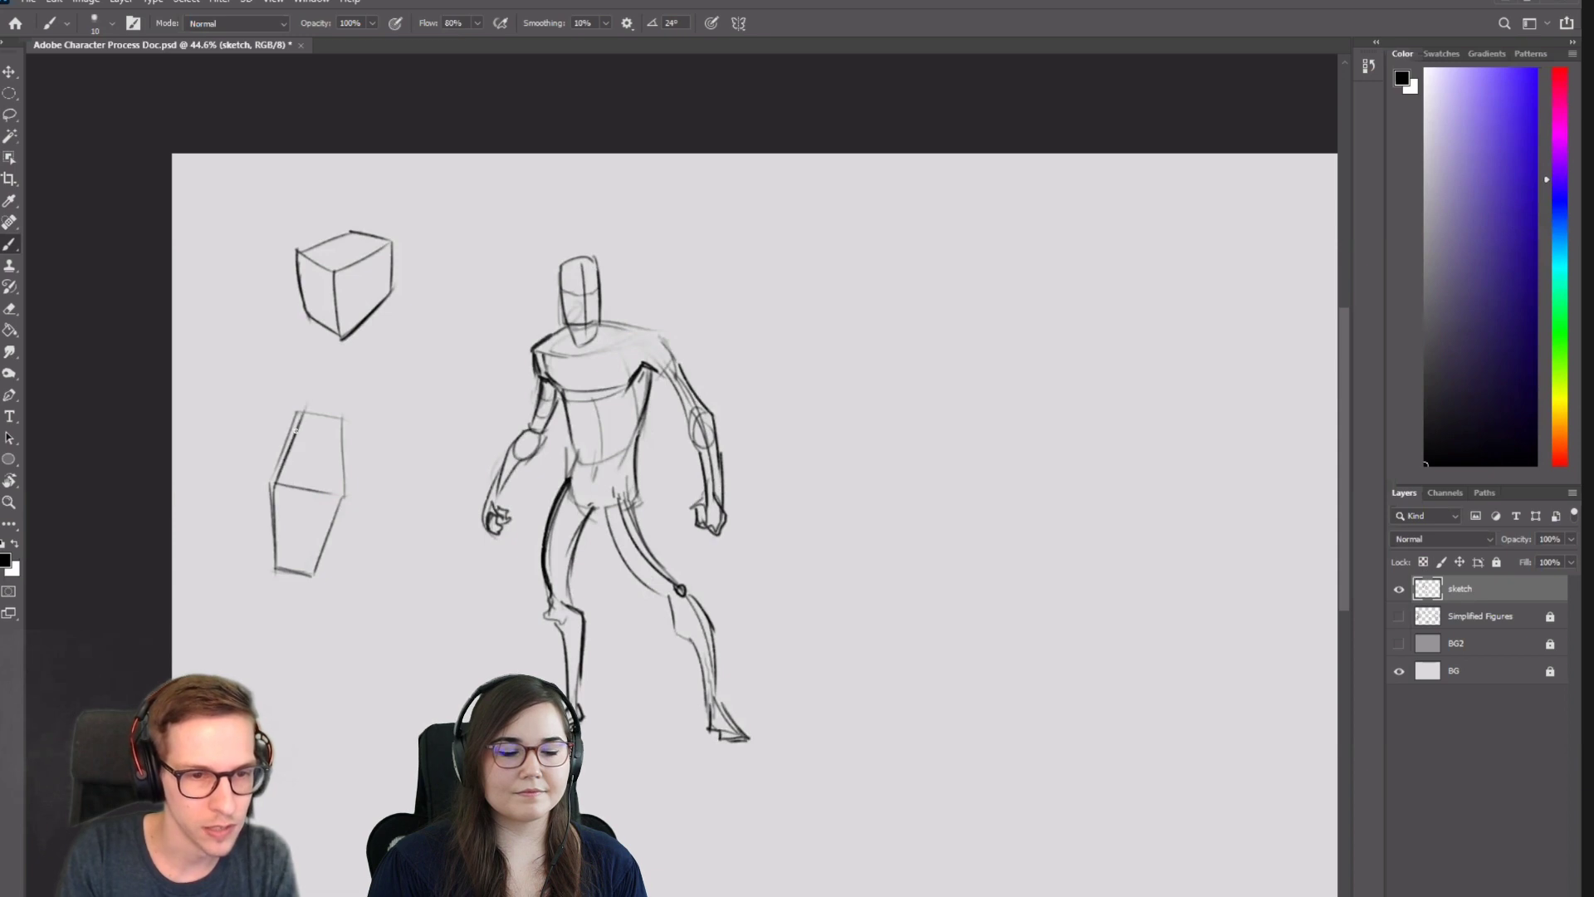
mouse_move(339, 418)
left_mouse_down()
mouse_move(346, 493)
mouse_move(292, 406)
mouse_move(263, 491)
mouse_move(275, 569)
left_mouse_up()
left_click_drag(272, 476, 277, 571)
mouse_move(345, 490)
left_mouse_down()
mouse_move(310, 577)
mouse_move(275, 570)
left_mouse_up()
left_click_drag(273, 481, 345, 496)
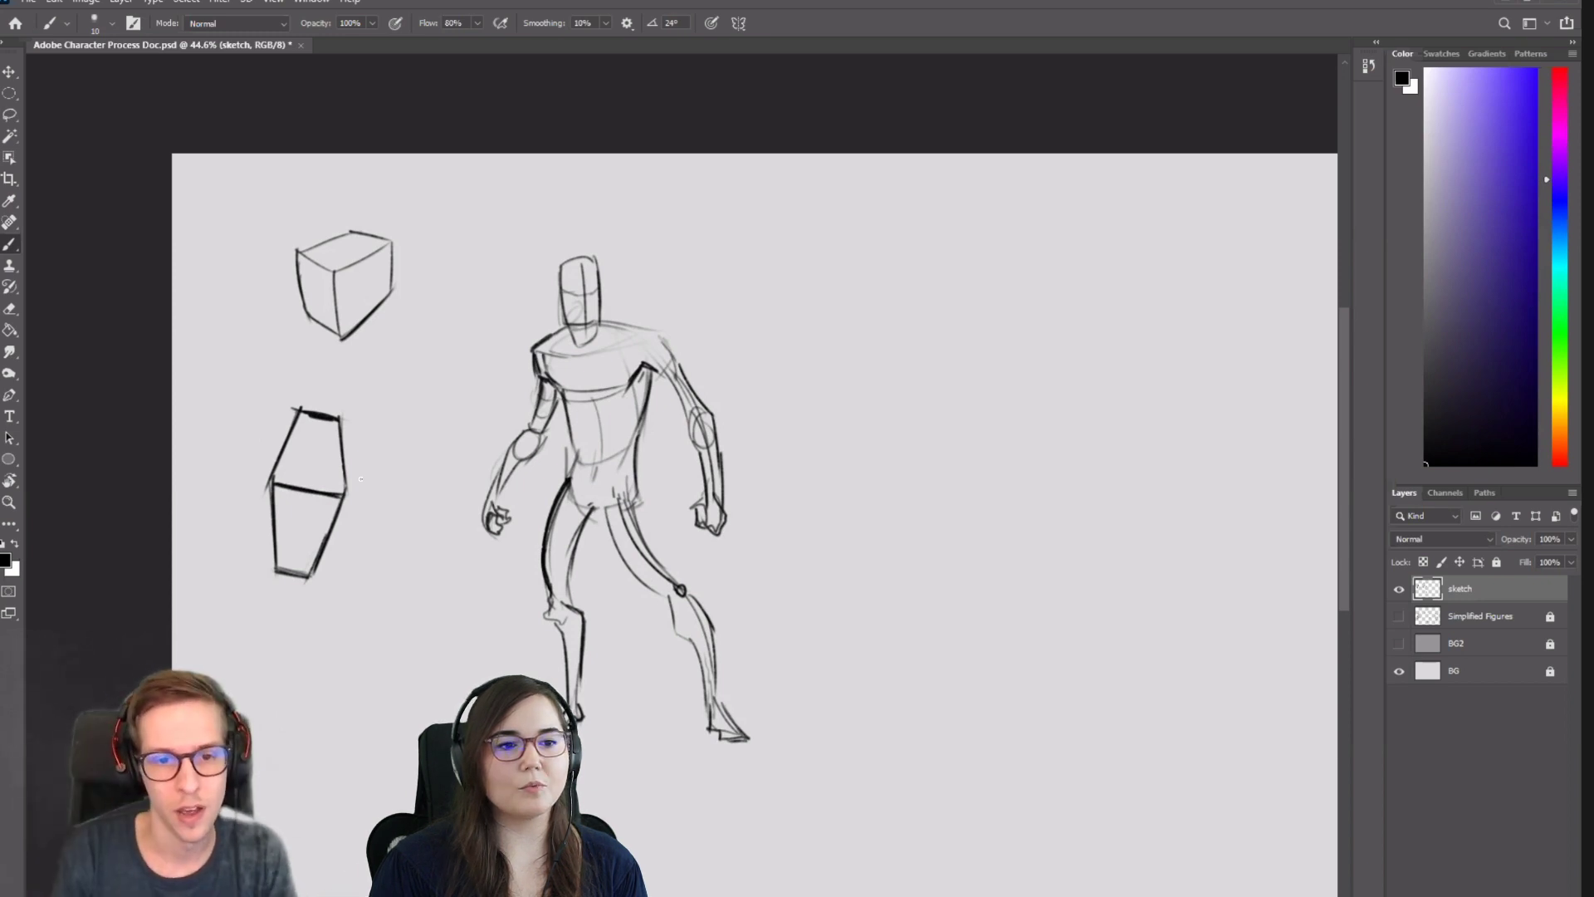
key("ctrl+z")
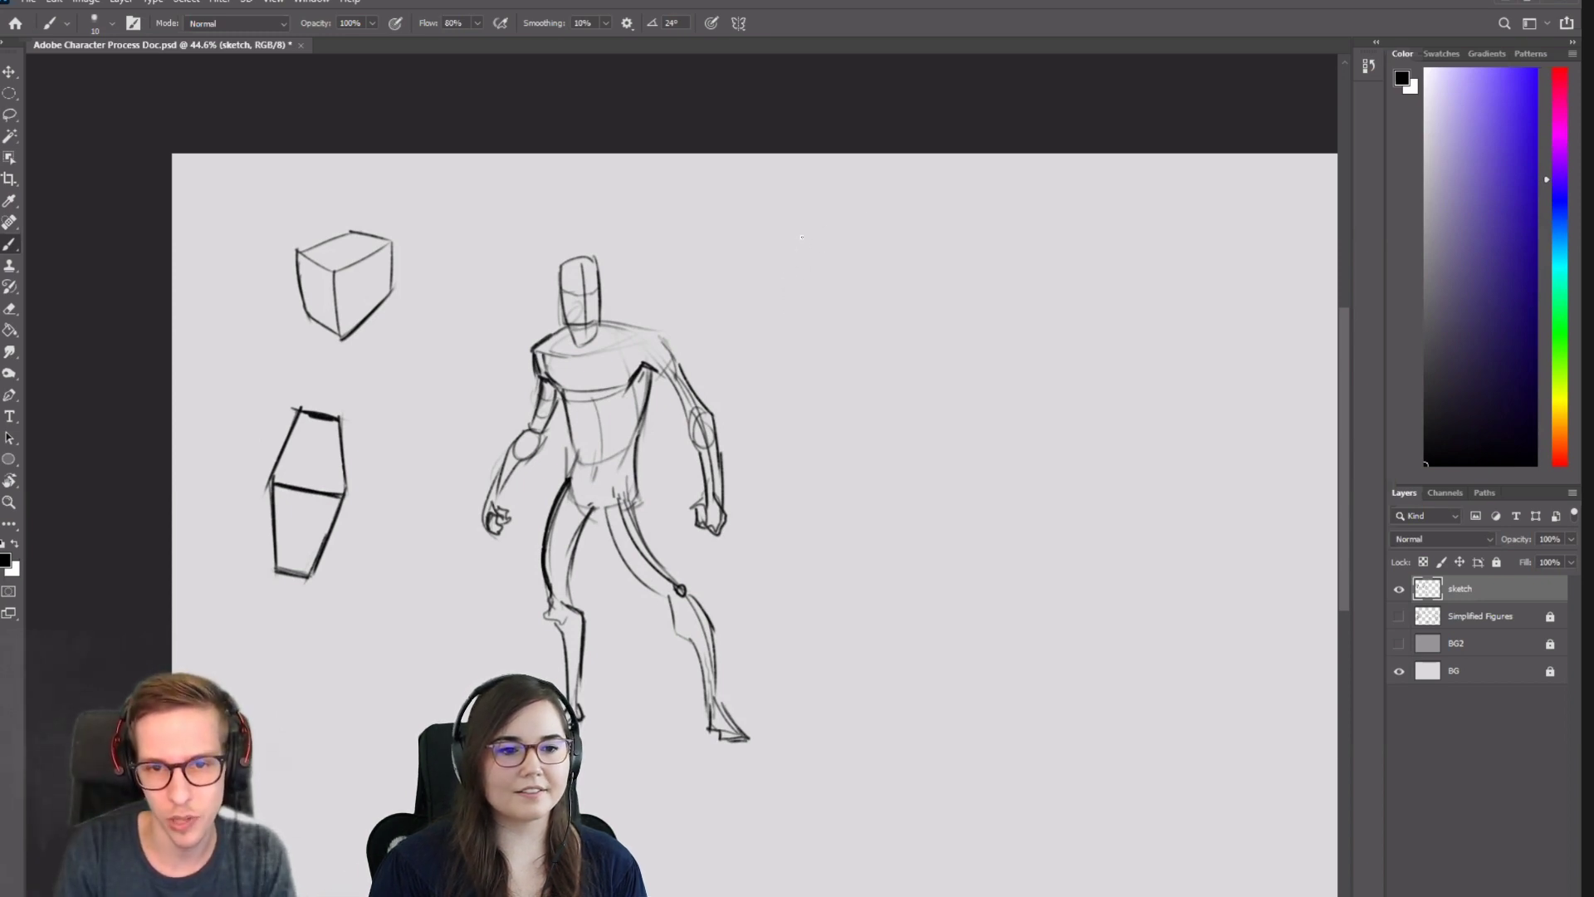
Draw a tall, tilted perspective box with front, side and top faces in the empty space on the other side of the figure's head.
mouse_move(783, 247)
left_mouse_down()
mouse_move(792, 209)
mouse_move(842, 228)
mouse_move(812, 288)
left_mouse_up()
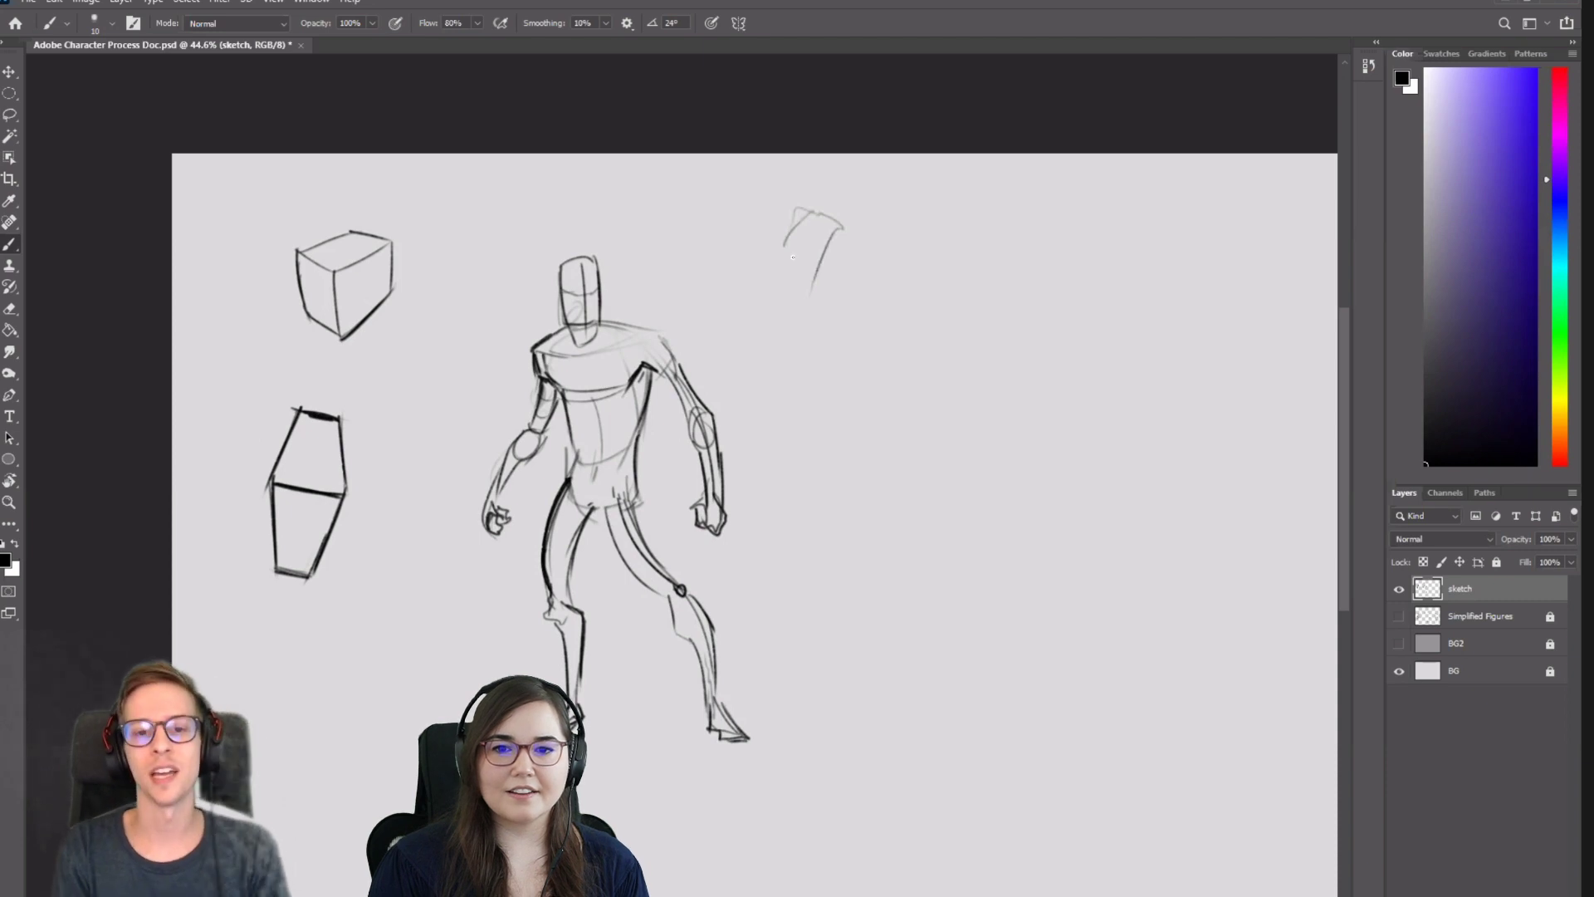
key("ctrl+z")
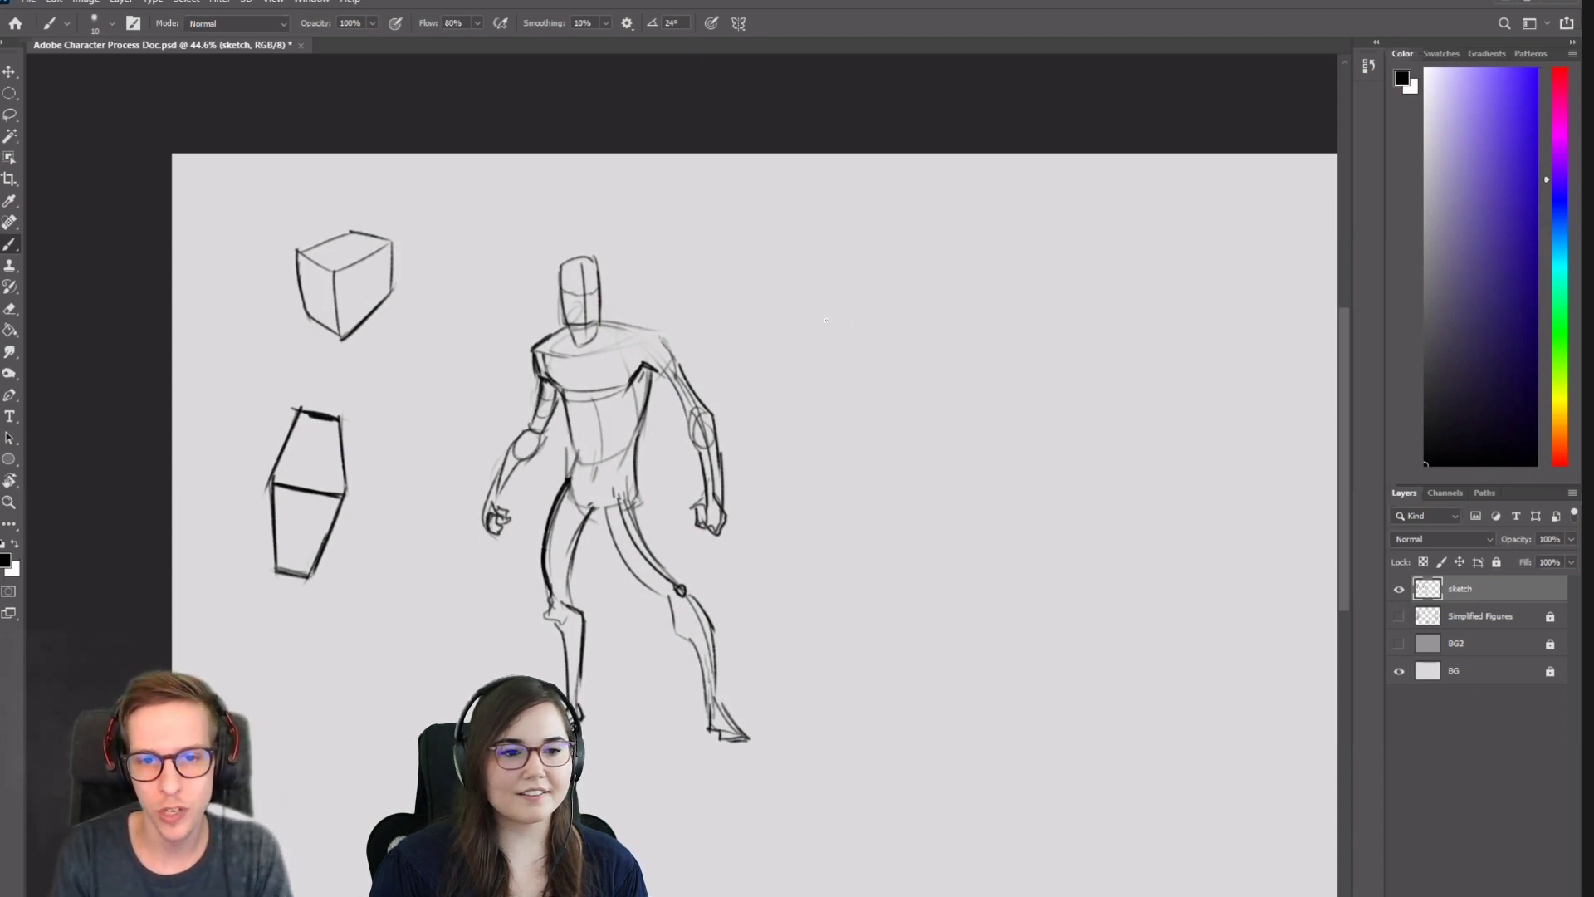
mouse_move(814, 270)
left_mouse_down()
mouse_move(734, 292)
mouse_move(733, 262)
left_mouse_up()
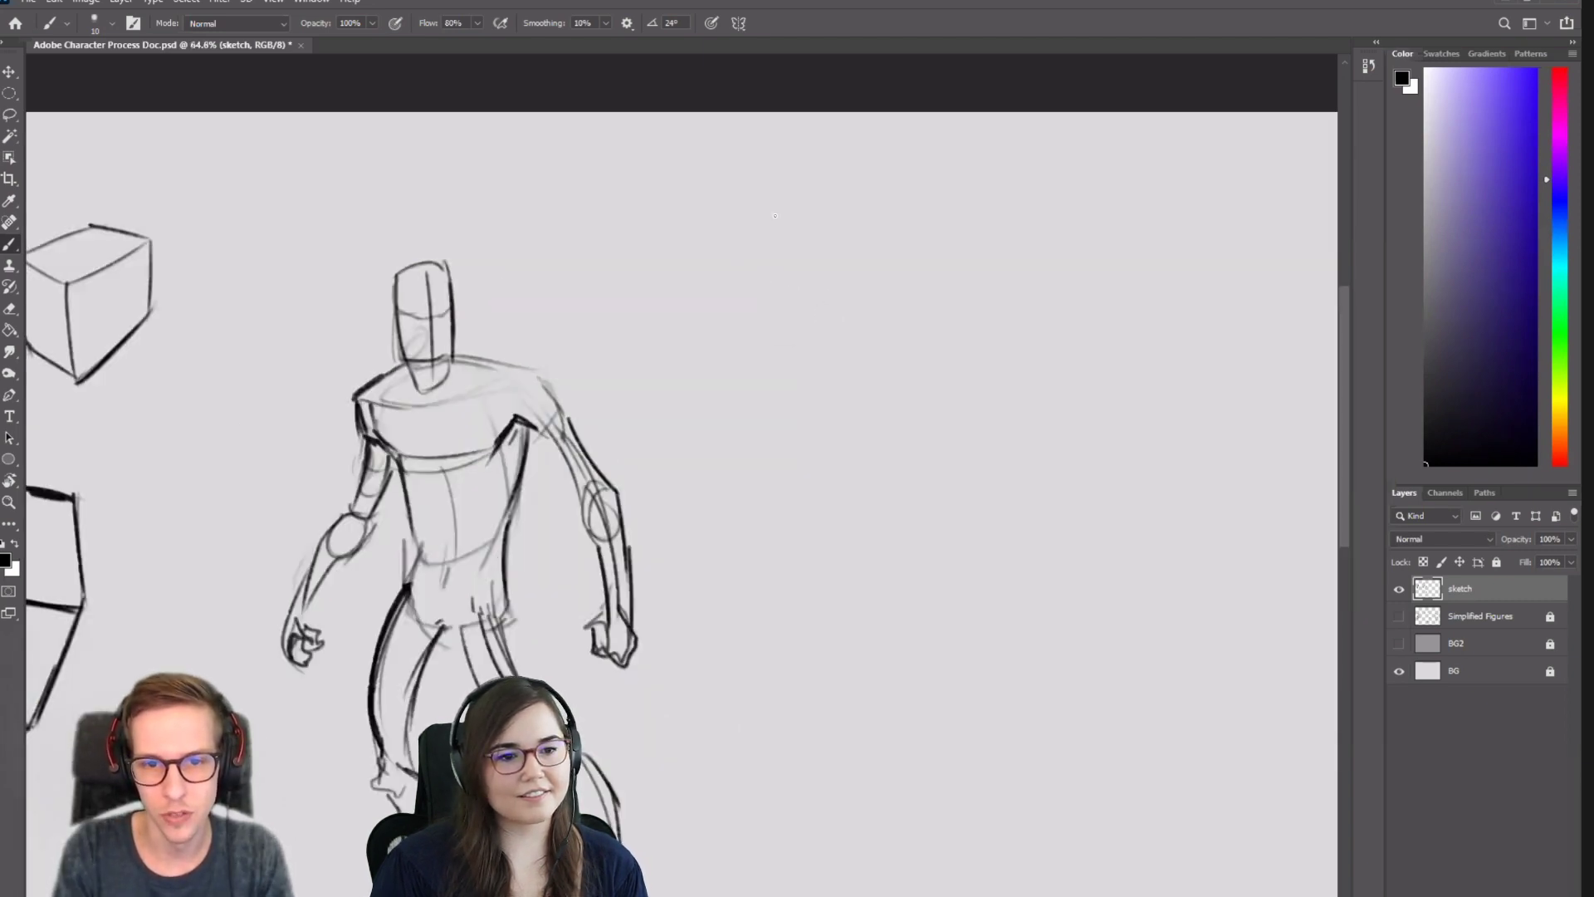
mouse_move(823, 237)
left_mouse_down()
mouse_move(738, 208)
mouse_move(718, 381)
left_mouse_up()
mouse_move(828, 237)
left_mouse_down()
mouse_move(745, 391)
mouse_move(825, 363)
mouse_move(786, 381)
mouse_move(877, 246)
left_mouse_up()
mouse_move(757, 205)
left_mouse_down()
mouse_move(844, 211)
mouse_move(750, 208)
mouse_move(831, 211)
mouse_move(876, 237)
left_mouse_up()
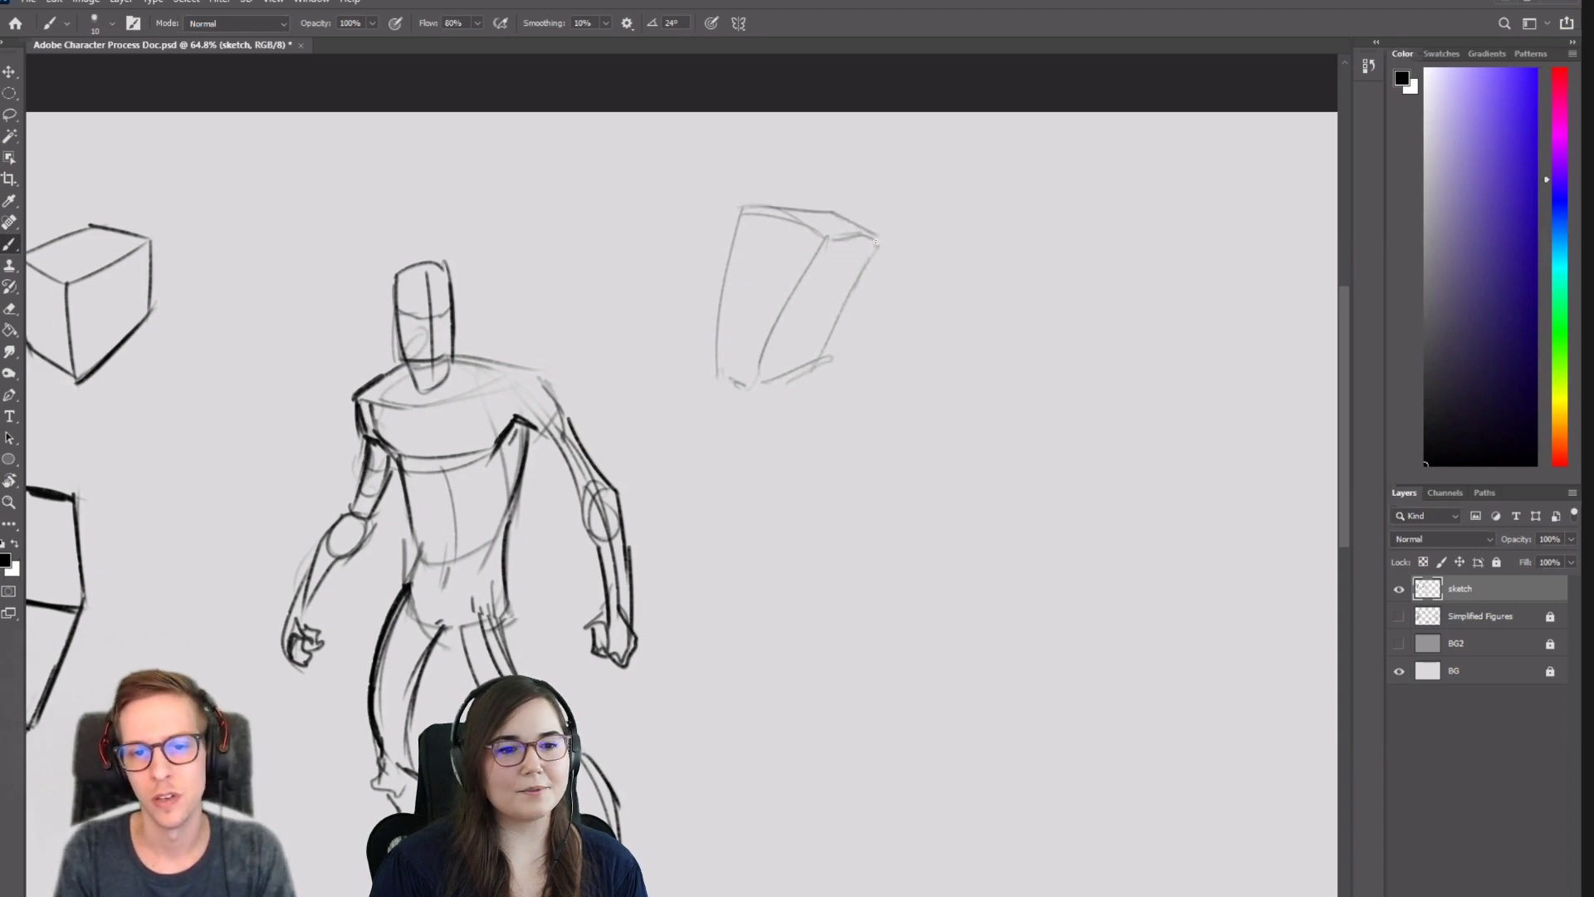
Erase the rough lower side lines of the tilted box and redraw its two long slanted edges darker.
key("e")
left_click_drag(809, 382, 840, 294)
key("b")
mouse_move(877, 236)
left_mouse_down()
mouse_move(800, 356)
mouse_move(831, 319)
mouse_move(809, 374)
left_mouse_up()
left_click_drag(827, 237, 745, 391)
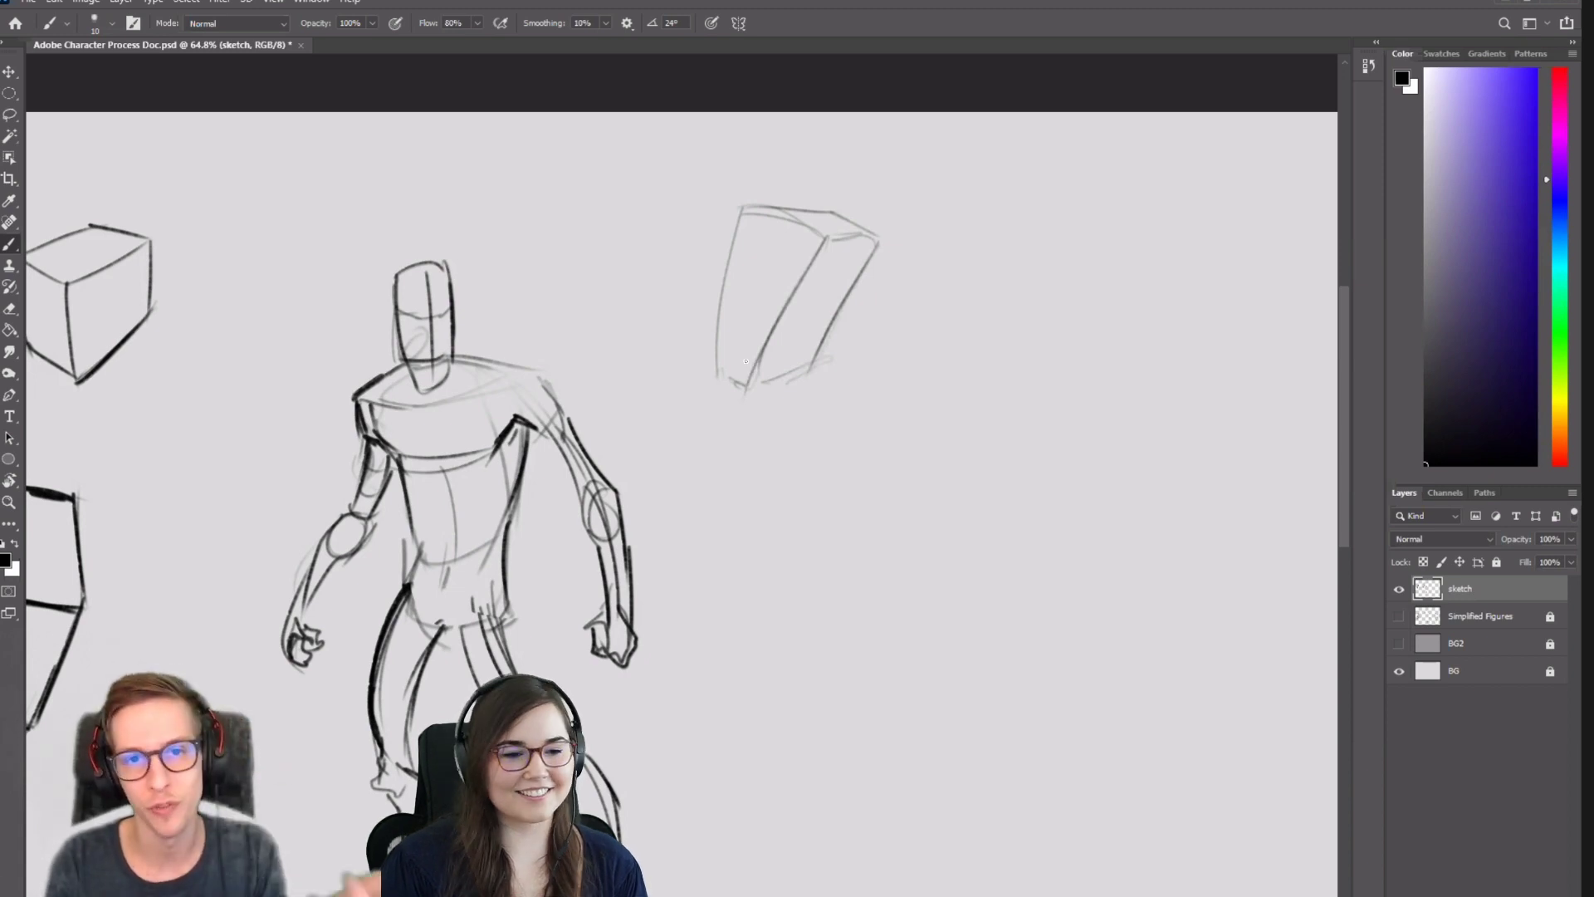
Add a curved eye line and a vertical center line across the front face of the tilted box.
mouse_move(726, 254)
left_mouse_down()
mouse_move(802, 288)
mouse_move(824, 261)
left_mouse_up()
left_click_drag(783, 211, 728, 352)
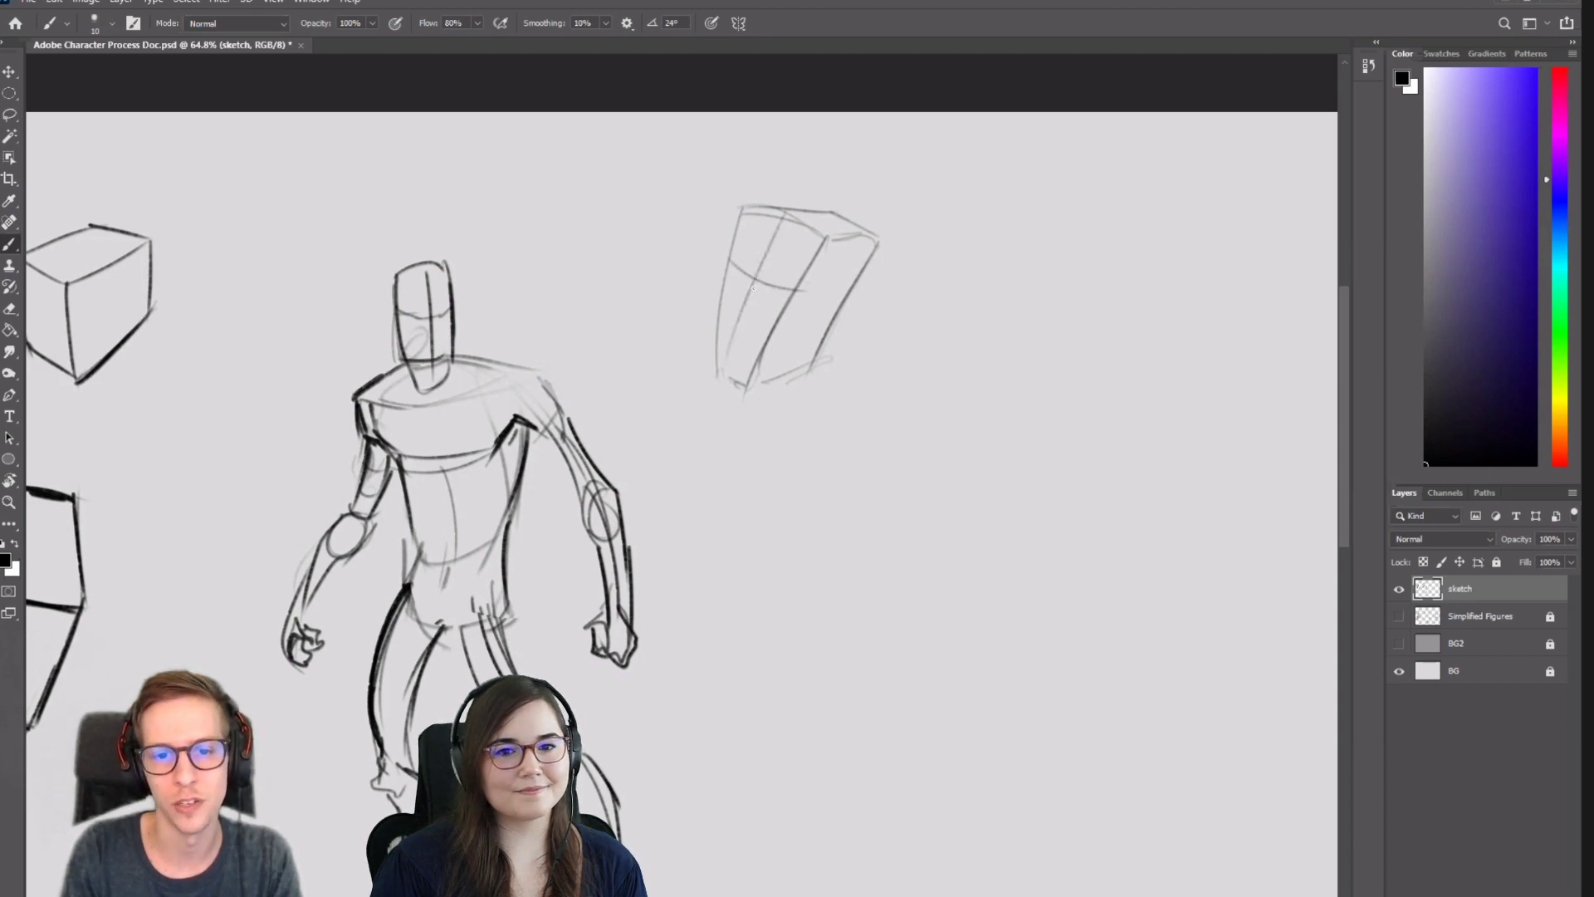
key("ctrl+z")
left_click_drag(783, 212, 727, 395)
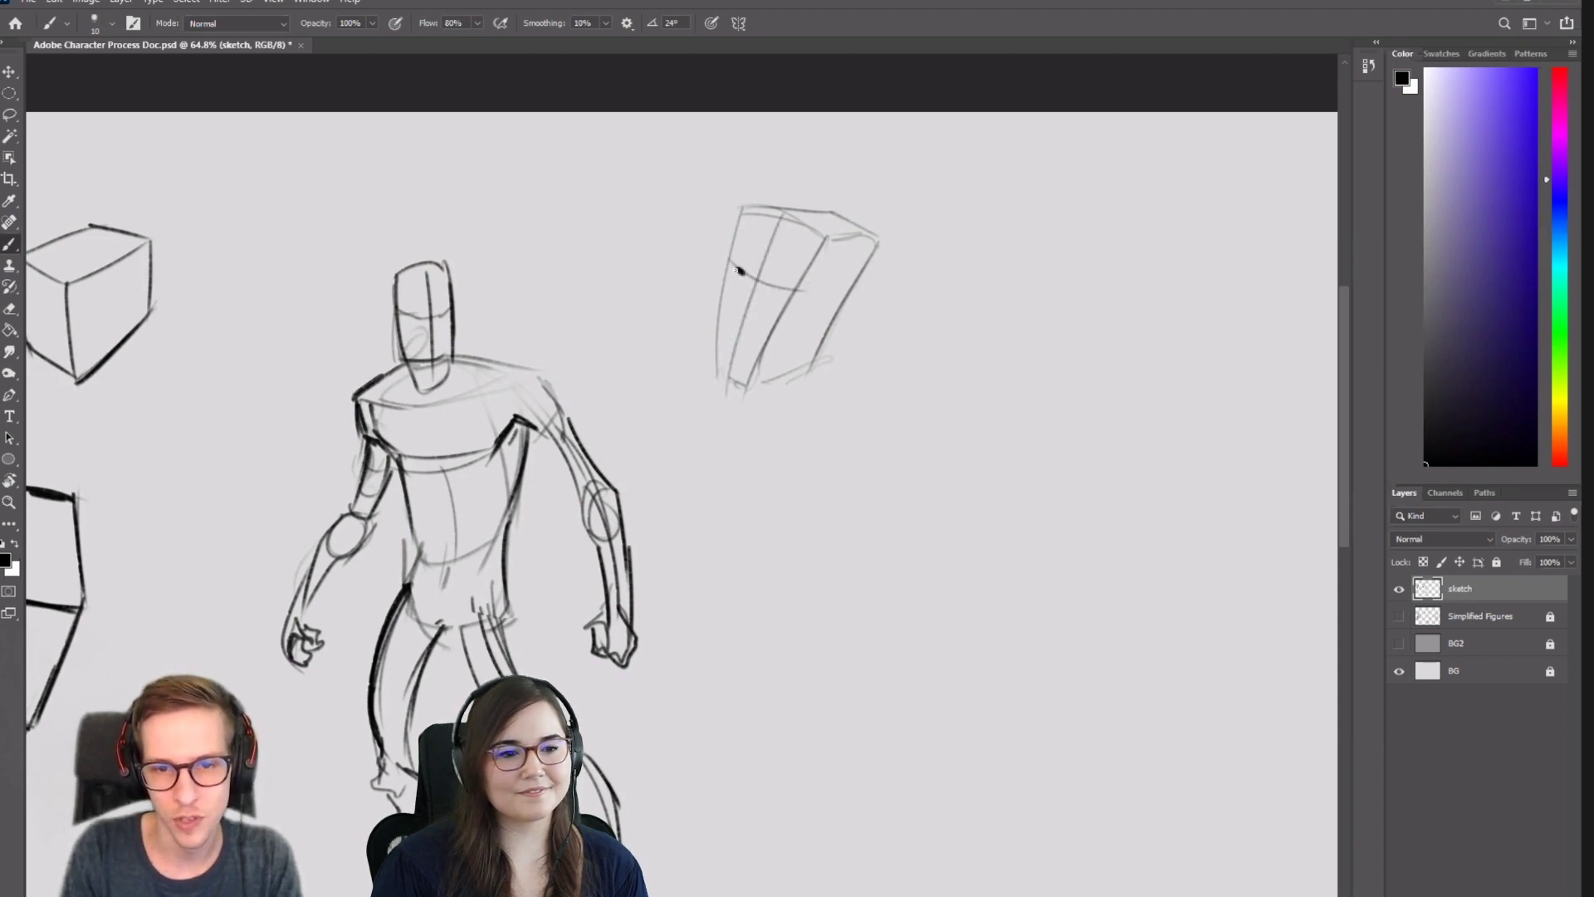
Draw simple eyes, a nose and a mouth along the guide lines on the tilted box's front face.
left_click_drag(738, 269, 736, 282)
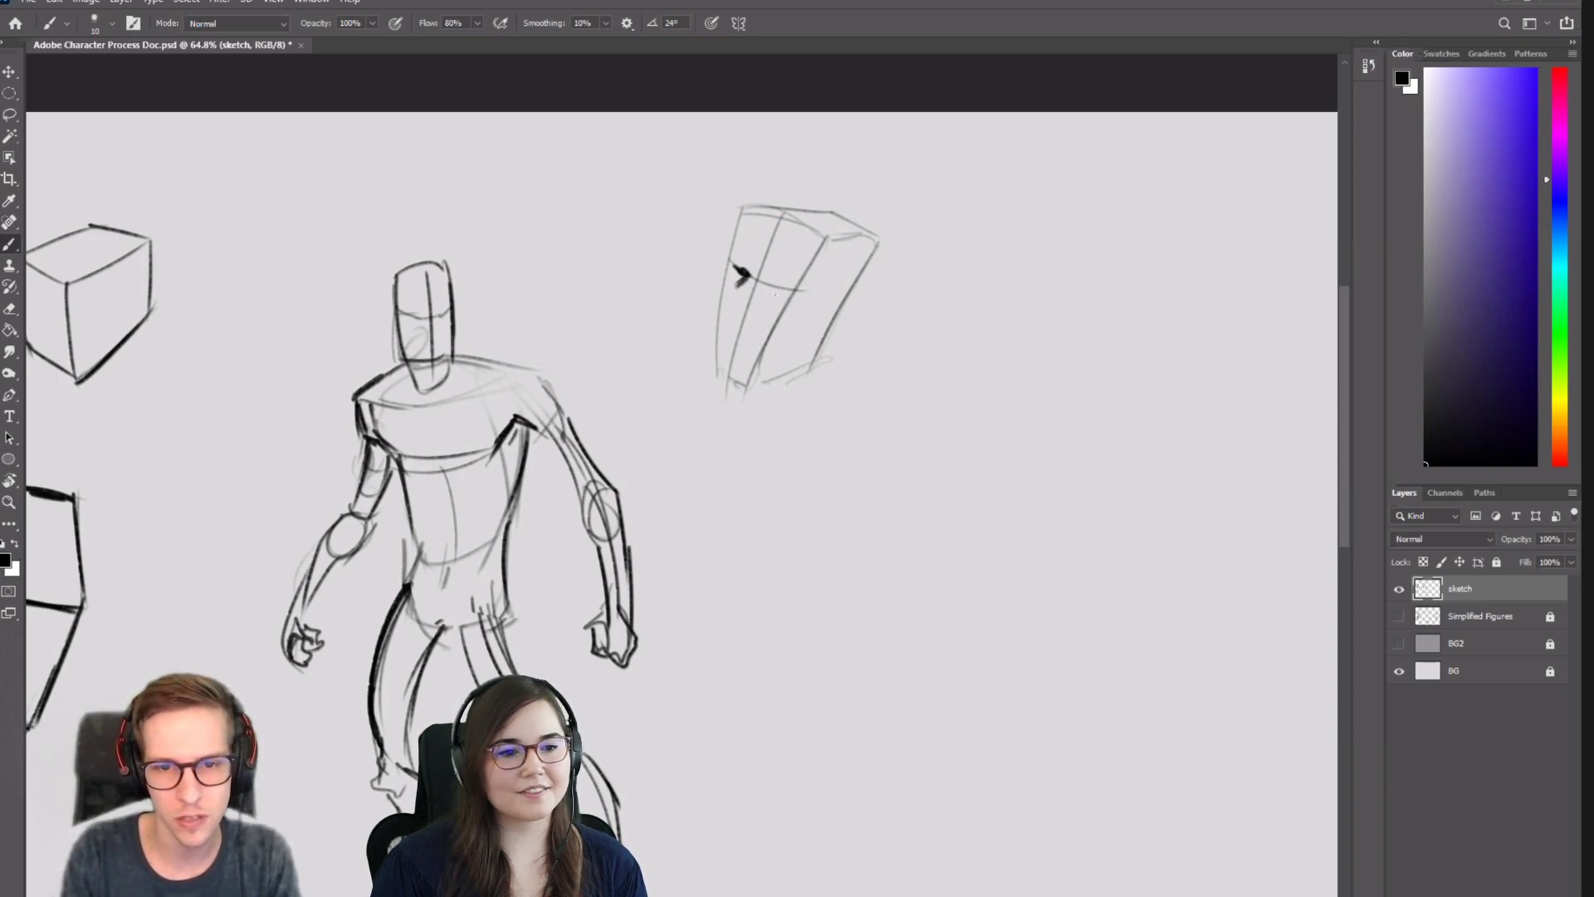
mouse_move(771, 288)
left_mouse_down()
mouse_move(789, 288)
mouse_move(740, 272)
mouse_move(737, 347)
left_mouse_up()
key("e")
key("b")
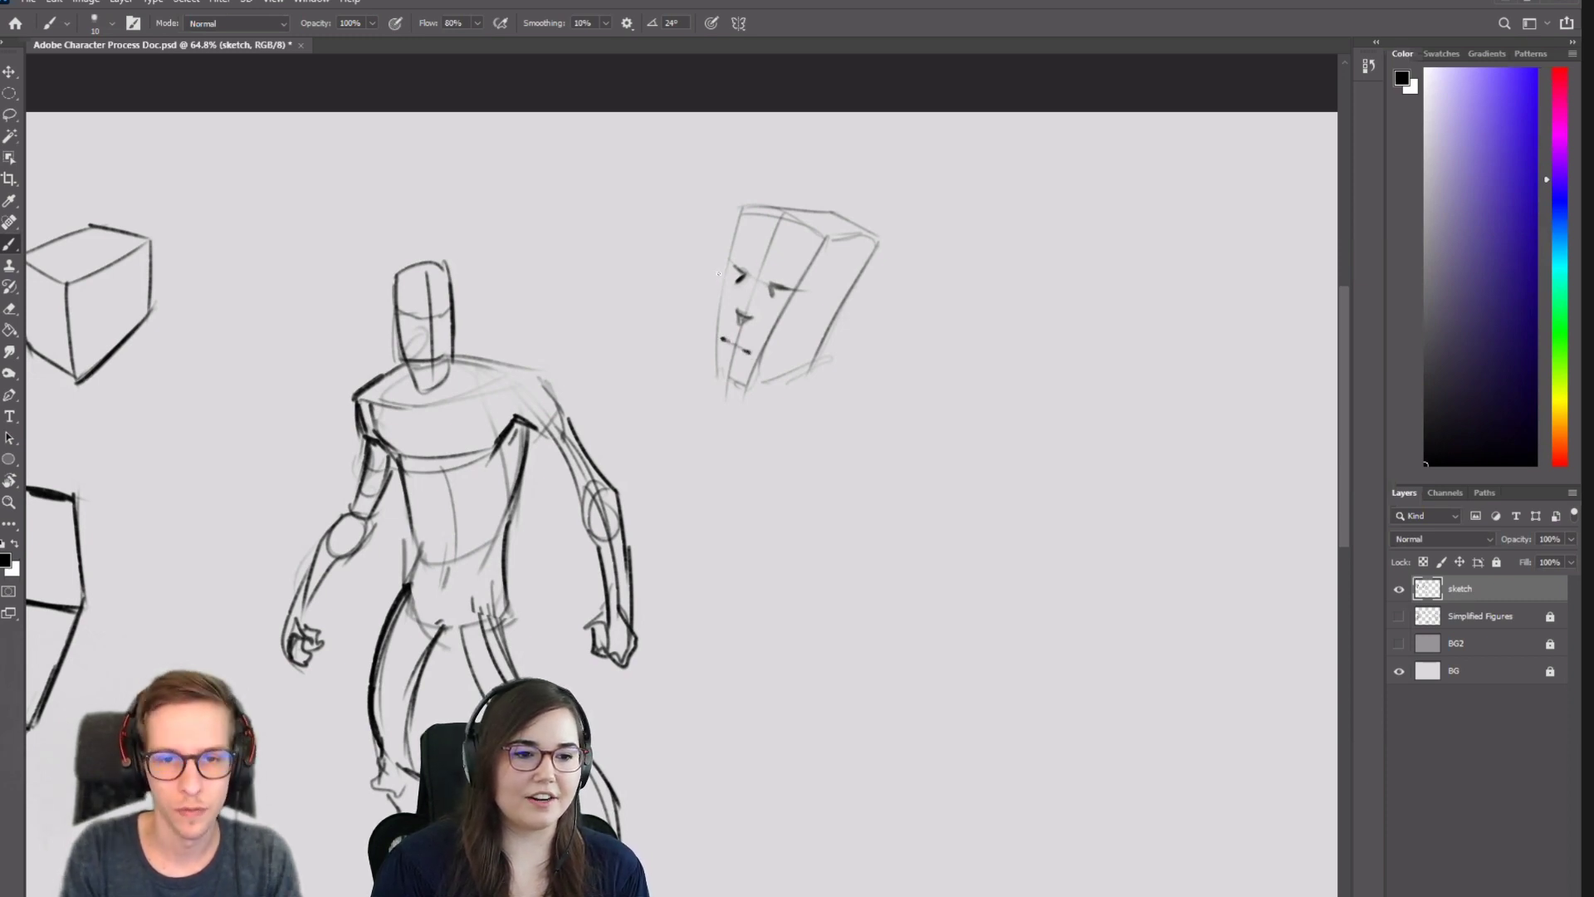
Round off the box's front corner into a forehead and brow contour, and strengthen the top contour of the head.
left_click_drag(749, 215, 723, 260)
key("ctrl+z")
key("ctrl+z")
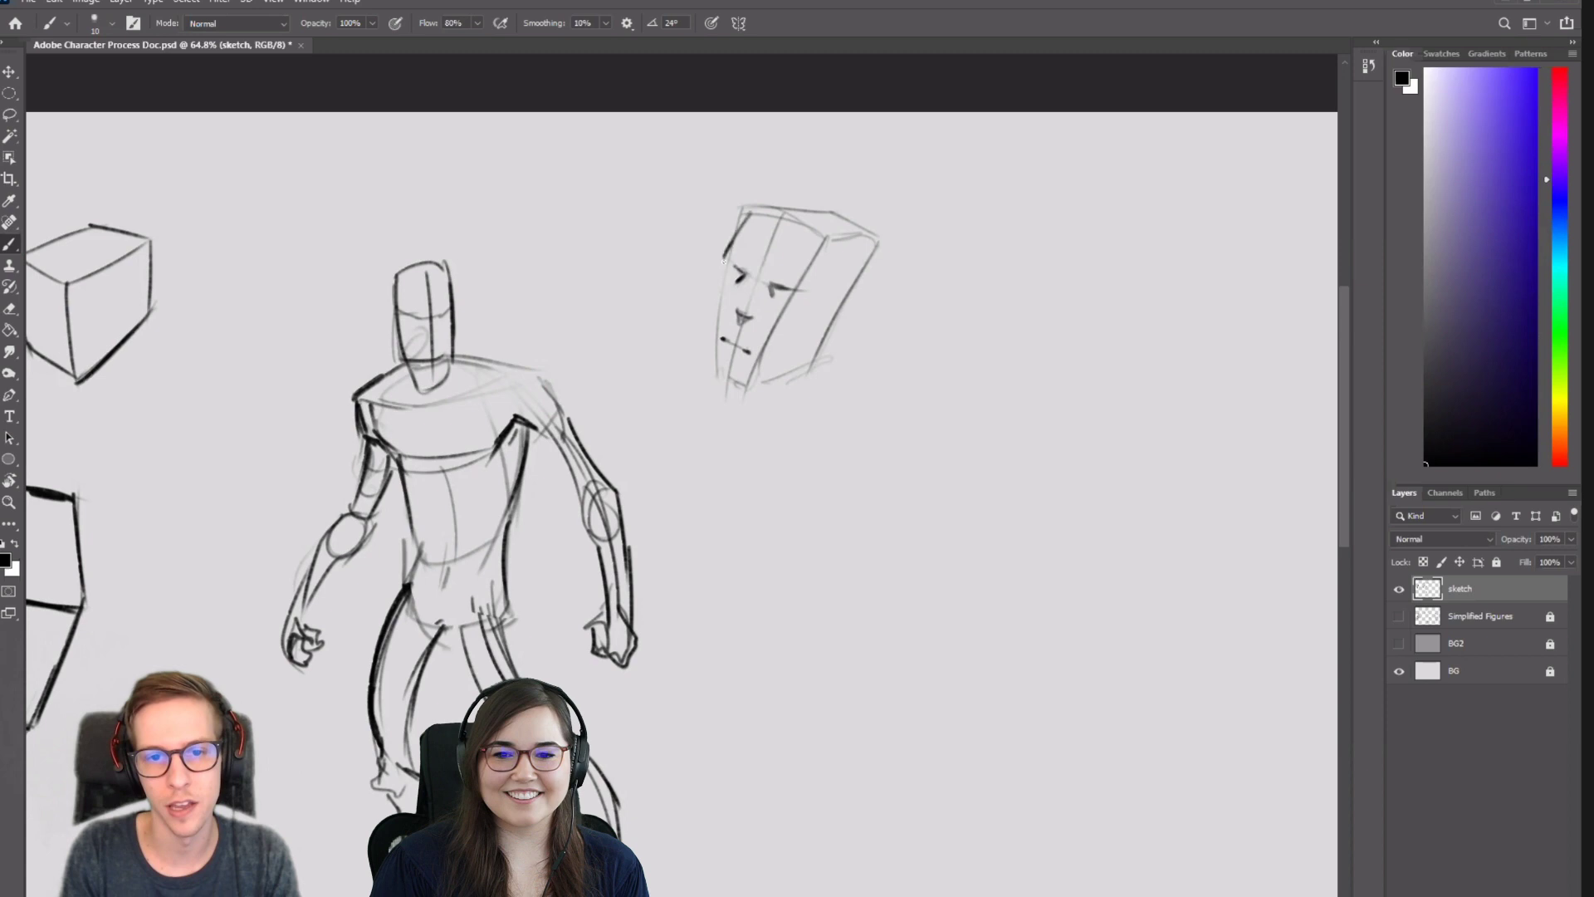
key("ctrl+z")
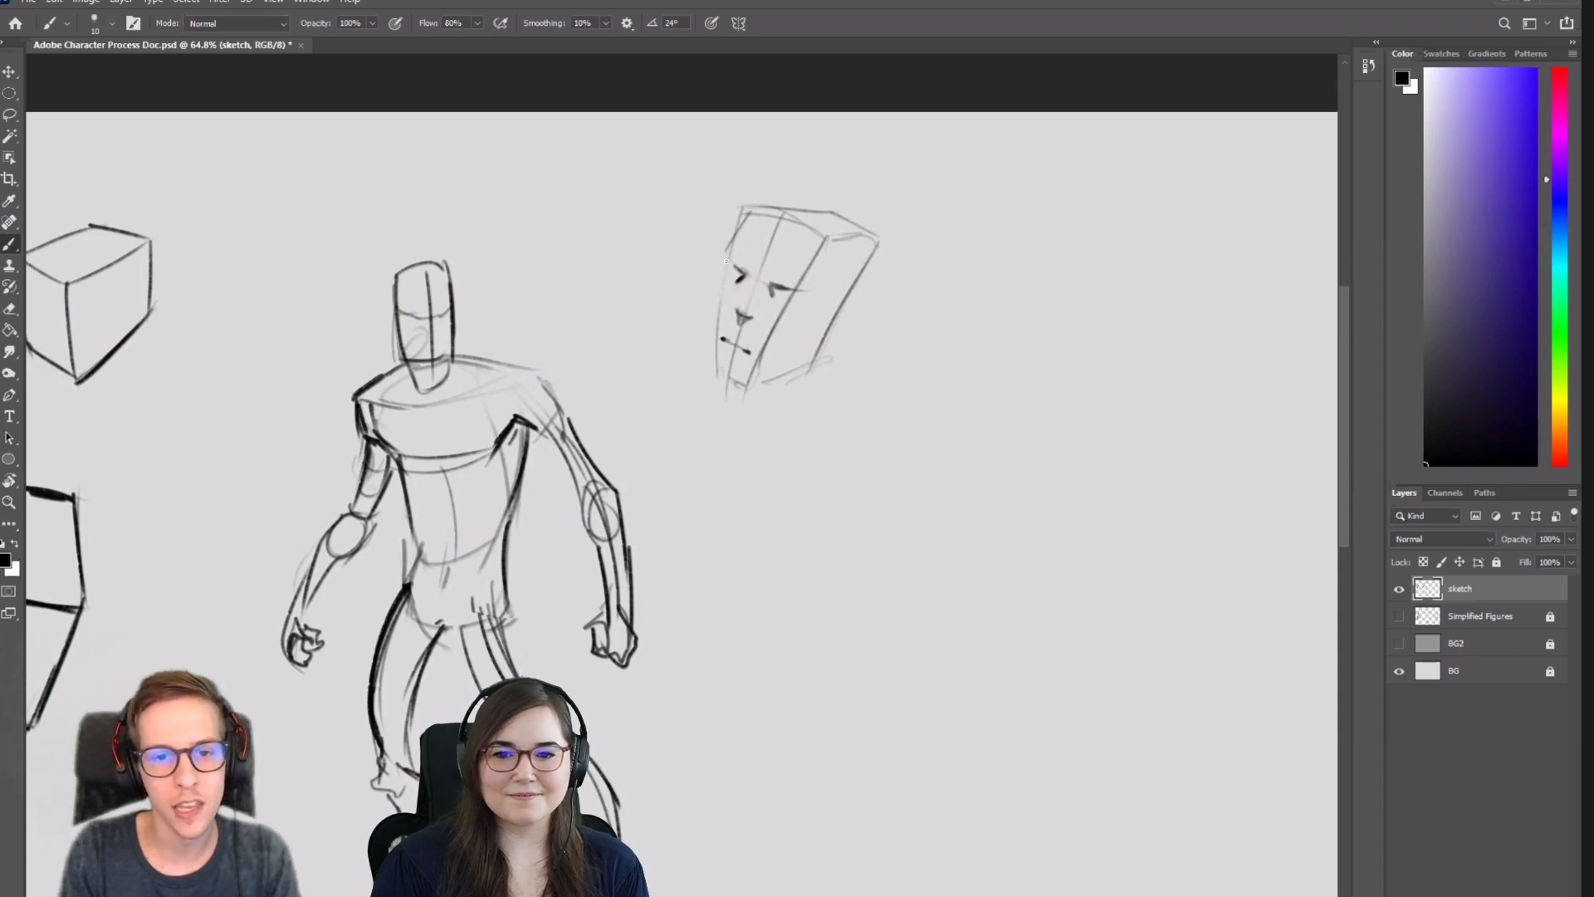
mouse_move(727, 264)
left_mouse_down()
mouse_move(736, 239)
mouse_move(721, 259)
left_mouse_up()
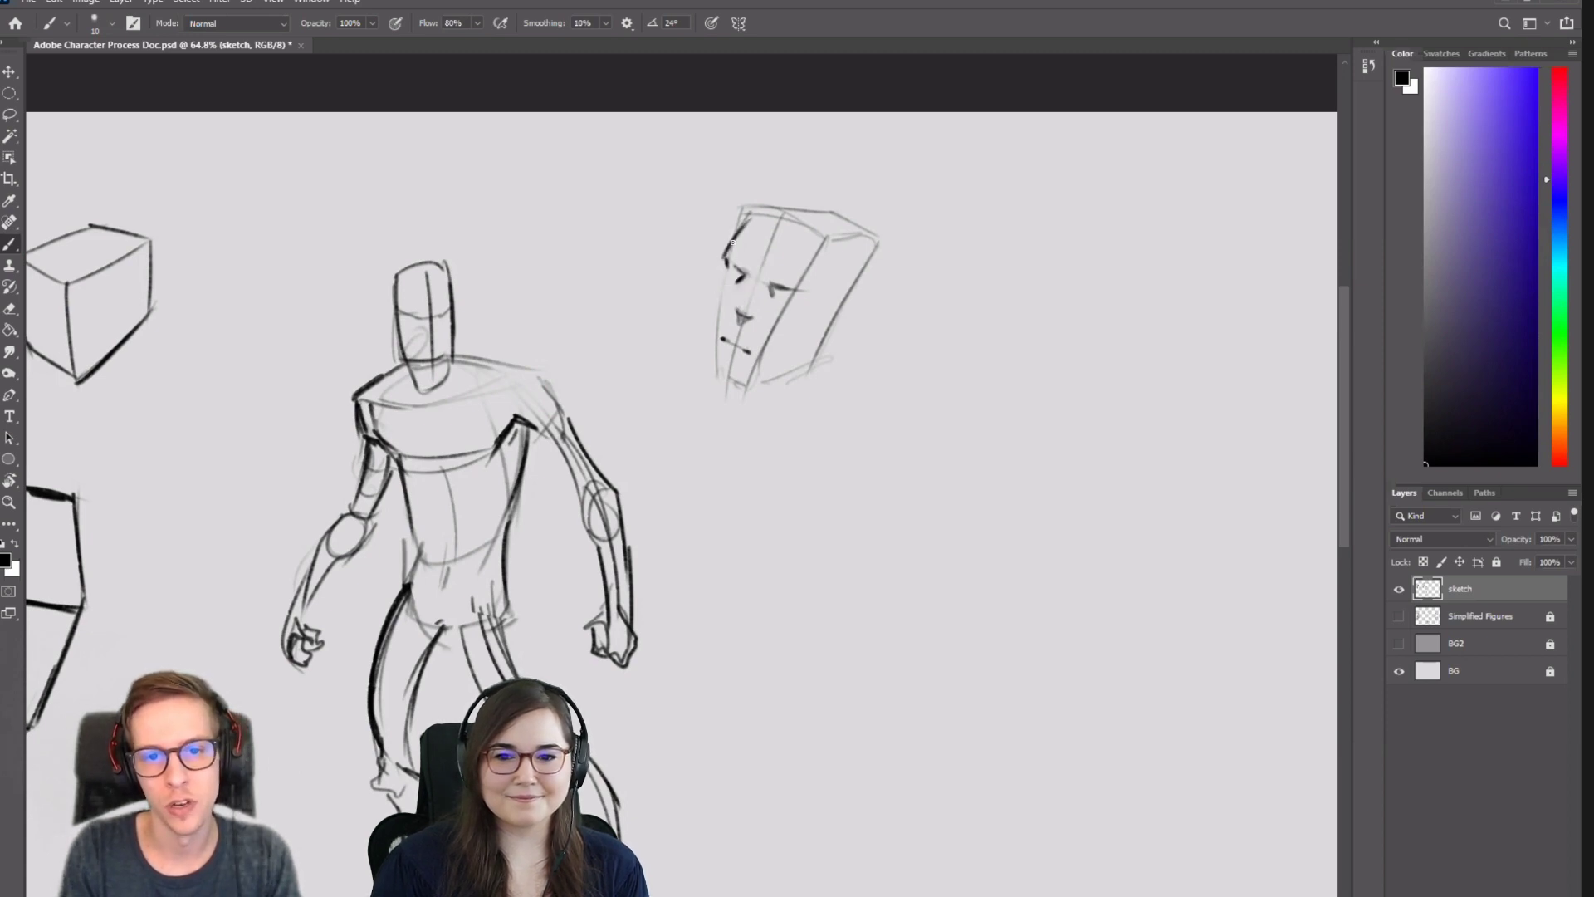
mouse_move(764, 209)
left_mouse_down()
mouse_move(731, 246)
mouse_move(803, 209)
mouse_move(771, 207)
mouse_move(872, 234)
left_mouse_up()
key("ctrl+z")
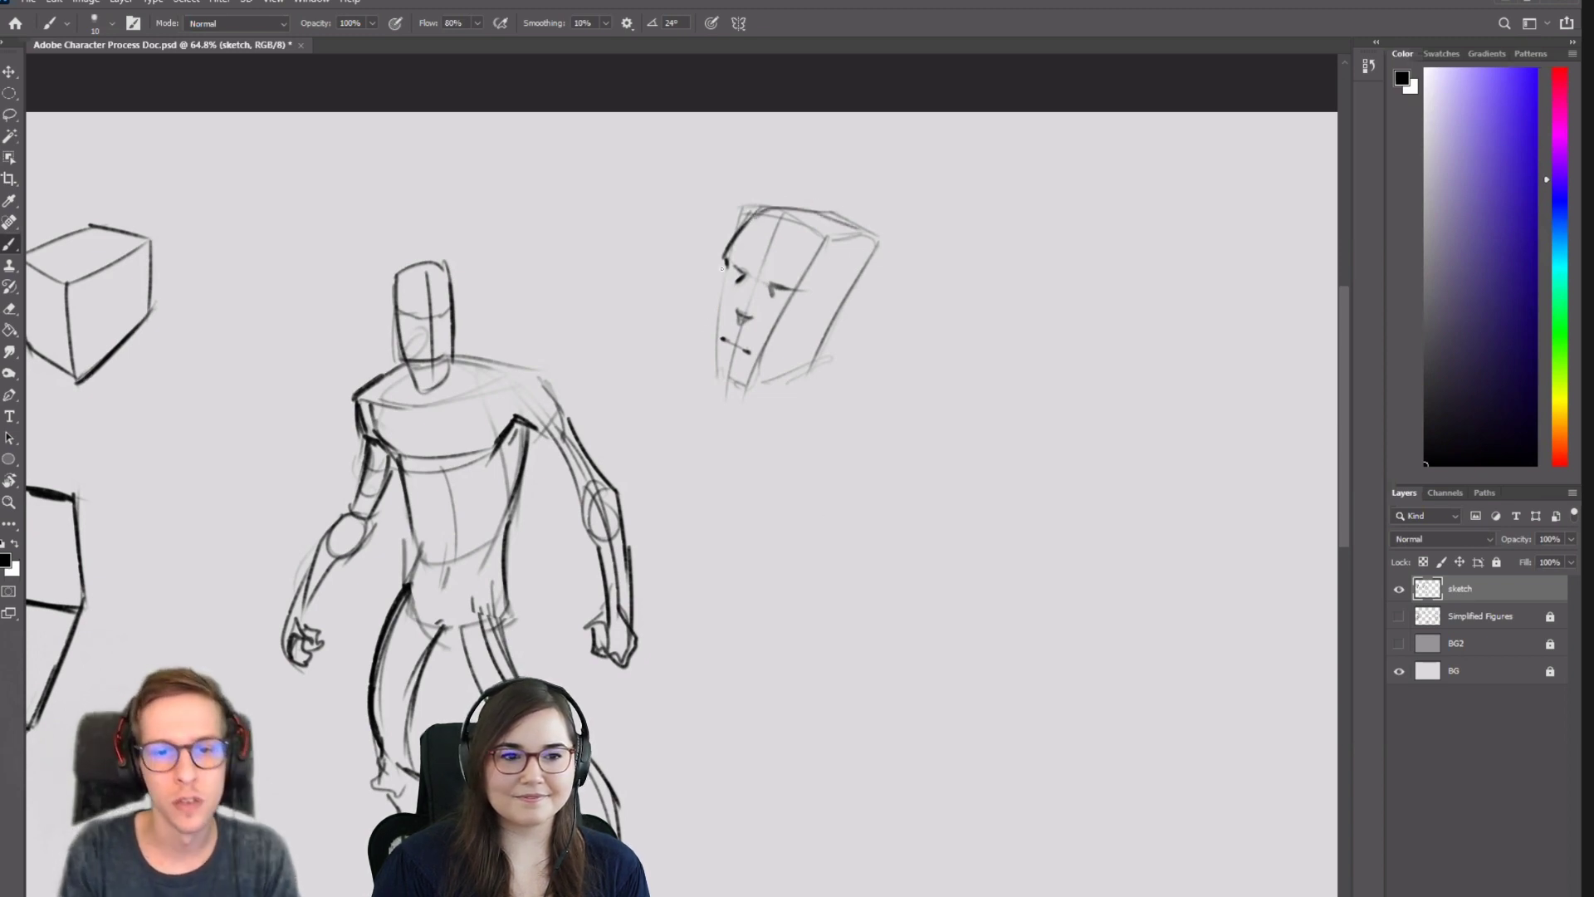
Draw the far cheek, chin and jawline with a smaller brush, and add an ear at the back of the jaw.
mouse_move(721, 264)
left_mouse_down()
mouse_move(712, 368)
mouse_move(738, 384)
left_mouse_up()
key("ctrl+z")
key("bracketleft")
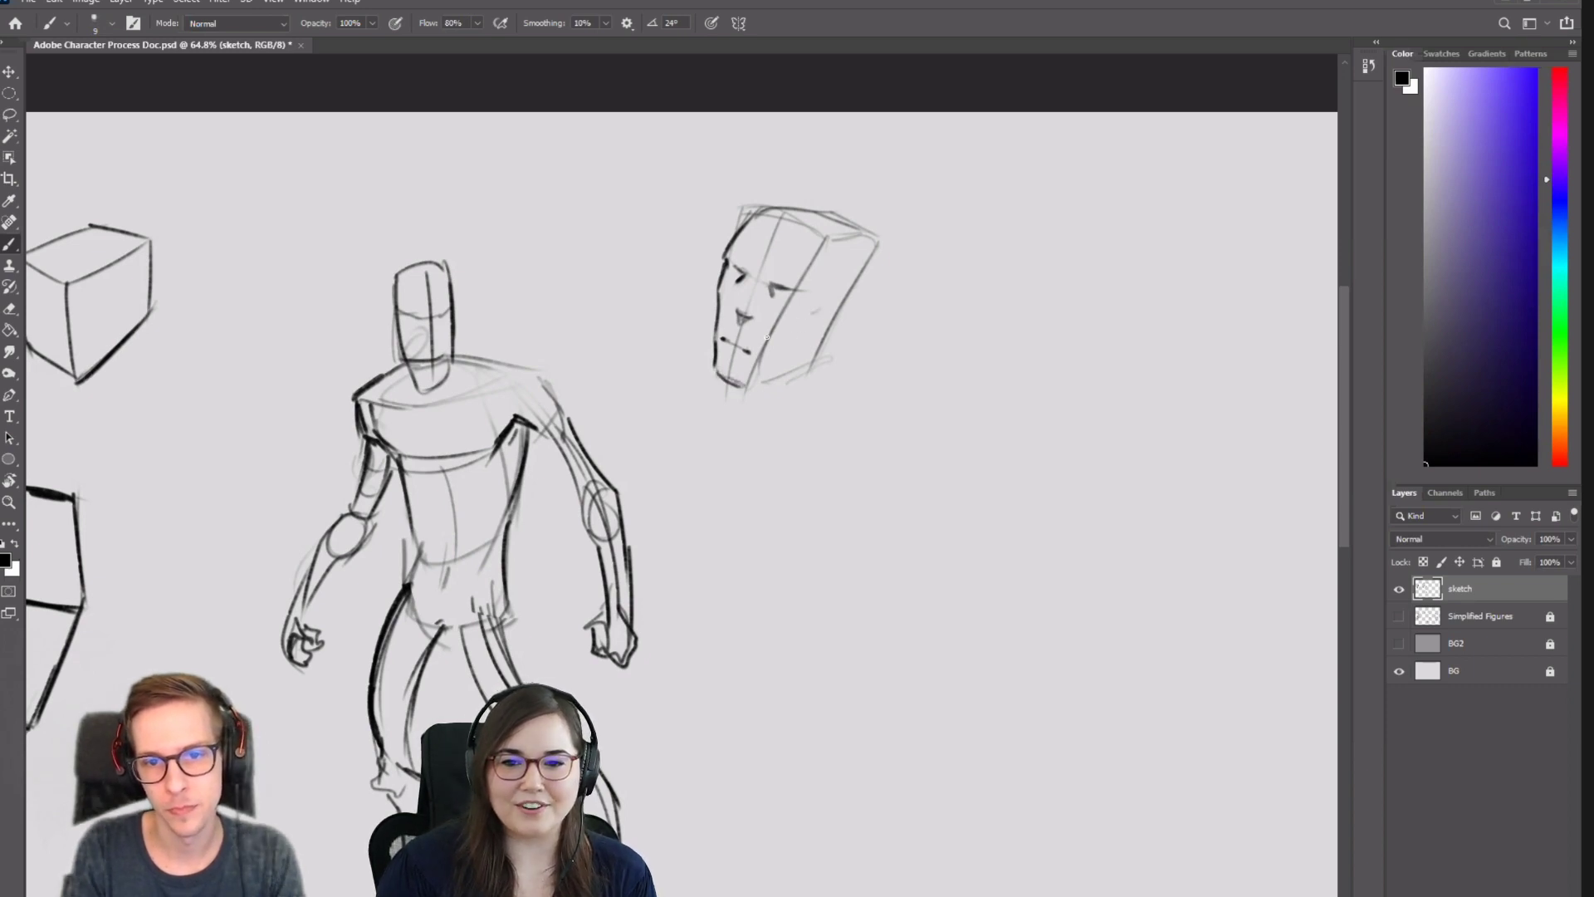
mouse_move(785, 331)
left_mouse_down()
mouse_move(749, 383)
mouse_move(802, 361)
mouse_move(784, 371)
mouse_move(816, 326)
mouse_move(781, 376)
left_mouse_up()
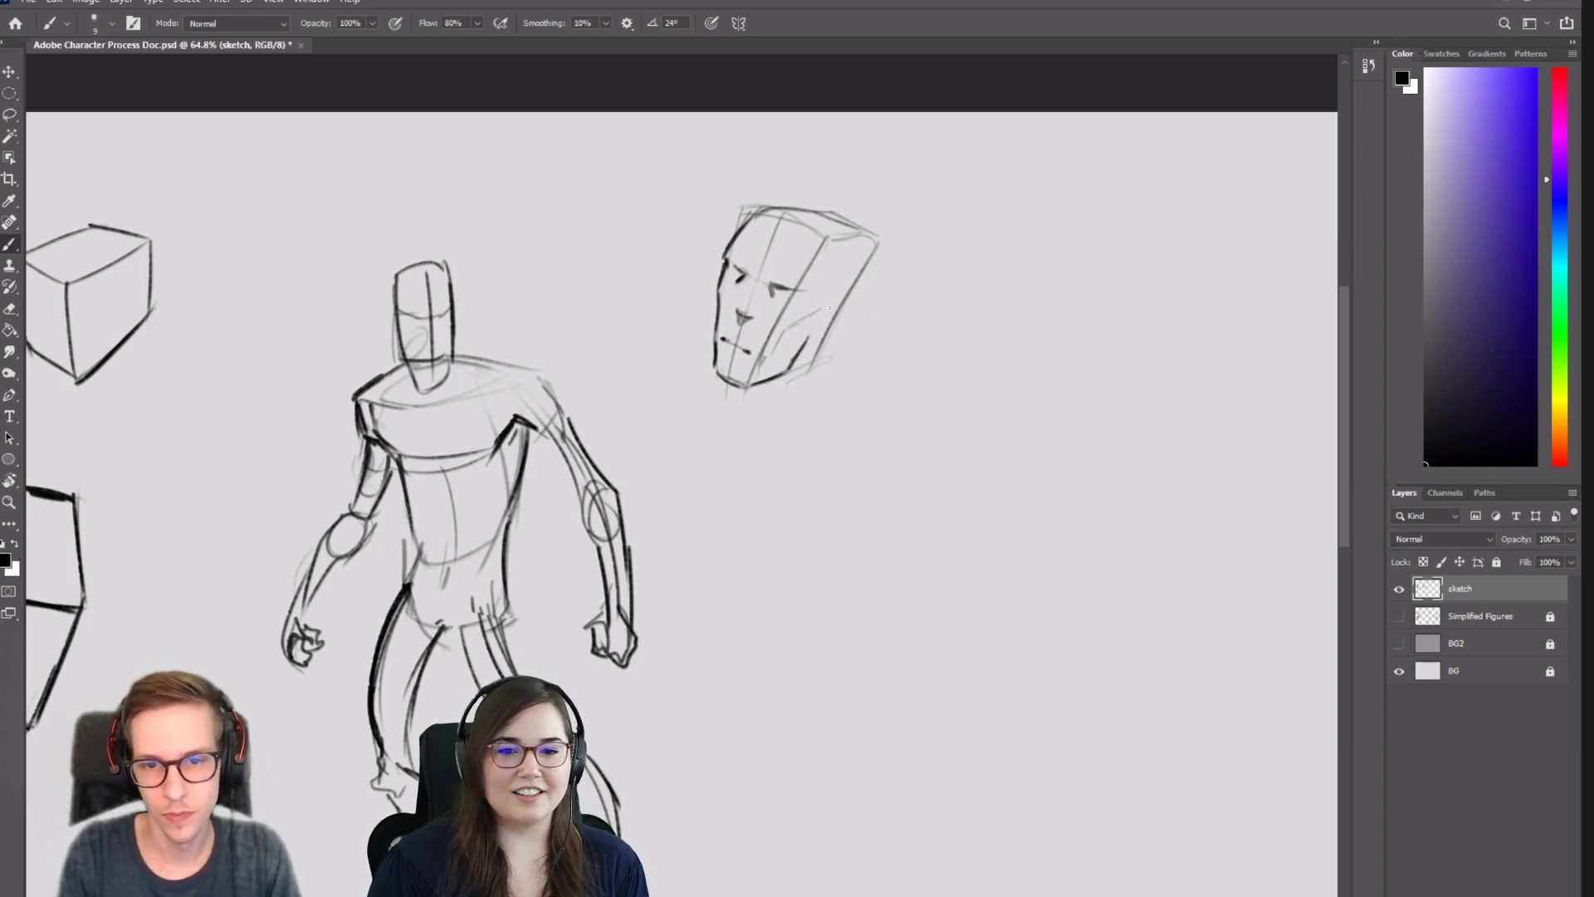
mouse_move(827, 301)
left_mouse_down()
mouse_move(805, 333)
mouse_move(826, 321)
mouse_move(817, 341)
mouse_move(836, 304)
left_mouse_up()
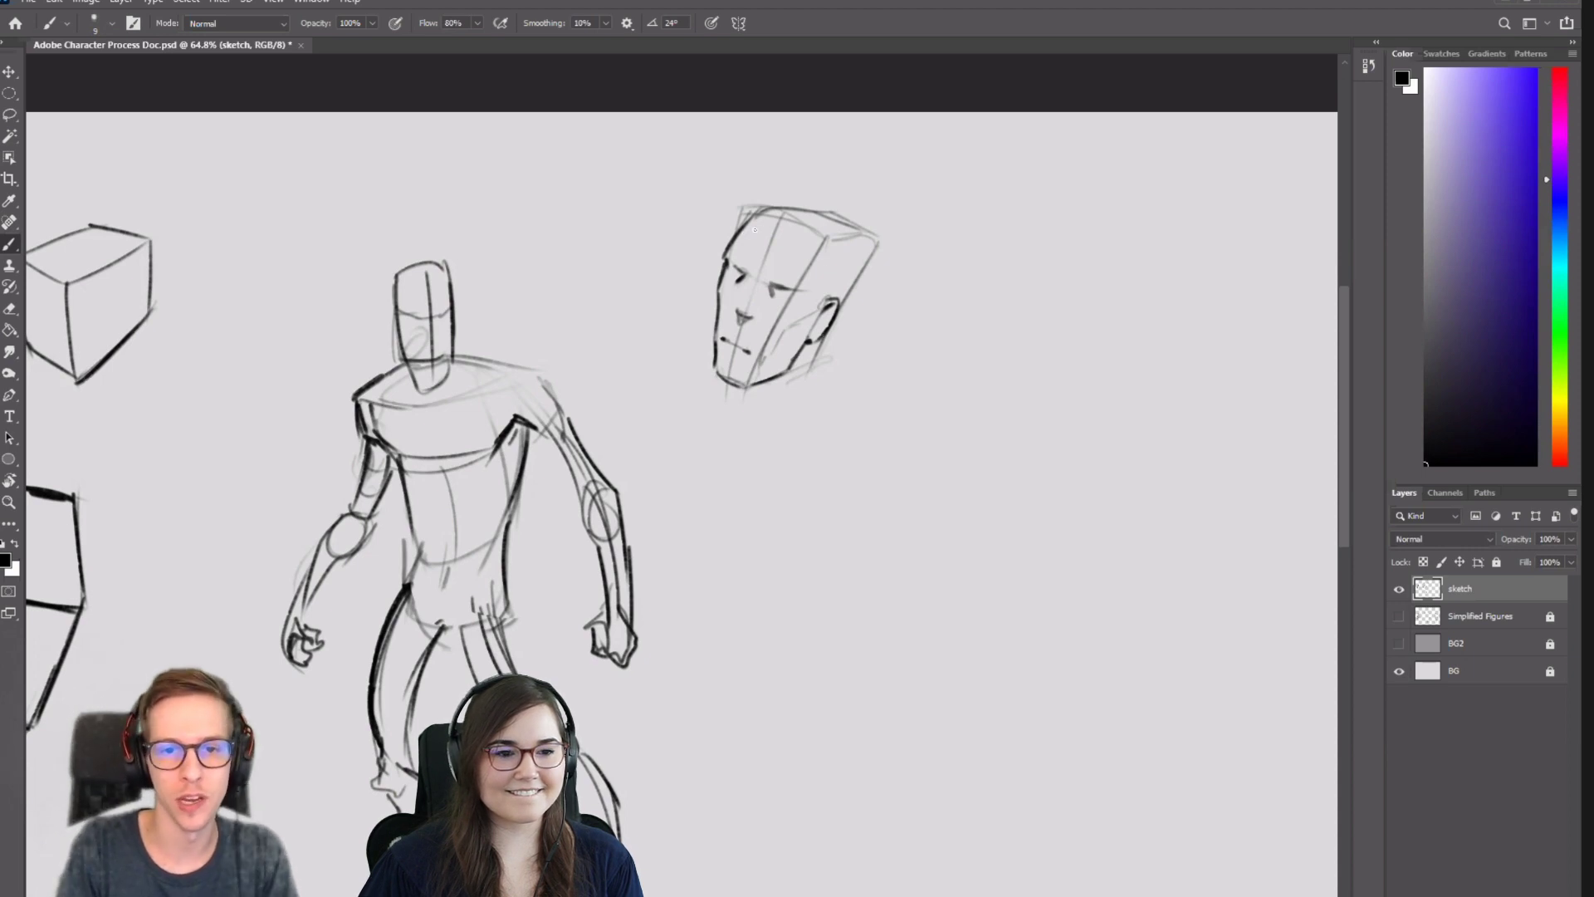
Draw a tall swept-back quiff above the forehead, with a hairline and strokes along the side of the head.
mouse_move(750, 211)
left_mouse_down()
mouse_move(758, 233)
mouse_move(741, 195)
mouse_move(845, 152)
mouse_move(743, 212)
left_mouse_up()
mouse_move(759, 154)
left_mouse_down()
mouse_move(838, 164)
mouse_move(836, 188)
mouse_move(875, 222)
mouse_move(863, 260)
mouse_move(876, 253)
left_mouse_up()
mouse_move(765, 240)
left_mouse_down()
mouse_move(805, 241)
mouse_move(794, 248)
mouse_move(814, 269)
mouse_move(882, 255)
mouse_move(811, 272)
left_mouse_up()
mouse_move(781, 150)
left_mouse_down()
mouse_move(737, 224)
mouse_move(733, 186)
mouse_move(807, 142)
left_mouse_up()
key("ctrl+z")
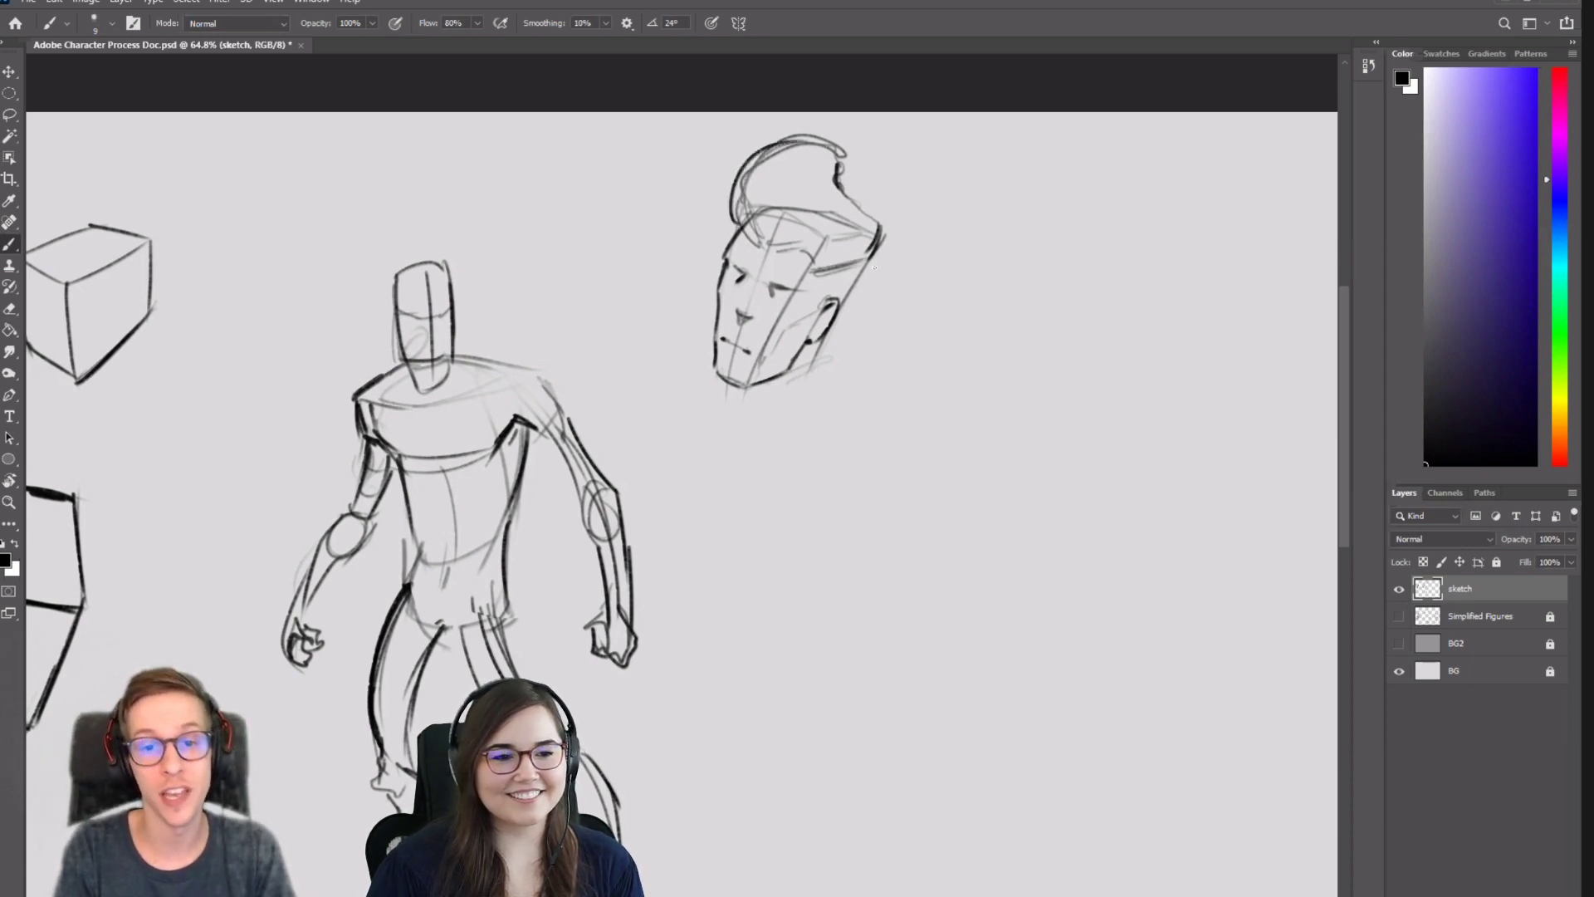
Draw the back contour of the head running down behind the ear into a long neck line.
left_click_drag(867, 241, 803, 469)
key("ctrl+z")
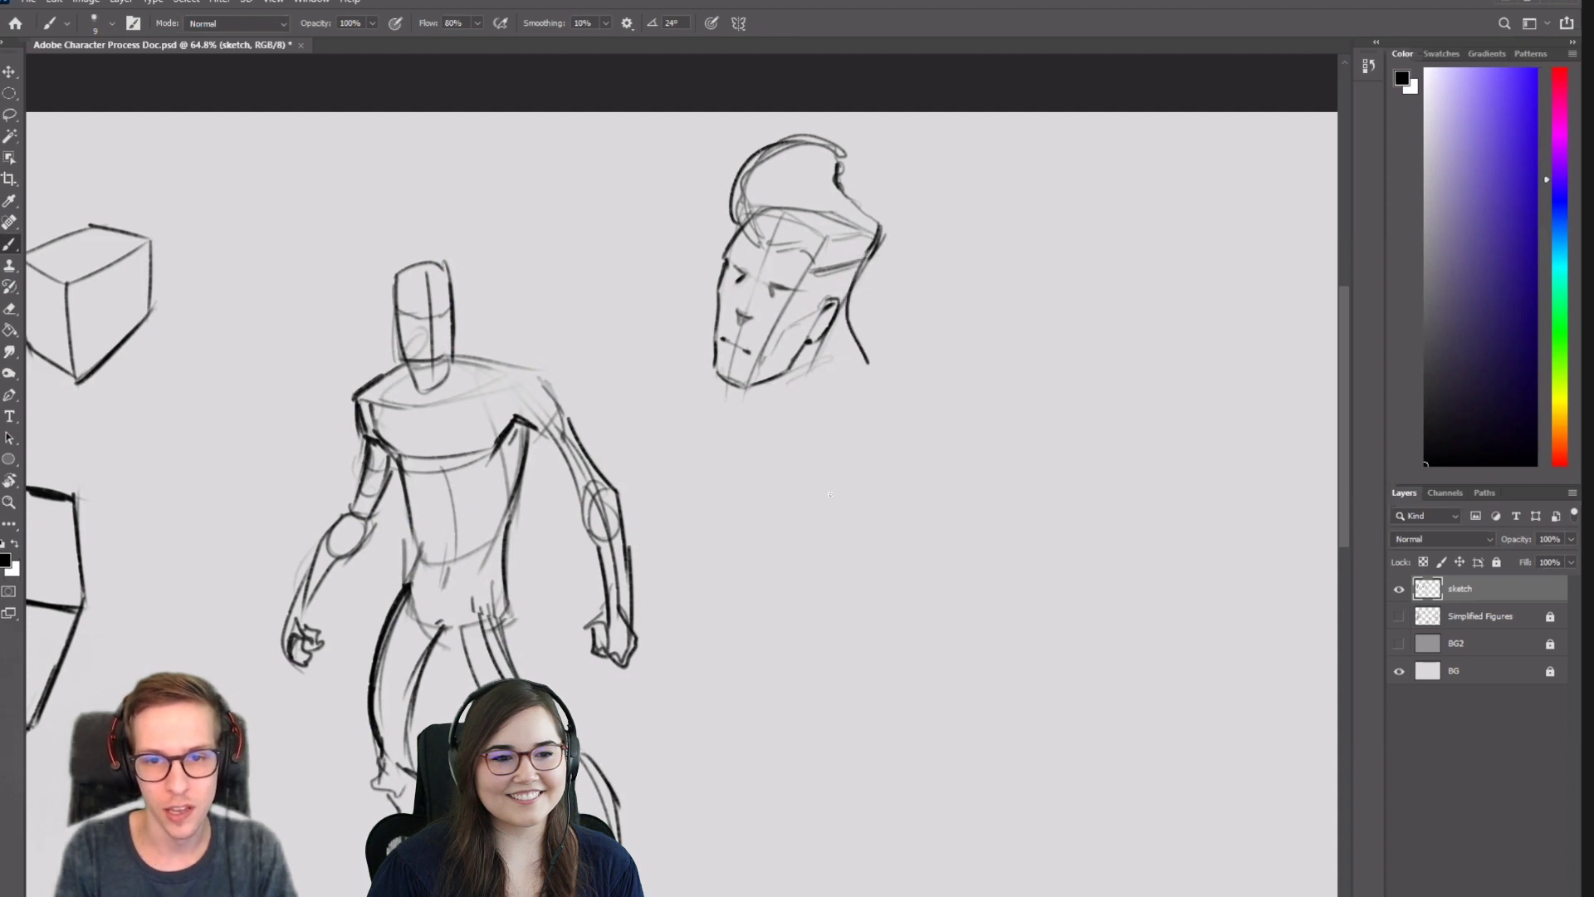
left_click_drag(846, 305, 745, 524)
key("ctrl+z")
mouse_move(878, 243)
left_mouse_down()
mouse_move(829, 362)
mouse_move(796, 481)
left_mouse_up()
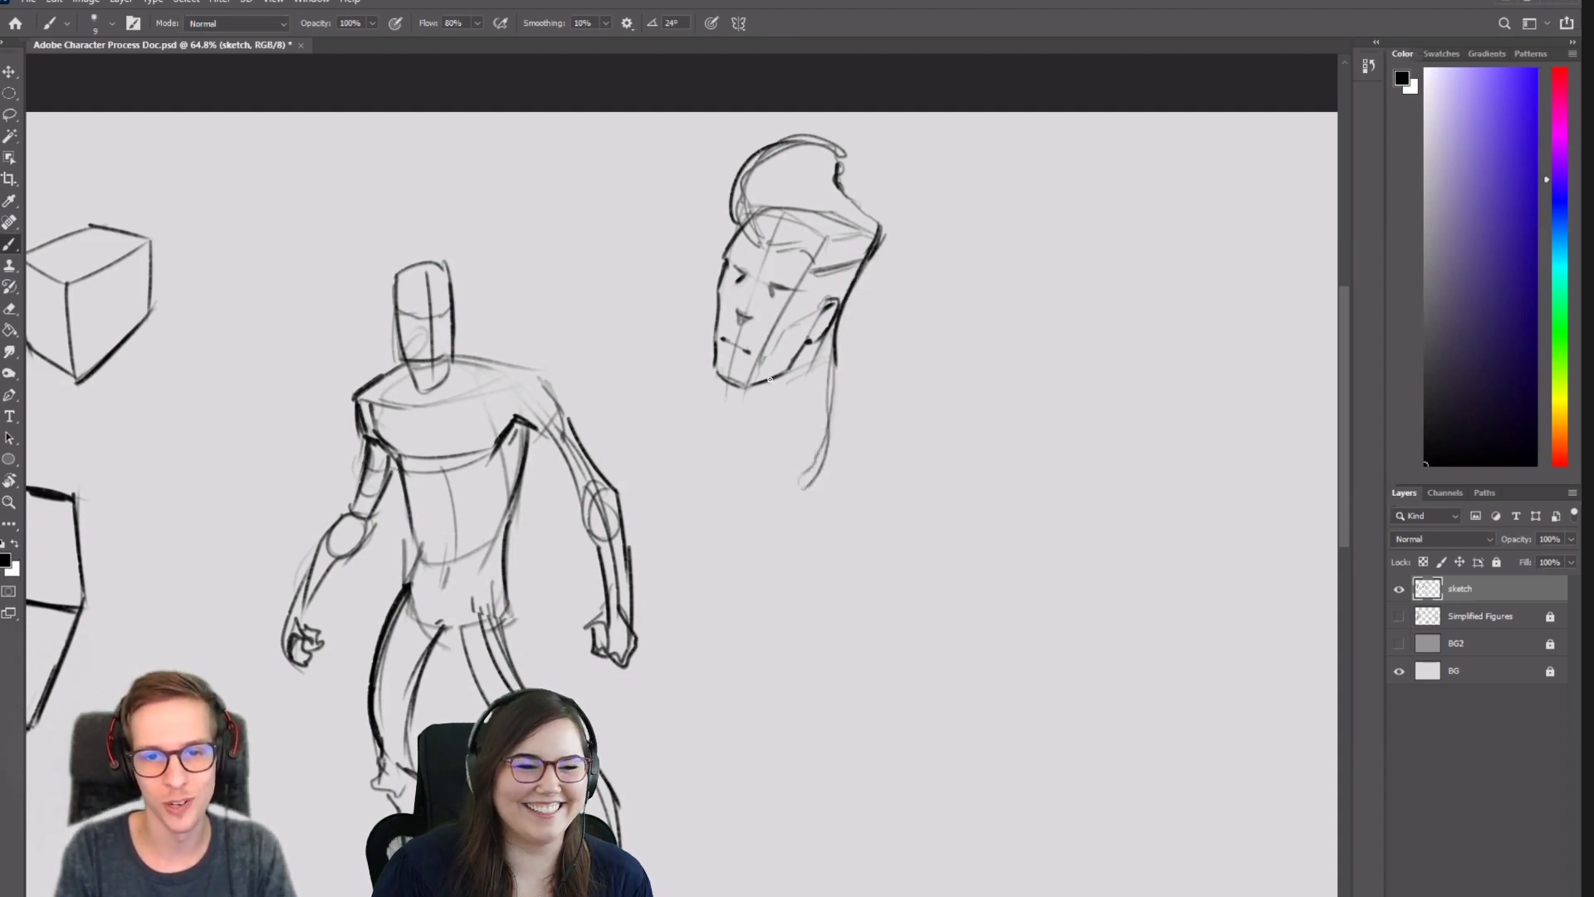
mouse_move(719, 315)
left_mouse_down()
mouse_move(685, 454)
mouse_move(731, 509)
left_mouse_up()
key("ctrl+z")
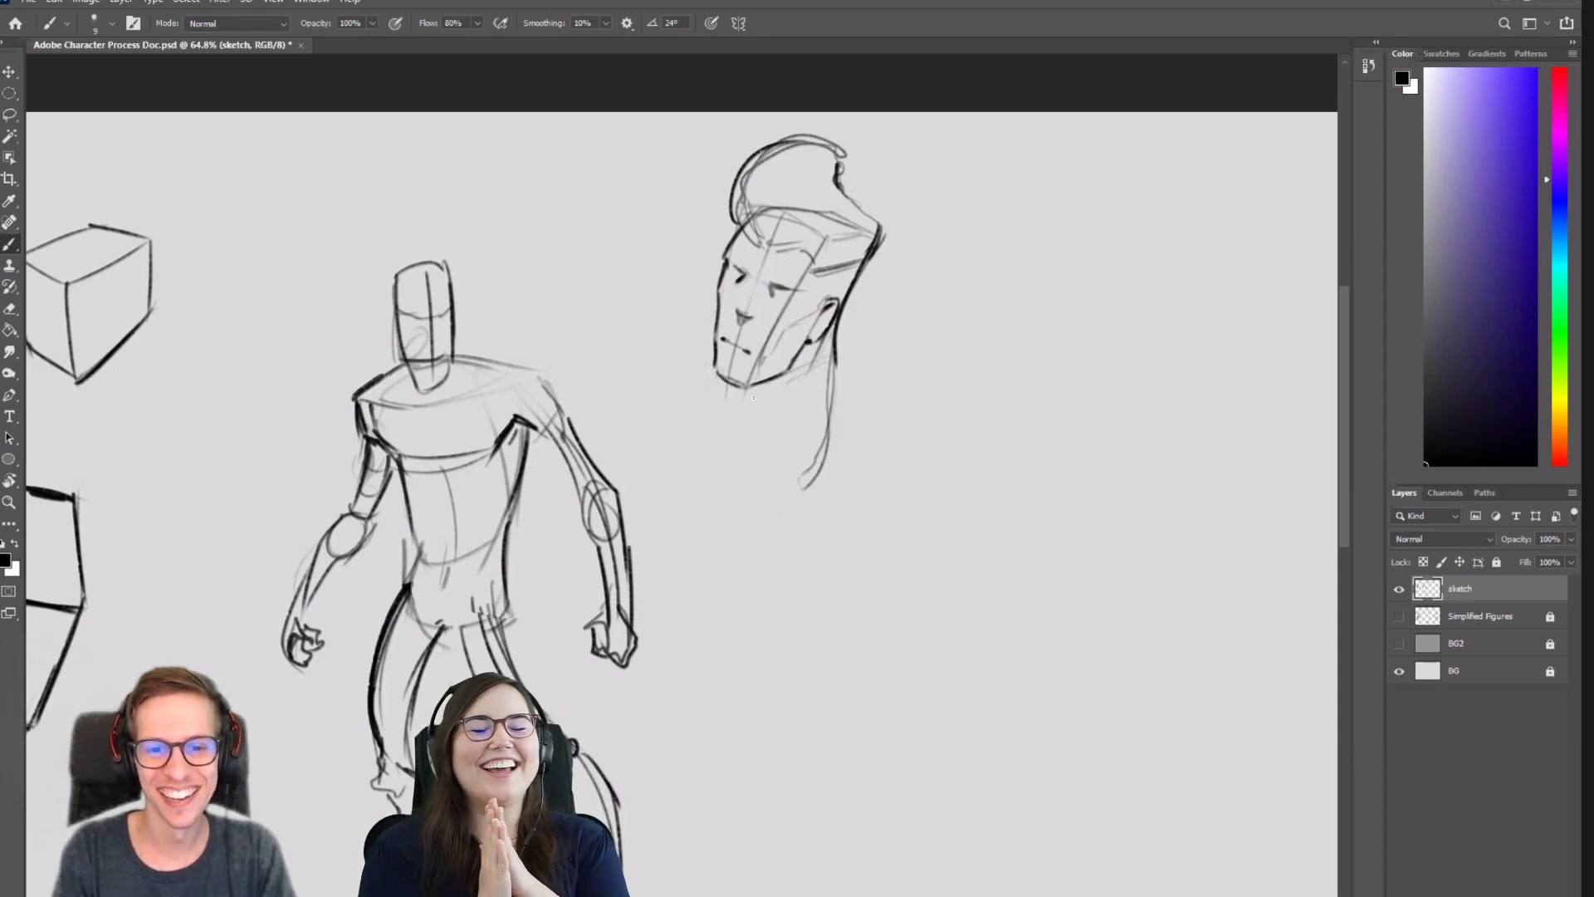
Draw the front of the neck with a curved base below the jaw, and add an outward-curving line behind the neck.
left_click_drag(753, 387, 756, 424)
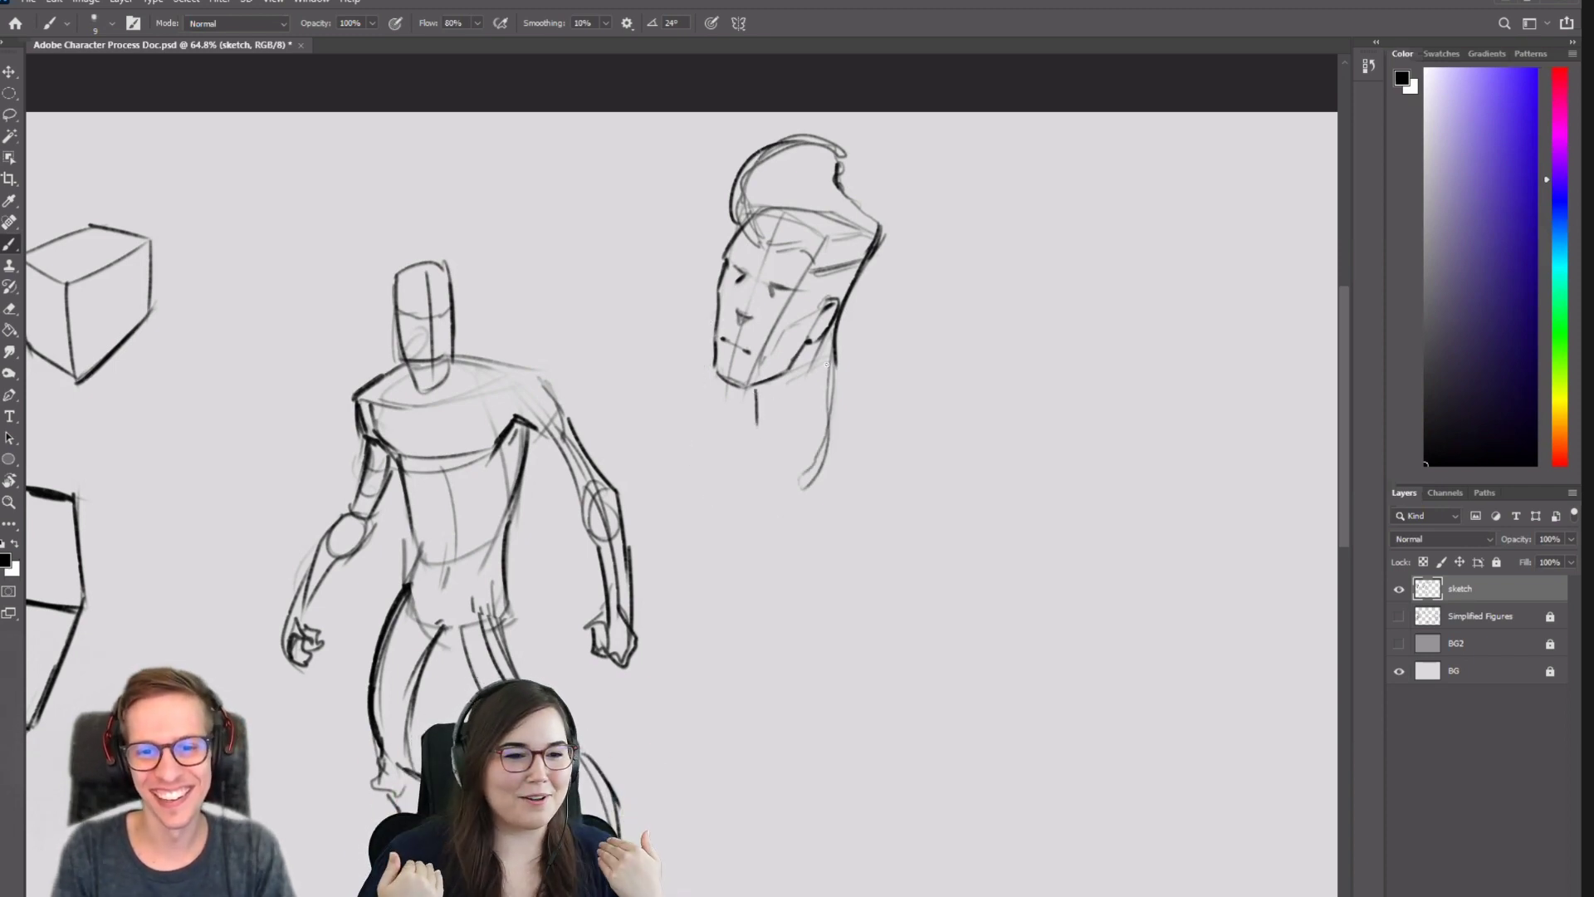
mouse_move(823, 337)
left_mouse_down()
mouse_move(811, 393)
mouse_move(768, 430)
mouse_move(755, 405)
left_mouse_up()
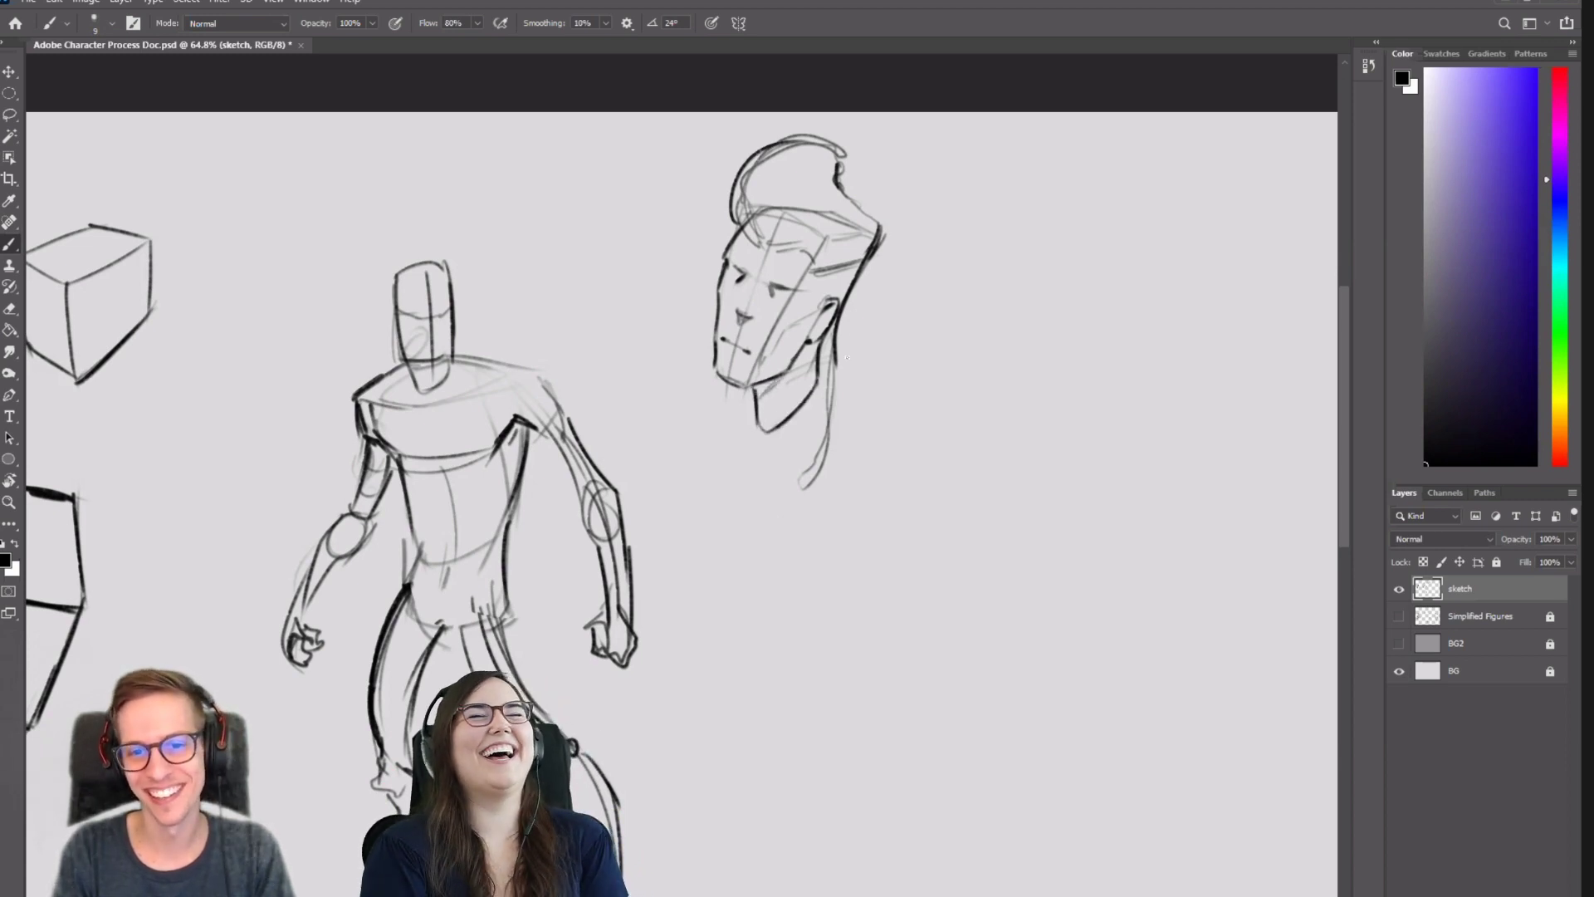
mouse_move(839, 314)
left_mouse_down()
mouse_move(882, 490)
mouse_move(863, 490)
left_mouse_up()
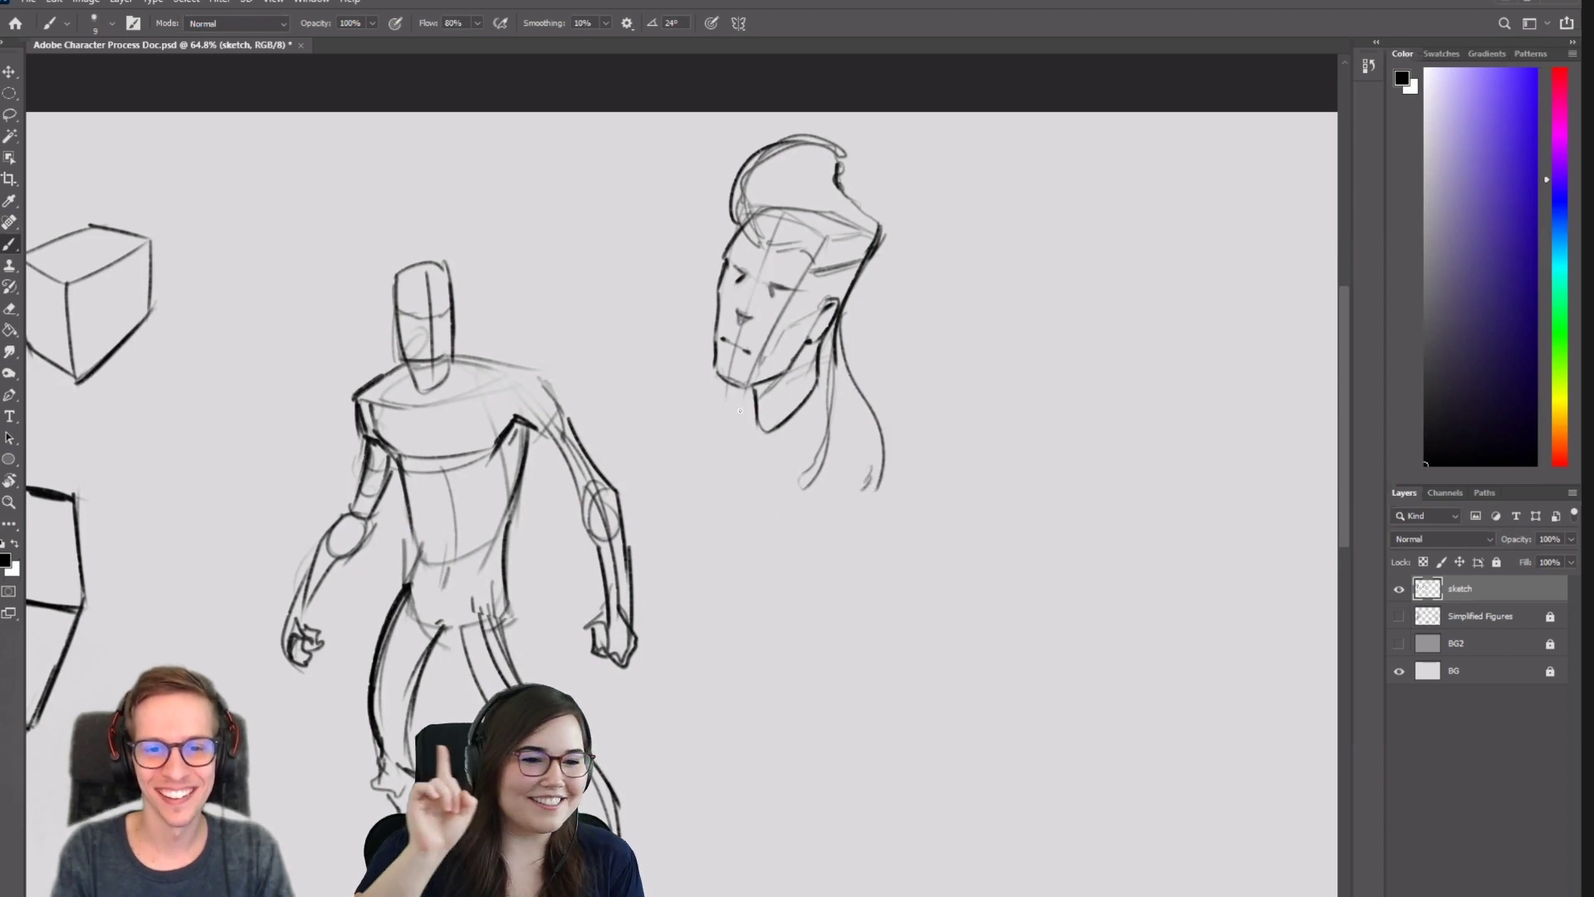
Darken the brows and eyes of the head study and add short hair strokes at the temple.
mouse_move(735, 264)
left_mouse_down()
mouse_move(790, 287)
mouse_move(851, 269)
left_mouse_up()
left_click_drag(818, 292, 848, 284)
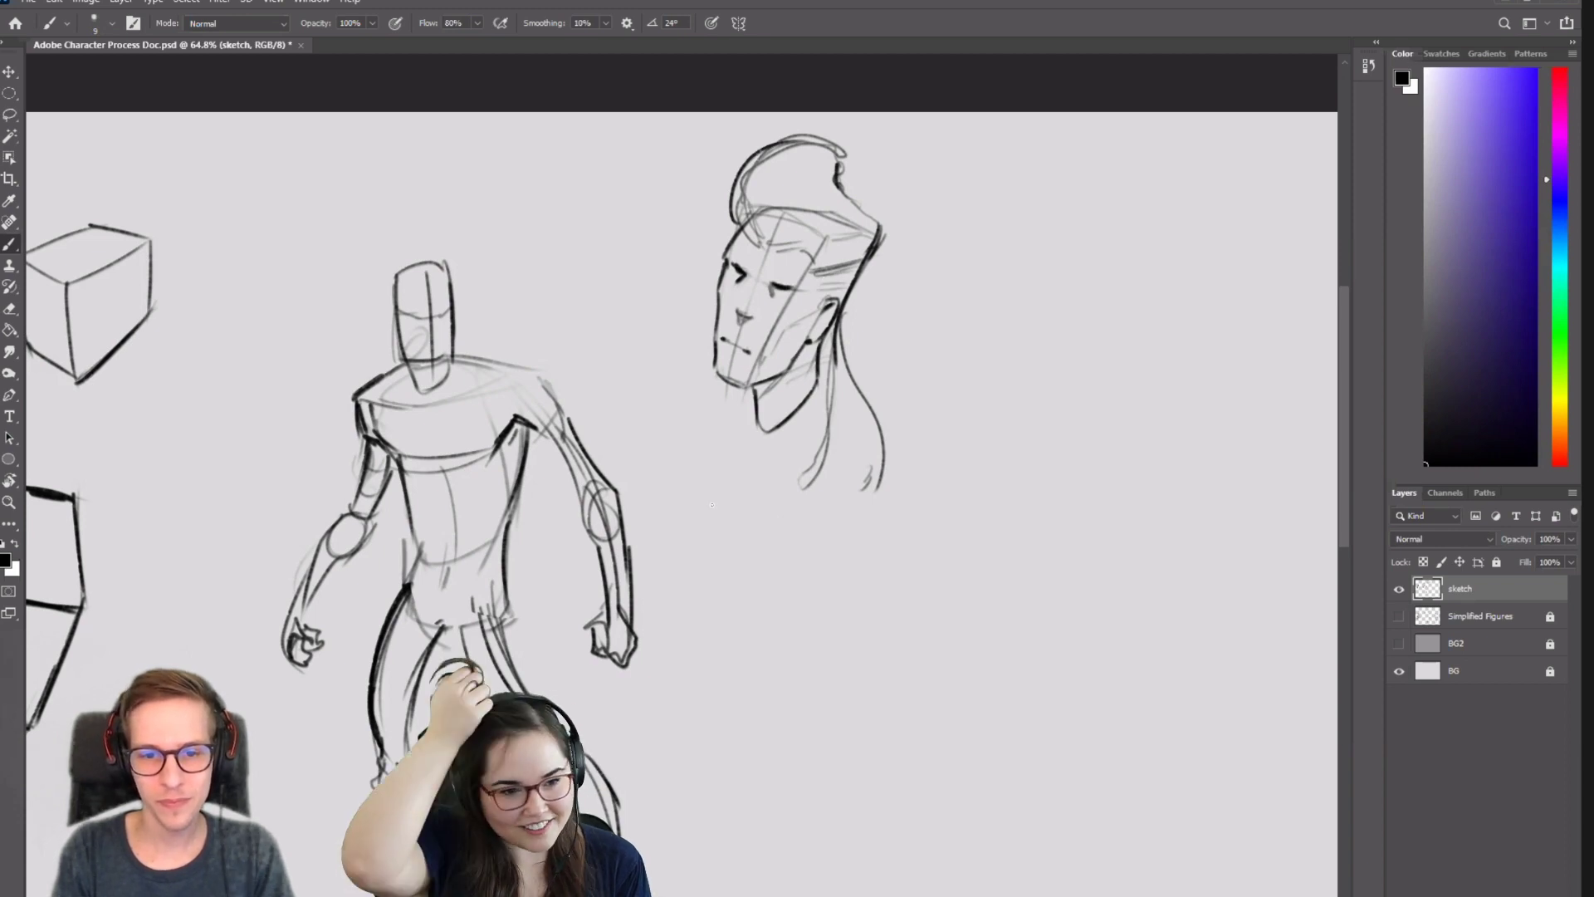
Erase the lower lines behind the neck and redraw them as a neck contour flowing into a rounded near shoulder.
key("e")
left_click_drag(867, 485, 847, 388)
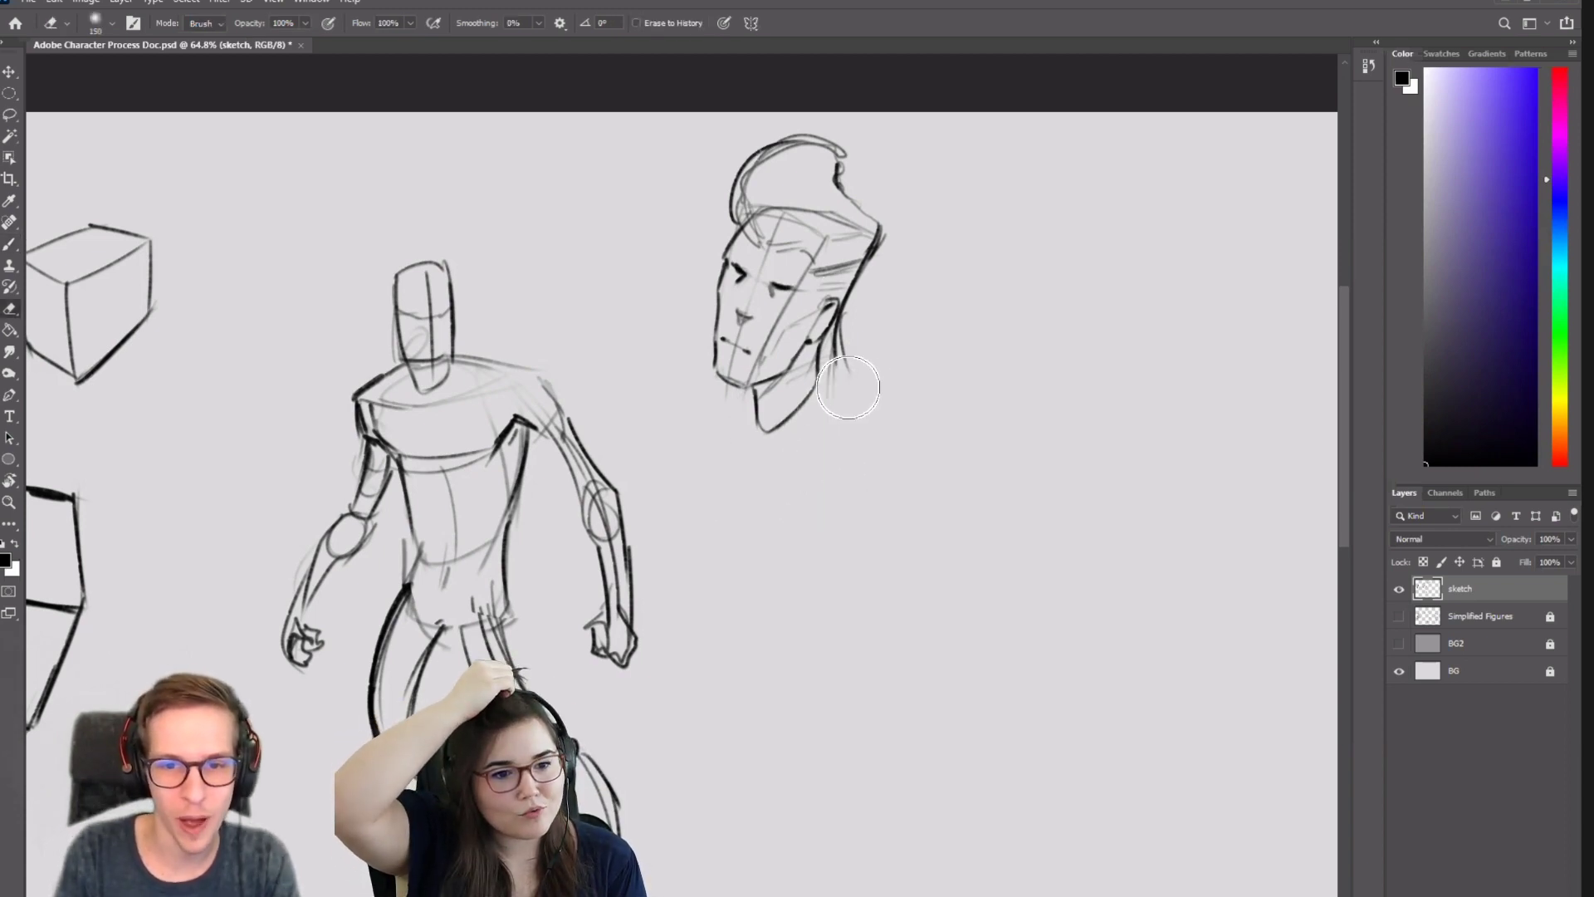
key("b")
left_click_drag(849, 290, 870, 458)
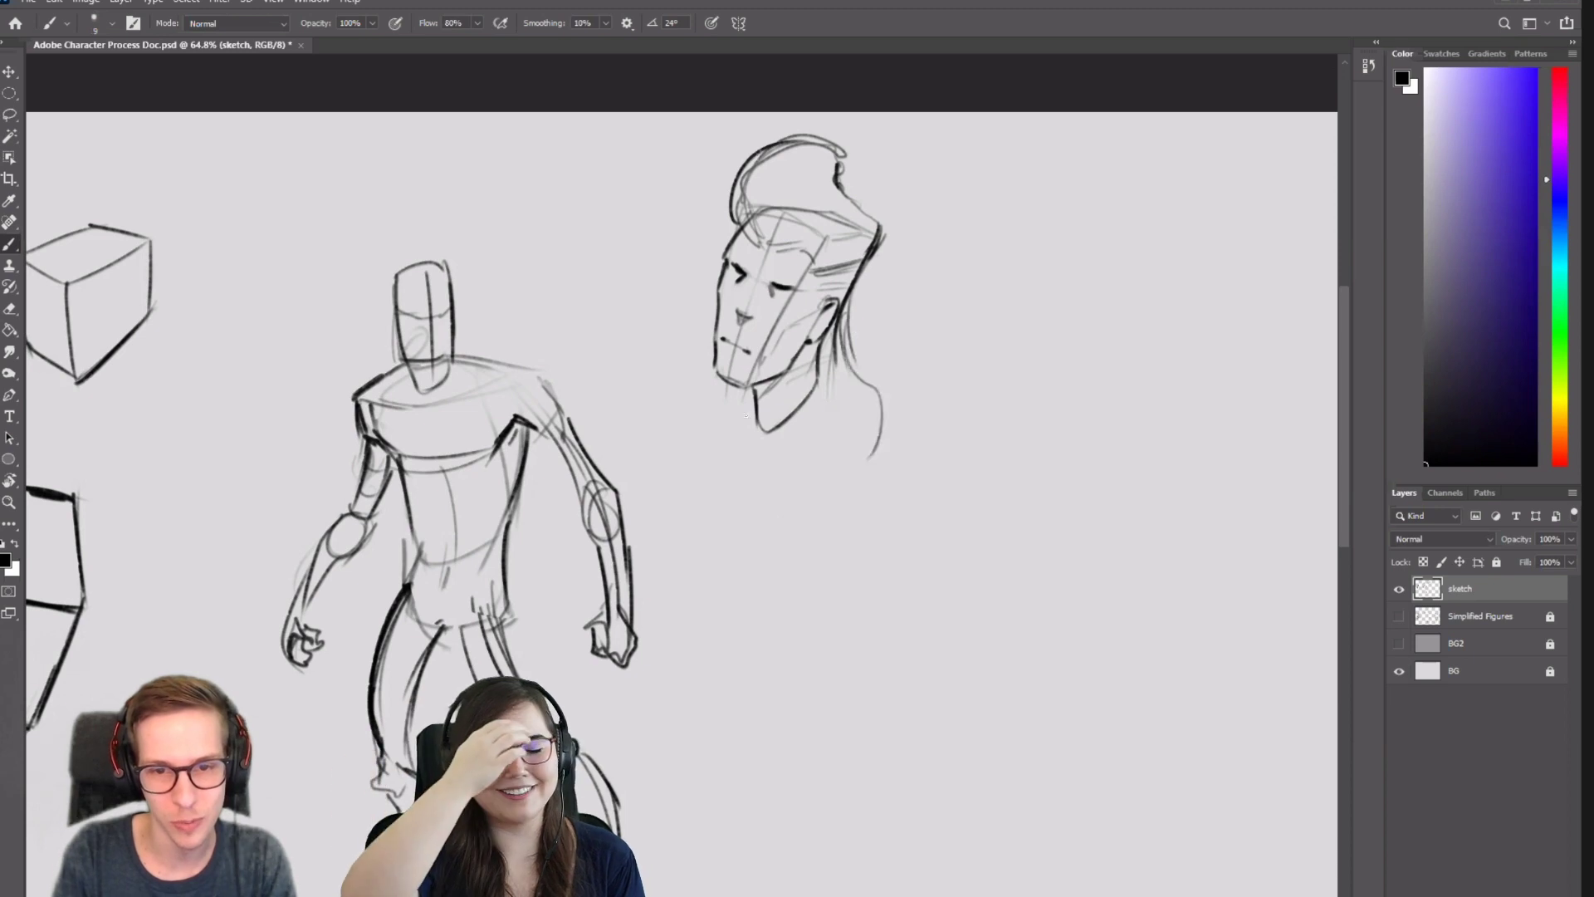
Draw the far shoulder as a rounded curve running outward and down from below the chin.
left_click_drag(736, 384, 736, 473)
key("ctrl+z")
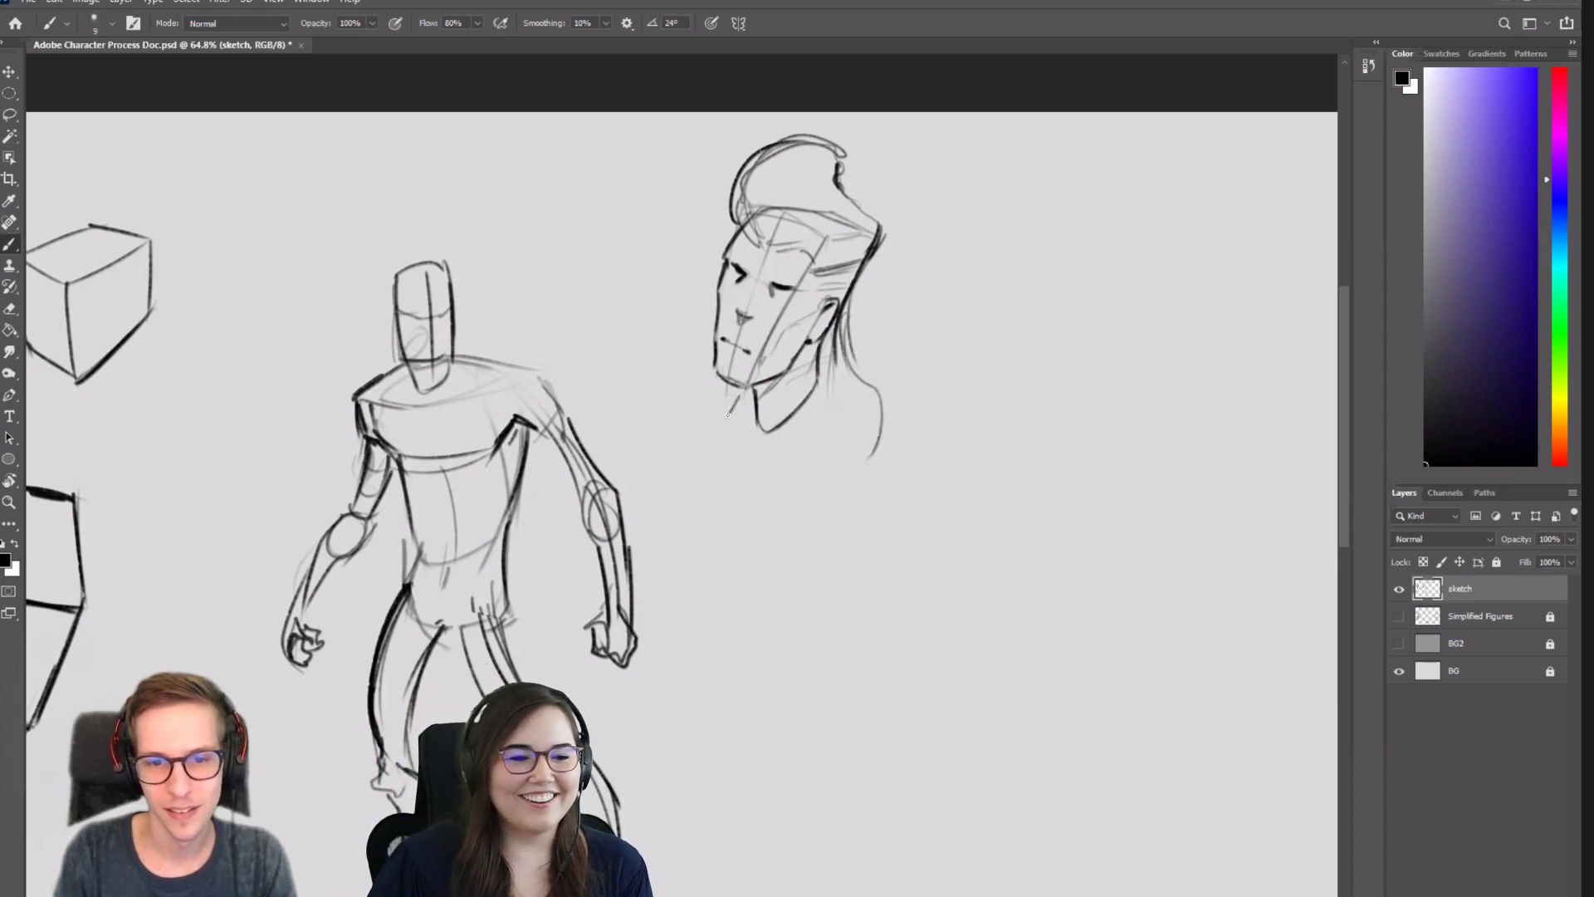
mouse_move(741, 396)
left_mouse_down()
mouse_move(710, 430)
mouse_move(732, 502)
left_mouse_up()
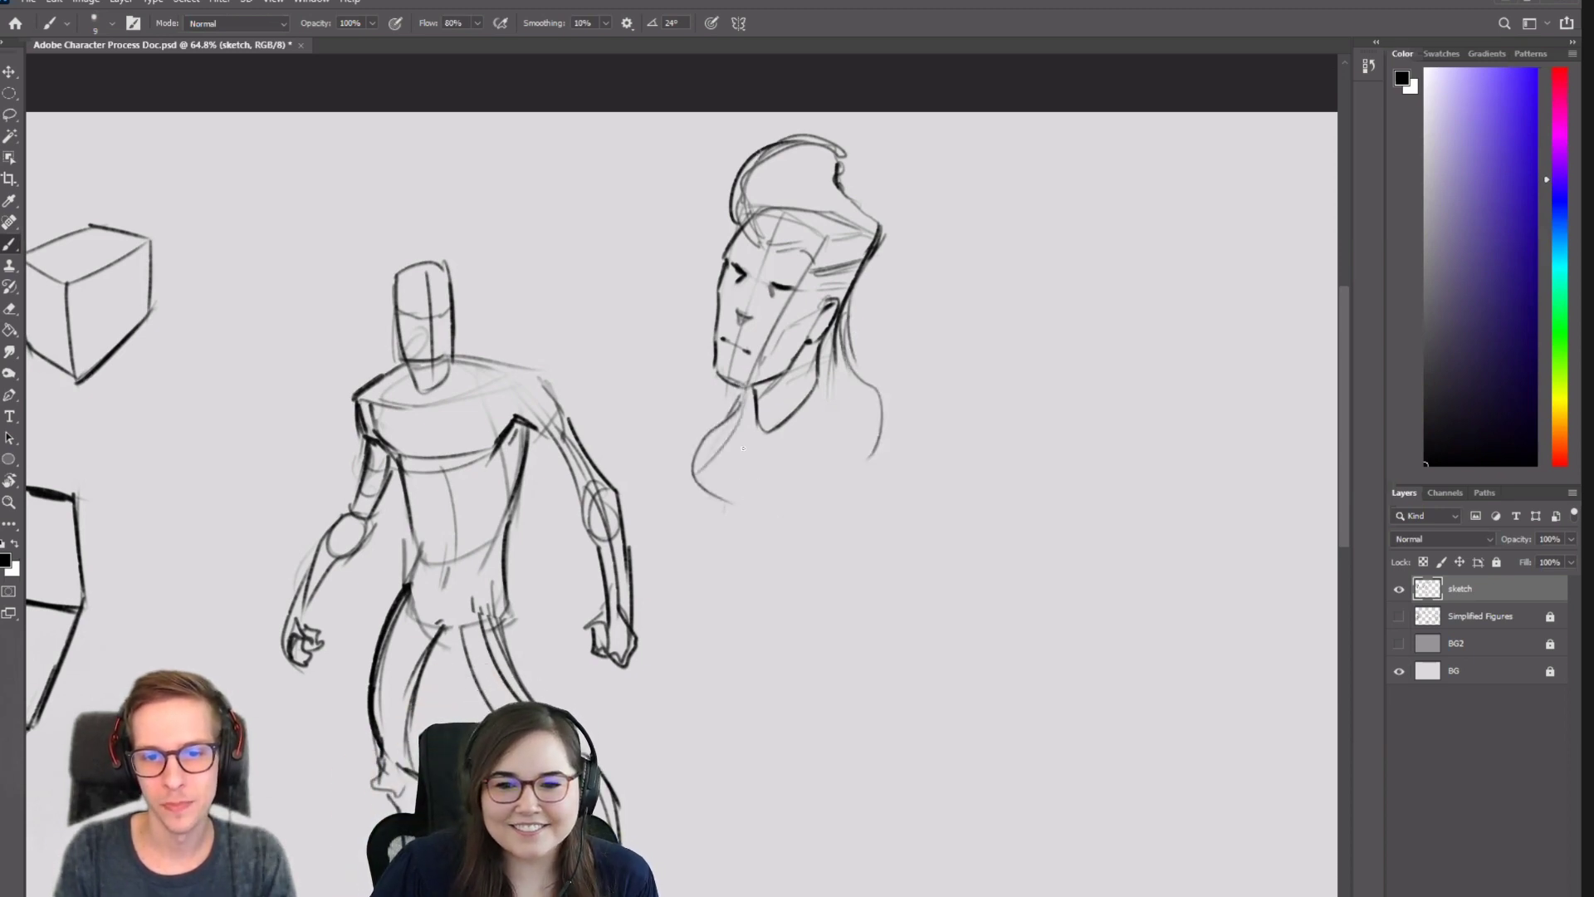
Draw curved inner chest contours between the shoulders and extend the near shoulder's outer line downward.
left_click_drag(754, 417, 770, 518)
mouse_move(821, 383)
left_mouse_down()
mouse_move(855, 413)
mouse_move(810, 520)
left_mouse_up()
left_click_drag(883, 402, 834, 513)
left_click_drag(887, 437, 826, 523)
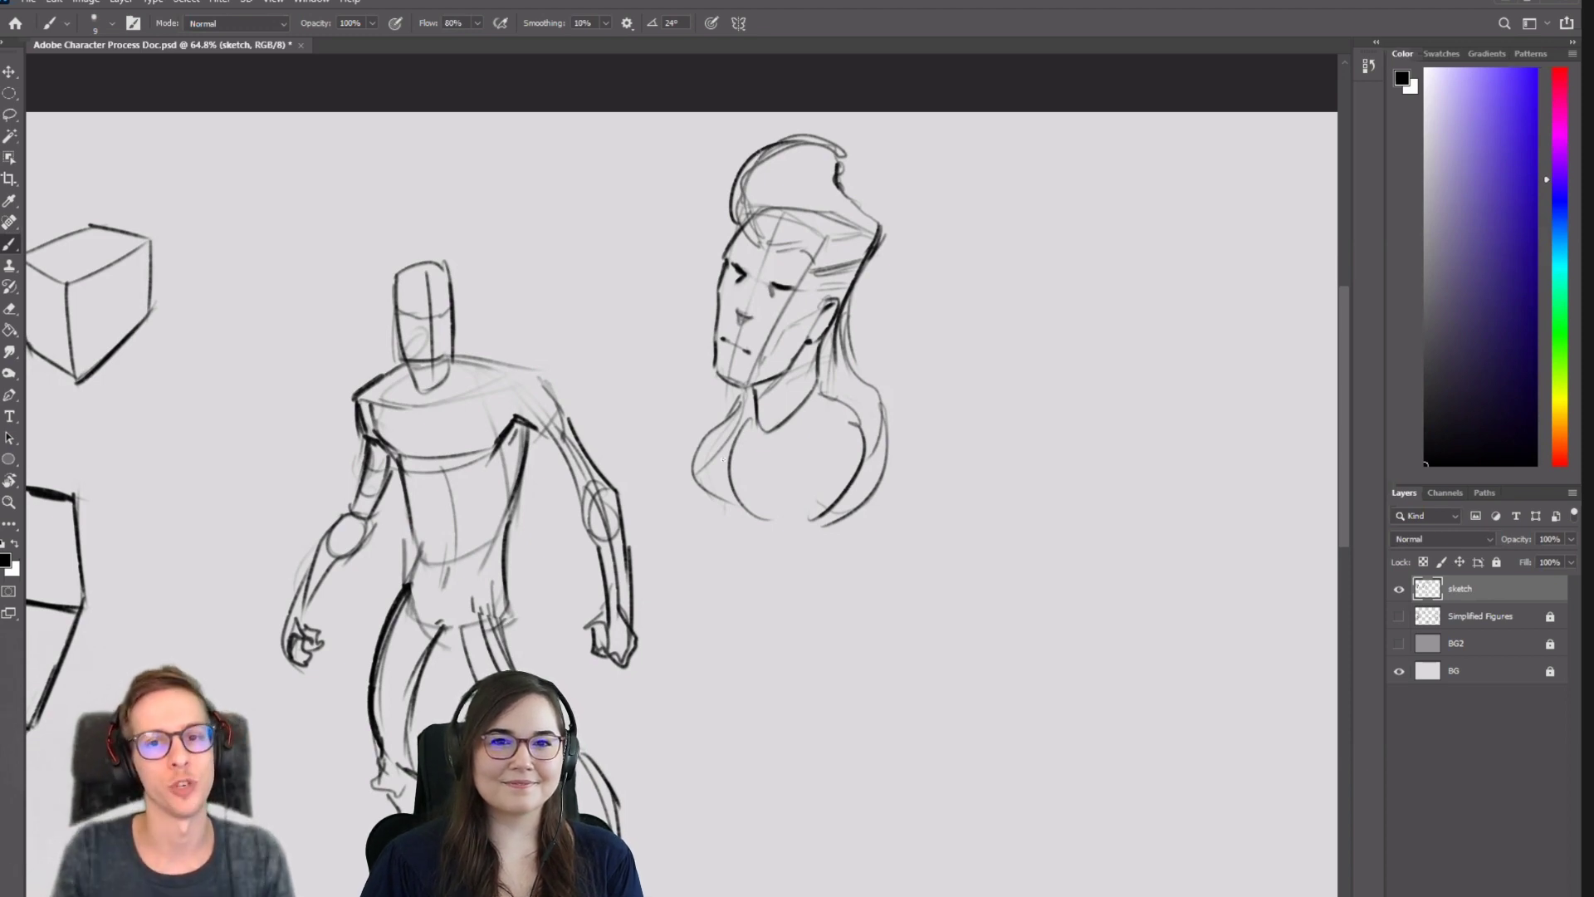
Try drawing curved cross-contour bands across the near shoulder, and undo them.
mouse_move(838, 407)
left_mouse_down()
mouse_move(884, 407)
mouse_move(855, 385)
mouse_move(885, 440)
mouse_move(851, 490)
left_mouse_up()
key("ctrl+z")
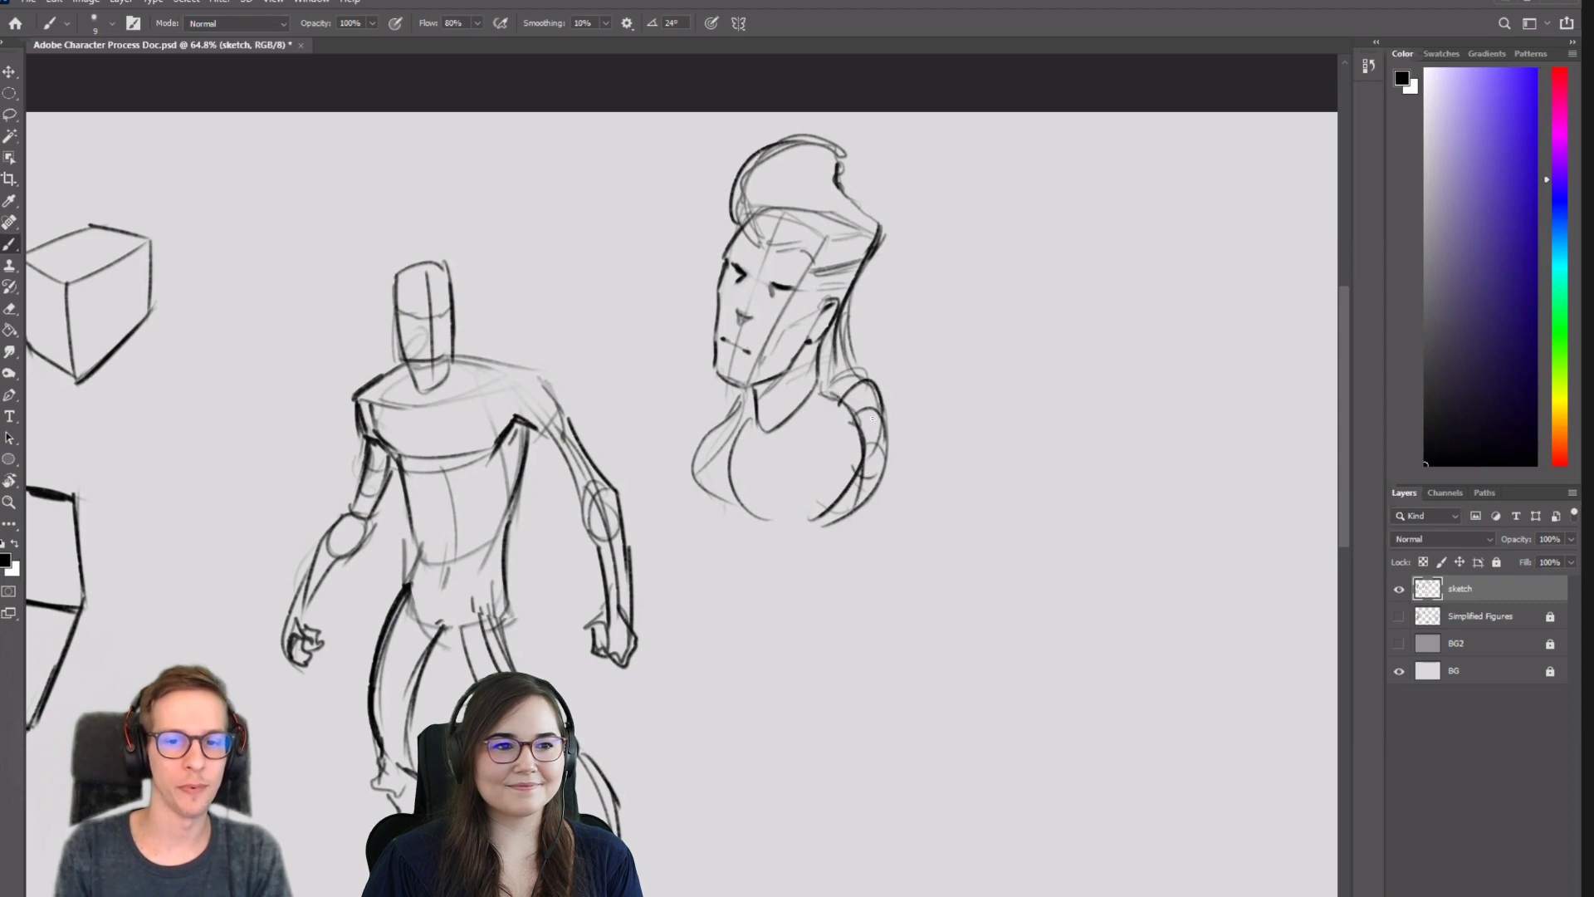
left_click_drag(853, 395, 877, 394)
key("ctrl+z")
key("ctrl+z")
key("ctrl+z")
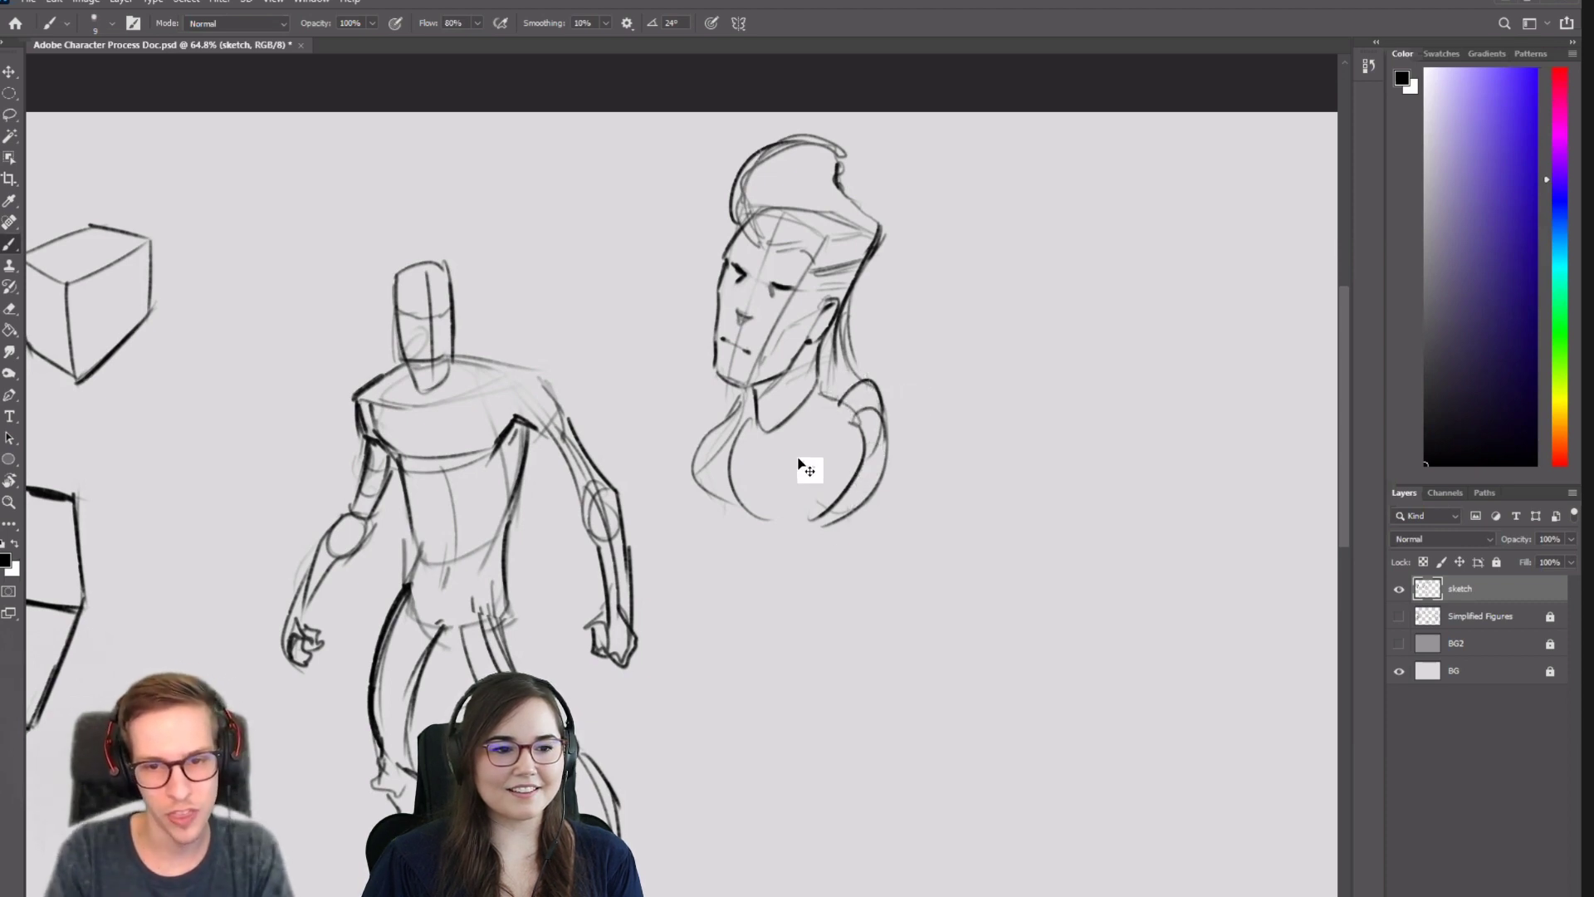
Erase the far shoulder curve and draw a wider near shoulder line sweeping outward and down from the back of the neck.
key("e")
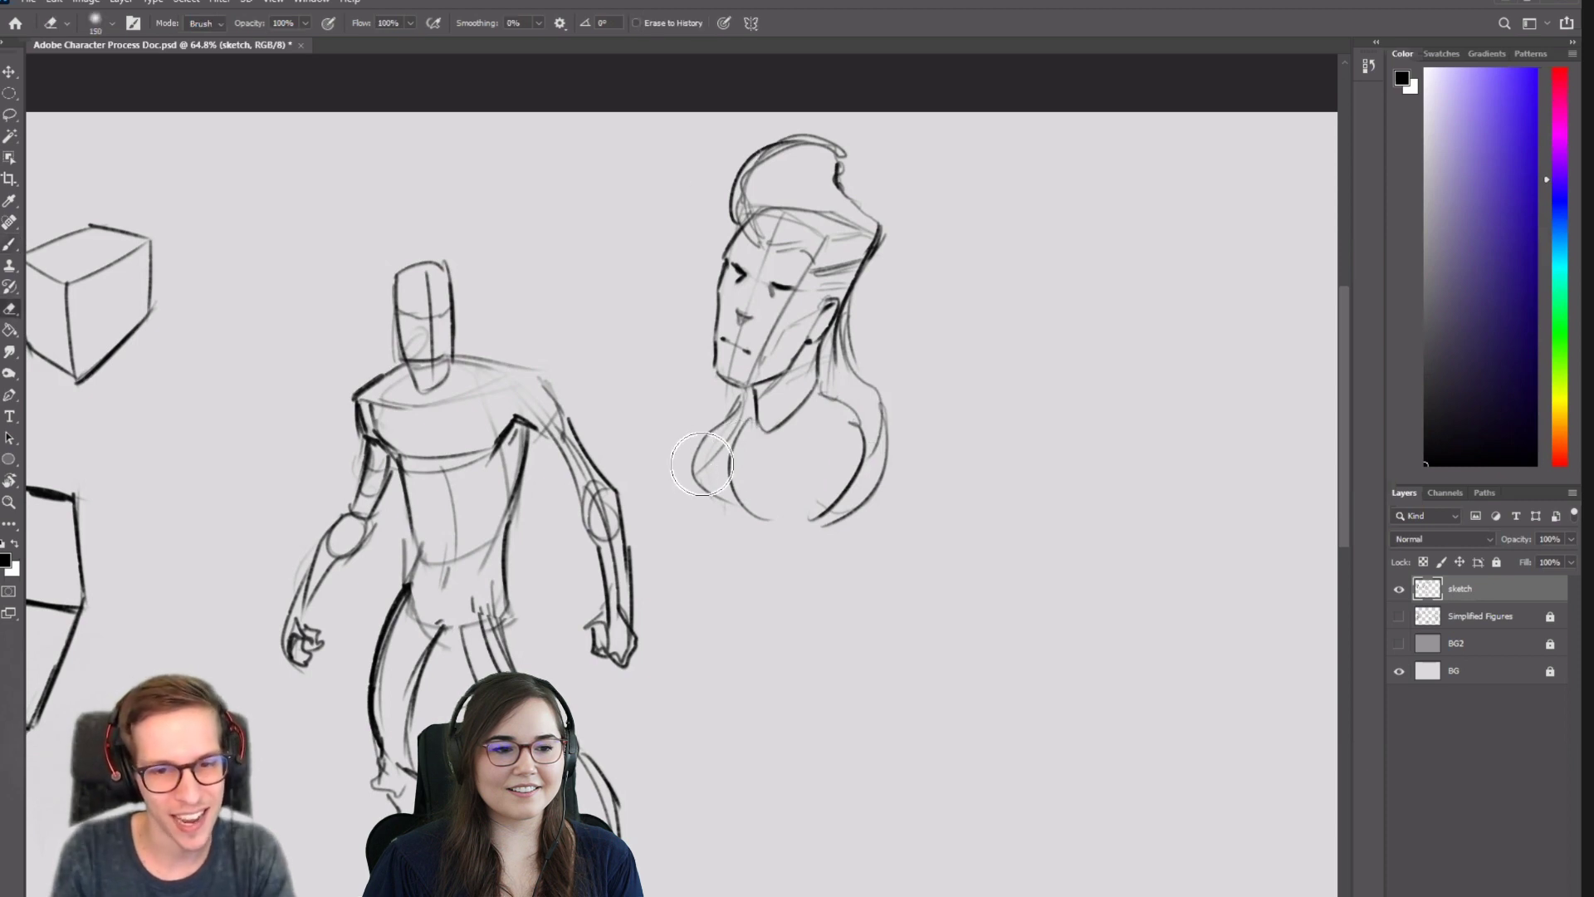
left_click_drag(690, 465, 722, 501)
key("b")
left_click_drag(851, 253, 1071, 493)
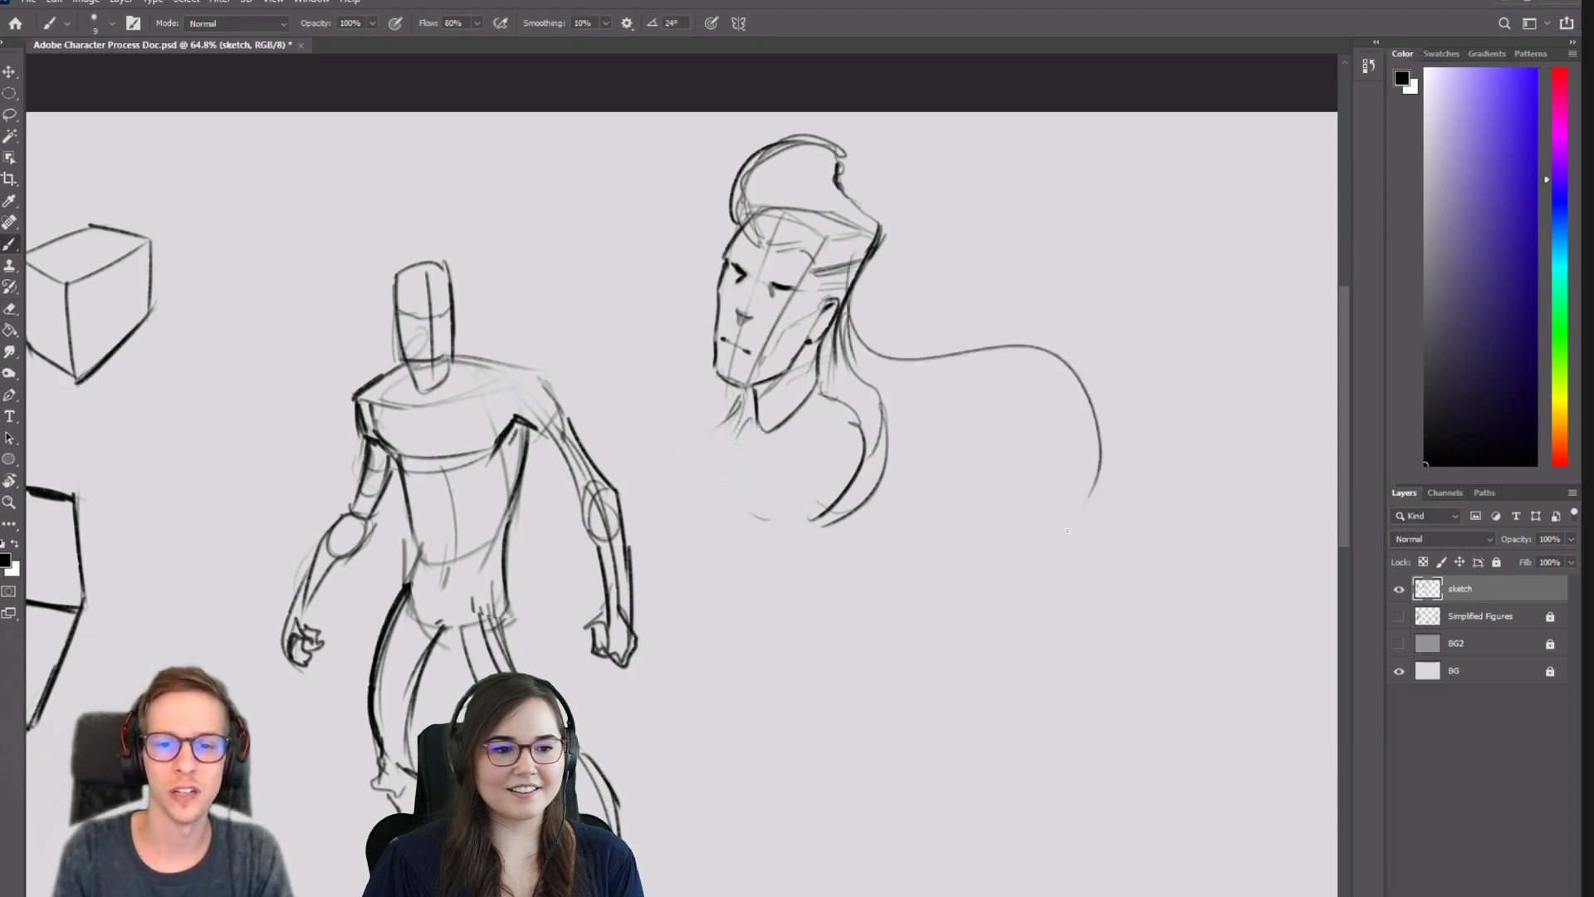
key("ctrl+z")
left_click_drag(863, 243, 917, 307)
key("ctrl+z")
left_click_drag(840, 353, 1000, 480)
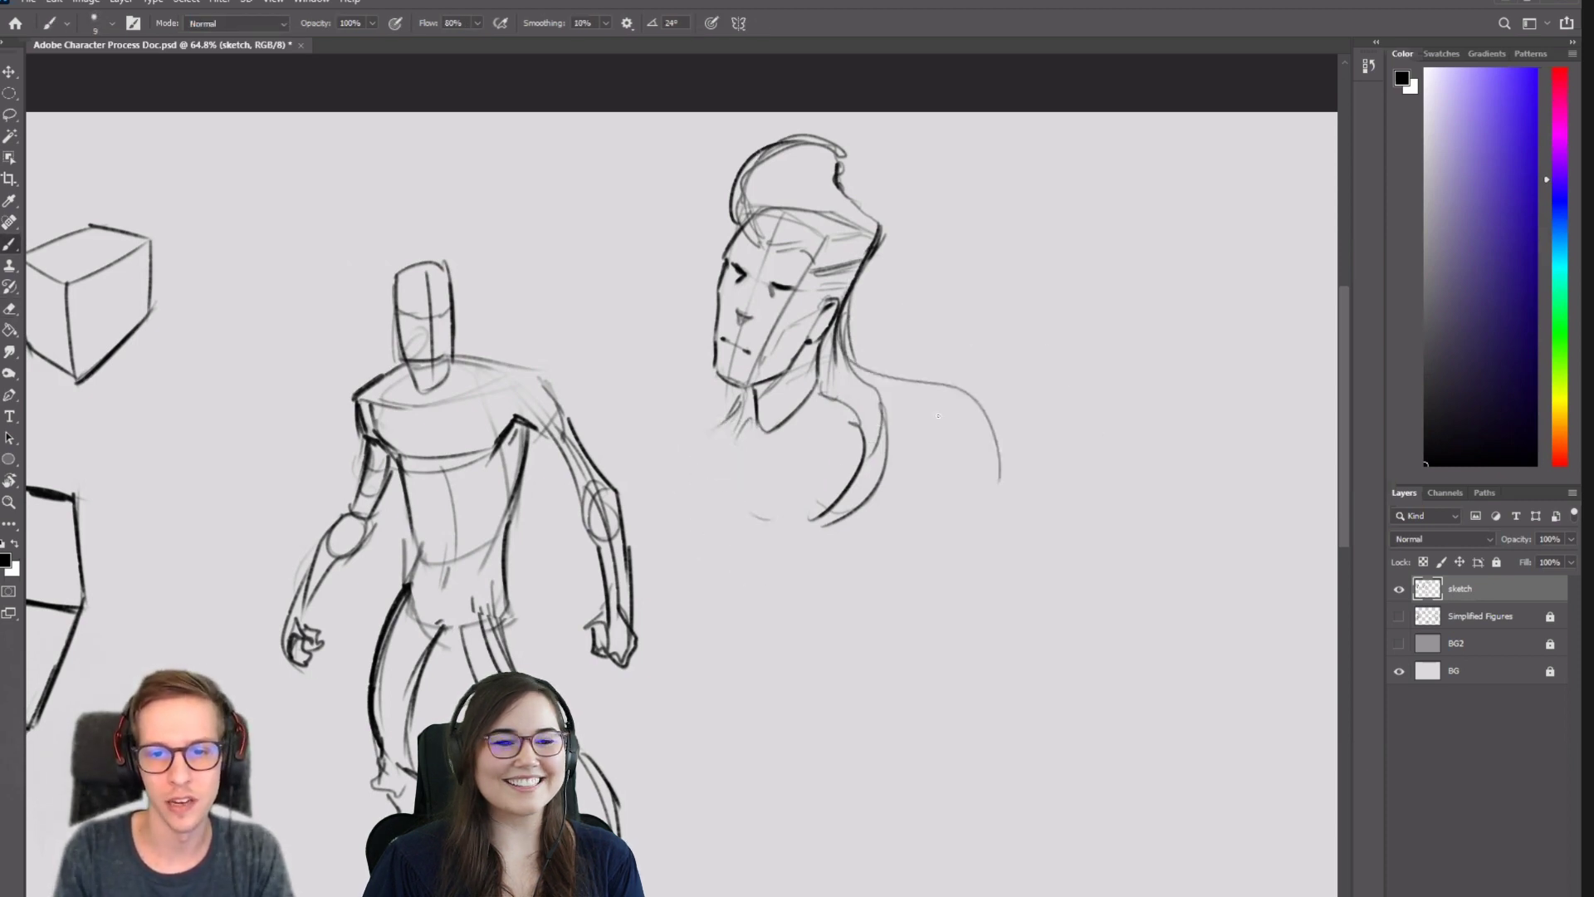
left_click_drag(872, 380, 995, 437)
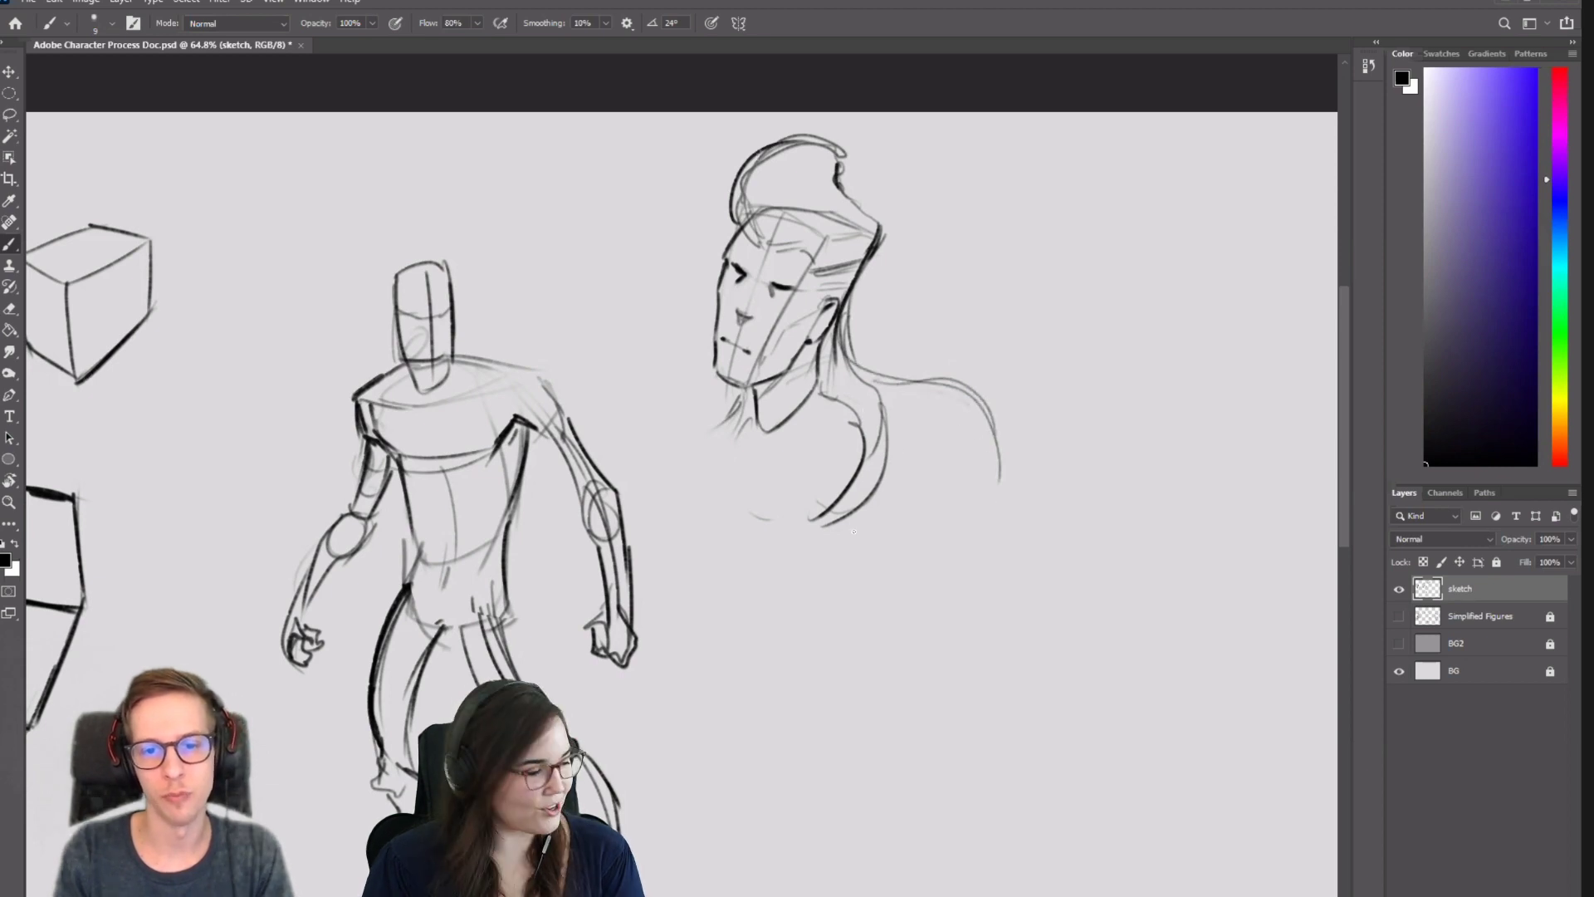
Try an extra curve along the old near shoulder and a thicker outline over the wider one, and undo the thick stroke.
left_click_drag(881, 406, 863, 519)
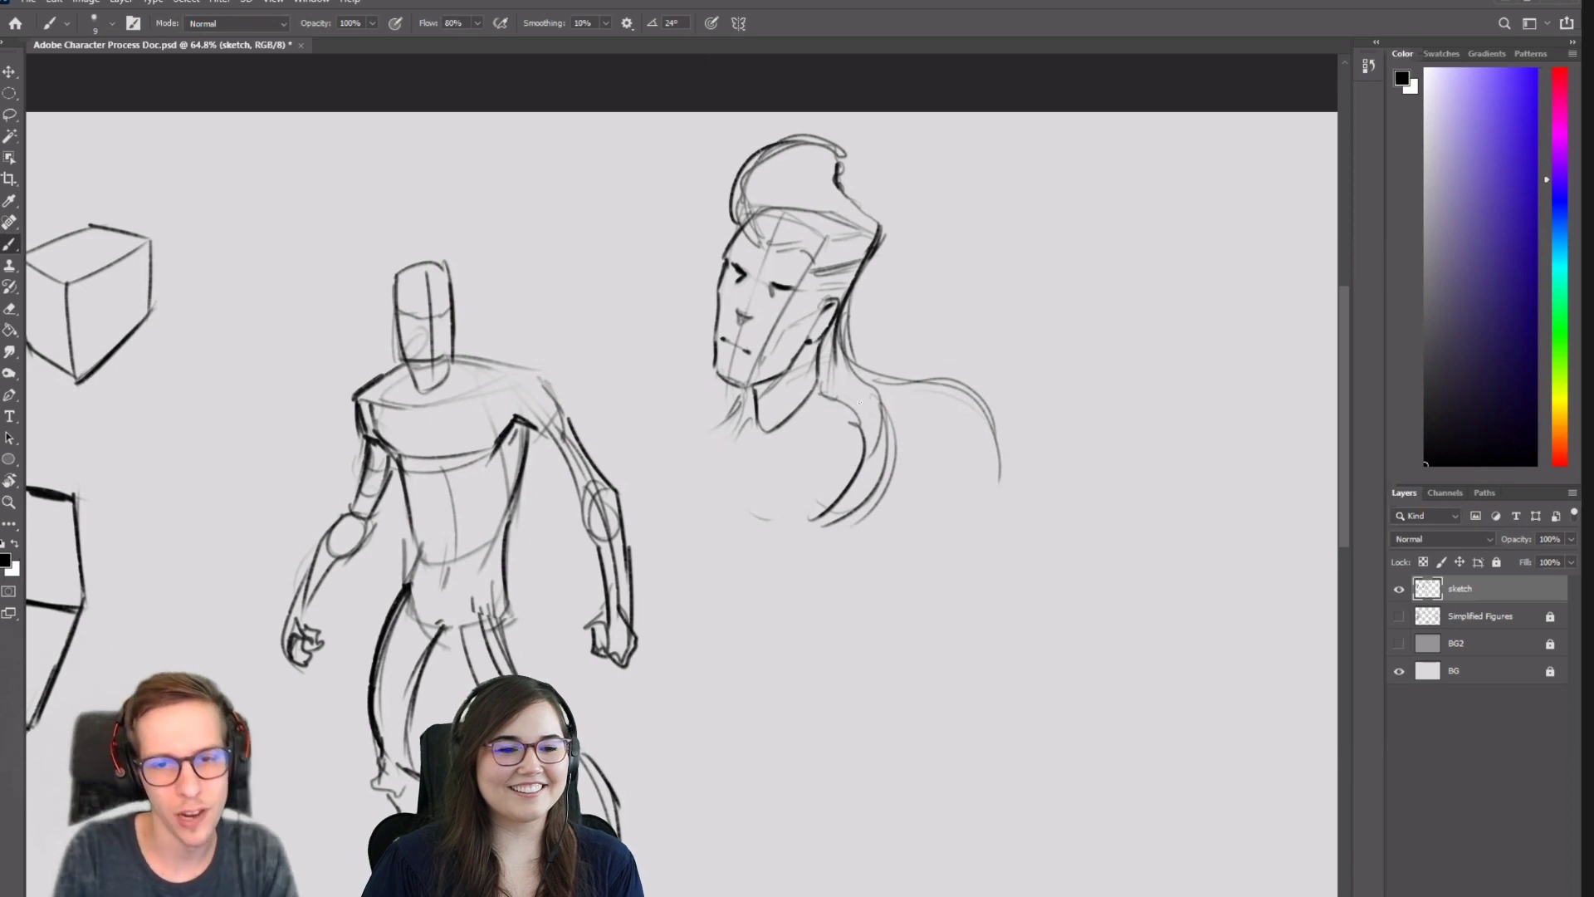
key("bracketright")
mouse_move(845, 362)
left_mouse_down()
mouse_move(951, 389)
mouse_move(999, 474)
left_mouse_up()
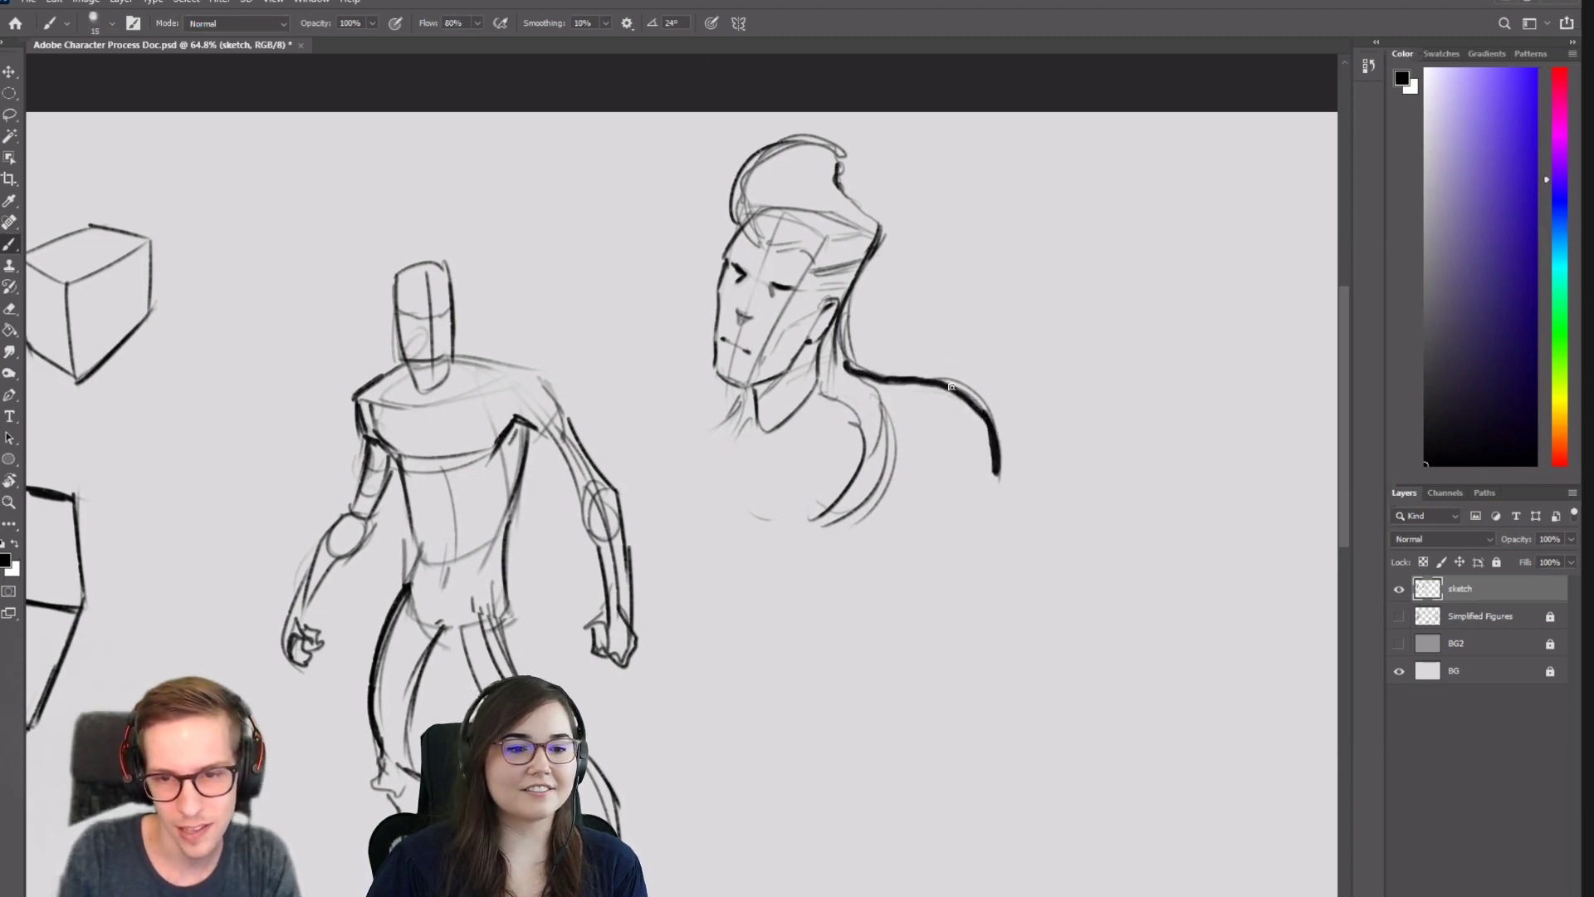
key("ctrl+z")
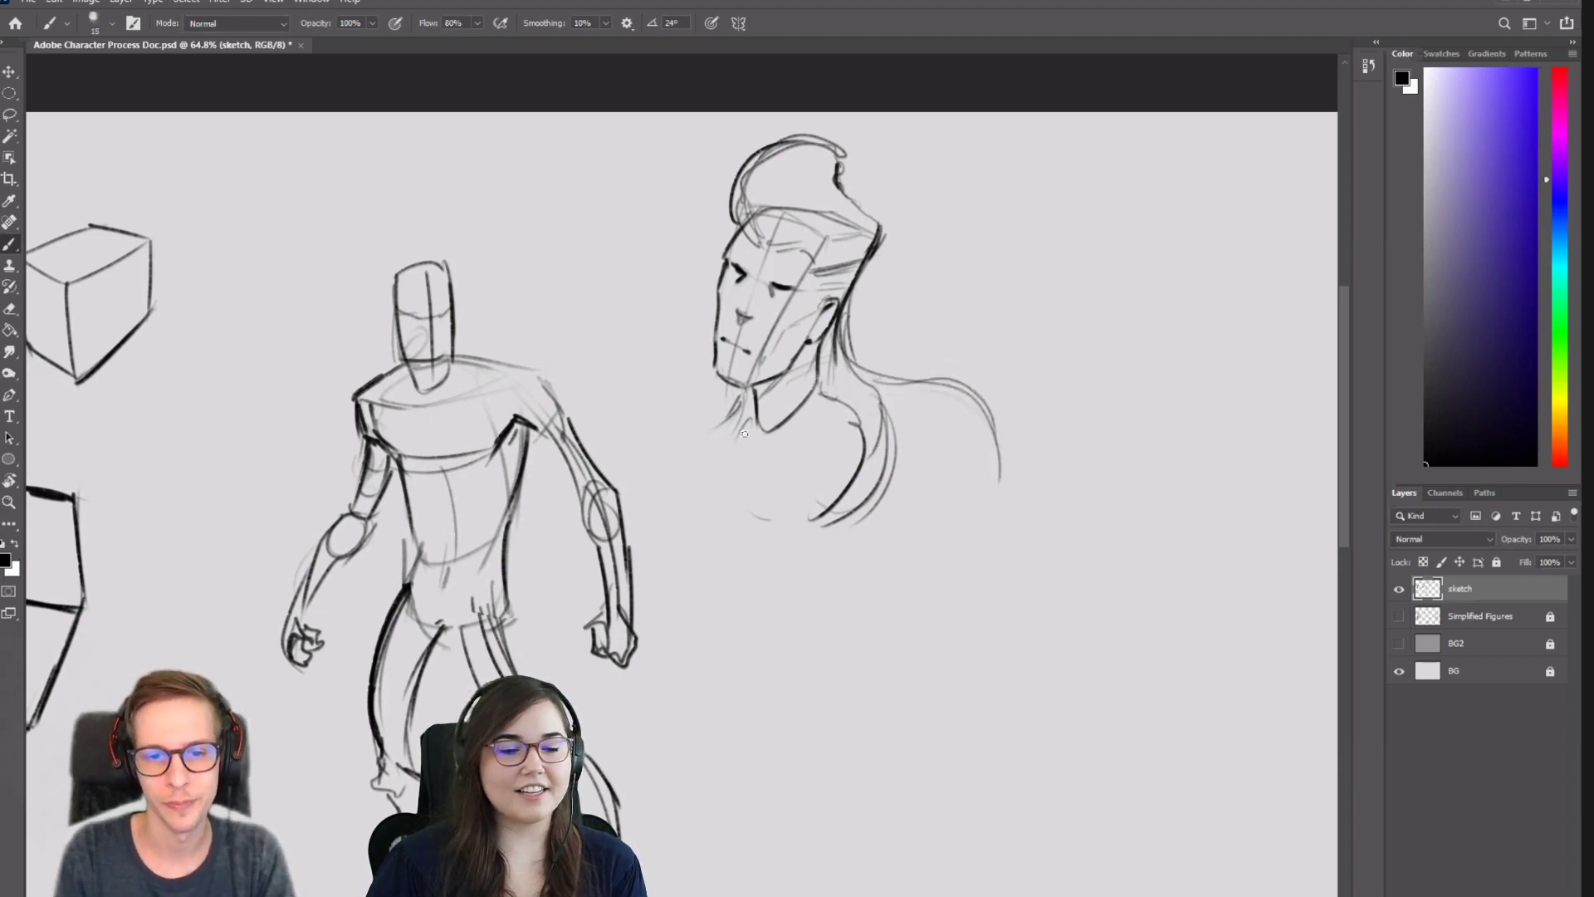
Try two versions of a rounded far shoulder curve running down from below the chin.
key("bracketleft")
mouse_move(749, 415)
left_mouse_down()
mouse_move(723, 459)
mouse_move(741, 525)
left_mouse_up()
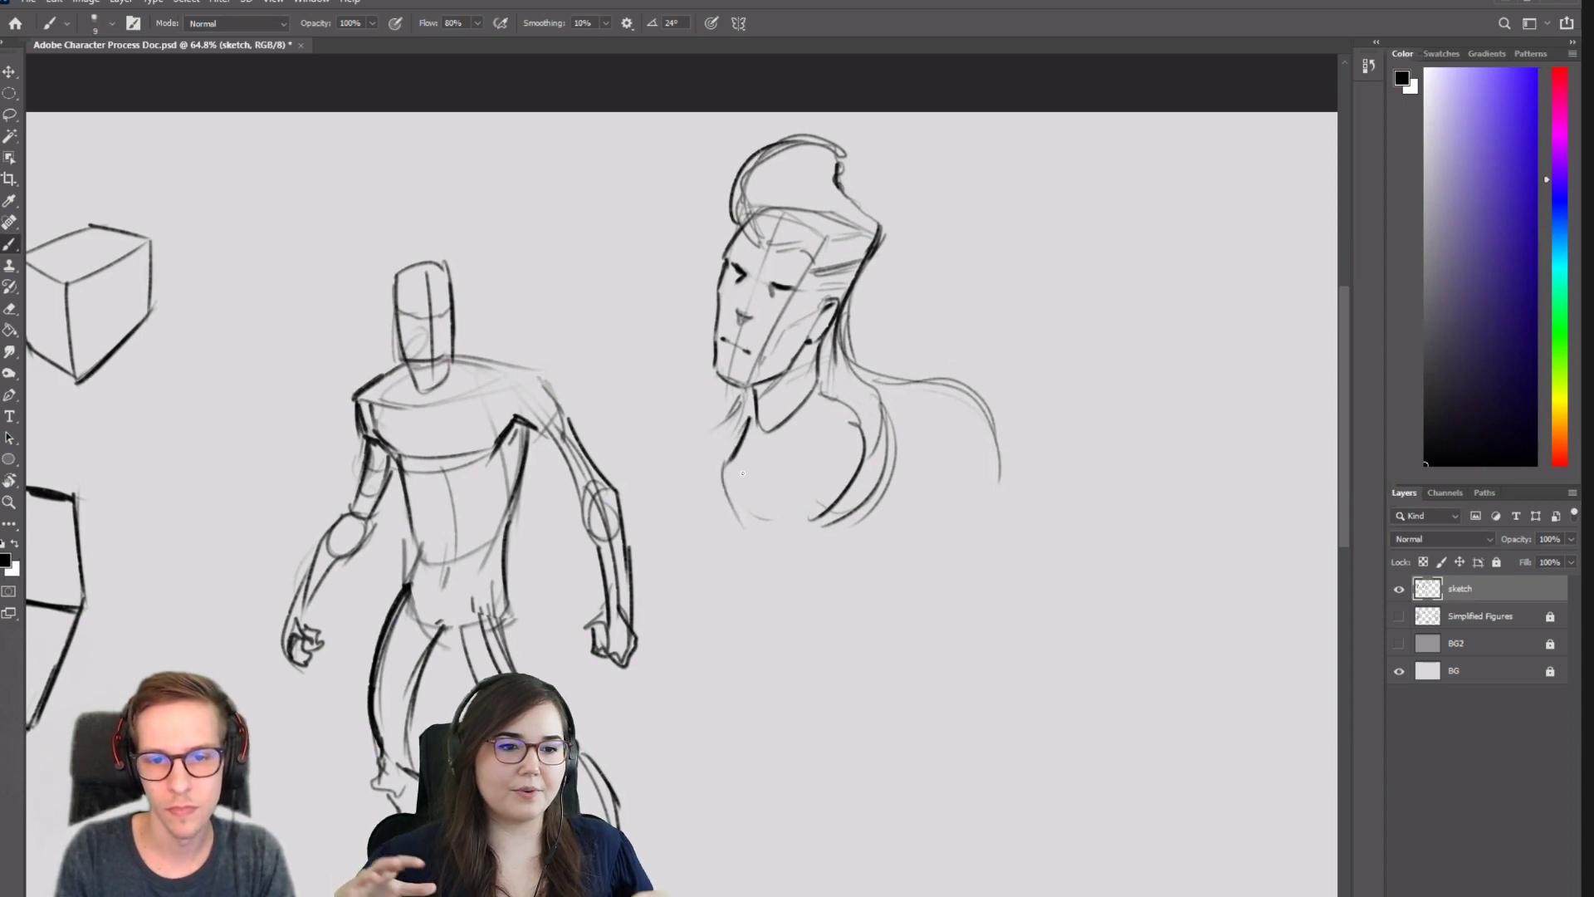
key("ctrl+z")
mouse_move(729, 415)
left_mouse_down()
mouse_move(713, 531)
mouse_move(752, 561)
left_mouse_up()
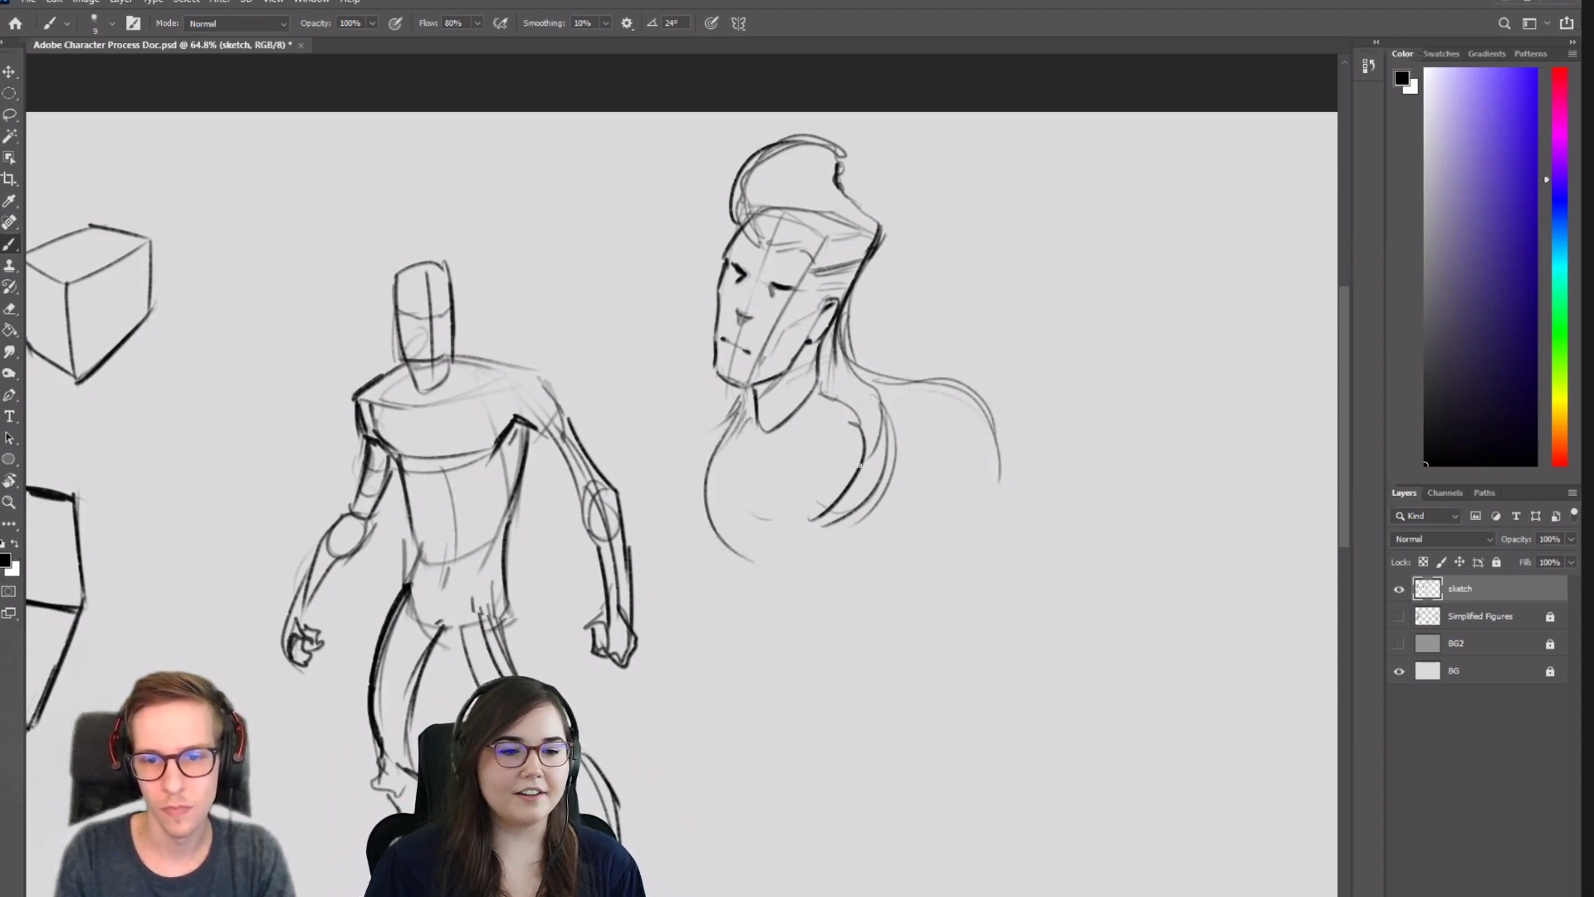
Erase the old near shoulder curves, inner chest contour and far shoulder curve below the neck.
key("e")
mouse_move(862, 440)
left_mouse_down()
mouse_move(874, 479)
mouse_move(842, 521)
left_mouse_up()
mouse_move(718, 485)
left_mouse_down()
mouse_move(726, 548)
mouse_move(775, 548)
left_mouse_up()
key("r")
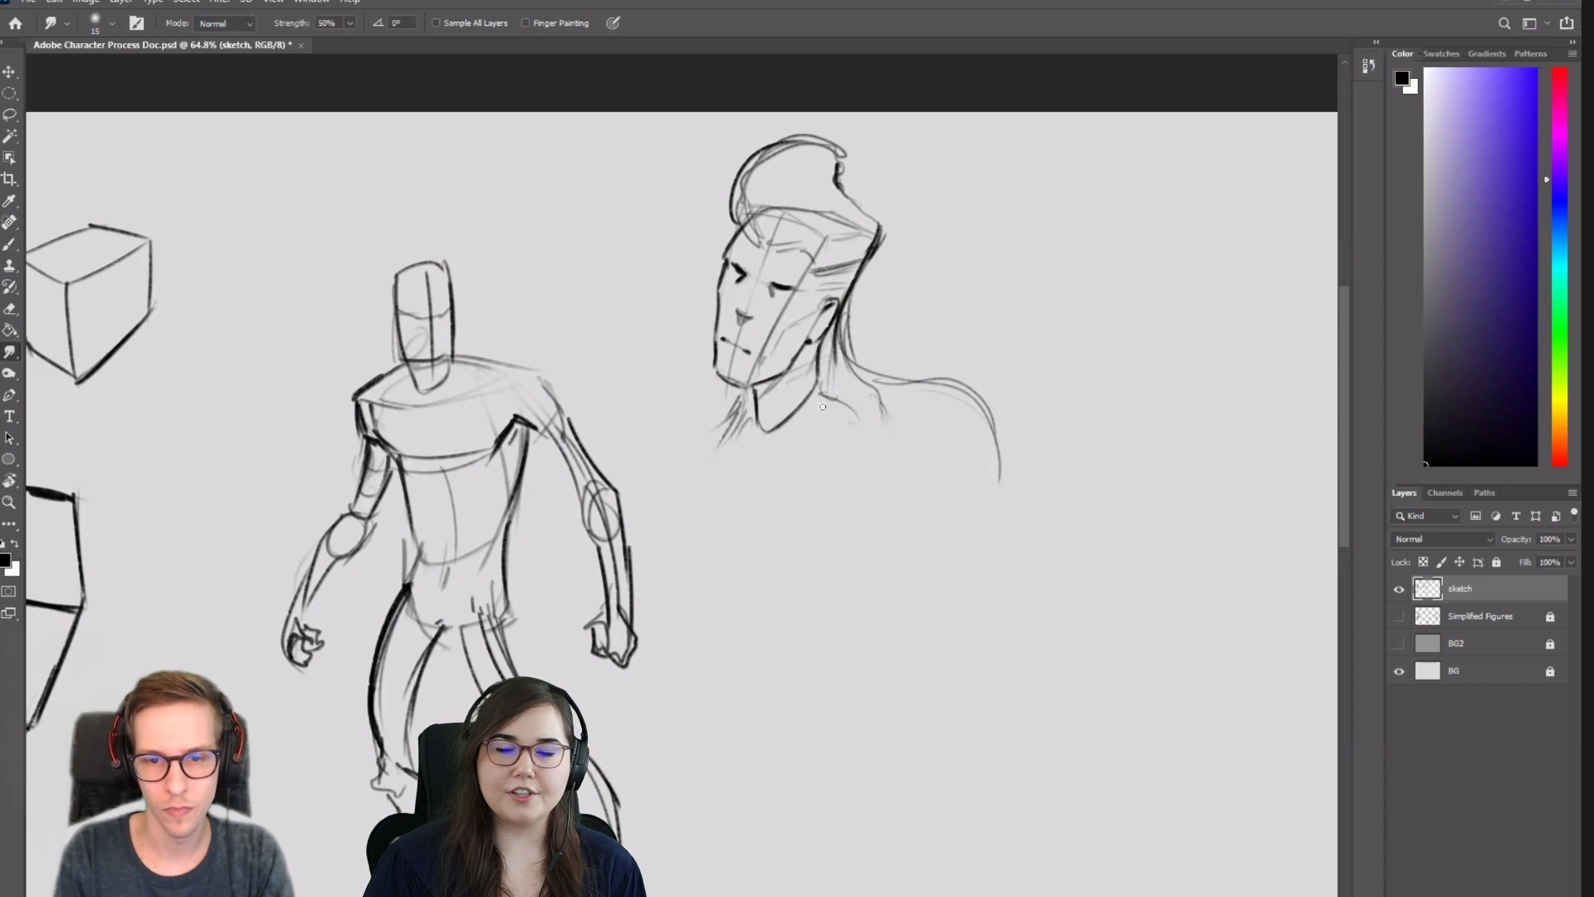
Draw a collar line from the neck base curving down into the chest, with a short contour inside the wider near shoulder.
key("b")
left_click_drag(809, 400, 916, 508)
left_click_drag(929, 419, 938, 479)
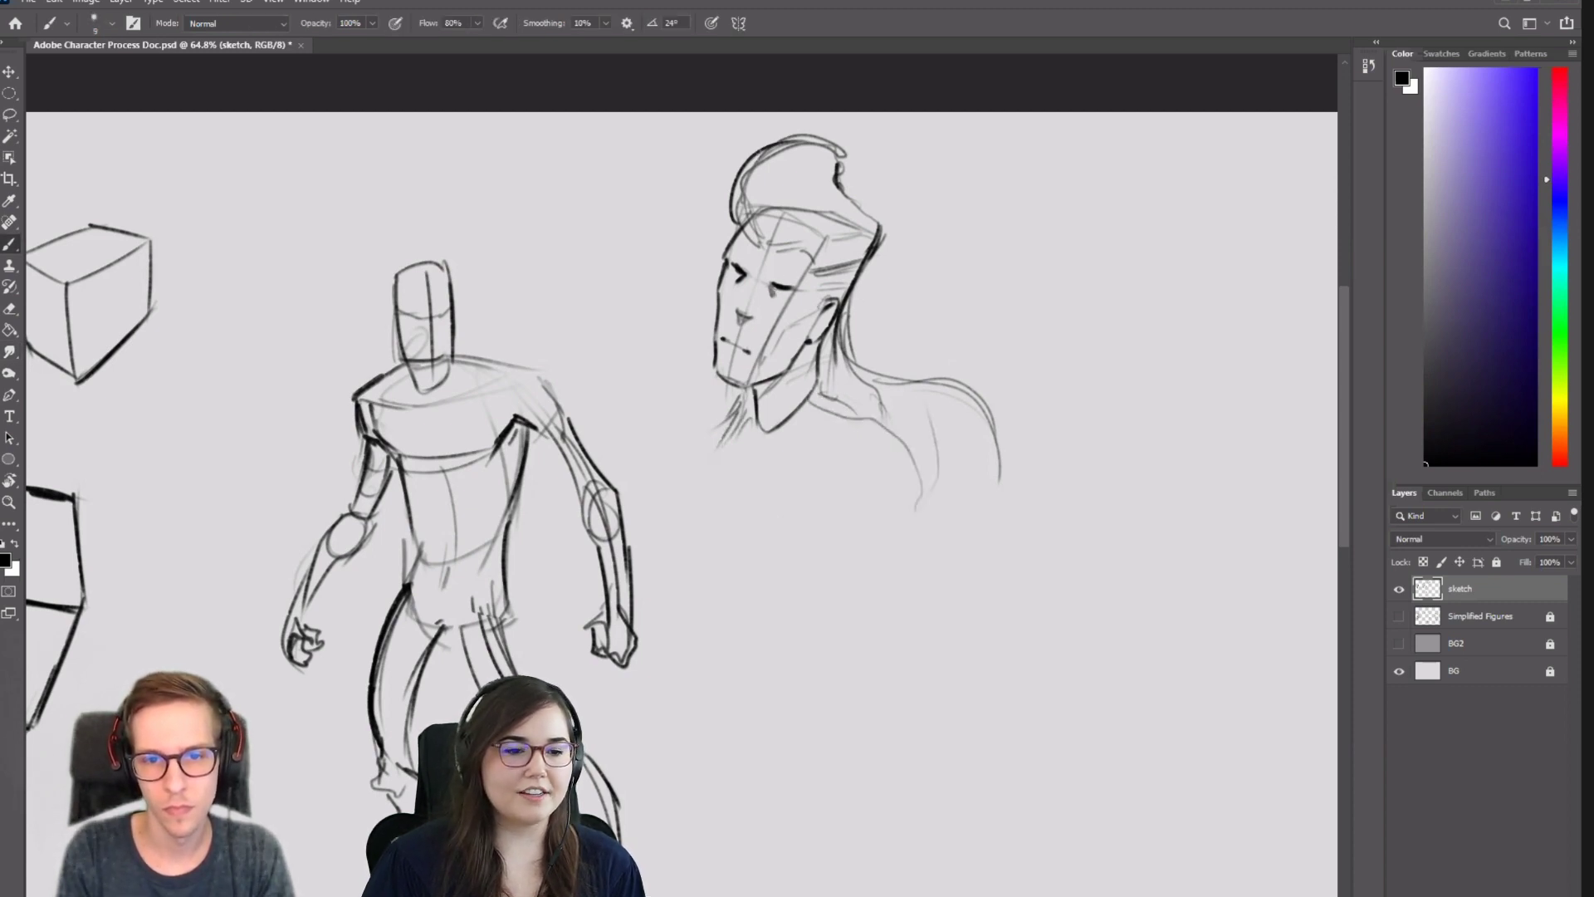
Darken the detailed head's eye sockets, nose underside and the area below the lips with a larger brush.
left_click_drag(734, 252, 772, 286)
key("bracketright")
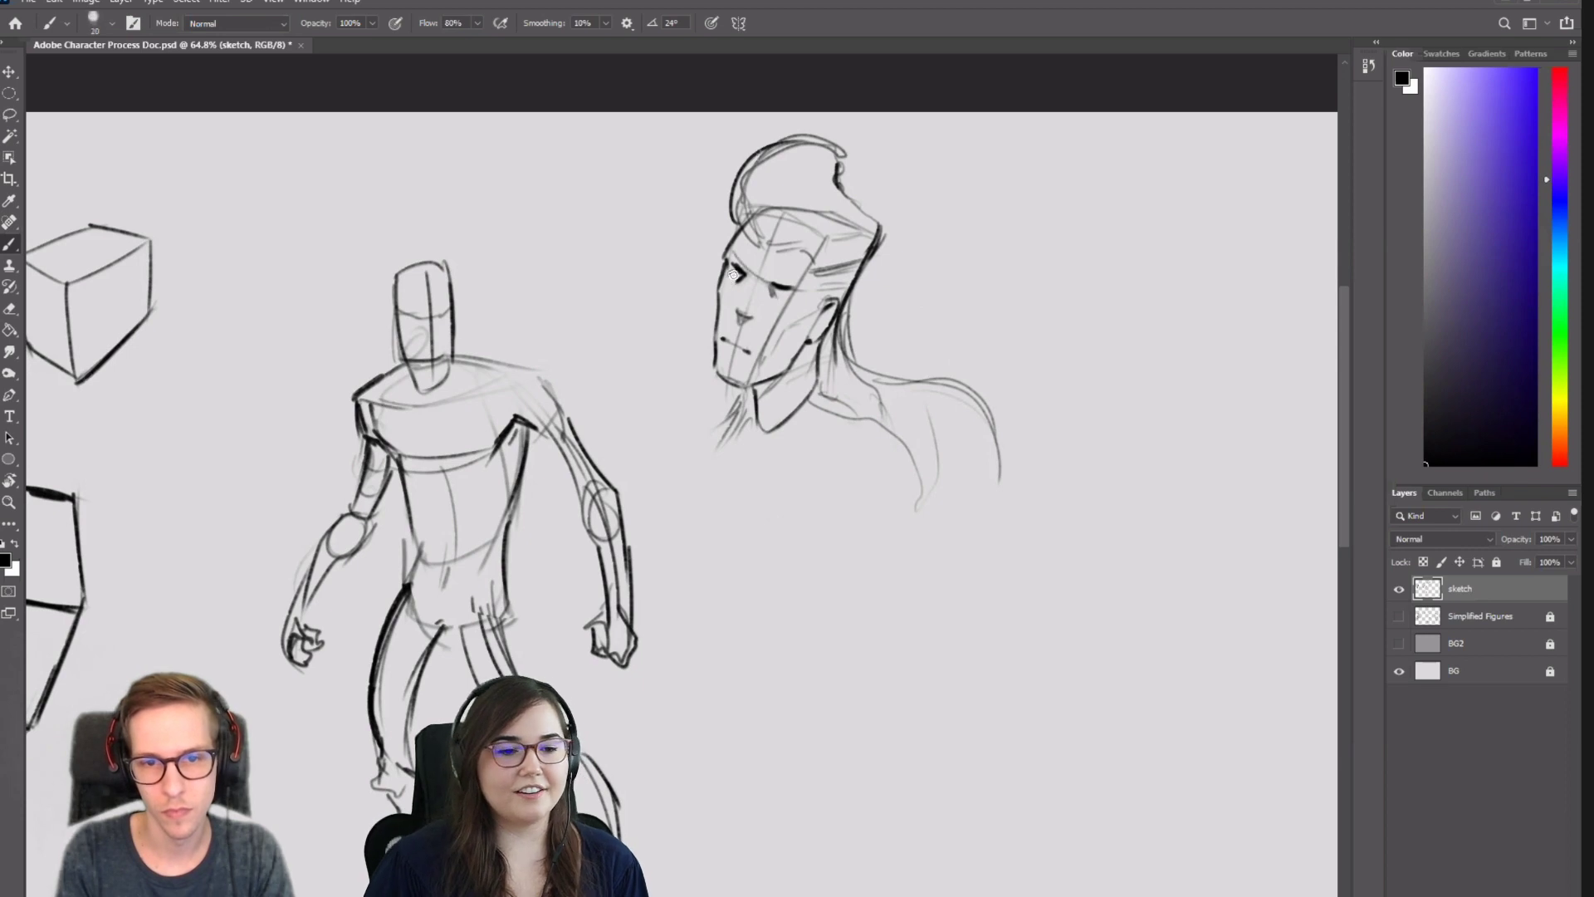
mouse_move(786, 296)
left_mouse_down()
mouse_move(725, 277)
mouse_move(728, 259)
mouse_move(731, 282)
mouse_move(797, 275)
mouse_move(749, 316)
left_mouse_up()
key("bracketleft")
key("bracketleft")
key("bracketleft")
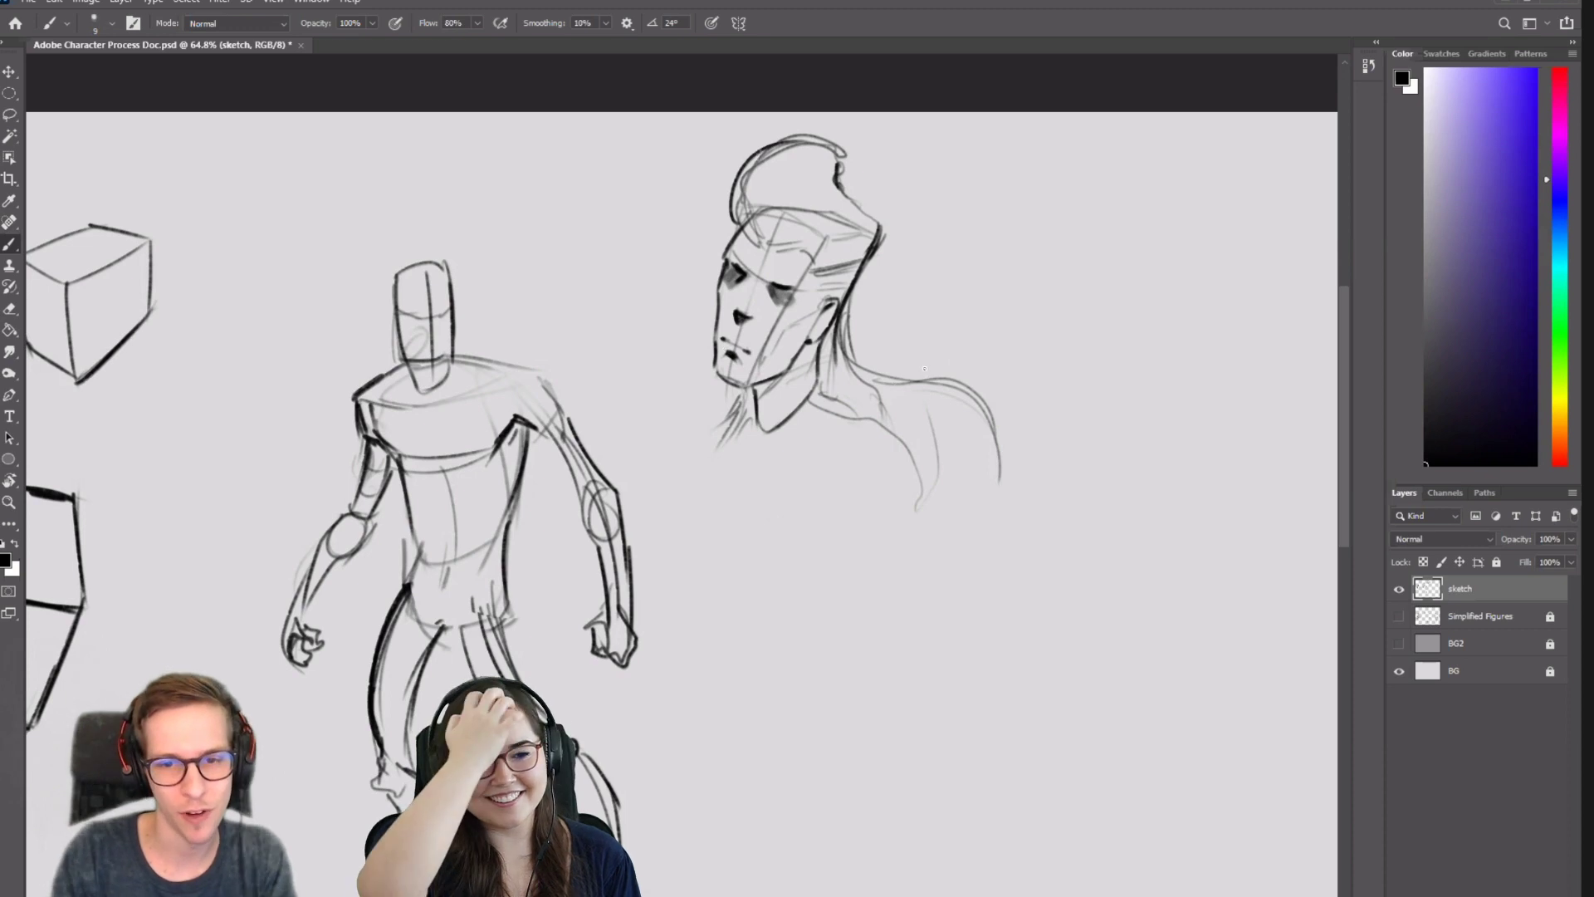
Erase the wide near shoulder and redraw it as narrower, drooping curves falling from the neck base.
key("e")
left_click_drag(938, 394, 998, 444)
key("b")
left_click_drag(847, 361, 932, 531)
key("ctrl+z")
mouse_move(811, 403)
left_mouse_down()
mouse_move(876, 541)
mouse_move(893, 475)
left_mouse_up()
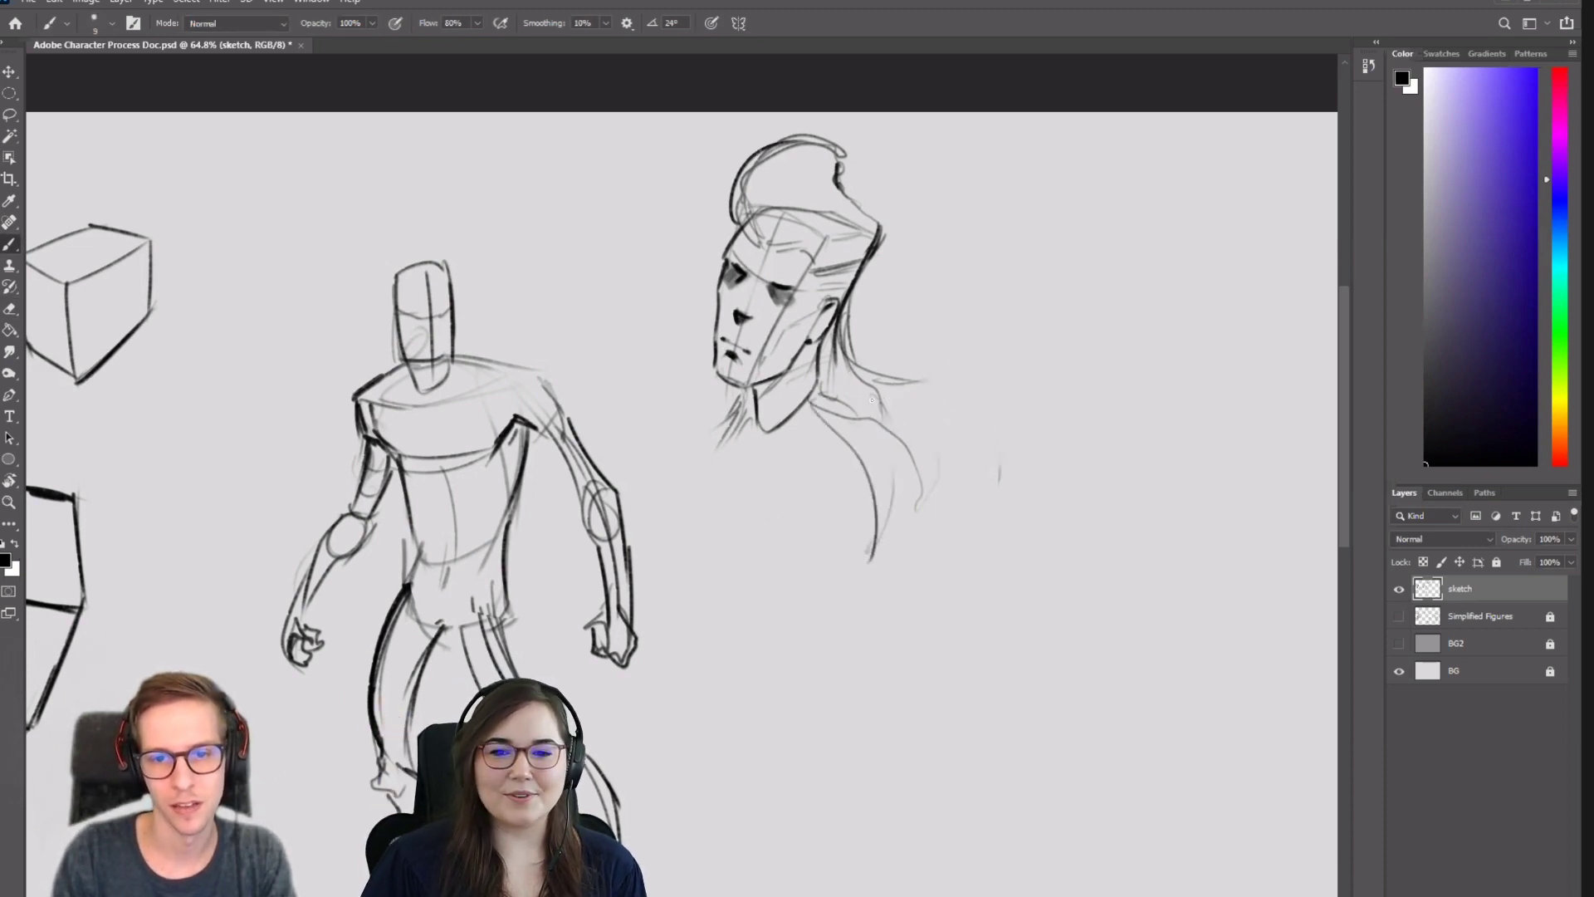
mouse_move(871, 400)
left_mouse_down()
mouse_move(916, 535)
mouse_move(896, 561)
left_mouse_up()
left_click_drag(888, 435, 905, 539)
Erase the stray sketch lines below the detailed head's chin.
key("e")
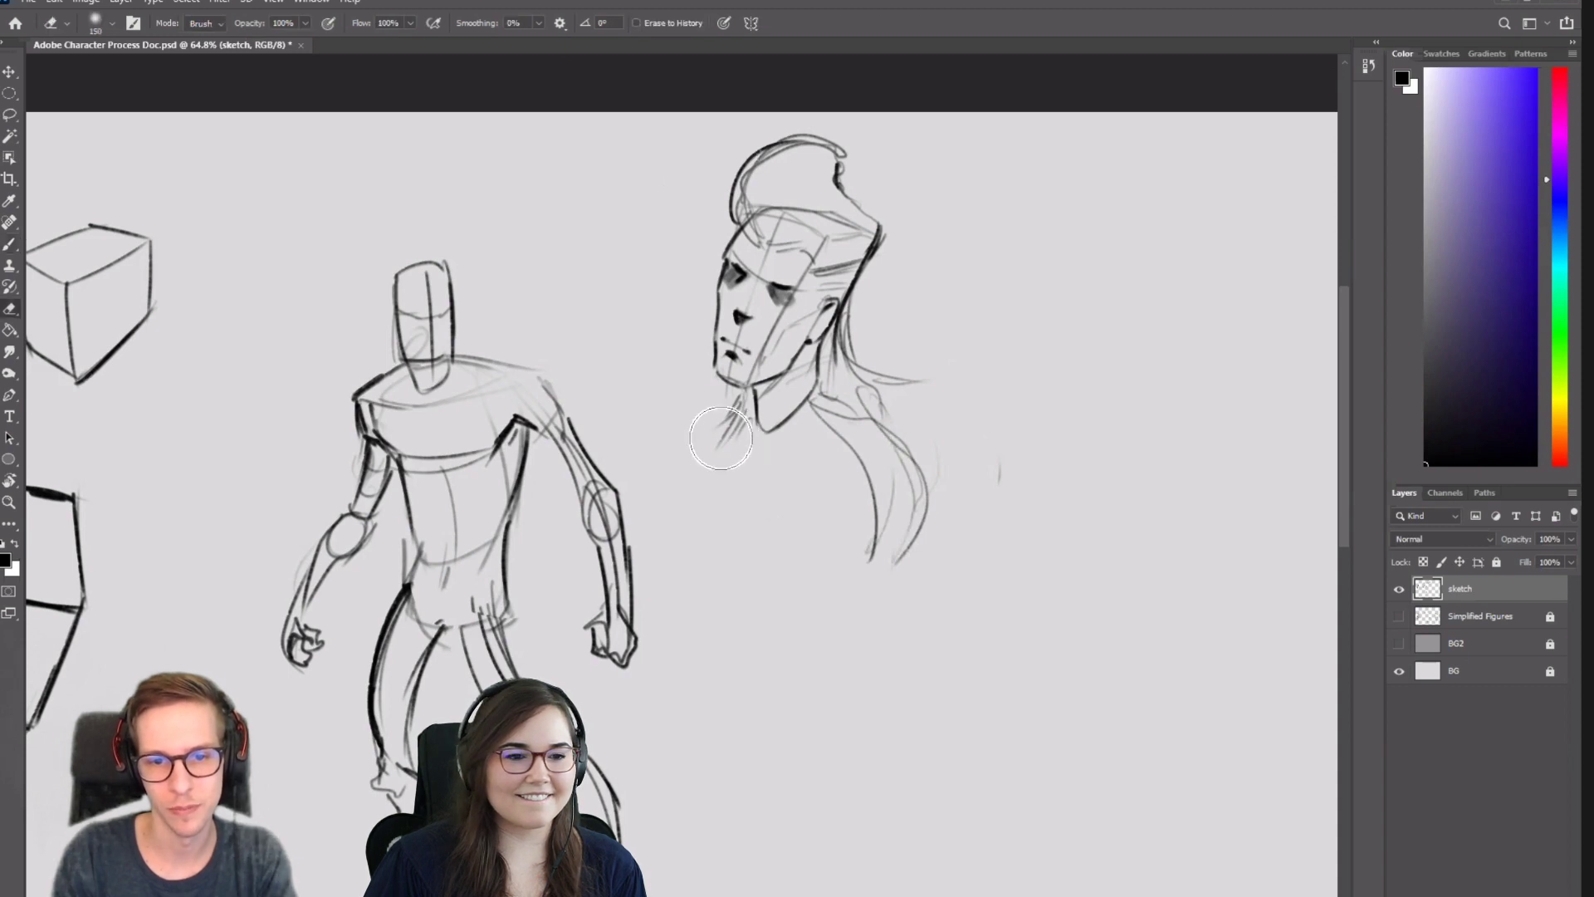
left_click_drag(721, 438, 735, 411)
key("b")
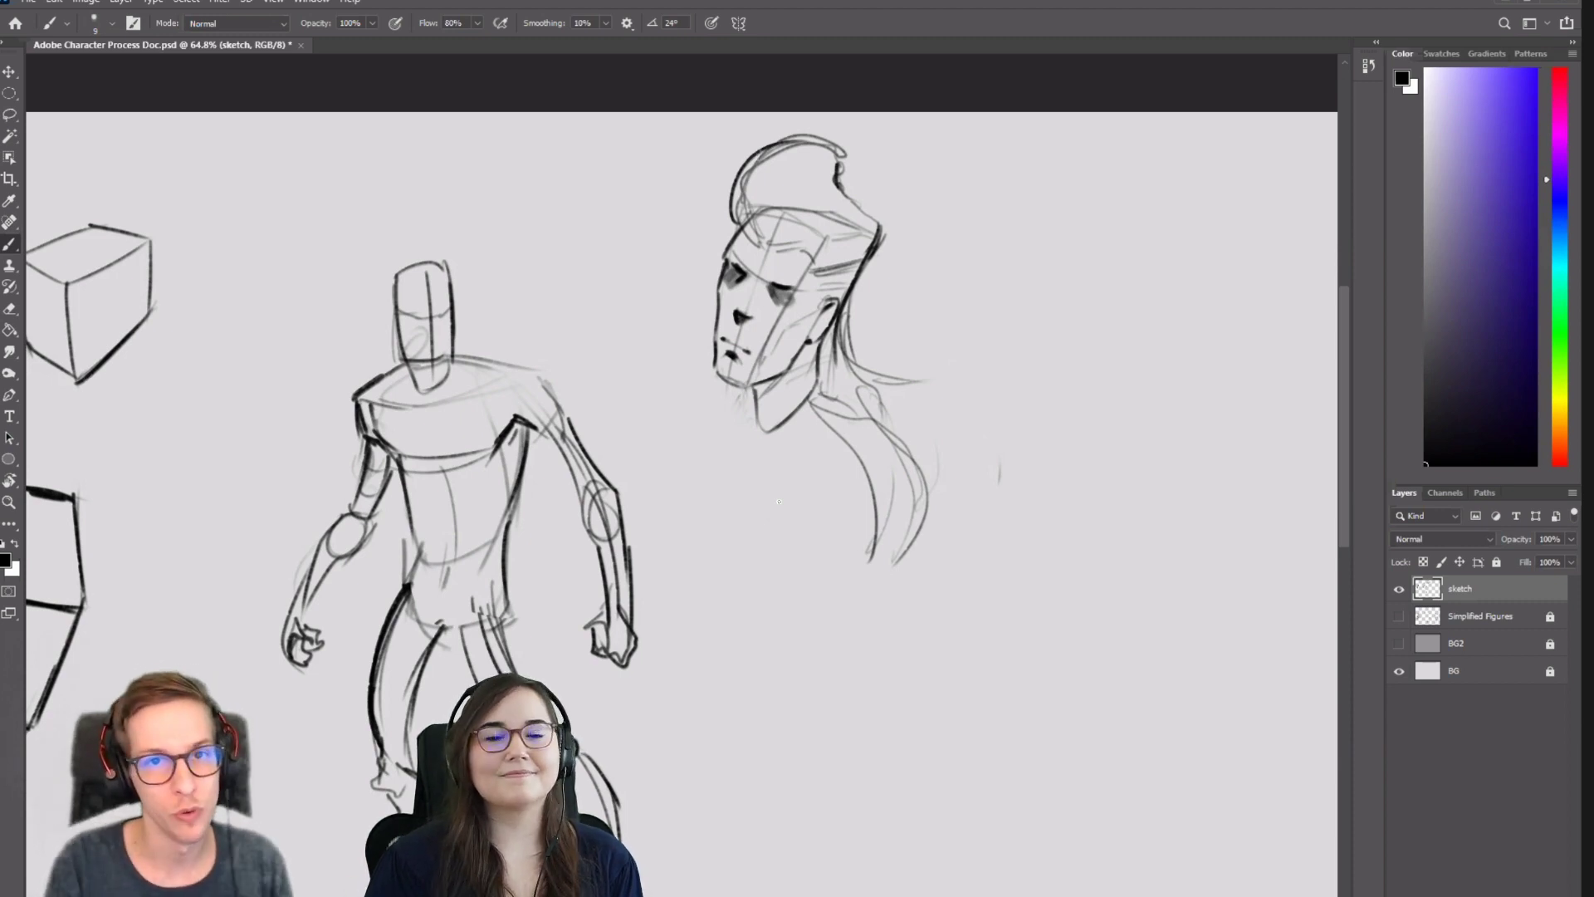
key("ctrl+minus")
key("ctrl+minus")
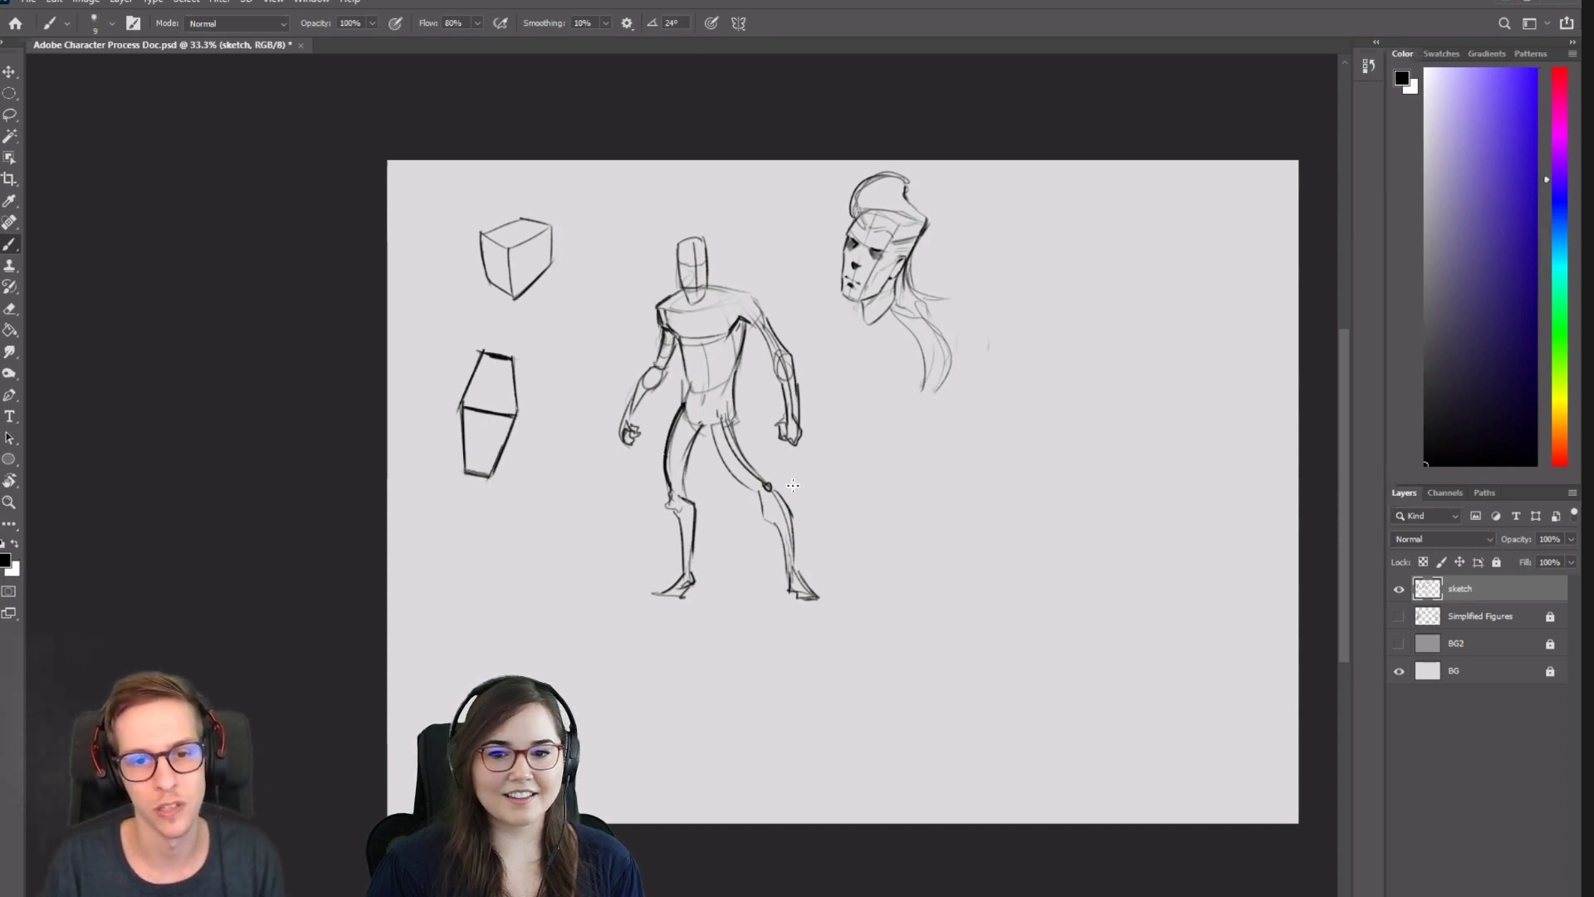
scroll(737, 558, "up", 2)
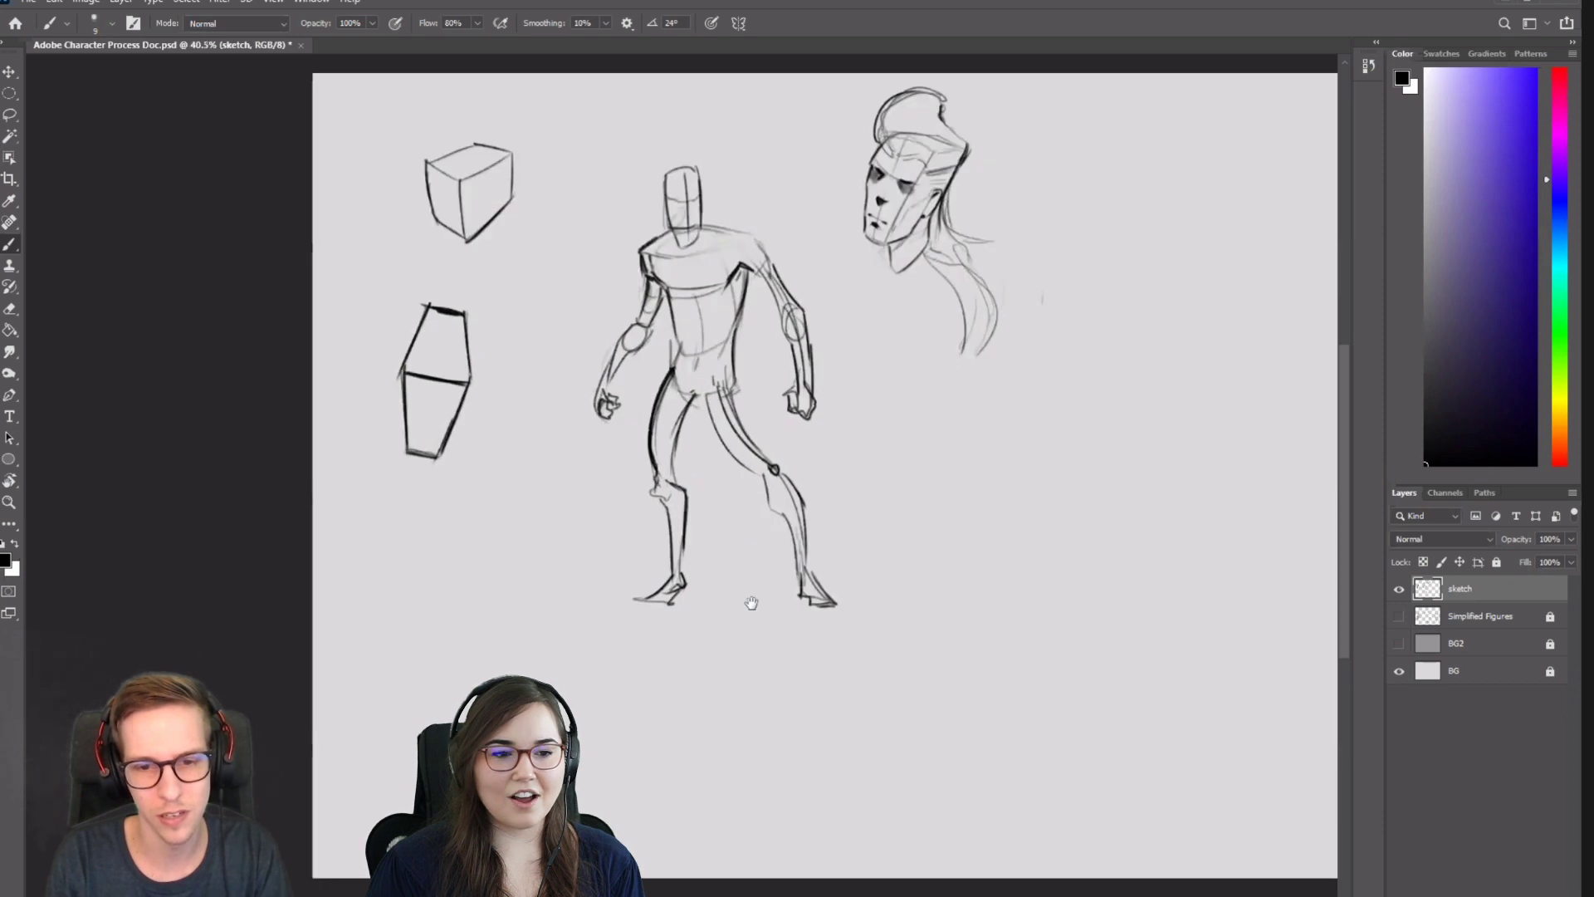
left_click_drag(751, 605, 758, 645)
key("l")
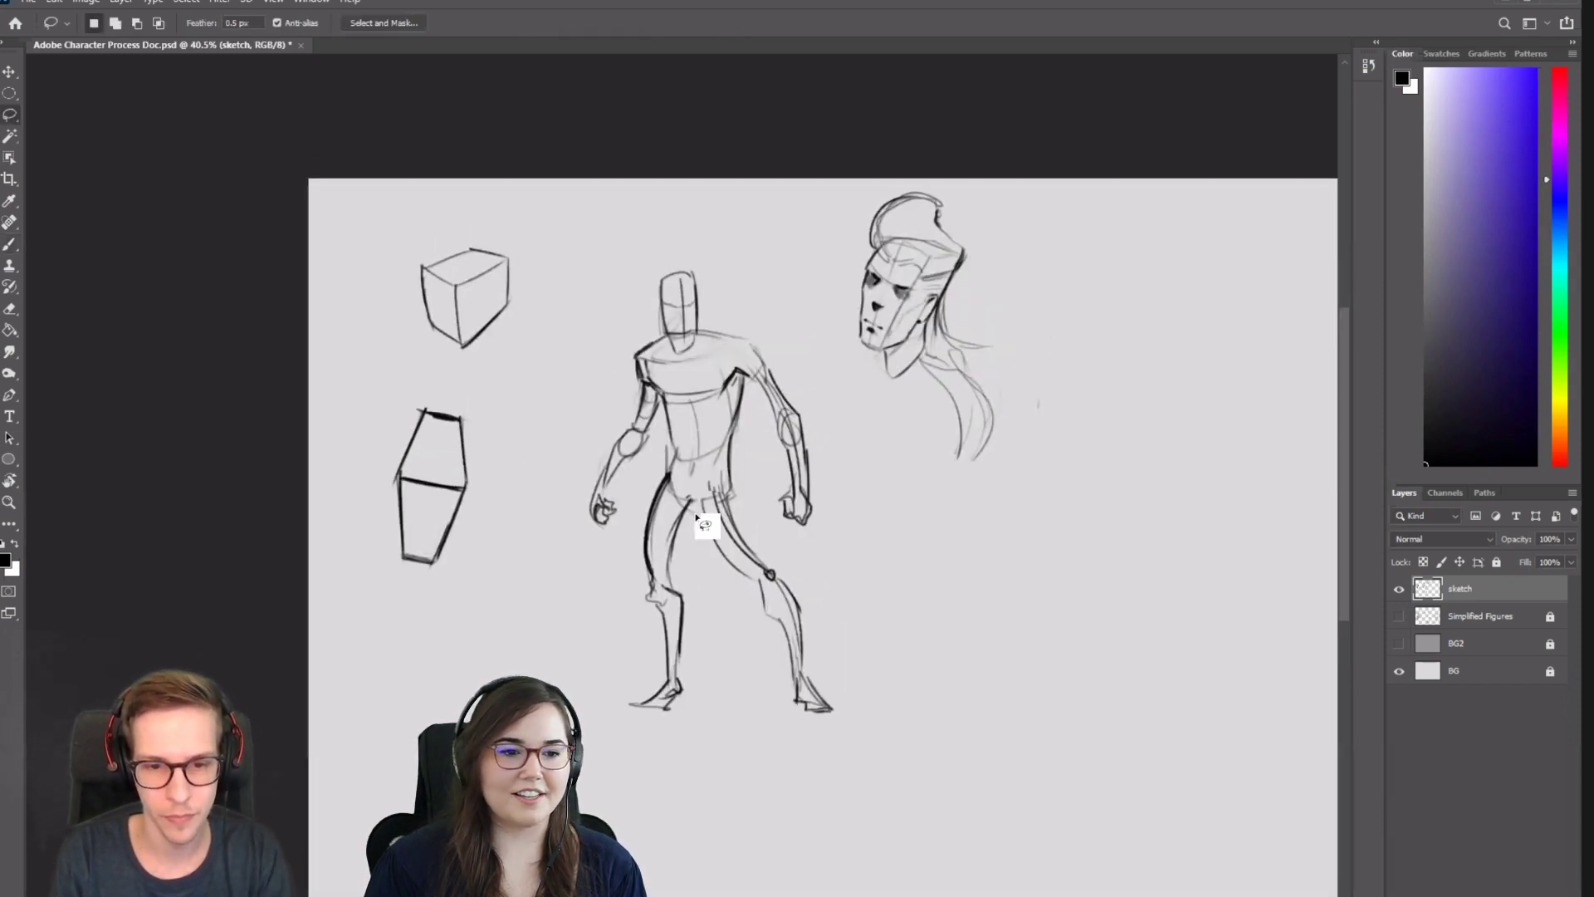
mouse_move(670, 473)
left_mouse_down()
mouse_move(607, 767)
mouse_move(722, 730)
mouse_move(736, 694)
left_mouse_up()
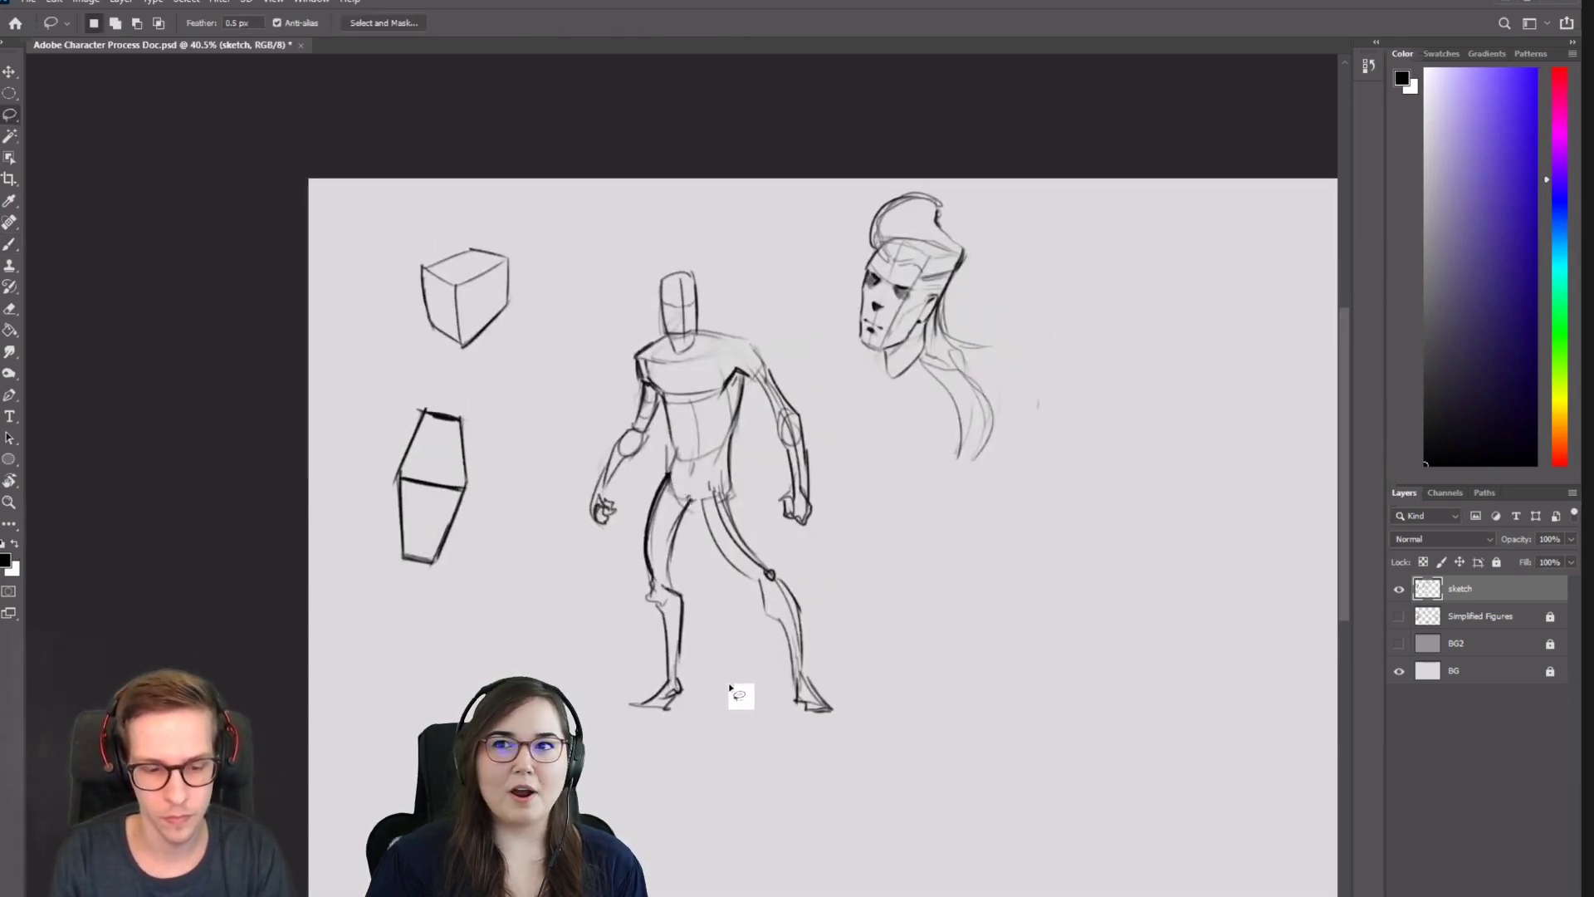
Sketch a second simplified head shape beside the detailed one, with a domed top, tapering sides and a short lower edge.
key("b")
scroll(980, 465, "up", 1)
left_click_drag(980, 465, 873, 547)
left_click_drag(932, 486, 996, 424)
left_click_drag(982, 423, 897, 463)
mouse_move(865, 312)
left_mouse_down()
mouse_move(957, 267)
mouse_move(976, 305)
left_mouse_up()
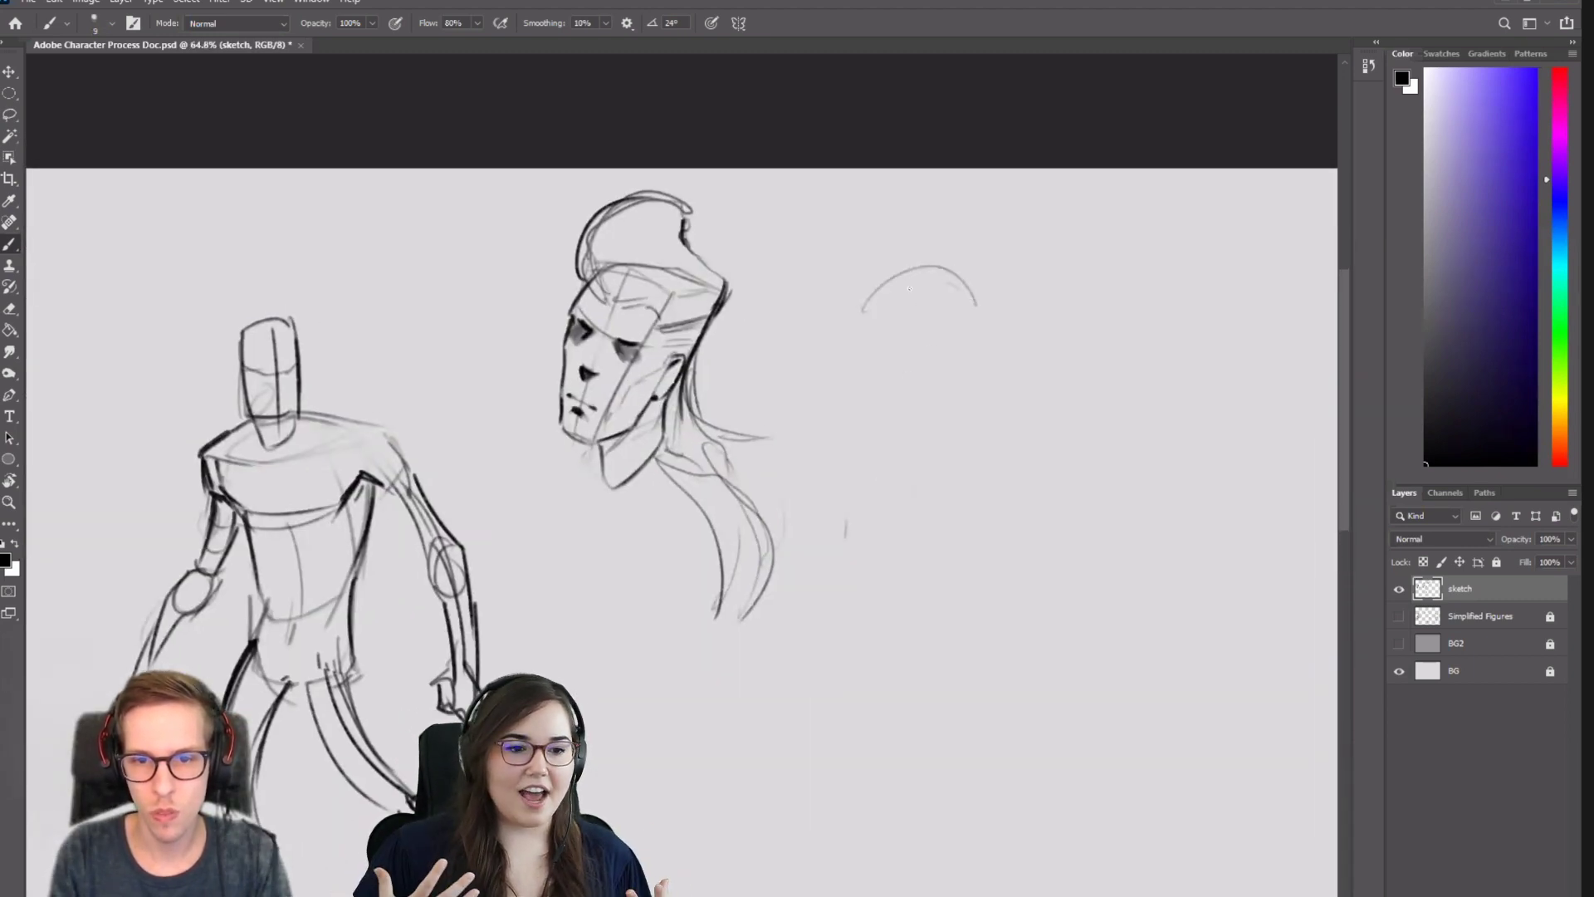
left_click_drag(867, 305, 902, 437)
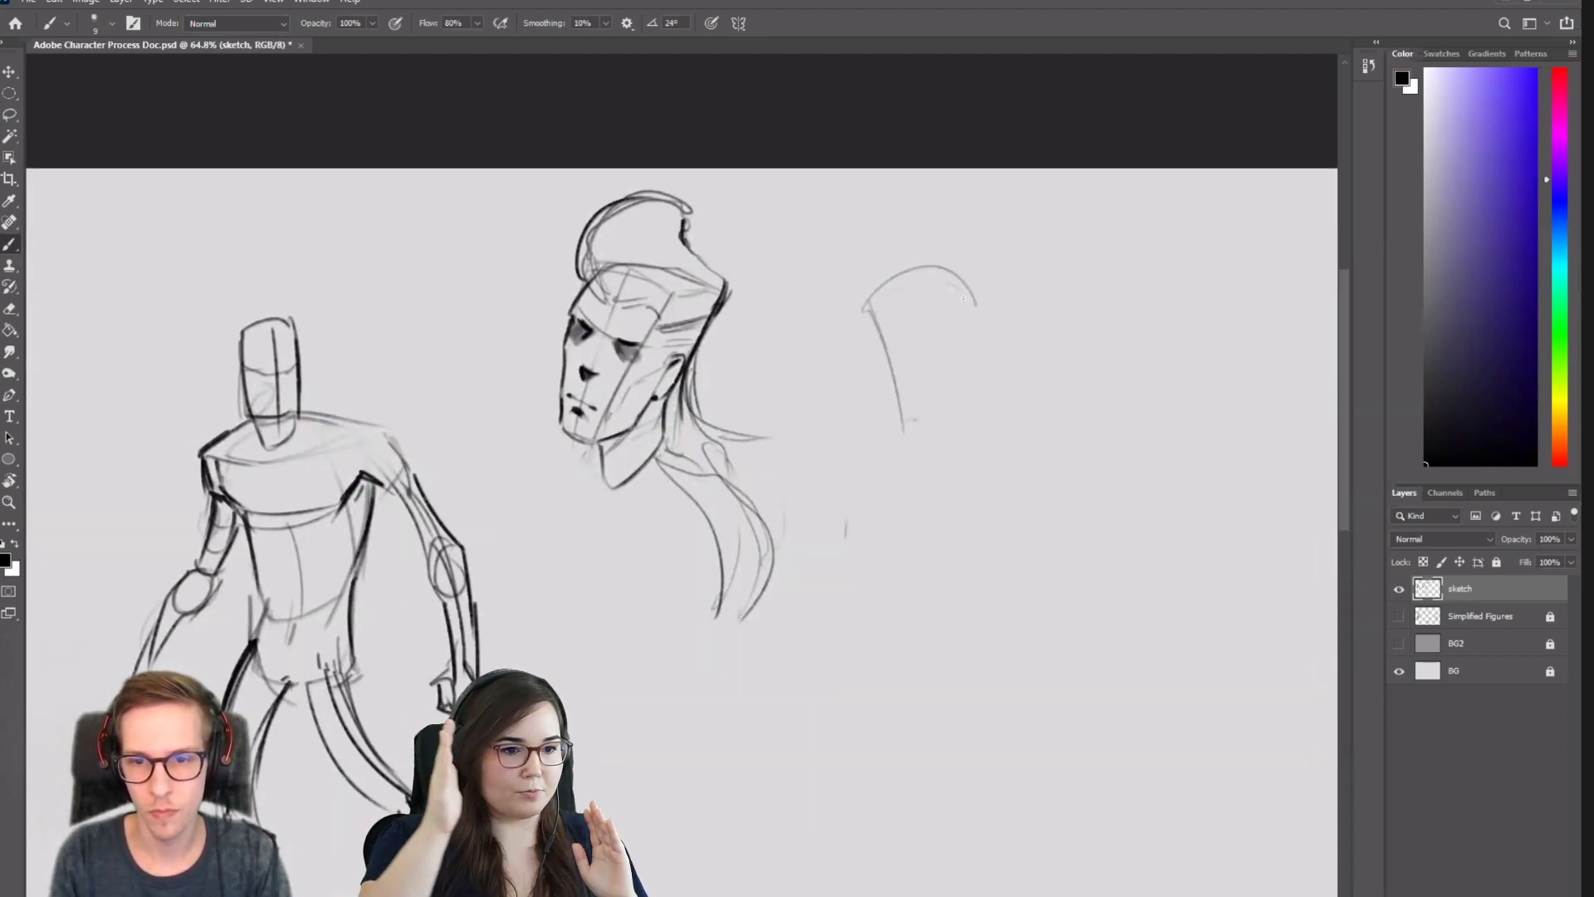
left_click_drag(973, 293, 981, 408)
mouse_move(871, 309)
left_mouse_down()
mouse_move(917, 425)
mouse_move(969, 422)
mouse_move(979, 344)
mouse_move(968, 429)
left_mouse_up()
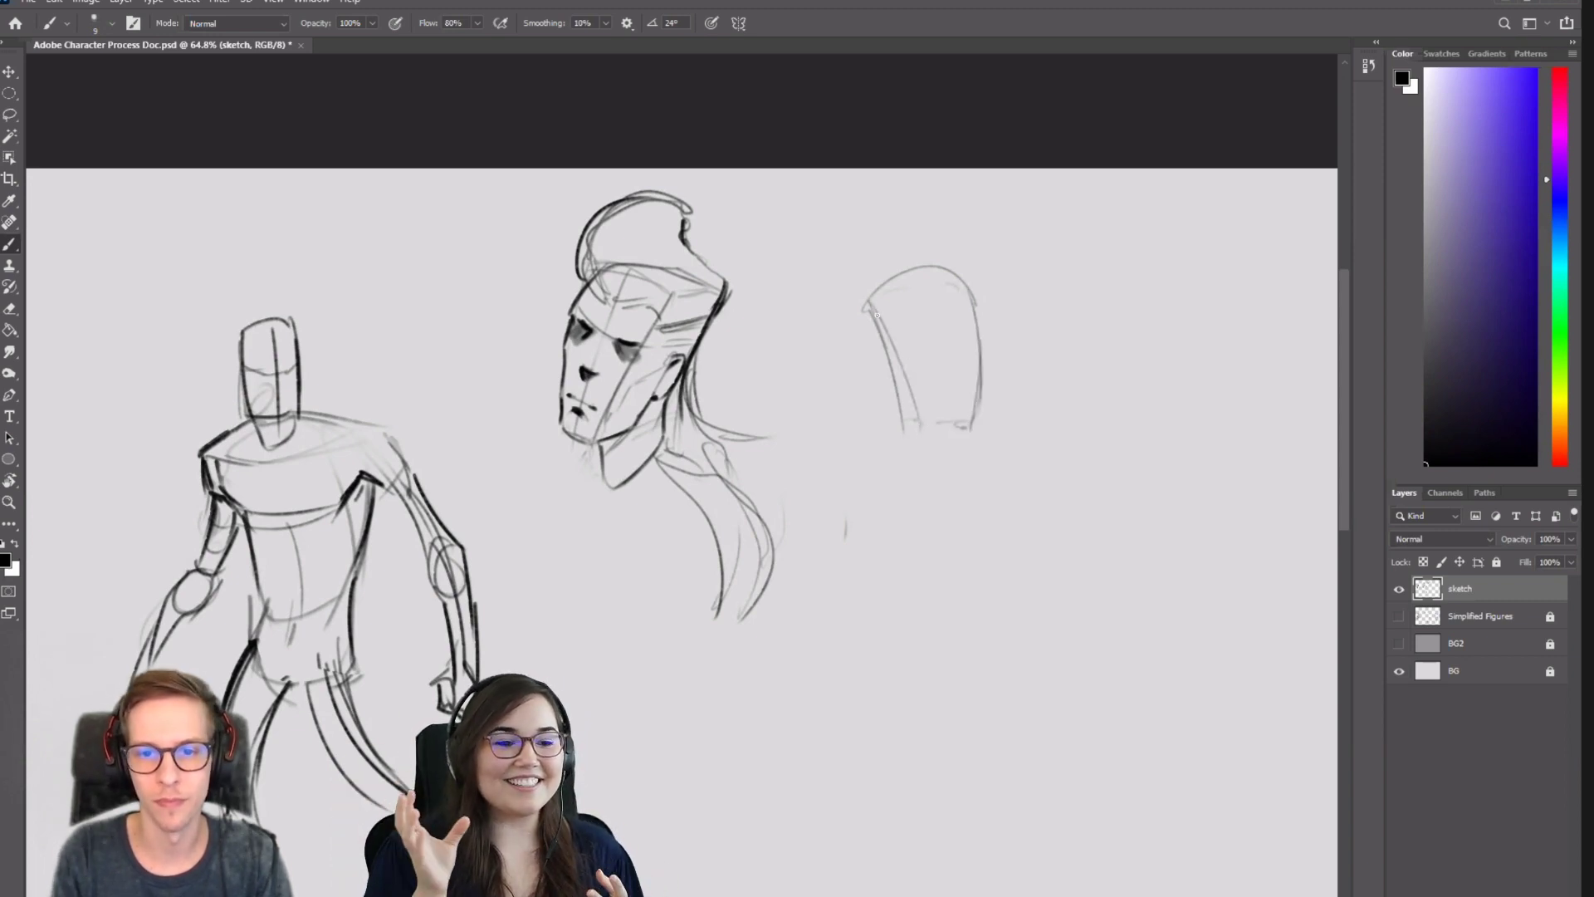
mouse_move(871, 301)
left_mouse_down()
mouse_move(919, 421)
mouse_move(973, 424)
left_mouse_up()
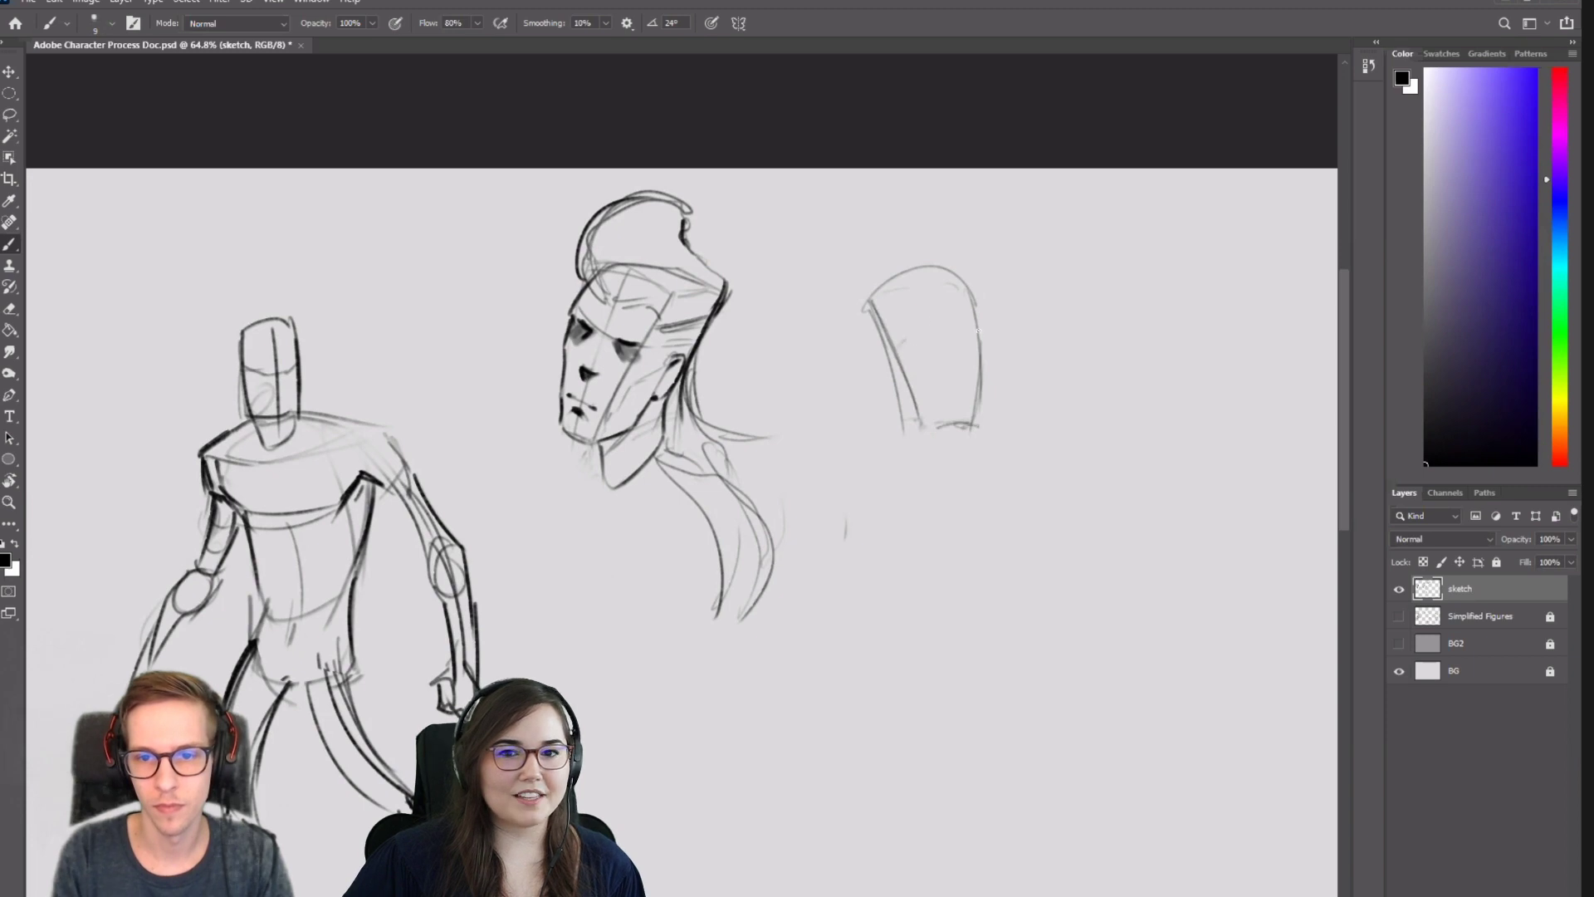
Add curved eye-level and vertical centre guidelines to the second head, and draw its eyes, nose and downturned mouth along them.
mouse_move(906, 337)
left_mouse_down()
mouse_move(968, 331)
mouse_move(961, 318)
left_mouse_up()
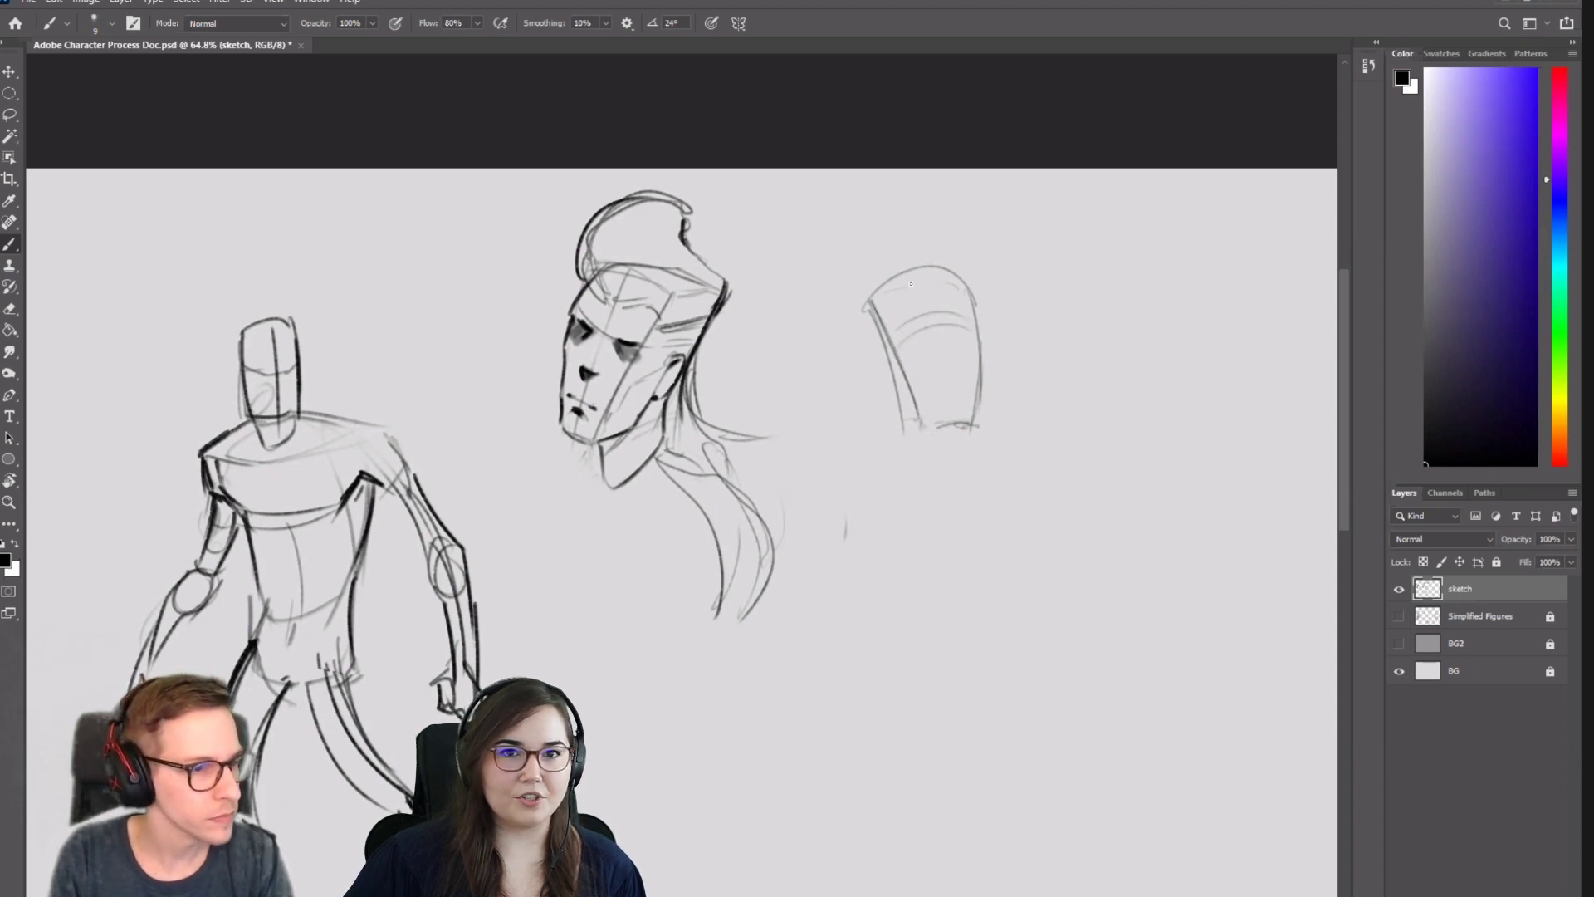
left_click_drag(935, 267, 955, 428)
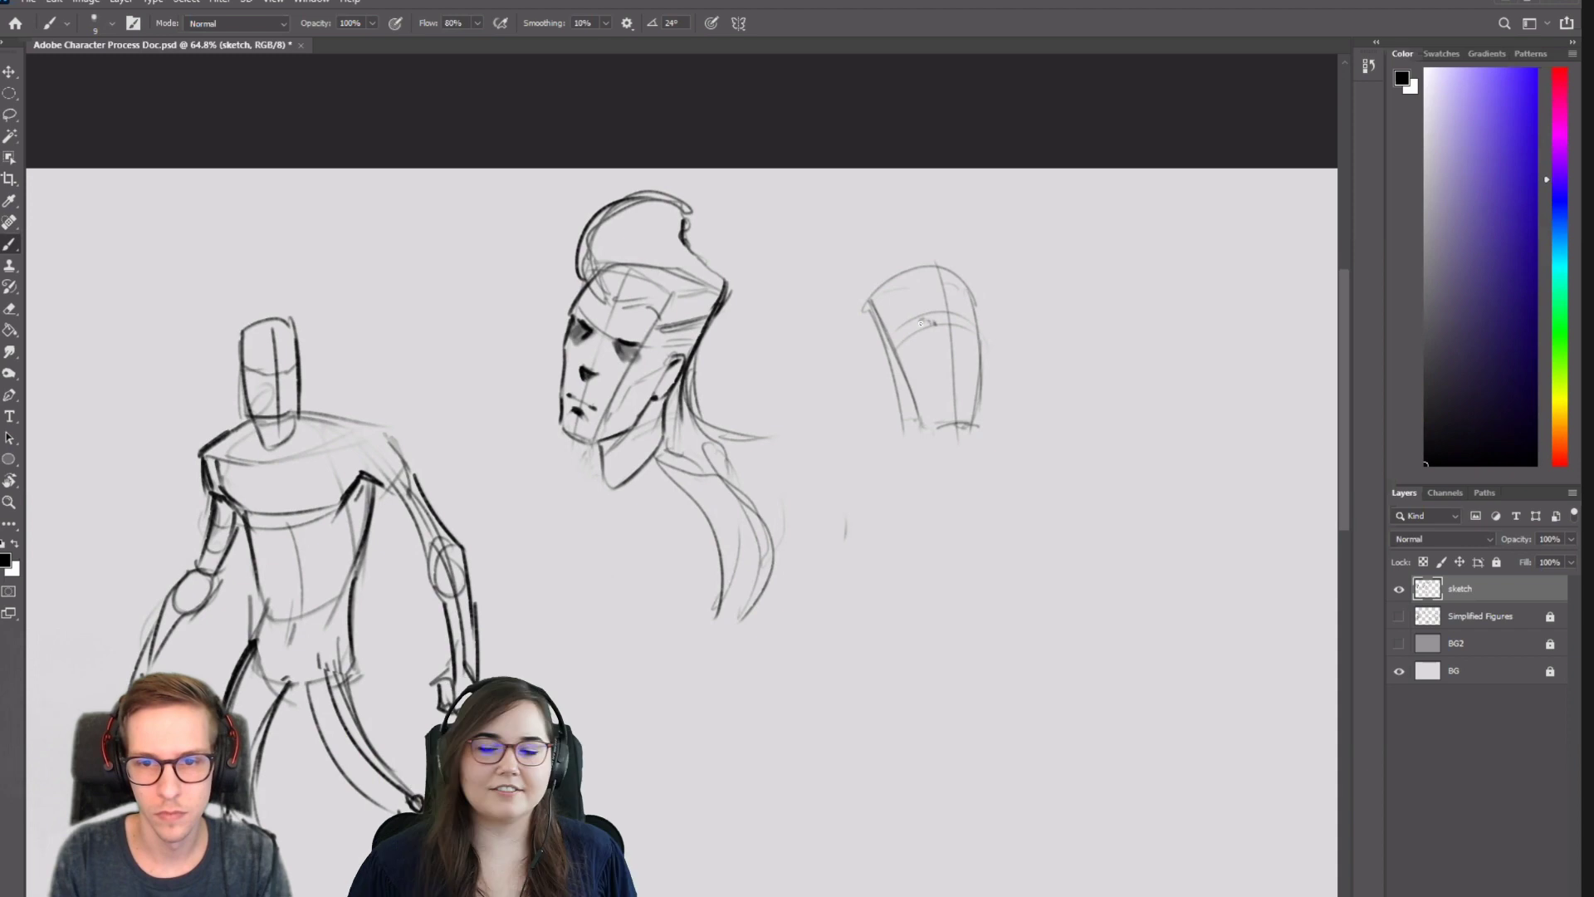
left_click_drag(934, 323, 904, 322)
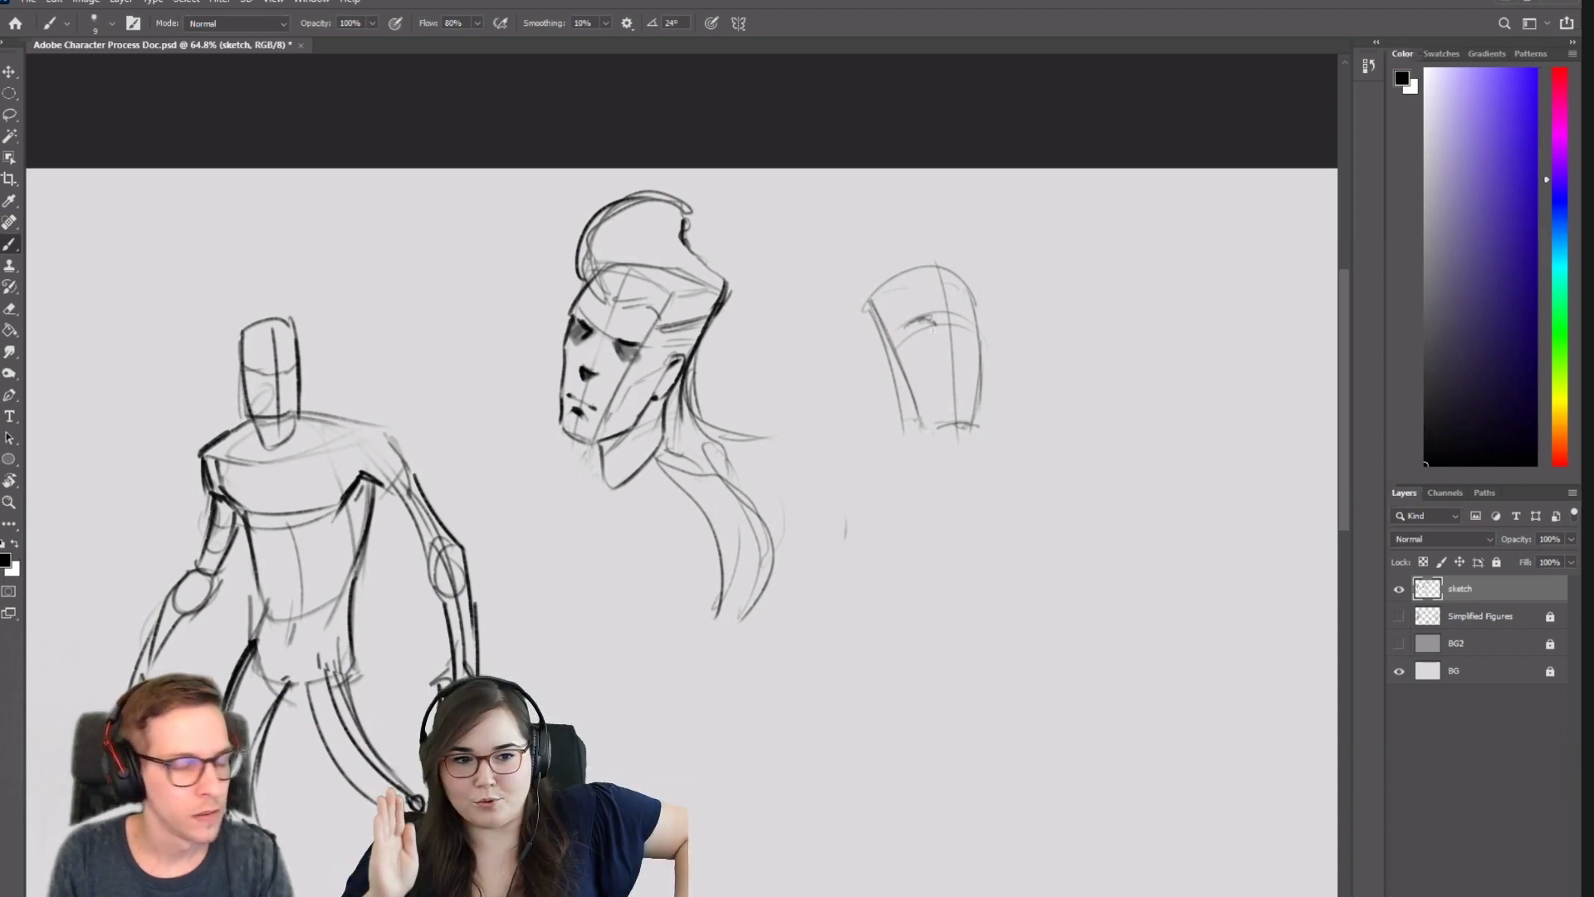
mouse_move(931, 319)
left_mouse_down()
mouse_move(907, 324)
mouse_move(971, 324)
left_mouse_up()
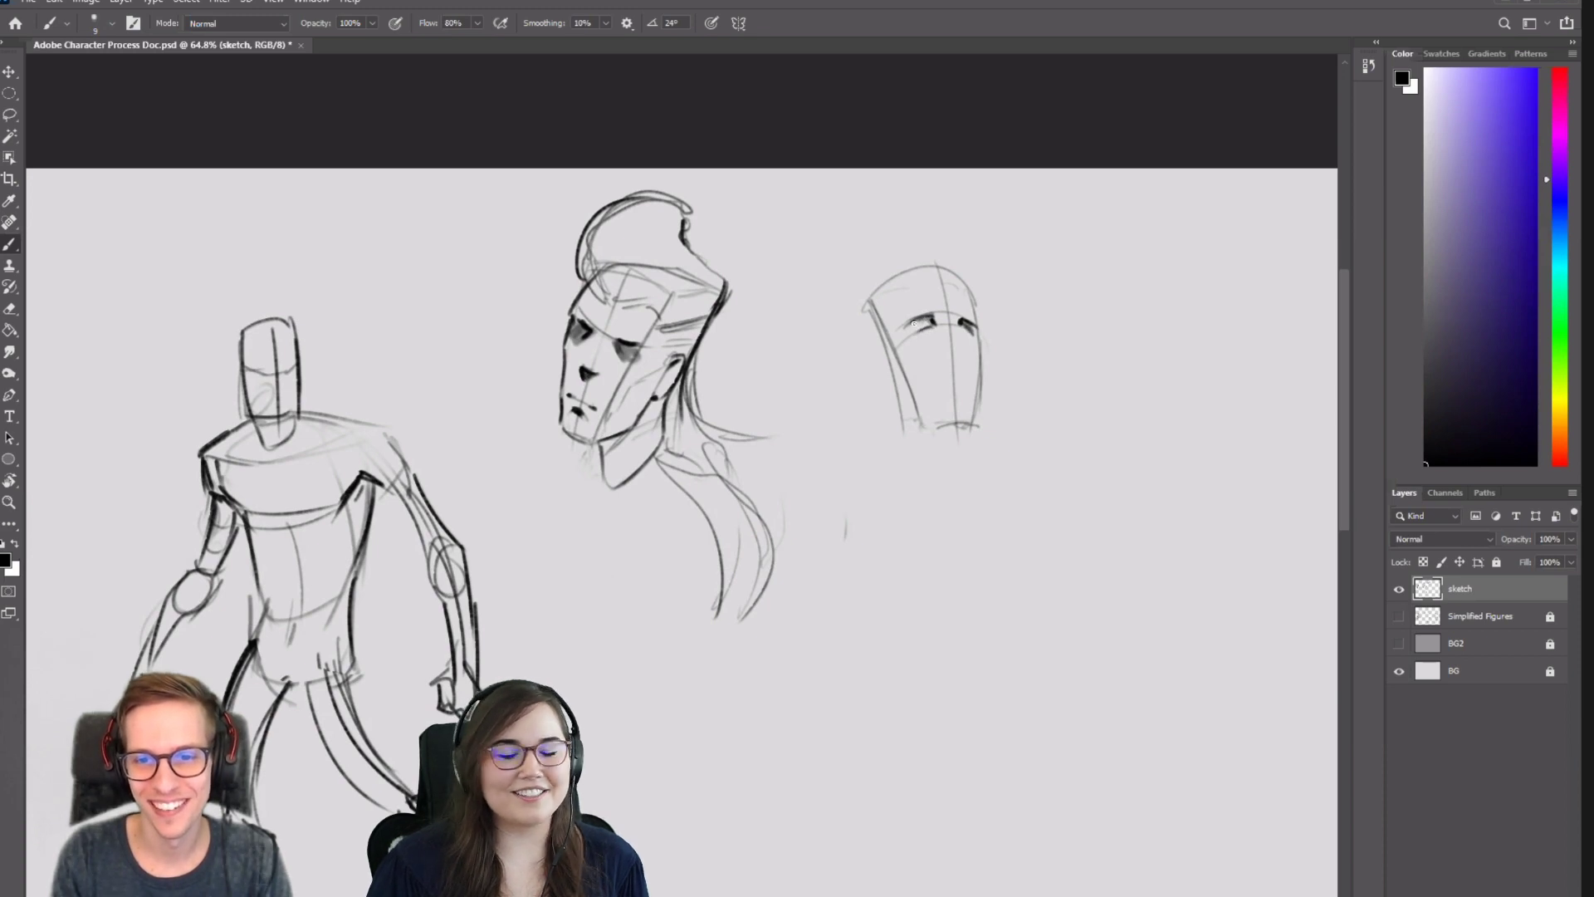
left_click_drag(910, 323, 931, 321)
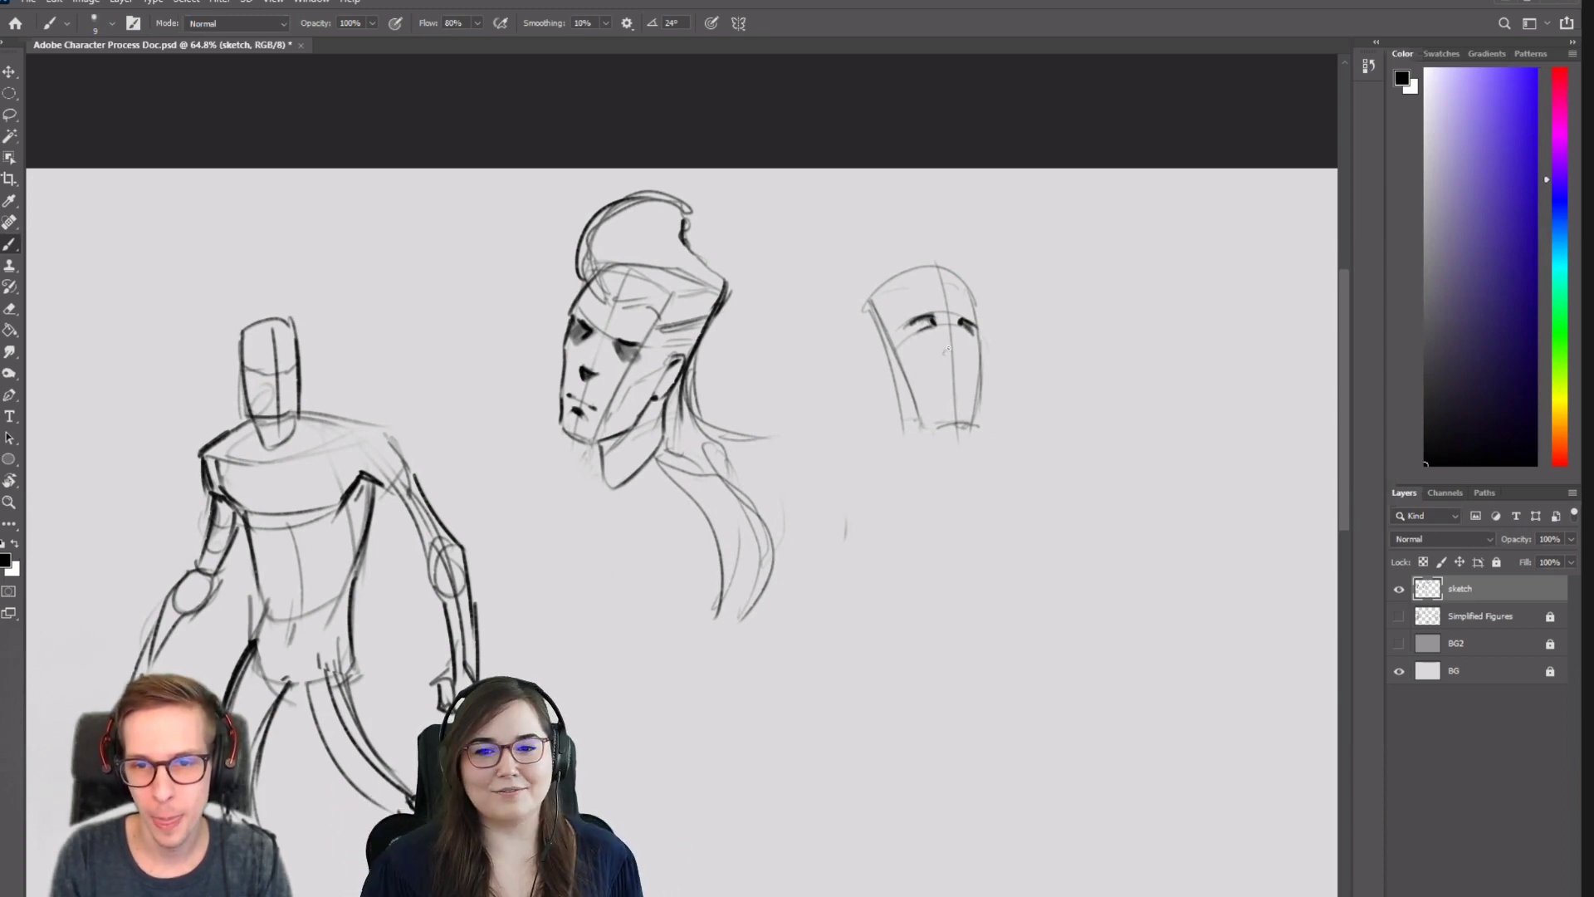
mouse_move(959, 348)
left_mouse_down()
mouse_move(944, 350)
mouse_move(963, 377)
mouse_move(946, 378)
left_mouse_up()
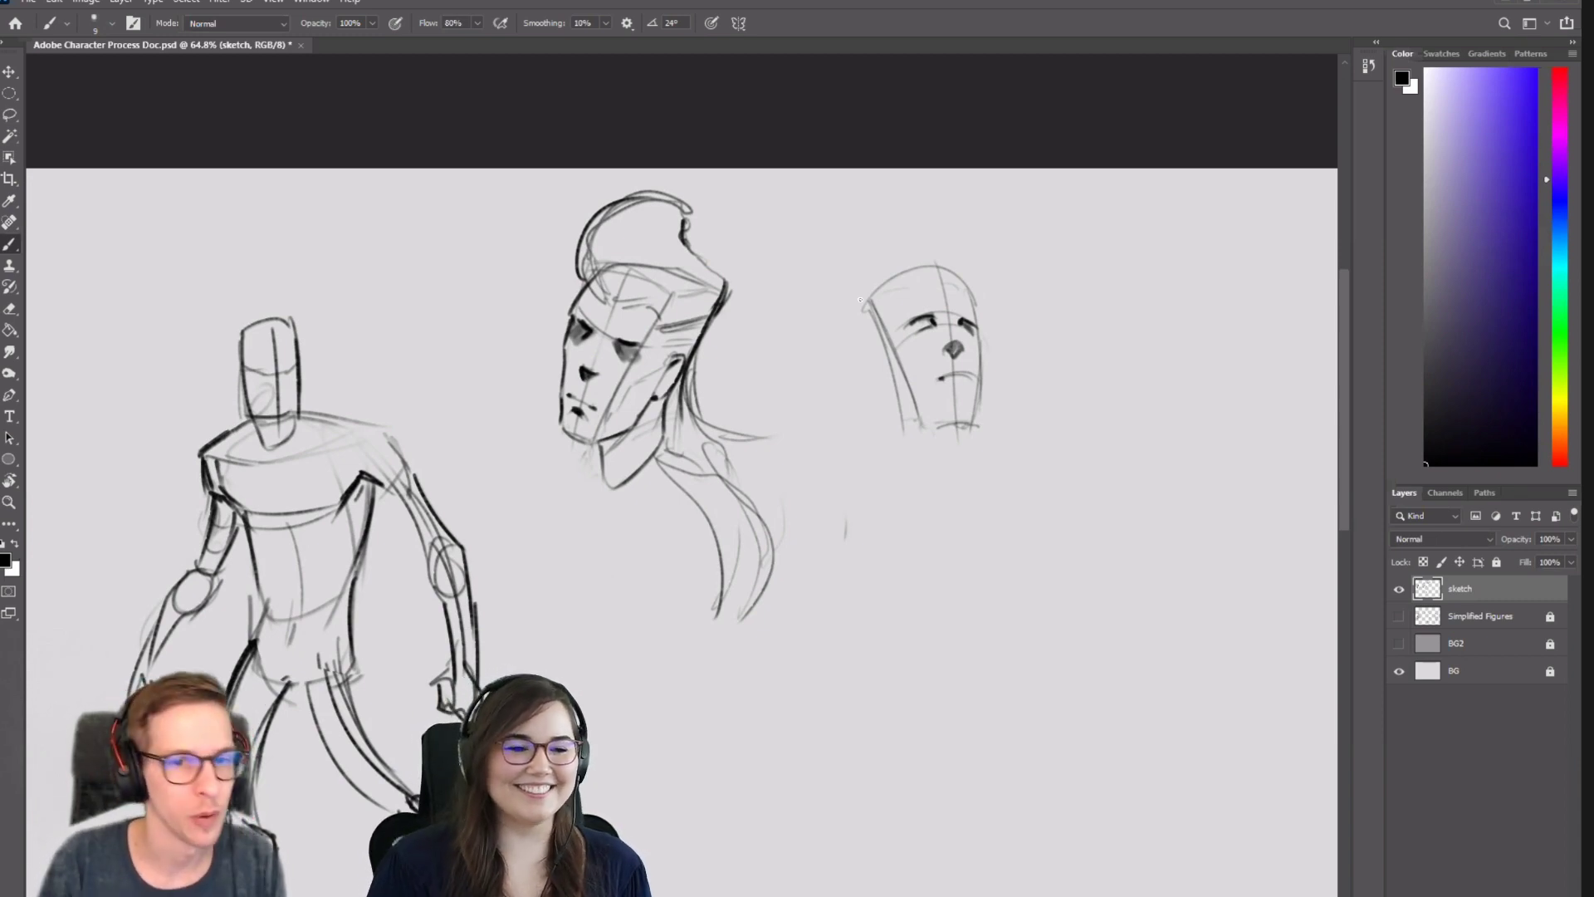
scroll(680, 348, "up", 5)
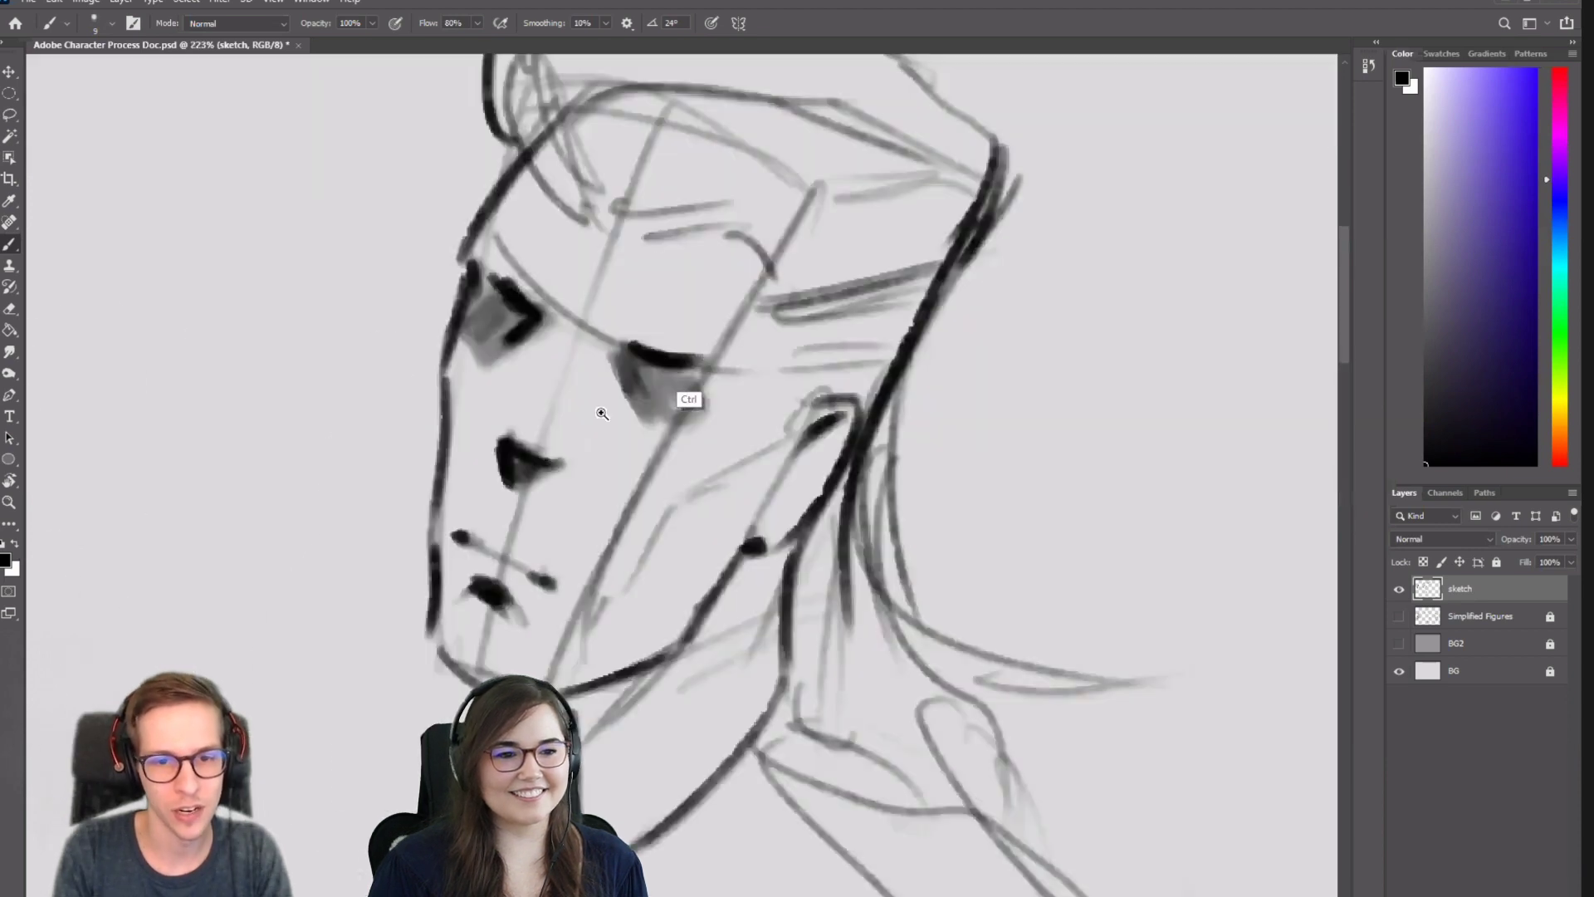
scroll(686, 395, "down", 6)
scroll(656, 368, "up", 3)
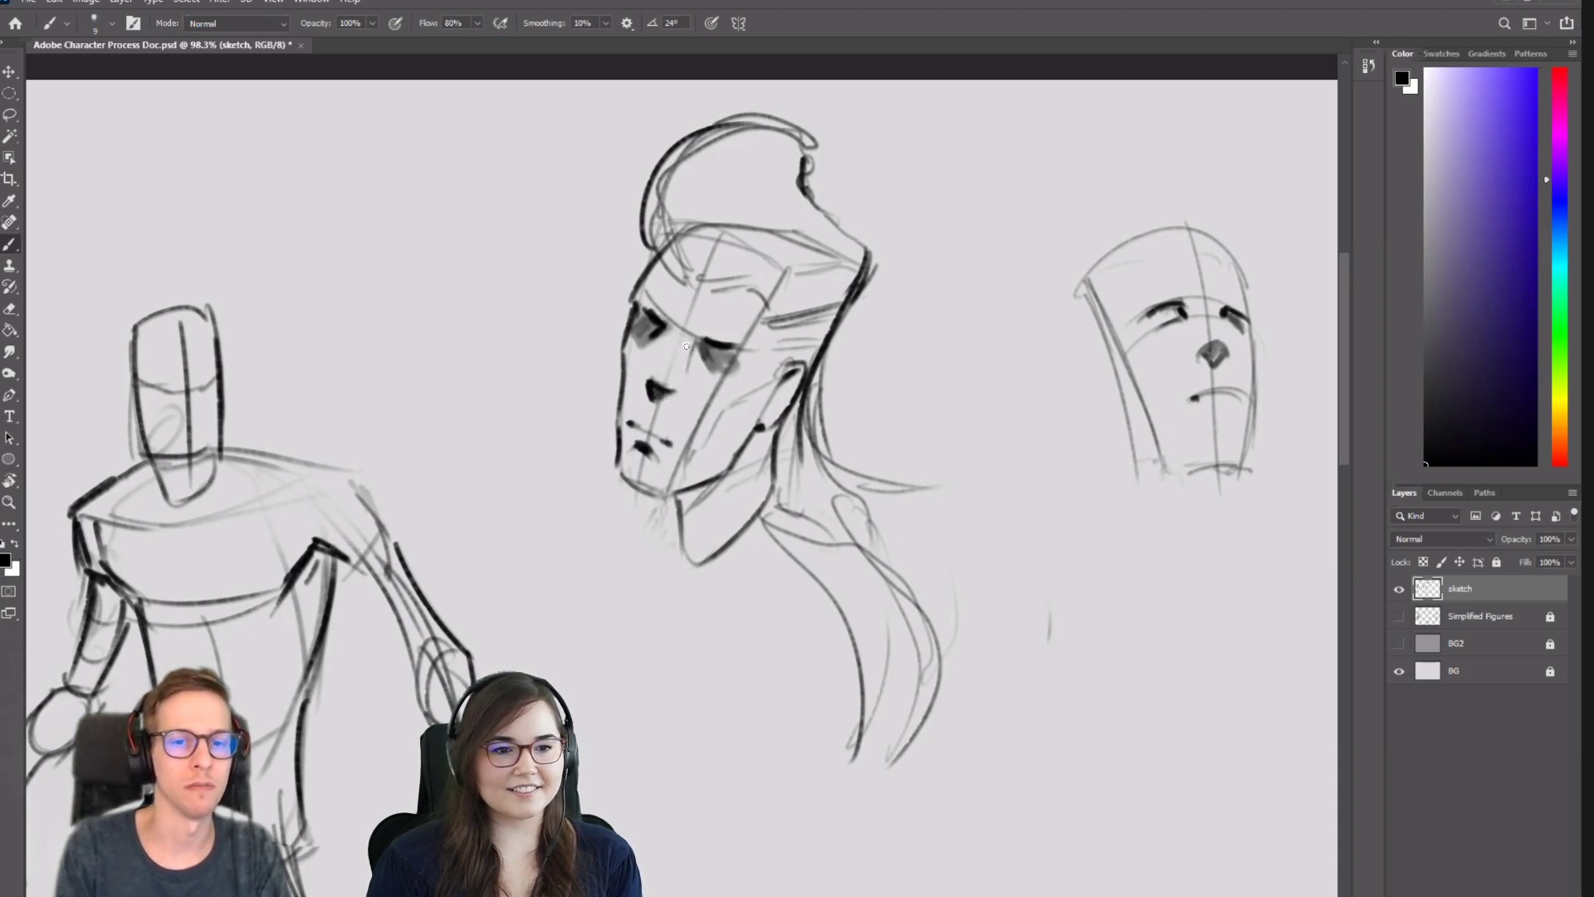
key("ctrl")
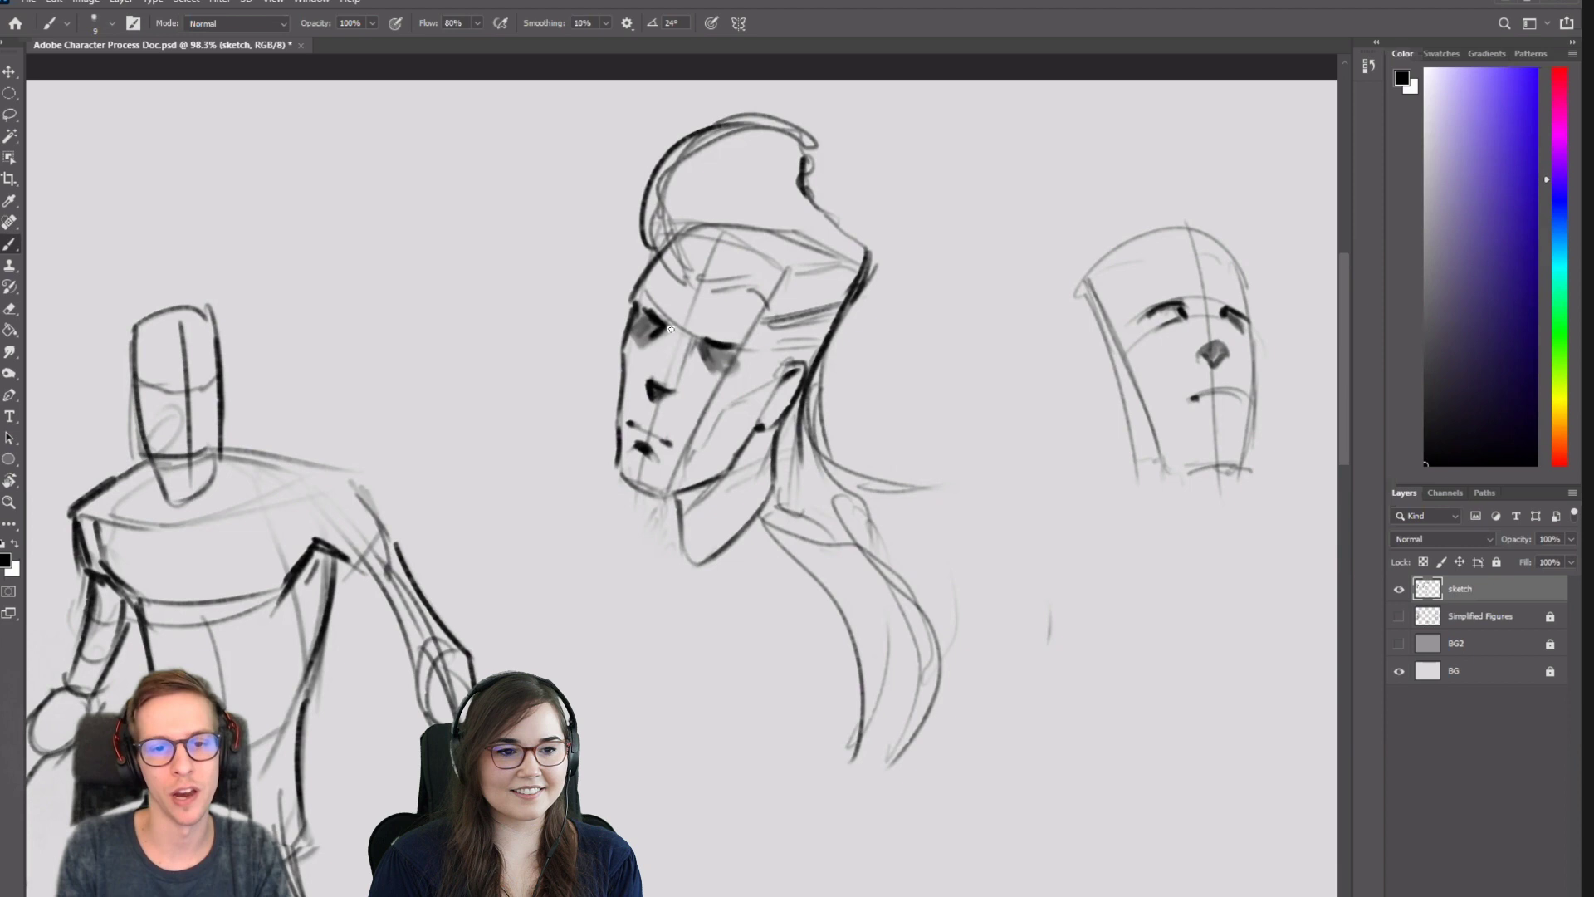
mouse_move(646, 374)
left_mouse_down()
mouse_move(674, 393)
mouse_move(646, 390)
mouse_move(646, 435)
left_mouse_up()
key("ctrl+space")
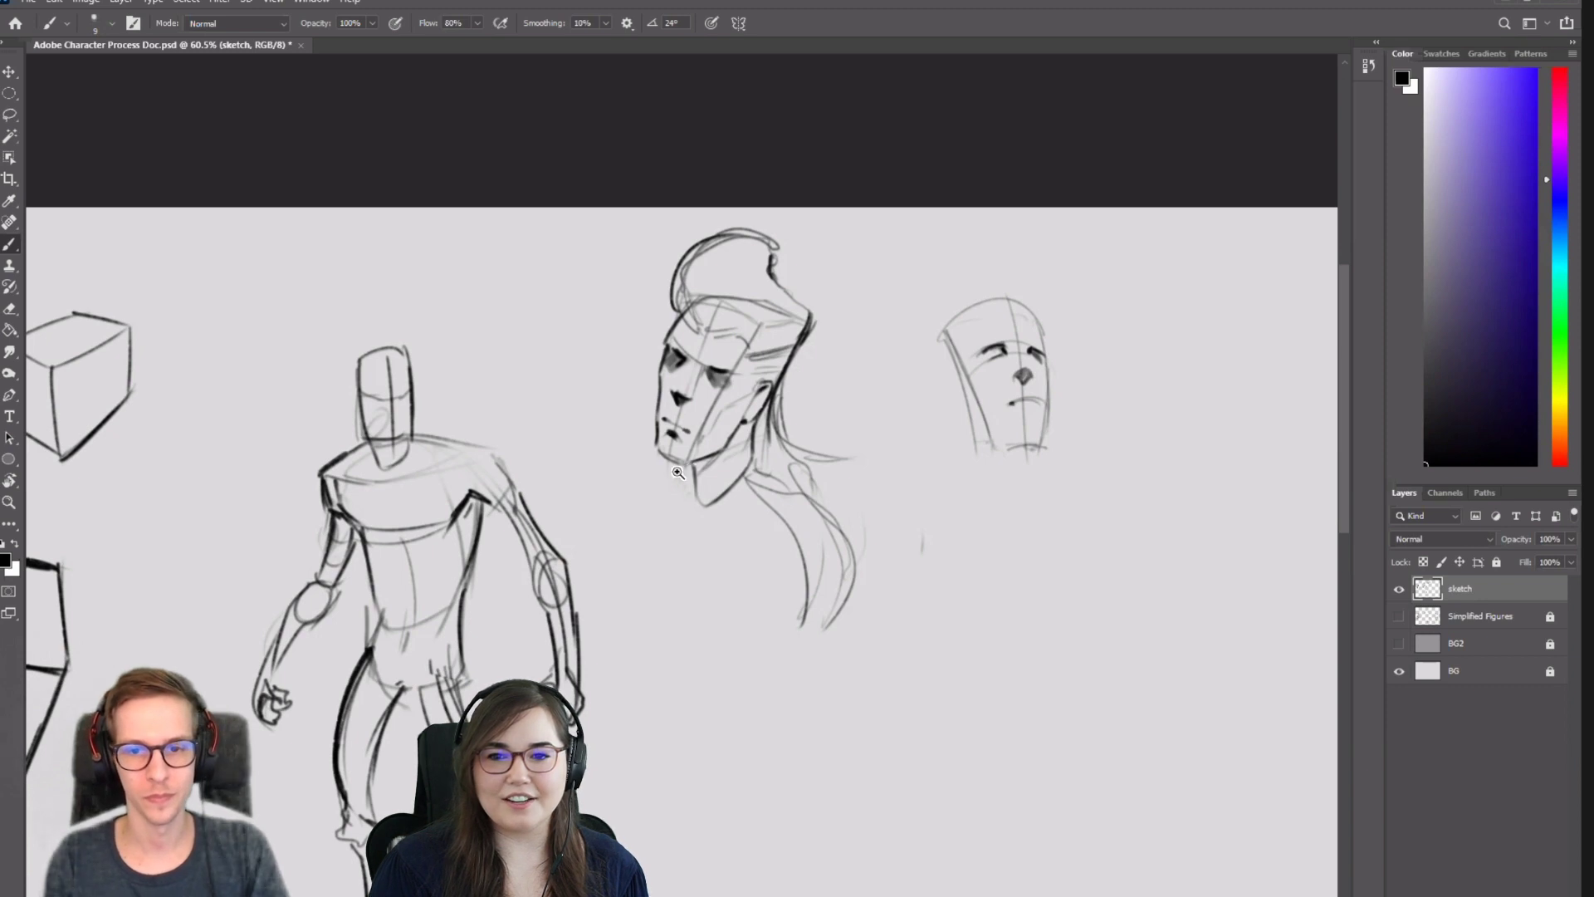
left_click_drag(678, 472, 656, 409)
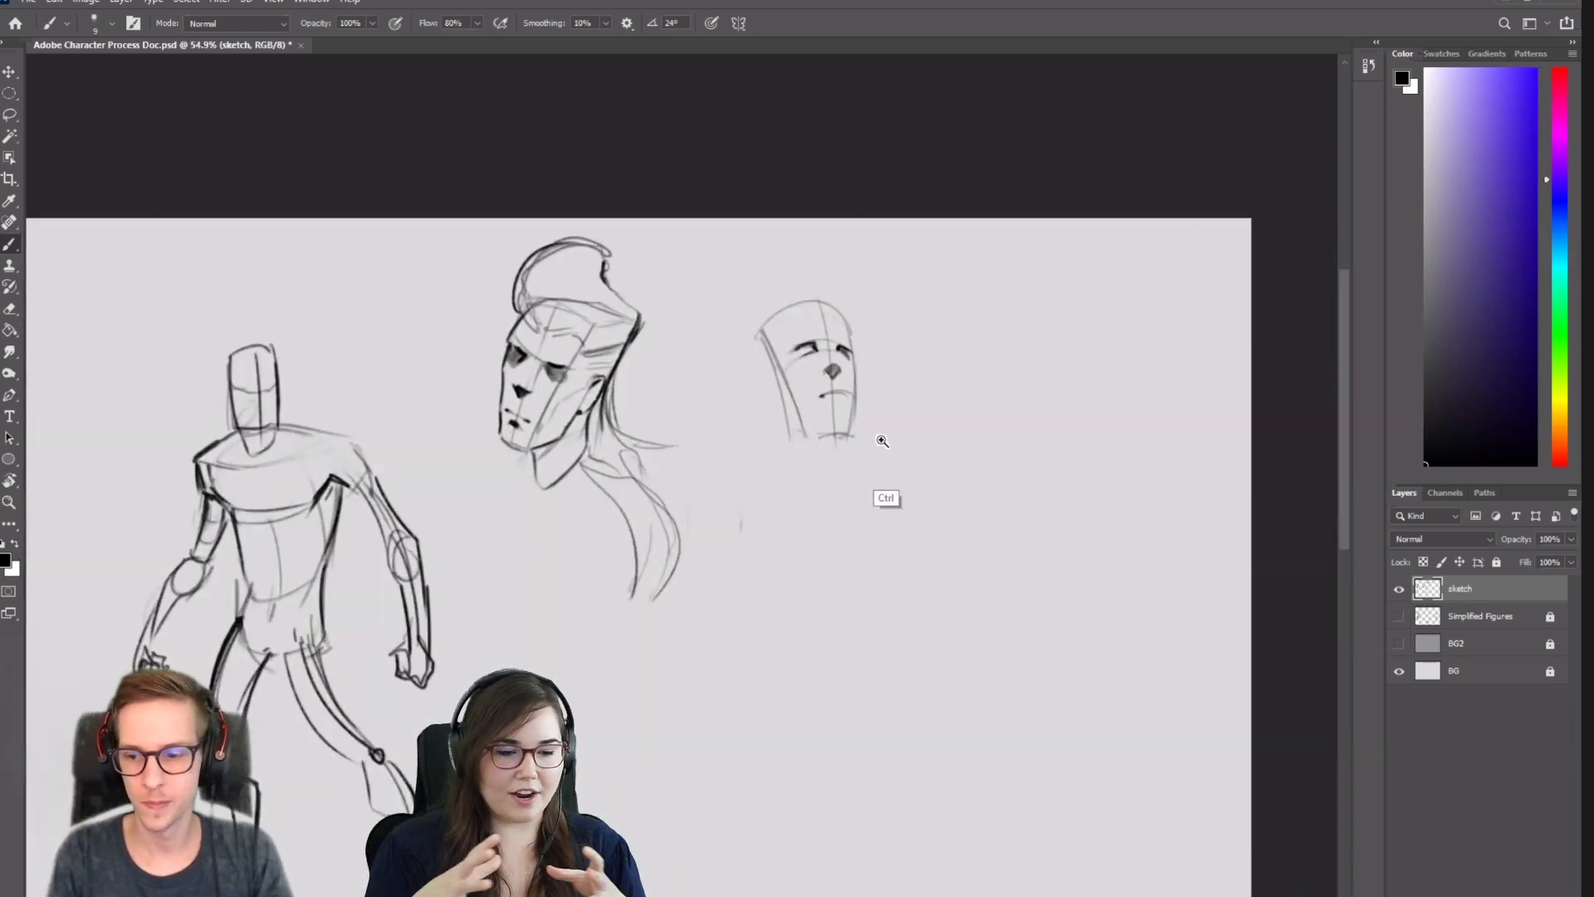
Draw the side plane of the second head, running back from the temple and down to a short lower edge by the jaw.
left_click_drag(881, 441, 676, 371)
left_click_drag(609, 295, 590, 365)
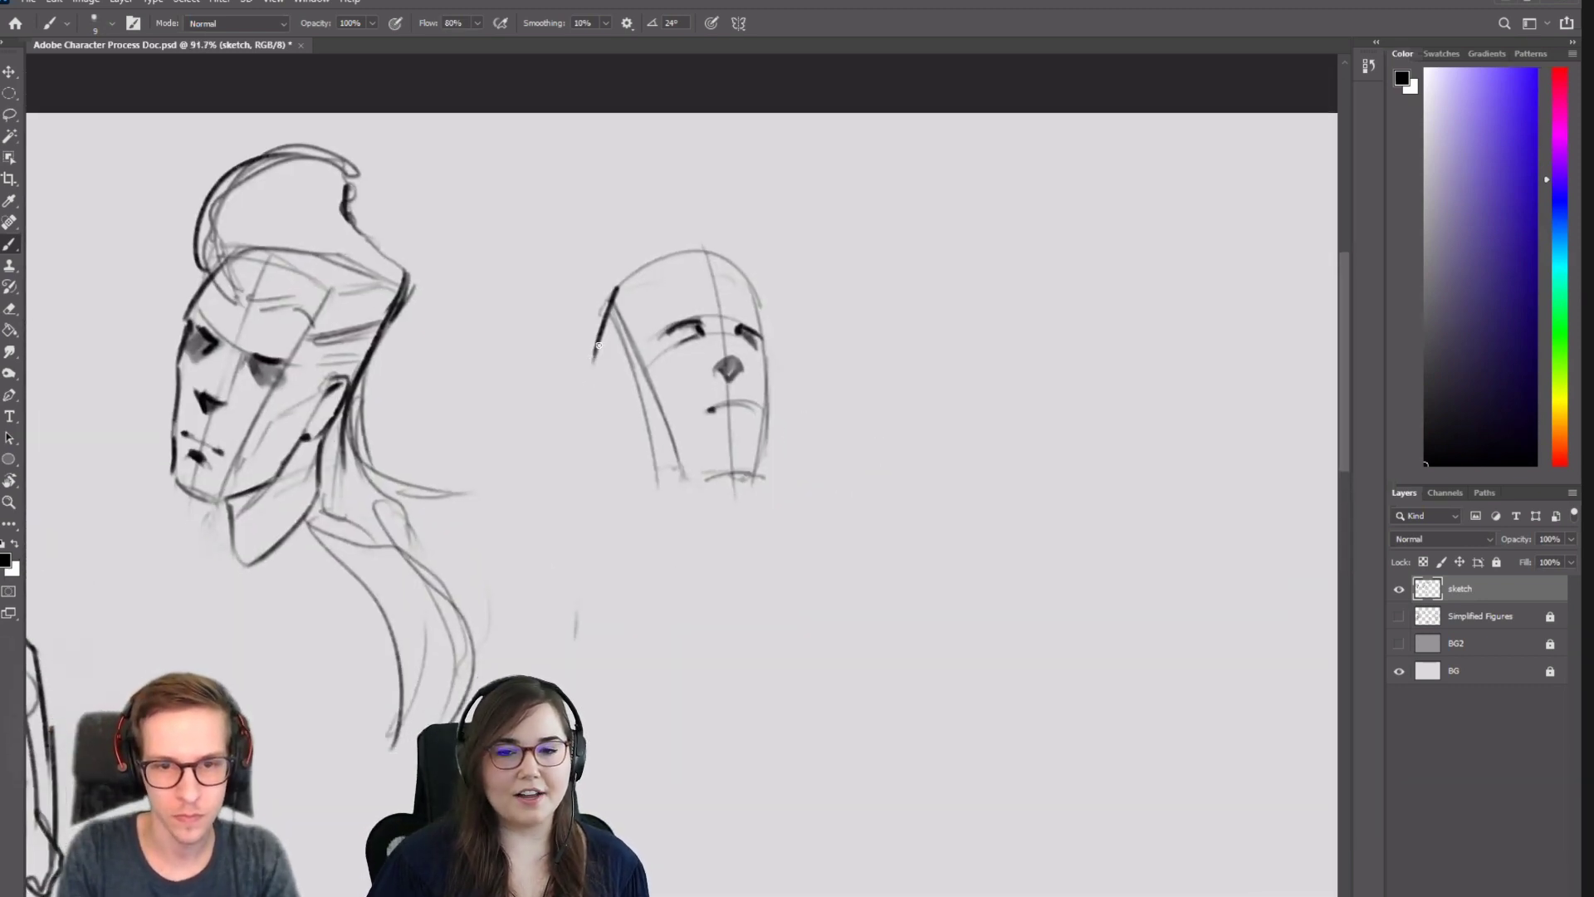
key("ctrl+z")
mouse_move(619, 288)
left_mouse_down()
mouse_move(571, 383)
mouse_move(592, 353)
mouse_move(613, 441)
left_mouse_up()
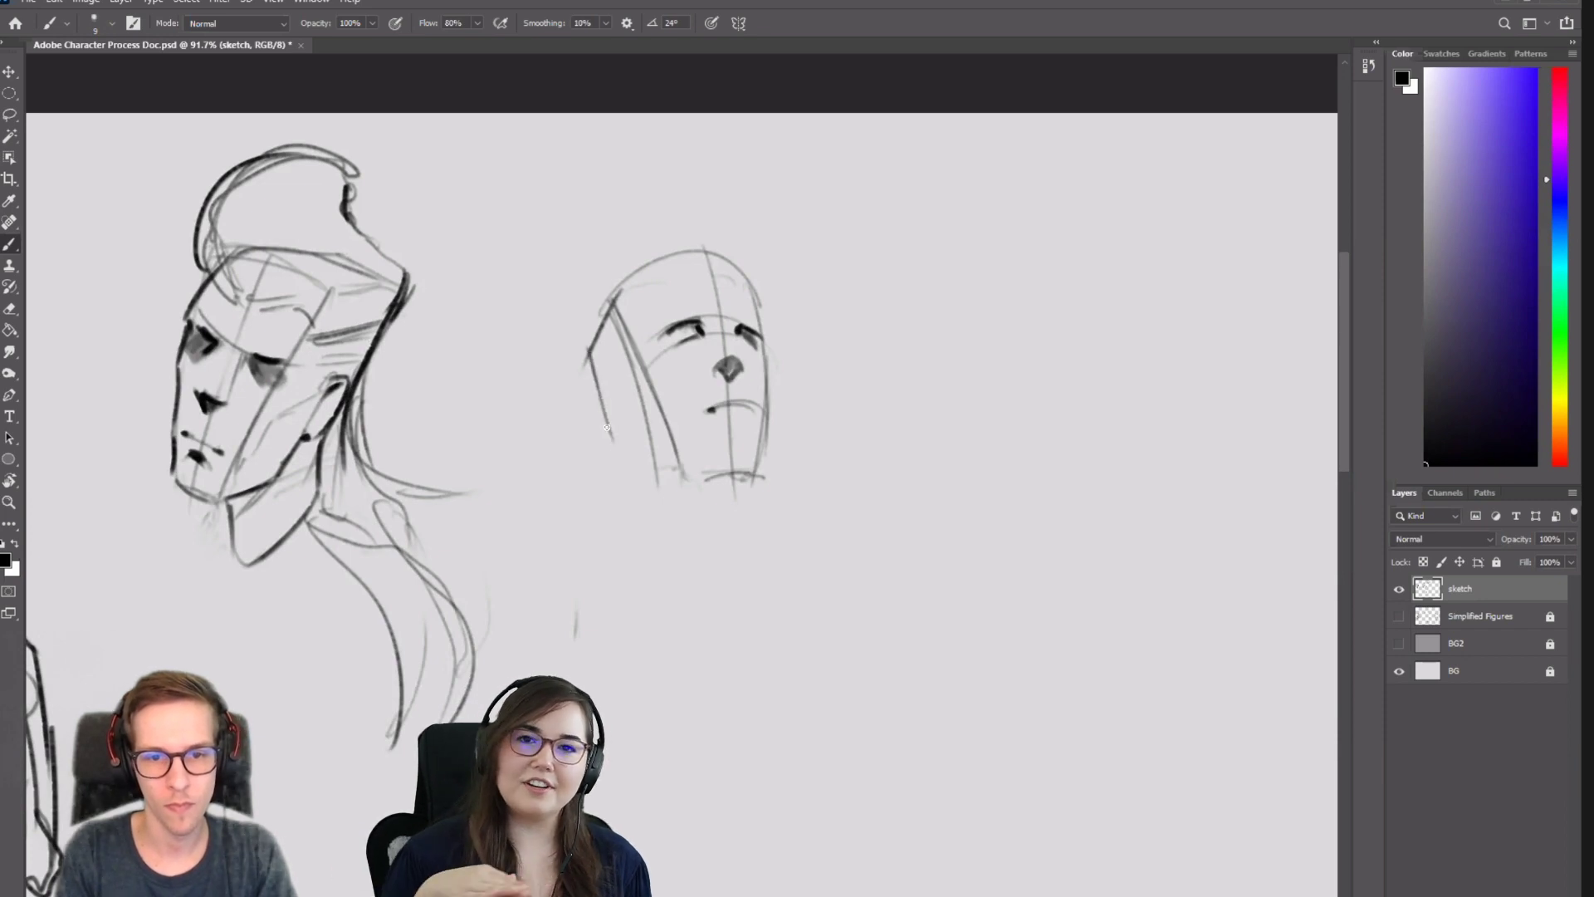
mouse_move(653, 388)
left_mouse_down()
mouse_move(615, 436)
mouse_move(660, 435)
mouse_move(662, 461)
left_mouse_up()
key("ctrl+z")
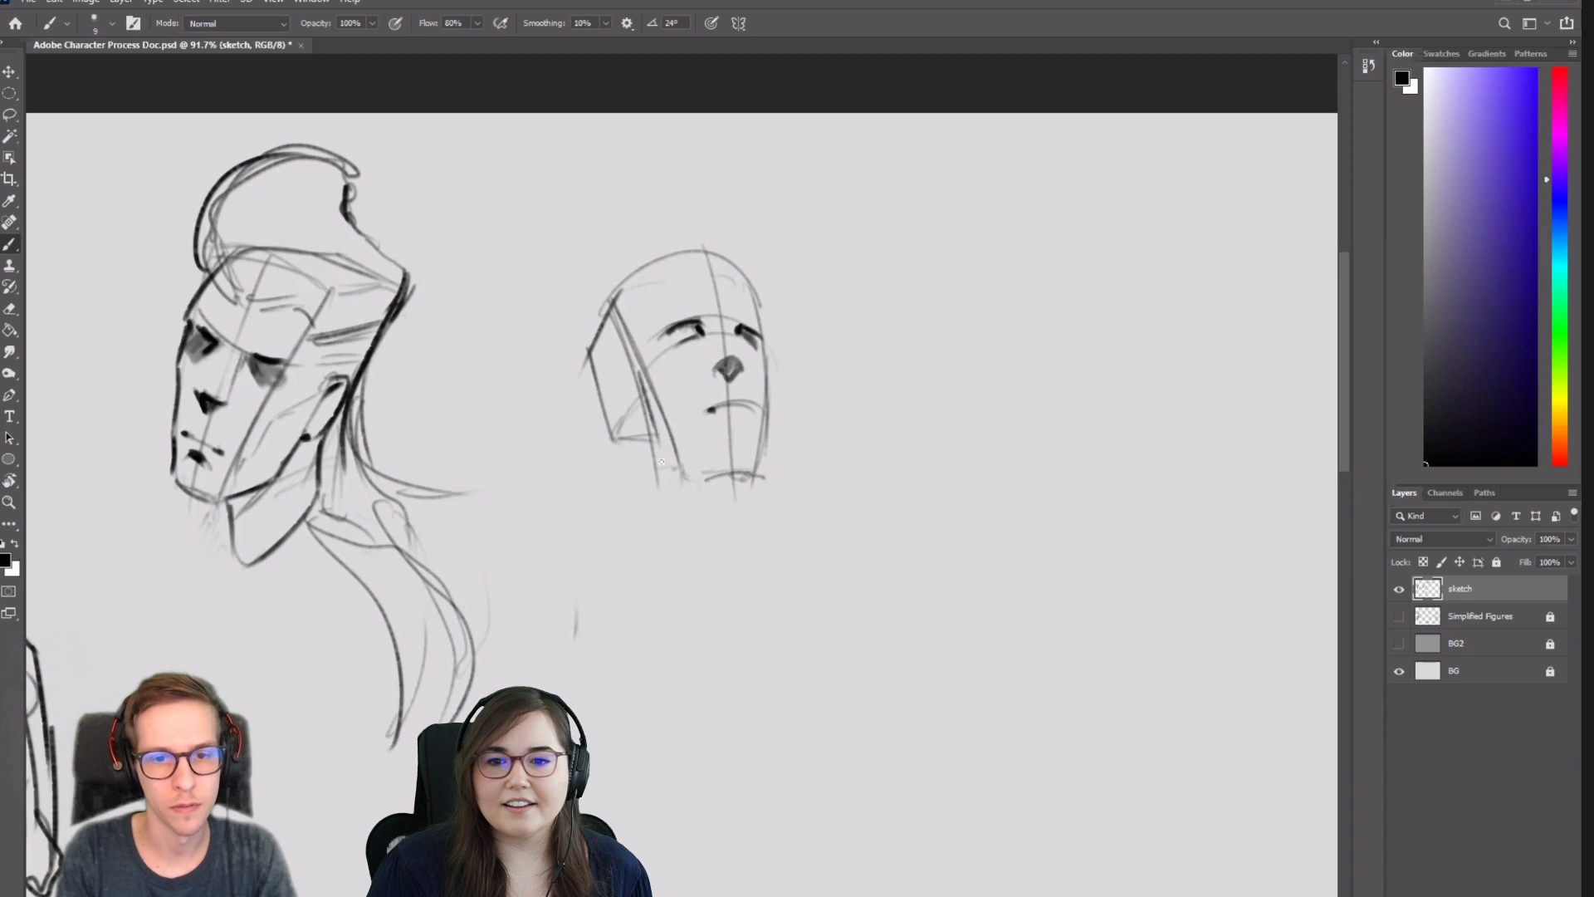
Erase the second head's rough lower jaw lines and redraw the jaw corner and chin edge with darker strokes.
key("e")
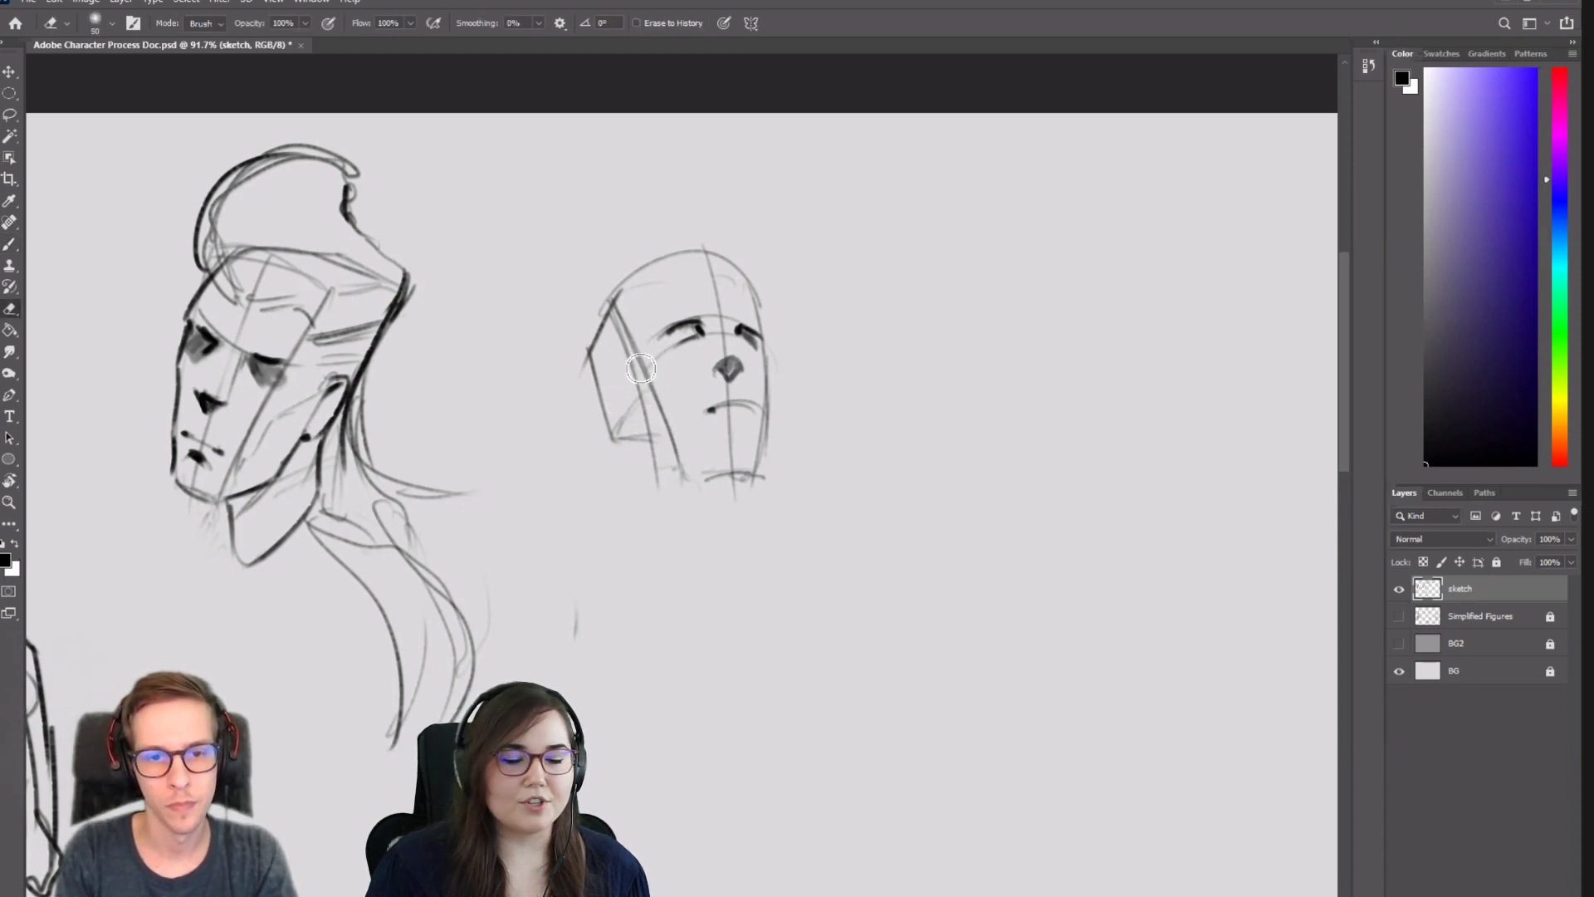
mouse_move(666, 462)
left_mouse_down()
mouse_move(635, 374)
mouse_move(660, 458)
mouse_move(748, 463)
left_mouse_up()
key("b")
key("ctrl+z")
Lasso the figure's upright leg with its foot and warp it slightly outward and down, then apply the transform.
scroll(686, 533, "down", 5)
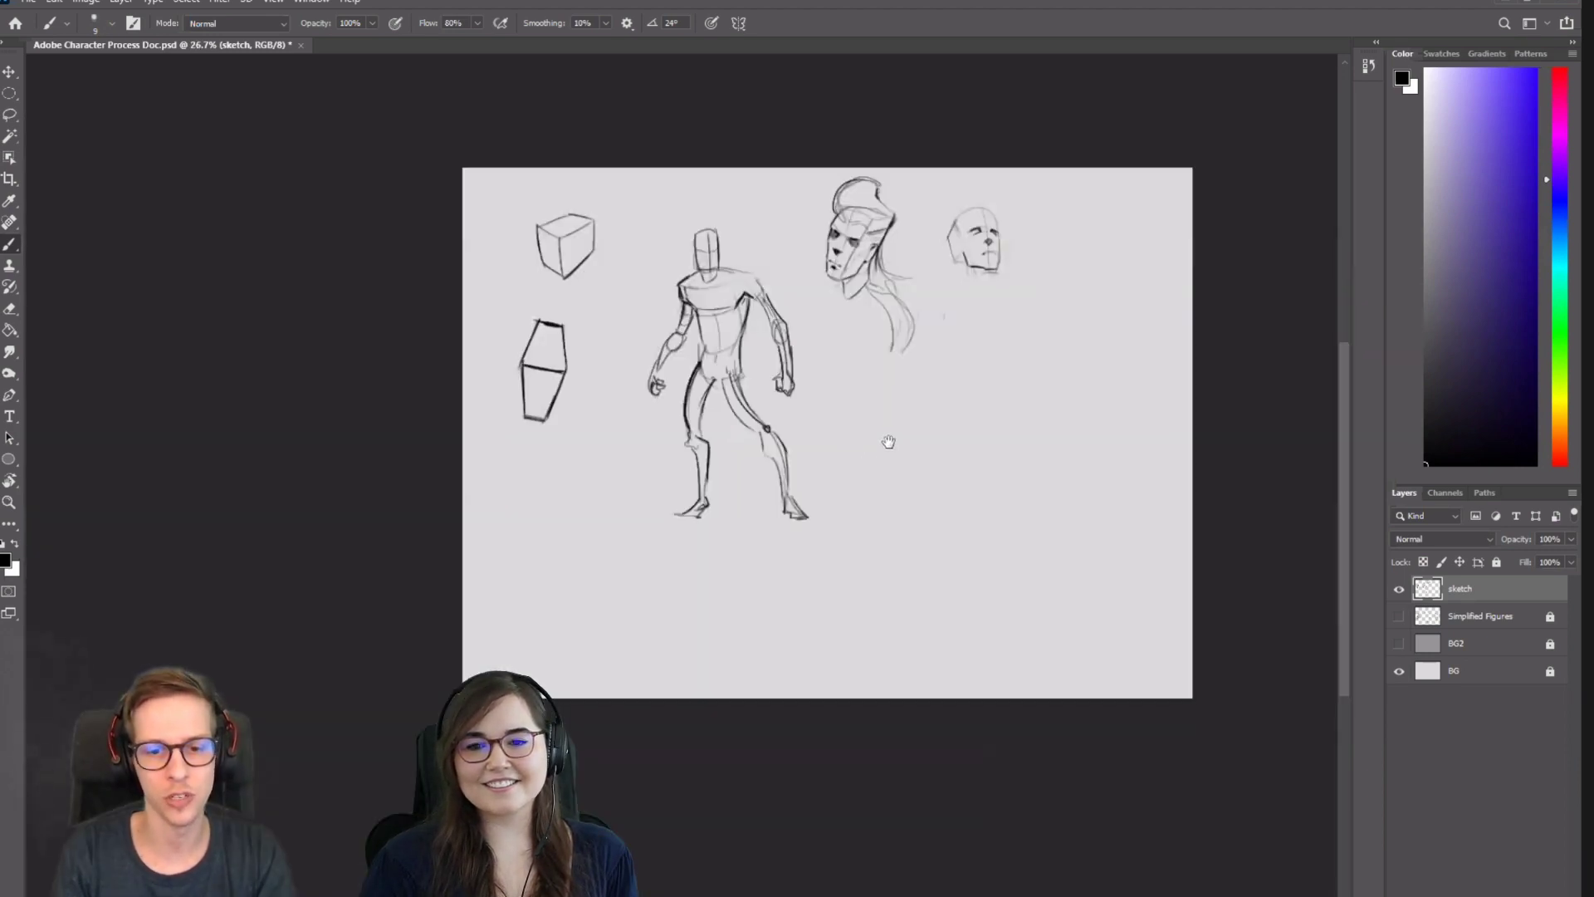
scroll(883, 654, "up", 4)
scroll(883, 655, "up", 1)
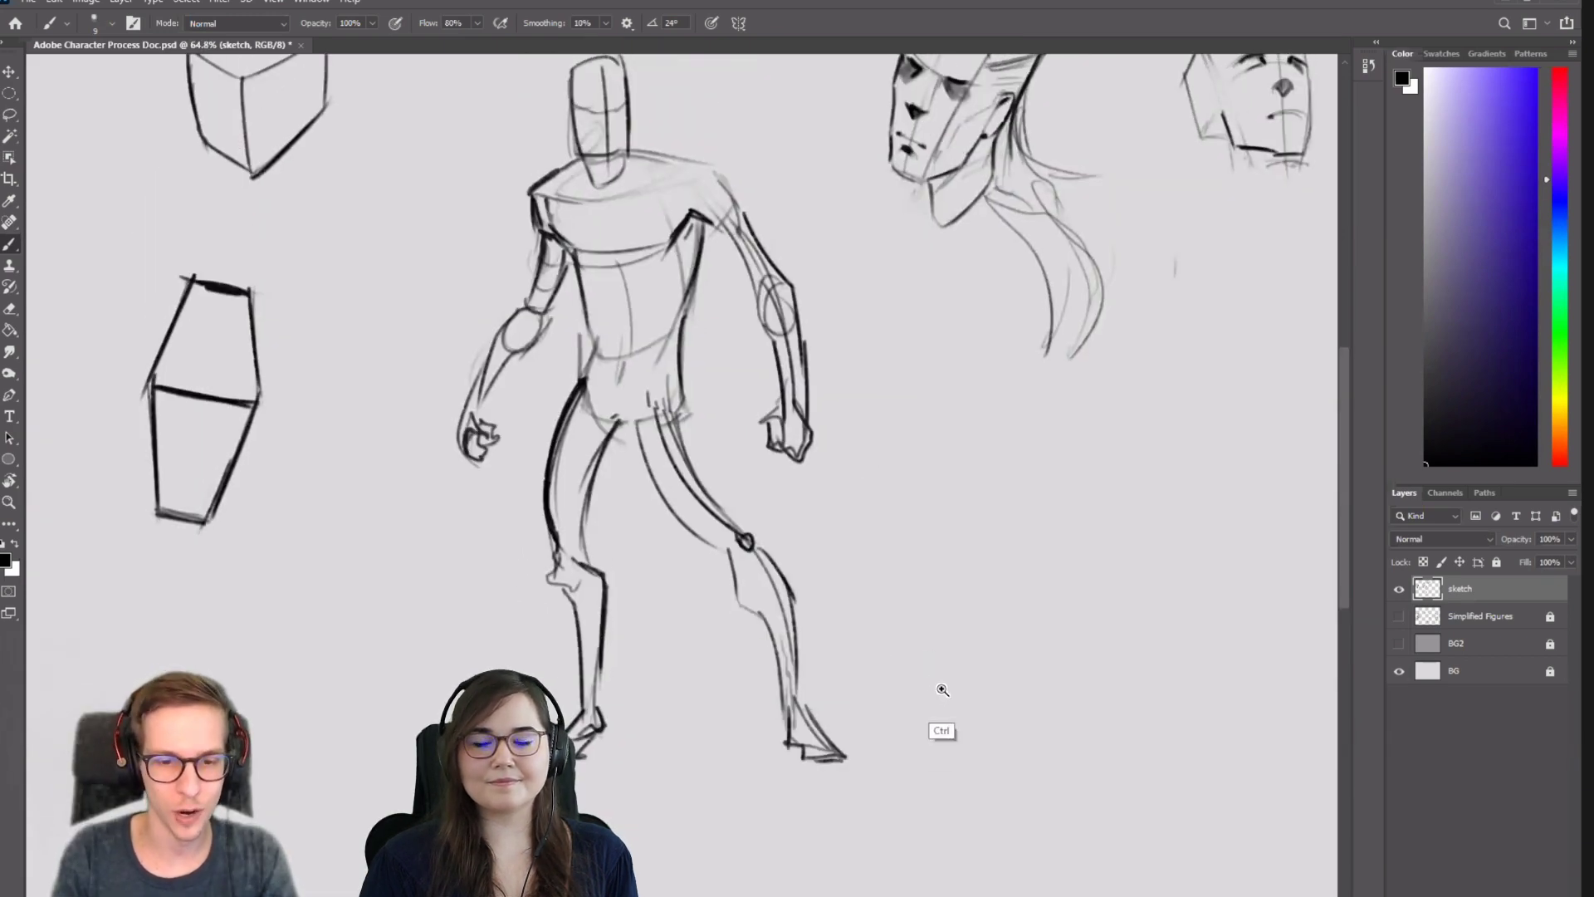
scroll(908, 694, "down", 2)
scroll(845, 664, "up", 3)
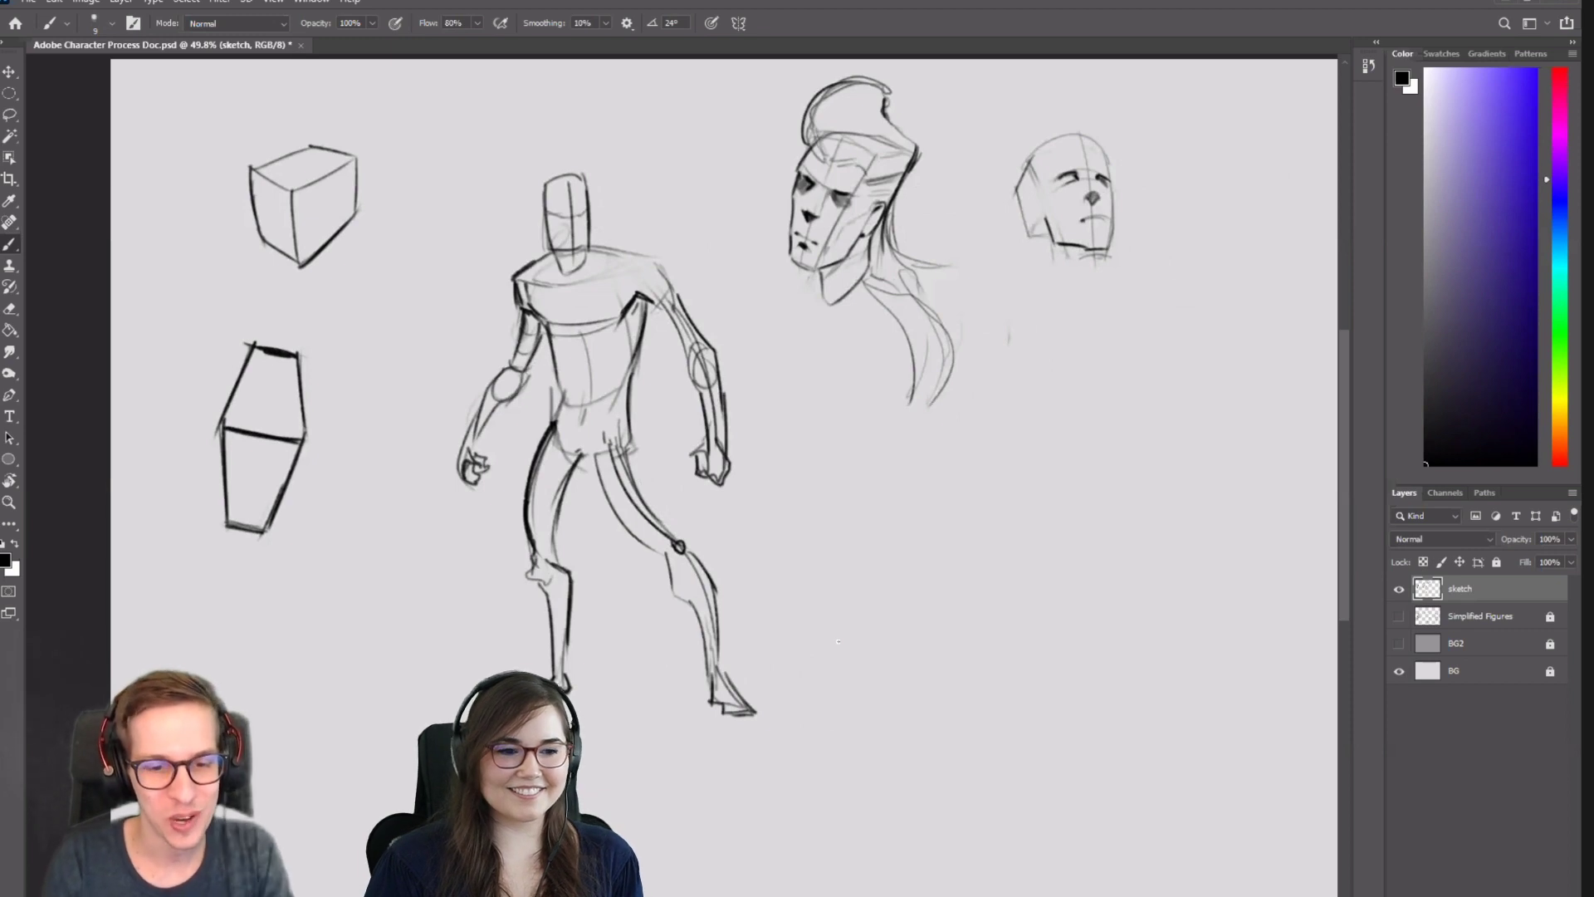
left_click_drag(735, 583, 777, 564)
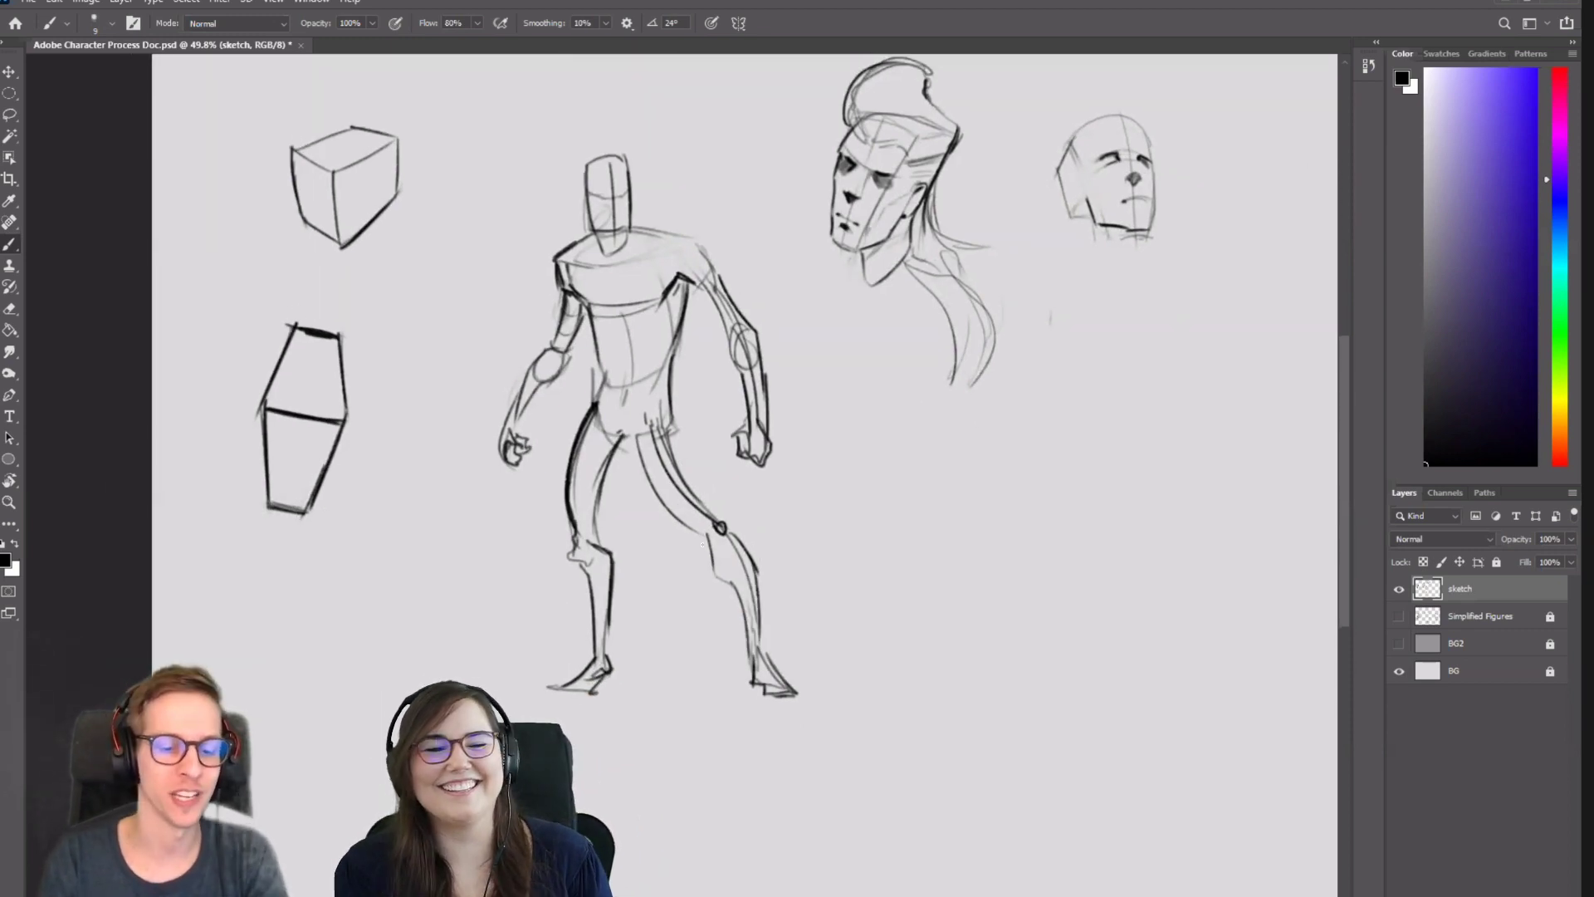
key("l")
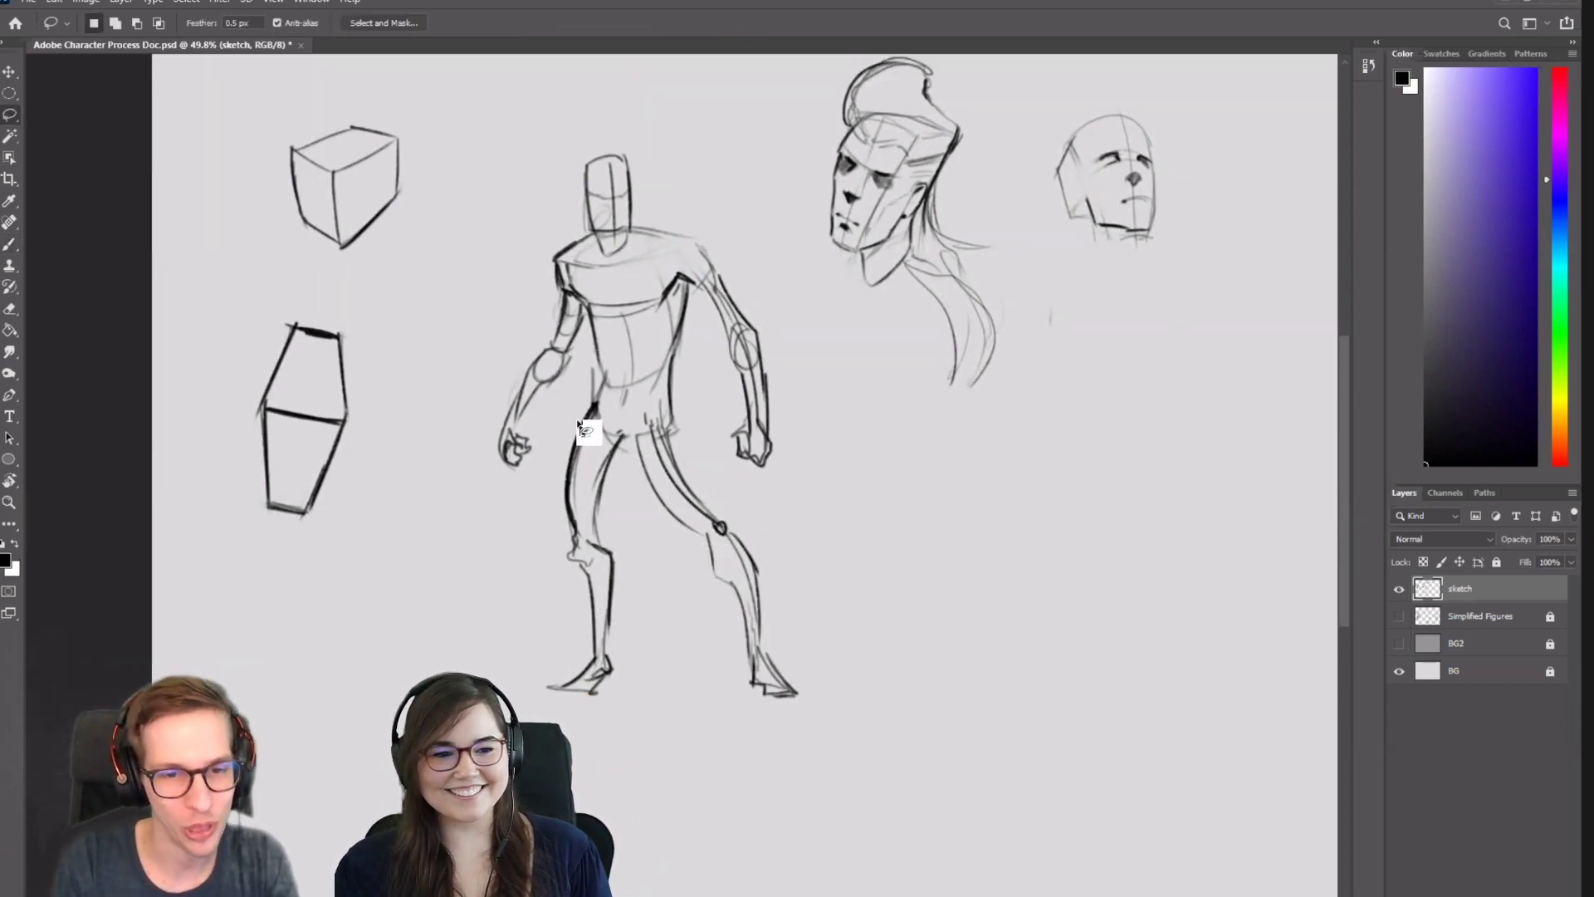
mouse_move(561, 407)
left_mouse_down()
mouse_move(597, 407)
mouse_move(628, 450)
mouse_move(646, 627)
mouse_move(576, 801)
left_mouse_up()
left_click_drag(498, 540, 499, 535)
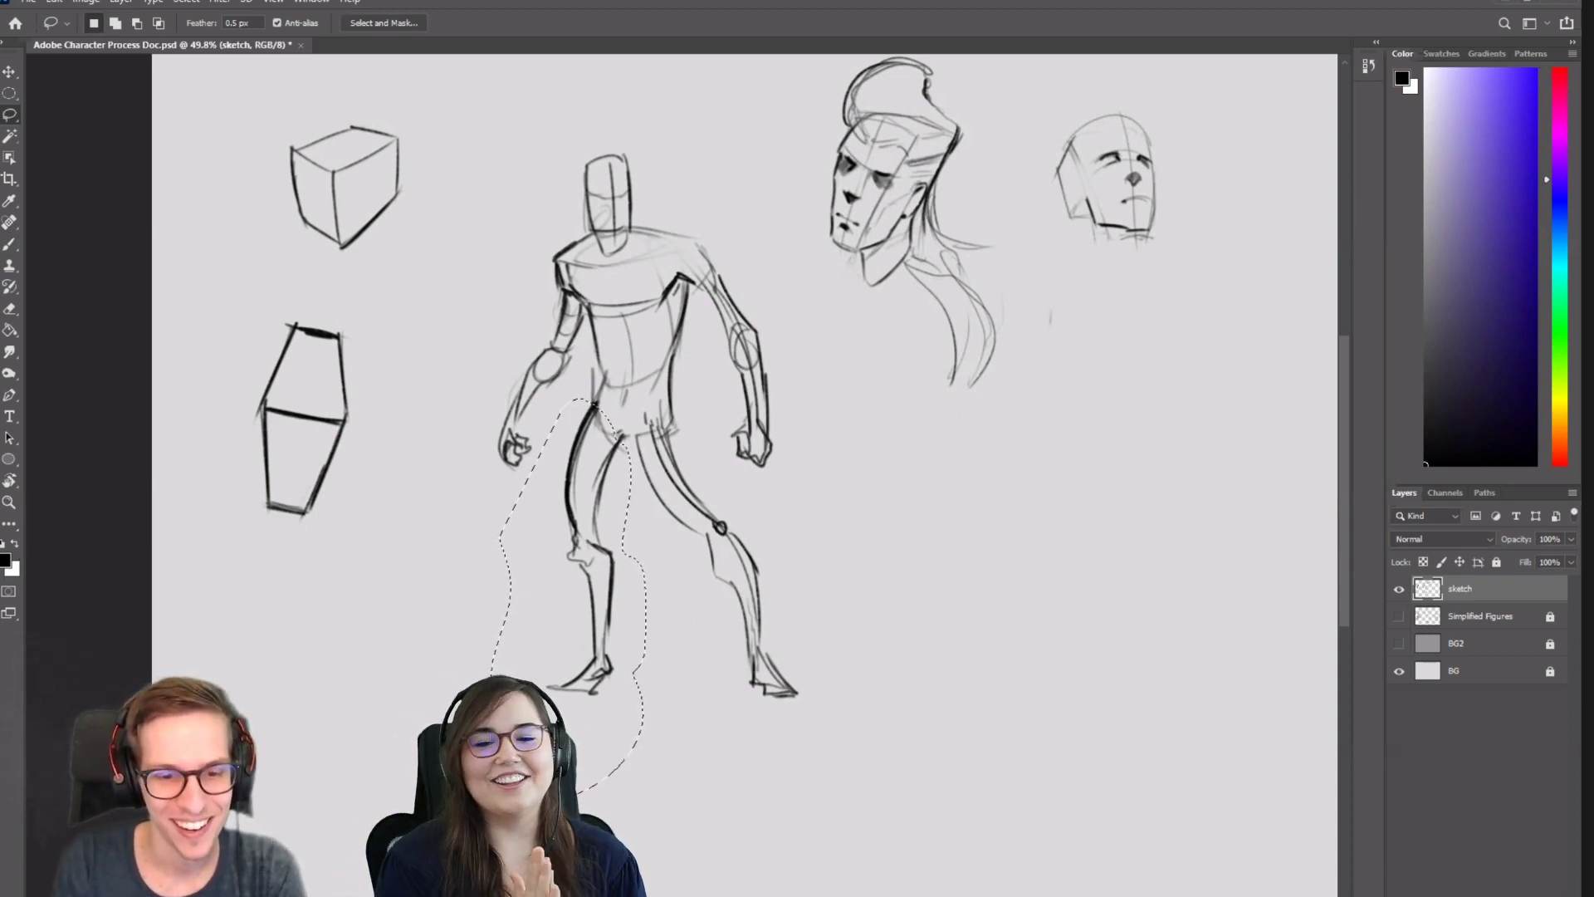
key("ctrl+t")
left_click_drag(552, 690, 558, 704)
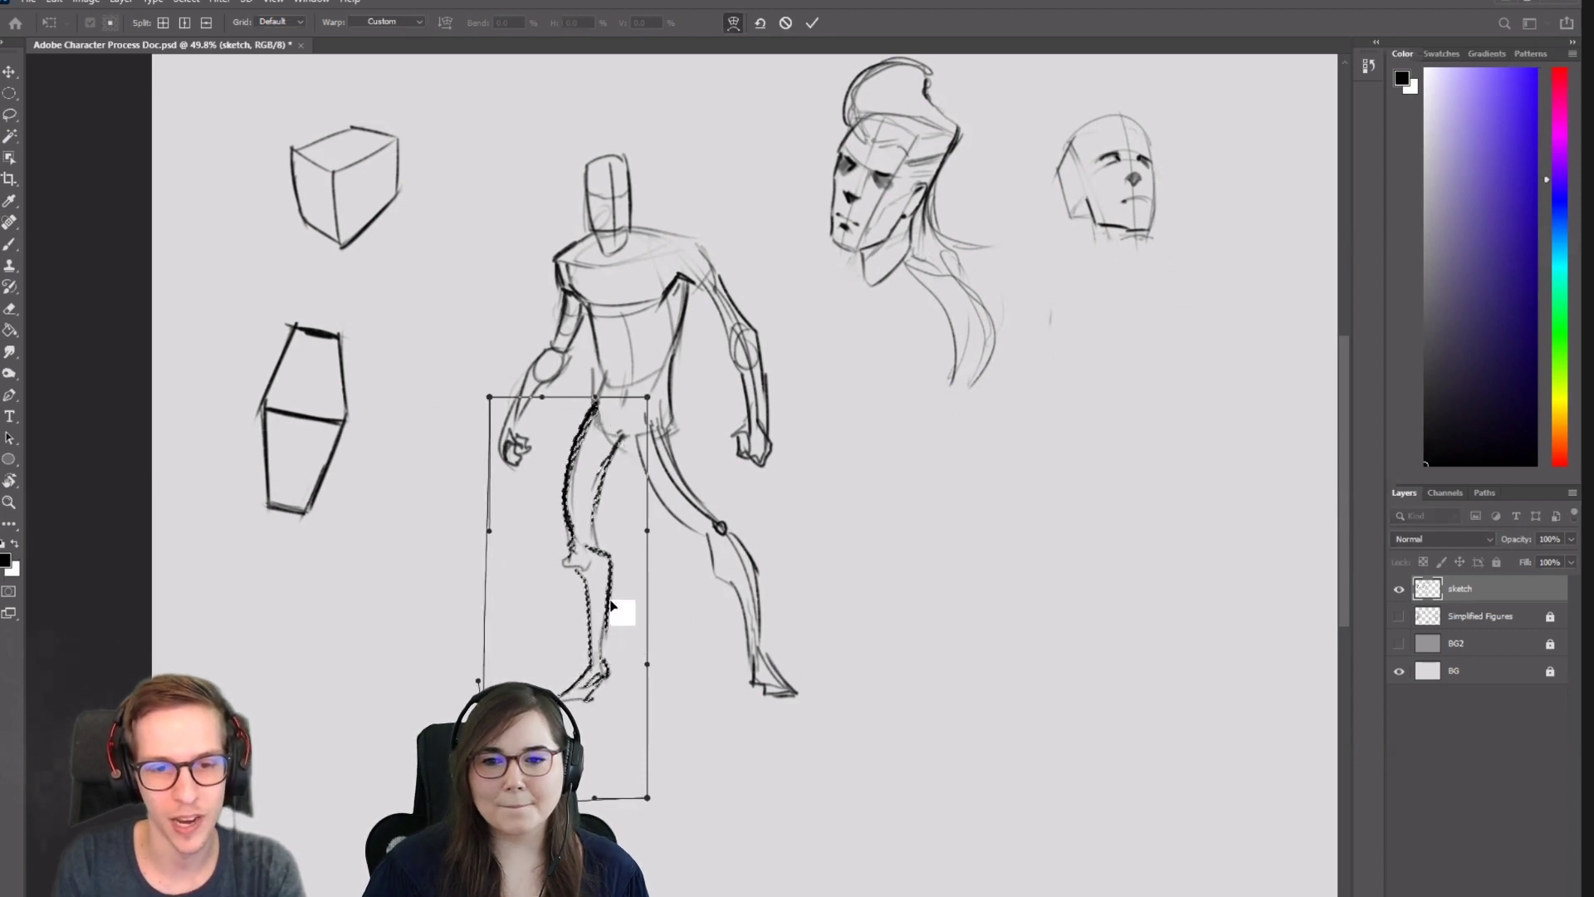
mouse_move(605, 558)
left_mouse_down()
mouse_move(563, 553)
mouse_move(605, 562)
left_mouse_up()
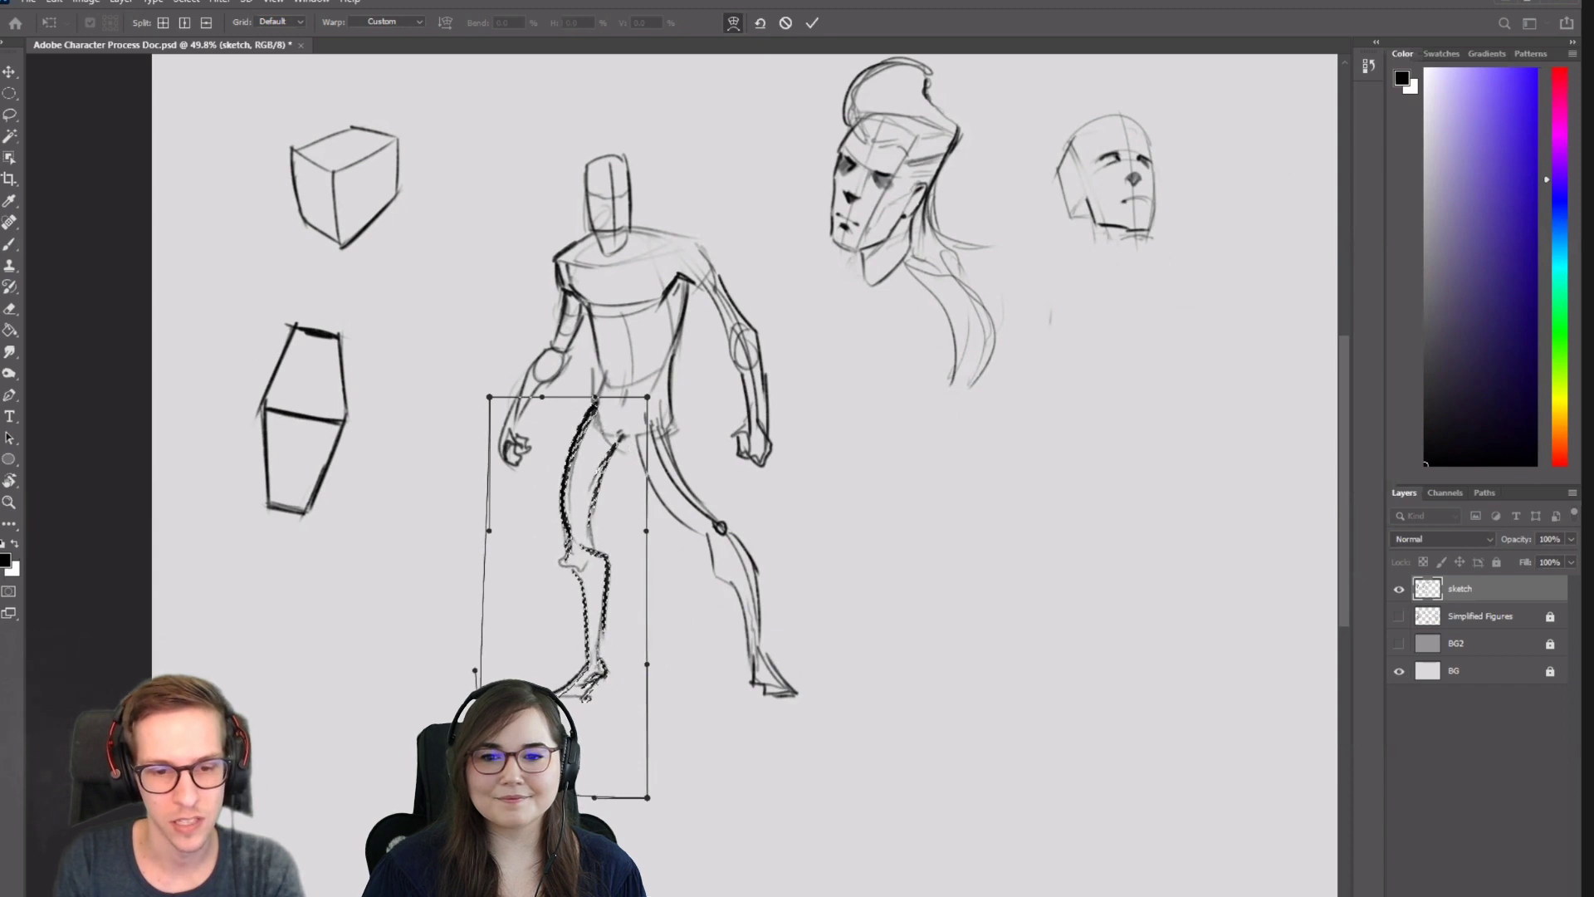
key("Return")
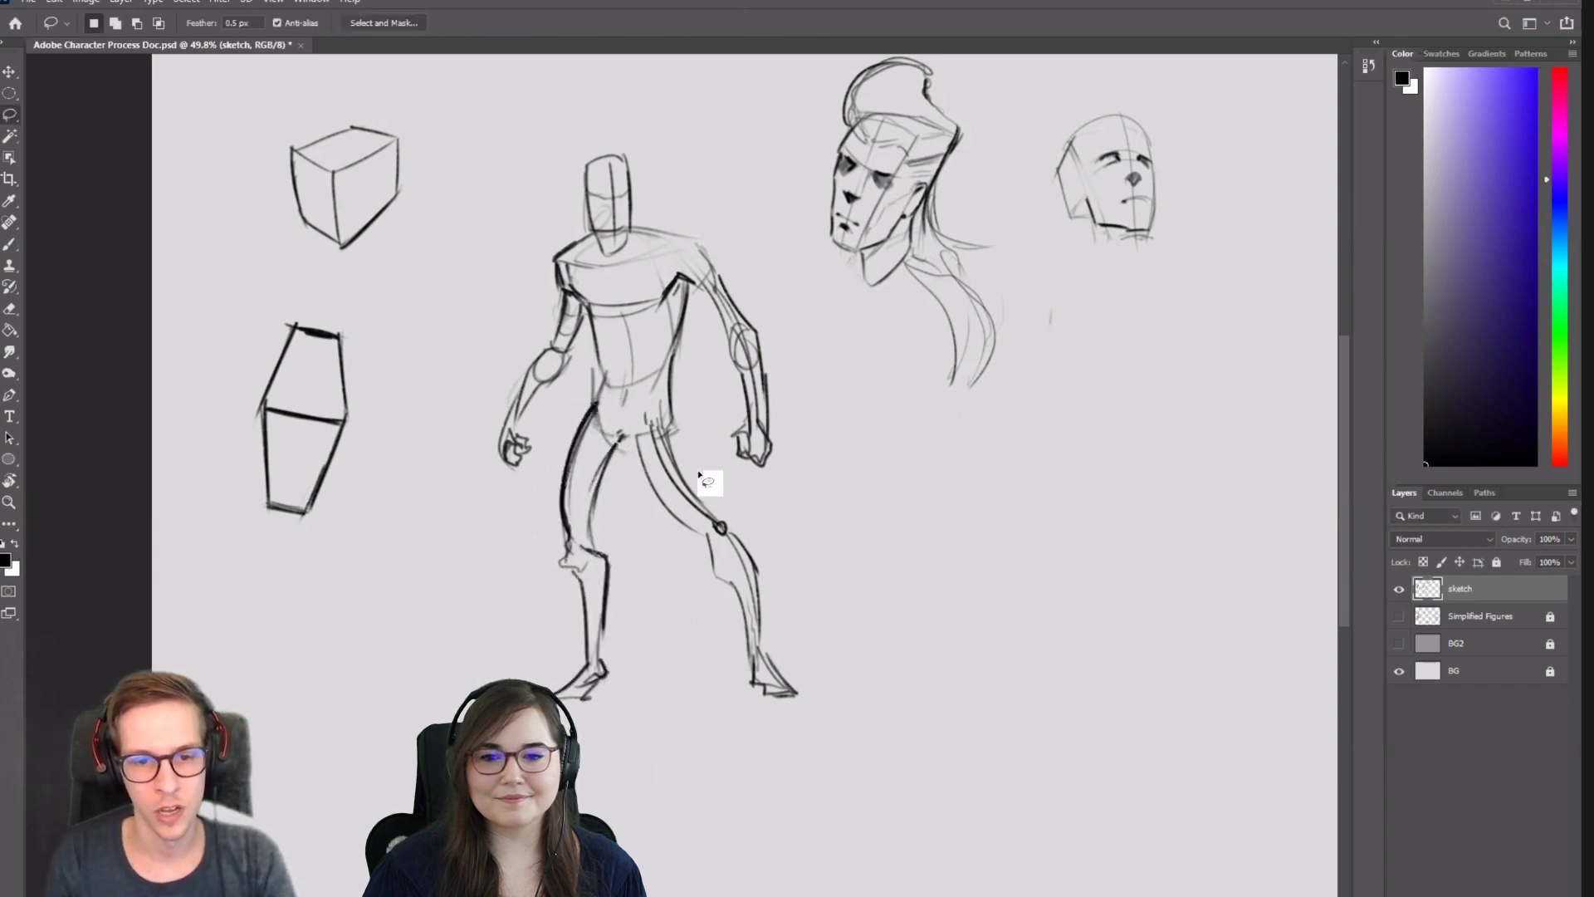
Lasso the outstretched leg and warp its thigh, knee and foot to lengthen and straighten it, then apply and deselect.
mouse_move(679, 432)
left_mouse_down()
mouse_move(661, 434)
mouse_move(659, 564)
mouse_move(842, 609)
left_mouse_up()
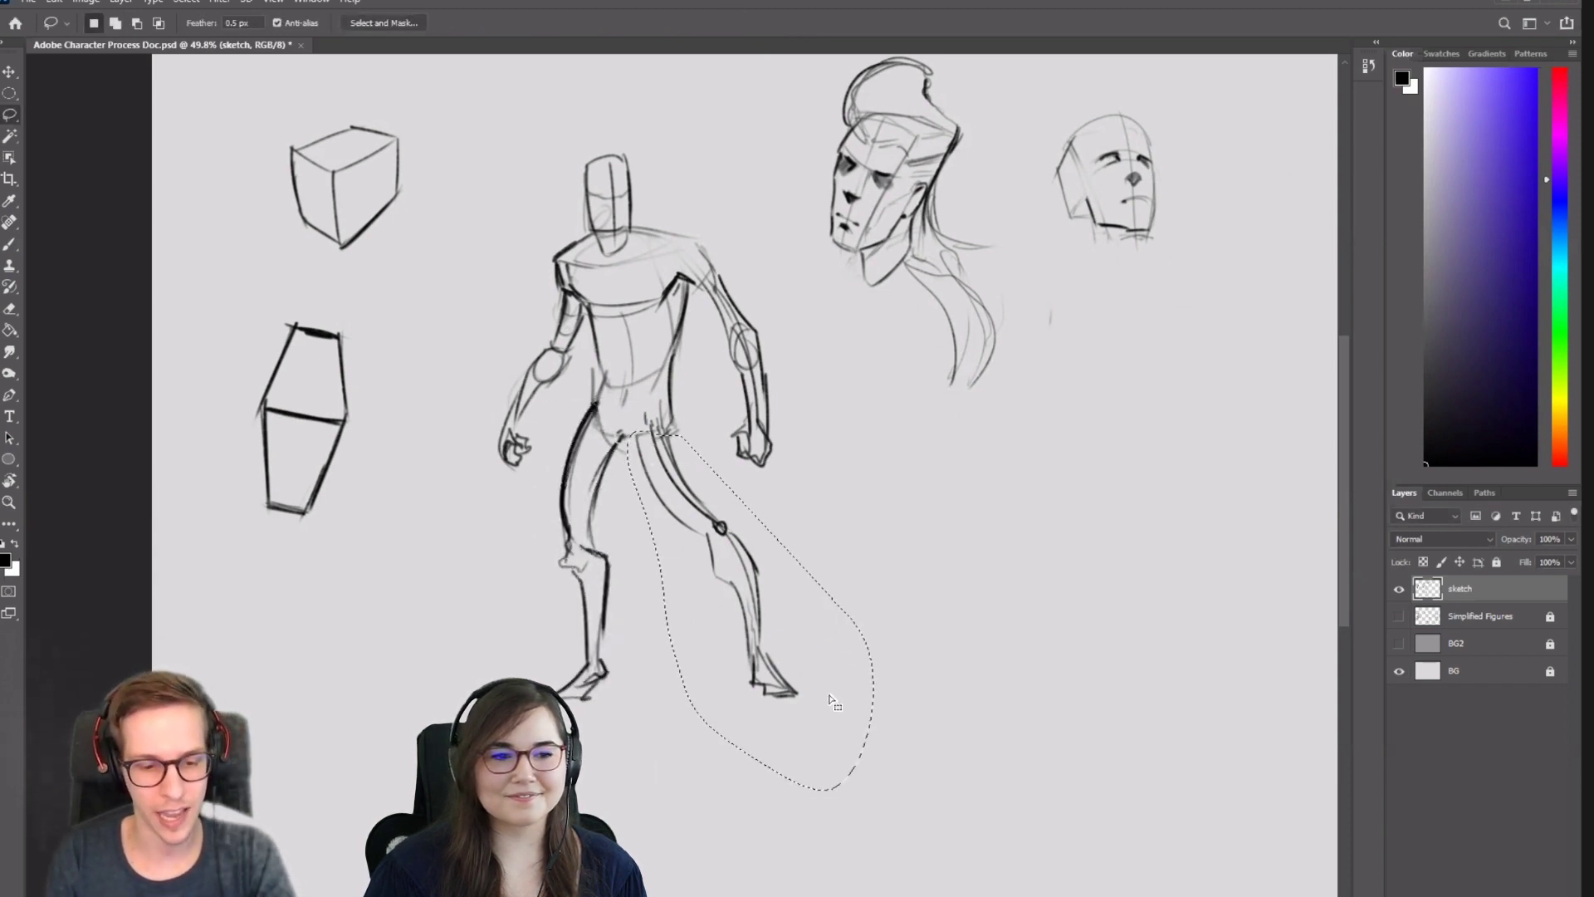
key("ctrl+t")
left_click_drag(829, 710, 837, 731)
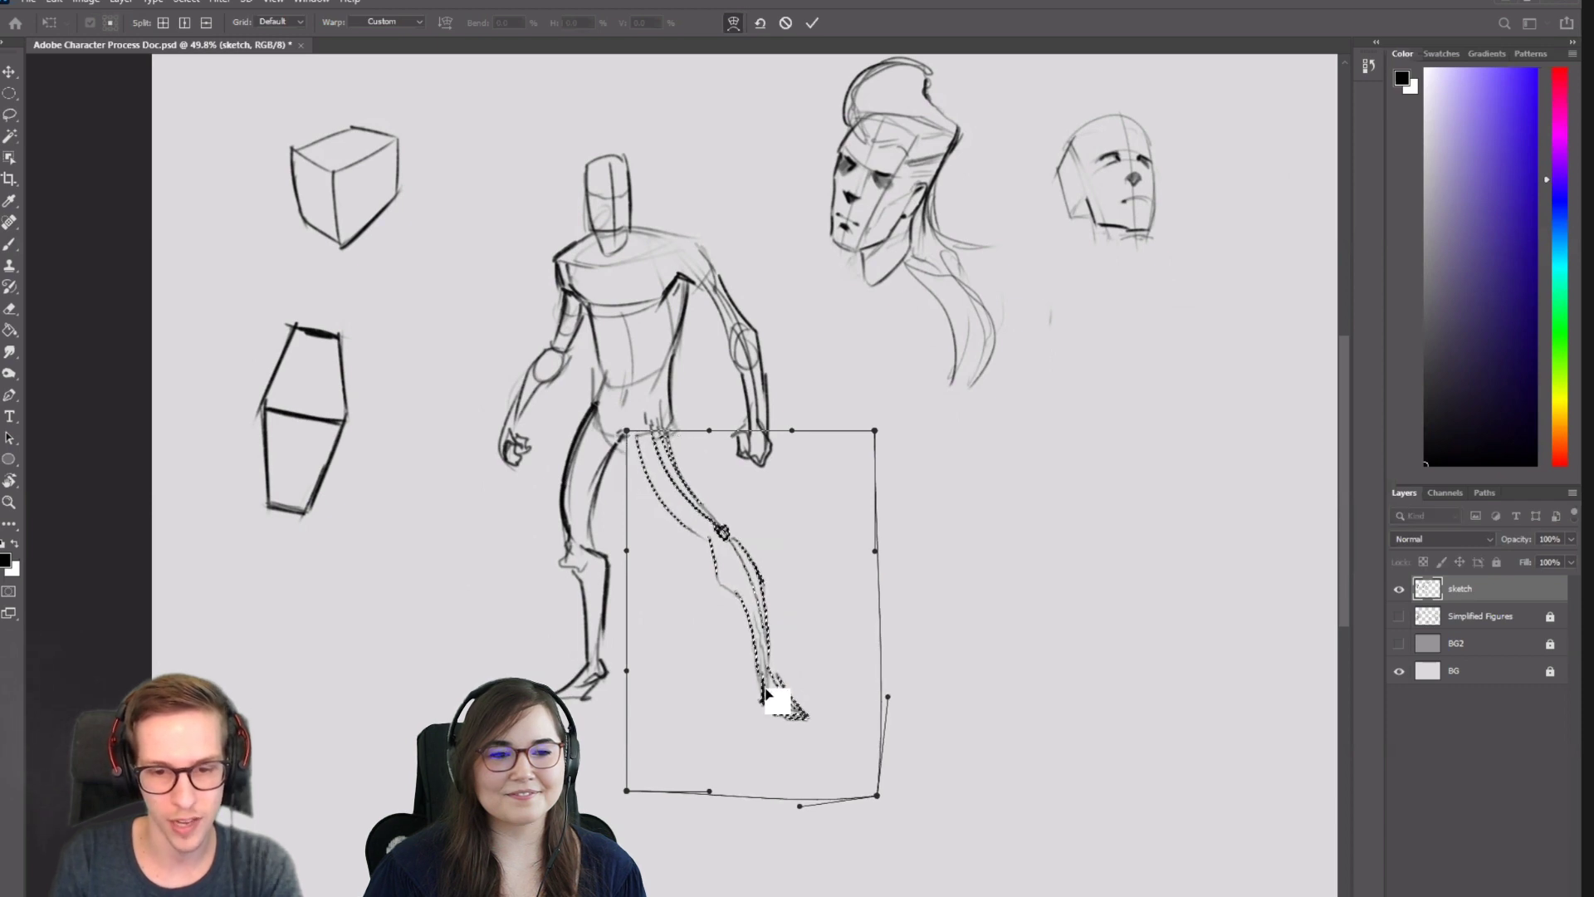
left_click_drag(667, 465, 683, 467)
left_click_drag(786, 694, 783, 688)
left_click_drag(723, 576, 716, 574)
left_click_drag(657, 503, 666, 498)
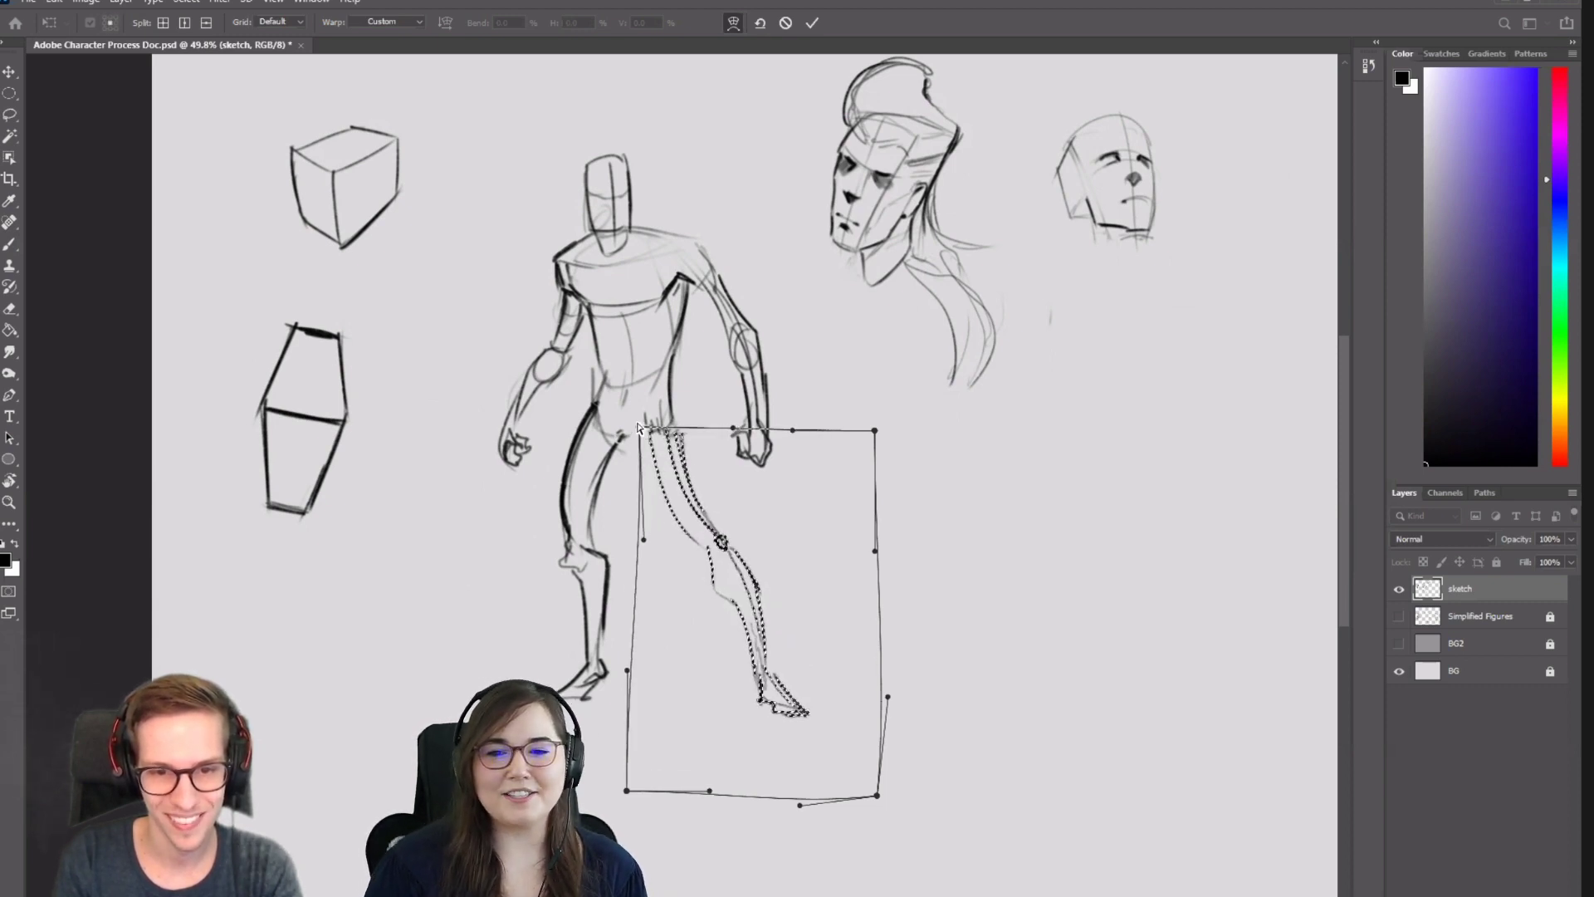
left_click_drag(638, 428, 632, 429)
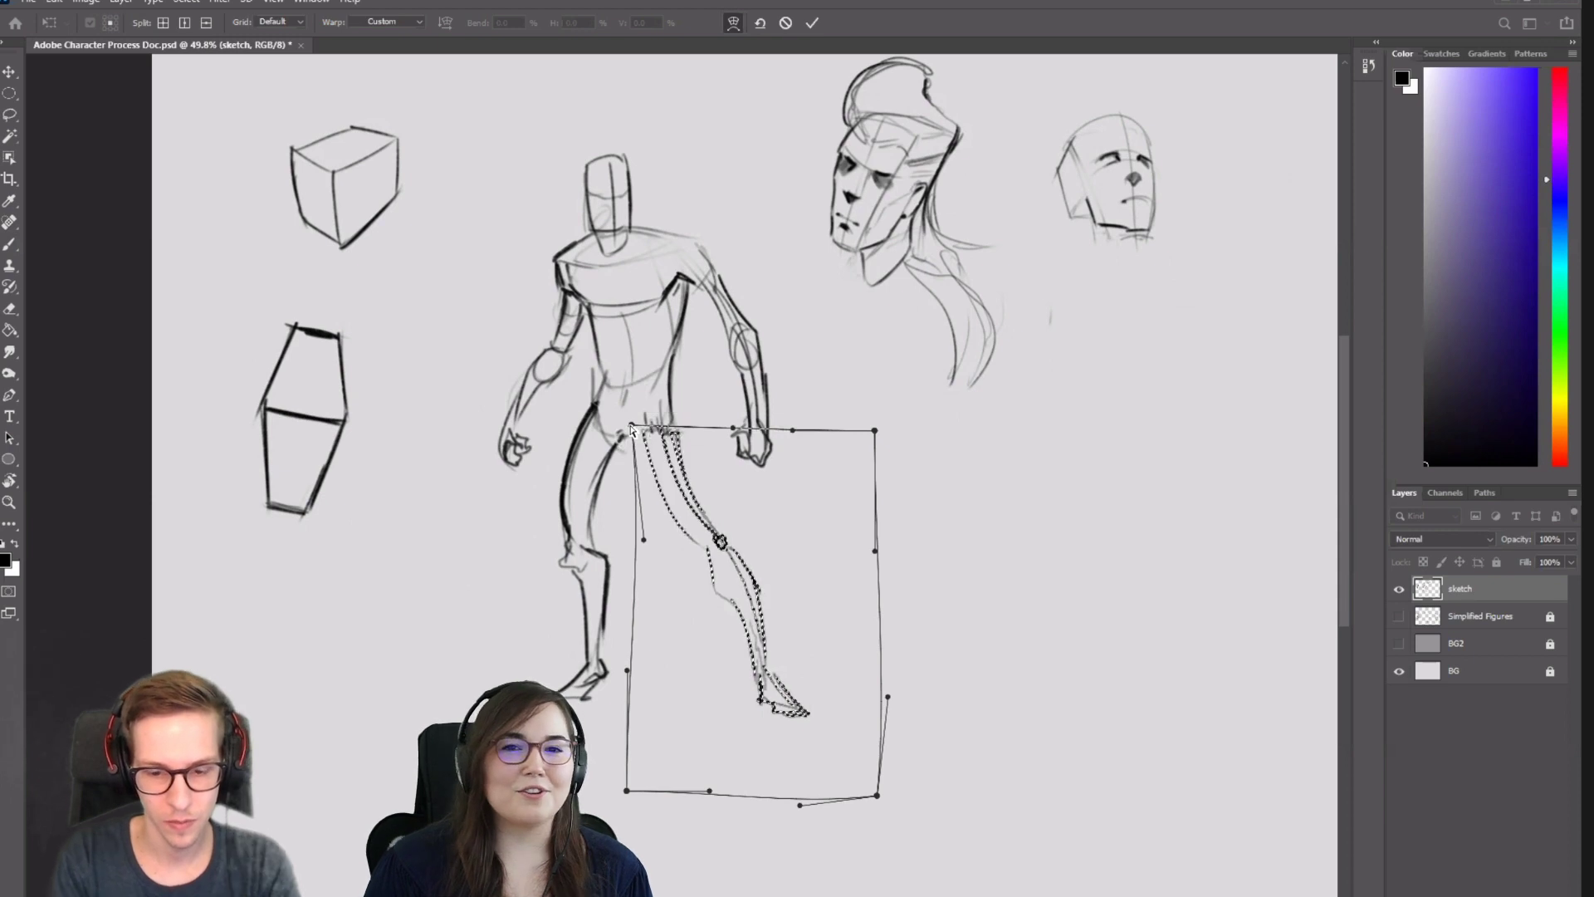
key("Return")
key("ctrl+d")
Mirror the canvas view horizontally and rework the outstretched leg's foot into a lighter, cleaner shape.
left_click_drag(912, 598, 894, 639)
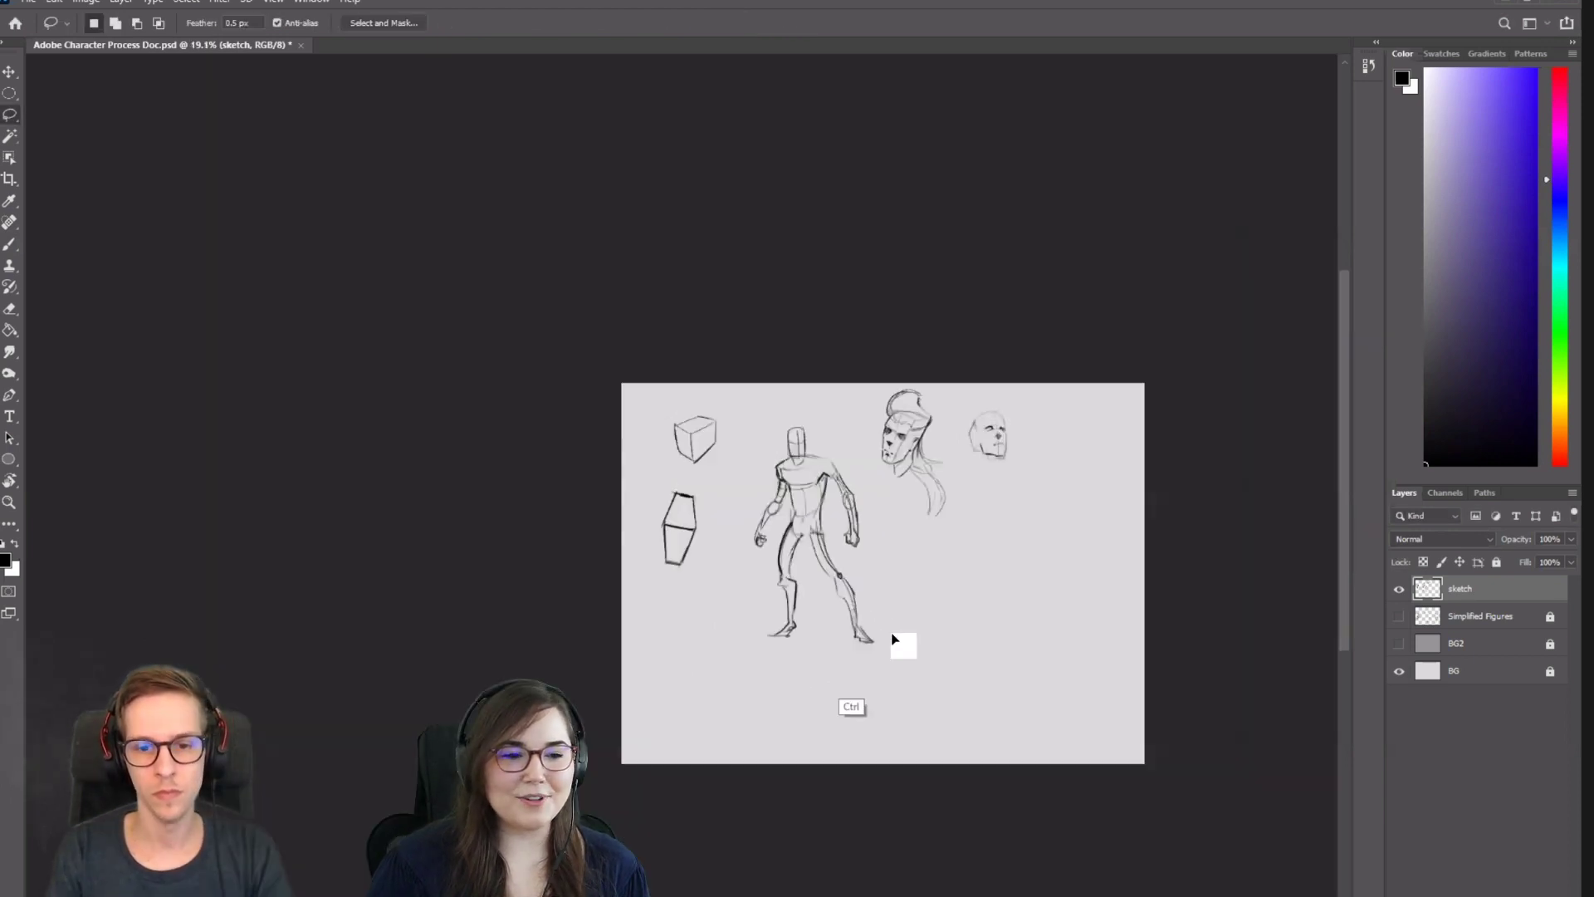
key("ctrl+d")
key("ctrl+shift+h")
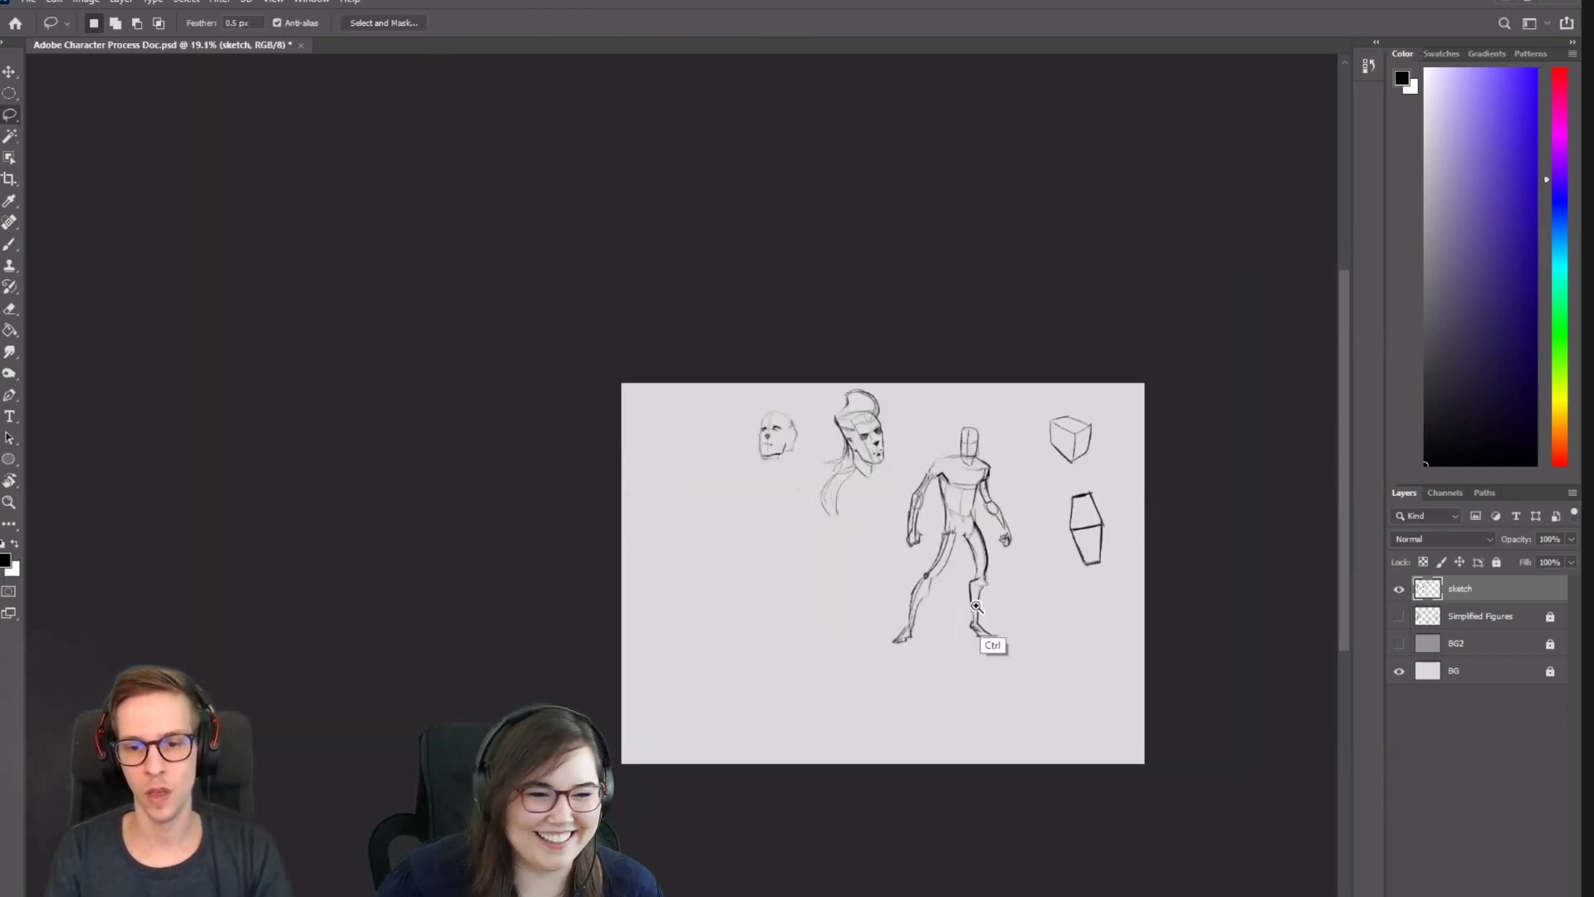
mouse_move(976, 606)
left_mouse_down()
mouse_move(992, 621)
mouse_move(949, 651)
left_mouse_up()
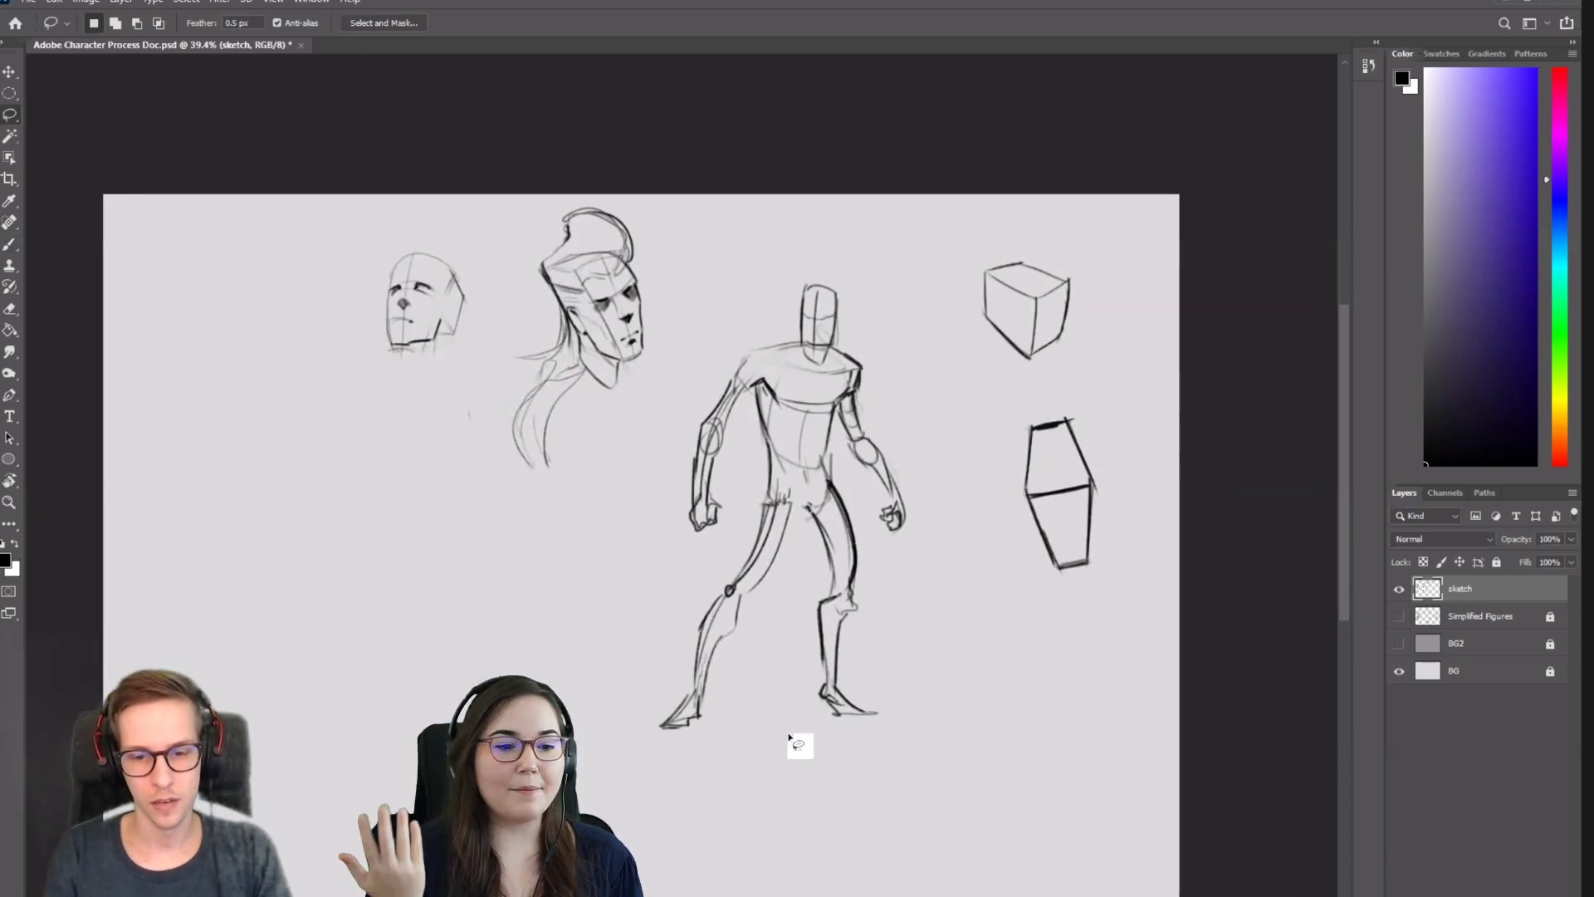
key("e")
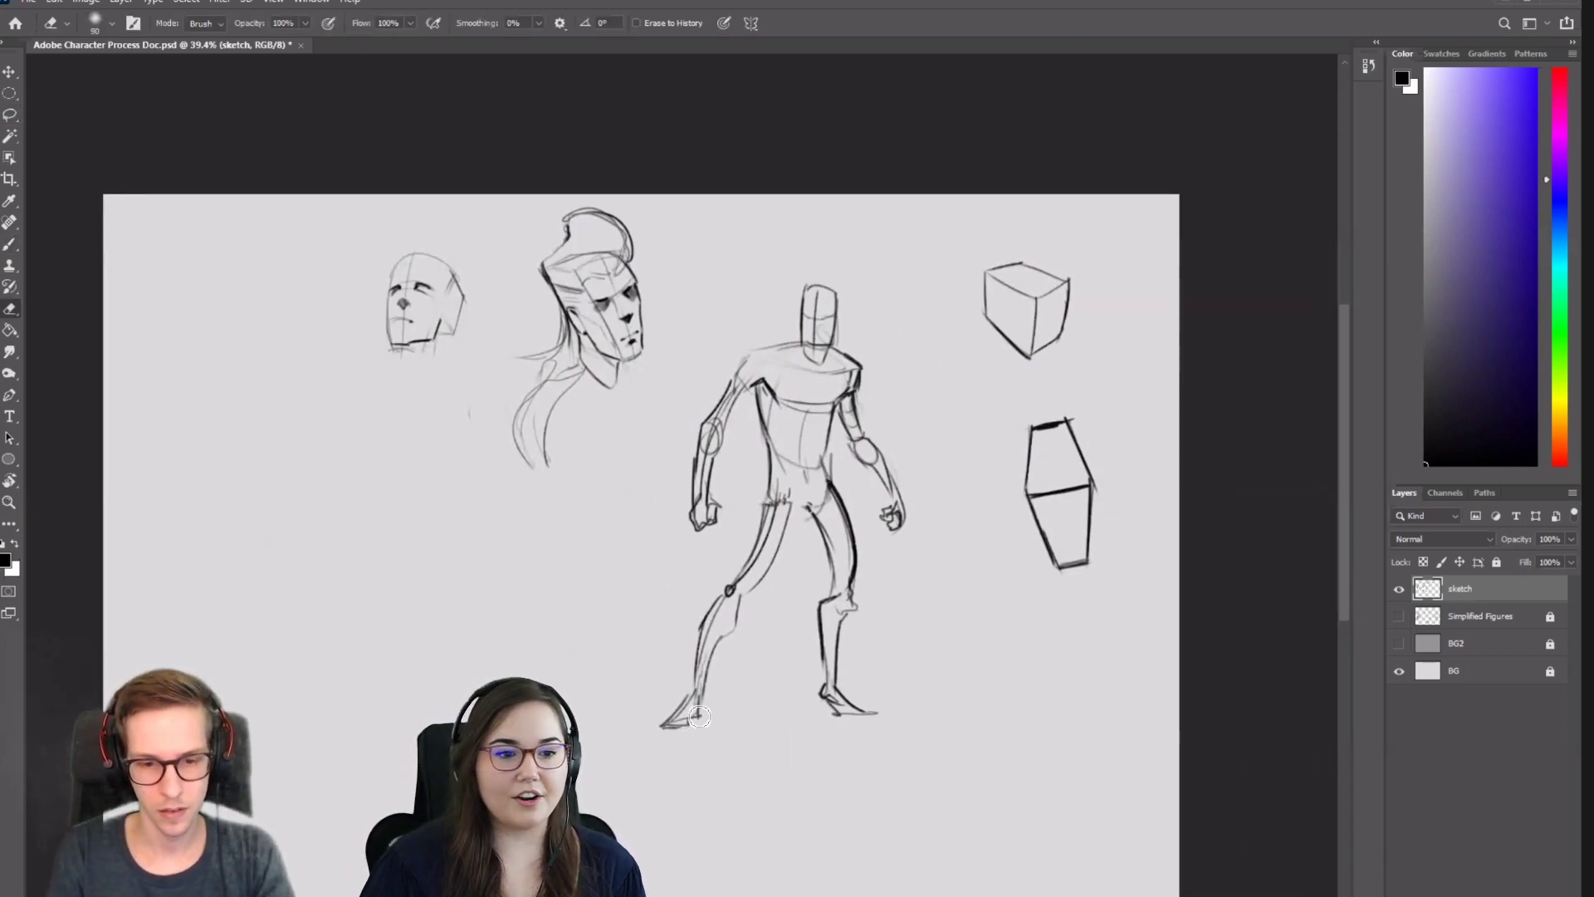
mouse_move(699, 716)
left_mouse_down()
mouse_move(673, 722)
mouse_move(691, 707)
left_mouse_up()
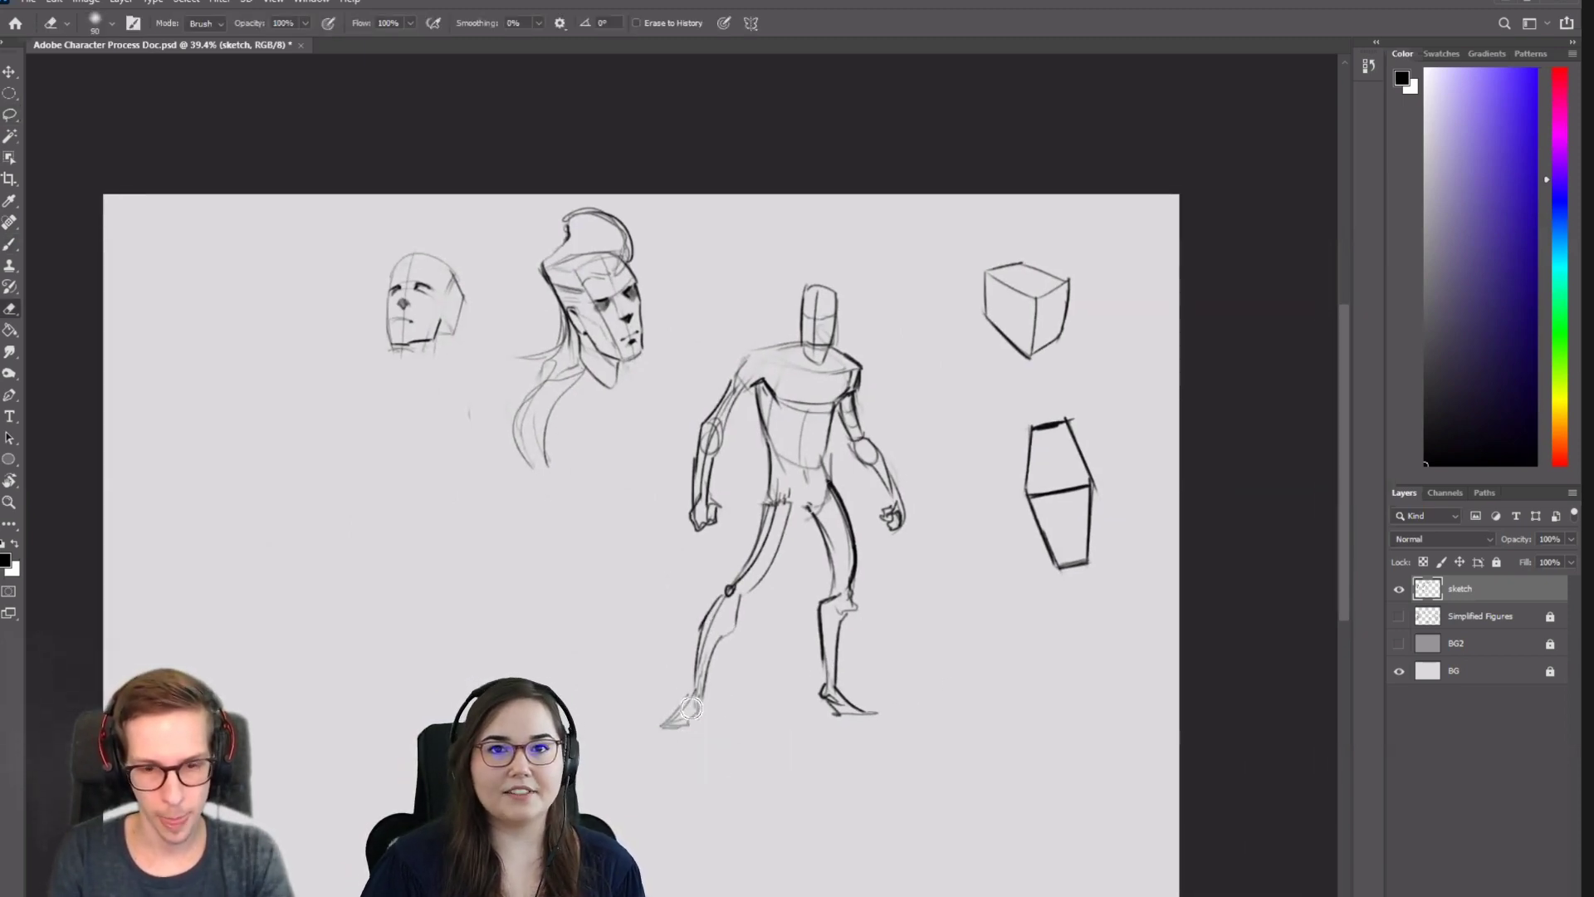
key("b")
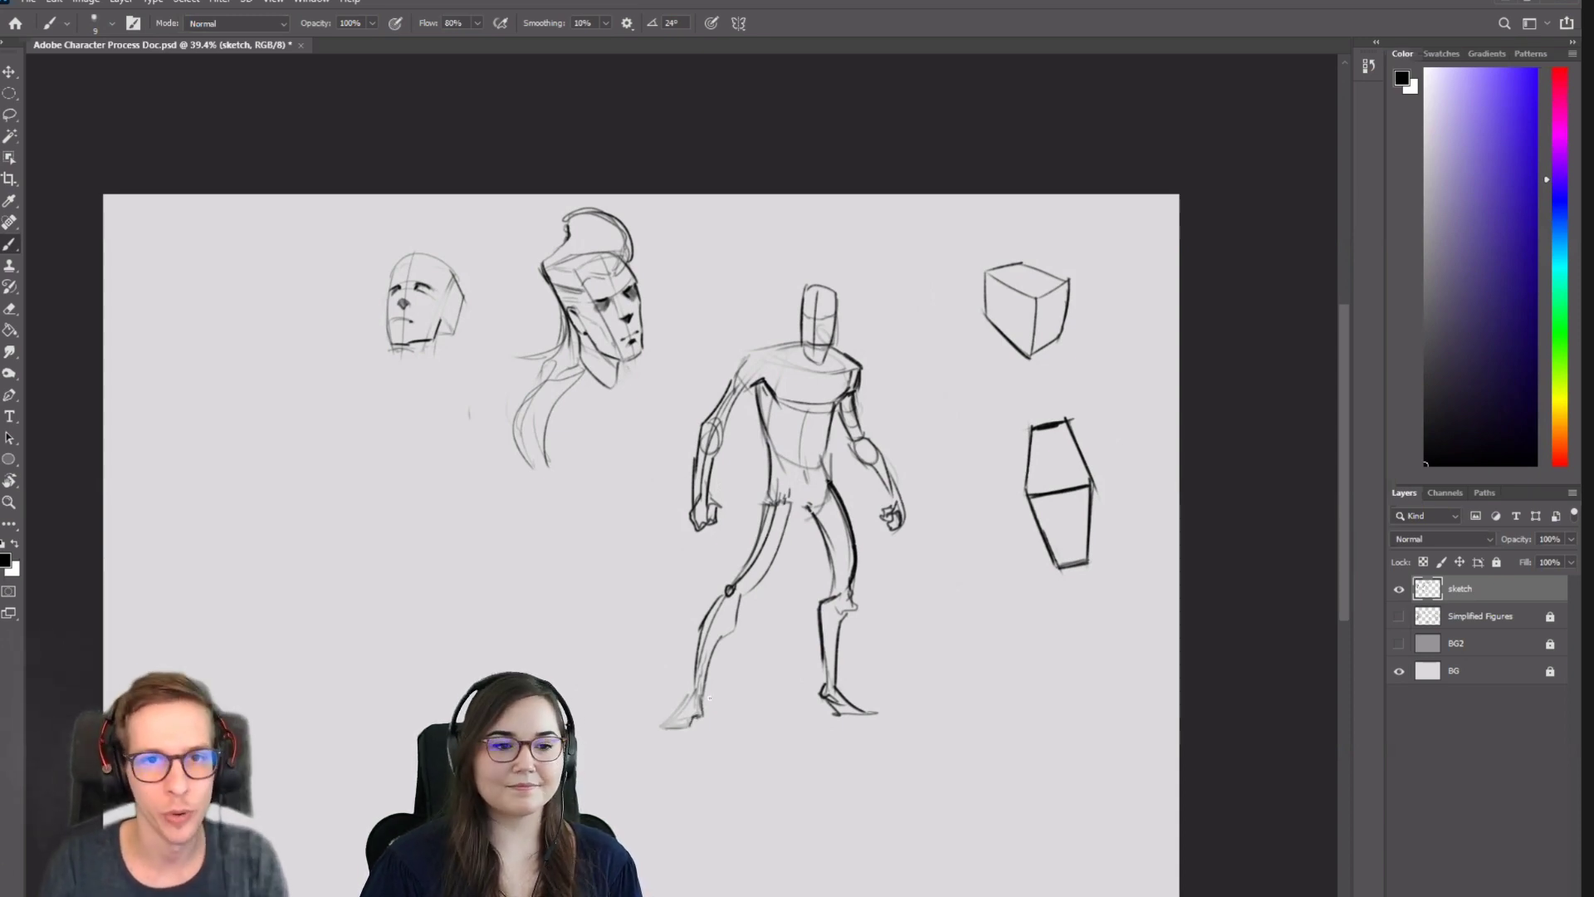
Restore the unmirrored canvas view and clean up the upright leg's foot and ankle lines.
key("ctrl+shift+h")
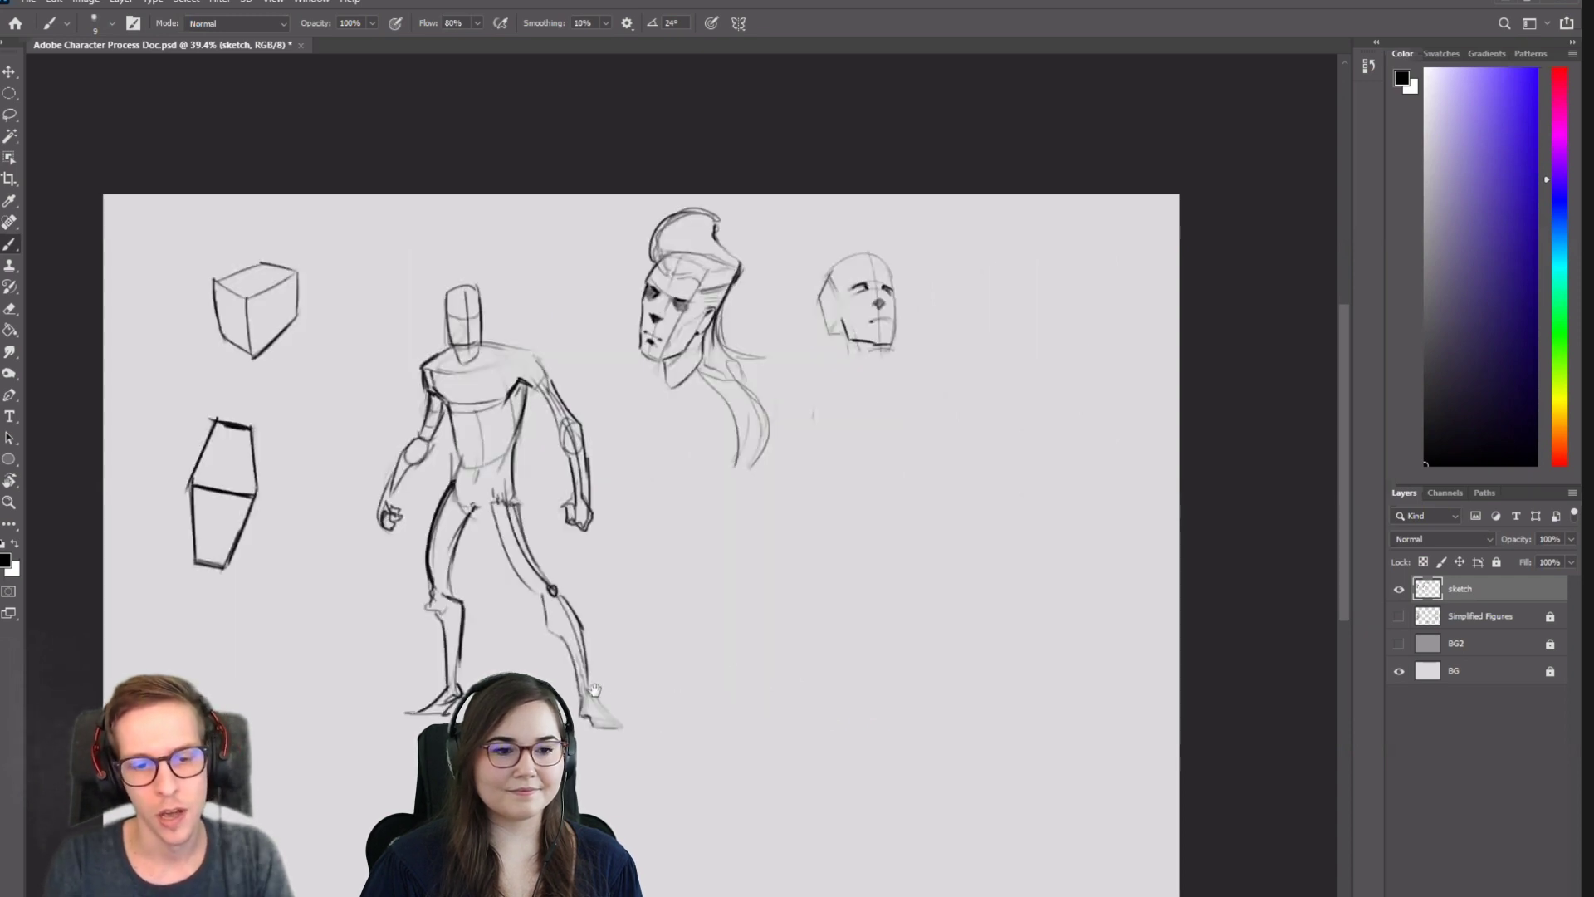
left_click_drag(597, 695, 664, 619)
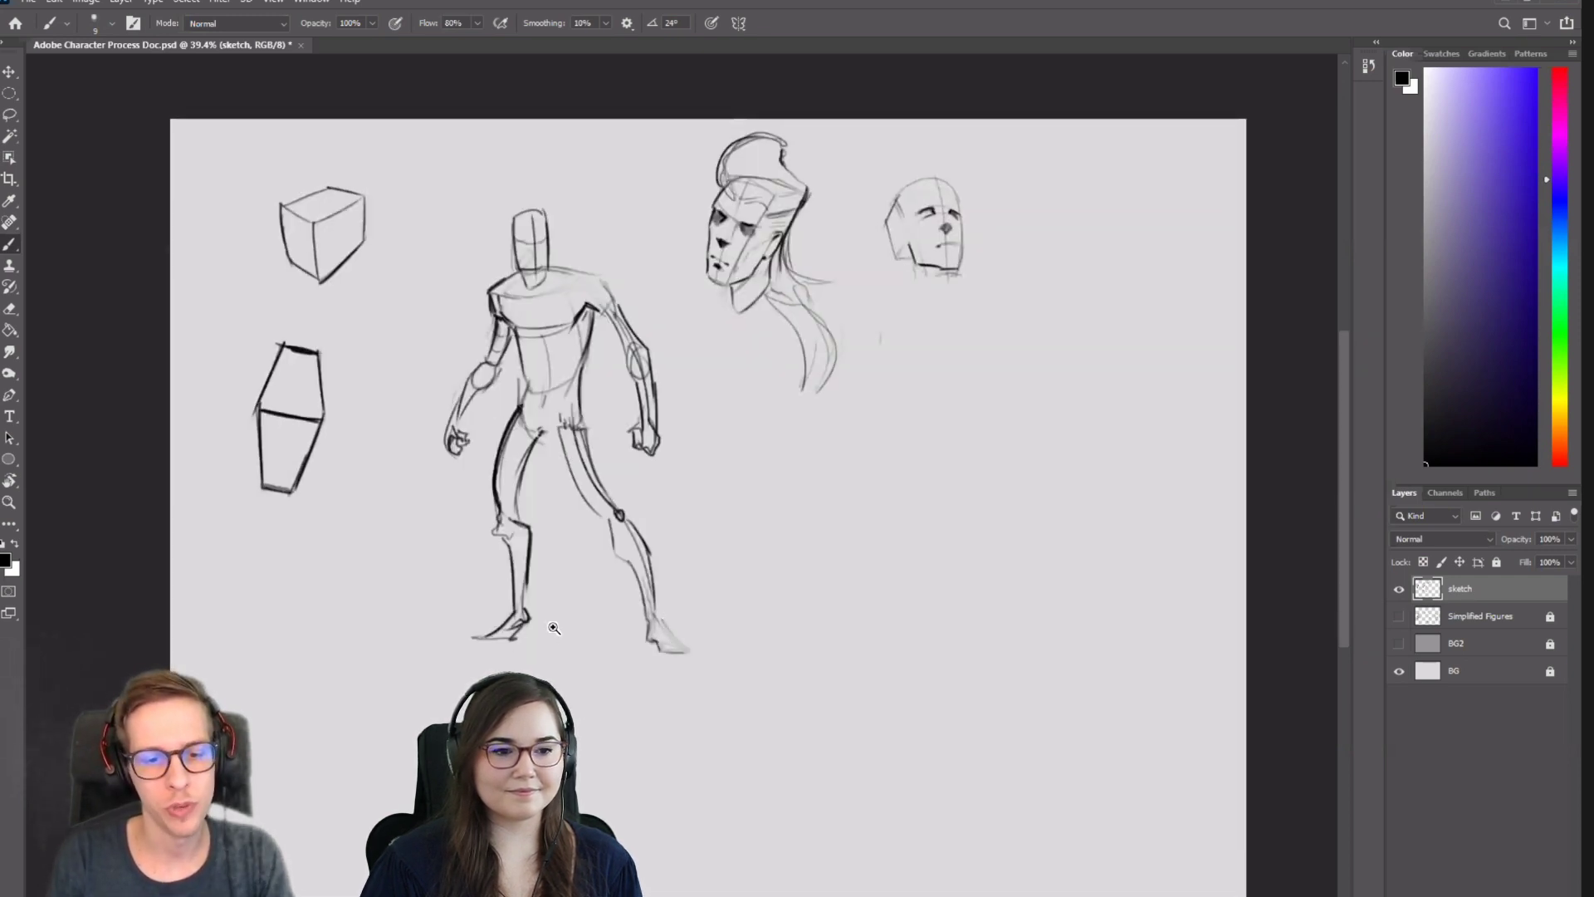
mouse_move(554, 628)
left_mouse_down("ctrl")
mouse_move(671, 693)
mouse_move(588, 622)
left_mouse_up("ctrl")
key("e")
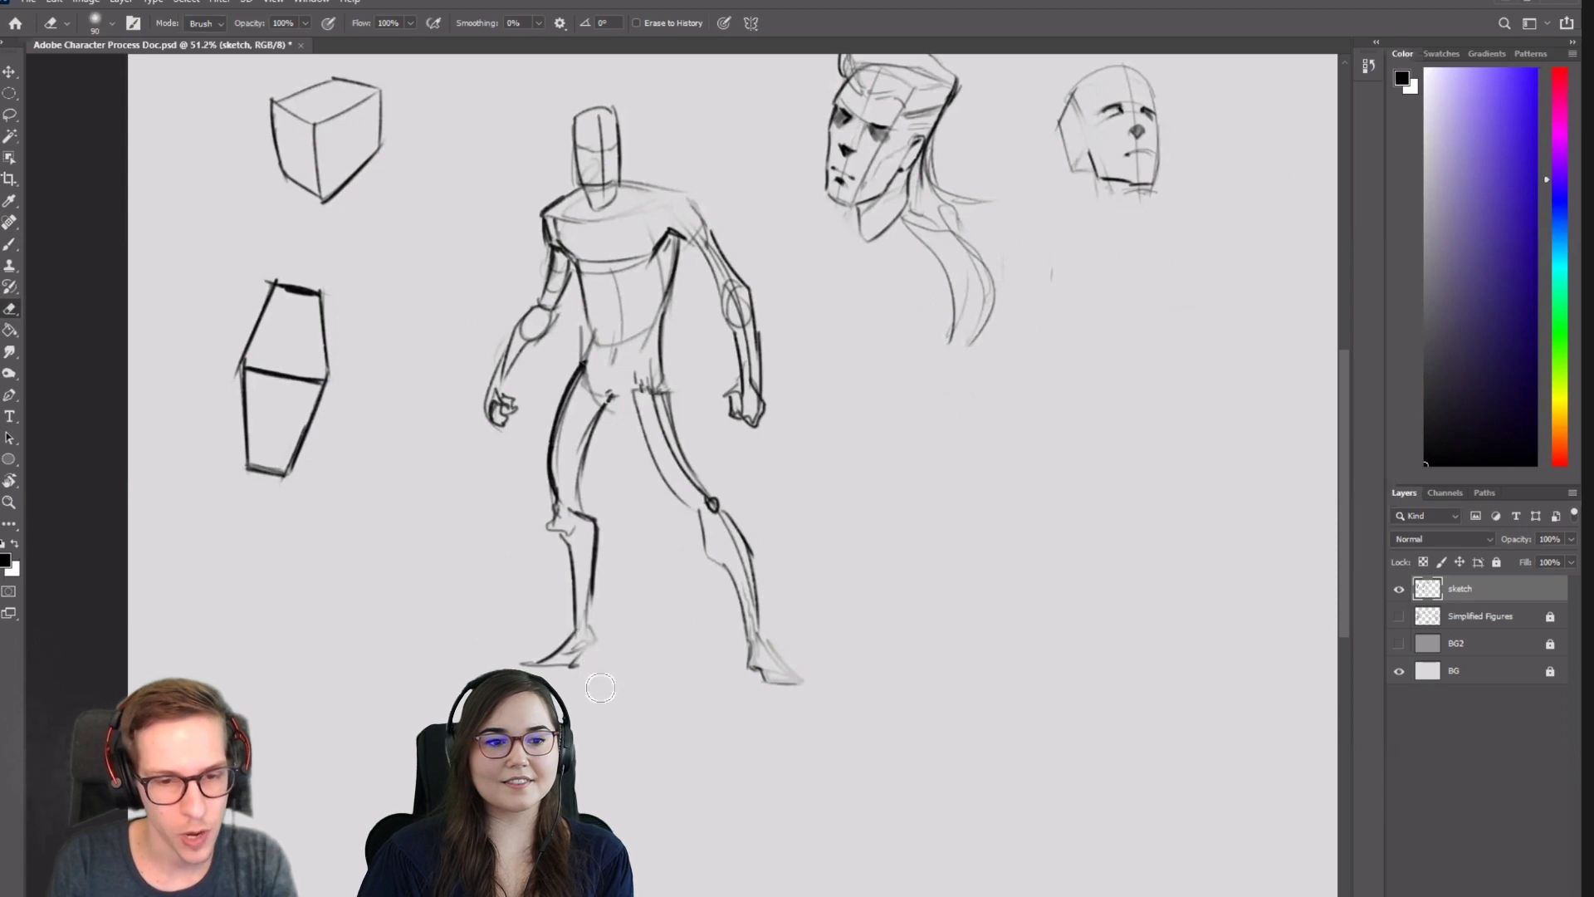
key("b")
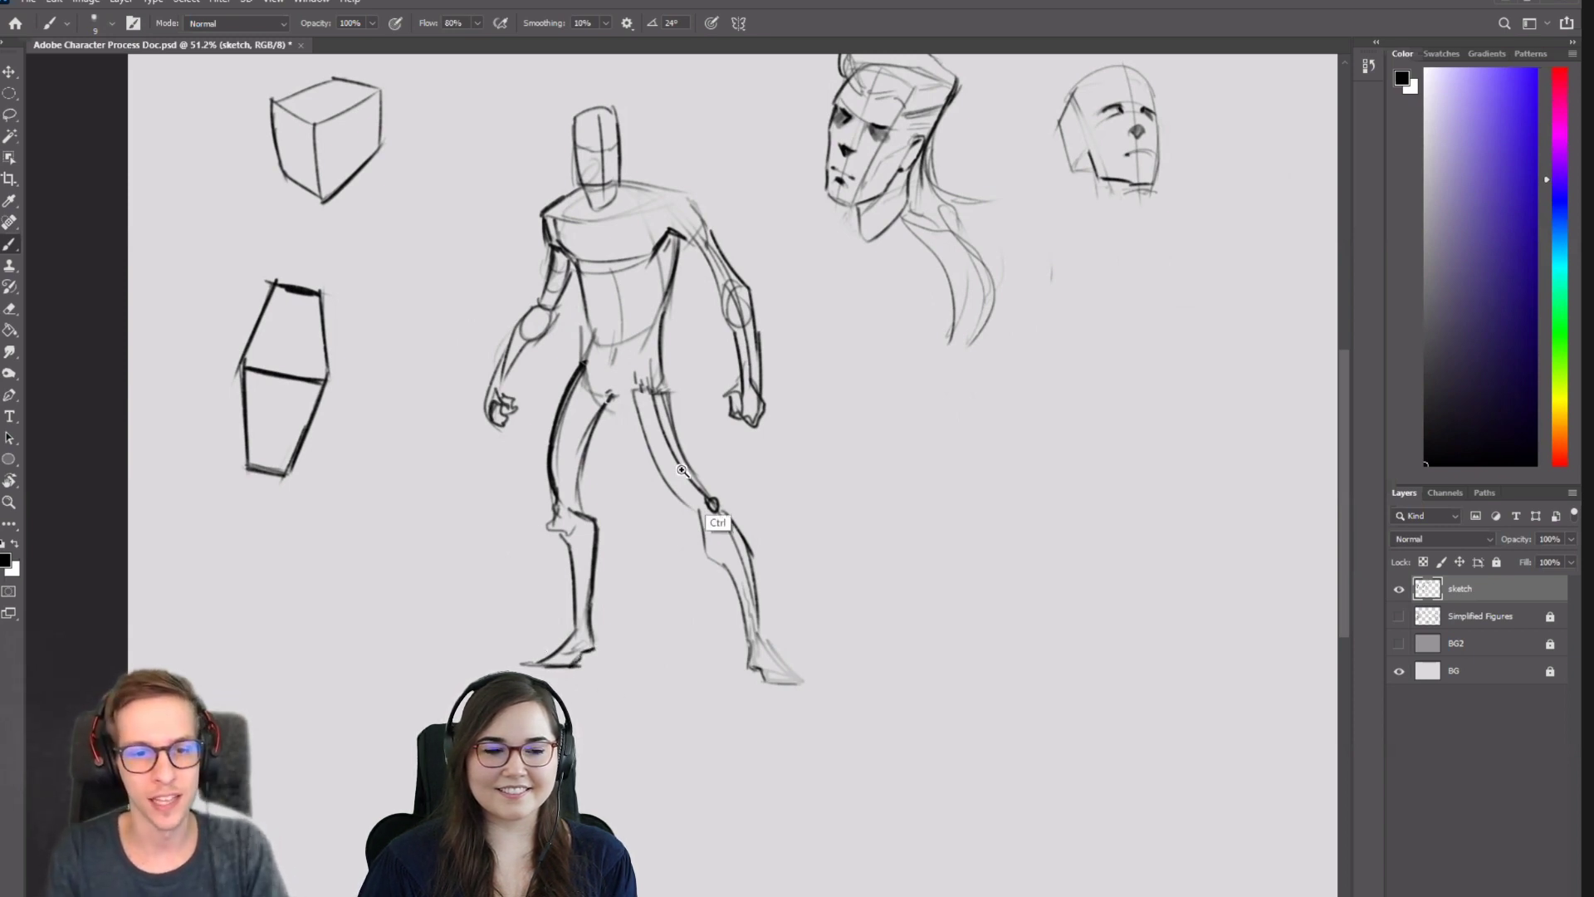
Try nudging the lassoed outstretched leg in toward the upright leg, return it to its place and clear the selection.
scroll(710, 547, "down", 5)
scroll(710, 547, "up", 4)
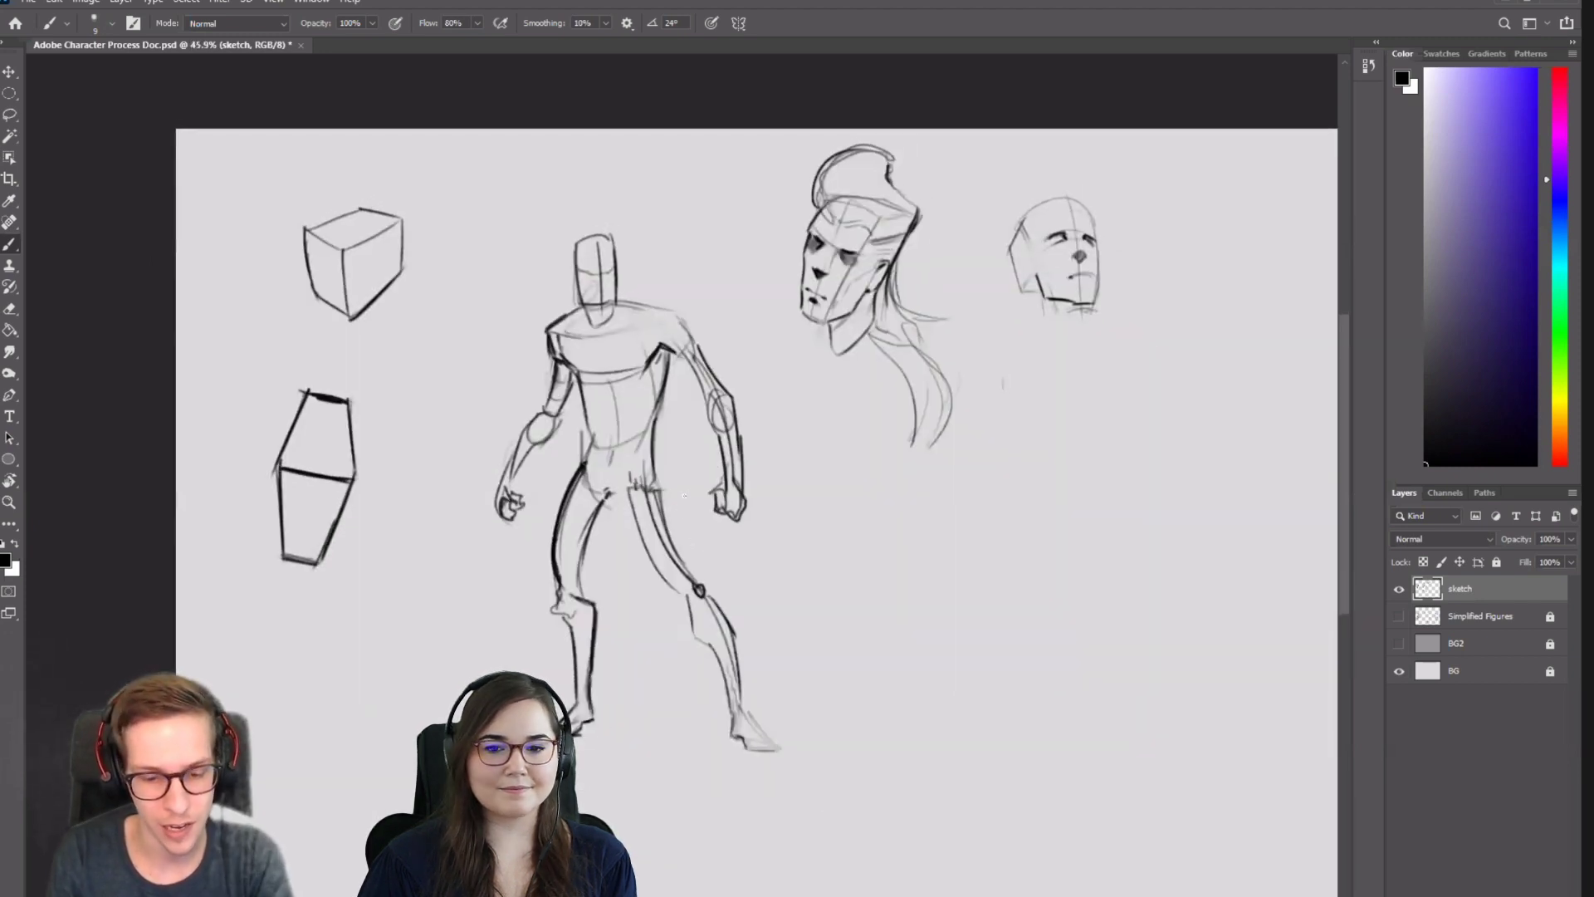
key("l")
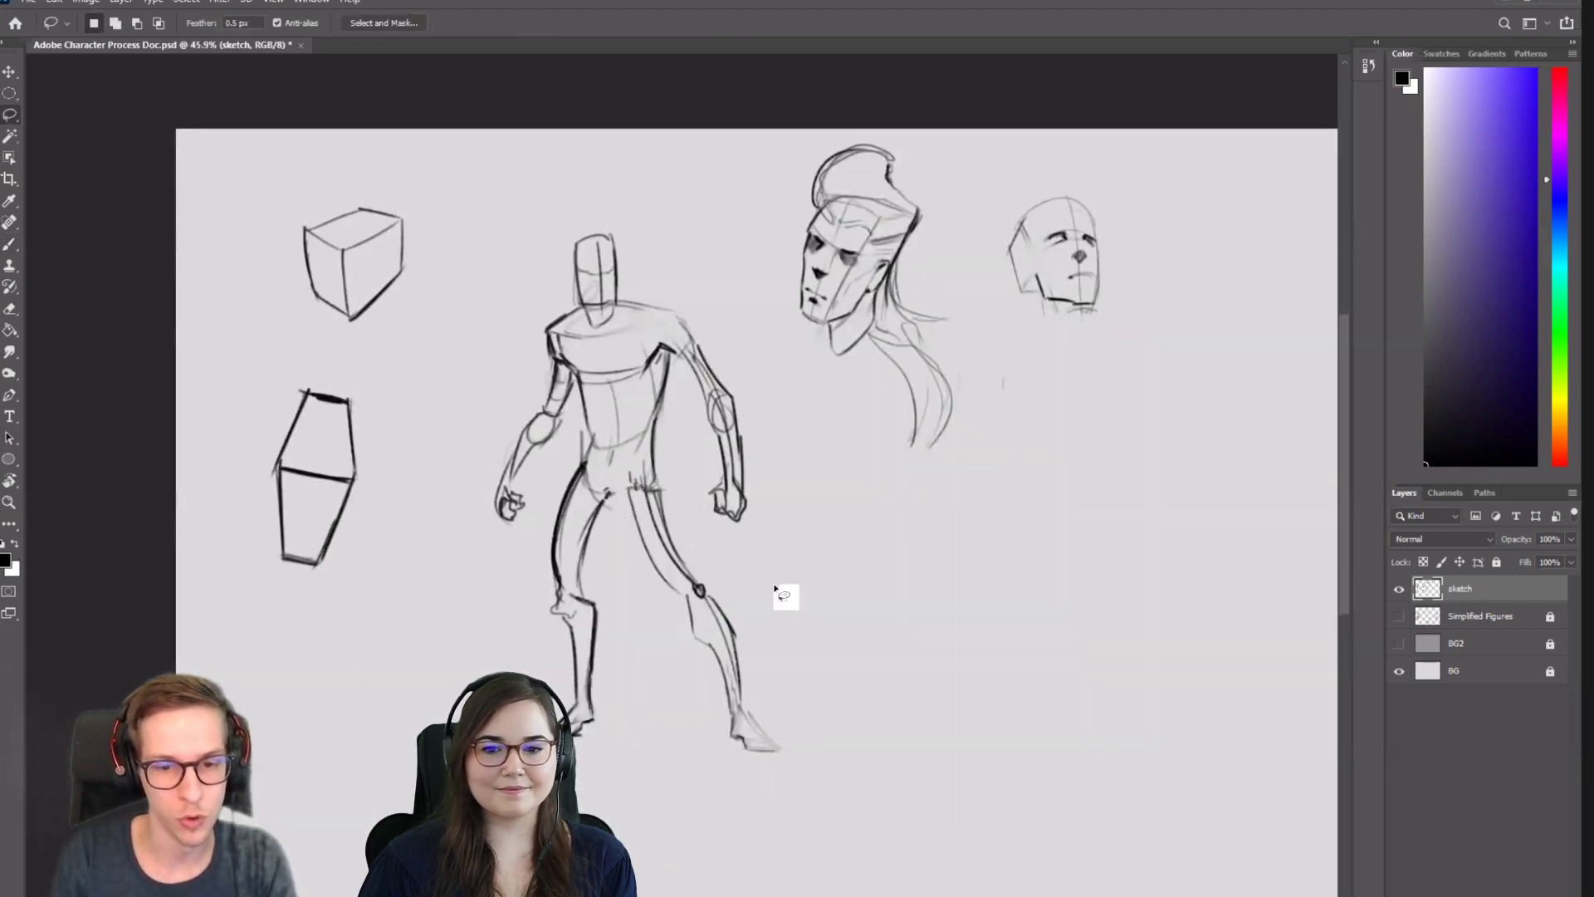
left_click_drag(656, 482, 774, 585)
key("v")
key("shift+Left")
key("shift+Left")
key("shift+Left")
key("shift+Left")
key("shift+Left")
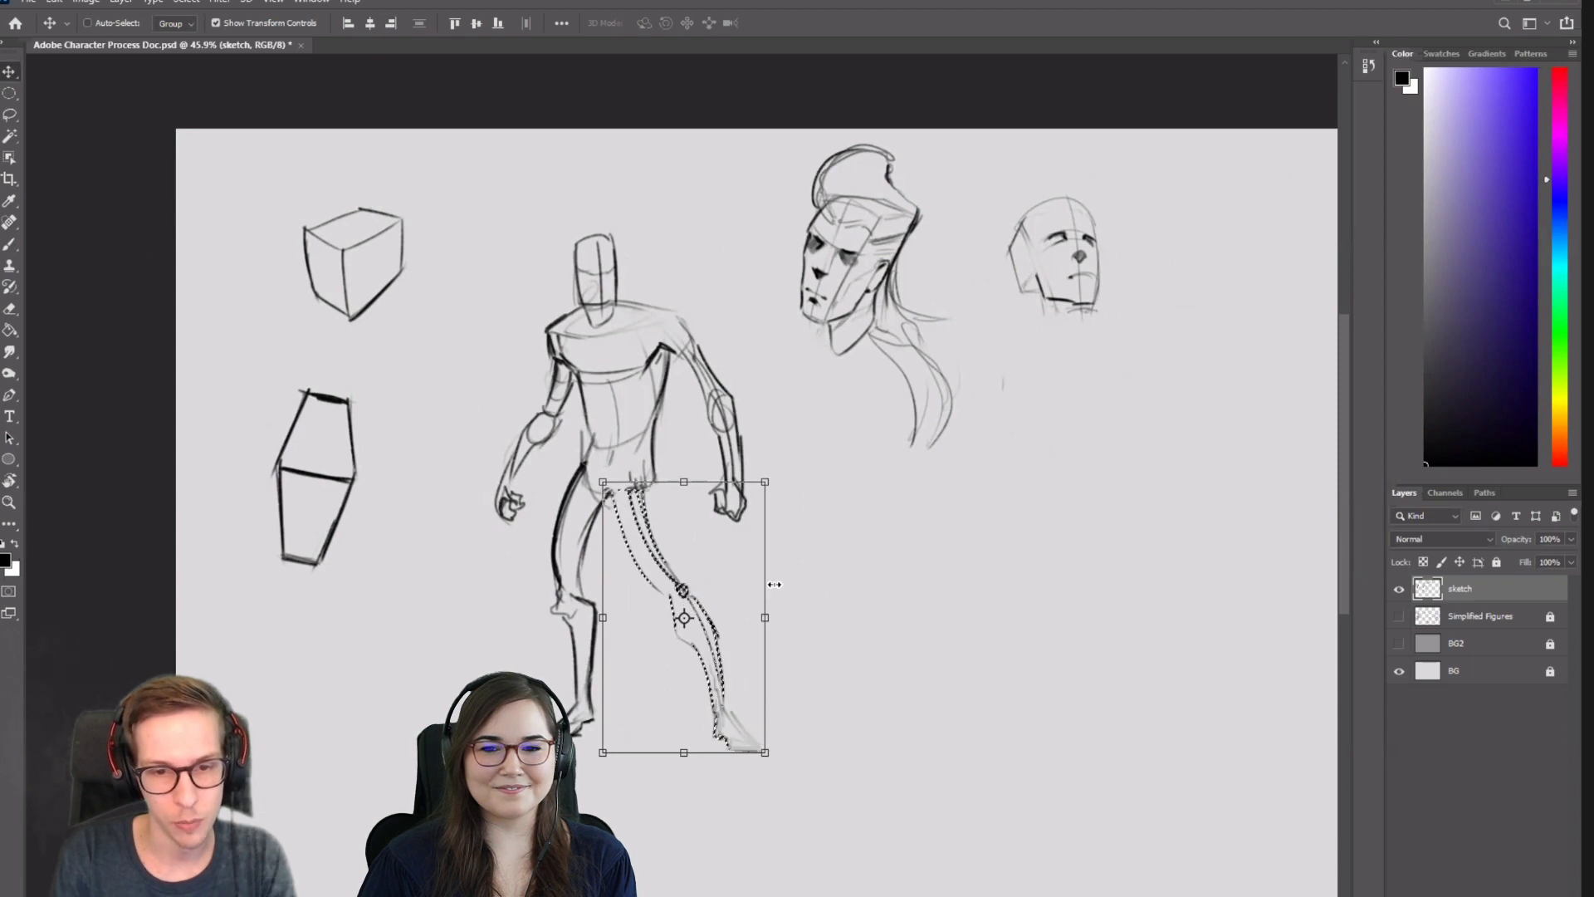
key("shift+Right")
key("shift+Right")
key("shift+Right")
key("shift+Right")
key("shift+Right")
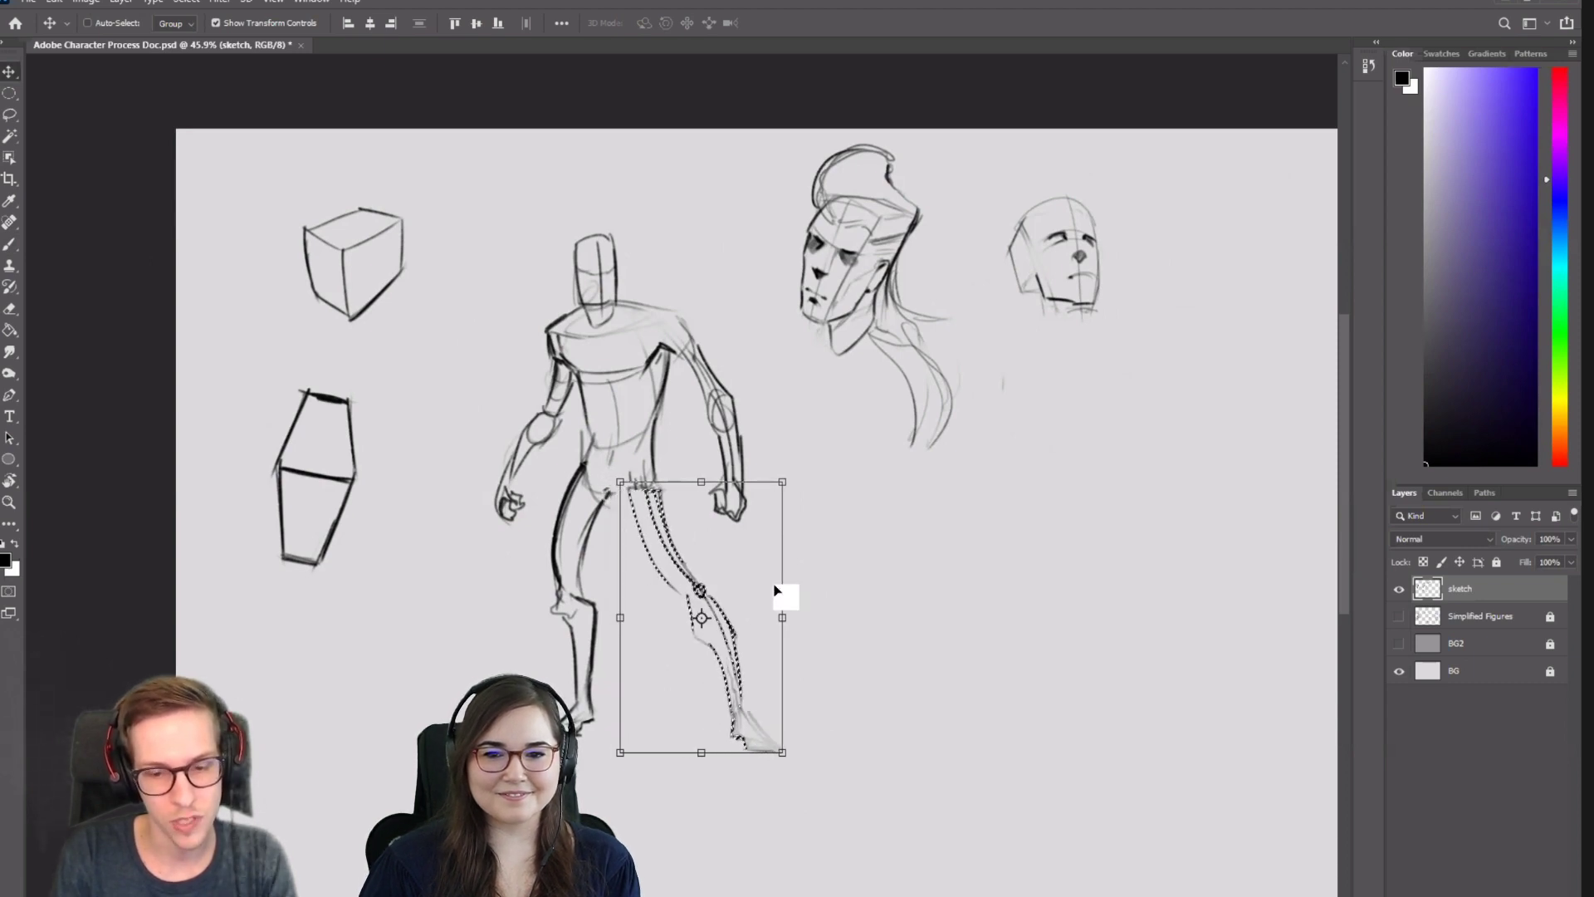
key("ctrl+z")
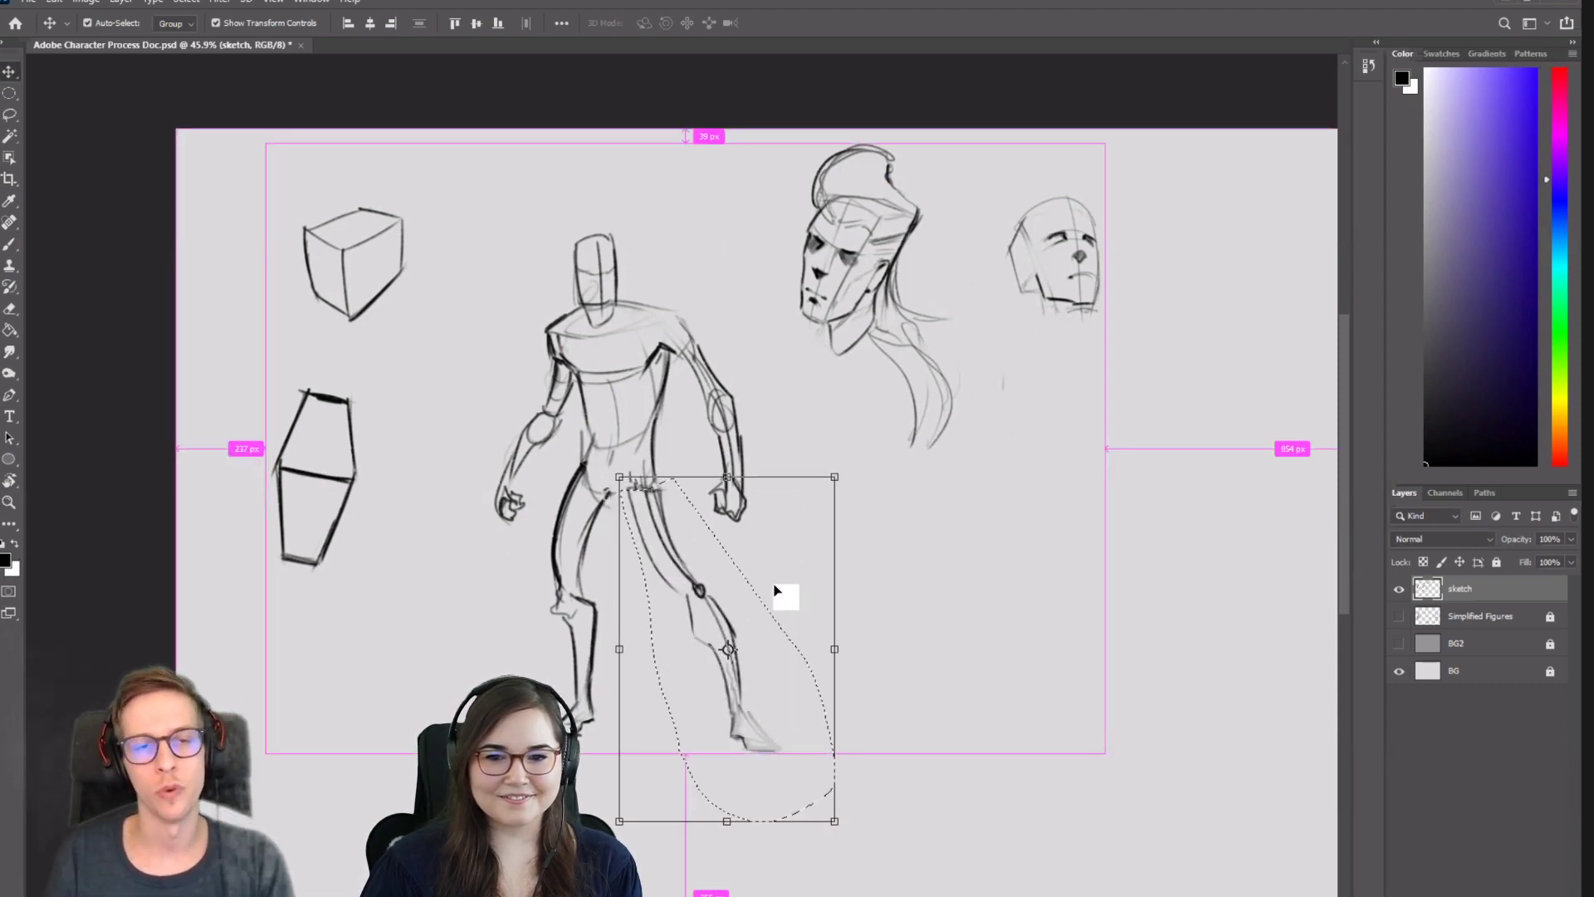
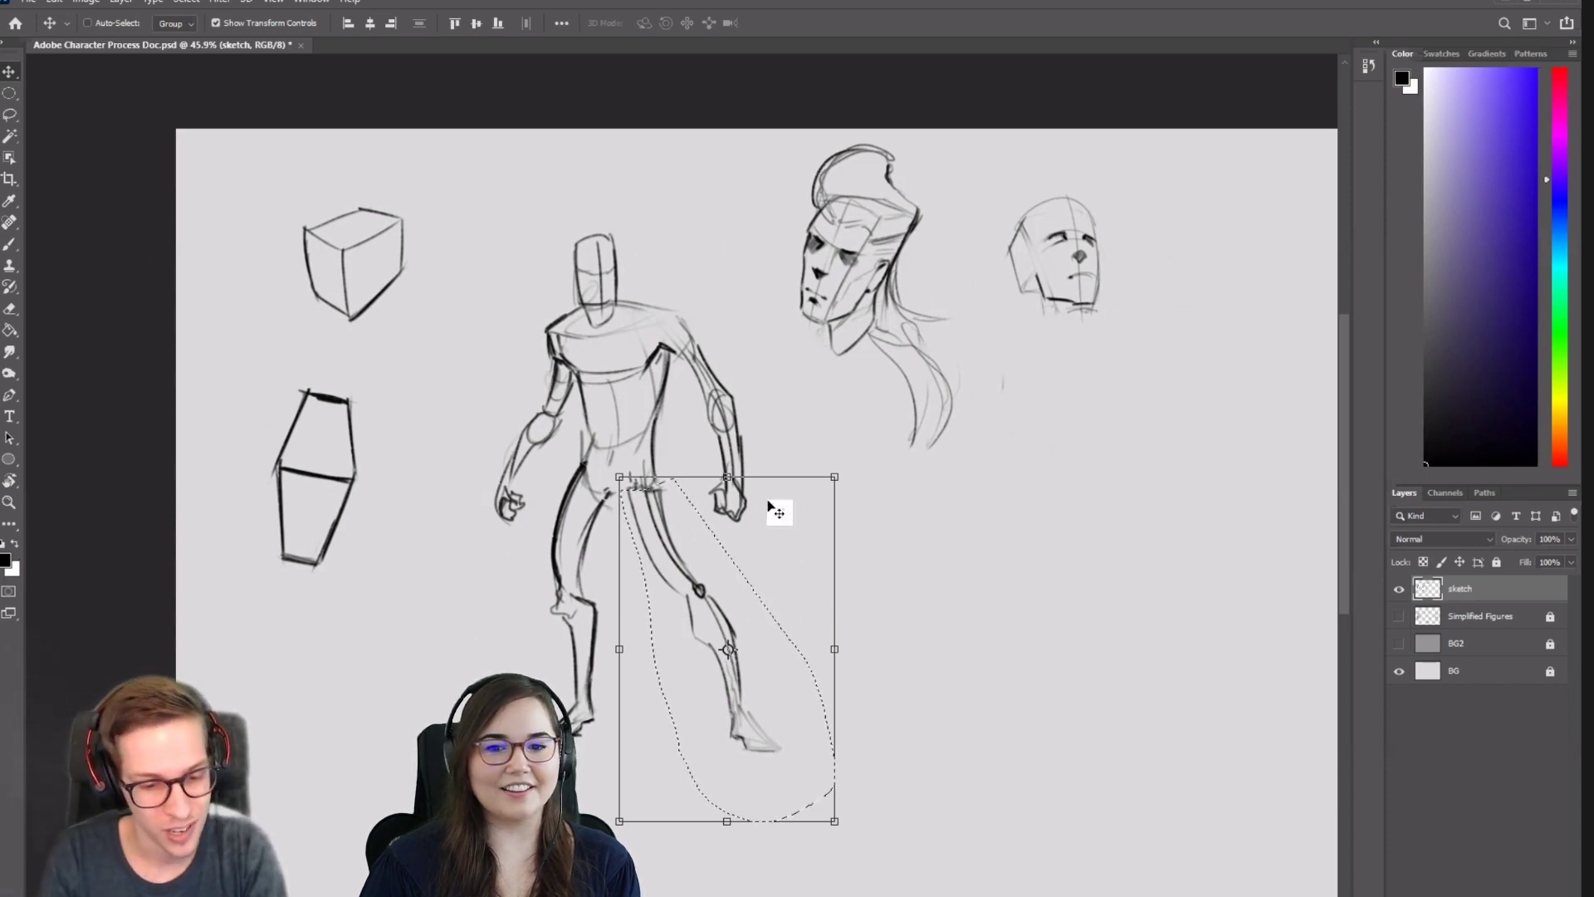
key("Return")
key("b")
key("ctrl+d")
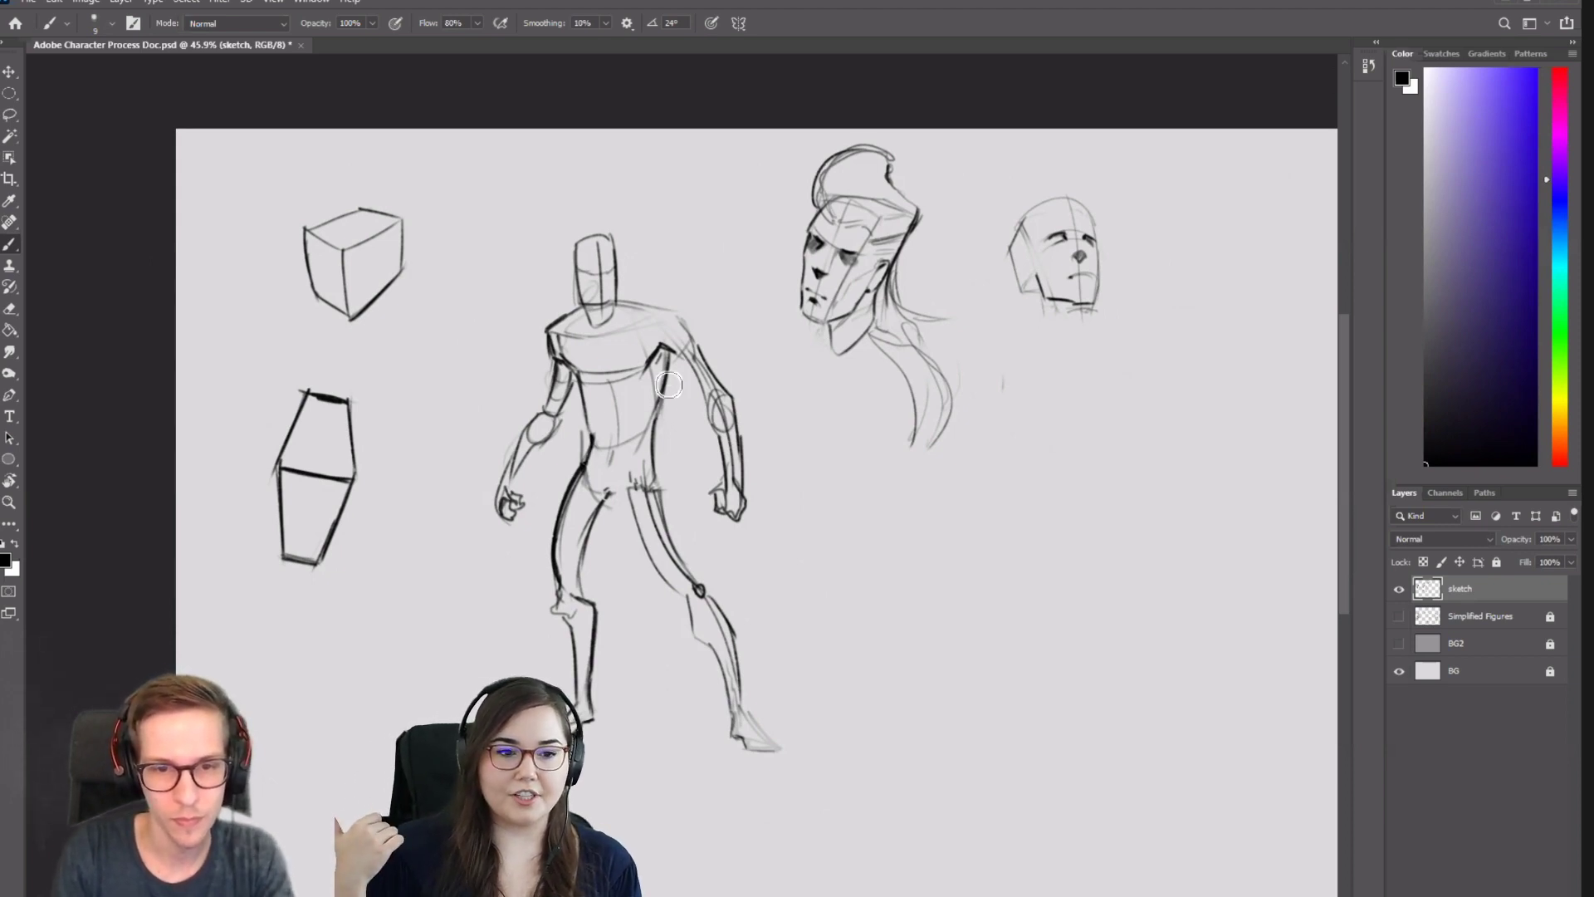
Rework the torso's side contour from the armpit down to the waist with a firmer line.
left_click_drag(669, 364, 647, 458)
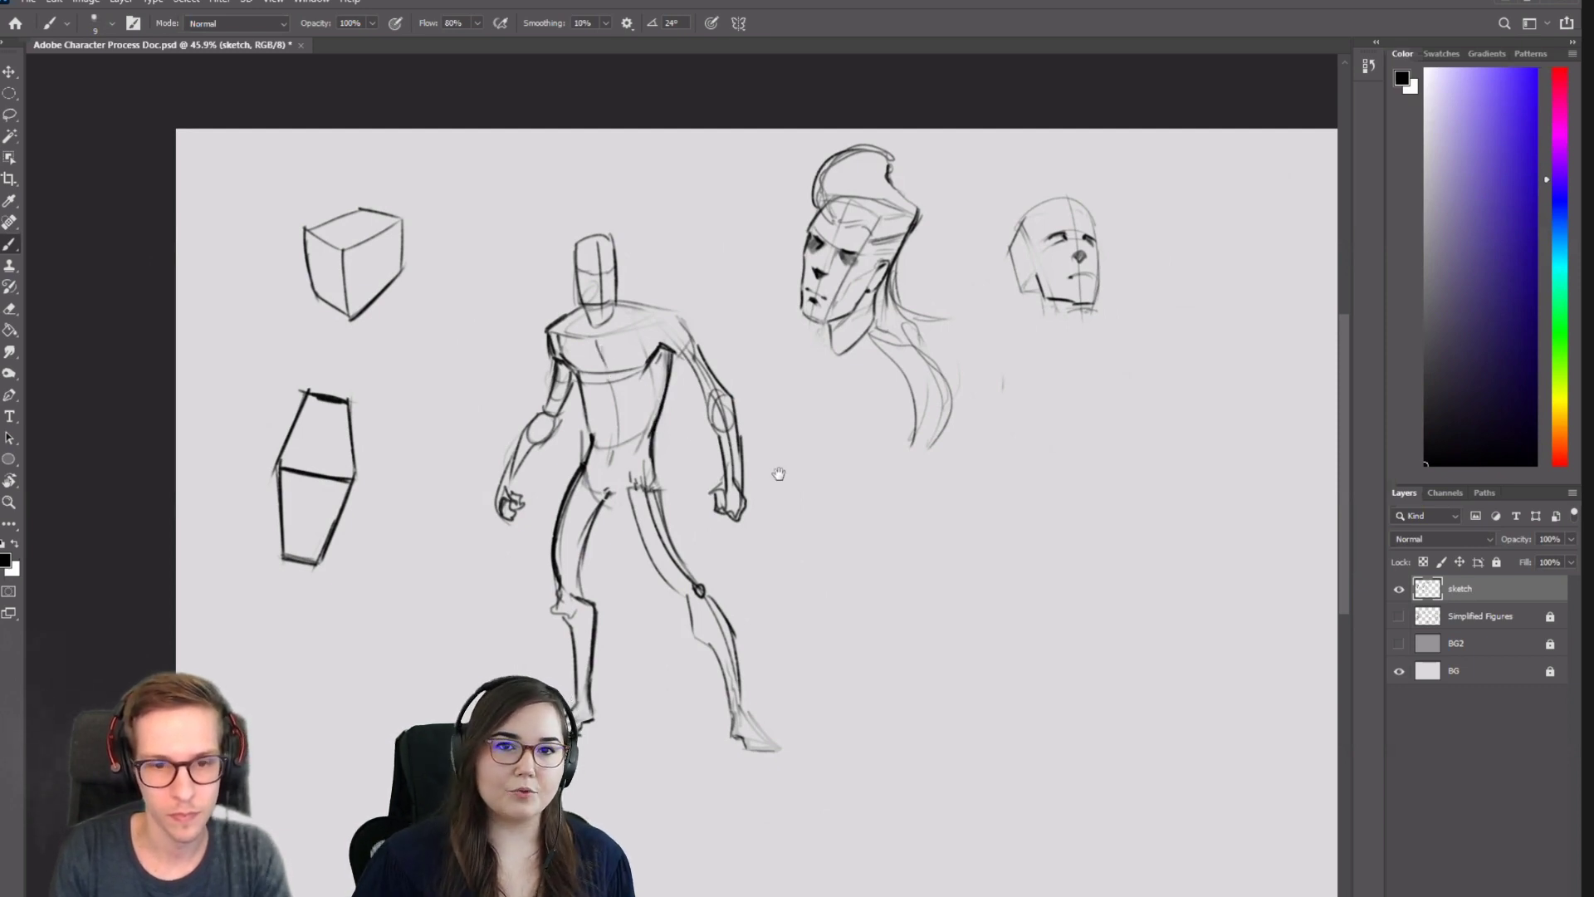
Reinforce the inner thigh line of the standing figure's outstretched leg with a darker stroke.
left_click_drag(779, 469, 718, 437)
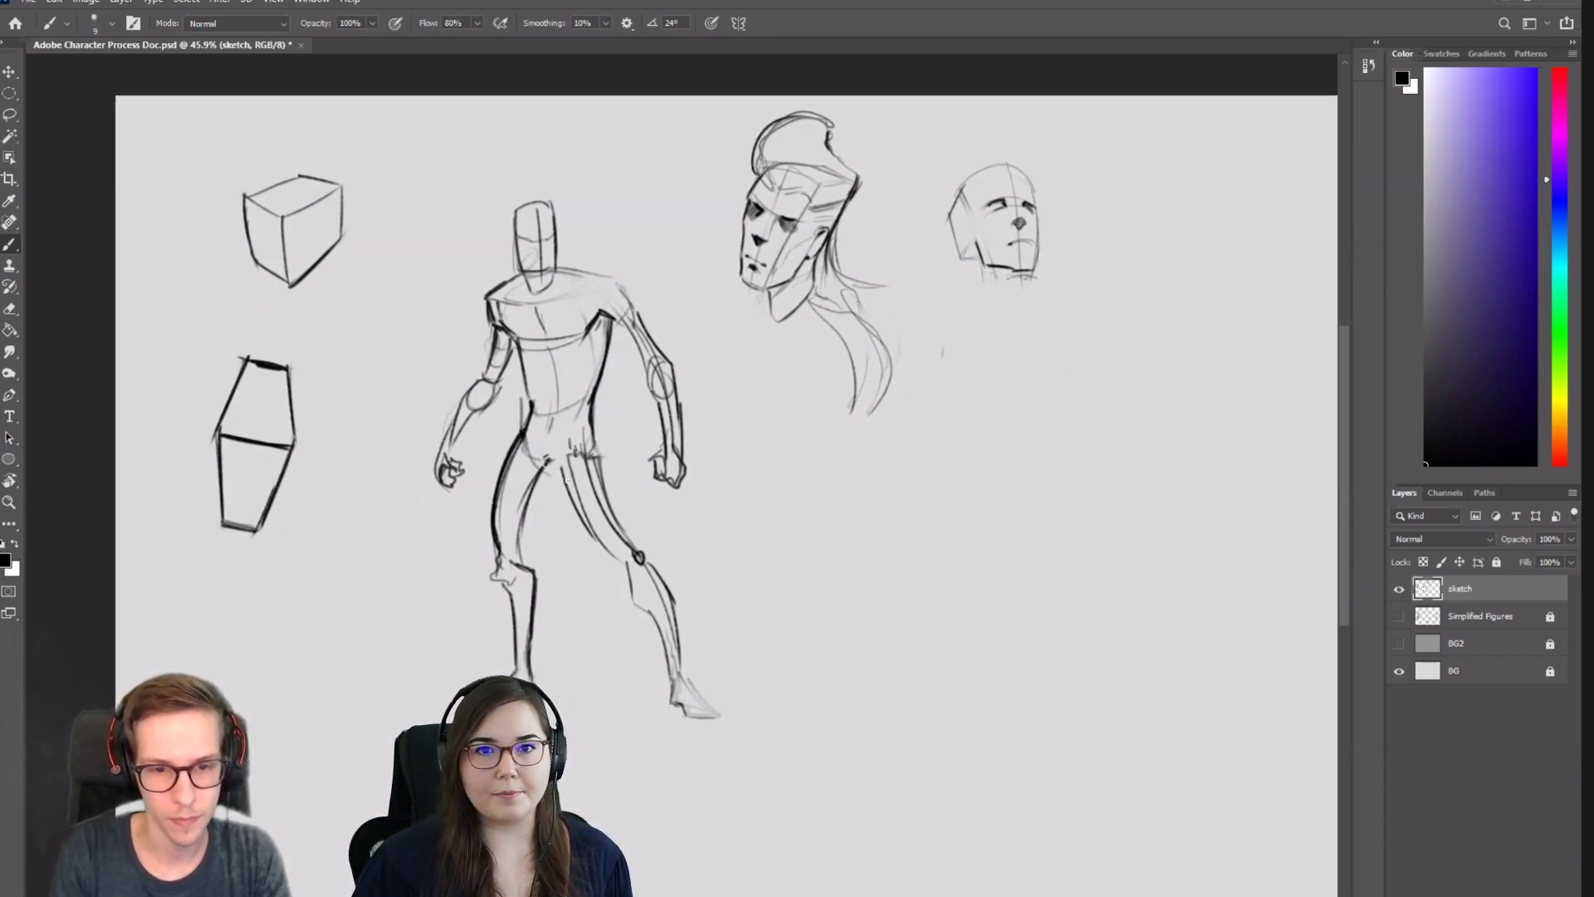
left_click_drag(561, 470, 600, 542)
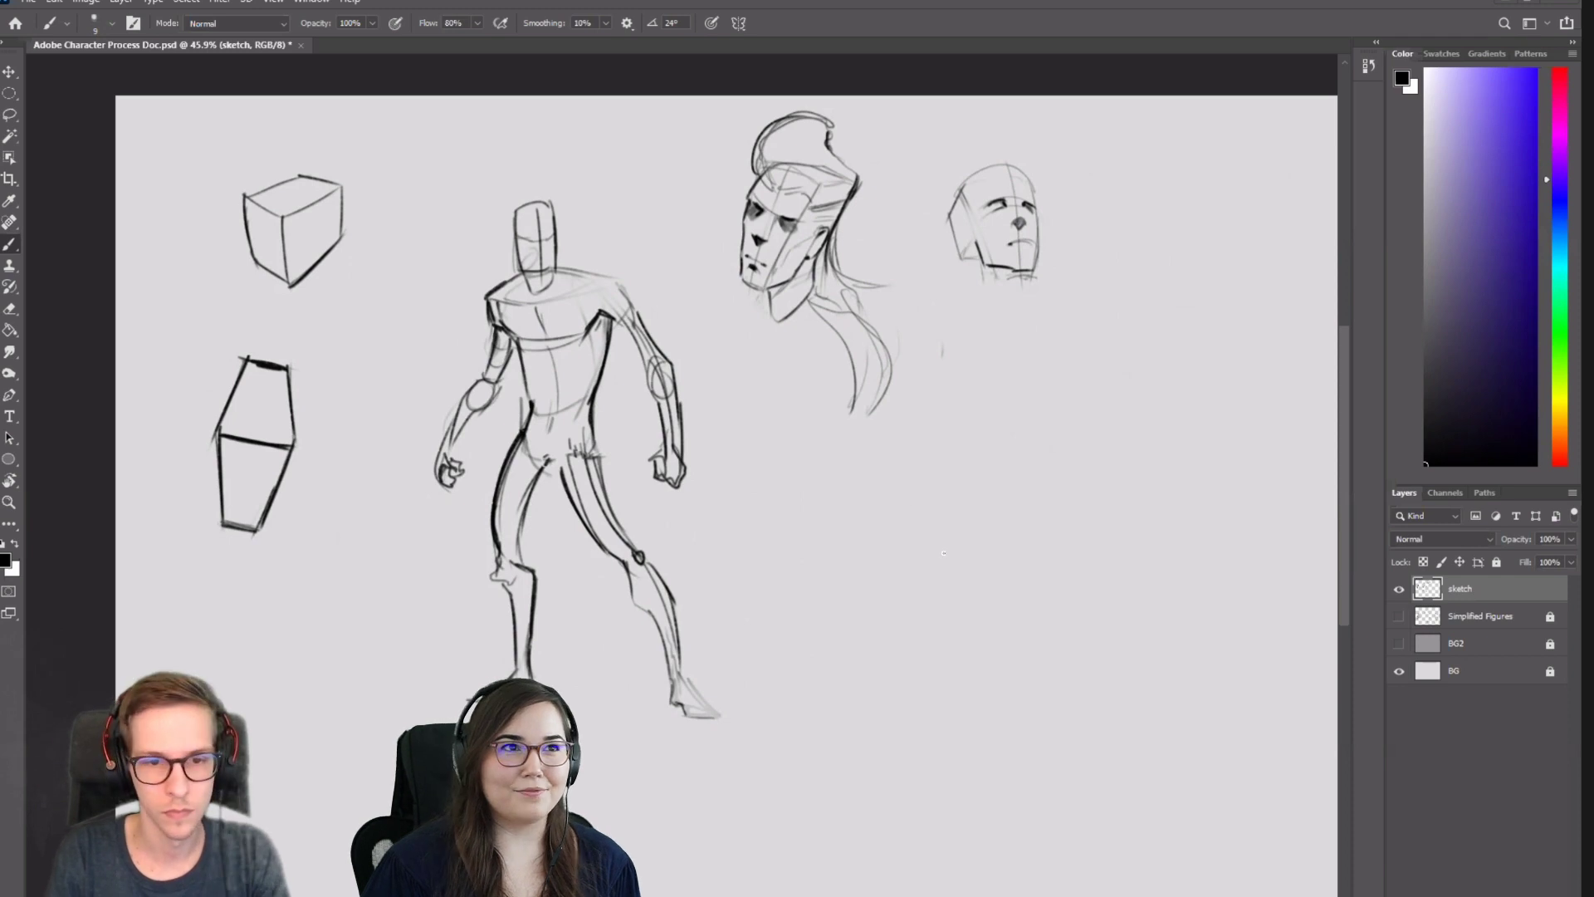
Start a second figure in the empty area beneath the simplified head, sketching a tapered torso and a small blocky pelvis.
mouse_move(944, 553)
left_mouse_down()
mouse_move(839, 470)
mouse_move(715, 441)
mouse_move(705, 395)
left_mouse_up()
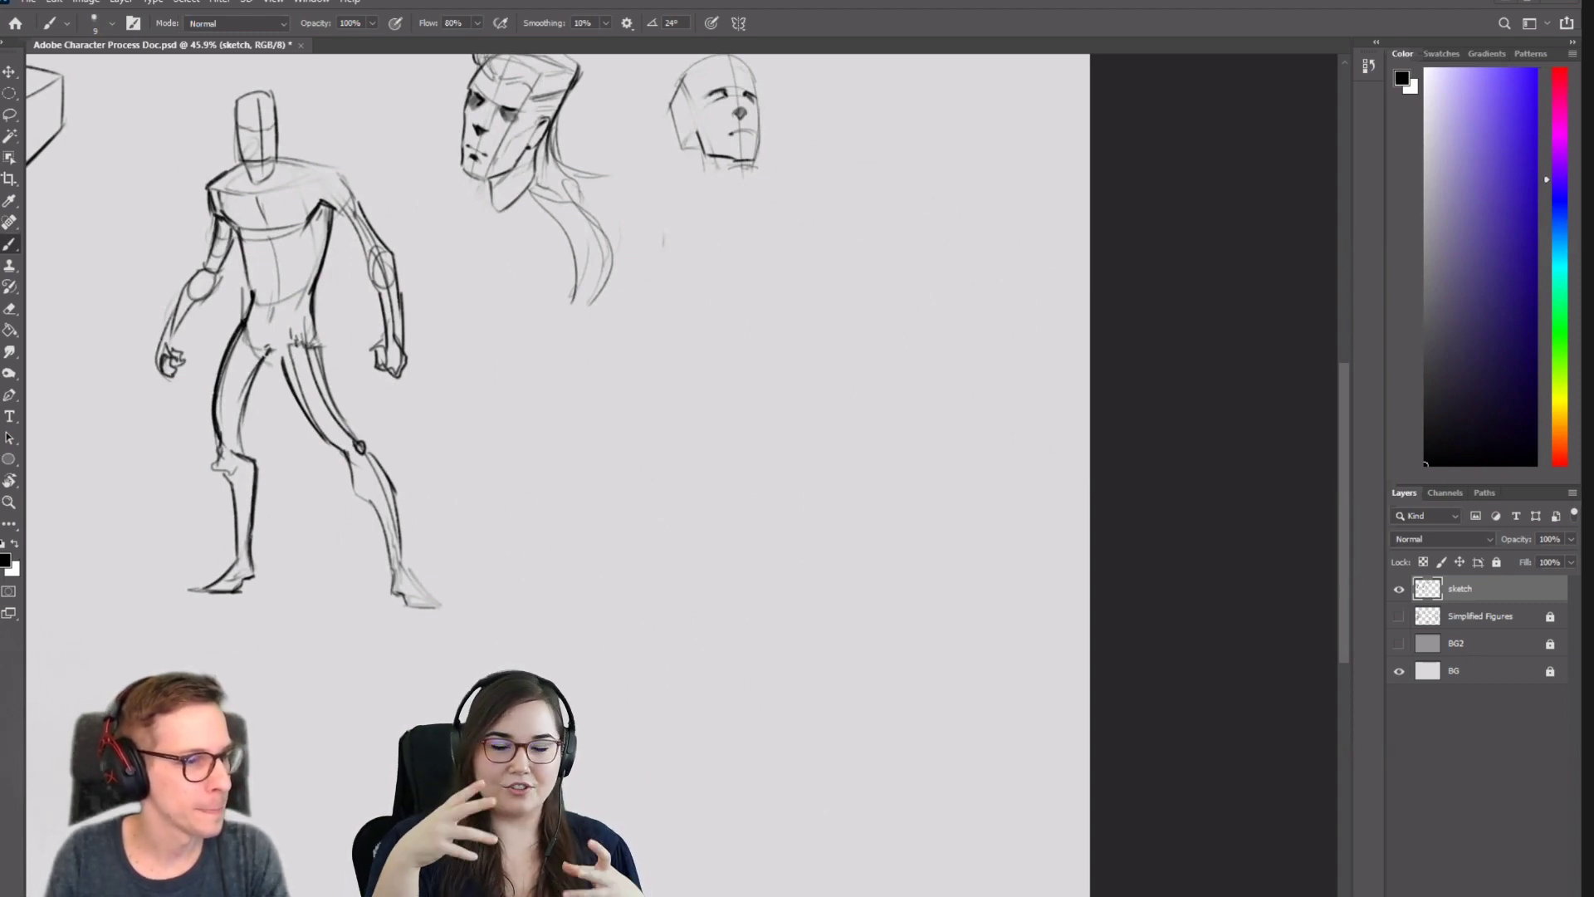
mouse_move(687, 449)
left_mouse_down()
mouse_move(708, 350)
mouse_move(789, 364)
mouse_move(737, 469)
mouse_move(738, 441)
mouse_move(711, 459)
mouse_move(688, 428)
left_mouse_up()
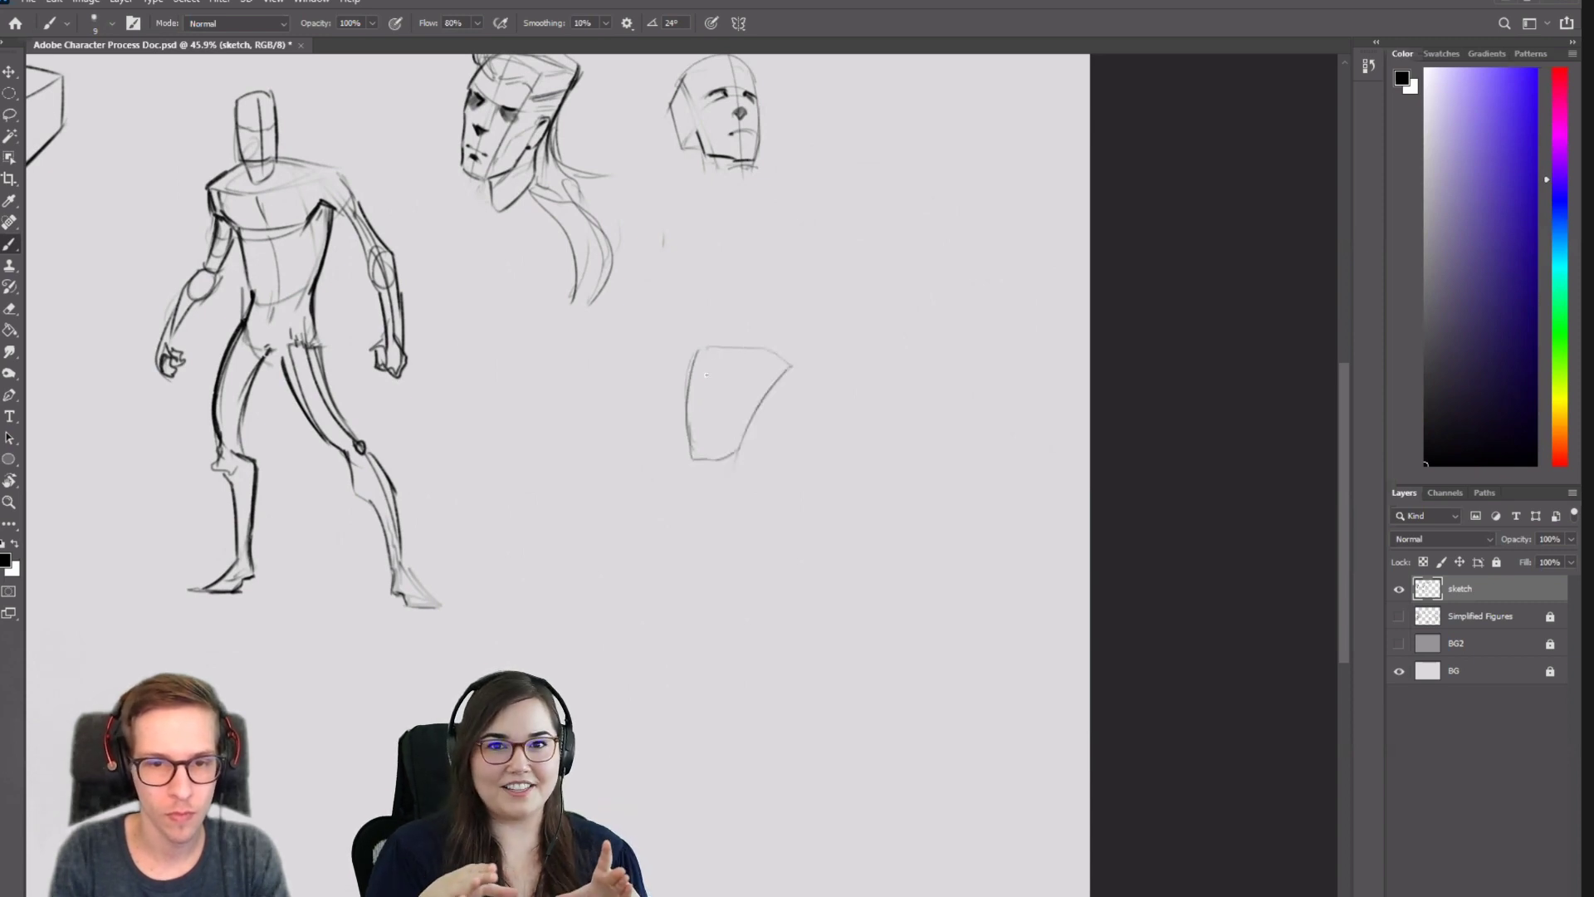
mouse_move(698, 353)
left_mouse_down()
mouse_move(687, 460)
mouse_move(777, 384)
left_mouse_up()
mouse_move(688, 458)
left_mouse_down()
mouse_move(691, 501)
mouse_move(757, 520)
mouse_move(752, 506)
mouse_move(673, 563)
left_mouse_up()
key("e")
key("b")
left_click_drag(689, 491, 666, 566)
key("ctrl+z")
key("ctrl+z")
mouse_move(799, 505)
left_mouse_down()
mouse_move(767, 508)
mouse_move(779, 662)
left_mouse_up()
left_click_drag(764, 576, 794, 555)
left_click_drag(793, 552, 777, 481)
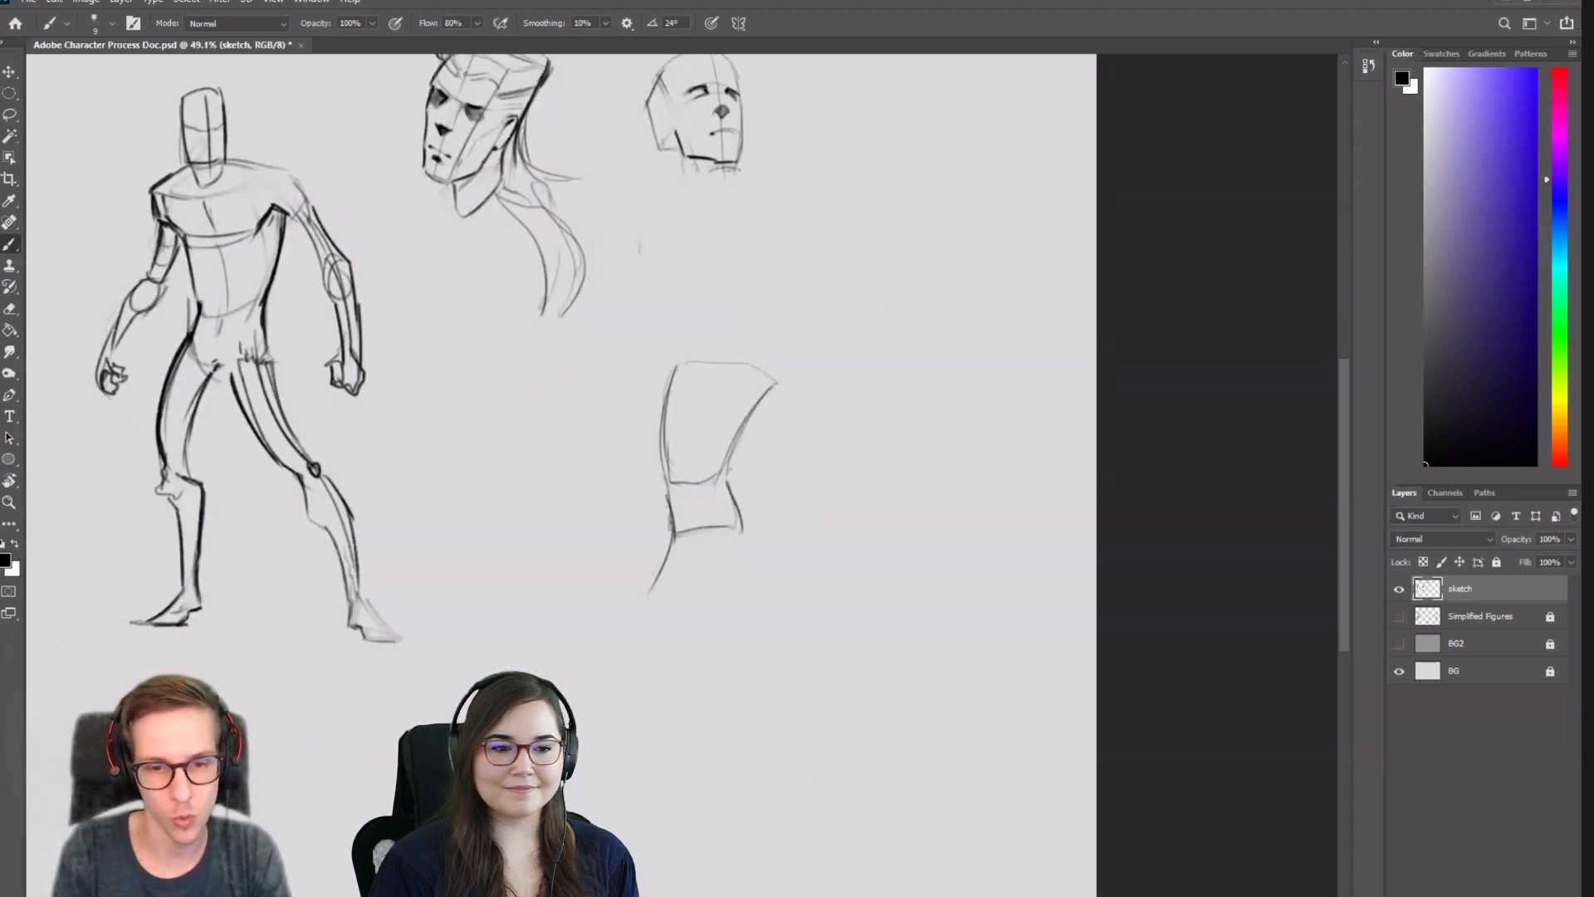
Sketch both thighs of the second figure spreading outward from the pelvis in curved lines.
left_click_drag(667, 496, 638, 595)
left_click_drag(696, 530, 655, 586)
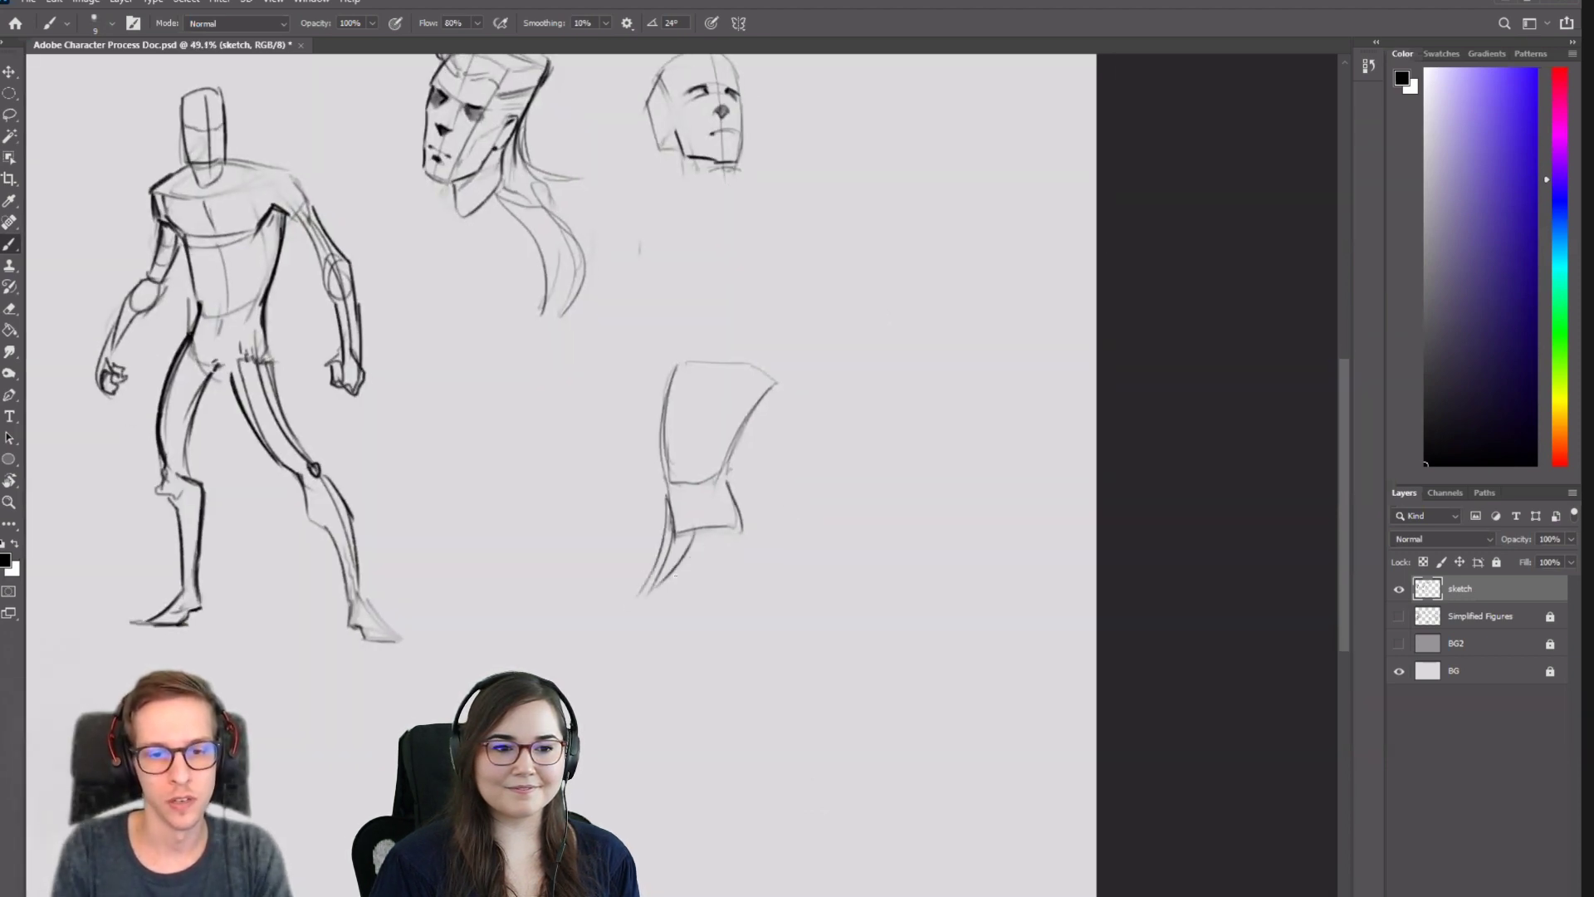
left_click_drag(704, 533, 652, 591)
left_click_drag(733, 516, 760, 596)
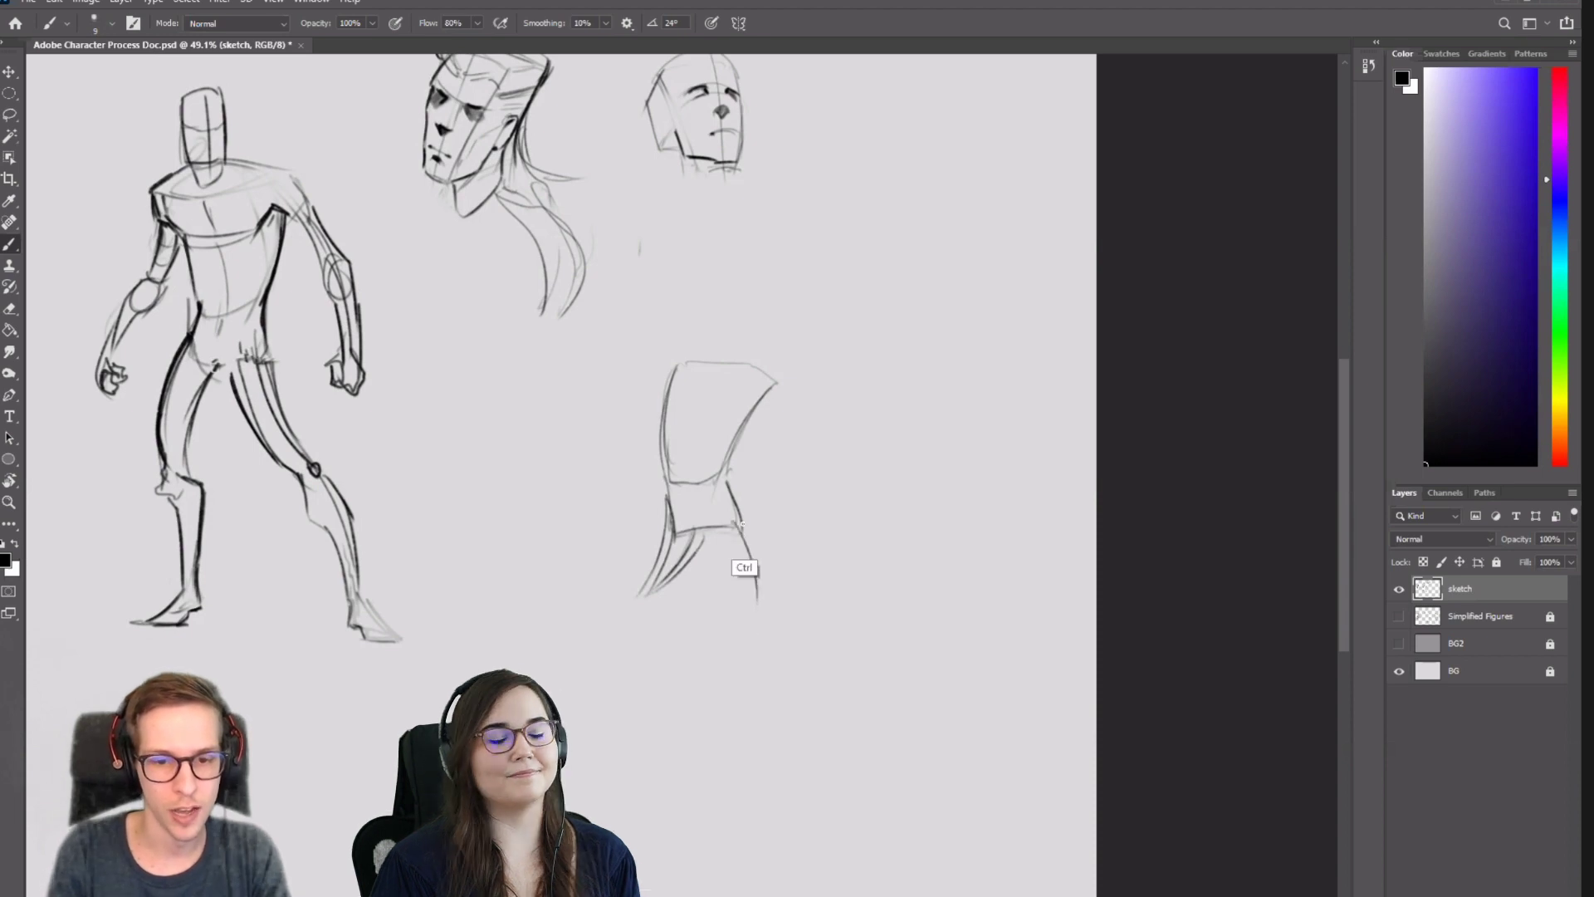
left_click_drag(734, 514, 759, 595)
mouse_move(704, 538)
left_mouse_down()
mouse_move(753, 598)
mouse_move(750, 574)
mouse_move(769, 650)
left_mouse_up()
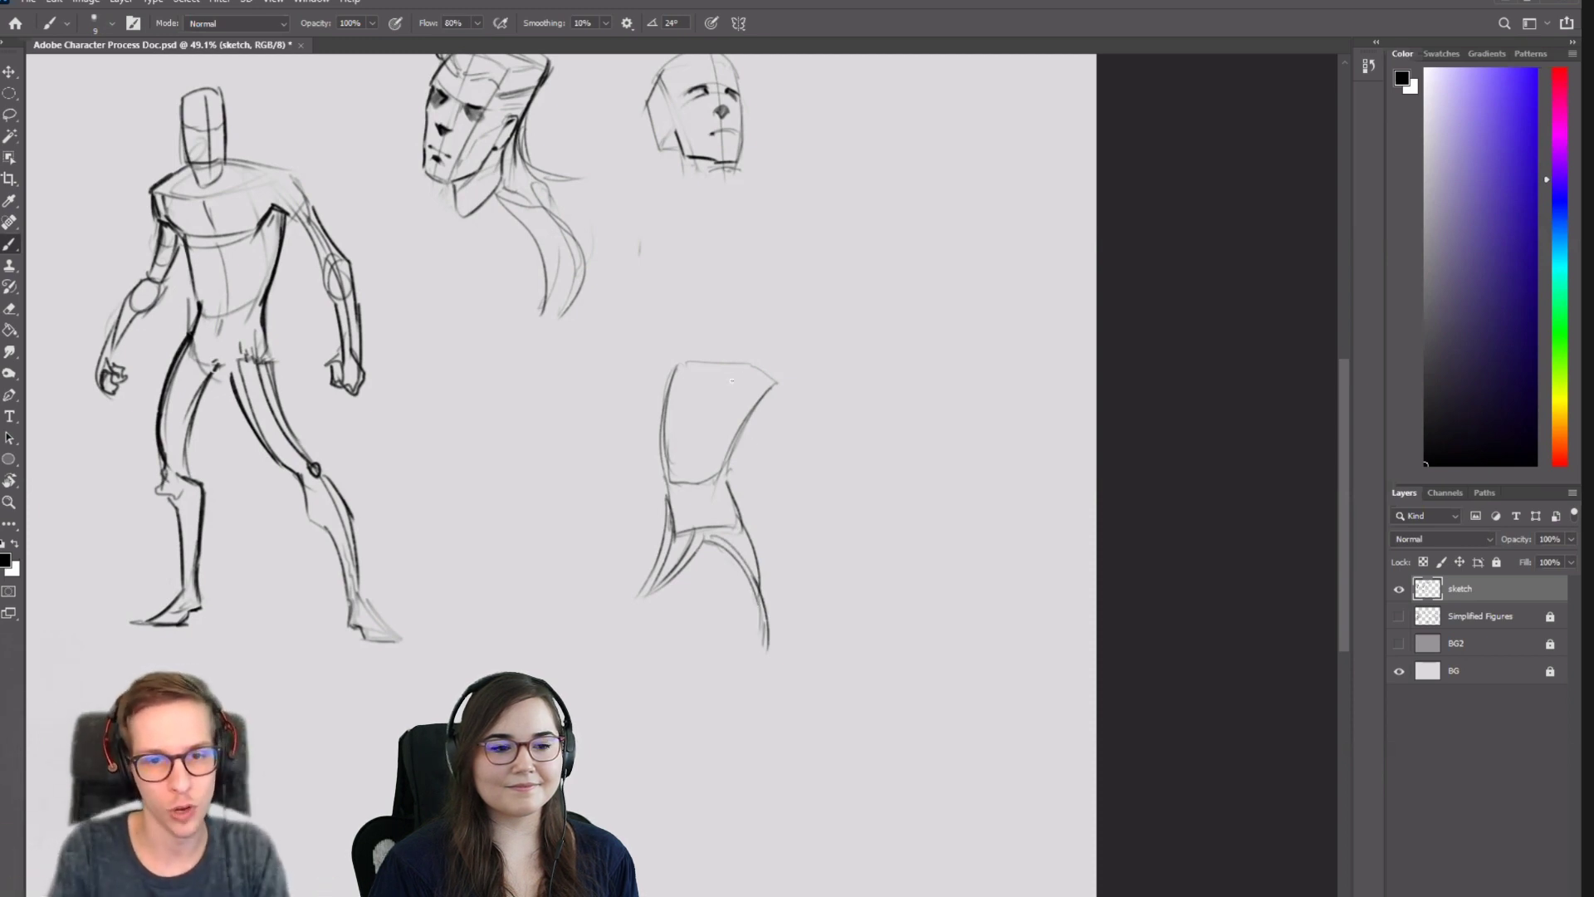
Add single-line curved arms with loosely hooked hands hanging from both shoulders of the second figure.
left_click_drag(674, 358, 586, 521)
mouse_move(623, 438)
left_mouse_down()
mouse_move(591, 490)
mouse_move(593, 536)
left_mouse_up()
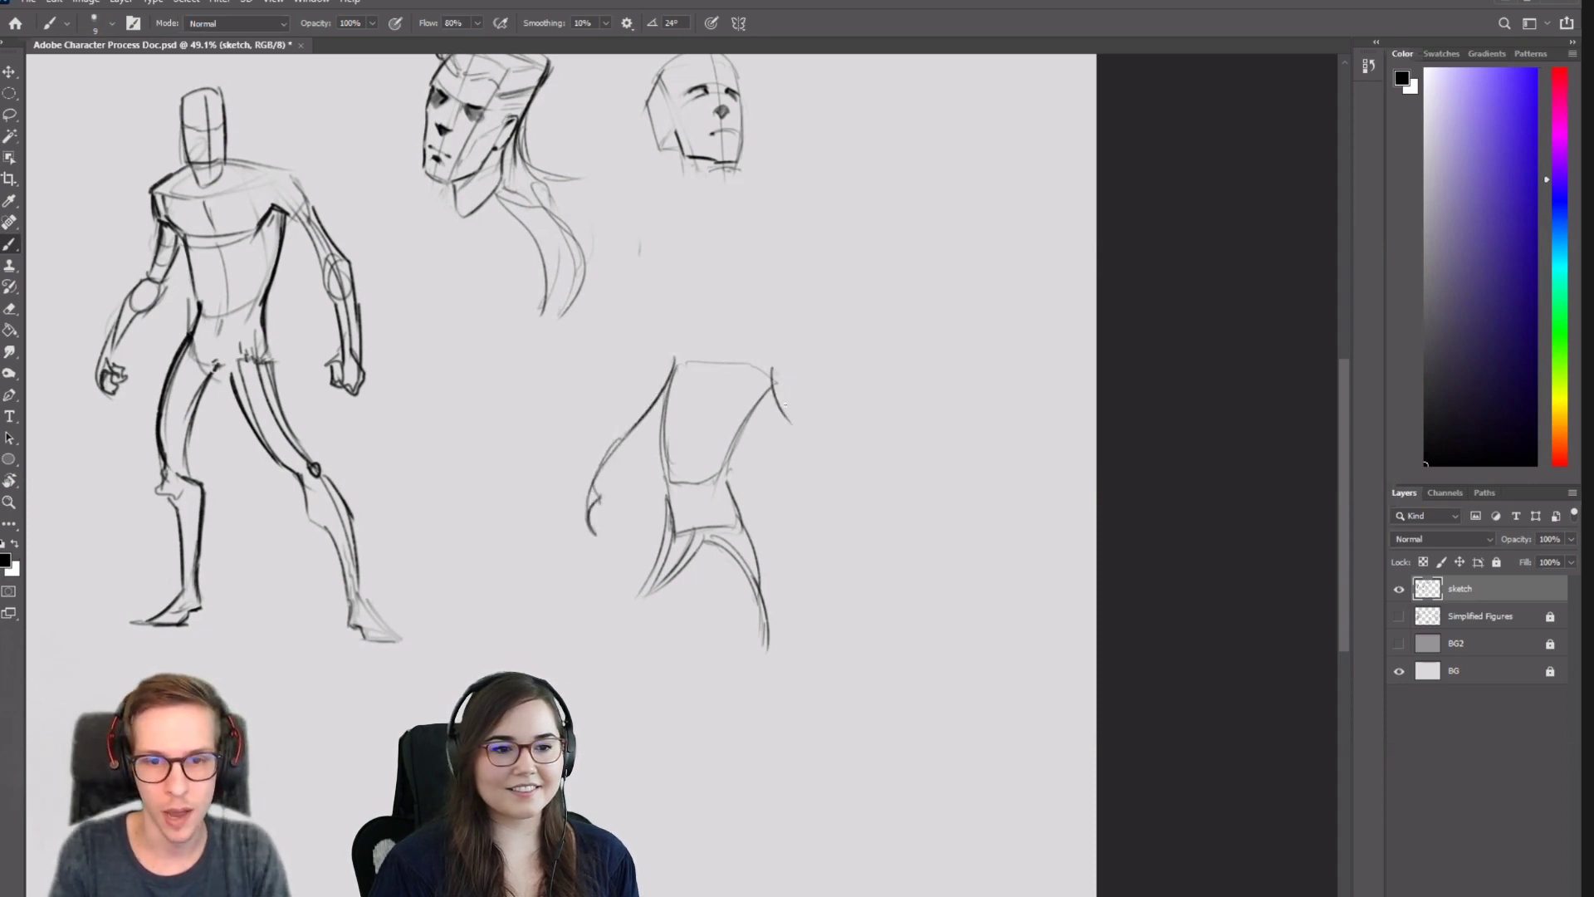
left_click_drag(772, 380, 824, 544)
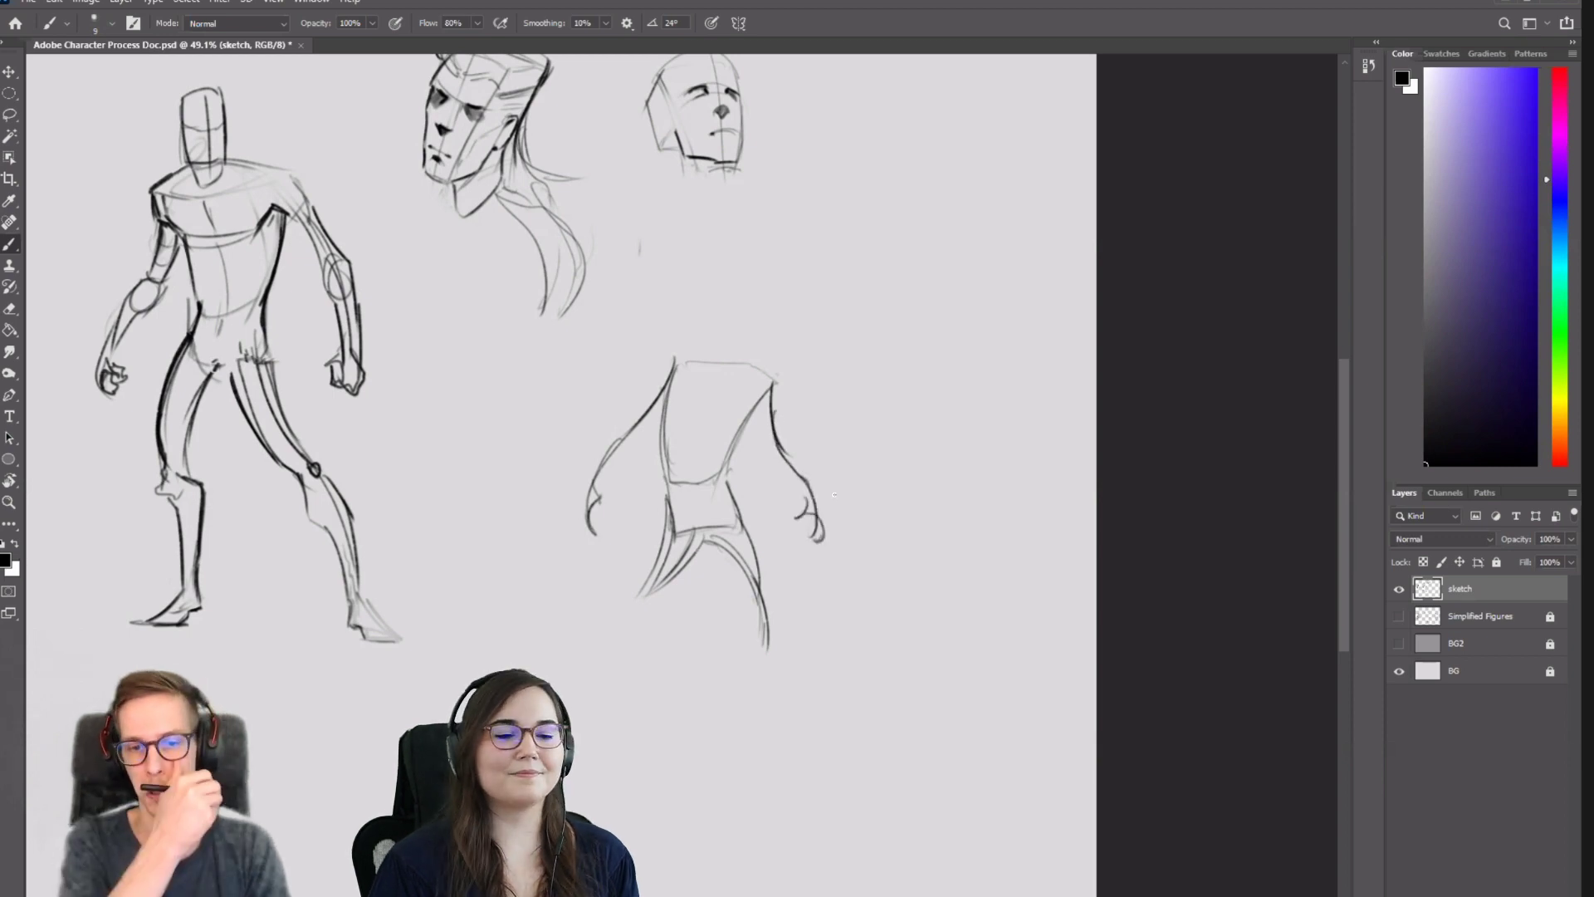
Draw the second figure's knees, lower legs and feet in a wide, bent-kneed stance.
left_click_drag(664, 568, 599, 673)
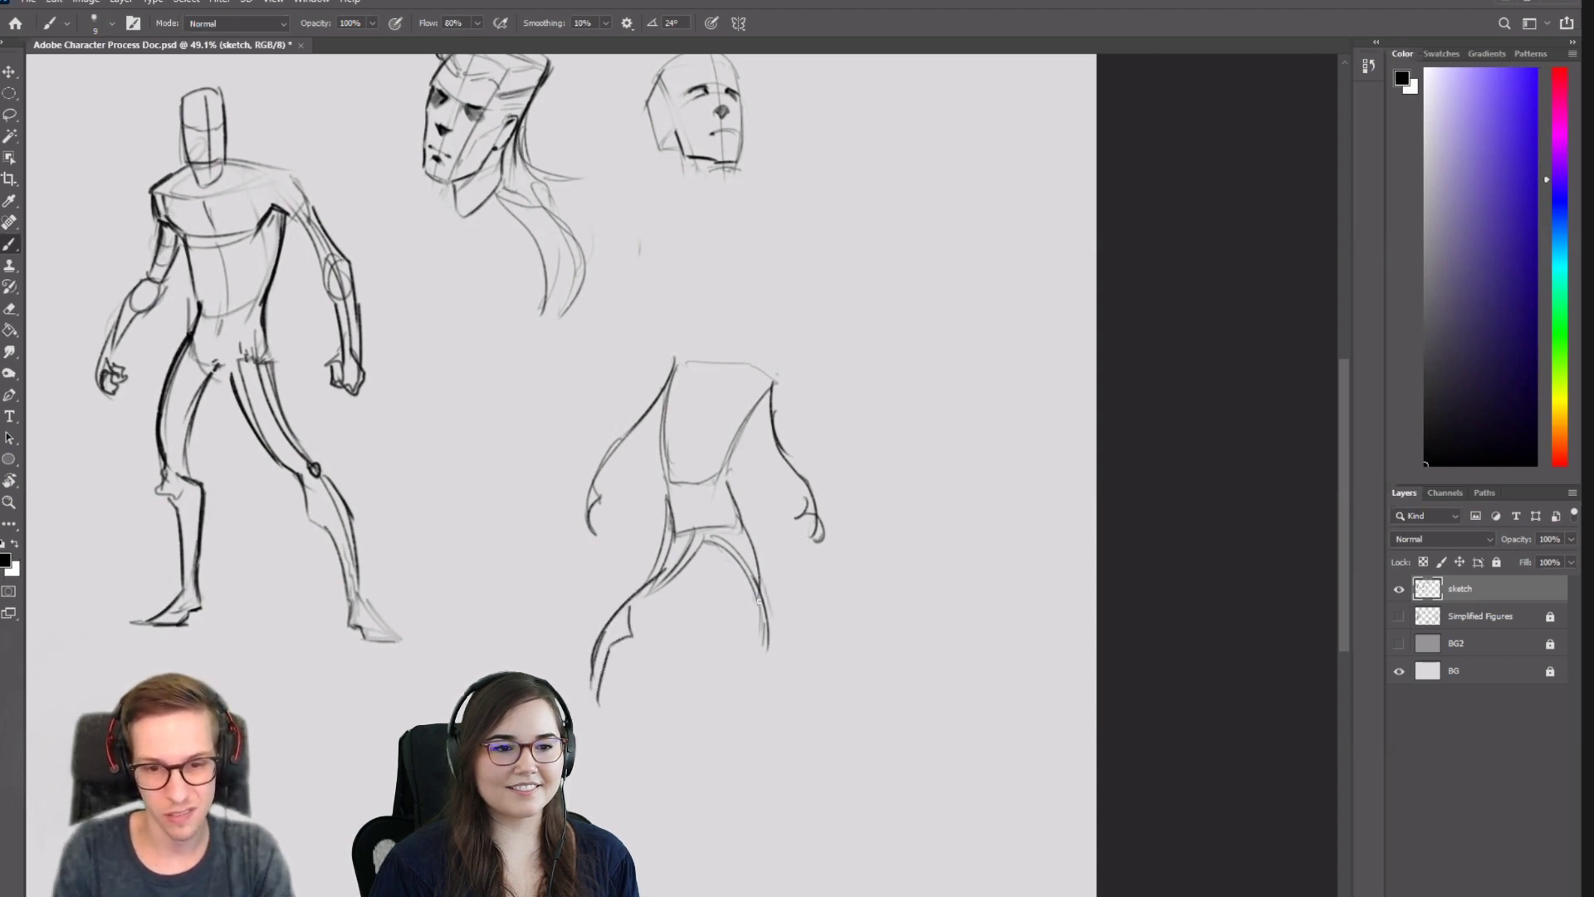
key("ctrl+z")
left_click_drag(751, 544, 765, 601)
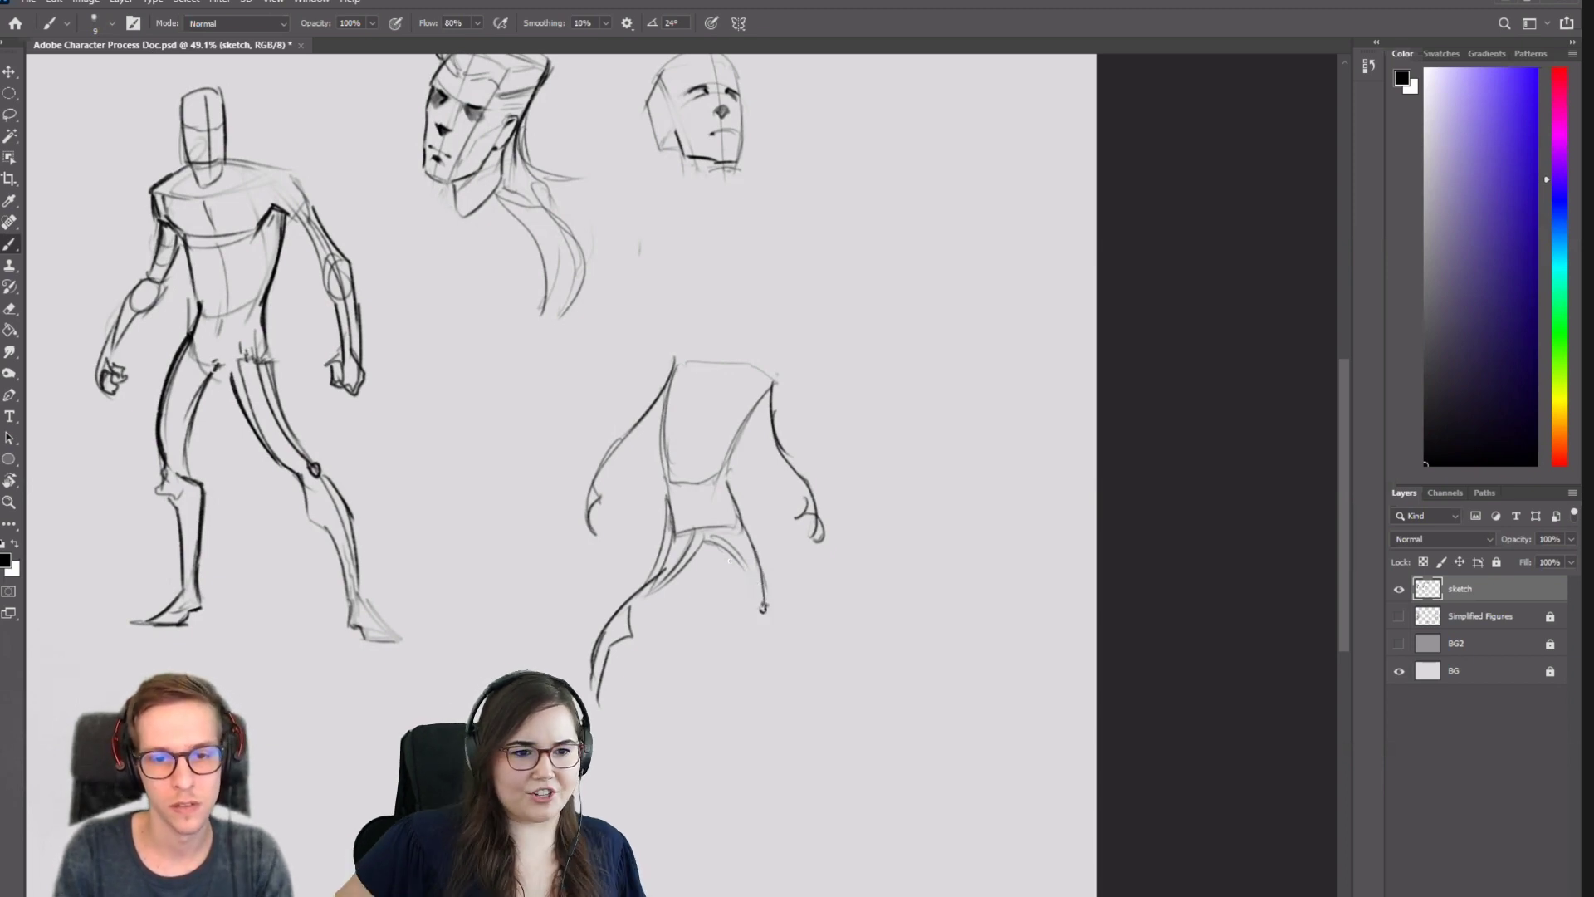
mouse_move(722, 549)
left_mouse_down()
mouse_move(757, 610)
mouse_move(751, 598)
mouse_move(769, 601)
mouse_move(746, 628)
mouse_move(766, 621)
mouse_move(776, 644)
mouse_move(763, 689)
left_mouse_up()
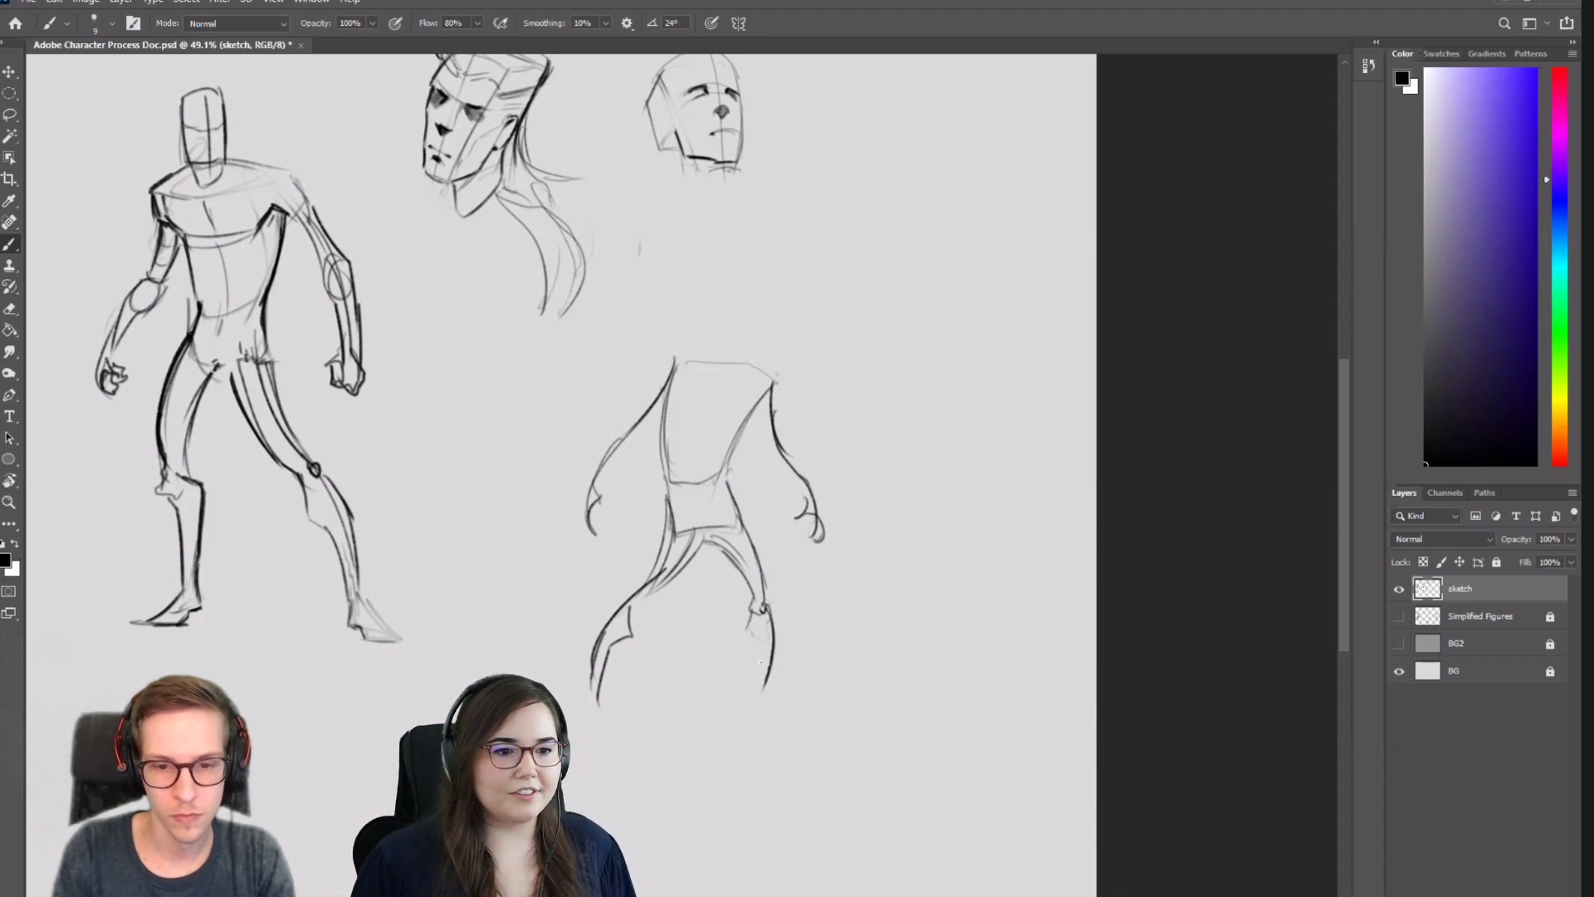
mouse_move(747, 626)
left_mouse_down()
mouse_move(758, 706)
mouse_move(763, 639)
mouse_move(786, 706)
left_mouse_up()
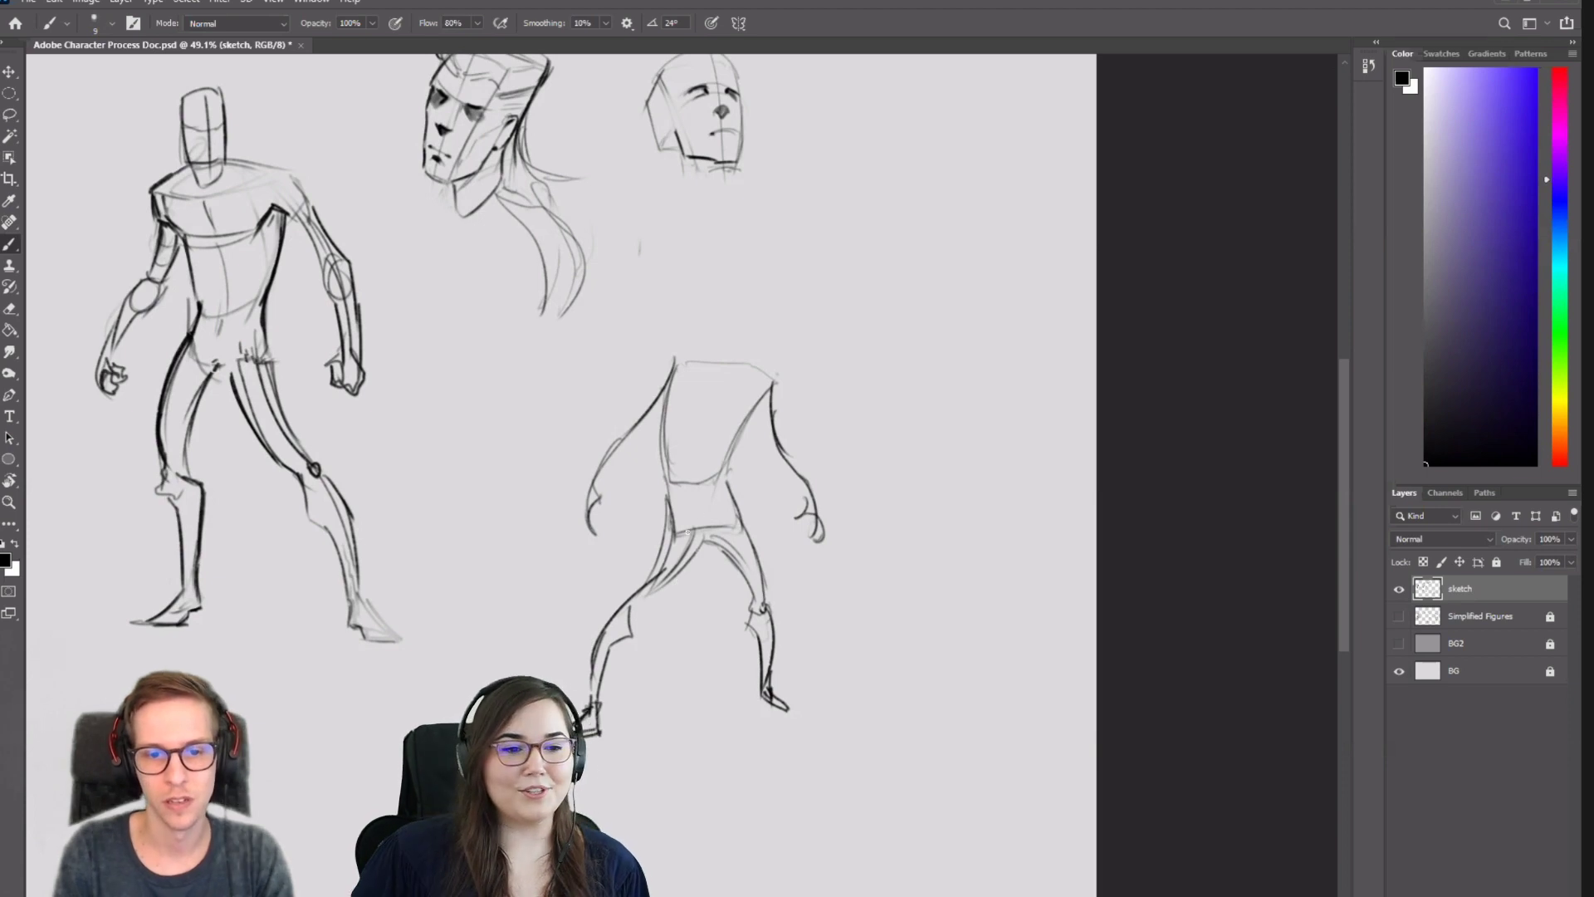
Lasso the second figure's legs and pelvis, move them slightly up toward the torso, and clear the selection.
key("l")
mouse_move(768, 523)
left_mouse_down()
mouse_move(603, 562)
mouse_move(872, 640)
mouse_move(846, 569)
left_mouse_up()
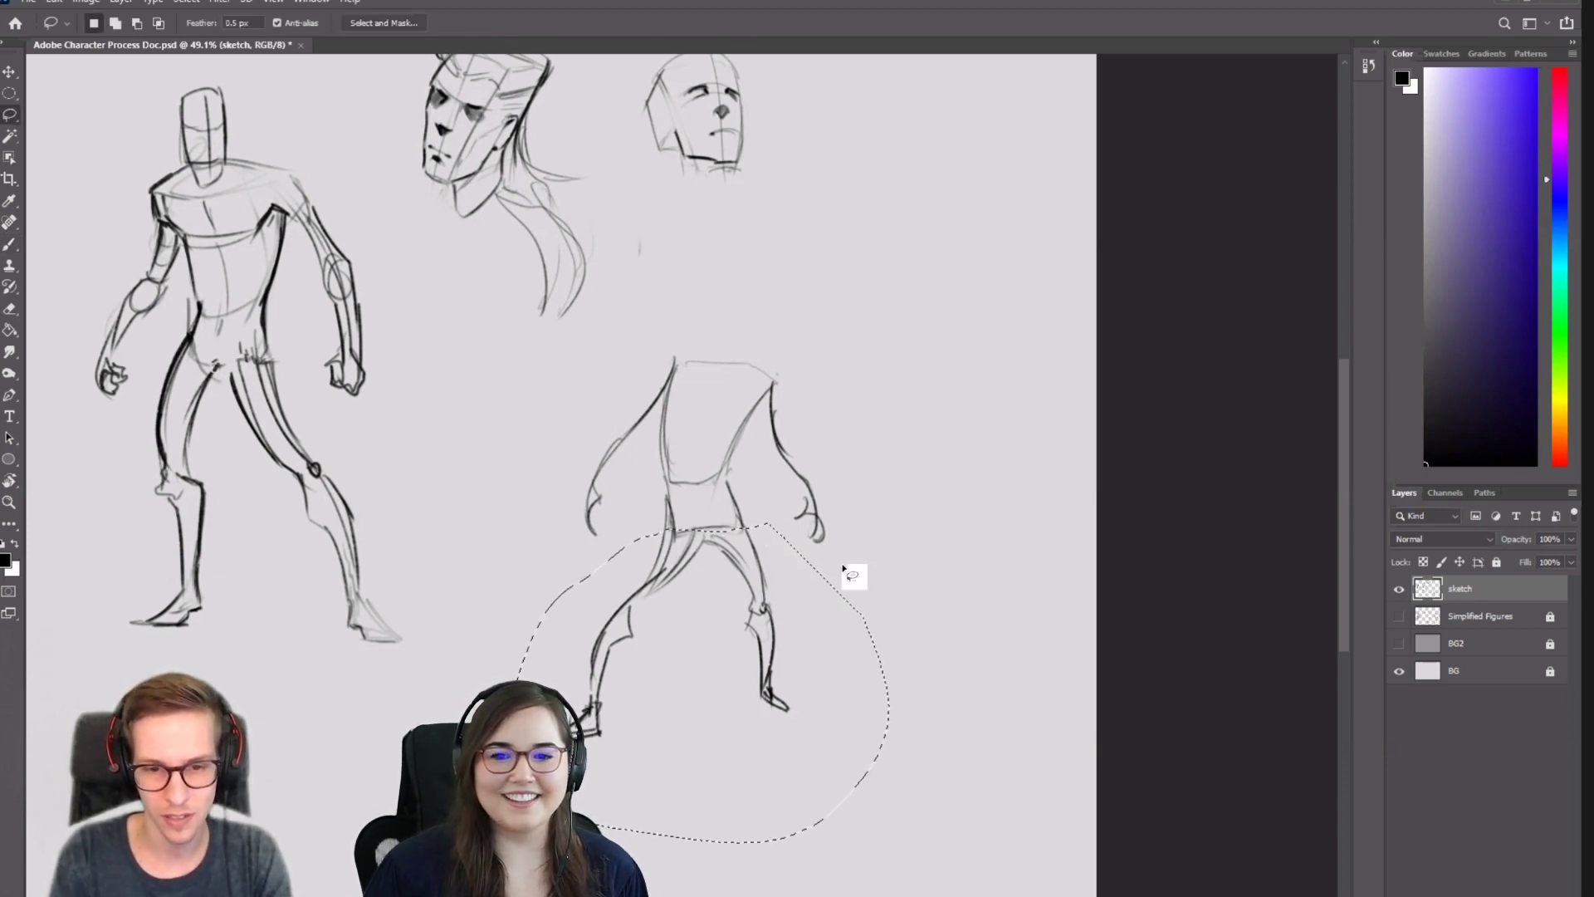
mouse_move(746, 506)
left_mouse_down()
mouse_move(730, 526)
mouse_move(819, 558)
mouse_move(824, 520)
left_mouse_up()
key("v")
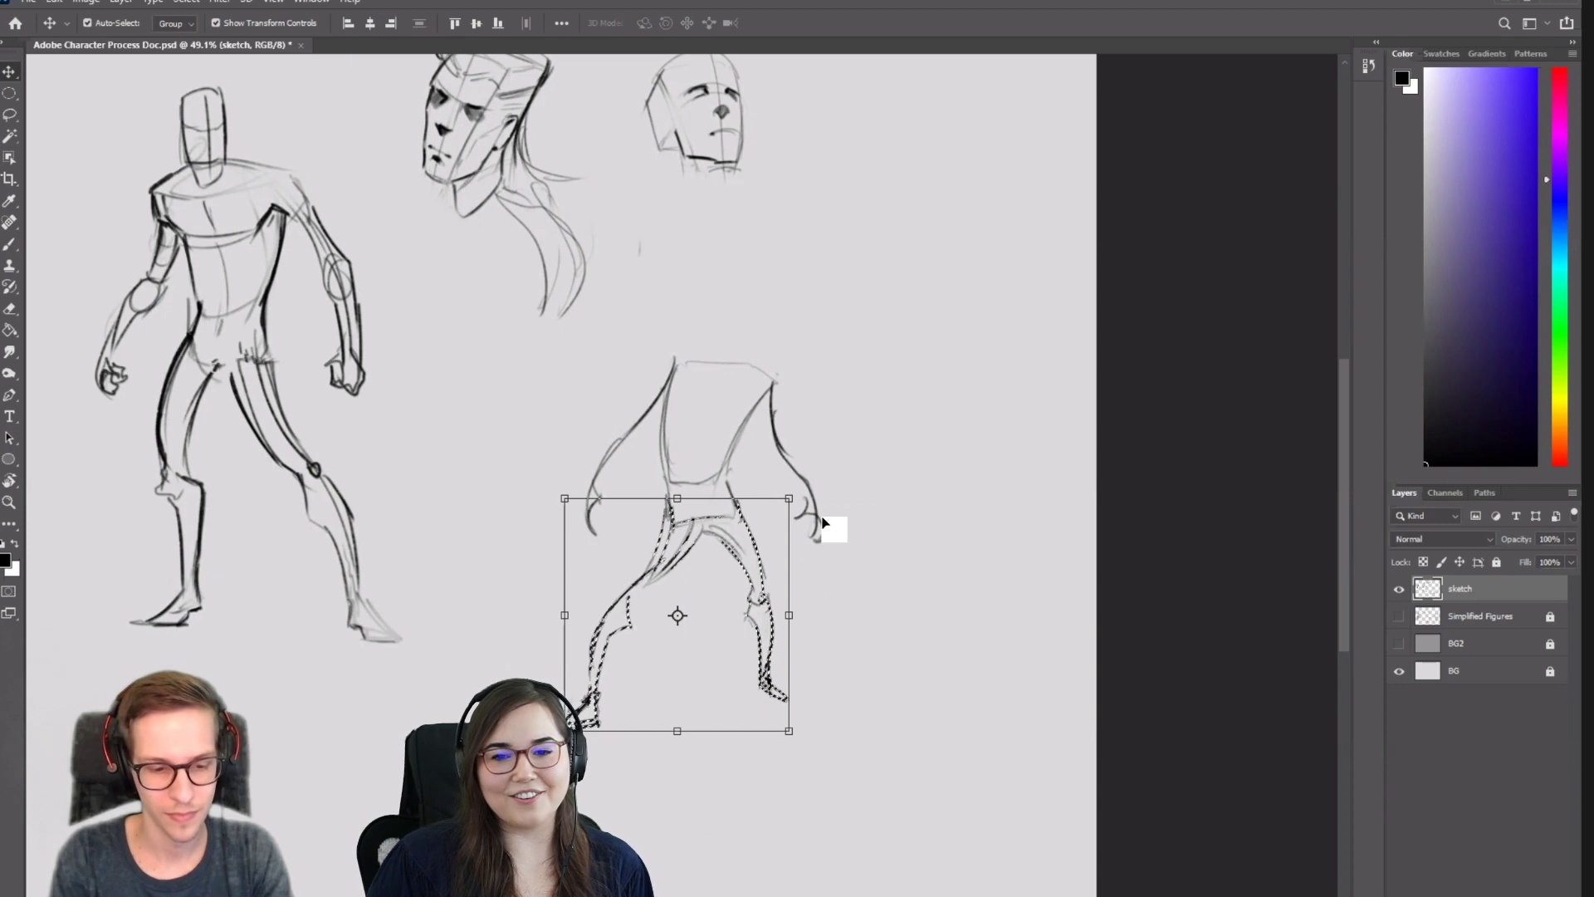
key("ctrl+d")
key("b")
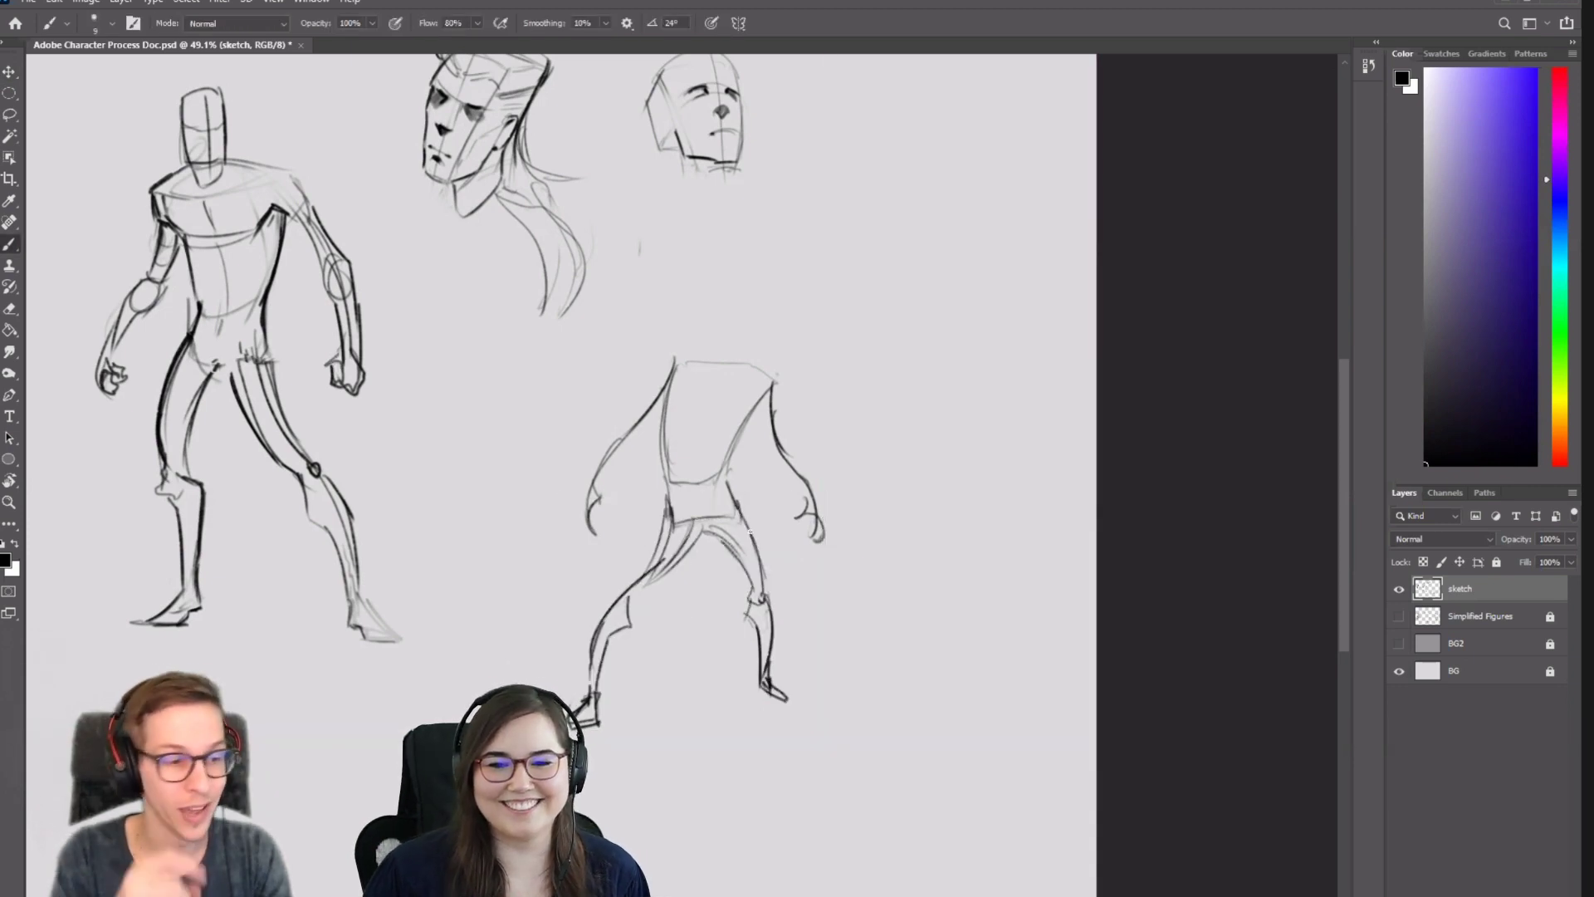
Try warping the upper body of the lassoed second figure, return it to its original shape and clear the selection.
mouse_move(696, 488)
left_mouse_down()
mouse_move(804, 490)
mouse_move(827, 557)
mouse_move(849, 558)
left_mouse_up()
scroll(827, 490, "down", 2)
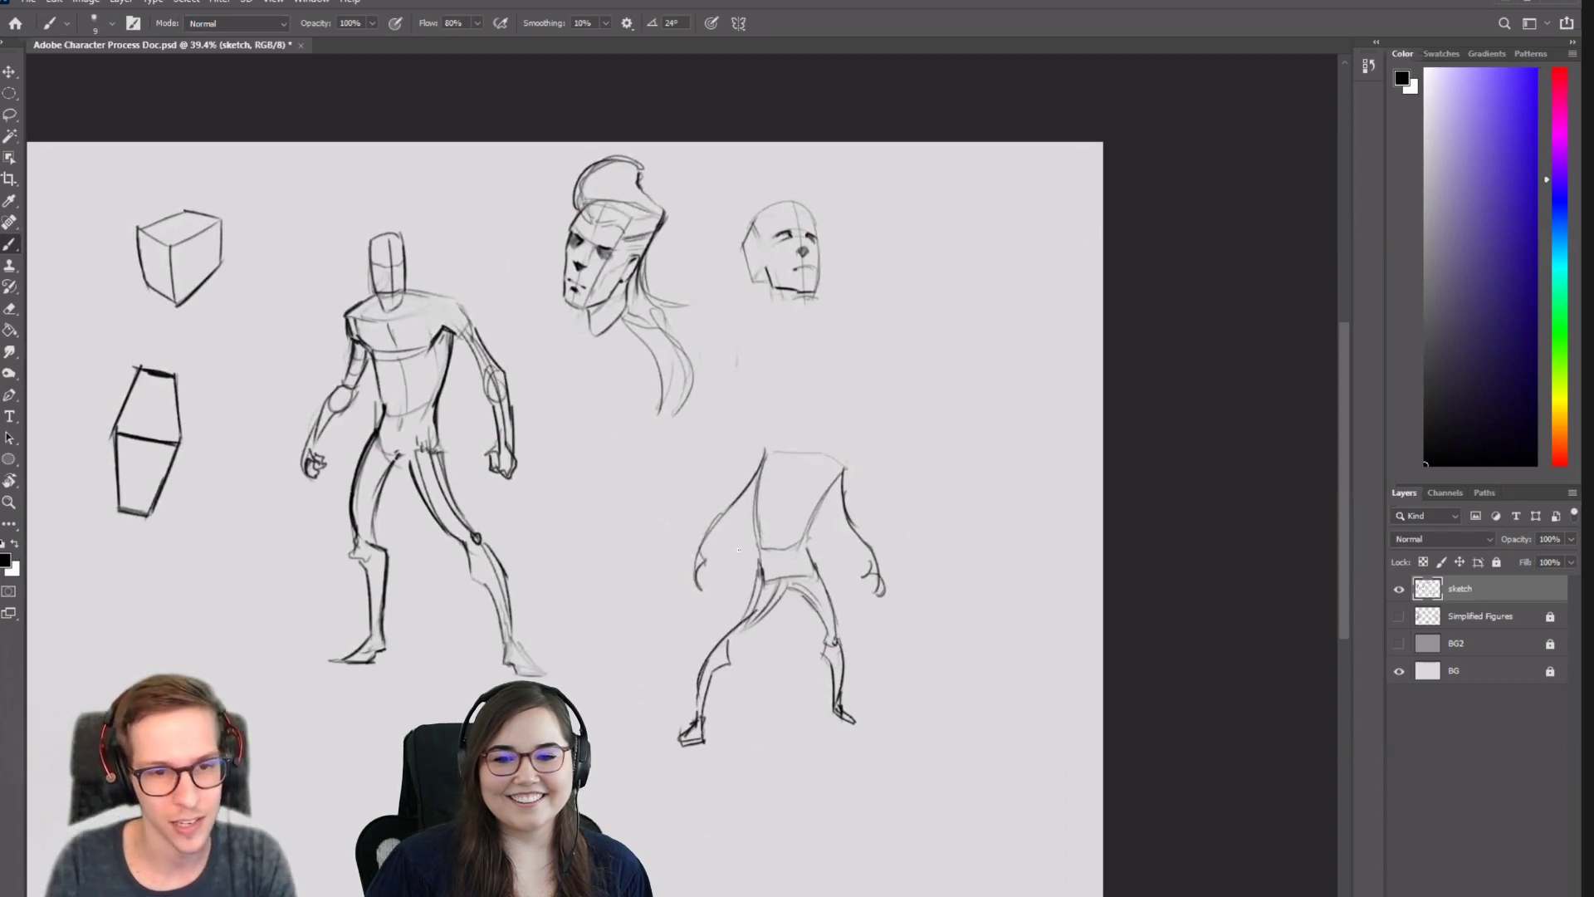
left_click_drag(738, 550, 813, 530)
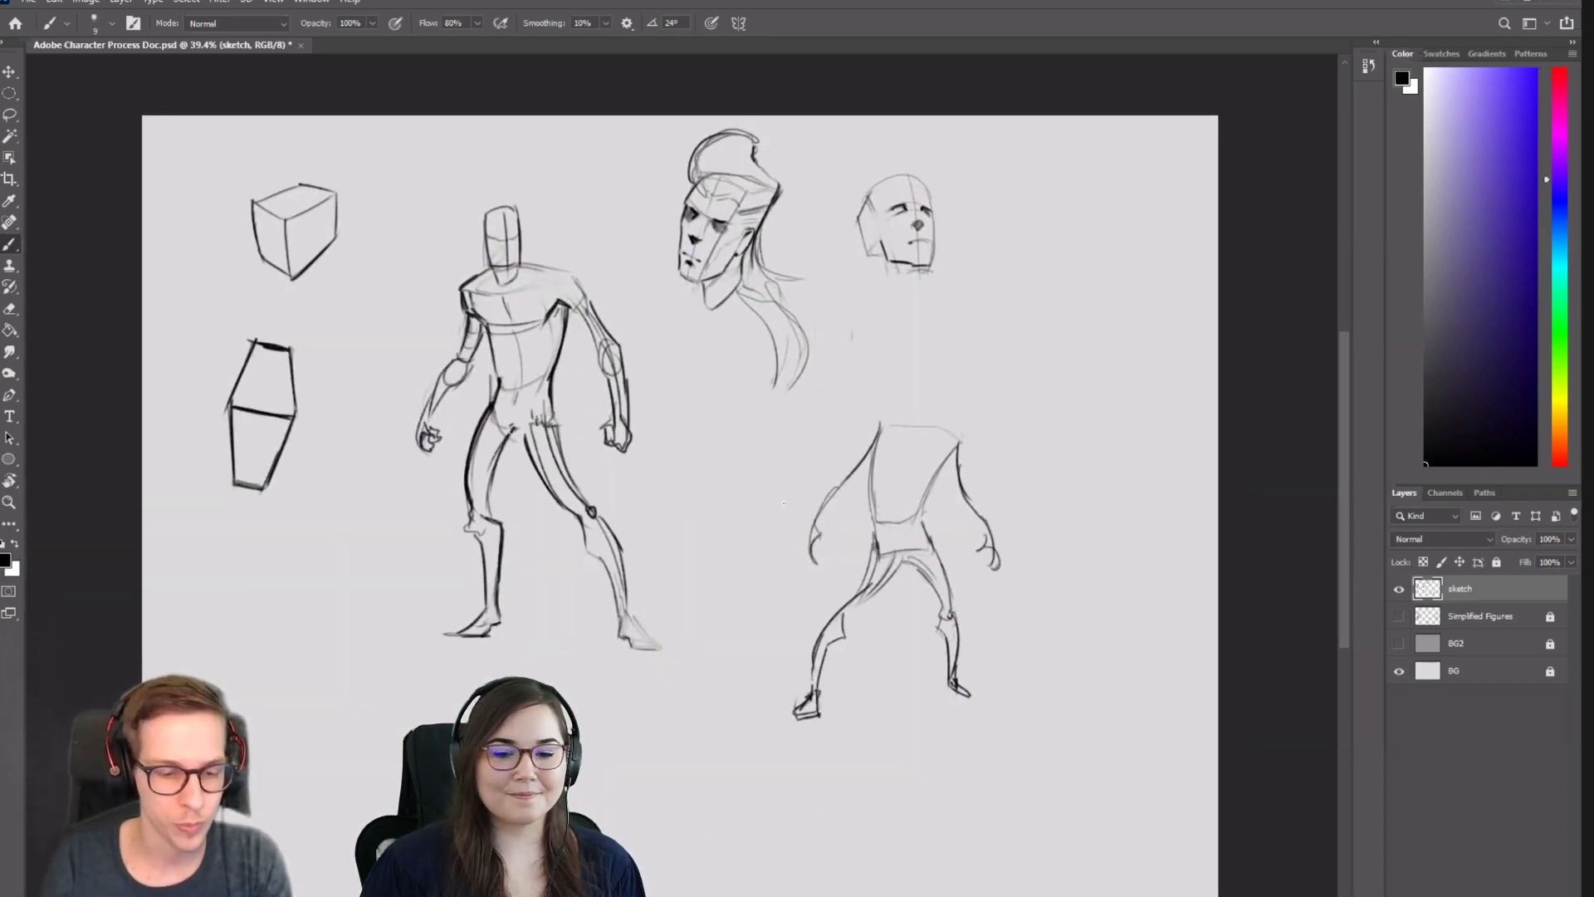
left_click_drag(928, 635, 845, 645)
key("l")
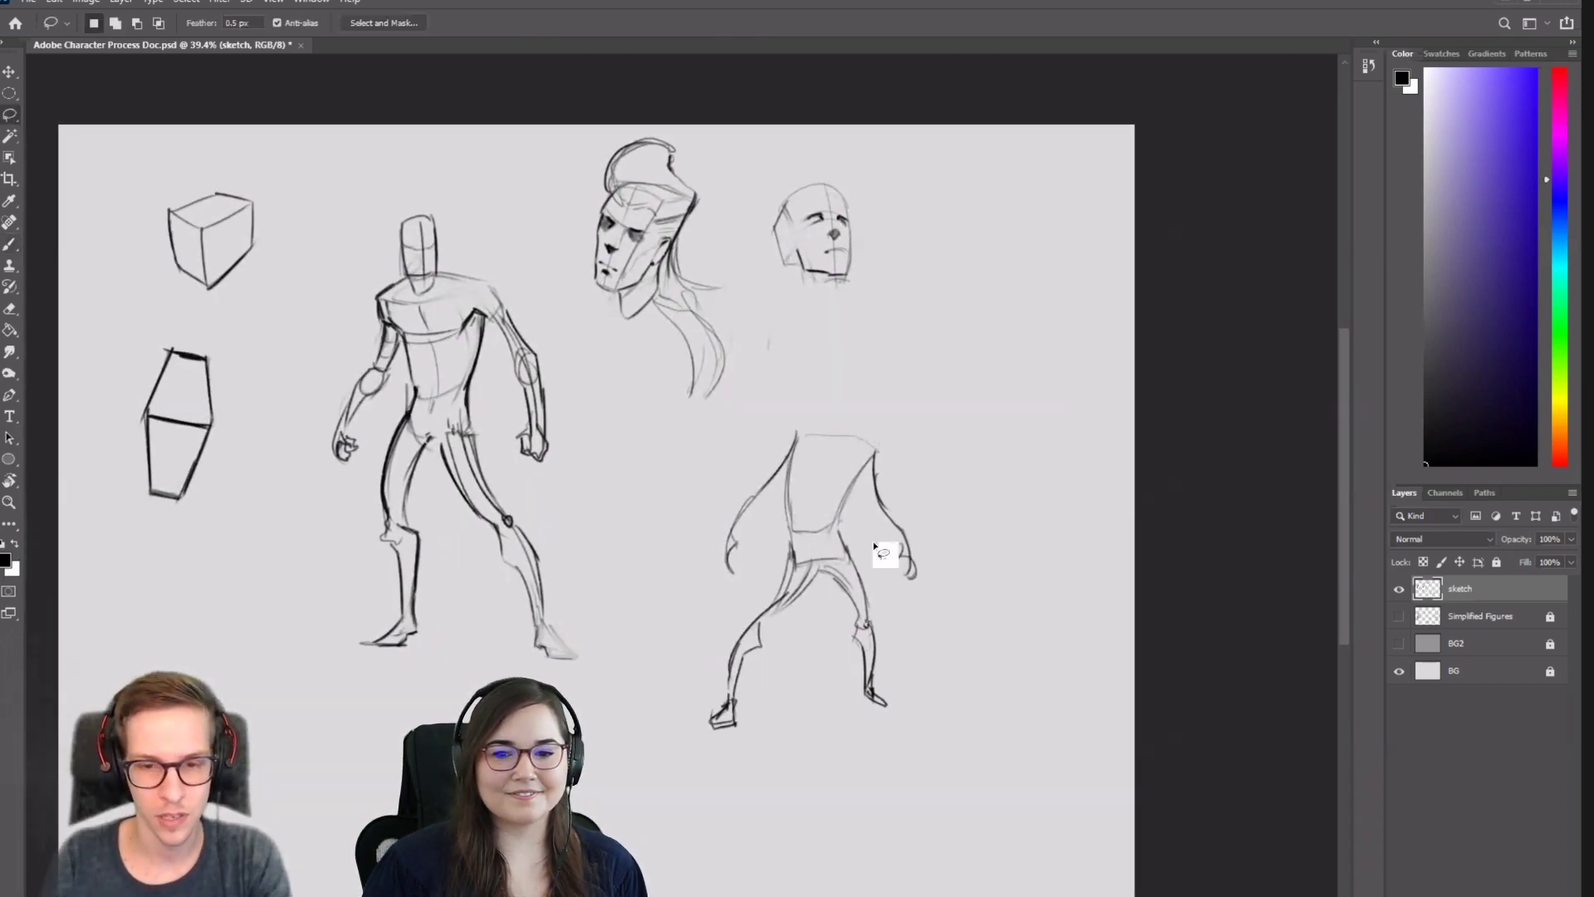
mouse_move(901, 422)
left_mouse_down()
mouse_move(755, 407)
mouse_move(645, 642)
mouse_move(747, 784)
mouse_move(957, 753)
mouse_move(1010, 500)
left_mouse_up()
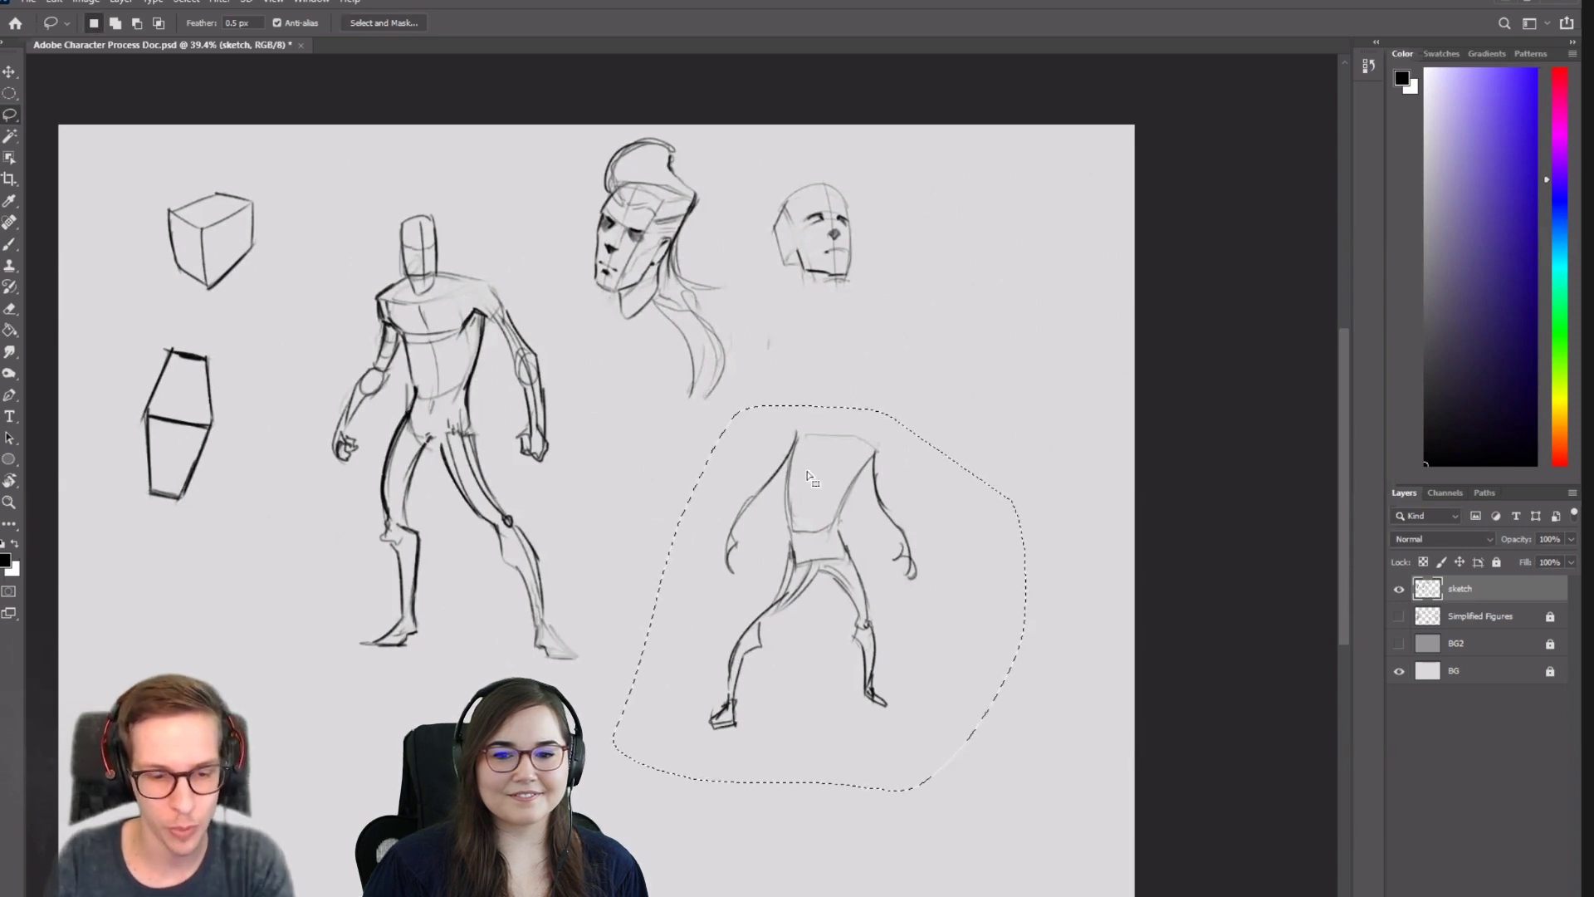
key("ctrl+t")
mouse_move(849, 444)
left_mouse_down()
mouse_move(813, 443)
mouse_move(883, 443)
mouse_move(771, 459)
mouse_move(885, 470)
mouse_move(827, 453)
mouse_move(899, 459)
mouse_move(811, 445)
mouse_move(878, 438)
mouse_move(903, 453)
mouse_move(814, 448)
mouse_move(870, 449)
mouse_move(839, 463)
left_mouse_up()
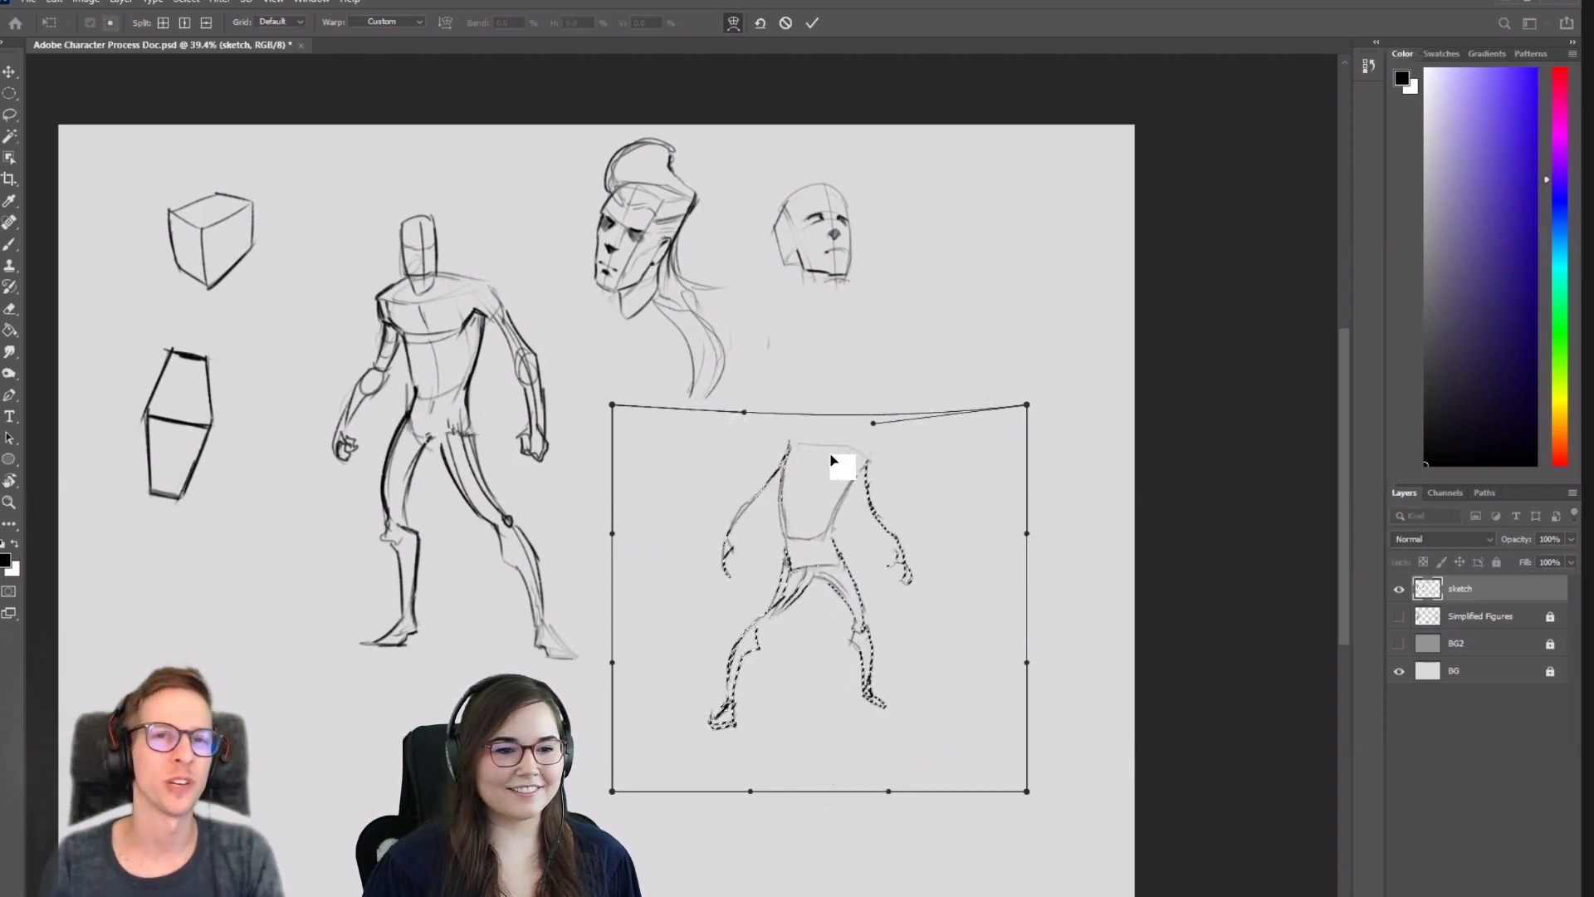
key("Return")
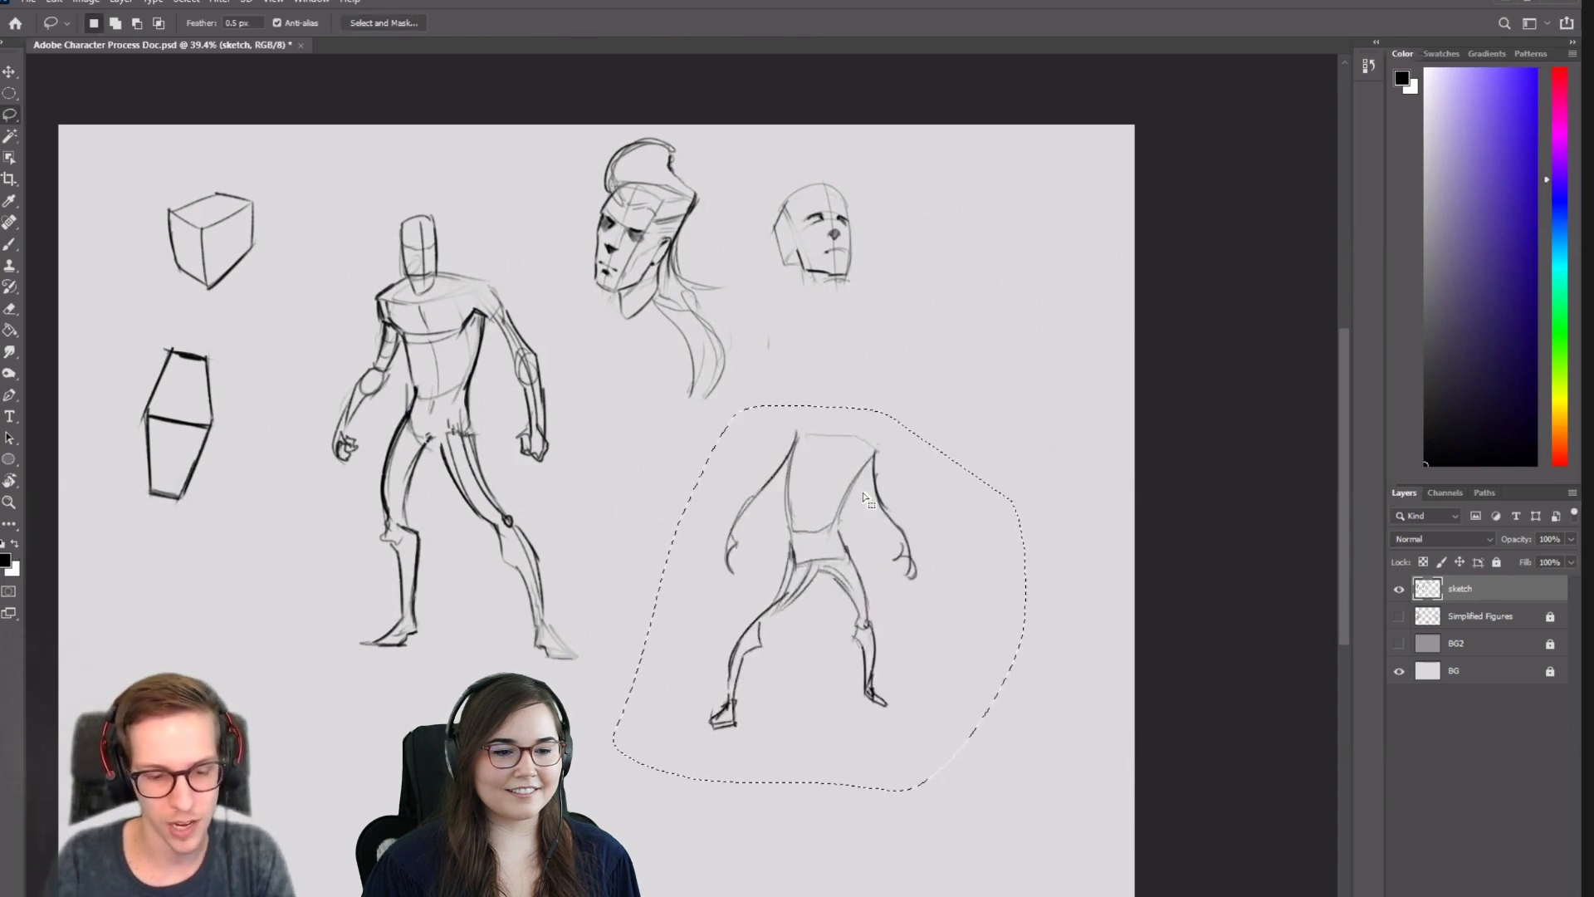
key("b")
key("ctrl+d")
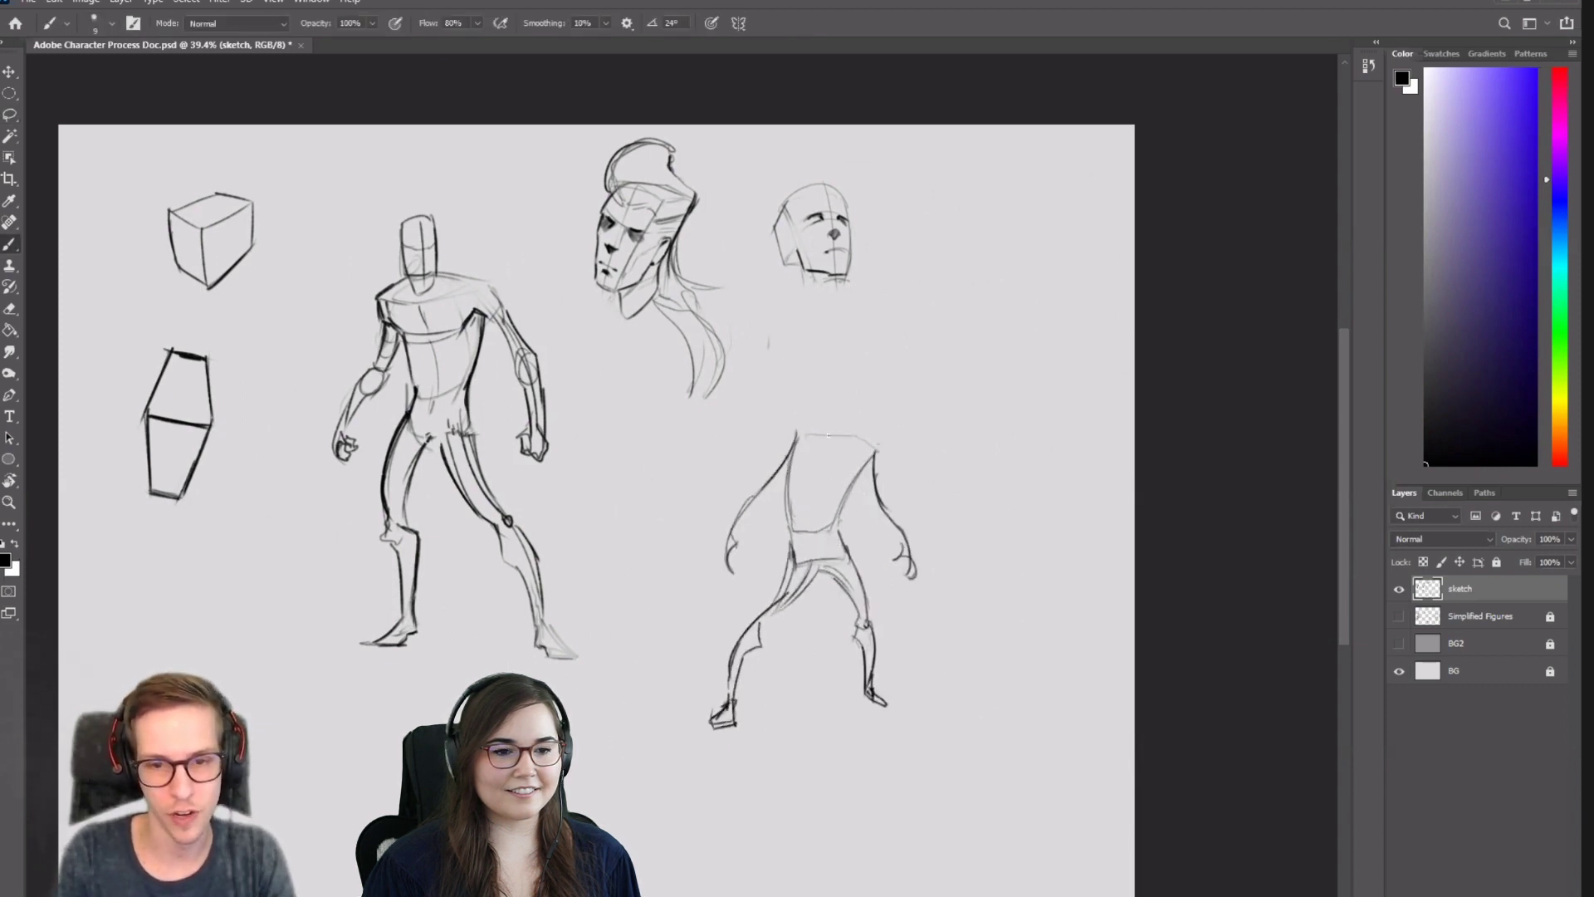
Curve the top edge of the second figure's torso and sketch a narrow blocky head above it.
left_click_drag(873, 449, 797, 432)
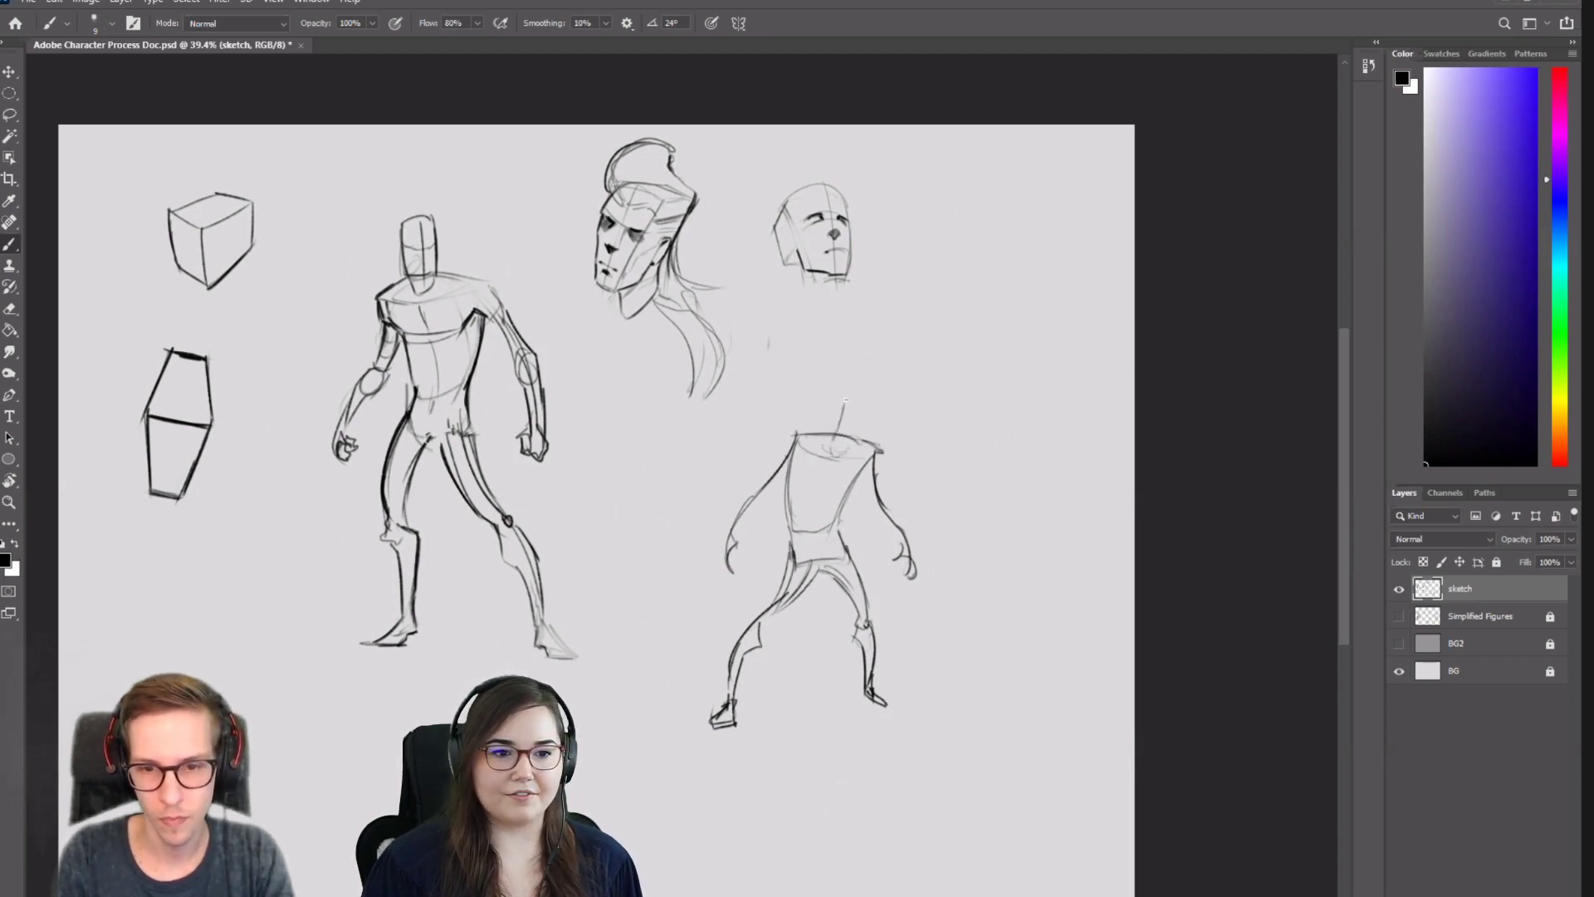
left_click_drag(860, 392, 855, 454)
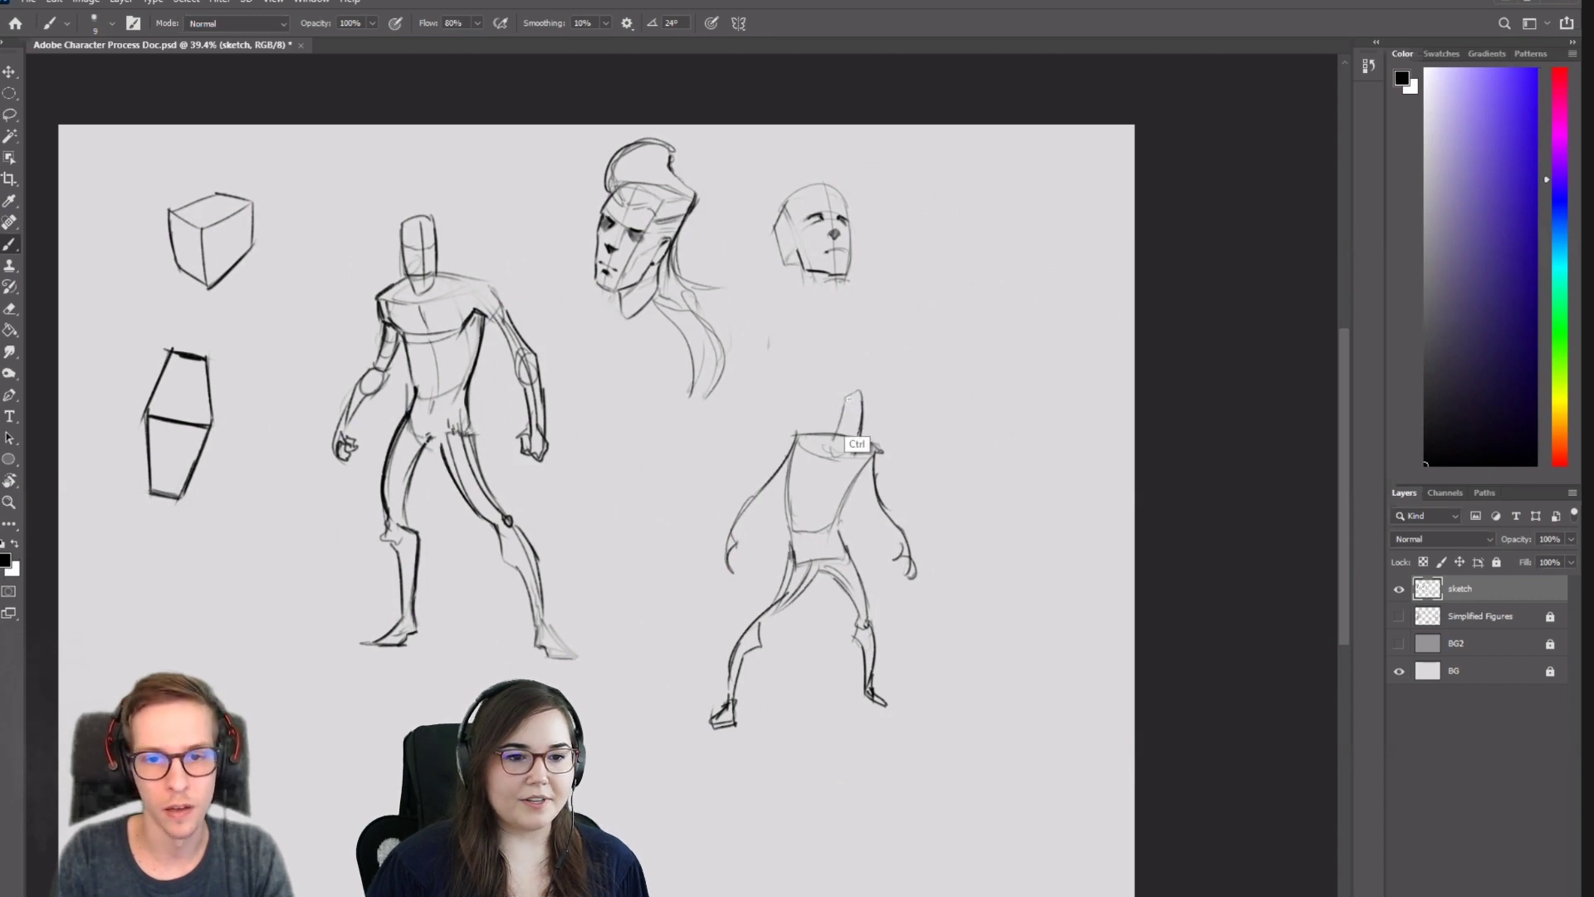
key("ctrl+z")
mouse_move(842, 393)
left_mouse_down()
mouse_move(863, 396)
mouse_move(859, 438)
mouse_move(833, 440)
left_mouse_up()
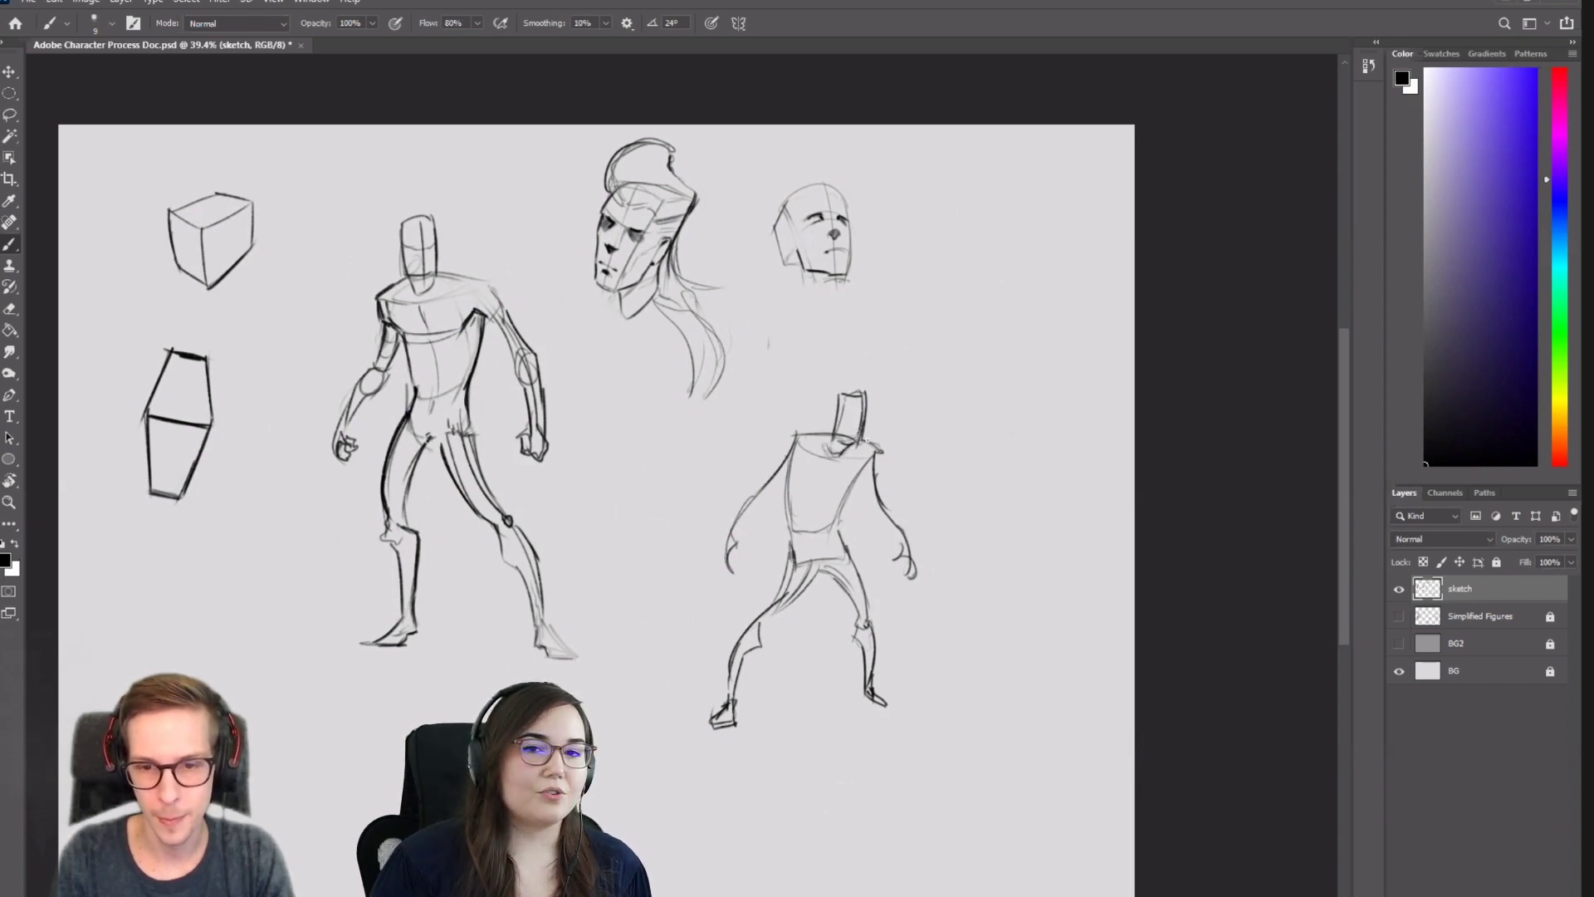
Erase the second figure's head, shoulders and upper torso with an enlarged eraser.
key("e")
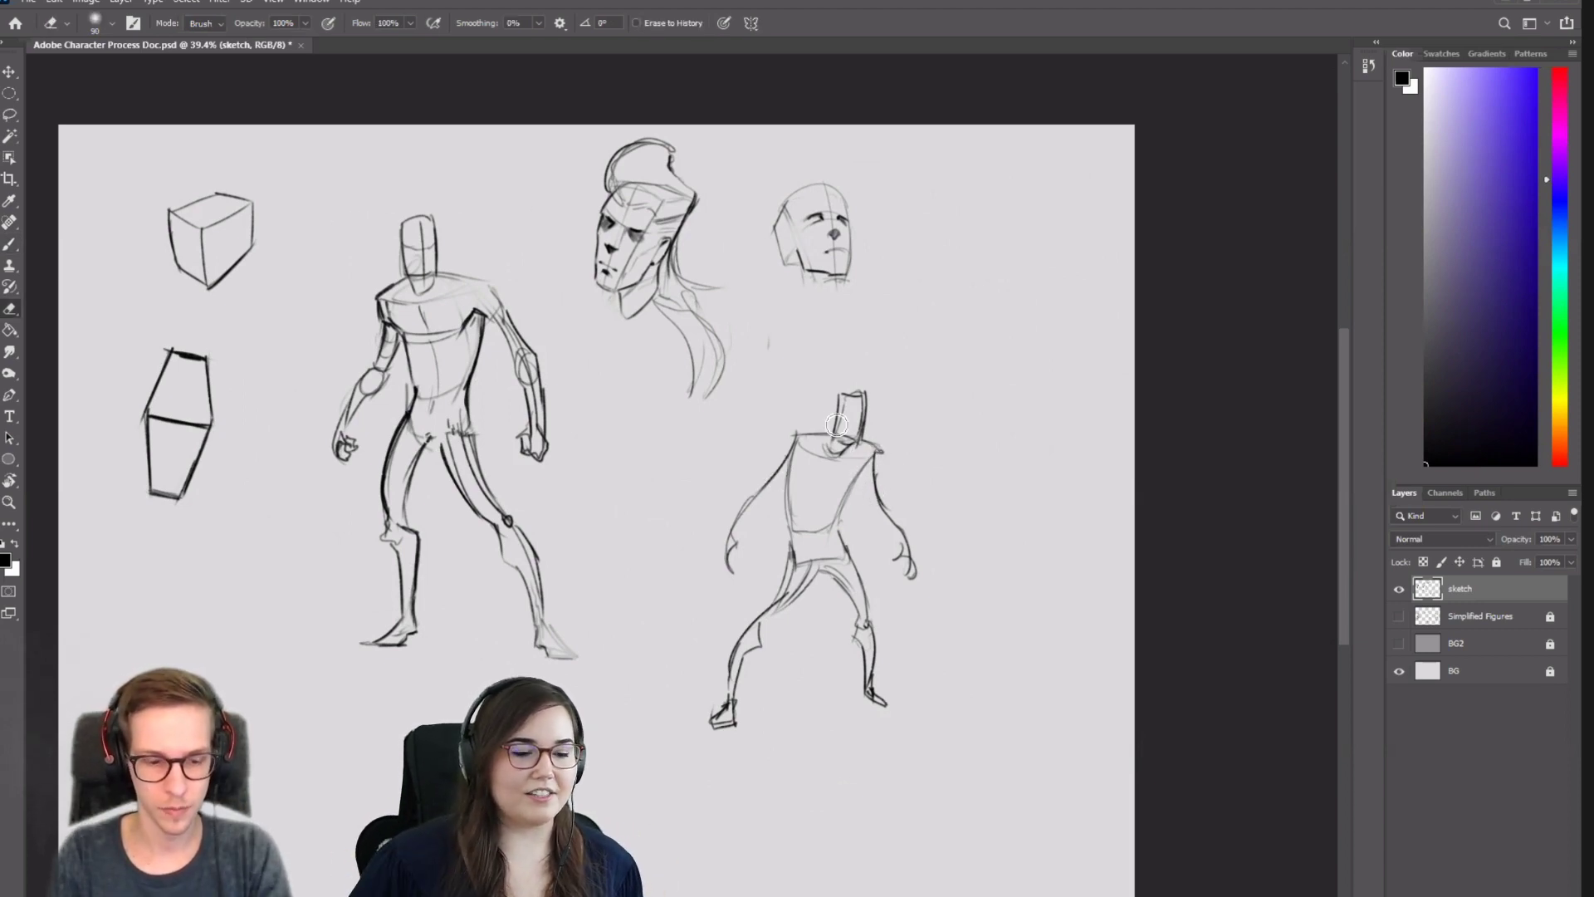
key("bracketright")
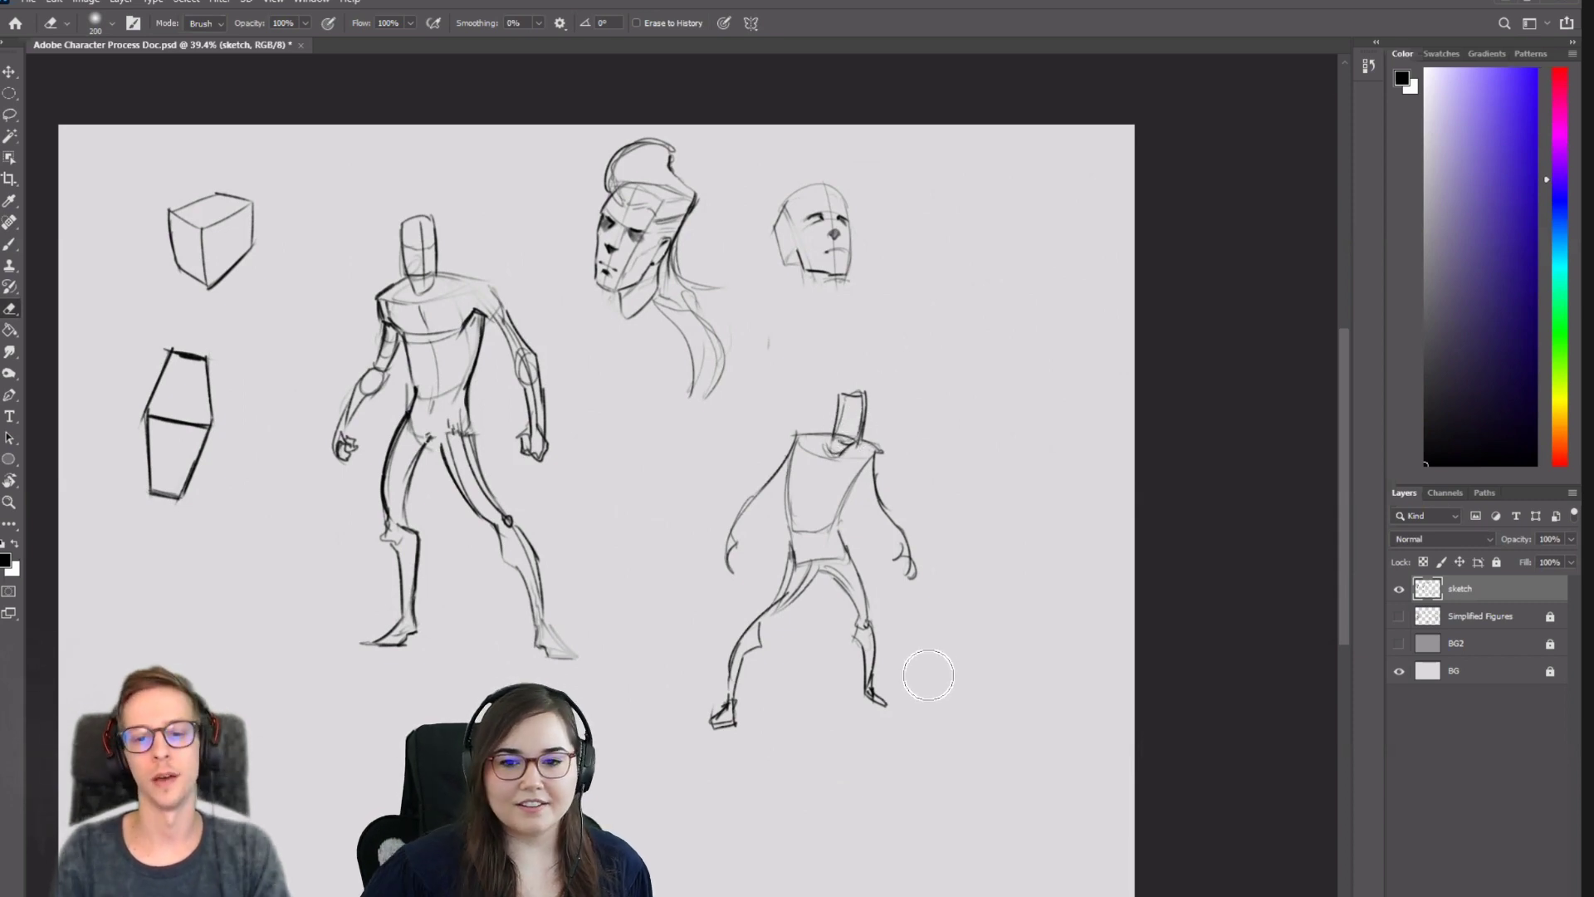
key("bracketright")
key("bracketright")
key("bracketright")
key("bracketright")
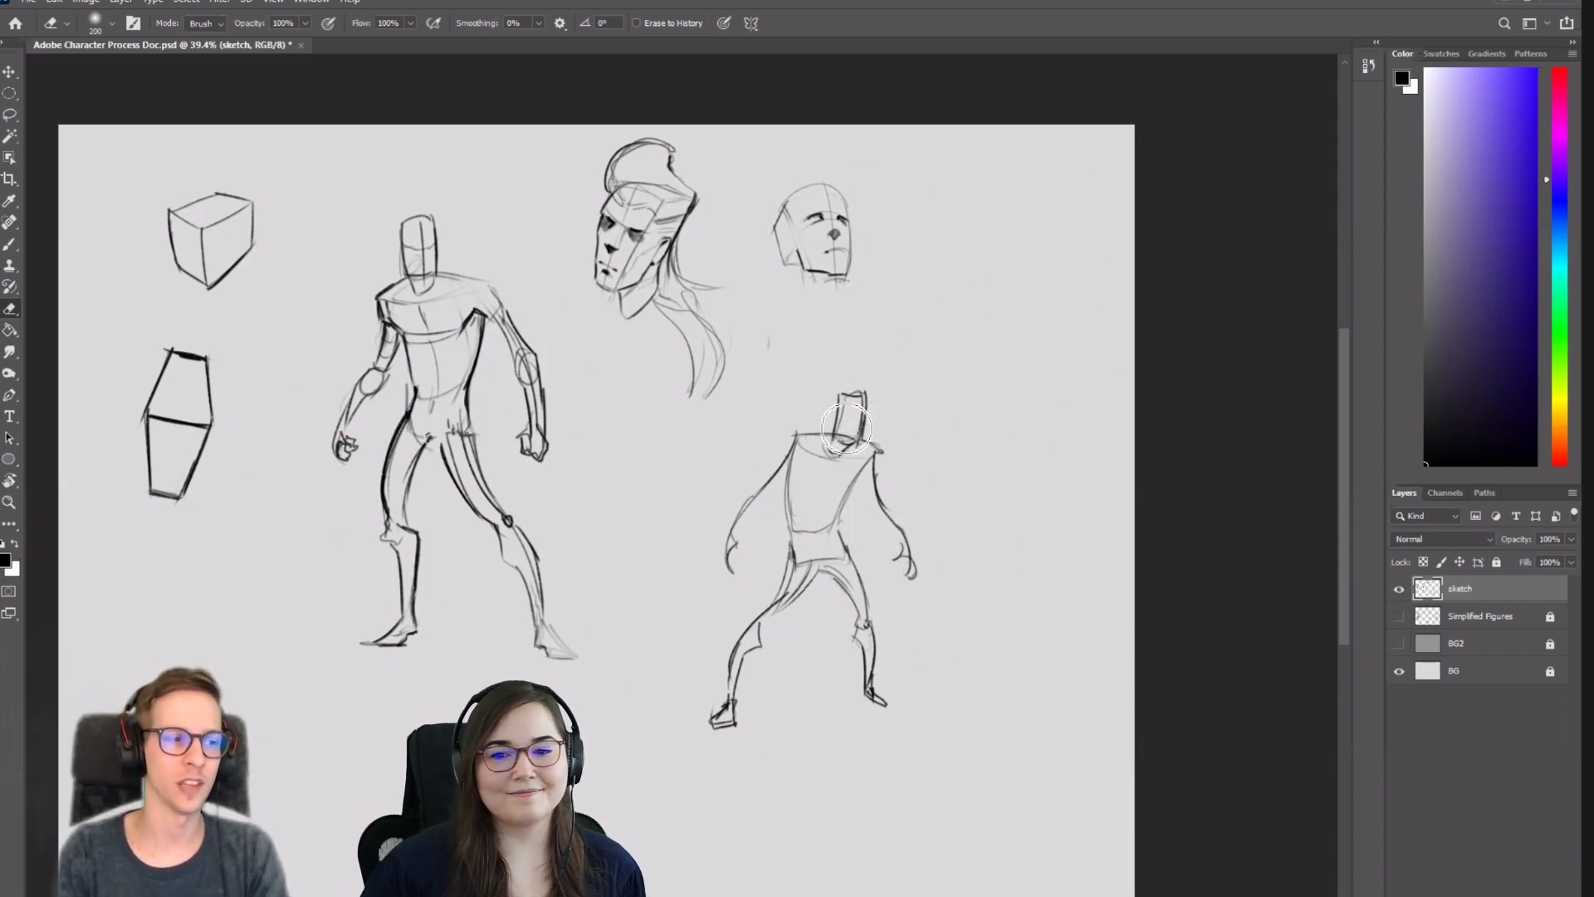
mouse_move(859, 395)
left_mouse_down()
mouse_move(812, 457)
mouse_move(861, 422)
mouse_move(834, 439)
mouse_move(864, 392)
mouse_move(887, 405)
mouse_move(836, 409)
left_mouse_up()
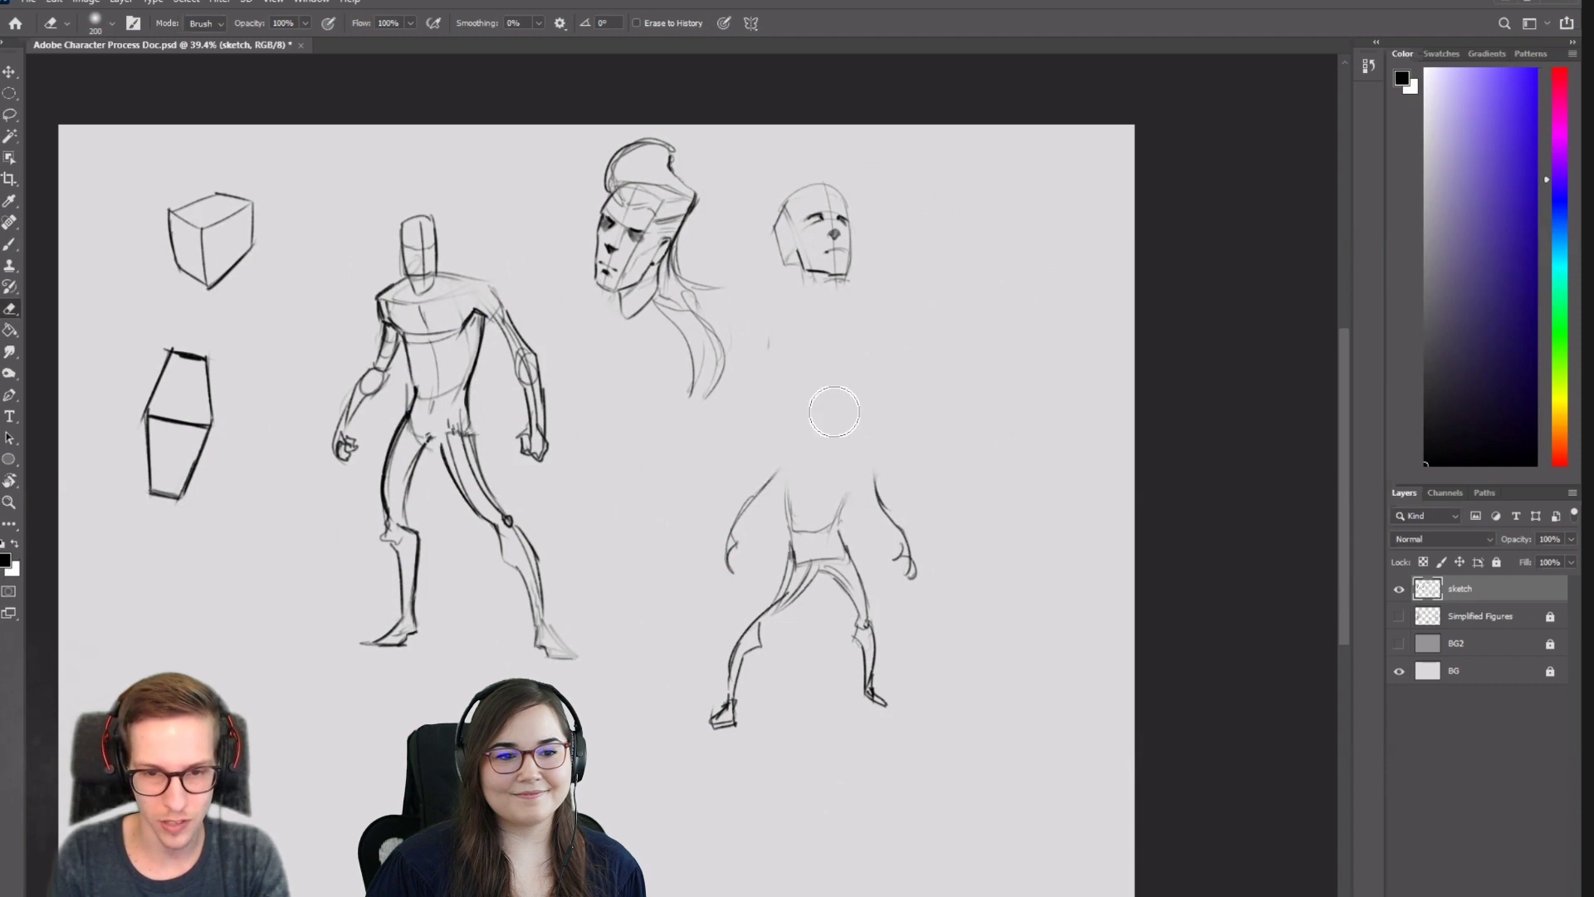
Redraw the second figure's torso as a narrower, turned box with an angled top and firm side contours.
key("r")
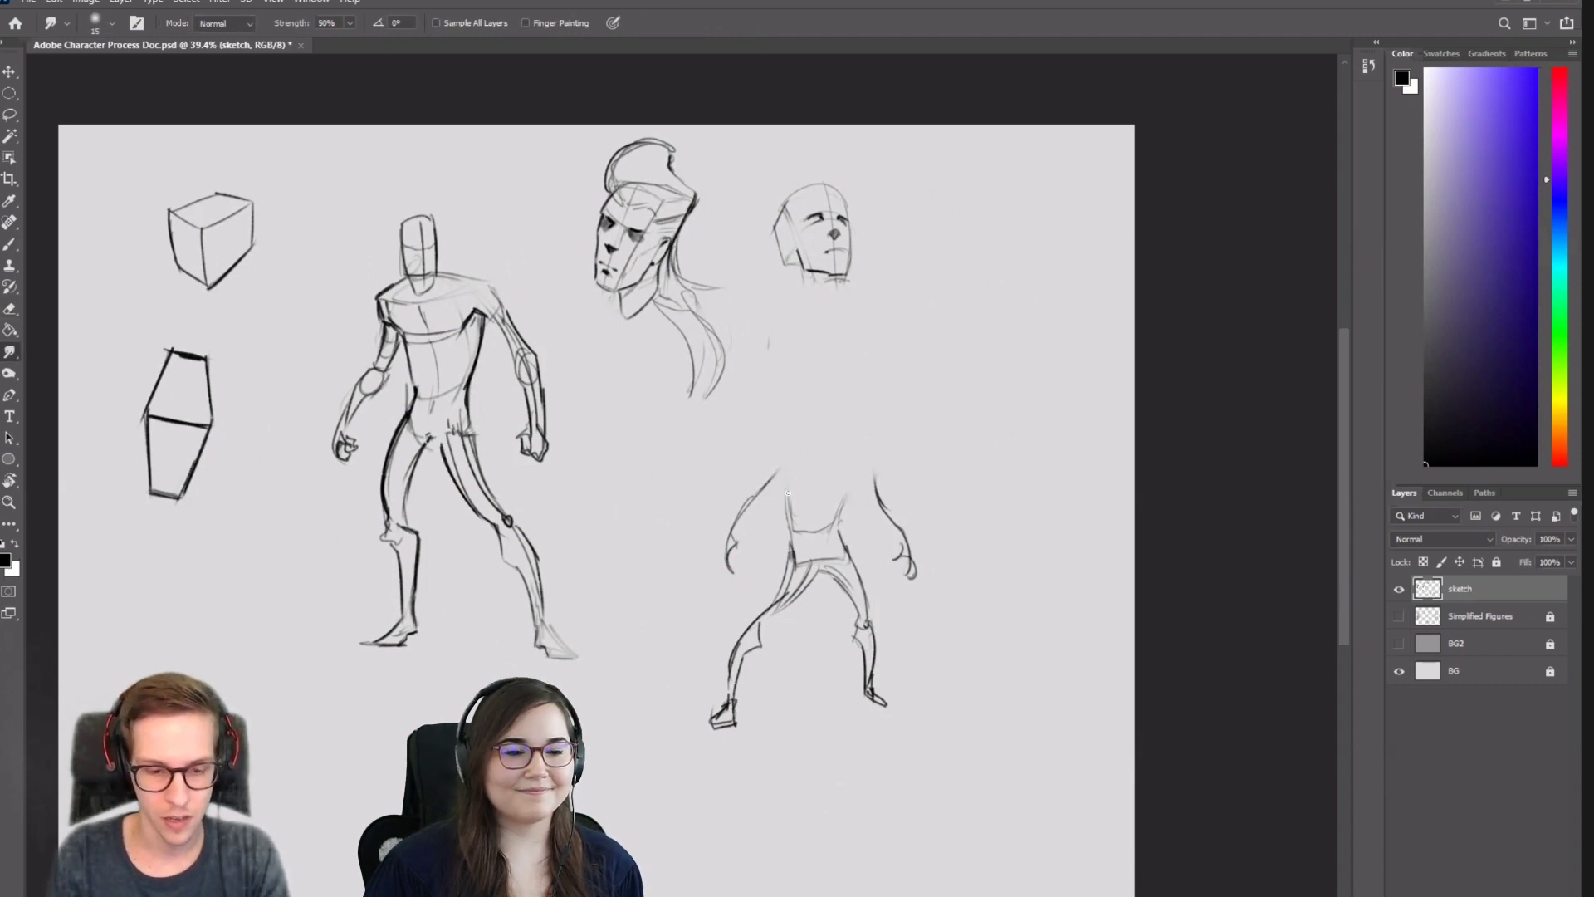
key("b")
mouse_move(788, 510)
left_mouse_down()
mouse_move(785, 440)
mouse_move(838, 432)
mouse_move(853, 452)
mouse_move(837, 531)
left_mouse_up()
key("ctrl+z")
left_click_drag(855, 458, 840, 523)
key("ctrl+z")
key("ctrl+z")
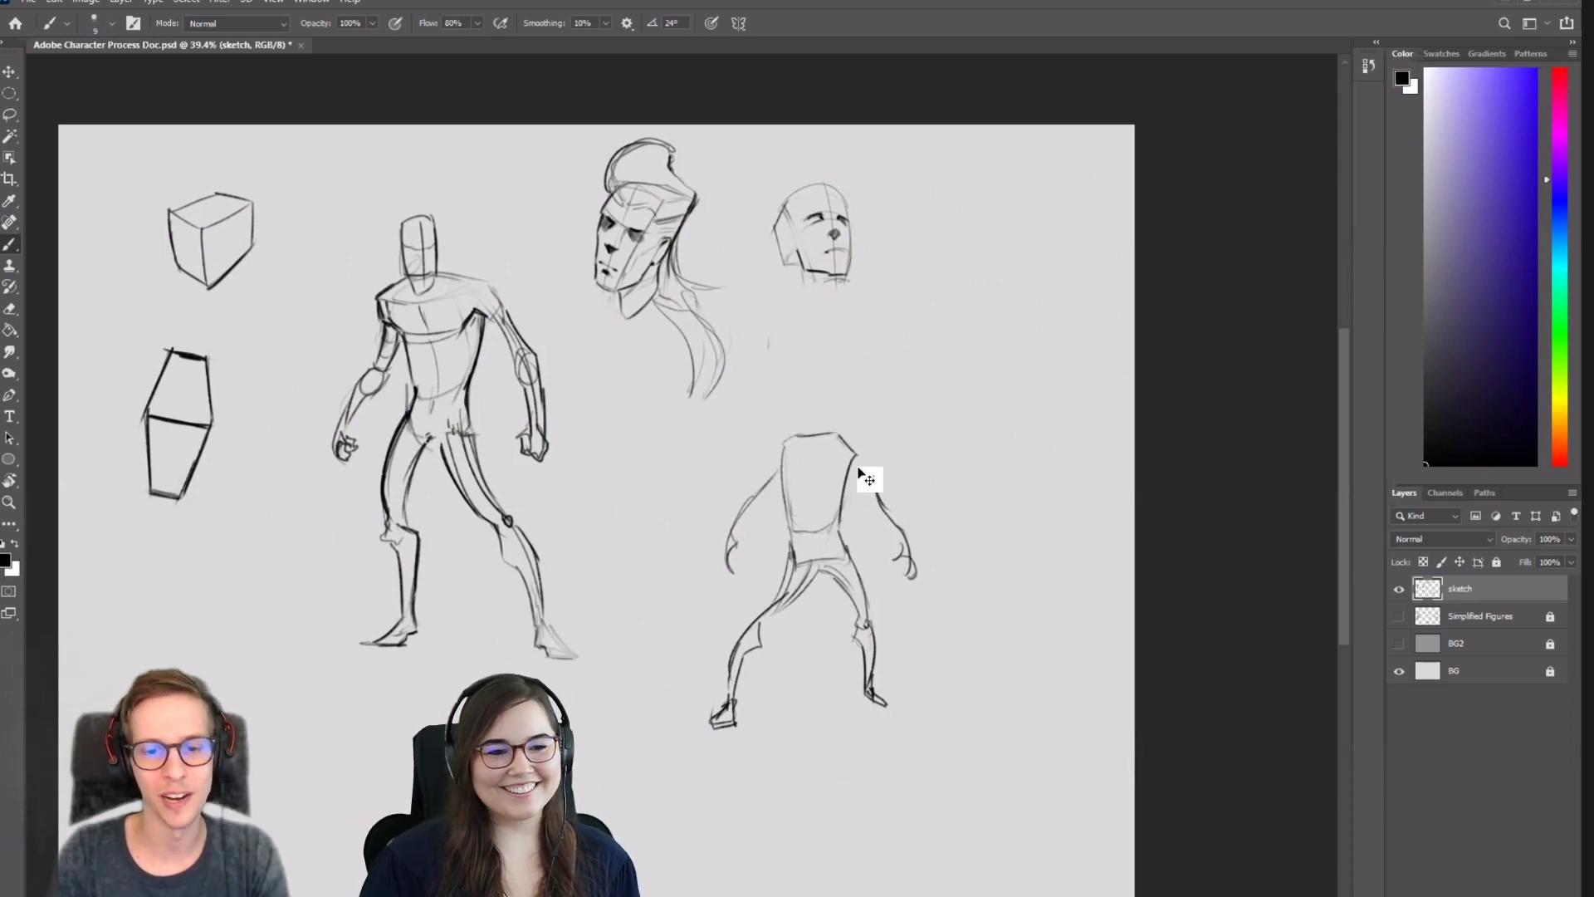
left_click_drag(856, 456, 841, 530)
mouse_move(830, 433)
left_mouse_down()
mouse_move(779, 438)
mouse_move(793, 436)
mouse_move(789, 518)
left_mouse_up()
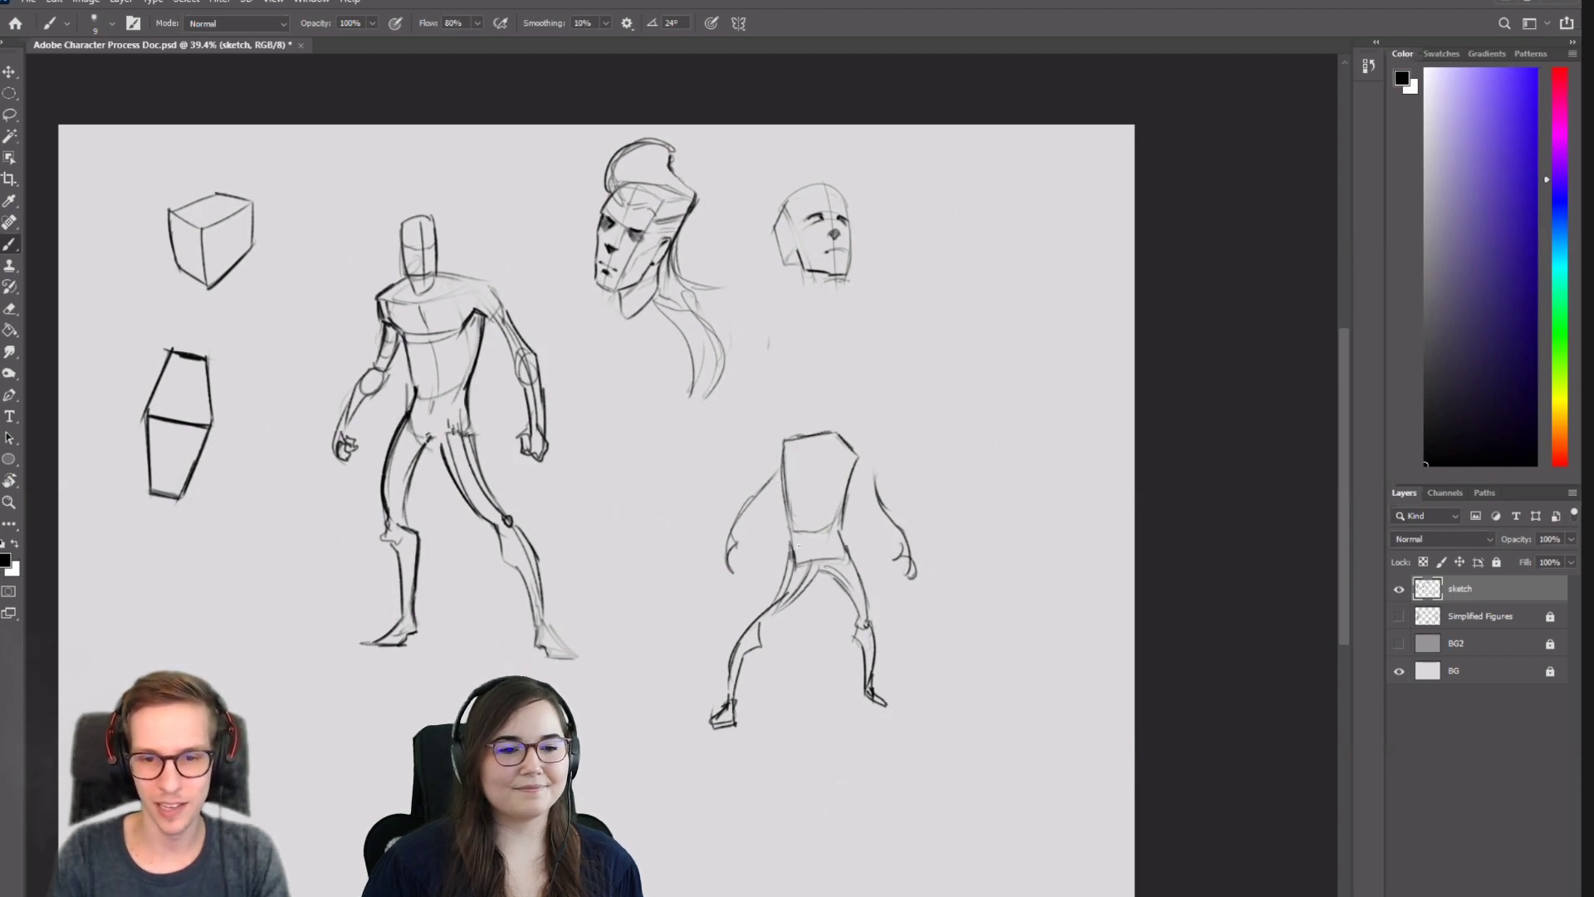
left_click_drag(782, 450, 788, 535)
Erase the second figure's arm on the side of the torso's narrow side plane and redraw it as a bent arm from the shoulder to a hooked hand.
key("e")
left_click_drag(772, 464, 727, 573)
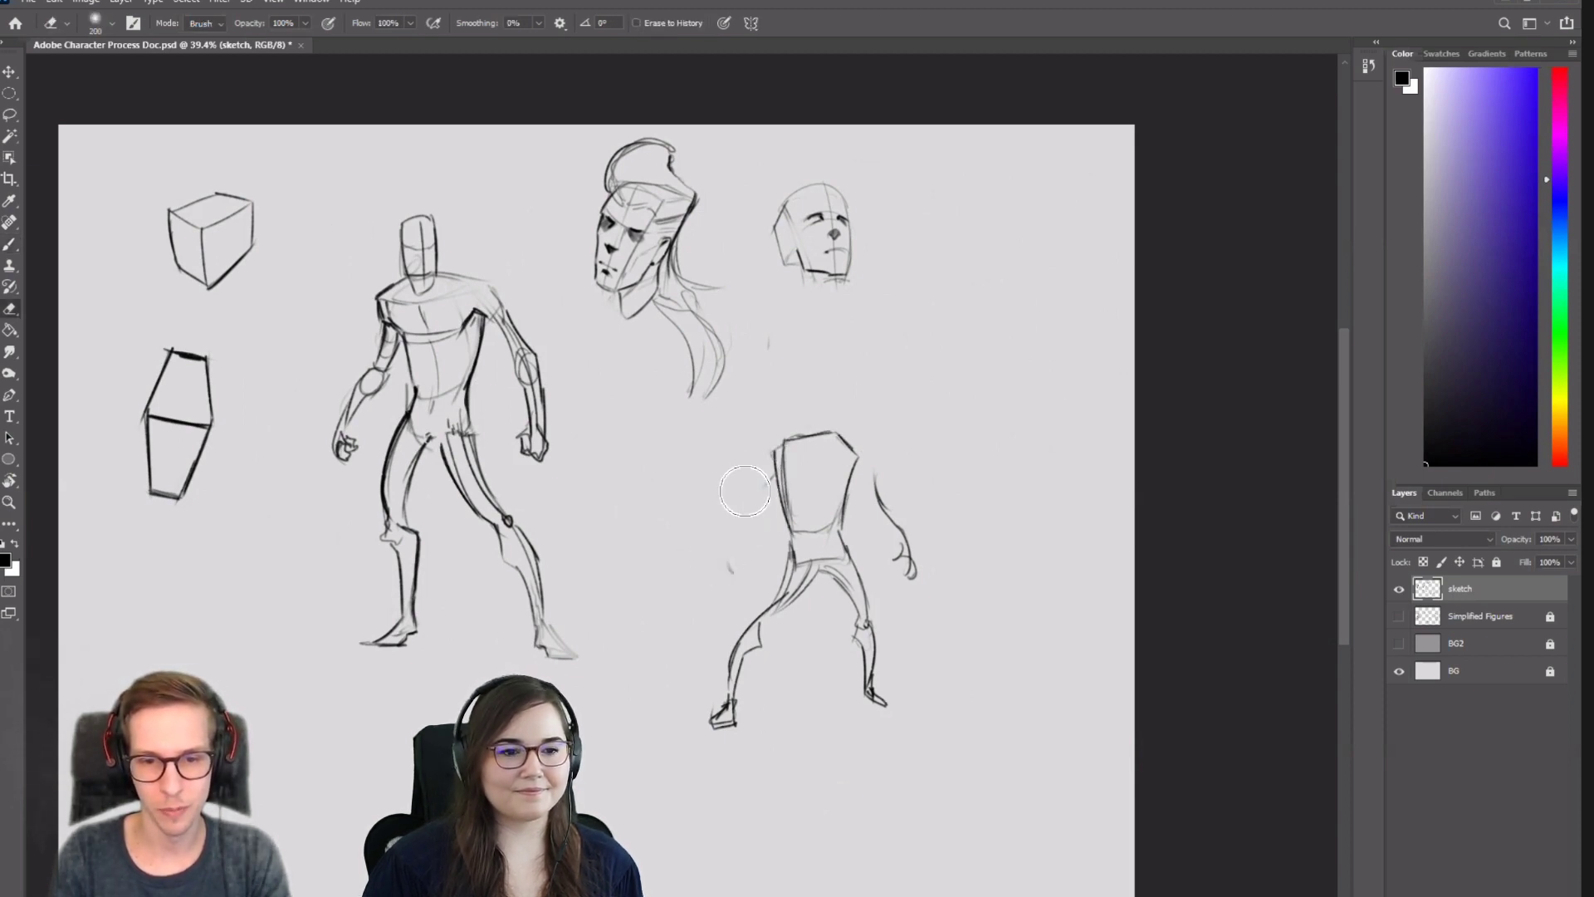
key("b")
left_click_drag(775, 448, 737, 566)
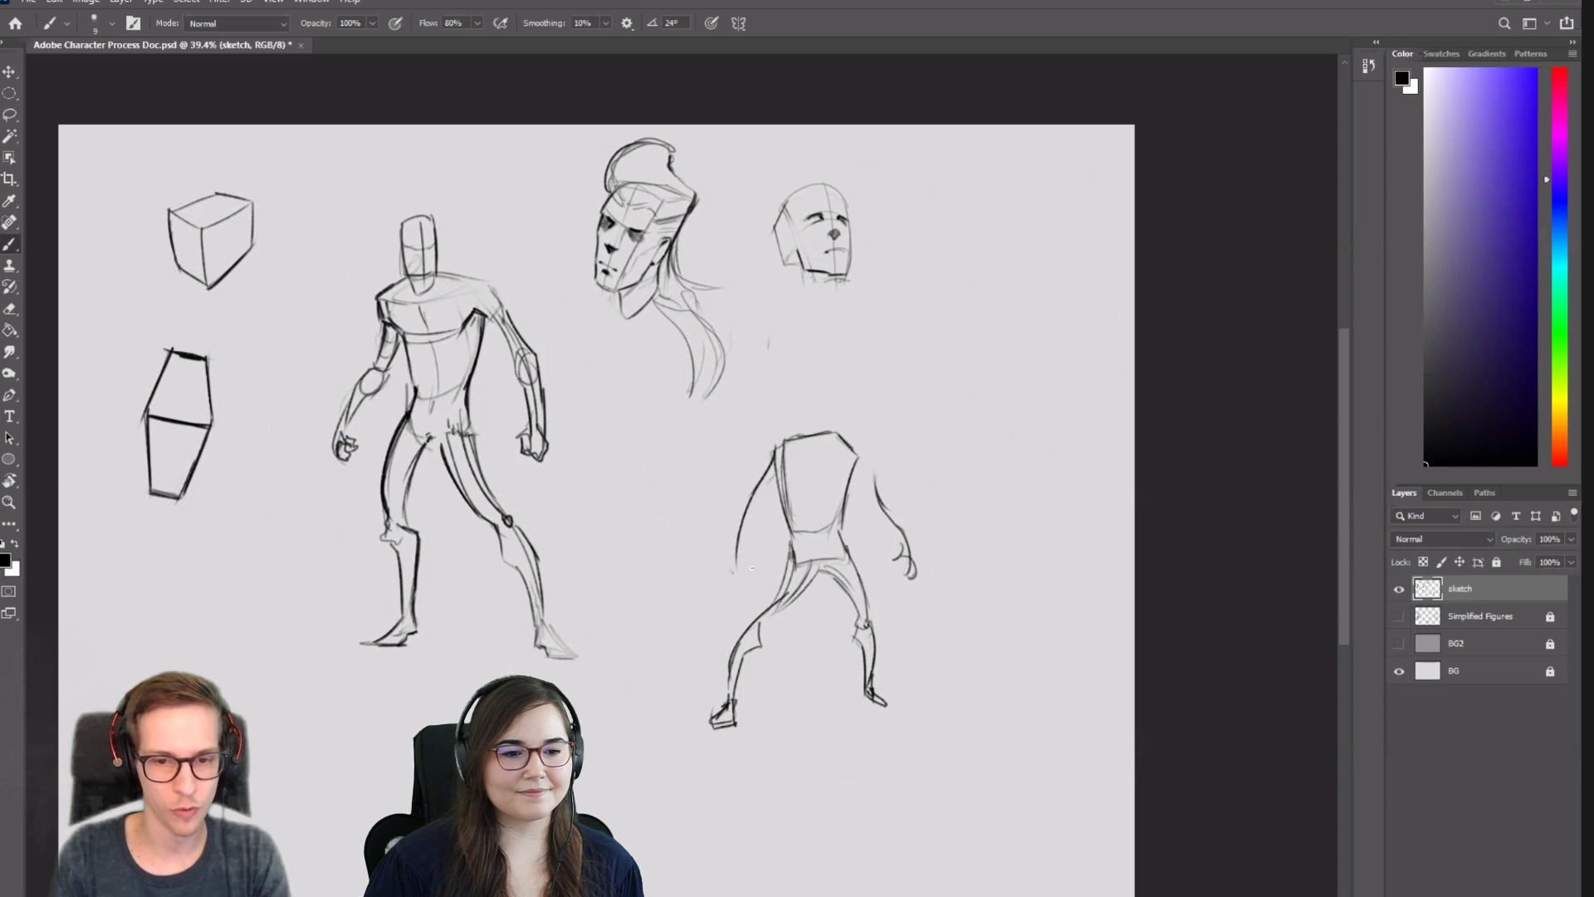
key("ctrl+z")
mouse_move(773, 455)
left_mouse_down()
mouse_move(727, 525)
mouse_move(737, 509)
mouse_move(732, 580)
mouse_move(808, 563)
mouse_move(859, 591)
left_mouse_up()
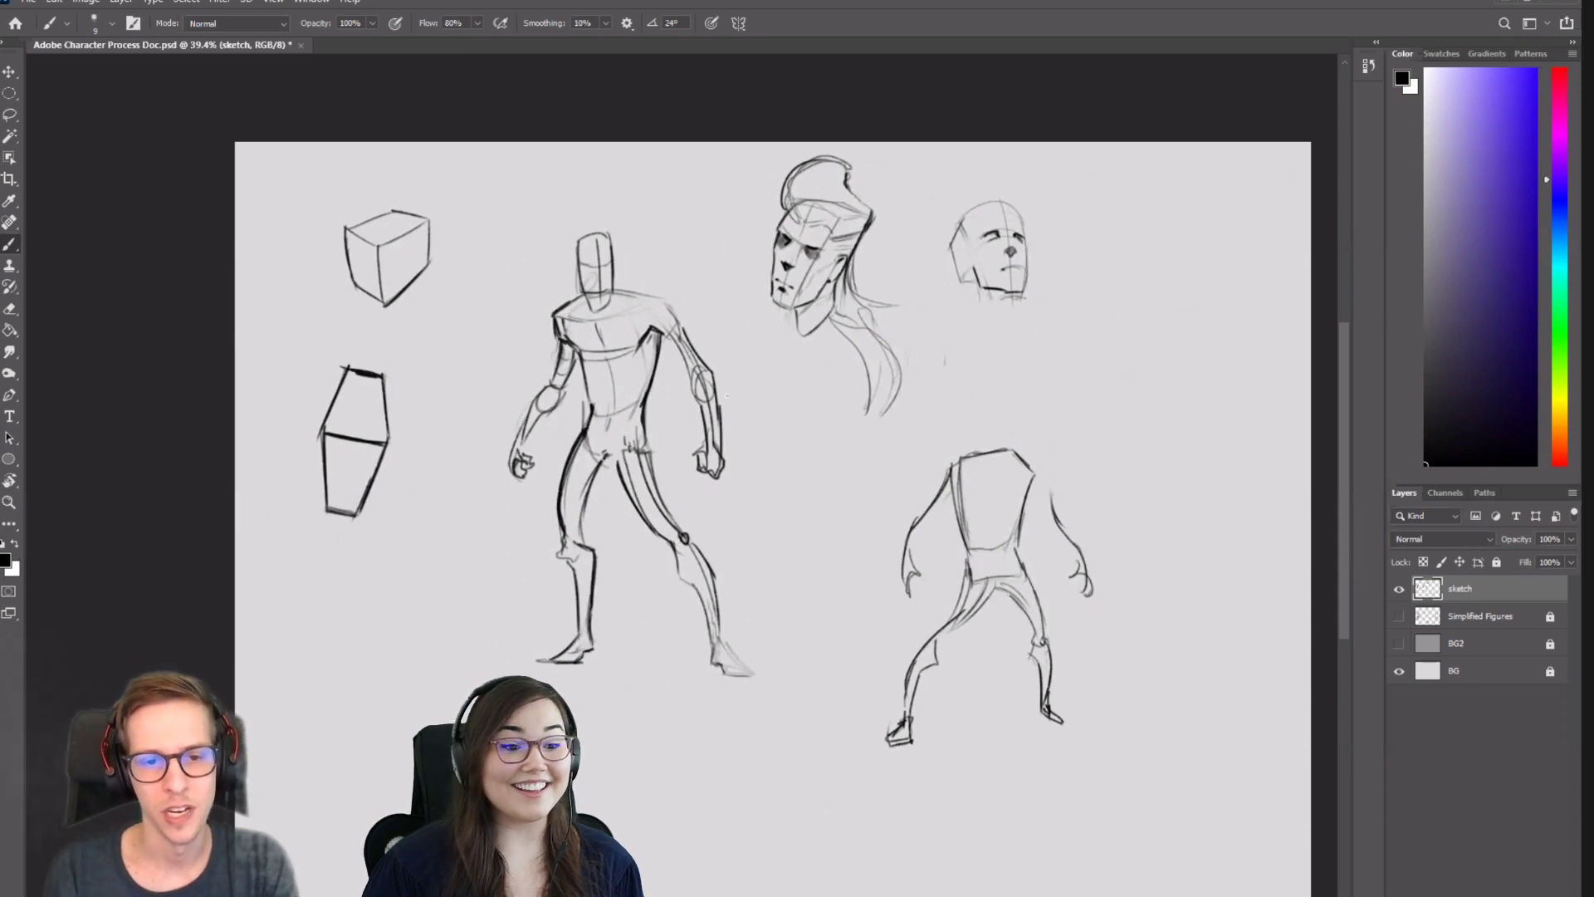
Mirror the canvas view horizontally to check the figures and head studies in reverse.
key("ctrl+shift+h")
key("ctrl+shift+h")
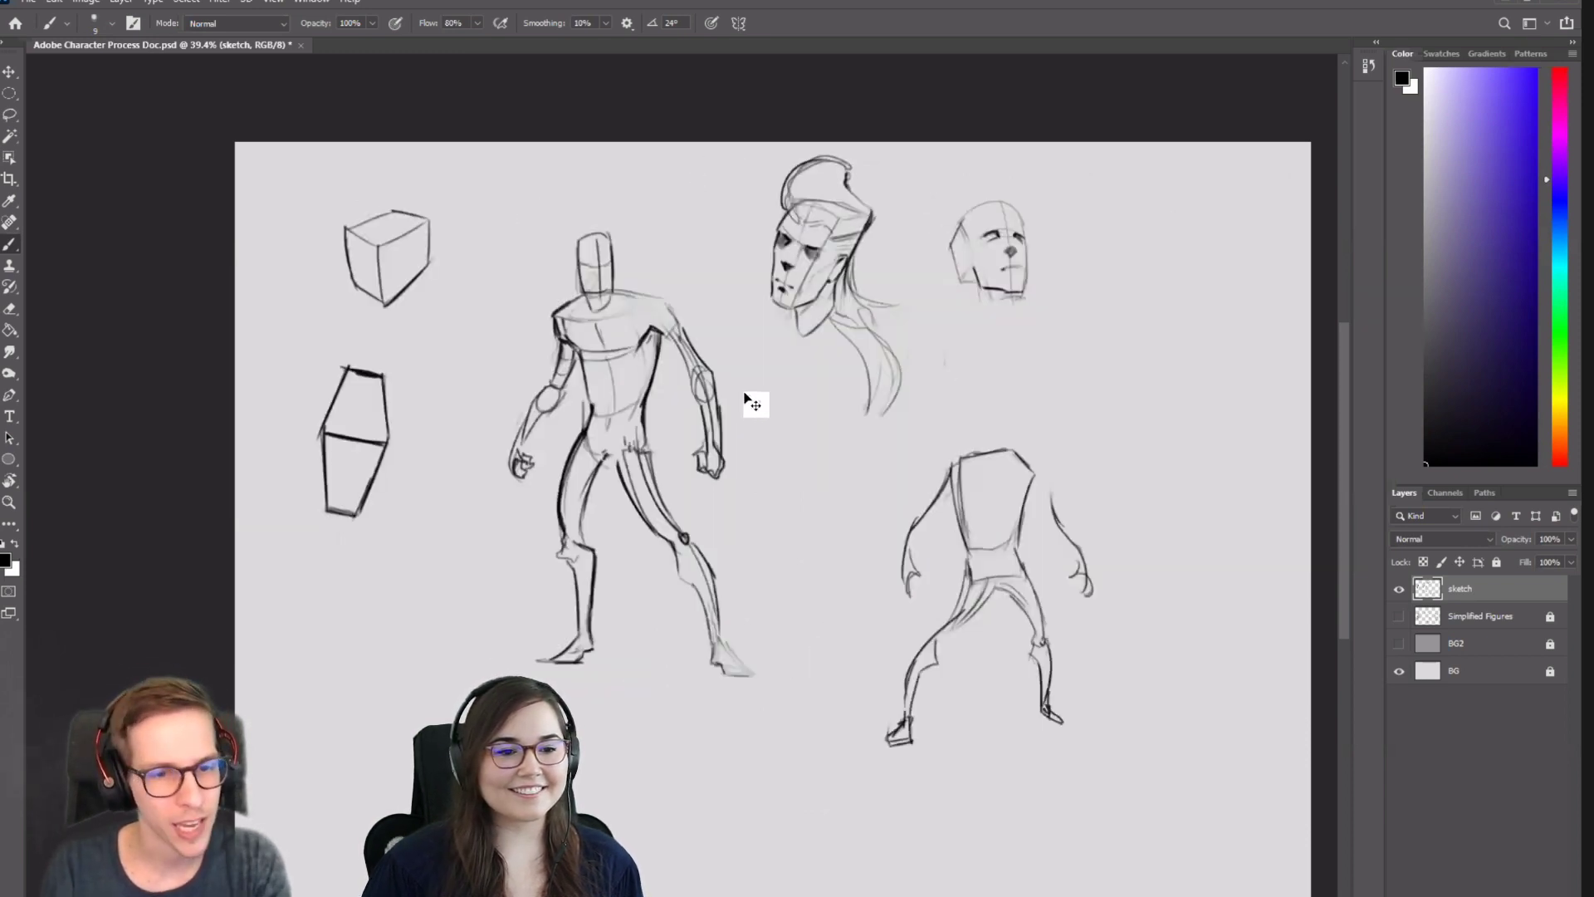
key("ctrl+shift+h")
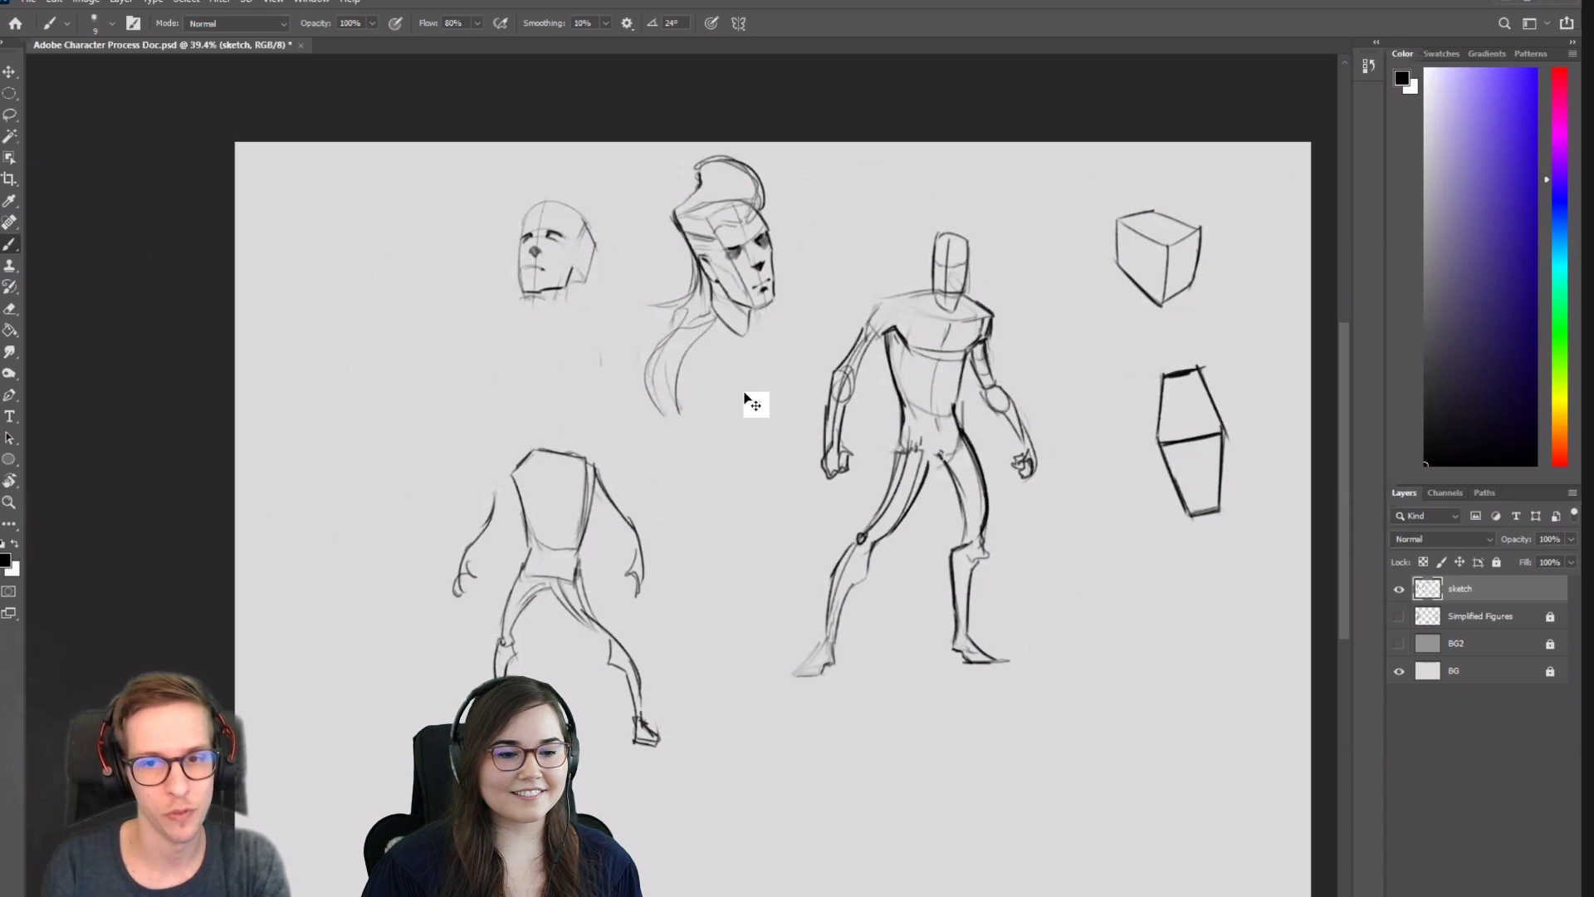
left_click_drag(781, 397, 756, 367)
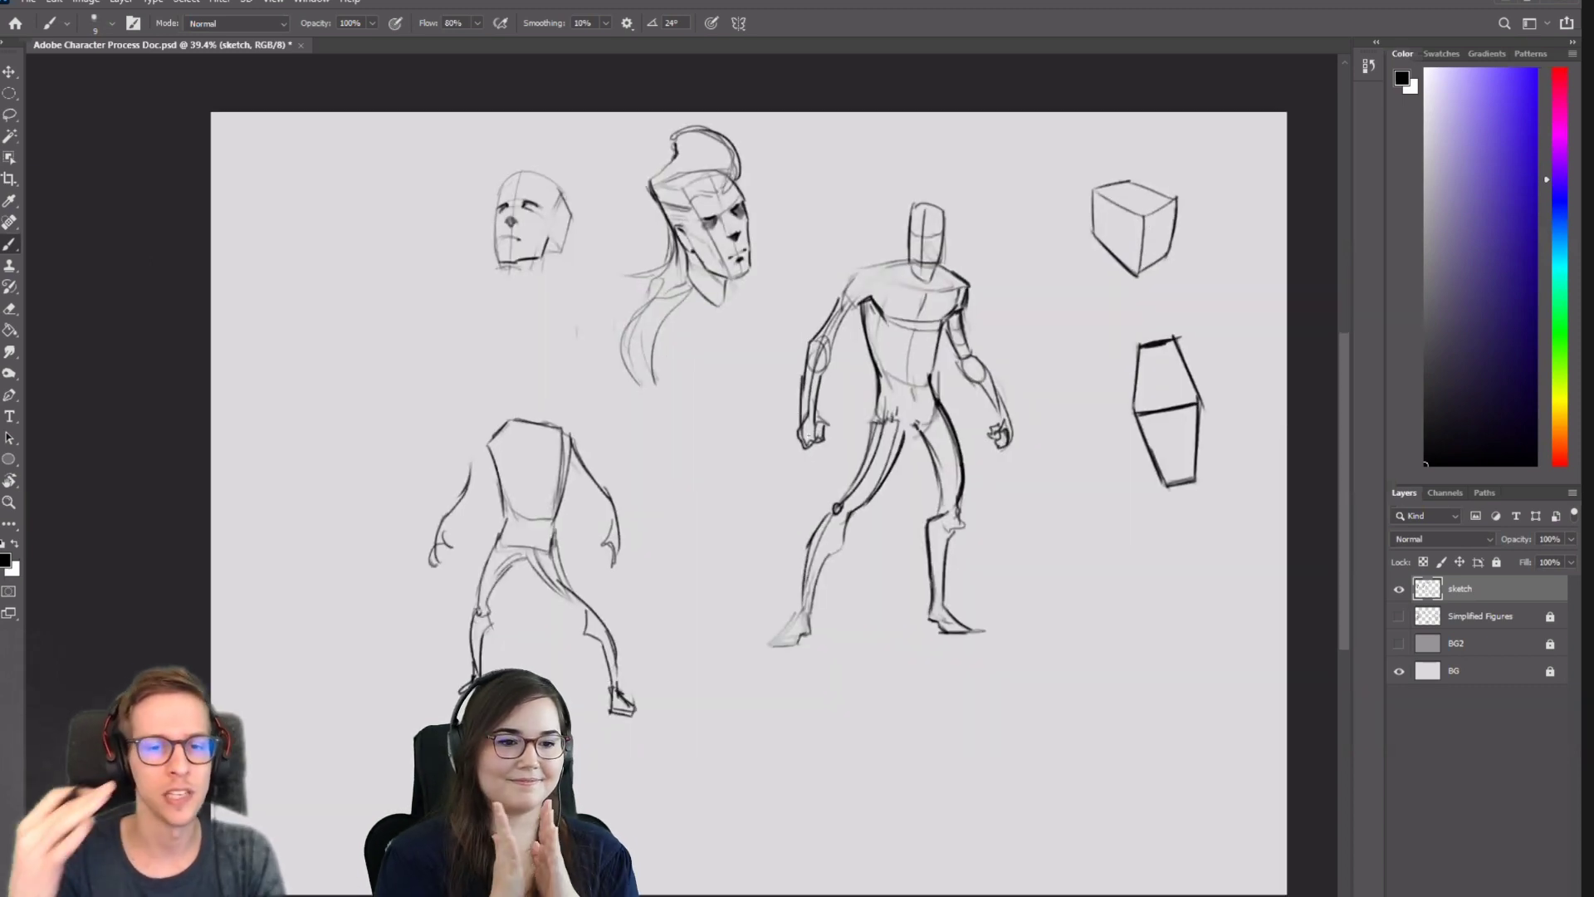
Erase the back contour of the quiffed head's hair and redraw it with a tighter corner and a shorter line towards the ear.
left_click_drag(758, 163, 818, 171)
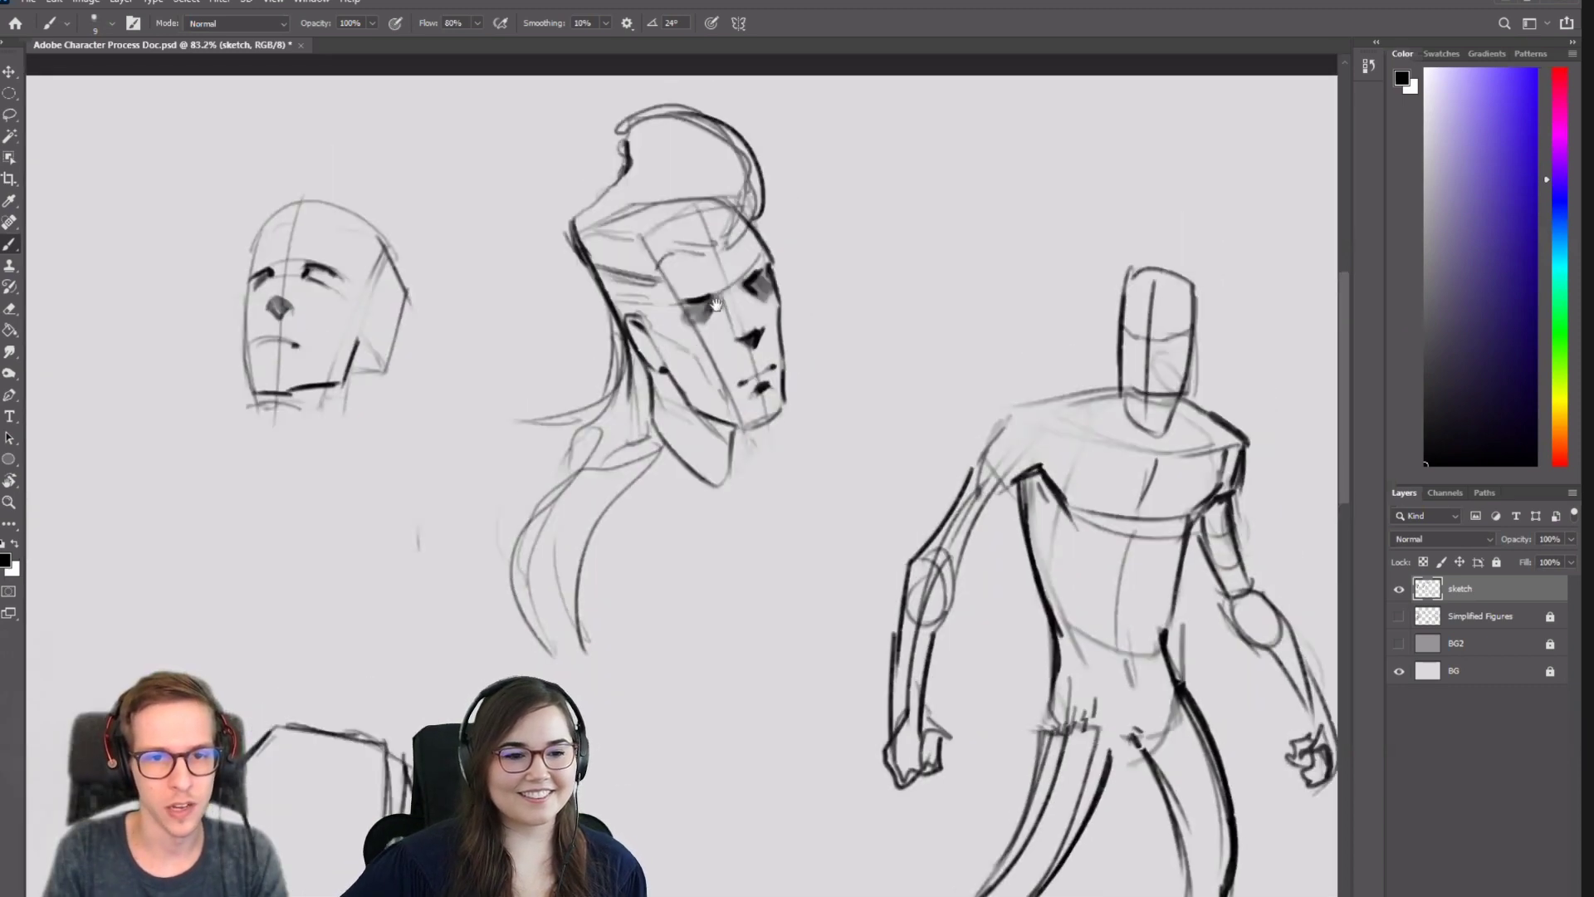
left_click_drag(730, 249, 713, 294)
key("e")
left_click_drag(565, 273, 593, 349)
key("b")
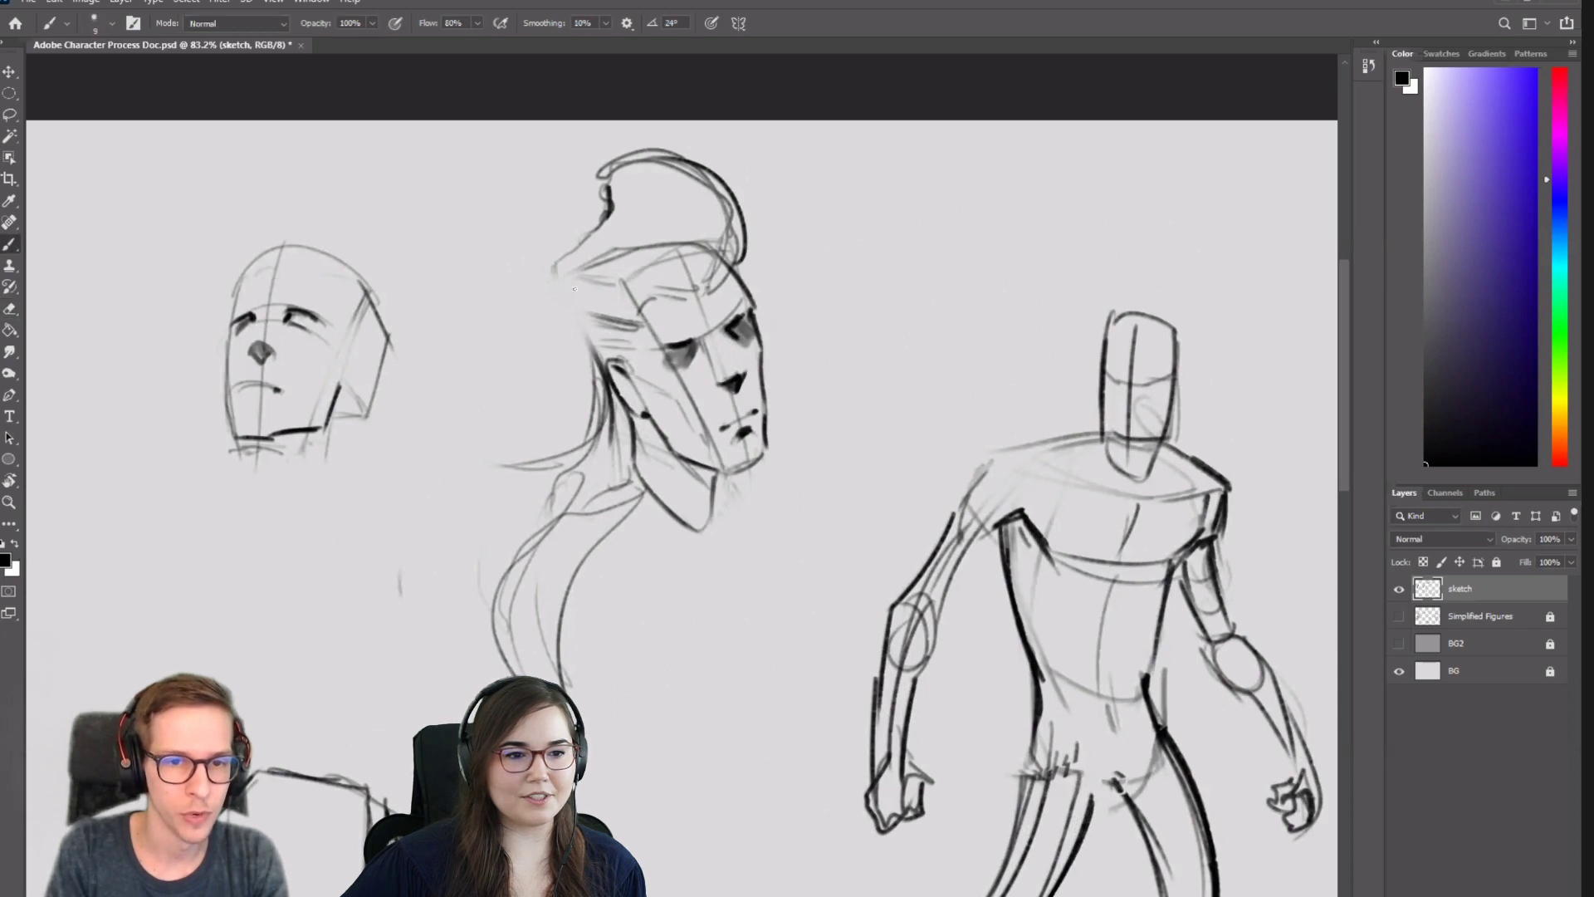
mouse_move(562, 270)
left_mouse_down()
mouse_move(550, 284)
mouse_move(596, 369)
left_mouse_up()
key("ctrl+z")
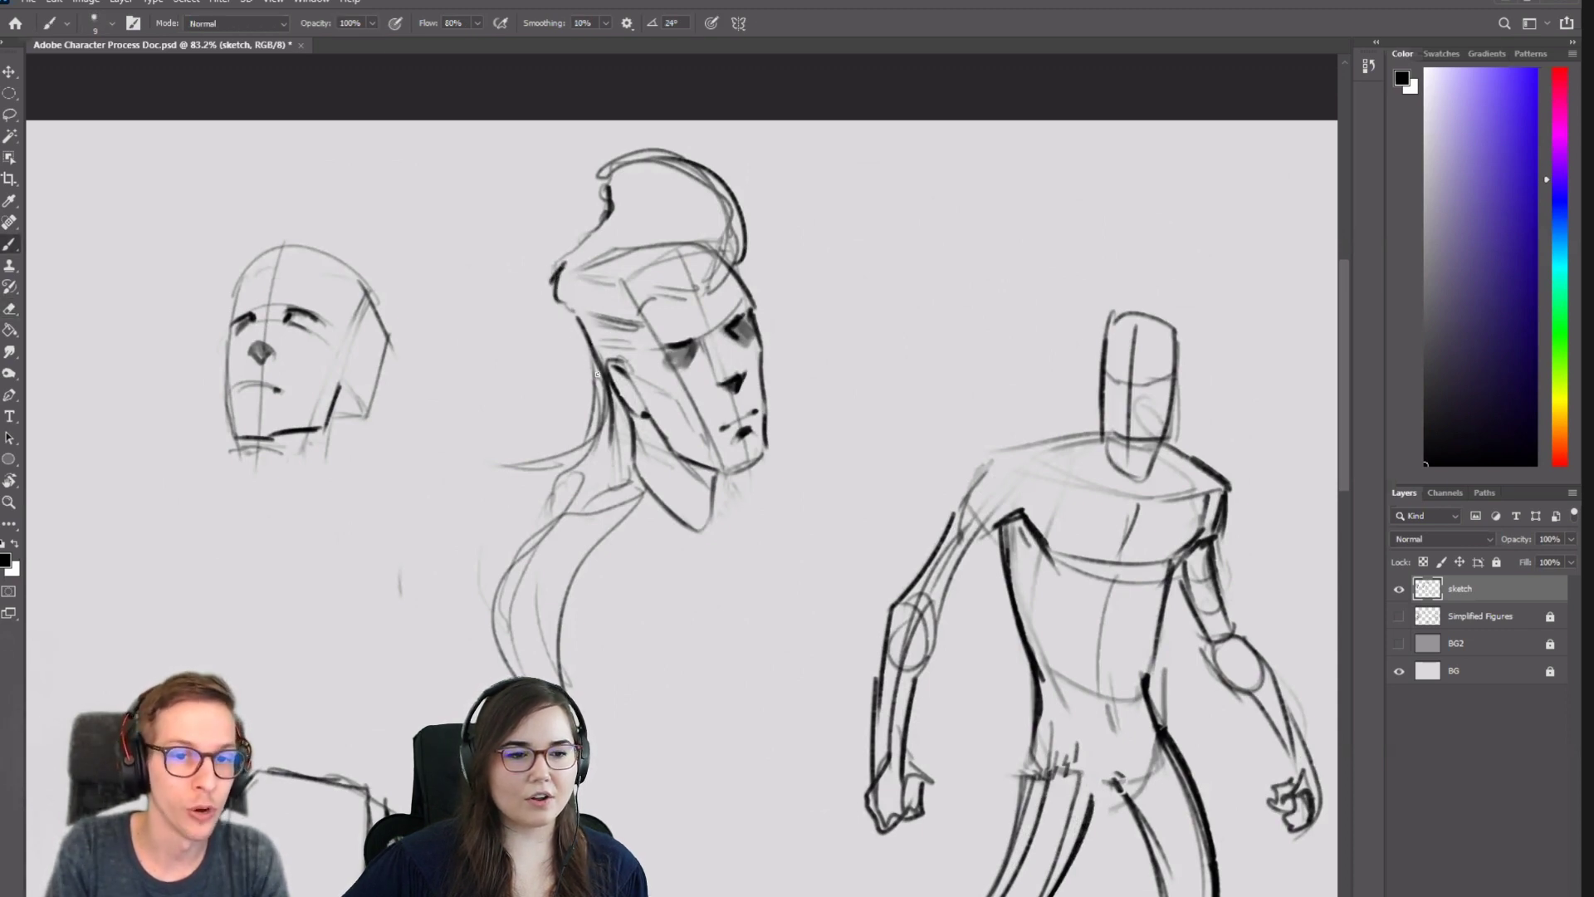
key("ctrl+z")
left_click_drag(572, 315, 587, 367)
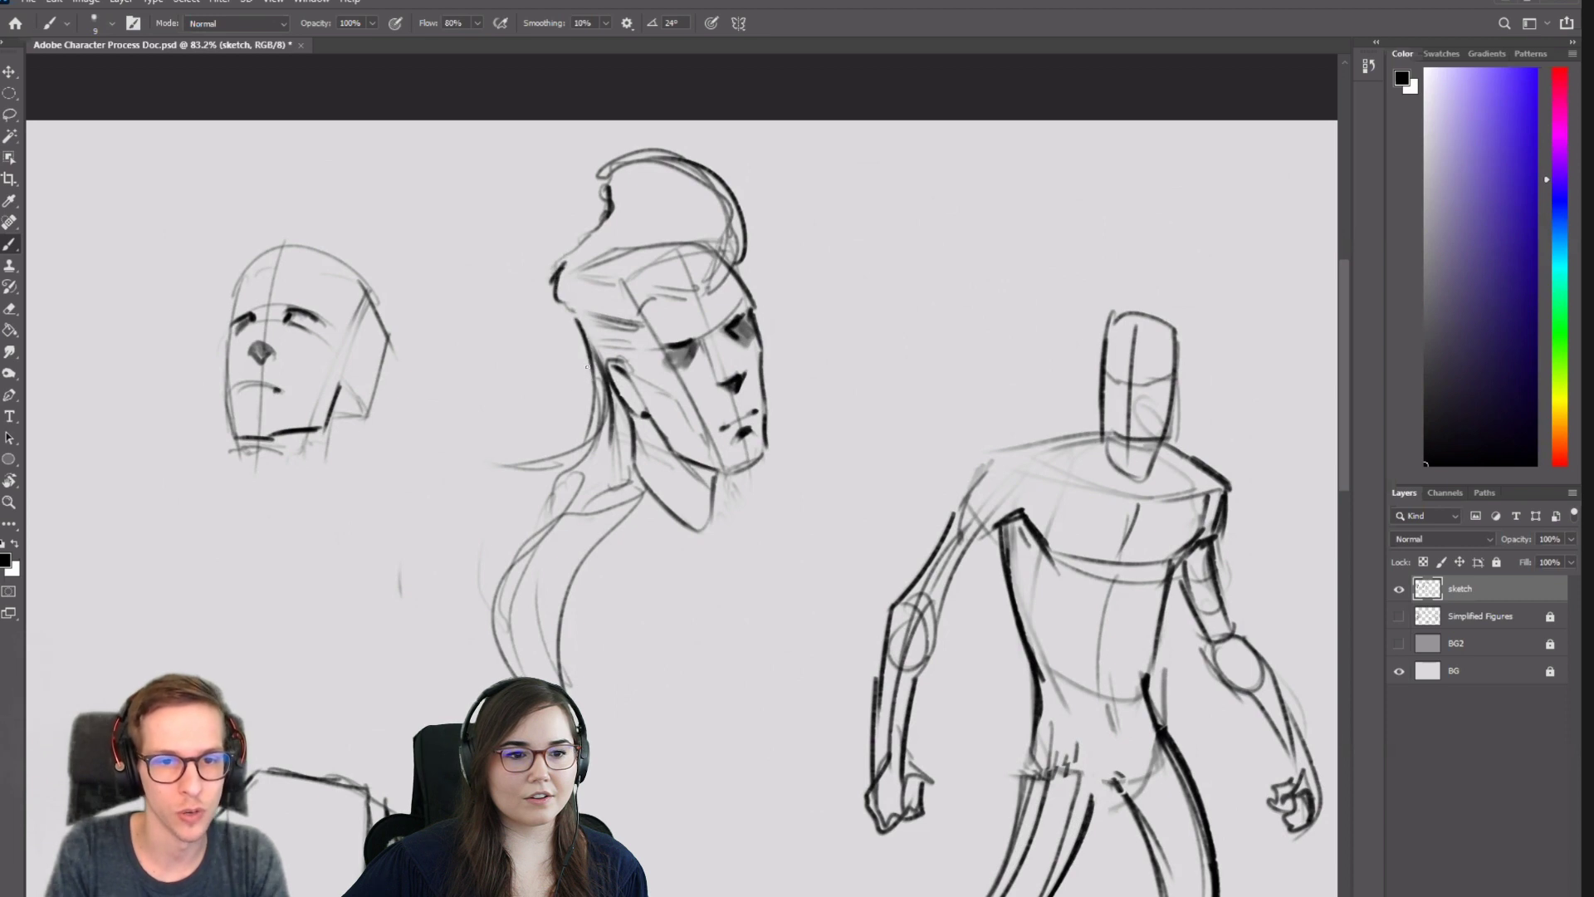
left_click(681, 430, "alt")
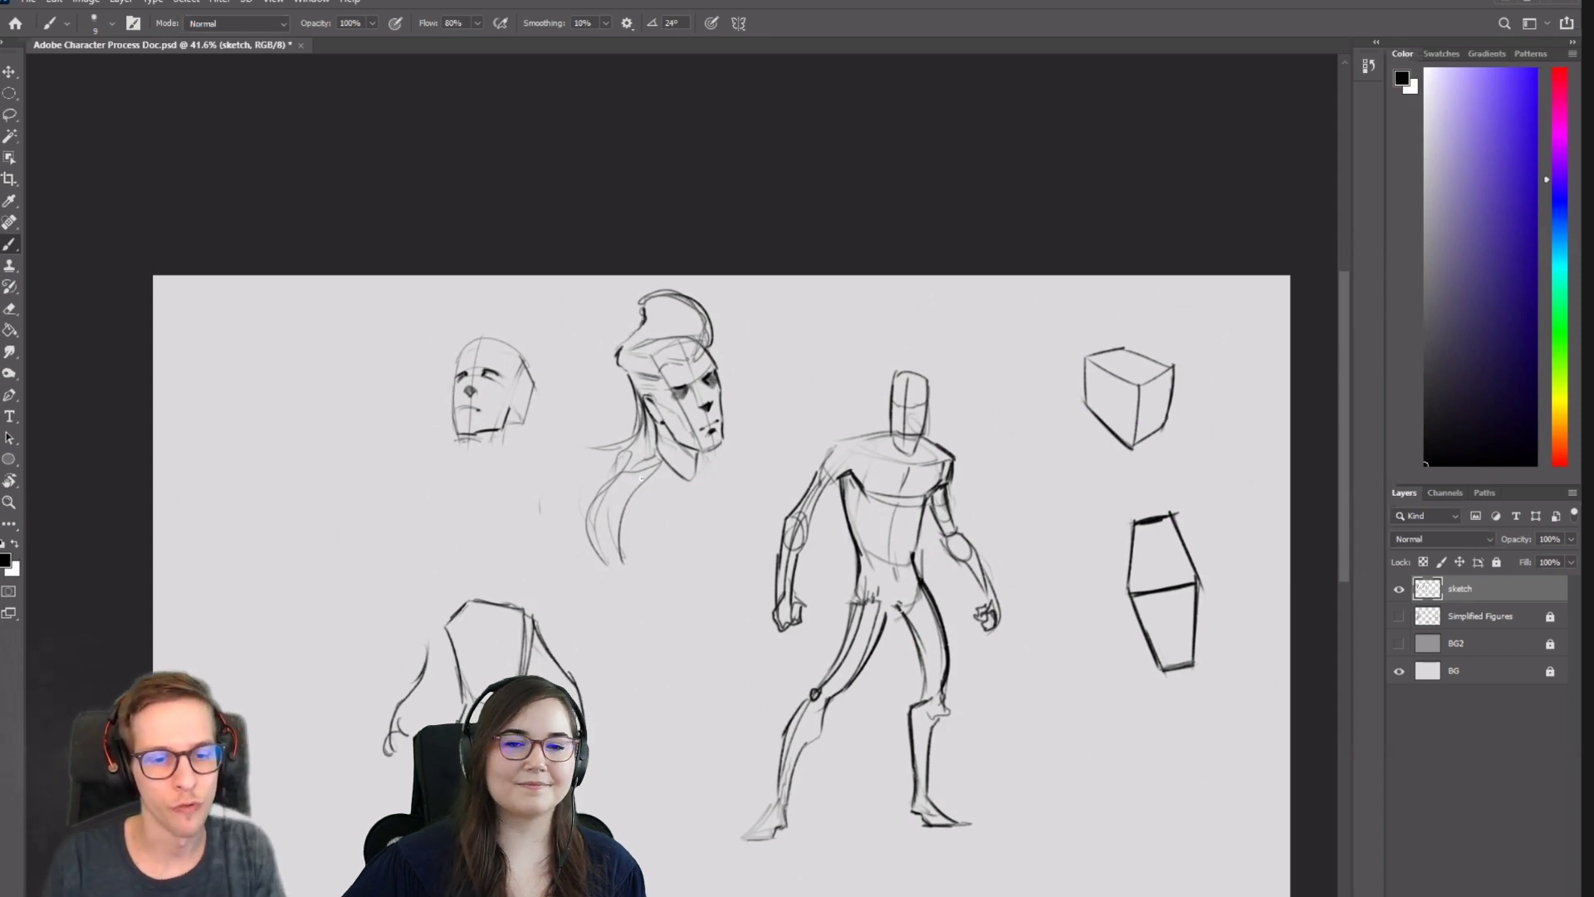
Erase the second figure's other arm, the detached one, and redraw it attached to the shoulder with a bent forearm and hooked hand.
left_click_drag(689, 642, 802, 432)
key("e")
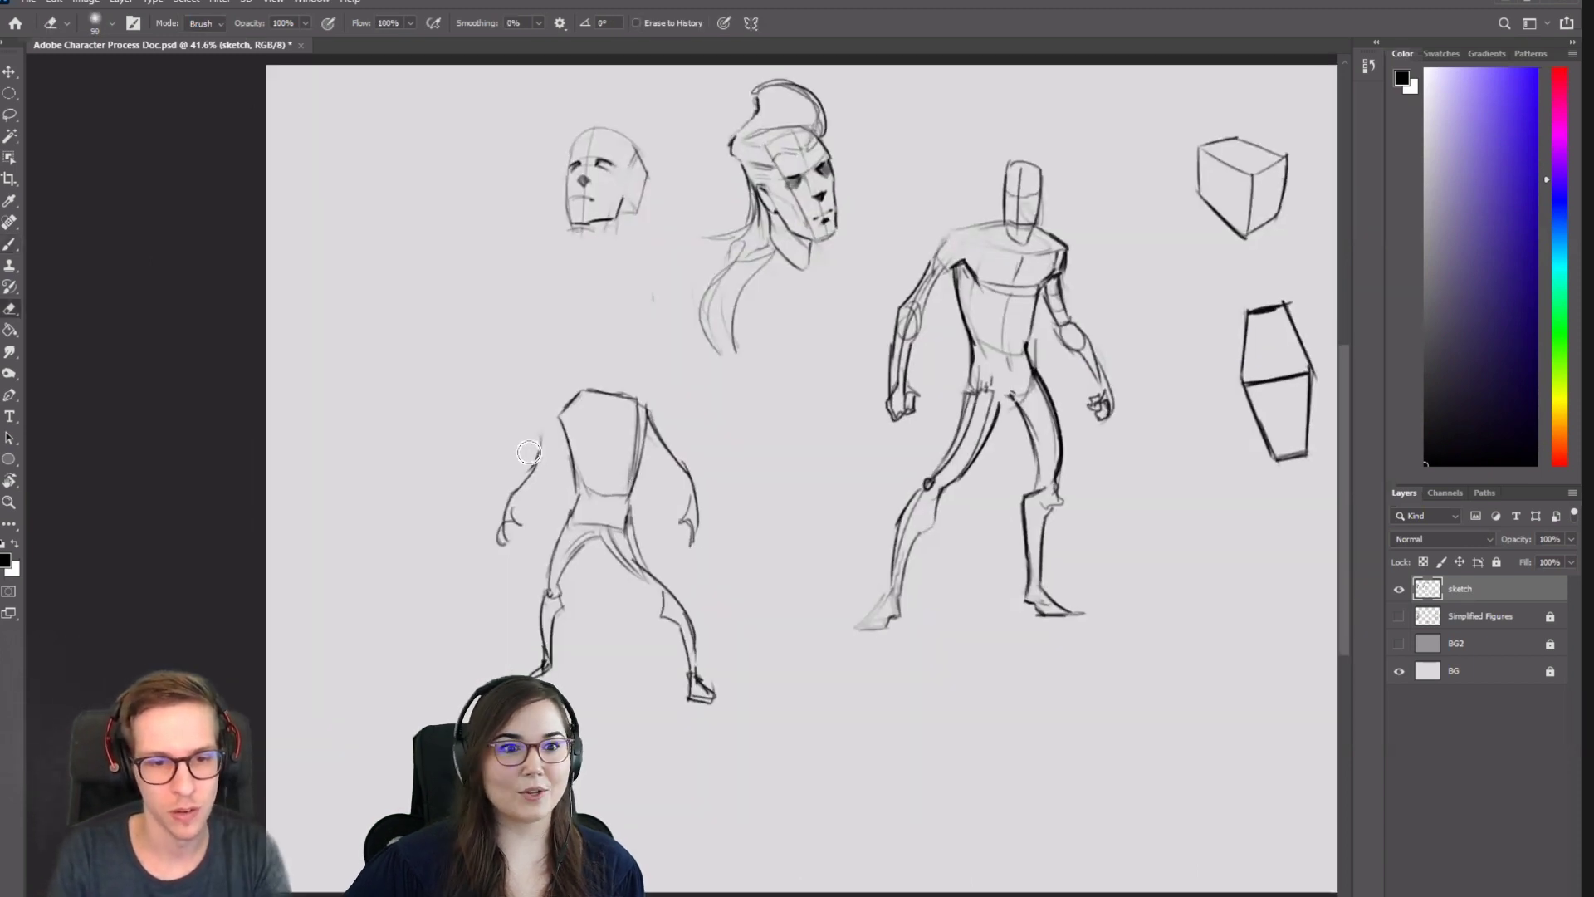
left_click_drag(532, 445, 509, 517)
key("b")
left_click_drag(558, 421, 508, 528)
key("ctrl+z")
key("ctrl+z")
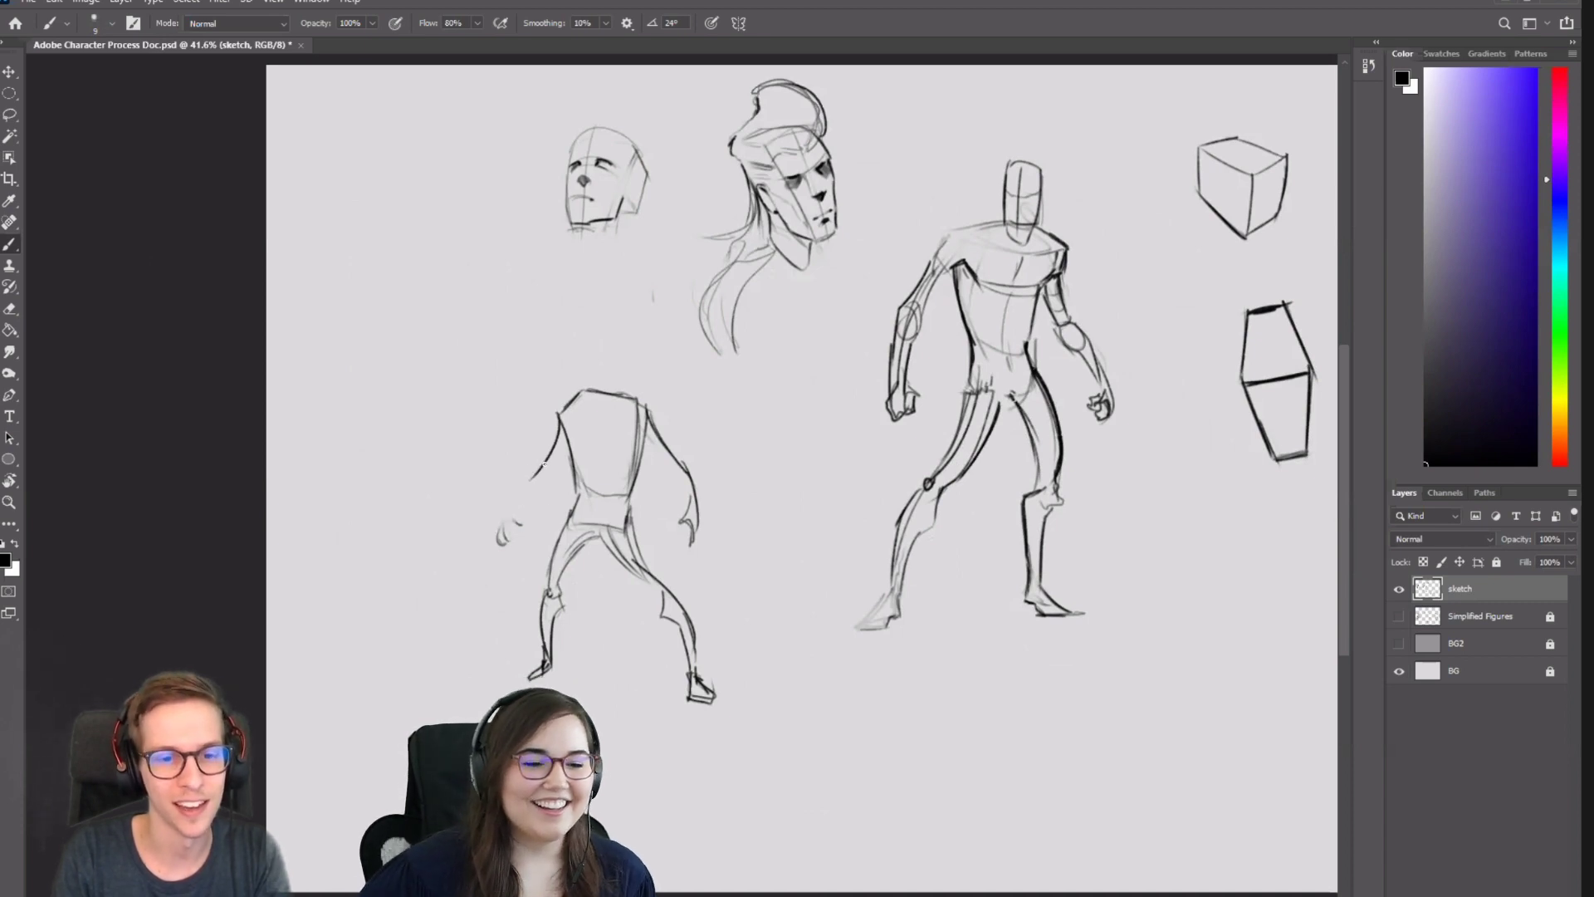
mouse_move(547, 463)
left_mouse_down()
mouse_move(507, 531)
mouse_move(531, 510)
mouse_move(517, 508)
left_mouse_up()
left_click_drag(517, 508, 514, 542)
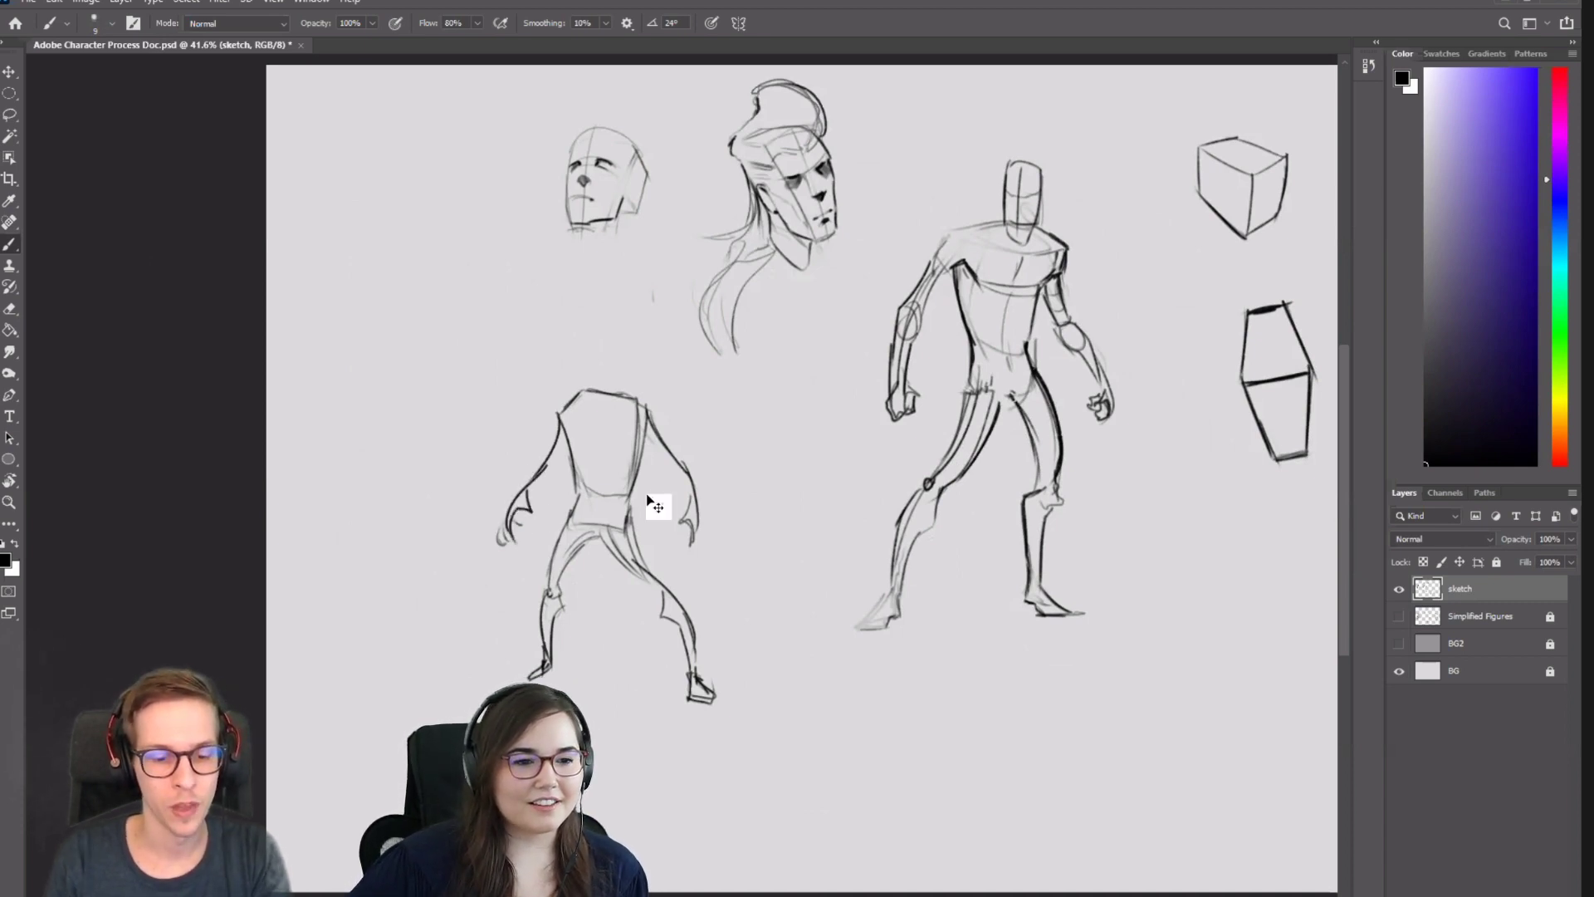
Toggle the horizontally mirrored view to check the second figure's redrawn arms in both orientations.
key("ctrl+shift+h")
key("ctrl+shift+h")
key("ctrl+shift+h")
key("ctrl+shift+h")
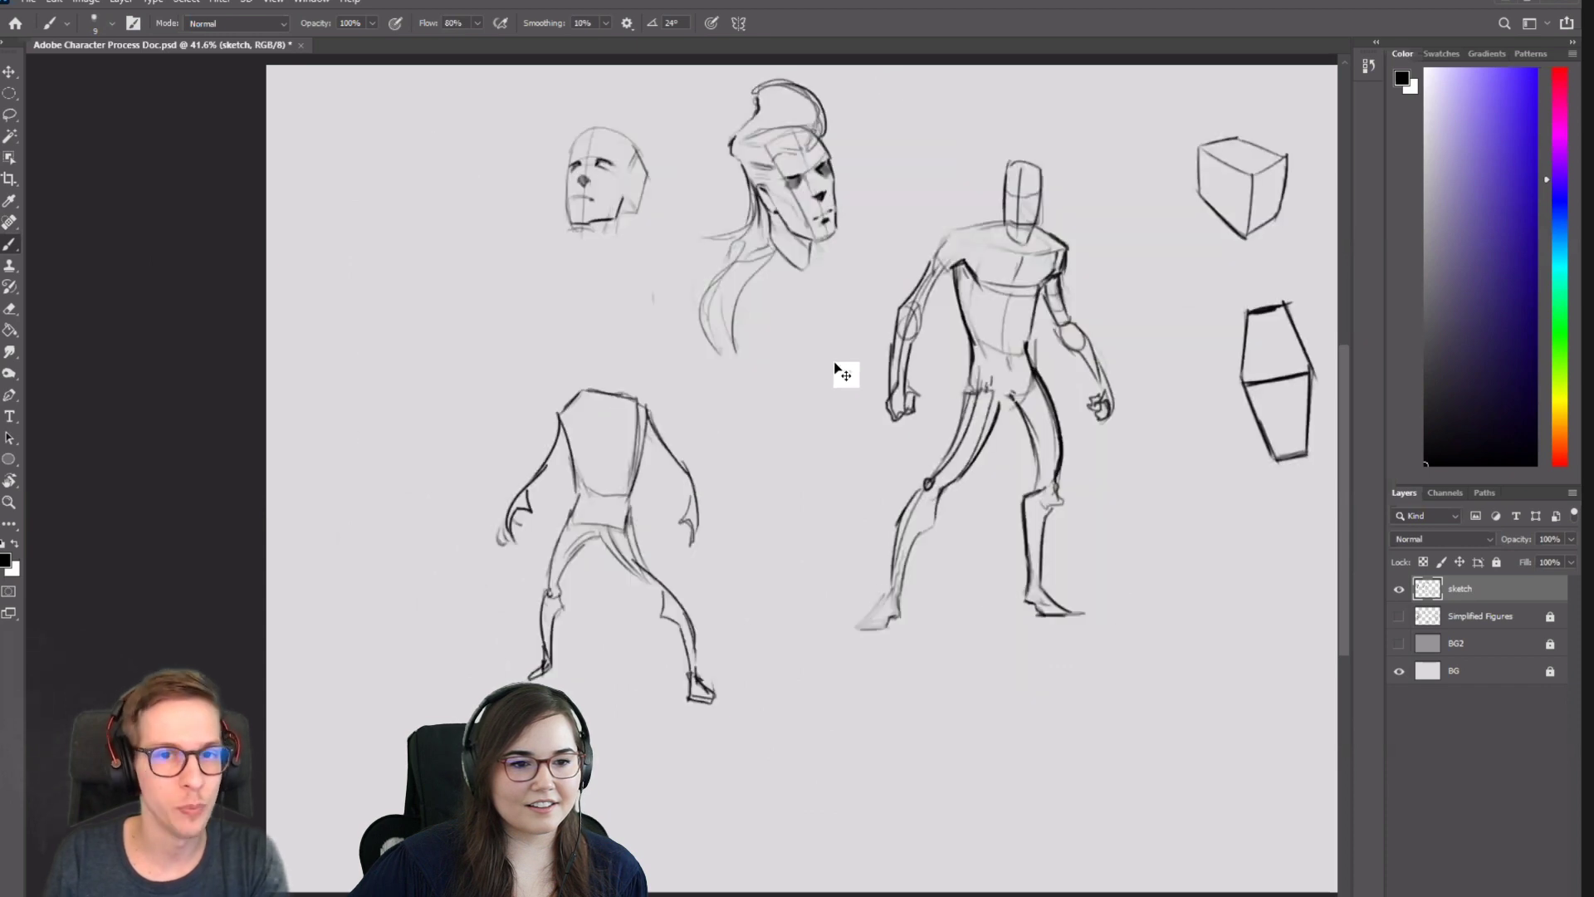
left_click_drag(753, 384, 588, 440)
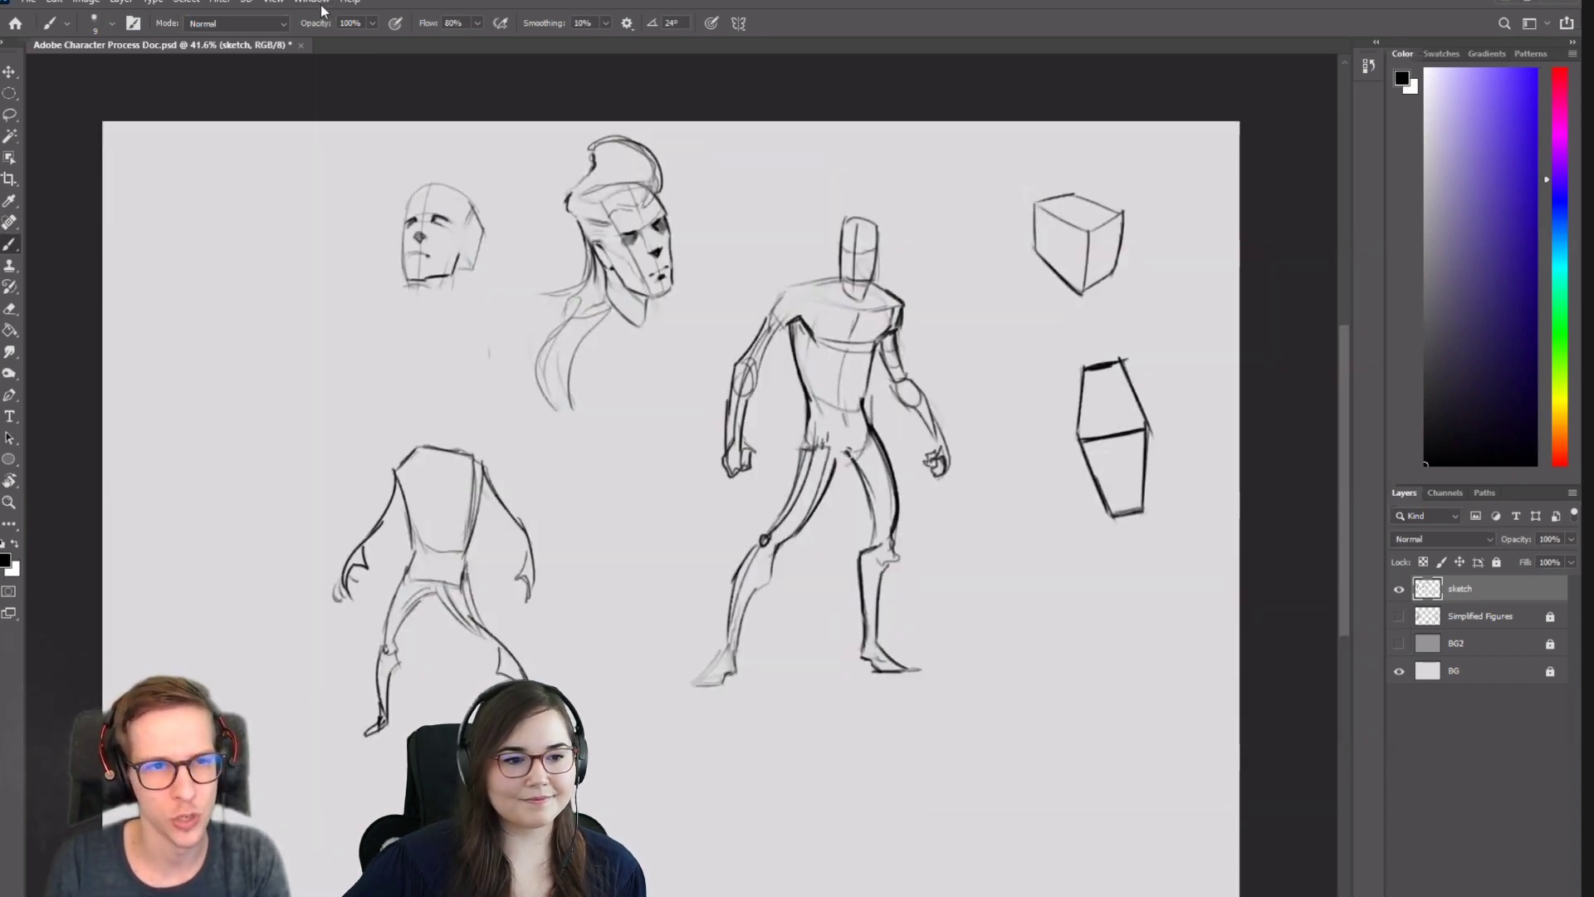
Look up the Flip Horizontal view command and switch repeatedly between normal and mirrored views to compare the whole drawing.
left_click(275, 2)
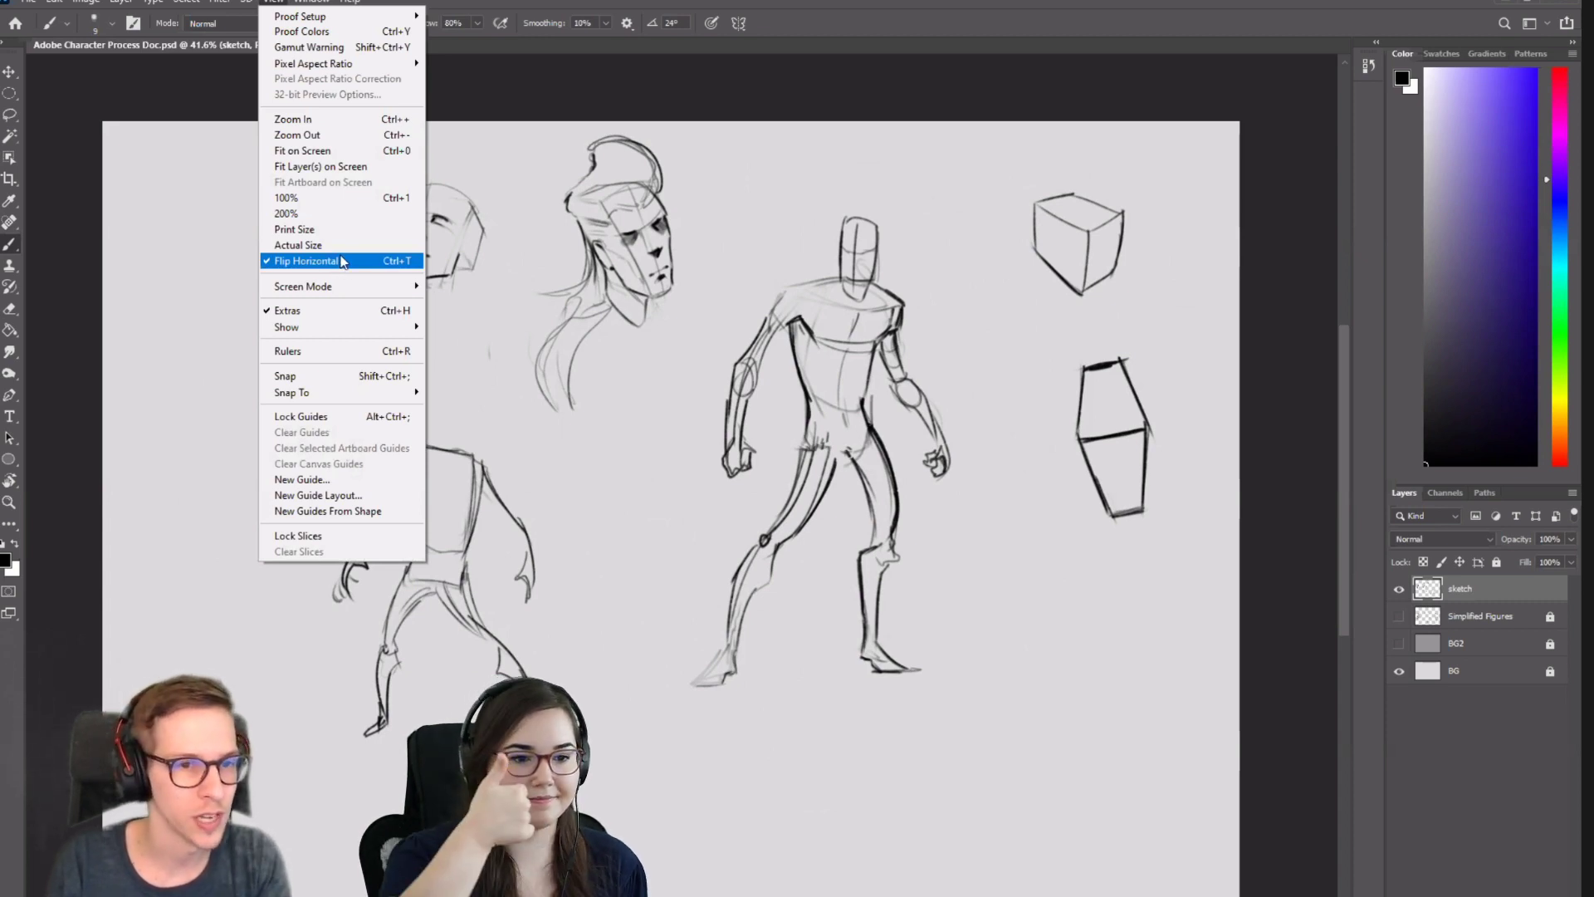
left_click(589, 87)
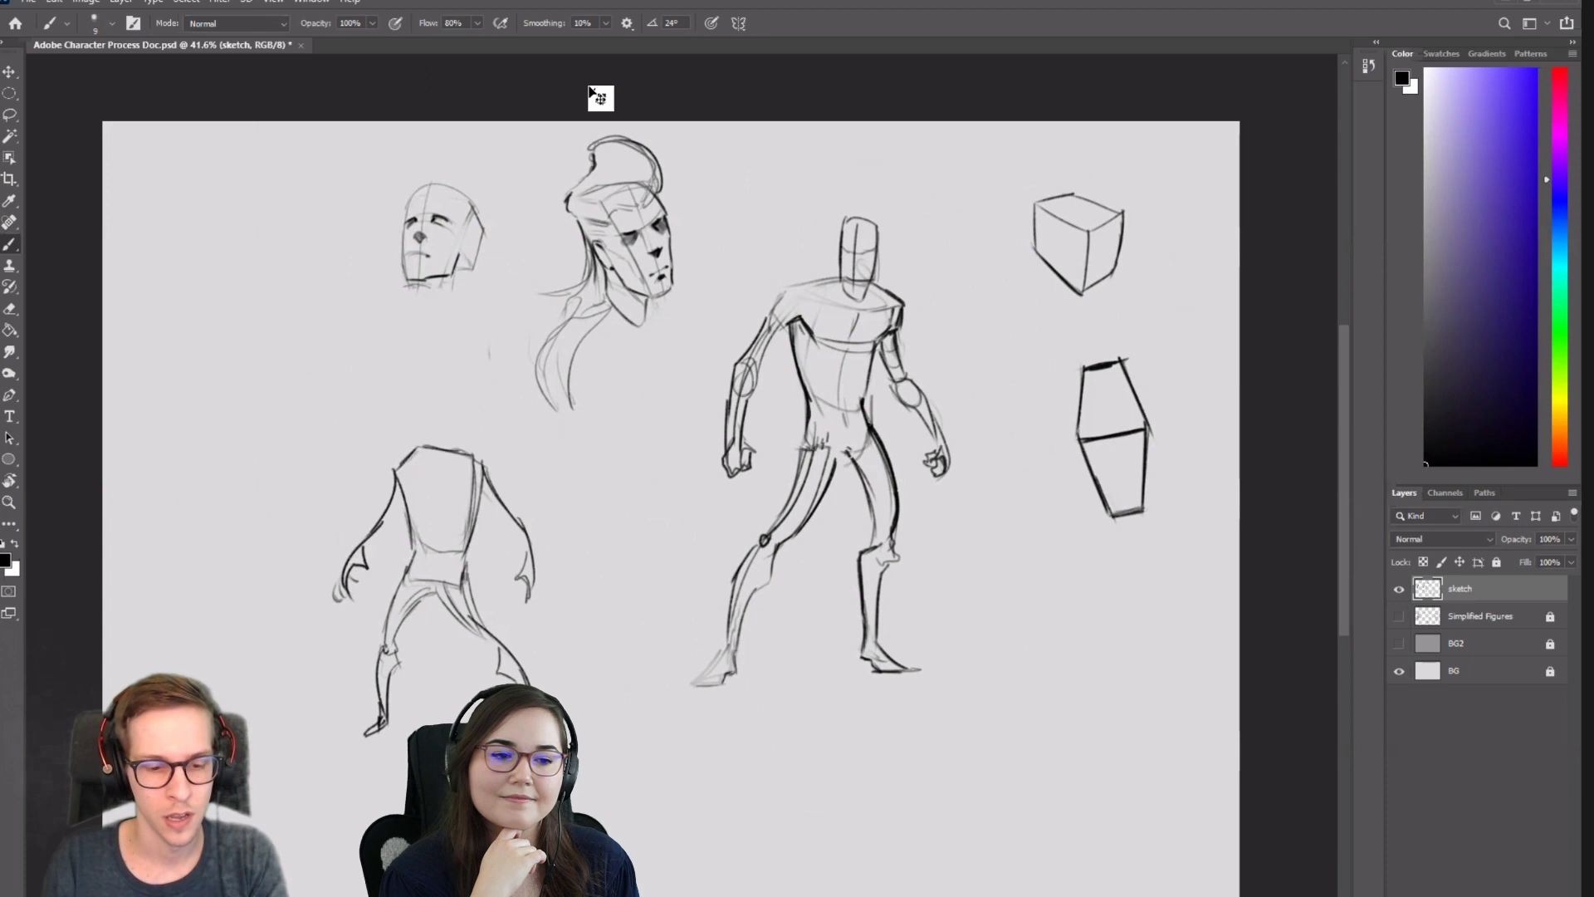
key("ctrl+t")
key("ctrl+t")
key("ctrl+t")
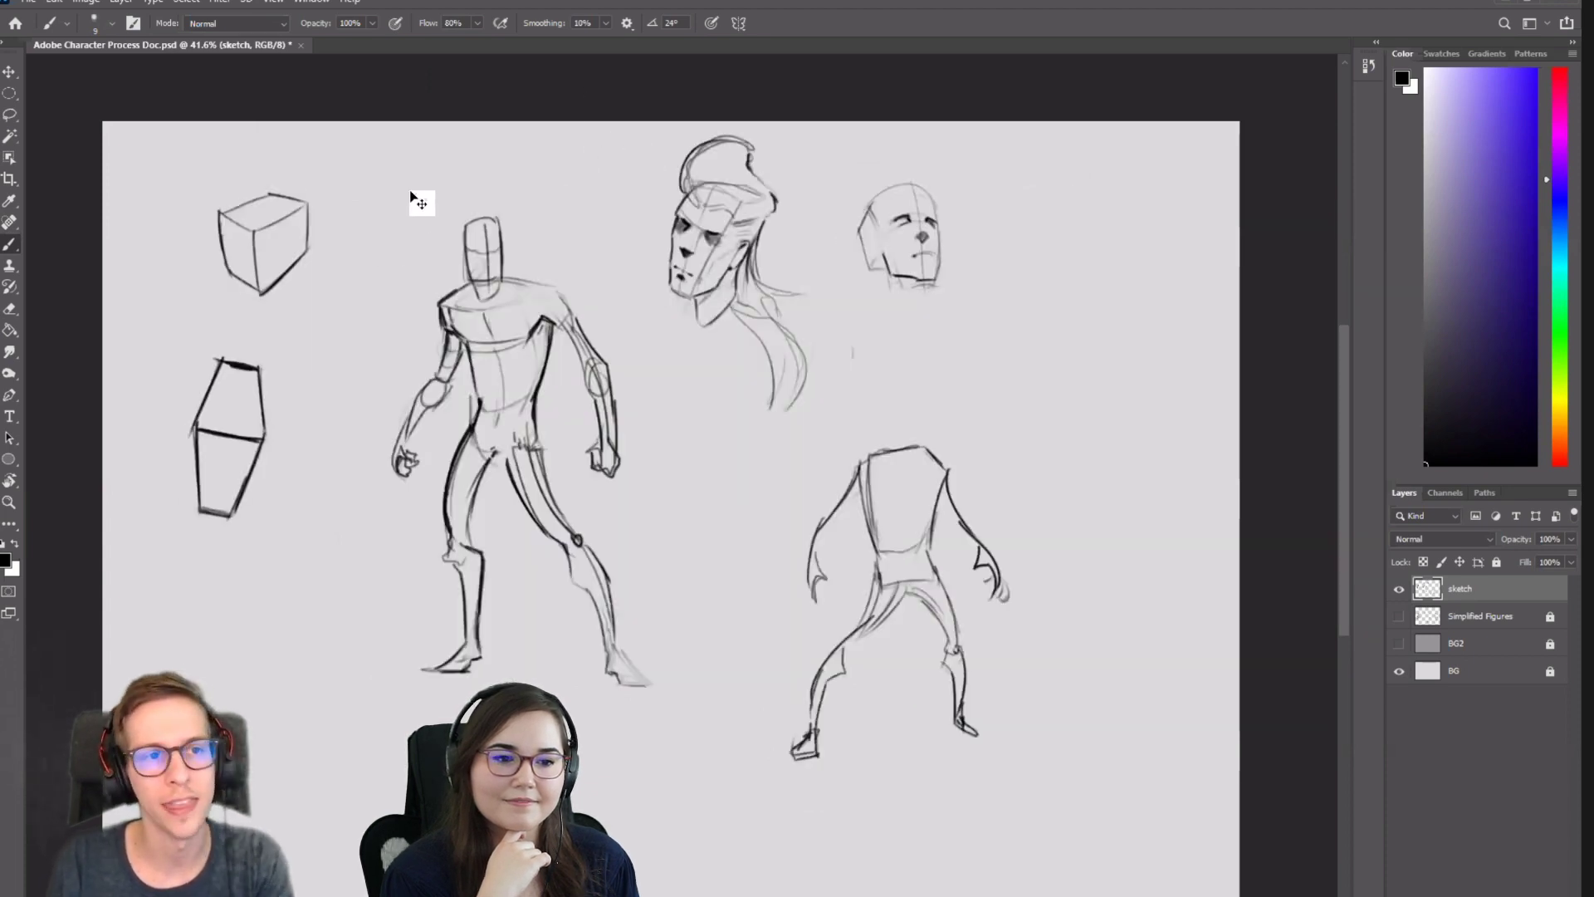
key("ctrl+t")
key("ctrl+t")
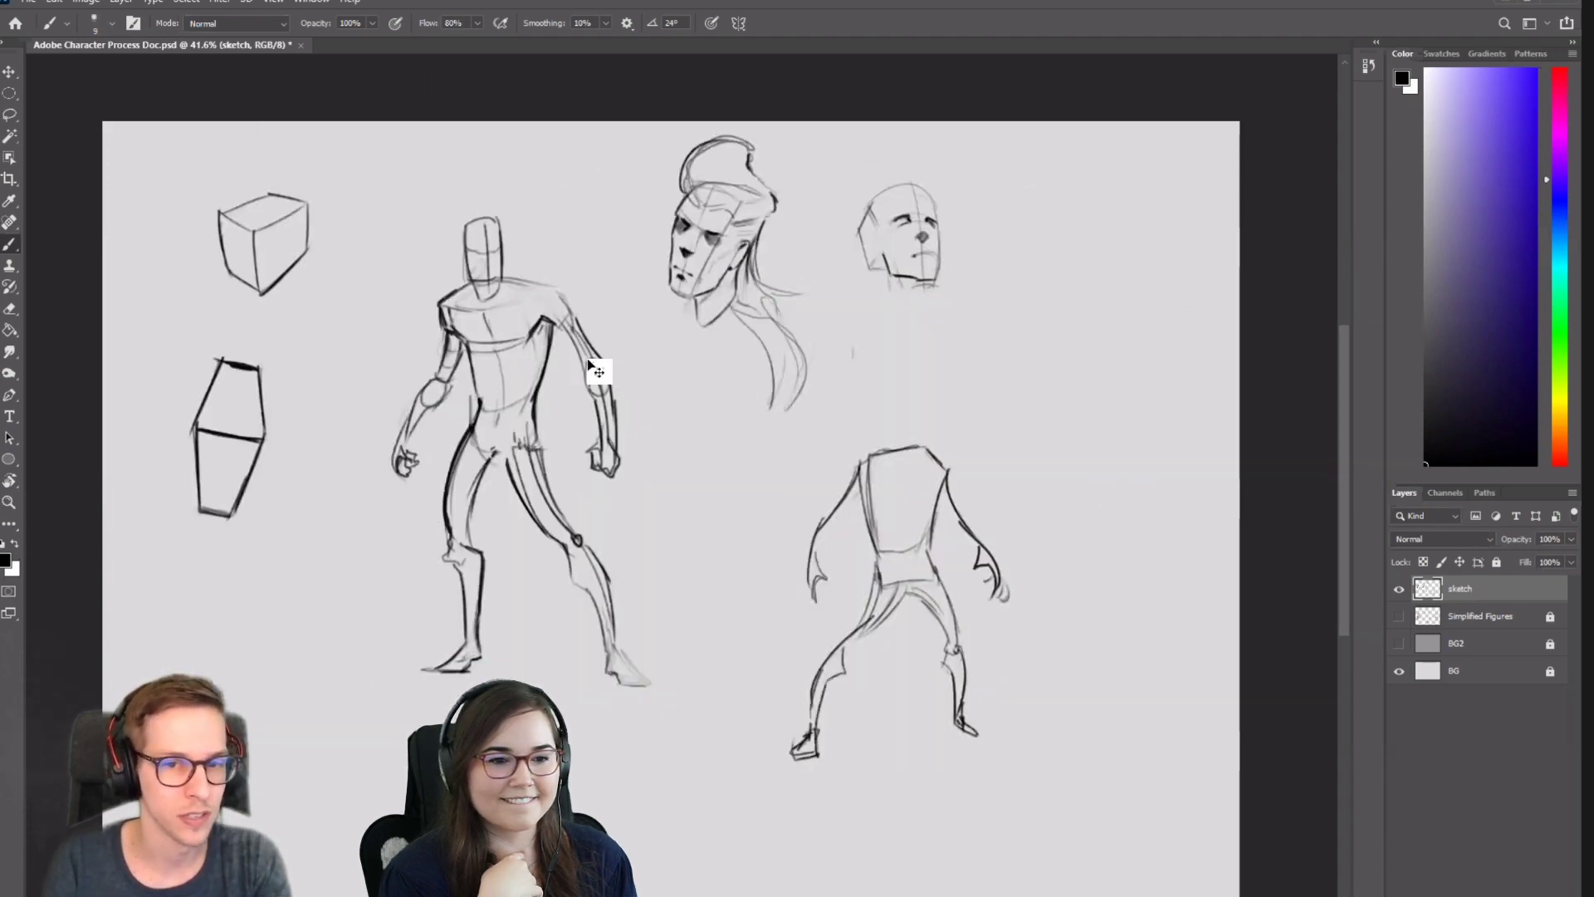
key("ctrl+shift+h")
key("ctrl+shift+h")
key("ctrl+shift+h")
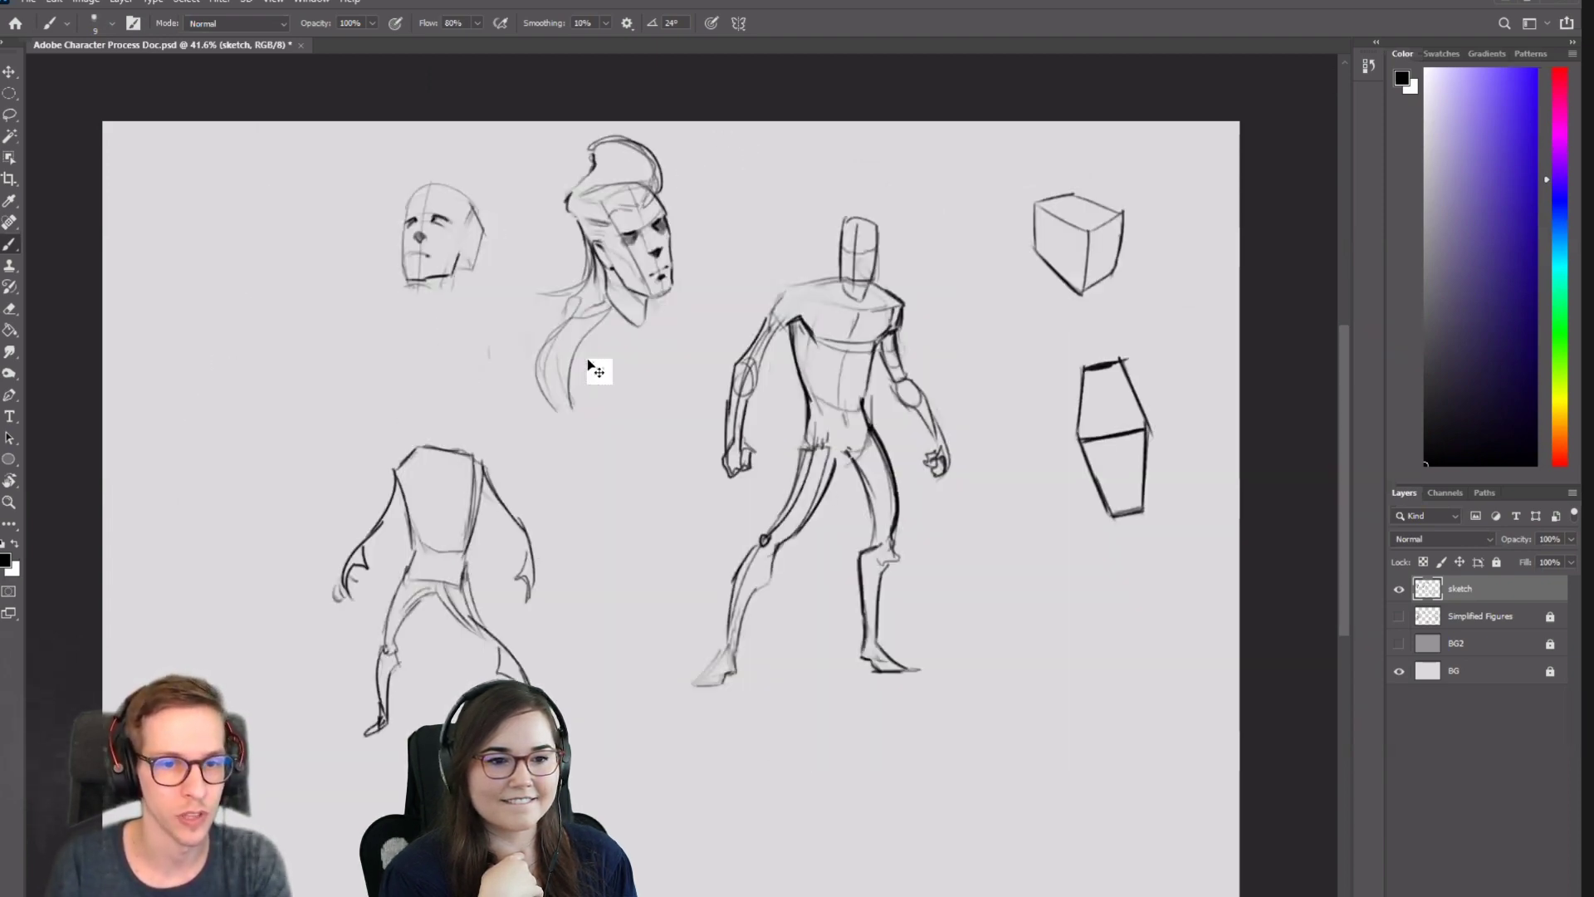
key("ctrl+shift+h")
key("ctrl+shift+h")
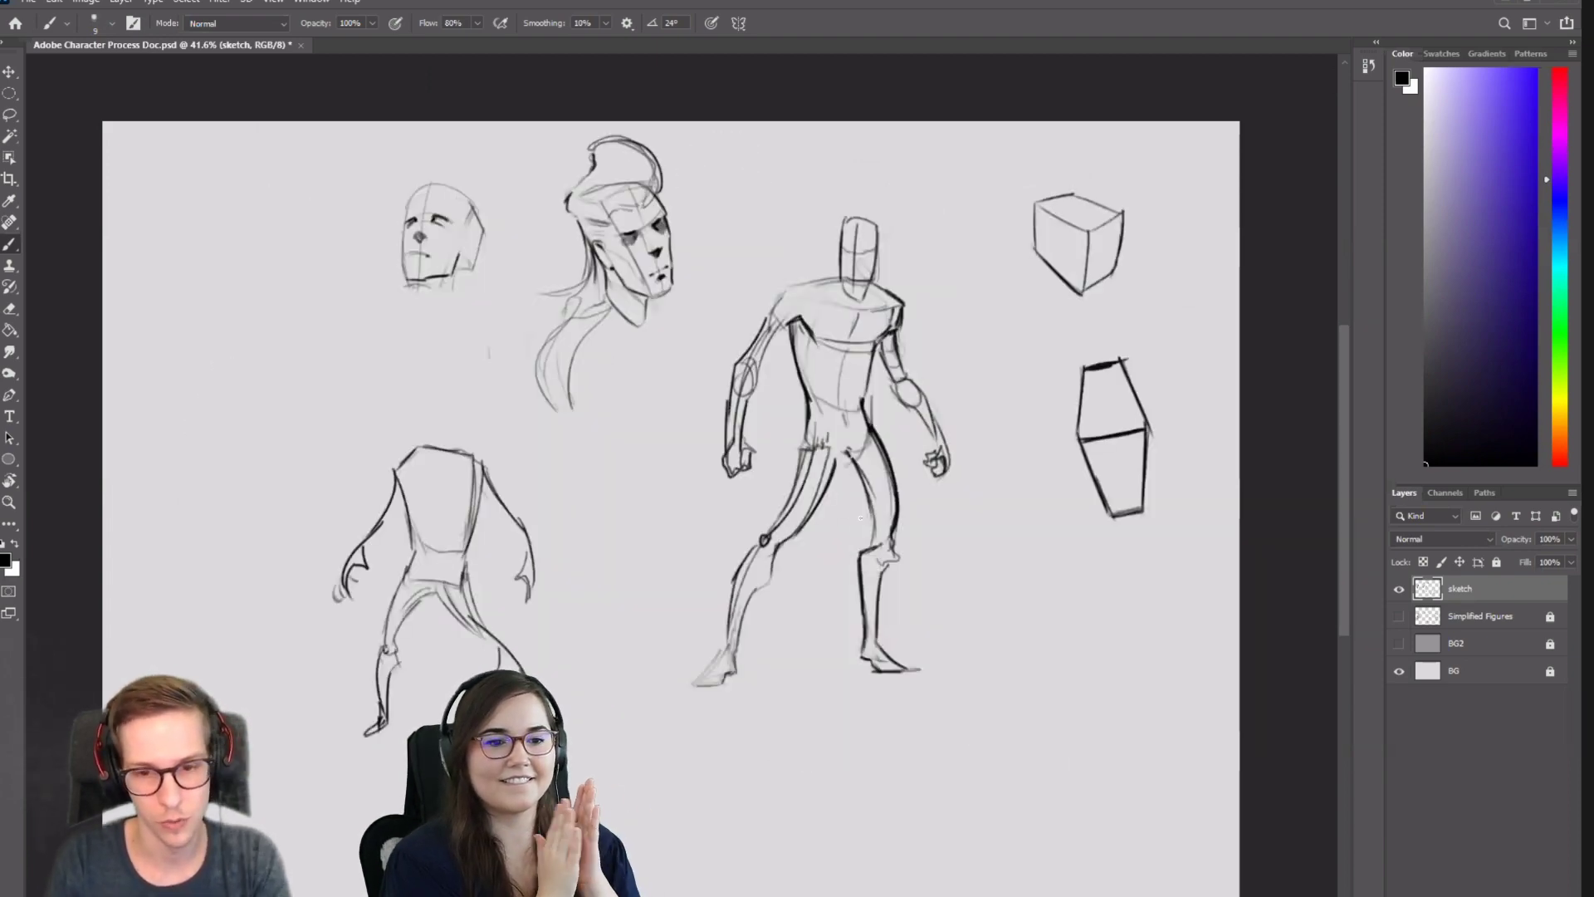
Erase the second figure's boxy foot and redraw both feet as pointed wedges angled outward.
left_click_drag(575, 553, 783, 462)
left_click_drag(715, 601, 739, 610)
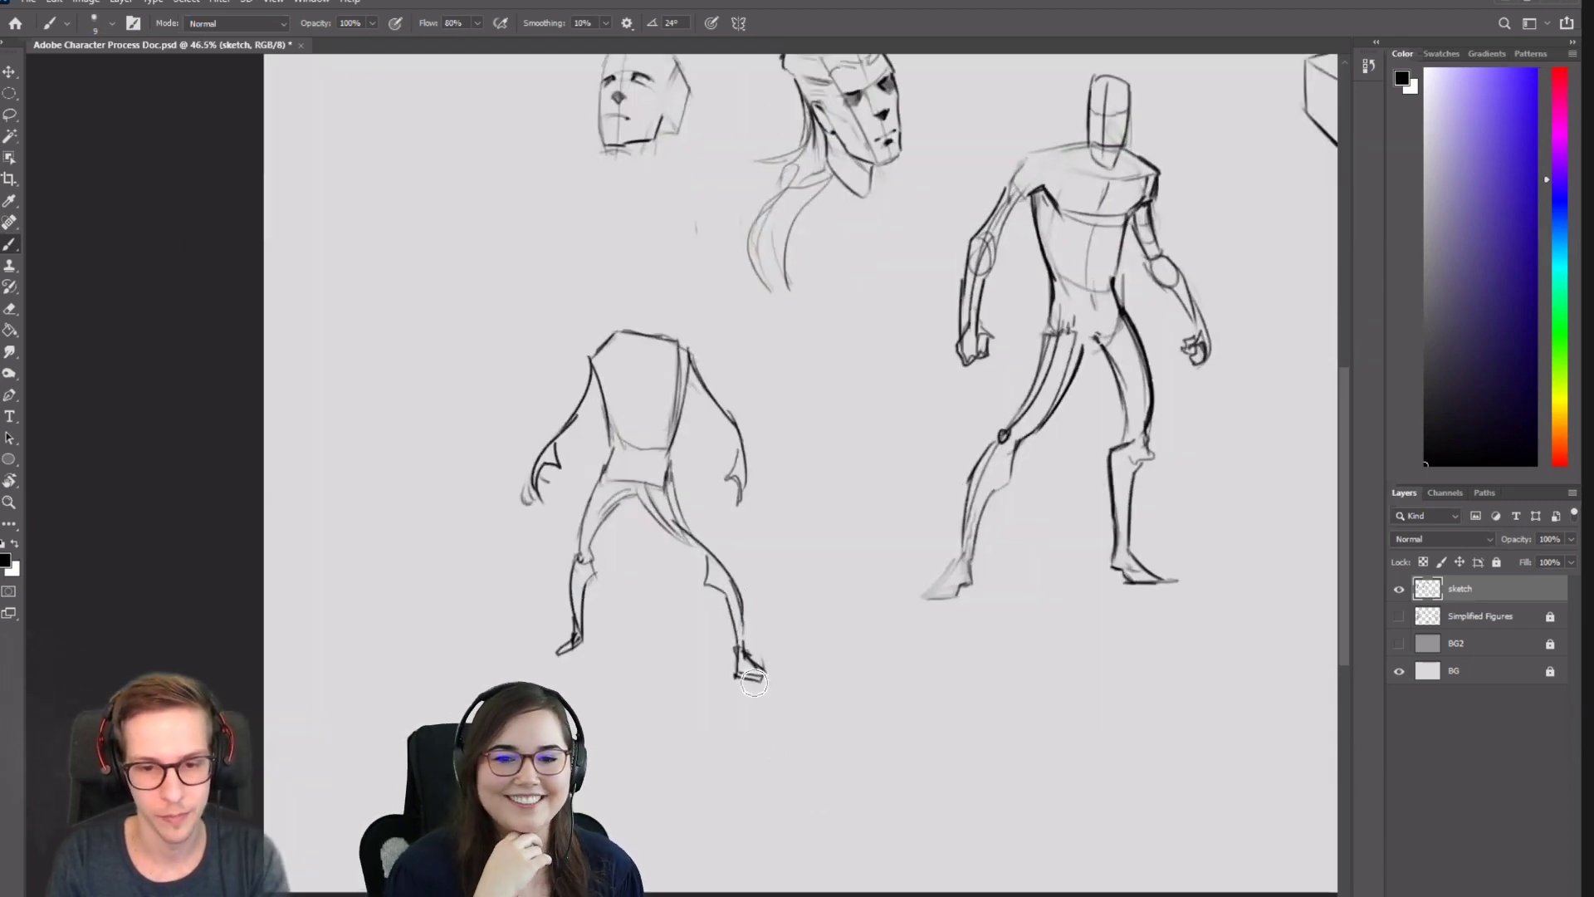
key("e")
left_click_drag(750, 677, 741, 660)
key("b")
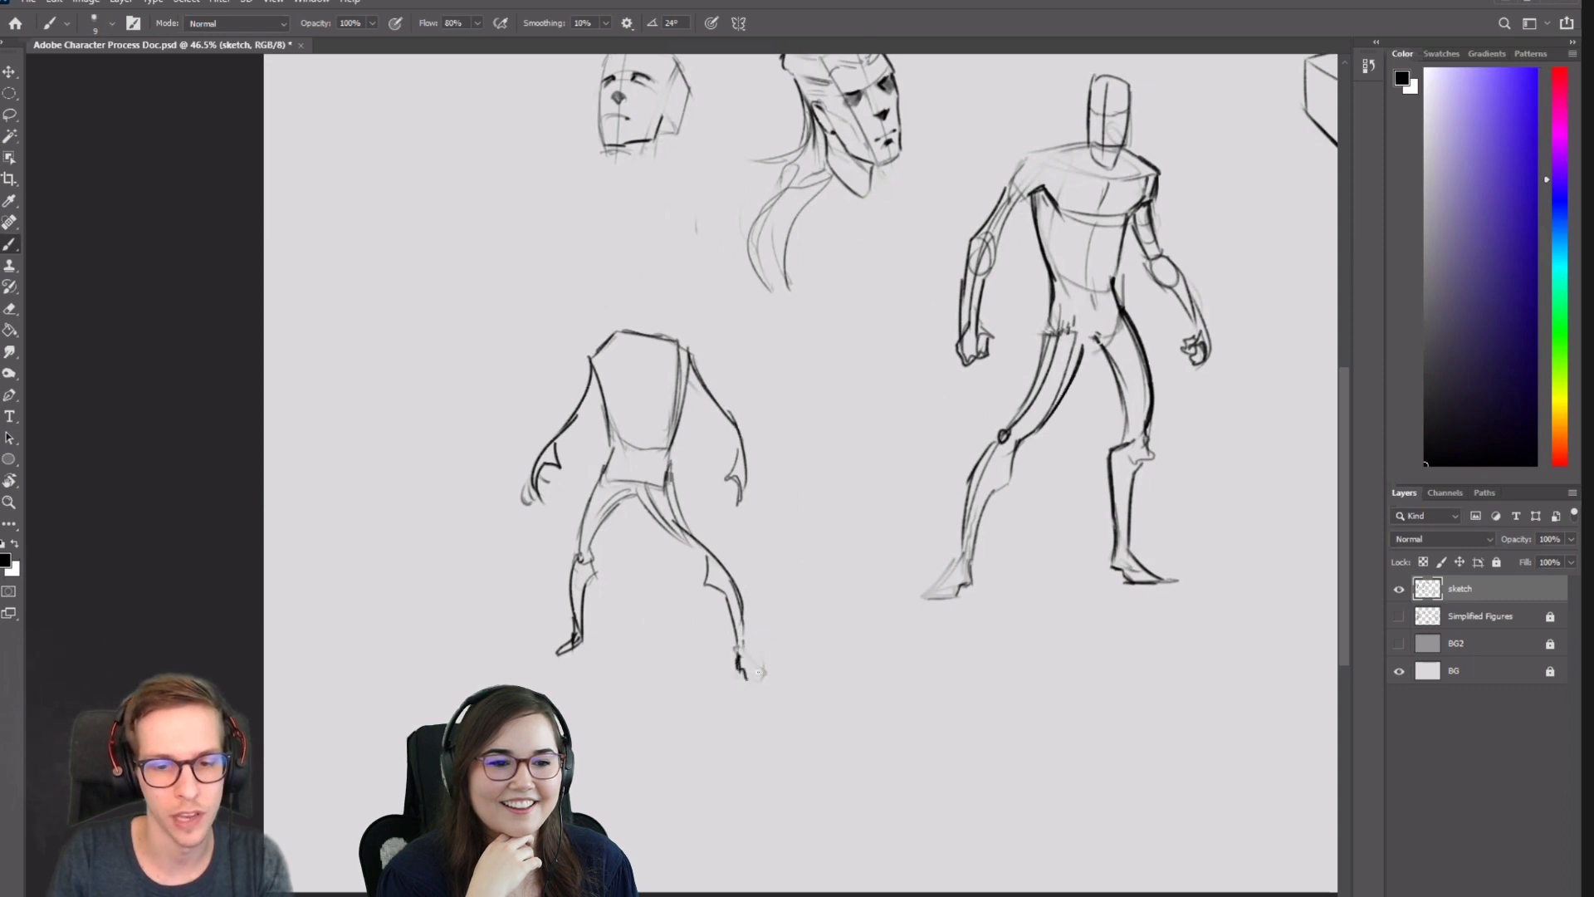
left_click_drag(743, 656, 771, 682)
key("ctrl+z")
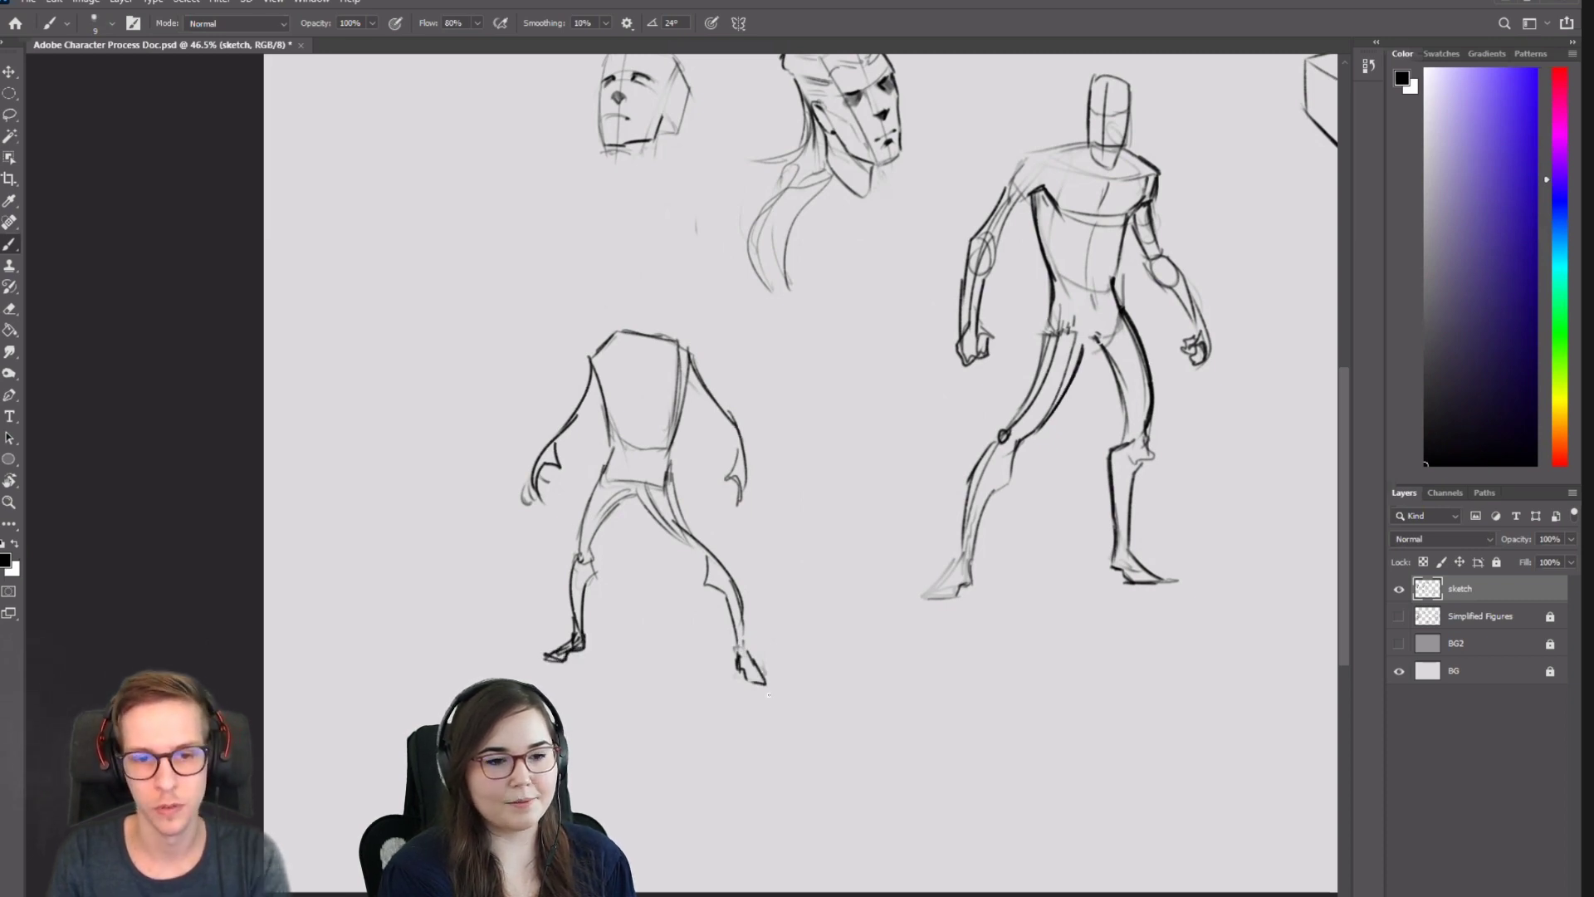
Return the view to its unmirrored orientation and sketch a narrow blocky head with a rounded chin overlapping the second figure's torso top.
key("ctrl+s")
key("h")
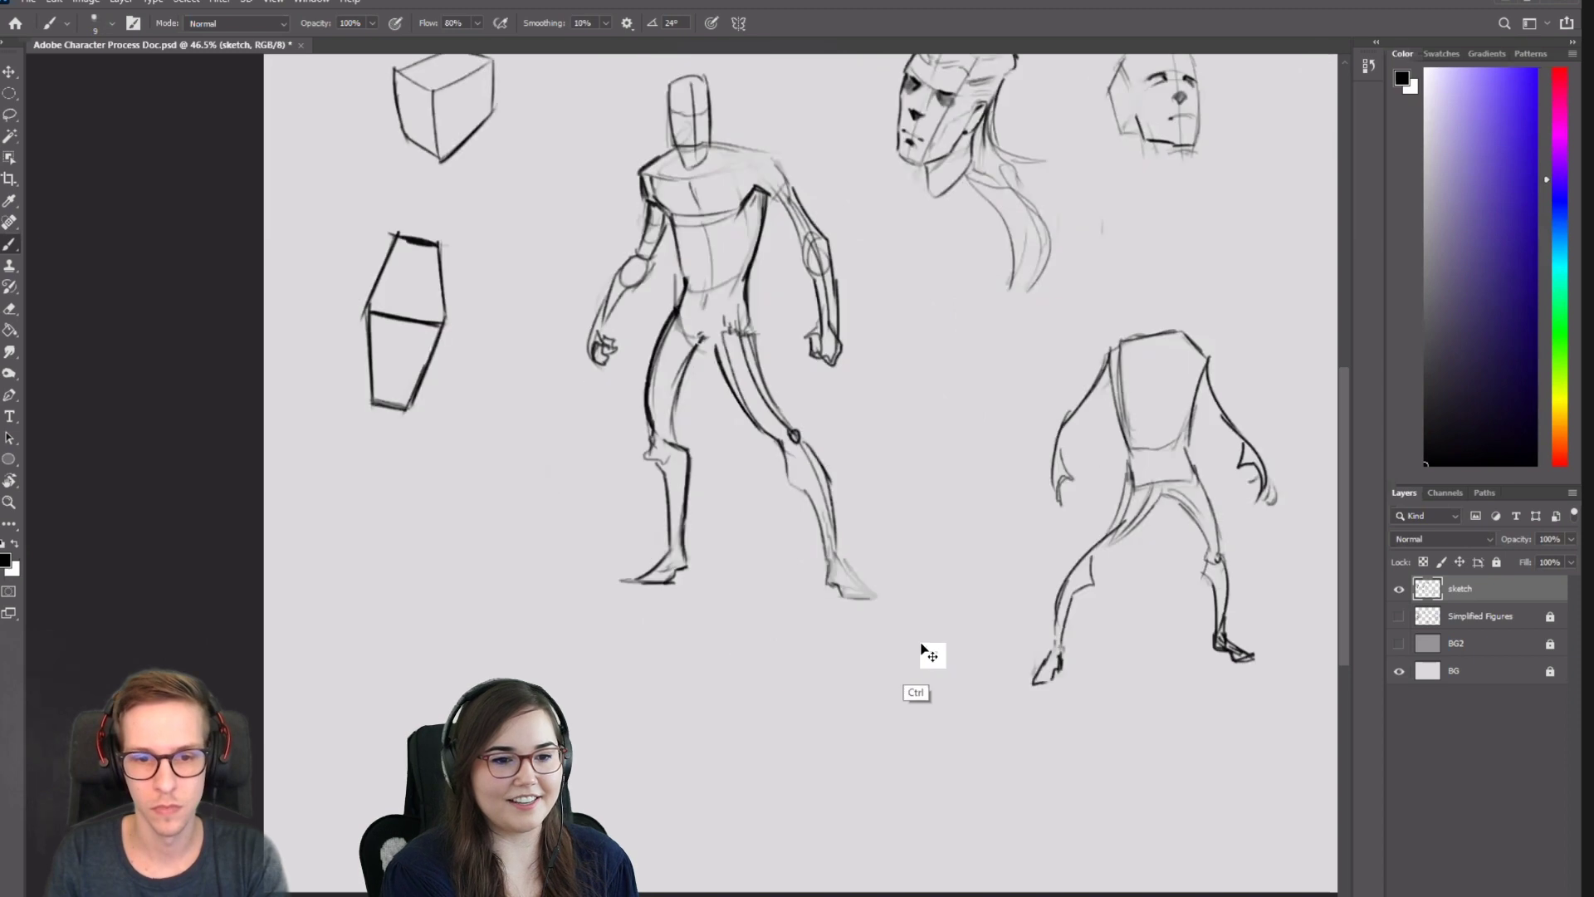
scroll(864, 544, "right", 5)
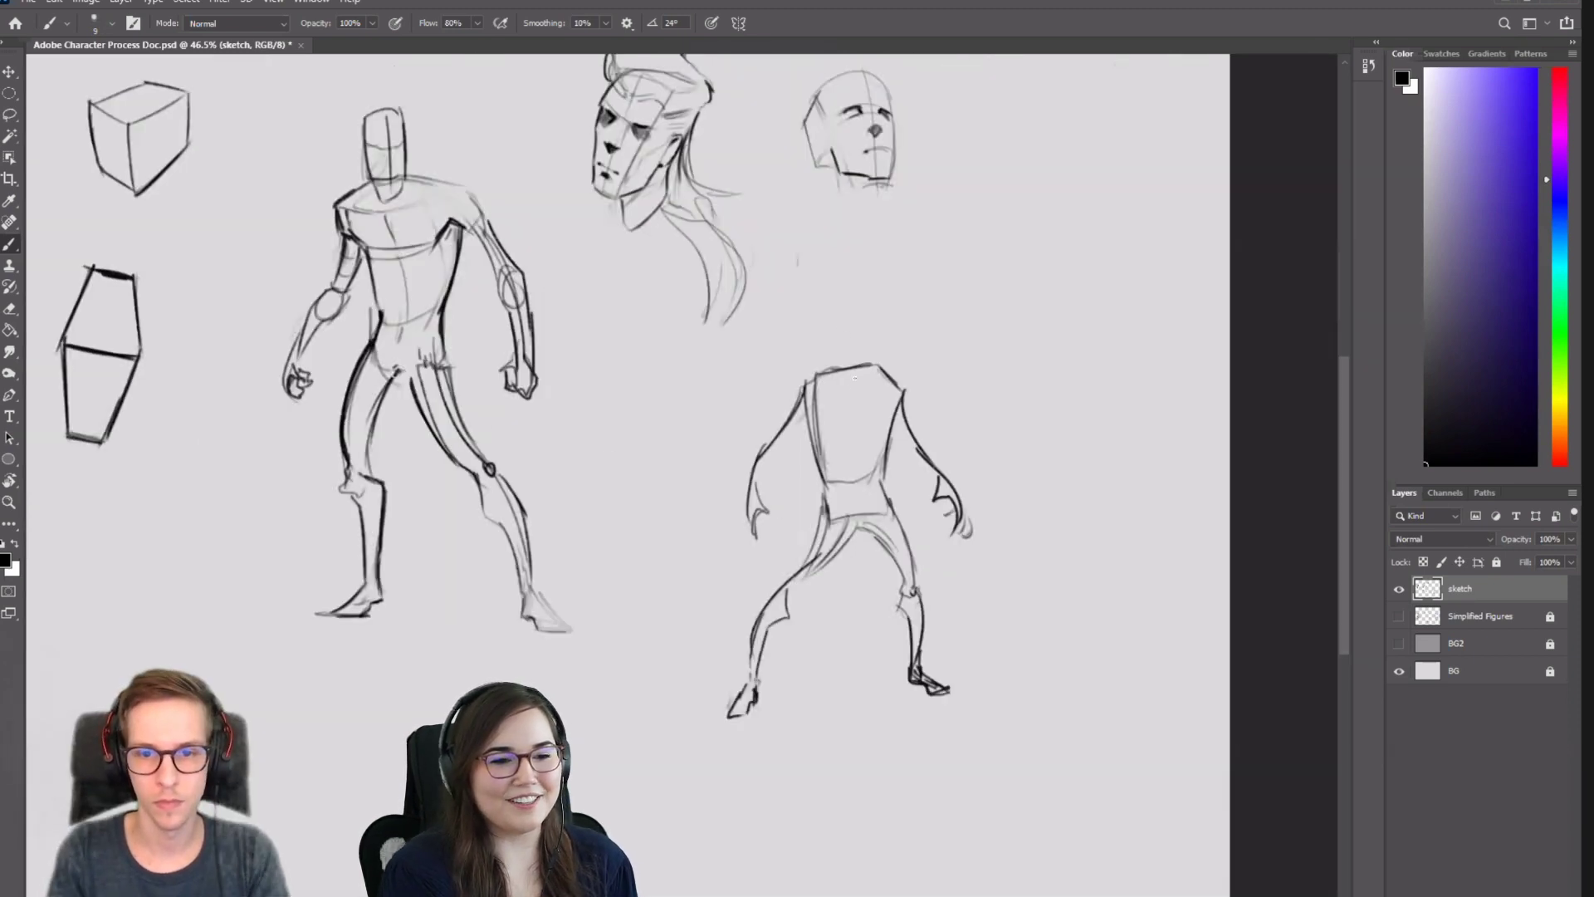
left_click_drag(847, 384, 872, 375)
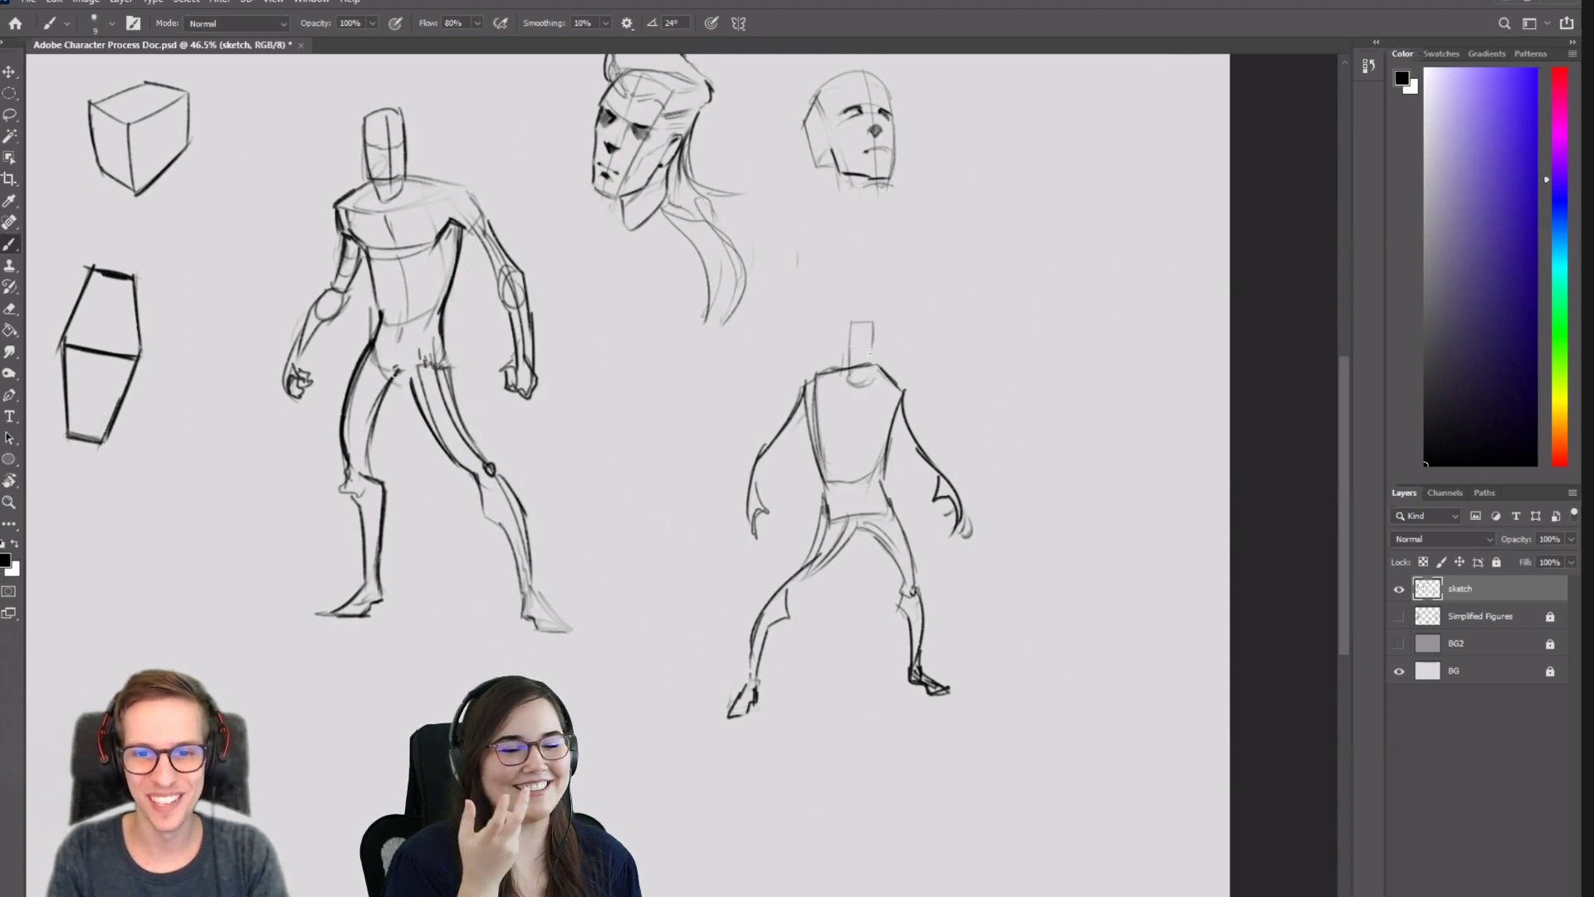
left_click_drag(878, 322, 877, 366)
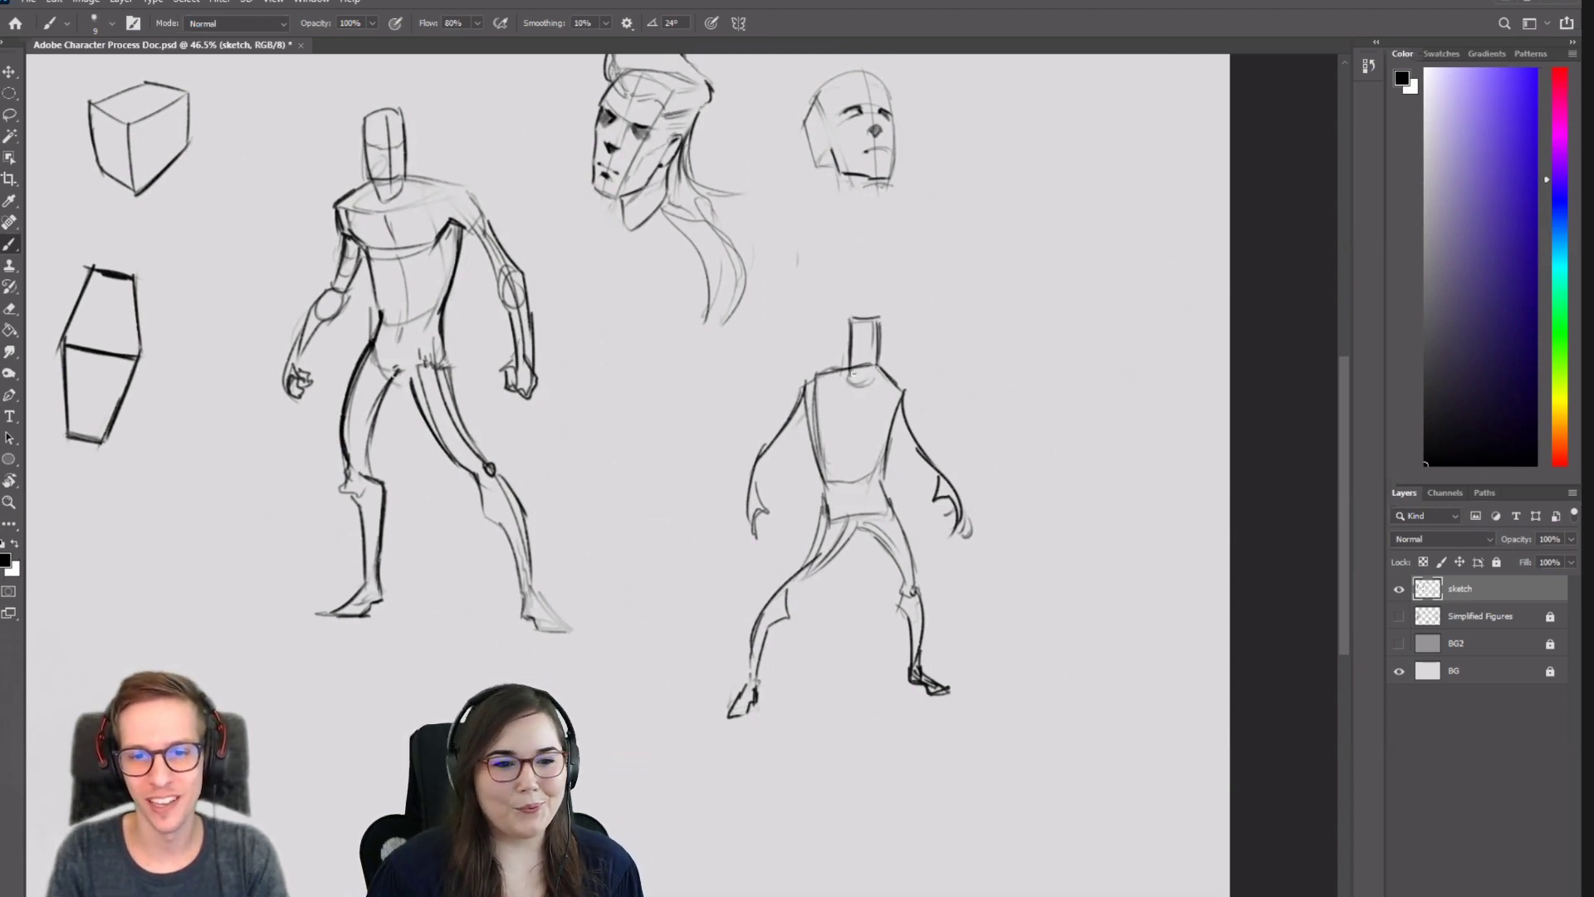
key("e")
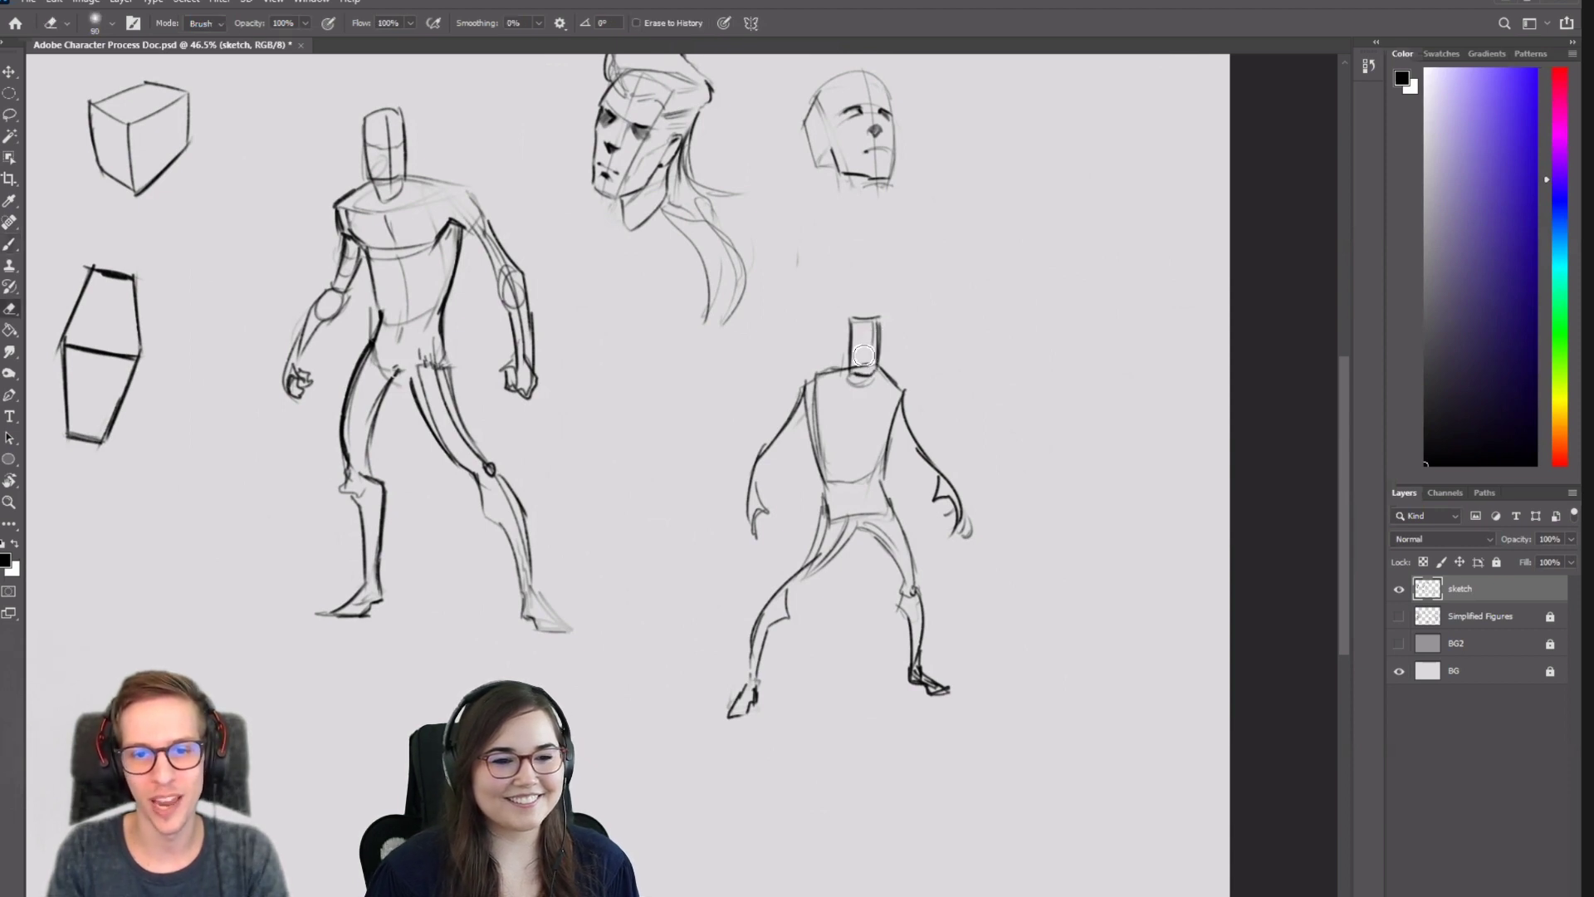
left_click_drag(862, 353, 859, 380)
key("b")
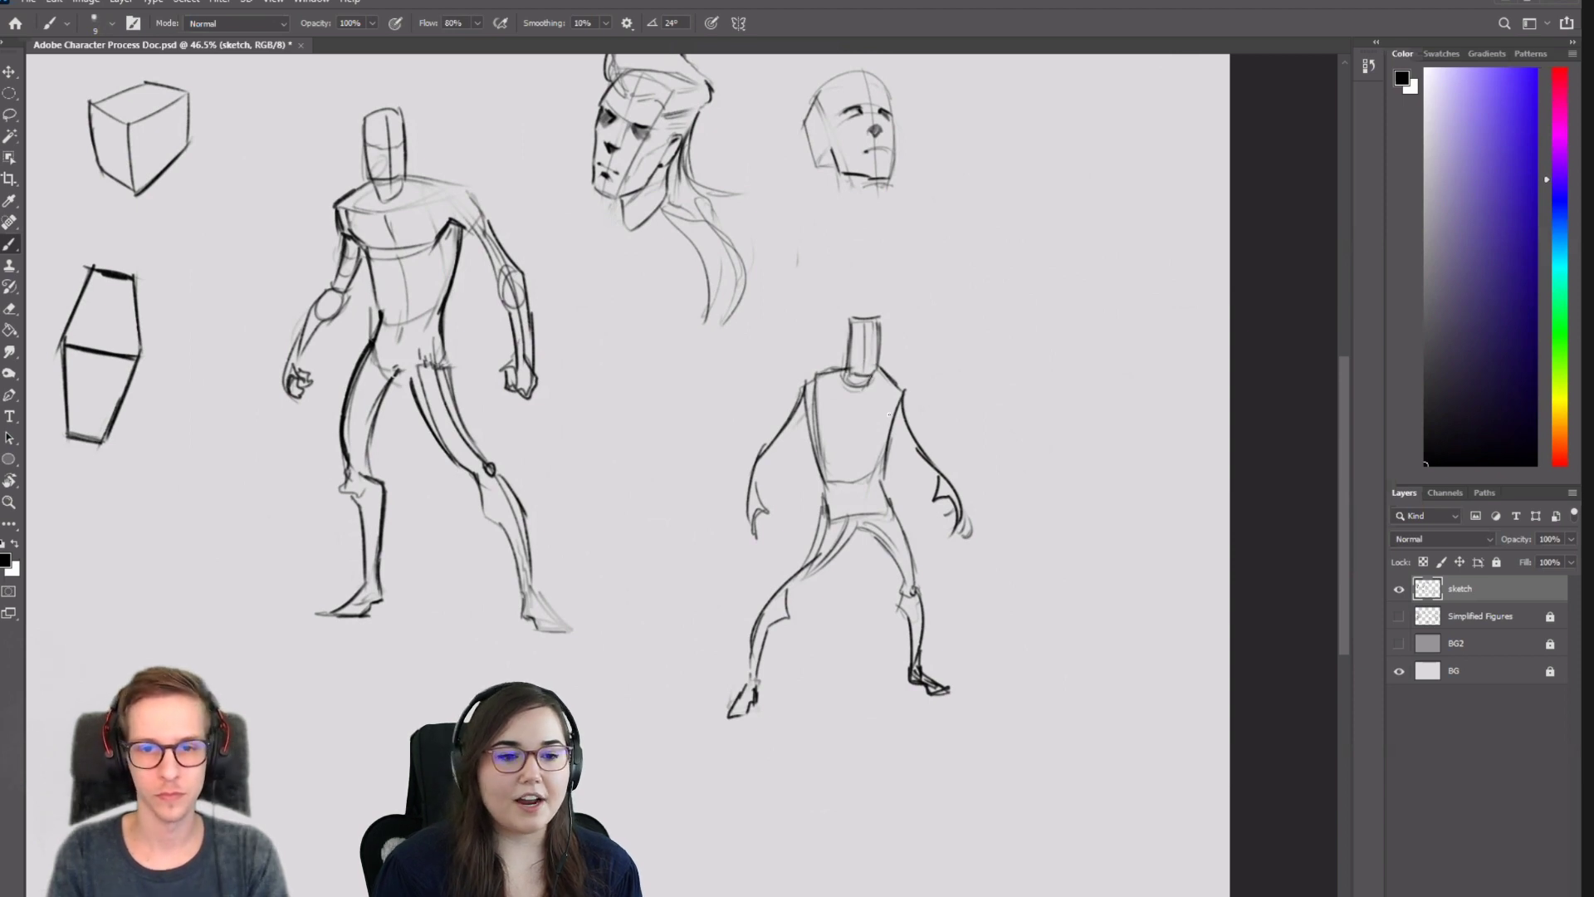
Add a centre line and armpit strokes to the second figure's torso, and flesh out its arms with elbow, forearm and hand contours.
mouse_move(860, 386)
left_mouse_down()
mouse_move(860, 451)
mouse_move(878, 432)
left_mouse_up()
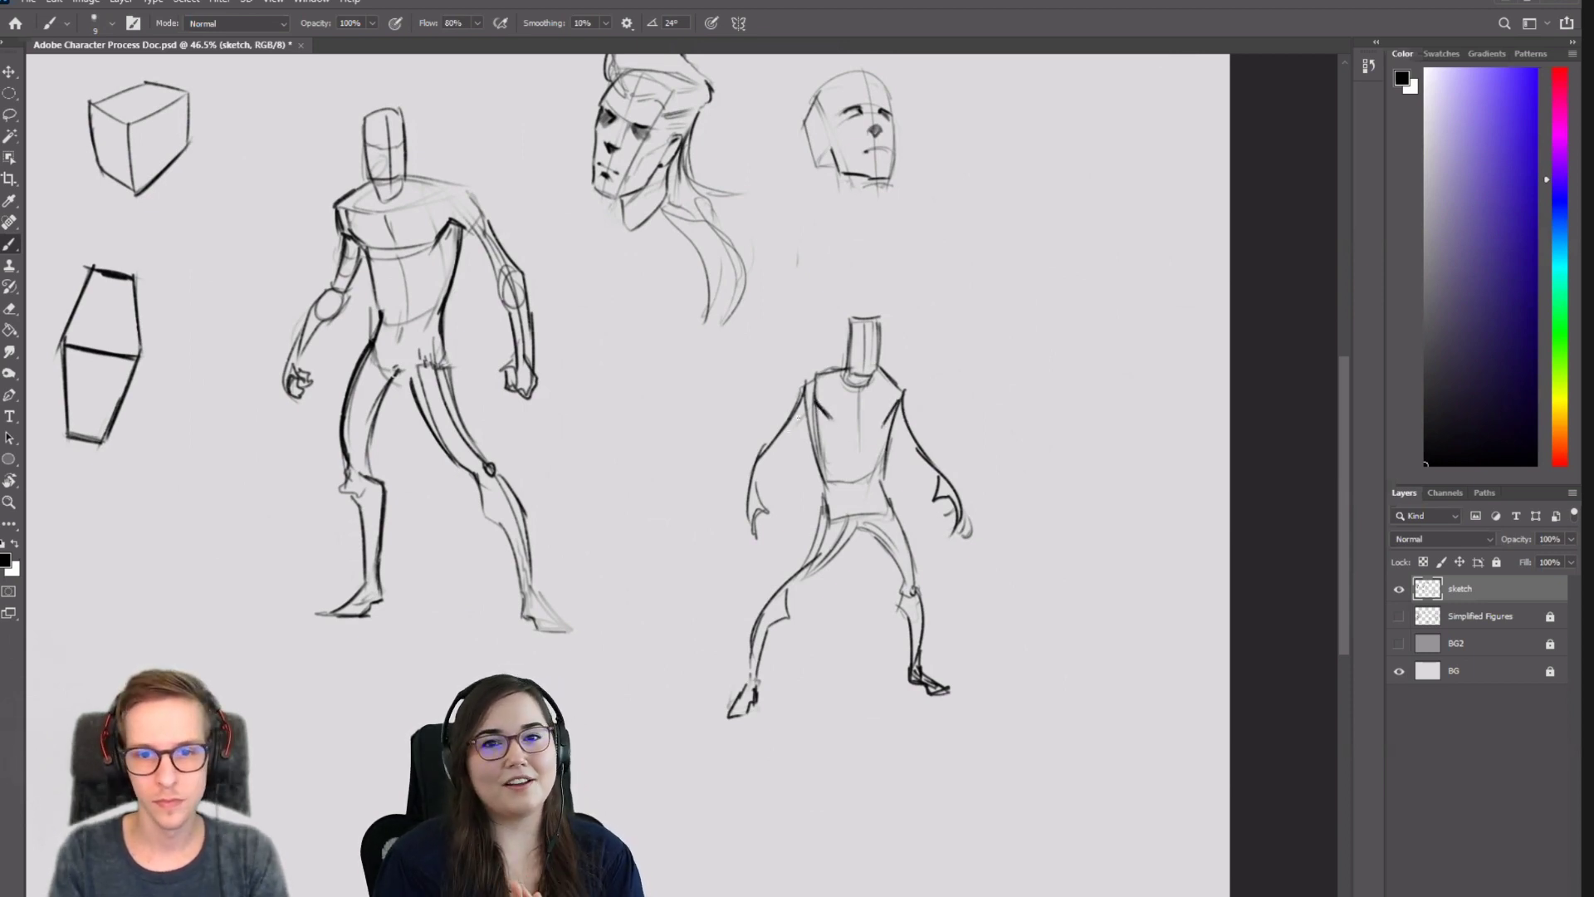
left_click_drag(779, 440, 745, 479)
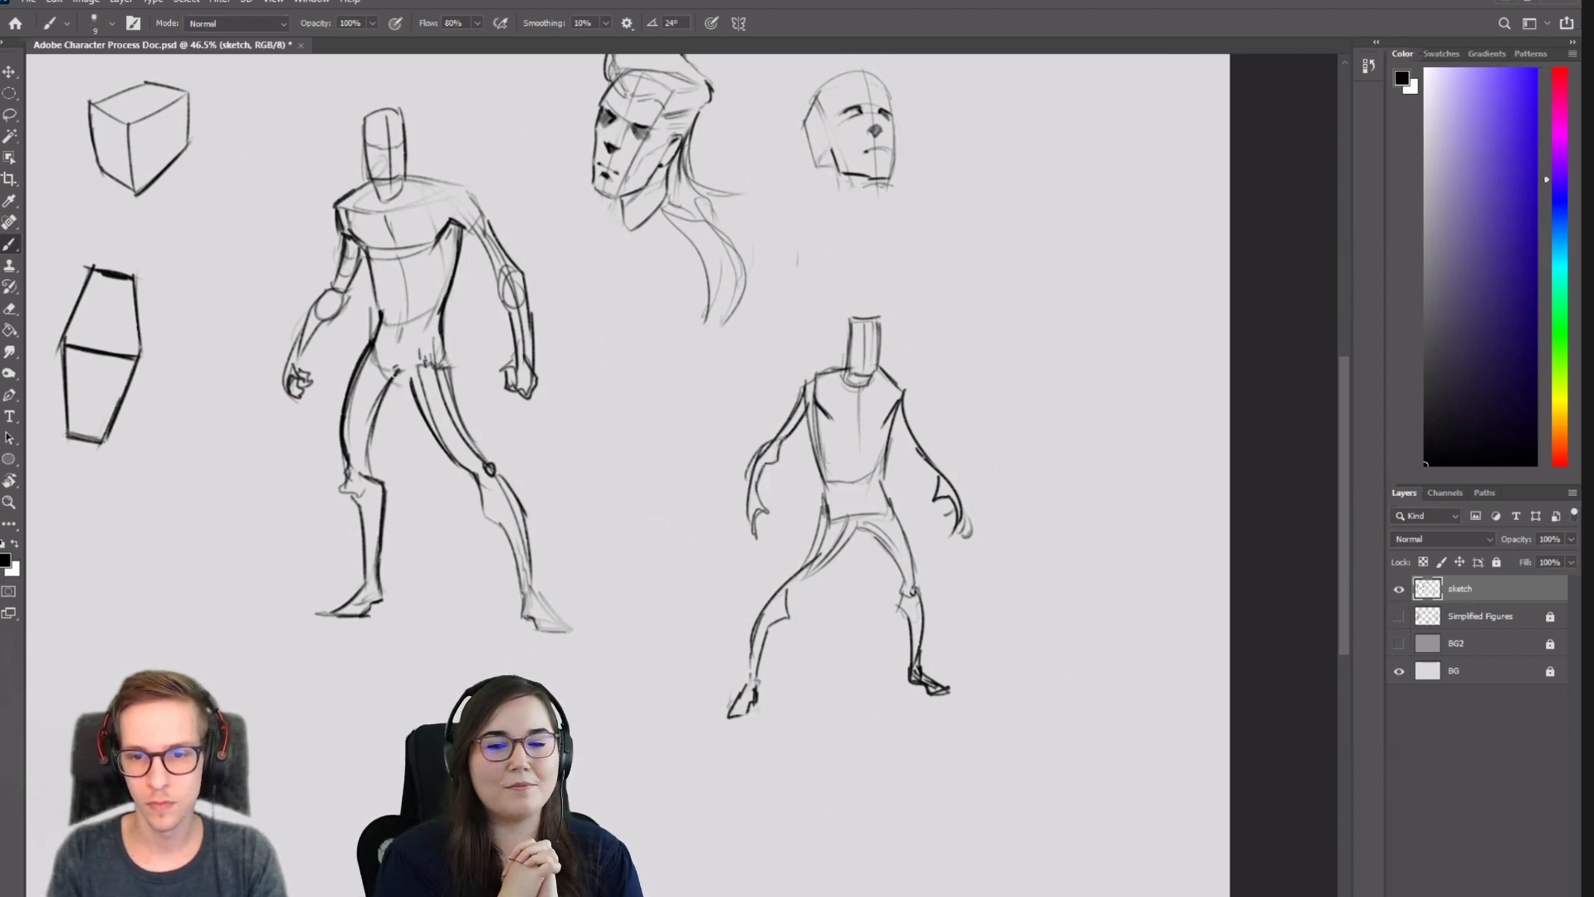
key("ctrl+z")
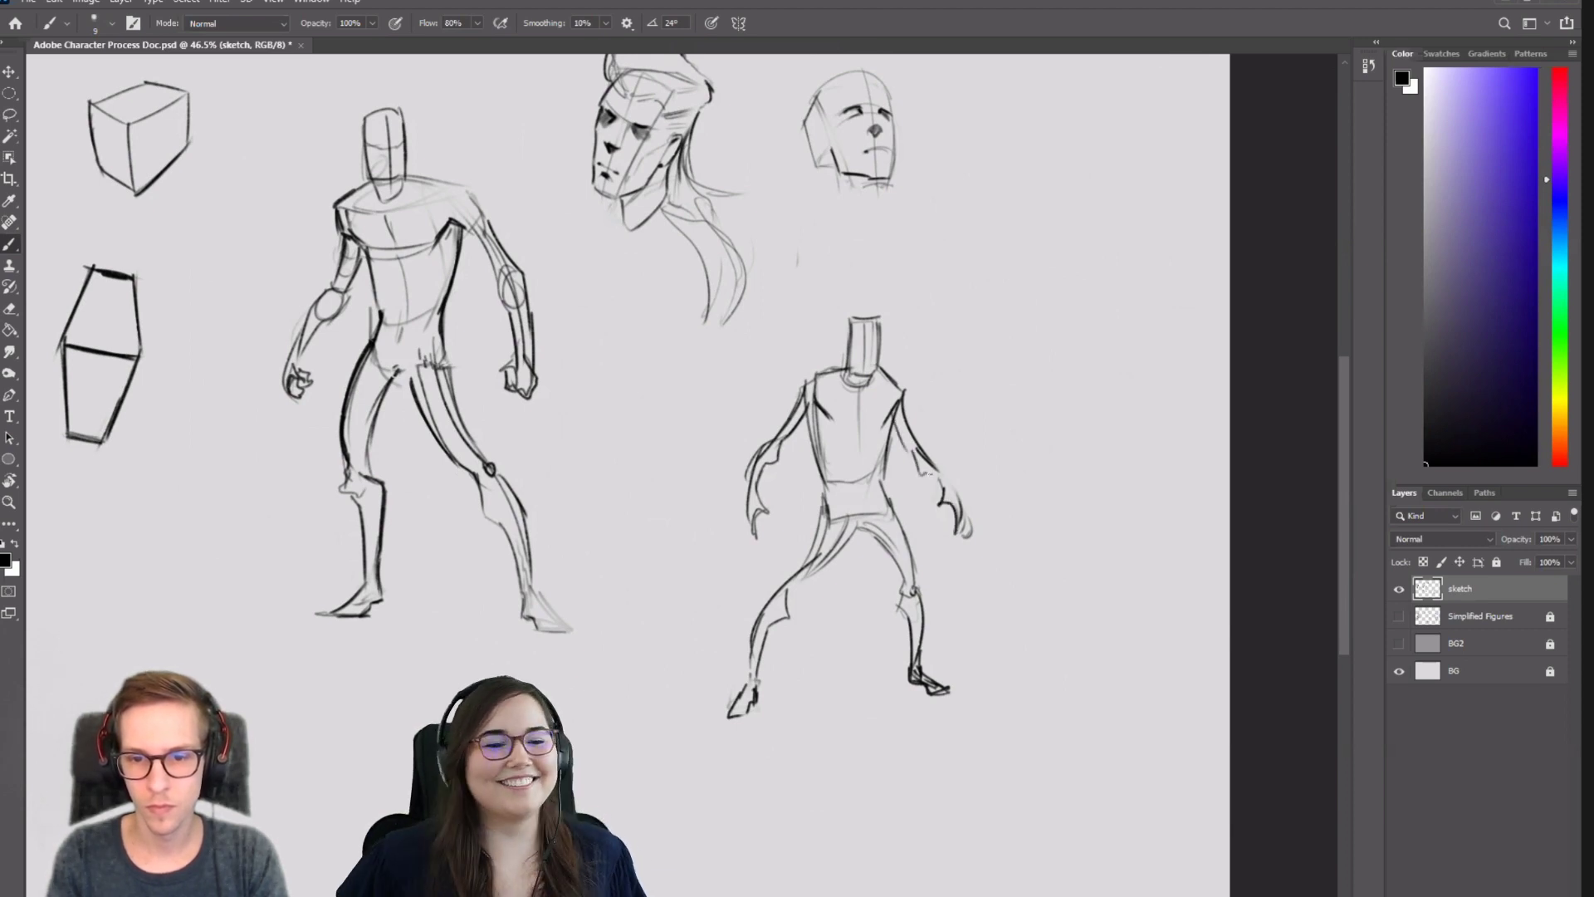
key("e")
mouse_move(943, 488)
left_mouse_down()
mouse_move(958, 520)
mouse_move(947, 499)
left_mouse_up()
key("b")
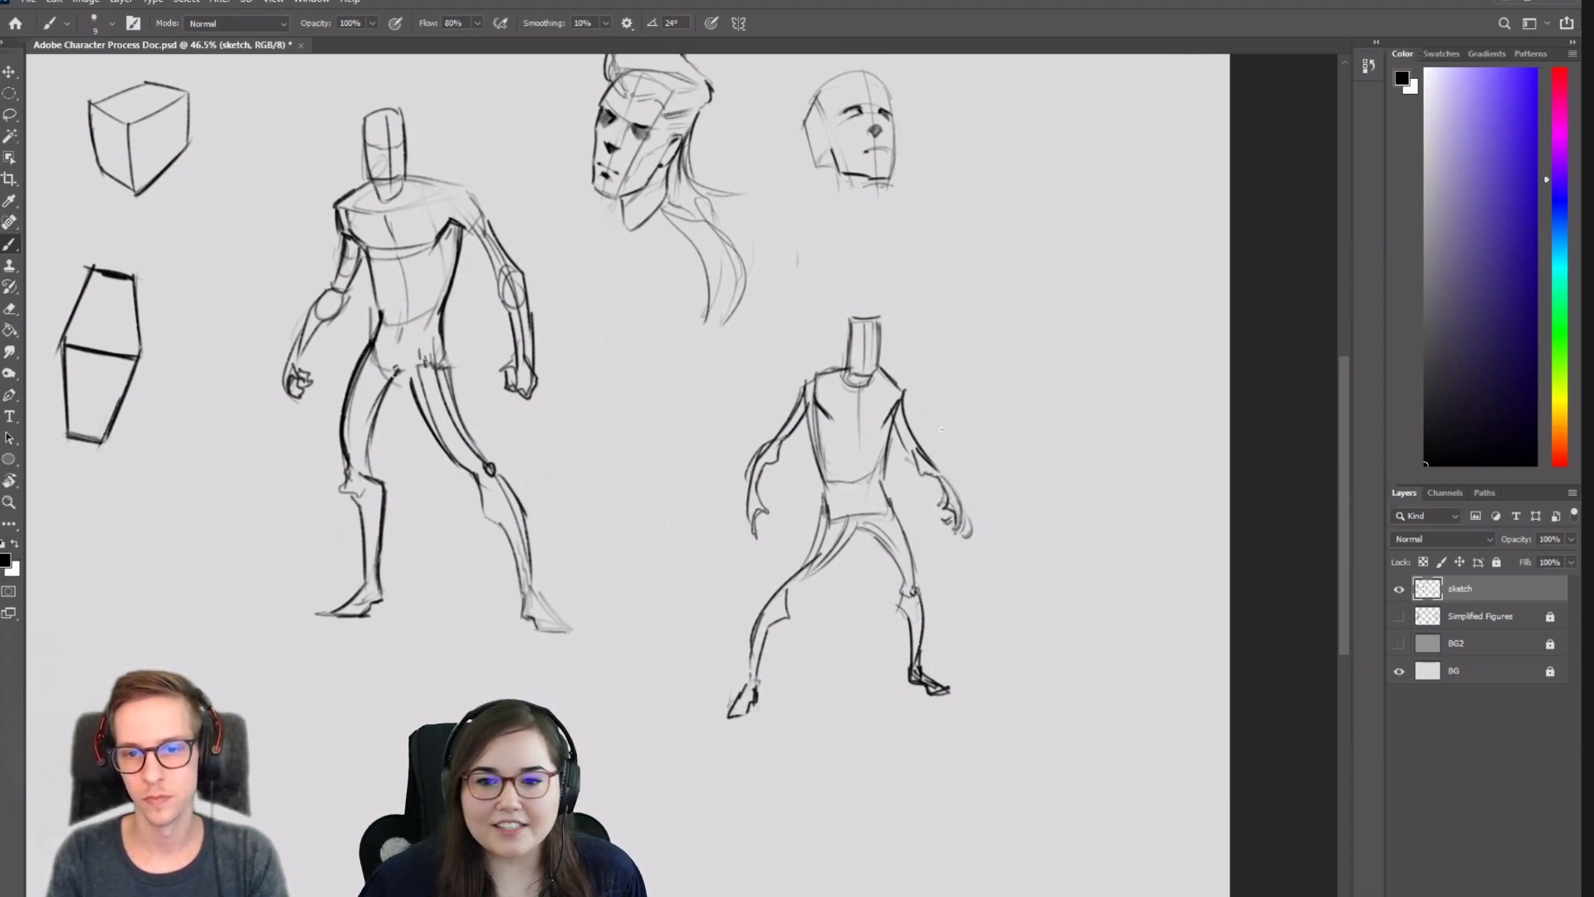
Mirror the view, then erase and redraw the elbow and forearm contours of the second figure's arm on the left of the mirrored drawing.
key("ctrl+shift+h")
left_click_drag(765, 438, 1110, 402)
key("e")
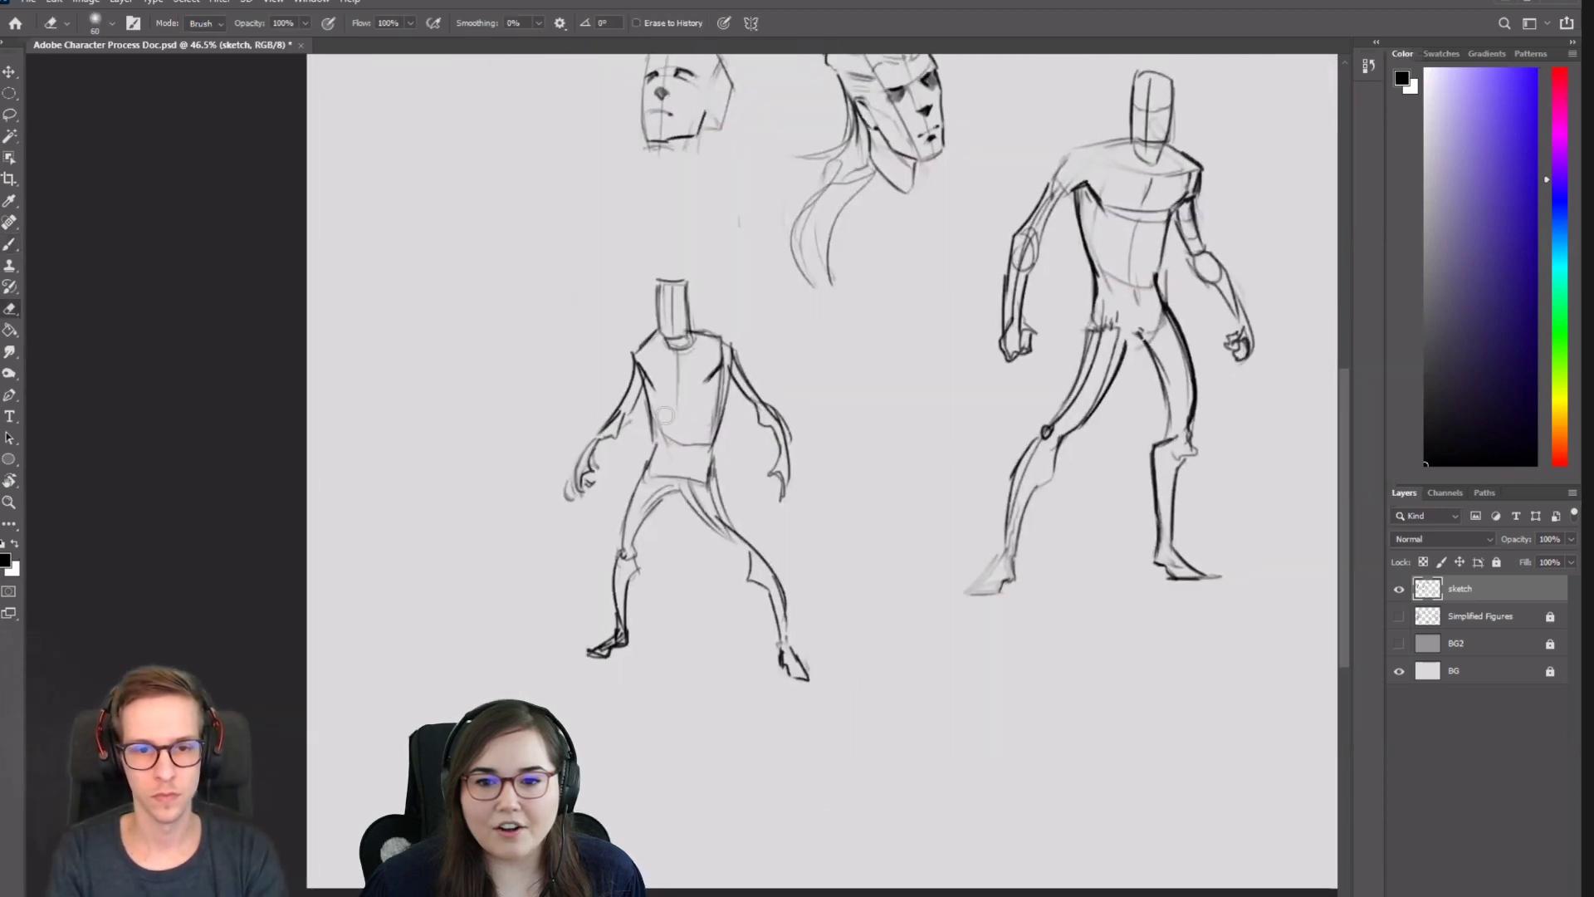
left_click_drag(612, 411, 615, 407)
key("b")
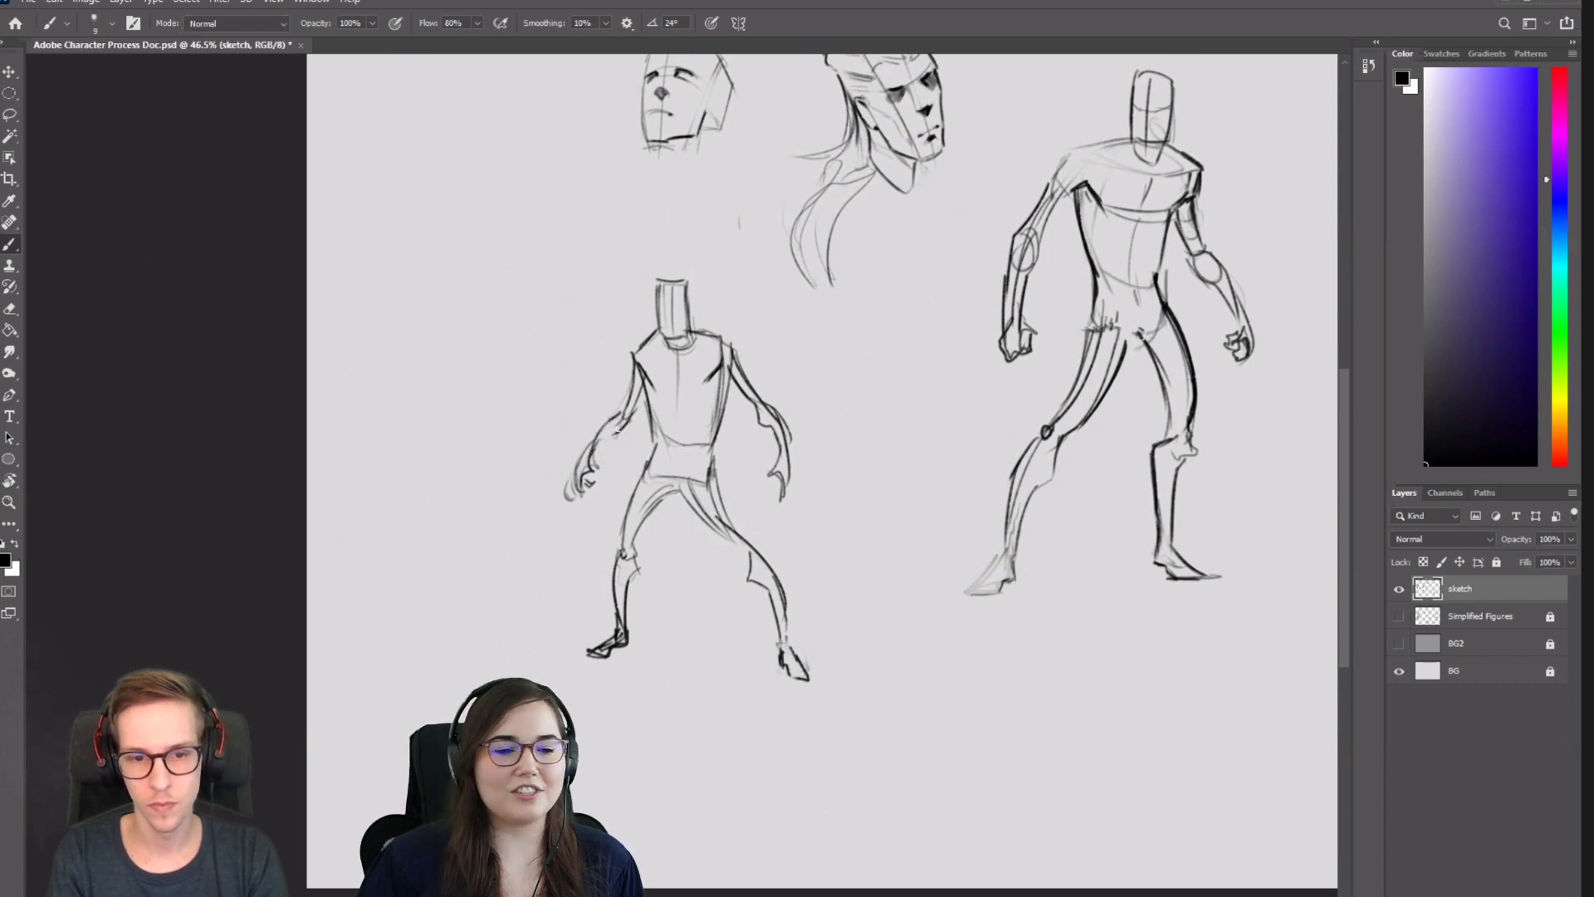
mouse_move(596, 447)
left_mouse_down()
mouse_move(590, 468)
mouse_move(613, 437)
mouse_move(576, 483)
left_mouse_up()
key("ctrl+z")
key("e")
key("b")
key("ctrl+z")
left_click_drag(601, 426, 576, 479)
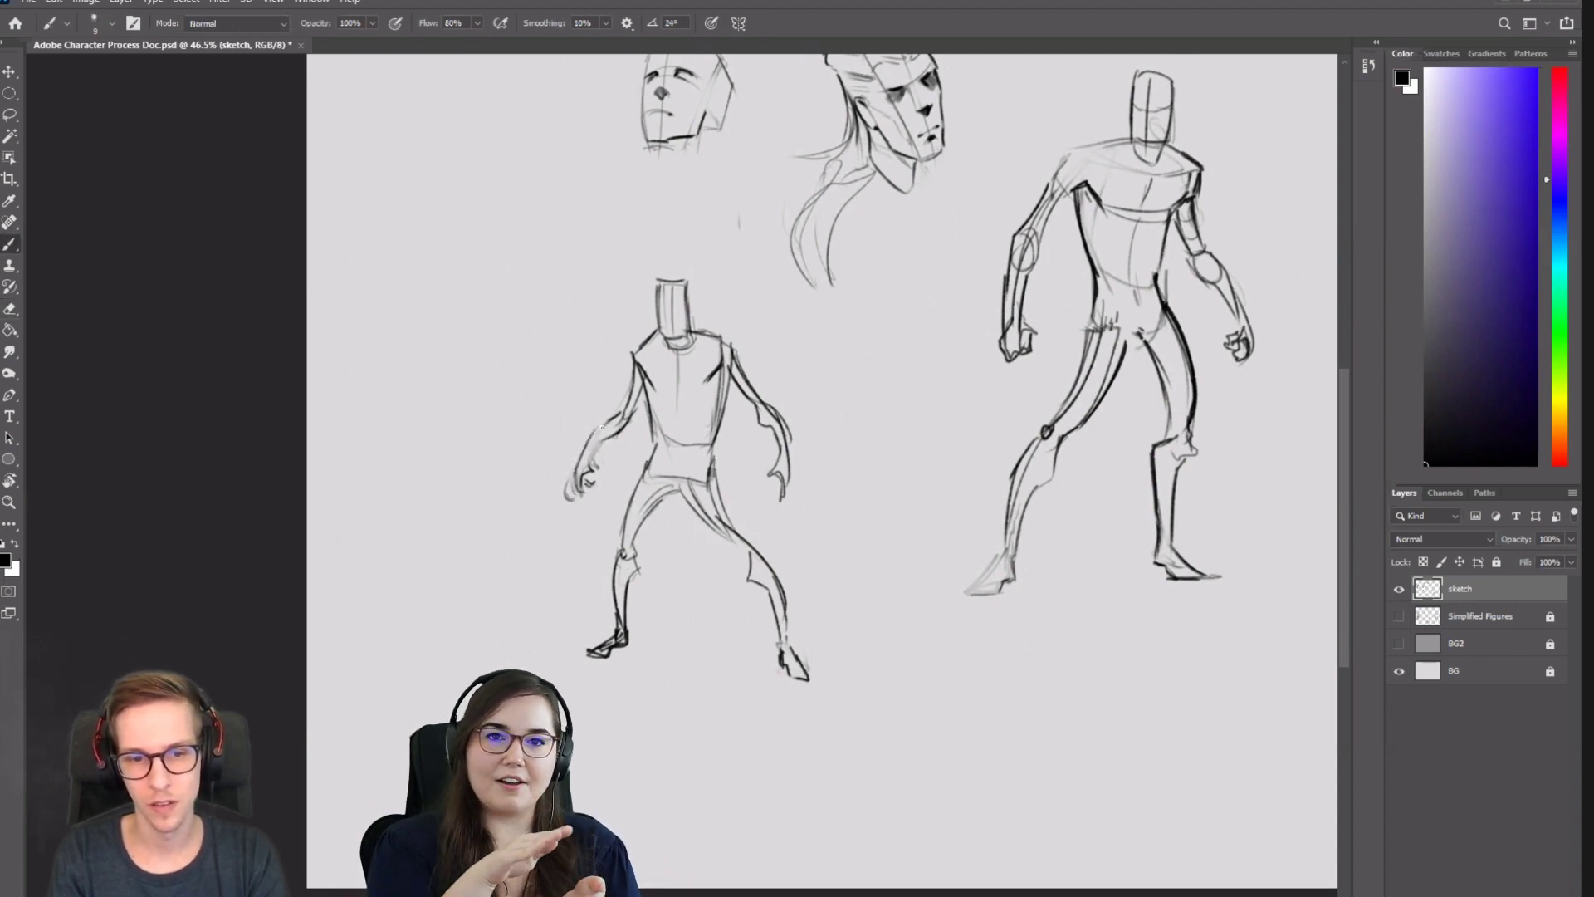
Return the view to its unmirrored orientation and clean up stray lines around the second figure's right-hand fist.
key("ctrl+f")
left_click_drag(1166, 553, 871, 613)
key("e")
left_click_drag(1023, 541, 1029, 569)
key("b")
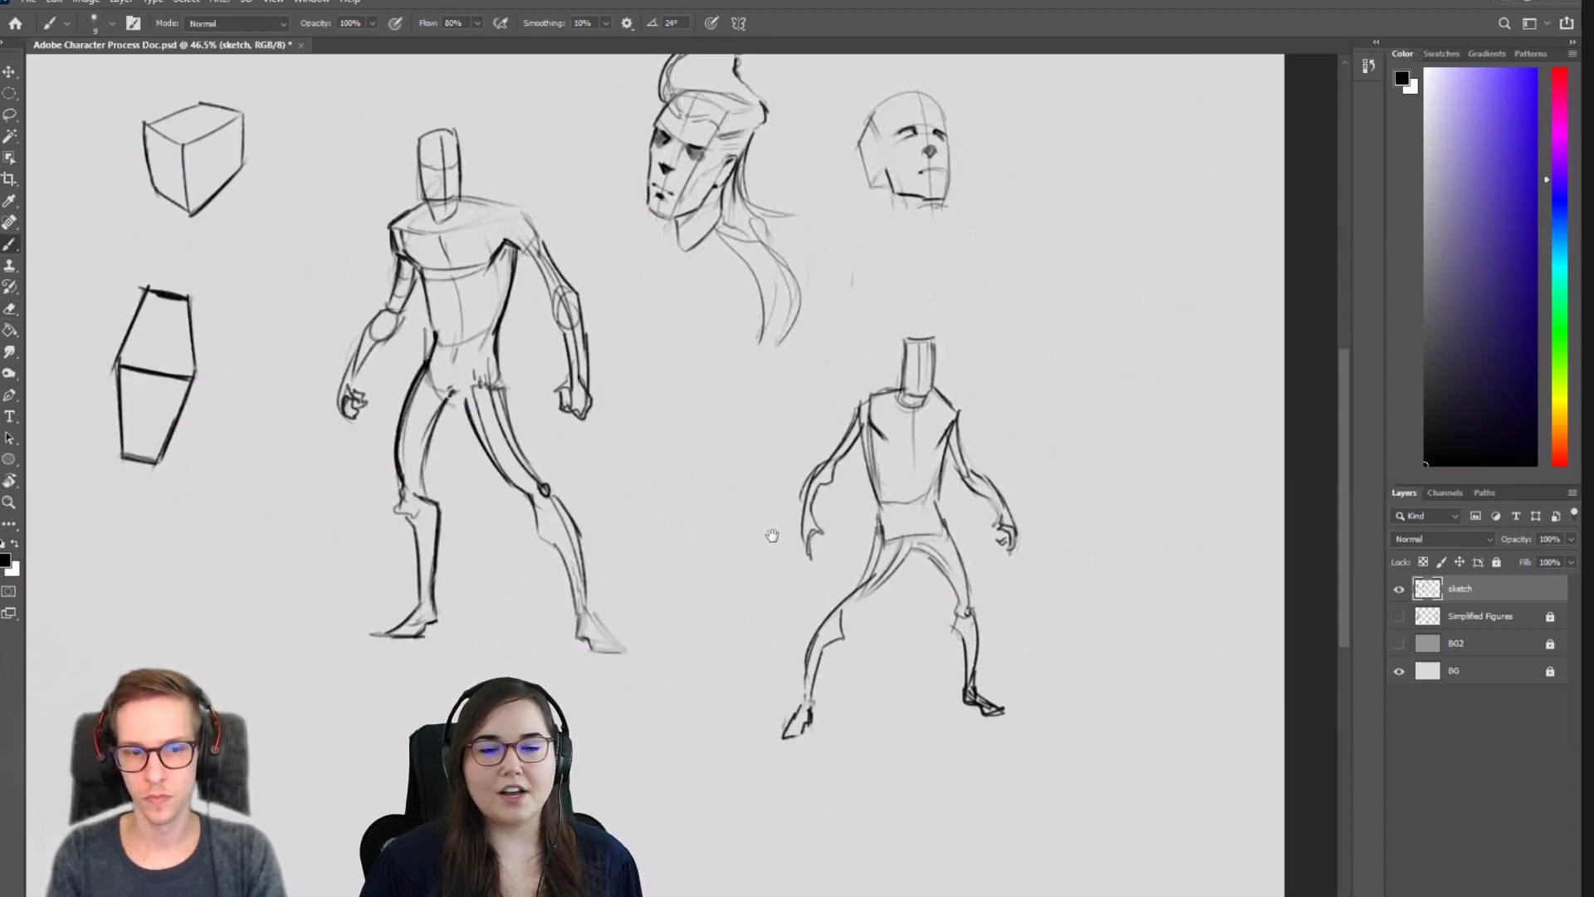
Clean up the first figure's left-side foot and redraw it as a more defined pointed wedge.
left_click_drag(772, 536, 888, 480)
scroll(723, 568, "down", 1)
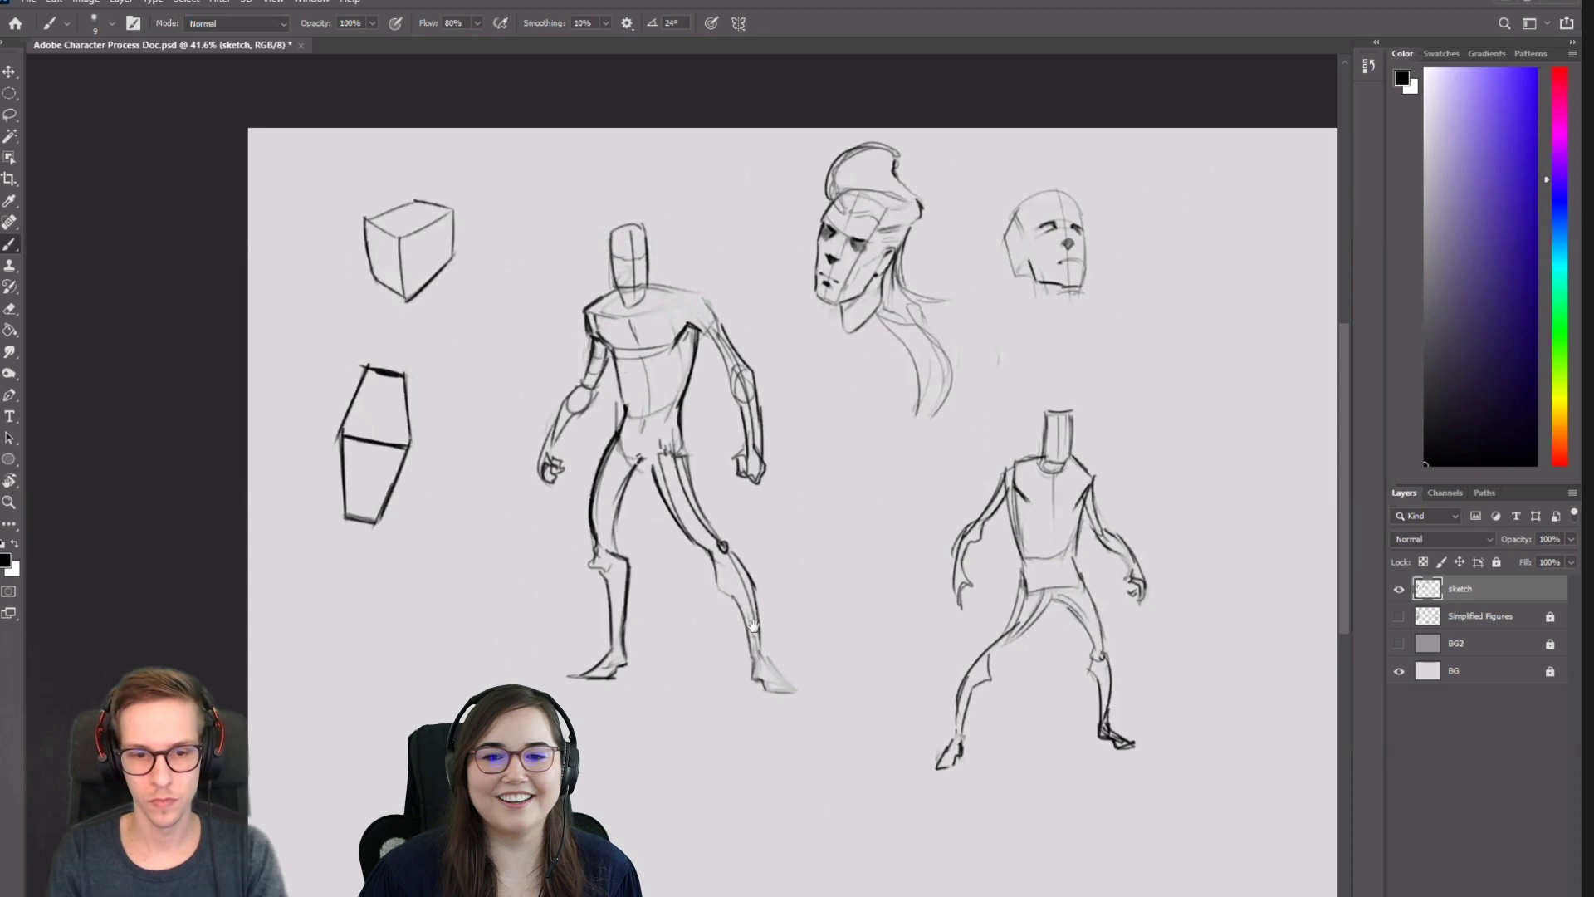
key("e")
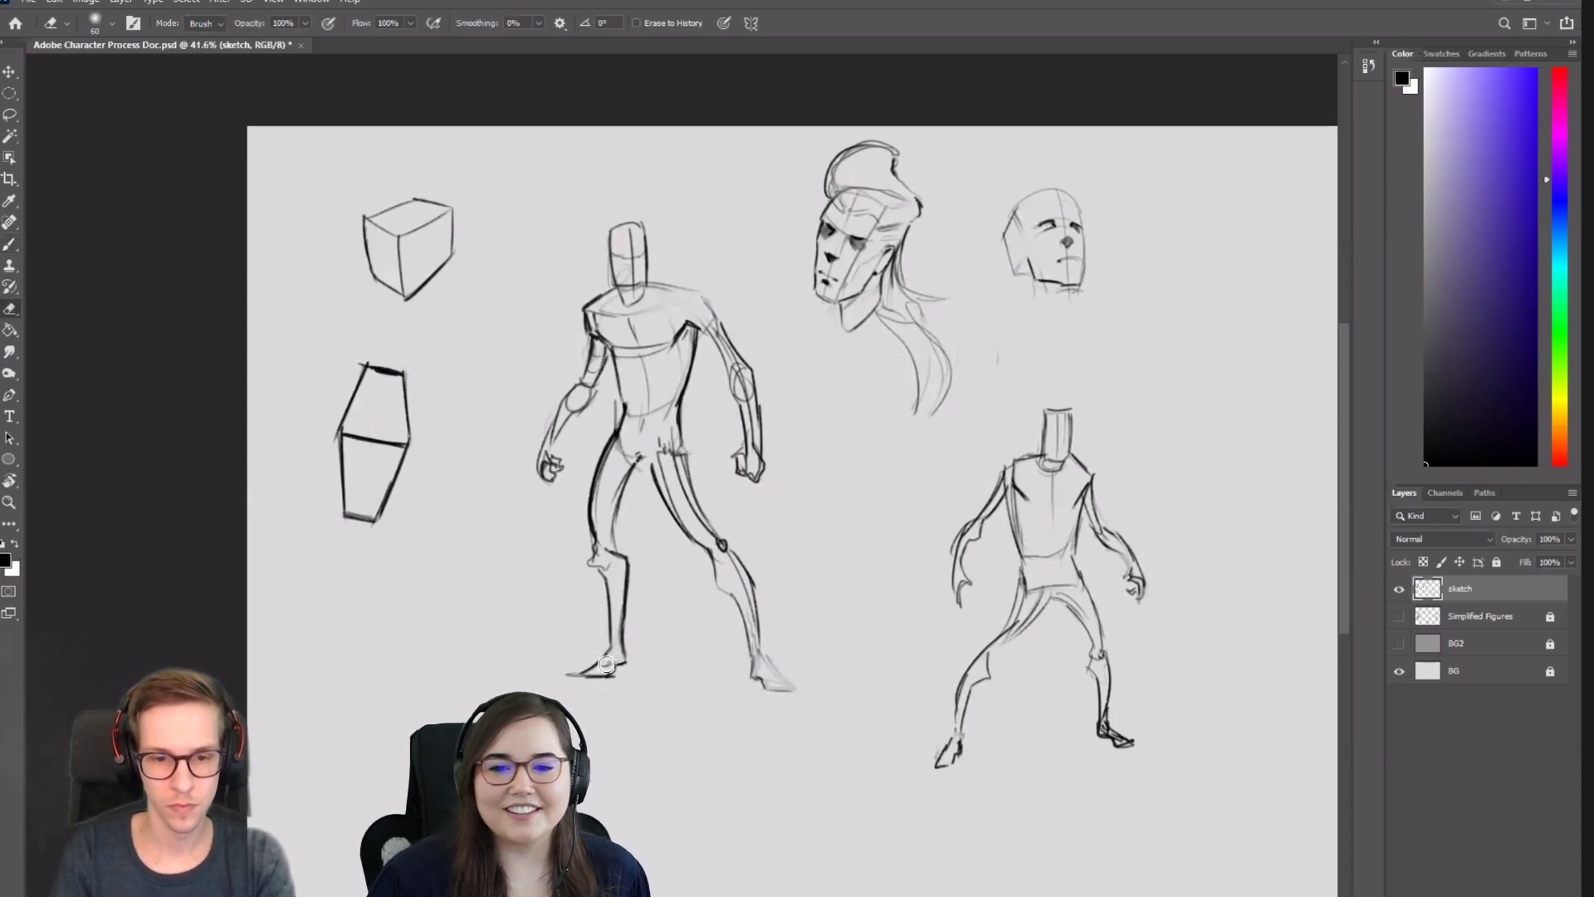
key("b")
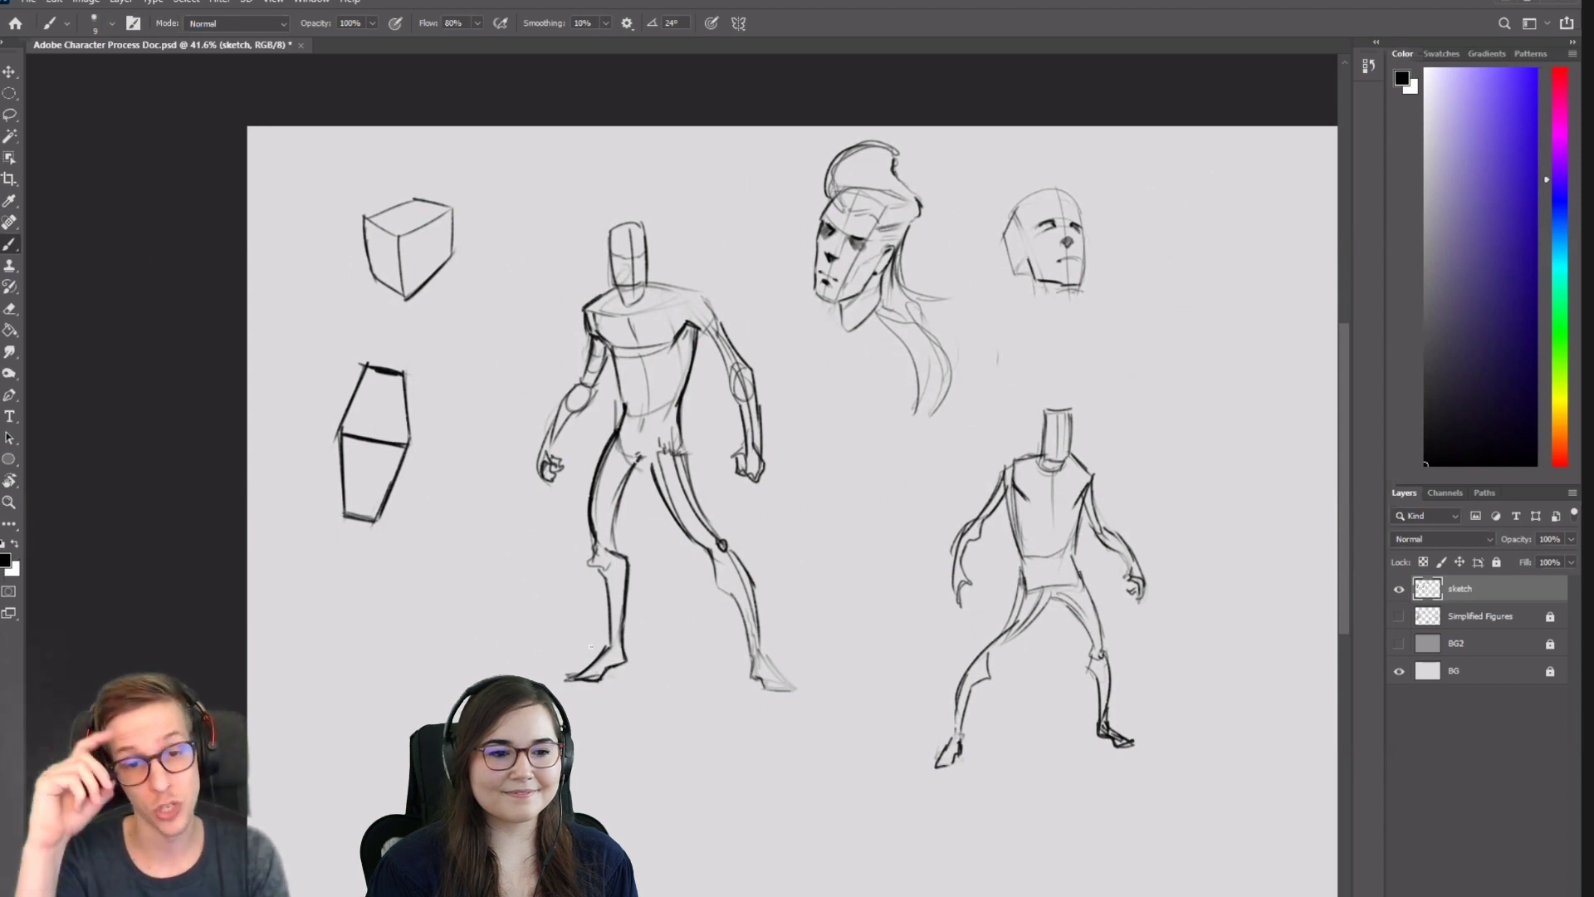
Lighten the heavy outer contour of the first figure's left-side thigh by partly erasing it from hip to knee.
key("e")
left_click_drag(623, 420, 593, 525)
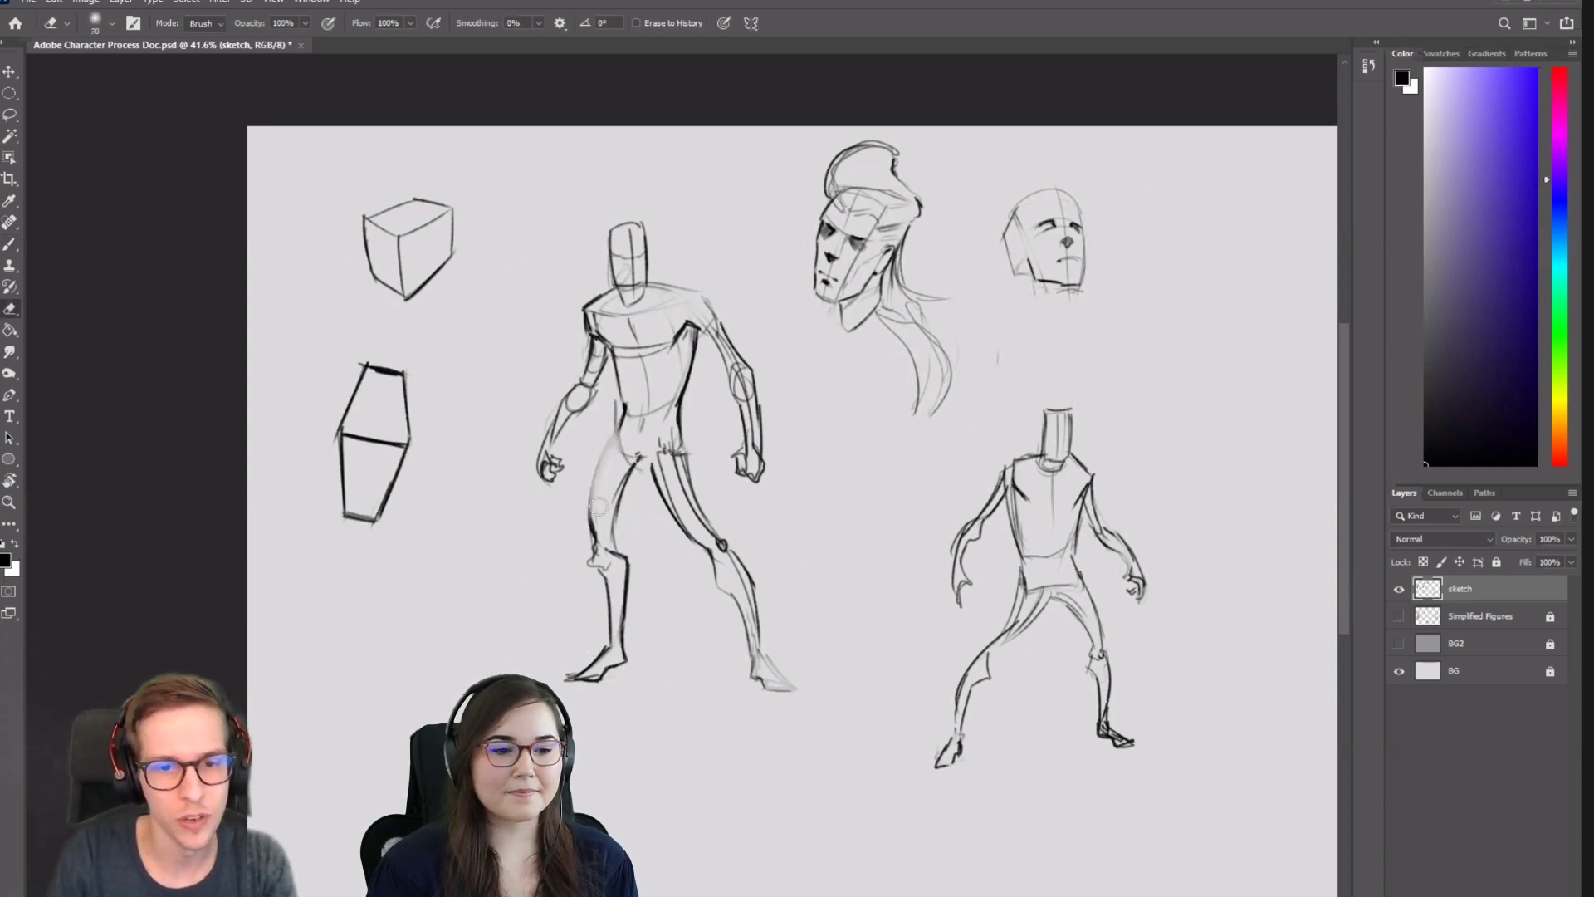
key("b")
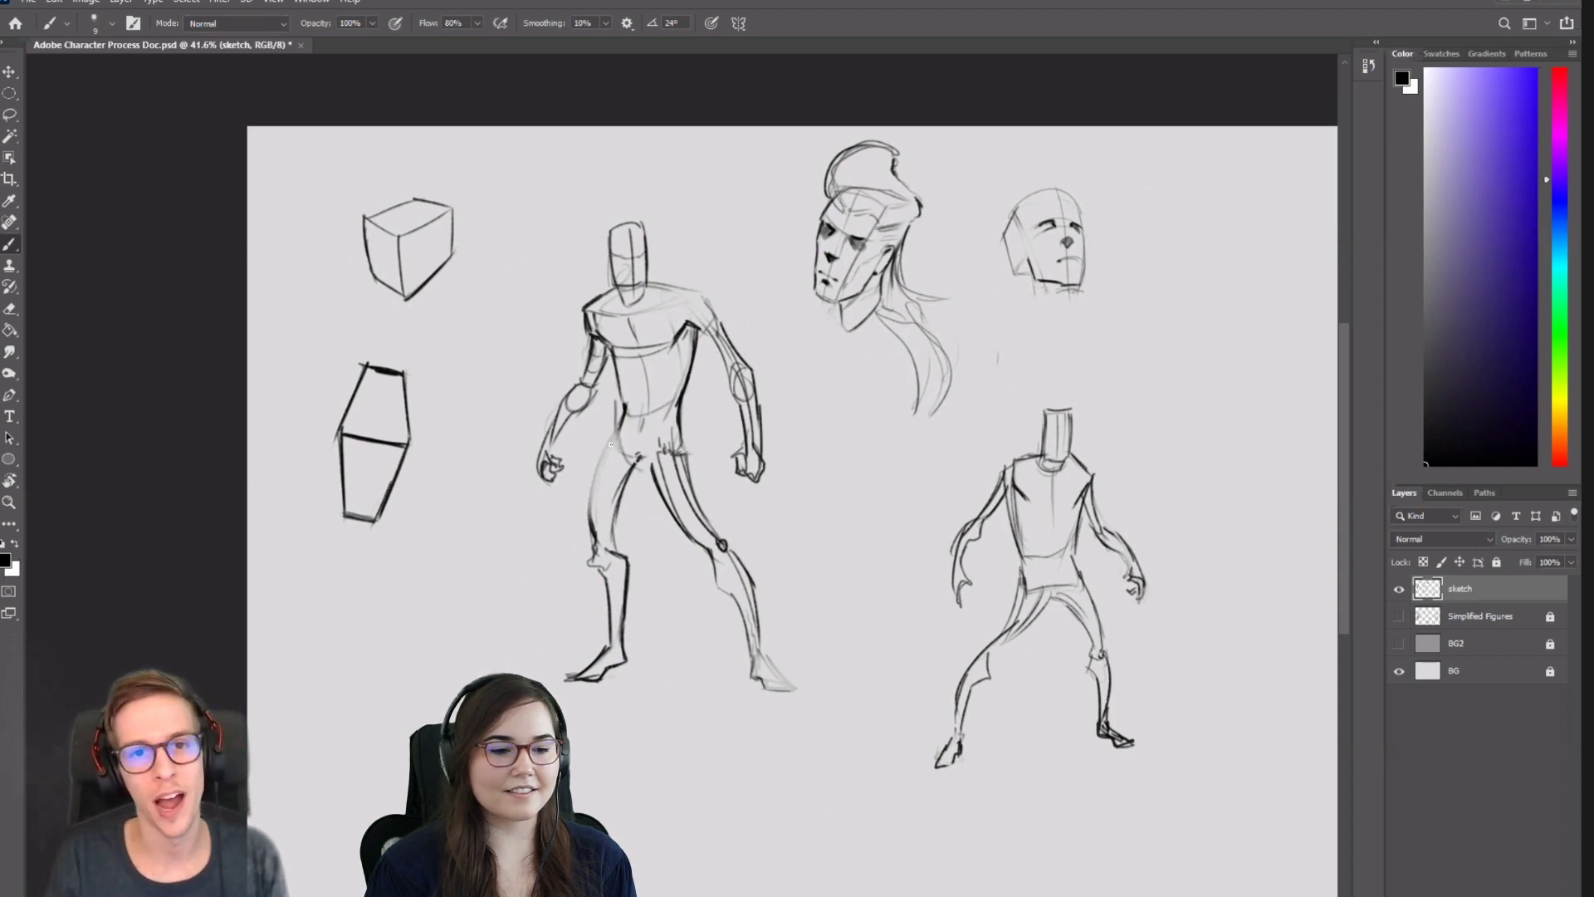
Erase the inner contour of the first figure's left-side thigh and redraw it as one clean dark curve from crotch to knee.
key("e")
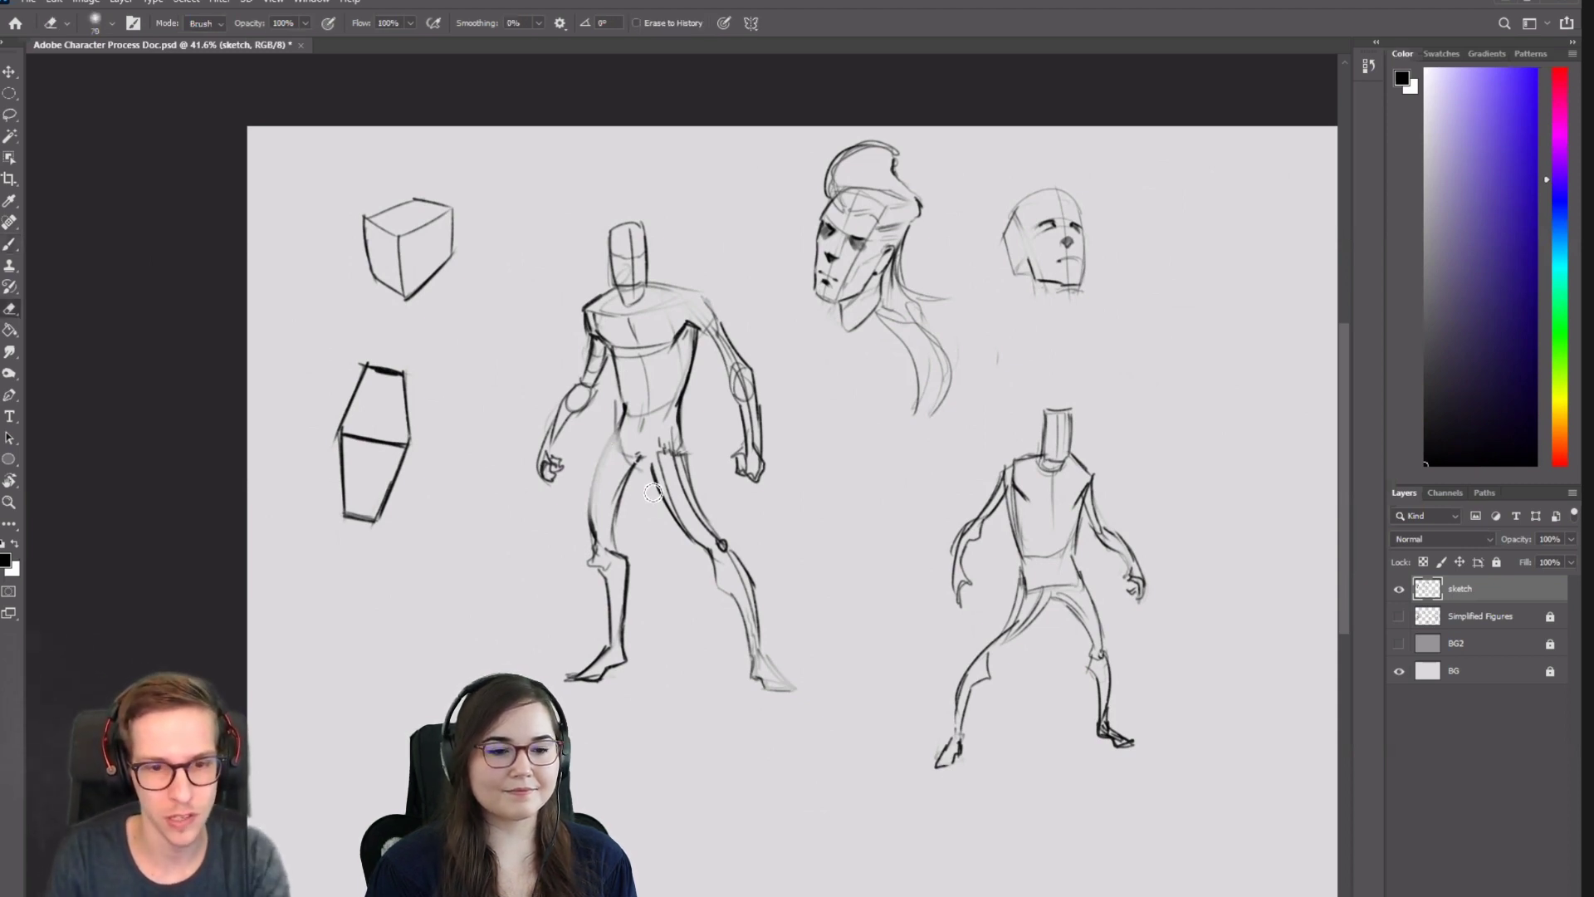
left_click_drag(639, 459, 615, 538)
key("b")
left_click_drag(641, 463, 617, 539)
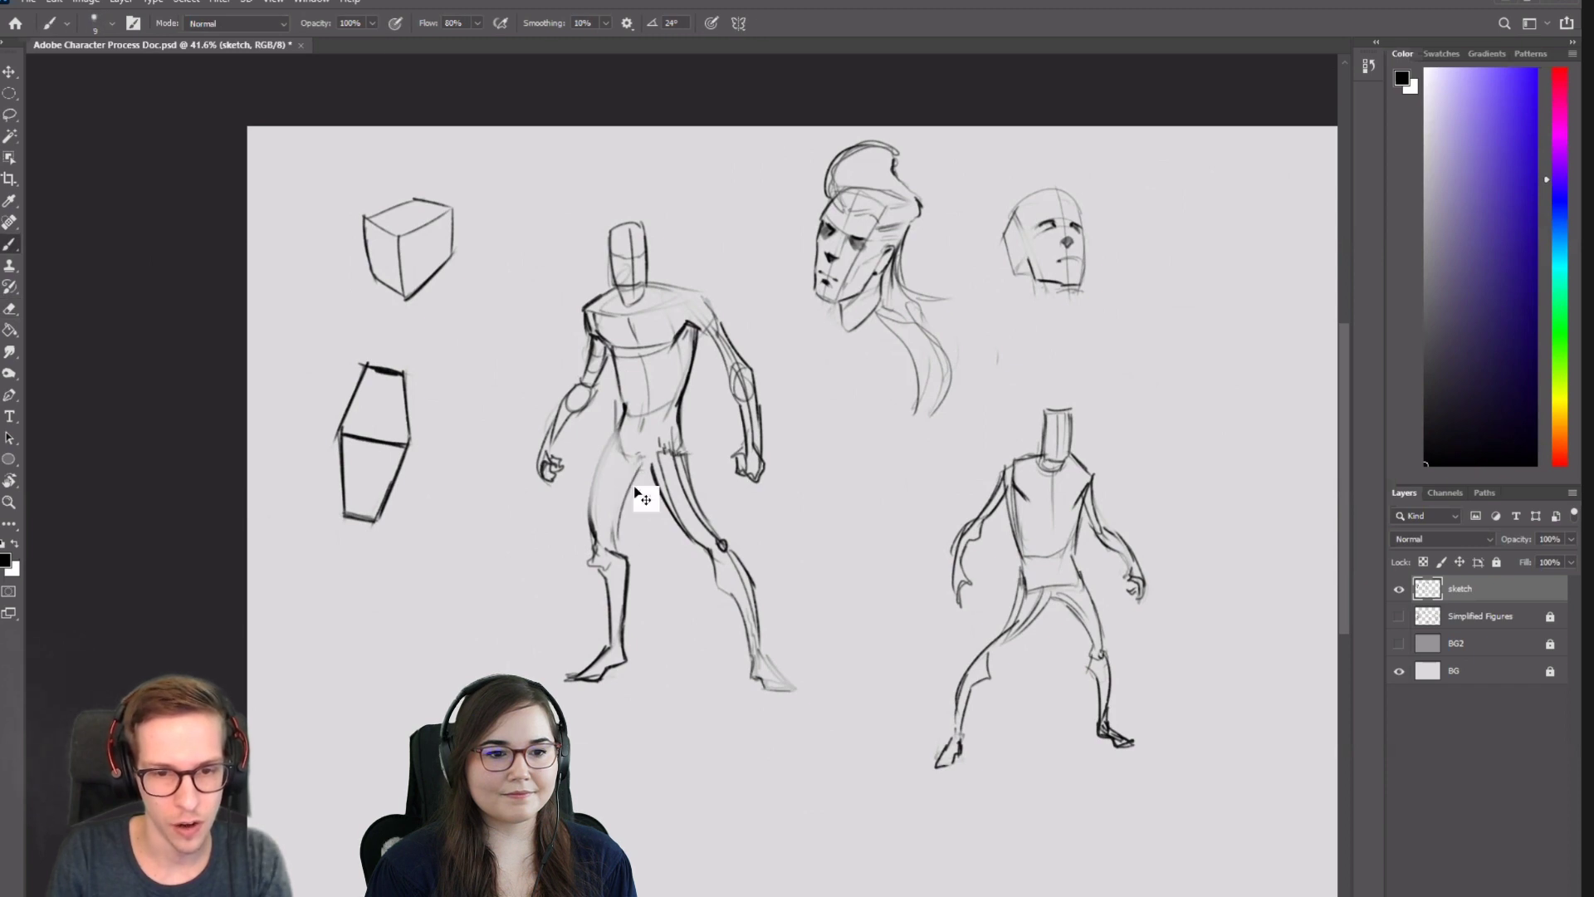
key("ctrl+z")
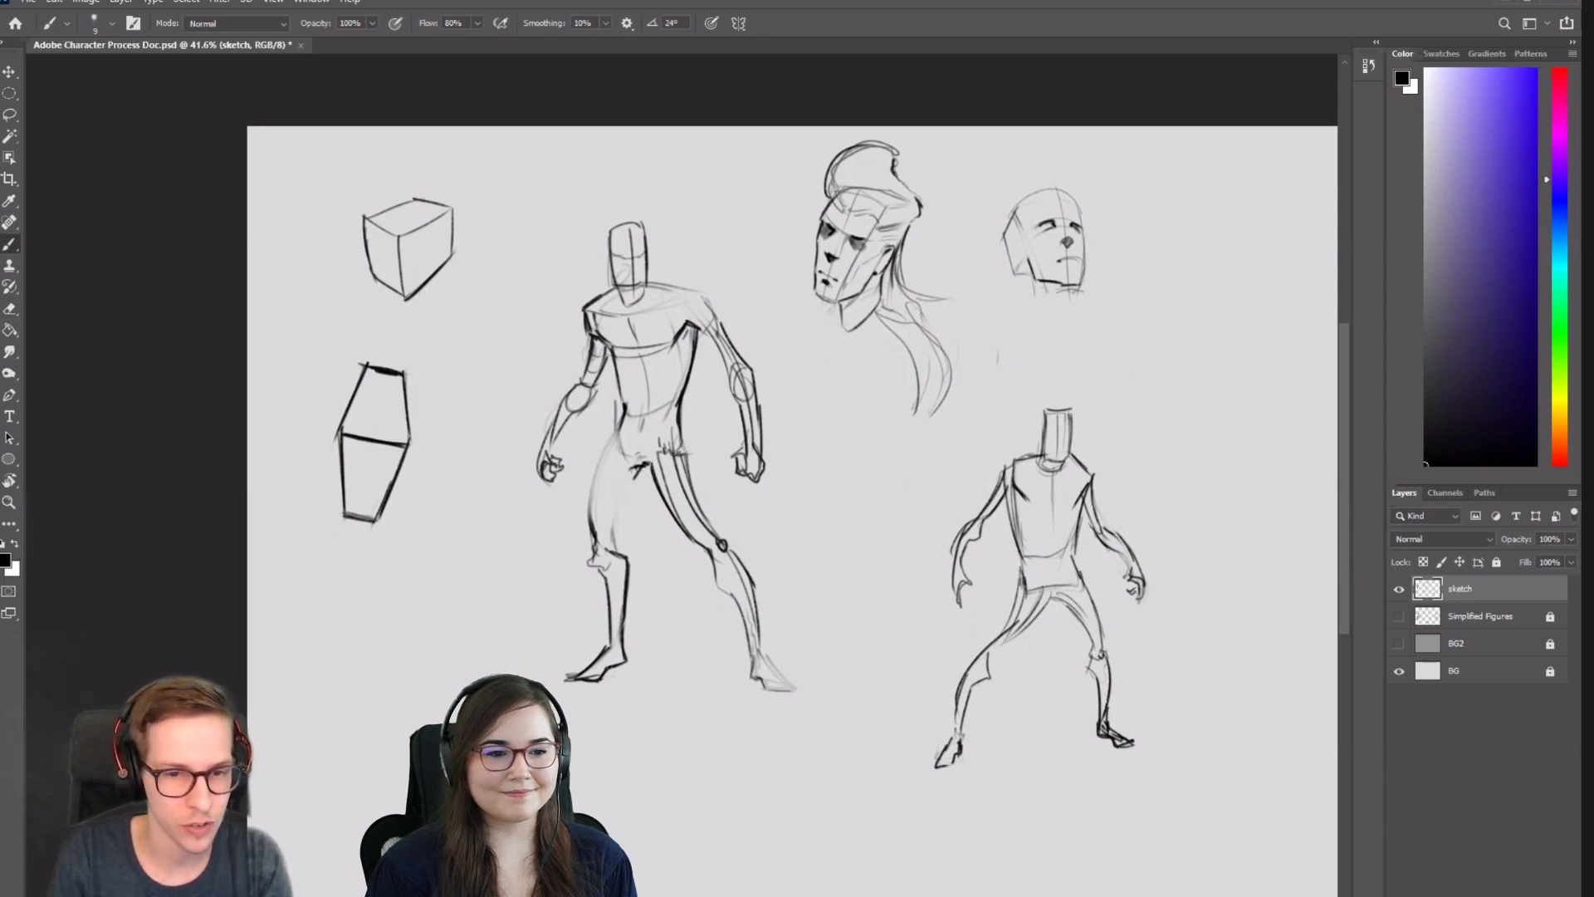
left_click_drag(637, 467, 618, 528)
key("ctrl+z")
left_click_drag(639, 467, 613, 549)
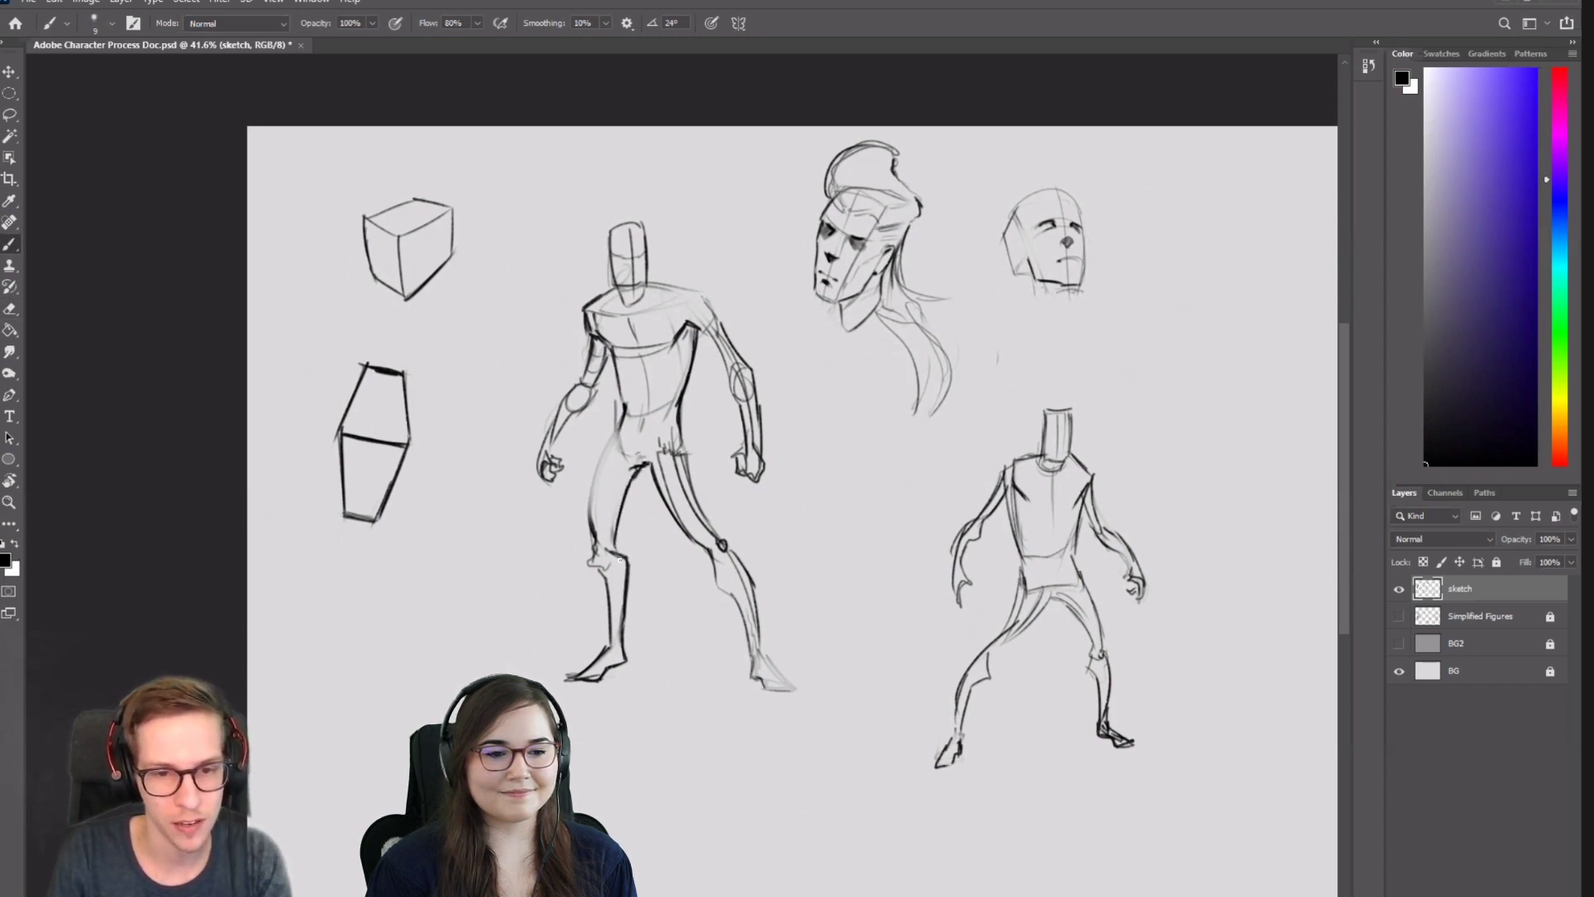
Redraw the outer thigh contour of the large figure's bent leg as one darker line from hip to knee.
left_click_drag(614, 437, 598, 529)
left_click_drag(597, 501, 625, 493)
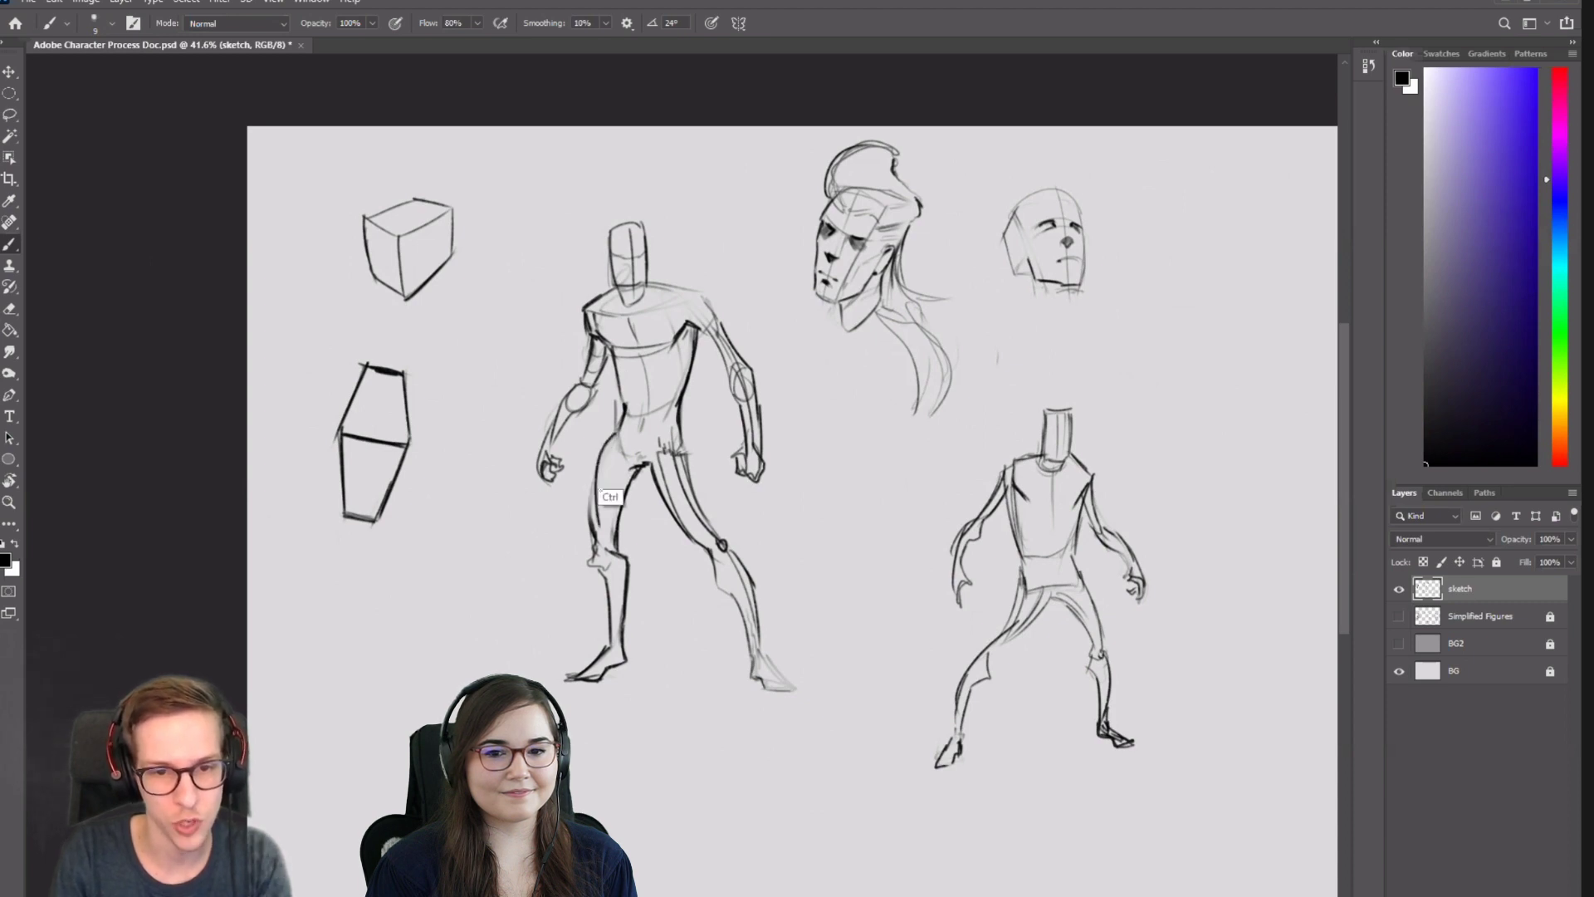
key("ctrl+z")
key("ctrl+z")
mouse_move(620, 436)
left_mouse_down()
mouse_move(591, 508)
mouse_move(597, 480)
mouse_move(596, 546)
mouse_move(592, 483)
mouse_move(594, 503)
mouse_move(603, 467)
mouse_move(596, 540)
mouse_move(620, 438)
left_mouse_up()
key("e")
key("b")
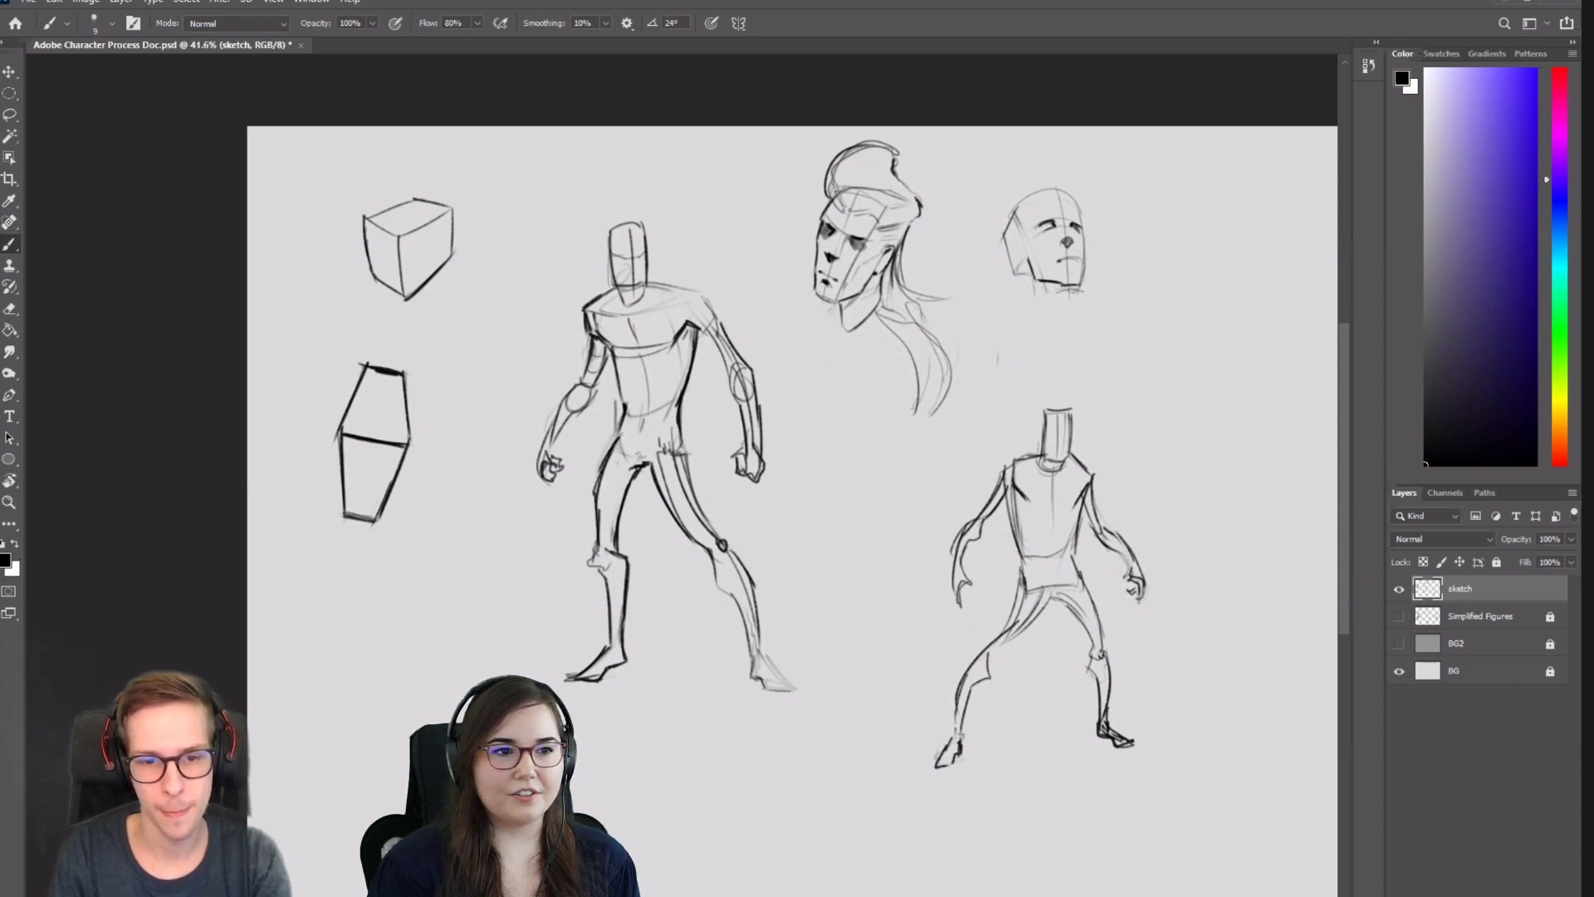
Flip the canvas view horizontally and erase the heavy sketch lines on the large figure's upper thigh at the outstretched leg.
key("ctrl+h")
left_click_drag(914, 480, 785, 459)
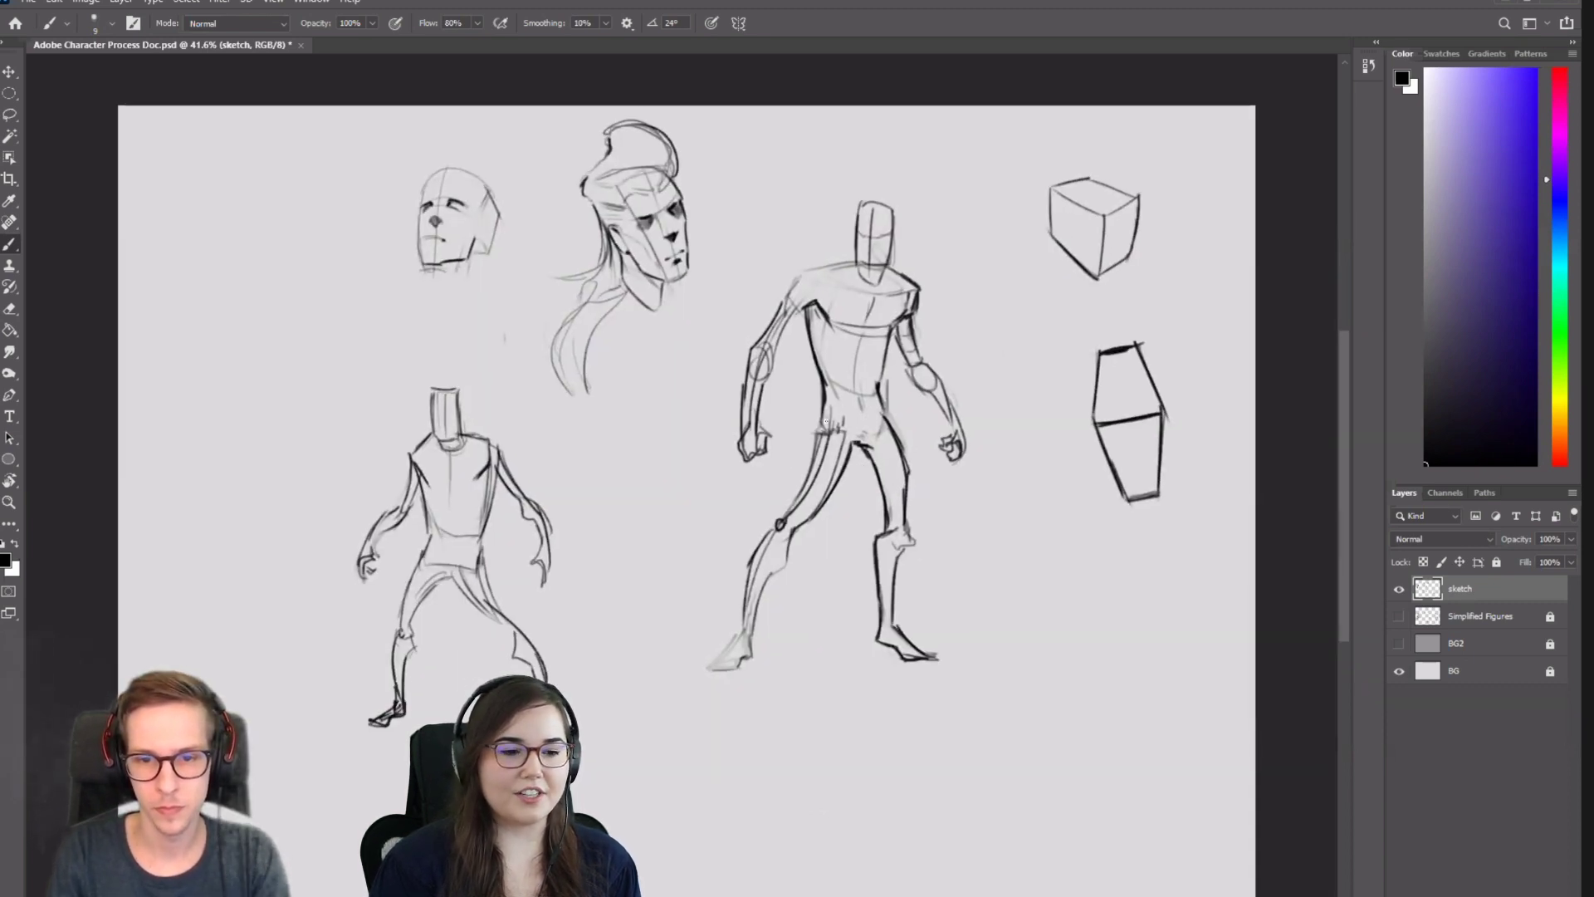
key("e")
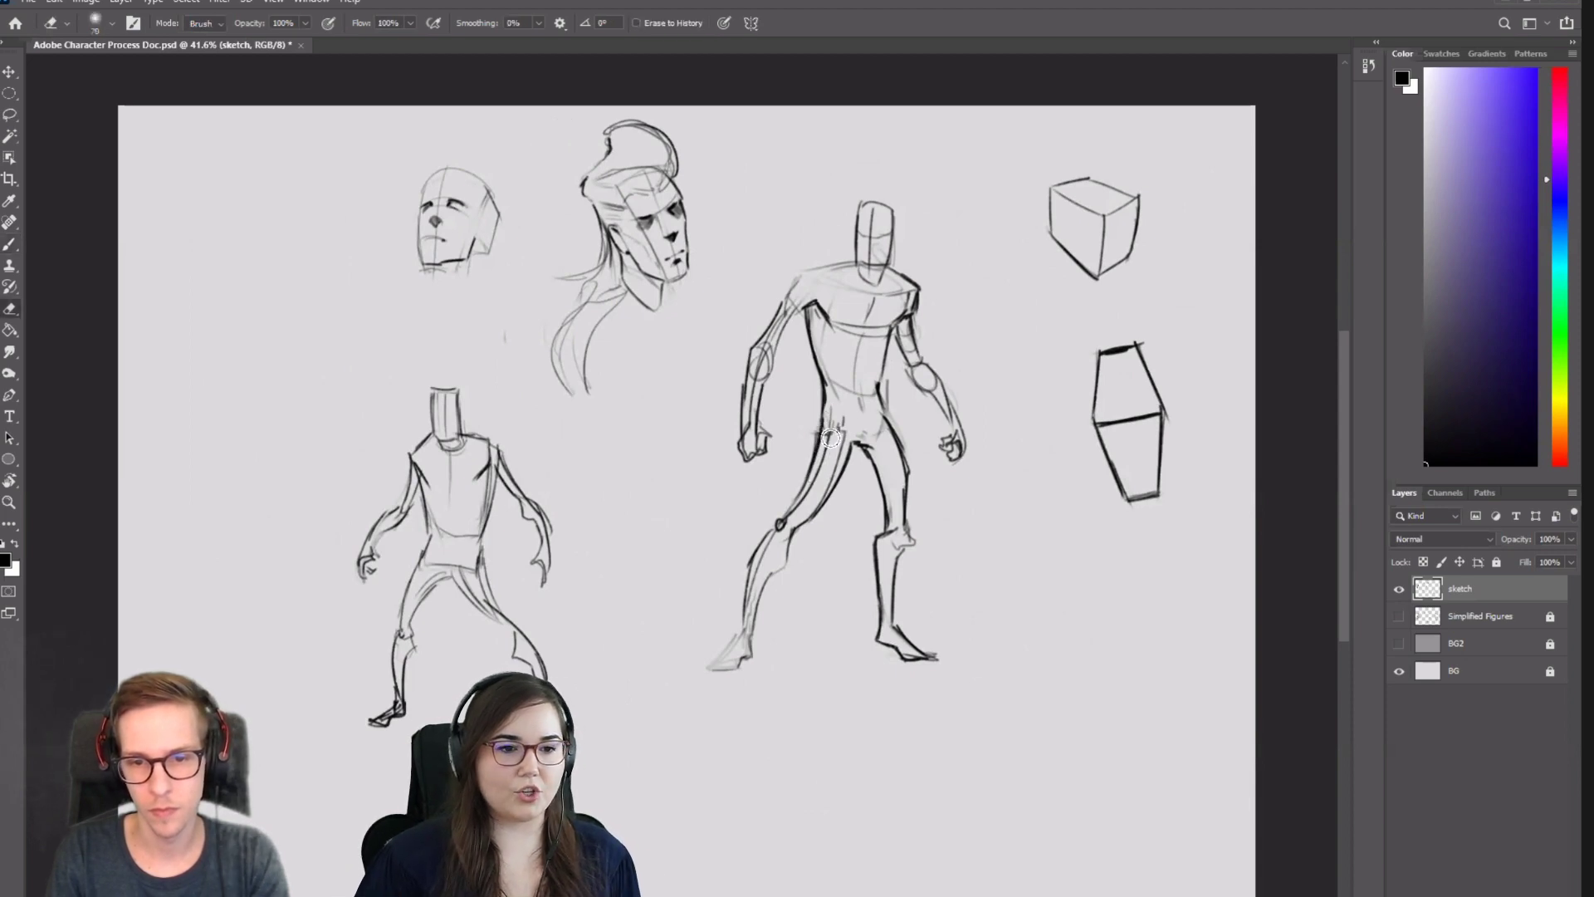
left_click_drag(831, 438, 829, 479)
left_click_drag(675, 481, 843, 470)
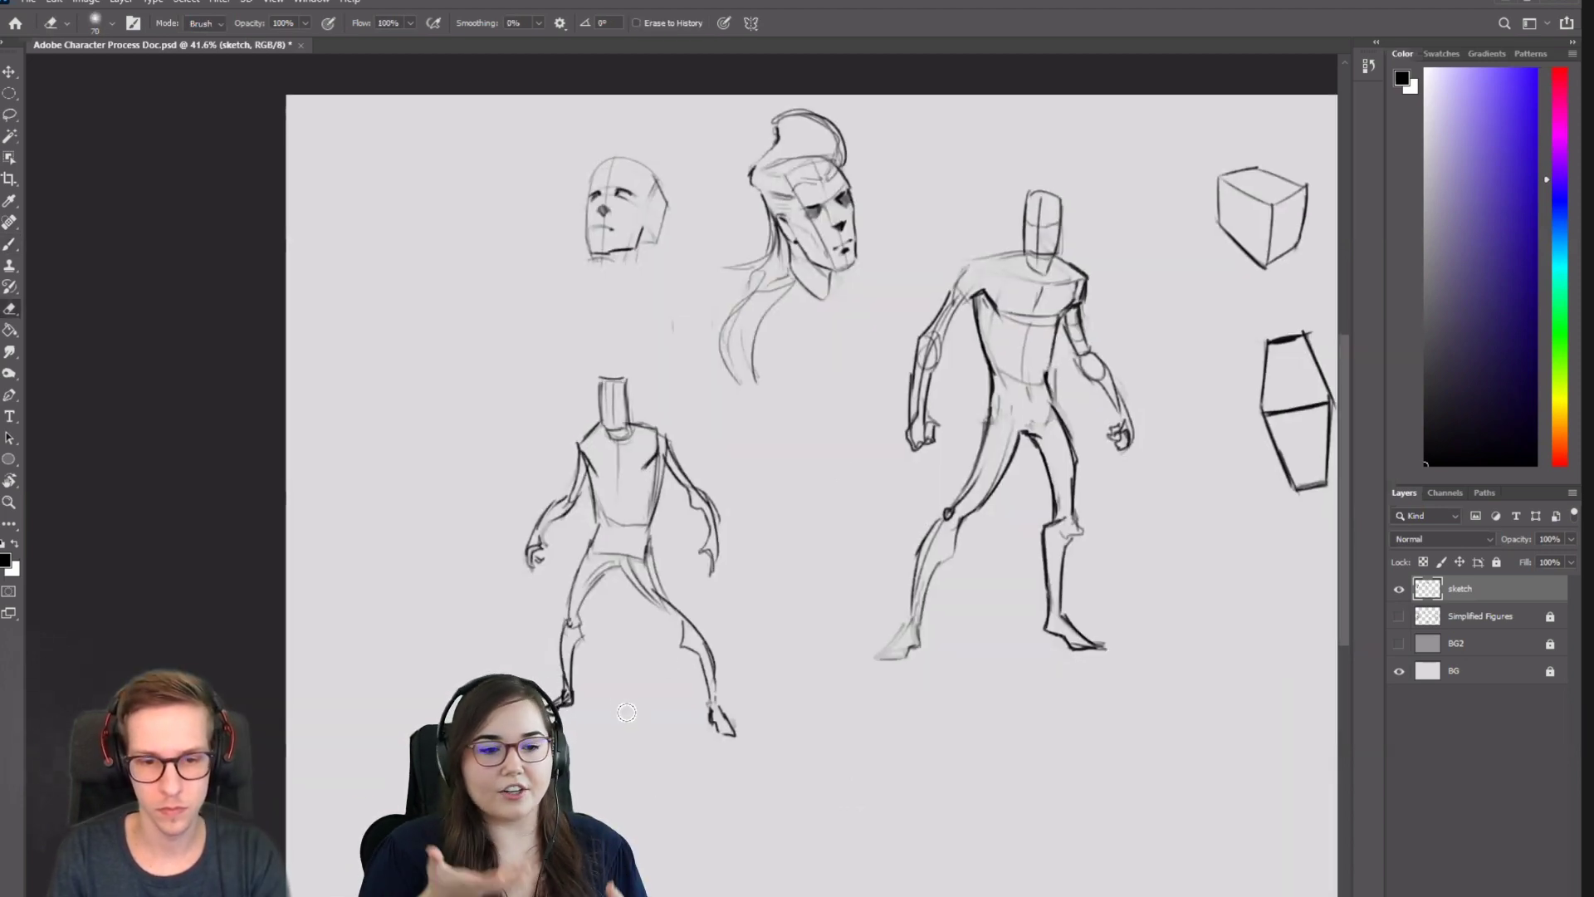
Lasso both legs of the small figure and warp them so the outstretched foot moves slightly inward and up.
key("l")
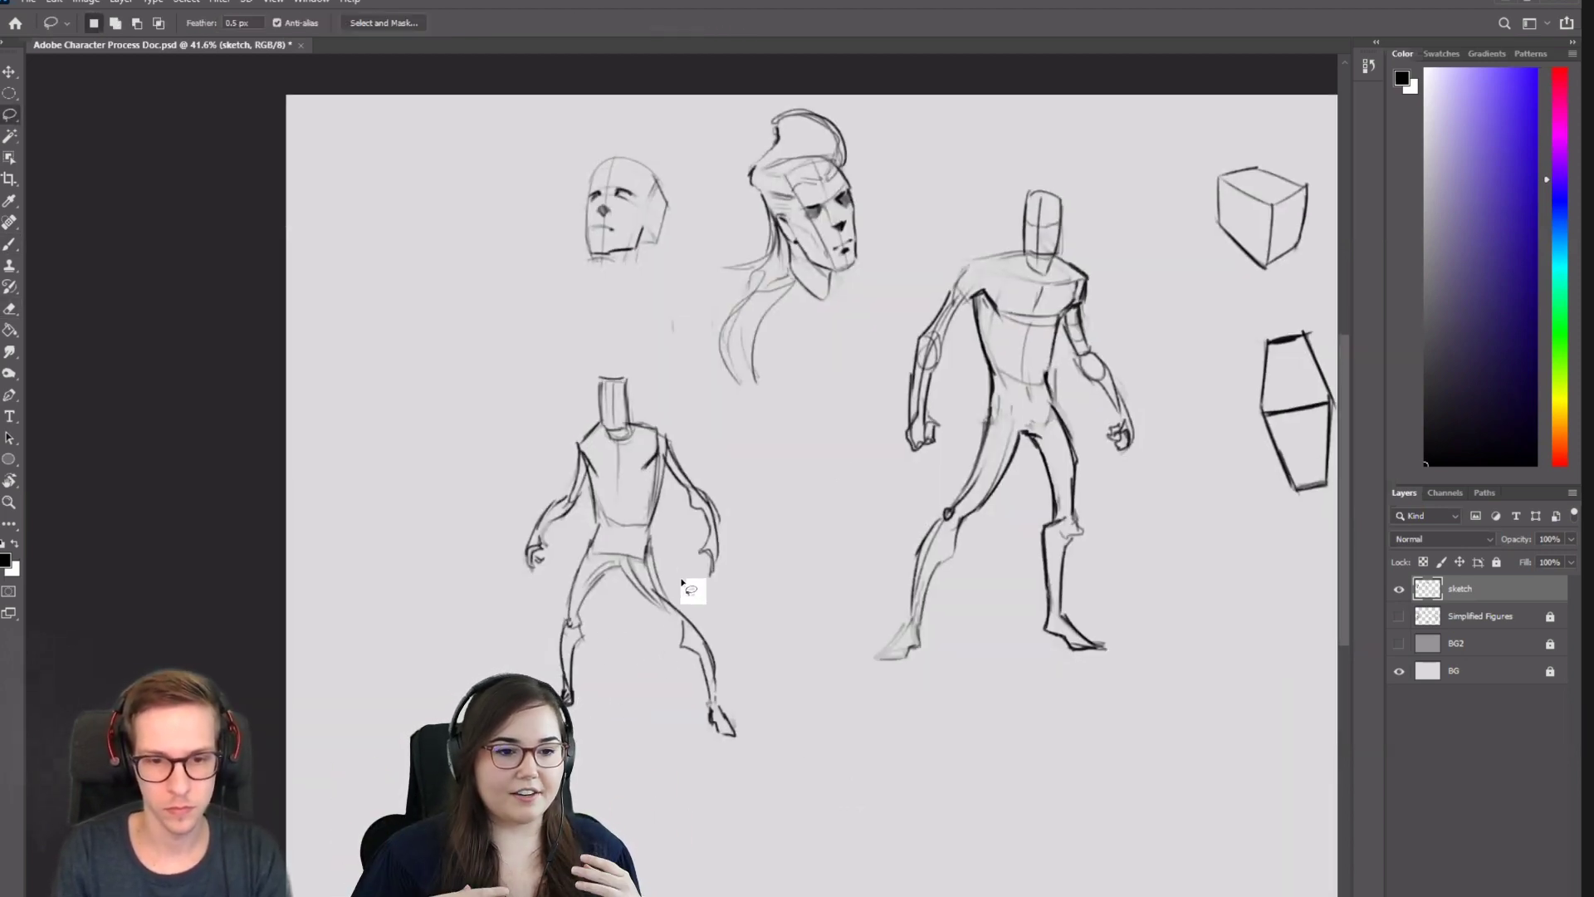
mouse_move(672, 563)
left_mouse_down()
mouse_move(605, 539)
mouse_move(573, 555)
mouse_move(718, 809)
mouse_move(761, 669)
mouse_move(729, 625)
mouse_move(757, 644)
left_mouse_up()
mouse_move(757, 644)
left_mouse_down()
mouse_move(807, 548)
mouse_move(820, 586)
mouse_move(775, 623)
left_mouse_up()
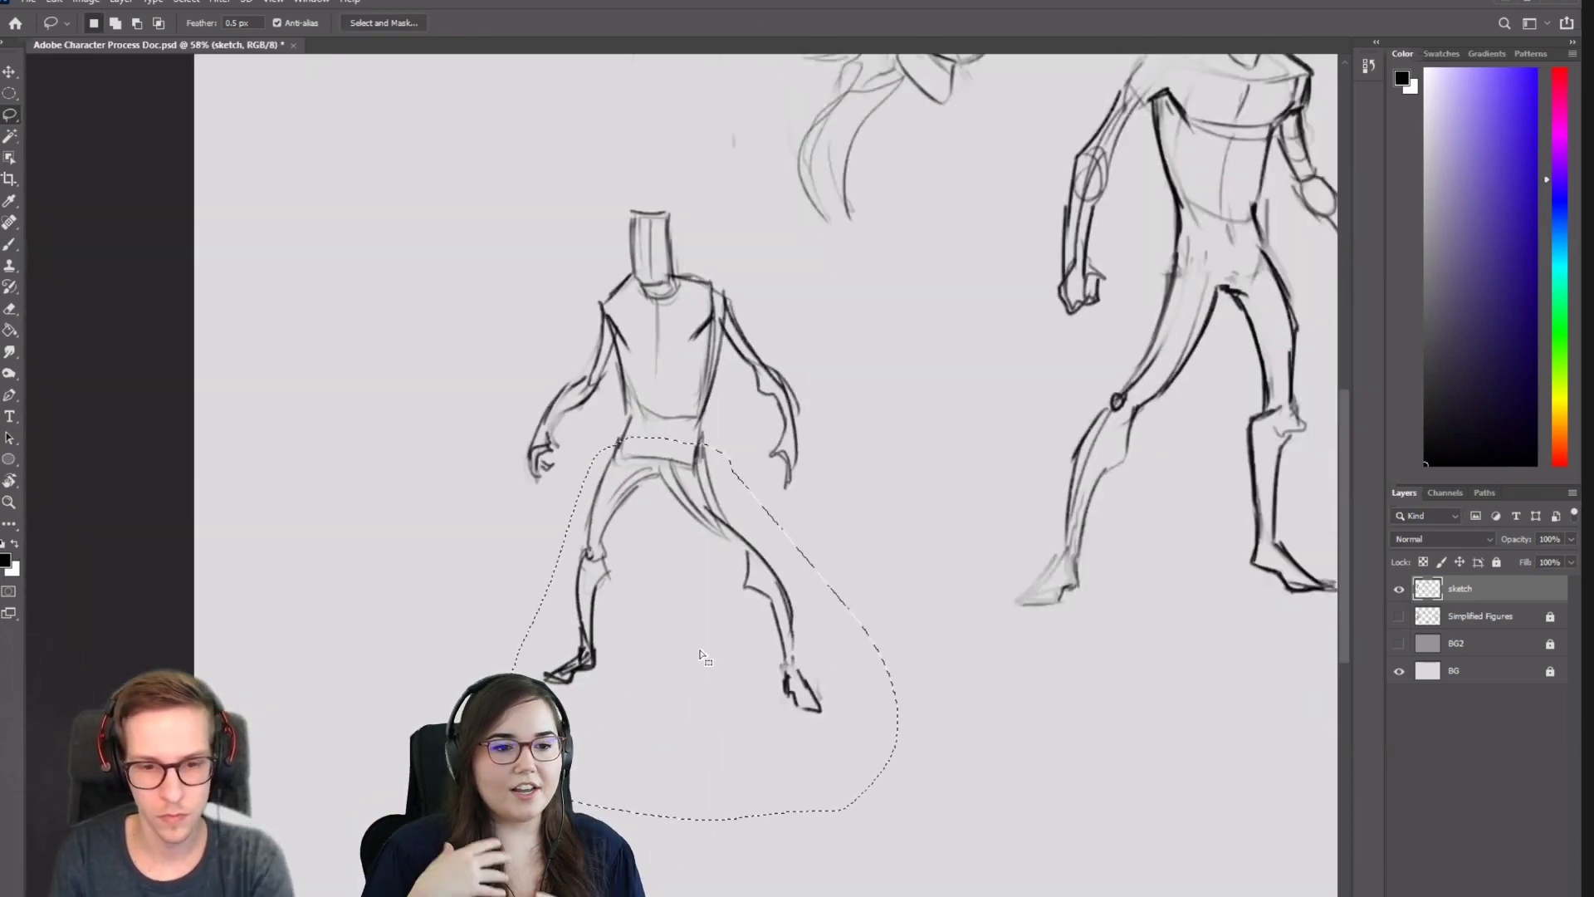
key("ctrl+t")
left_click_drag(828, 719, 820, 704)
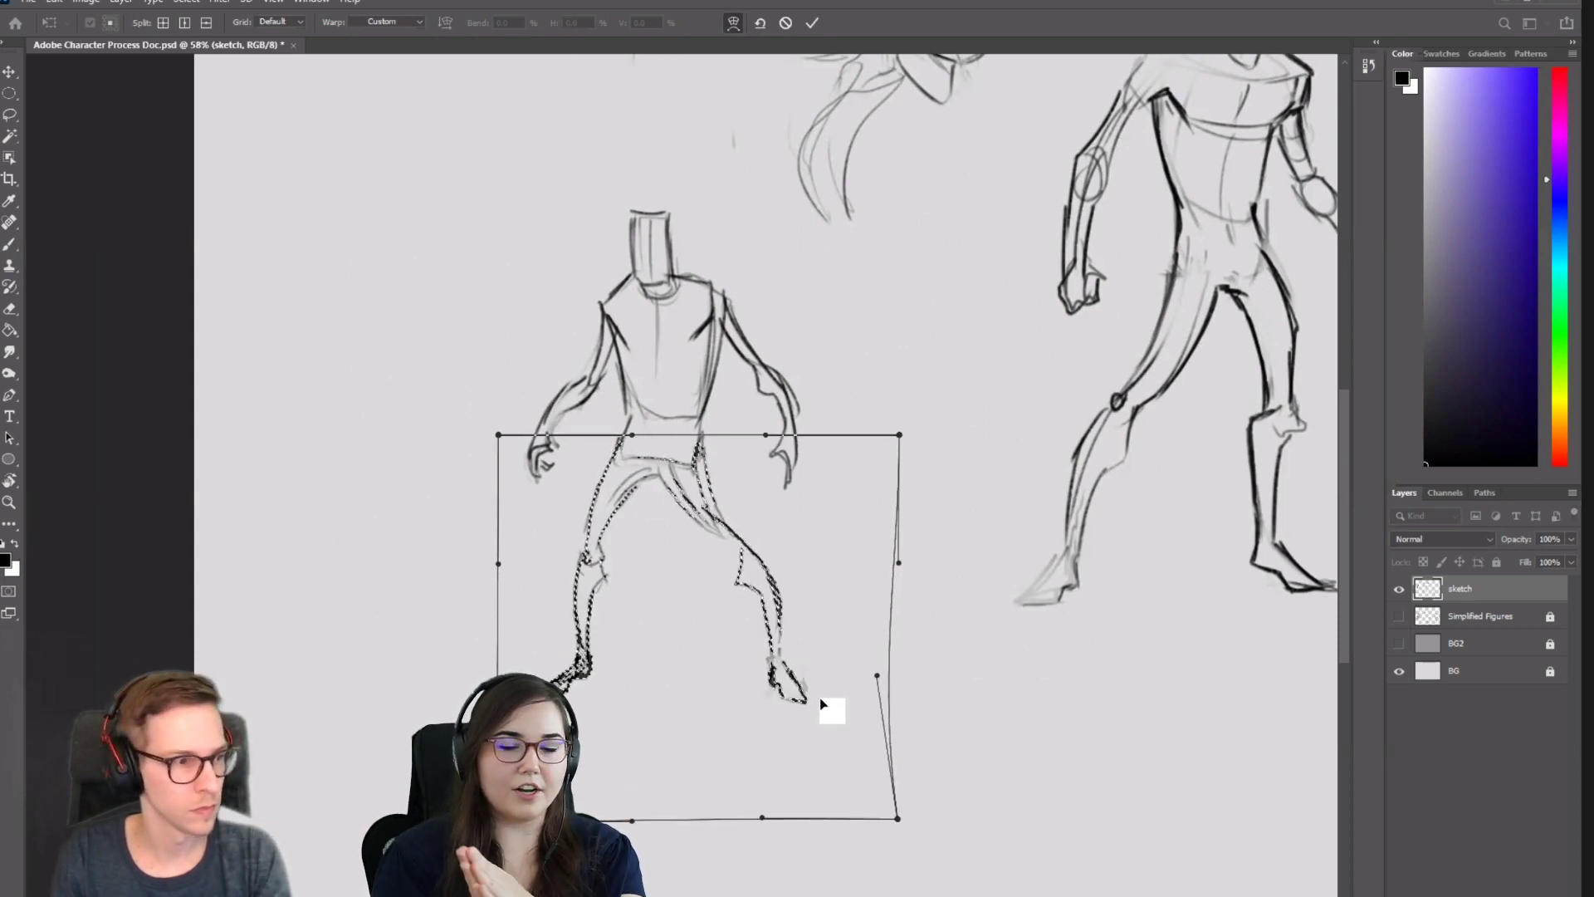
key("Return")
Flip the canvas view back to its normal orientation and clear the selection around the small figure's legs.
scroll(824, 707, "left", 5)
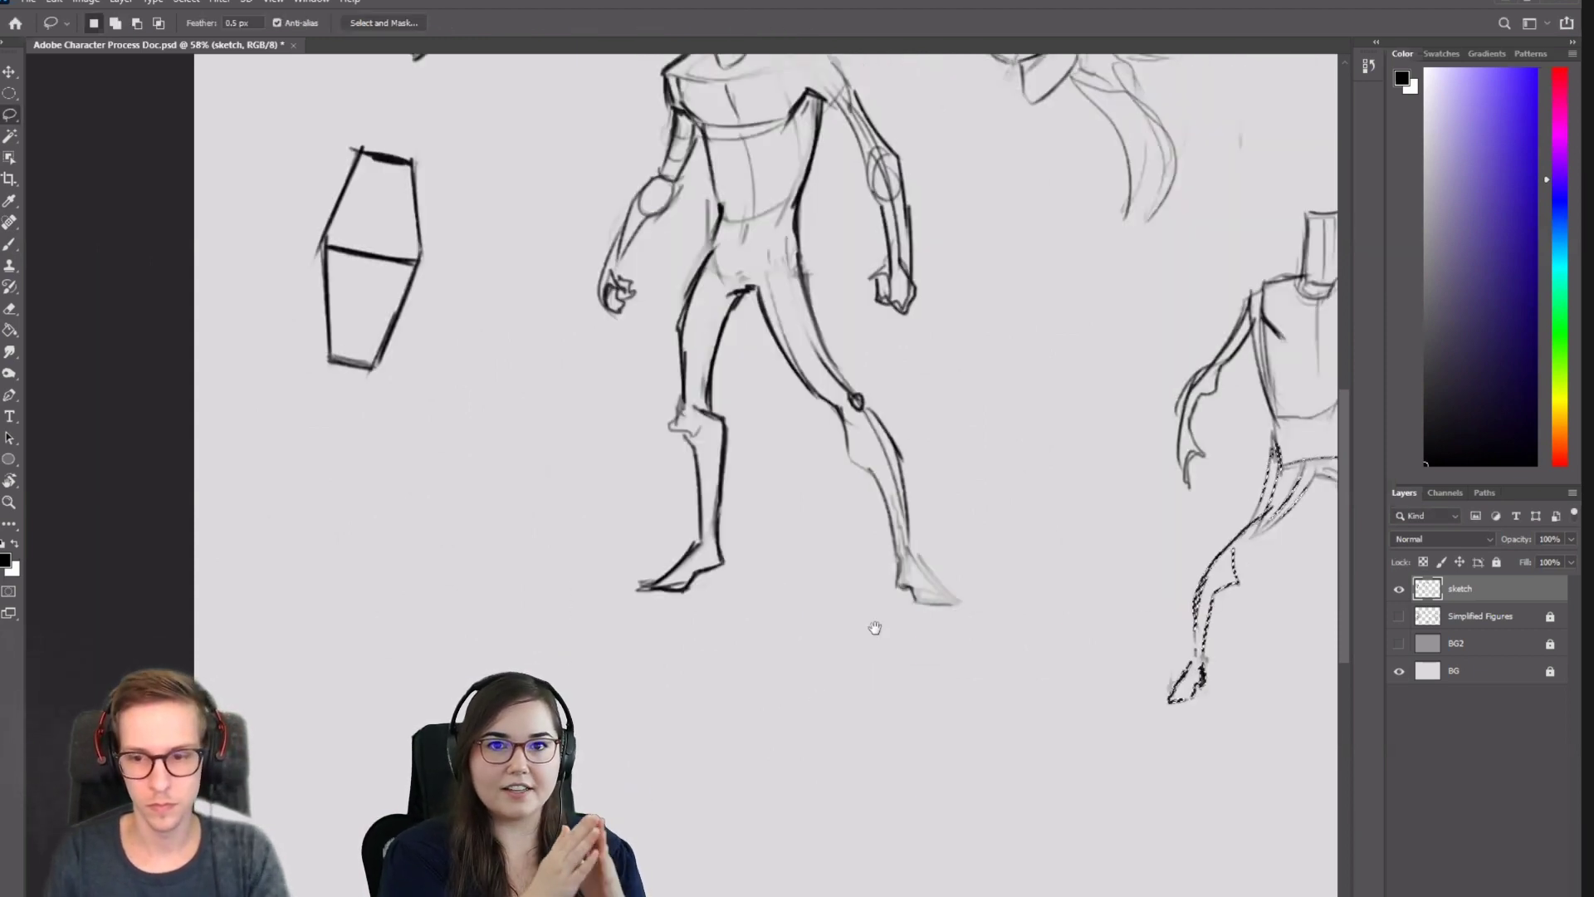
scroll(873, 627, "right", 6)
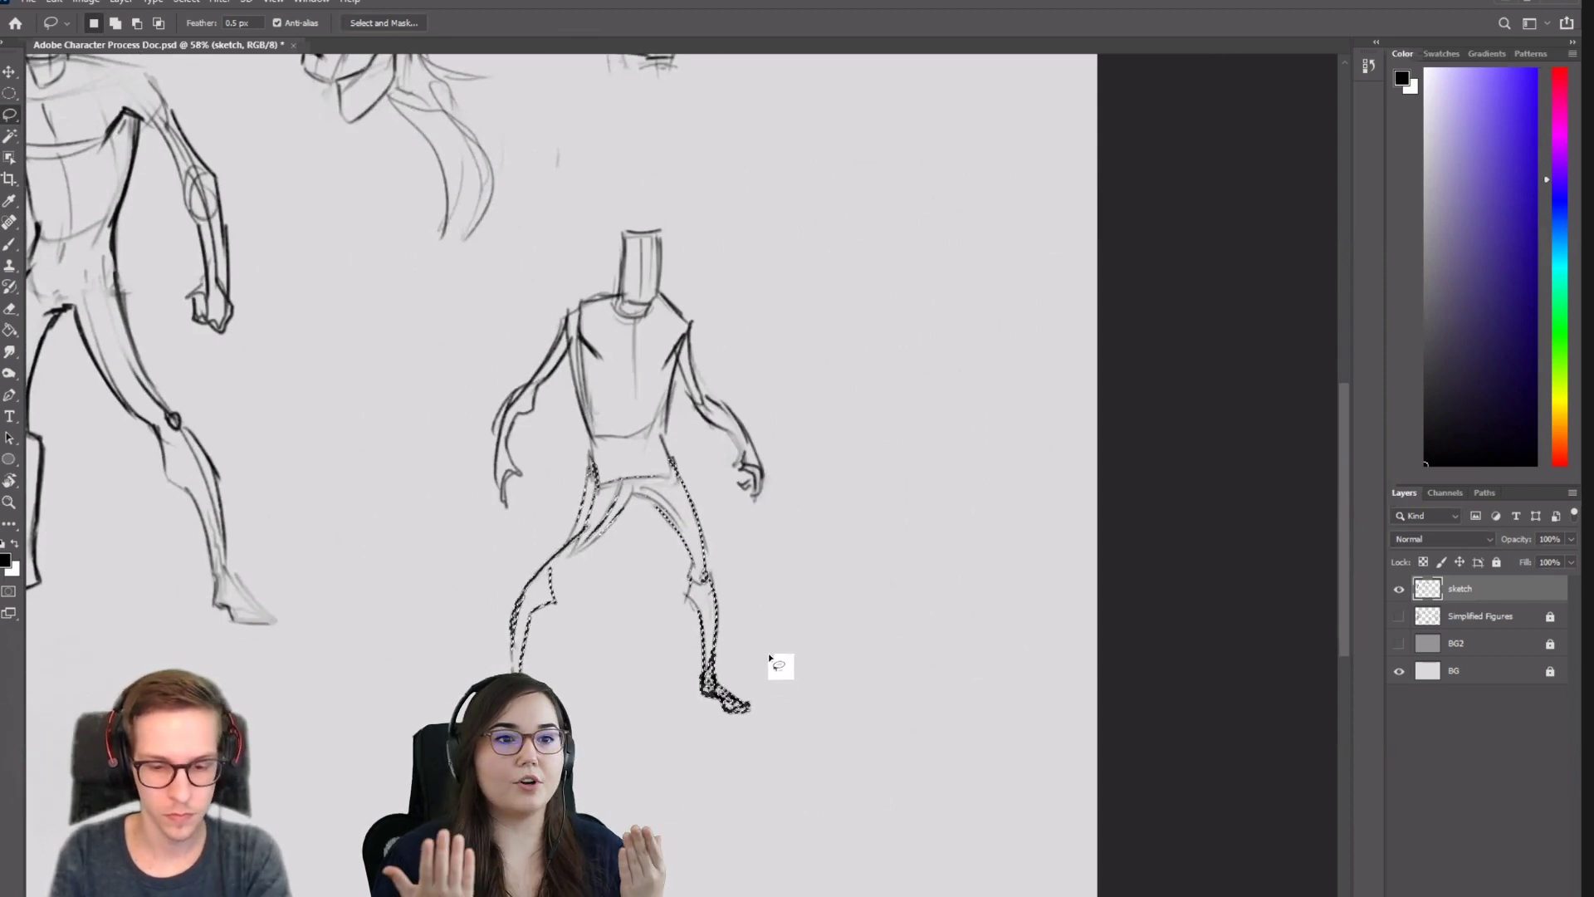
key("Return")
left_click(772, 362)
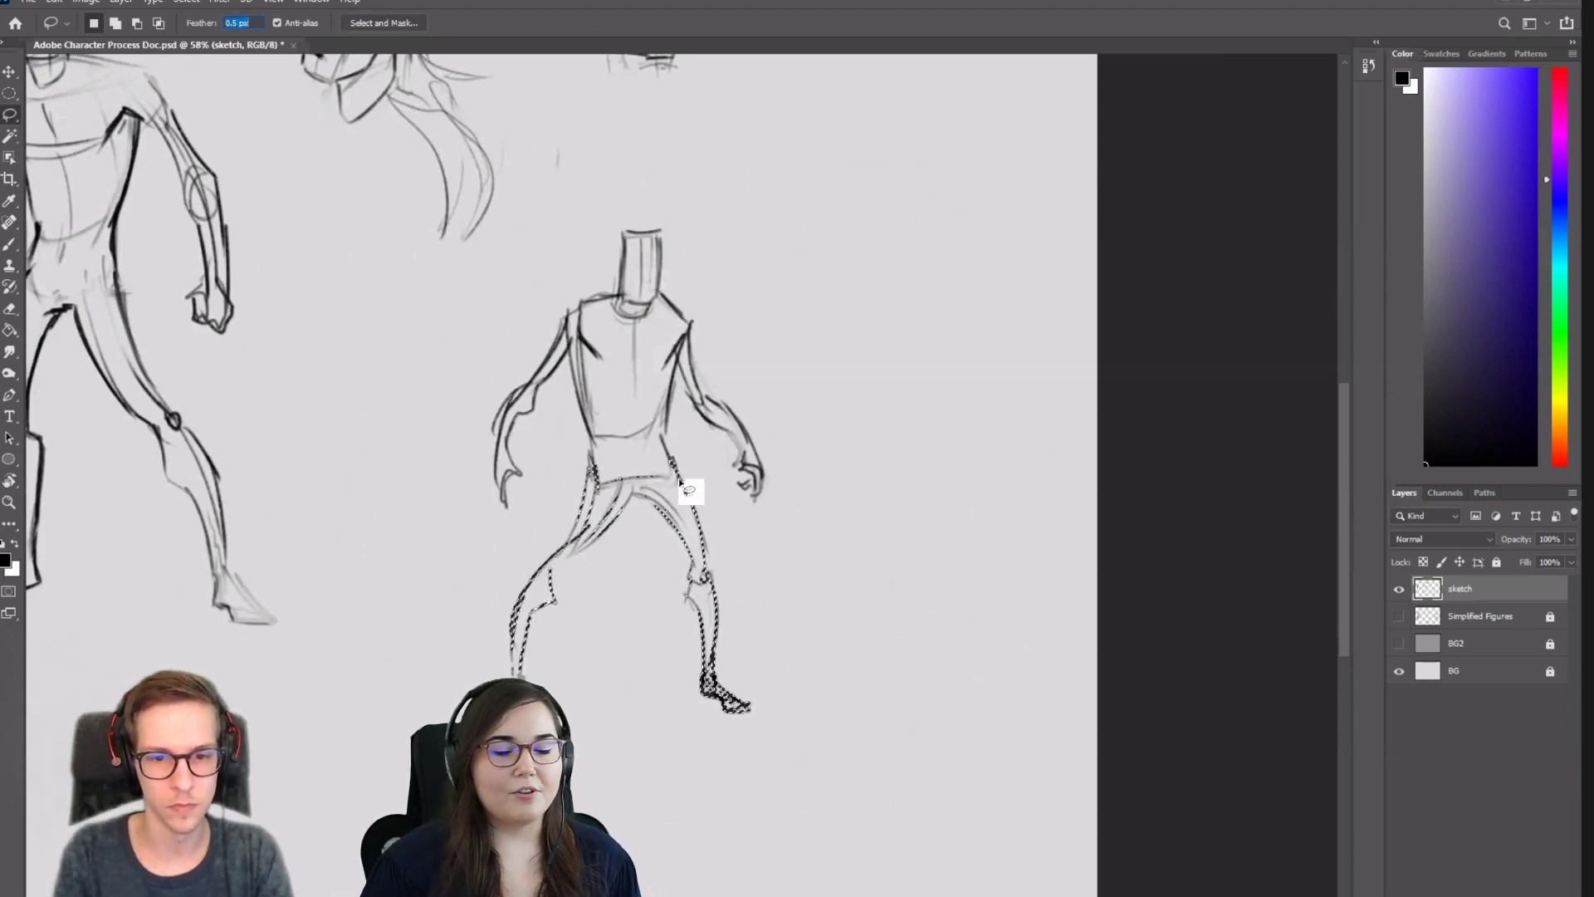
key("ctrl+d")
Lasso the small figure's straighter leg, warp its foot inward and up to shorten the leg, and deselect.
mouse_move(687, 456)
left_mouse_down()
mouse_move(658, 480)
mouse_move(654, 540)
mouse_move(803, 768)
mouse_move(688, 455)
left_mouse_up()
key("ctrl+t")
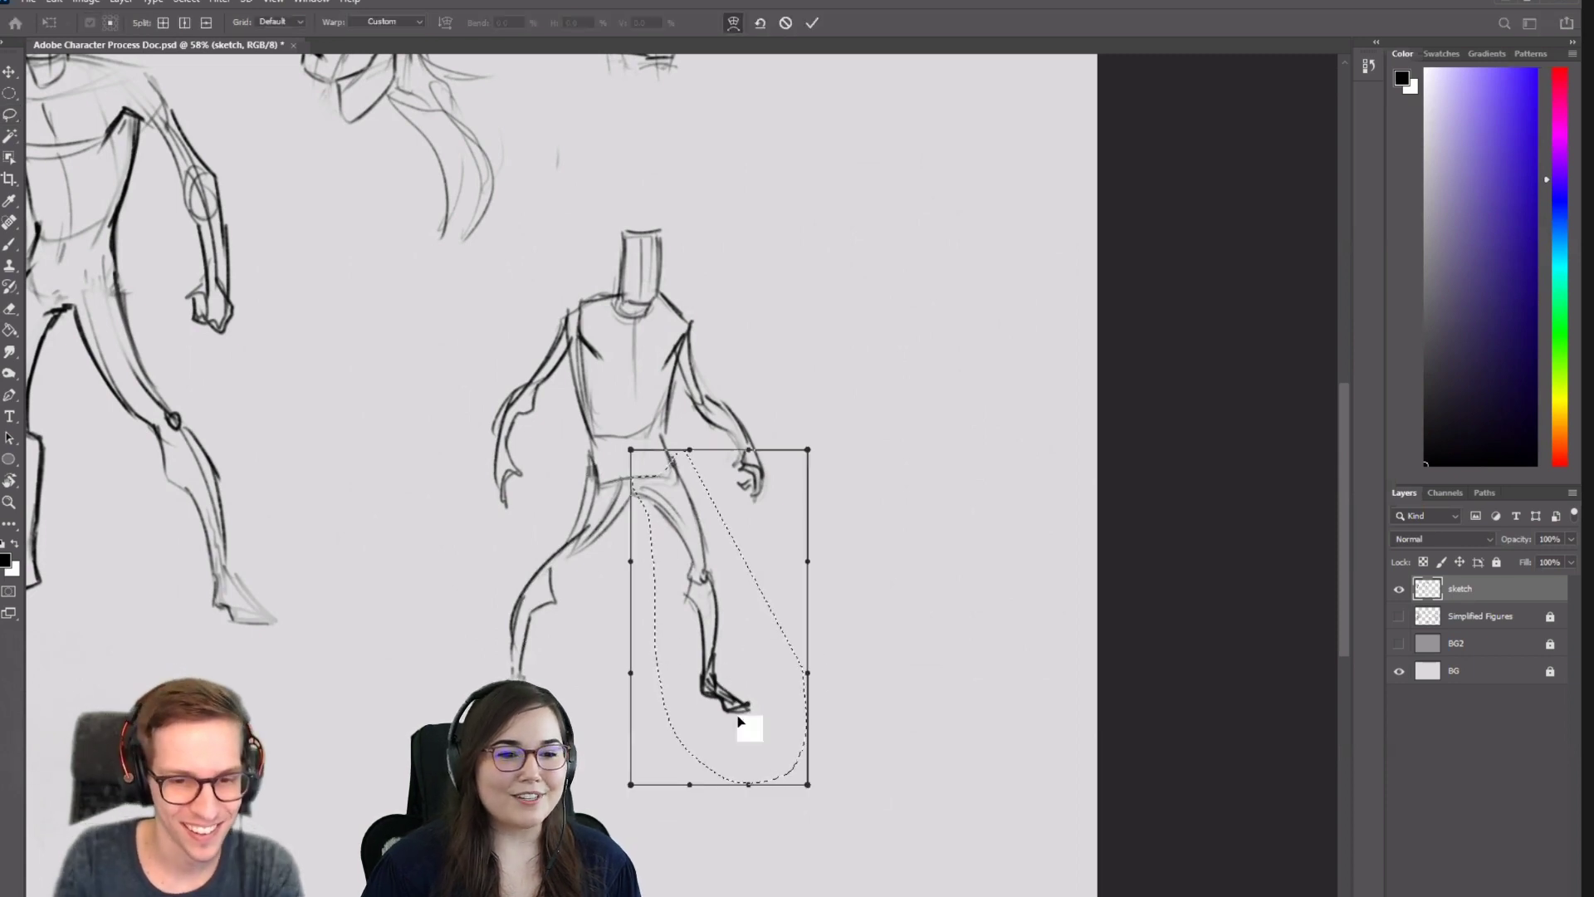
left_click_drag(724, 727, 731, 710)
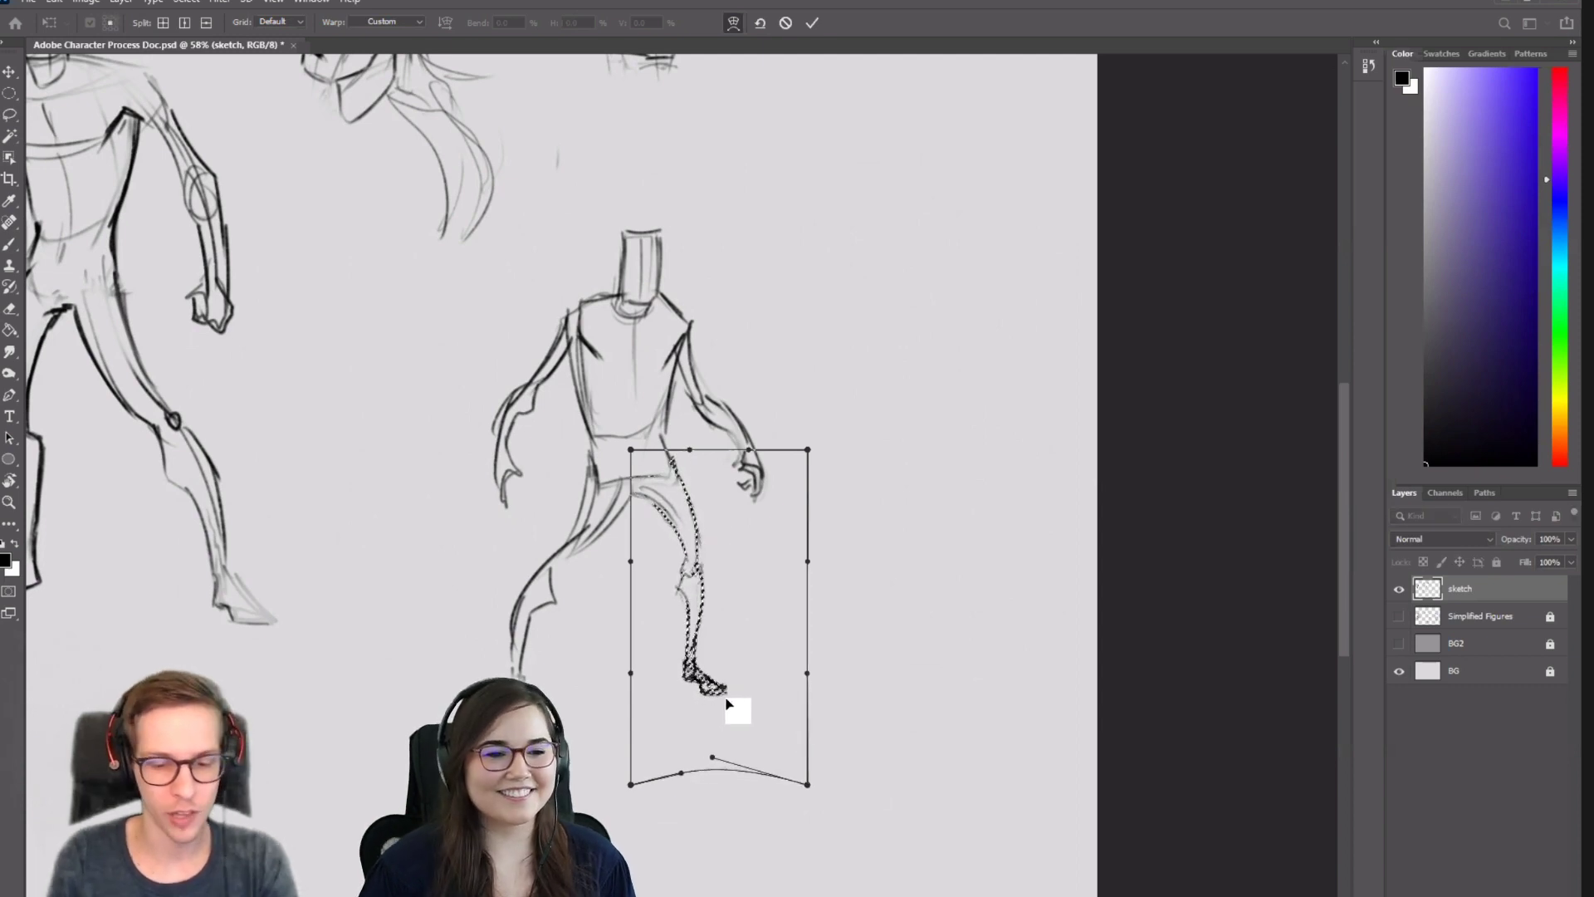
key("Return")
key("ctrl+d")
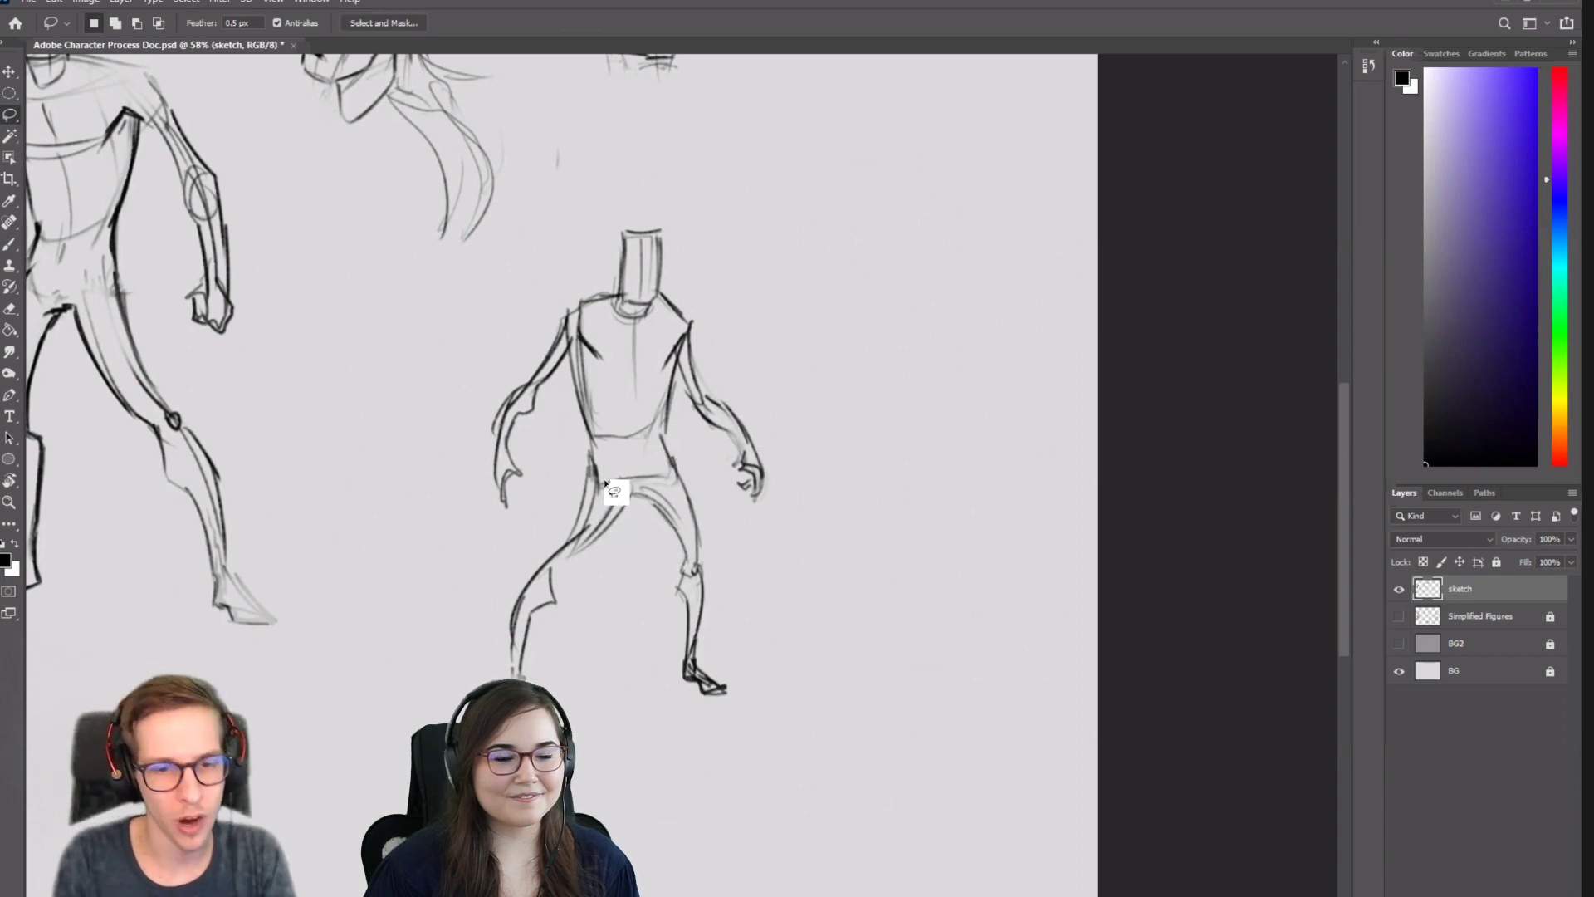
Lasso the small figure's outstretched leg, warp its shin and knee inward towards the body, and deselect.
mouse_move(647, 504)
left_mouse_down()
mouse_move(598, 493)
mouse_move(449, 645)
left_mouse_up()
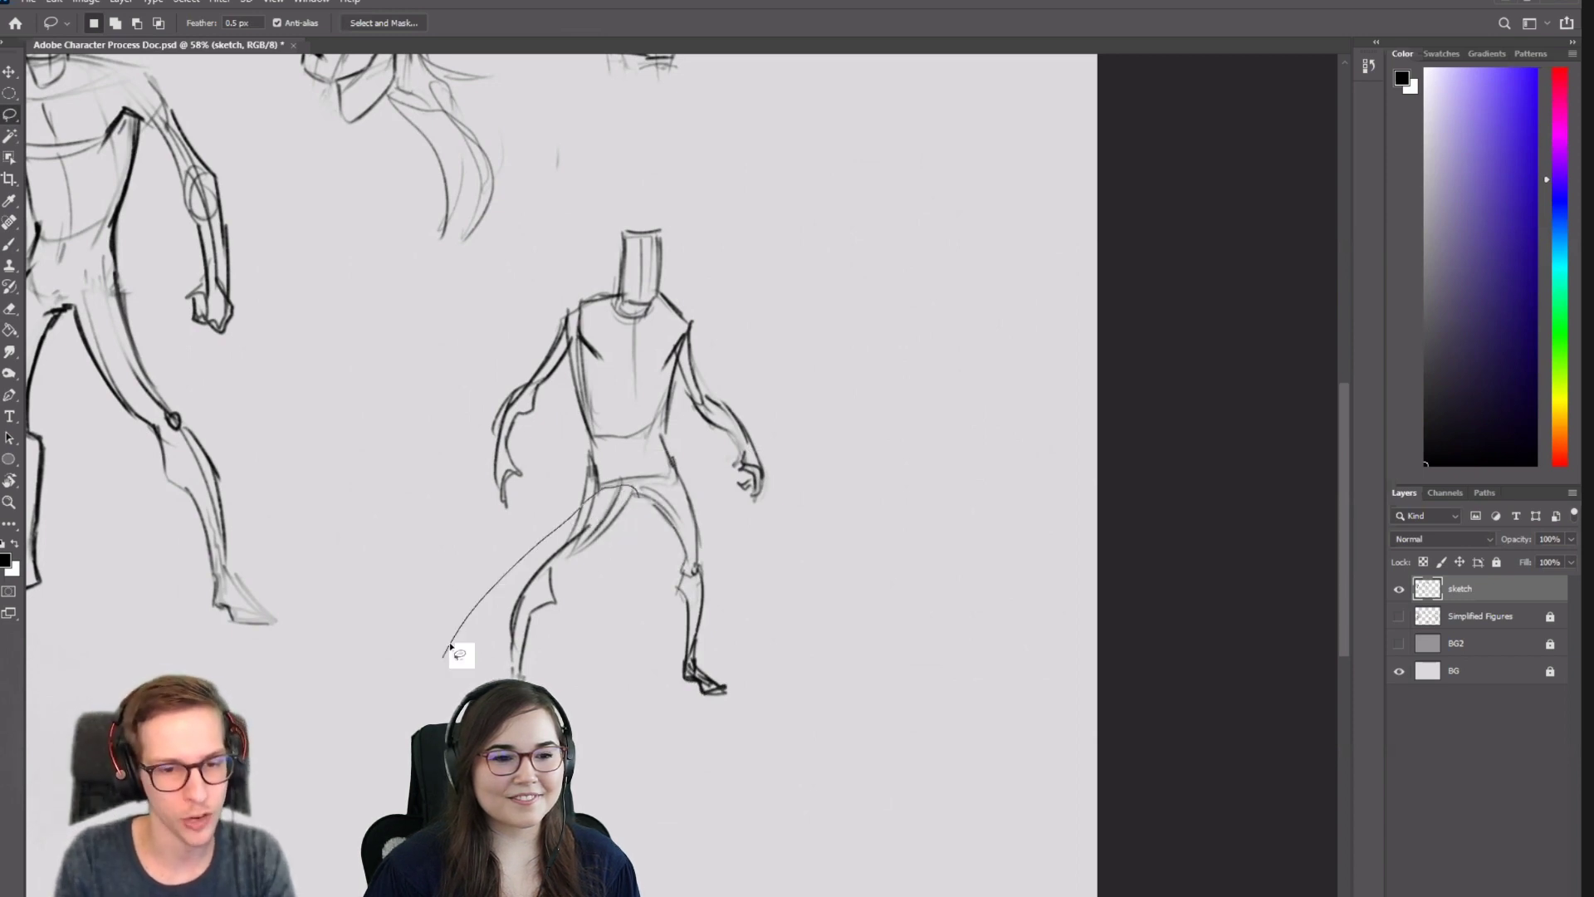
left_click_drag(575, 787, 633, 491)
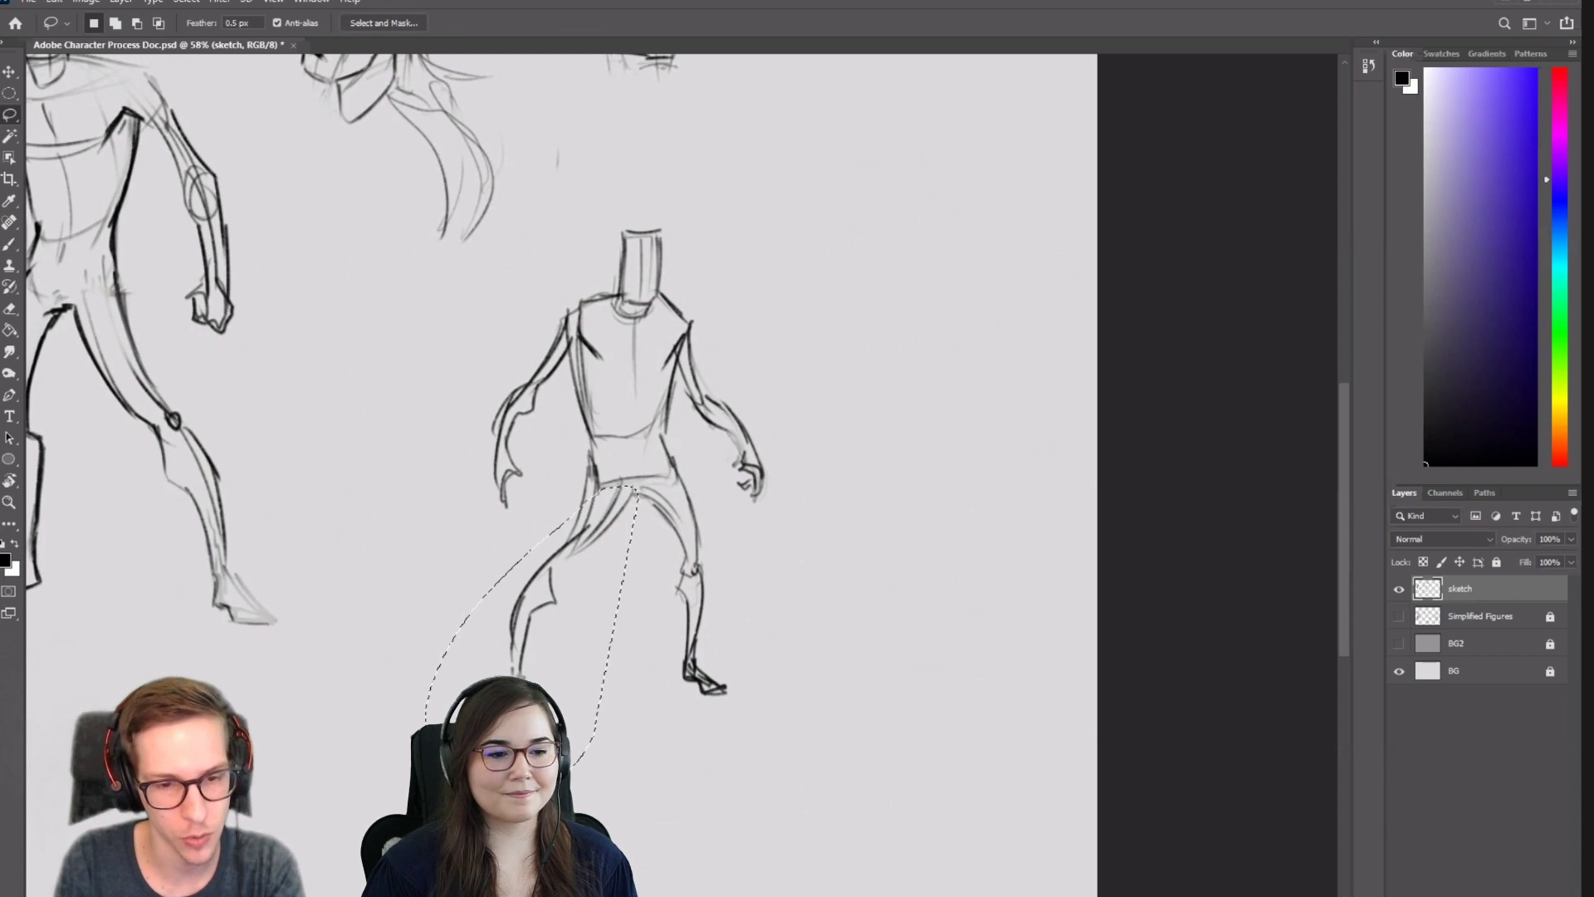
key("ctrl+t")
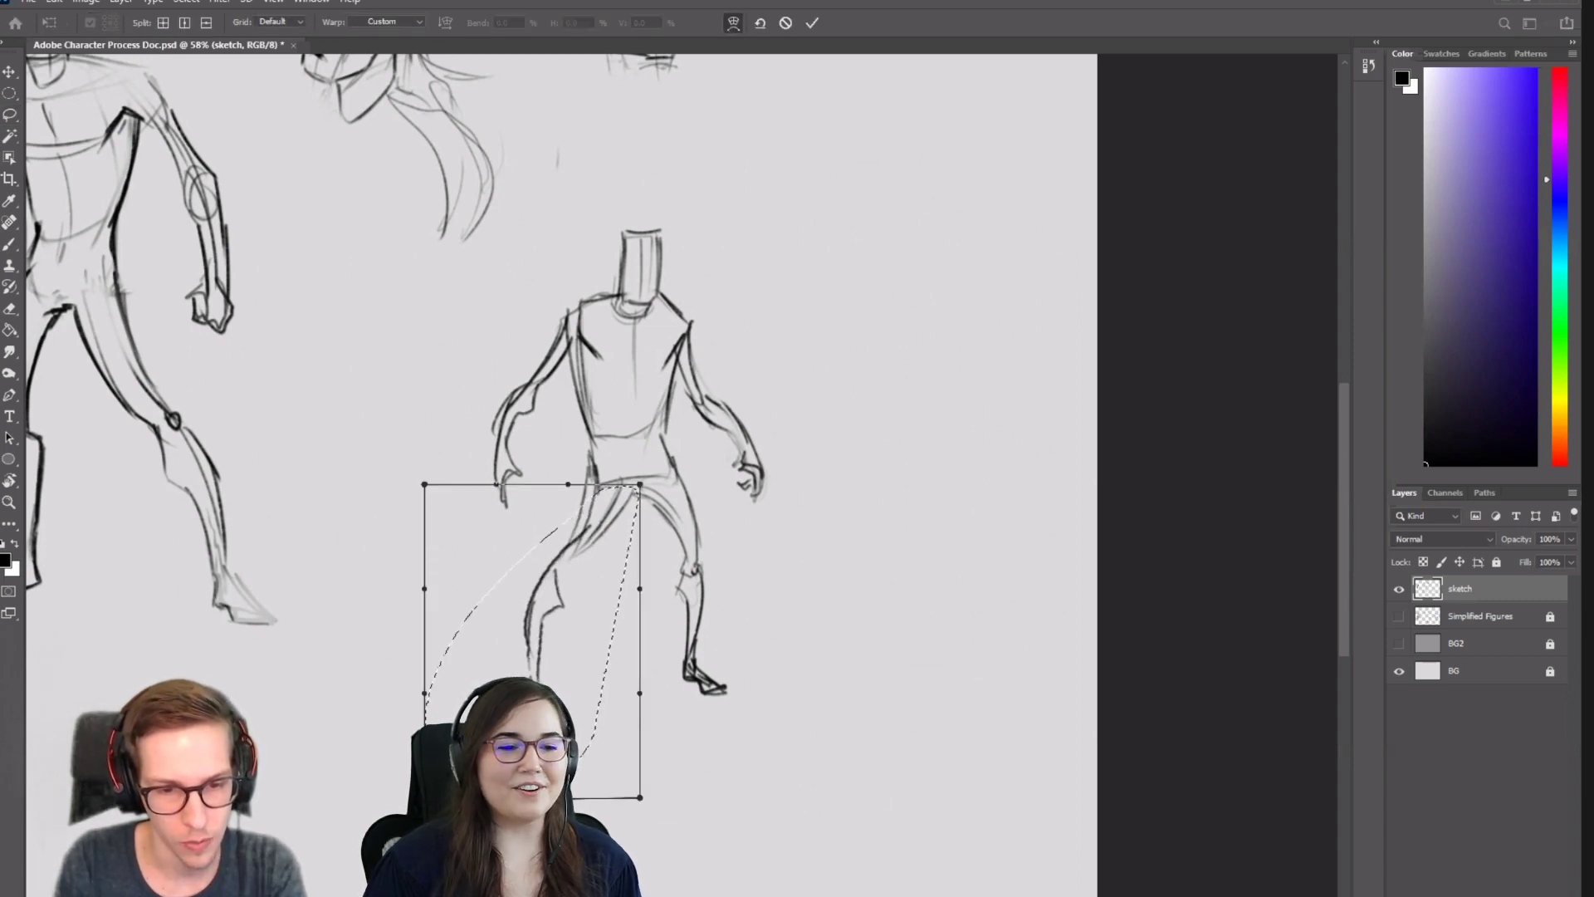
left_click_drag(639, 797, 623, 797)
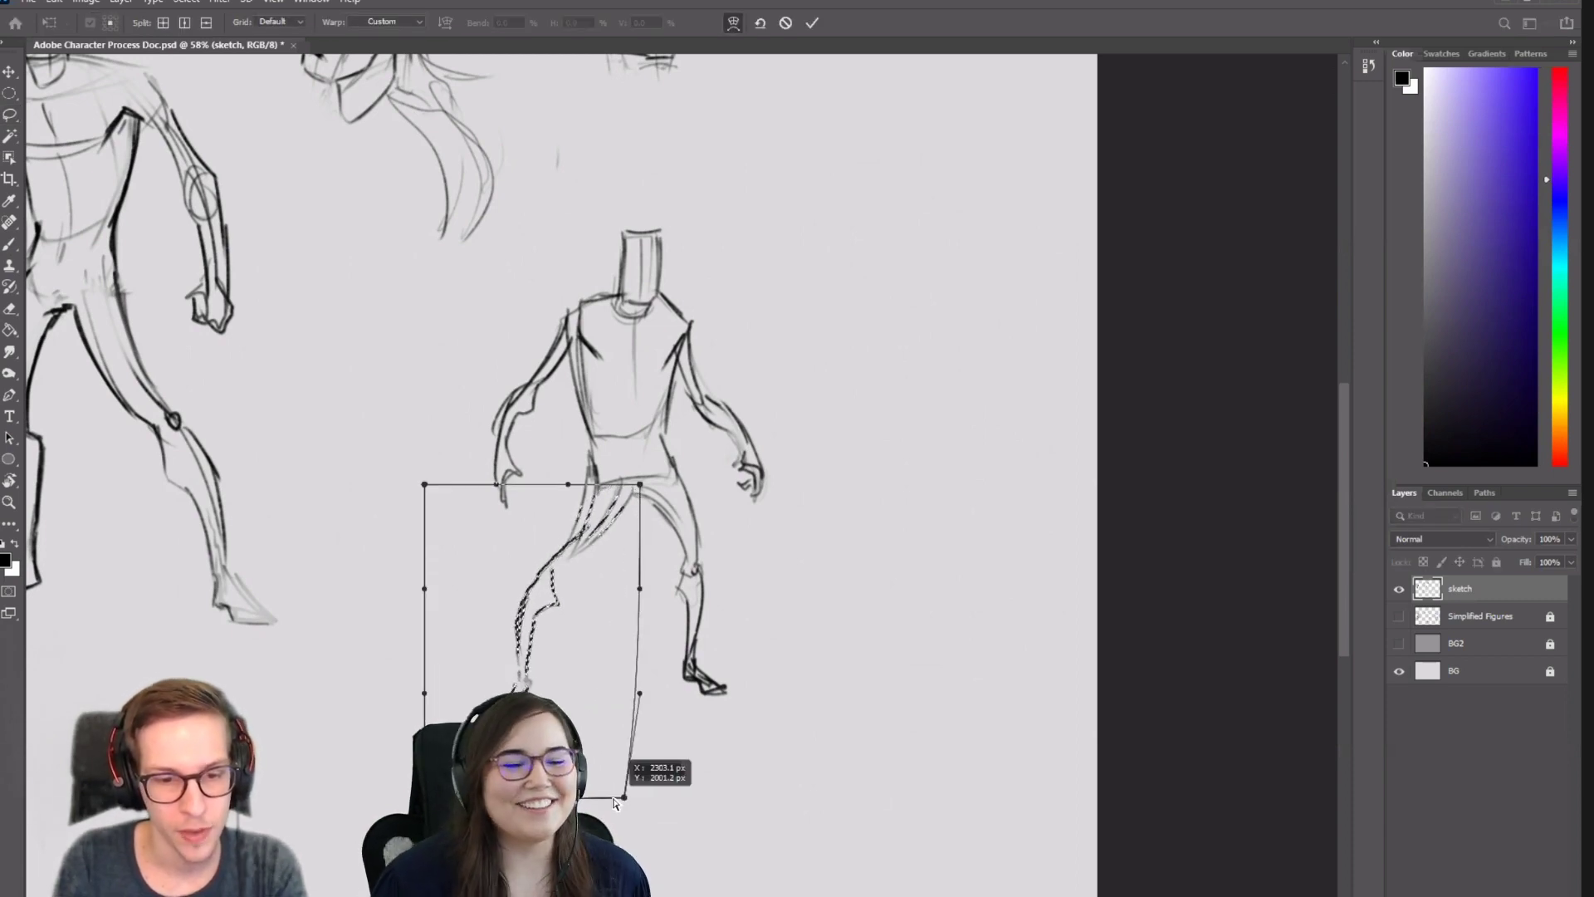
left_click_drag(424, 797, 400, 797)
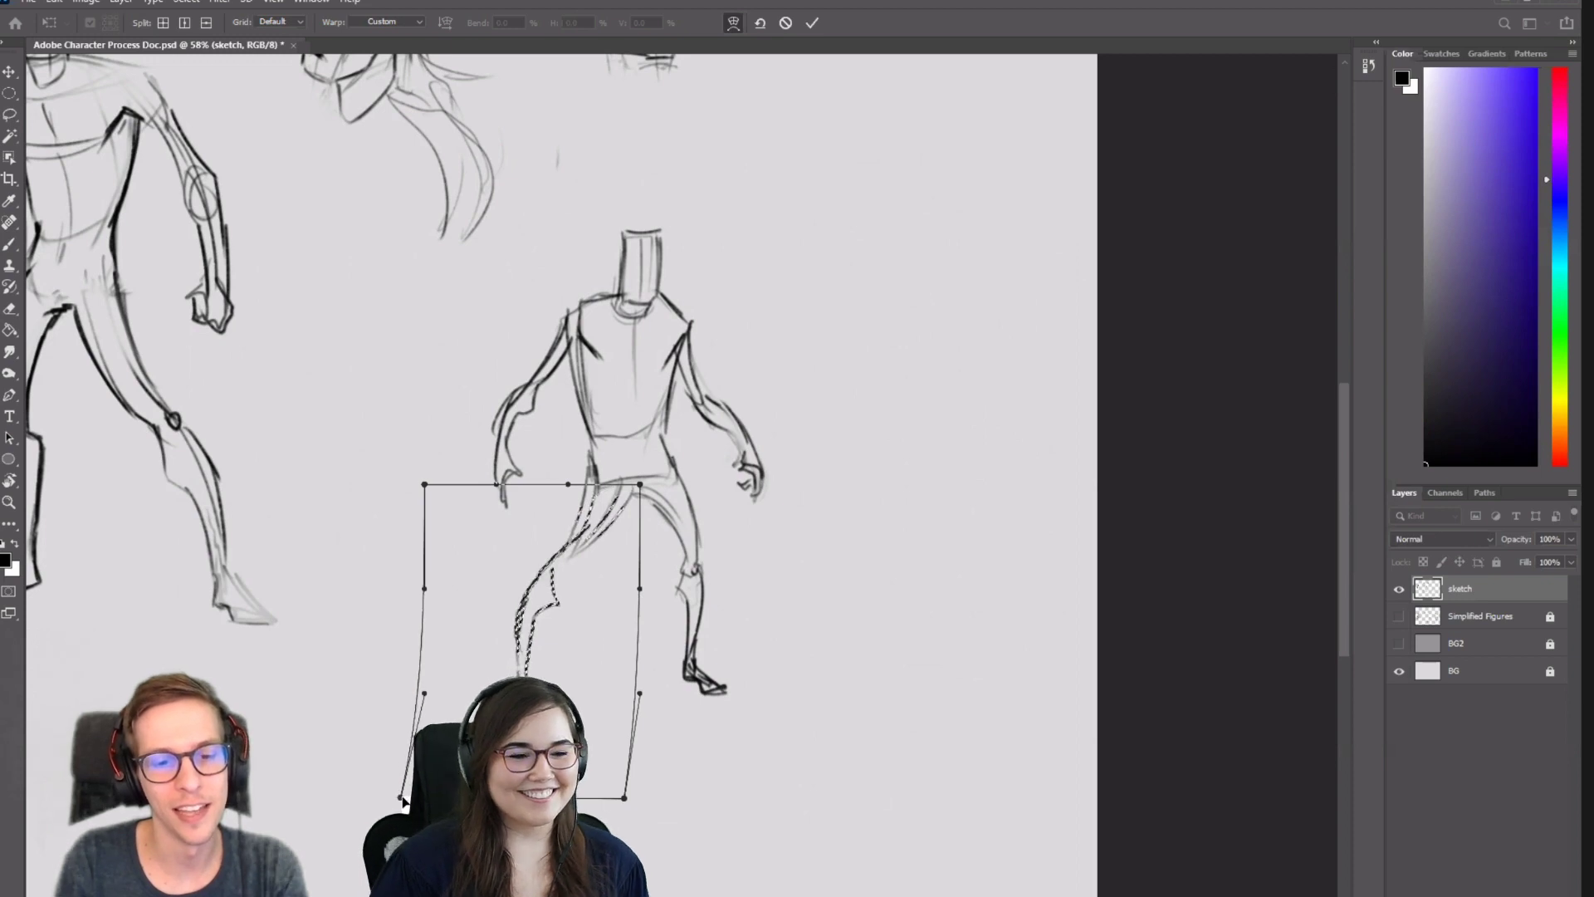
left_click_drag(550, 581, 549, 572)
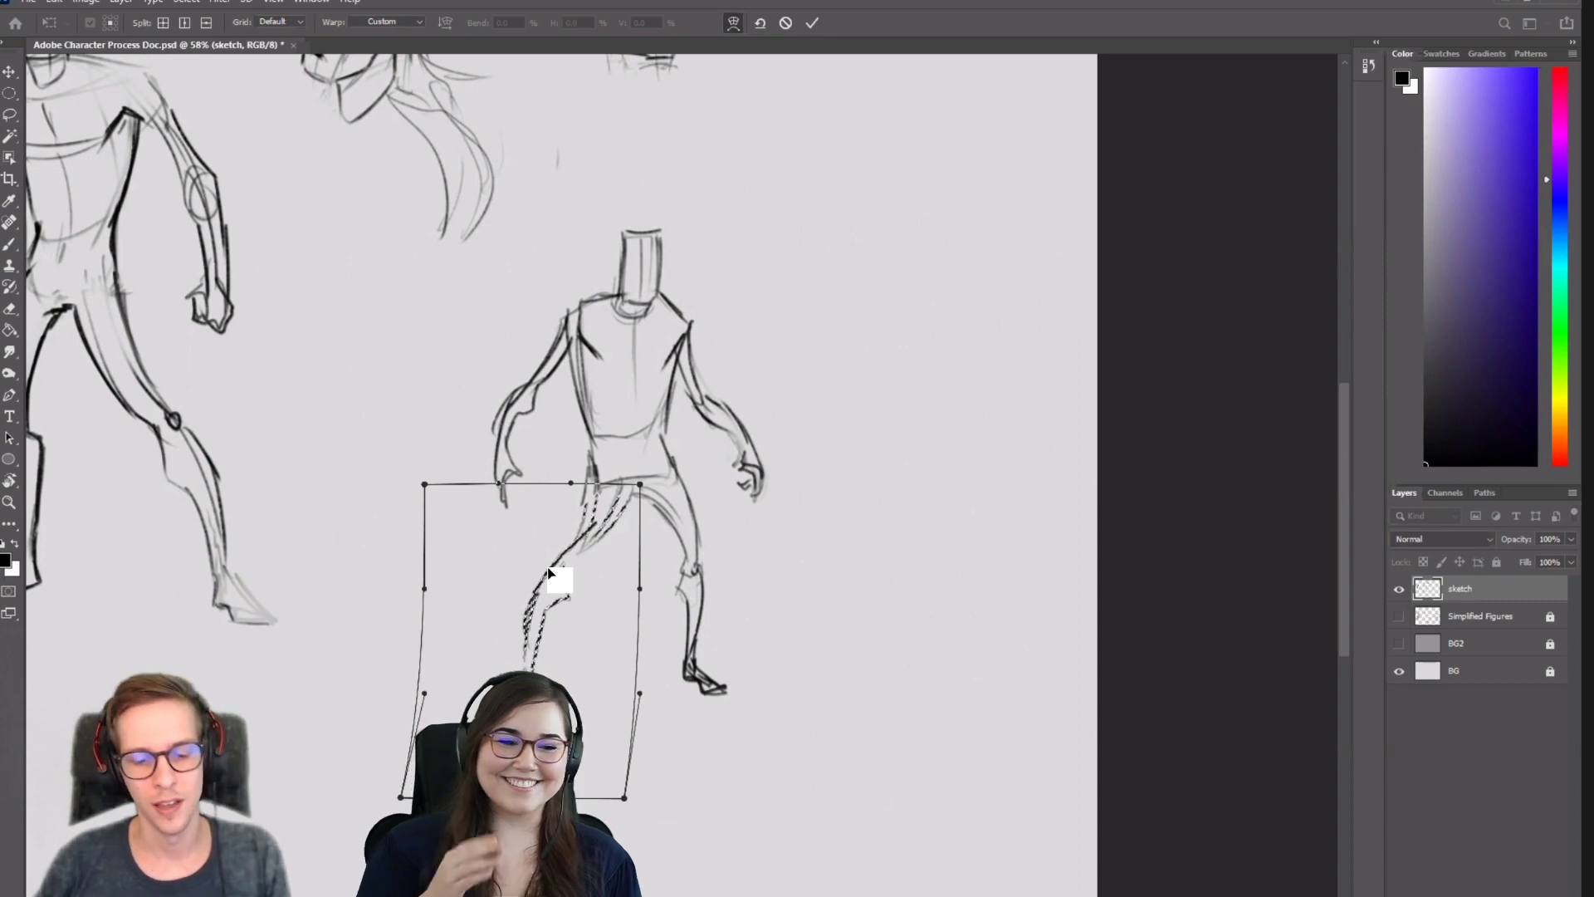
key("Return")
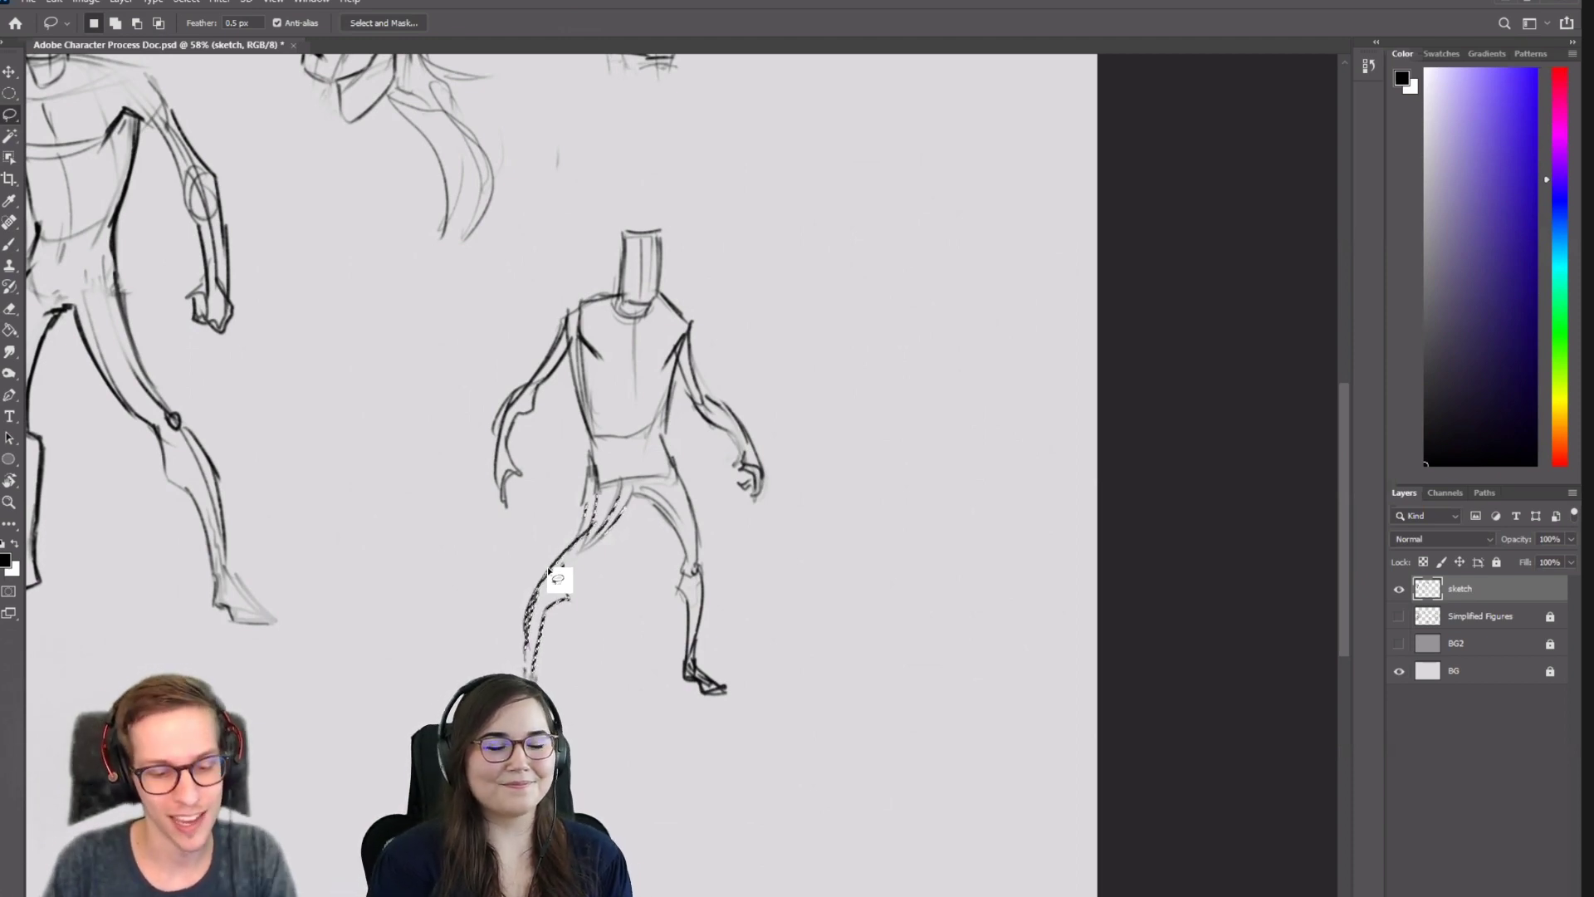
key("b")
key("Return")
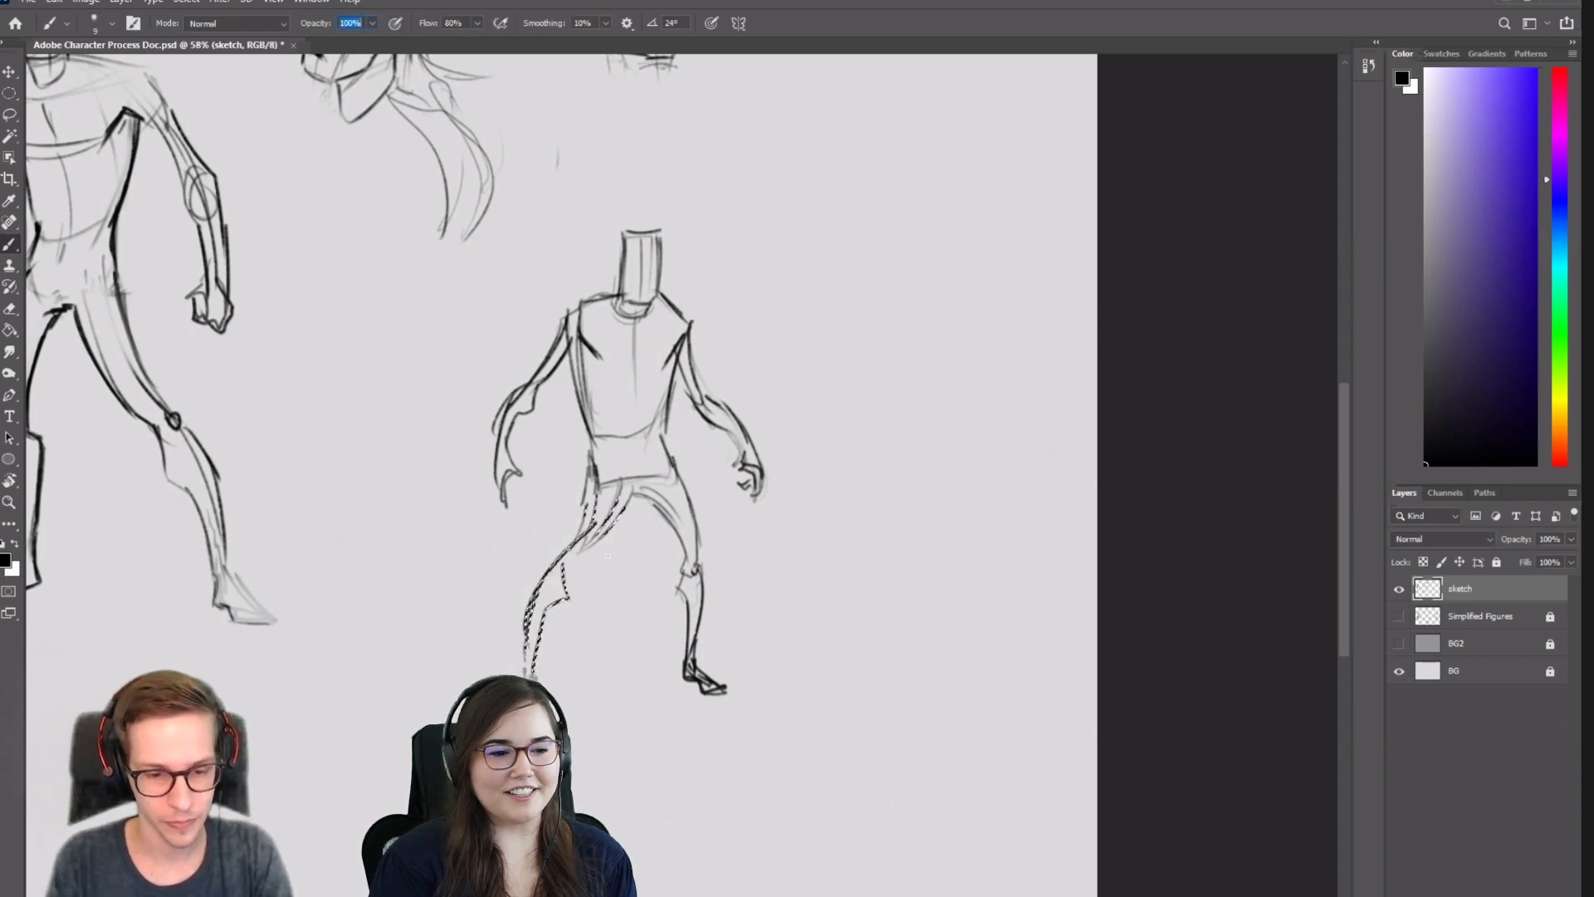
left_click_drag(603, 607, 651, 681)
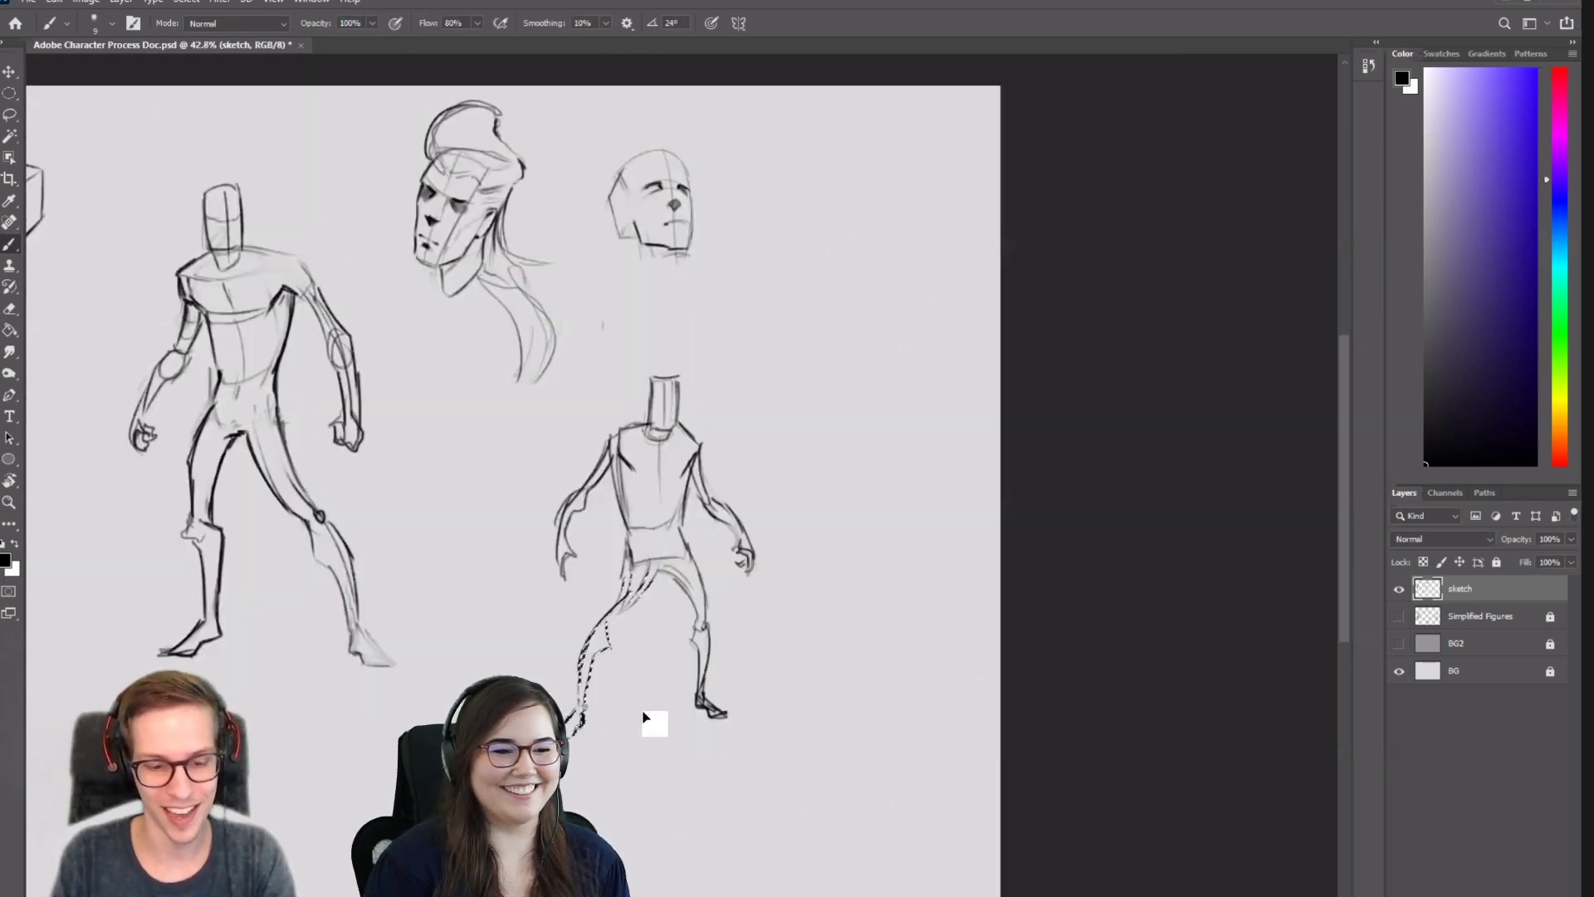
key("ctrl+d")
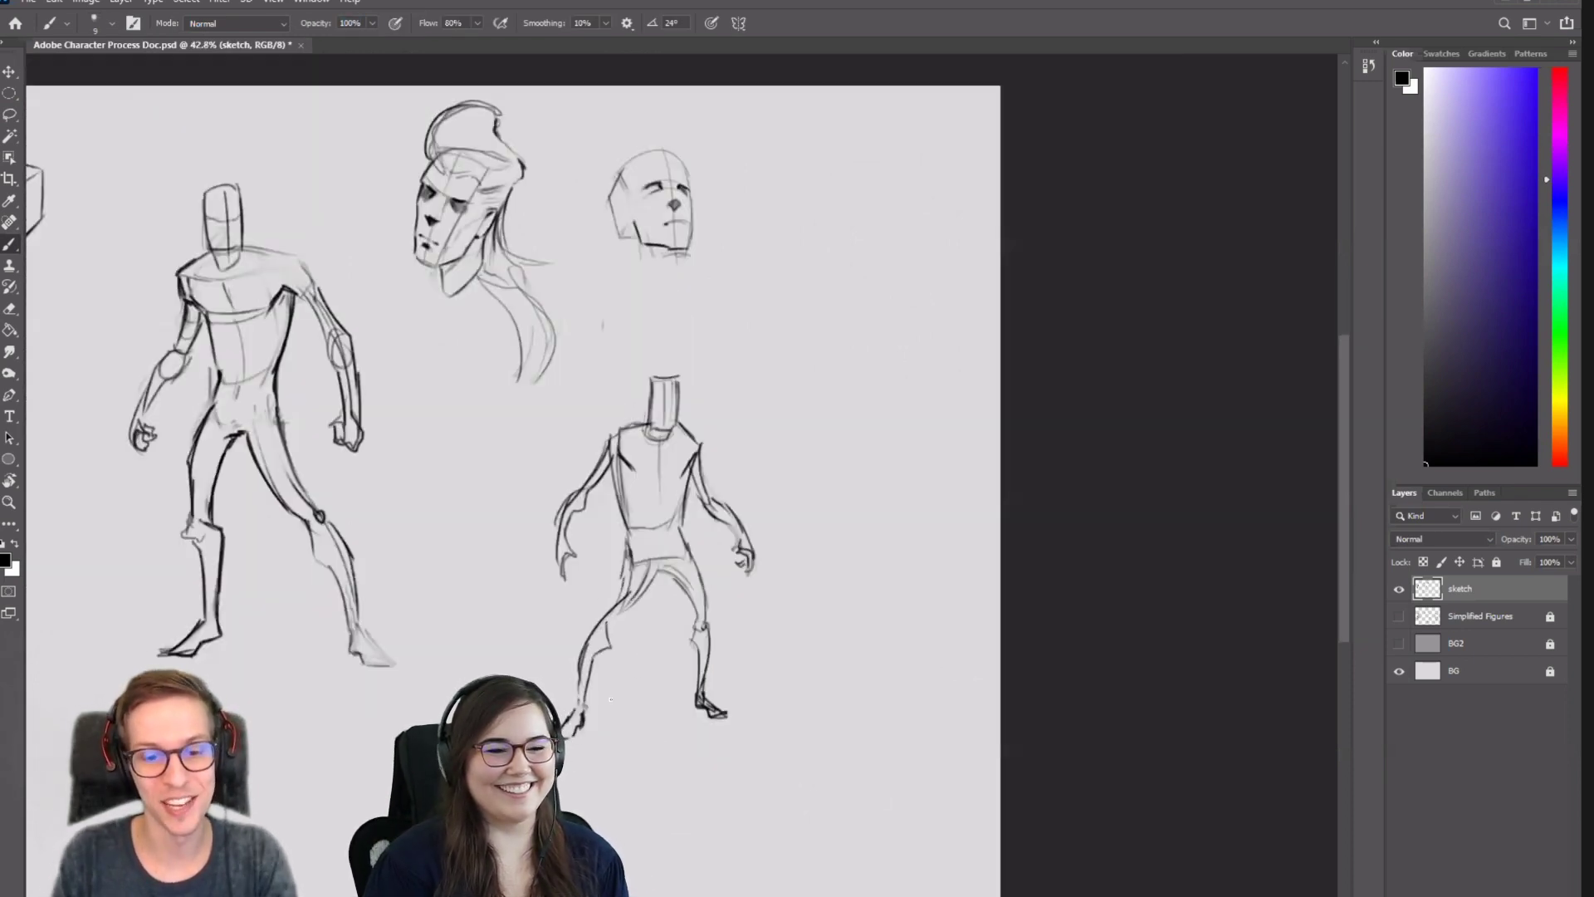
Brush darker contours over the thigh and knee of the small figure's outstretched leg, redoing the unwanted stroke.
left_click(648, 615)
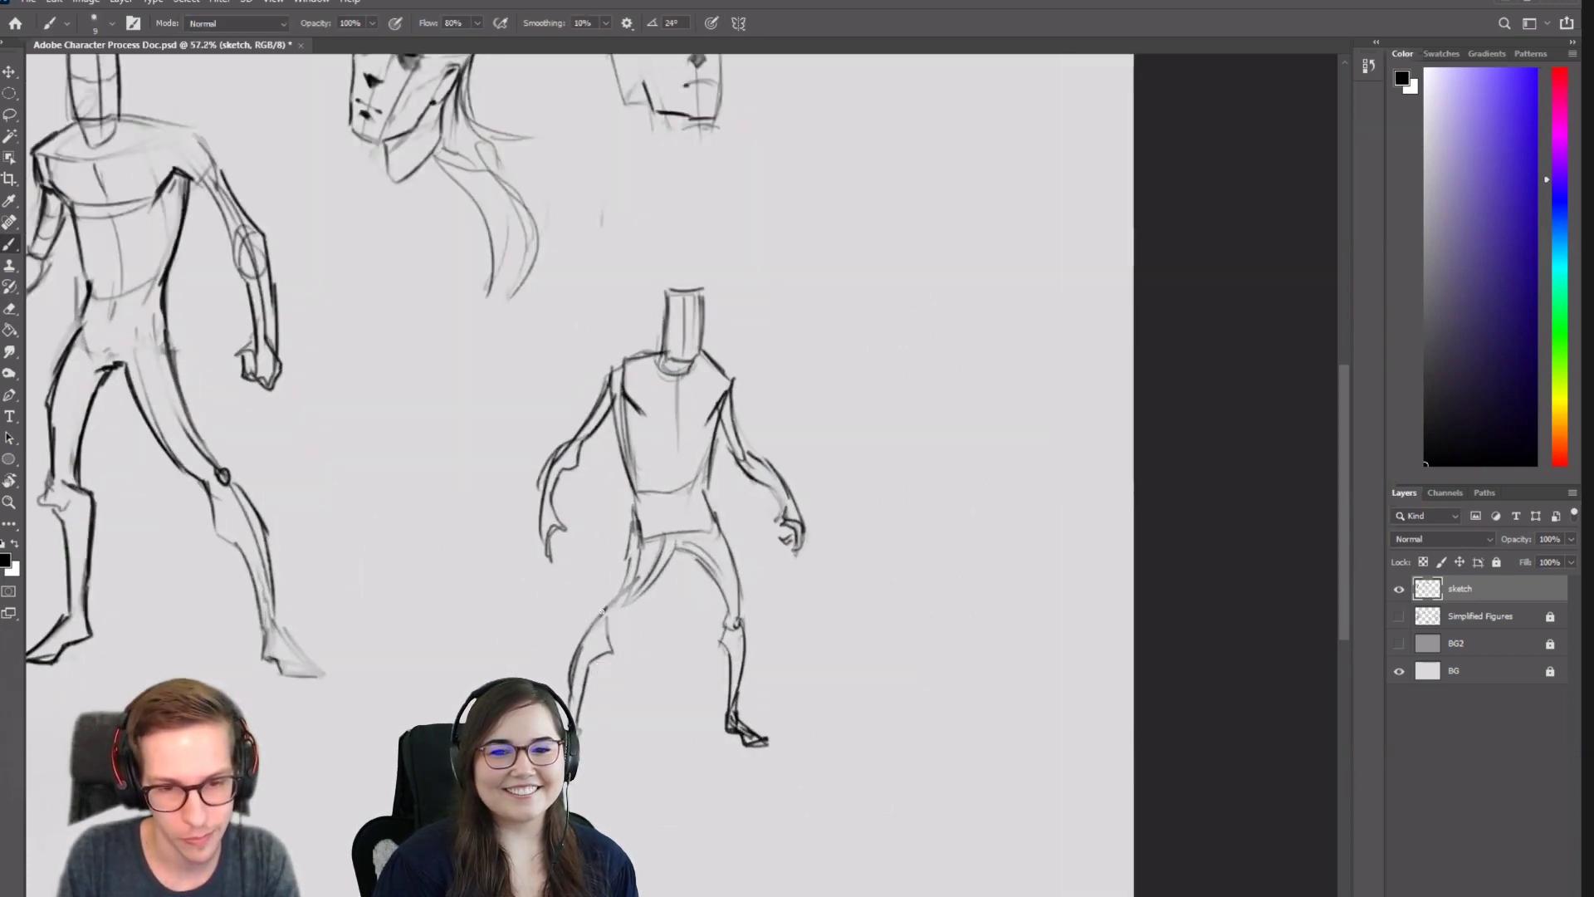
mouse_move(607, 607)
left_mouse_down()
mouse_move(594, 636)
mouse_move(611, 623)
left_mouse_up()
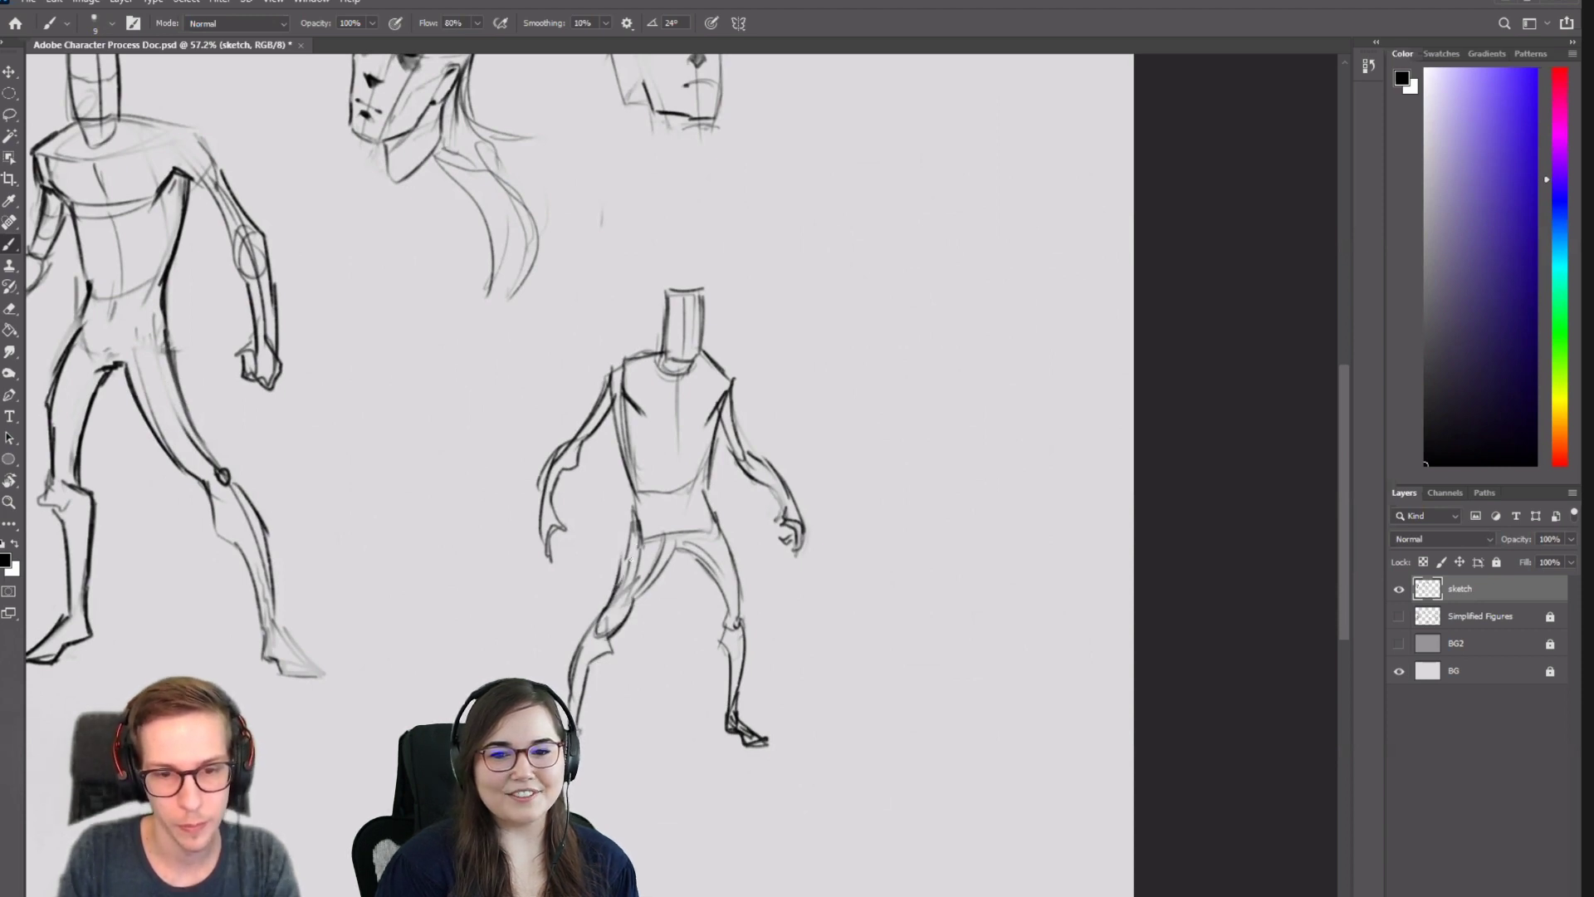
key("ctrl+z")
mouse_move(629, 557)
left_mouse_down()
mouse_move(618, 587)
mouse_move(666, 561)
mouse_move(640, 605)
left_mouse_up()
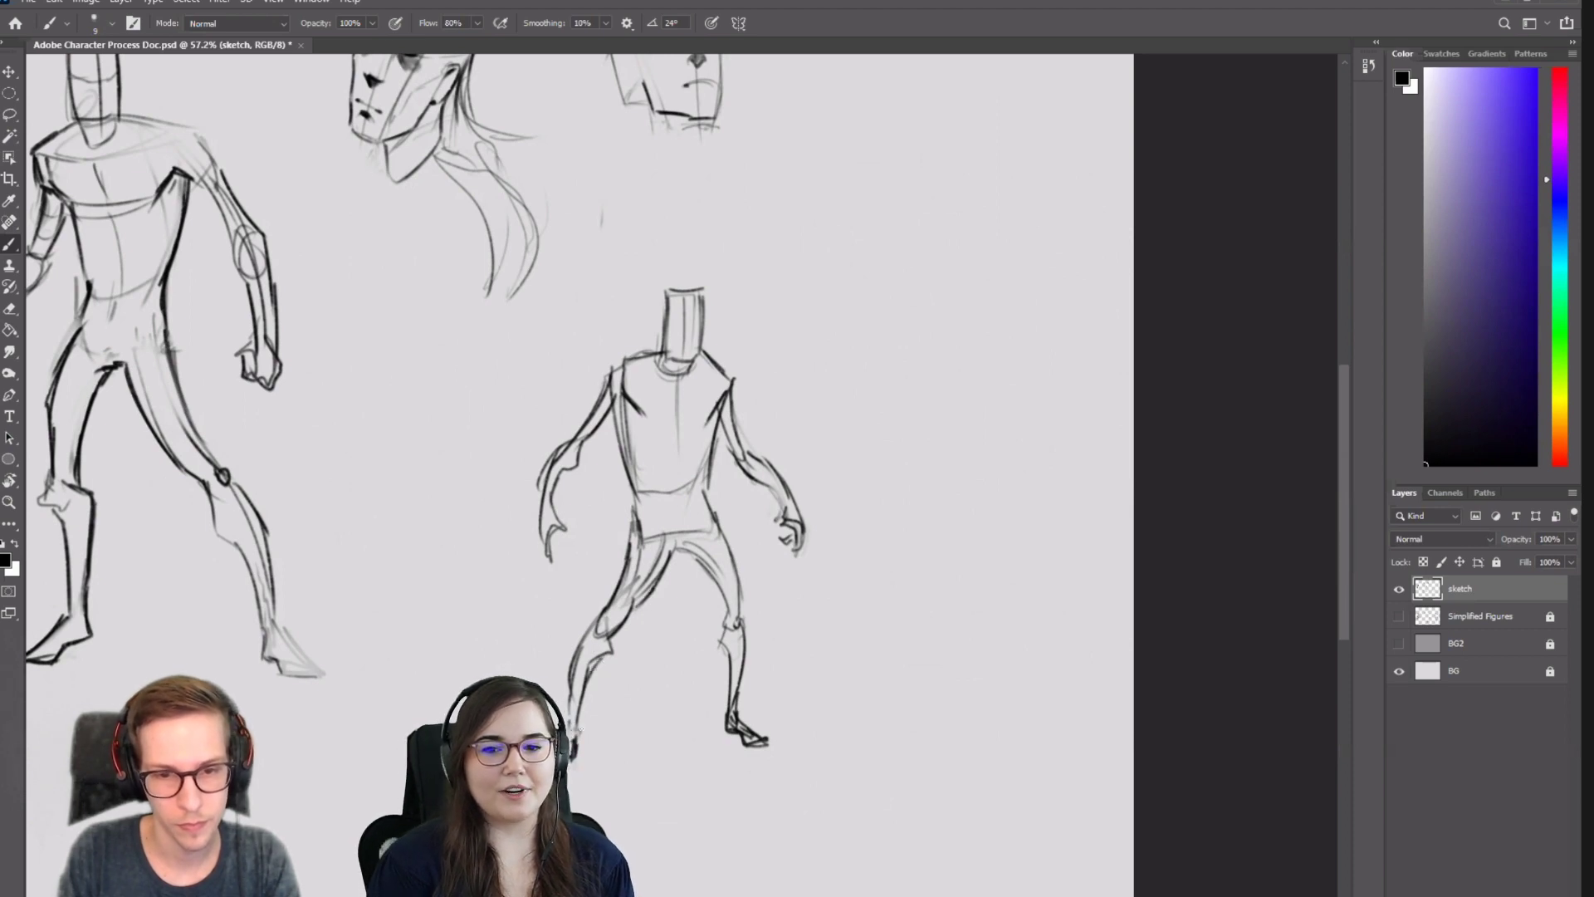
Add facial guide lines to the small figure's head block and darken its shoulder line beside the neck.
mouse_move(689, 299)
left_mouse_down()
mouse_move(687, 354)
mouse_move(706, 318)
mouse_move(687, 357)
left_mouse_up()
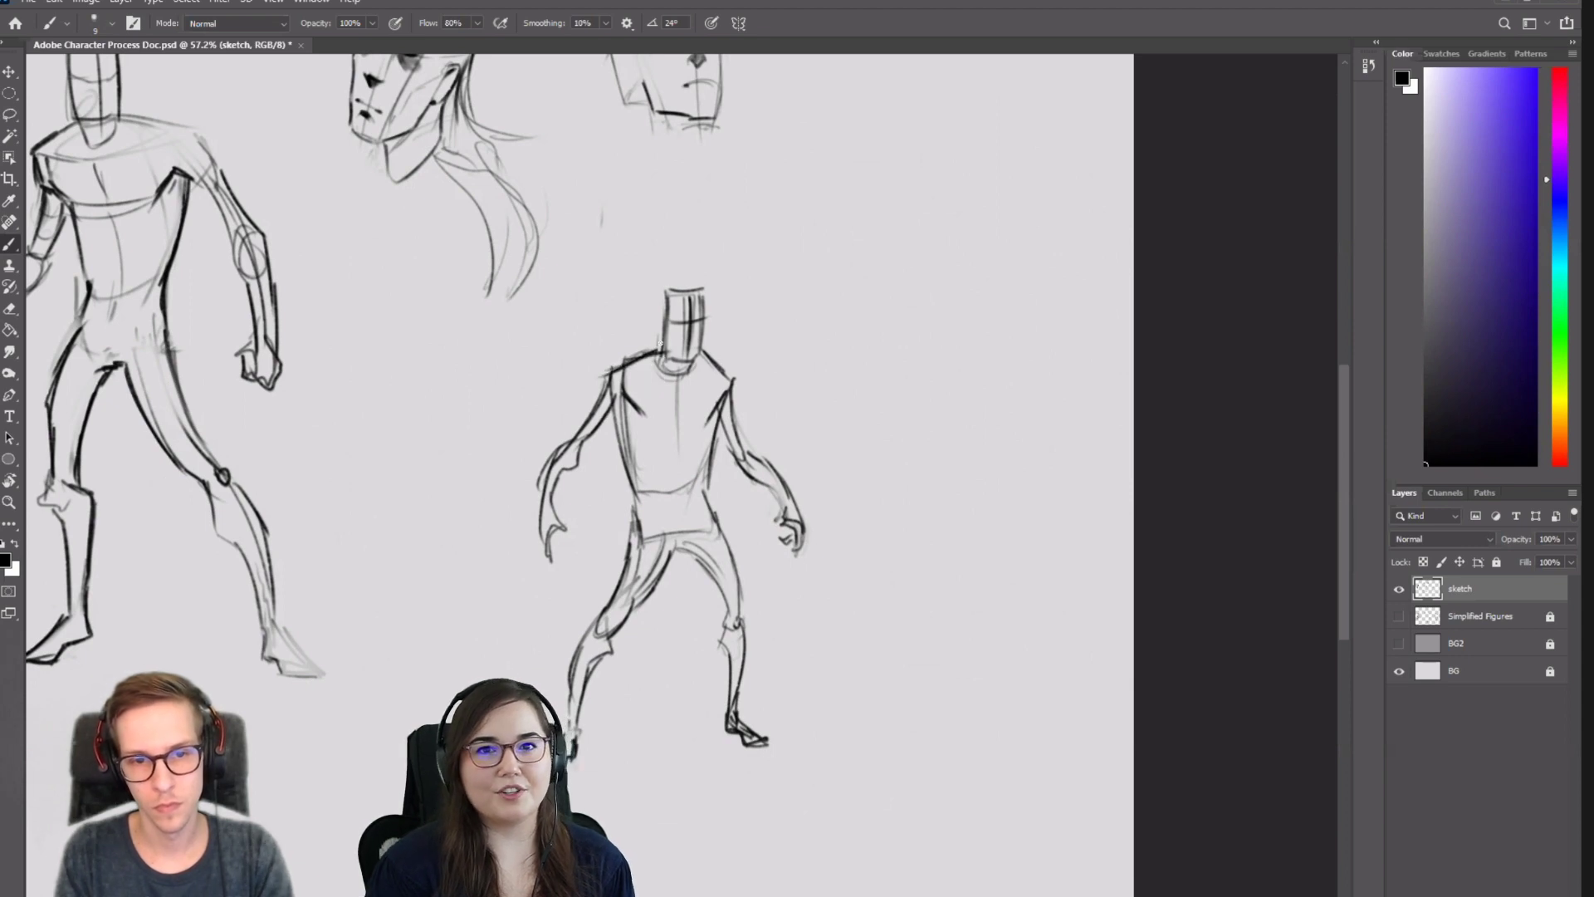
left_click_drag(610, 368, 660, 348)
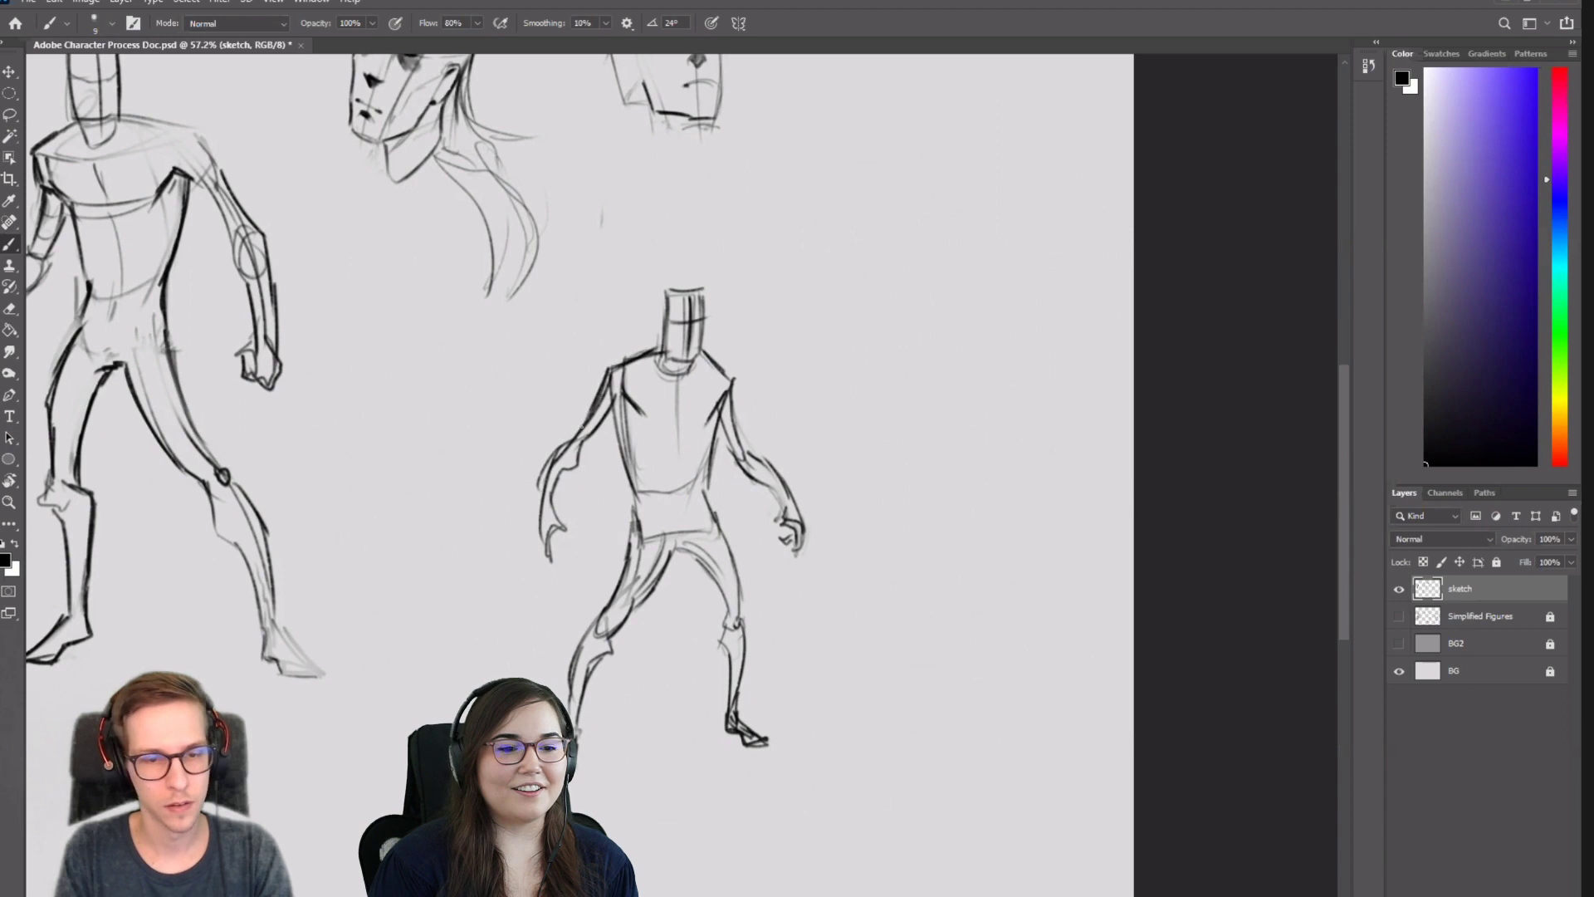
Lasso the small figure's arm on the outstretched-leg side, warp the hand slightly downward, and deselect.
scroll(687, 534, "down", 2)
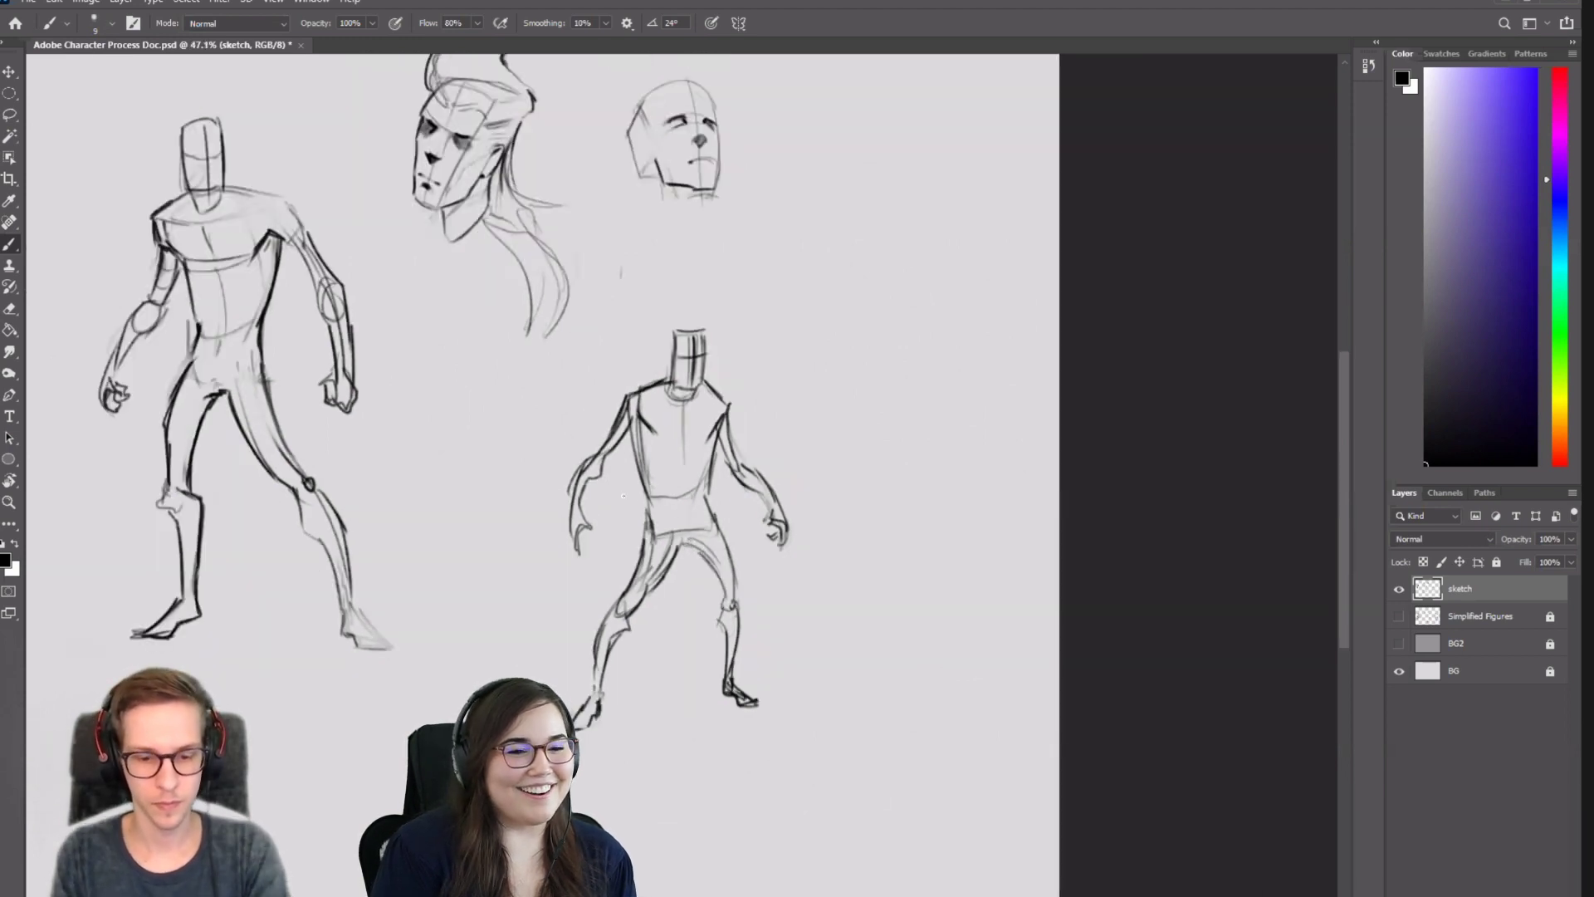
key("l")
mouse_move(592, 422)
left_mouse_down()
mouse_move(617, 396)
mouse_move(637, 420)
mouse_move(611, 550)
mouse_move(553, 535)
mouse_move(548, 479)
mouse_move(562, 557)
left_mouse_up()
key("ctrl+t")
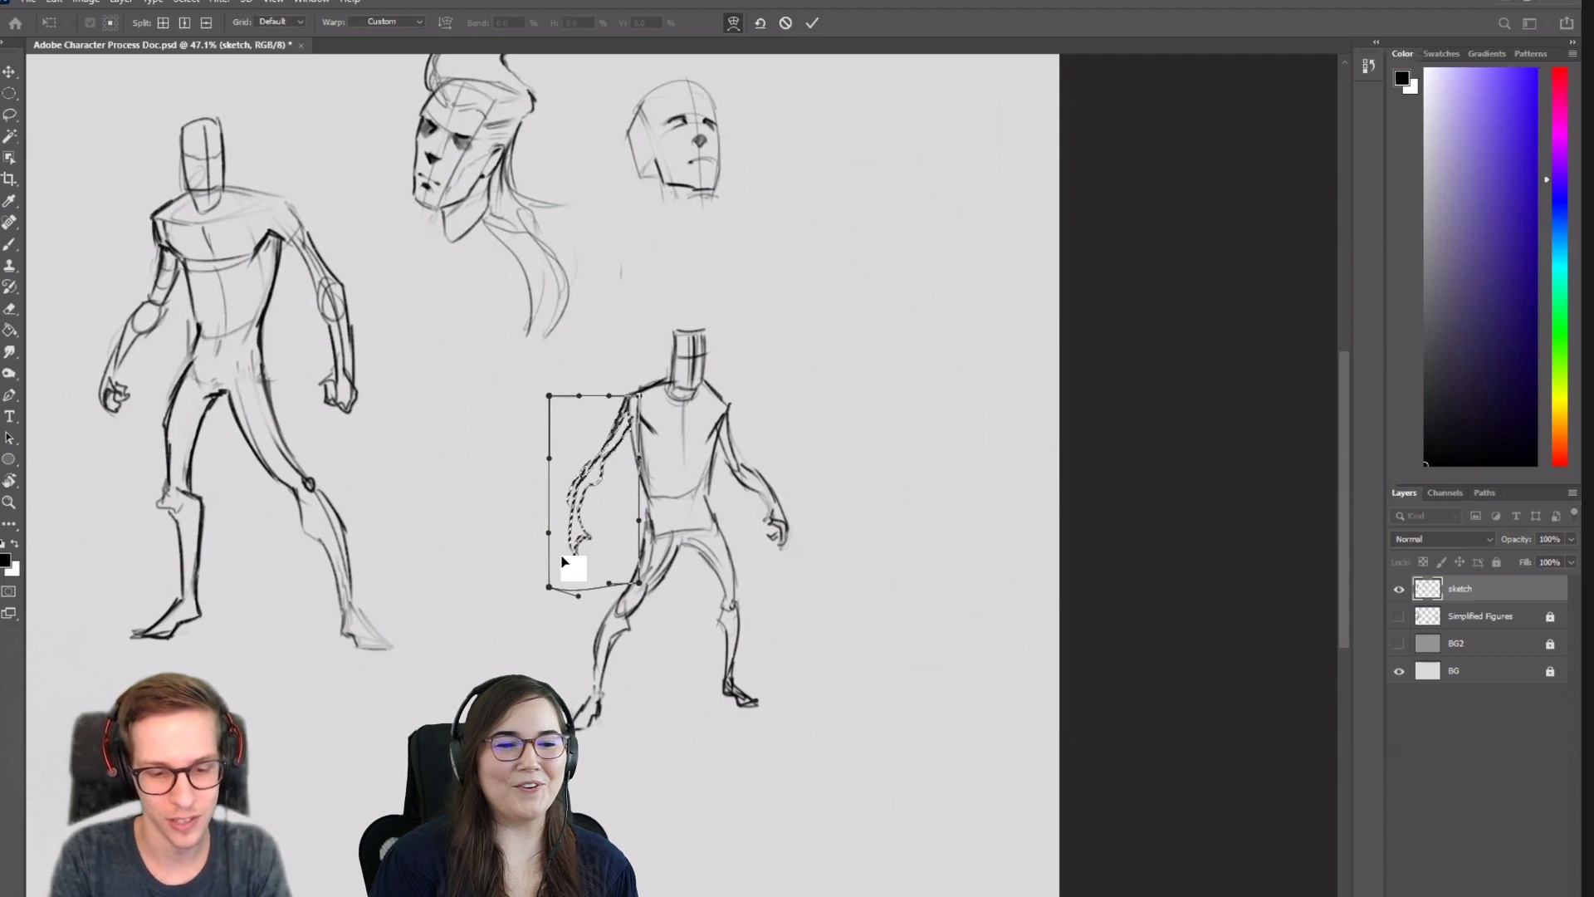
key("Return")
key("b")
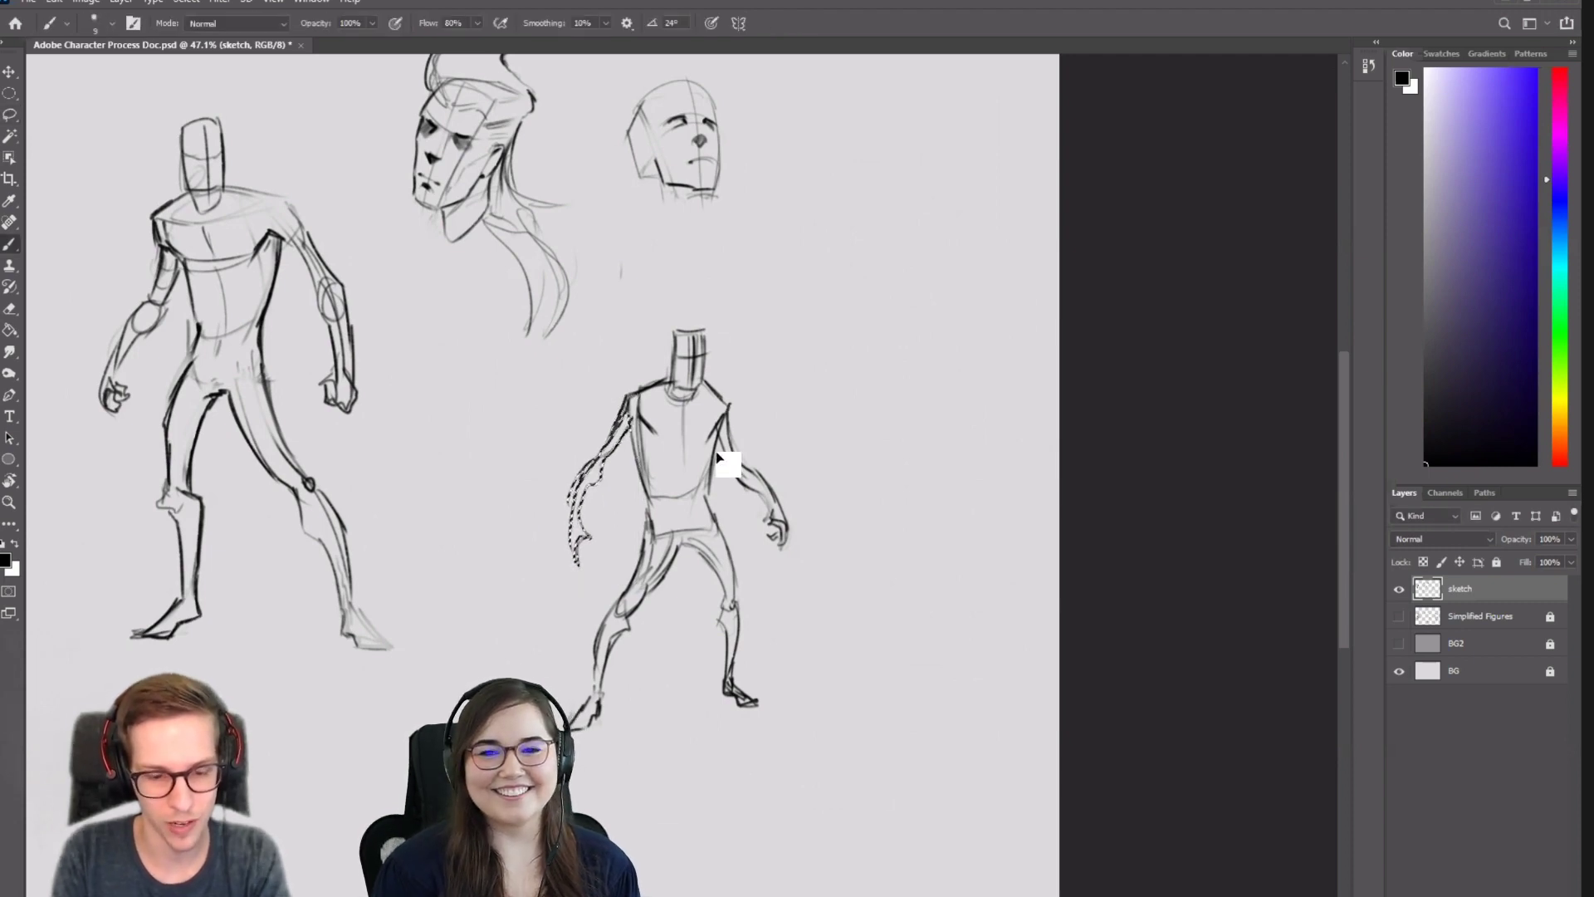
key("ctrl+d")
left_click_drag(961, 467, 1278, 434)
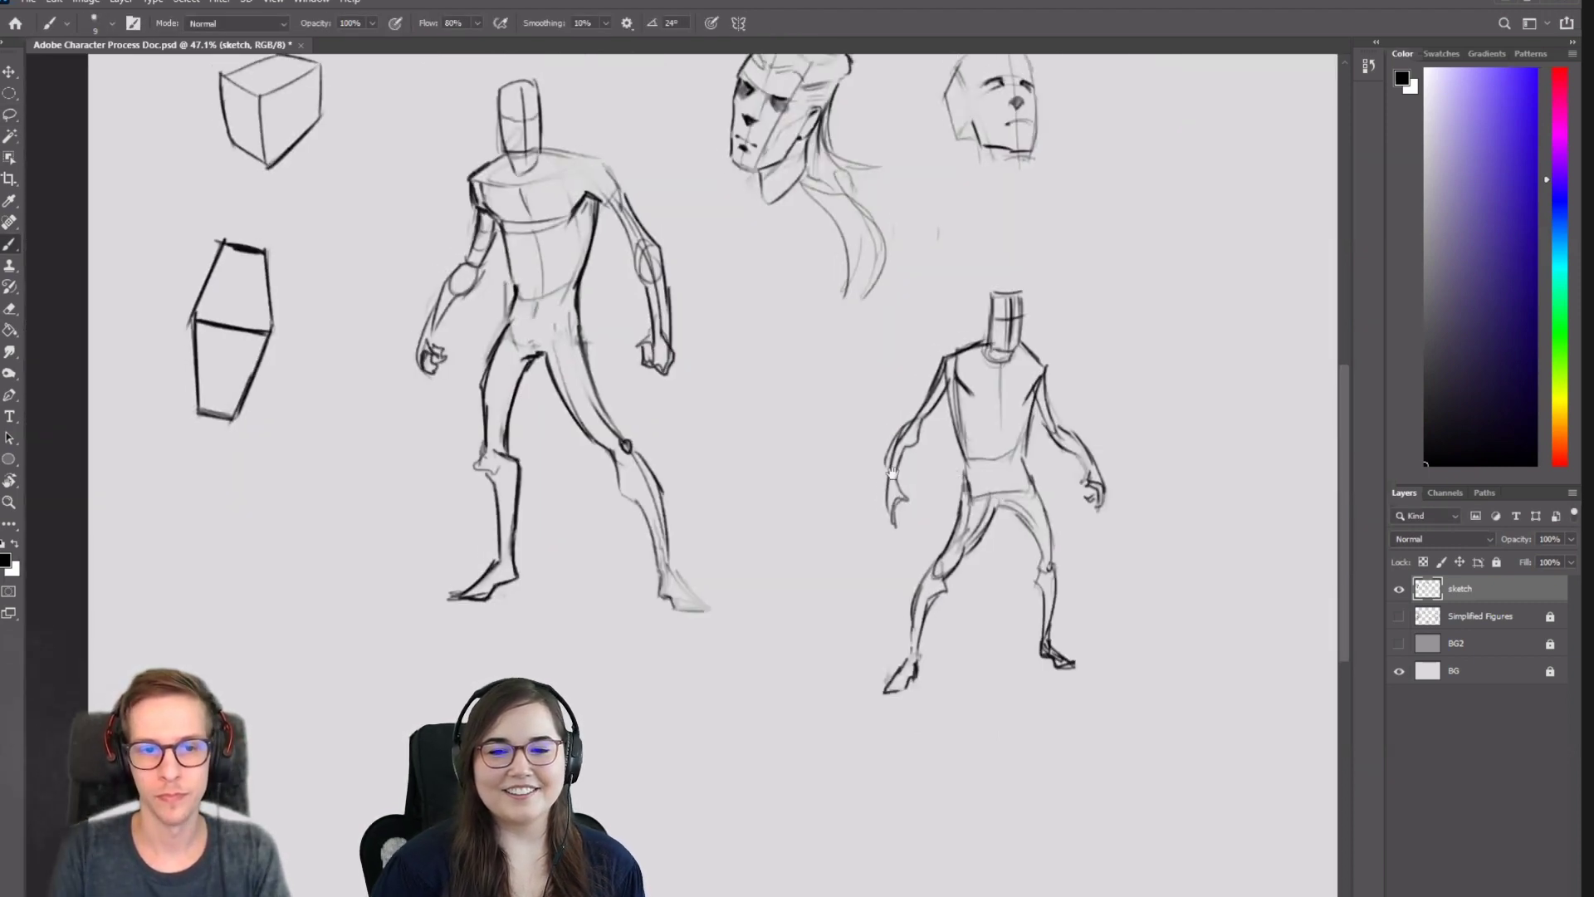
mouse_move(901, 420)
left_mouse_down()
mouse_move(855, 422)
mouse_move(778, 558)
left_mouse_up()
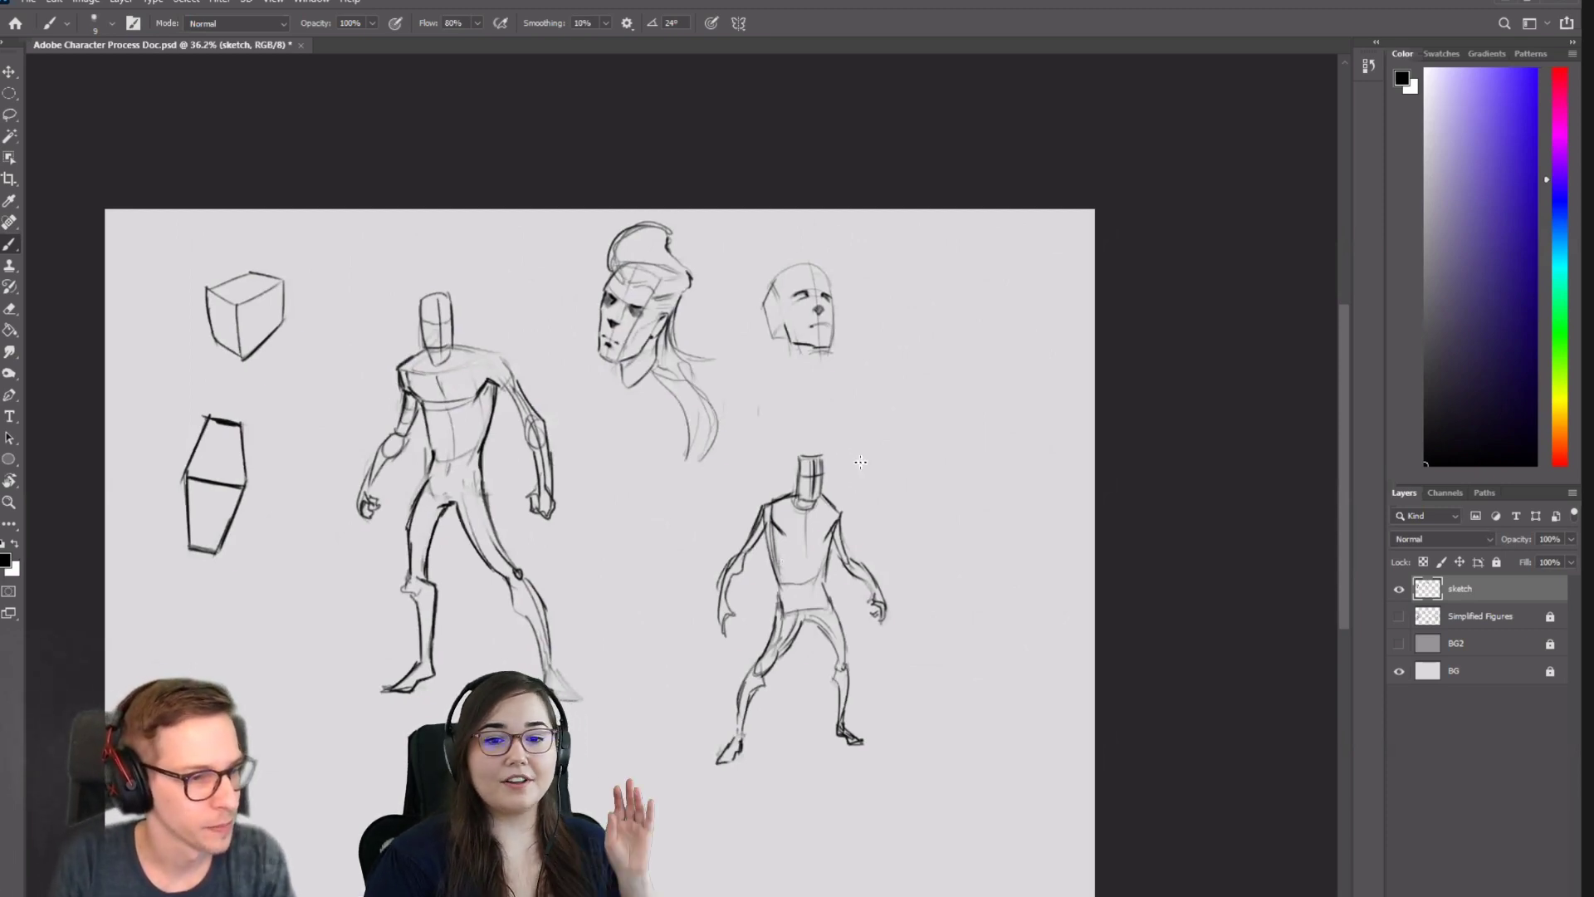
left_click_drag(768, 456, 948, 429)
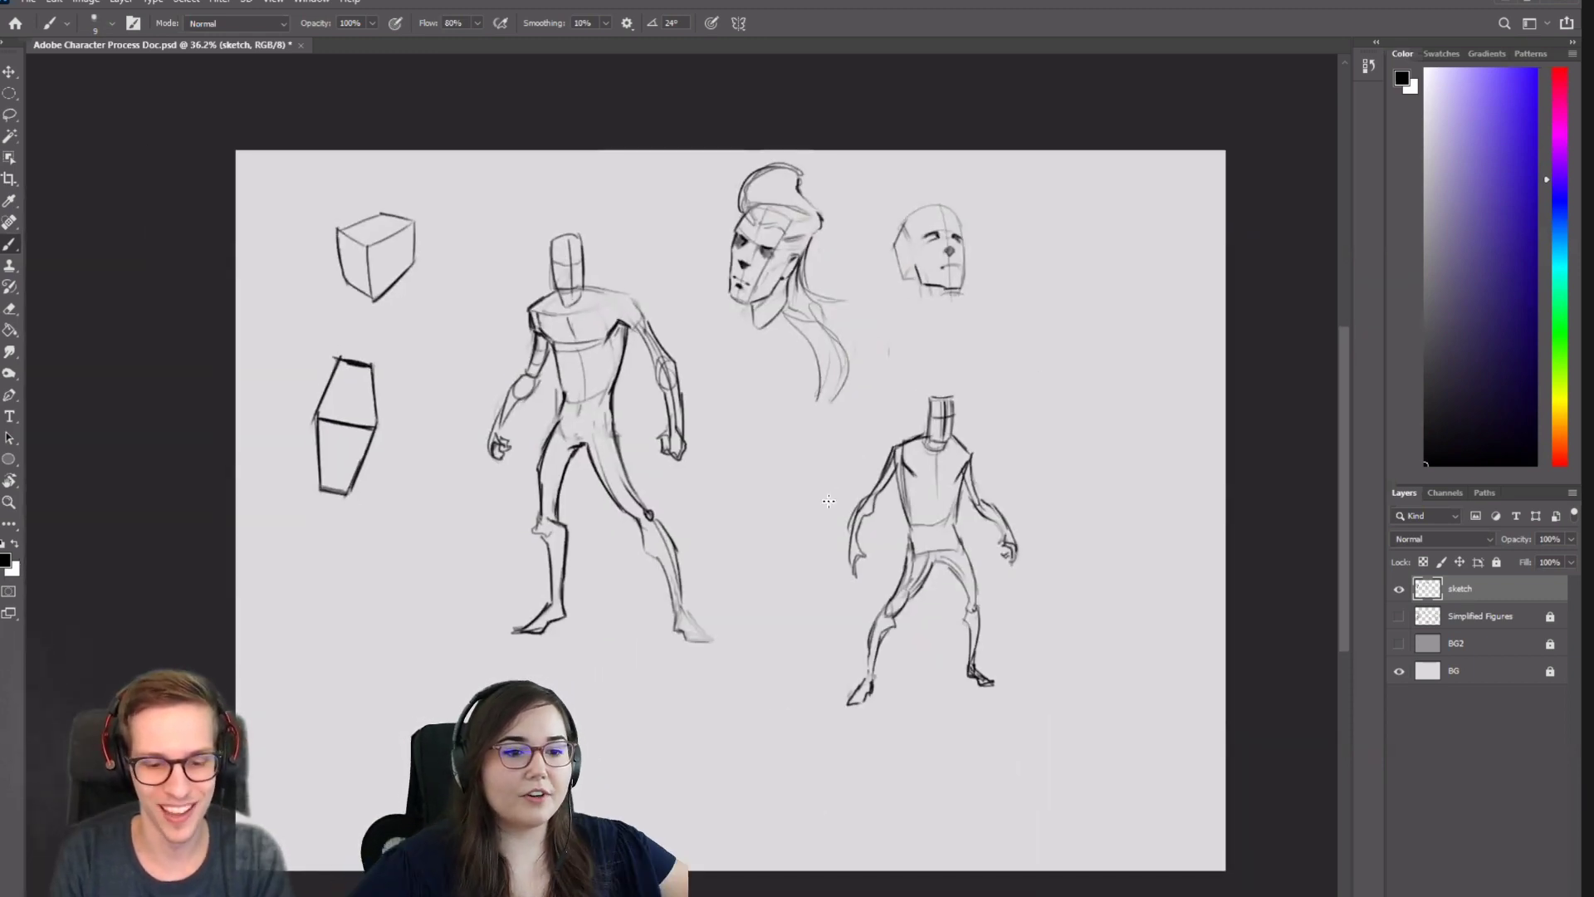
Lasso the large figure, scale it to 87.76%, and move it up closer to the box sketches.
key("l")
mouse_move(610, 202)
left_mouse_down()
mouse_move(466, 462)
mouse_move(731, 718)
mouse_move(697, 285)
mouse_move(610, 201)
left_mouse_up()
key("v")
left_click_drag(767, 193, 729, 257)
left_click_drag(650, 358, 634, 250)
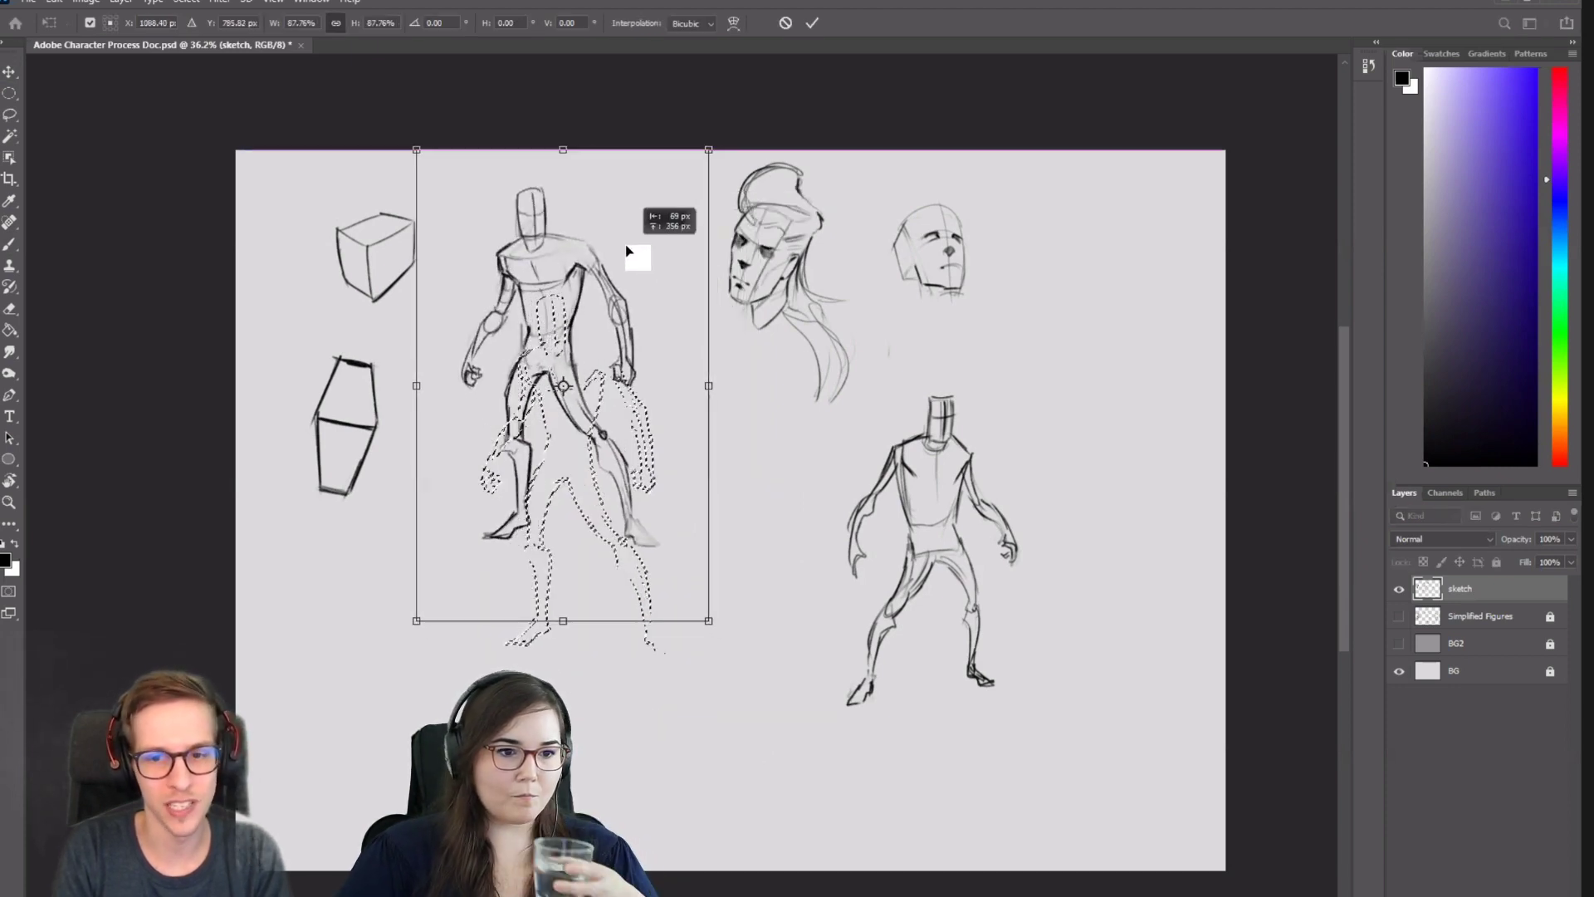
key("Return")
Lasso the small figure, move it up beside the bald head sketch, enlarge it to about 112%, and deselect.
key("l")
mouse_move(946, 421)
left_mouse_down()
mouse_move(954, 409)
mouse_move(800, 626)
mouse_move(1074, 562)
mouse_move(965, 448)
left_mouse_up()
key("v")
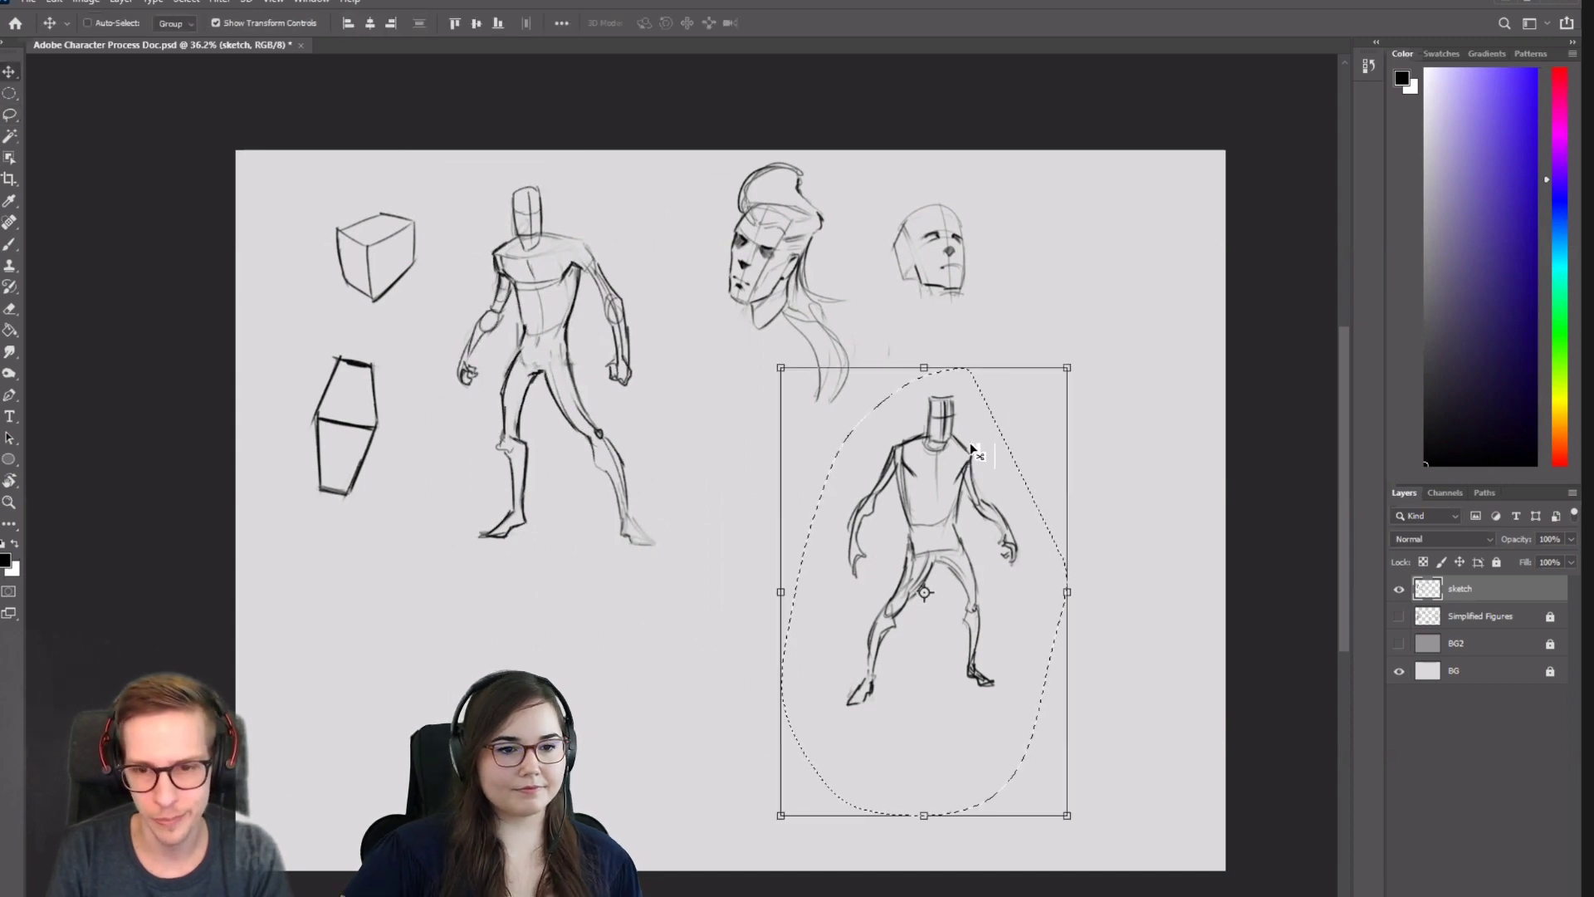
mouse_move(885, 631)
left_mouse_down()
mouse_move(1023, 422)
mouse_move(1053, 408)
left_mouse_up()
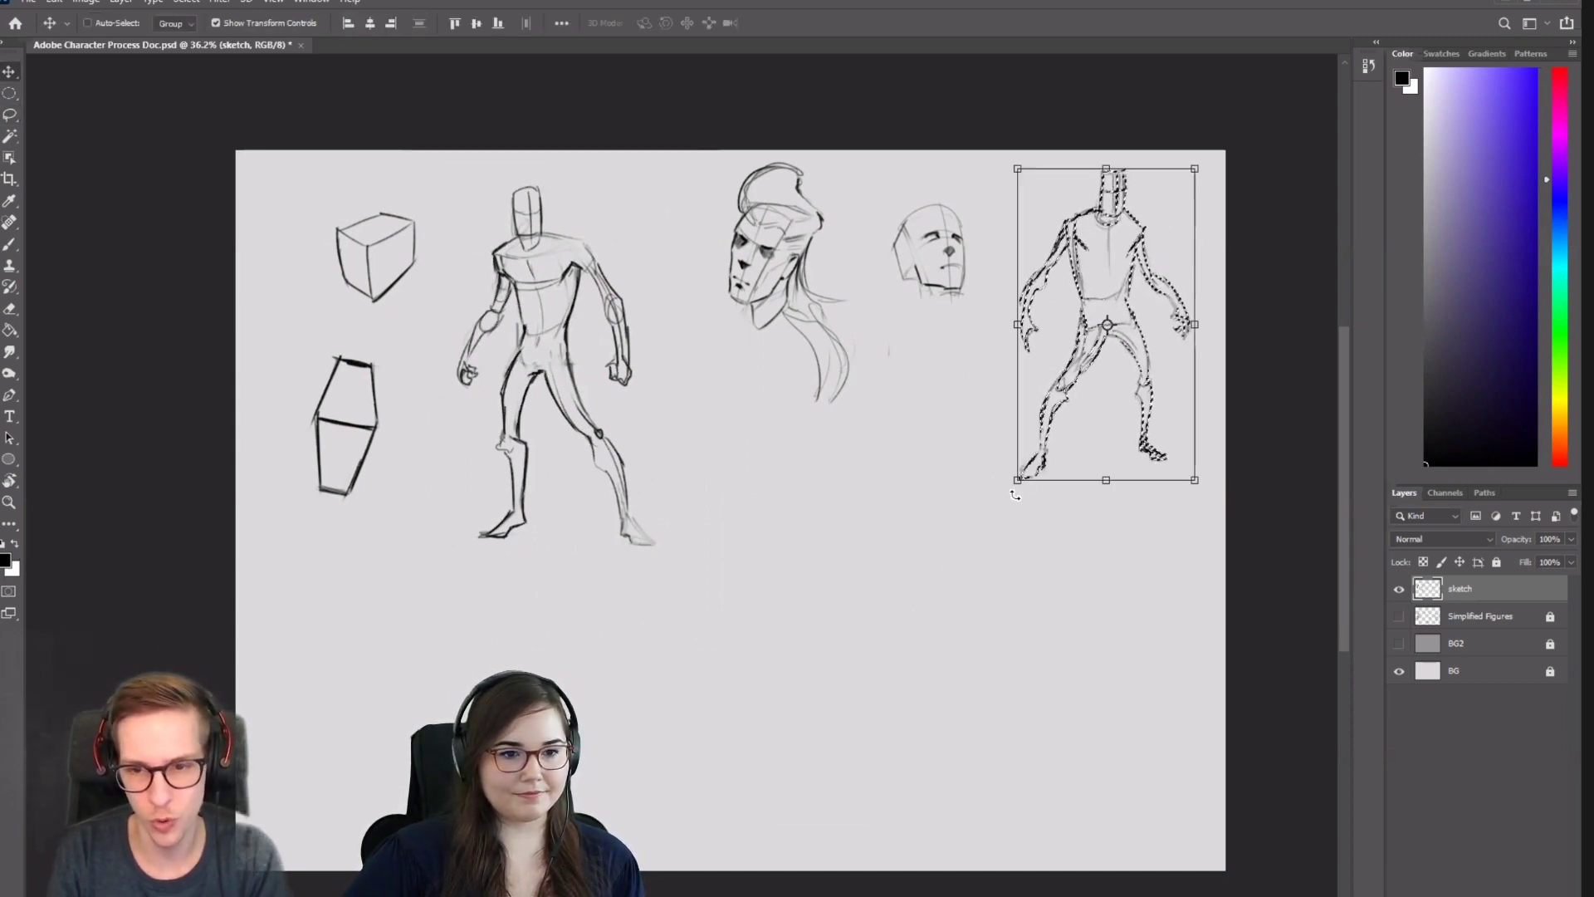
left_click_drag(1017, 480, 1038, 458)
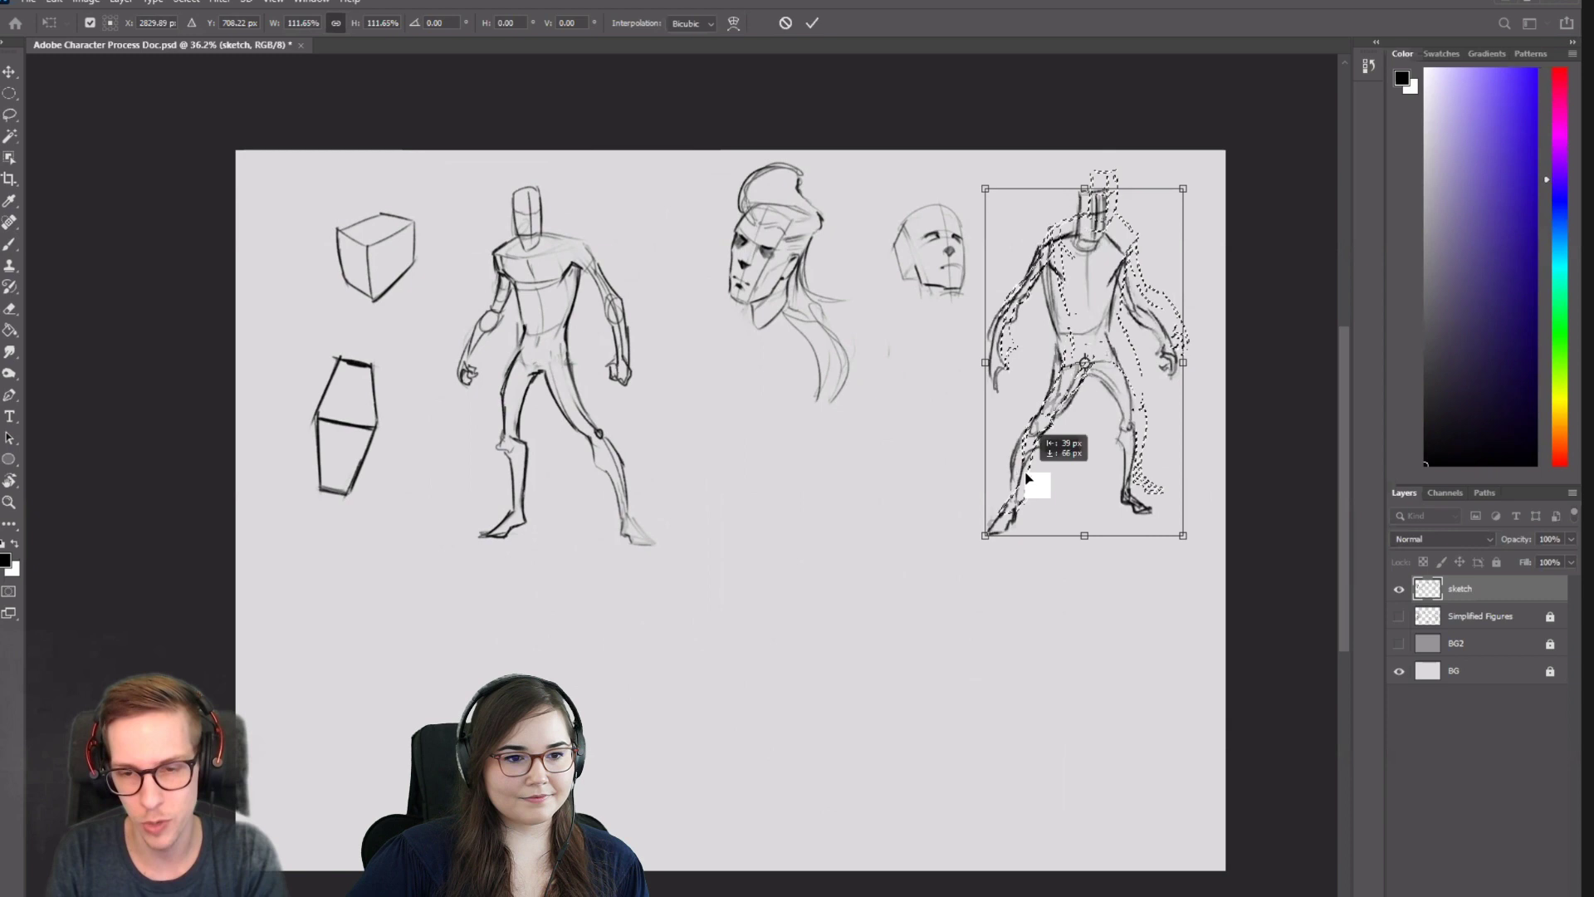
key("Return")
key("l")
key("ctrl+d")
Sketch a tapered cylinder with curved cross-contours beside the cube, undoing the unwanted strokes.
mouse_move(818, 597)
left_mouse_down()
mouse_move(874, 548)
mouse_move(947, 526)
left_mouse_up()
key("b")
left_click_drag(543, 241, 546, 318)
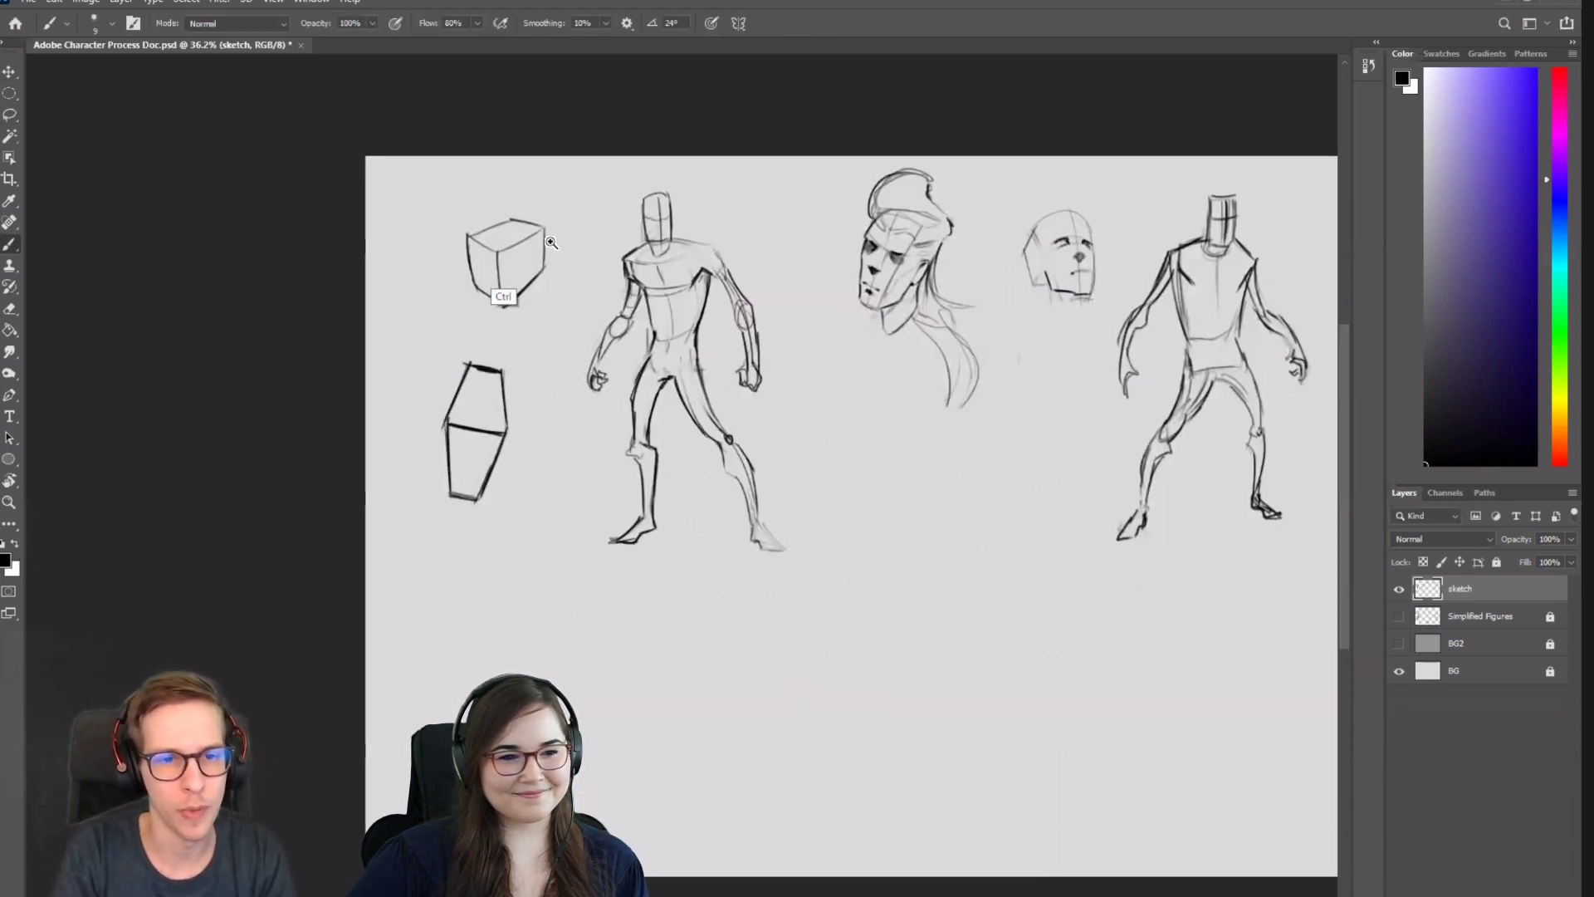
scroll(488, 261, "up", 2)
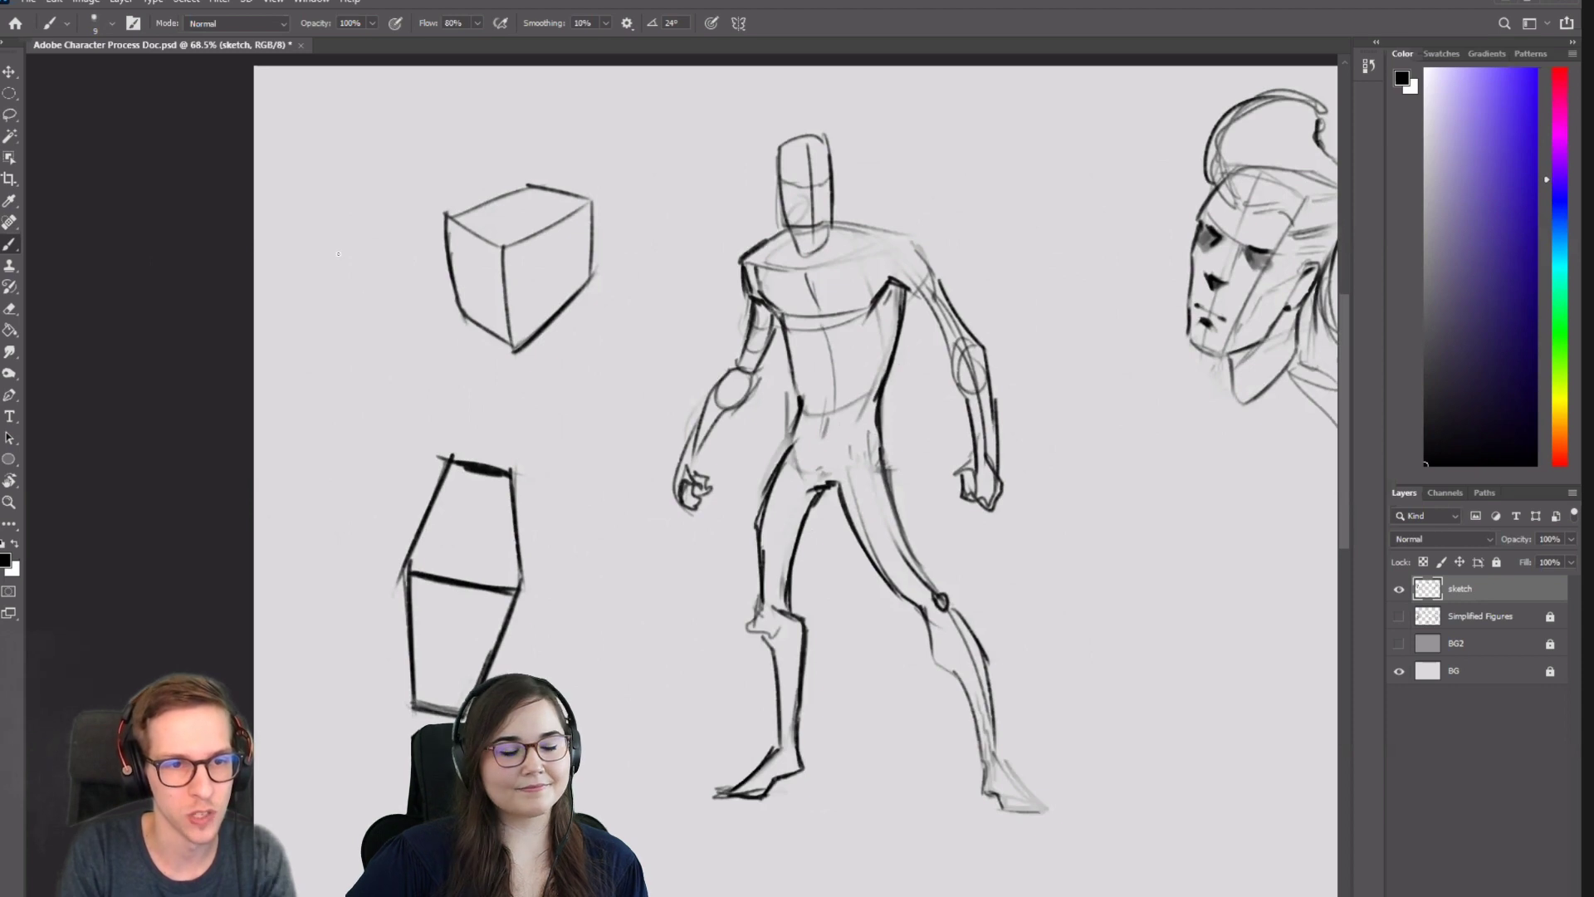
mouse_move(309, 264)
left_mouse_down()
mouse_move(371, 259)
mouse_move(304, 291)
mouse_move(315, 345)
left_mouse_up()
key("ctrl+z")
left_click_drag(342, 423, 338, 411)
mouse_move(392, 267)
left_mouse_down()
mouse_move(390, 420)
mouse_move(390, 377)
left_mouse_up()
left_click_drag(318, 334, 387, 328)
key("ctrl+z")
Draw curved cross-contours along the upper arm and forearm of the large figure's arm on the outstretched-leg side.
mouse_move(864, 502)
left_mouse_down()
mouse_move(1016, 423)
mouse_move(843, 451)
left_mouse_up()
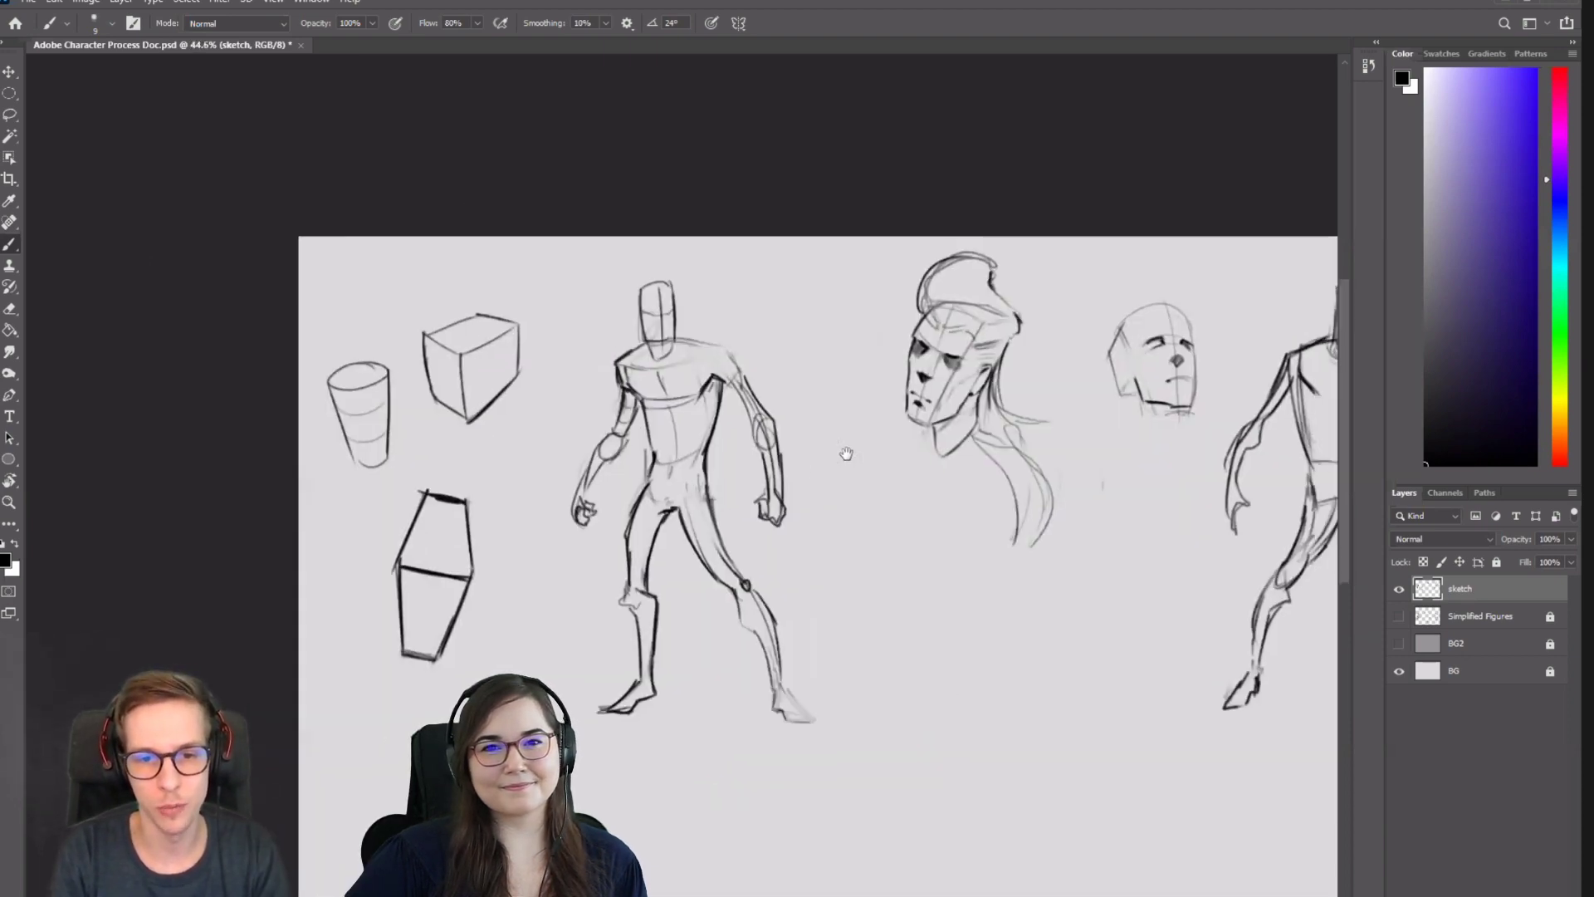
scroll(844, 452, "up", 5)
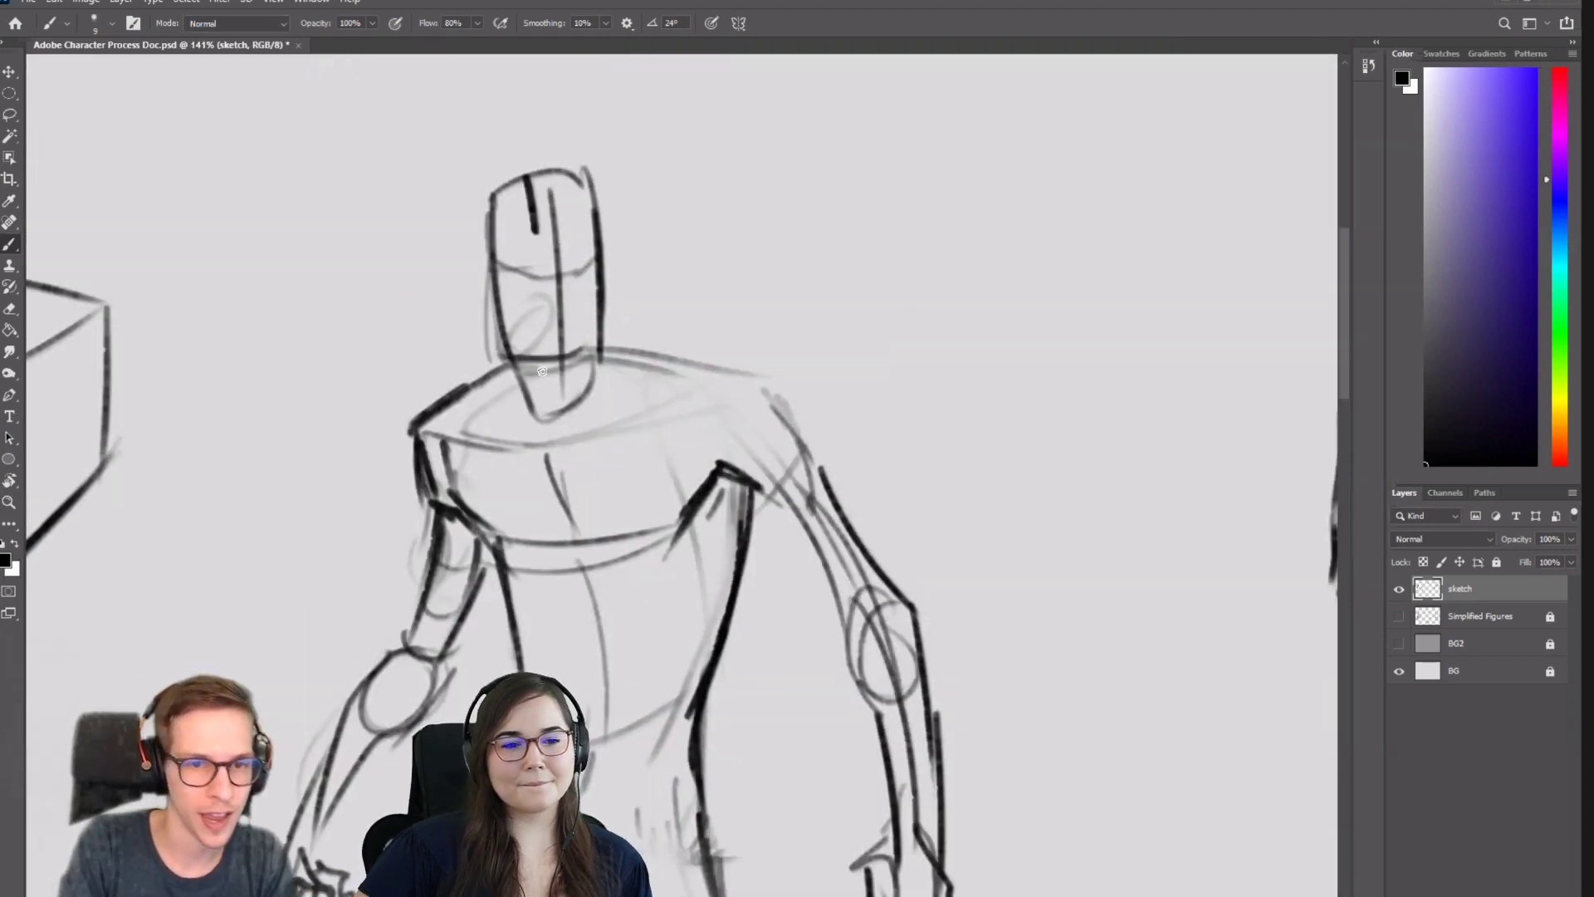
scroll(789, 544, "down", 4)
scroll(697, 510, "up", 2)
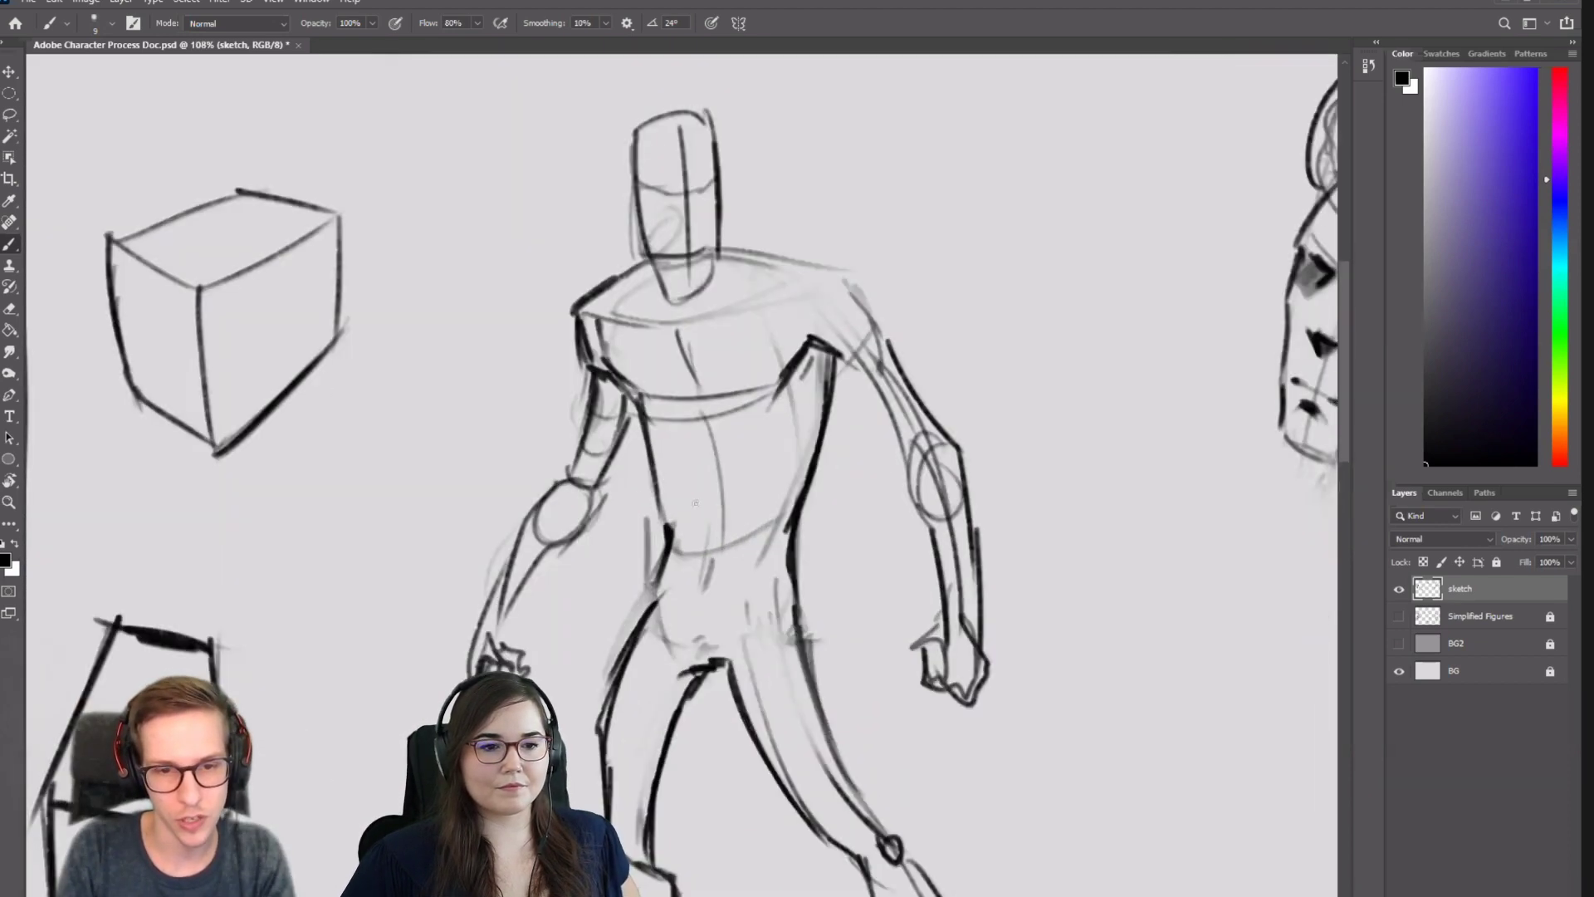
mouse_move(873, 398)
left_mouse_down()
mouse_move(889, 414)
mouse_move(918, 427)
mouse_move(938, 418)
mouse_move(966, 519)
mouse_move(925, 510)
mouse_move(965, 505)
mouse_move(951, 522)
mouse_move(974, 538)
mouse_move(959, 600)
left_mouse_up()
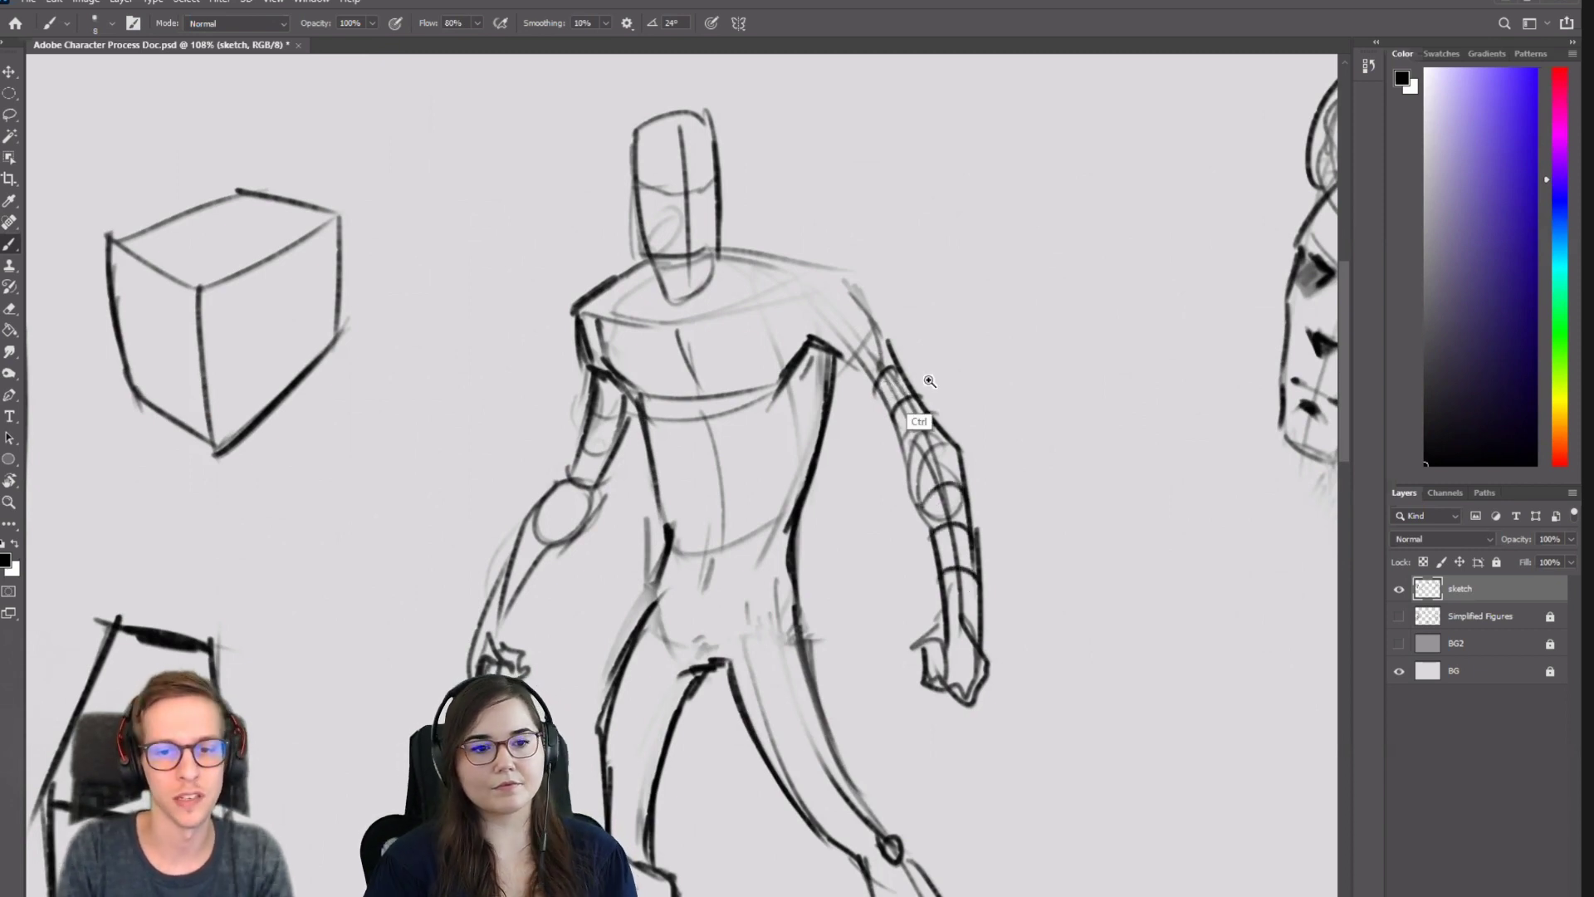
left_click_drag(923, 380, 830, 474)
left_click_drag(882, 622, 785, 440)
left_click_drag(672, 507, 697, 497)
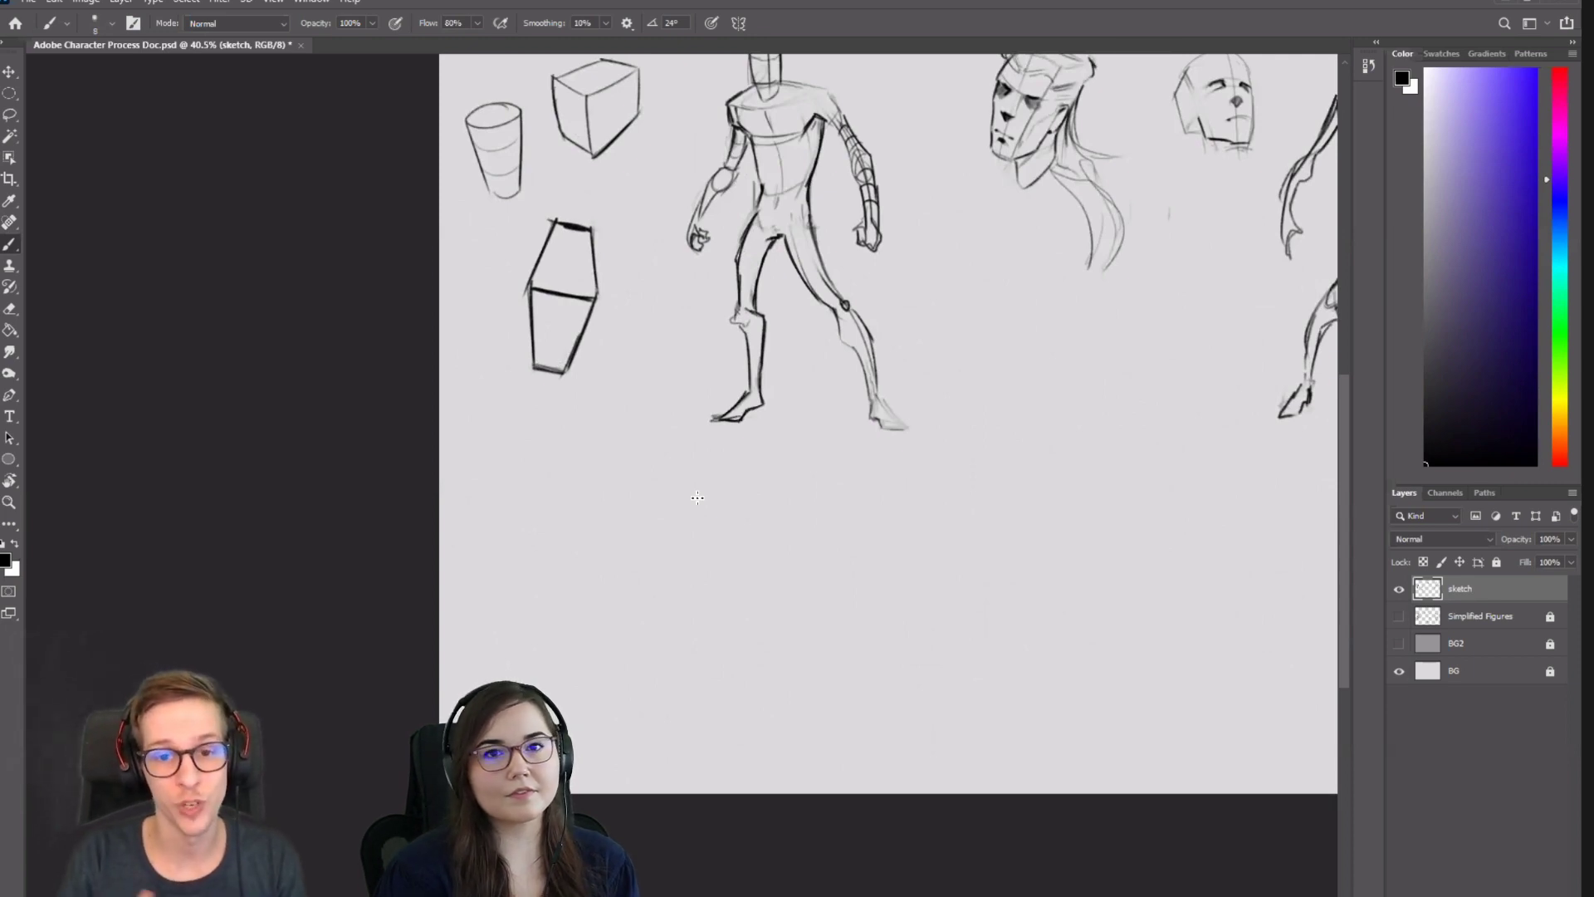
left_click_drag(769, 494, 722, 554)
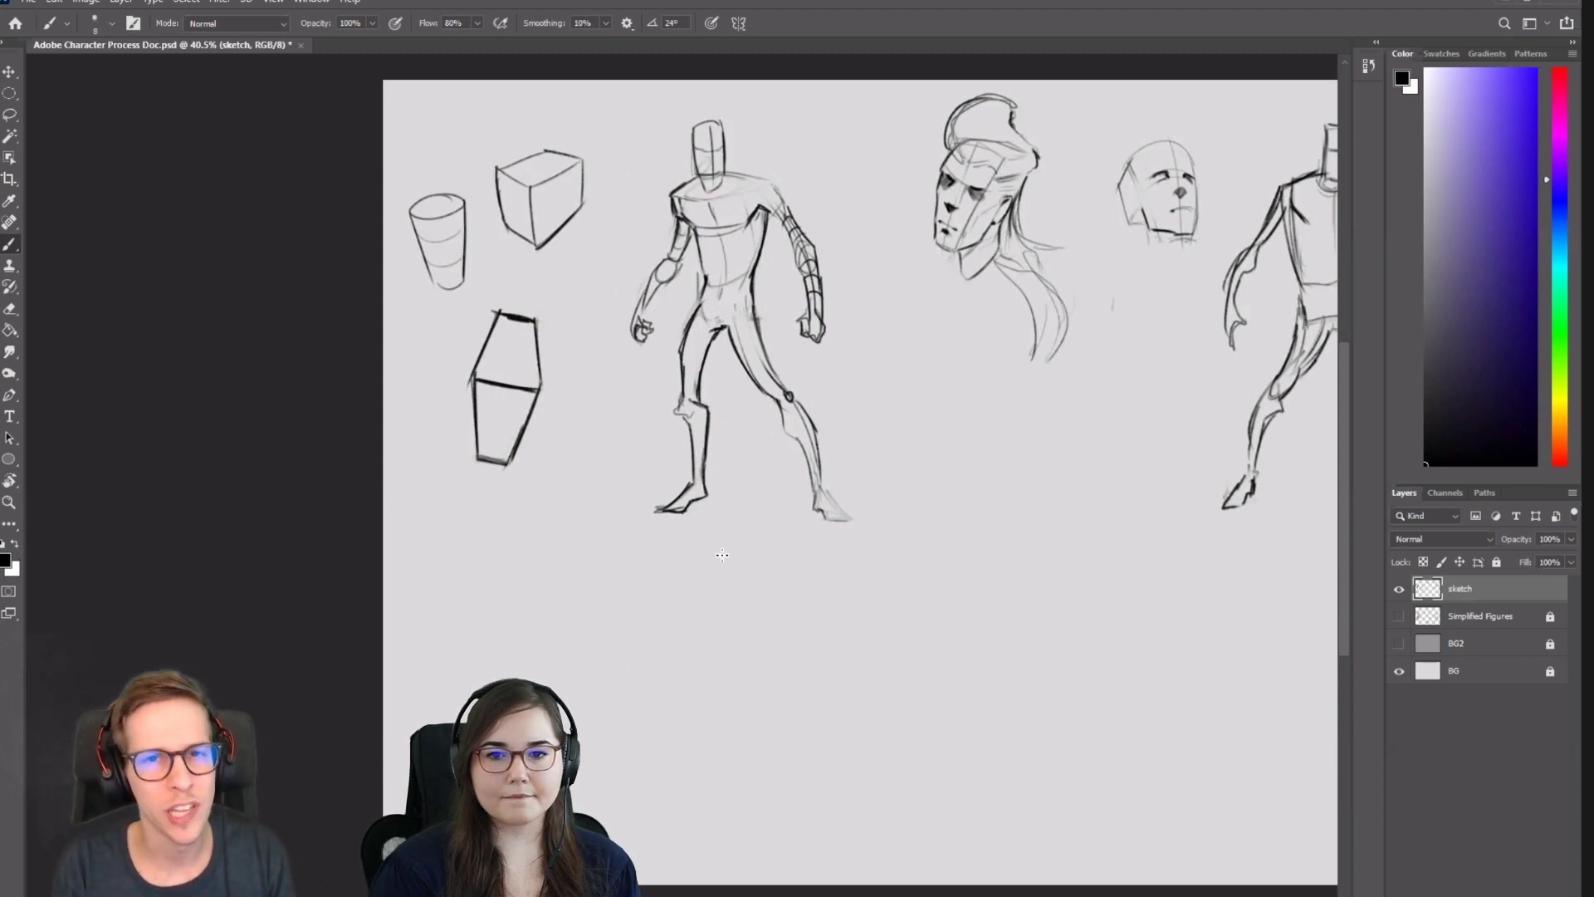
left_click_drag(845, 576, 765, 525)
left_click_drag(751, 555, 805, 470)
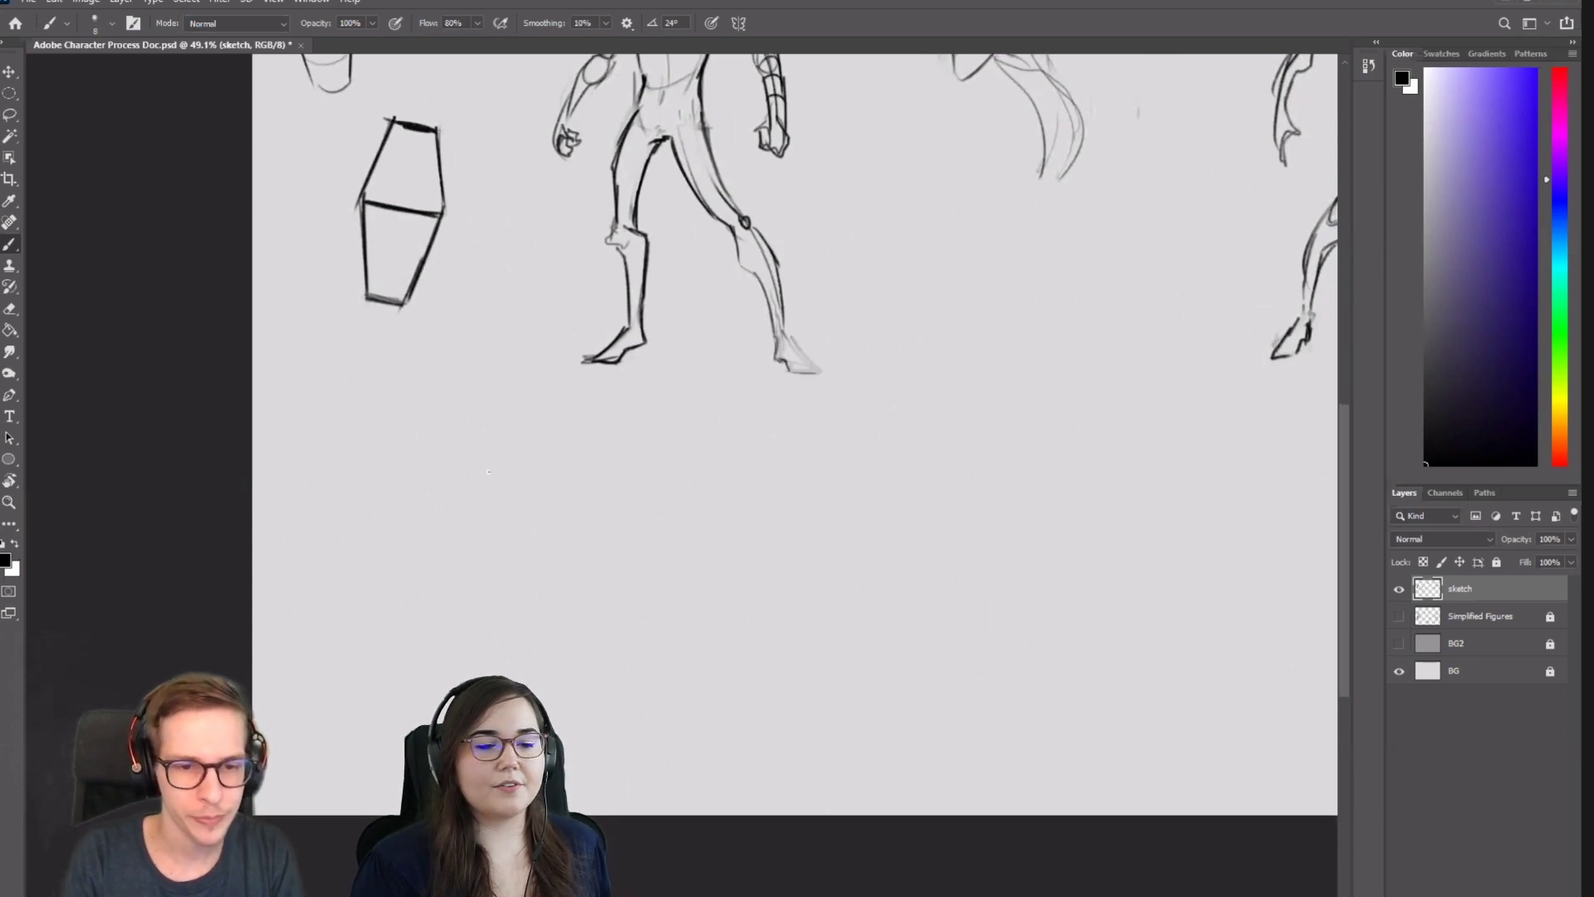
left_click_drag(480, 447, 477, 623)
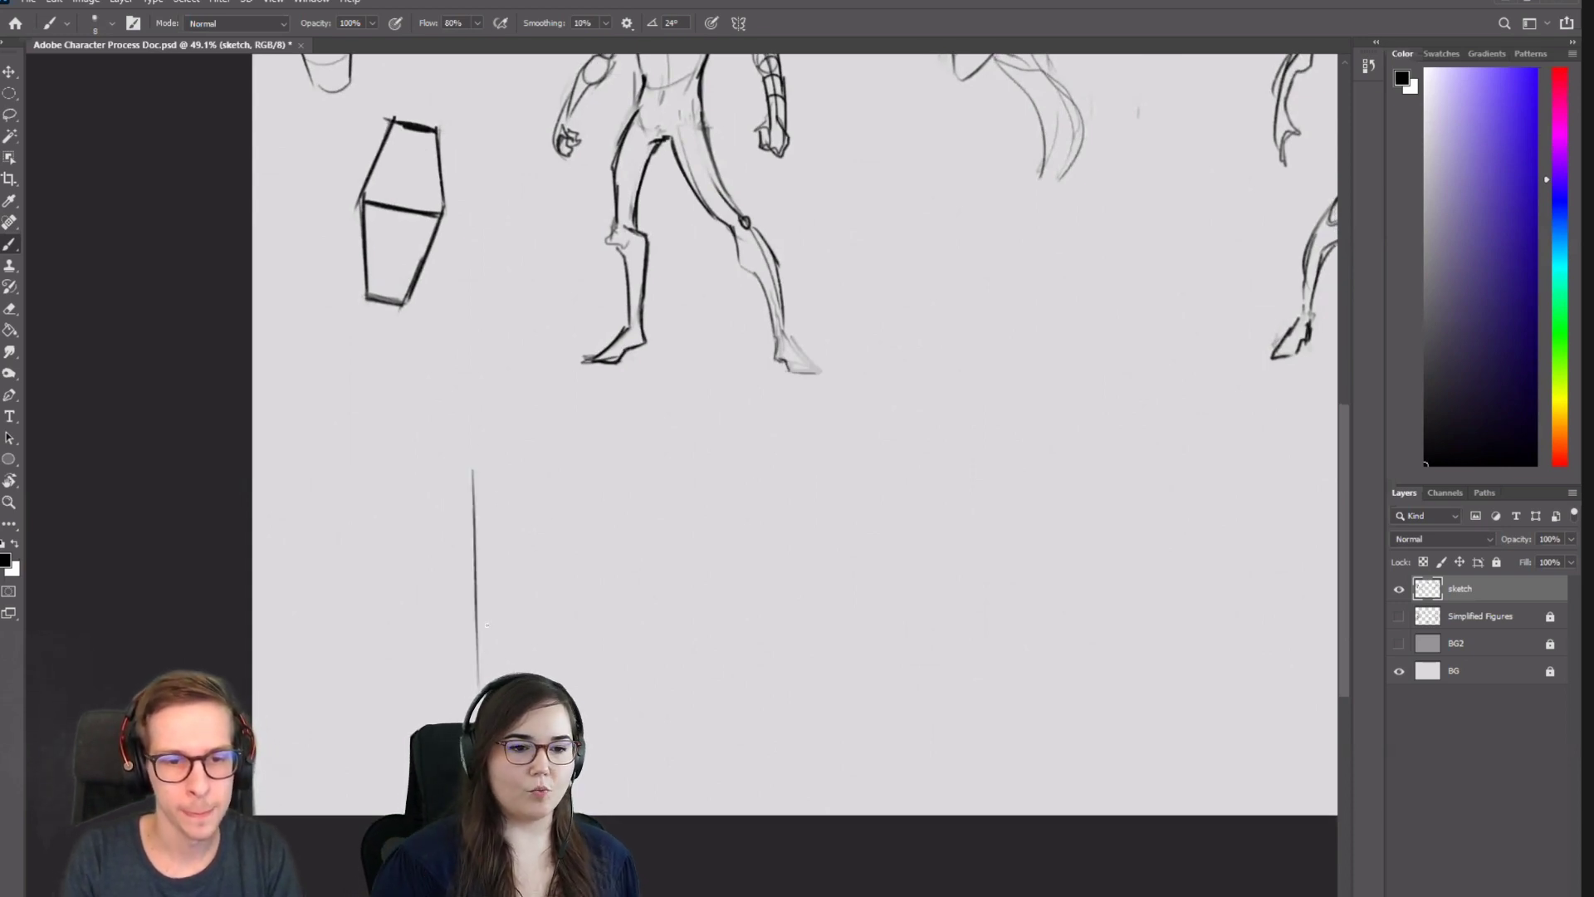
key("ctrl+z")
left_click_drag(802, 493, 541, 535)
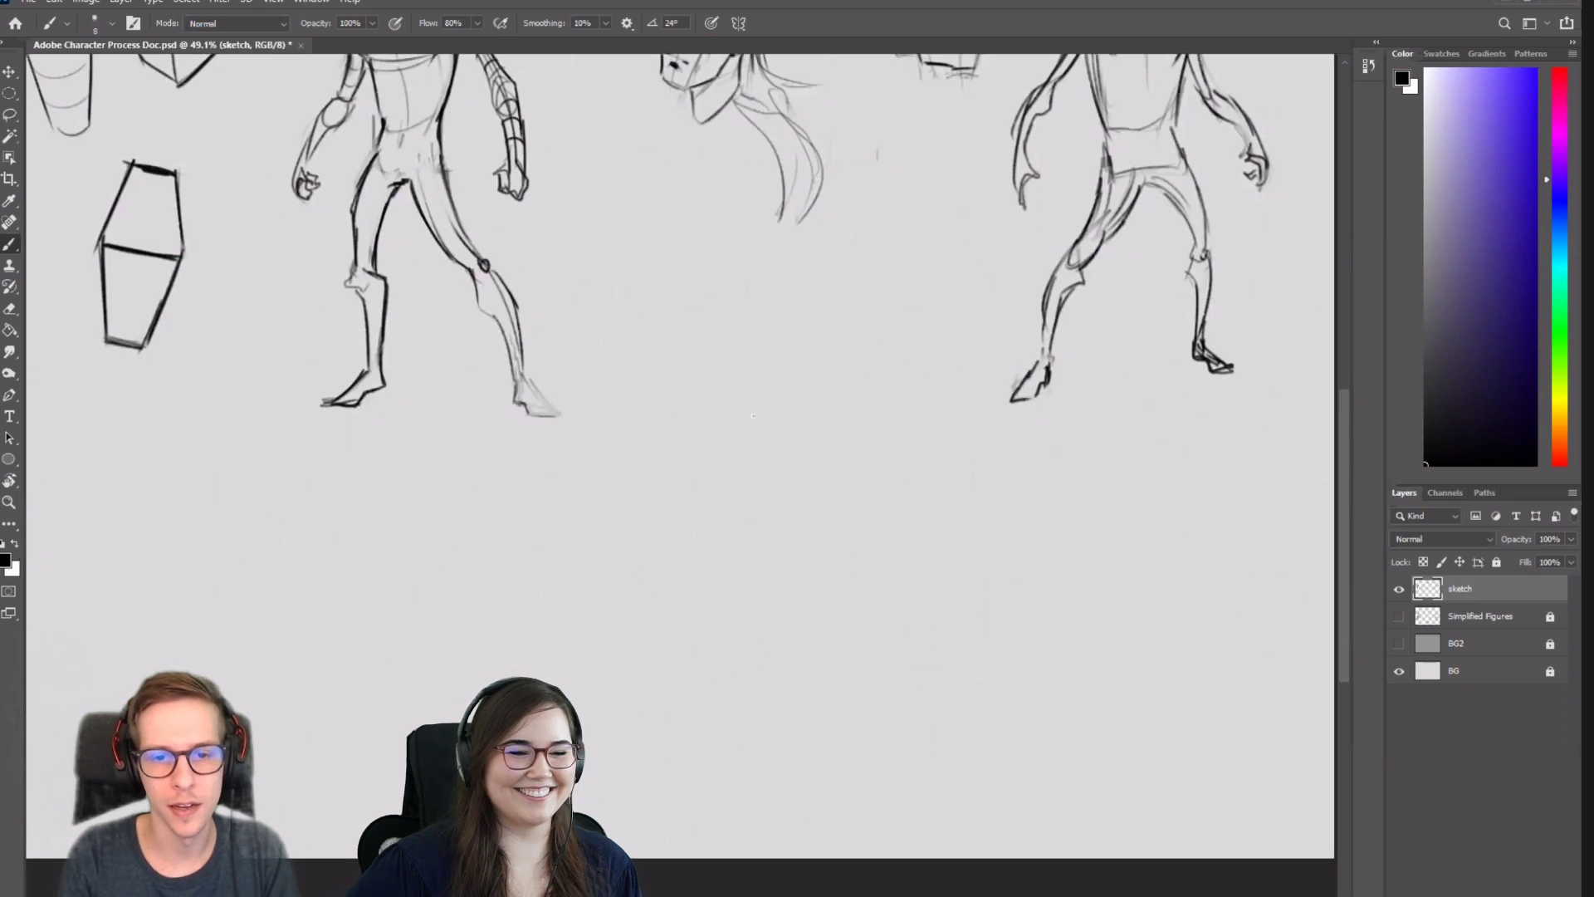
mouse_move(731, 407)
left_mouse_down()
mouse_move(730, 554)
mouse_move(817, 390)
mouse_move(810, 536)
left_mouse_up()
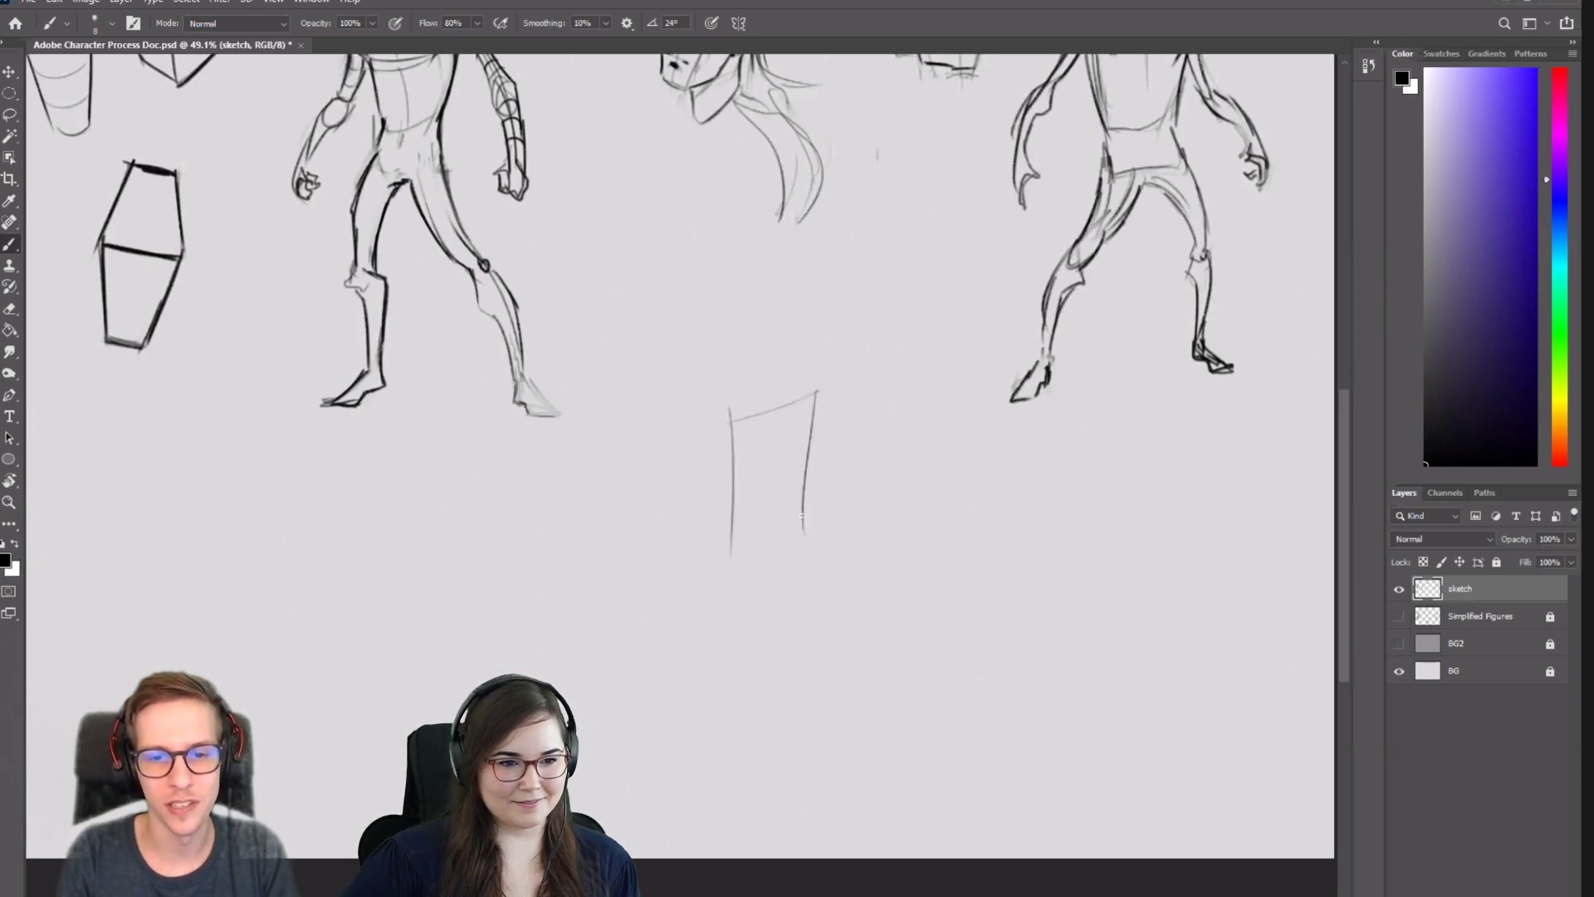
key("ctrl+z")
key("ctrl+z")
key("ctrl+z")
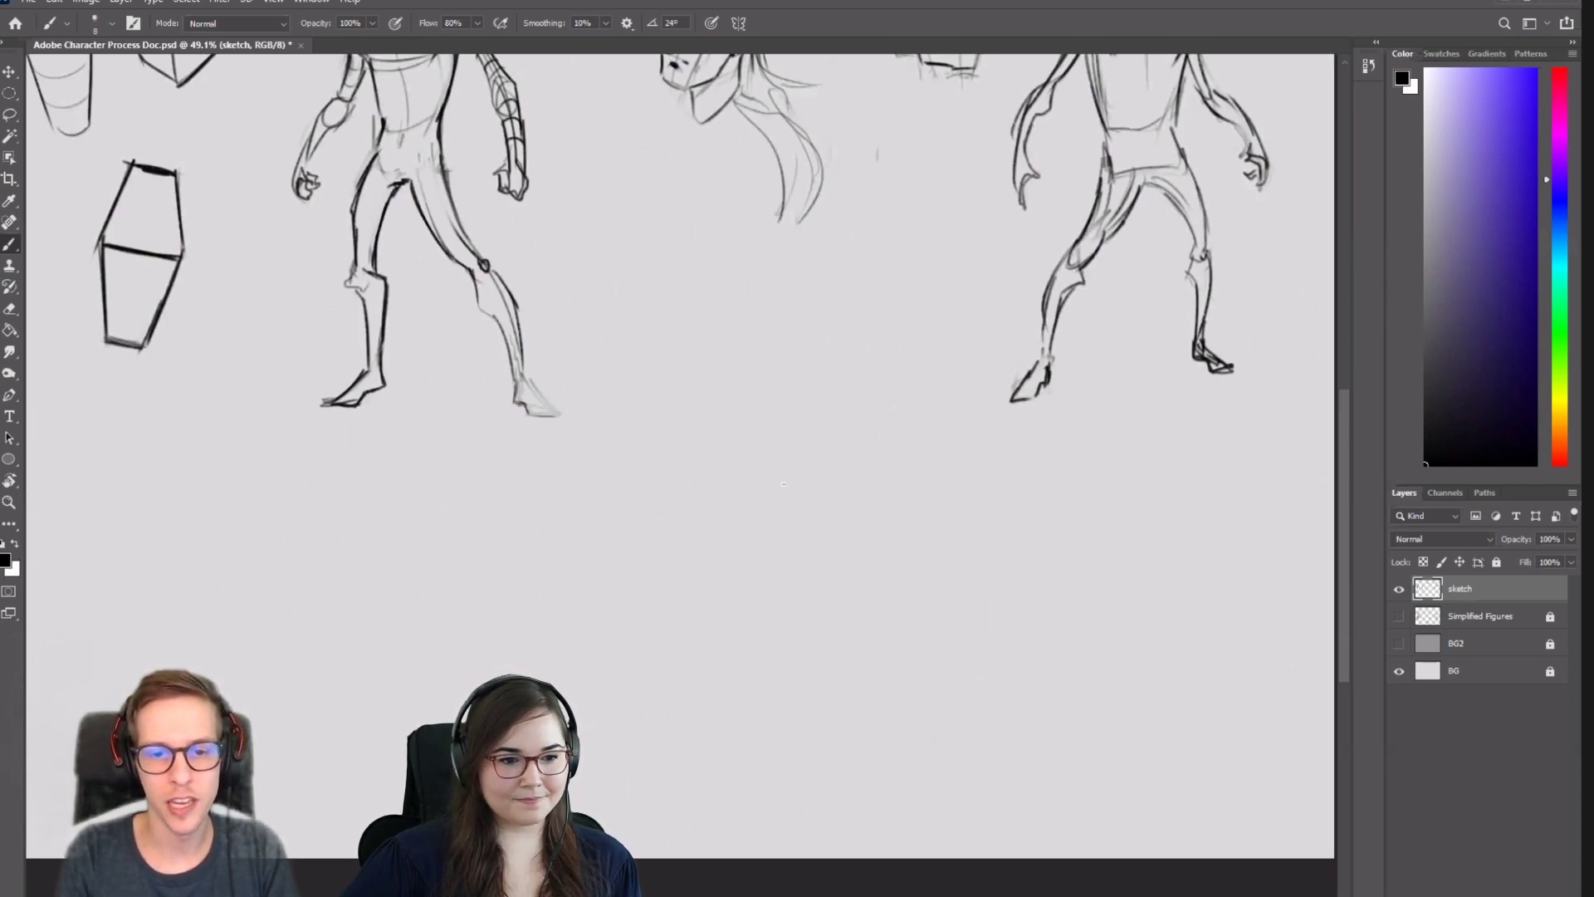
Sketch a faint head oval between the two figures below their feet, with one rising guide line above it and another near the canvas's lower edge.
left_click_drag(673, 418, 849, 353)
key("ctrl+z")
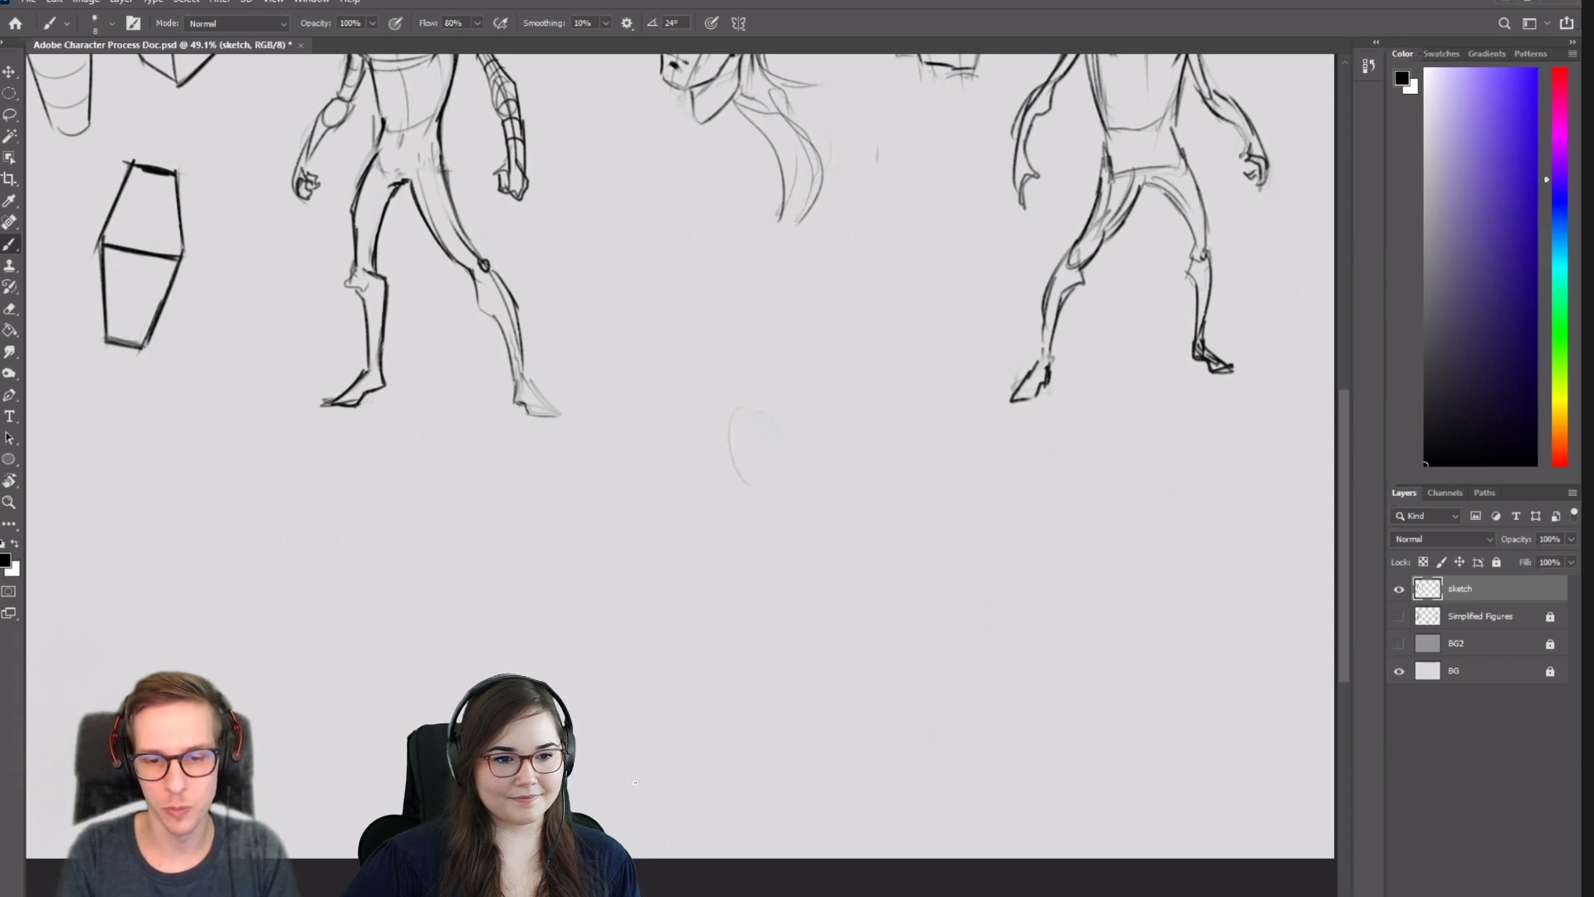
left_click_drag(635, 782, 955, 818)
left_click_drag(676, 394, 824, 371)
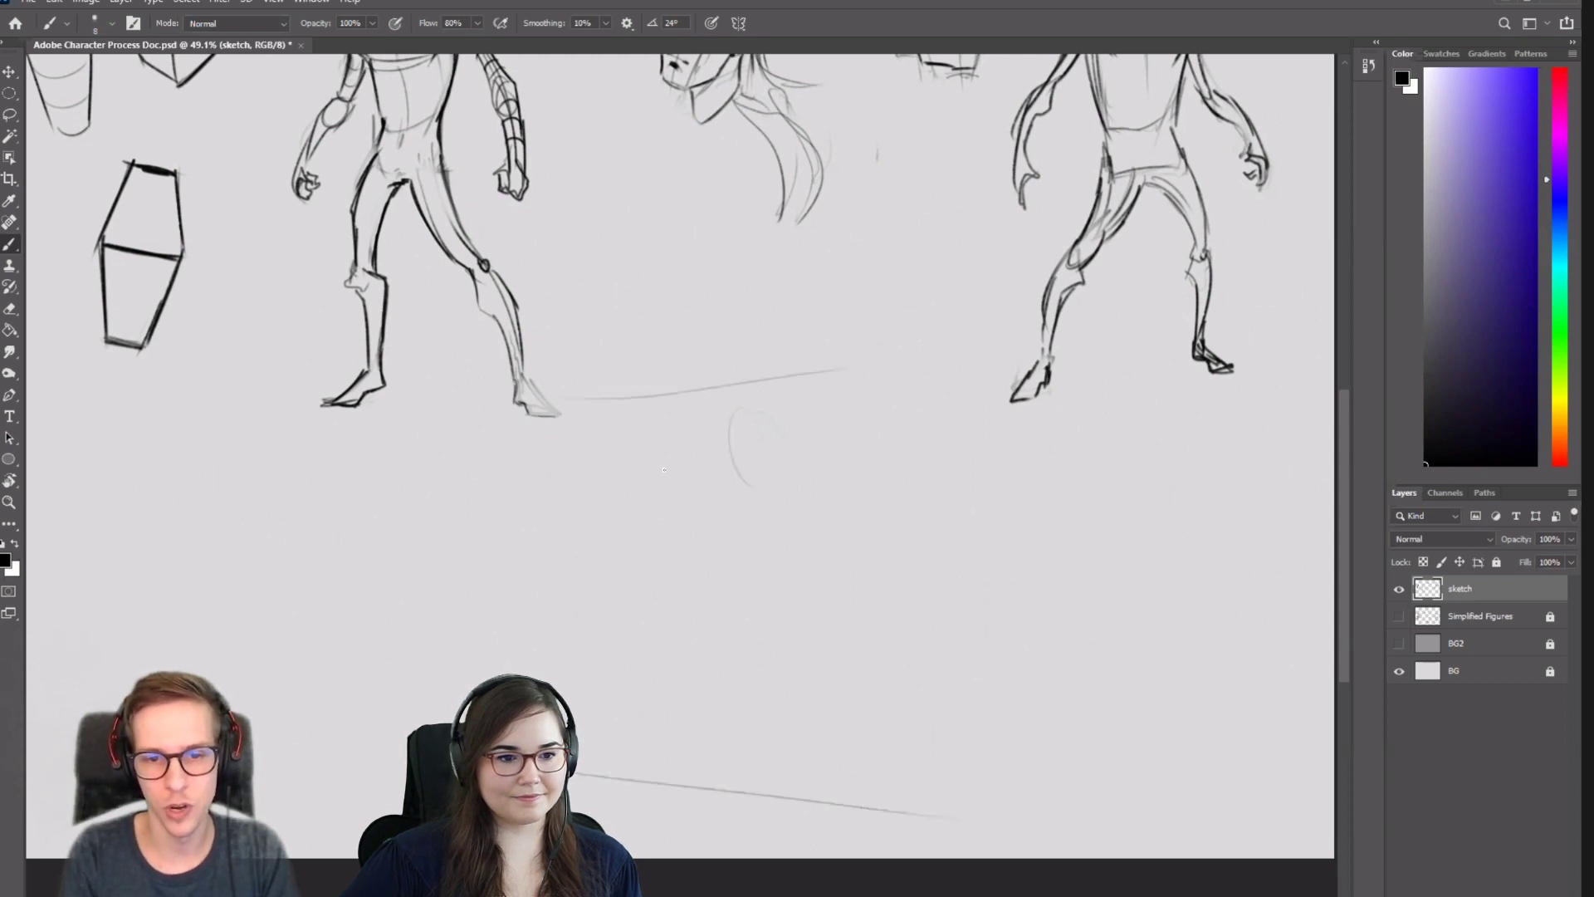
key("ctrl+z")
left_click_drag(535, 434, 872, 375)
Fill the space between the outer guide lines with wide, gently curving perspective lines and double the lowest one, redoing unwanted strokes.
left_click_drag(558, 500, 817, 483)
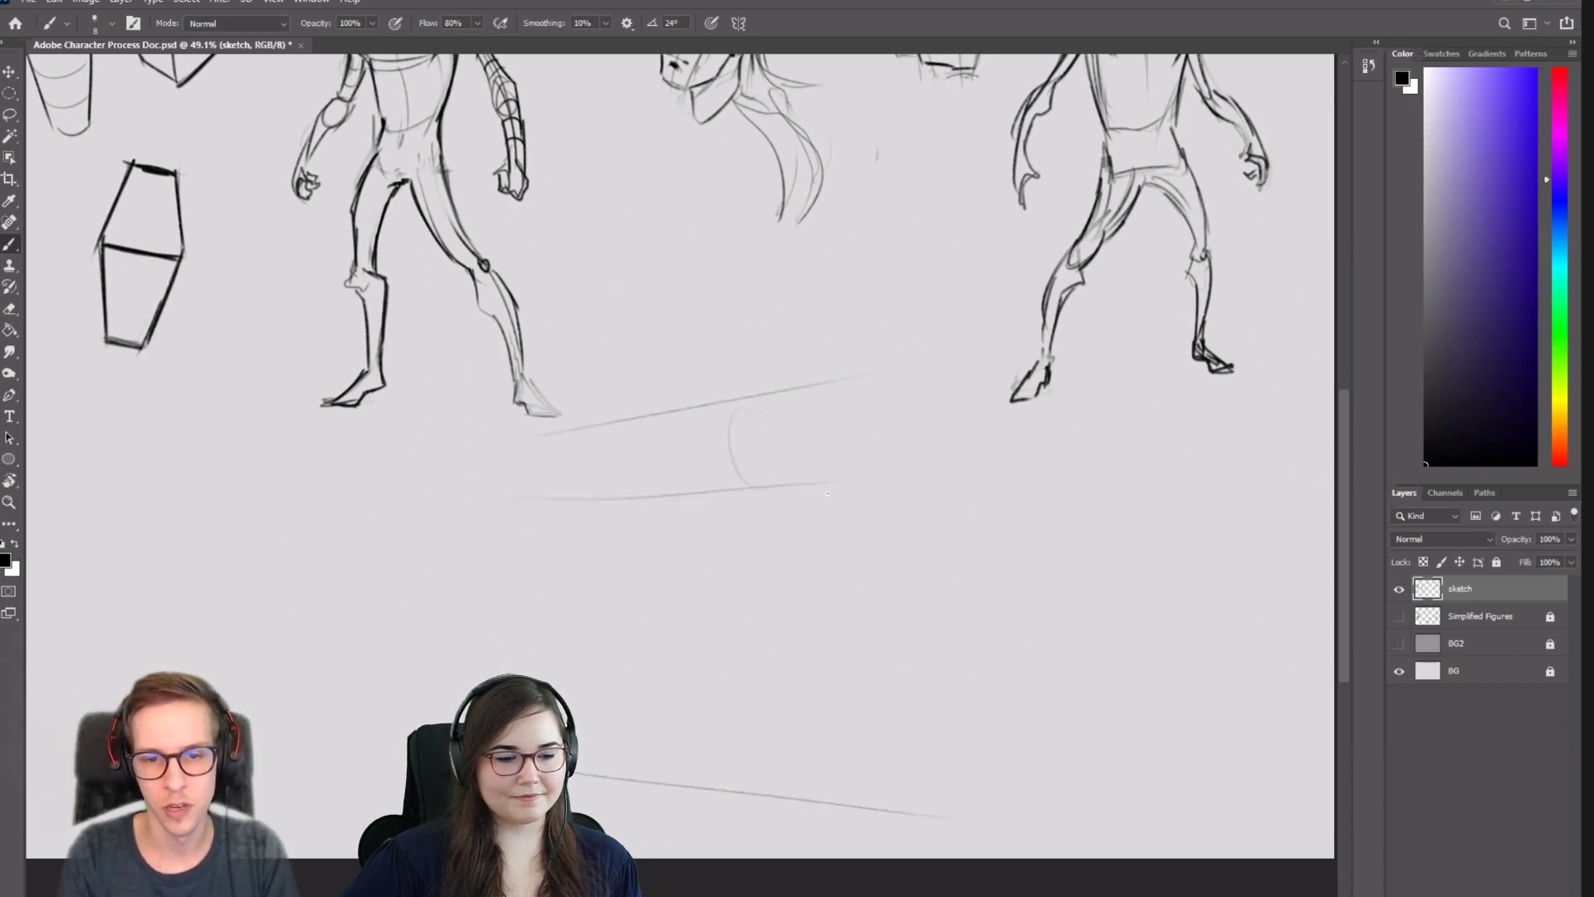
key("ctrl+z")
left_click_drag(481, 517, 1050, 469)
left_click_drag(458, 581, 942, 569)
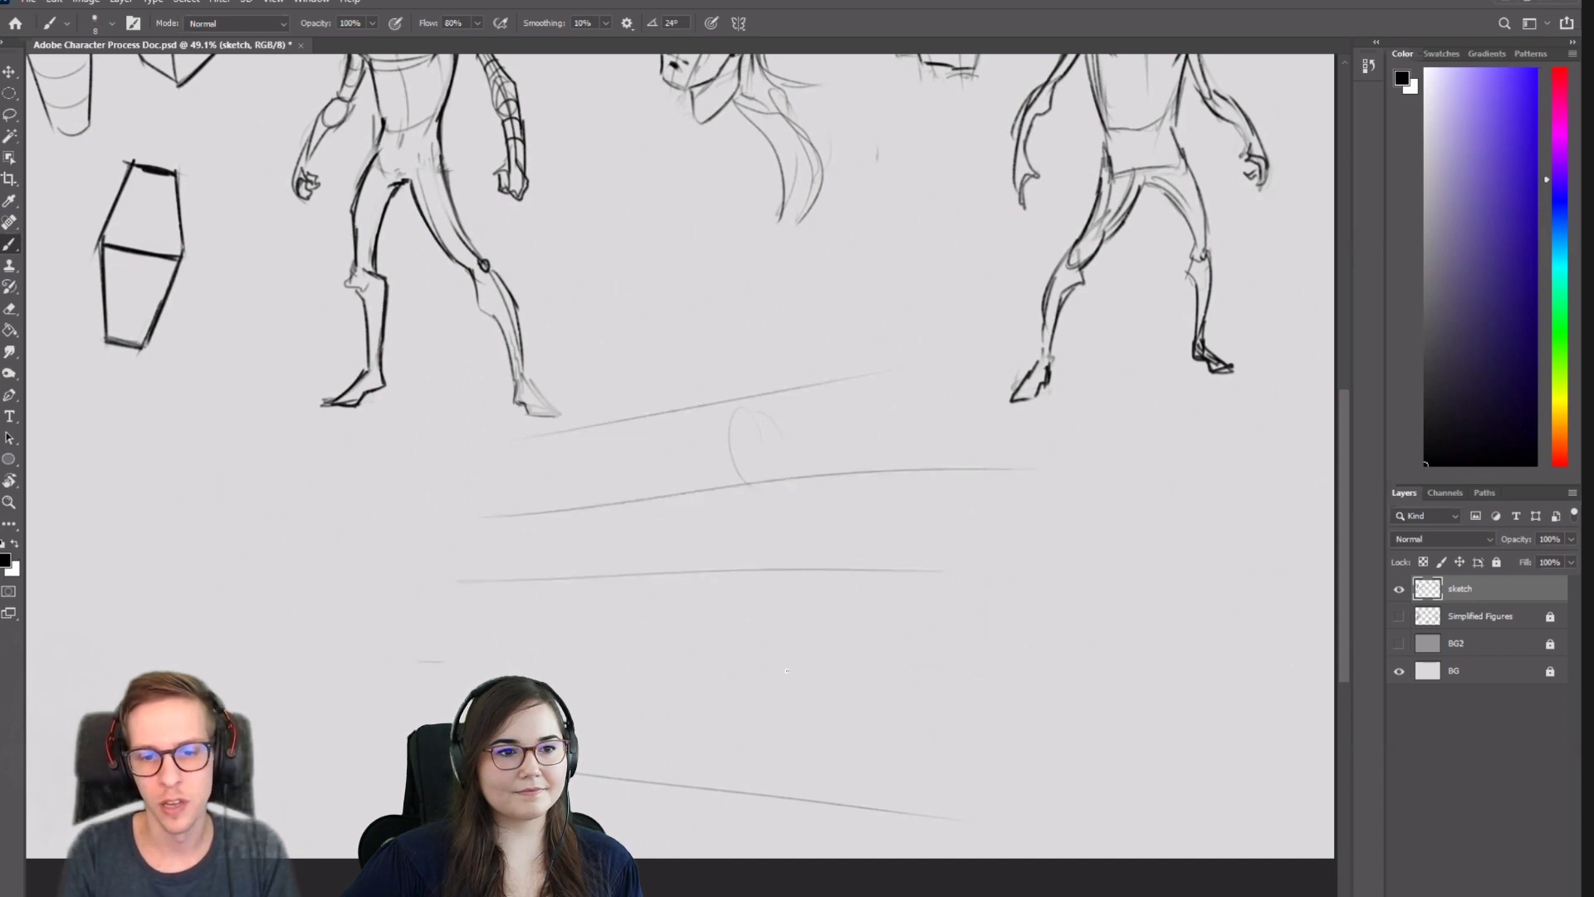
left_click_drag(786, 670, 996, 679)
key("ctrl+z")
left_click_drag(427, 666, 1062, 683)
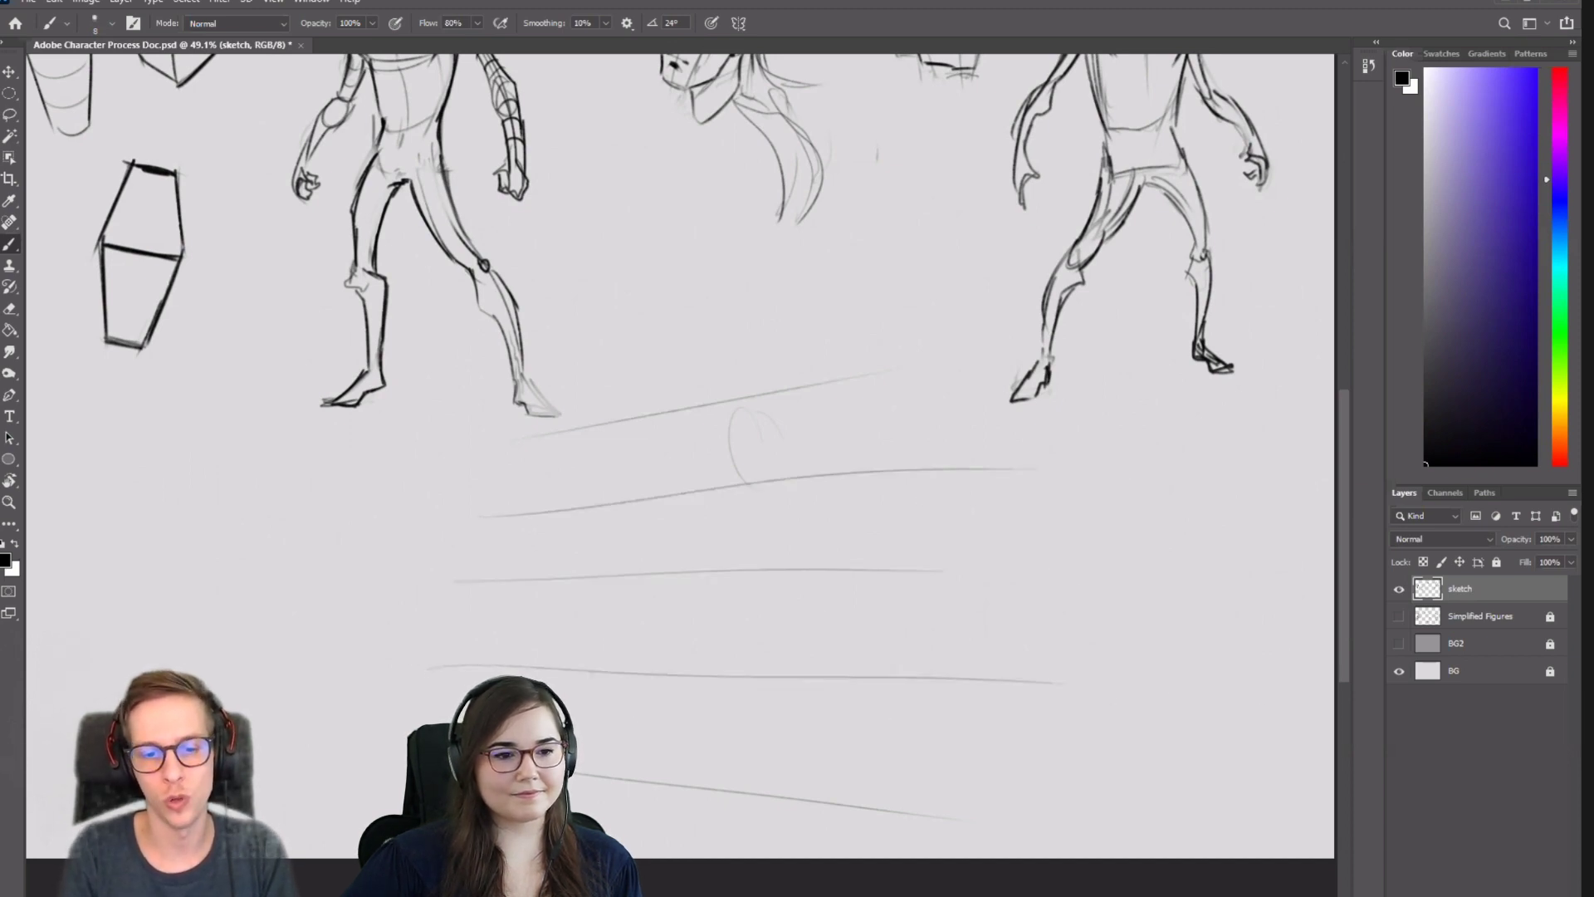
left_click_drag(581, 762, 963, 807)
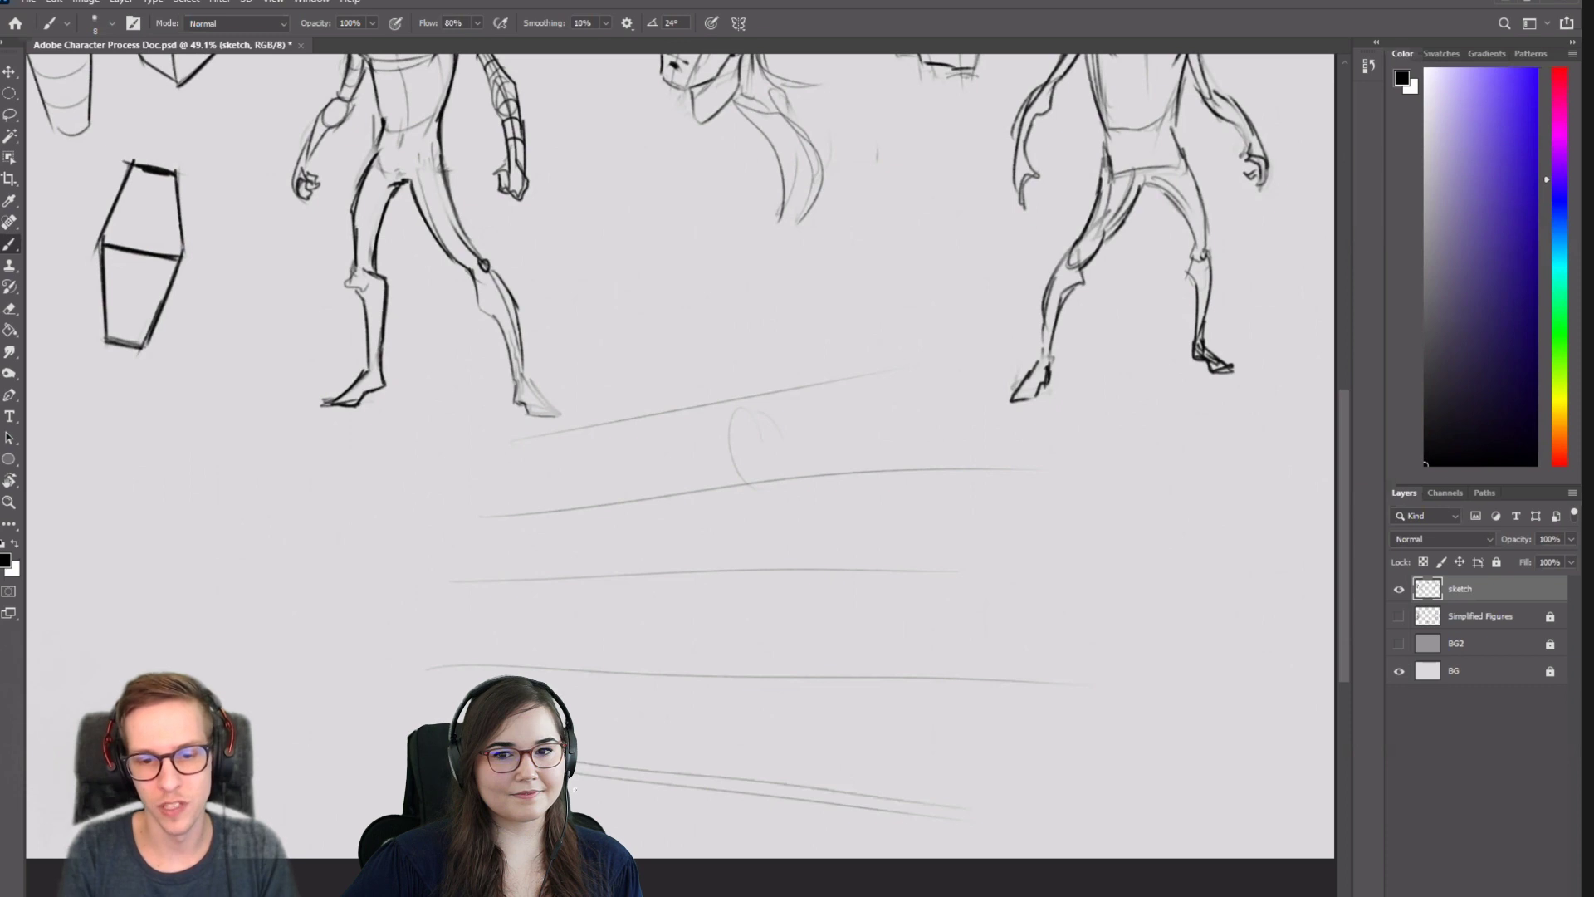
key("ctrl+z")
left_click_drag(574, 790, 1009, 832)
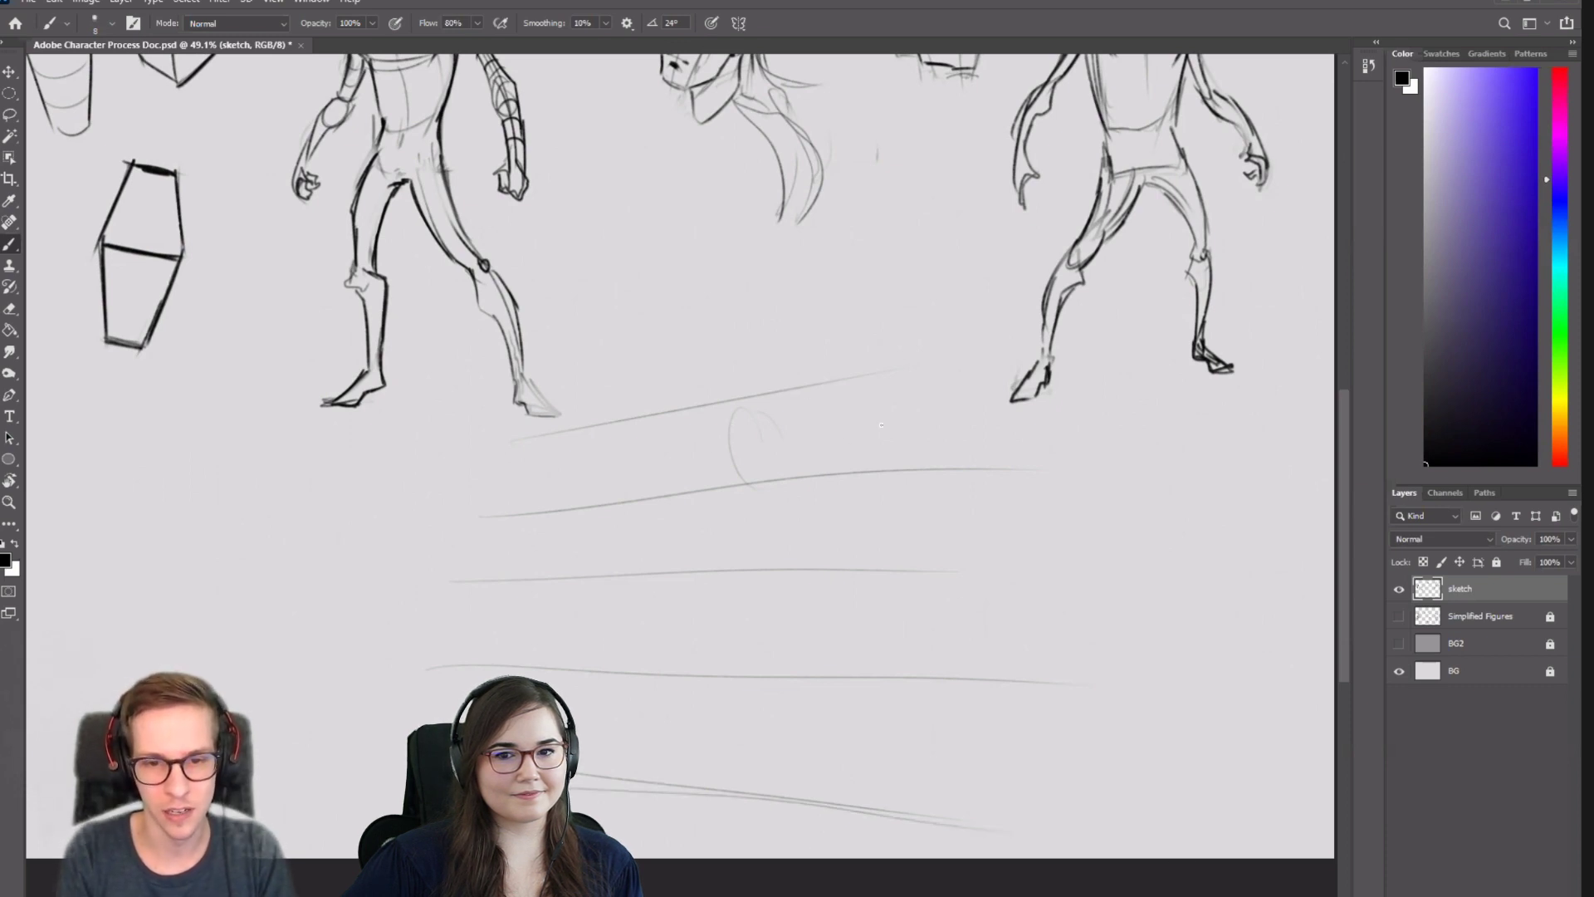
Try longer, darker perspective lines over the upper guide lines, and undo them.
left_click_drag(436, 469, 1162, 304)
left_click_drag(363, 554, 1168, 434)
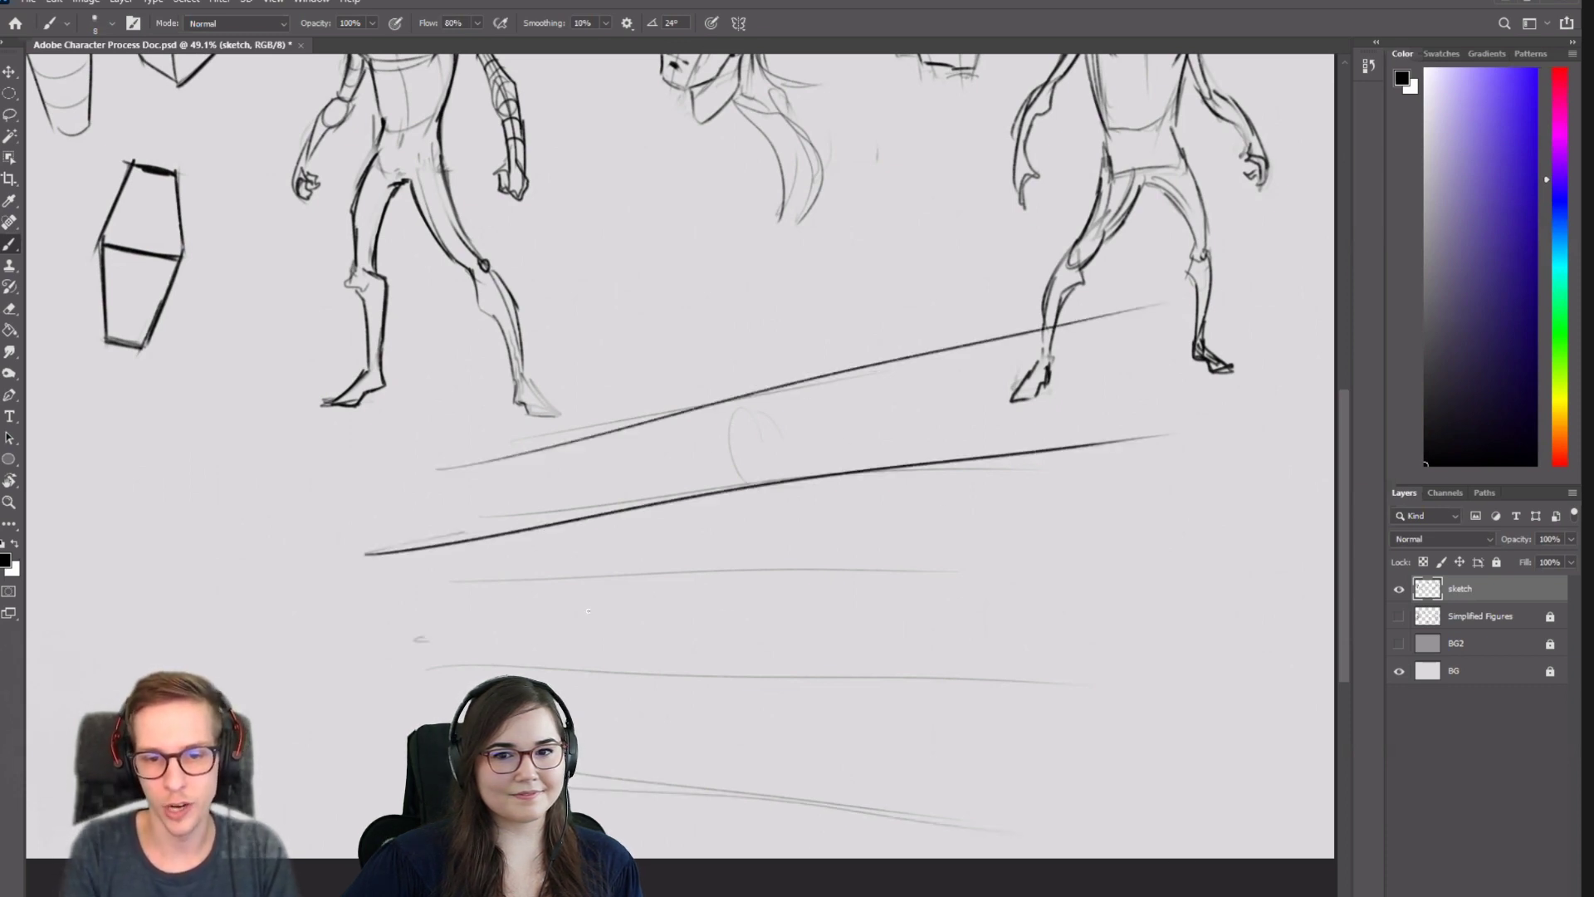
left_click_drag(415, 639, 1133, 591)
key("ctrl+z")
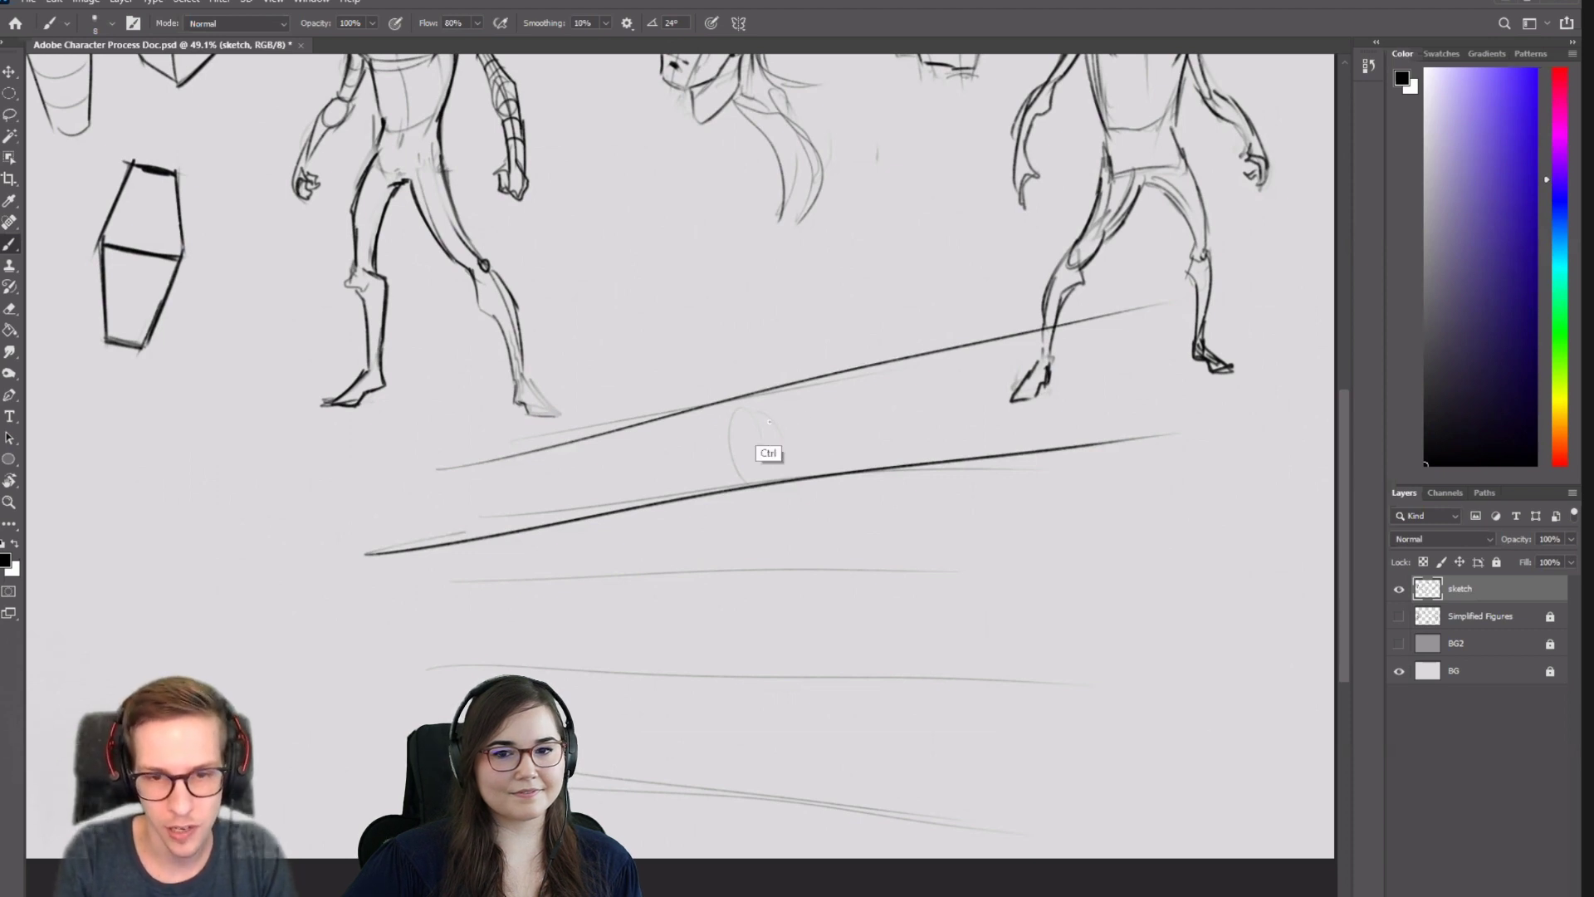
key("ctrl+z")
key("ctrl+z")
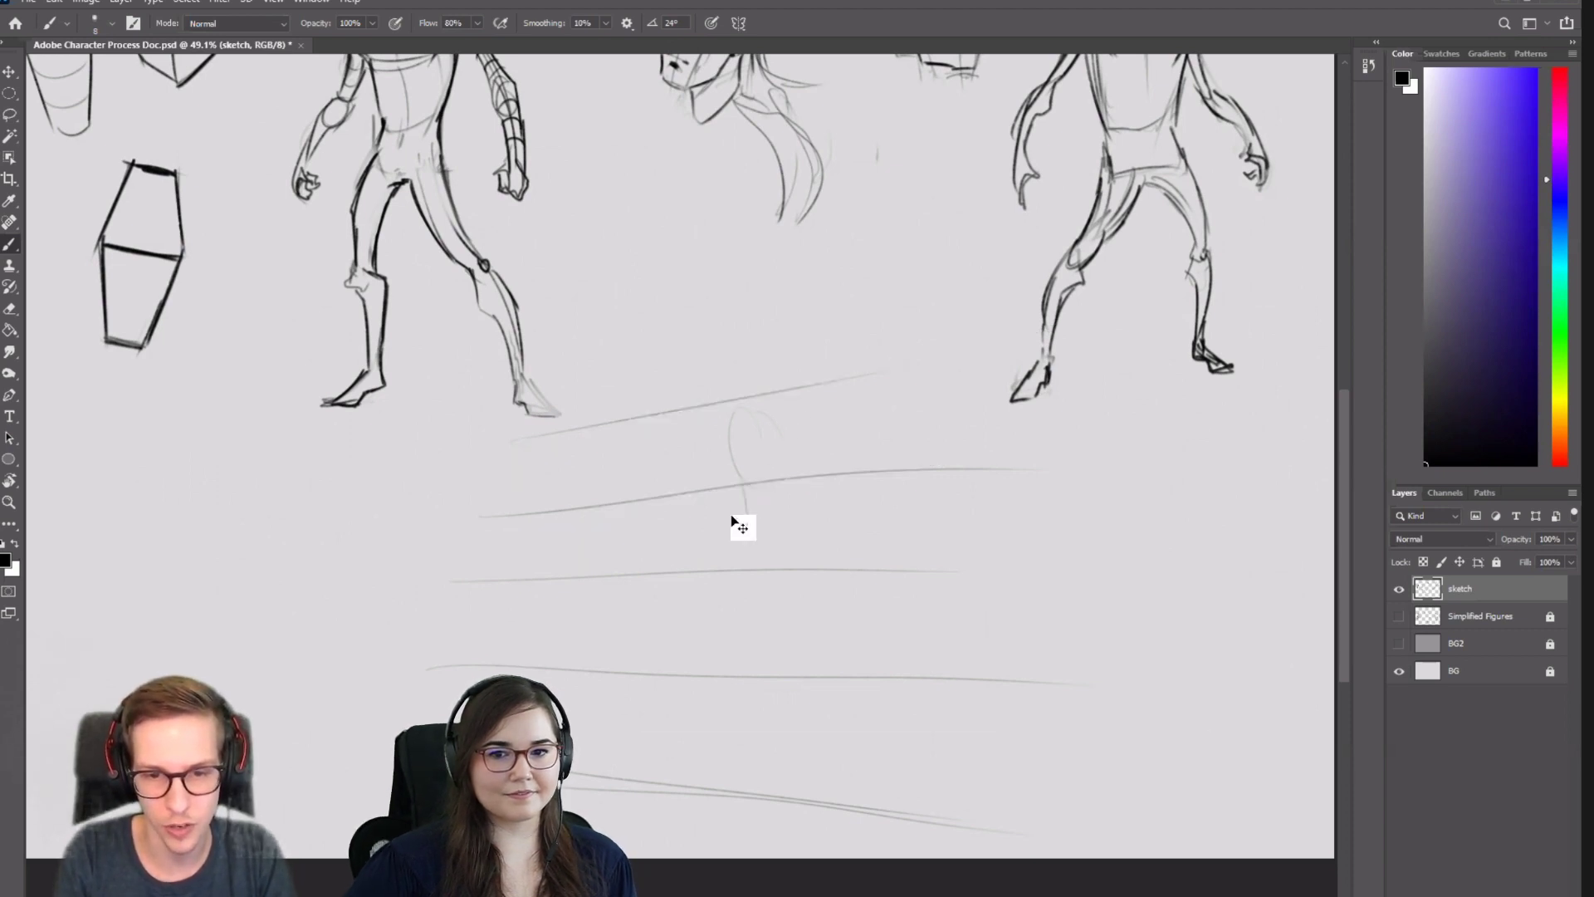
Block in a new figure's tapered torso with a rib arch and a boxy pelvis beneath it, following the perspective lines.
mouse_move(722, 479)
left_mouse_down()
mouse_move(730, 558)
mouse_move(737, 483)
mouse_move(793, 475)
mouse_move(771, 563)
left_mouse_up()
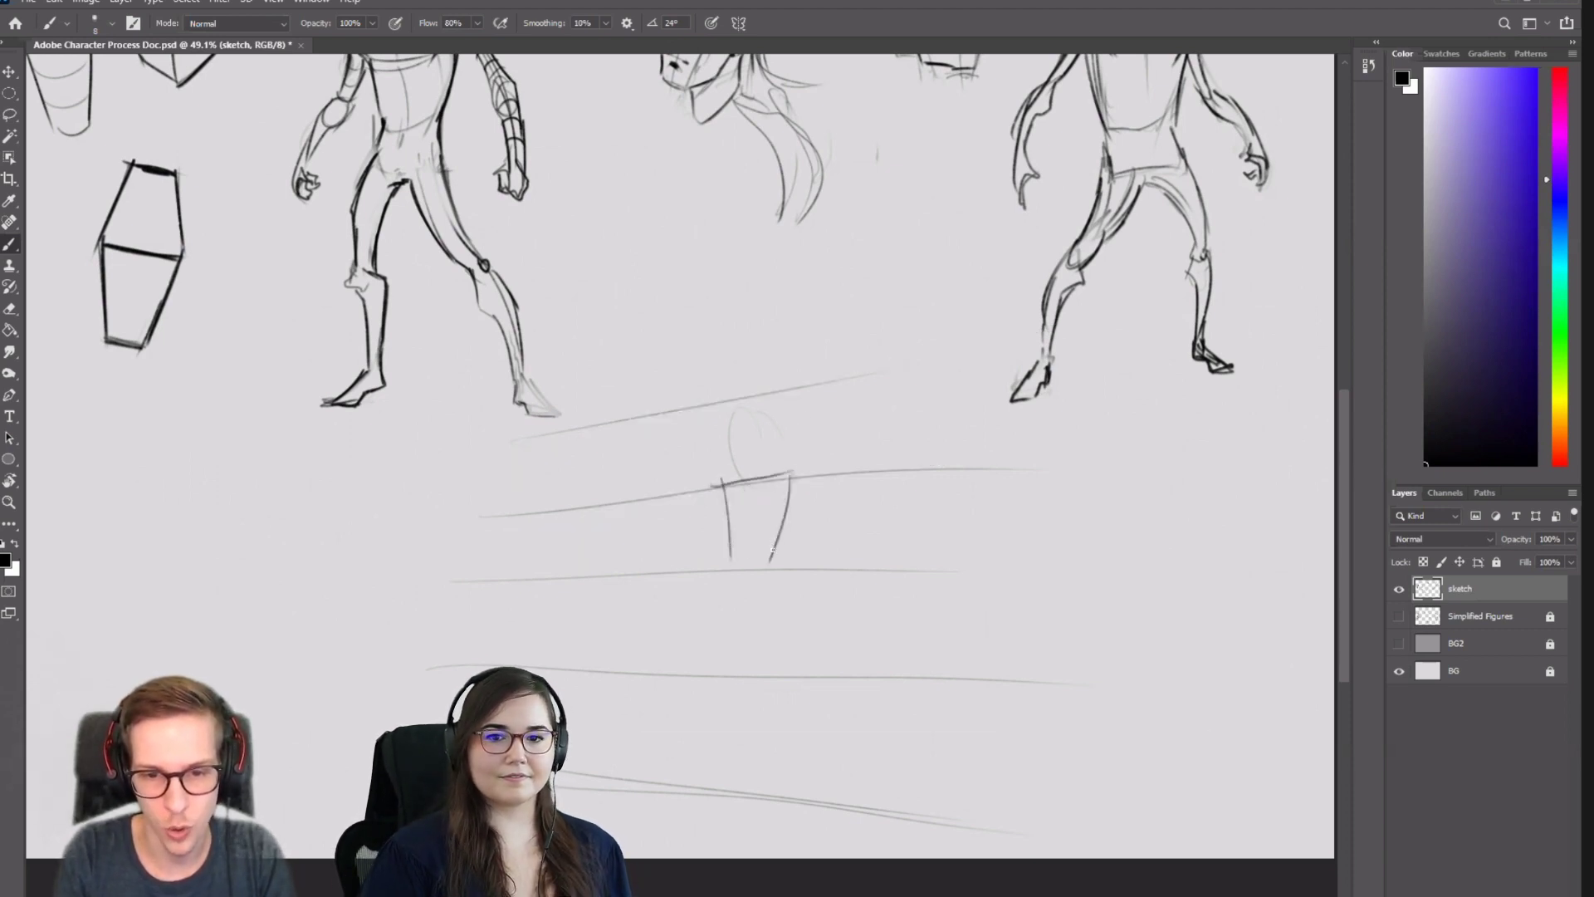
left_click_drag(719, 482, 730, 569)
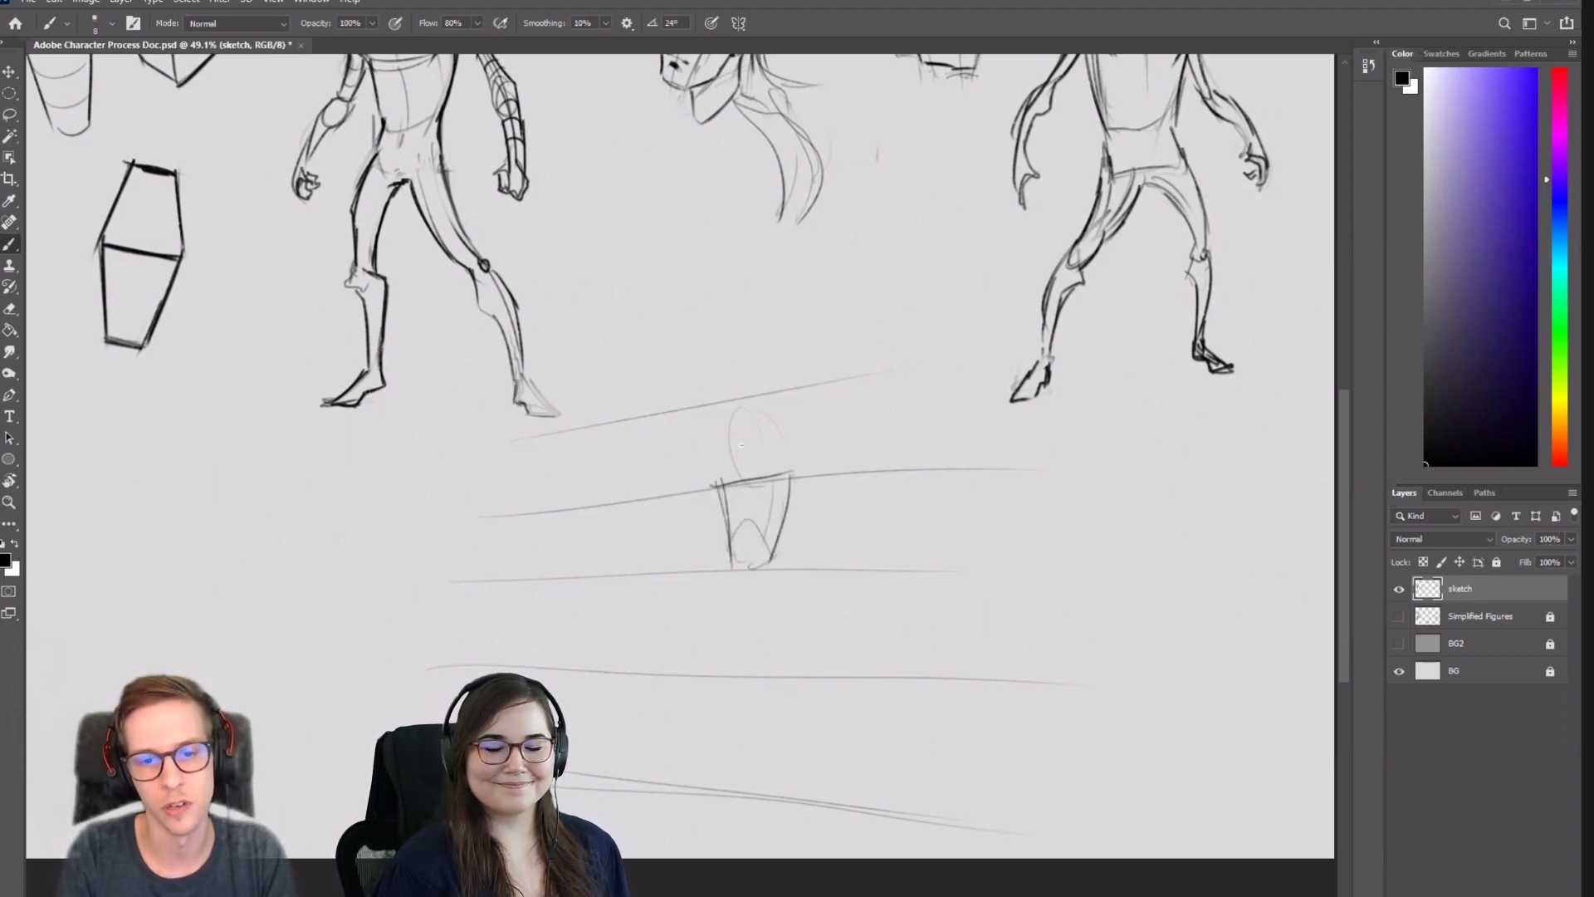
left_click_drag(729, 570, 727, 604)
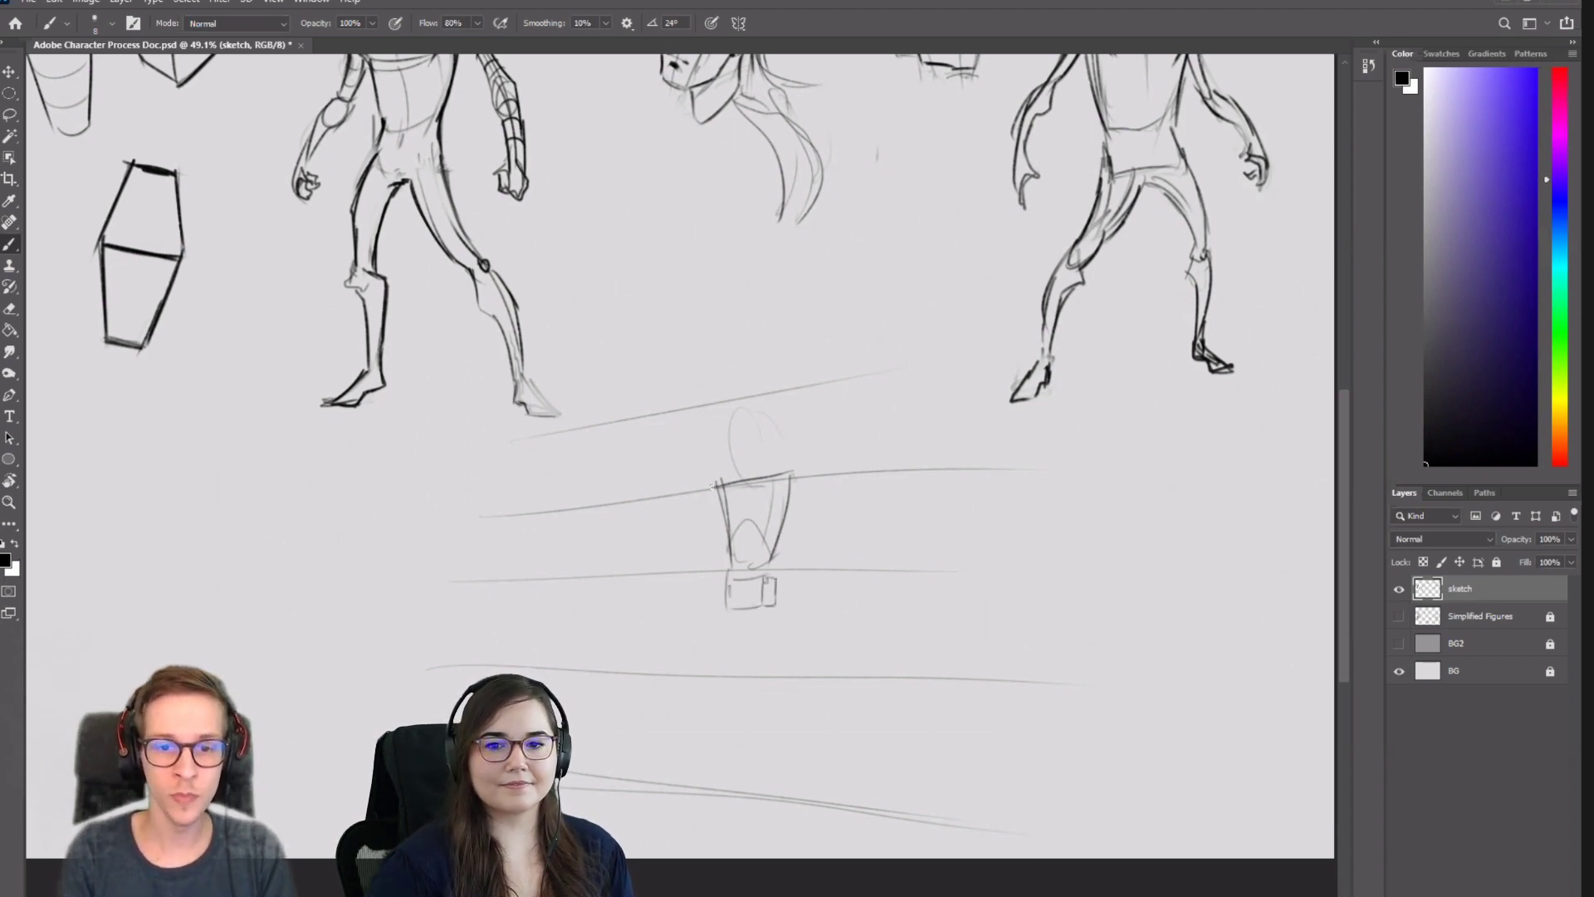
Try dark perspective lines, shoulder joint circles, and hanging arm lines over the new figure's torso, and undo them.
left_click_drag(542, 498, 977, 459)
key("ctrl+z")
left_click_drag(533, 535, 1162, 443)
key("ctrl+z")
left_click_drag(424, 463, 1241, 238)
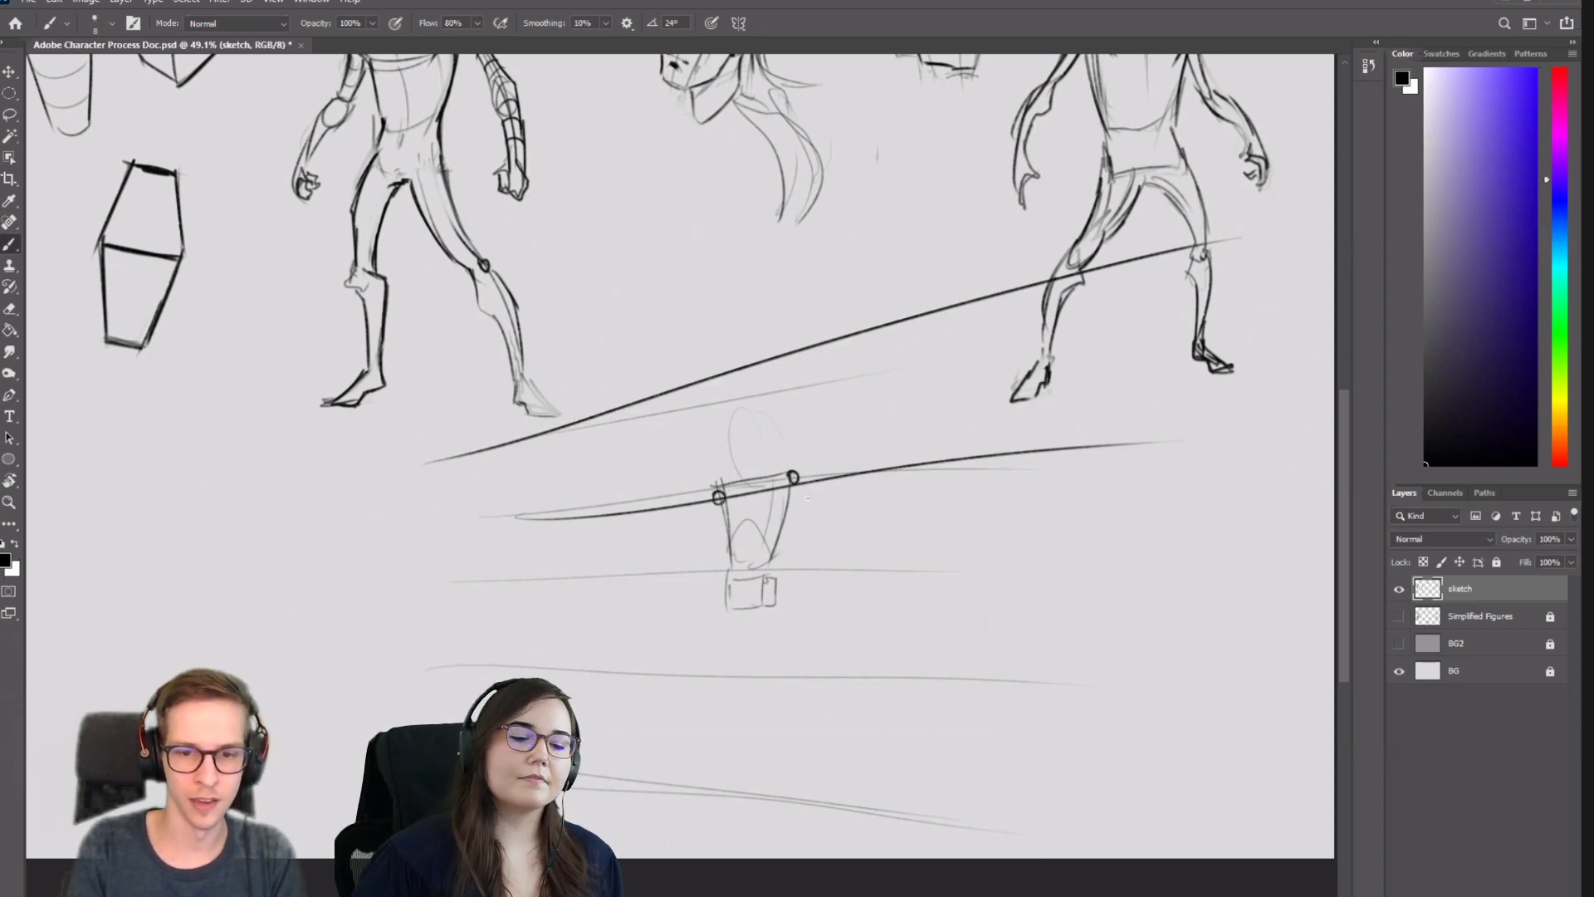
left_click_drag(809, 487, 826, 663)
left_click_drag(715, 501, 693, 646)
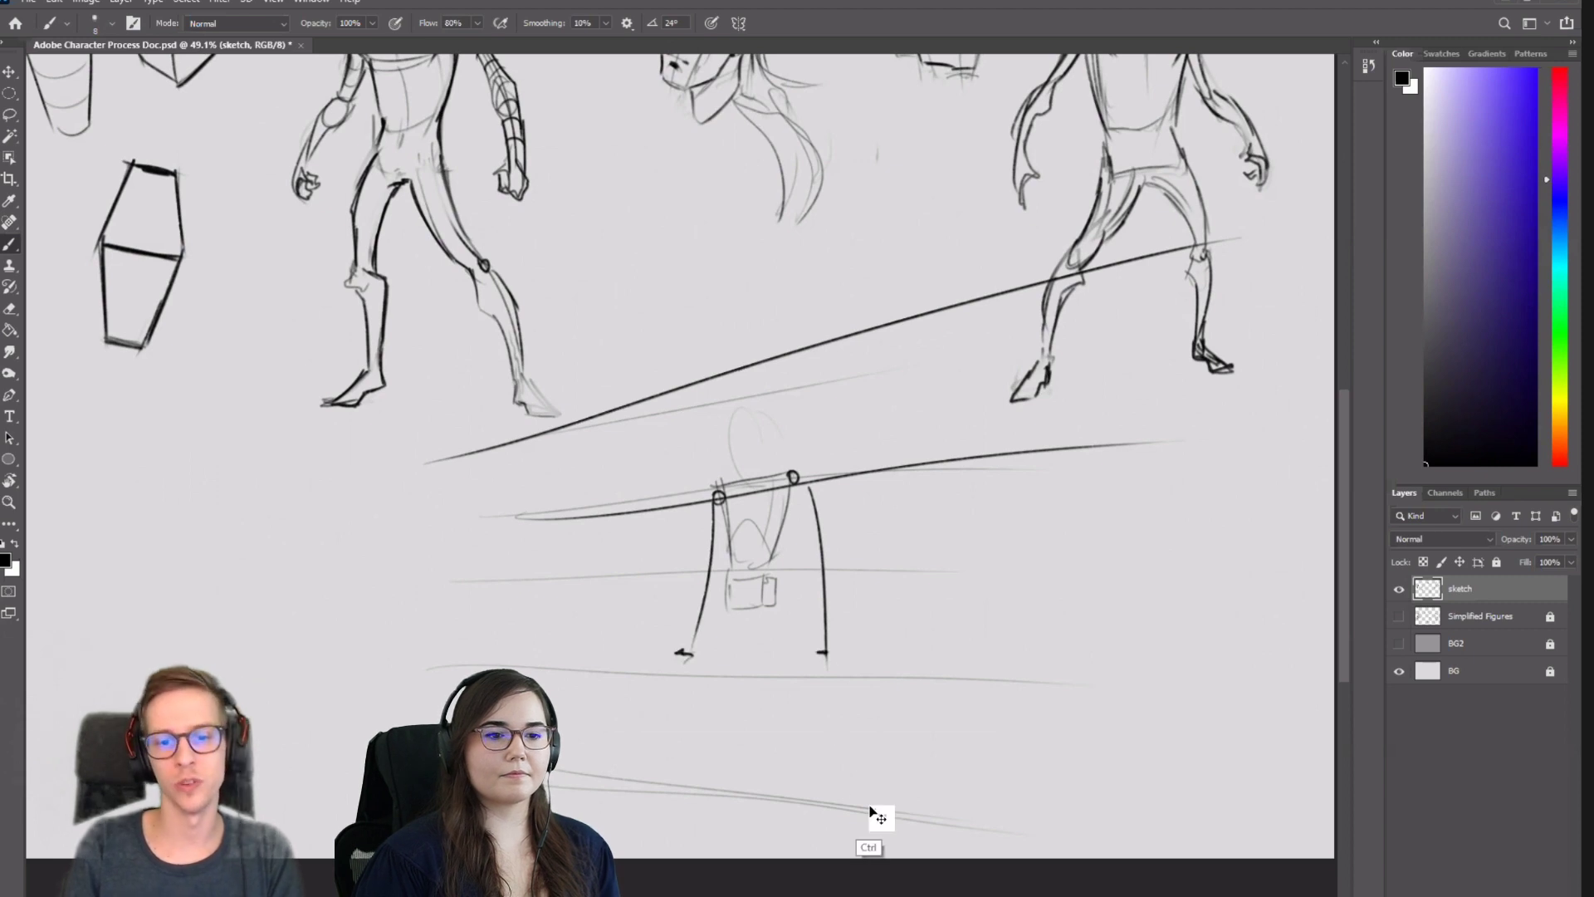
key("ctrl+z")
key("ctrl+z")
key("ctrl+z")
key("ctrl+z")
key("ctrl+z")
key("ctrl+z")
key("ctrl+z")
key("ctrl+z")
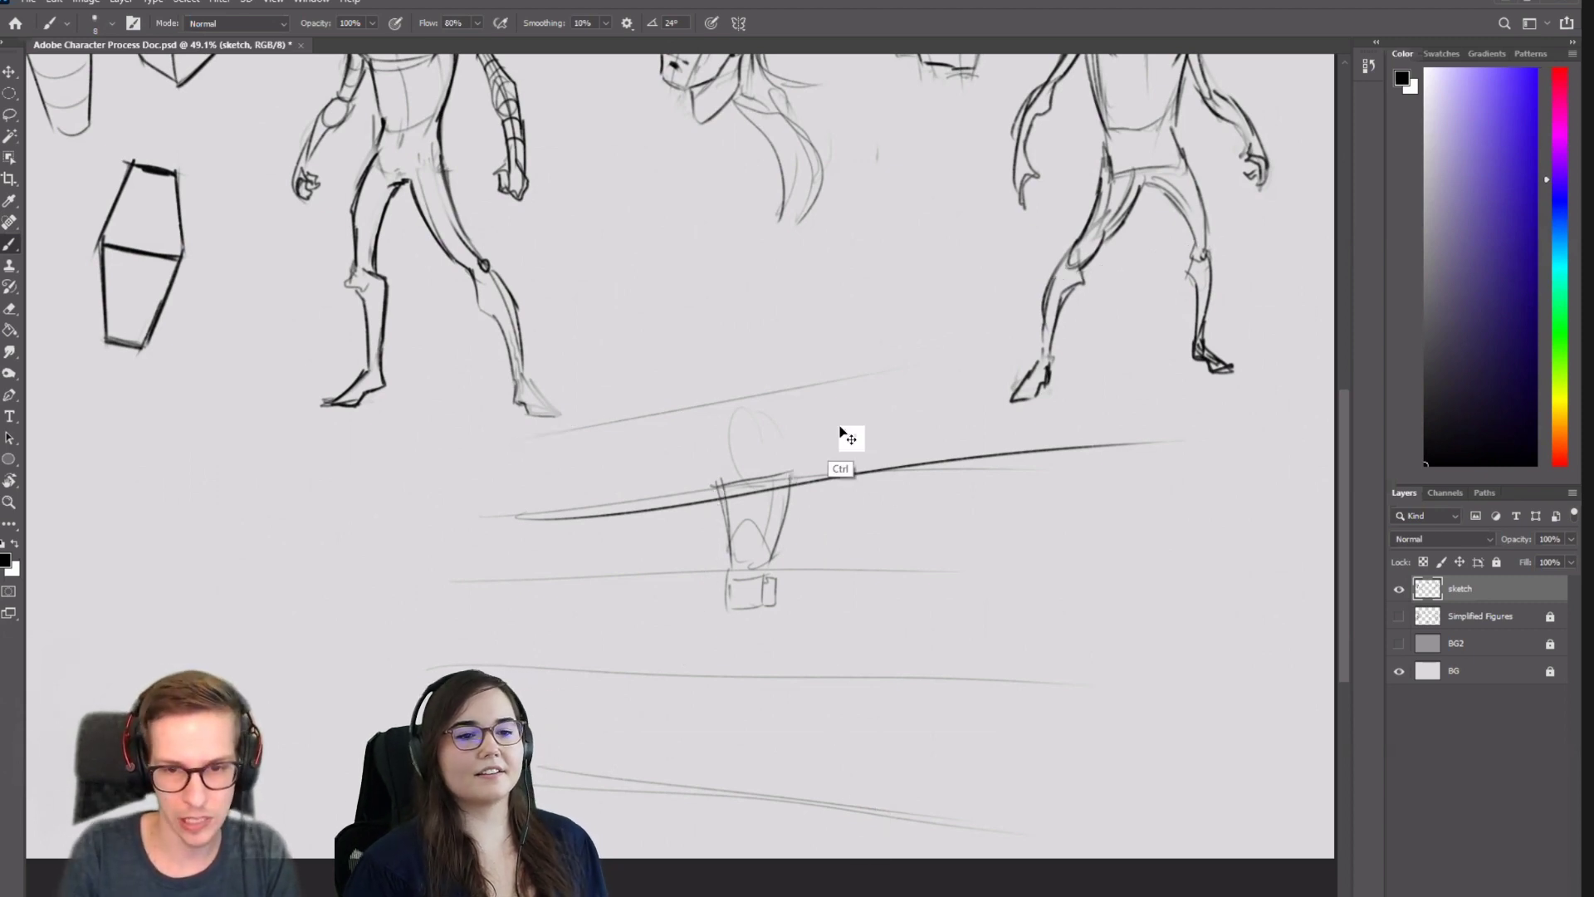
Sketch a narrow head block with a neck above the new figure's torso, inside the faint oval.
scroll(825, 495, "down", 2)
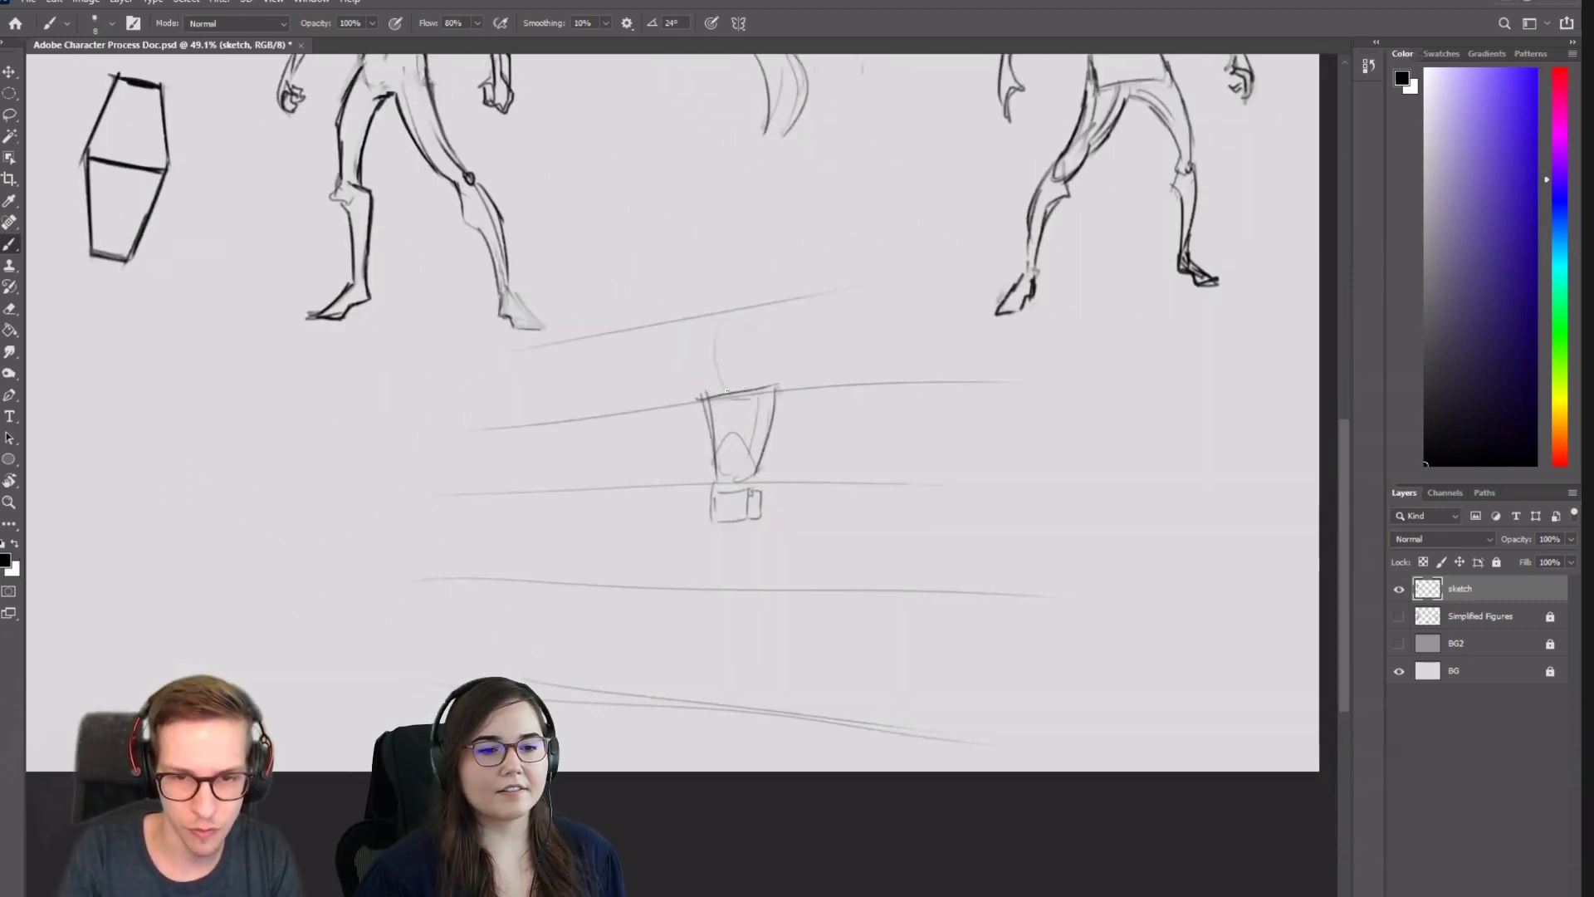
mouse_move(742, 378)
left_mouse_down()
mouse_move(745, 395)
mouse_move(724, 387)
mouse_move(744, 389)
left_mouse_up()
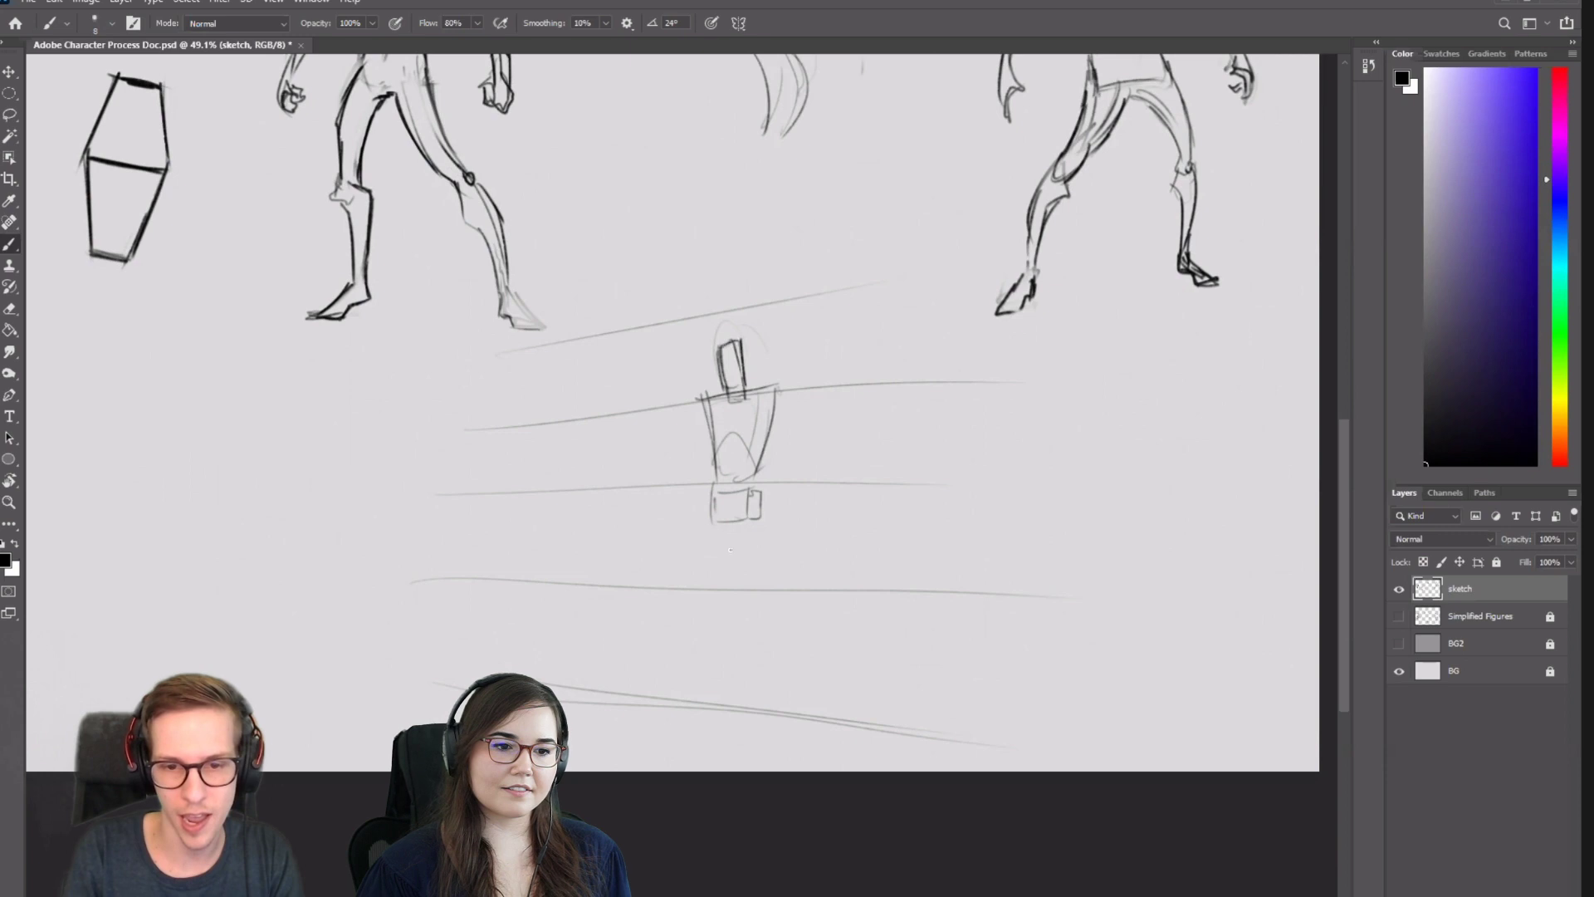
Draw the new figure's two leg lines from the pelvis to the ground line, with ankle dots and small wedge-shaped feet.
left_click_drag(714, 483, 708, 647)
key("ctrl+z")
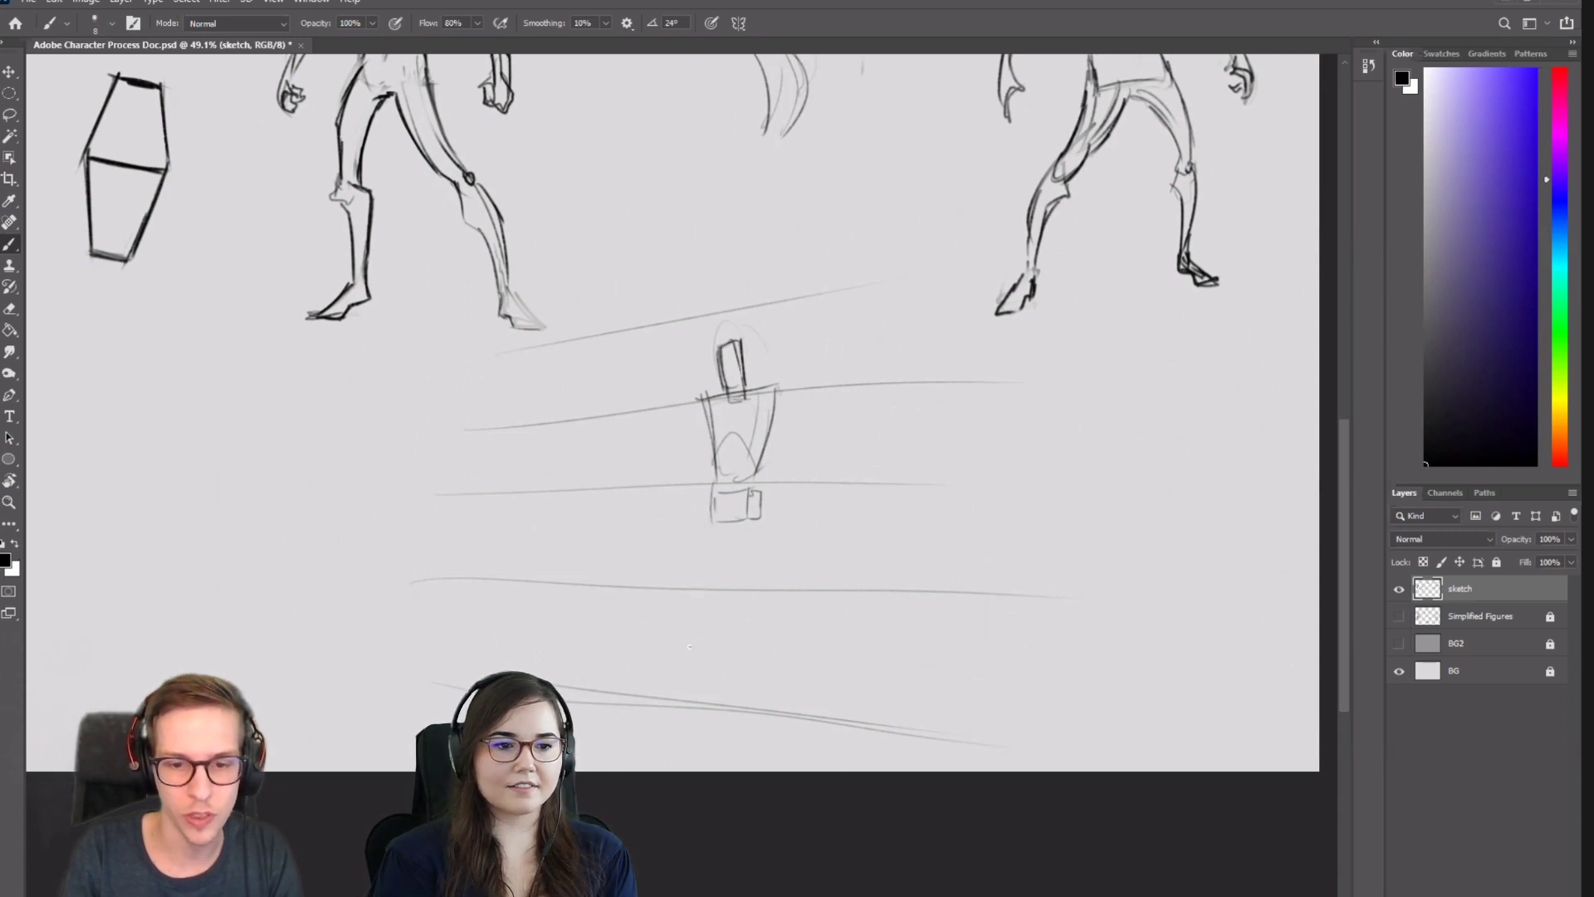
left_click_drag(712, 484, 691, 699)
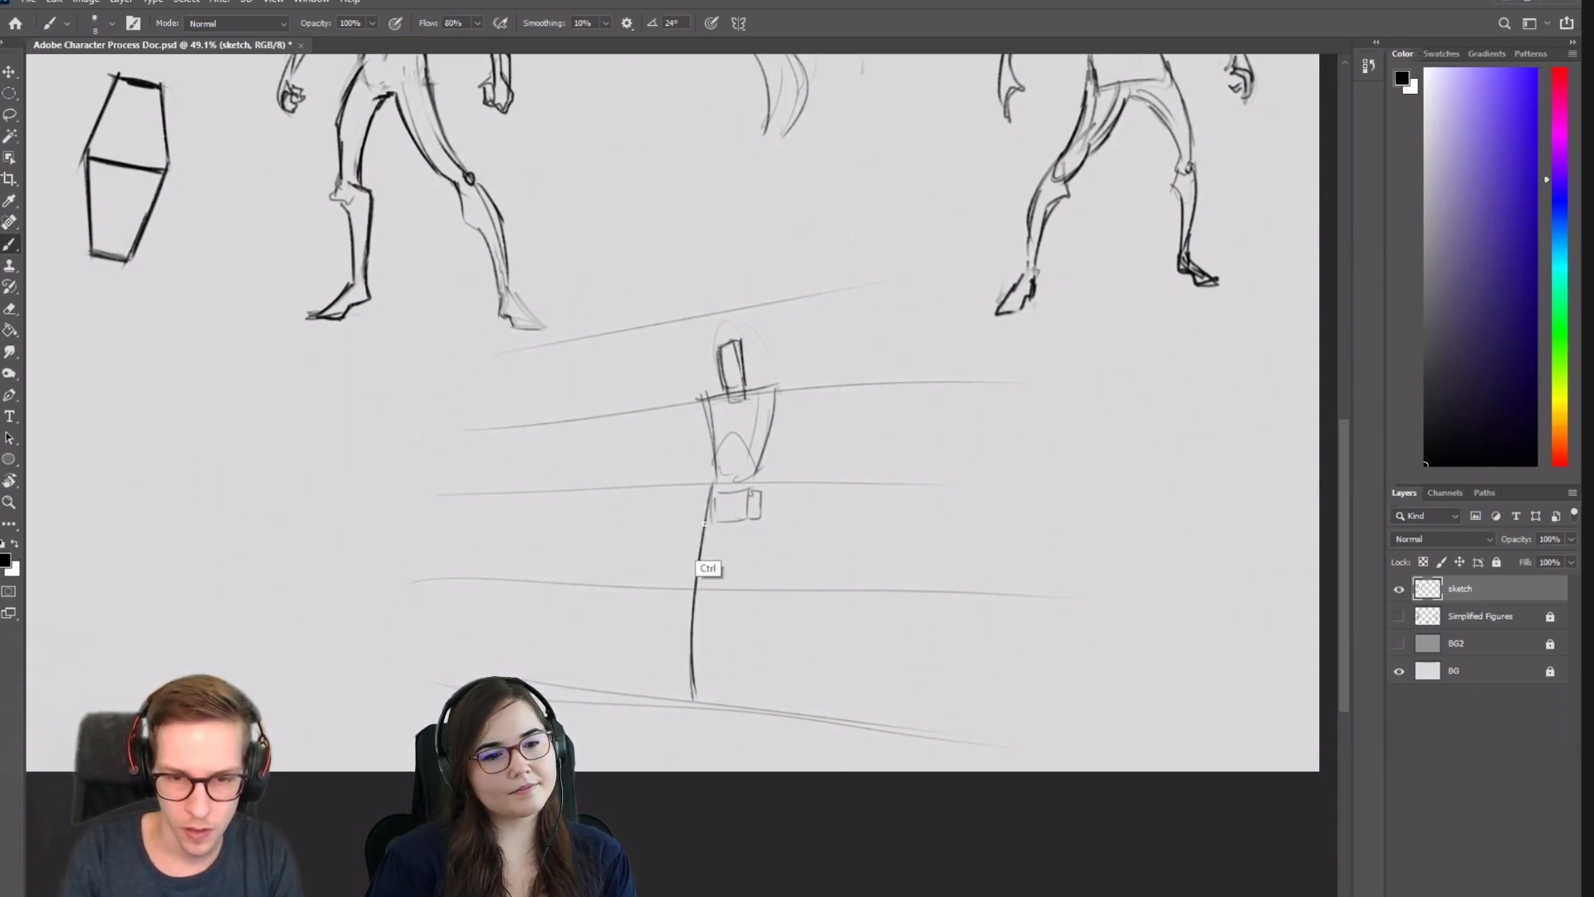
key("ctrl+z")
left_click_drag(712, 488, 707, 682)
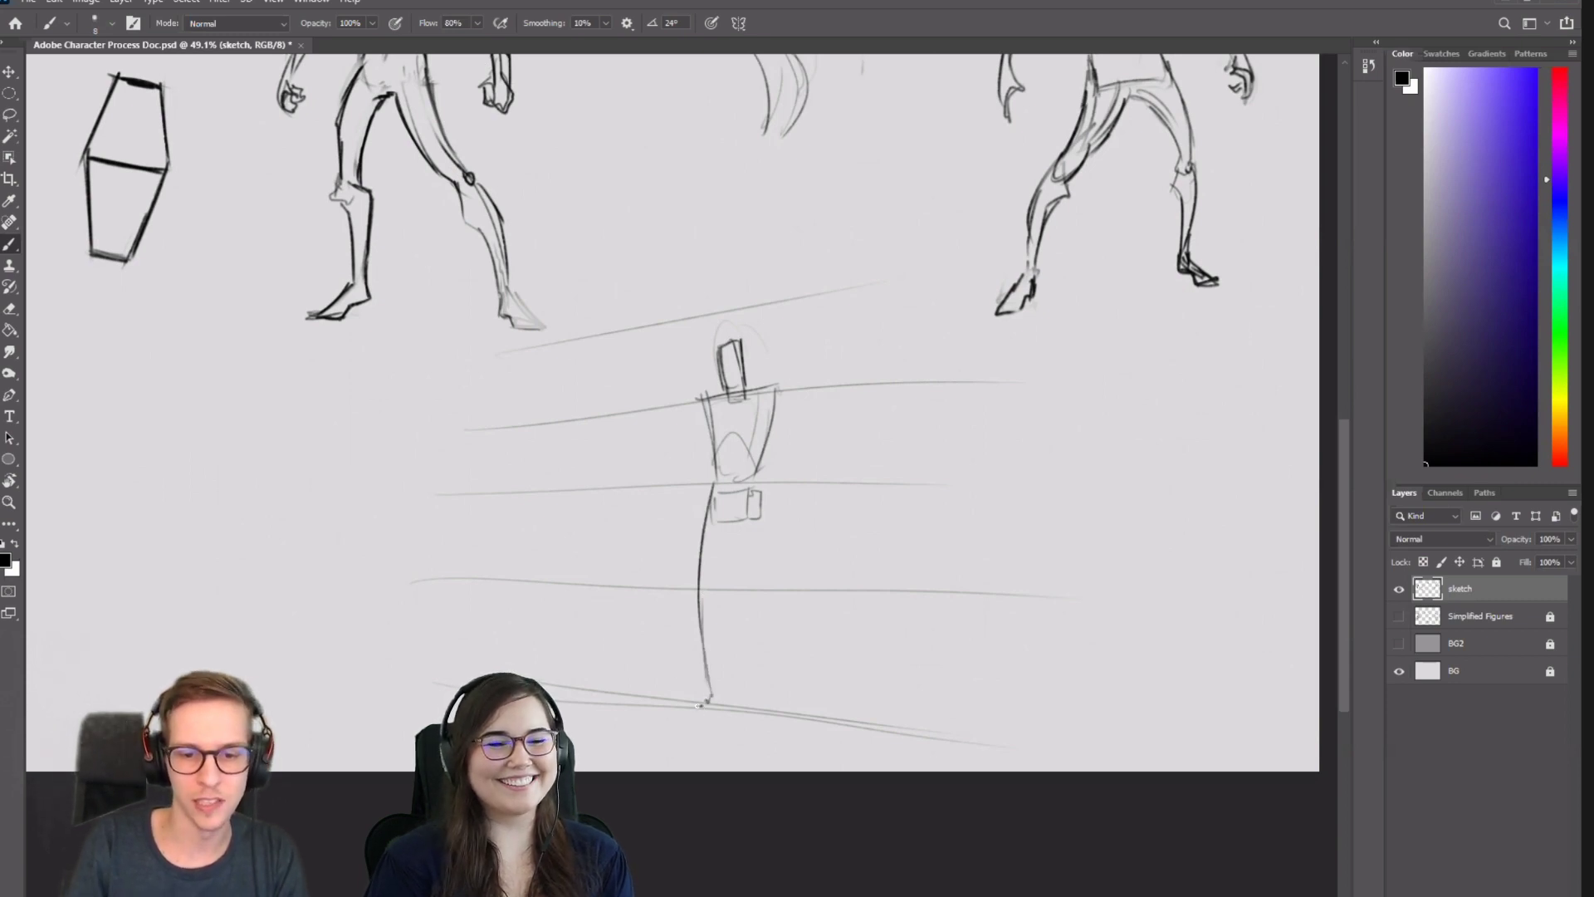
left_click_drag(755, 497, 780, 643)
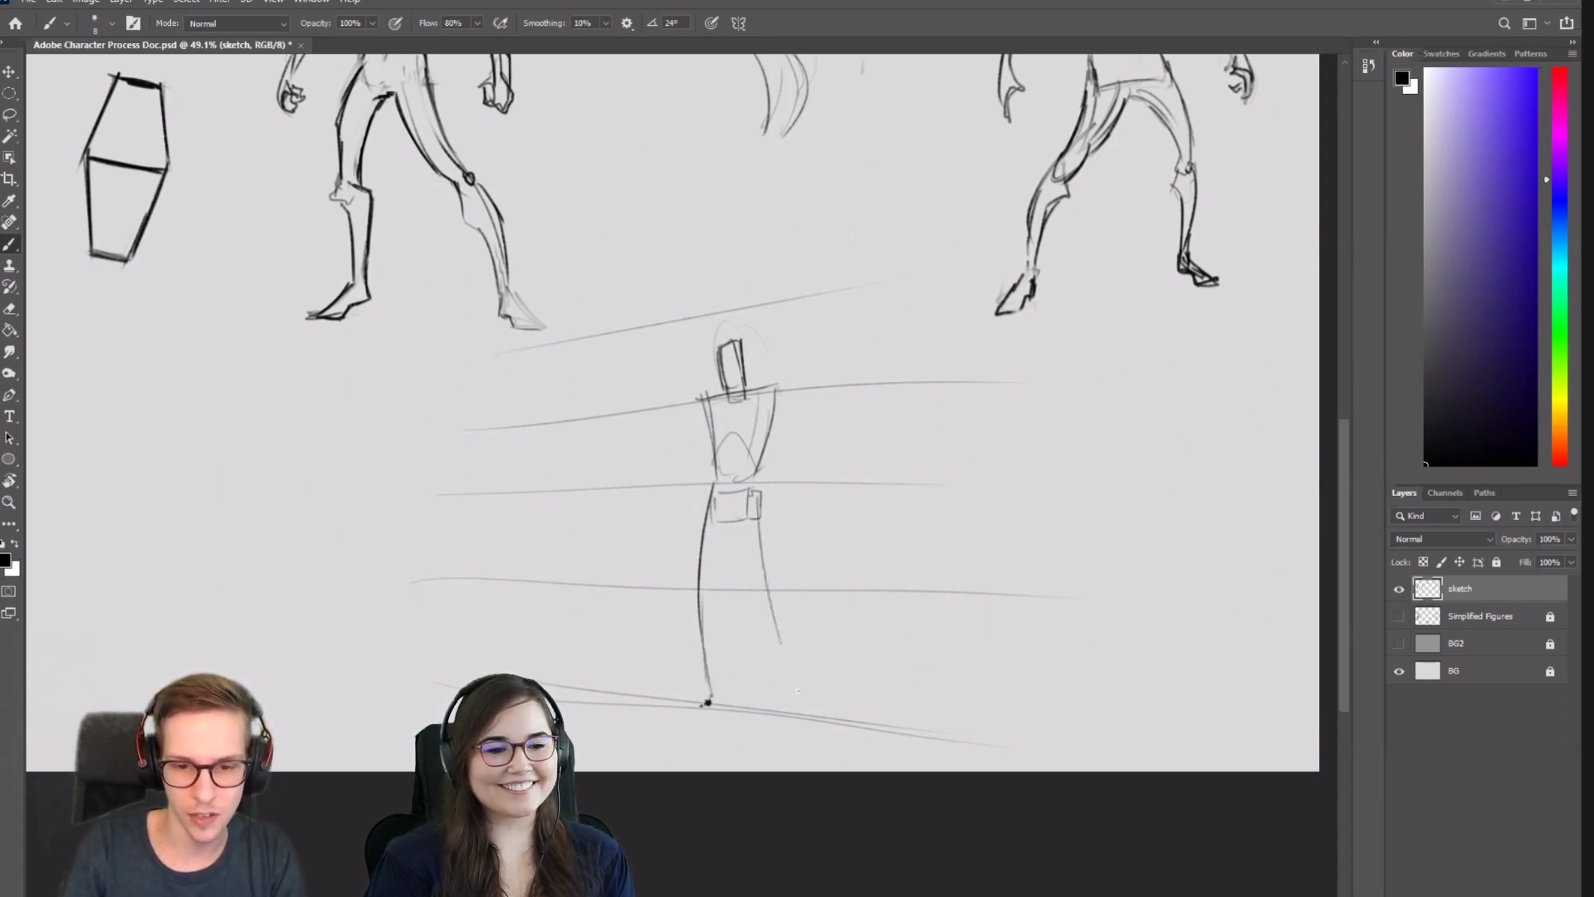
left_click_drag(761, 556, 795, 684)
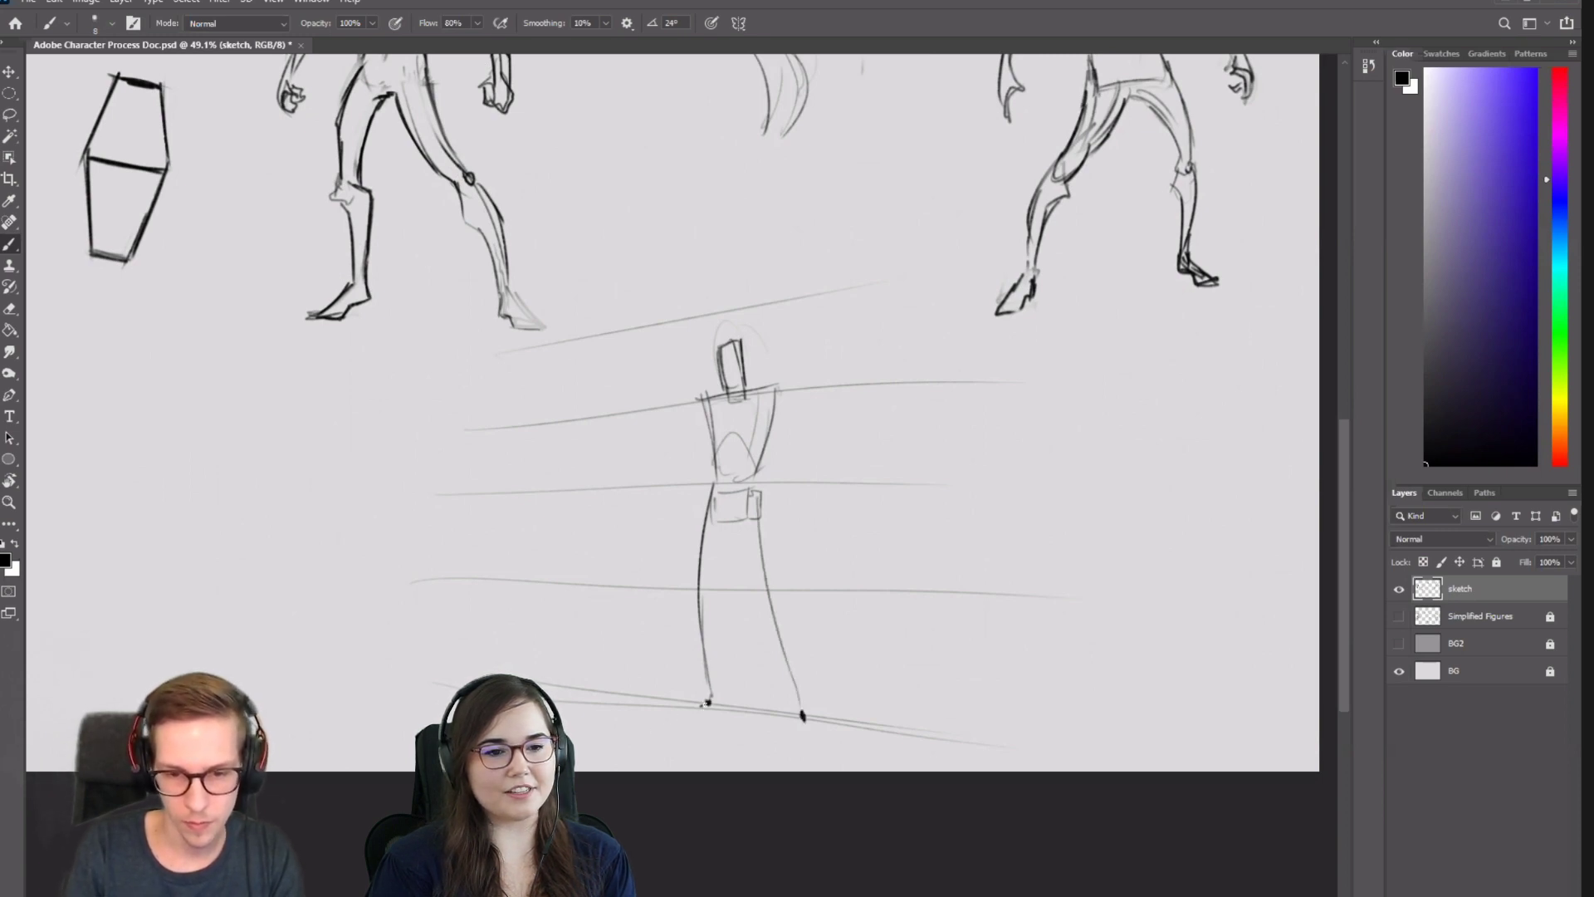
left_click_drag(705, 703, 693, 721)
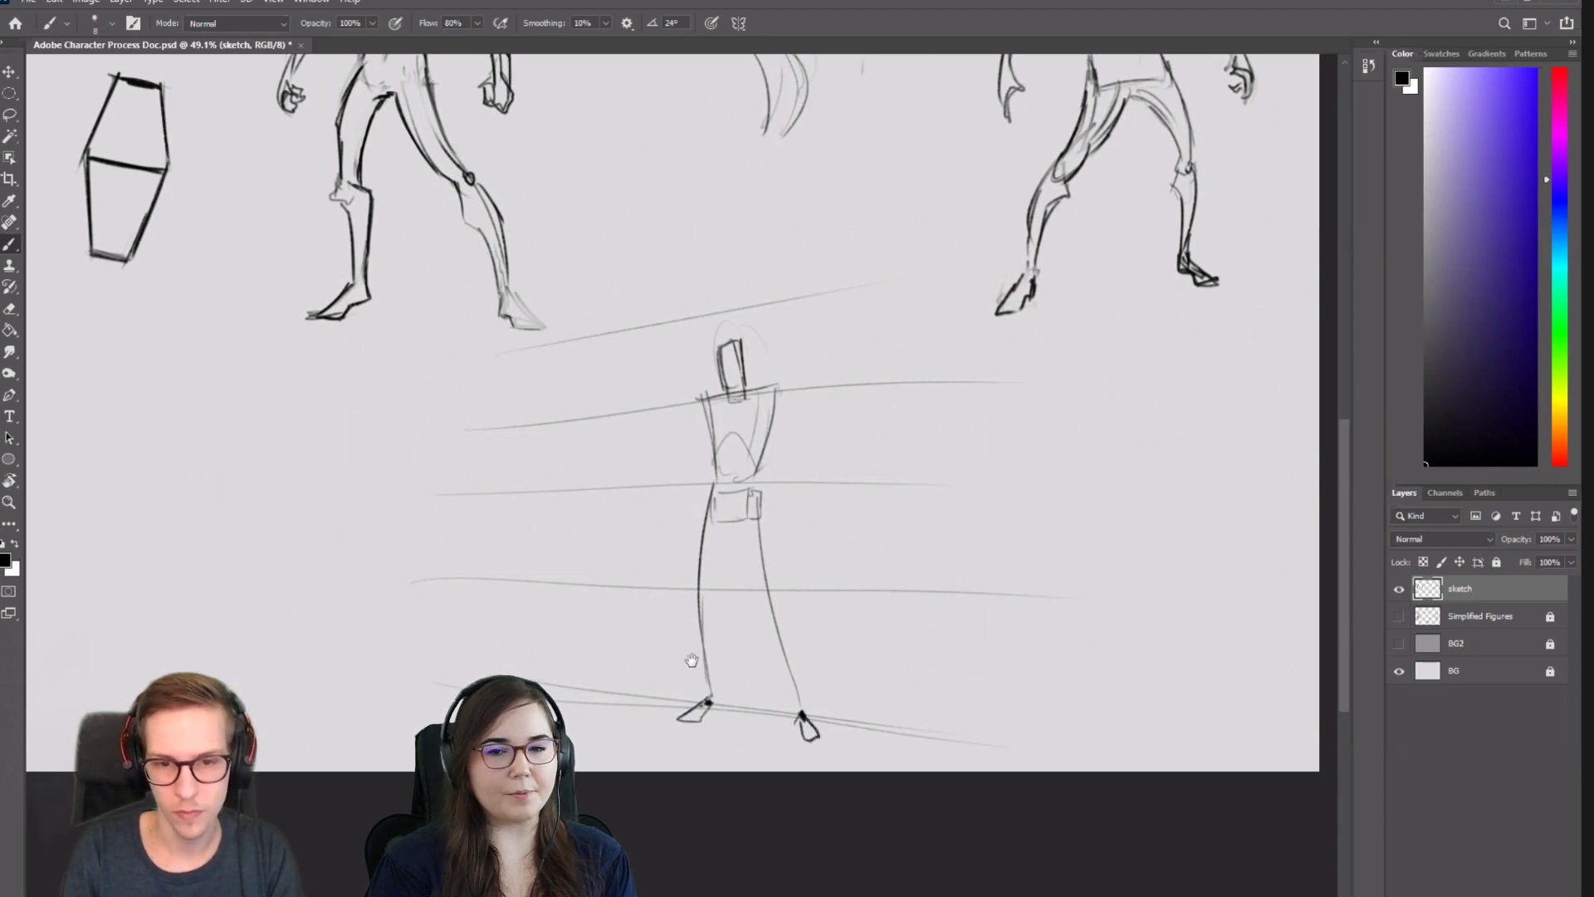
left_click_drag(692, 660, 760, 661)
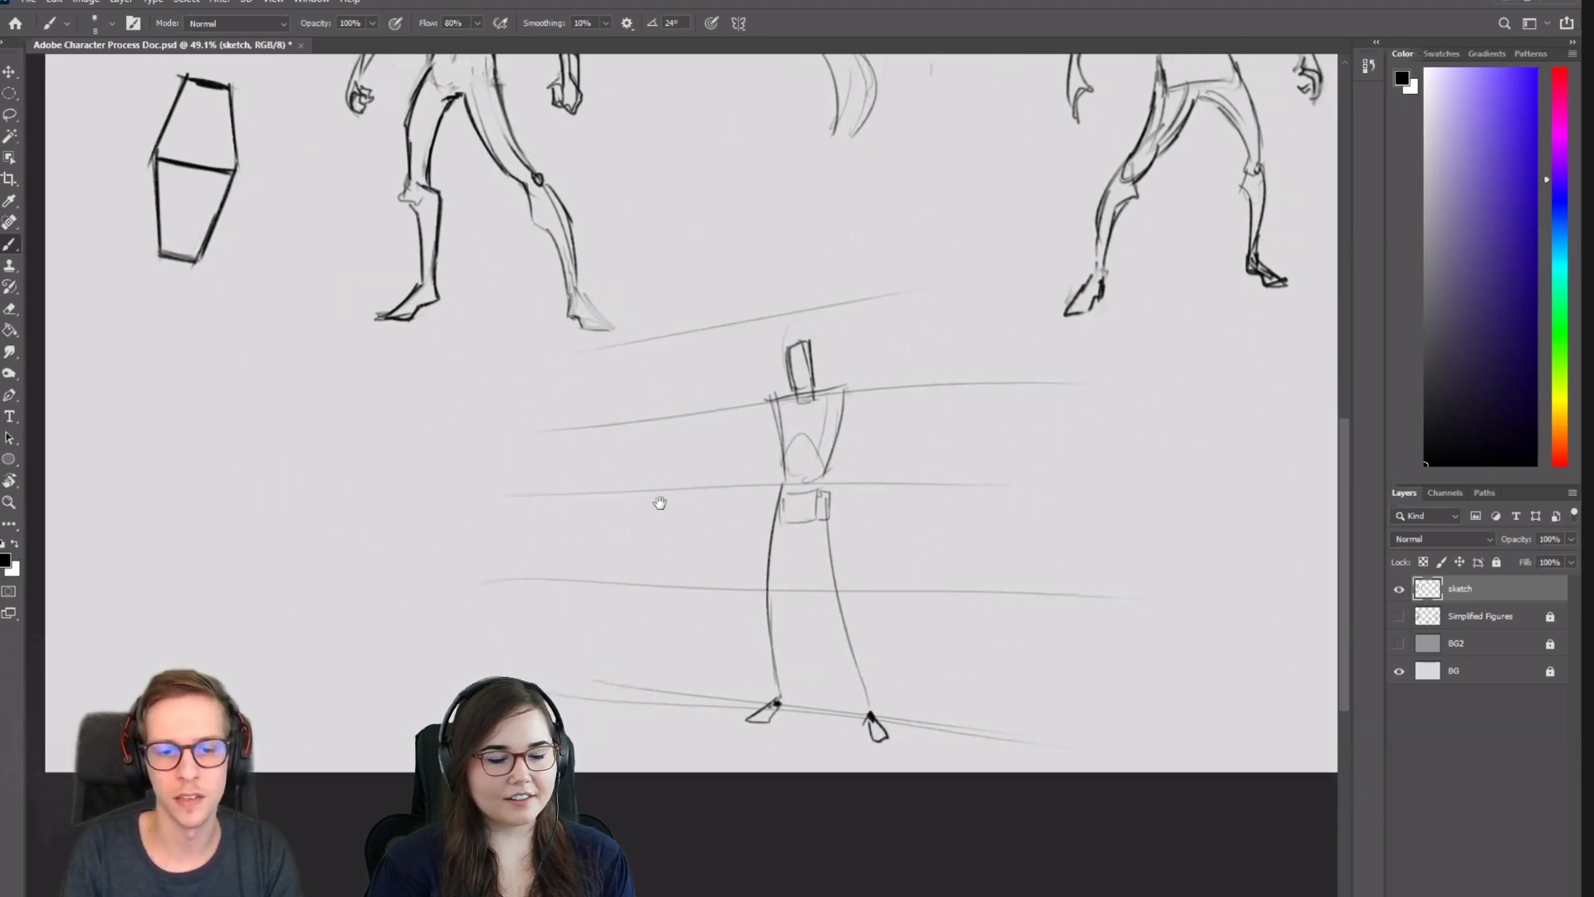
Start a second small figure beside it with a steep ground line, two vertical lower-leg lines and short feet on it.
left_click_drag(659, 502, 755, 549)
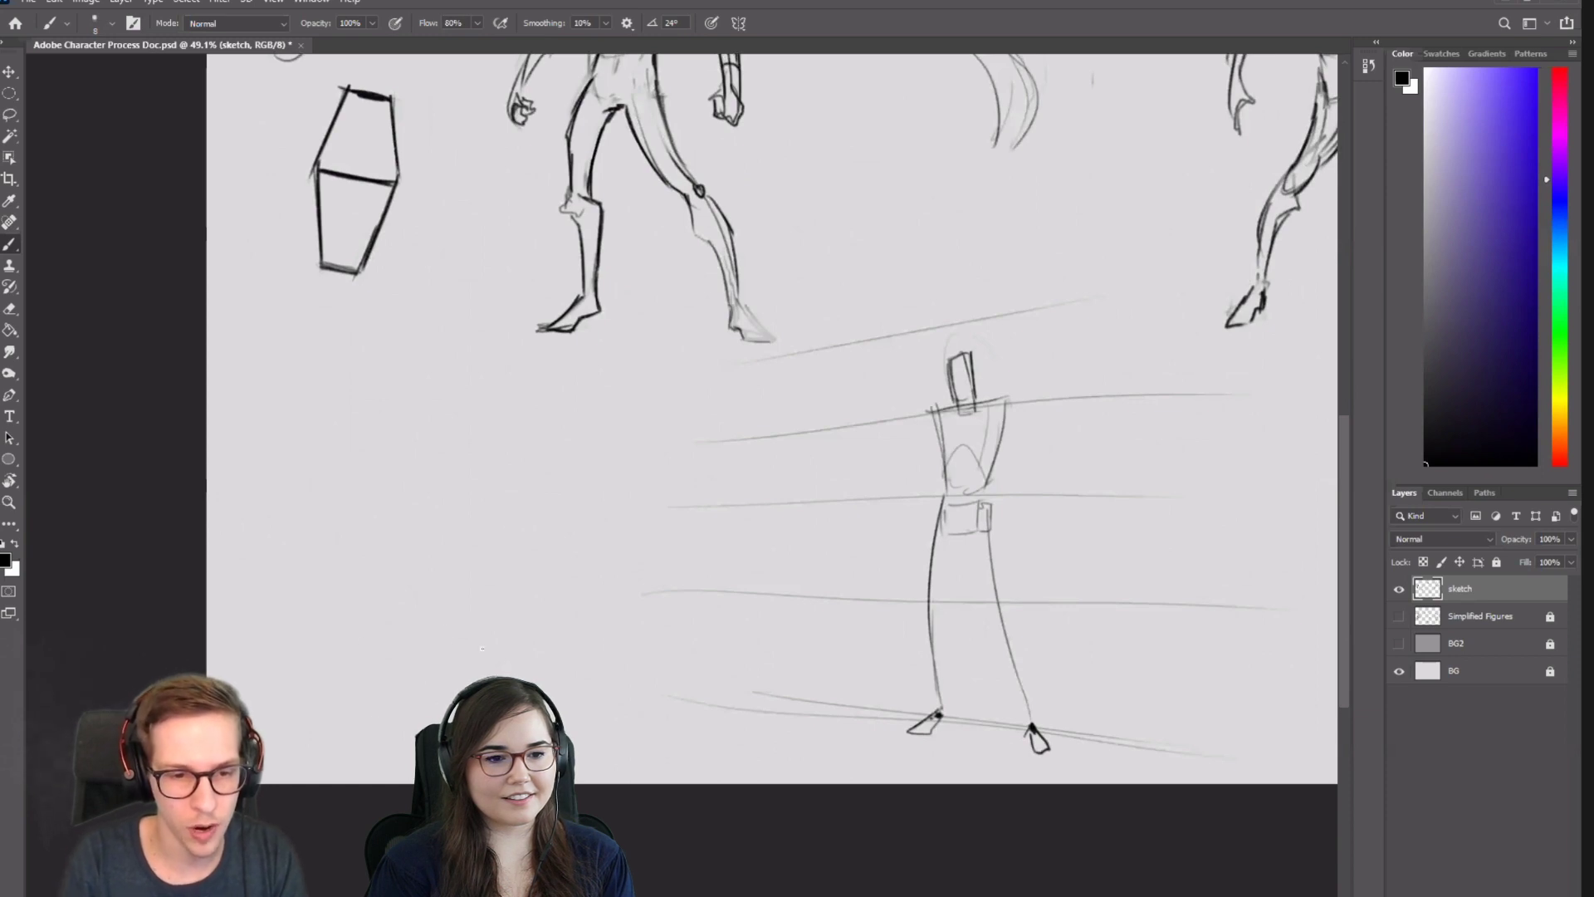
left_click_drag(315, 747, 535, 654)
left_click_drag(373, 736, 498, 672)
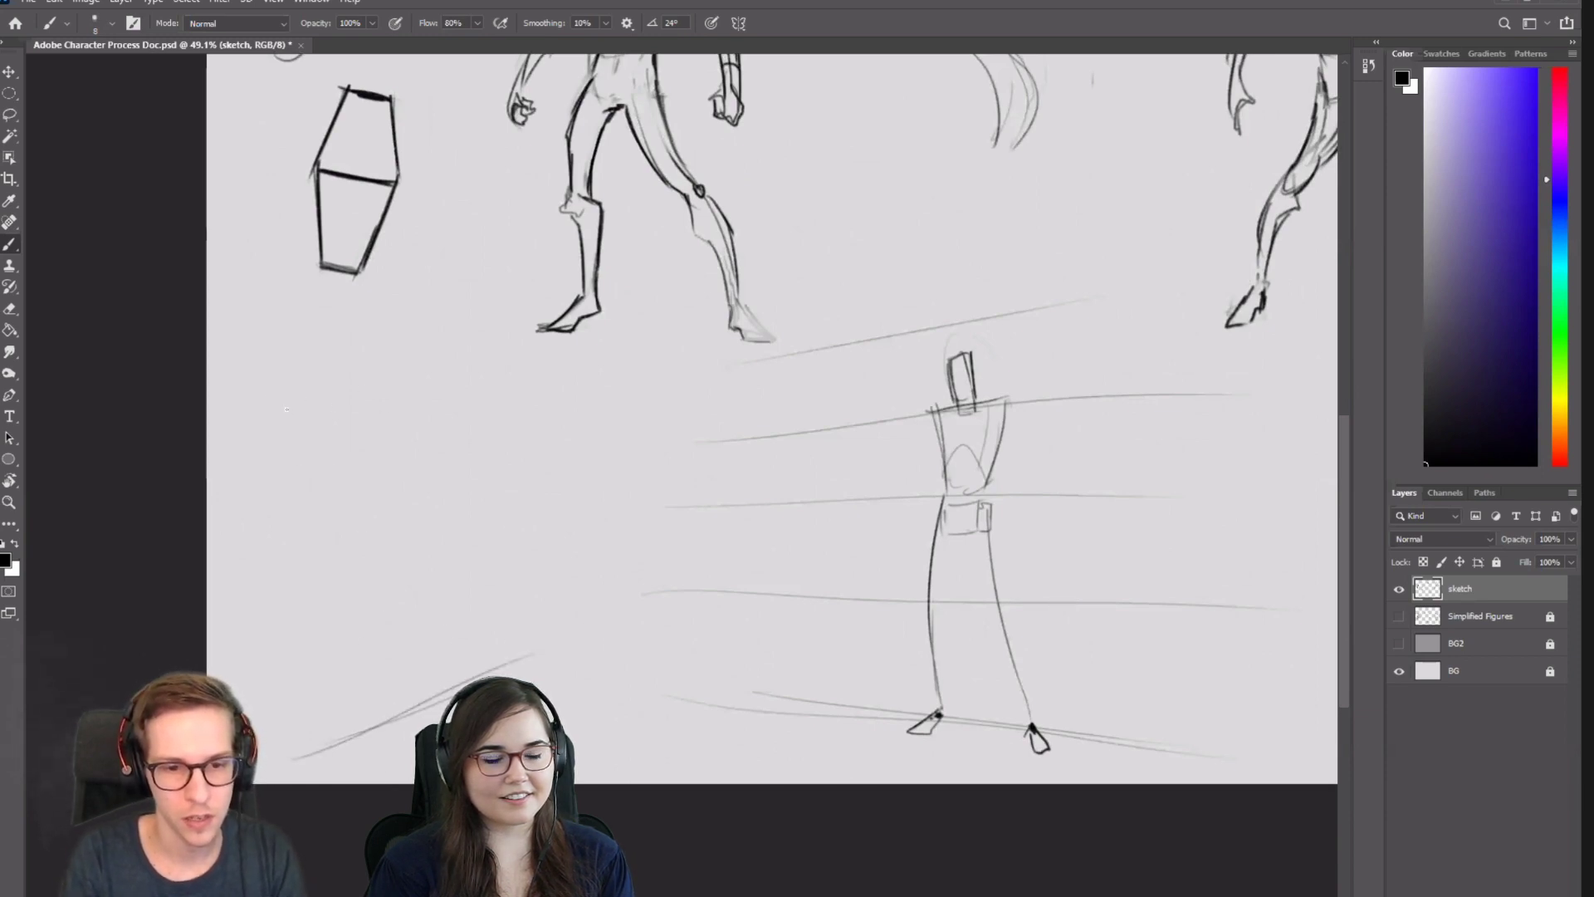
left_click_drag(374, 635, 377, 715)
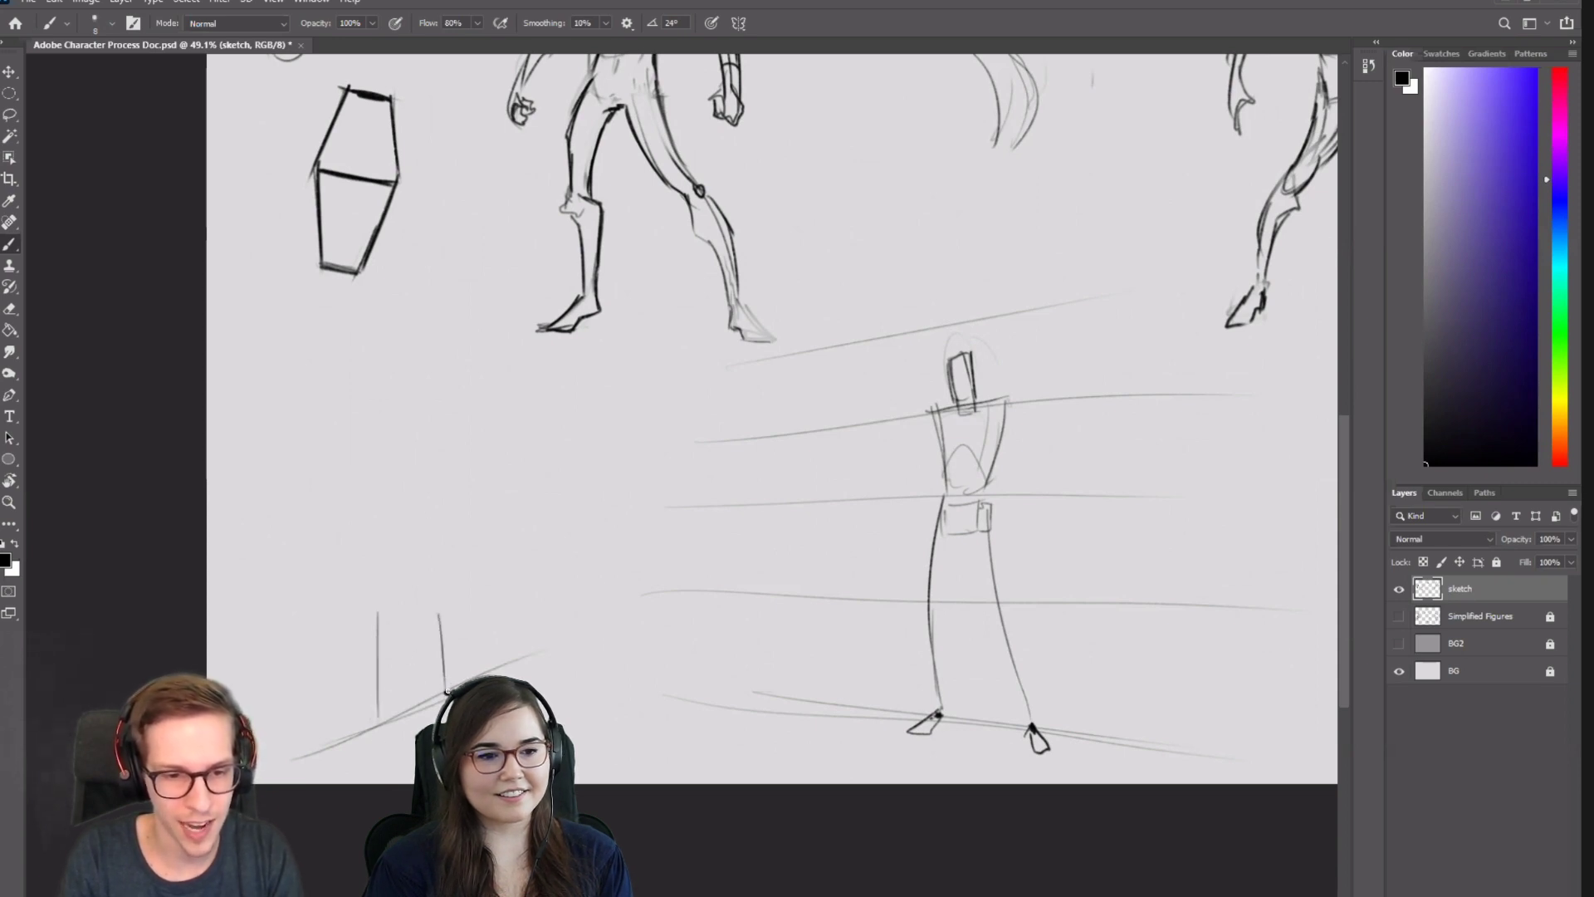
left_click_drag(379, 725, 385, 732)
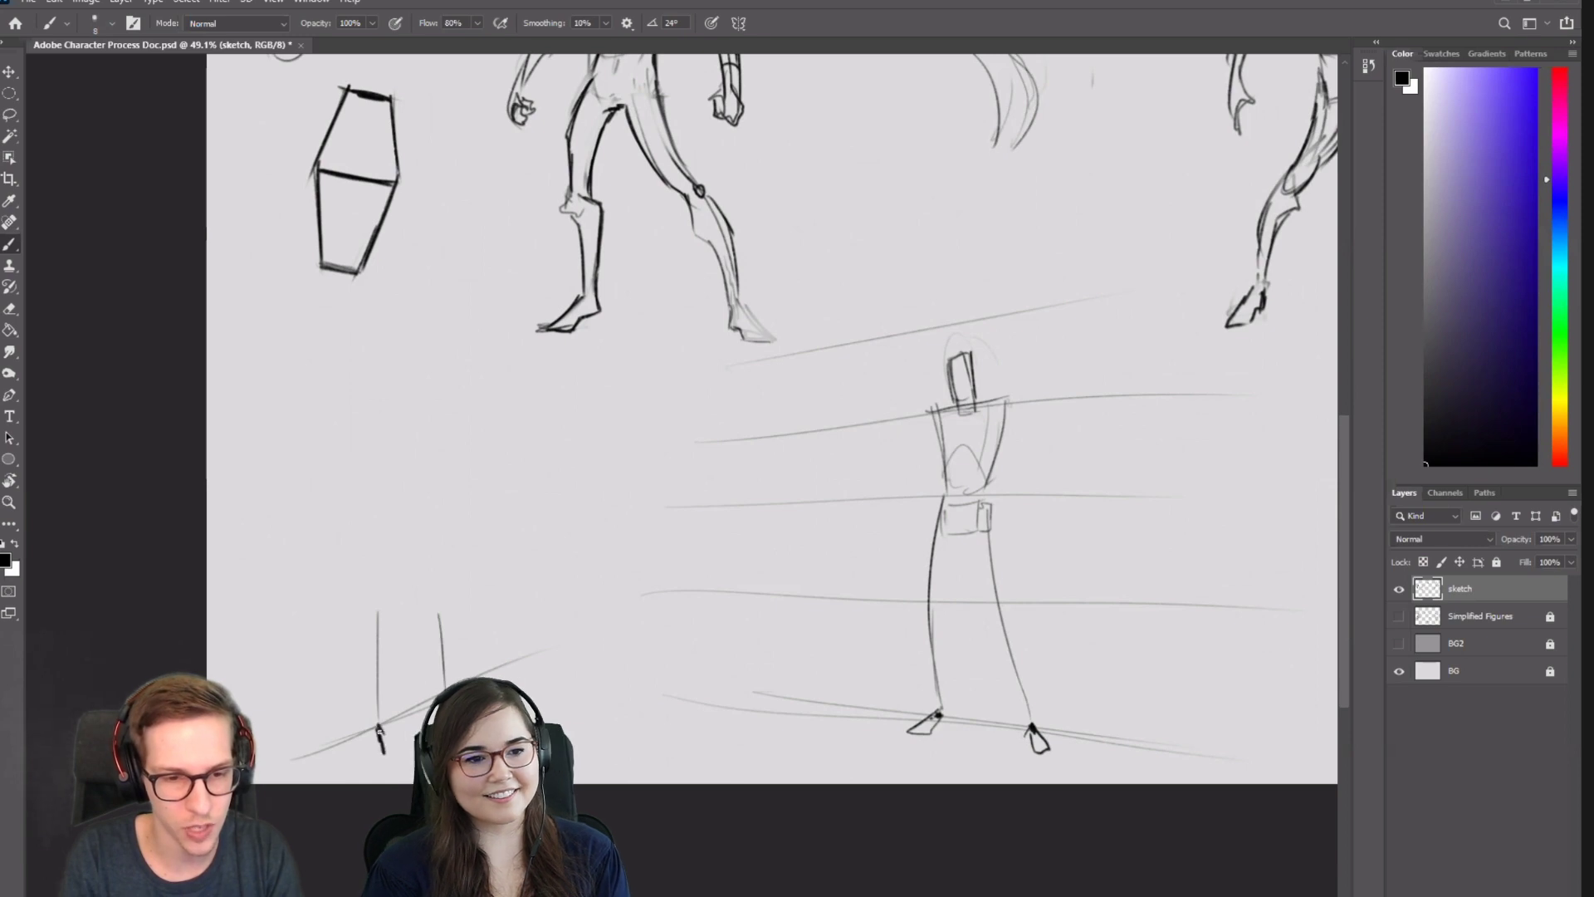
Try a fan of perspective guide lines and a boxy torso above the small leg sketch, and undo them.
mouse_move(284, 635)
left_mouse_down()
mouse_move(531, 596)
mouse_move(525, 583)
left_mouse_up()
key("ctrl+z")
left_click_drag(236, 442, 535, 435)
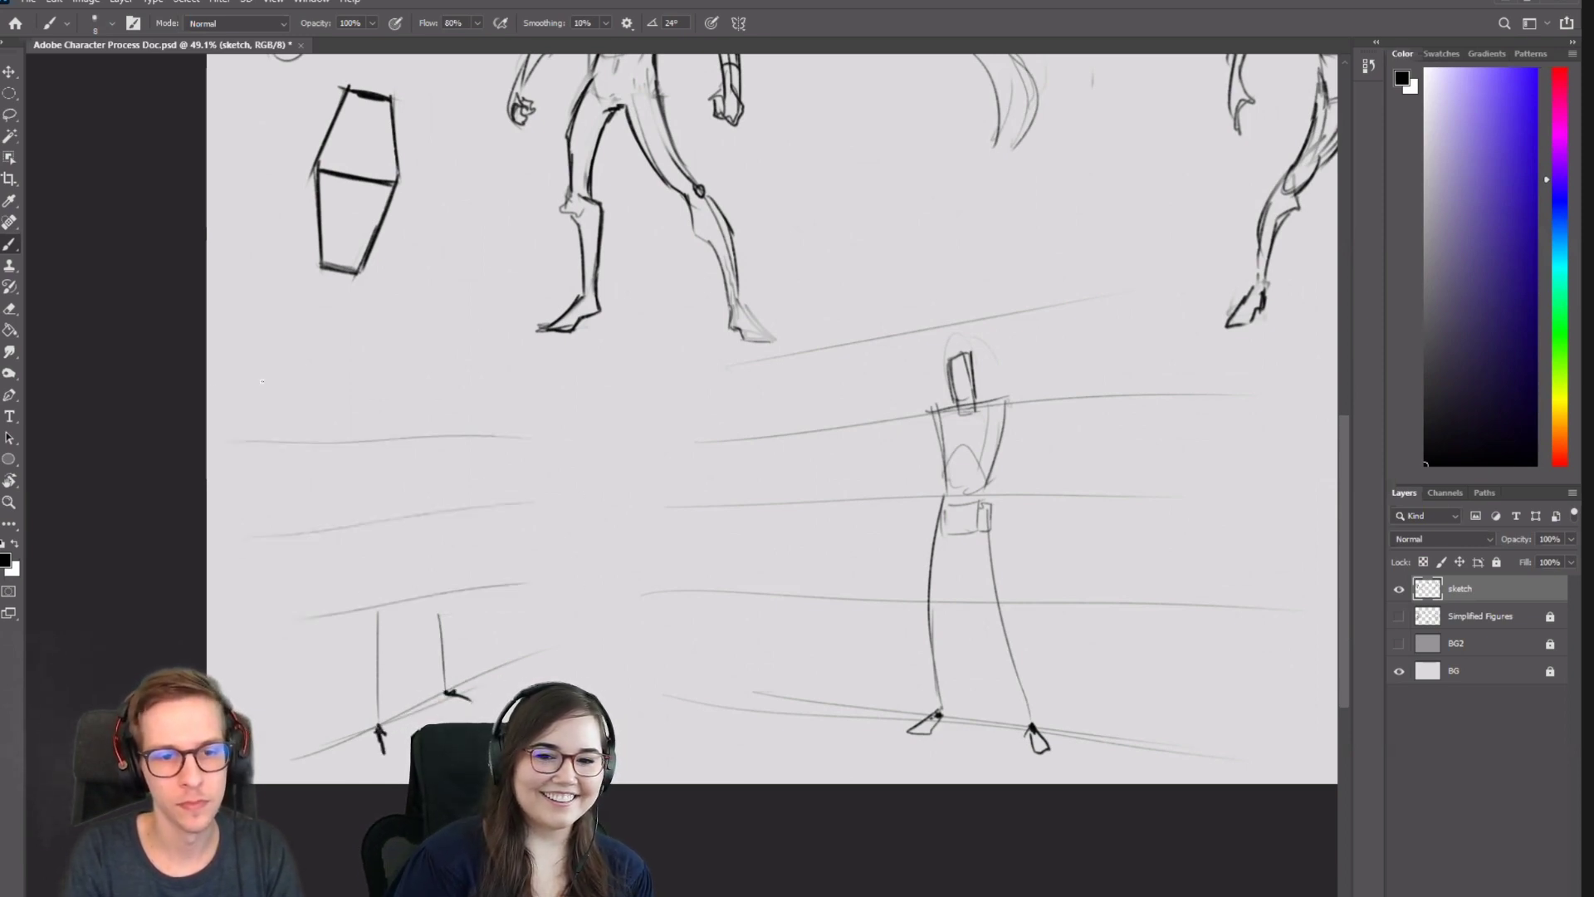
left_click_drag(208, 381, 569, 399)
left_click_drag(298, 309, 536, 332)
left_click_drag(380, 430, 382, 519)
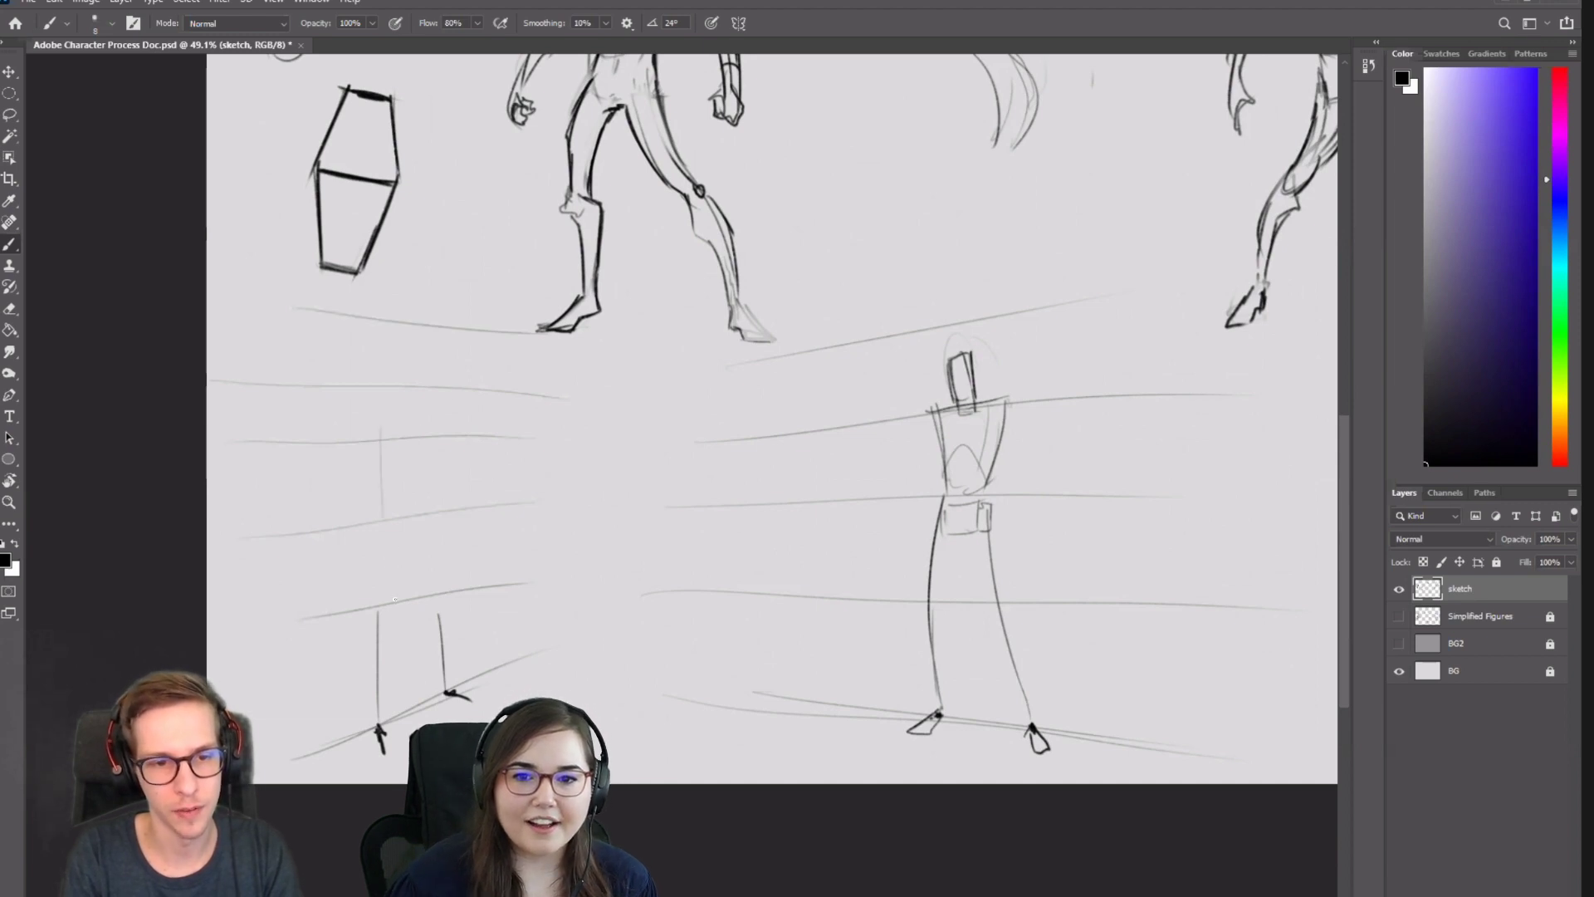
left_click_drag(371, 429, 424, 516)
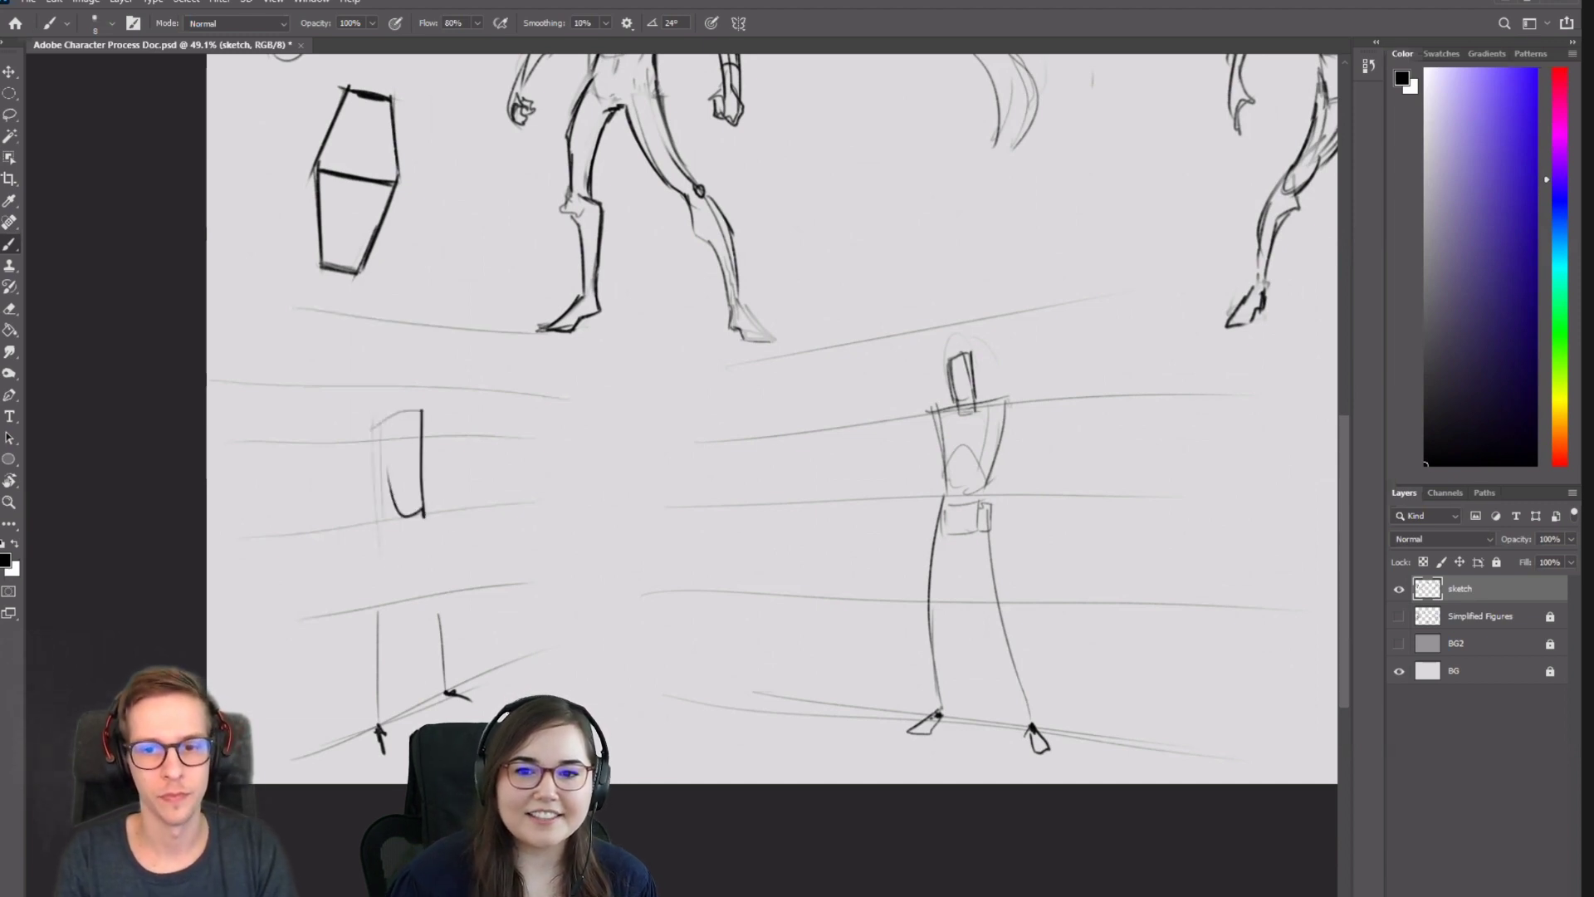
key("ctrl+z")
key("ctrl+z")
key("ctrl+z")
key("ctrl+z")
key("ctrl+z")
key("ctrl+z")
key("ctrl+z")
key("ctrl+z")
key("ctrl+z")
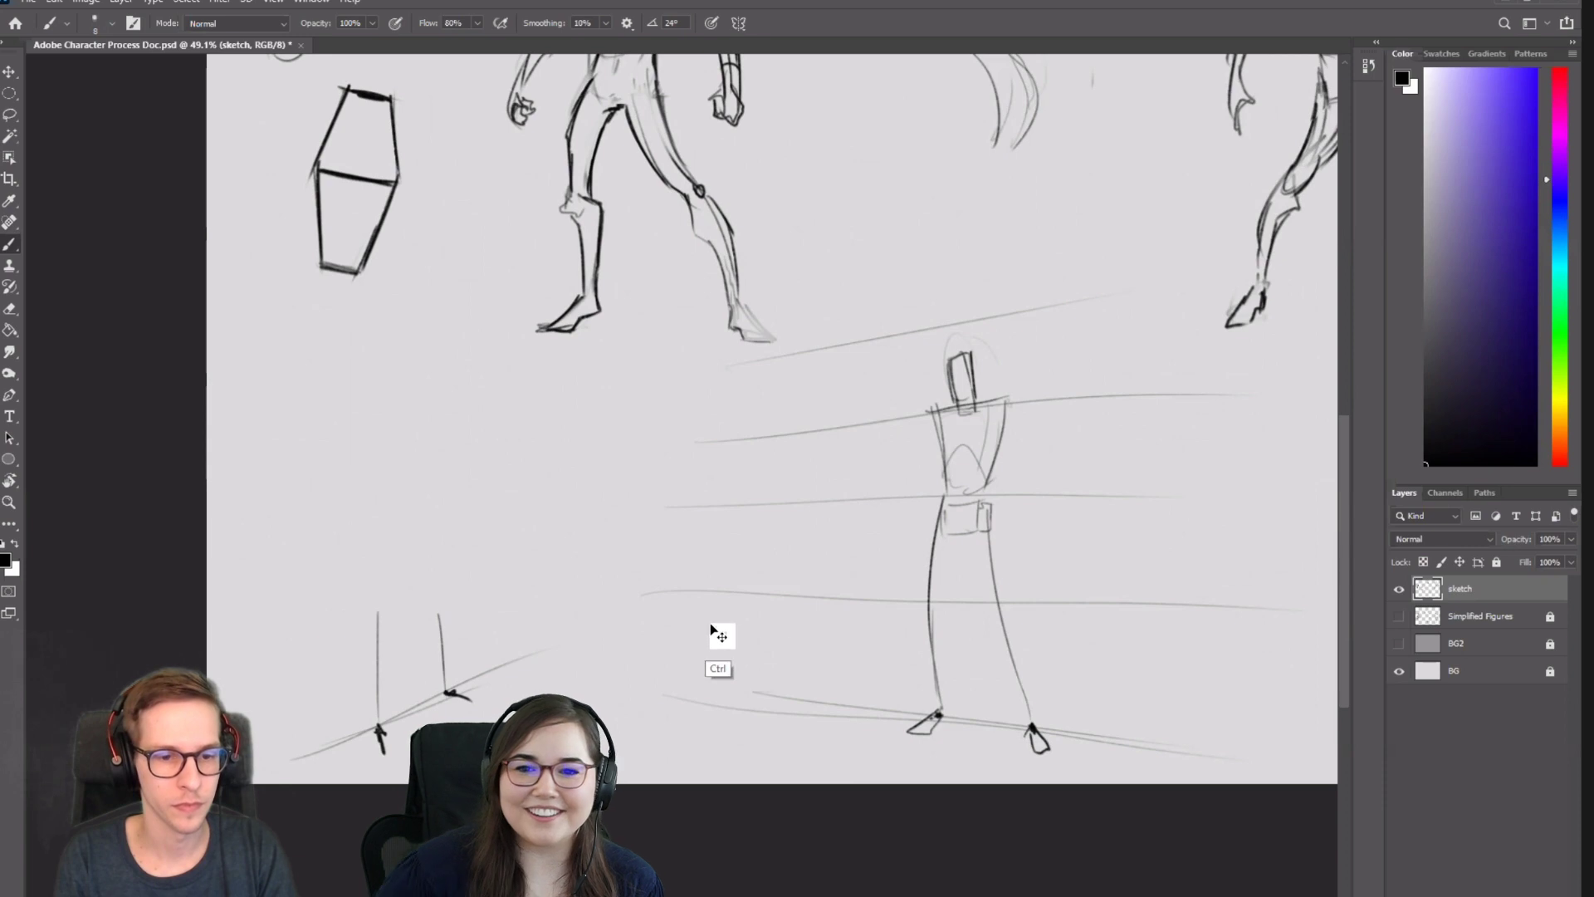
Lasso and delete the new figure, its guide lines and the small leg sketch beneath the two standing figures.
left_click_drag(1041, 565, 830, 584)
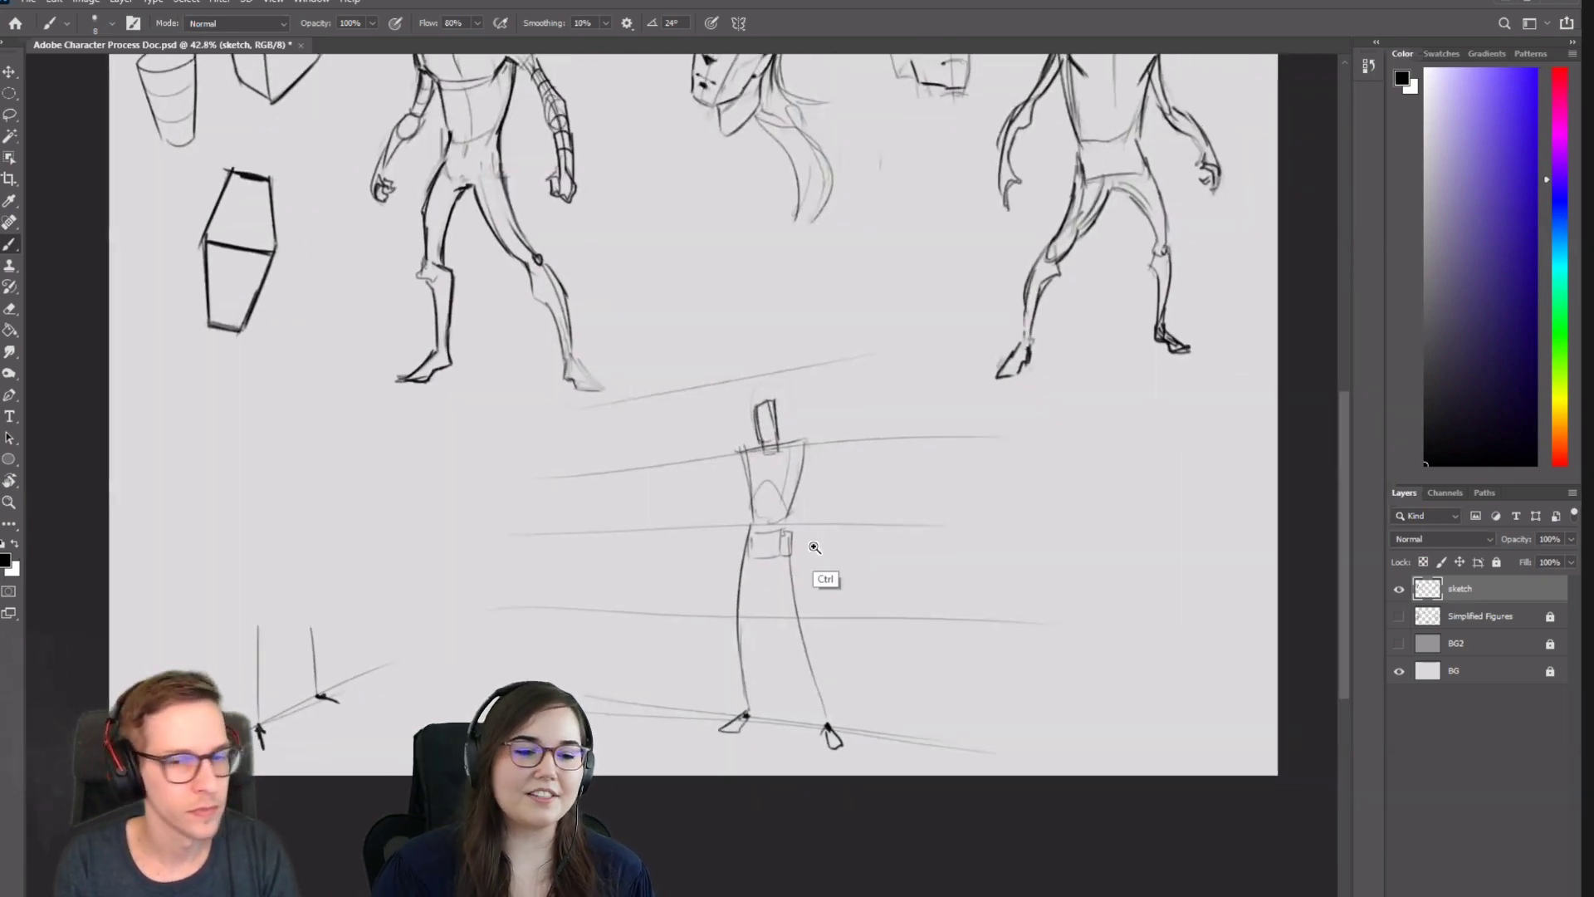
scroll(830, 532, "down", 1)
key("ctrl+z")
key("ctrl+z")
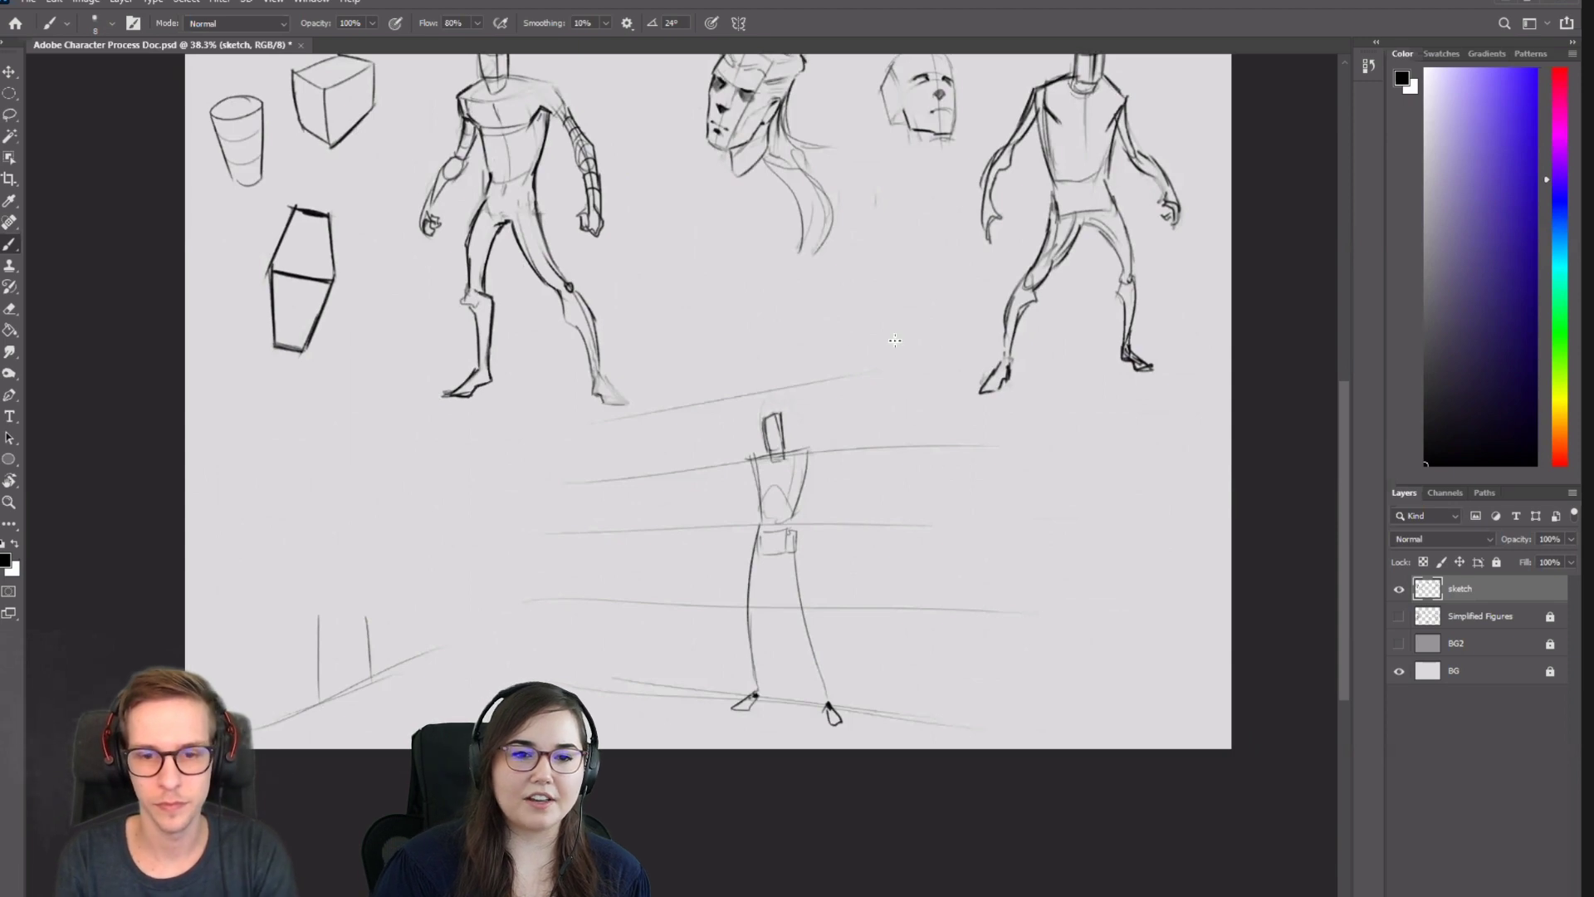
key("l")
mouse_move(716, 362)
left_mouse_down()
mouse_move(664, 410)
mouse_move(593, 423)
mouse_move(348, 847)
mouse_move(1088, 836)
mouse_move(1053, 487)
mouse_move(859, 404)
mouse_move(917, 365)
mouse_move(772, 384)
mouse_move(755, 371)
left_mouse_up()
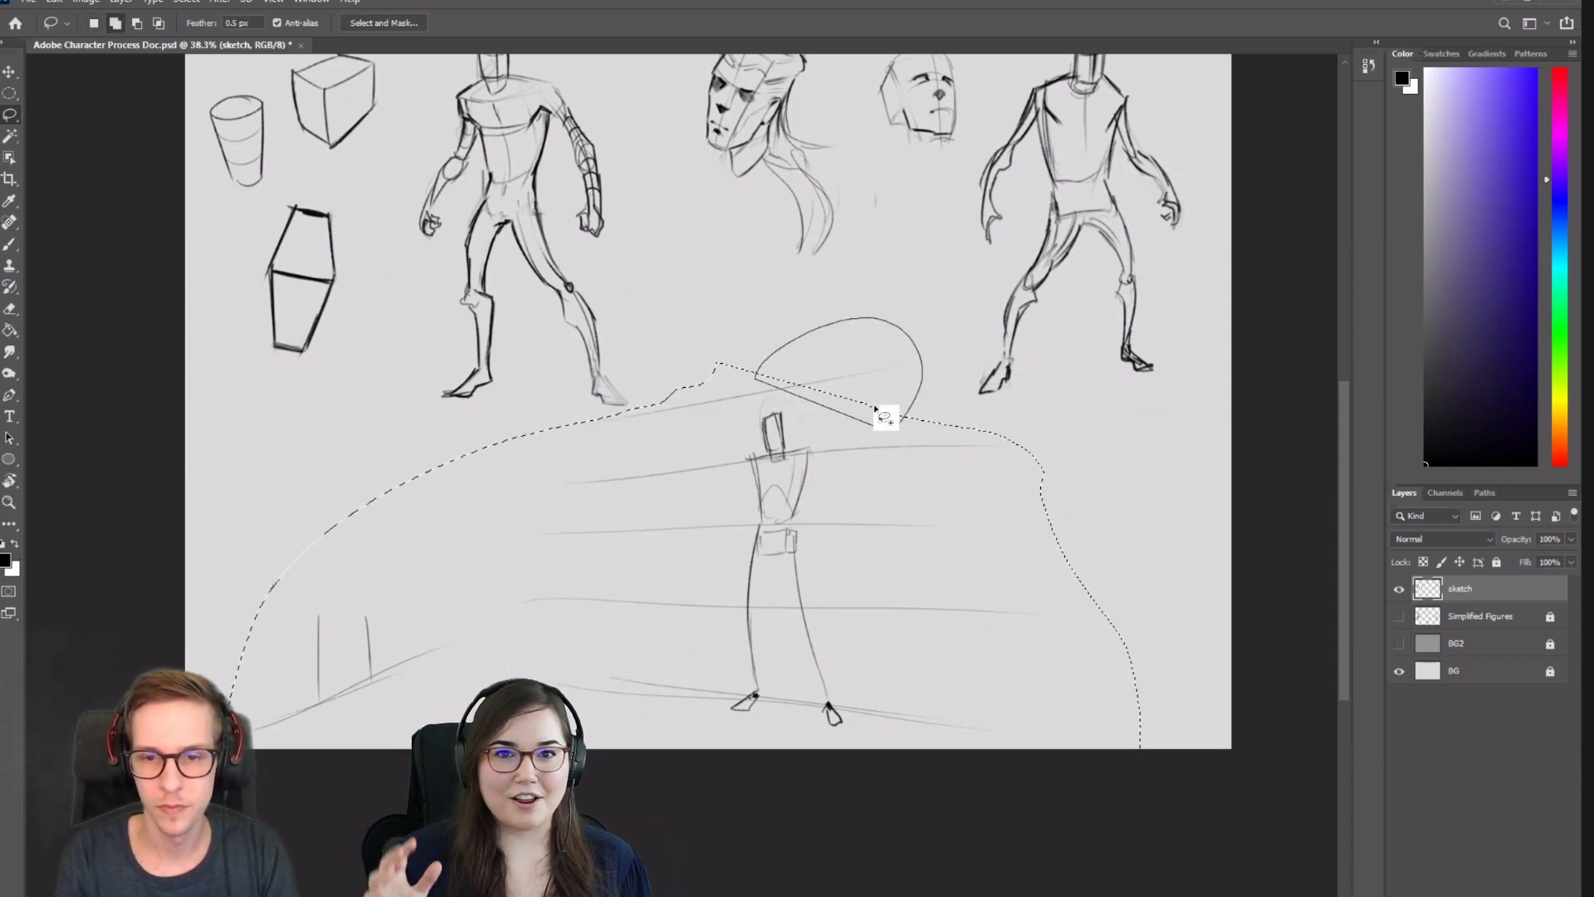
key("Delete")
key("ctrl+d")
key("b")
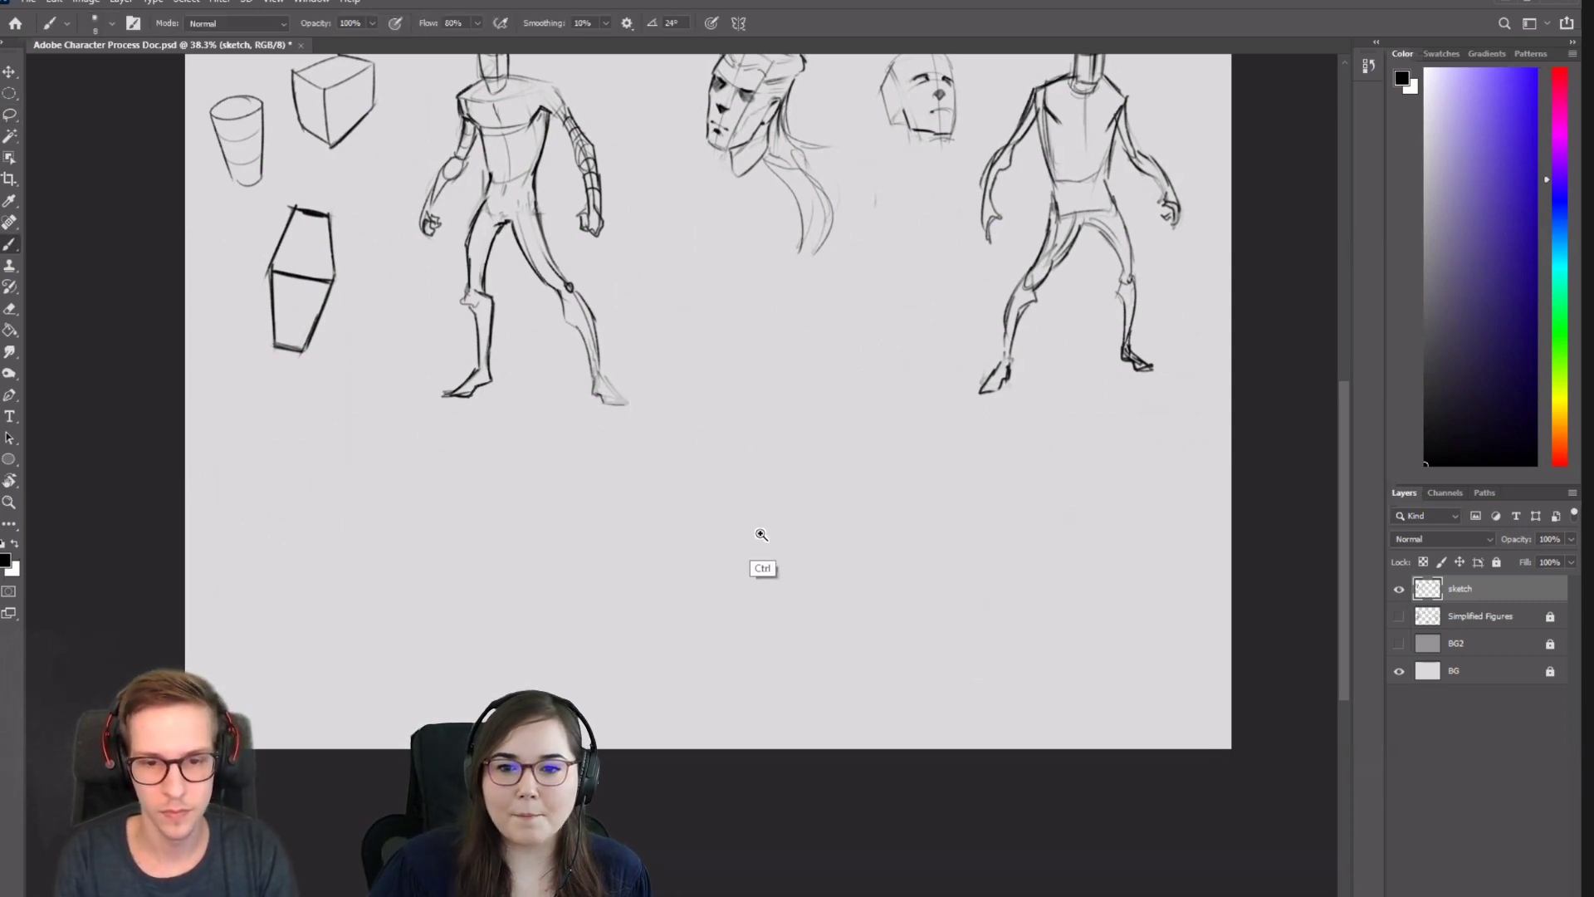
Draw a downward-sloping ground line, a short vertical head mark, and a rising perspective line above it in the cleared area.
scroll(747, 531, "up", 2)
left_click_drag(739, 479, 699, 466)
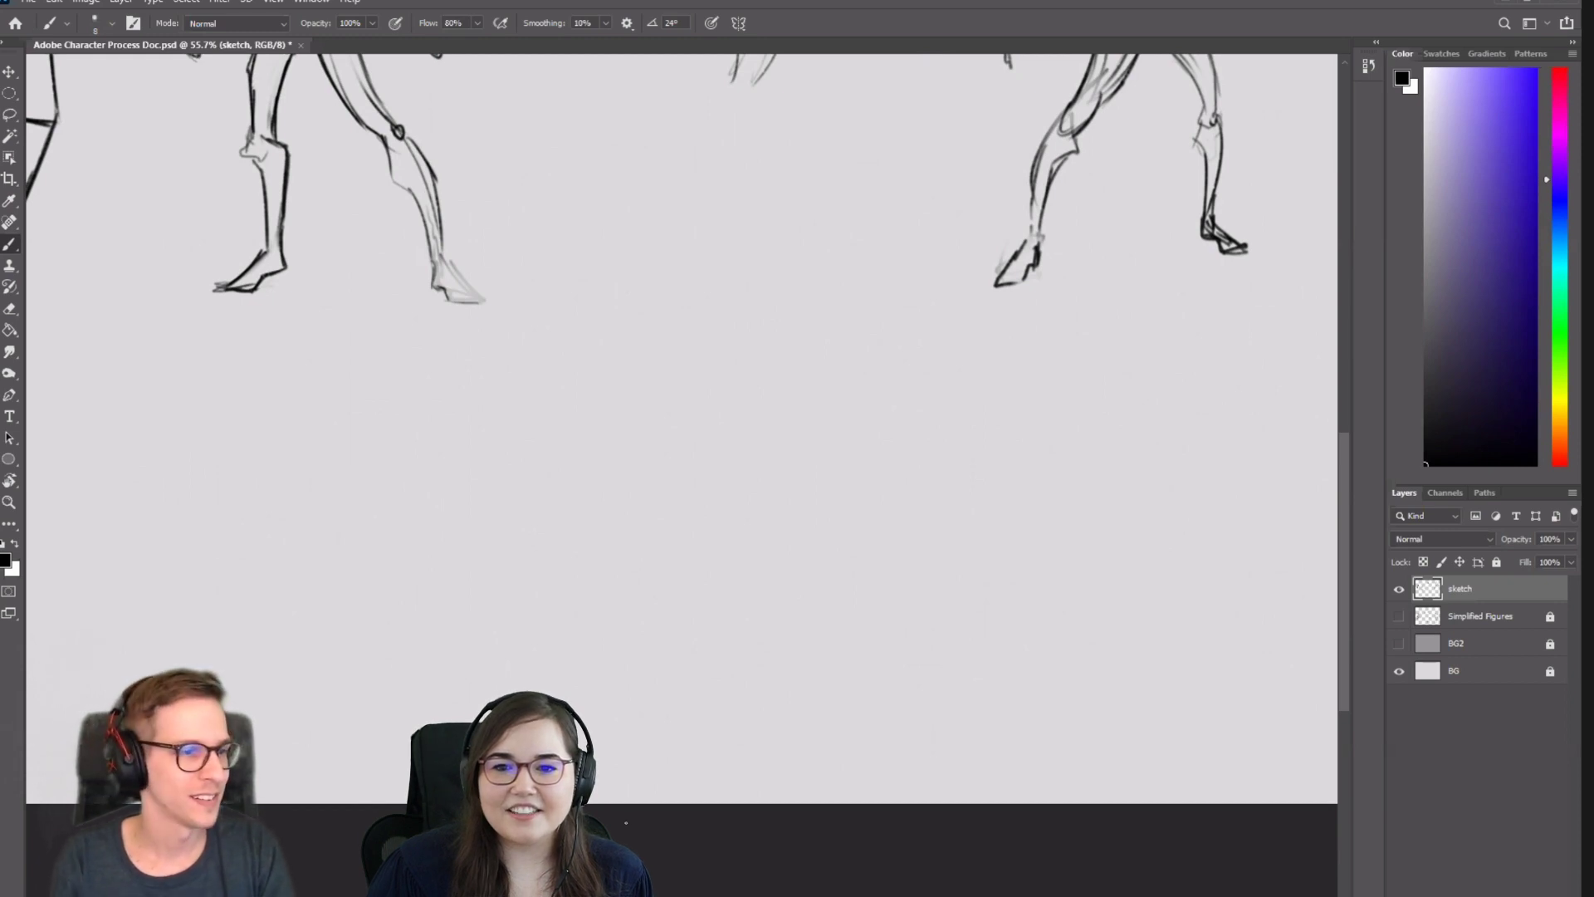
left_click_drag(664, 381, 665, 426)
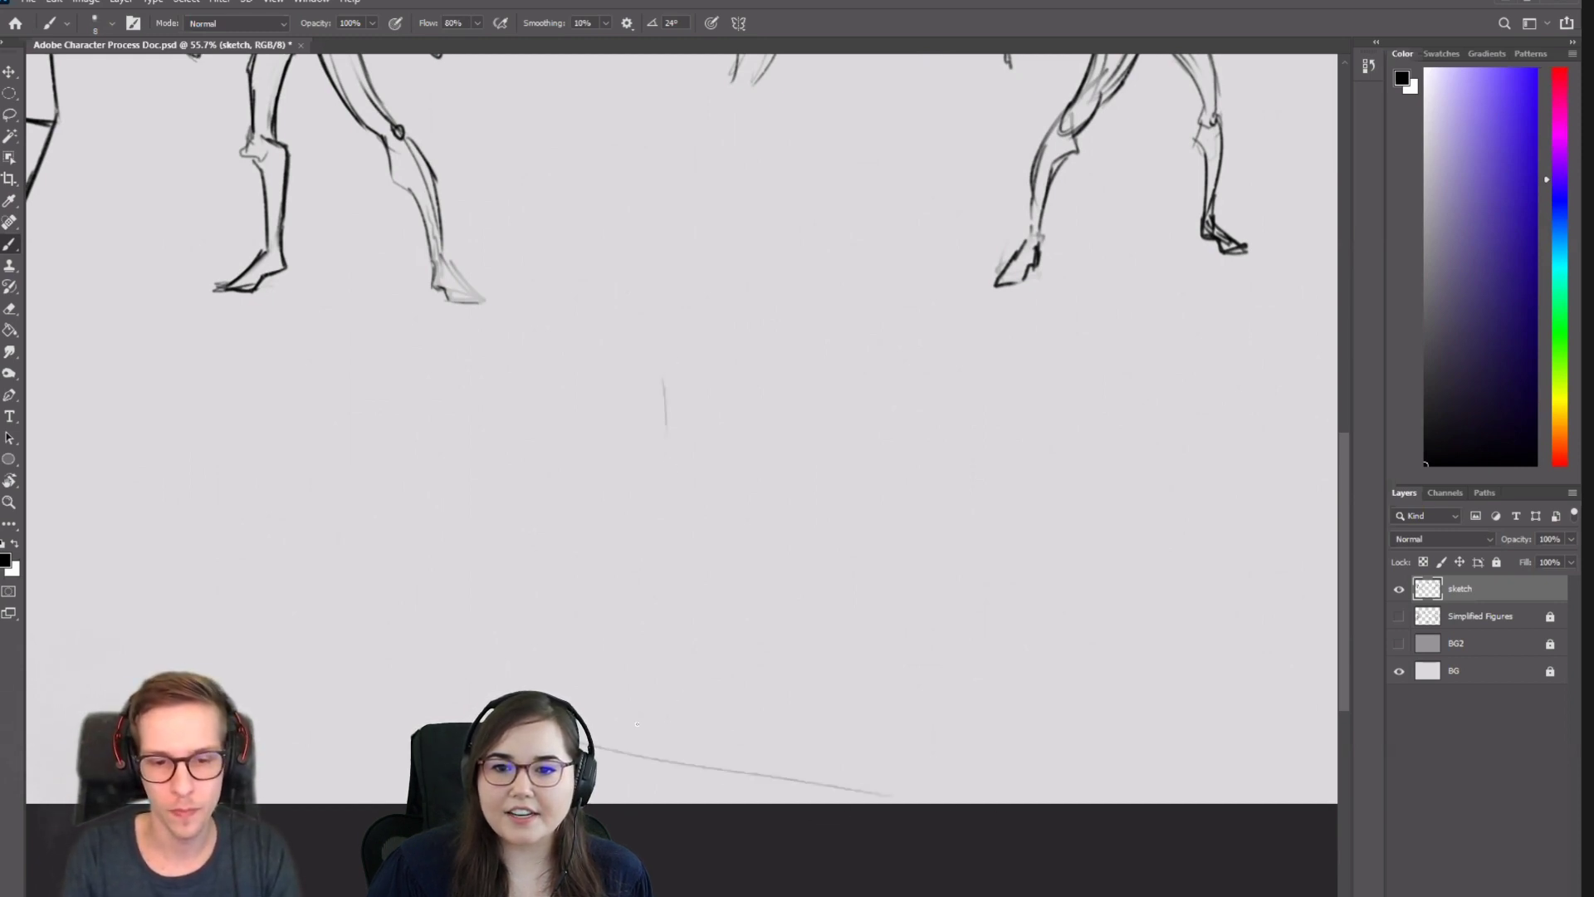
left_click_drag(545, 358, 835, 324)
key("ctrl+z")
mouse_move(550, 400)
left_mouse_down()
mouse_move(878, 324)
mouse_move(867, 332)
left_mouse_up()
key("ctrl+z")
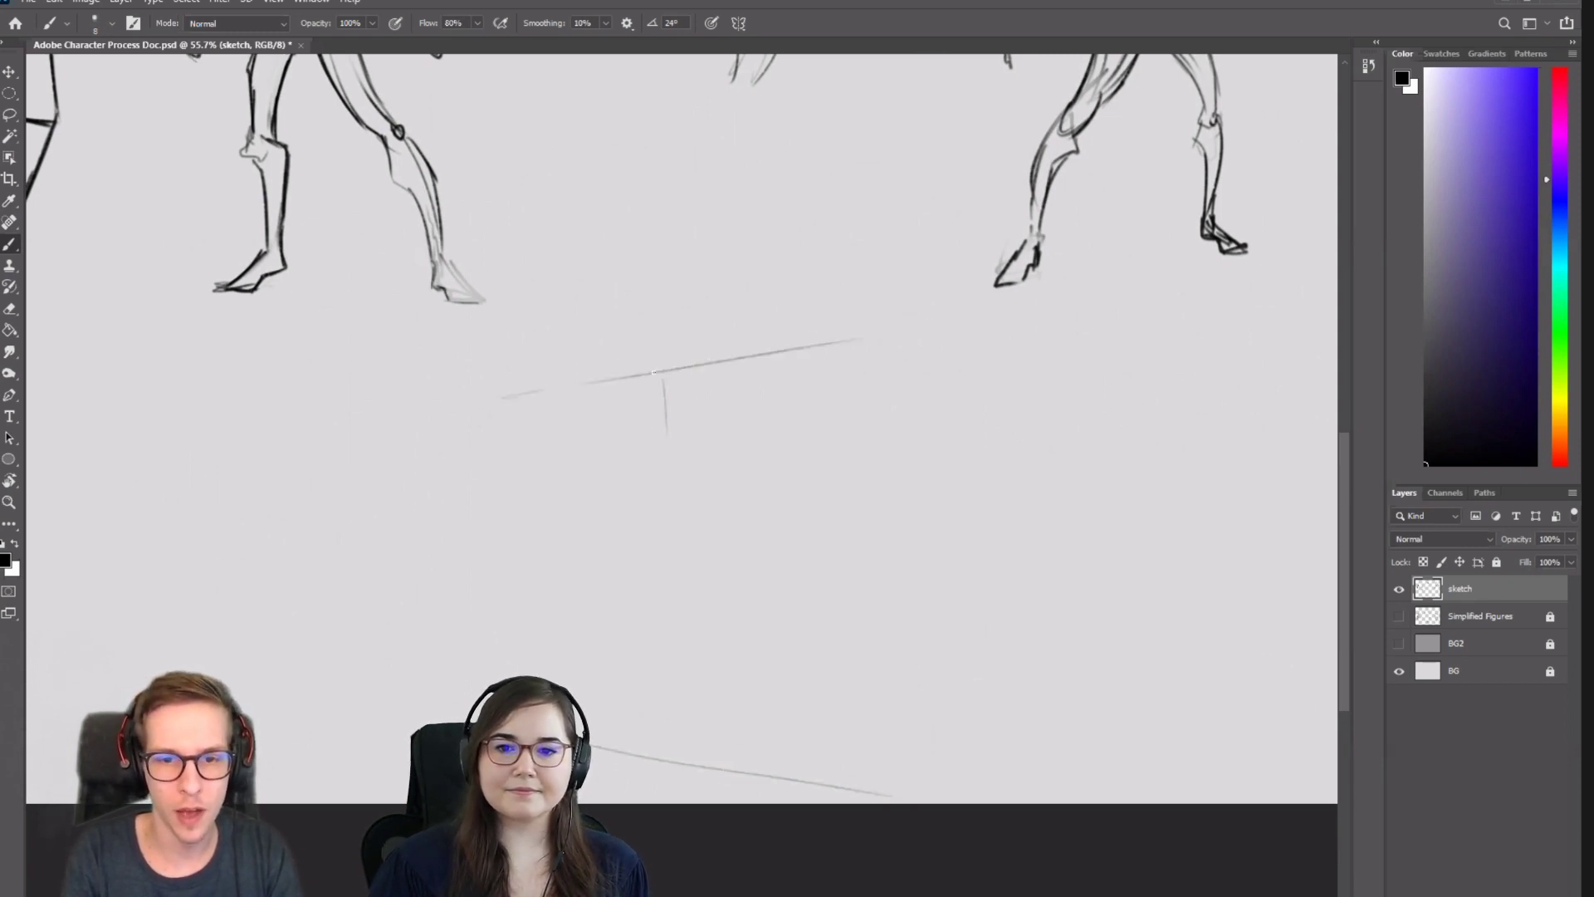
left_click_drag(502, 397, 930, 329)
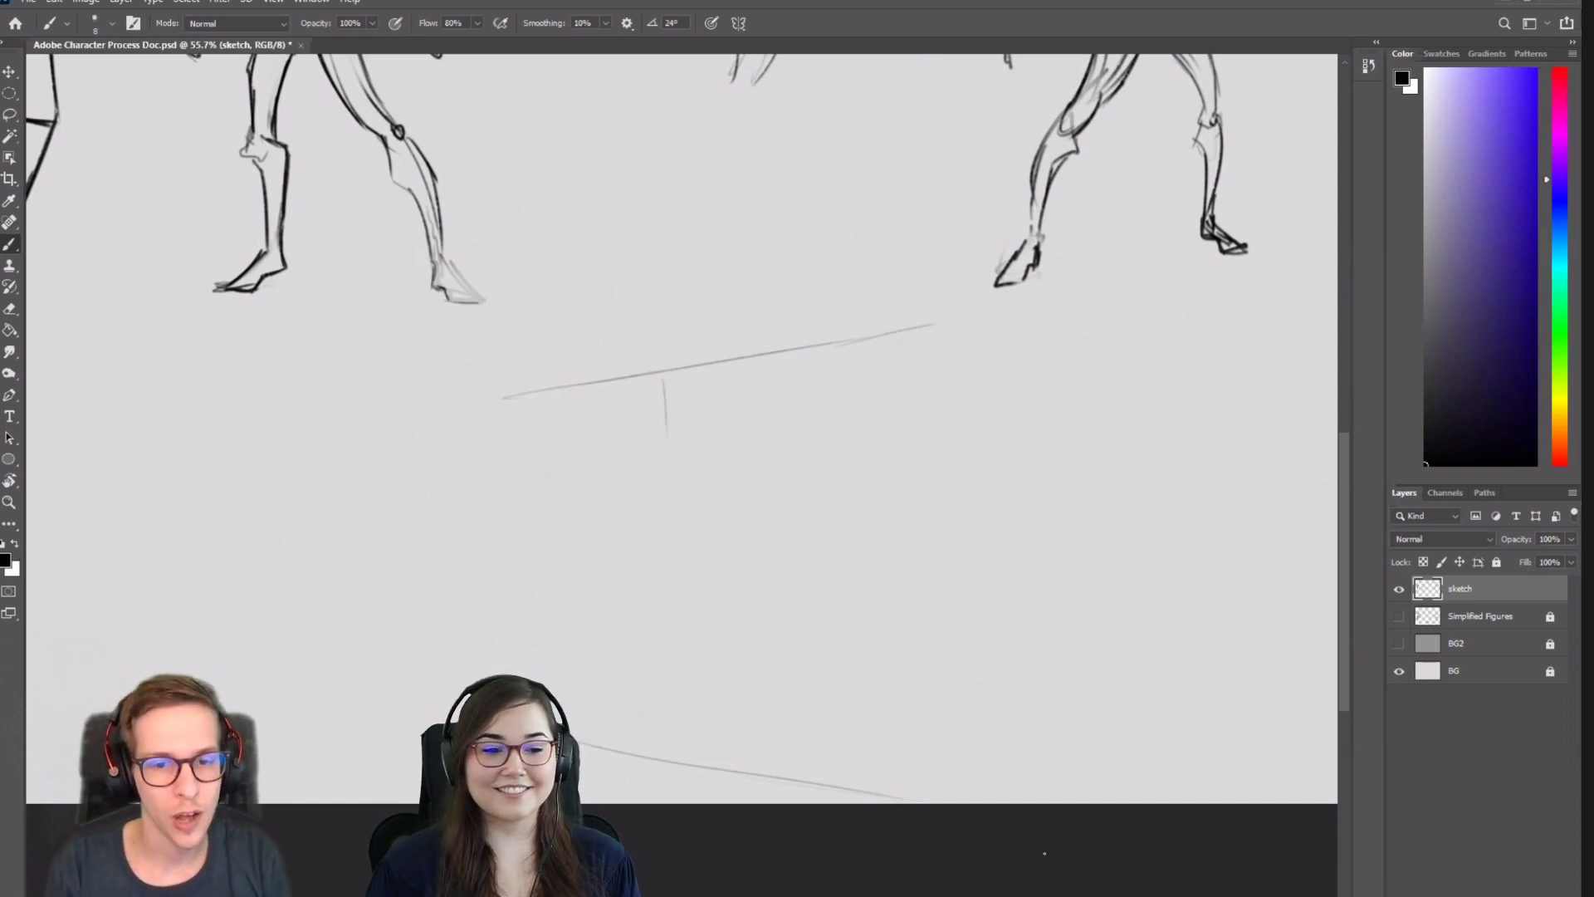
Add three light perspective guide lines between the top and ground lines, changing gradually from rising to falling slopes.
left_click_drag(519, 472, 855, 444)
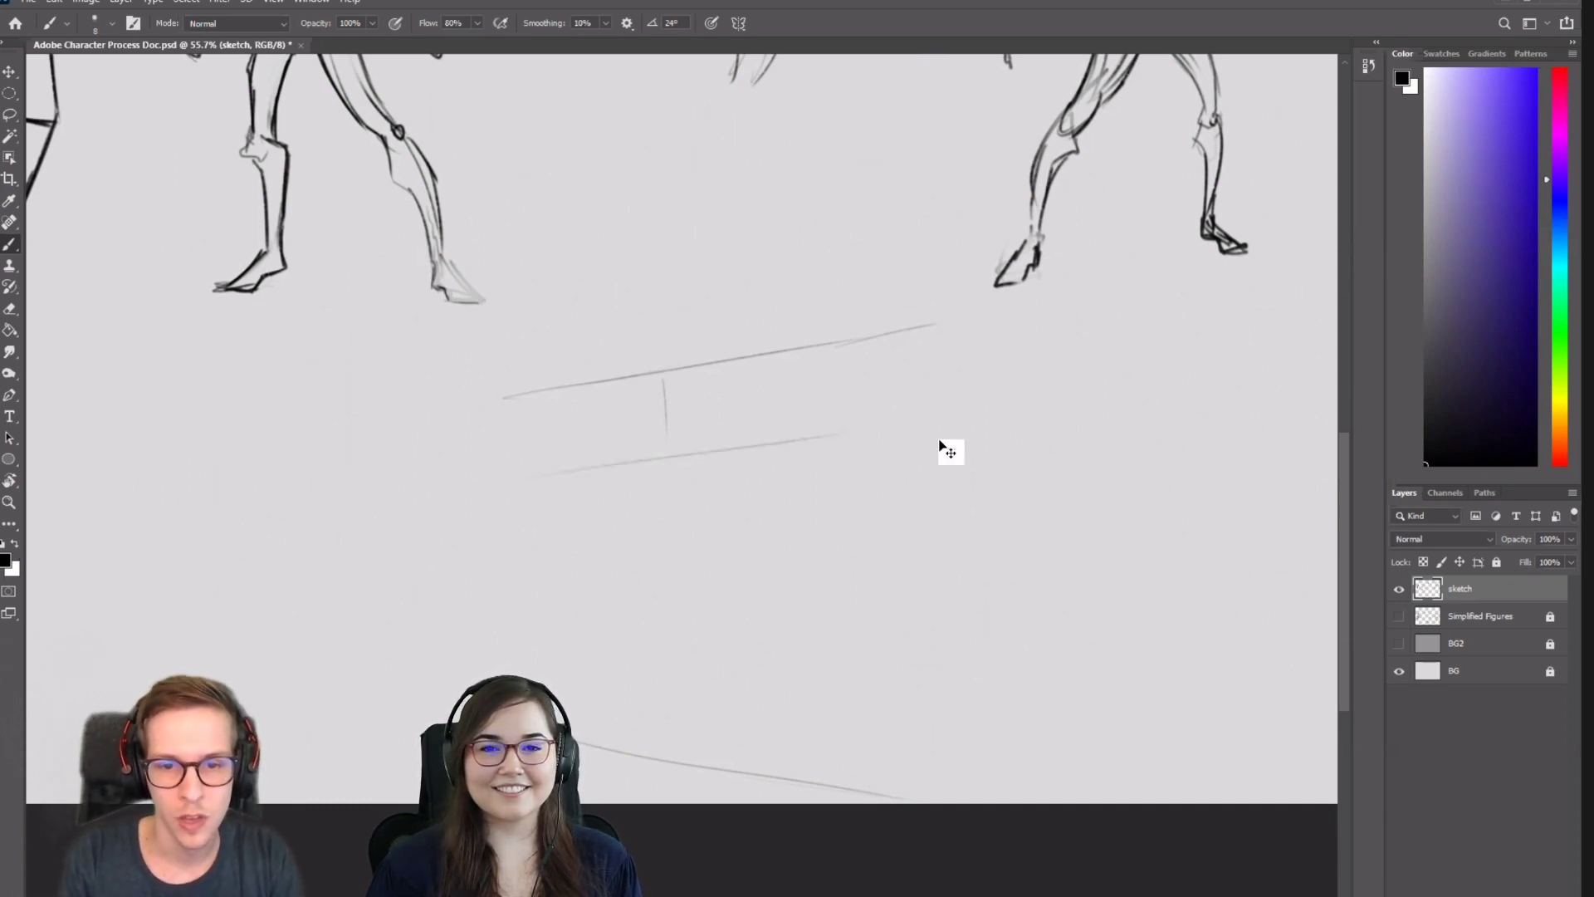
key("ctrl+z")
left_click_drag(519, 475, 851, 446)
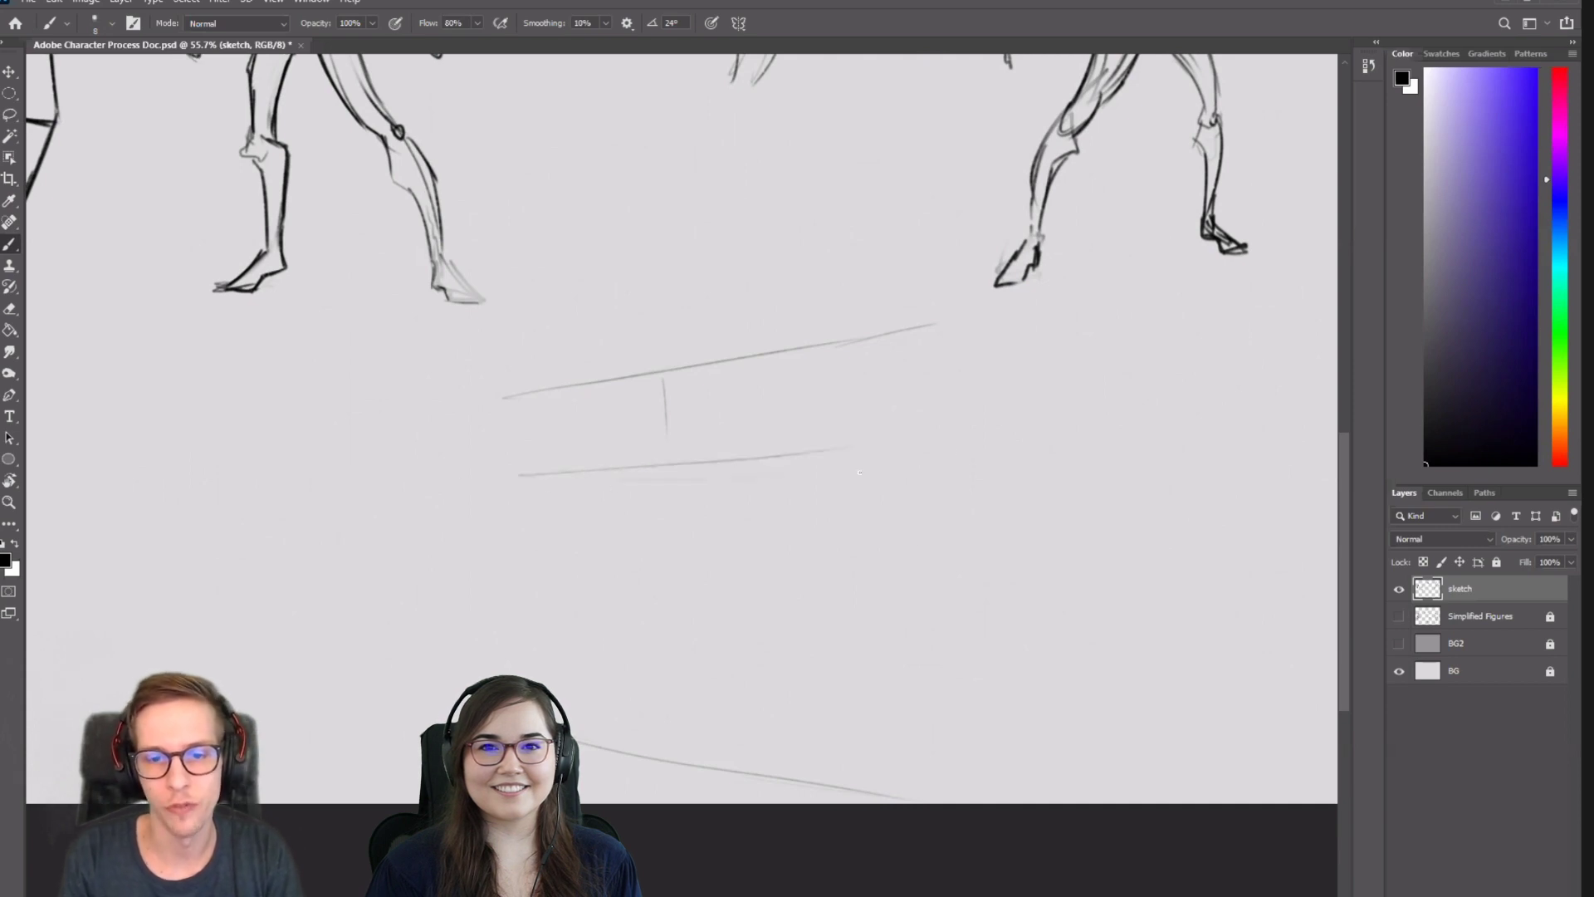
left_click_drag(518, 561, 901, 574)
key("ctrl+z")
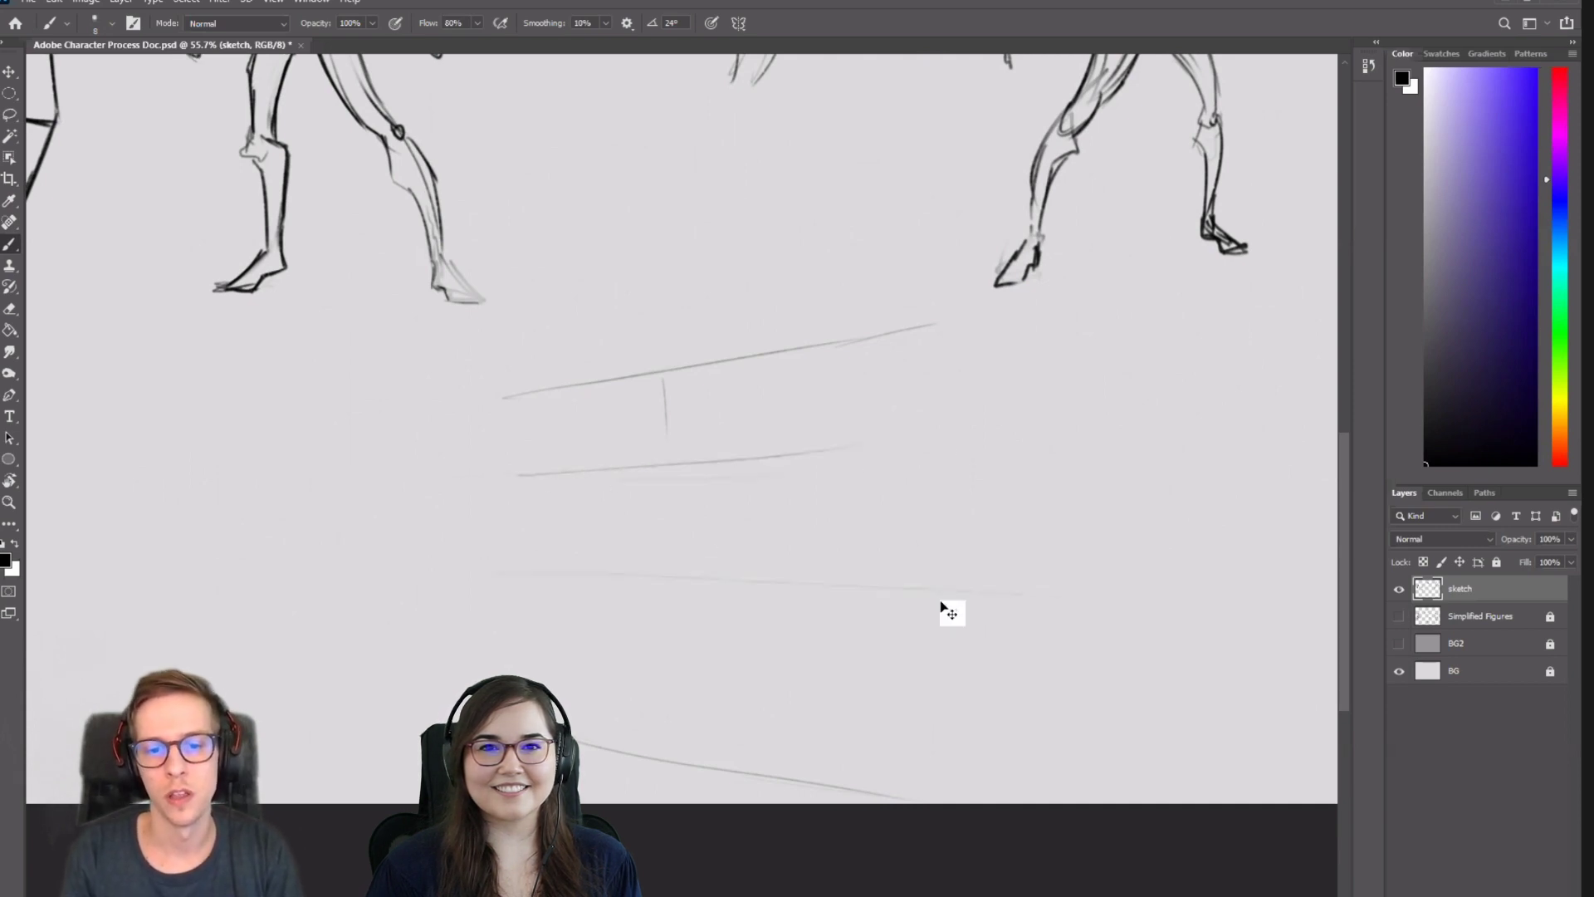
left_click_drag(475, 573, 772, 588)
key("ctrl+z")
left_click_drag(461, 552, 1112, 578)
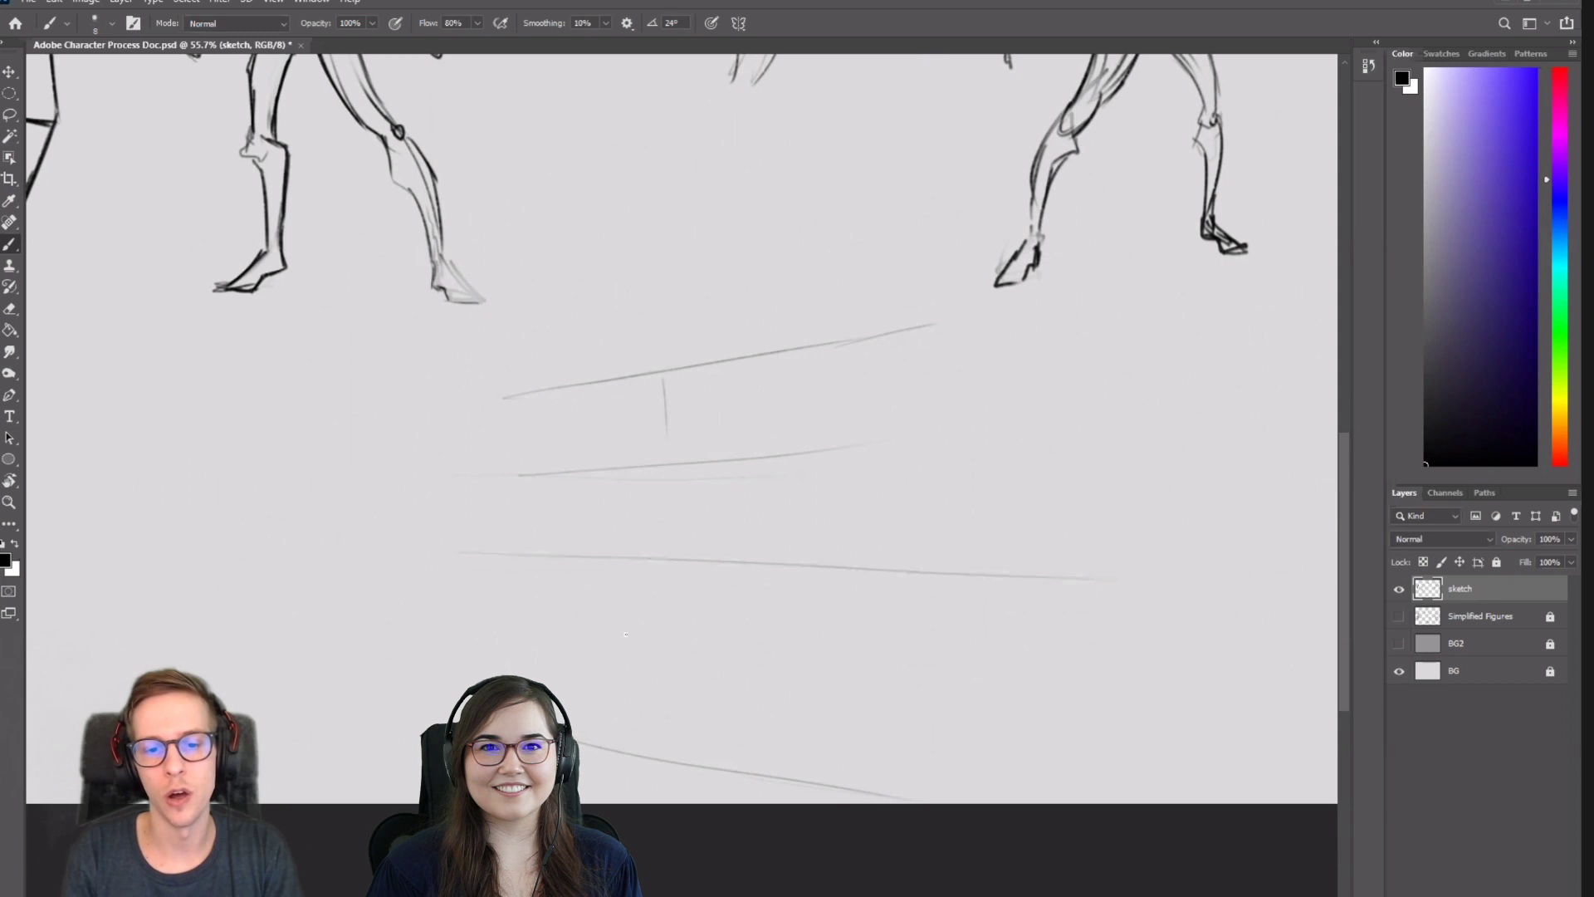
left_click_drag(427, 623, 1141, 715)
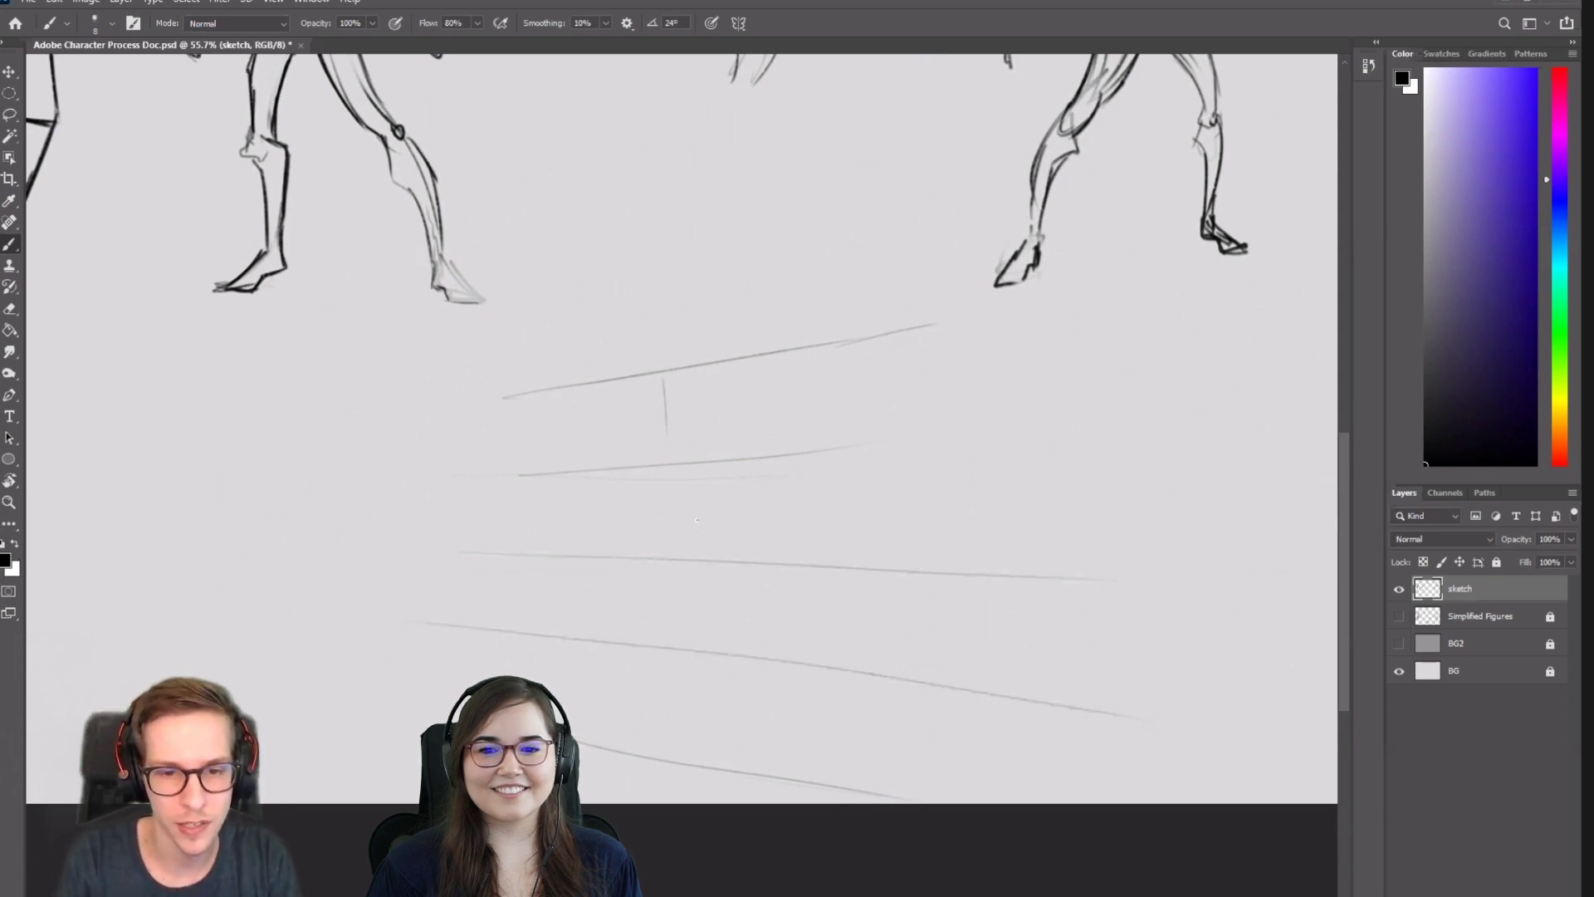
left_click_drag(646, 473, 649, 548)
mouse_move(648, 470)
left_mouse_down()
mouse_move(704, 455)
mouse_move(708, 535)
left_mouse_up()
key("ctrl+z")
key("ctrl+z")
key("ctrl+z")
Sketch a boxy torso with a slanted top and curved lower edge, straddling the second guide line.
mouse_move(655, 435)
left_mouse_down()
mouse_move(663, 501)
mouse_move(710, 418)
mouse_move(712, 508)
left_mouse_up()
left_click_drag(653, 434, 661, 506)
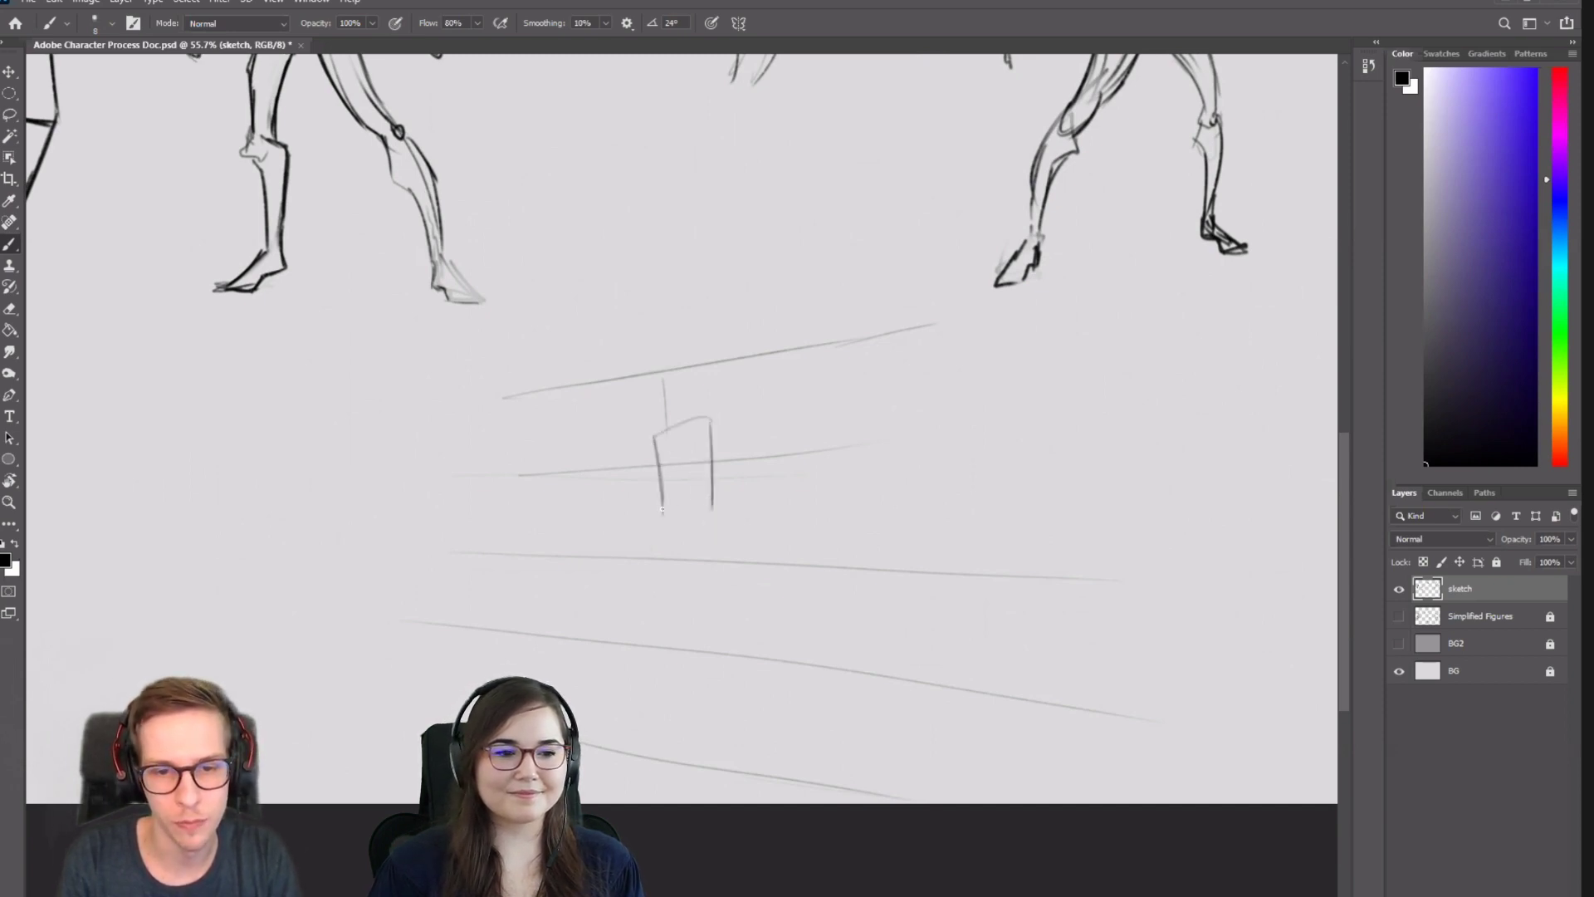
mouse_move(650, 435)
left_mouse_down()
mouse_move(711, 421)
mouse_move(717, 519)
left_mouse_up()
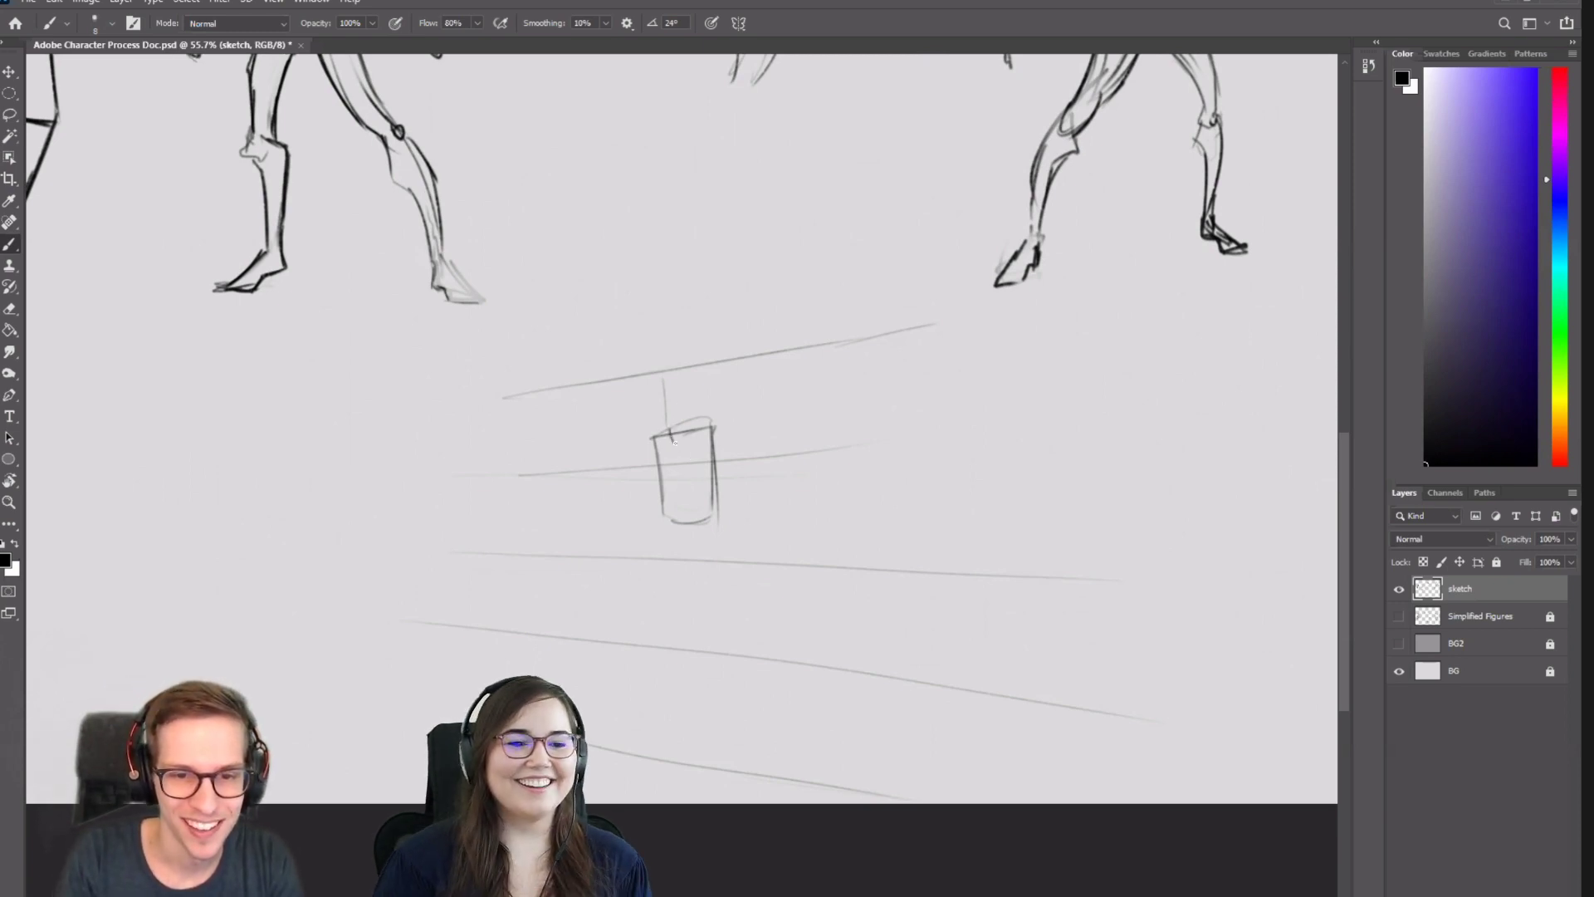
Sketch a narrow head block and a short neck joining it to the top of the boxy torso.
mouse_move(670, 429)
left_mouse_down()
mouse_move(688, 436)
mouse_move(661, 423)
mouse_move(678, 396)
mouse_move(681, 421)
left_mouse_up()
key("ctrl+z")
key("ctrl+z")
key("bracketleft")
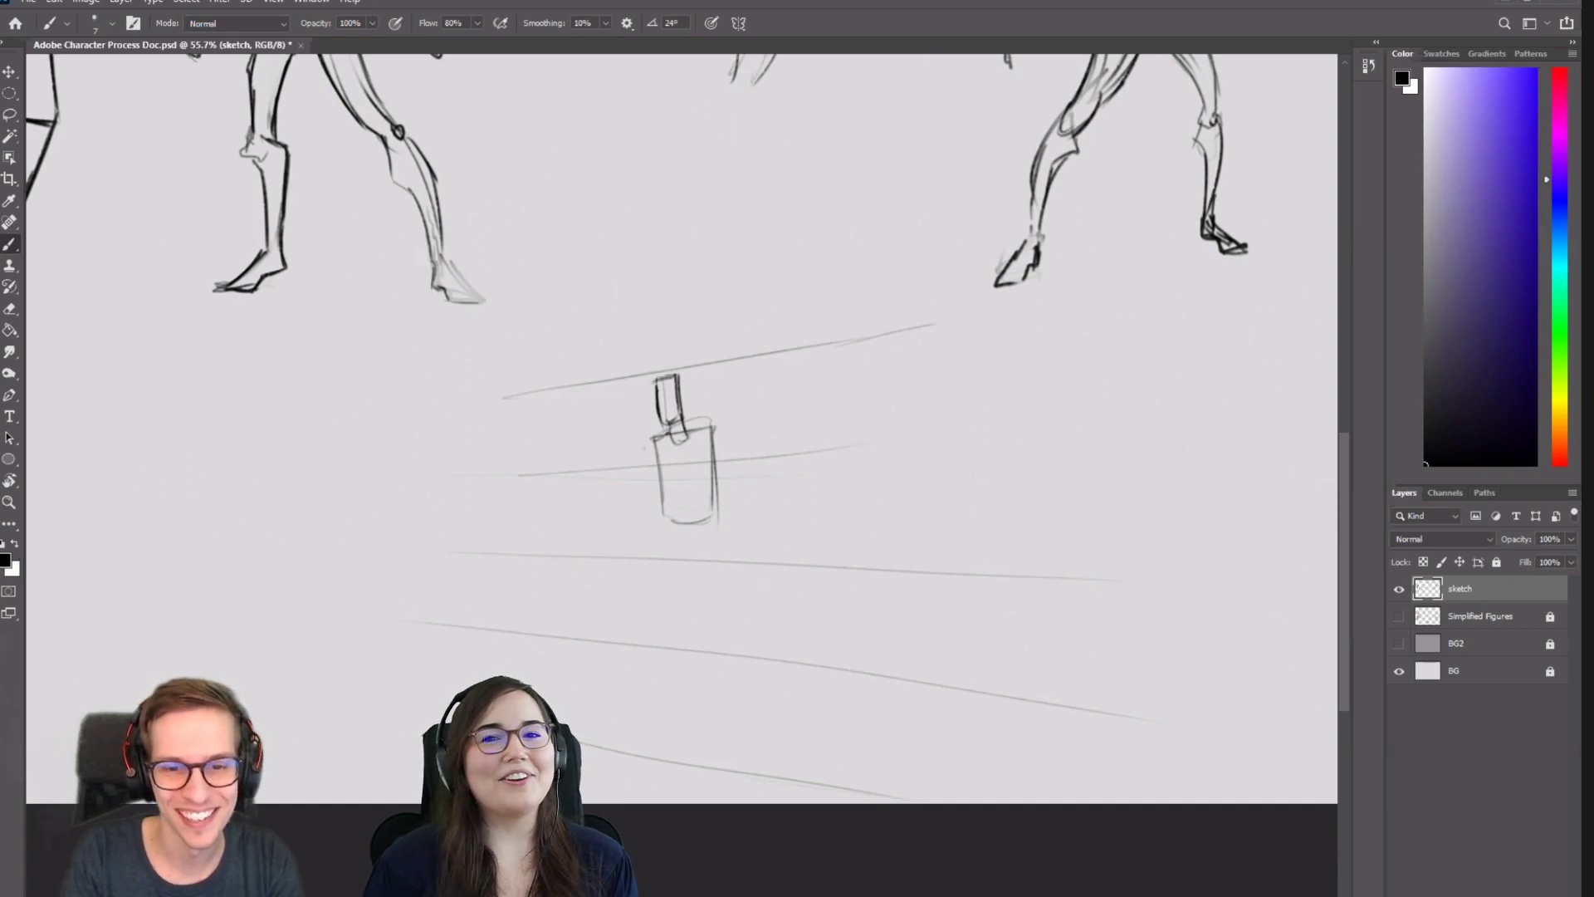
Mark the shoulder slopes and joints, and draw both arms hanging down to small curved hands at the third guide line.
mouse_move(717, 430)
left_mouse_down()
mouse_move(650, 445)
mouse_move(629, 518)
left_mouse_up()
left_click(652, 444)
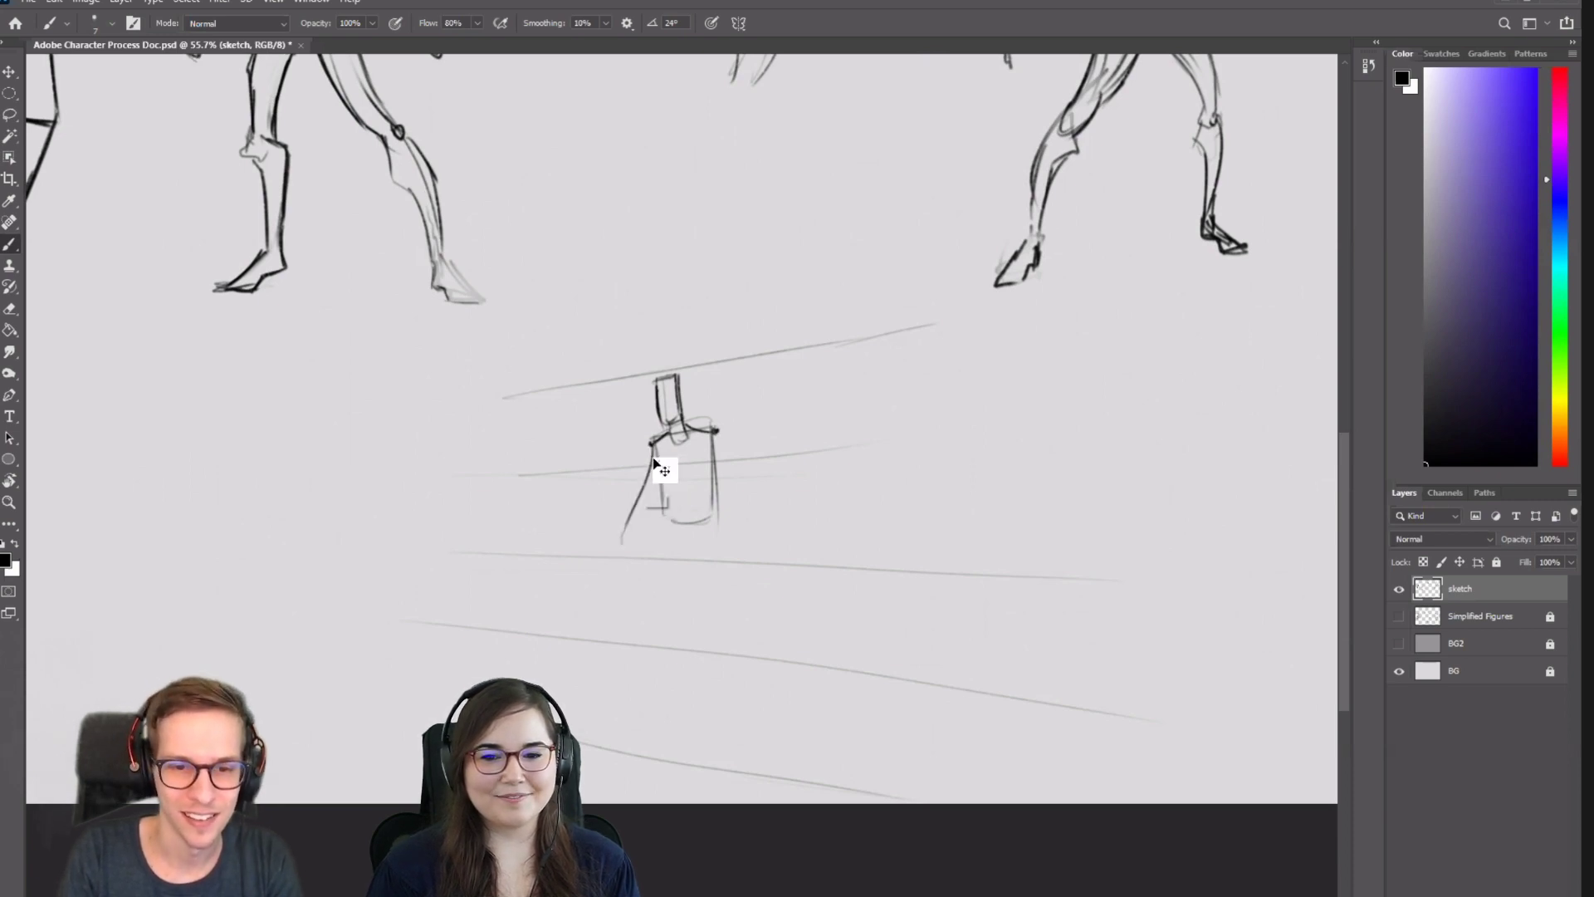
key("ctrl+z")
left_click_drag(652, 448, 629, 554)
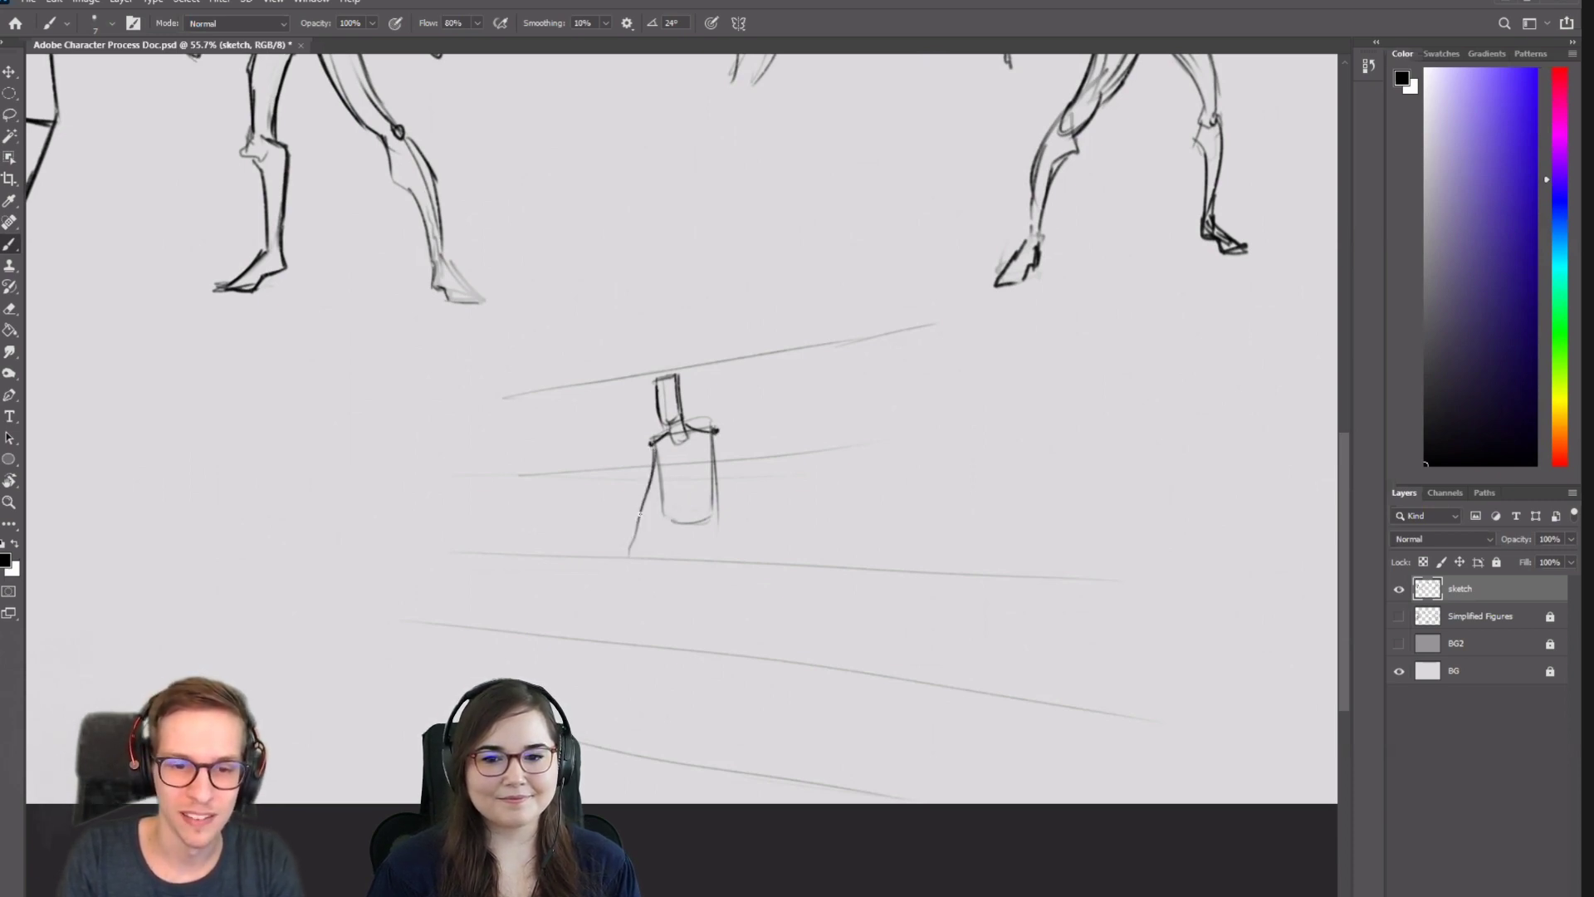
key("ctrl+z")
left_click_drag(652, 444, 638, 585)
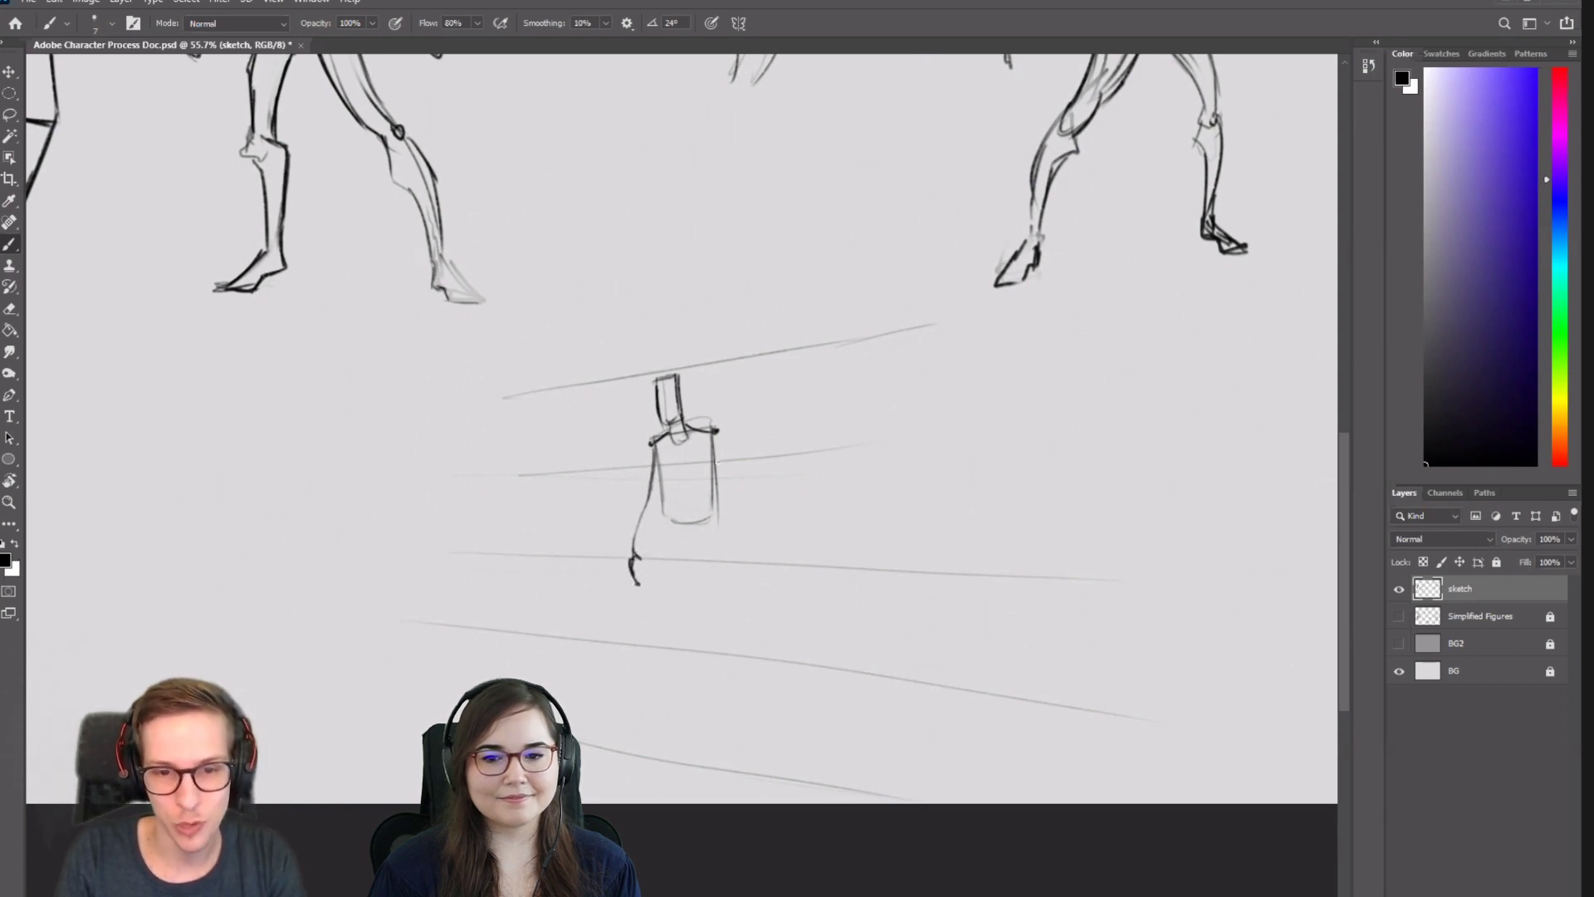
mouse_move(719, 432)
left_mouse_down()
mouse_move(751, 548)
mouse_move(751, 581)
mouse_move(735, 587)
left_mouse_up()
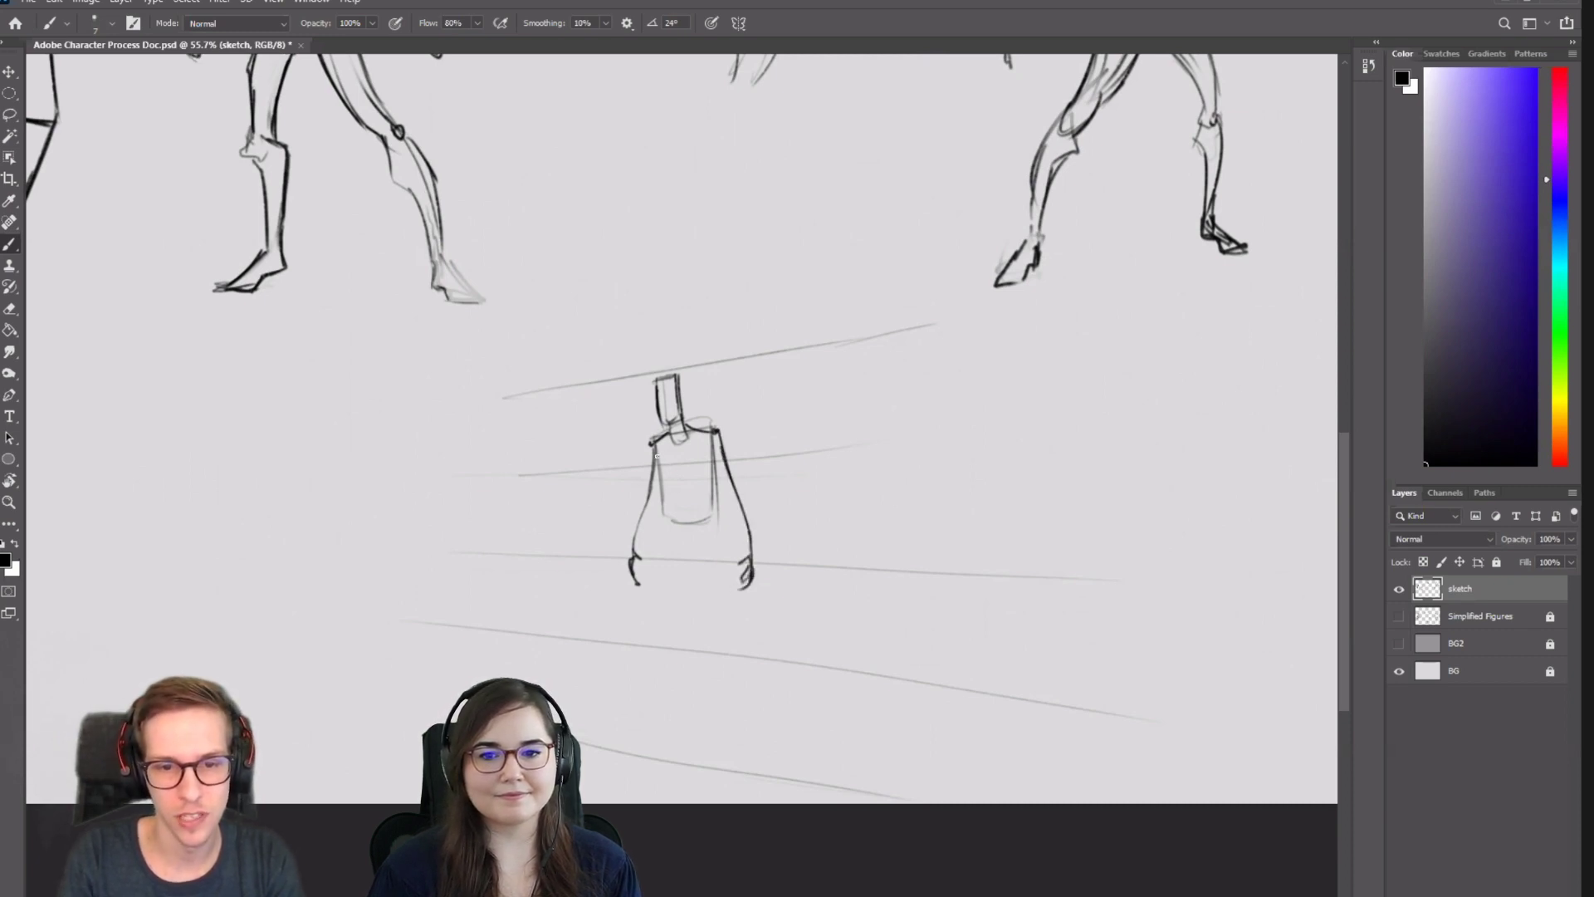
Firm up the torso sides, add a pelvis block, and draw both legs as lines down to pointed feet on the ground line.
mouse_move(656, 456)
left_mouse_down()
mouse_move(715, 456)
mouse_move(667, 483)
mouse_move(667, 515)
mouse_move(664, 478)
left_mouse_up()
mouse_move(712, 524)
left_mouse_down()
mouse_move(718, 470)
mouse_move(671, 530)
mouse_move(670, 554)
mouse_move(714, 557)
mouse_move(684, 561)
mouse_move(659, 663)
left_mouse_up()
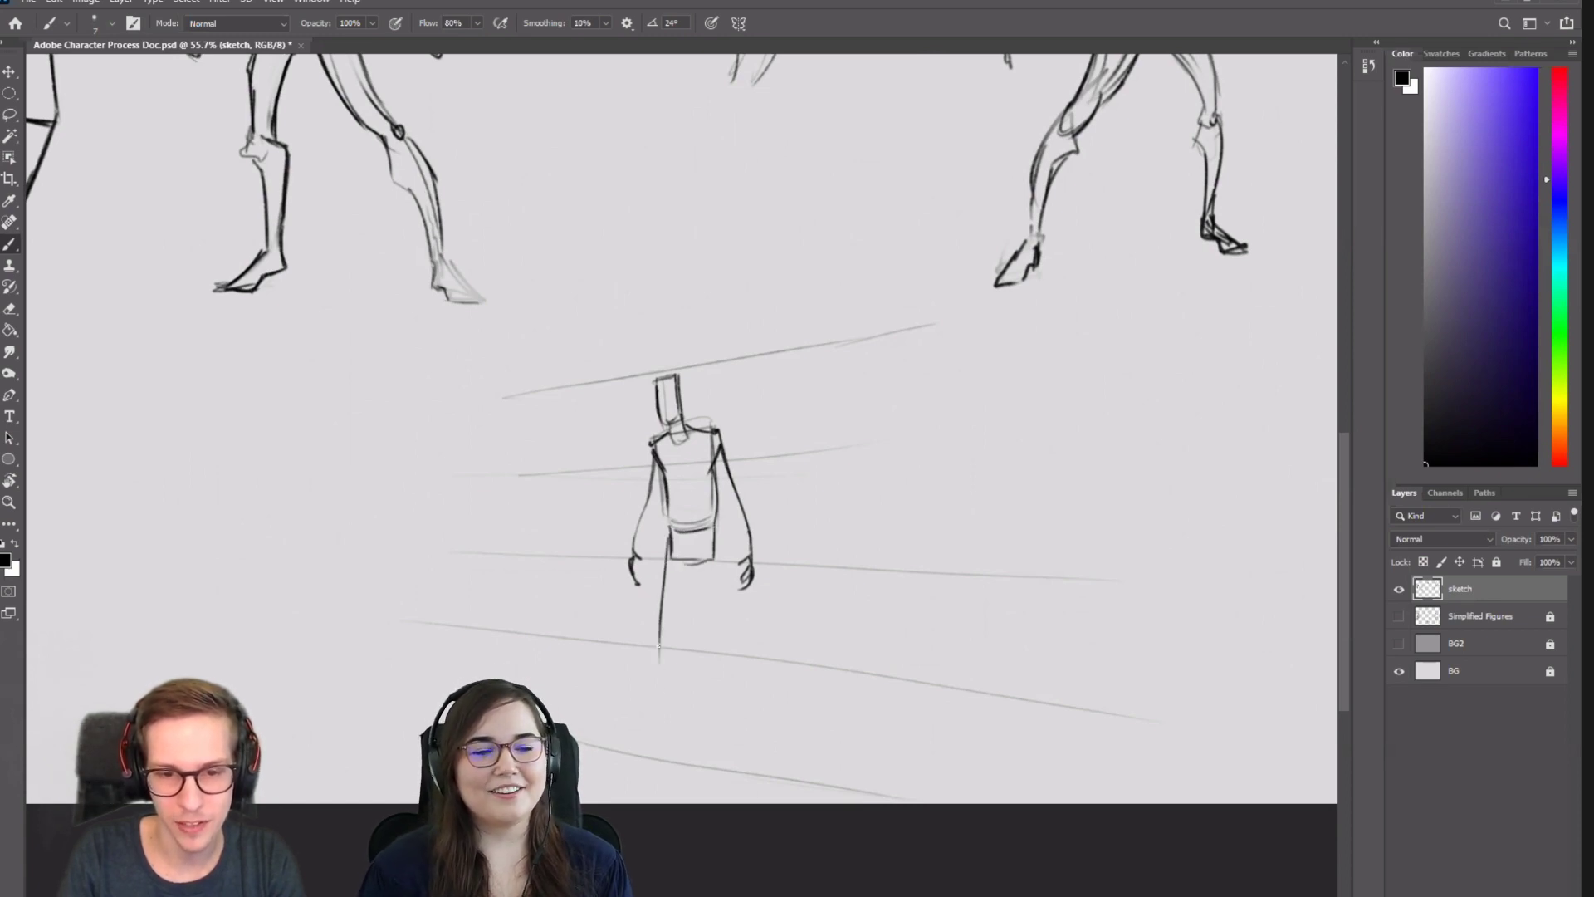
left_click_drag(660, 598, 662, 751)
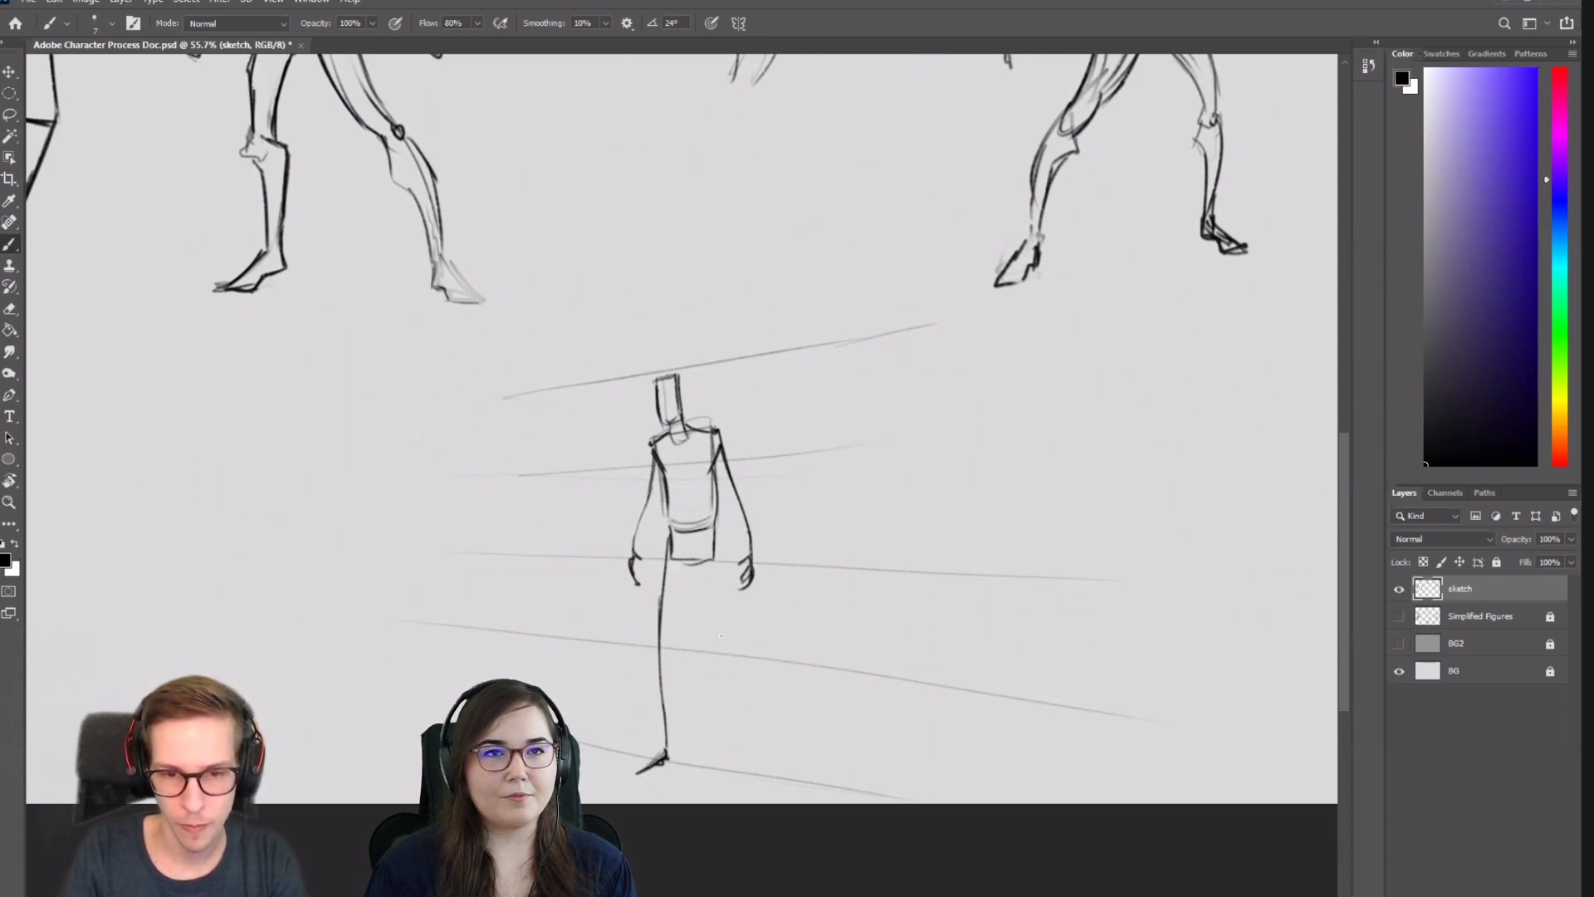
left_click_drag(716, 538, 763, 794)
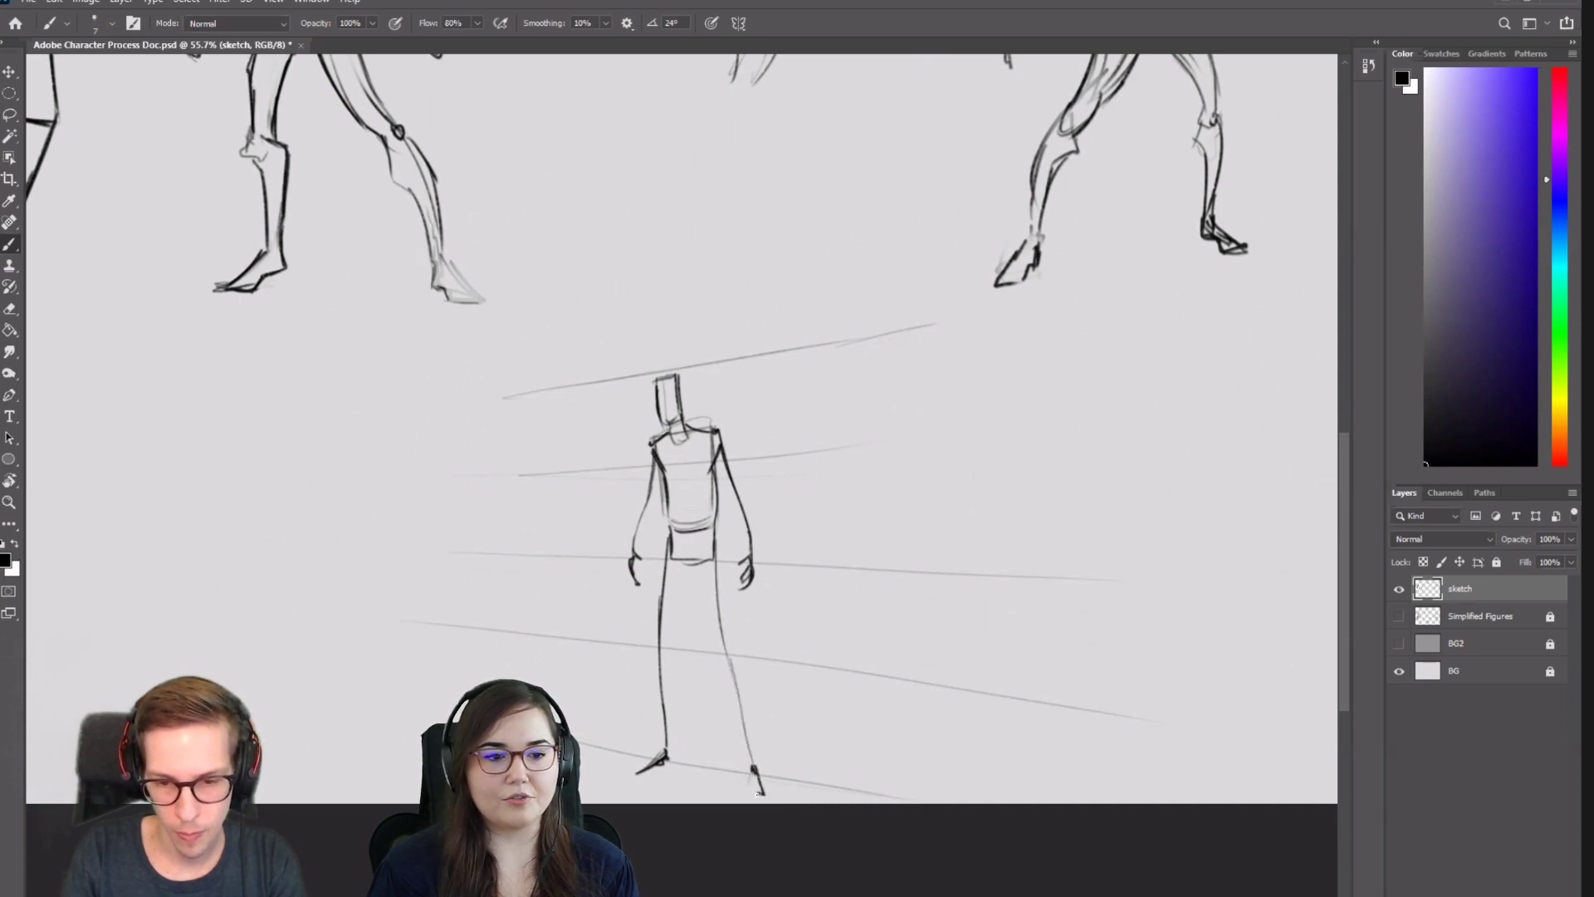
Replace the pointed foot of the outward-slanting leg with a small forward-facing wedge, and darken that leg's thigh line.
key("ctrl+z")
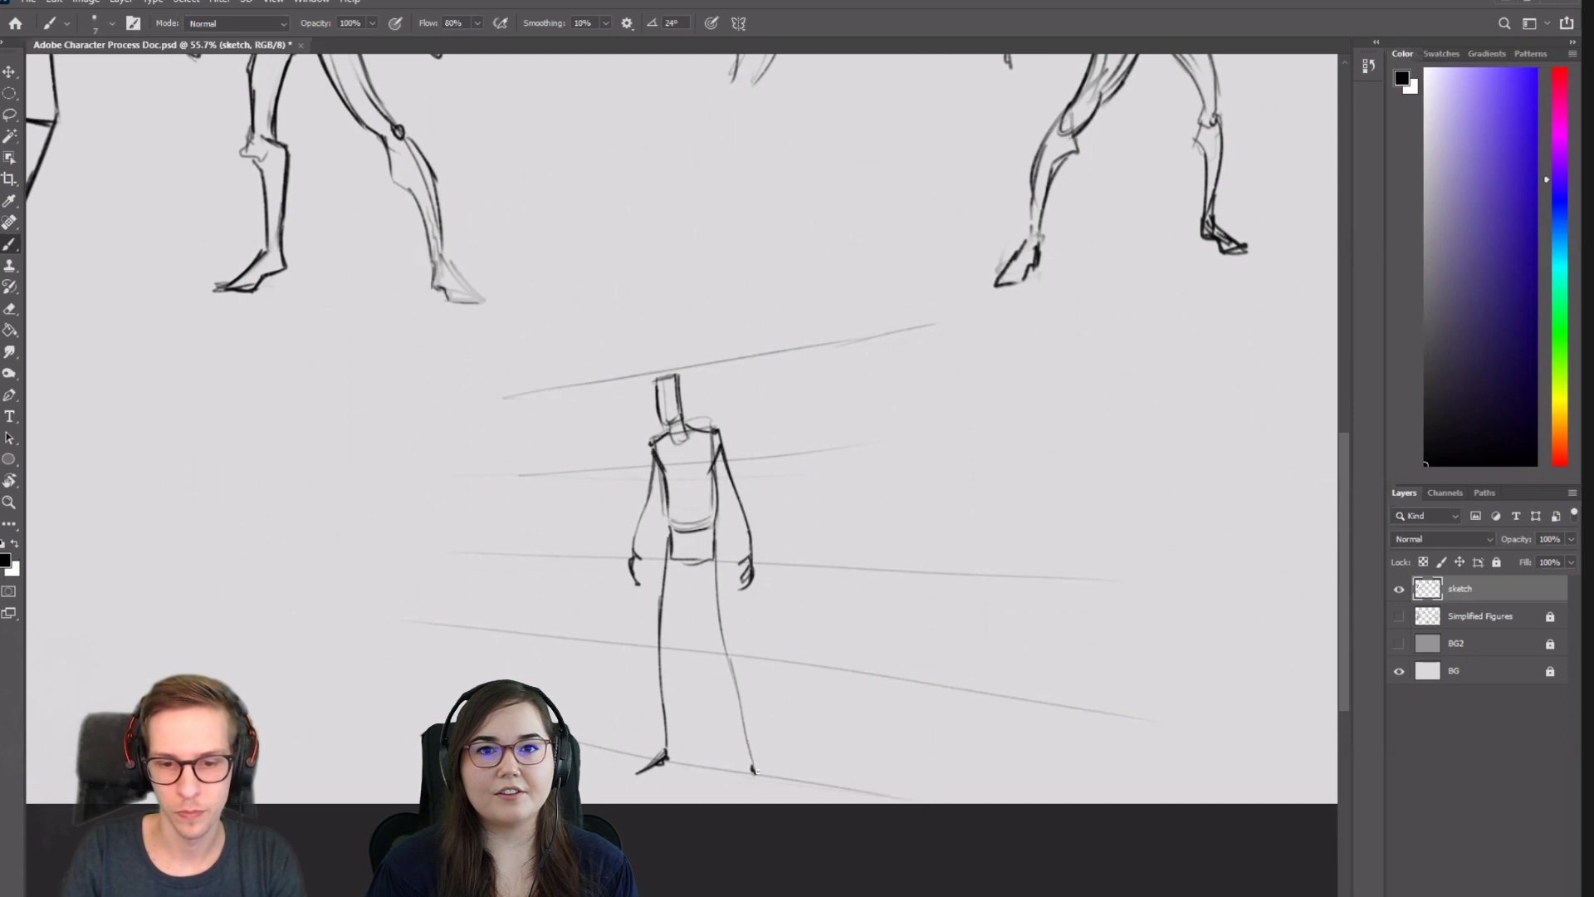
left_click_drag(751, 773, 759, 782)
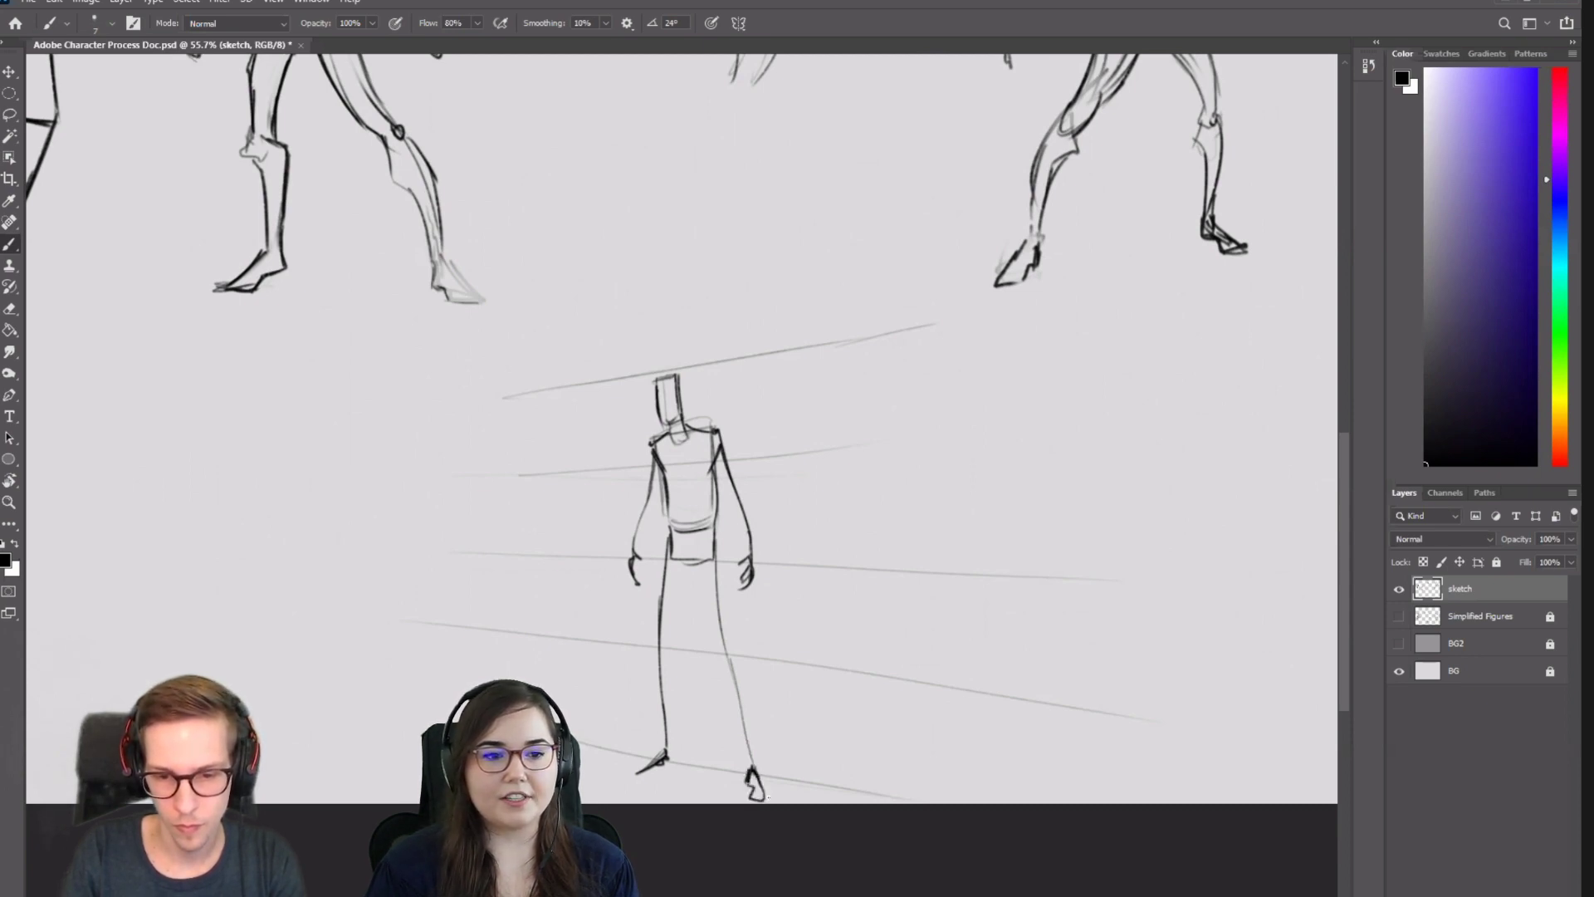
key("ctrl+z")
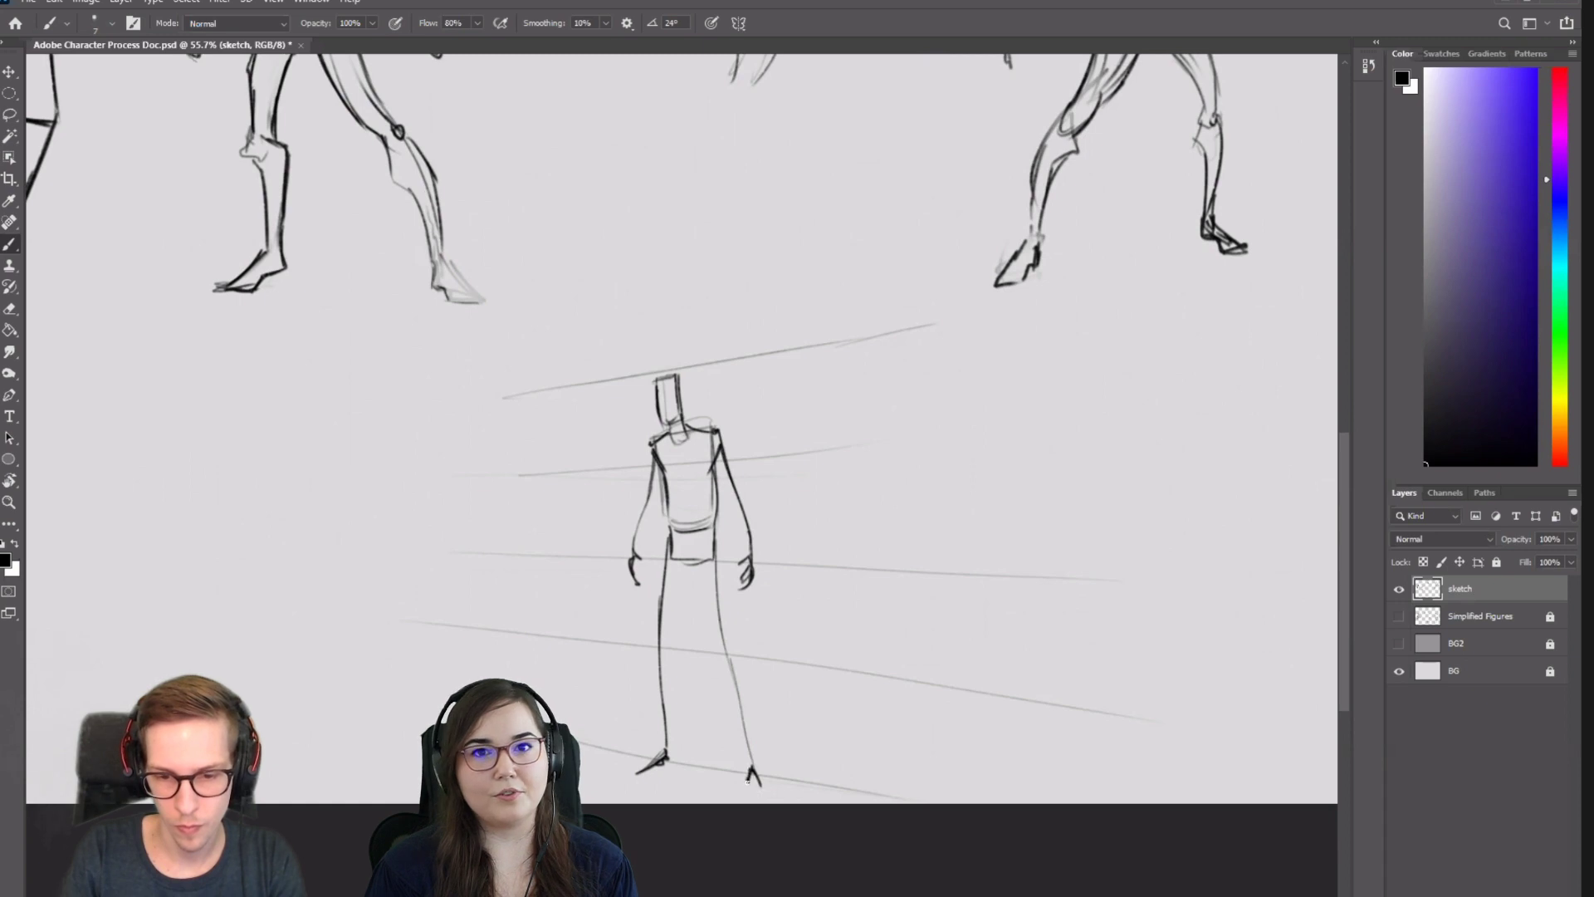
mouse_move(755, 770)
left_mouse_down()
mouse_move(764, 789)
mouse_move(745, 797)
left_mouse_up()
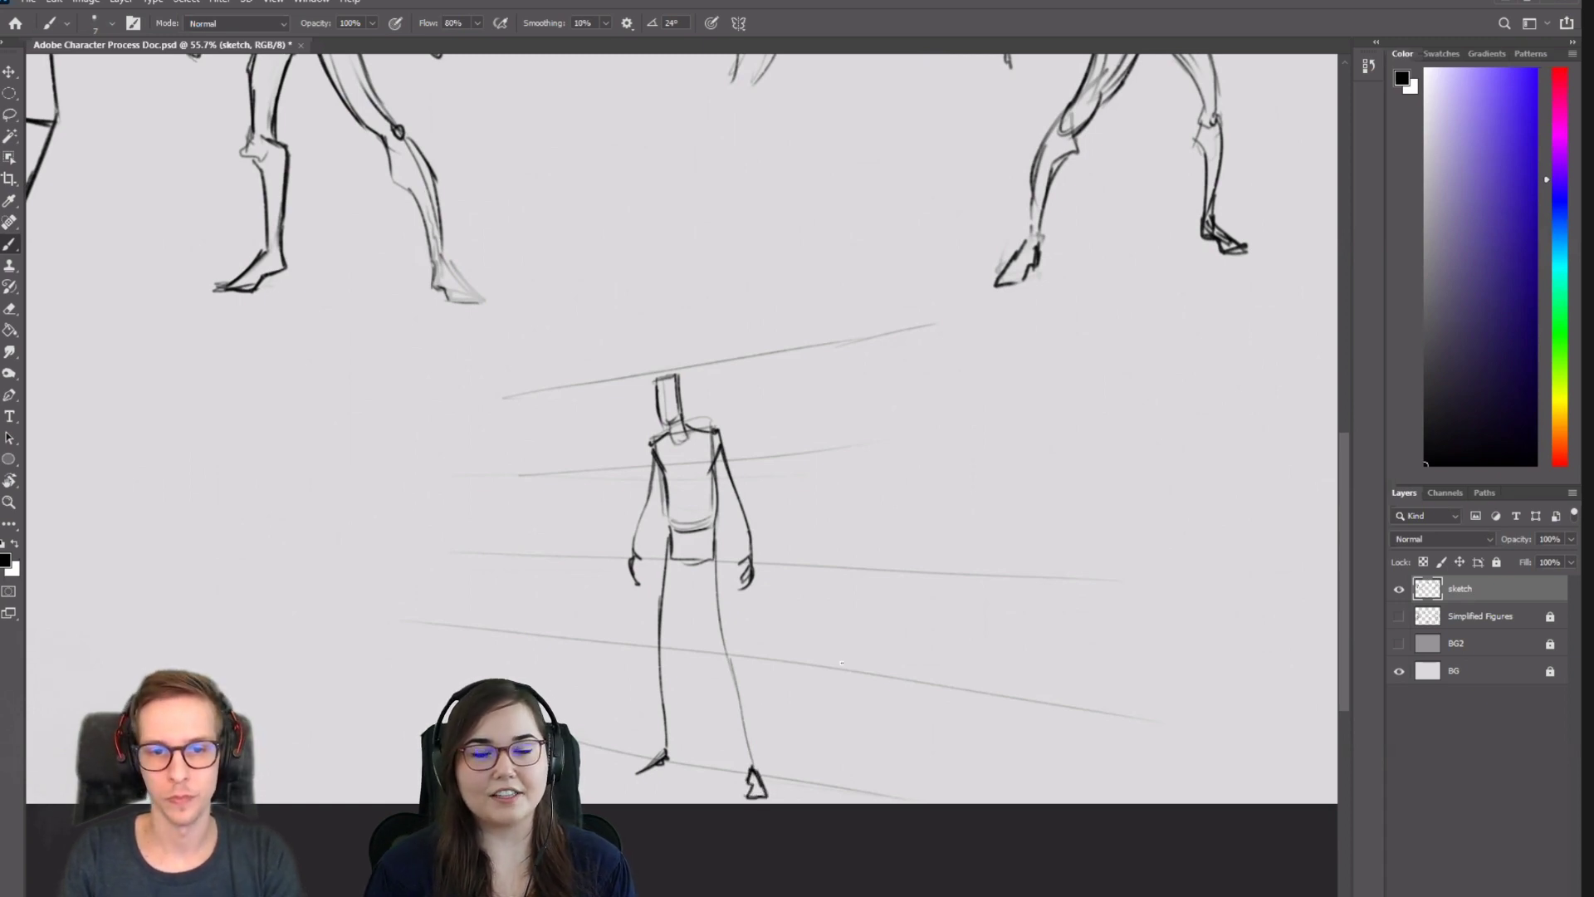
left_click_drag(735, 676, 720, 612)
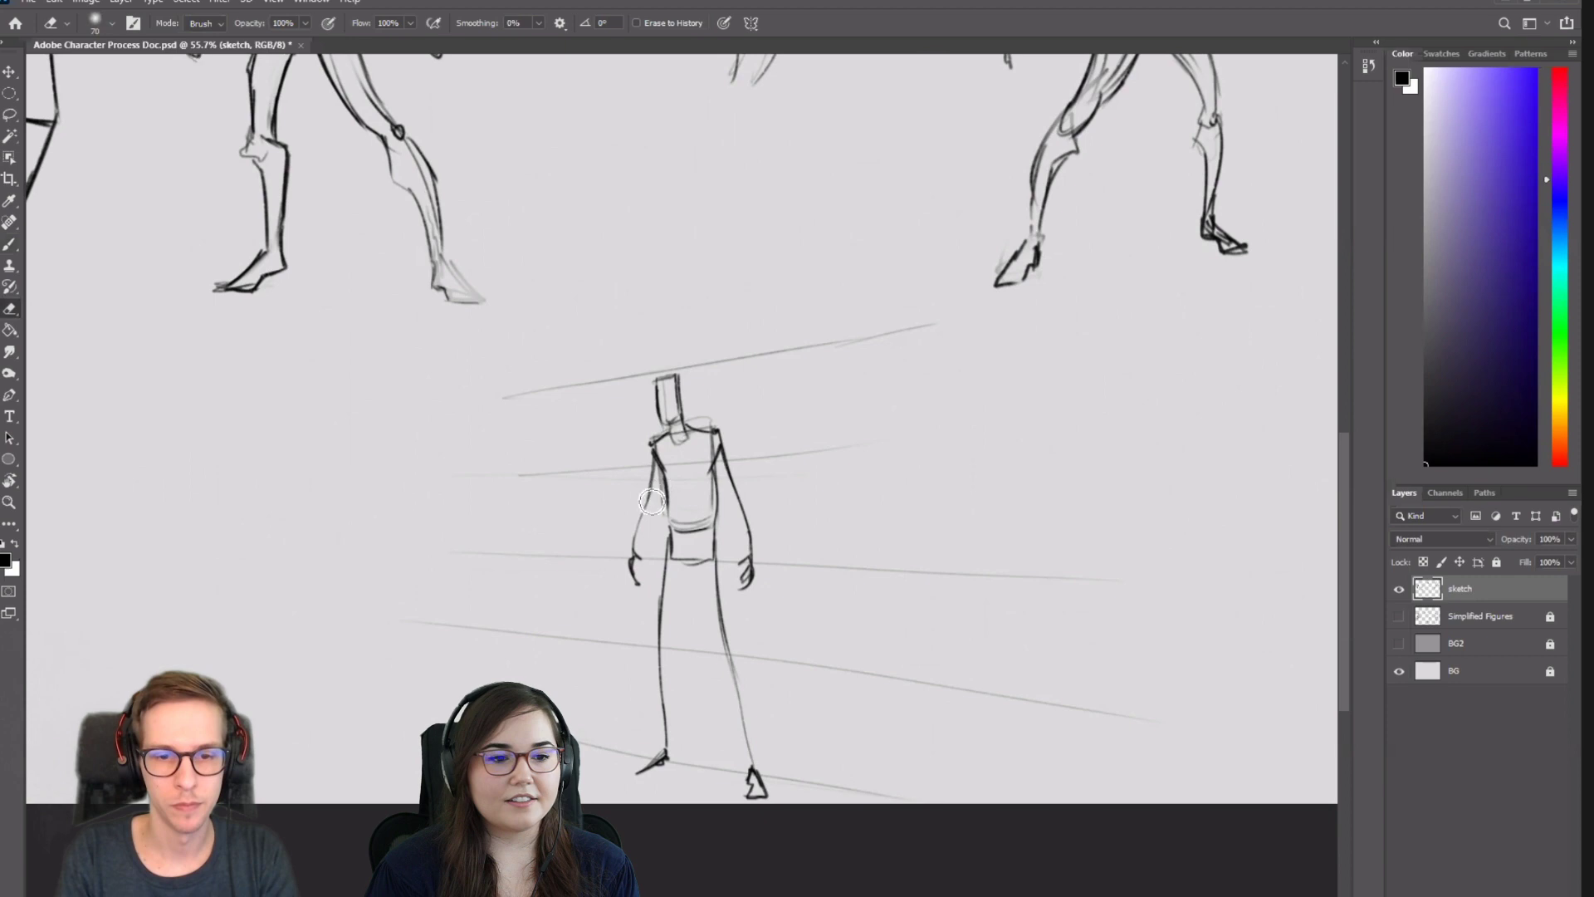
Lengthen both arms below the third guide line, erasing and redrawing the hands as longer curved shapes.
mouse_move(632, 581)
left_mouse_down()
mouse_move(651, 478)
mouse_move(635, 614)
left_mouse_up()
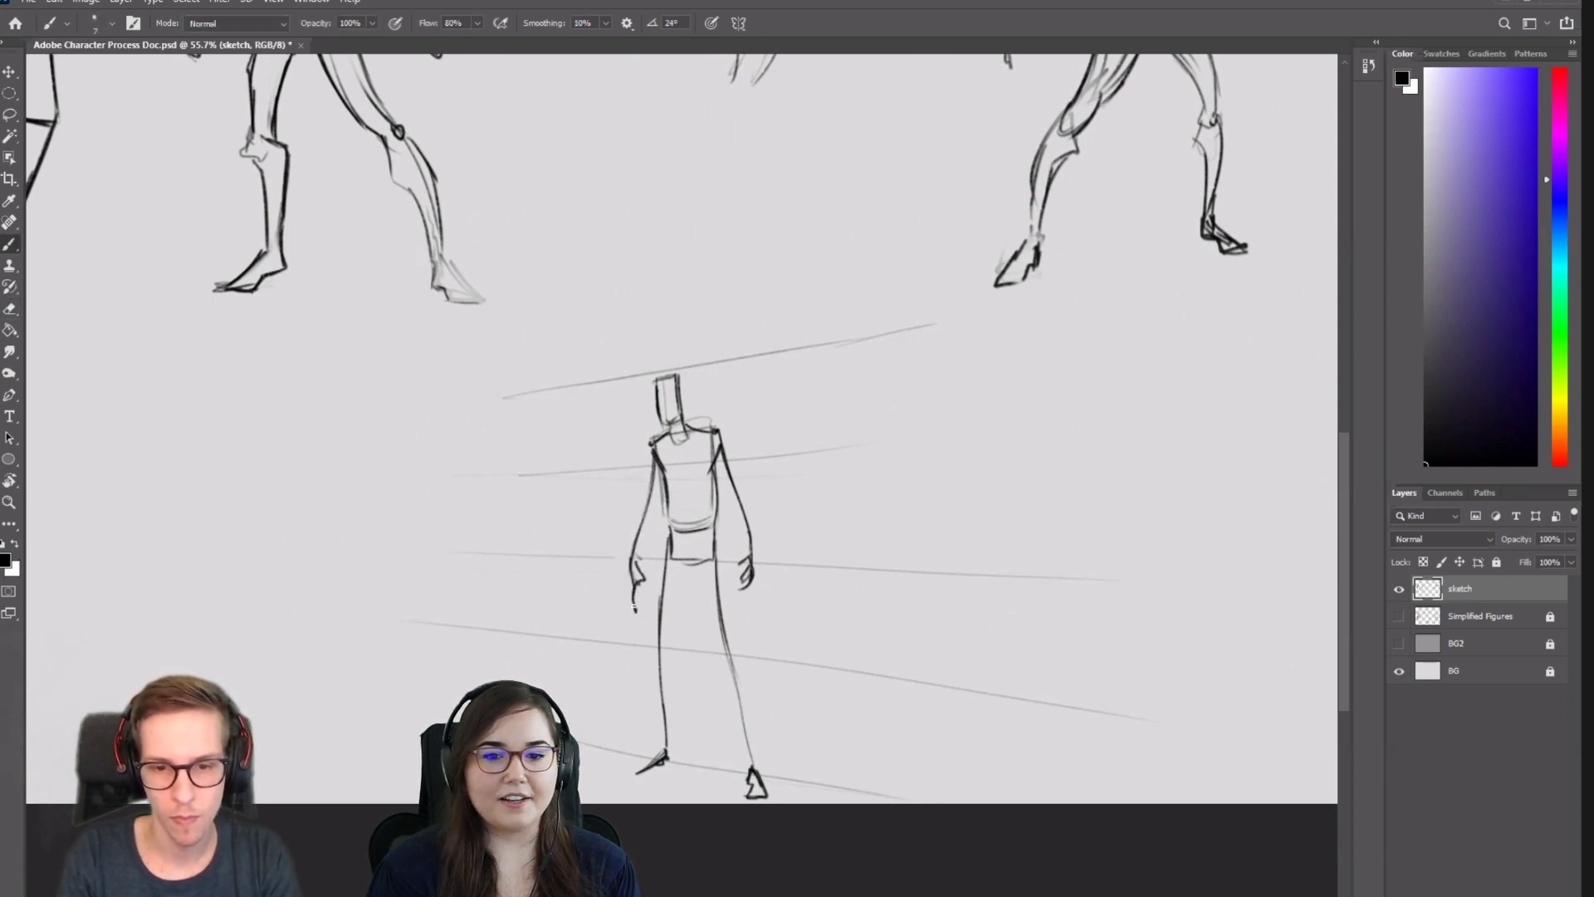
key("e")
left_click_drag(762, 534, 748, 556)
key("b")
mouse_move(720, 446)
left_mouse_down()
mouse_move(750, 532)
mouse_move(747, 619)
left_mouse_up()
Give the limbs volume with inner thigh lines, angled knees and calves, and outer contours along both arms.
left_click_drag(679, 568, 662, 668)
mouse_move(704, 565)
left_mouse_down()
mouse_move(747, 689)
mouse_move(752, 768)
left_mouse_up()
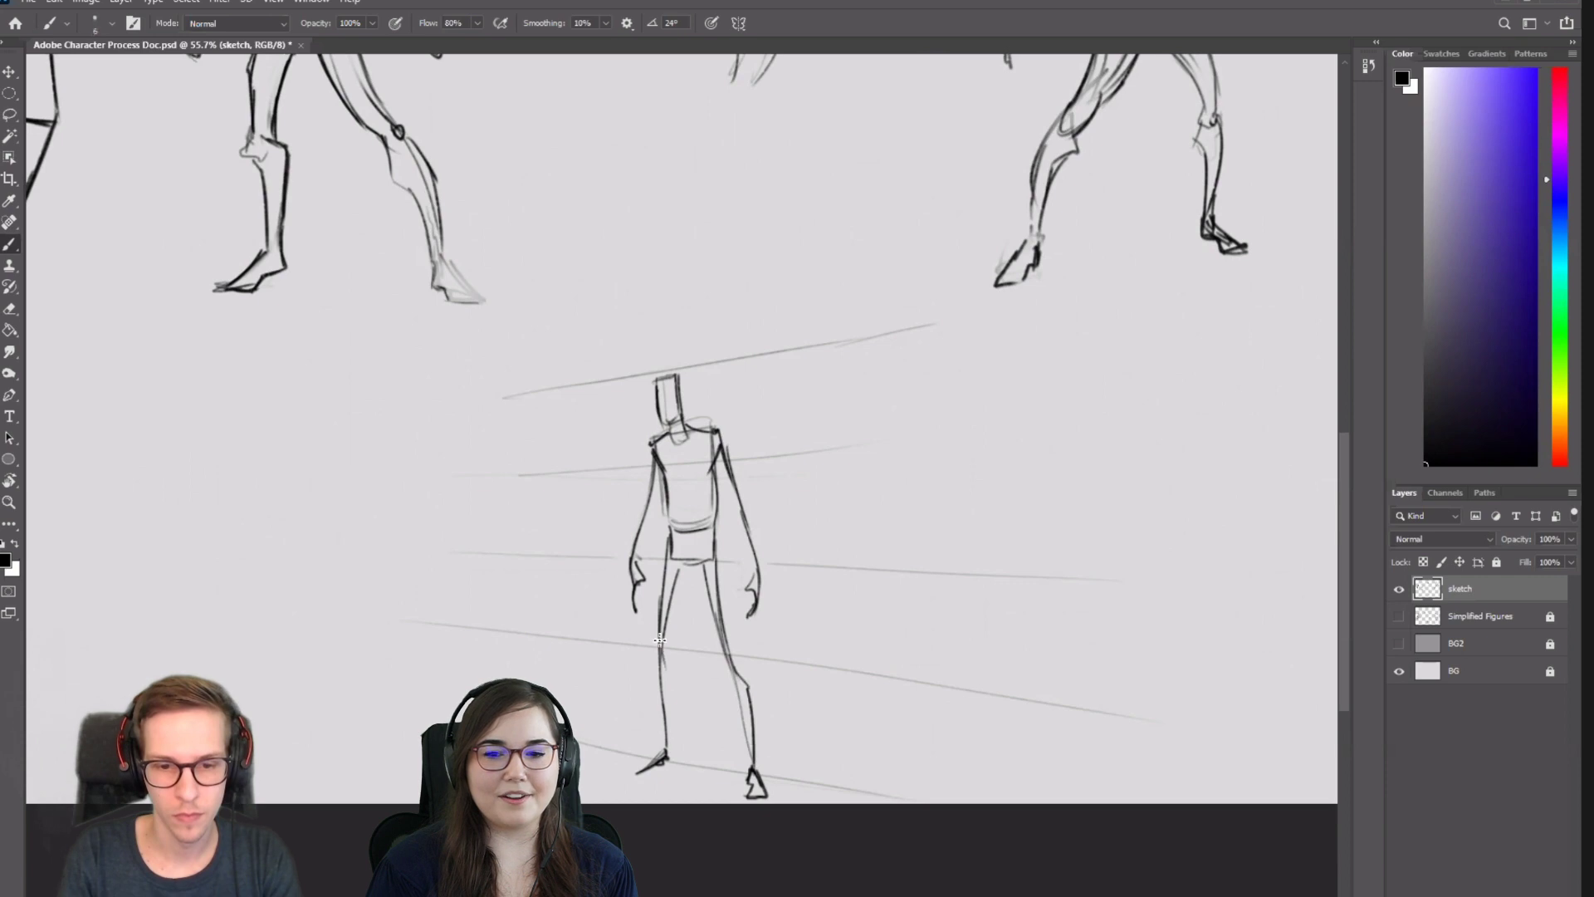
left_click_drag(660, 632, 665, 751)
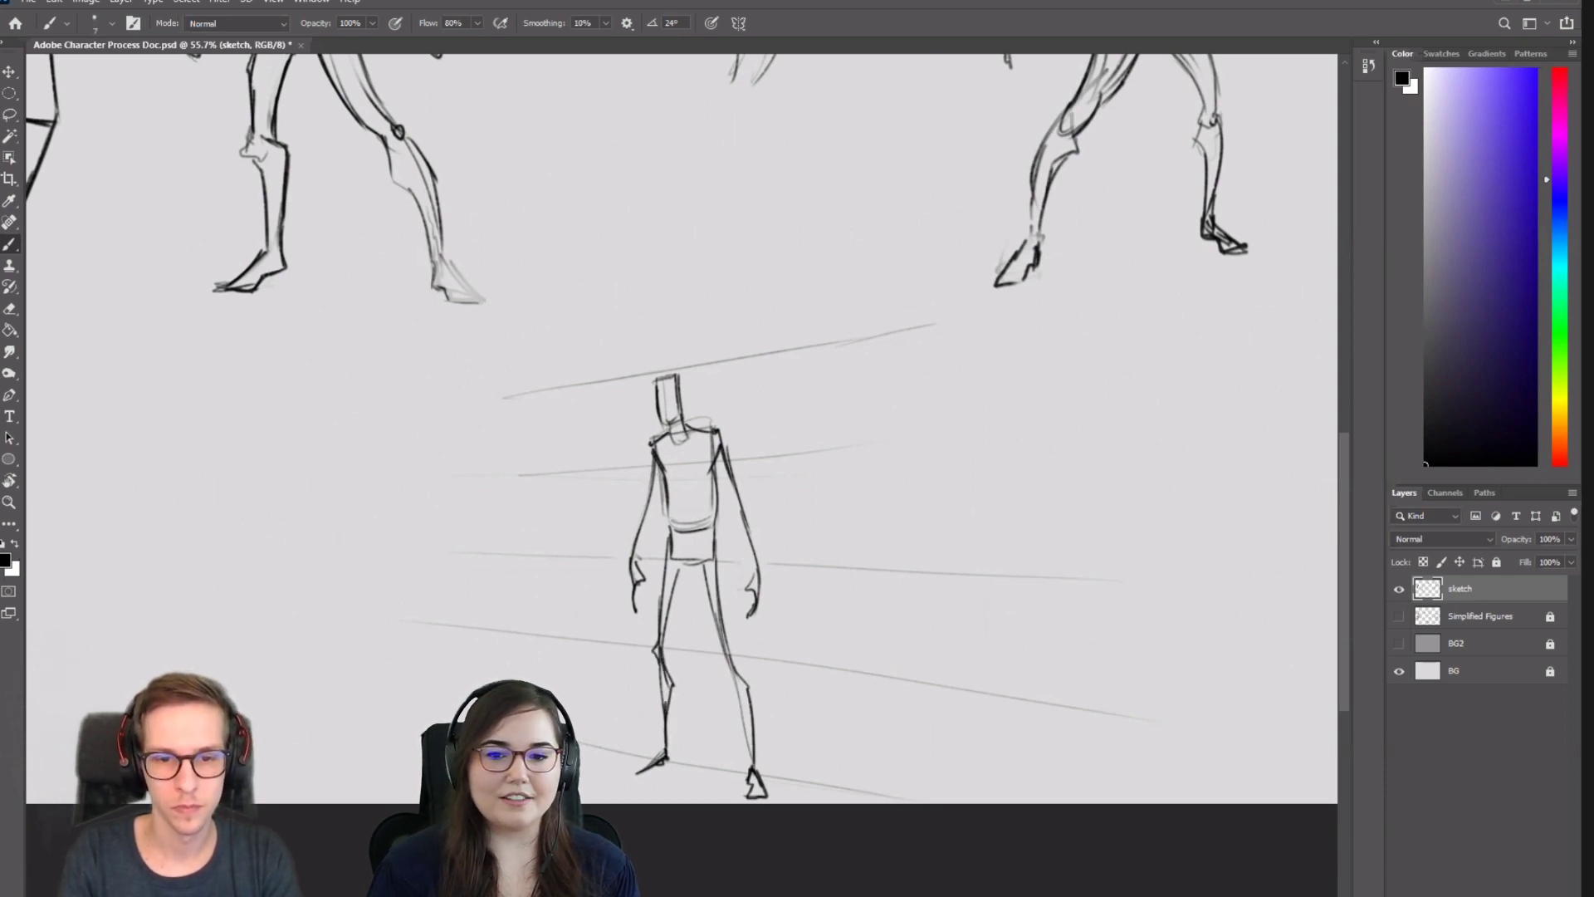
left_click_drag(656, 470, 628, 568)
left_click_drag(721, 459, 758, 567)
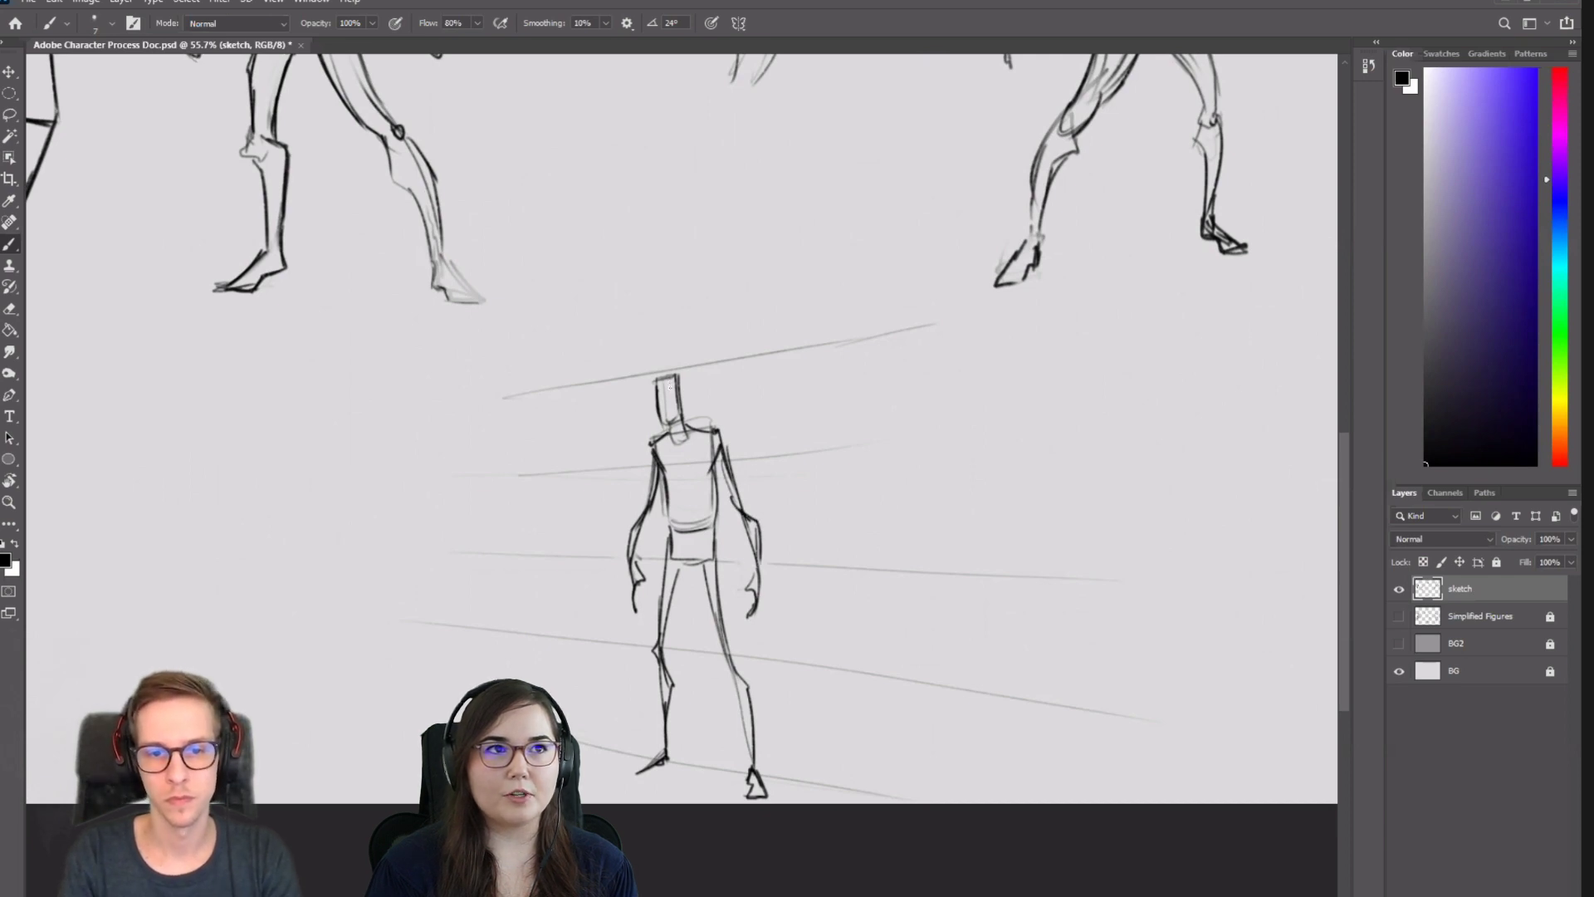
Lasso the figure's upper body, from head to hands and pelvis, and scale it up slightly over the legs.
mouse_move(743, 449)
left_mouse_down()
mouse_move(749, 482)
mouse_move(675, 459)
mouse_move(641, 427)
mouse_move(619, 435)
mouse_move(604, 477)
mouse_move(613, 624)
mouse_move(670, 575)
left_mouse_up()
key("l")
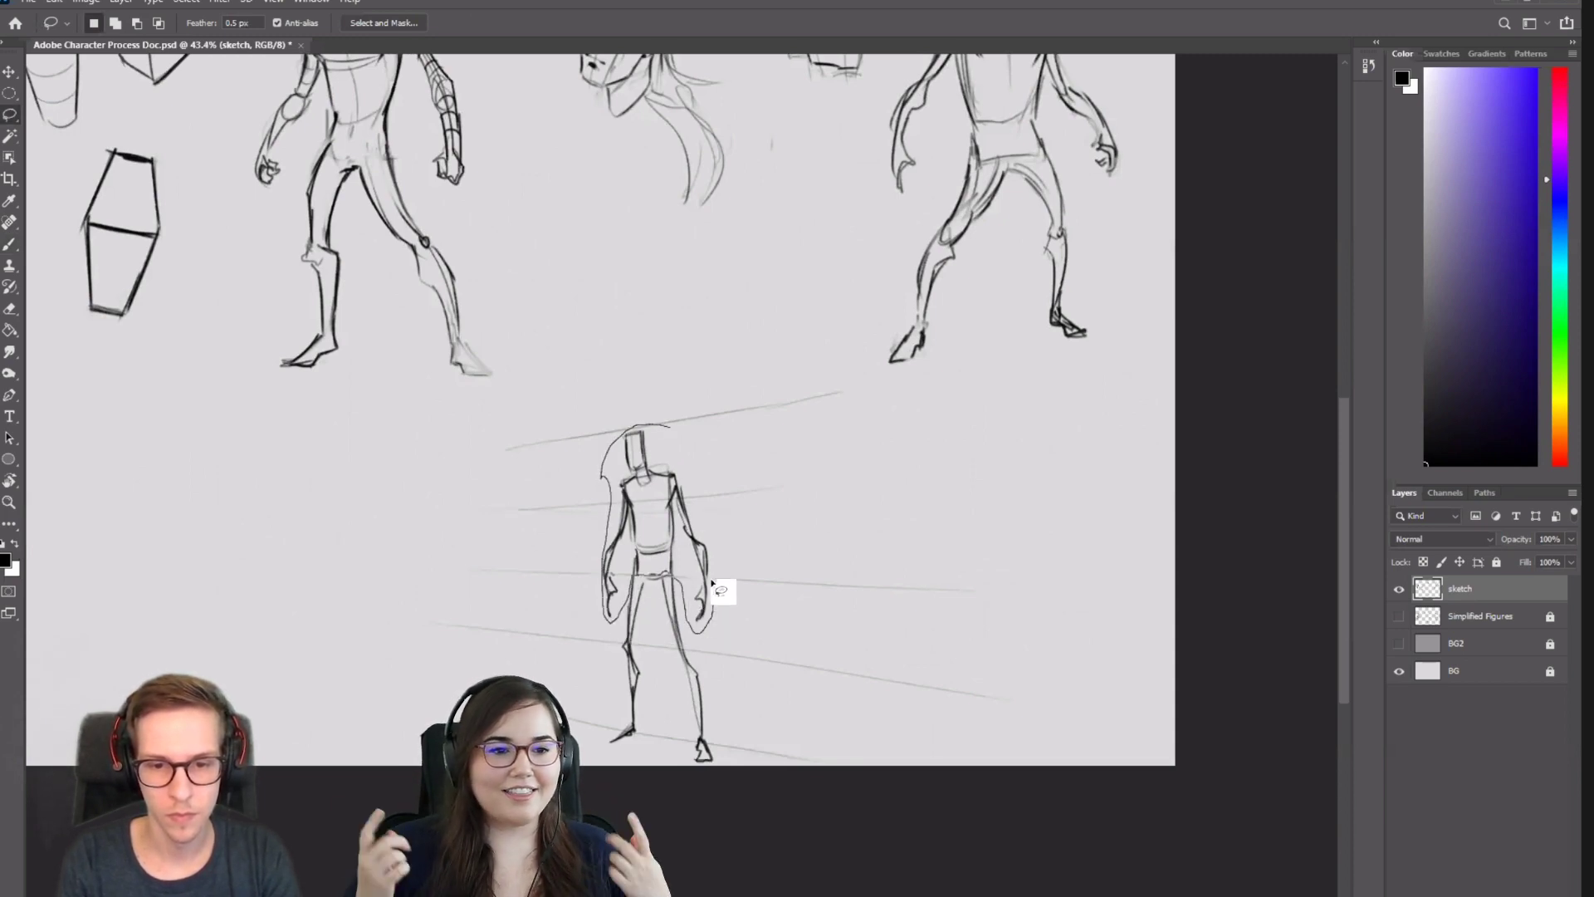
mouse_move(712, 583)
left_mouse_down()
mouse_move(671, 436)
mouse_move(723, 404)
mouse_move(679, 454)
left_mouse_up()
key("v")
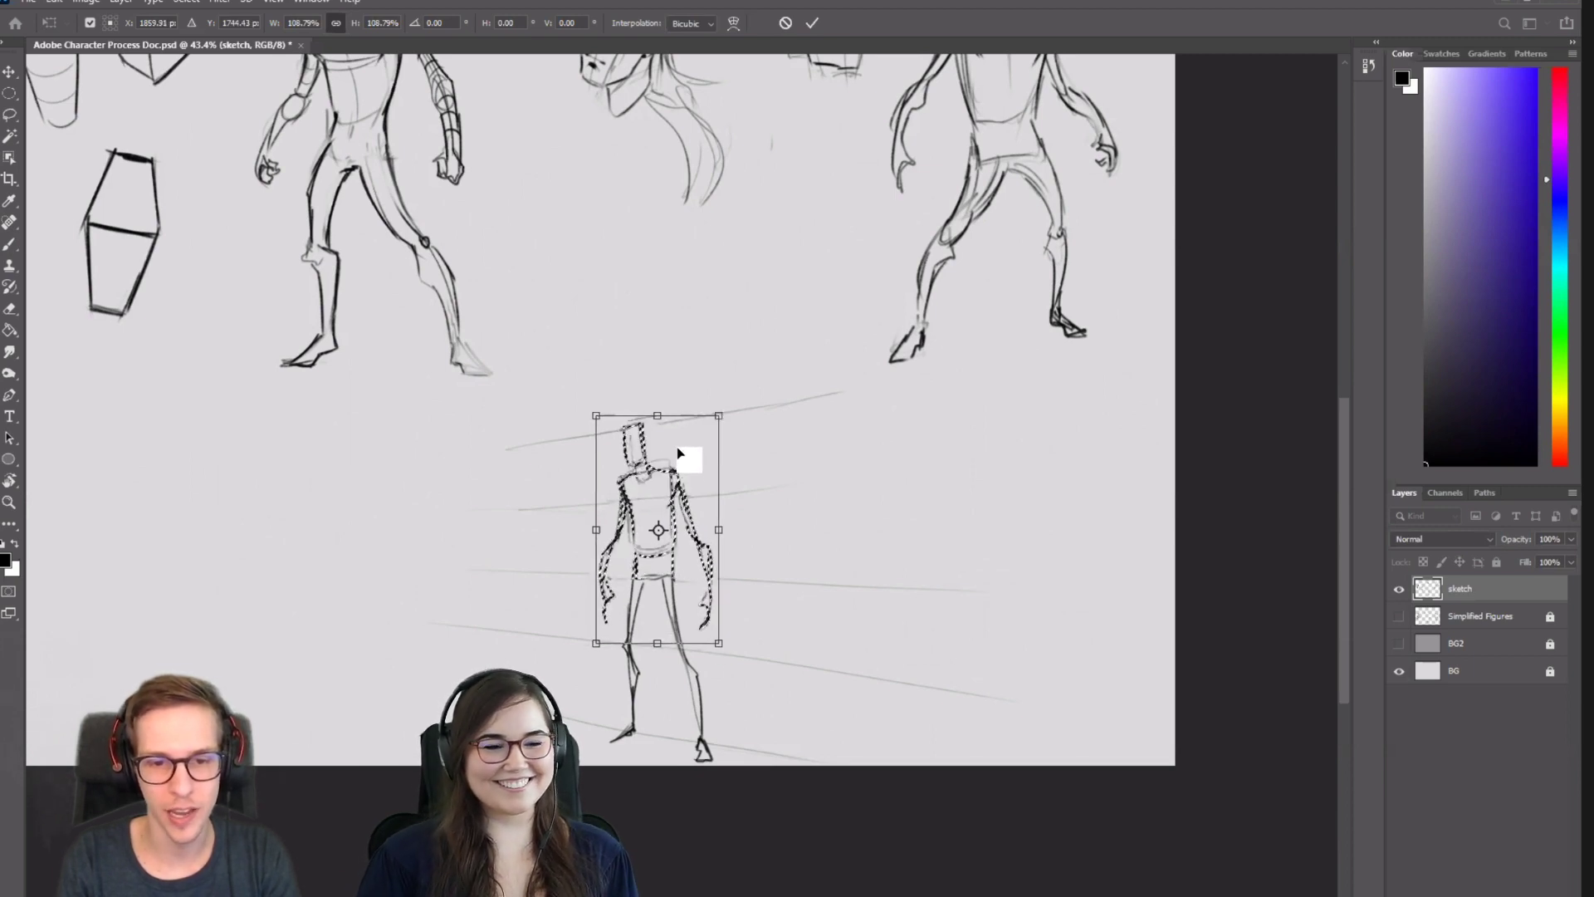
key("Return")
key("ctrl+d")
key("b")
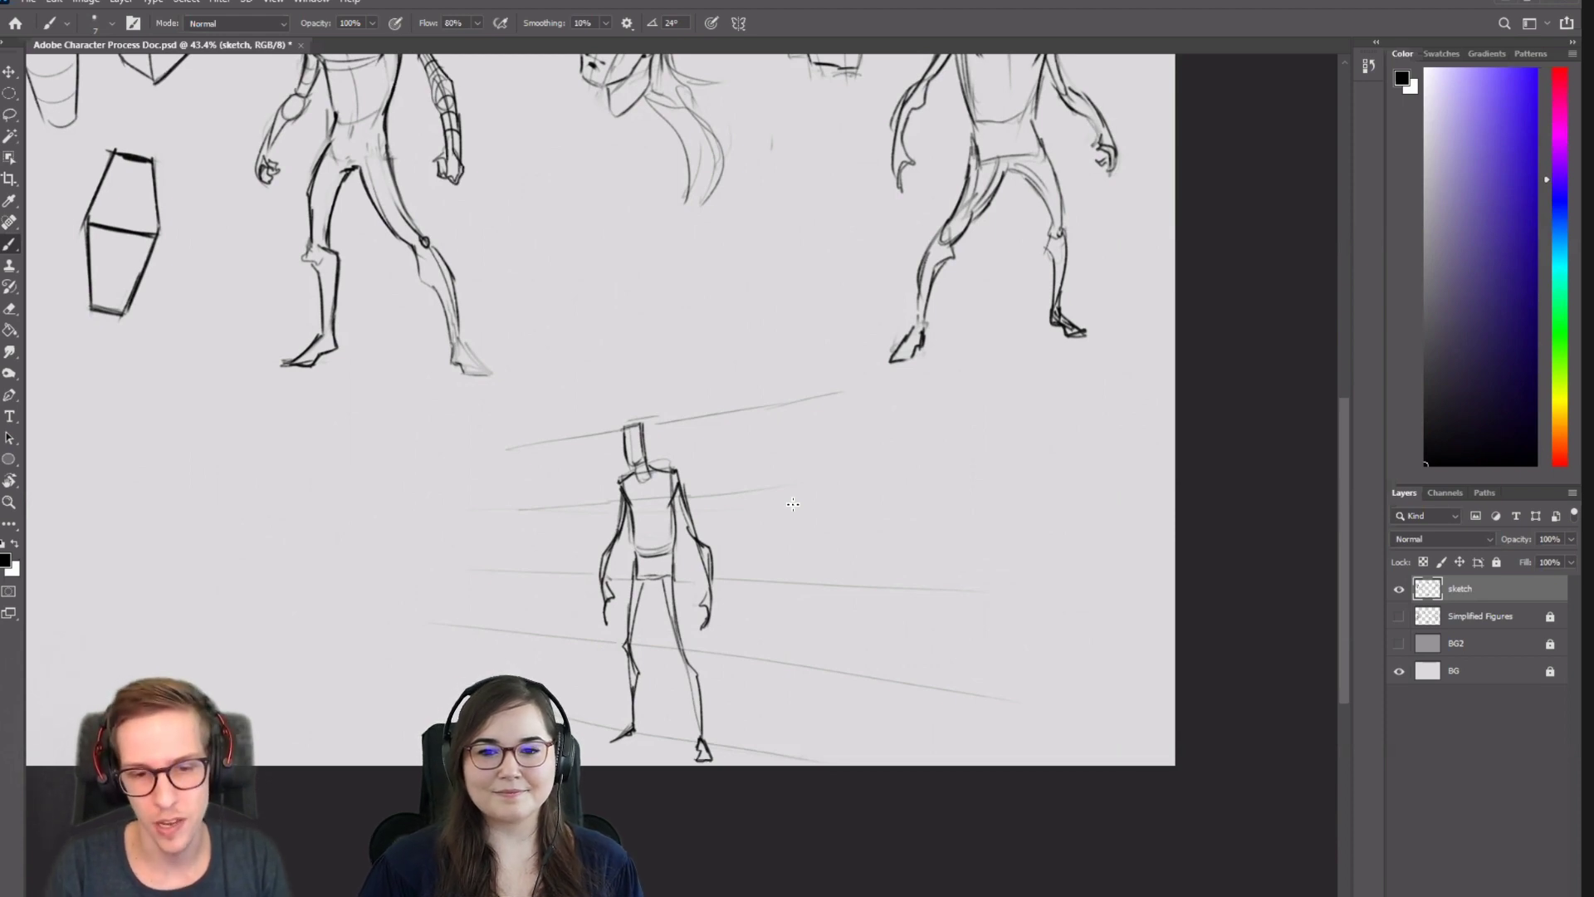
Lasso the whole figure with its guide lines, scale it to about 96%, and move it to the canvas's lower-left corner.
key("l")
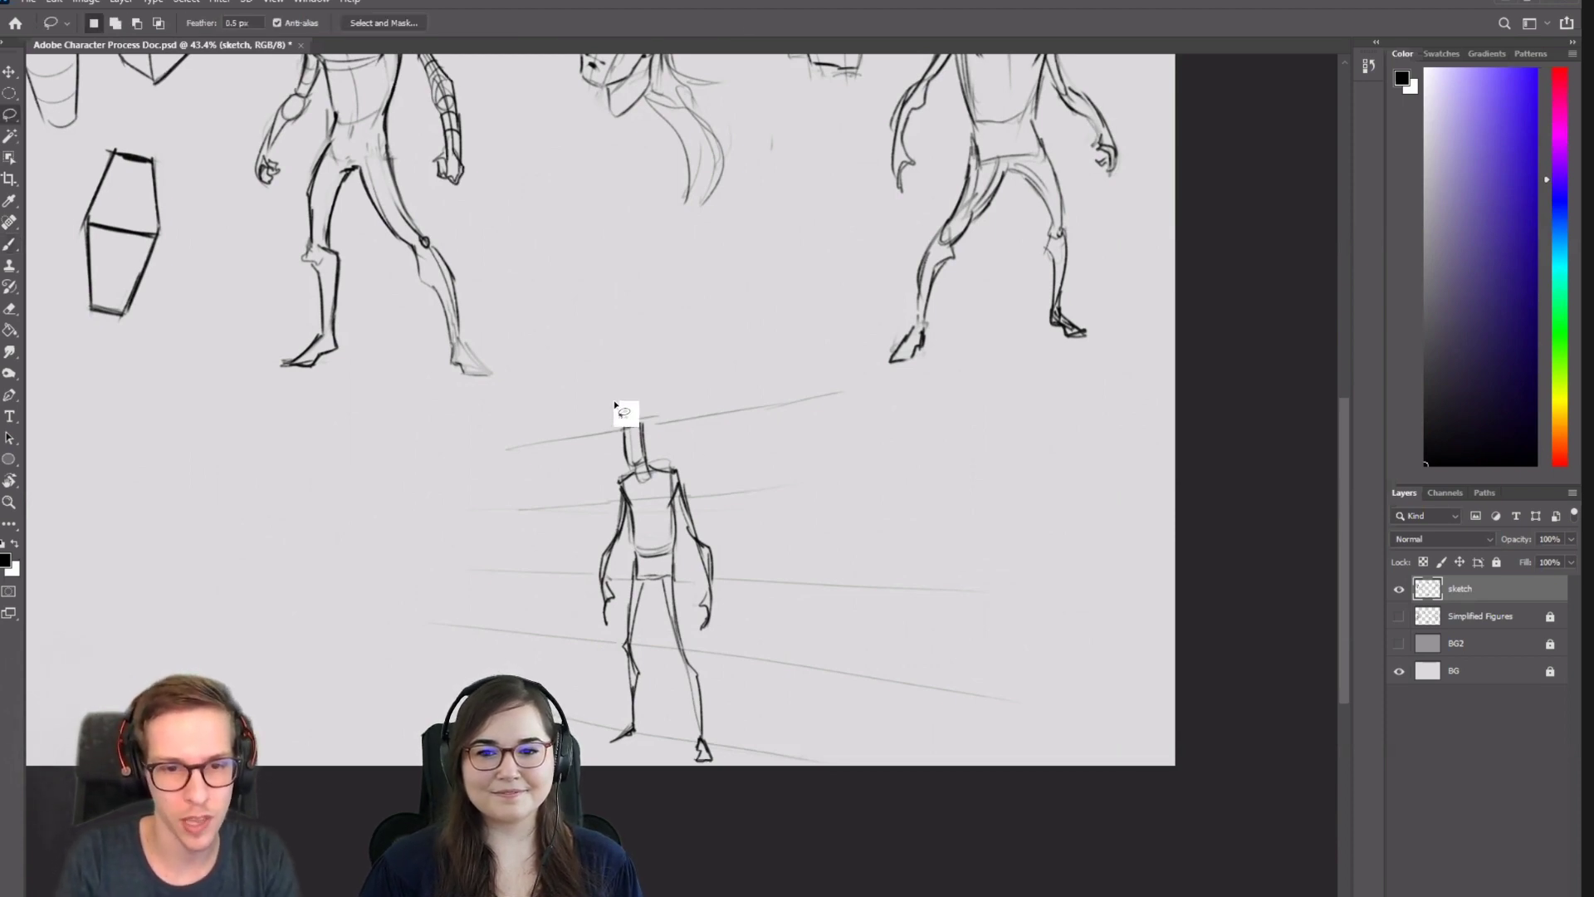
mouse_move(601, 389)
left_mouse_down()
mouse_move(538, 399)
mouse_move(468, 443)
mouse_move(402, 686)
mouse_move(697, 873)
mouse_move(933, 849)
mouse_move(1035, 766)
mouse_move(1018, 591)
mouse_move(933, 444)
mouse_move(855, 372)
mouse_move(789, 359)
left_mouse_up()
key("ctrl+t")
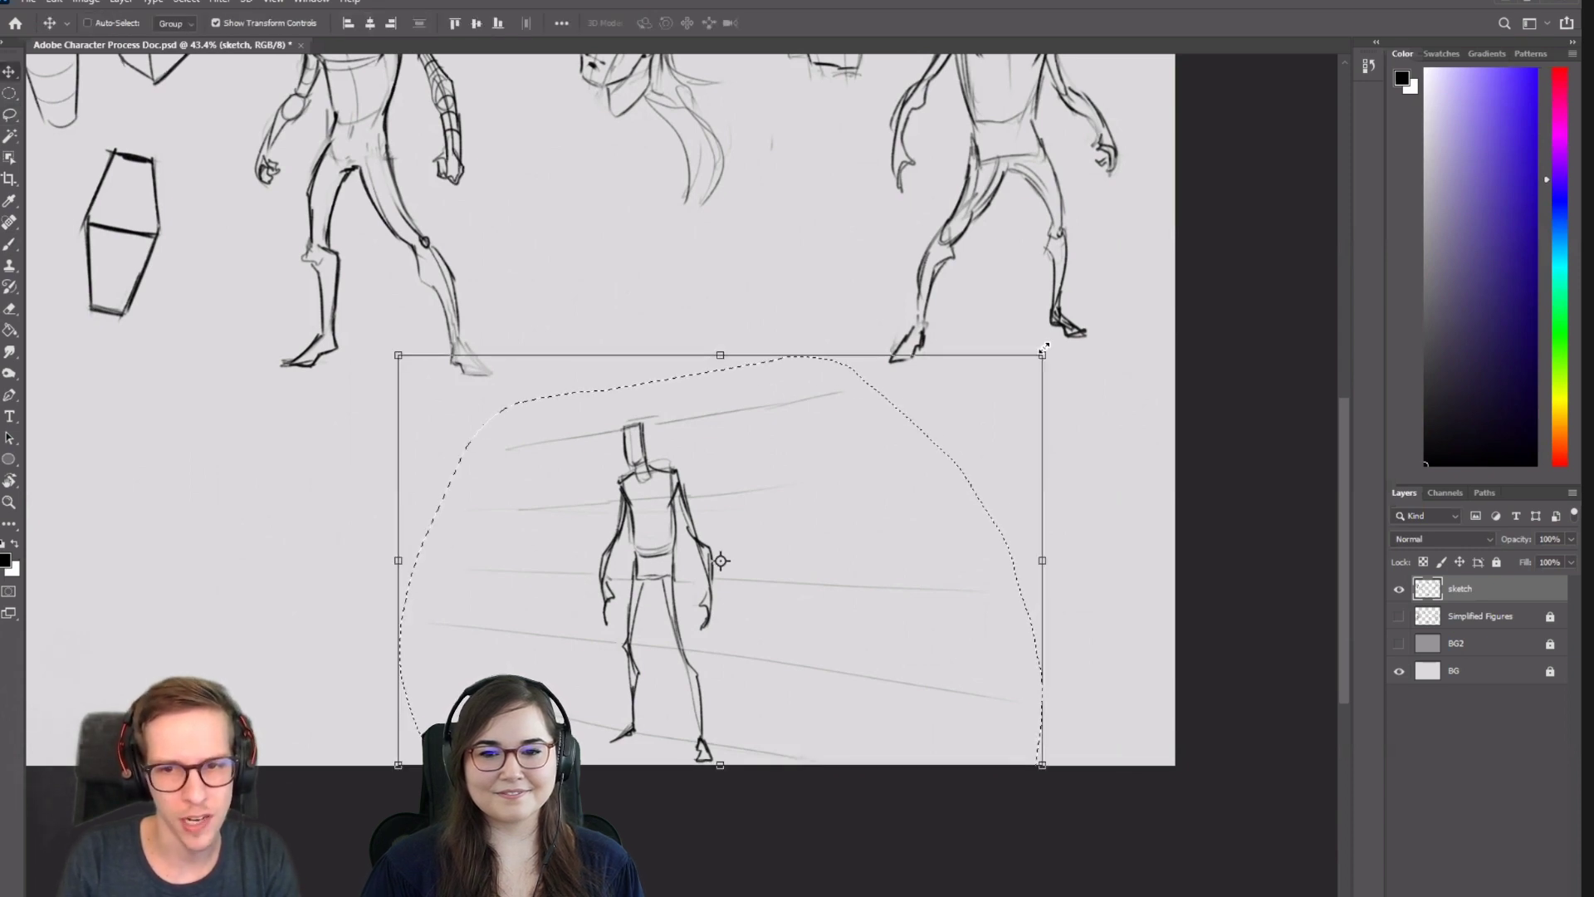
left_click_drag(1040, 356, 941, 422)
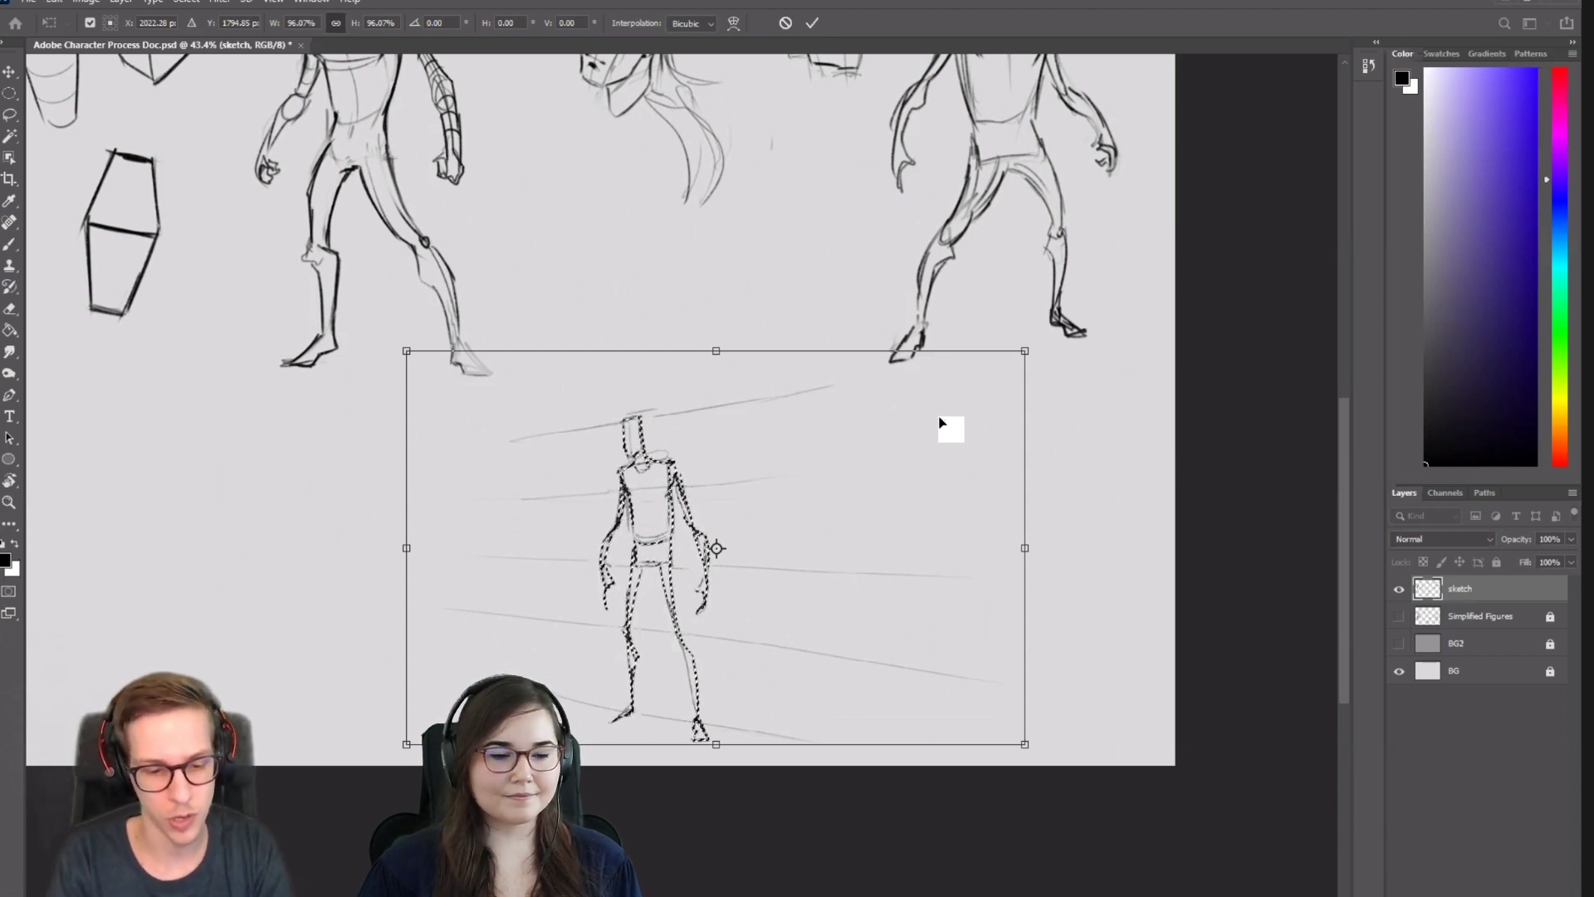
key("Return")
left_click_drag(763, 465, 1120, 436)
left_click_drag(1010, 461, 540, 466)
key("ctrl+d")
Erase the outer ends of the guide lines on both sides of the moved figure, using a larger eraser.
key("e")
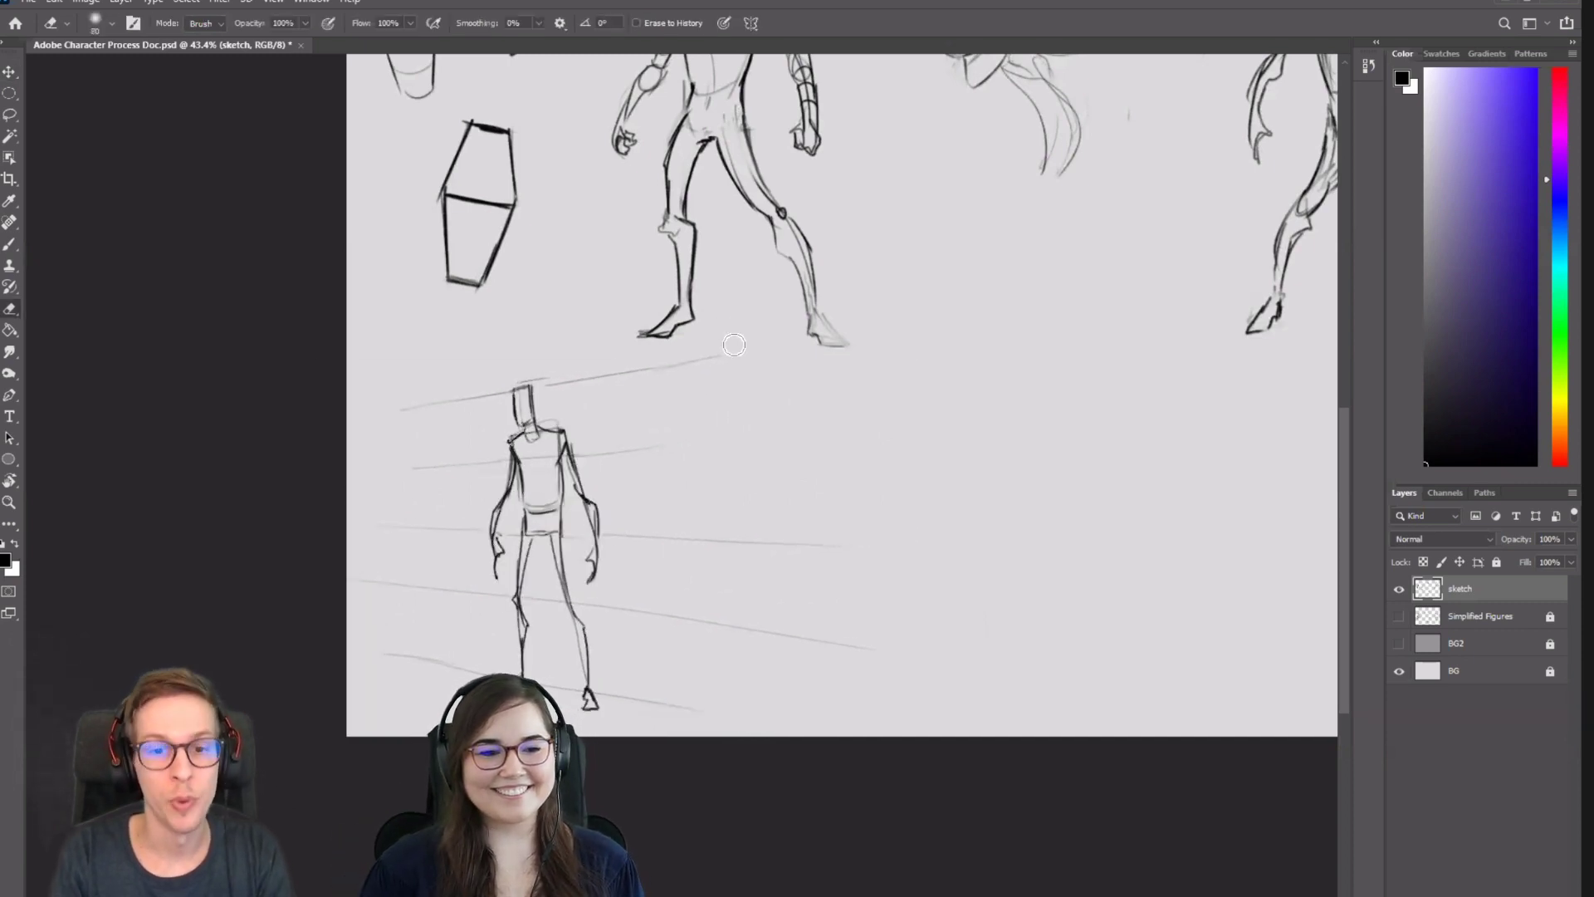
mouse_move(737, 343)
left_mouse_down()
mouse_move(688, 370)
mouse_move(821, 654)
mouse_move(870, 718)
mouse_move(868, 490)
mouse_move(778, 478)
mouse_move(746, 520)
mouse_move(786, 687)
mouse_move(772, 678)
mouse_move(741, 718)
mouse_move(710, 508)
left_mouse_up()
key("bracketright")
key("bracketright")
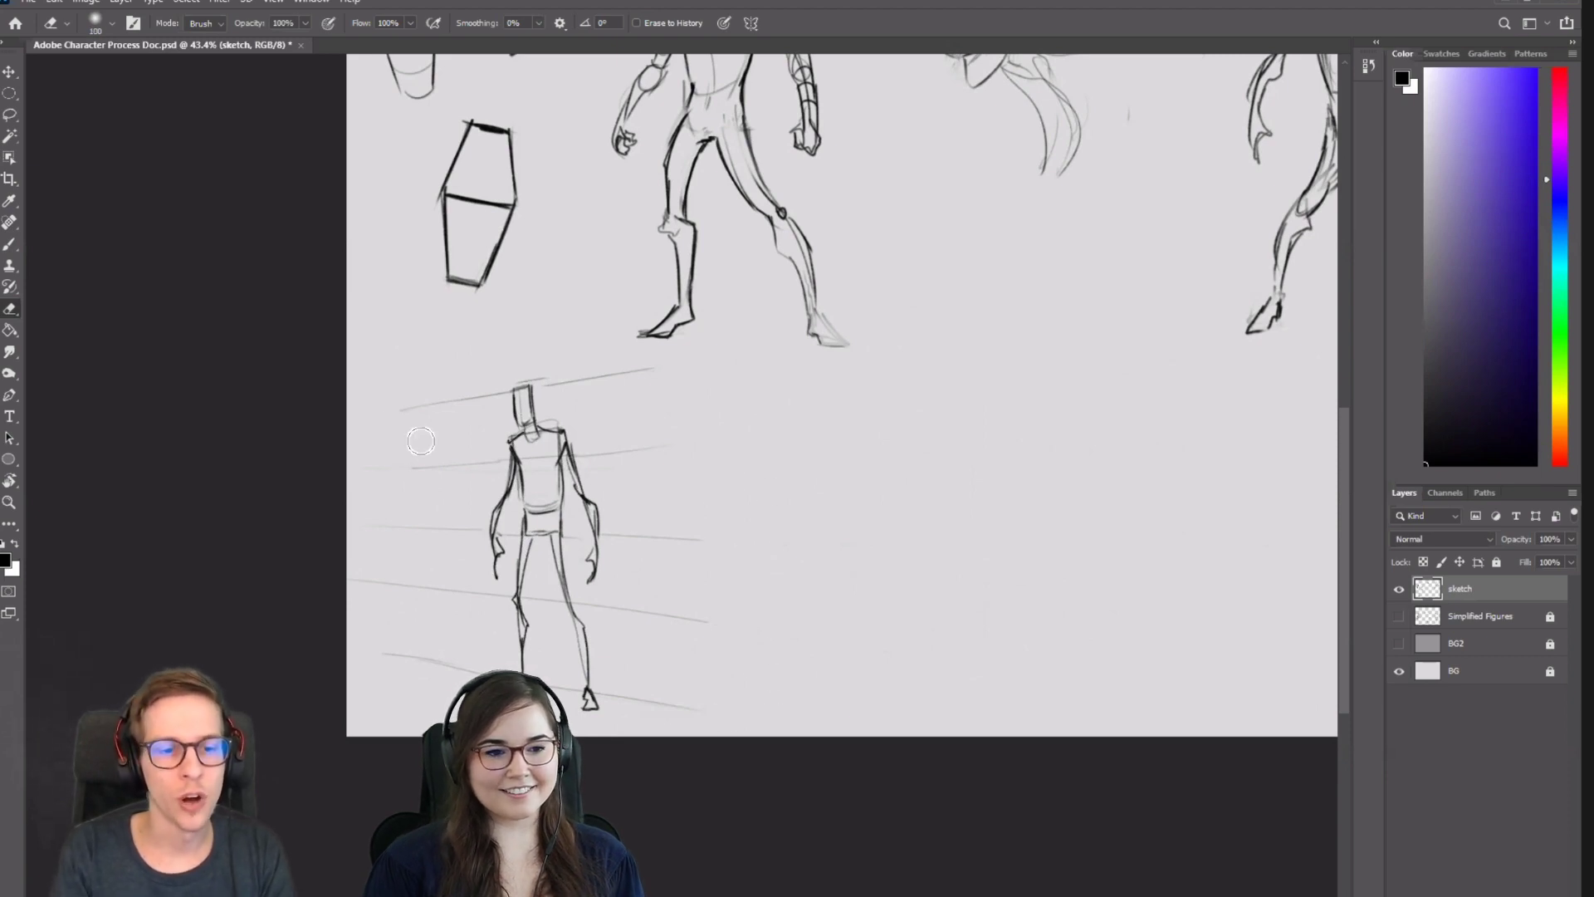
mouse_move(408, 438)
left_mouse_down()
mouse_move(377, 689)
mouse_move(368, 521)
mouse_move(407, 675)
mouse_move(406, 484)
left_mouse_up()
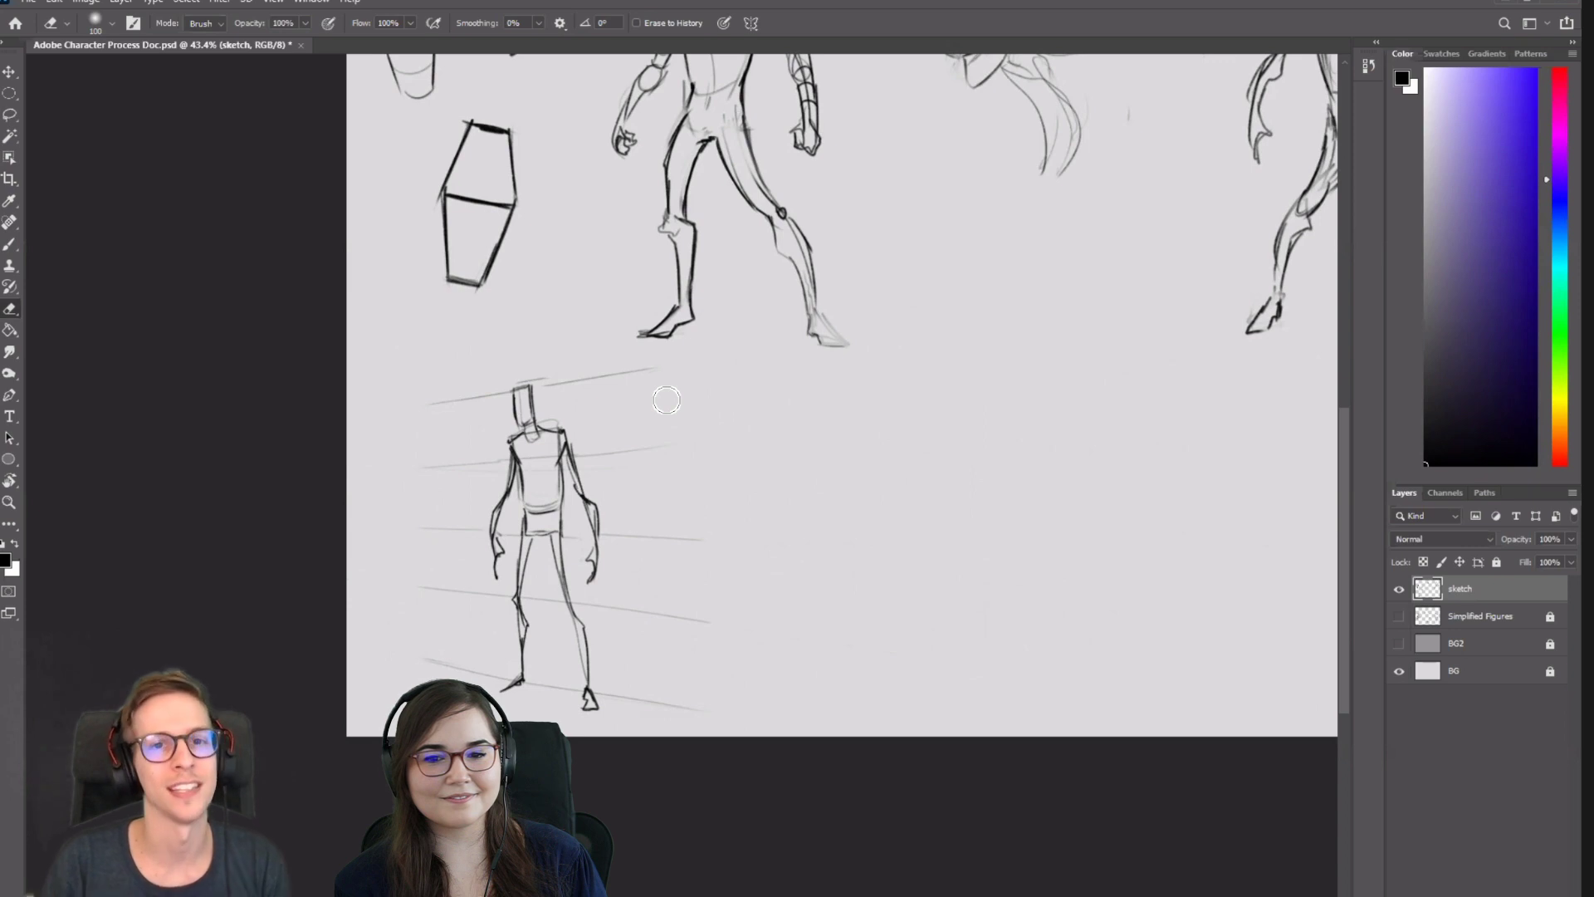
Erase the stray bulge beside the calf of the large figure with the banded arm and clean up its lower-leg contour.
key("b")
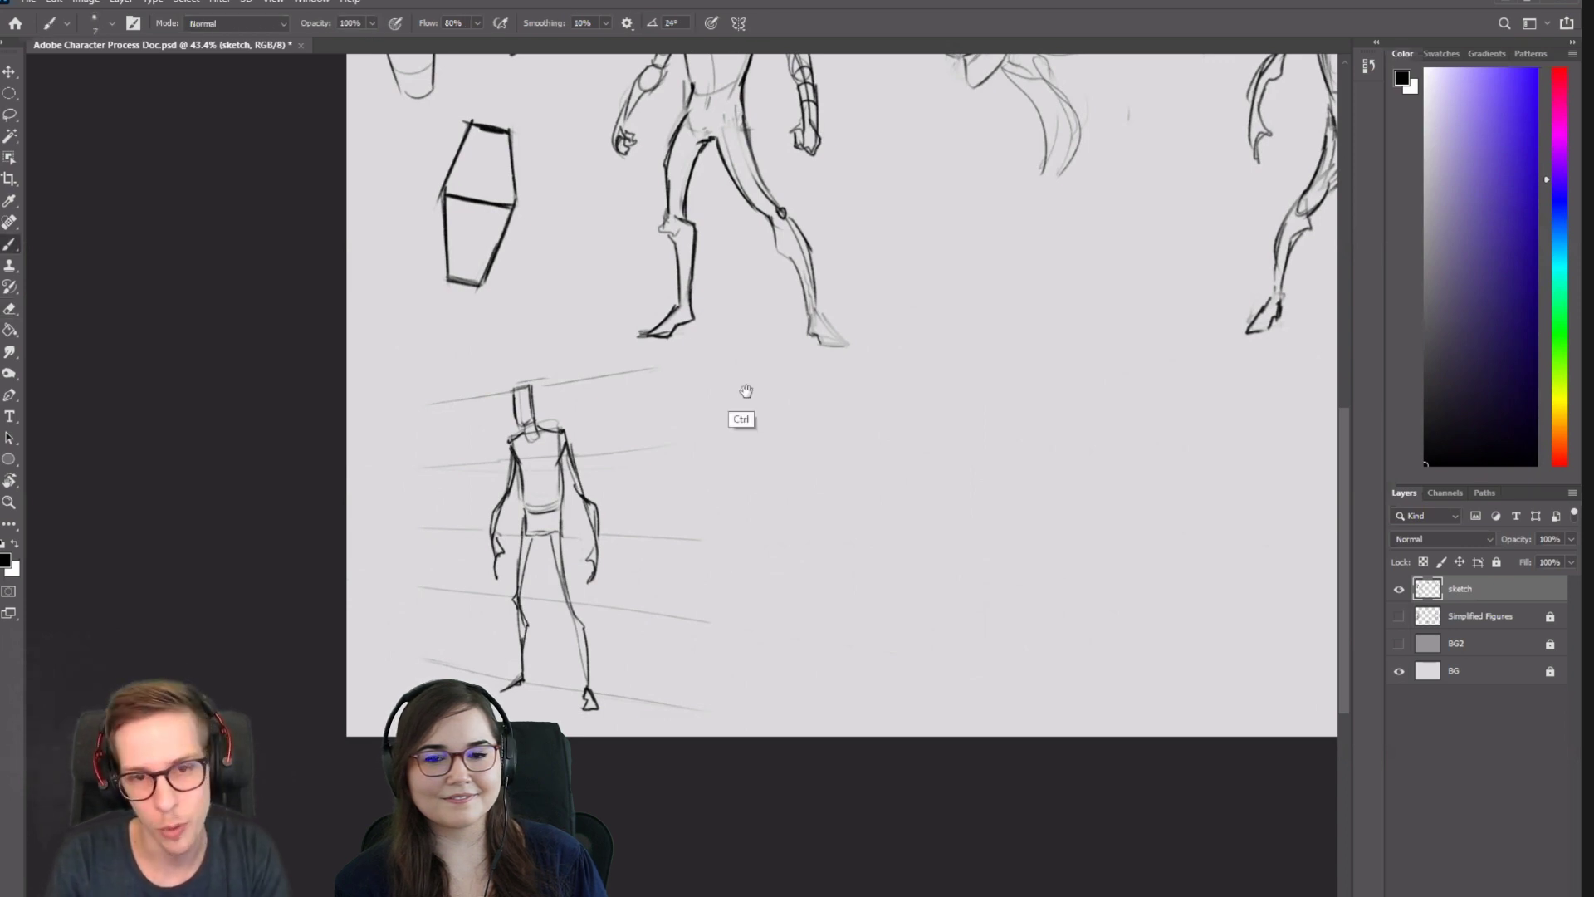
mouse_move(739, 382)
left_mouse_down()
mouse_move(728, 547)
mouse_move(666, 539)
left_mouse_up()
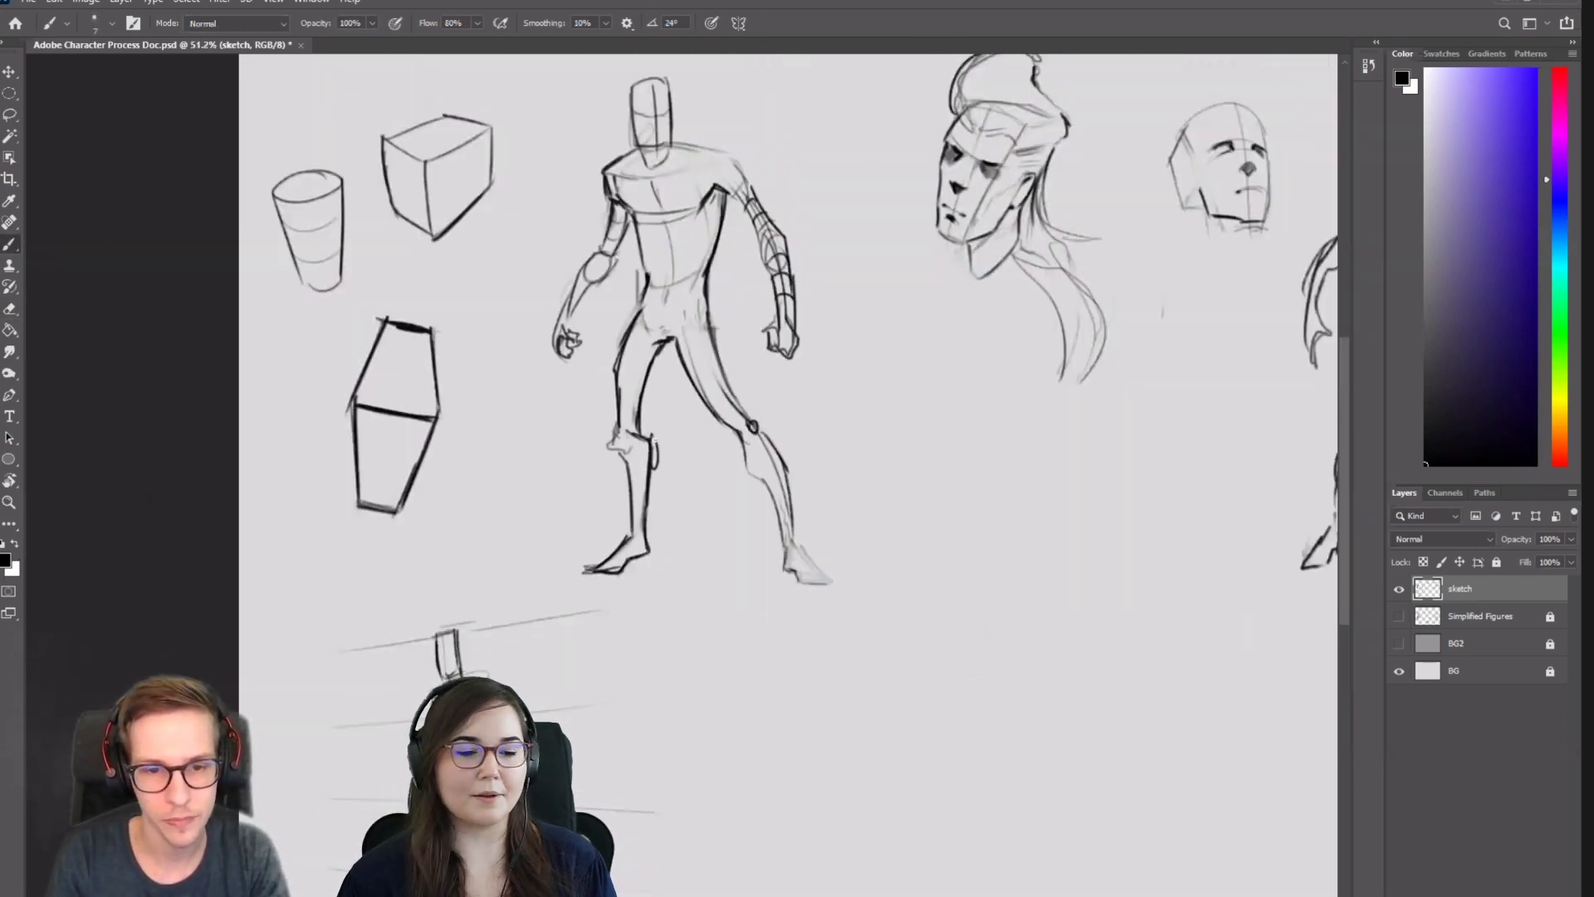
key("e")
mouse_move(658, 462)
left_mouse_down()
mouse_move(649, 445)
mouse_move(648, 530)
left_mouse_up()
key("b")
left_click_drag(792, 536, 734, 540)
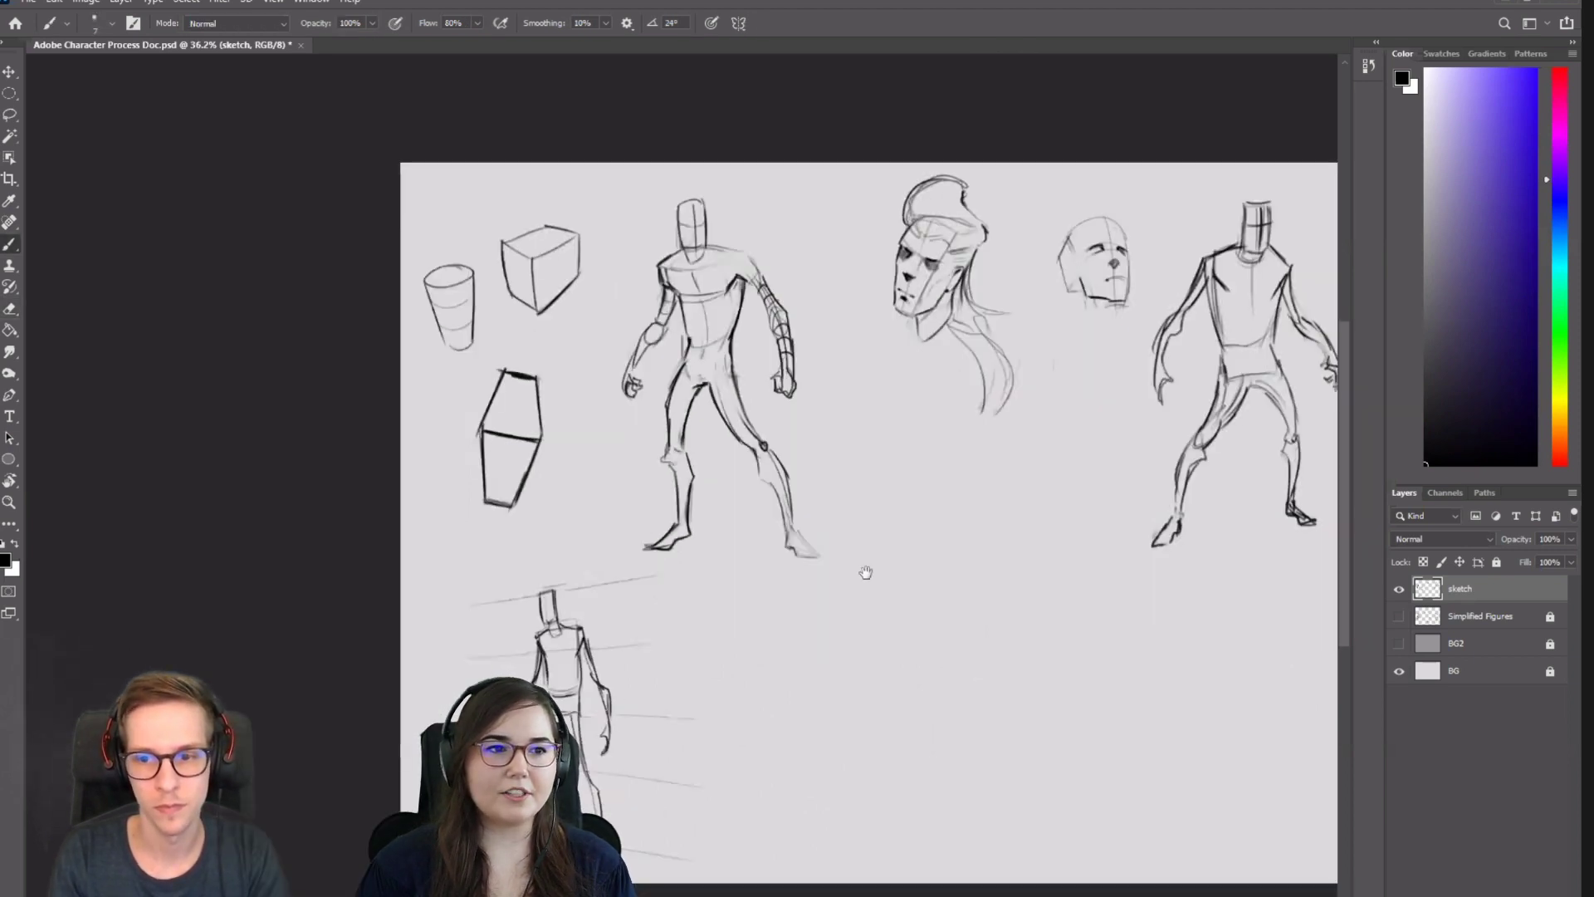
Sketch a tilted oval ribcage with a lower rib arc and a small neck base in the empty space between the large figures.
mouse_move(864, 570)
left_mouse_down()
mouse_move(703, 497)
mouse_move(815, 508)
mouse_move(725, 462)
mouse_move(659, 518)
left_mouse_up()
key("ctrl+z")
mouse_move(706, 455)
left_mouse_down()
mouse_move(672, 492)
mouse_move(716, 464)
left_mouse_up()
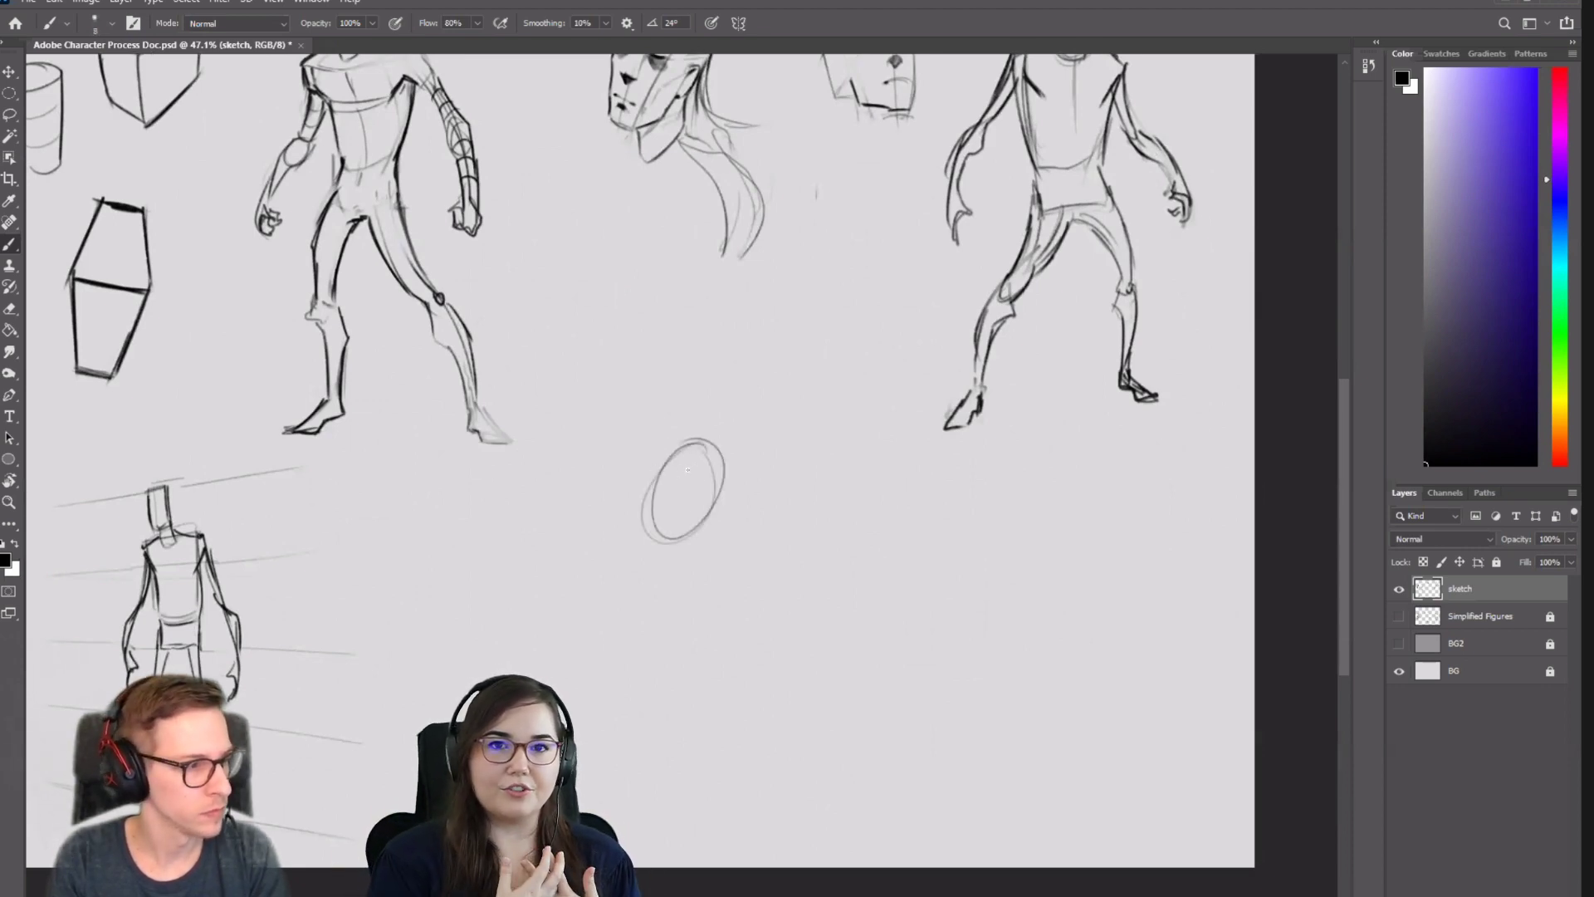
mouse_move(705, 465)
left_mouse_down()
mouse_move(719, 462)
mouse_move(695, 471)
mouse_move(706, 515)
mouse_move(677, 496)
mouse_move(702, 497)
left_mouse_up()
key("ctrl+z")
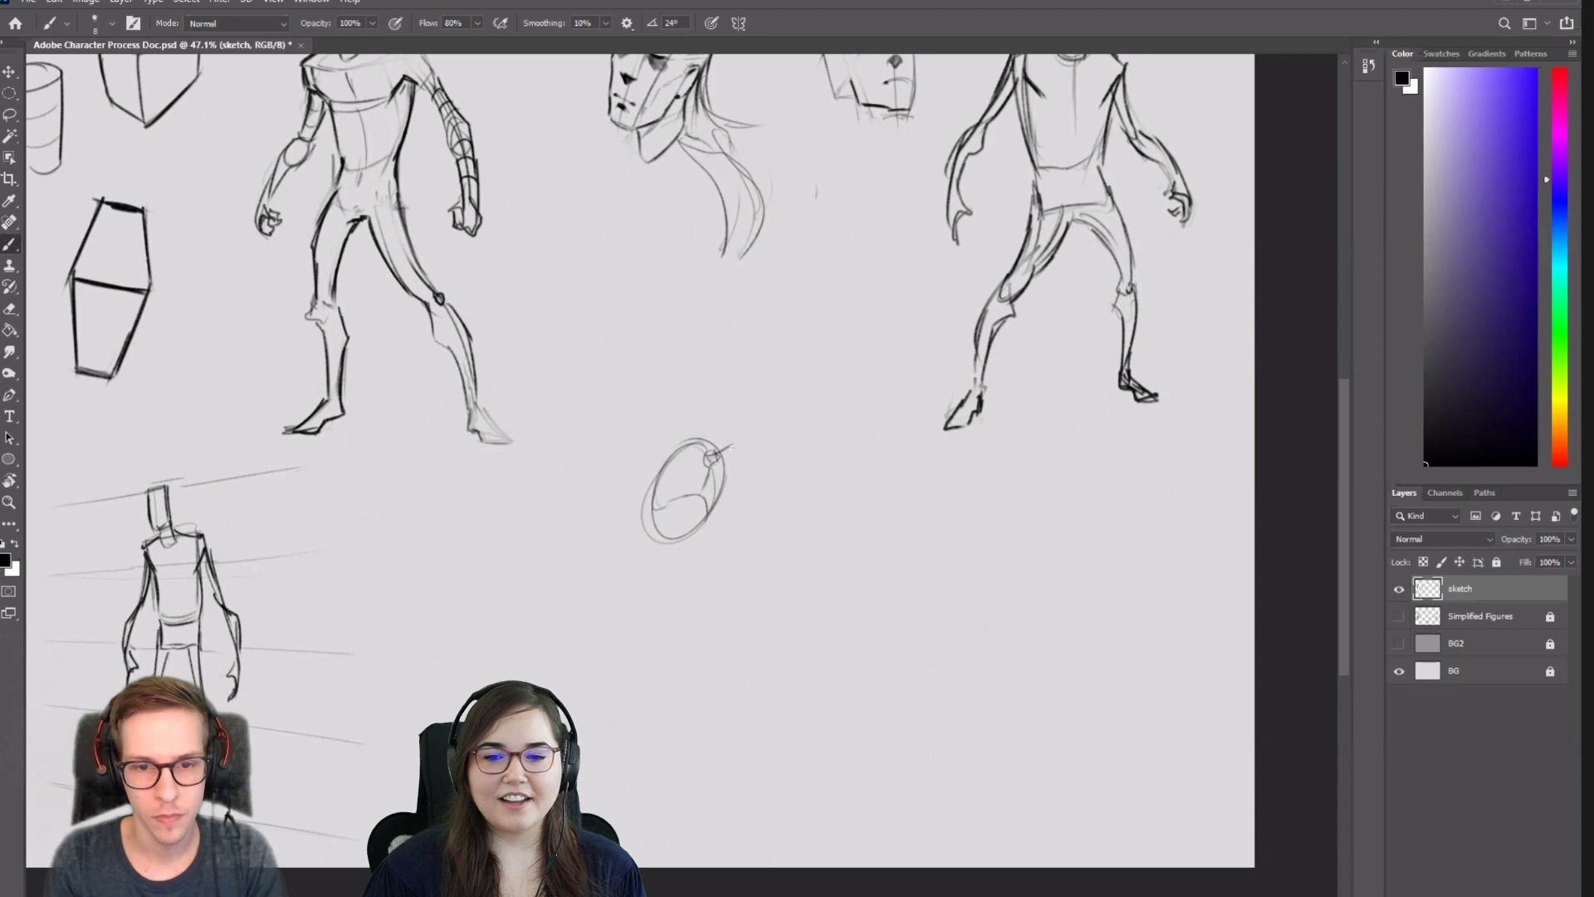
Draw a short neck and a narrow curved head block leaning forward from the upper end of the oval ribcage.
mouse_move(729, 440)
left_mouse_down()
mouse_move(732, 406)
mouse_move(747, 405)
mouse_move(728, 433)
left_mouse_up()
mouse_move(747, 401)
left_mouse_down()
mouse_move(735, 460)
mouse_move(747, 400)
left_mouse_up()
left_click_drag(747, 399, 743, 454)
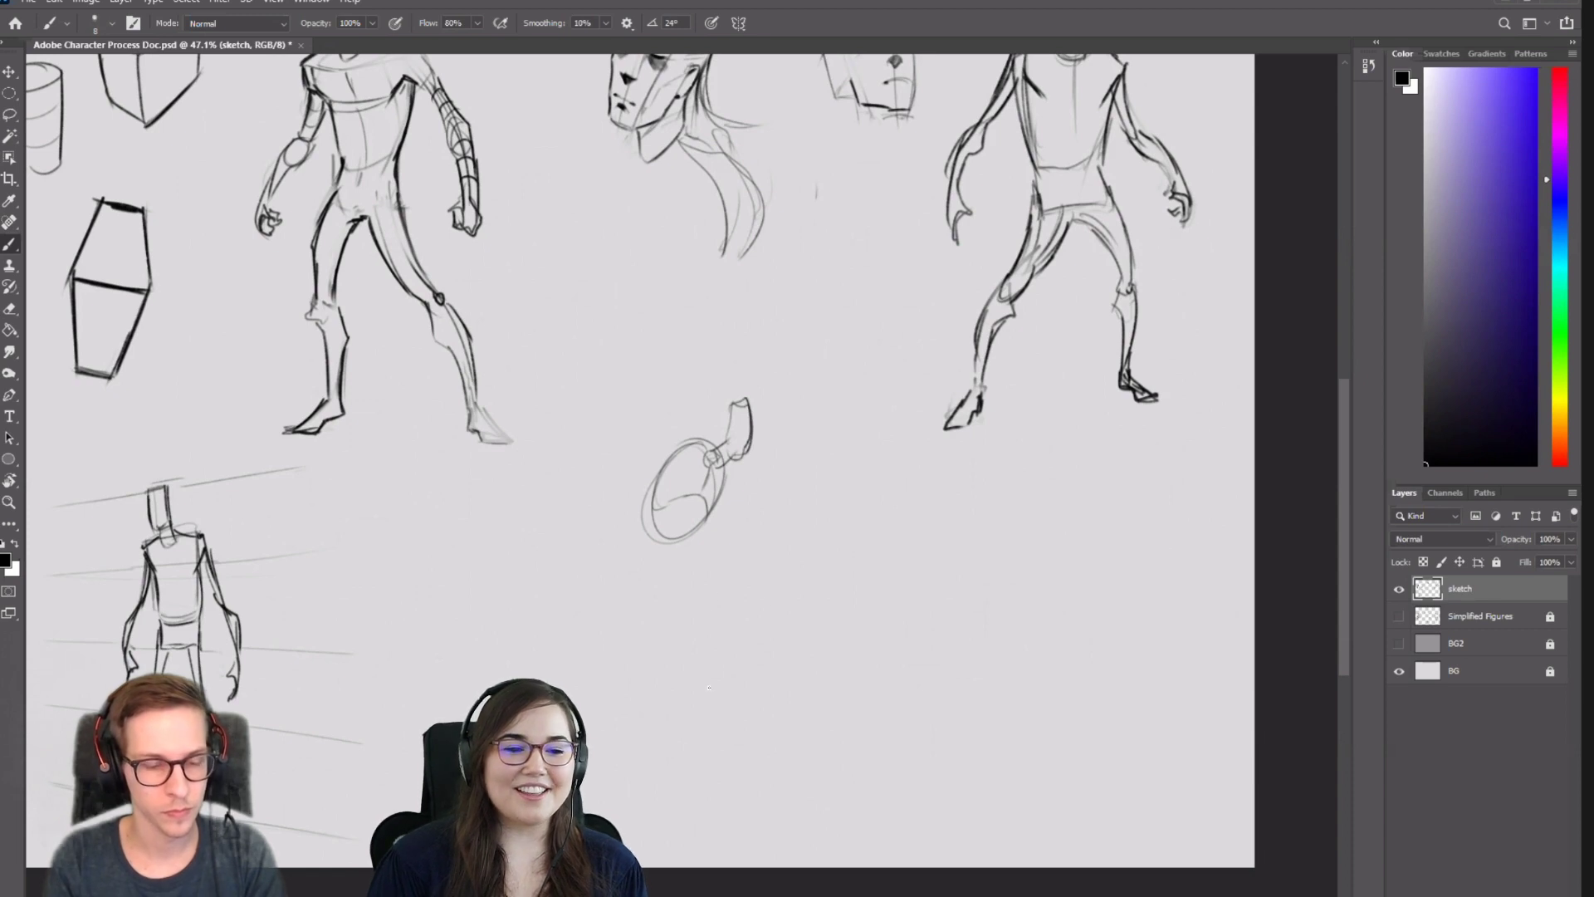
Add a boxy pelvis below the ribcage, a thigh trailing backward, and a front leg raised and bent at the knee.
mouse_move(685, 447)
left_mouse_down()
mouse_move(639, 501)
mouse_move(650, 560)
mouse_move(711, 547)
mouse_move(687, 544)
mouse_move(664, 573)
mouse_move(700, 539)
mouse_move(702, 573)
mouse_move(662, 571)
mouse_move(702, 569)
mouse_move(640, 545)
mouse_move(639, 572)
mouse_move(661, 568)
left_mouse_up()
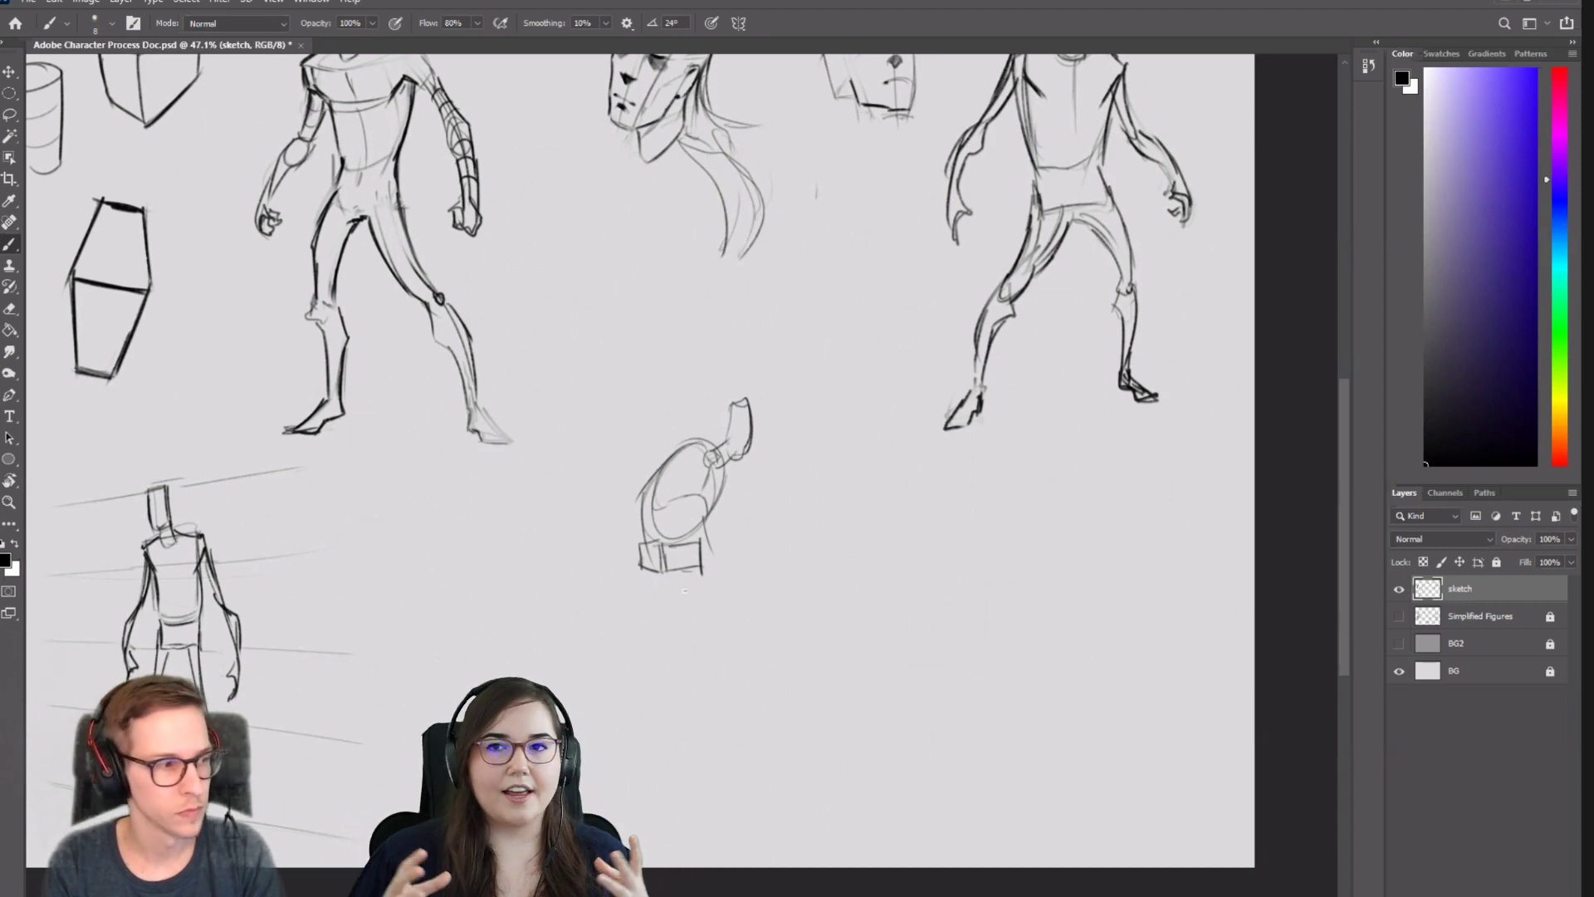
left_click_drag(662, 571, 629, 637)
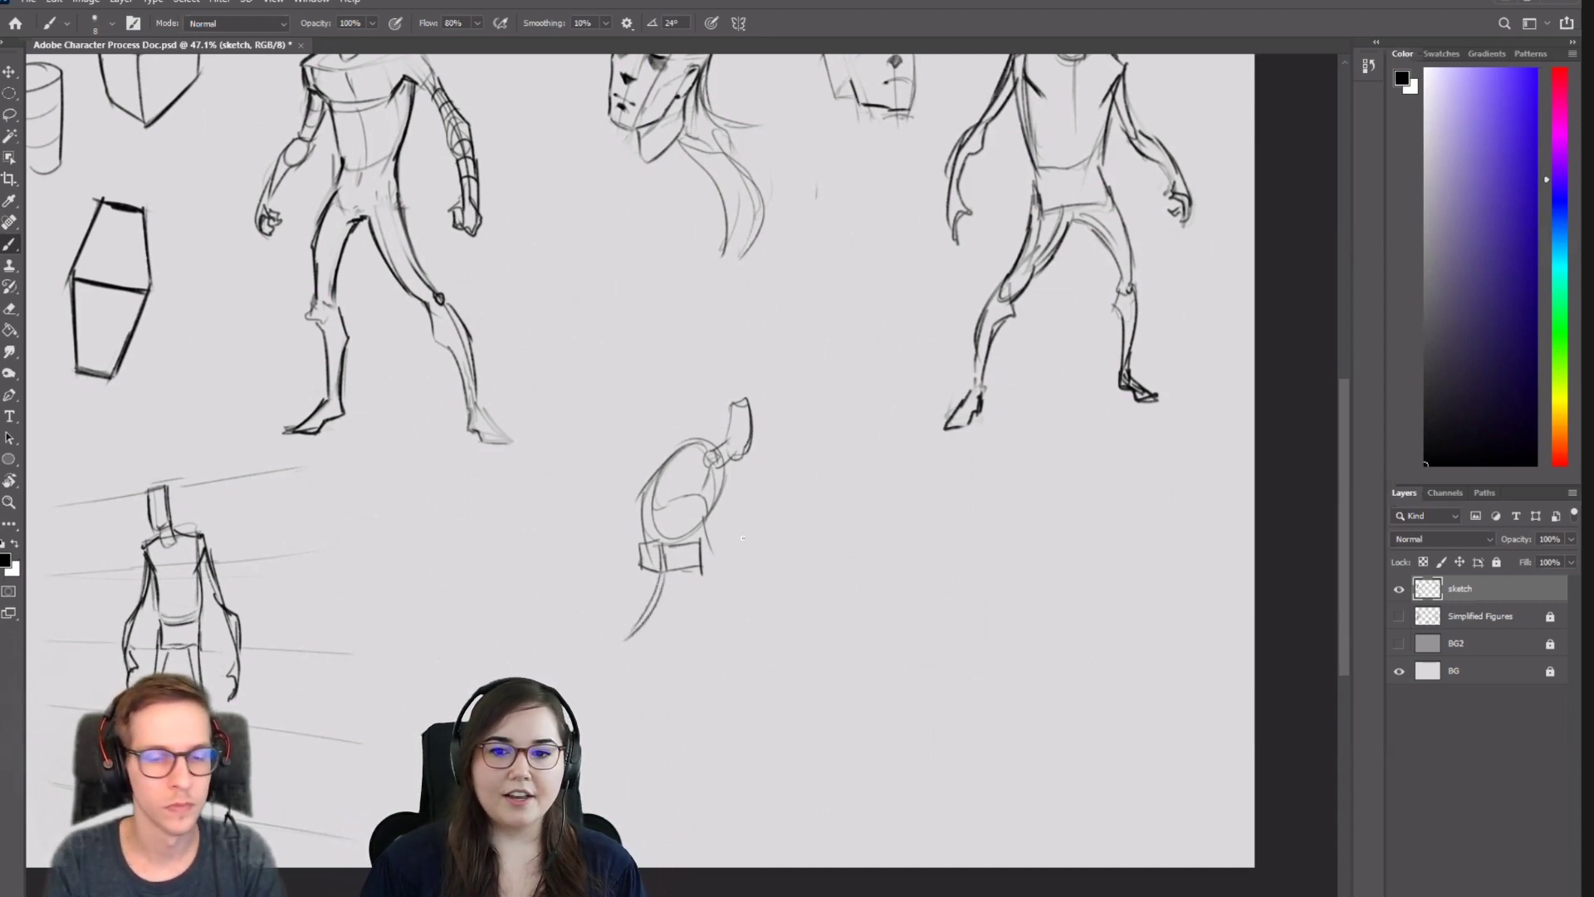
left_click_drag(706, 552, 784, 563)
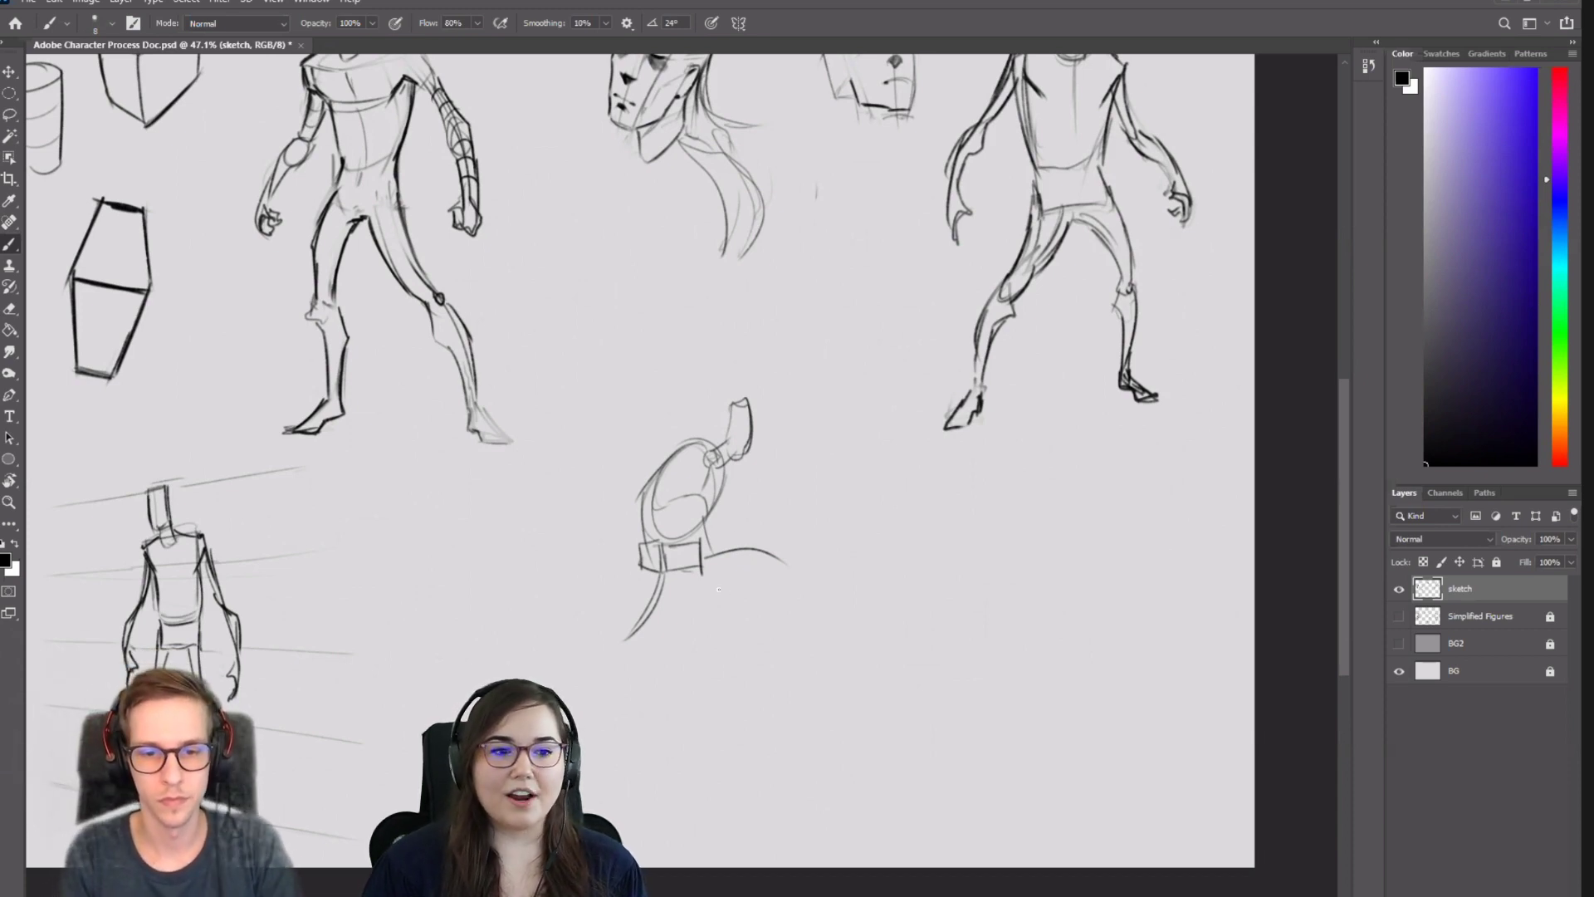
mouse_move(703, 552)
left_mouse_down()
mouse_move(781, 561)
mouse_move(761, 550)
mouse_move(776, 559)
mouse_move(721, 635)
left_mouse_up()
left_click_drag(777, 561, 718, 637)
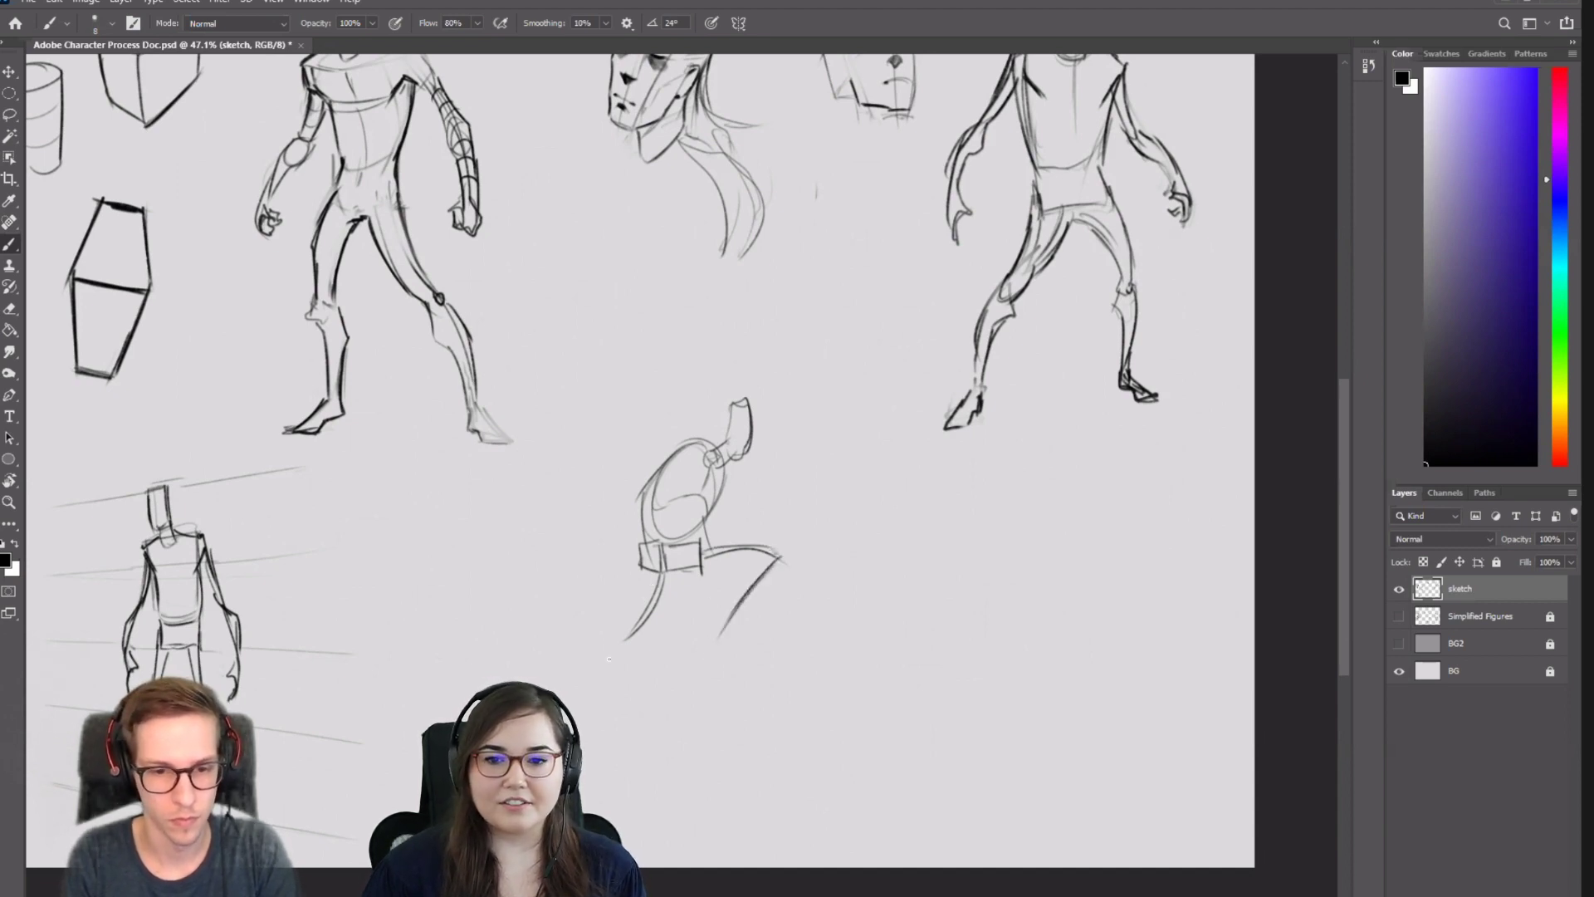
Extend the trailing leg with a knee and shin, thicken the raised leg down to its ankle, and erase the trailing leg's foot end.
left_click_drag(655, 592, 624, 636)
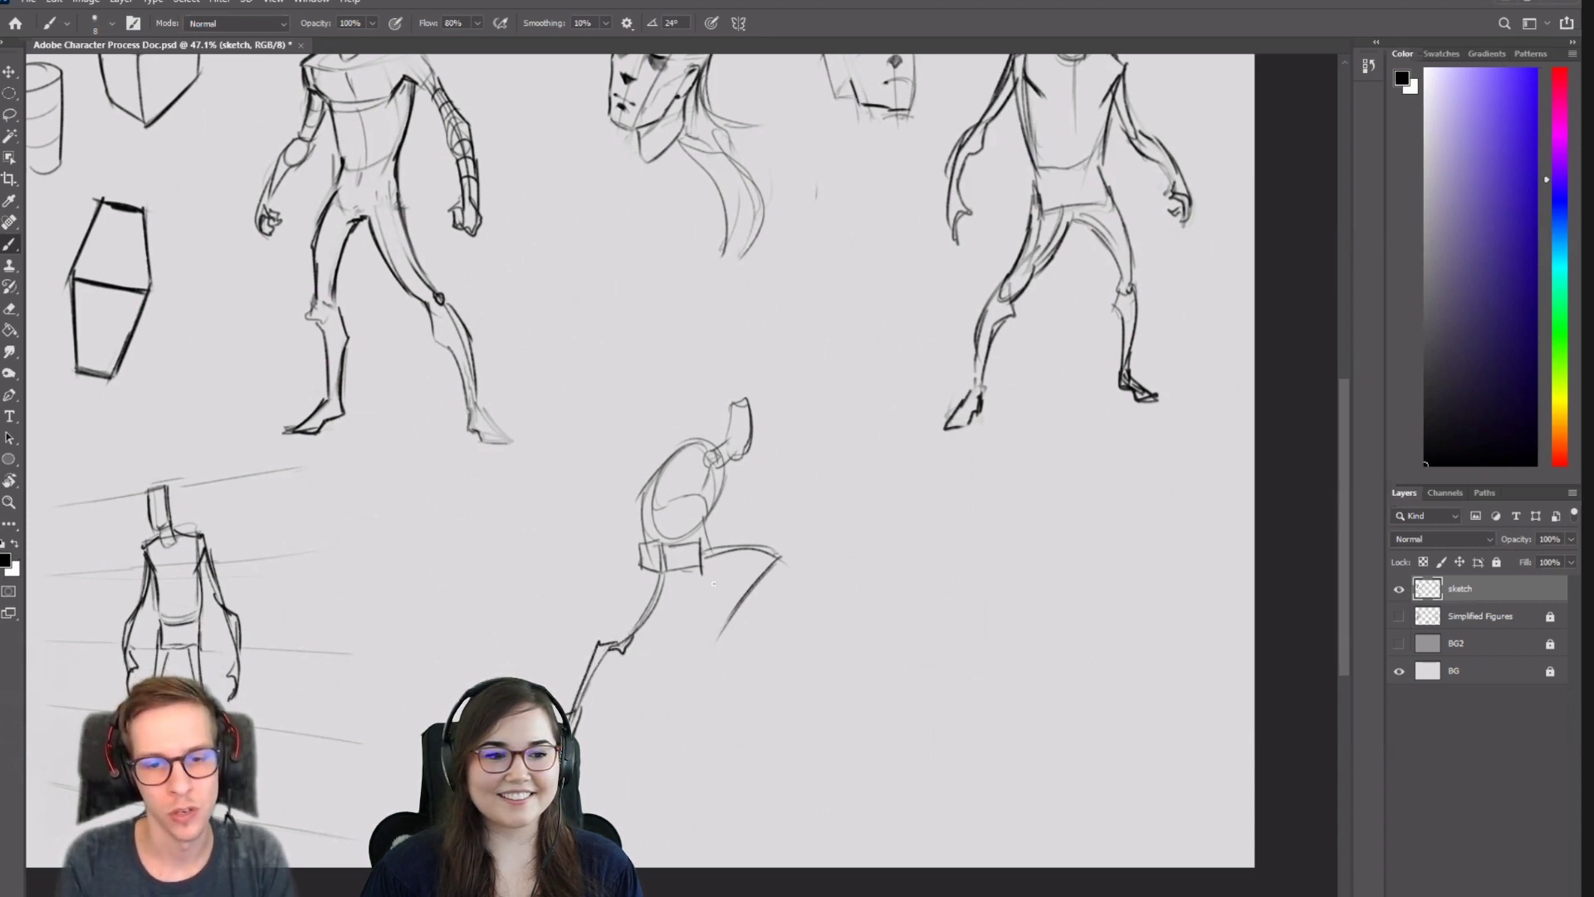
mouse_move(773, 558)
left_mouse_down()
mouse_move(716, 636)
mouse_move(729, 617)
mouse_move(725, 654)
mouse_move(719, 628)
mouse_move(722, 673)
left_mouse_up()
mouse_move(701, 541)
left_mouse_down()
mouse_move(789, 570)
mouse_move(778, 549)
mouse_move(751, 569)
left_mouse_up()
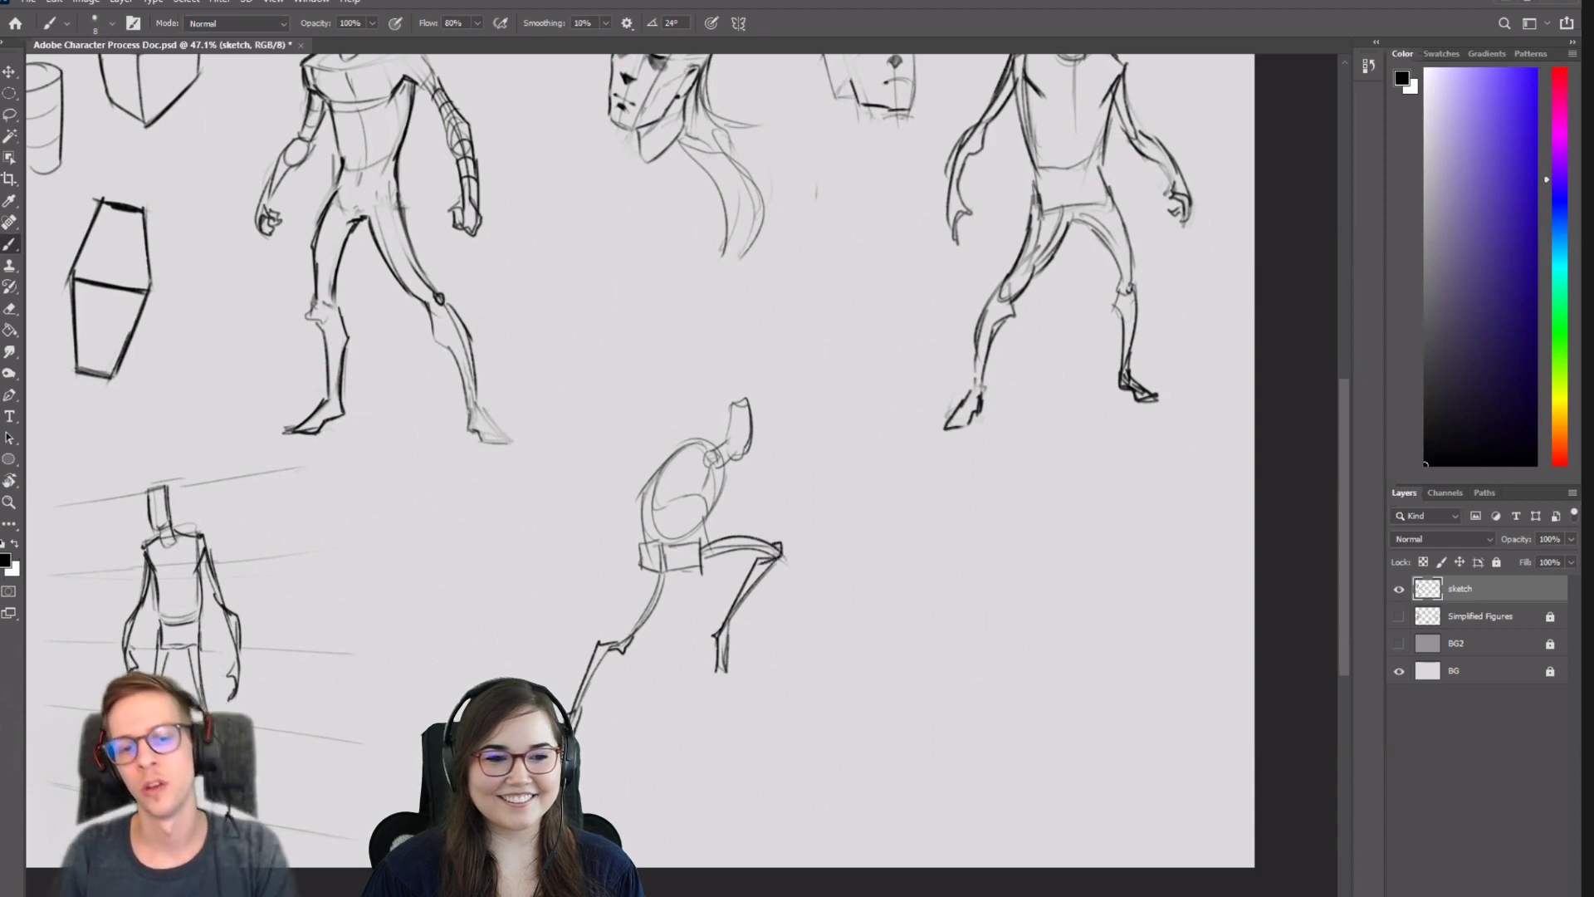
key("e")
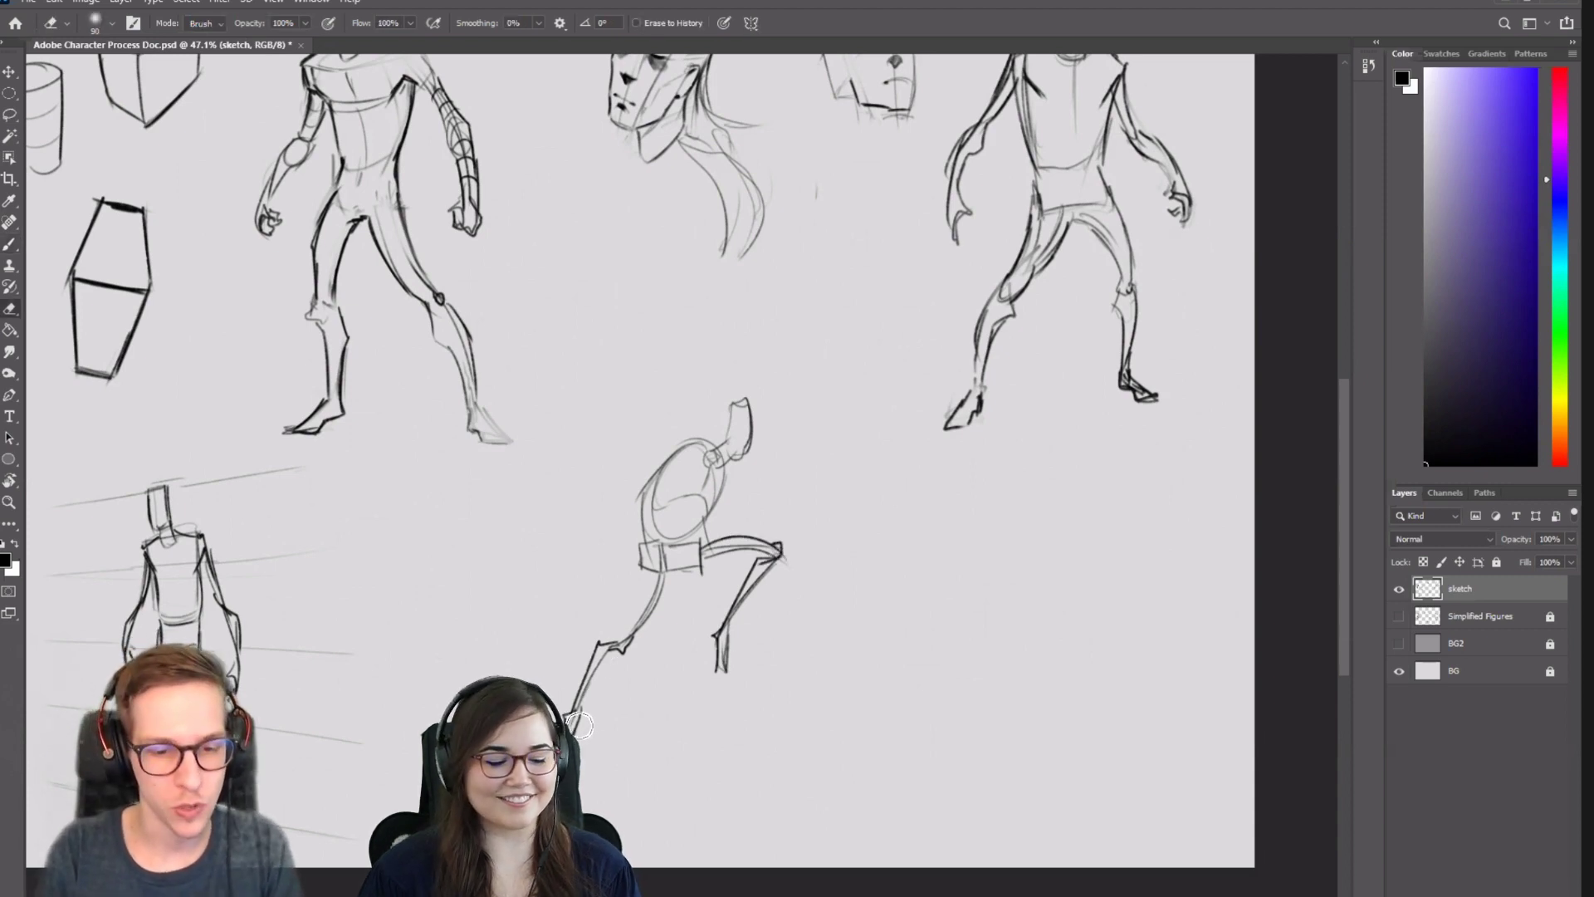
left_click_drag(580, 708, 569, 734)
key("b")
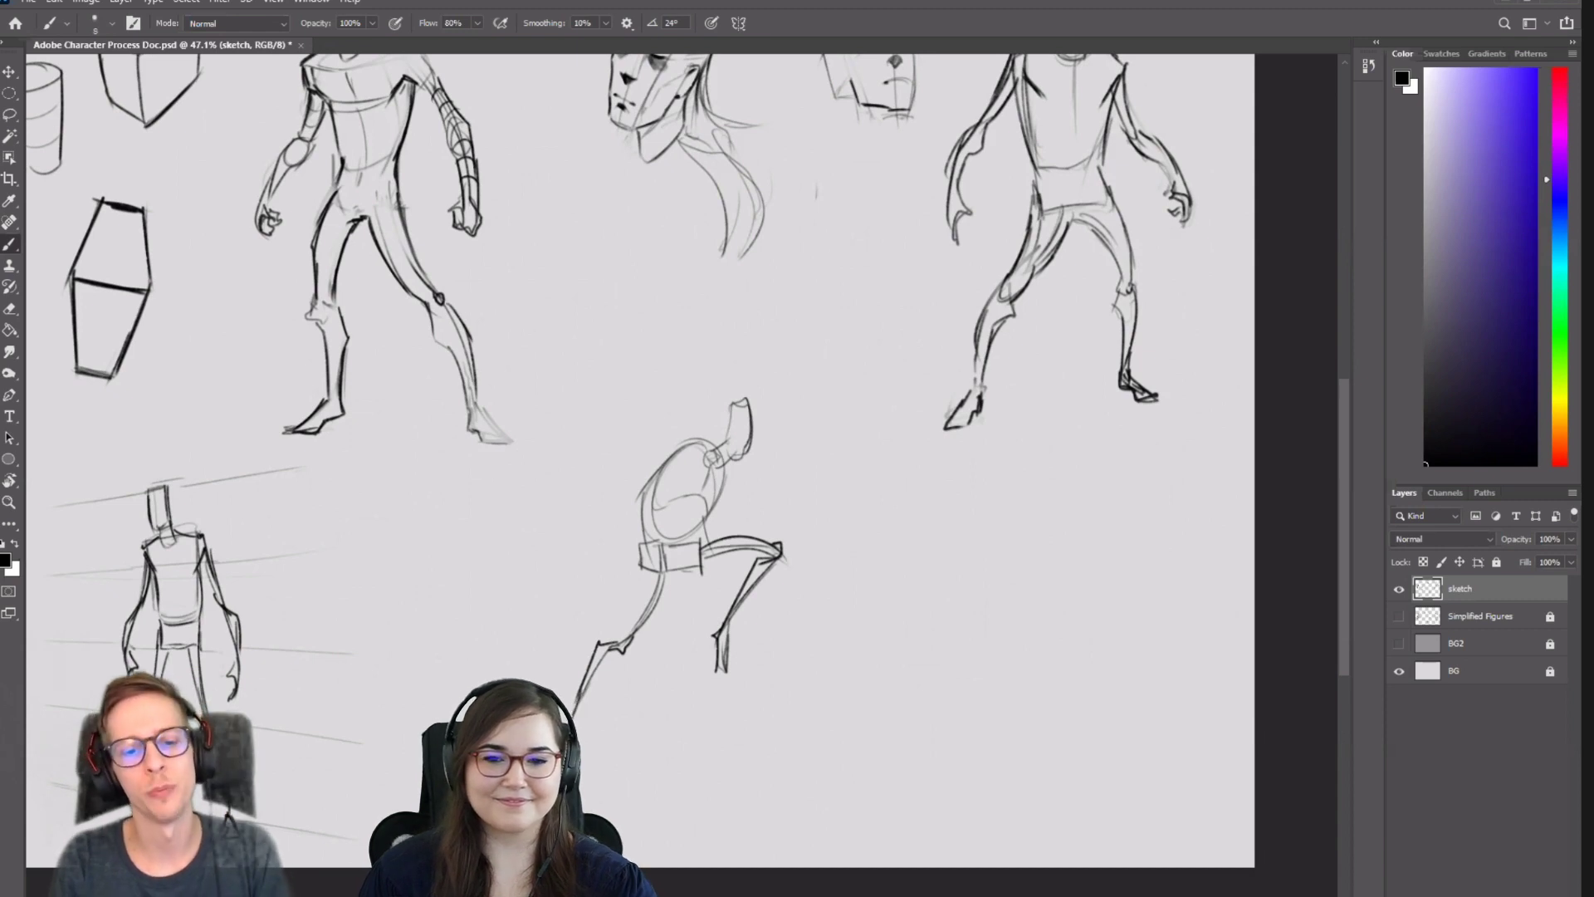
Erase the stray lines around the trailing knee and thicken the trailing thigh with a second curved contour.
key("e")
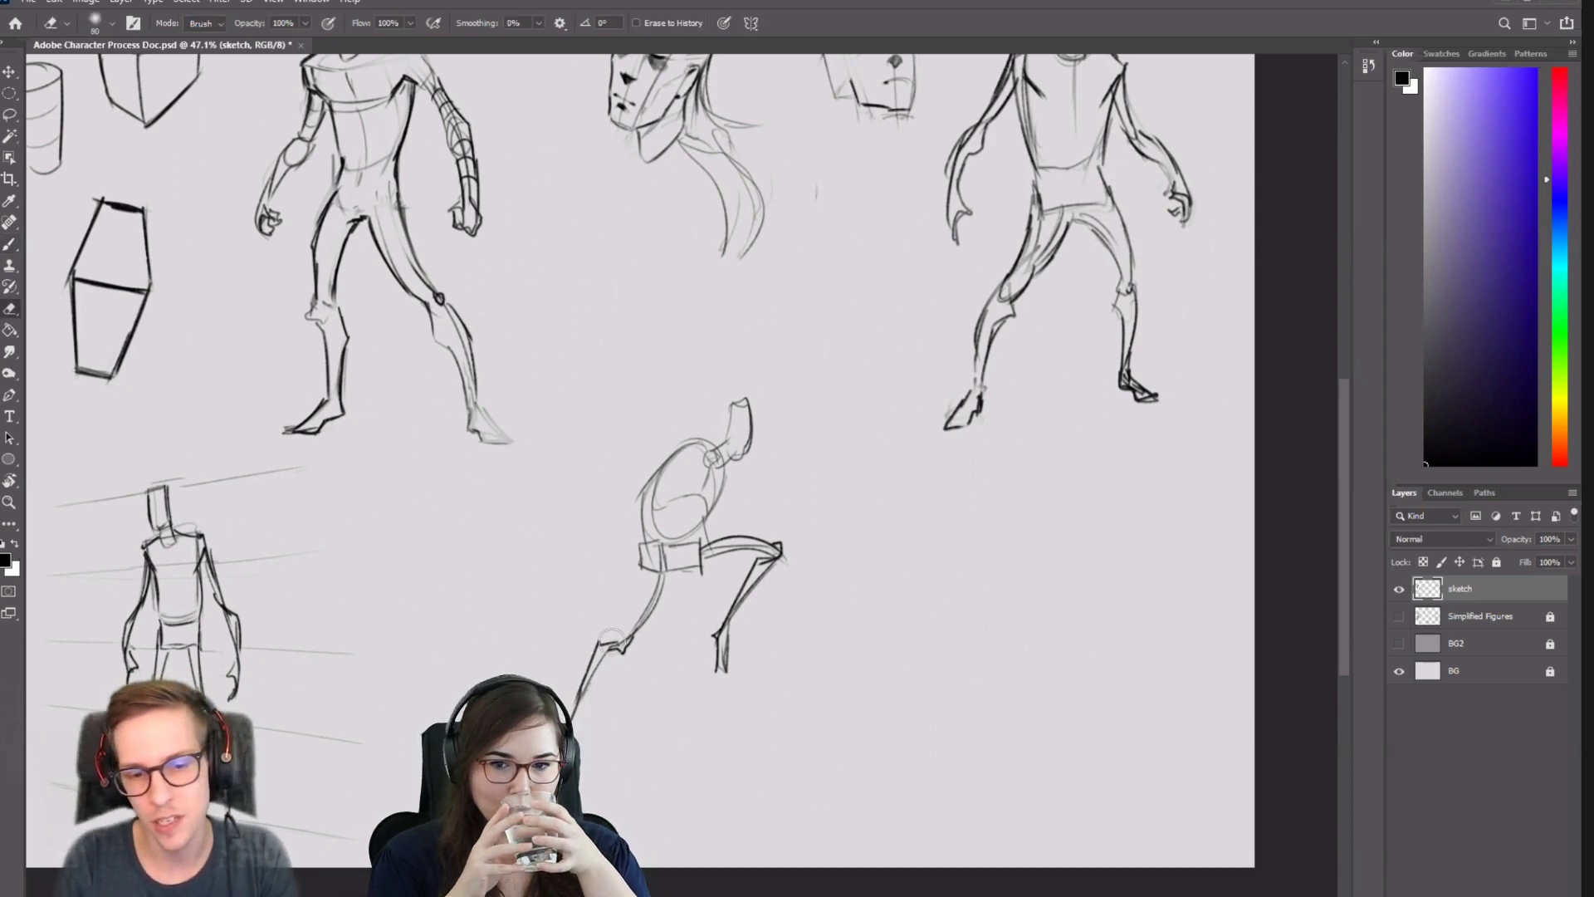
left_click_drag(599, 633, 624, 636)
key("b")
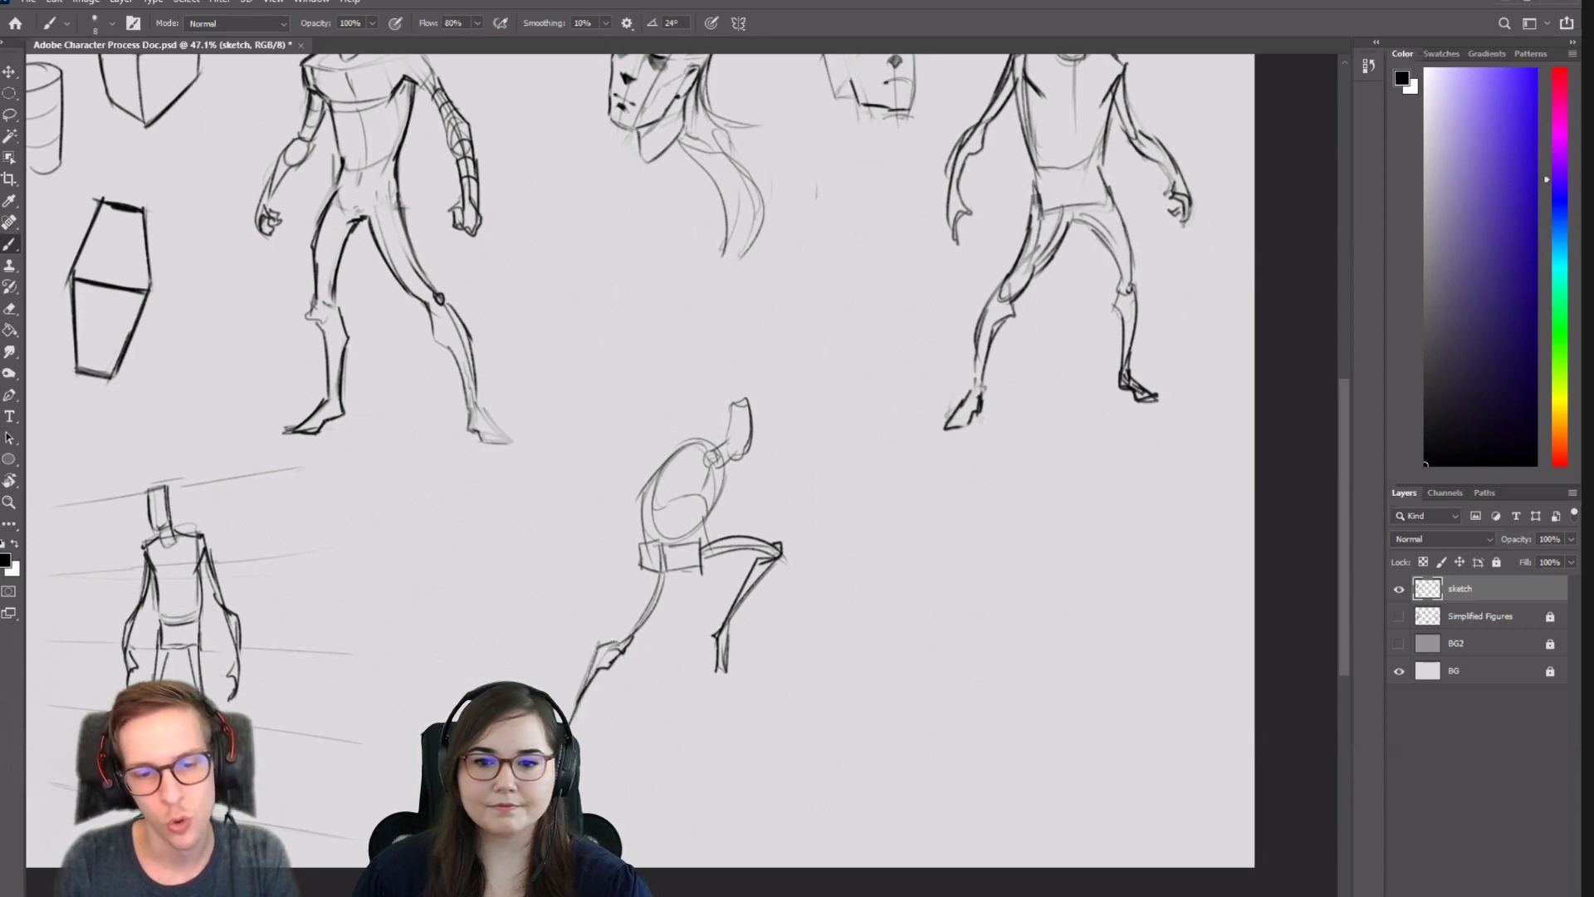
left_click_drag(672, 573, 638, 638)
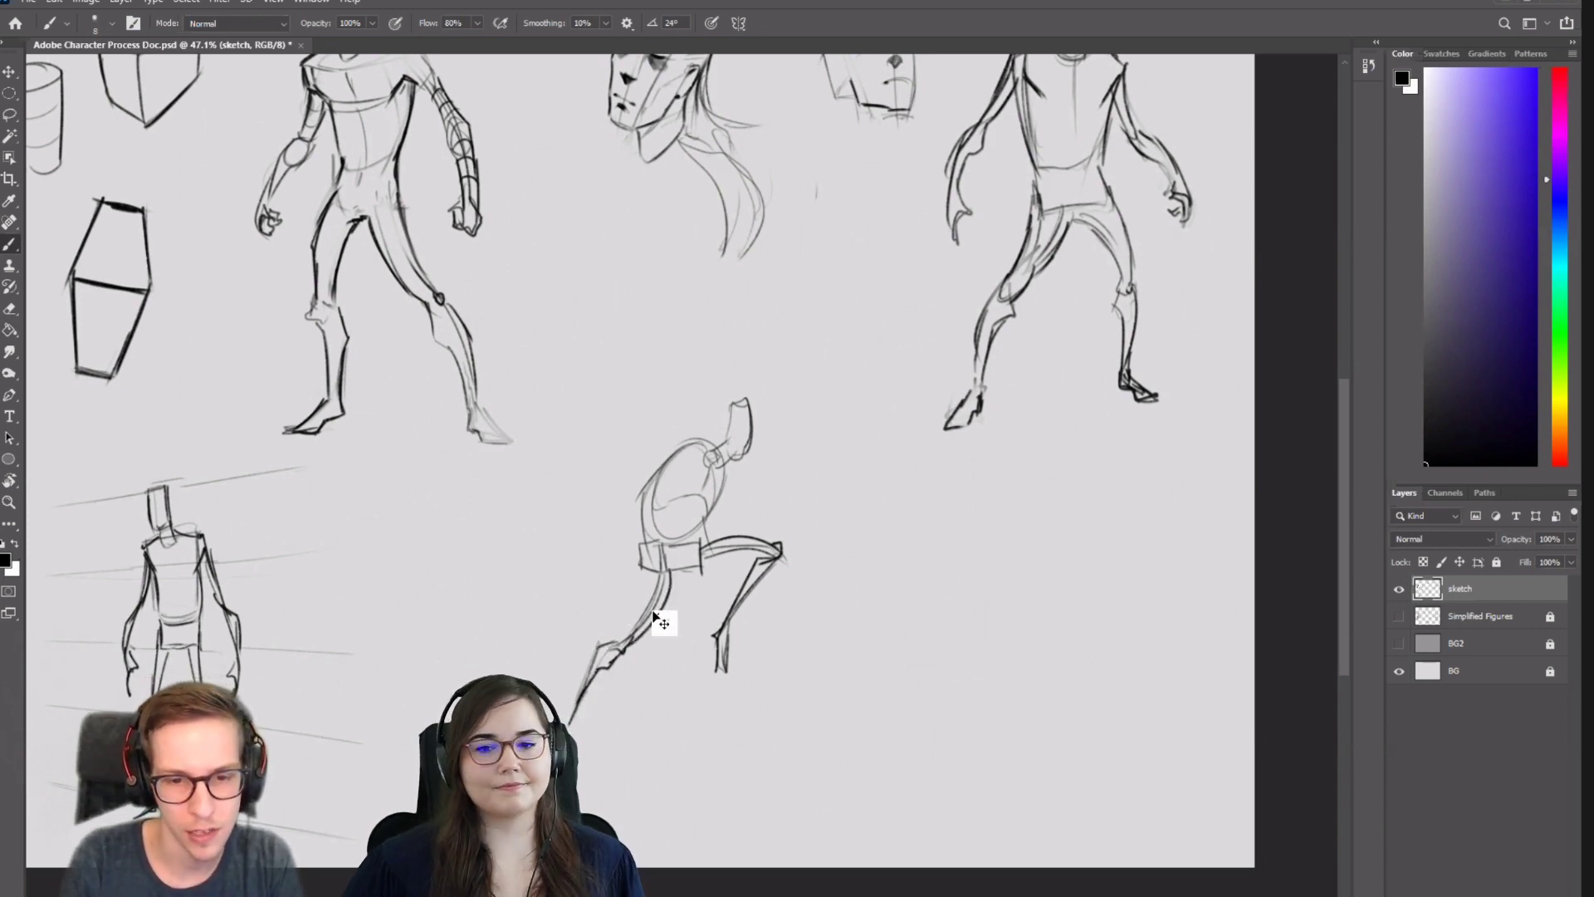
key("ctrl+z")
left_click_drag(668, 573, 639, 640)
key("ctrl+z")
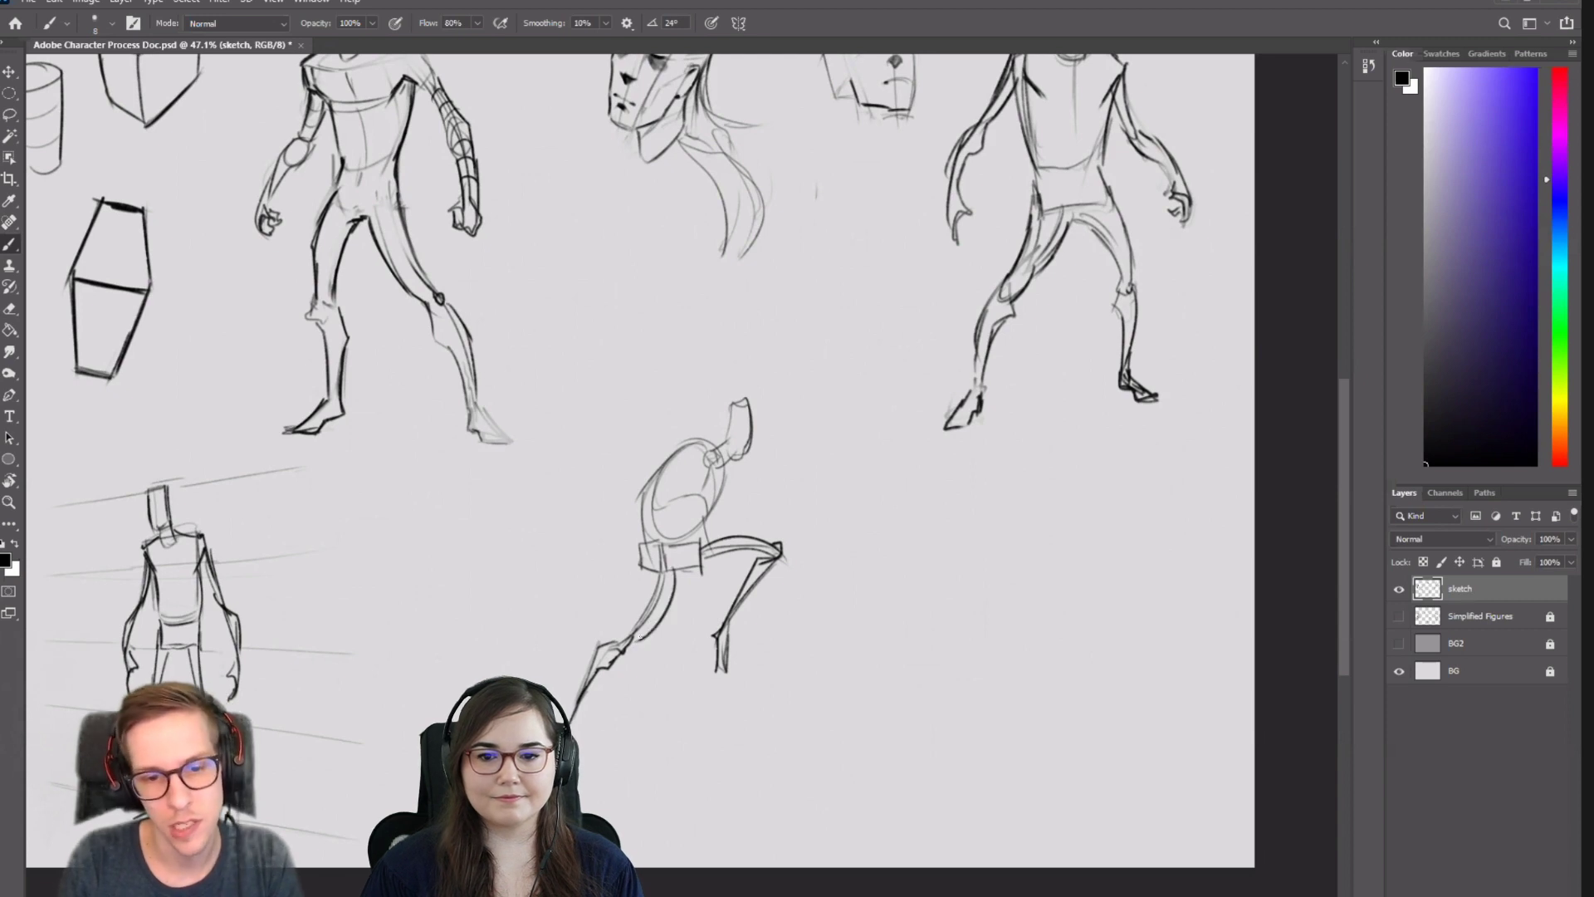
left_click_drag(650, 570, 624, 633)
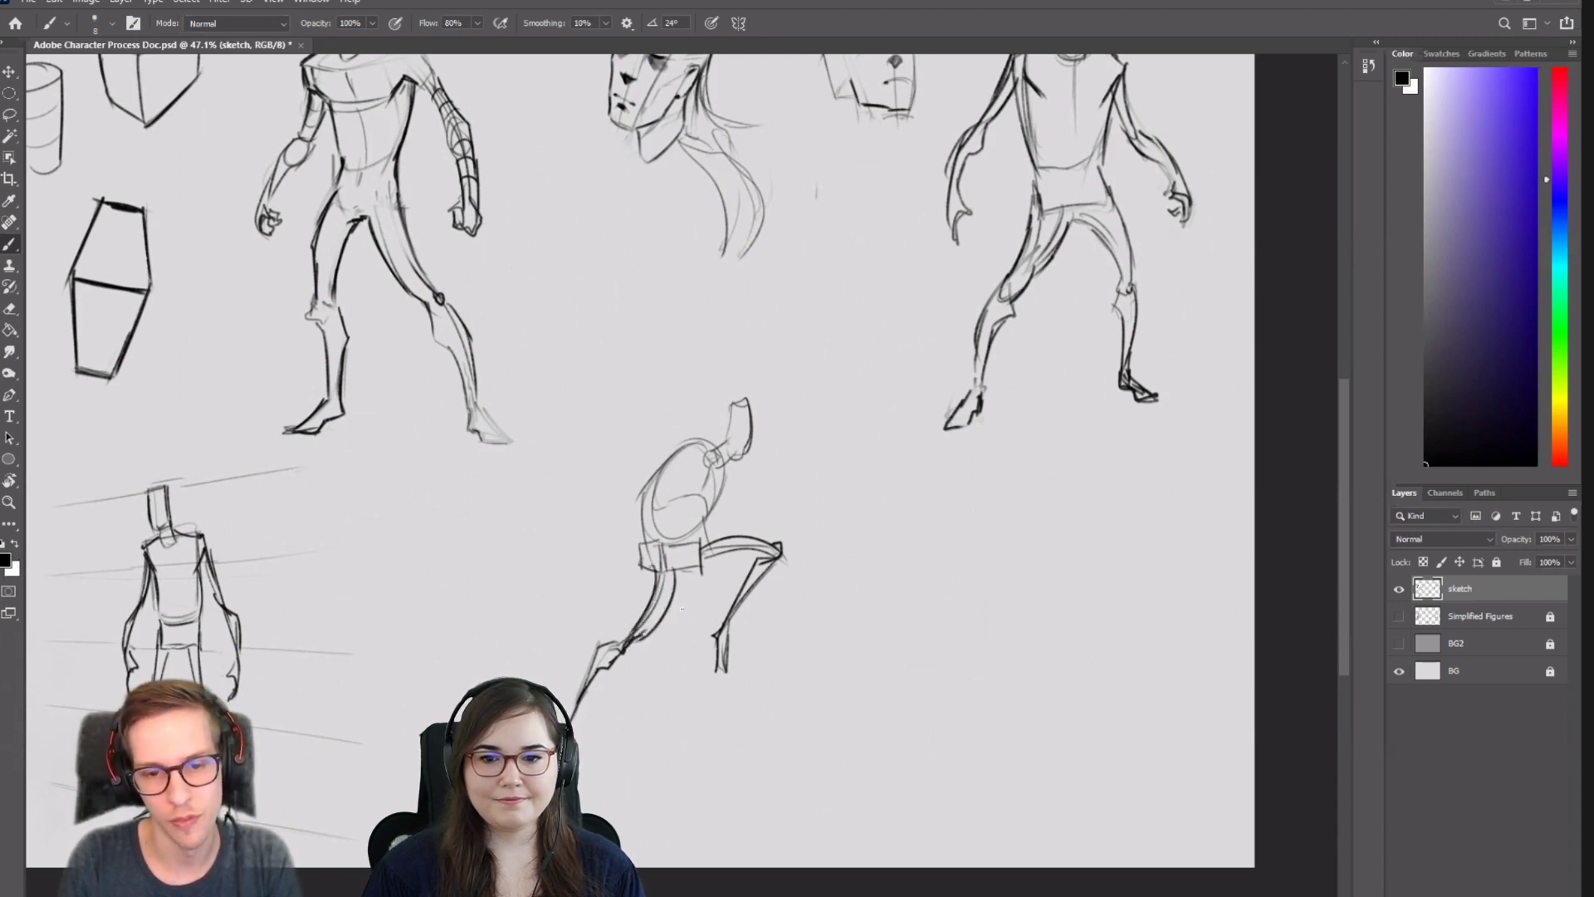
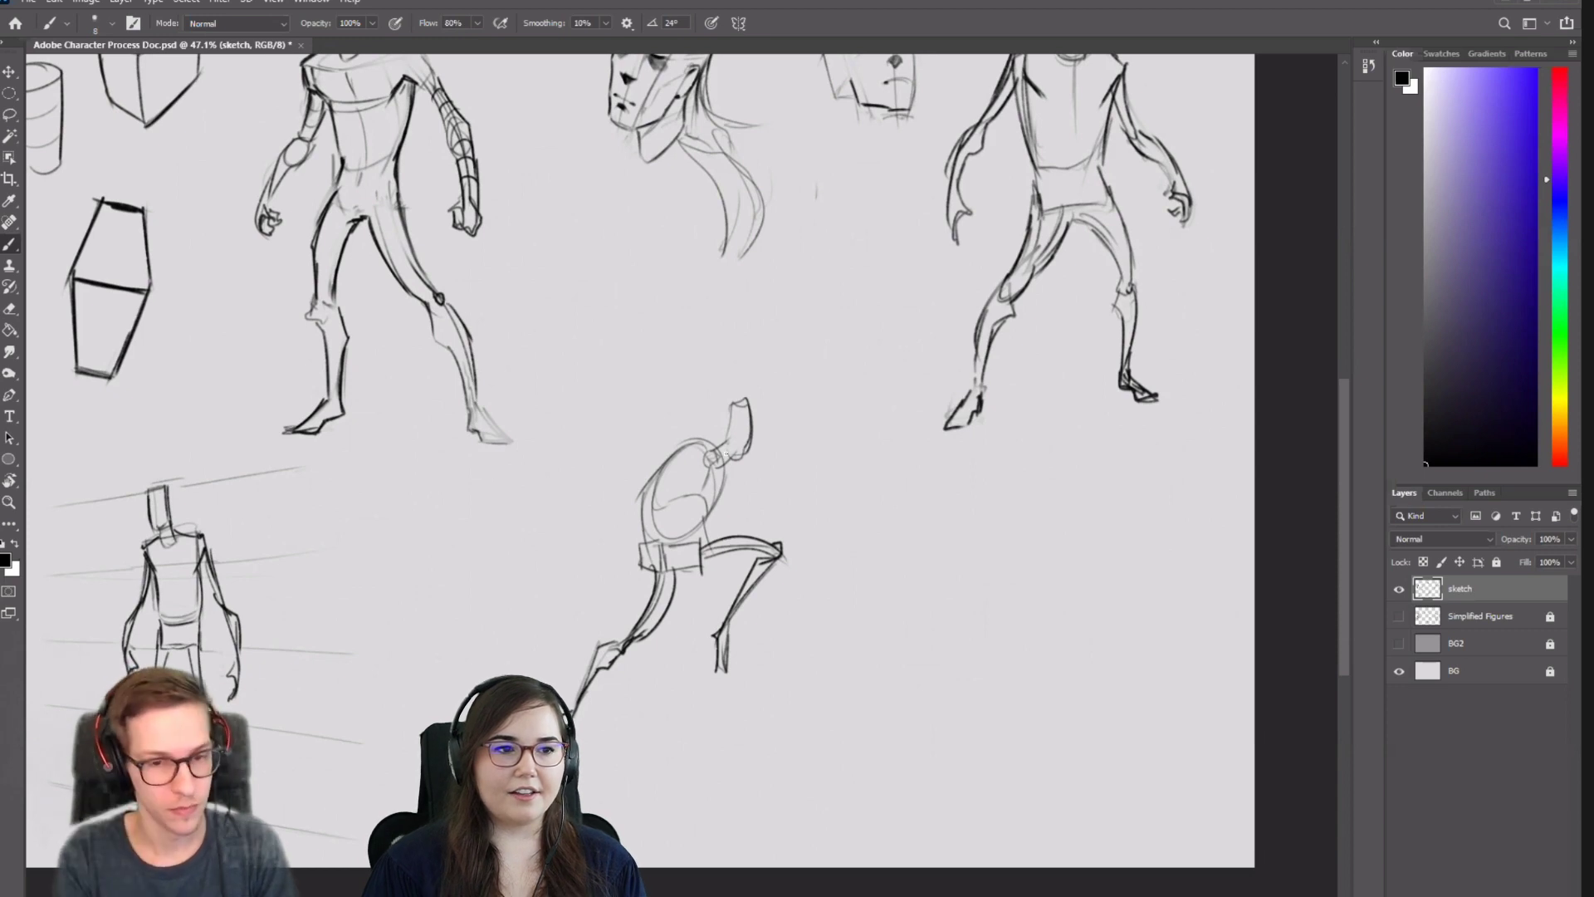
Sketch a light arm guide line reaching forward from the running figure's front shoulder.
left_click_drag(730, 479, 759, 482)
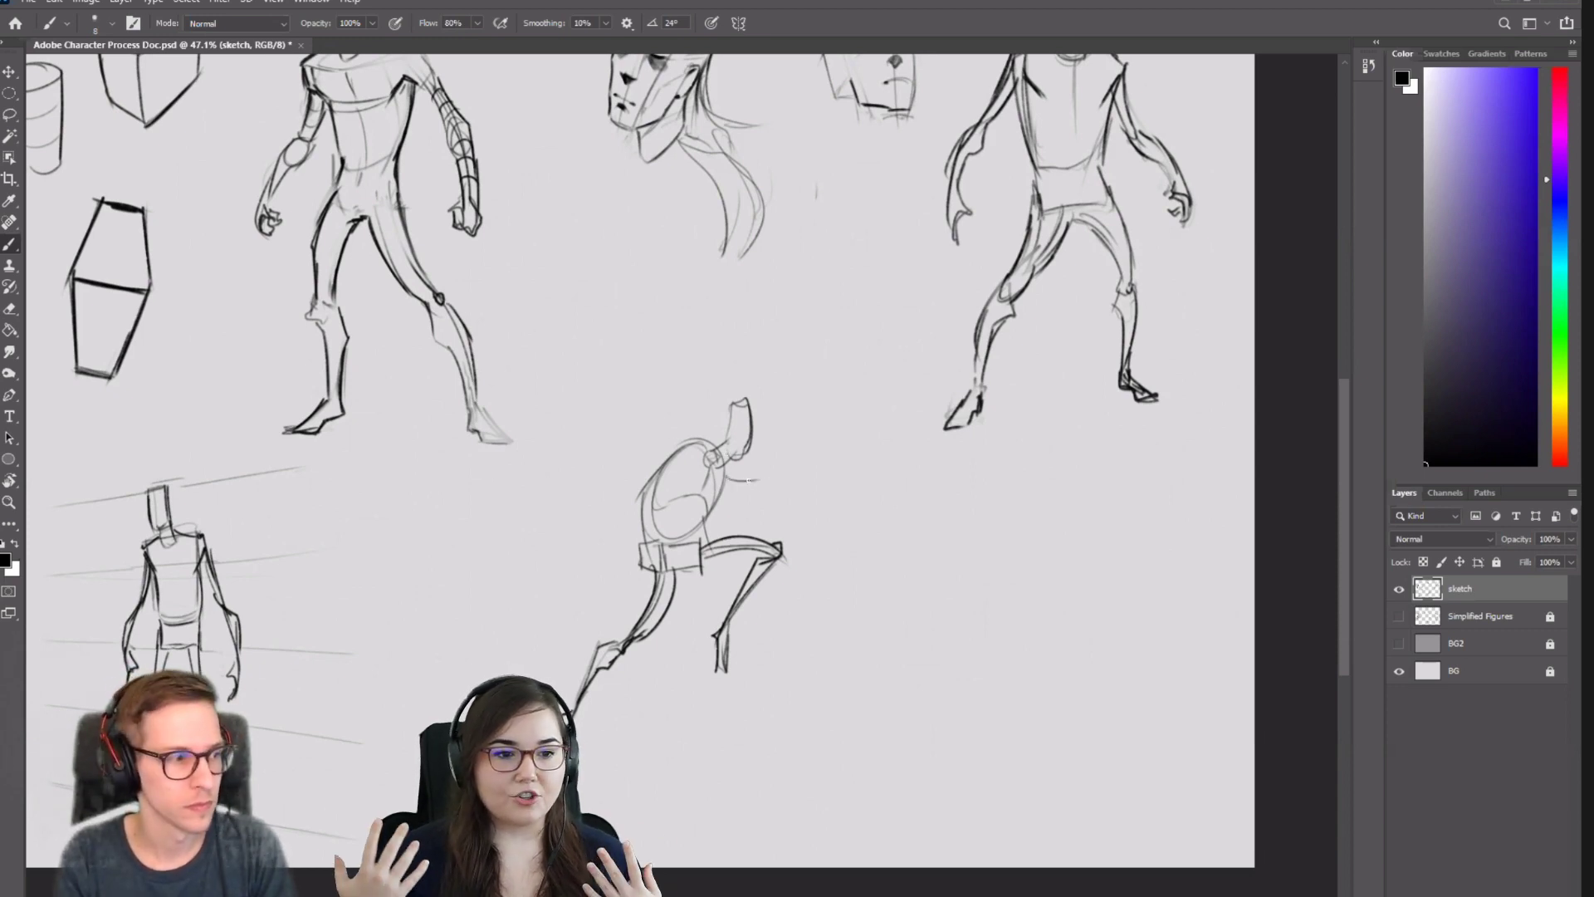
key("ctrl+z")
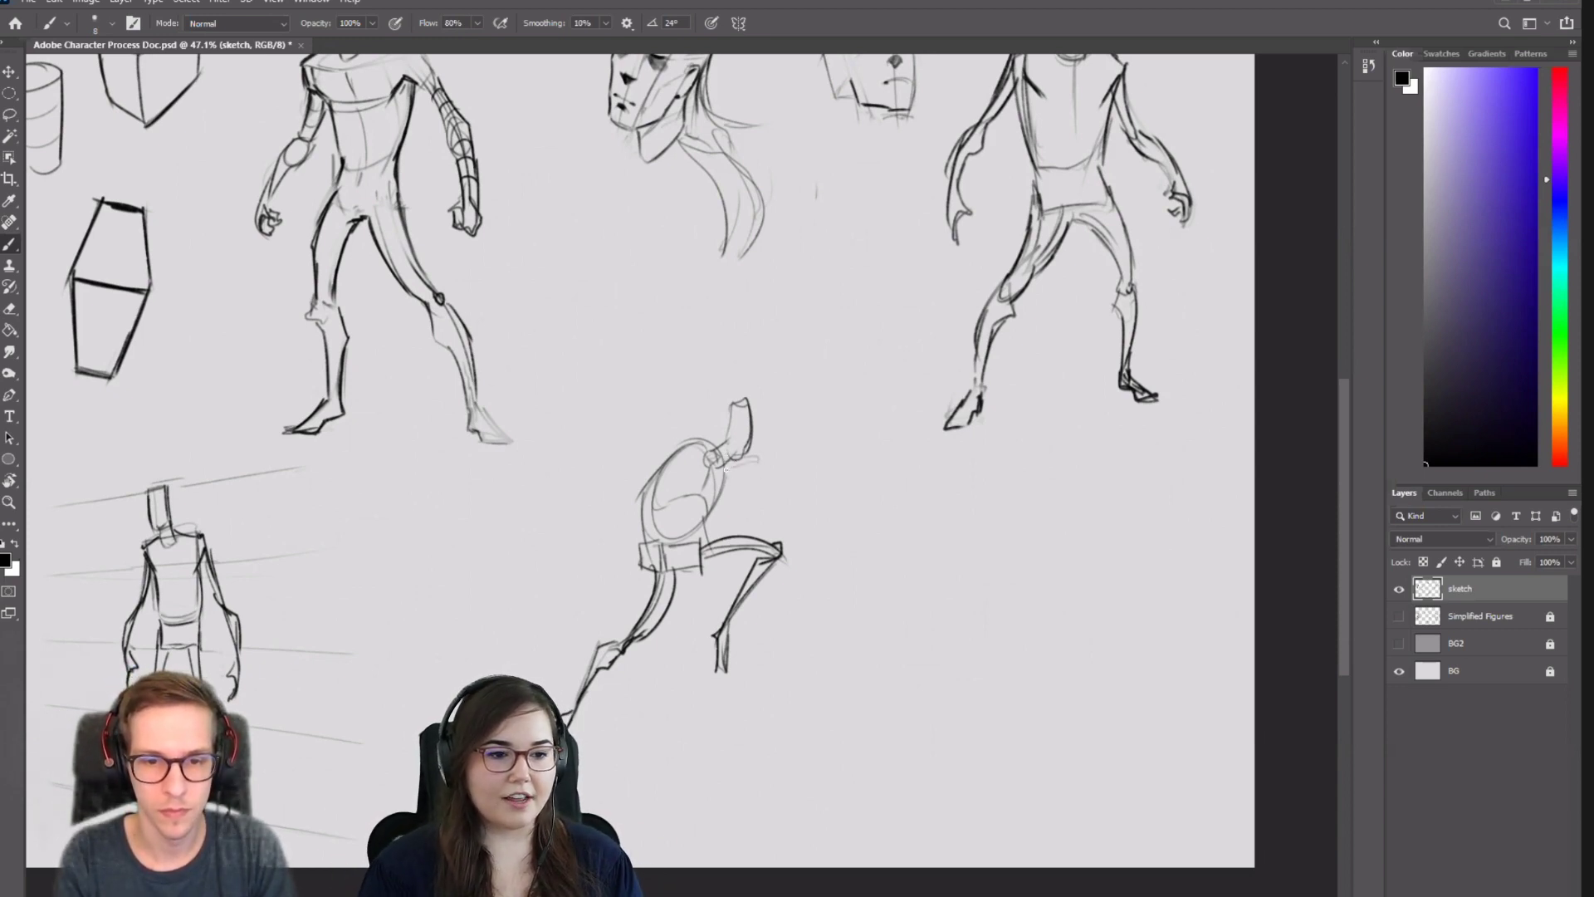
left_click_drag(743, 460, 794, 445)
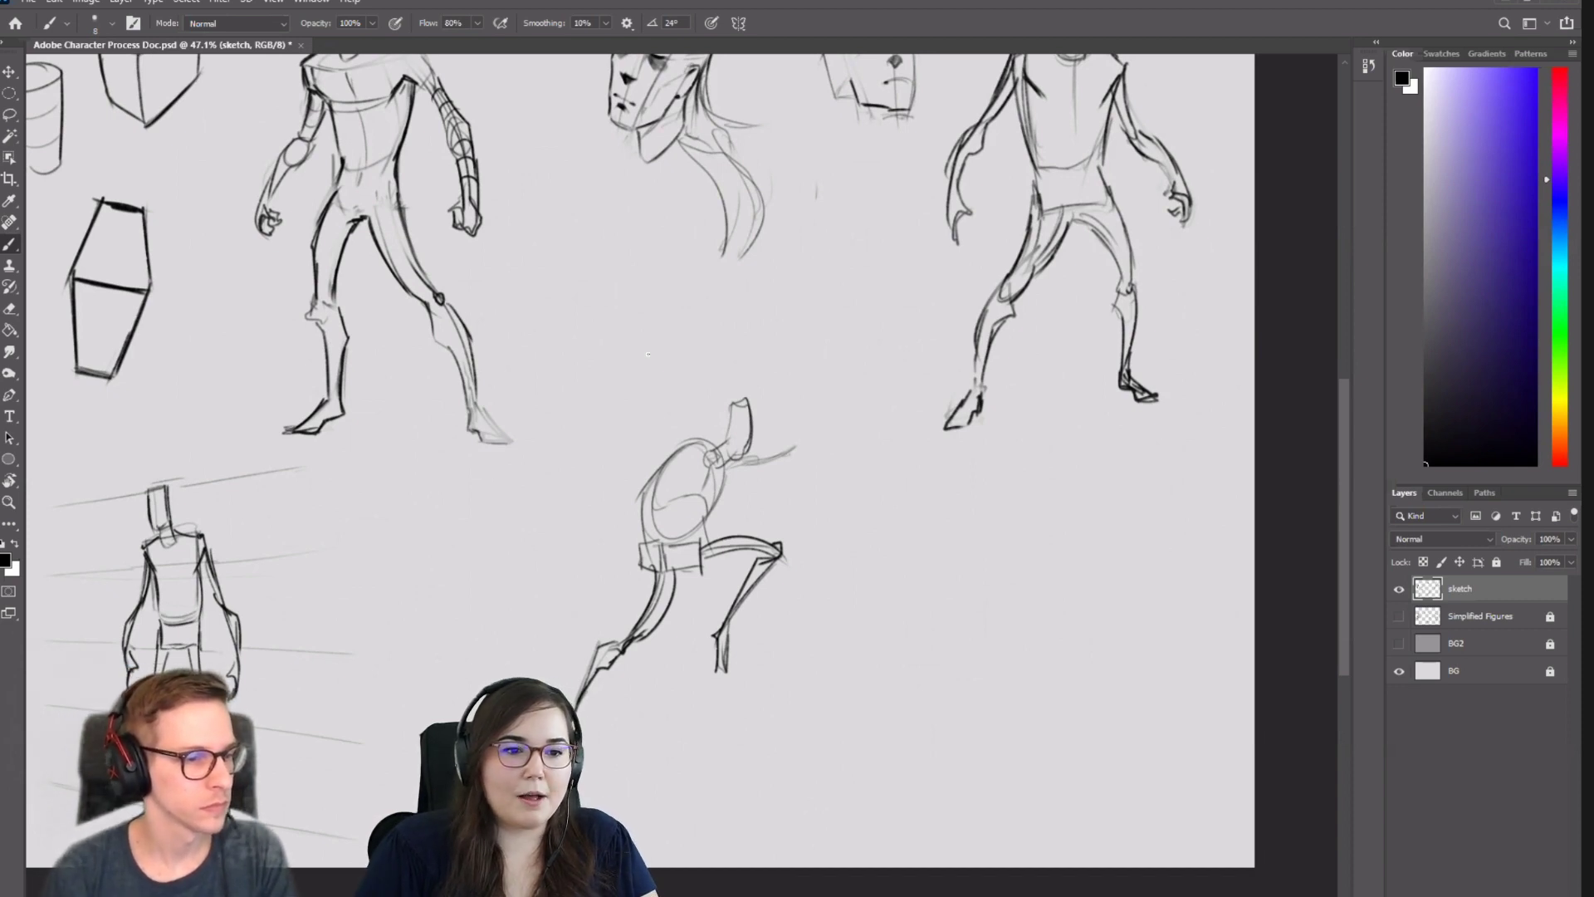
left_click_drag(864, 412, 811, 417)
left_click_drag(811, 418, 816, 512)
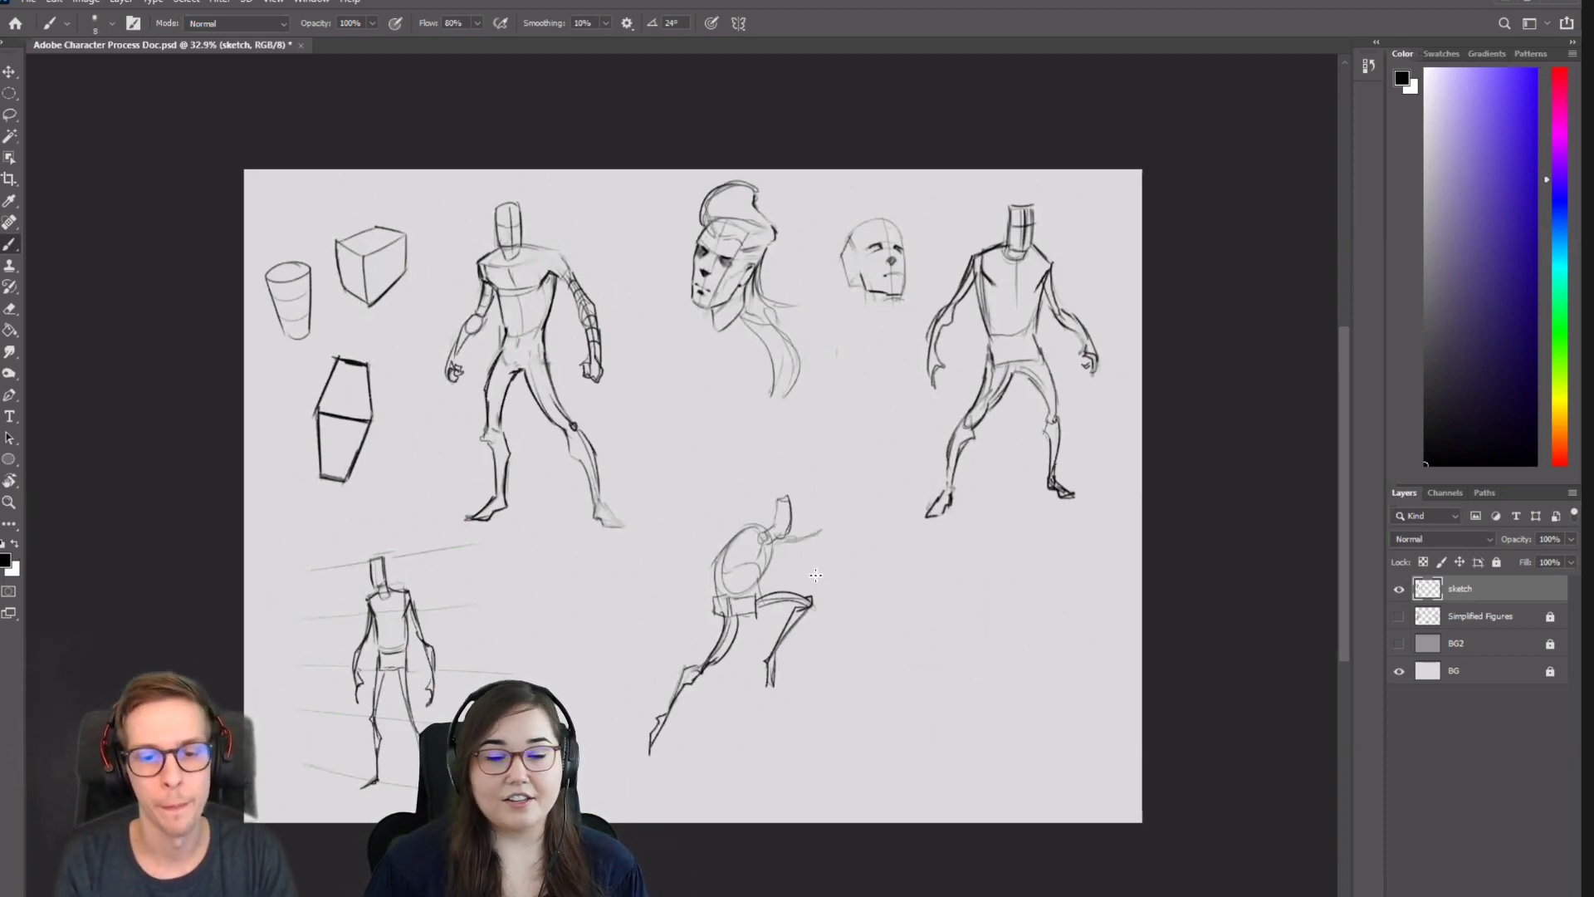
left_click_drag(843, 585, 840, 551)
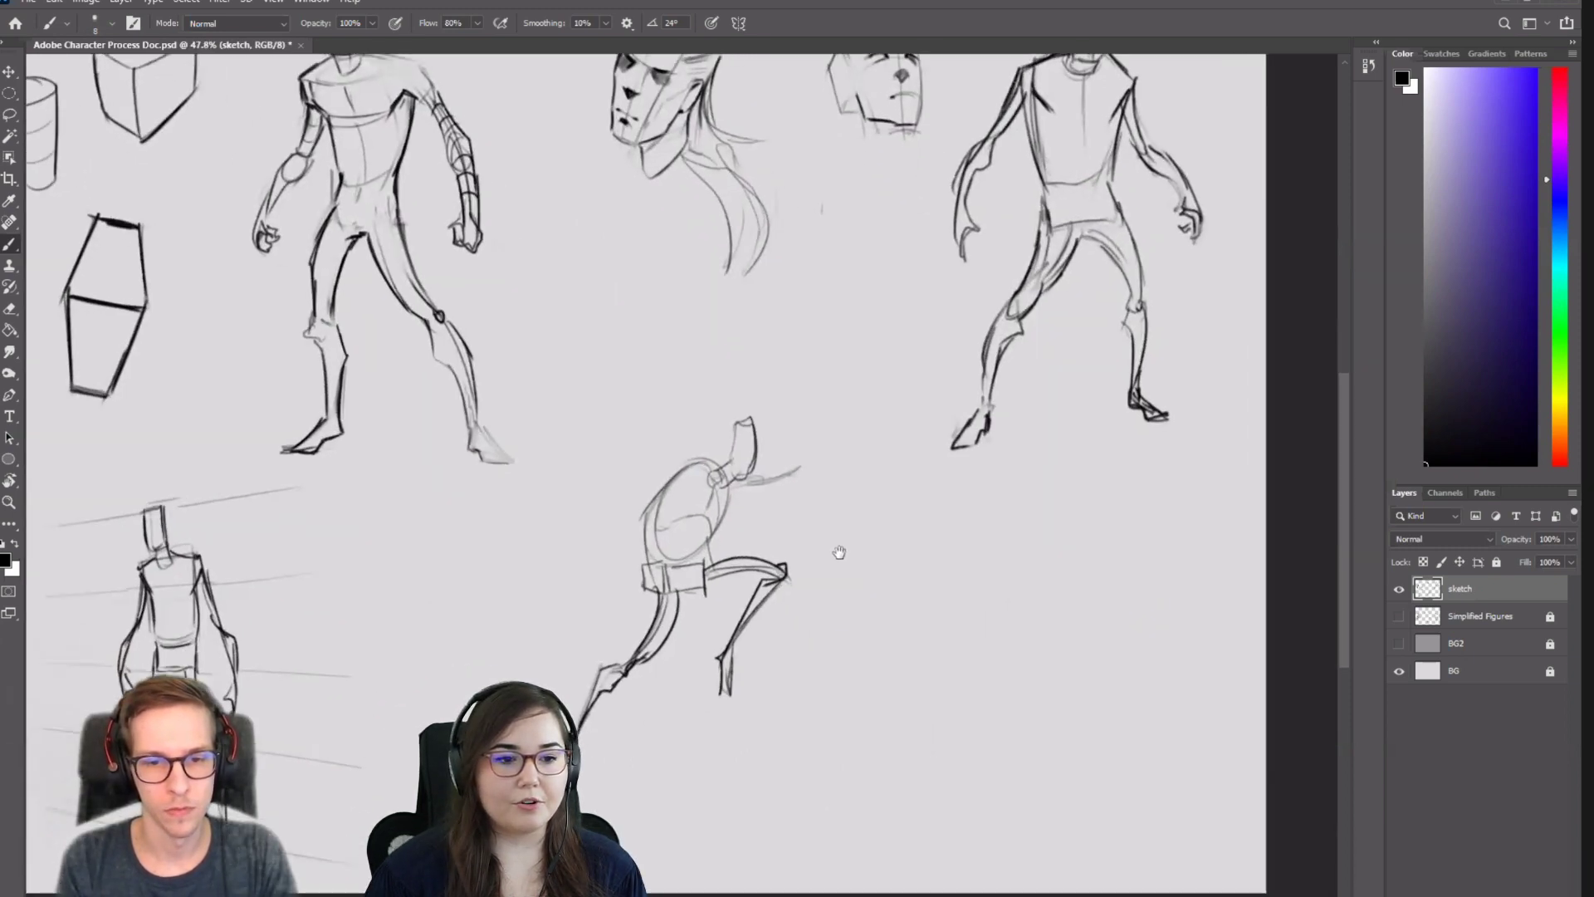
Erase and redraw the upper back contour of the oval ribcage, lightening its outer back edge.
key("e")
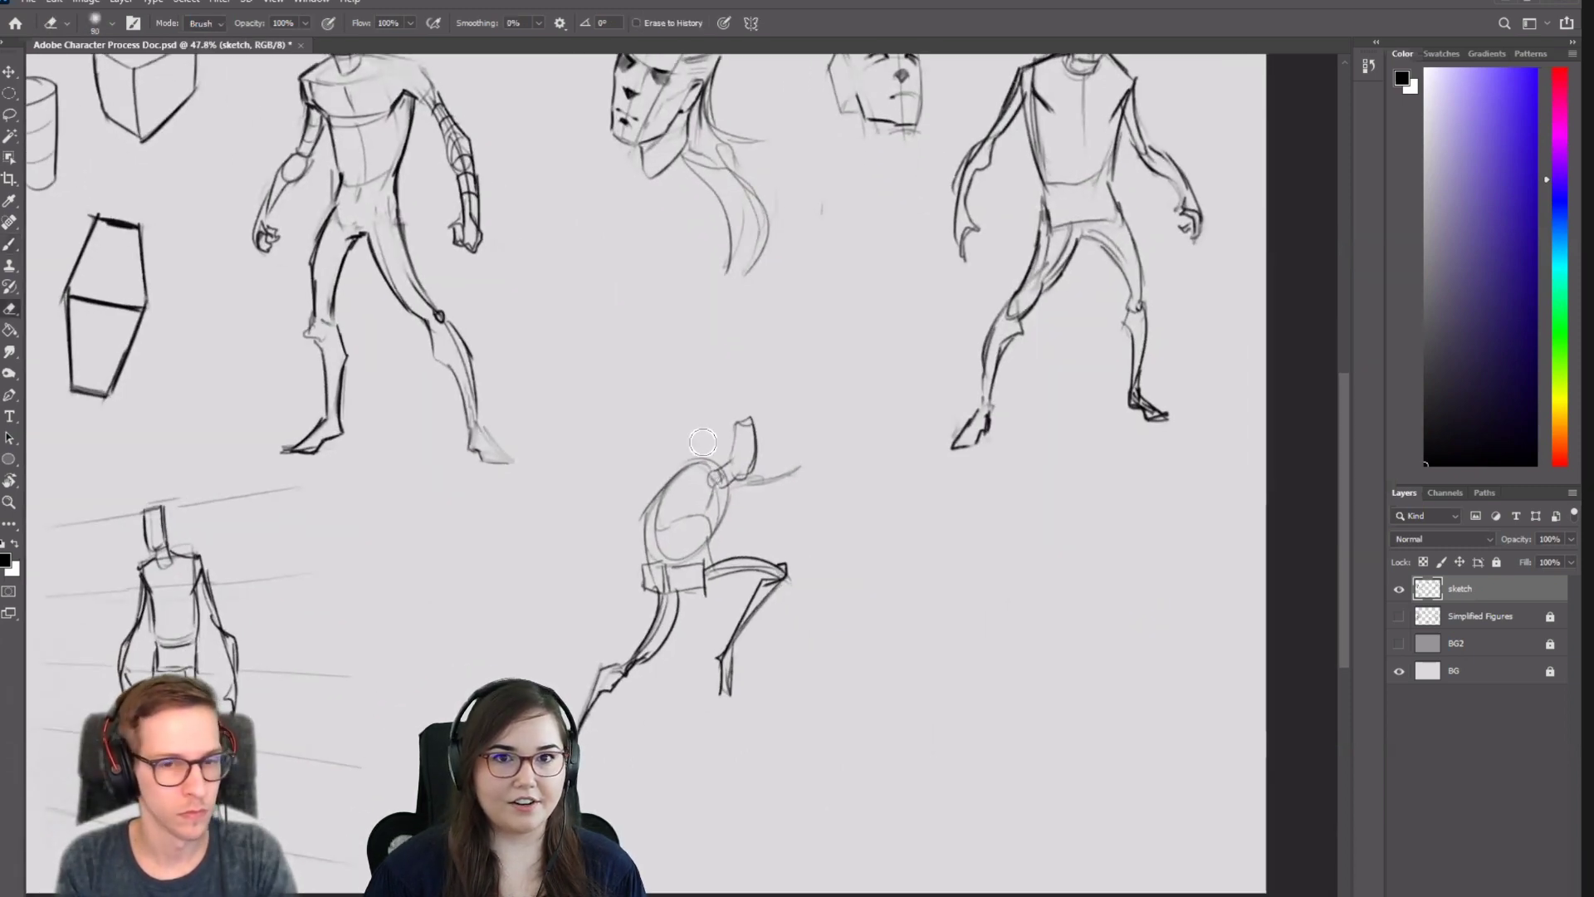
left_click_drag(709, 467, 663, 488)
key("b")
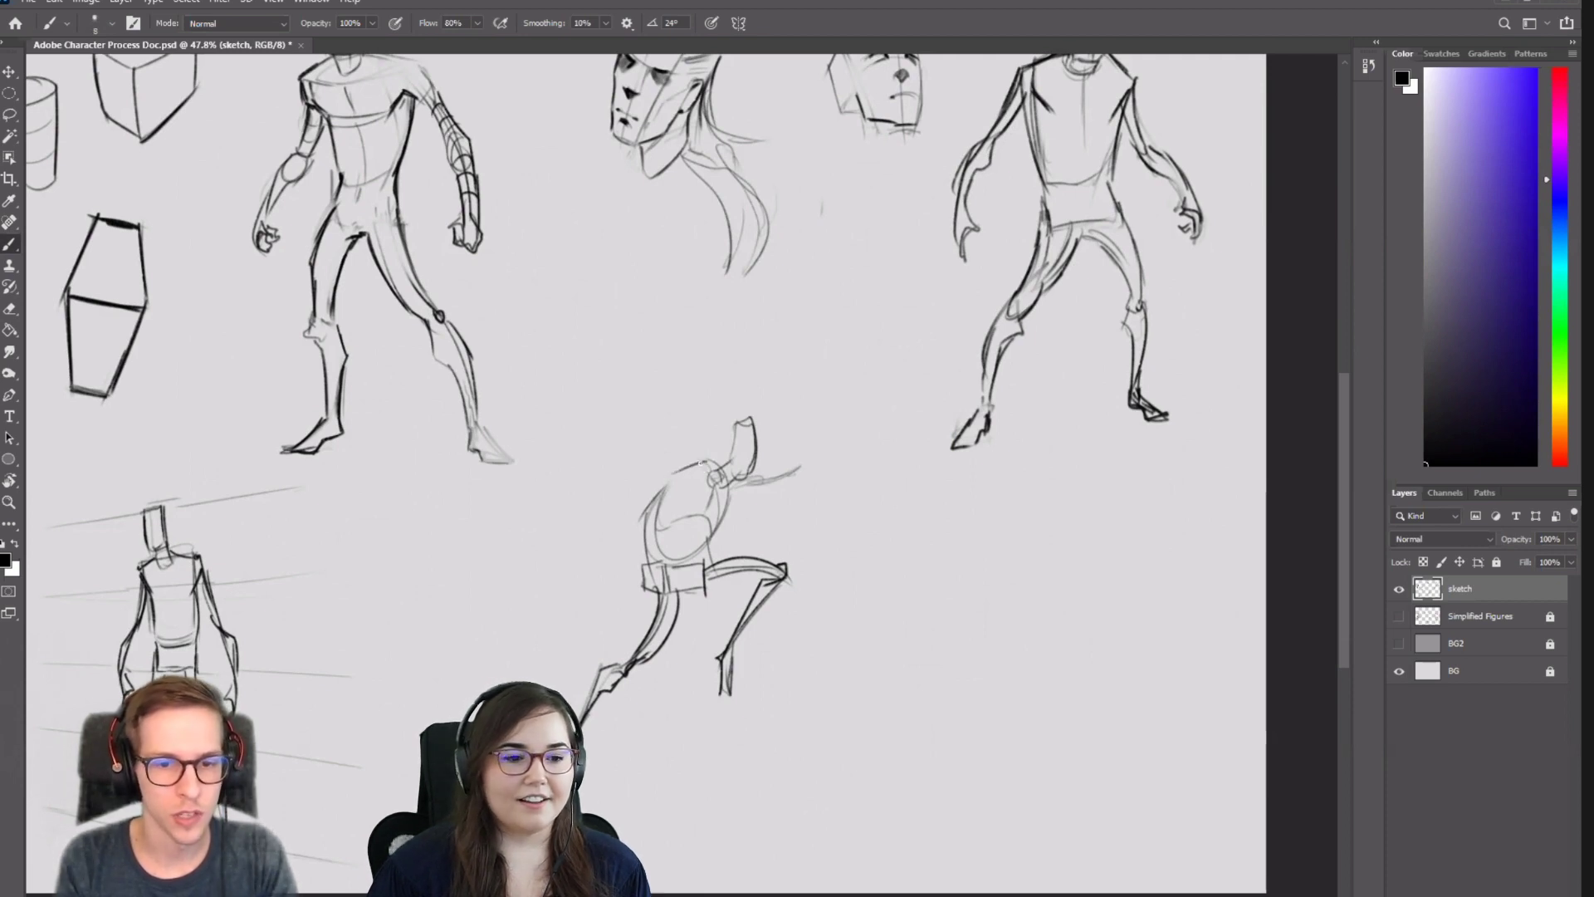
left_click_drag(702, 462, 666, 480)
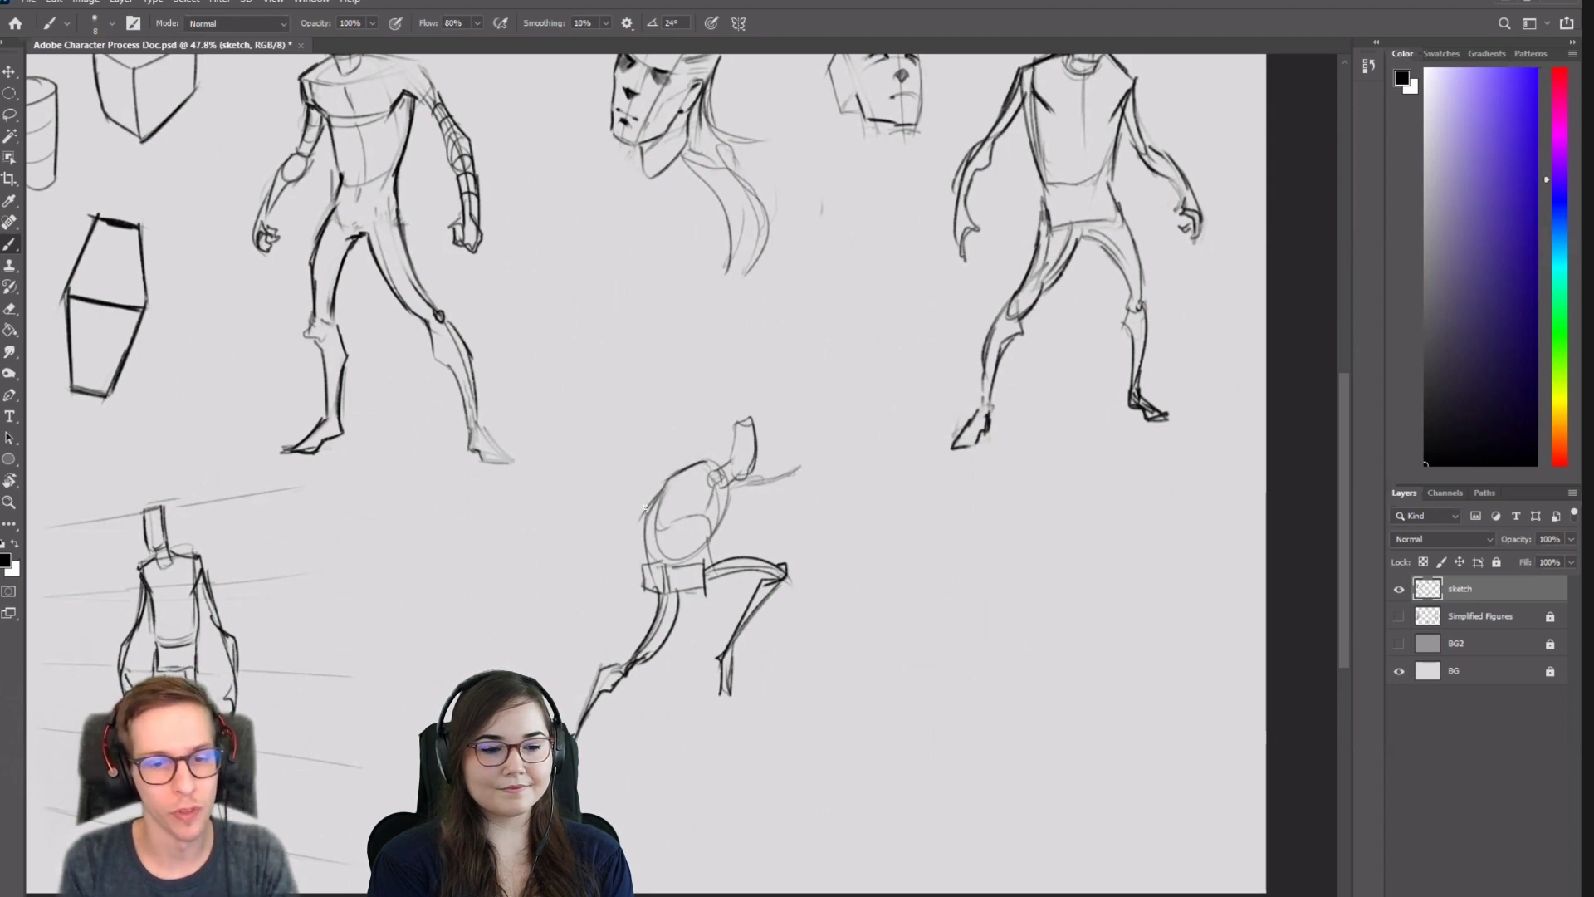
key("e")
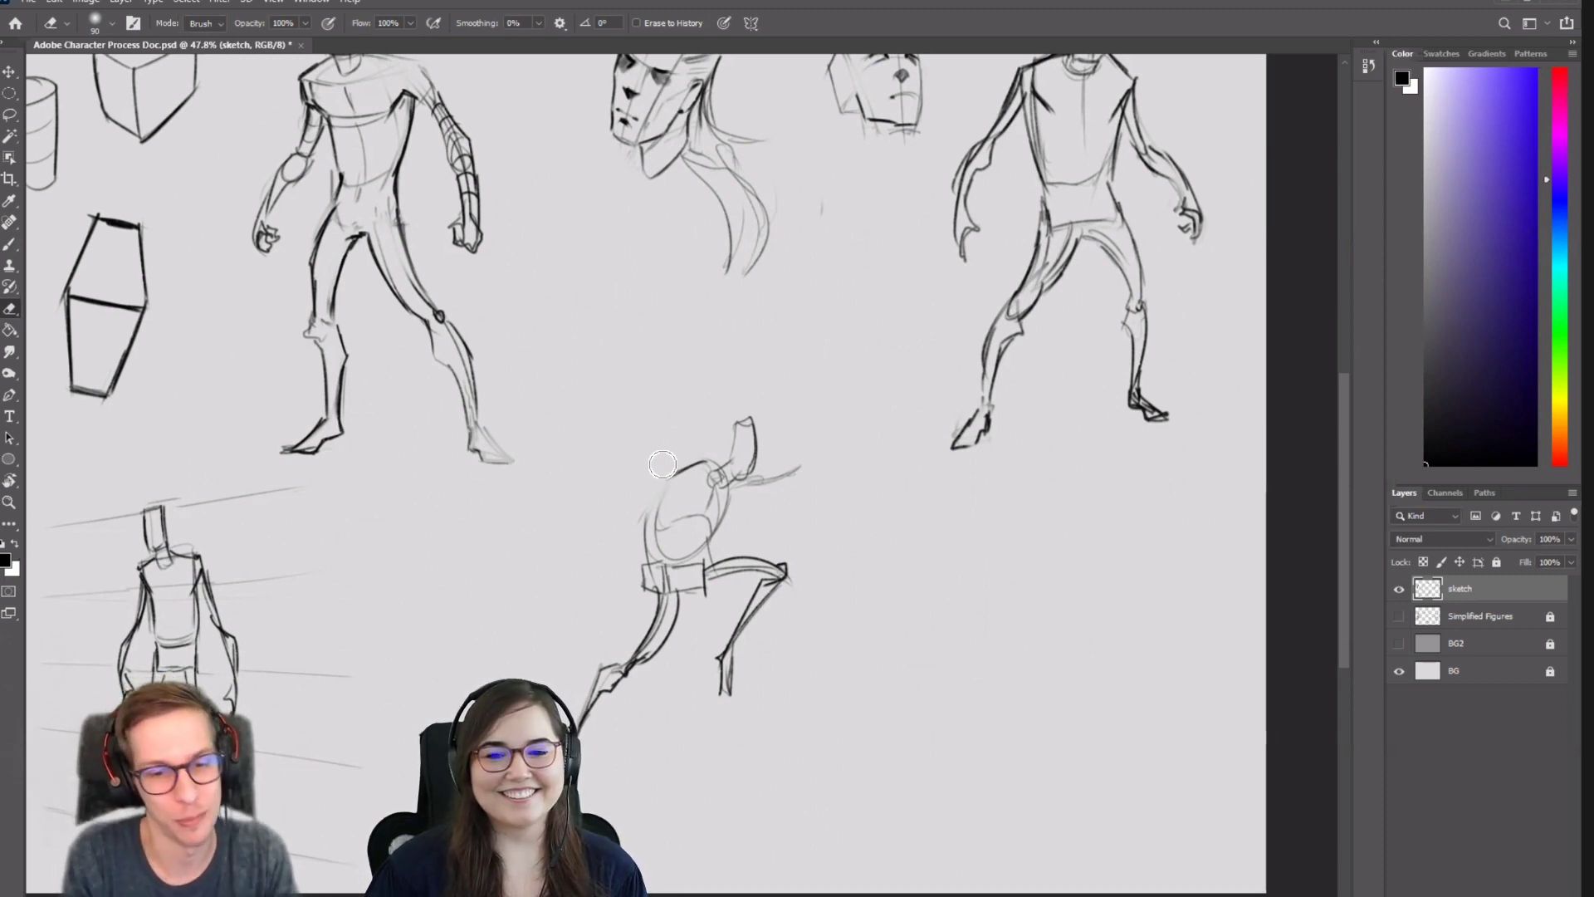
key("b")
mouse_move(584, 461)
left_mouse_down()
mouse_move(751, 456)
mouse_move(597, 640)
mouse_move(448, 635)
mouse_move(845, 620)
mouse_move(764, 622)
mouse_move(1138, 669)
left_mouse_up()
key("ctrl+z")
left_click_drag(1089, 550, 599, 663)
mouse_move(853, 505)
left_mouse_down()
mouse_move(667, 594)
mouse_move(813, 519)
mouse_move(240, 646)
left_mouse_up()
key("ctrl+z")
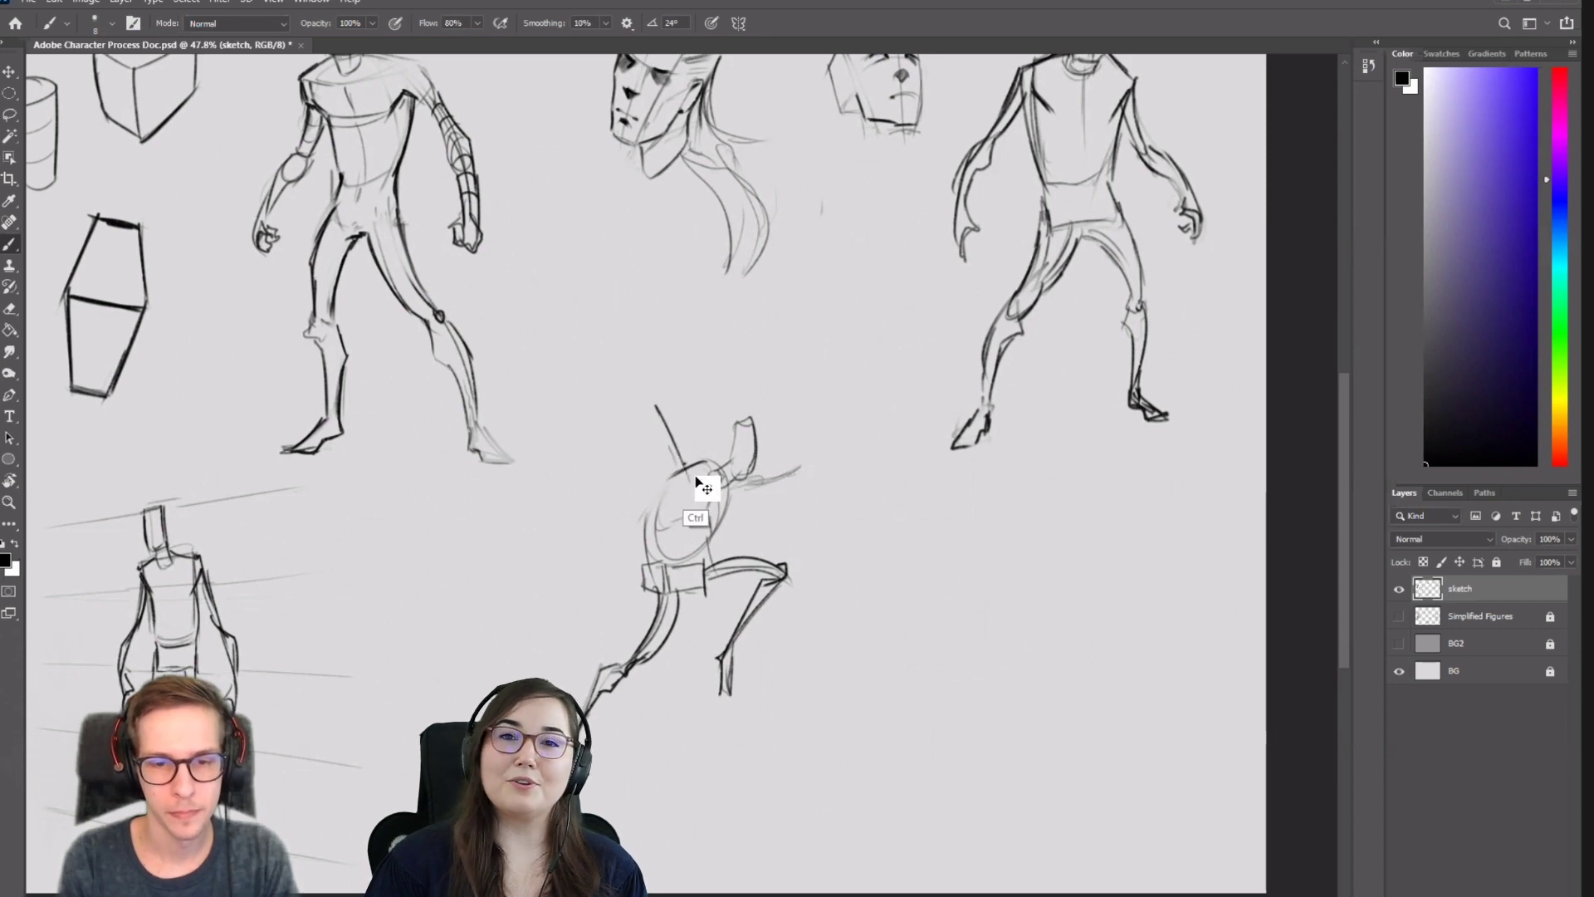
left_click_drag(843, 473, 747, 540)
key("ctrl+plus")
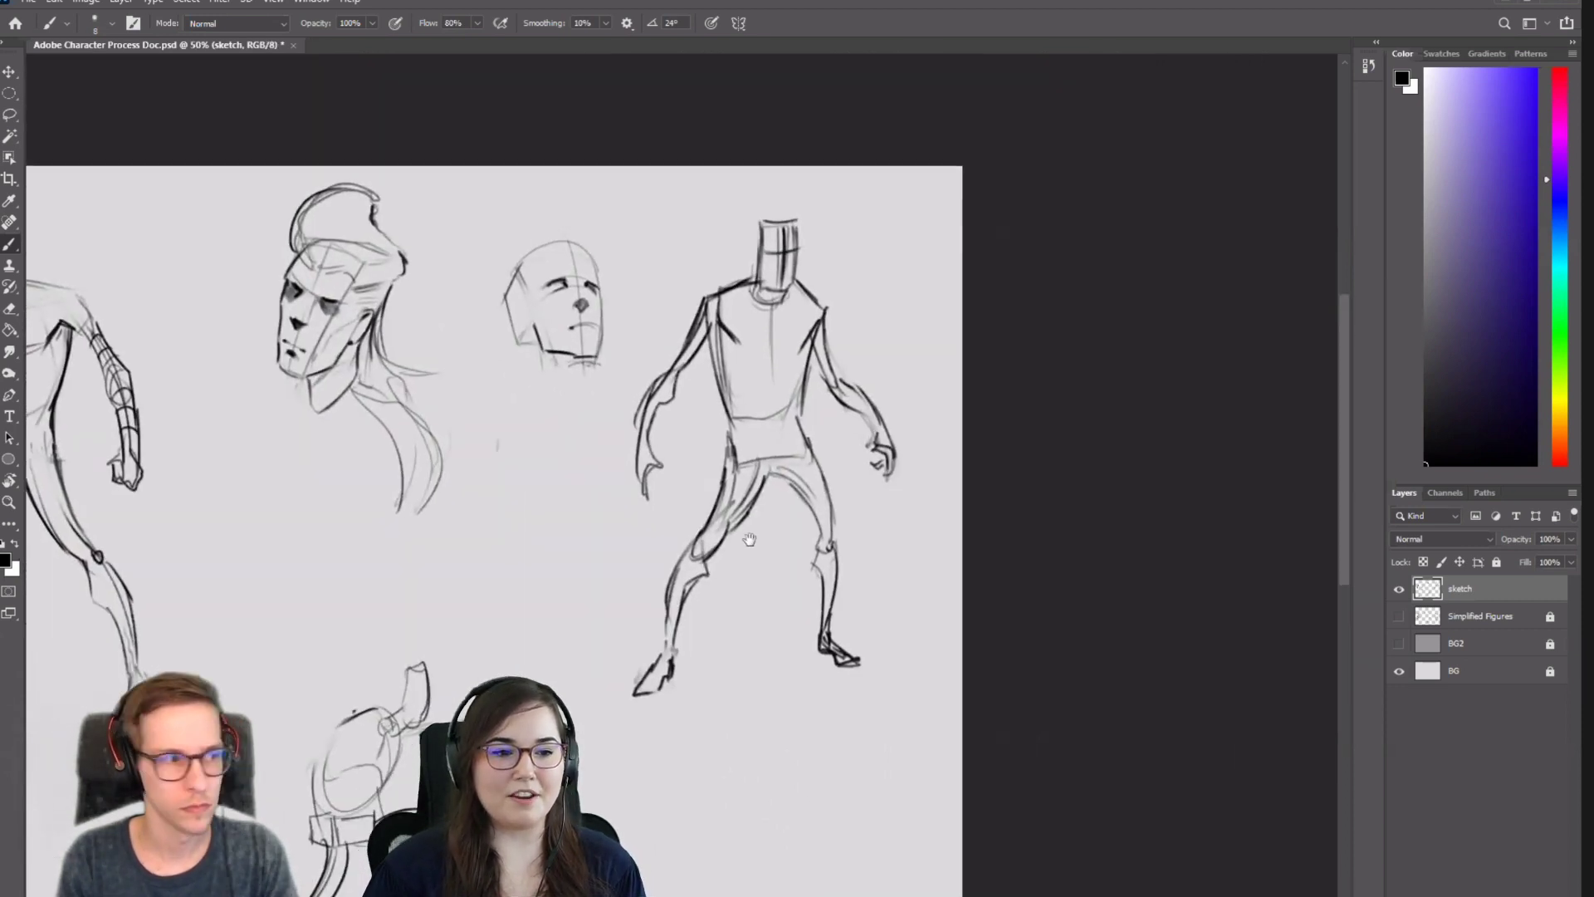
Select the whole running figure with the Lasso, move it slightly down and left on the canvas, and deselect it.
key("e")
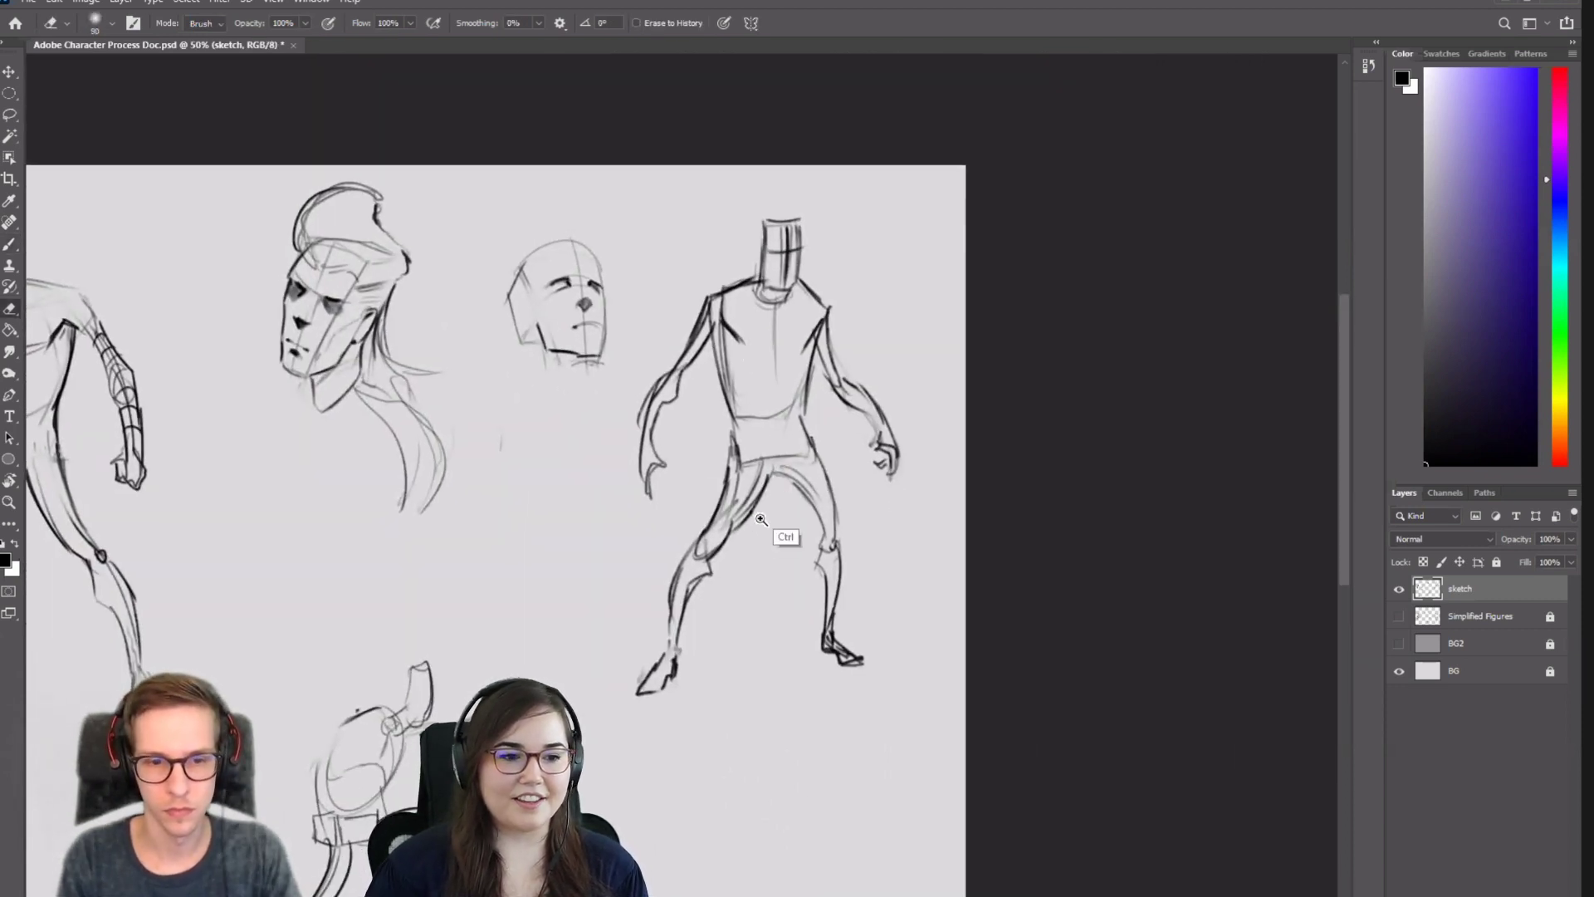
key("ctrl+minus")
key("l")
mouse_move(801, 392)
left_mouse_down()
mouse_move(646, 533)
mouse_move(610, 708)
mouse_move(855, 596)
mouse_move(837, 431)
mouse_move(699, 484)
mouse_move(743, 485)
left_mouse_up()
key("v")
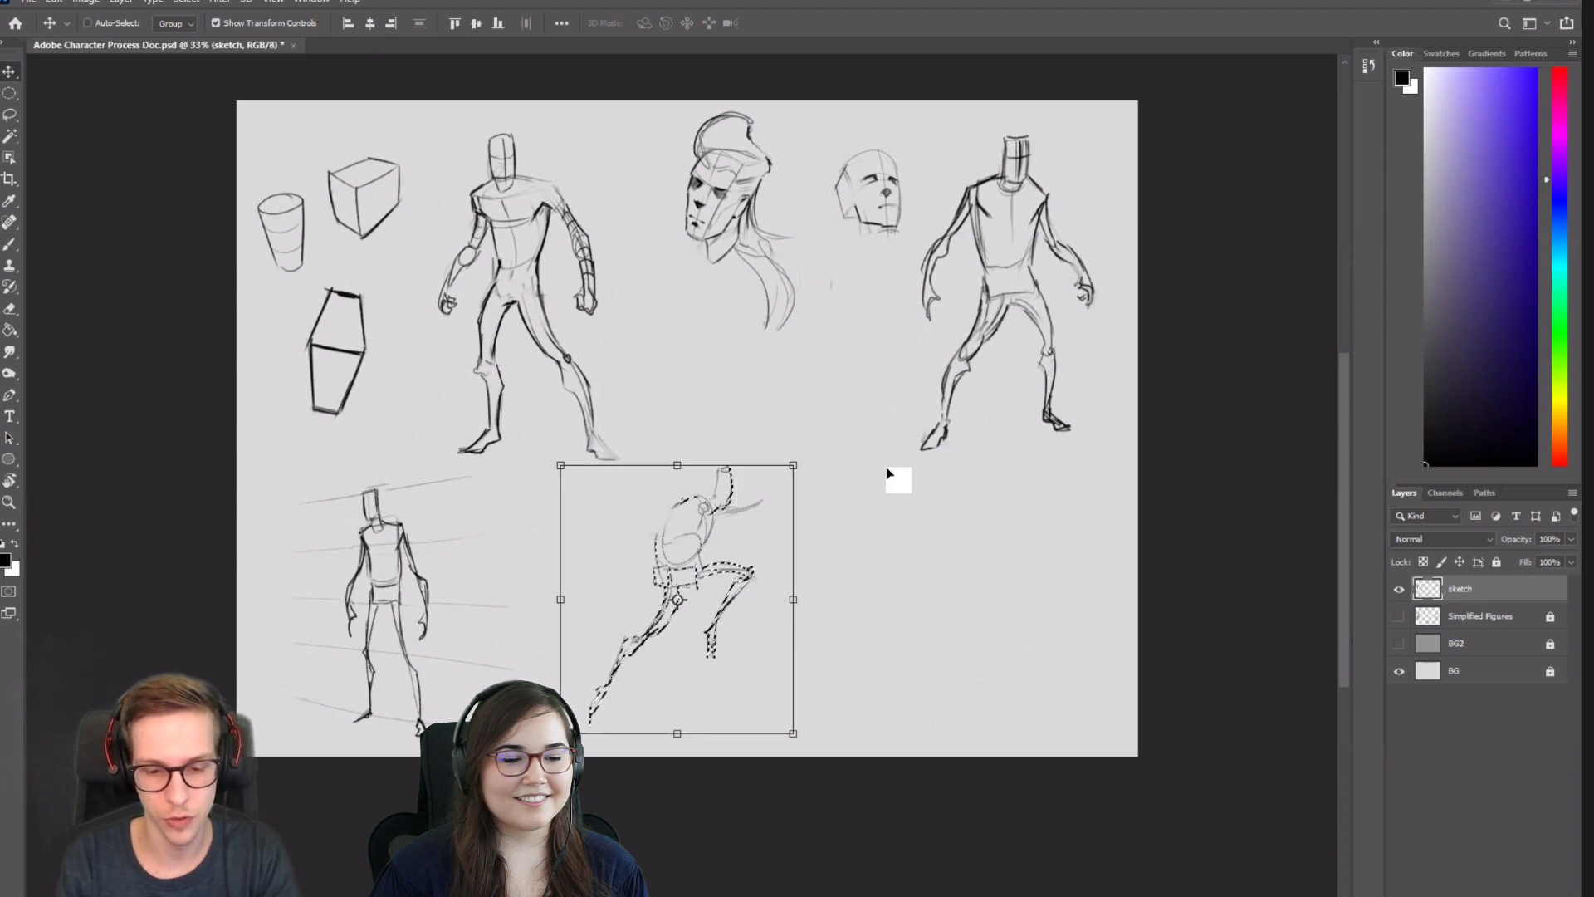
key("ctrl+d")
Draw a neck with a closed lower end beneath the simplified head beside the large right-hand figure.
key("l")
left_click_drag(892, 416, 797, 484)
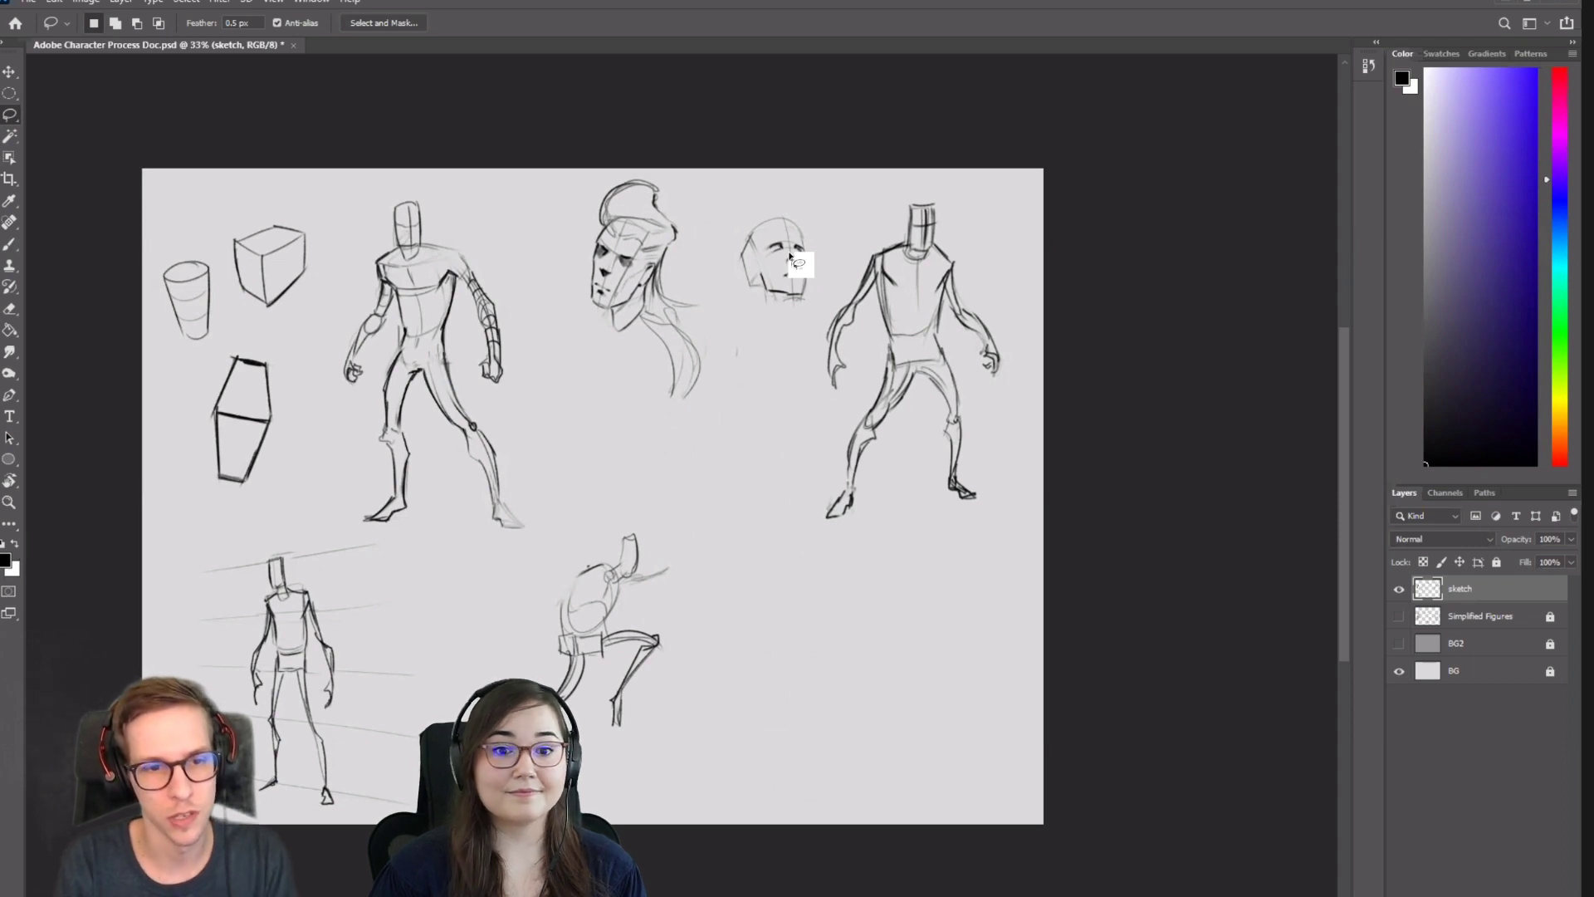
key("b")
left_click_drag(706, 327, 768, 320, "ctrl")
left_click_drag(749, 308, 547, 557)
left_click_drag(586, 404, 609, 479)
left_click_drag(585, 405, 627, 337)
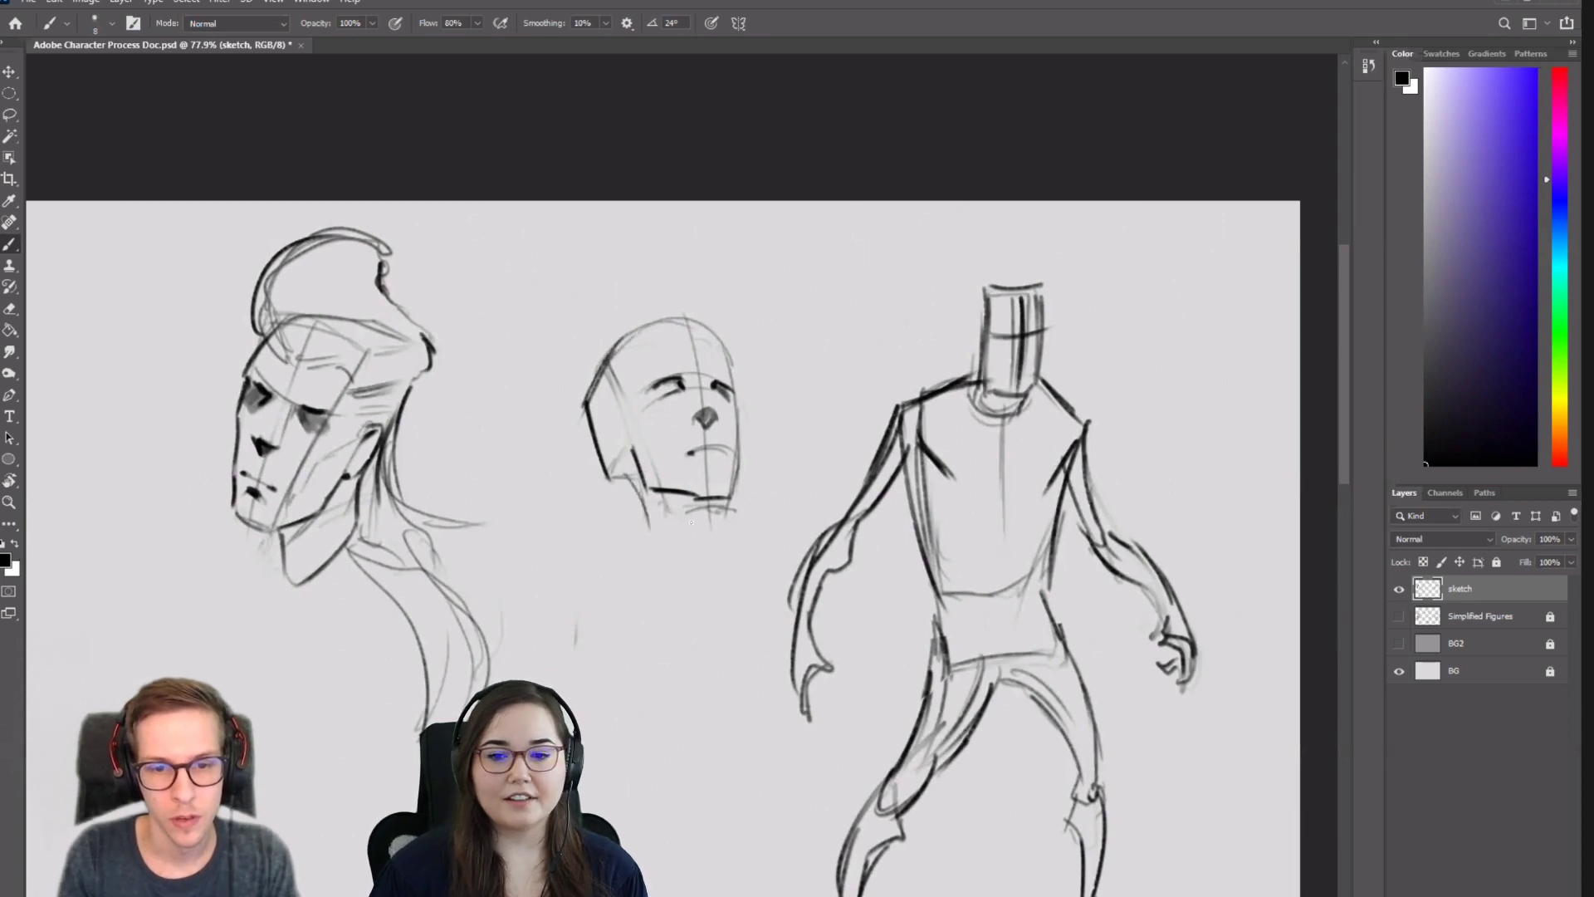
left_click_drag(618, 477, 631, 554)
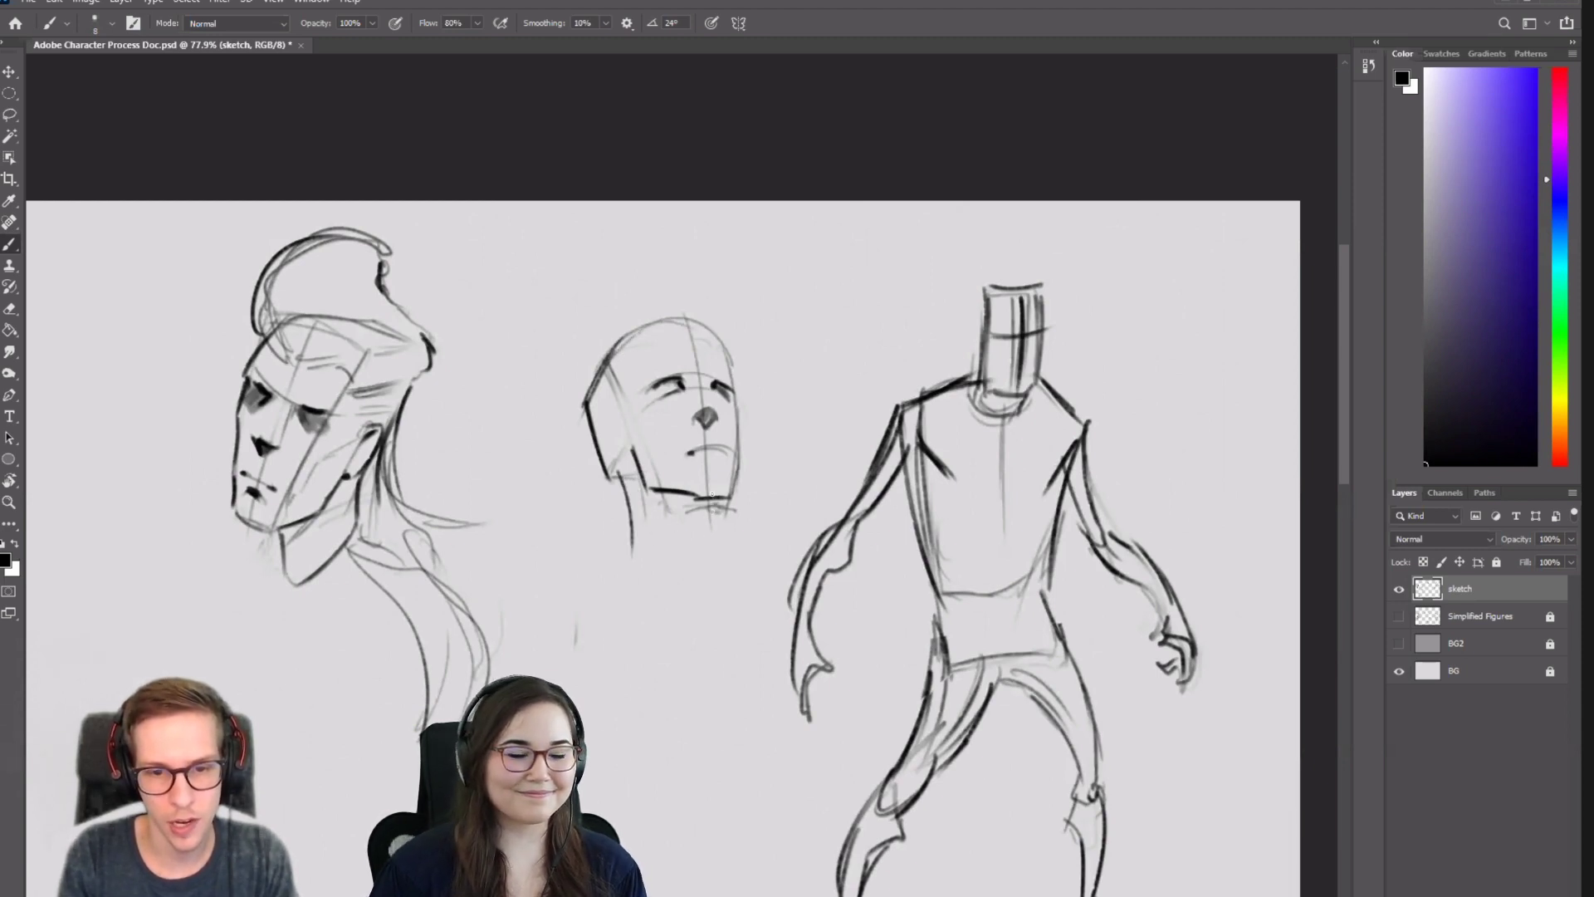
left_click_drag(711, 496, 712, 550)
key("ctrl+z")
mouse_move(647, 496)
left_mouse_down()
mouse_move(713, 503)
mouse_move(638, 619)
left_mouse_up()
left_click_drag(696, 647, 731, 434)
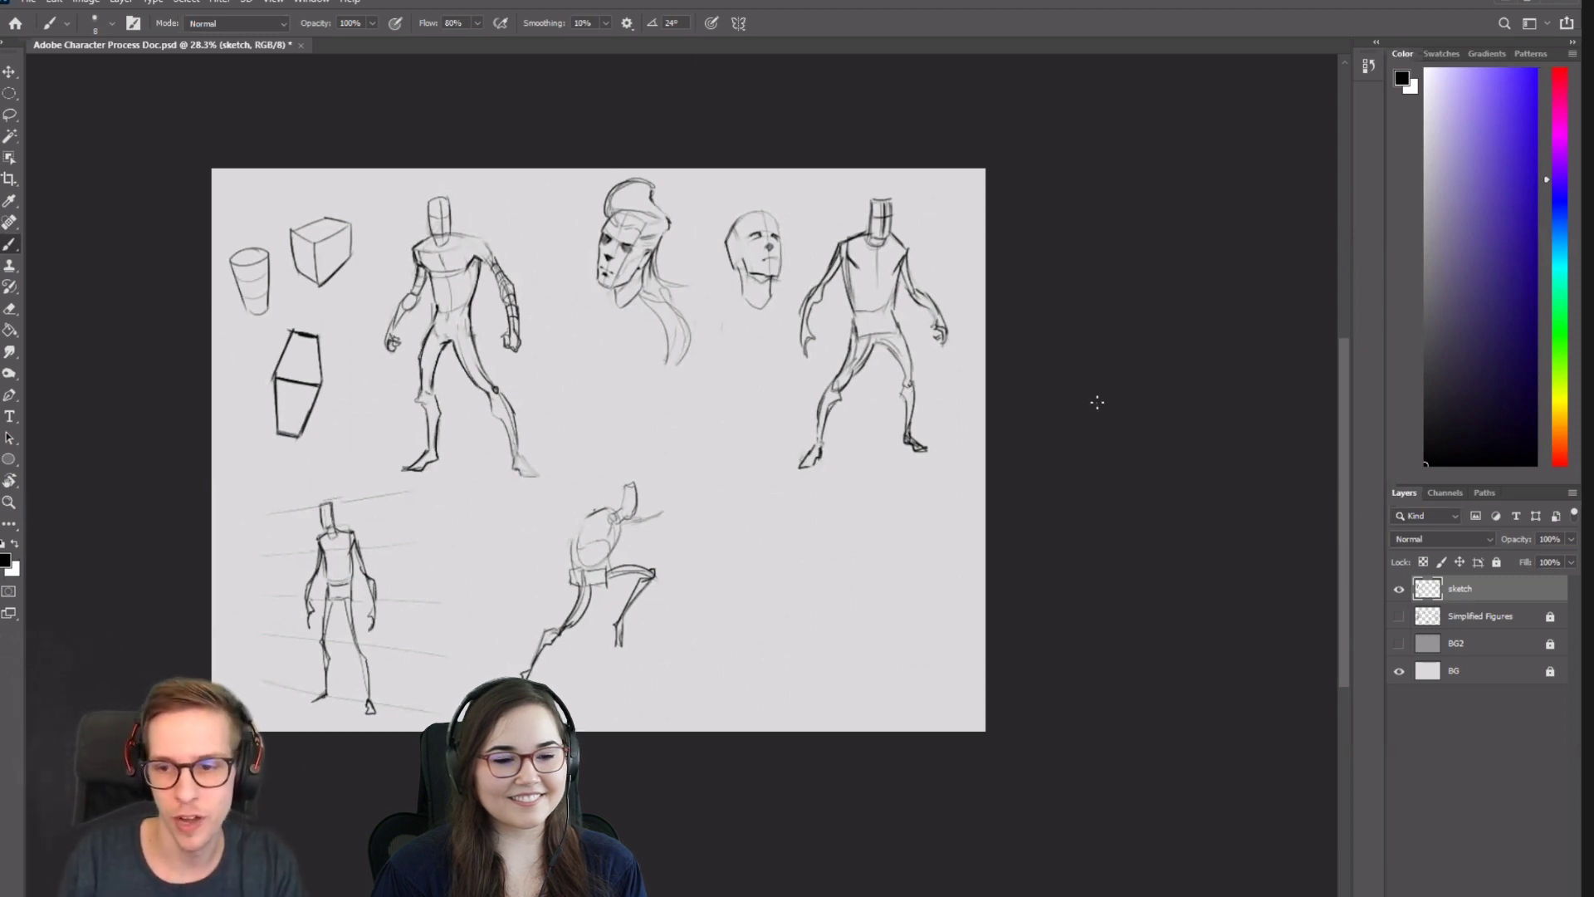
Hide the sketch layer to view the Simplified Figures reference, then hide the reference and show the sketch again.
left_click(1399, 589)
left_click(1399, 616)
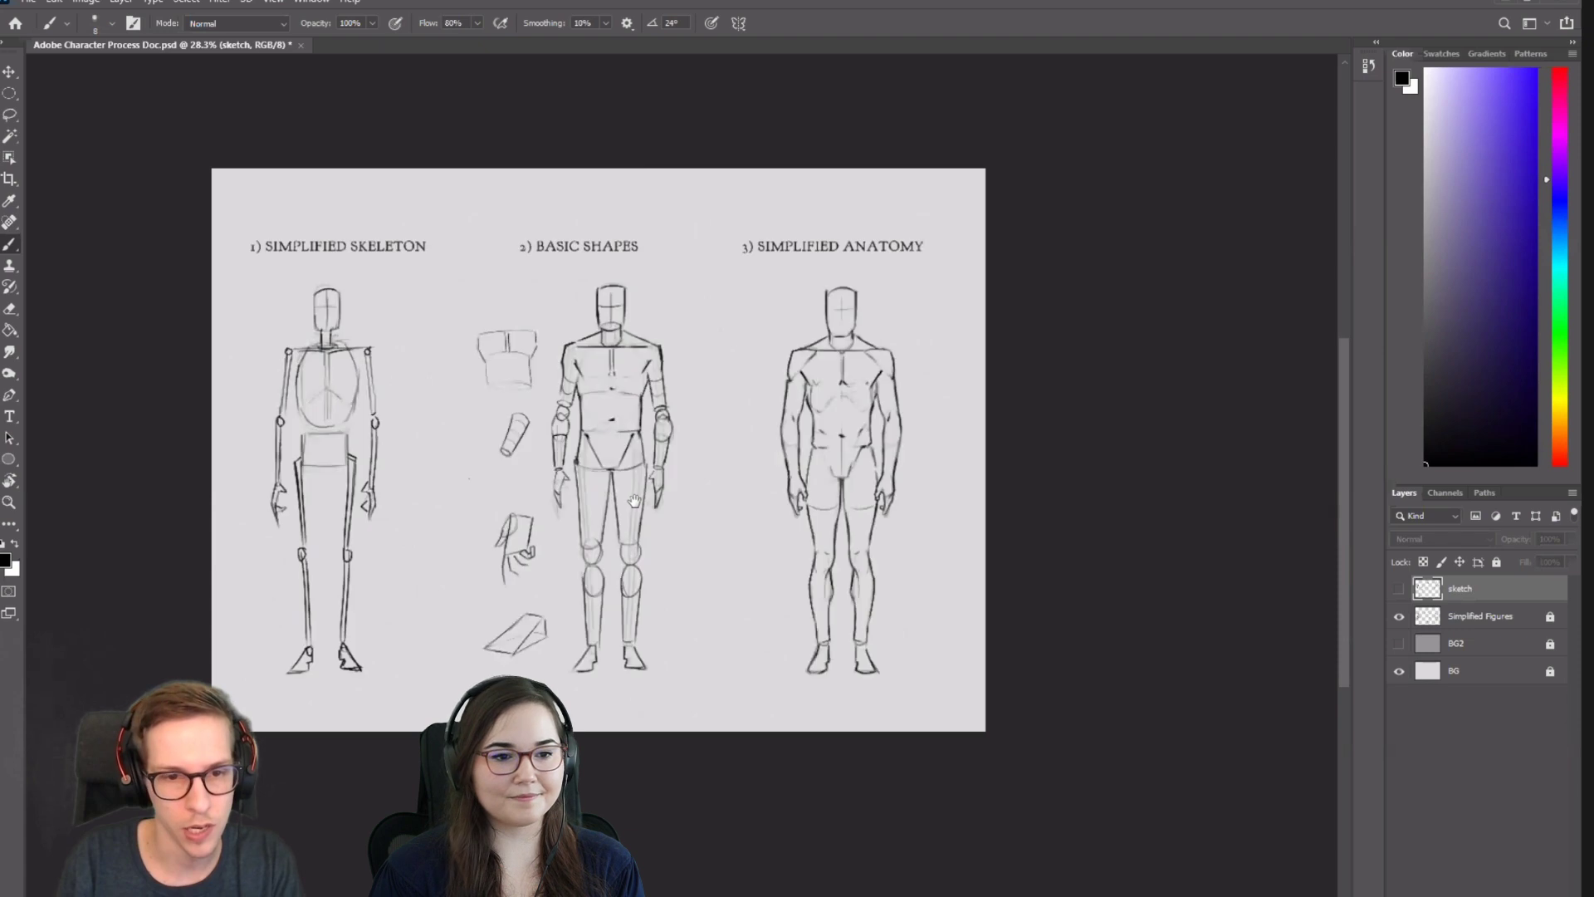
left_click_drag(579, 484, 619, 476)
scroll(619, 476, "up", 2)
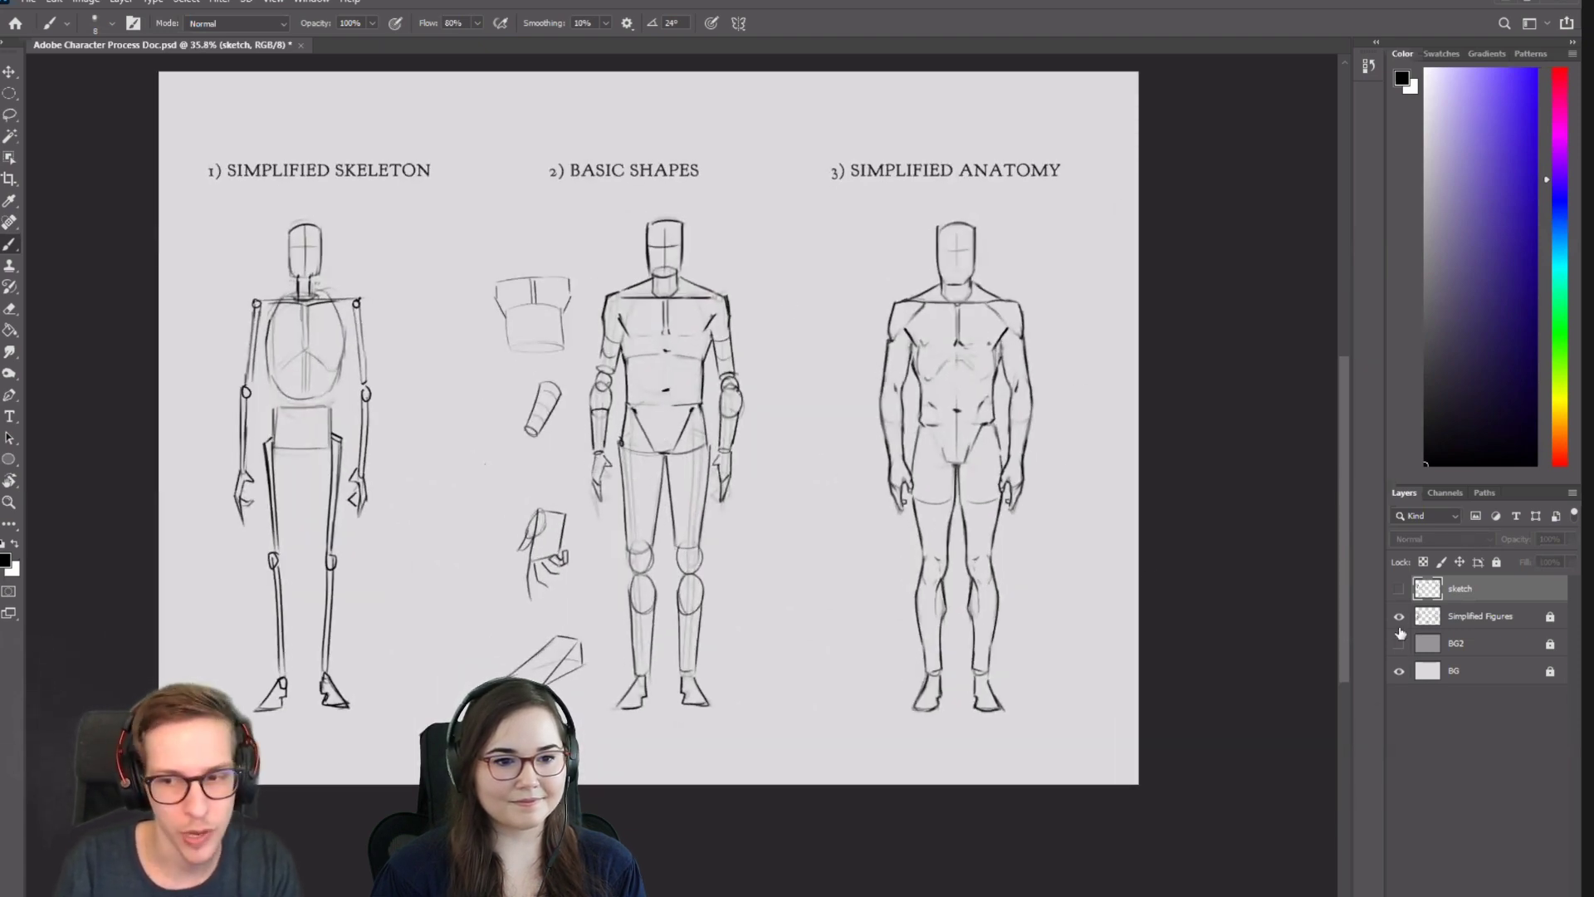
left_click(1399, 616)
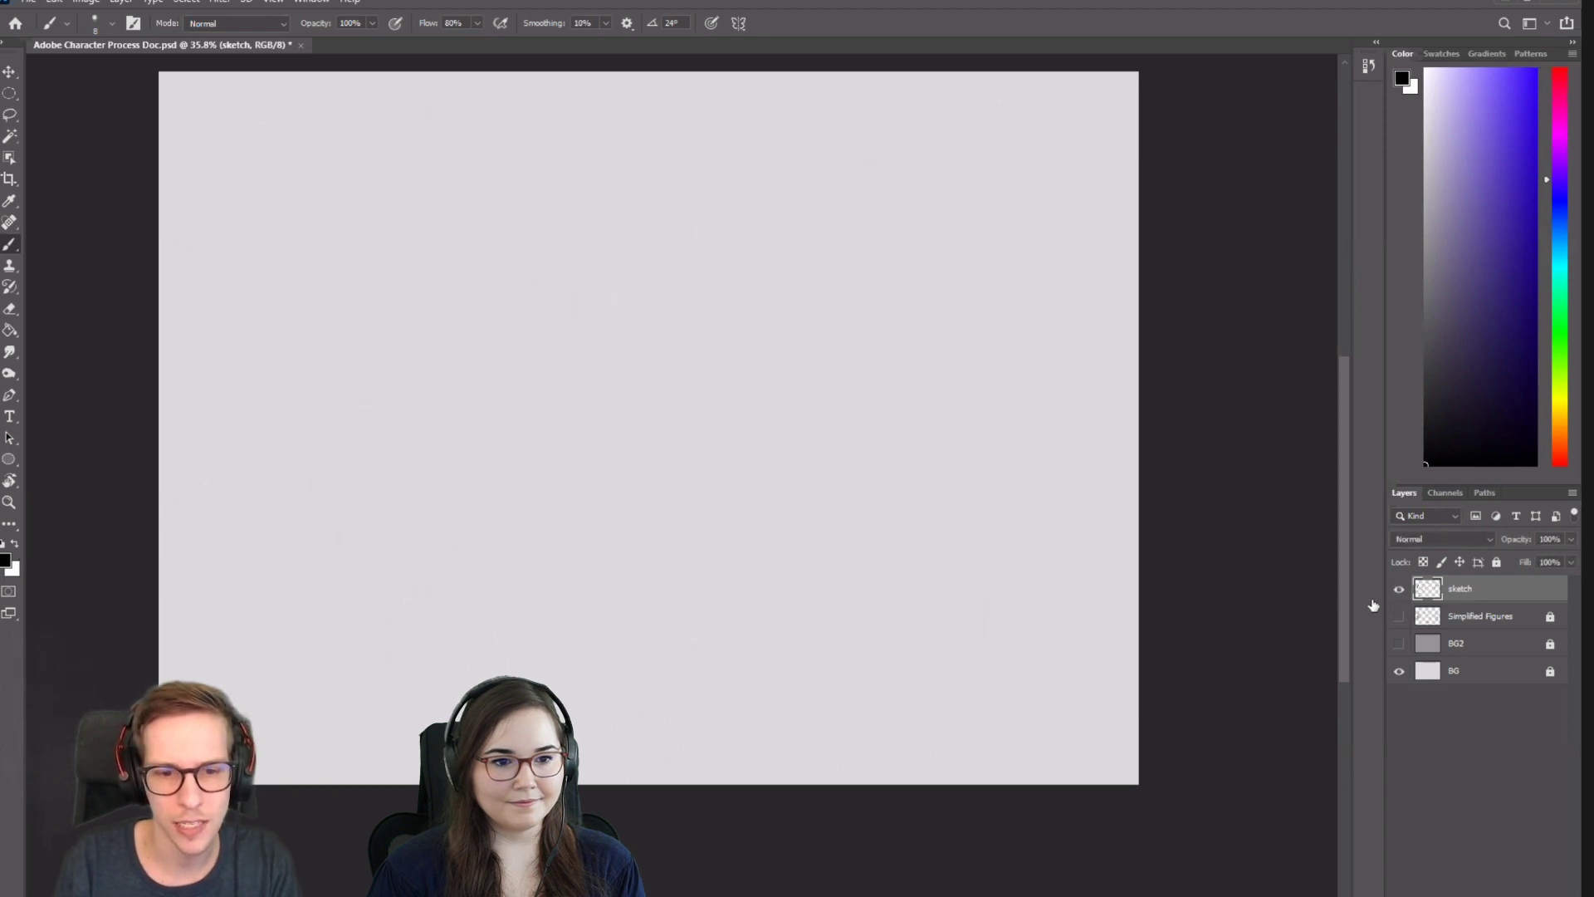
left_click(1399, 588)
Examine the large standing figure and the small perspective-guided figure up close on the sketch layer.
left_click_drag(657, 595, 673, 579)
left_click_drag(503, 473, 677, 591)
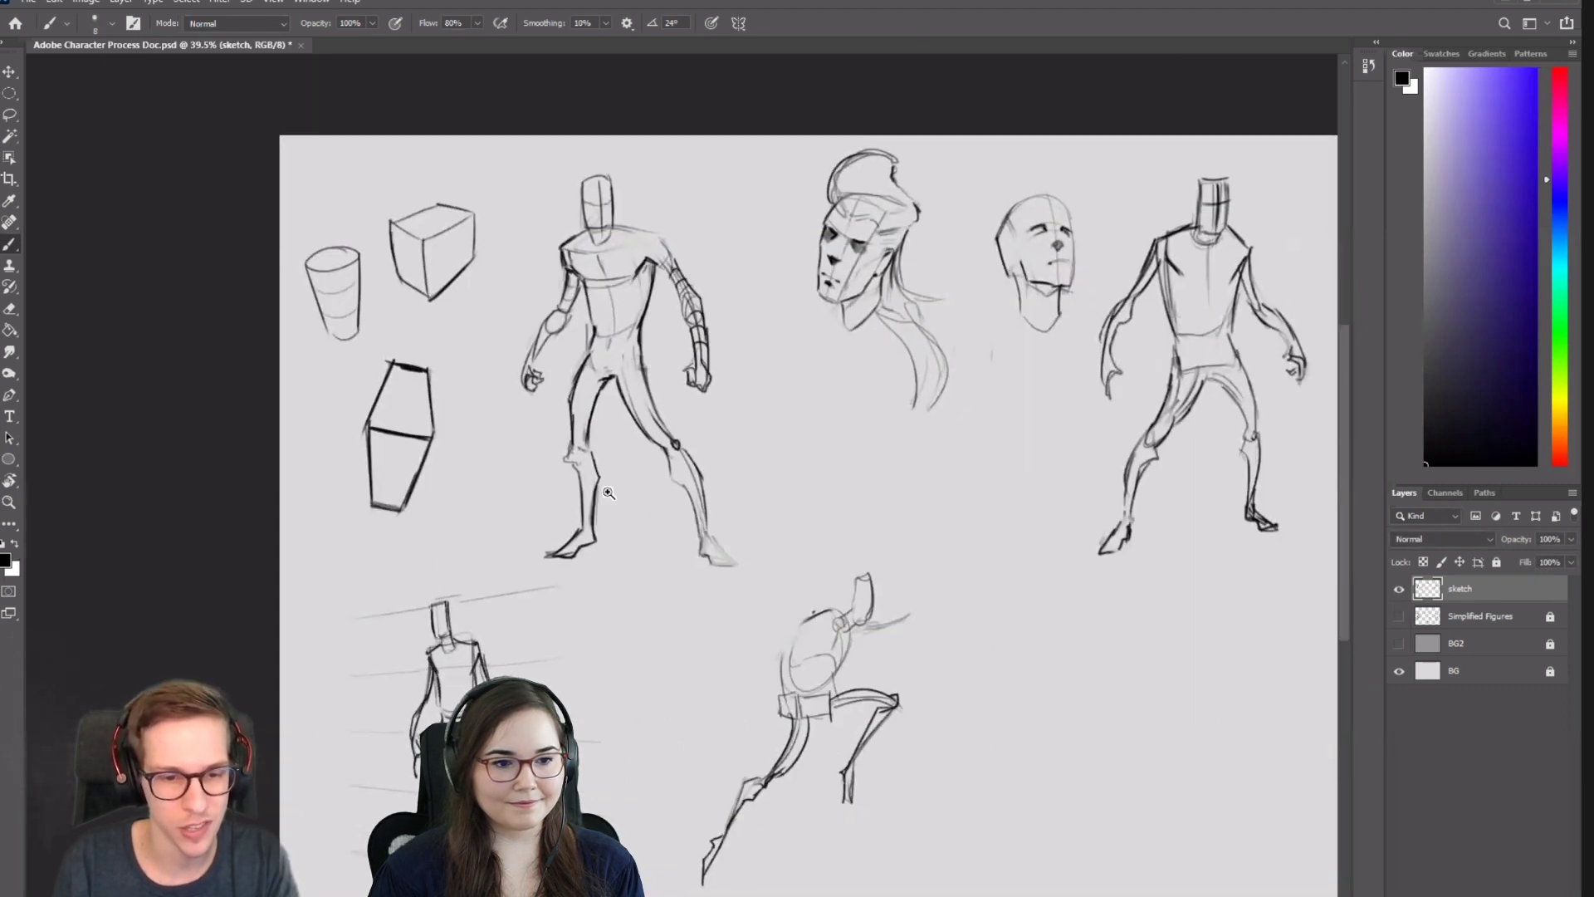
left_click_drag(605, 491, 635, 599)
scroll(635, 598, "up", 4)
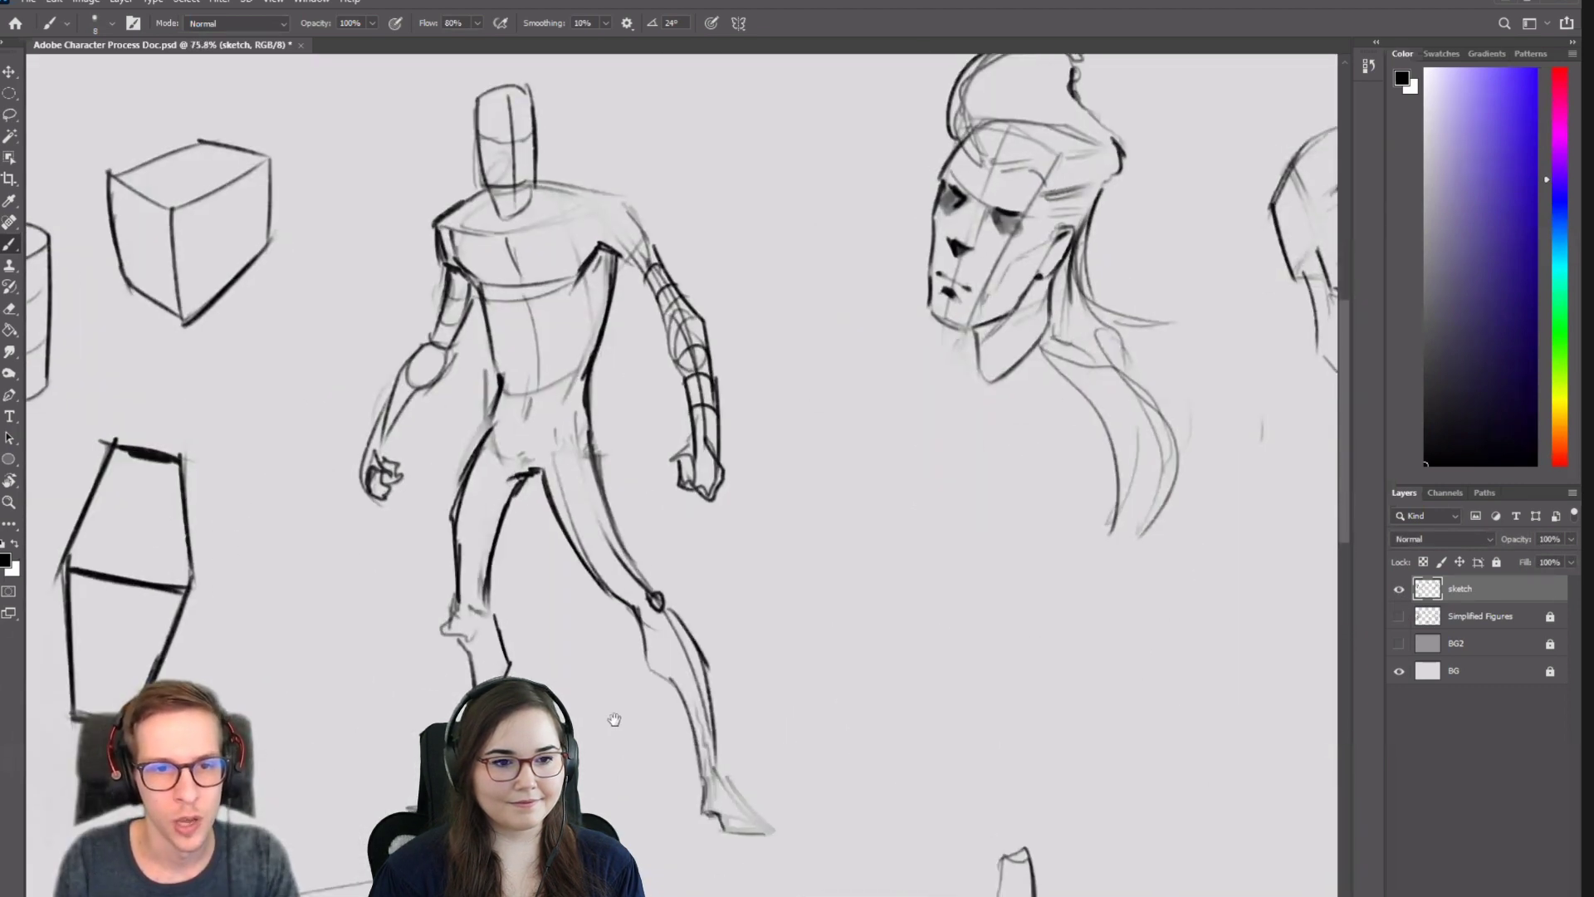
left_click_drag(561, 777, 656, 565)
mouse_move(503, 557)
left_mouse_down()
mouse_move(523, 548)
mouse_move(538, 613)
left_mouse_up()
left_click_drag(641, 629, 626, 636)
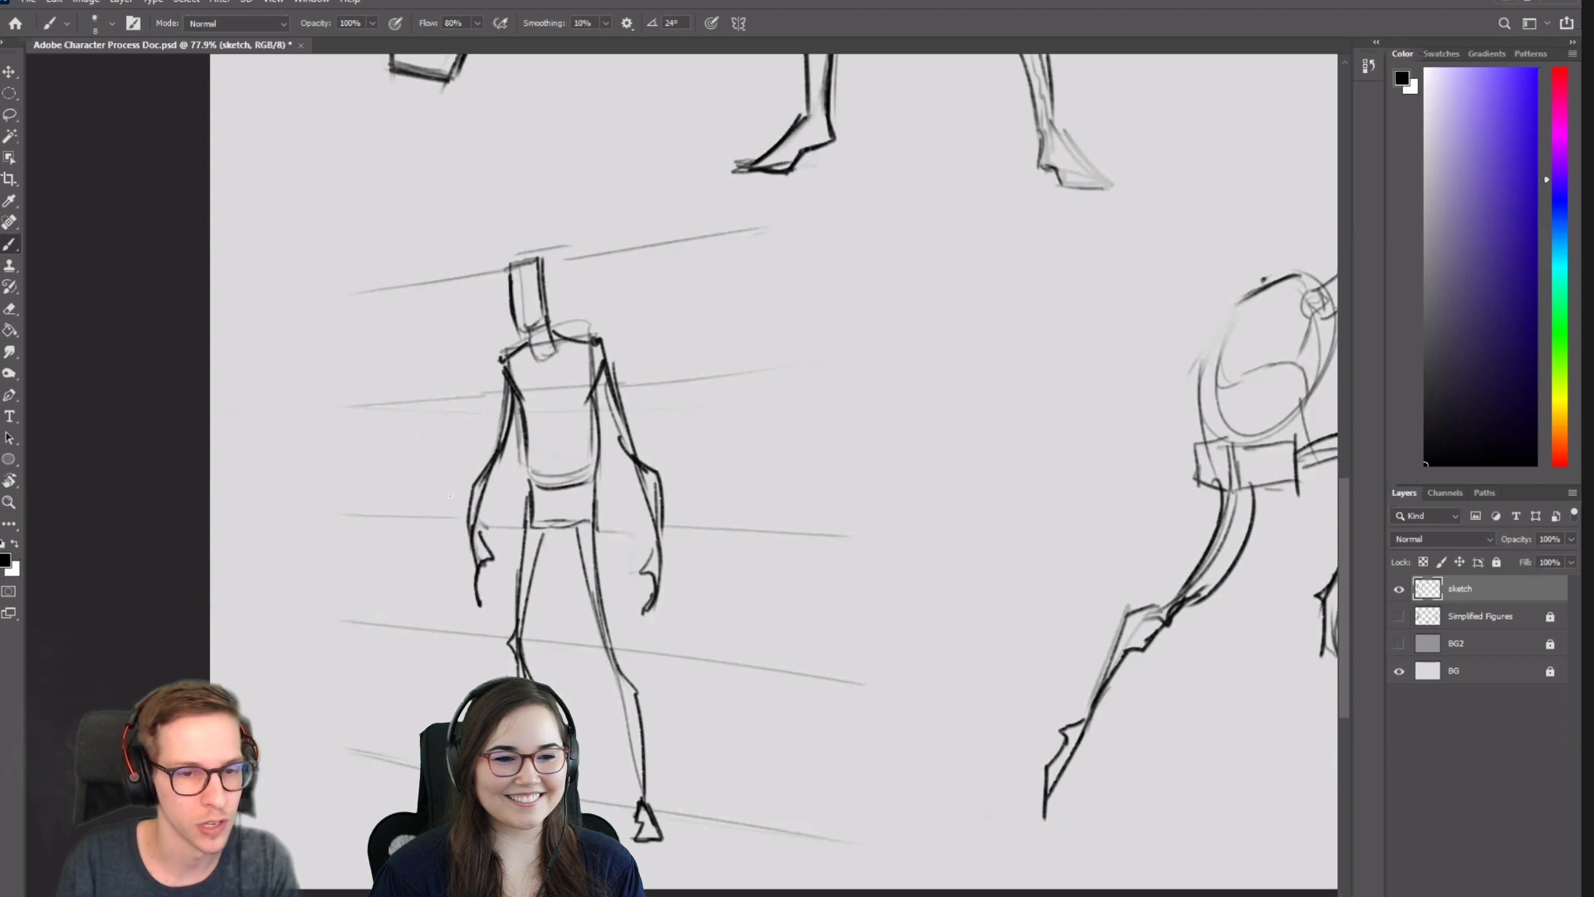
left_click_drag(664, 412, 641, 416)
left_click_drag(802, 312, 694, 449)
left_click_drag(814, 133, 758, 491)
mouse_move(740, 375)
left_mouse_down()
mouse_move(763, 369)
mouse_move(670, 407)
left_mouse_up()
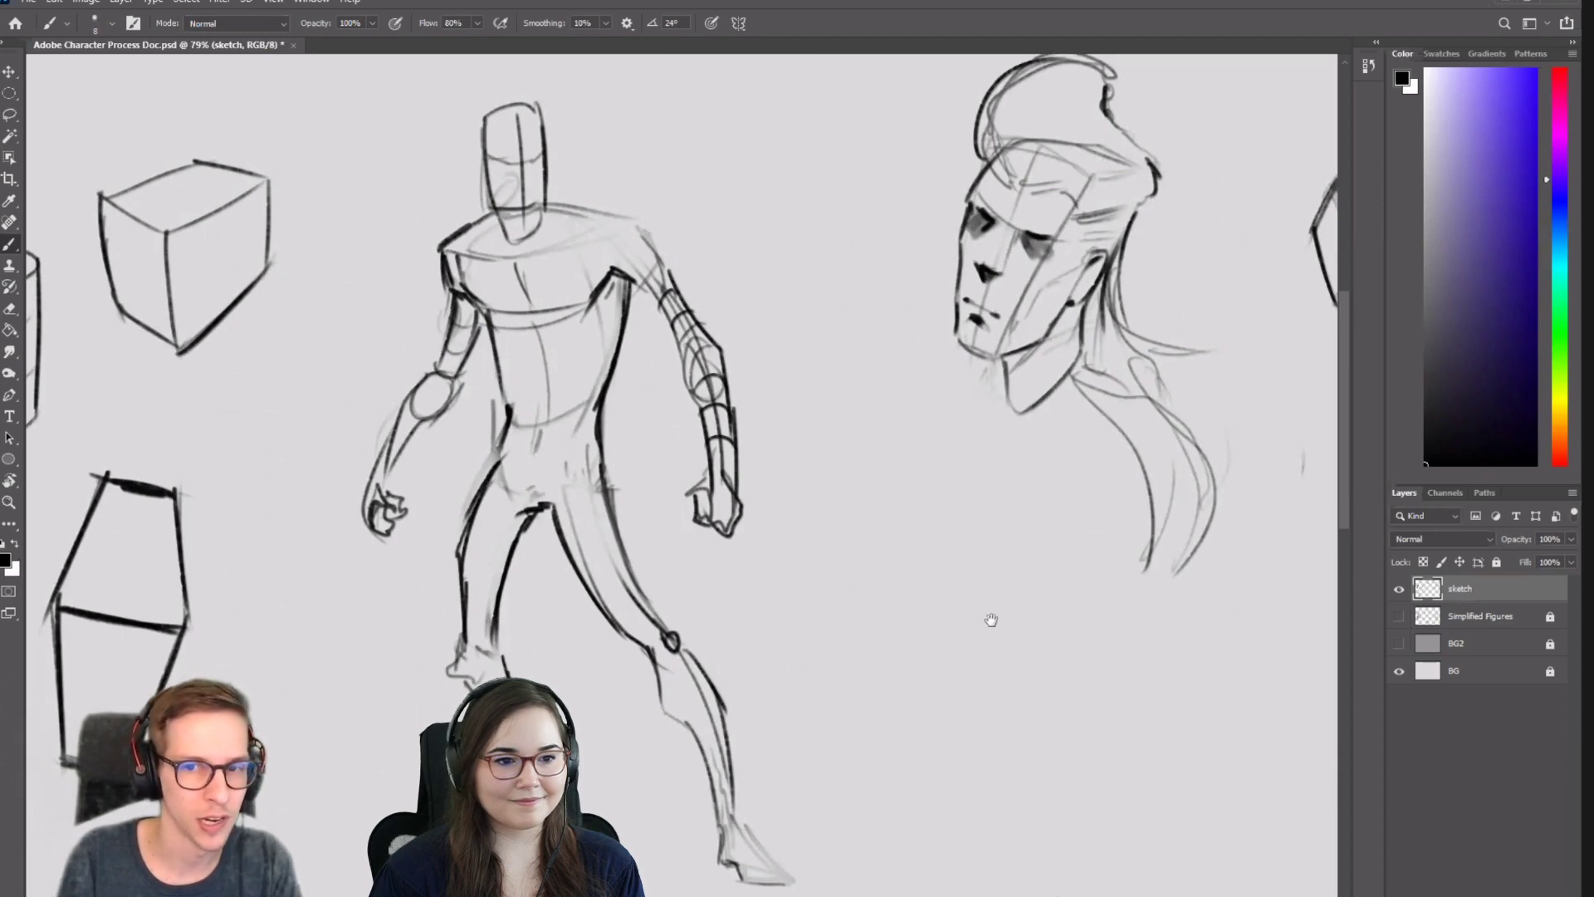
Draw a slanted shoulder line across the running figure's upper ribcage and mark both shoulder joints with dots.
left_click_drag(991, 620, 616, 275)
left_click_drag(733, 752, 689, 440)
left_click_drag(727, 515, 790, 582)
left_click_drag(610, 341, 698, 377)
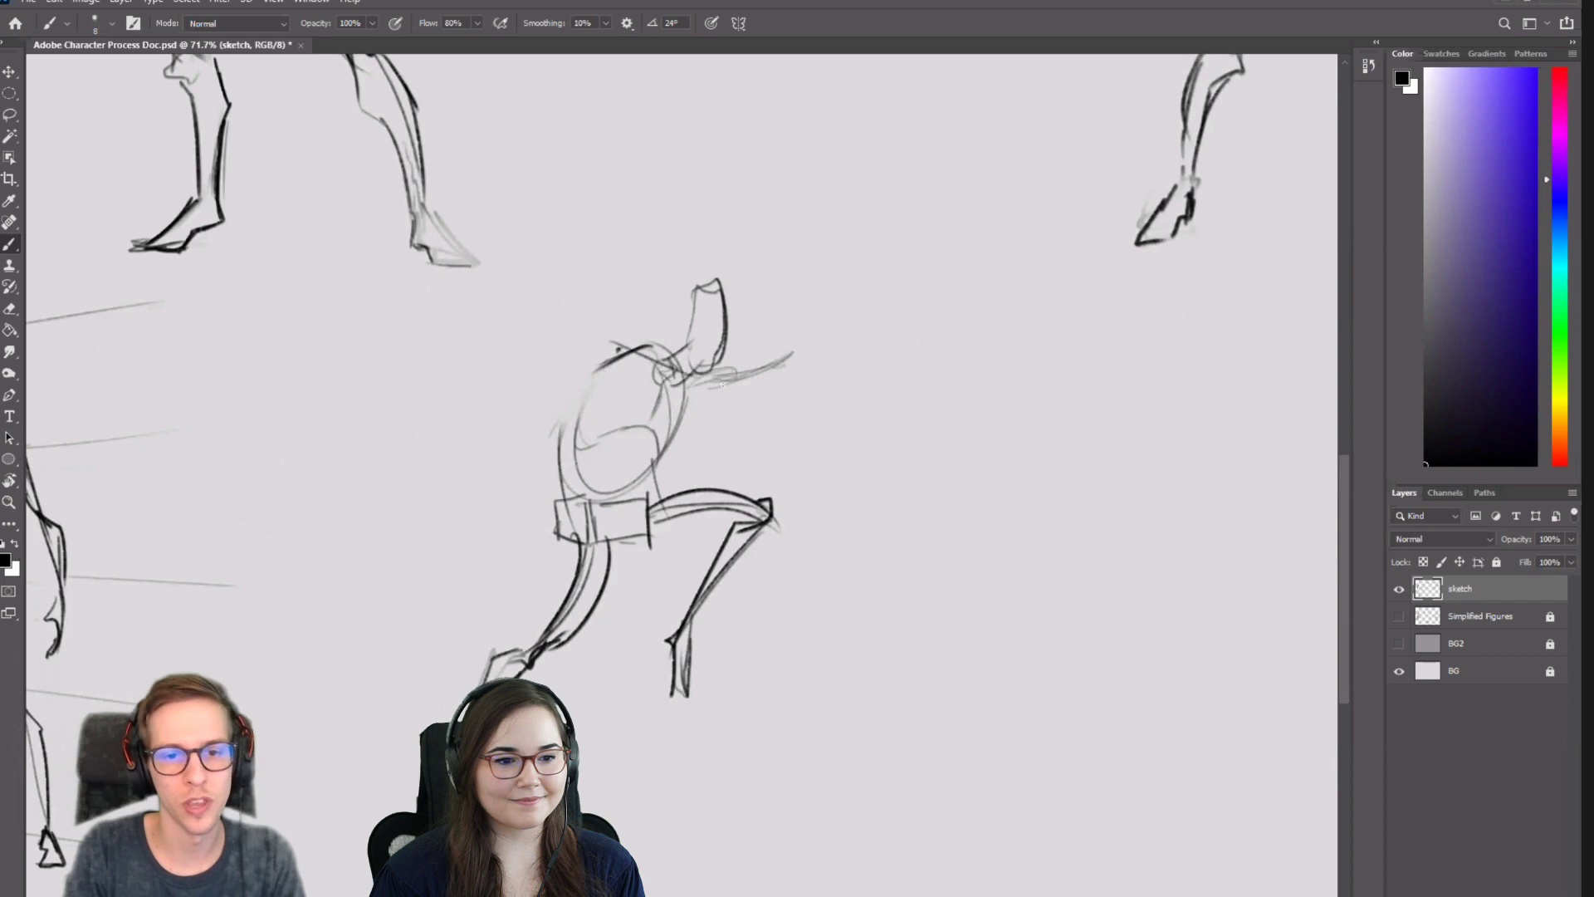
key("ctrl+z")
left_click_drag(611, 342, 714, 388)
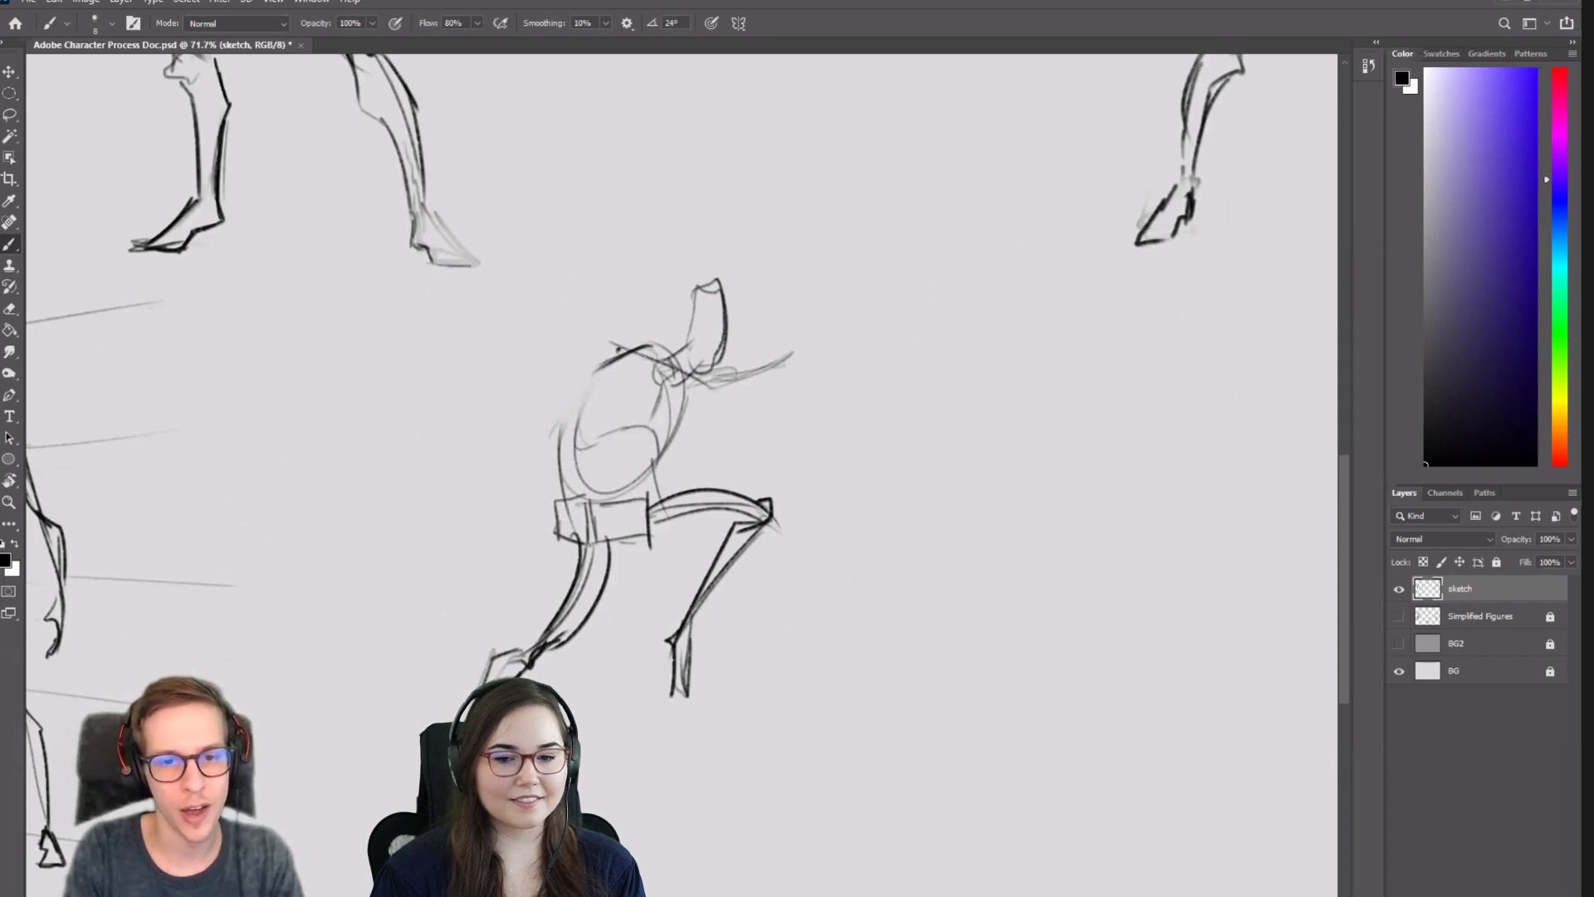
key("ctrl+z")
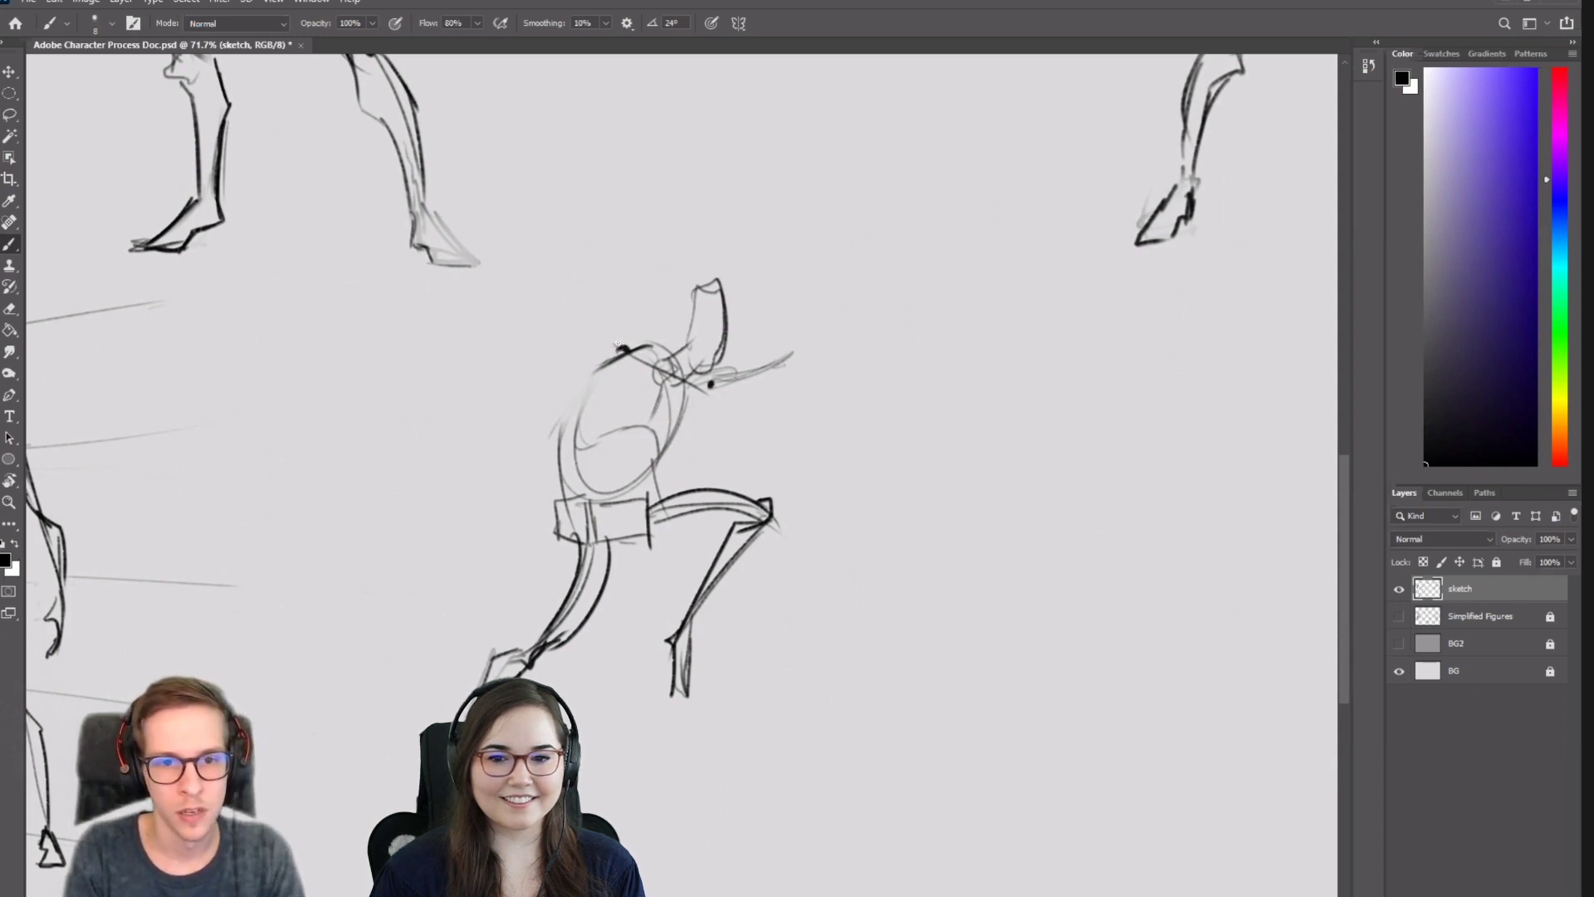
Draw a bent arm trailing backward and a bent forward arm with a fist, erasing the old light arm guide.
mouse_move(617, 343)
left_mouse_down()
mouse_move(538, 324)
mouse_move(432, 438)
left_mouse_up()
mouse_move(701, 375)
left_mouse_down()
mouse_move(770, 299)
mouse_move(752, 382)
mouse_move(725, 407)
mouse_move(765, 454)
mouse_move(832, 412)
mouse_move(854, 372)
left_mouse_up()
key("ctrl+z")
key("e")
key("b")
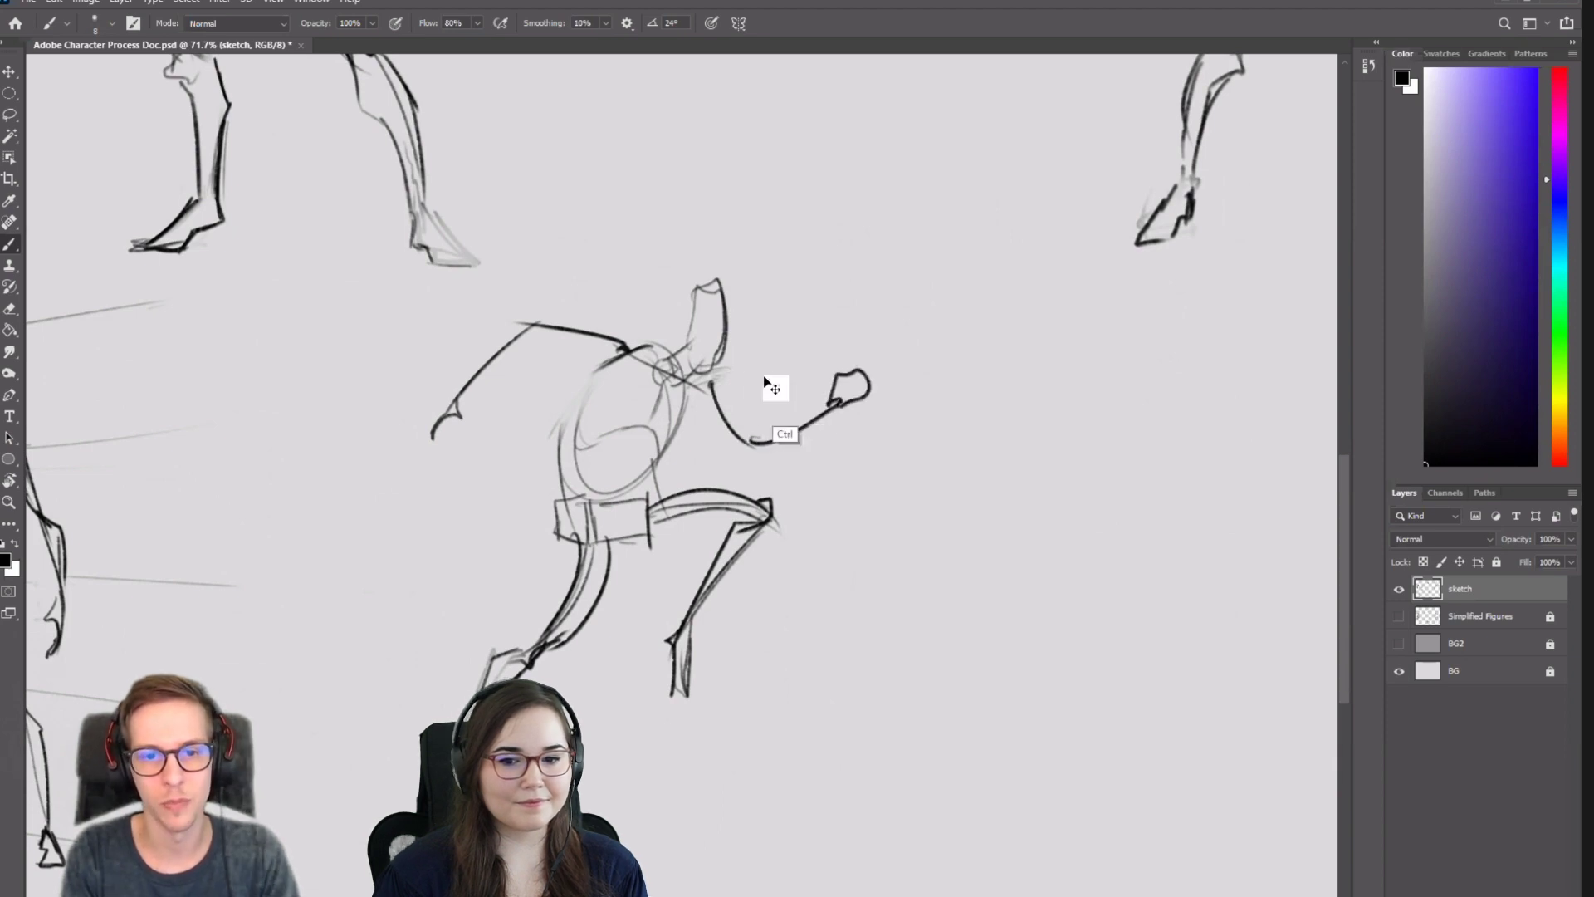
Remove the running figure's bent forward arm and try a straight upper arm reaching diagonally upward from the front shoulder.
key("ctrl+z")
key("ctrl+z")
left_click_drag(706, 375, 805, 304)
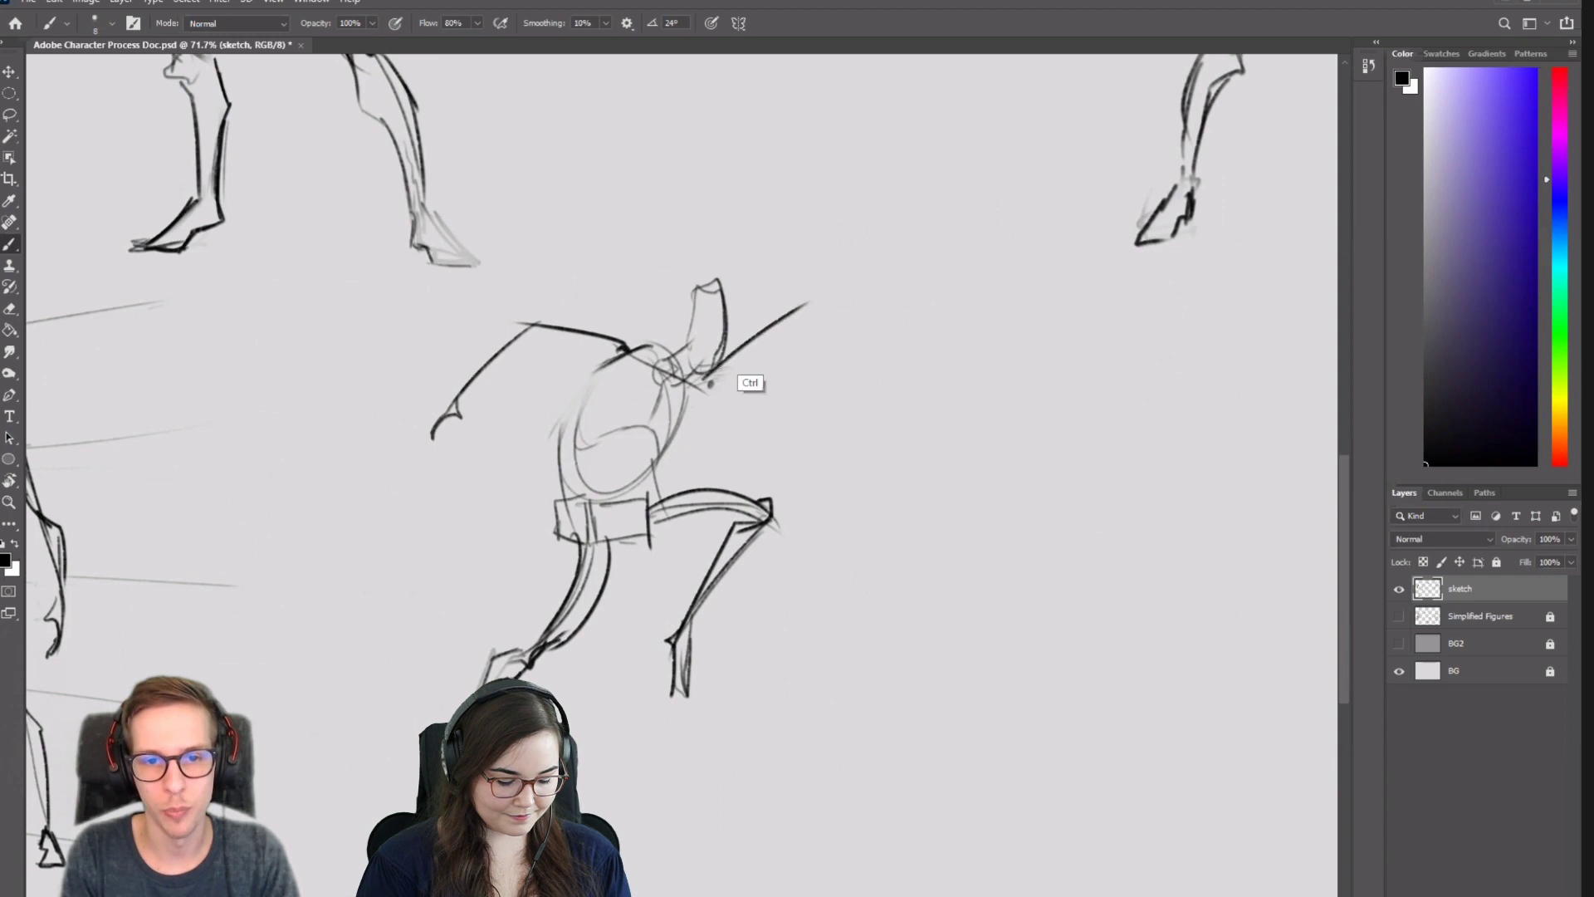
key("ctrl+z")
mouse_move(708, 372)
left_mouse_down()
mouse_move(755, 343)
mouse_move(674, 406)
mouse_move(744, 358)
left_mouse_up()
key("ctrl+z")
key("ctrl+z")
key("ctrl+z")
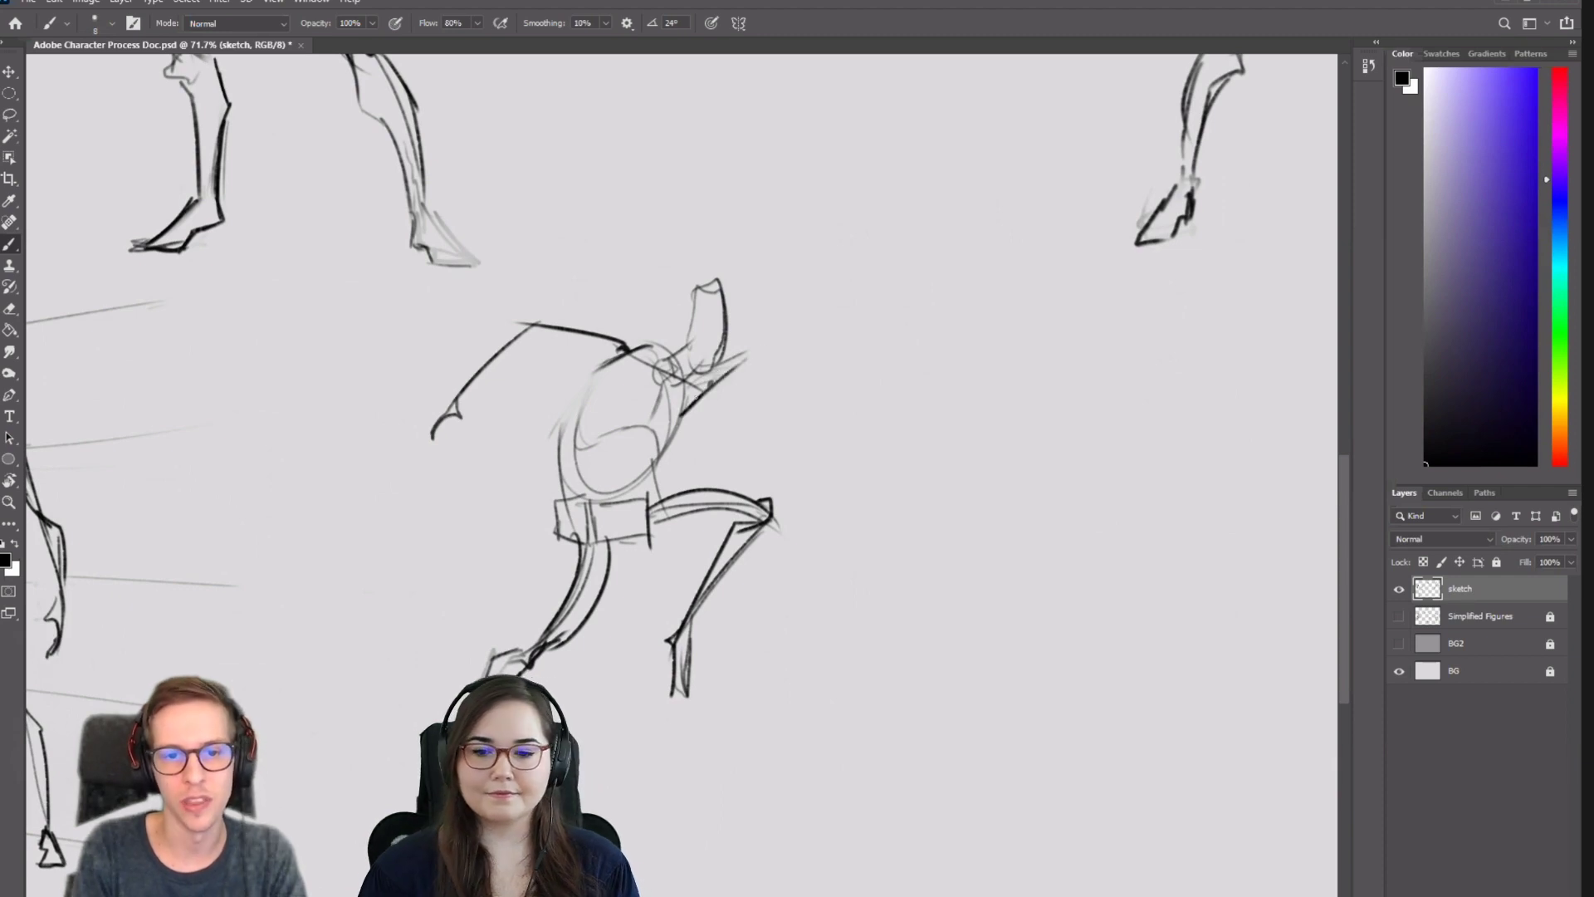
Draw a short dark armpit line below the rear shoulder and try a raised forward arm with an upright forearm.
left_click_drag(610, 347, 619, 405)
mouse_move(596, 334)
left_mouse_down()
mouse_move(628, 326)
mouse_move(644, 347)
mouse_move(826, 305)
left_mouse_up()
key("ctrl+z")
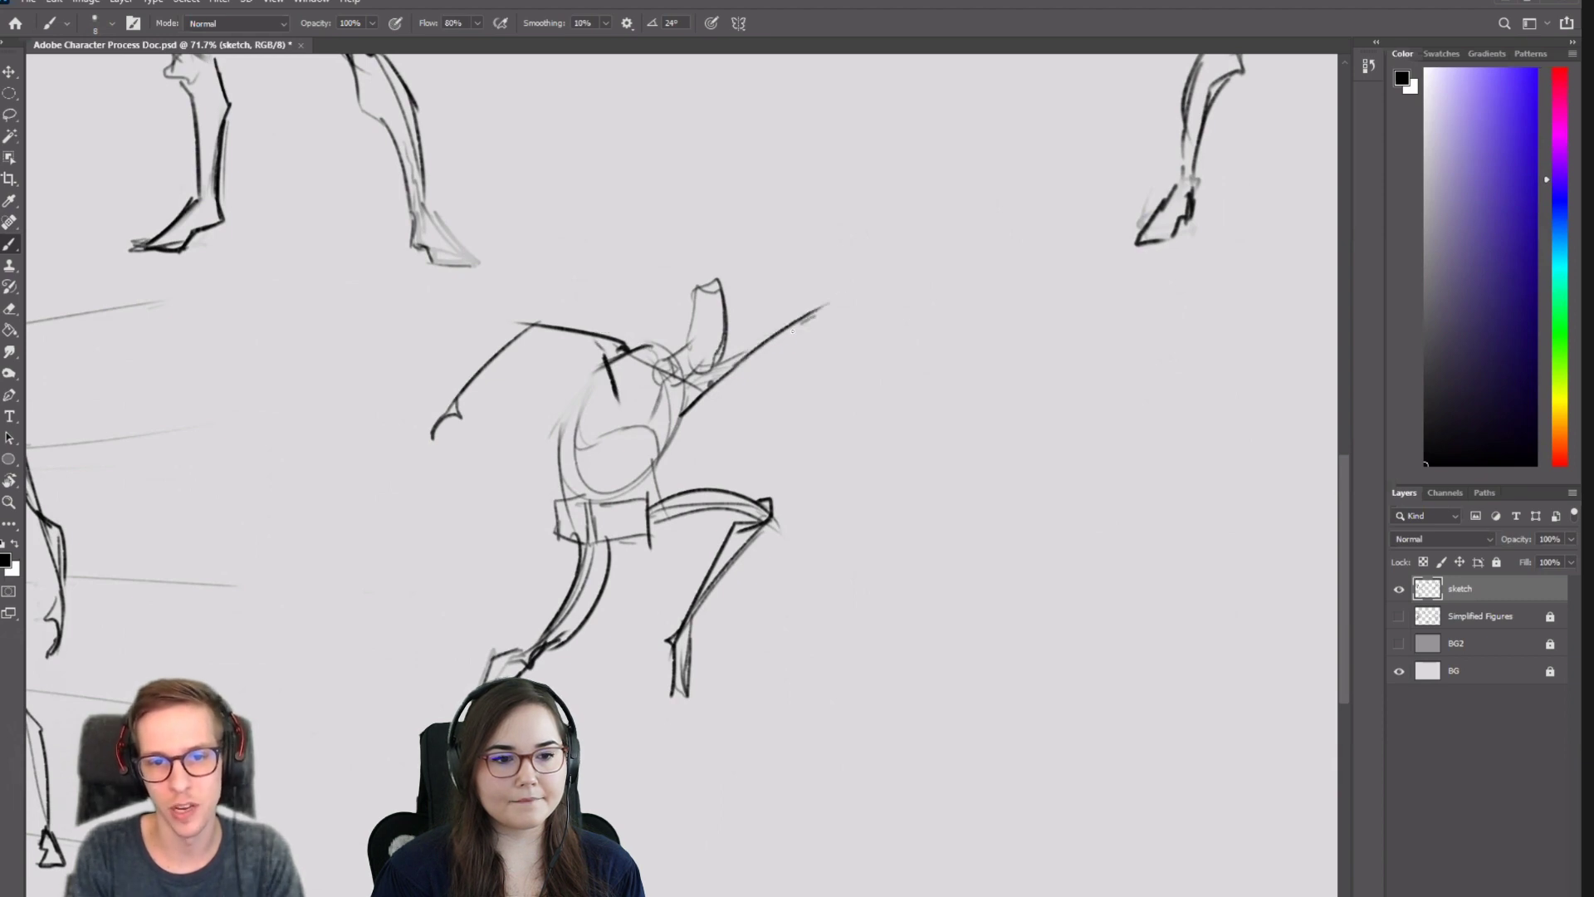
mouse_move(735, 370)
left_mouse_down()
mouse_move(816, 313)
mouse_move(840, 226)
left_mouse_up()
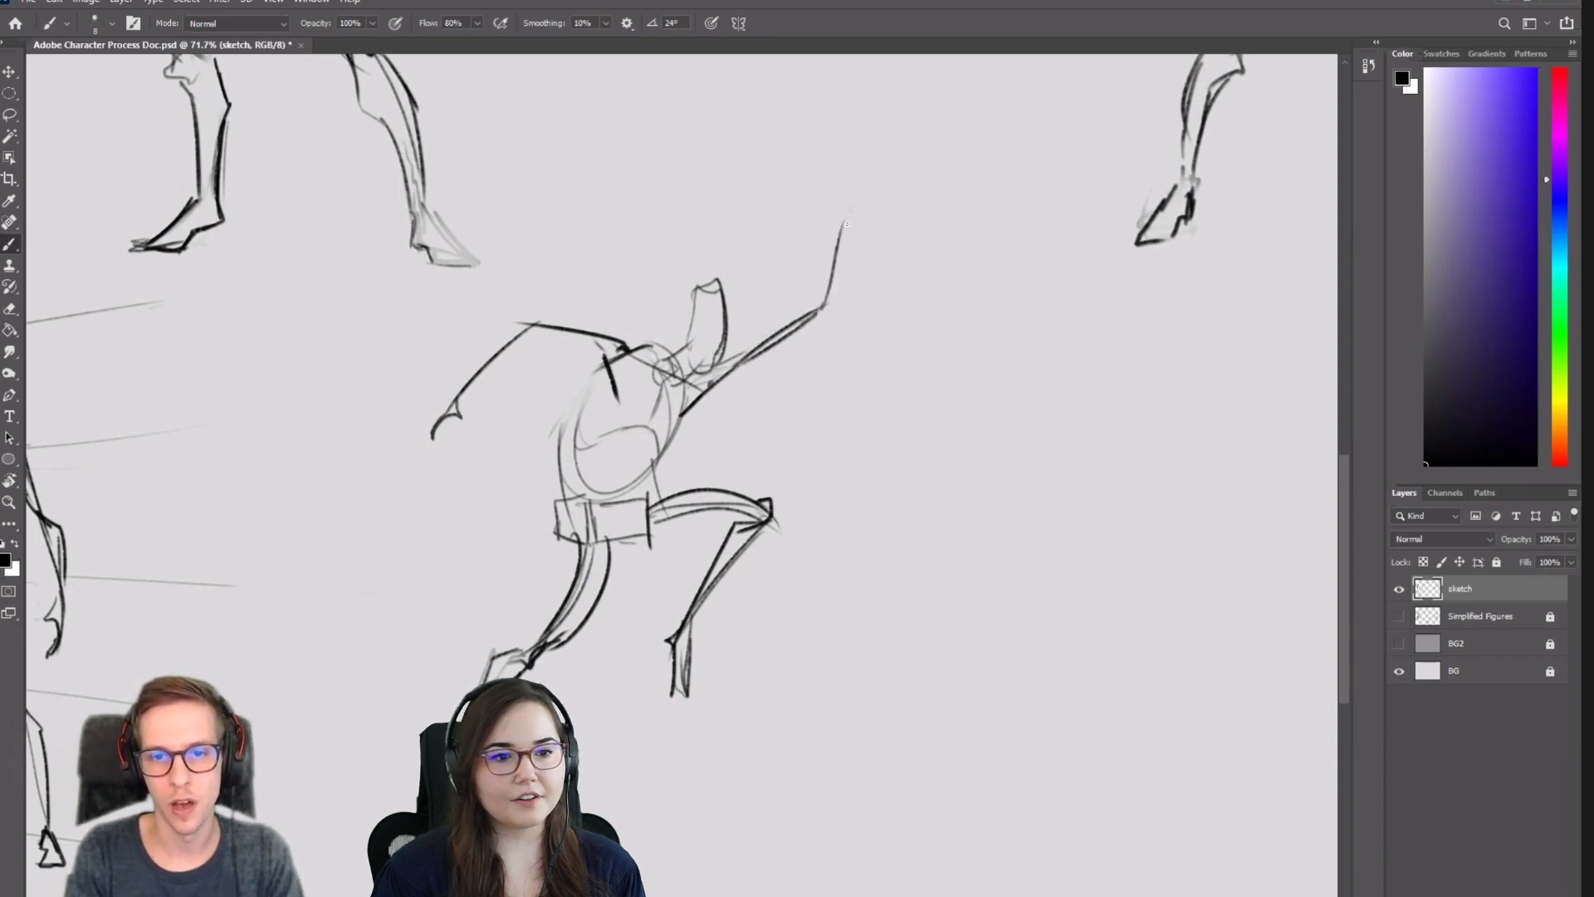
left_click_drag(822, 312, 850, 198)
scroll(837, 442, "down", 5)
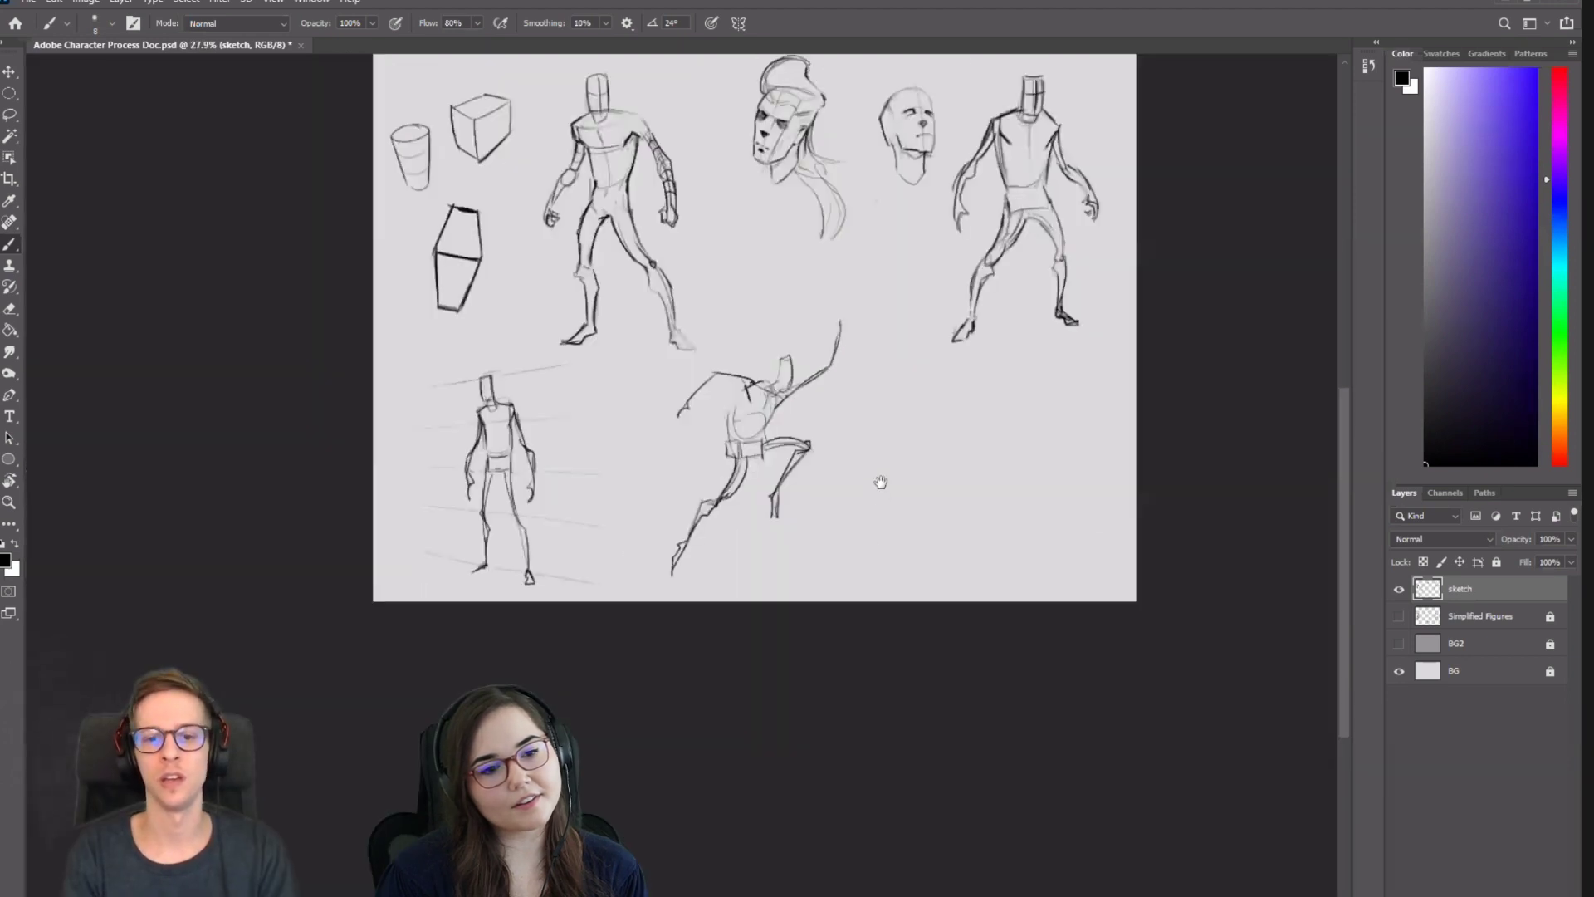
scroll(828, 356, "up", 3)
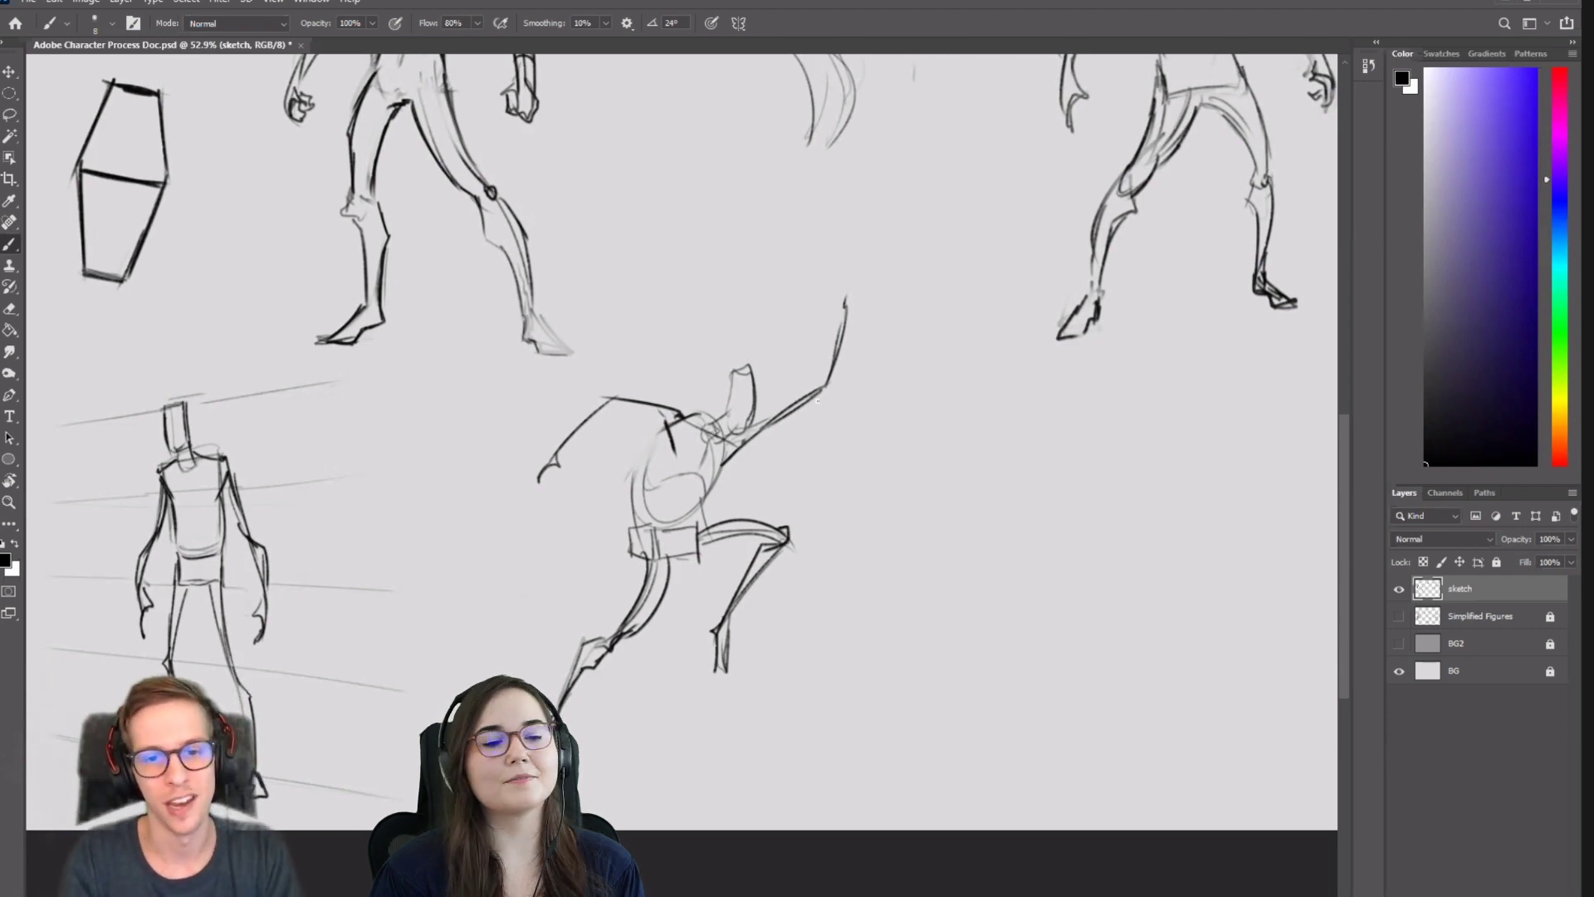
Erase the raised arm and bring back the lowered, bent forward arm with its fist.
key("e")
mouse_move(845, 297)
left_mouse_down()
mouse_move(759, 457)
mouse_move(760, 495)
mouse_move(824, 471)
left_mouse_up()
key("b")
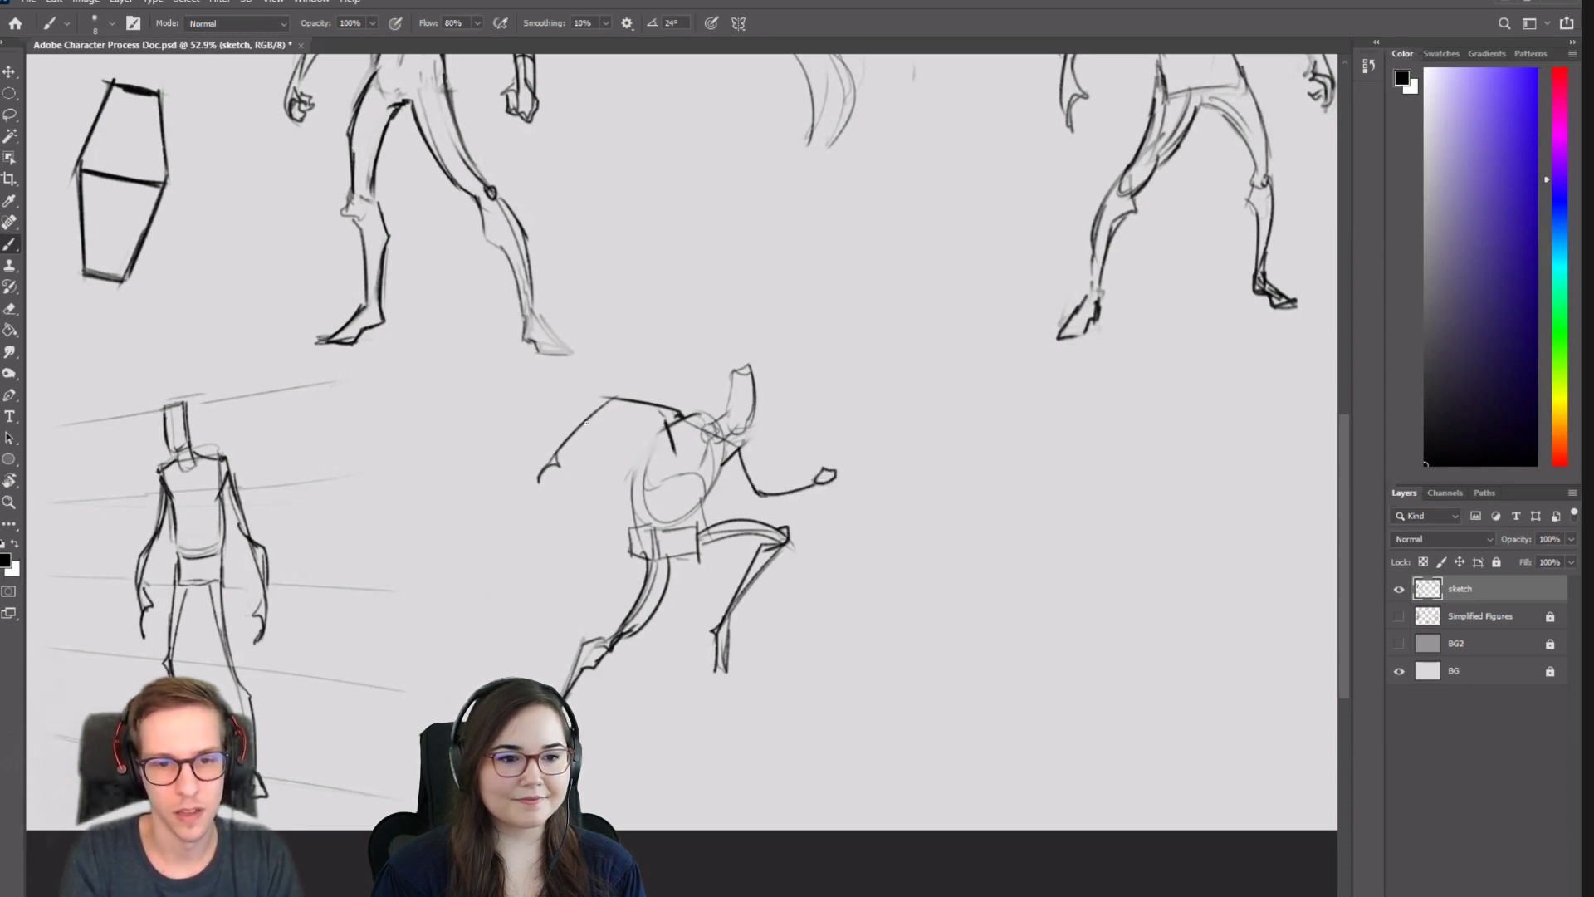
Turn the trailing upper arm into a cylinder with a lower contour and curved cross-contour rings.
scroll(661, 416, "up", 5)
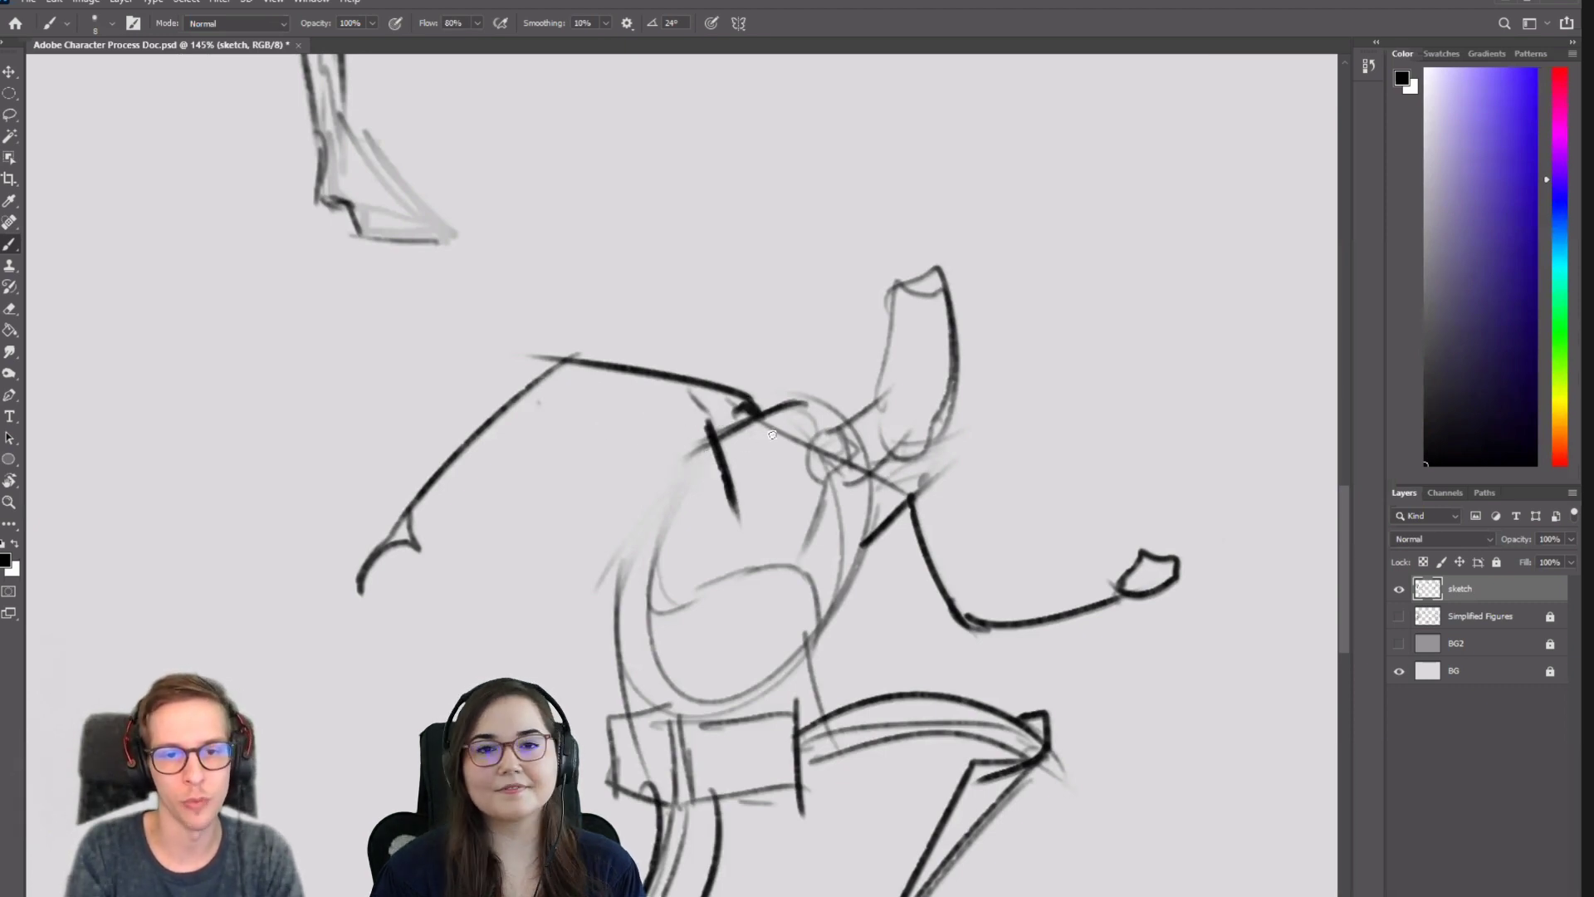
left_click_drag(538, 402, 735, 424)
mouse_move(621, 410)
left_mouse_down()
mouse_move(747, 426)
mouse_move(719, 415)
left_mouse_up()
key("ctrl+z")
mouse_move(696, 382)
left_mouse_down()
mouse_move(691, 417)
mouse_move(575, 402)
left_mouse_up()
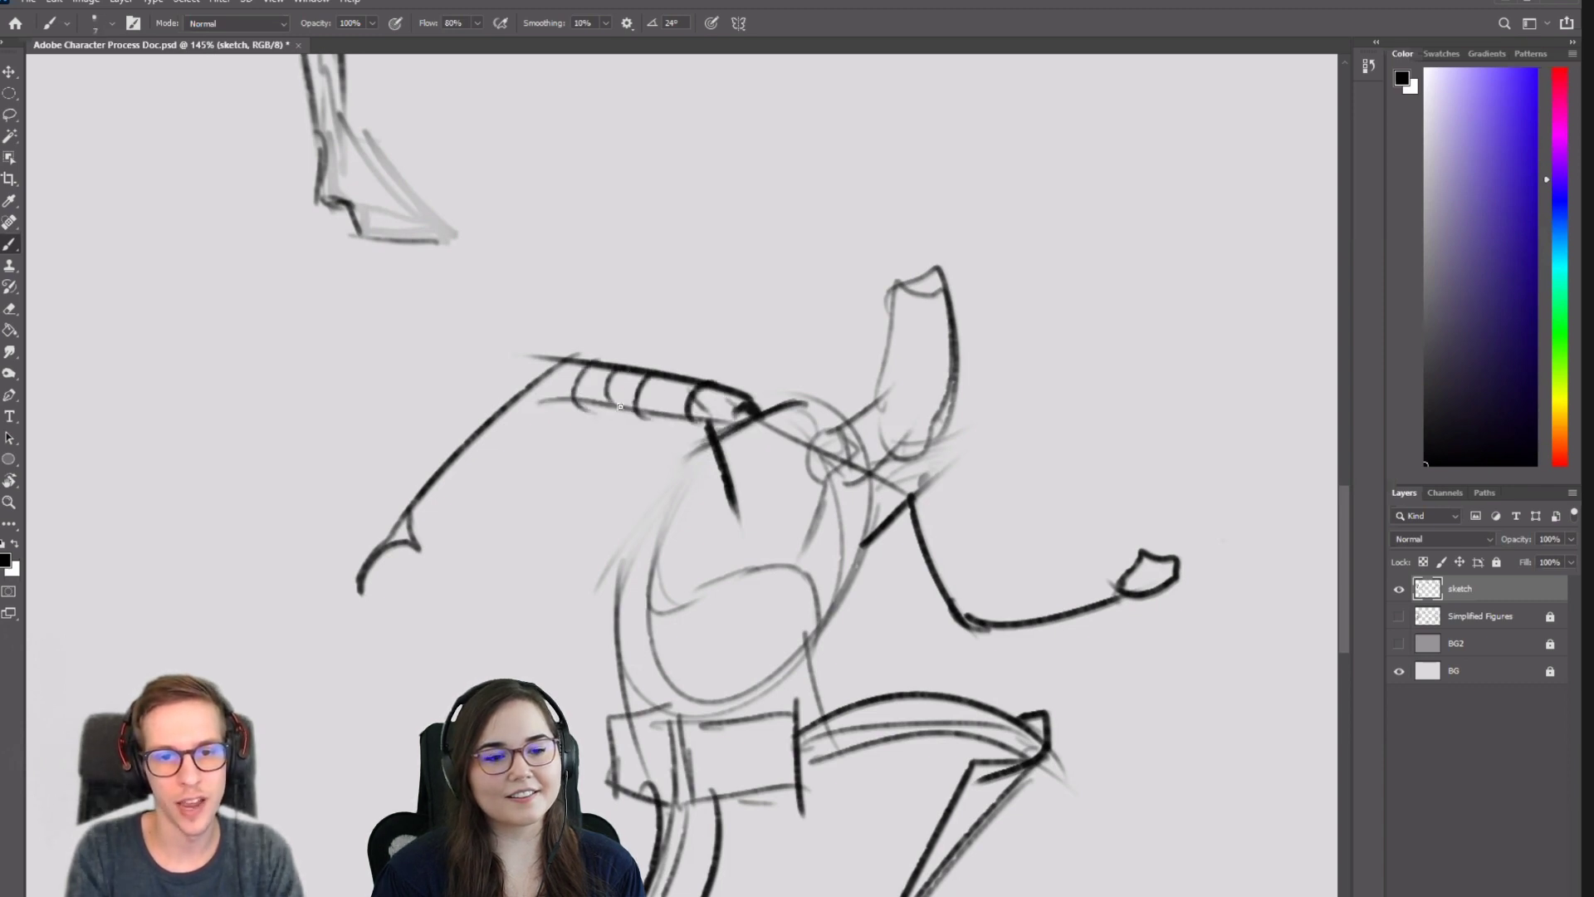
left_click_drag(653, 436, 527, 525)
left_click_drag(612, 451, 689, 449)
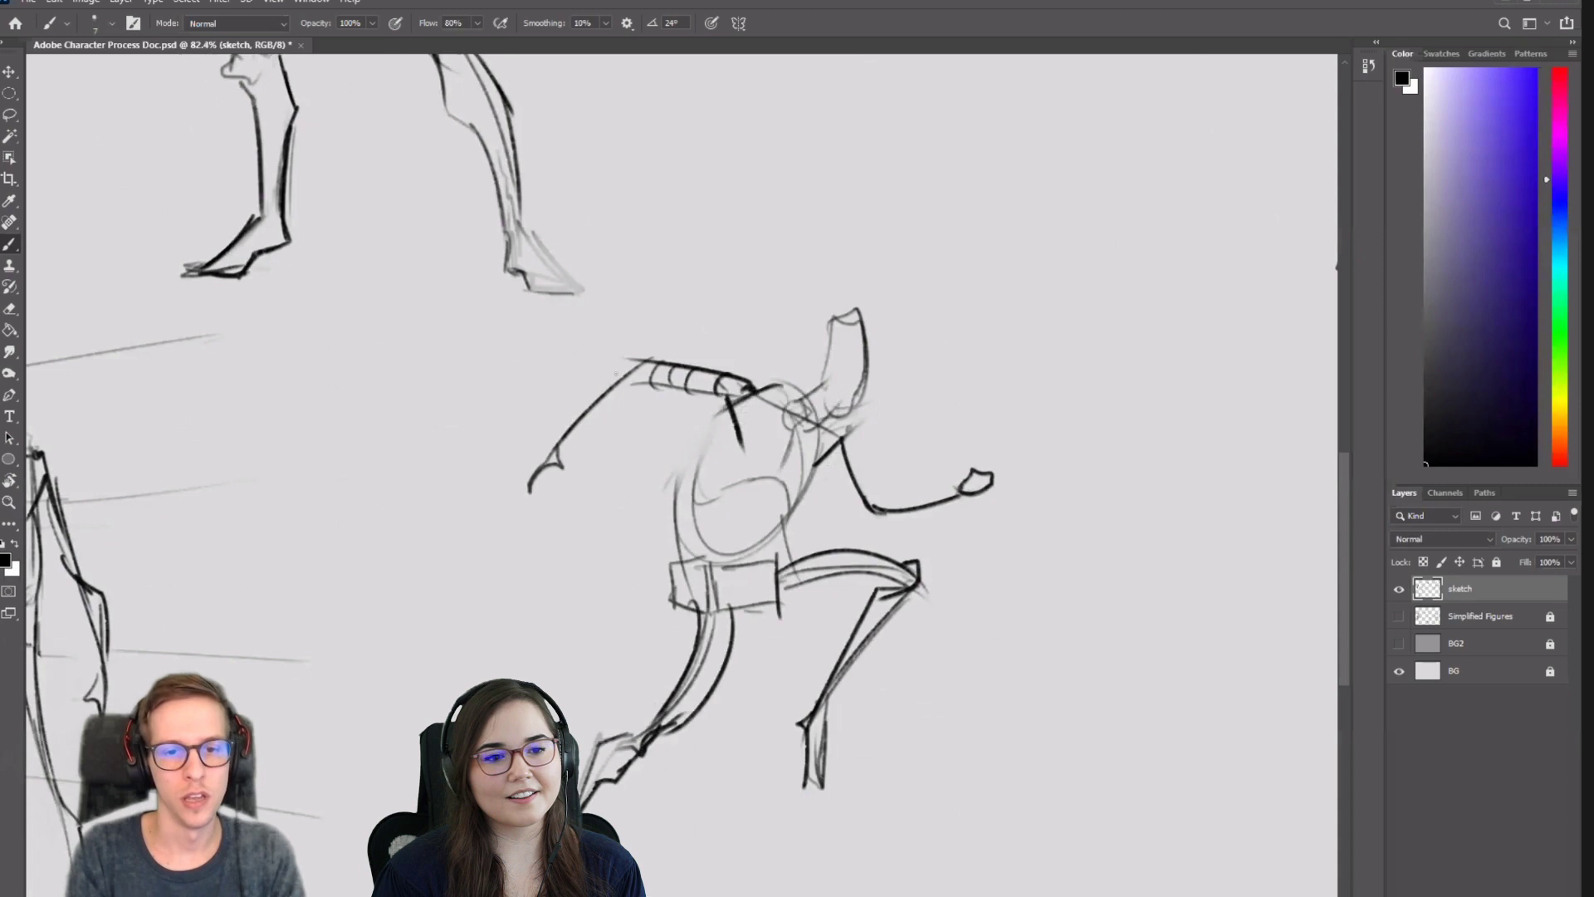
Draw the underside contour of the trailing forearm from the elbow toward the wrist, redoing the stroke for a better taper.
left_click_drag(645, 383, 576, 427)
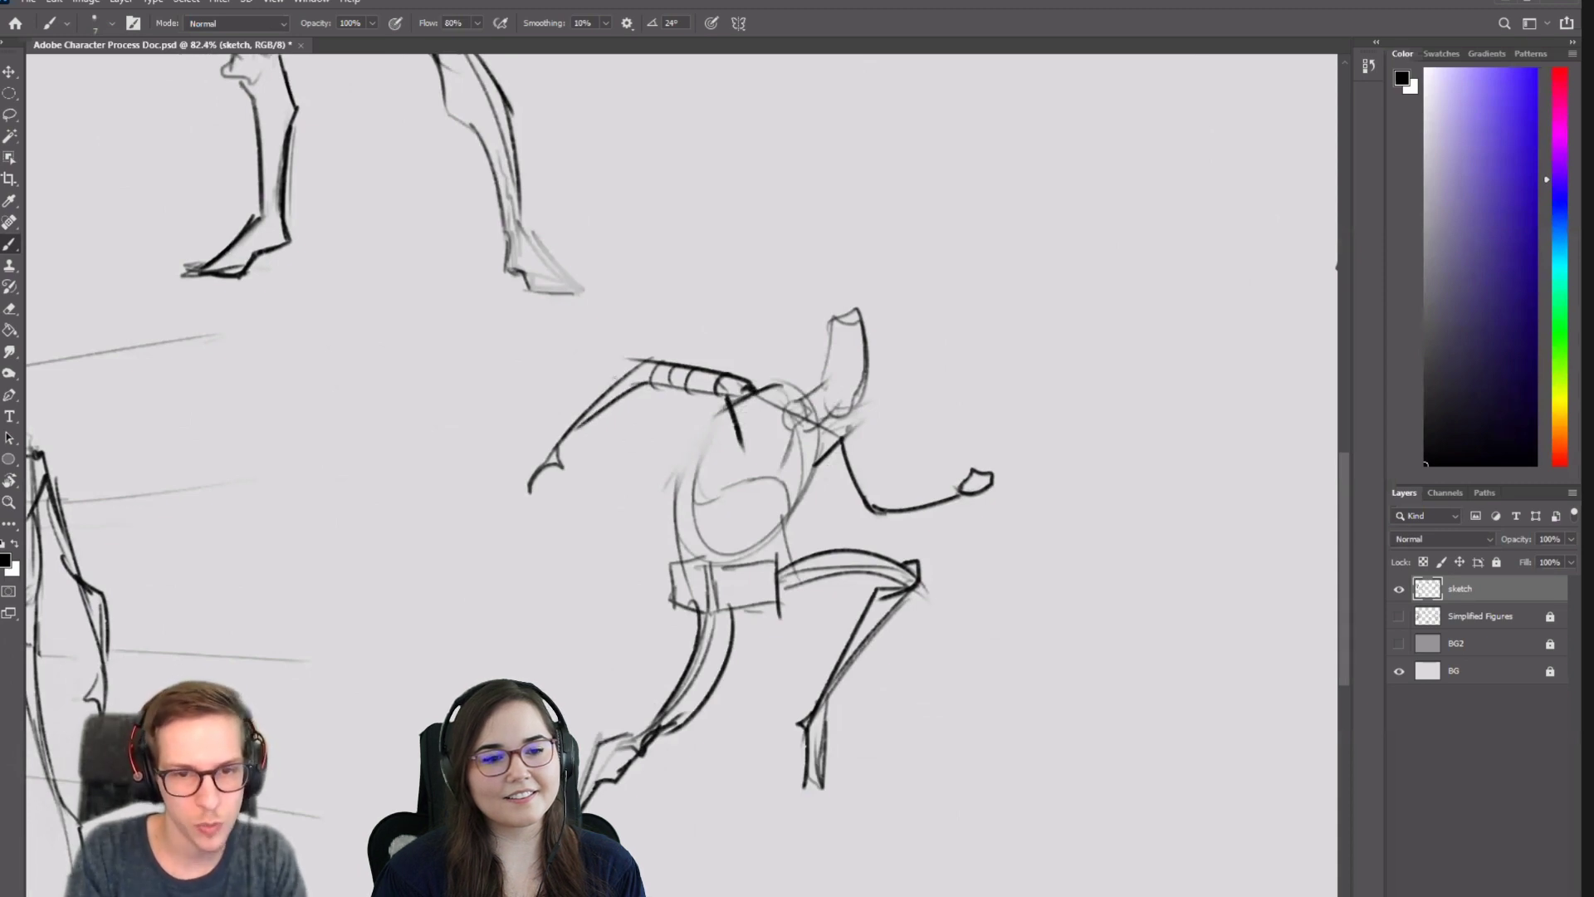
key("ctrl+z")
mouse_move(633, 370)
left_mouse_down()
mouse_move(646, 382)
mouse_move(586, 397)
mouse_move(573, 419)
mouse_move(596, 410)
left_mouse_up()
key("ctrl+z")
left_click_drag(637, 378, 555, 462)
key("ctrl+z")
key("ctrl+0")
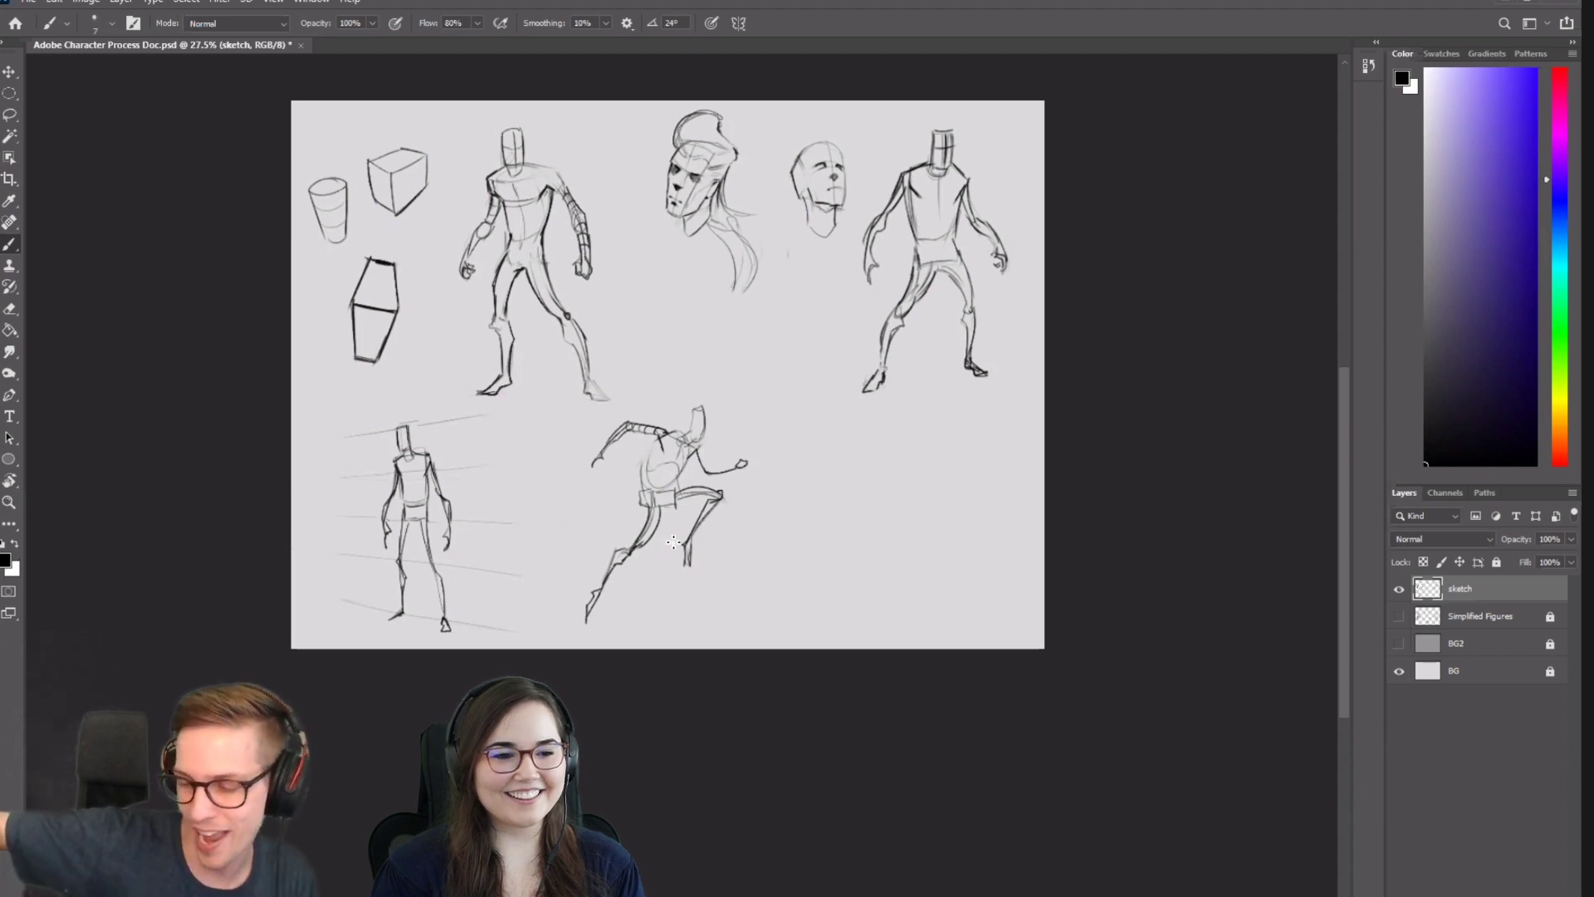
Erase the trailing forearm's outlines and draw curved cross-contour rings from the elbow toward the wrist.
scroll(635, 453, "up", 5)
key("e")
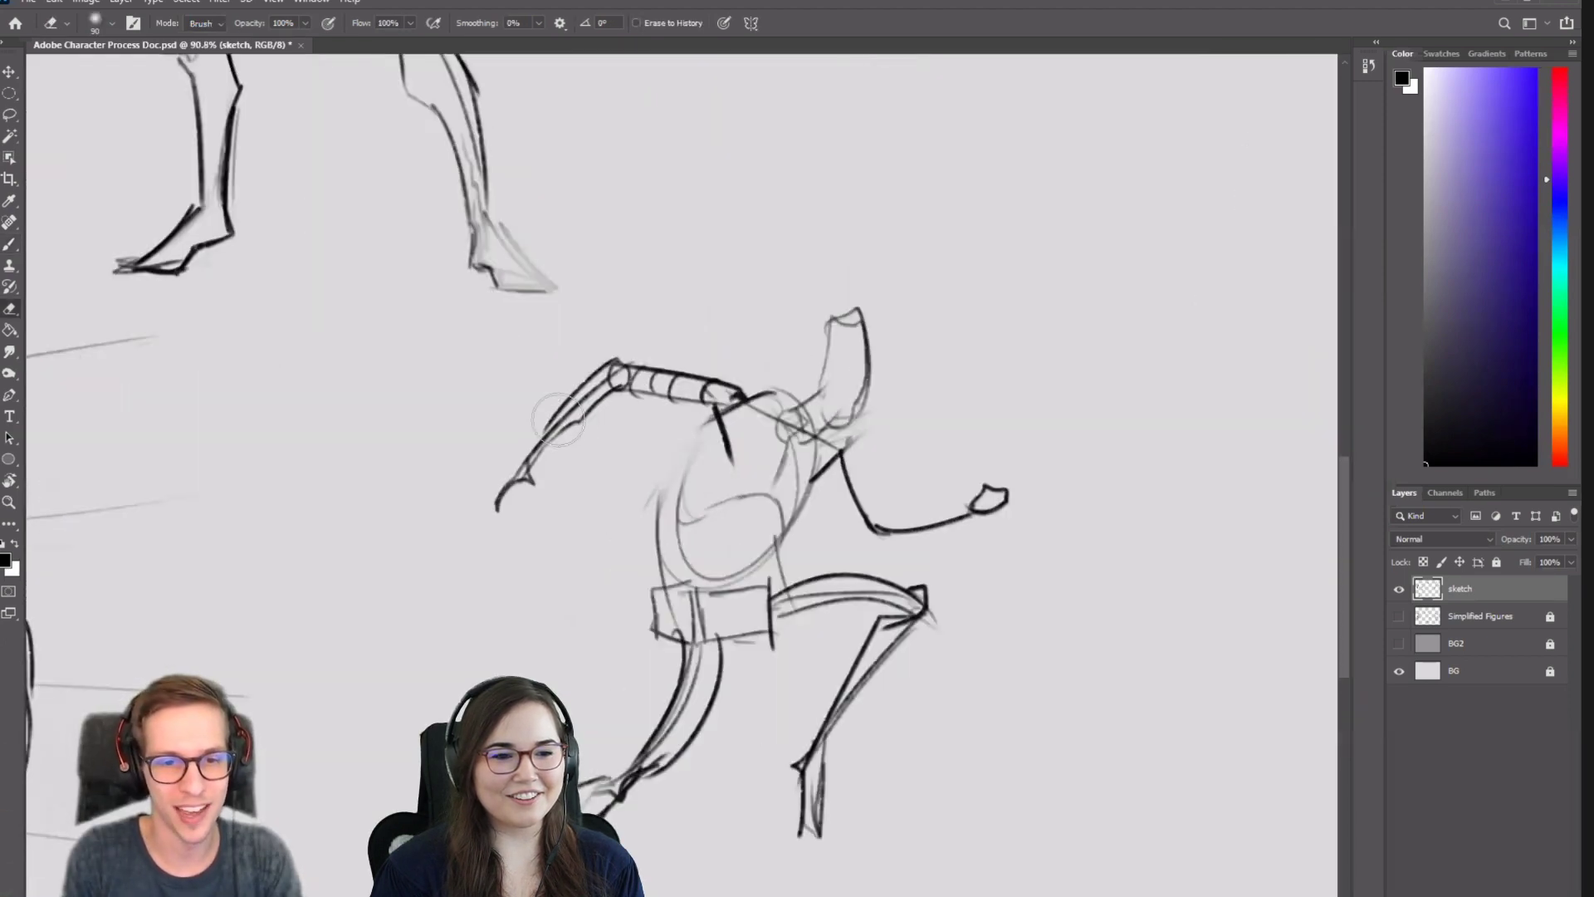
mouse_move(591, 383)
left_mouse_down()
mouse_move(543, 430)
mouse_move(588, 396)
mouse_move(557, 447)
left_mouse_up()
key("b")
key("ctrl+z")
key("ctrl+z")
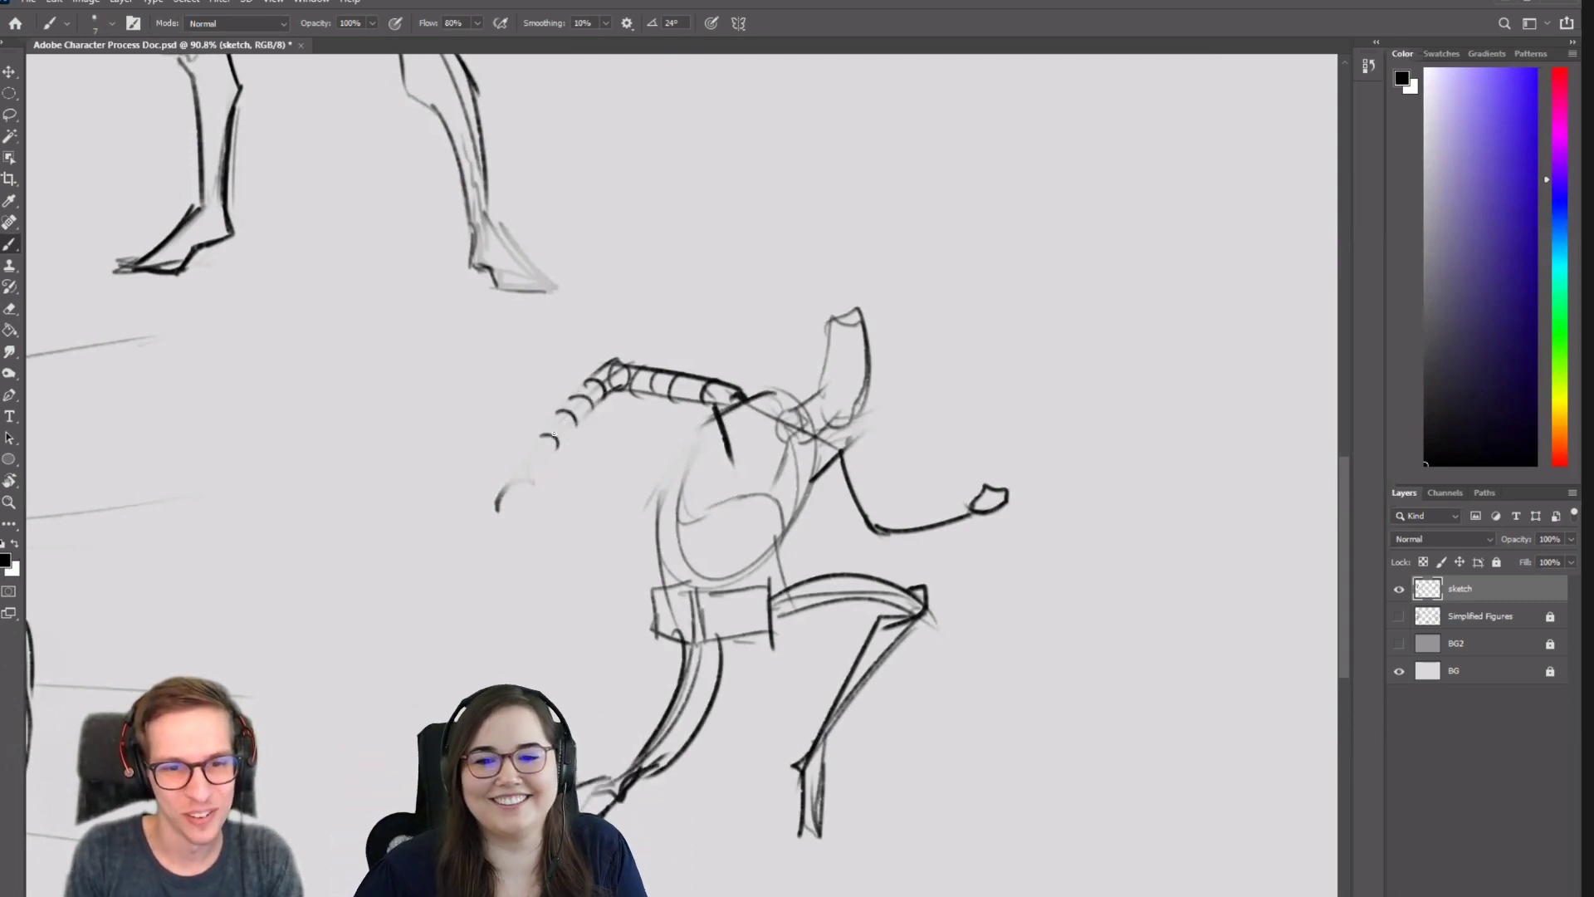
Redraw the outer and inner contours of the trailing forearm around its rings.
left_click_drag(596, 374, 544, 426)
key("ctrl+z")
mouse_move(612, 389)
left_mouse_down()
mouse_move(530, 482)
mouse_move(570, 404)
mouse_move(516, 467)
left_mouse_up()
key("ctrl+z")
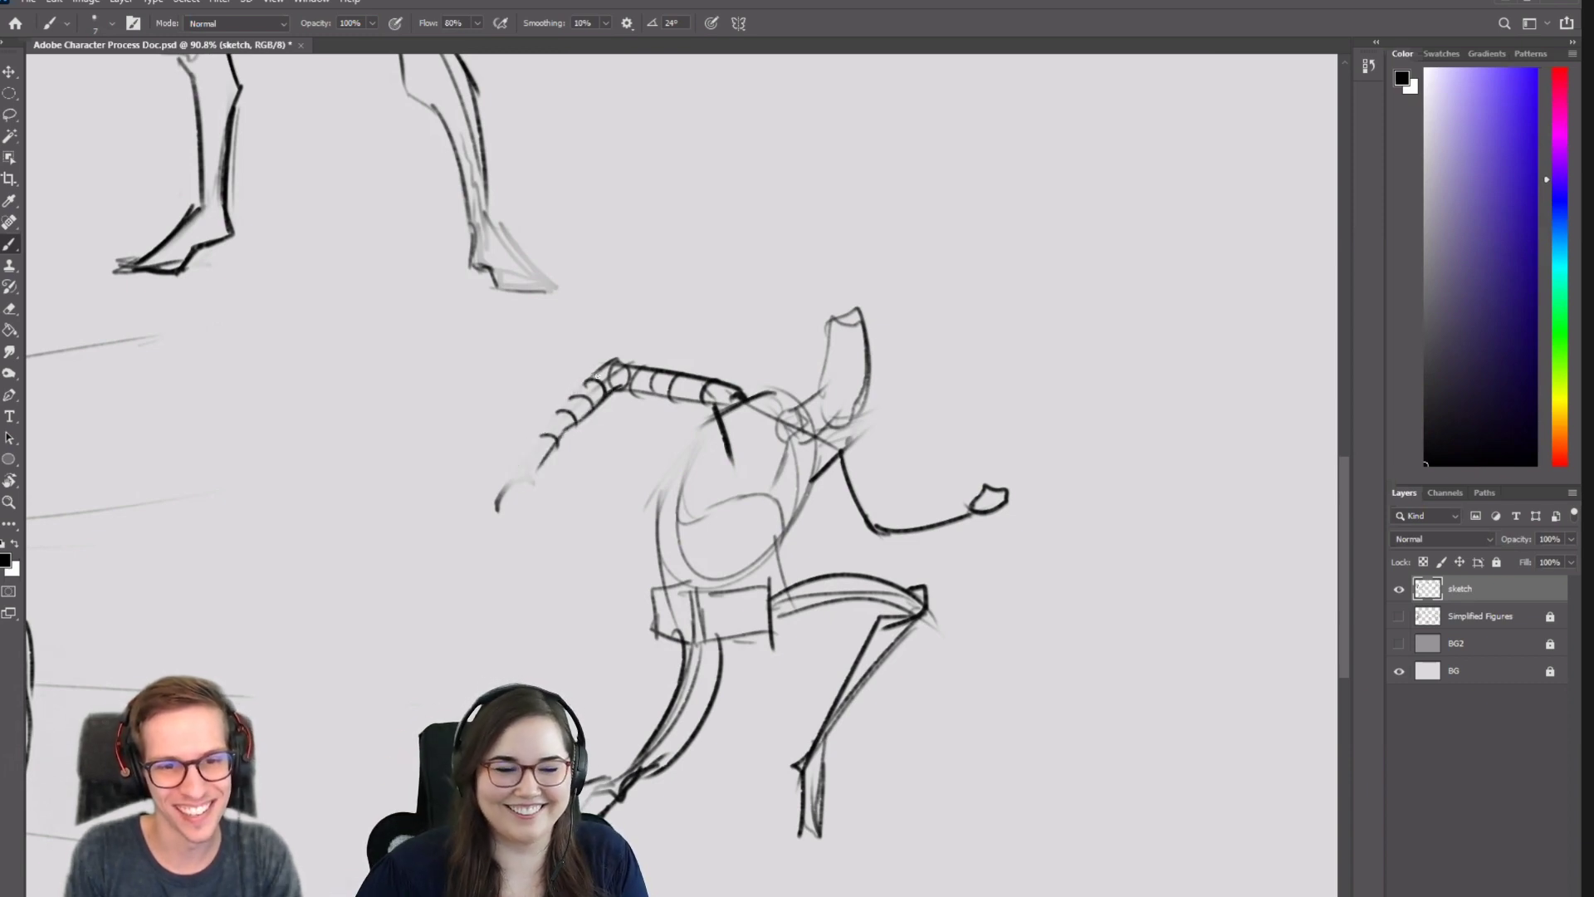
left_click_drag(599, 370, 538, 446)
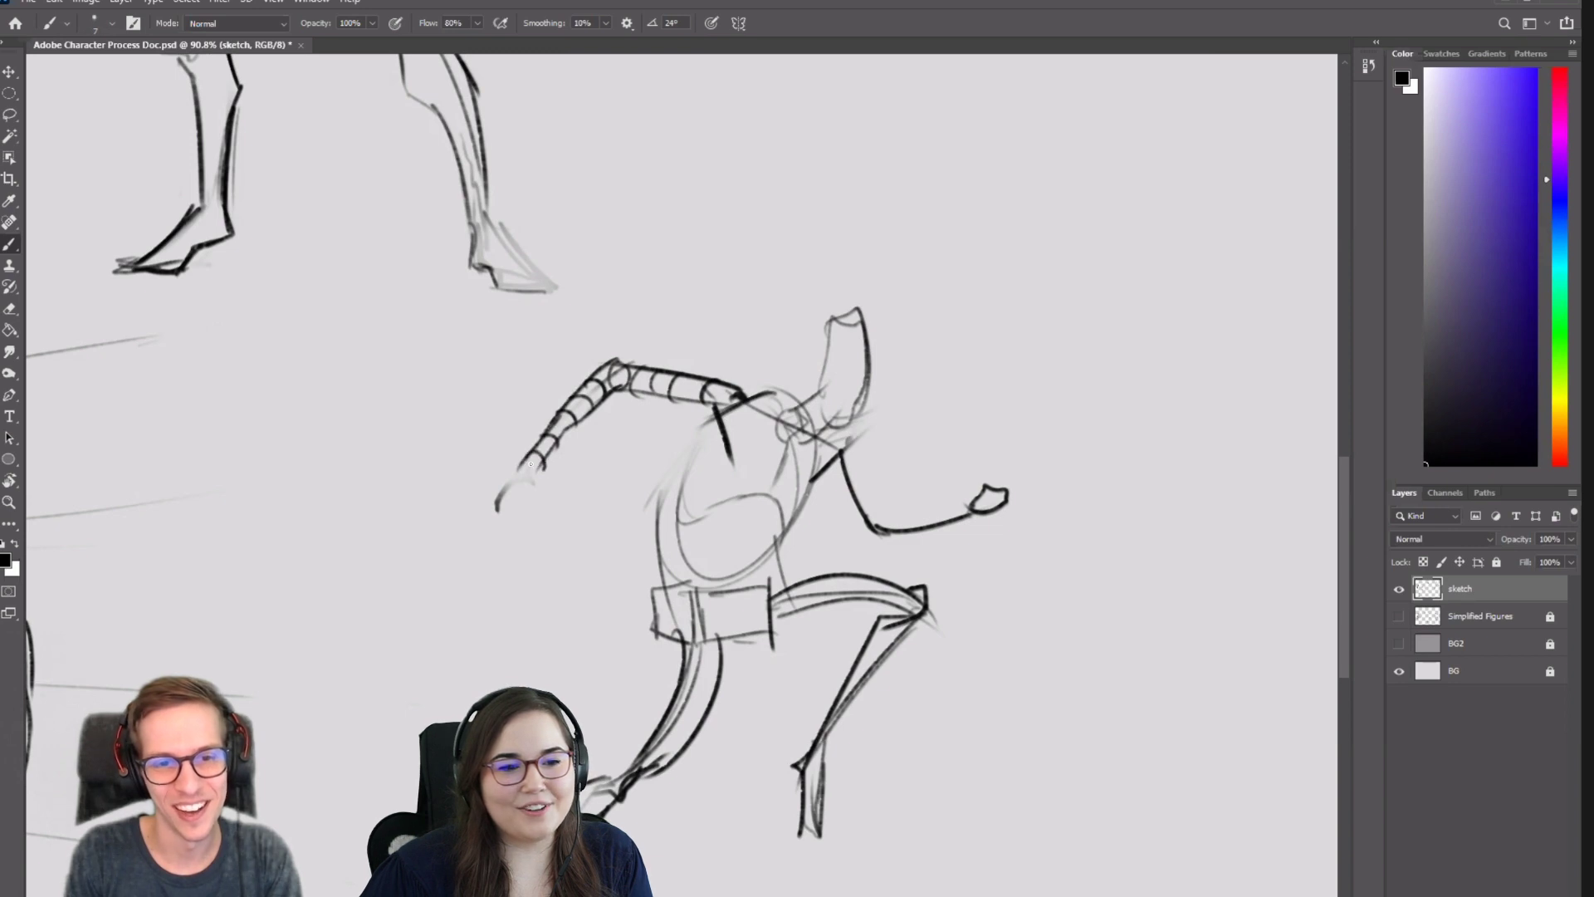
Build the forward upper arm into a cylinder with a second contour, cross-contour rings and a closed elbow end.
scroll(660, 478, "down", 5)
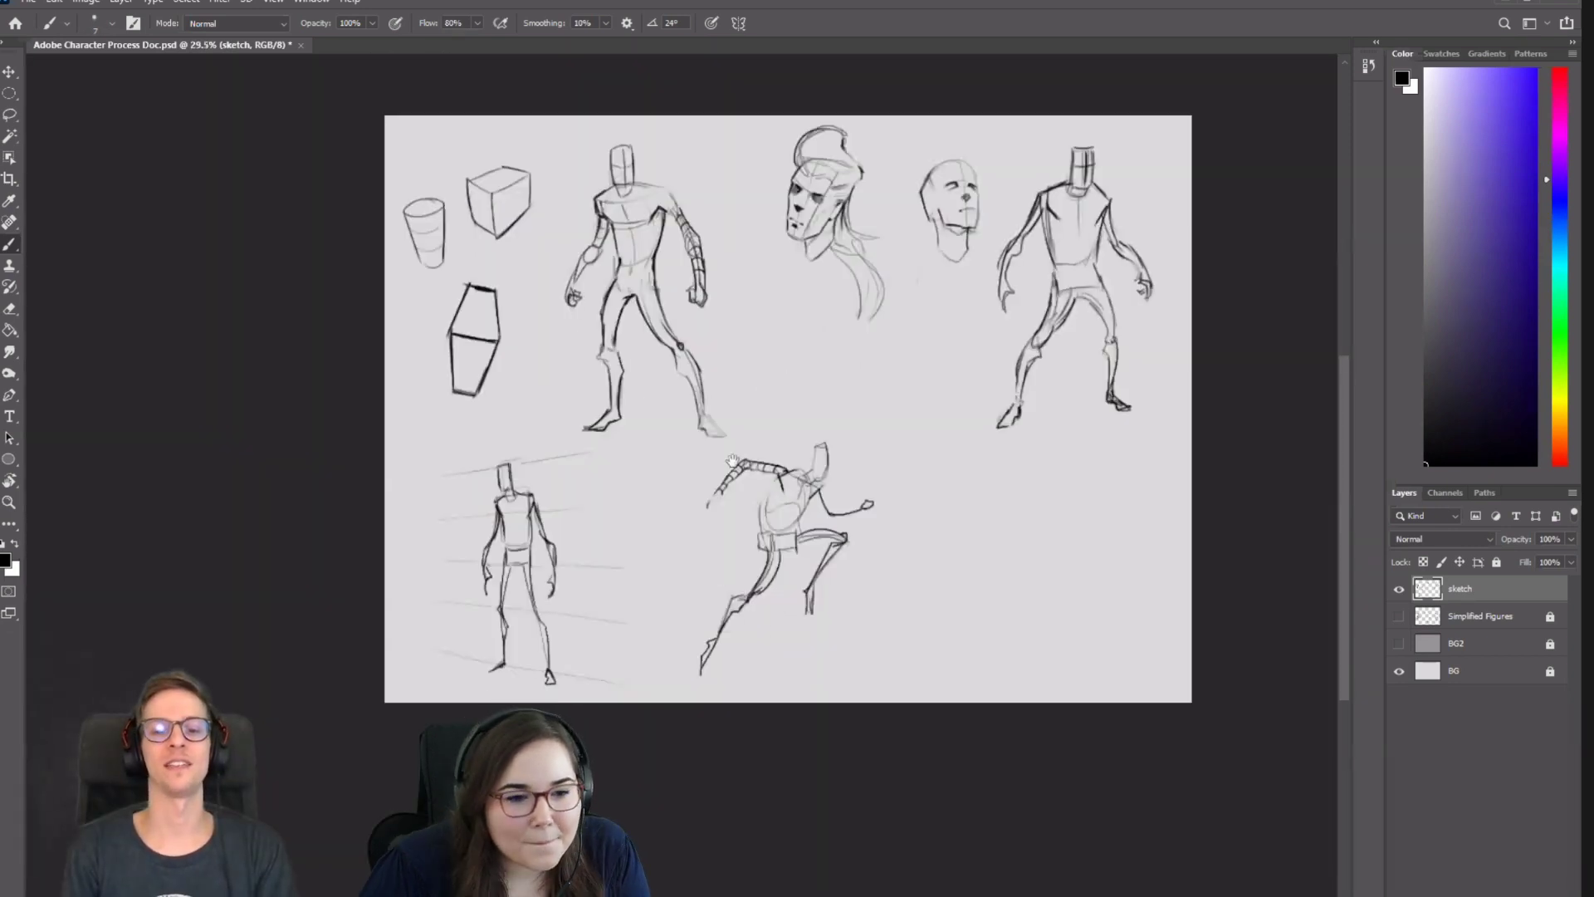
left_click_drag(836, 566, 781, 444)
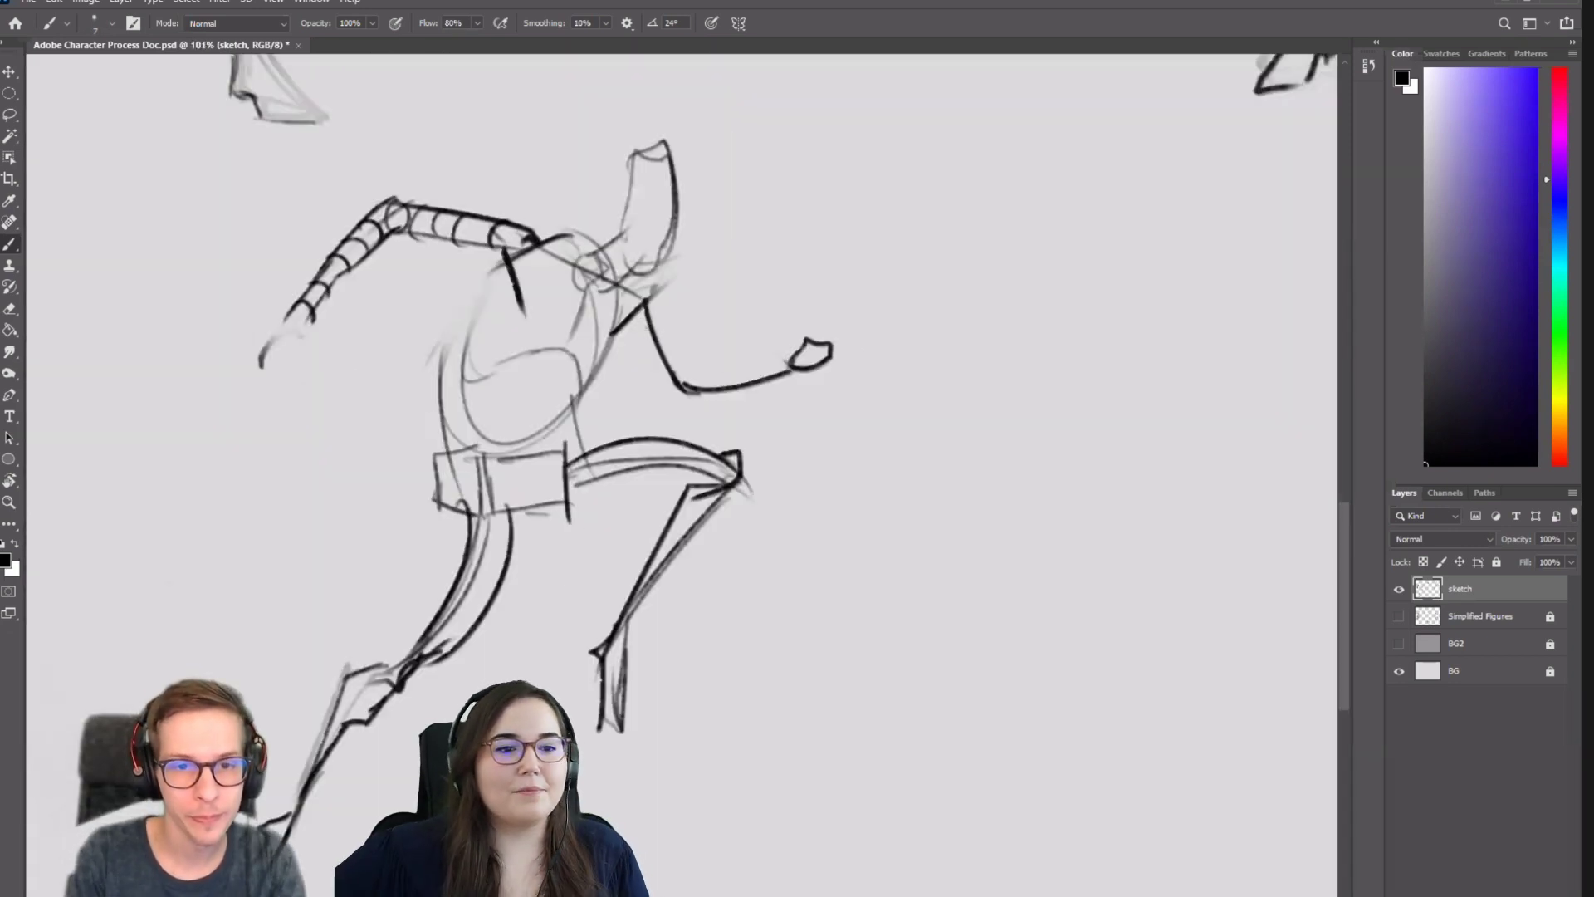
mouse_move(657, 320)
left_mouse_down()
mouse_move(662, 386)
mouse_move(653, 304)
mouse_move(689, 377)
mouse_move(635, 318)
mouse_move(673, 397)
mouse_move(688, 384)
left_mouse_up()
key("ctrl+z")
key("e")
key("b")
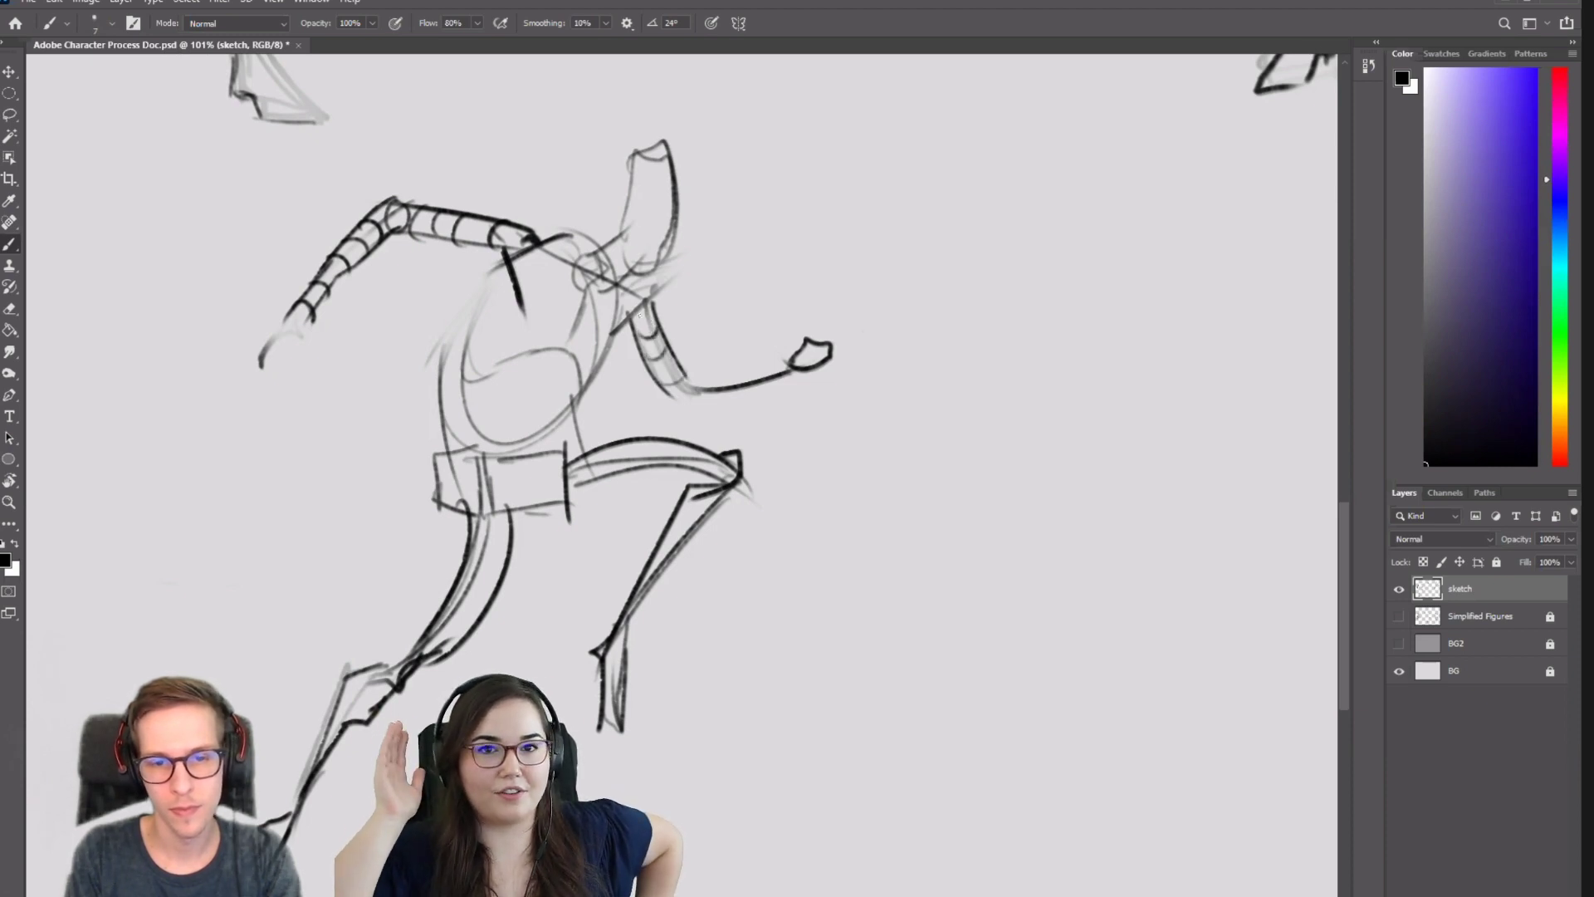
key("bracketleft")
left_click_drag(692, 381, 674, 398)
key("ctrl+z")
key("ctrl+z")
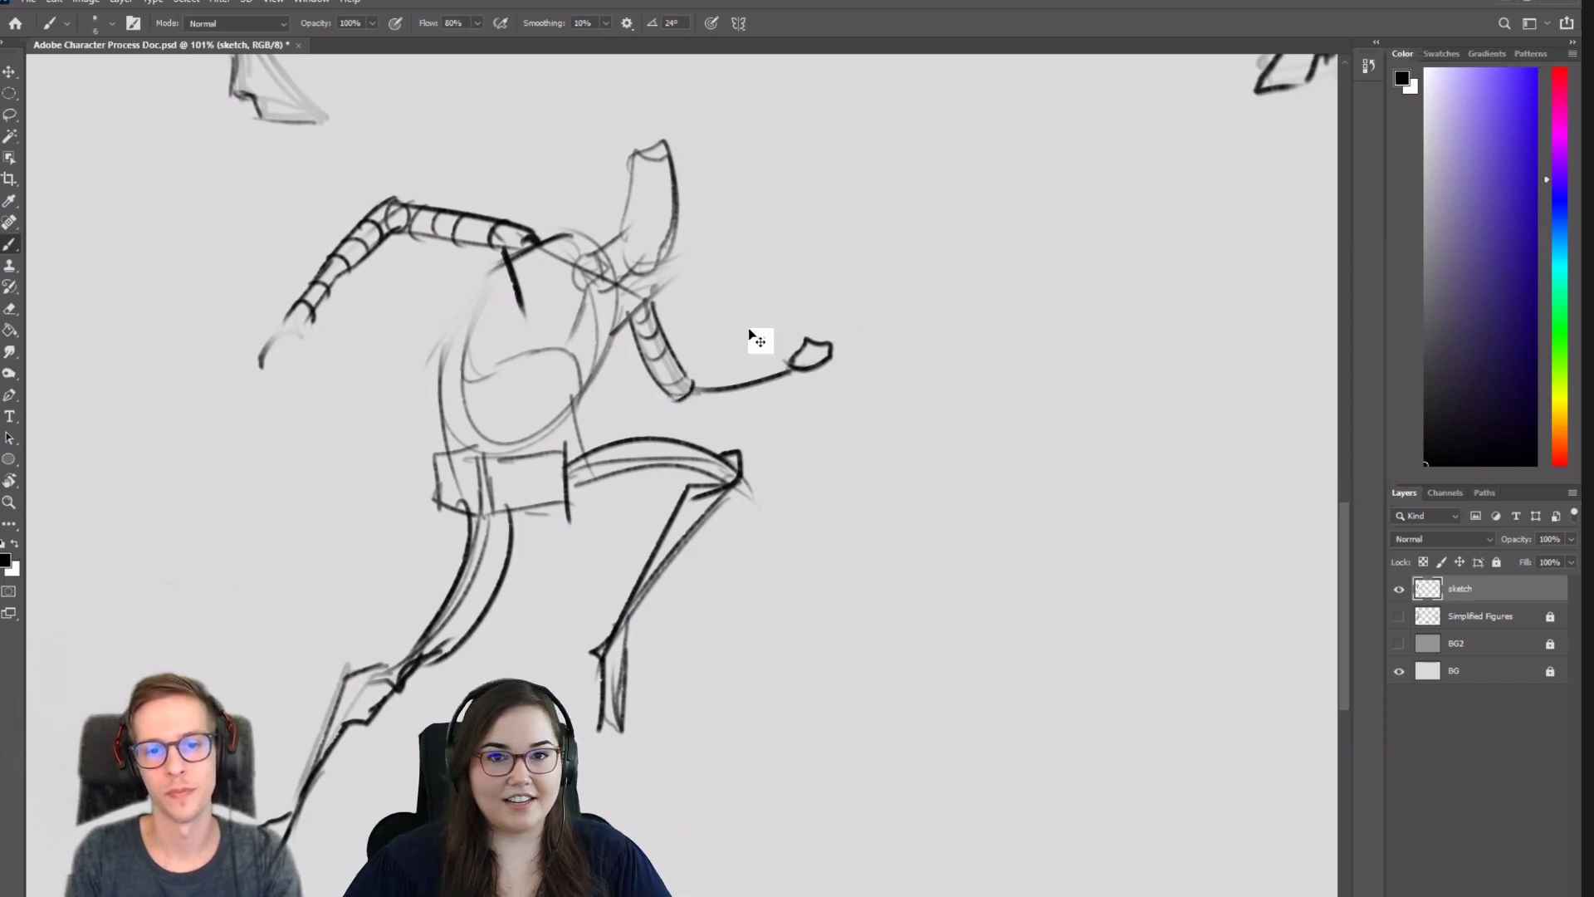
Lighten the forward forearm's guide line with the Eraser and draw a curved lower contour from elbow to fist.
scroll(758, 338, "down", 5)
scroll(739, 506, "up", 5)
key("ctrl+z")
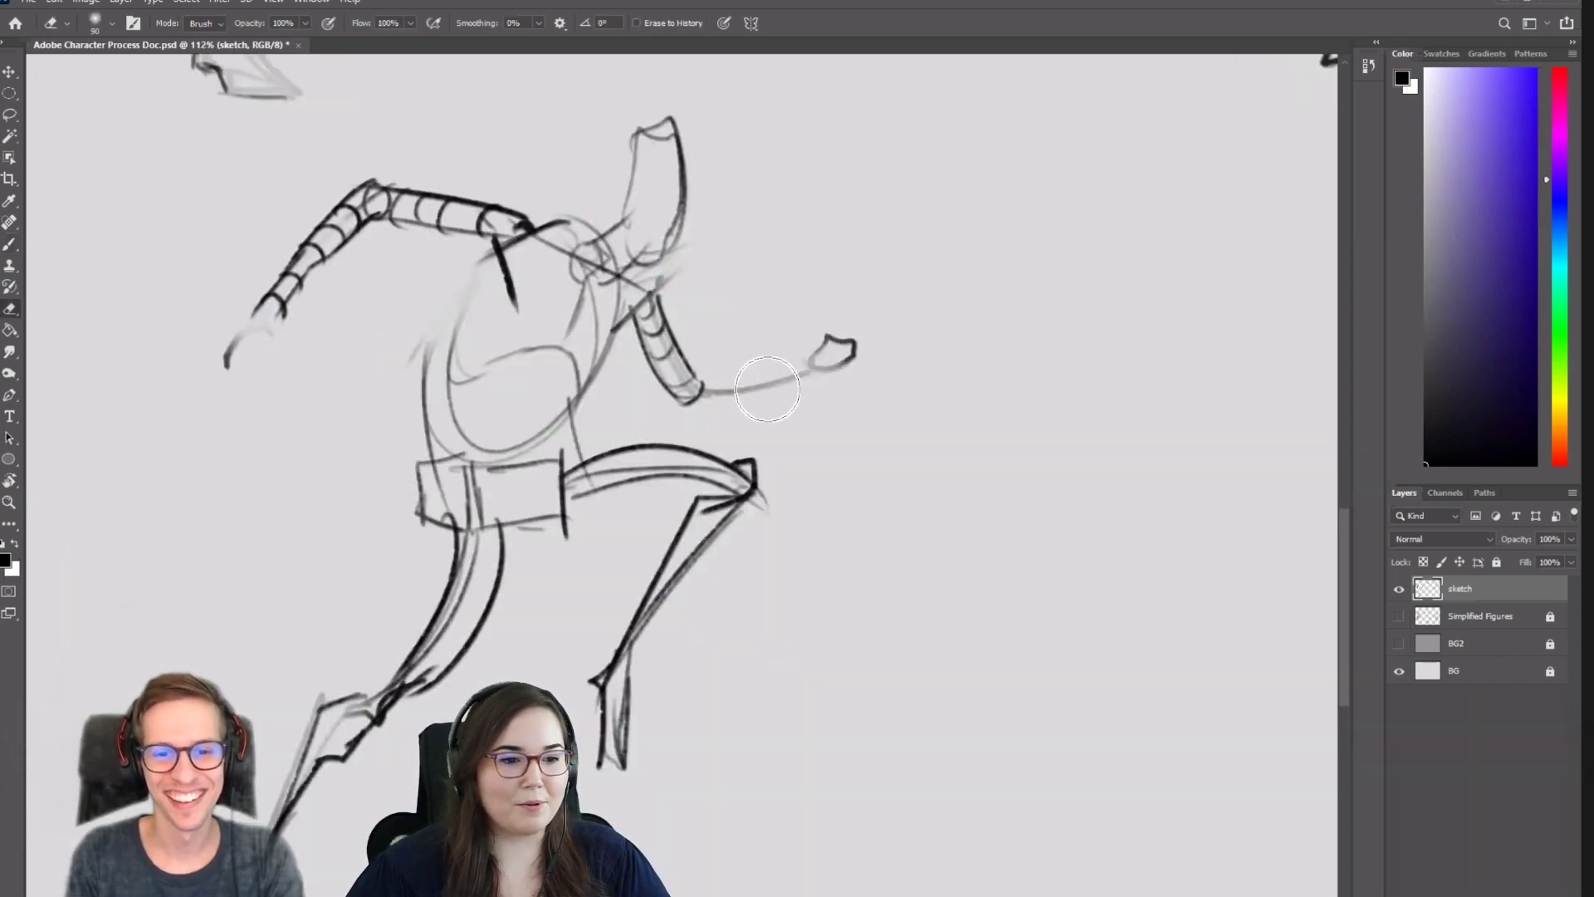
mouse_move(708, 404)
left_mouse_down()
mouse_move(709, 379)
mouse_move(797, 386)
left_mouse_up()
key("ctrl+z")
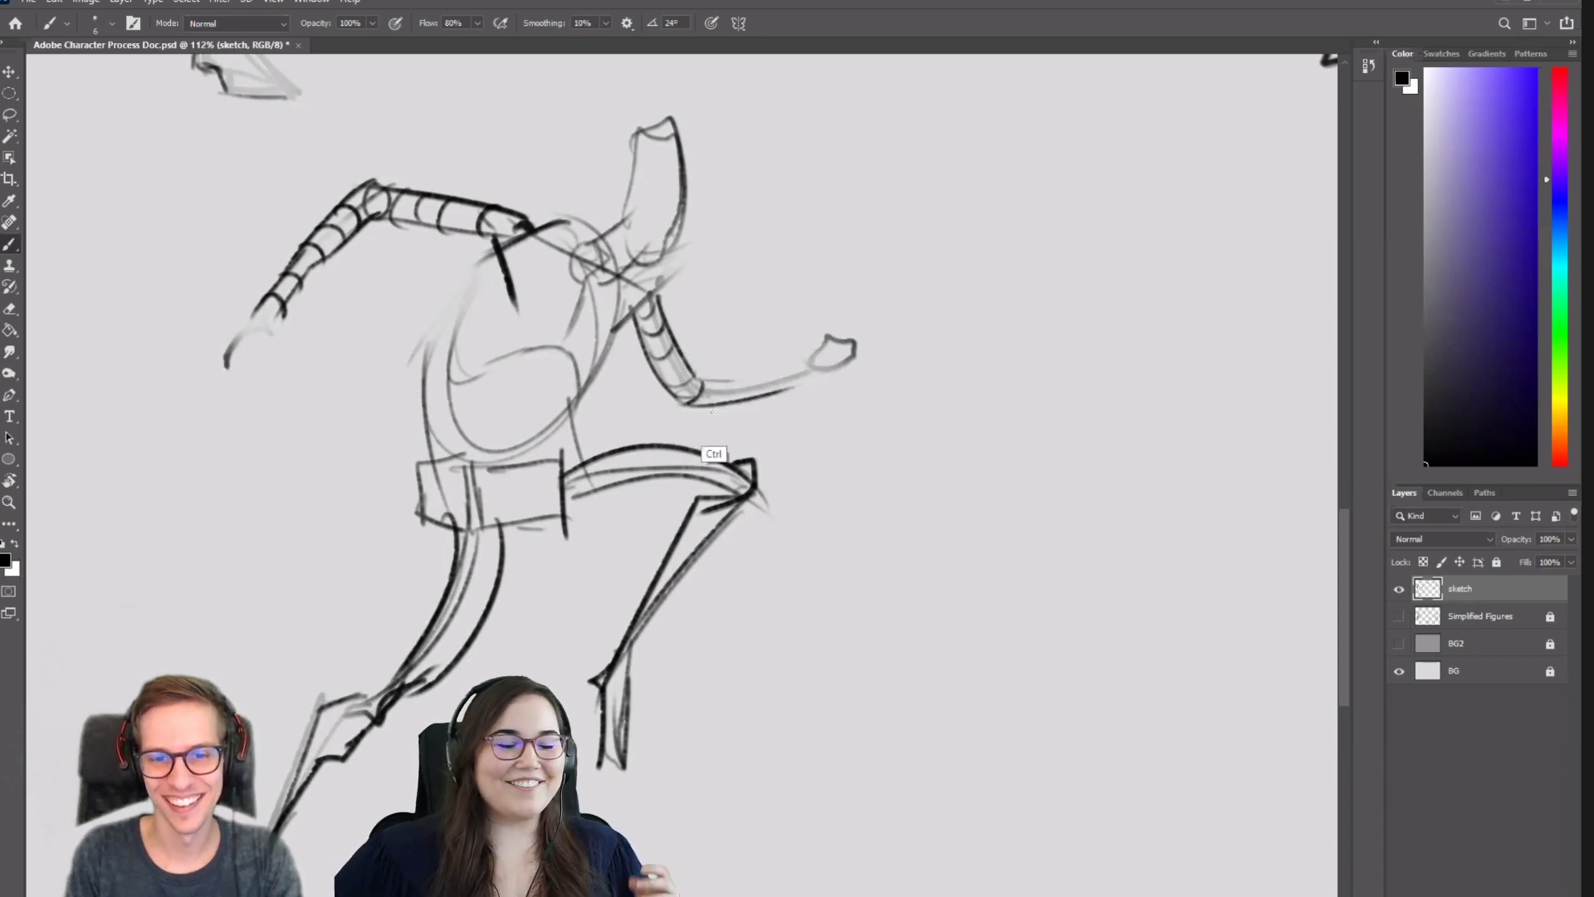
key("ctrl+z")
left_click_drag(688, 407, 809, 382)
key("ctrl+z")
left_click_drag(687, 404, 816, 376)
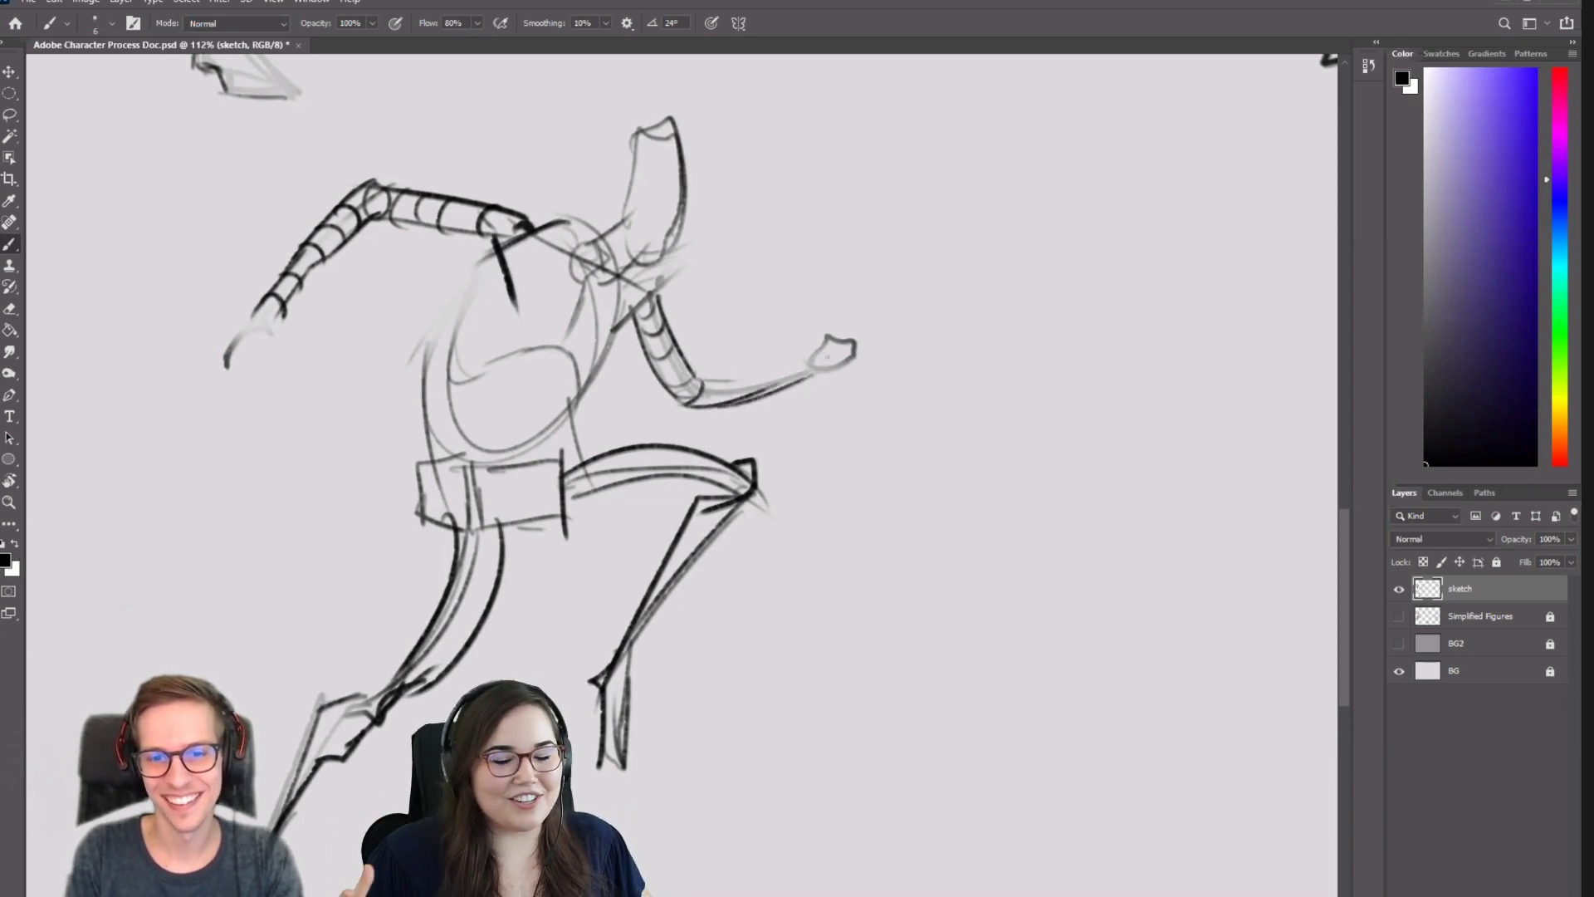
key("ctrl+z")
left_click_drag(683, 407, 809, 376)
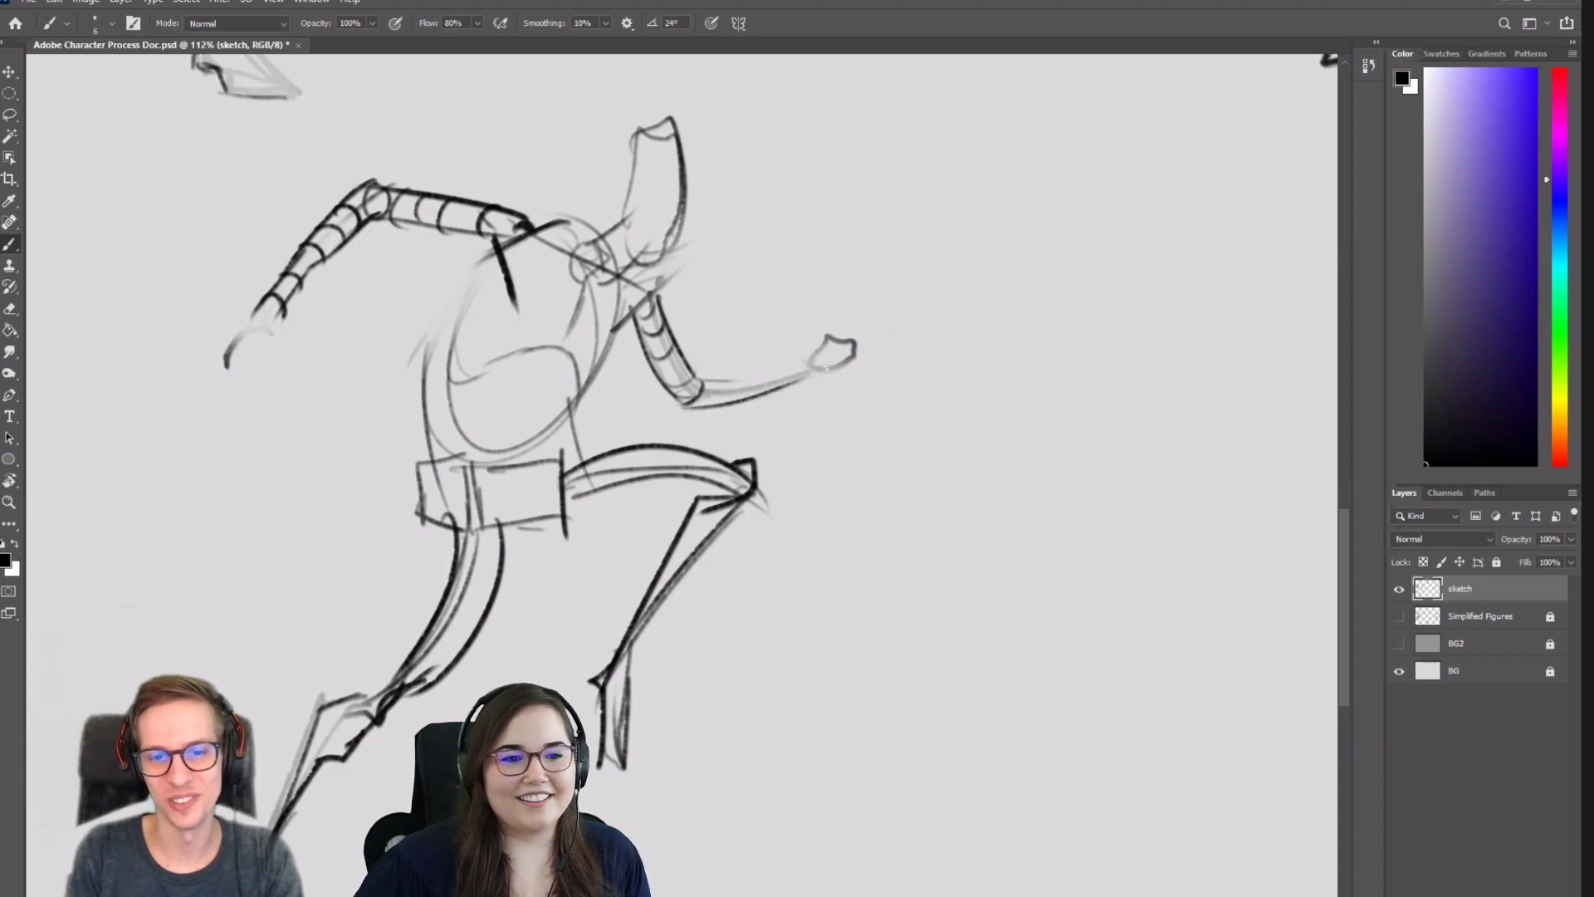
Draw the forward forearm's upper contour and add cross-contour rings along its length.
left_click_drag(701, 386, 815, 360)
key("ctrl+z")
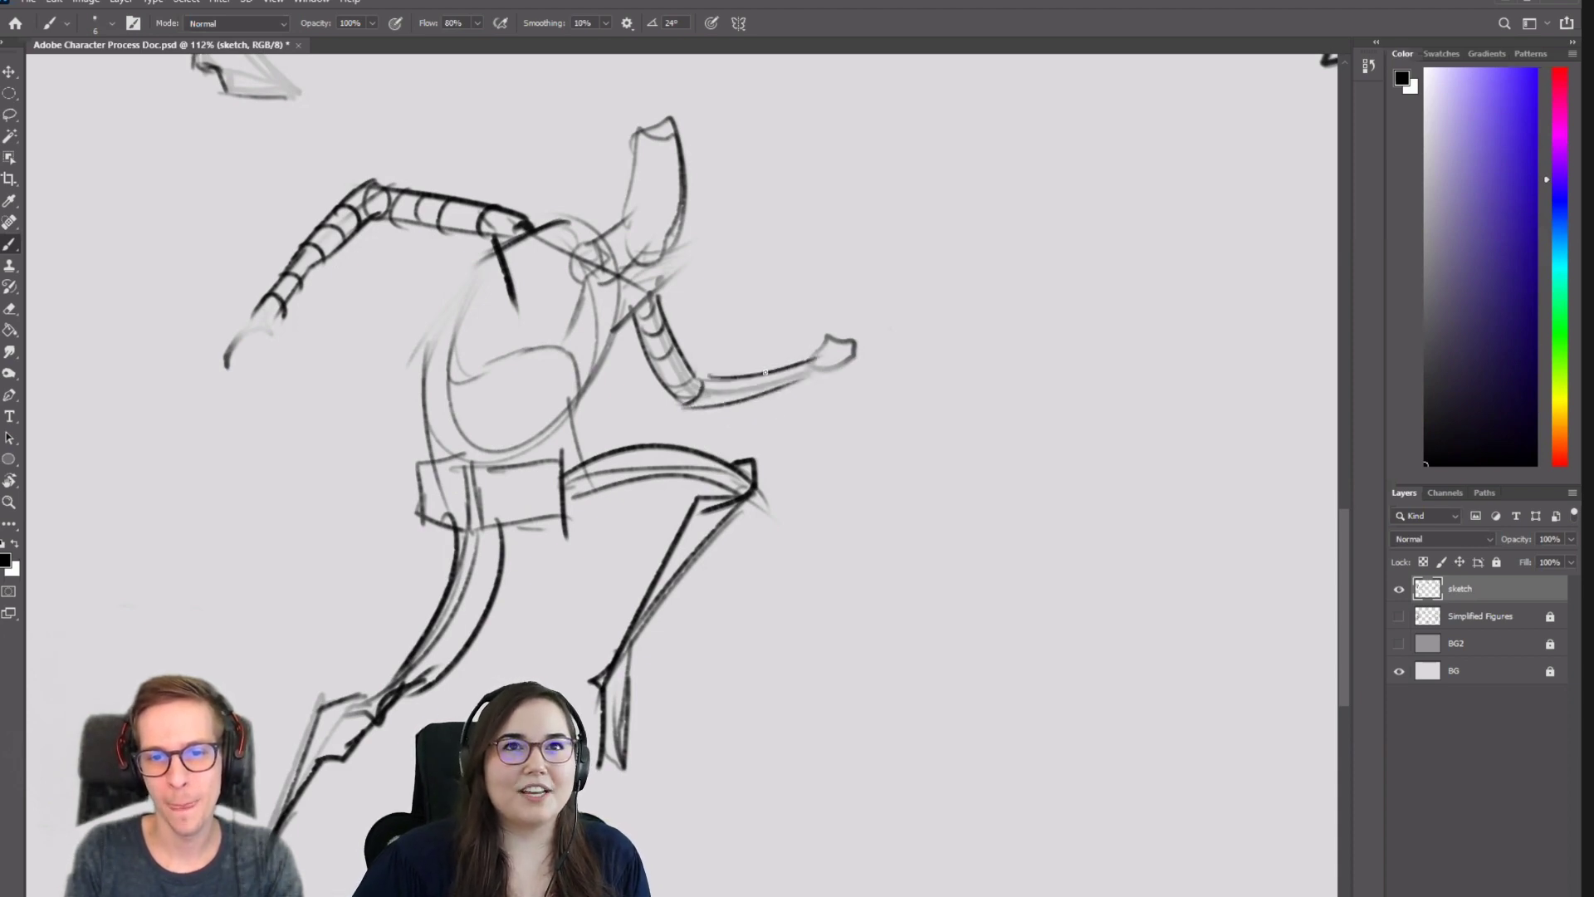
left_click_drag(718, 379, 722, 399)
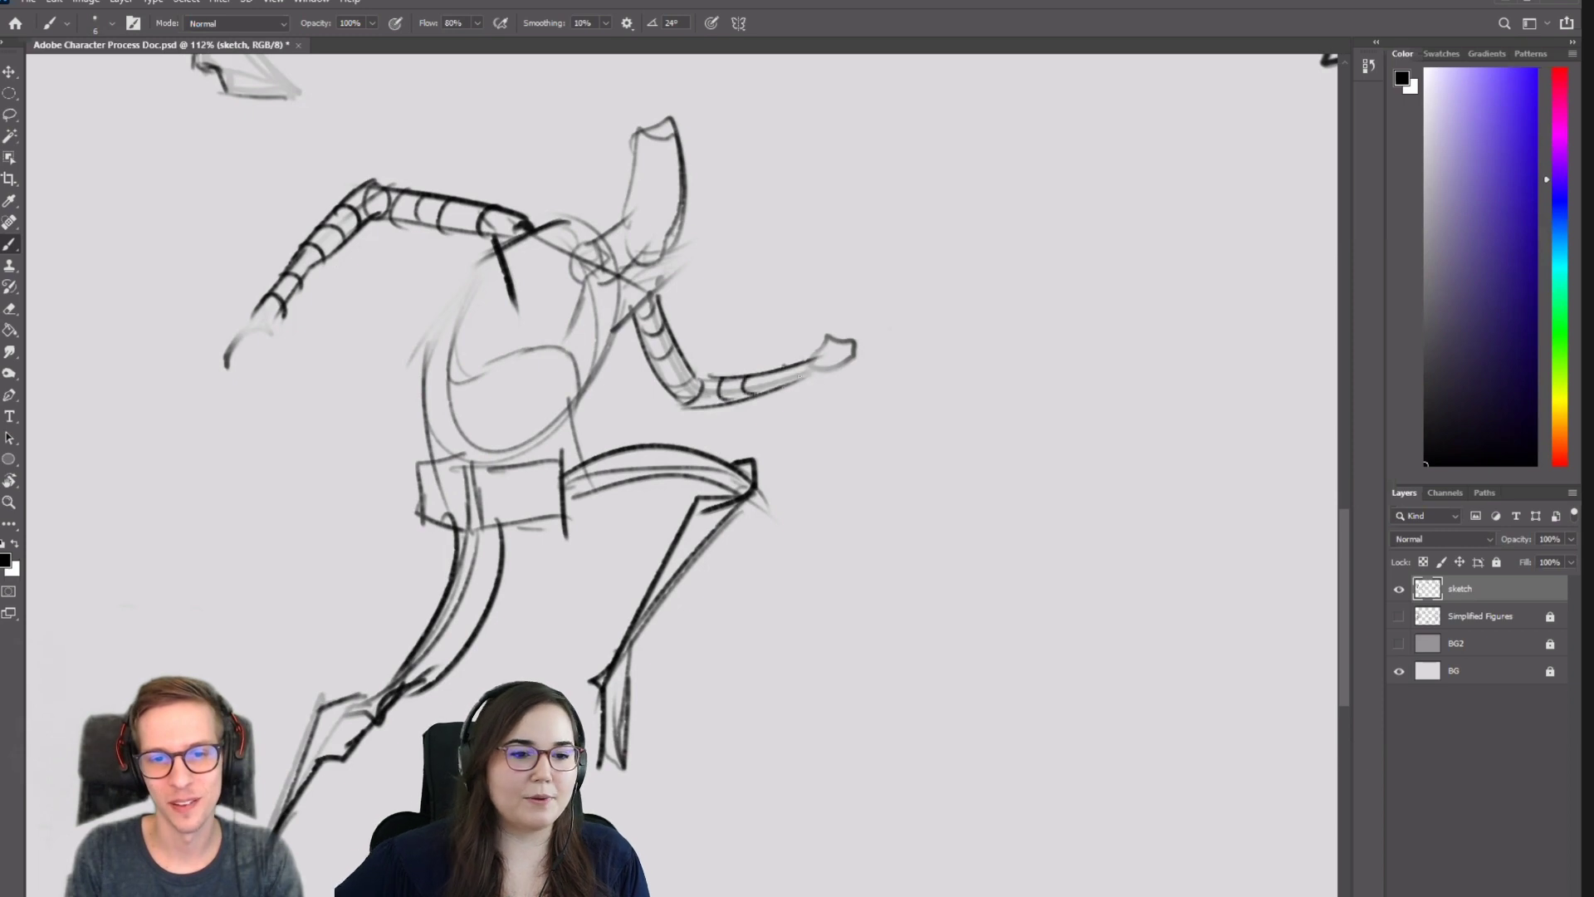
Erase the rear edge of the running figure's hip box and redraw it slightly inward with darker lines.
scroll(864, 409, "down", 5)
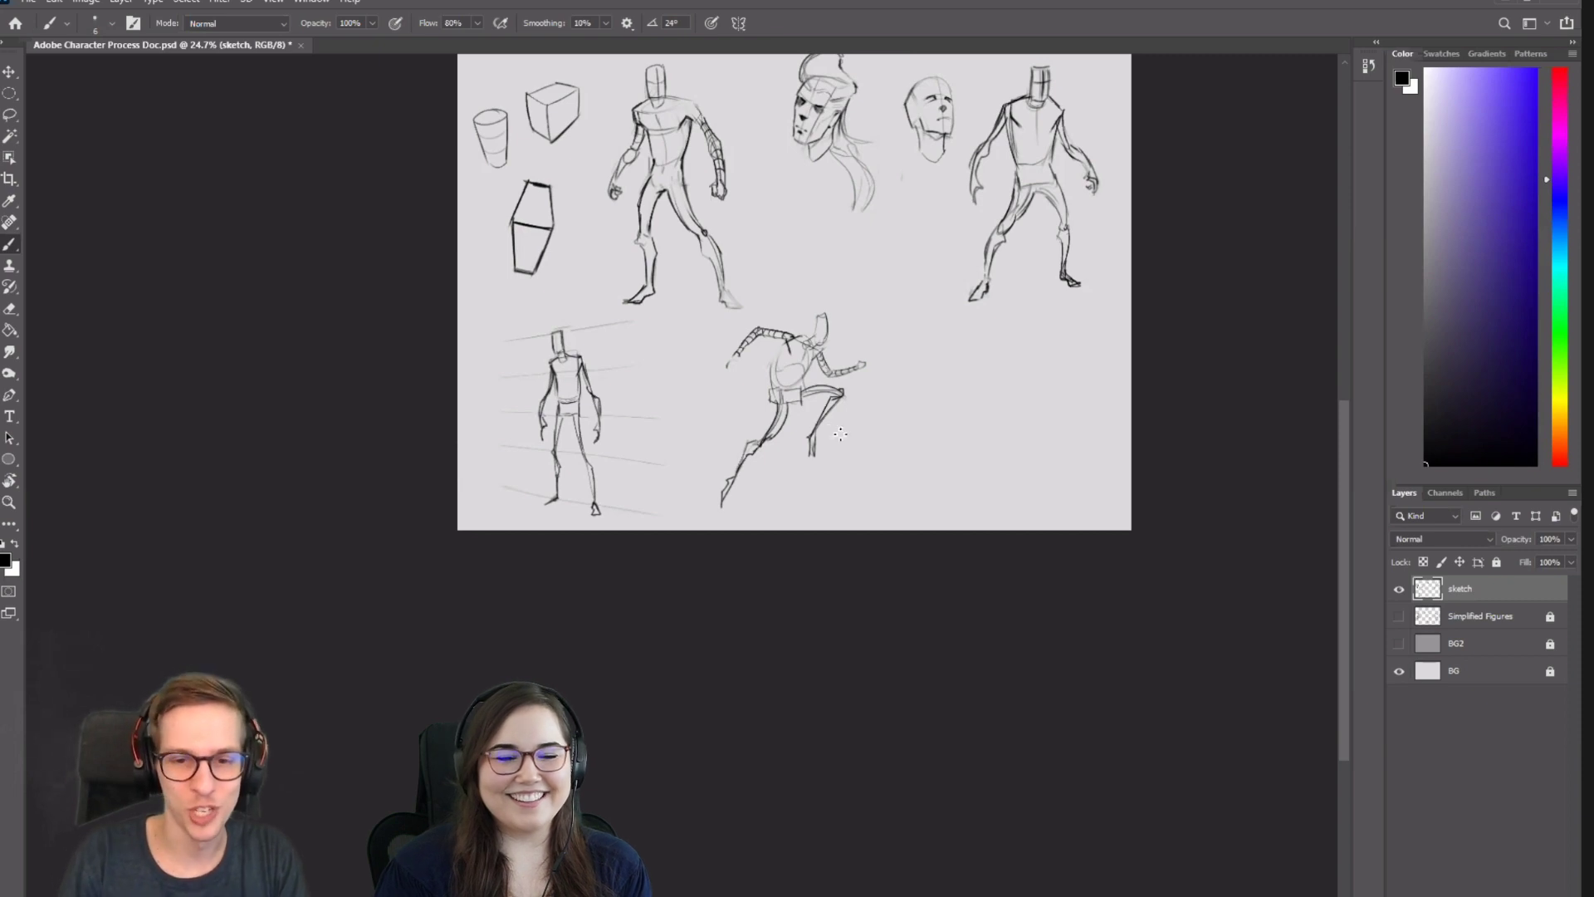
scroll(795, 448, "up", 3)
key("e")
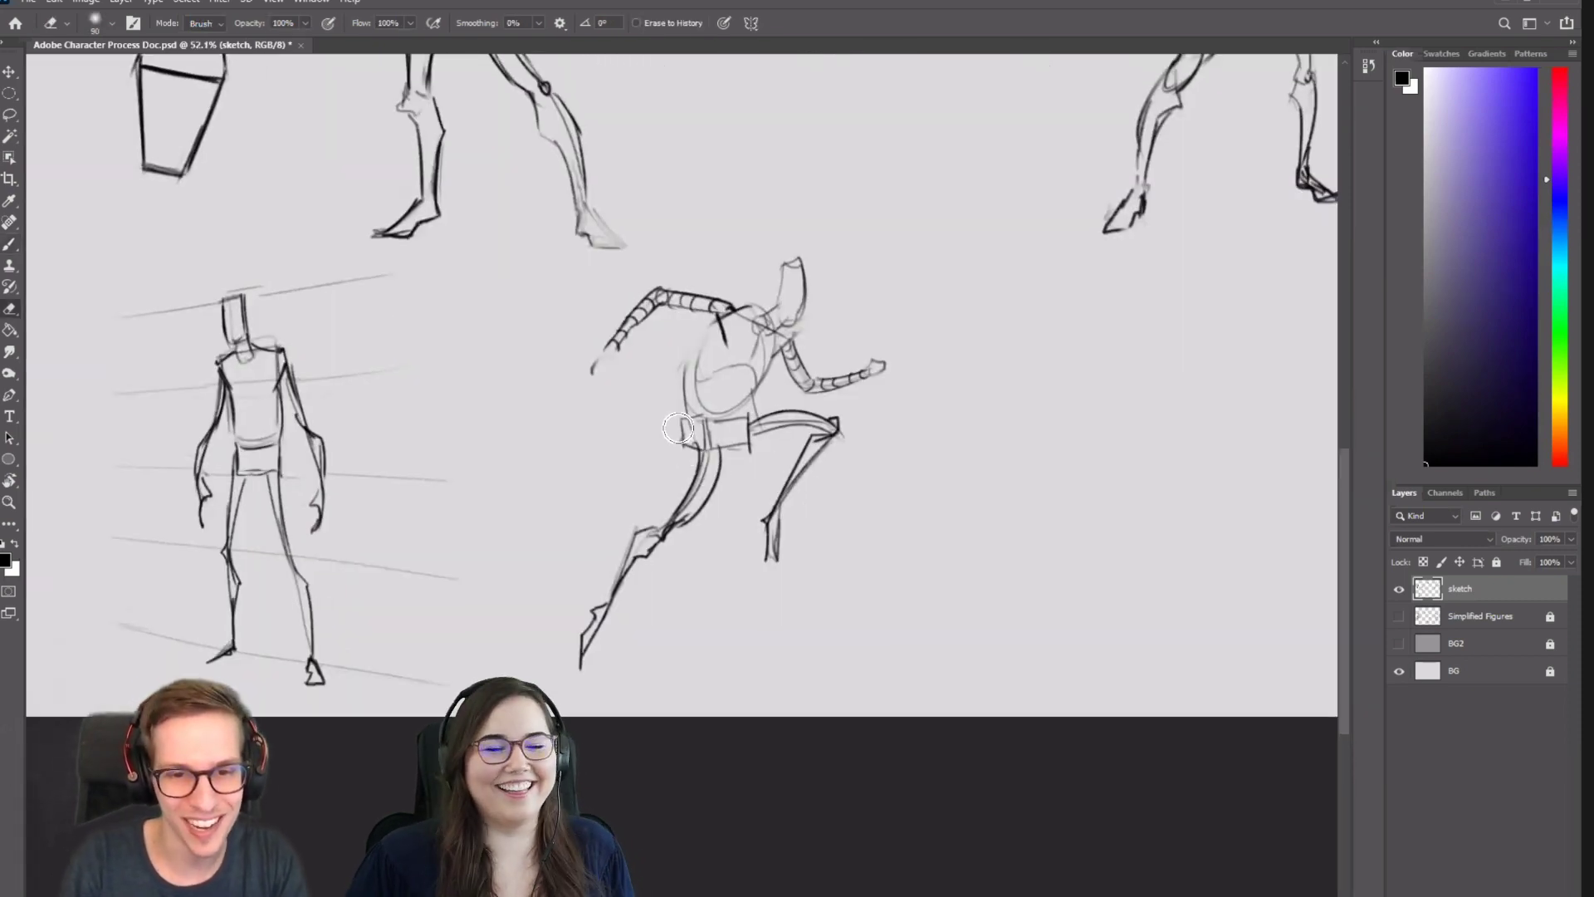
key("r")
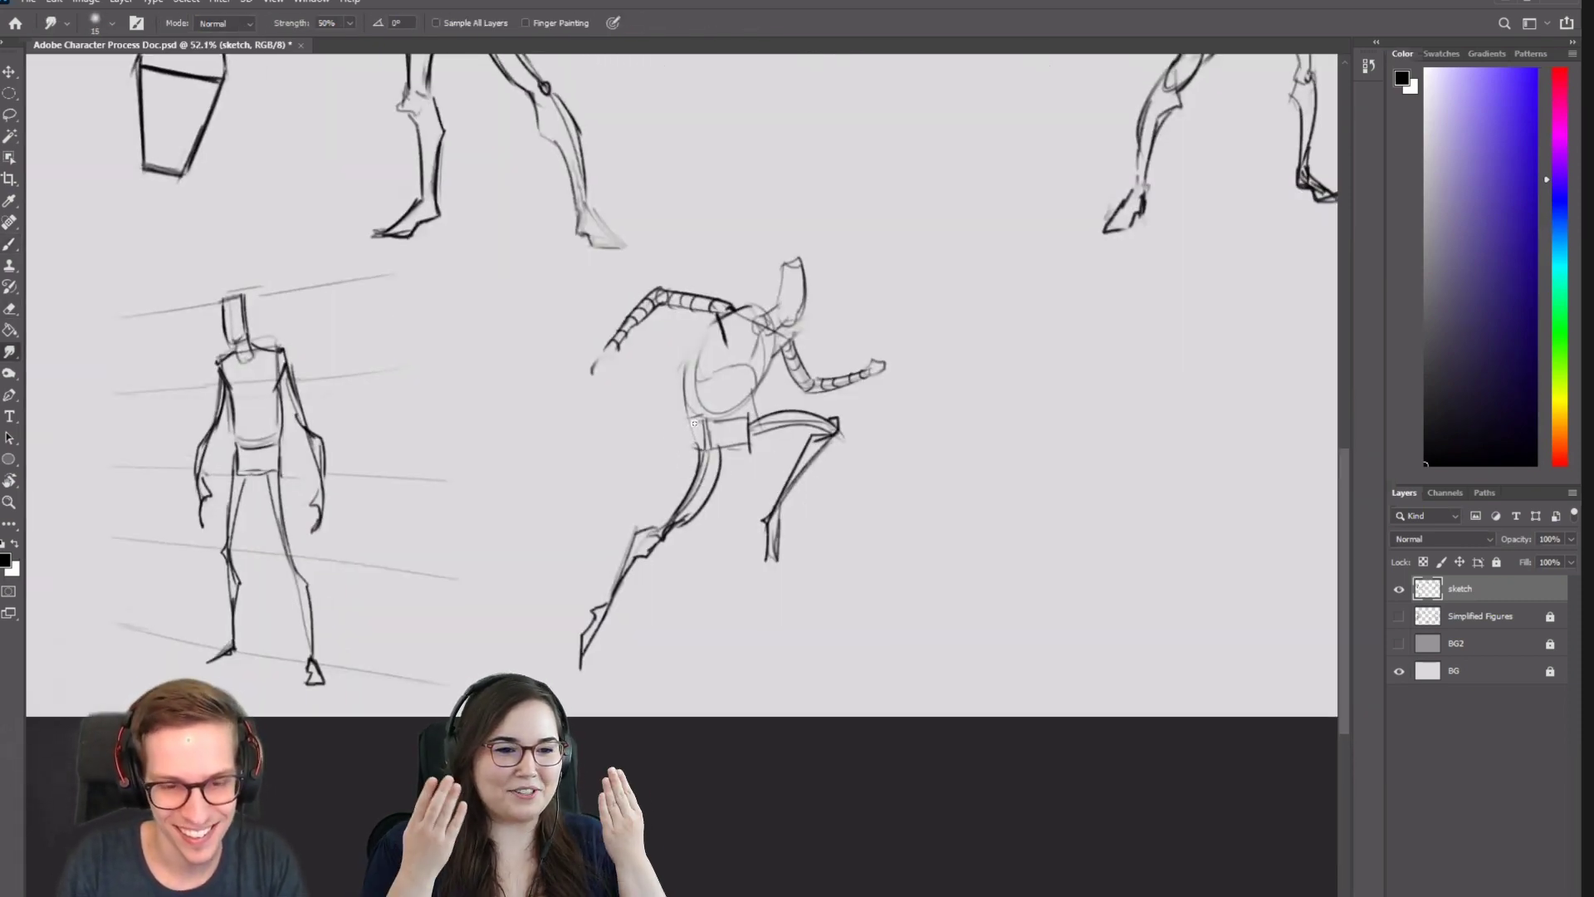
key("b")
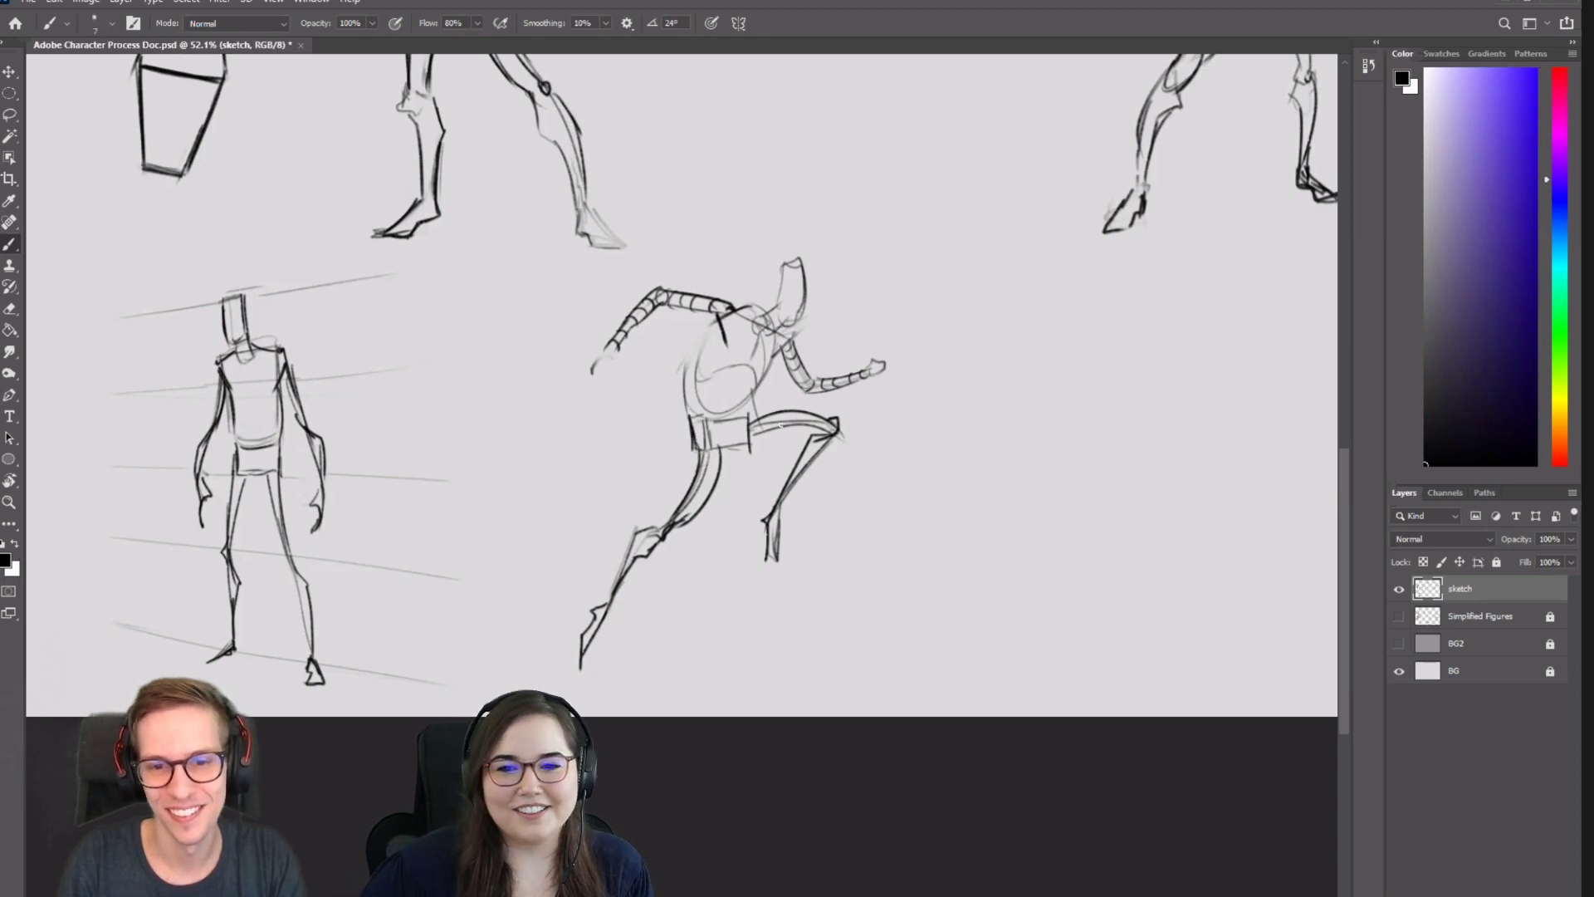
Lighten the raised thigh's old lines, then redraw its upper contour and curved cross-contour rings toward the knee.
scroll(830, 457, "down", 2)
scroll(831, 440, "up", 3)
key("e")
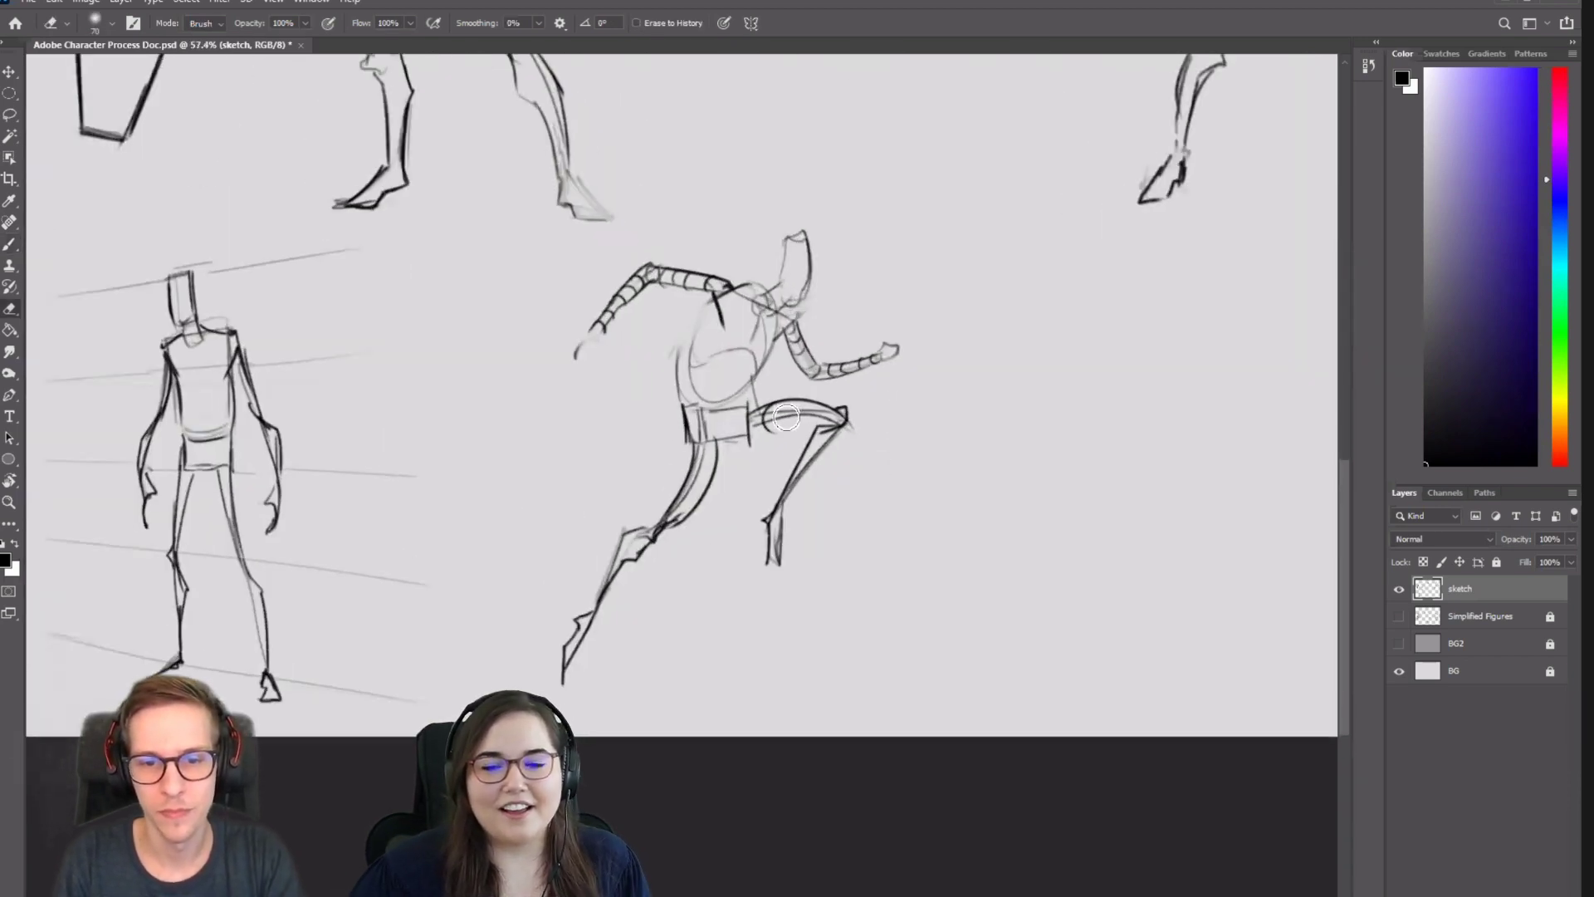
scroll(785, 415, "up", 5)
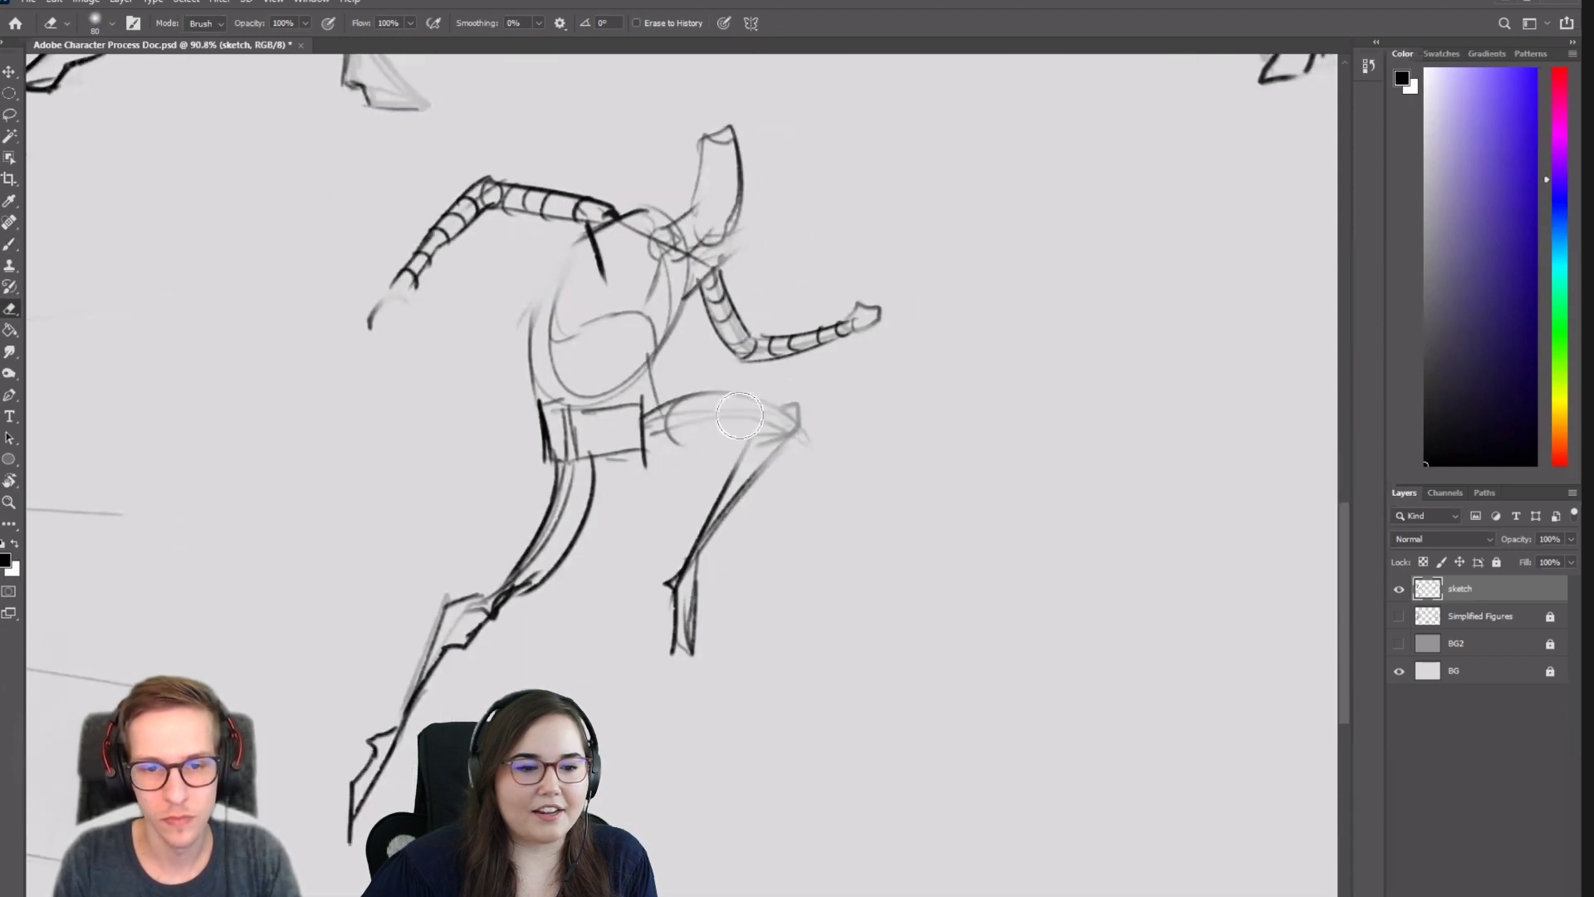
key("b")
mouse_move(681, 397)
left_mouse_down()
mouse_move(678, 443)
mouse_move(761, 449)
mouse_move(731, 444)
mouse_move(770, 392)
left_mouse_up()
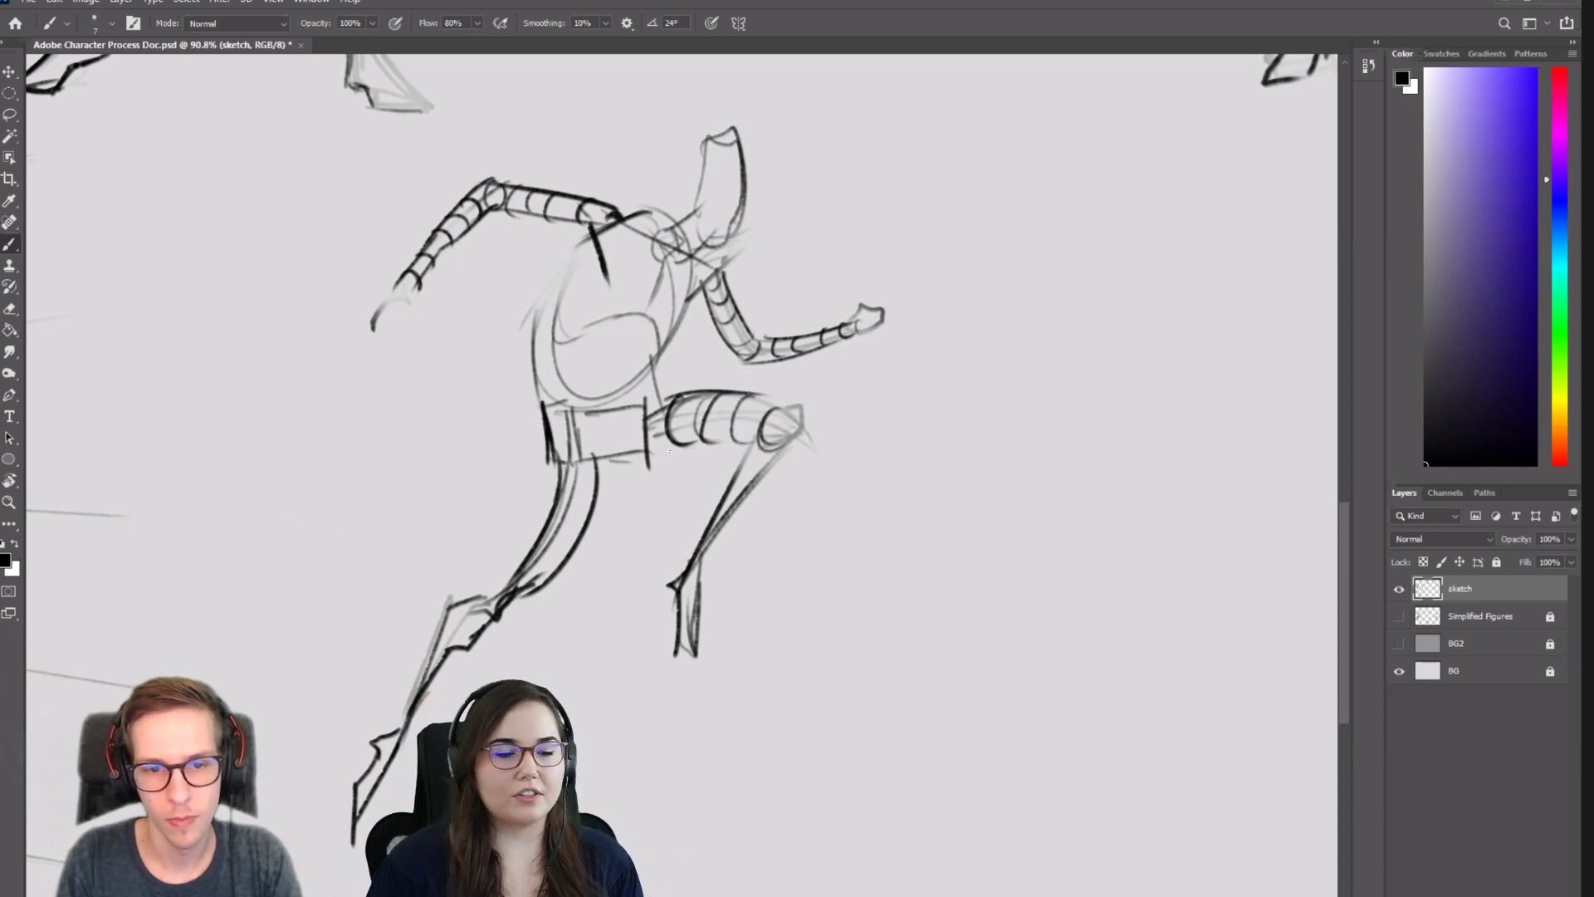
Replace the circle at the raised knee with an angular corner and draw the shin's front contour toward the ankle.
mouse_move(658, 457)
left_mouse_down()
mouse_move(787, 447)
mouse_move(792, 415)
mouse_move(784, 457)
left_mouse_up()
key("e")
key("r")
key("b")
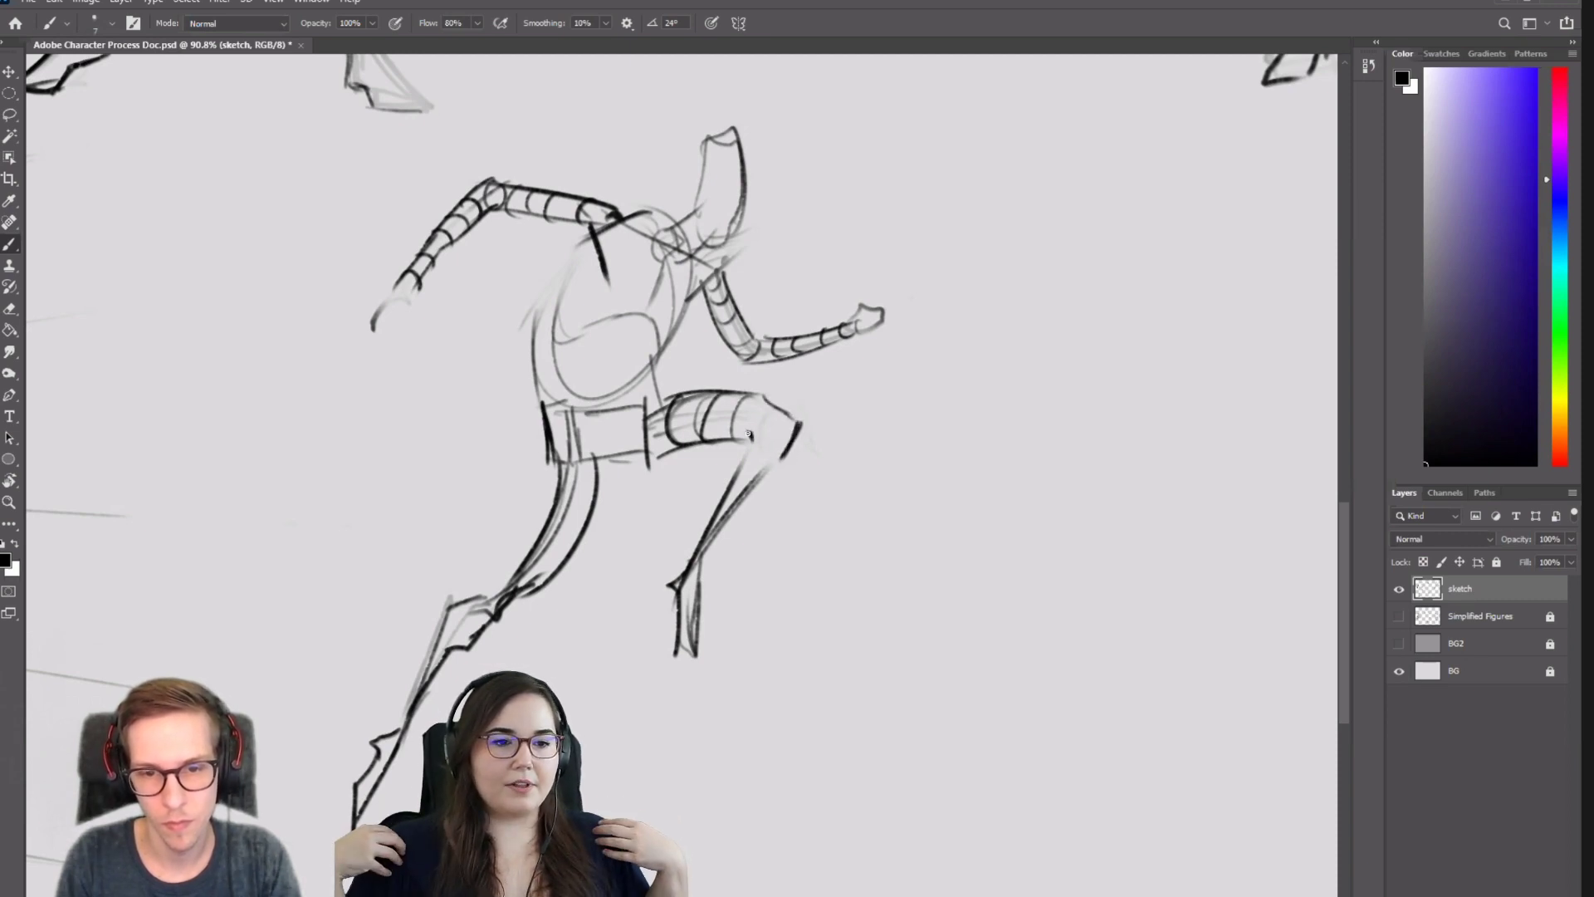
left_click_drag(785, 455, 718, 534)
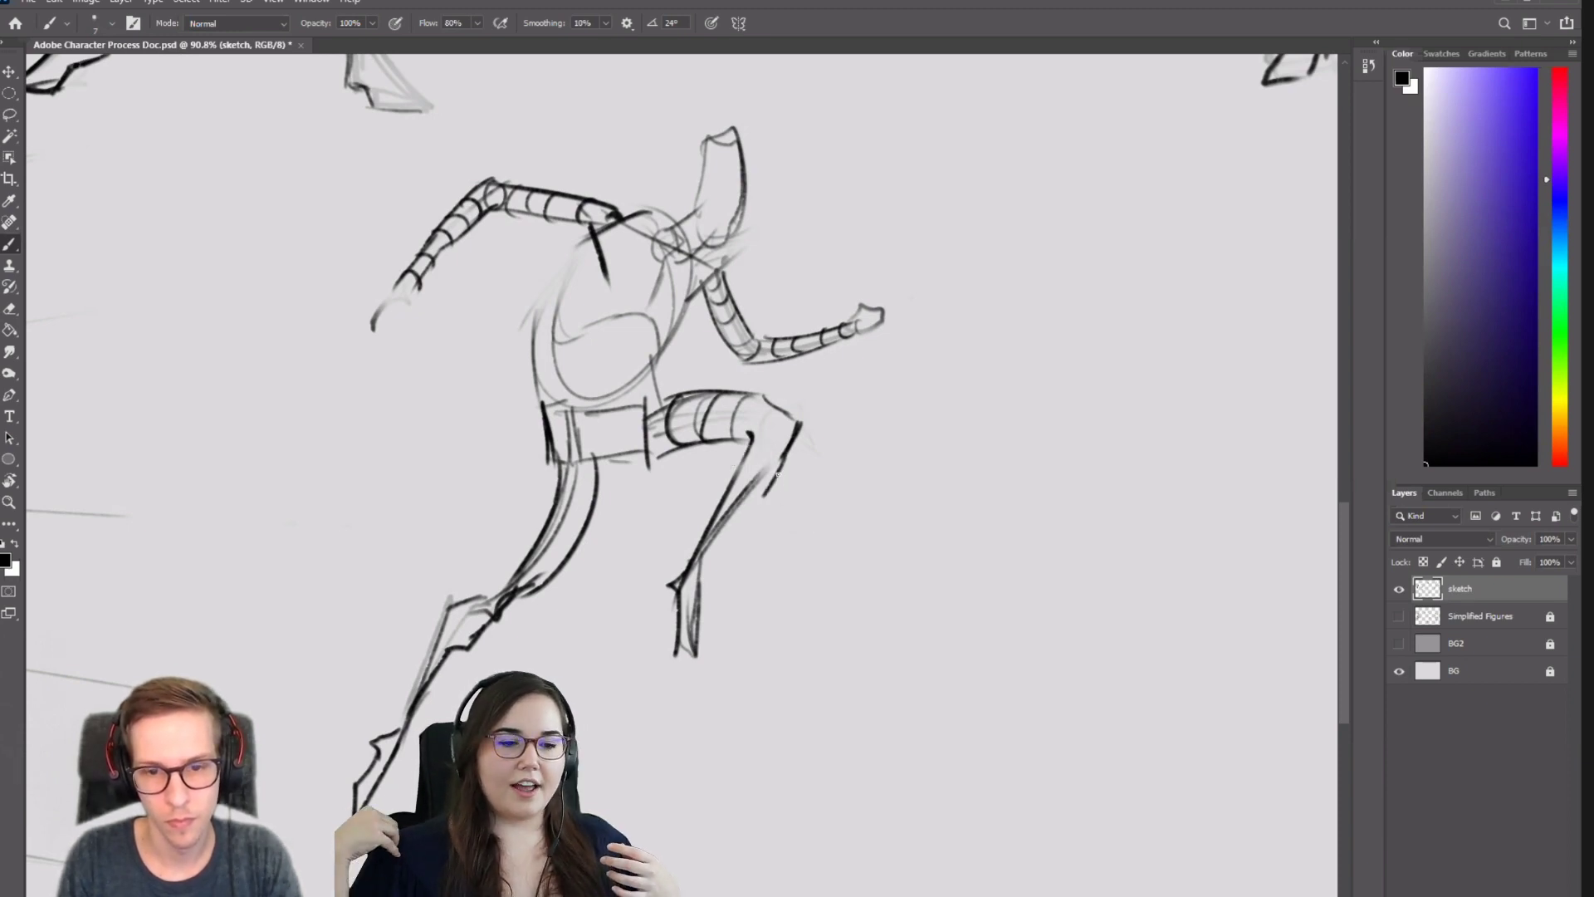
left_click_drag(778, 474, 709, 556)
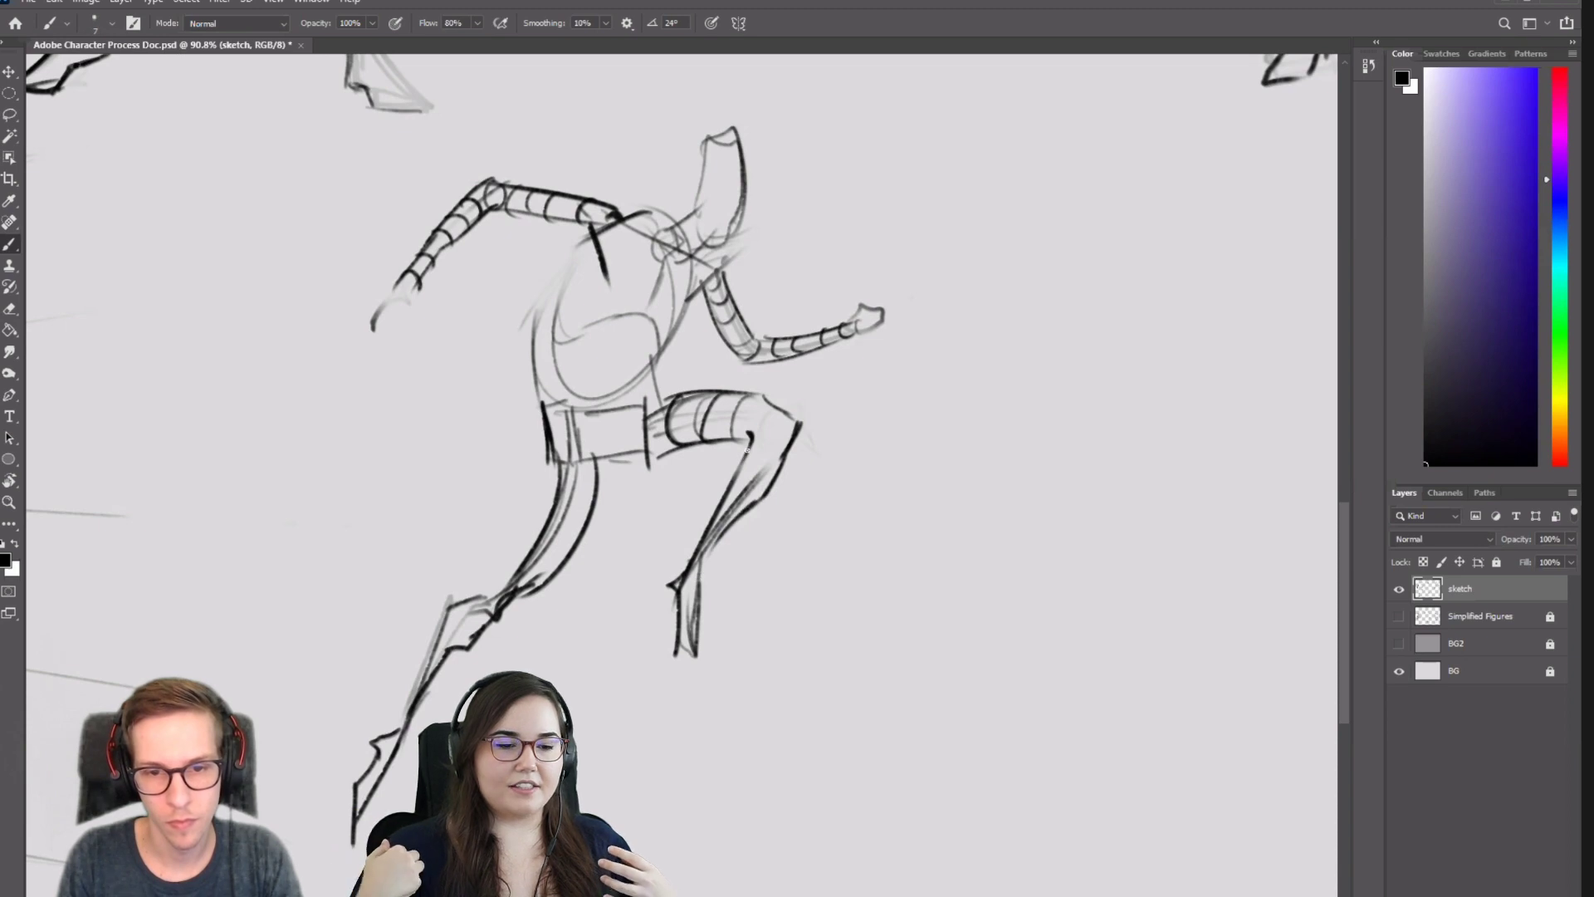
Lighten the raised leg's old calf line, redraw the rear calf contour, and add curved cross-contour rings below the knee.
left_click_drag(750, 440, 677, 569)
key("ctrl+z")
key("e")
mouse_move(747, 490)
left_mouse_down()
mouse_move(697, 557)
mouse_move(738, 491)
mouse_move(741, 515)
mouse_move(693, 542)
left_mouse_up()
key("b")
left_click_drag(737, 459, 679, 554)
mouse_move(746, 453)
left_mouse_down()
mouse_move(785, 451)
mouse_move(762, 499)
left_mouse_up()
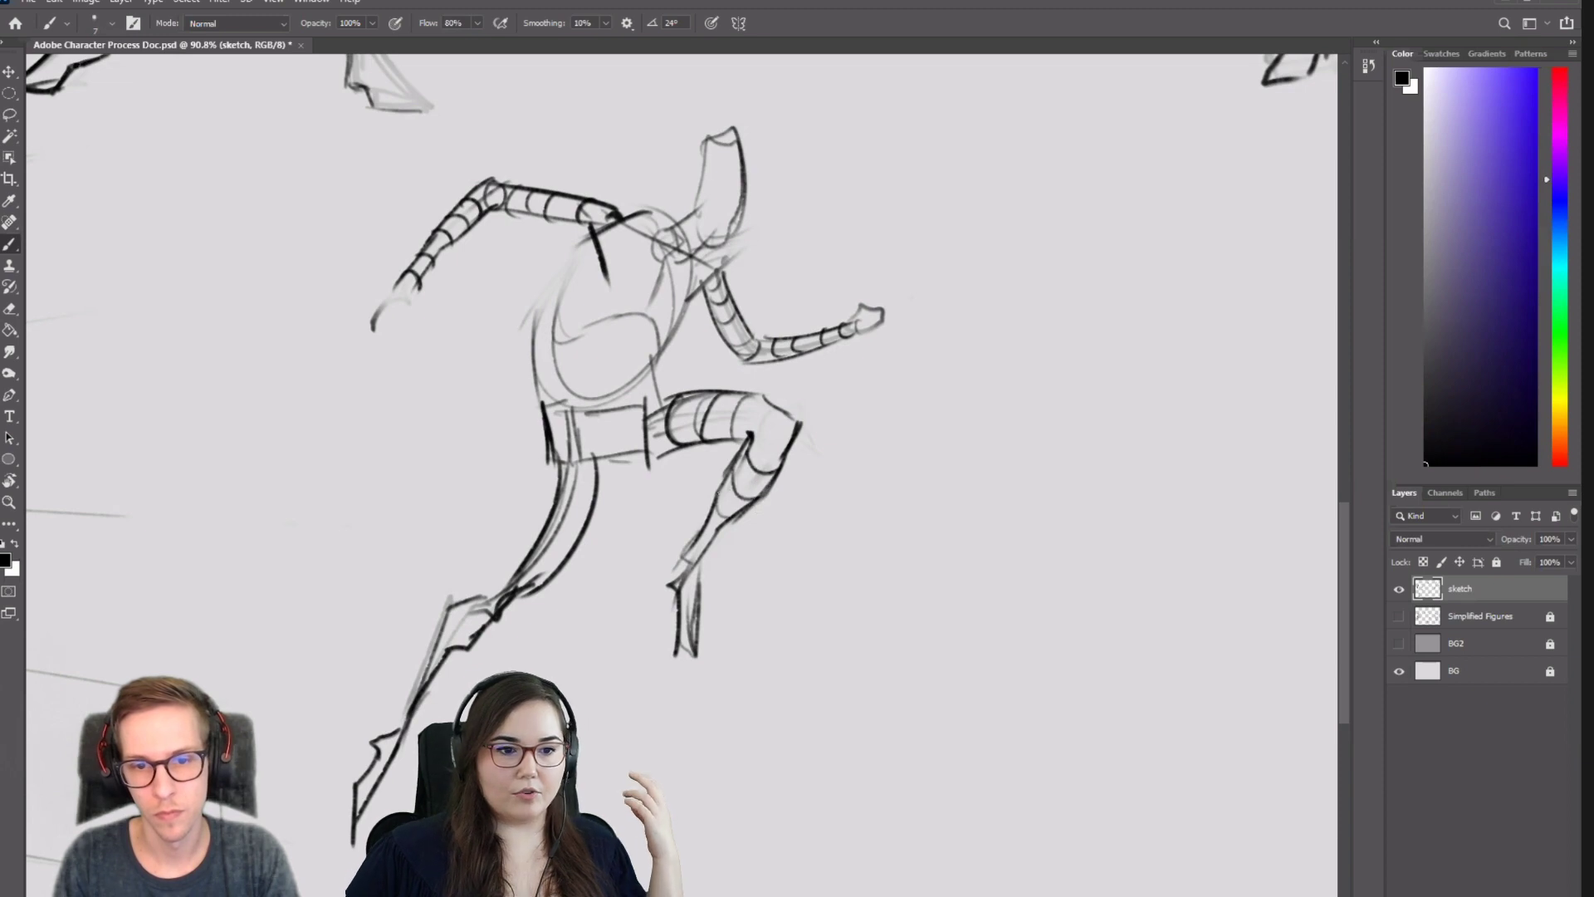
Mirror the canvas view and redraw the raised thigh's upper contour as a smooth arc from knee to hip.
key("ctrl+h")
key("e")
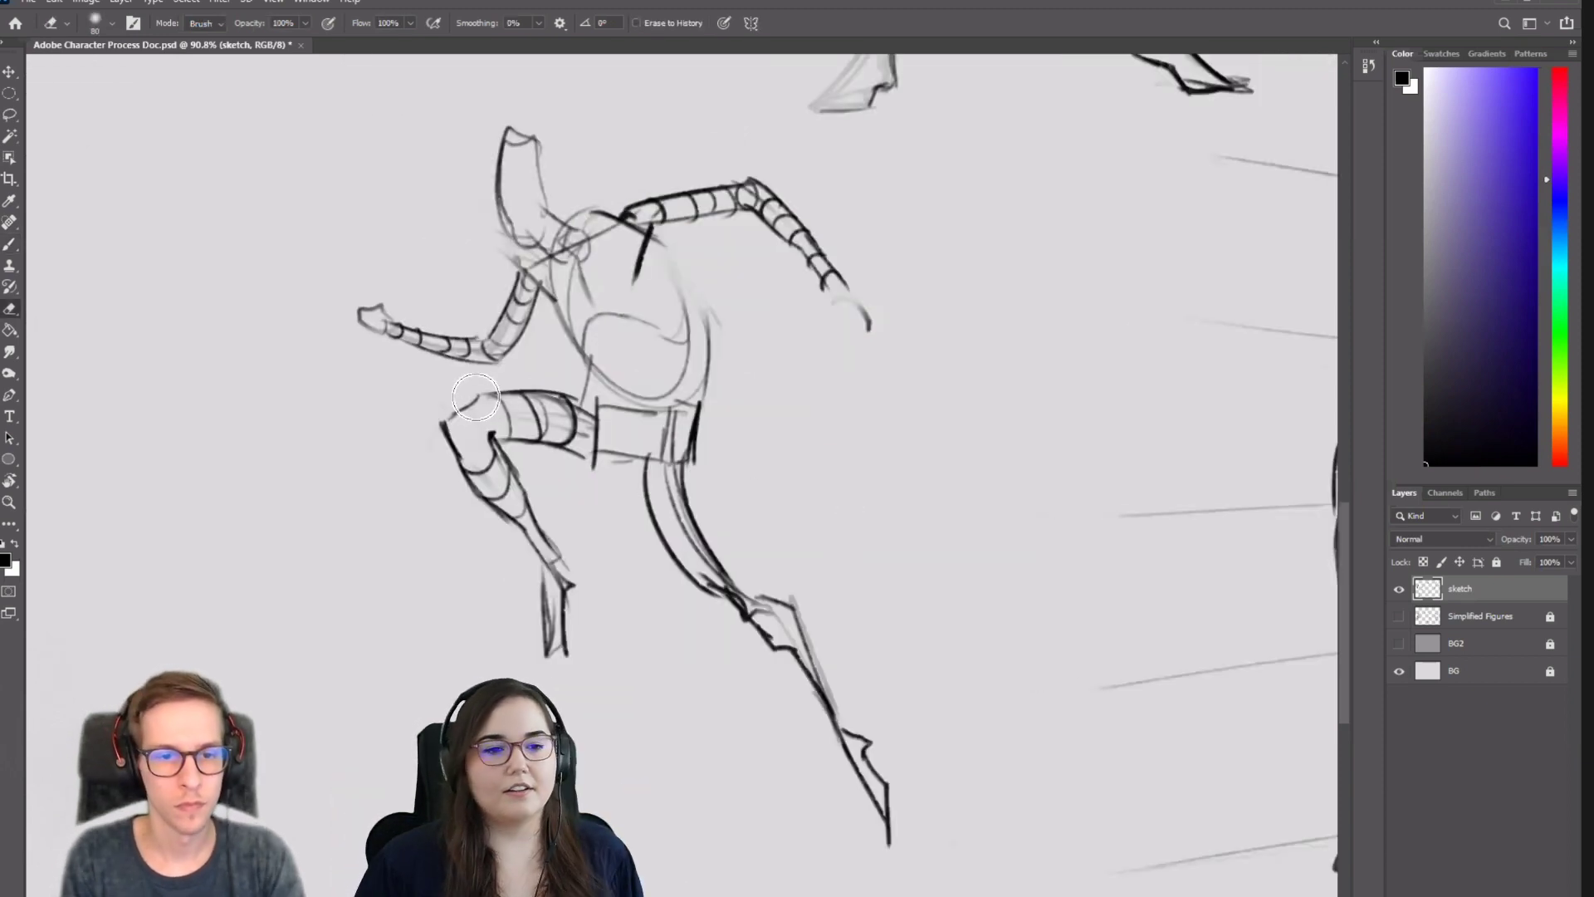
mouse_move(462, 408)
left_mouse_down()
mouse_move(577, 391)
mouse_move(450, 422)
mouse_move(474, 401)
mouse_move(481, 455)
mouse_move(474, 421)
mouse_move(482, 445)
mouse_move(454, 418)
mouse_move(476, 404)
mouse_move(578, 401)
mouse_move(474, 403)
mouse_move(561, 387)
mouse_move(476, 404)
mouse_move(573, 398)
left_mouse_up()
key("b")
key("ctrl+z")
key("ctrl+z")
key("ctrl+z")
mouse_move(461, 415)
left_mouse_down()
mouse_move(512, 387)
mouse_move(491, 399)
mouse_move(568, 397)
mouse_move(515, 385)
mouse_move(599, 415)
left_mouse_up()
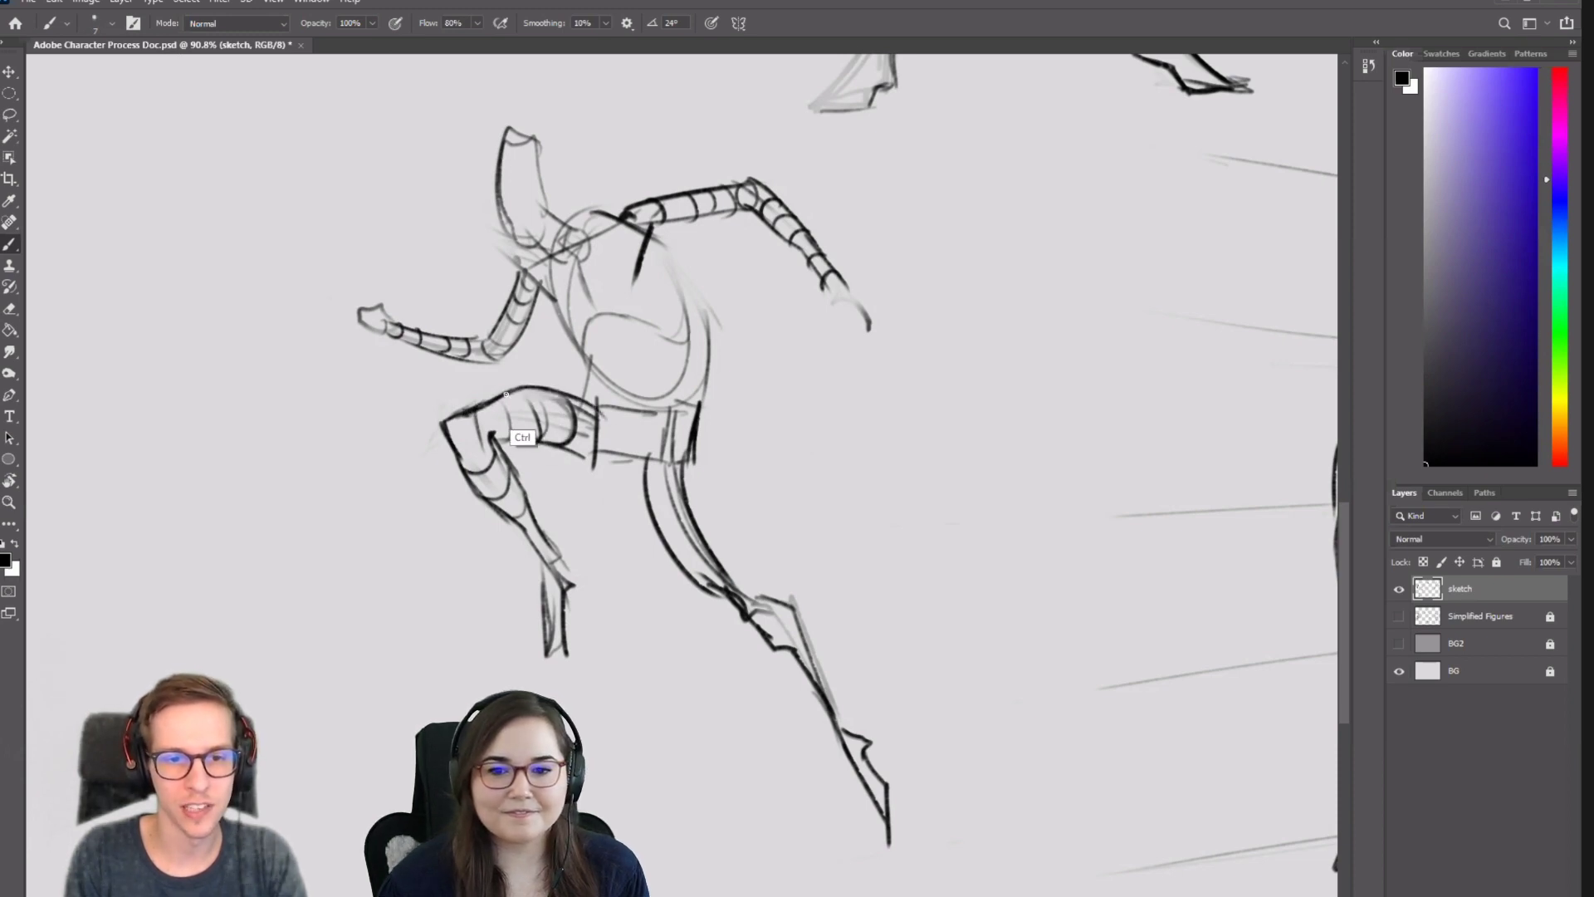
key("ctrl+z")
key("ctrl+z")
key("ctrl+z")
left_click_drag(476, 406, 594, 413)
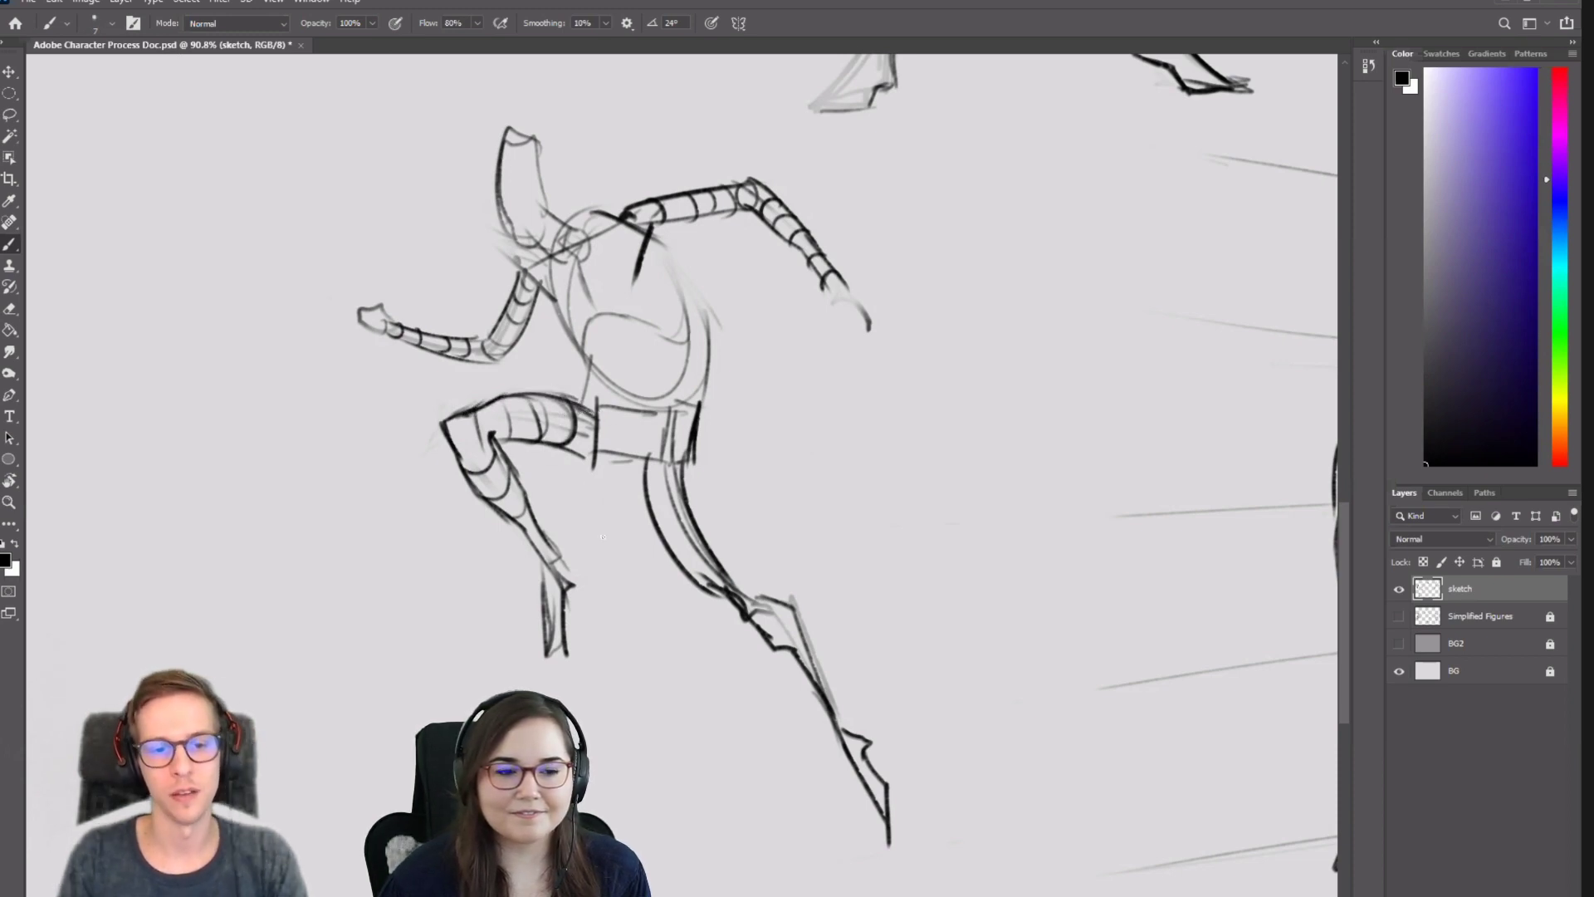
Restore the unmirrored view, lighten the raised thigh's lines, and redraw its lower and upper contours to meet the hip box.
key("ctrl+shift+h")
left_click_drag(1044, 480, 956, 487)
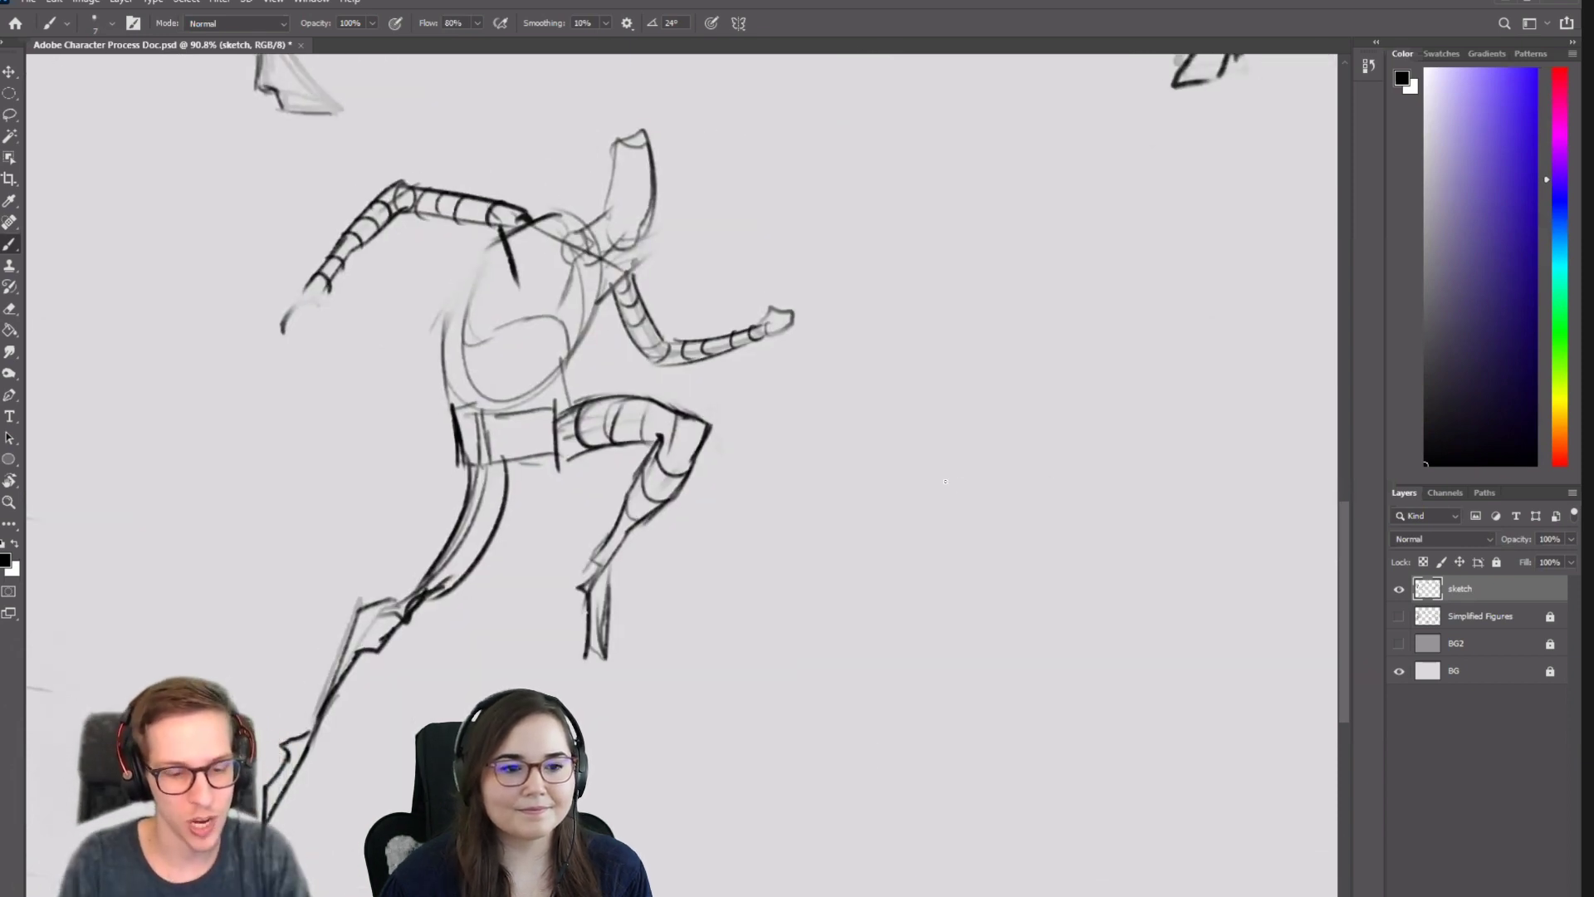
key("e")
mouse_move(558, 439)
left_mouse_down()
mouse_move(664, 437)
mouse_move(588, 450)
mouse_move(678, 449)
left_mouse_up()
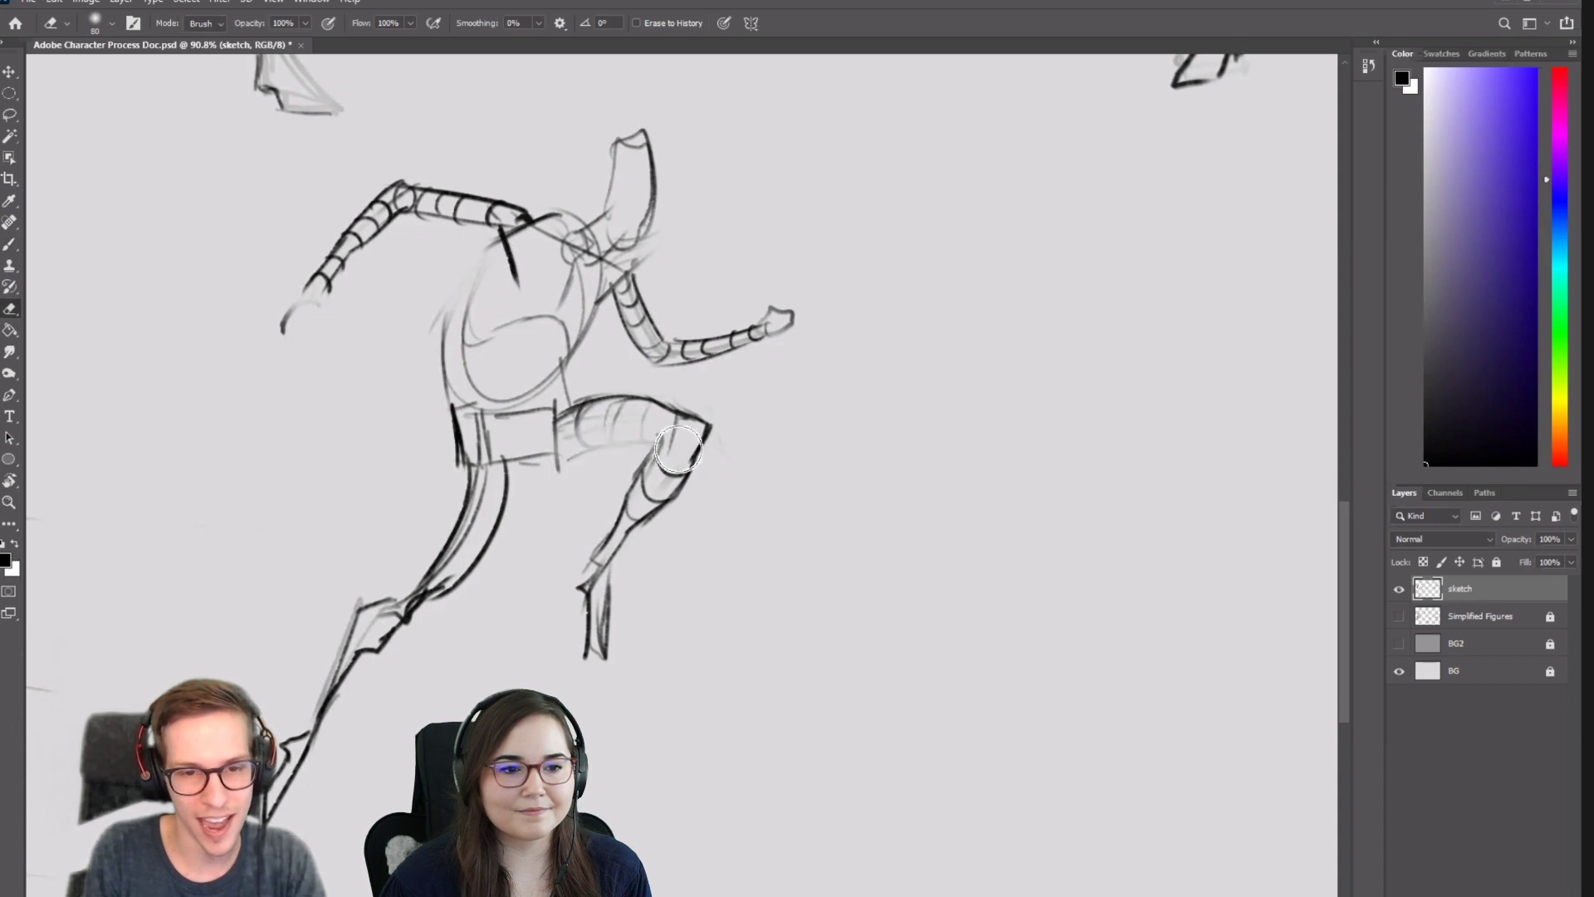
key("b")
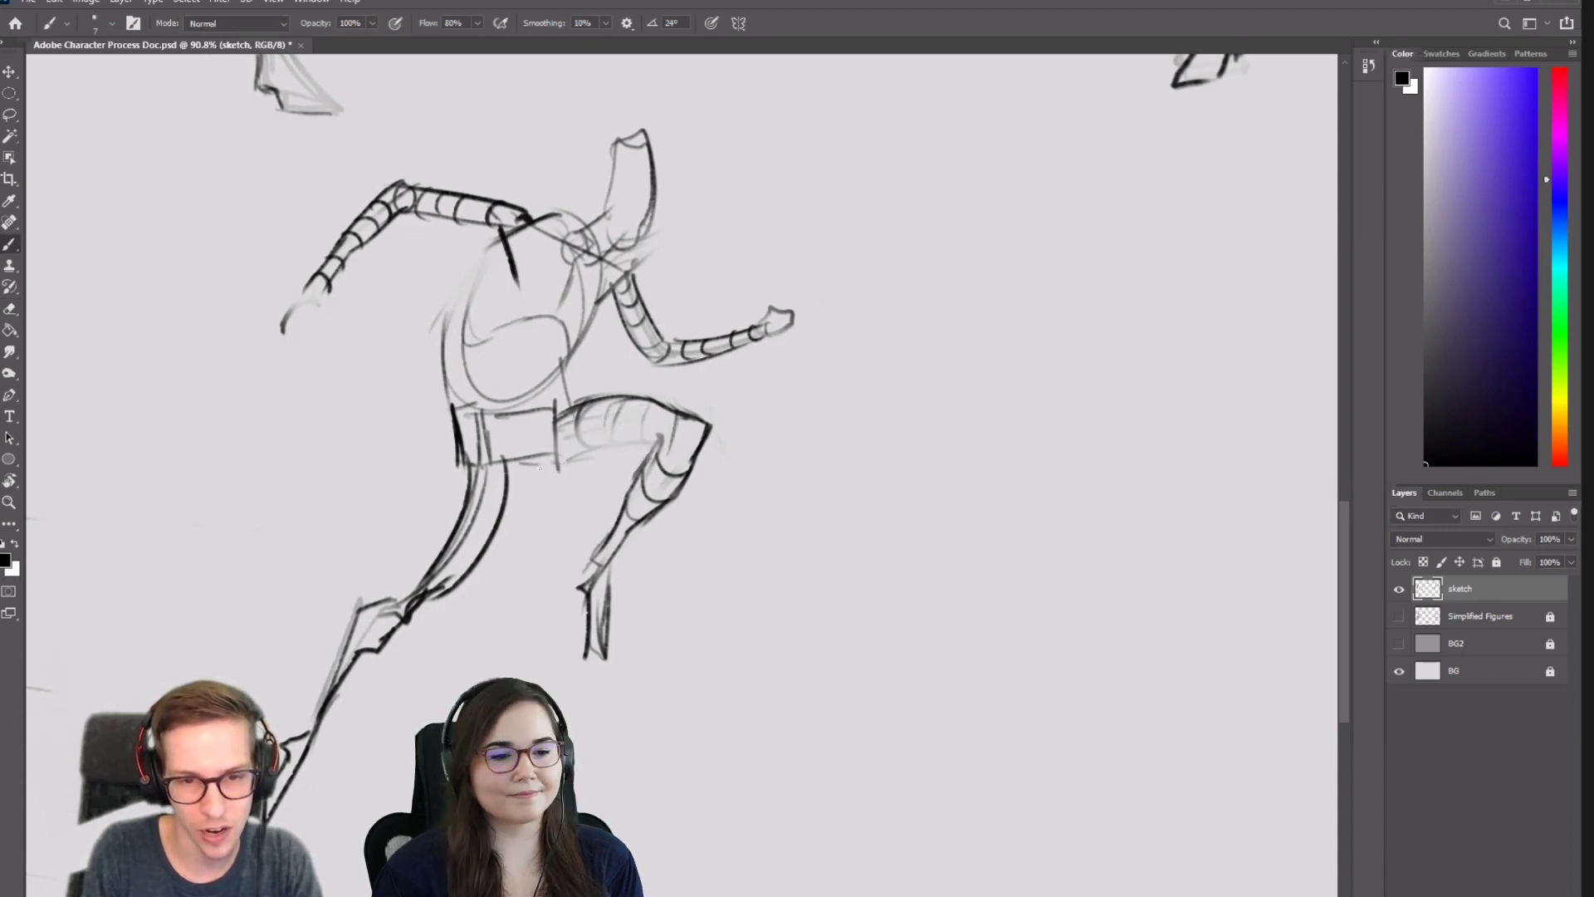
left_click_drag(616, 454, 540, 469)
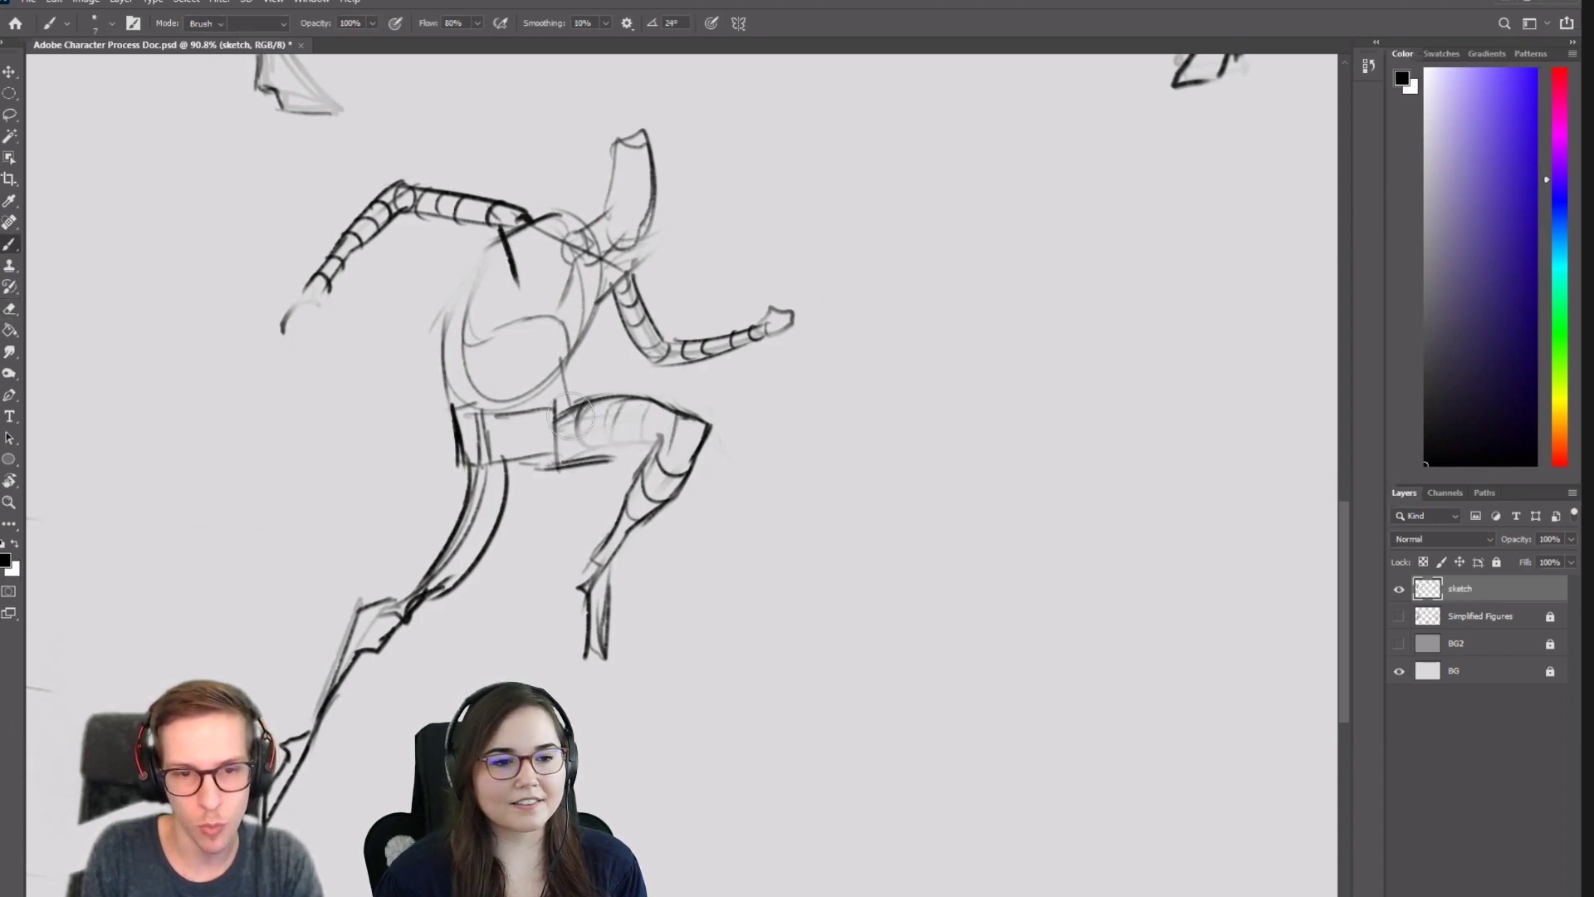
key("e")
mouse_move(604, 401)
left_mouse_down()
mouse_move(564, 420)
mouse_move(595, 394)
mouse_move(648, 399)
left_mouse_up()
key("b")
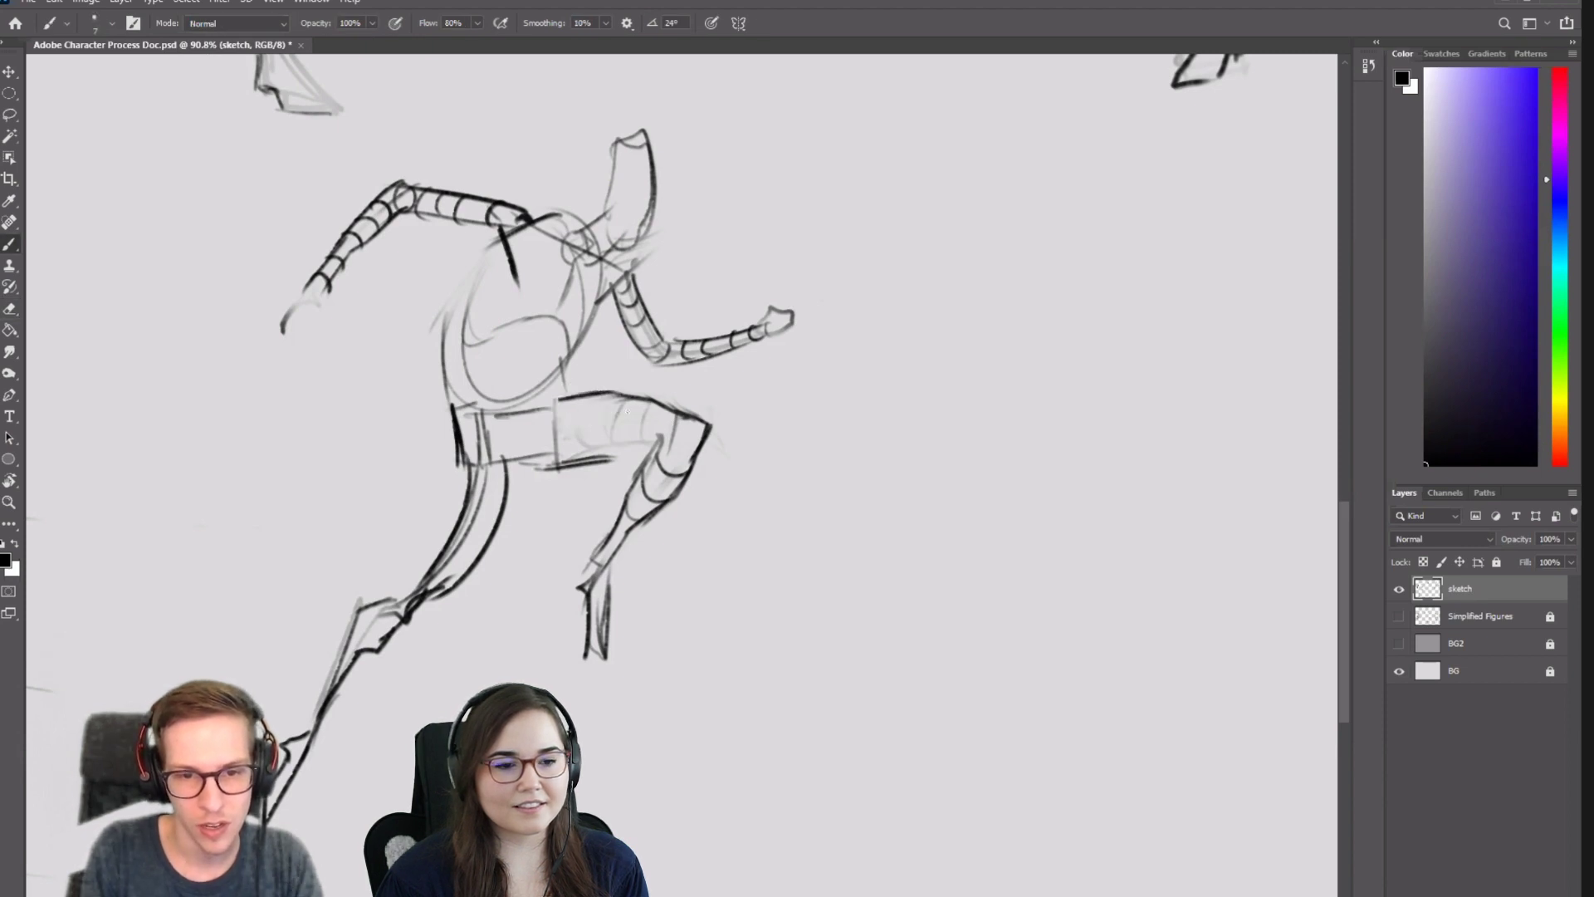
Lighten the rings and rear line of the raised lower leg, then redraw the rear calf contour from behind the knee.
key("e")
left_click_drag(653, 462, 619, 497)
key("b")
left_click_drag(650, 442, 622, 527)
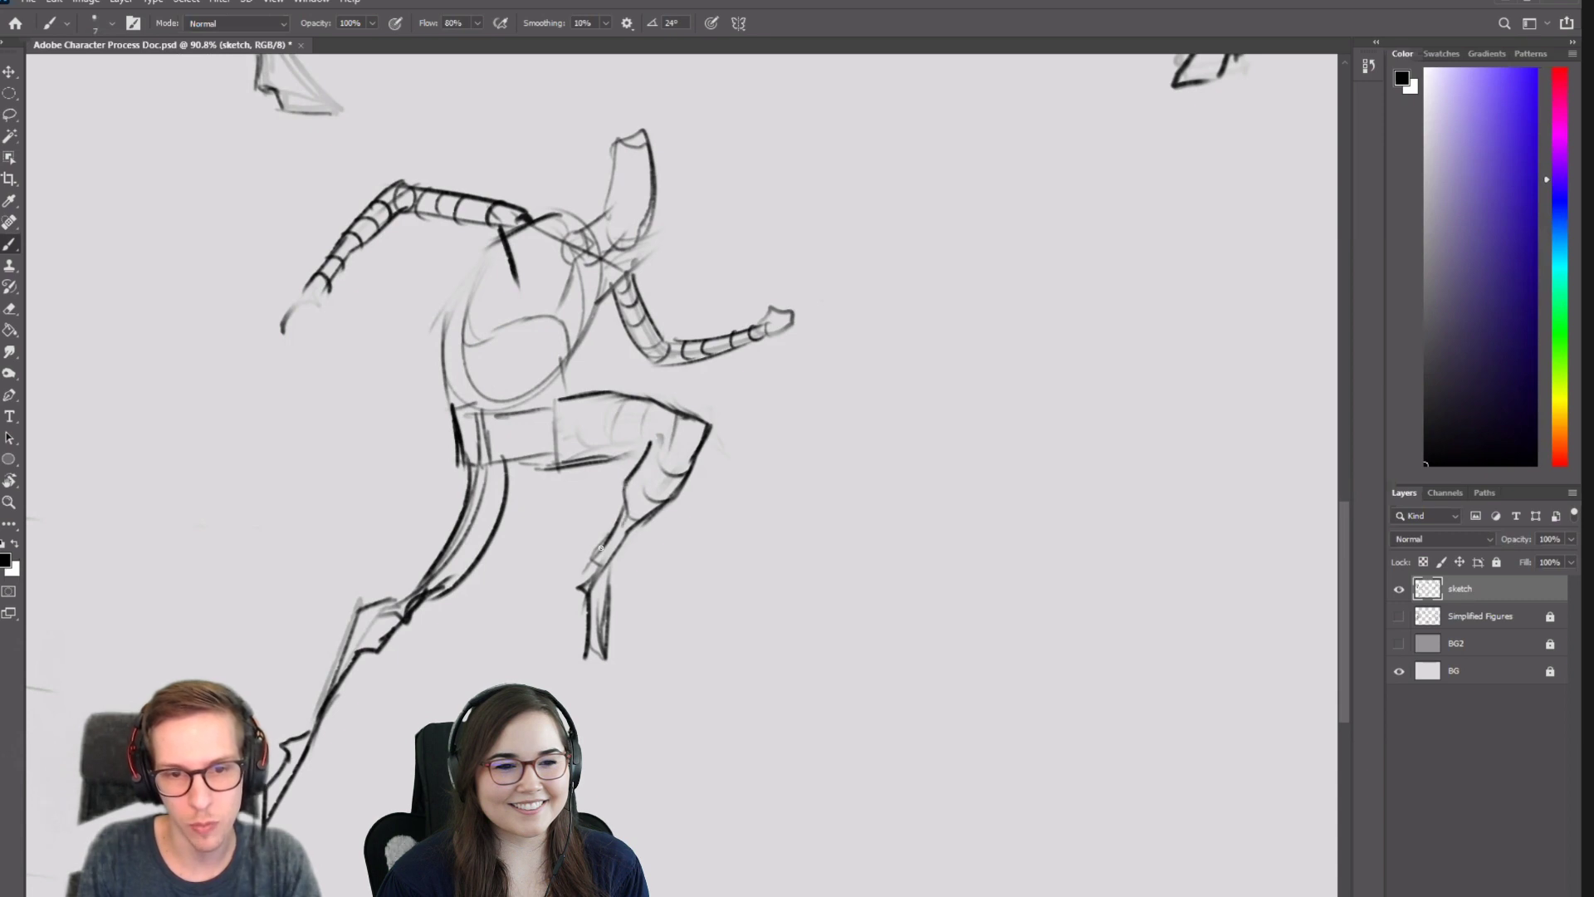
Draw curved cross-contour rings along the raised thigh and soften the kneecap's outline with the Eraser.
mouse_move(619, 405)
left_mouse_down()
mouse_move(638, 456)
mouse_move(606, 415)
mouse_move(611, 446)
mouse_move(581, 459)
left_mouse_up()
key("ctrl+z")
left_click_drag(649, 408, 636, 459)
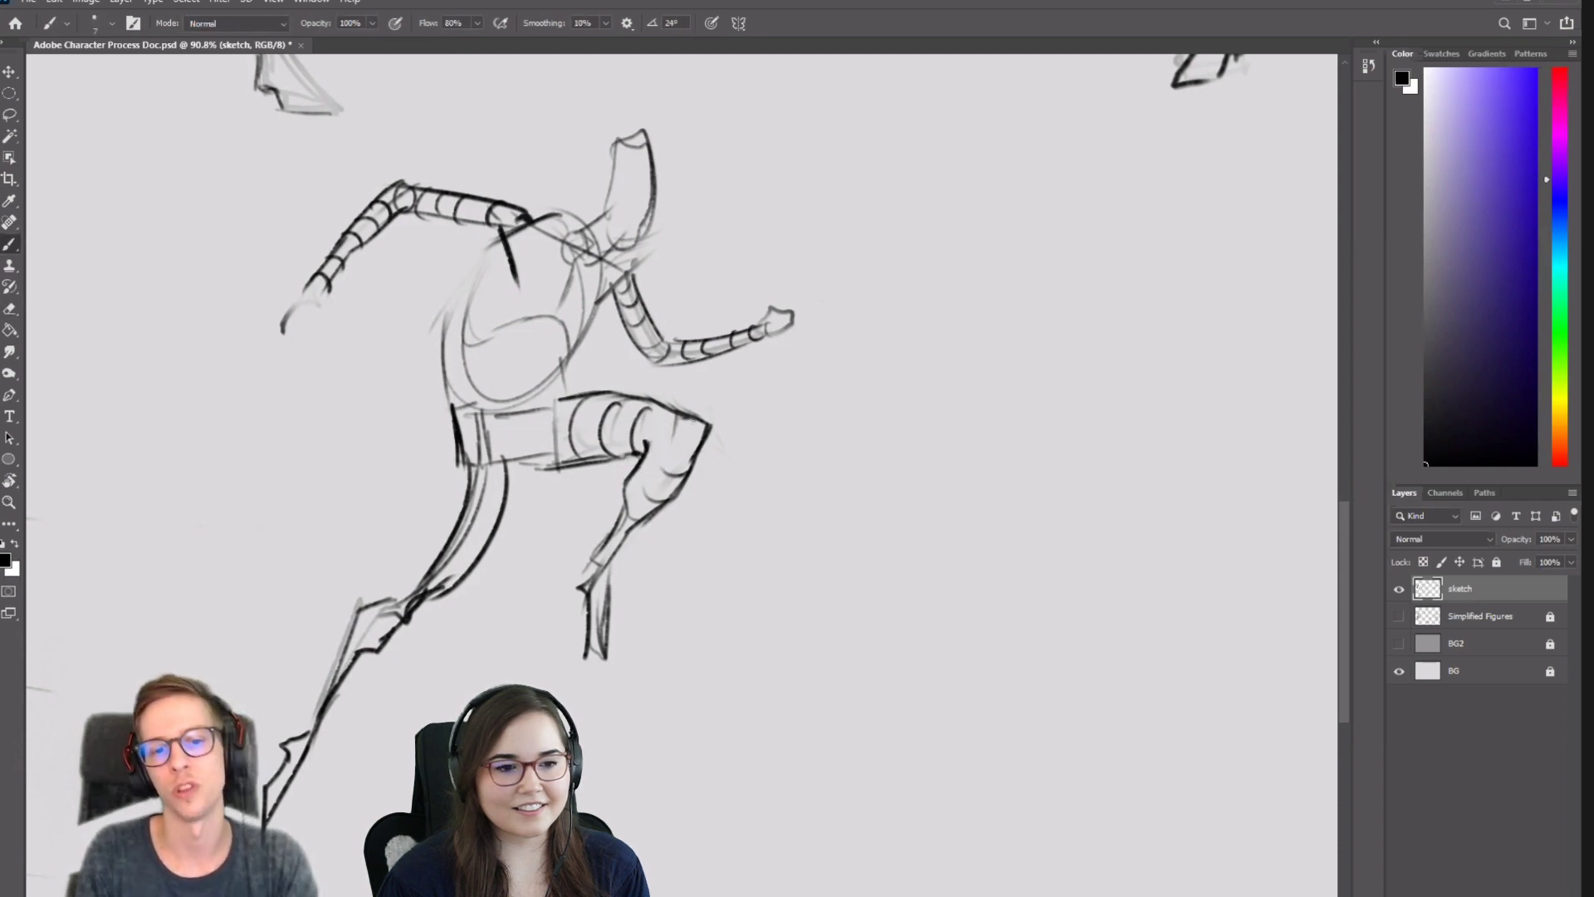
key("e")
mouse_move(686, 410)
left_mouse_down()
mouse_move(722, 430)
mouse_move(684, 422)
mouse_move(707, 439)
mouse_move(665, 453)
mouse_move(677, 416)
mouse_move(674, 451)
left_mouse_up()
key("b")
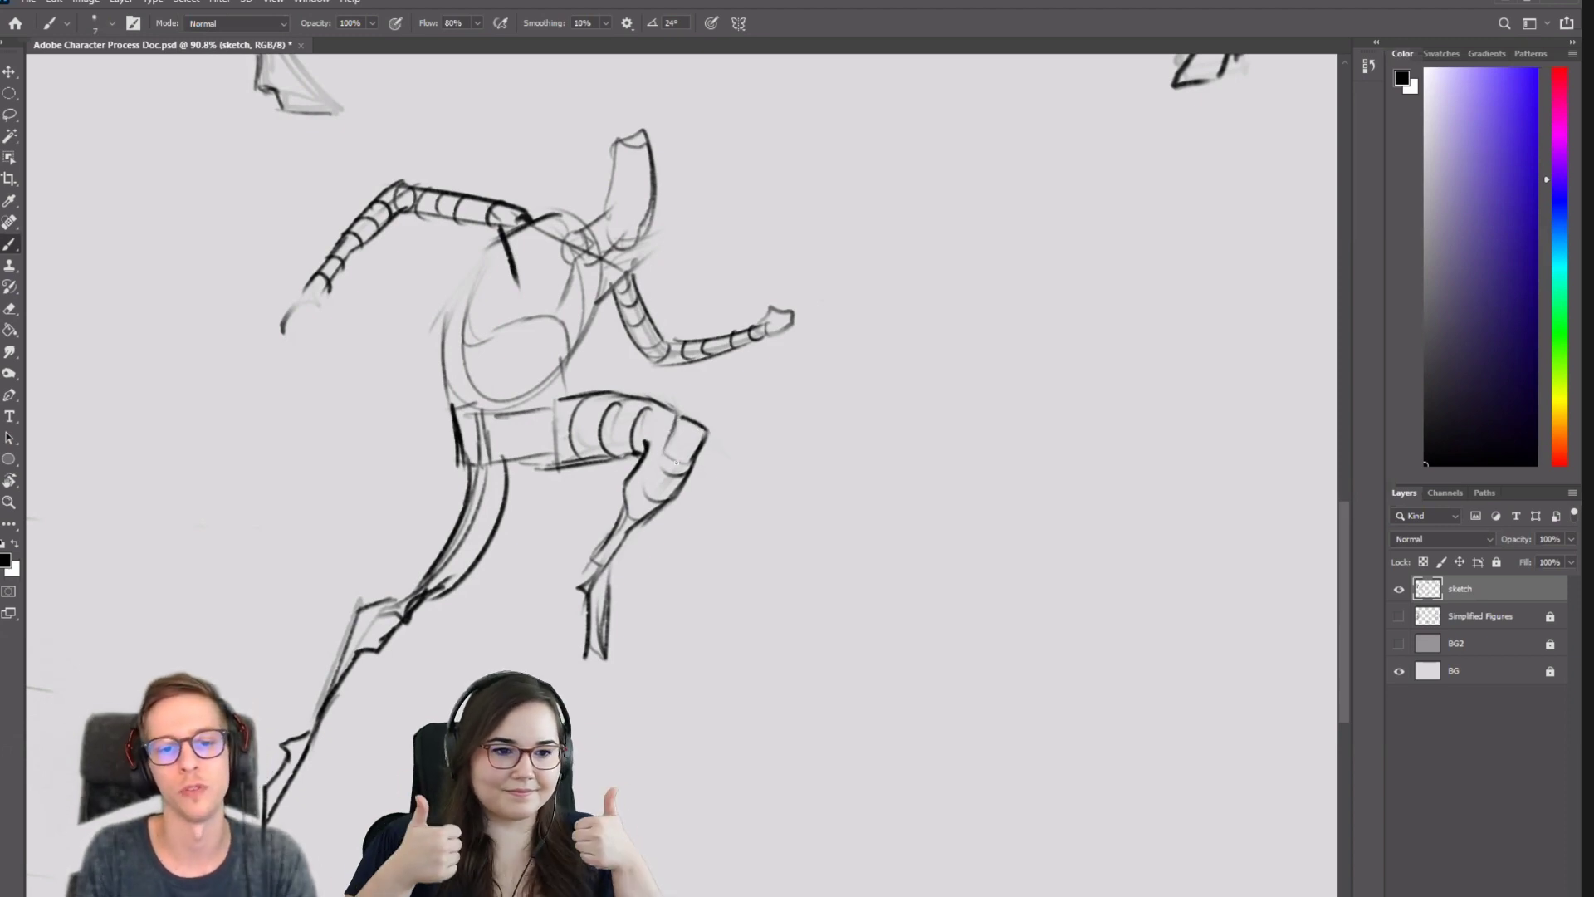
Mirror the canvas view and refine the upper contour of the raised thigh between the knee and hip box.
key("ctrl+shift+h")
key("e")
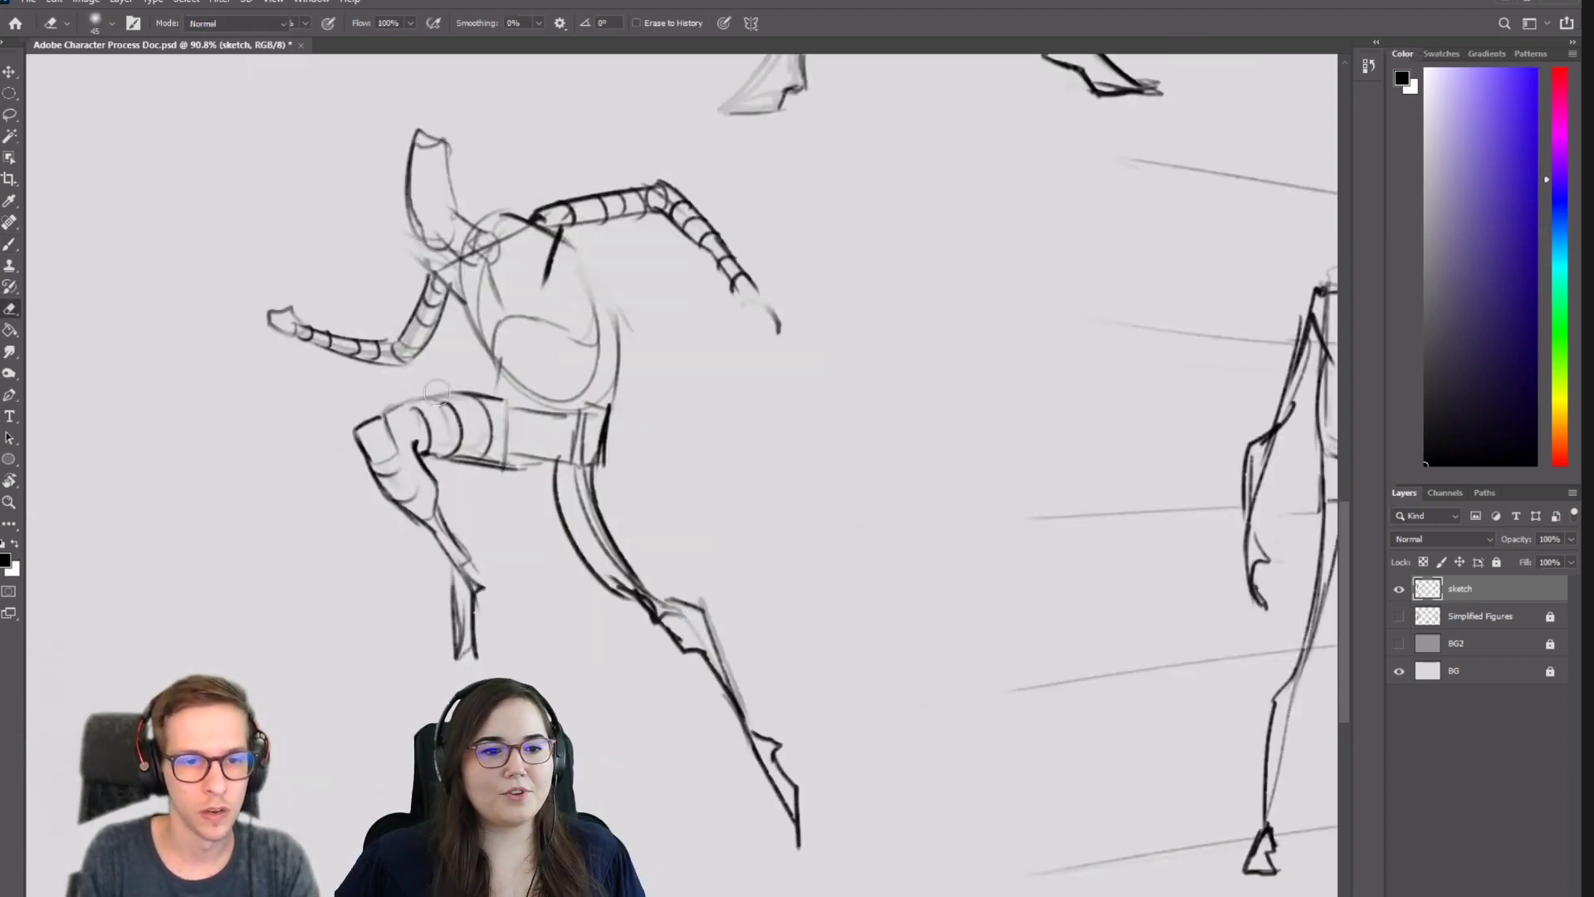
key("b")
mouse_move(387, 409)
left_mouse_down()
mouse_move(474, 392)
mouse_move(393, 410)
mouse_move(469, 406)
mouse_move(451, 397)
mouse_move(503, 401)
left_mouse_up()
key("ctrl+z")
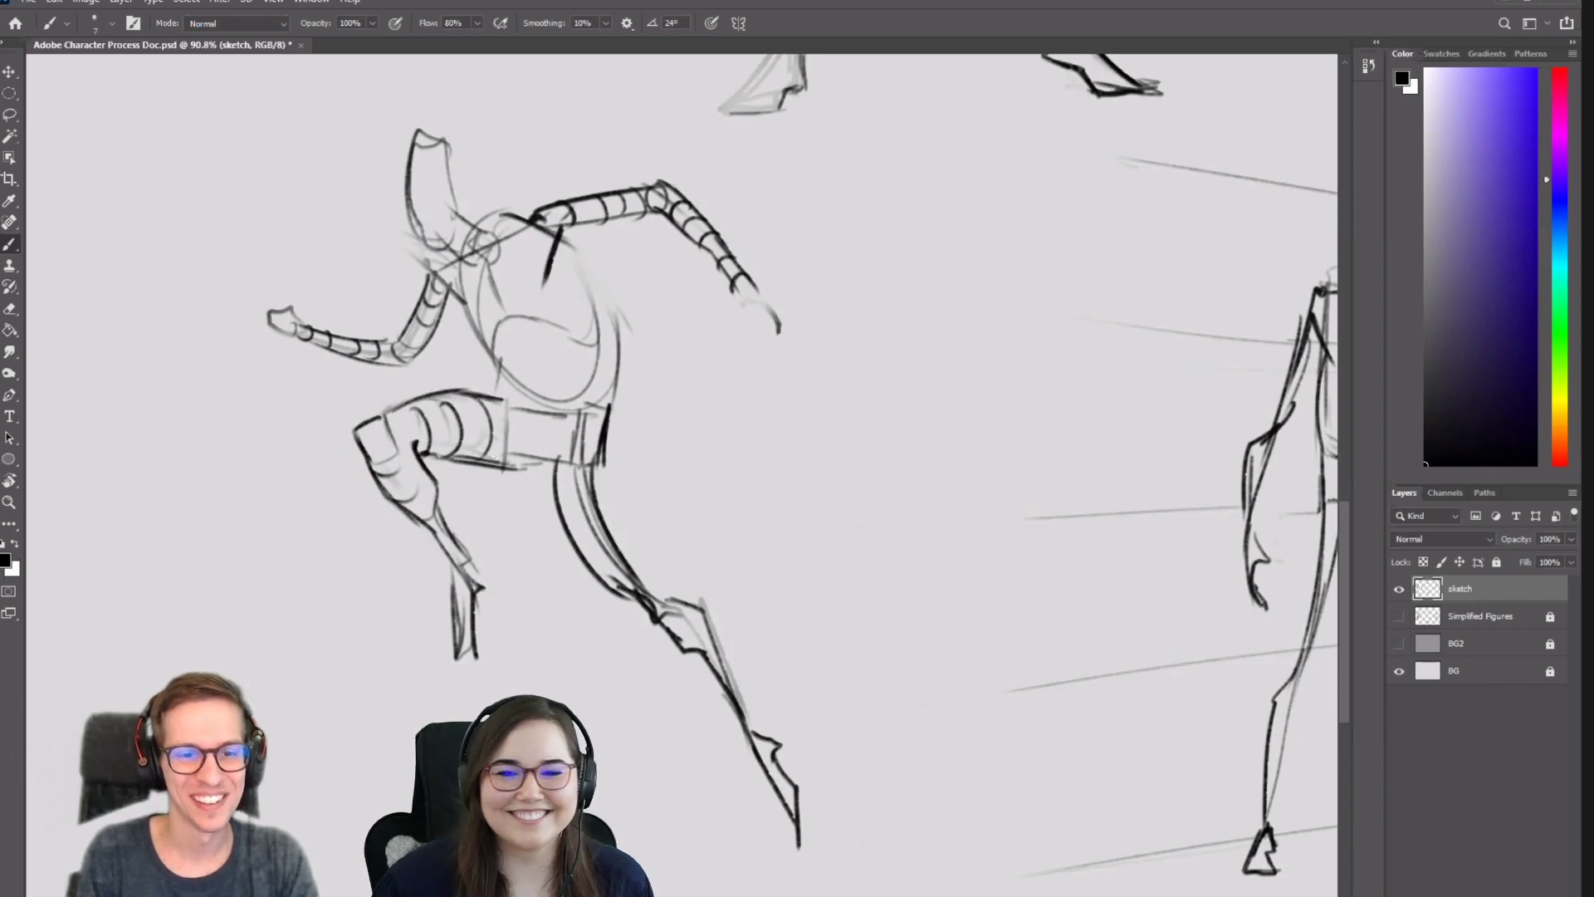
left_click_drag(616, 474, 682, 458)
left_click_drag(513, 461, 535, 462)
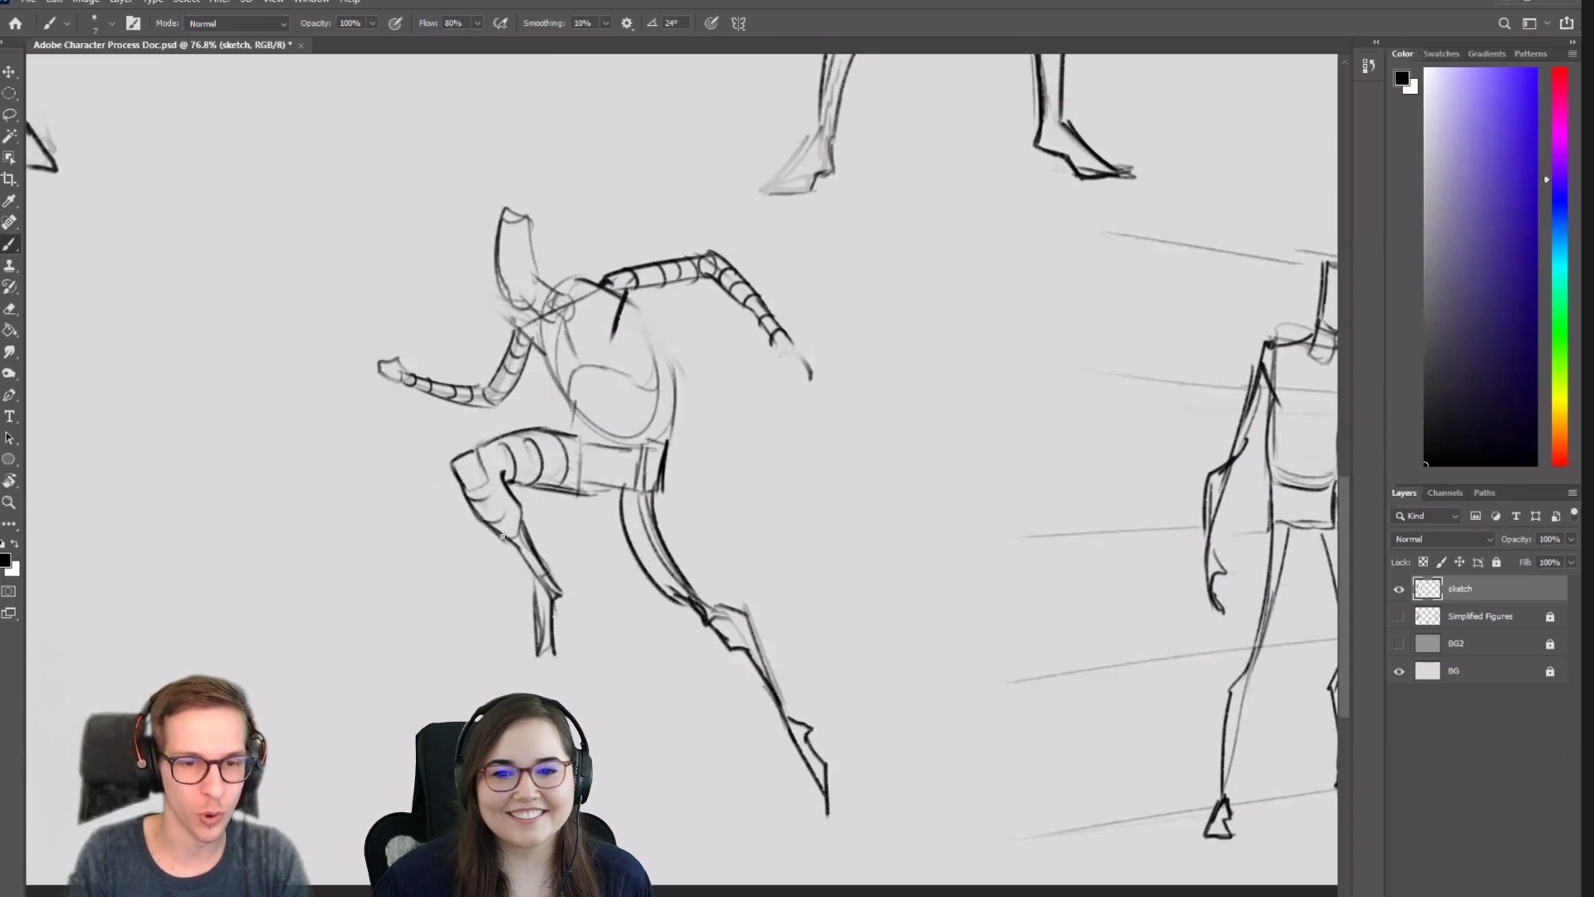
Touch up the calf lines of the running figure's raised leg with the Eraser.
left_click_drag(586, 562, 540, 574)
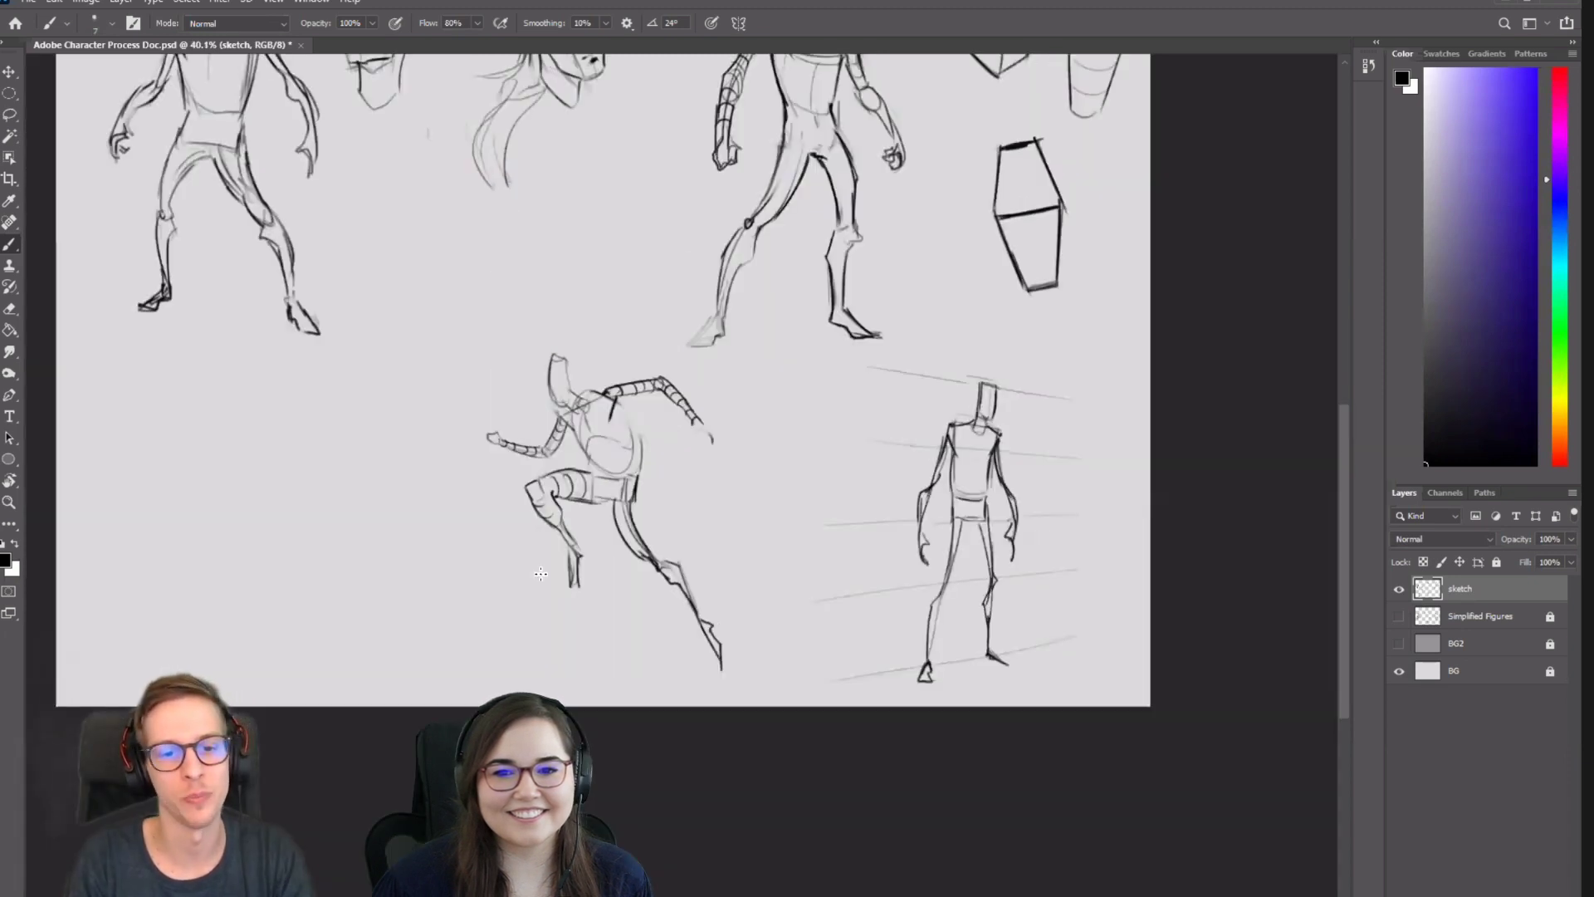
key("e")
mouse_move(568, 511)
left_mouse_down()
mouse_move(654, 480)
mouse_move(584, 540)
left_mouse_up()
key("b")
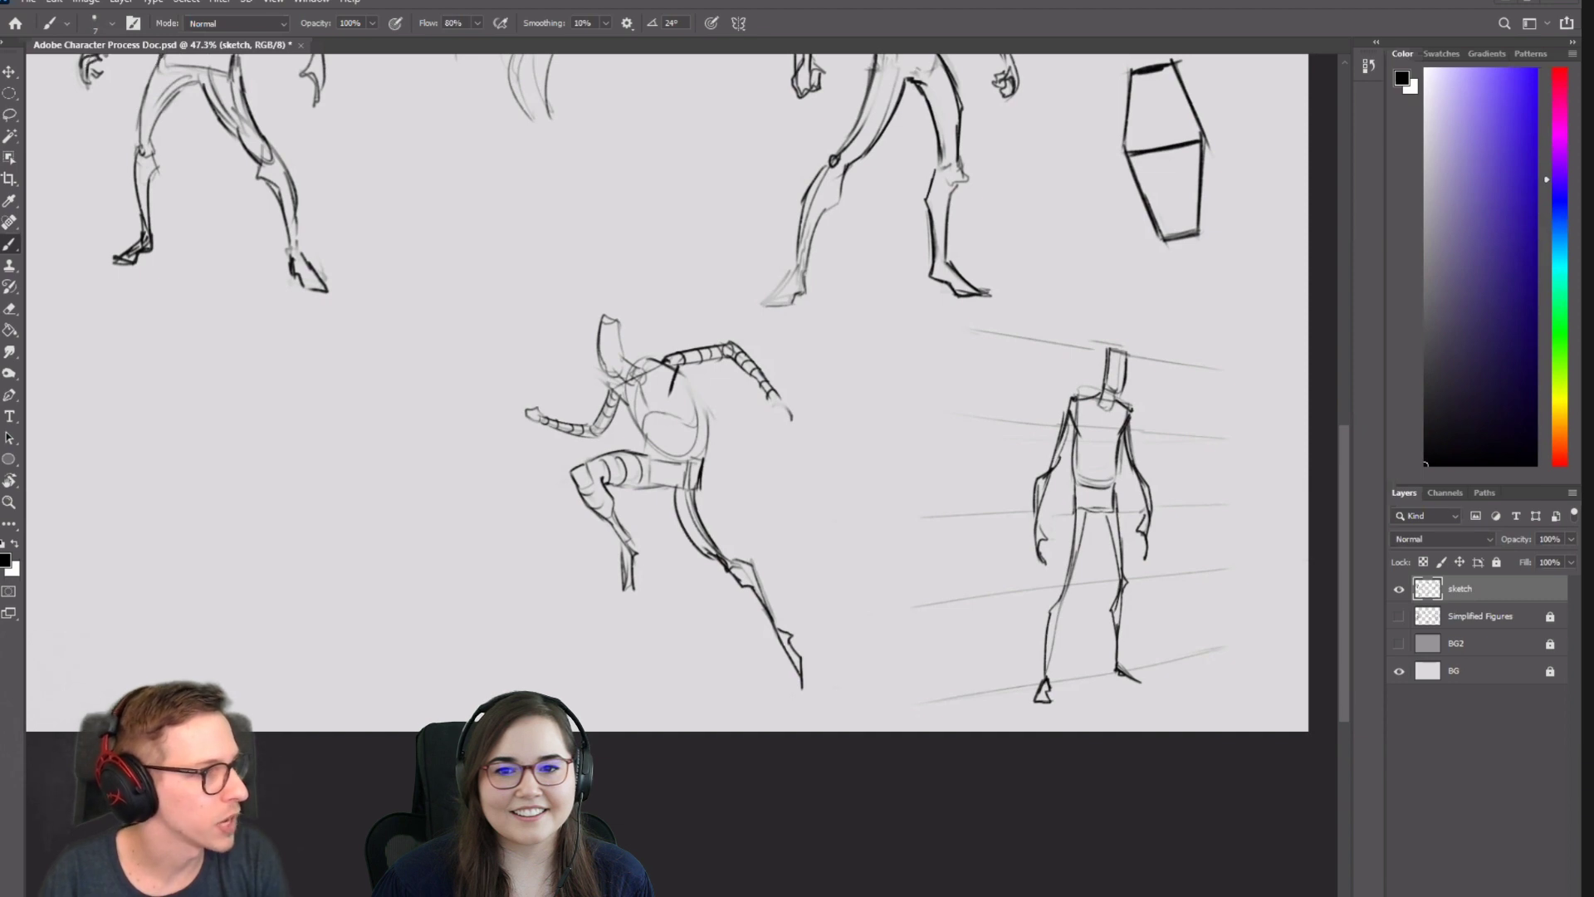
Switch to Photos, show Day 3 Human Figure Basic Shapes 02.jpg, and examine its simplified torso, shoulder and limb studies.
left_click_drag(655, 165, 664, 1)
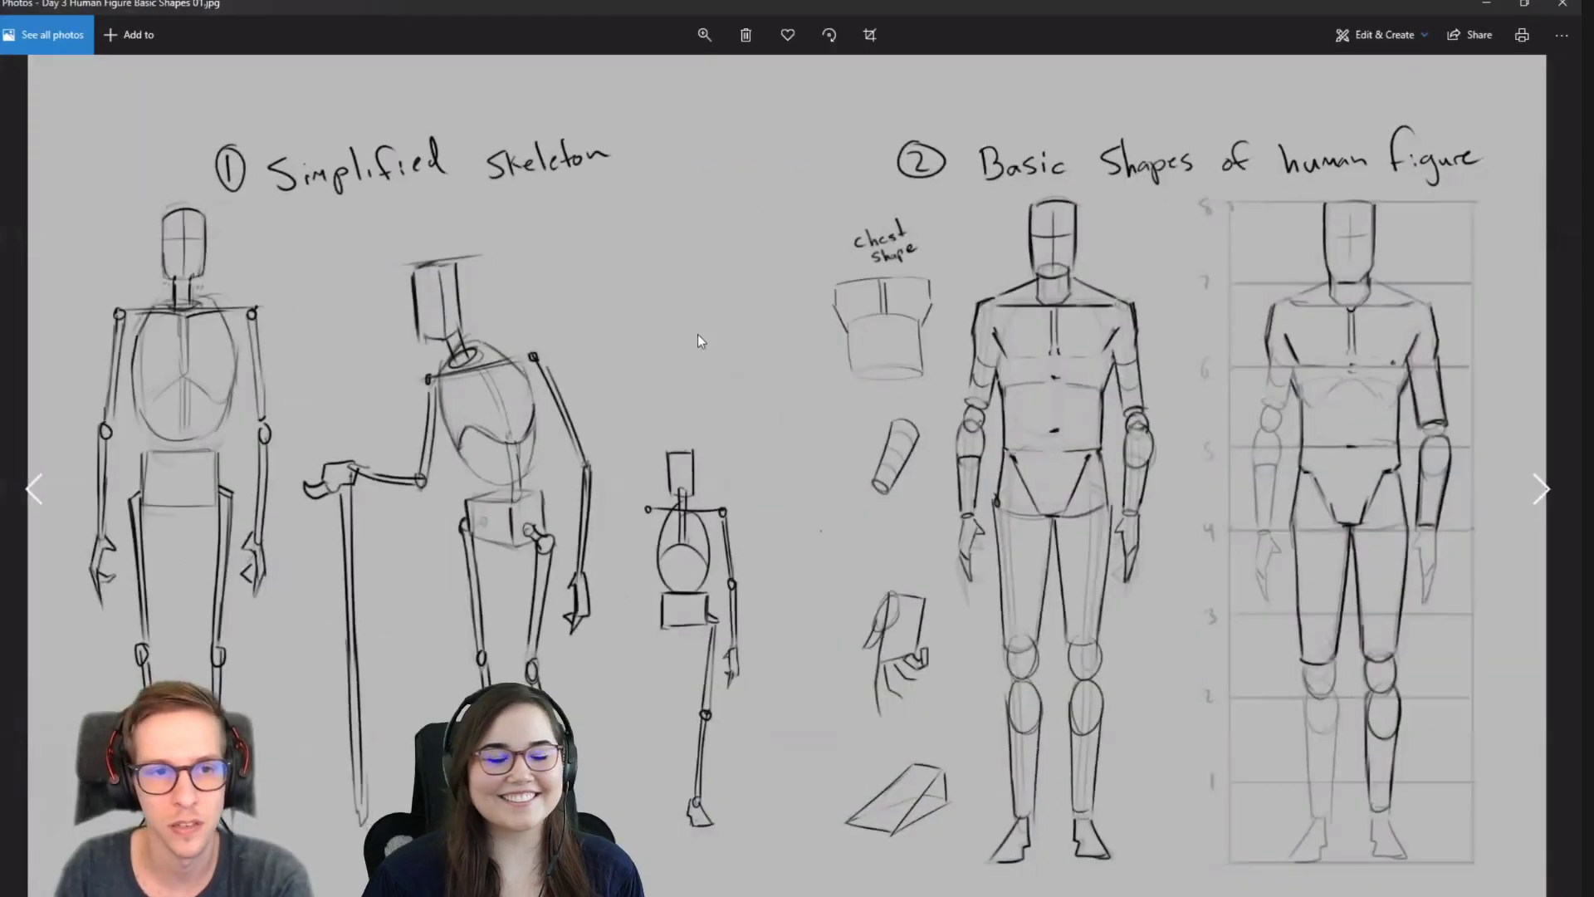
key("Right")
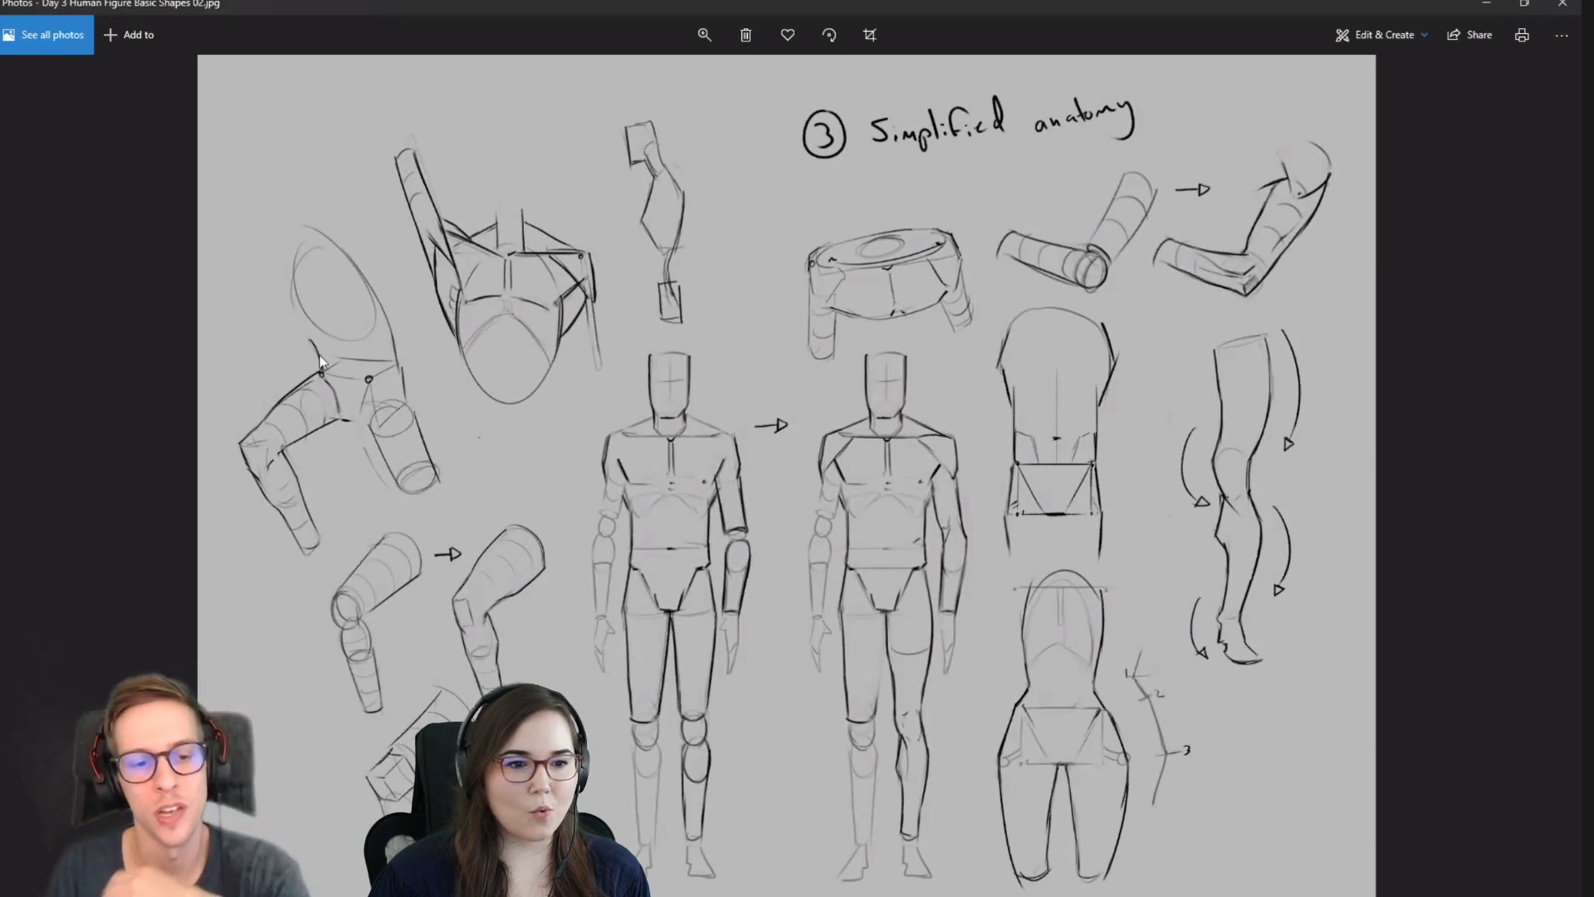
scroll(500, 245, "up", 1)
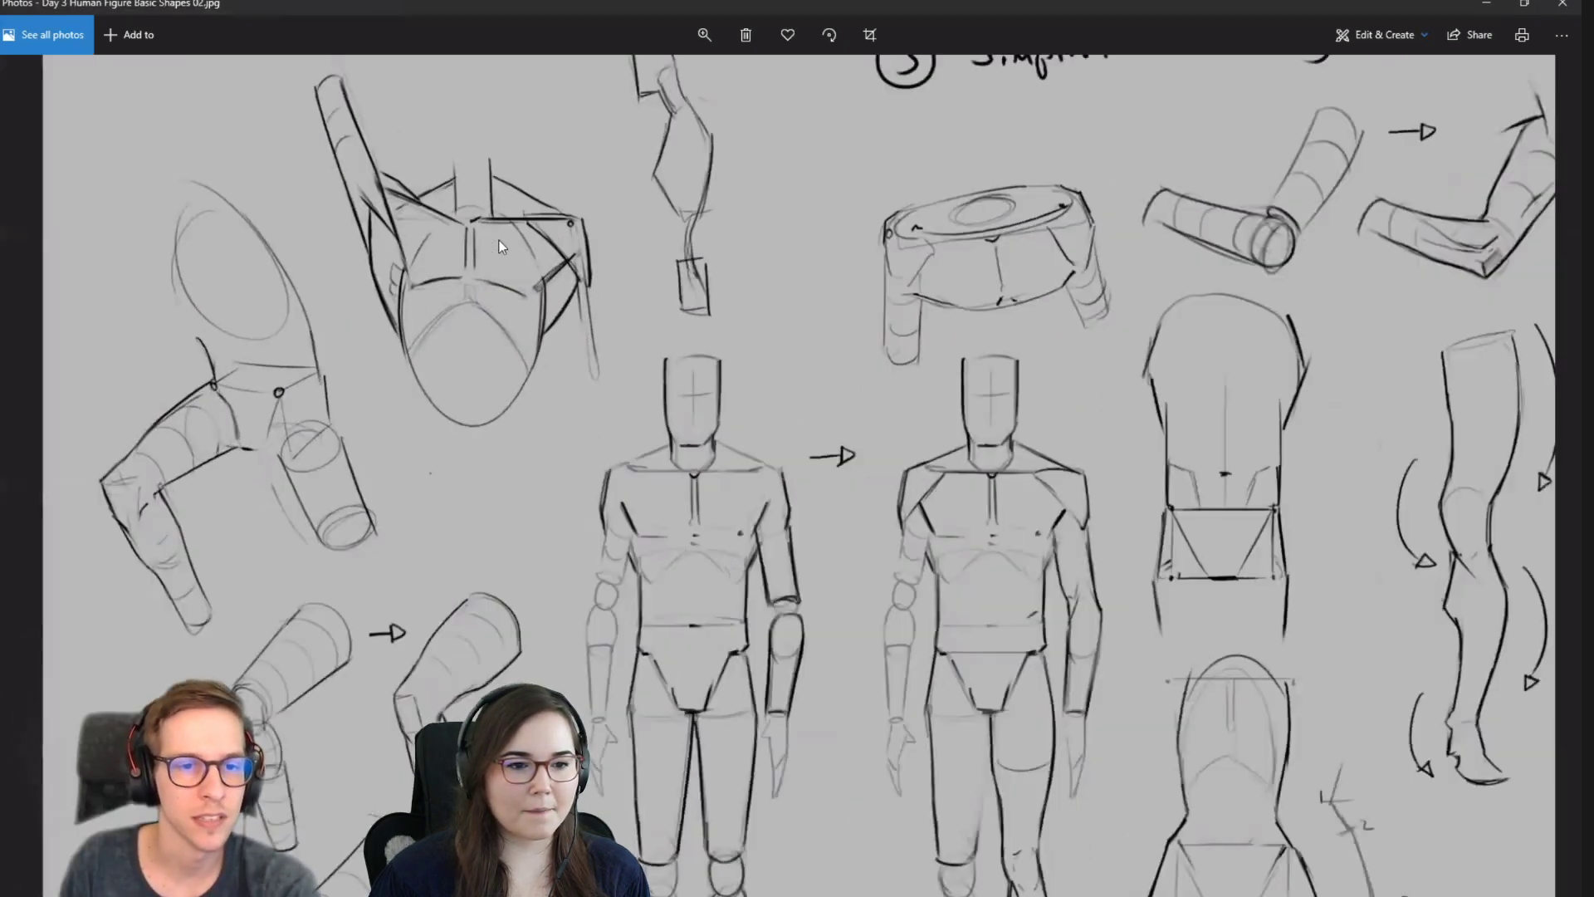
scroll(630, 483, "up", 3)
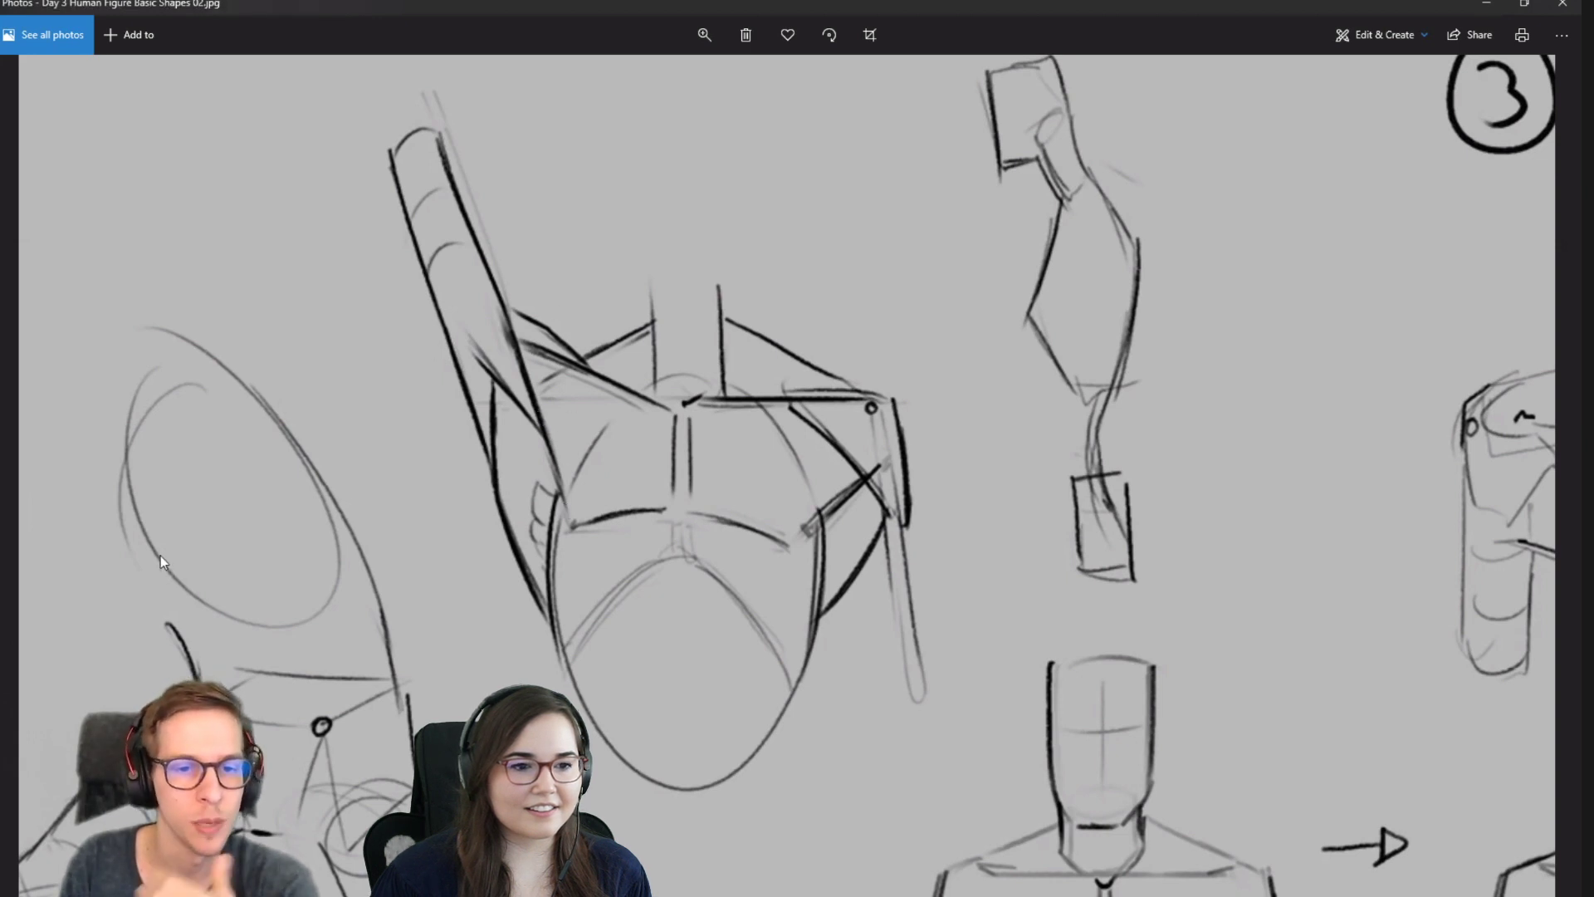
scroll(763, 665, "down", 3)
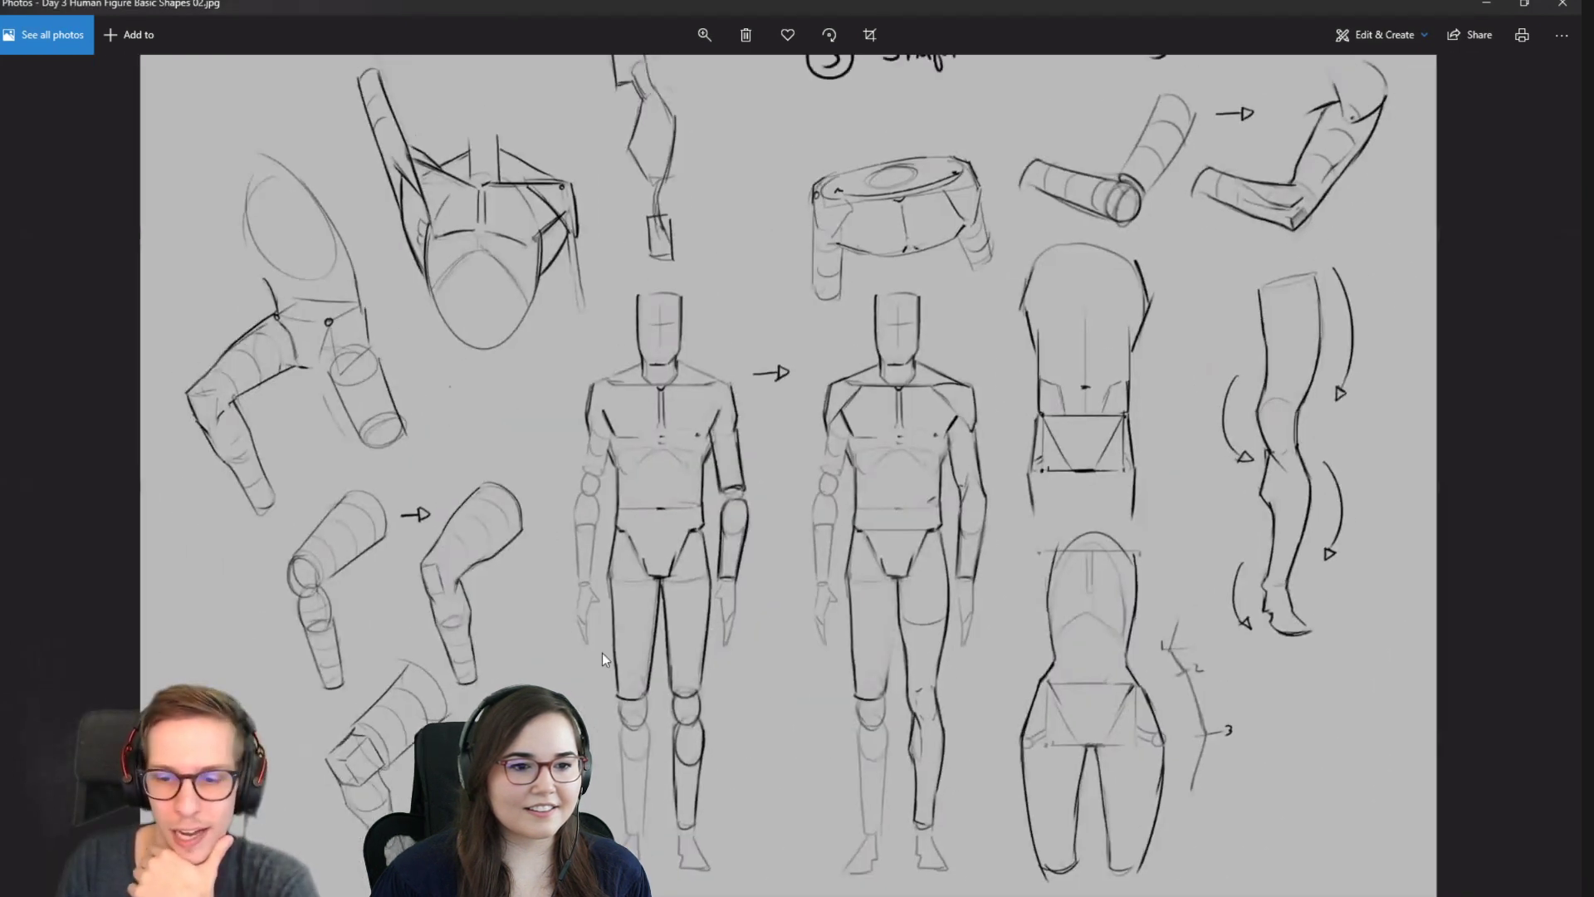
scroll(589, 581, "up", 2)
scroll(714, 709, "down", 3)
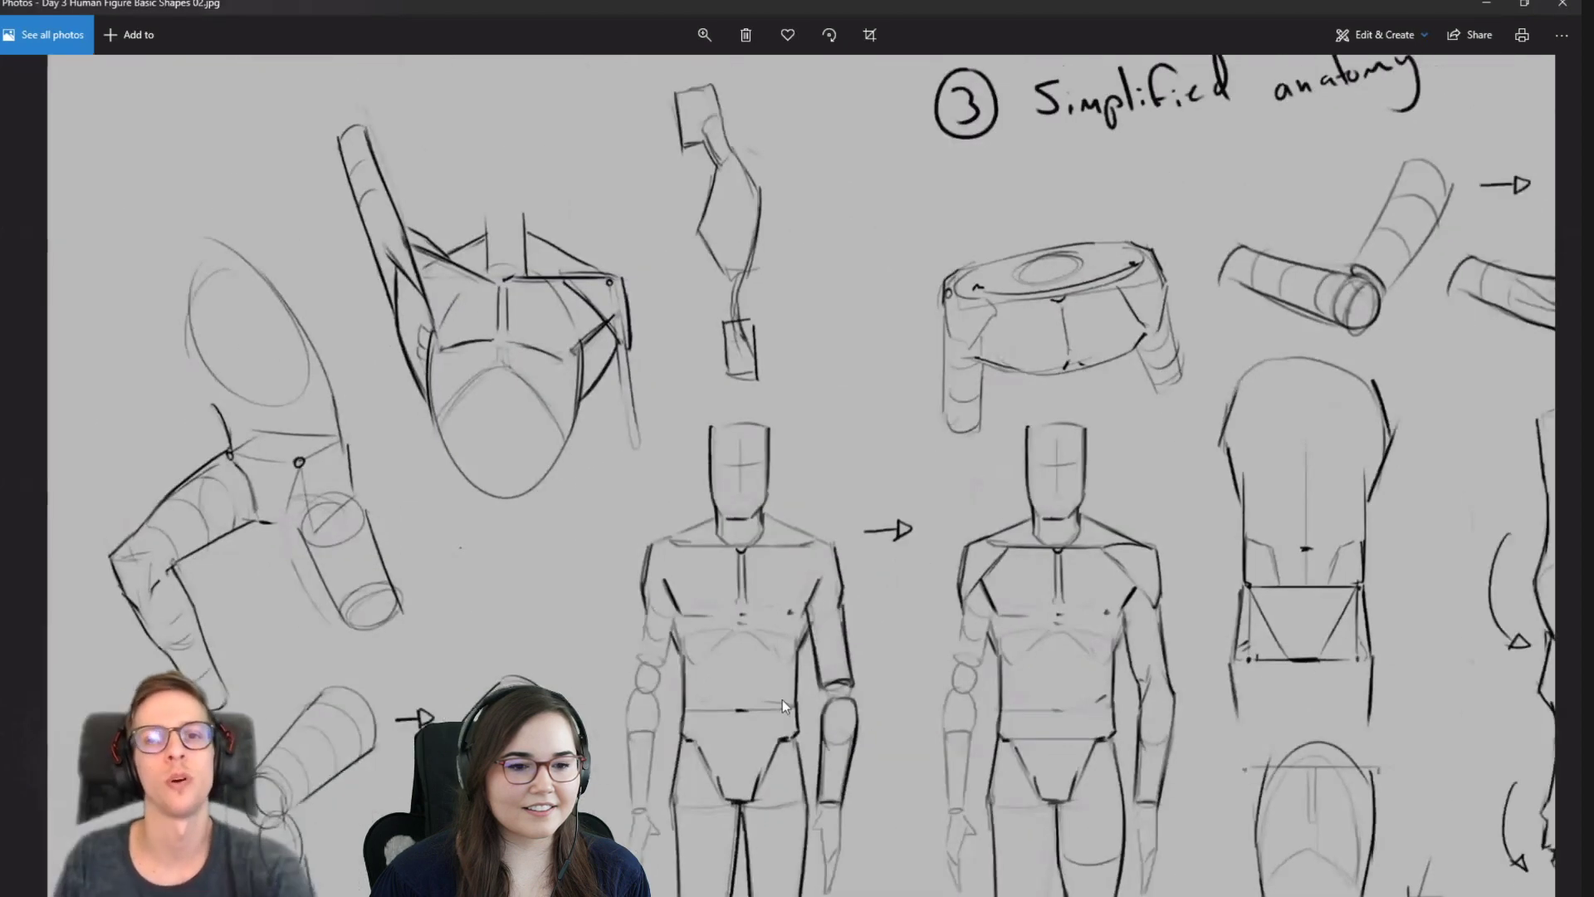
scroll(782, 699, "up", 3)
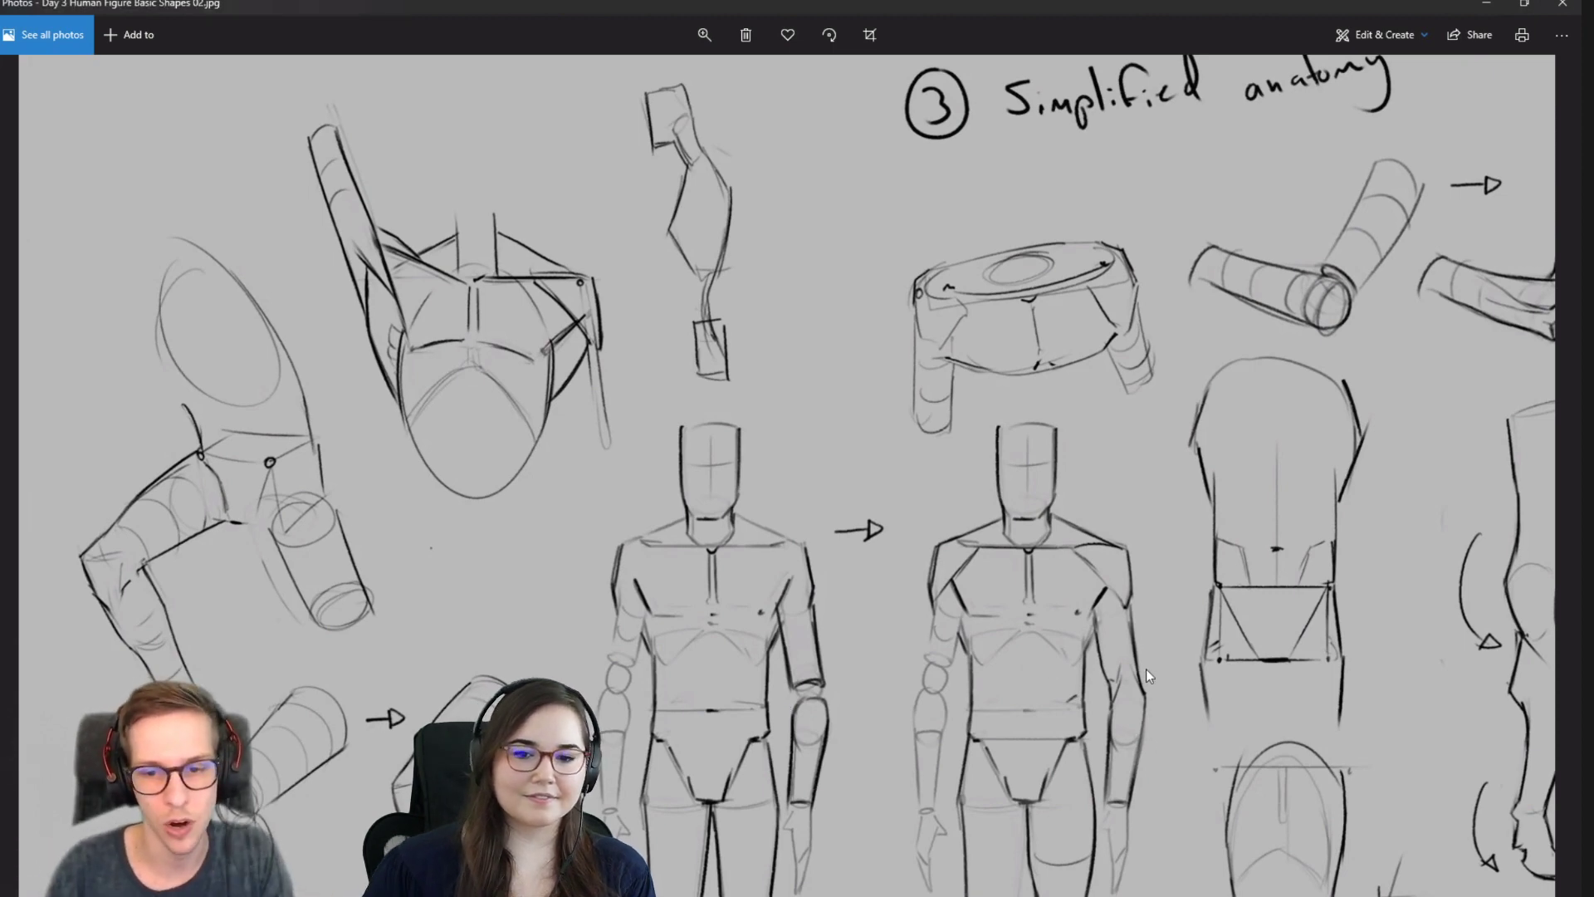
Examine the full-figure, pelvis and leg contour studies on the simplified anatomy sheet.
scroll(772, 403, "down", 1)
left_click_drag(772, 404, 507, 99)
left_click_drag(918, 569, 1056, 585)
scroll(1163, 342, "up", 3)
left_click_drag(1164, 440, 956, 697)
left_click_drag(873, 142, 874, 142)
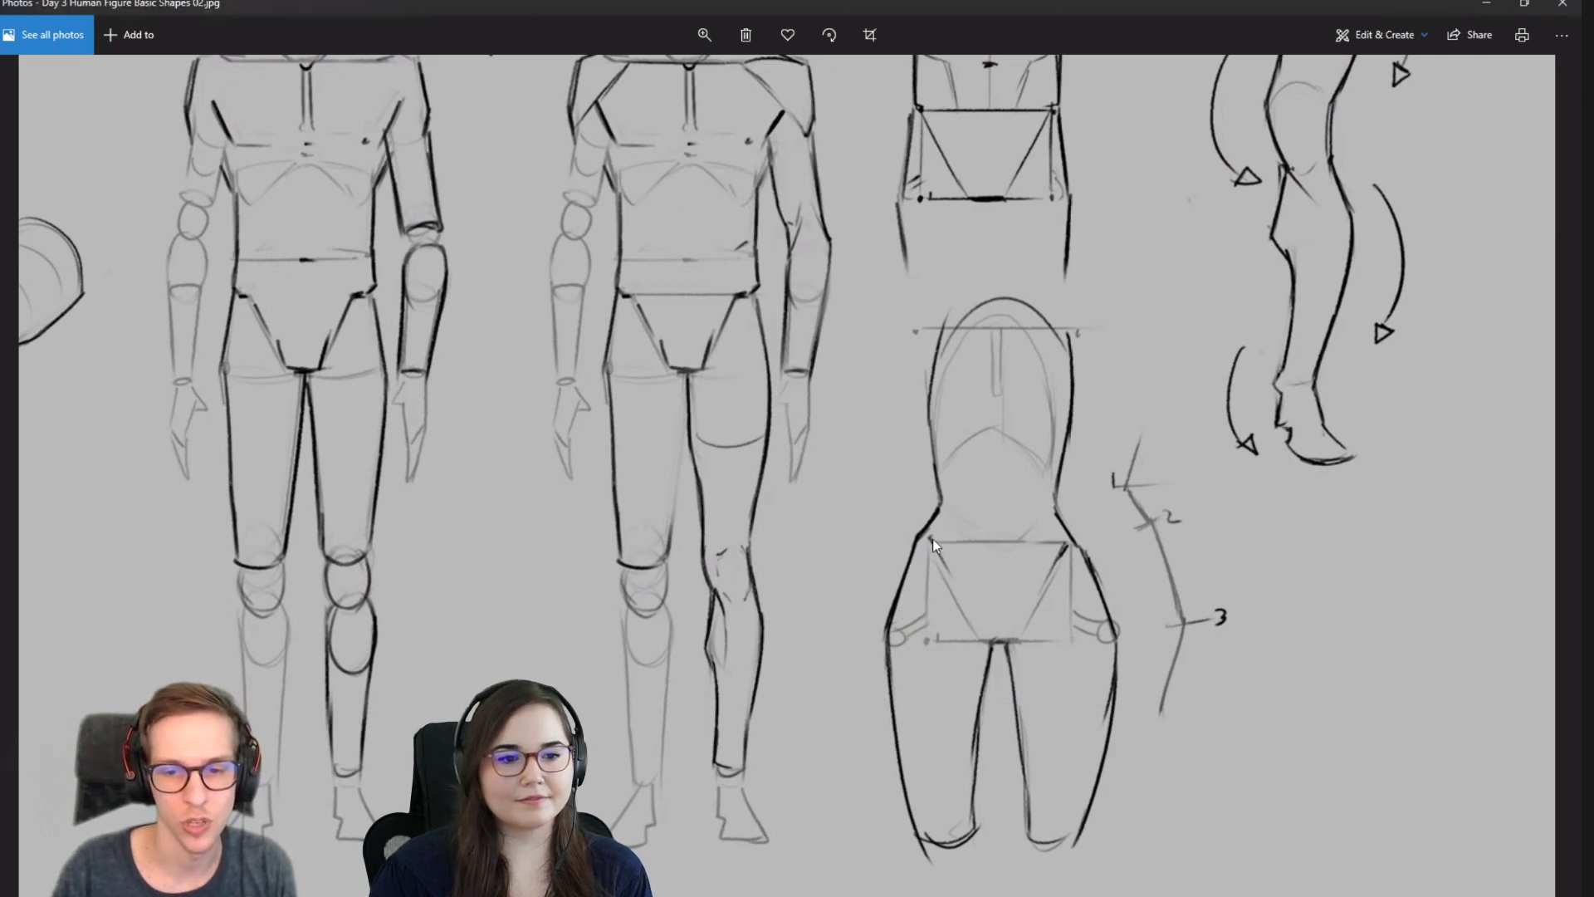
scroll(800, 336, "down", 3)
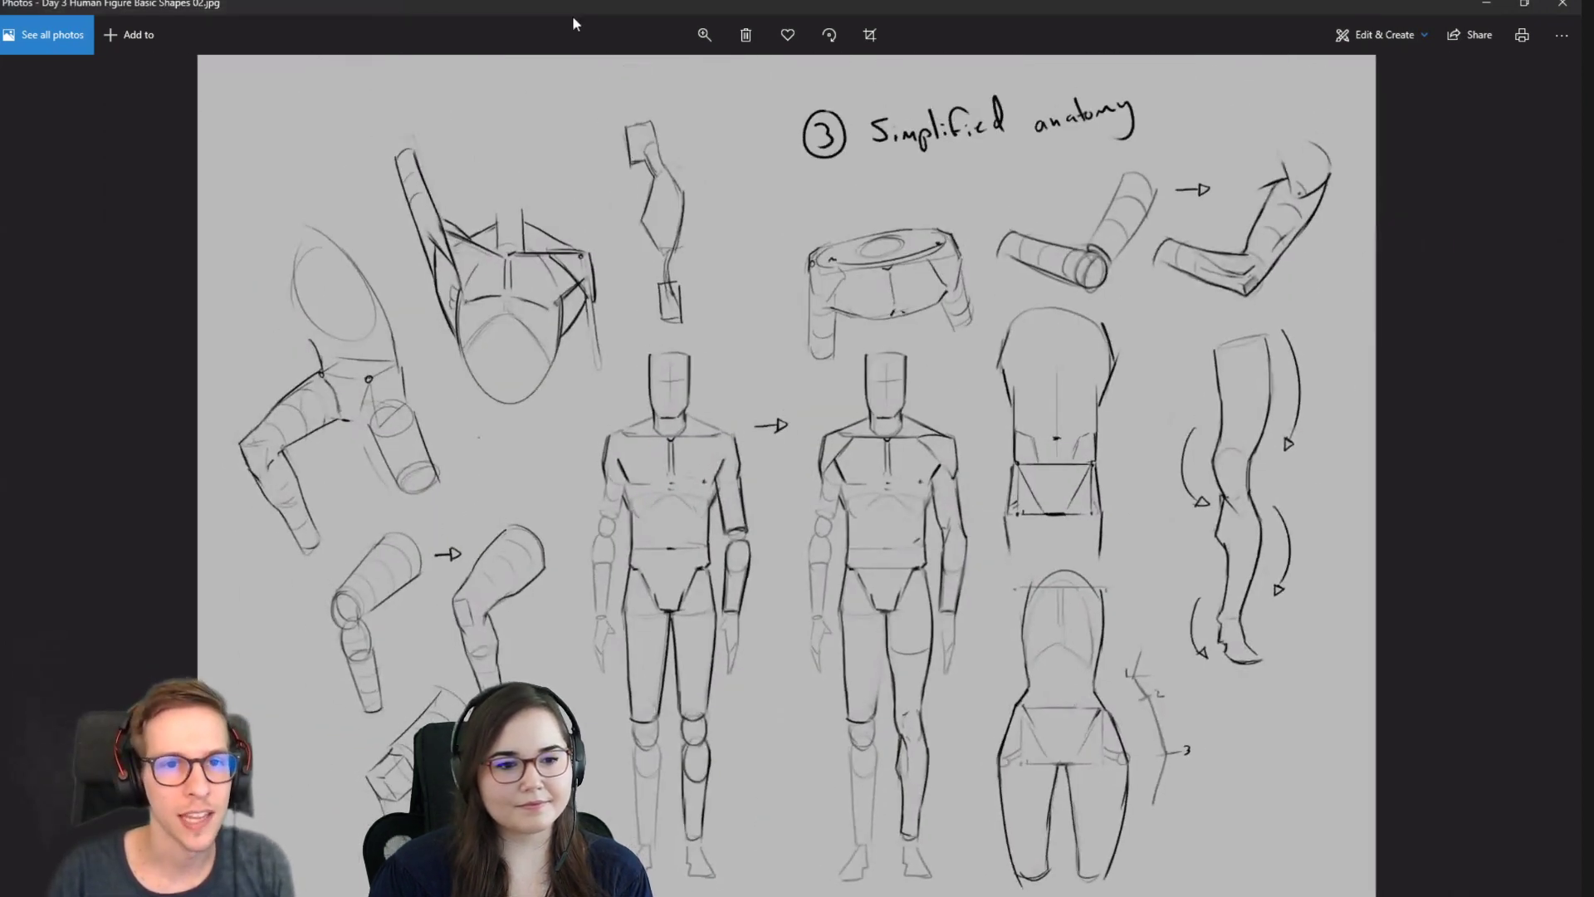
Switch back to Photoshop, restore the unmirrored view, lasso the running figure, and place it slightly smaller beside the small standing figure.
key("alt+Tab")
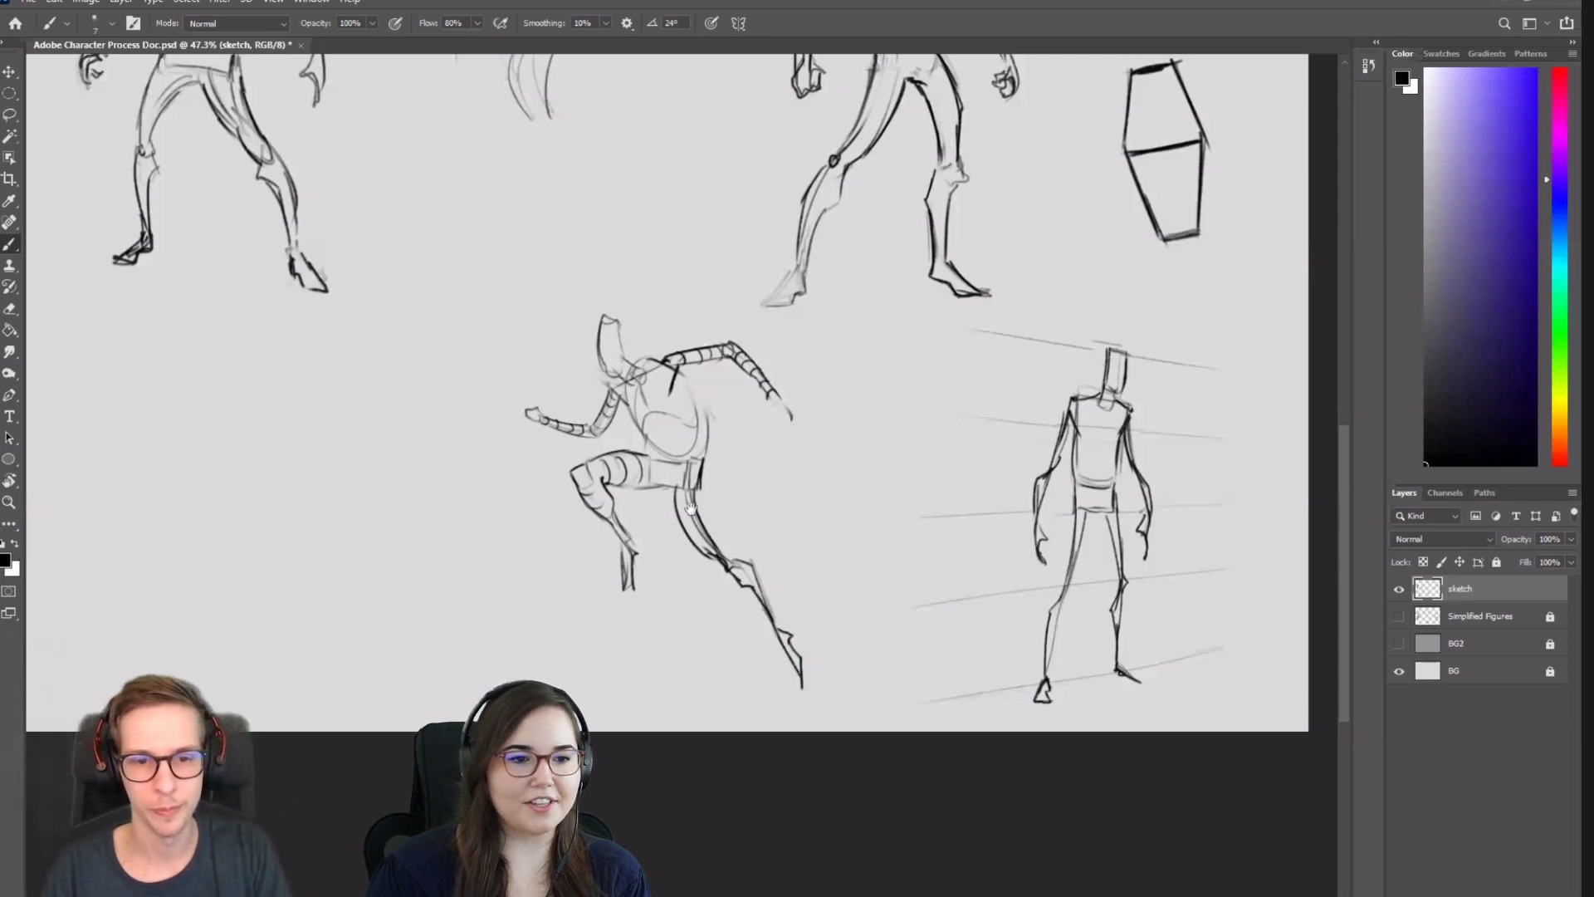
left_click_drag(690, 508, 742, 614)
scroll(739, 639, "down", 4)
key("ctrl+shift+h")
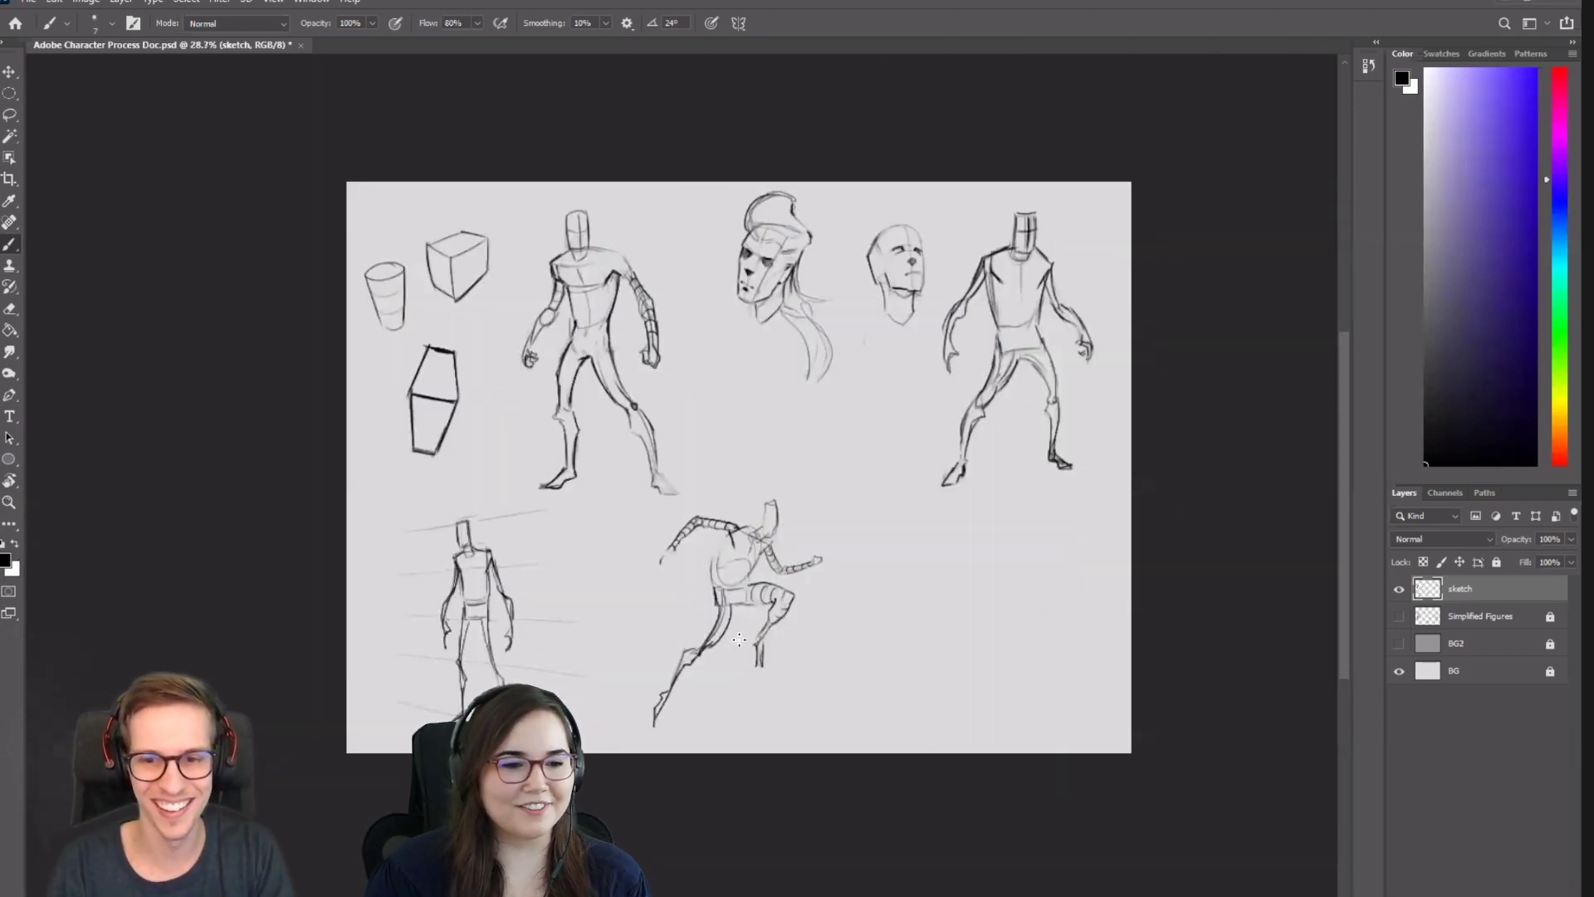
scroll(979, 424, "up", 2)
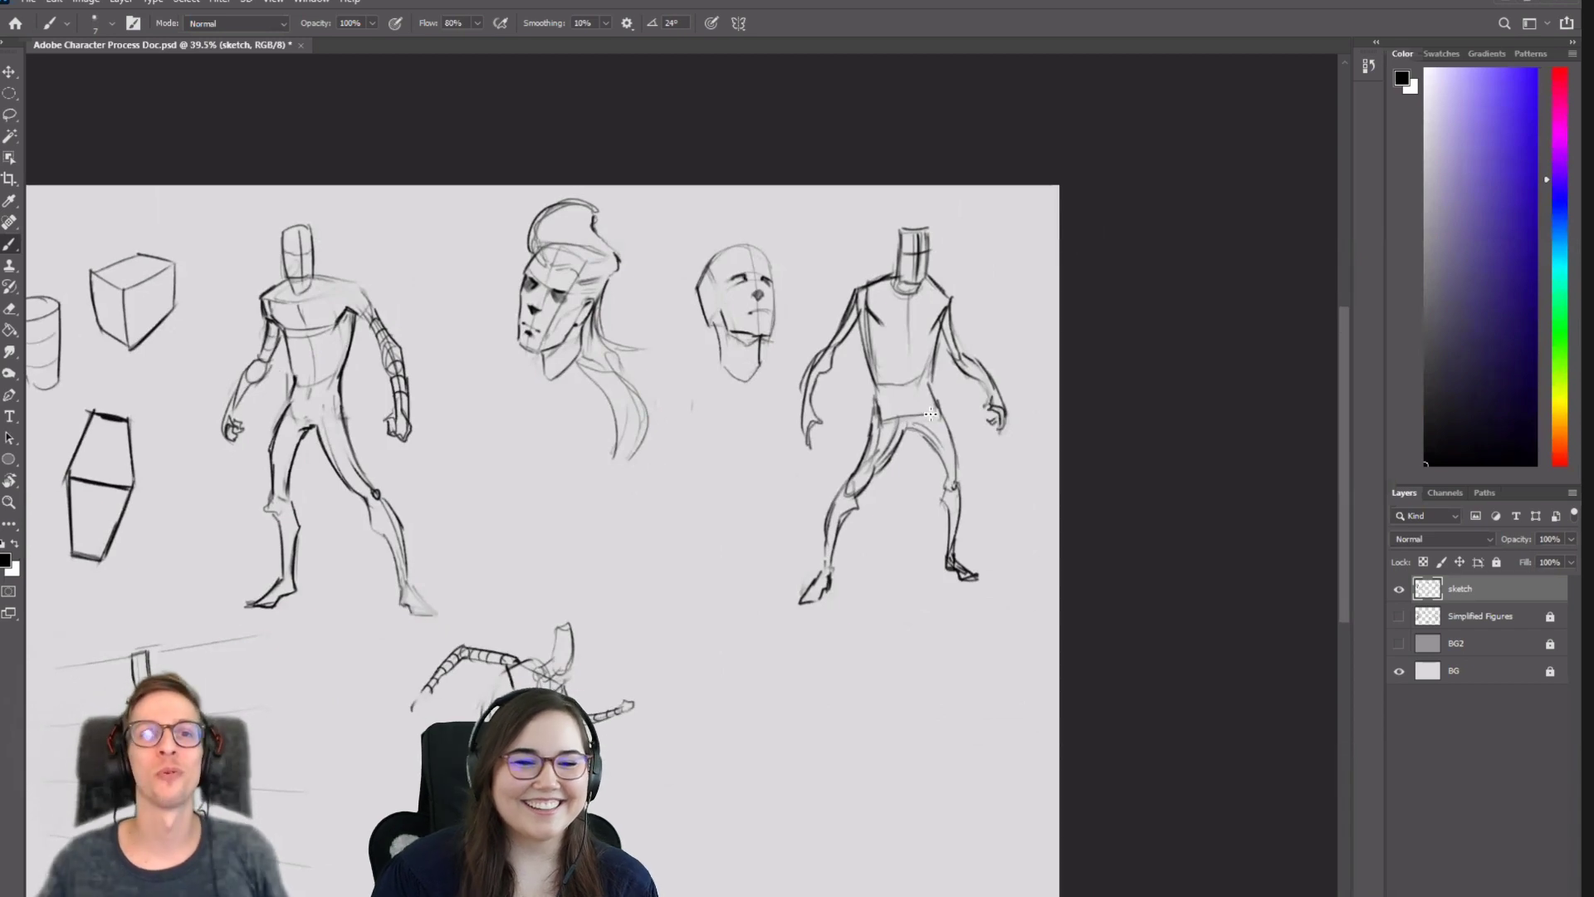
left_click_drag(680, 592, 793, 460)
key("l")
mouse_move(693, 457)
left_mouse_down()
mouse_move(588, 491)
mouse_move(456, 676)
mouse_move(698, 847)
mouse_move(736, 480)
mouse_move(729, 541)
mouse_move(613, 545)
mouse_move(606, 570)
left_mouse_up()
key("v")
key("ctrl+t")
key("Return")
key("ctrl+d")
key("b")
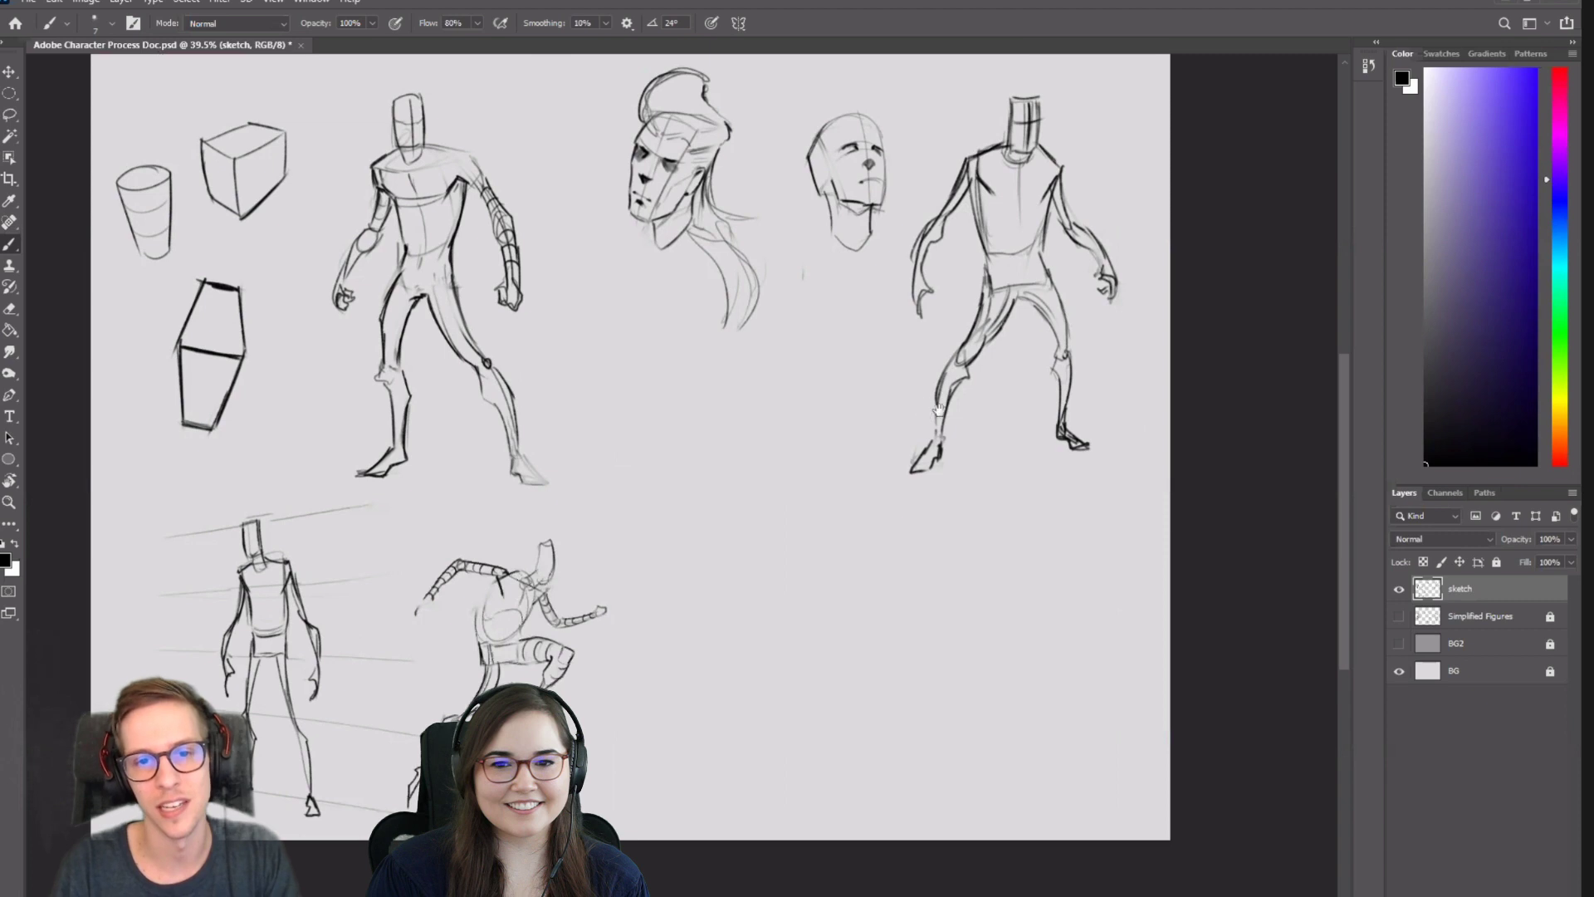
Lasso the wide-stance figure beside the heads, move it down into the empty area, scale it up, and deselect it.
left_click_drag(1035, 285, 879, 388)
key("l")
mouse_move(918, 196)
left_mouse_down()
mouse_move(815, 215)
mouse_move(783, 264)
mouse_move(695, 541)
mouse_move(899, 643)
mouse_move(967, 242)
left_mouse_up()
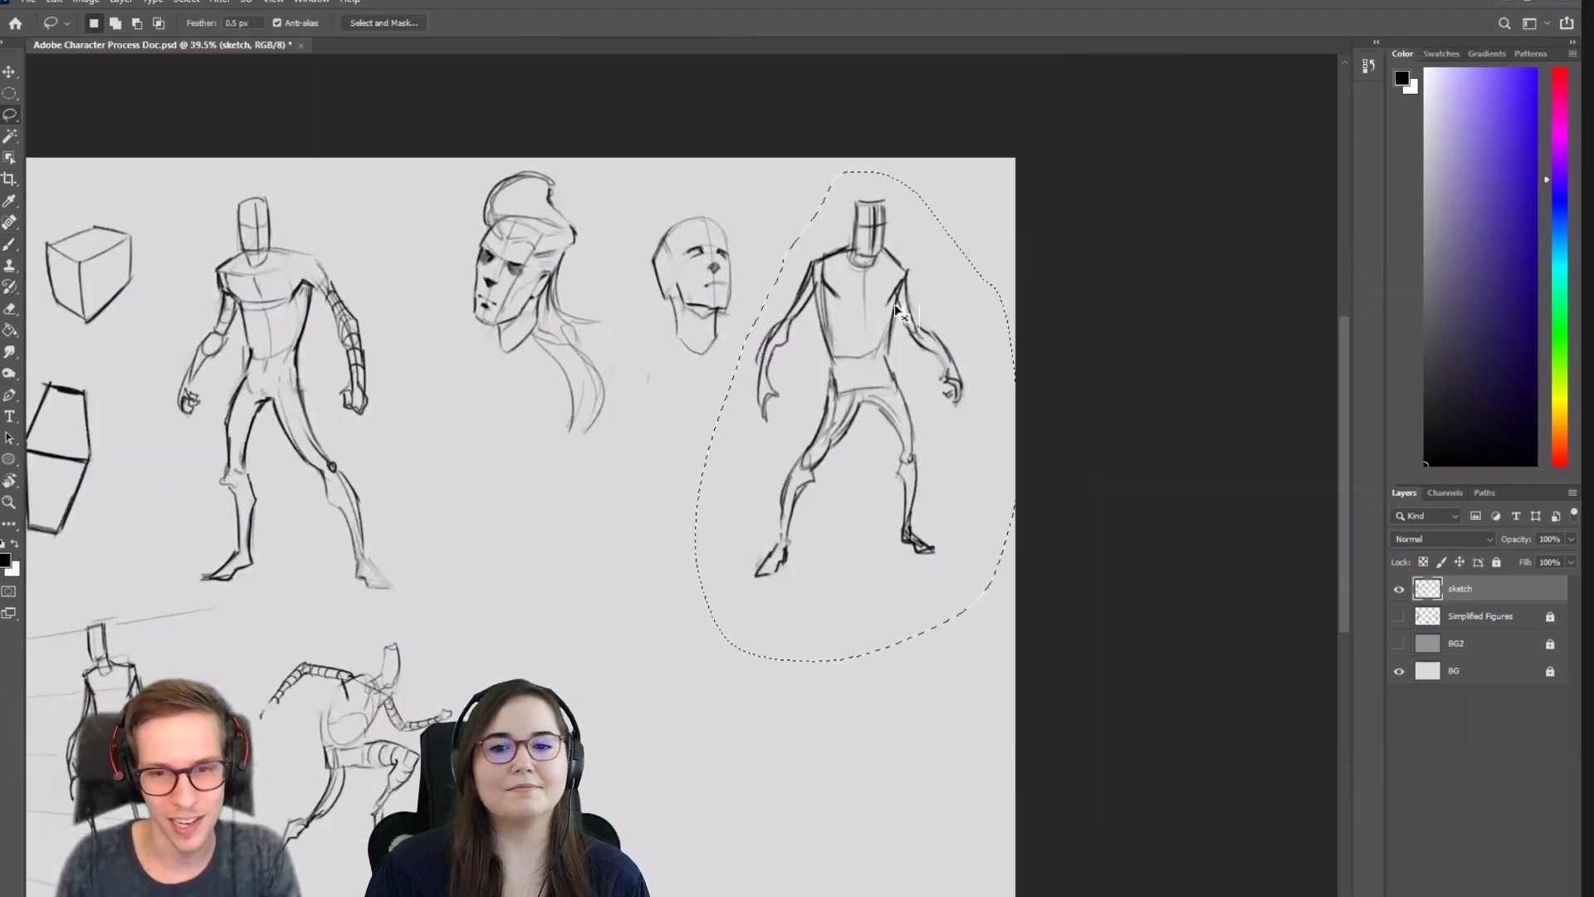
key("v")
mouse_move(907, 338)
left_mouse_down()
mouse_move(767, 629)
mouse_move(717, 670)
left_mouse_up()
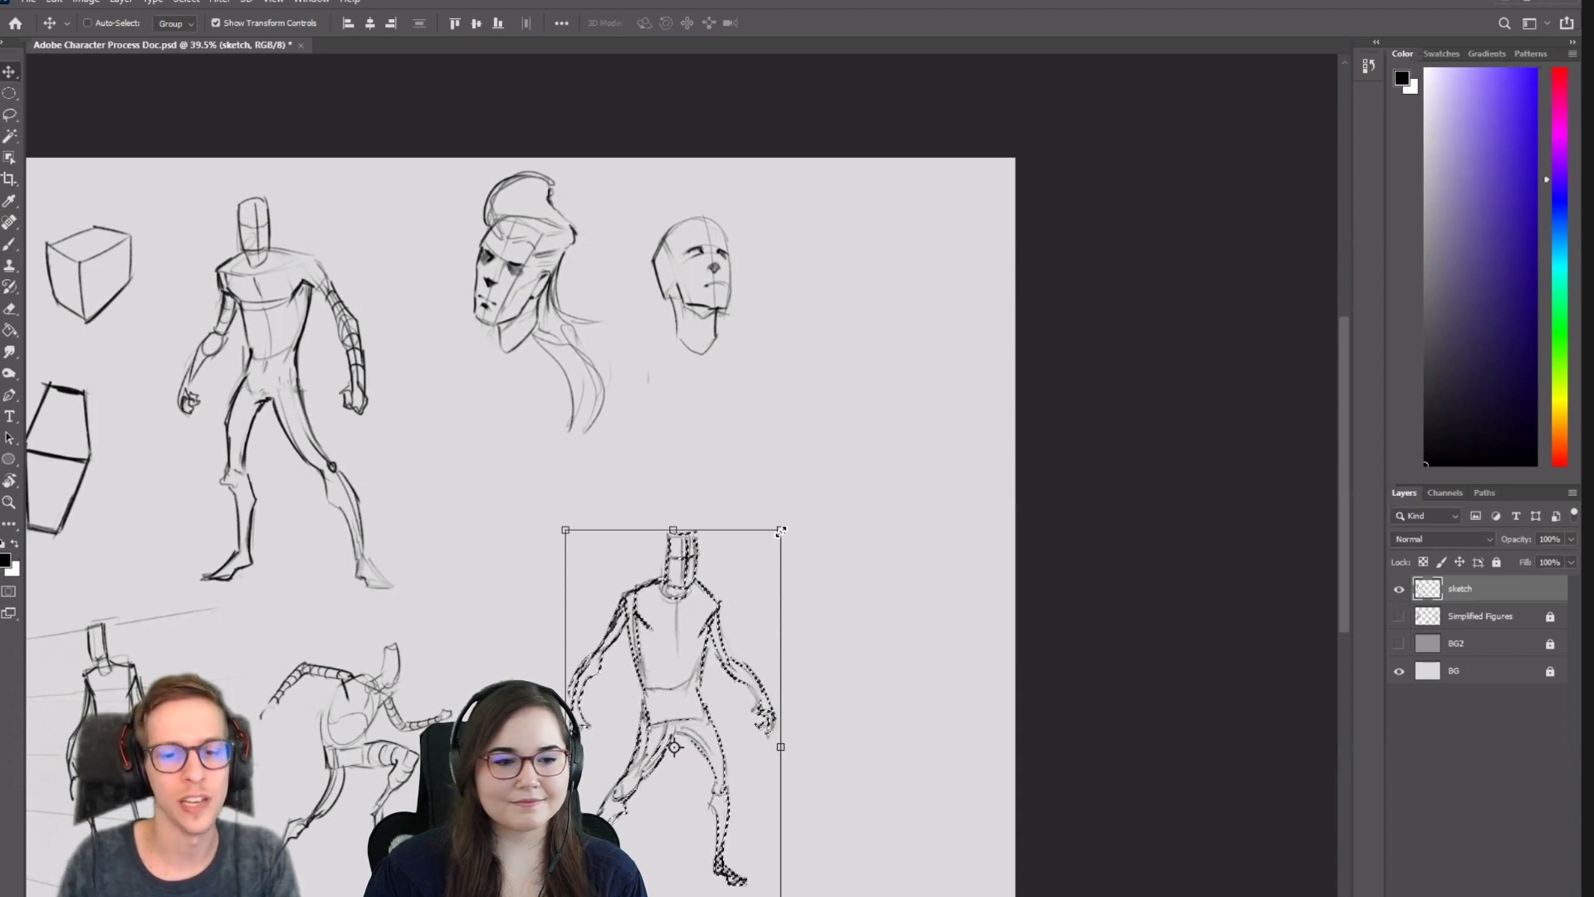
key("ctrl+t")
left_click_drag(780, 530, 791, 481)
key("Return")
key("ctrl+d")
key("b")
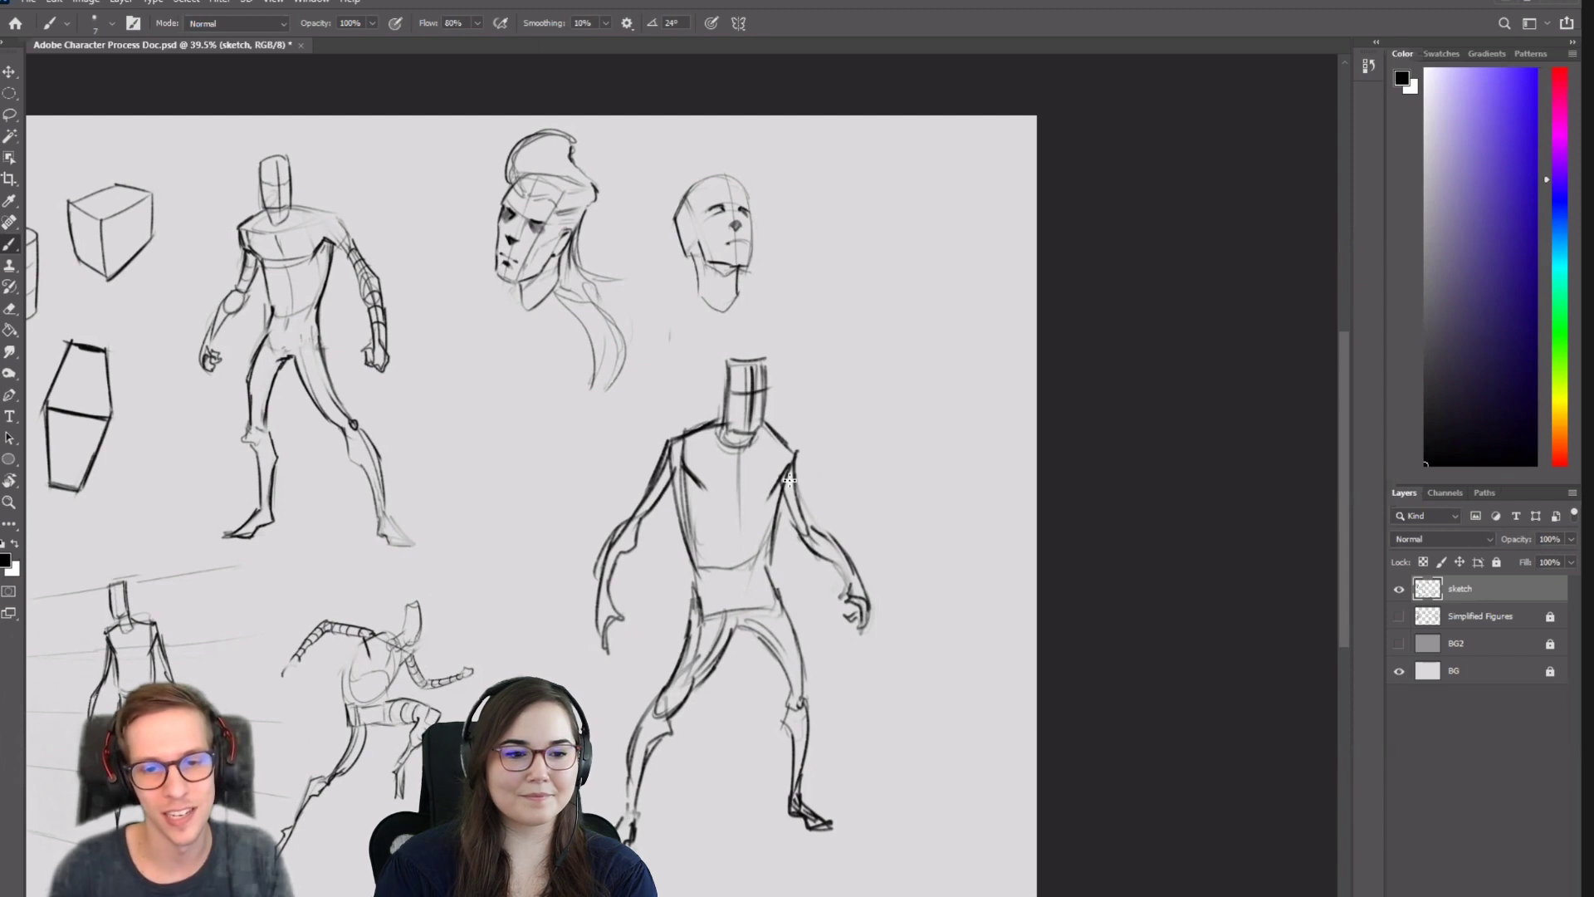
Lasso the wide-stance figure again, enlarge it slightly, shift it toward the canvas's right edge, and deselect.
mouse_move(882, 476)
left_mouse_down()
mouse_move(934, 432)
mouse_move(772, 527)
left_mouse_up()
key("l")
mouse_move(826, 363)
left_mouse_down()
mouse_move(730, 354)
mouse_move(595, 759)
mouse_move(982, 662)
mouse_move(835, 365)
left_mouse_up()
key("v")
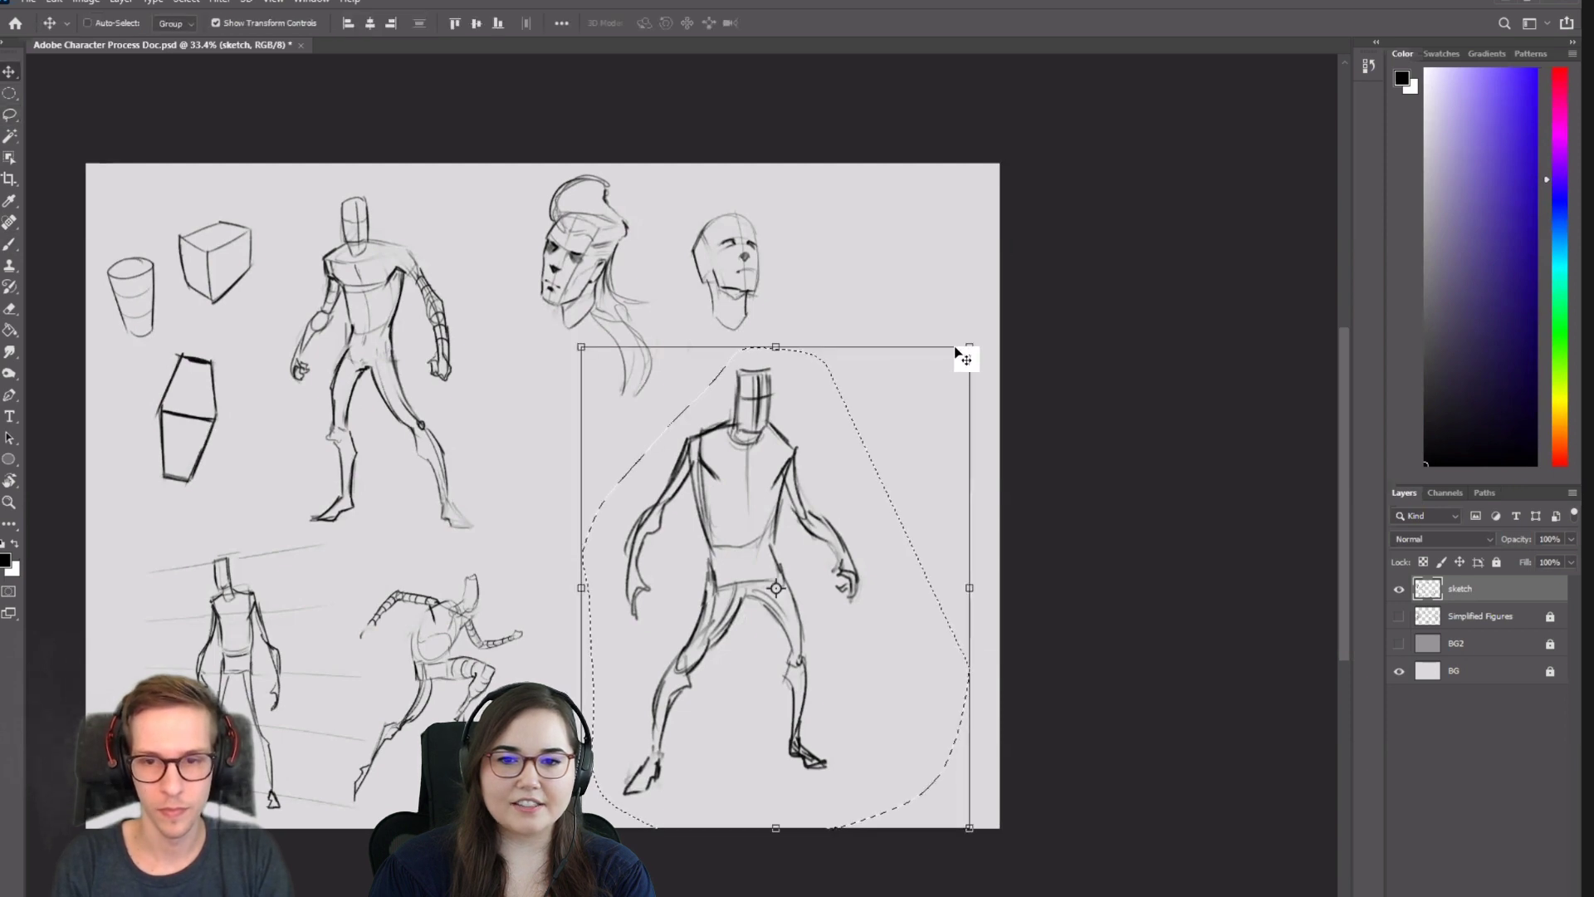
left_click_drag(959, 347, 1006, 313)
left_click_drag(938, 378, 984, 377)
key("Return")
key("ctrl+d")
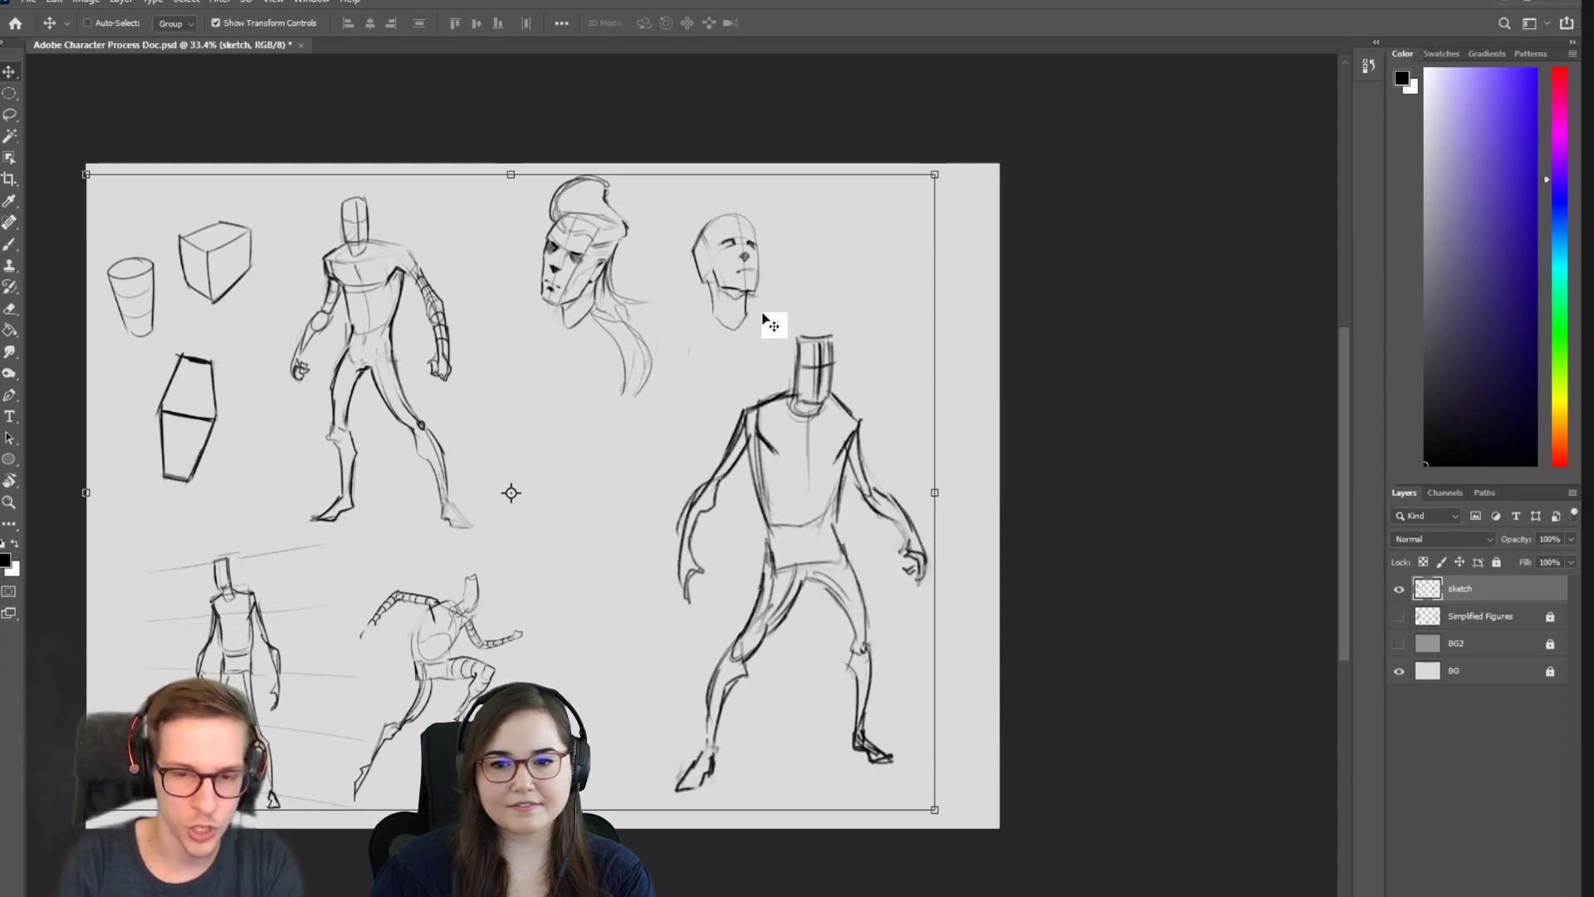
Lasso the simplified head, move it closer to the detailed head study, and deselect.
key("l")
mouse_move(759, 220)
left_mouse_down()
mouse_move(666, 264)
mouse_move(772, 222)
mouse_move(712, 212)
left_mouse_up()
key("v")
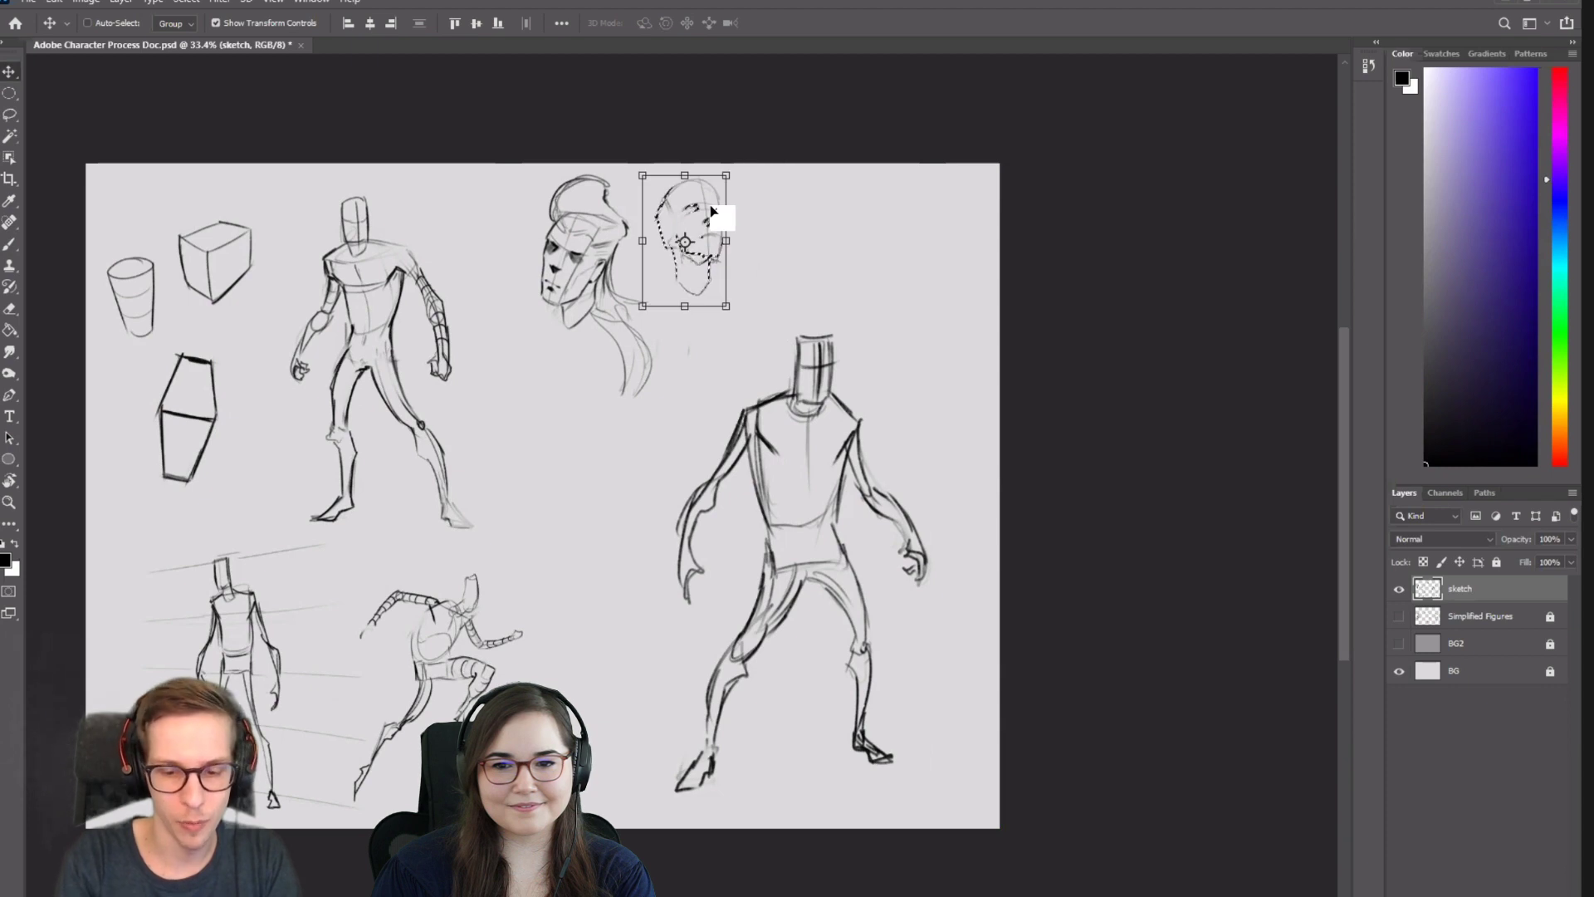
key("ctrl+d")
Lasso both head studies, move them closer to the upper standing figure, and deselect.
key("l")
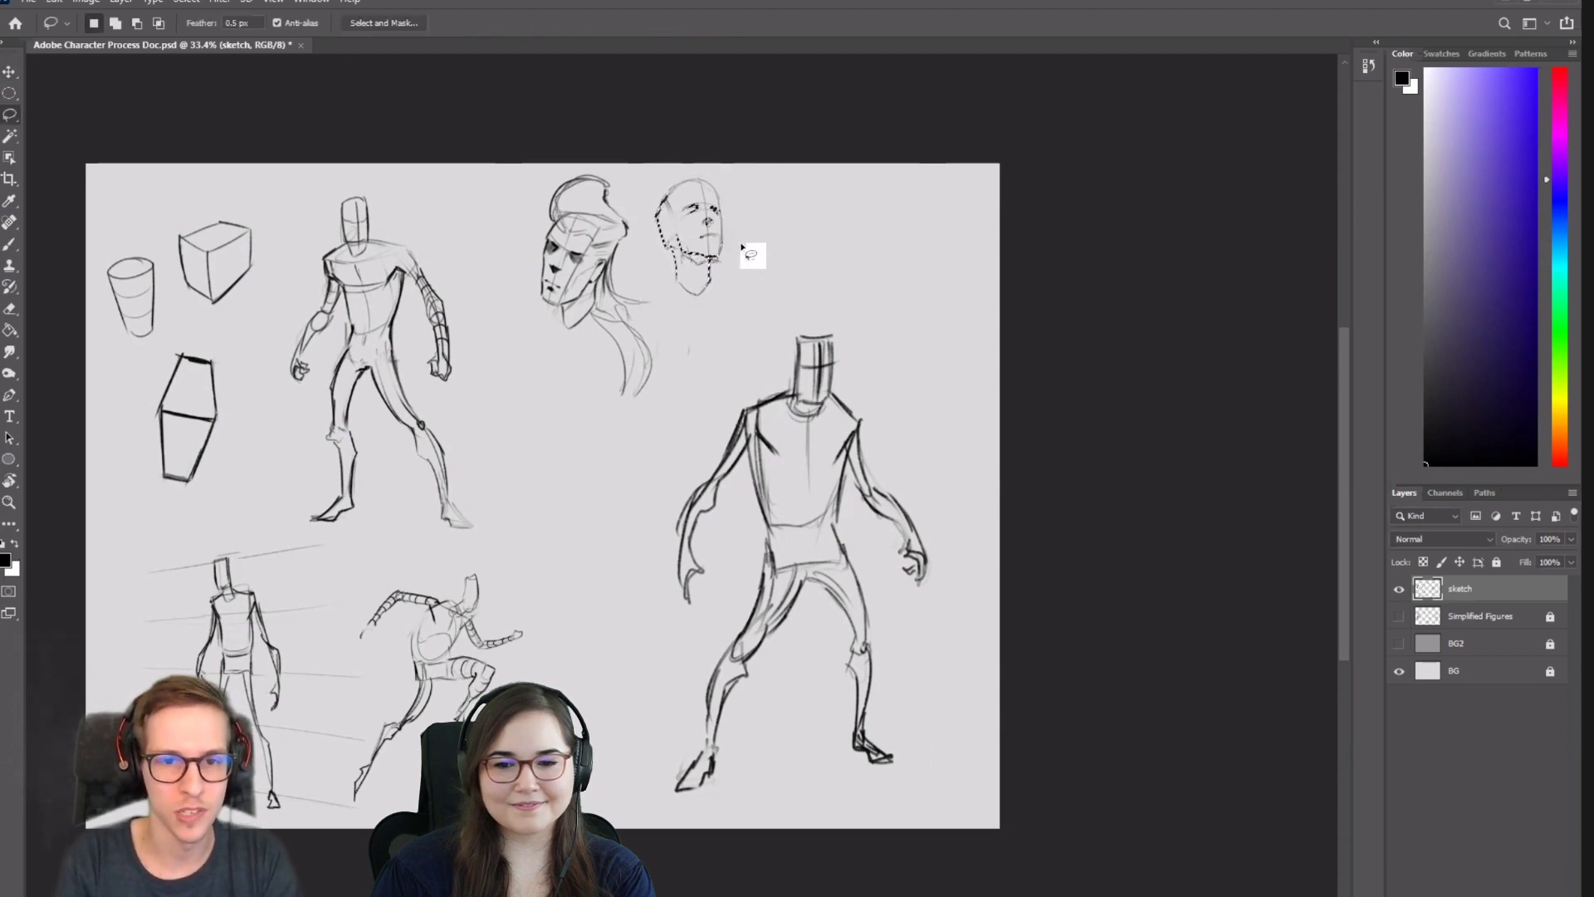
mouse_move(700, 142)
left_mouse_down()
mouse_move(523, 189)
mouse_move(601, 441)
mouse_move(778, 290)
mouse_move(664, 139)
mouse_move(531, 178)
left_mouse_up()
key("v")
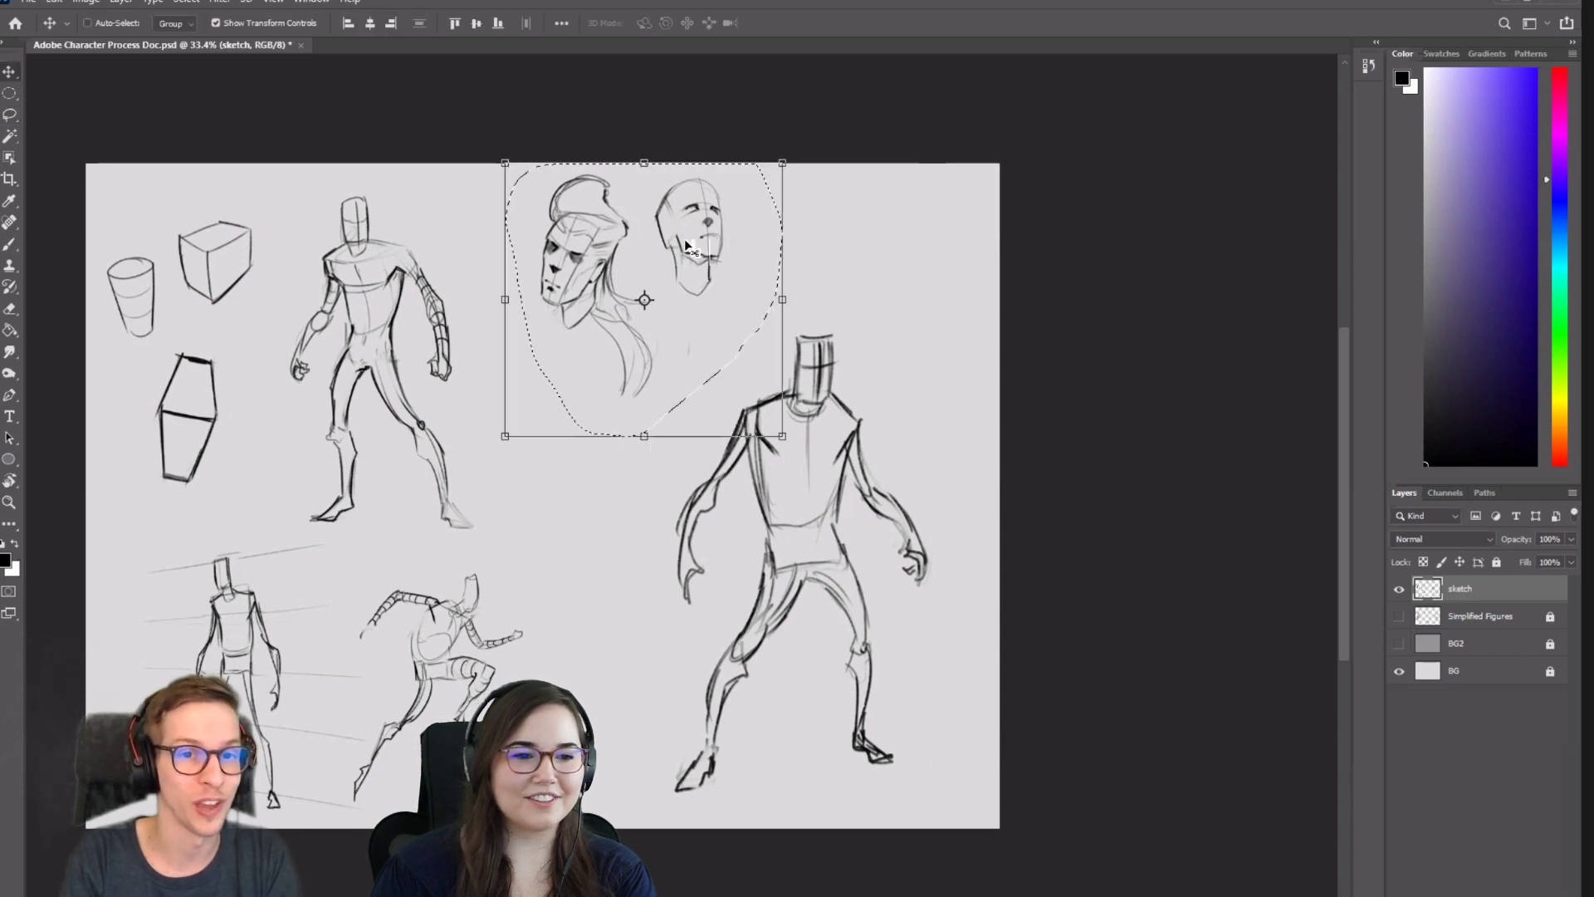
mouse_move(692, 220)
left_mouse_down()
mouse_move(647, 250)
mouse_move(633, 225)
left_mouse_up()
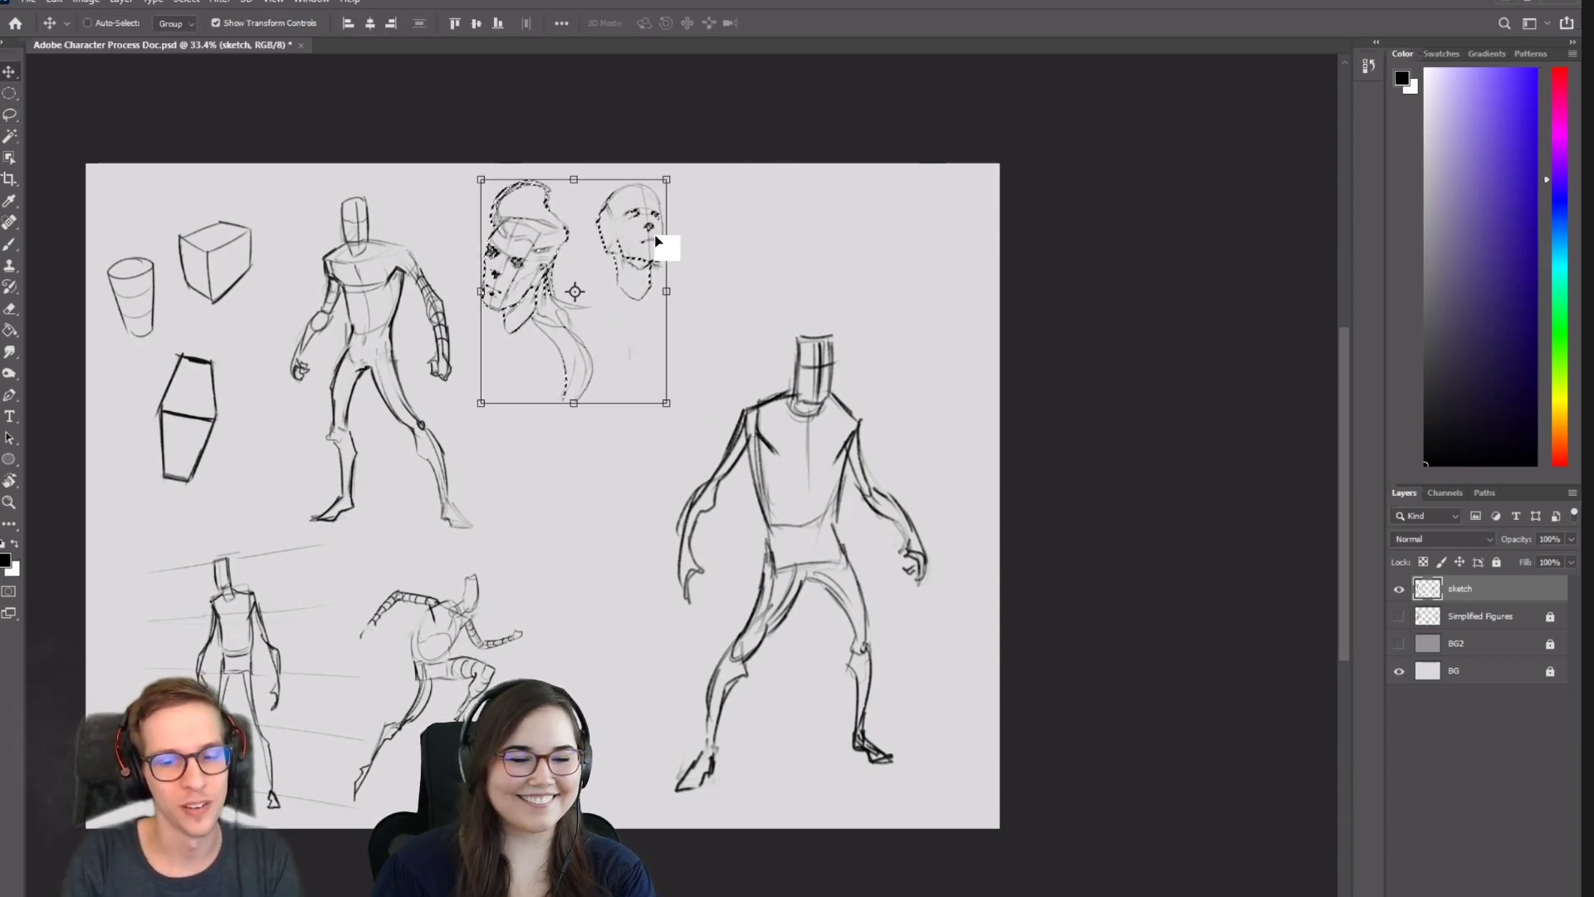
key("ctrl+d")
key("b")
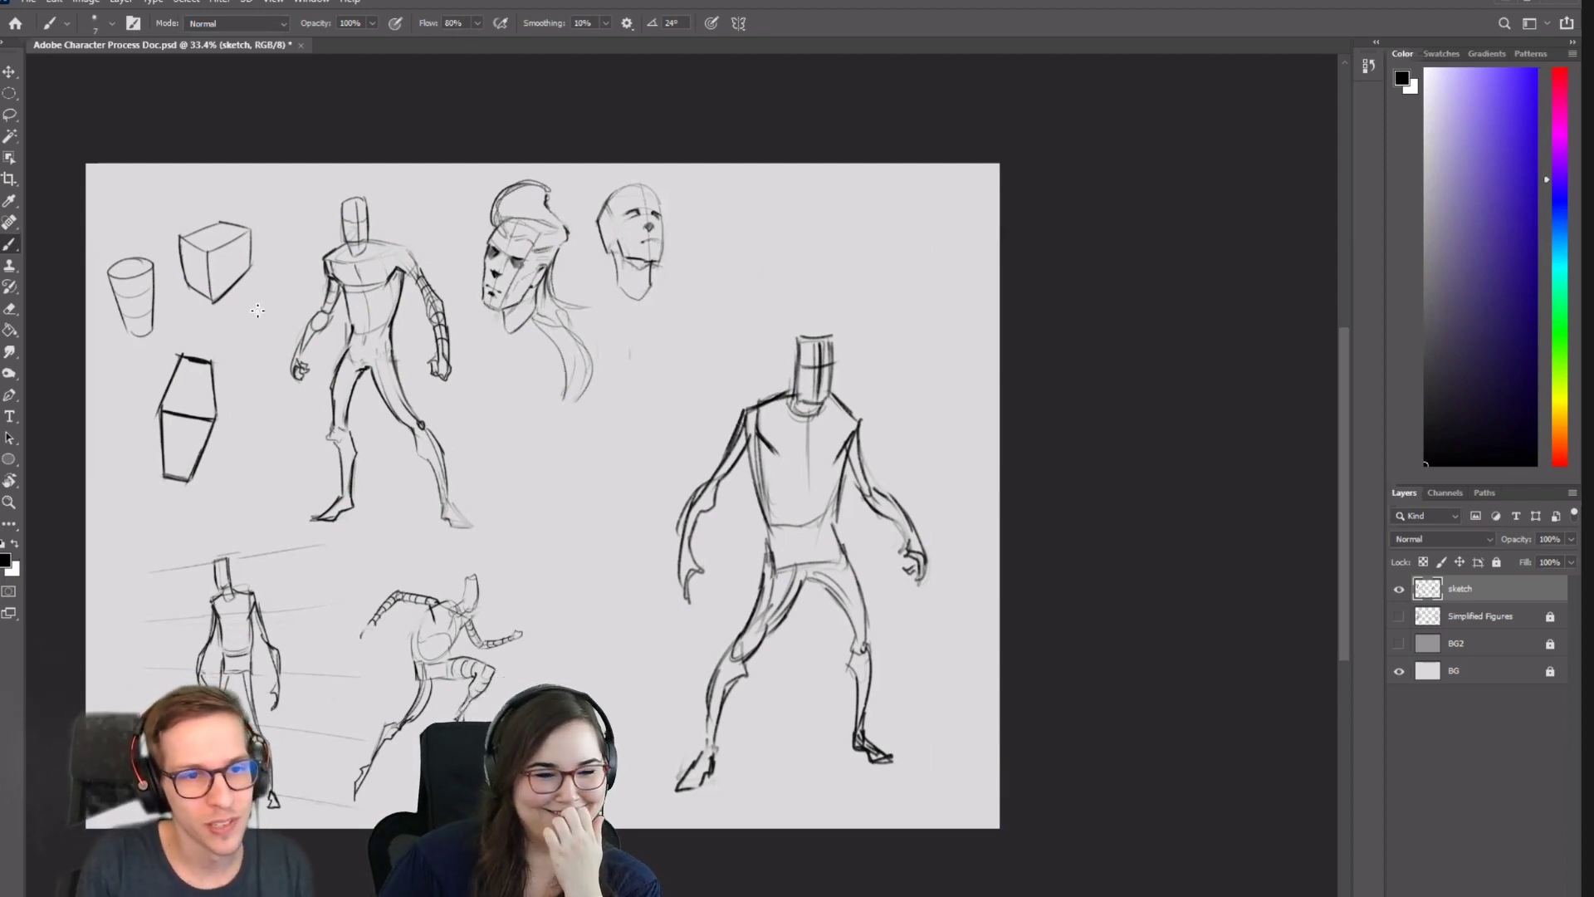
Lasso the upper standing figure with both heads and scale them down slightly with Free Transform.
key("l")
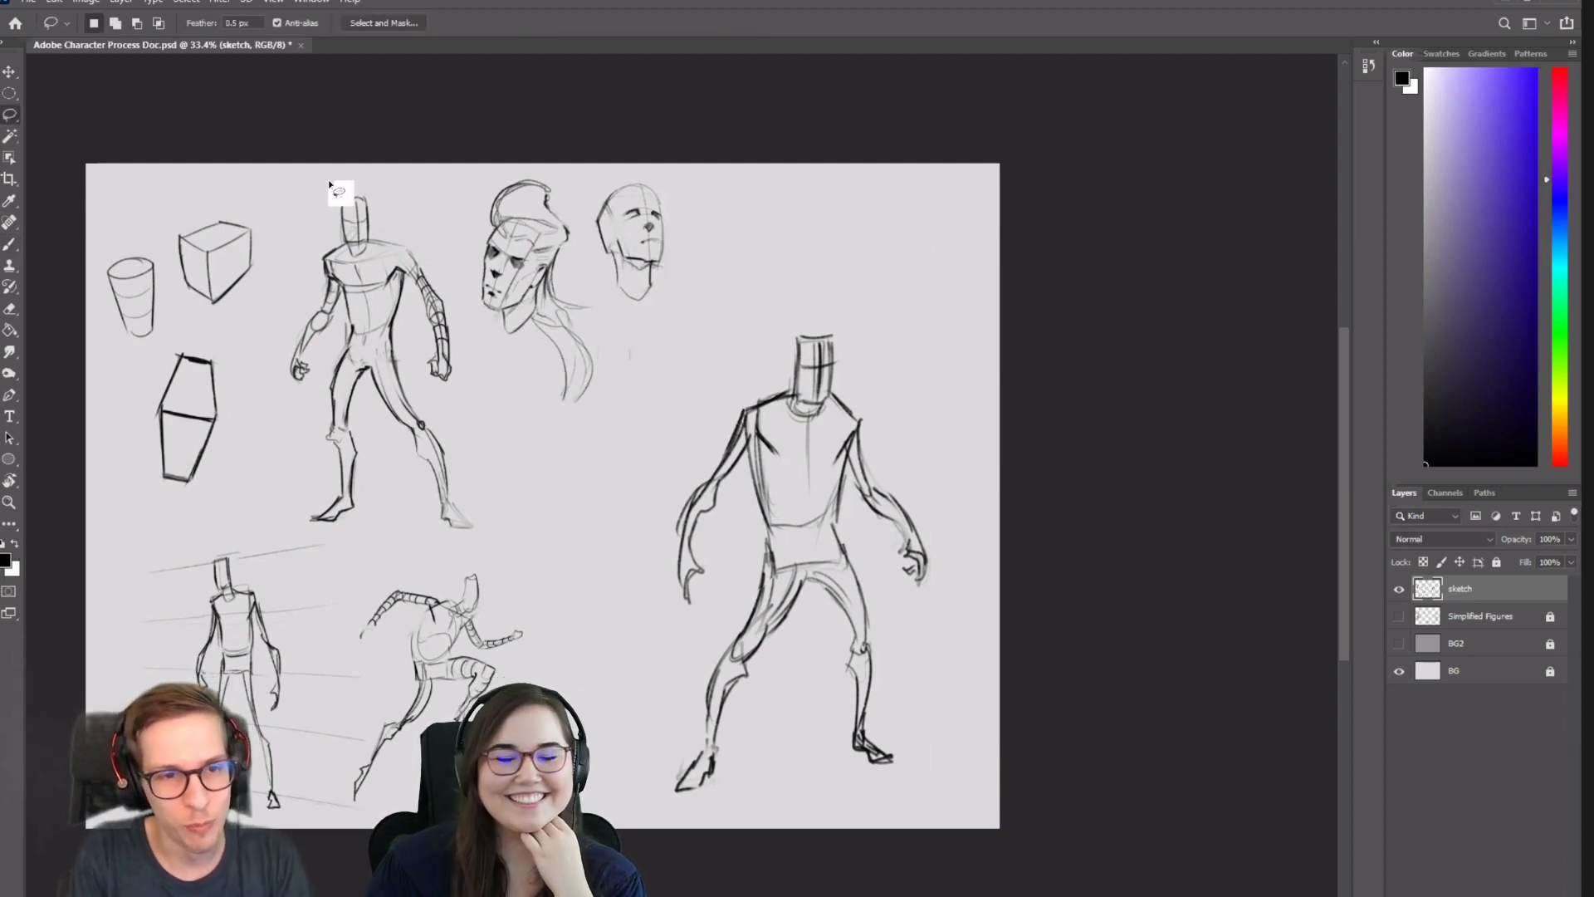
mouse_move(347, 159)
left_mouse_down()
mouse_move(275, 284)
mouse_move(265, 463)
mouse_move(285, 511)
mouse_move(320, 532)
mouse_move(487, 546)
mouse_move(675, 363)
mouse_move(700, 175)
mouse_move(602, 133)
left_mouse_up()
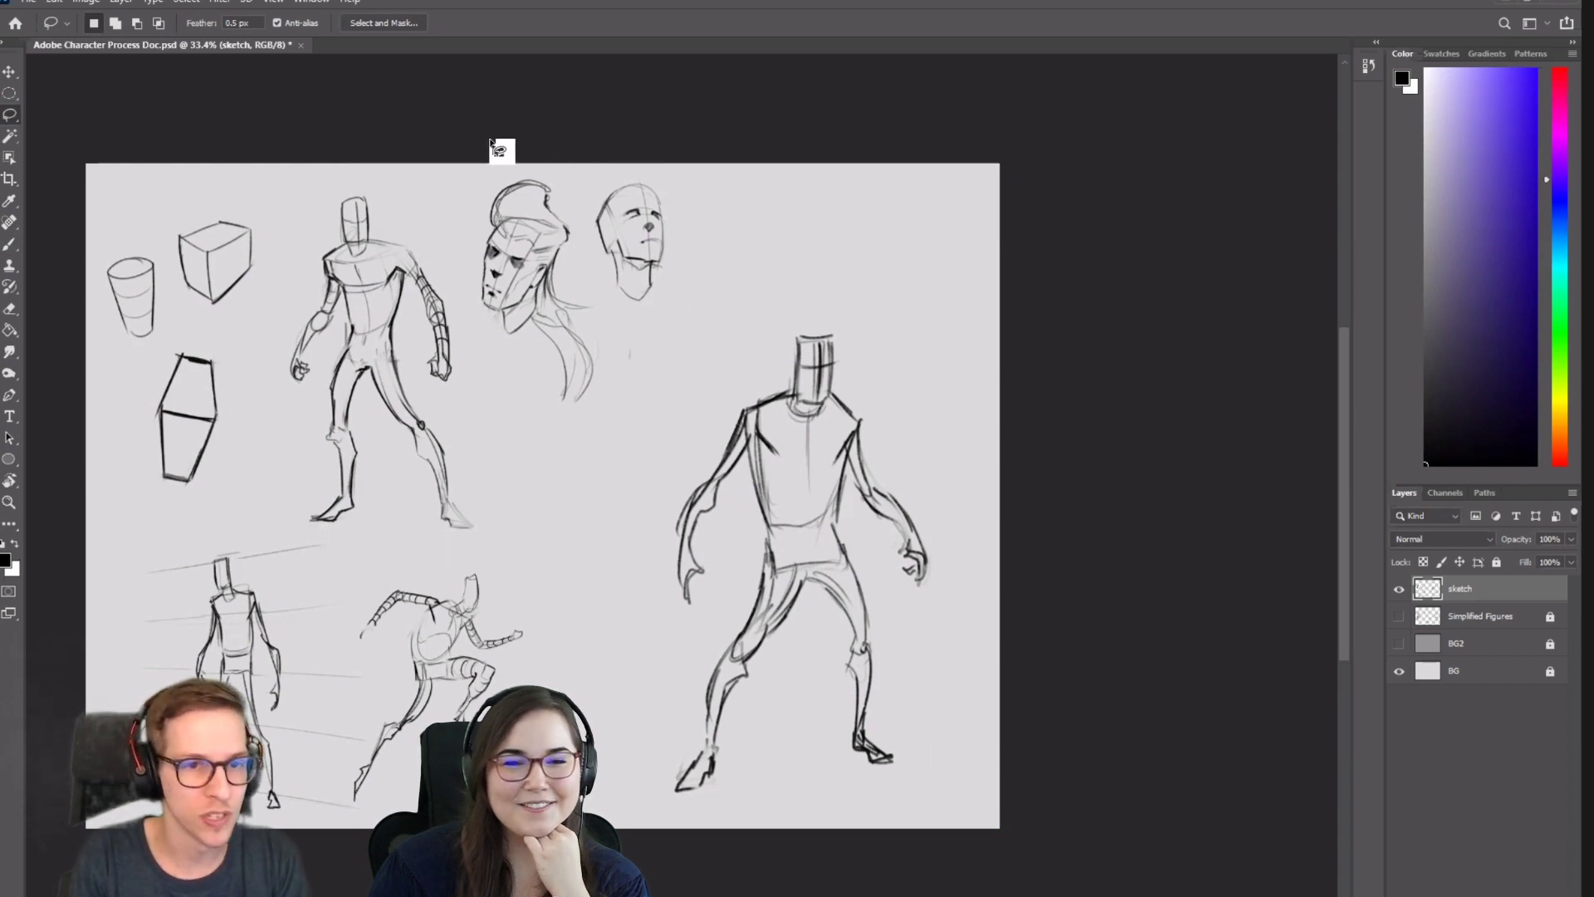
key("ctrl+t")
mouse_move(702, 163)
left_mouse_down()
mouse_move(594, 234)
mouse_move(584, 218)
left_mouse_up()
key("Return")
key("b")
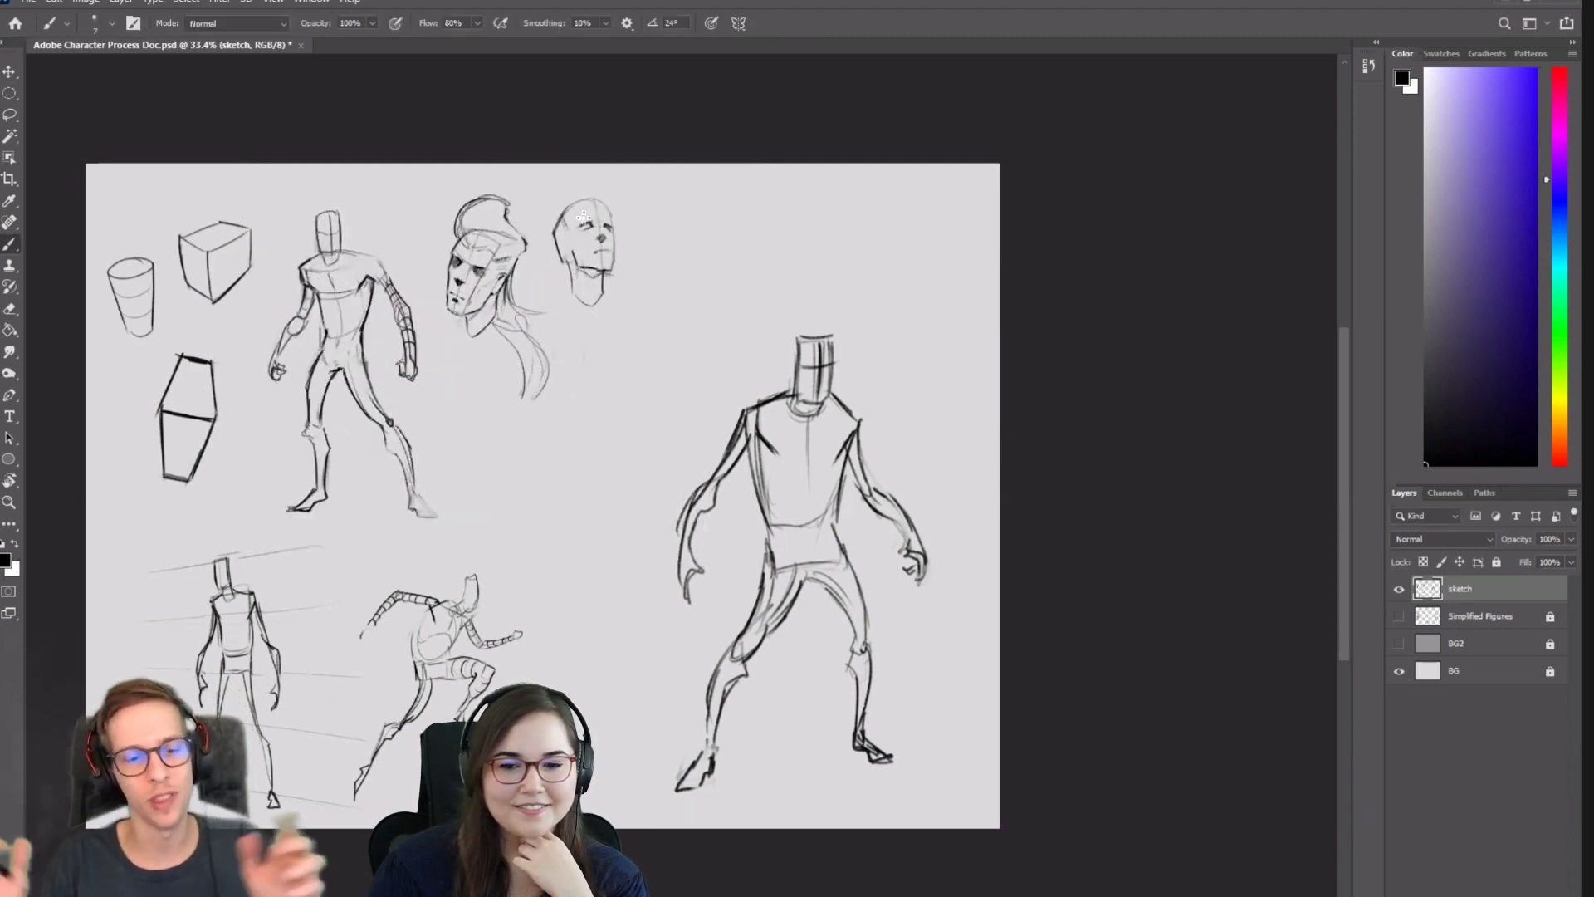
Lasso the large wide-stance figure, move it slightly up and to the left, and deselect.
scroll(842, 541, "up", 3)
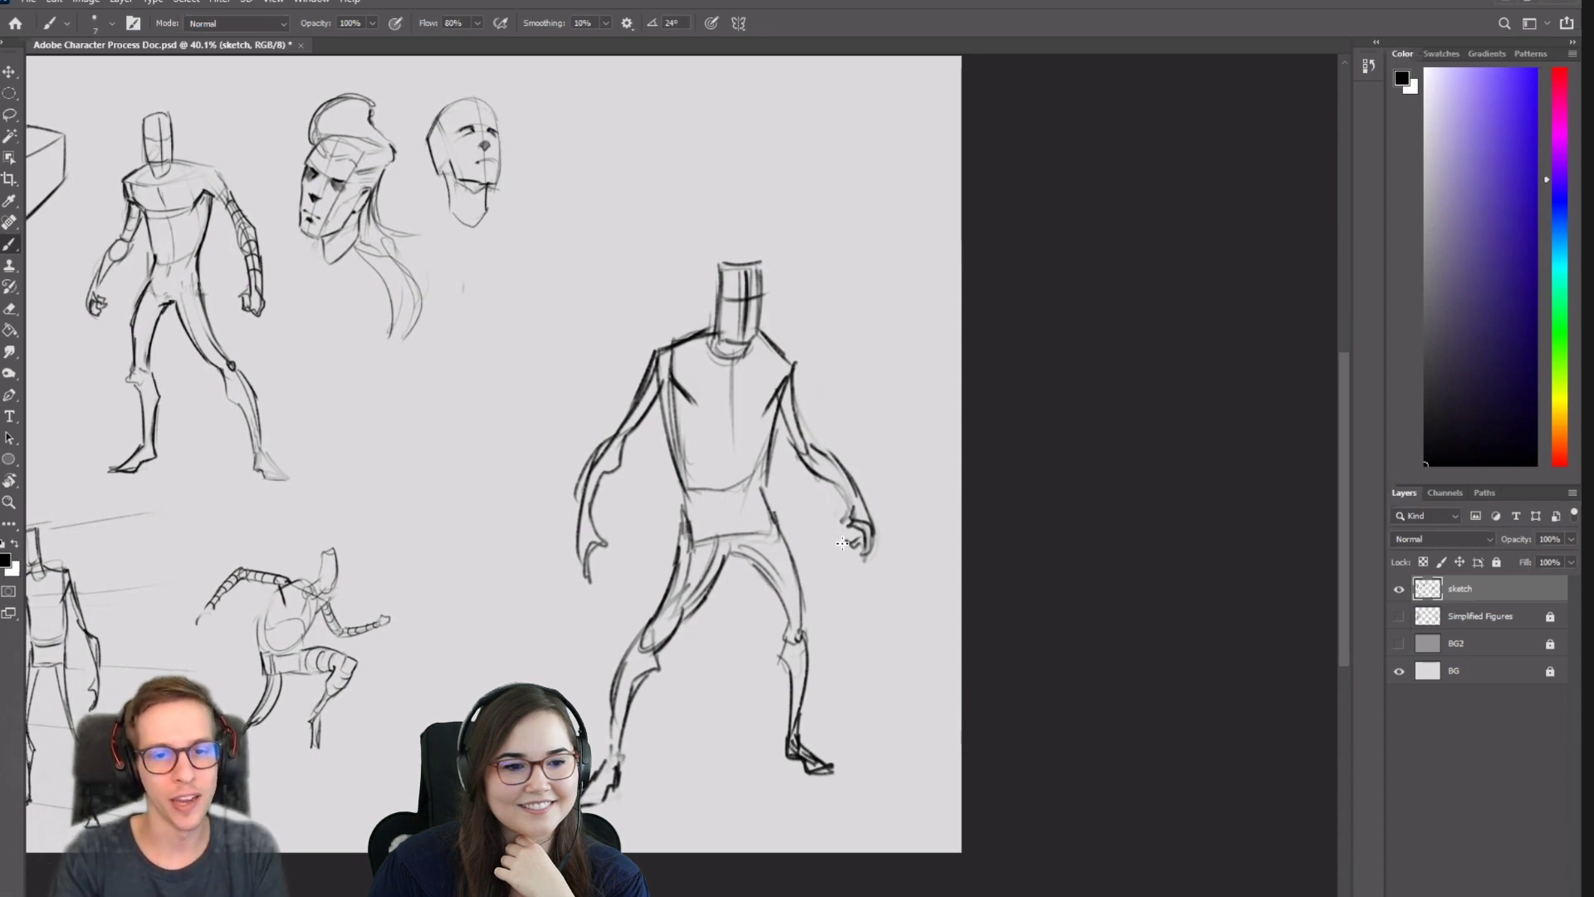
key("l")
mouse_move(789, 218)
left_mouse_down()
mouse_move(598, 327)
mouse_move(490, 647)
mouse_move(882, 425)
mouse_move(878, 373)
left_mouse_up()
key("v")
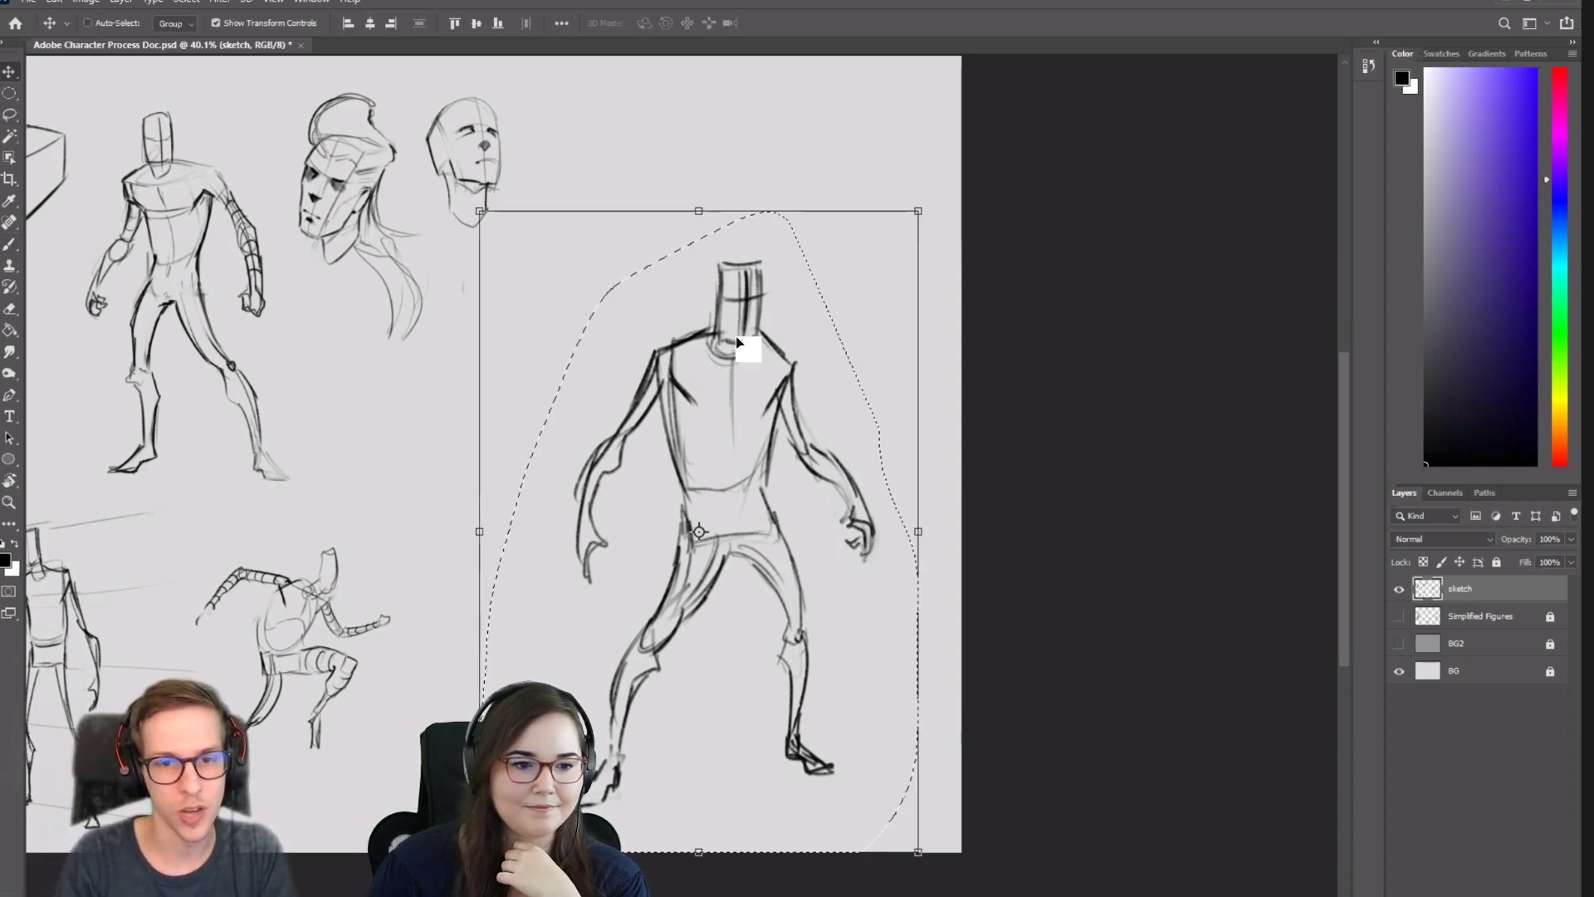
left_click_drag(748, 358, 729, 324)
key("ctrl+d")
key("b")
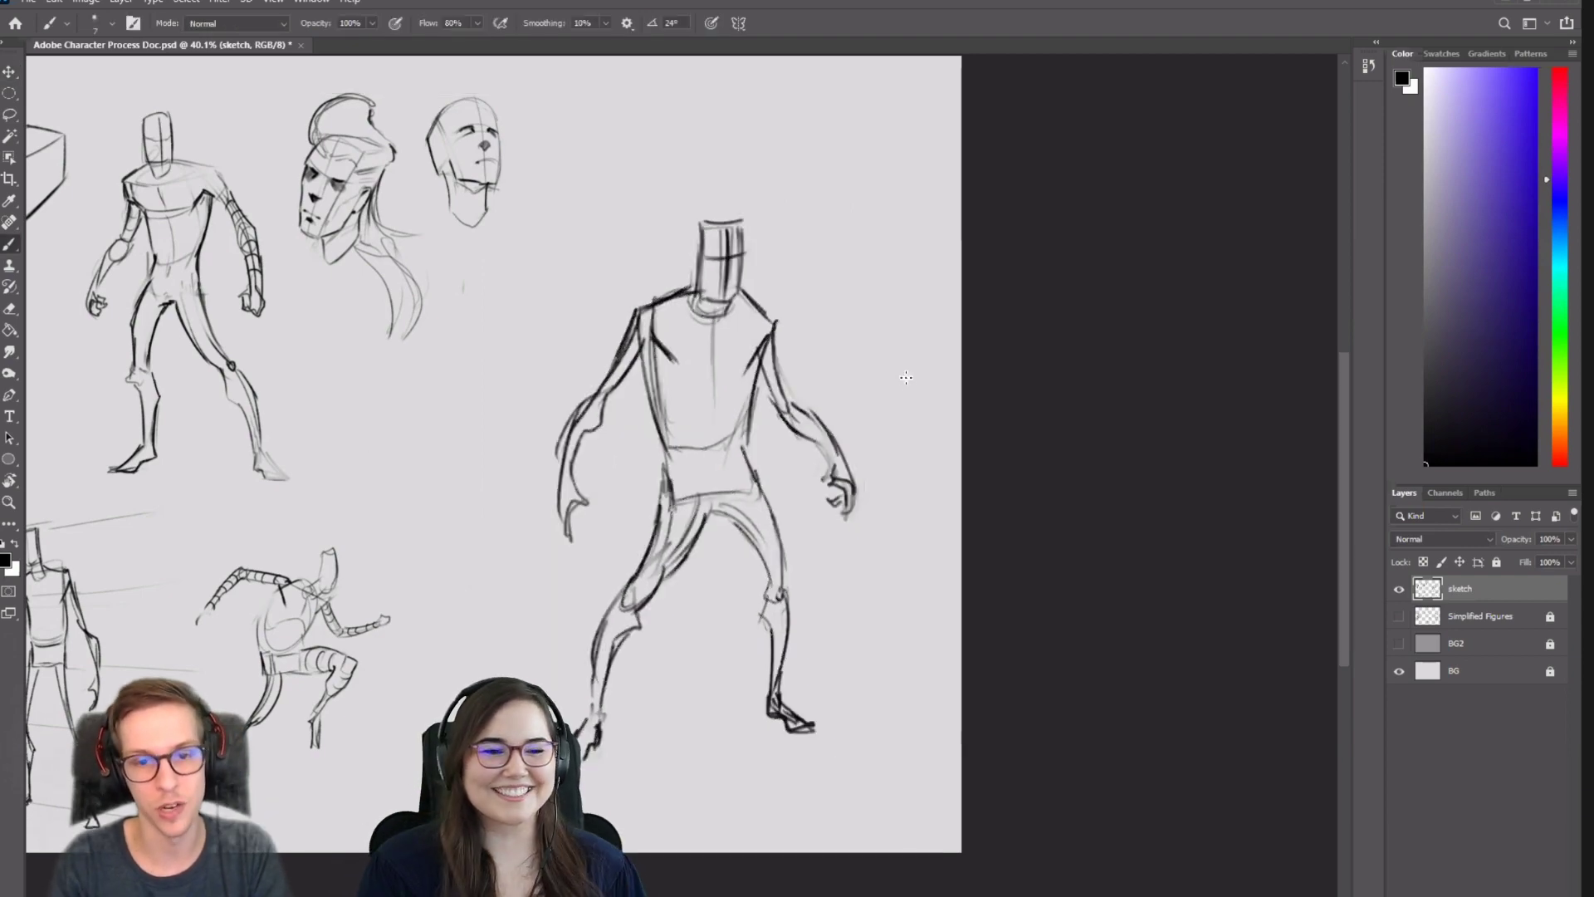
Lasso the large wide-stance figure and cut and paste it onto its own layer.
left_click_drag(884, 392, 880, 396)
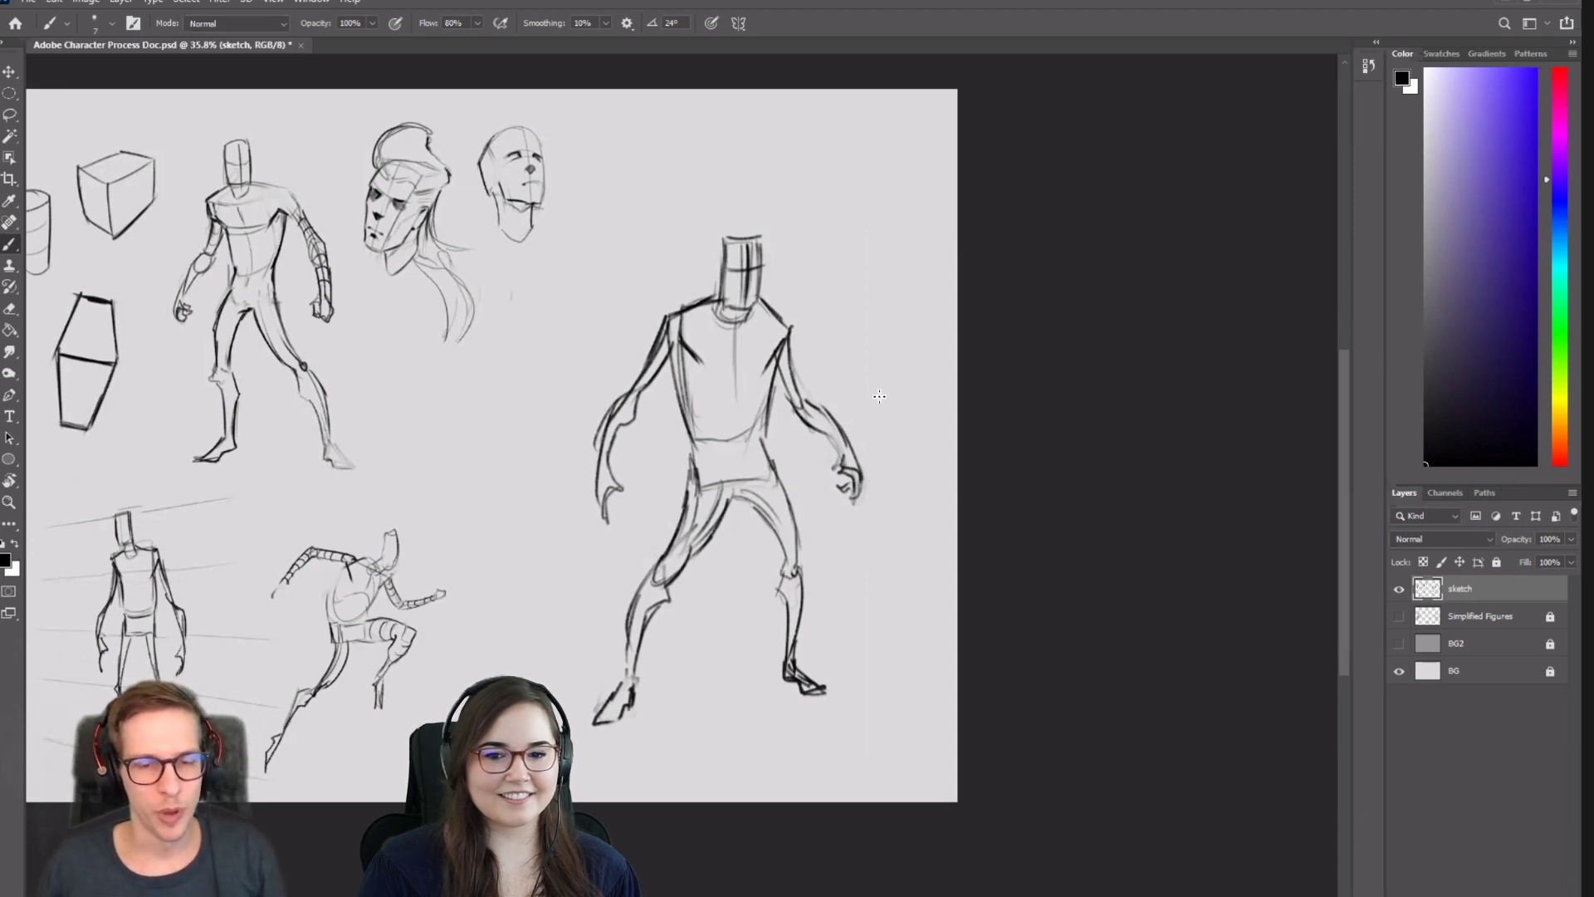
key("e")
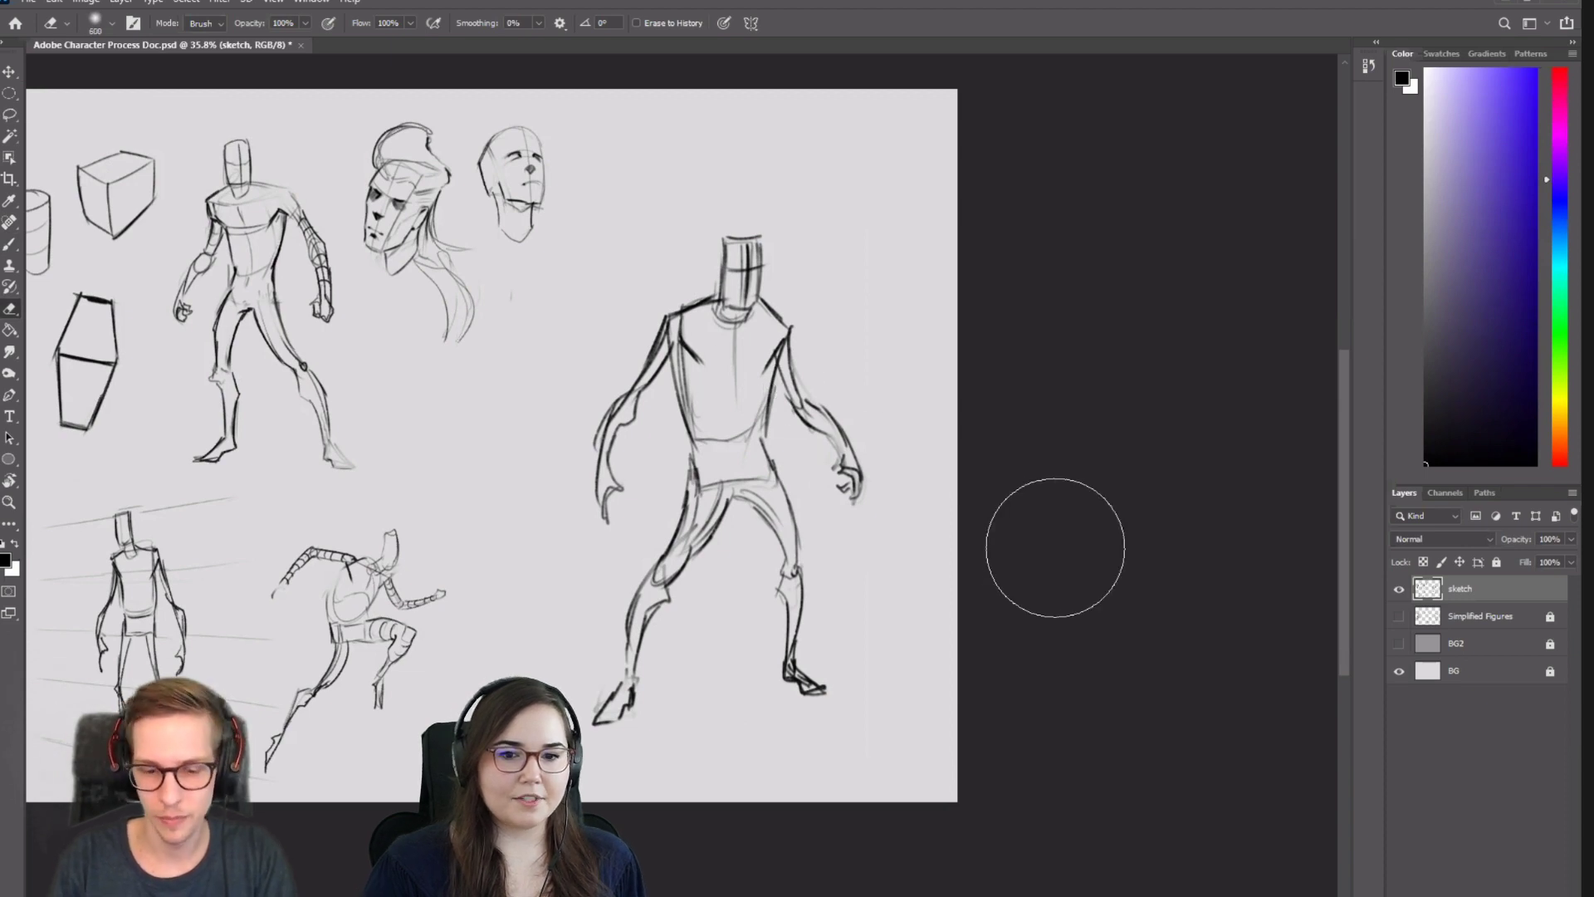
key("l")
mouse_move(796, 210)
left_mouse_down()
mouse_move(554, 333)
mouse_move(494, 596)
mouse_move(720, 813)
mouse_move(921, 386)
left_mouse_up()
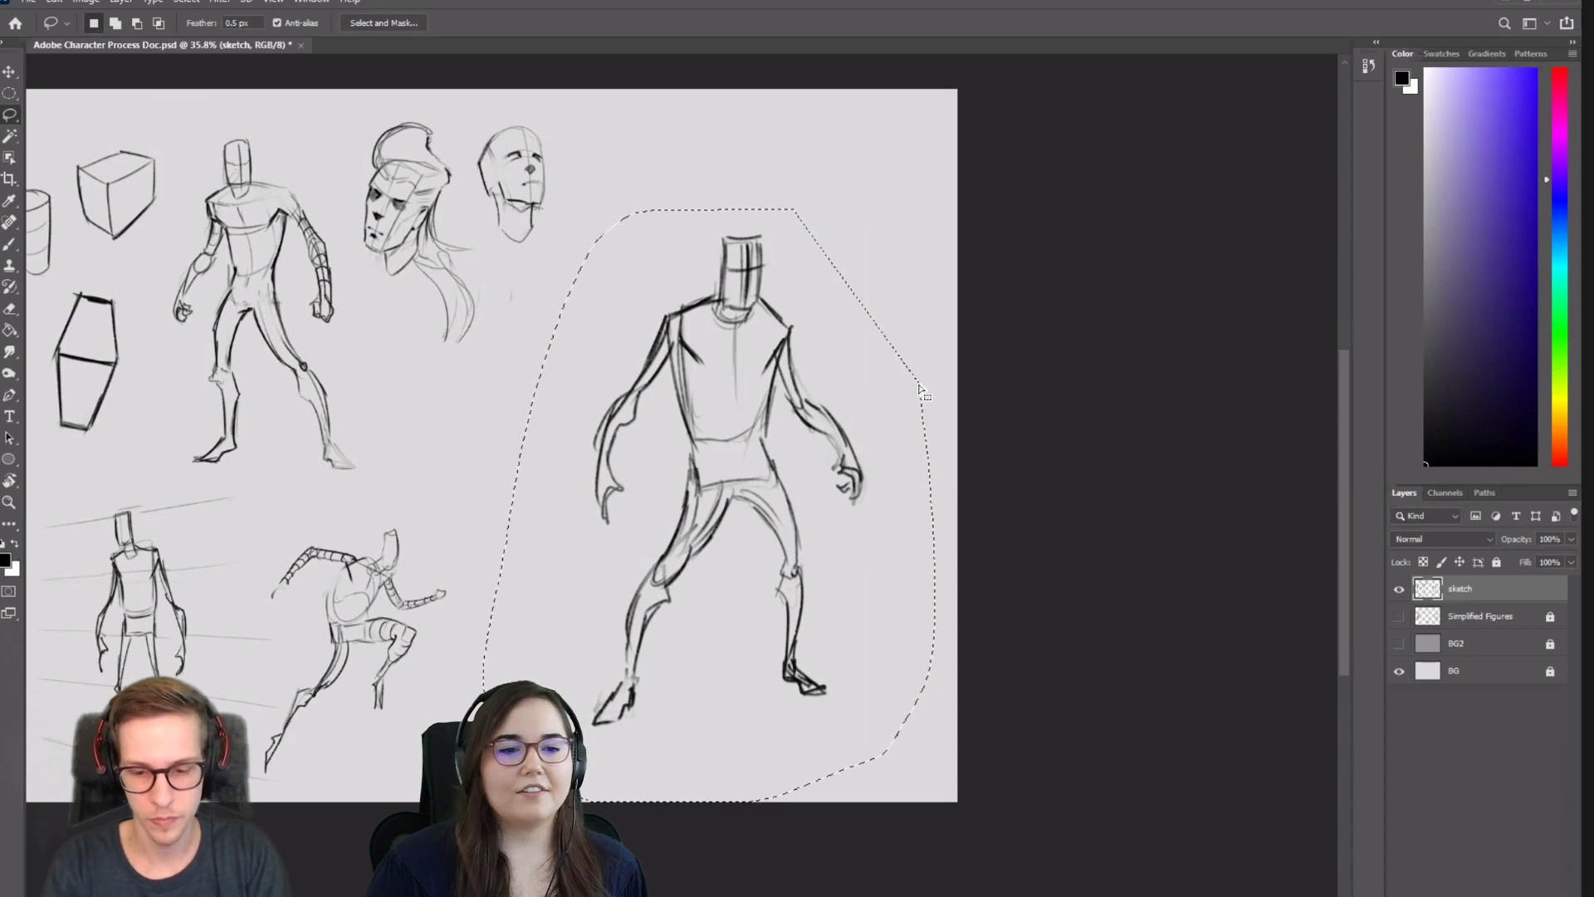
key("ctrl+x")
key("ctrl+v")
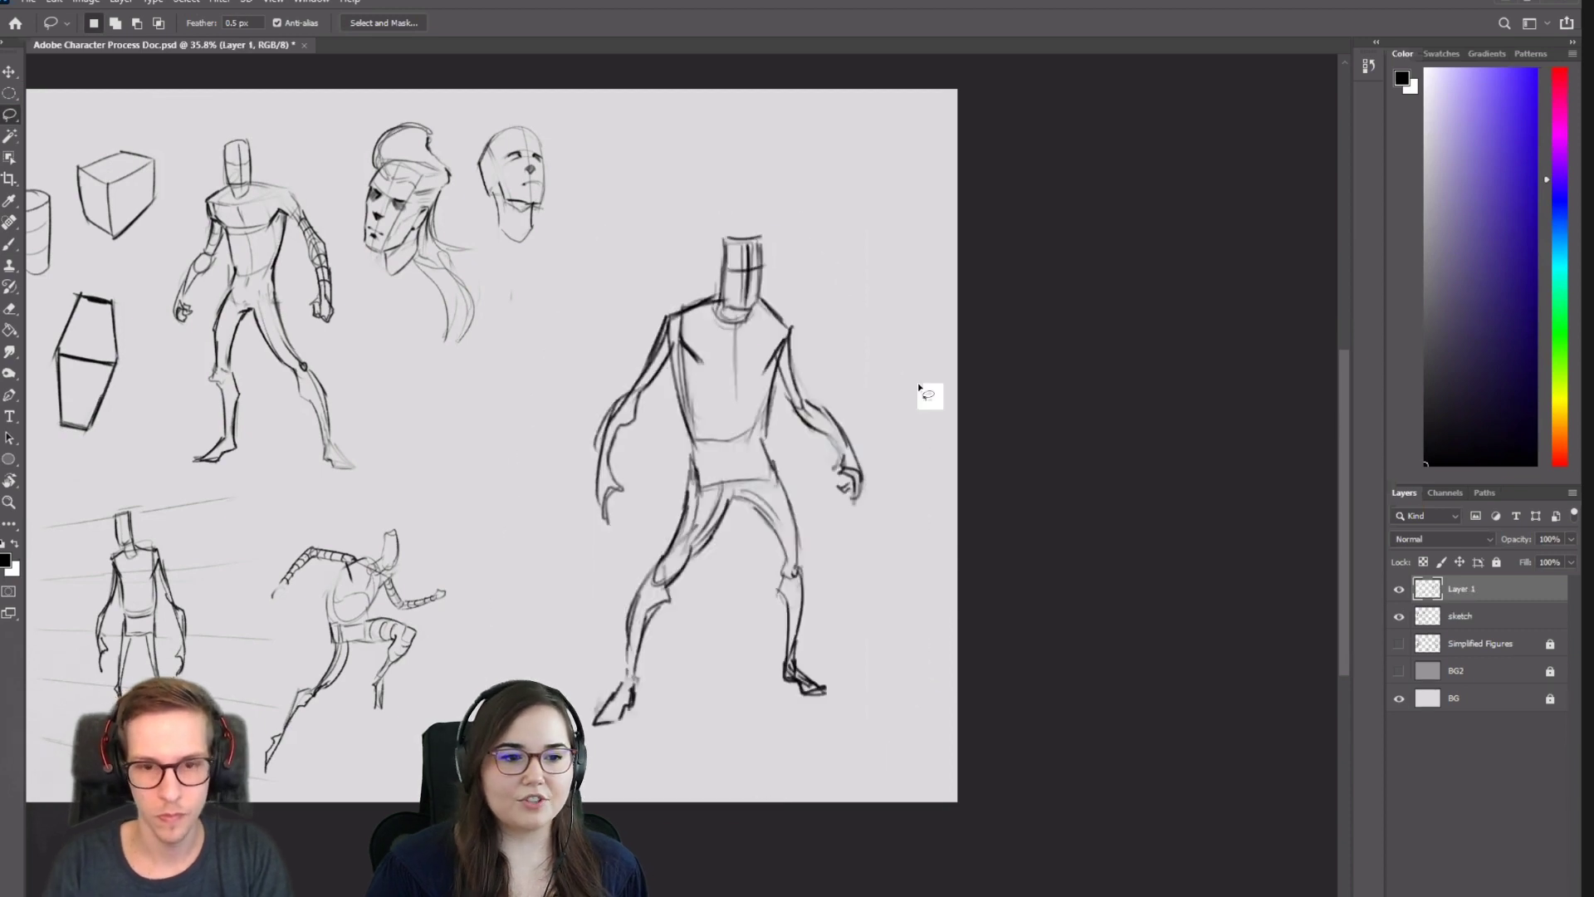
Lock the sketch layer, duplicate Layer 1, and hide the original Layer 1.
left_click(1430, 619)
left_click(1496, 562)
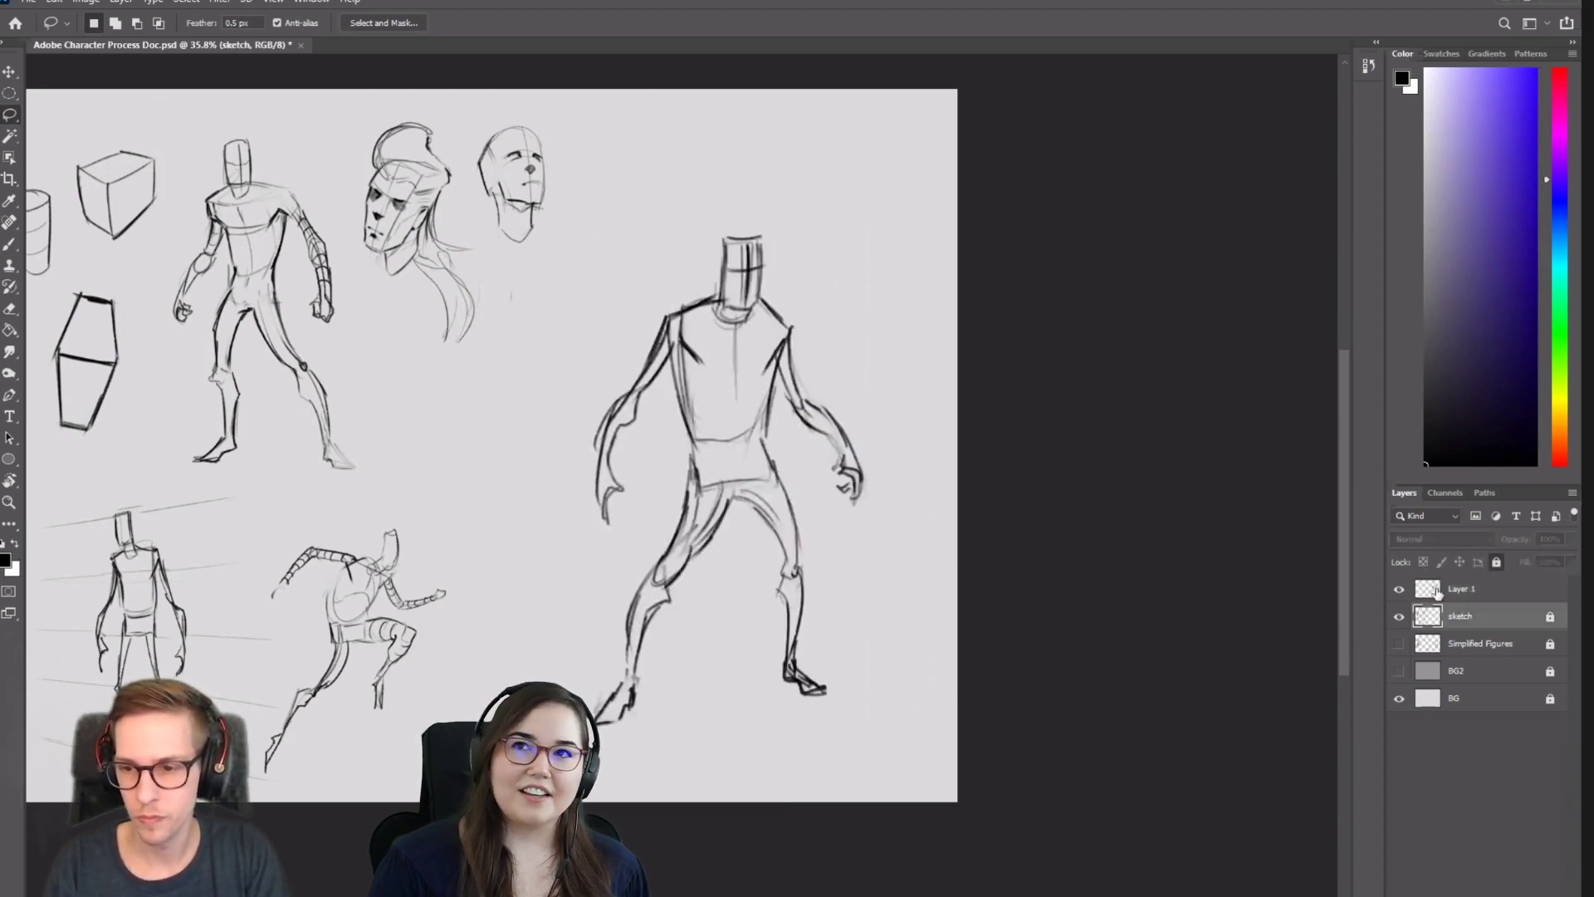
left_click(1436, 591)
key("ctrl+j")
left_click(1402, 620)
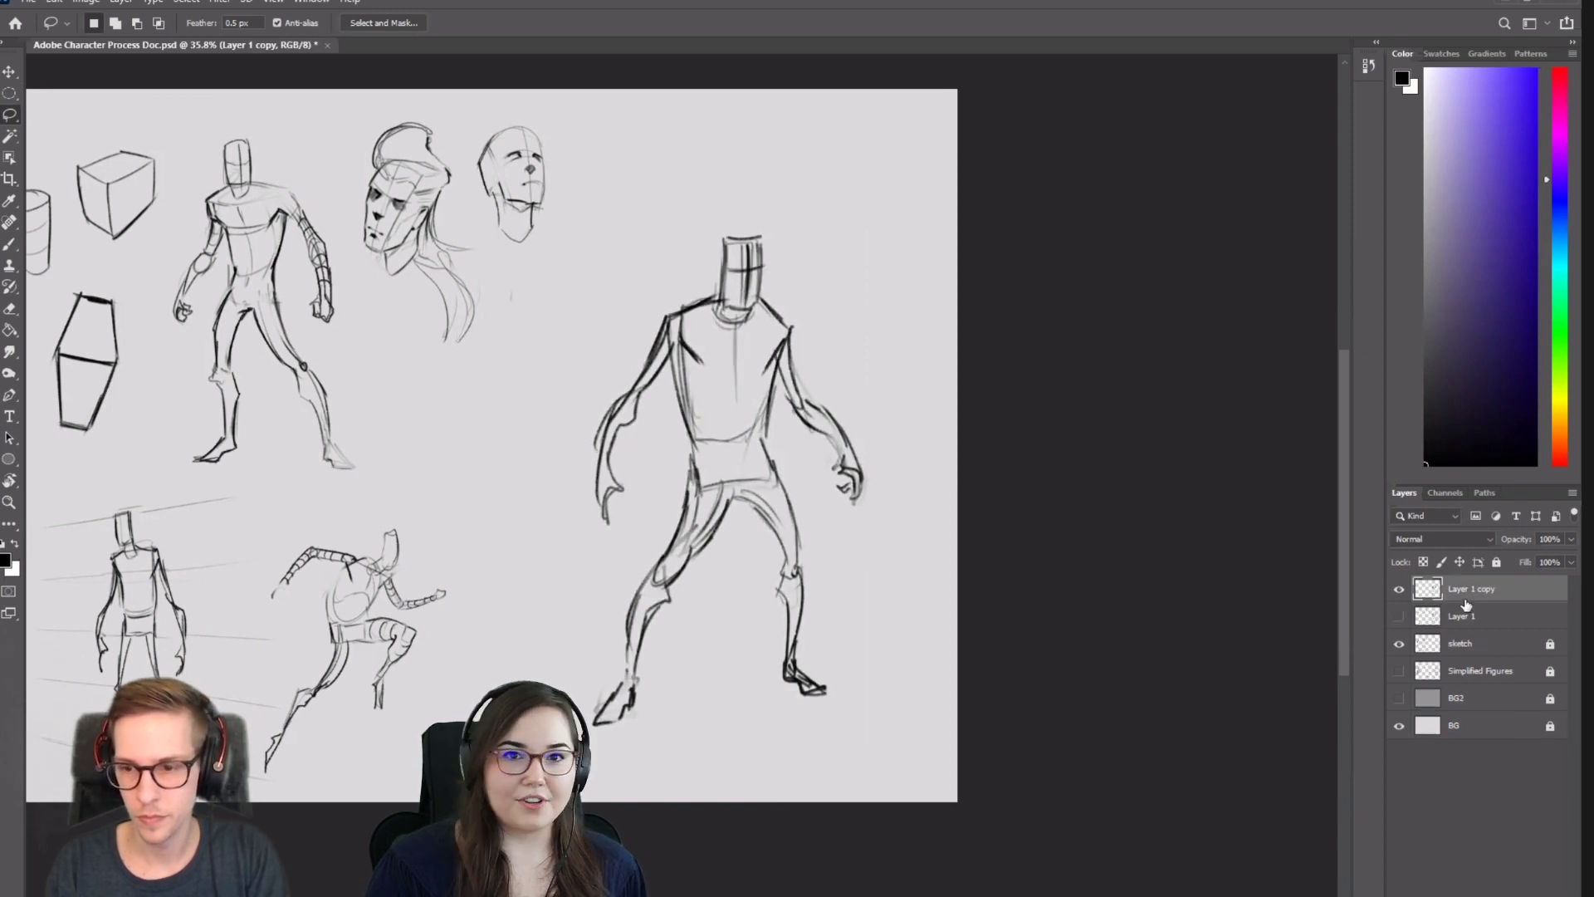
Fade the large figure's lines on Layer 1 copy with a large, soft Eraser as a guide for refinement.
key("e")
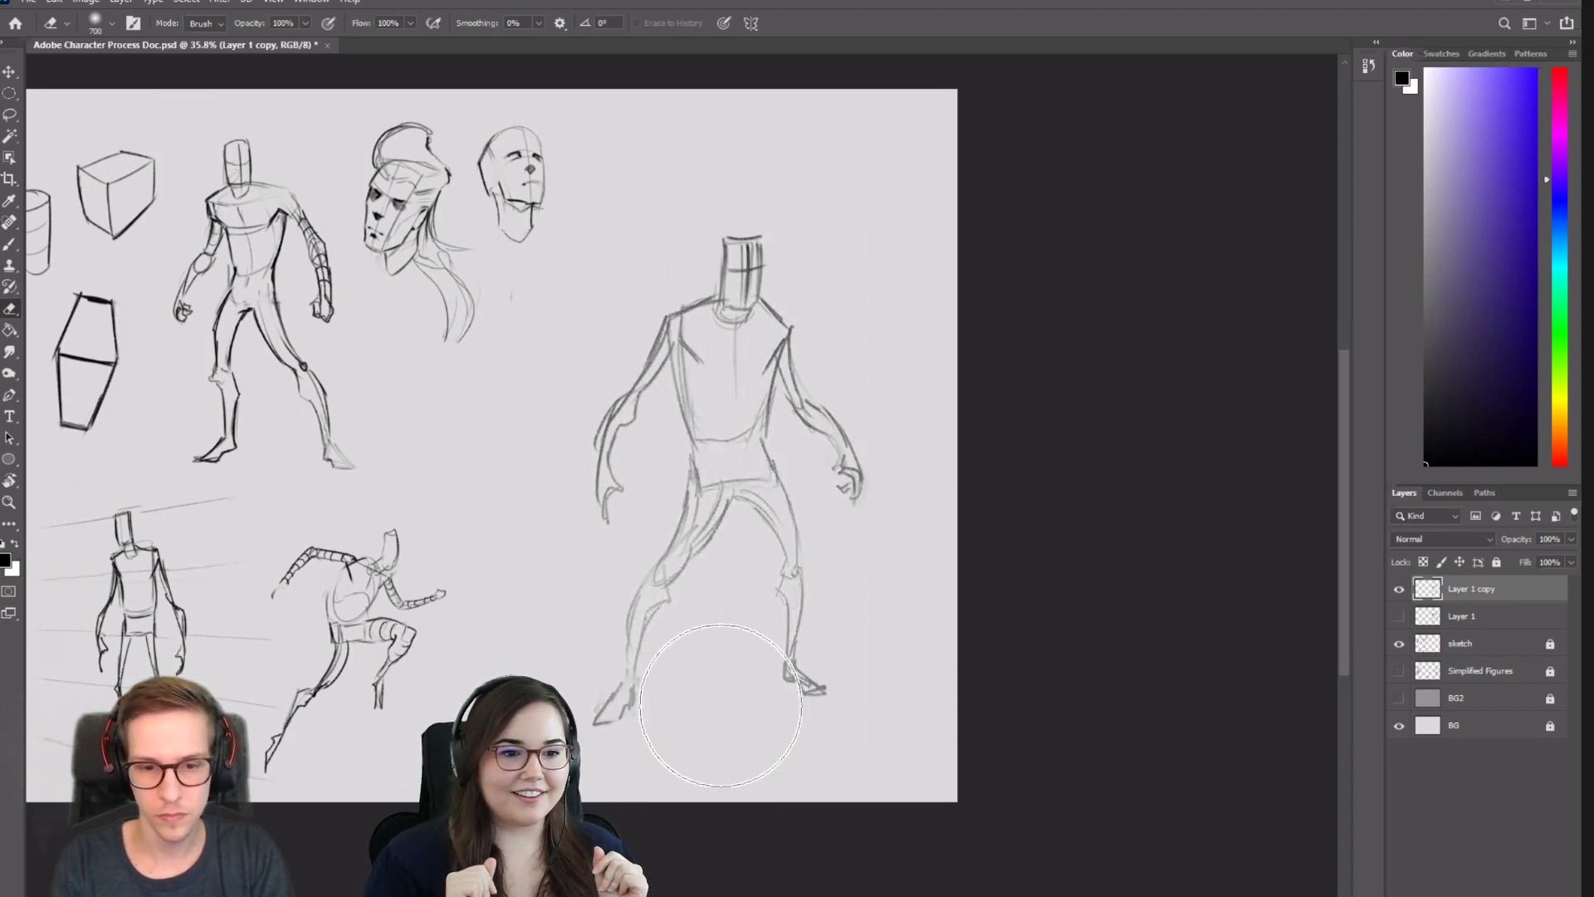
key("b")
mouse_move(747, 472)
left_mouse_down()
mouse_move(773, 456)
mouse_move(756, 512)
left_mouse_up()
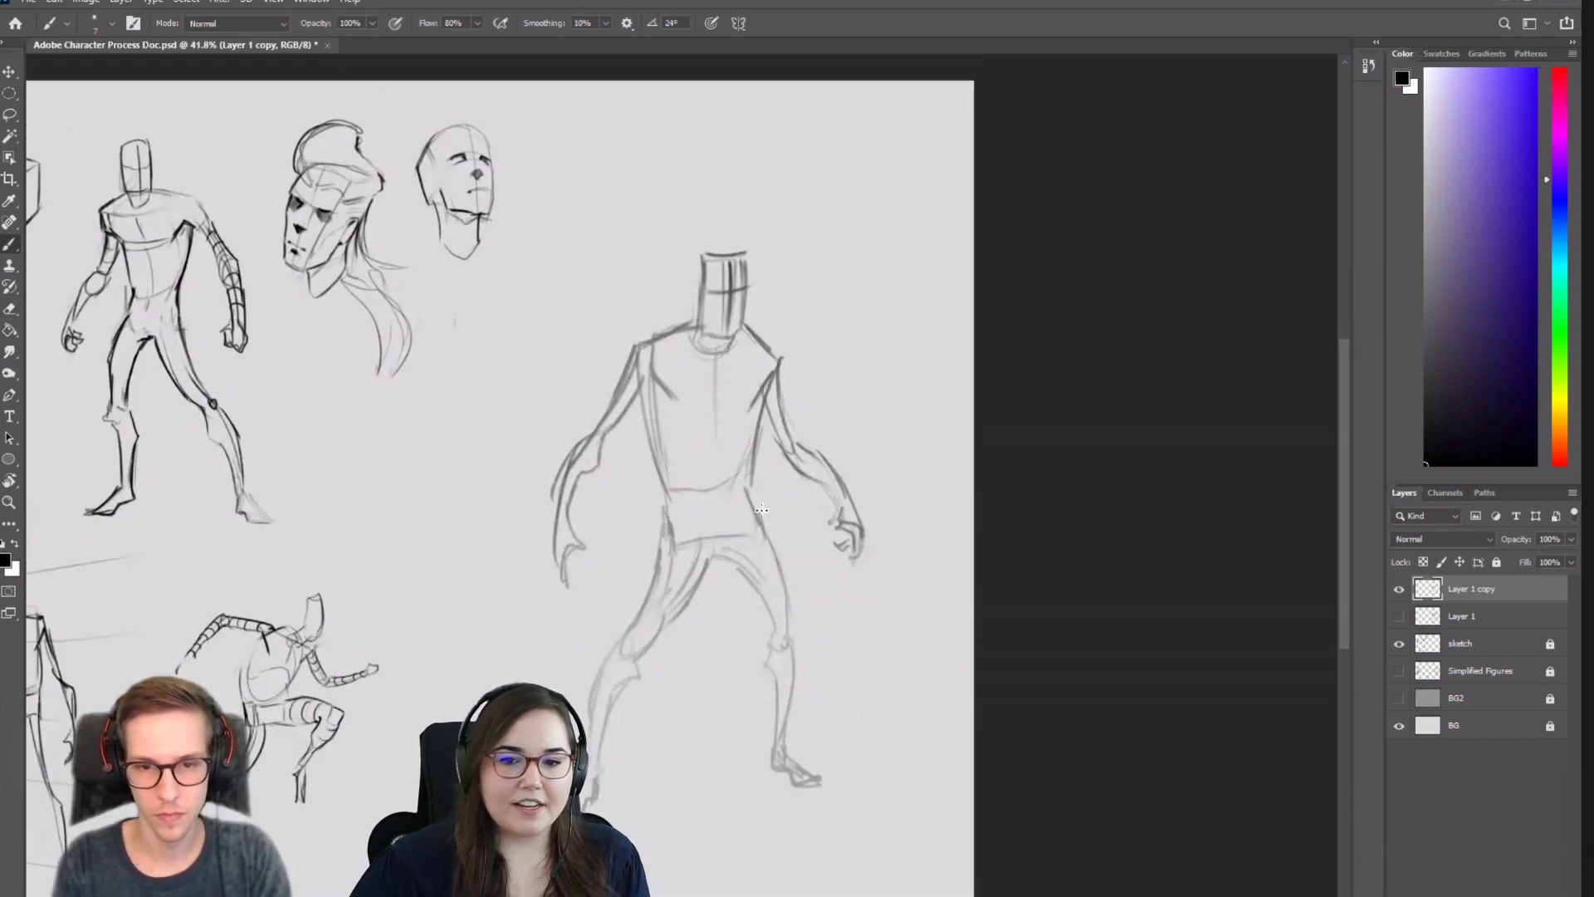
key("e")
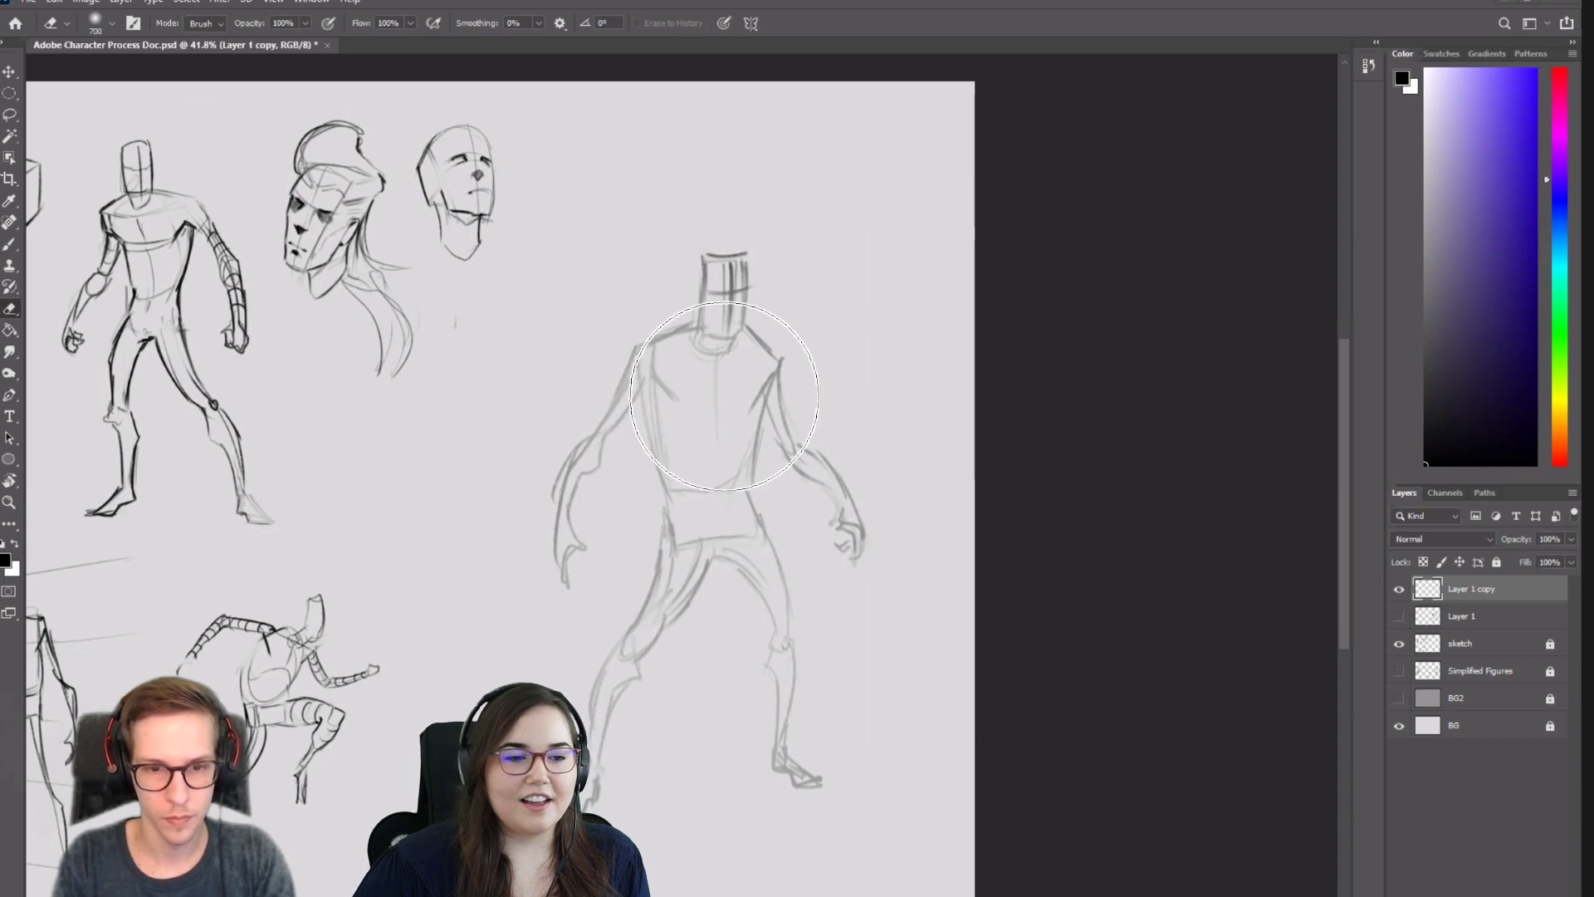
Draw darker chest and upper-arm lines over the faded figure, and rework its left-side shoulder into a rounder contour.
key("b")
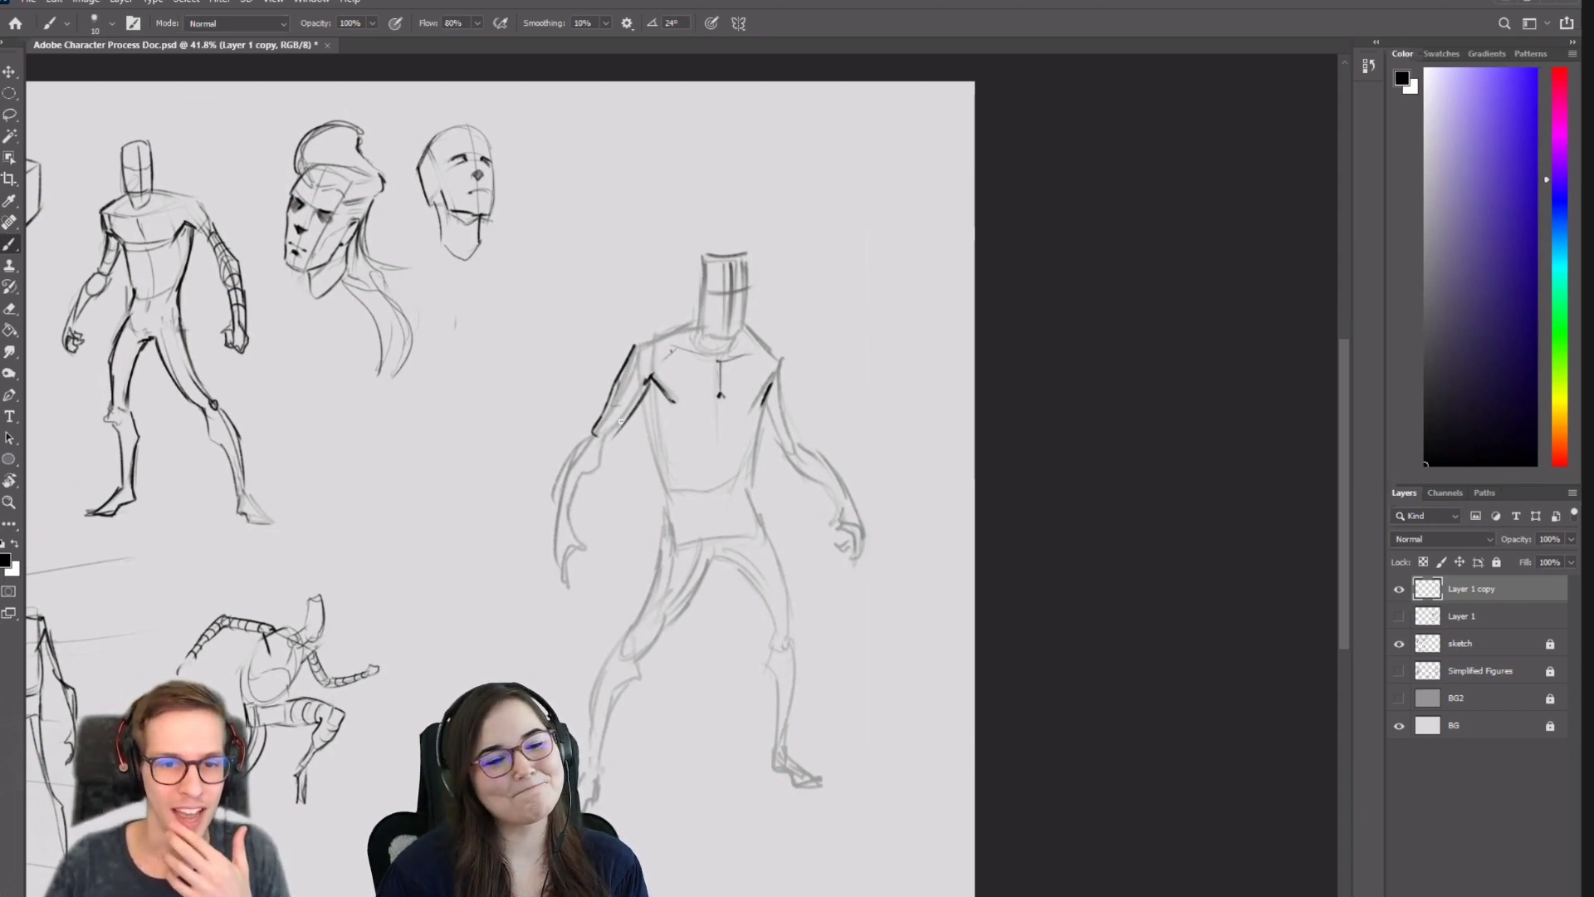
key("e")
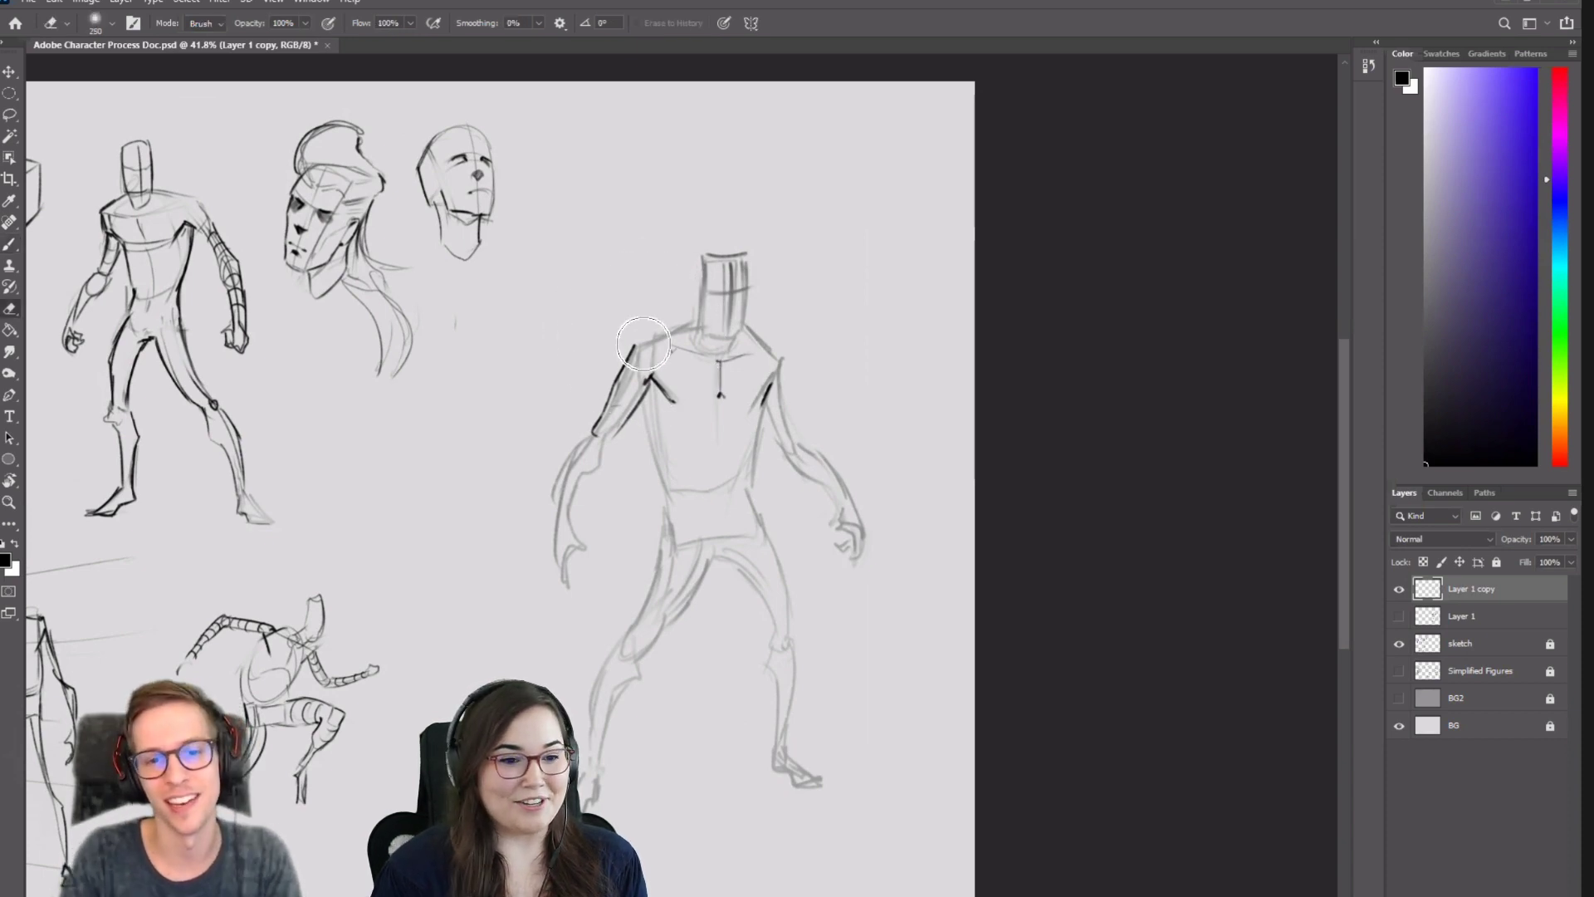
left_click_drag(638, 347, 619, 373)
key("b")
key("ctrl+z")
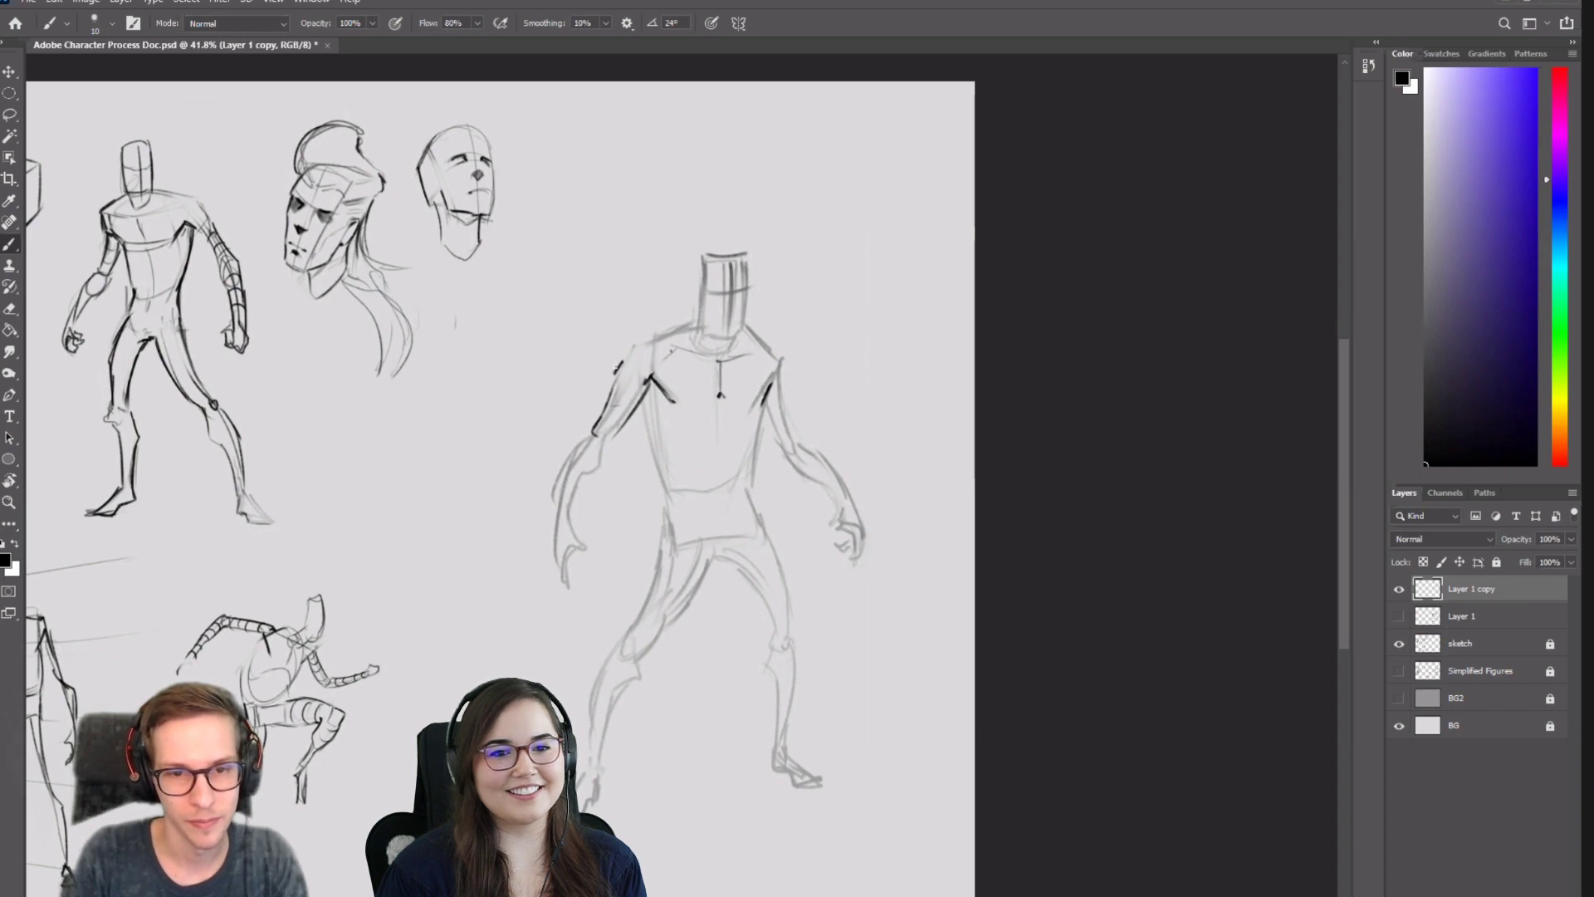
mouse_move(618, 375)
left_mouse_down()
mouse_move(675, 331)
mouse_move(609, 383)
mouse_move(636, 349)
left_mouse_up()
key("ctrl+z")
key("e")
key("b")
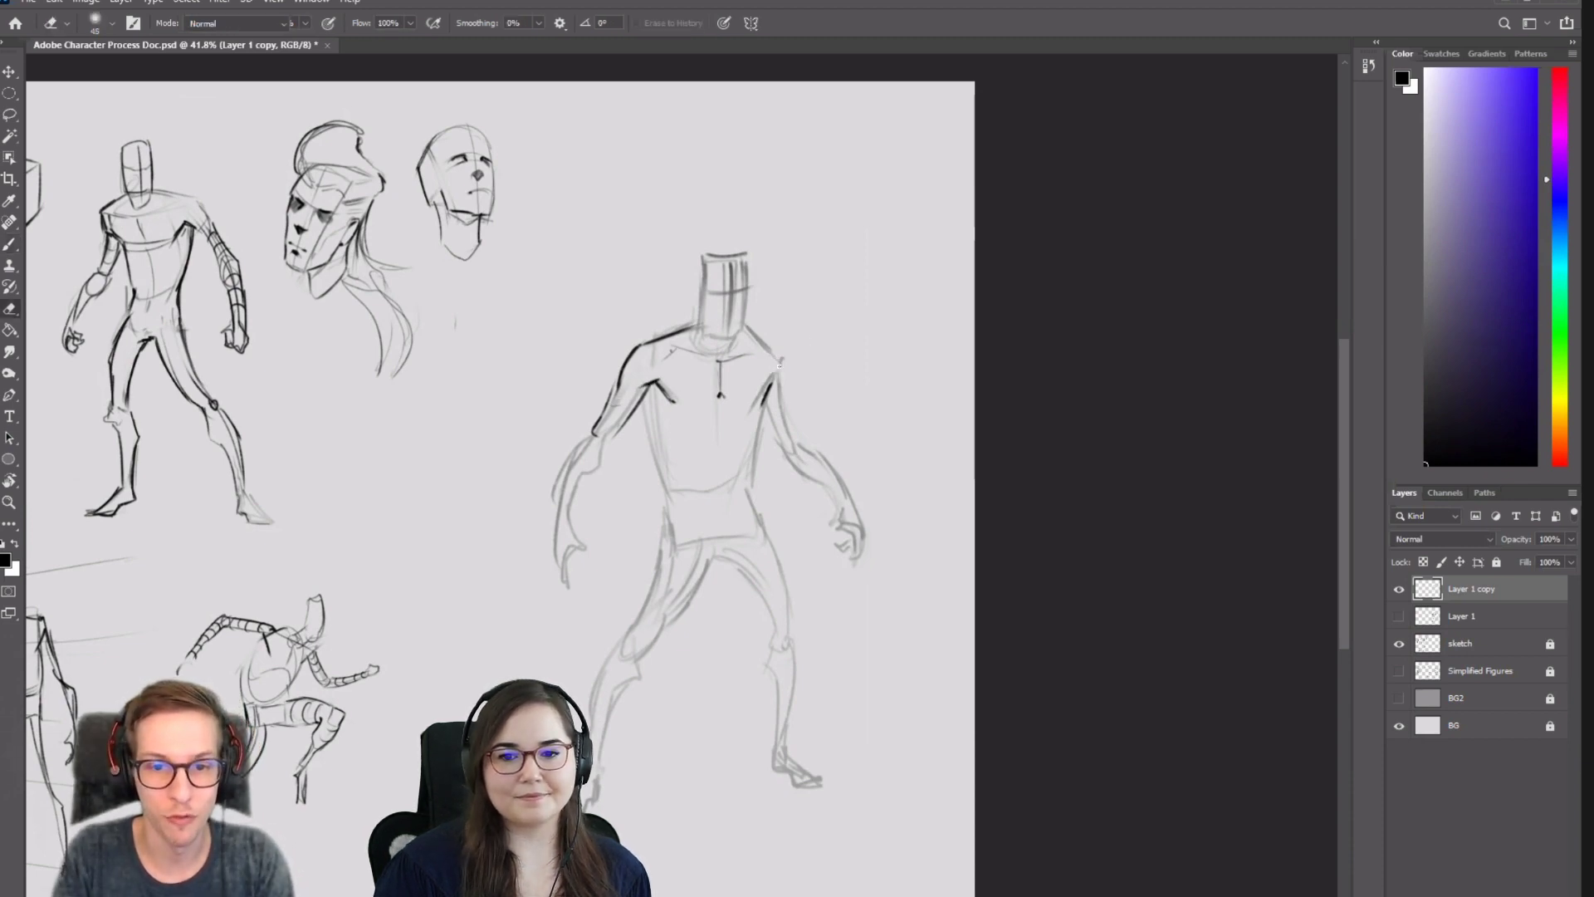
Draw the large figure's right-side shoulder contour and the neck-to-shoulder slopes in darker lines.
left_click_drag(780, 357, 785, 395)
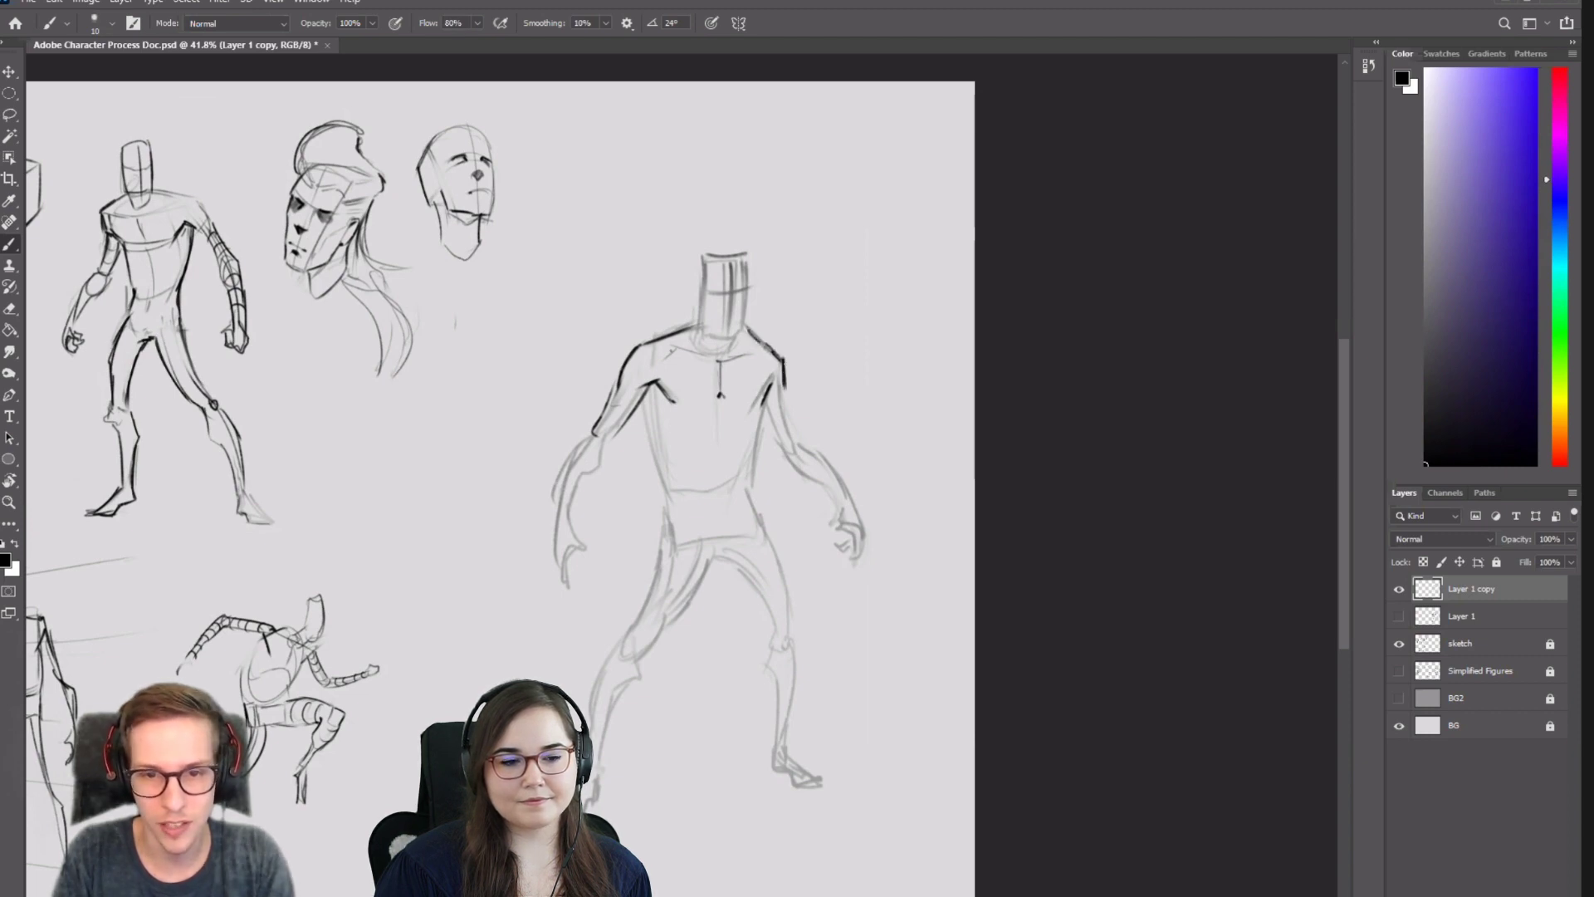
left_click_drag(747, 328, 779, 355)
left_click_drag(669, 339, 716, 326)
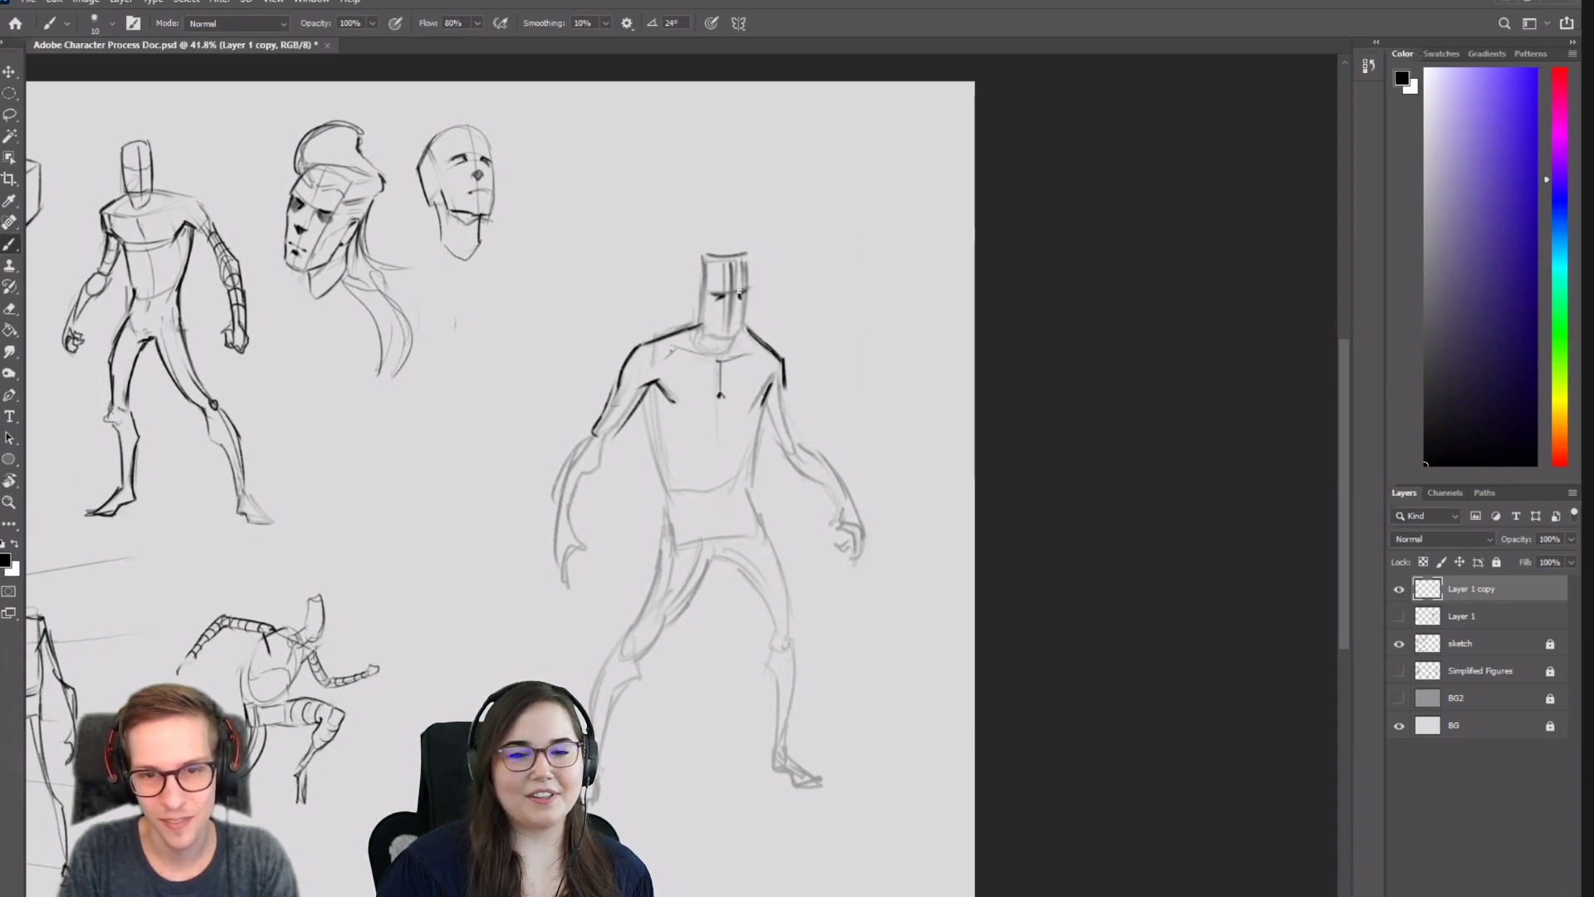
Erase the guide lines around the brow and eyes on the large figure's head.
key("e")
left_click_drag(730, 289, 715, 297)
key("b")
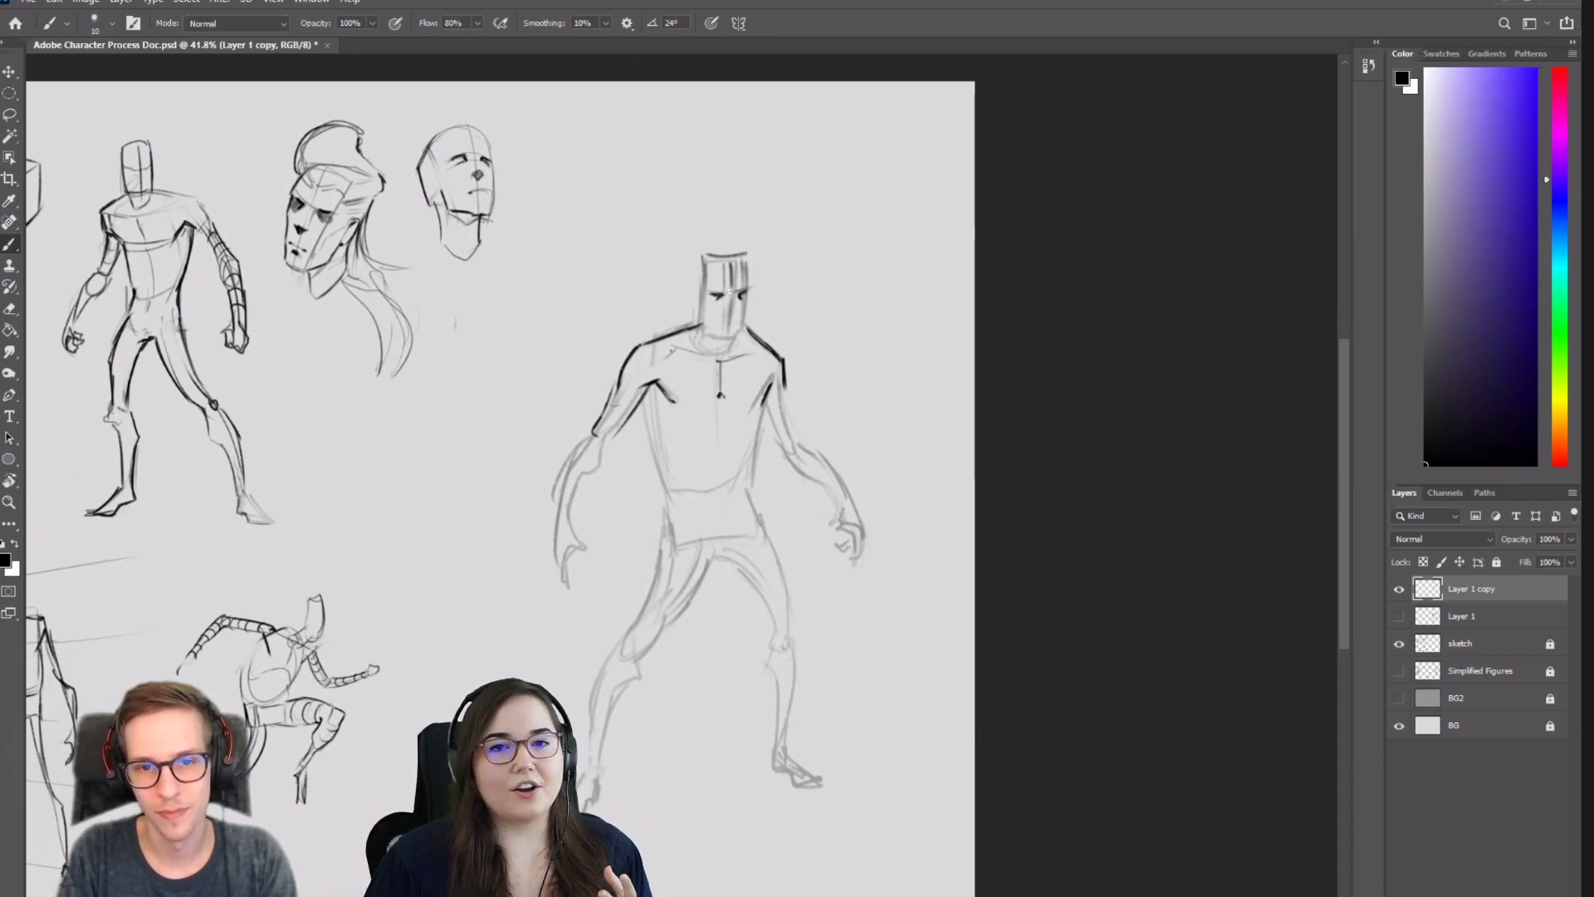
Erase the face's vertical centre line, and draw the jaw outline and an ear on each side of the head.
key("e")
left_click_drag(732, 274, 728, 334)
key("b")
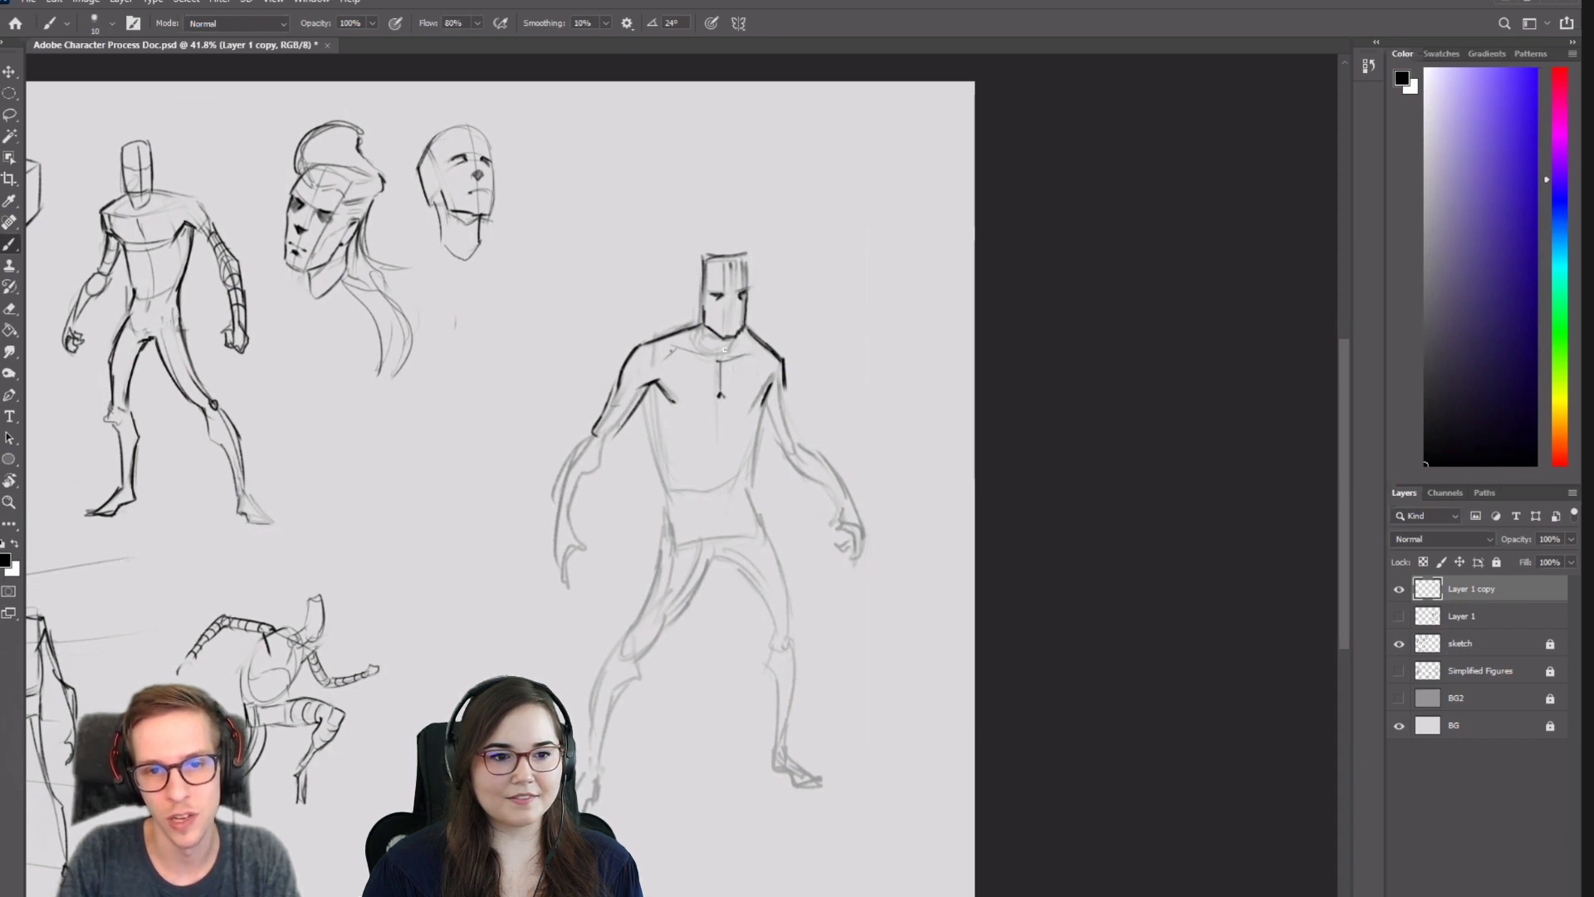
left_click_drag(698, 289, 701, 307)
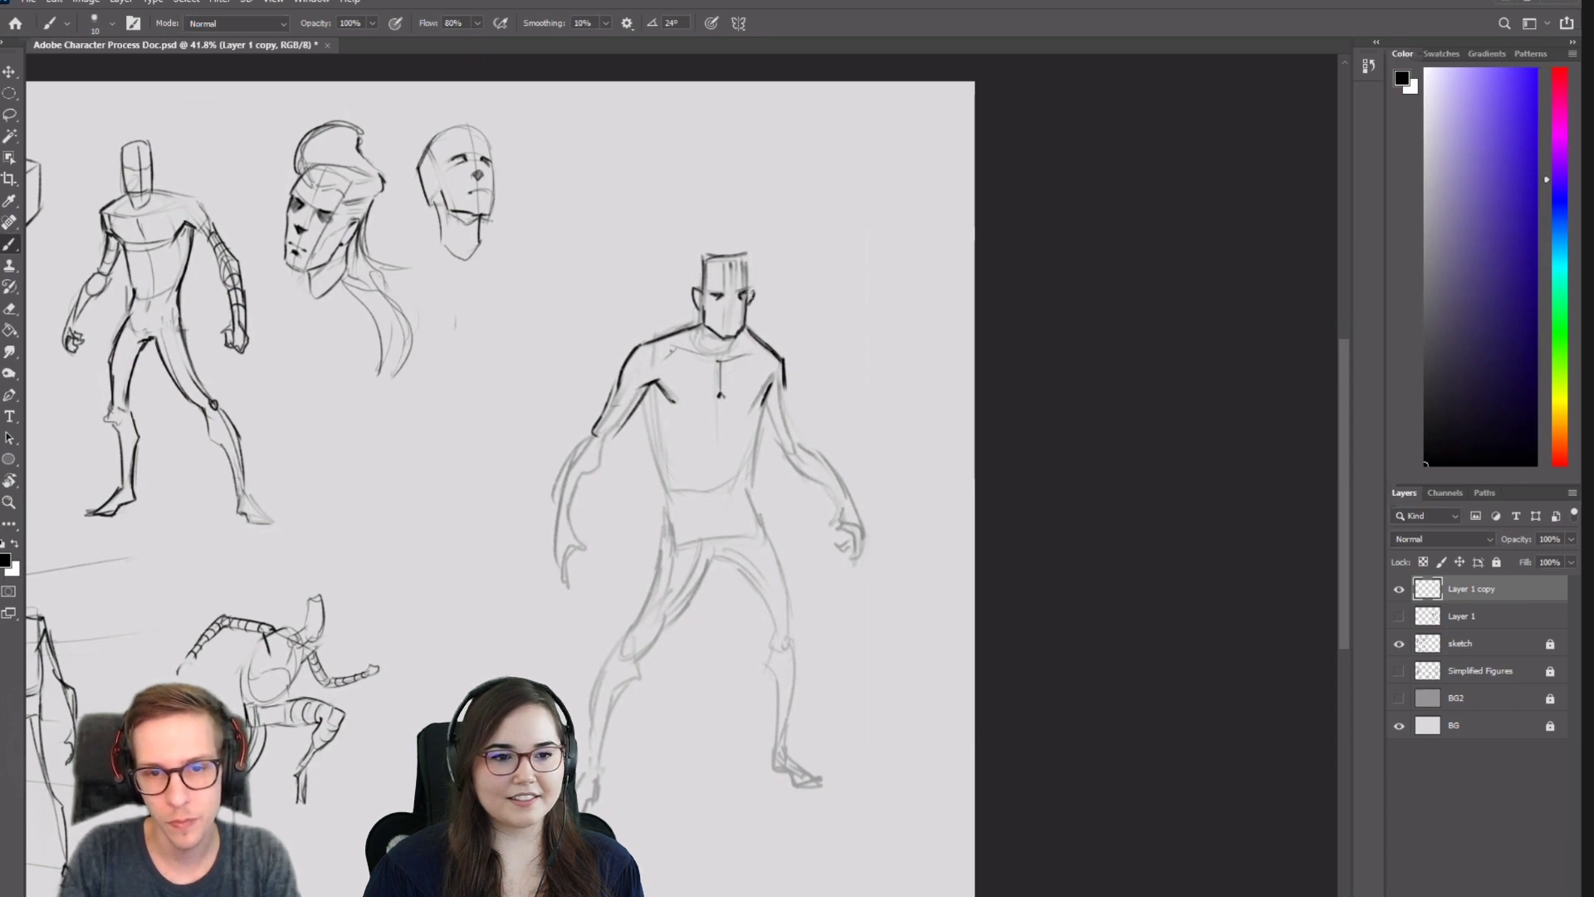
left_click_drag(747, 290, 752, 307)
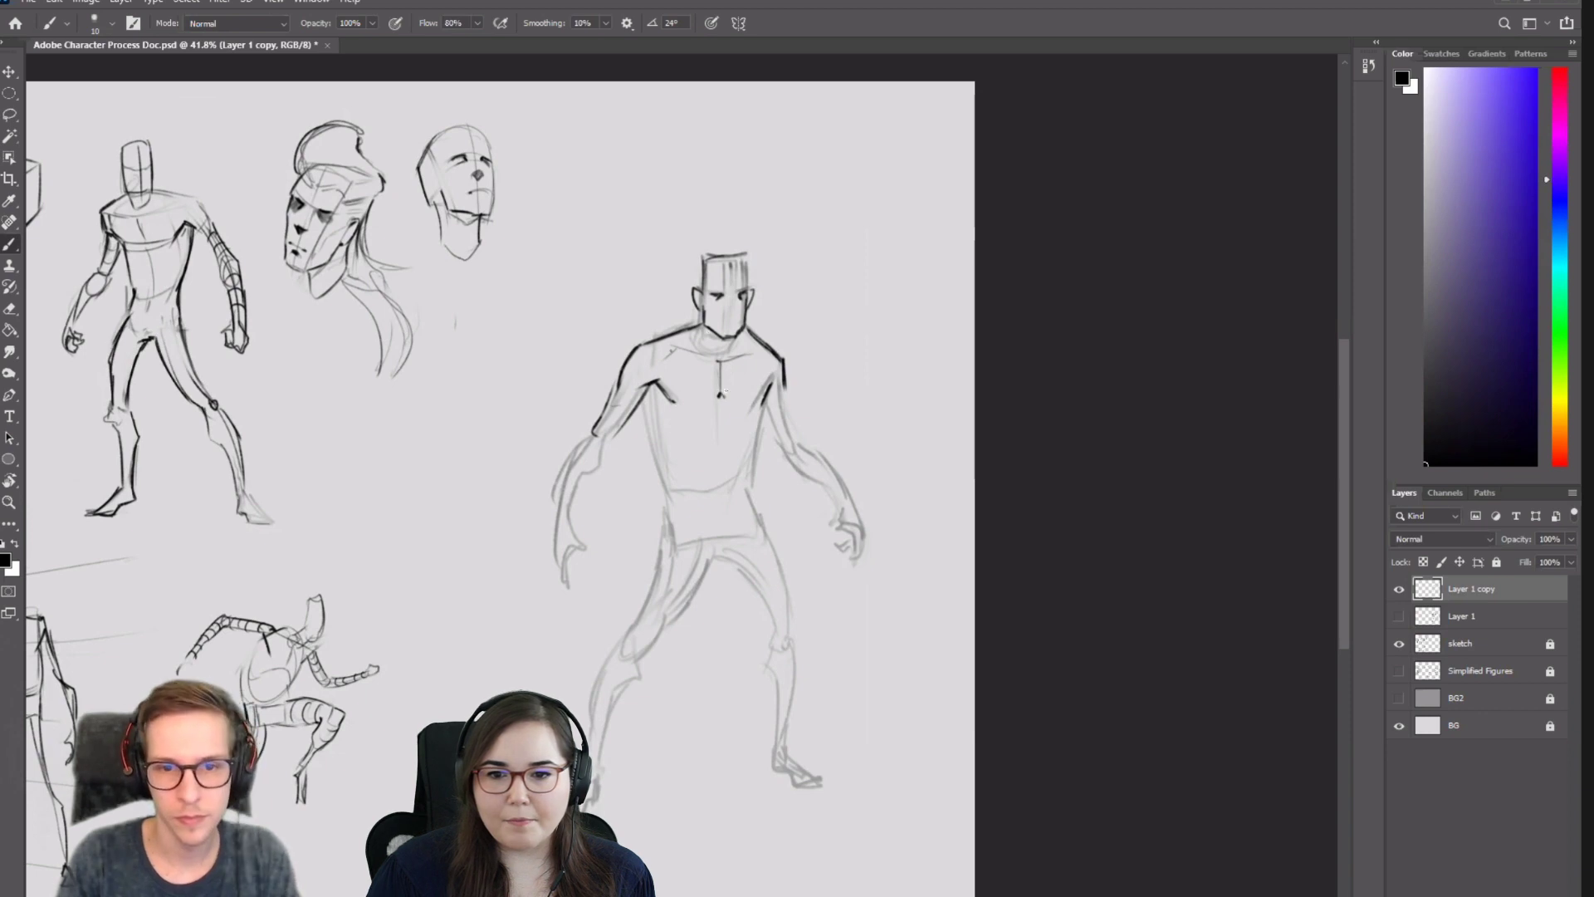
Draw the large figure's underarm side line, the chest's lower edge and centre line, and the curved ribcage line in darker strokes.
left_click_drag(640, 402, 657, 448)
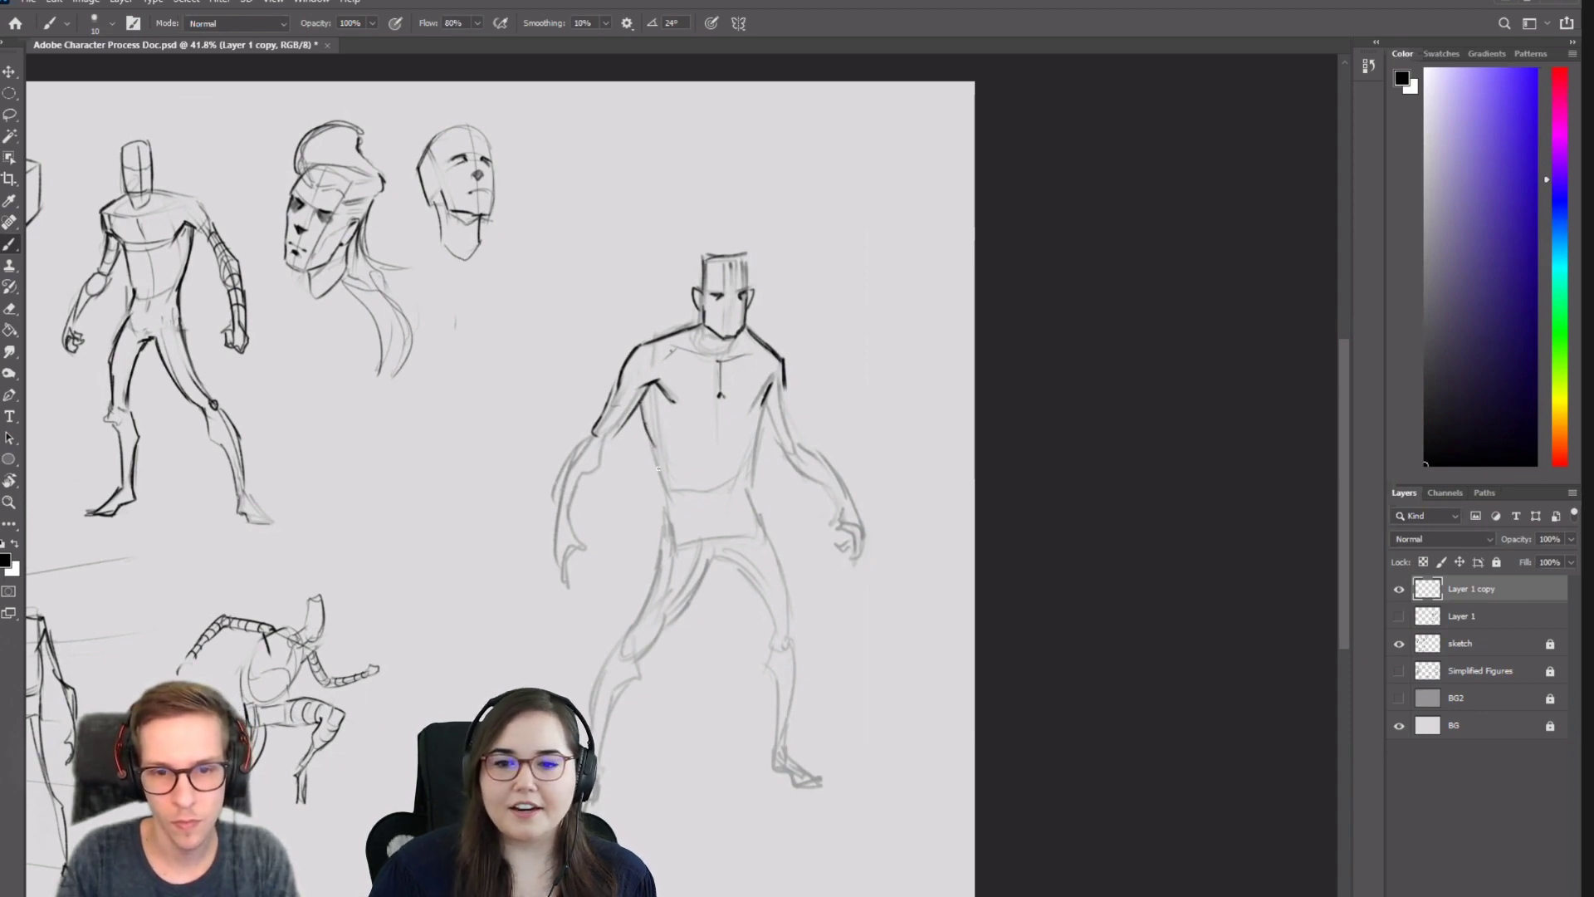
mouse_move(773, 378)
left_mouse_down()
mouse_move(761, 406)
mouse_move(715, 401)
mouse_move(763, 398)
left_mouse_up()
key("e")
key("b")
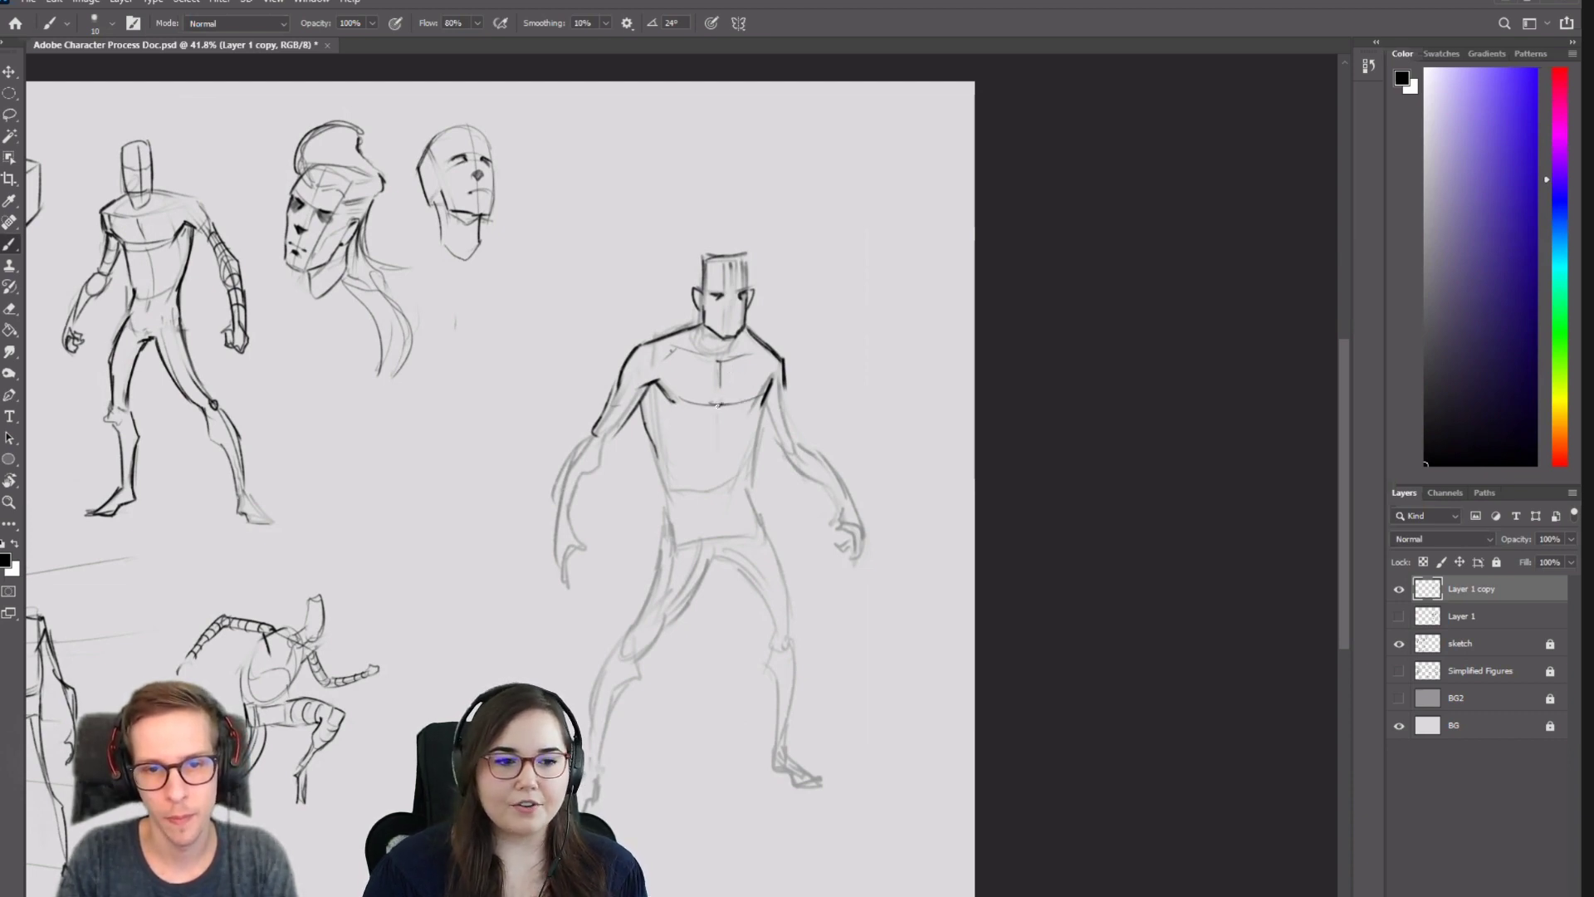
mouse_move(720, 372)
left_mouse_down()
mouse_move(721, 402)
mouse_move(672, 429)
mouse_move(741, 473)
mouse_move(744, 451)
left_mouse_up()
key("ctrl+z")
key("ctrl+z")
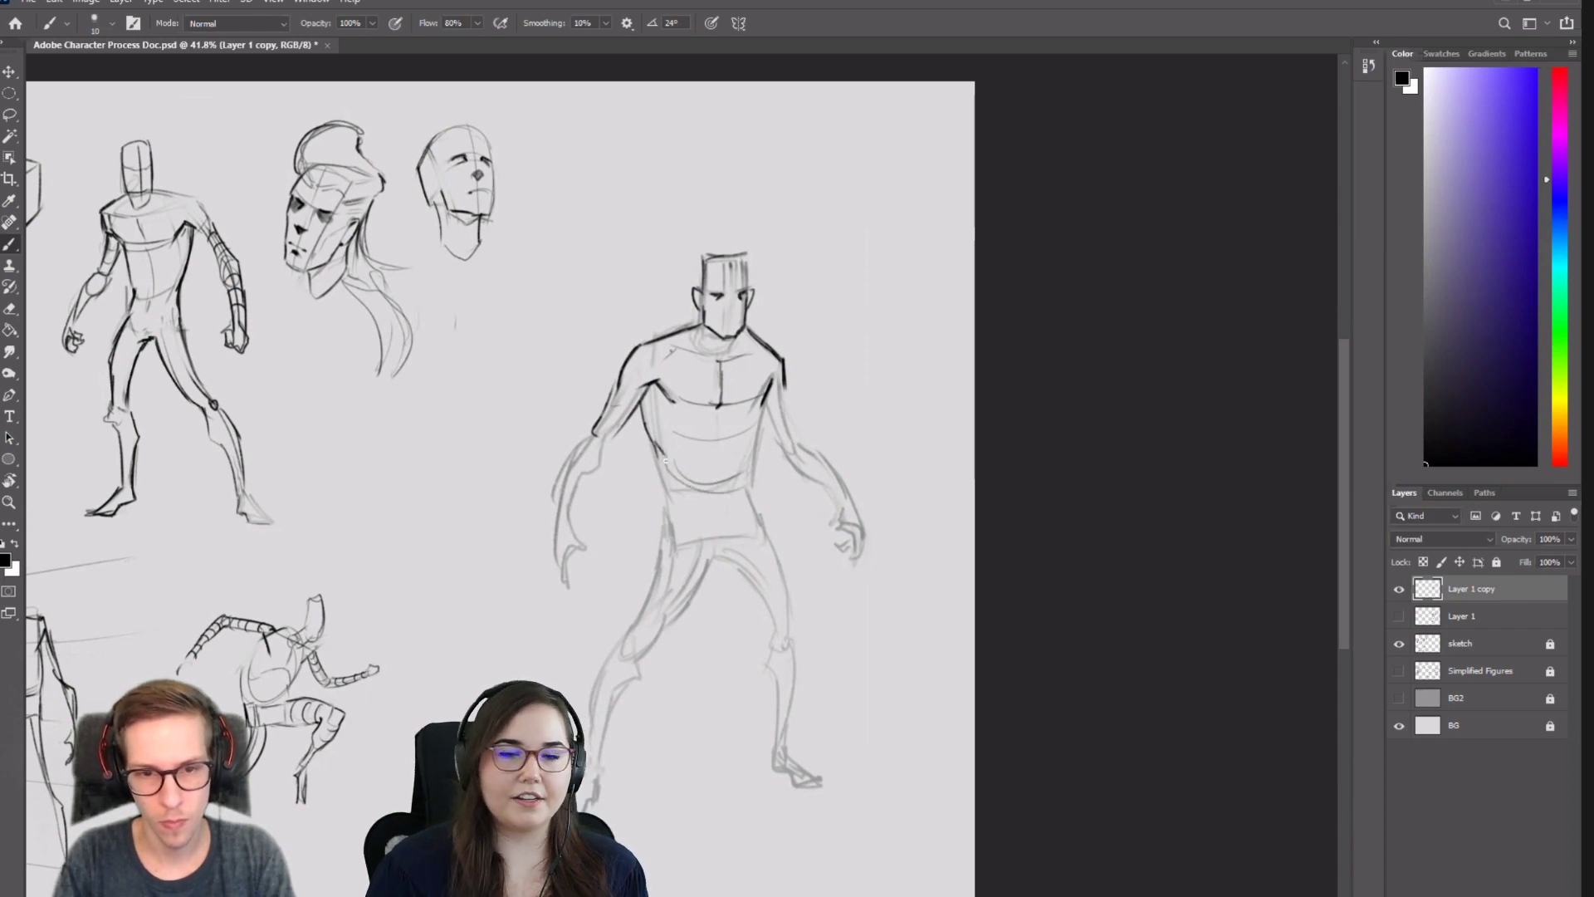
Darken both sides of the waist, then draw the hip line, crotch and right-side inner thigh of the large figure.
left_click_drag(644, 410, 669, 490)
left_click_drag(763, 399, 752, 508)
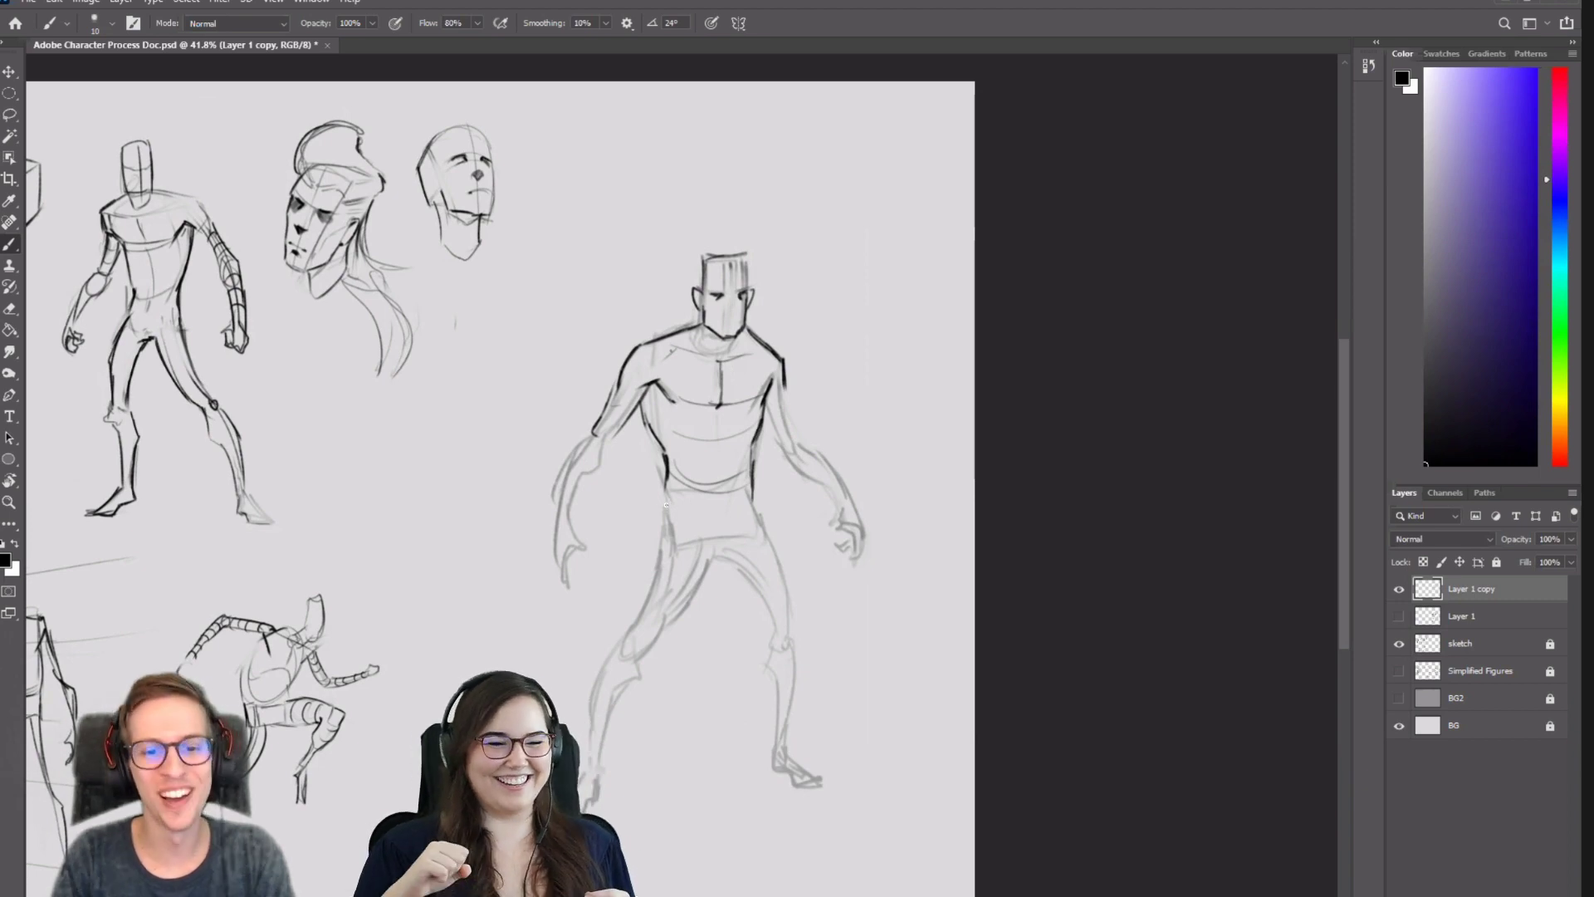
mouse_move(664, 495)
left_mouse_down()
mouse_move(661, 545)
mouse_move(729, 546)
mouse_move(762, 591)
mouse_move(769, 643)
left_mouse_up()
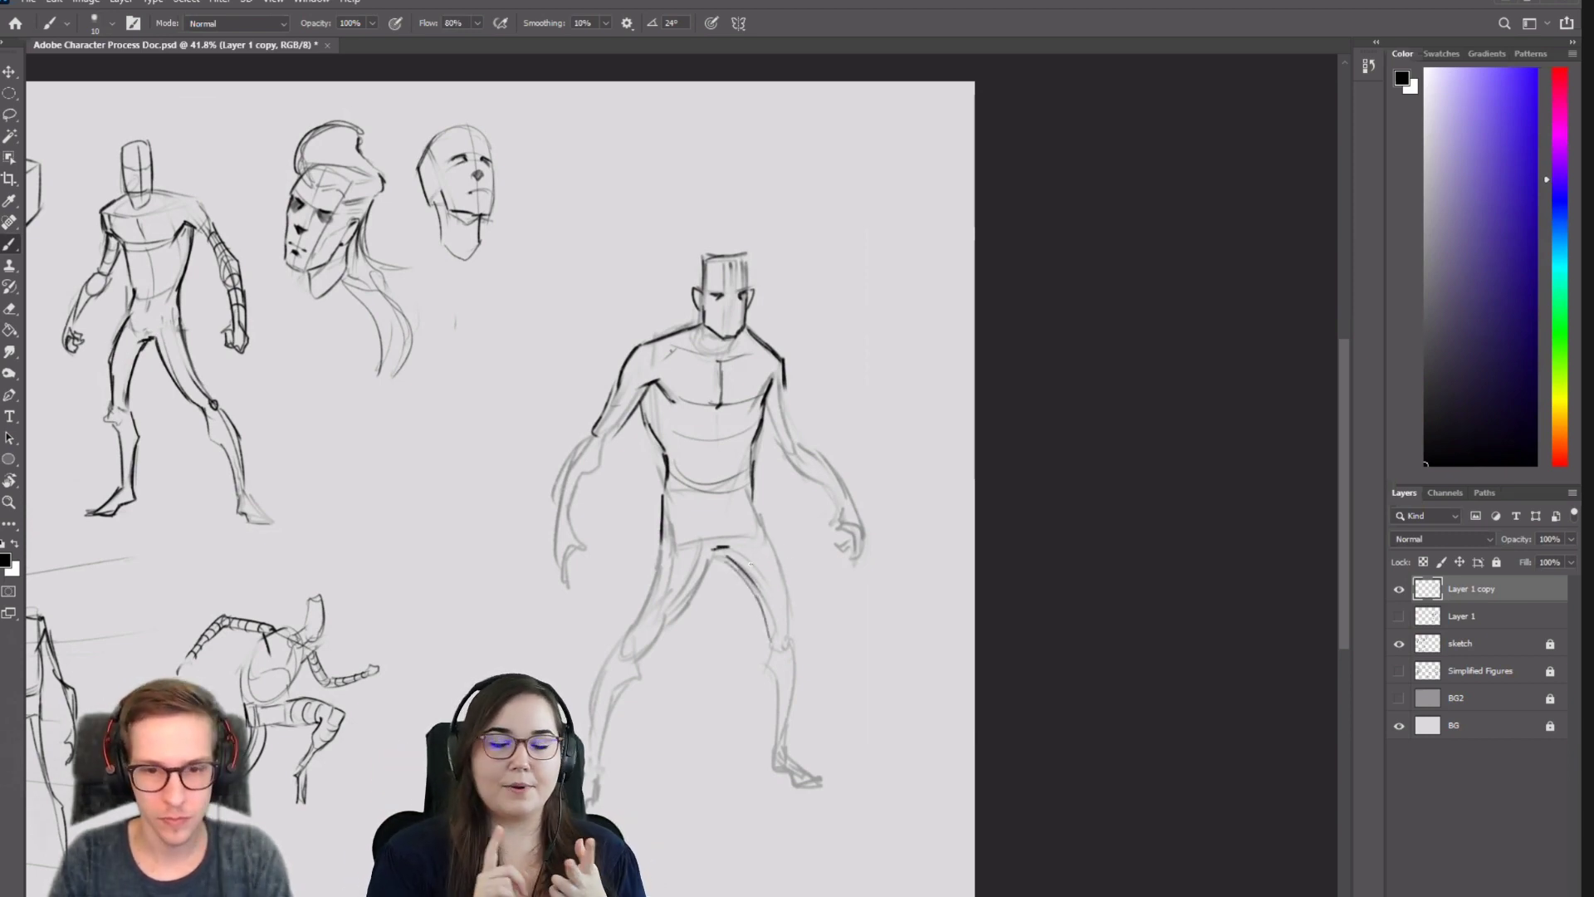
mouse_move(724, 558)
left_mouse_down()
mouse_move(754, 599)
mouse_move(792, 611)
mouse_move(788, 634)
left_mouse_up()
key("ctrl+z")
key("ctrl+z")
key("ctrl+z")
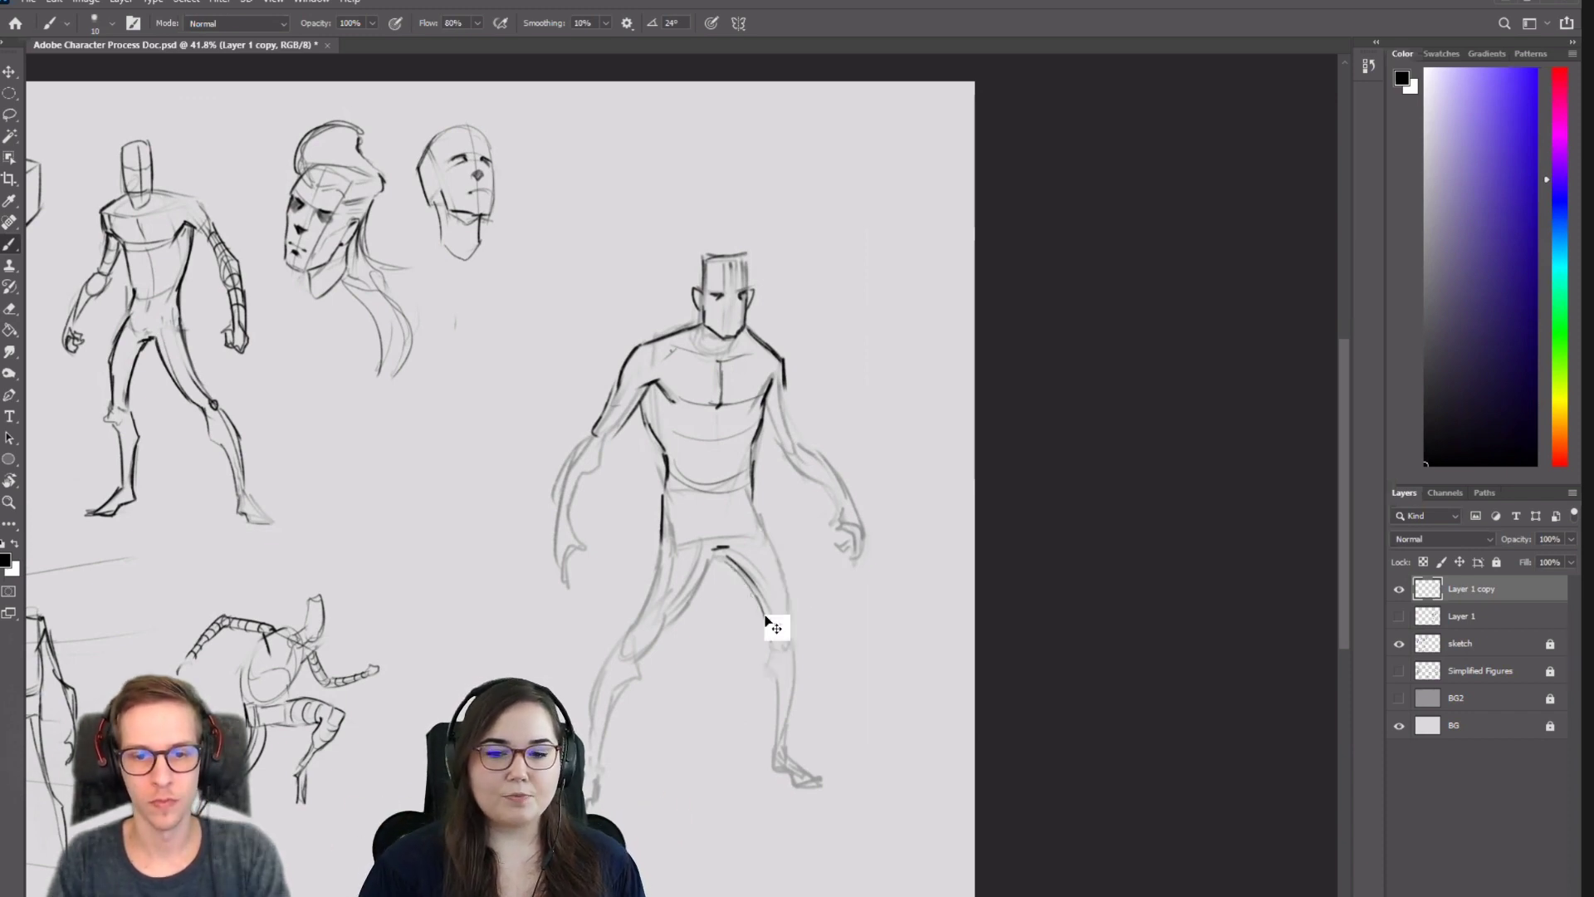
Flip the canvas horizontally and outline the large figure's partly drawn leg with darker thigh, knee, shin and calf lines.
key("ctrl+shift+h")
left_click_drag(658, 587, 1068, 535)
key("e")
left_click_drag(479, 492, 448, 560)
key("b")
left_click_drag(502, 491, 455, 579)
key("ctrl+z")
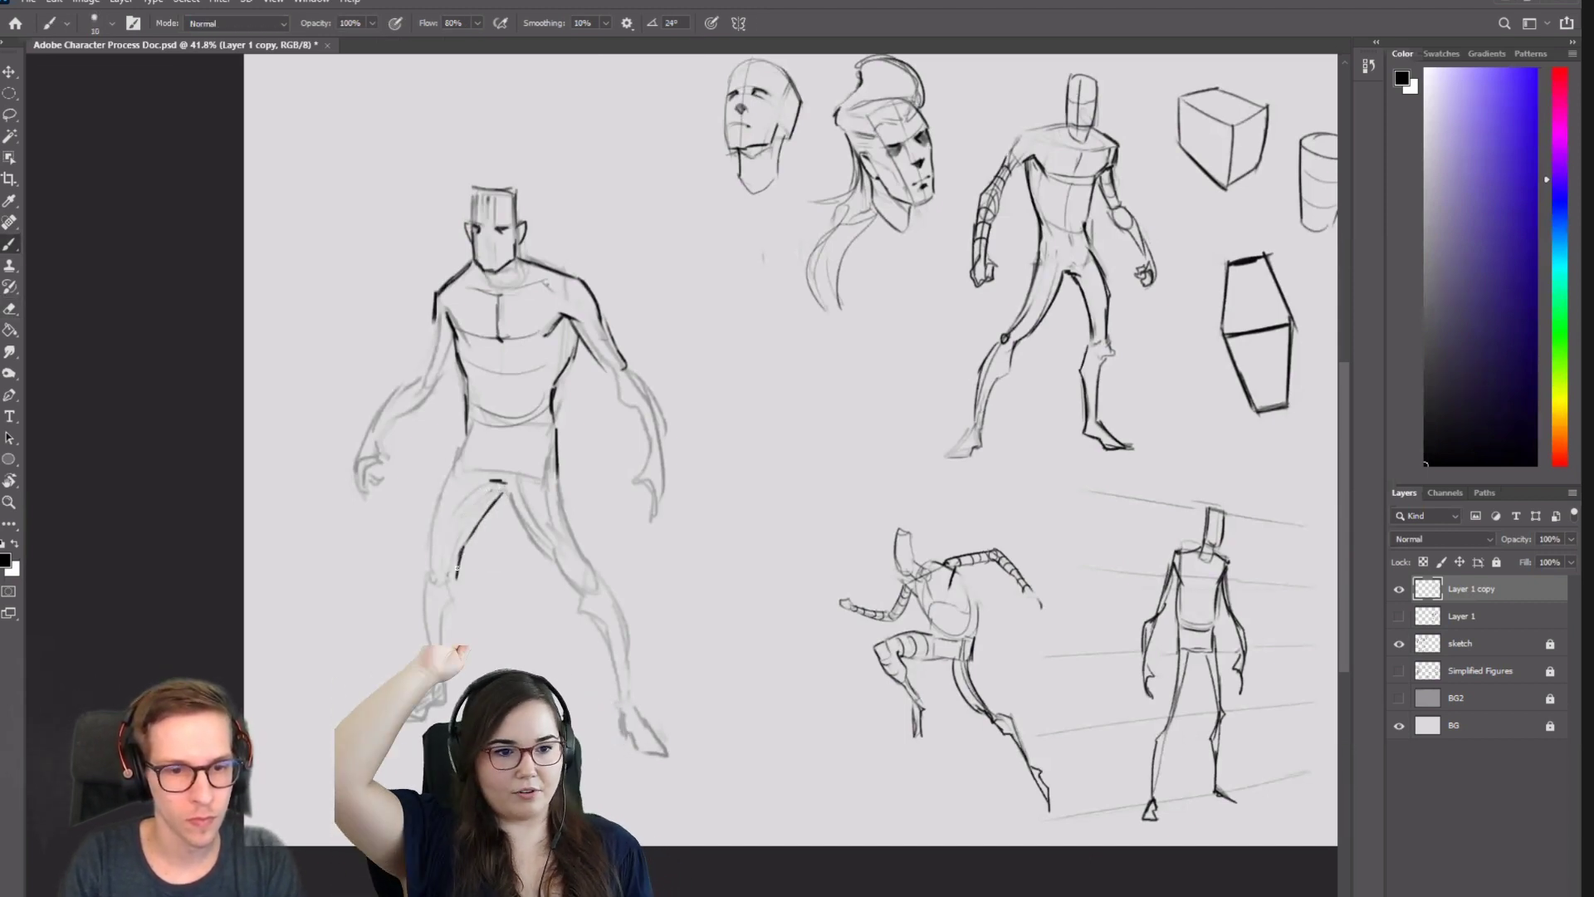
mouse_move(458, 453)
left_mouse_down()
mouse_move(430, 520)
mouse_move(430, 669)
left_mouse_up()
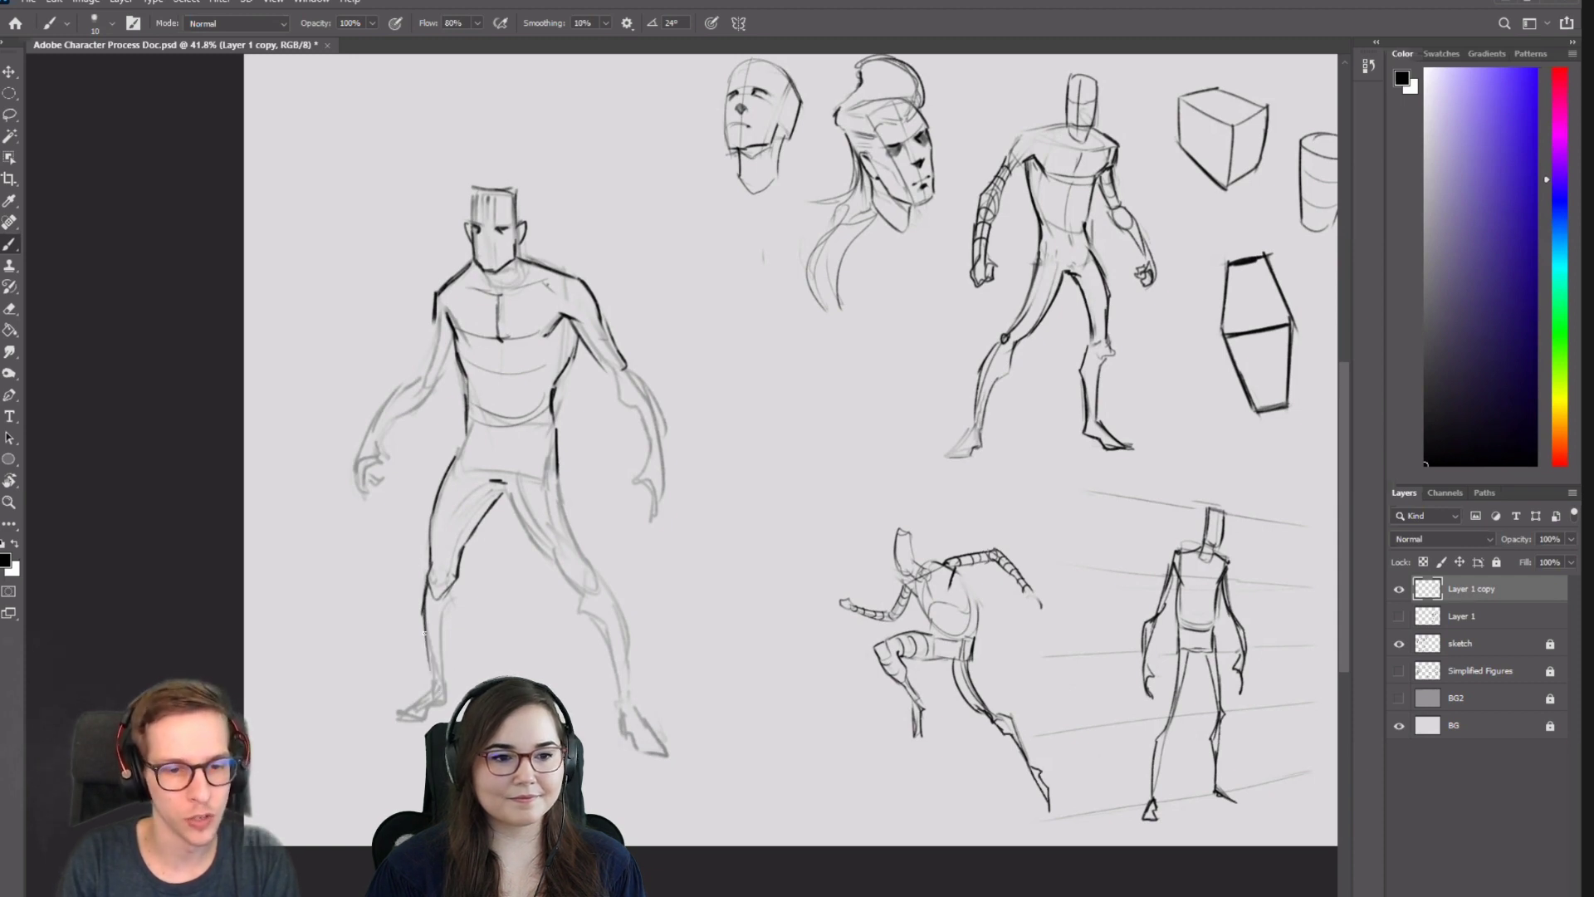
left_click_drag(455, 582, 457, 617)
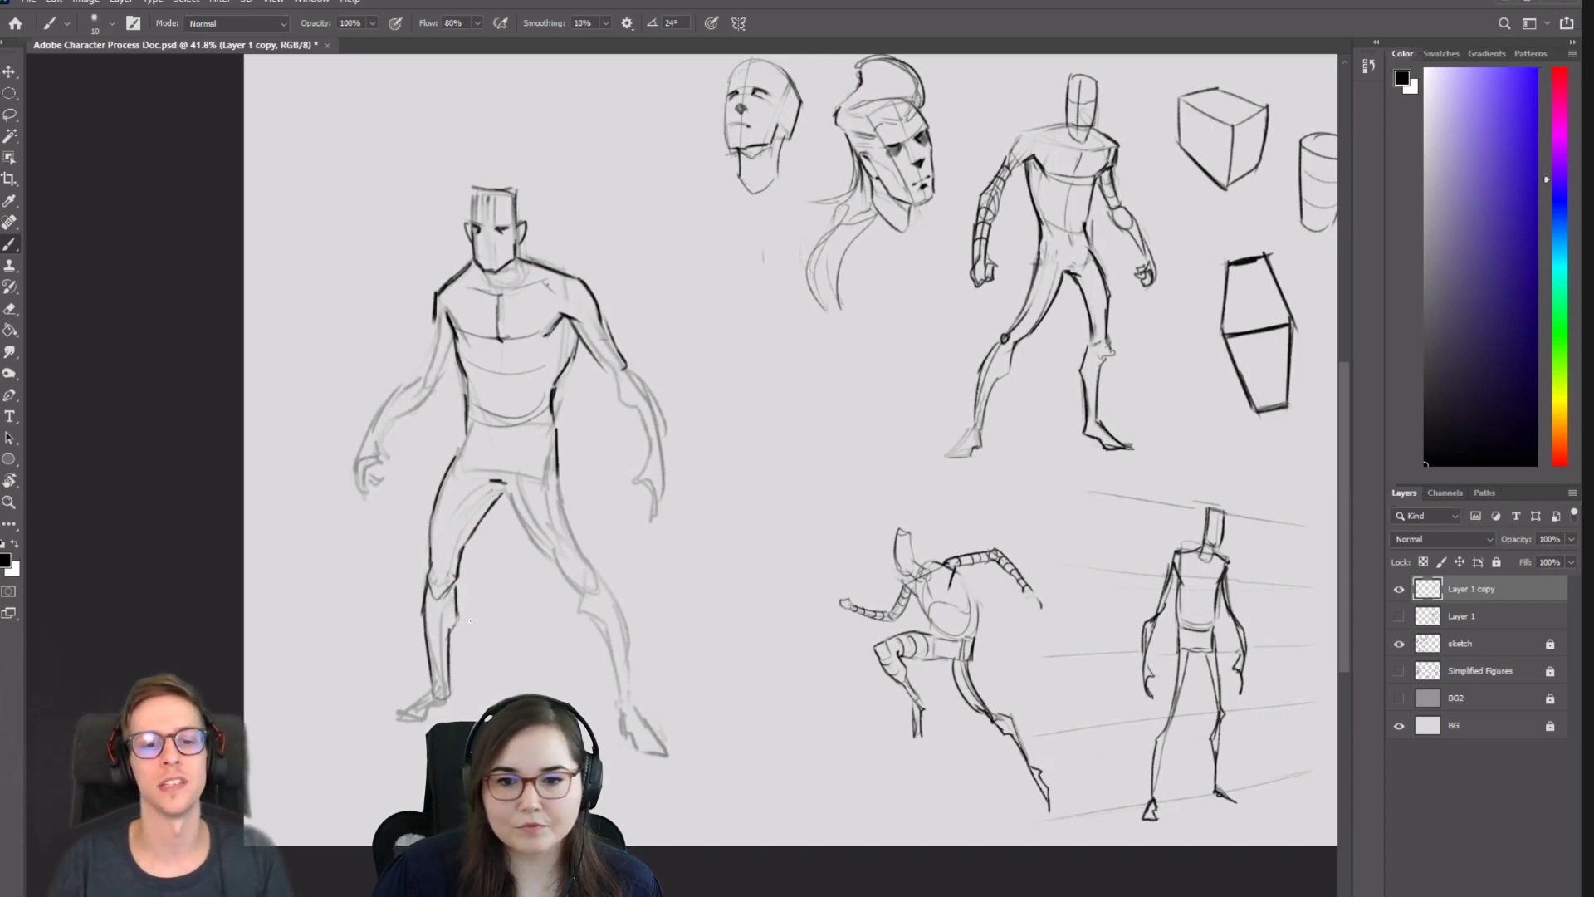
Erase the angular left-side shoulder corner on the mirrored large figure and redraw it as a rounder contour.
key("e")
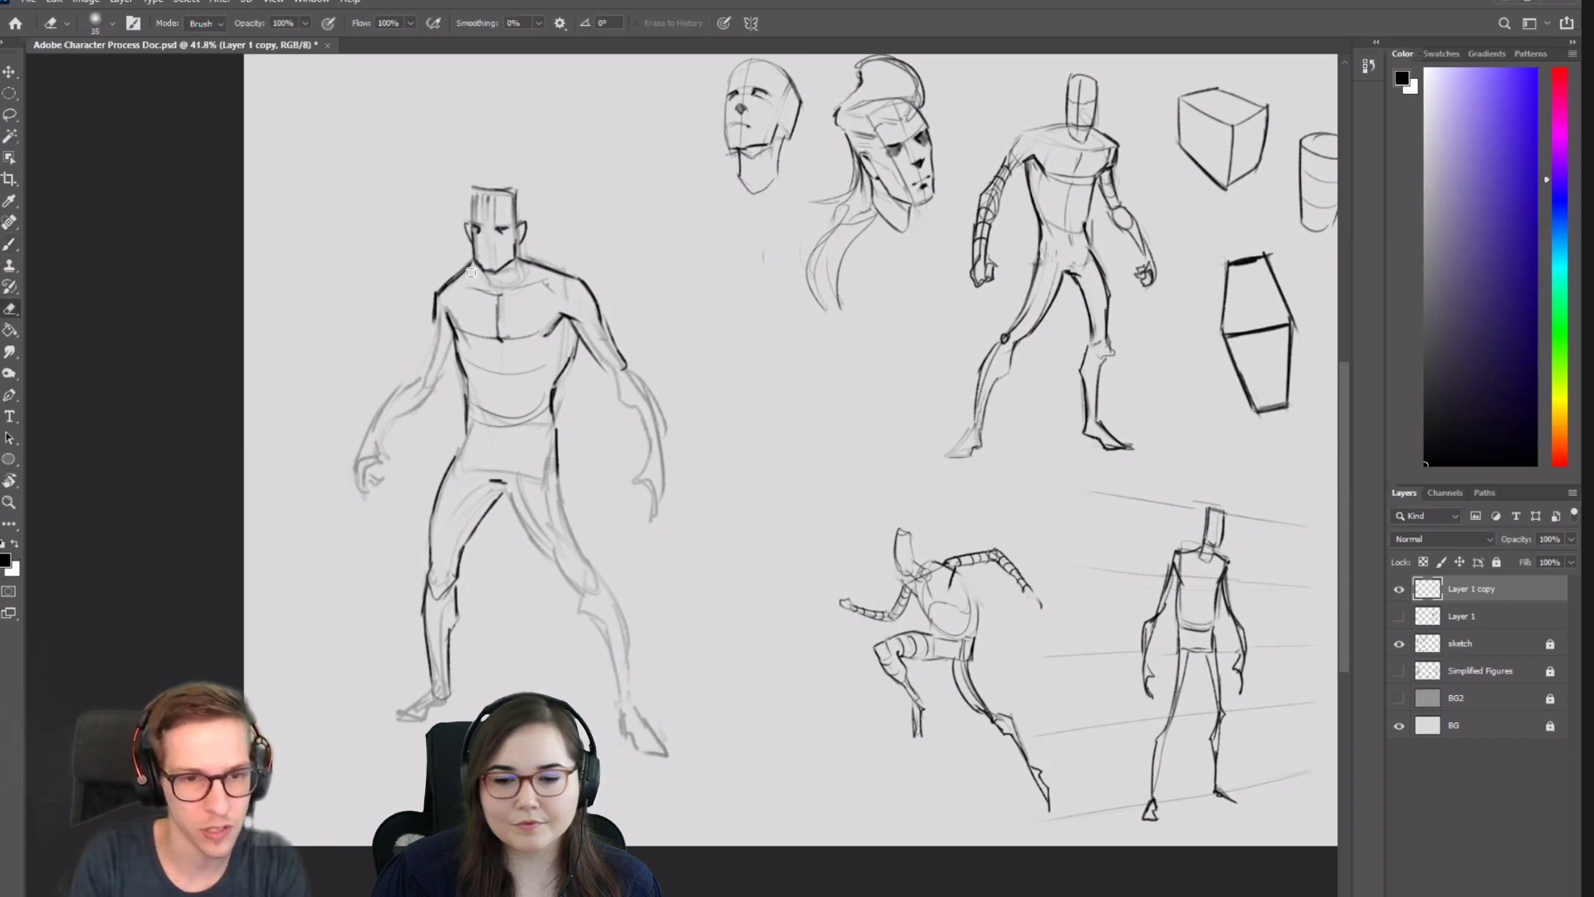
key("b")
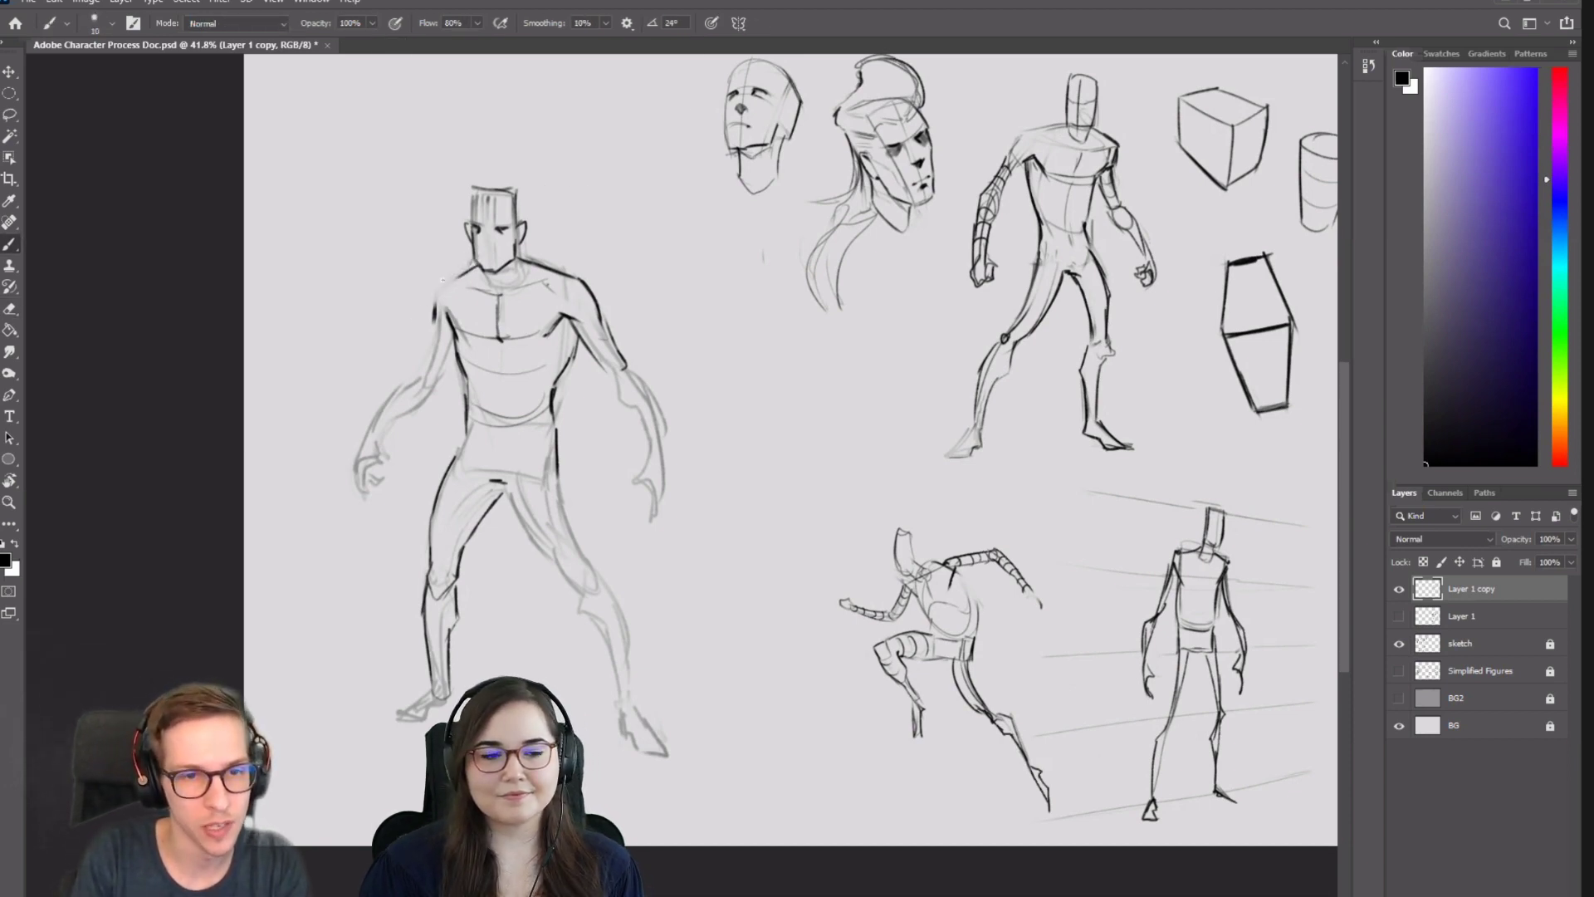
left_click_drag(455, 280, 477, 267)
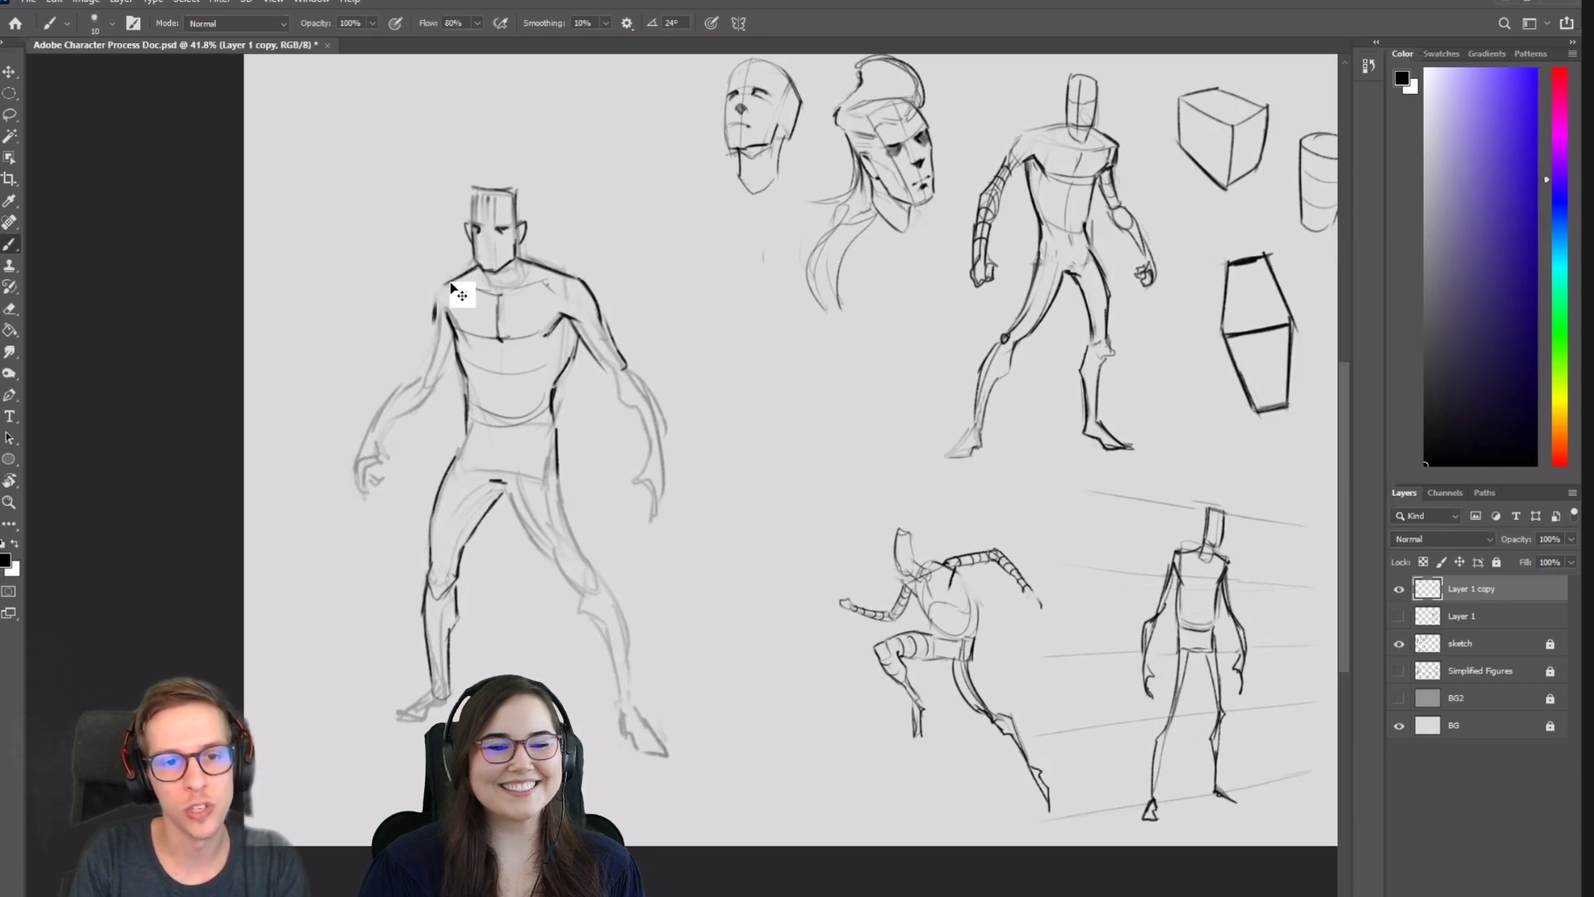
left_click_drag(440, 289, 433, 310)
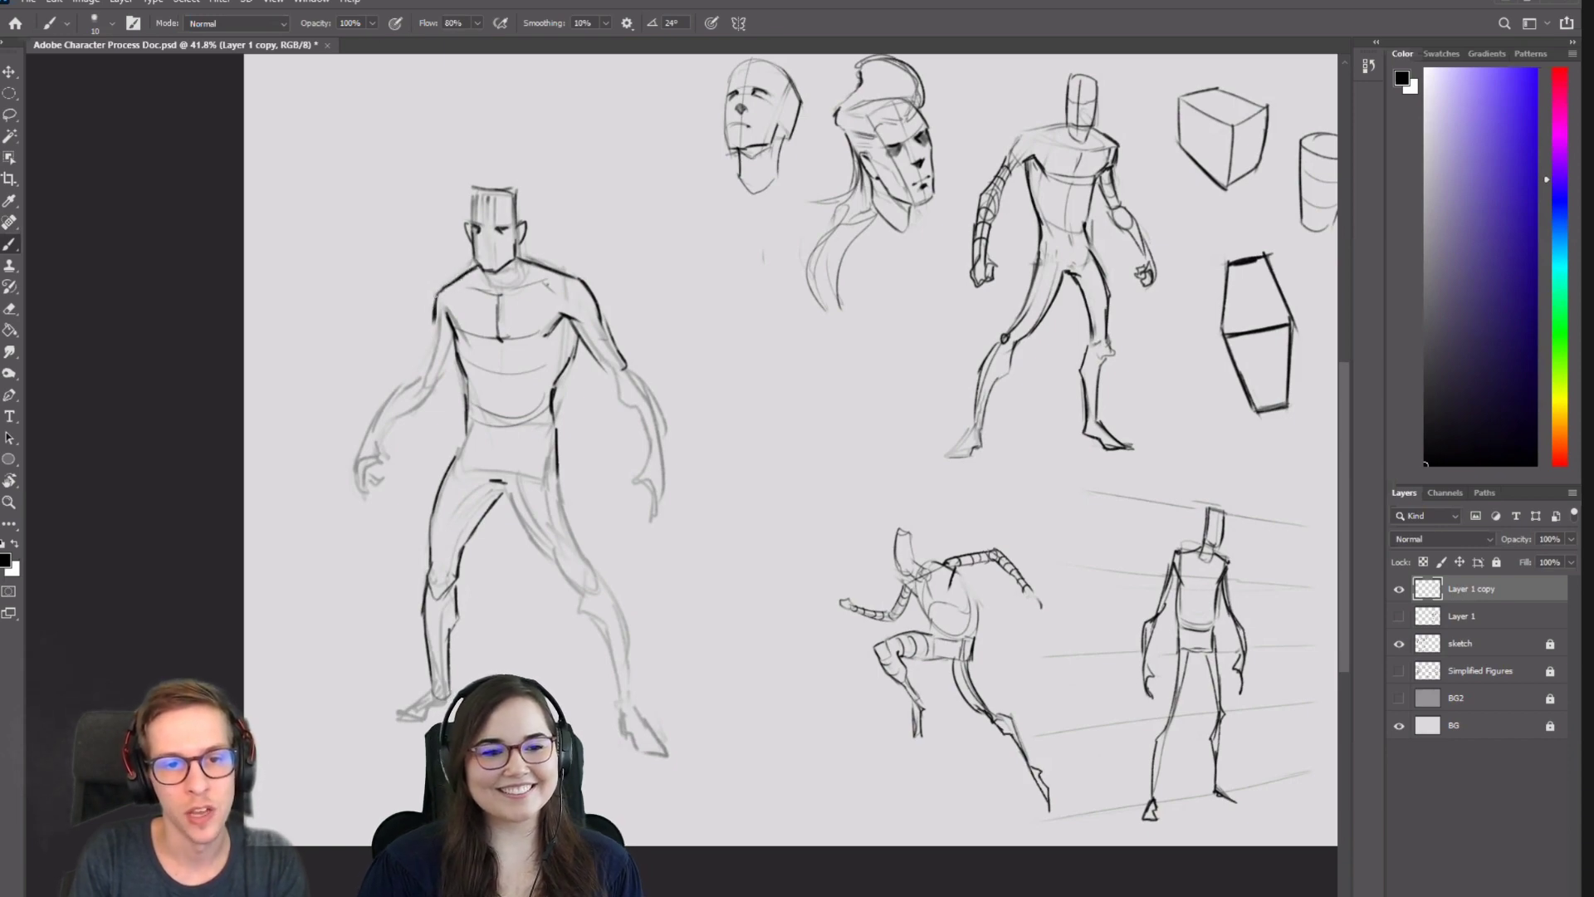
Flip the canvas back and sketch a cylindrical forearm with a clawed hand in the empty space beside the large figure.
key("h")
scroll(846, 549, "down", 3)
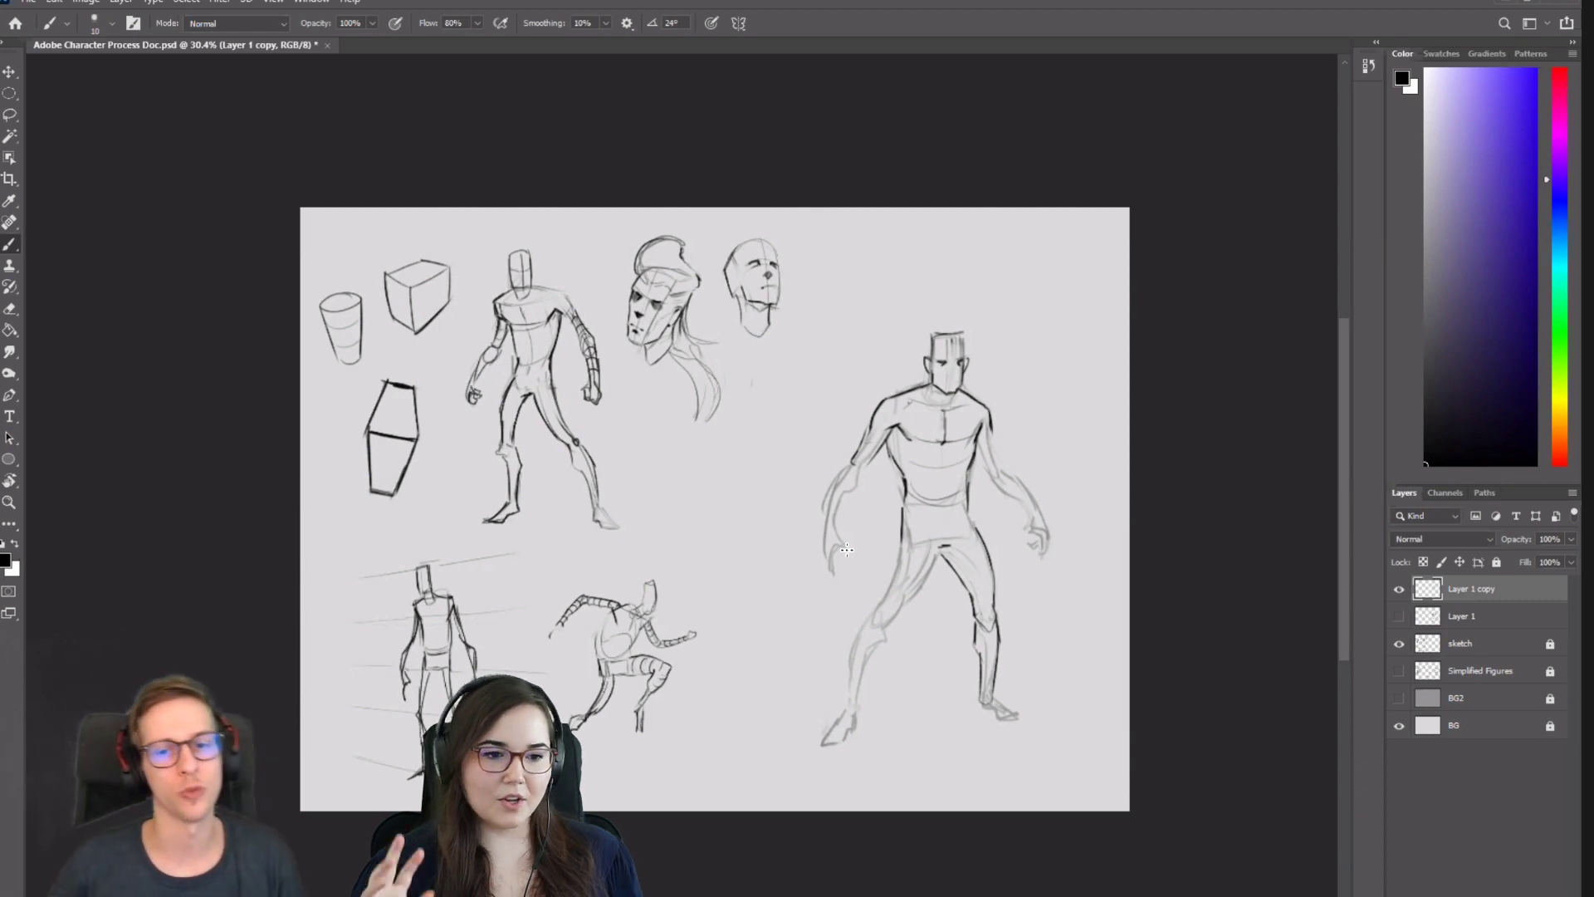
scroll(713, 487, "up", 3)
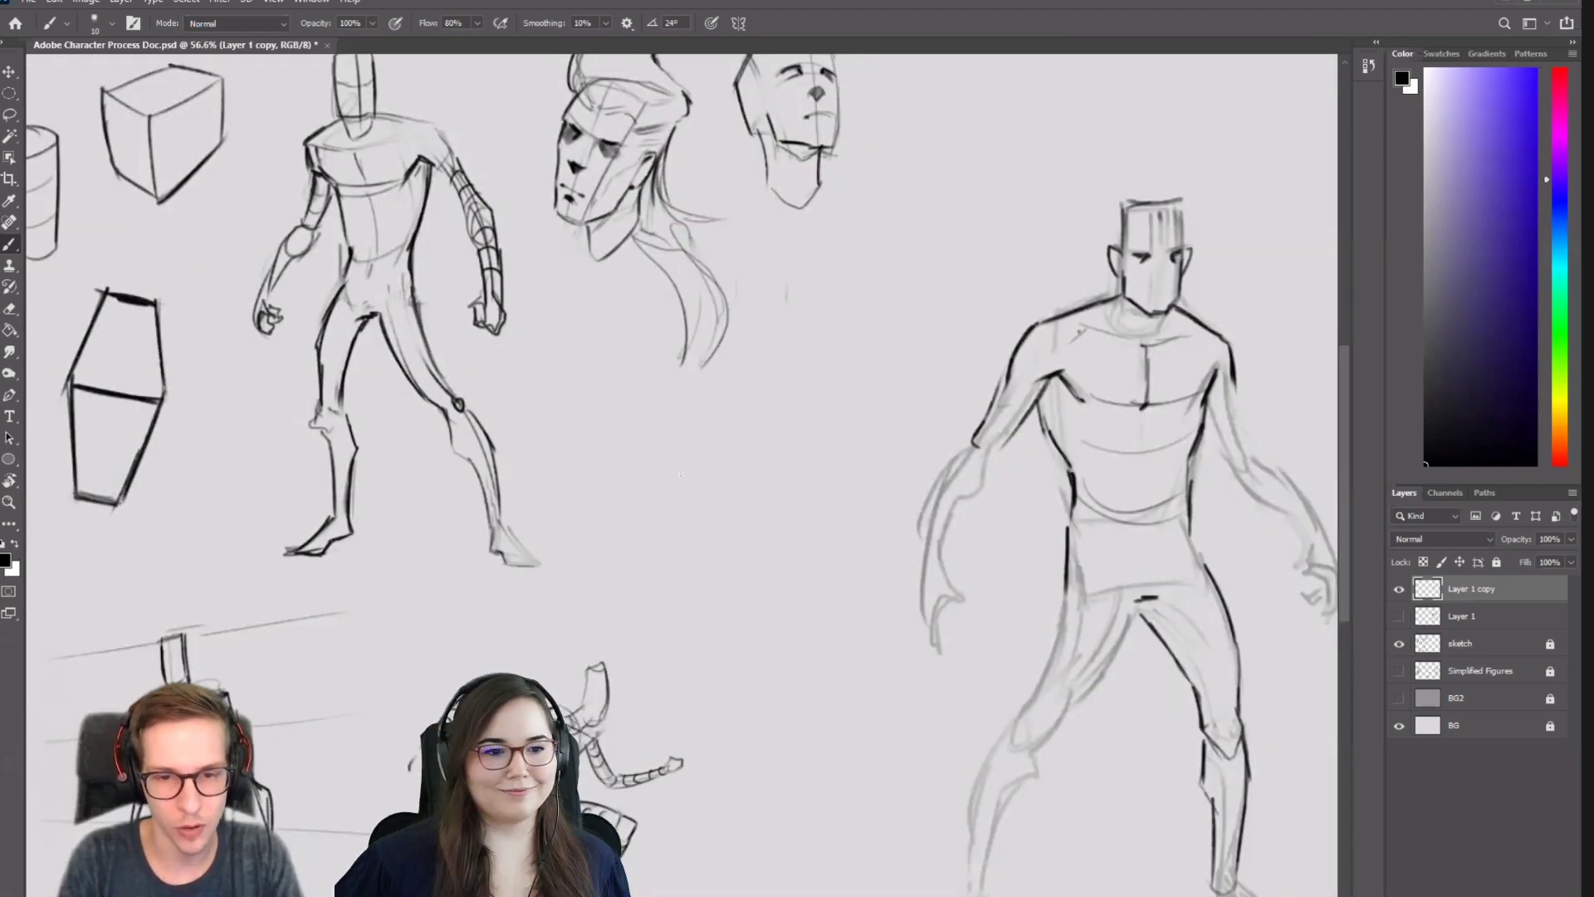
mouse_move(674, 459)
left_mouse_down()
mouse_move(680, 504)
mouse_move(759, 455)
left_mouse_up()
mouse_move(681, 507)
left_mouse_down()
mouse_move(769, 489)
mouse_move(708, 495)
mouse_move(789, 430)
mouse_move(826, 455)
mouse_move(749, 476)
mouse_move(756, 425)
mouse_move(759, 439)
mouse_move(738, 431)
mouse_move(760, 415)
mouse_move(747, 462)
mouse_move(785, 402)
mouse_move(816, 438)
mouse_move(789, 494)
mouse_move(827, 477)
mouse_move(736, 492)
left_mouse_up()
key("ctrl+z")
key("ctrl+z")
key("ctrl+z")
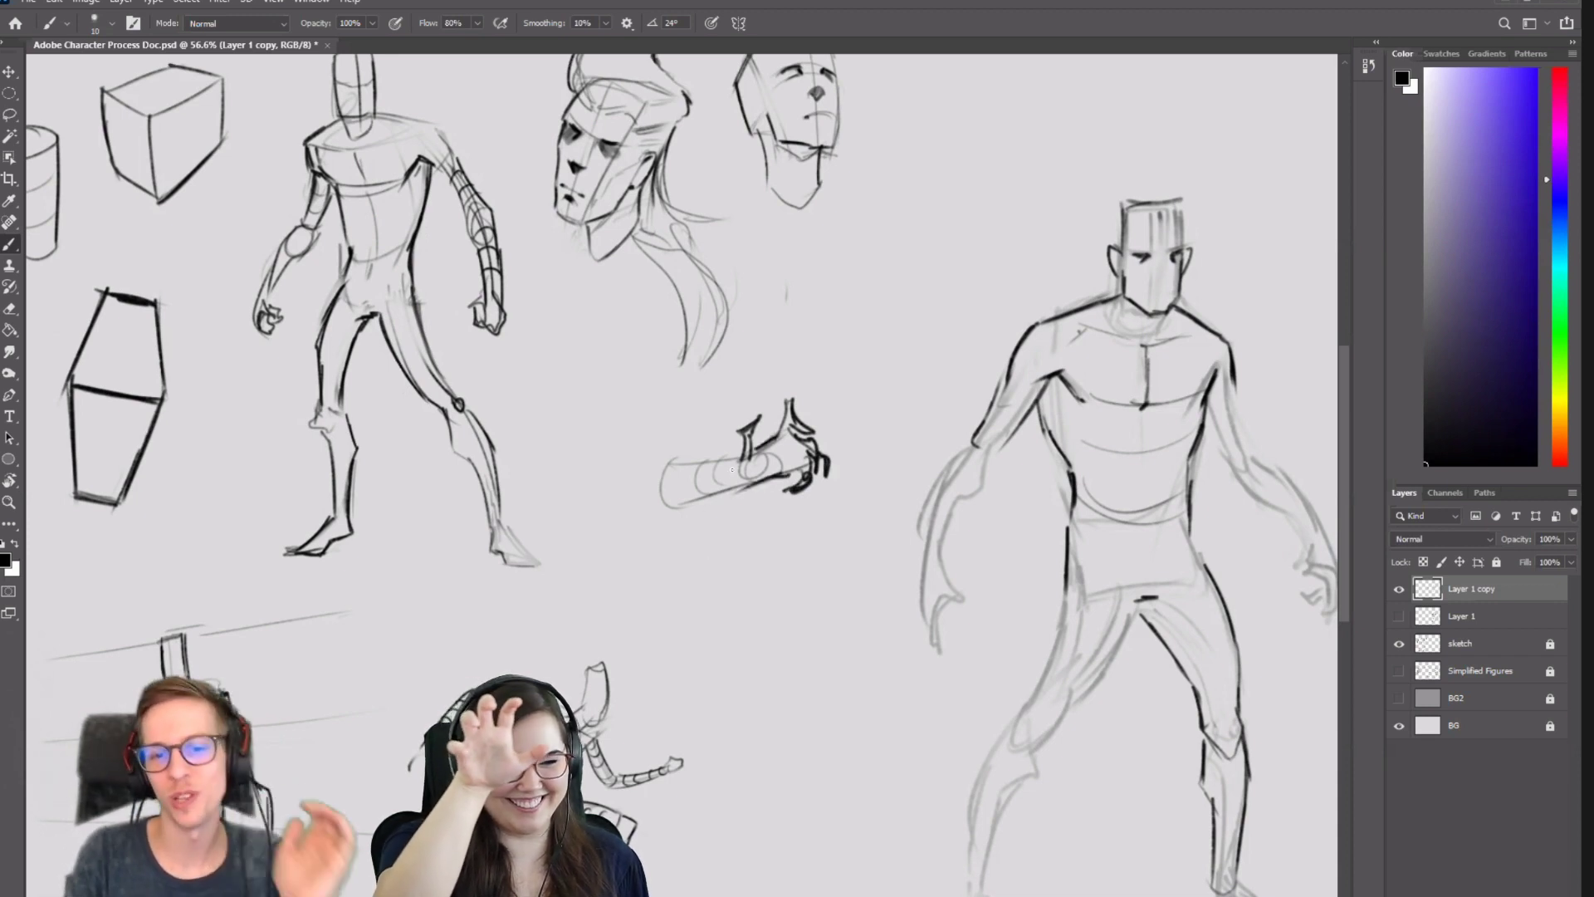
left_click_drag(736, 469, 746, 476)
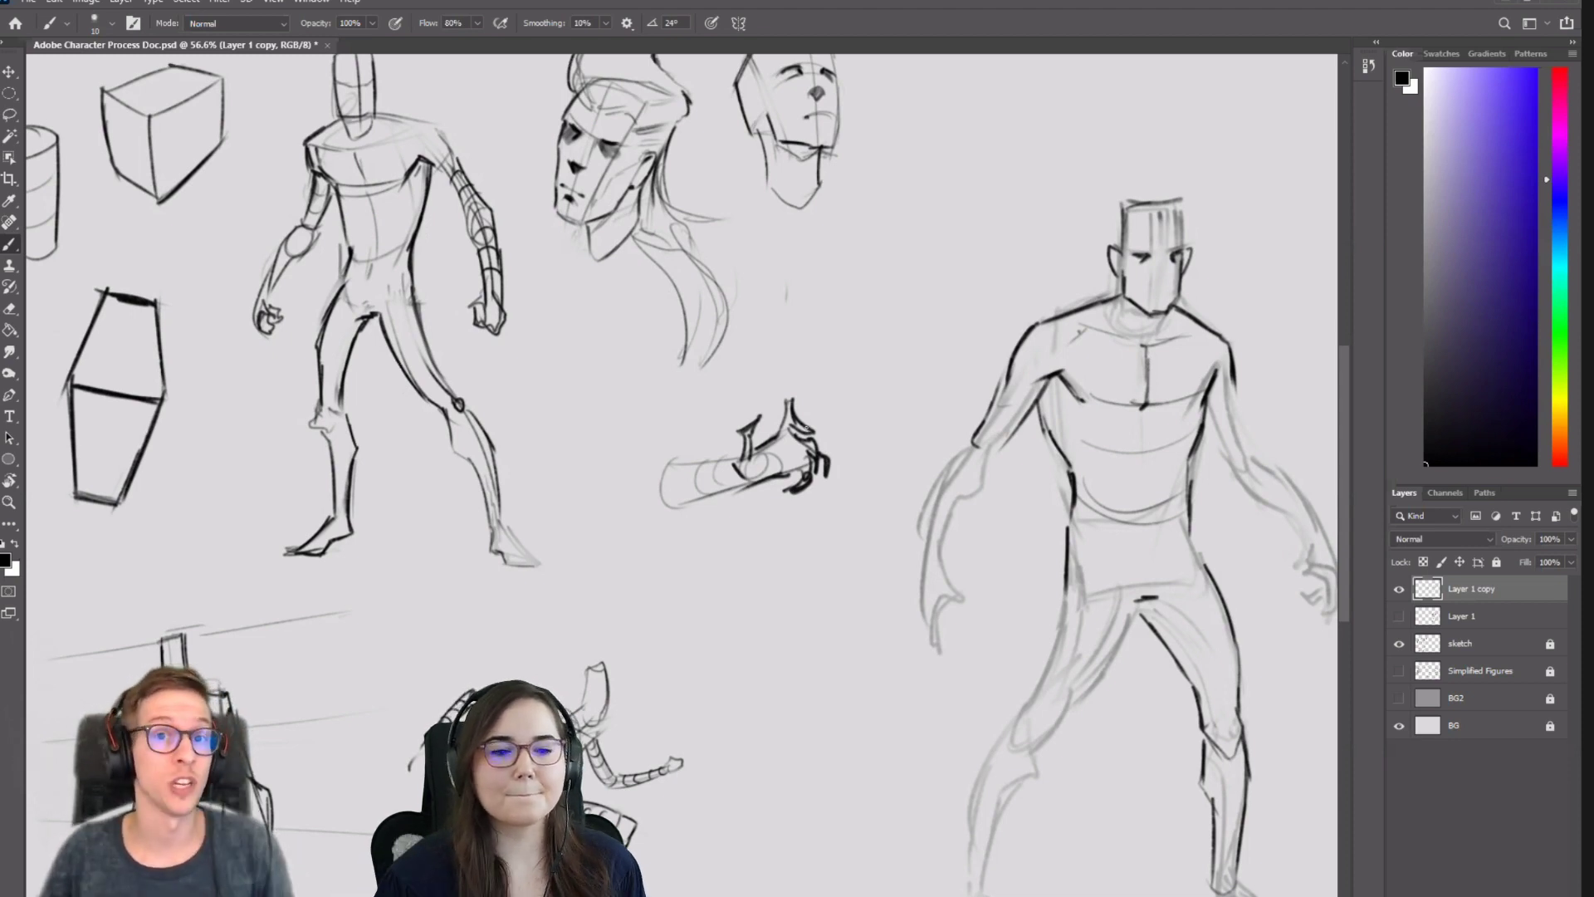
Draw the thumb and curled fingers of the large figure's left-side hand in darker lines.
left_click_drag(950, 603, 749, 524)
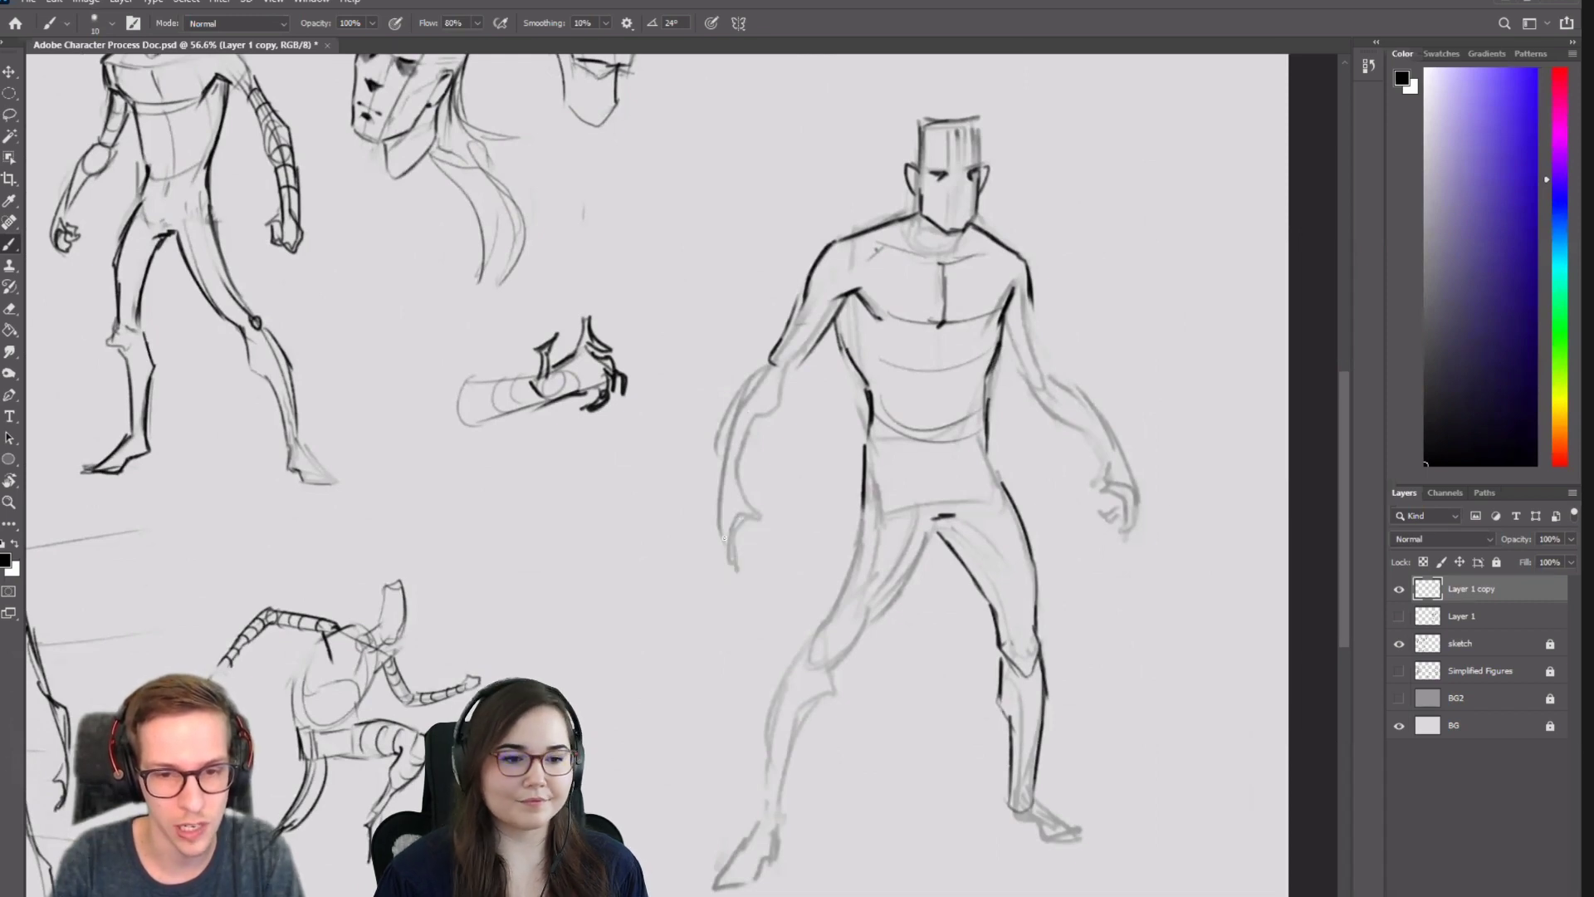
mouse_move(738, 519)
left_mouse_down()
mouse_move(716, 548)
mouse_move(735, 558)
mouse_move(732, 543)
mouse_move(736, 572)
left_mouse_up()
key("ctrl+z")
key("ctrl+z")
key("ctrl+z")
key("ctrl+z")
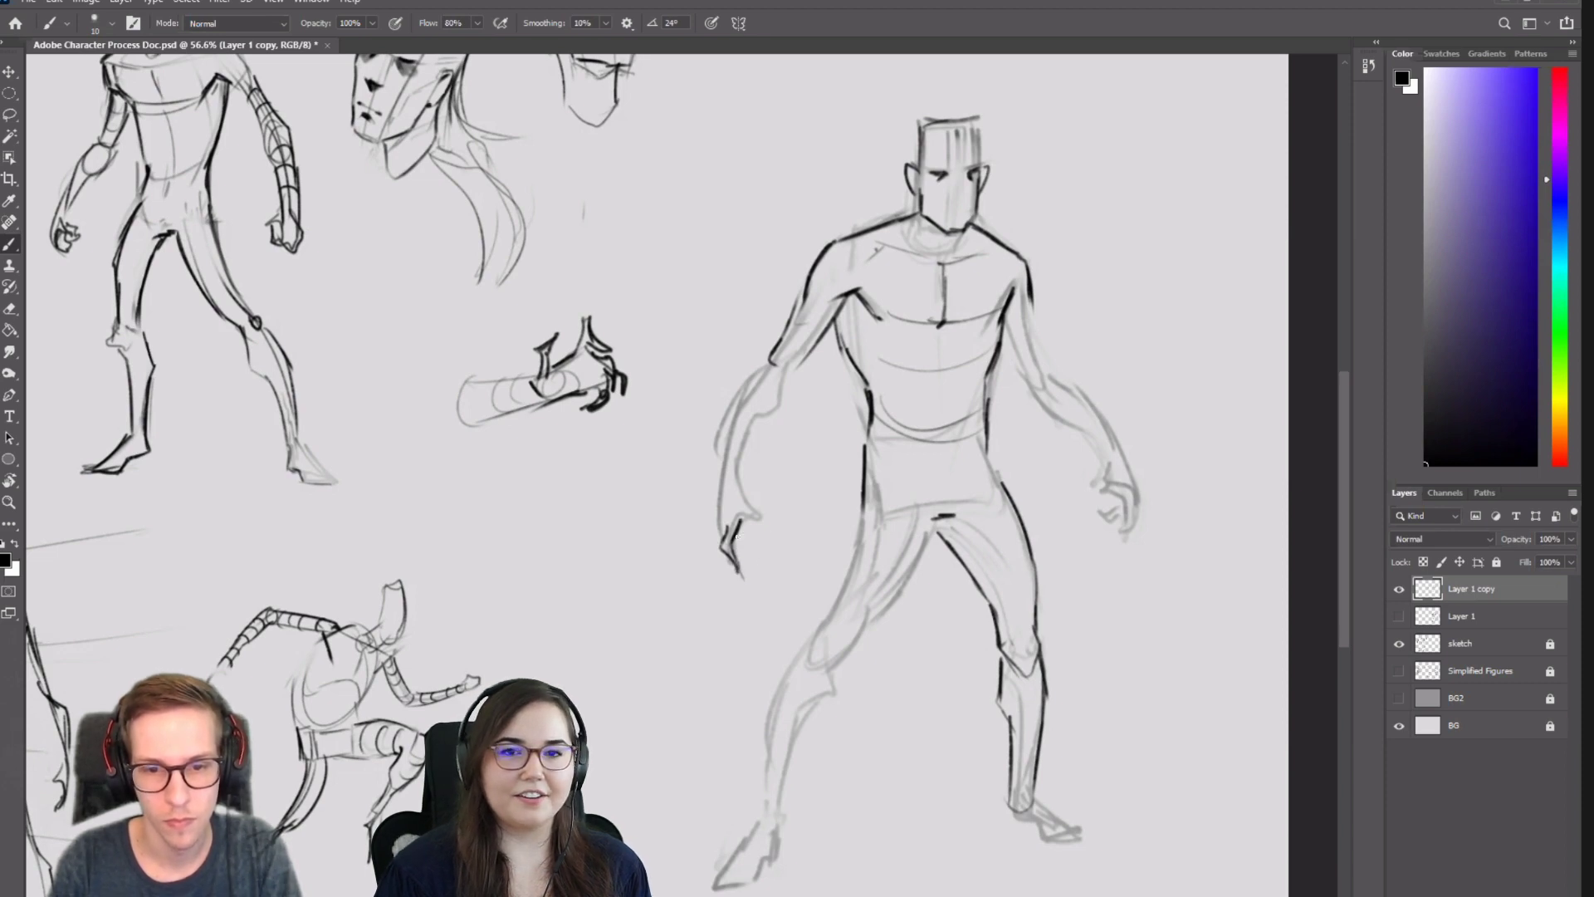
left_click_drag(739, 556, 757, 563)
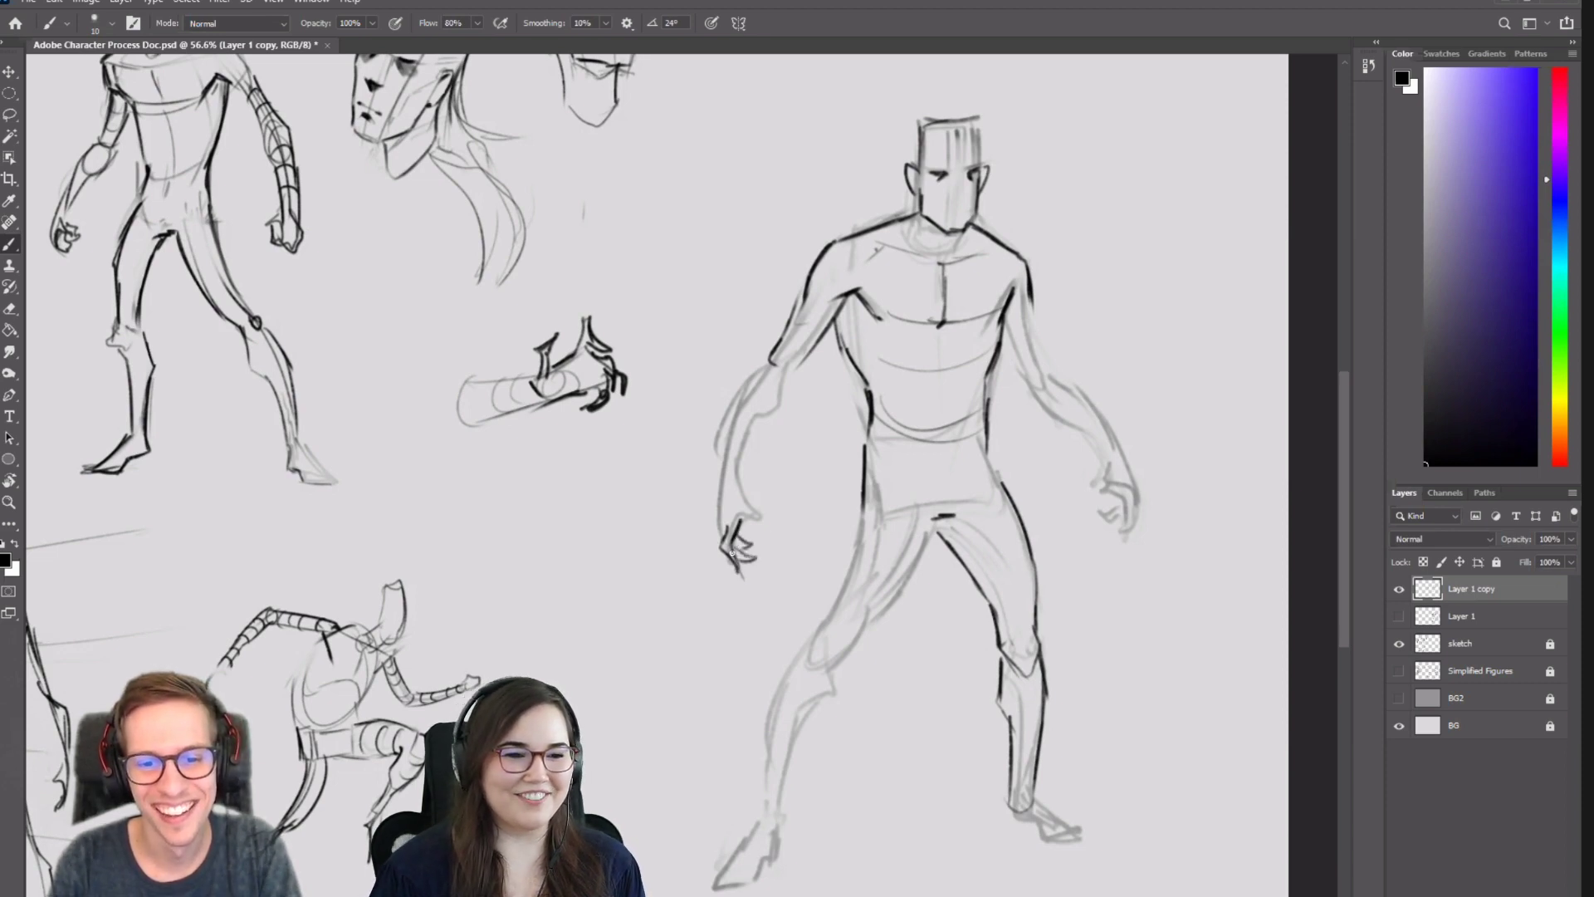
Erase the old outer edge of the left-side hand and redraw the back of the hand and wrist.
mouse_move(720, 506)
left_mouse_down()
mouse_move(722, 478)
mouse_move(763, 535)
mouse_move(719, 534)
left_mouse_up()
key("ctrl+z")
key("ctrl+z")
key("e")
key("r")
key("bracketright")
key("b")
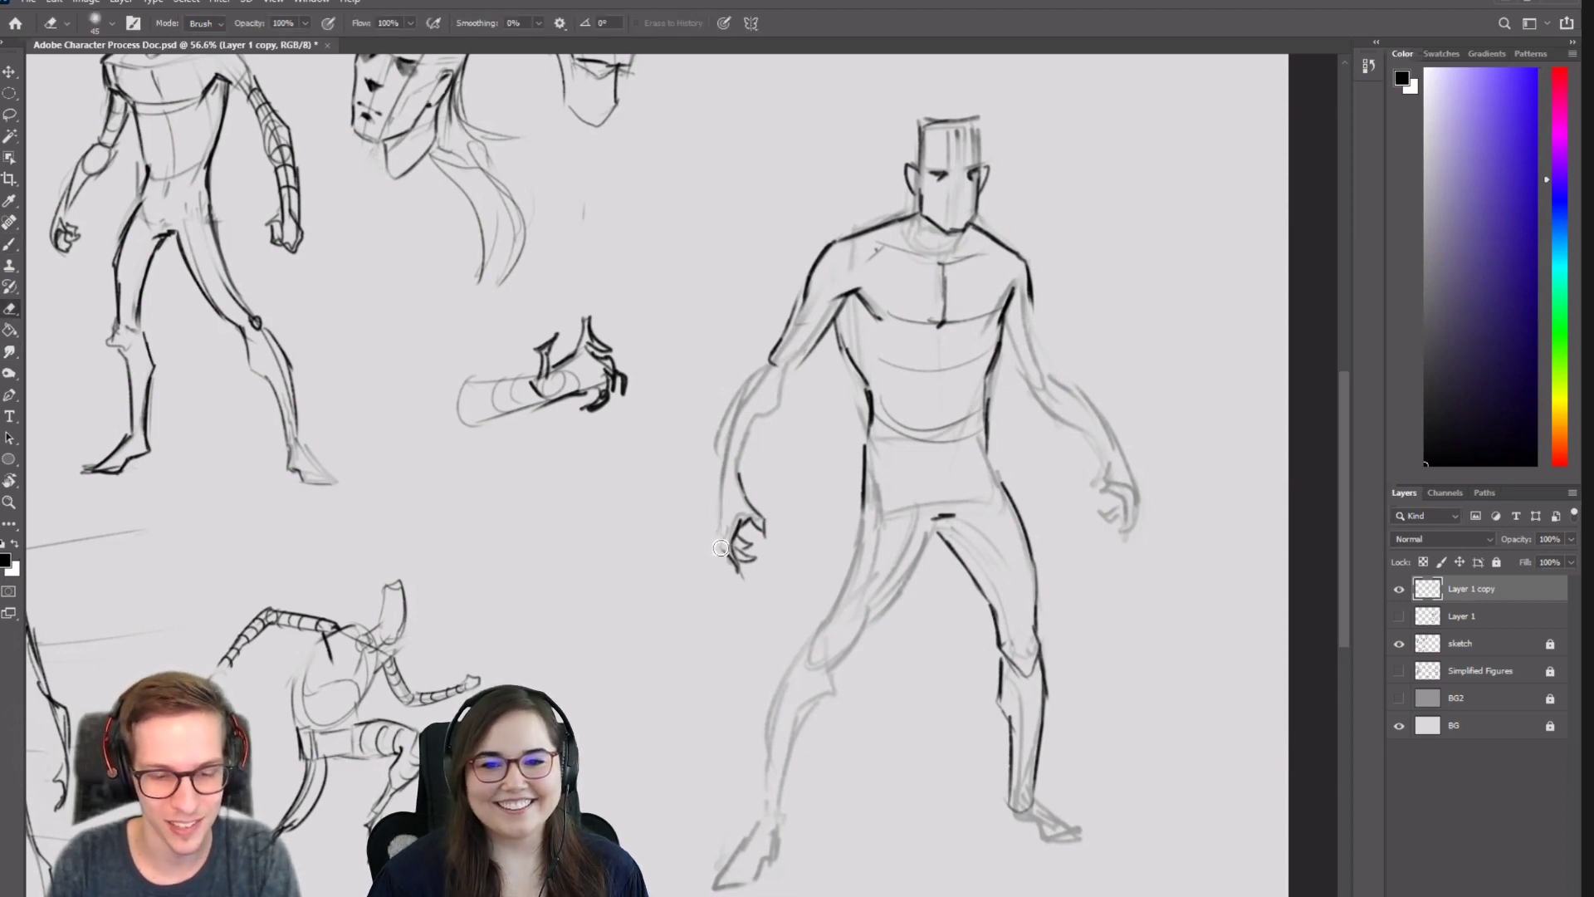
key("bracketleft")
left_click_drag(723, 528, 722, 546)
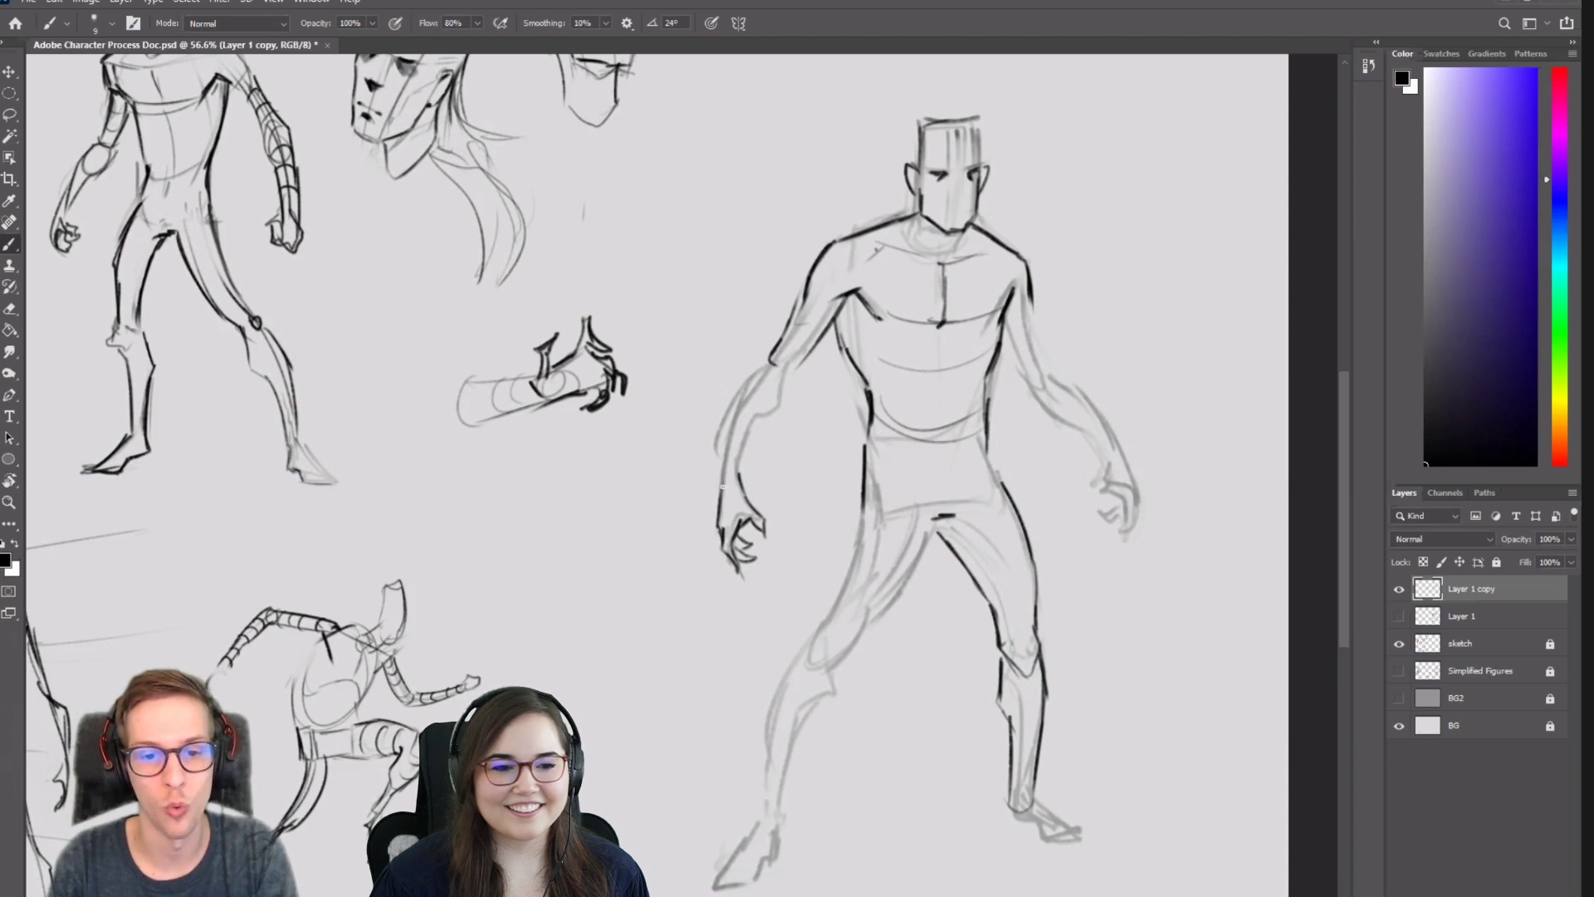
left_click_drag(722, 496, 728, 456)
Draw the large figure's right-side hand with its wrist, knuckles and curled fingers in darker lines.
mouse_move(938, 499)
left_mouse_down()
mouse_move(798, 537)
mouse_move(955, 509)
left_mouse_up()
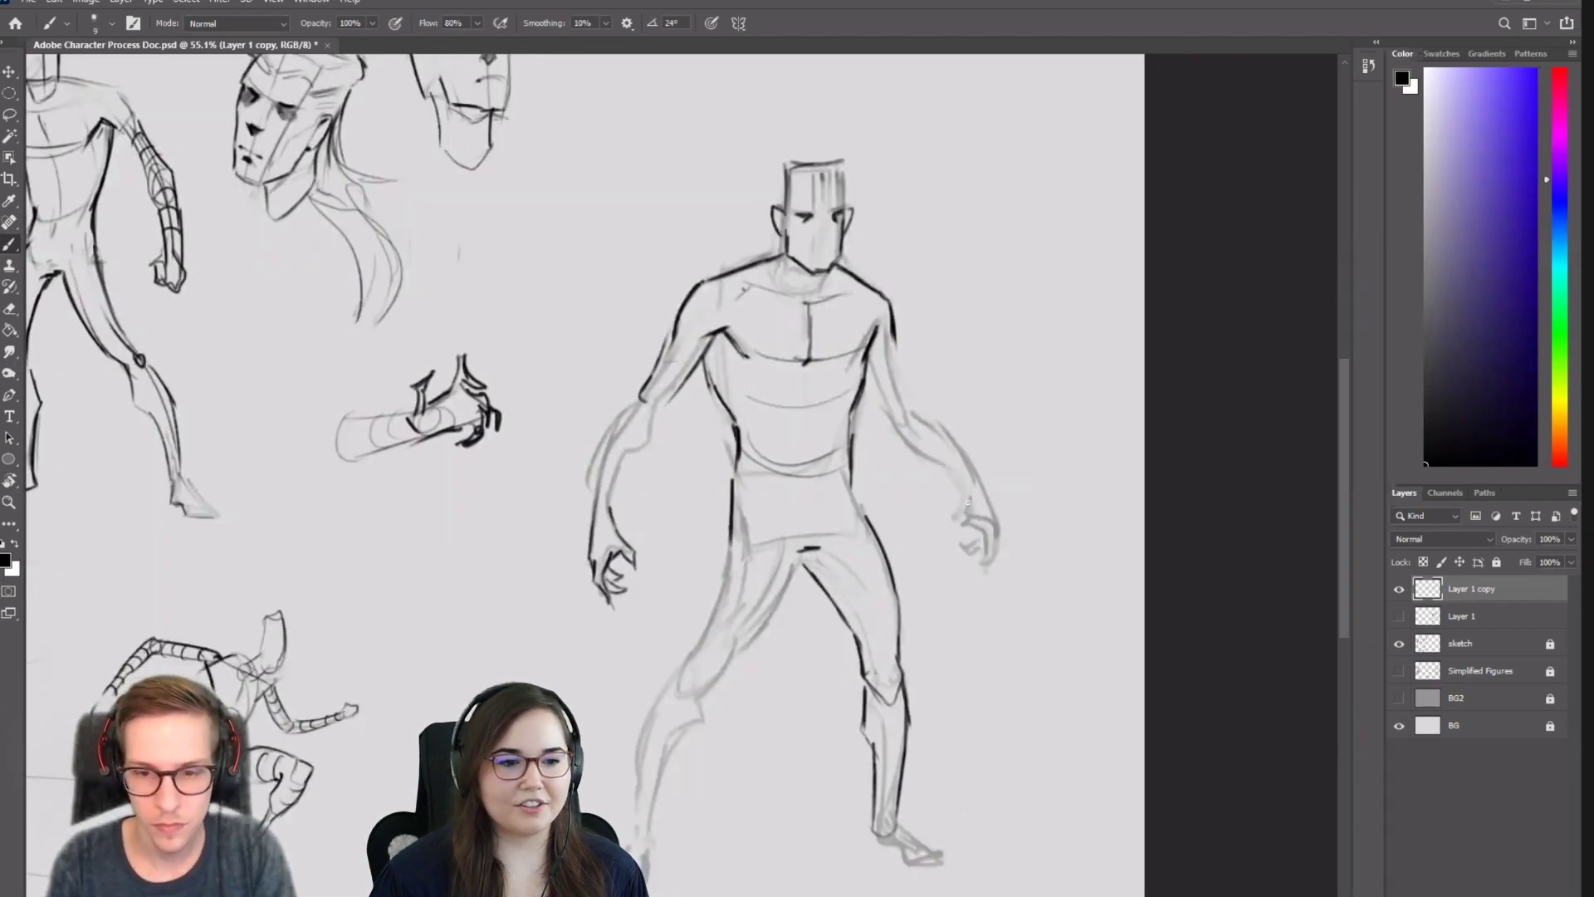
mouse_move(968, 501)
left_mouse_down()
mouse_move(959, 517)
mouse_move(989, 550)
left_mouse_up()
left_click_drag(986, 495, 994, 564)
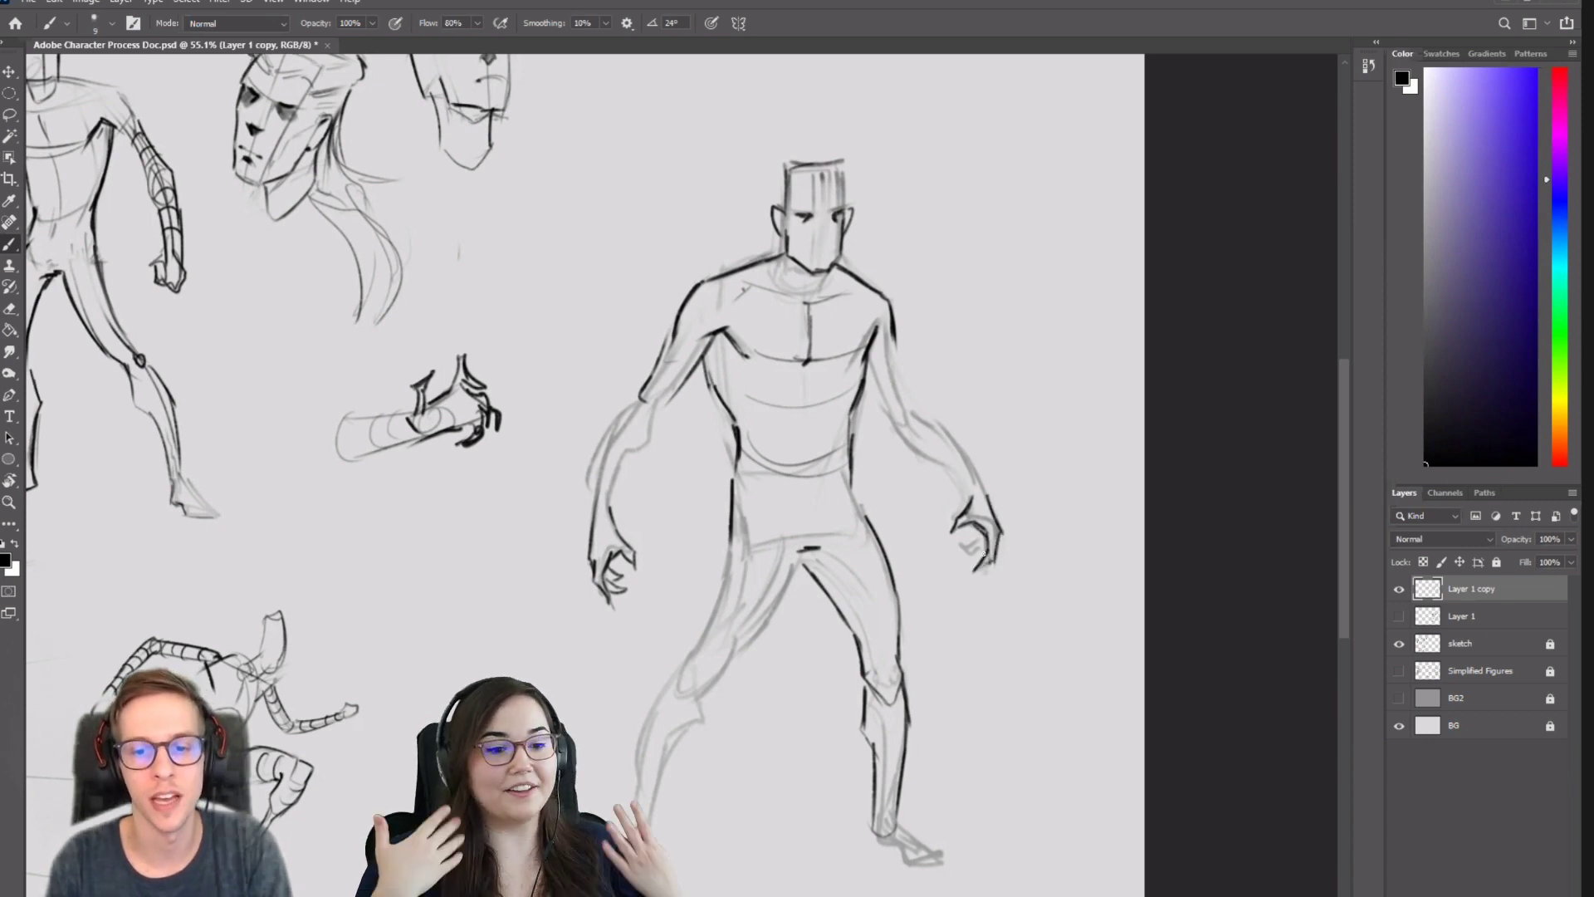
mouse_move(982, 542)
left_mouse_down()
mouse_move(982, 558)
mouse_move(968, 546)
left_mouse_up()
left_click_drag(969, 474, 992, 508)
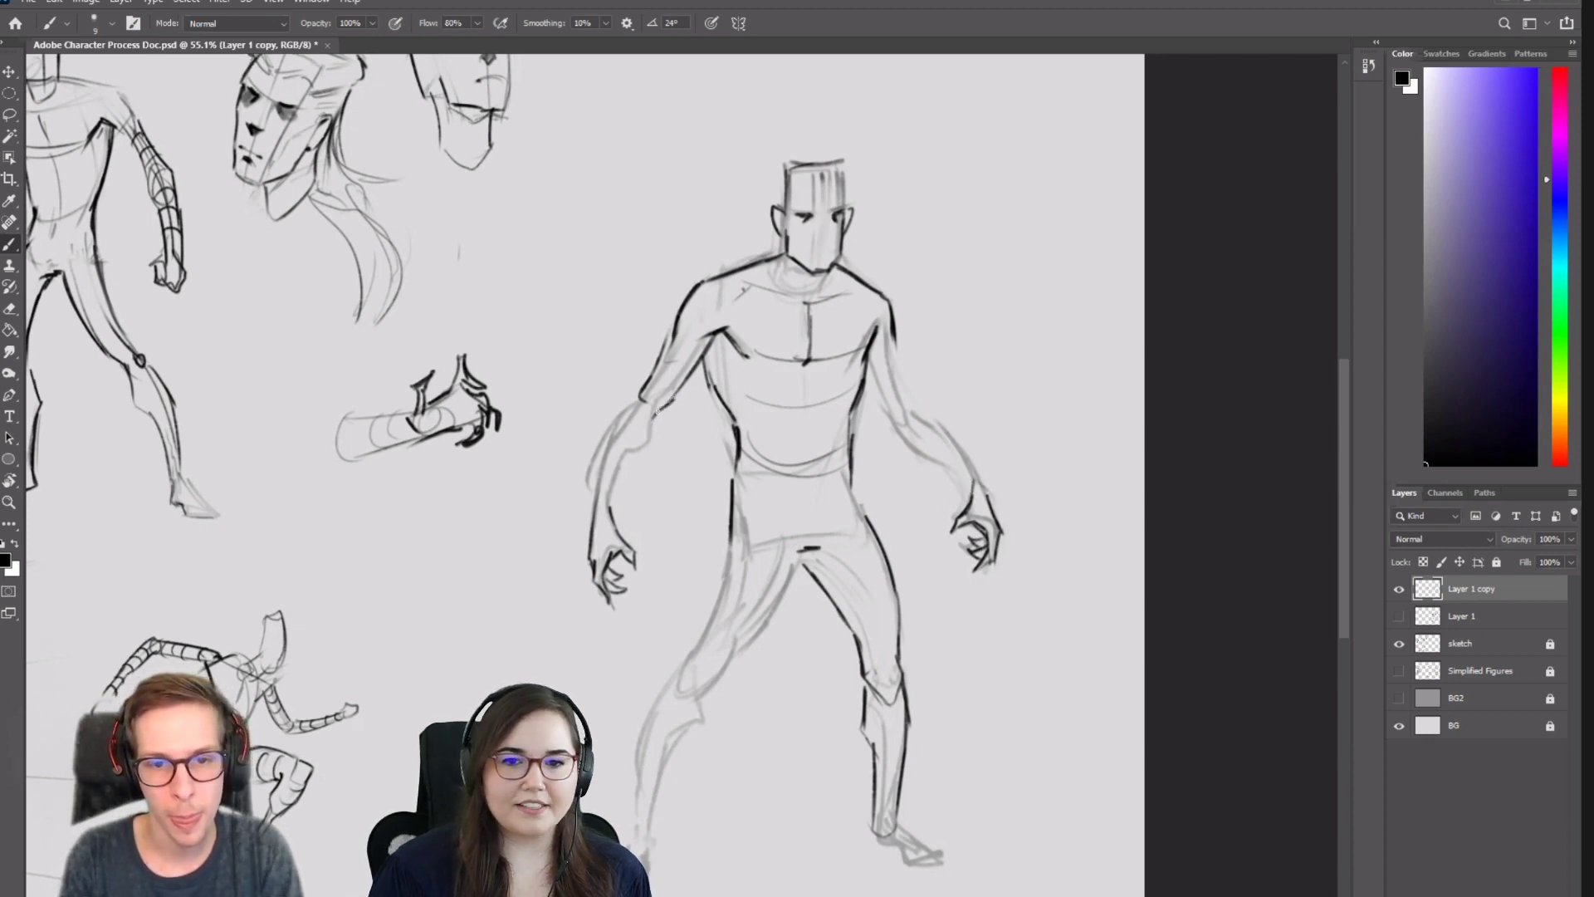
Draw the inner and outer contours of the large figure's left-side forearm from elbow to wrist.
left_click_drag(657, 413, 613, 510)
key("ctrl+z")
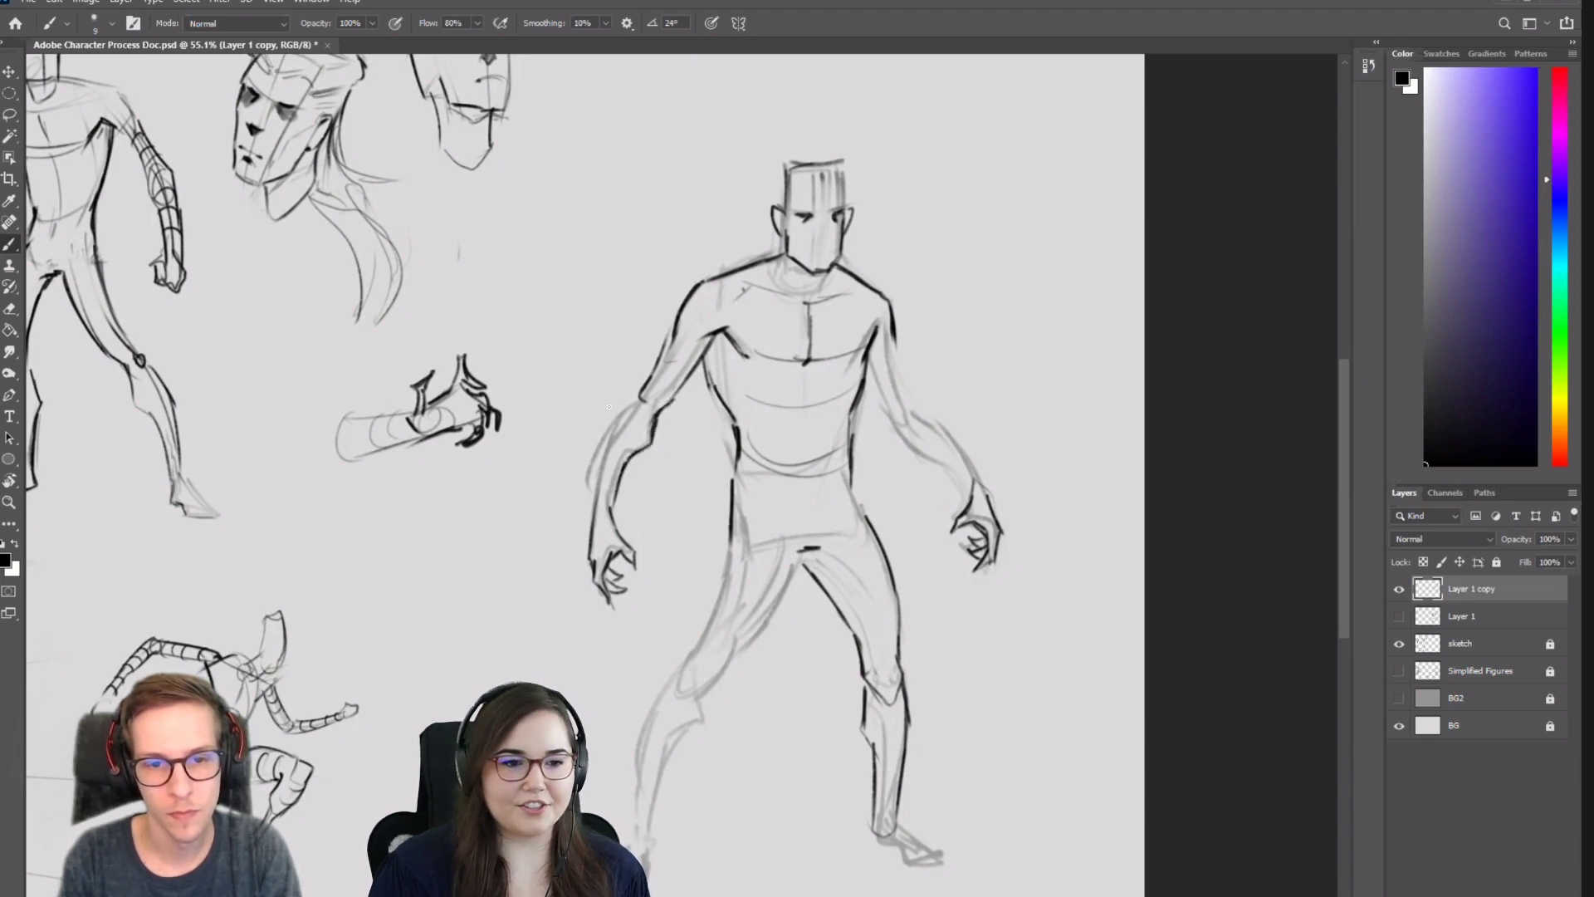
mouse_move(646, 389)
left_mouse_down()
mouse_move(608, 425)
mouse_move(640, 393)
mouse_move(611, 429)
mouse_move(589, 528)
left_mouse_up()
left_click_drag(603, 438, 591, 521)
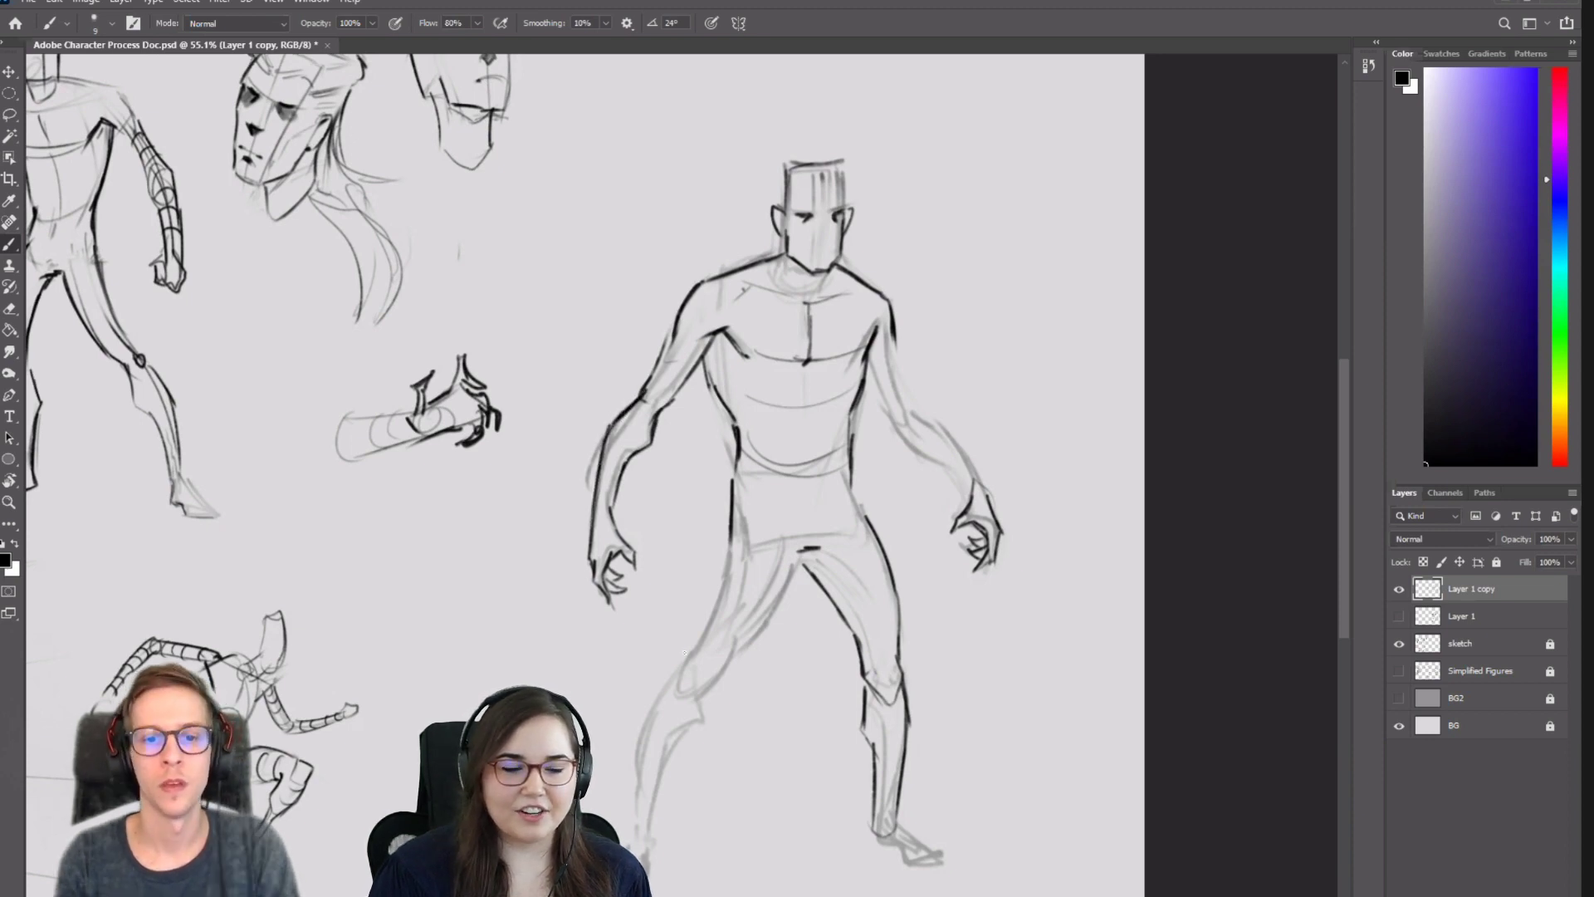
Flip the canvas horizontally and draw both contours of the large figure's remaining faded forearm in darker lines.
left_click_drag(853, 518, 1112, 493)
key("ctrl+shift+h")
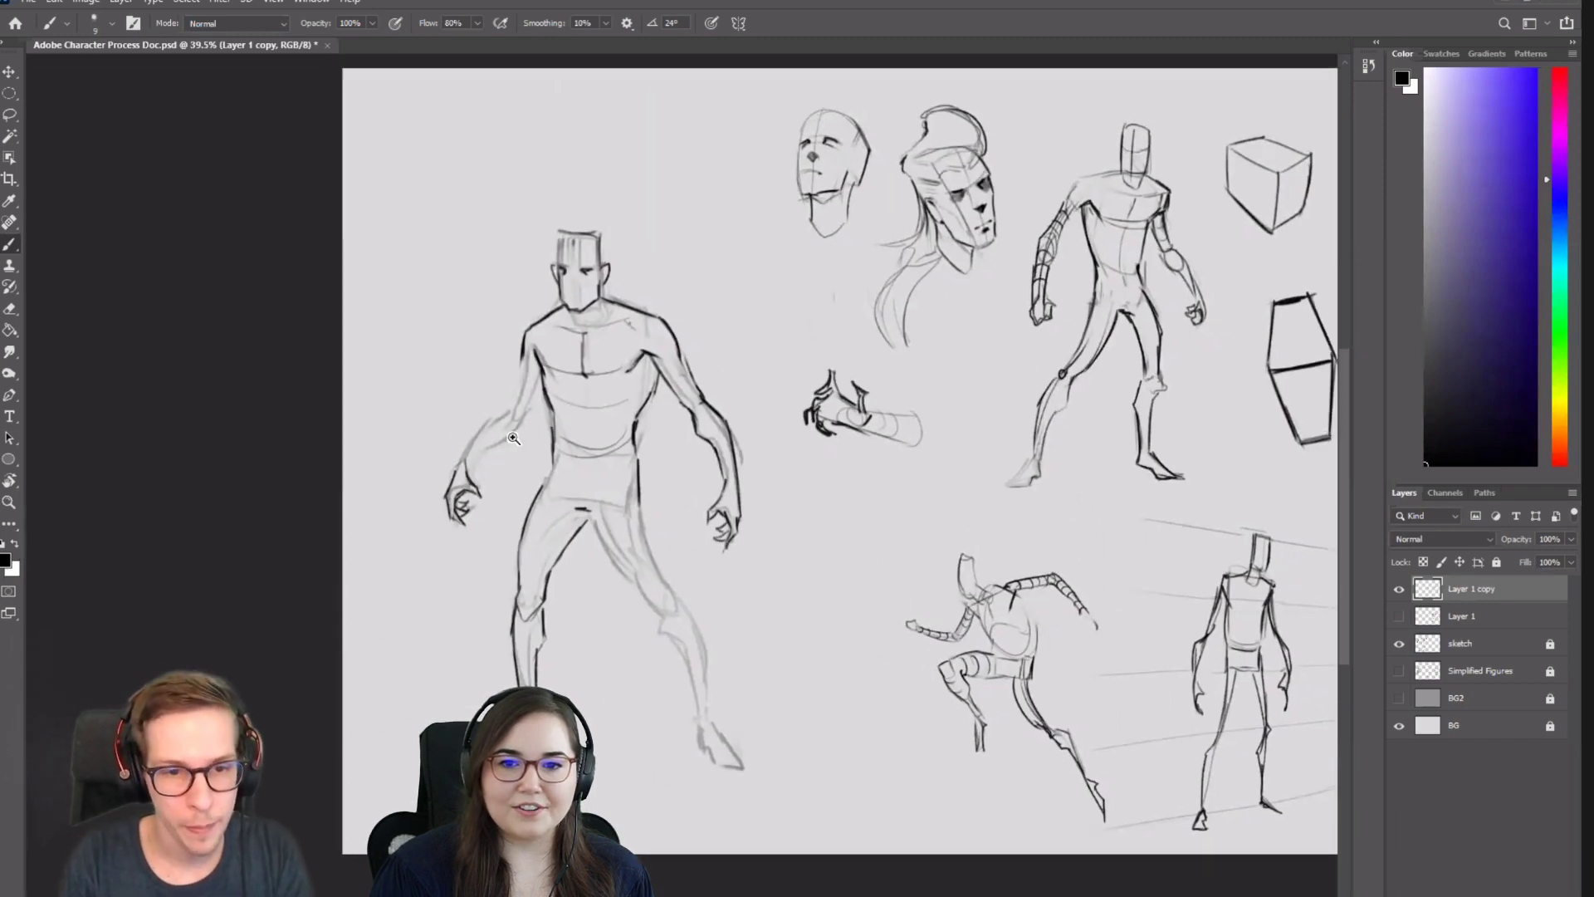
left_click_drag(514, 438, 570, 467)
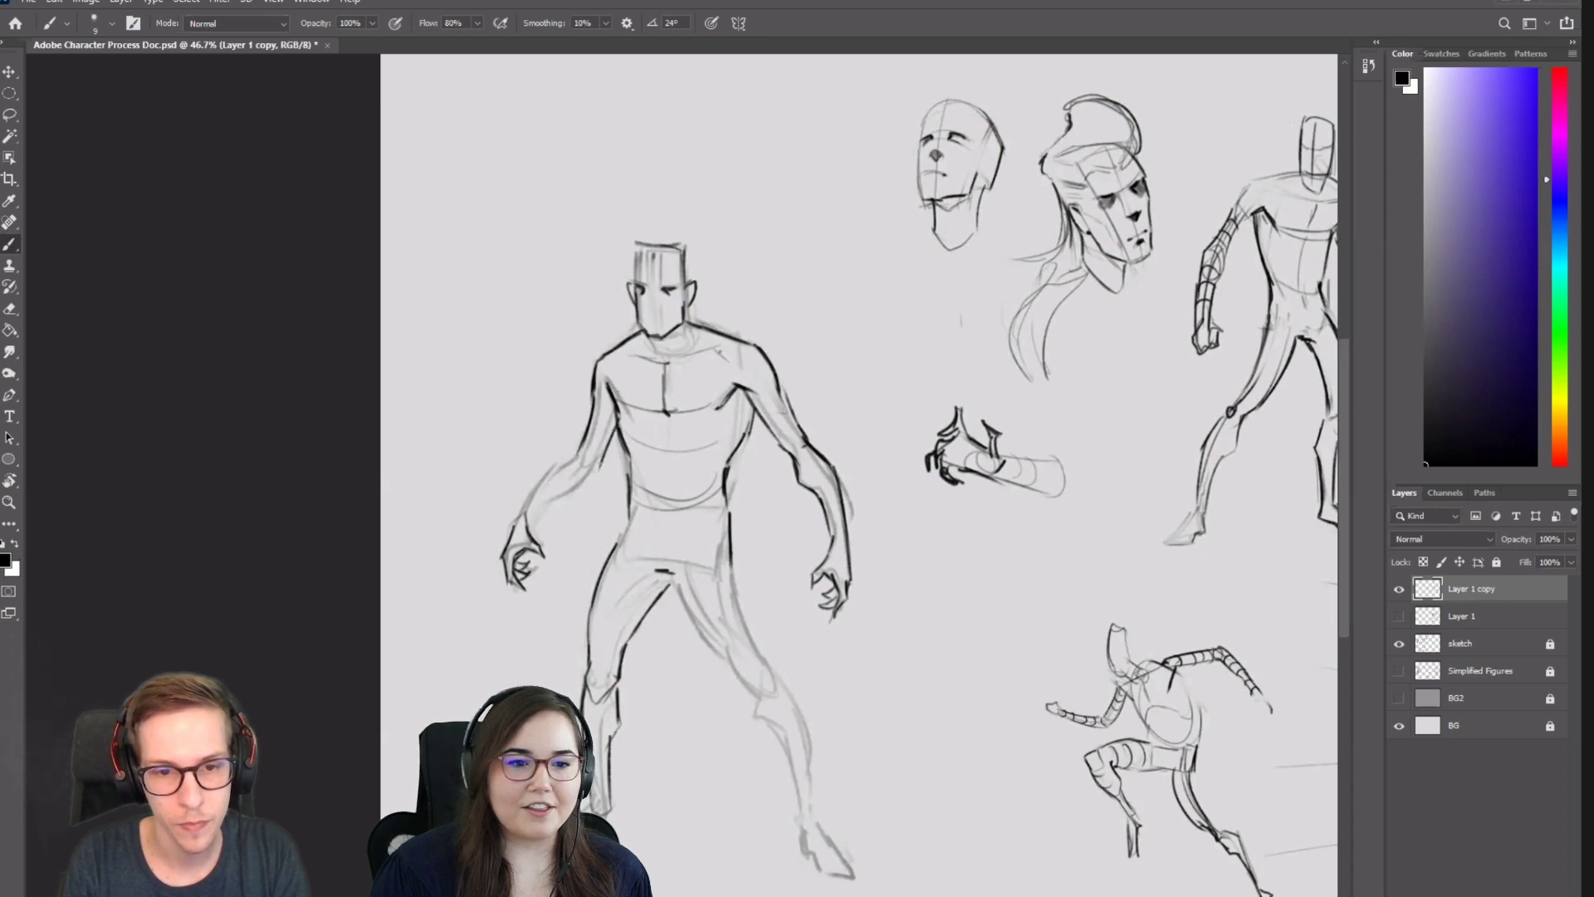
mouse_move(596, 477)
left_mouse_down()
mouse_move(567, 498)
mouse_move(596, 478)
mouse_move(609, 435)
mouse_move(559, 473)
left_mouse_up()
key("ctrl+z")
key("ctrl+z")
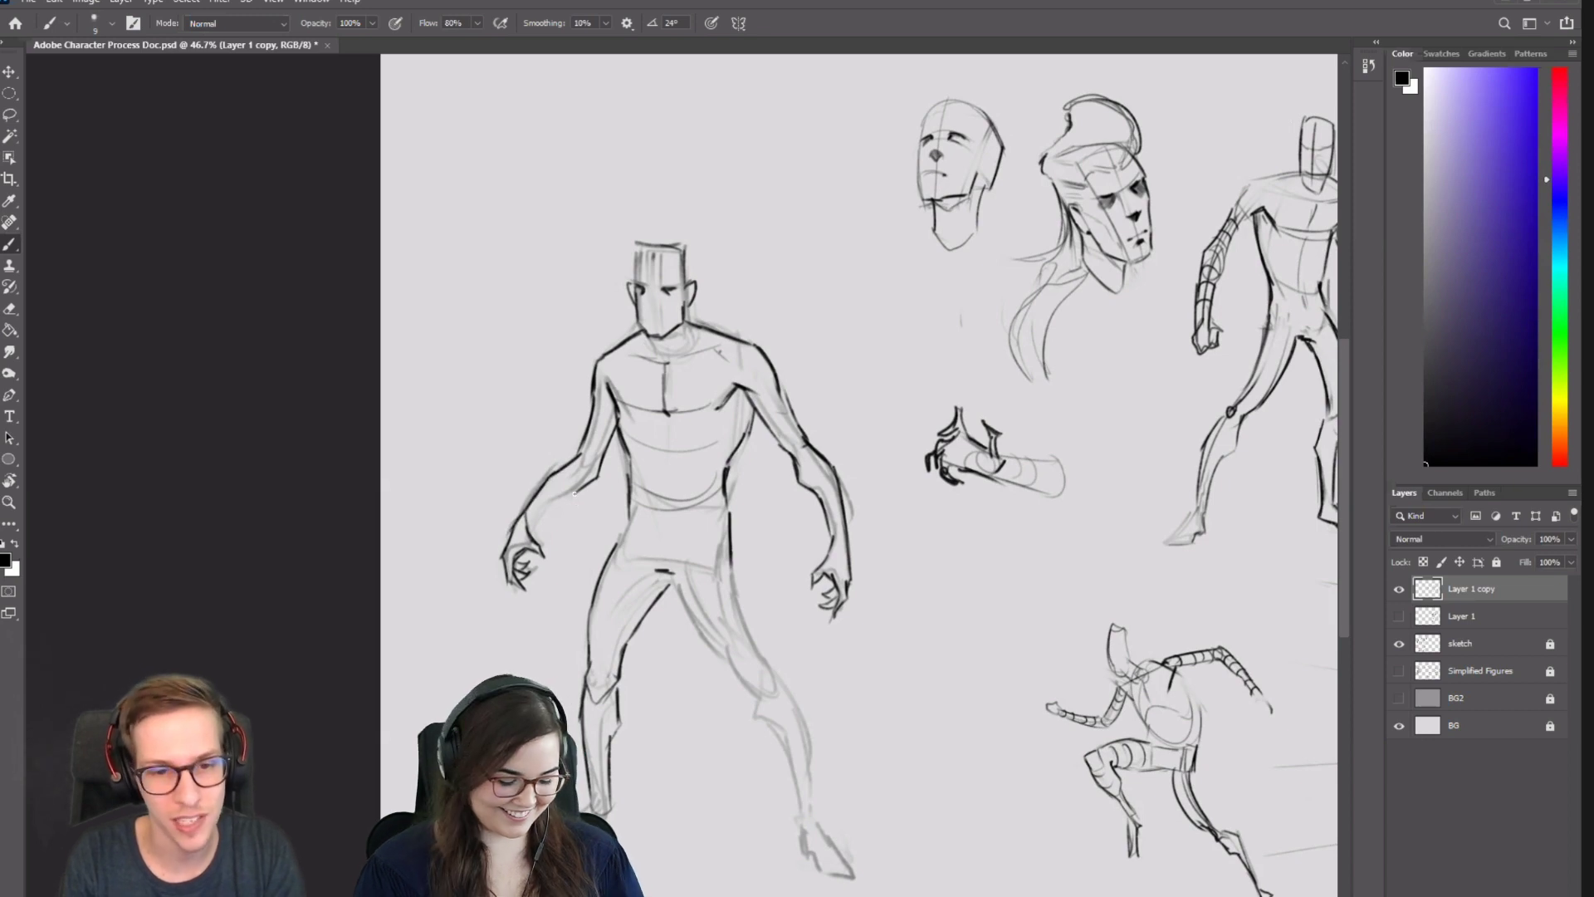
left_click_drag(594, 479, 526, 542)
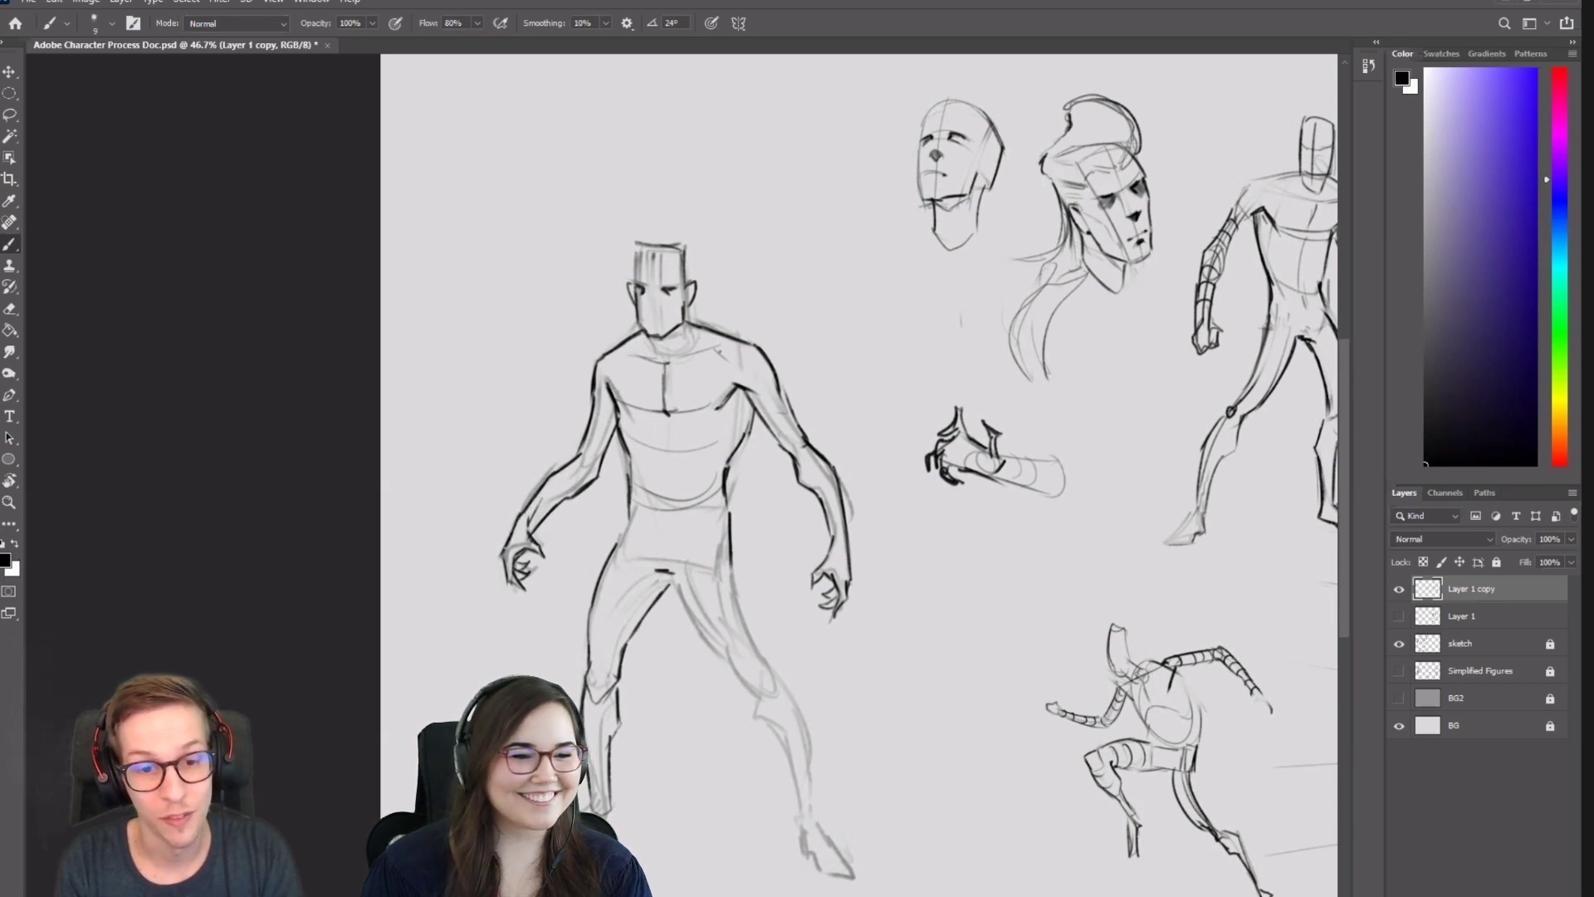
Erase part of the left-side forearm's outer contour on the mirrored figure and redraw it from wrist towards elbow.
key("e")
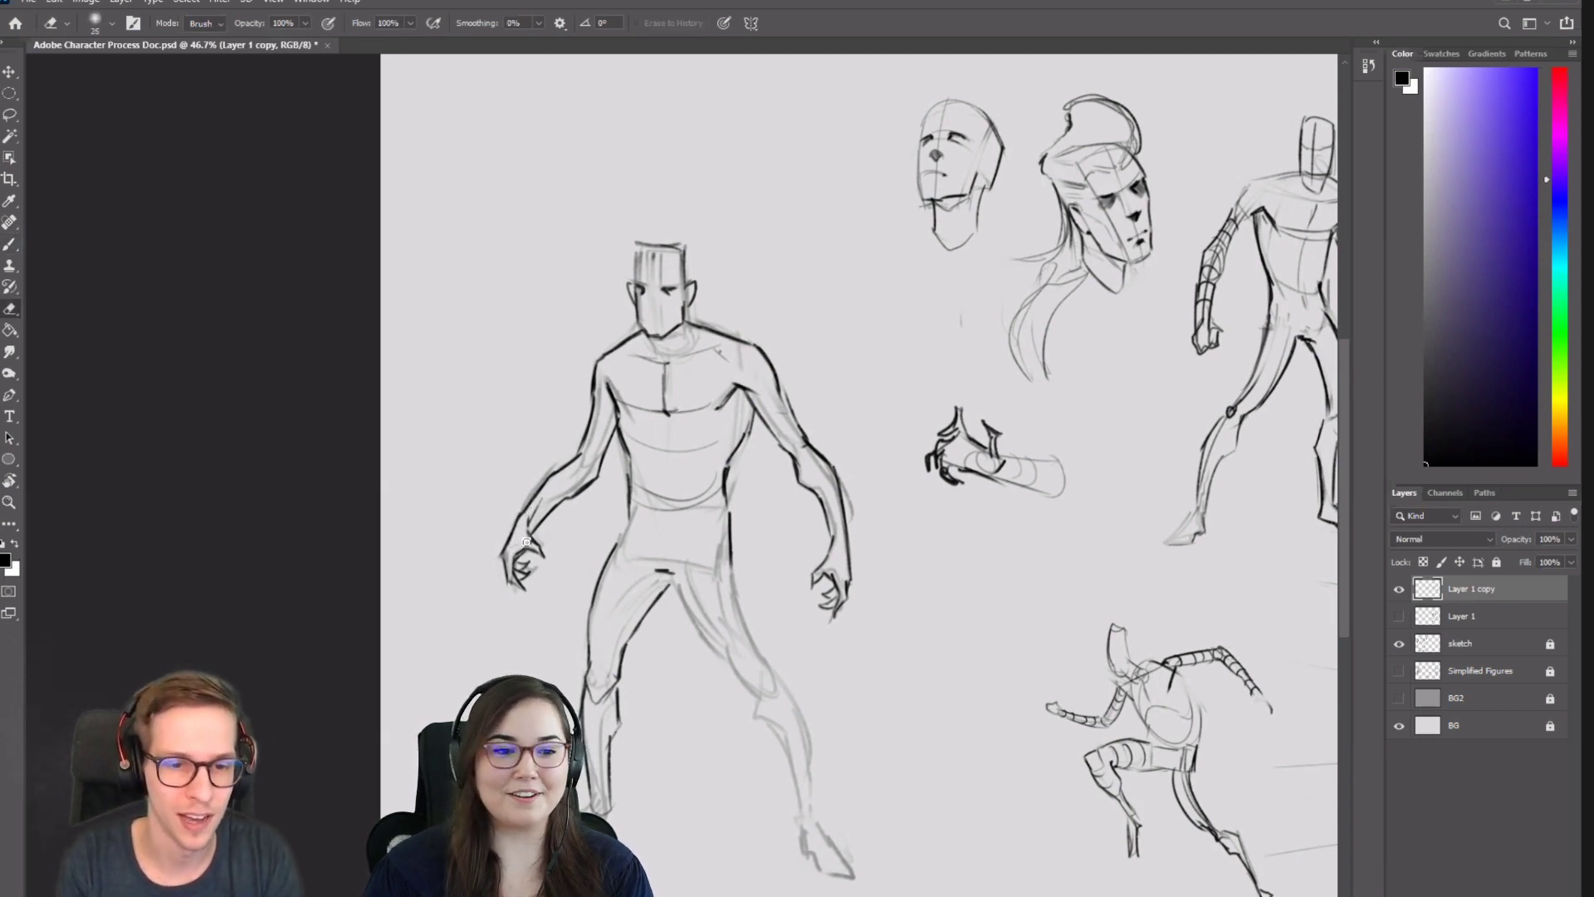
key("b")
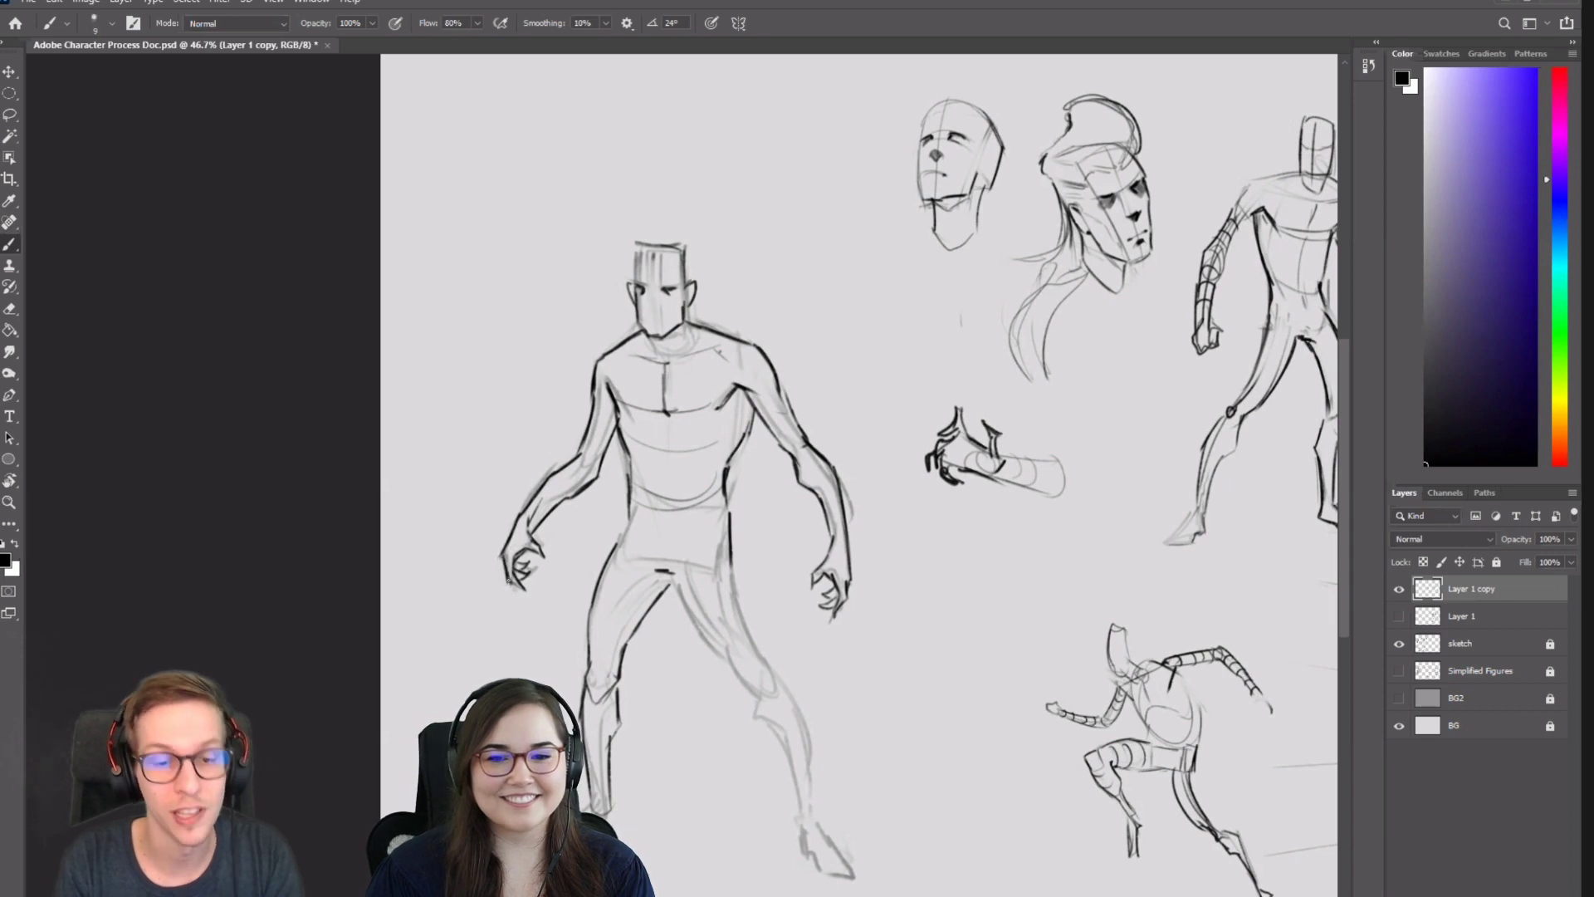
key("e")
mouse_move(544, 480)
left_mouse_down()
mouse_move(497, 544)
mouse_move(546, 483)
left_mouse_up()
key("b")
key("ctrl+z")
left_click_drag(512, 535, 548, 480)
key("ctrl+z")
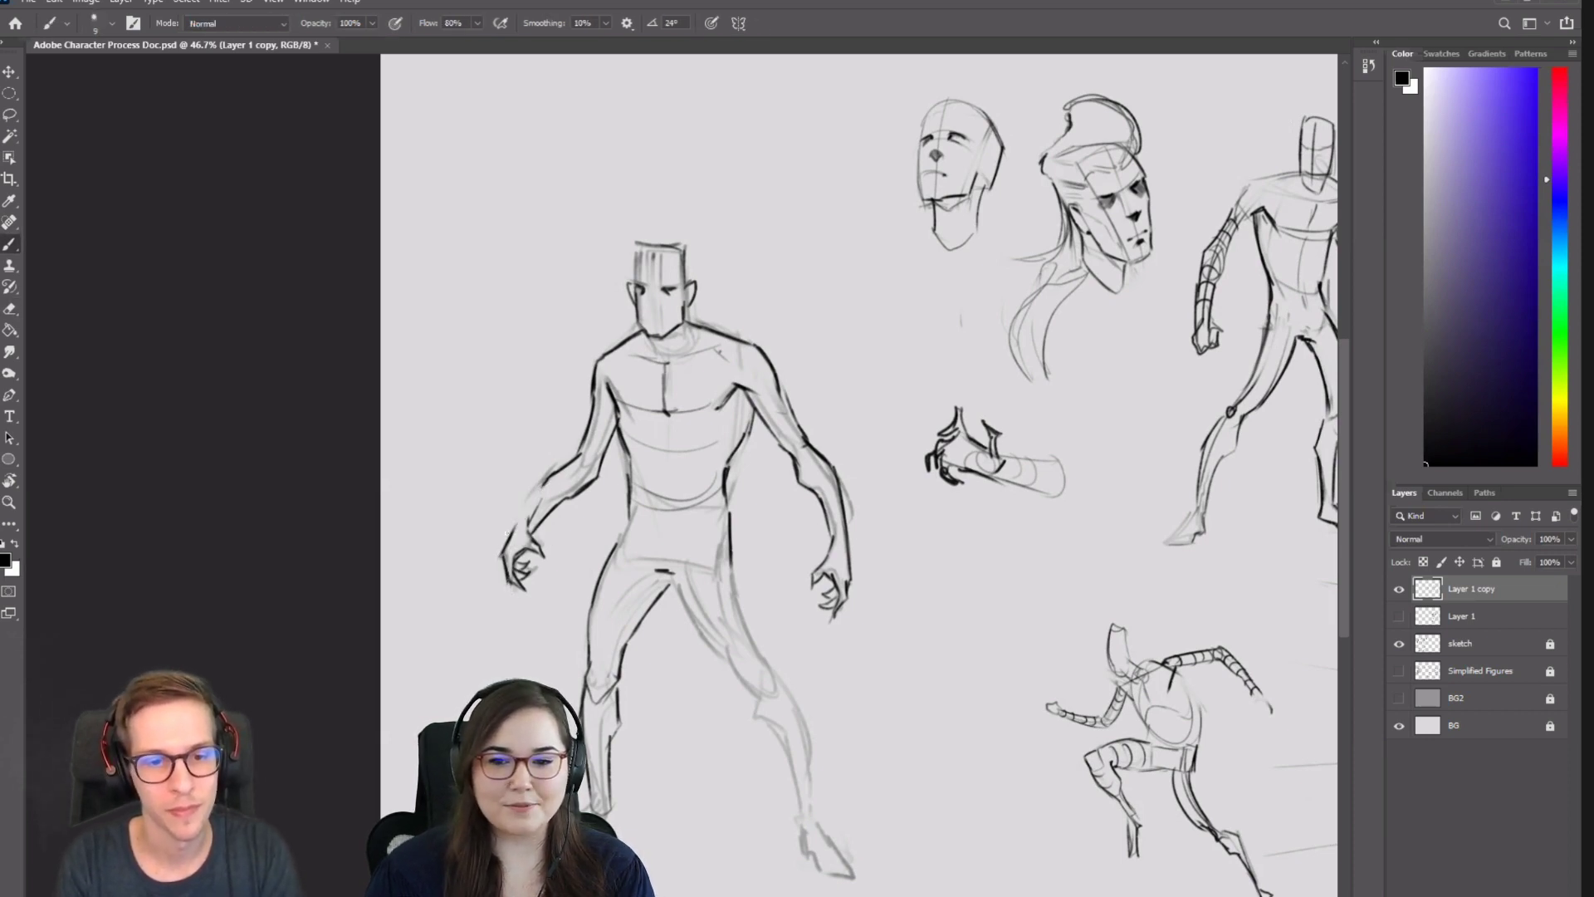
left_click_drag(512, 533, 547, 481)
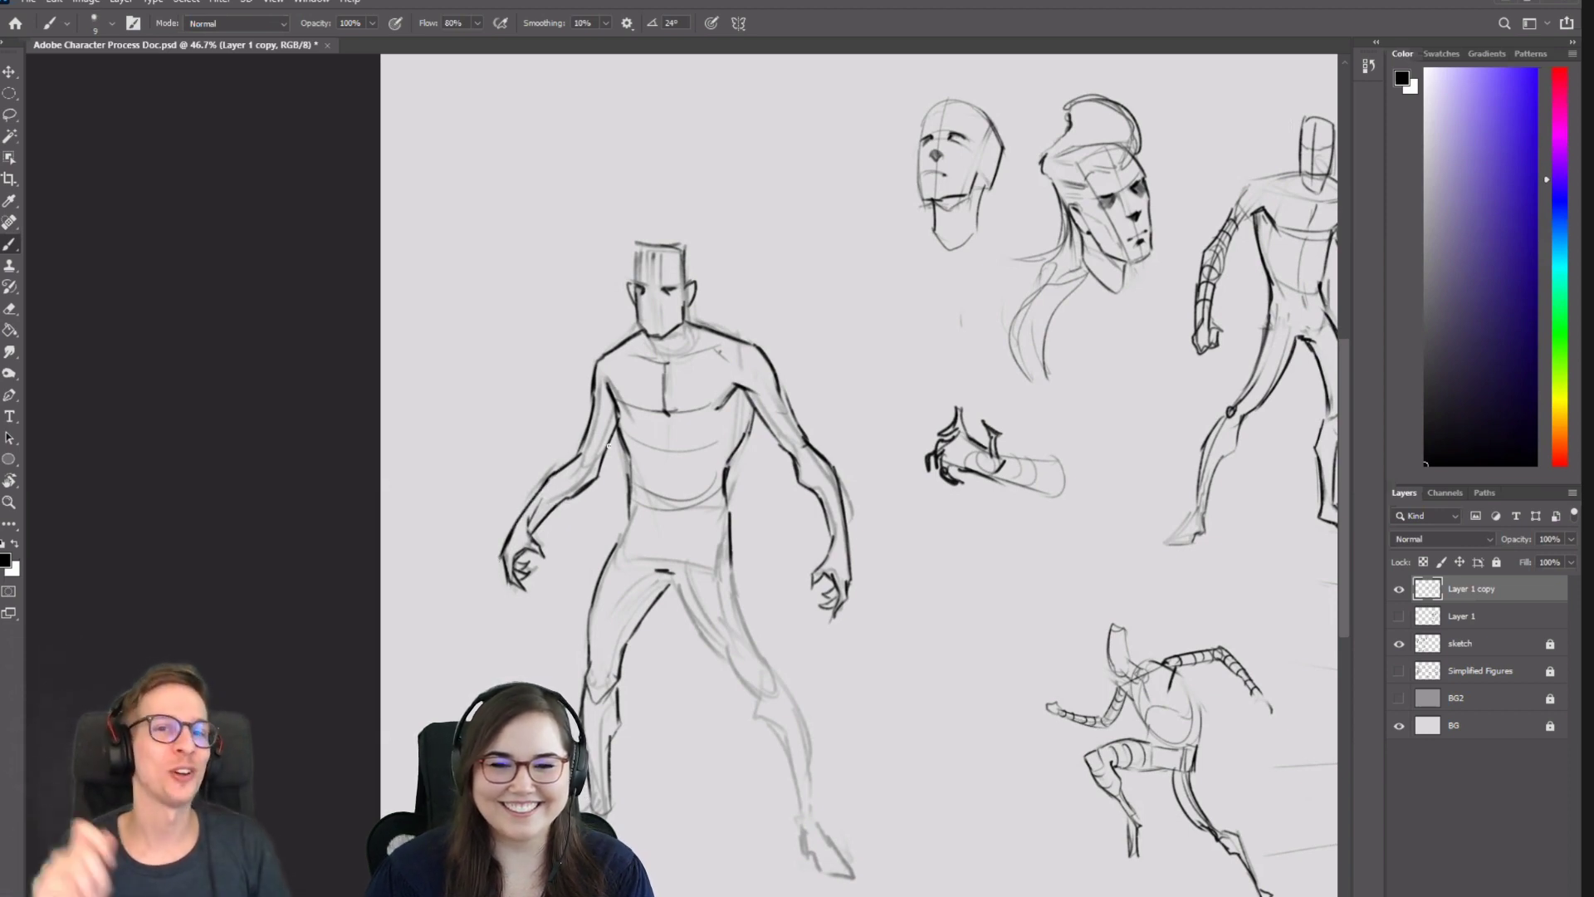
Flip the canvas horizontally and try erasing and reworking the large figure's left-side forearm contour below the elbow.
key("ctrl+shift+h")
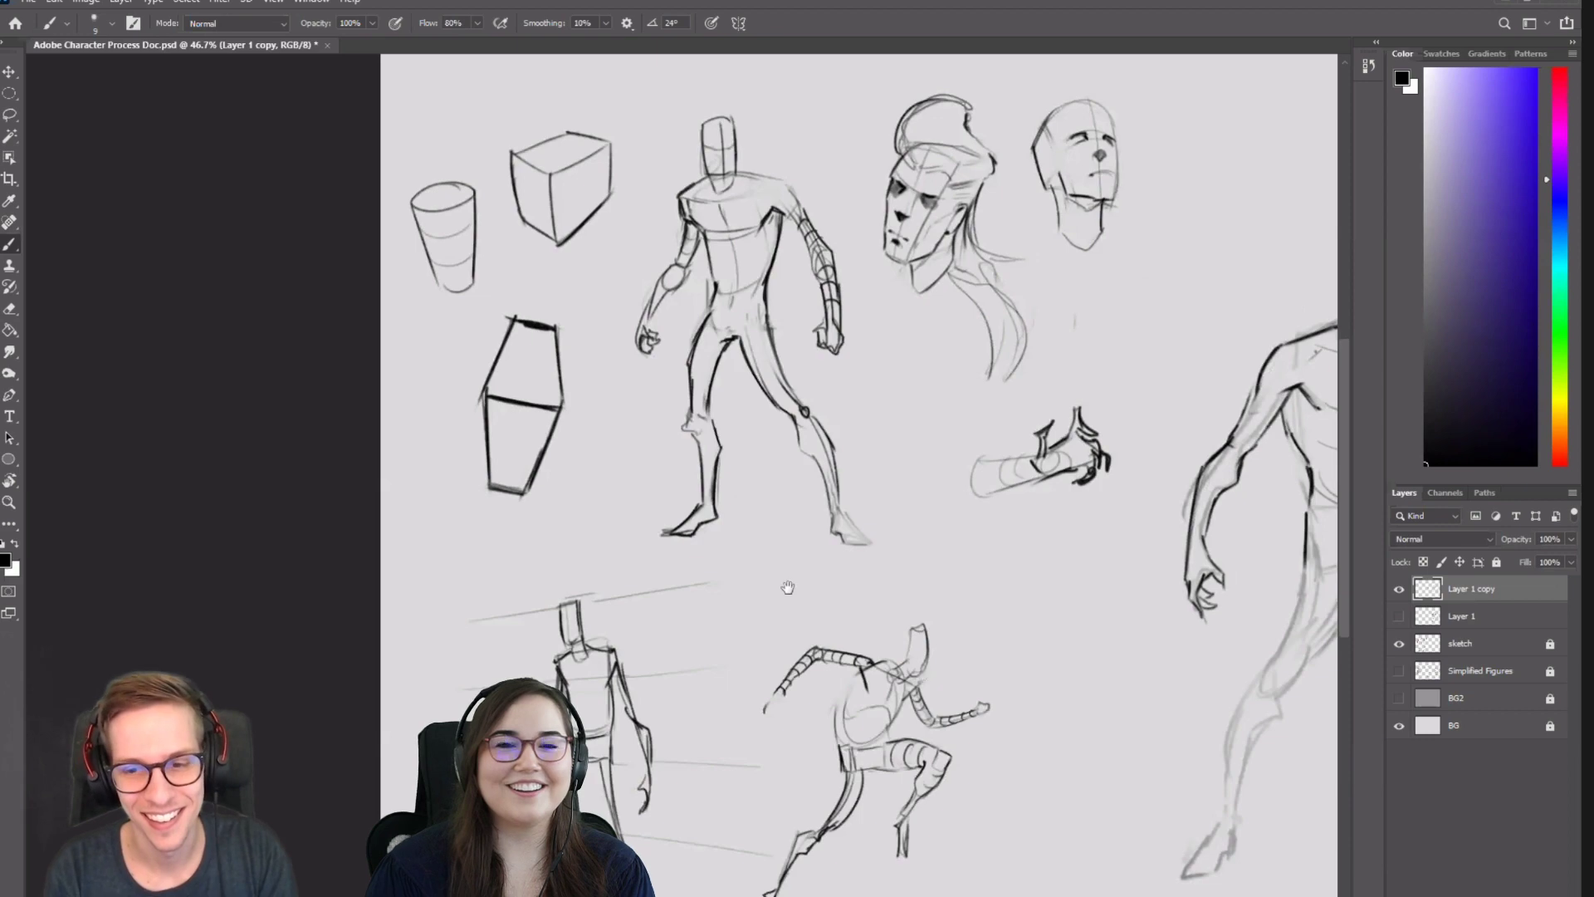
left_click_drag(787, 587, 209, 452)
left_click_drag(836, 419, 732, 475)
key("e")
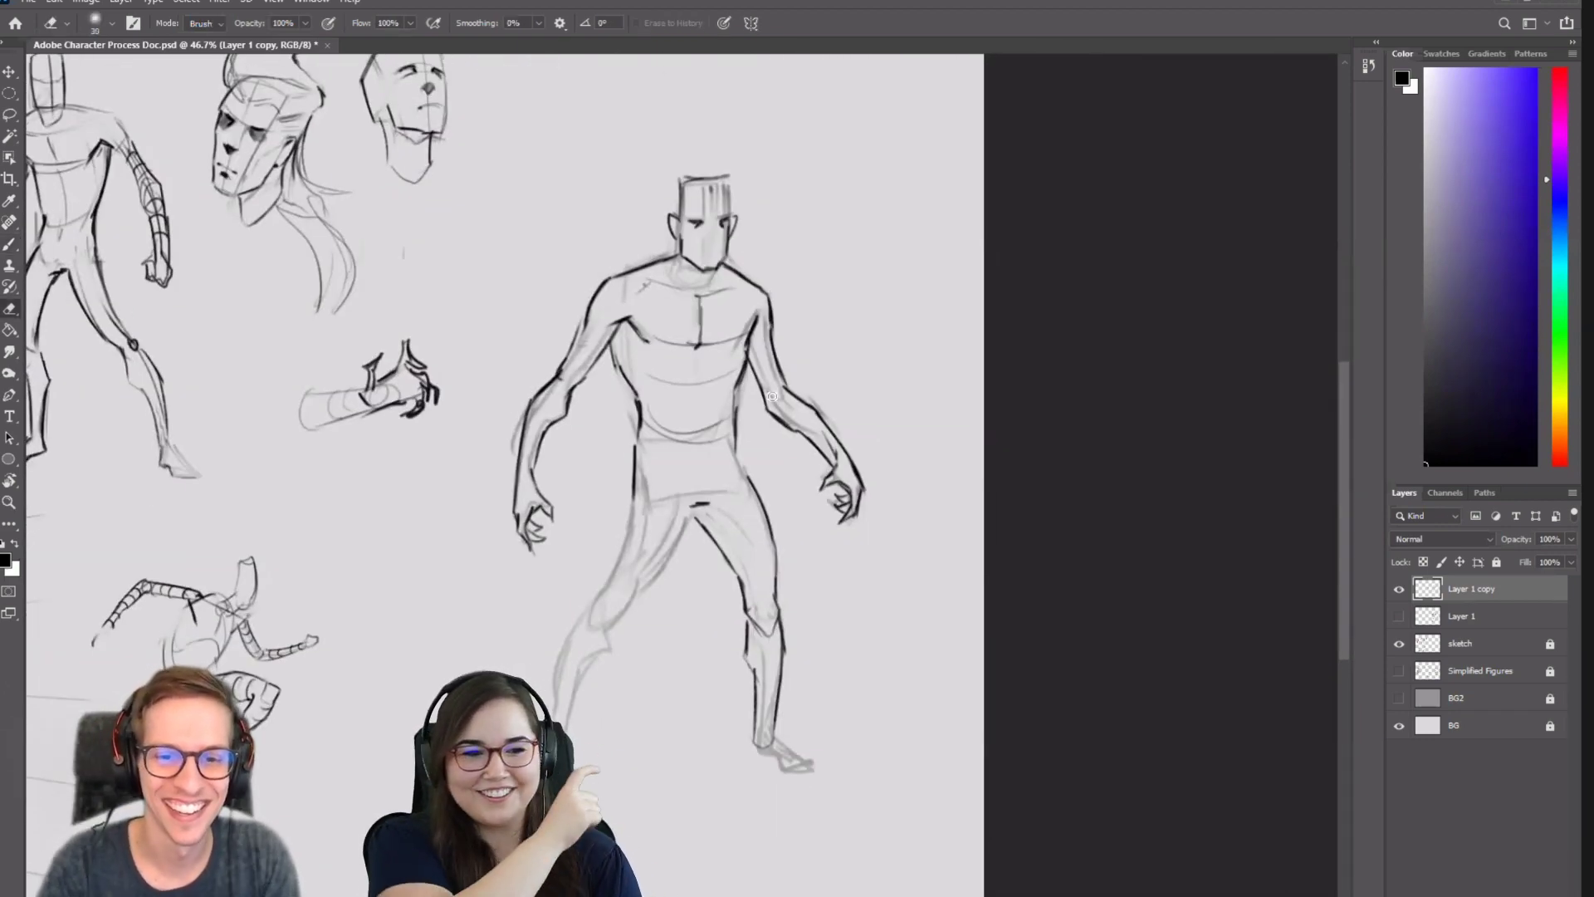
key("b")
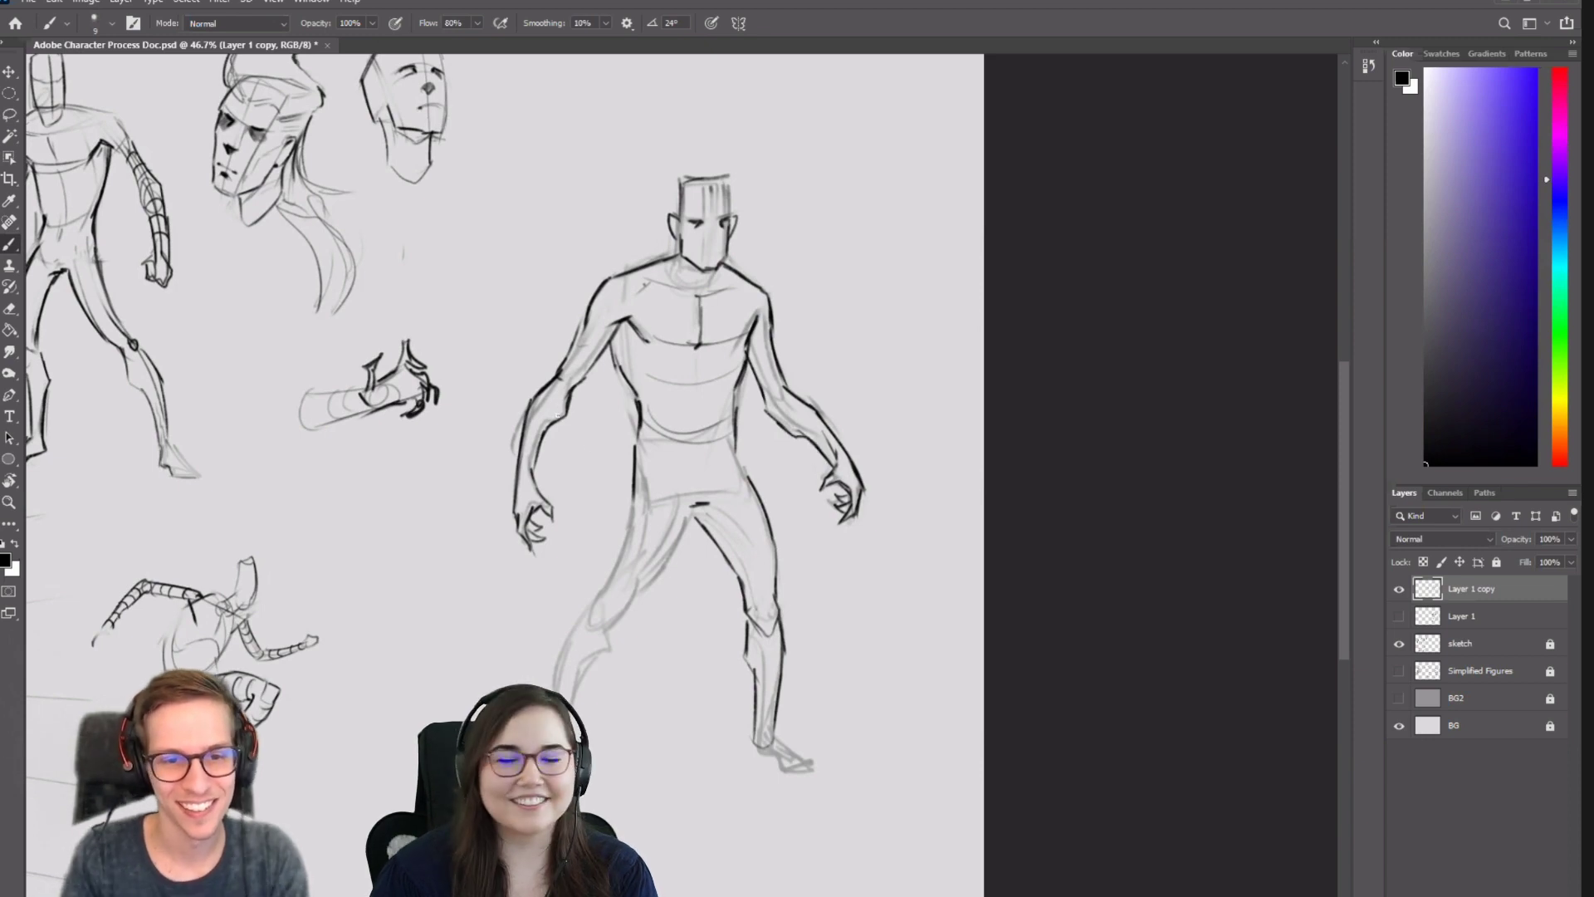
key("e")
mouse_move(555, 424)
left_mouse_down()
mouse_move(533, 470)
mouse_move(571, 403)
mouse_move(530, 490)
mouse_move(536, 462)
left_mouse_up()
key("b")
key("ctrl+z")
key("e")
key("b")
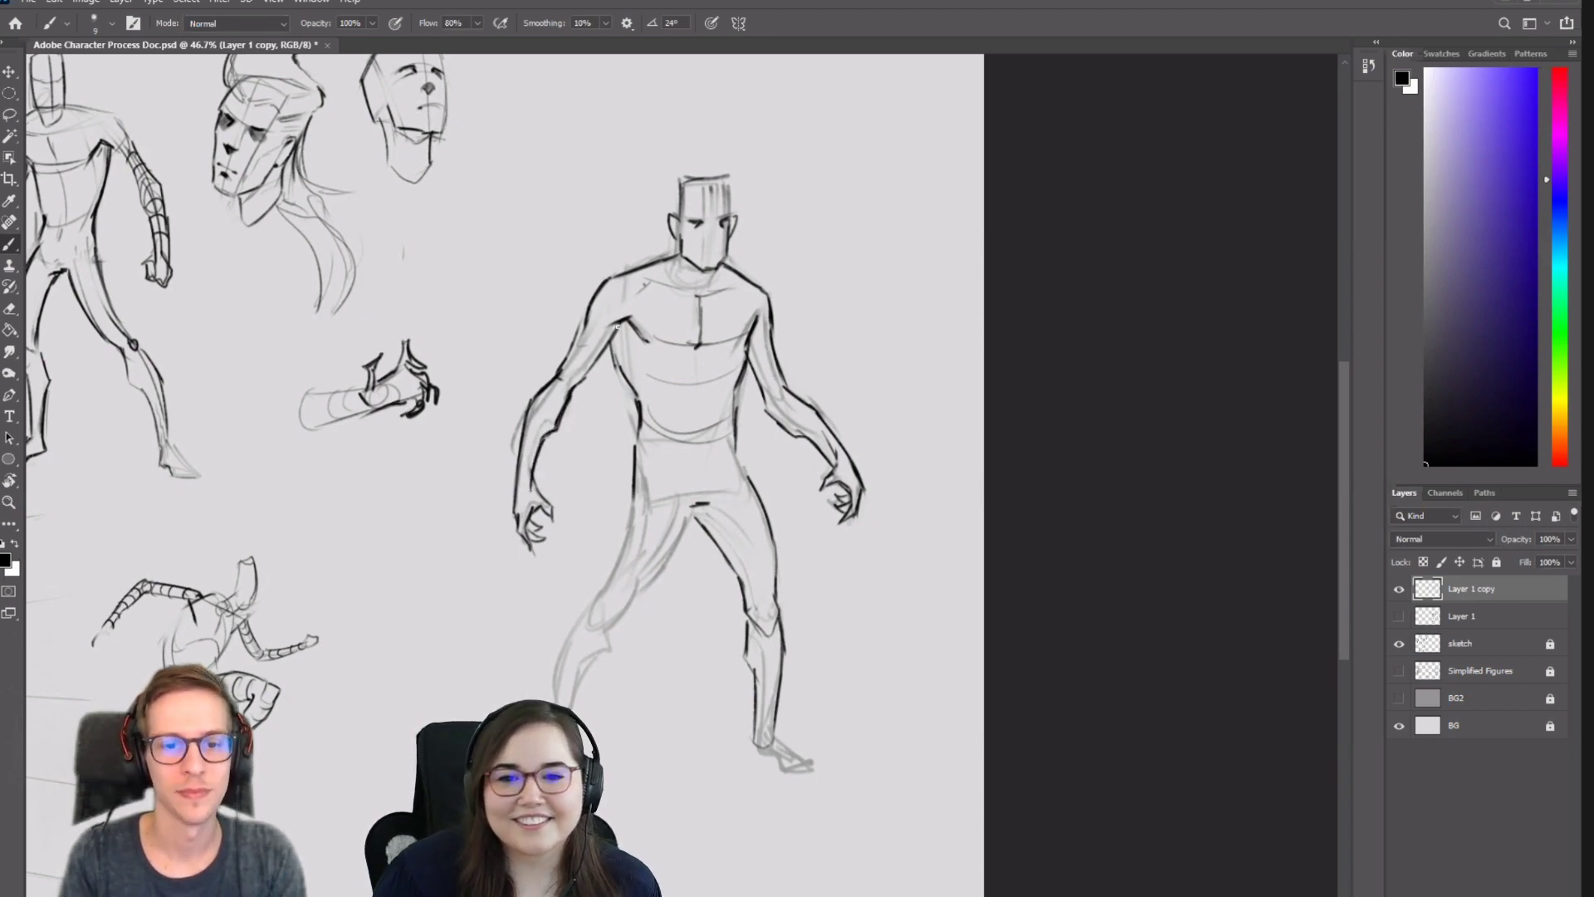
Erase the outer contour of the large figure's left-side upper arm and redraw it from shoulder to elbow.
key("e")
left_click_drag(583, 326, 546, 385)
key("b")
key("ctrl+z")
key("ctrl+z")
left_click_drag(579, 318, 549, 375)
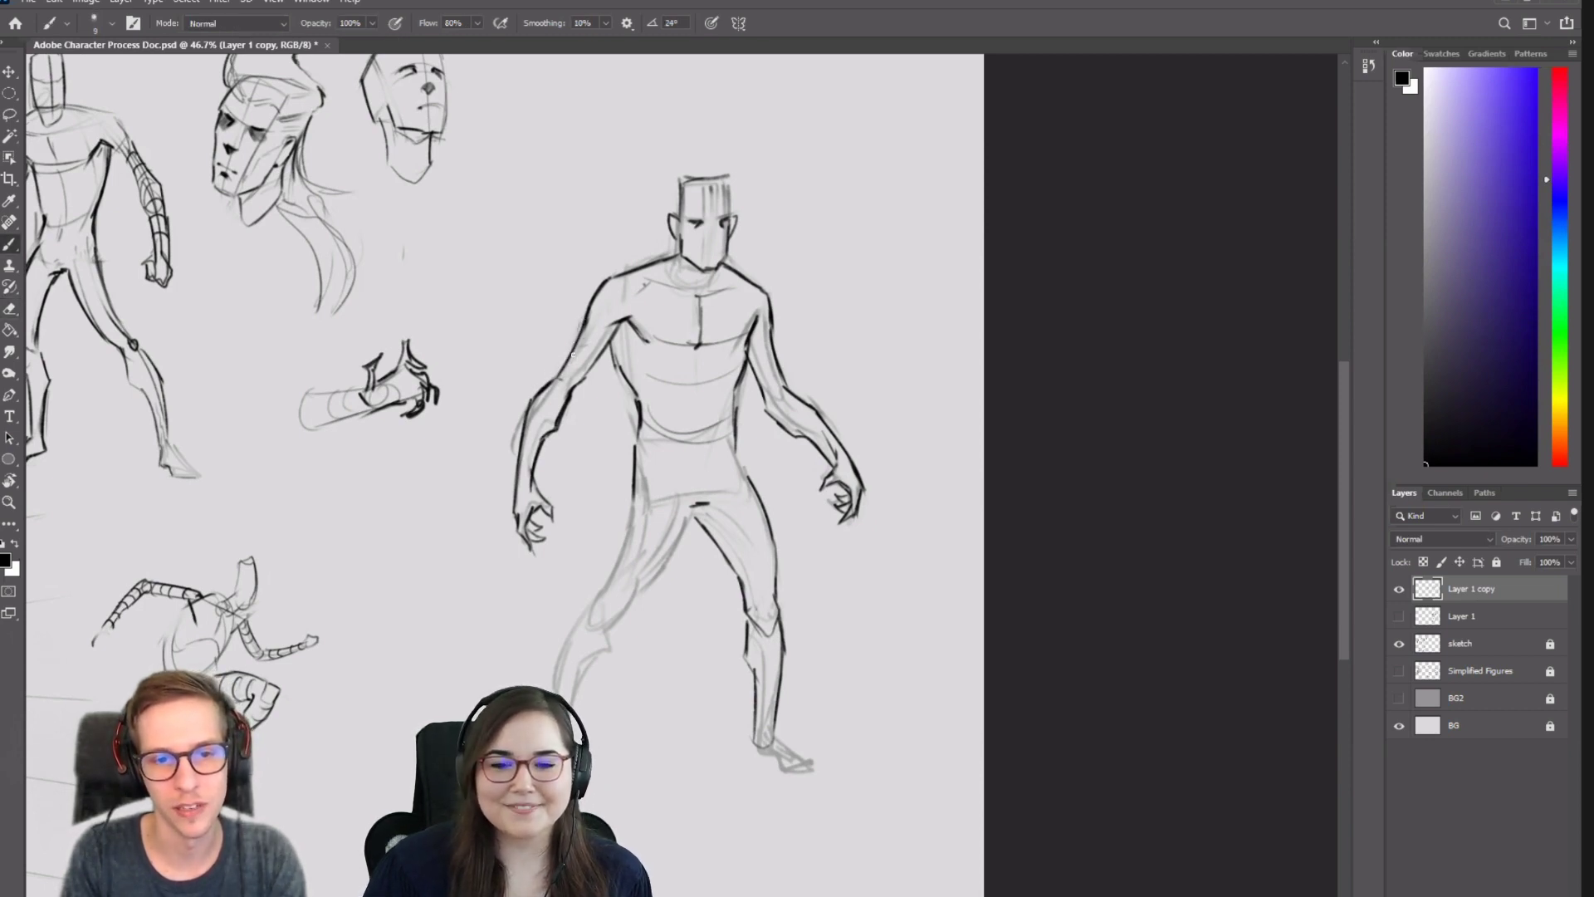
left_click_drag(584, 322, 556, 380)
key("ctrl+z")
key("ctrl+z")
left_click_drag(586, 319, 552, 381)
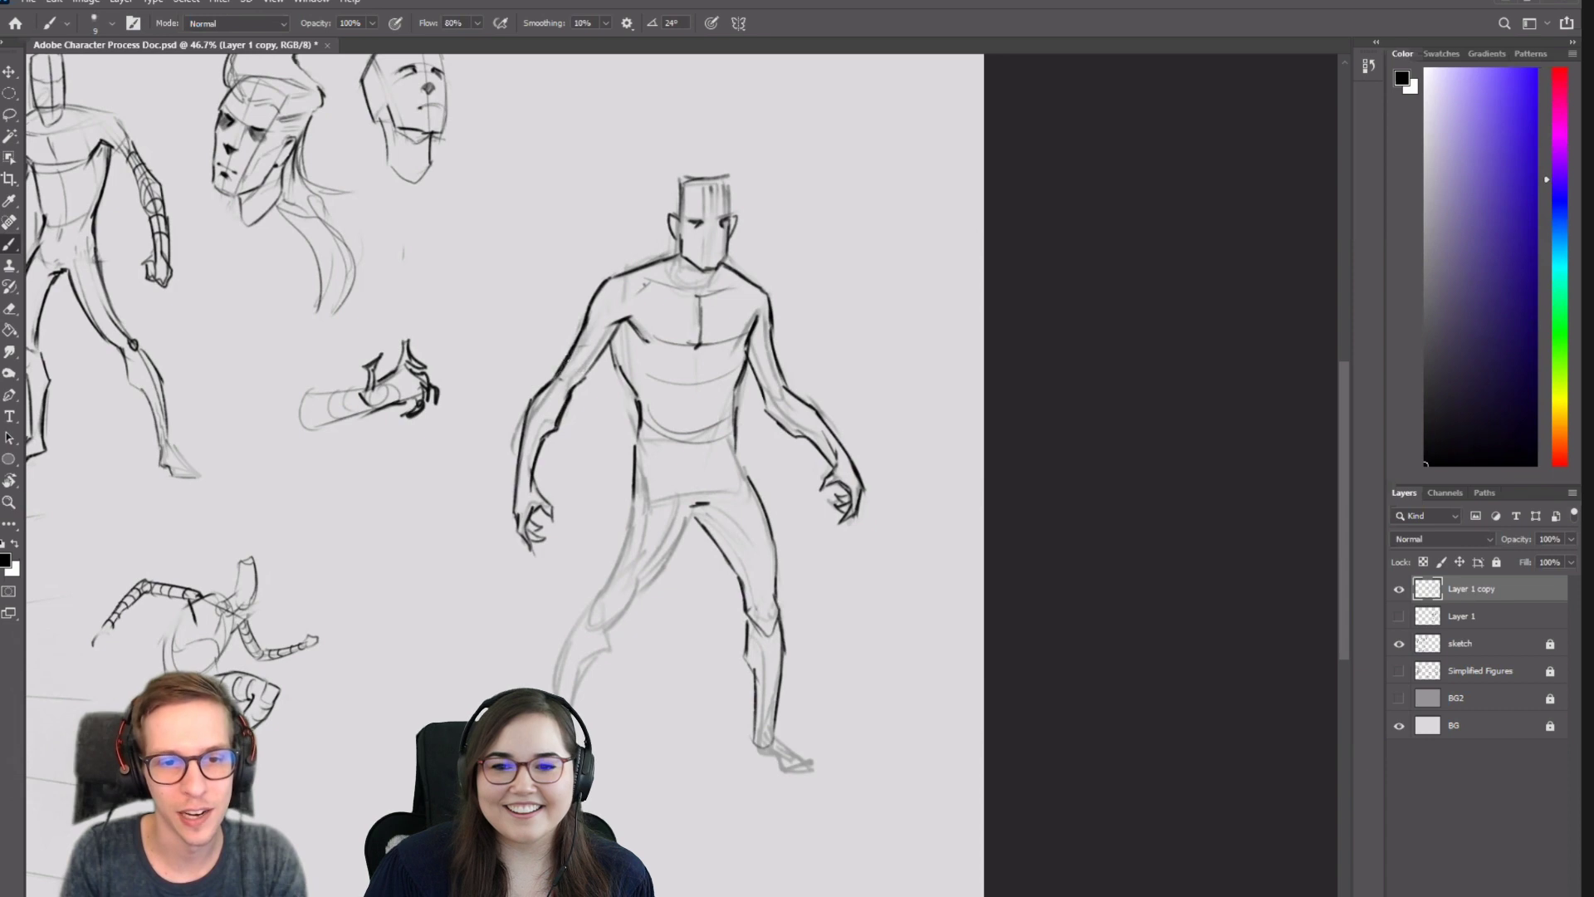
Flip the canvas back horizontally and touch up the inner contour of the large figure's right-side upper arm.
key("ctrl+shift+h")
left_click_drag(443, 402, 963, 470)
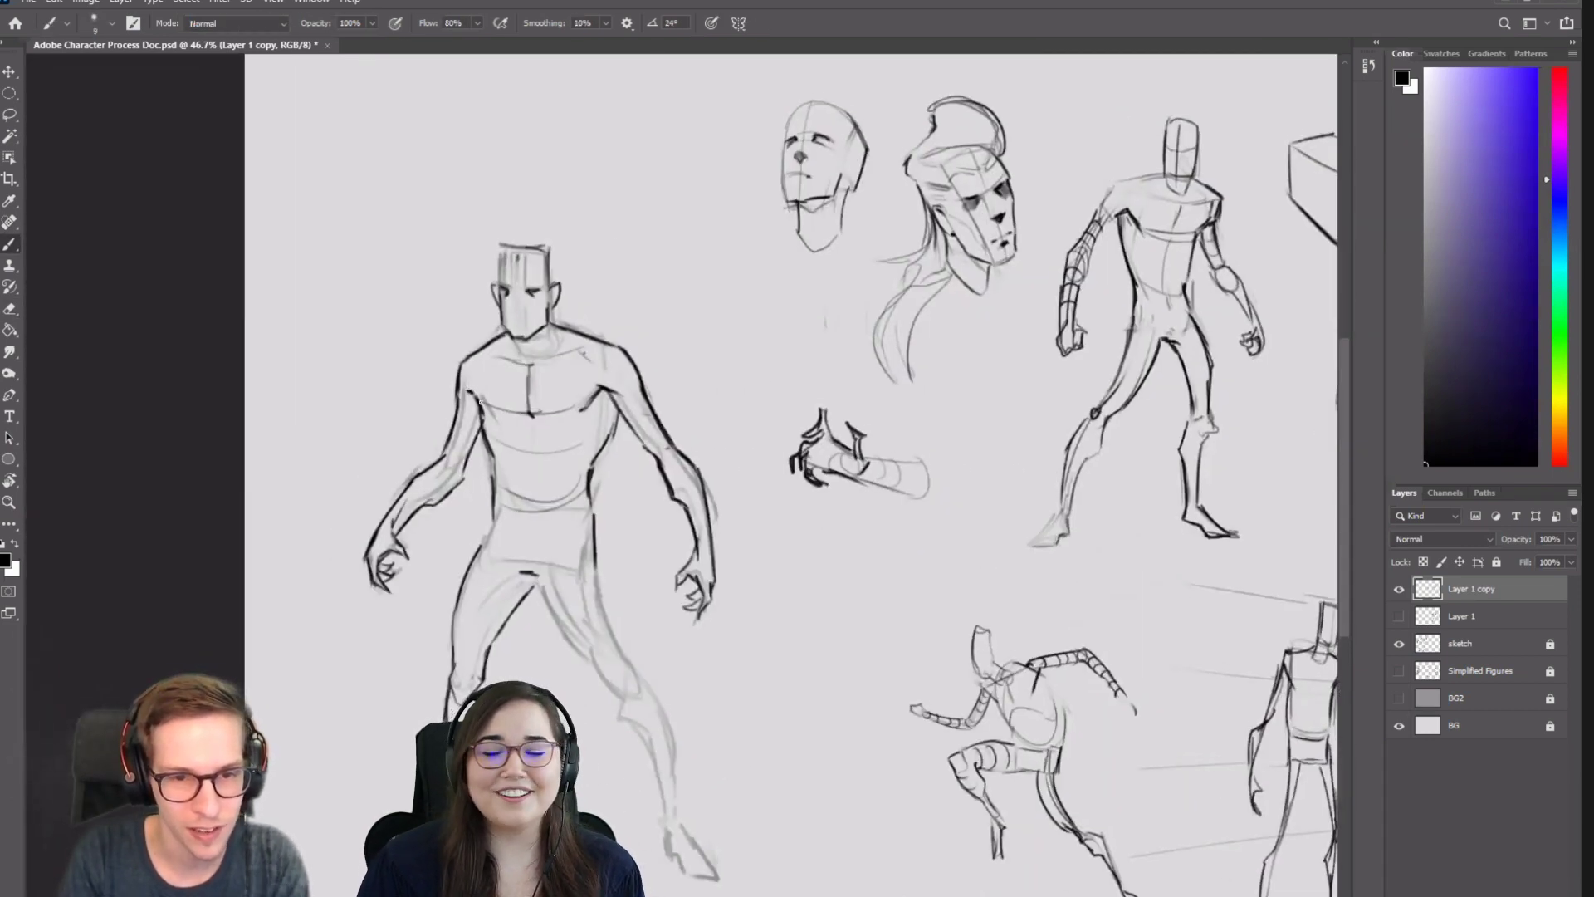
key("e")
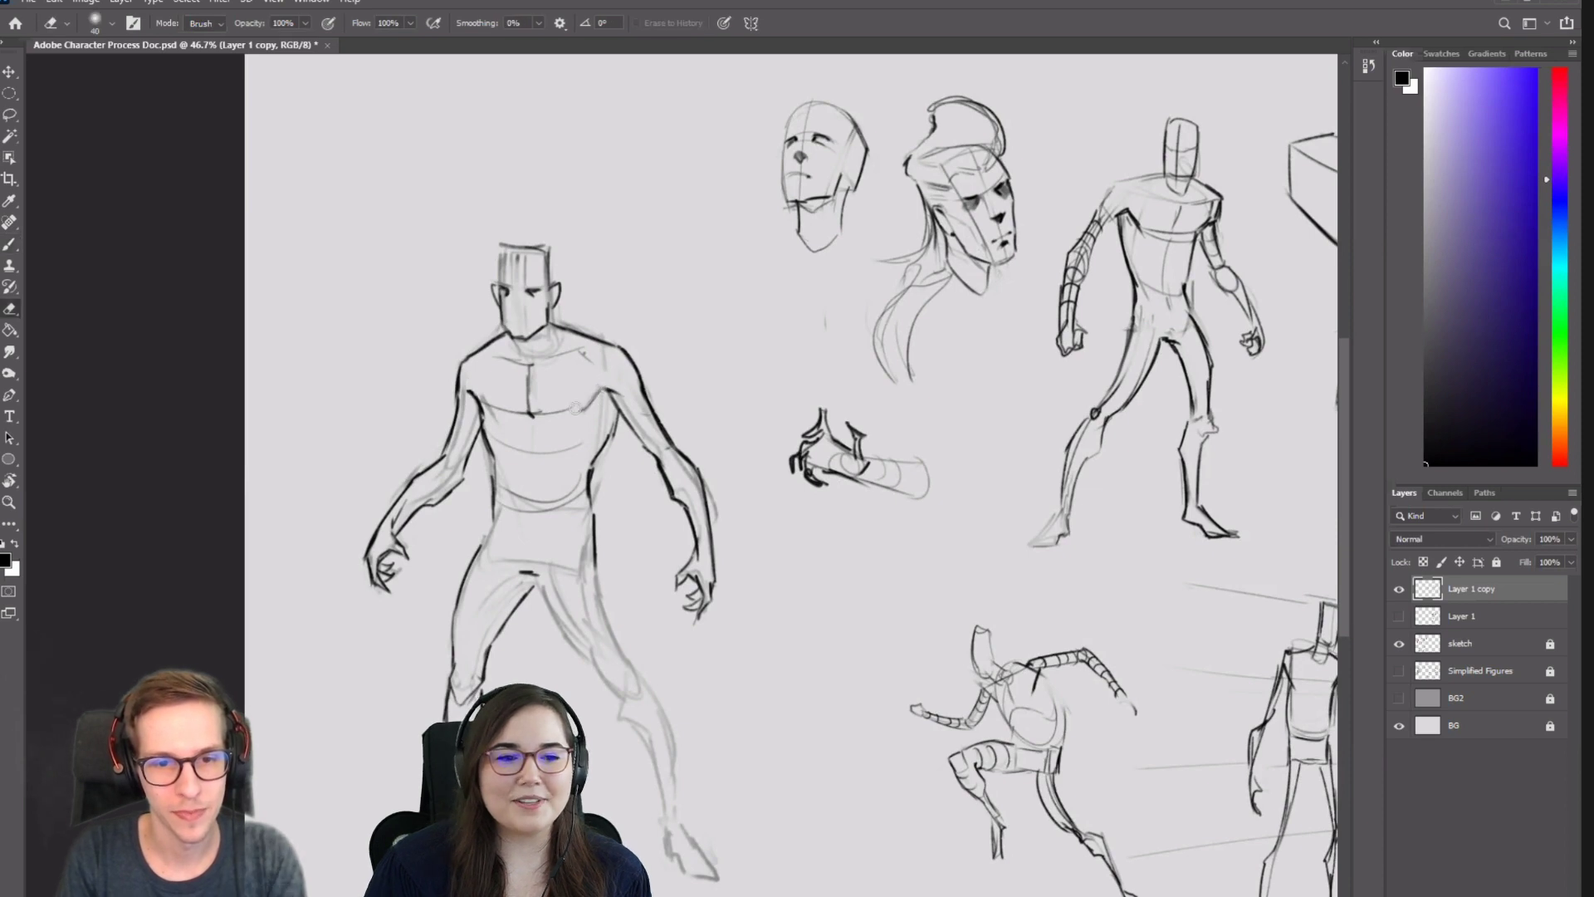
key("b")
key("v")
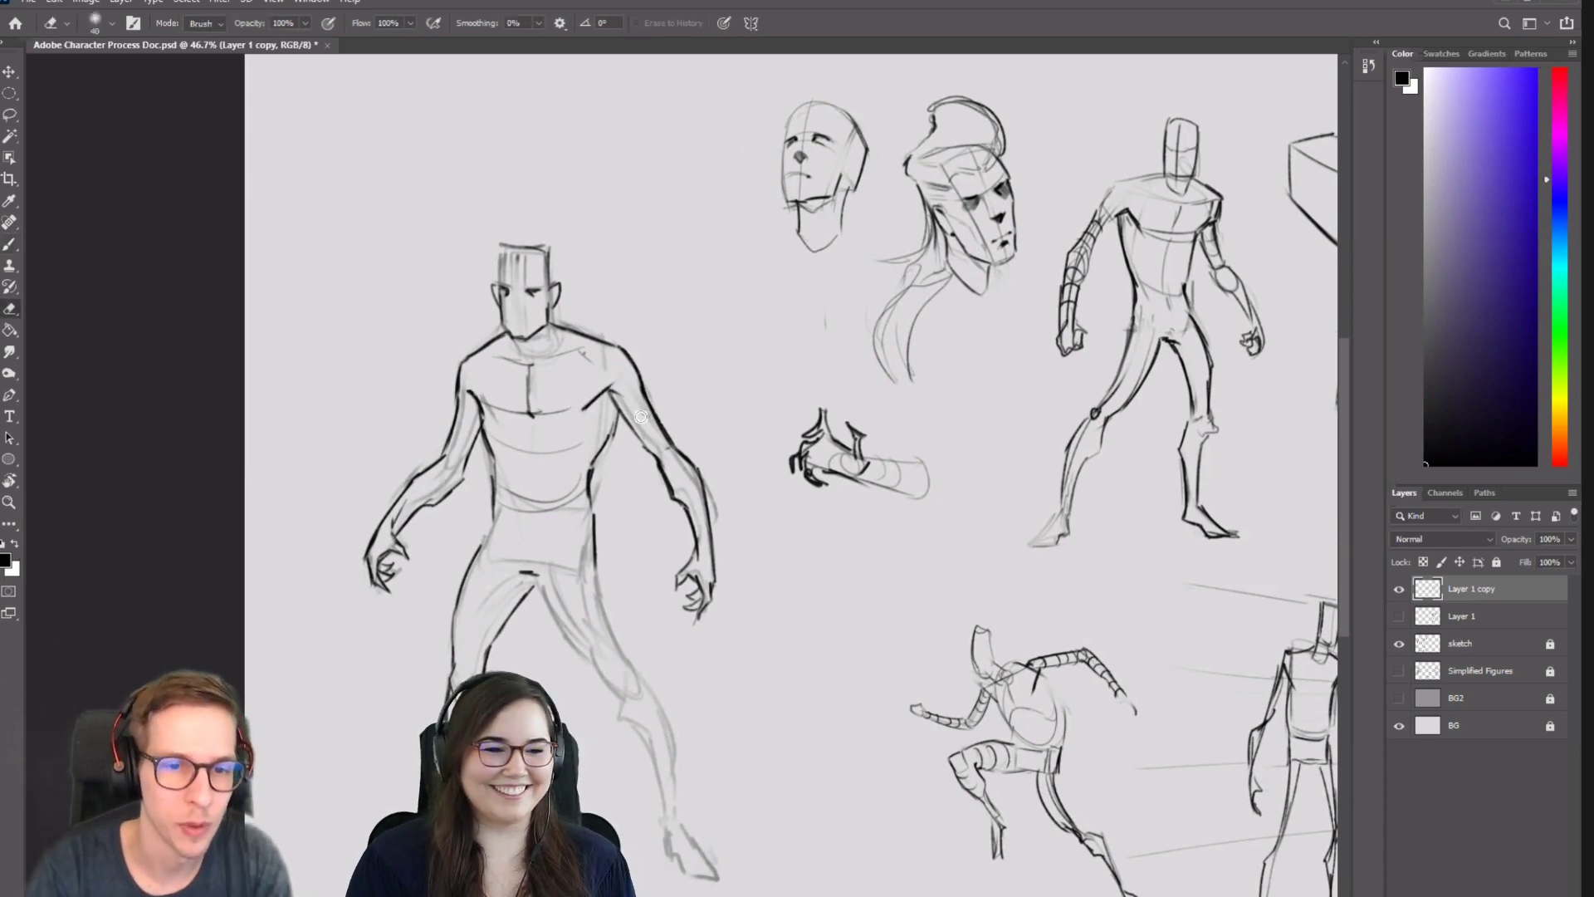
key("b")
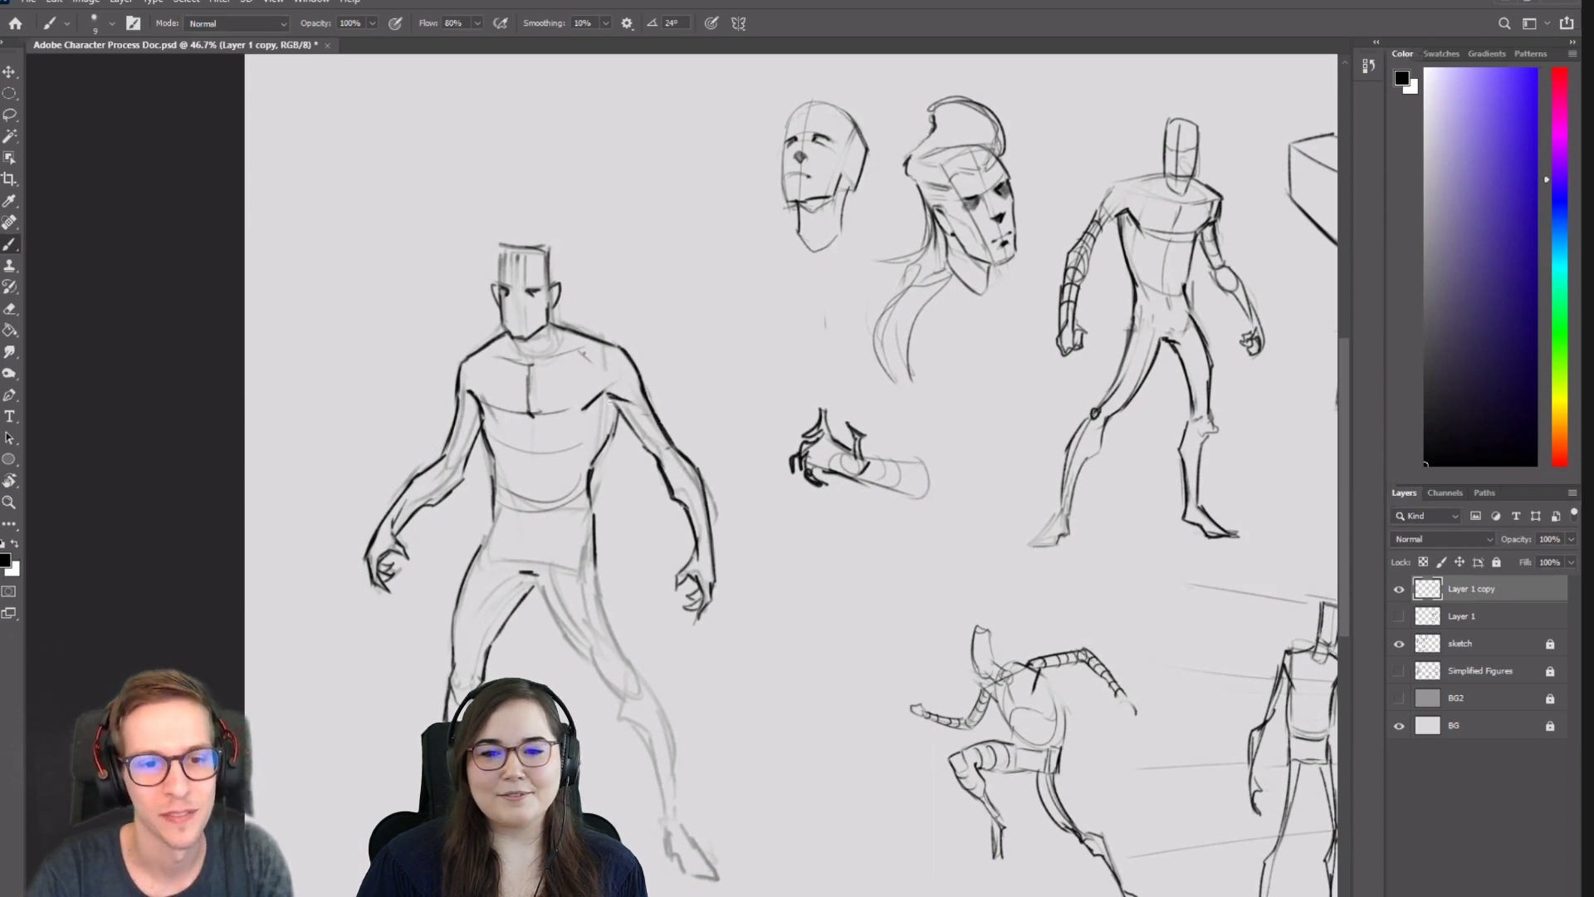
Draw the large figure's left-side foot and the inner contours of both thighs in darker lines.
scroll(561, 521, "down", 1)
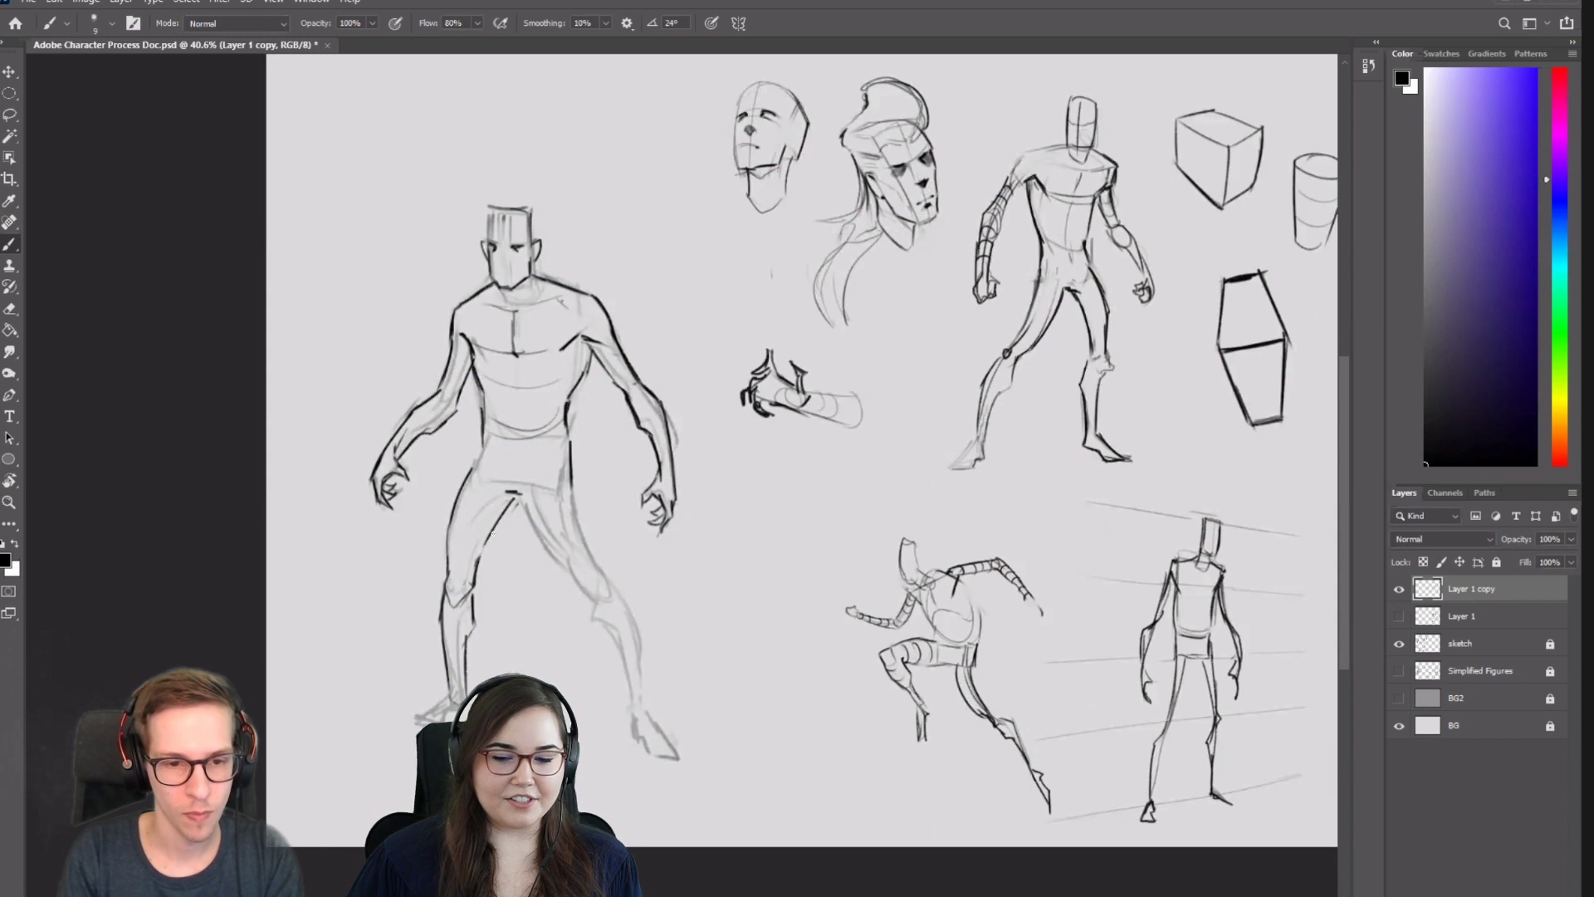
left_click_drag(511, 500, 479, 575)
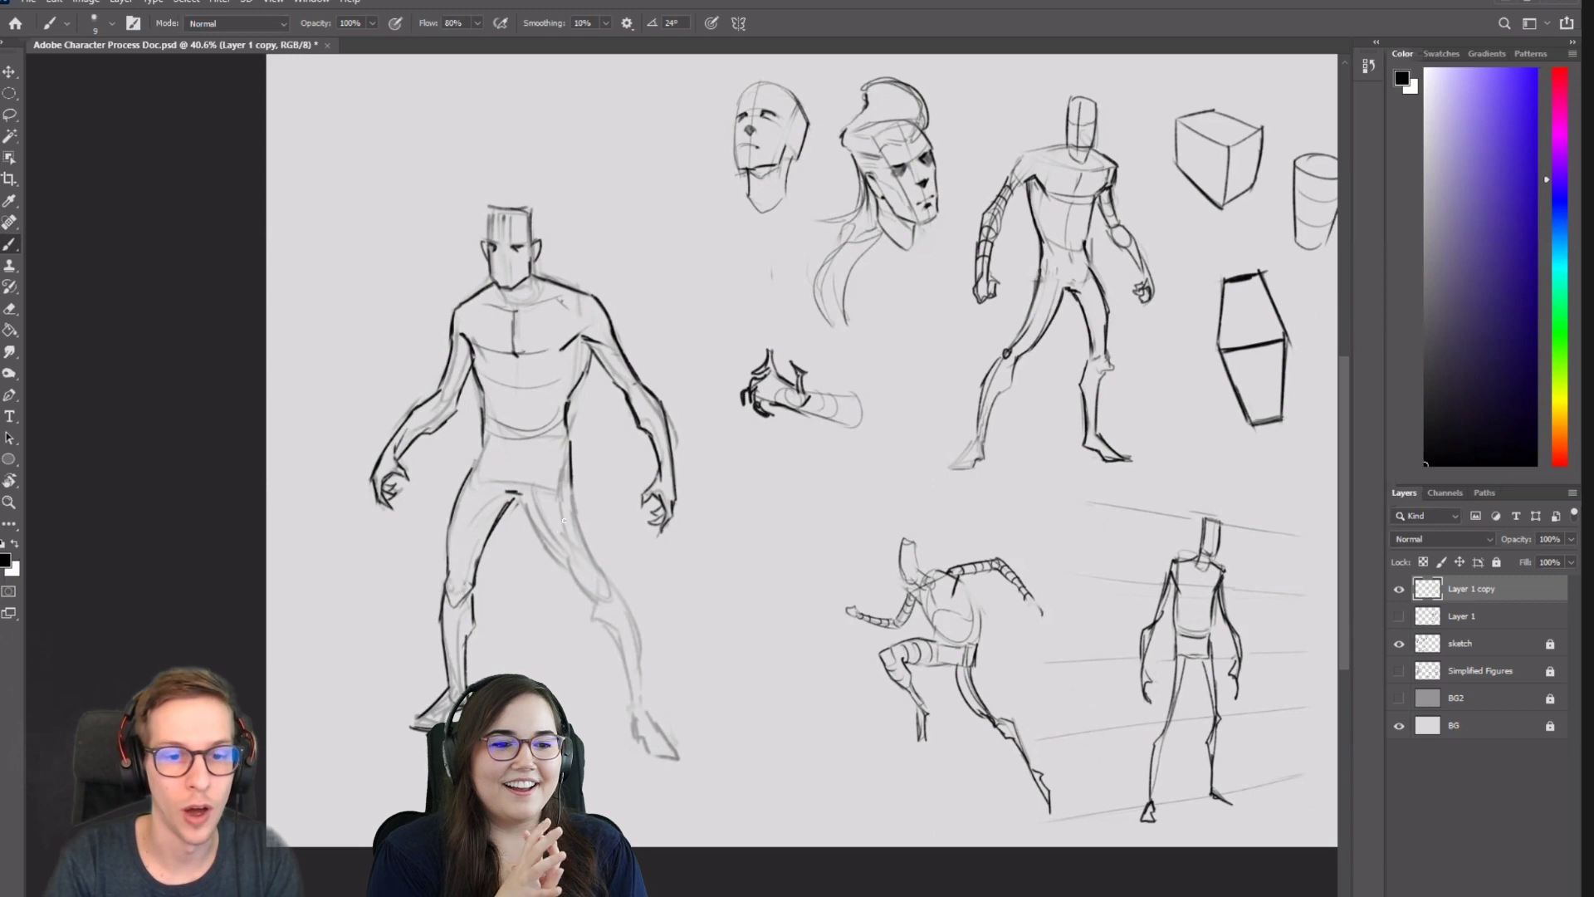
key("e")
key("b")
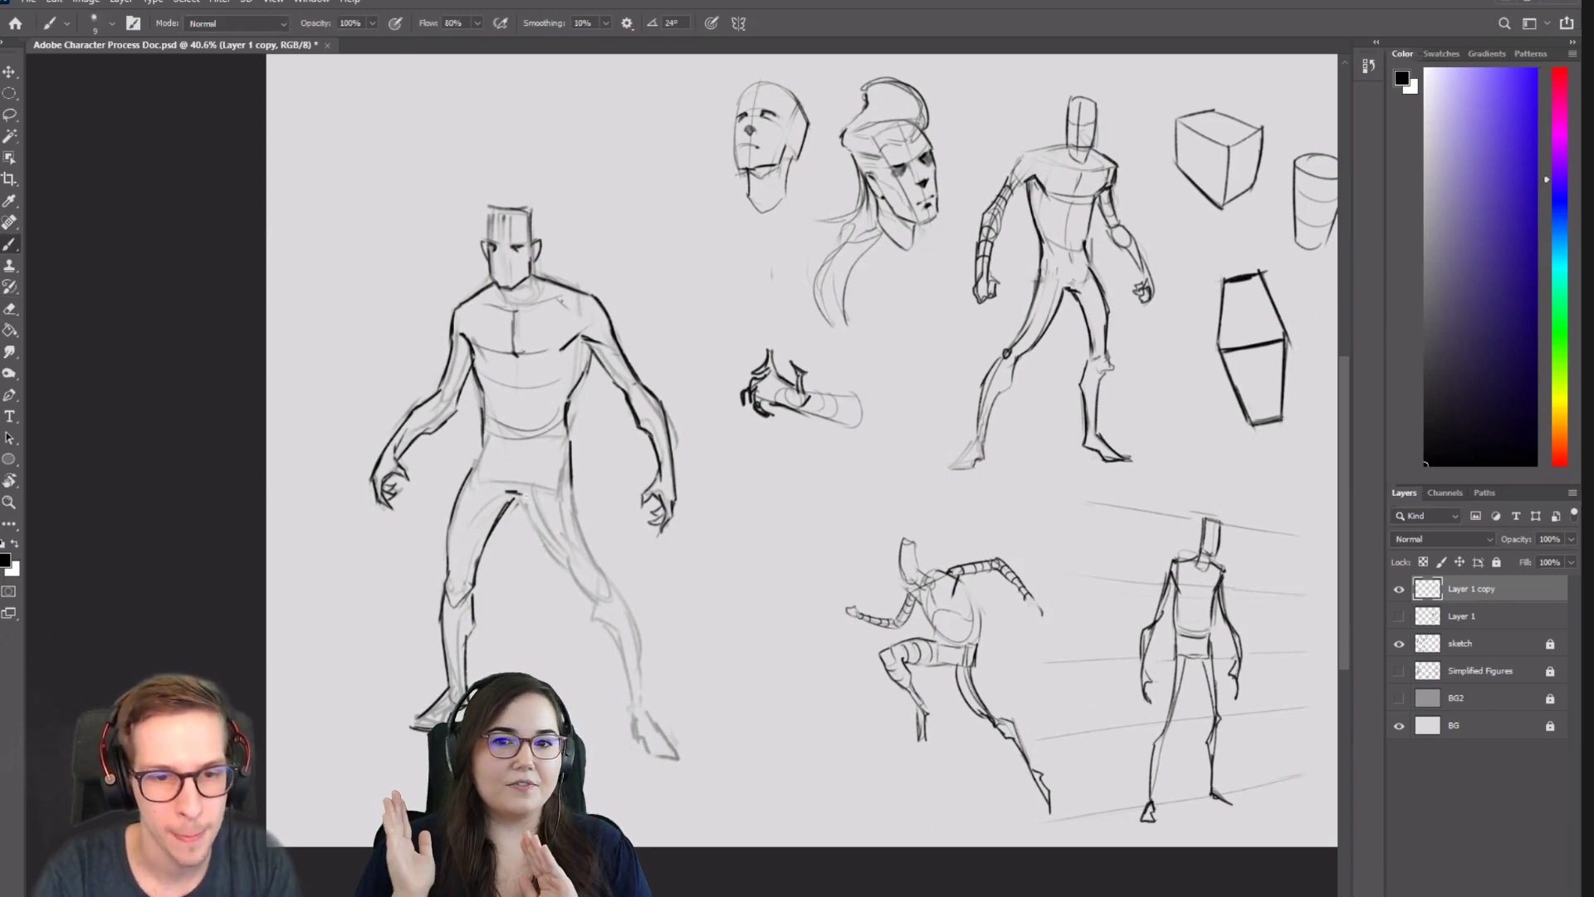
left_click_drag(524, 498, 572, 578)
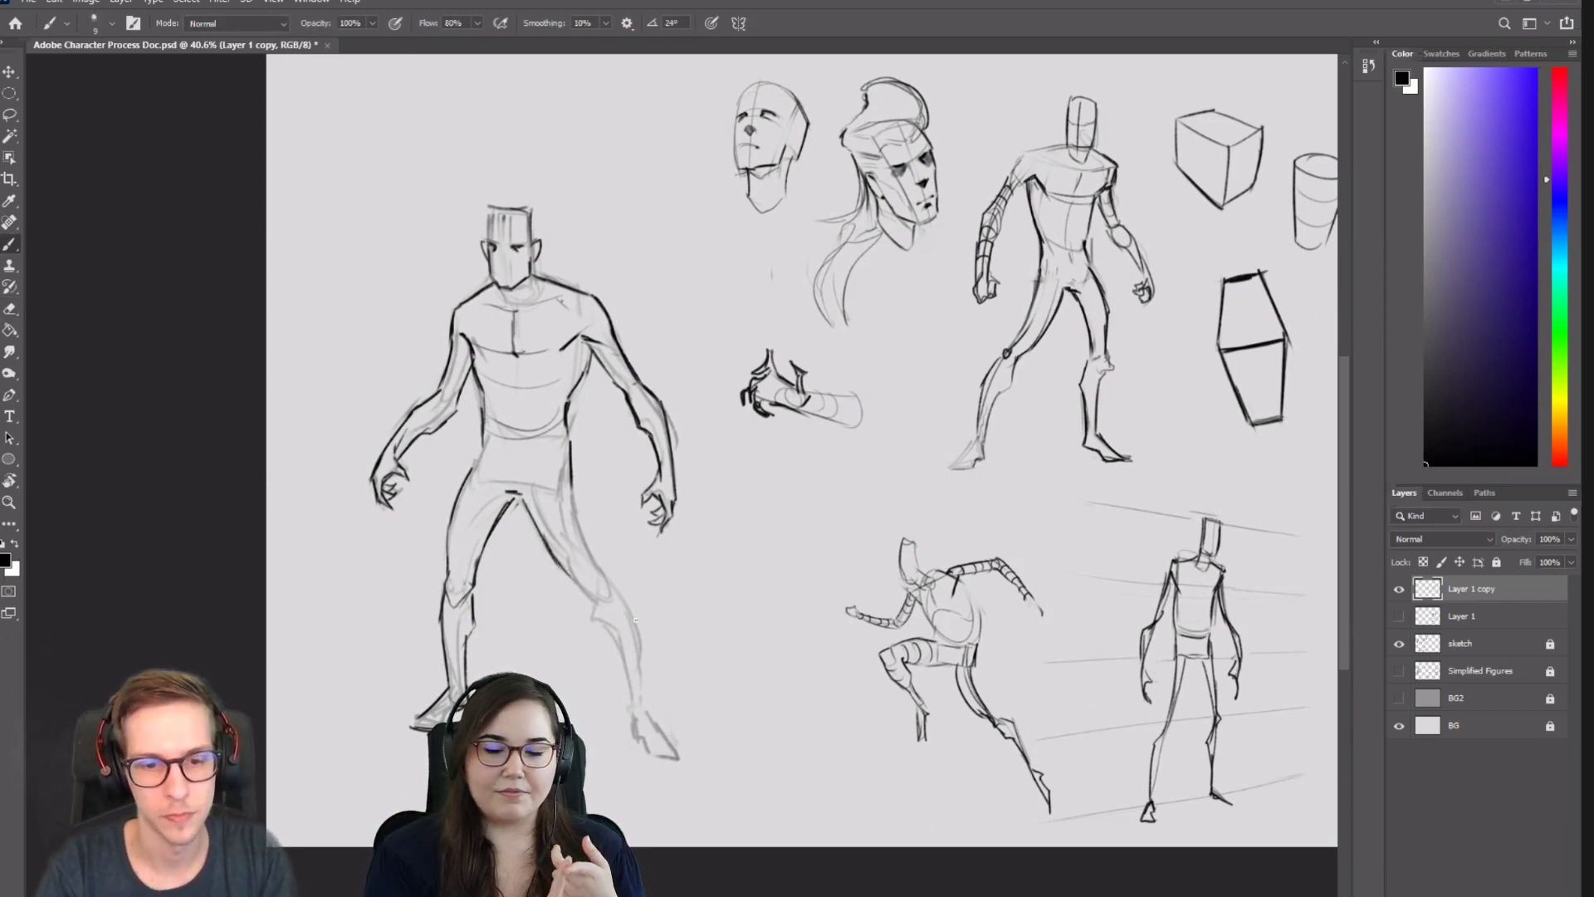
Flip the canvas horizontally and draw the remaining faded leg's outer thigh, knee and lower-leg contours in darker lines.
key("ctrl+h")
left_click_drag(1055, 567, 687, 512)
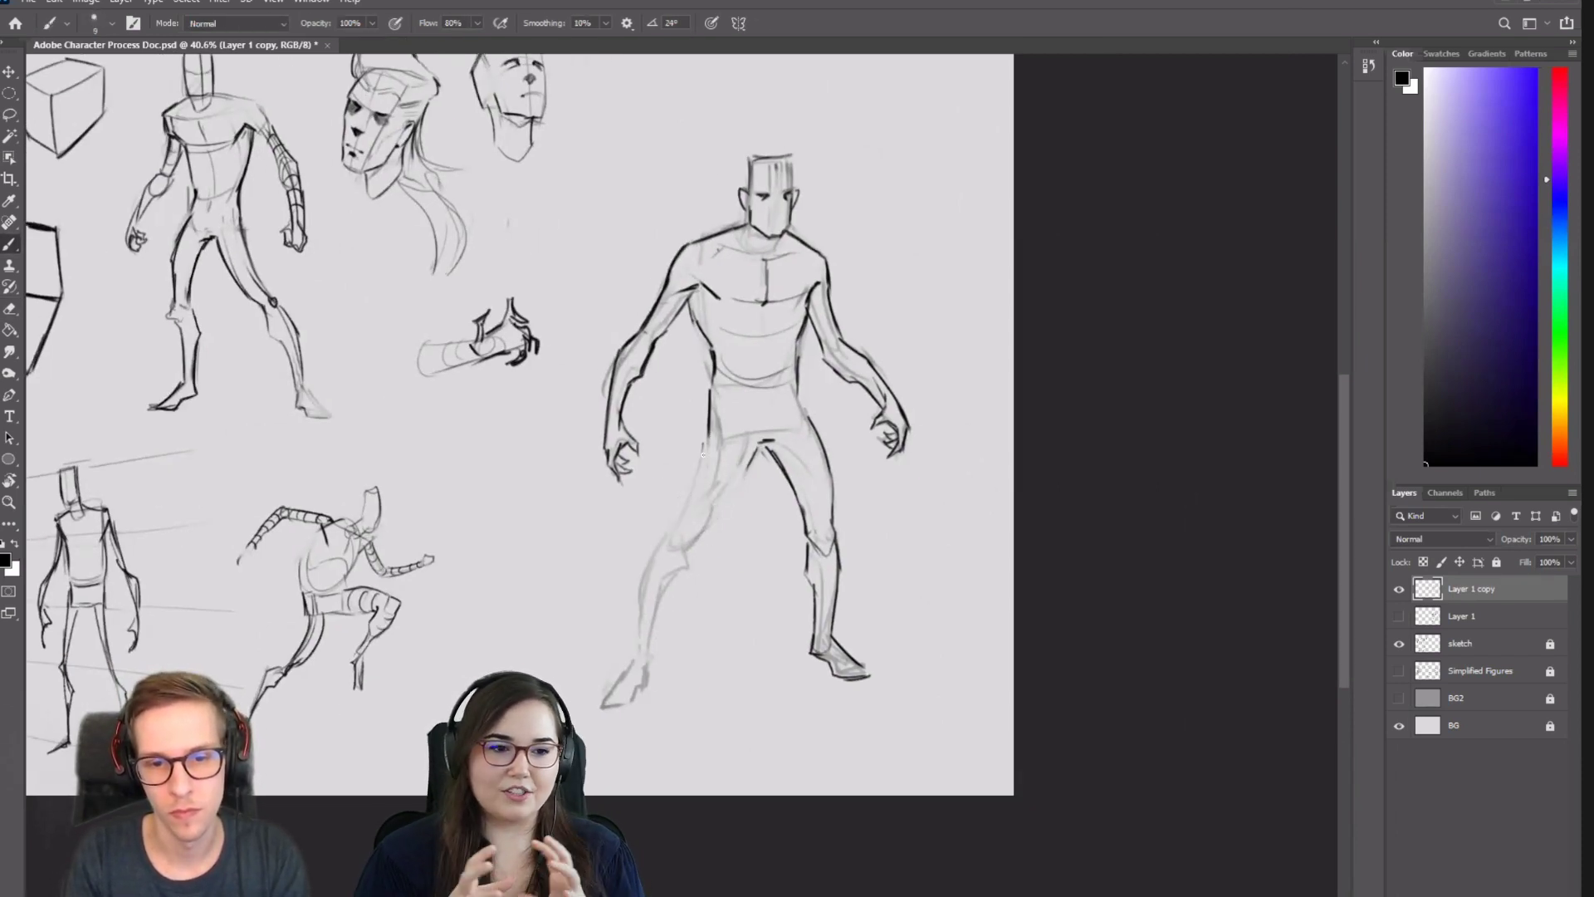
left_click_drag(708, 434, 681, 529)
mouse_move(702, 469)
left_mouse_down()
mouse_move(669, 555)
mouse_move(706, 535)
left_mouse_up()
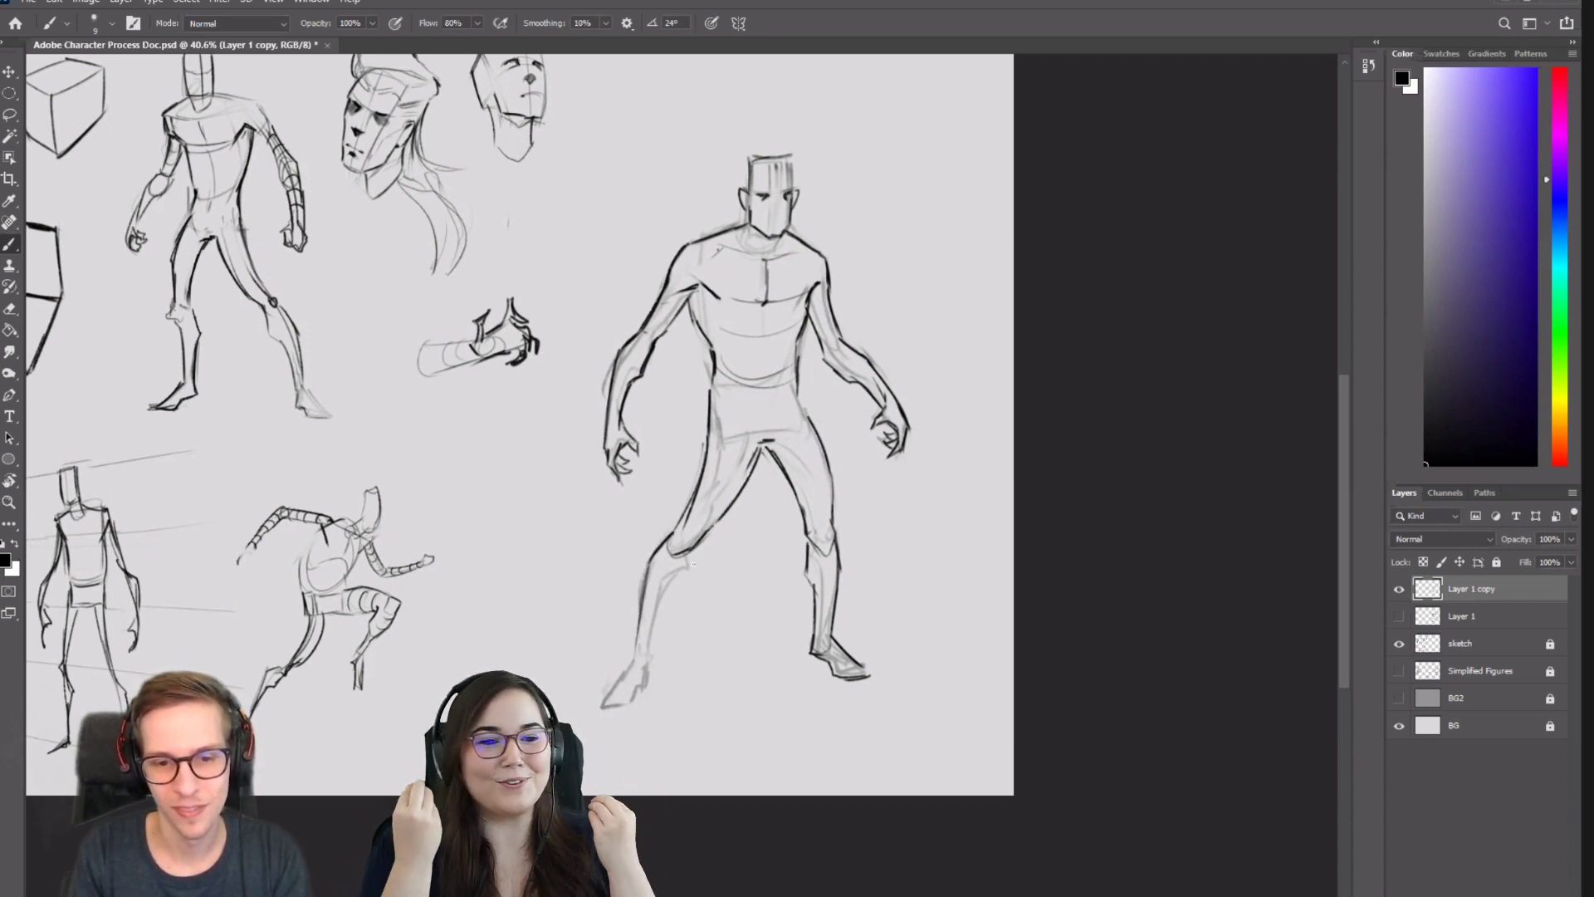
mouse_move(686, 559)
left_mouse_down()
mouse_move(654, 610)
mouse_move(667, 593)
mouse_move(645, 664)
left_mouse_up()
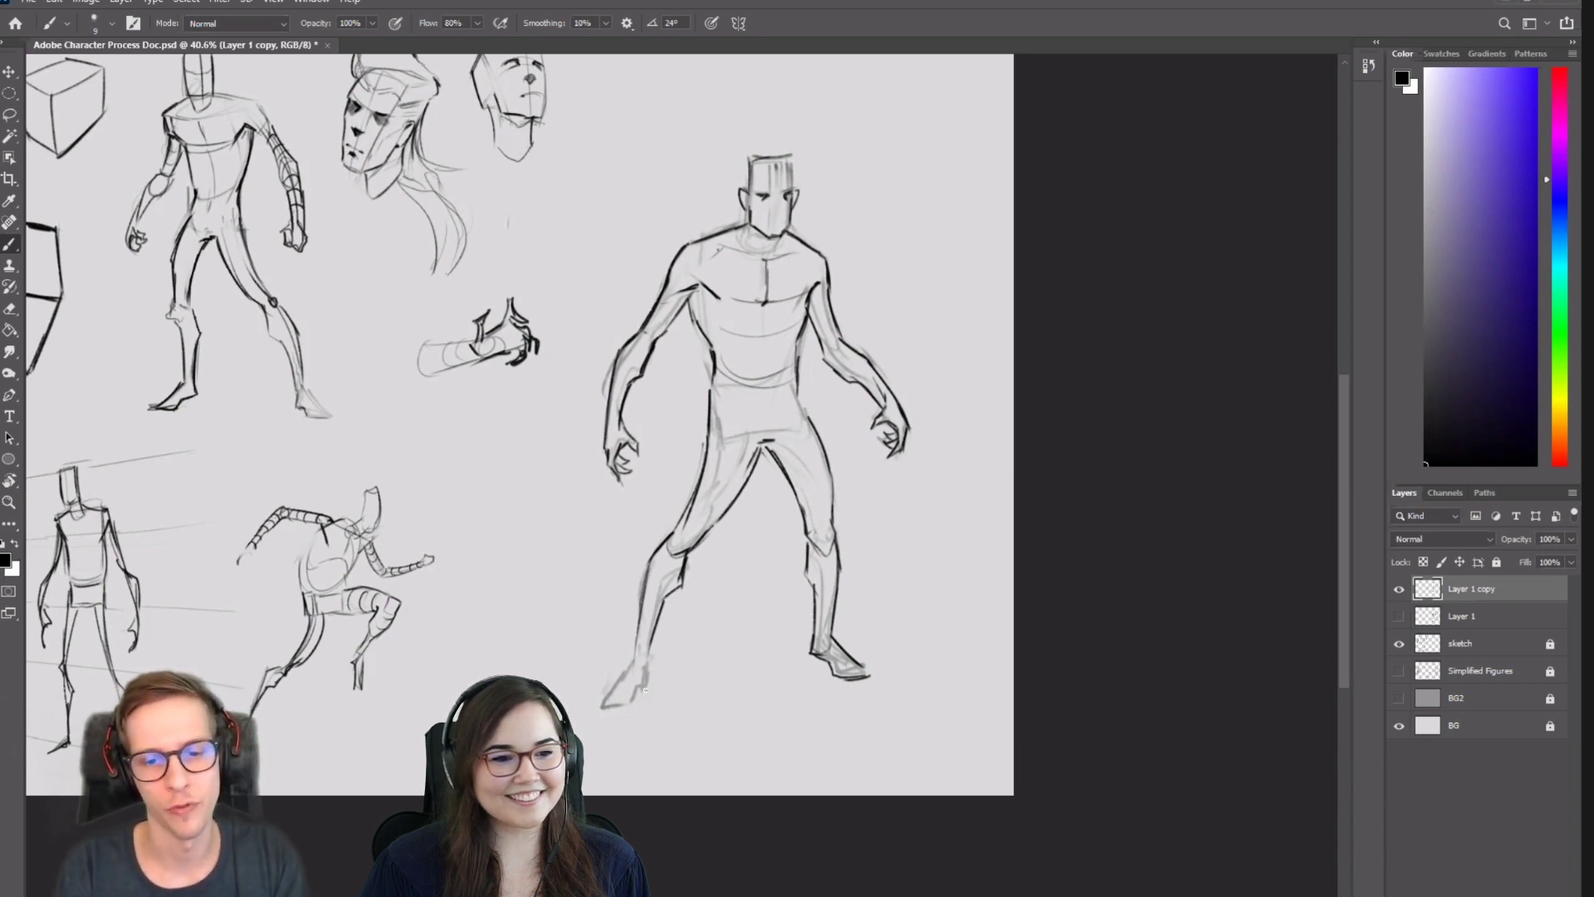
Flip the canvas horizontally and redraw the large figure's faint foot and ankle with darker, cleaner lines.
key("ctrl+f")
left_click_drag(548, 586, 841, 526)
key("e")
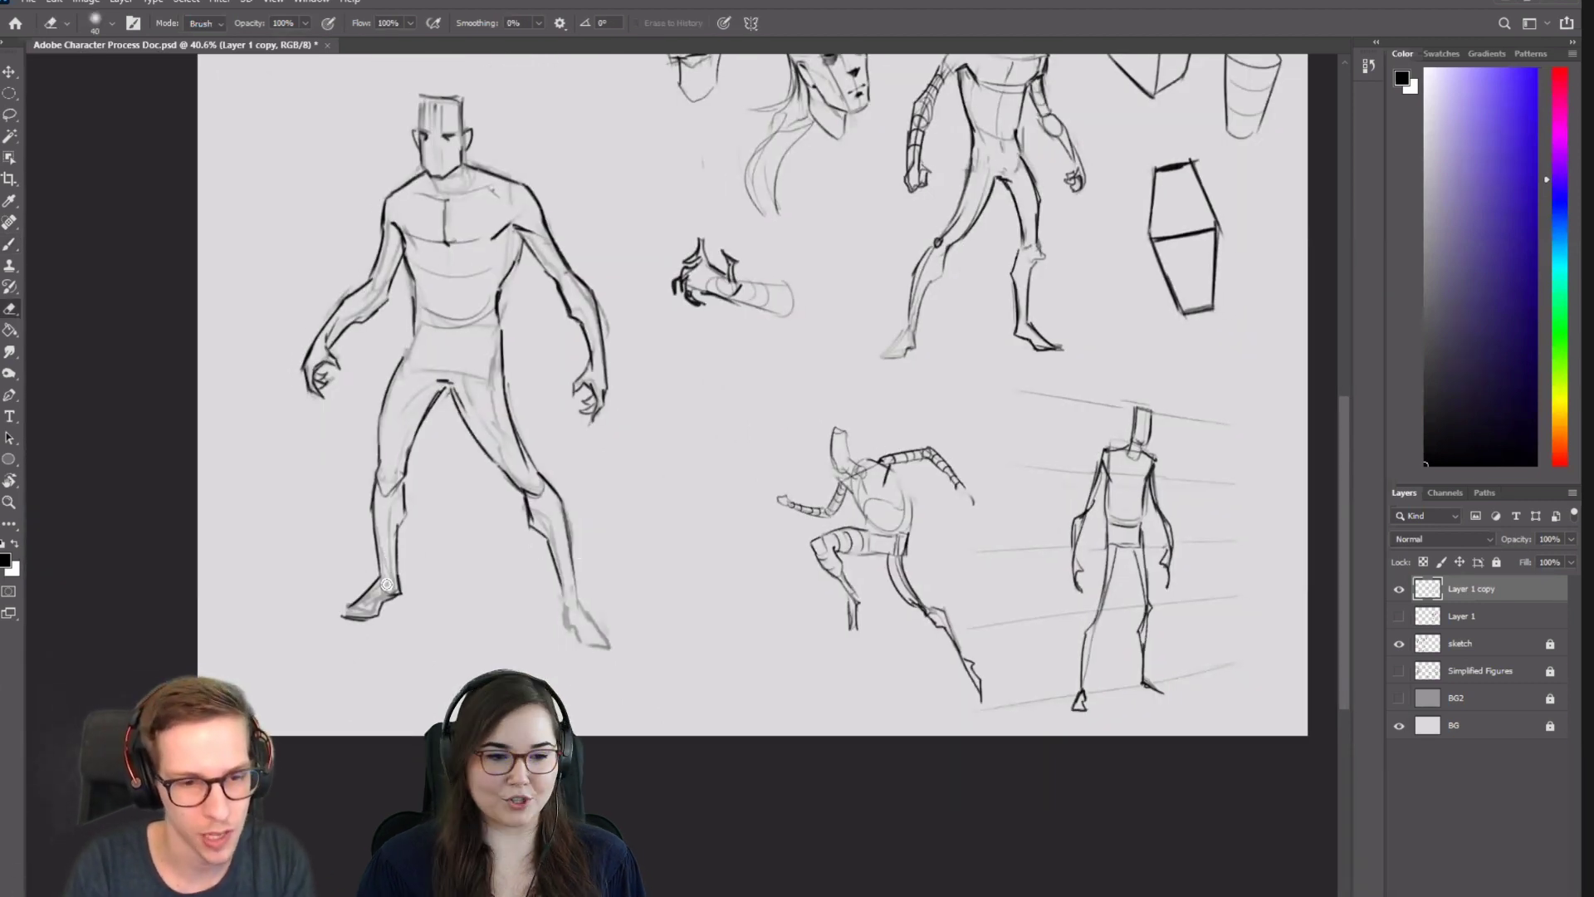
key("b")
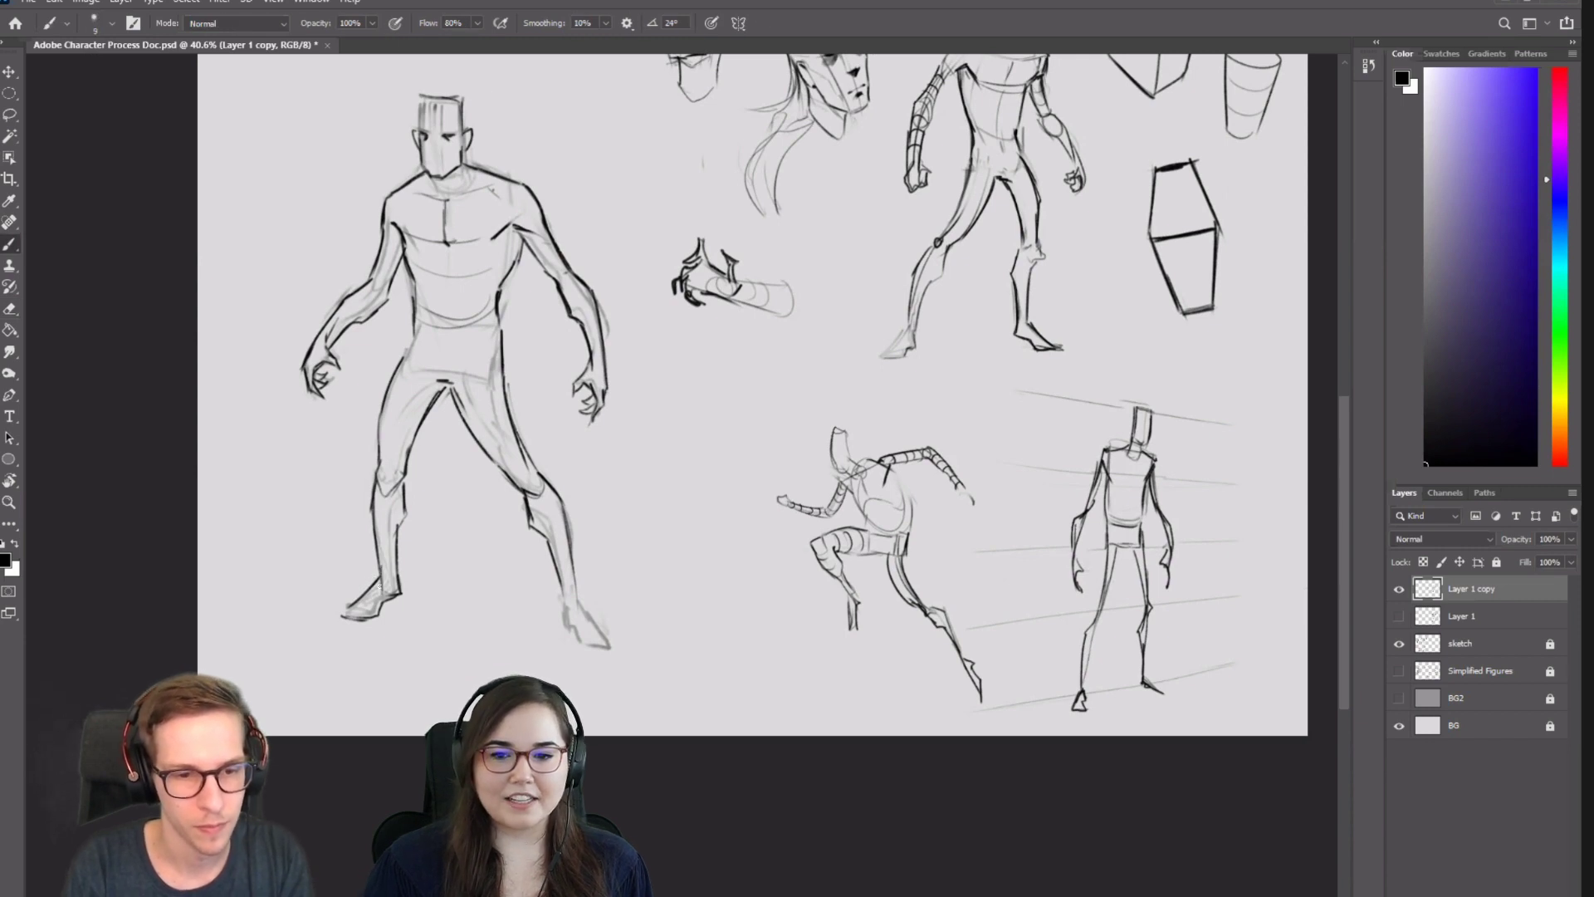
mouse_move(559, 596)
left_mouse_down()
mouse_move(579, 645)
mouse_move(608, 643)
left_mouse_up()
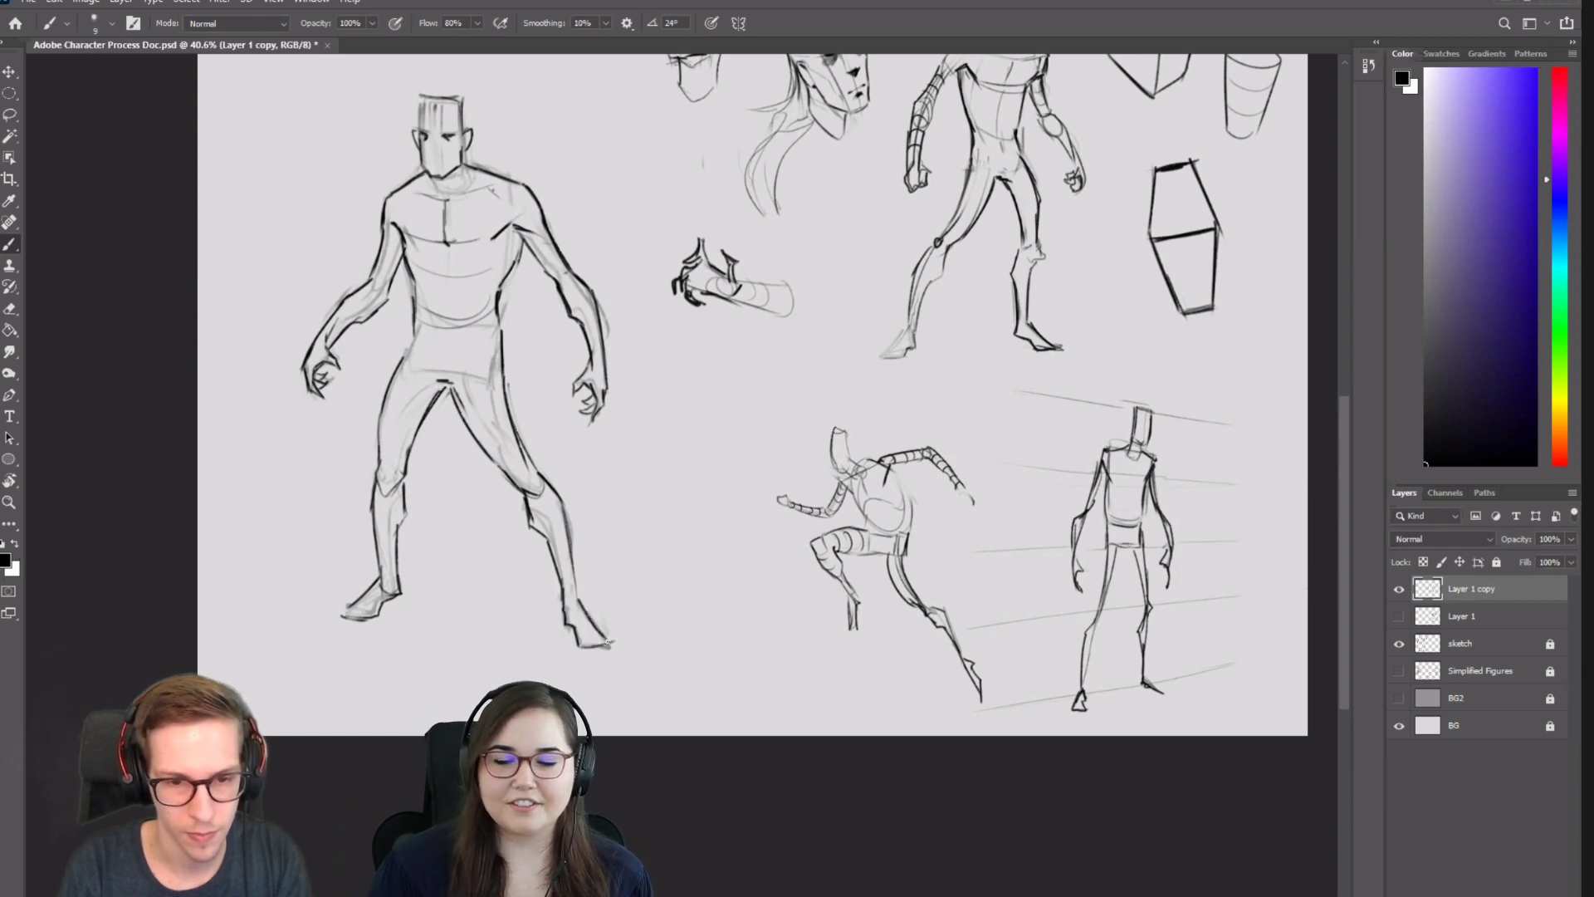
left_click_drag(573, 559, 579, 597)
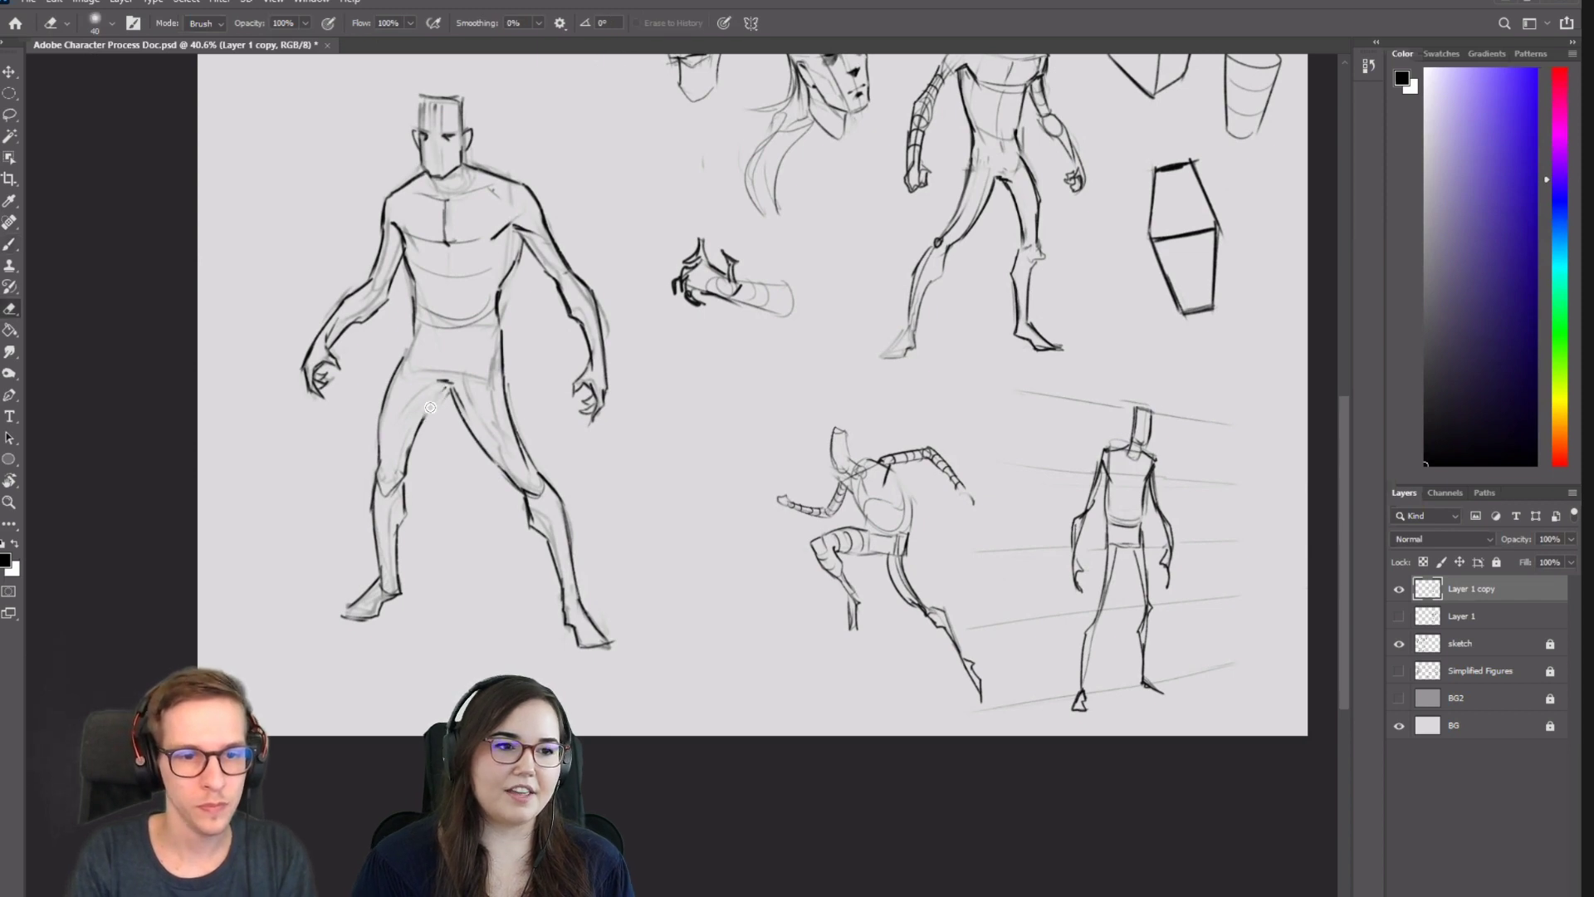
Sketch tapered pelvis lines converging from the hips to the crotch of the large figure.
mouse_move(443, 387)
left_mouse_down()
mouse_move(424, 414)
mouse_move(446, 378)
mouse_move(424, 340)
mouse_move(437, 382)
left_mouse_up()
key("ctrl+z")
left_click_drag(486, 331, 461, 380)
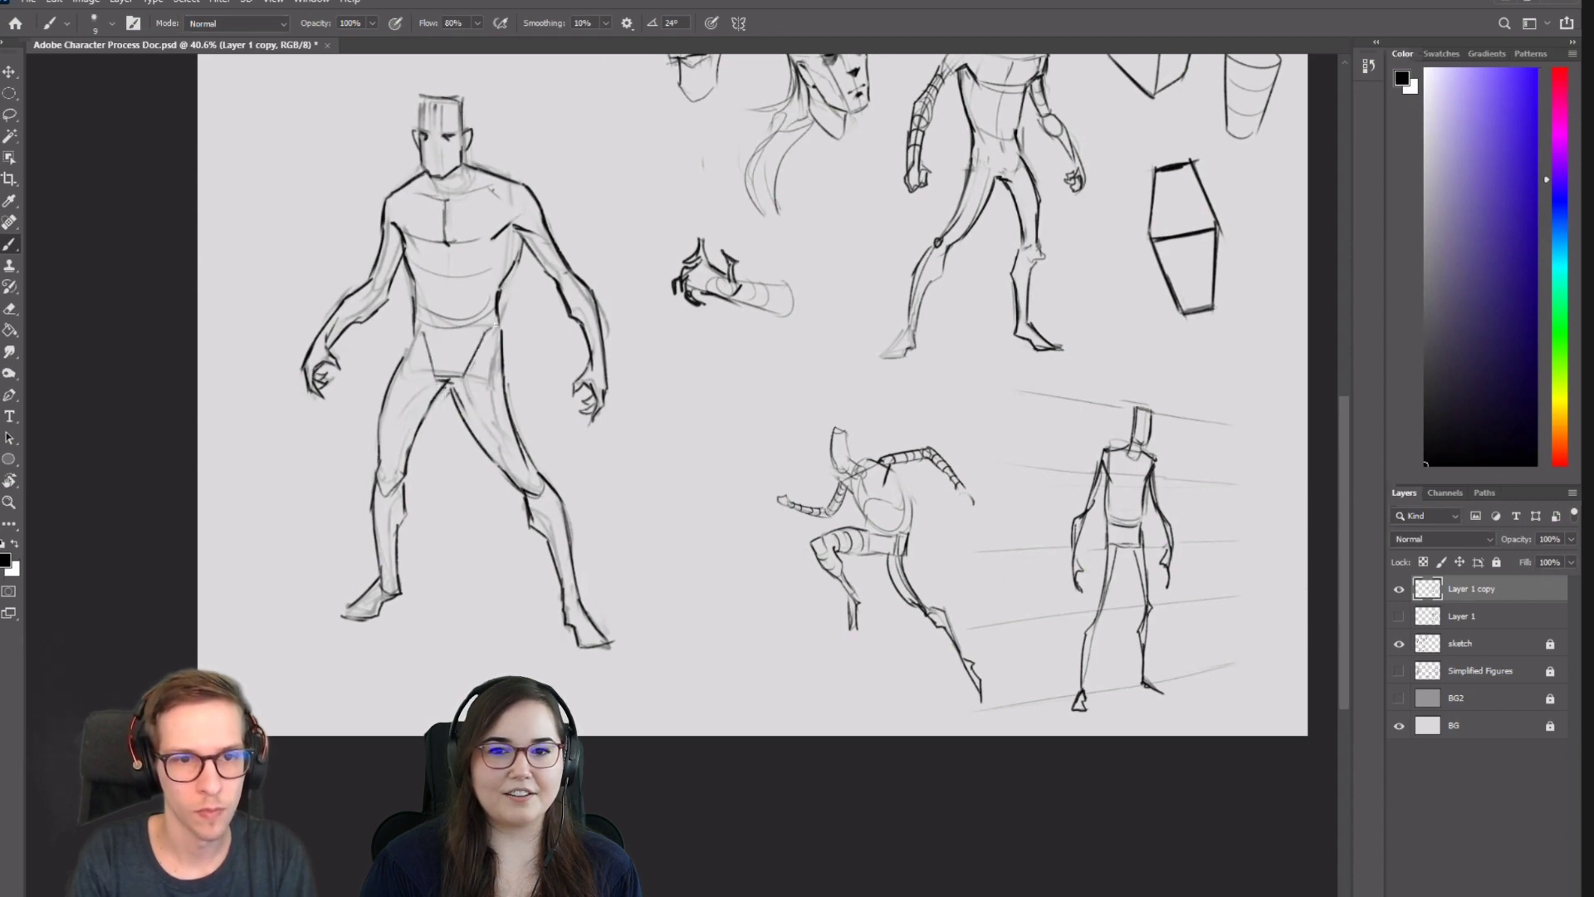
Flip the canvas back to its original orientation and clean up the lines around the figure's crotch.
key("ctrl+shift+h")
mouse_move(1168, 479)
left_mouse_down()
mouse_move(921, 594)
mouse_move(908, 567)
mouse_move(875, 584)
mouse_move(910, 545)
left_mouse_up()
scroll(882, 544, "up", 3)
key("e")
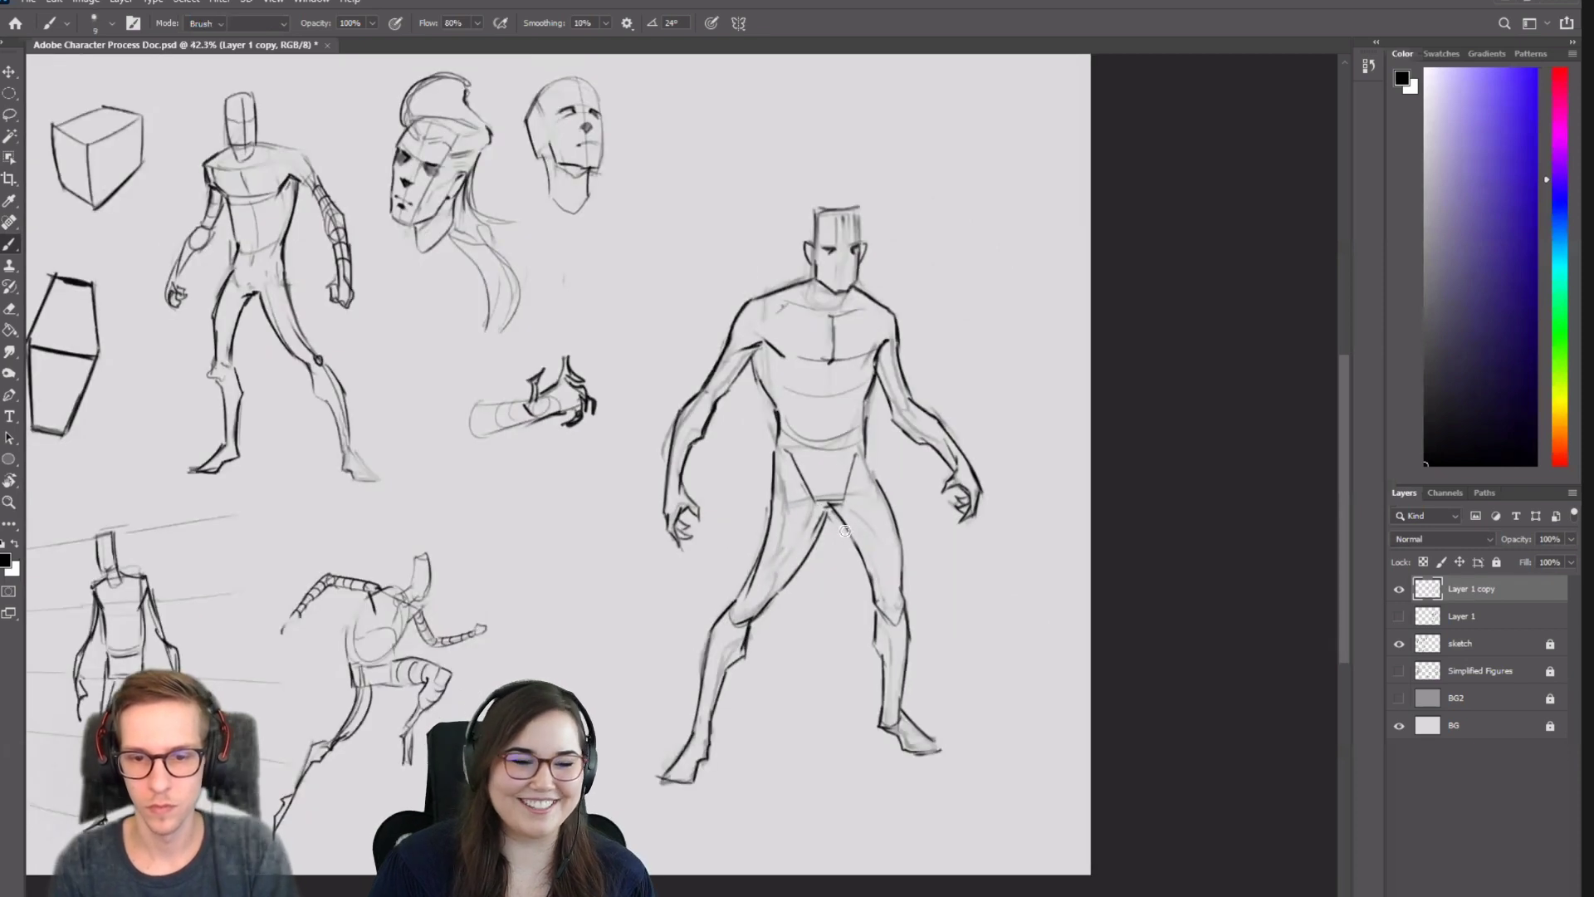
key("b")
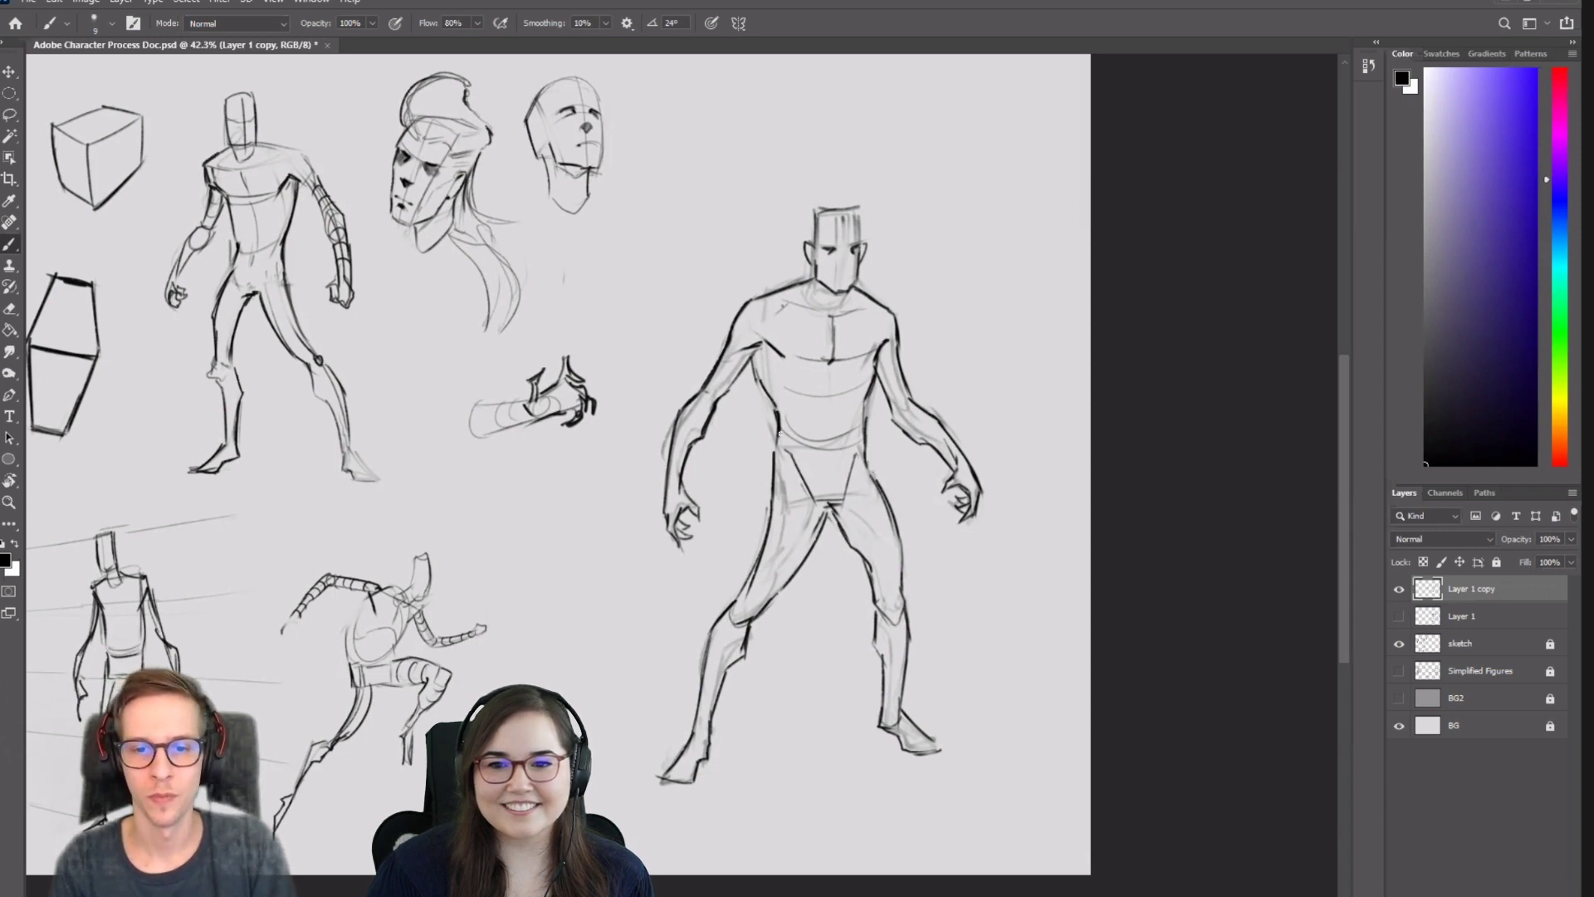
scroll(780, 432, "down", 3)
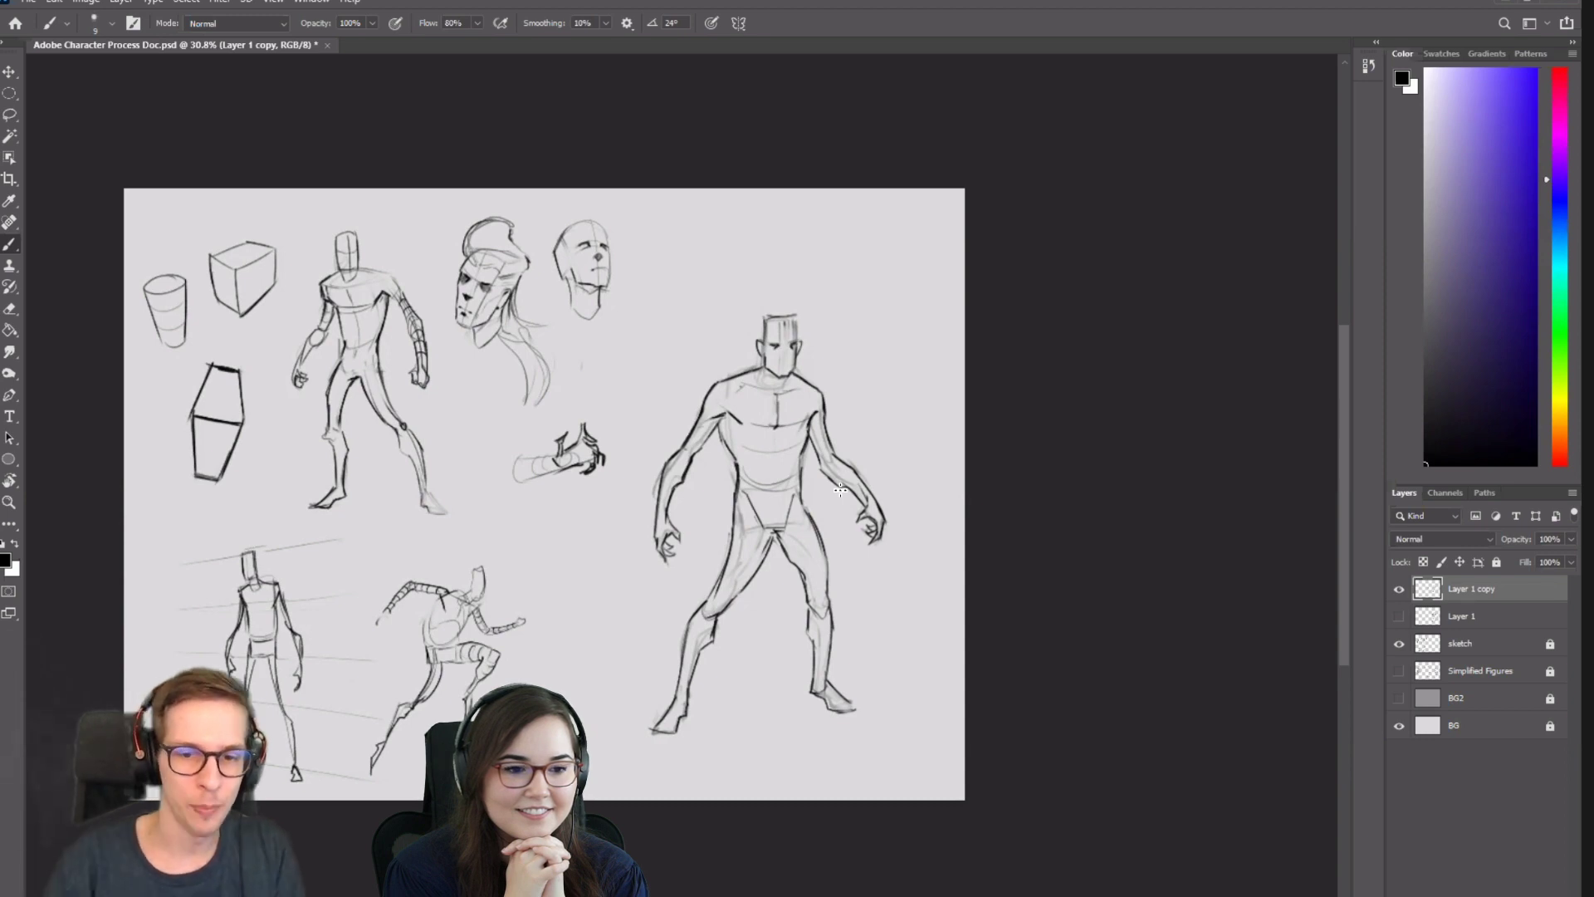
mouse_move(710, 309)
left_mouse_down()
mouse_move(894, 370)
mouse_move(882, 737)
mouse_move(698, 378)
left_mouse_up()
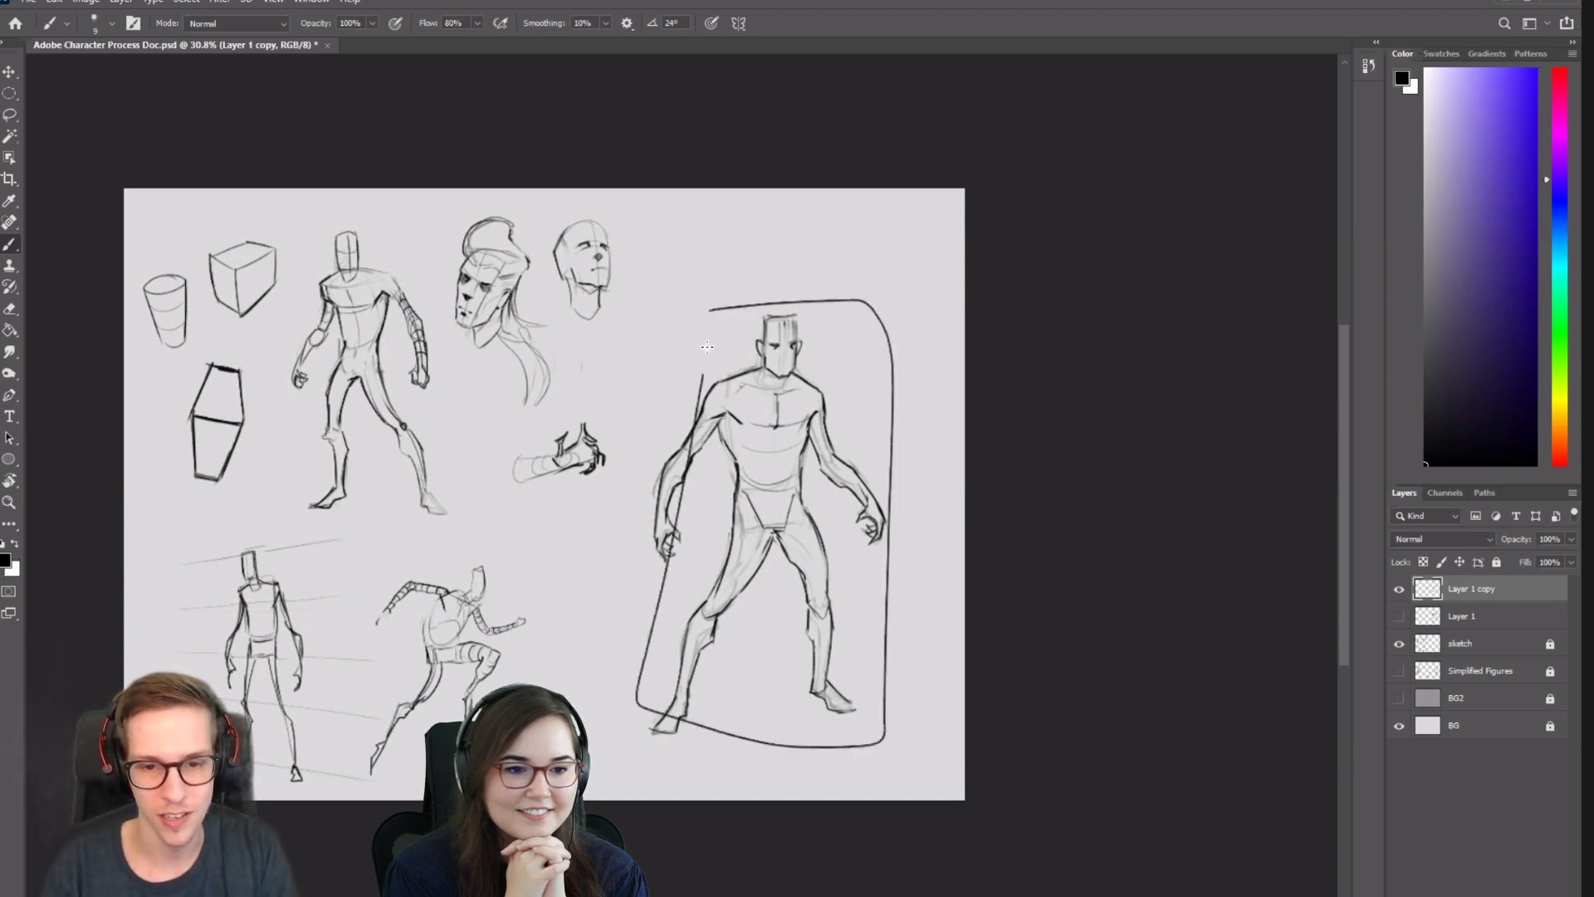
key("ctrl+z")
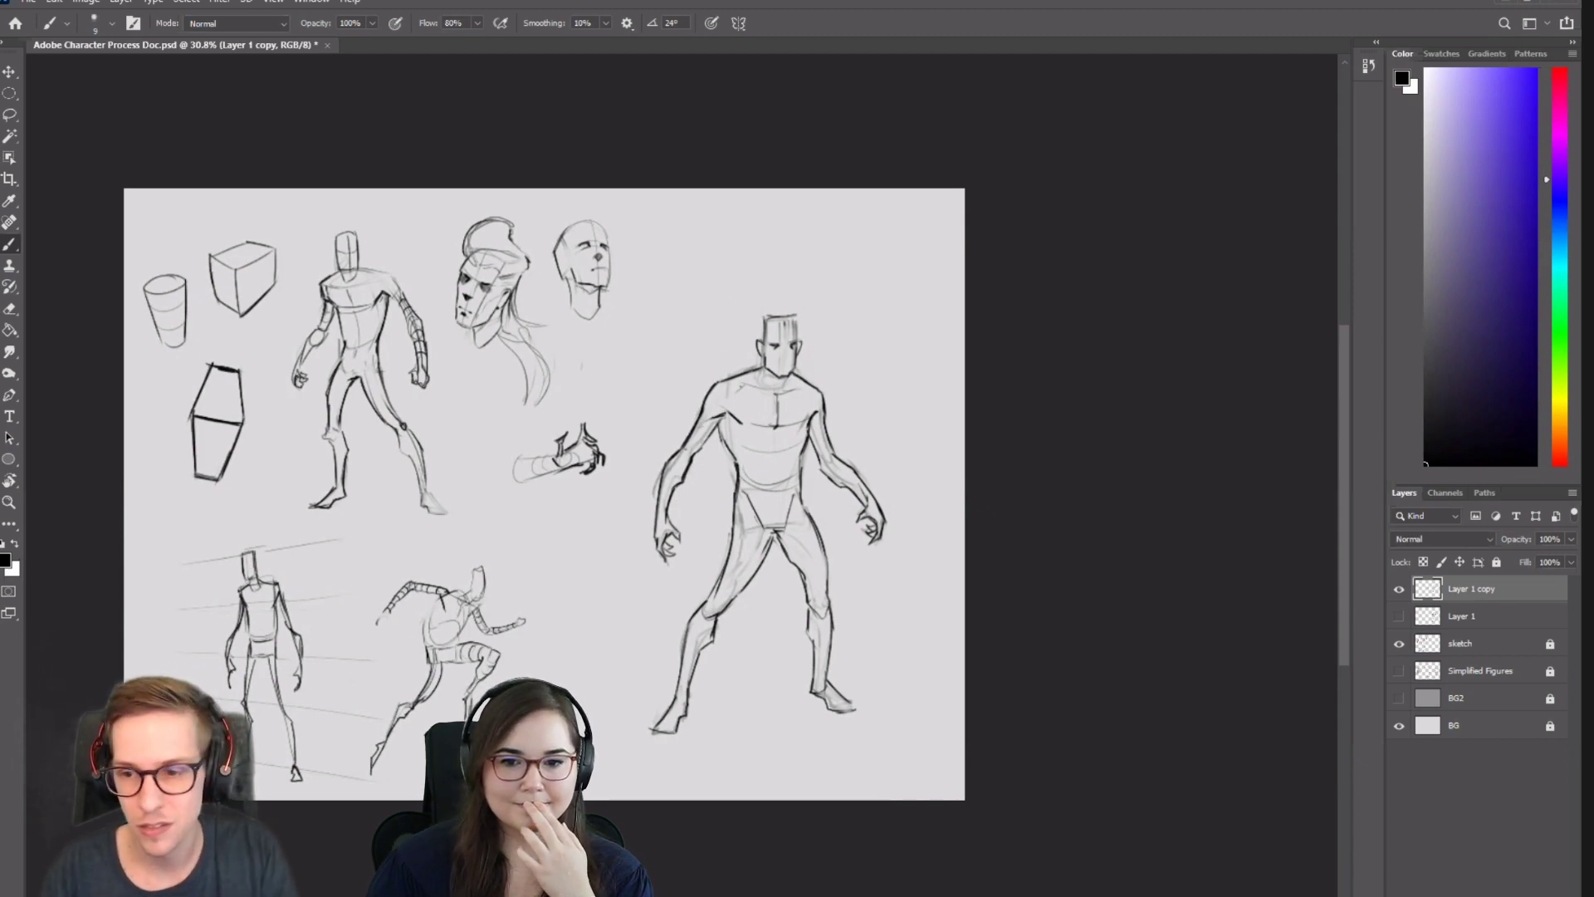
Compare the rough figure on Layer 1 with the refined figure on Layer 1 copy by alternating their visibility.
left_click(1399, 588)
left_click(1398, 616)
left_click_drag(901, 600, 1242, 559)
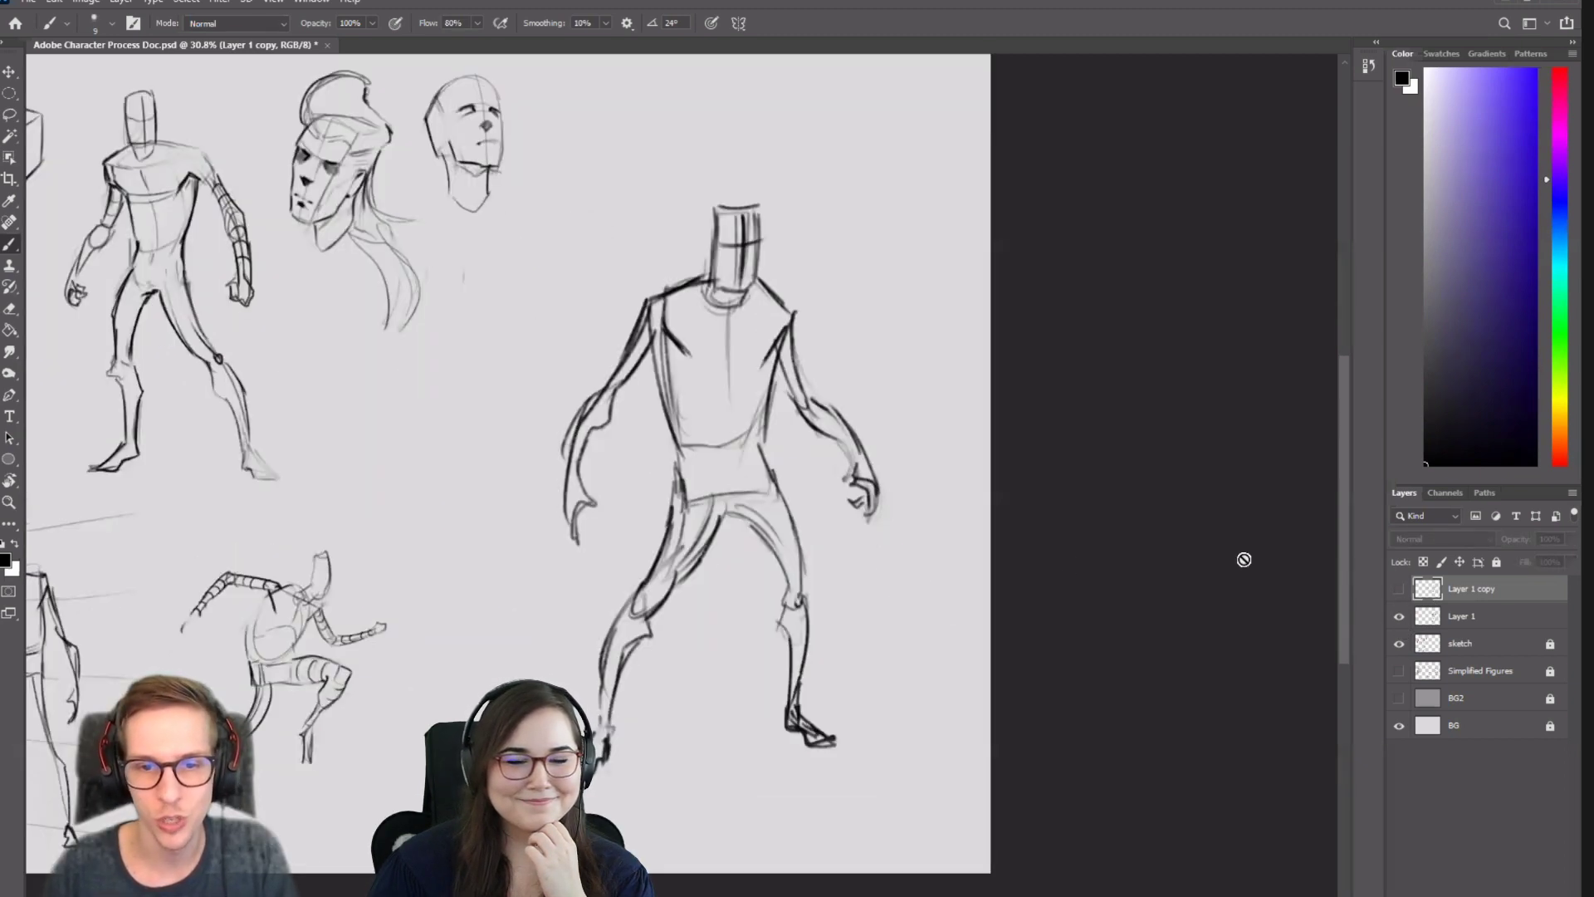
left_click(1400, 616)
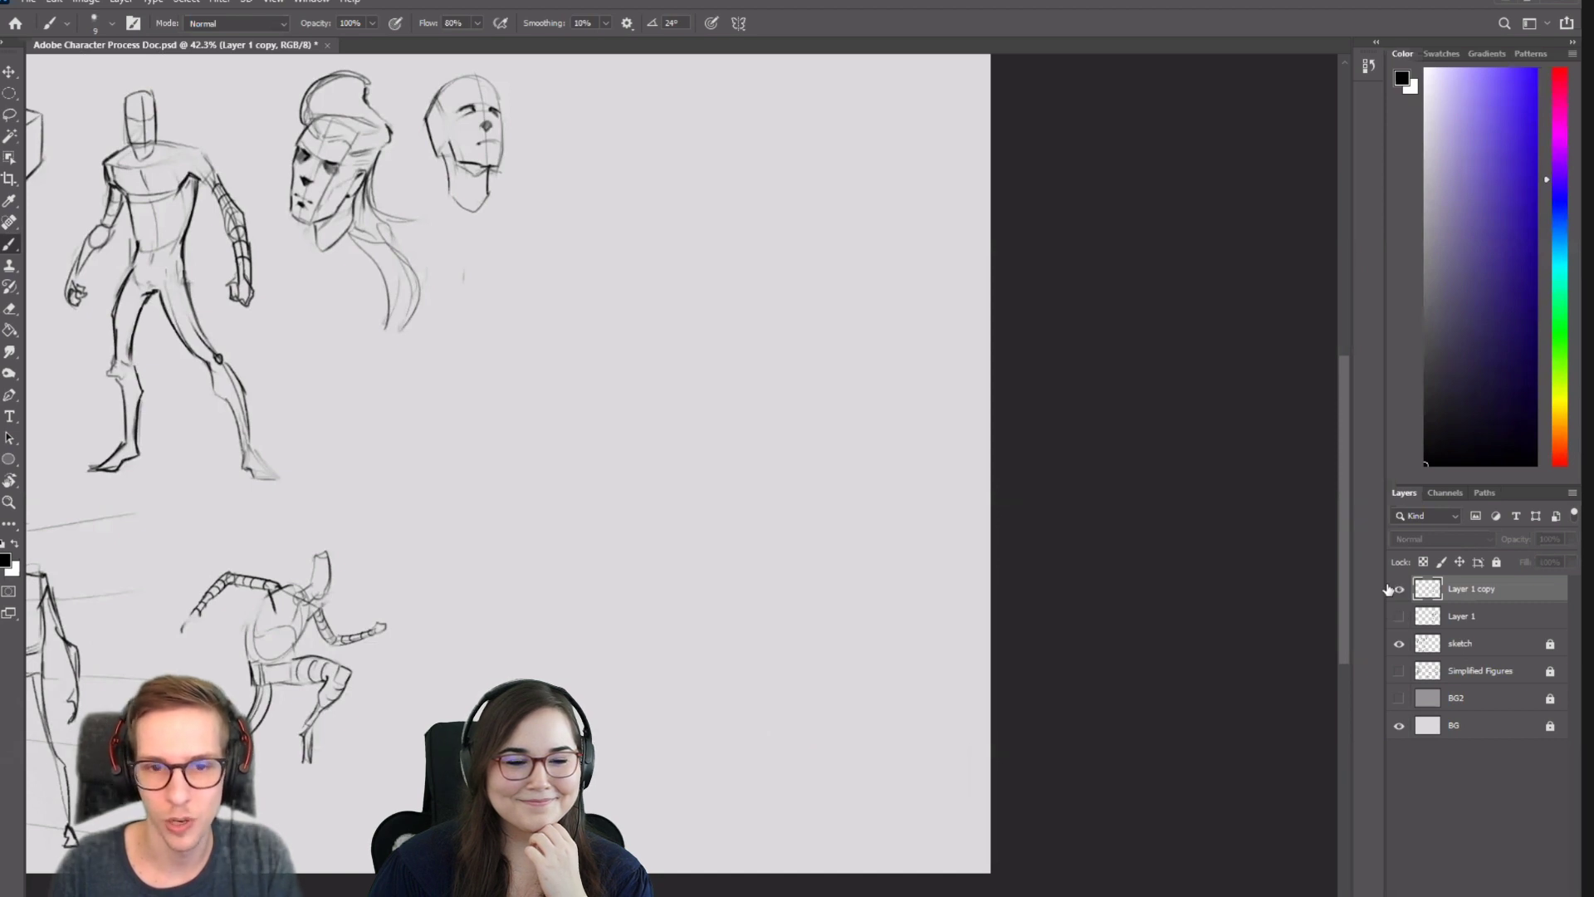
left_click(1399, 588)
left_click(1399, 616)
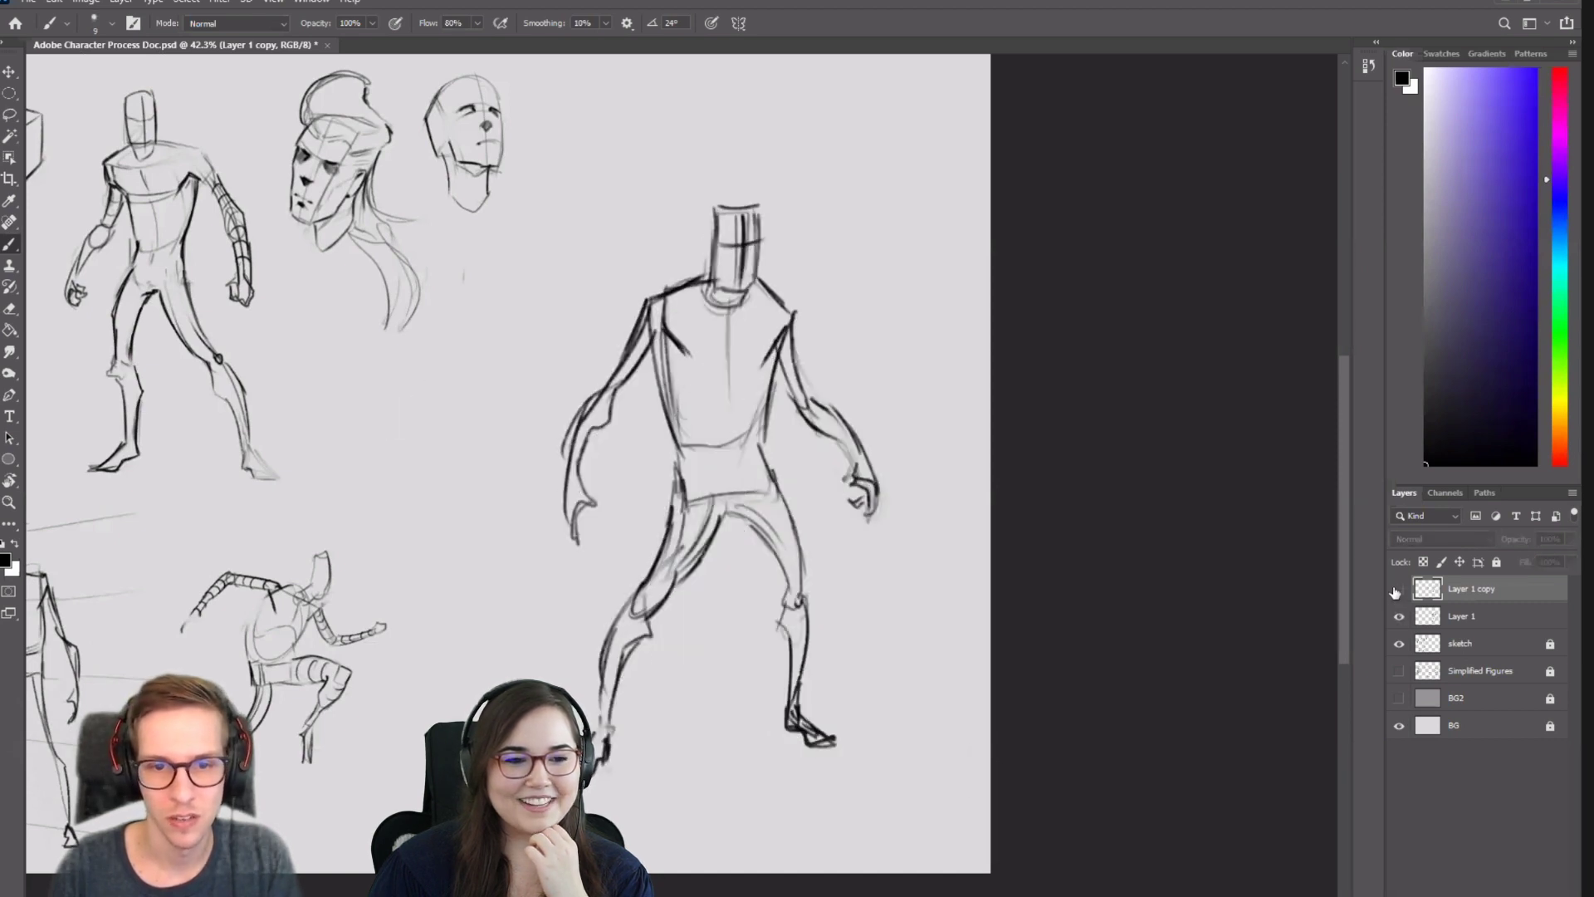
left_click(1396, 591)
left_click(1401, 617)
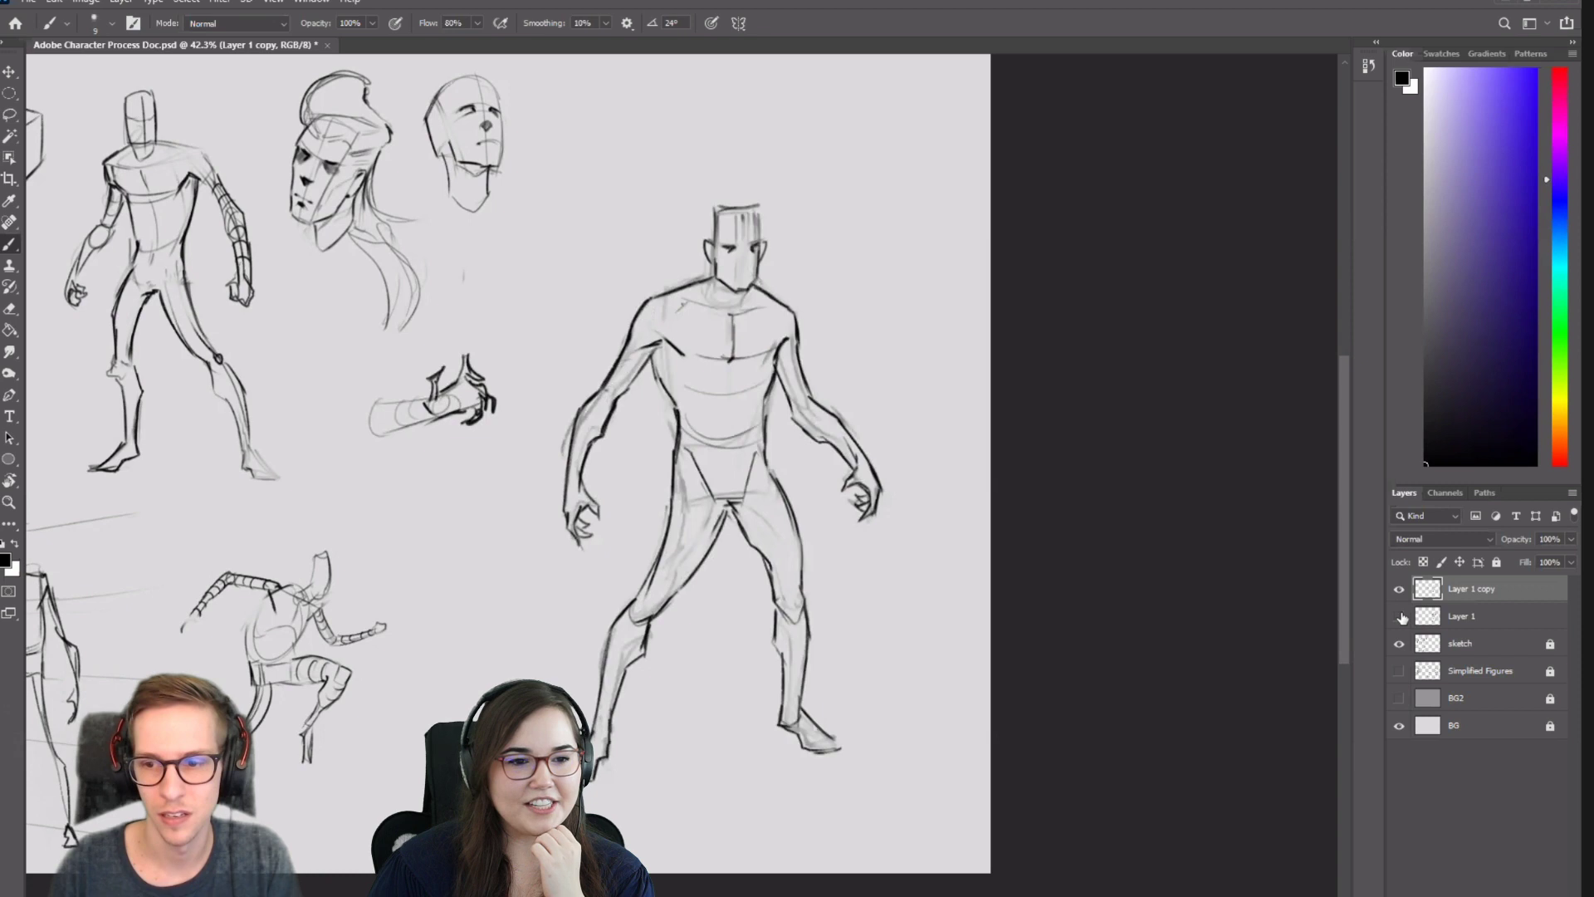
left_click(1401, 617)
left_click(1400, 591)
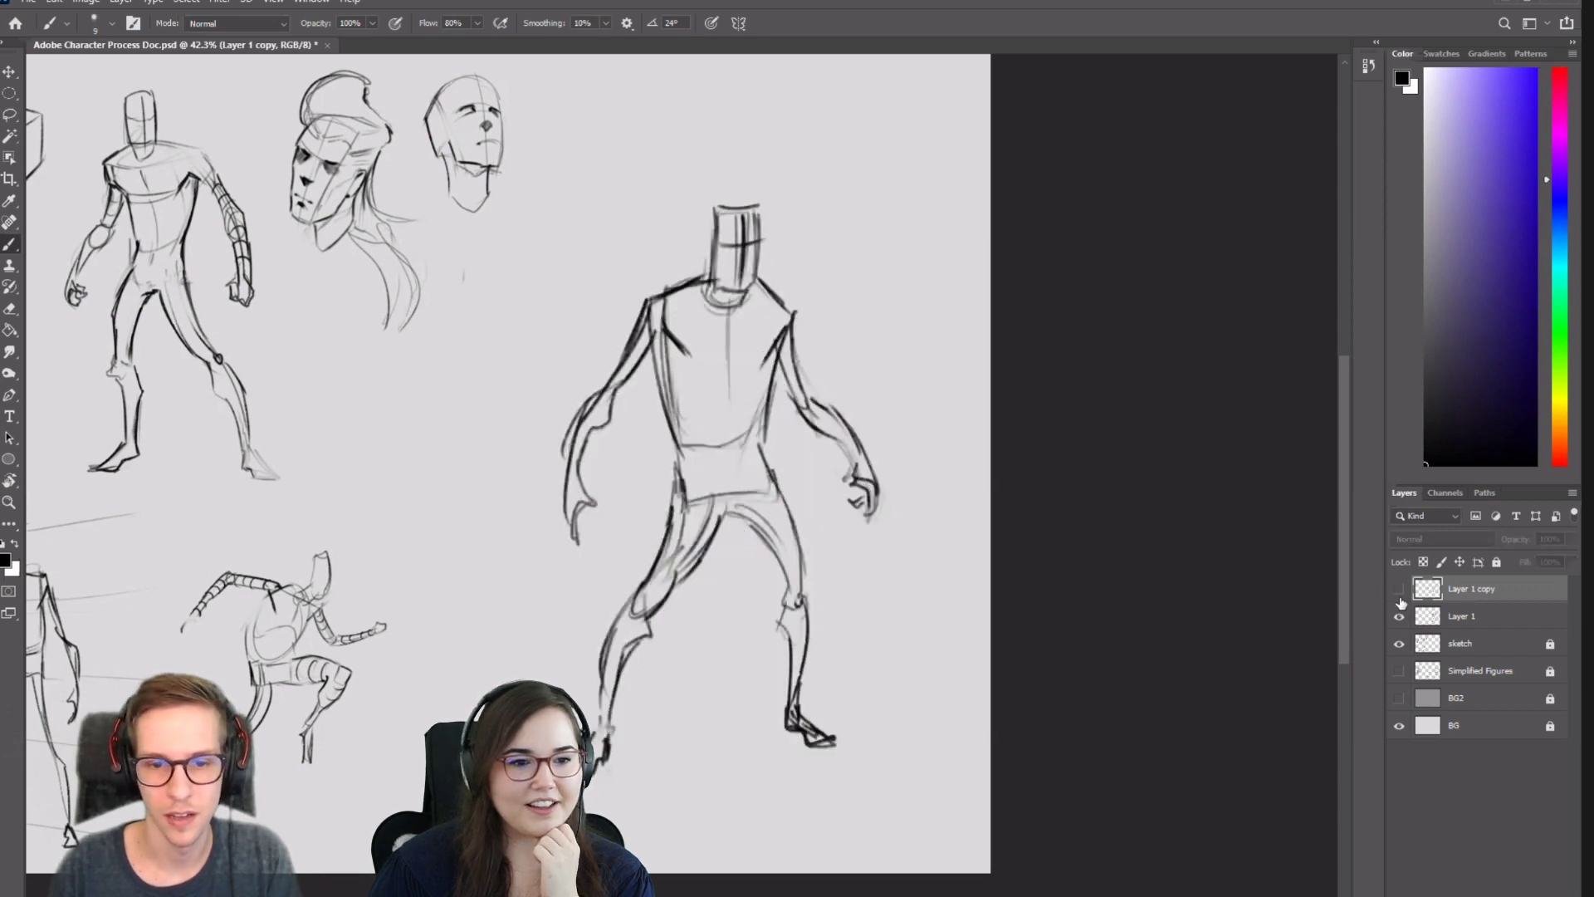
left_click(1398, 589)
left_click(1400, 616)
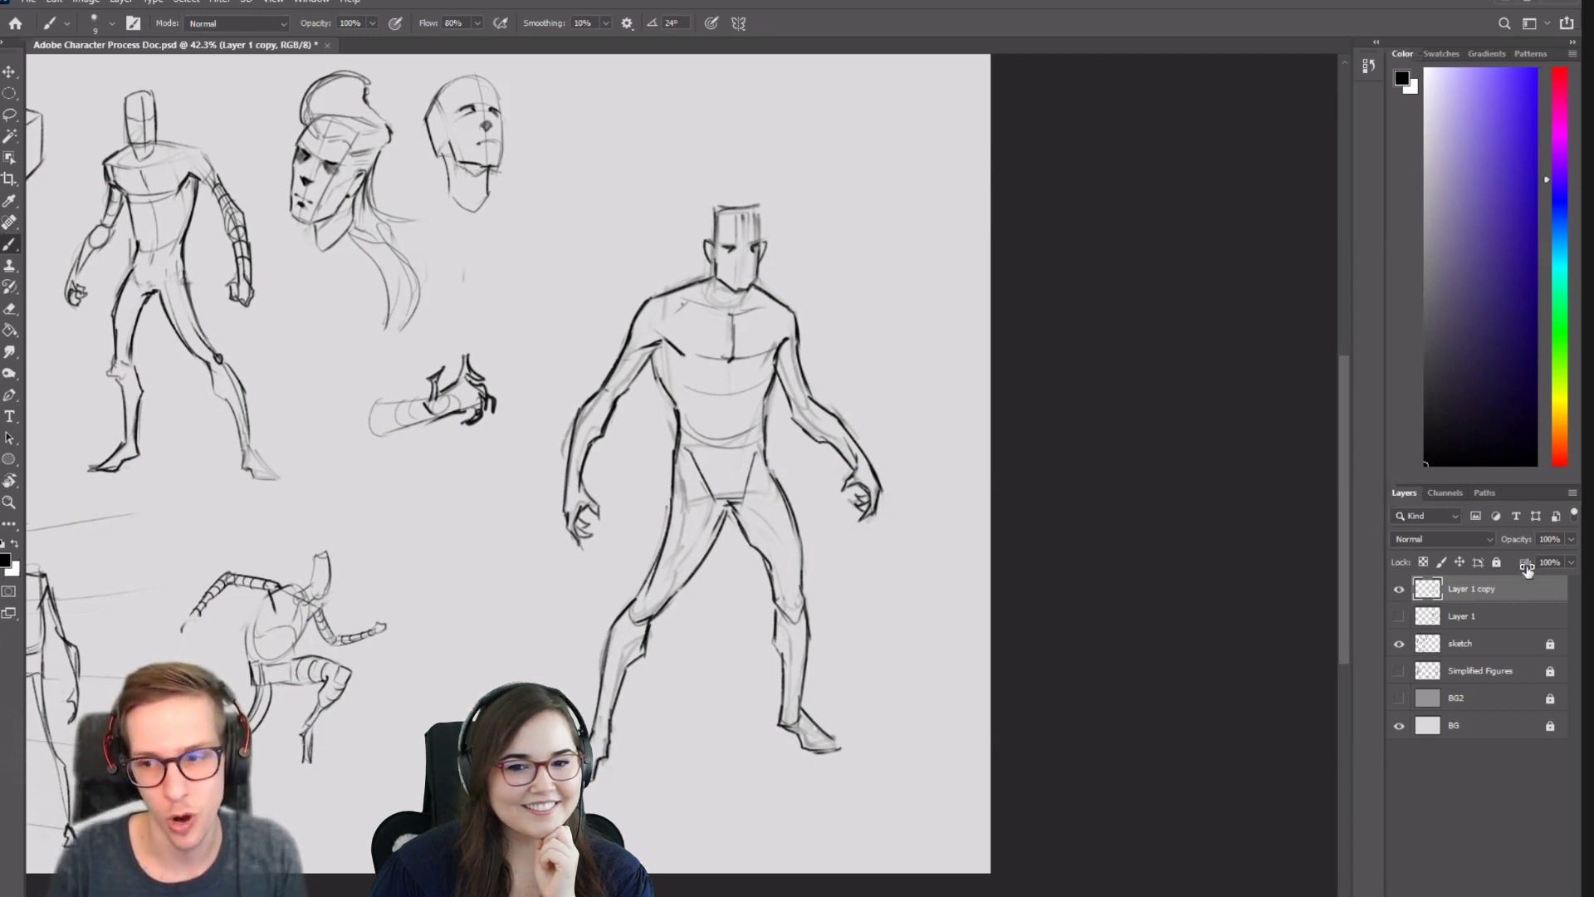
Cut the separate hand and forearm sketch out of Layer 1 copy and paste it onto a new layer above the sketch layer.
left_click(1571, 539)
mouse_move(1572, 557)
left_mouse_down()
mouse_move(1507, 569)
mouse_move(1569, 558)
left_mouse_up()
key("l")
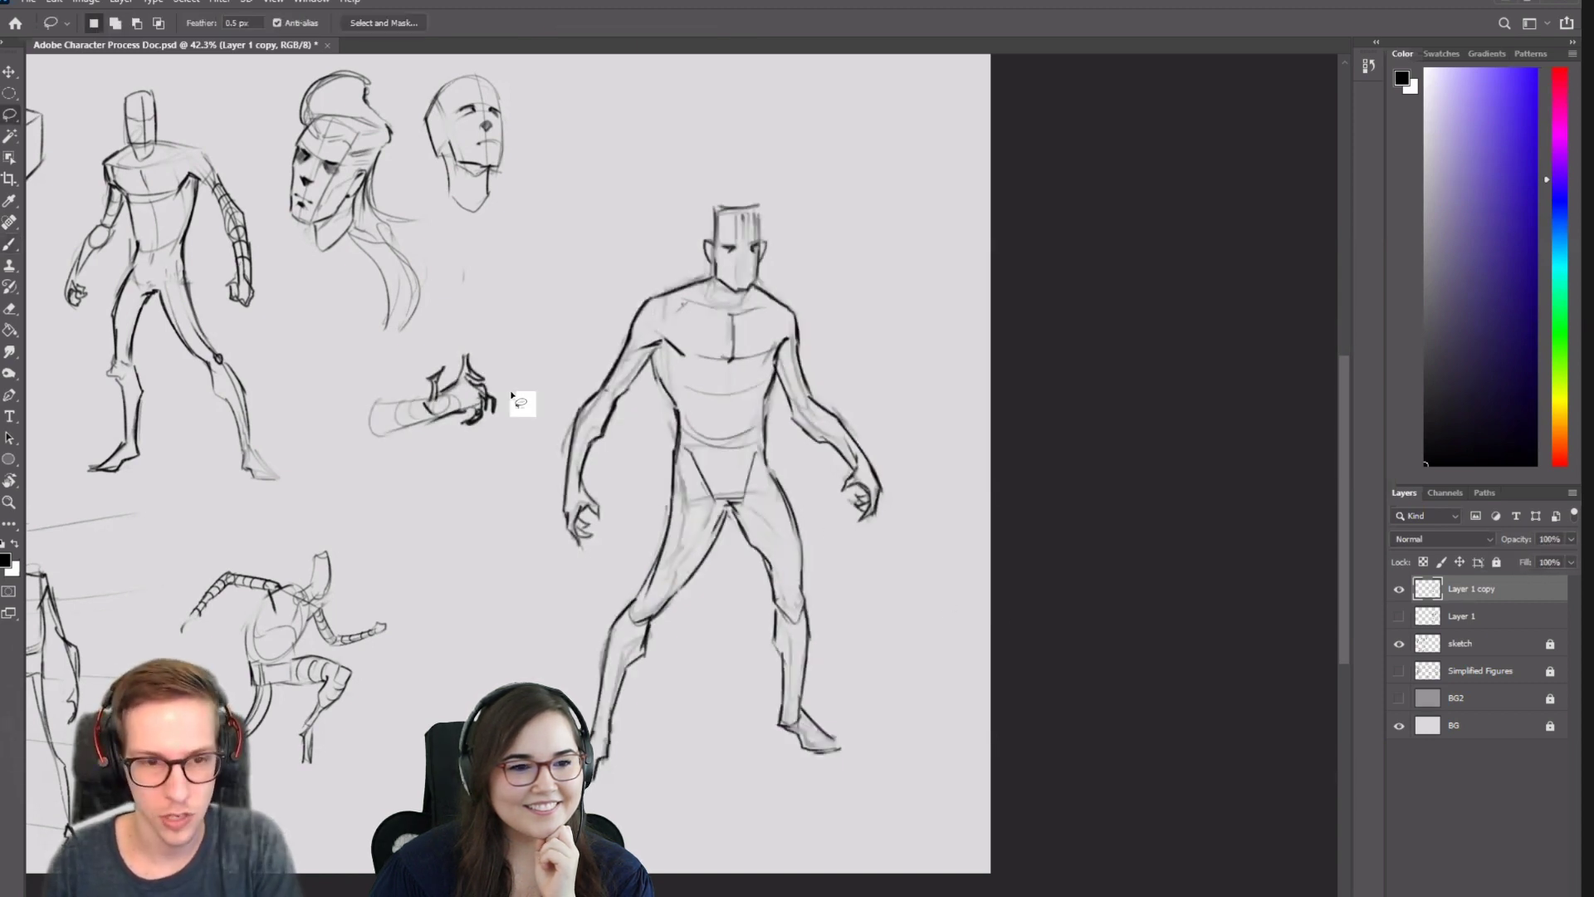
mouse_move(494, 329)
left_mouse_down()
mouse_move(357, 451)
mouse_move(515, 388)
left_mouse_up()
key("Delete")
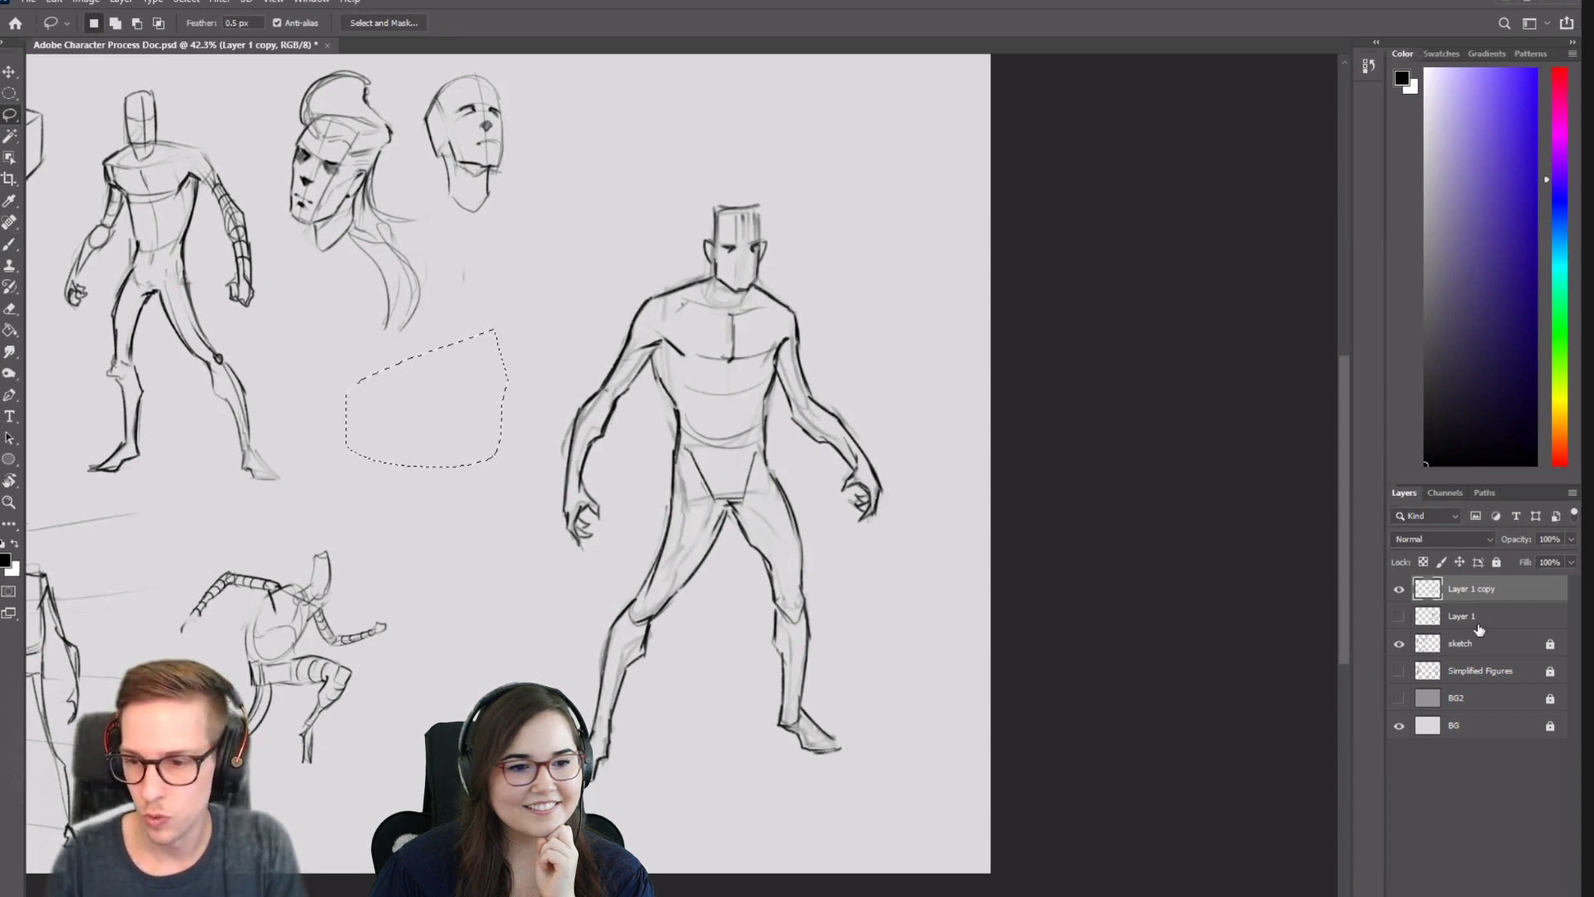
left_click(1411, 643)
left_click(1398, 646)
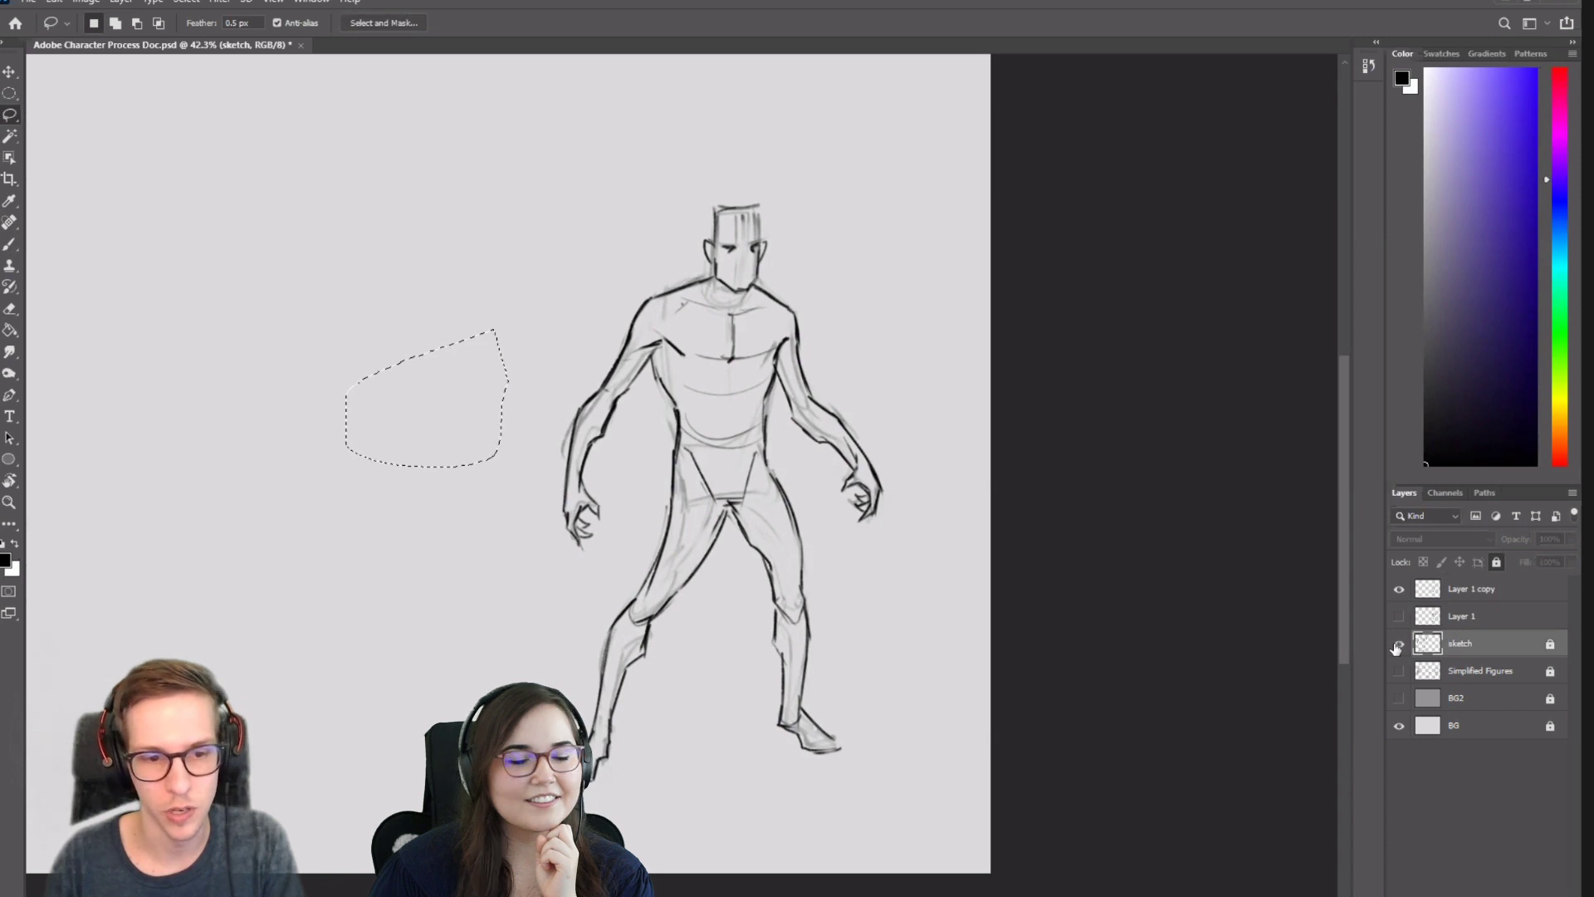
left_click(1398, 646)
key("ctrl+v")
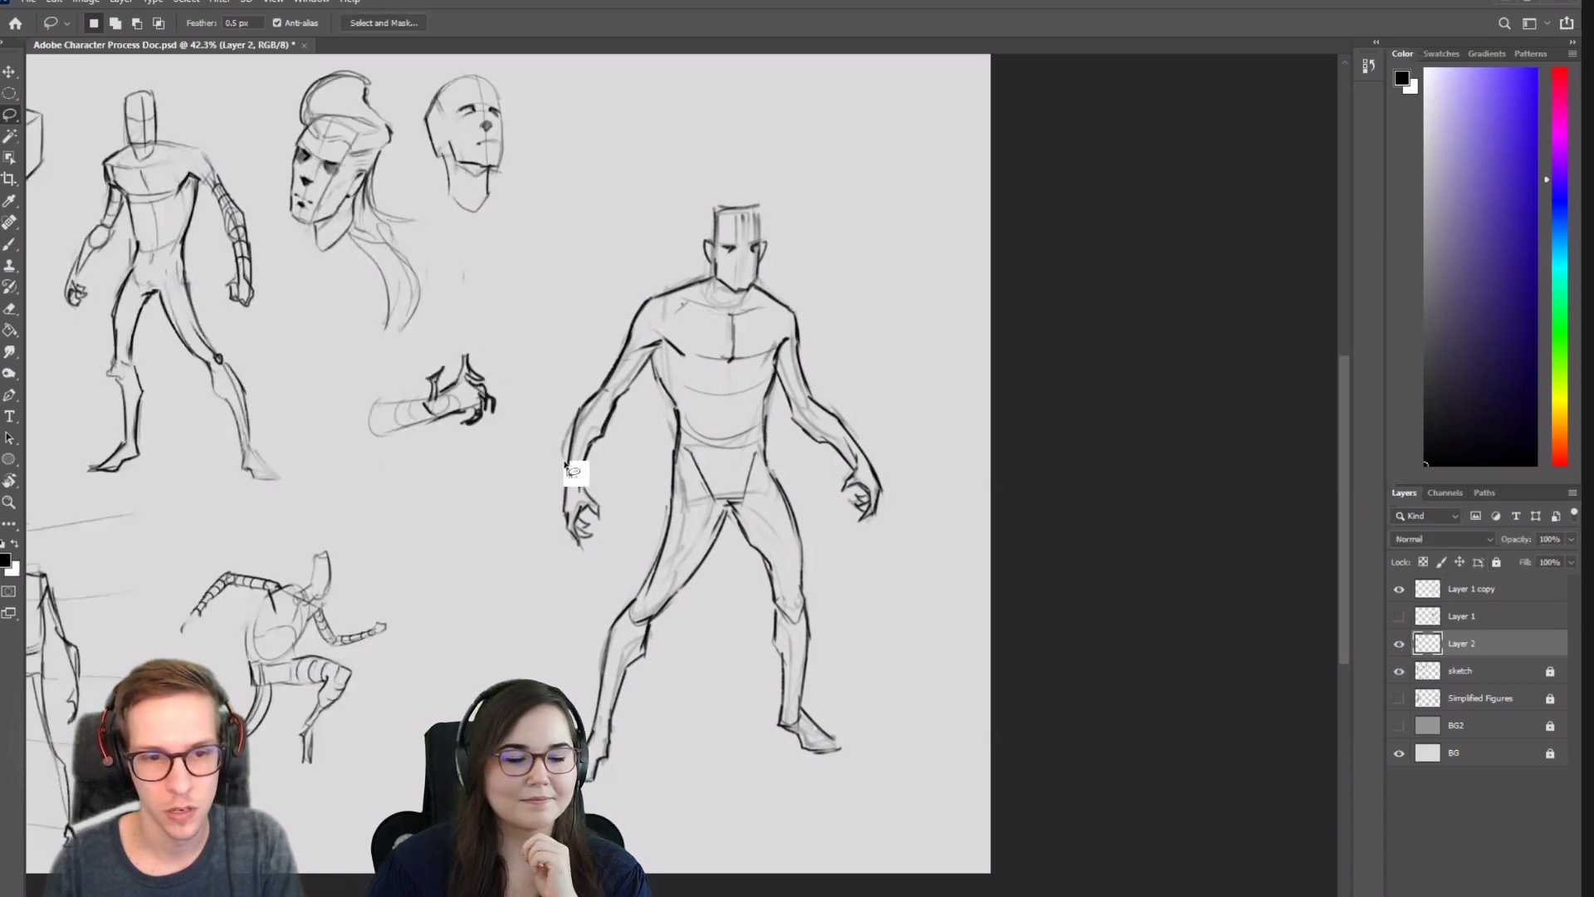
Merge the pasted hand layer with the sketch layer.
left_click(1474, 671, "shift")
right_click(1477, 677)
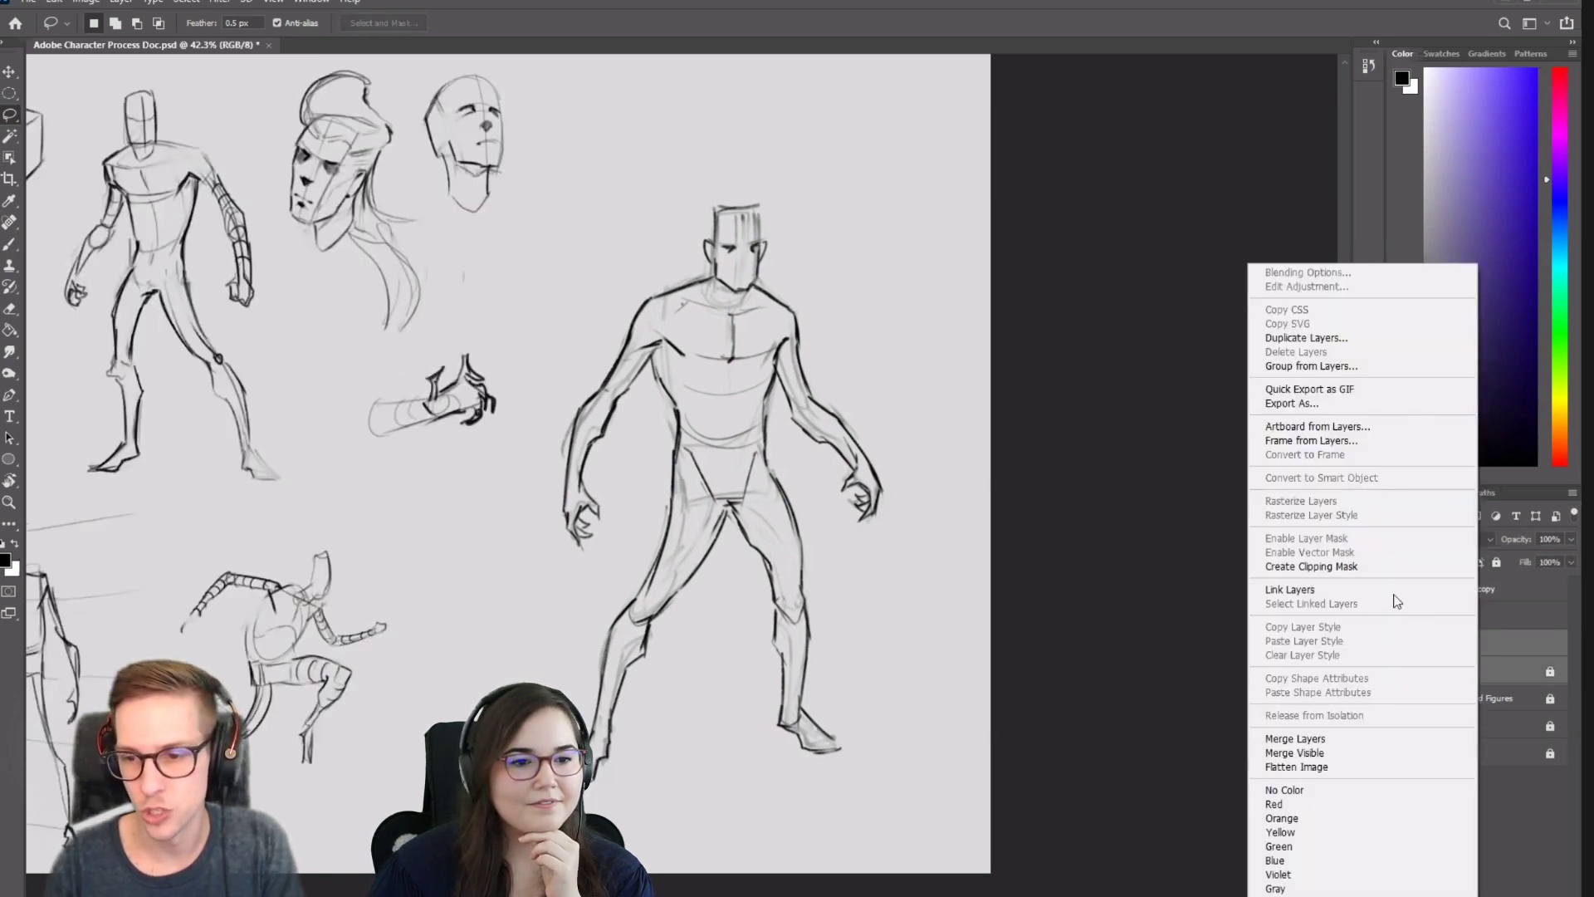
left_click(1295, 739)
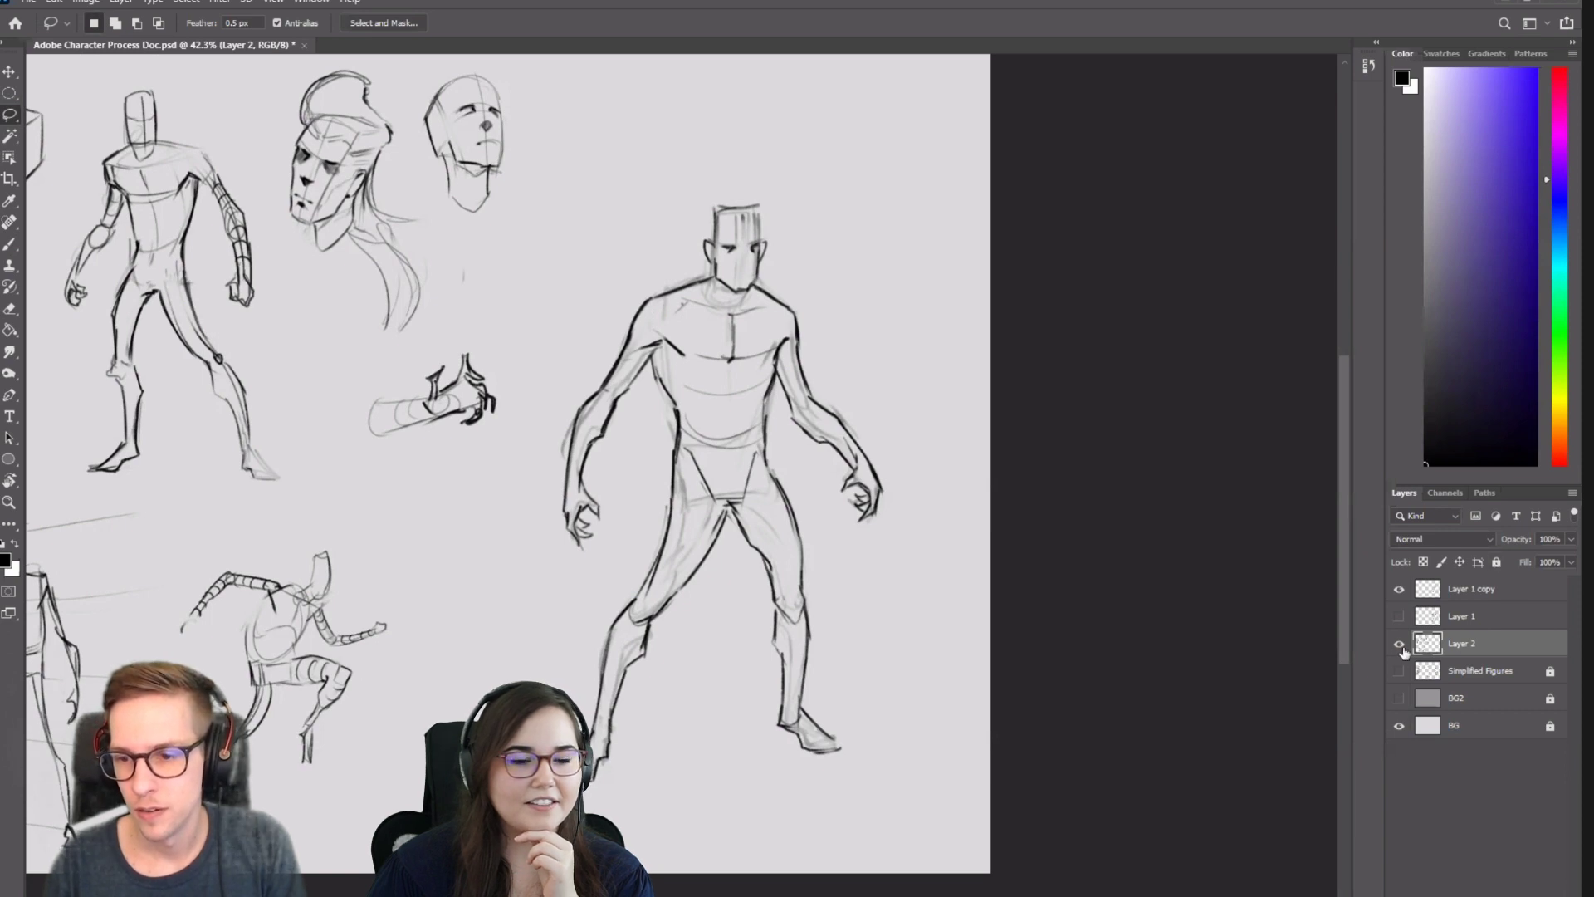
Lower the opacity of Layer 1 copy to 37% and lock the layer.
left_click(1457, 590)
left_click(1495, 562)
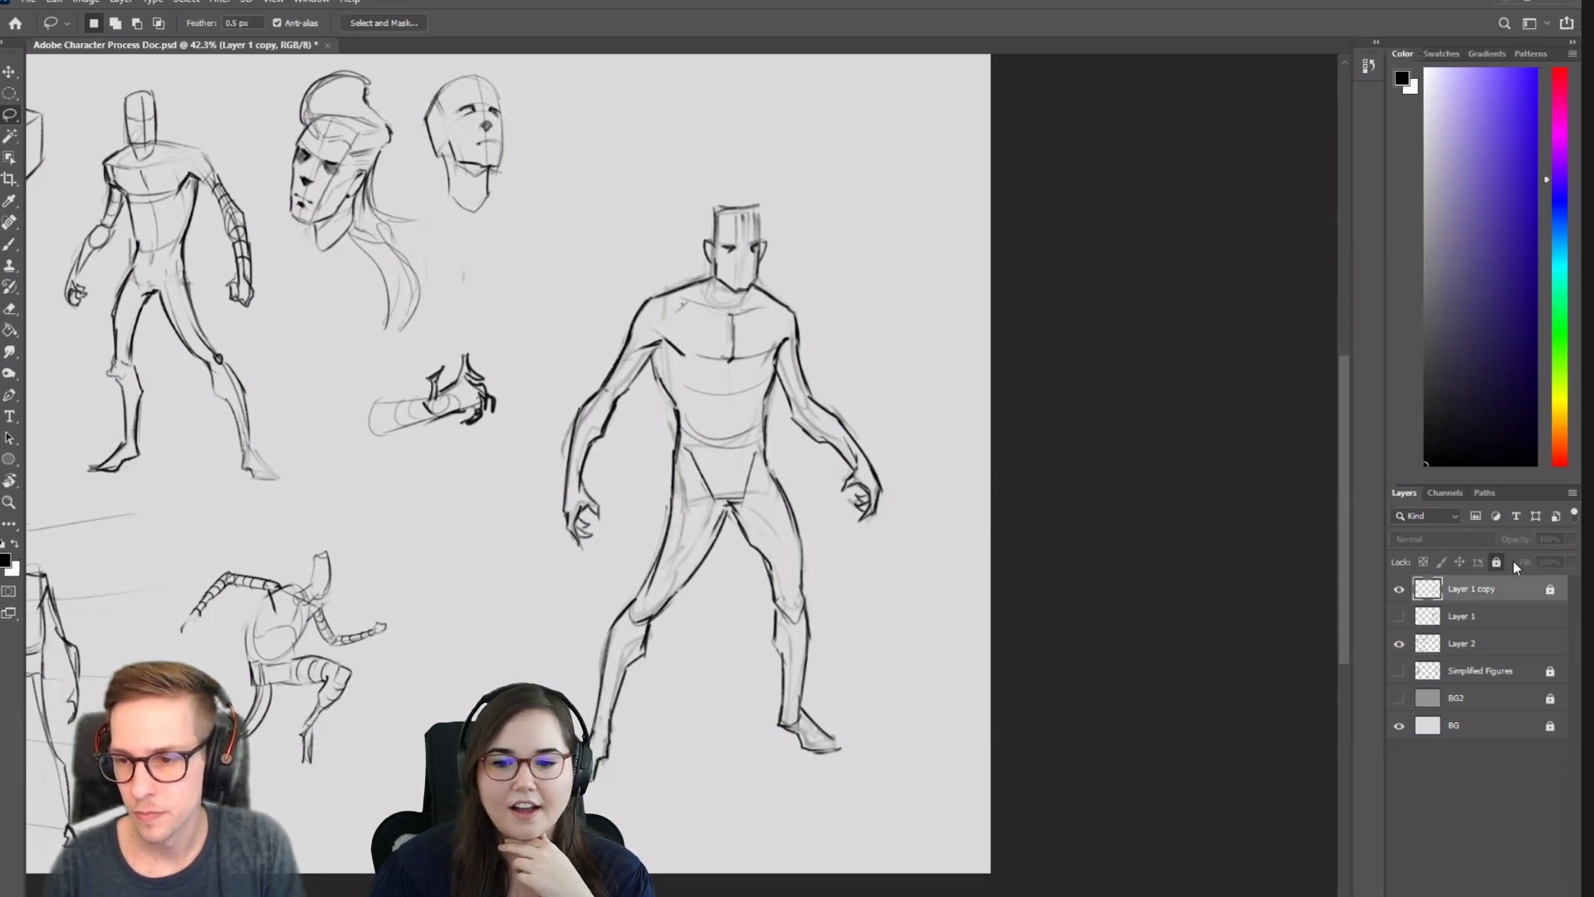
left_click(1496, 562)
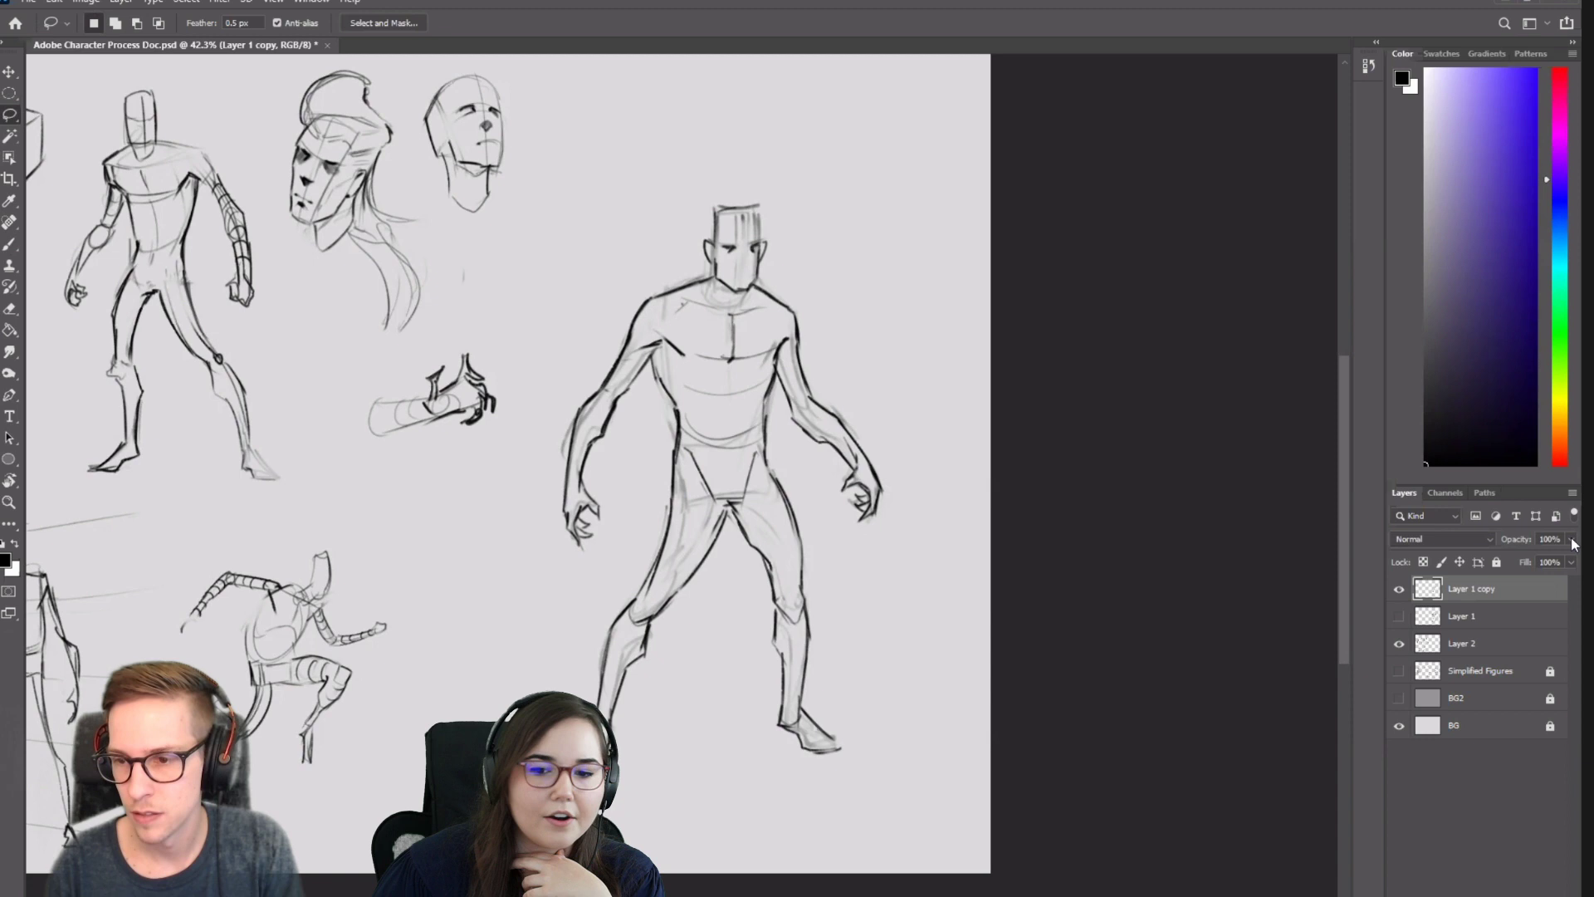
left_click(1570, 539)
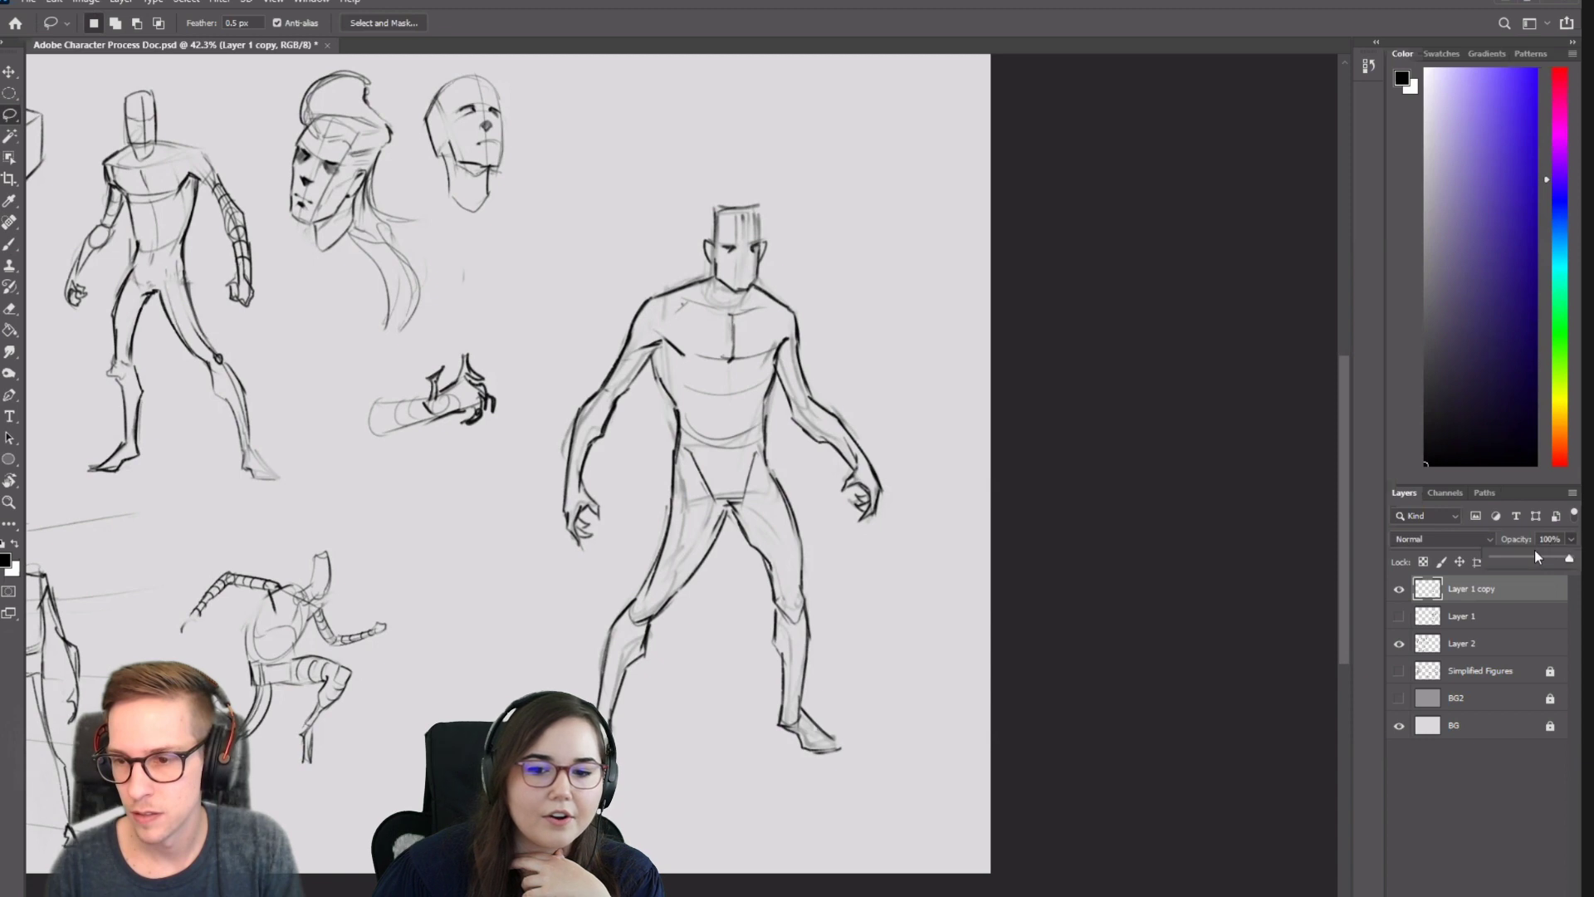
left_click(1488, 571)
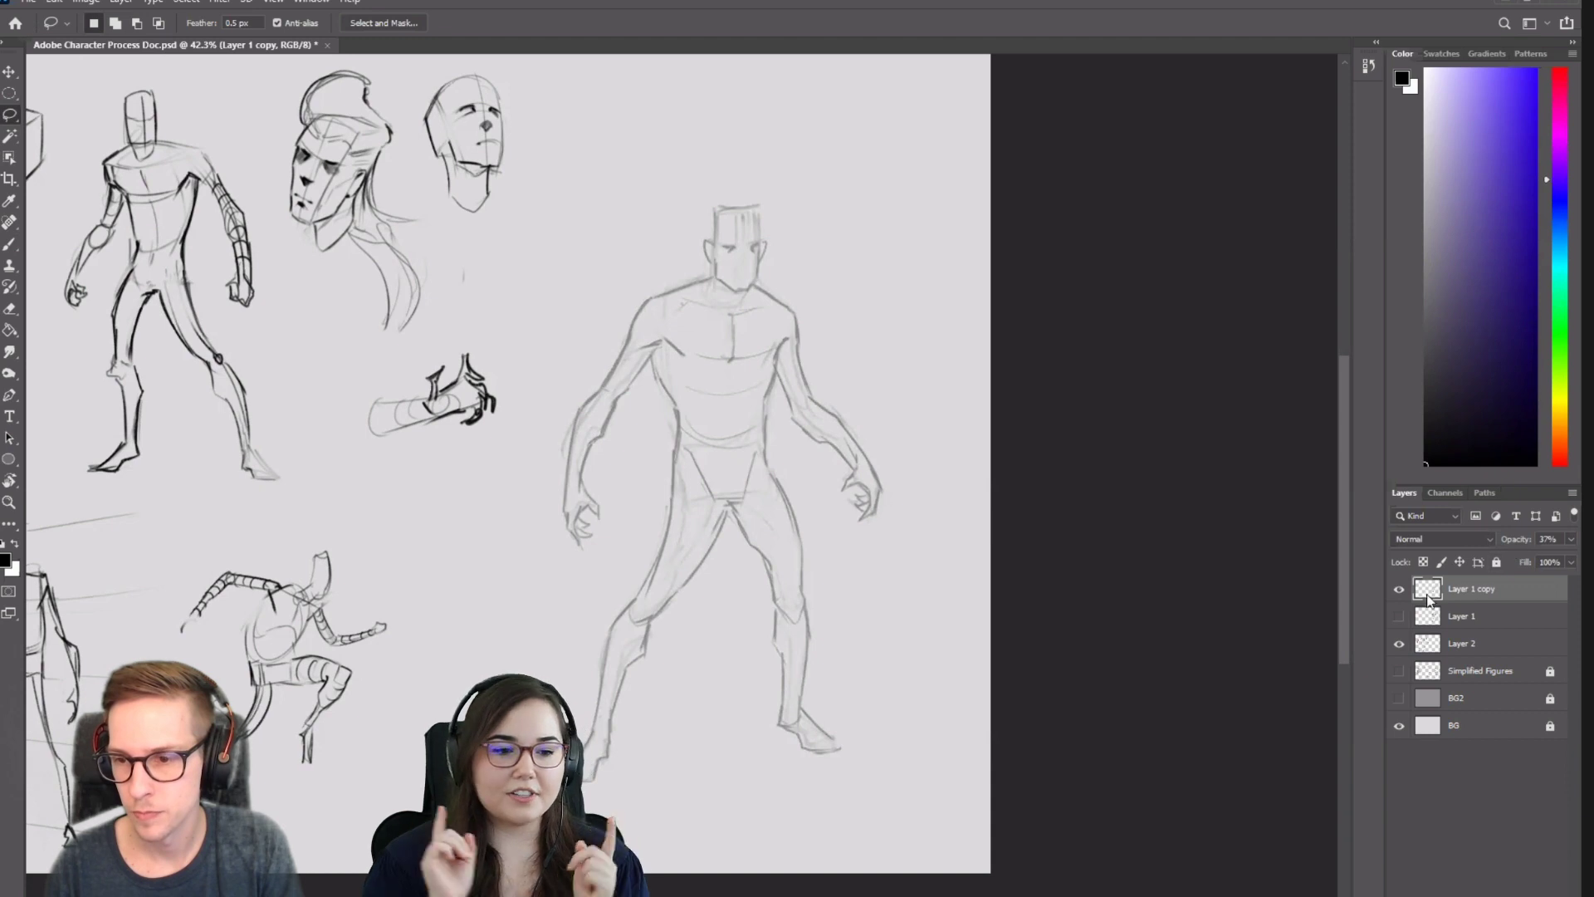
left_click(1498, 561)
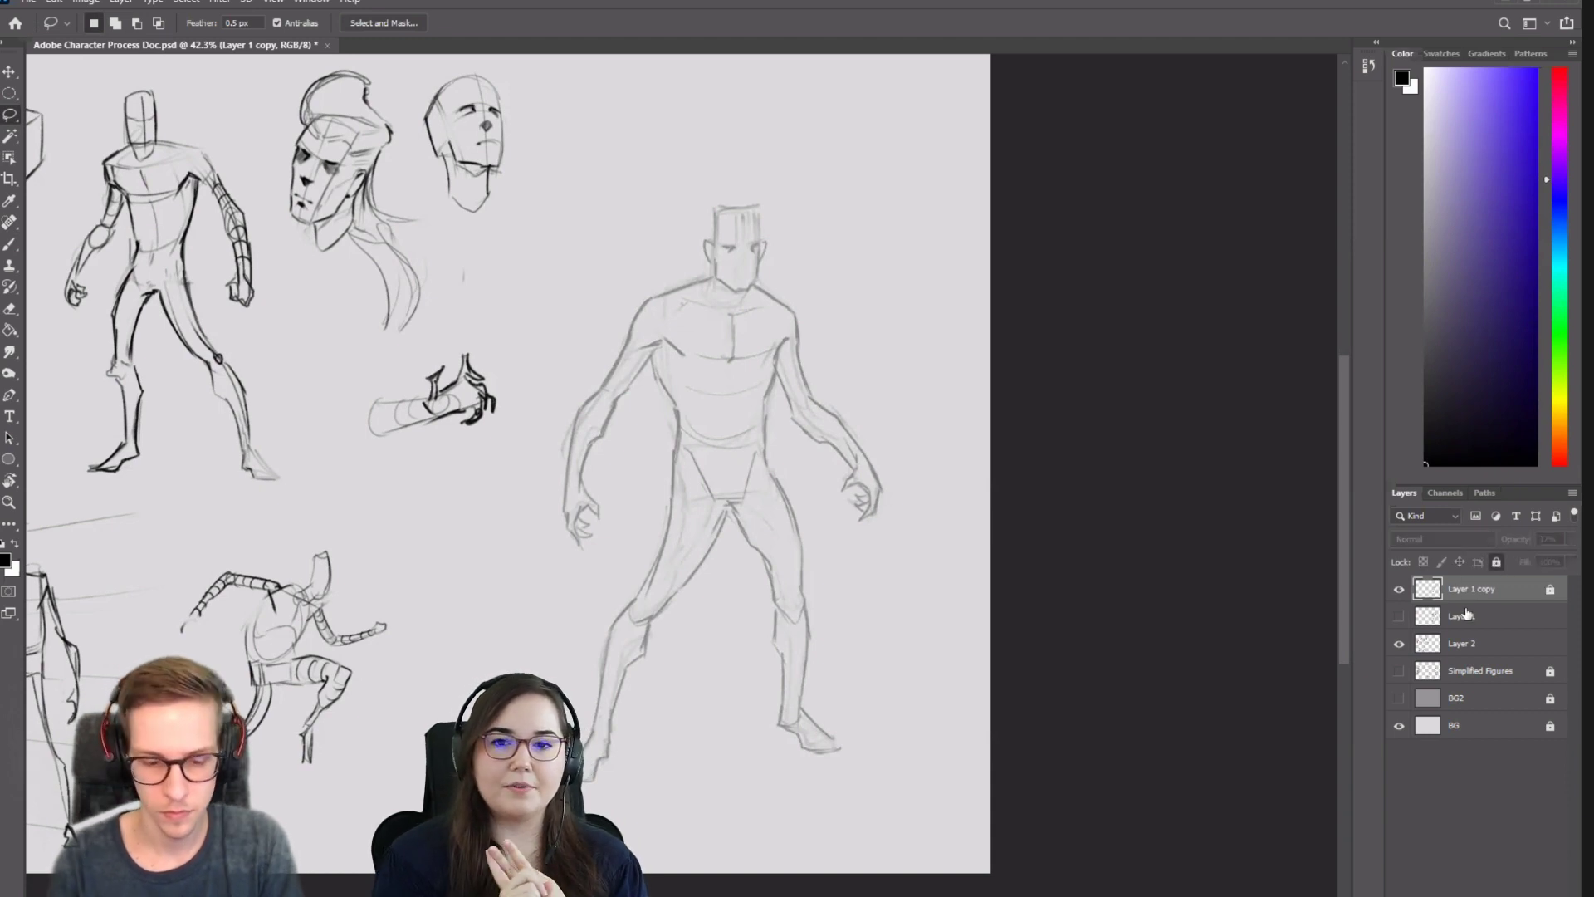
Create a new layer named Costume above Layer 1 copy.
key("ctrl+shift+n")
type("Costume")
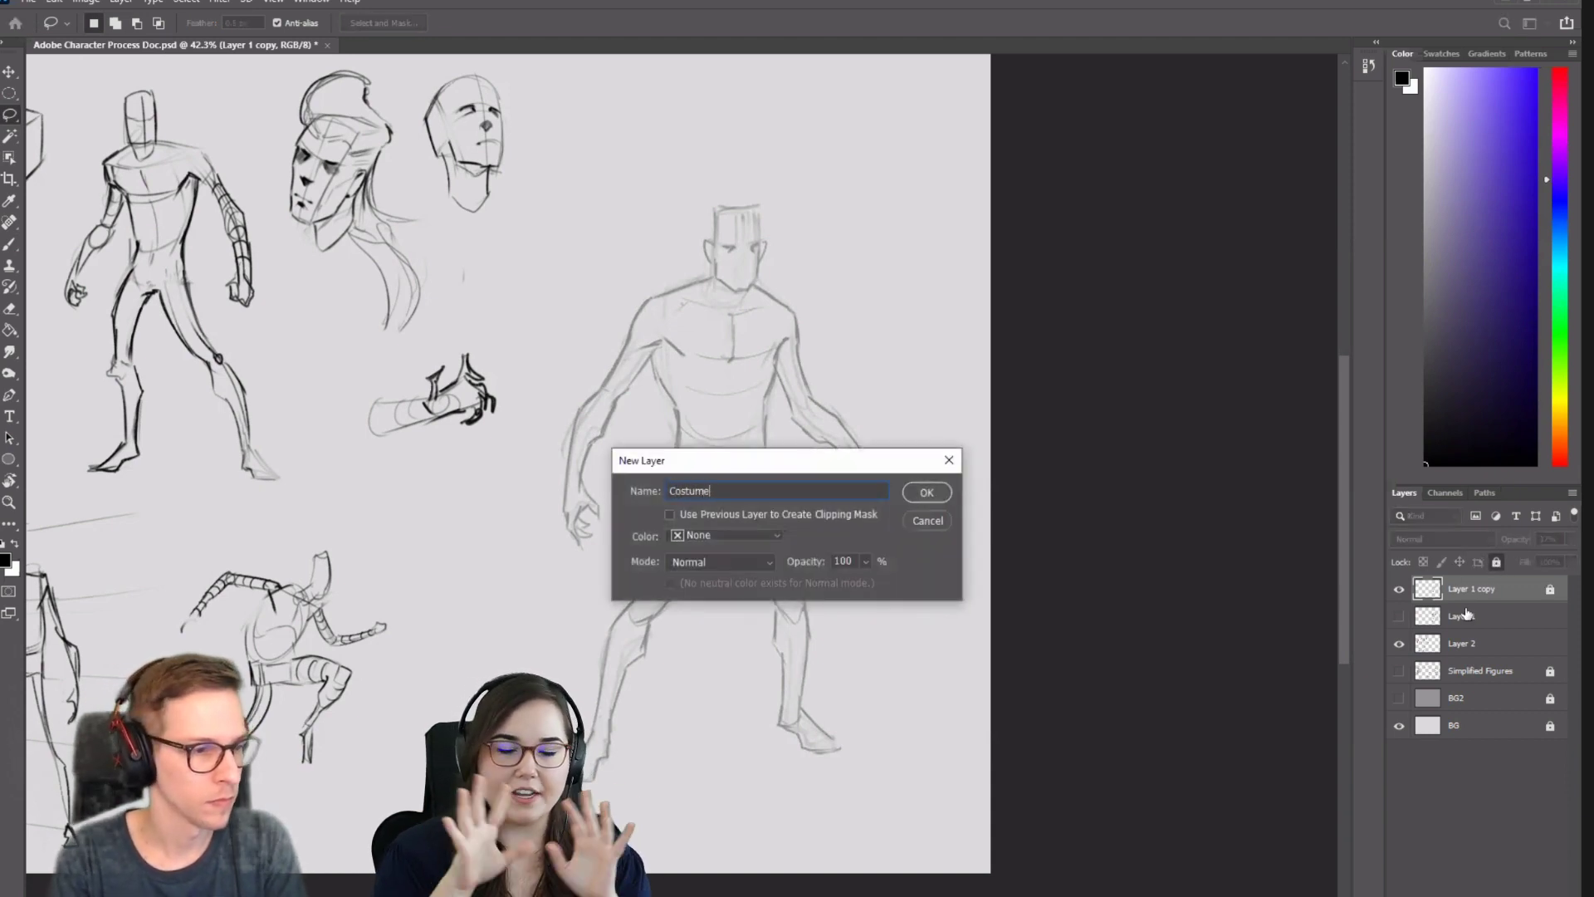
key("Return")
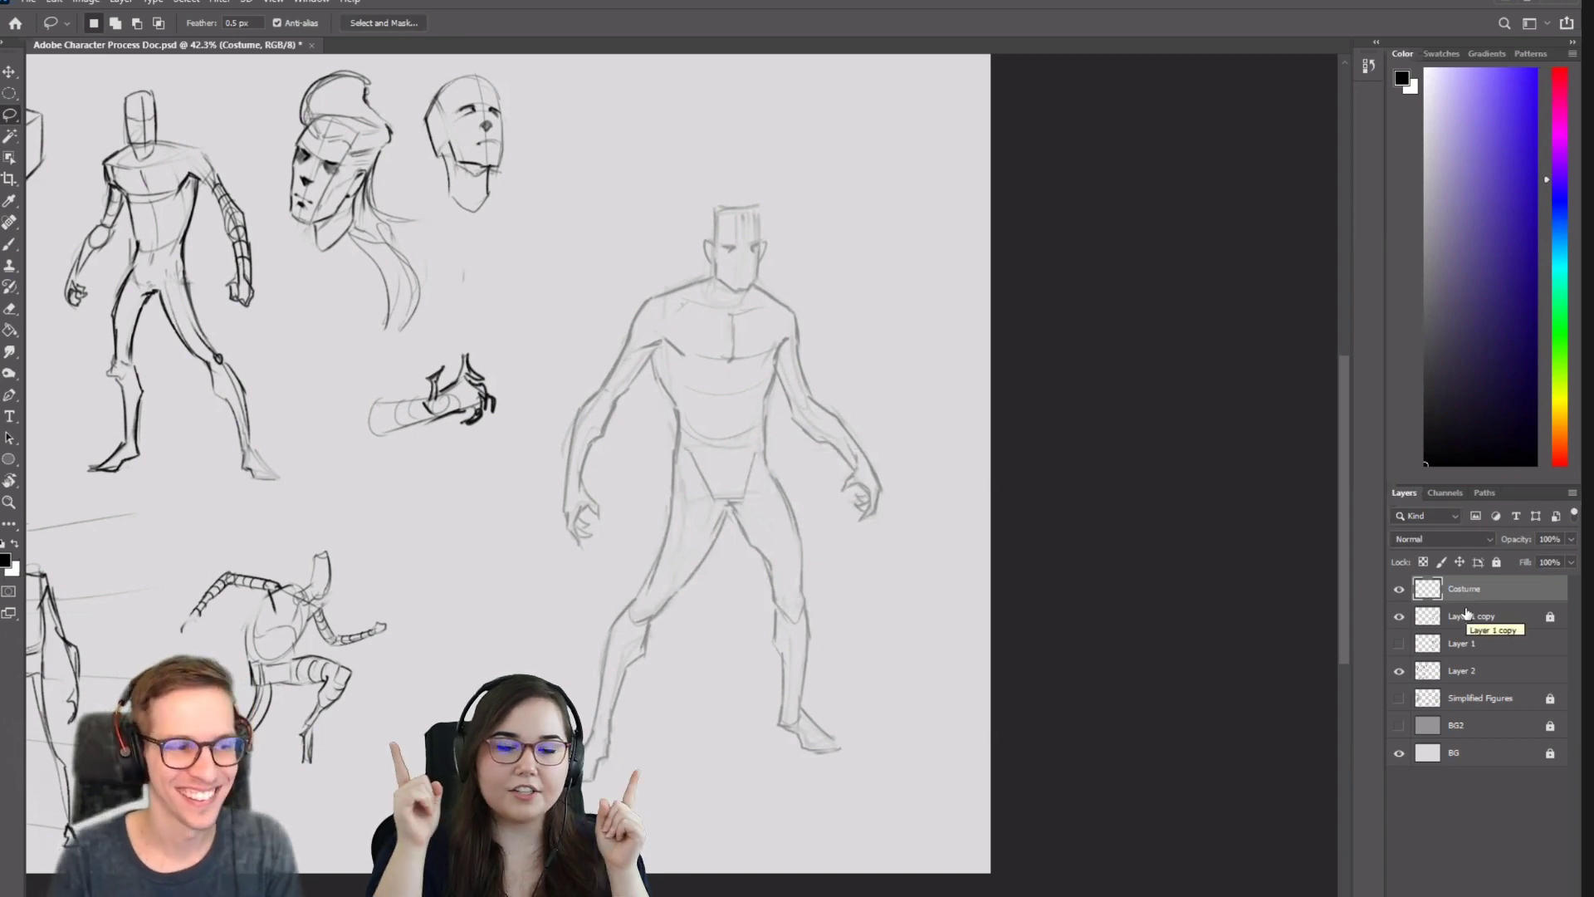
Sketch a first diagonal costume line across the large figure's abdomen on the Costume layer with the Brush tool.
key("b")
left_click_drag(864, 376, 886, 402)
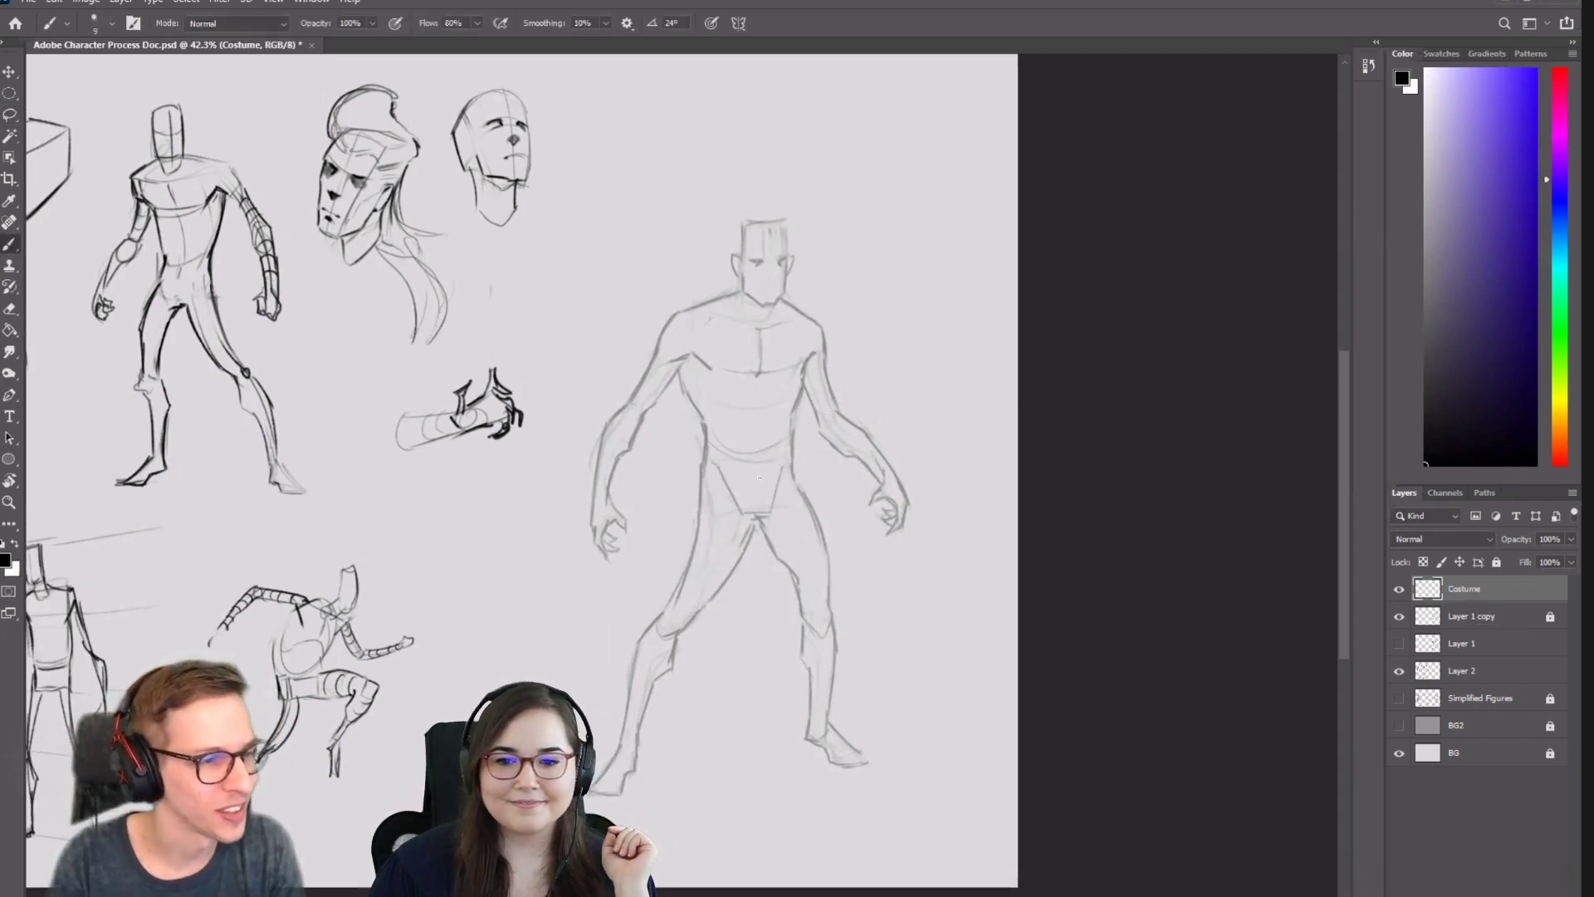
left_click_drag(779, 472, 745, 488)
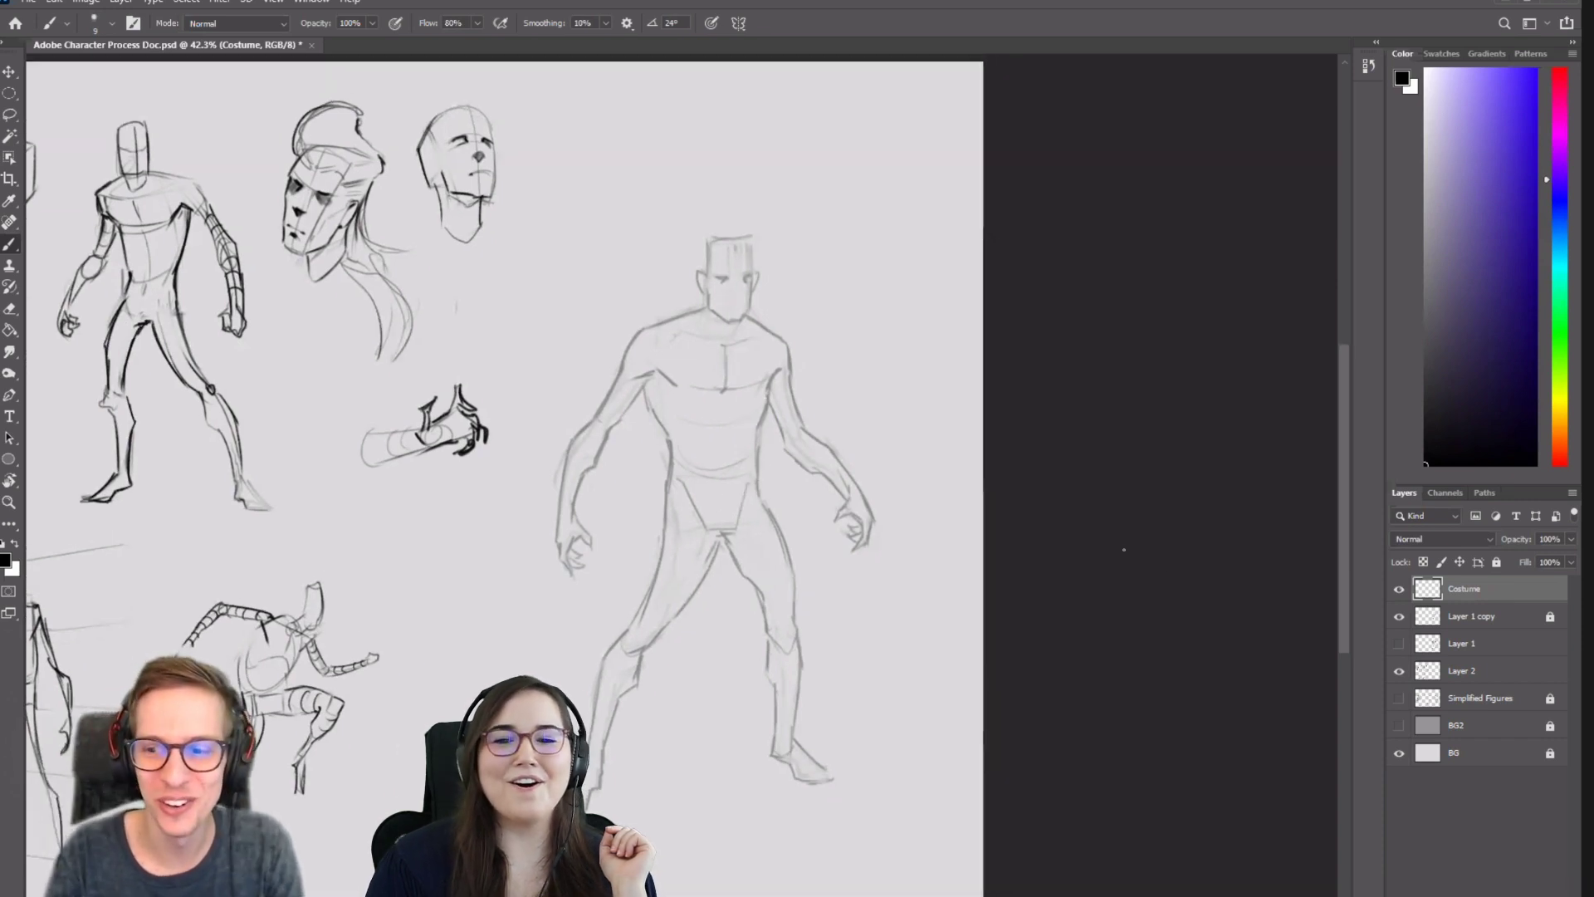
left_click_drag(789, 424, 830, 405)
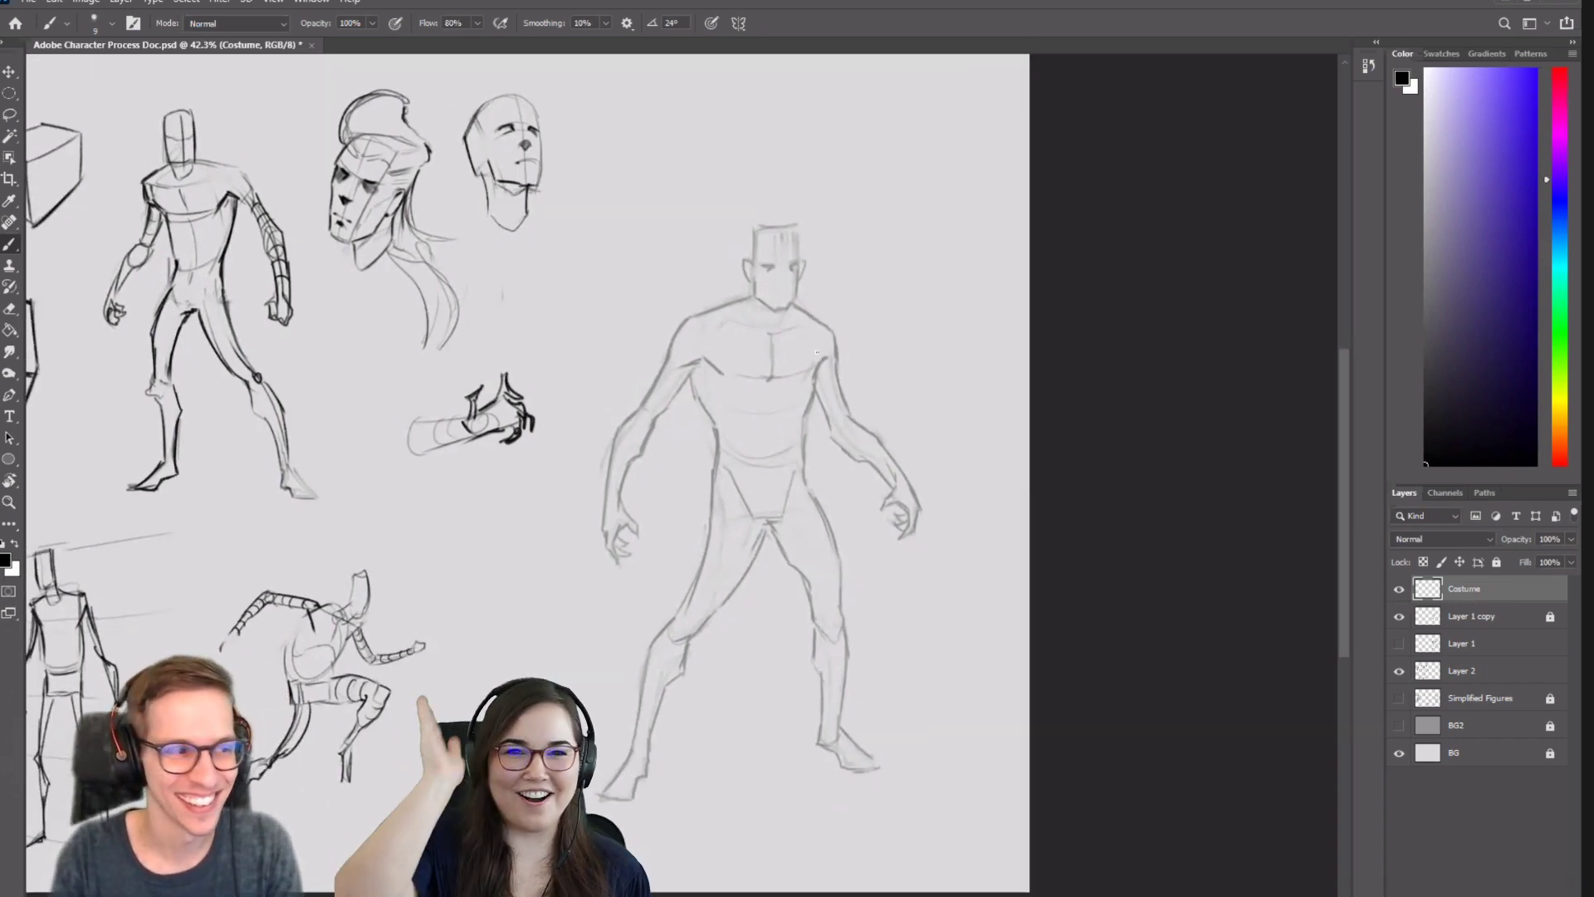
left_click_drag(834, 341, 805, 354)
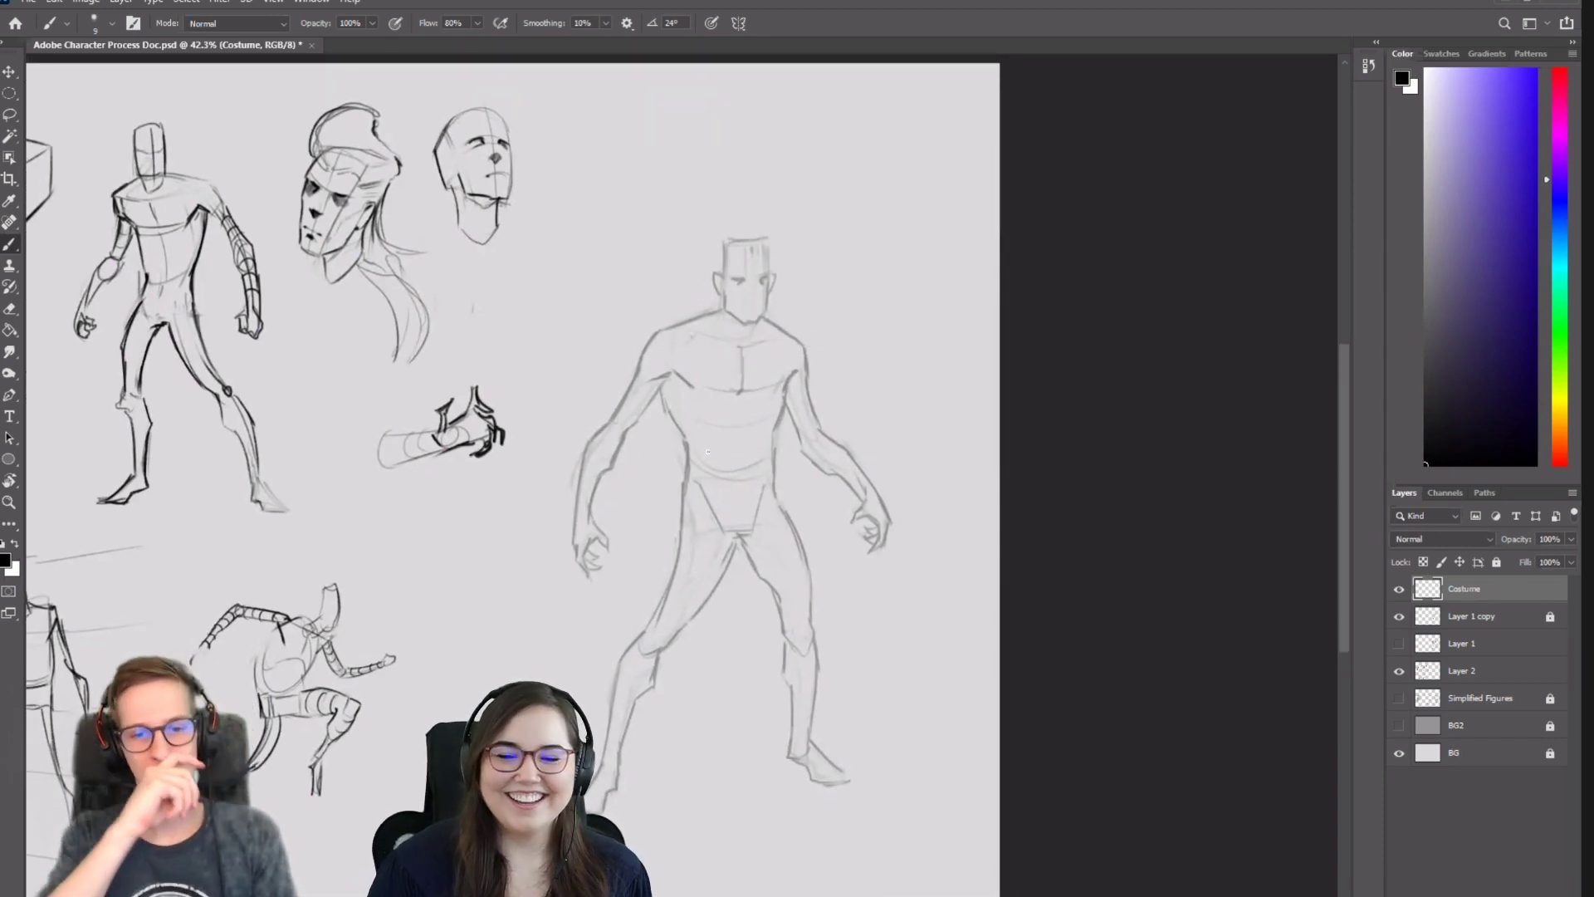
left_click_drag(689, 447, 719, 438)
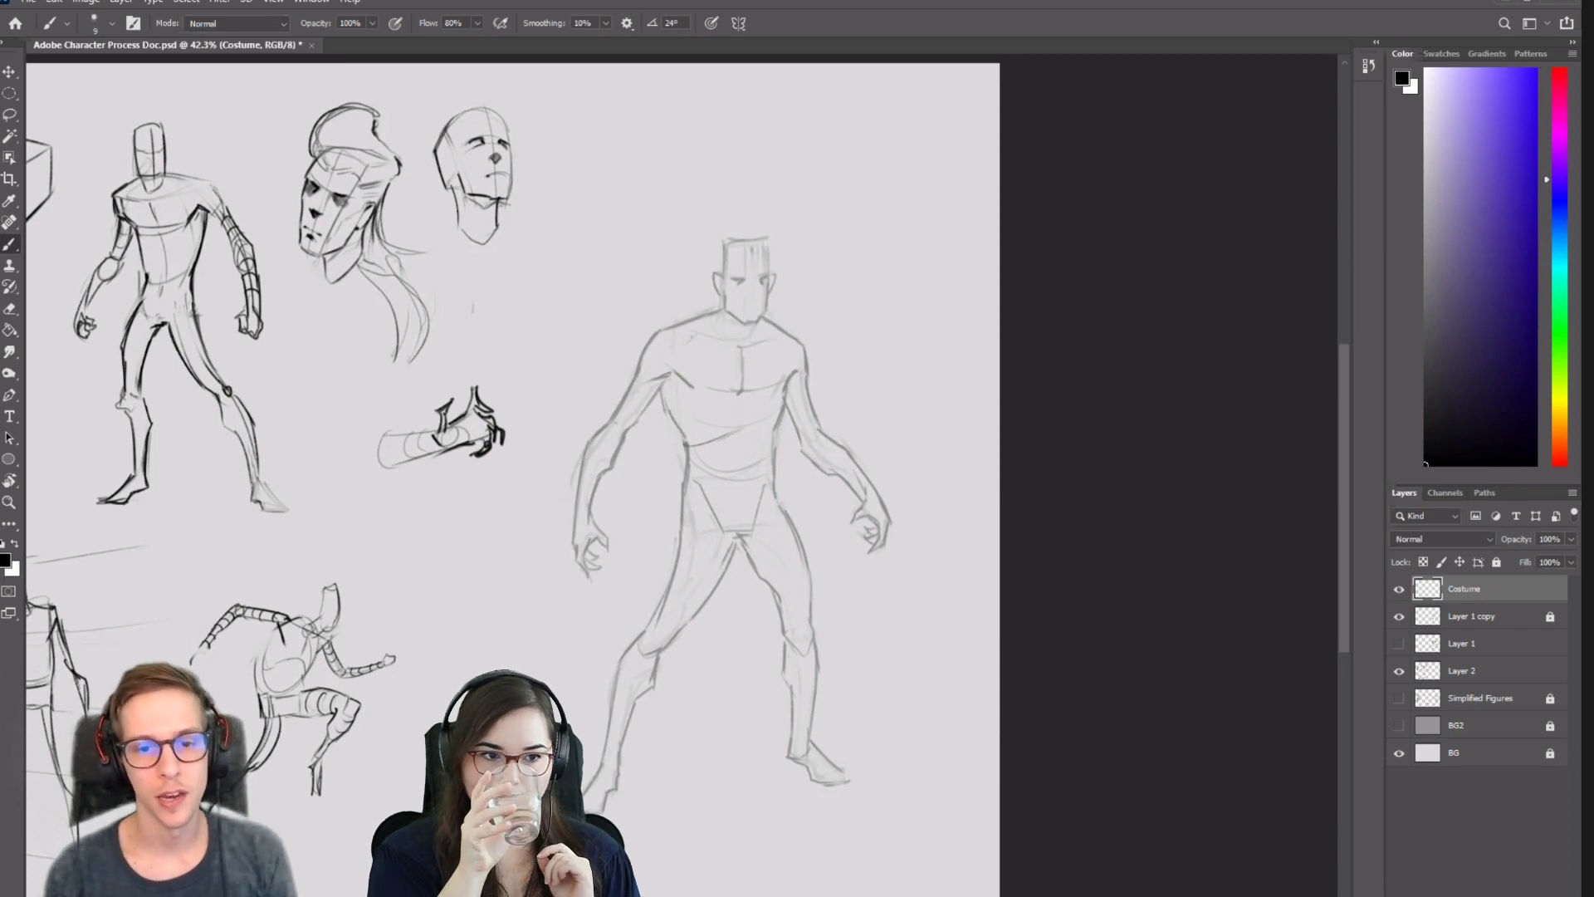
scroll(741, 464, "down", 2)
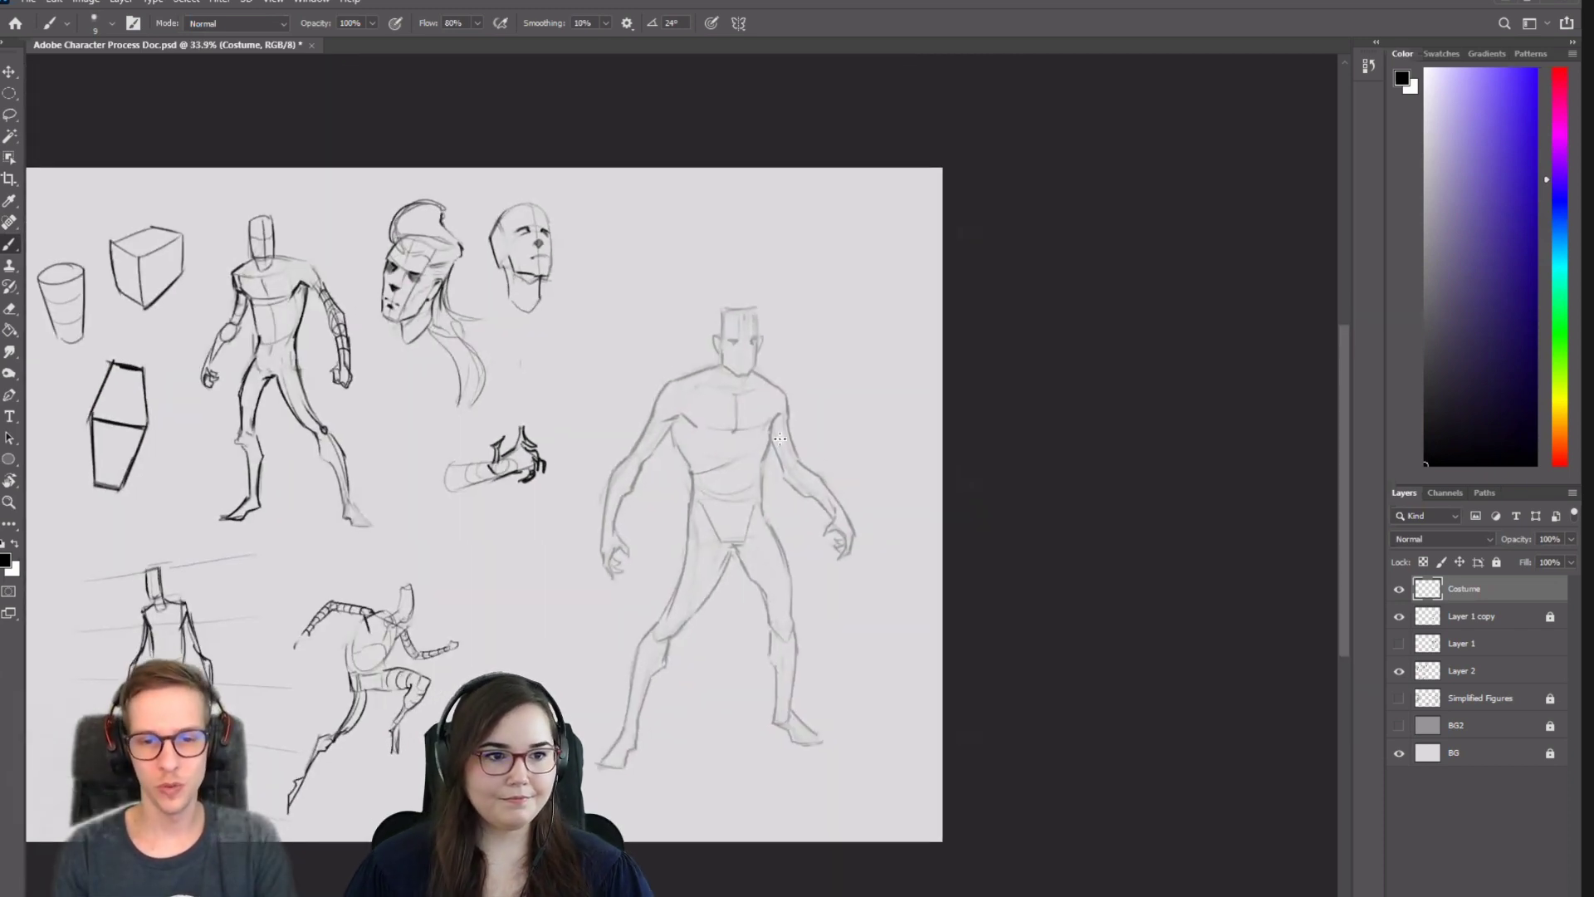
Sketch the peaked upper edge of a wide belt across the large figure's abdomen, redoing strokes that miss the shape.
mouse_move(741, 461)
left_mouse_down()
mouse_move(765, 484)
mouse_move(728, 464)
mouse_move(692, 475)
left_mouse_up()
key("ctrl+z")
key("[")
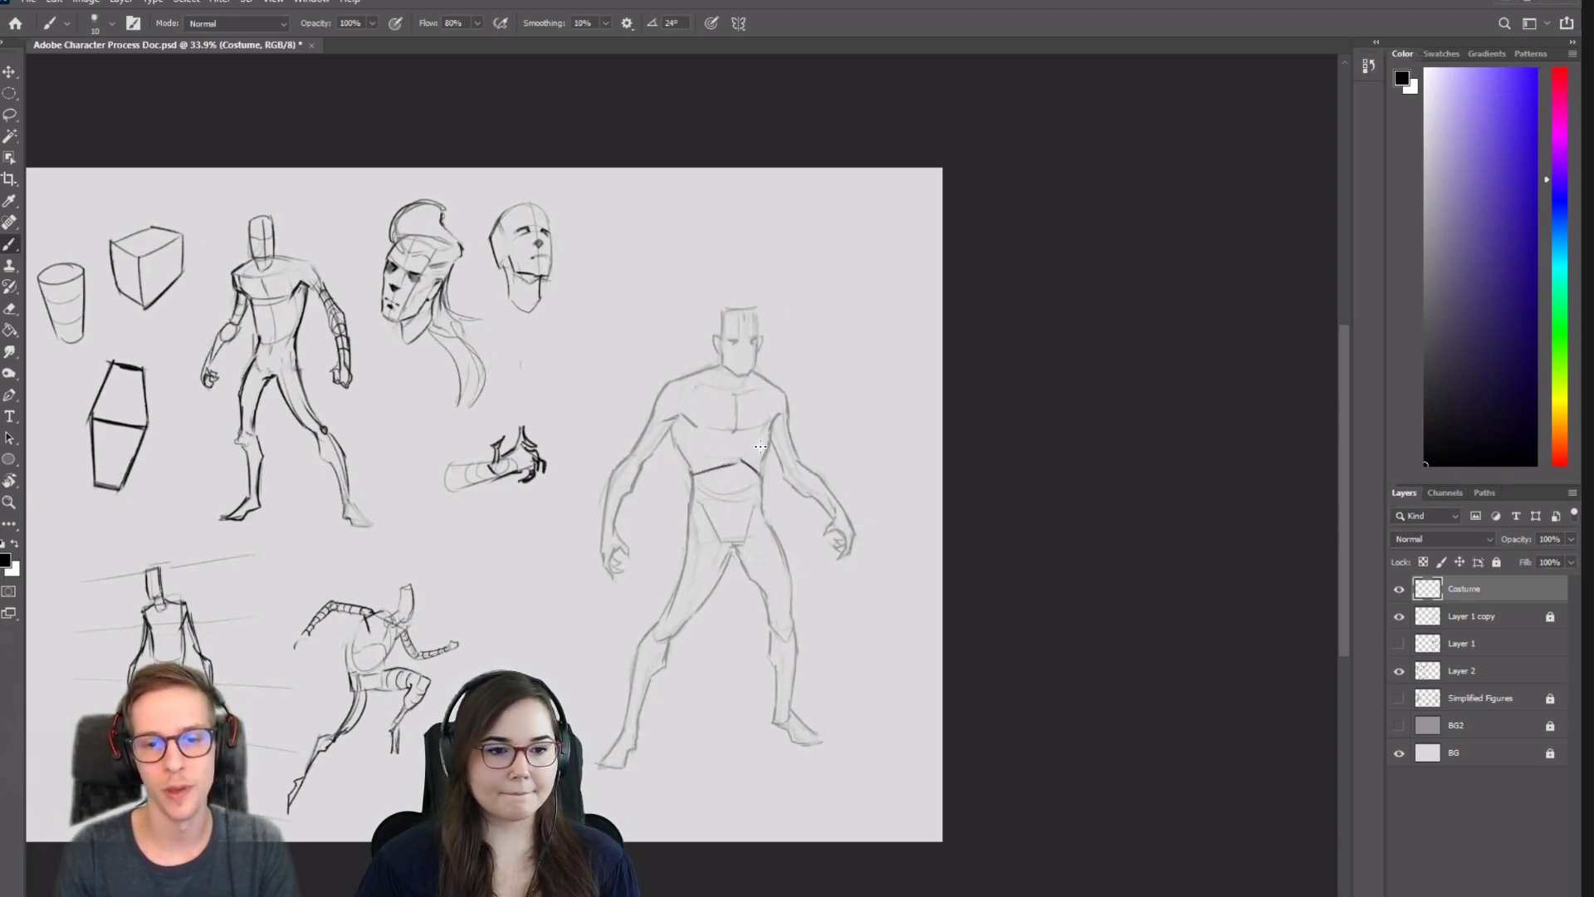
key("ctrl+z")
left_click_drag(693, 474, 737, 455)
key("ctrl+z")
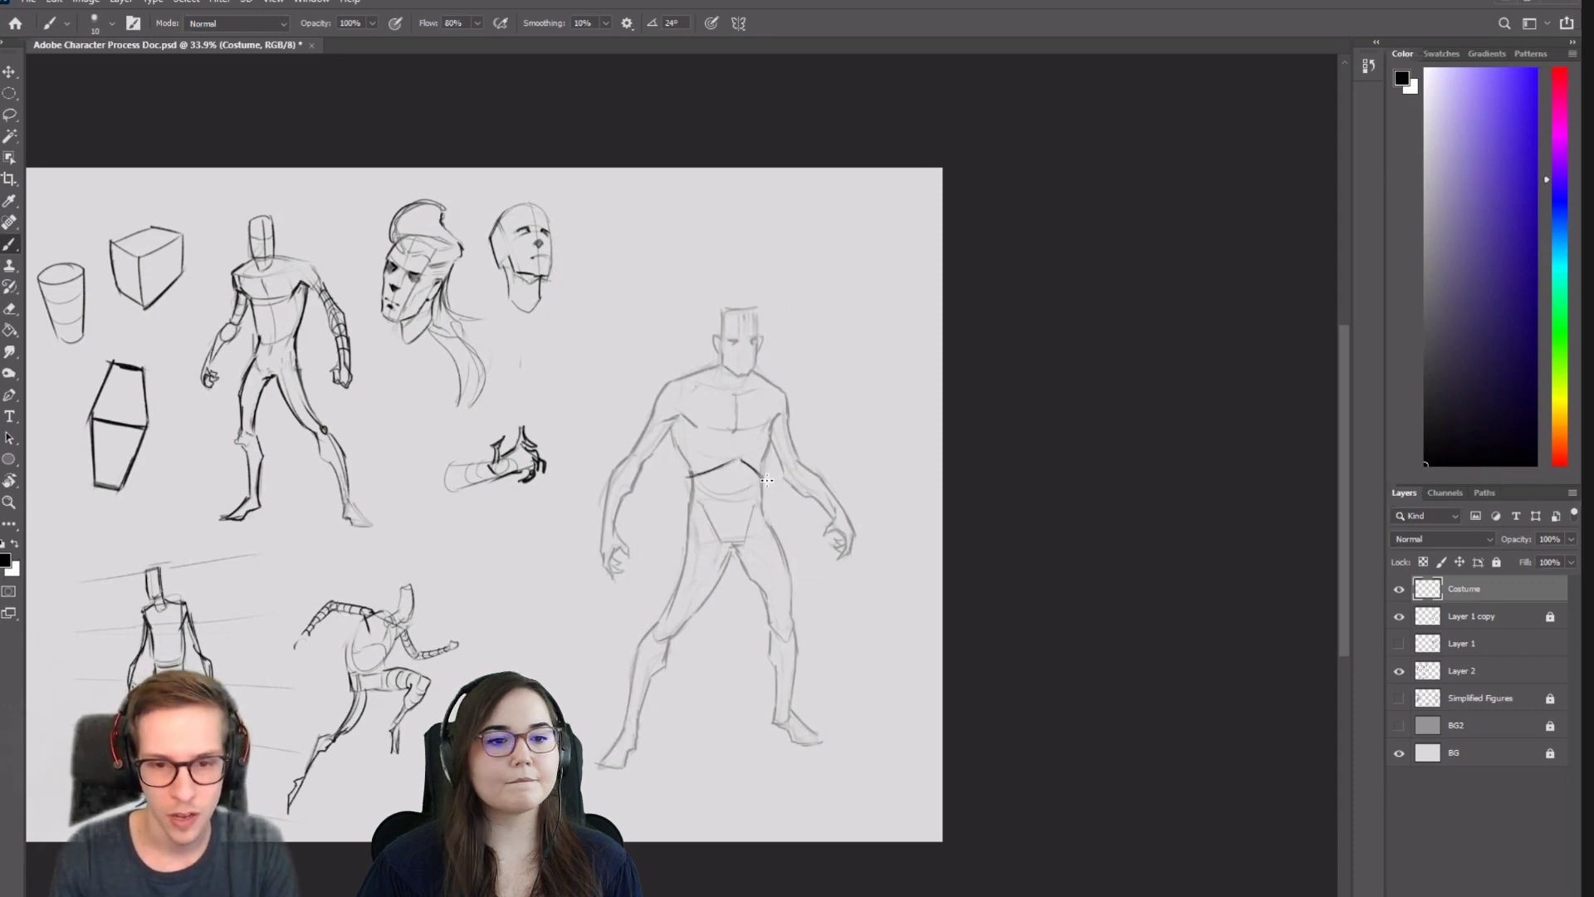
Close the wide belt with side edges and a lower edge dipping to a point over the figure's hips.
mouse_move(762, 475)
left_mouse_down()
mouse_move(764, 506)
mouse_move(714, 529)
left_mouse_up()
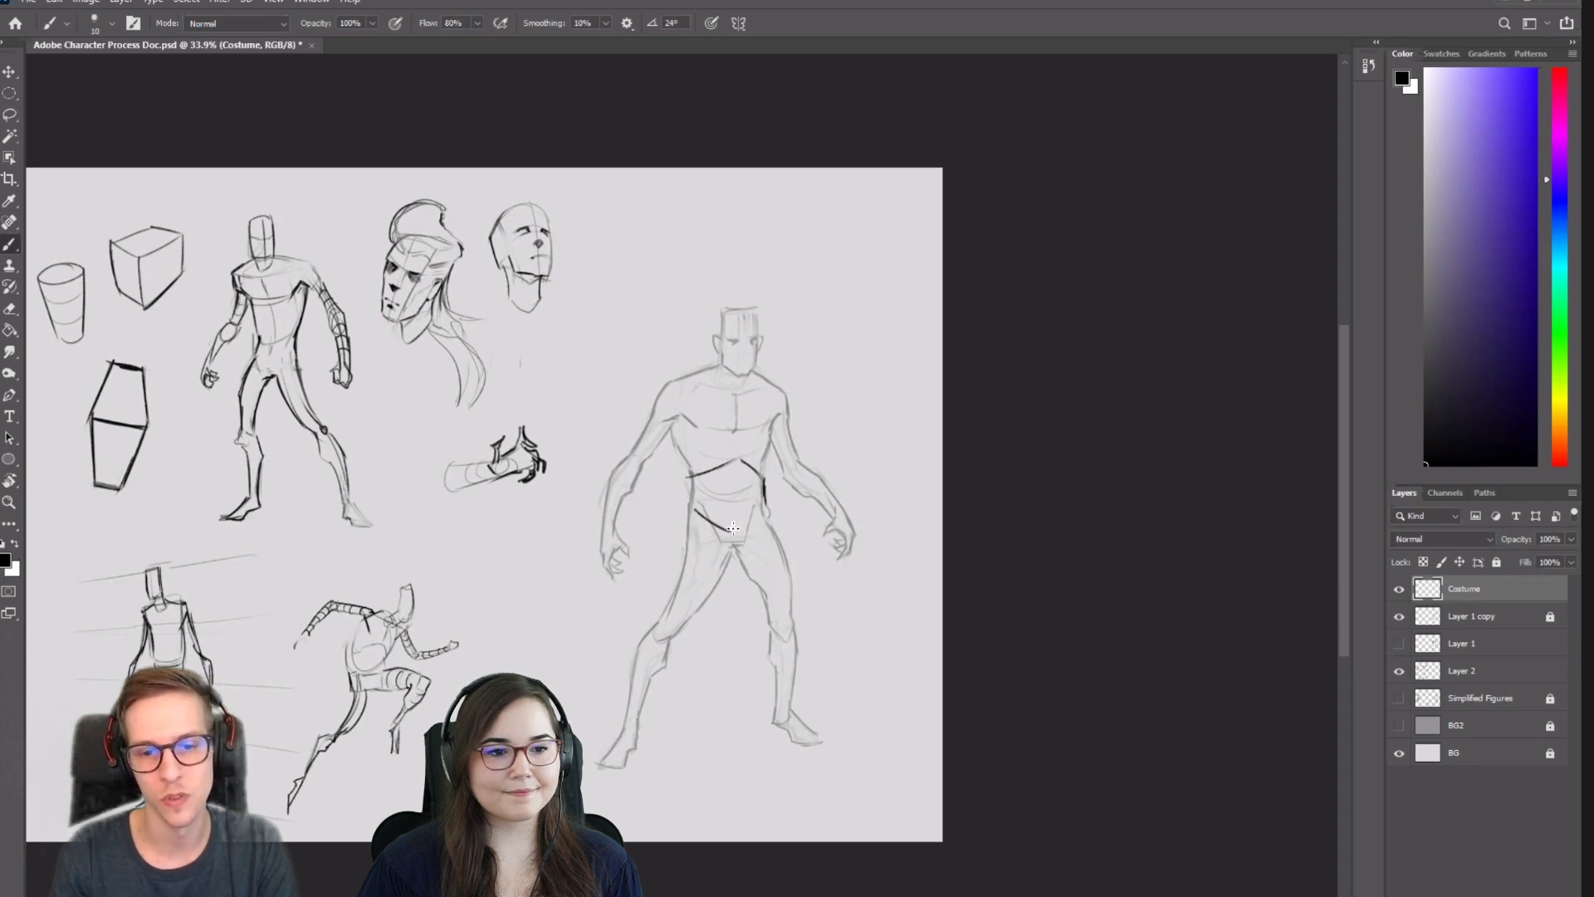
key("ctrl+z")
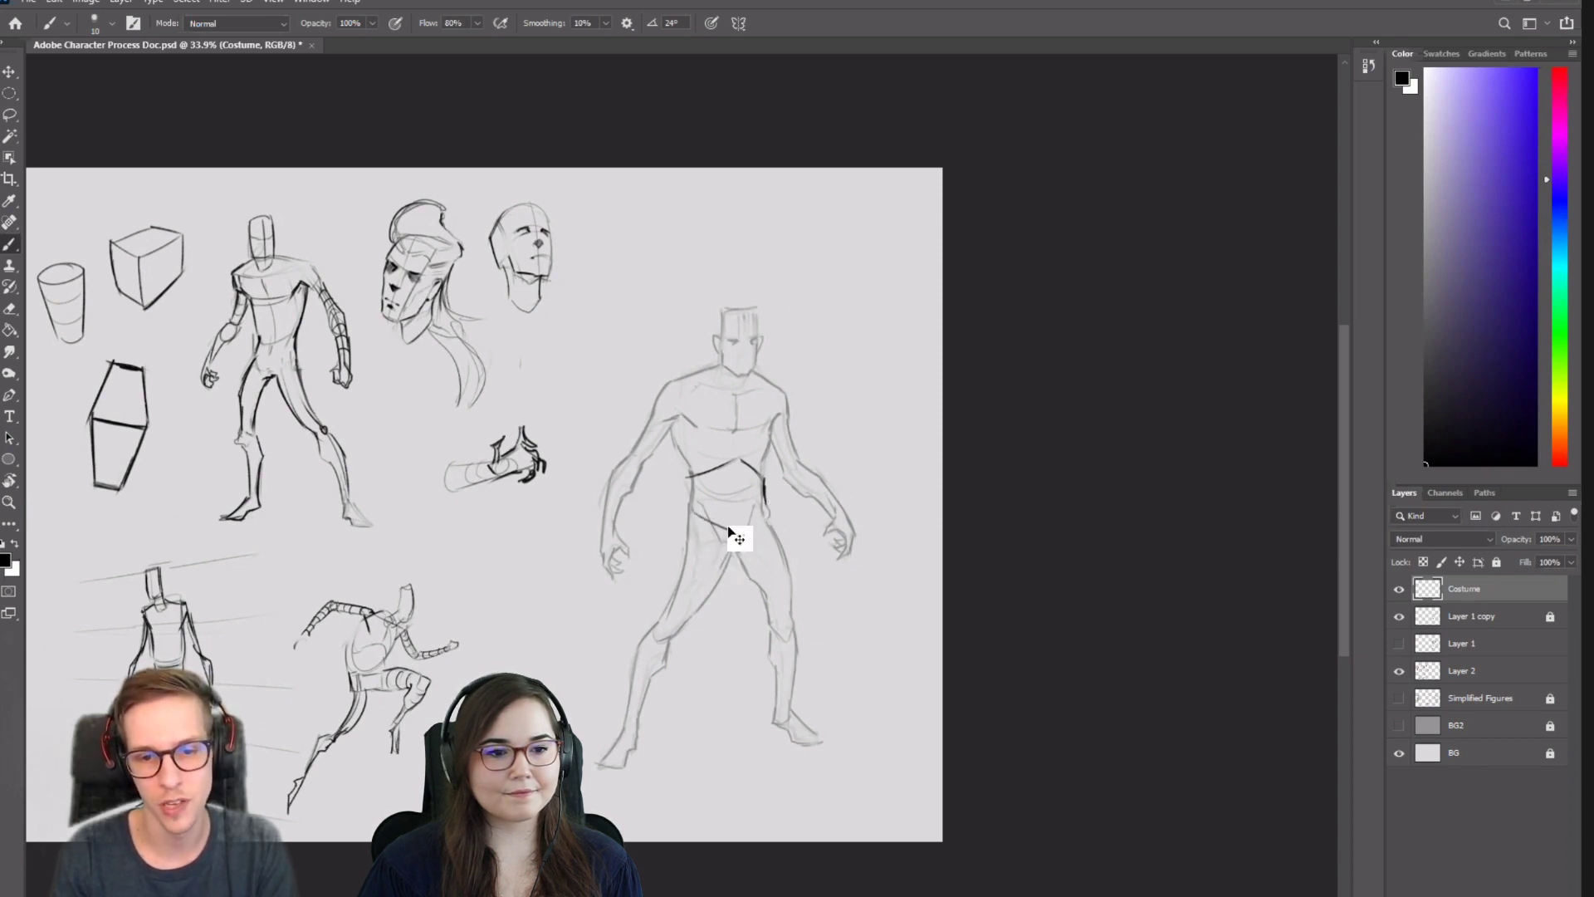
mouse_move(691, 512)
left_mouse_down()
mouse_move(747, 528)
mouse_move(763, 512)
left_mouse_up()
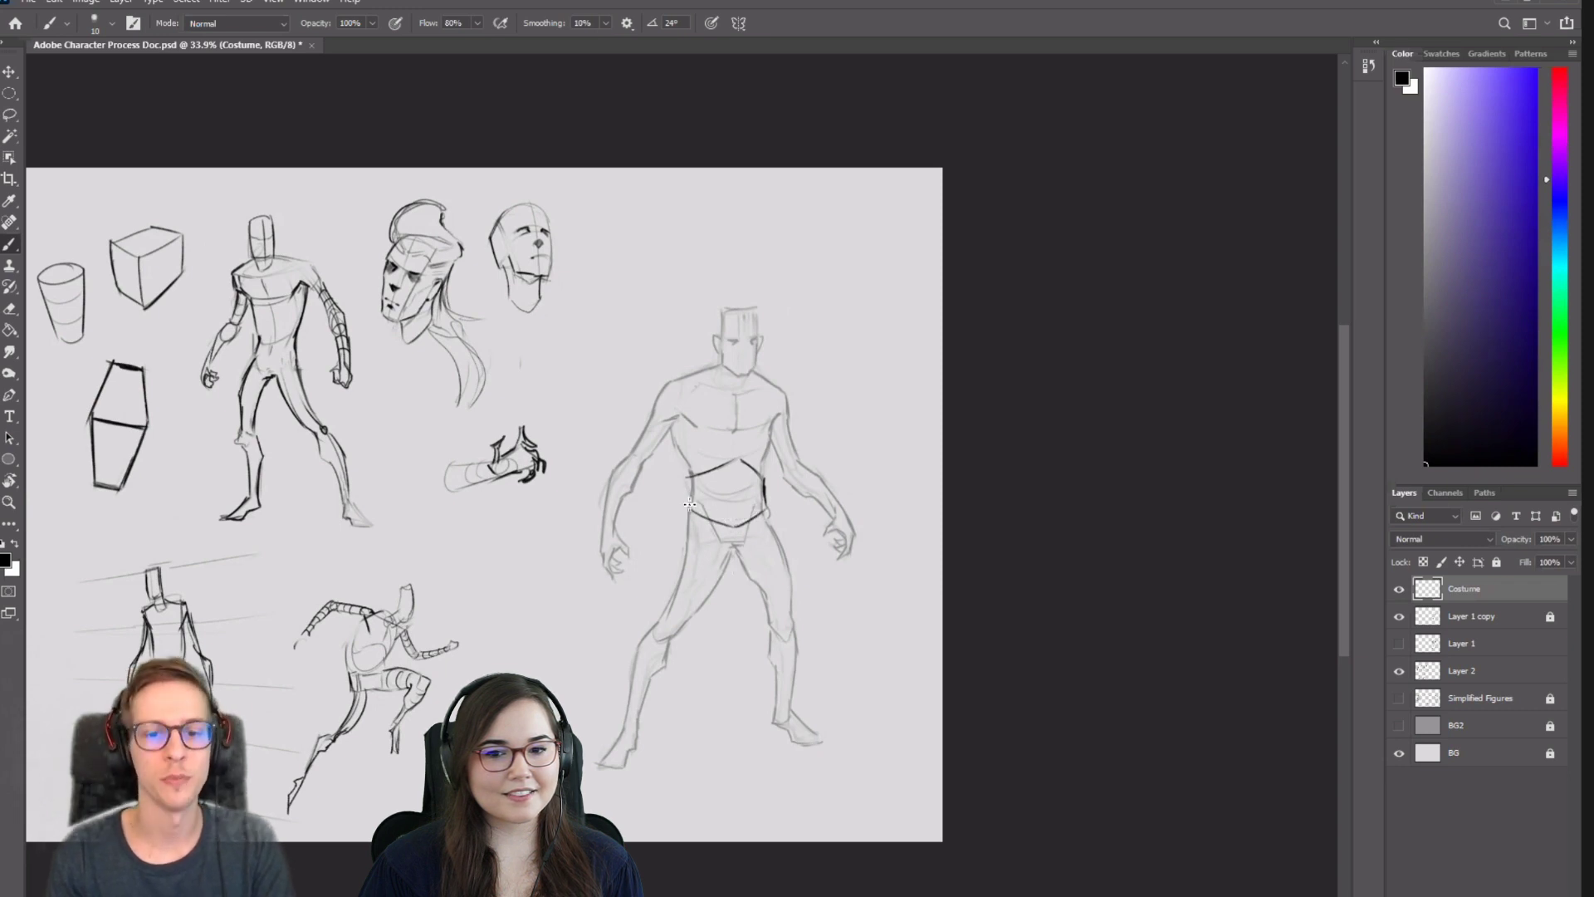
left_click_drag(692, 478, 699, 519)
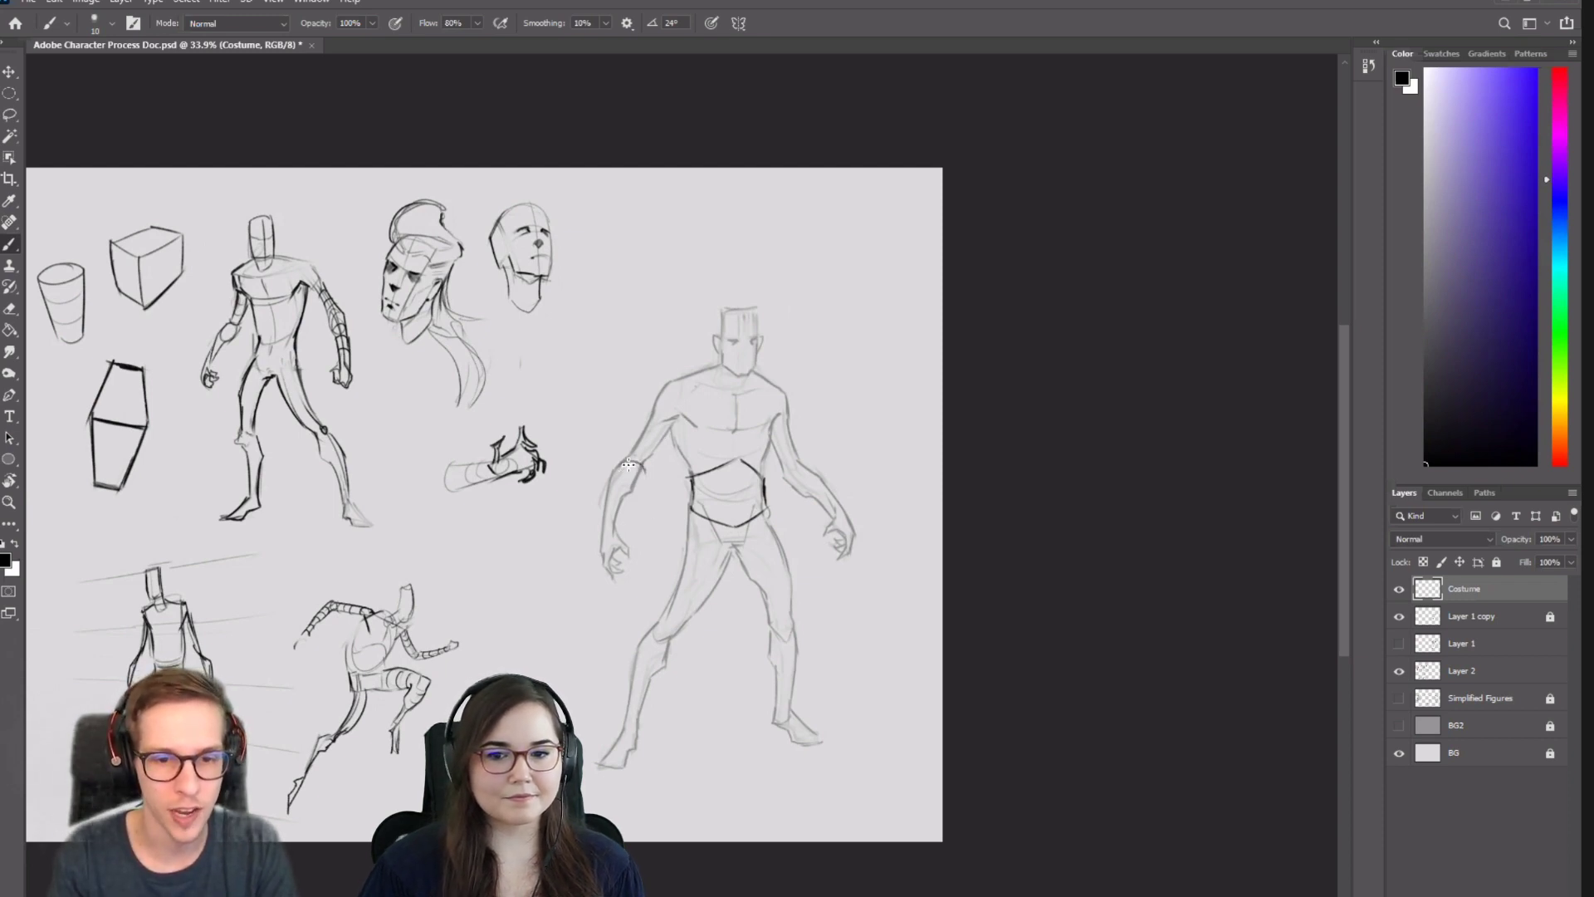
Sketch armoured bracers around both forearms of the large figure, from elbow to wrist.
mouse_move(628, 465)
left_mouse_down()
mouse_move(604, 496)
mouse_move(624, 509)
mouse_move(640, 476)
mouse_move(626, 504)
mouse_move(634, 486)
mouse_move(602, 499)
mouse_move(598, 531)
mouse_move(646, 489)
left_mouse_up()
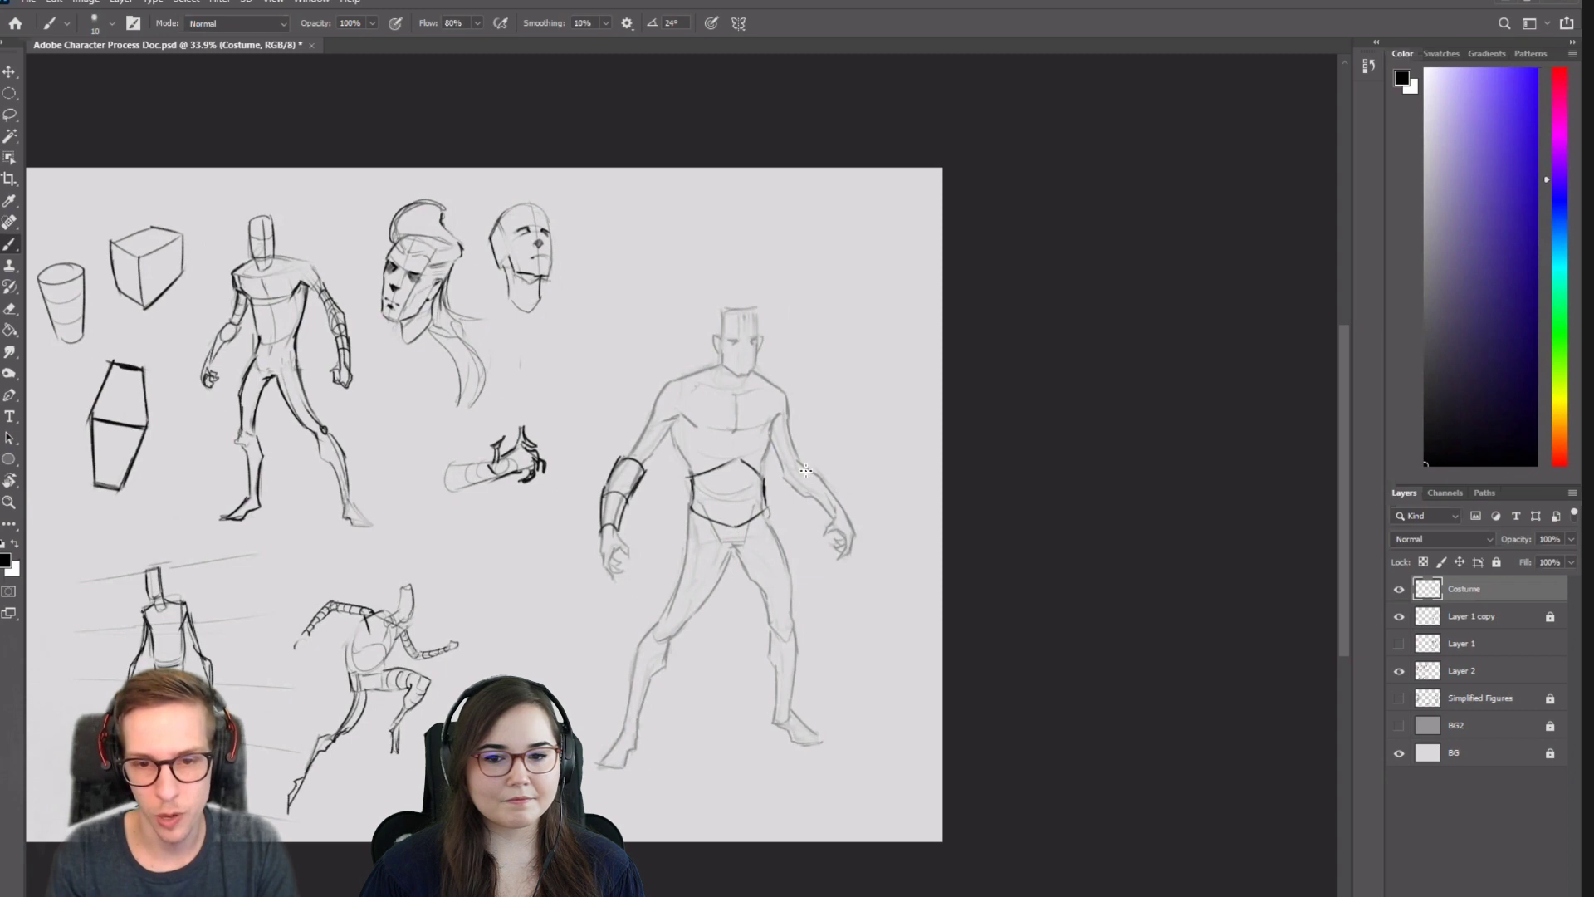
mouse_move(787, 463)
left_mouse_down()
mouse_move(794, 484)
mouse_move(809, 469)
mouse_move(811, 501)
left_mouse_up()
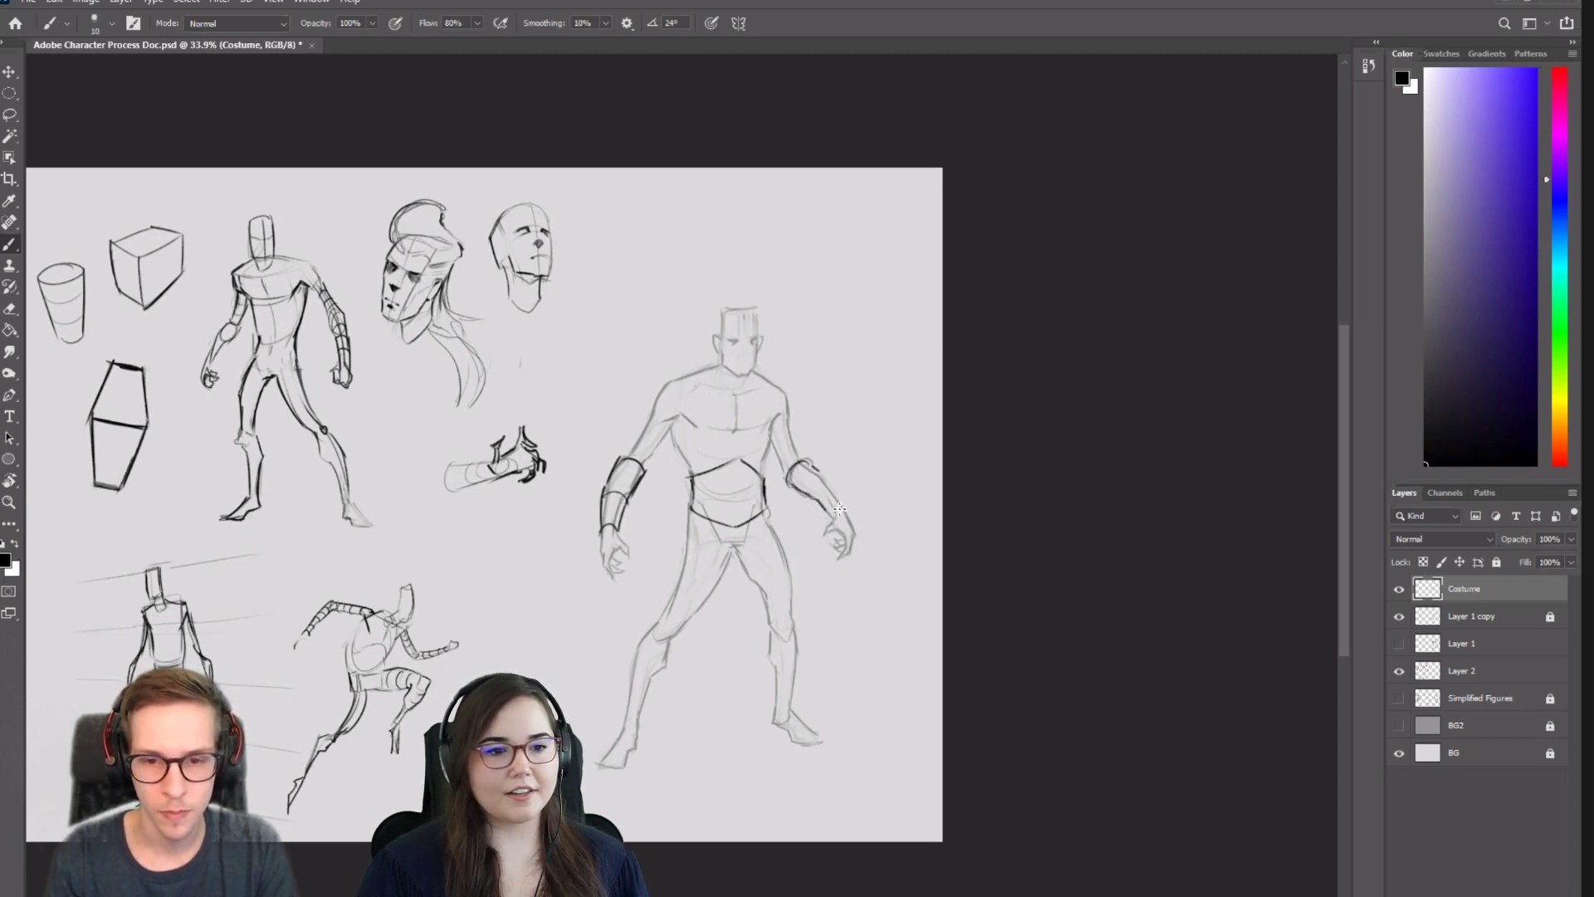
left_click_drag(820, 474, 841, 508)
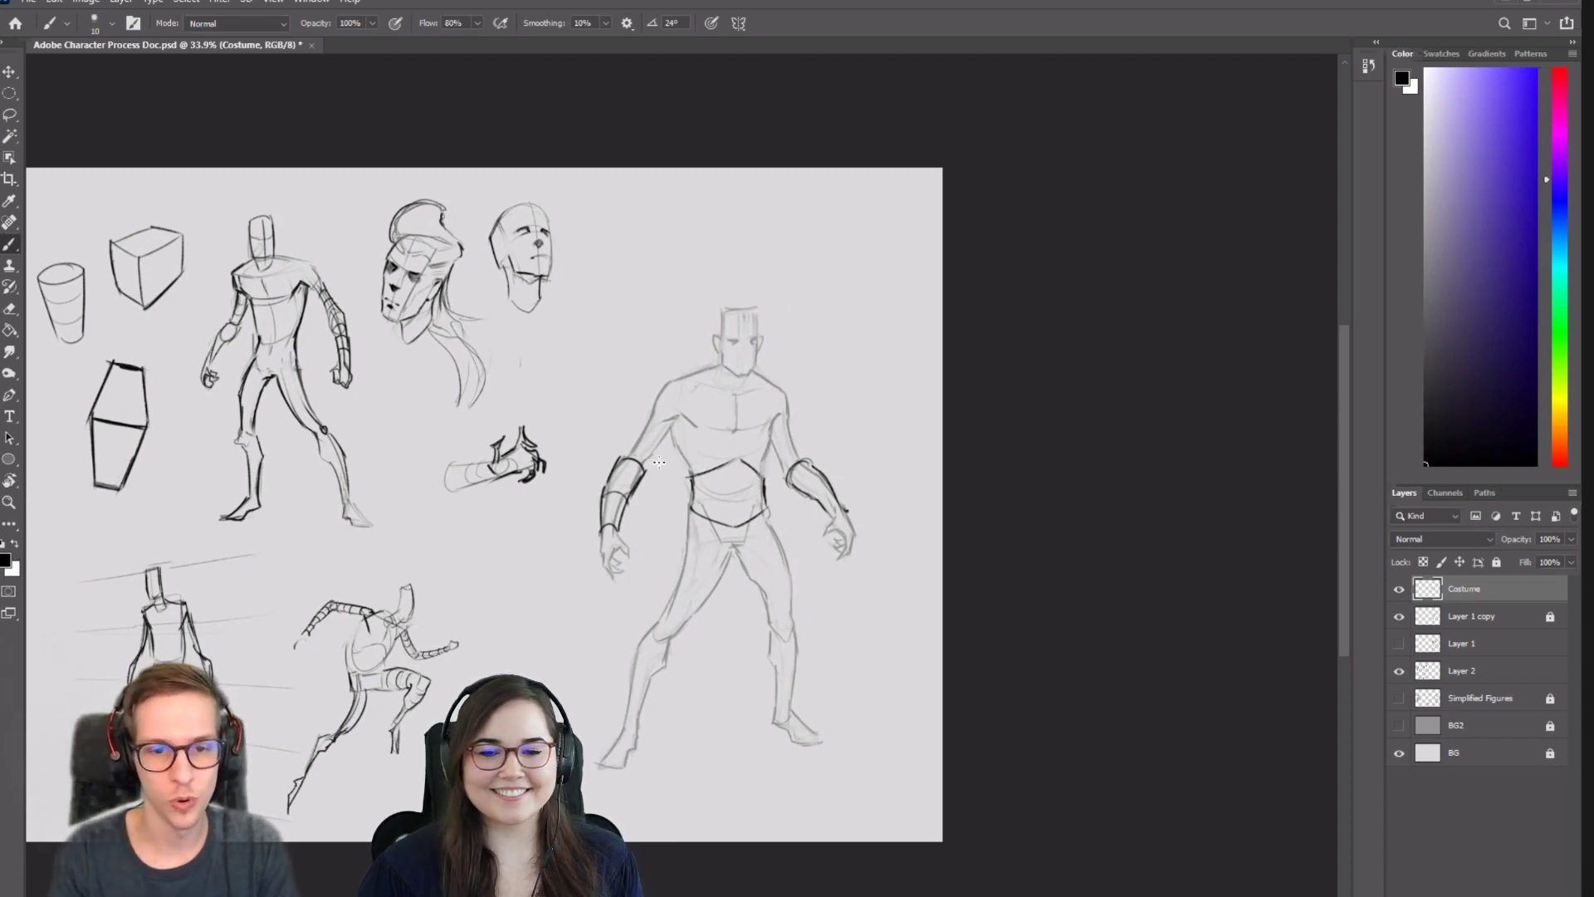
Try sketching curved wrapped bands around both upper arms of the large figure.
mouse_move(652, 415)
left_mouse_down()
mouse_move(666, 432)
mouse_move(654, 455)
left_mouse_up()
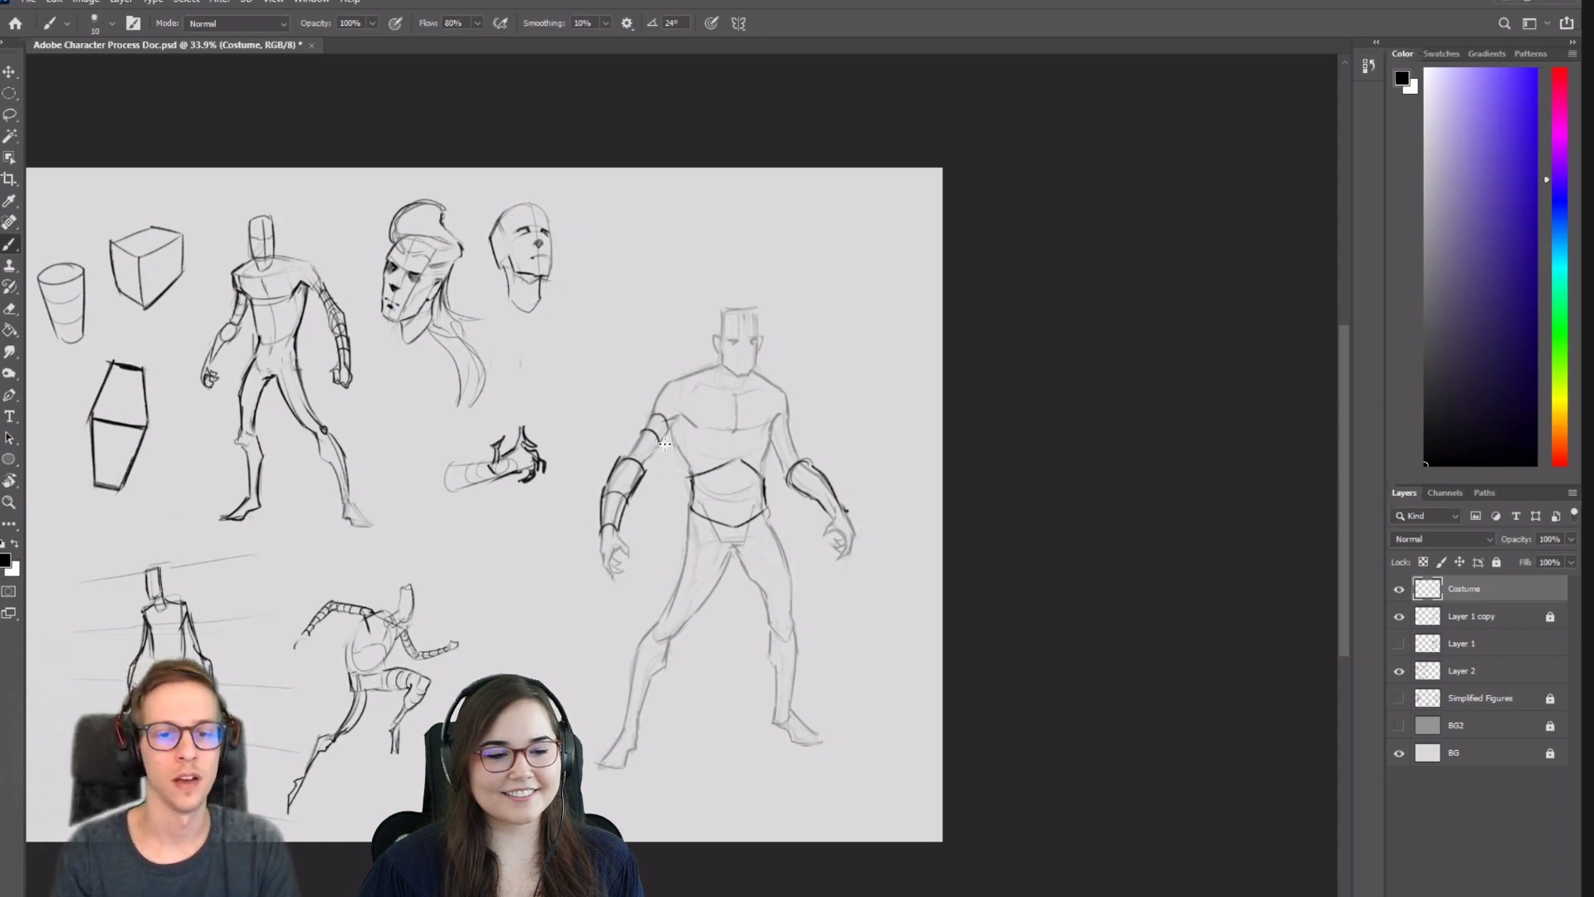
mouse_move(768, 521)
left_mouse_down()
mouse_move(792, 520)
mouse_move(761, 496)
left_mouse_up()
key("ctrl+z")
key("ctrl+z")
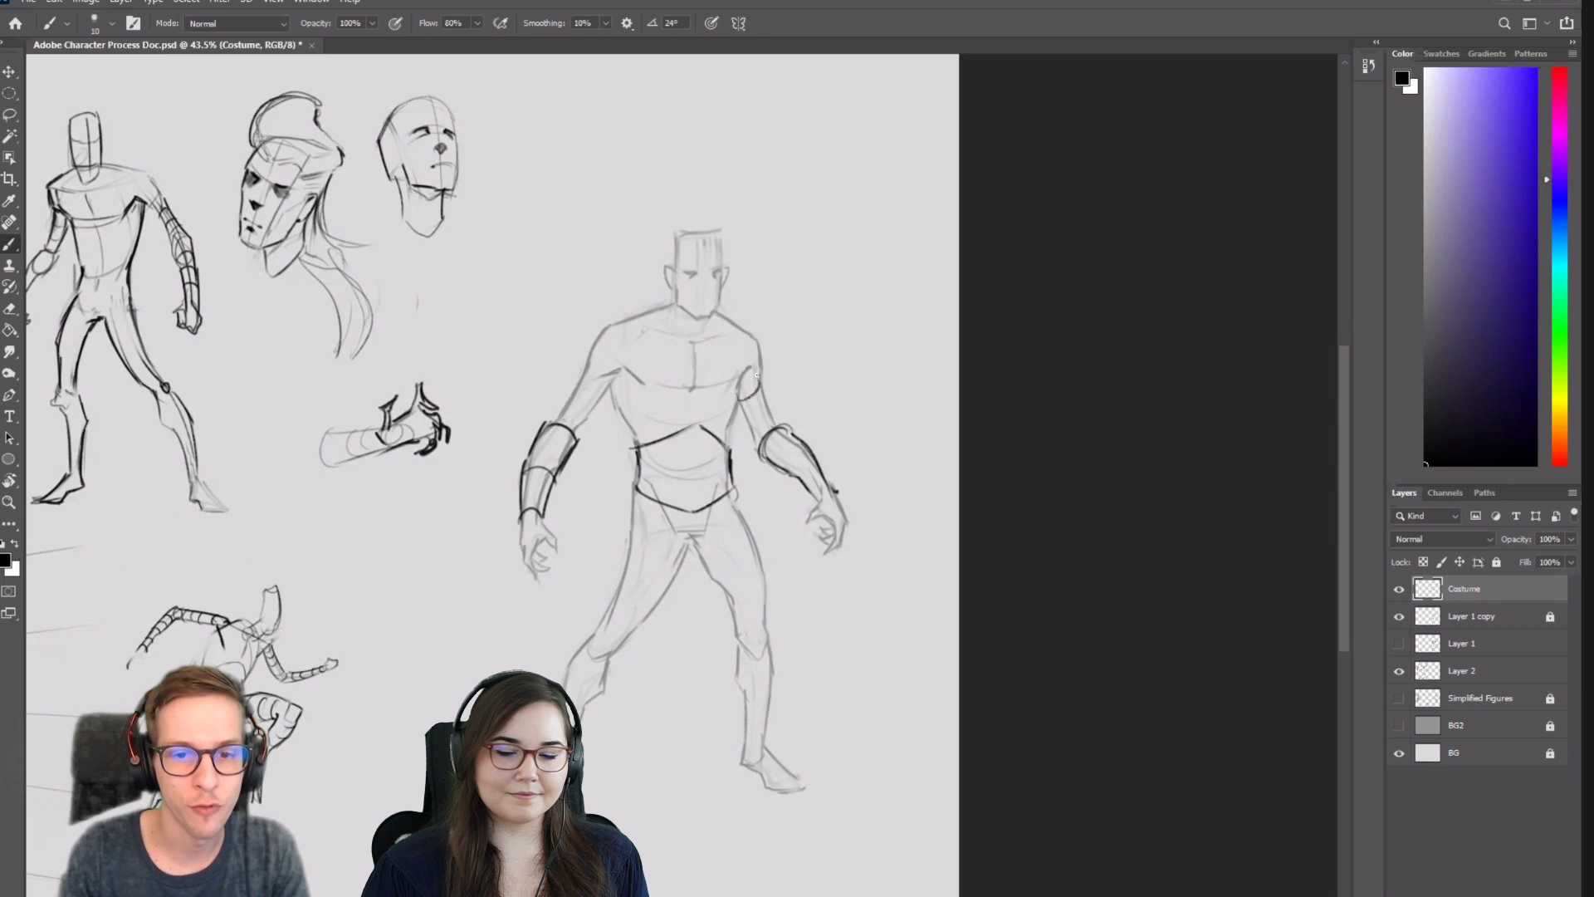
mouse_move(738, 407)
left_mouse_down()
mouse_move(760, 402)
mouse_move(757, 370)
left_mouse_up()
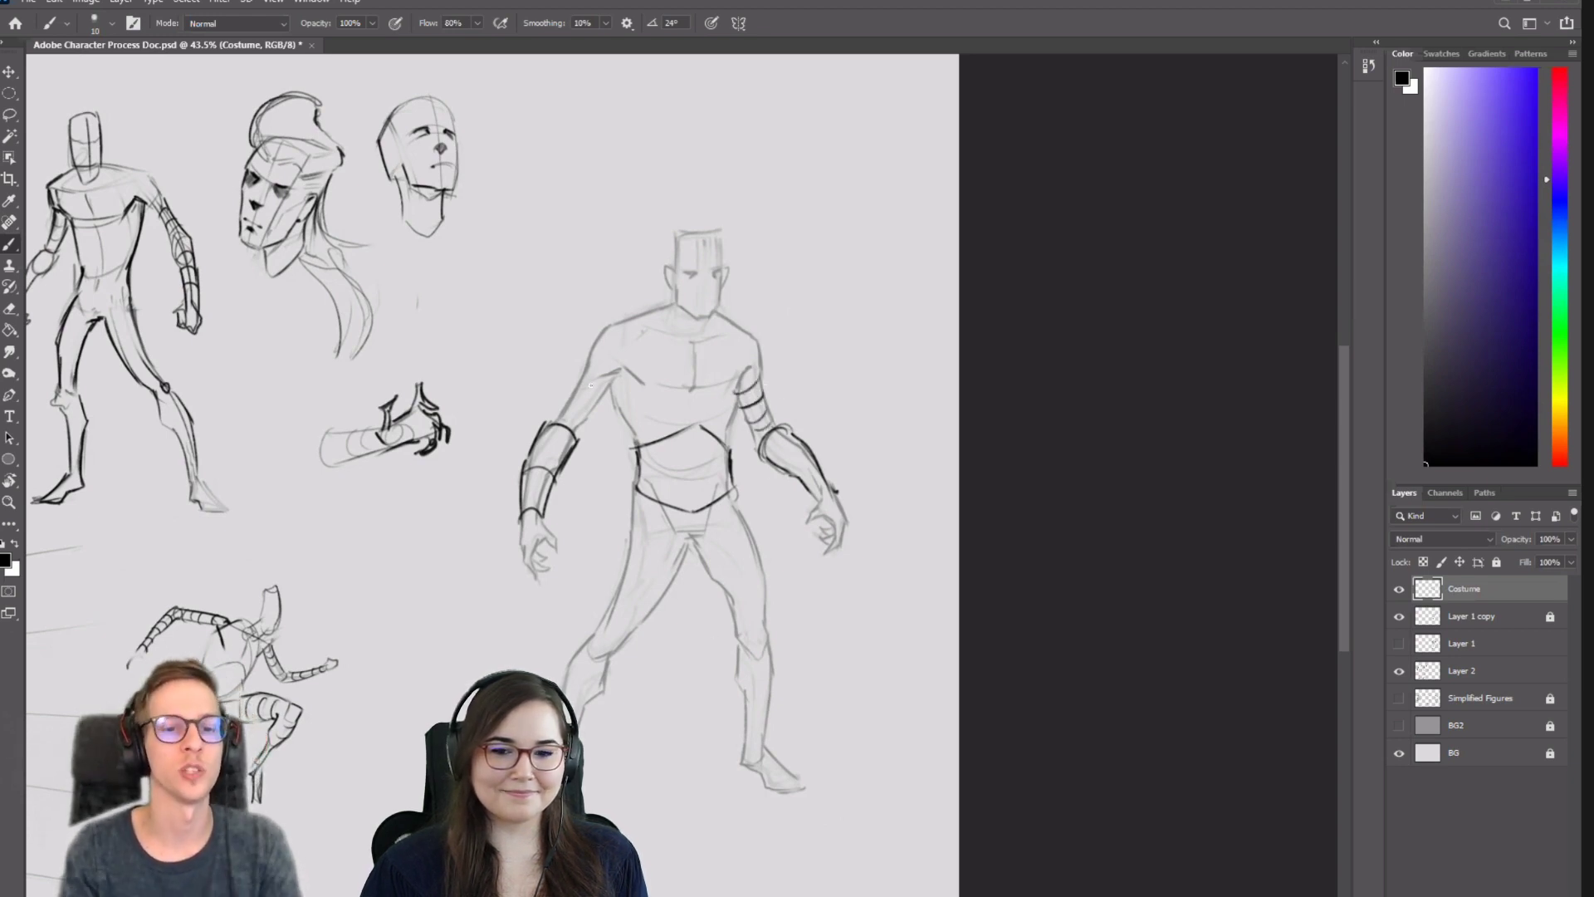
left_click_drag(579, 385, 614, 373)
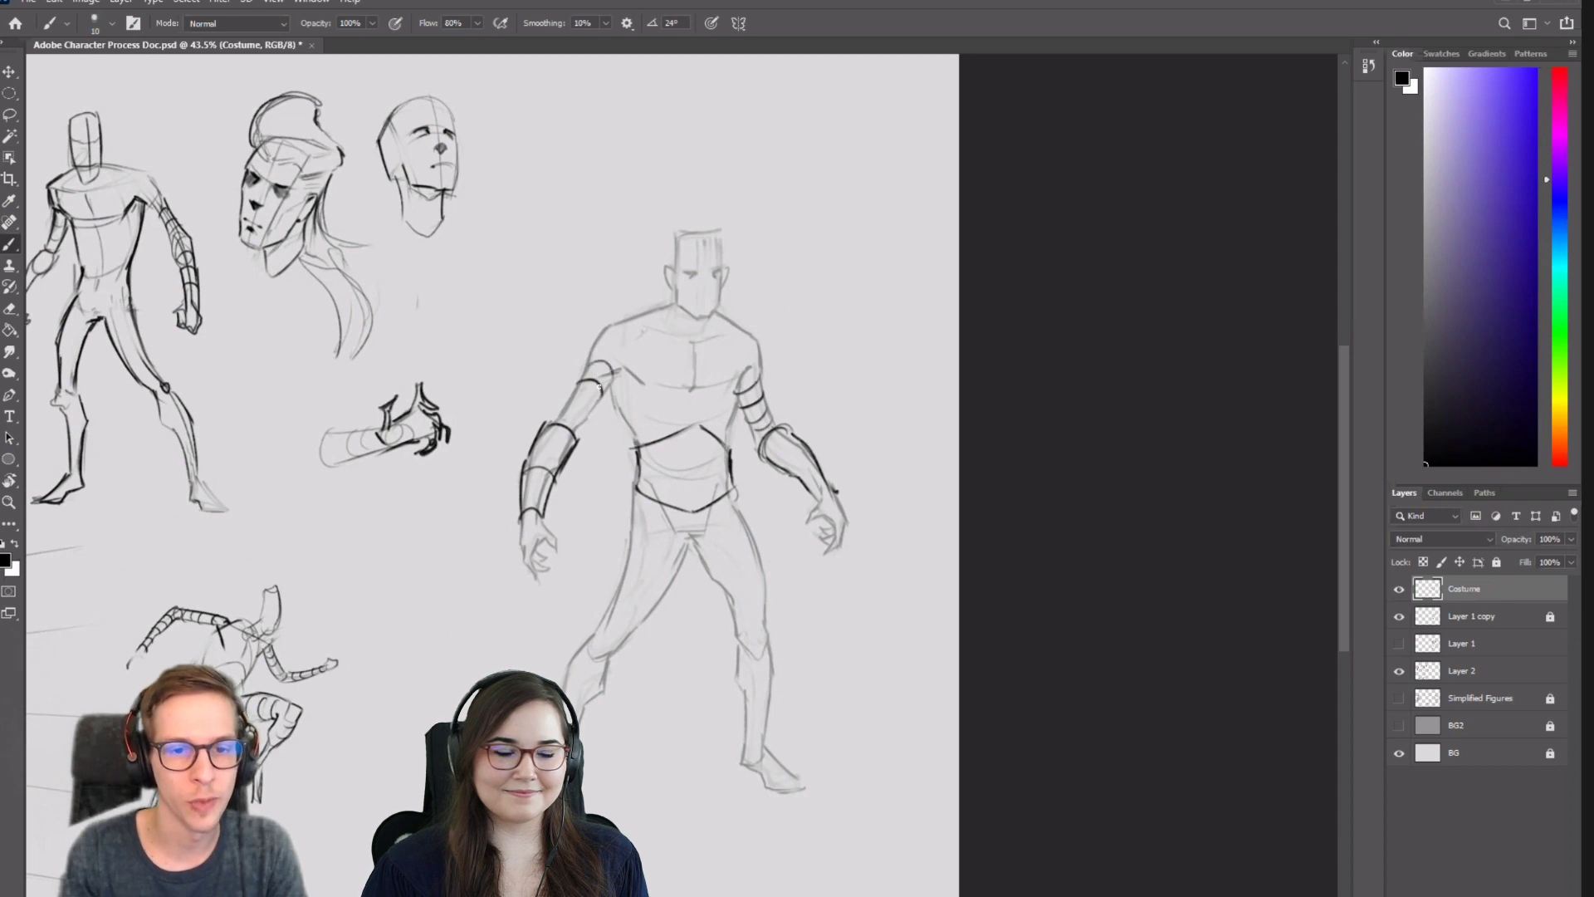
left_click_drag(565, 423, 585, 406)
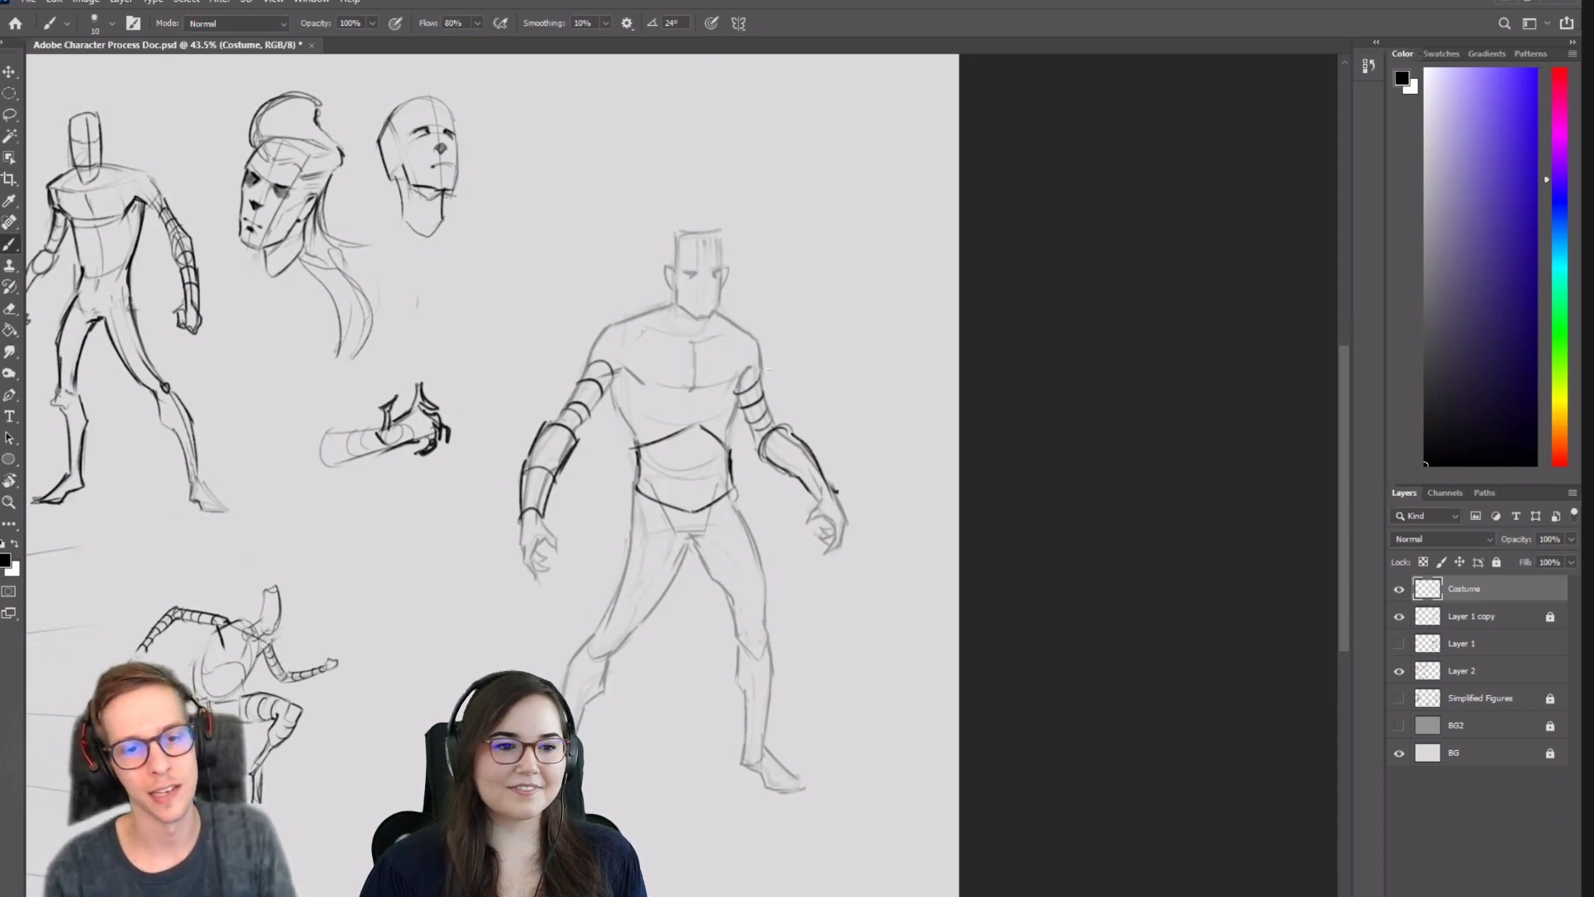
Erase the curved bands from both upper arms with the Eraser tool, leaving the belt and bracers intact.
mouse_move(783, 393)
left_mouse_down()
mouse_move(748, 466)
mouse_move(781, 435)
left_mouse_up()
key("e")
mouse_move(671, 379)
left_mouse_down()
mouse_move(700, 348)
mouse_move(725, 312)
mouse_move(757, 310)
mouse_move(777, 342)
mouse_move(782, 377)
left_mouse_up()
left_click_drag(737, 385, 774, 386)
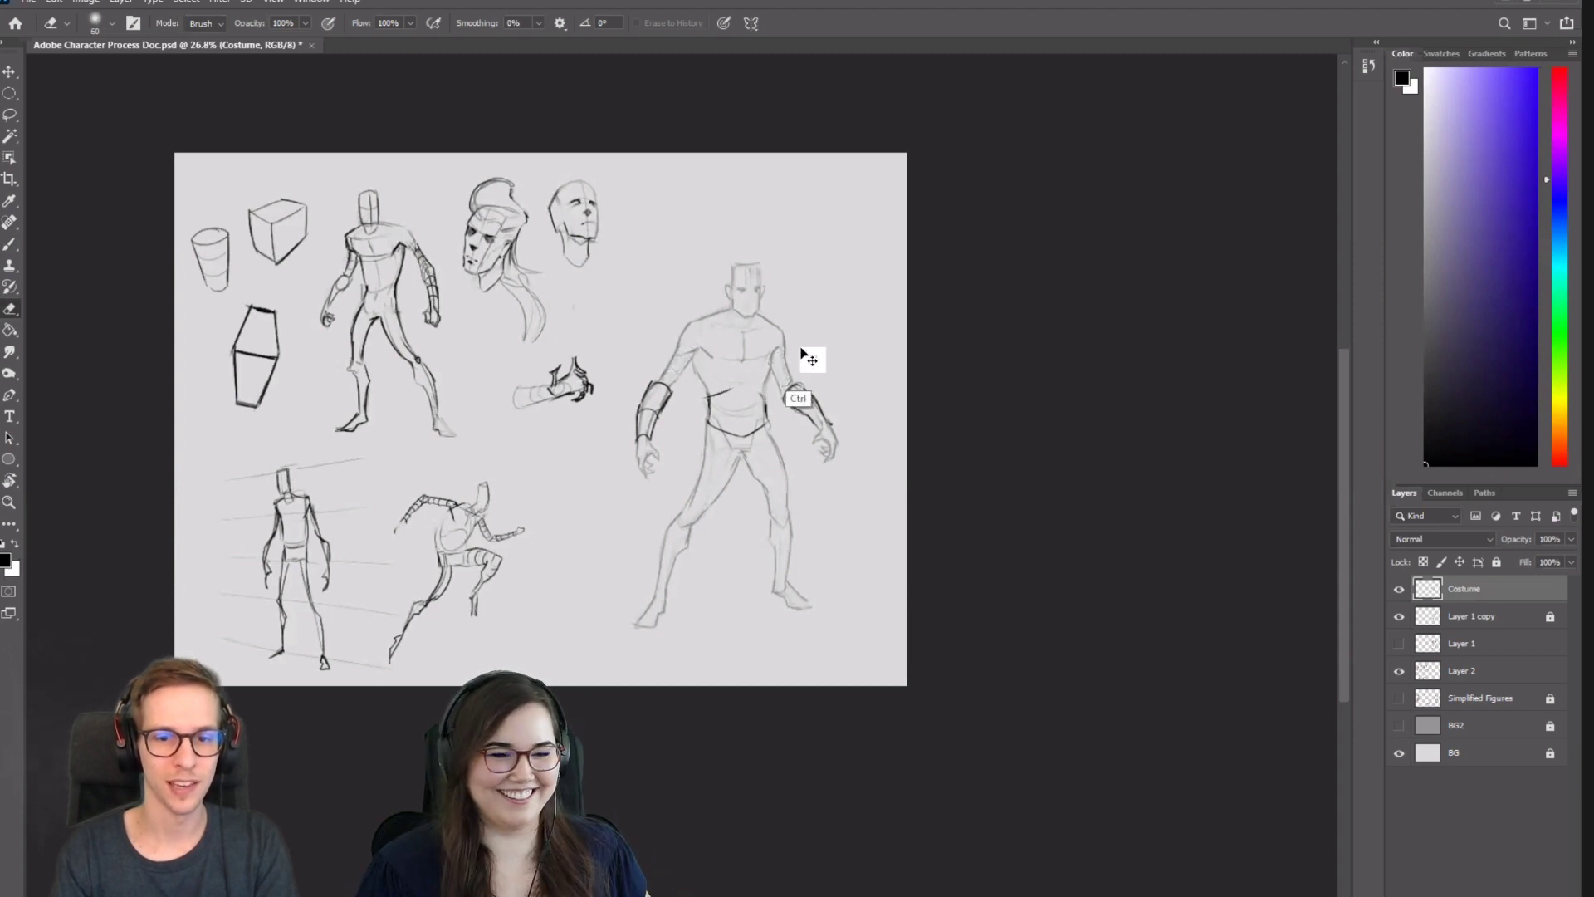
key("ctrl+z")
key("ctrl+z")
key("ctrl+z")
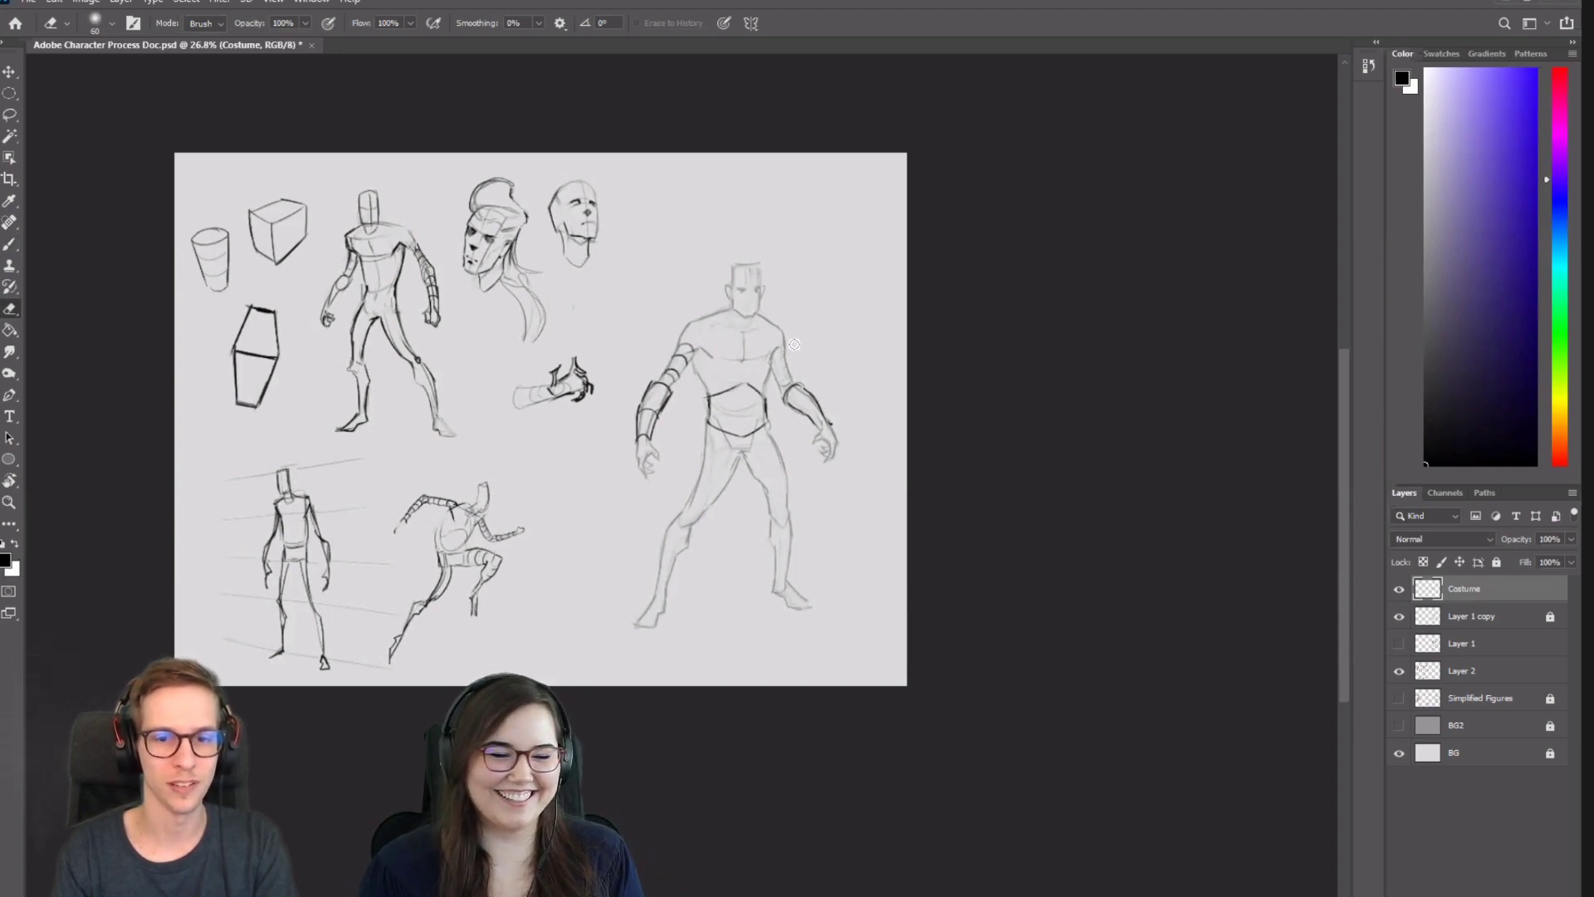
mouse_move(692, 359)
left_mouse_down()
mouse_move(679, 337)
mouse_move(677, 366)
left_mouse_up()
left_click_drag(802, 339, 752, 379)
Add an inner line along the belt's upper edge and a rounded emblem at its centre with the Brush tool.
key("b")
mouse_move(654, 439)
left_mouse_down()
mouse_move(711, 437)
mouse_move(716, 470)
left_mouse_up()
key("ctrl+z")
key("ctrl+plus")
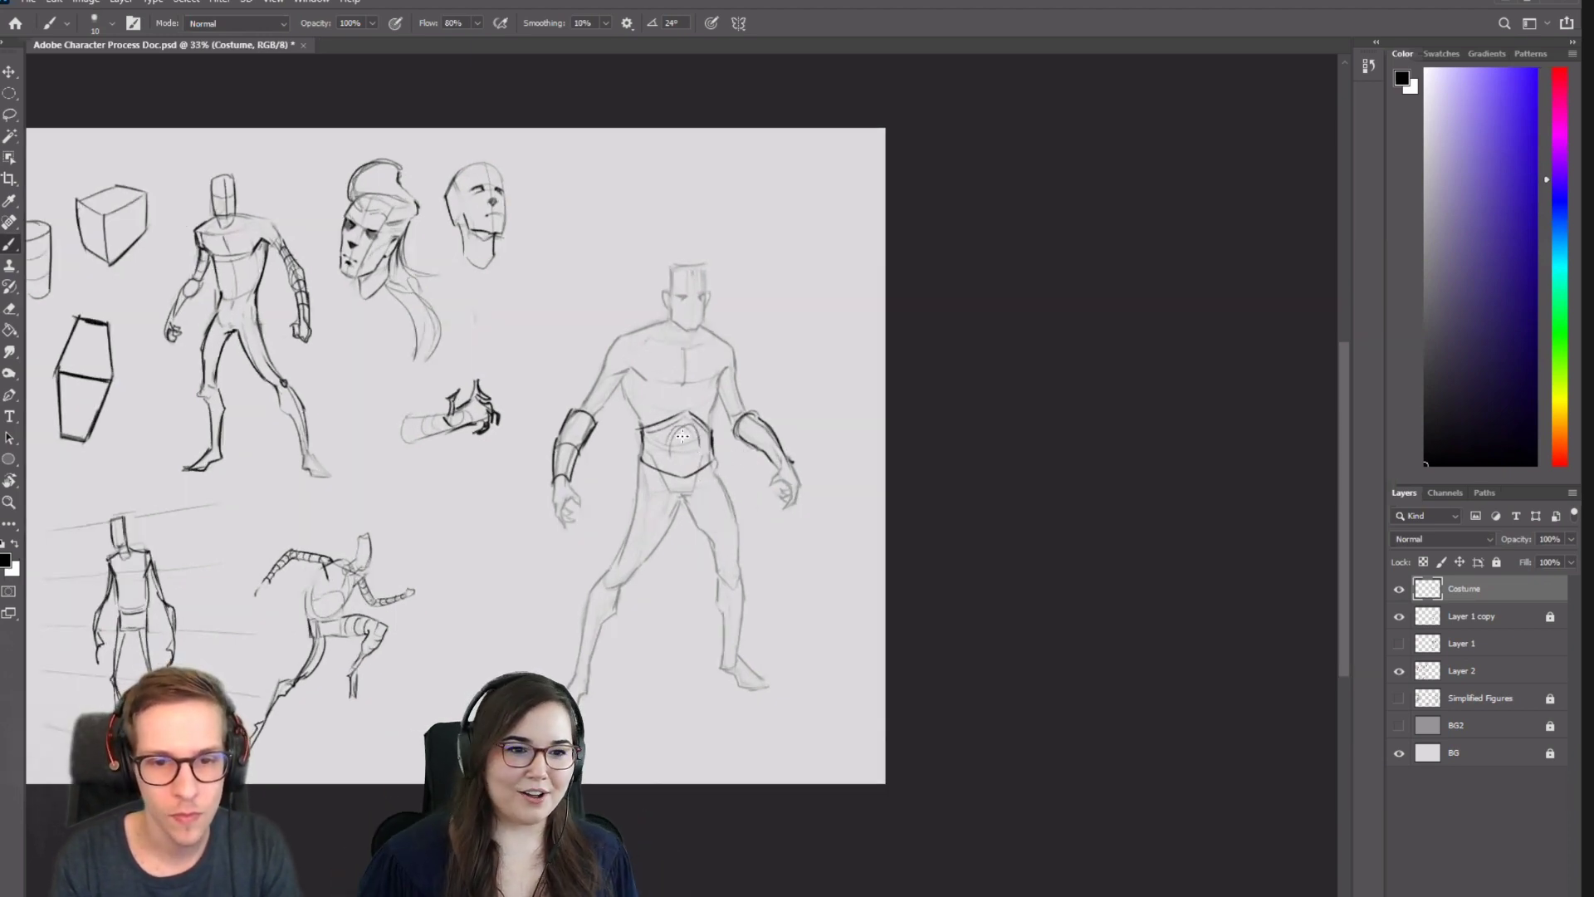
left_click_drag(683, 434, 689, 459)
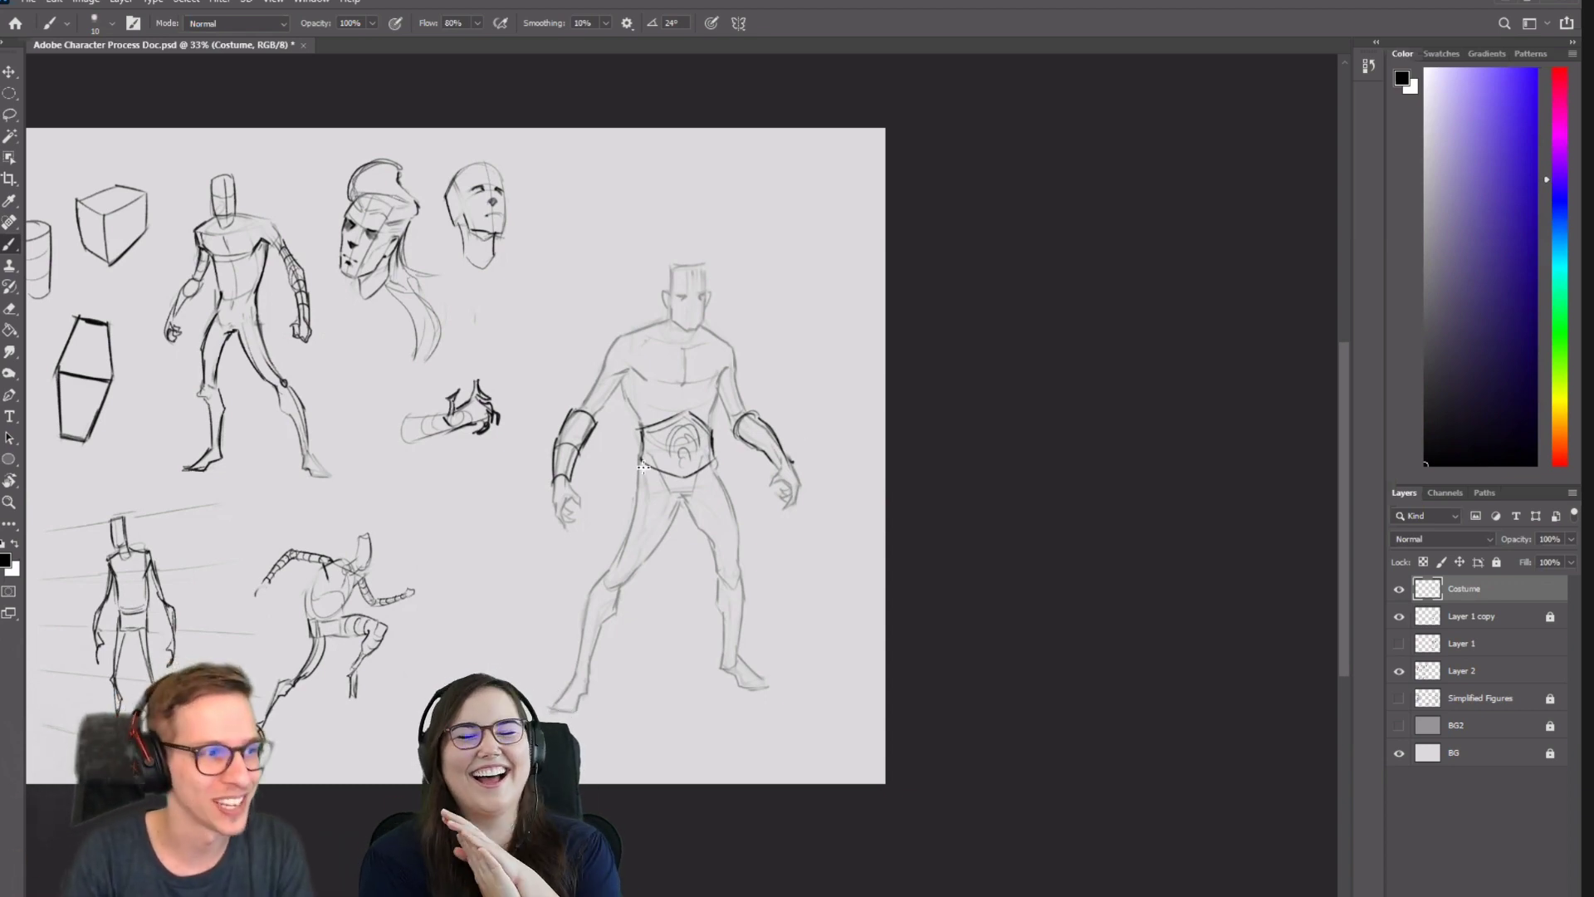
Sketch a curved double-line sash draping diagonally from one side of the belt across the hips.
left_click_drag(628, 508, 708, 465)
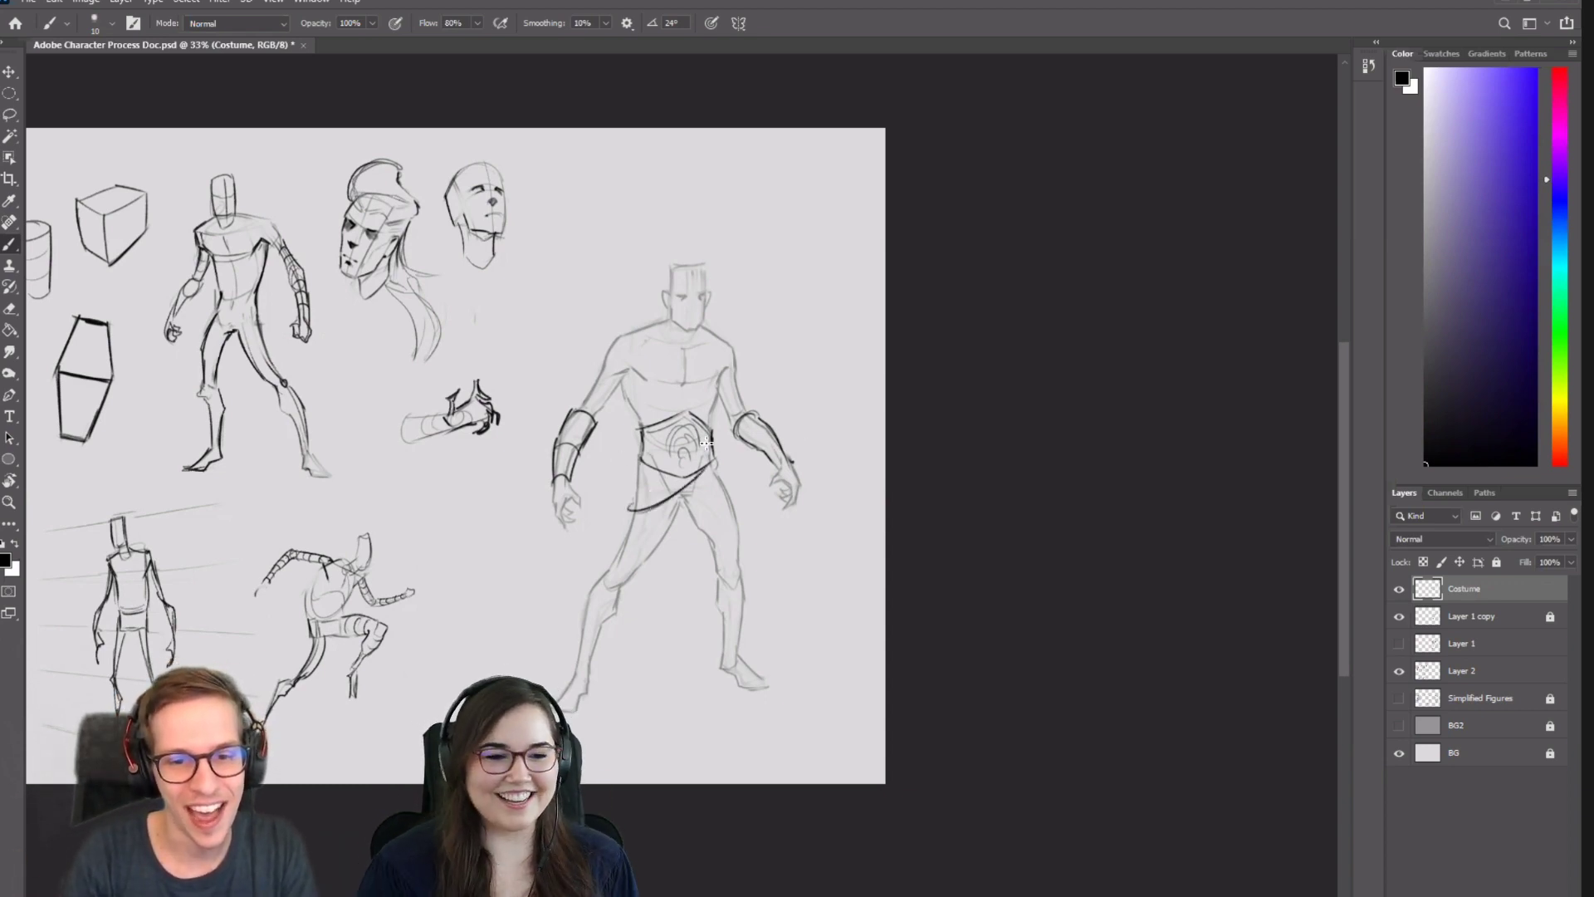
key("ctrl+z")
mouse_move(638, 517)
left_mouse_down()
mouse_move(710, 461)
mouse_move(633, 493)
left_mouse_up()
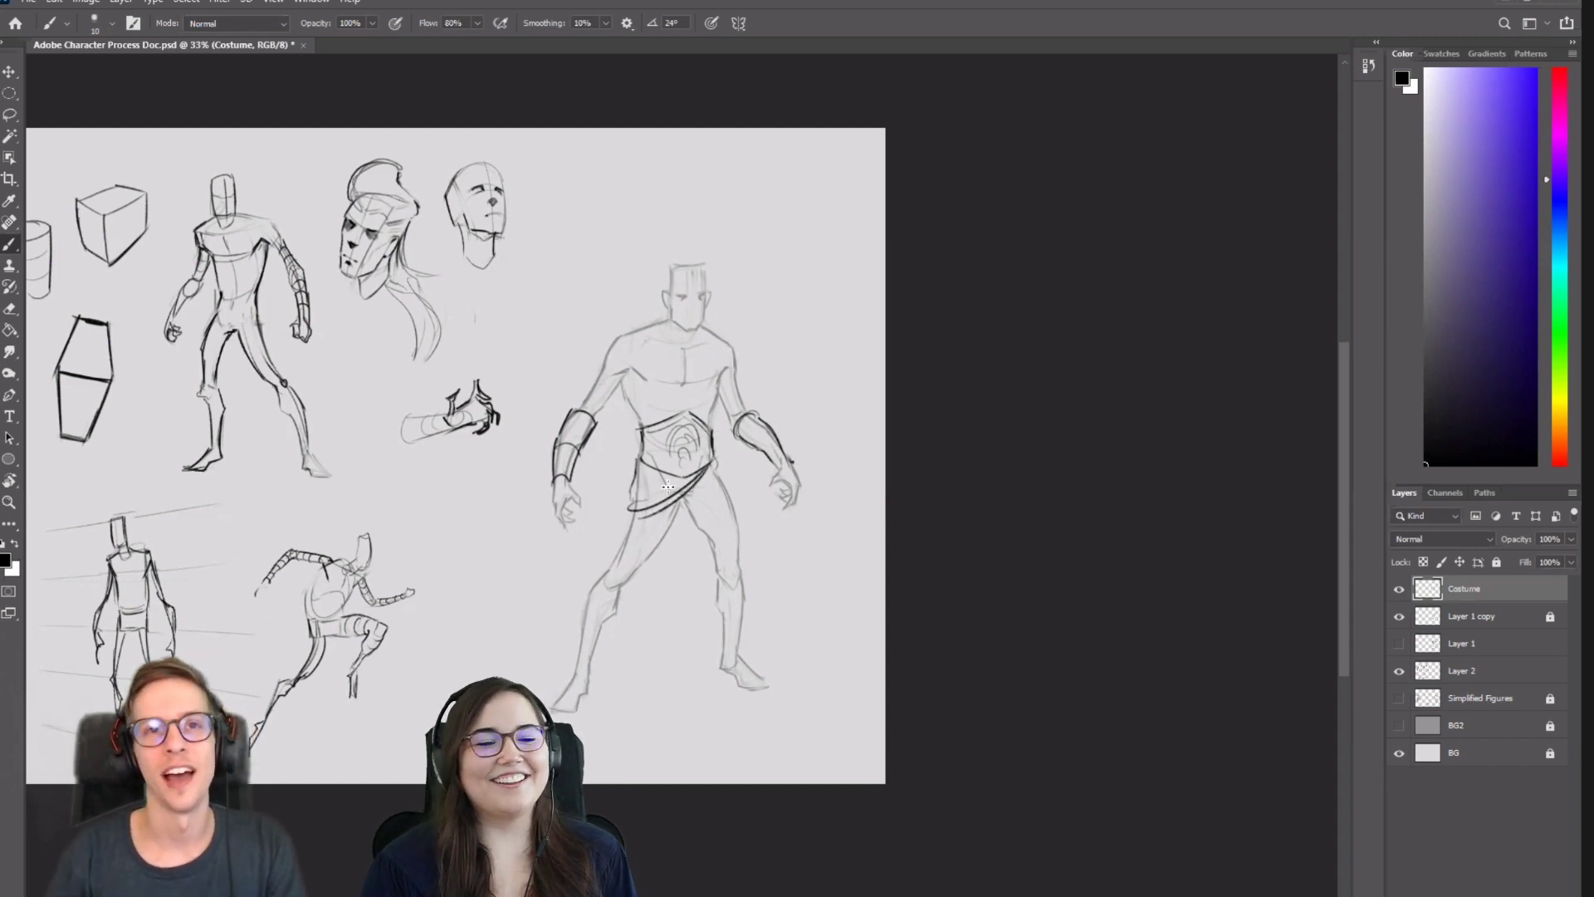
key("ctrl+z")
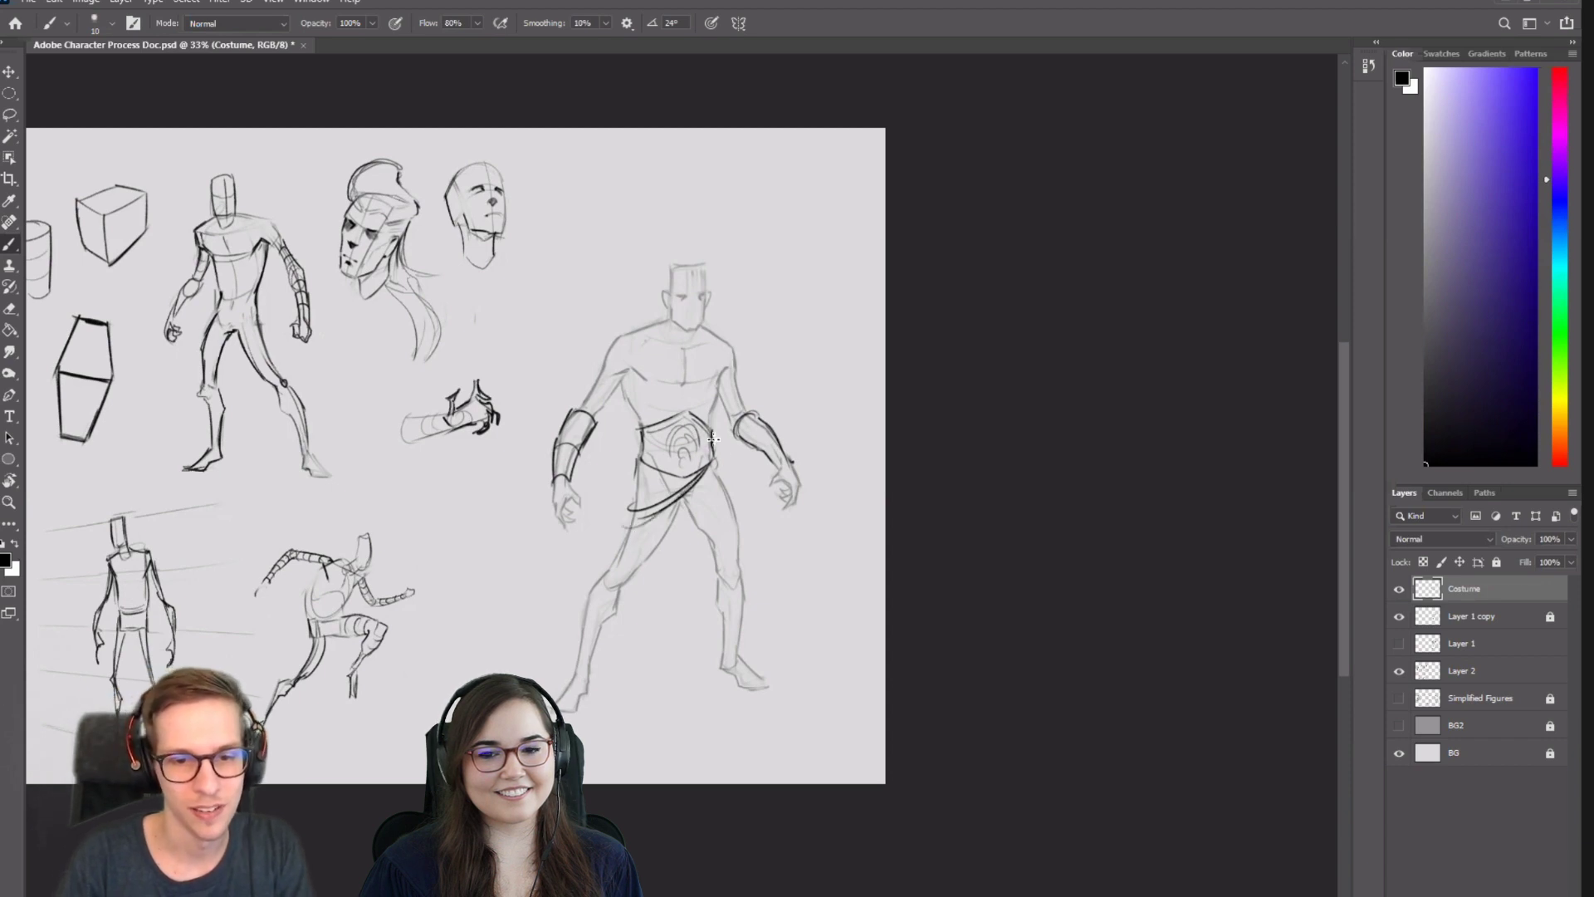
Sketch a long cloth with vertical folds hanging from the sash between the legs down to the lower shins.
mouse_move(658, 479)
left_mouse_down()
mouse_move(656, 621)
mouse_move(685, 508)
mouse_move(679, 637)
left_mouse_up()
key("ctrl+z")
left_click_drag(682, 538, 680, 662)
left_click_drag(683, 541, 691, 659)
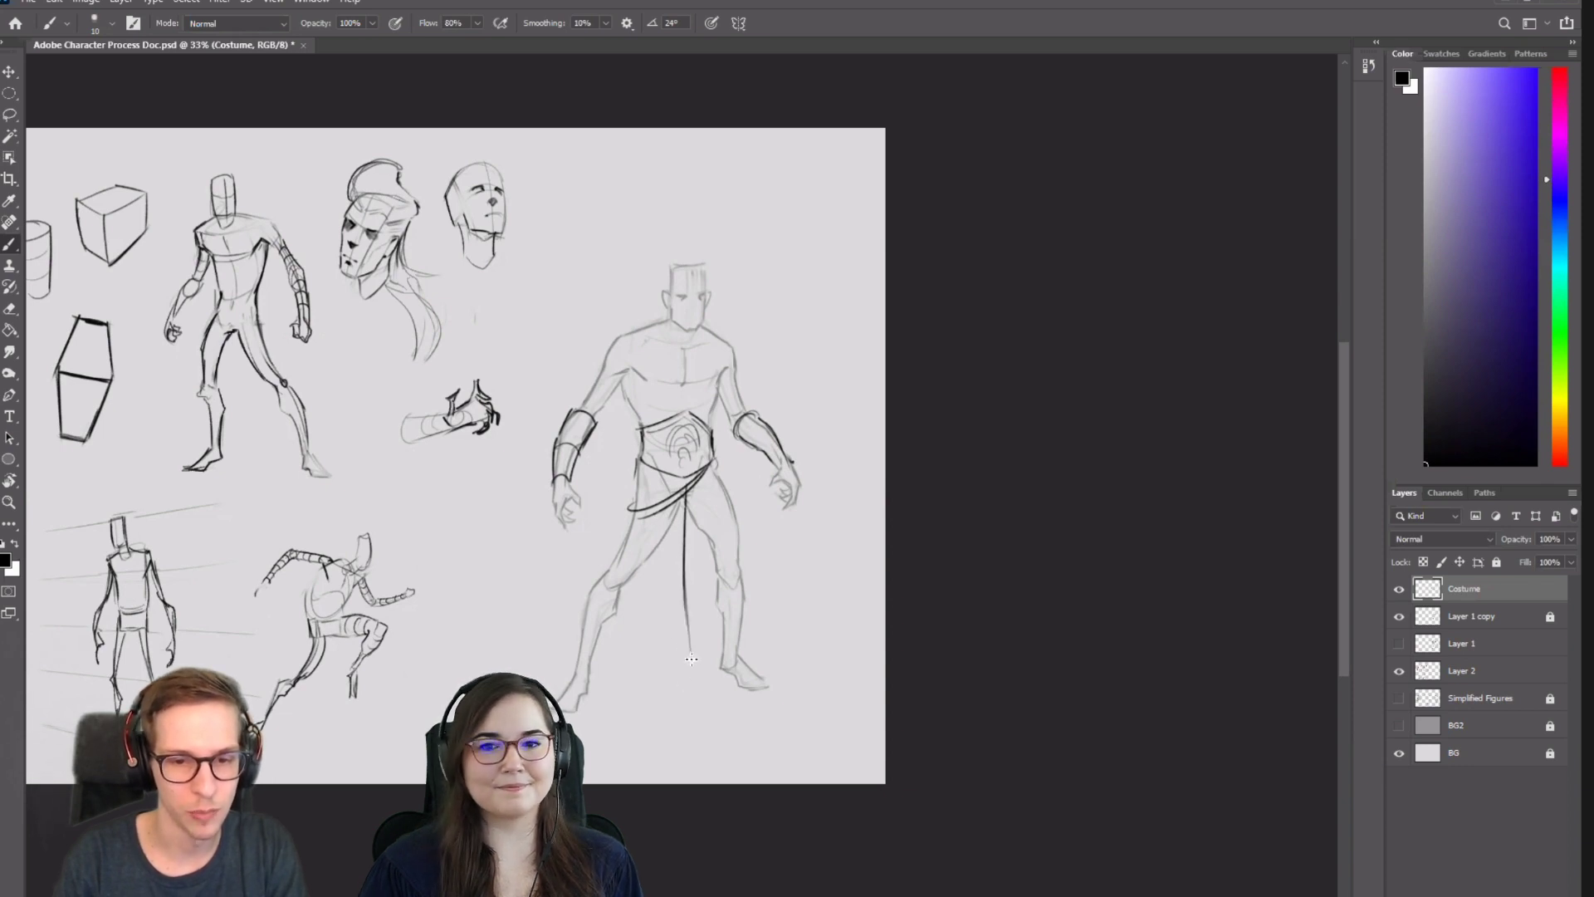
mouse_move(674, 495)
left_mouse_down()
mouse_move(675, 675)
mouse_move(645, 650)
left_mouse_up()
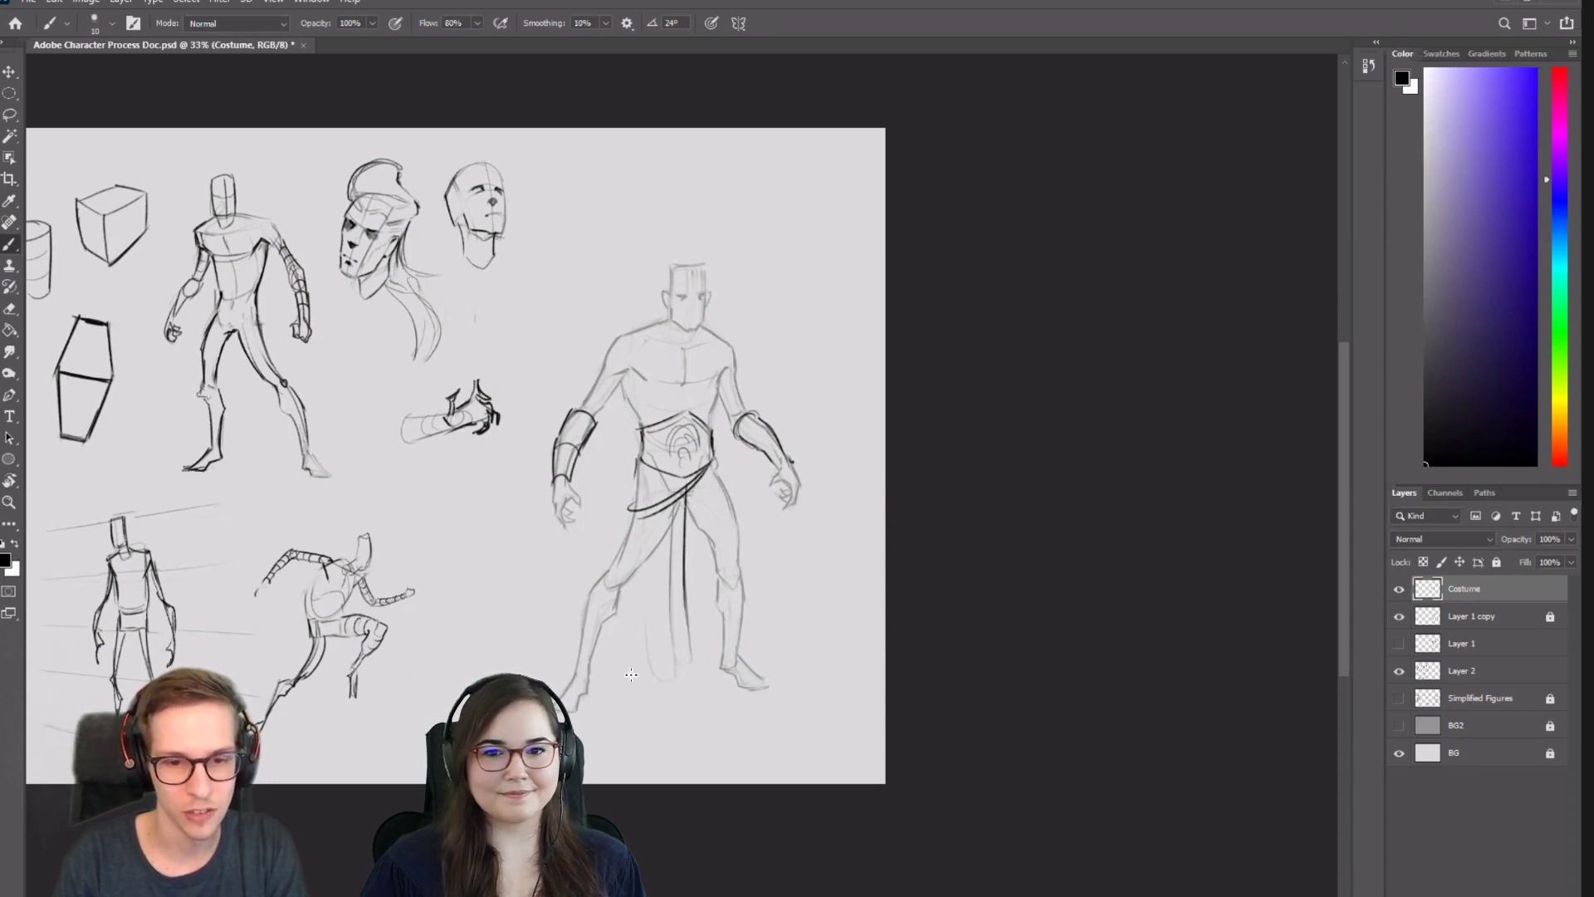
mouse_move(637, 498)
left_mouse_down()
mouse_move(619, 649)
mouse_move(669, 683)
mouse_move(689, 661)
left_mouse_up()
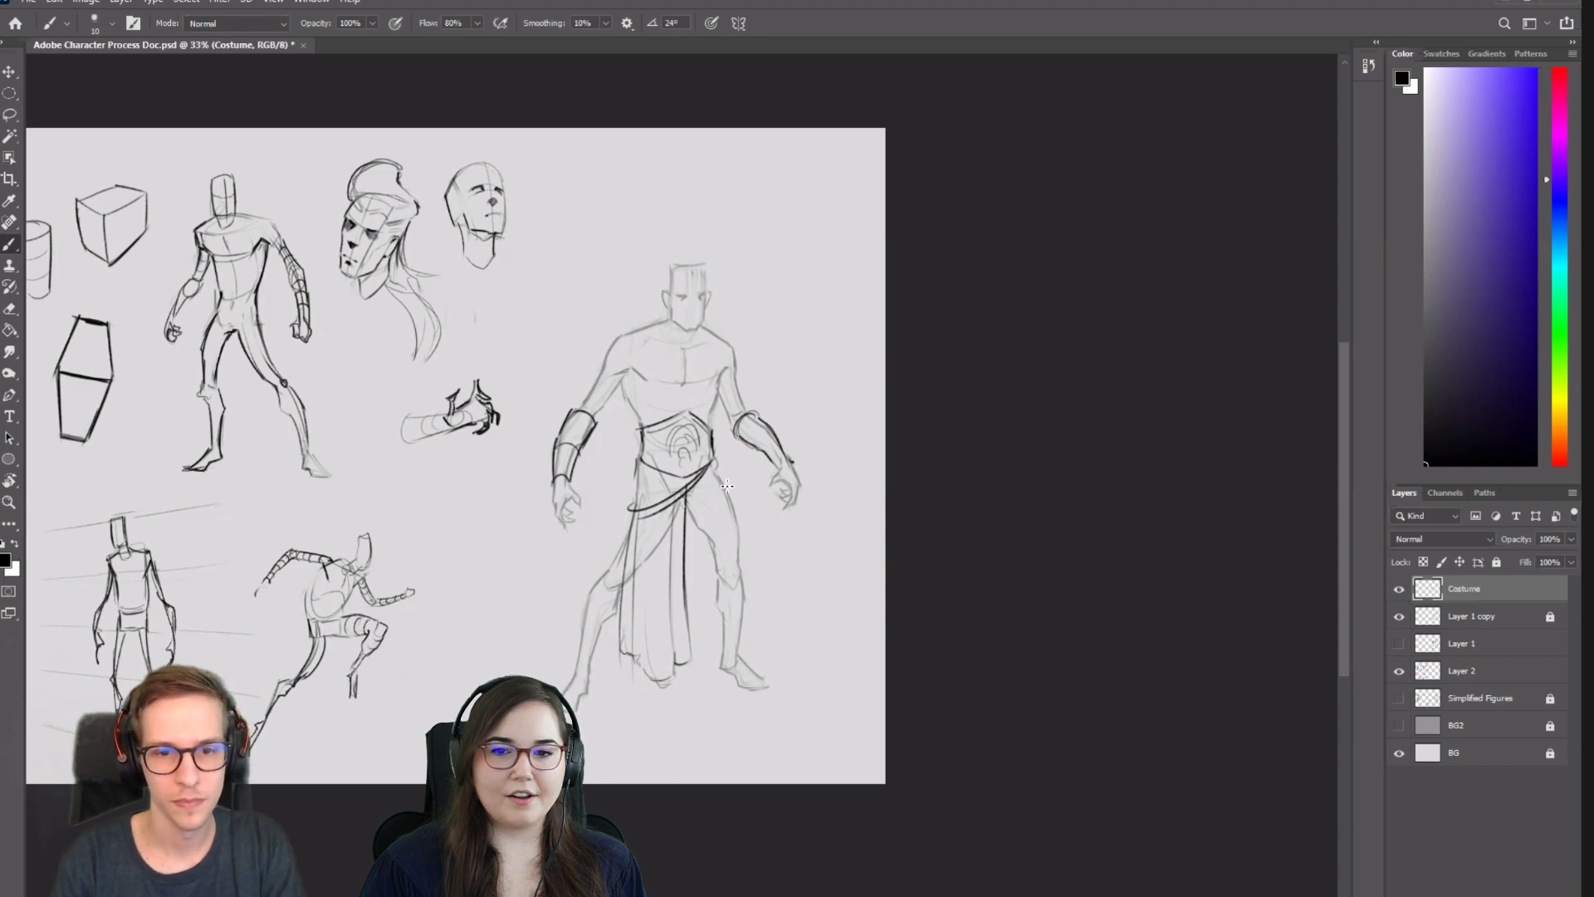
Sketch sloping garment lines over both shoulders and a curved lower edge across one shoulder.
left_click_drag(656, 318, 611, 336)
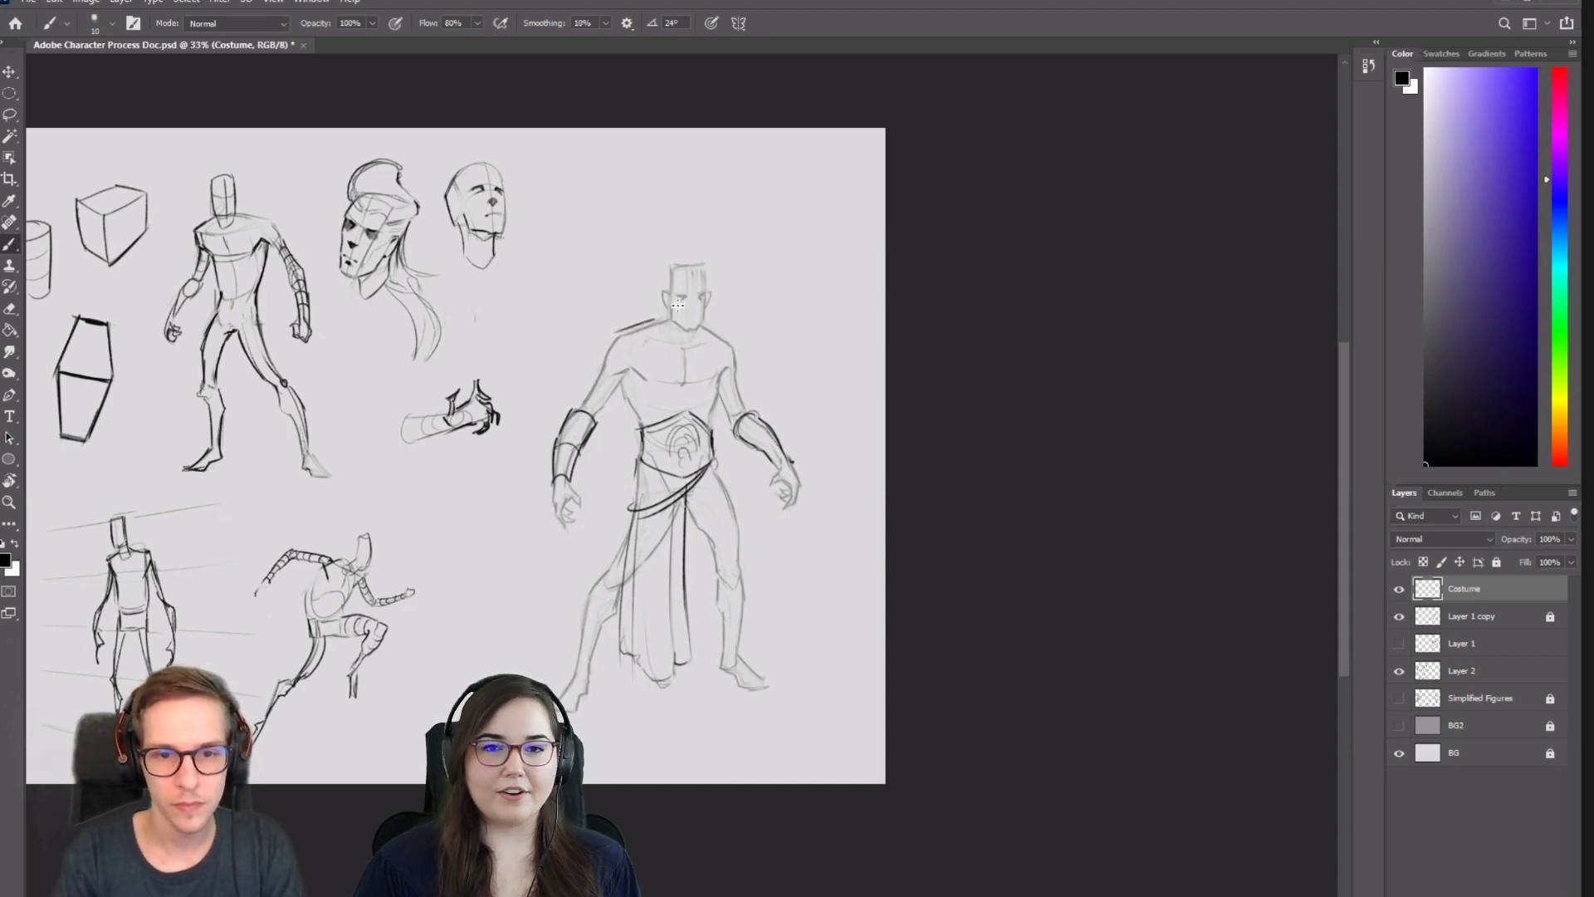
left_click_drag(708, 320, 736, 351)
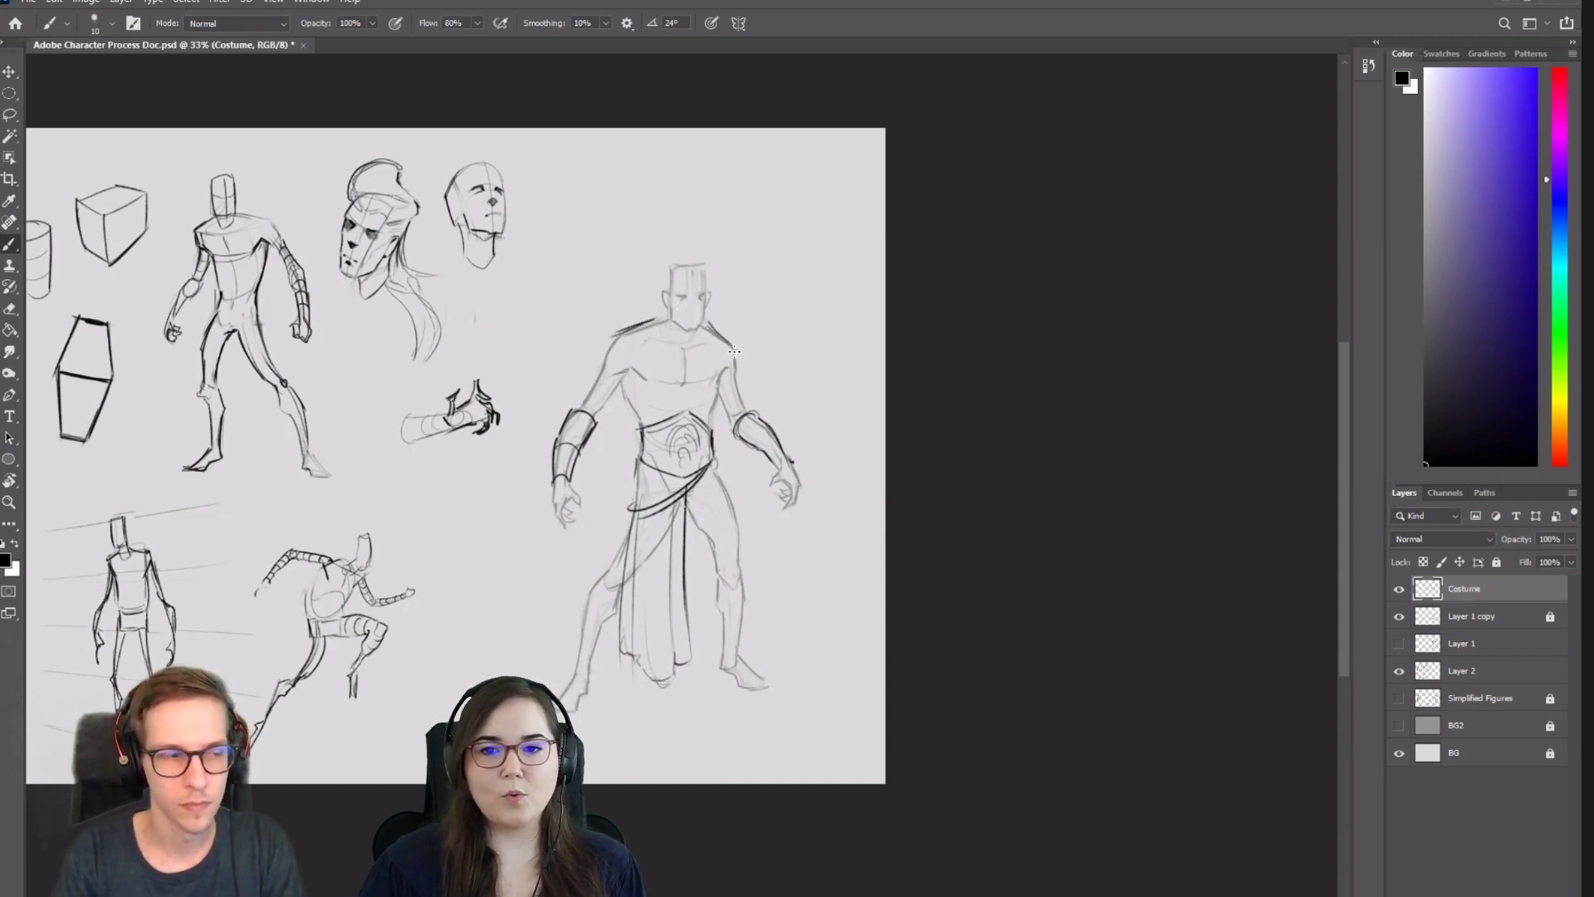
left_click_drag(601, 357, 650, 356)
key("ctrl+z")
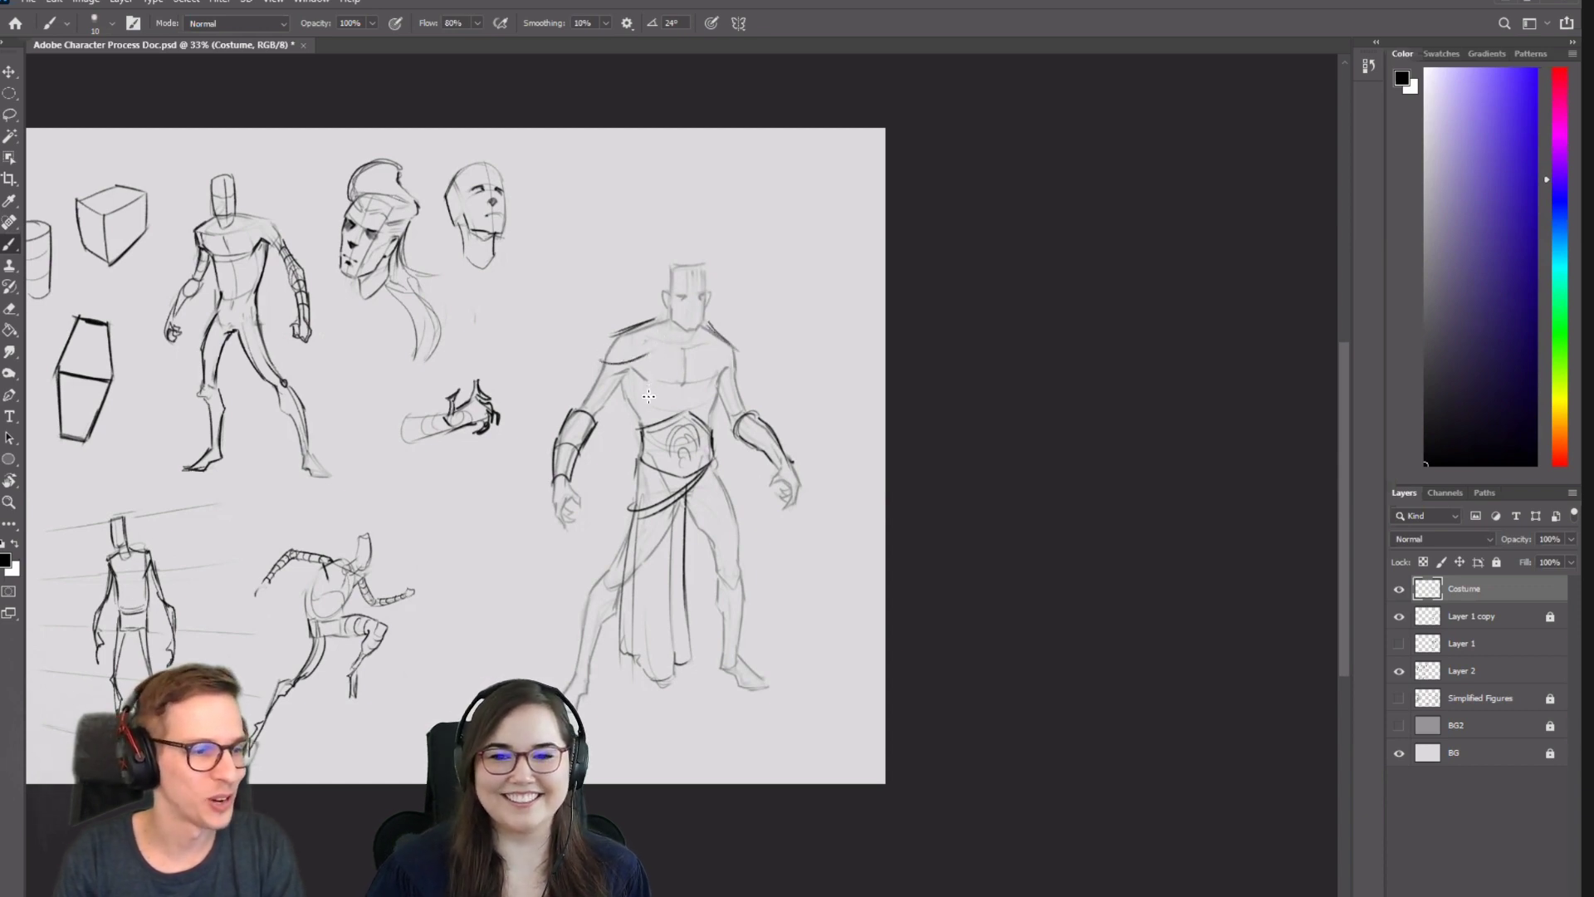
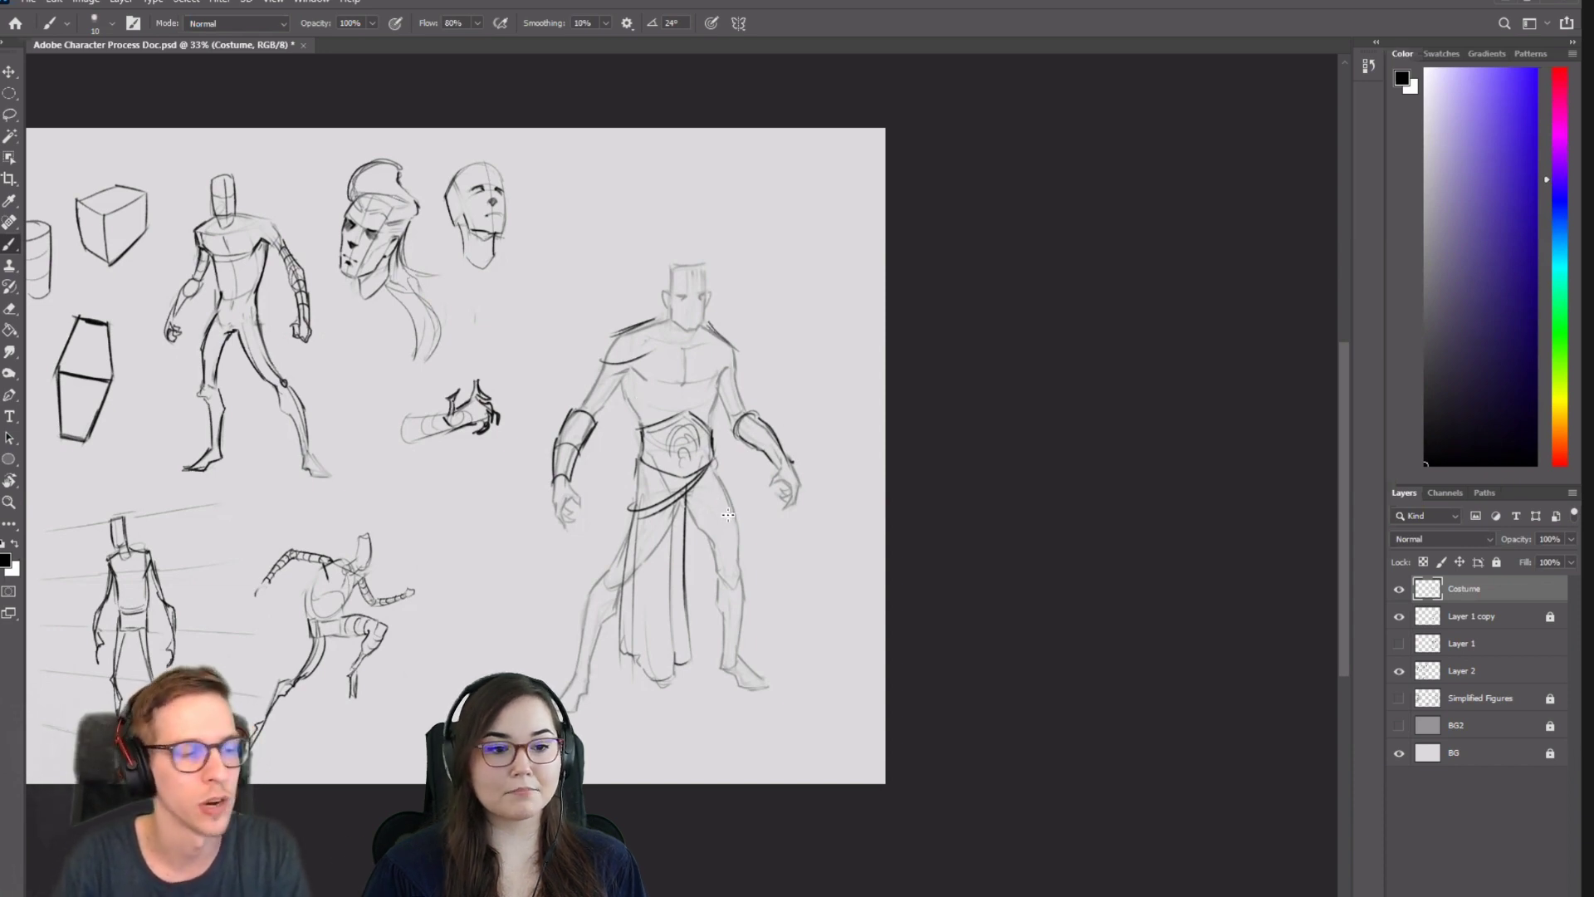
Add short vertical cloth folds beneath the sash and looped fabric flaps at both hips.
mouse_move(702, 471)
left_mouse_down()
mouse_move(702, 575)
mouse_move(696, 551)
mouse_move(689, 566)
mouse_move(704, 557)
left_mouse_up()
key("ctrl+z")
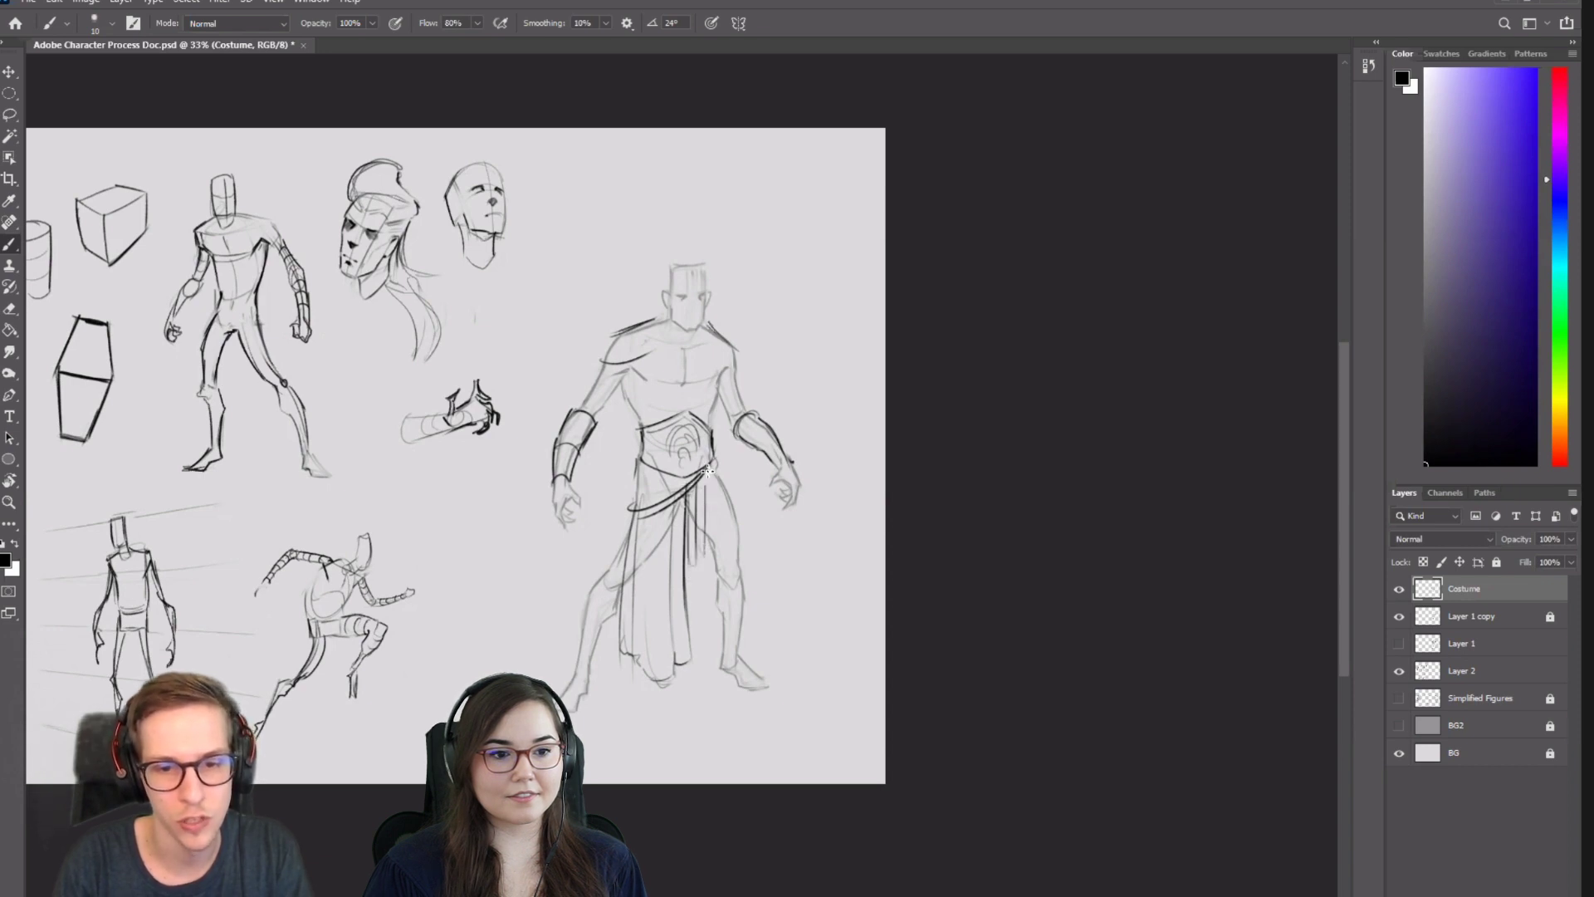
left_click_drag(708, 472, 710, 538)
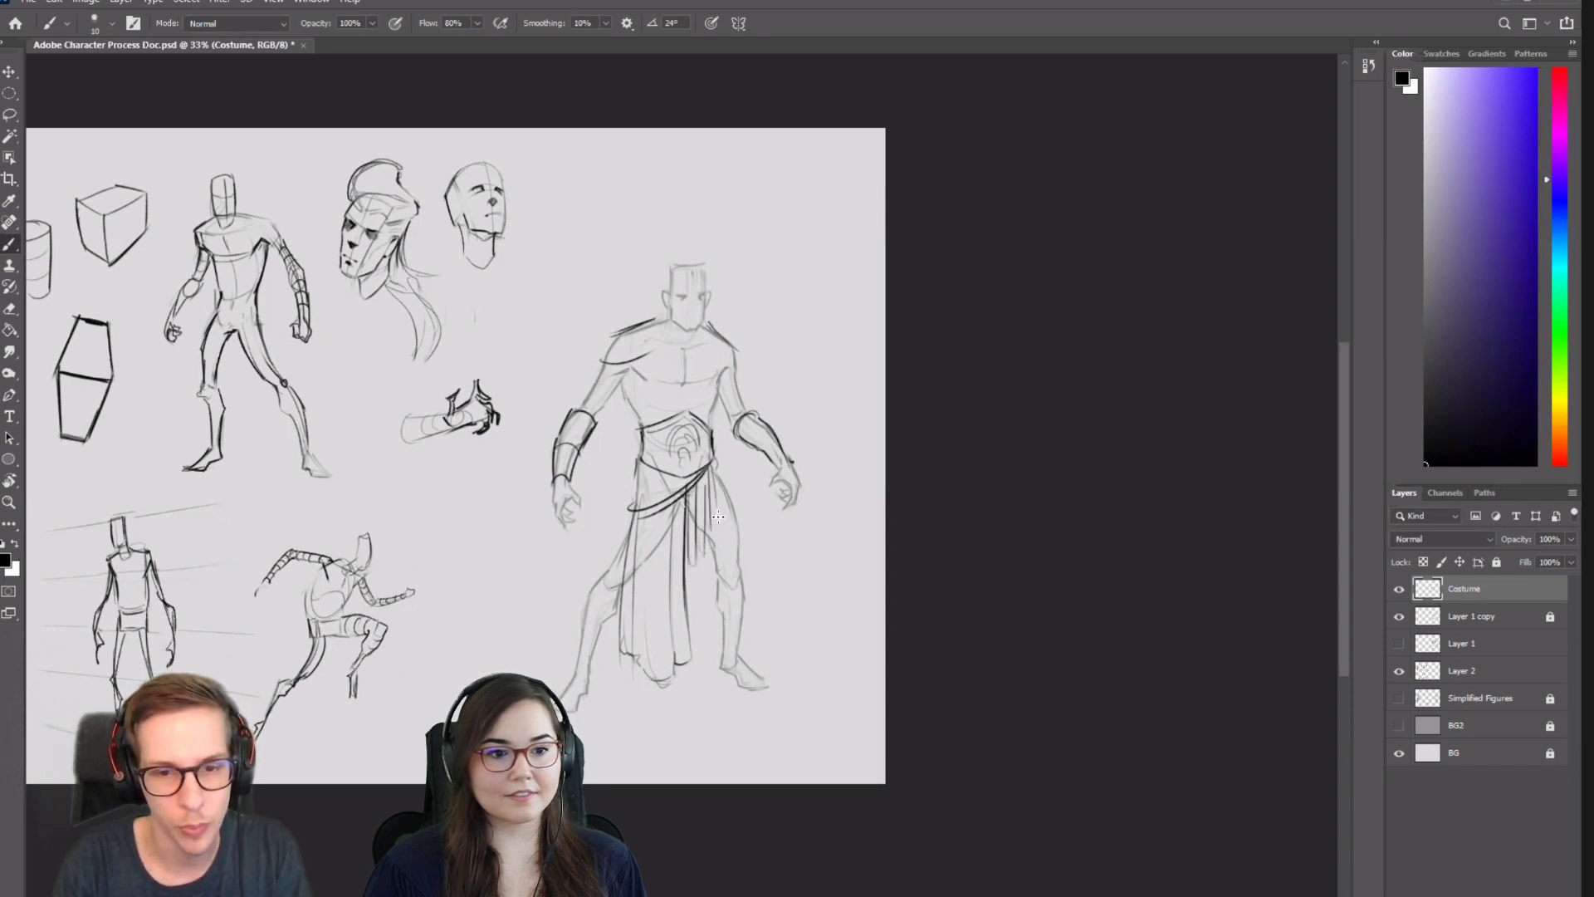
mouse_move(729, 483)
left_mouse_down()
mouse_move(732, 508)
mouse_move(738, 494)
left_mouse_up()
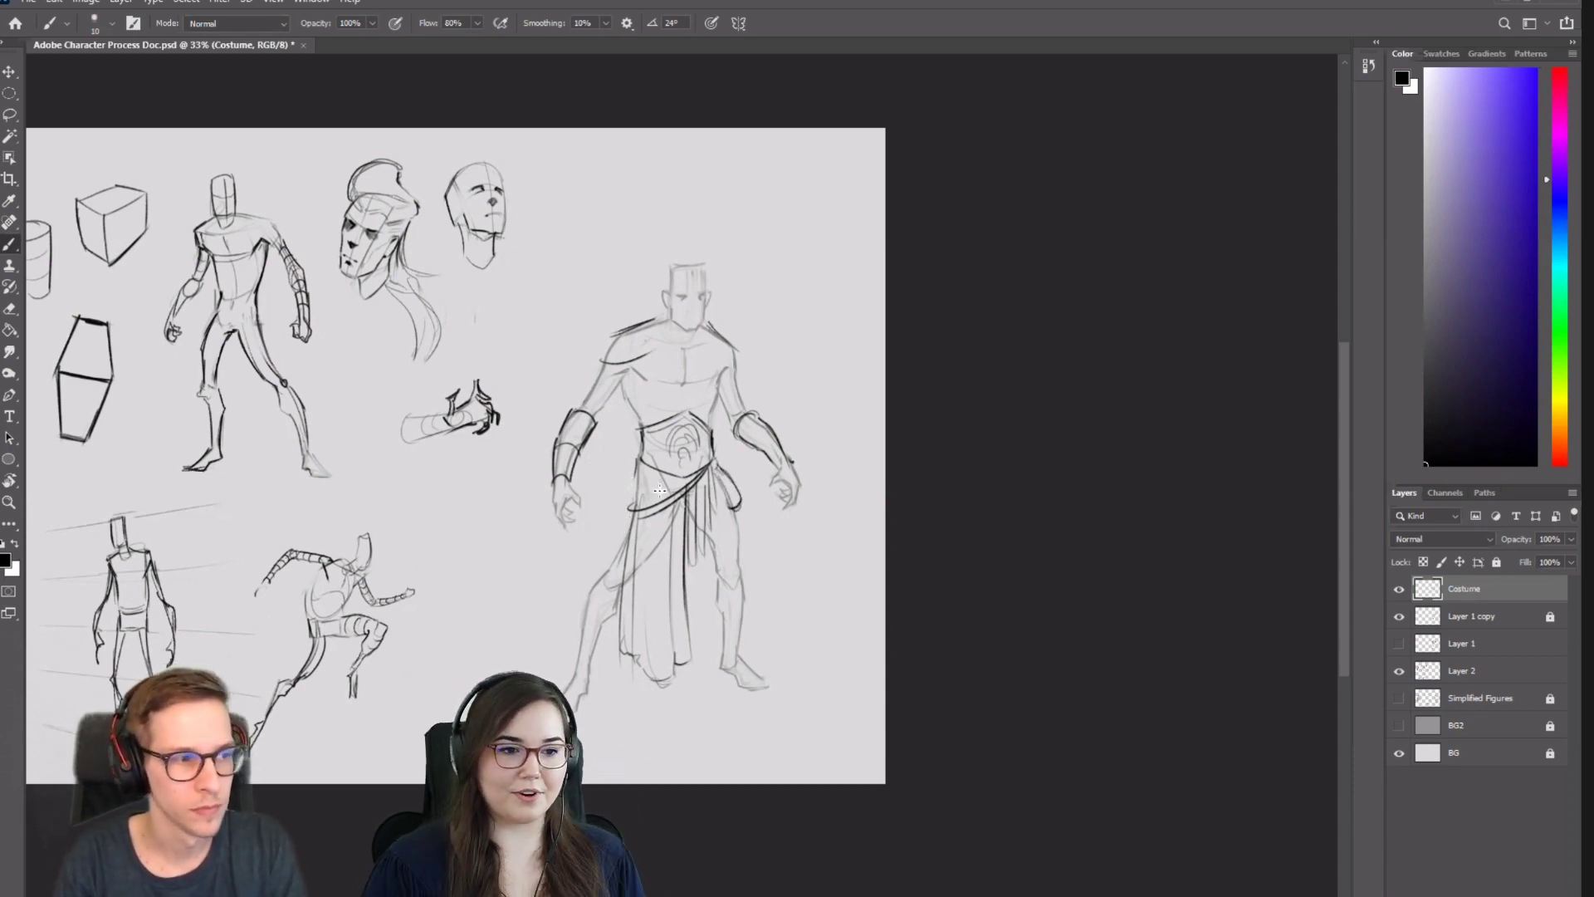
left_click_drag(632, 465, 625, 522)
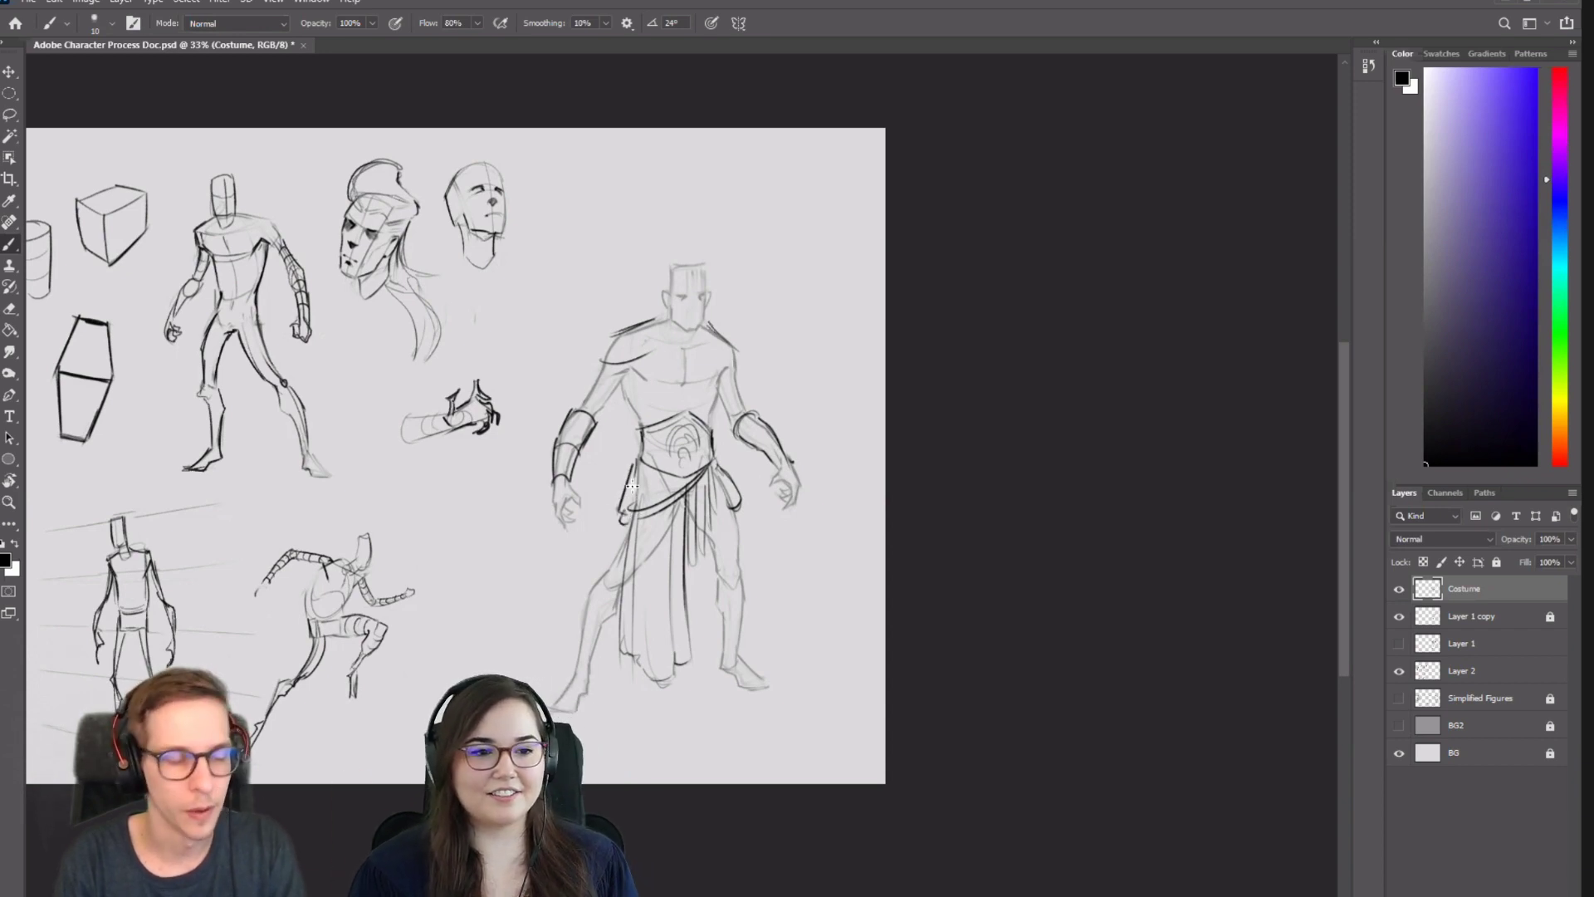
left_click_drag(638, 464, 622, 520)
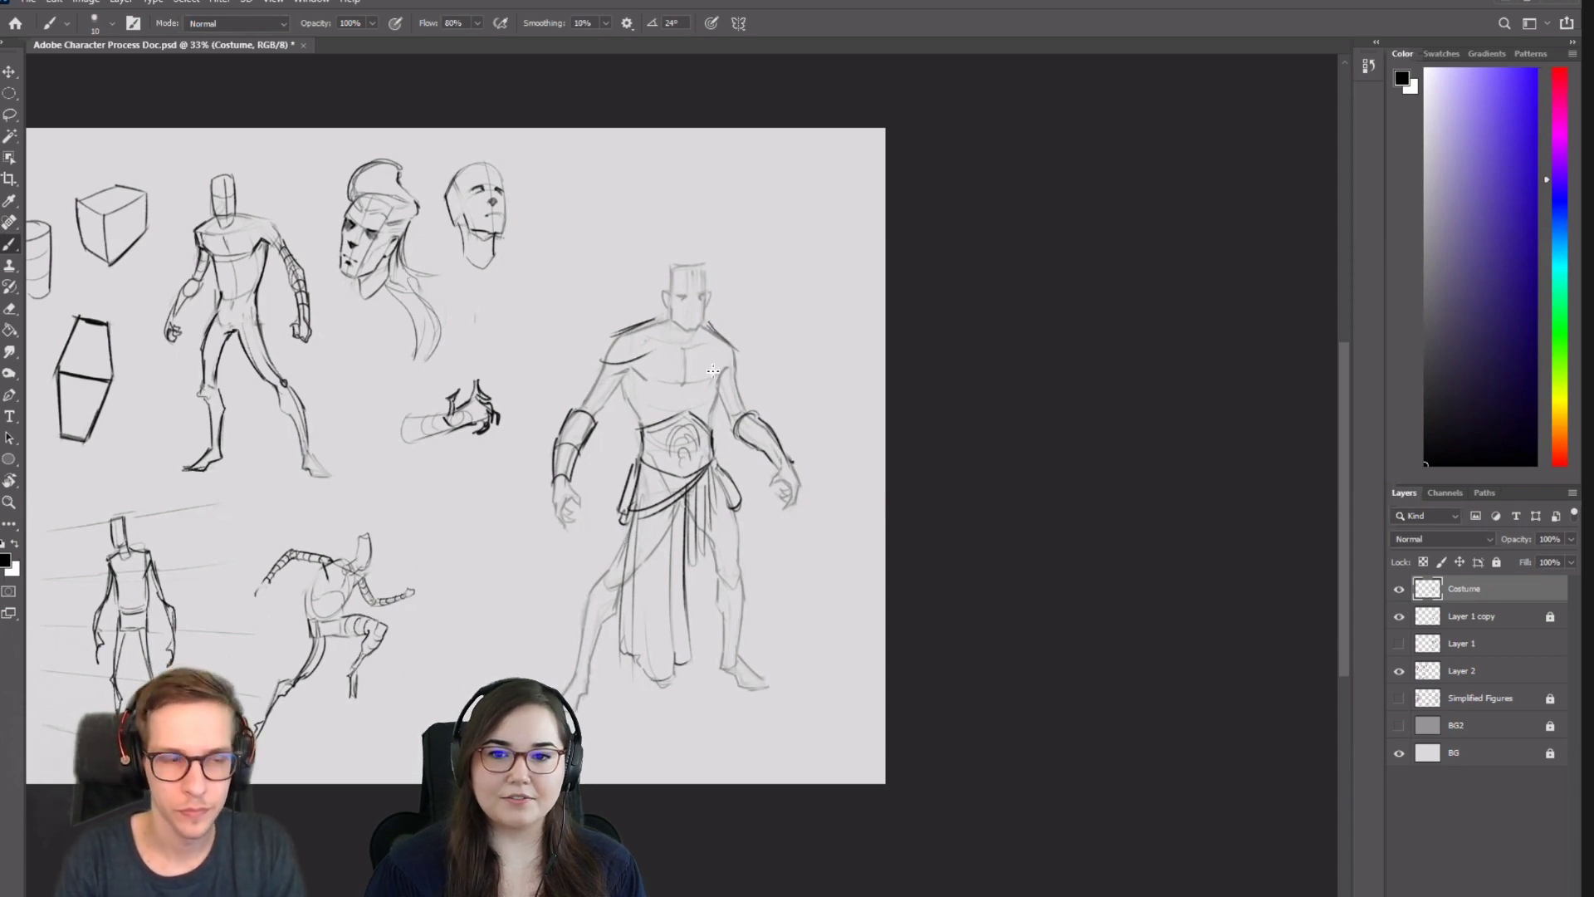
Sketch a rounded neckline across the upper chest and layered armor caps with curved lower edges over both shoulders.
mouse_move(661, 333)
left_mouse_down()
mouse_move(698, 355)
mouse_move(694, 336)
mouse_move(681, 346)
mouse_move(716, 325)
mouse_move(660, 330)
mouse_move(718, 329)
mouse_move(662, 341)
mouse_move(741, 357)
left_mouse_up()
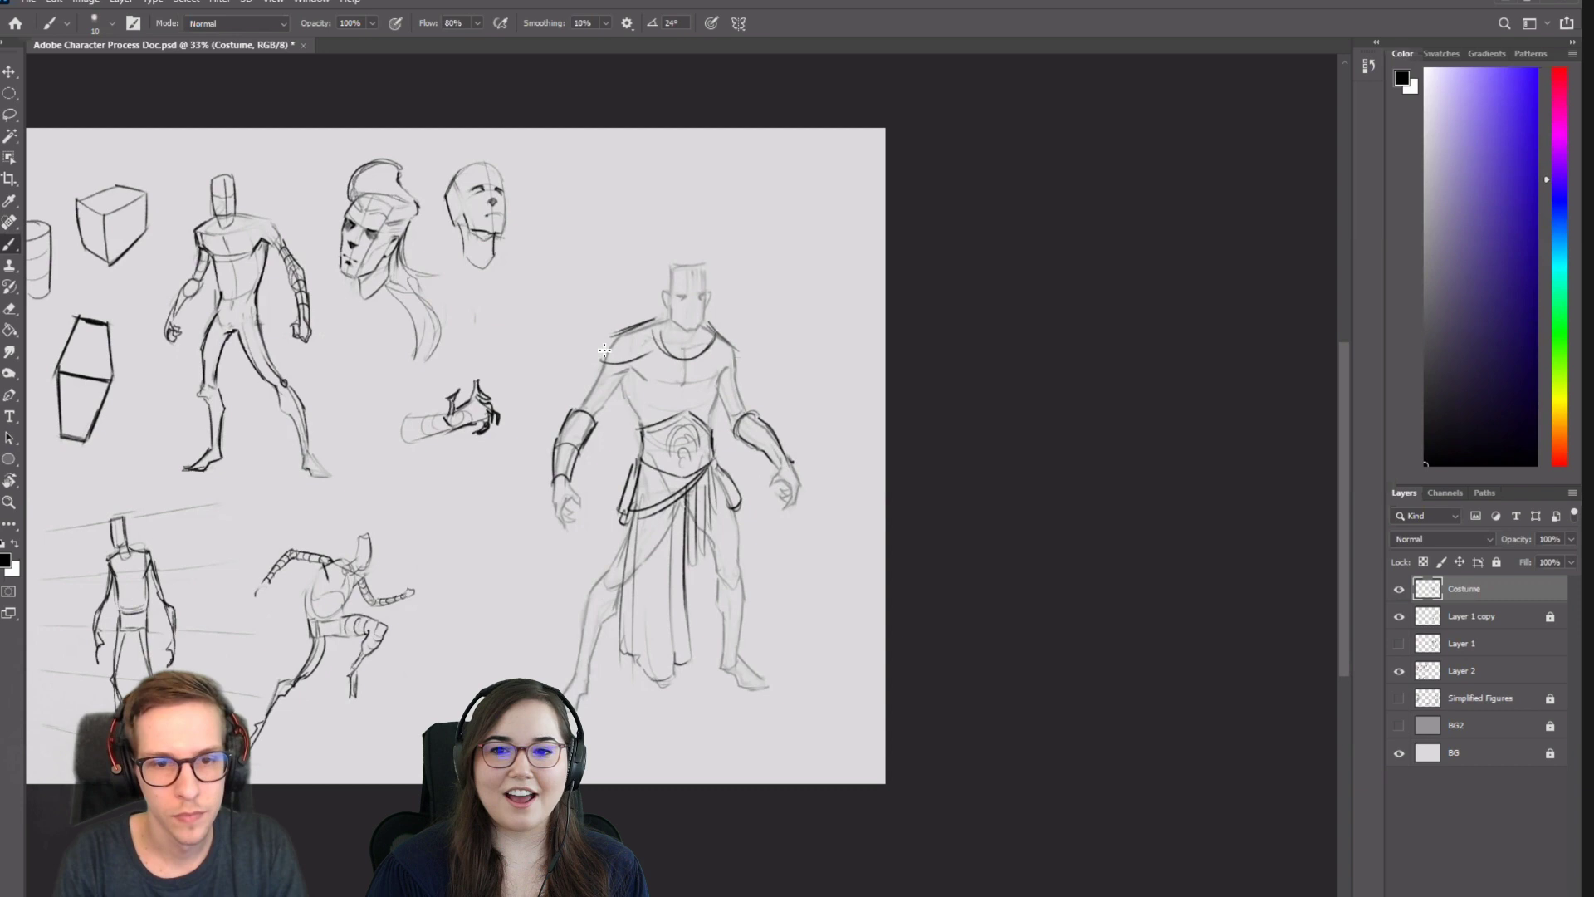
left_click_drag(612, 337, 600, 360)
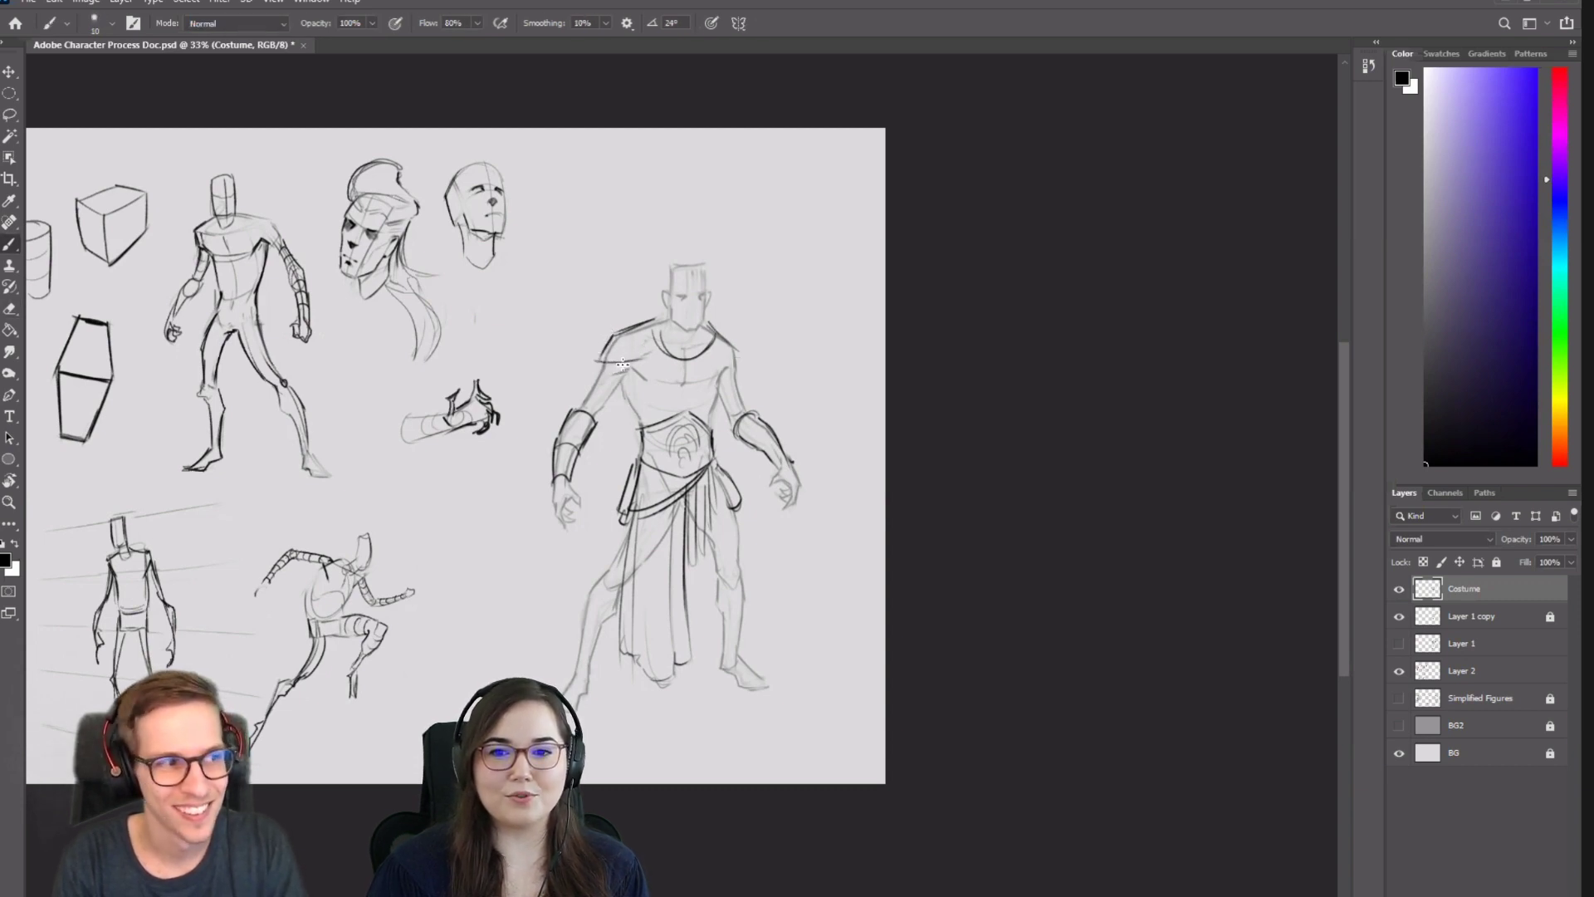
mouse_move(603, 373)
left_mouse_down()
mouse_move(654, 349)
mouse_move(631, 365)
mouse_move(742, 372)
left_mouse_up()
key("ctrl+z")
key("ctrl+z")
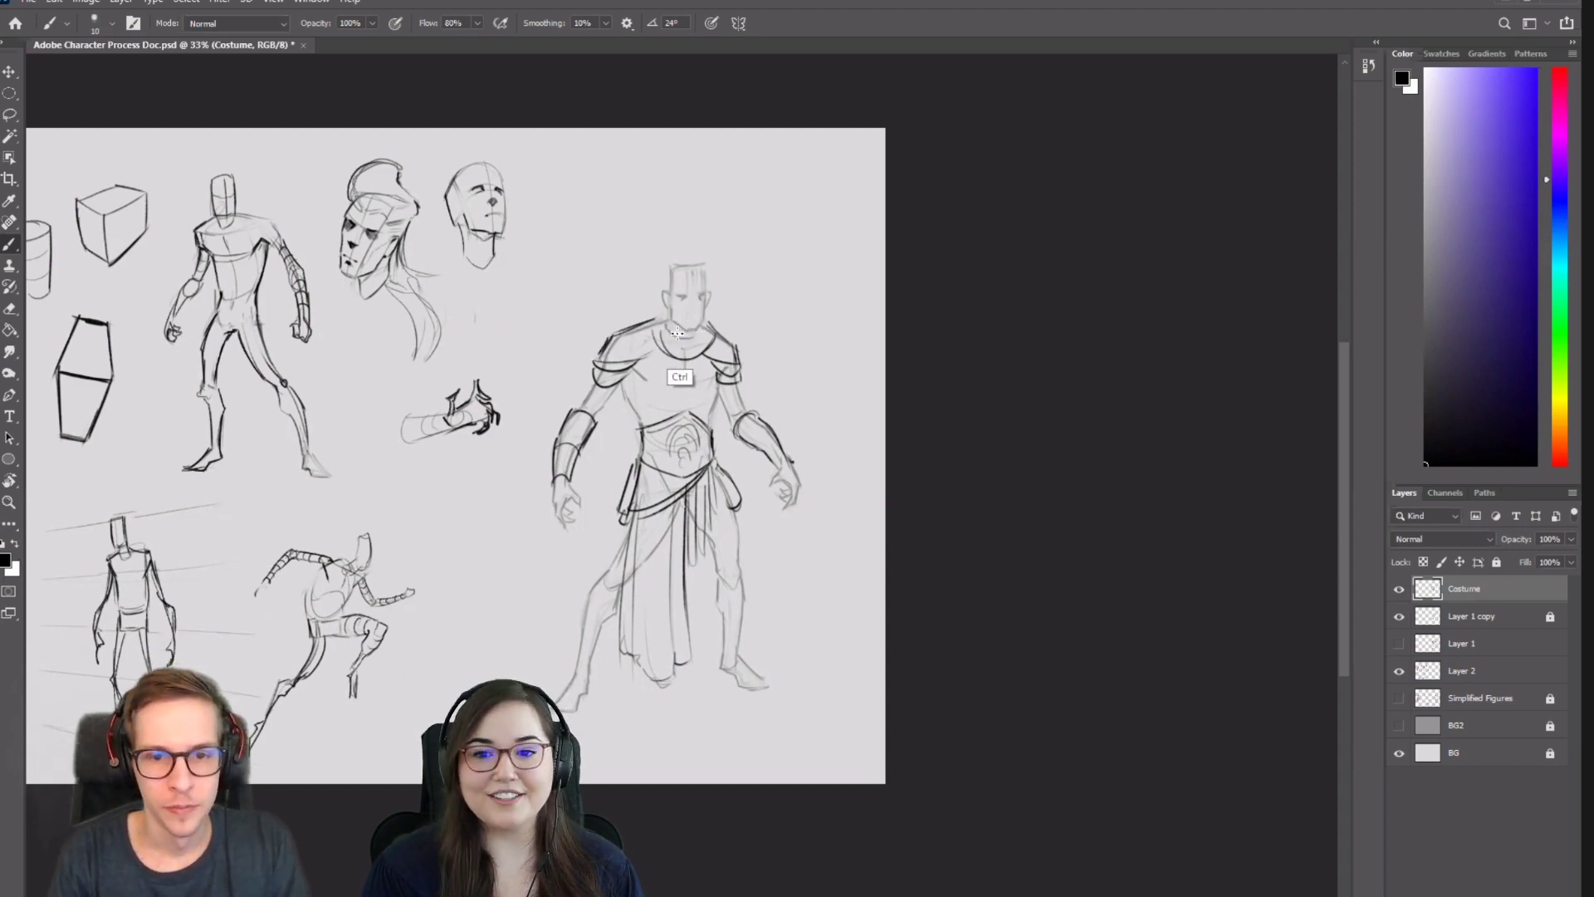
Add an inner collar curve close to the neck and clean up the sloping outer line of the larger shoulder.
left_click_drag(669, 324, 705, 325)
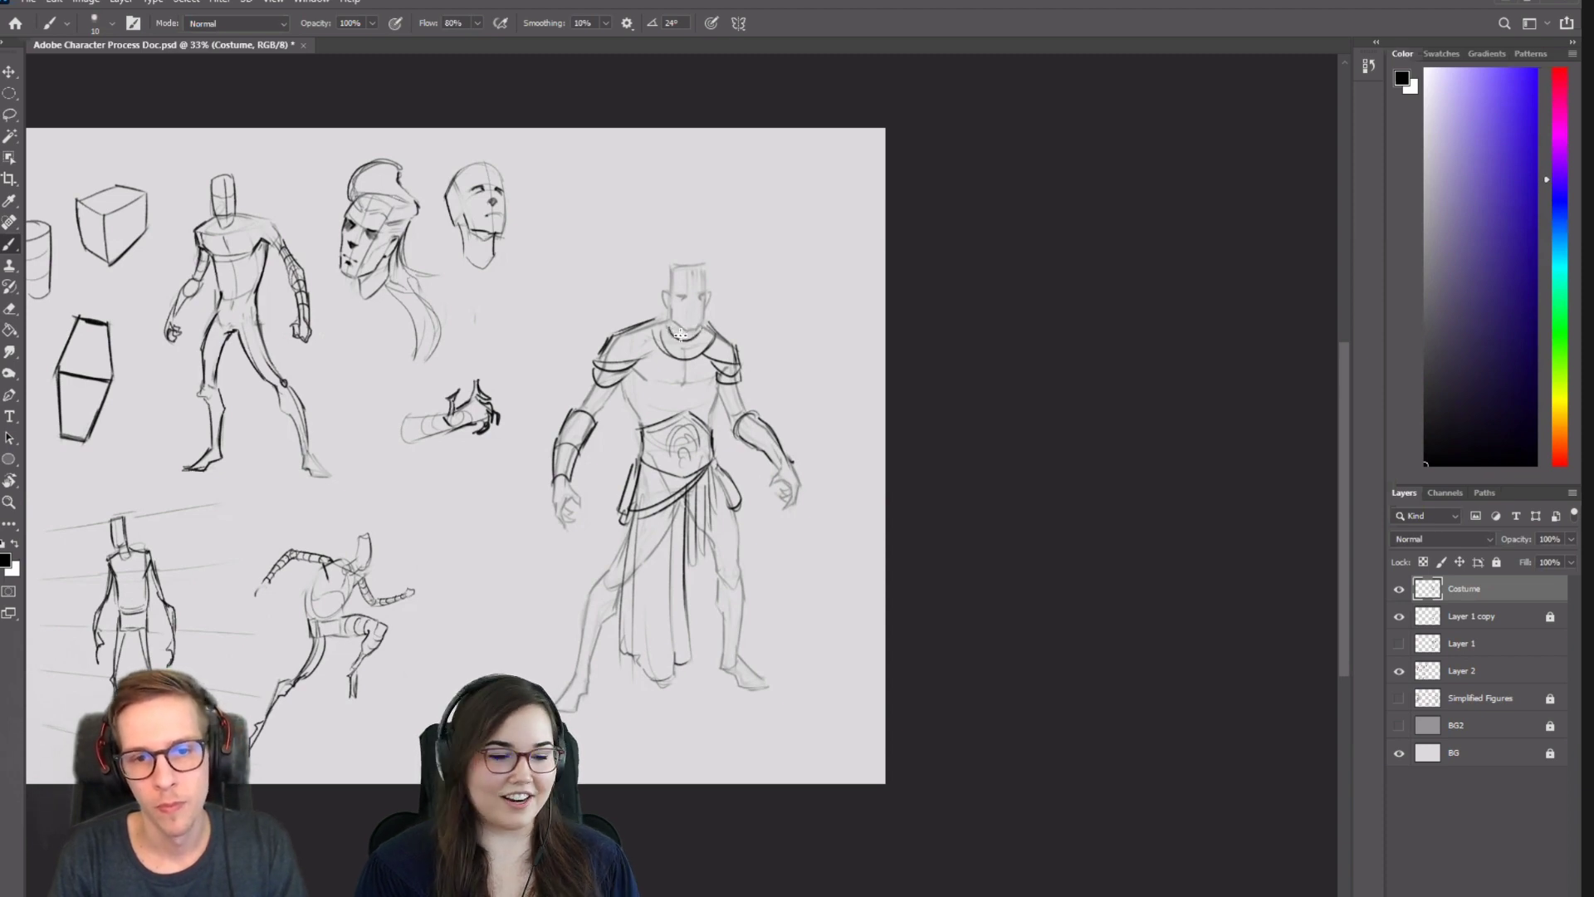
key("e")
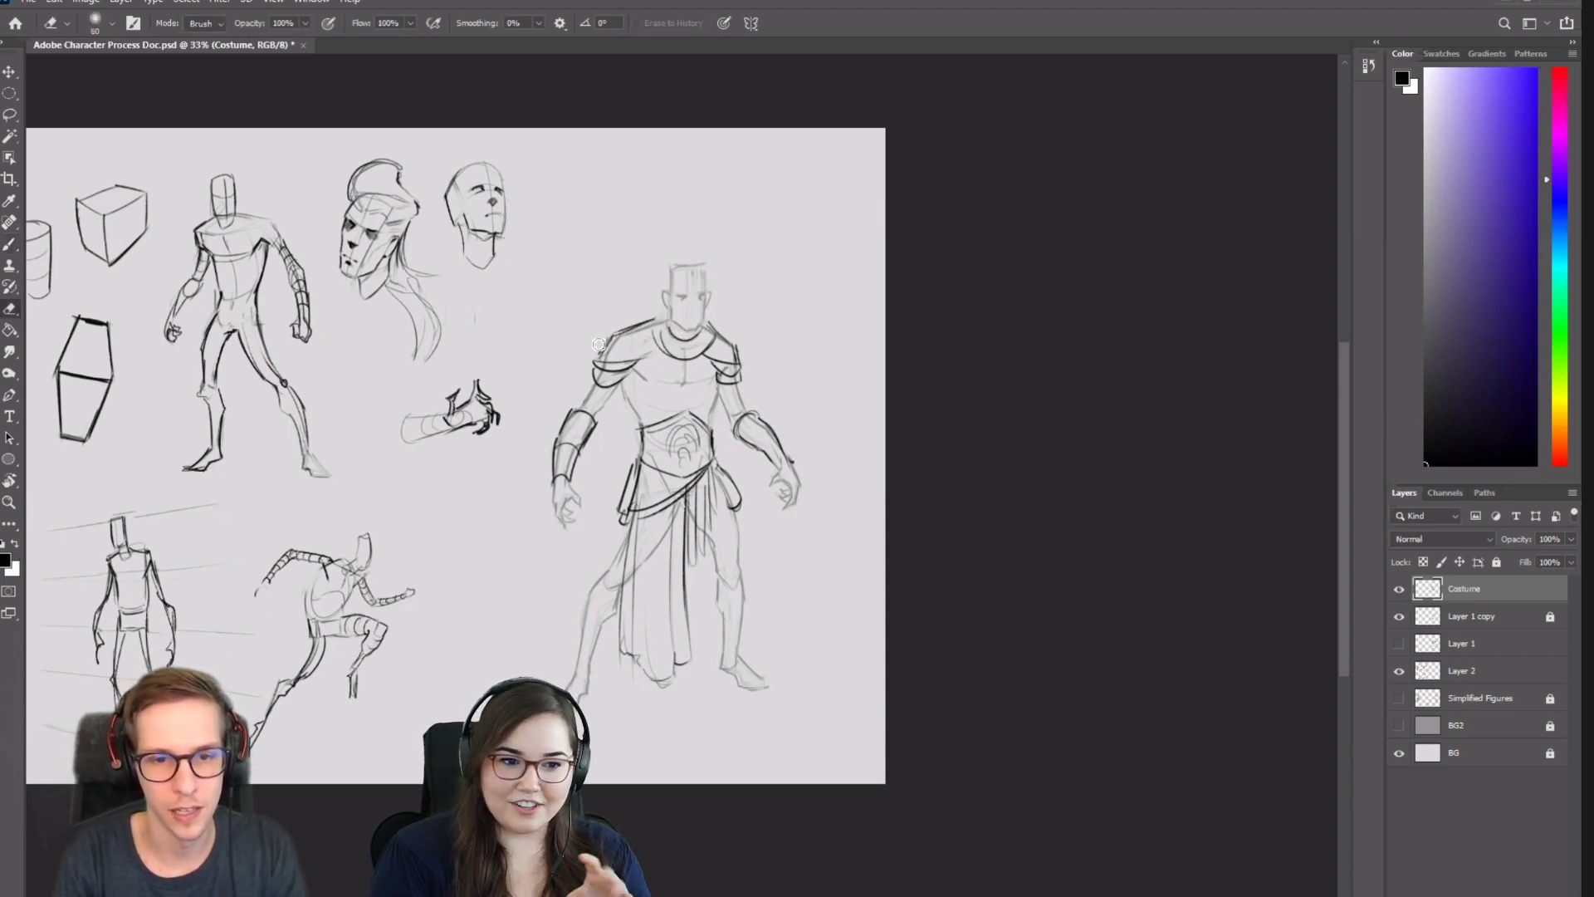
key("b")
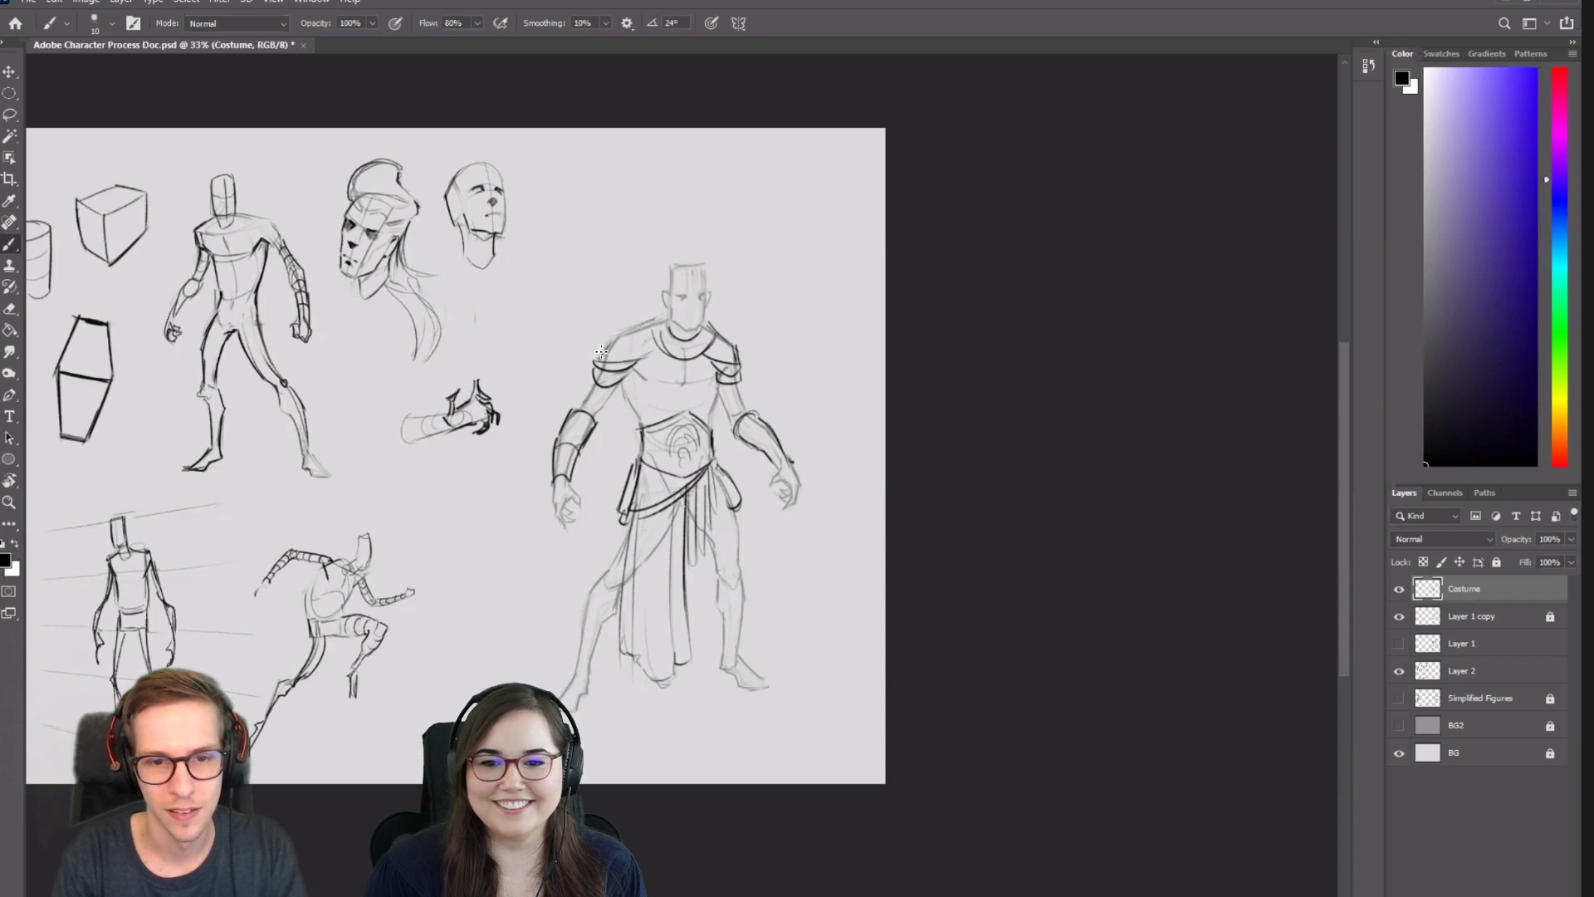
left_click_drag(622, 334, 656, 324)
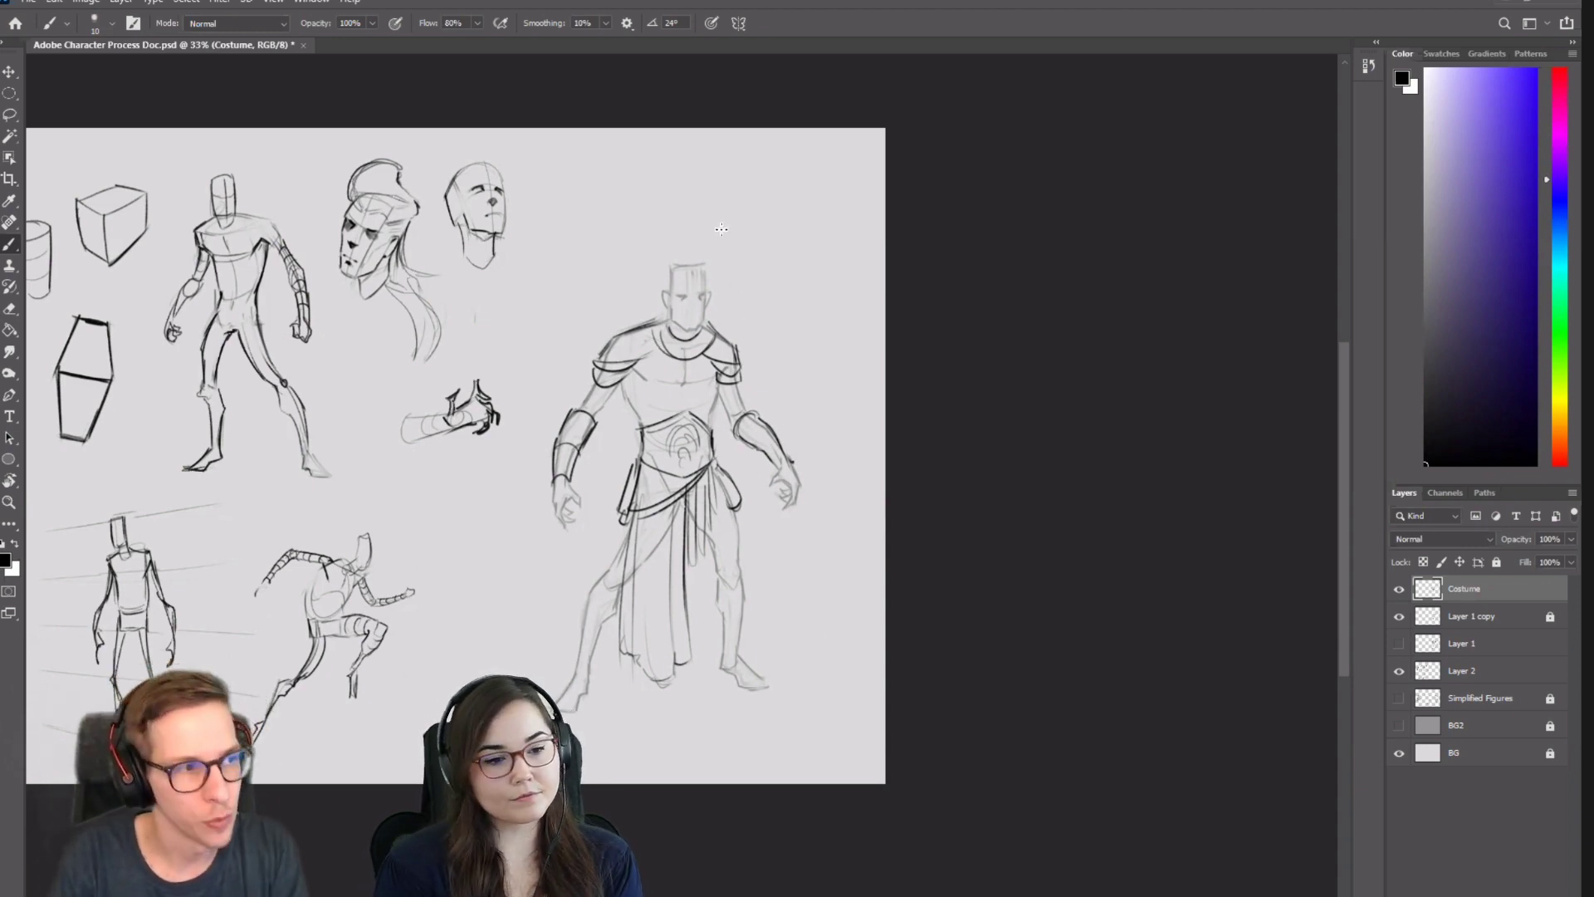
Flip the canvas horizontally to examine the costumed figure mirrored.
left_click_drag(722, 236, 754, 231)
left_click_drag(748, 256, 756, 214)
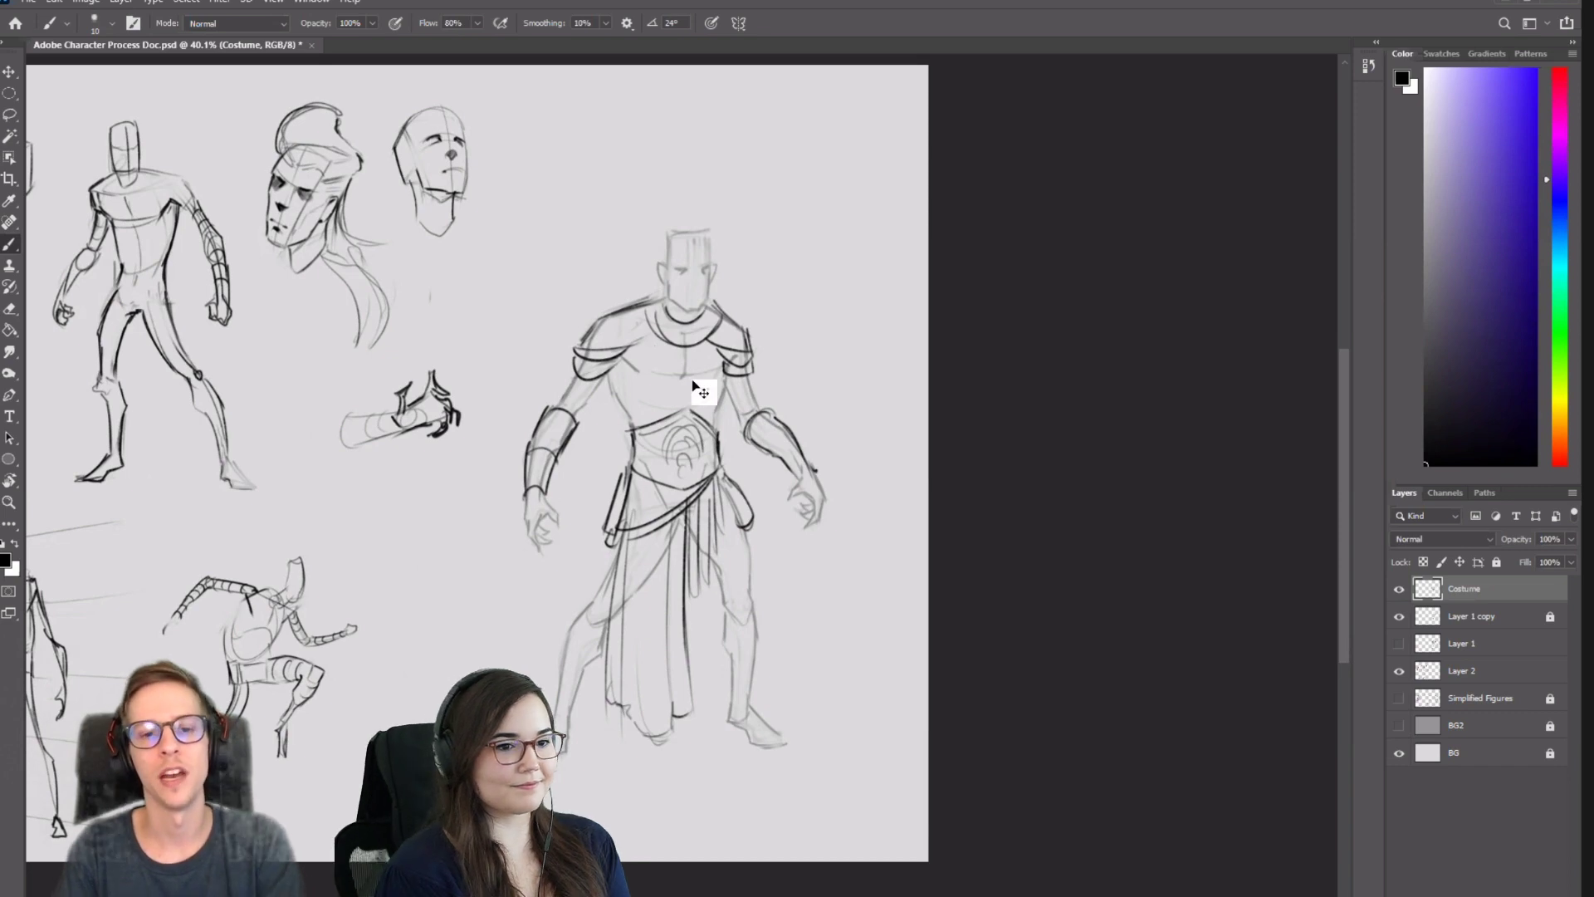
key("ctrl+shift+h")
left_click_drag(466, 390, 920, 294)
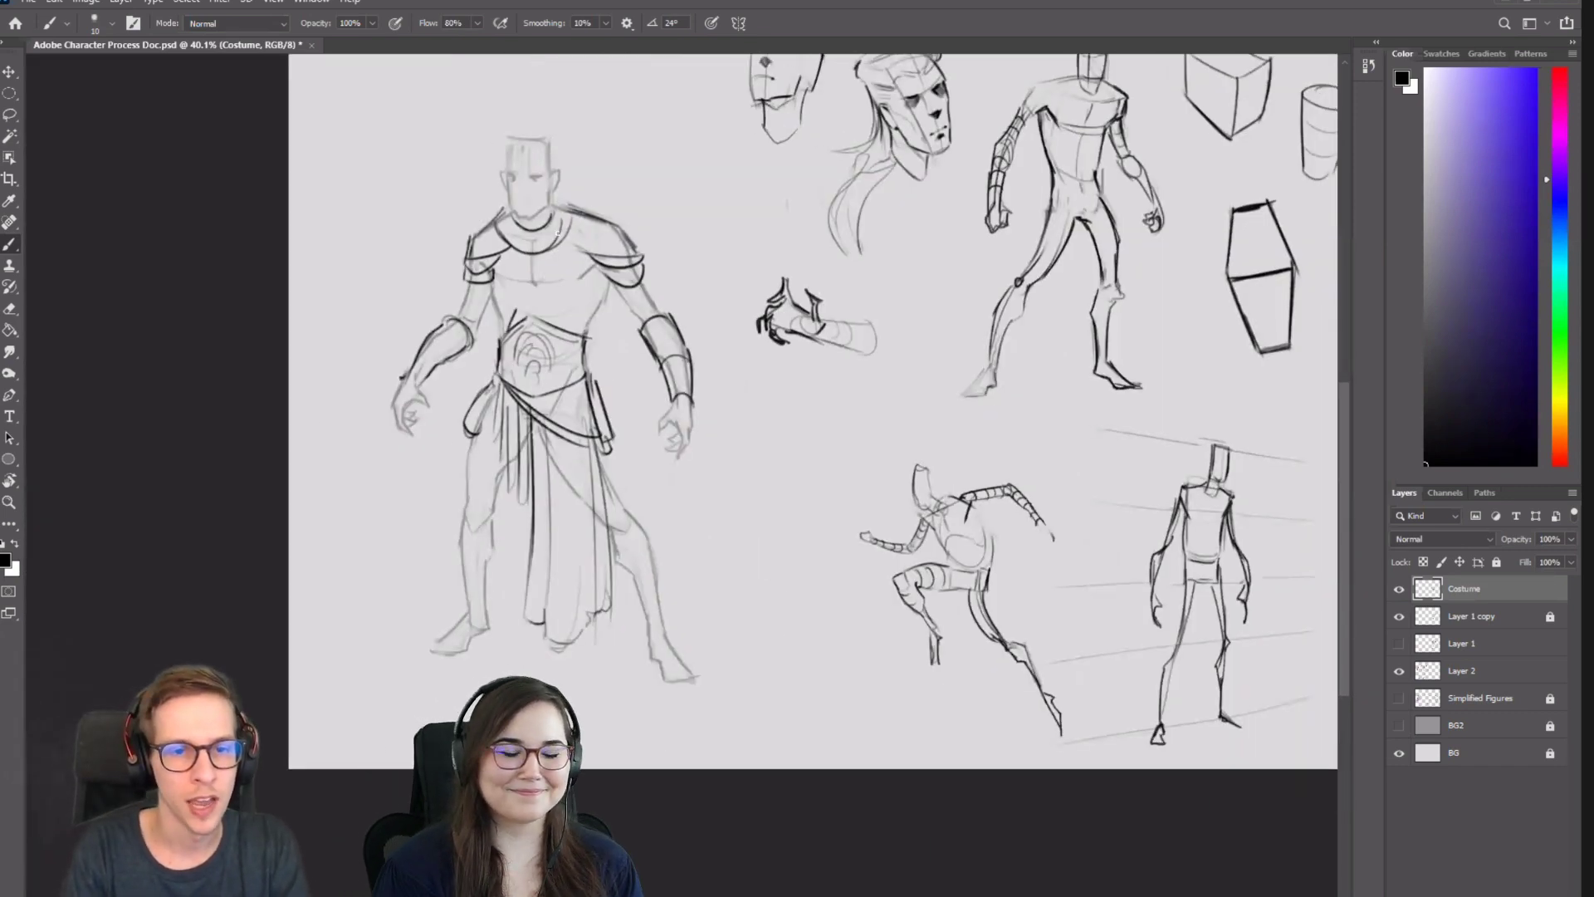
Sketch a double-line strap running diagonally across the chest from one shoulder to the belt, and flip the canvas back.
mouse_move(546, 254)
left_mouse_down()
mouse_move(515, 310)
mouse_move(533, 317)
left_mouse_up()
key("ctrl+z")
key("ctrl+z")
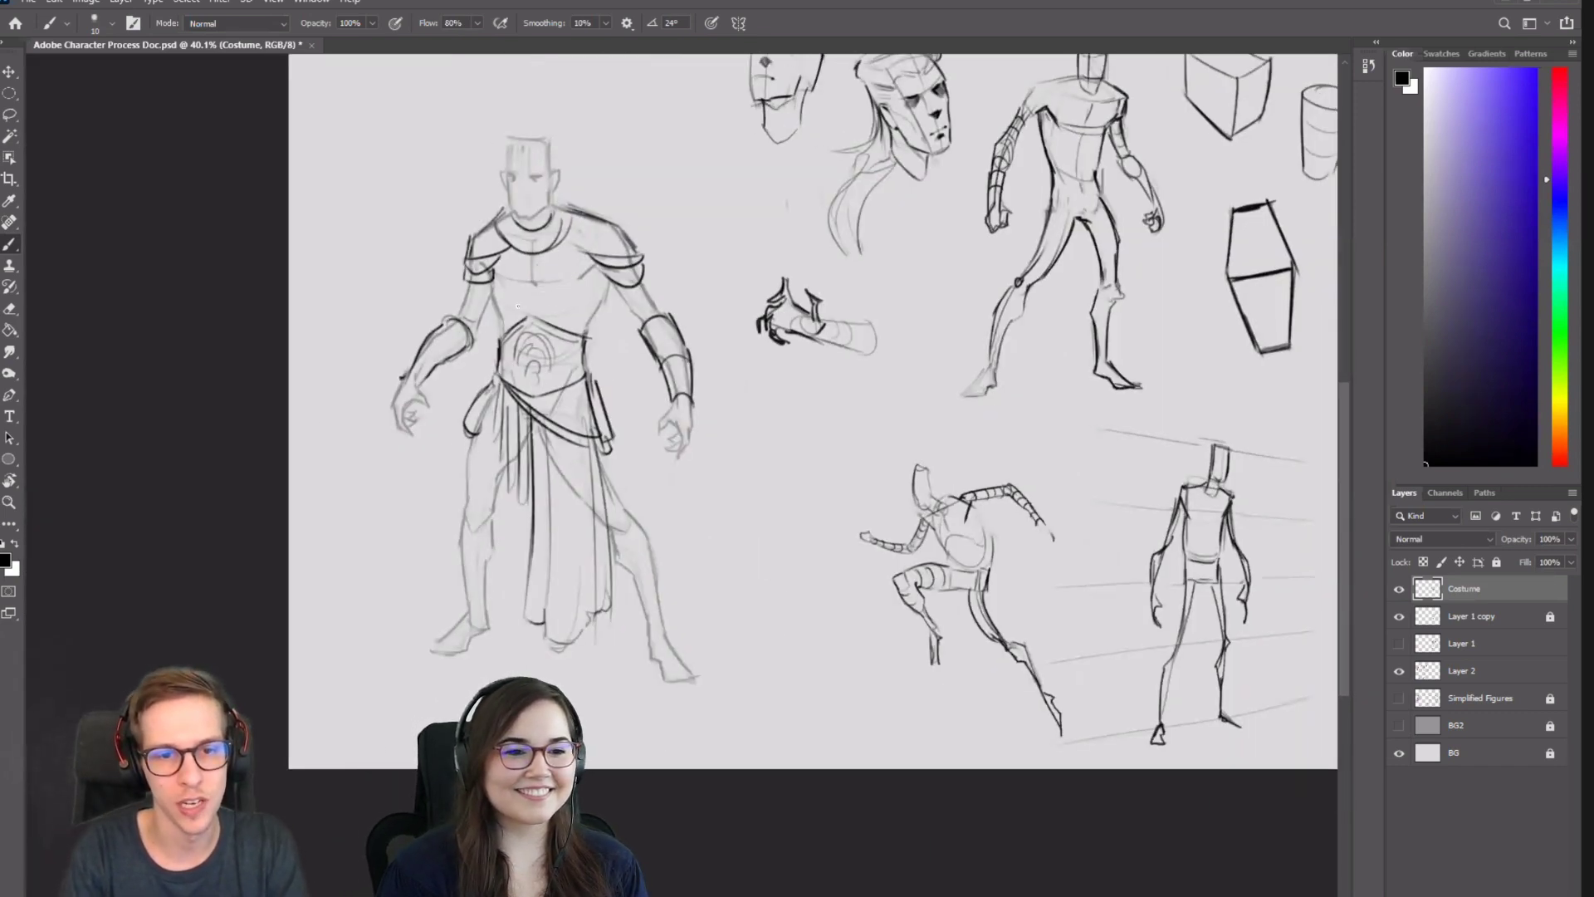
mouse_move(578, 252)
left_mouse_down()
mouse_move(504, 328)
mouse_move(586, 257)
left_mouse_up()
key("ctrl+z")
left_click_drag(523, 327, 588, 256)
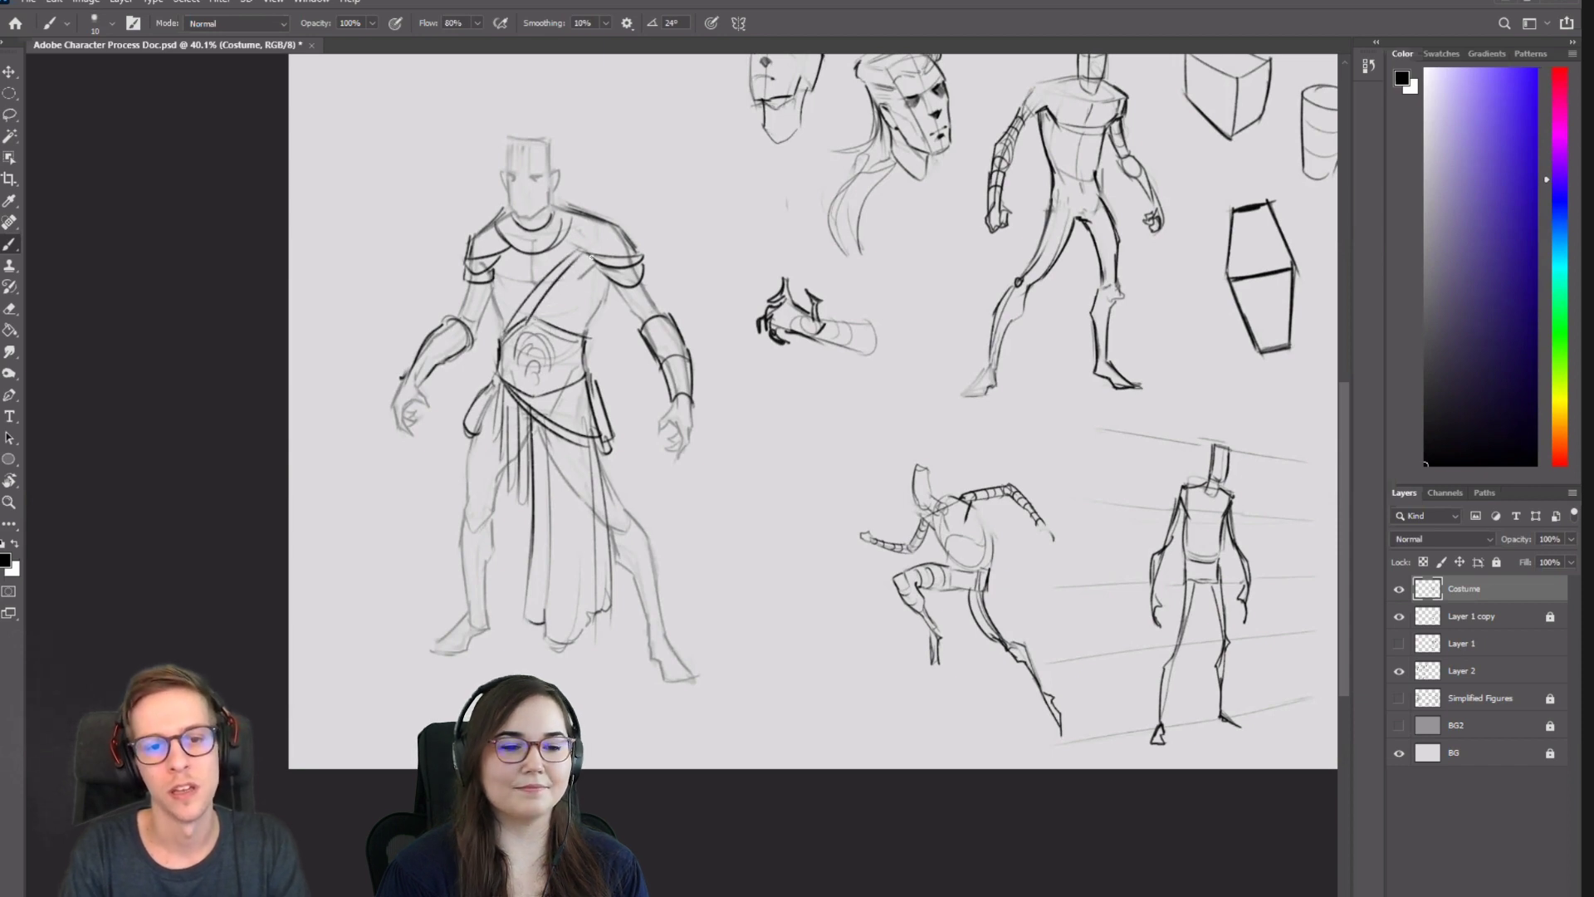
key("ctrl+z")
left_click_drag(532, 312, 591, 253)
key("ctrl+z")
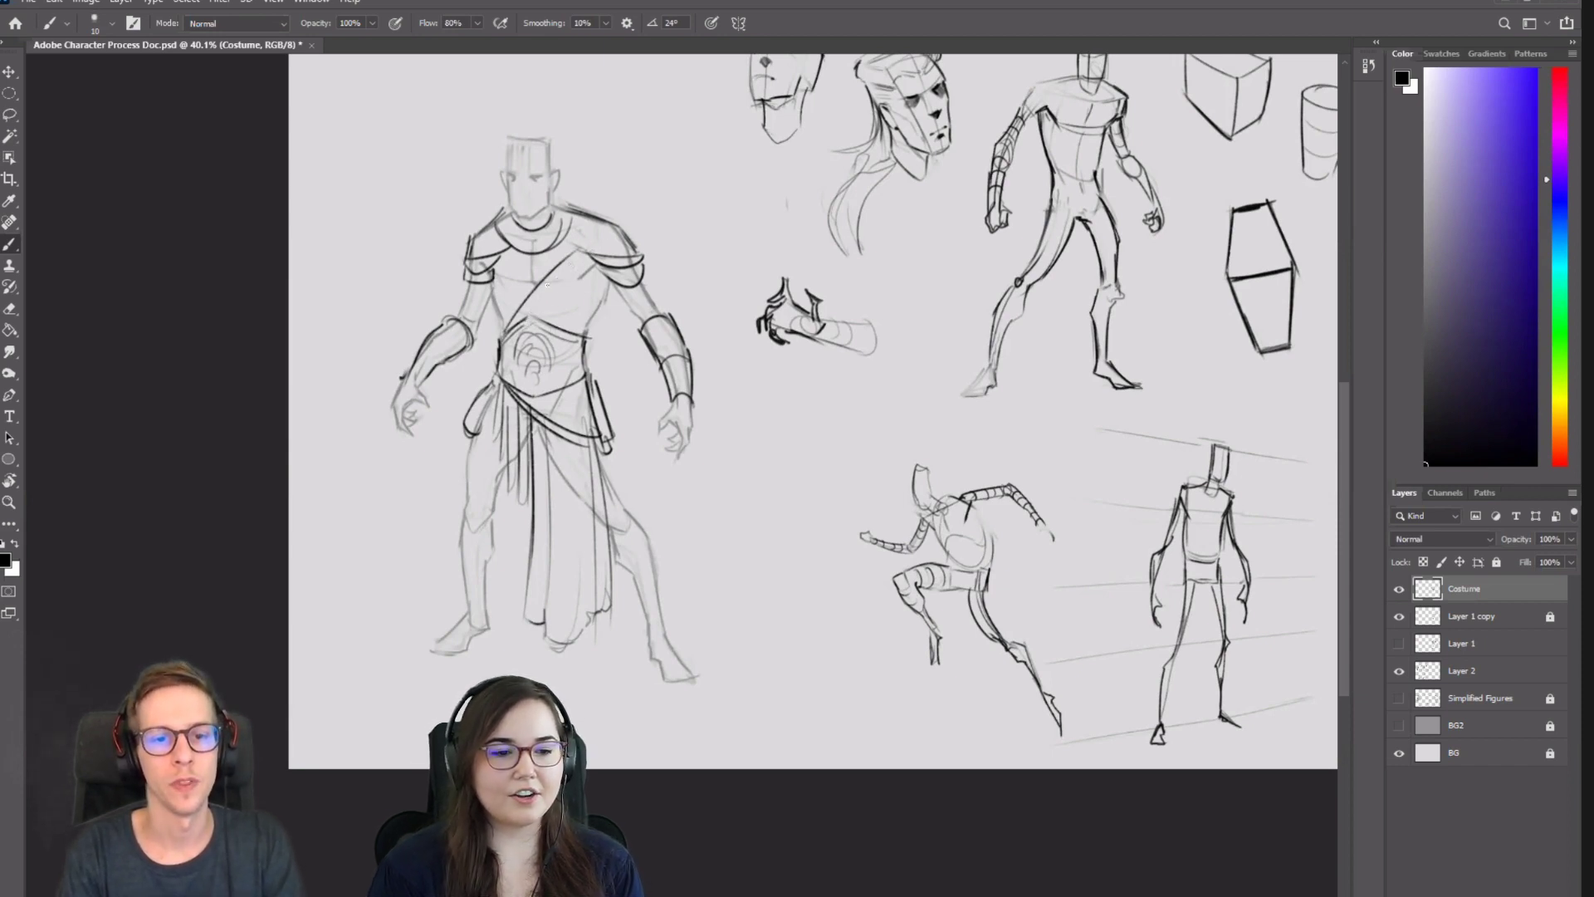
left_click_drag(525, 318, 583, 253)
left_click_drag(590, 342, 546, 380)
key("ctrl+shift+h")
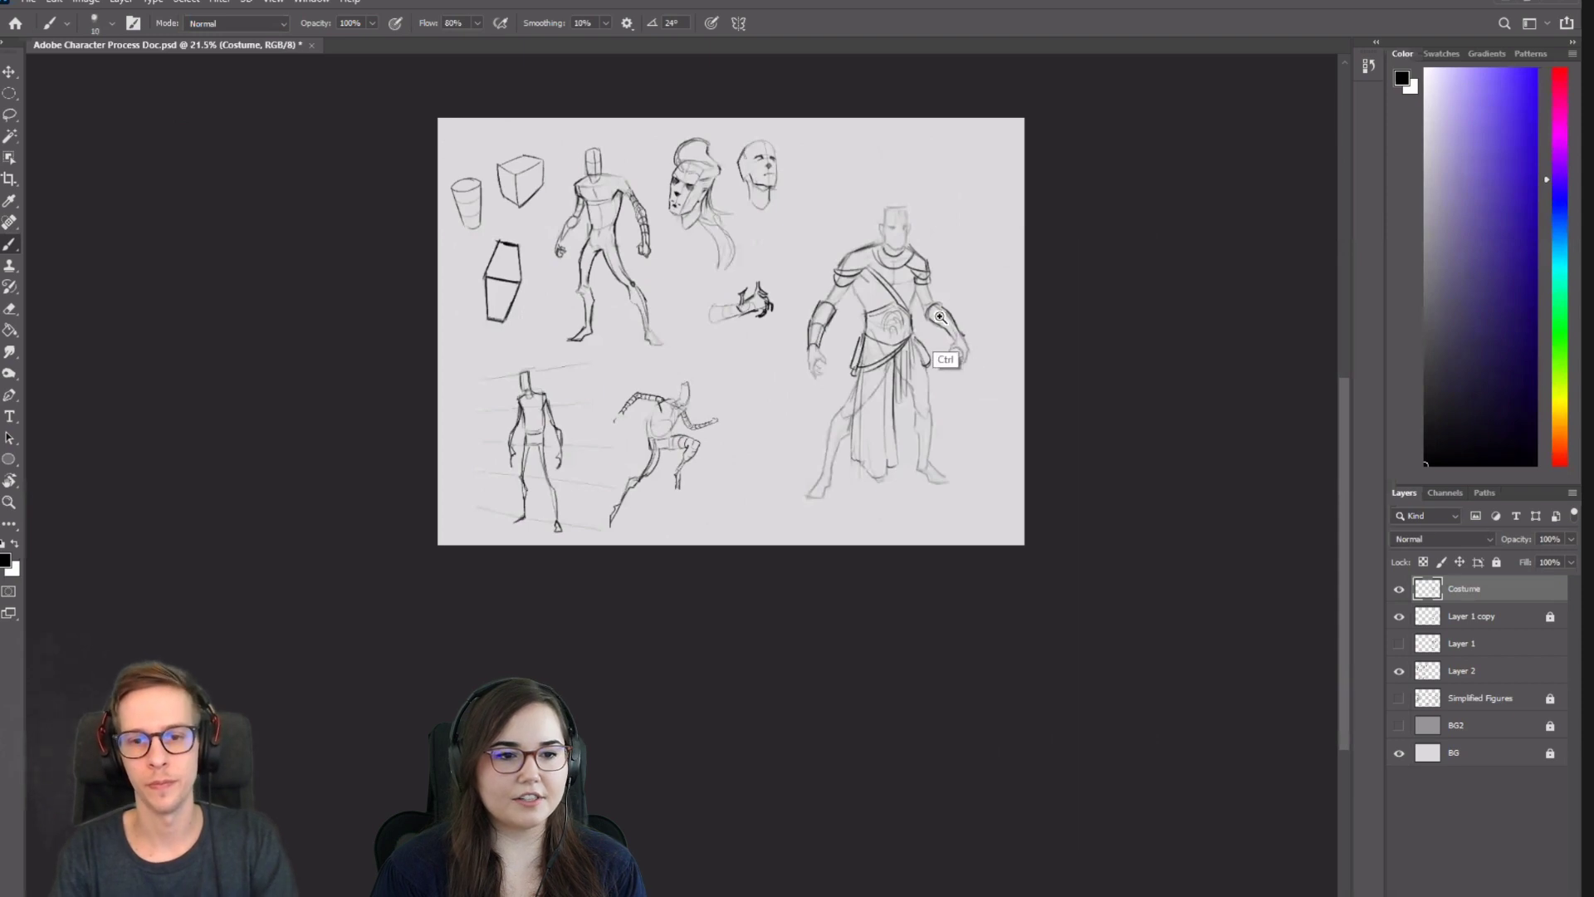
Sketch curved cloth folds over the thigh and knee beside the hanging cloth, plus a short fold edge below the opposite hip.
left_click_drag(948, 360, 967, 363)
left_click_drag(898, 357, 873, 391)
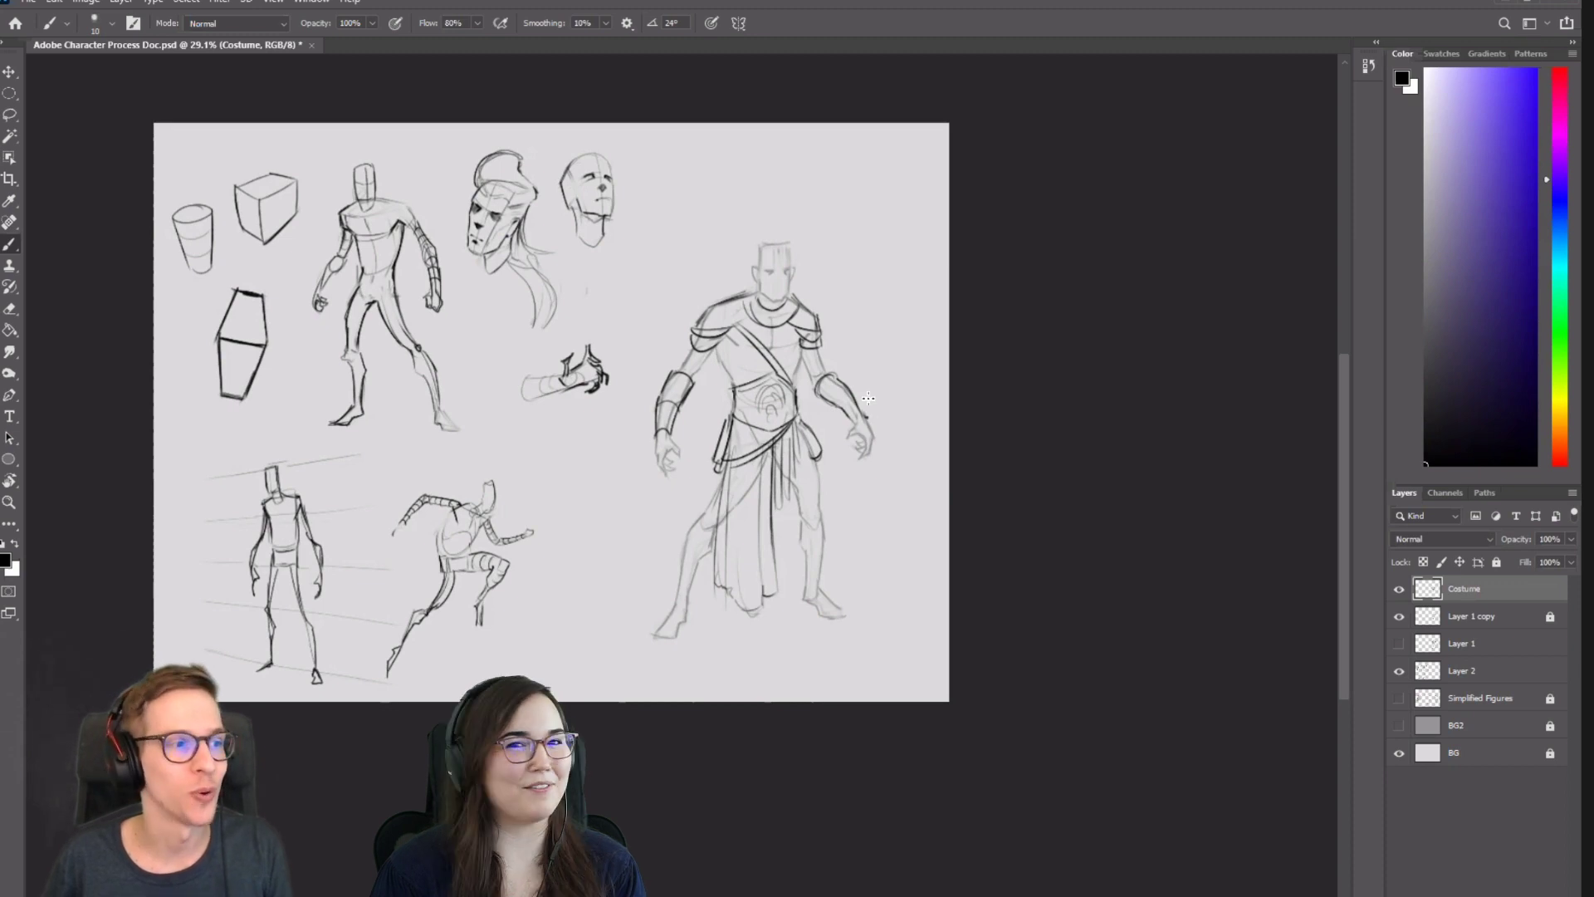
mouse_move(828, 513)
left_mouse_down()
mouse_move(847, 515)
mouse_move(776, 508)
mouse_move(768, 547)
left_mouse_up()
left_click_drag(815, 485, 791, 548)
left_click_drag(811, 487, 795, 557)
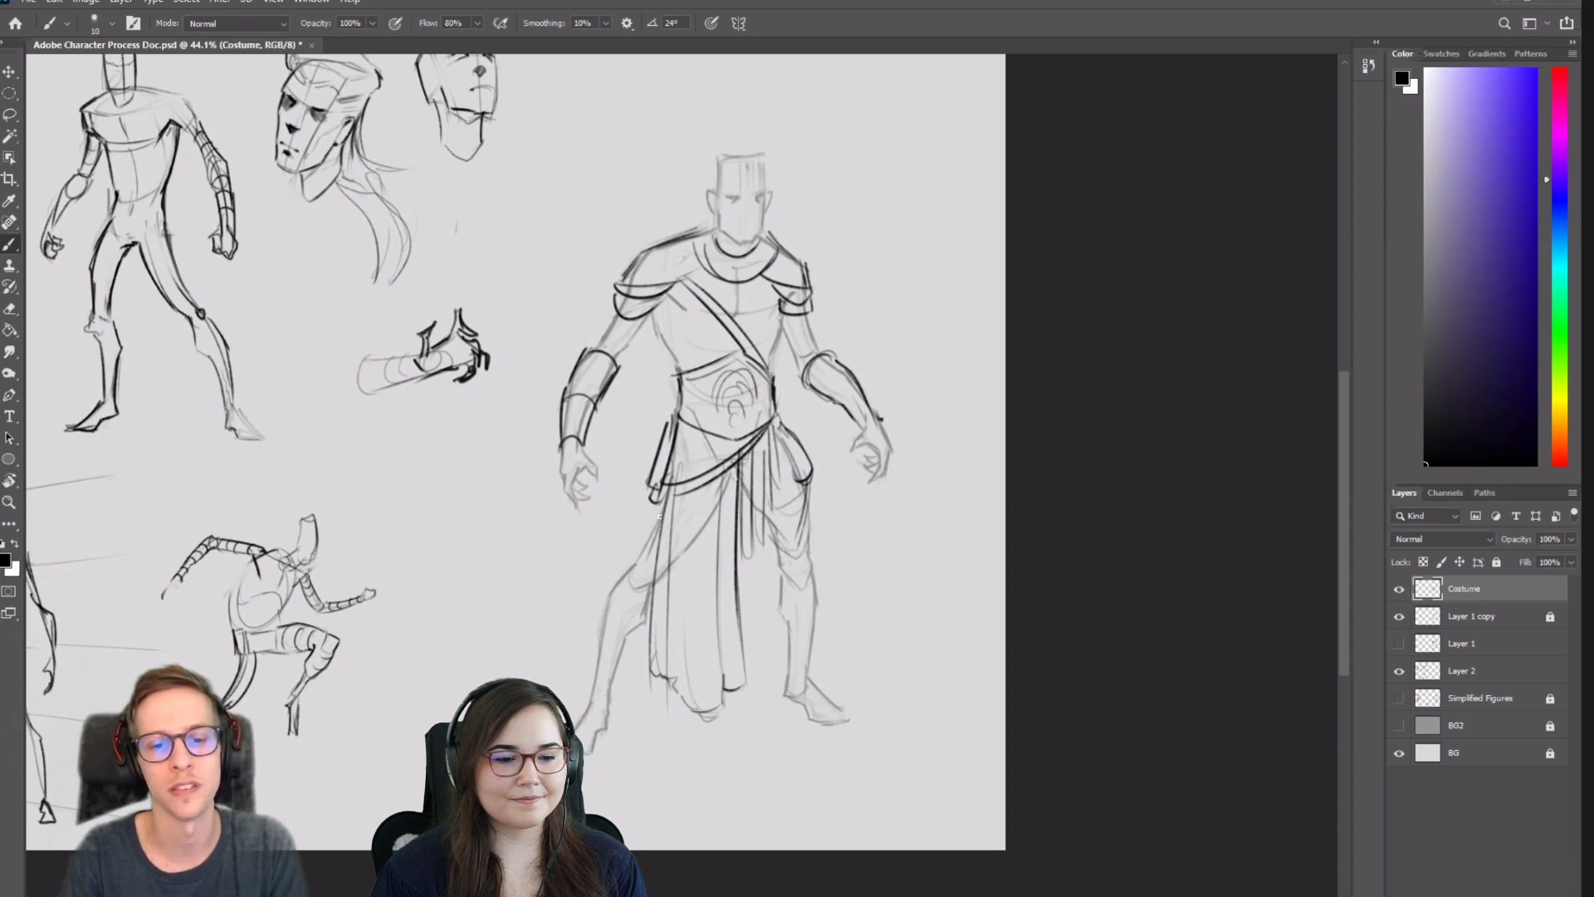
left_click_drag(659, 516, 640, 539)
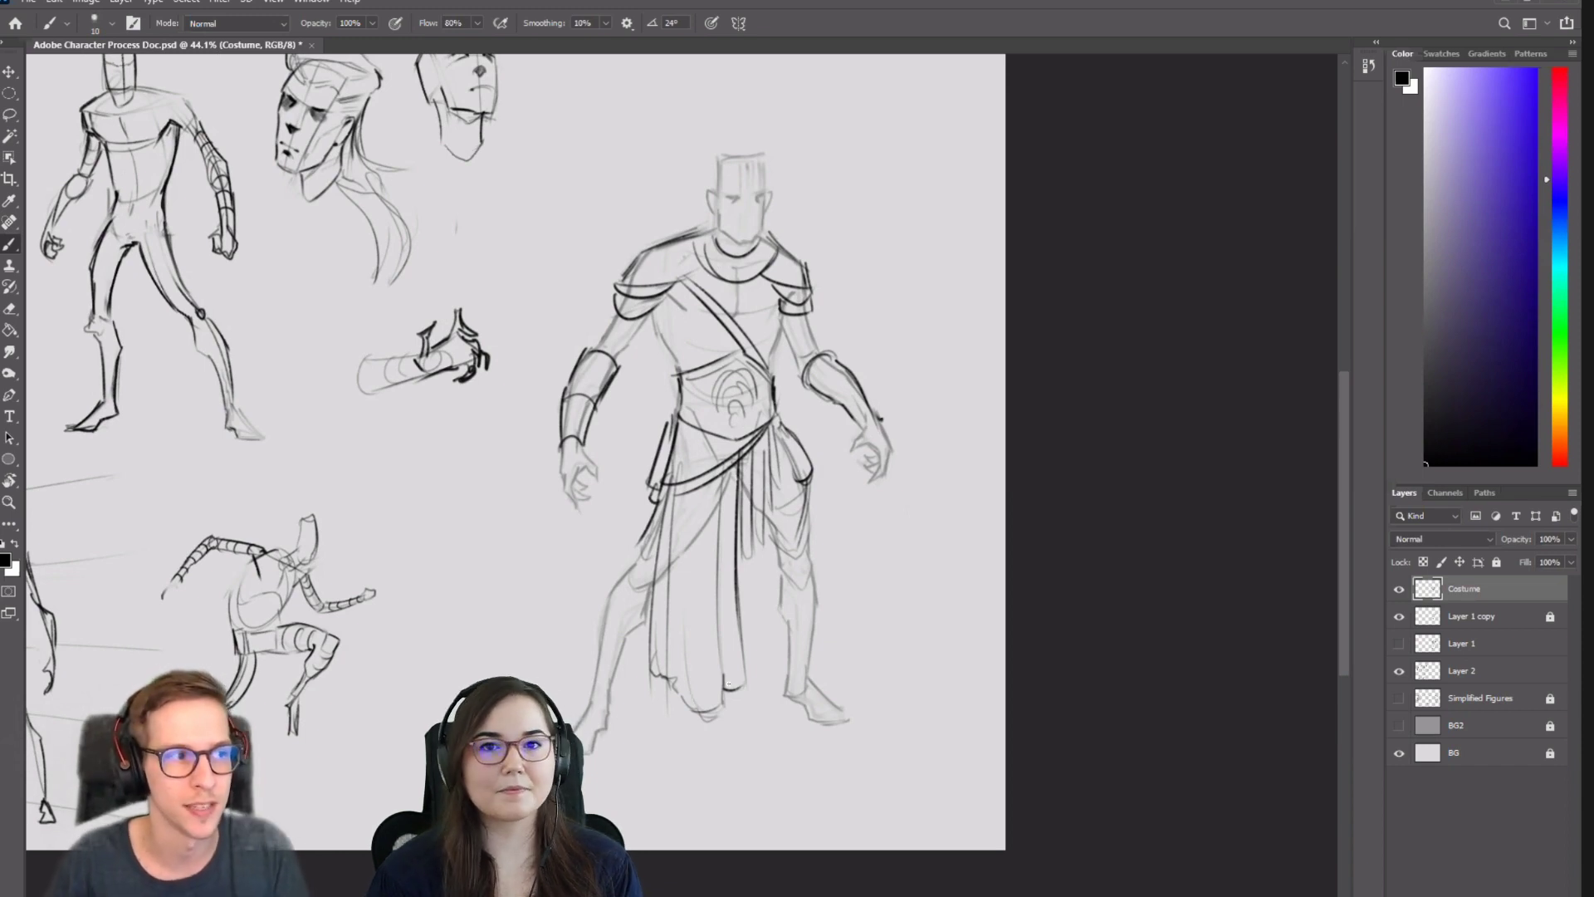
Sketch a tall headpiece with a rounded top, straight sides and a curved brow opening over the figure's head.
scroll(819, 235, "up", 3)
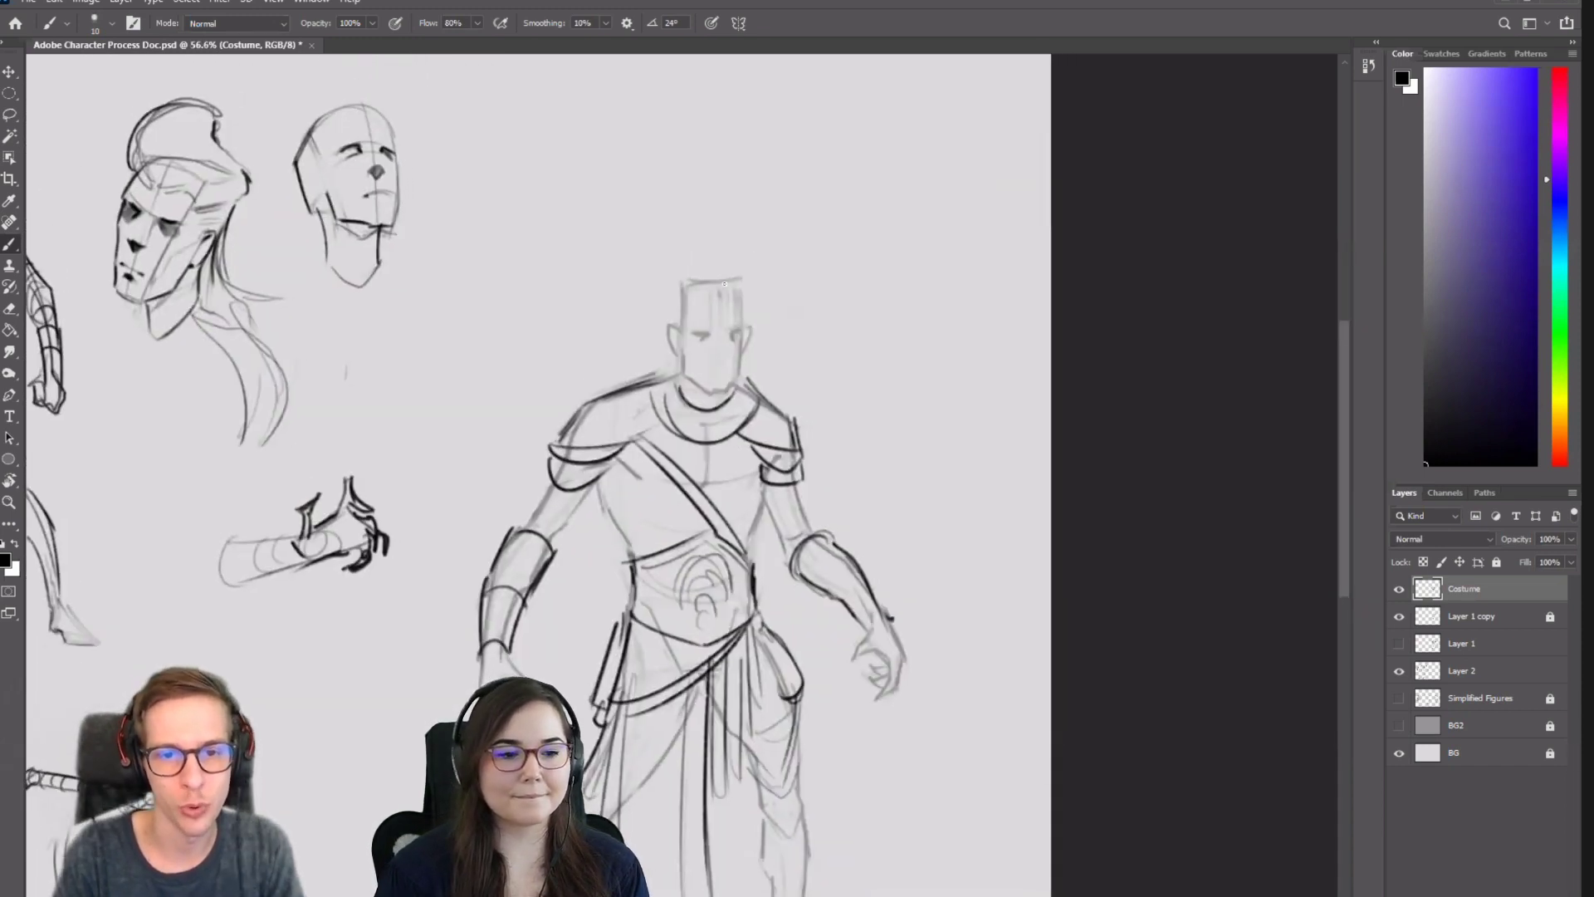
mouse_move(664, 265)
left_mouse_down()
mouse_move(738, 253)
mouse_move(740, 299)
left_mouse_up()
key("ctrl+z")
left_click_drag(726, 246, 751, 310)
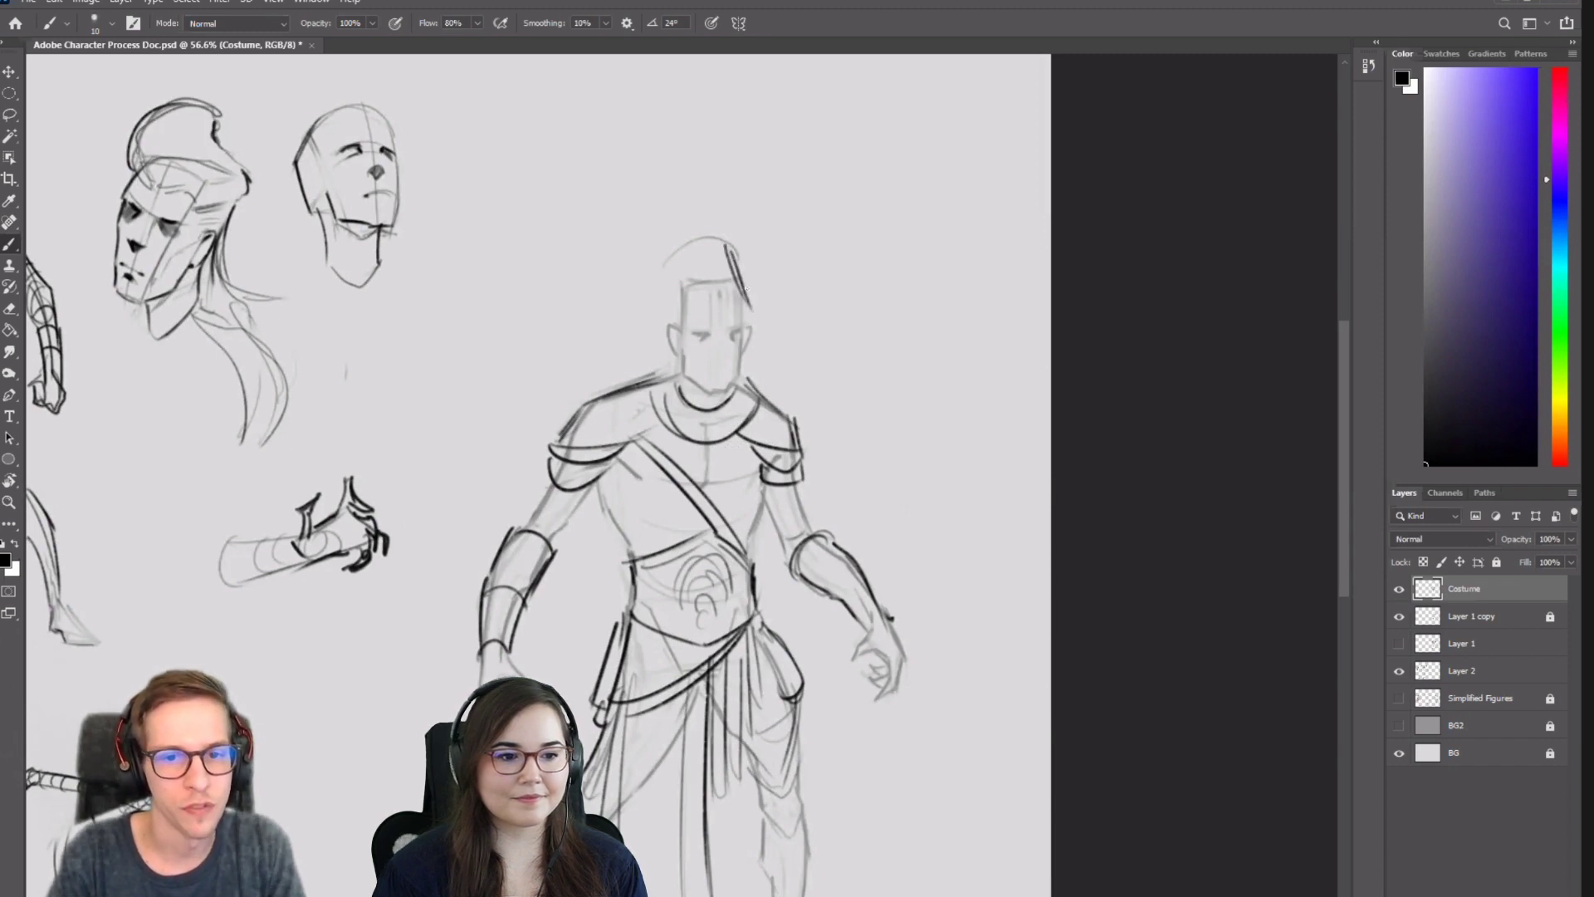
key("ctrl+z")
key("ctrl+z")
mouse_move(732, 246)
left_mouse_down()
mouse_move(751, 307)
mouse_move(674, 280)
mouse_move(705, 313)
mouse_move(741, 300)
mouse_move(746, 322)
left_mouse_up()
key("ctrl+z")
key("ctrl+z")
key("ctrl+z")
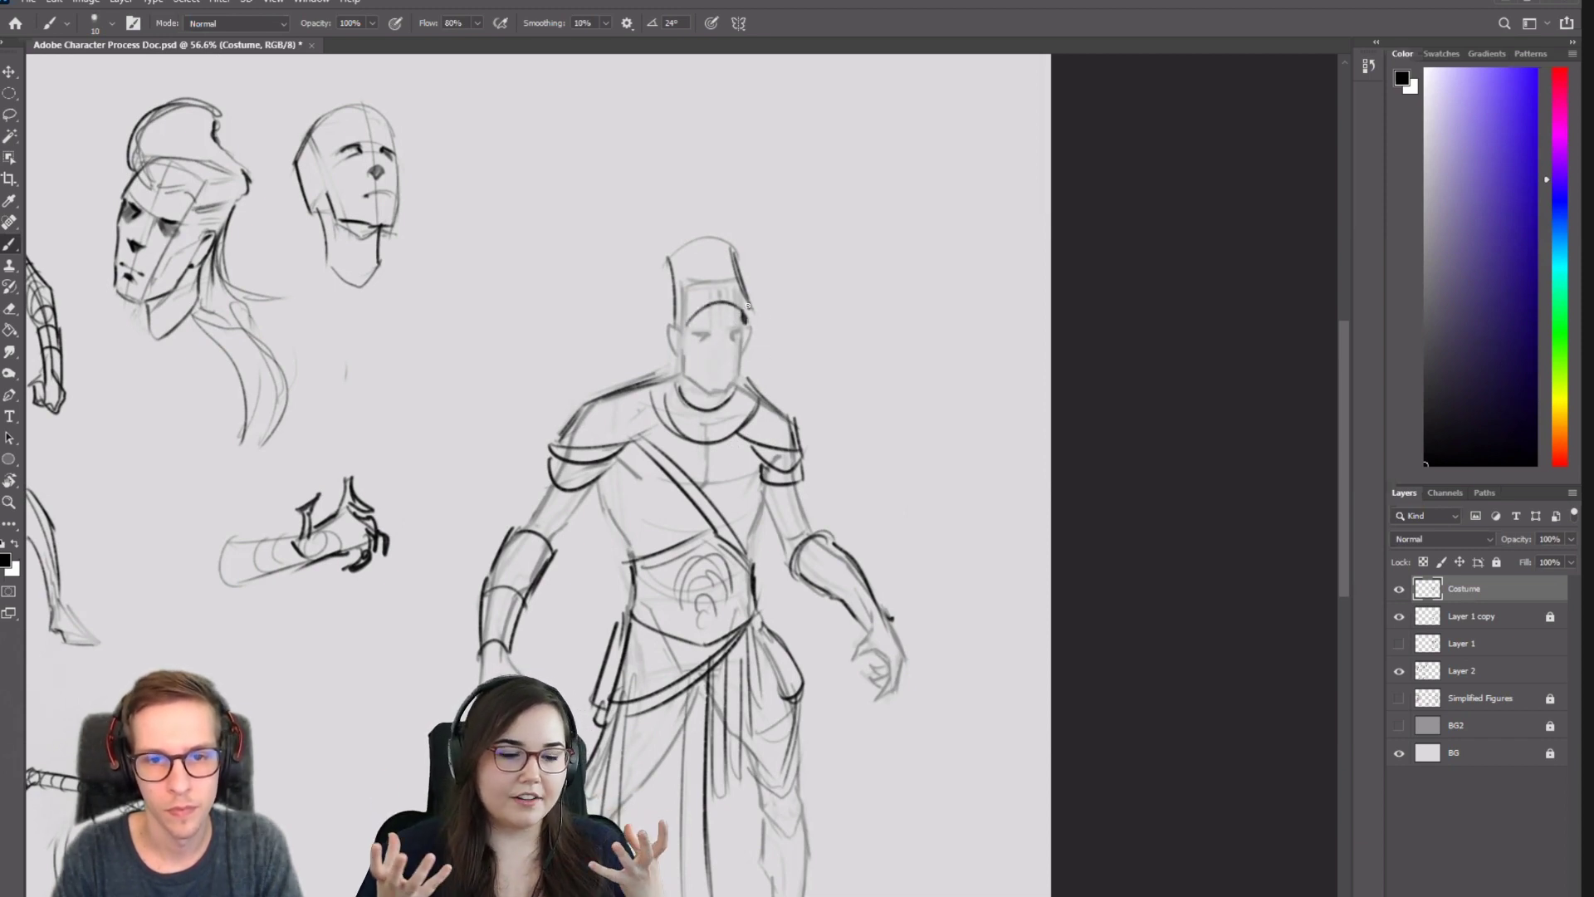
Clean up the headpiece's upper corner and darken the curve of its rounded top.
key("e")
mouse_move(734, 249)
left_mouse_down()
mouse_move(760, 318)
mouse_move(669, 275)
mouse_move(667, 330)
mouse_move(732, 250)
left_mouse_up()
key("b")
key("ctrl+z")
key("ctrl+z")
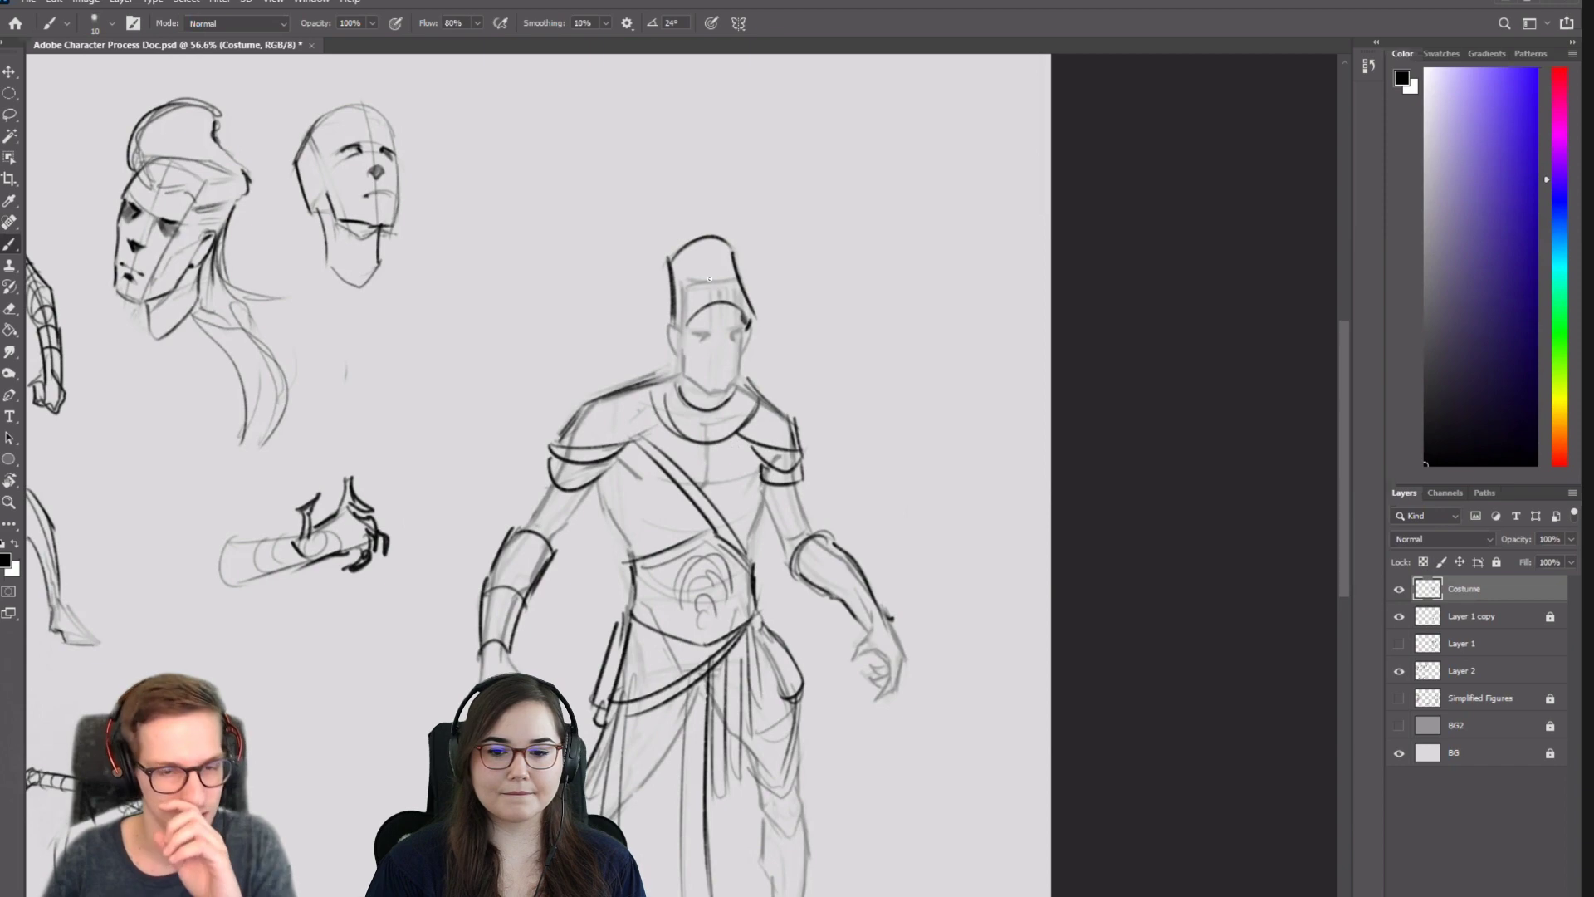
Flip the canvas horizontally, reshape the headpiece's crown and brow edge, and add a short diagonal line beside the smaller shoulder cap.
key("ctrl+shift+h")
left_click_drag(102, 480, 888, 383)
left_click_drag(667, 393, 662, 404)
key("e")
mouse_move(611, 185)
left_mouse_down()
mouse_move(638, 153)
mouse_move(674, 173)
mouse_move(669, 189)
left_mouse_up()
key("b")
mouse_move(592, 226)
left_mouse_down()
mouse_move(609, 182)
mouse_move(673, 198)
mouse_move(674, 216)
left_mouse_up()
key("ctrl+z")
key("ctrl+z")
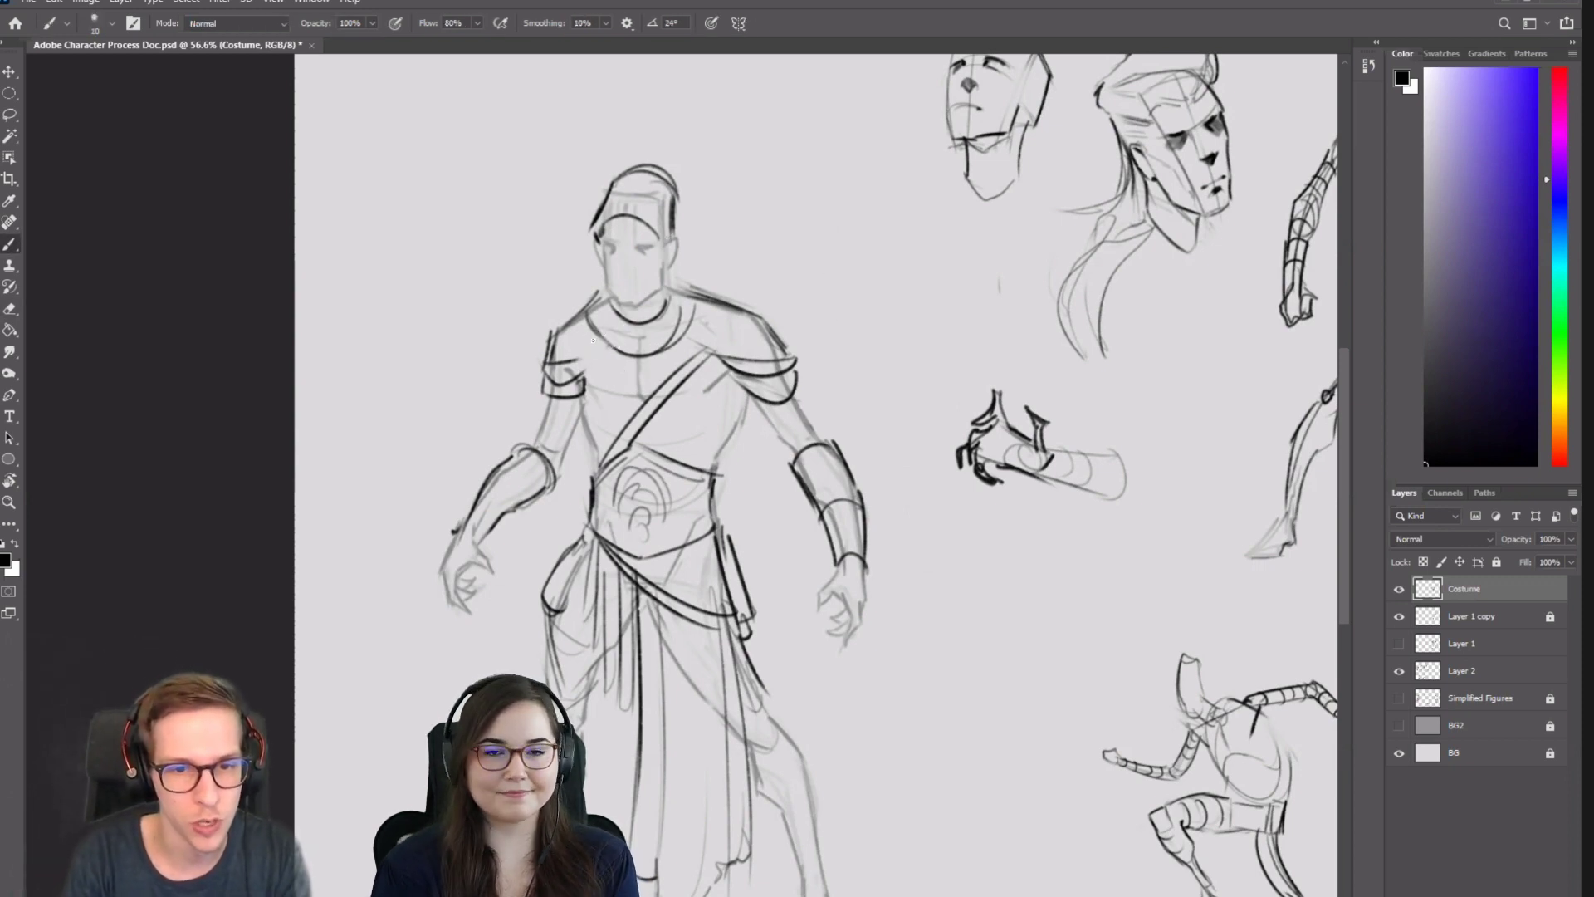
left_click_drag(578, 337, 601, 357)
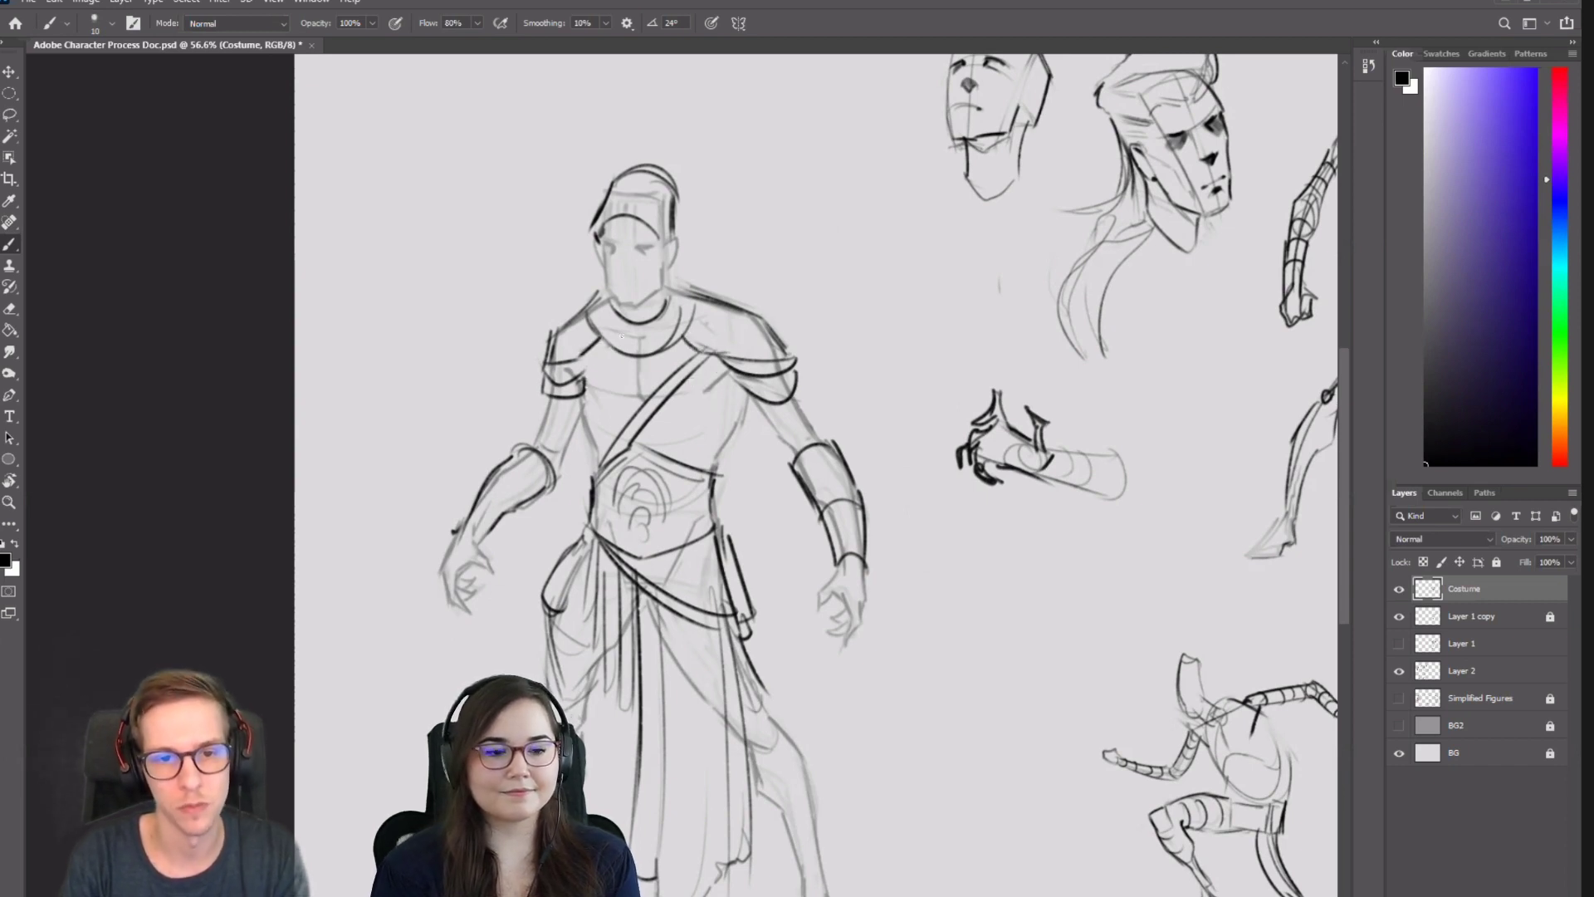
key("e")
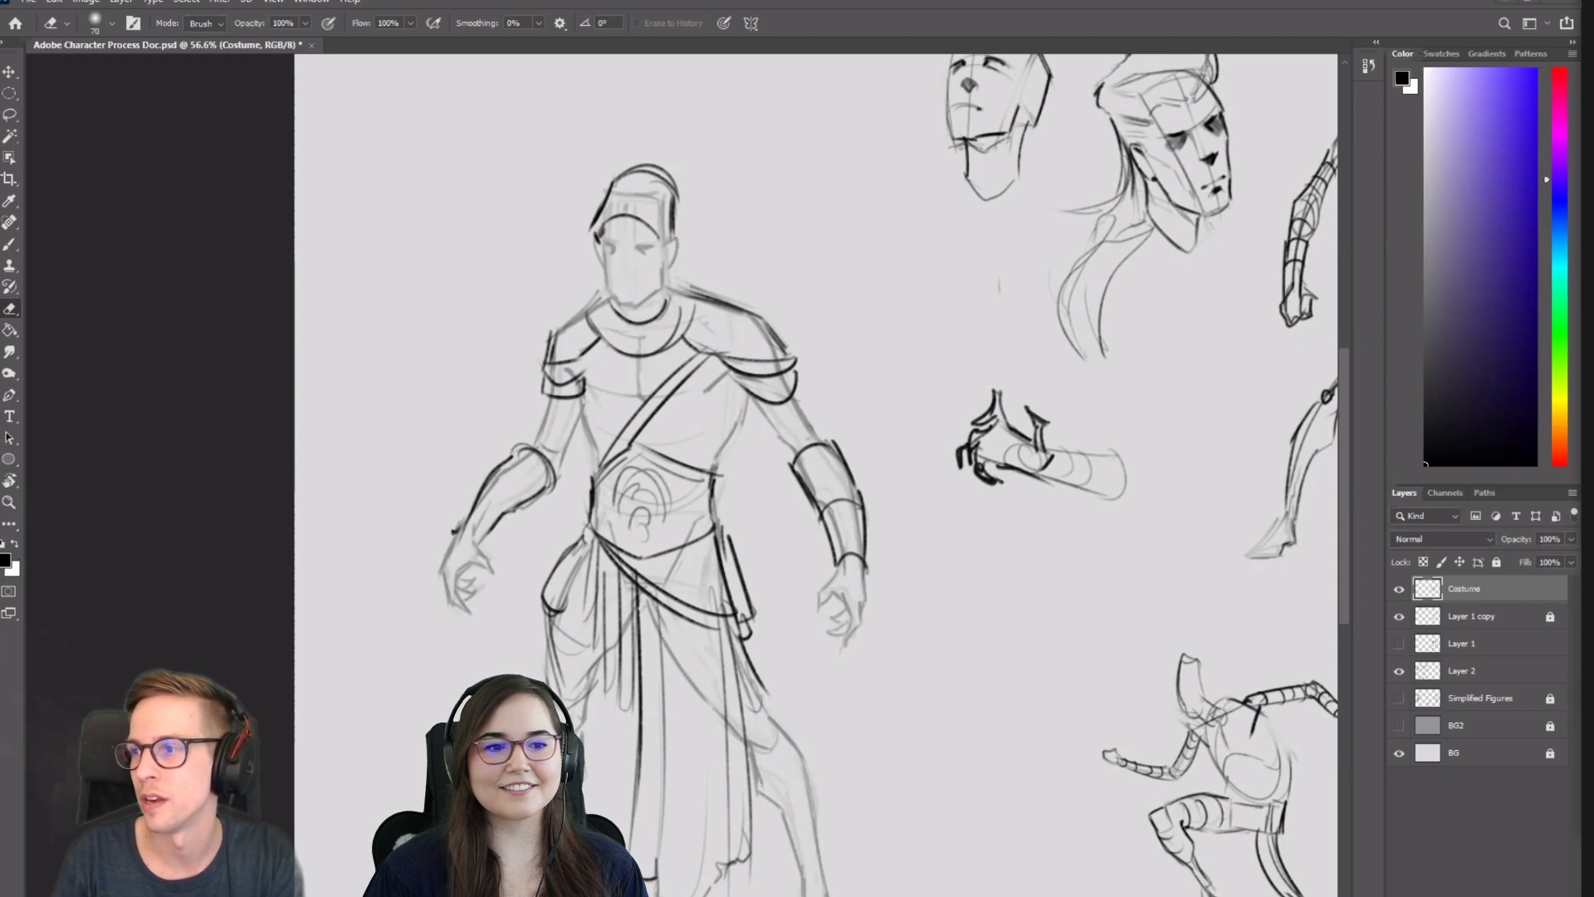
Switch to the Pinterest Armor board in the browser and examine the armorysmith.com photosession pin, returning to the board.
key("alt+Tab")
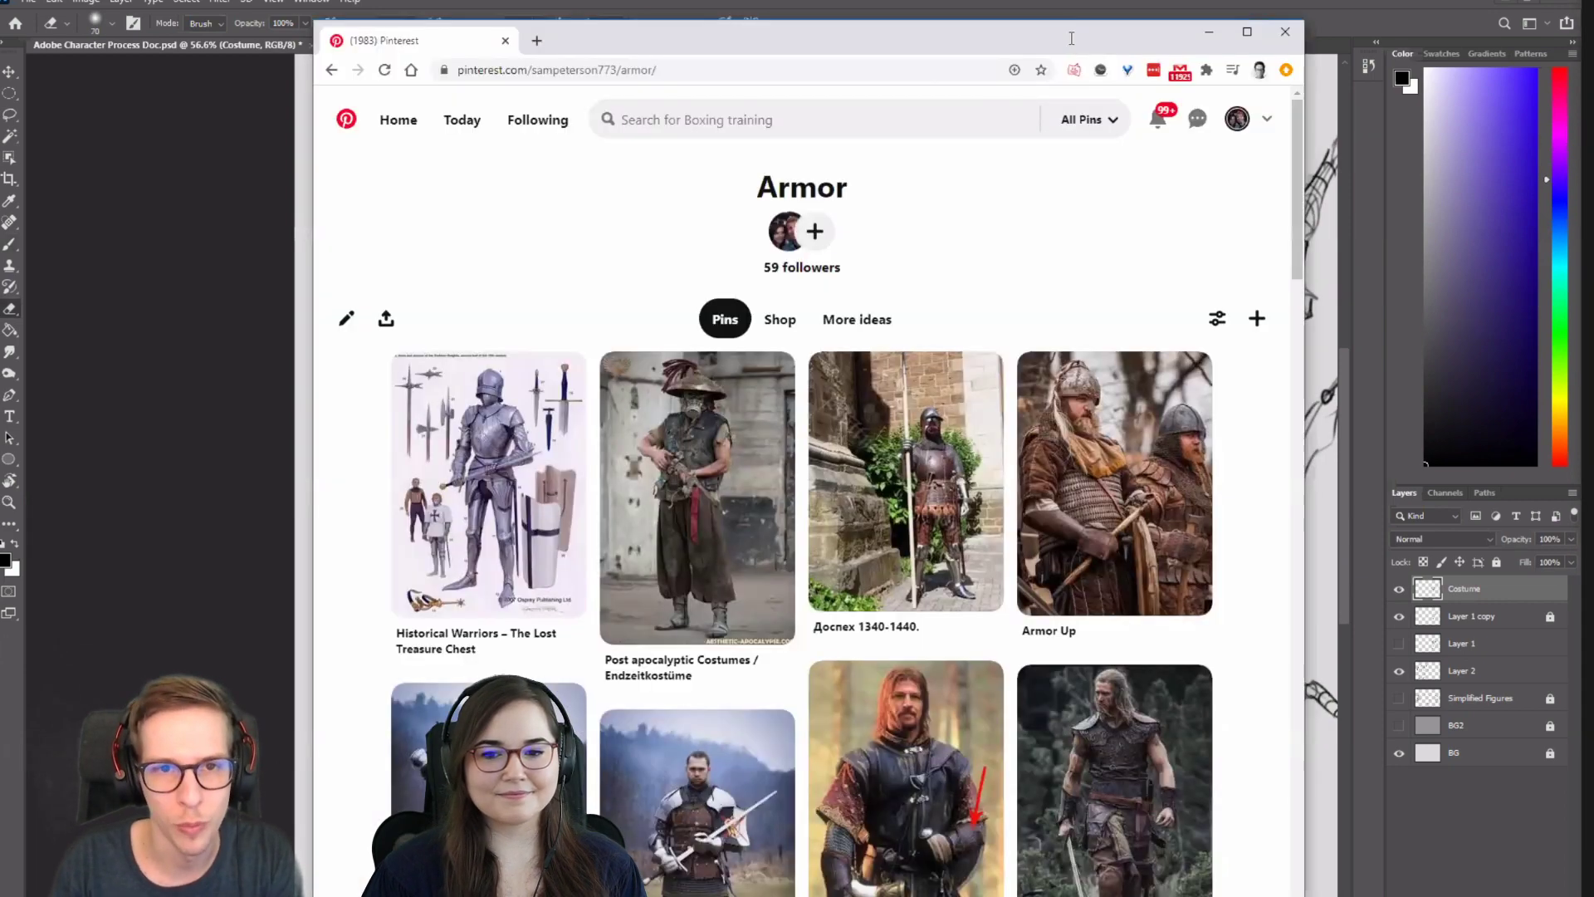
double_click(1071, 39)
scroll(379, 318, "down", 2)
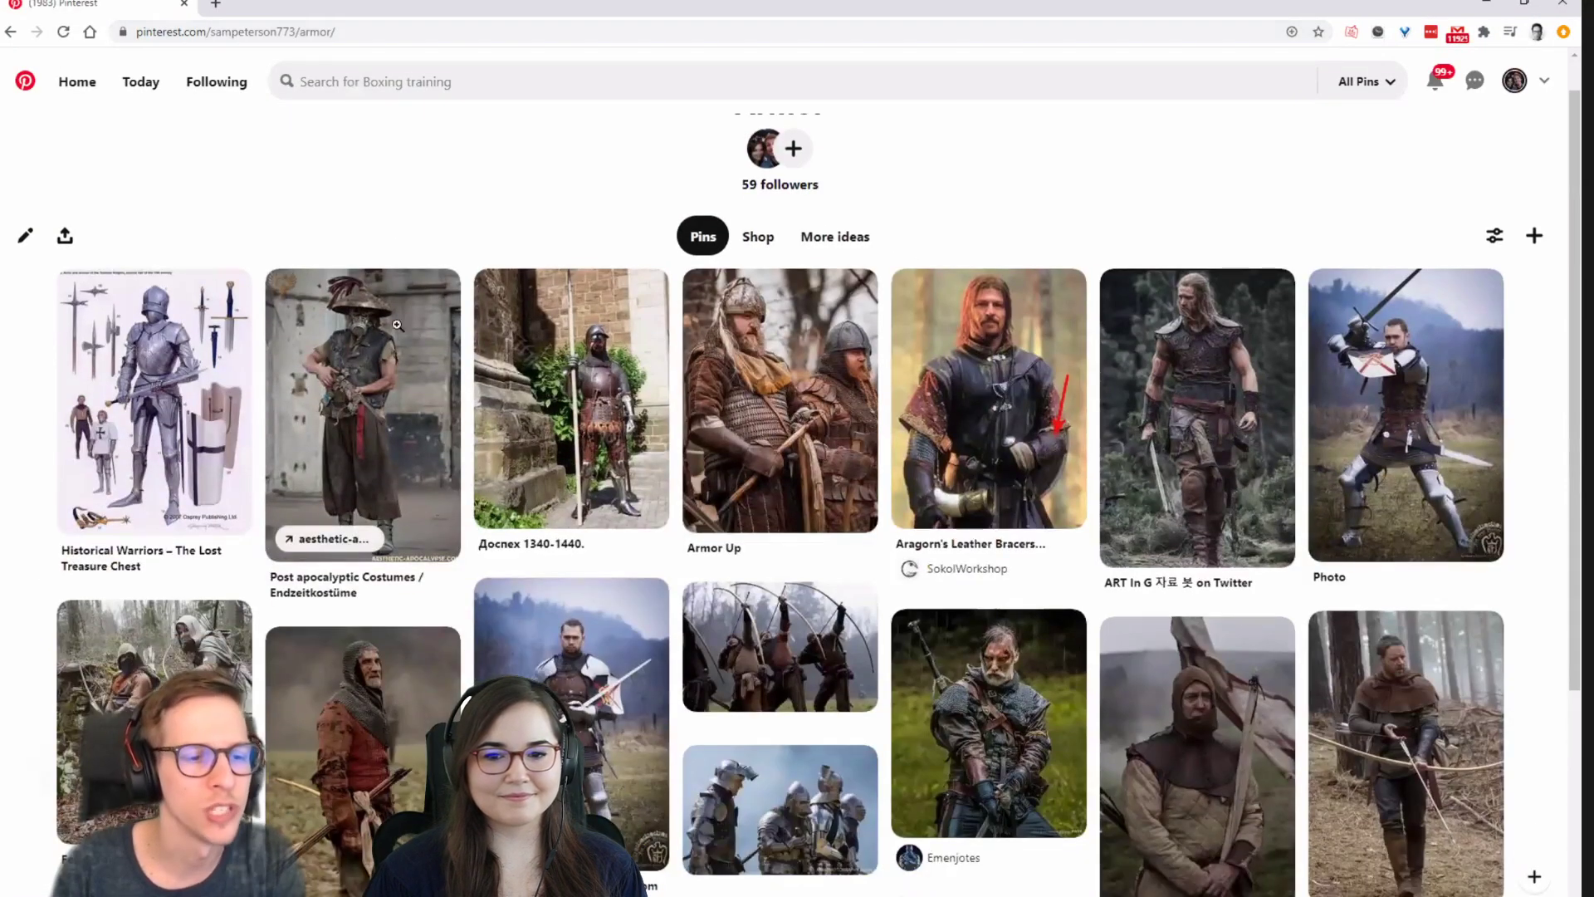
scroll(781, 638, "down", 2)
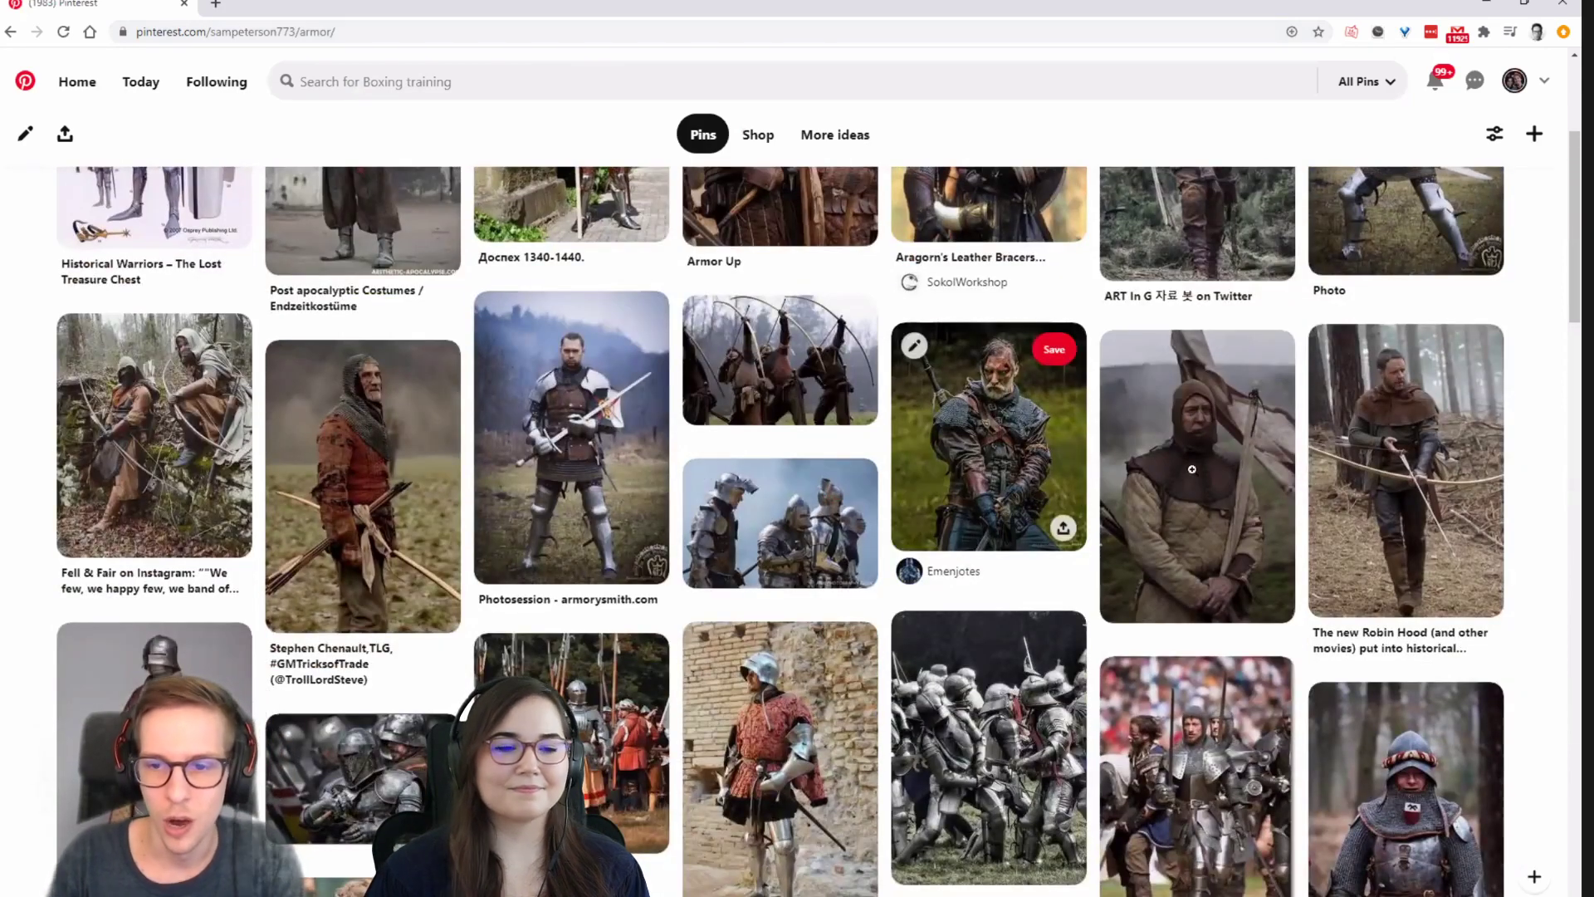
scroll(1038, 398, "down", 1)
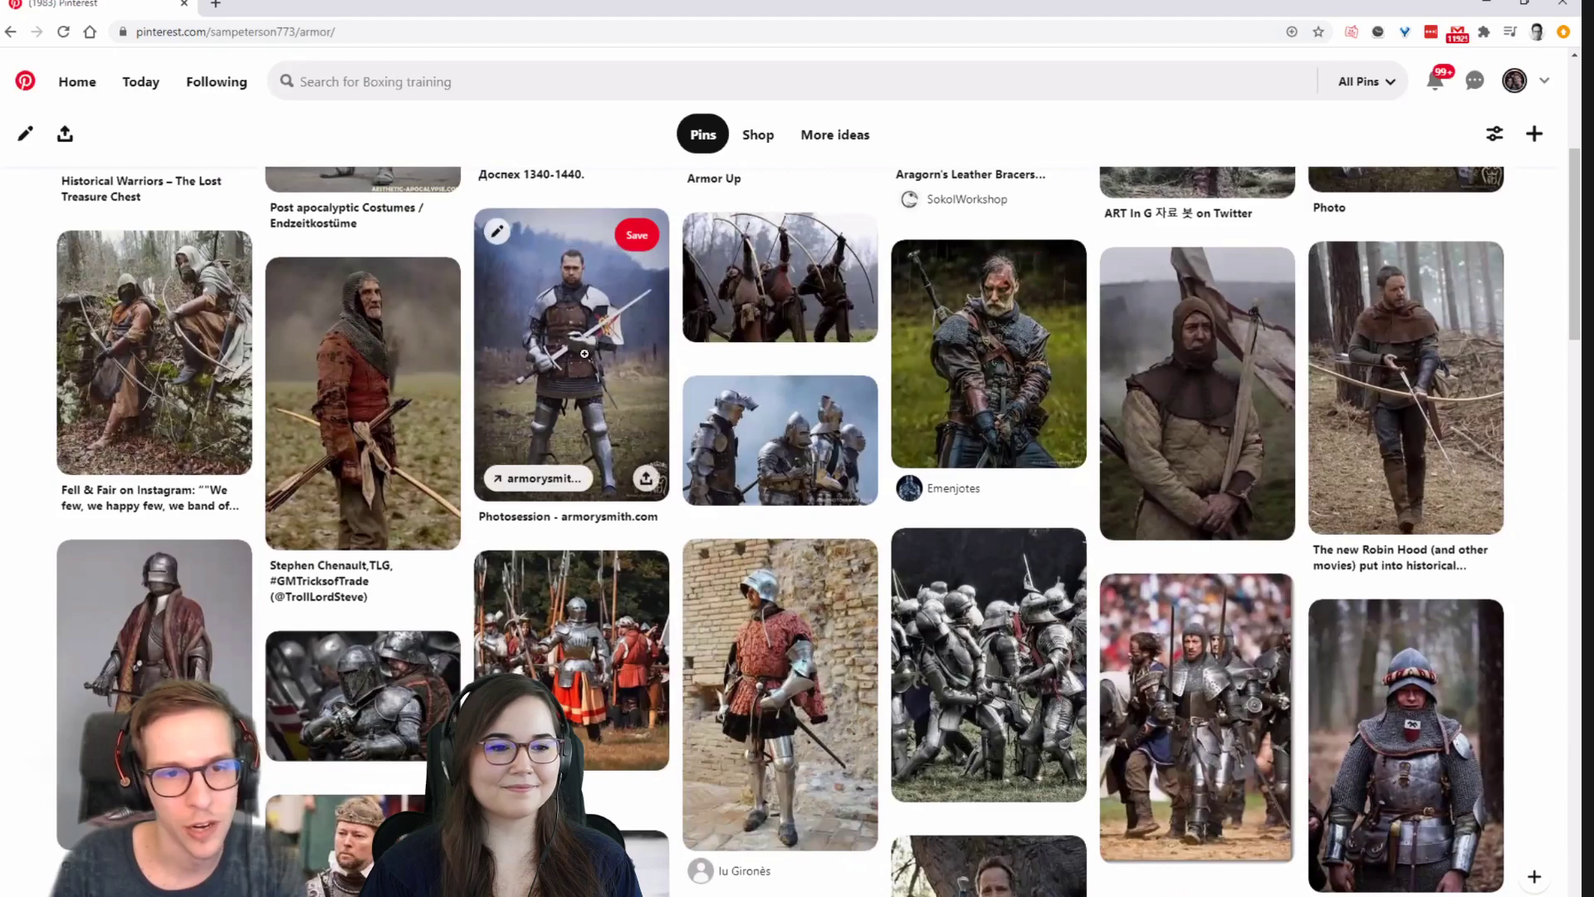
left_click(581, 371)
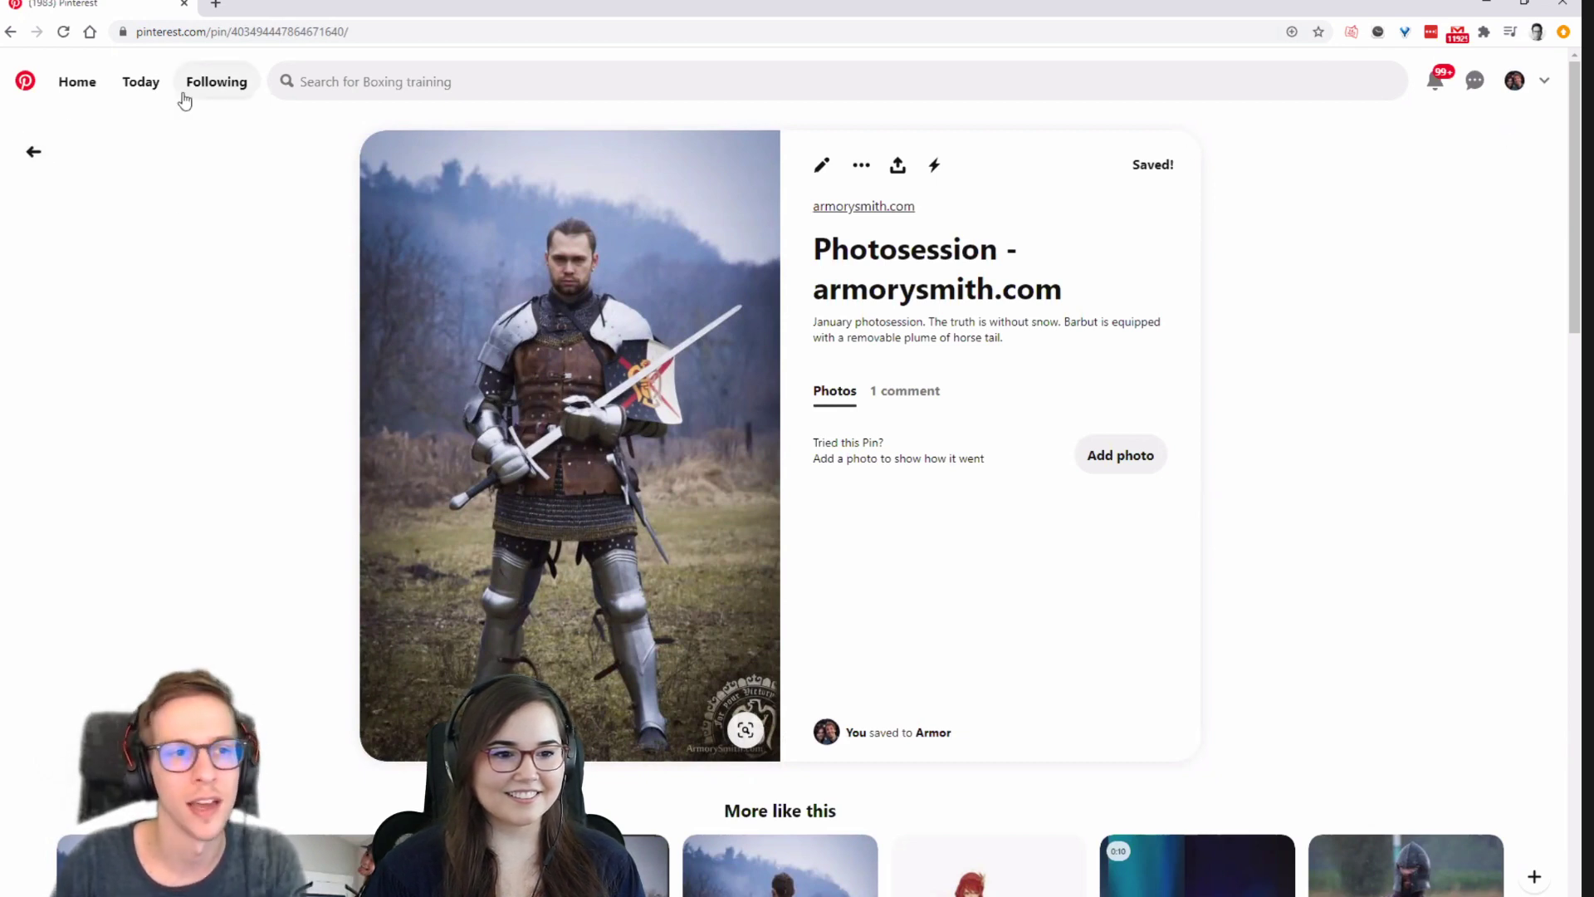
left_click(35, 164)
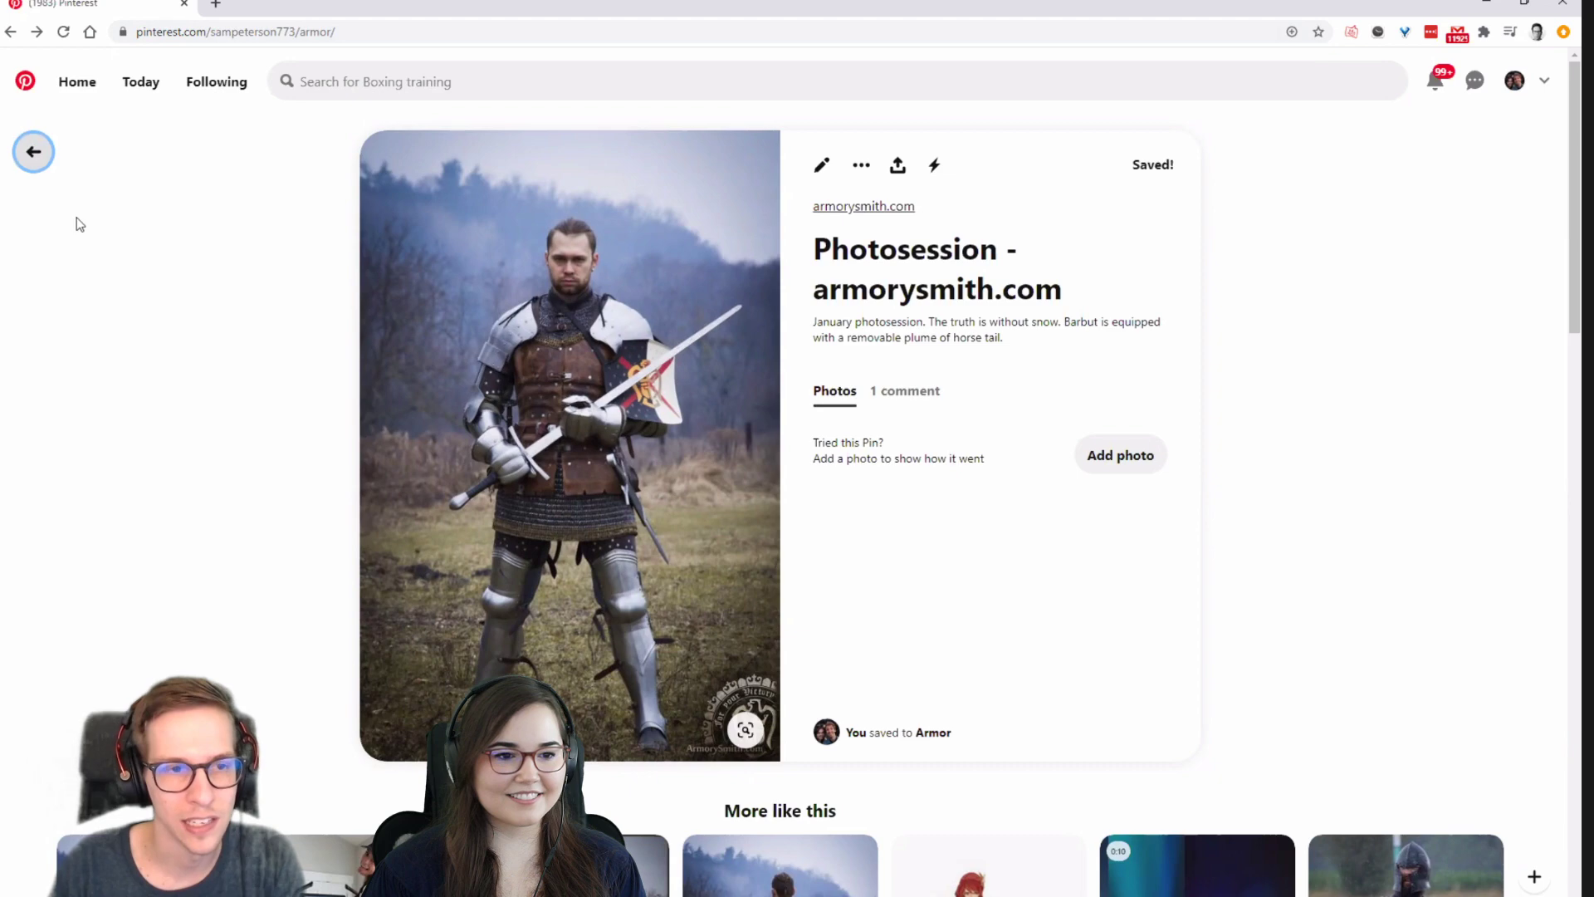
Browse further down the Armor board, examining the Madame de Pompadour pin and the other full-armor and helmet references.
scroll(663, 527, "down", 3)
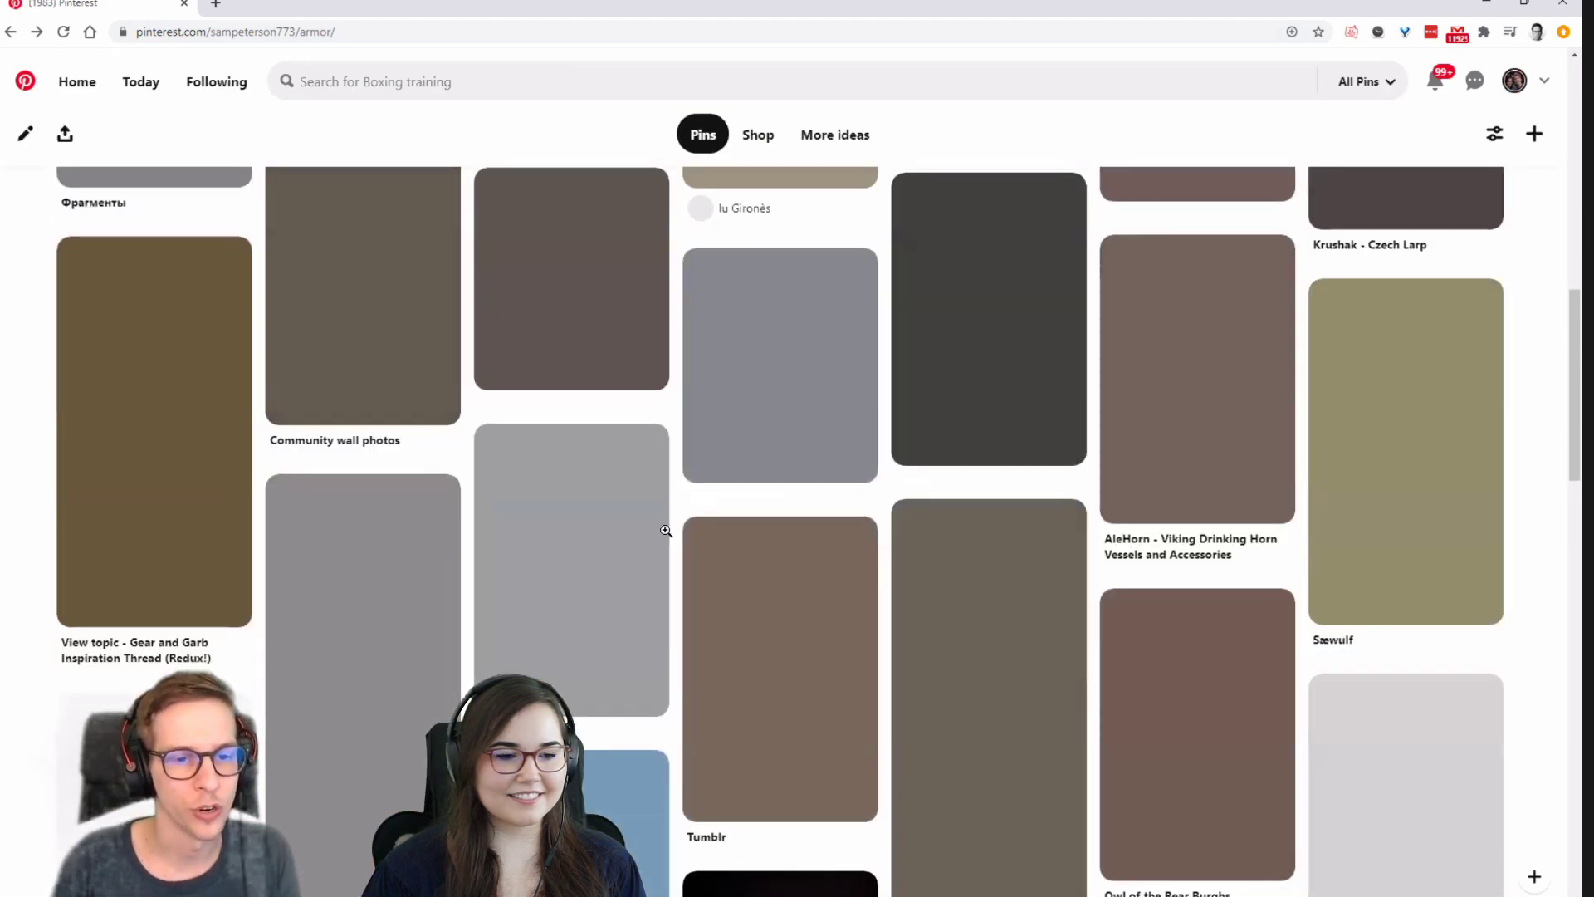
scroll(668, 527, "down", 8)
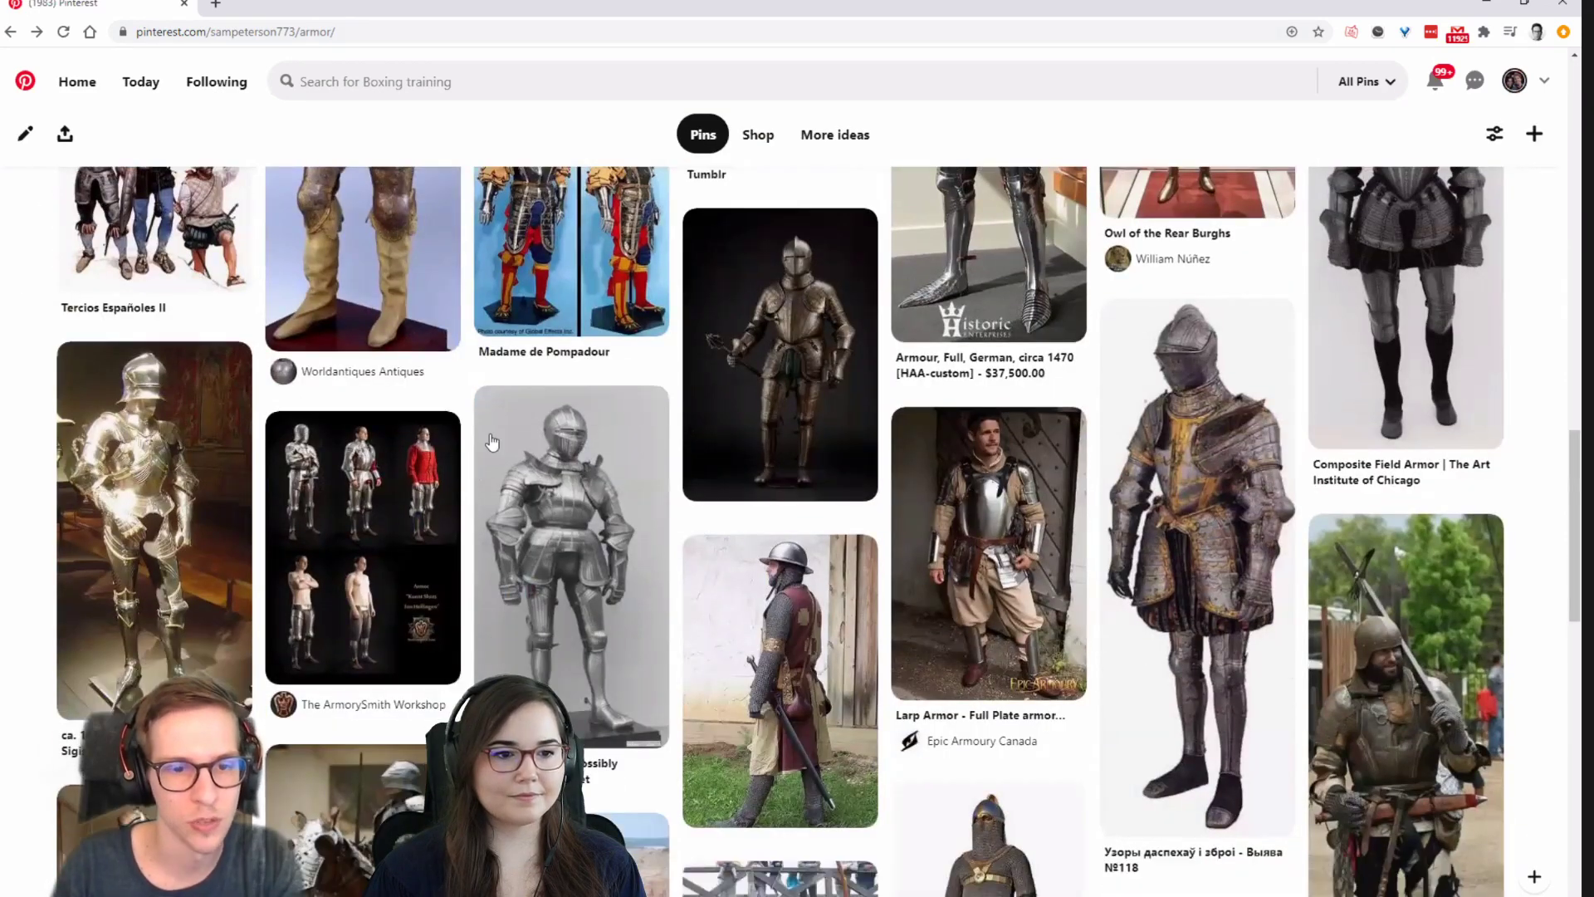
left_click(532, 283)
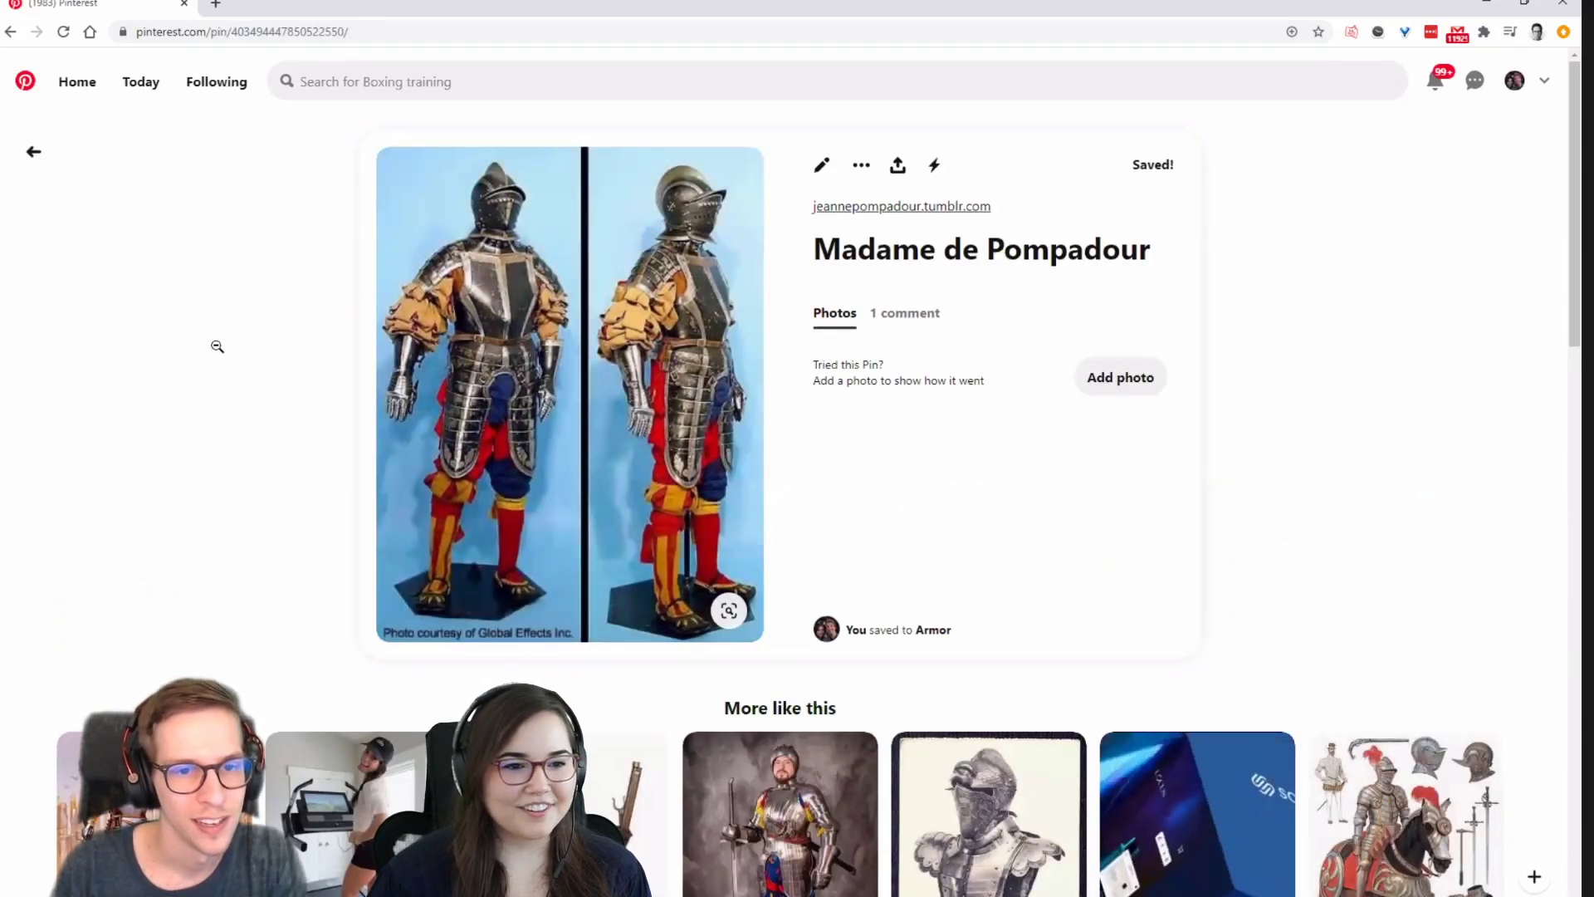
left_click(33, 151)
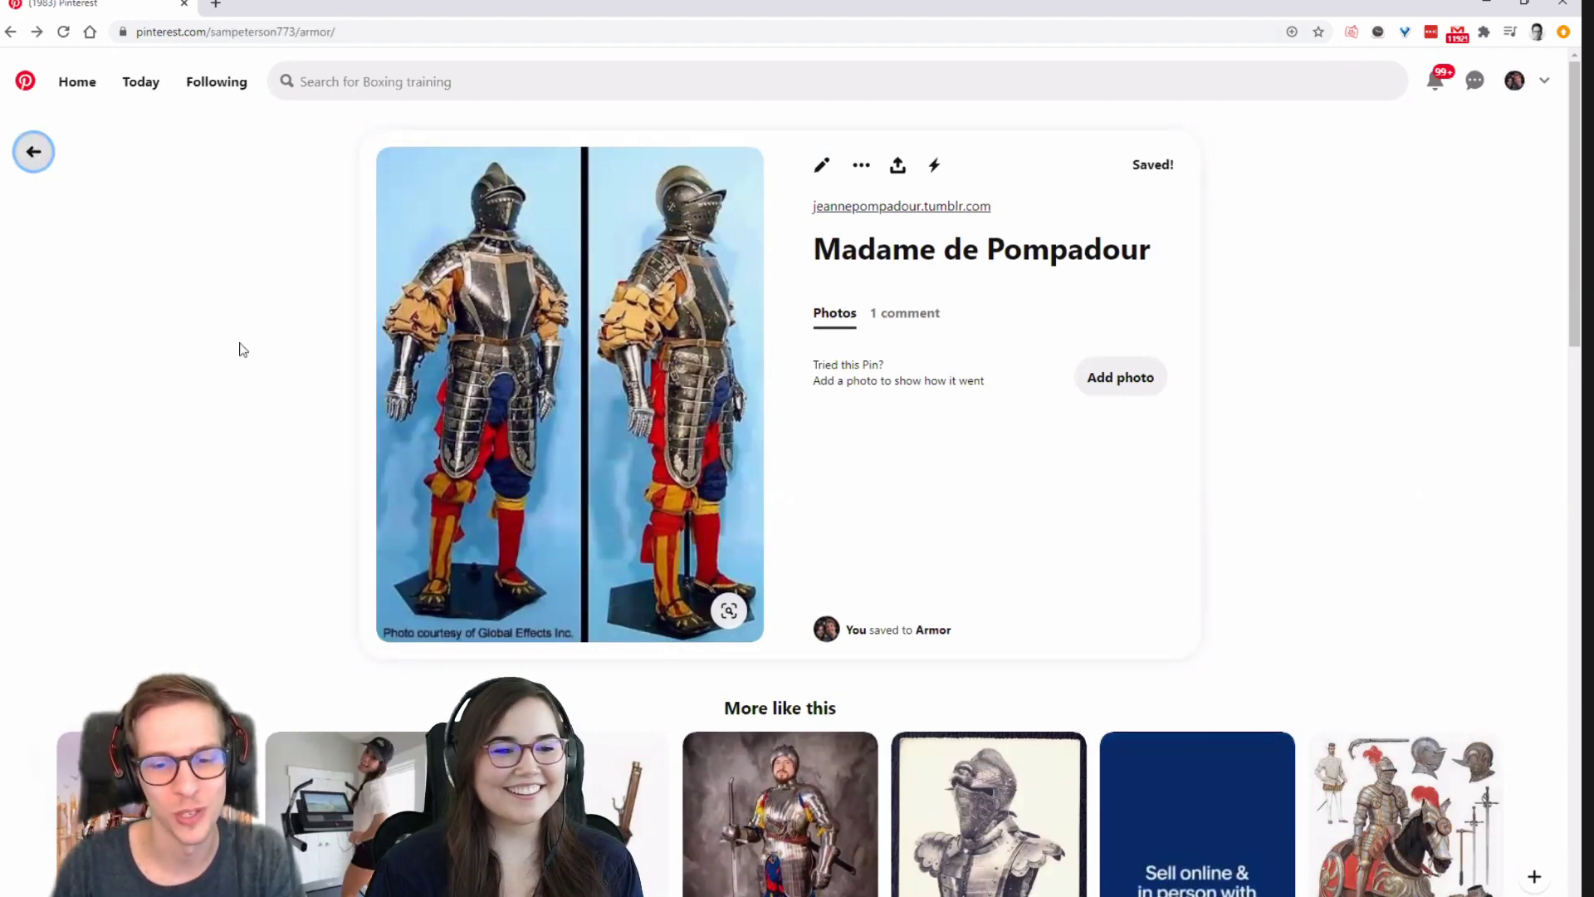
scroll(392, 475, "down", 15)
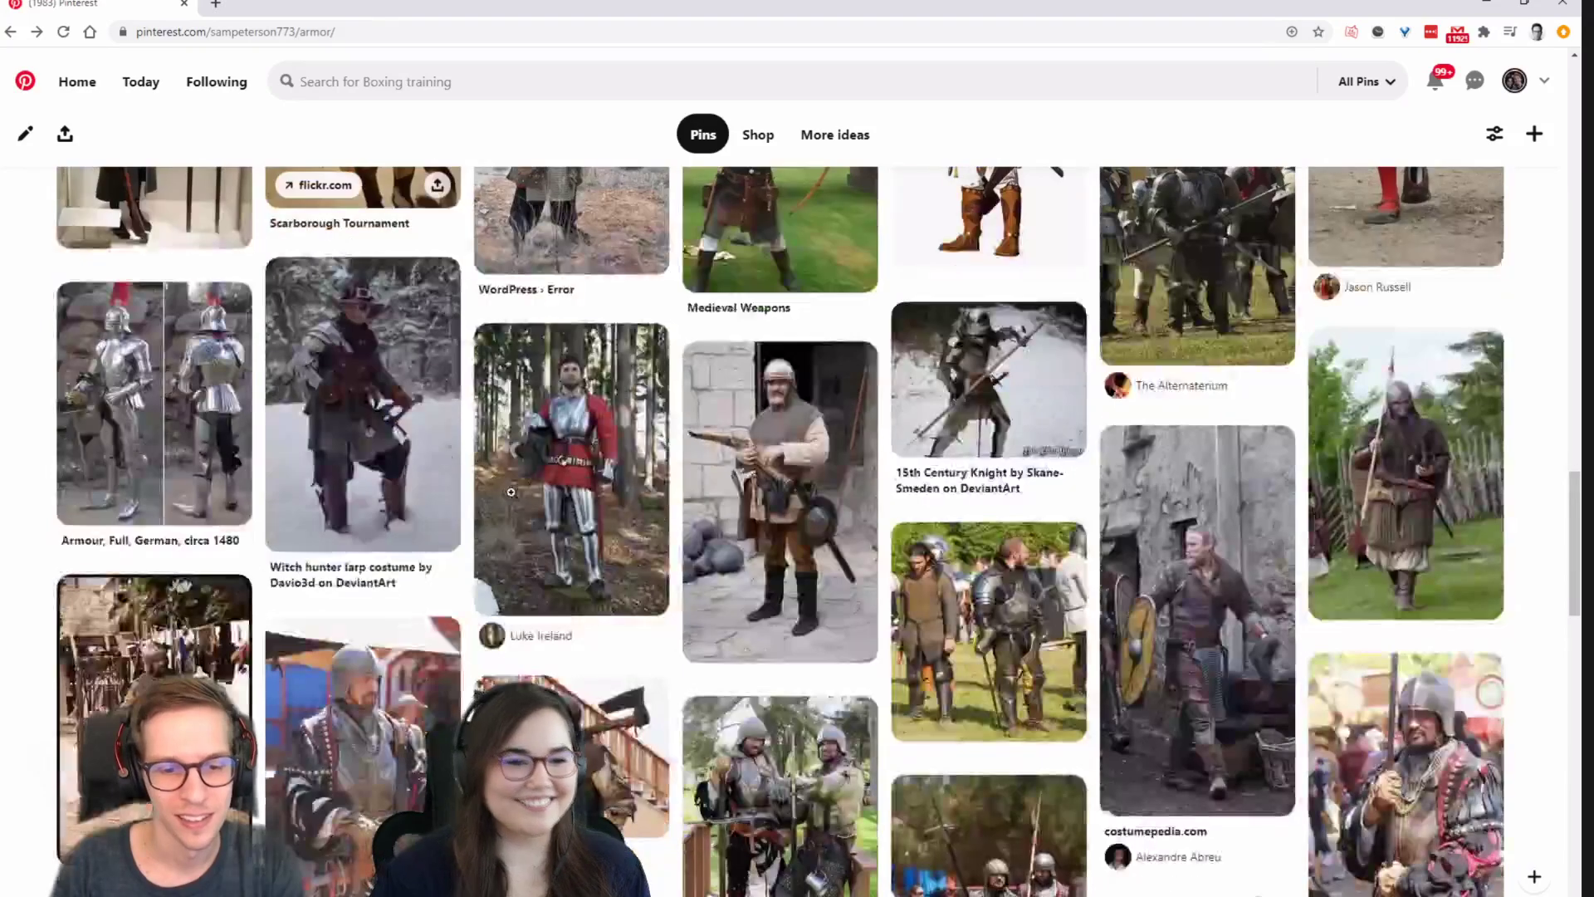
scroll(1050, 531, "down", 8)
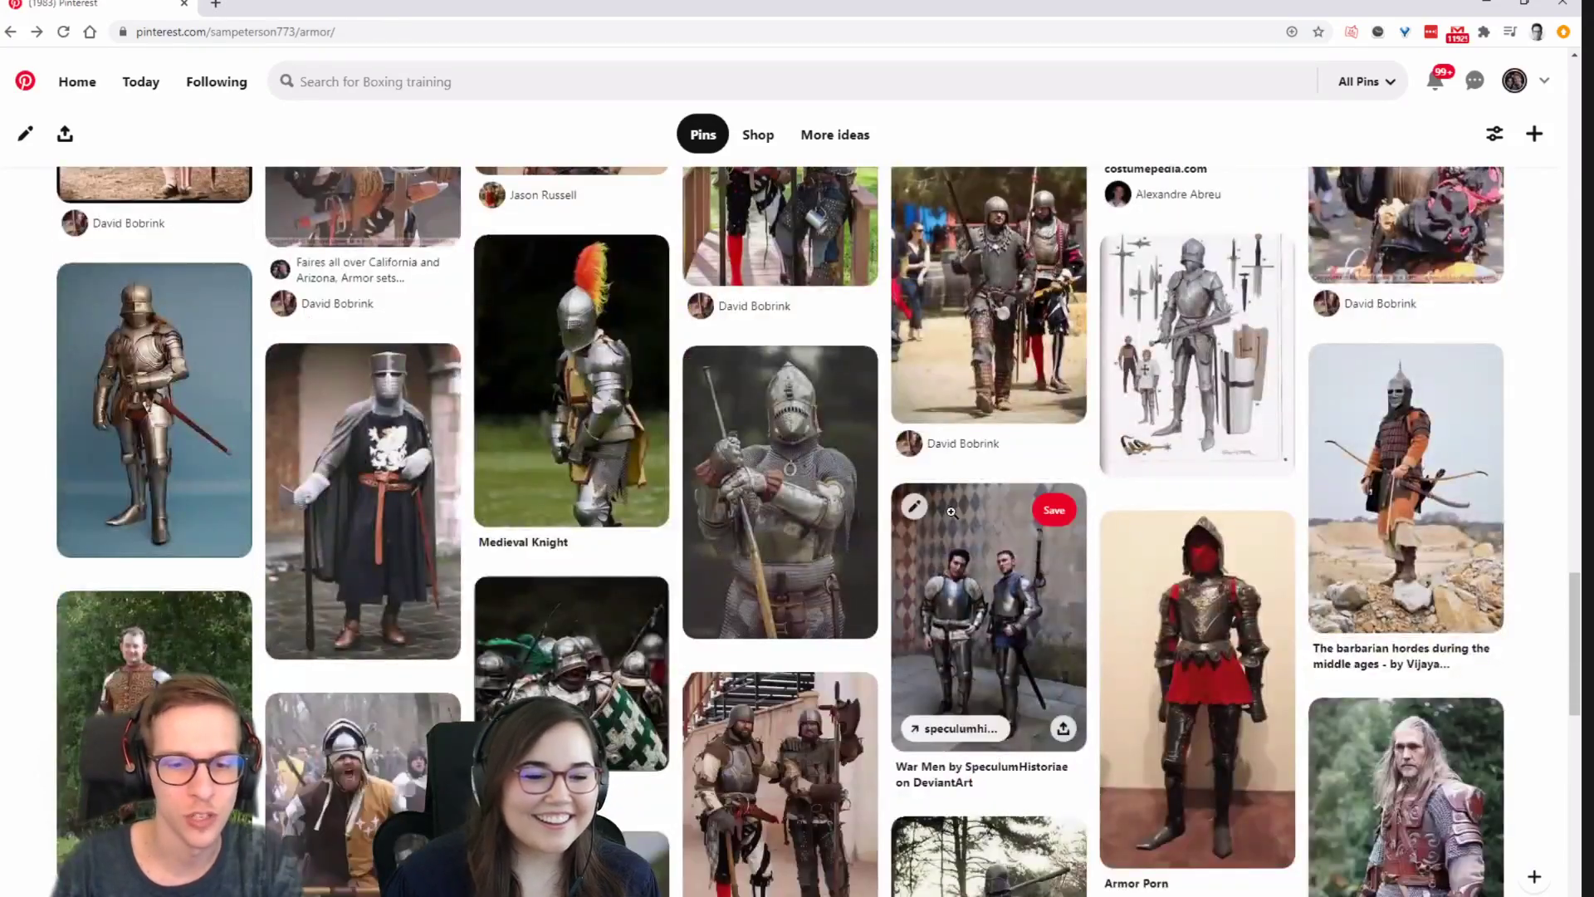
scroll(737, 523, "down", 4)
scroll(738, 523, "up", 3)
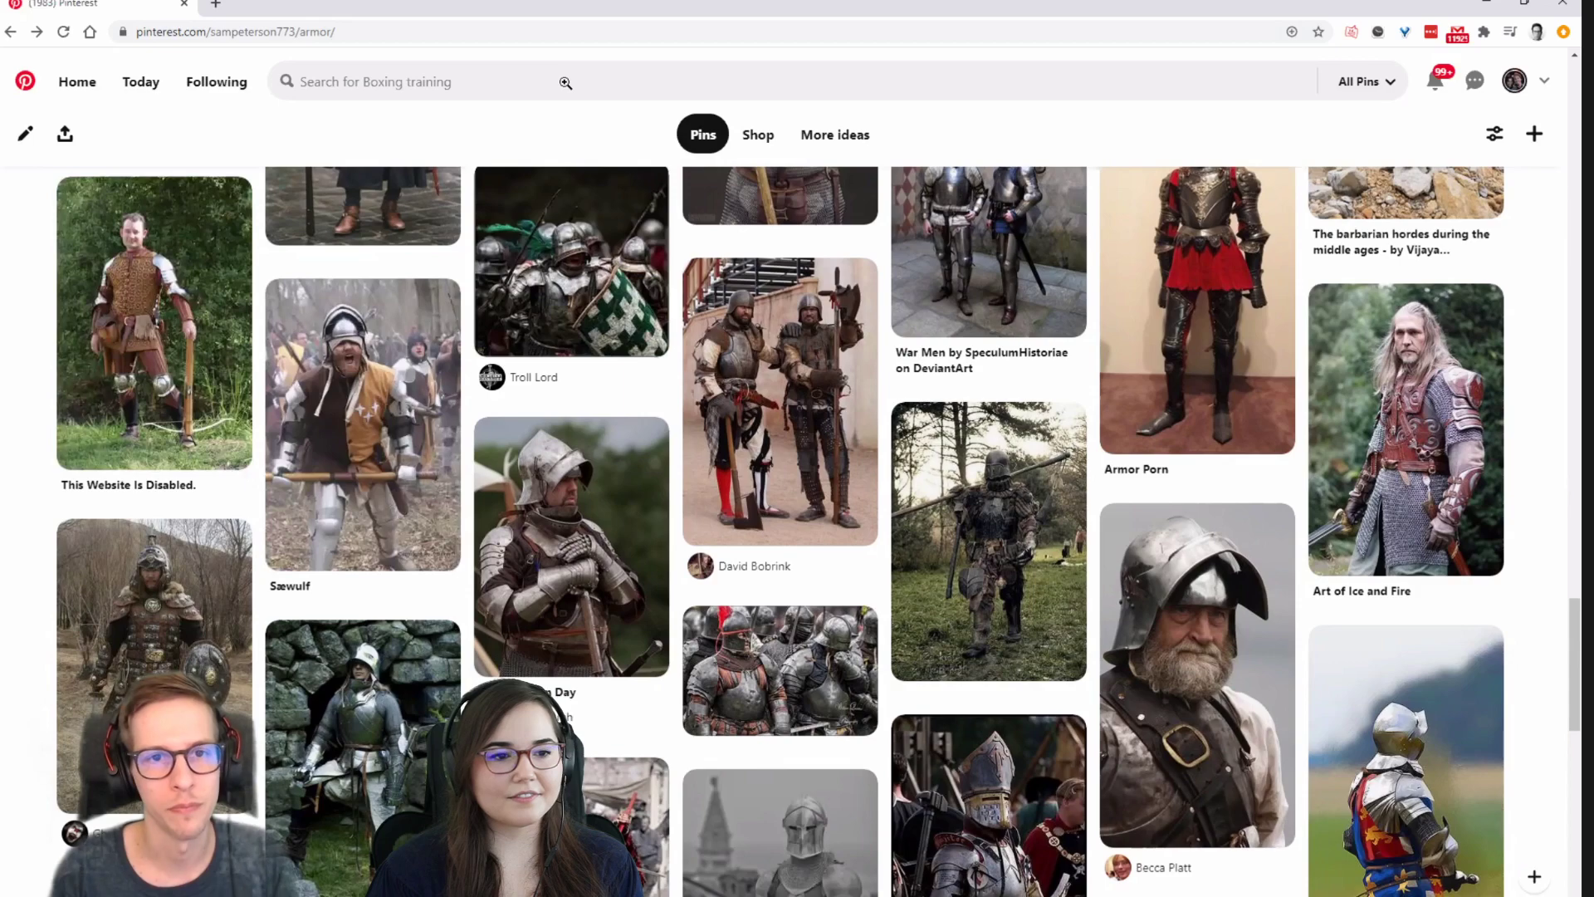
Switch back to Photoshop and draw a small pendant below the figure's collar and a thin spike atop the headpiece.
key("super+Down")
key("super+Down")
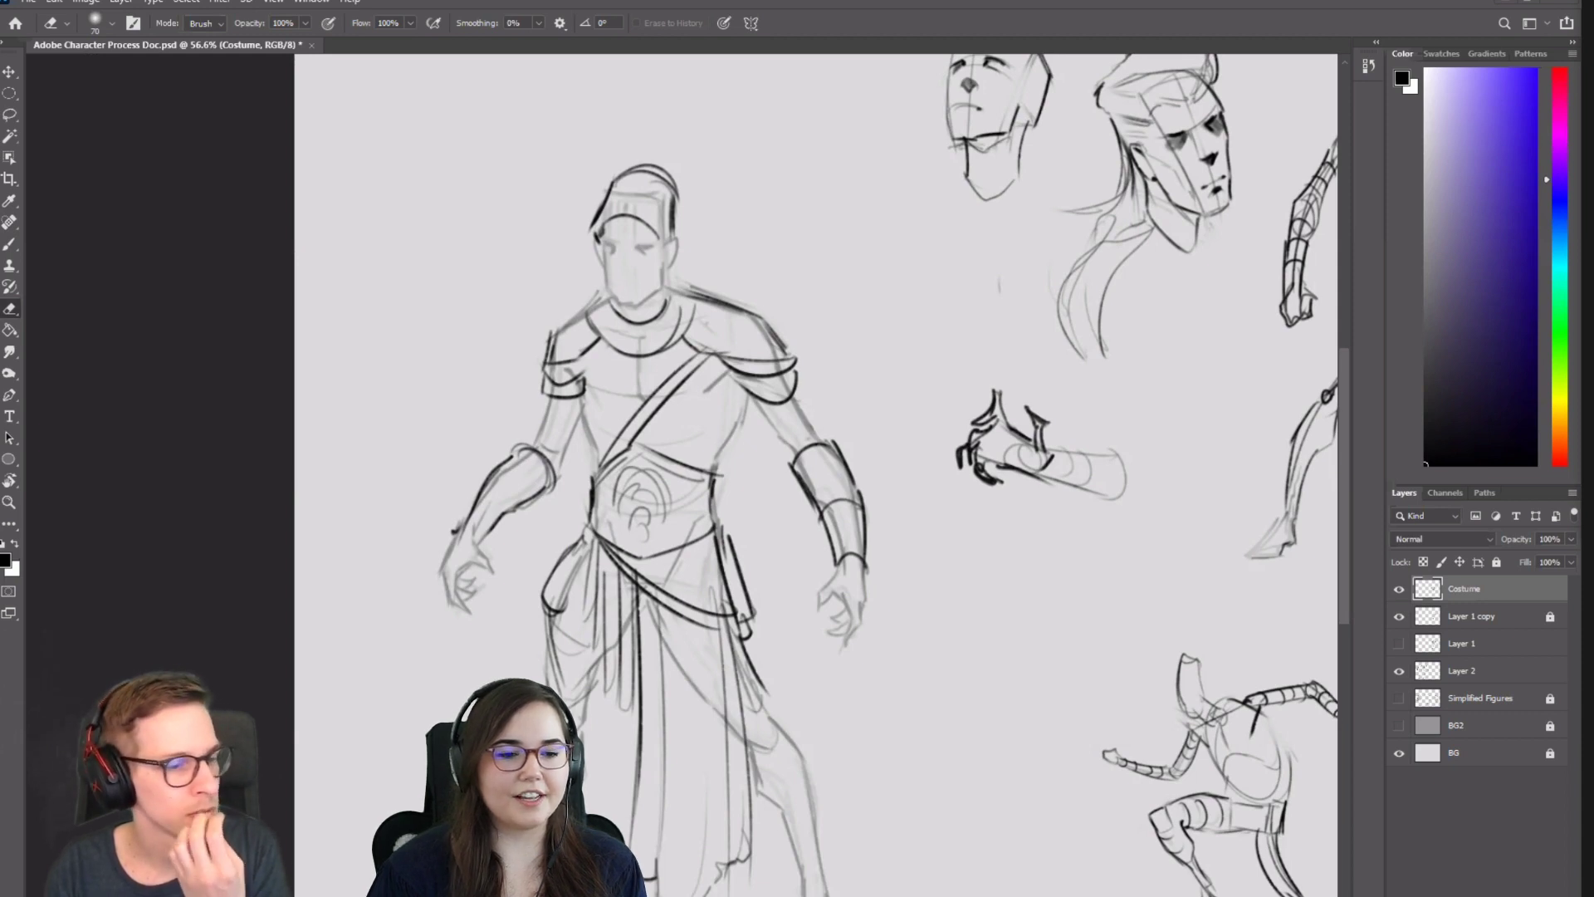
left_click_drag(754, 510, 665, 444)
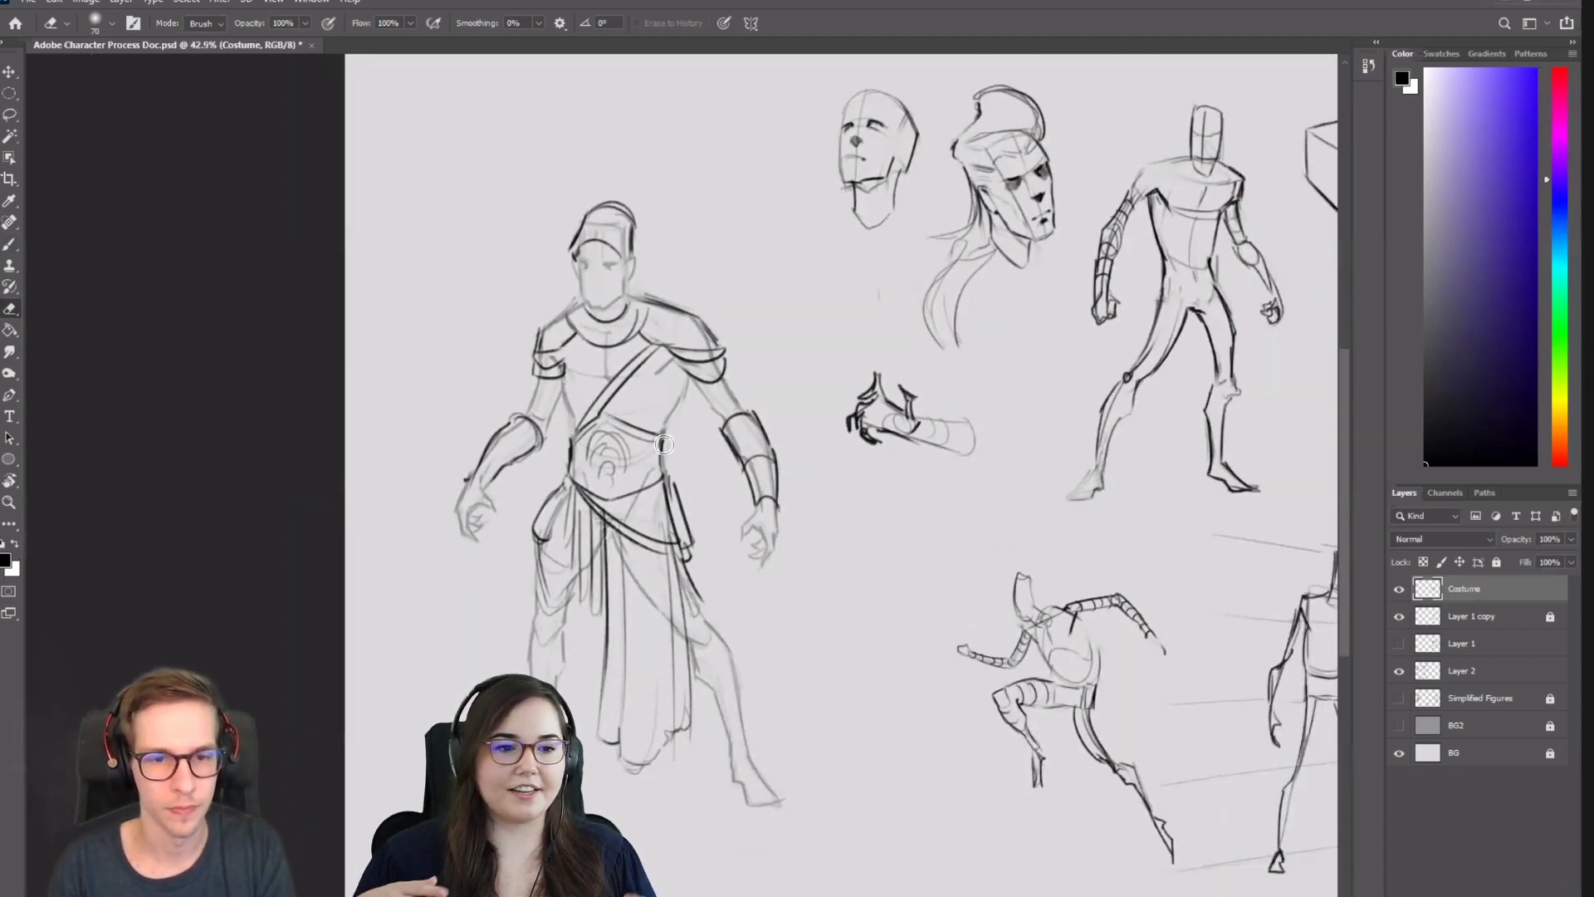
key("b")
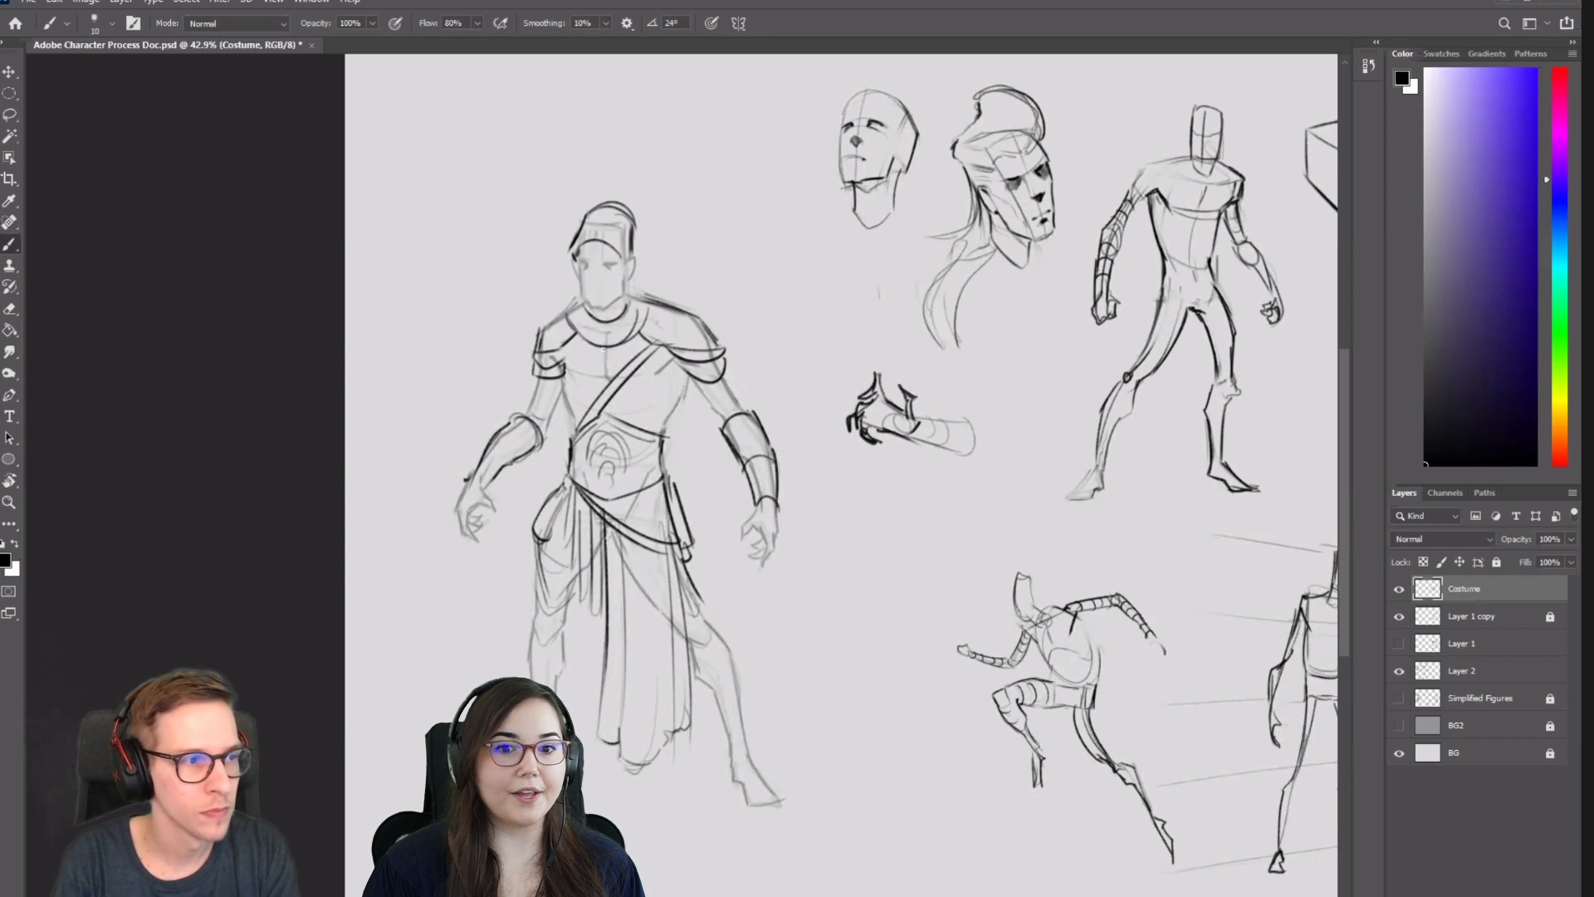
left_click_drag(607, 361, 604, 338)
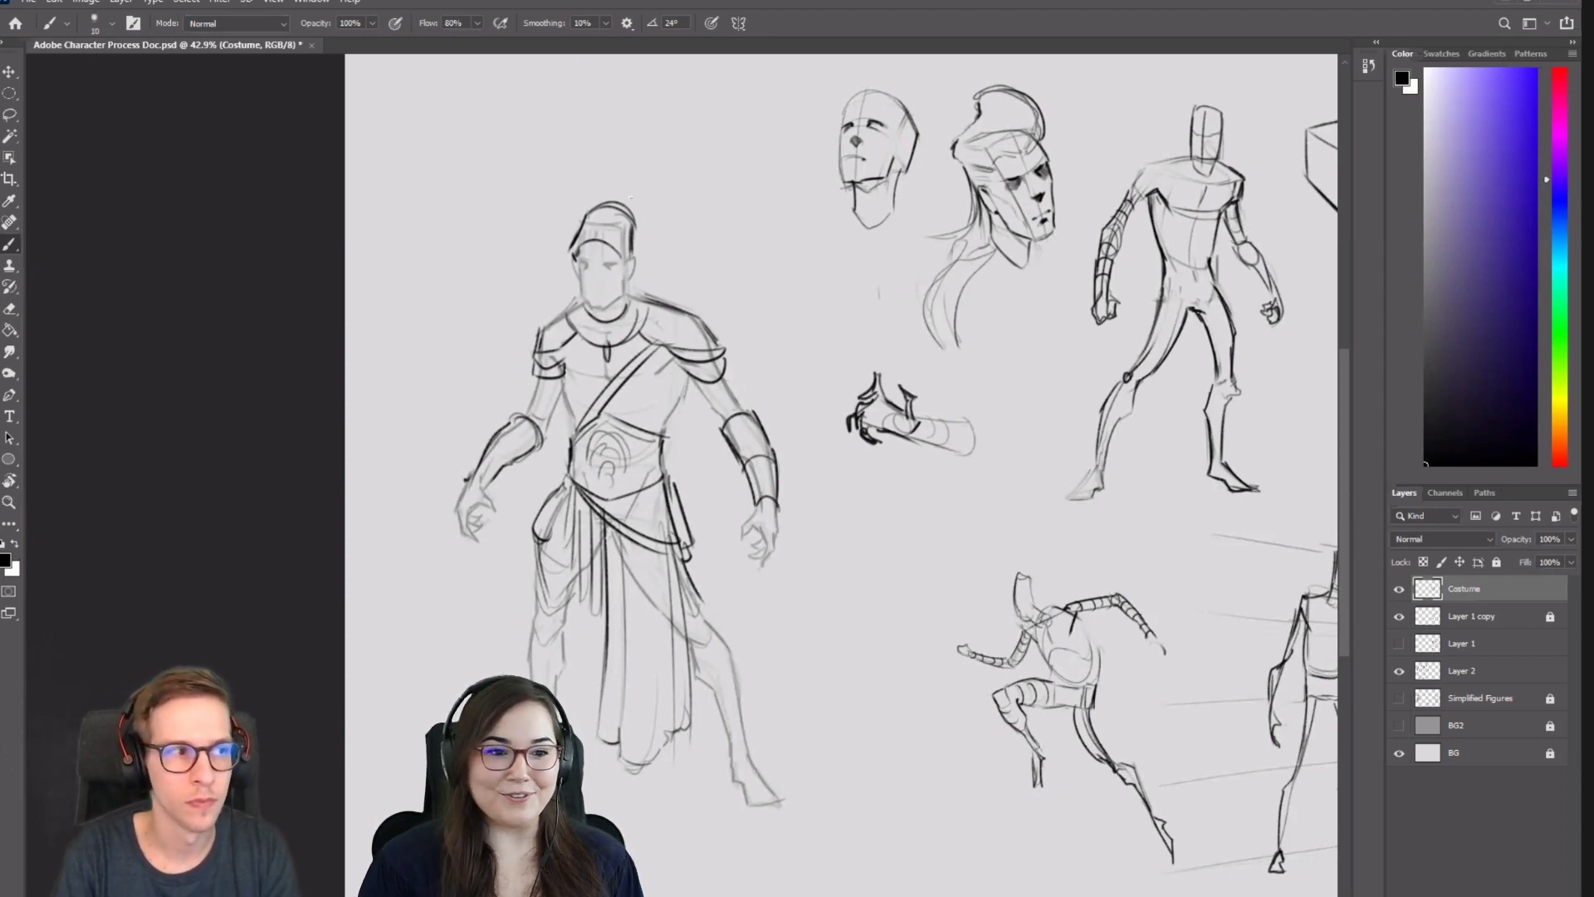
left_click_drag(609, 201, 621, 175)
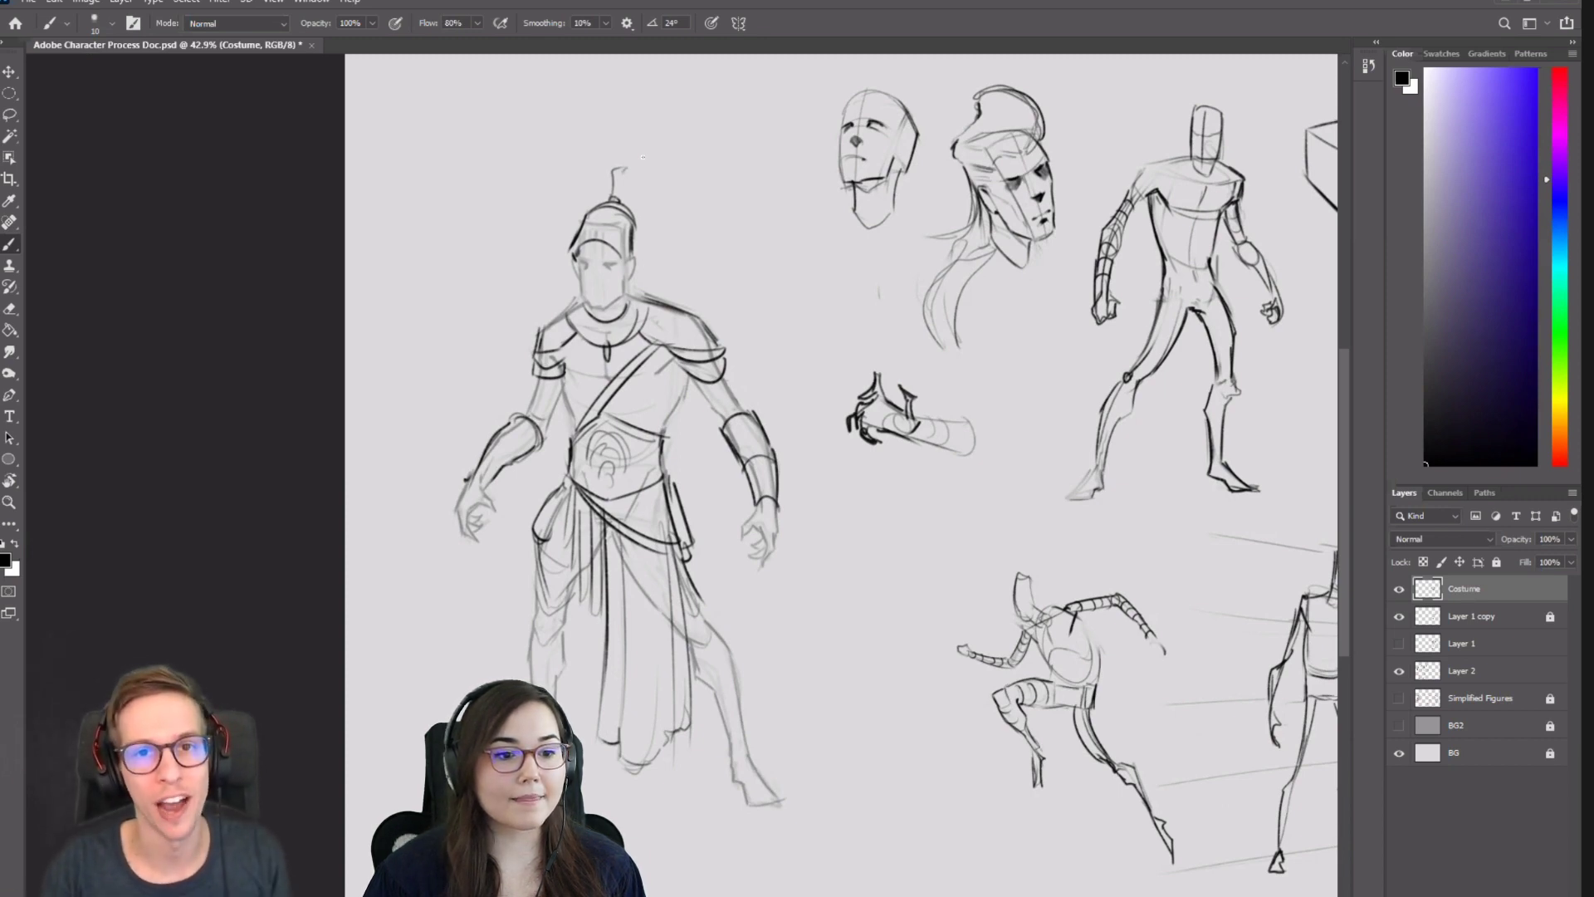
Flip the canvas horizontally and try a line across the costumed figure's chin and neck.
key("ctrl+f")
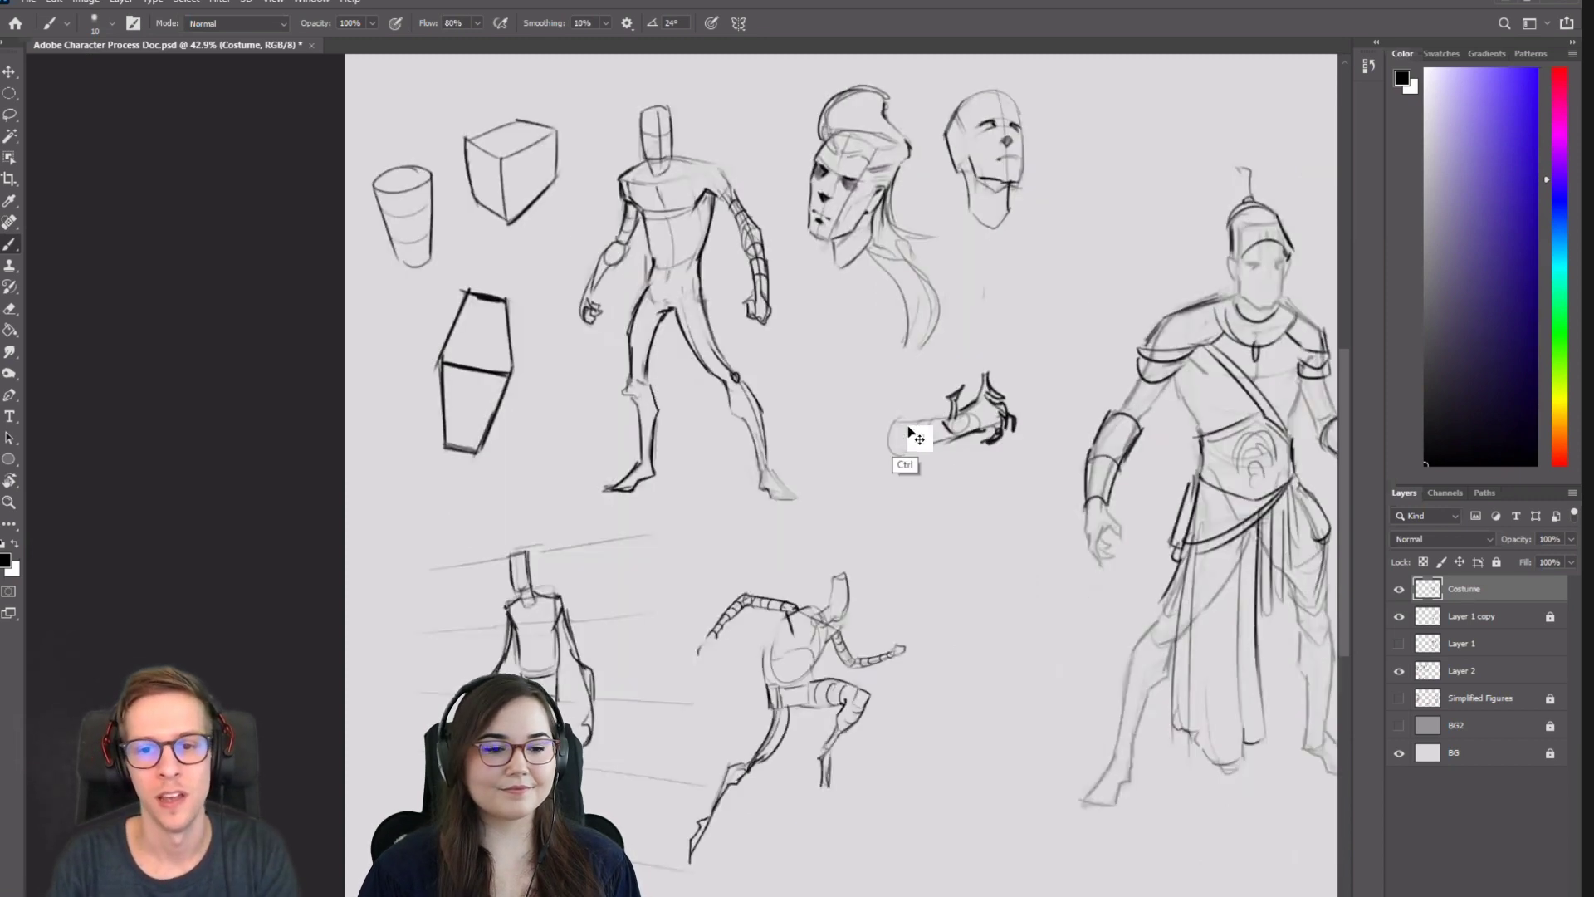
mouse_move(1295, 337)
left_mouse_down()
mouse_move(842, 361)
mouse_move(863, 347)
mouse_move(848, 343)
left_mouse_up()
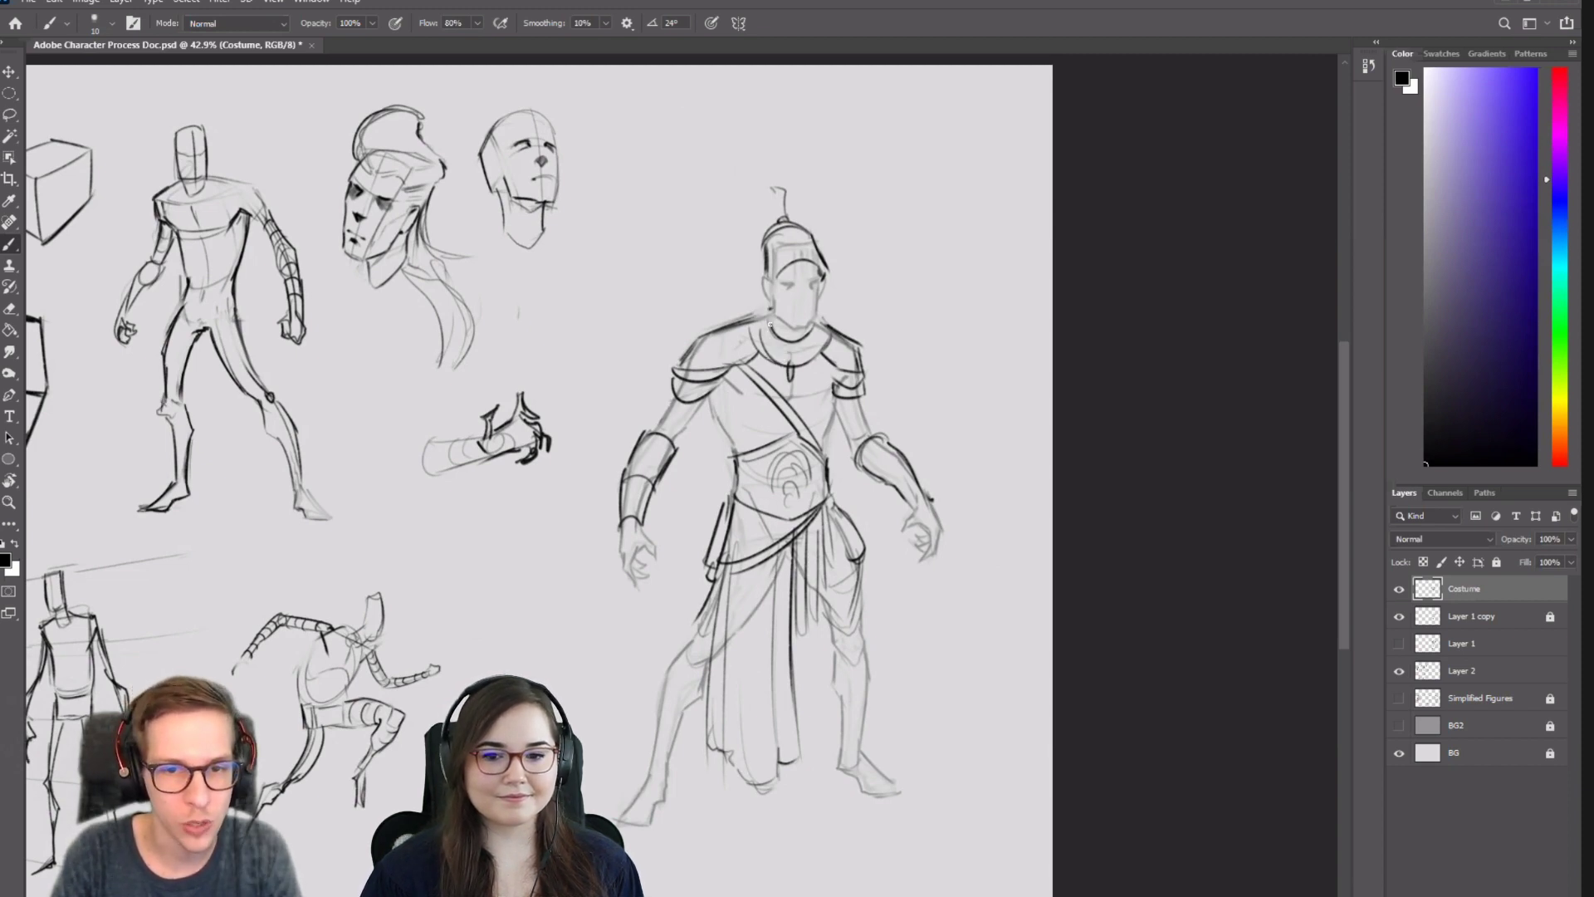
mouse_move(770, 310)
left_mouse_down()
mouse_move(770, 329)
mouse_move(753, 318)
mouse_move(826, 328)
left_mouse_up()
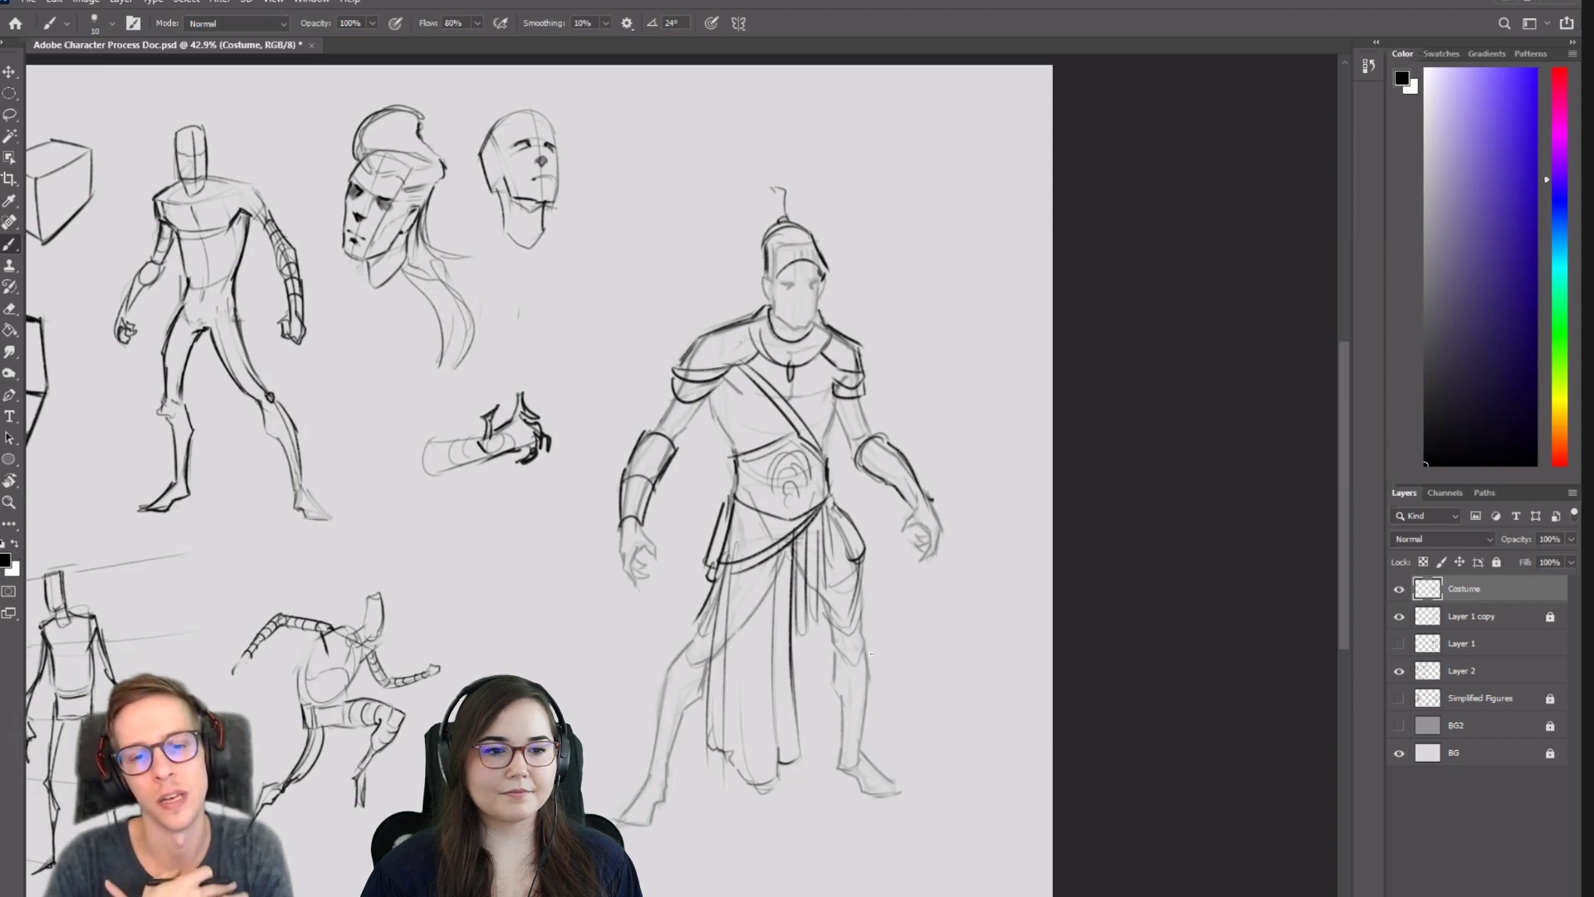
key("bracketright")
key("bracketright")
key("bracketright")
key("bracketright")
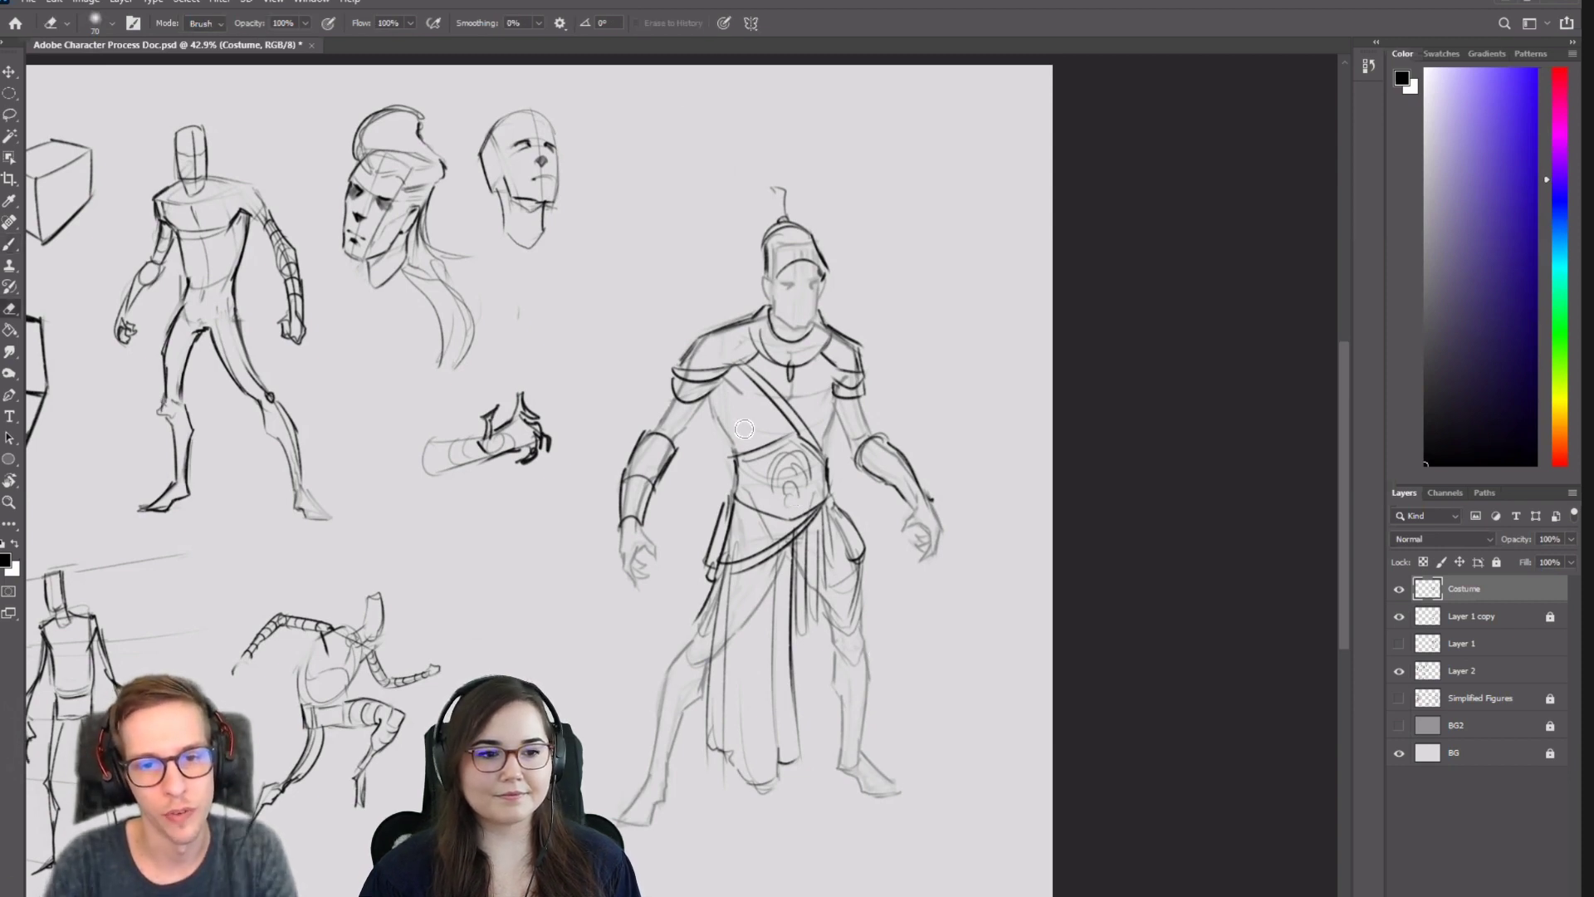
key("bracketleft")
key("bracketleft")
key("bracketleft")
key("bracketleft")
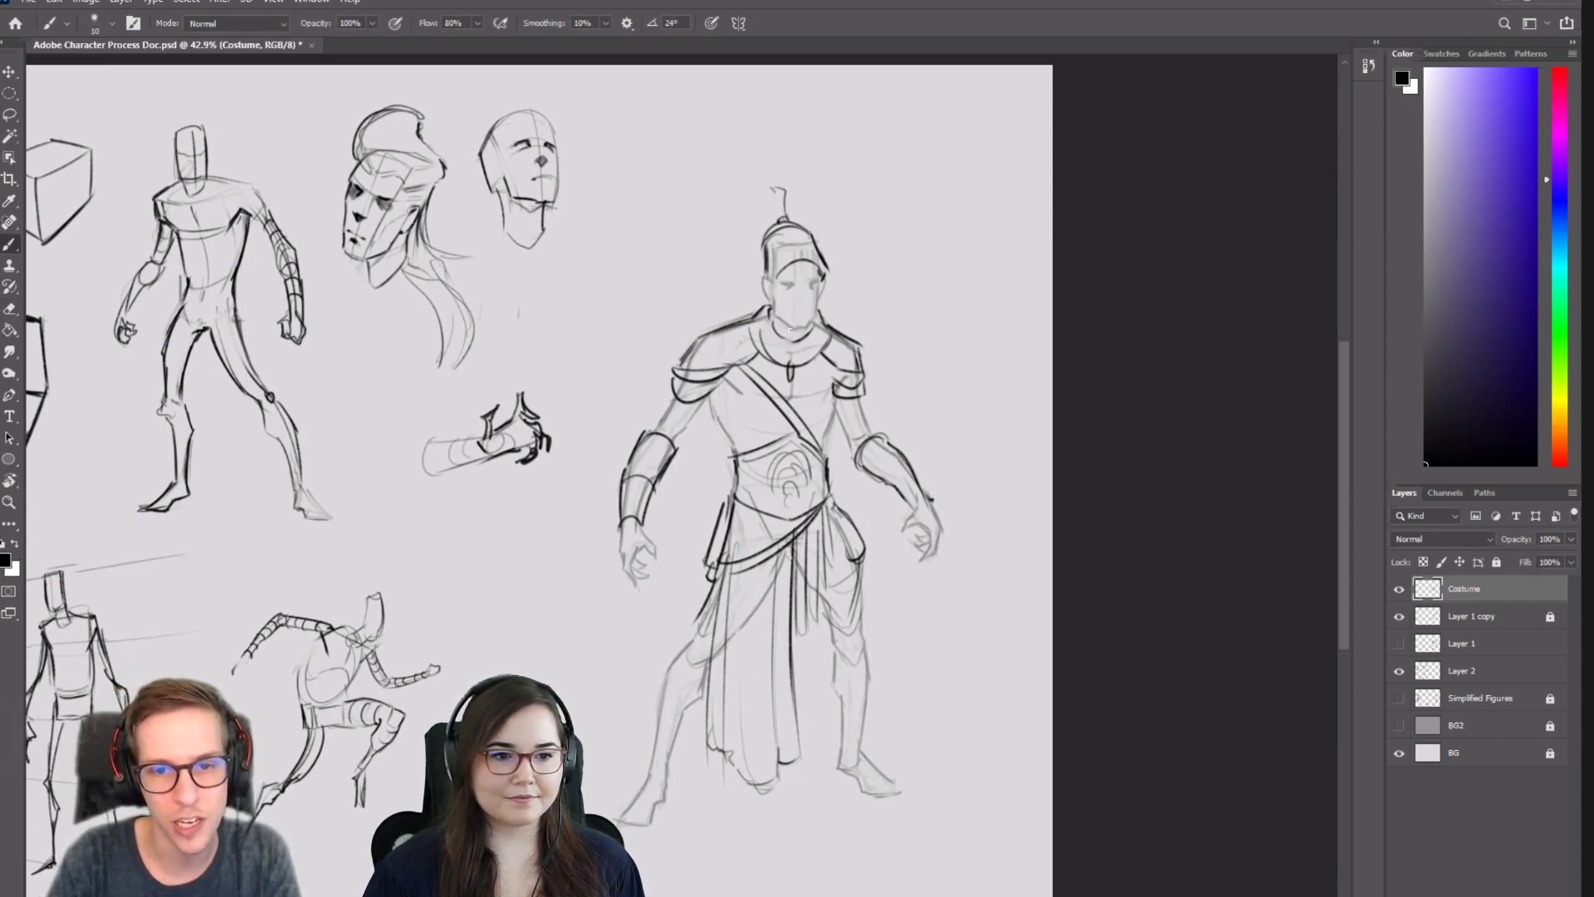
mouse_move(773, 324)
left_mouse_down()
mouse_move(809, 334)
mouse_move(749, 325)
mouse_move(832, 324)
left_mouse_up()
key("e")
key("b")
key("ctrl+z")
Rework the headpiece's brow edge, trying a curved visor line above the eyes and adding short vertical marks.
left_click_drag(772, 276, 820, 270)
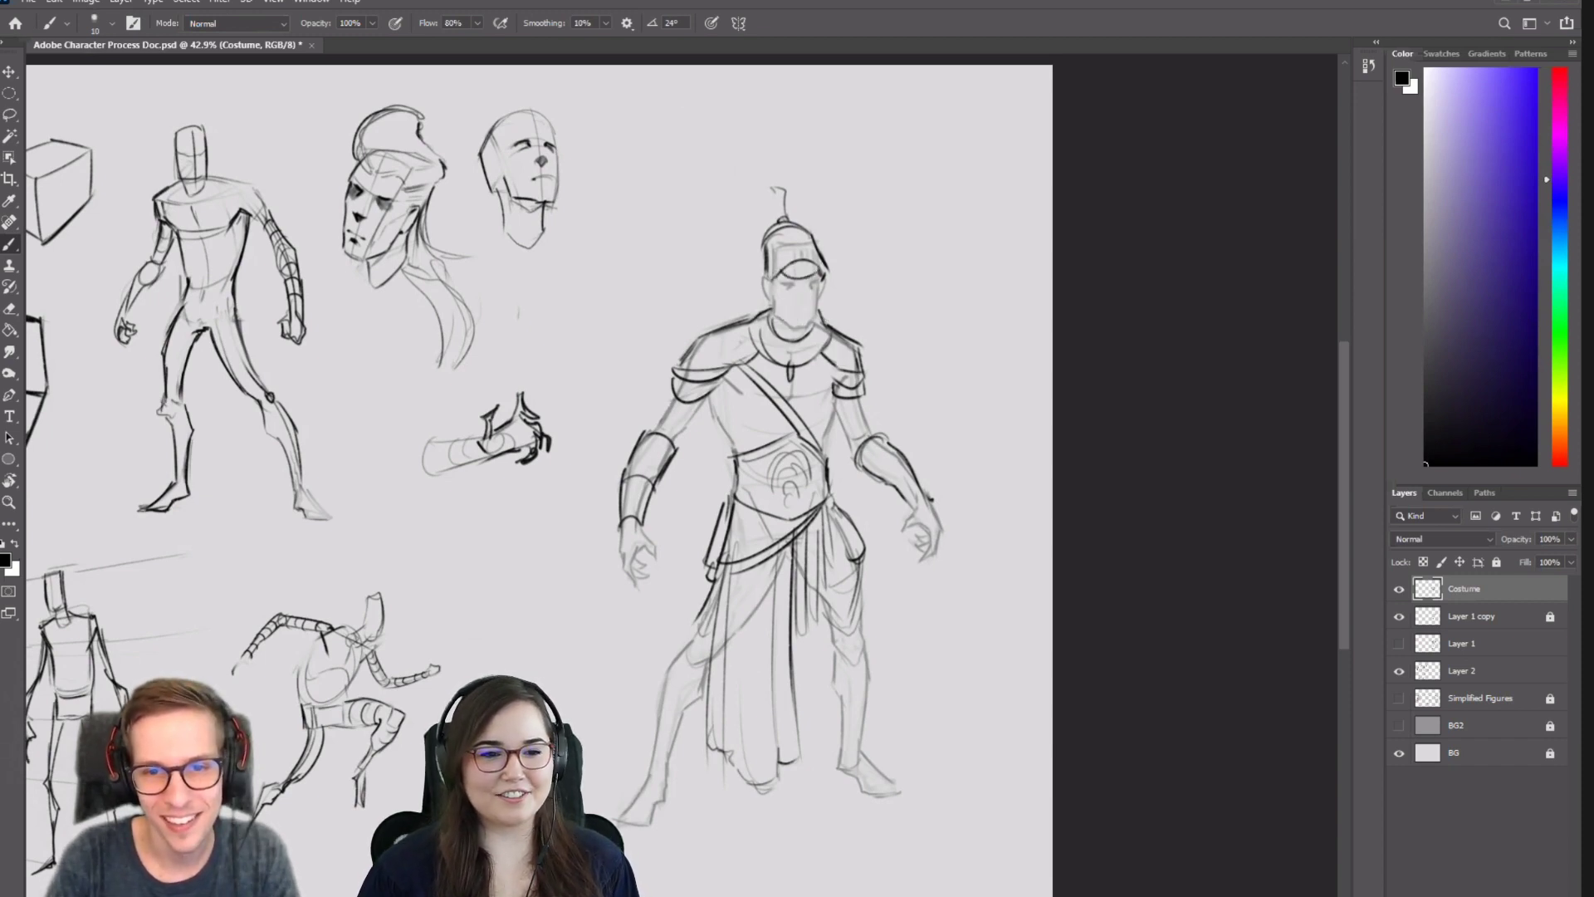
key("e")
mouse_move(802, 258)
left_mouse_down()
mouse_move(818, 268)
mouse_move(785, 279)
mouse_move(820, 270)
mouse_move(774, 282)
mouse_move(822, 272)
mouse_move(781, 263)
mouse_move(825, 279)
left_mouse_up()
key("b")
key("ctrl+z")
key("ctrl+z")
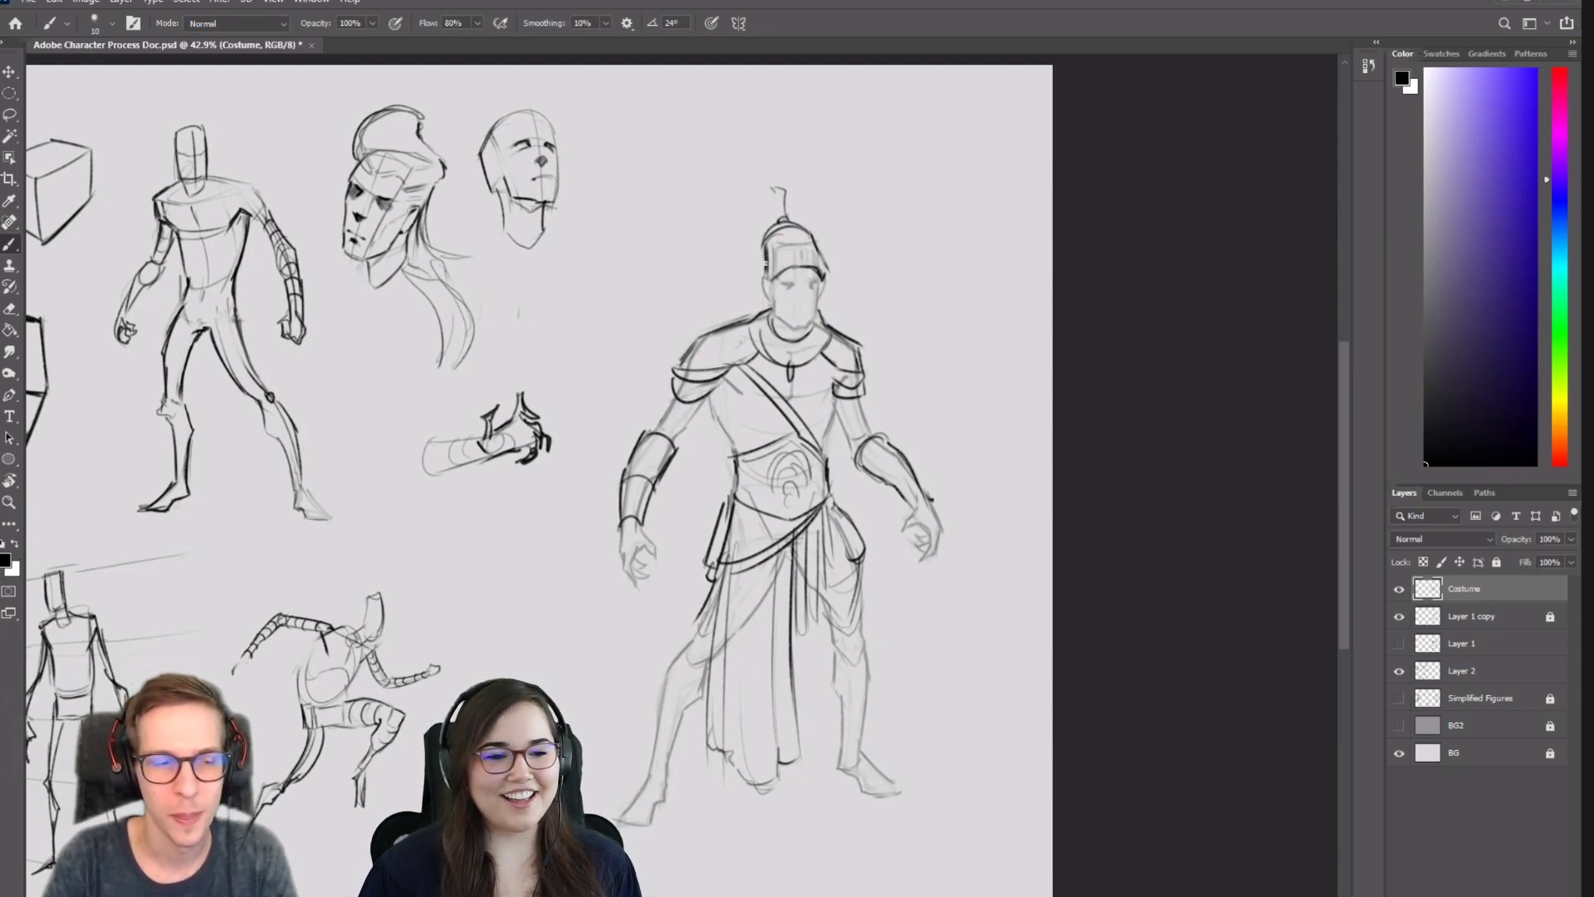
mouse_move(764, 263)
left_mouse_down()
mouse_move(750, 302)
mouse_move(760, 283)
mouse_move(775, 332)
left_mouse_up()
key("ctrl+z")
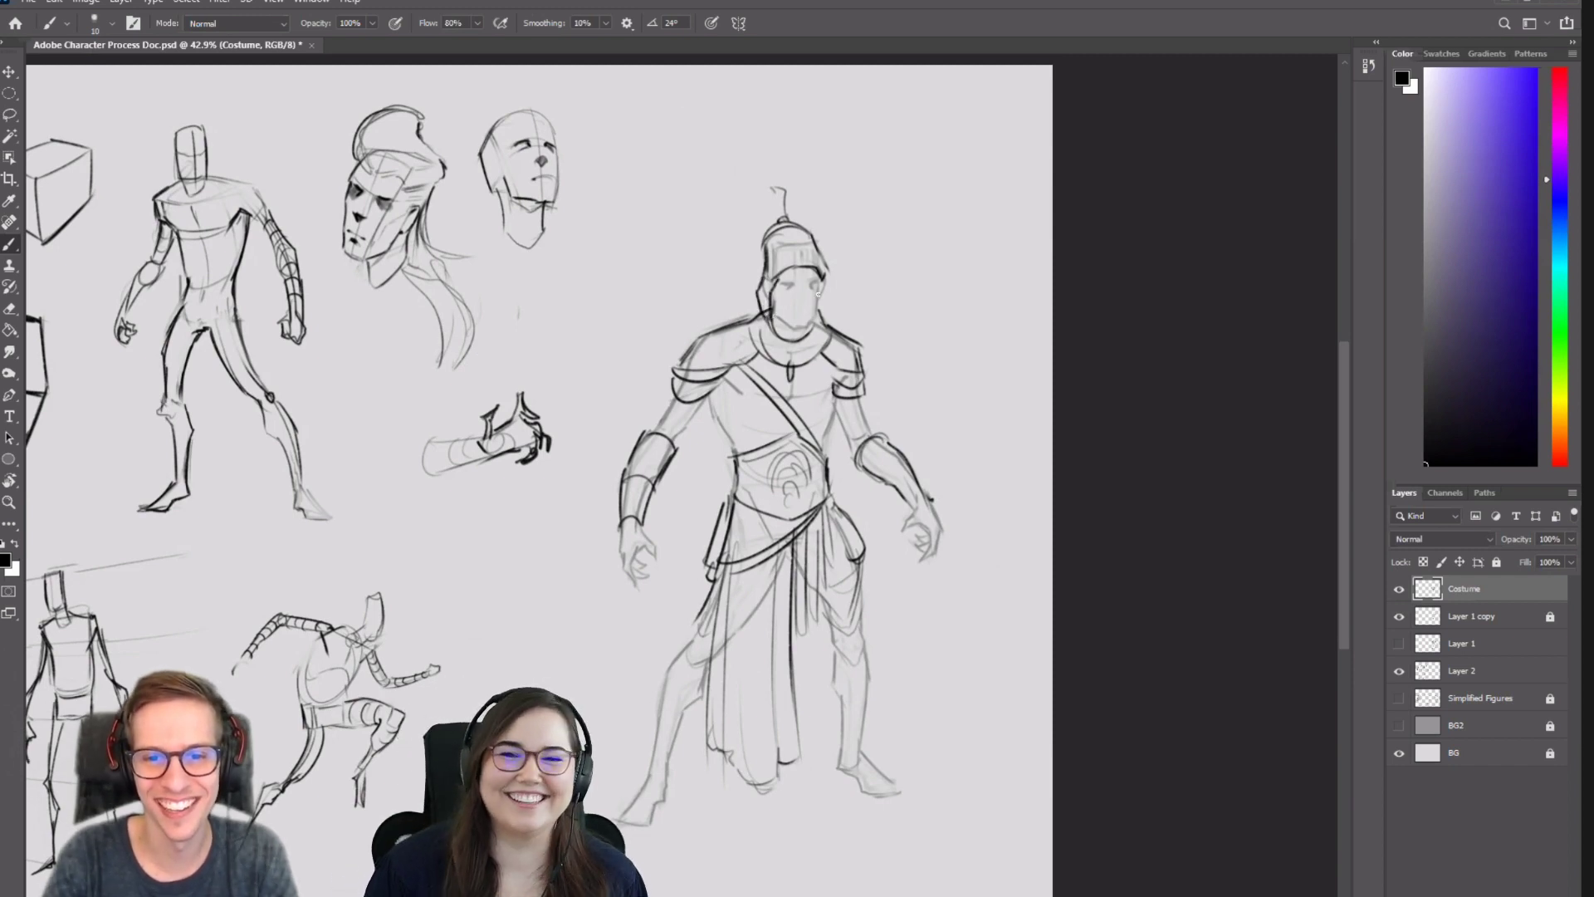
key("ctrl")
key("ctrl+z")
key("ctrl+z")
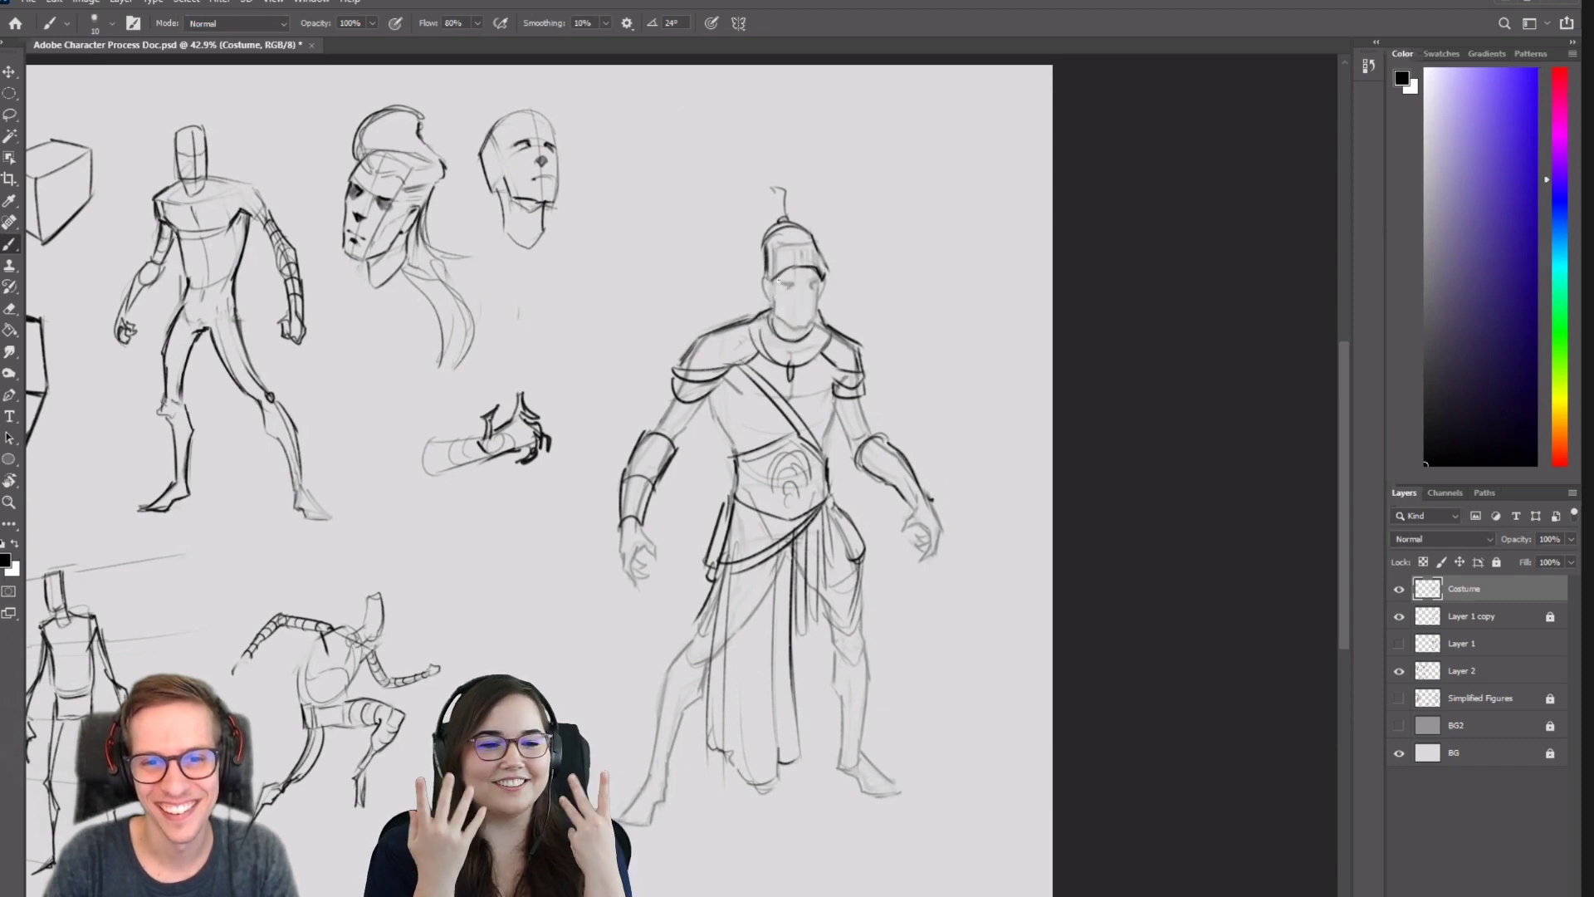
Draw cheek guards down both sides of the face and add outward flares to the helmet beside them.
mouse_move(777, 275)
left_mouse_down()
mouse_move(764, 326)
mouse_move(764, 309)
mouse_move(819, 330)
left_mouse_up()
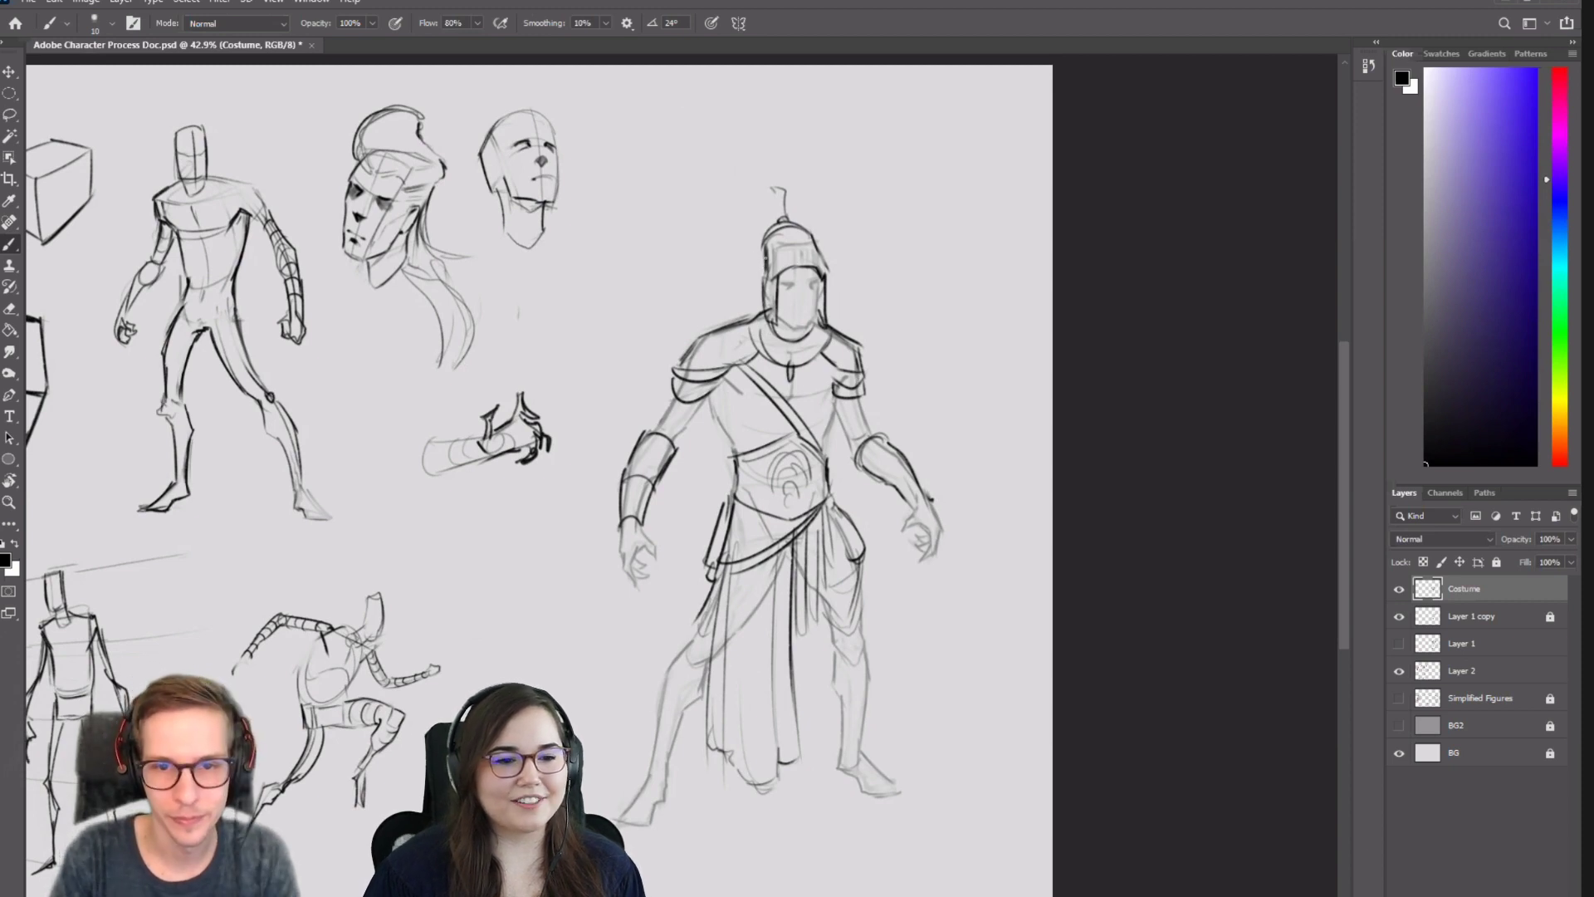
left_click_drag(761, 274, 750, 315)
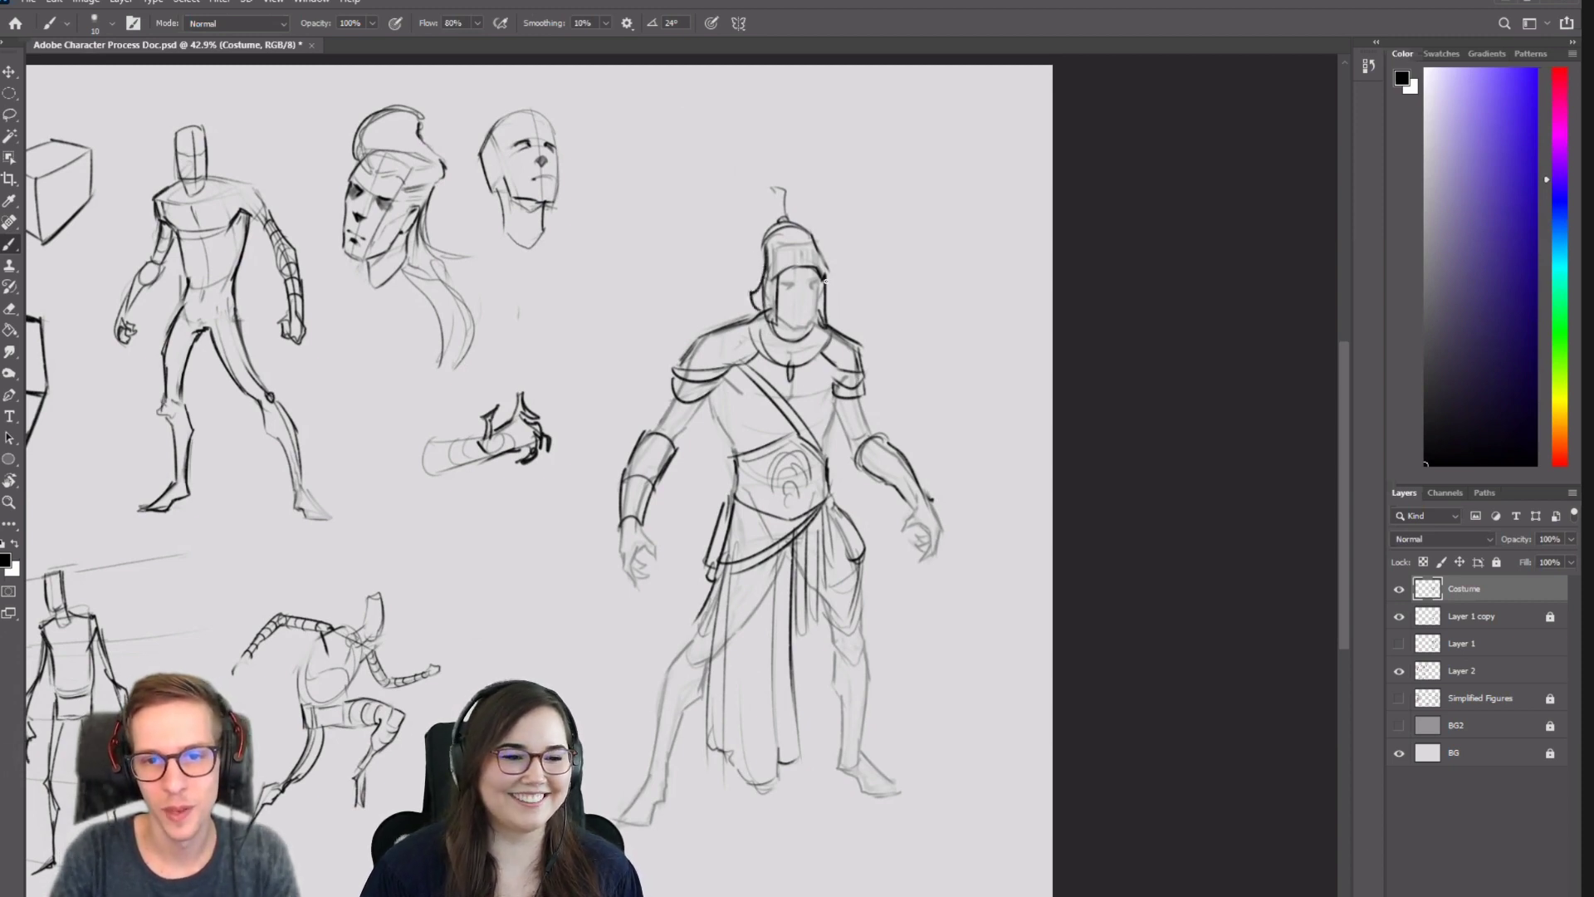
left_click_drag(824, 272, 829, 306)
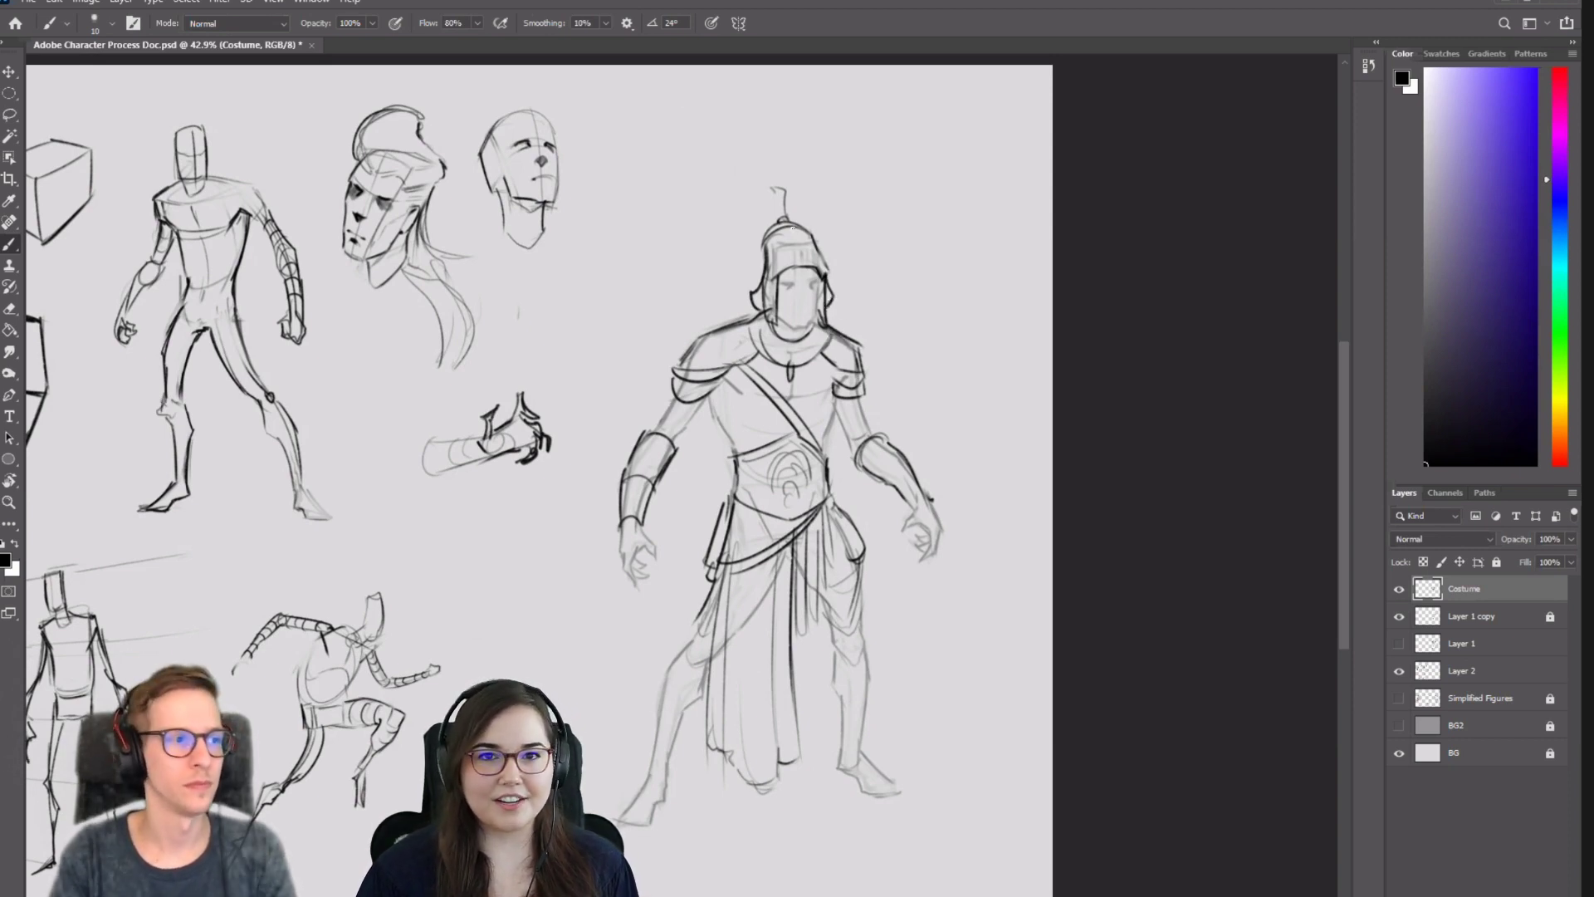
Shape the spike above the helmet into a rounded plume with a small loose lock curling to its side.
mouse_move(782, 218)
left_mouse_down()
mouse_move(772, 186)
mouse_move(775, 217)
left_mouse_up()
left_click_drag(845, 285, 935, 402)
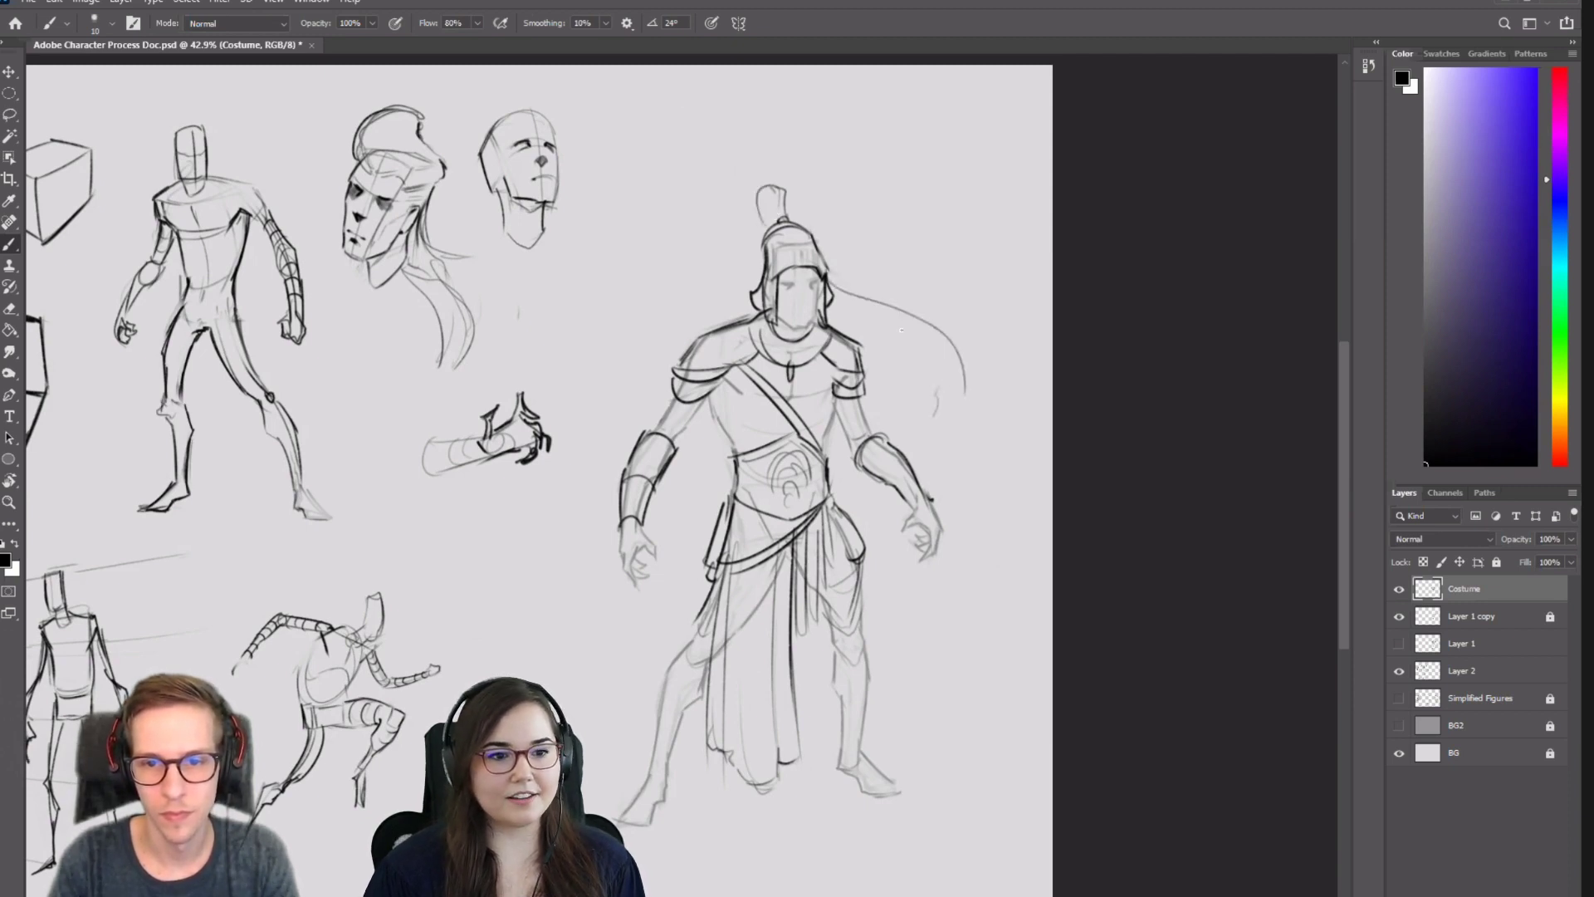
key("ctrl+z")
mouse_move(759, 224)
left_mouse_down()
mouse_move(744, 214)
mouse_move(757, 229)
left_mouse_up()
left_click_drag(833, 292, 922, 428)
key("ctrl+z")
mouse_move(829, 319)
left_mouse_down()
mouse_move(919, 326)
mouse_move(946, 428)
left_mouse_up()
key("ctrl+z")
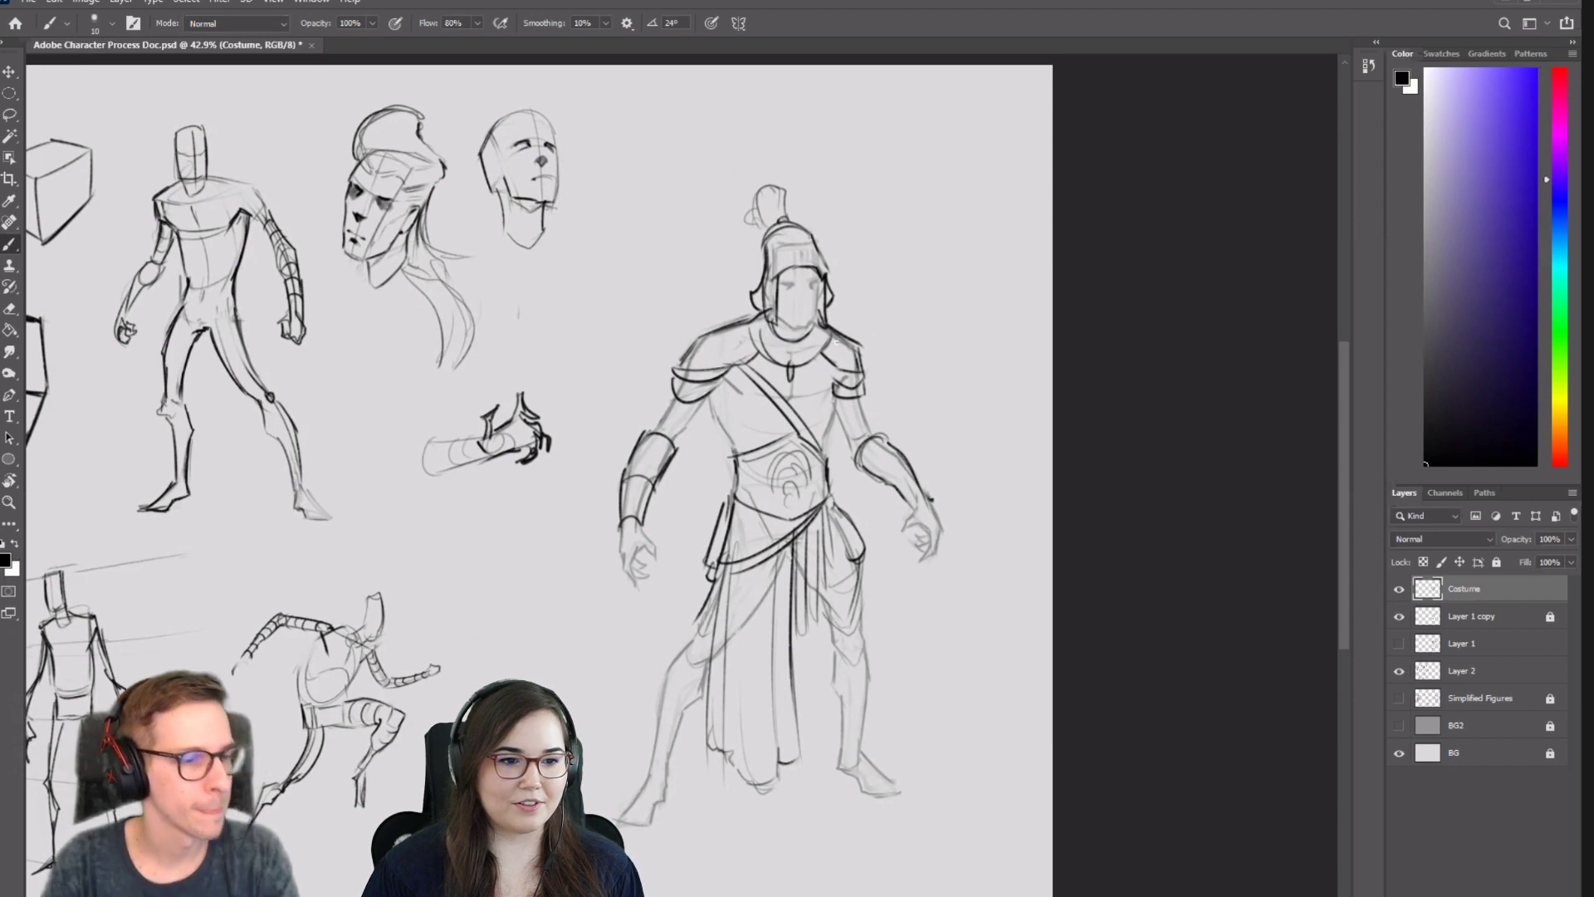
left_click_drag(828, 315, 967, 411)
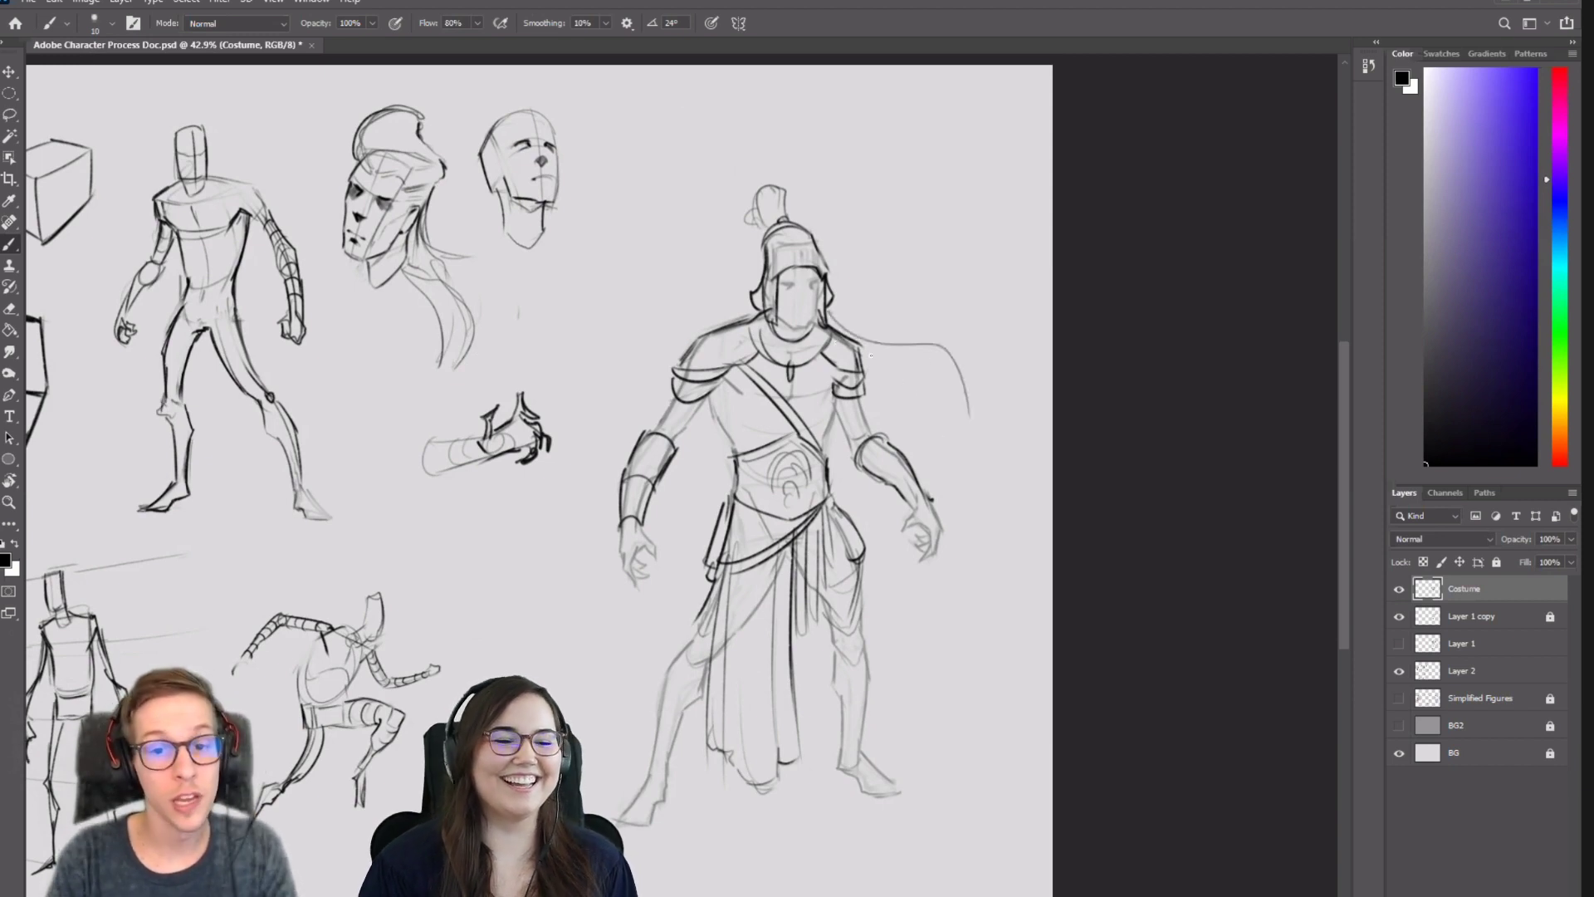
key("ctrl+z")
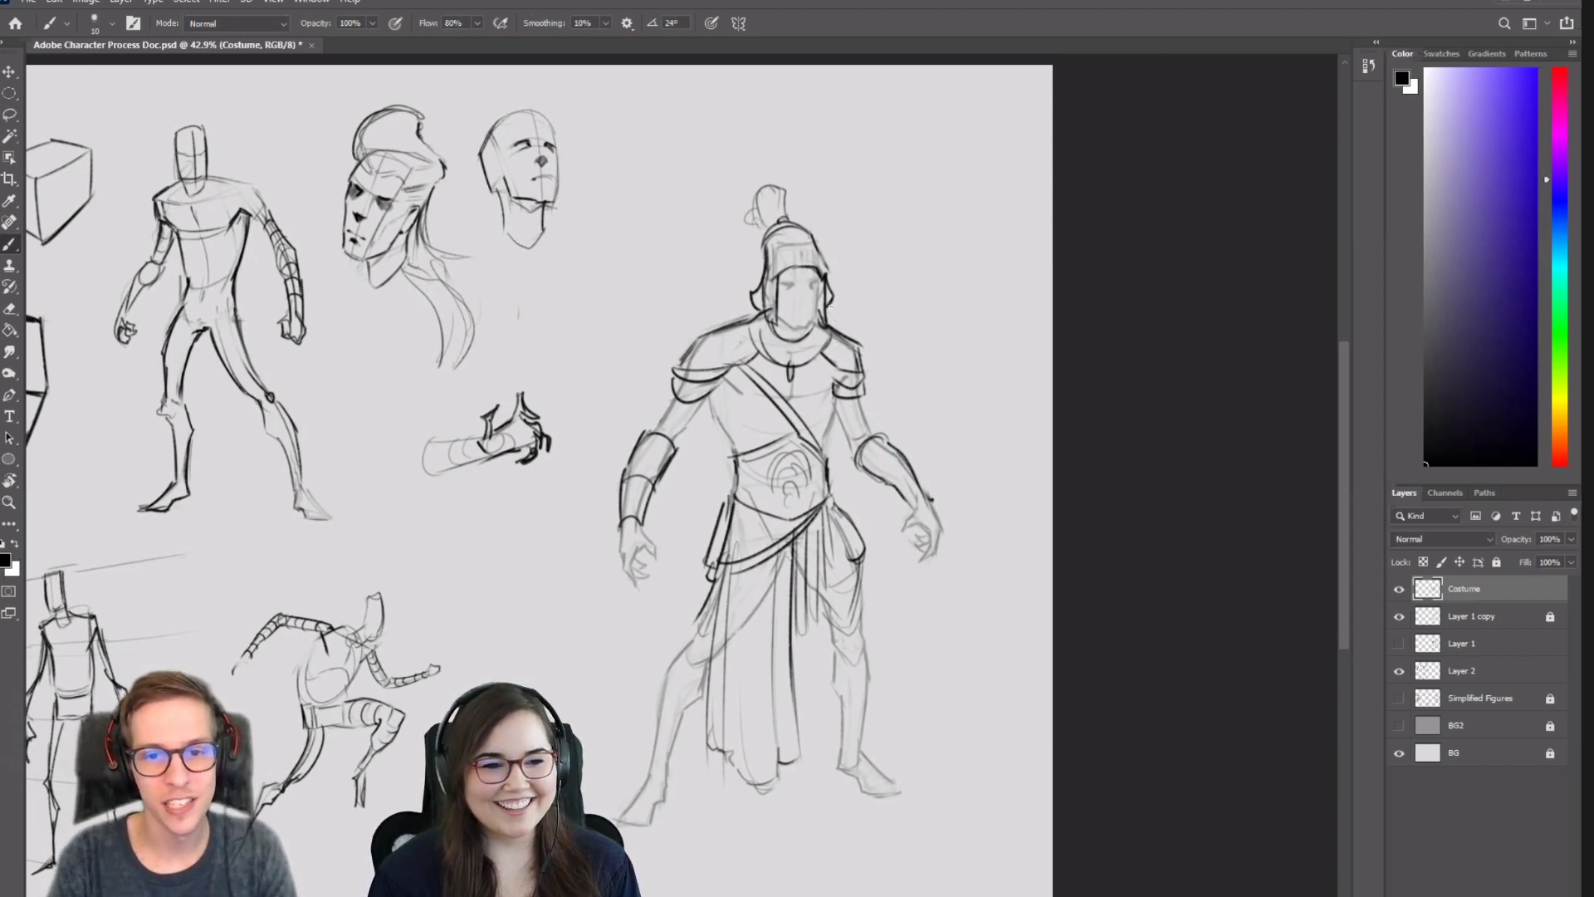
mouse_move(829, 308)
left_mouse_down()
mouse_move(989, 365)
mouse_move(963, 407)
left_mouse_up()
key("ctrl+z")
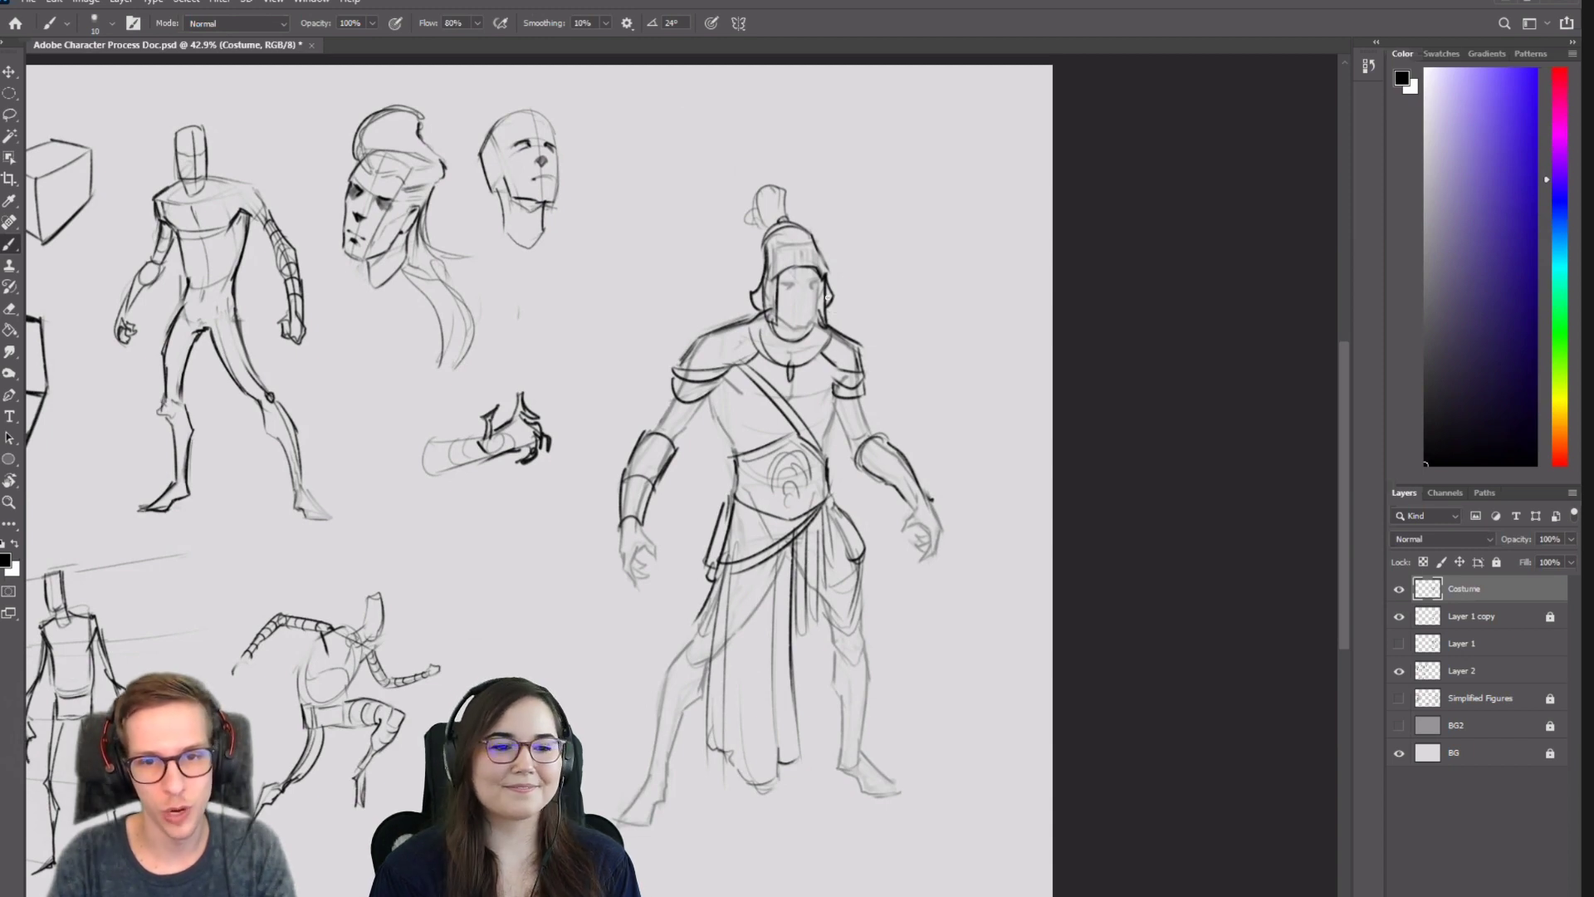
Sketch a flowing scarf trailing from behind the neck, arching past the shoulder and hanging down beside the arm.
left_click_drag(828, 309, 891, 318)
mouse_move(837, 318)
left_mouse_down()
mouse_move(899, 329)
mouse_move(970, 413)
mouse_move(997, 366)
mouse_move(963, 433)
left_mouse_up()
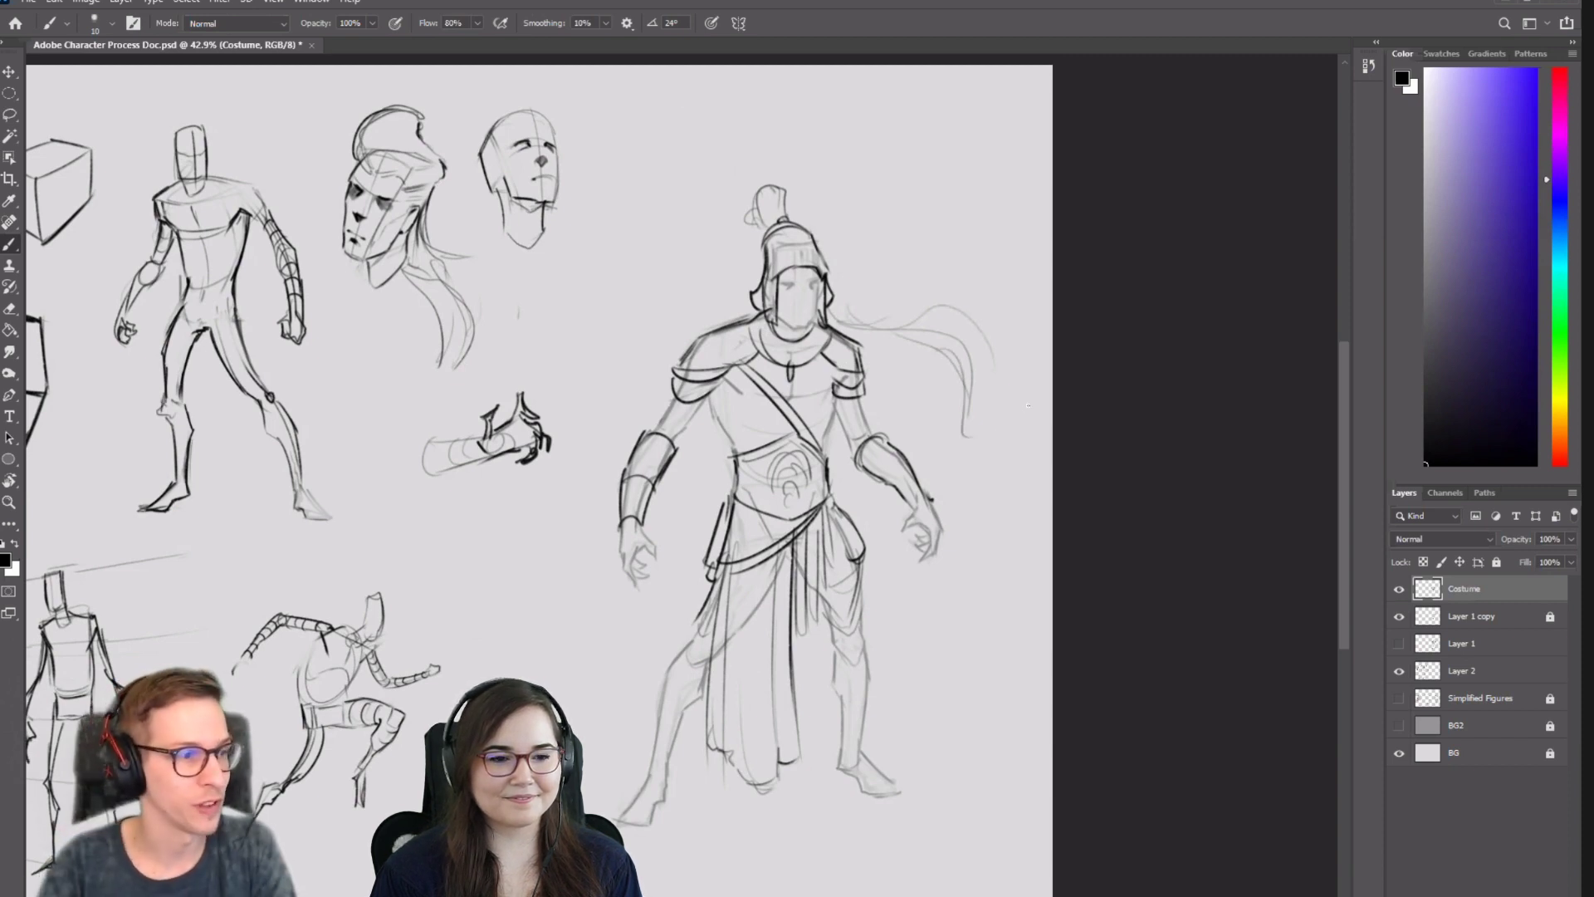
mouse_move(834, 318)
left_mouse_down()
mouse_move(928, 200)
mouse_move(840, 315)
left_mouse_up()
Draw a long diagonal spear shaft behind the figure's back and add small curved marks at both sides of the waist.
left_click_drag(921, 201, 837, 322)
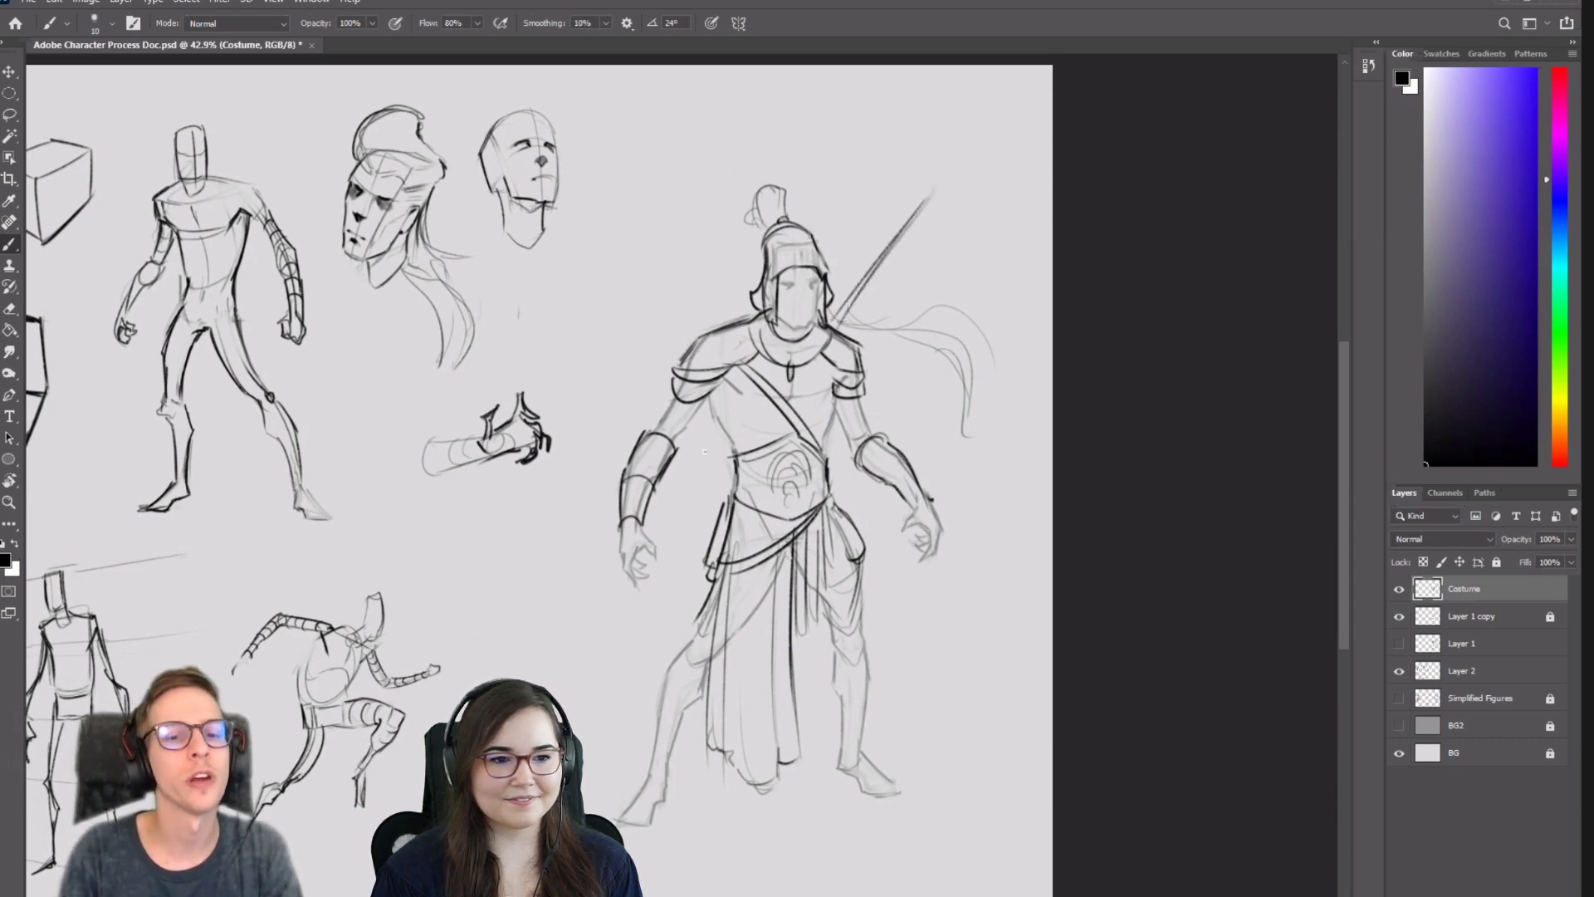
mouse_move(727, 448)
left_mouse_down()
mouse_move(568, 693)
mouse_move(697, 503)
mouse_move(610, 635)
left_mouse_up()
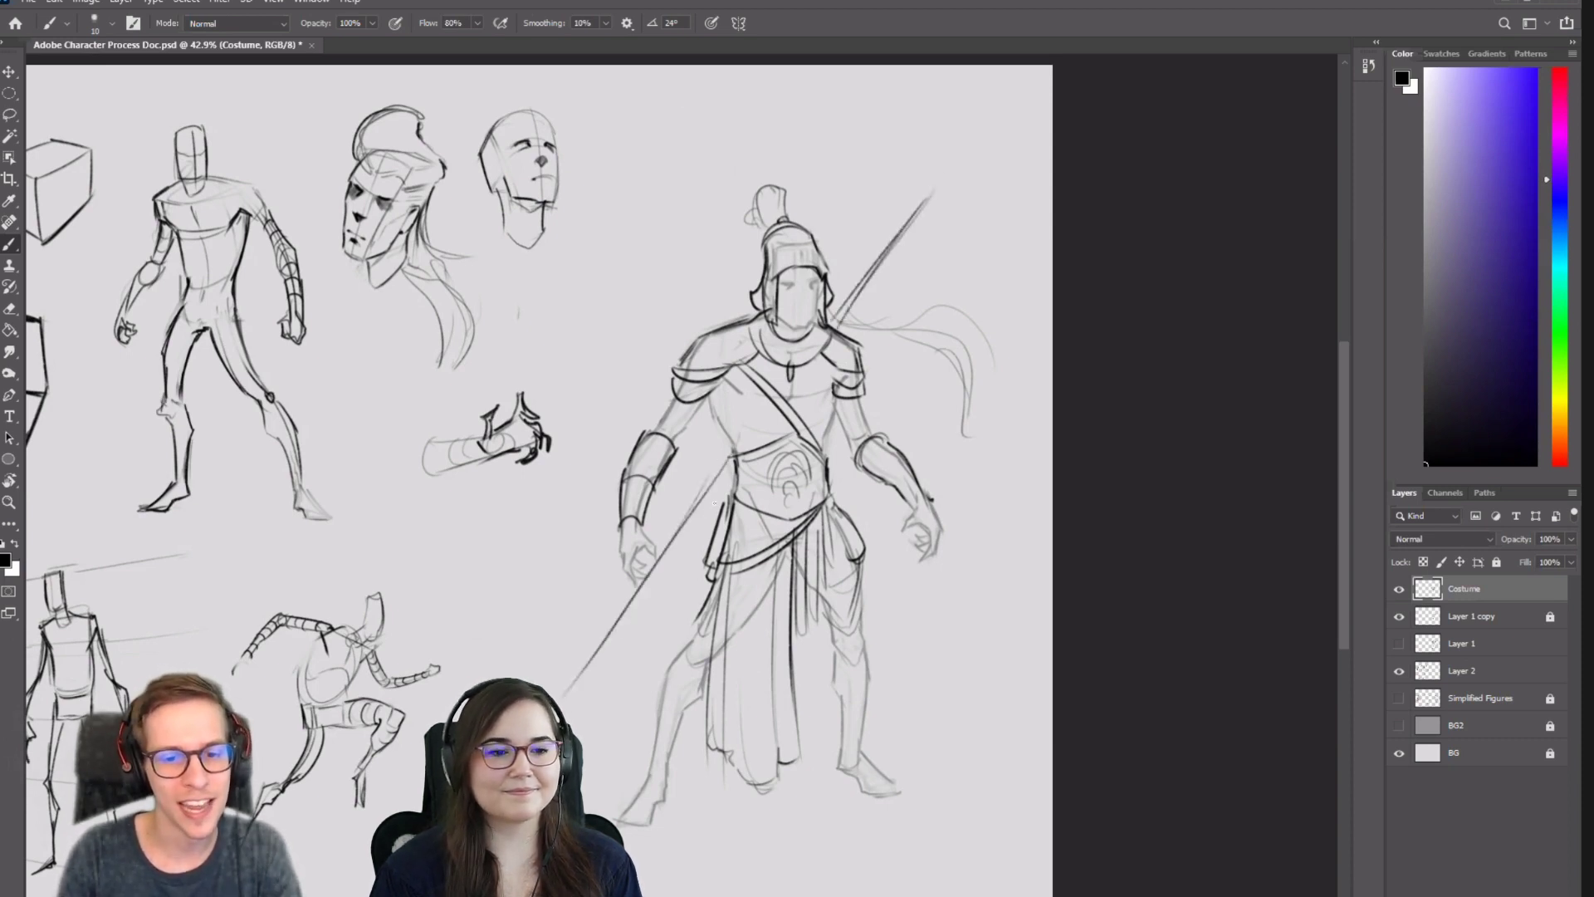
mouse_move(710, 495)
left_mouse_down()
mouse_move(730, 455)
mouse_move(615, 638)
left_mouse_up()
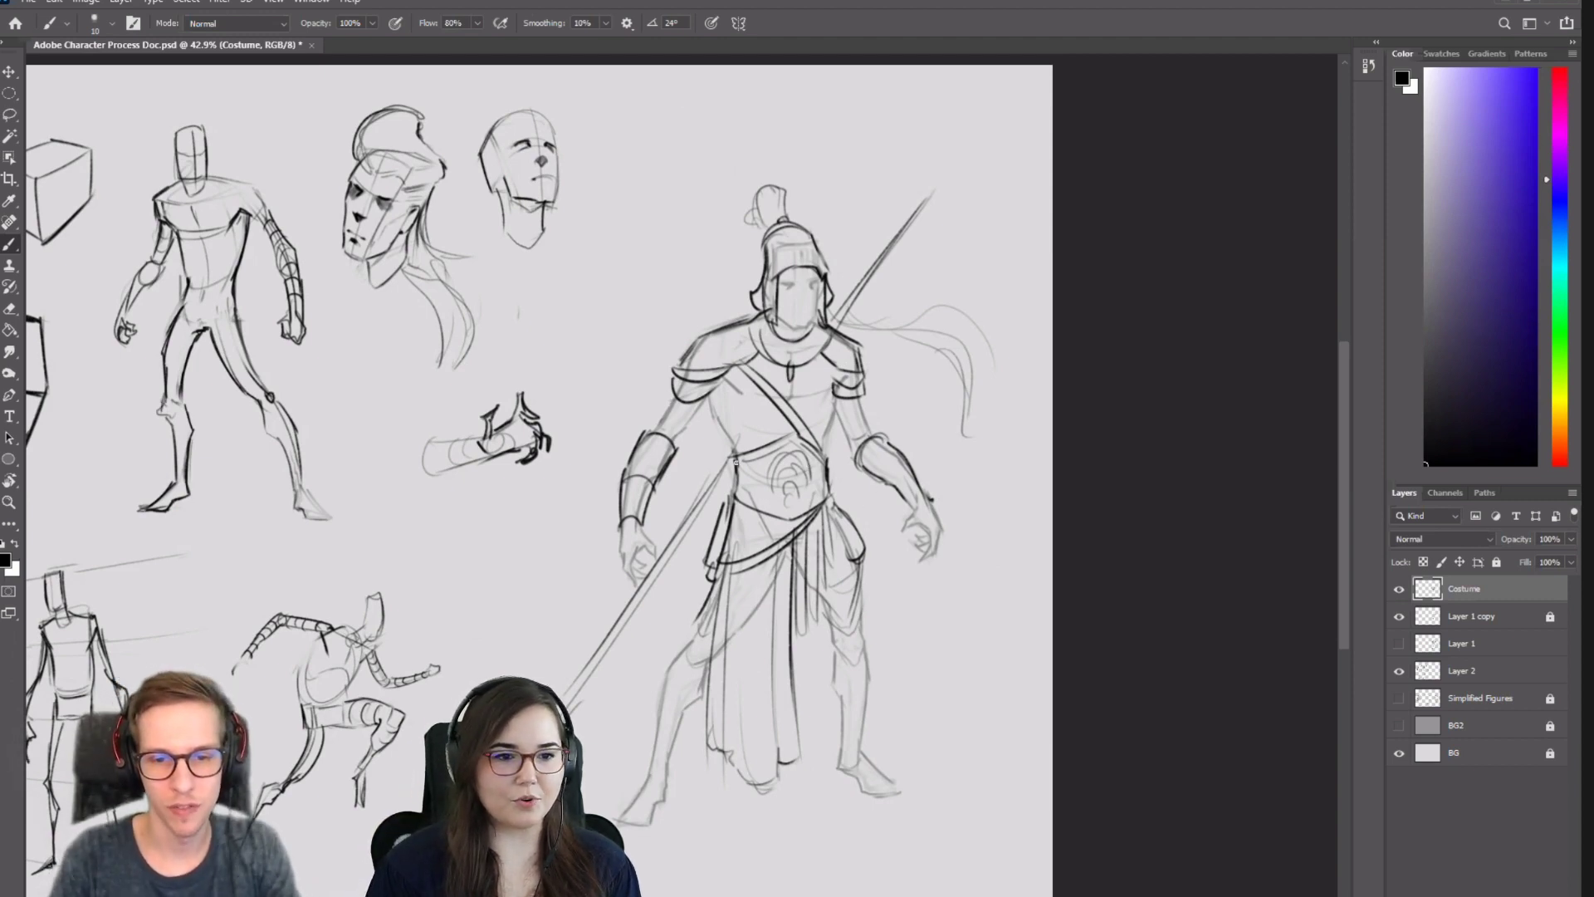
left_click_drag(733, 483, 728, 498)
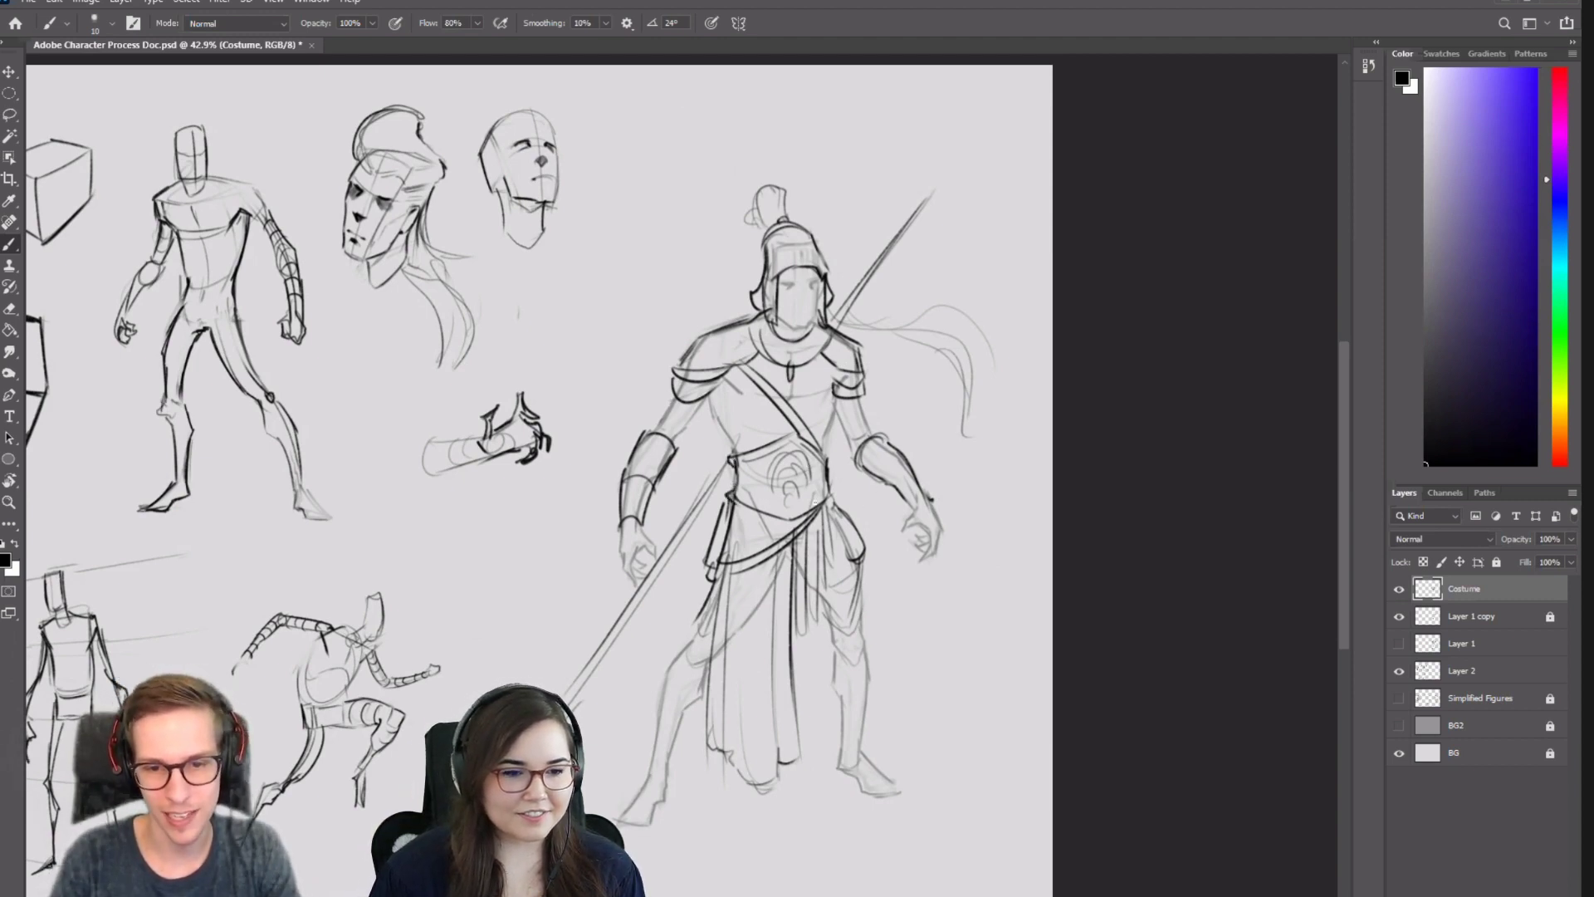
left_click_drag(829, 484, 832, 500)
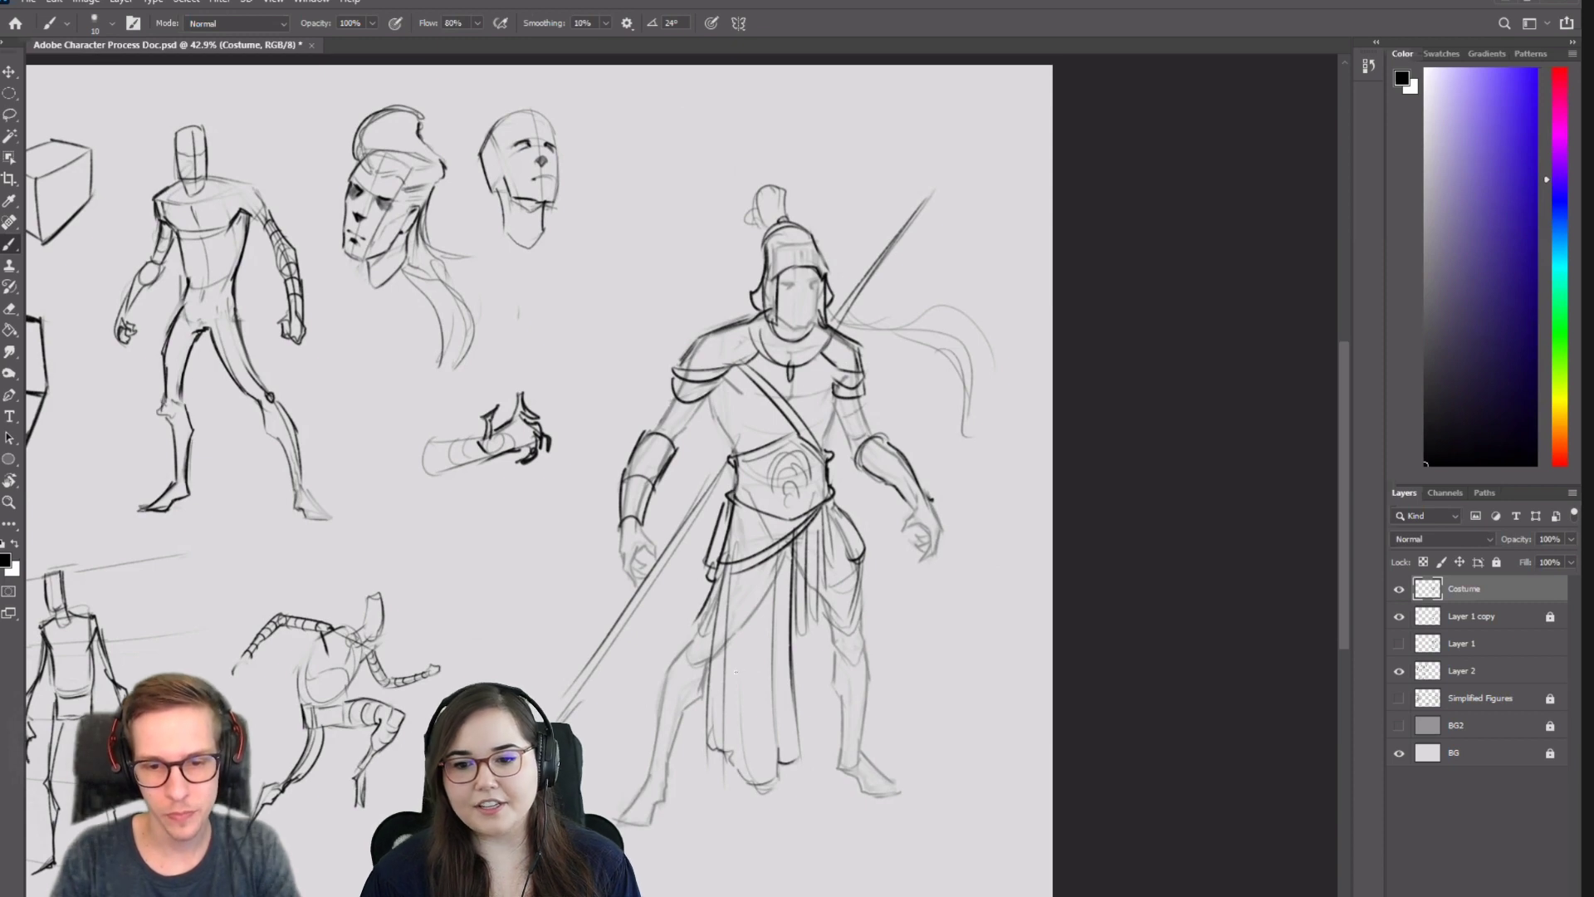
Draw a rounded knee guard and a long shin greave on the wide-set leg next to the spear side.
left_click_drag(713, 625, 705, 732)
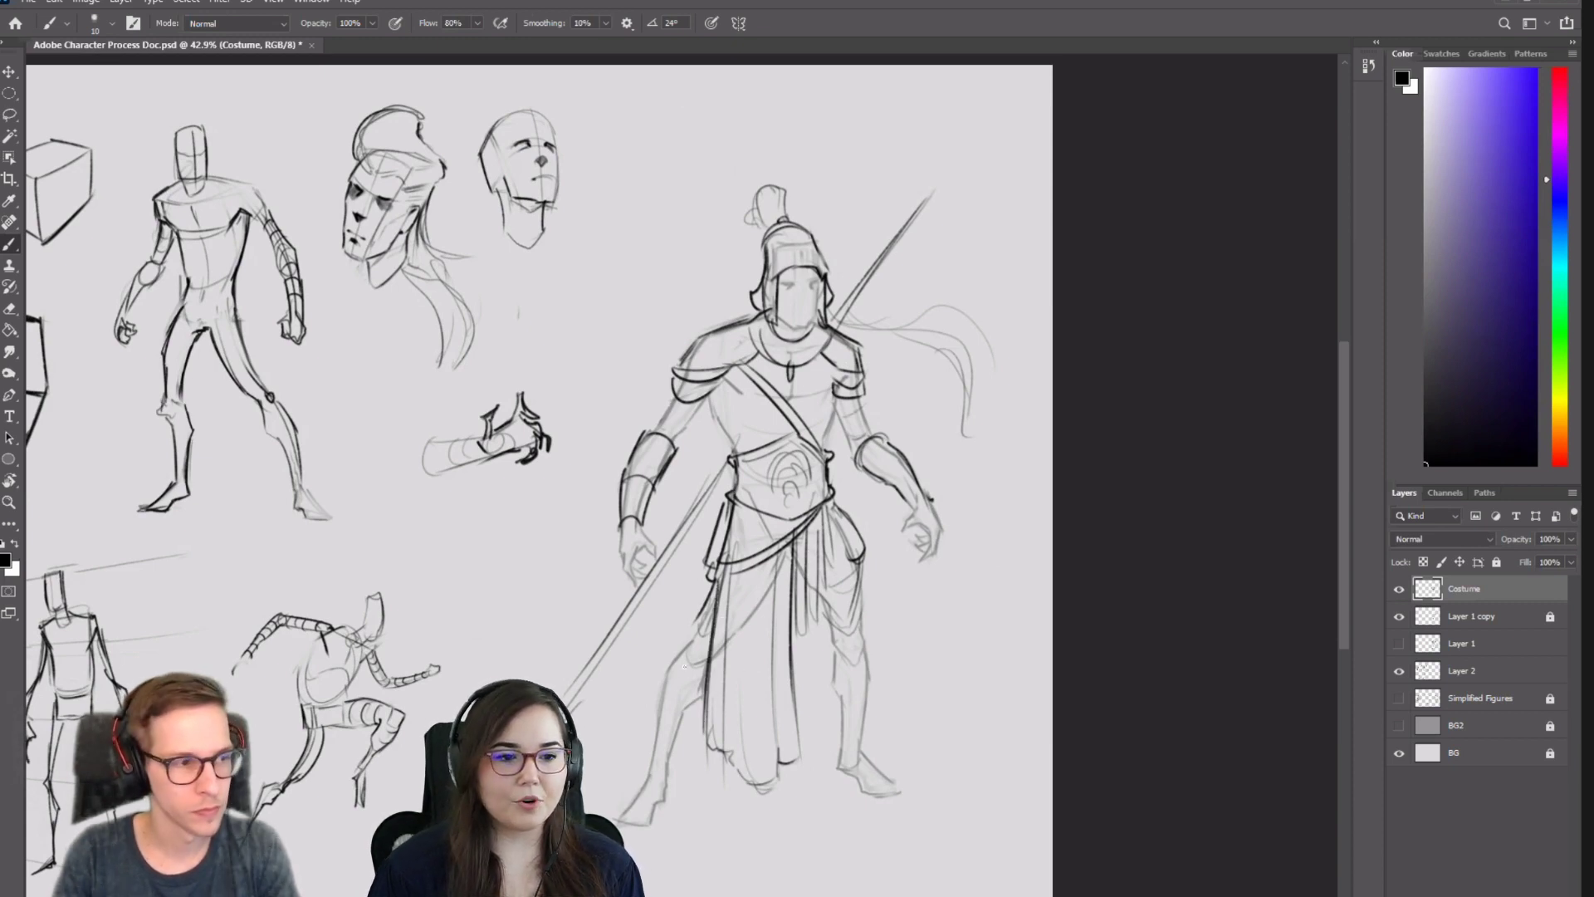
left_click_drag(694, 664, 704, 624)
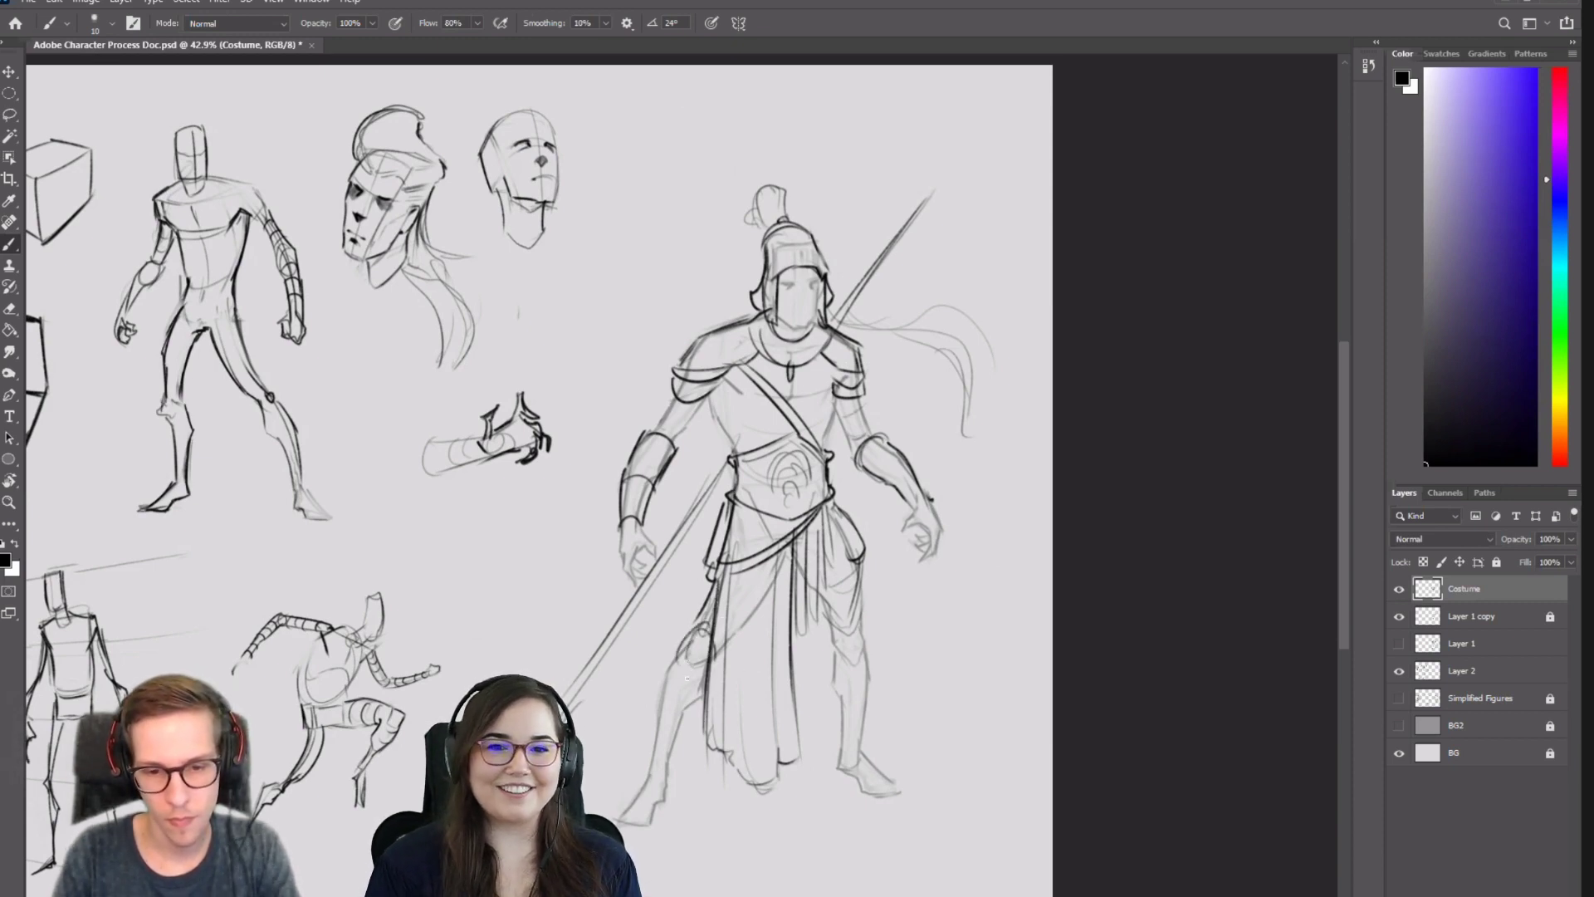
left_click_drag(702, 686, 665, 763)
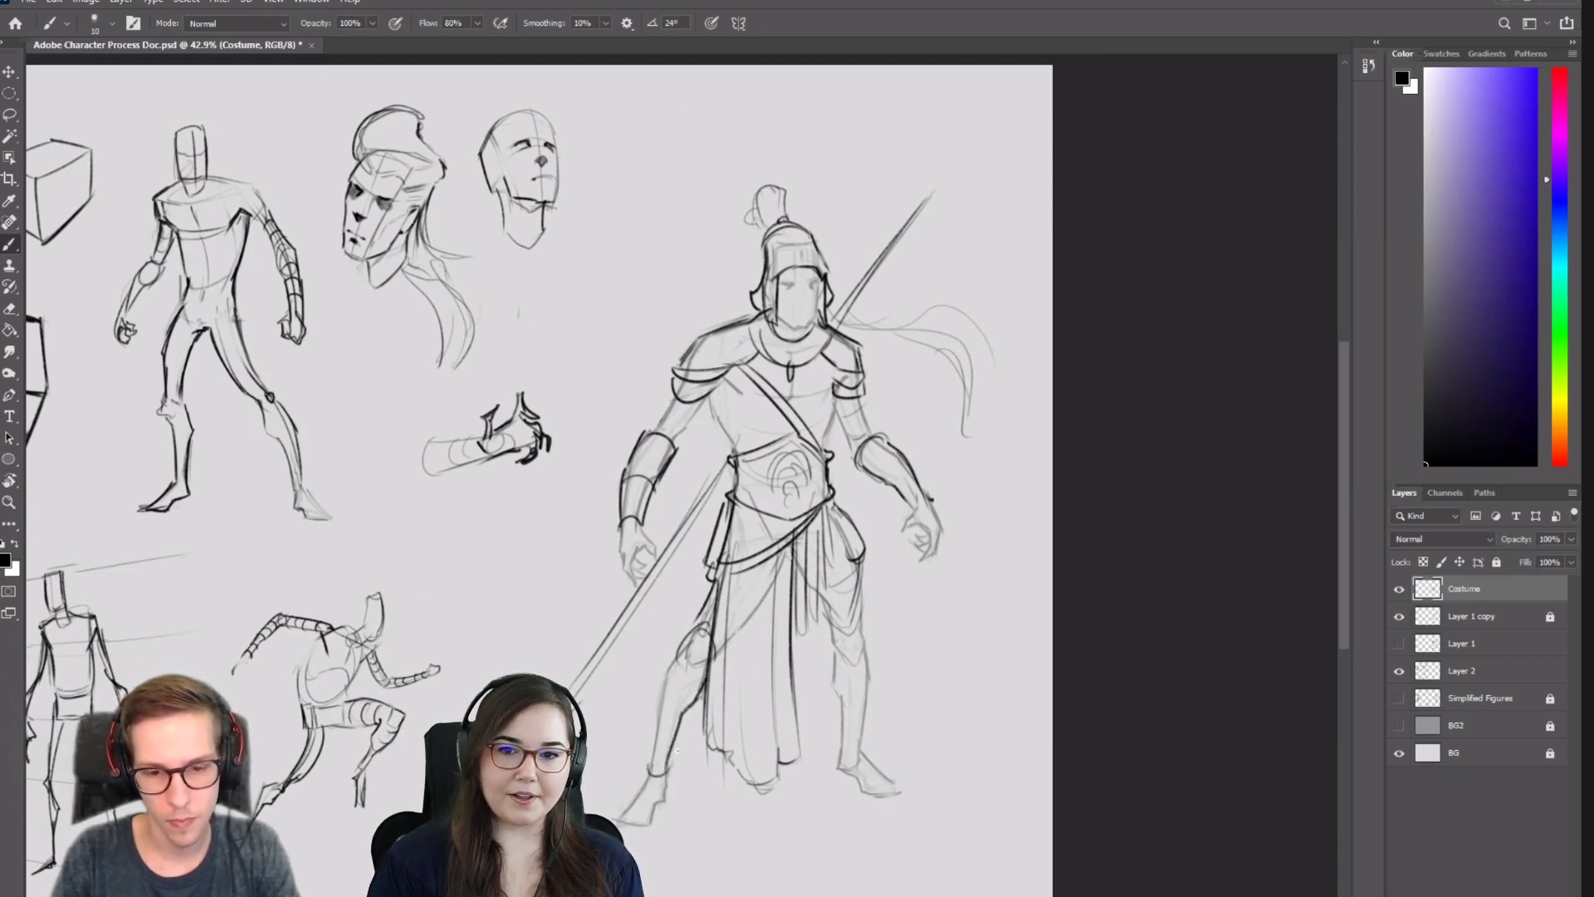
left_click_drag(681, 650, 646, 756)
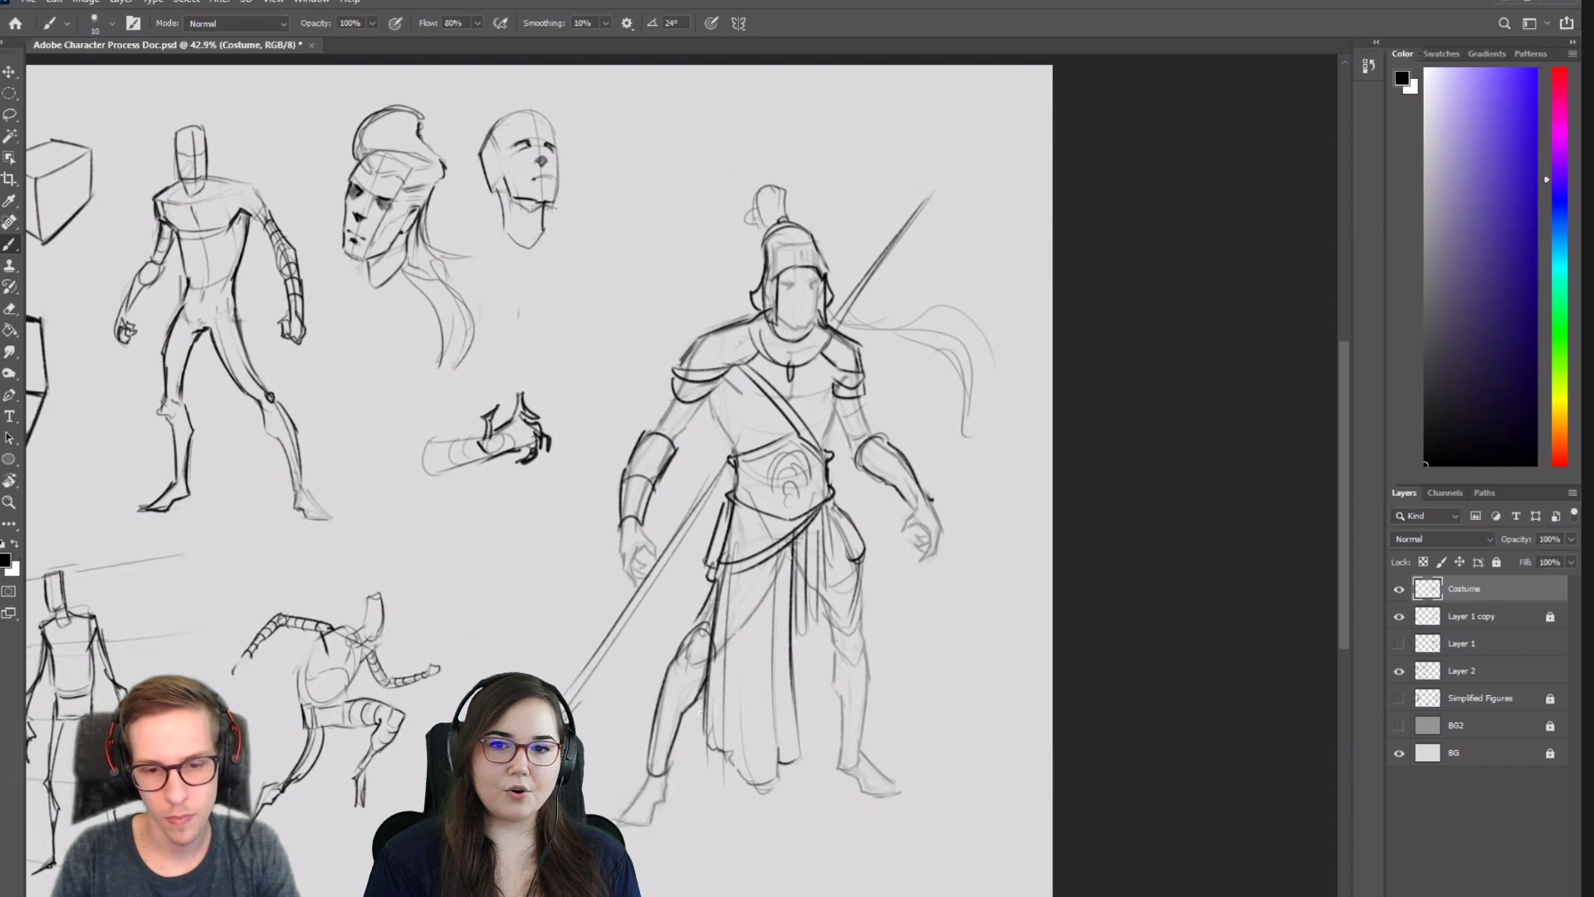
left_click_drag(705, 686, 669, 756)
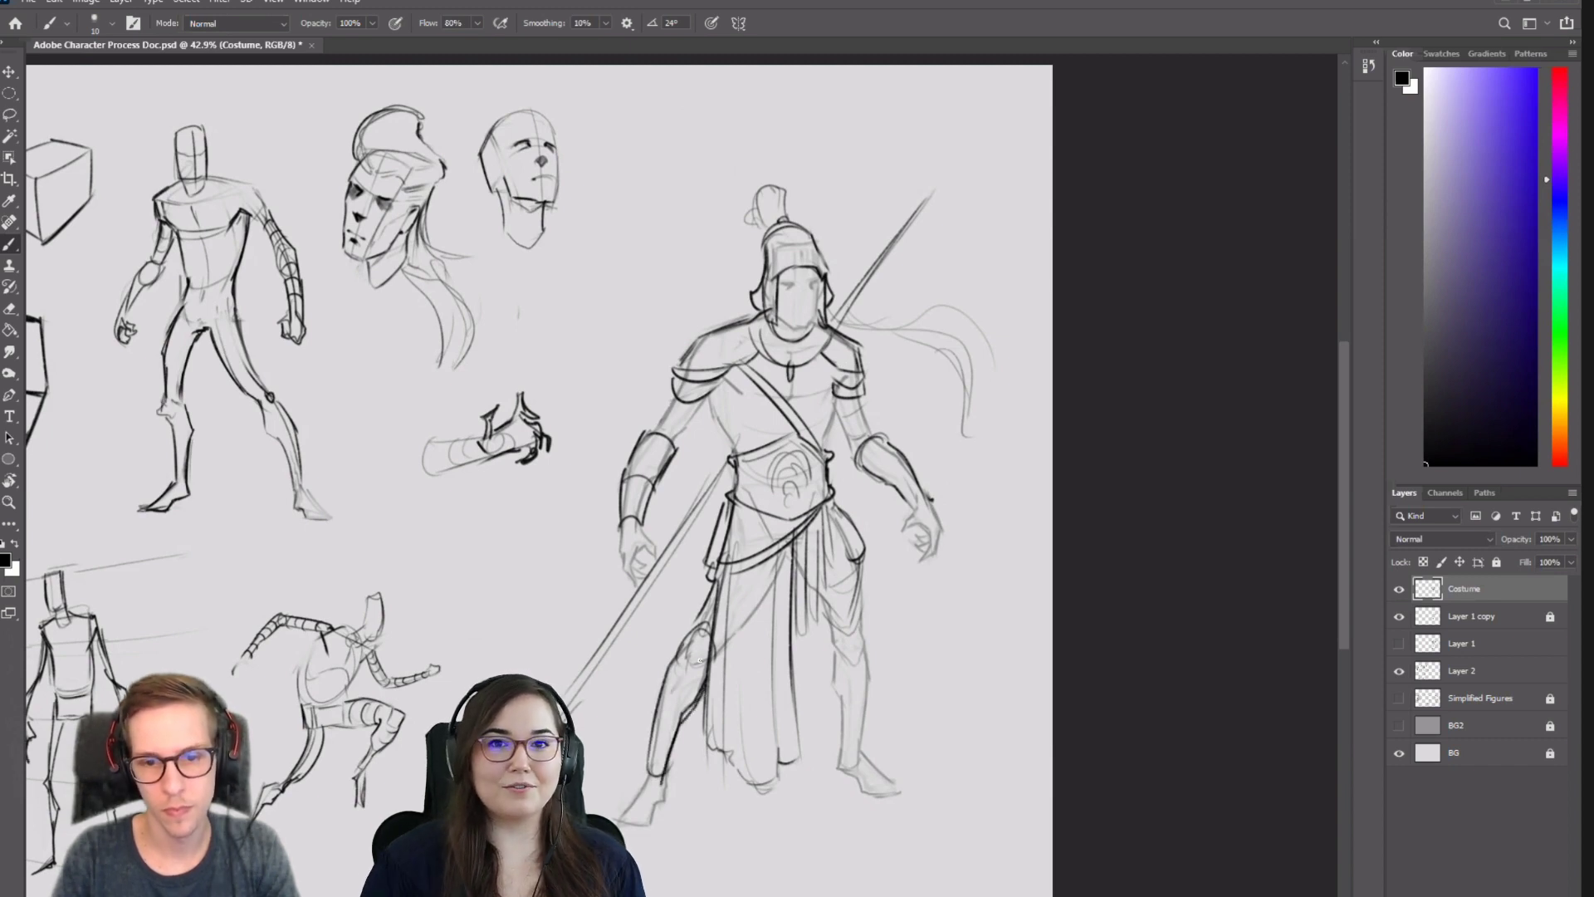
Draw a matching pointed knee guard and shin greave on the opposite leg, redoing the greave's outline.
mouse_move(854, 617)
left_mouse_down()
mouse_move(845, 645)
mouse_move(868, 641)
mouse_move(834, 700)
mouse_move(857, 732)
left_mouse_up()
left_click_drag(869, 652, 859, 755)
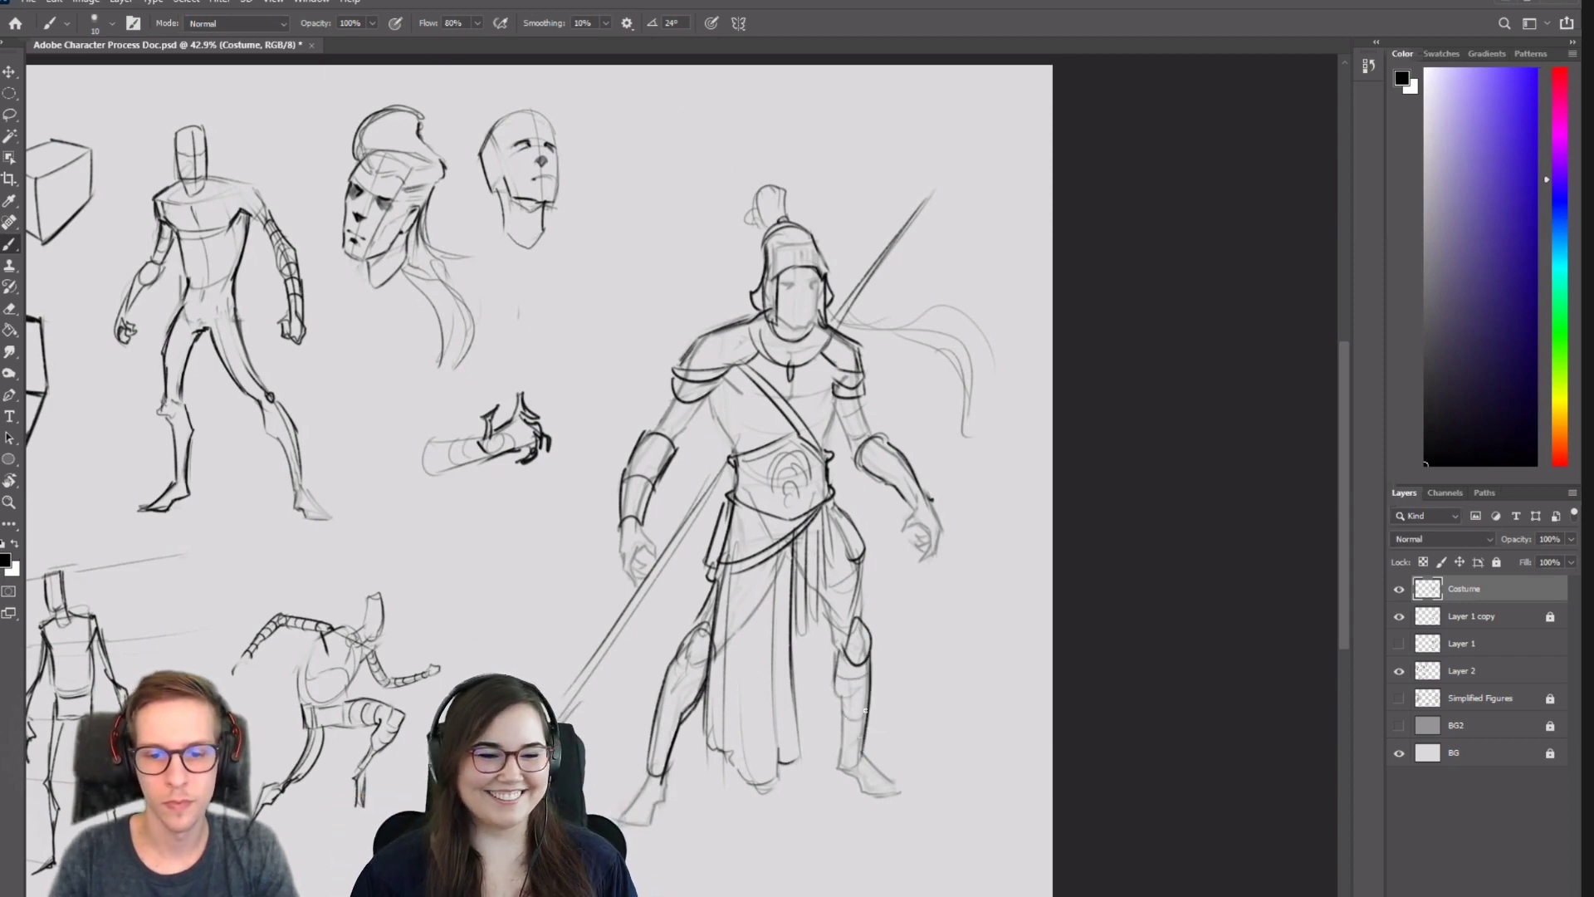
left_click_drag(836, 651, 839, 757)
key("ctrl+z")
key("ctrl+z")
mouse_move(837, 685)
left_mouse_down()
mouse_move(835, 748)
mouse_move(858, 762)
left_mouse_up()
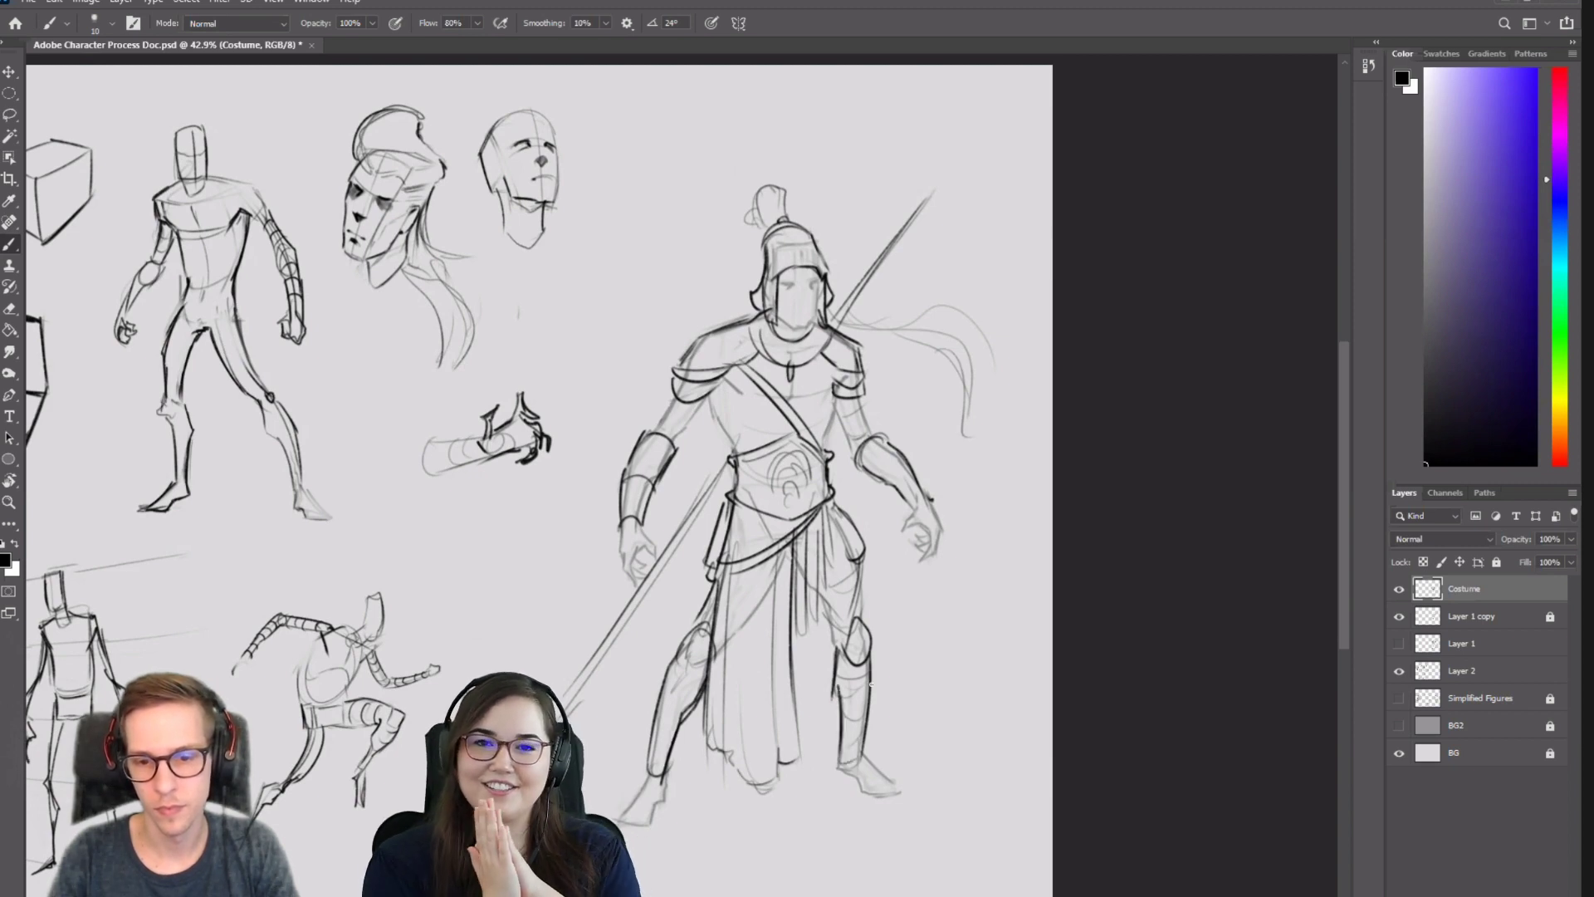
Rework the contour lines inside the spear-side leg's greave, erasing and redrawing the strokes below the knee guard.
key("e")
mouse_move(669, 686)
left_mouse_down()
mouse_move(684, 726)
mouse_move(706, 677)
mouse_move(671, 757)
left_mouse_up()
key("b")
key("ctrl+z")
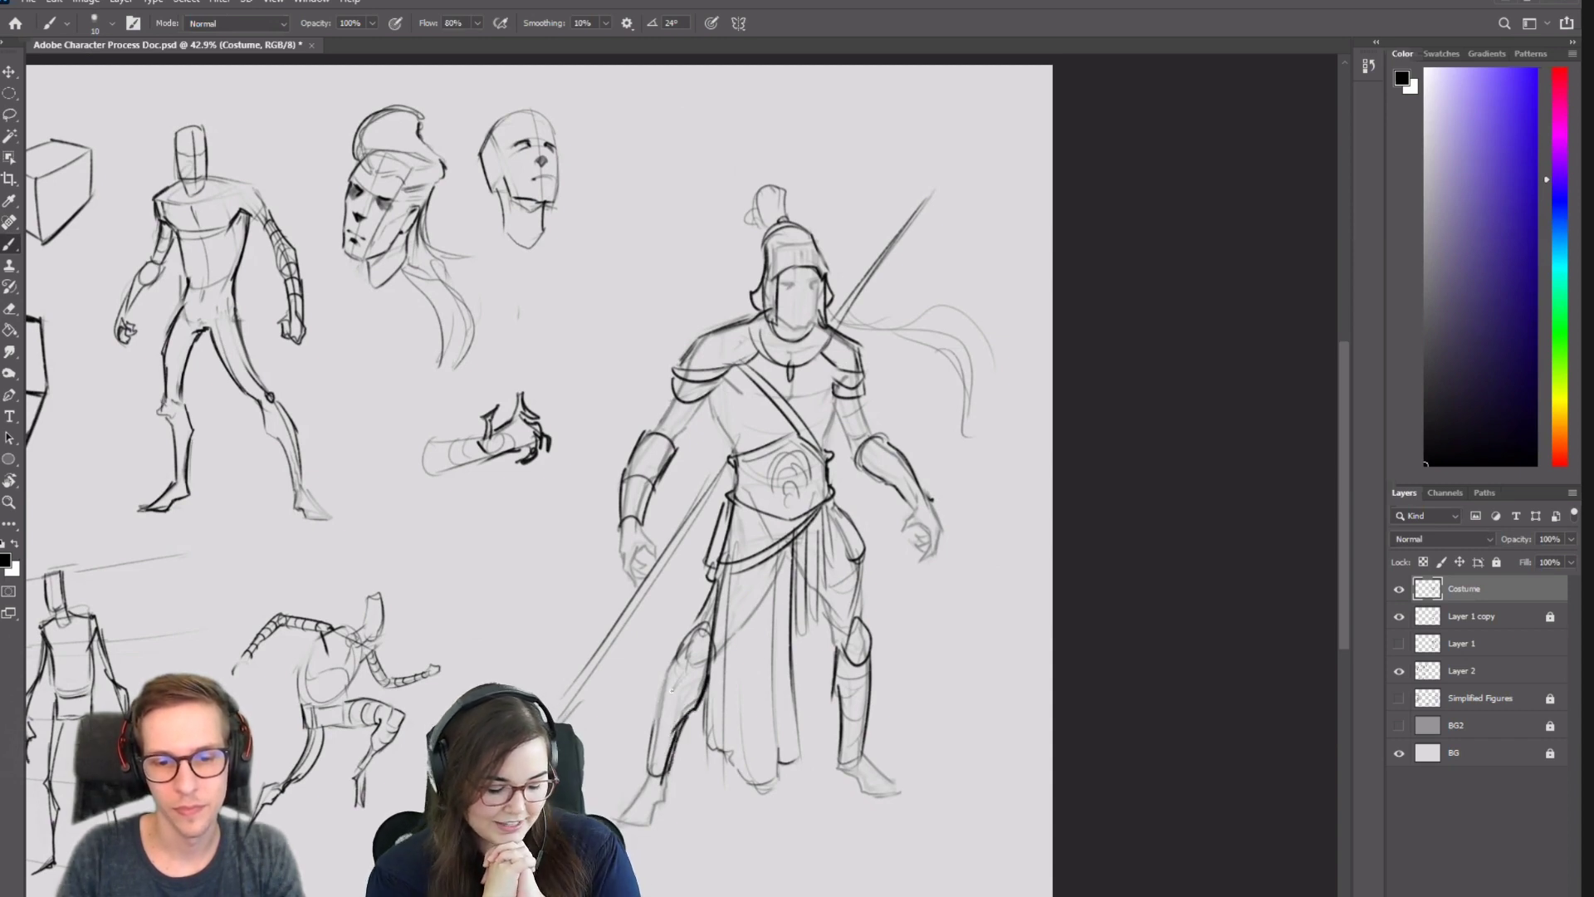
left_click_drag(678, 649, 655, 748)
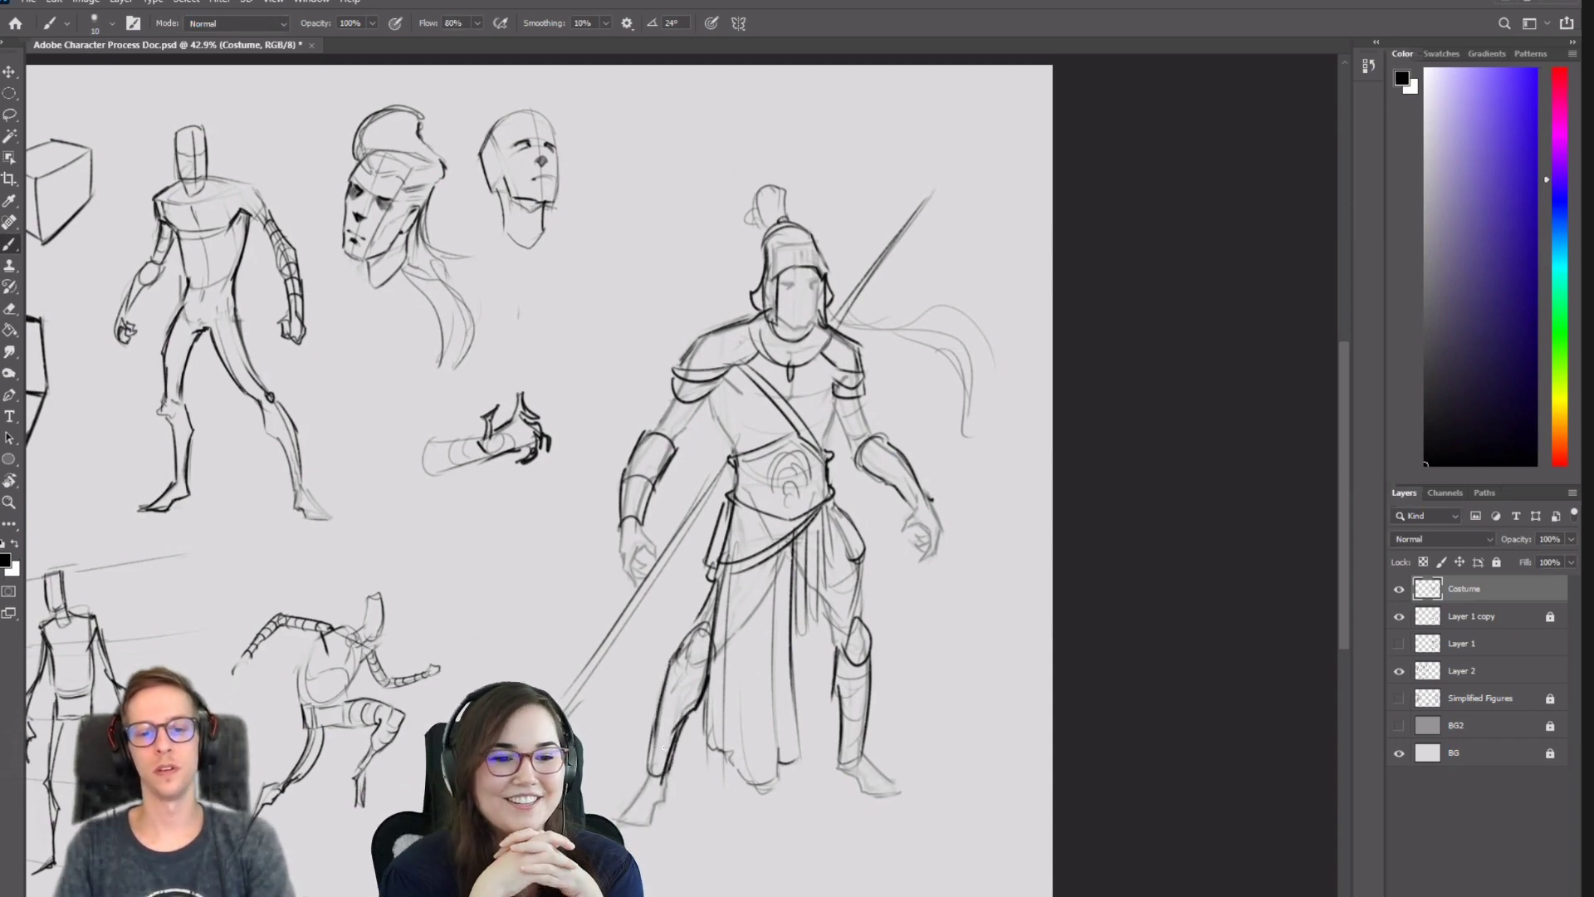
key("ctrl+z")
mouse_move(678, 645)
left_mouse_down()
mouse_move(653, 749)
mouse_move(674, 750)
left_mouse_up()
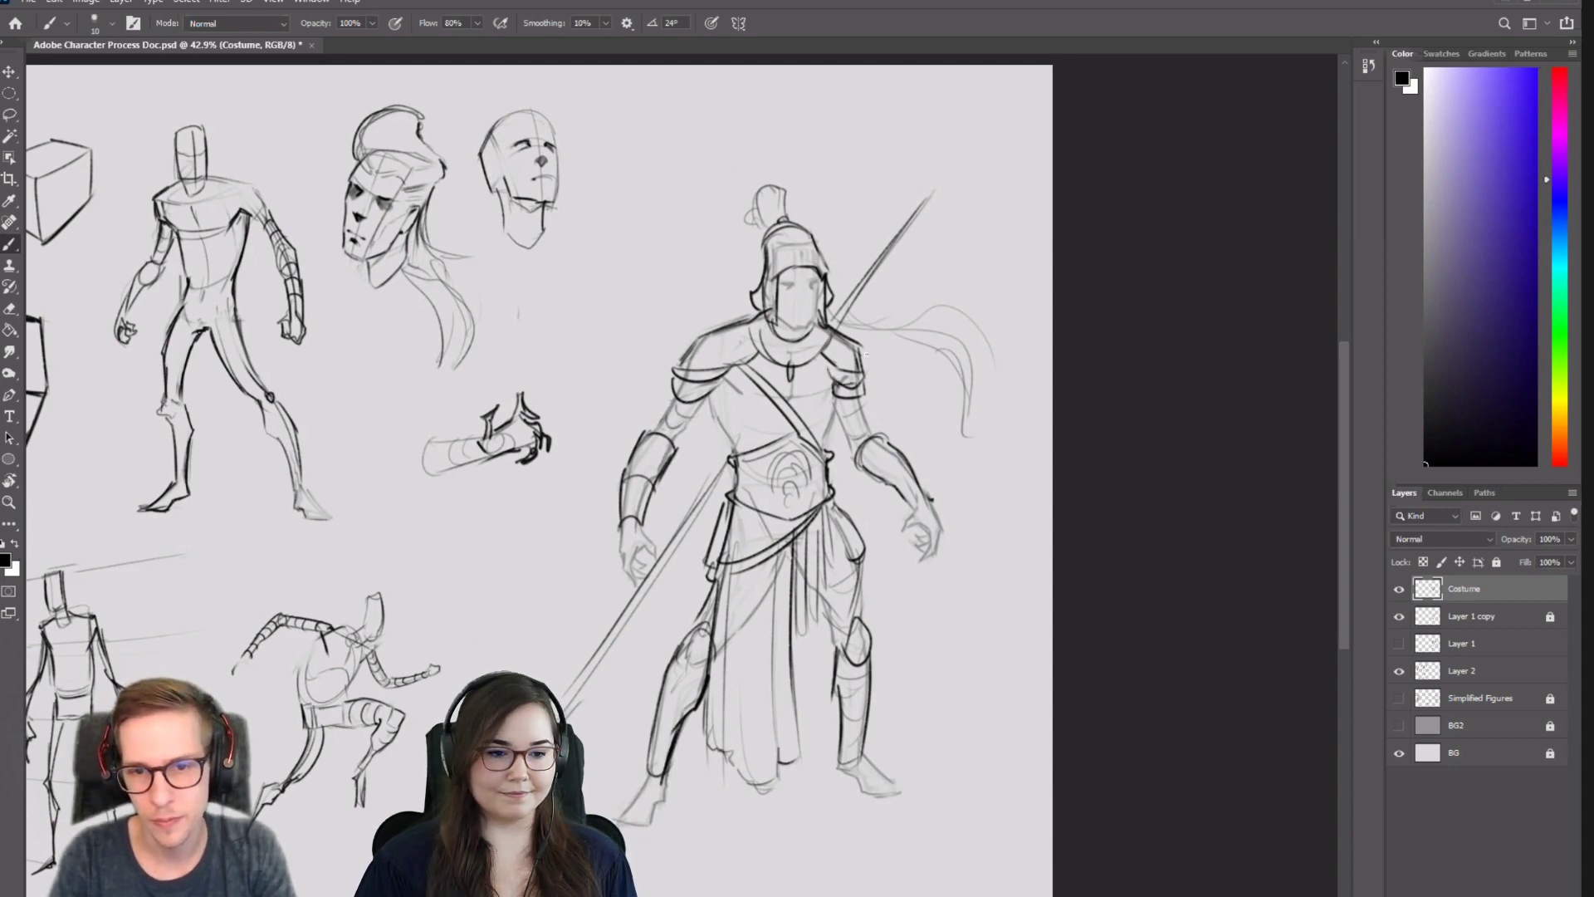
Clean up the outer edge of the smaller shoulder guard and flip the view horizontally to check the whole design.
left_click_drag(862, 348, 865, 378)
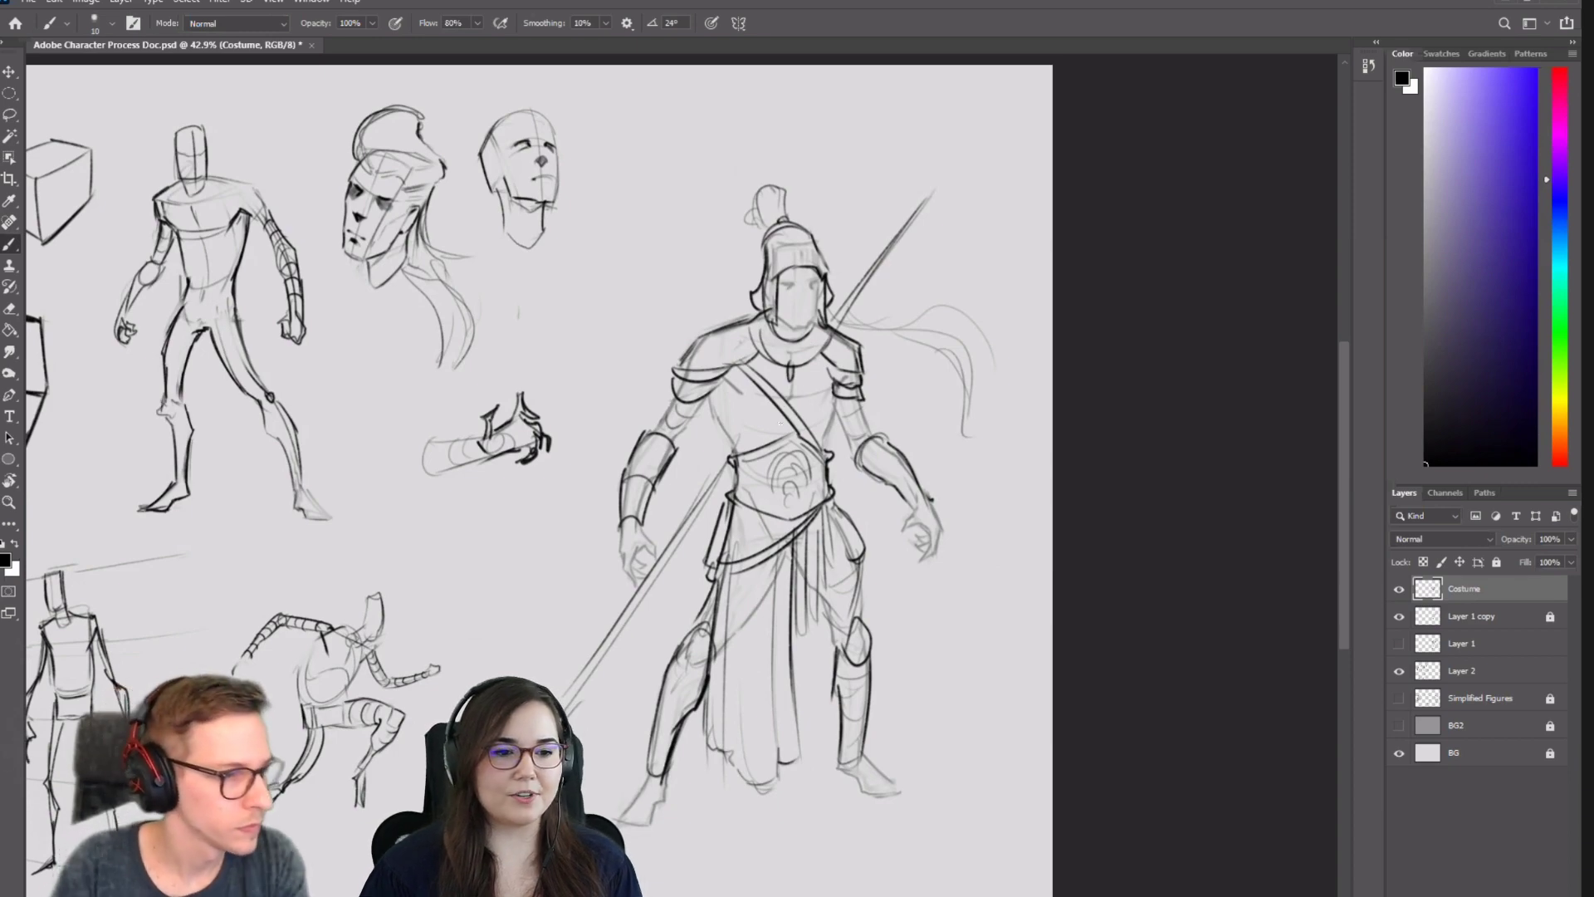
key("ctrl+h")
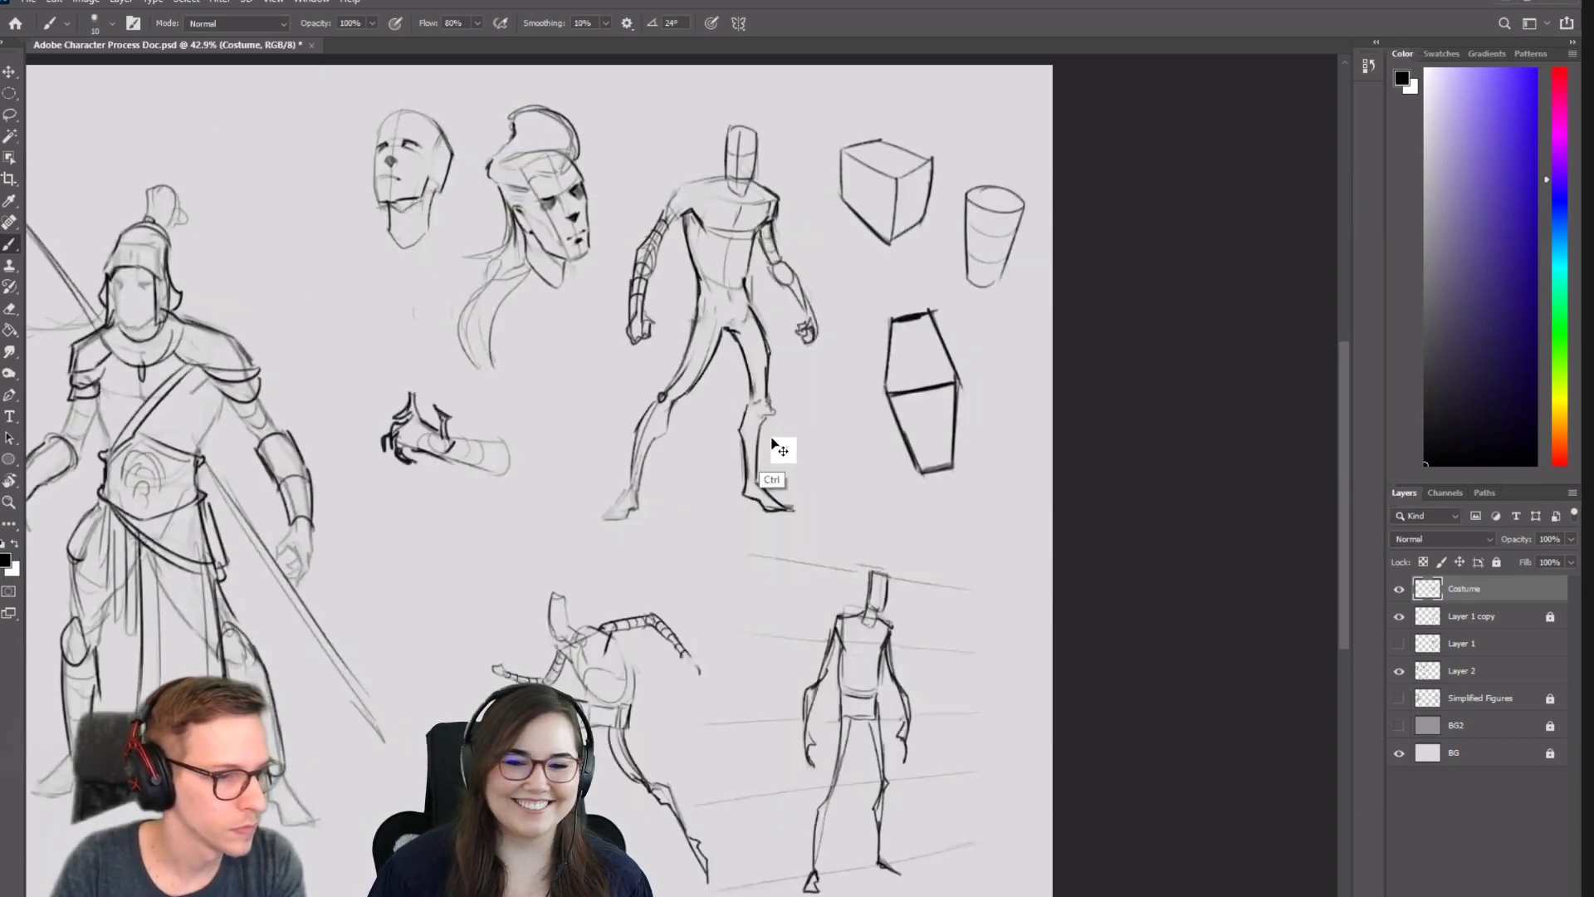
left_click_drag(765, 429, 1172, 443)
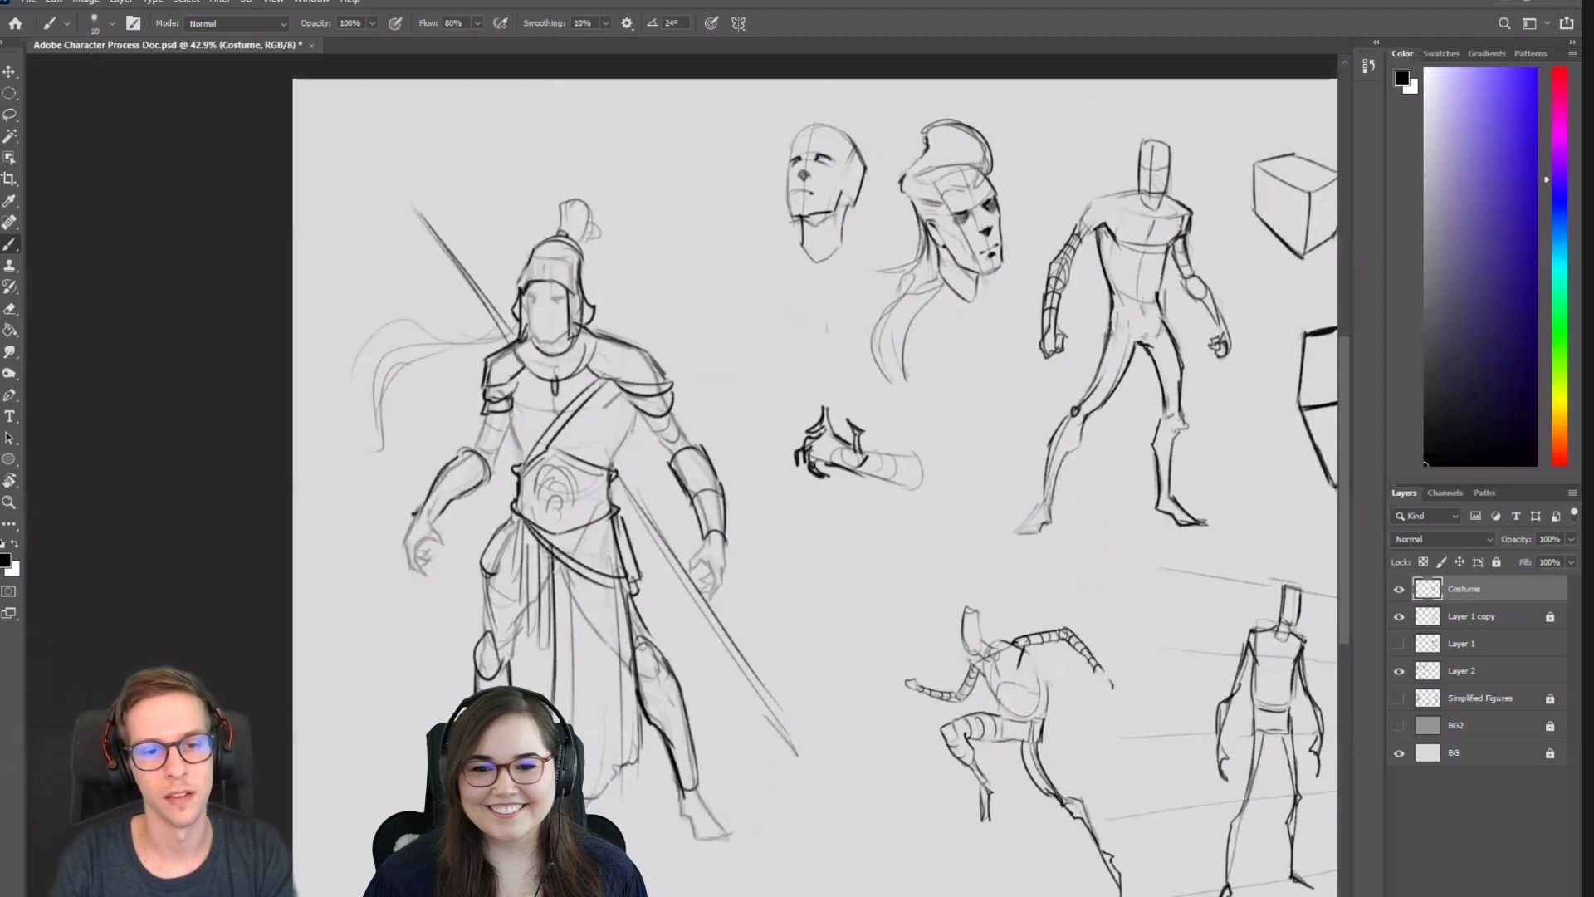
key("e")
key("b")
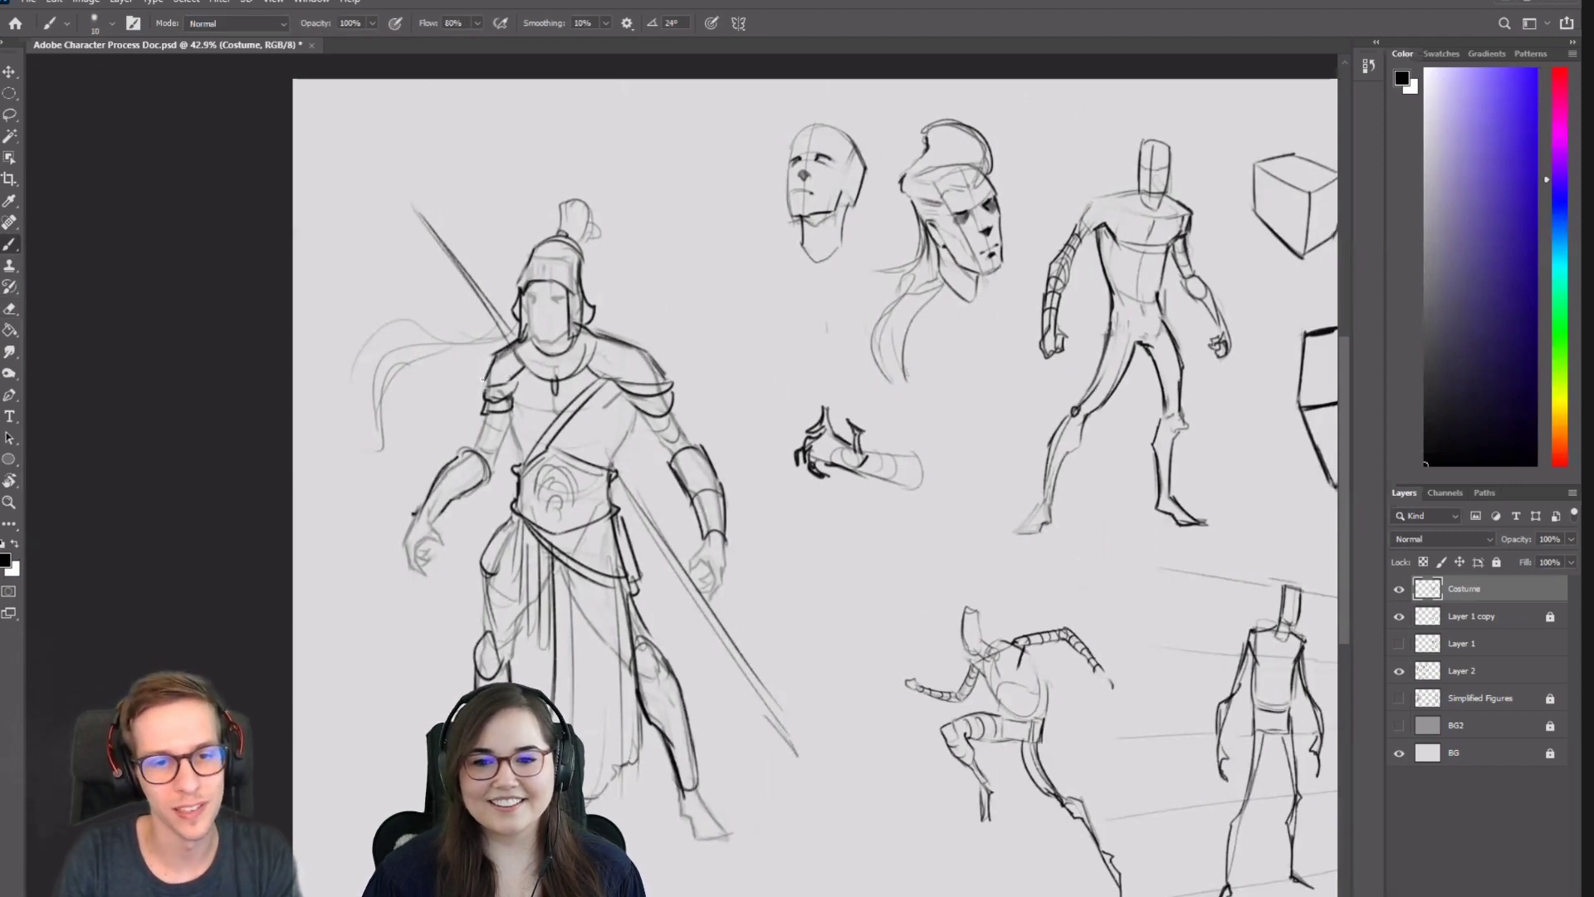
Draw both narrowed eyes beneath the helmet brim with a smaller brush.
mouse_move(687, 324)
left_mouse_down()
mouse_move(769, 296)
mouse_move(818, 348)
mouse_move(625, 374)
mouse_move(682, 345)
left_mouse_up()
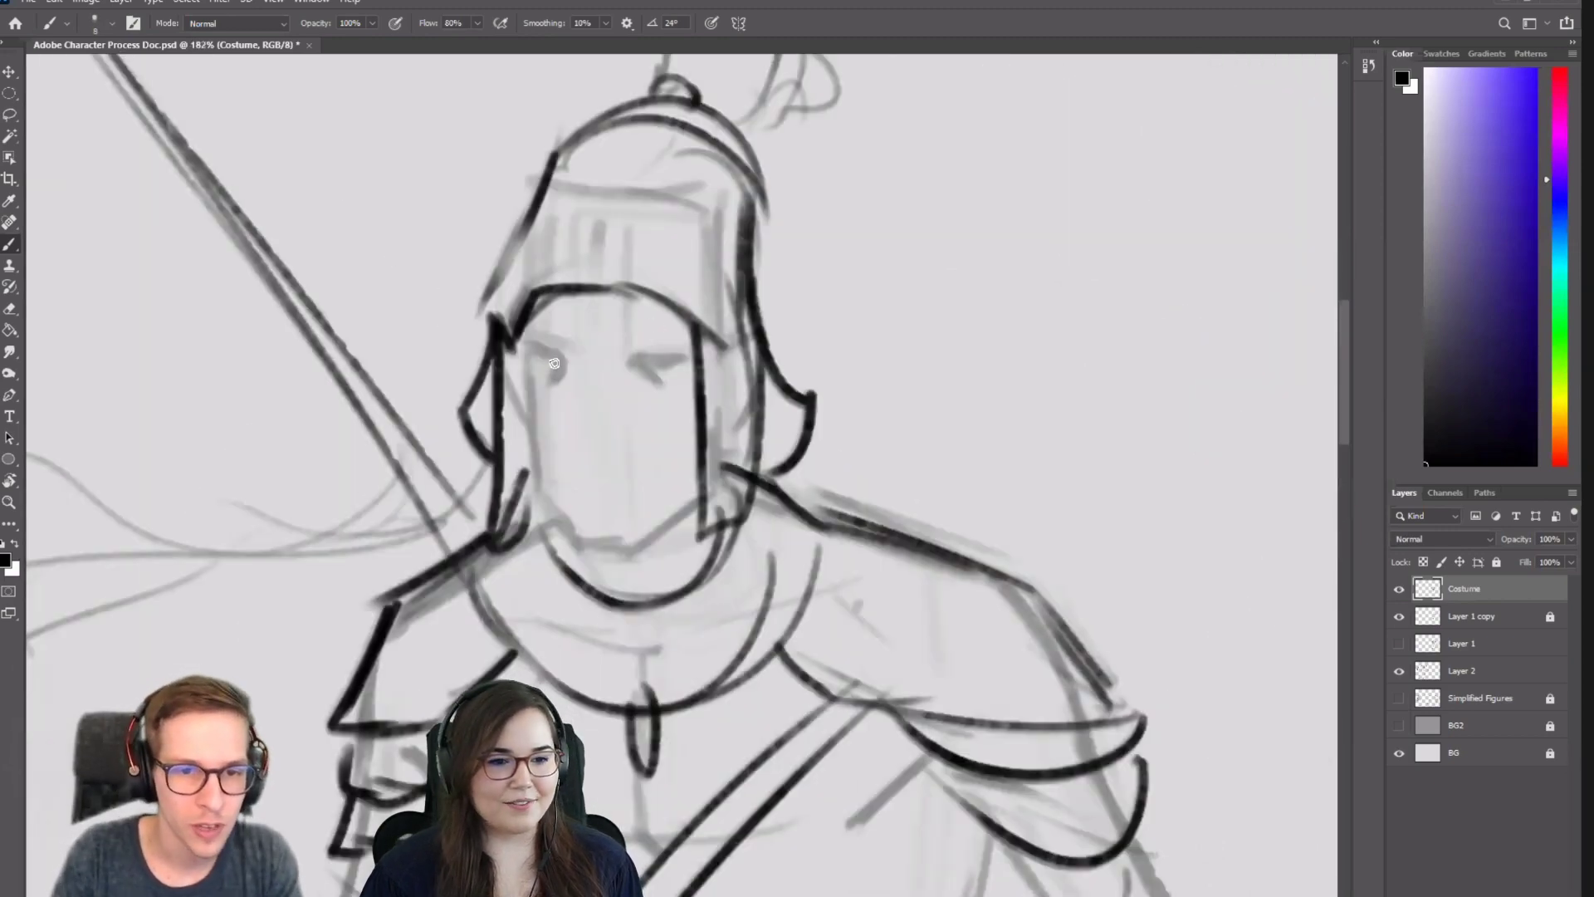
key("bracketleft")
key("bracketleft")
mouse_move(565, 362)
left_mouse_down()
mouse_move(526, 343)
mouse_move(547, 355)
mouse_move(520, 349)
mouse_move(535, 379)
left_mouse_up()
key("ctrl+z")
key("ctrl+z")
key("ctrl+z")
left_click_drag(646, 362, 693, 361)
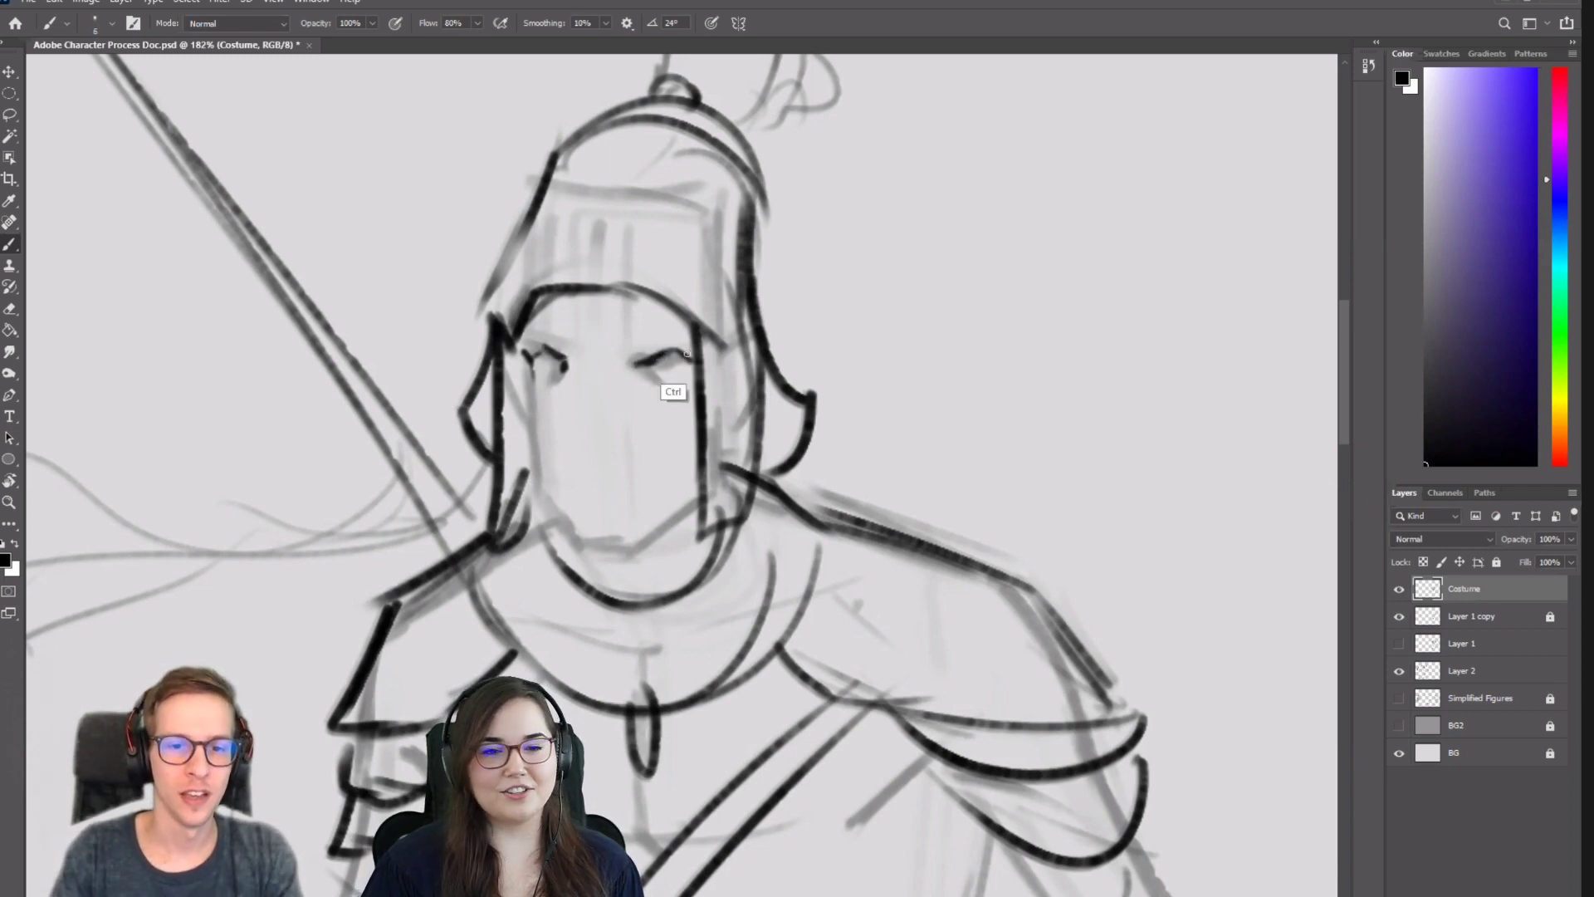
Draw a thin scar line running from the forehead through one eye down the cheek, and darken the other eye.
left_click_drag(652, 314, 682, 447)
left_click_drag(653, 311, 654, 349)
left_click_drag(675, 418, 682, 505)
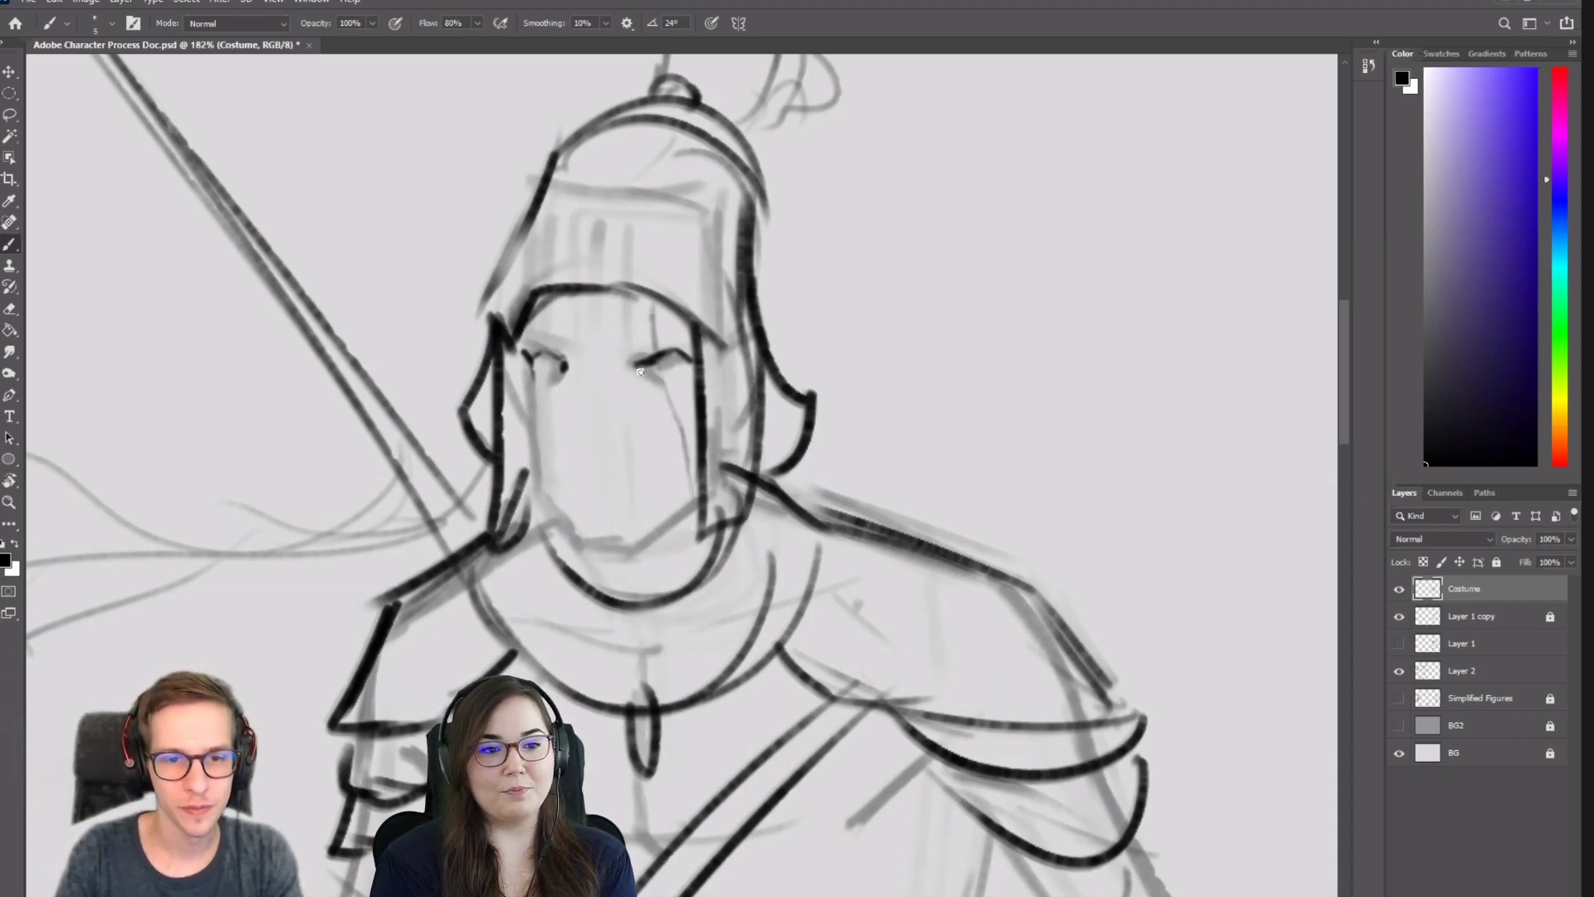
left_click_drag(569, 361, 552, 383)
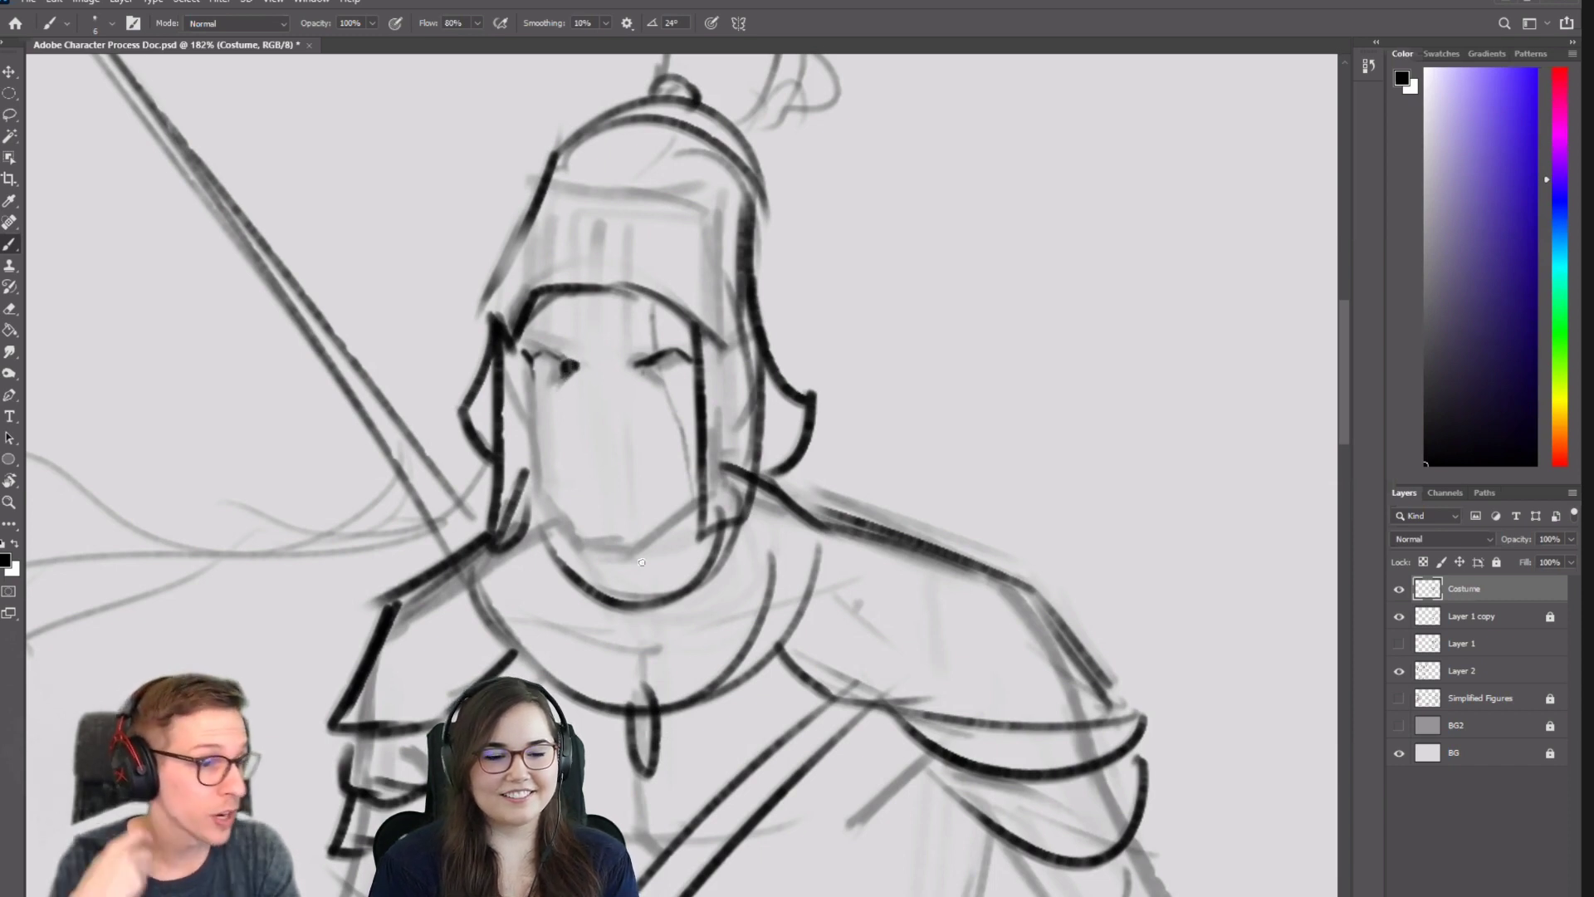
Flip the view back and draw the base of the nose with nostrils at the center of the face.
scroll(773, 478, "down", 4)
left_click_drag(886, 527, 843, 424)
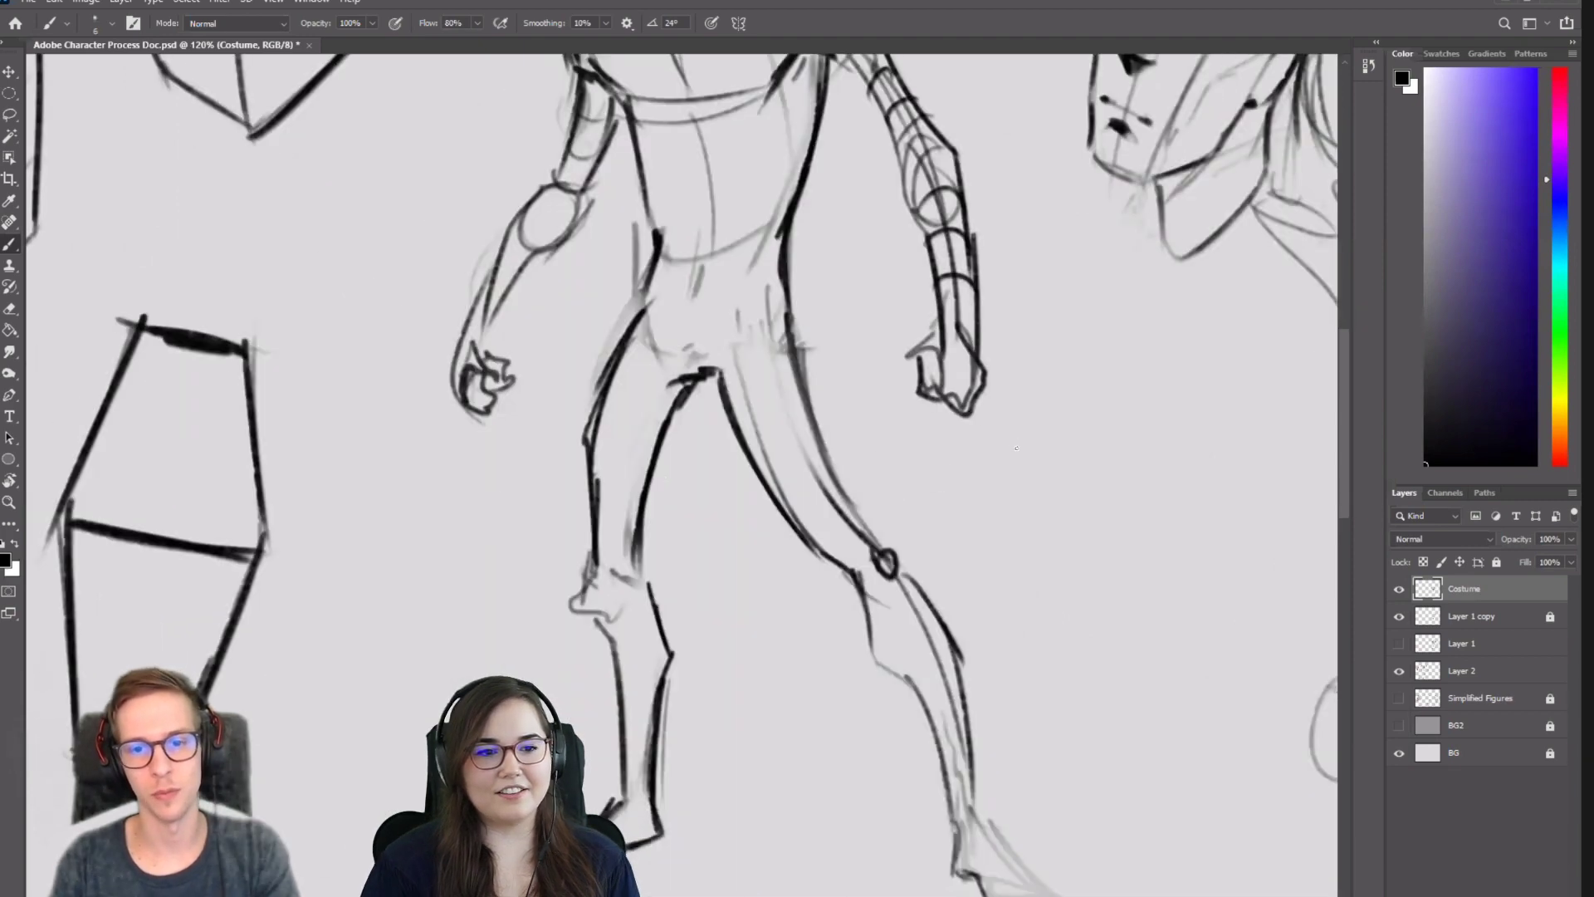
left_click_drag(1012, 465, 869, 548)
left_click_drag(1011, 509, 844, 551)
scroll(934, 465, "down", 8)
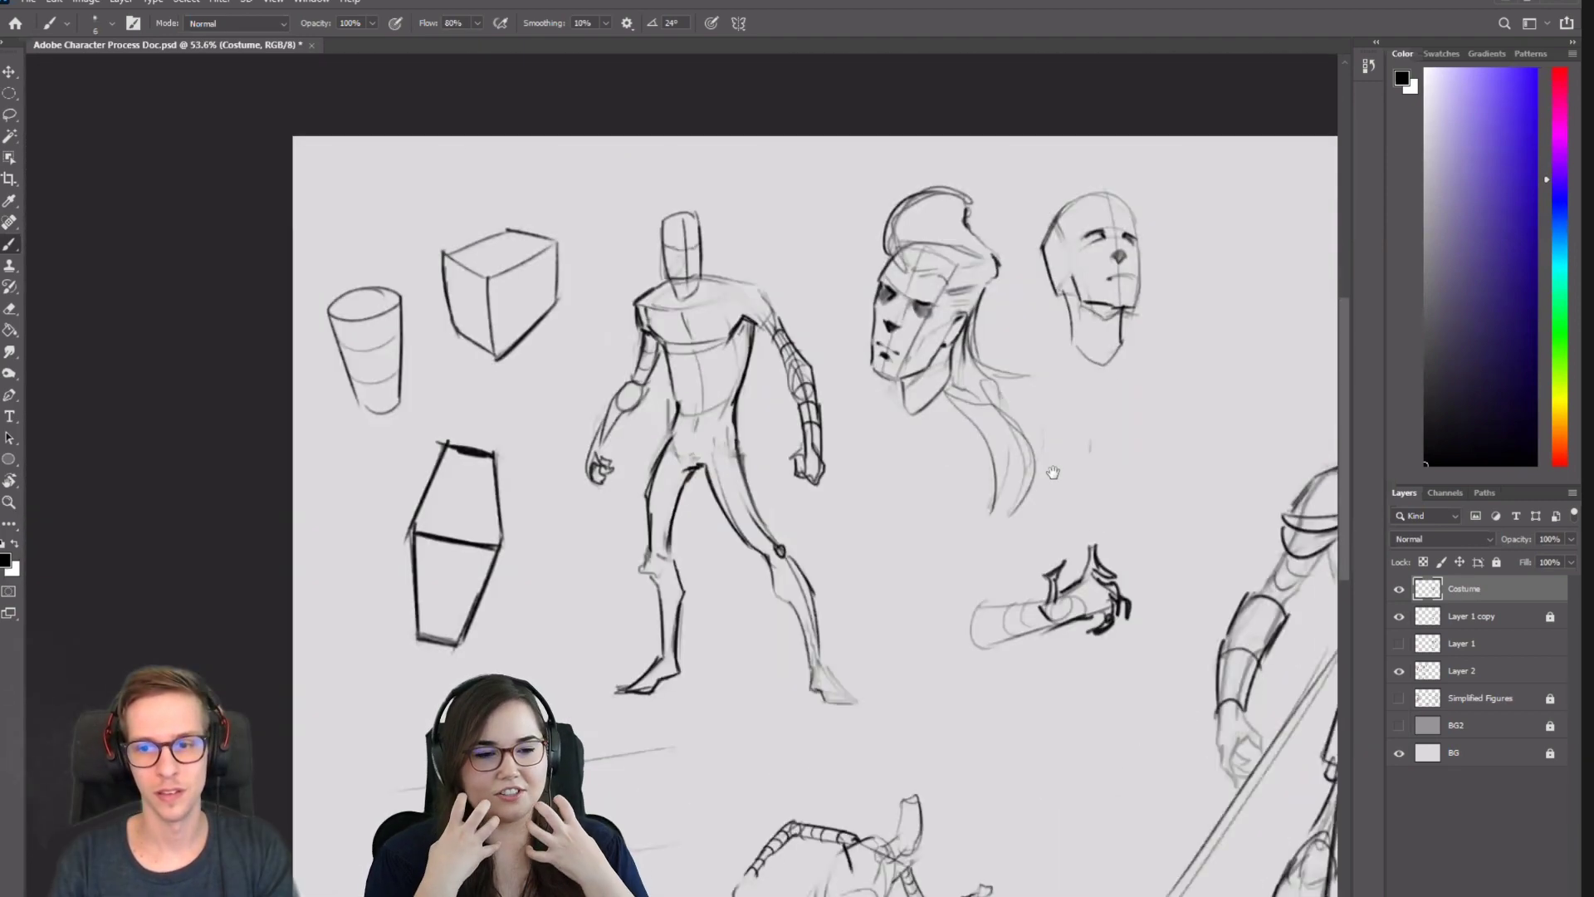
left_click_drag(952, 524, 730, 481)
left_click_drag(1237, 442, 730, 410)
scroll(722, 374, "up", 4)
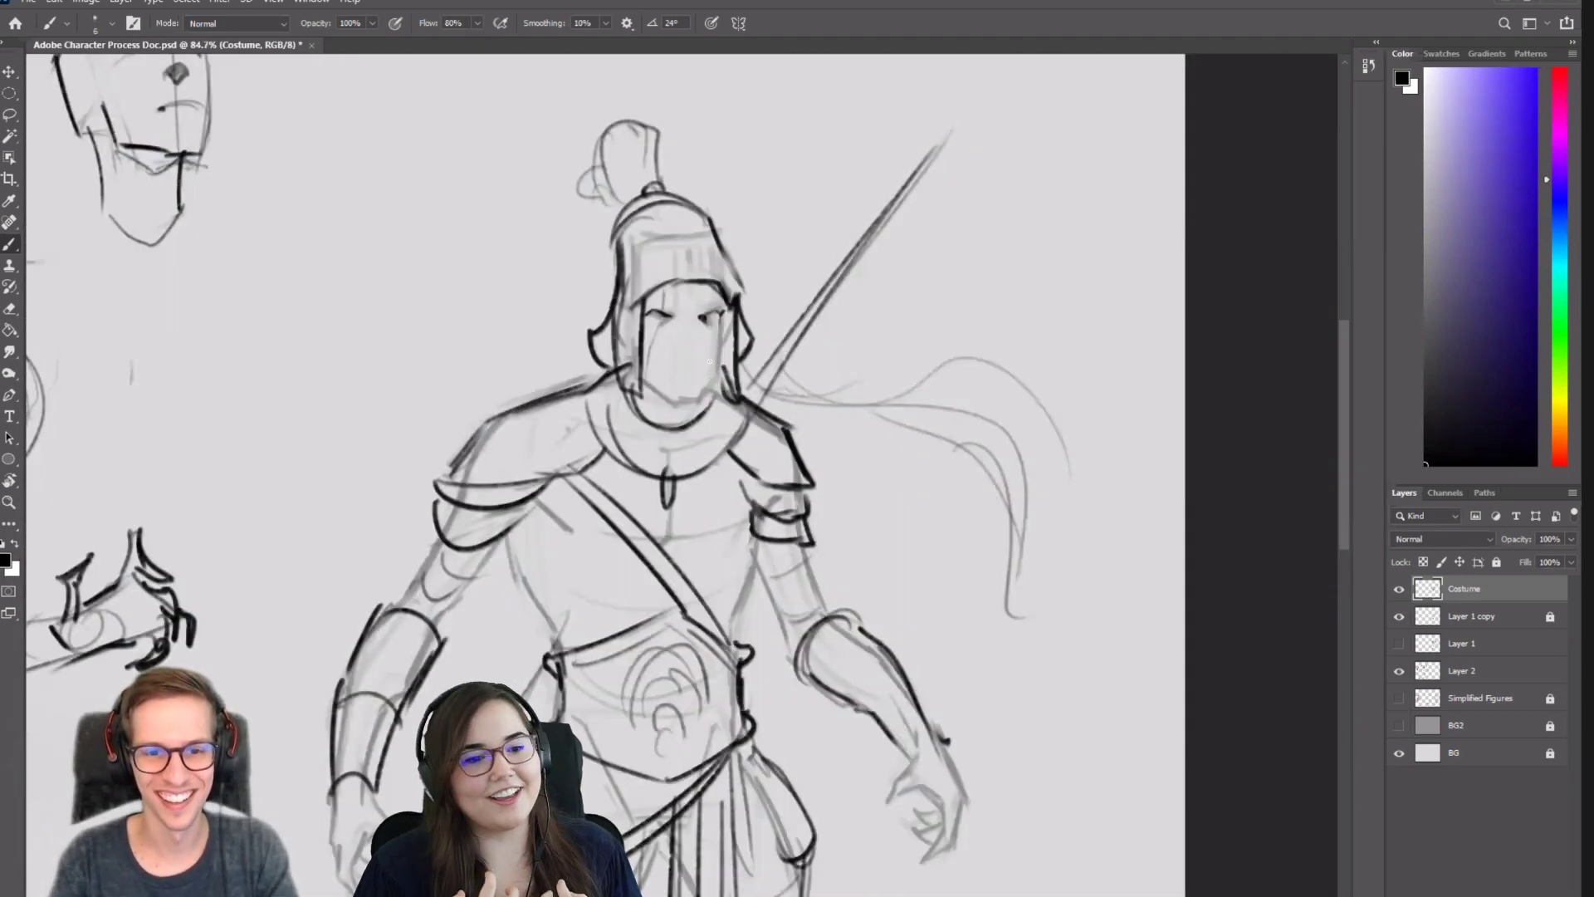
scroll(695, 365, "up", 6)
mouse_move(669, 329)
left_mouse_down()
mouse_move(696, 324)
mouse_move(675, 354)
mouse_move(670, 329)
mouse_move(683, 346)
mouse_move(669, 332)
mouse_move(702, 332)
mouse_move(687, 342)
left_mouse_up()
key("ctrl+z")
key("ctrl+z")
key("ctrl+z")
key("bracketleft")
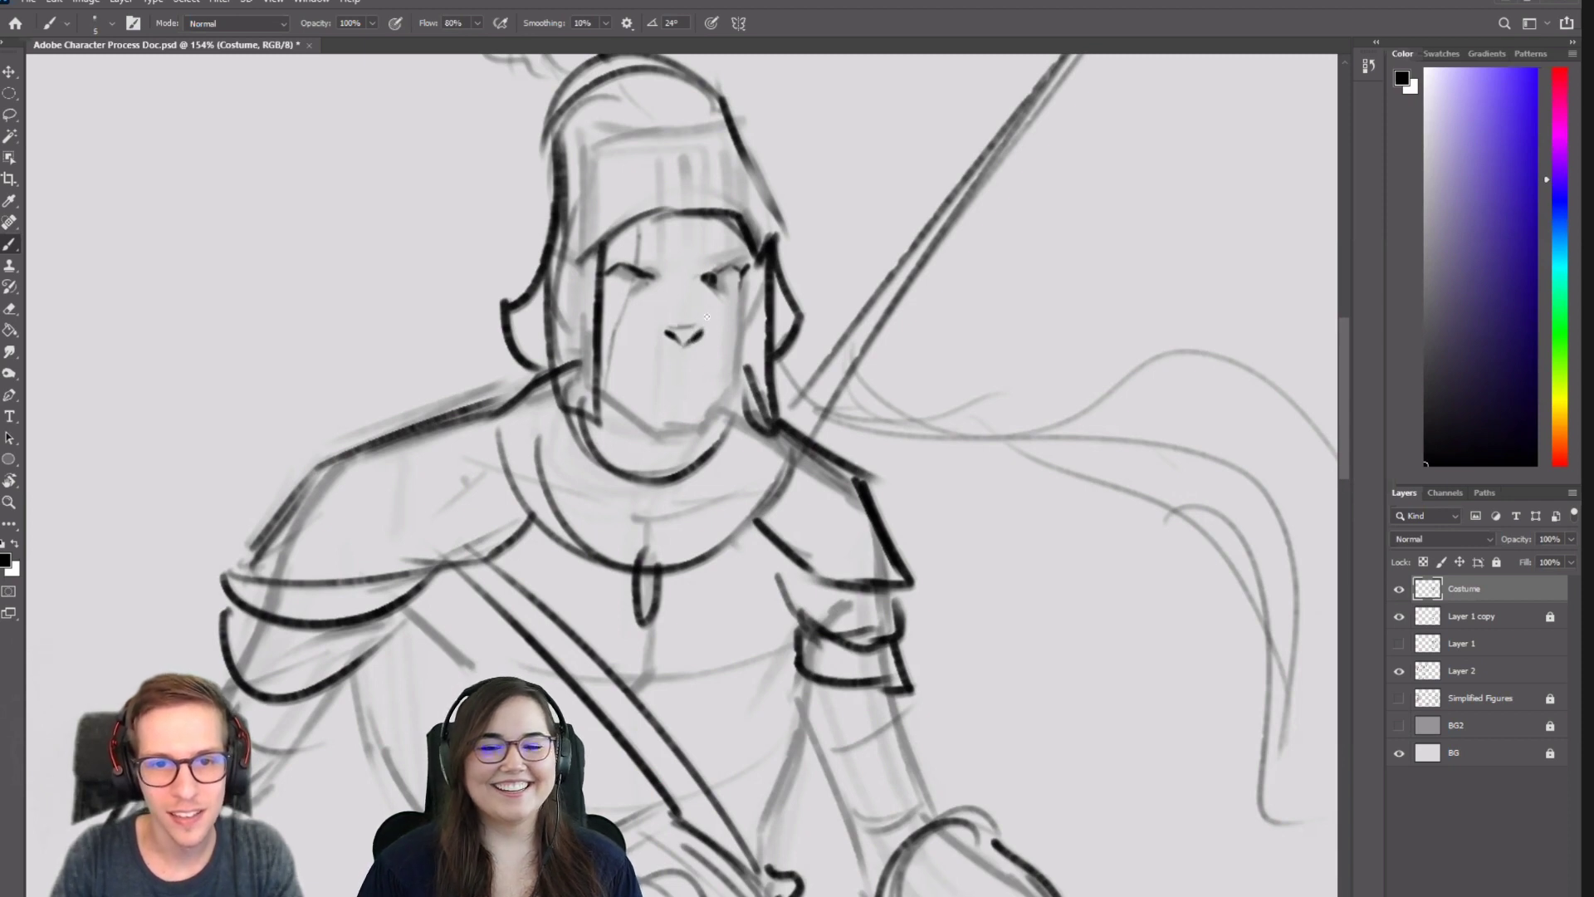
Add the nose bridge lines between the eyes, mirror the view and refine the tip of the nose.
mouse_move(657, 281)
left_mouse_down()
mouse_move(653, 316)
mouse_move(664, 298)
mouse_move(667, 336)
mouse_move(705, 323)
left_mouse_up()
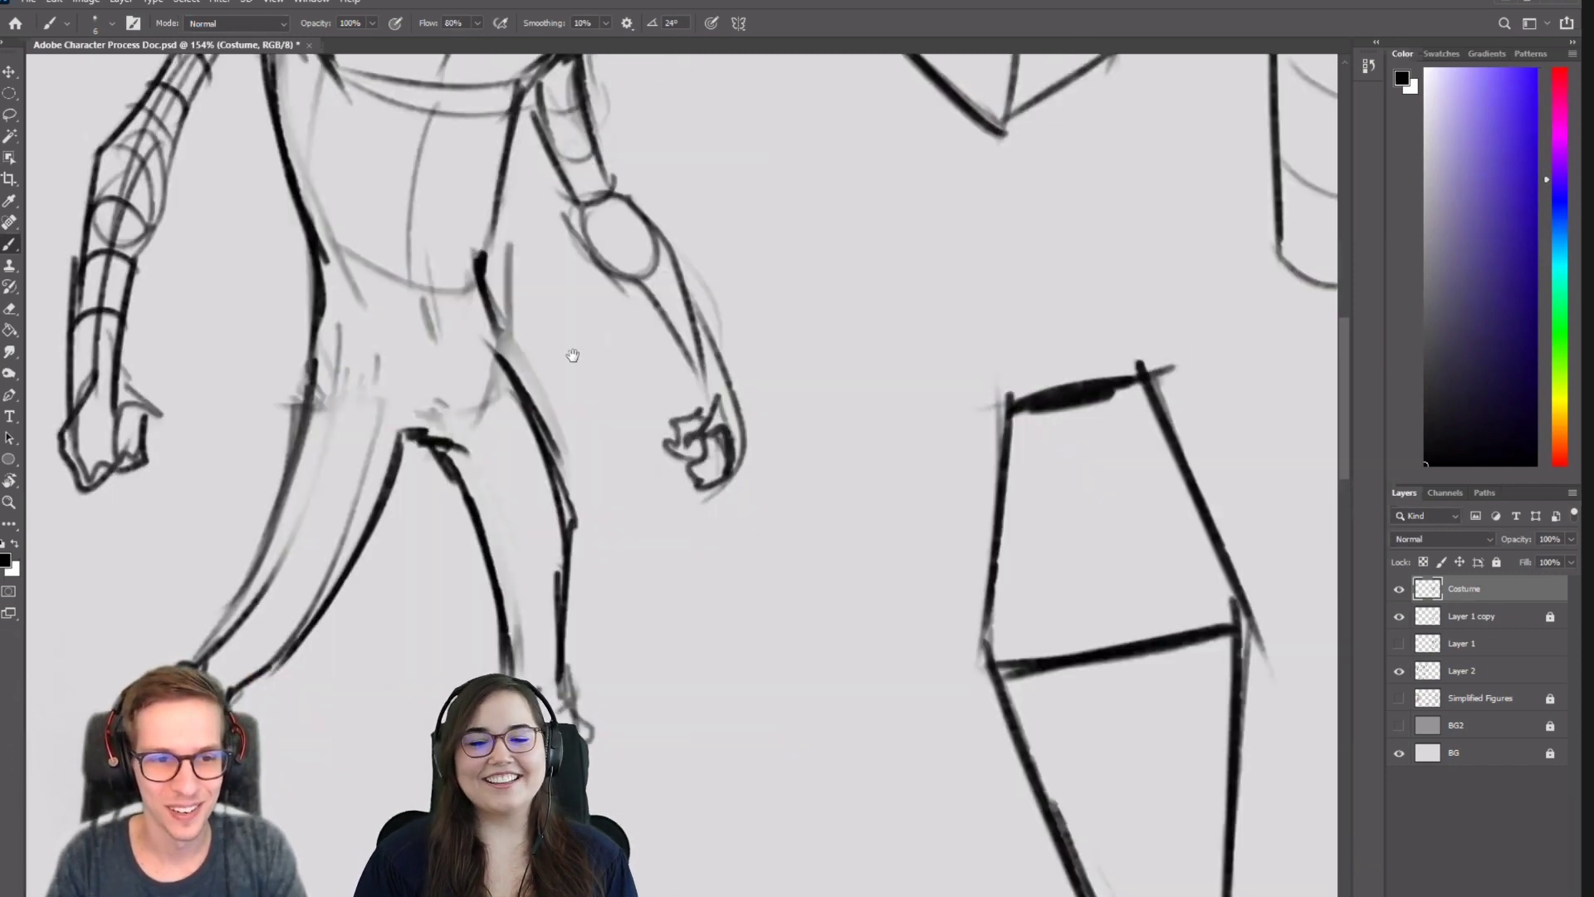
left_click_drag(420, 330, 1088, 477)
left_click_drag(776, 398, 727, 452)
left_click_drag(301, 431, 732, 442)
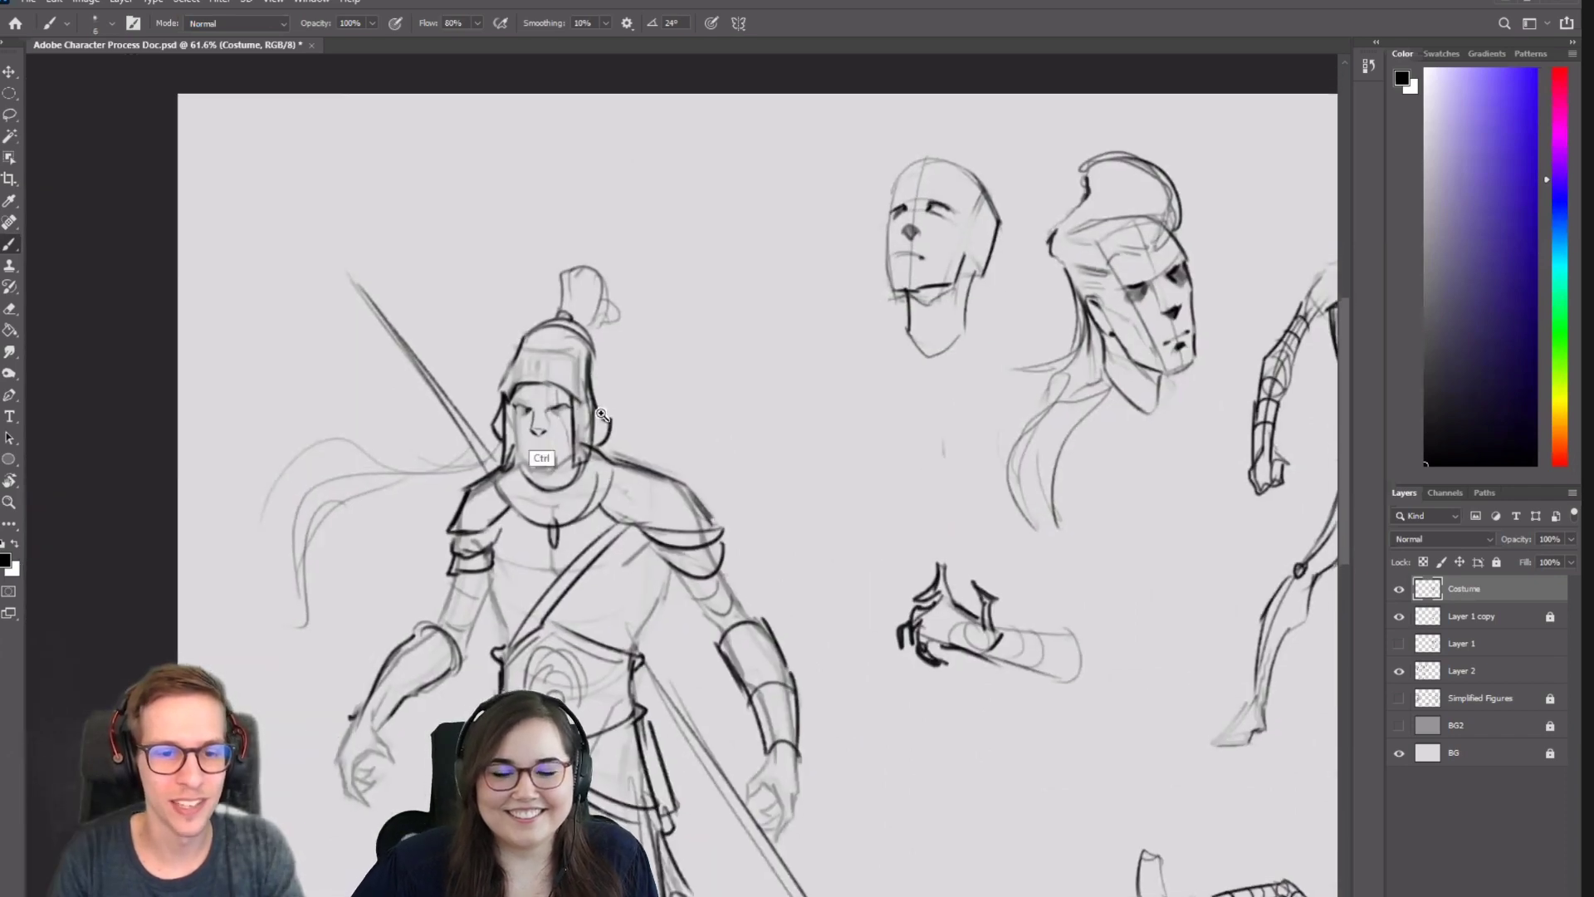
left_click_drag(602, 413, 656, 416)
key("e")
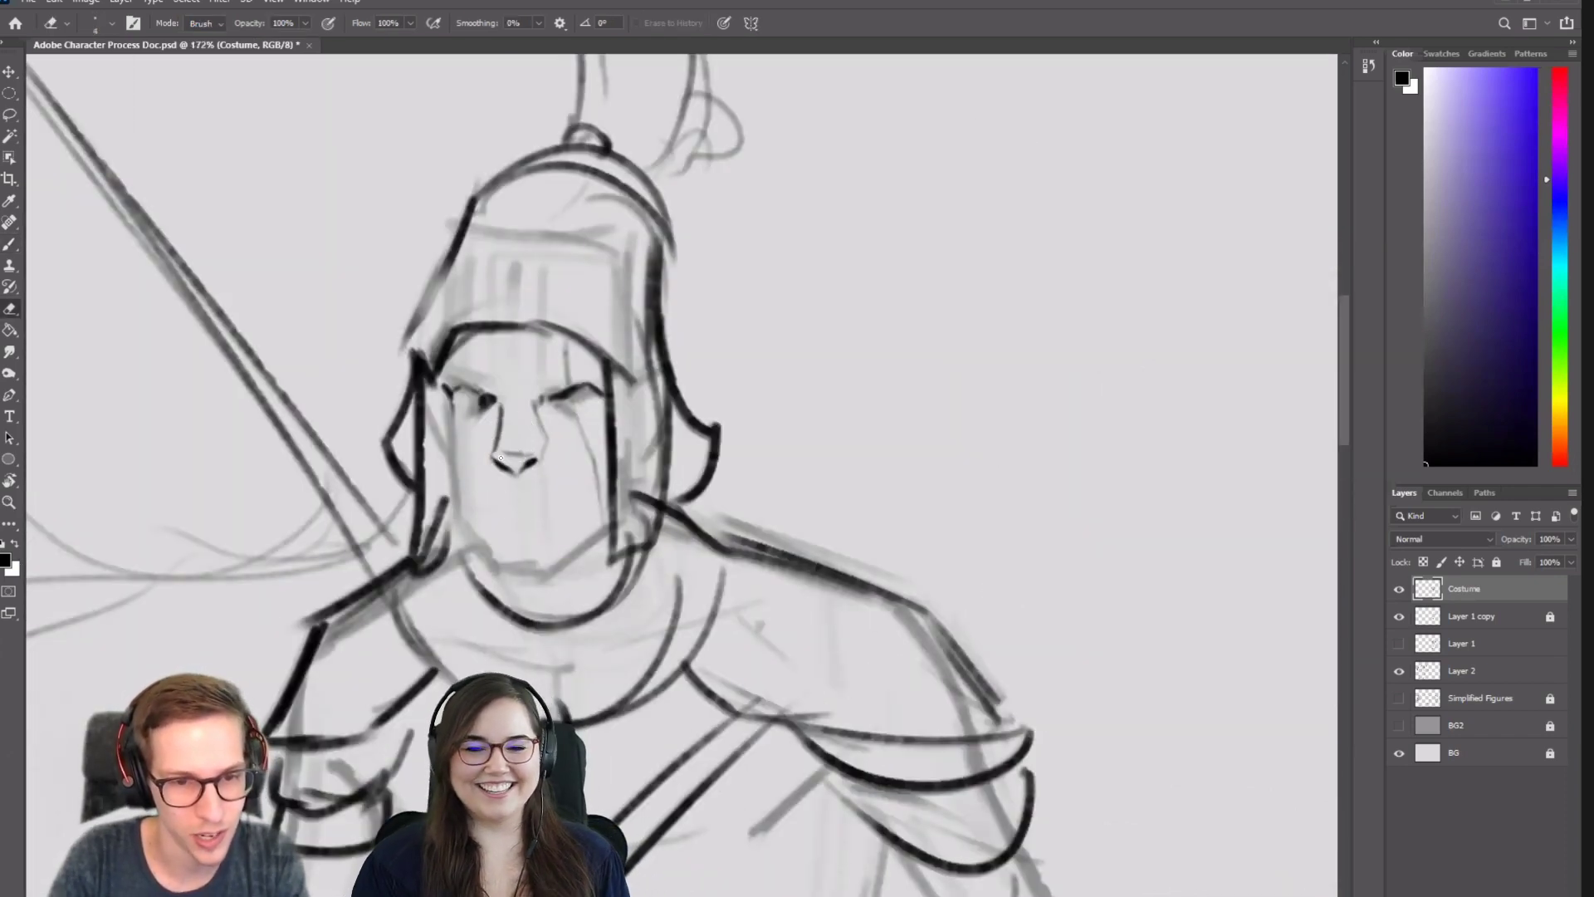
key("b")
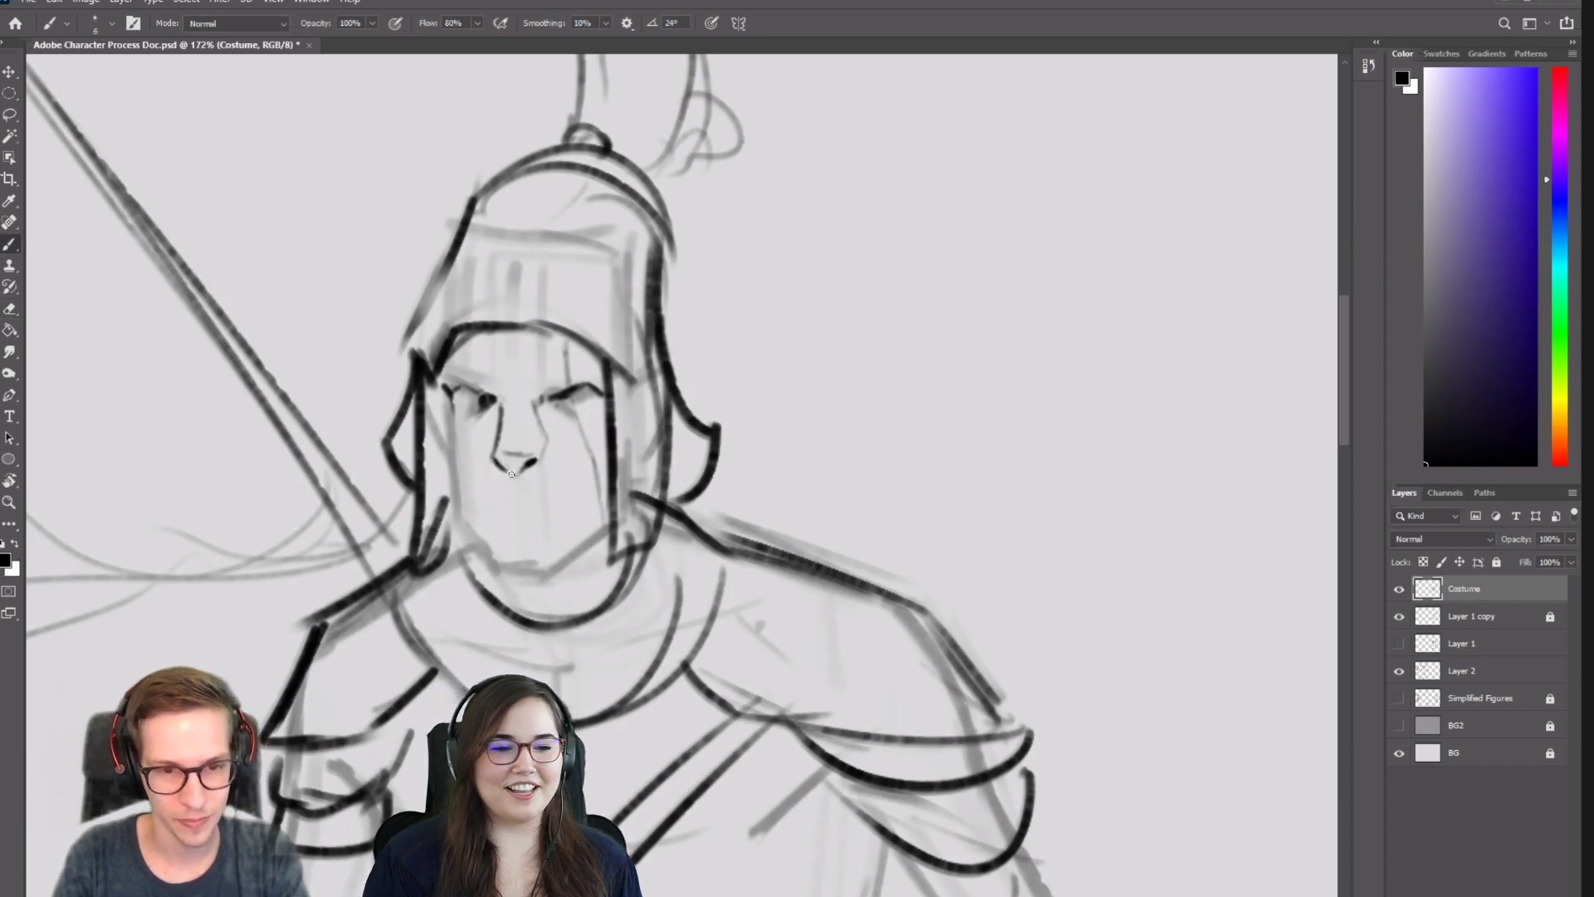
left_click_drag(502, 464, 508, 467)
Draw a thin contour with a smaller brush down the unscarred side of the face, from the eye along the cheek.
key("bracketleft")
key("bracketleft")
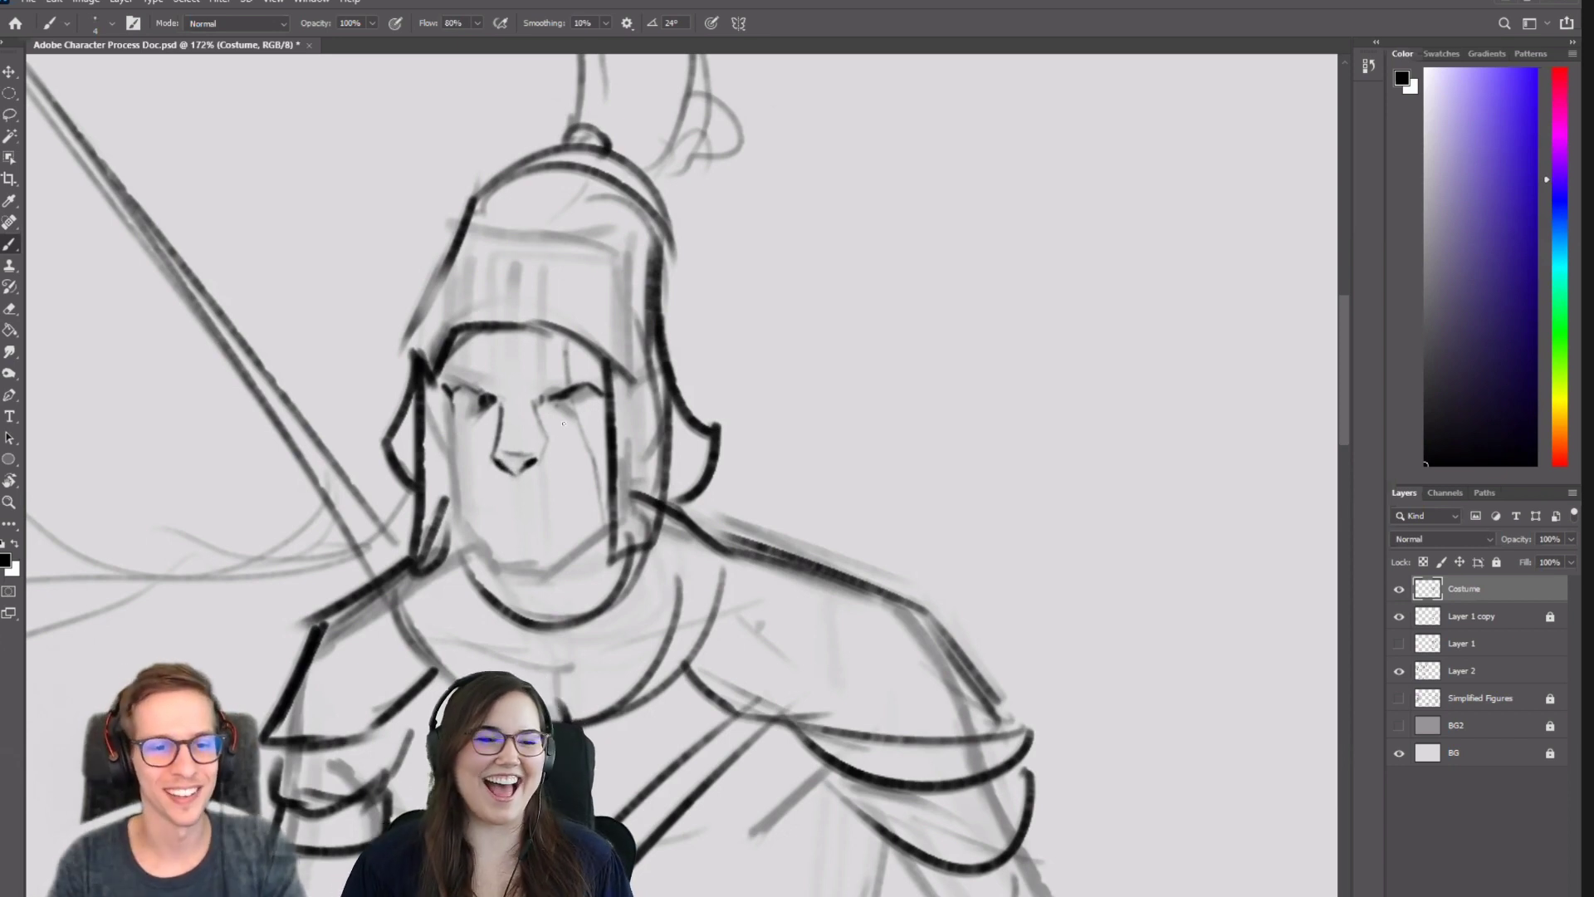
left_click_drag(451, 397, 458, 519)
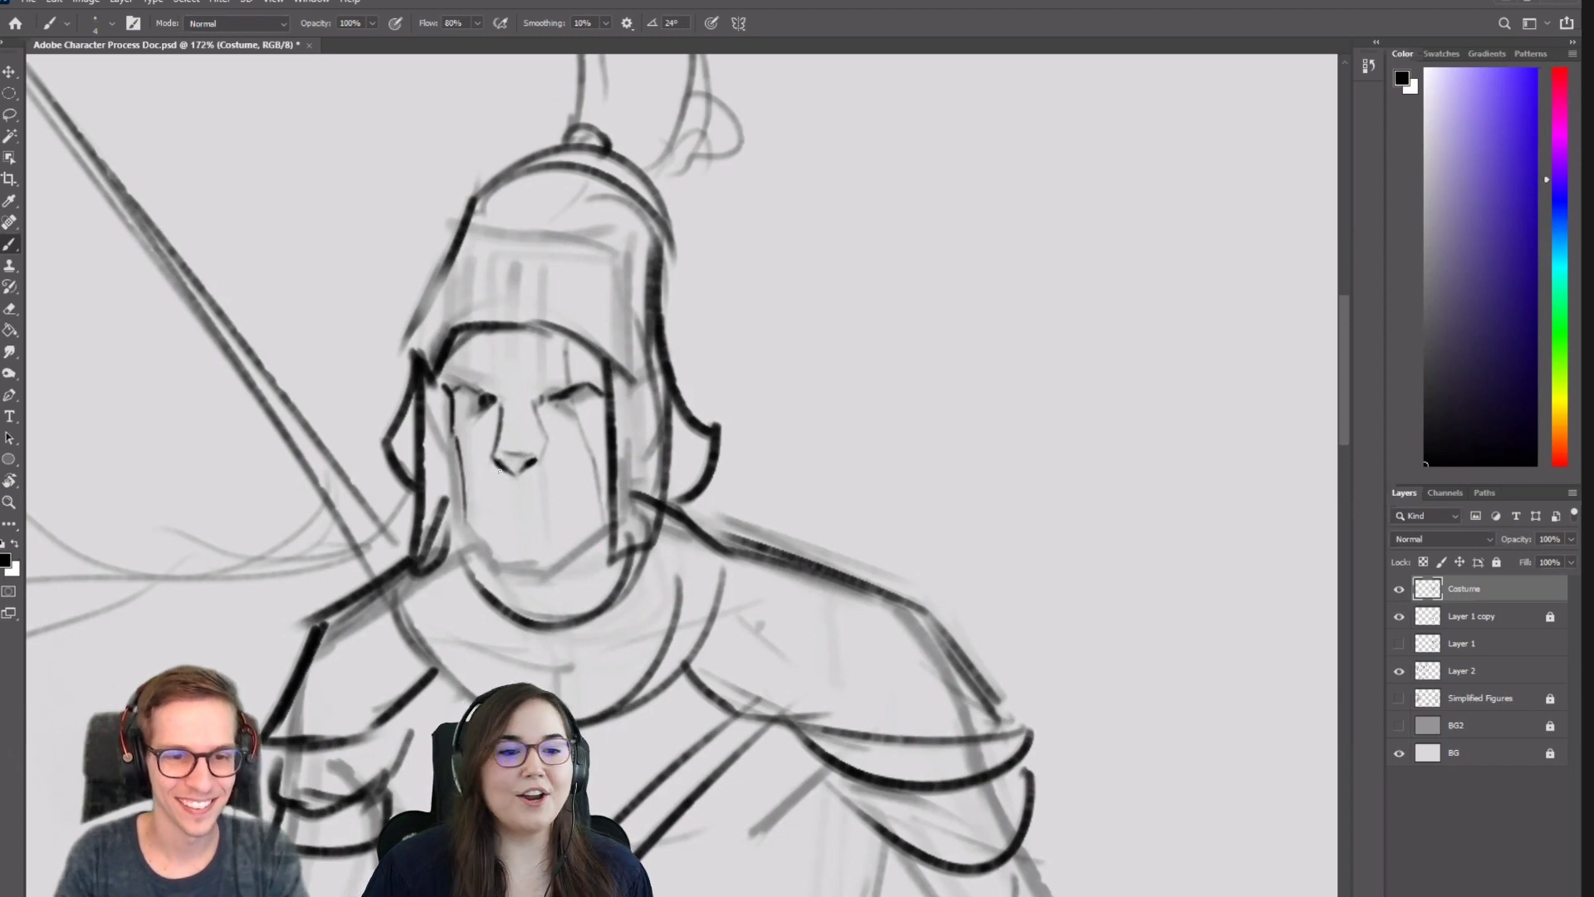
key("ctrl+z")
mouse_move(451, 444)
left_mouse_down()
mouse_move(454, 499)
mouse_move(455, 455)
left_mouse_up()
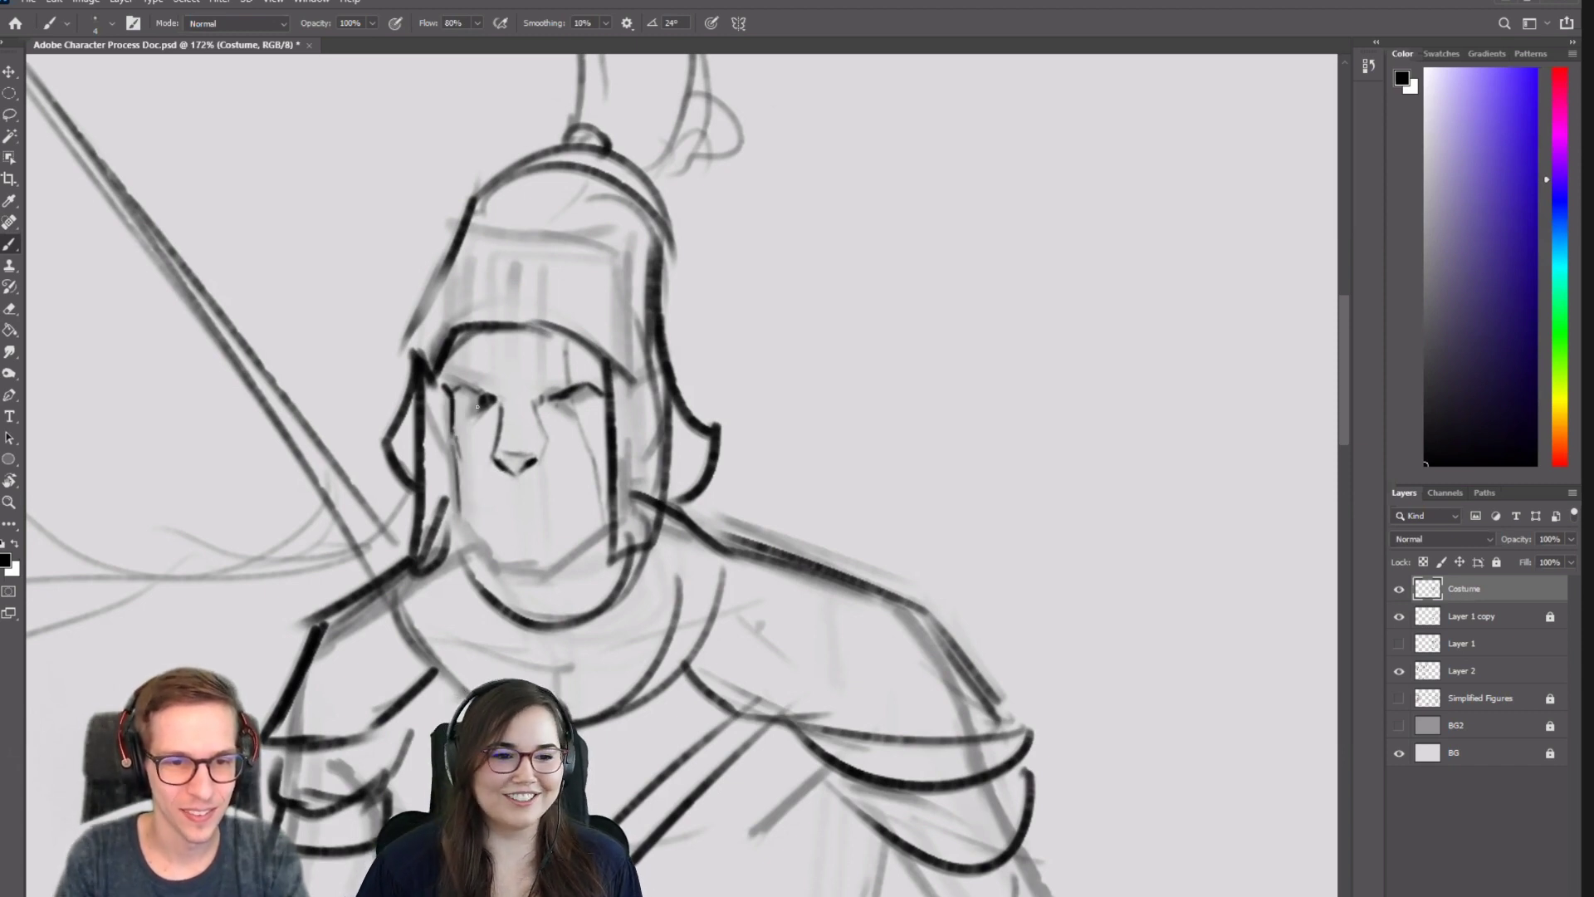
Darken both eyes and shade beneath the brows to give the face a stern glare.
mouse_move(477, 401)
left_mouse_down()
mouse_move(461, 405)
mouse_move(492, 406)
left_mouse_up()
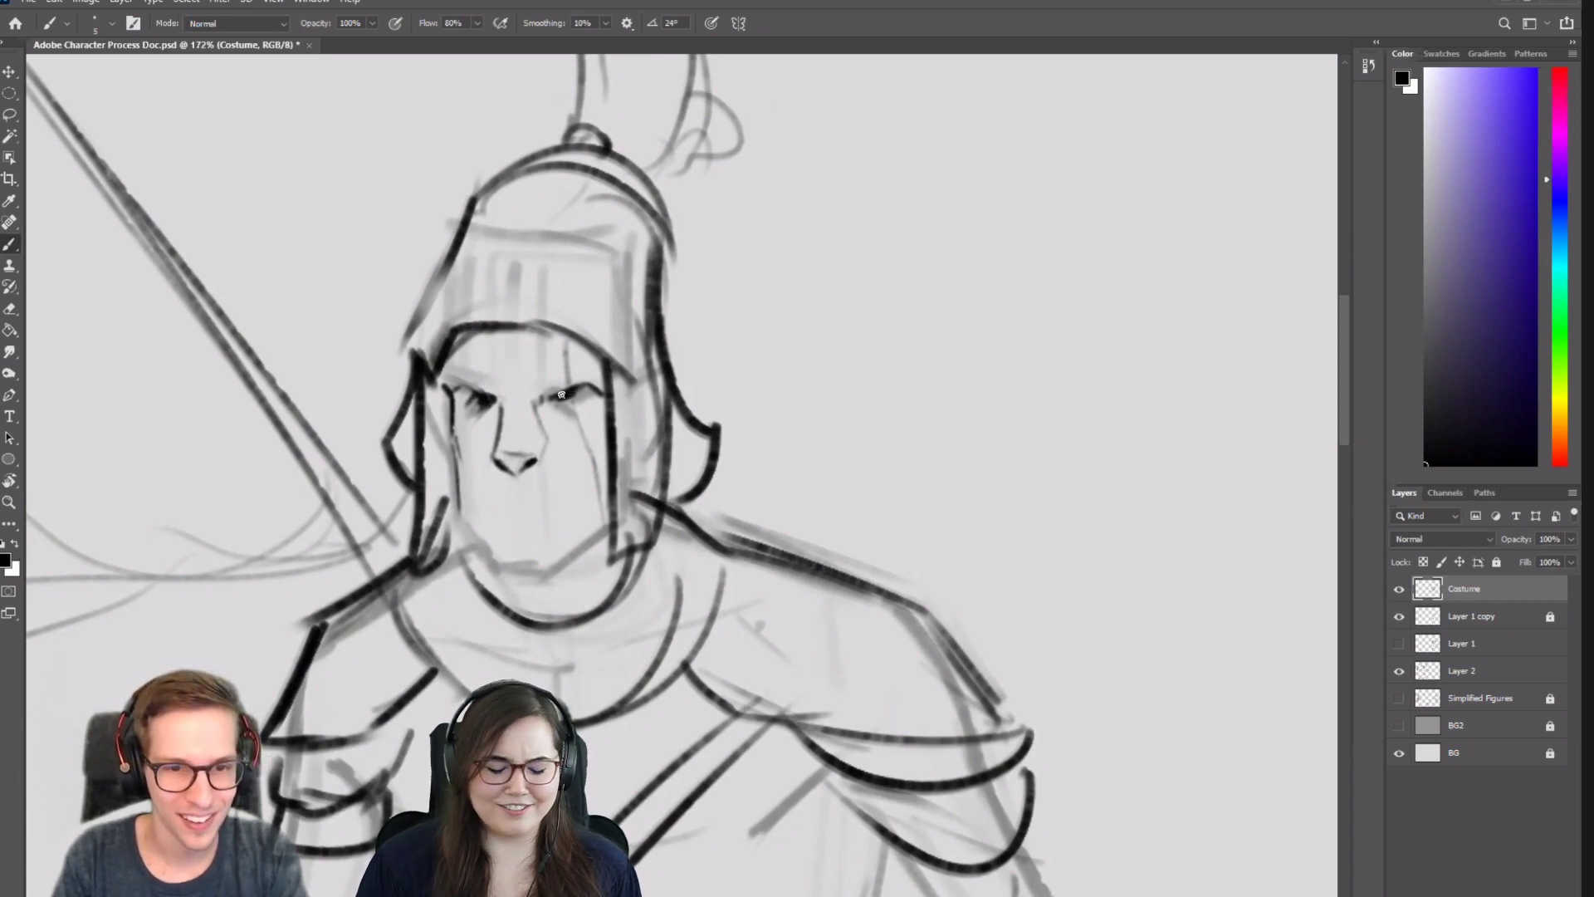
key("ctrl+z")
mouse_move(570, 398)
left_mouse_down()
mouse_move(588, 407)
mouse_move(499, 403)
mouse_move(456, 435)
left_mouse_up()
key("ctrl+z")
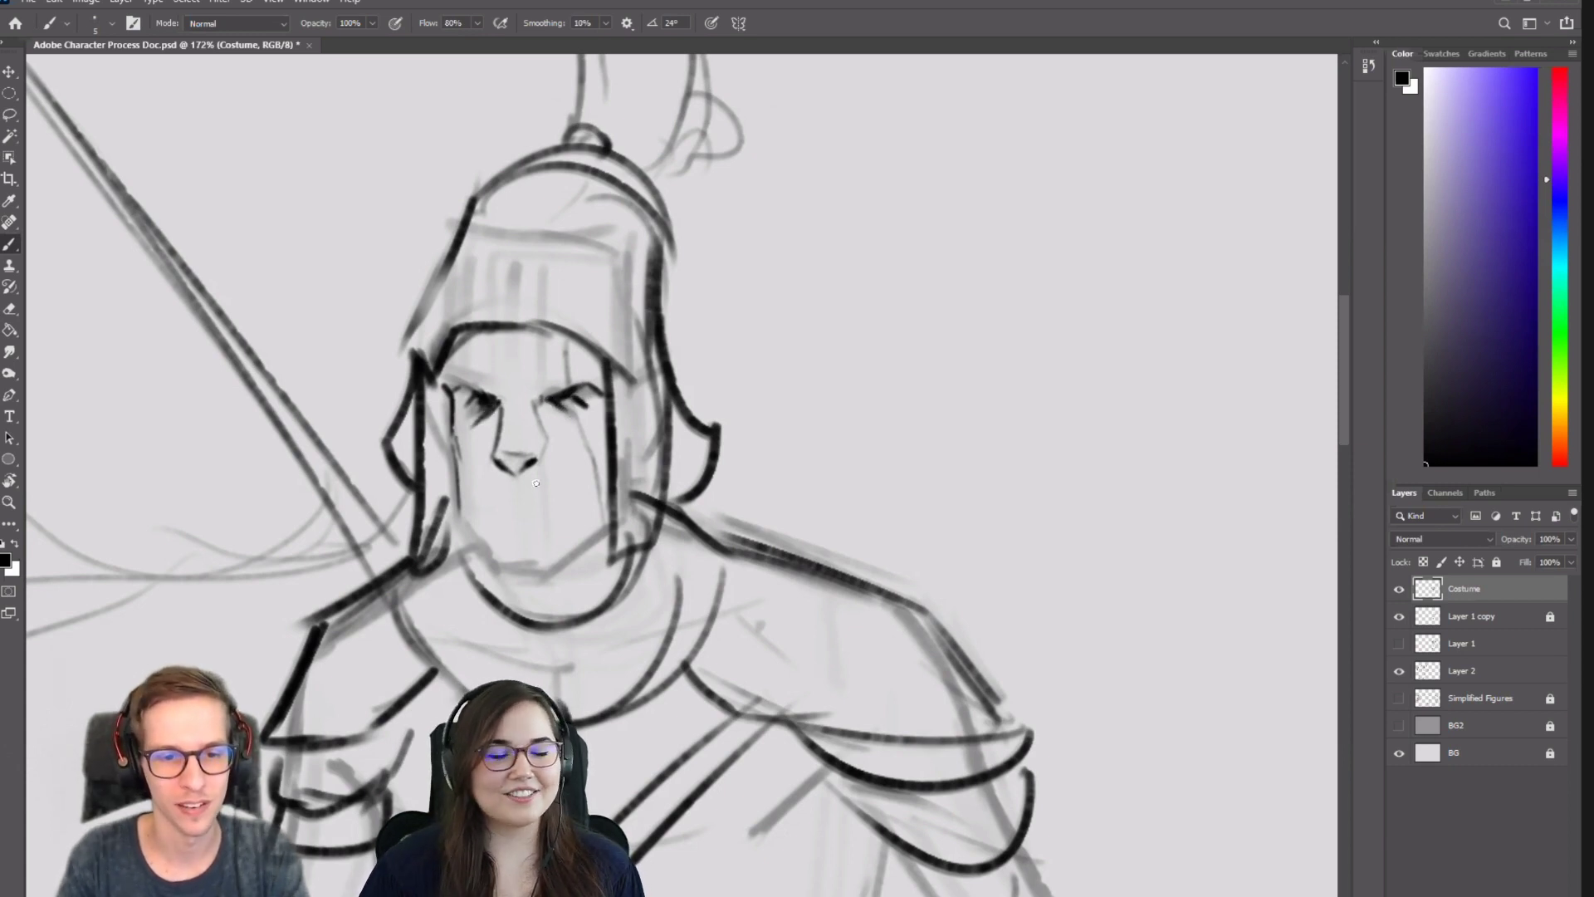
Draw a strongly downturned mouth with a small dark mark beneath its arch, and check the face at a wider view.
left_click_drag(490, 515, 554, 529)
key("ctrl+z")
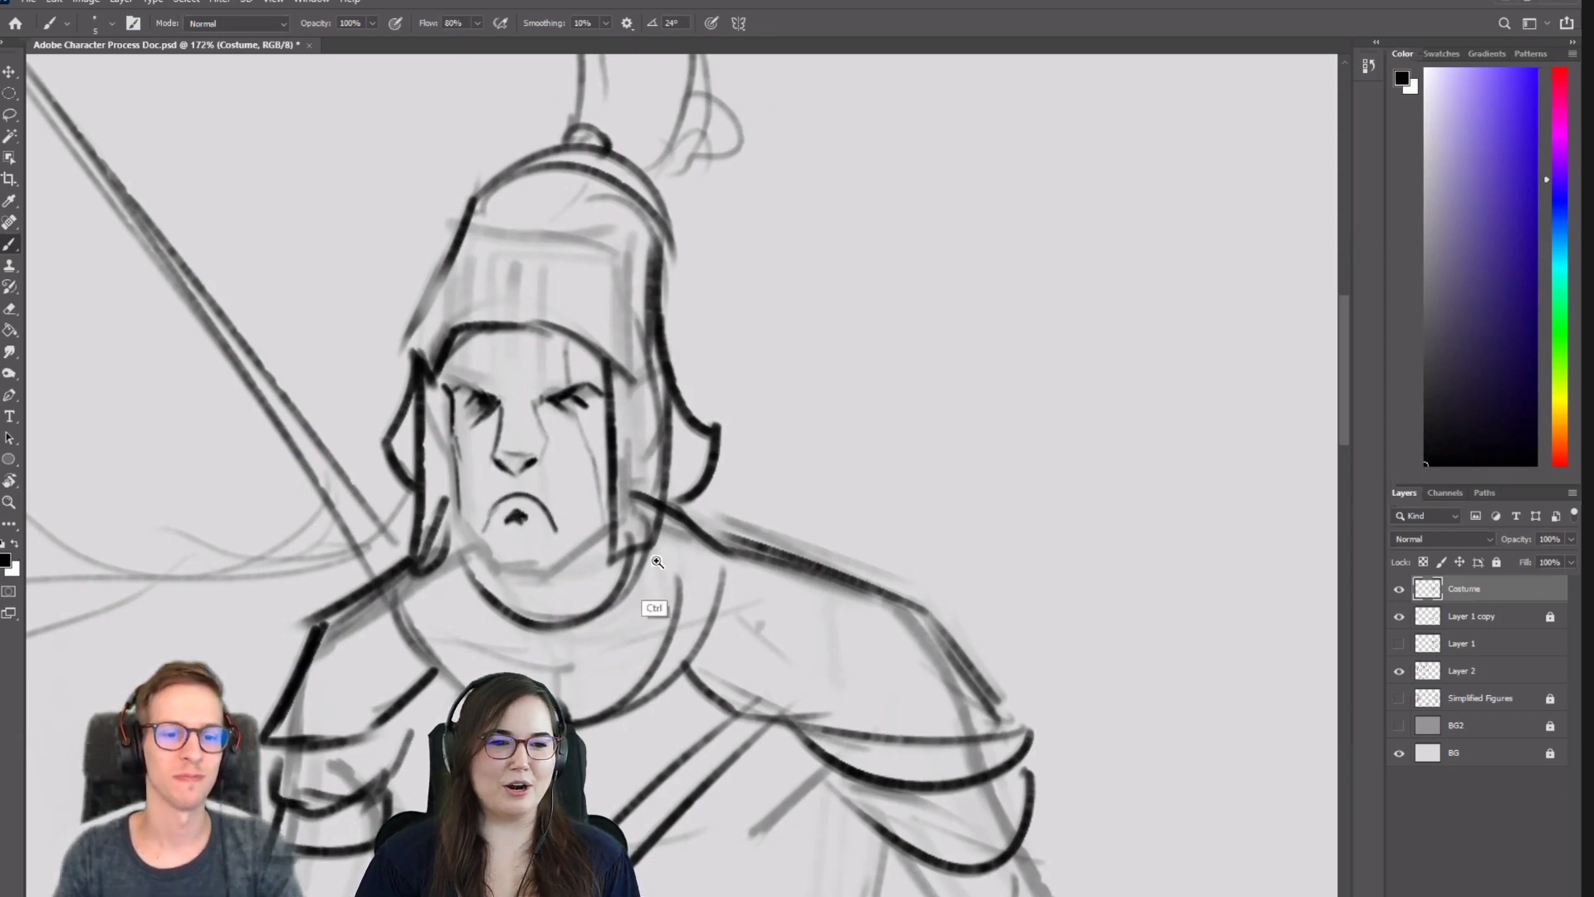
left_click_drag(651, 606, 596, 637)
left_click_drag(627, 567, 695, 559)
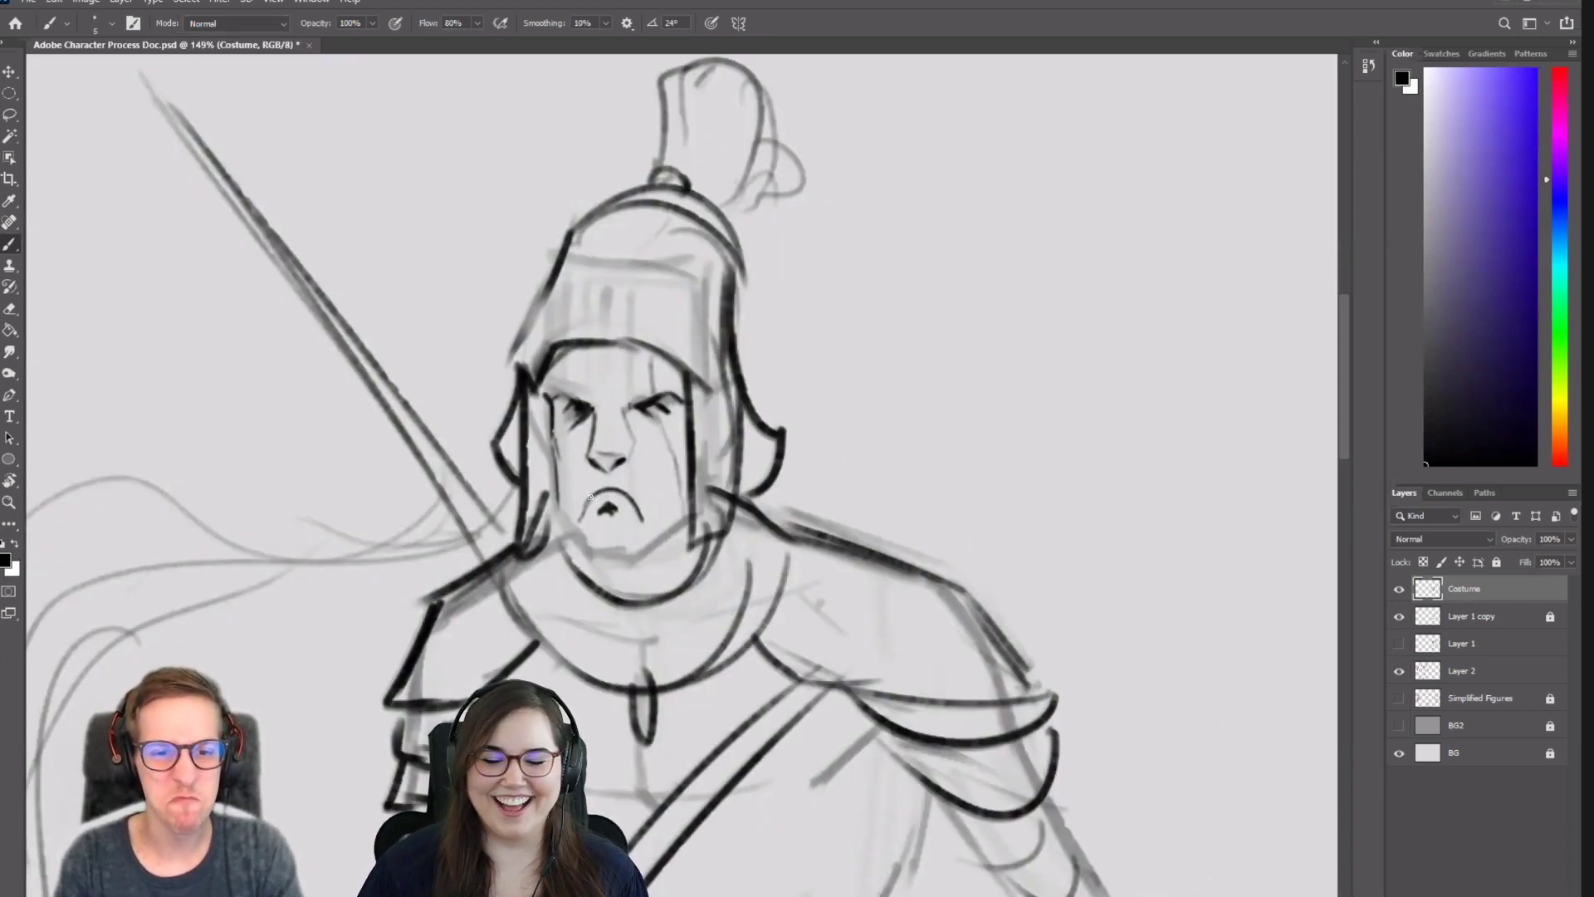
key("e")
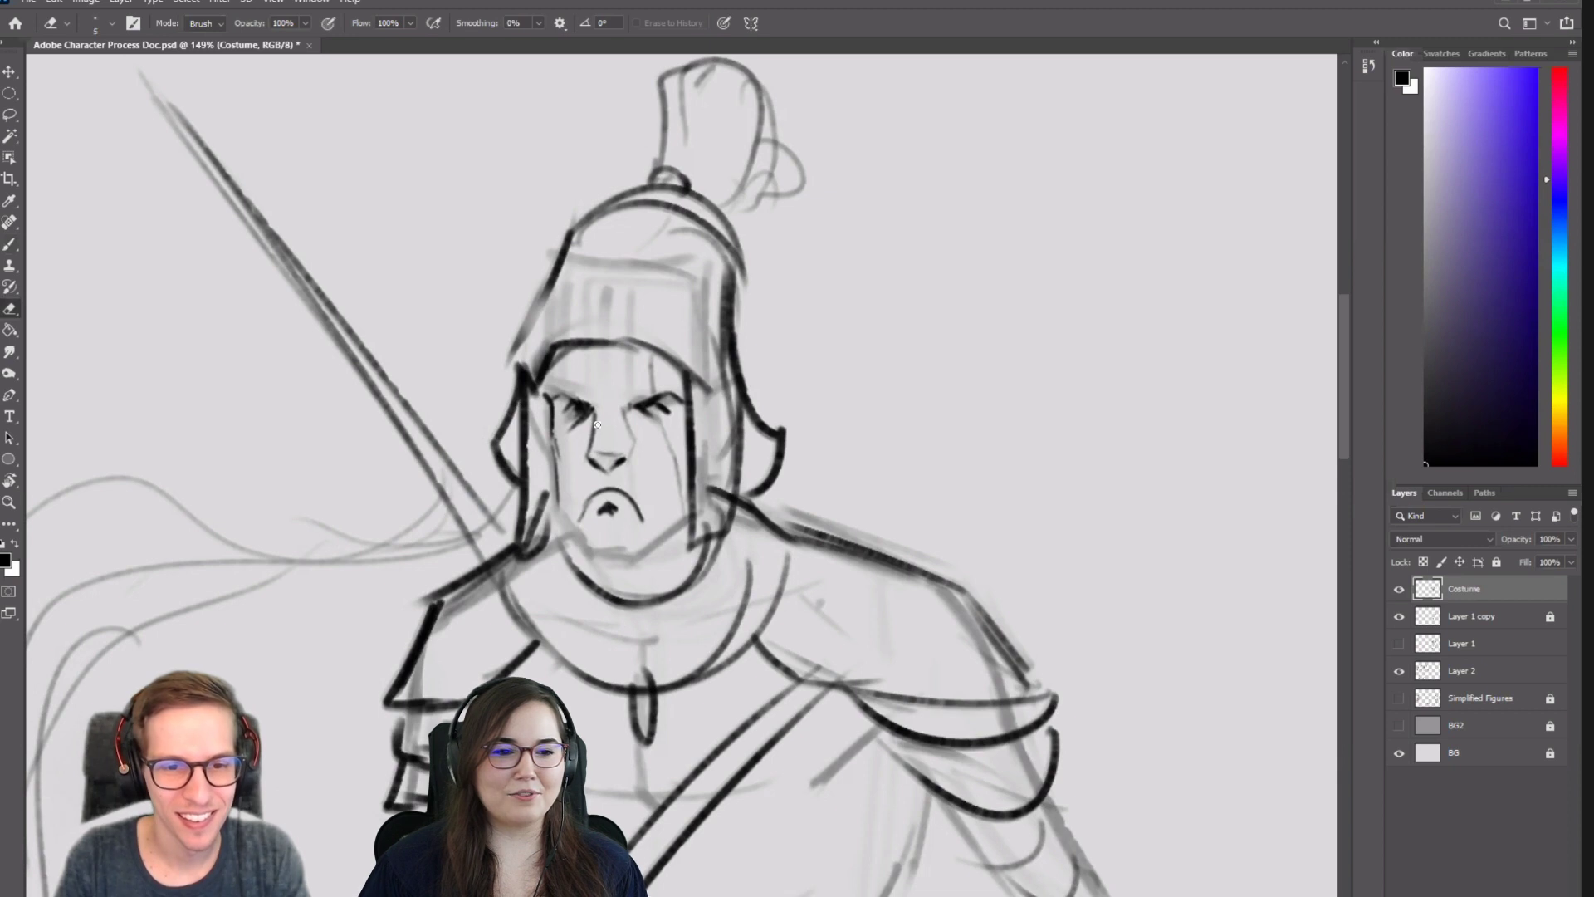
key("b")
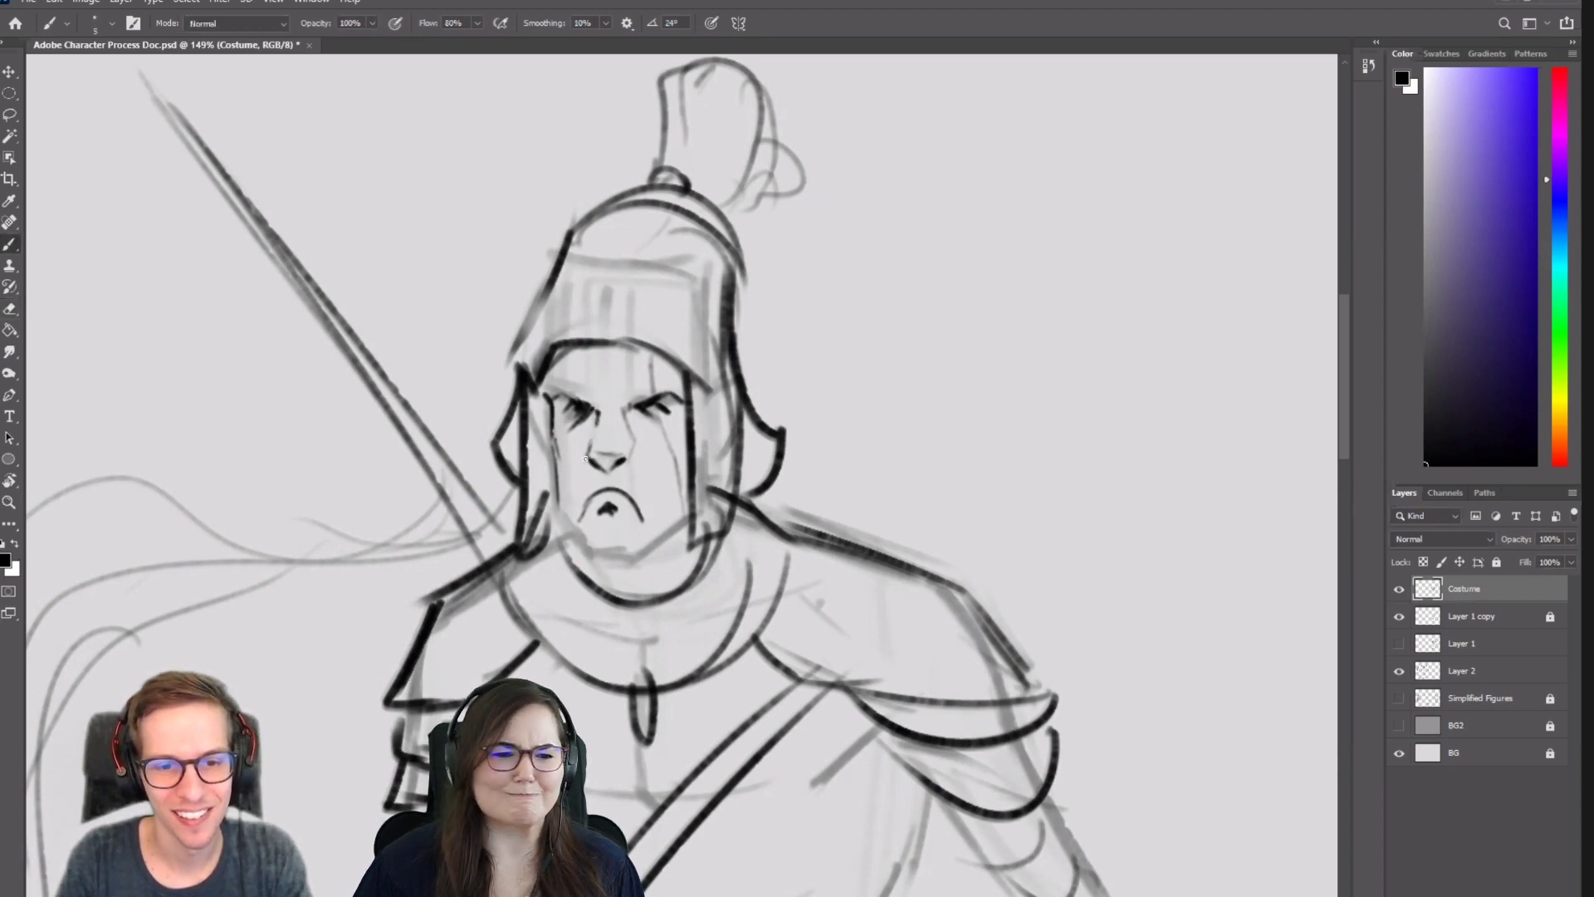
Refine the lines at the nose bridge, erase the wide mouth and redraw it as a narrower downturned arch.
mouse_move(585, 457)
left_mouse_down()
mouse_move(593, 421)
mouse_move(627, 405)
left_mouse_up()
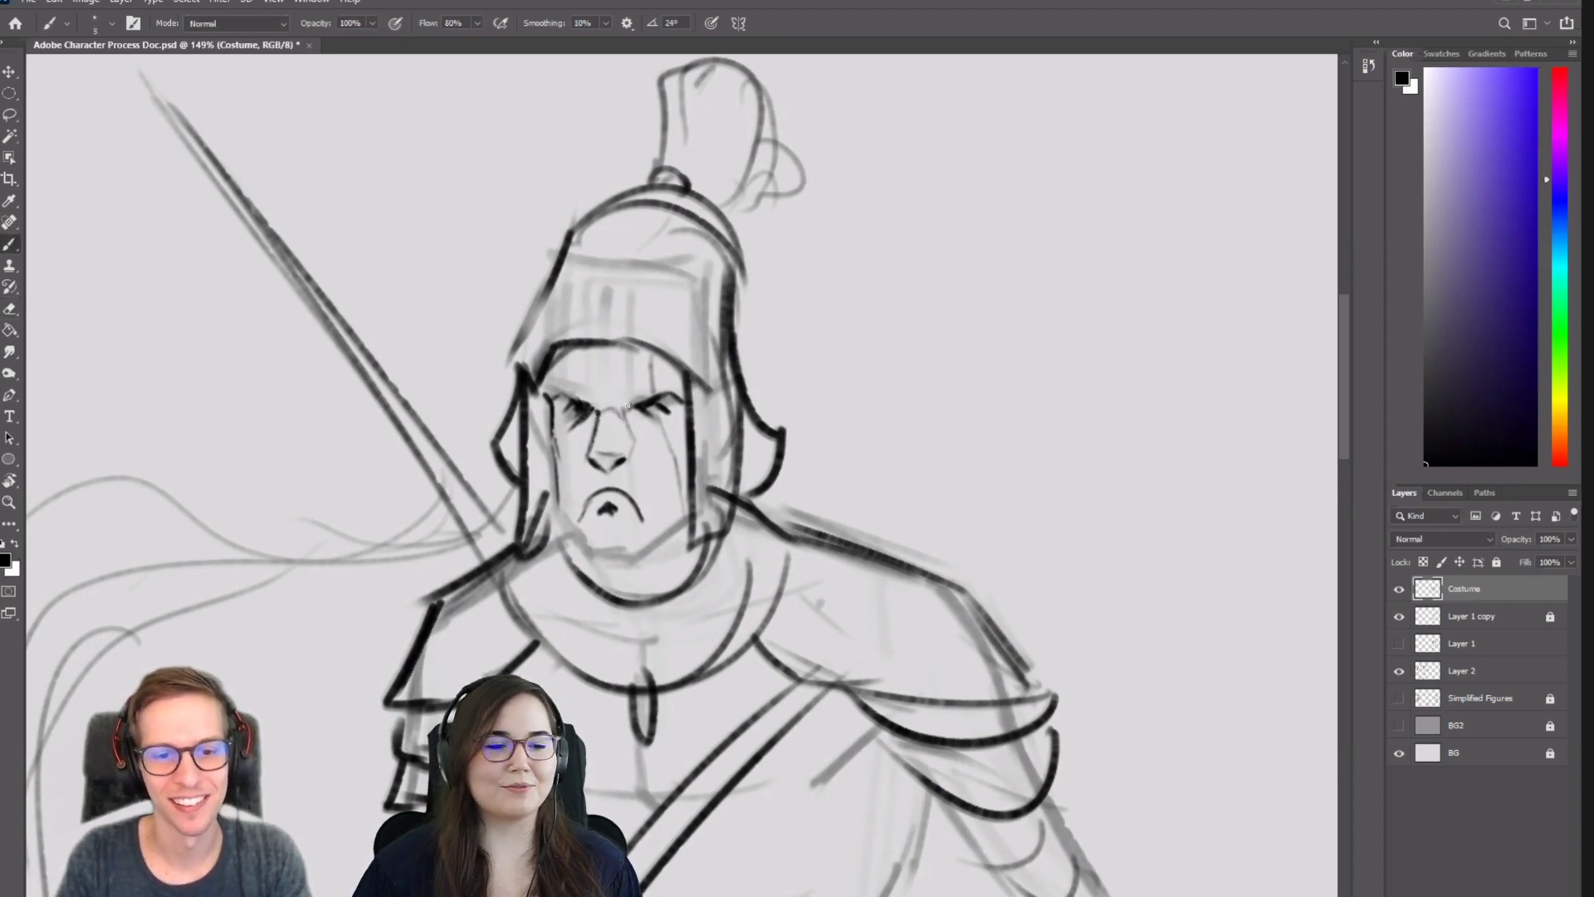
key("e")
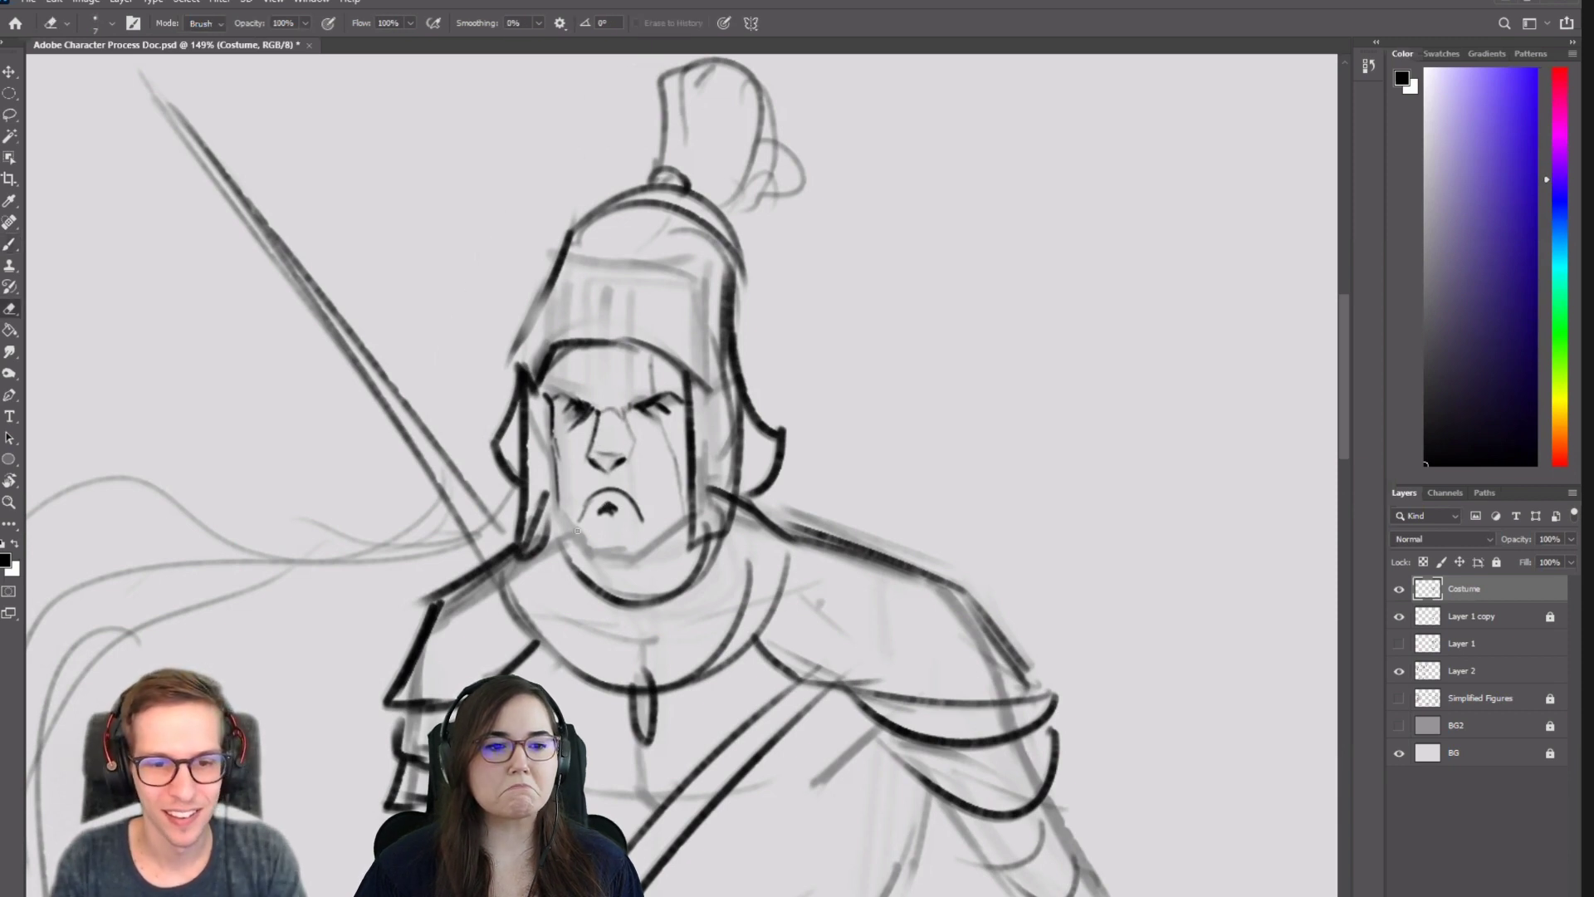
mouse_move(581, 498)
left_mouse_down()
mouse_move(586, 528)
mouse_move(641, 521)
mouse_move(647, 505)
mouse_move(617, 497)
left_mouse_up()
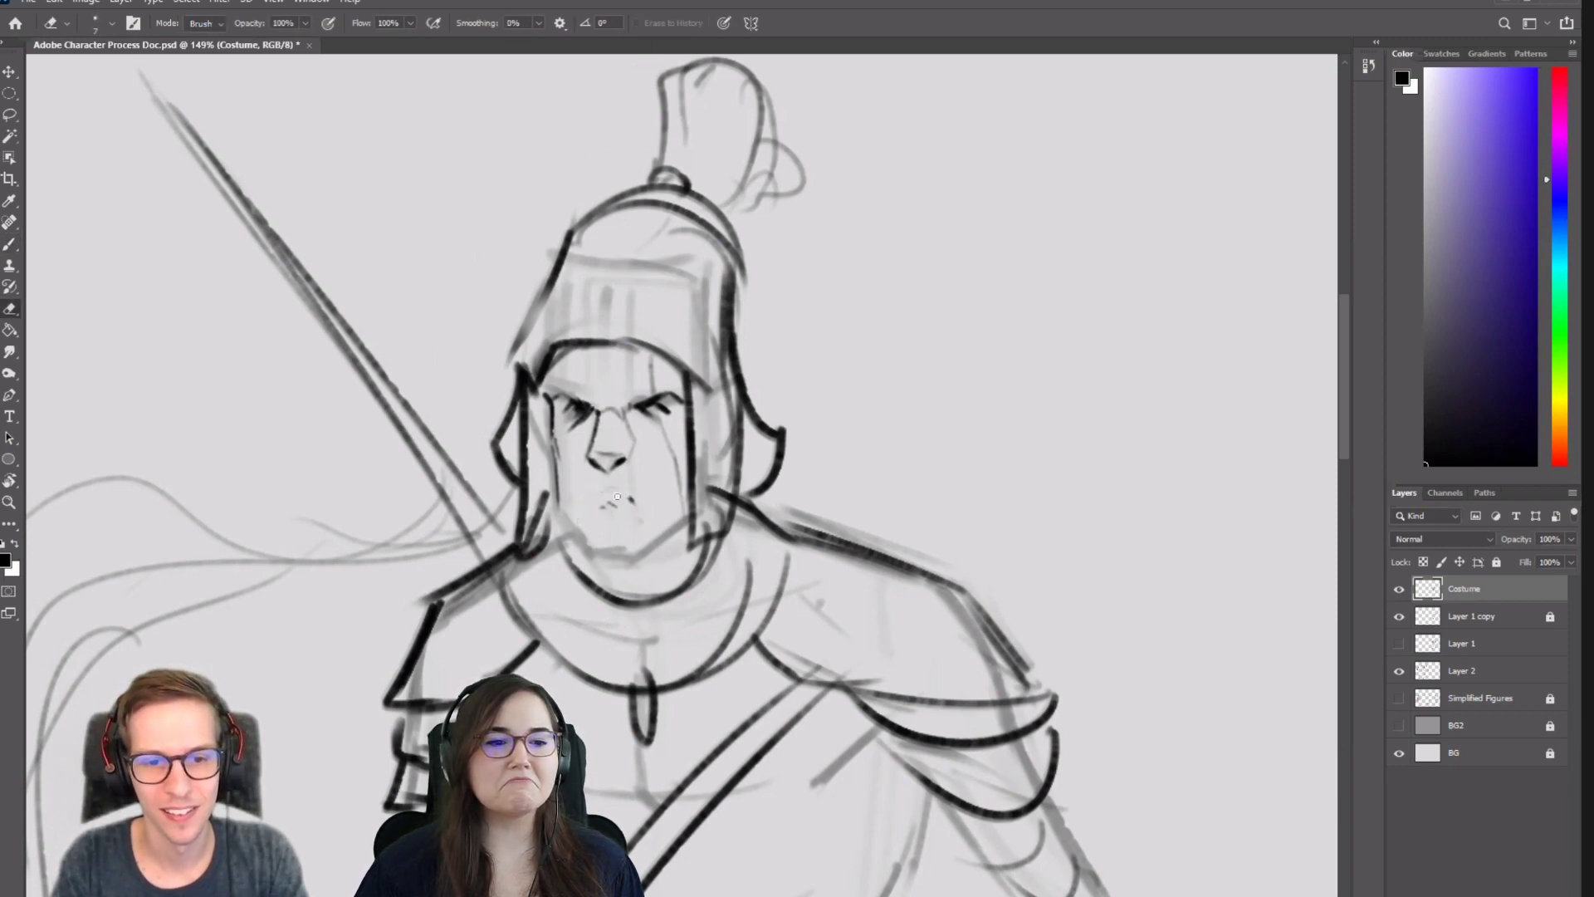
key("b")
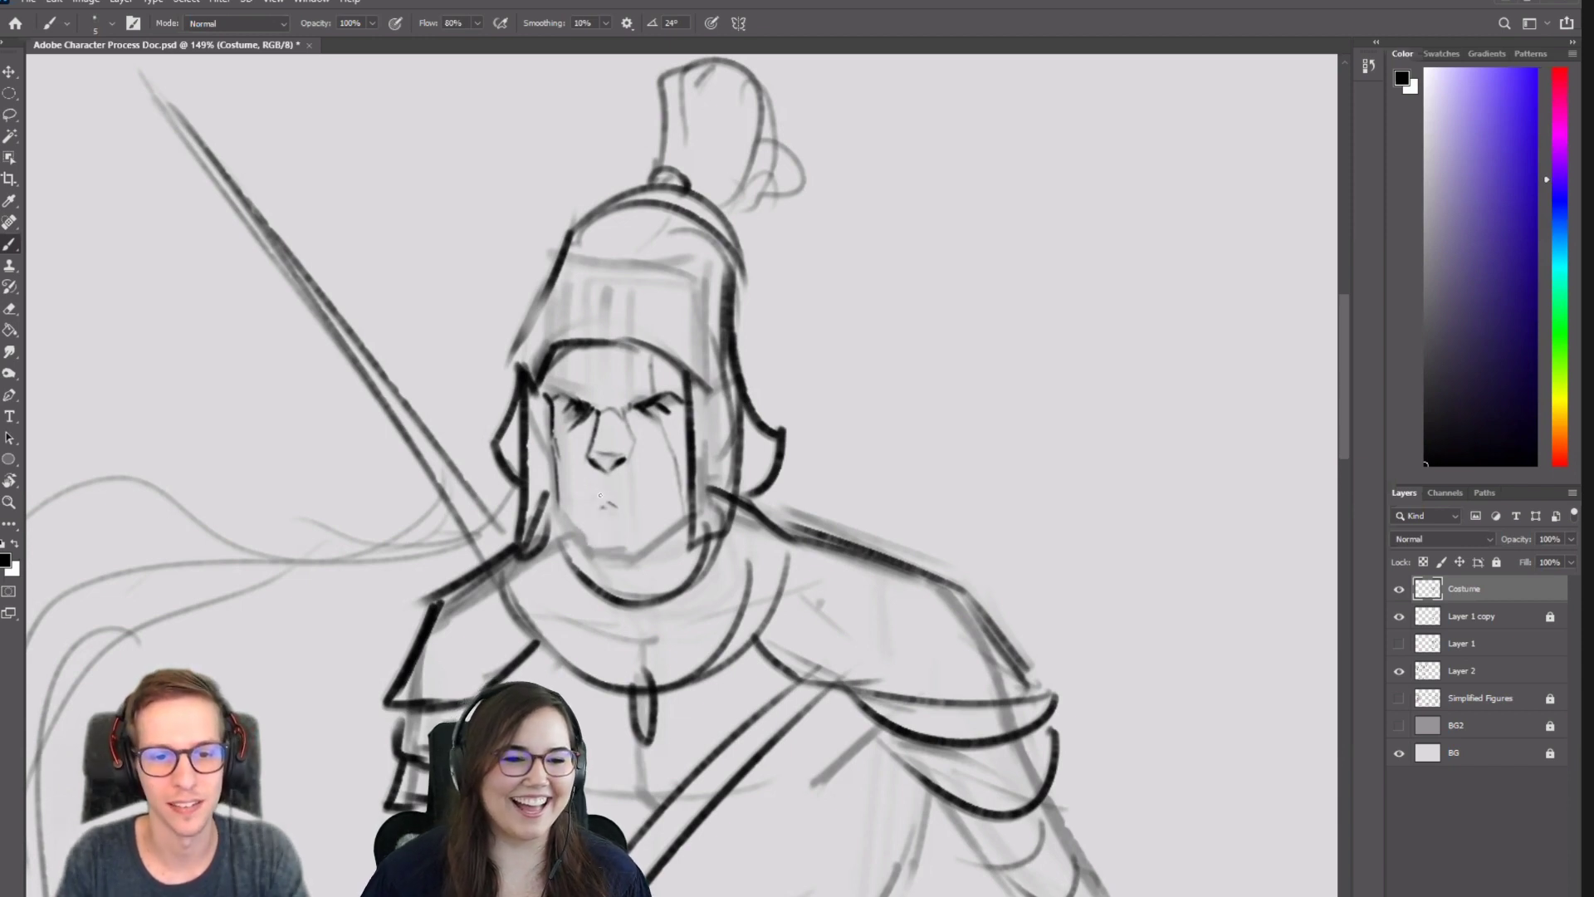
left_click_drag(581, 518, 639, 514)
Trim the corners of the mouth, sketch a moustache beneath the nose and darken the lower cheek contour.
key("e")
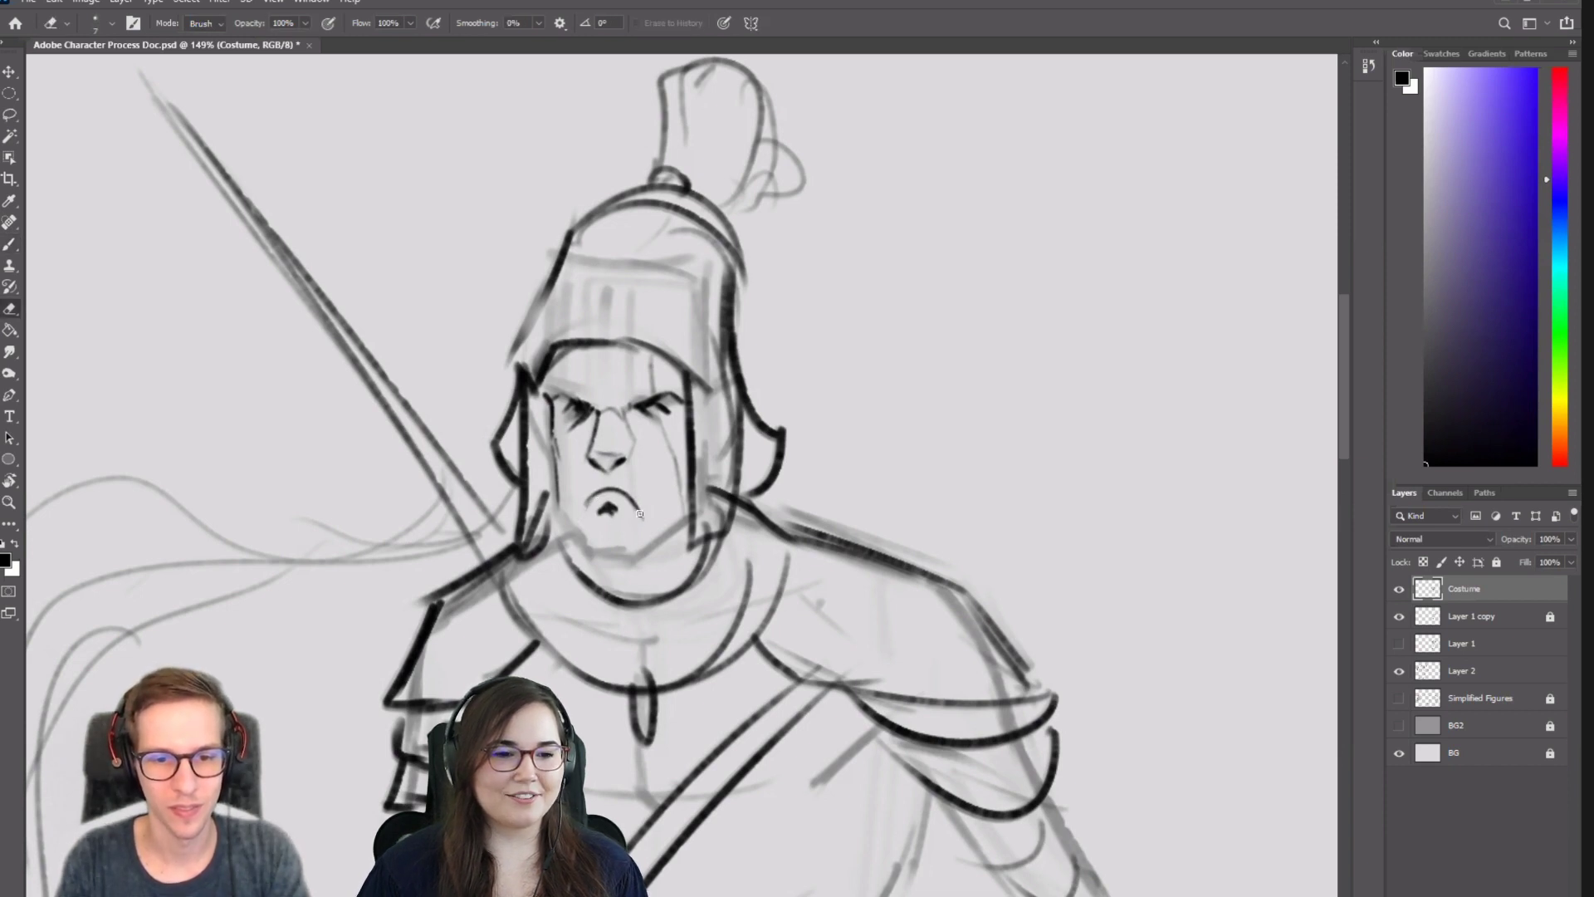
key("b")
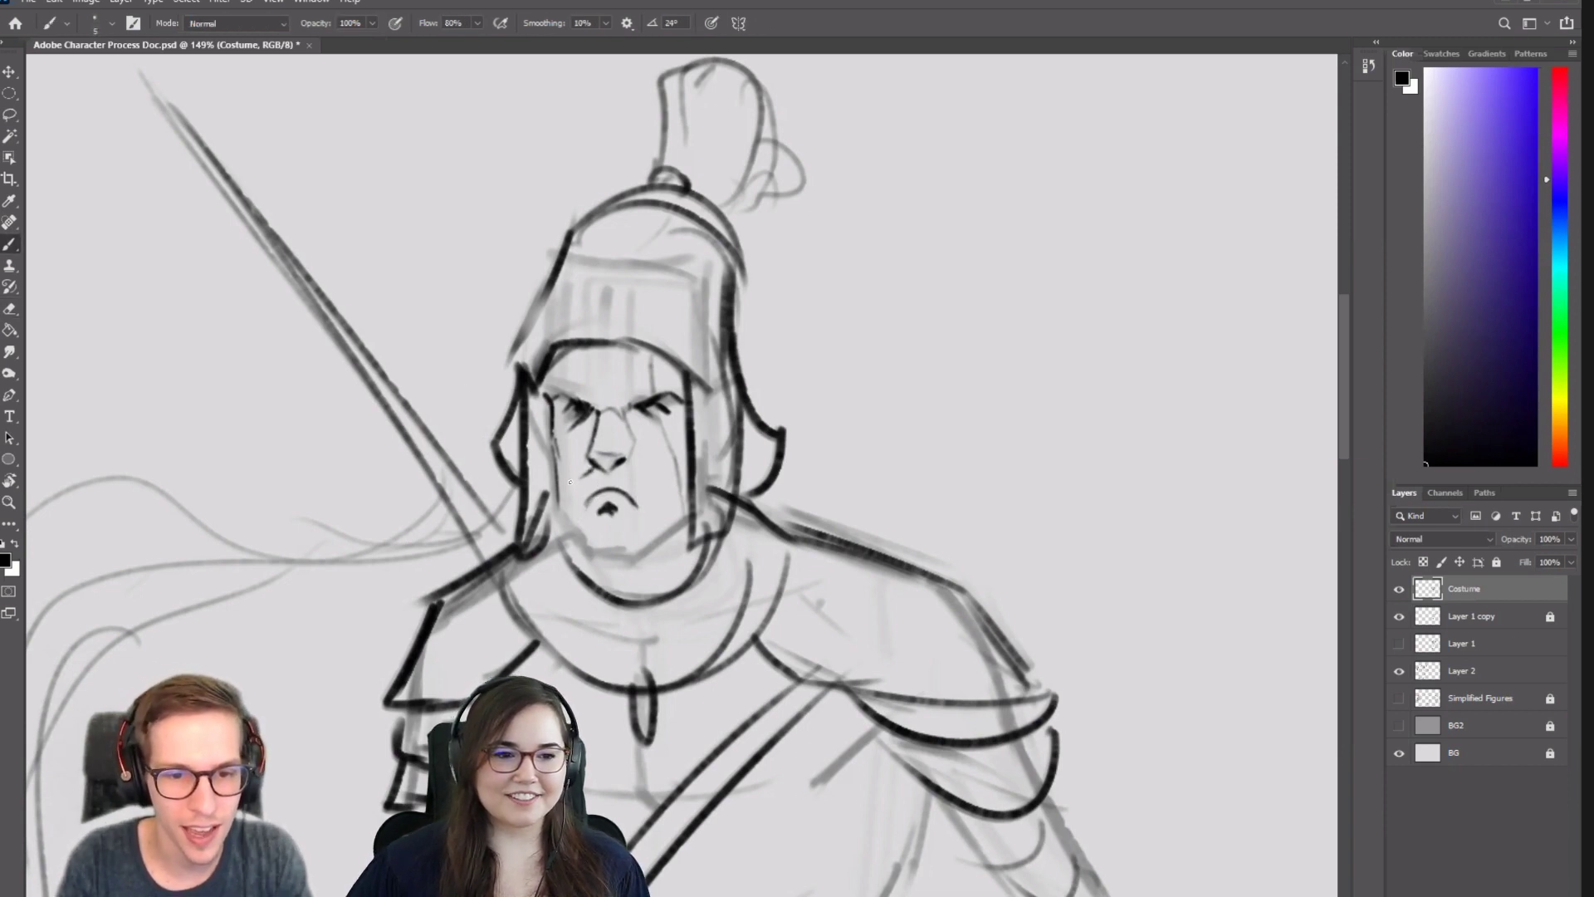
mouse_move(567, 486)
left_mouse_down()
mouse_move(628, 466)
mouse_move(638, 501)
left_mouse_up()
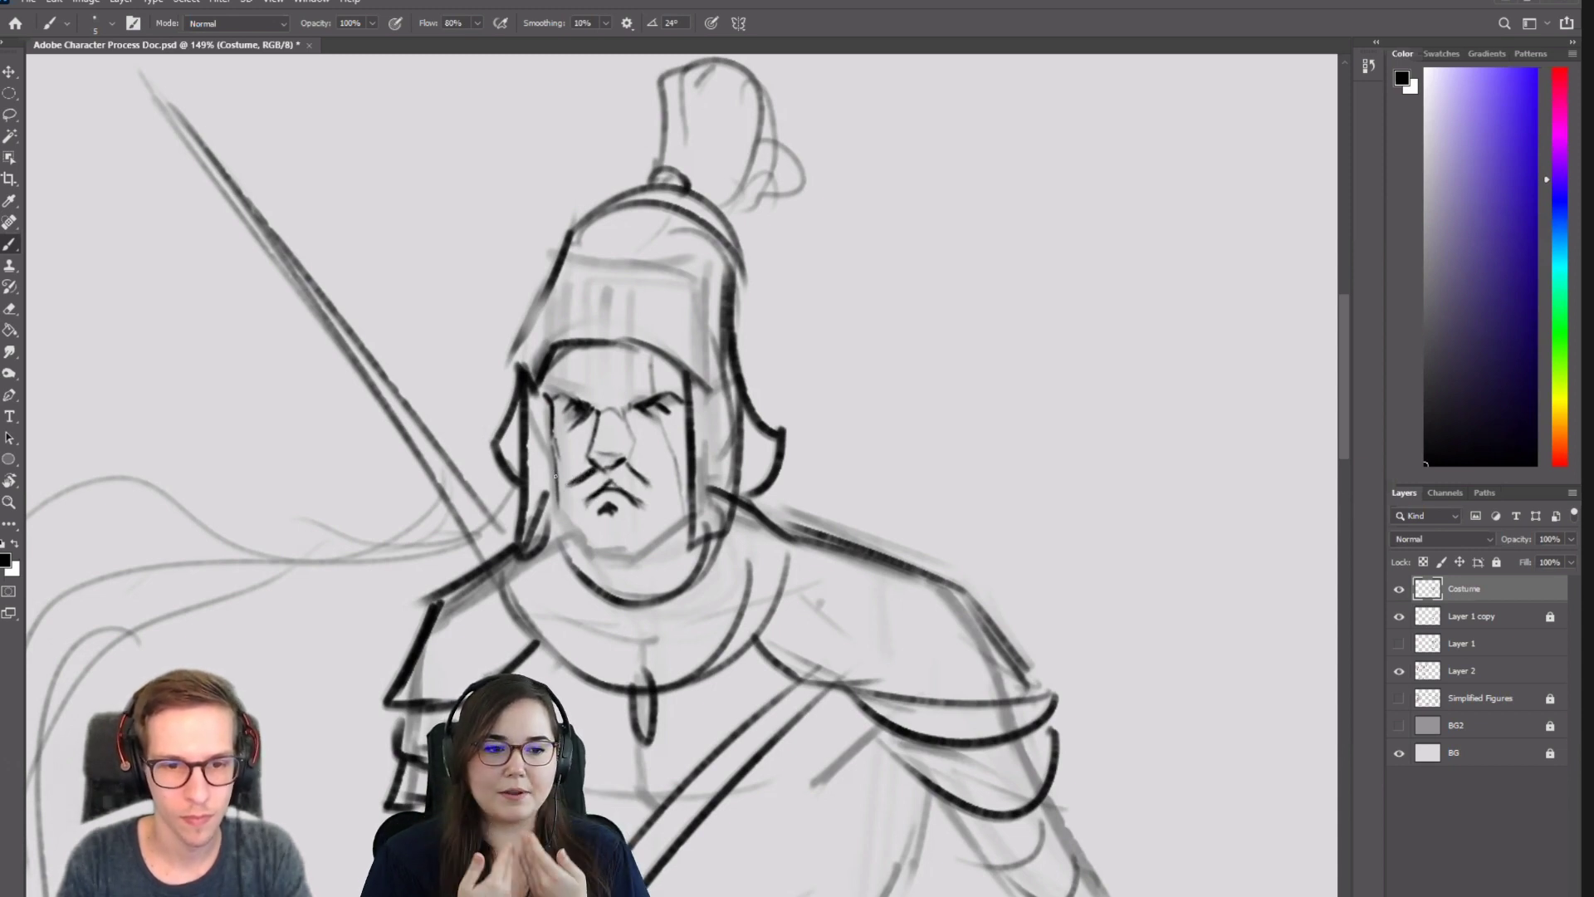
mouse_move(560, 472)
left_mouse_down()
mouse_move(563, 497)
mouse_move(685, 479)
left_mouse_up()
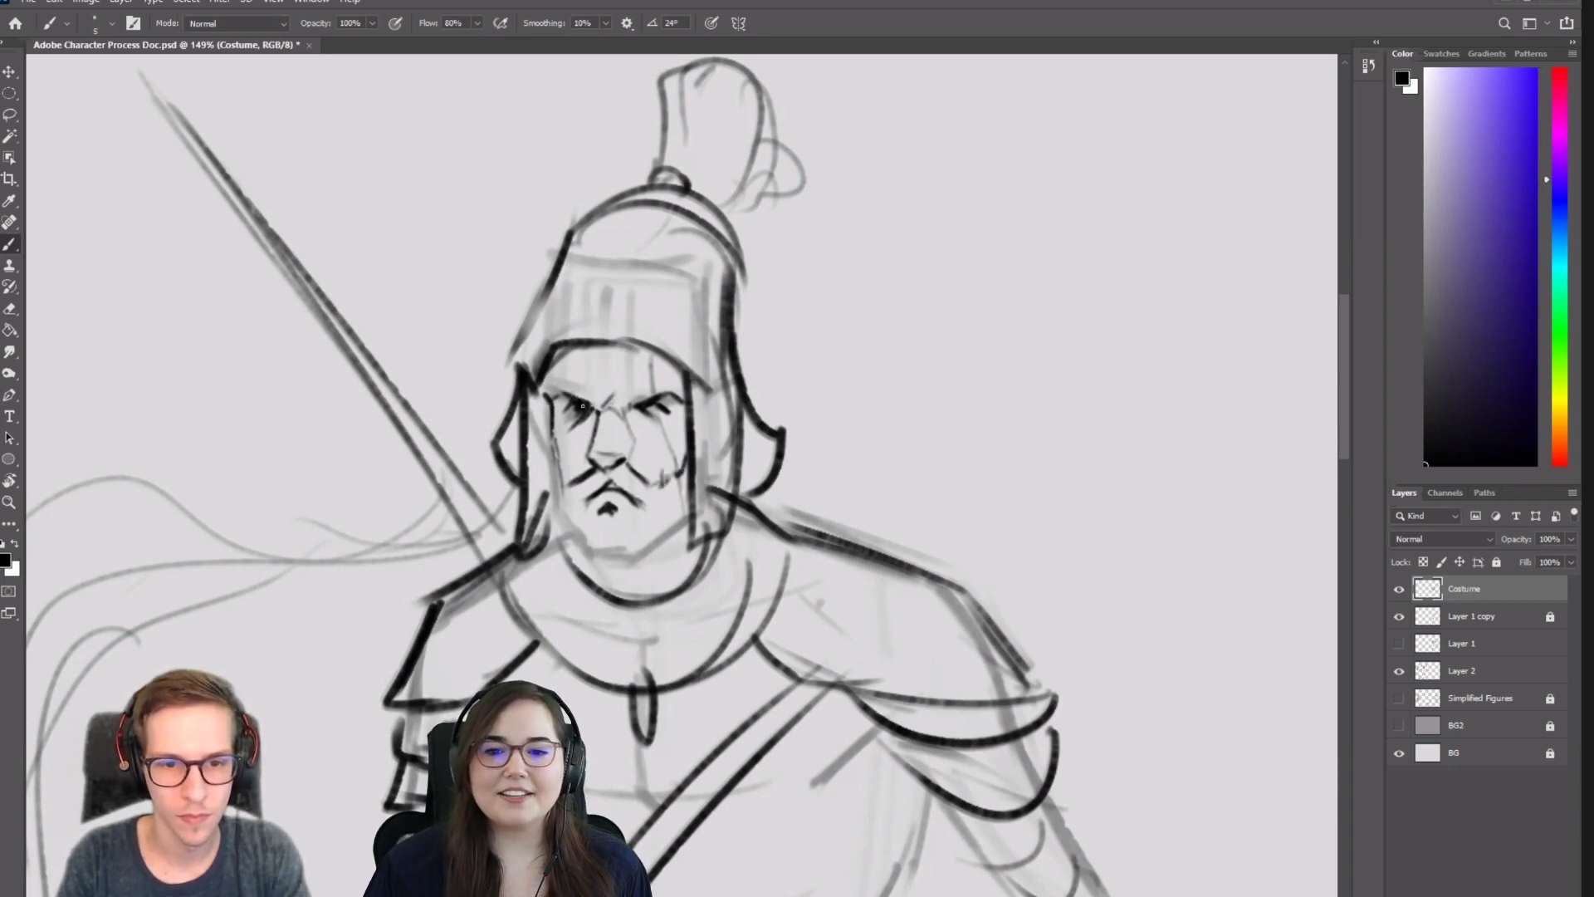
key("e")
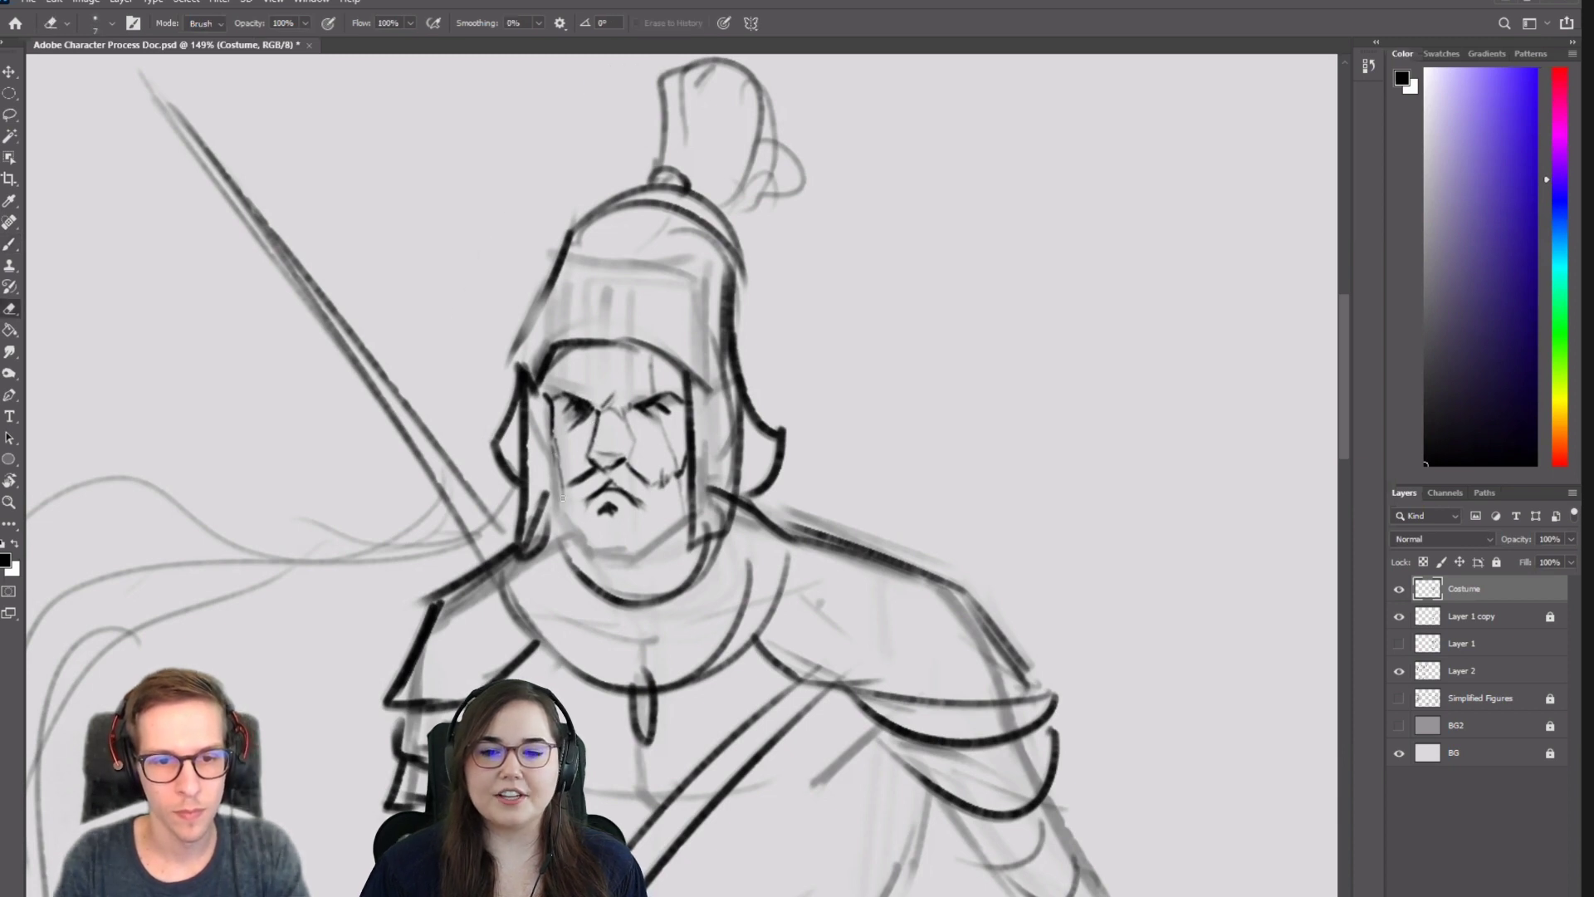
mouse_move(558, 473)
left_mouse_down()
mouse_move(480, 664)
mouse_move(432, 668)
left_mouse_up()
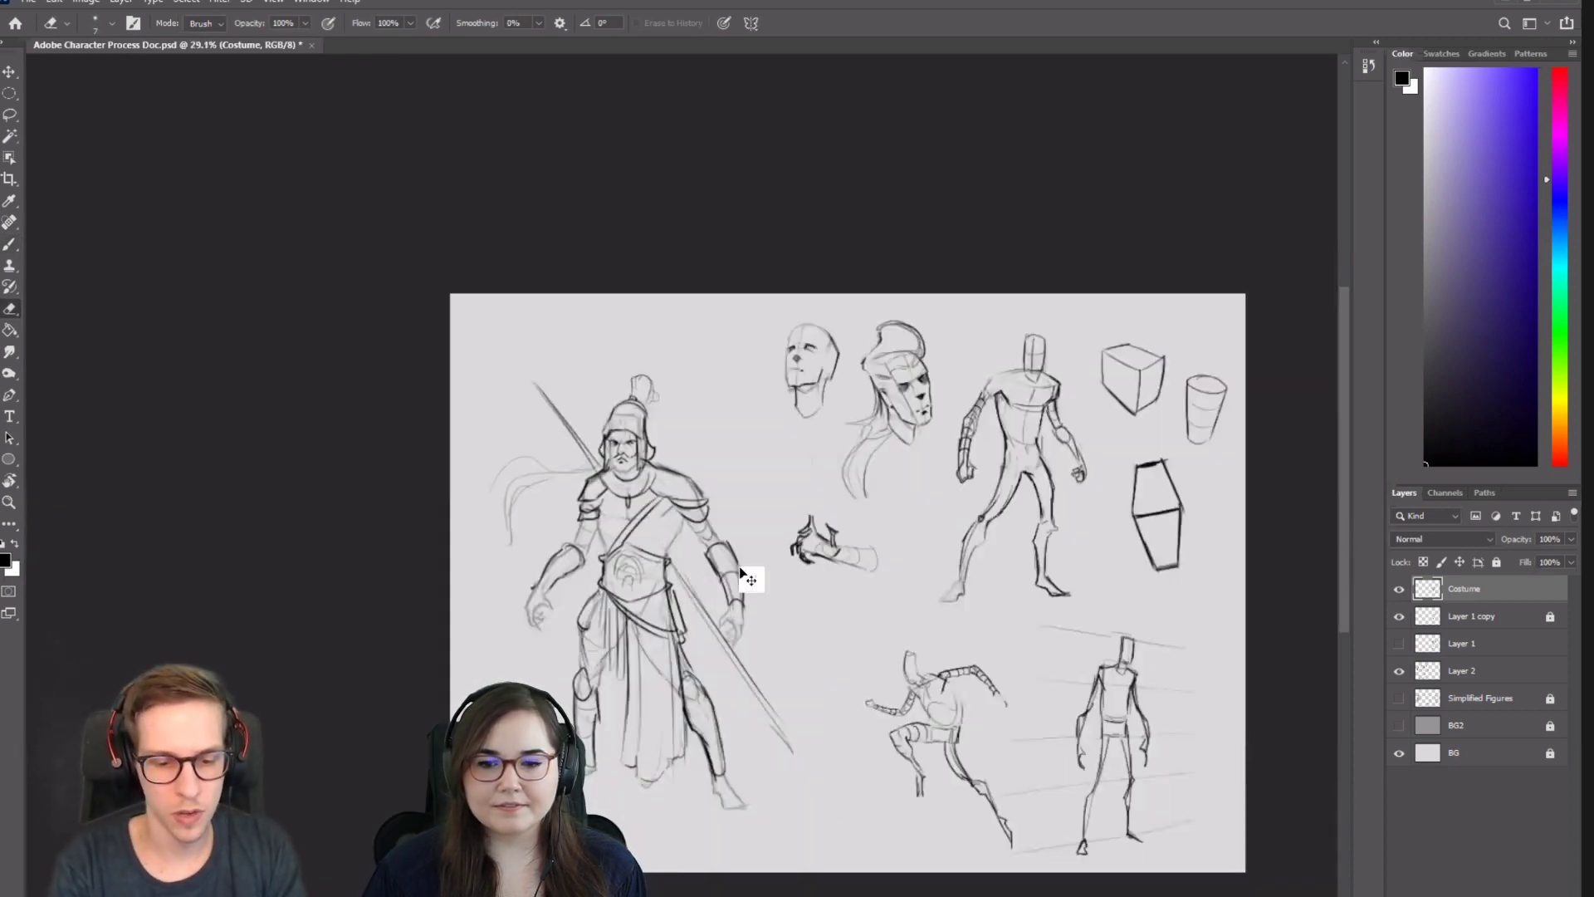
Check the document's image size in inches and in pixels, and close the dialog without resizing.
key("ctrl+alt+i")
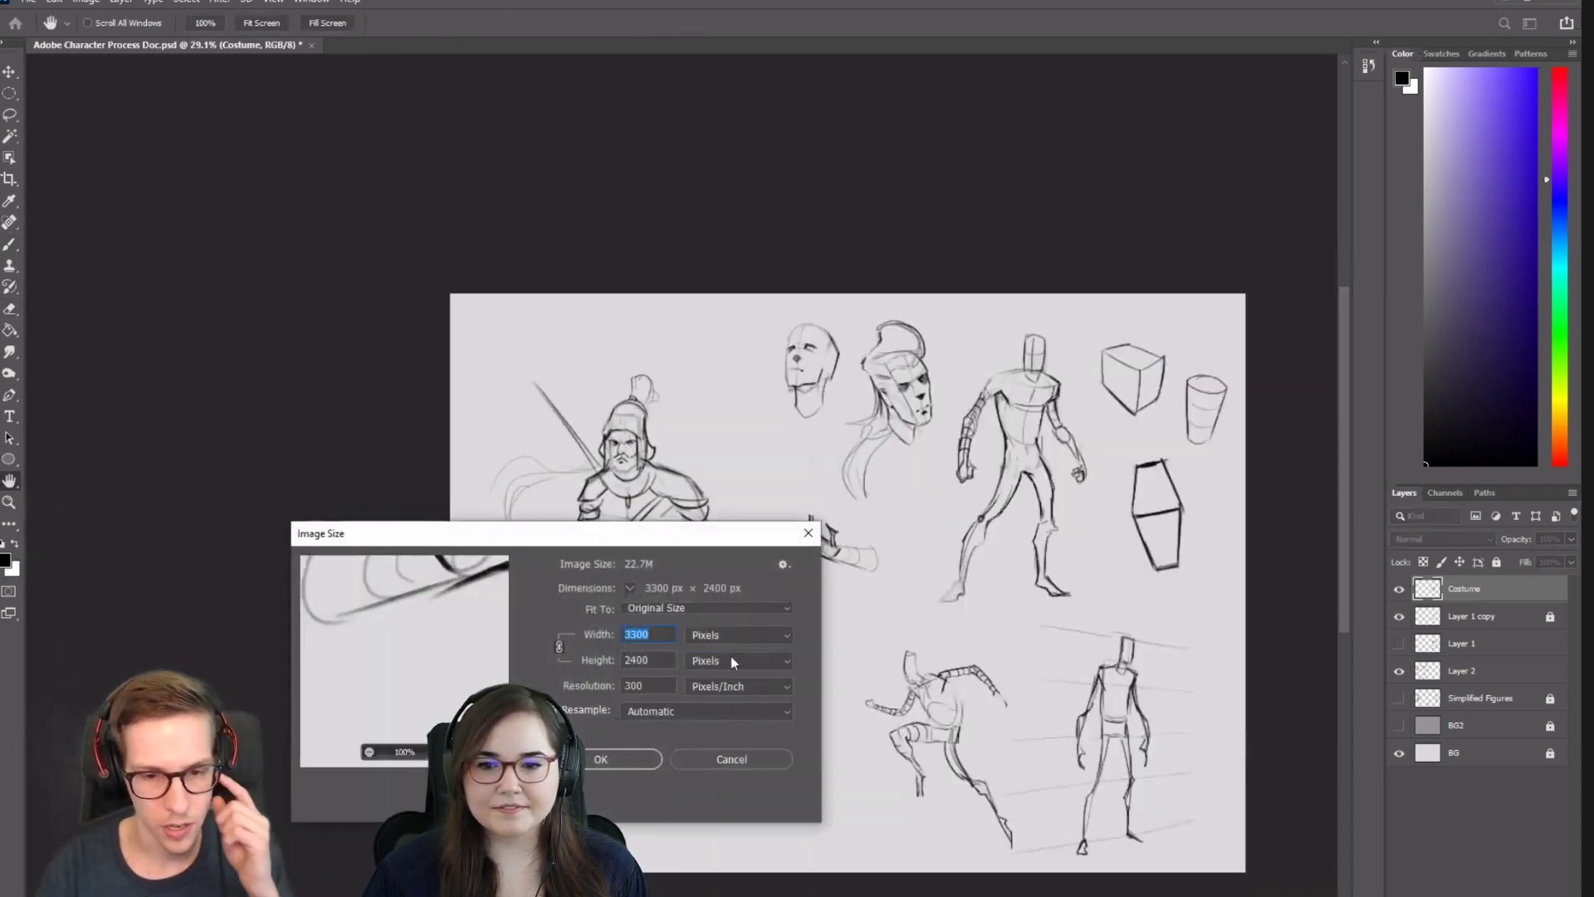
left_click(732, 661)
left_click(714, 697)
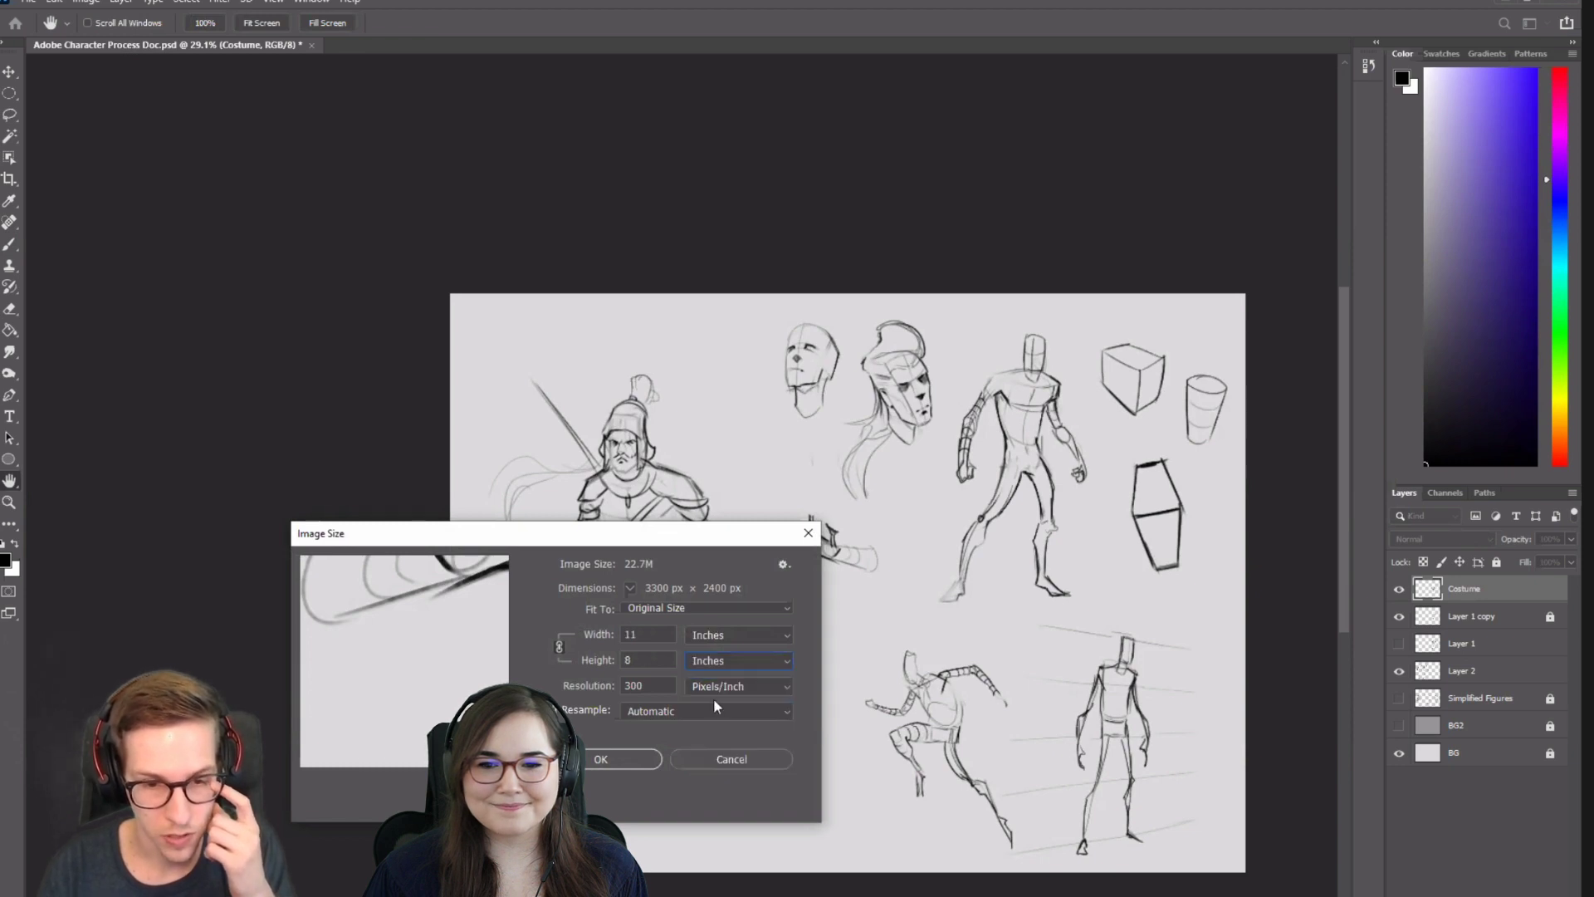
left_click(719, 635)
left_click(704, 653)
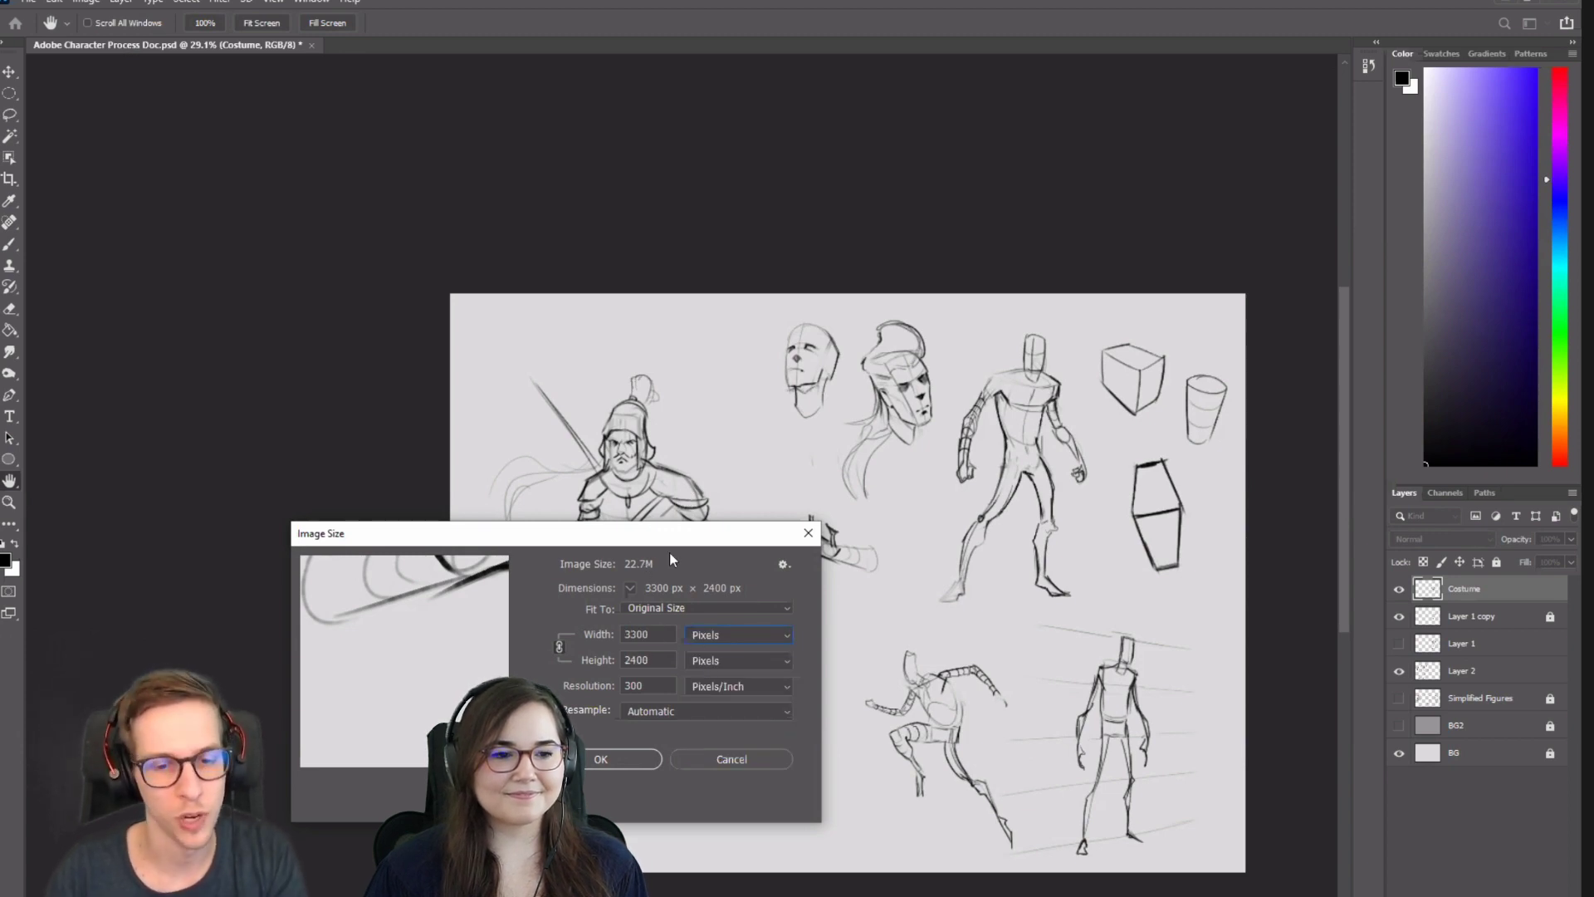
left_click_drag(664, 535, 647, 314)
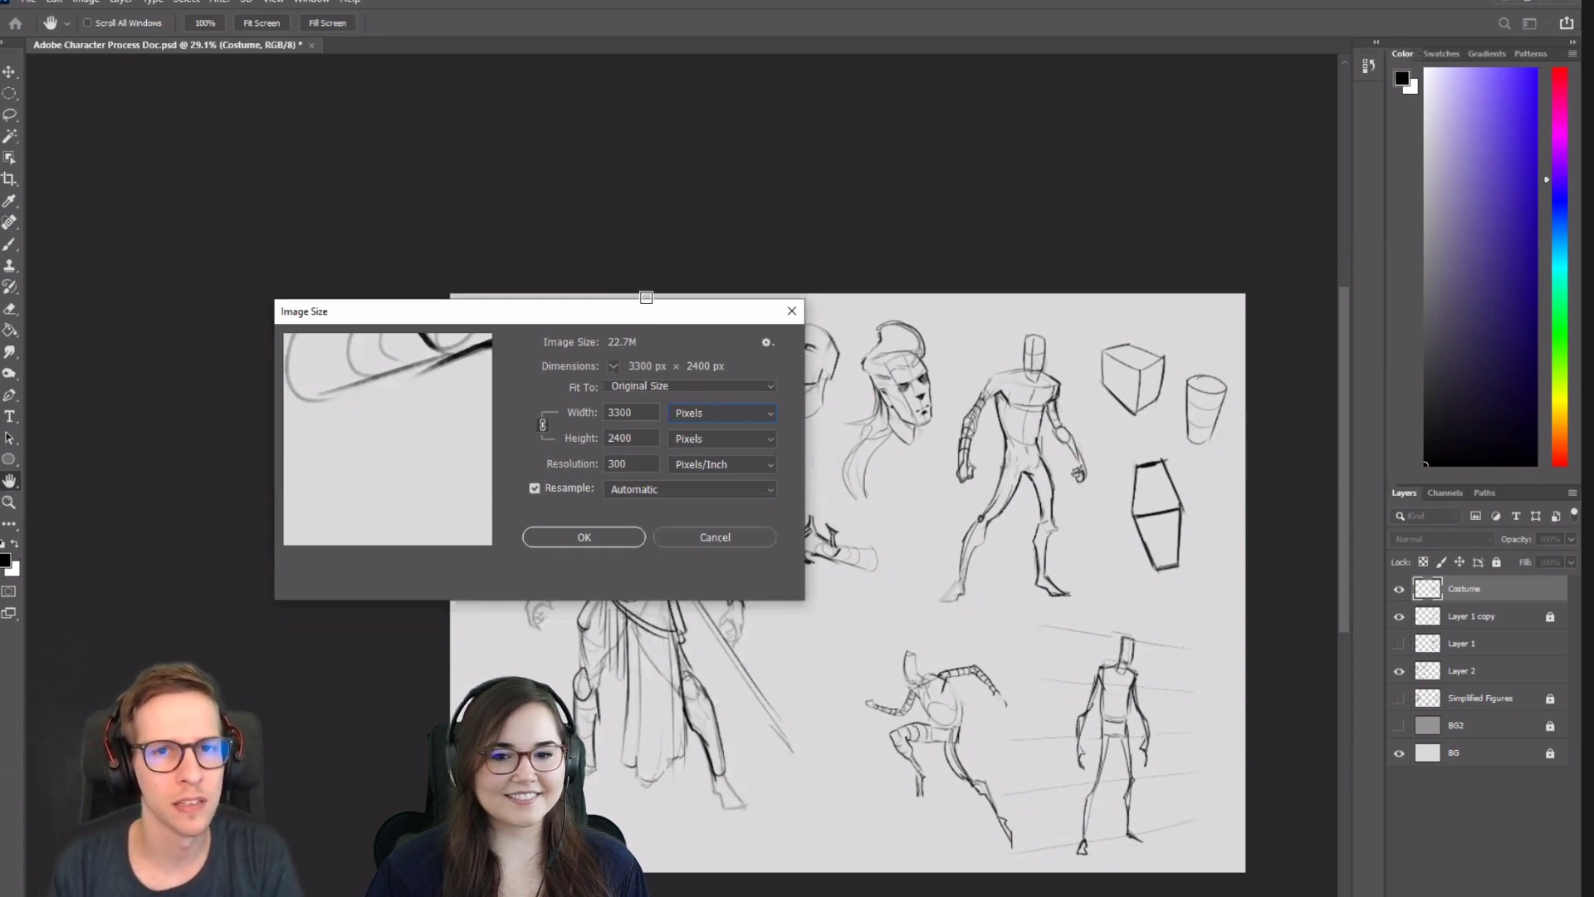
left_click(746, 533)
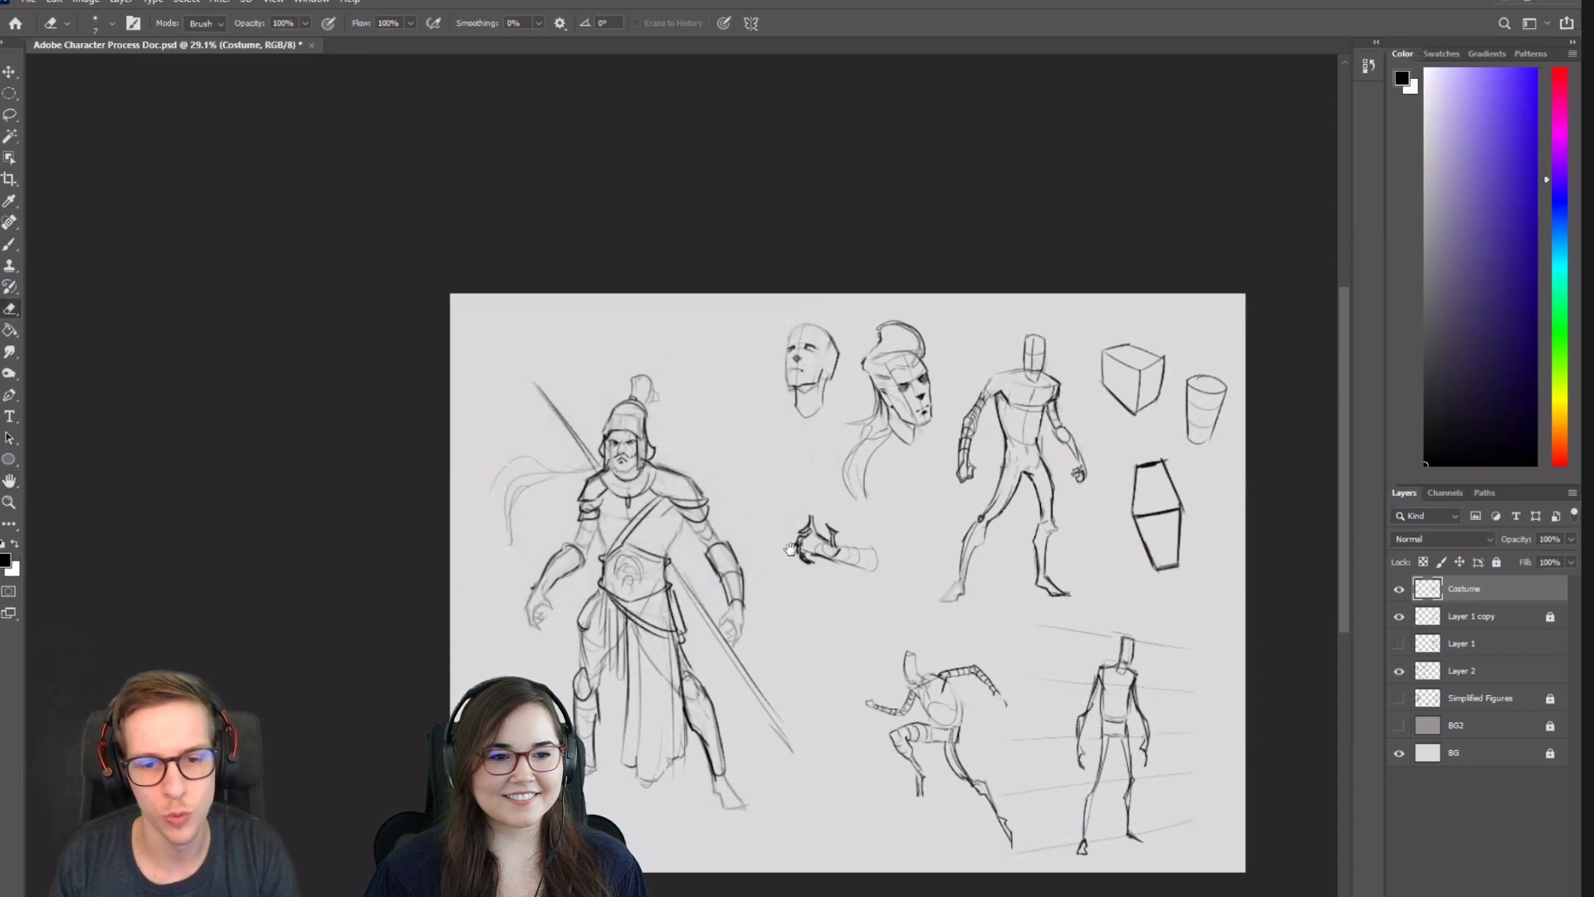
Mirror the view and erase the moustache strokes above the mouth.
left_click_drag(823, 562, 665, 487)
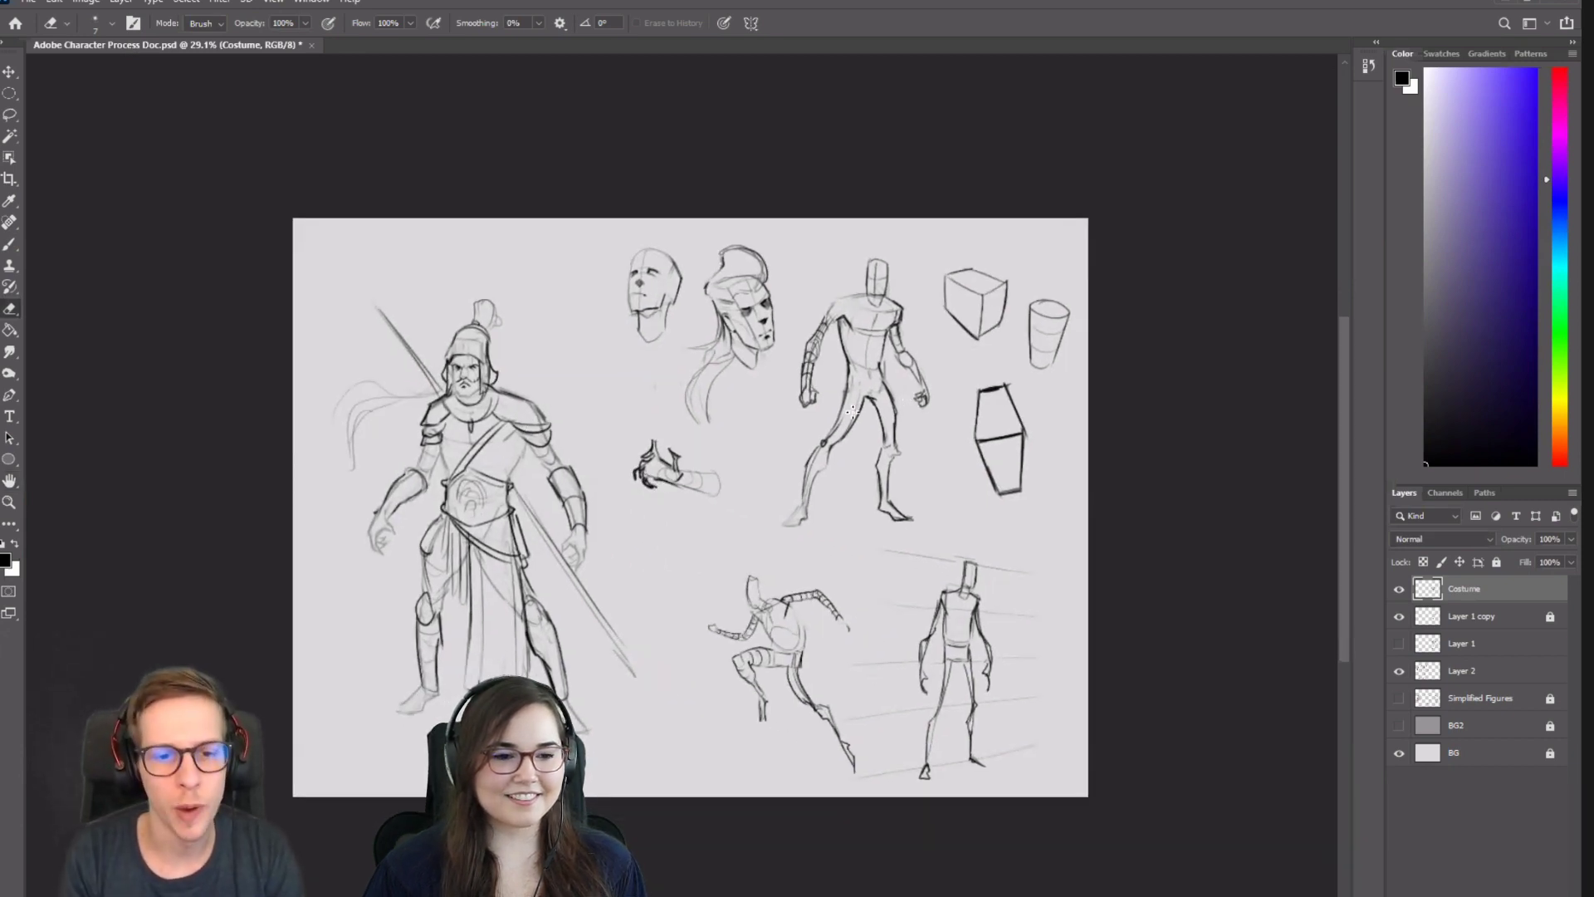
key("ctrl+shift+h")
scroll(971, 374, "up", 5)
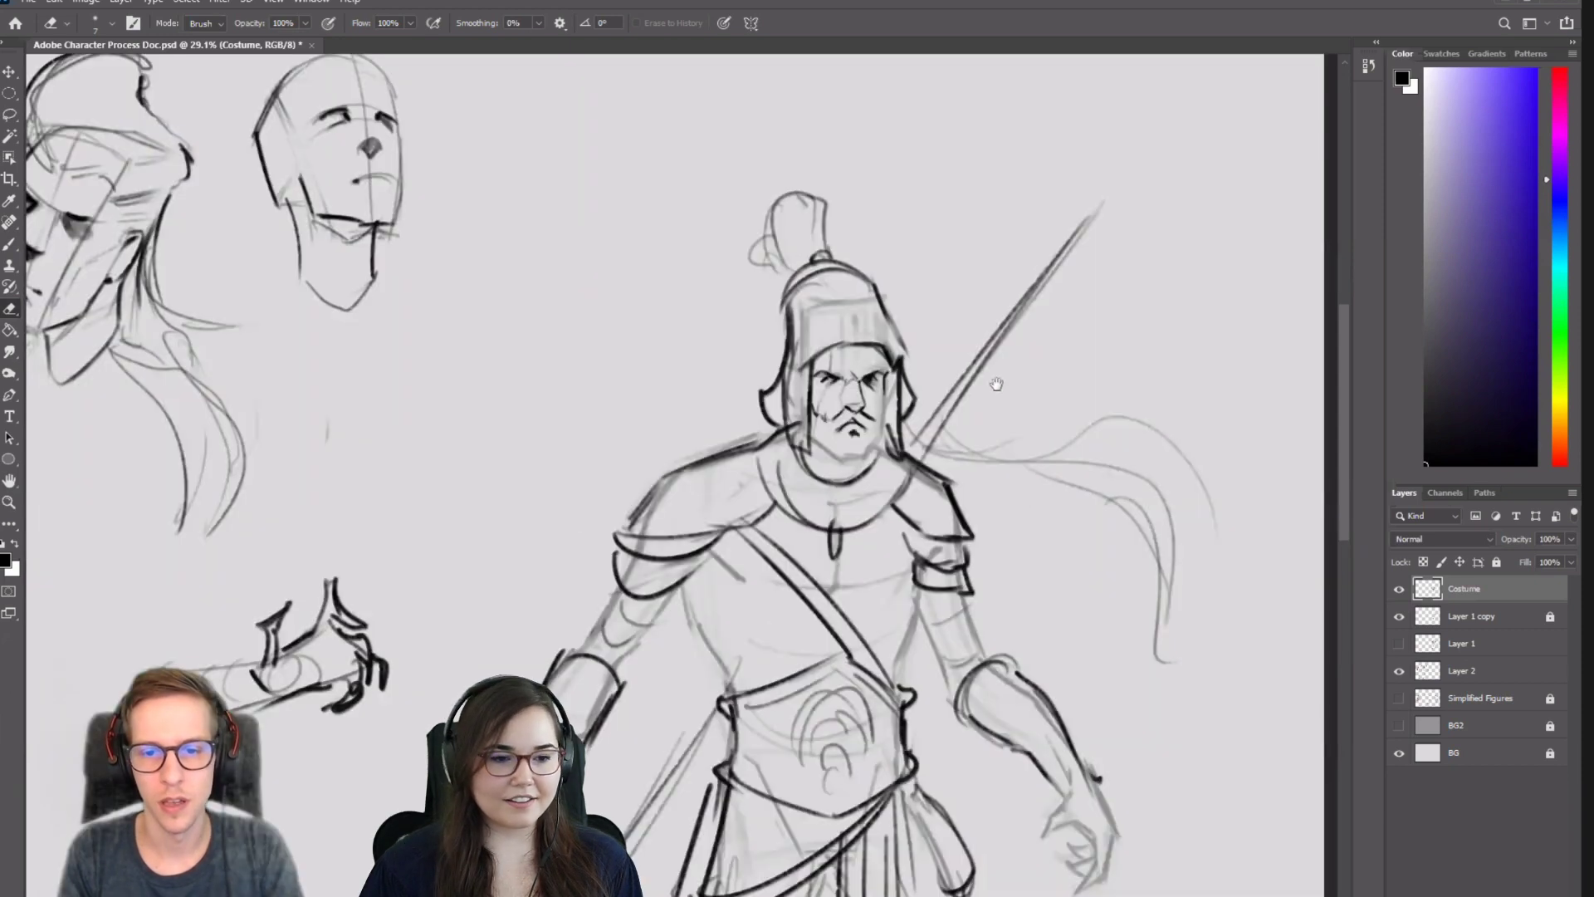
mouse_move(873, 431)
left_mouse_down()
mouse_move(831, 421)
mouse_move(779, 438)
mouse_move(776, 405)
left_mouse_up()
scroll(778, 437, "up", 4)
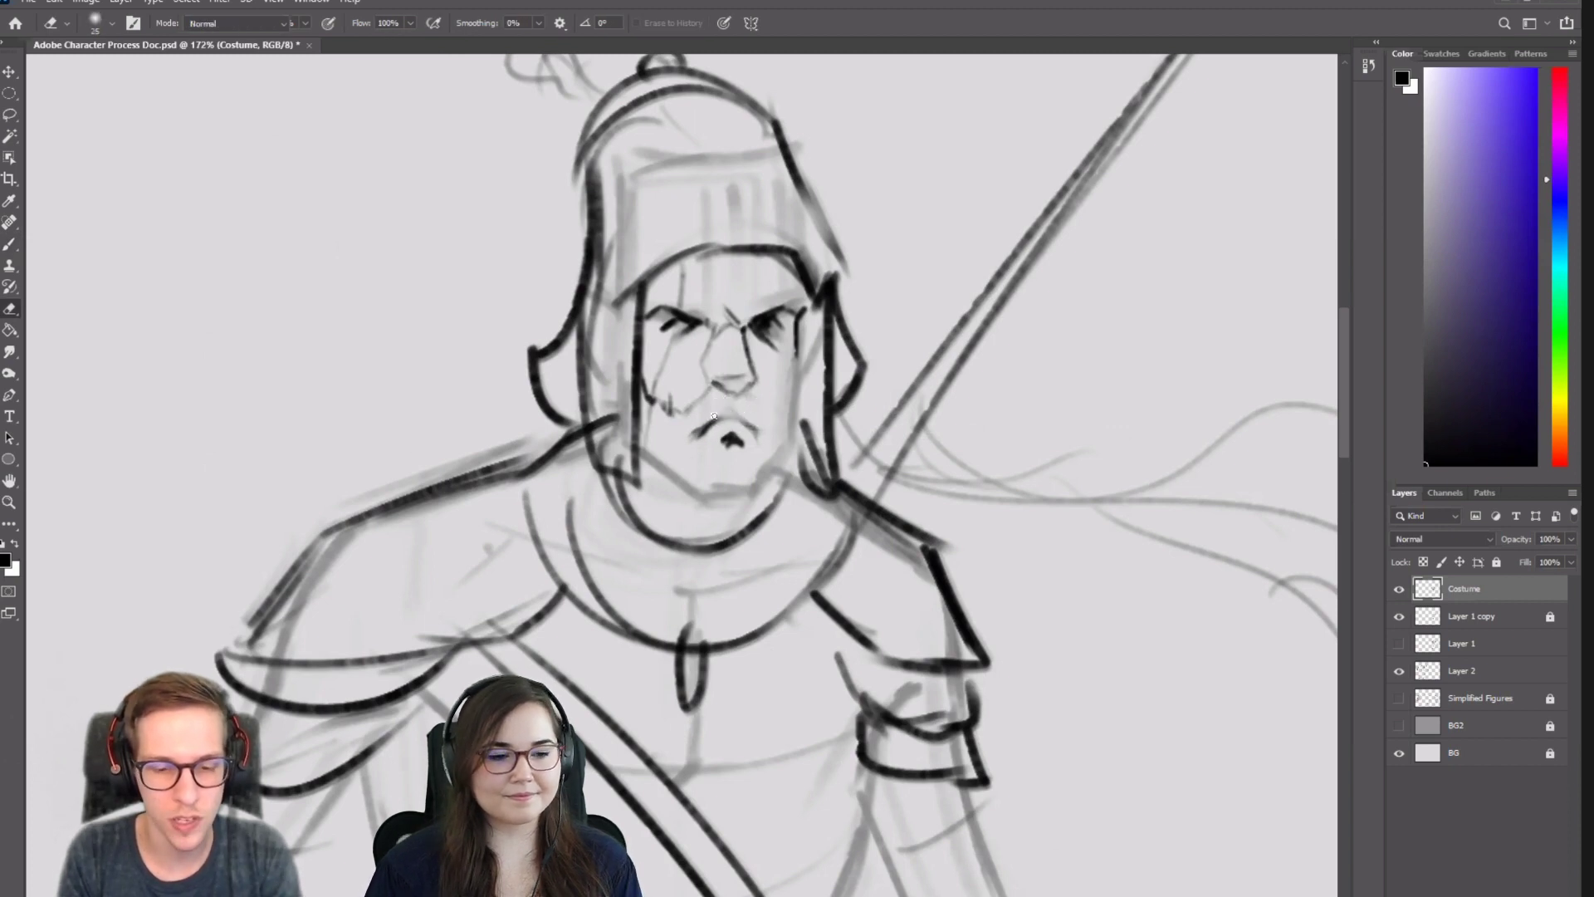
key("b")
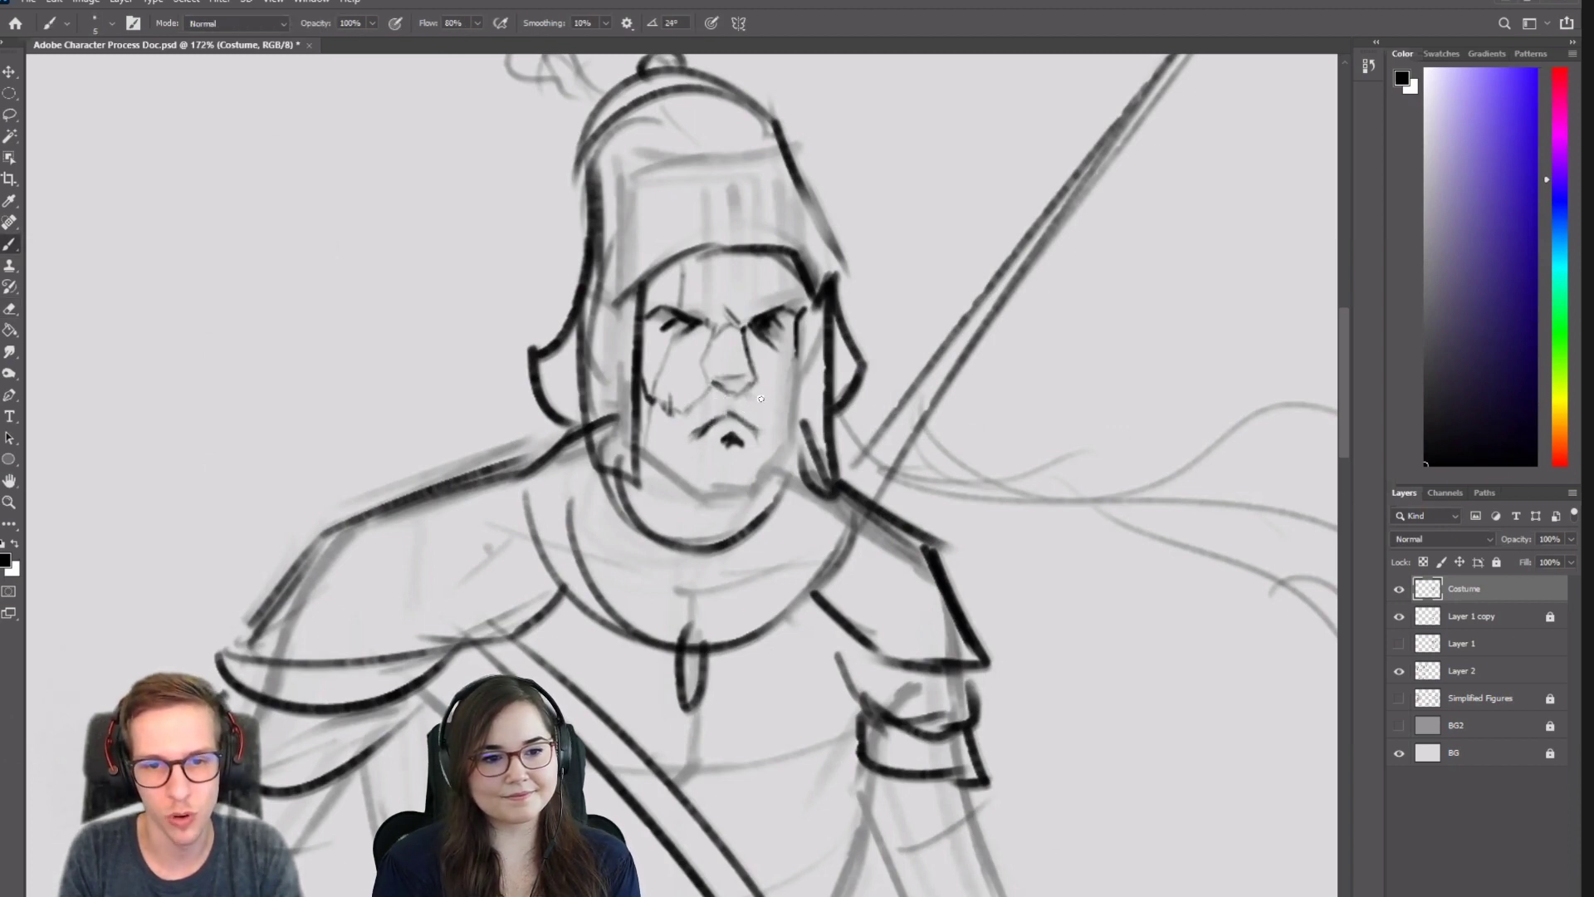
Redraw the moustache as thin strokes sloping from the nose towards both cheeks, and strengthen the jaw line beside the helmet's cheek guard.
left_click_drag(781, 290, 902, 240)
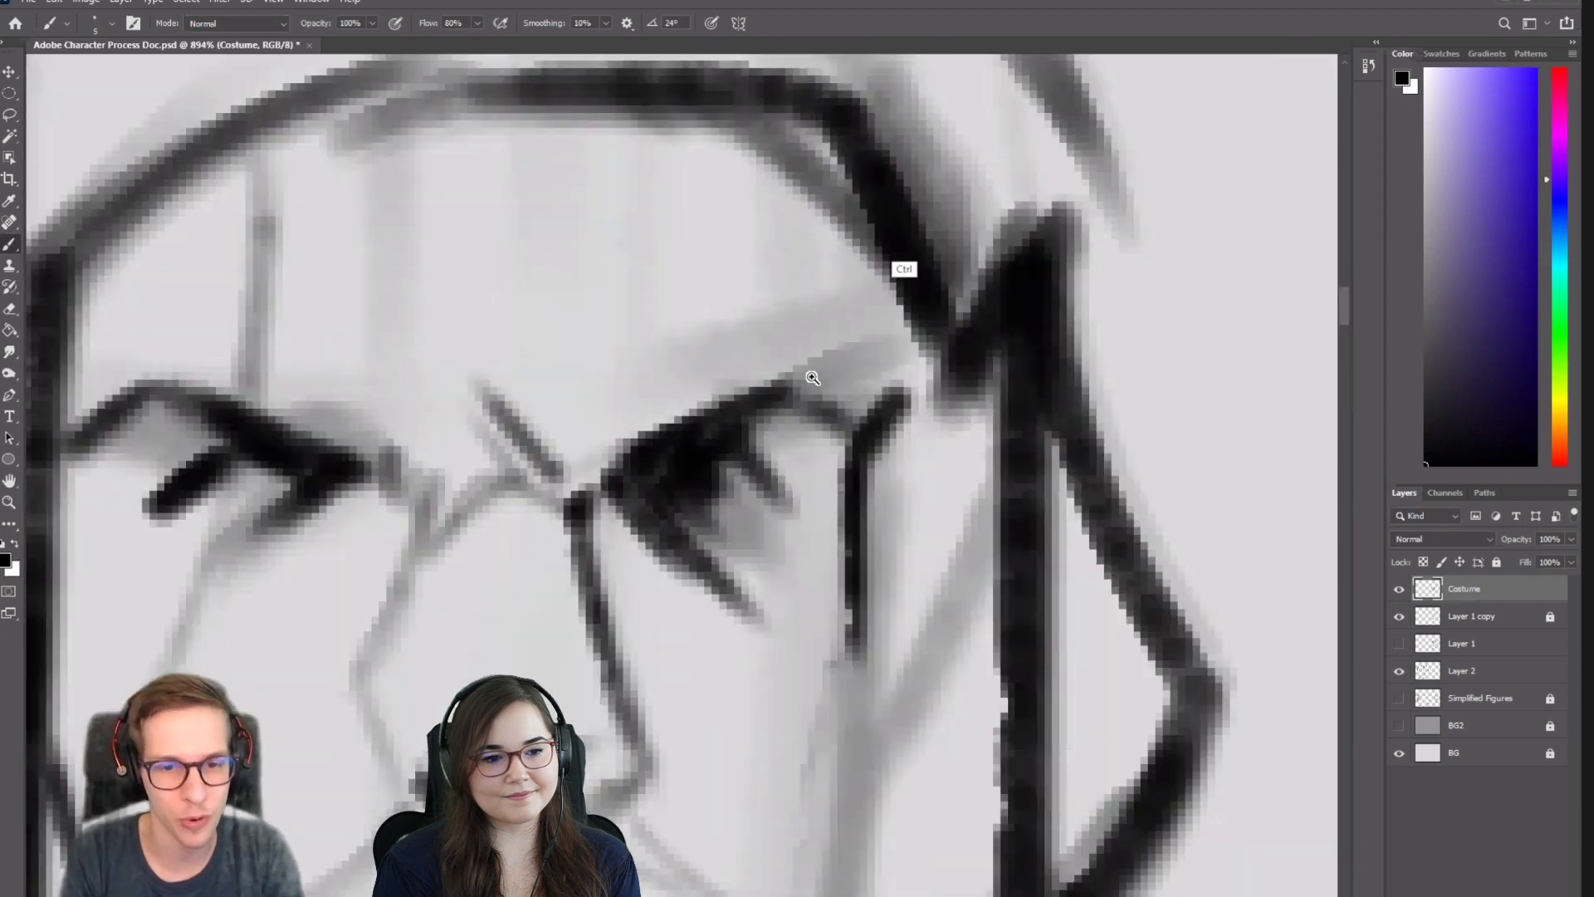
scroll(717, 417, "down", 13)
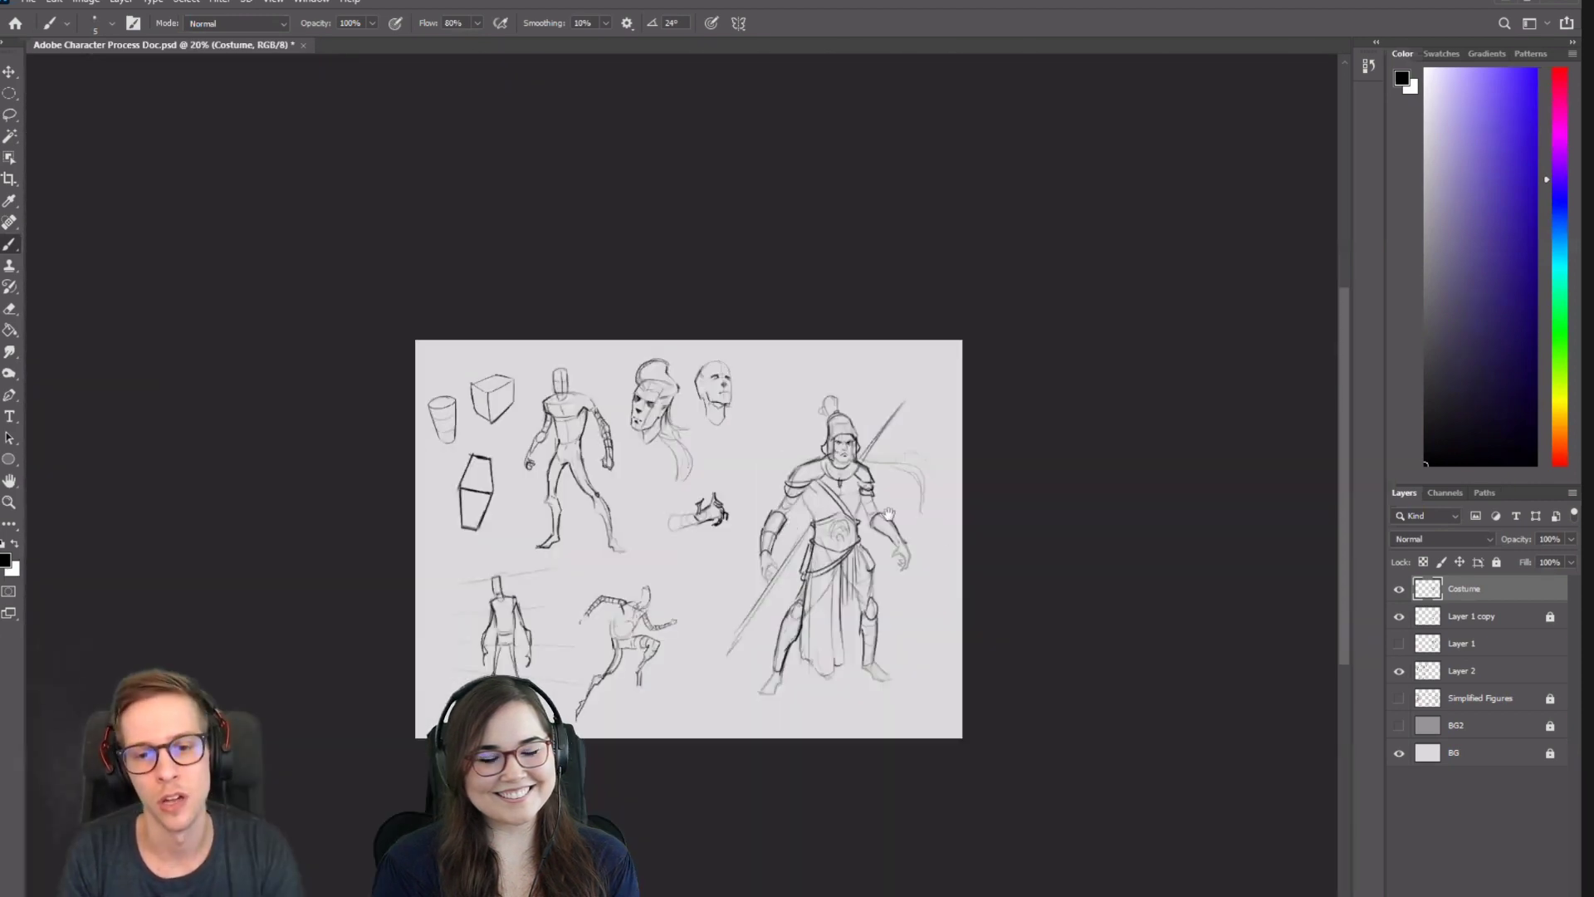
left_click_drag(892, 515, 761, 453)
left_click_drag(760, 452, 894, 393)
scroll(873, 412, "down", 2)
left_click_drag(831, 441, 778, 467)
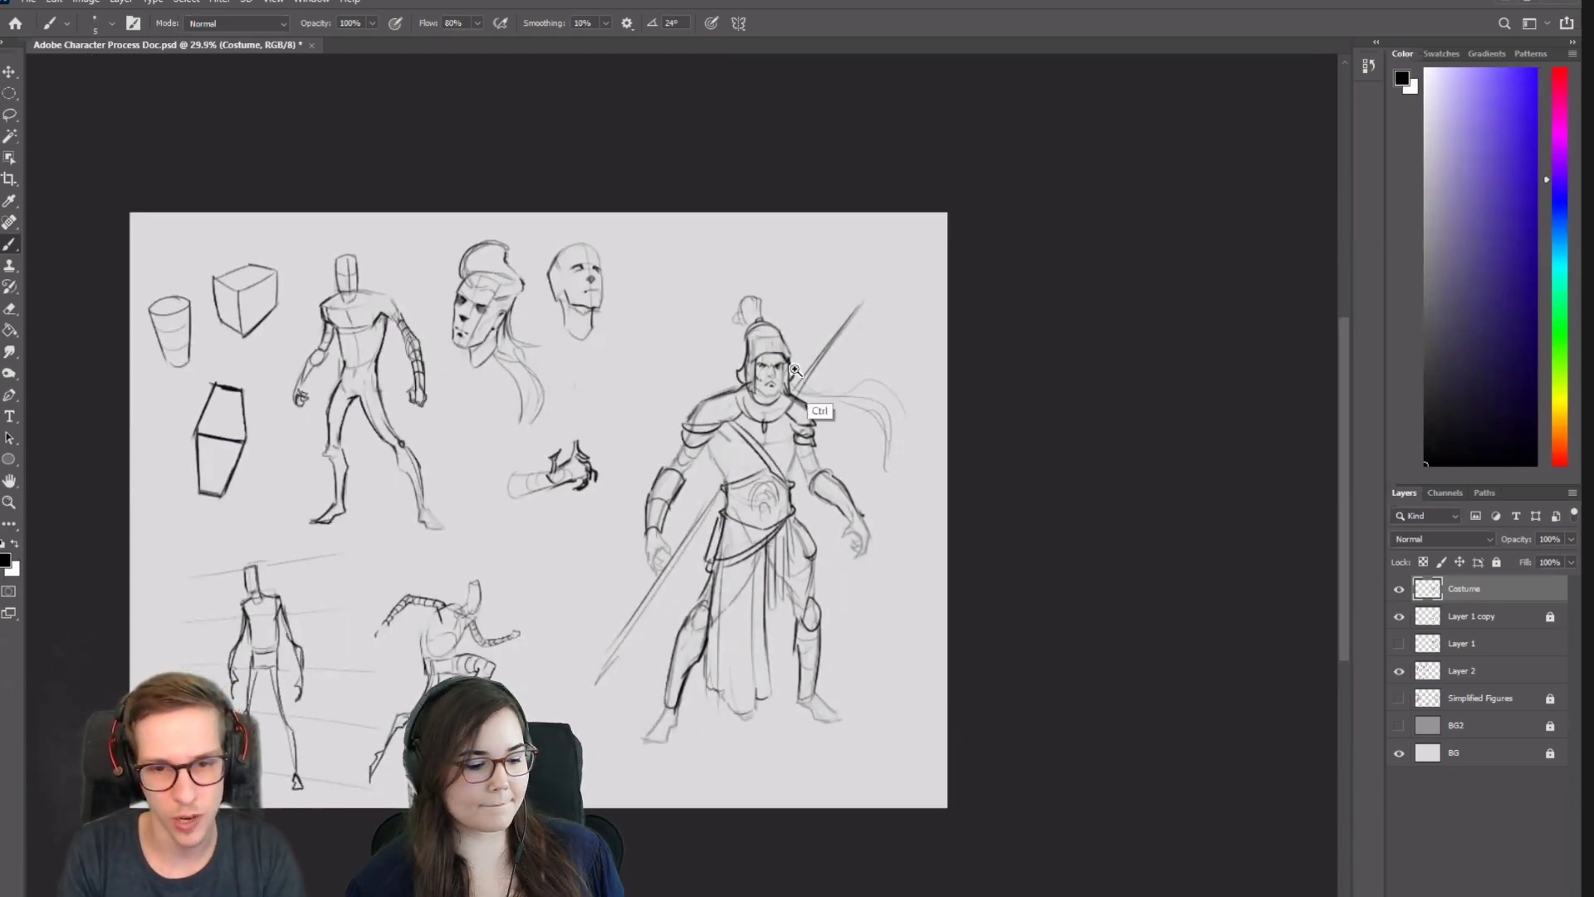
scroll(780, 415, "up", 7)
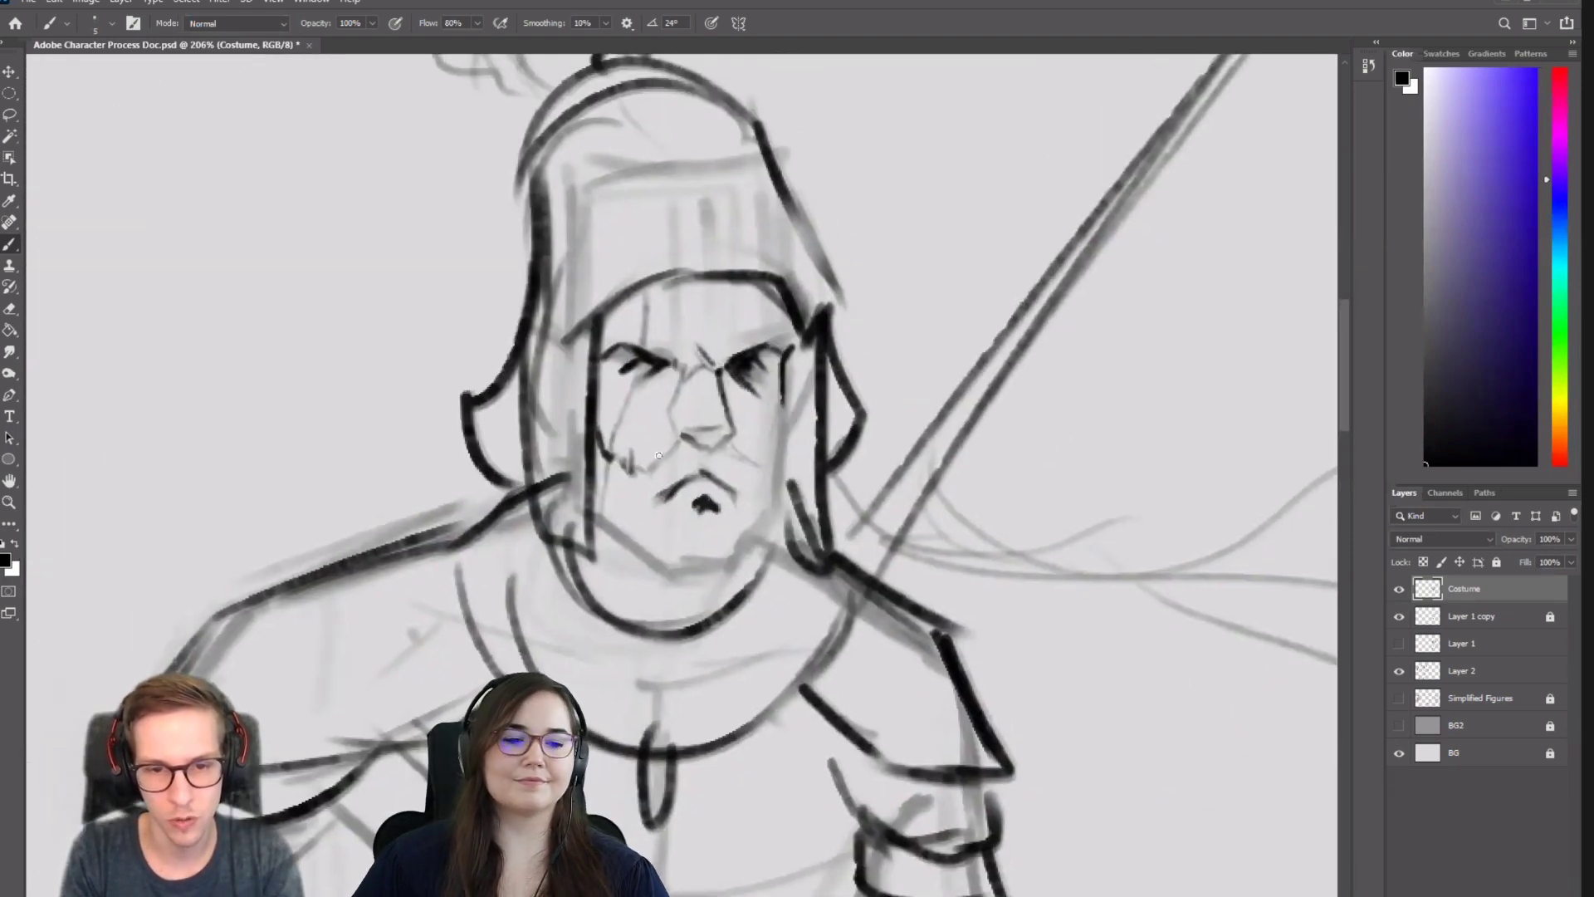
mouse_move(674, 445)
left_mouse_down()
mouse_move(638, 468)
mouse_move(678, 450)
mouse_move(758, 474)
left_mouse_up()
key("ctrl+z")
key("ctrl+z")
left_click_drag(598, 508, 641, 562)
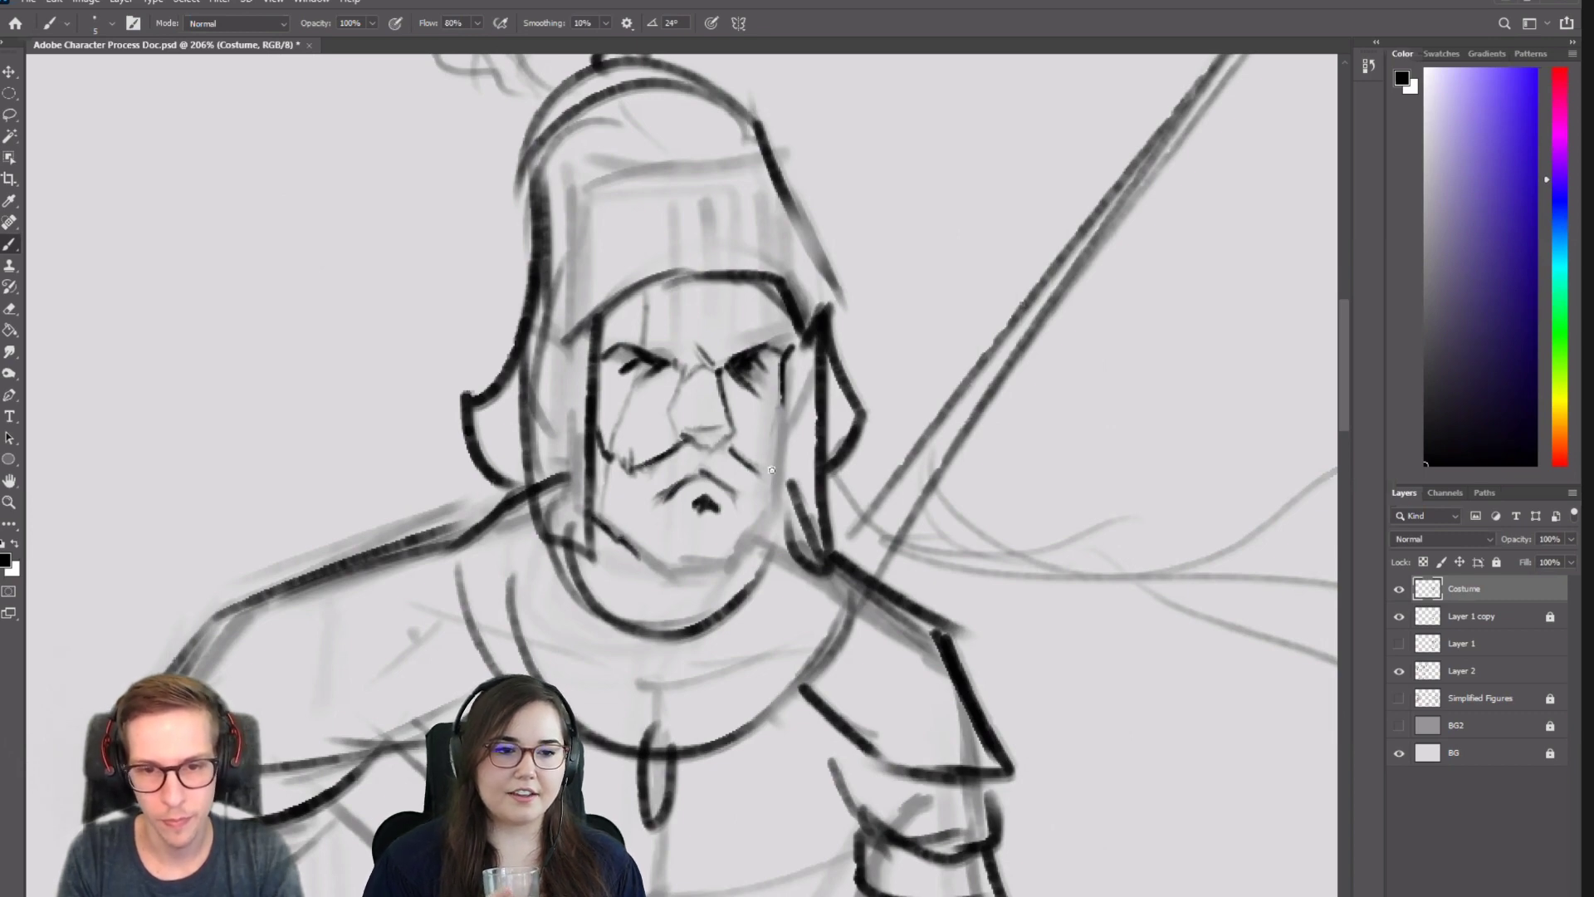
Flip the view back and erase the heavy curved line beneath the chin.
key("ctrl+h")
left_click_drag(688, 466, 929, 505)
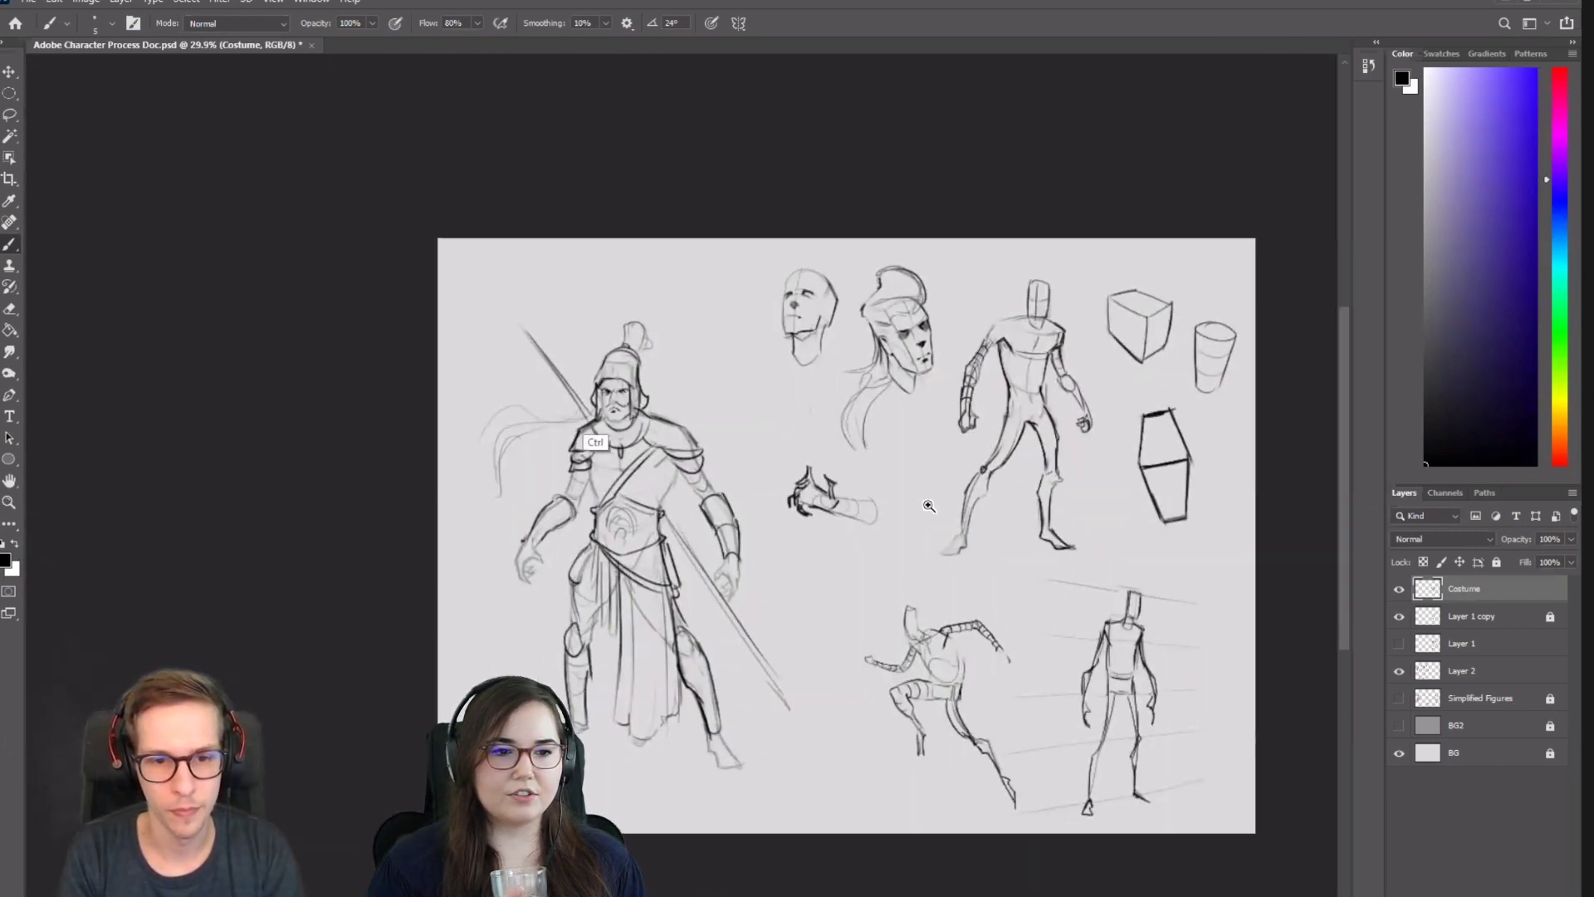
left_click_drag(595, 398, 677, 421)
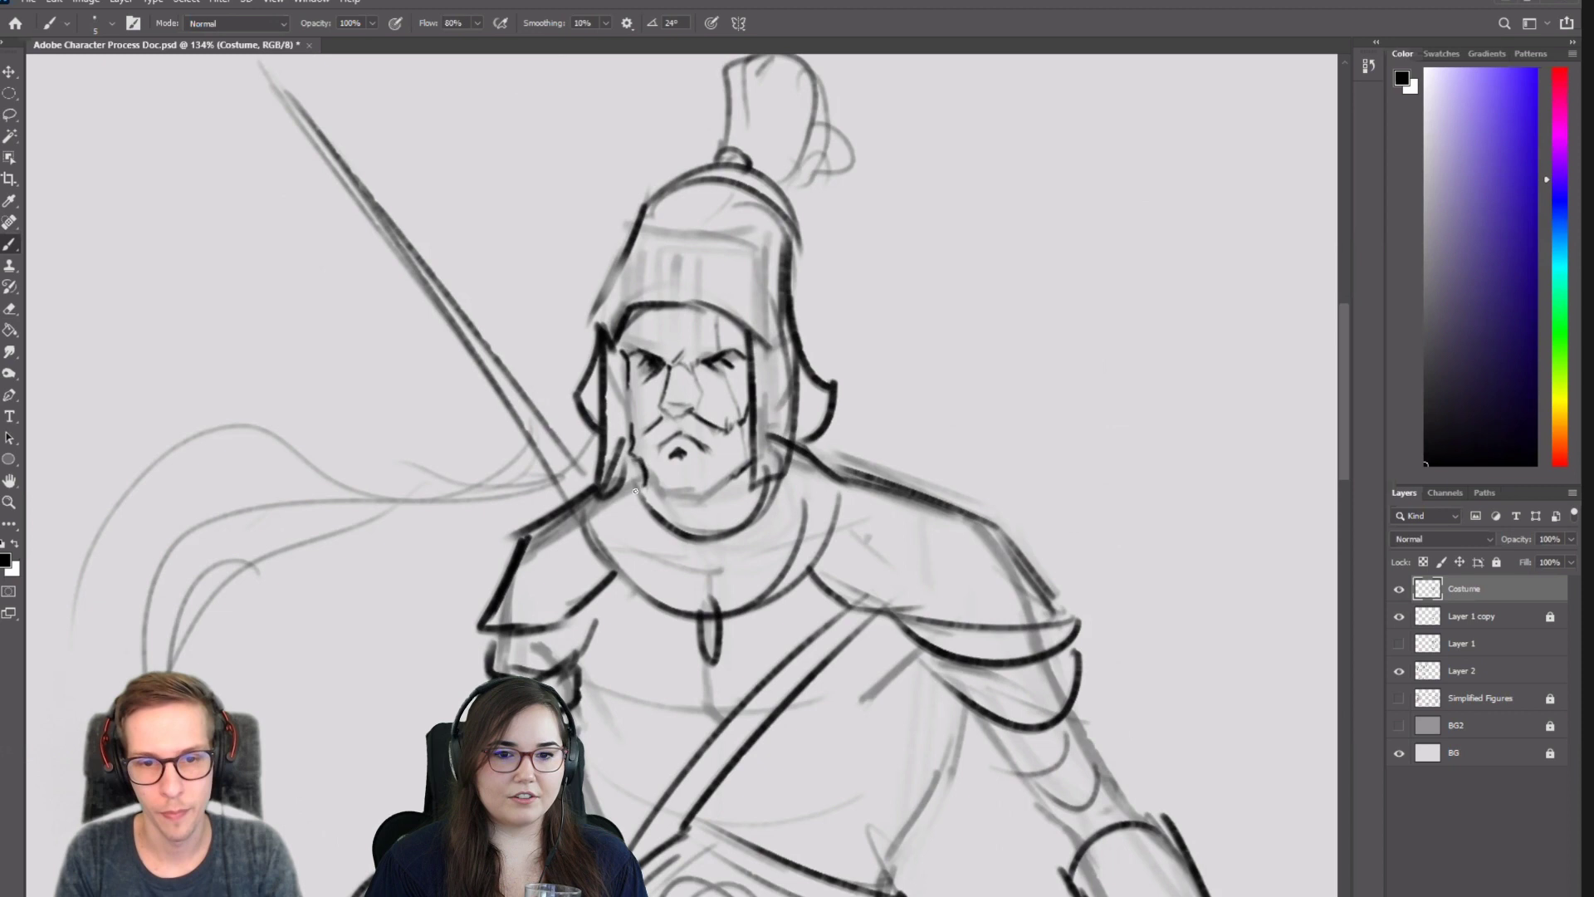
key("e")
mouse_move(652, 498)
left_mouse_down()
mouse_move(714, 536)
mouse_move(645, 511)
mouse_move(638, 463)
left_mouse_up()
mouse_move(734, 468)
left_mouse_down()
mouse_move(751, 485)
mouse_move(736, 528)
left_mouse_up()
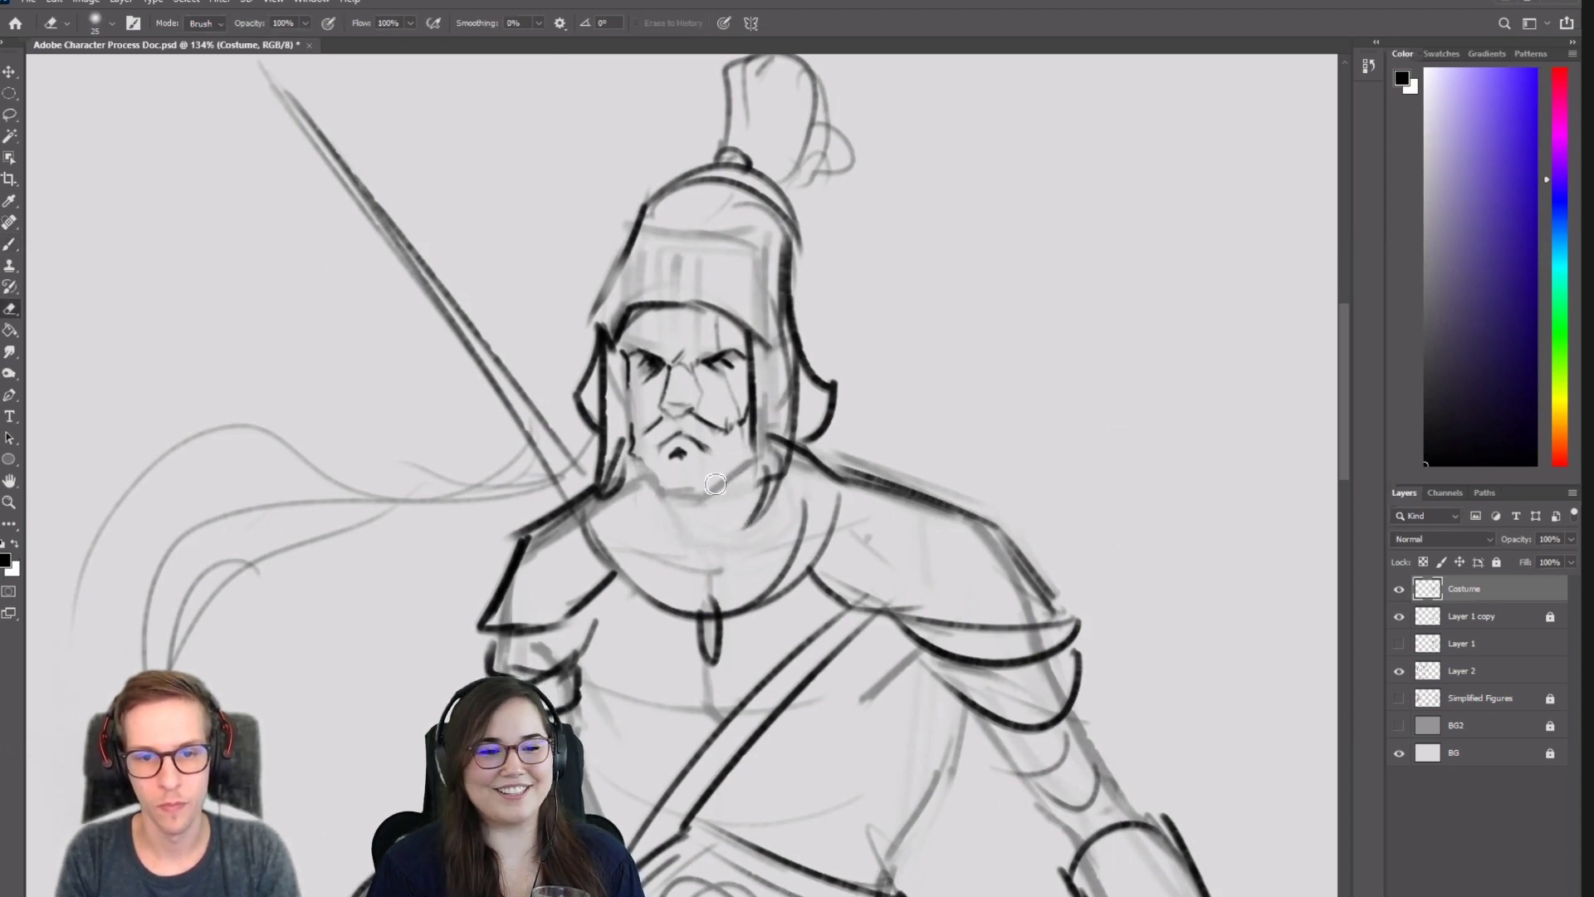
key("b")
mouse_move(644, 462)
left_mouse_down()
mouse_move(635, 517)
mouse_move(640, 491)
left_mouse_up()
key("ctrl+z")
key("ctrl+z")
key("e")
key("b")
mouse_move(633, 438)
left_mouse_down()
mouse_move(626, 495)
mouse_move(673, 567)
left_mouse_up()
key("ctrl+z")
mouse_move(642, 463)
left_mouse_down()
mouse_move(636, 498)
mouse_move(638, 481)
mouse_move(672, 580)
left_mouse_up()
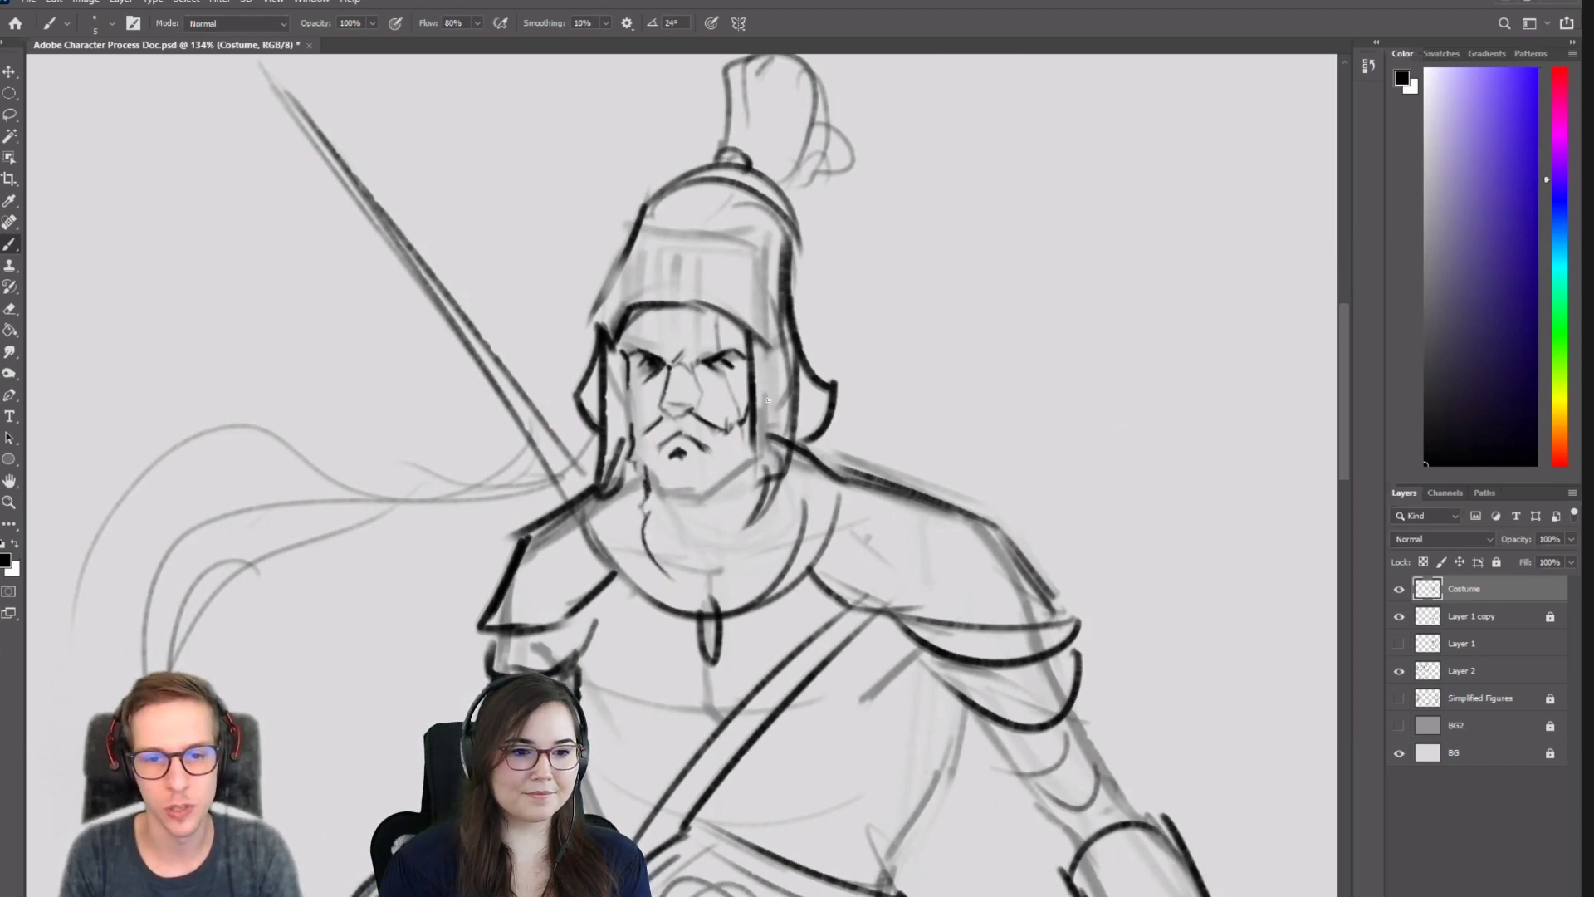
key("ctrl+z")
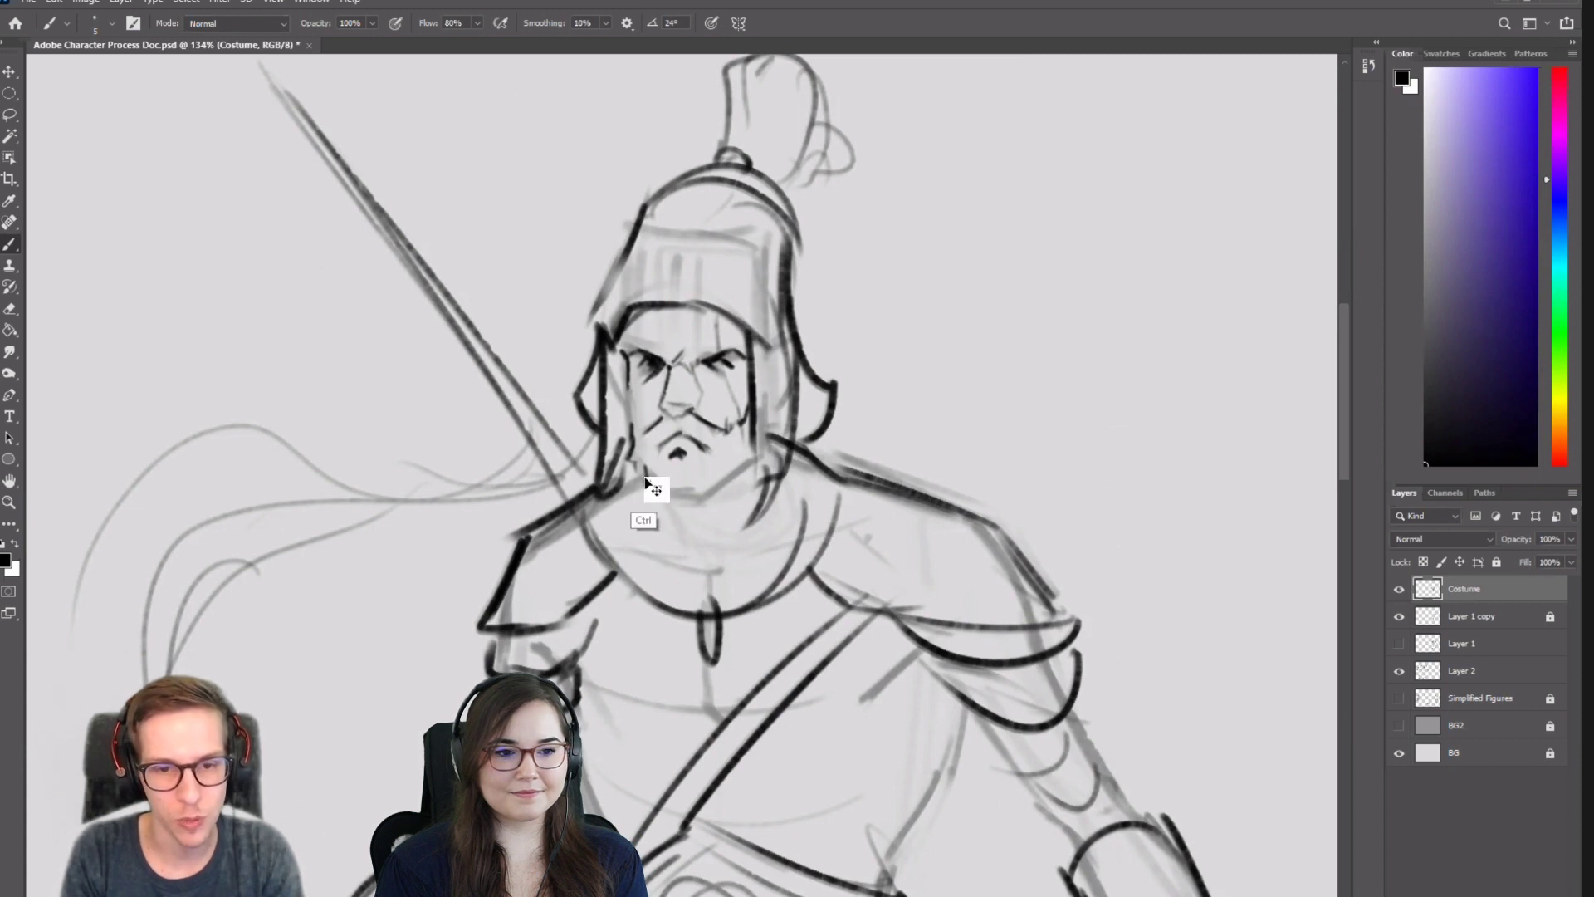
Draw thin helmet cords down both sides of the neck, tied in a knot with loose ends over the chest, mirroring the view while refining.
mouse_move(640, 477)
left_mouse_down()
mouse_move(667, 557)
mouse_move(649, 512)
mouse_move(686, 554)
mouse_move(693, 585)
left_mouse_up()
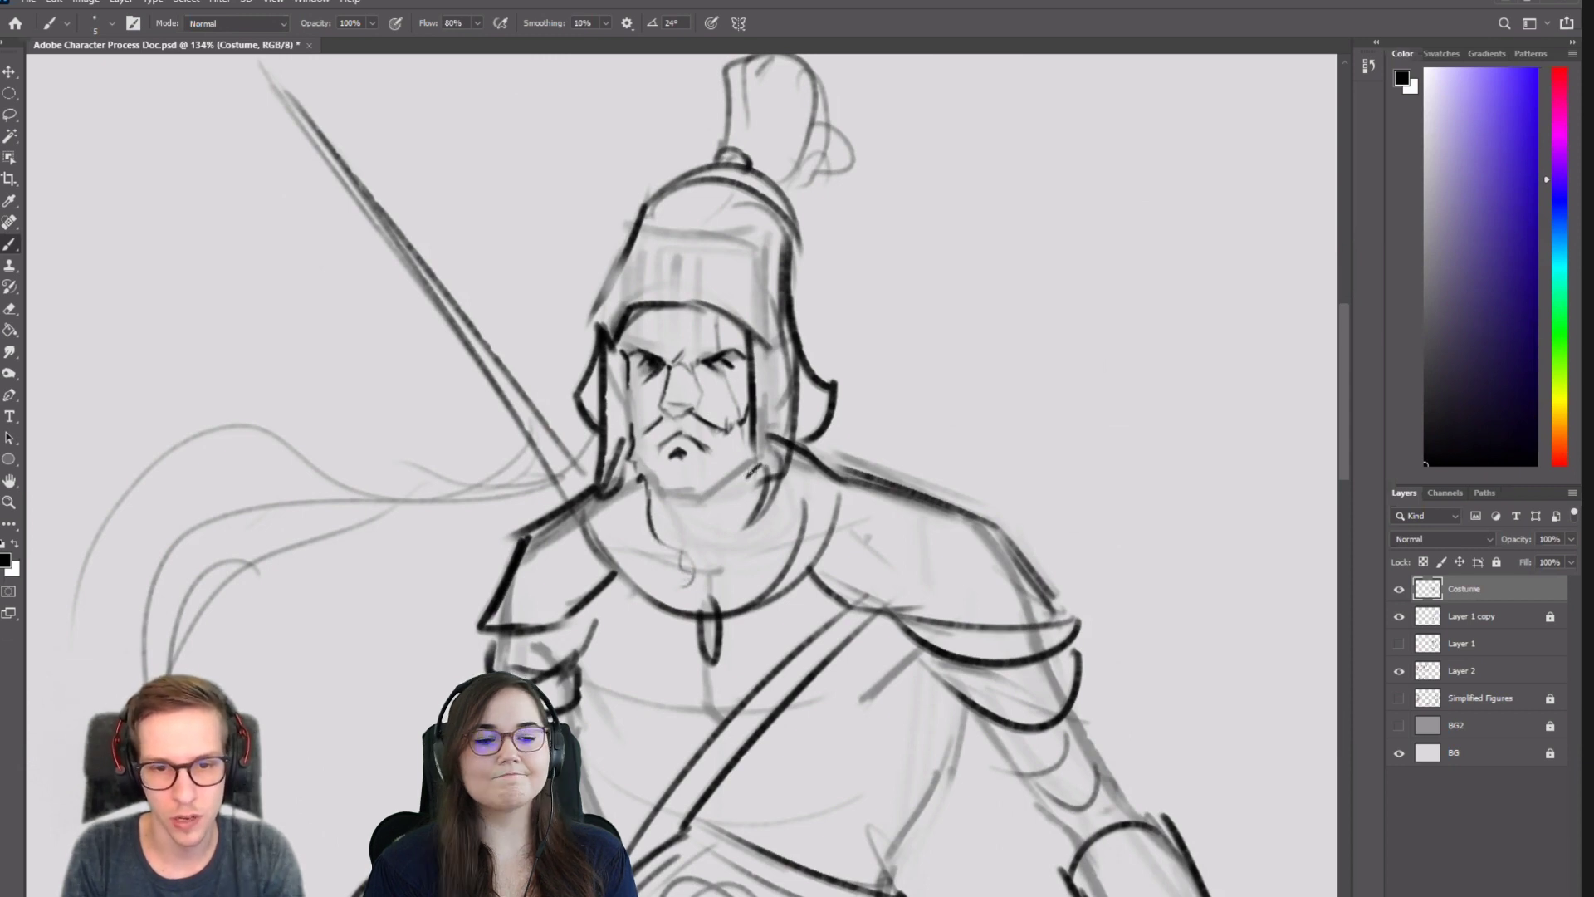
left_click_drag(758, 464, 727, 528)
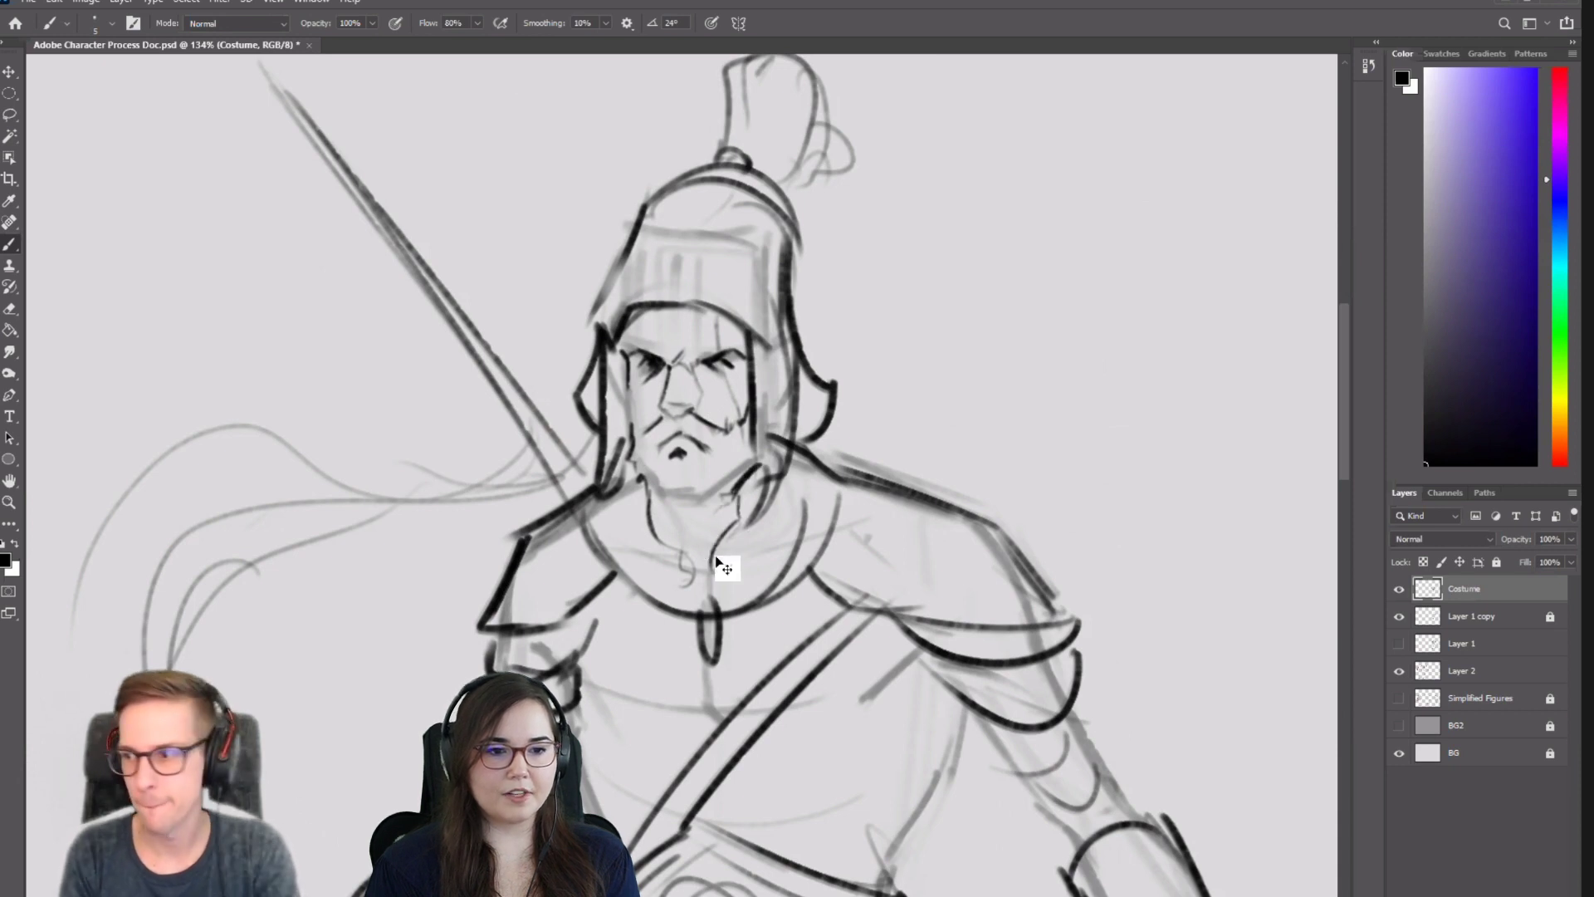
key("ctrl+shift+h")
mouse_move(940, 505)
left_mouse_down()
mouse_move(789, 595)
mouse_move(714, 498)
left_mouse_up()
left_click_drag(711, 495, 513, 462)
mouse_move(752, 434)
left_mouse_down()
mouse_move(782, 407)
mouse_move(714, 399)
mouse_move(745, 429)
mouse_move(781, 405)
mouse_move(778, 422)
mouse_move(785, 365)
mouse_move(794, 409)
mouse_move(758, 442)
mouse_move(781, 524)
mouse_move(761, 520)
mouse_move(772, 498)
left_mouse_up()
key("e")
key("b")
key("e")
key("b")
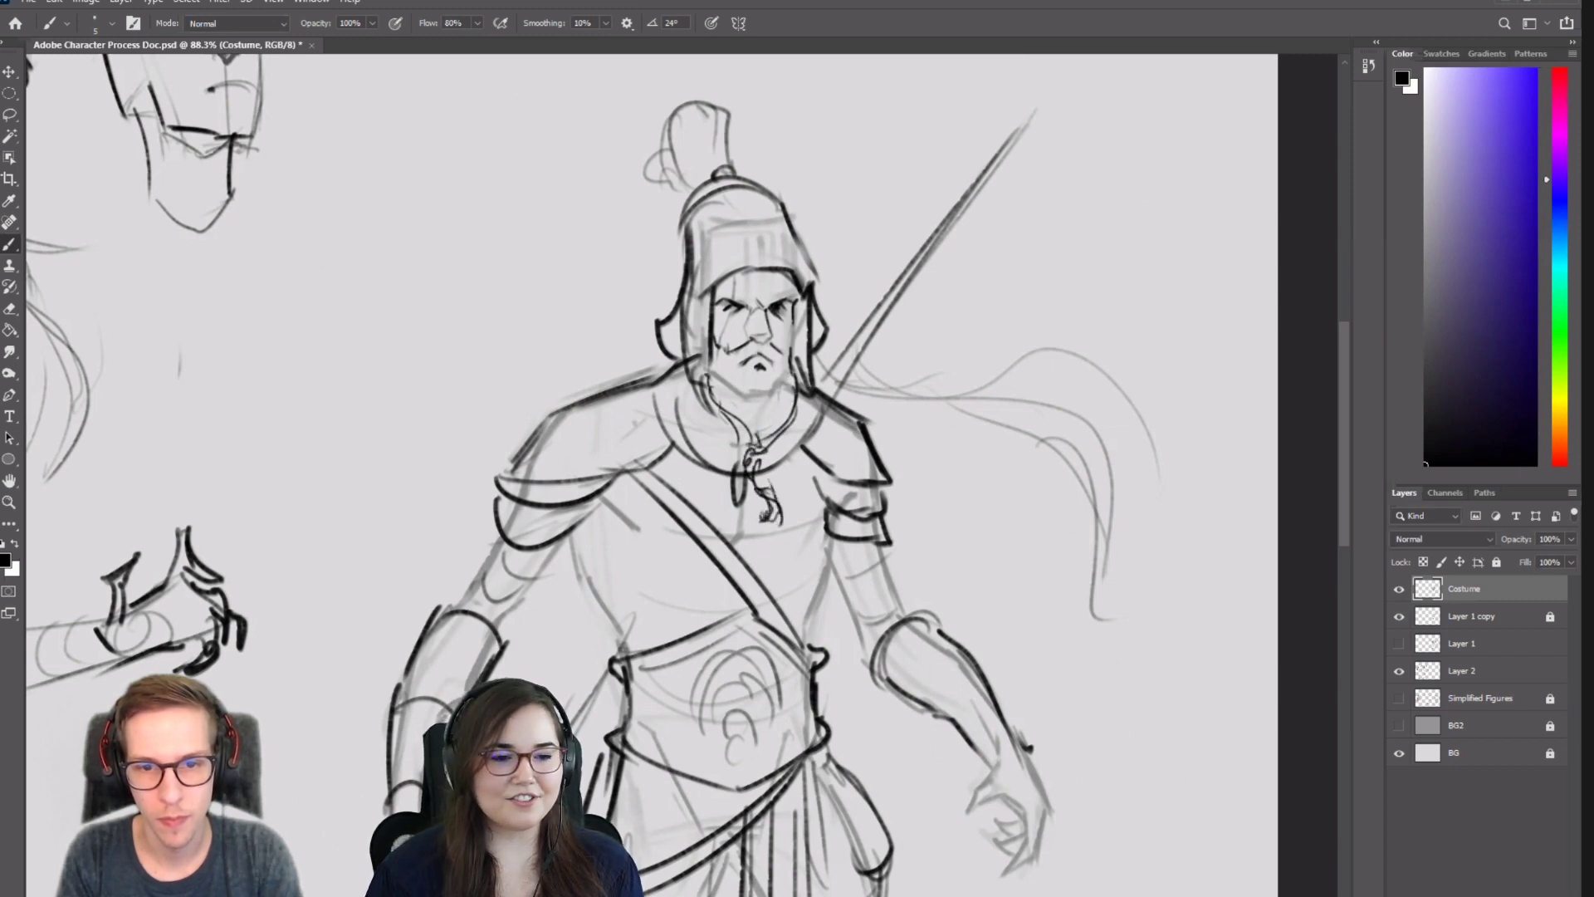
scroll(741, 366, "up", 2)
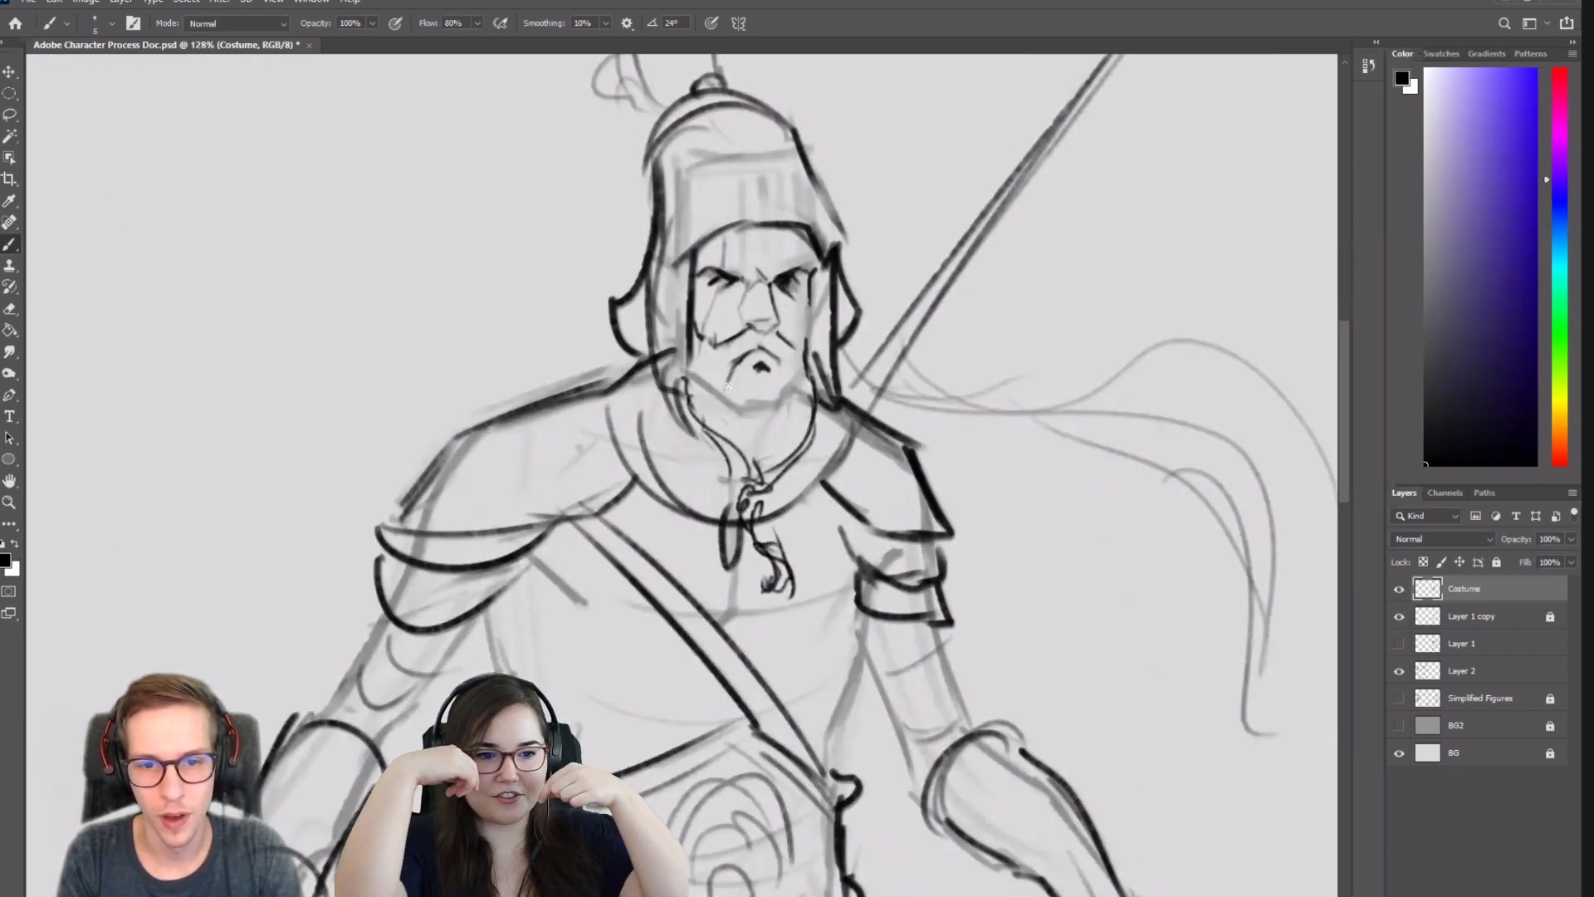
key("]")
mouse_move(738, 336)
left_mouse_down()
mouse_move(711, 362)
mouse_move(558, 331)
left_mouse_up()
left_click_drag(535, 278, 707, 365)
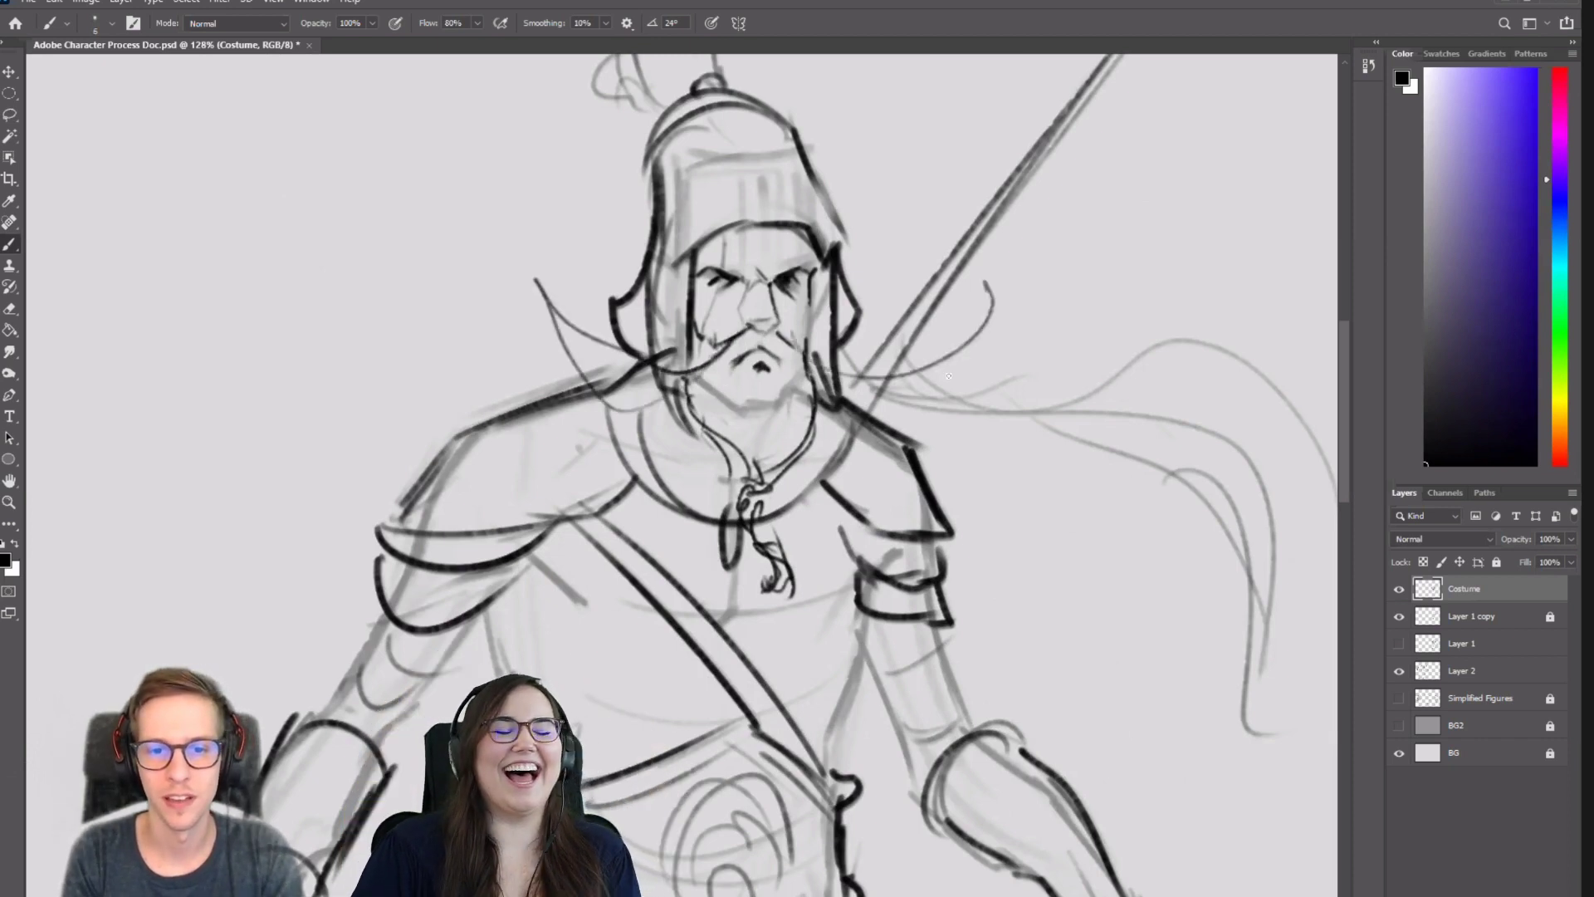
key("ctrl+z")
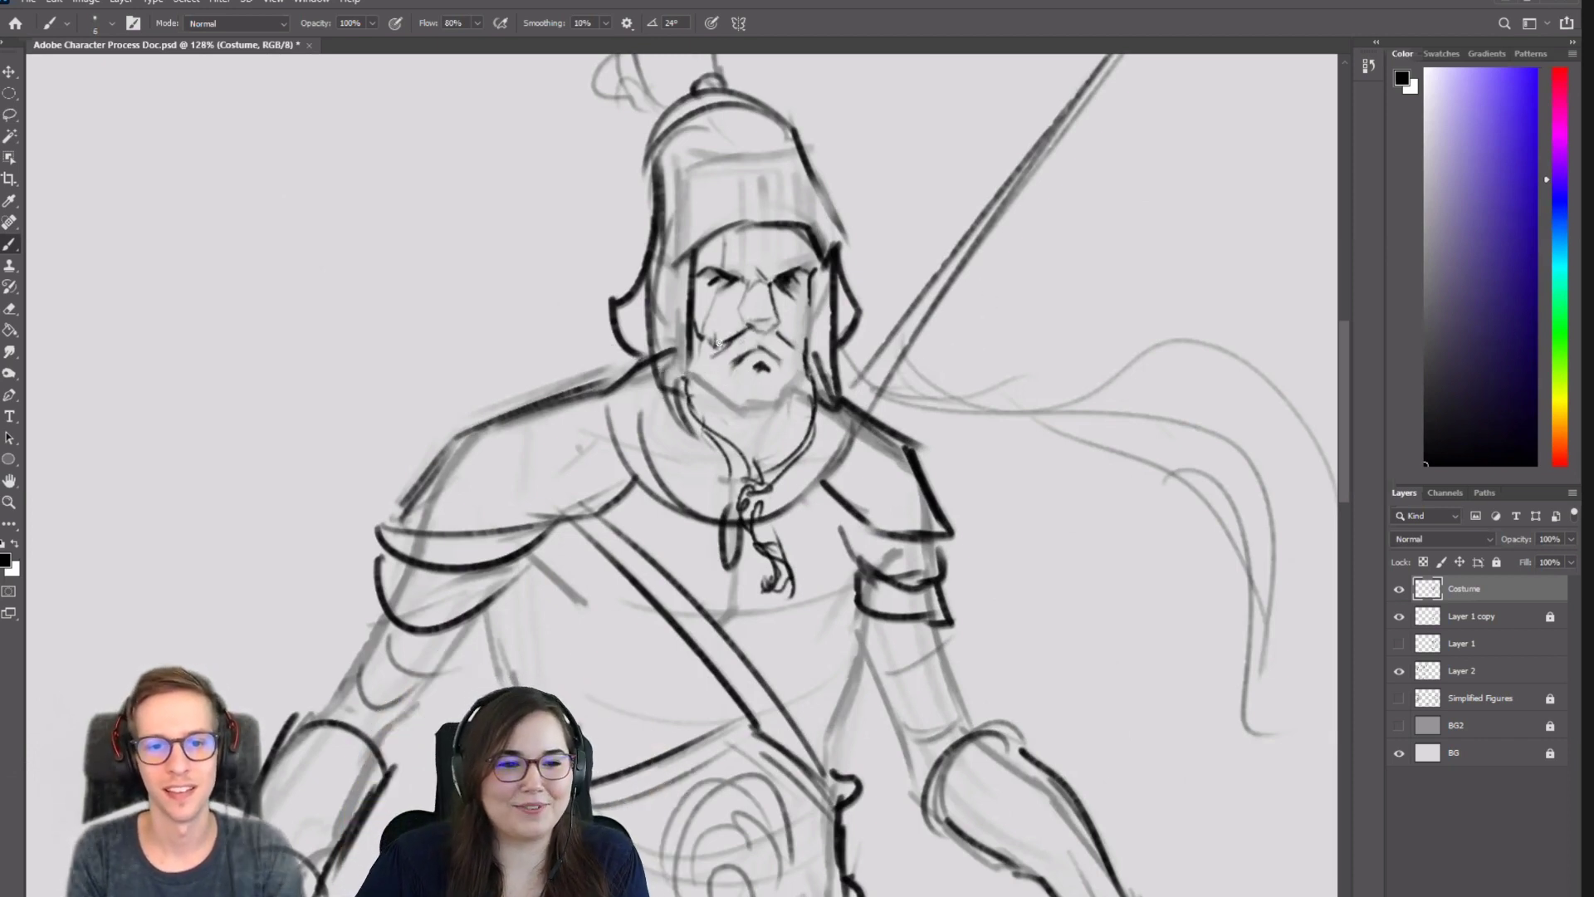
Draw long moustache ends sweeping out from under the nose past both cheeks and curling upward at the tips.
mouse_move(729, 340)
left_mouse_down()
mouse_move(635, 365)
mouse_move(547, 321)
mouse_move(686, 374)
mouse_move(773, 332)
mouse_move(928, 345)
left_mouse_up()
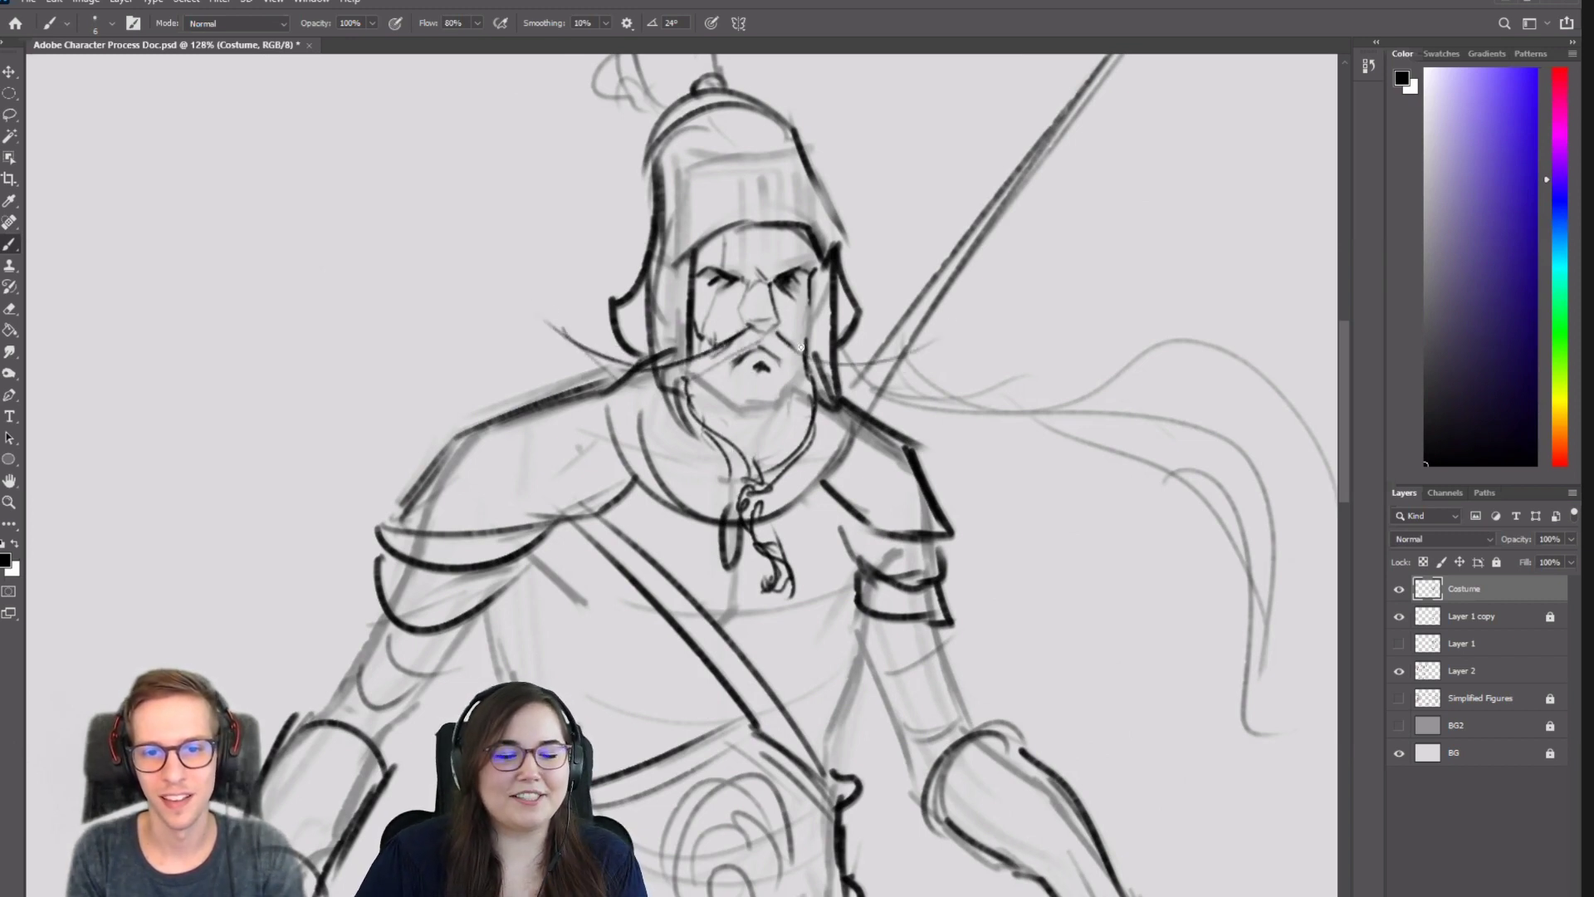
mouse_move(768, 342)
left_mouse_down()
mouse_move(807, 376)
mouse_move(914, 363)
mouse_move(945, 337)
left_mouse_up()
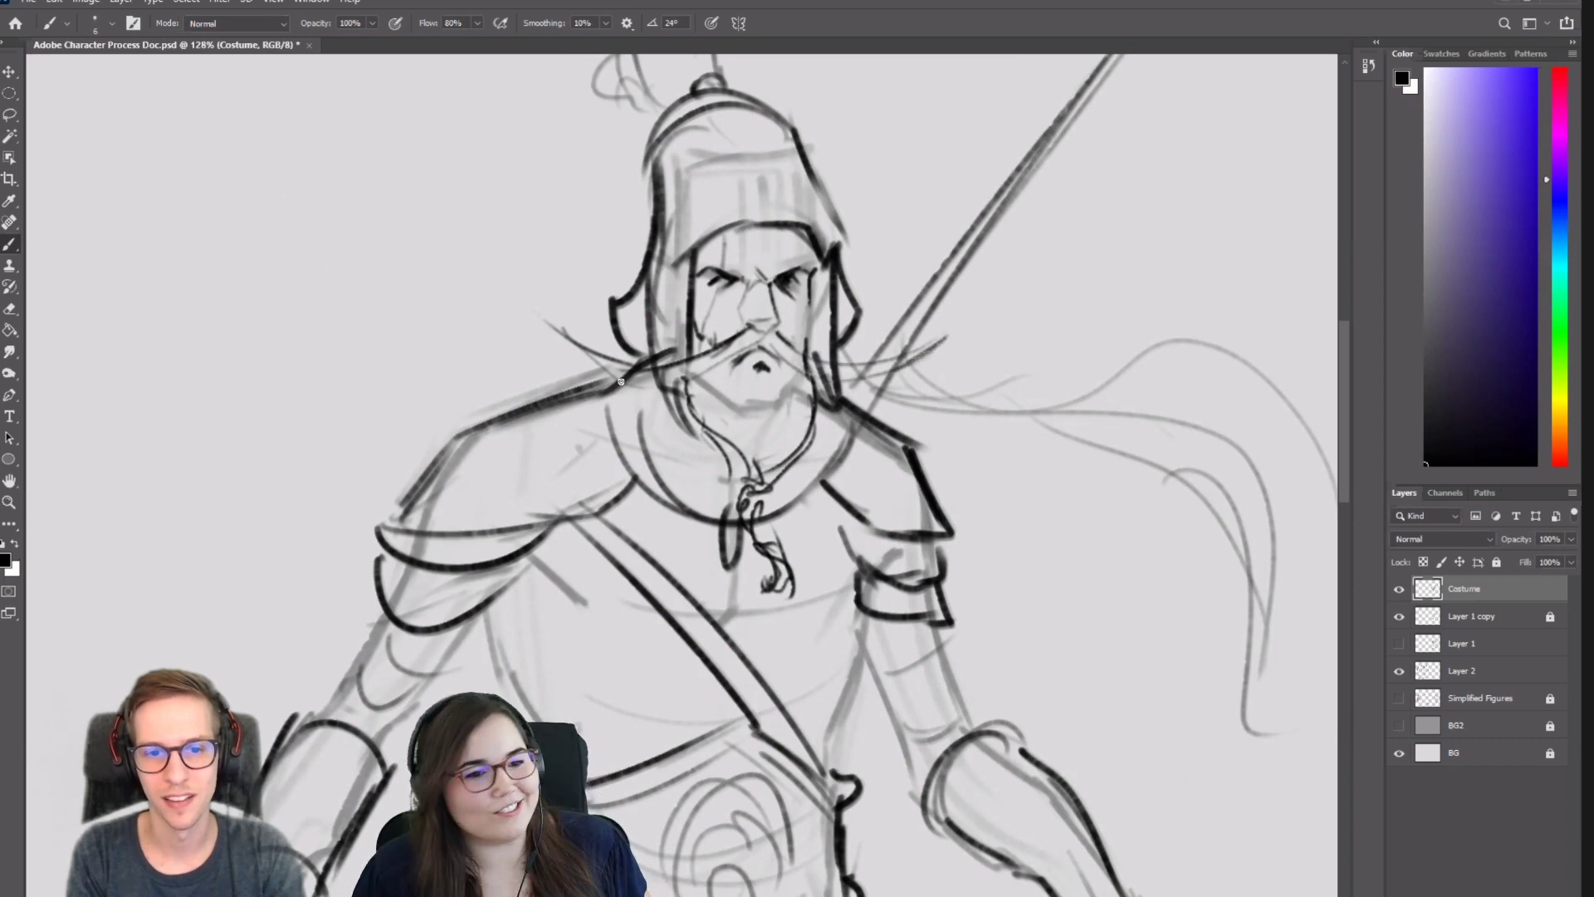
key("ctrl+z")
left_click_drag(725, 354, 633, 384)
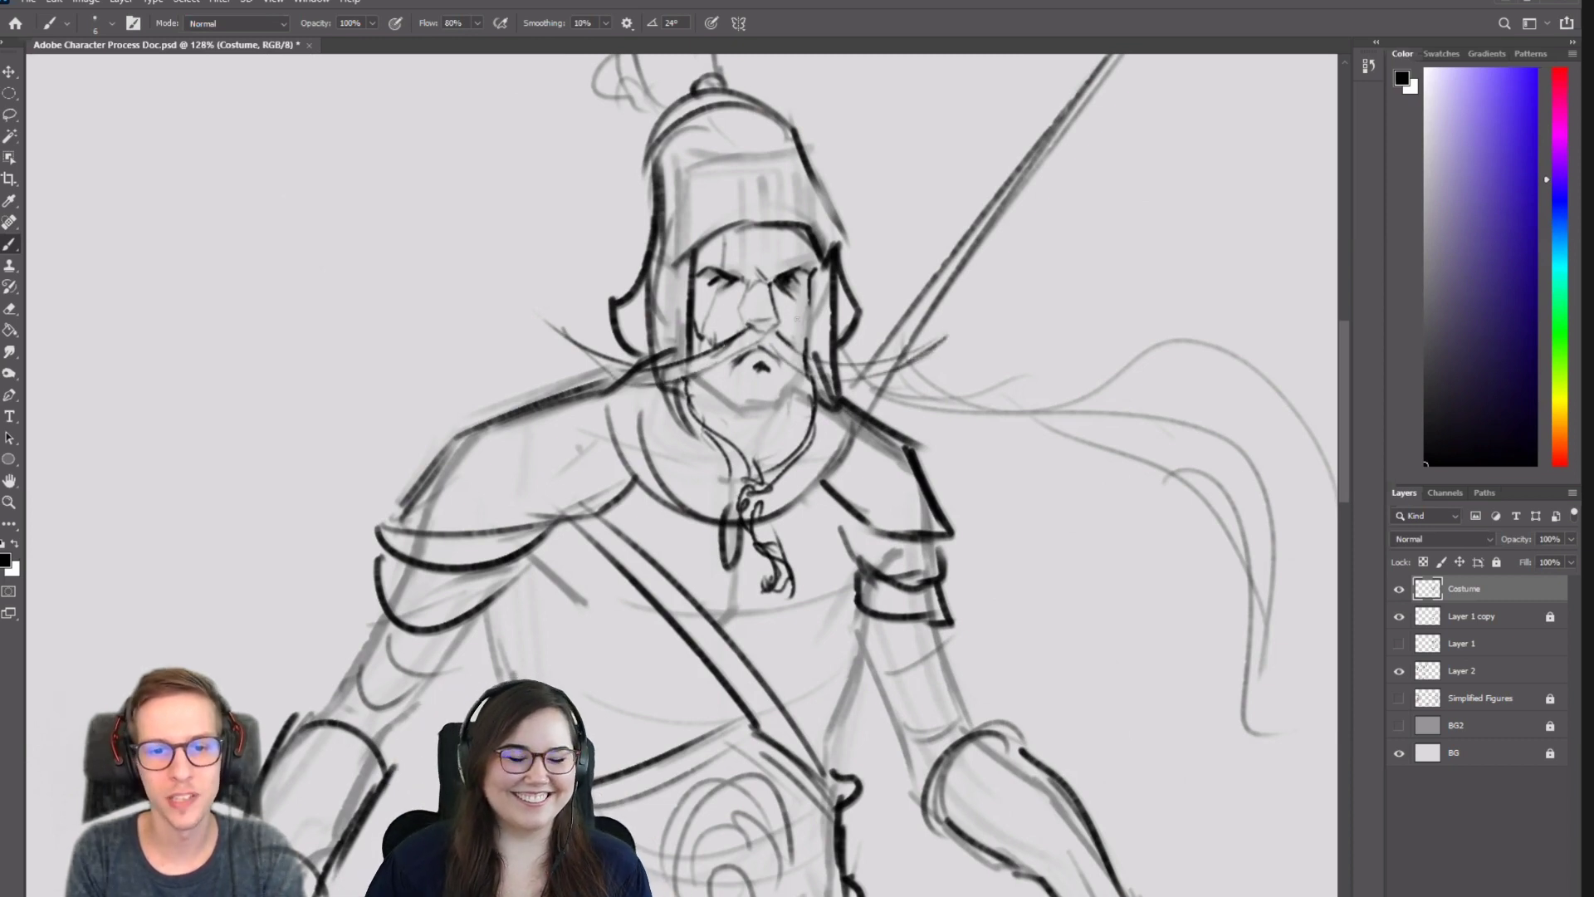
scroll(909, 507, "down", 5)
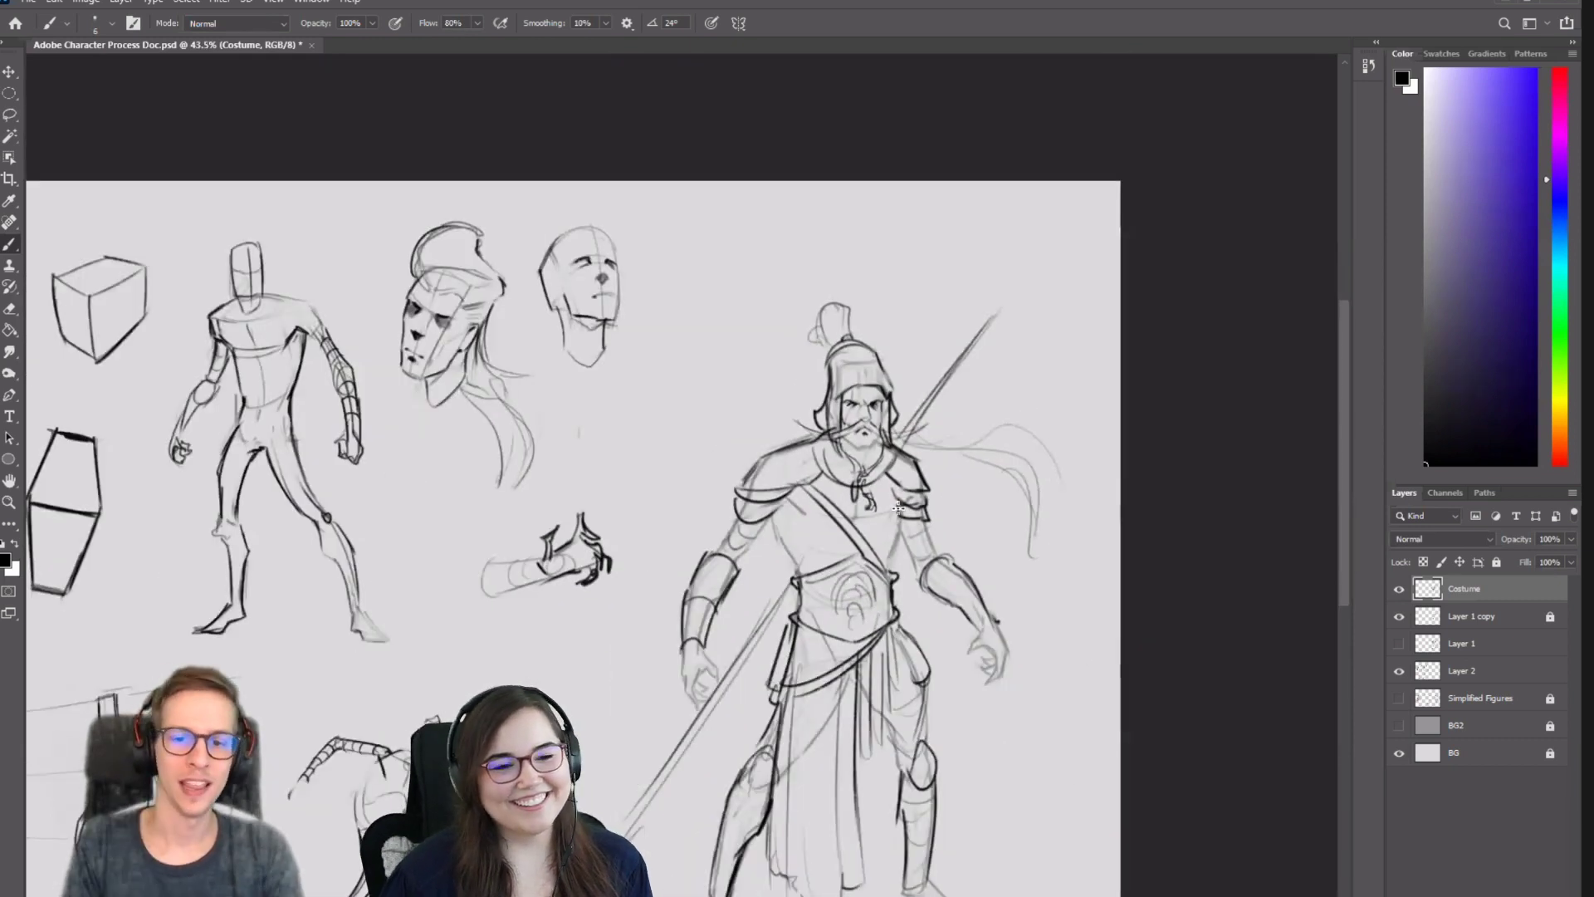
scroll(913, 415, "up", 5)
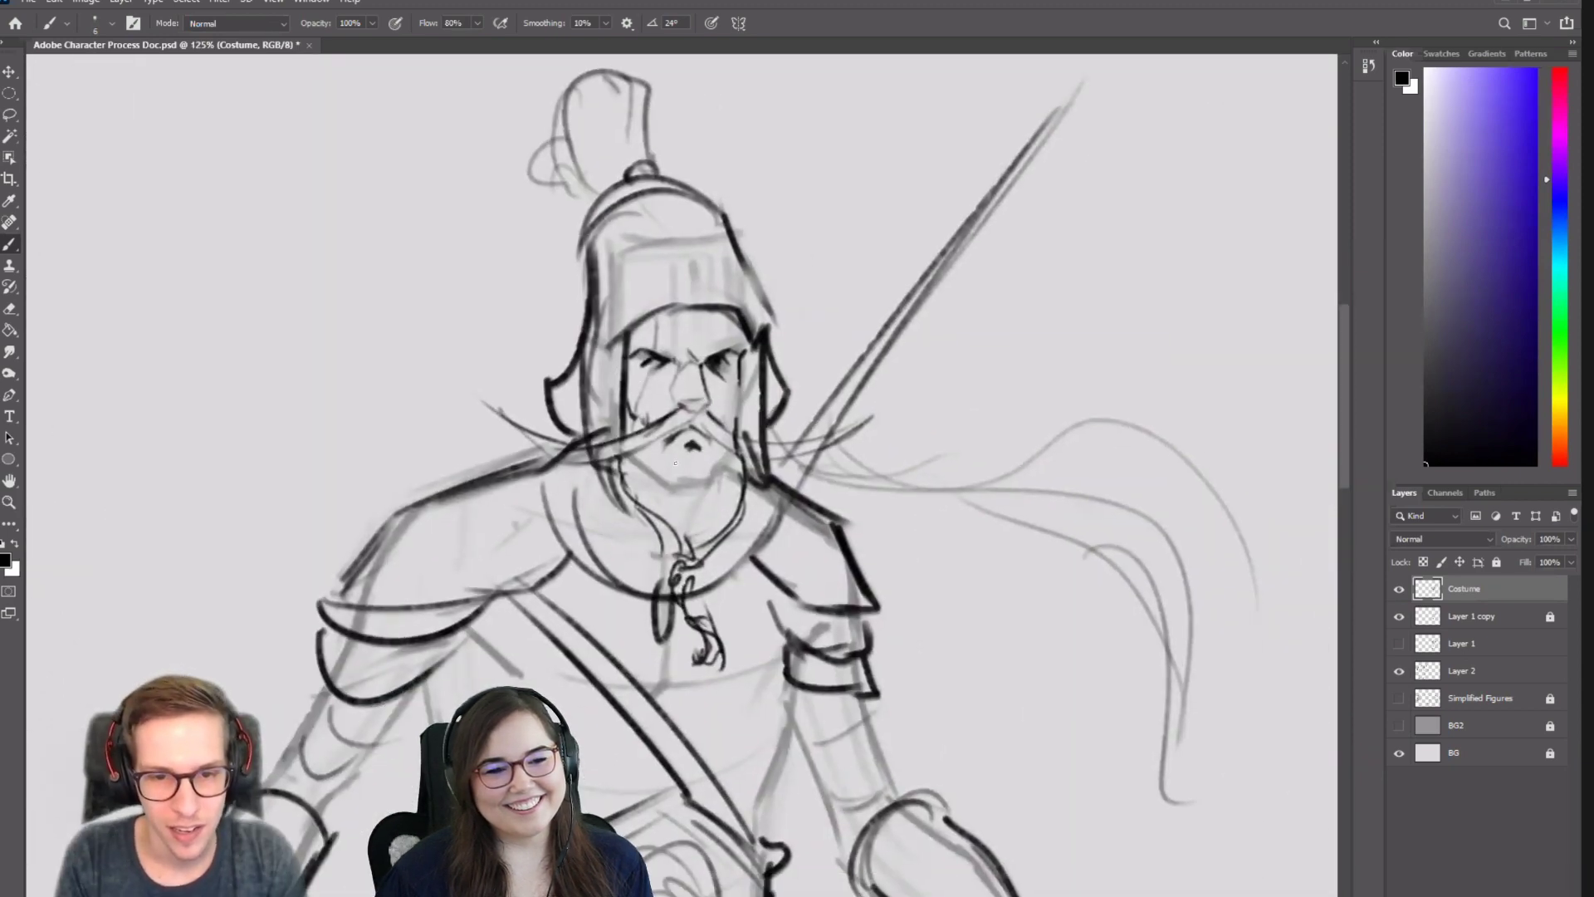
Touch up the strokes between moustache and mouth, and redraw the helmet cord on the spear side of the neck.
scroll(675, 463, "up", 2)
key("e")
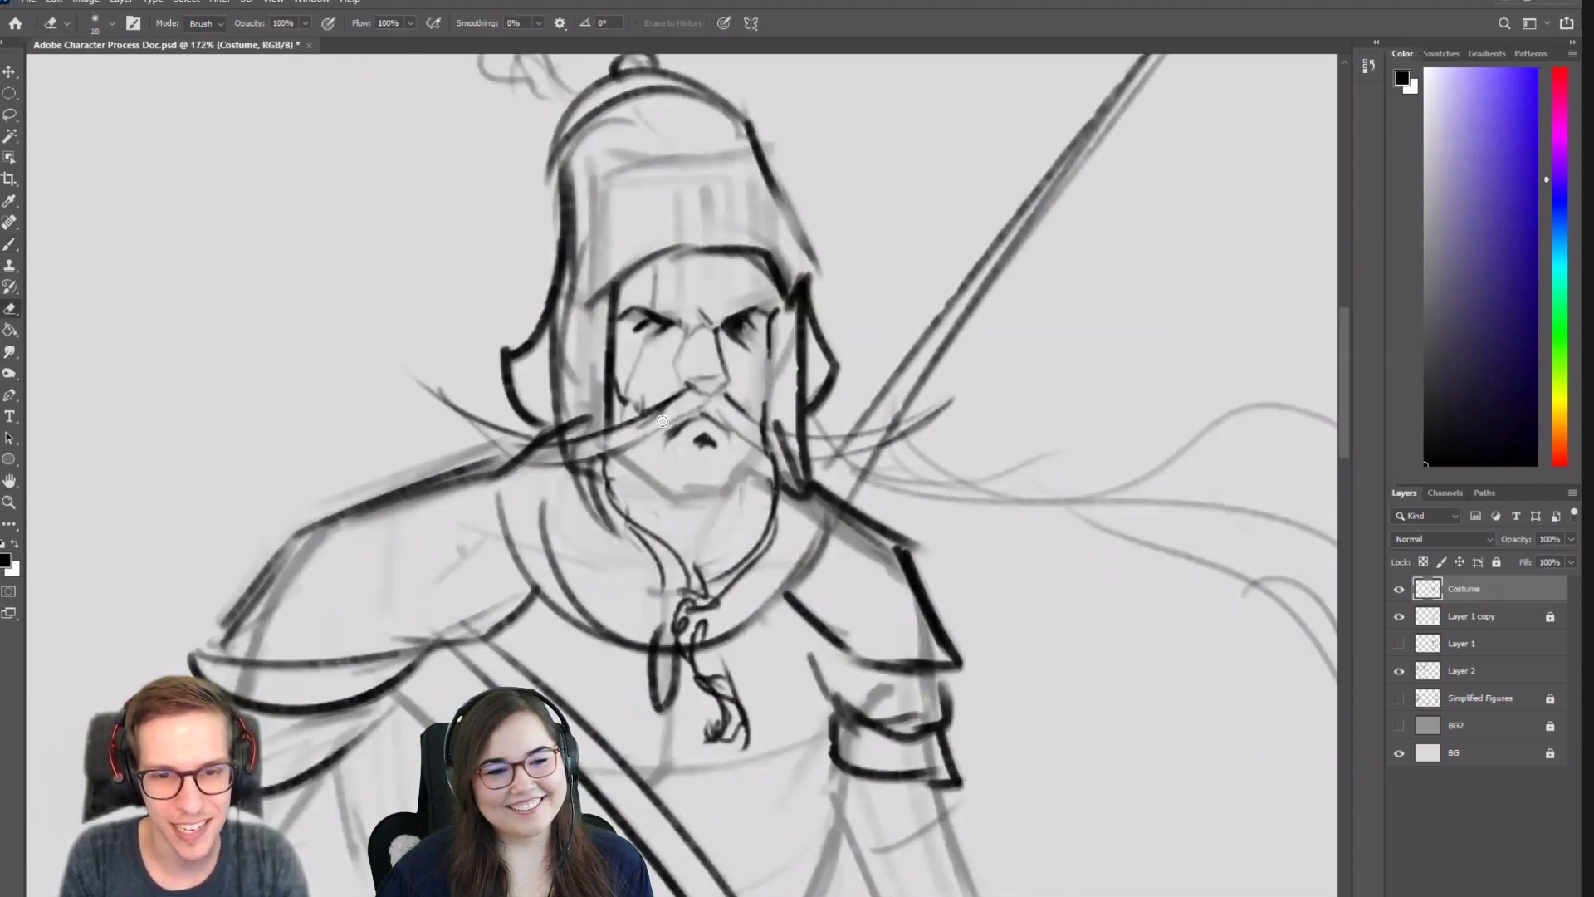
key("b")
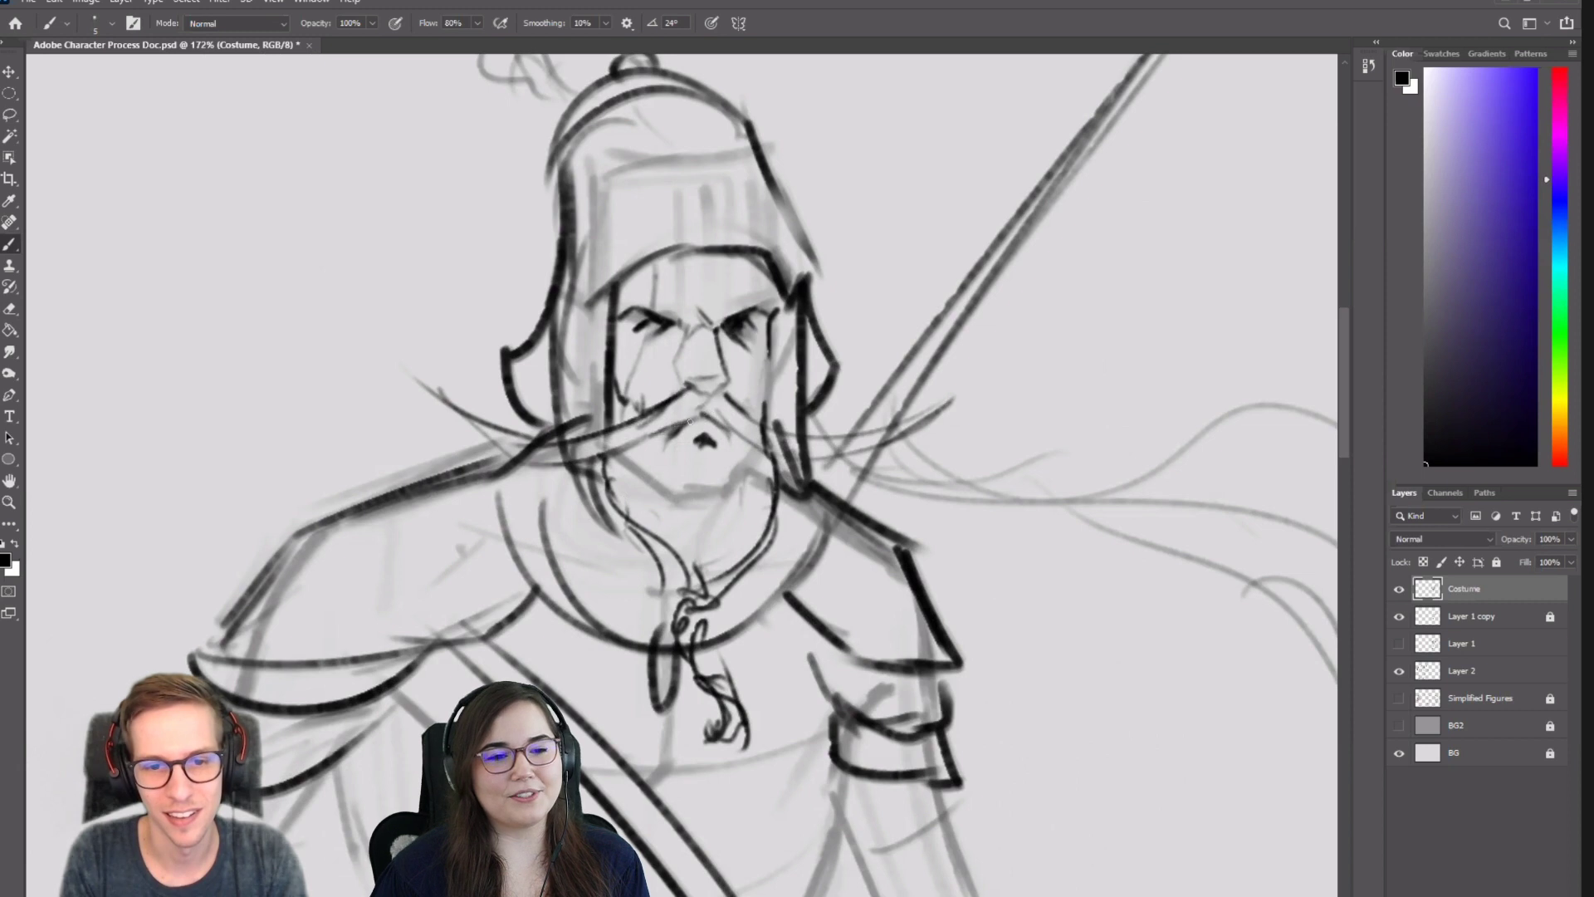
mouse_move(696, 419)
left_mouse_down()
mouse_move(663, 436)
mouse_move(716, 416)
left_mouse_up()
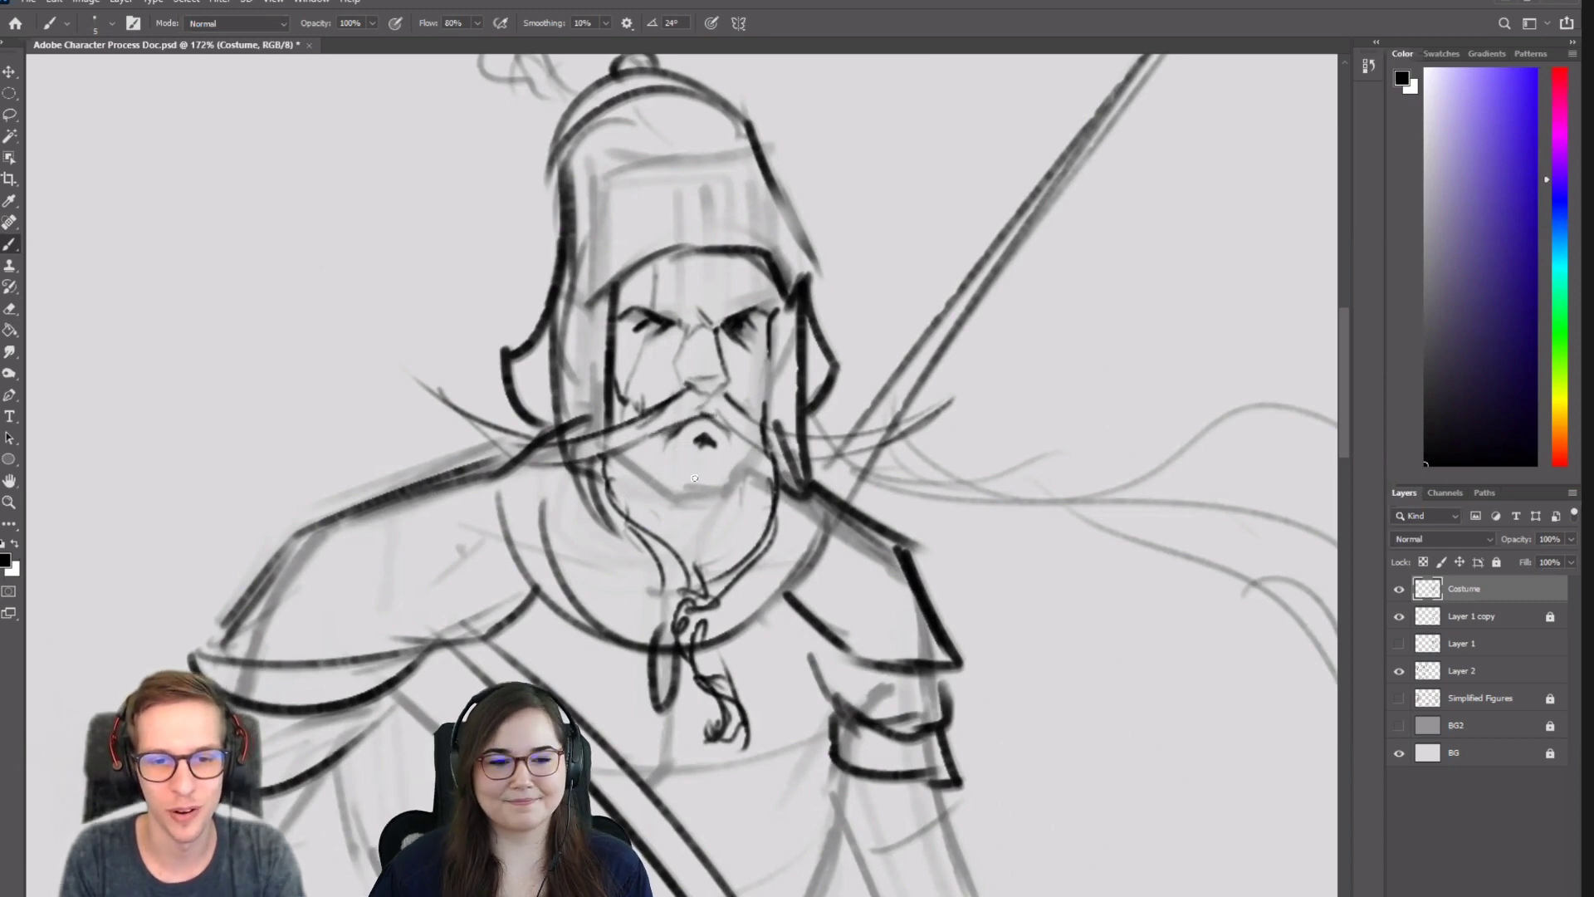
scroll(731, 539, "down", 3)
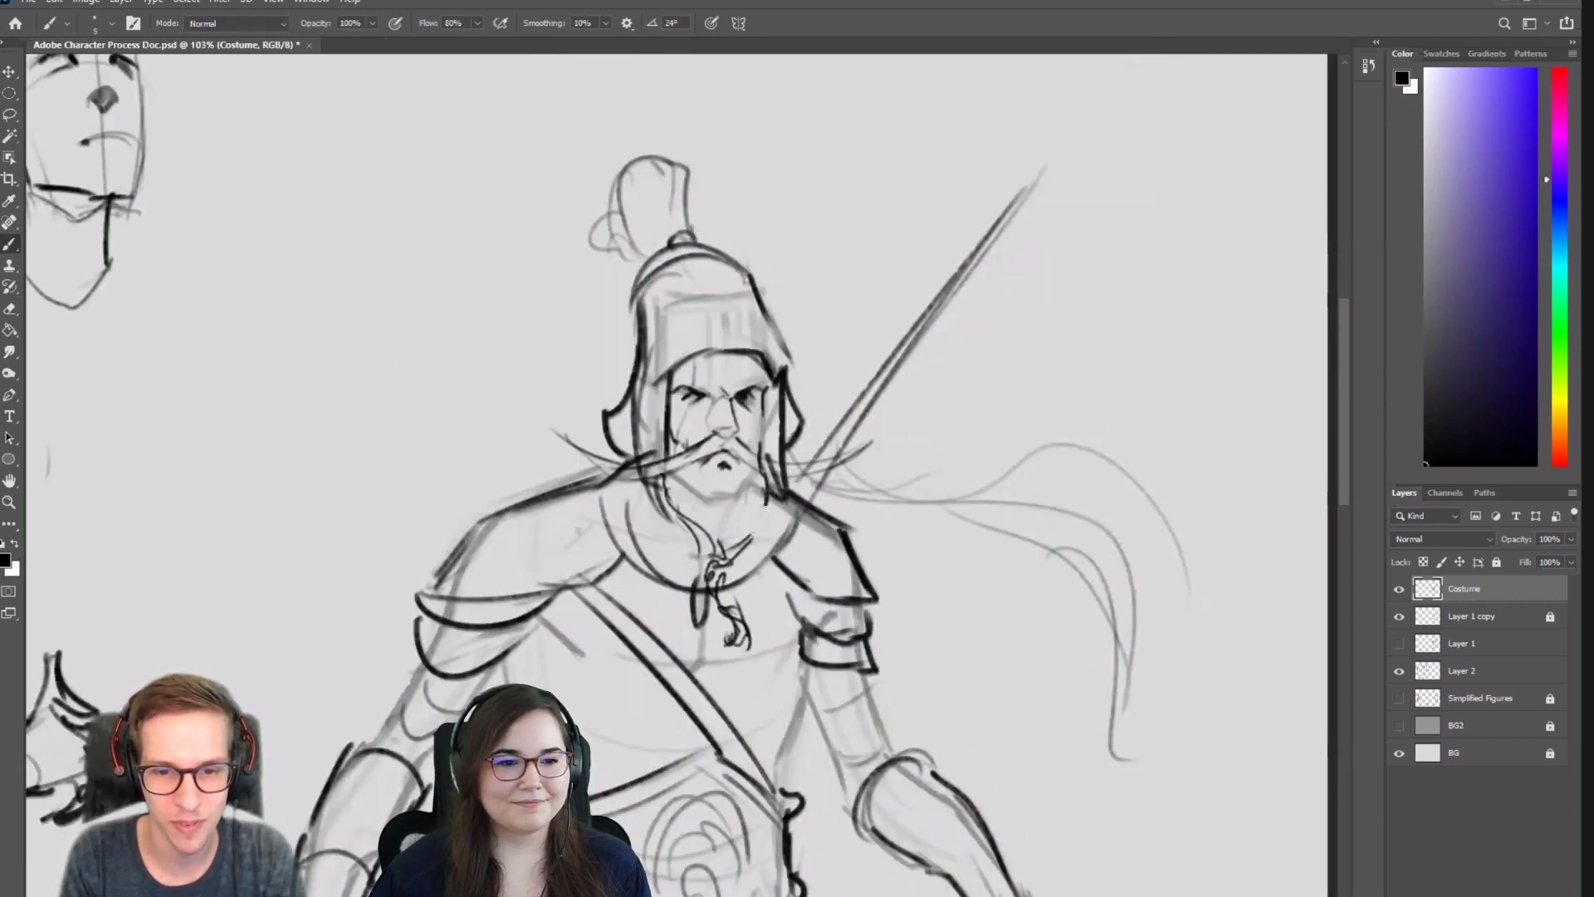
left_click_drag(764, 516, 752, 539)
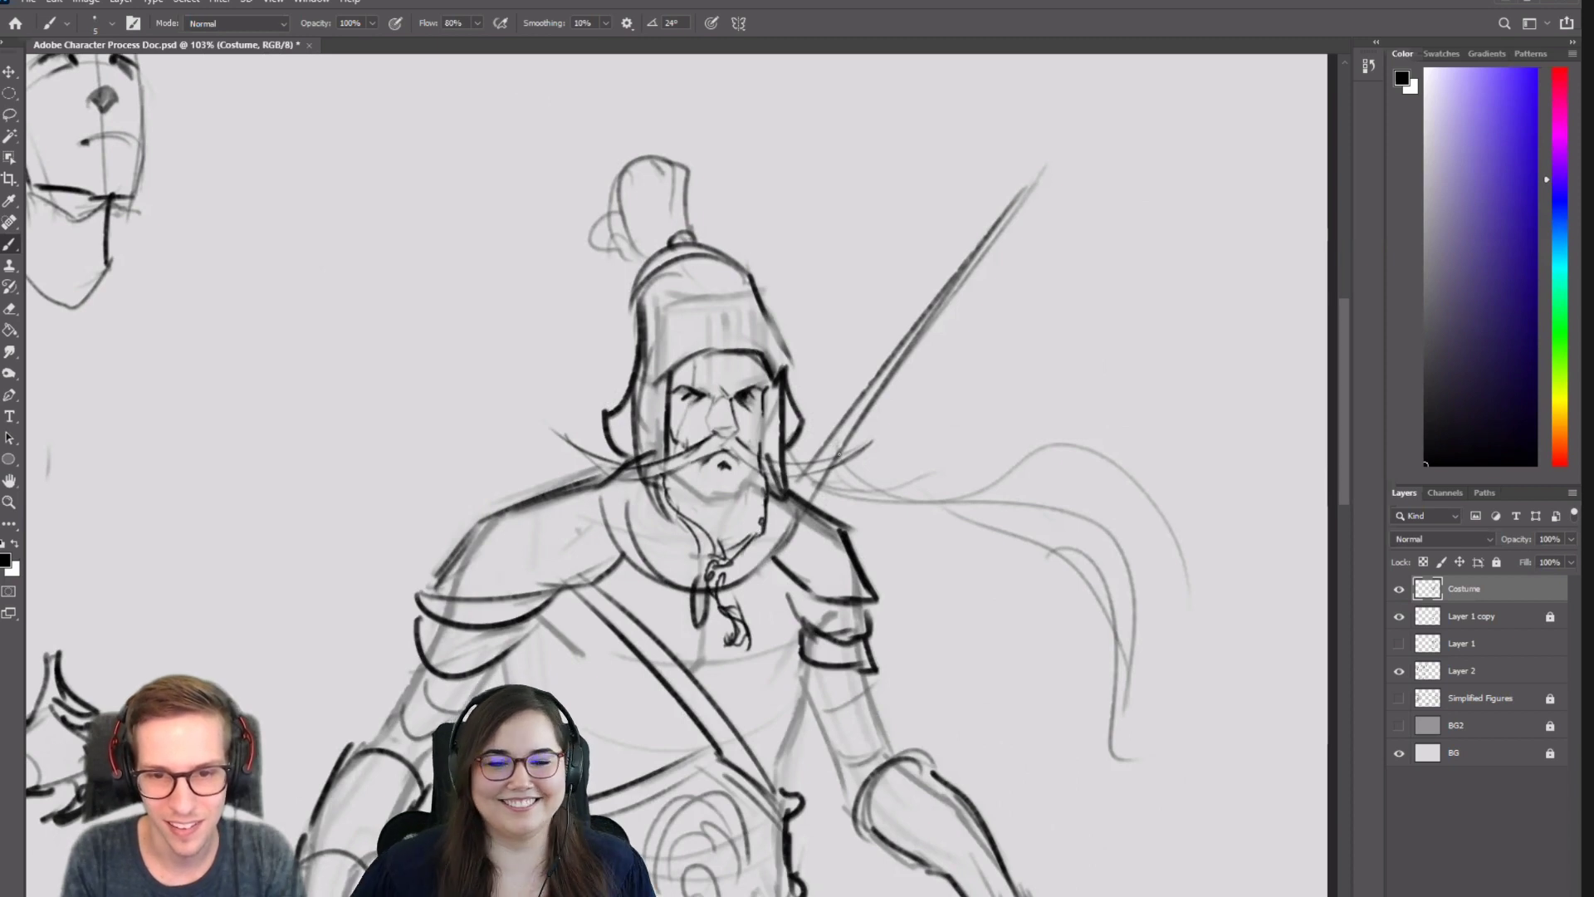
Erase the helmet and collar lines that cross both moustache ends so the moustache reads as a clean shape.
key("e")
left_click_drag(804, 471, 748, 462)
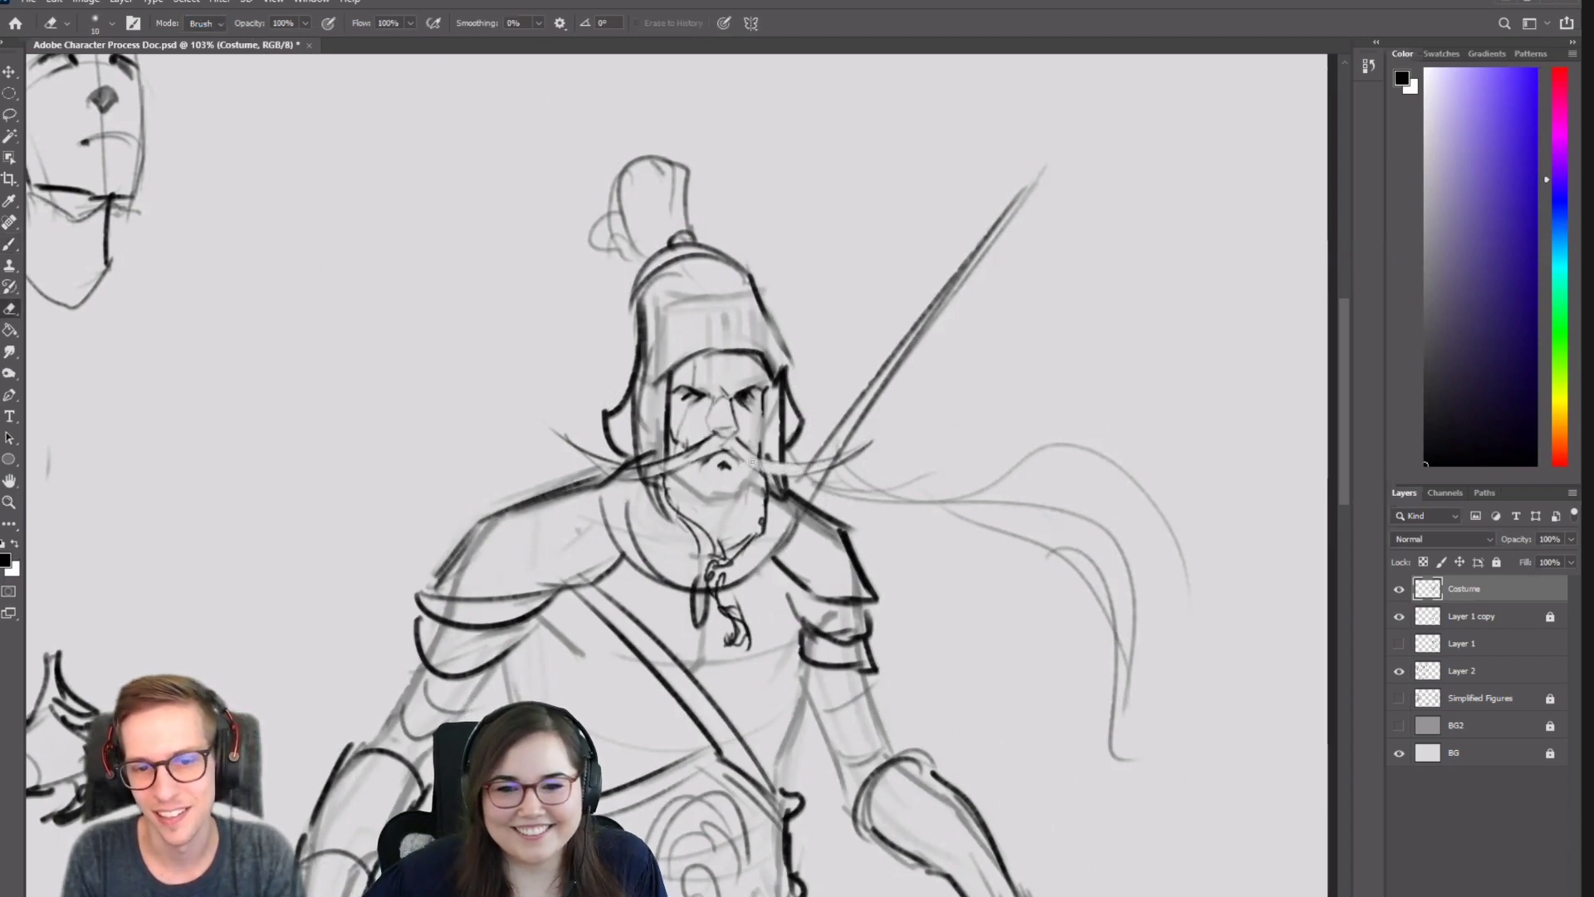
mouse_move(629, 472)
left_mouse_down()
mouse_move(689, 450)
mouse_move(700, 466)
mouse_move(846, 455)
left_mouse_up()
key("b")
key("ctrl+z")
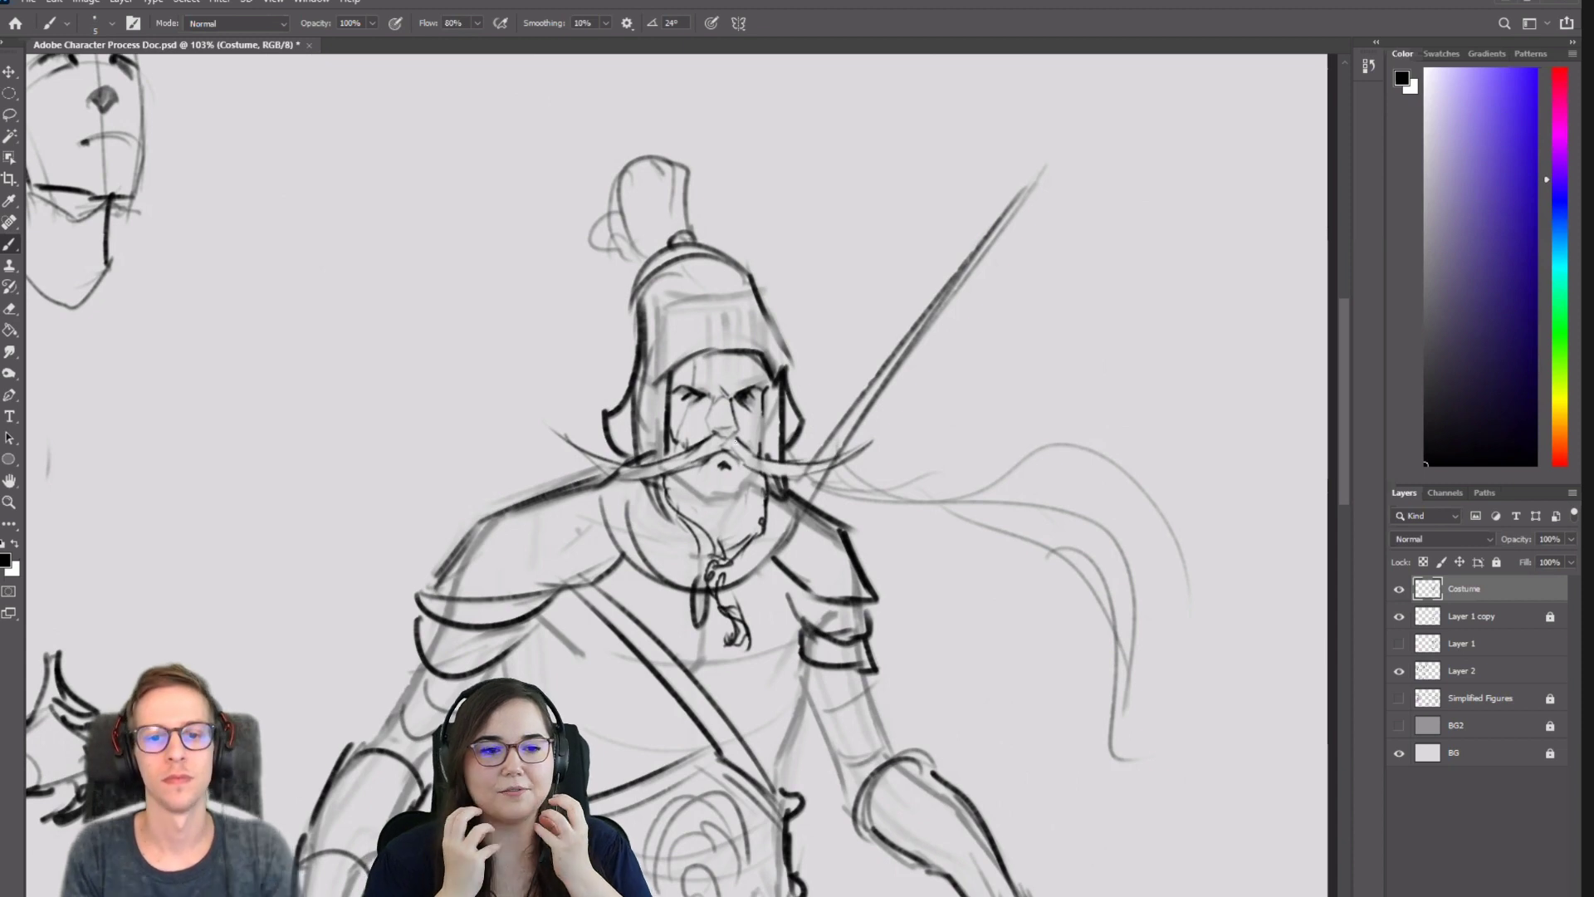
Mirror the view and erase the flowing scarf strokes beside the warrior's shoulder.
scroll(766, 447, "down", 5)
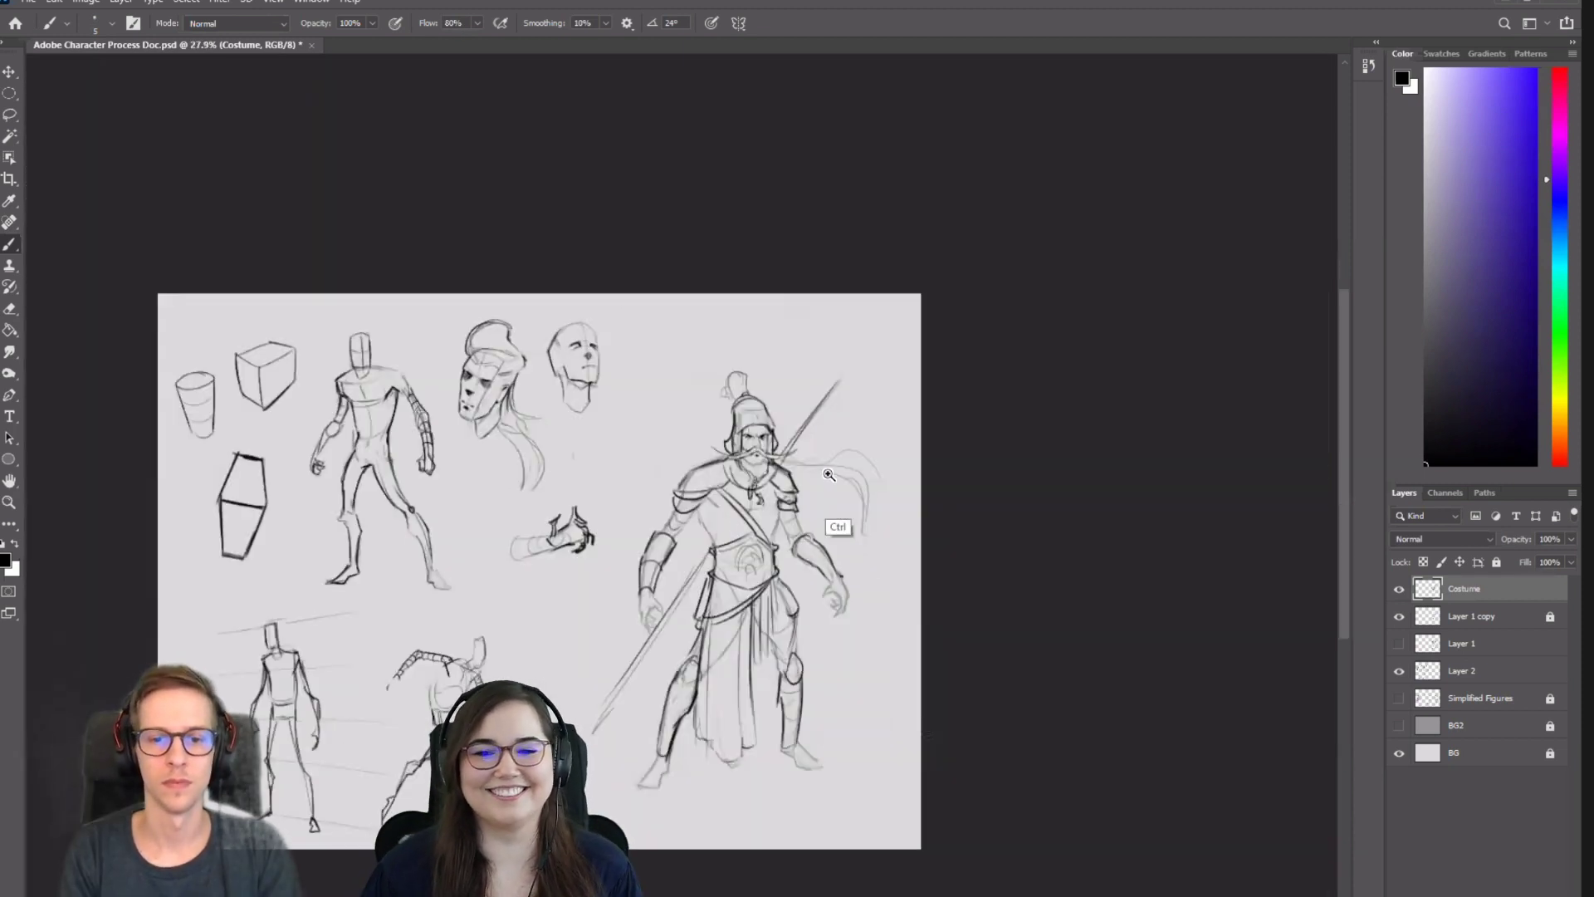
scroll(828, 474, "up", 5)
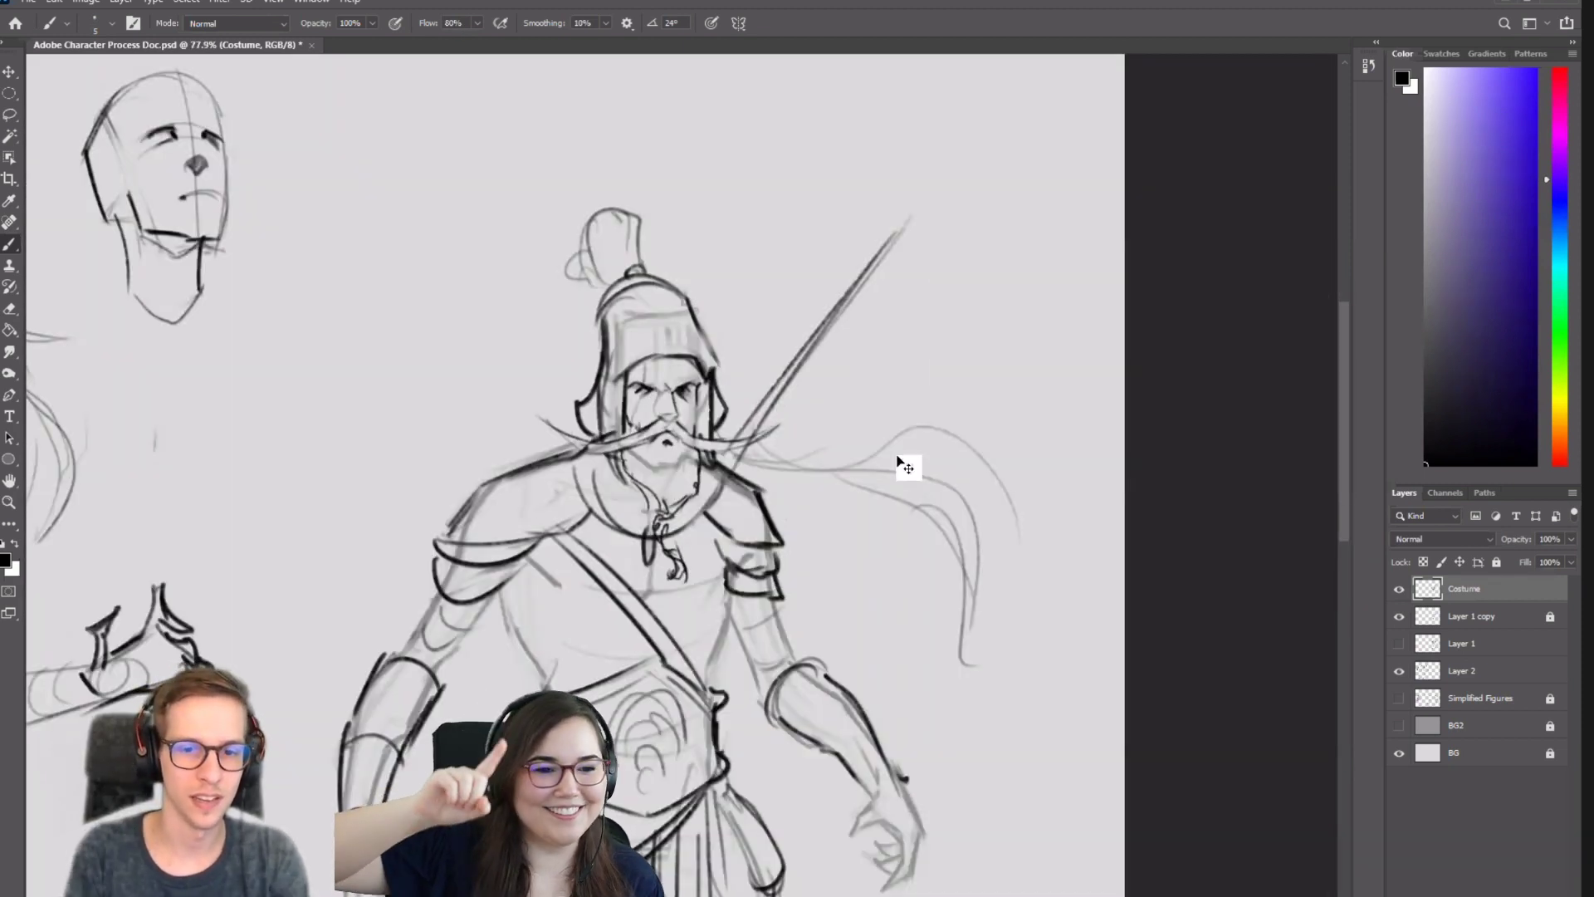
key("ctrl+shift+h")
left_click_drag(693, 417, 618, 472)
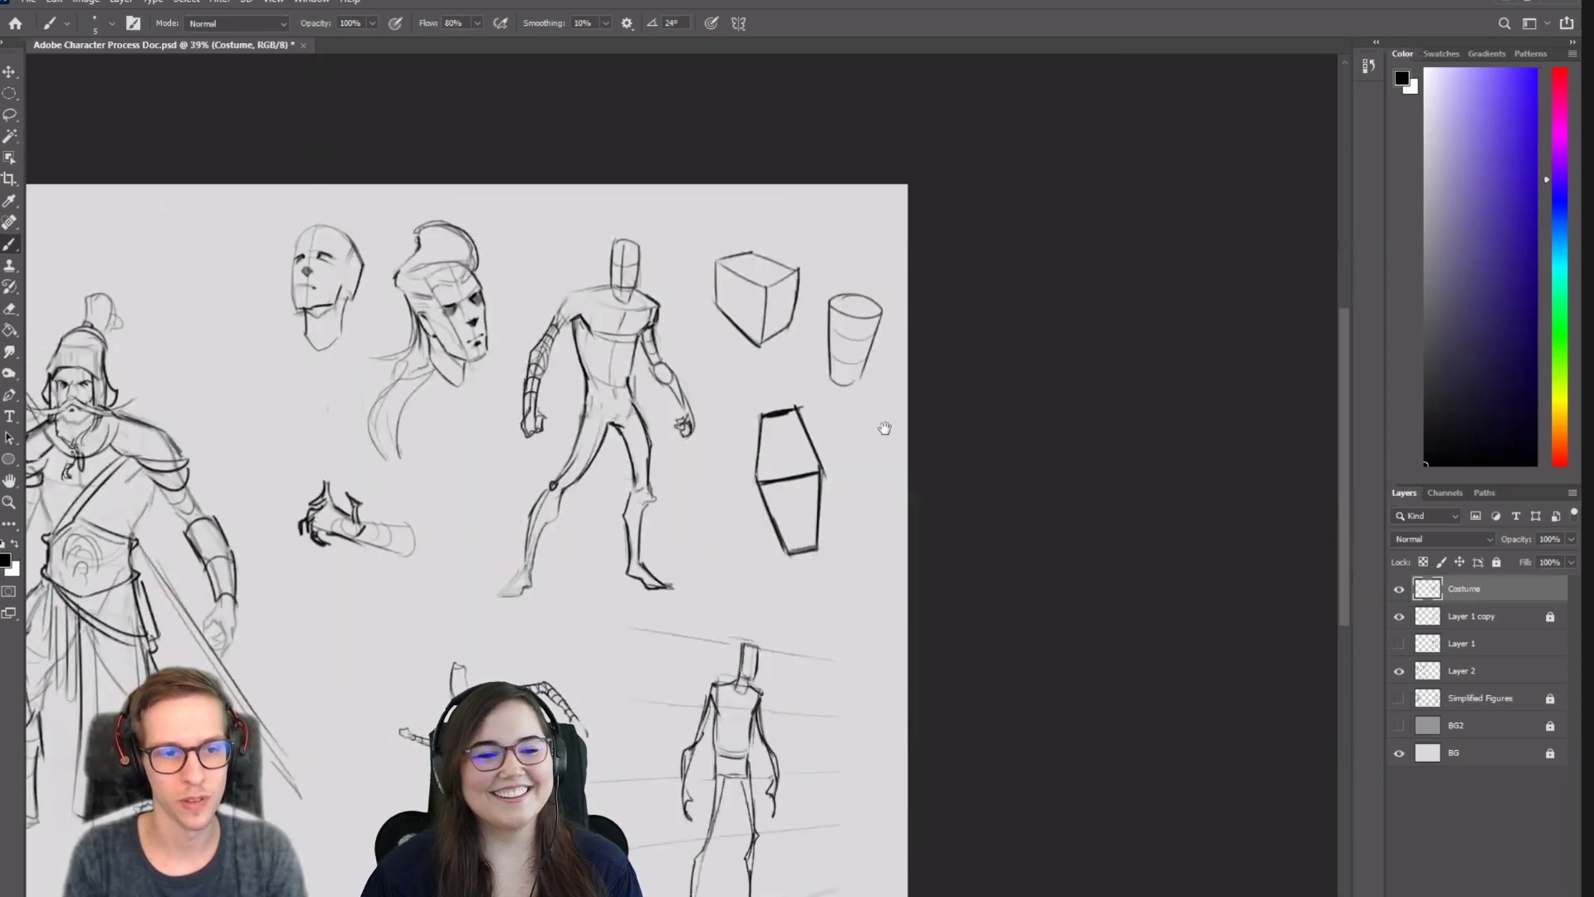
left_click_drag(380, 441, 962, 401)
scroll(640, 356, "up", 2)
key("e")
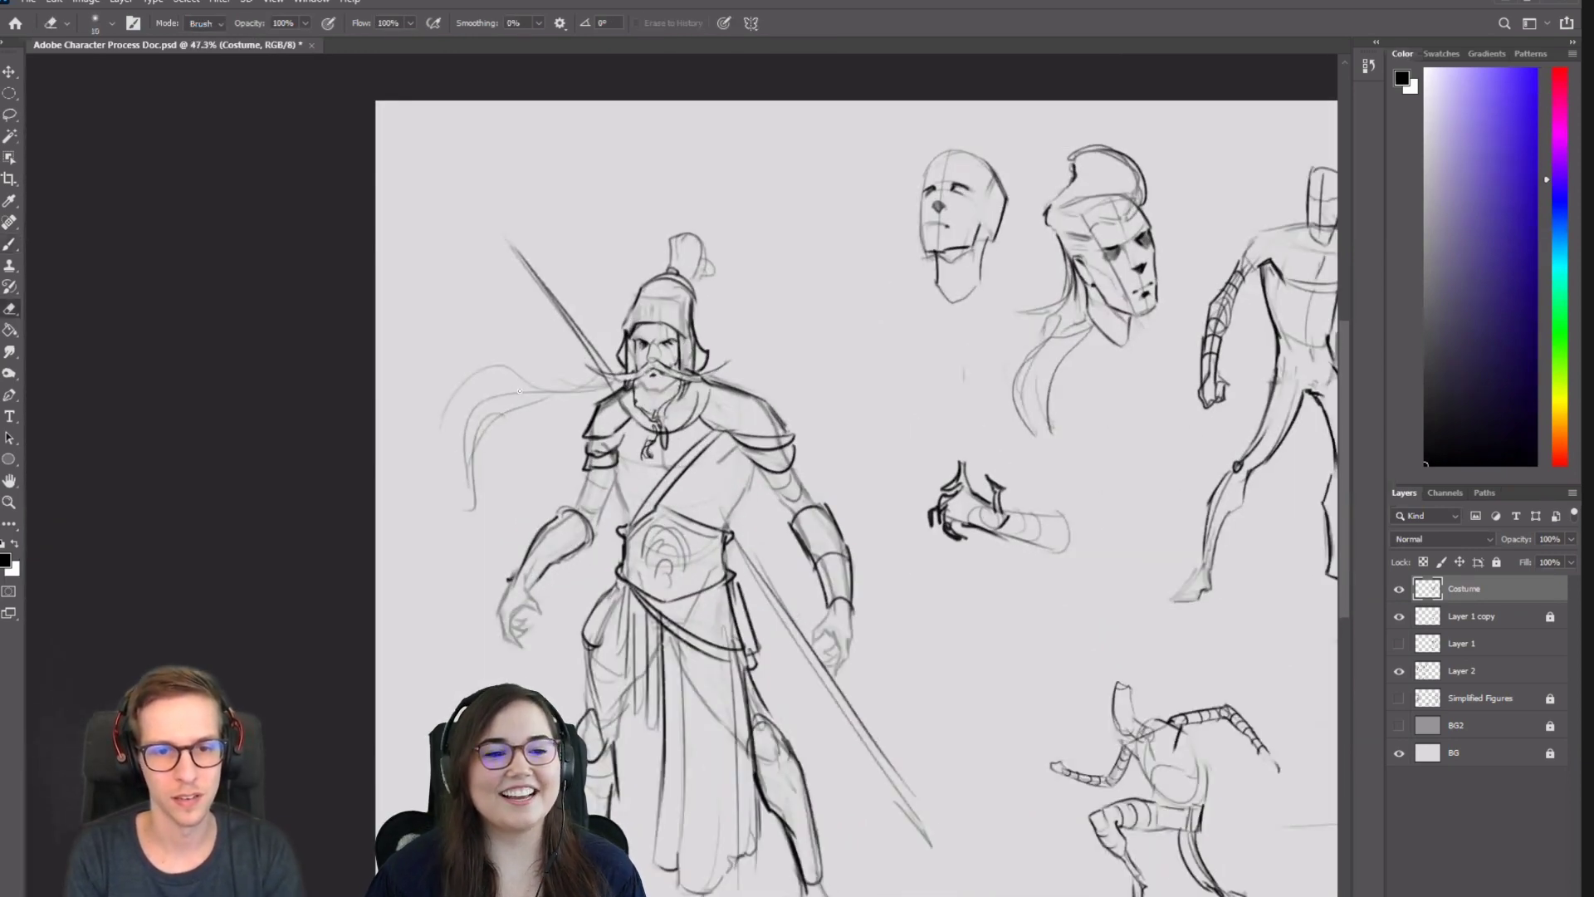
mouse_move(494, 413)
left_mouse_down()
mouse_move(466, 467)
mouse_move(514, 424)
left_mouse_up()
Redraw the scarf as a thin curve sweeping from the neck out behind the shoulder and hooking back, undoing unsuitable attempts.
key("b")
left_click_drag(619, 399, 428, 577)
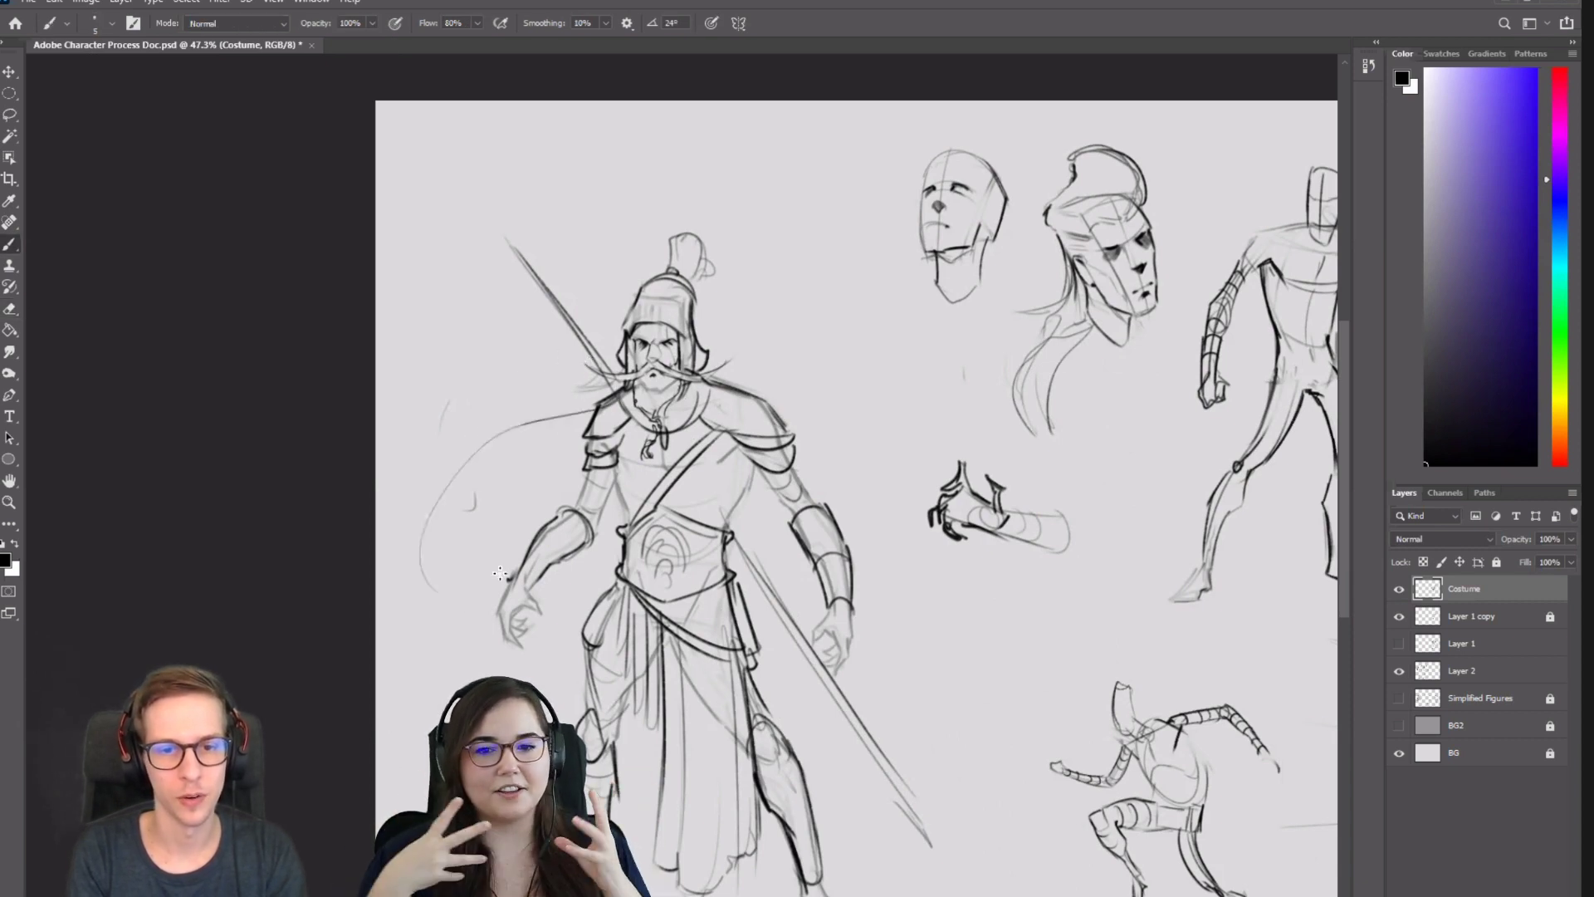
key("ctrl+z")
left_click_drag(586, 430, 477, 572)
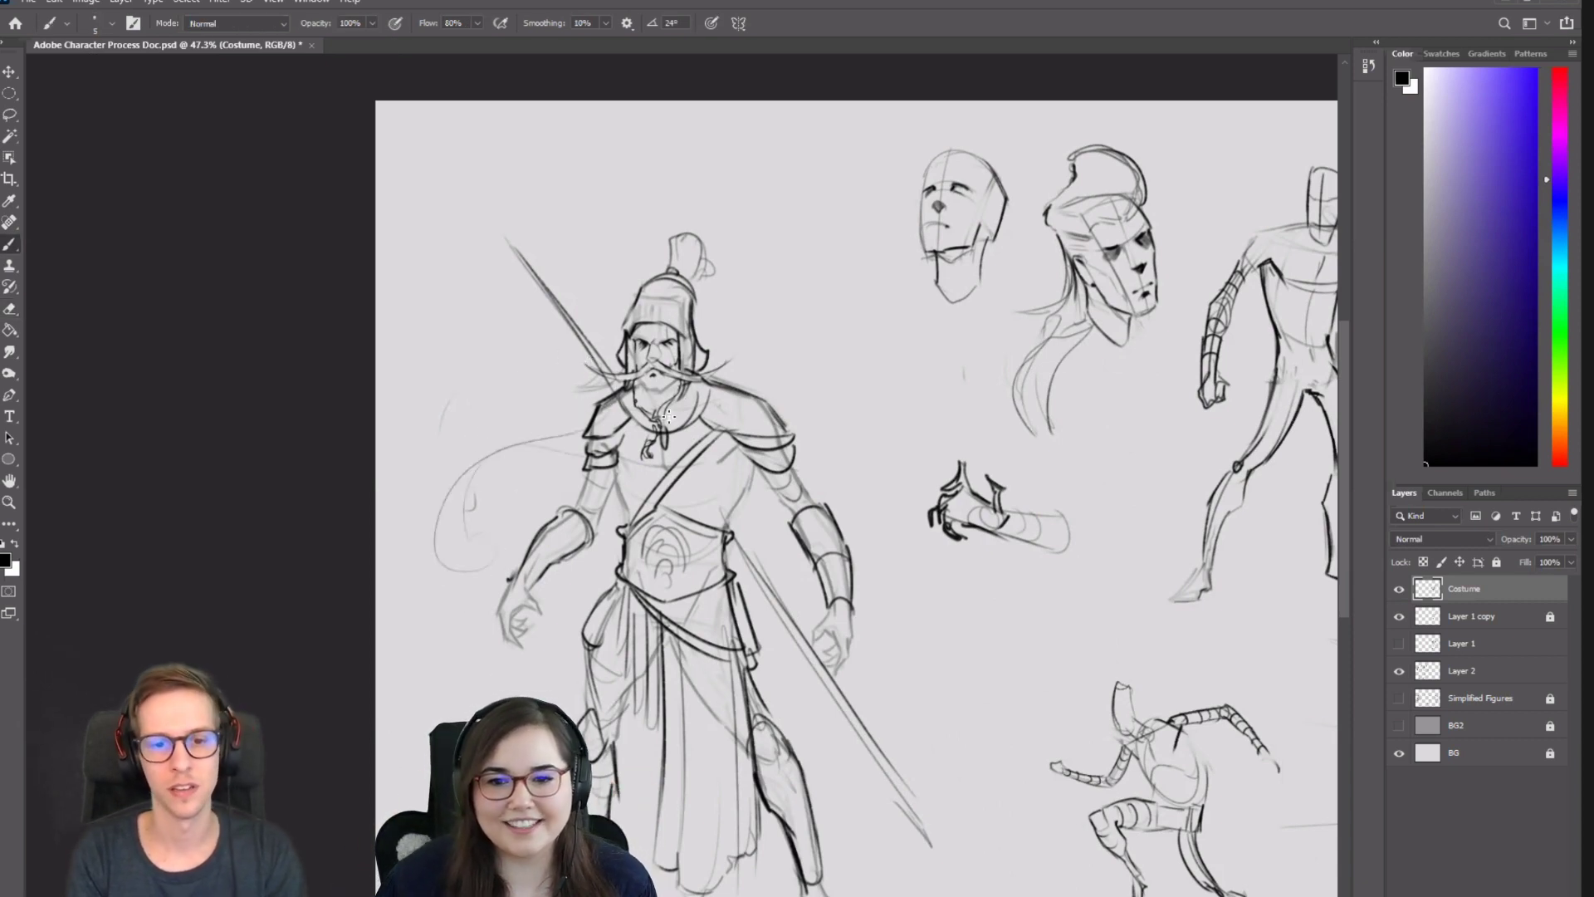
key("ctrl+z")
left_click_drag(599, 390, 482, 466)
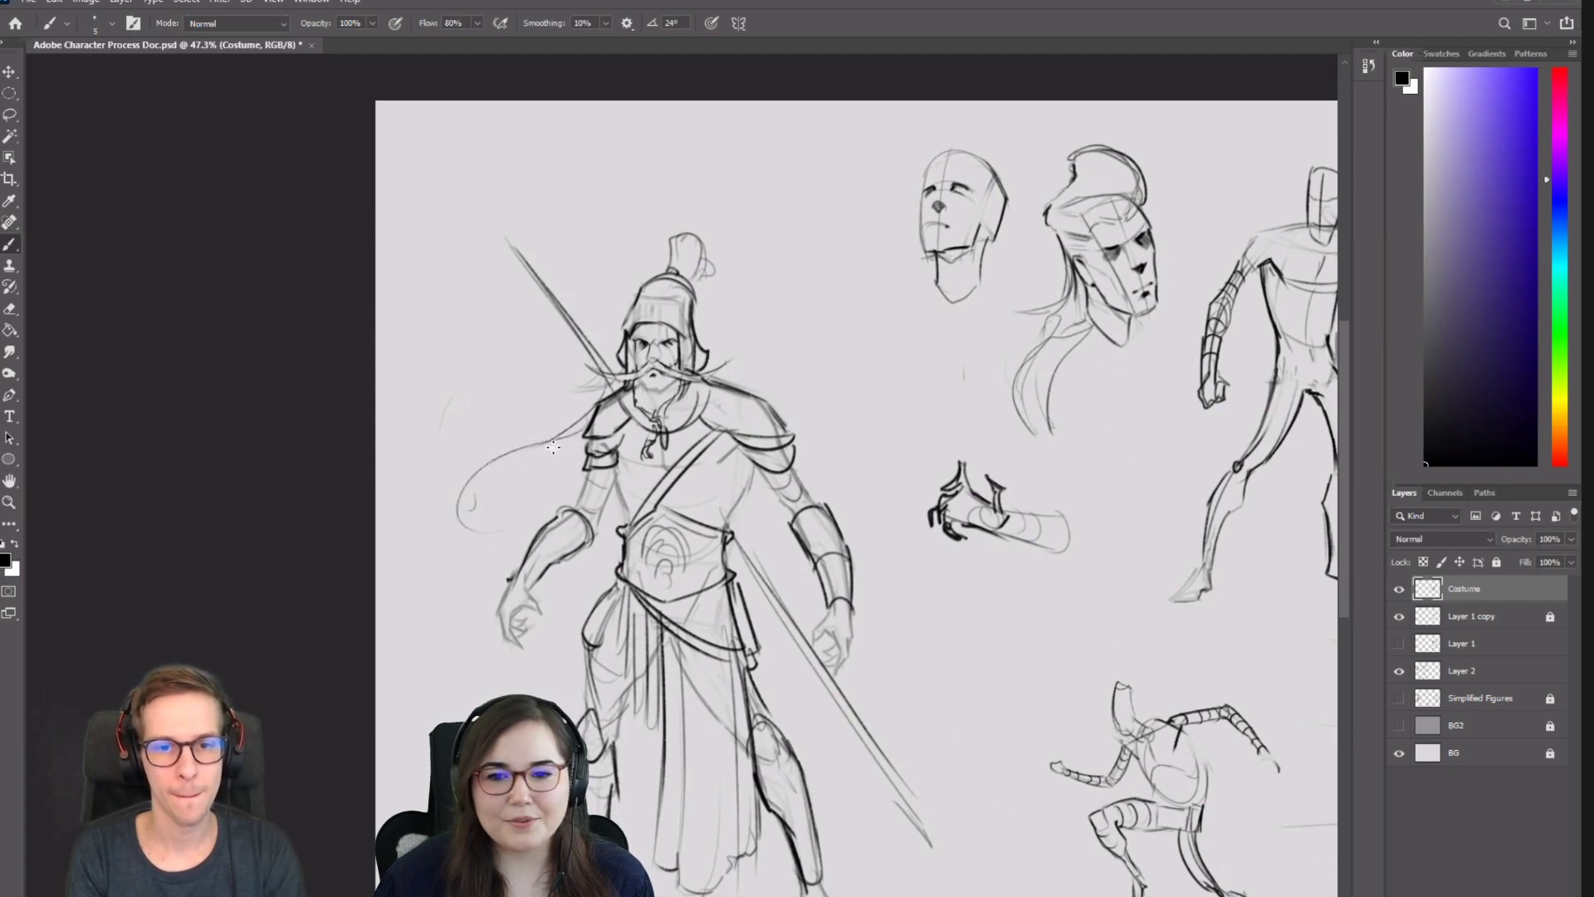
scroll(830, 540, "down", 3)
left_click_drag(830, 539, 670, 465)
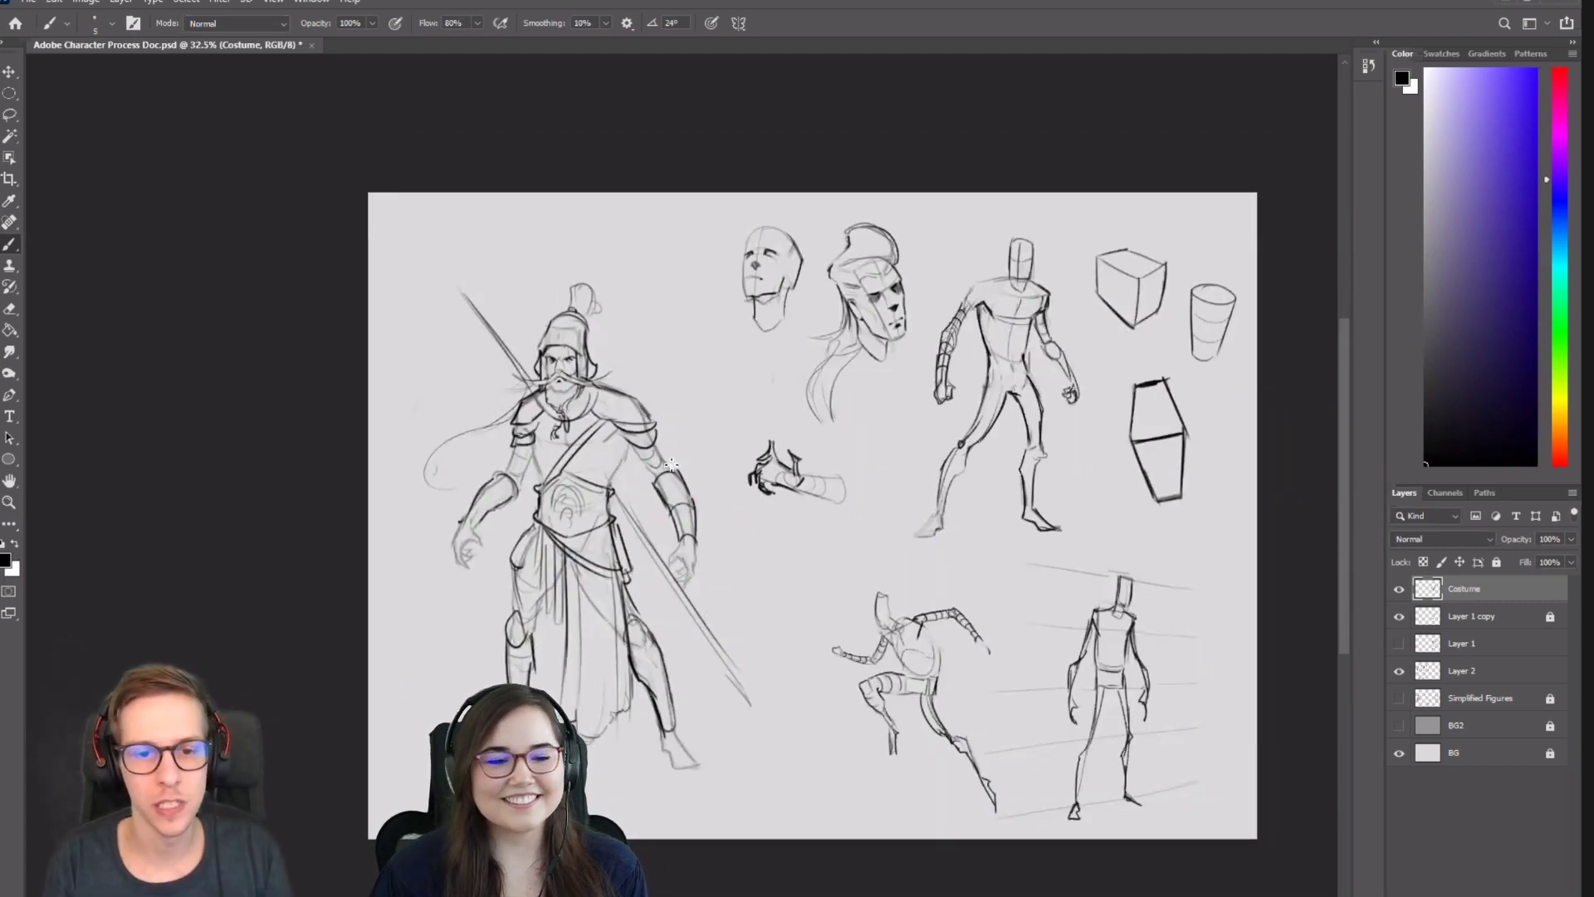
Pick the Sketch Pencil brush at 3 px from the Sam's Brushes presets.
right_click(649, 362)
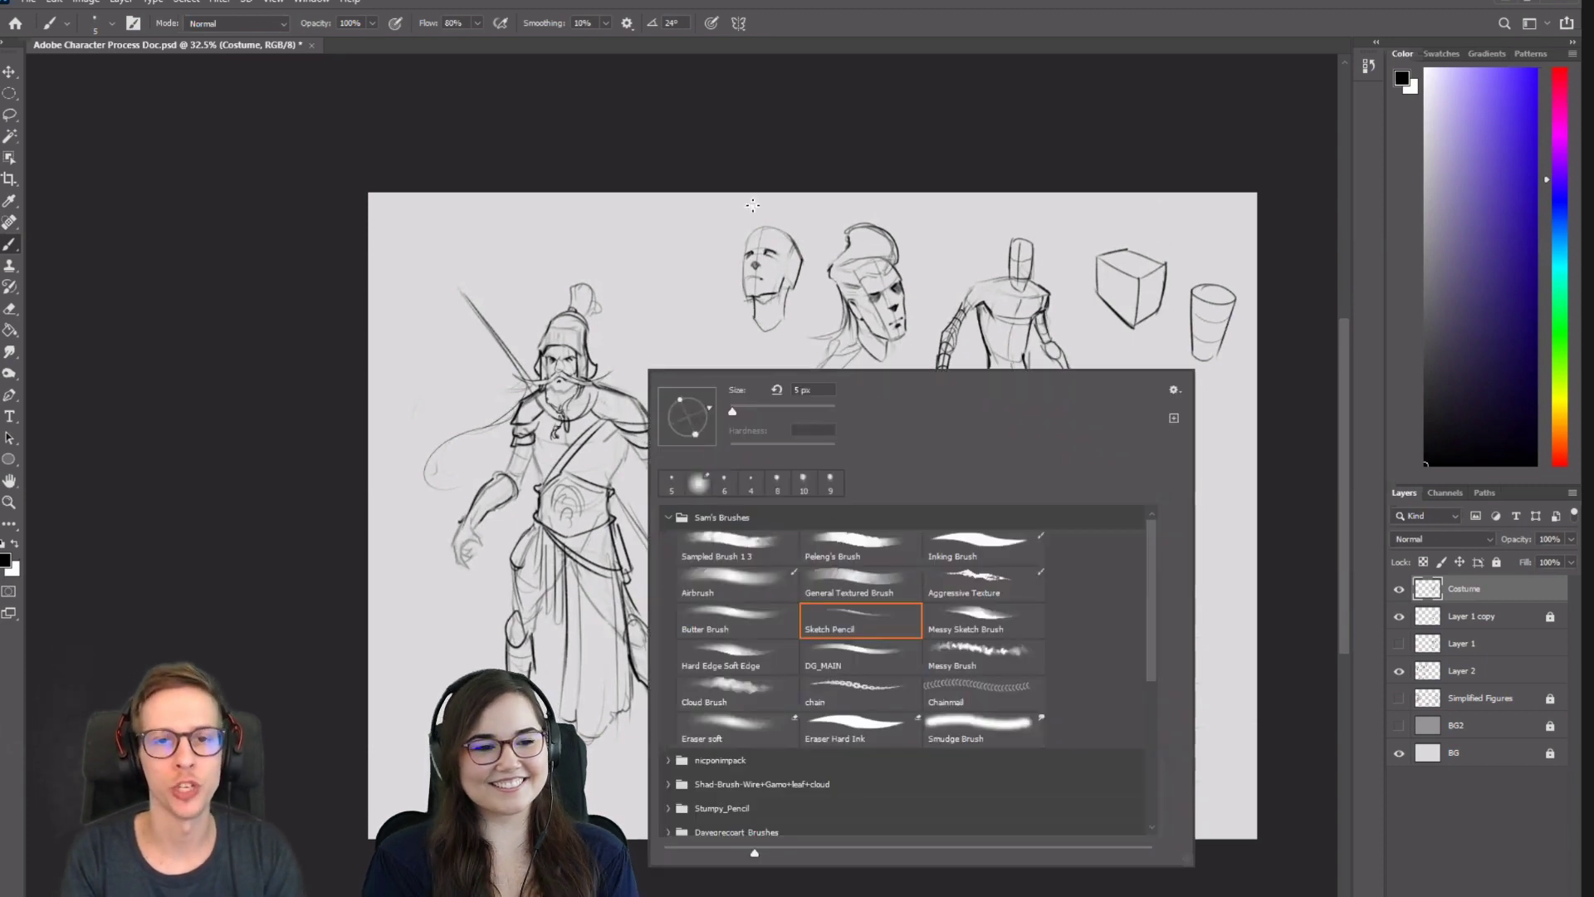
left_click(839, 628)
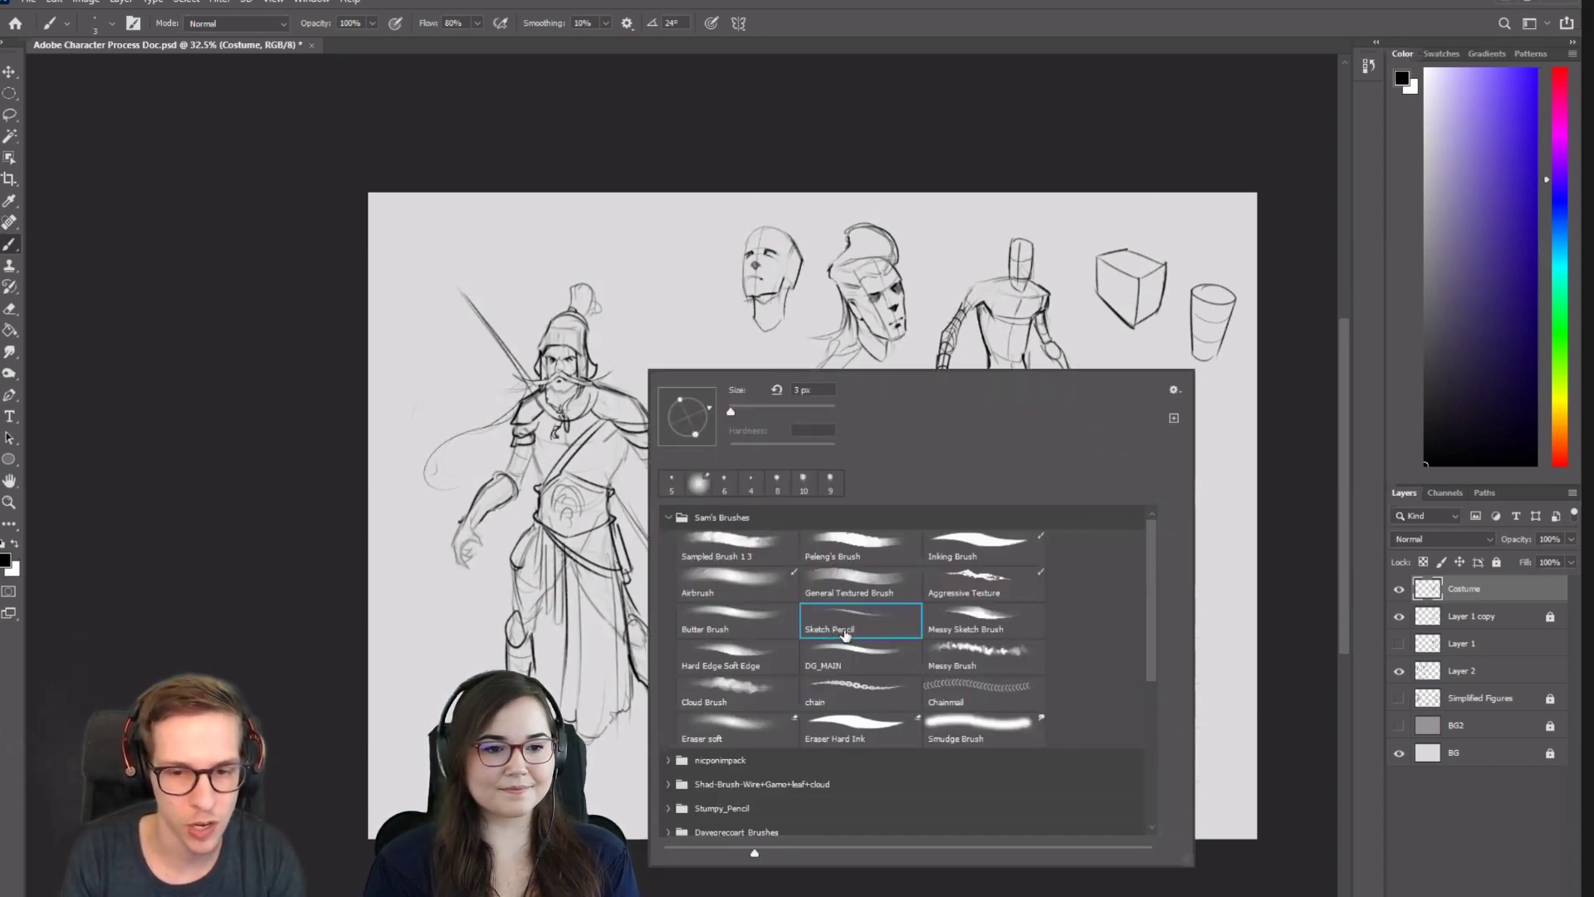
left_click(655, 264)
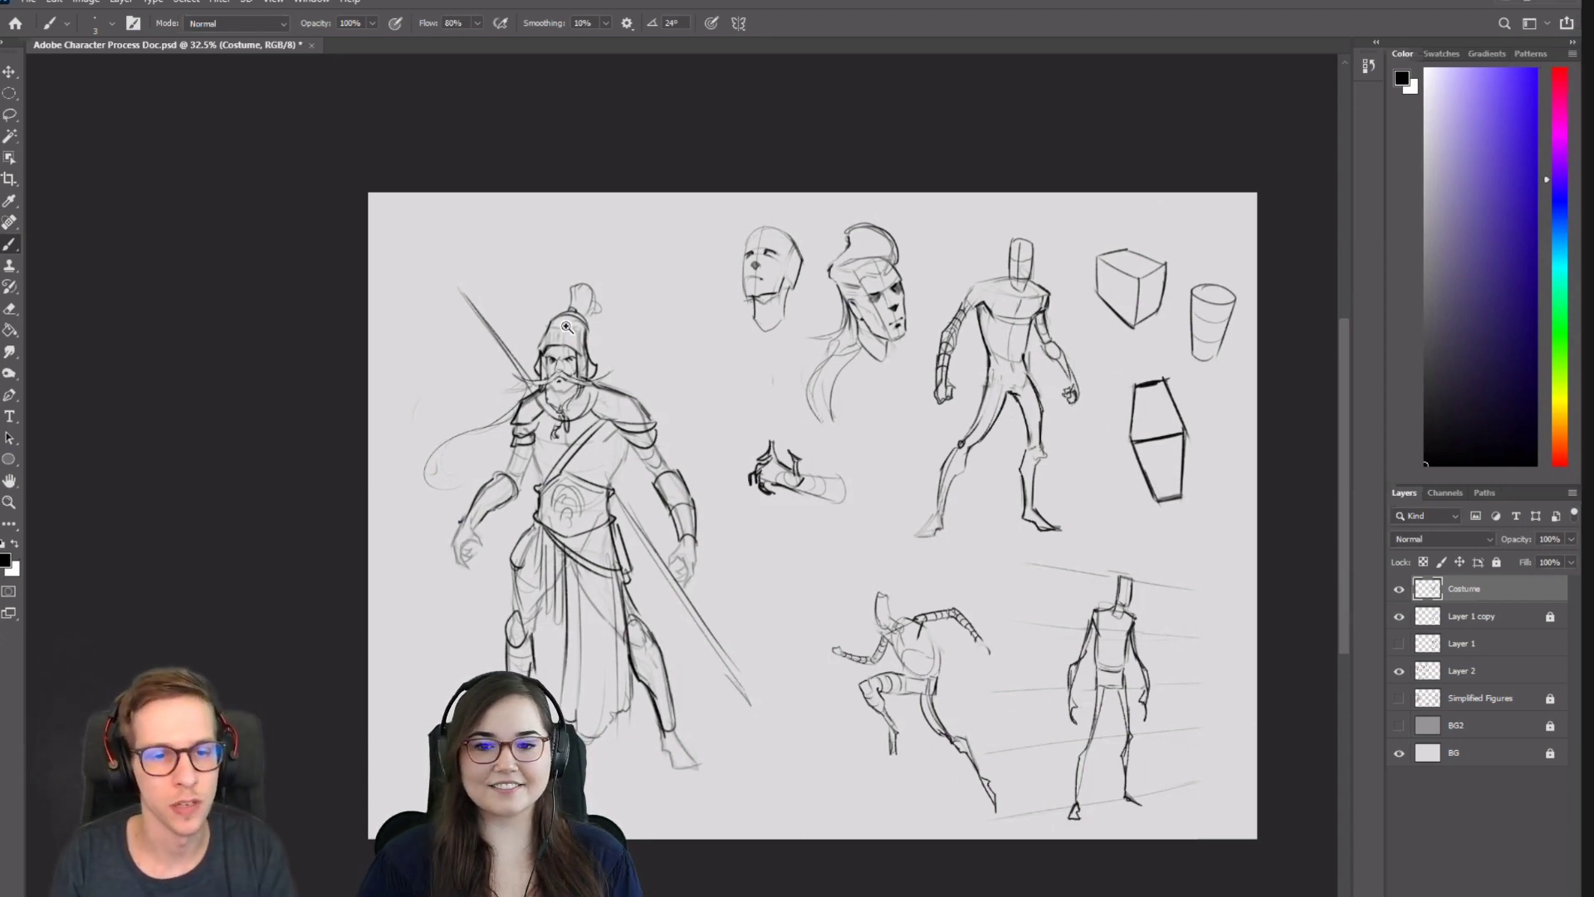
left_click_drag(581, 328, 547, 337)
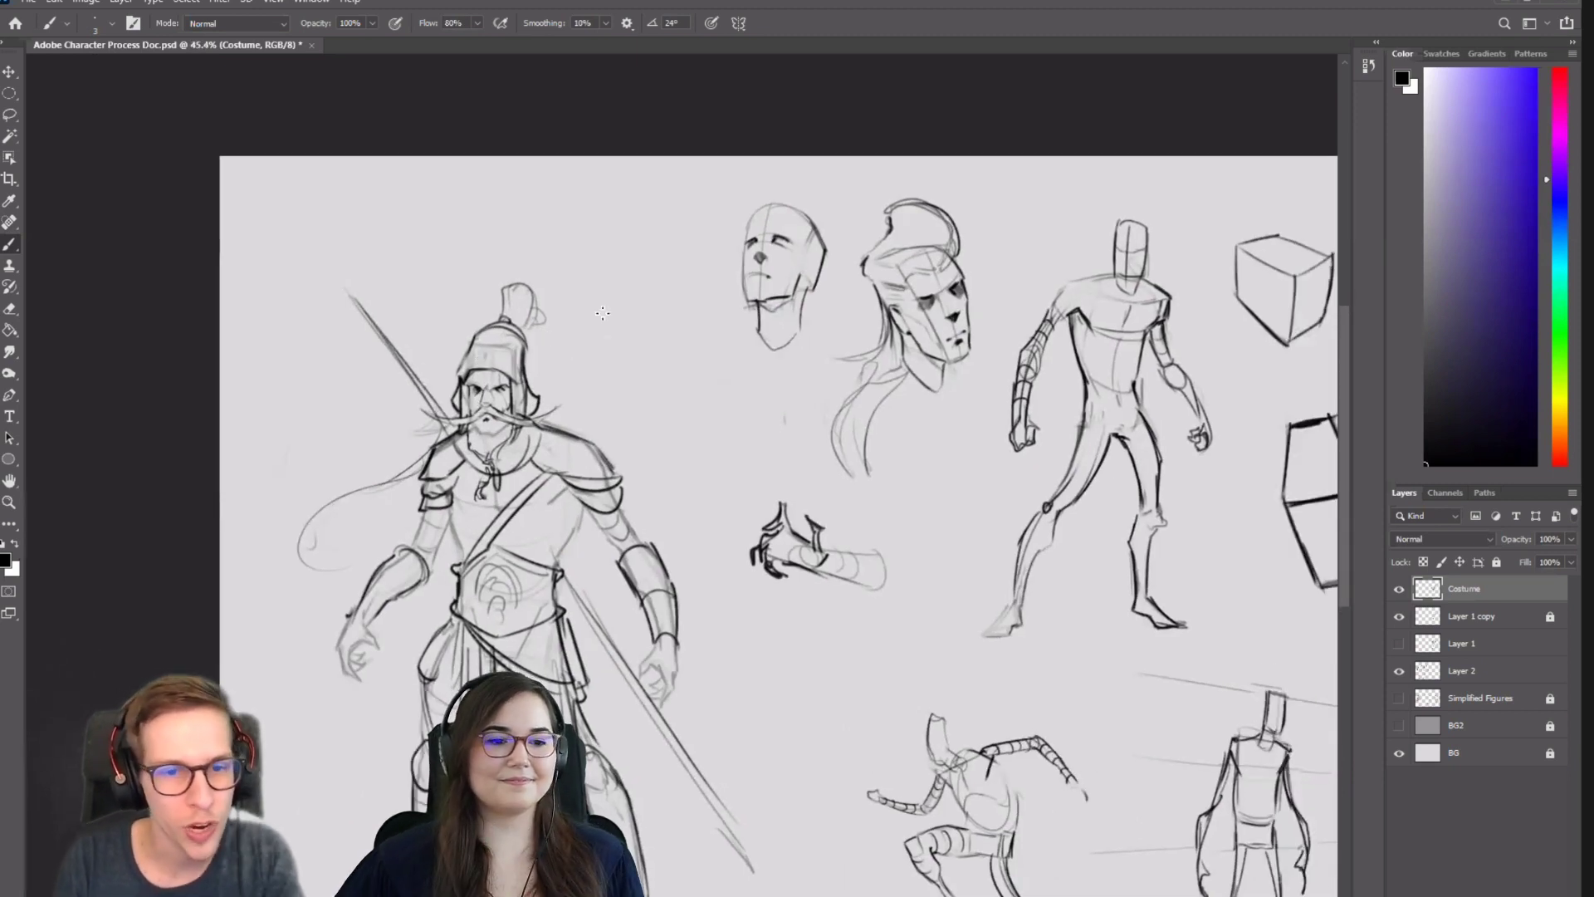
right_click(610, 265)
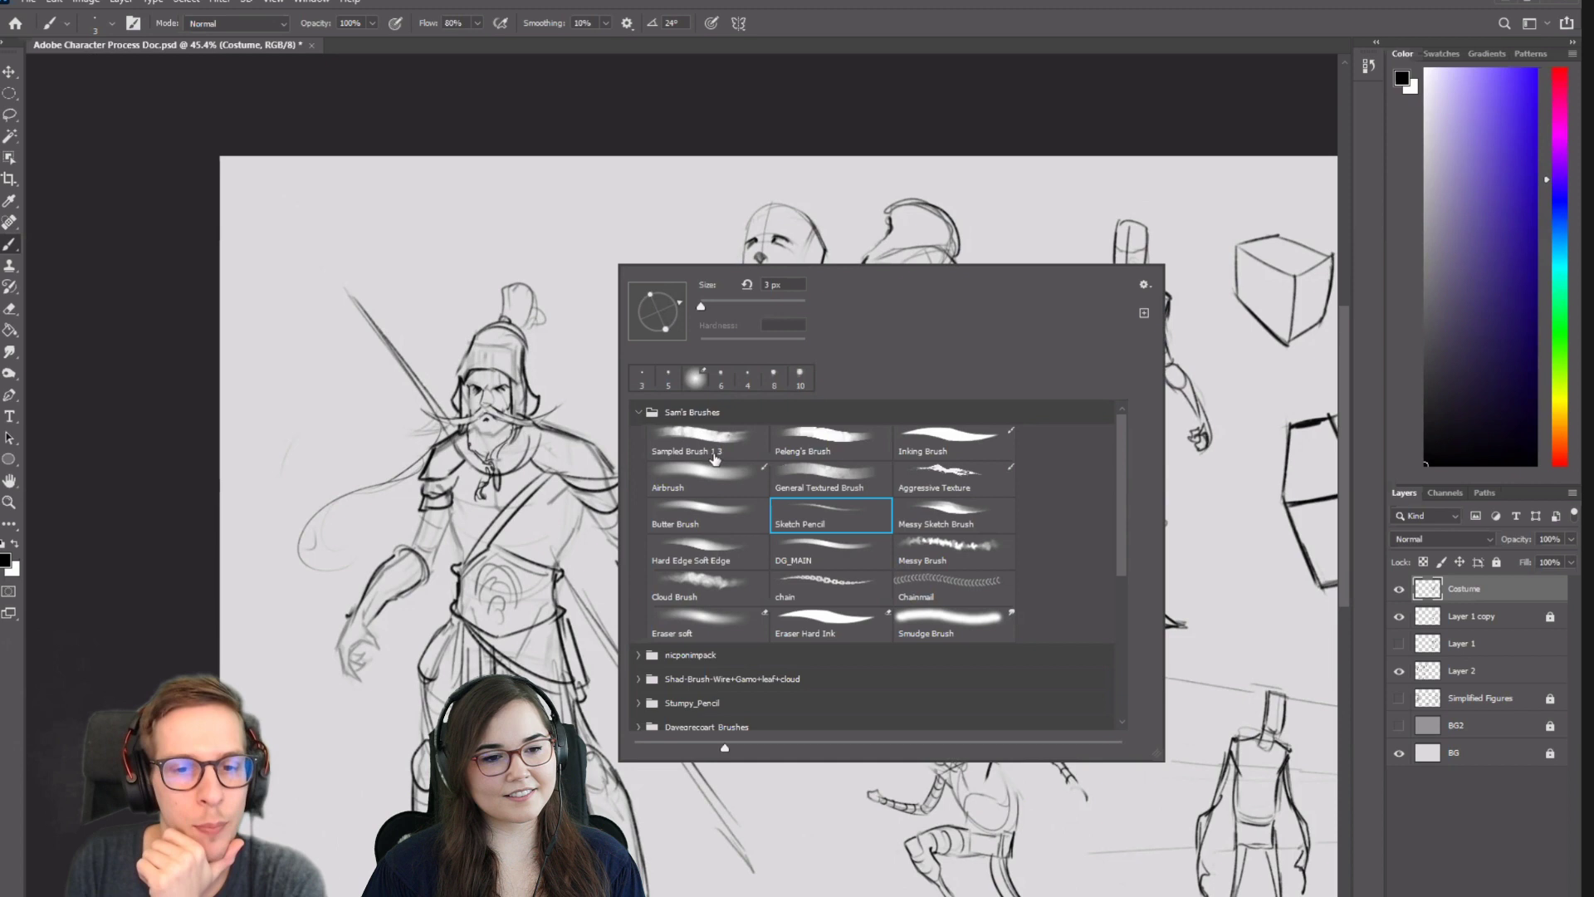
left_click(609, 106)
Hide and re-show the Costume layer to compare the costume design with the figure underneath.
mouse_move(722, 369)
left_mouse_down()
mouse_move(733, 321)
mouse_move(819, 313)
mouse_move(767, 379)
left_mouse_up()
scroll(818, 312, "down", 1)
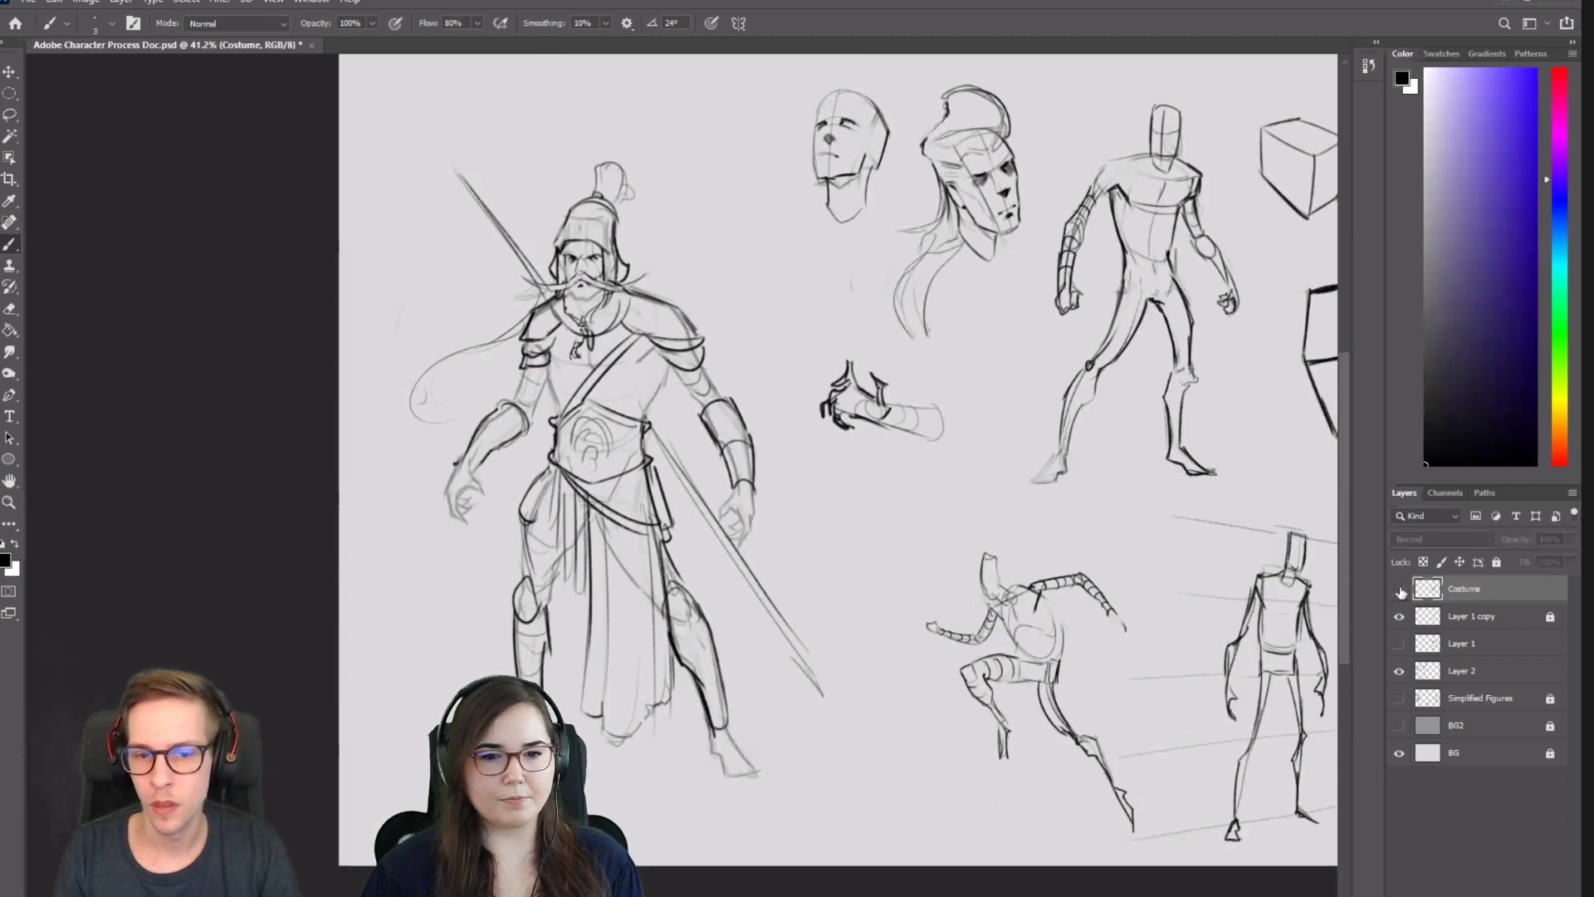
left_click(1399, 588)
left_click(1398, 588)
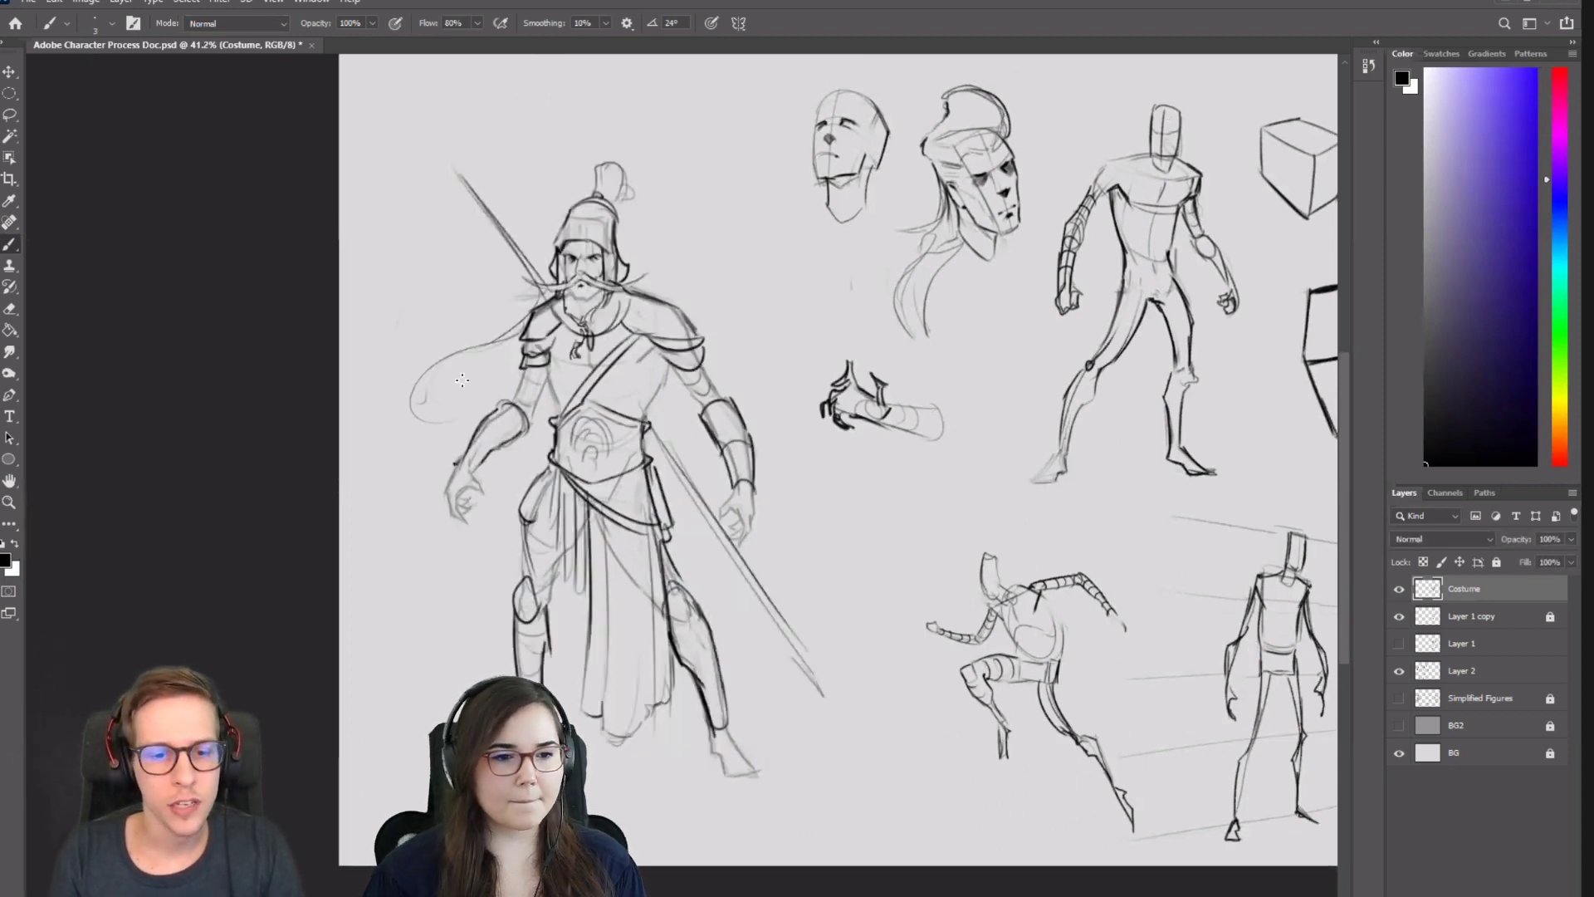
Undo the stray stroke near the knee, enlarge the brush, and add small round studs to the shoulder plates.
left_click_drag(562, 554, 560, 558)
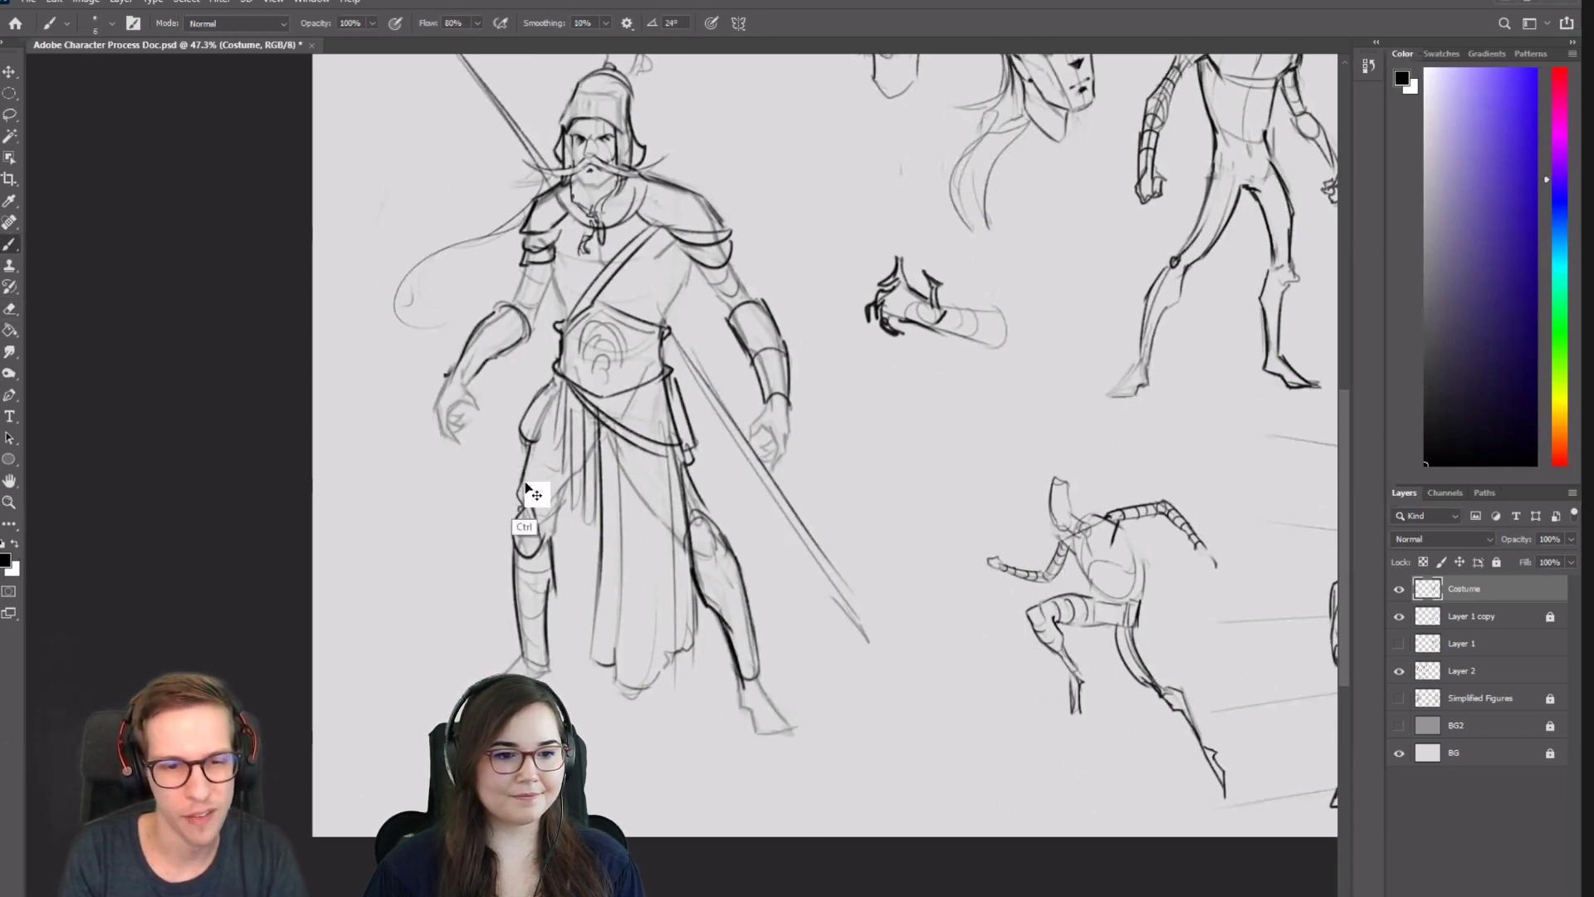
key("ctrl+z")
key("bracketright")
key("bracketright")
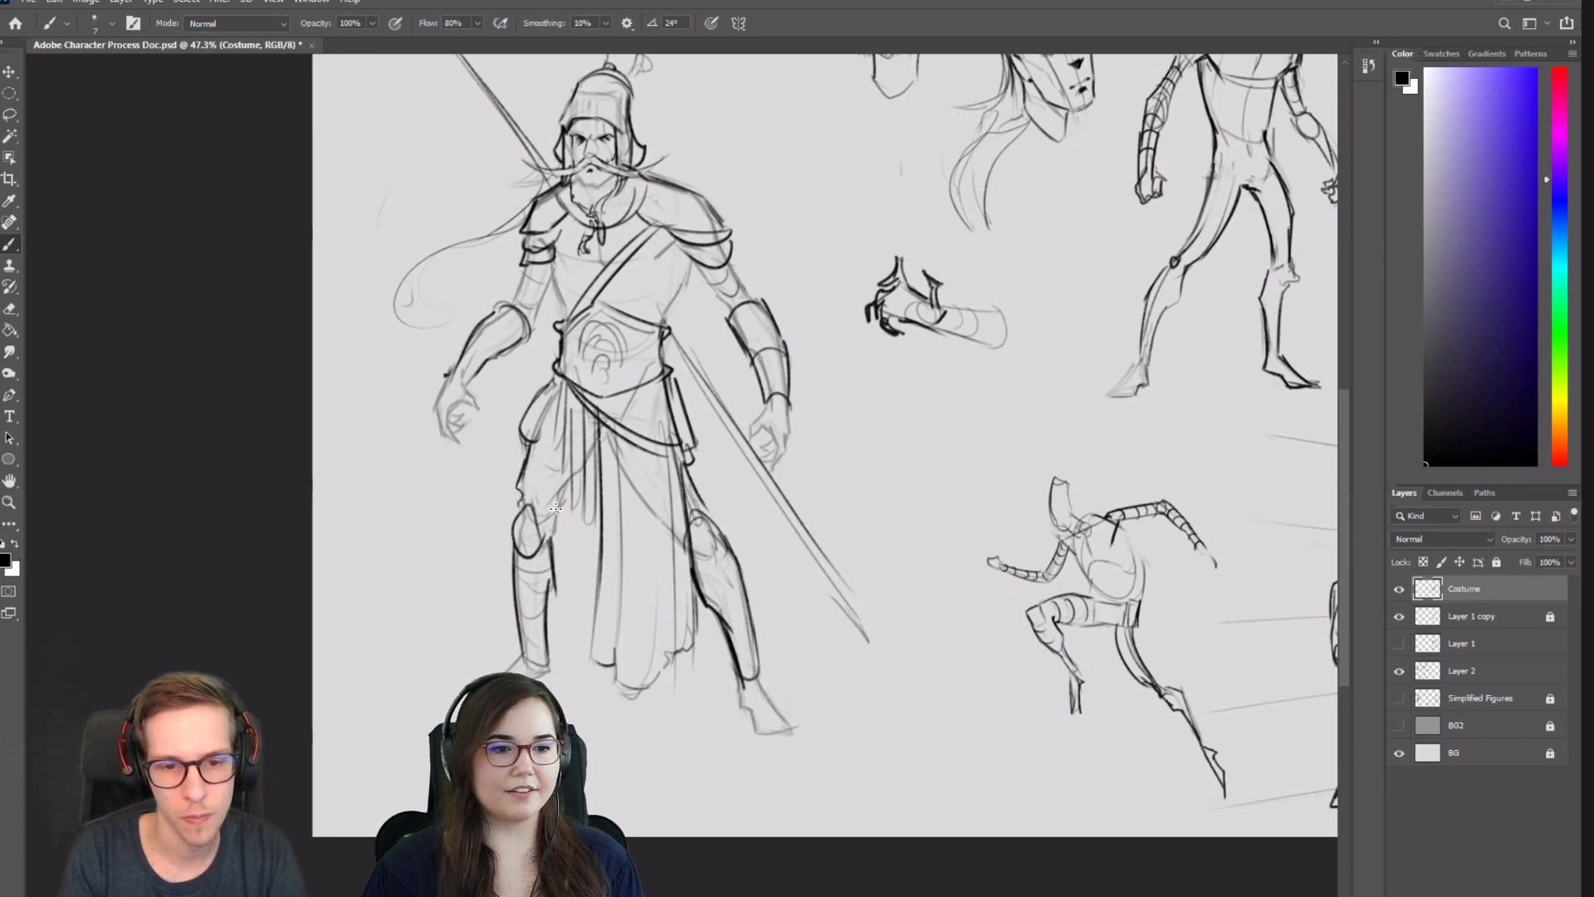
scroll(691, 498, "down", 3)
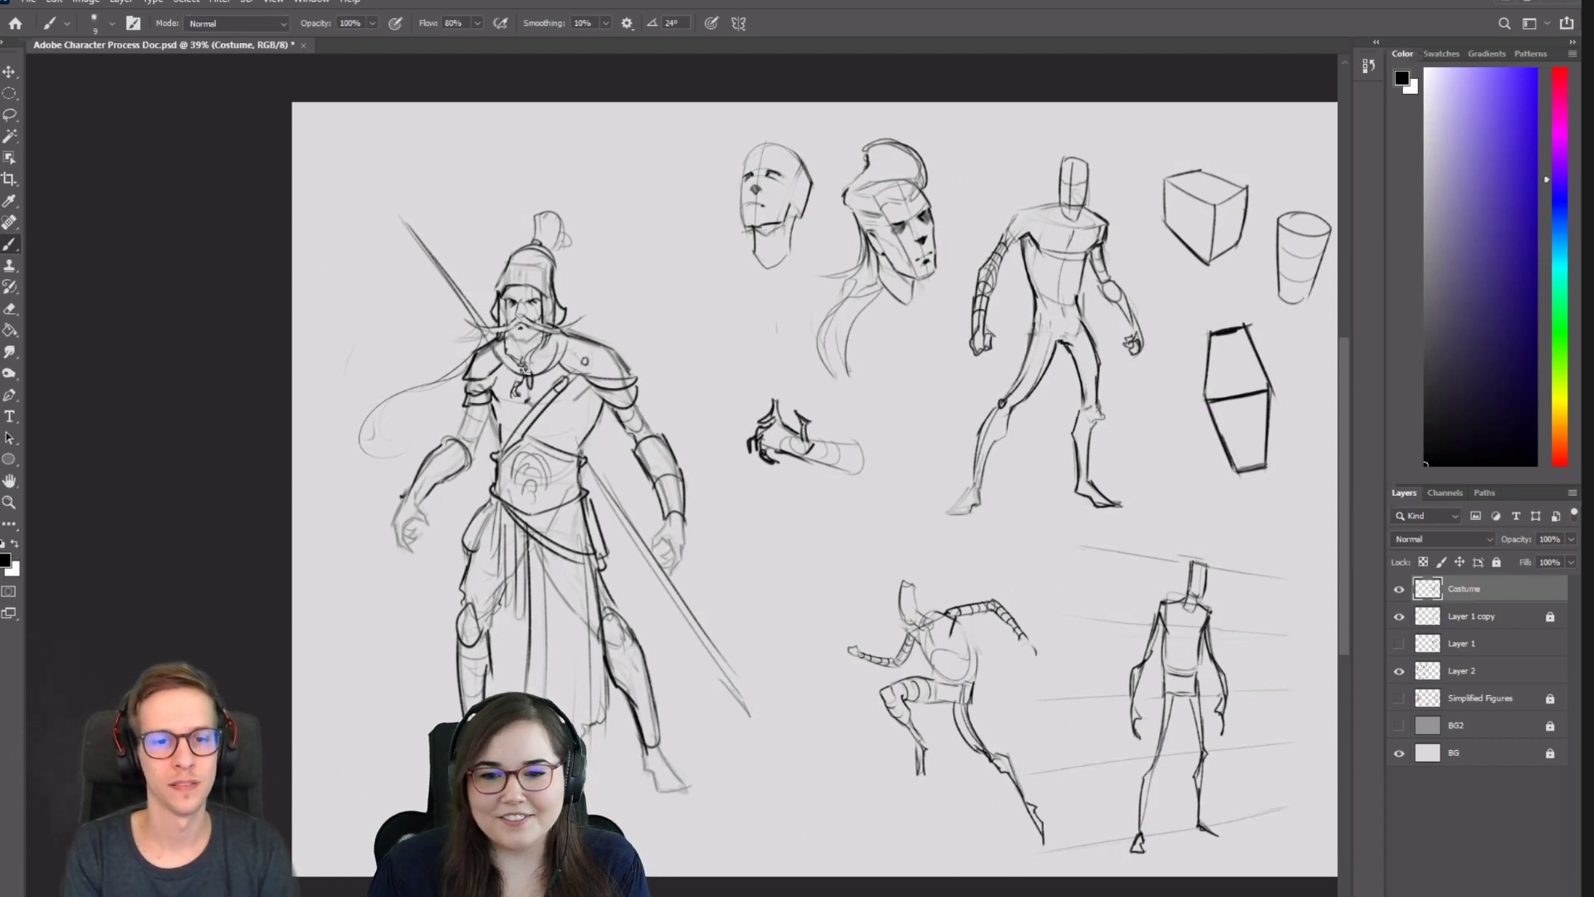
left_click_drag(706, 470, 693, 524)
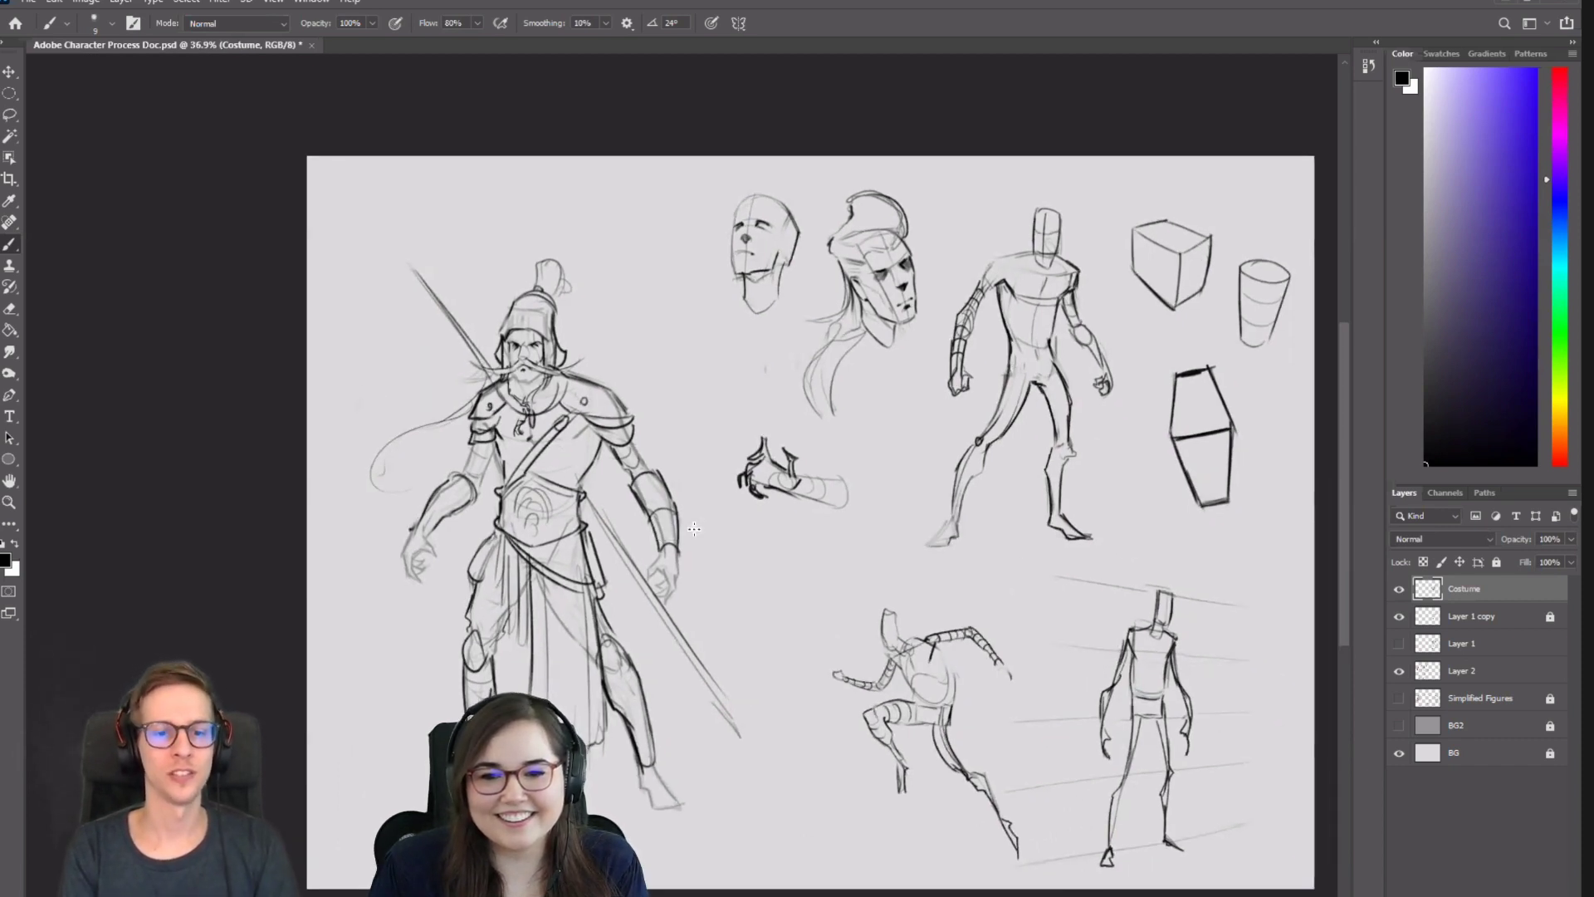
key("e")
key("b")
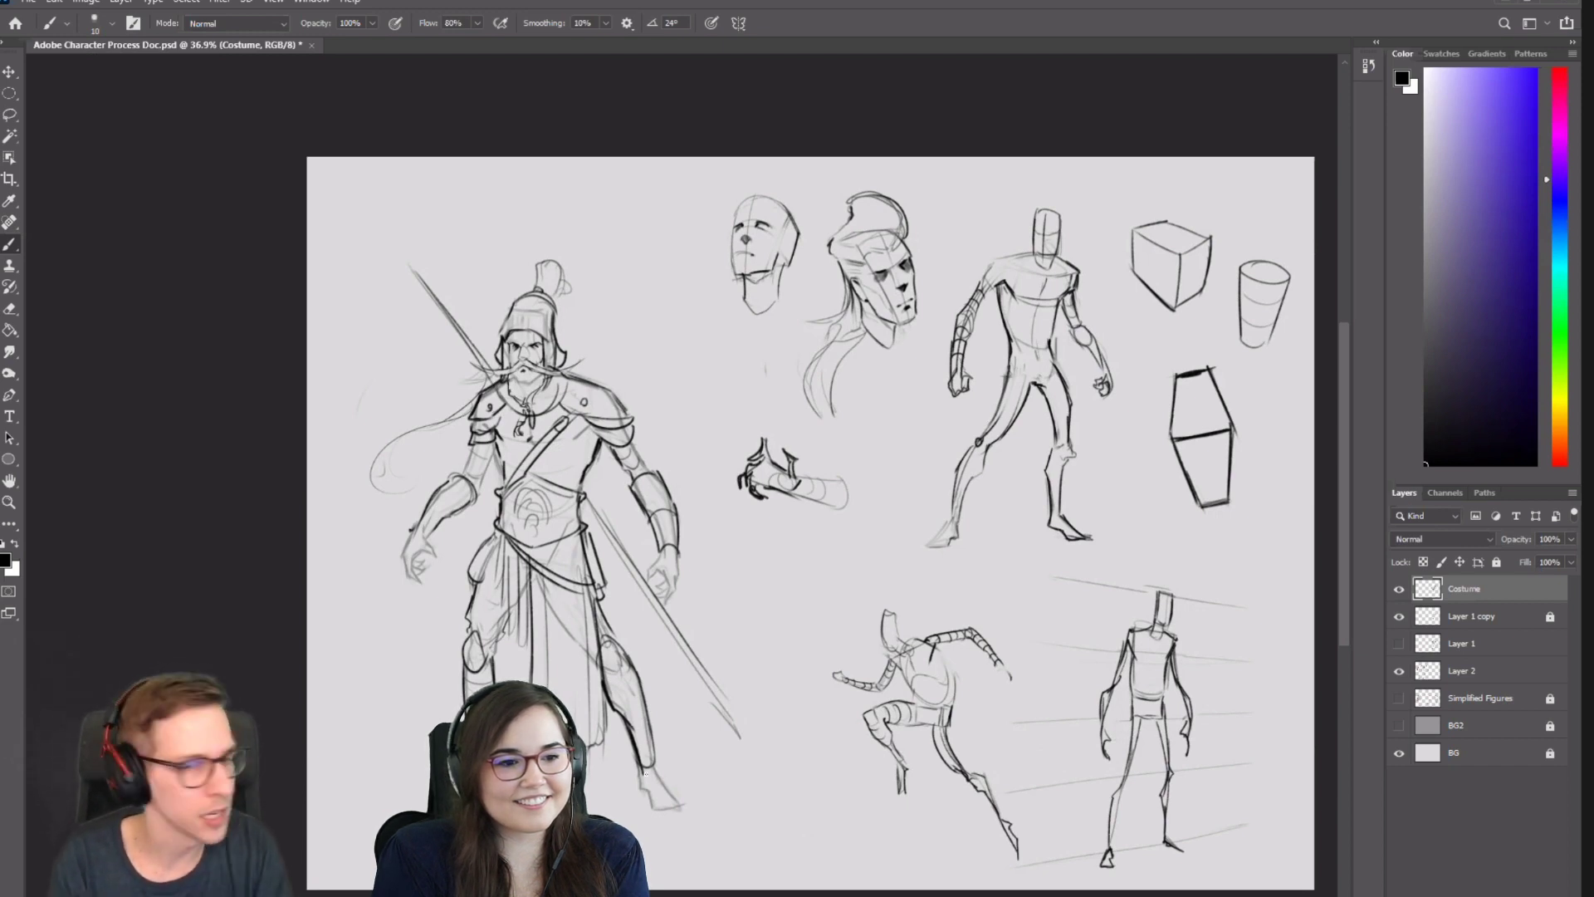
Create a new layer named Mask above the Costume layer.
mouse_move(832, 672)
left_mouse_down()
mouse_move(968, 498)
mouse_move(1047, 552)
left_mouse_up()
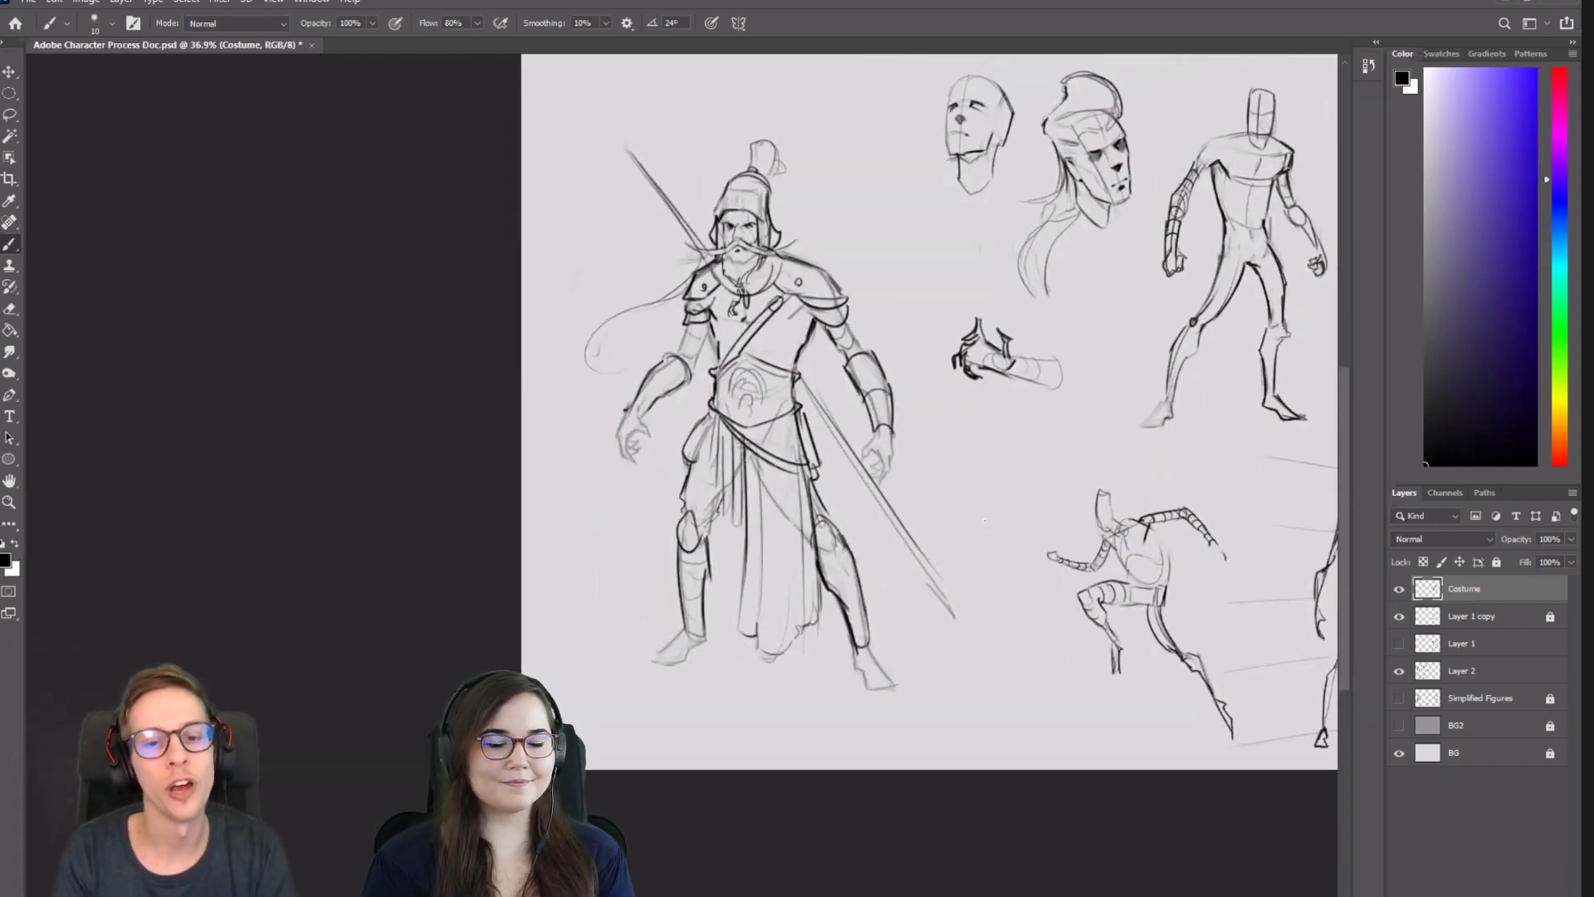
key("ctrl+shift+n")
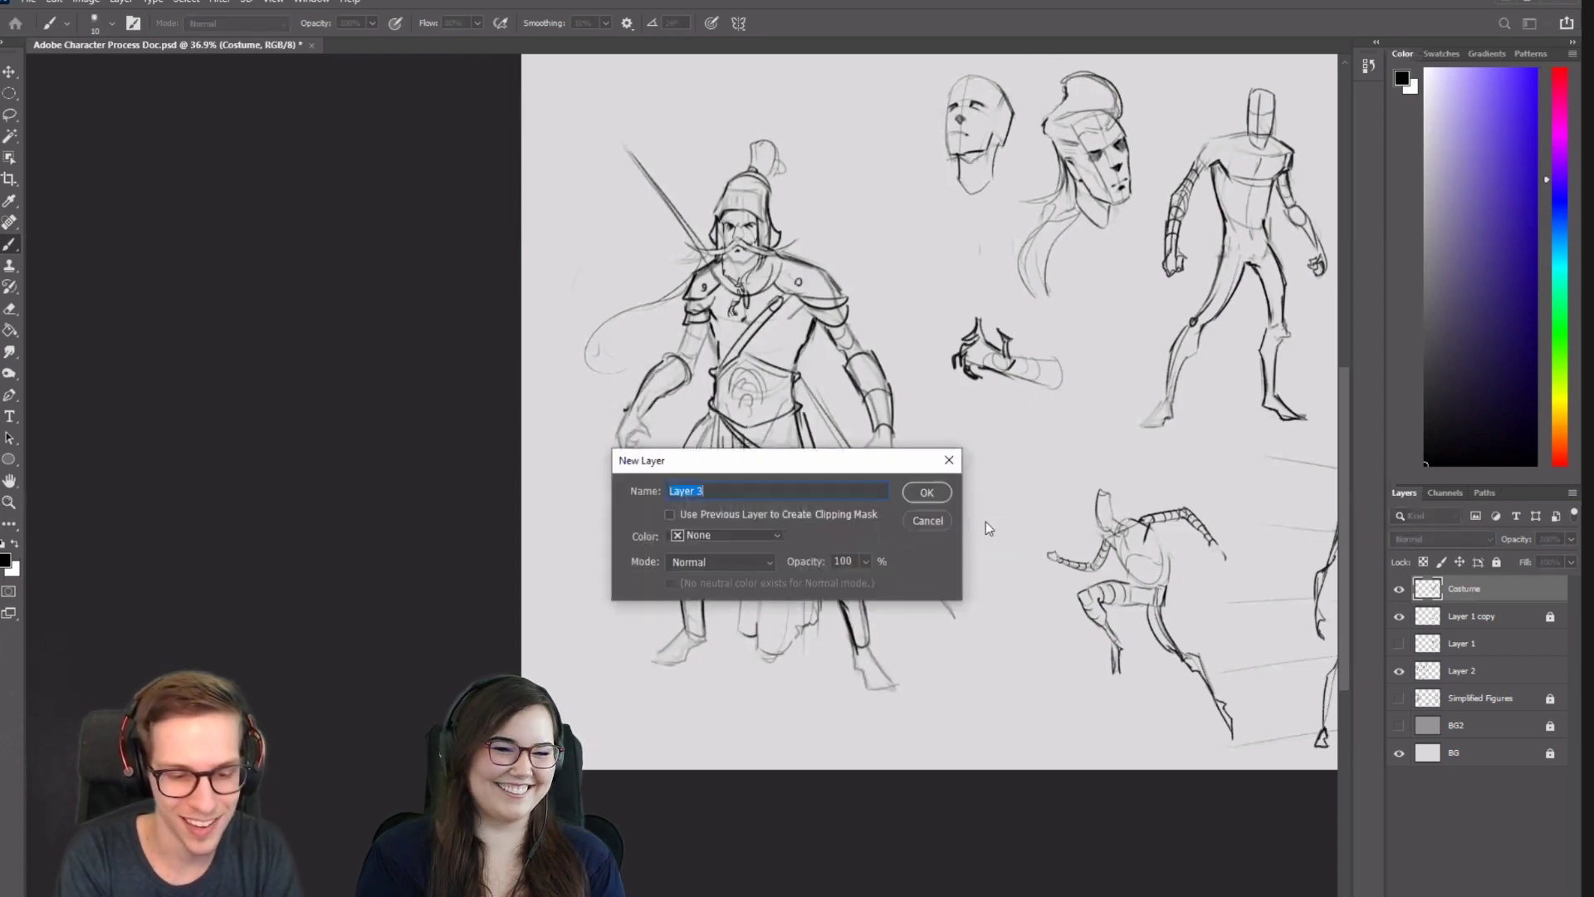
type("Mask")
key("Return")
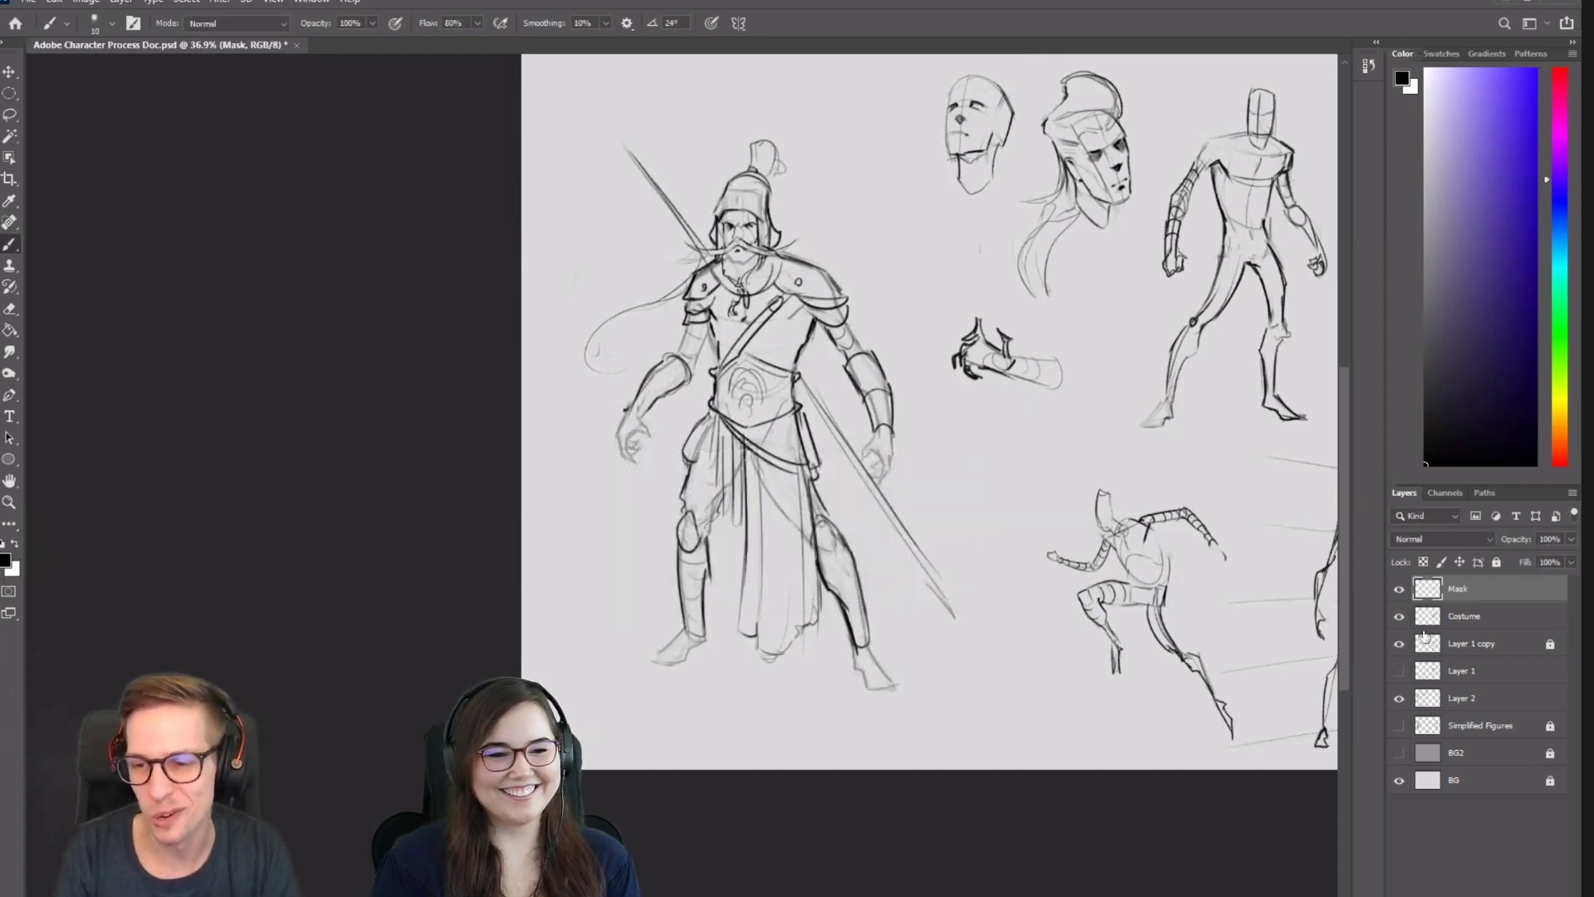
Move the Mask layer beneath the Layer 1 copy layer.
left_click(1399, 591)
left_click(1400, 591)
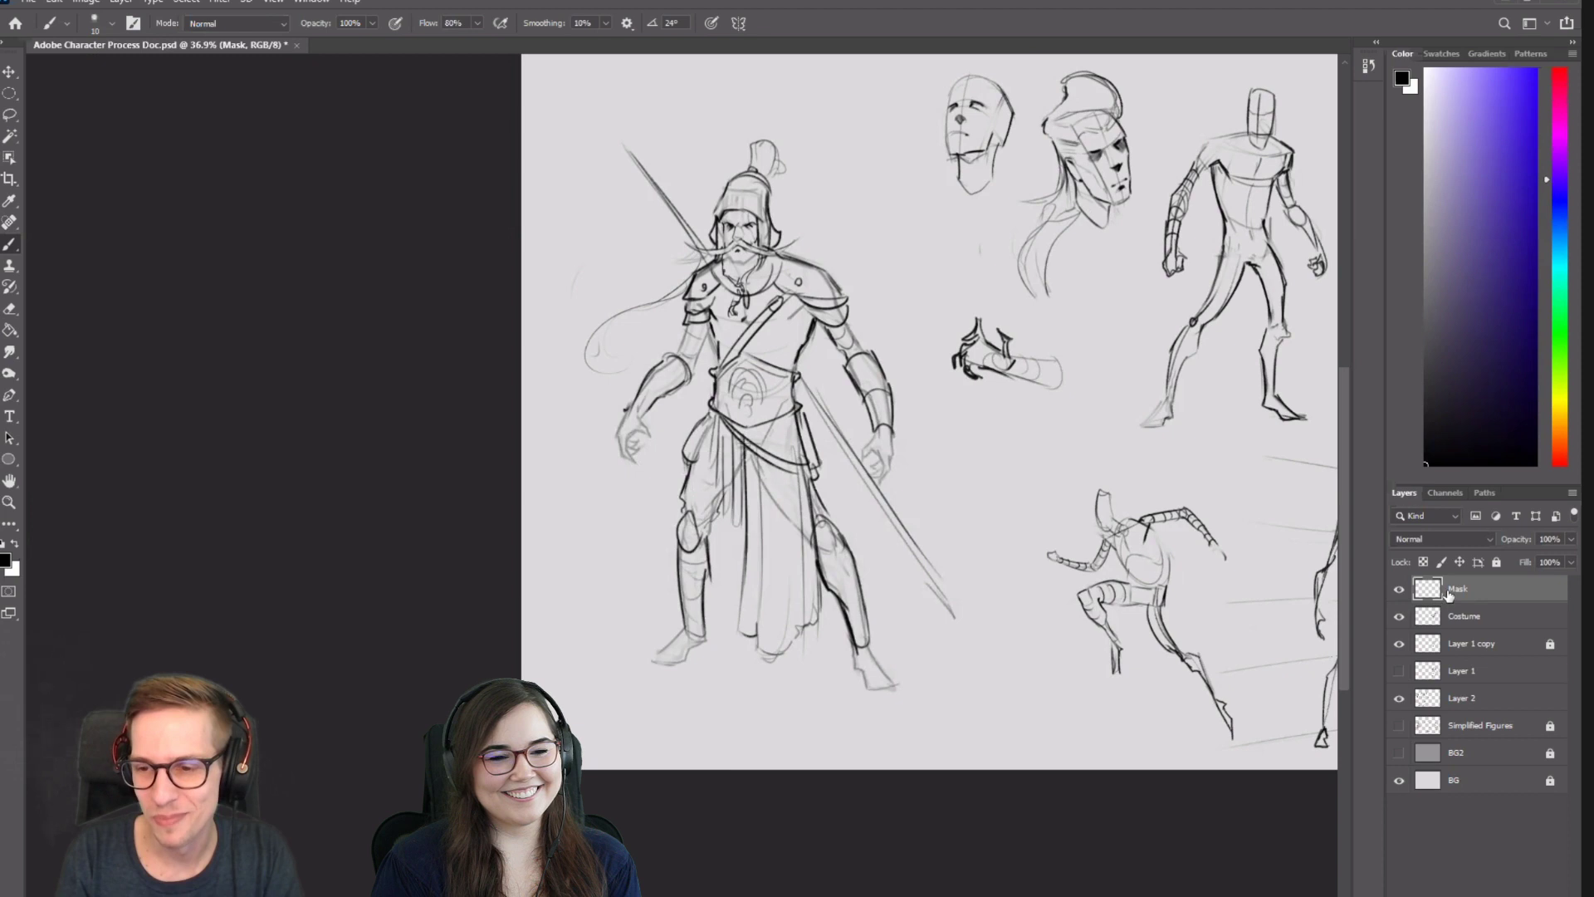
left_click_drag(1449, 594, 1446, 655)
Pick the Inking Brush at 10 px from the Sam's Brushes presets.
left_click_drag(852, 342, 781, 396)
right_click(781, 398)
left_click(1066, 575)
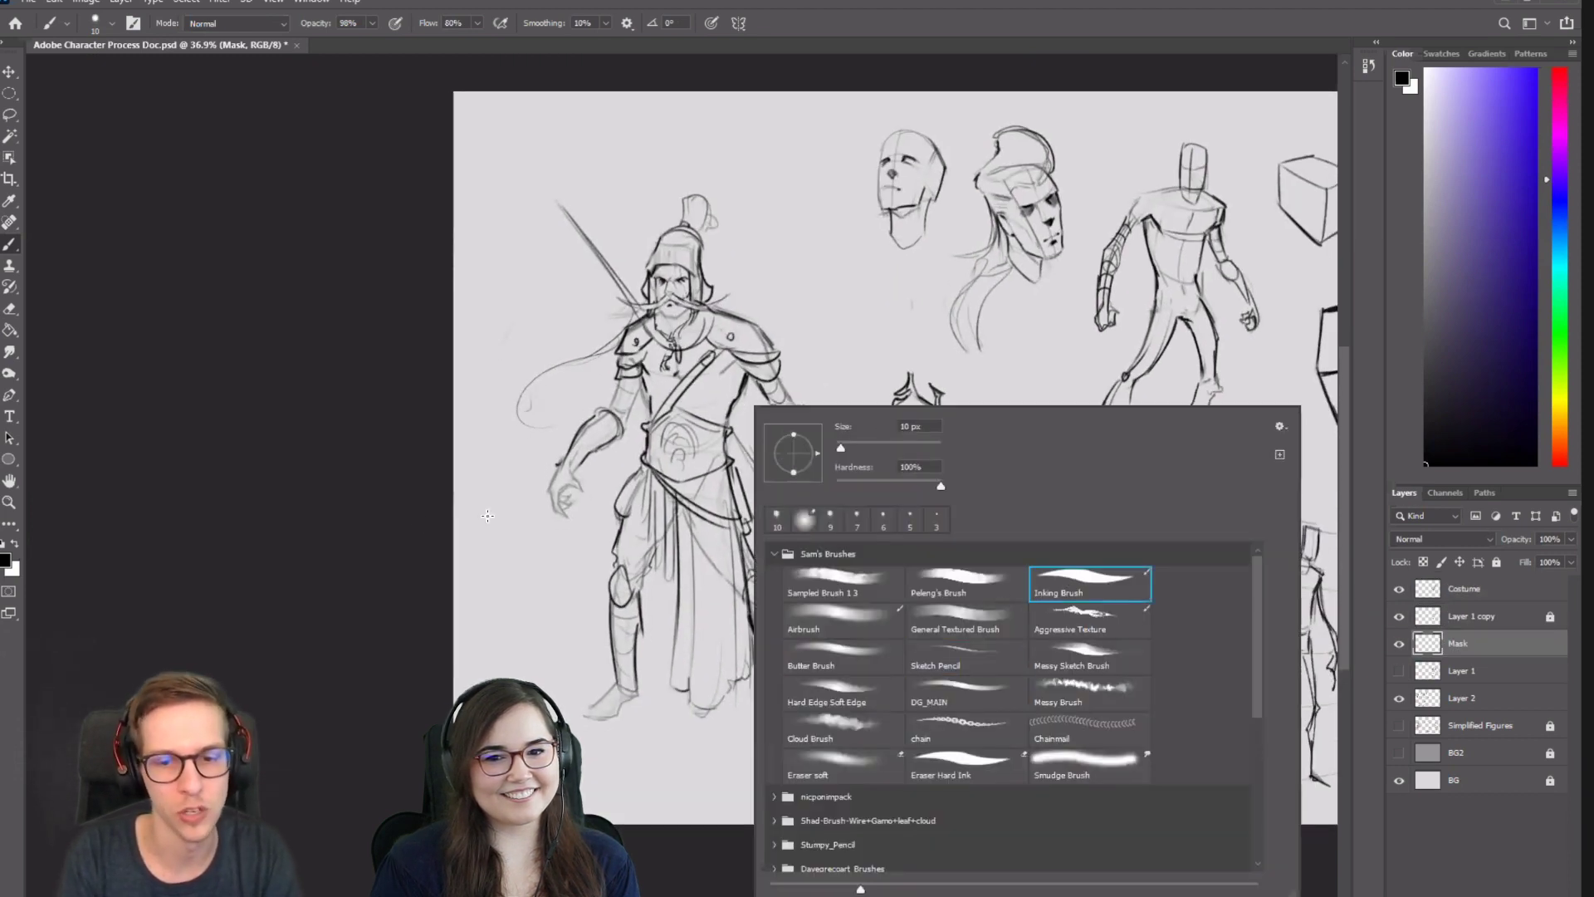
key("Return")
Choose a dark blue-grey colour, enlarge the brush considerably, and paint a solid patch down the middle of the warrior's torso.
left_click(1463, 343)
mouse_move(1563, 187)
left_mouse_down()
mouse_move(1563, 246)
mouse_move(1555, 189)
left_mouse_up()
left_click(1447, 364)
key("]")
key("]")
key("]")
key("]")
key("]")
key("]")
key("]")
key("]")
key("]")
key("]")
key("]")
key("]")
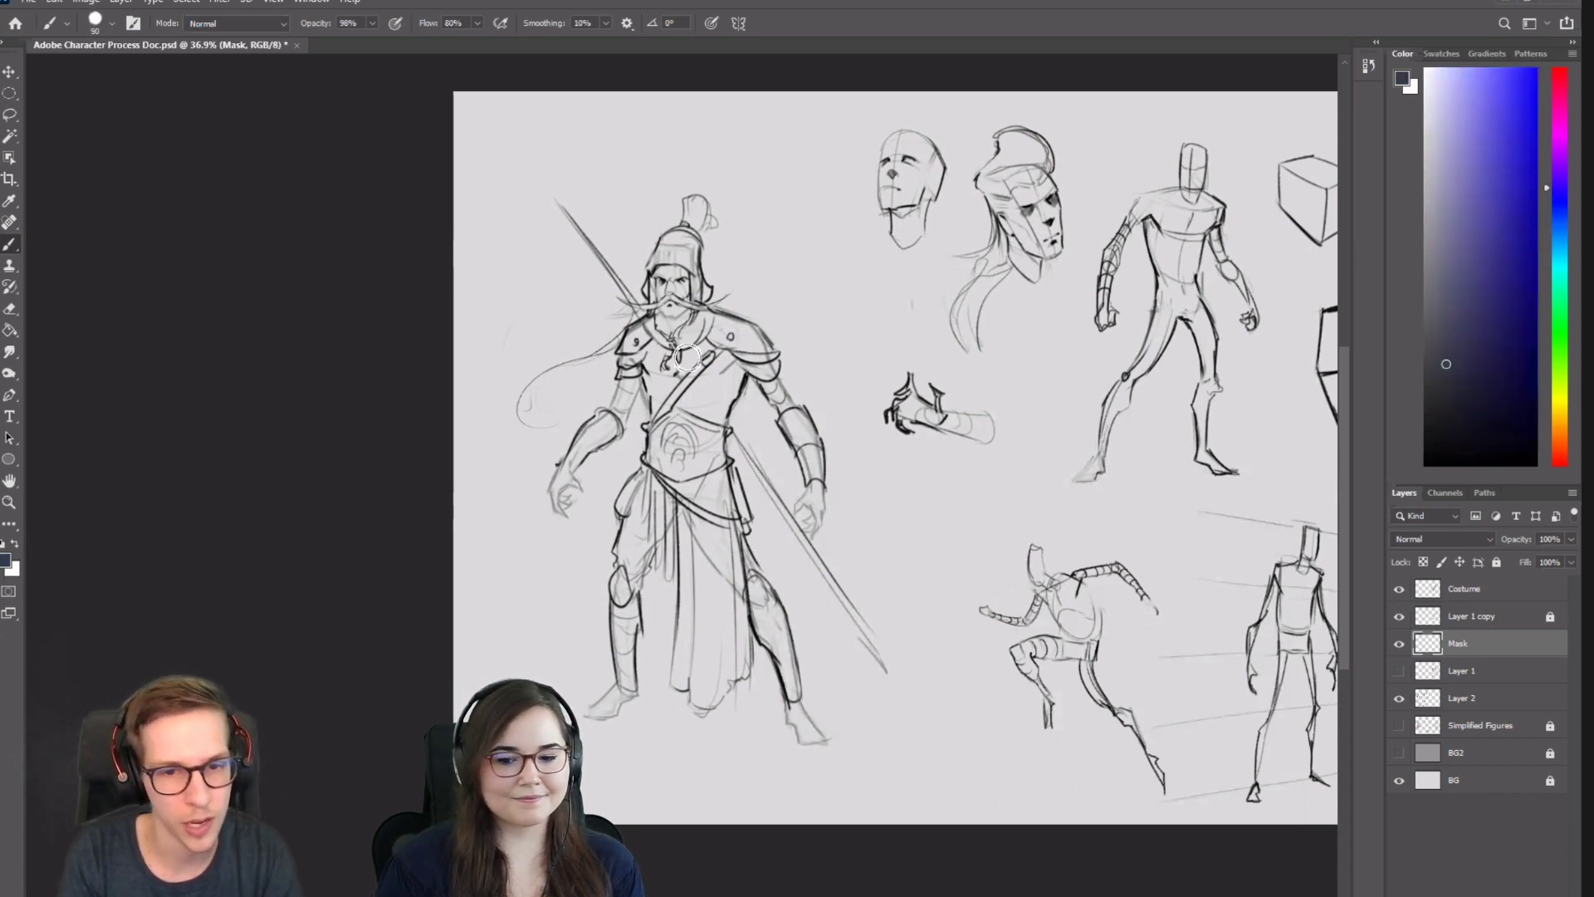
mouse_move(687, 359)
left_mouse_down()
mouse_move(669, 345)
mouse_move(680, 469)
left_mouse_up()
Lighten the blue-grey slightly and repaint the patch on the torso.
left_click(1445, 353)
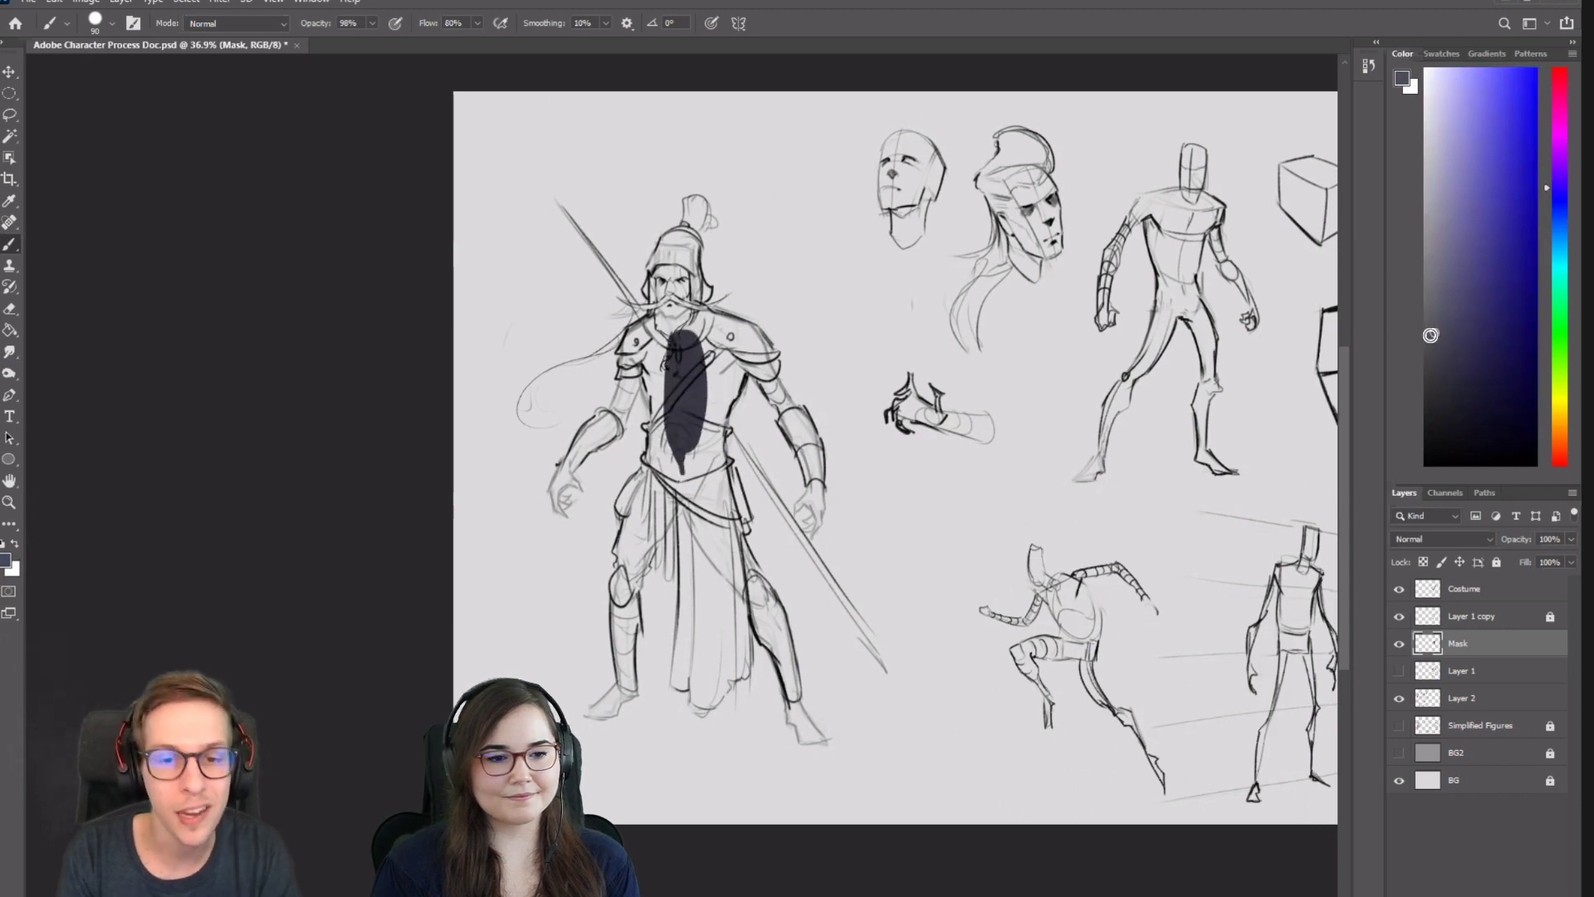
left_click(1434, 332)
mouse_move(710, 357)
left_mouse_down()
mouse_move(714, 382)
mouse_move(672, 449)
mouse_move(677, 486)
mouse_move(655, 341)
left_mouse_up()
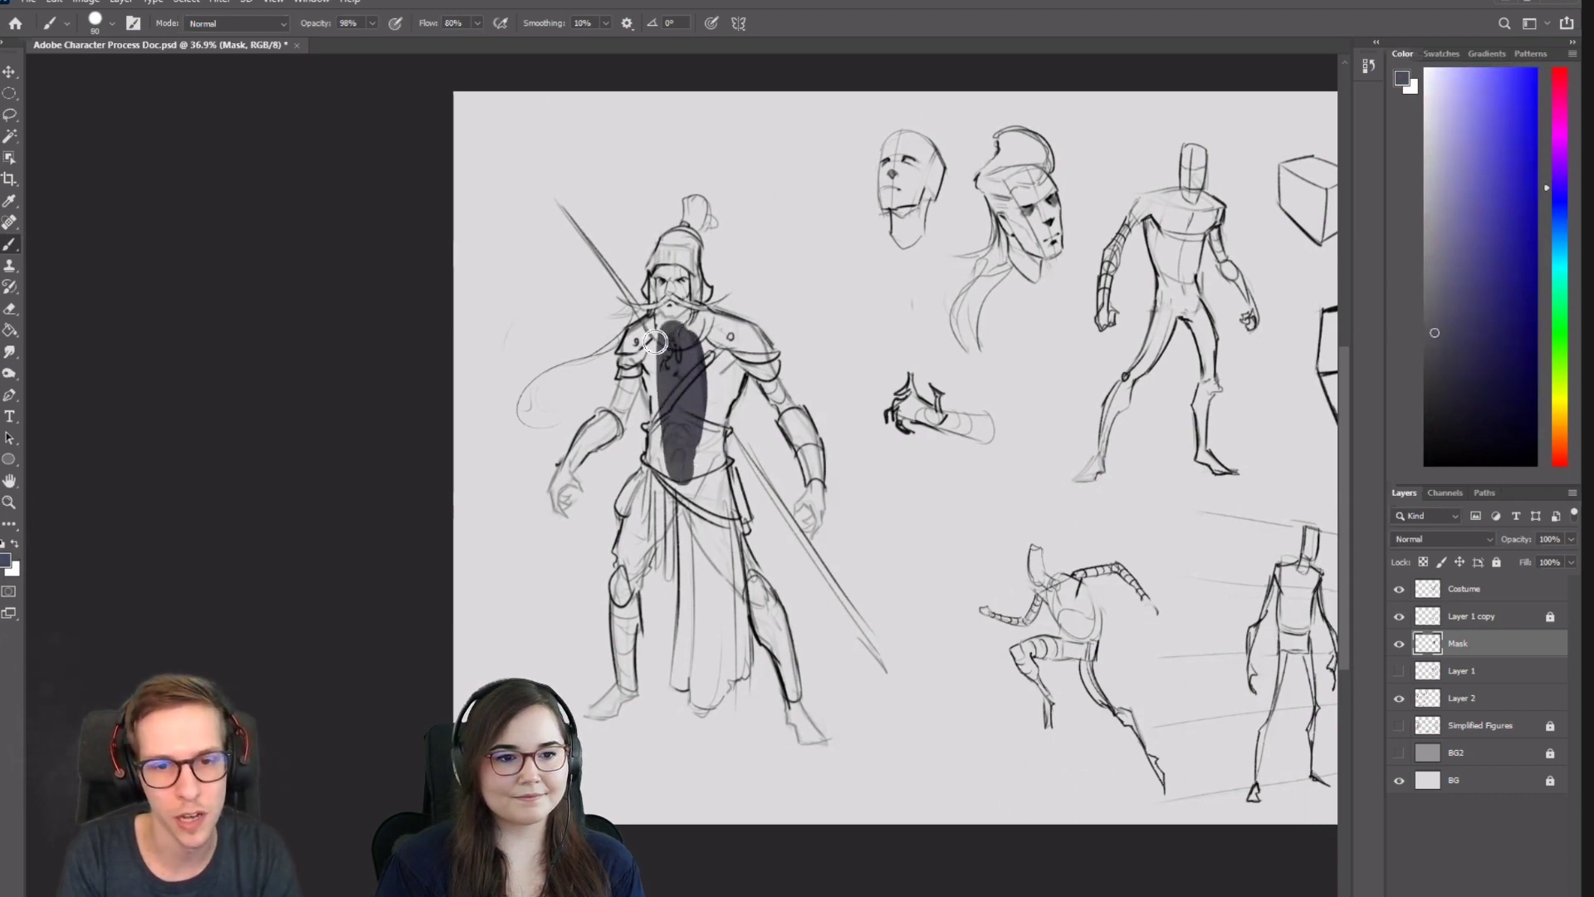
Shift the colour to a warm dark grey-brown and, with a smaller brush, paint the left edge of the helmet and cheek.
left_click(1560, 452)
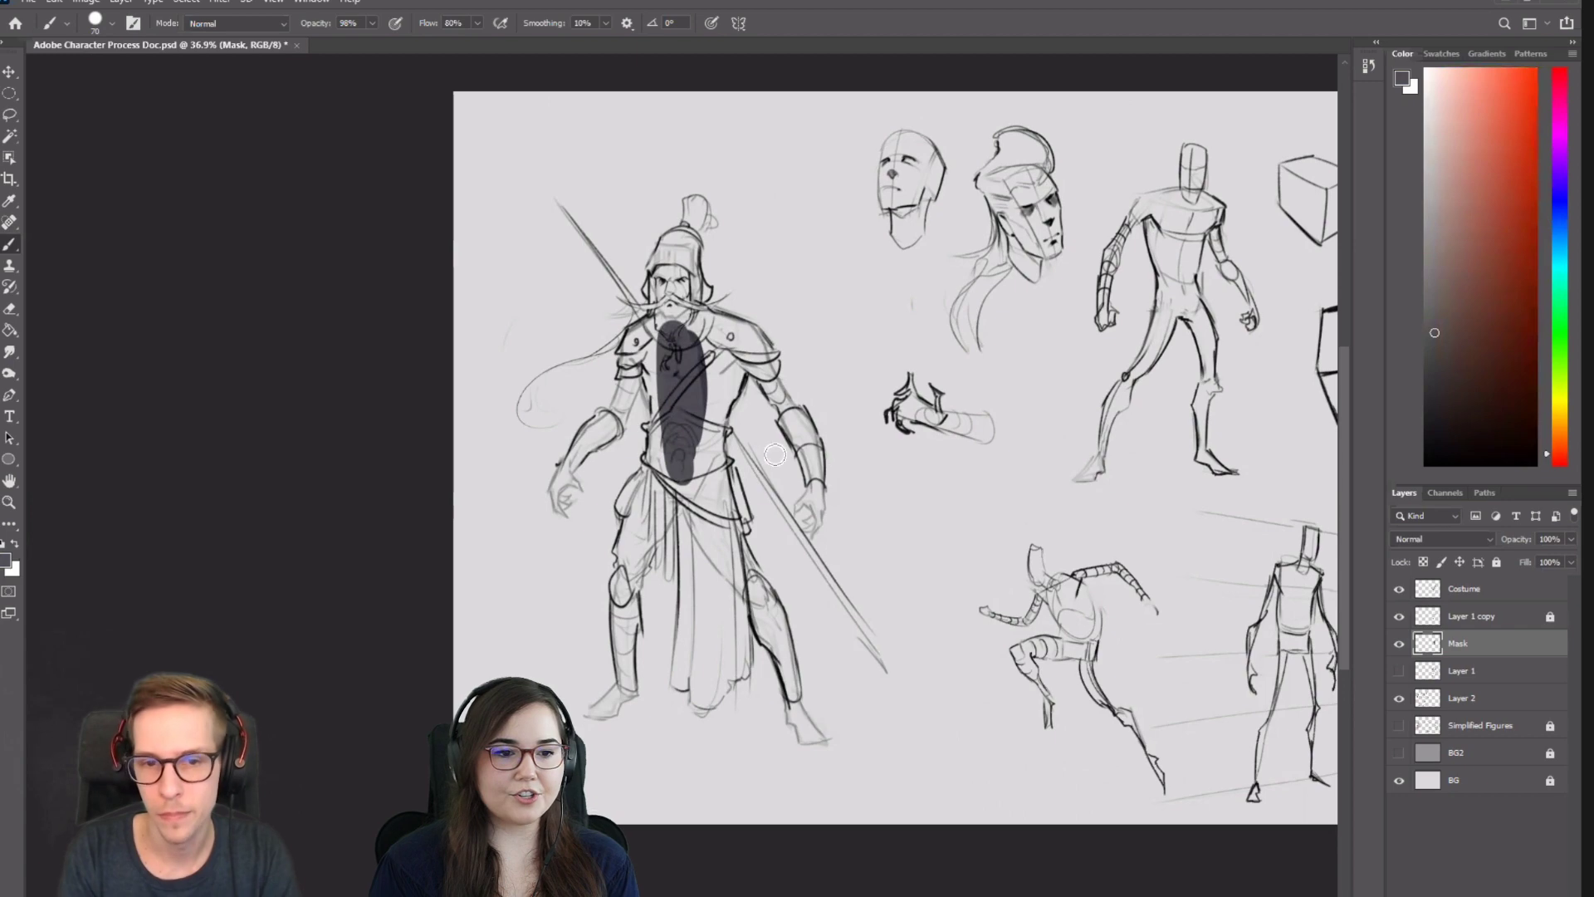
key("[")
key("[")
key("[")
scroll(651, 336, "up", 3)
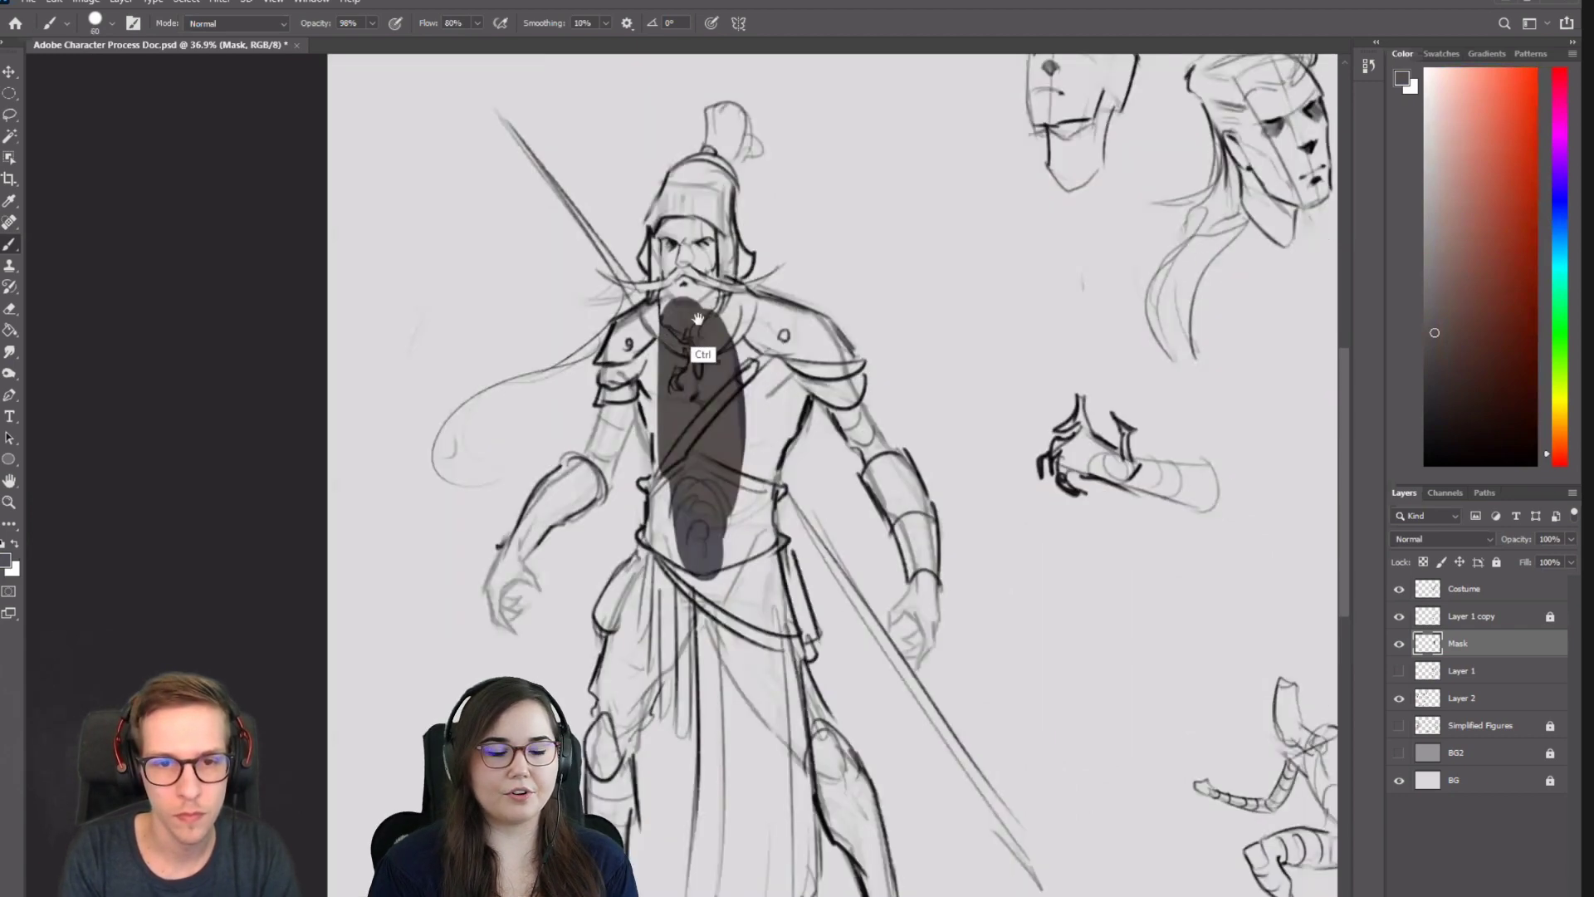
key("[")
mouse_move(674, 176)
left_mouse_down()
mouse_move(664, 200)
mouse_move(677, 158)
mouse_move(640, 254)
mouse_move(654, 309)
left_mouse_up()
key("bracketleft")
left_click_drag(658, 261, 656, 278)
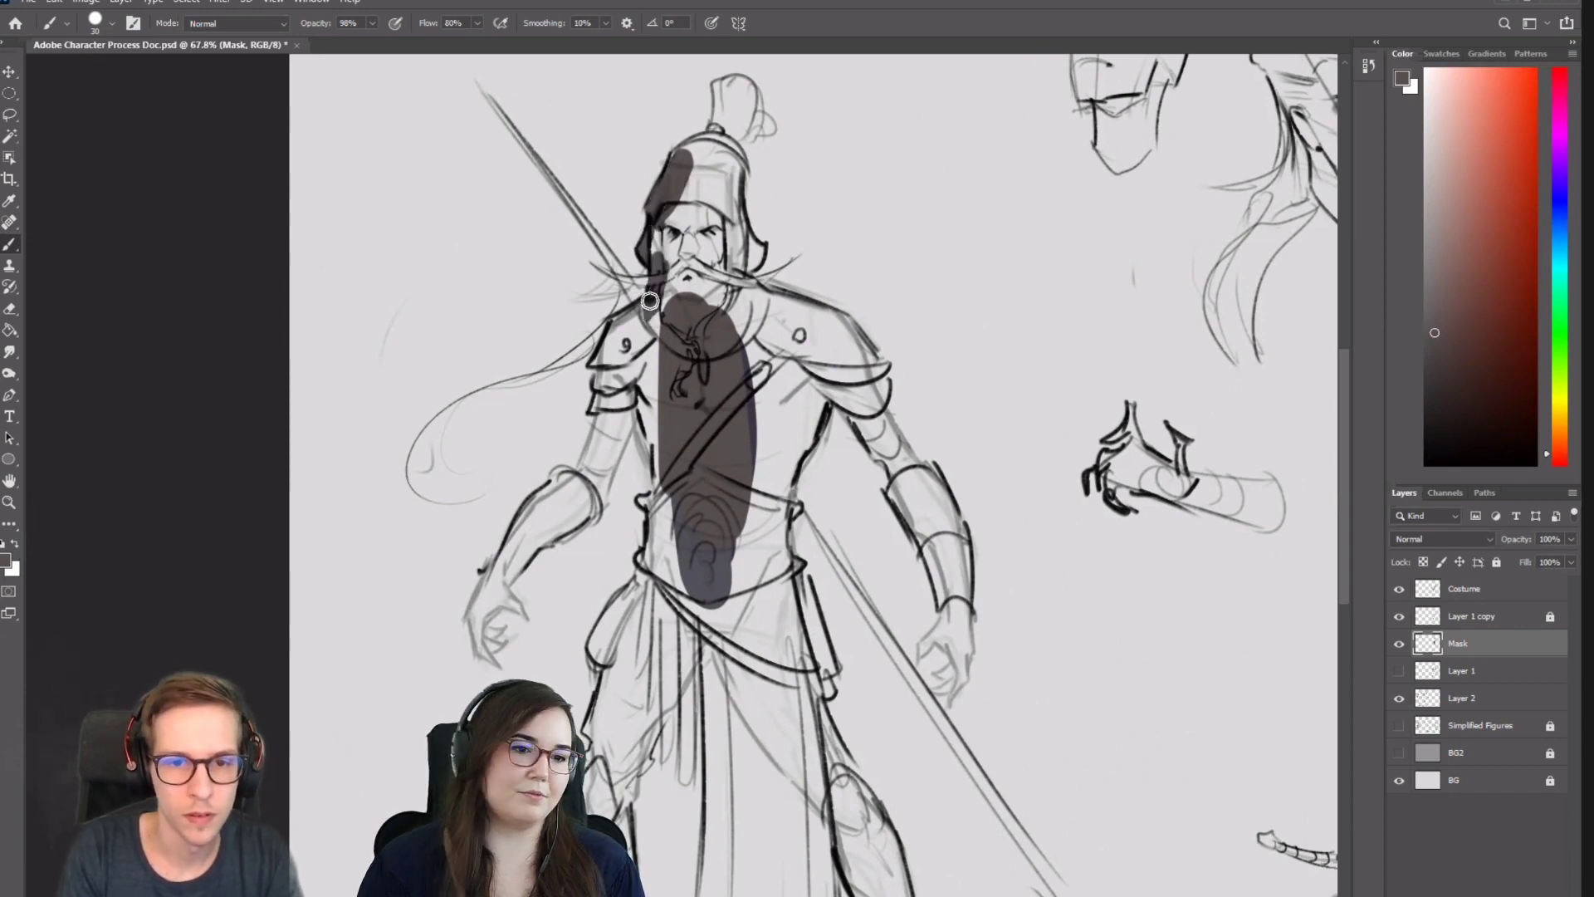
Fill the warrior's left-hand shoulder plate, arm, bracer and hand with the mask colour, using a finer brush for the fingers.
key("bracketleft")
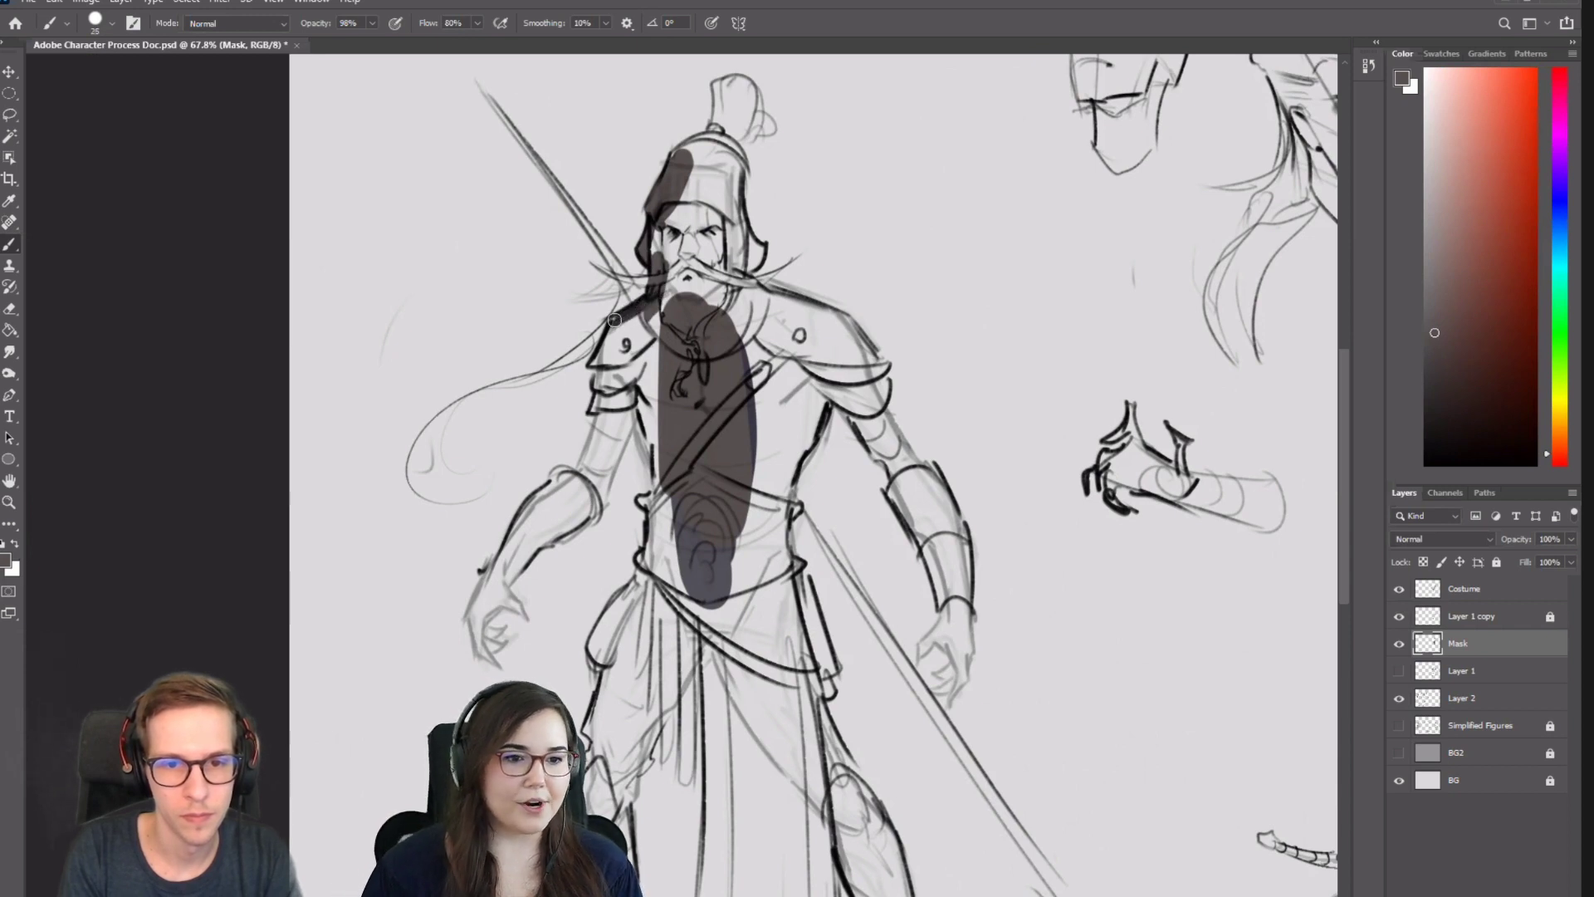
mouse_move(594, 365)
left_mouse_down()
mouse_move(638, 359)
mouse_move(622, 359)
mouse_move(644, 322)
mouse_move(606, 350)
mouse_move(620, 365)
mouse_move(654, 335)
mouse_move(615, 342)
mouse_move(592, 384)
mouse_move(642, 372)
mouse_move(610, 372)
mouse_move(622, 382)
mouse_move(589, 411)
mouse_move(633, 399)
mouse_move(626, 387)
mouse_move(658, 367)
mouse_move(756, 387)
mouse_move(697, 447)
mouse_move(713, 484)
mouse_move(730, 430)
mouse_move(707, 491)
mouse_move(718, 444)
mouse_move(638, 490)
mouse_move(668, 462)
mouse_move(589, 580)
mouse_move(600, 554)
mouse_move(594, 618)
mouse_move(617, 636)
mouse_move(601, 574)
mouse_move(611, 614)
left_mouse_up()
key("bracketleft")
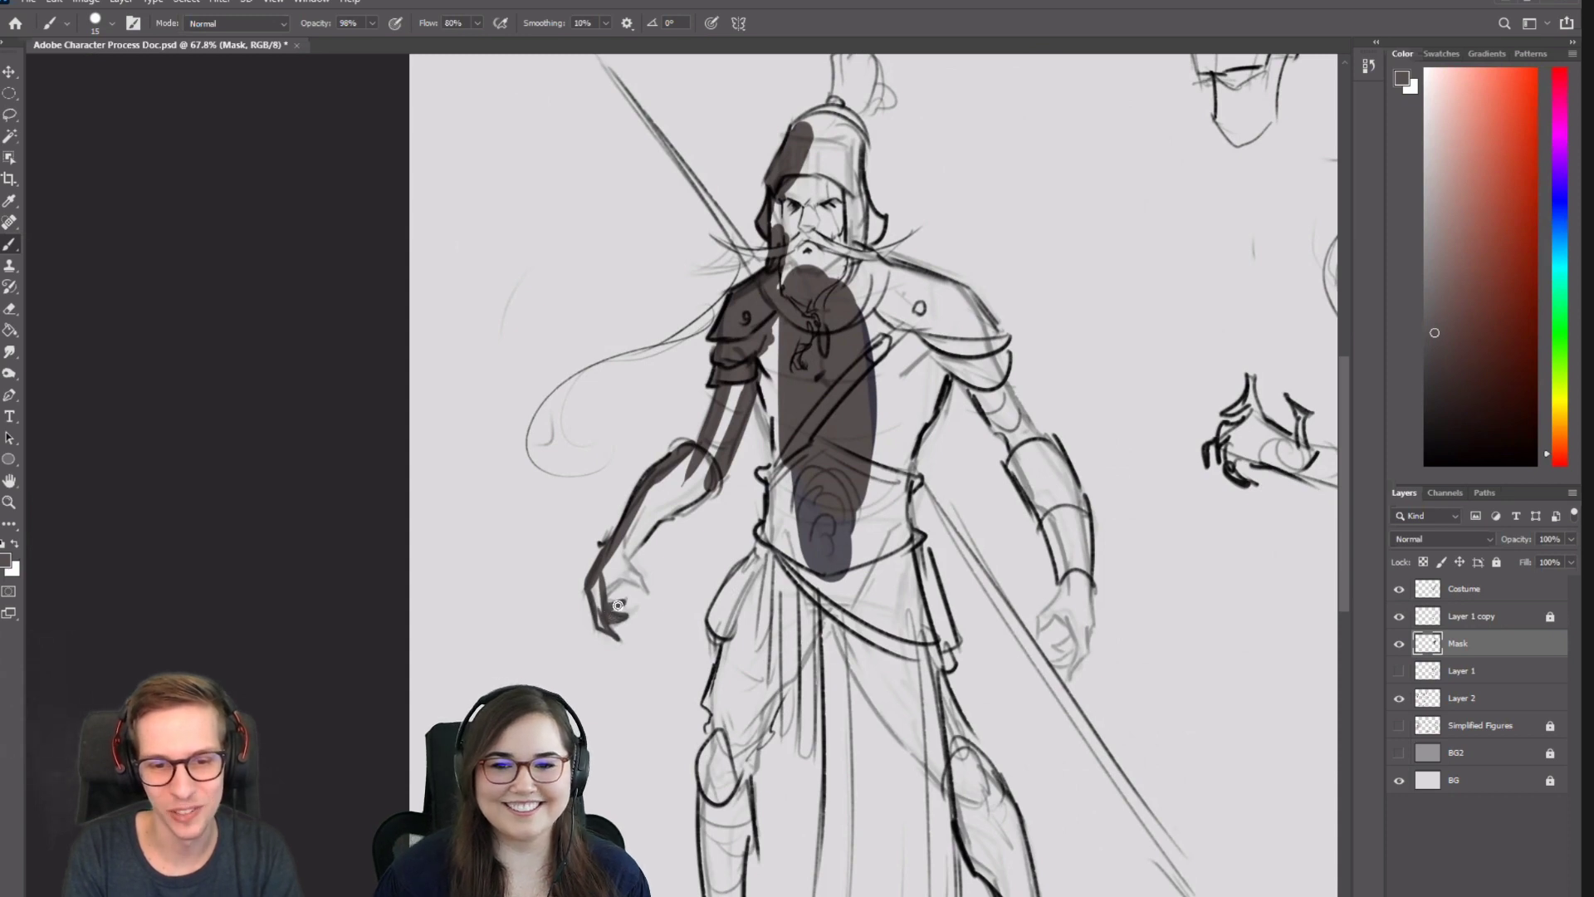
mouse_move(626, 574)
left_mouse_down()
mouse_move(599, 595)
mouse_move(641, 583)
mouse_move(651, 534)
mouse_move(632, 552)
mouse_move(664, 511)
mouse_move(628, 550)
mouse_move(725, 466)
mouse_move(617, 553)
mouse_move(593, 599)
mouse_move(600, 628)
left_mouse_up()
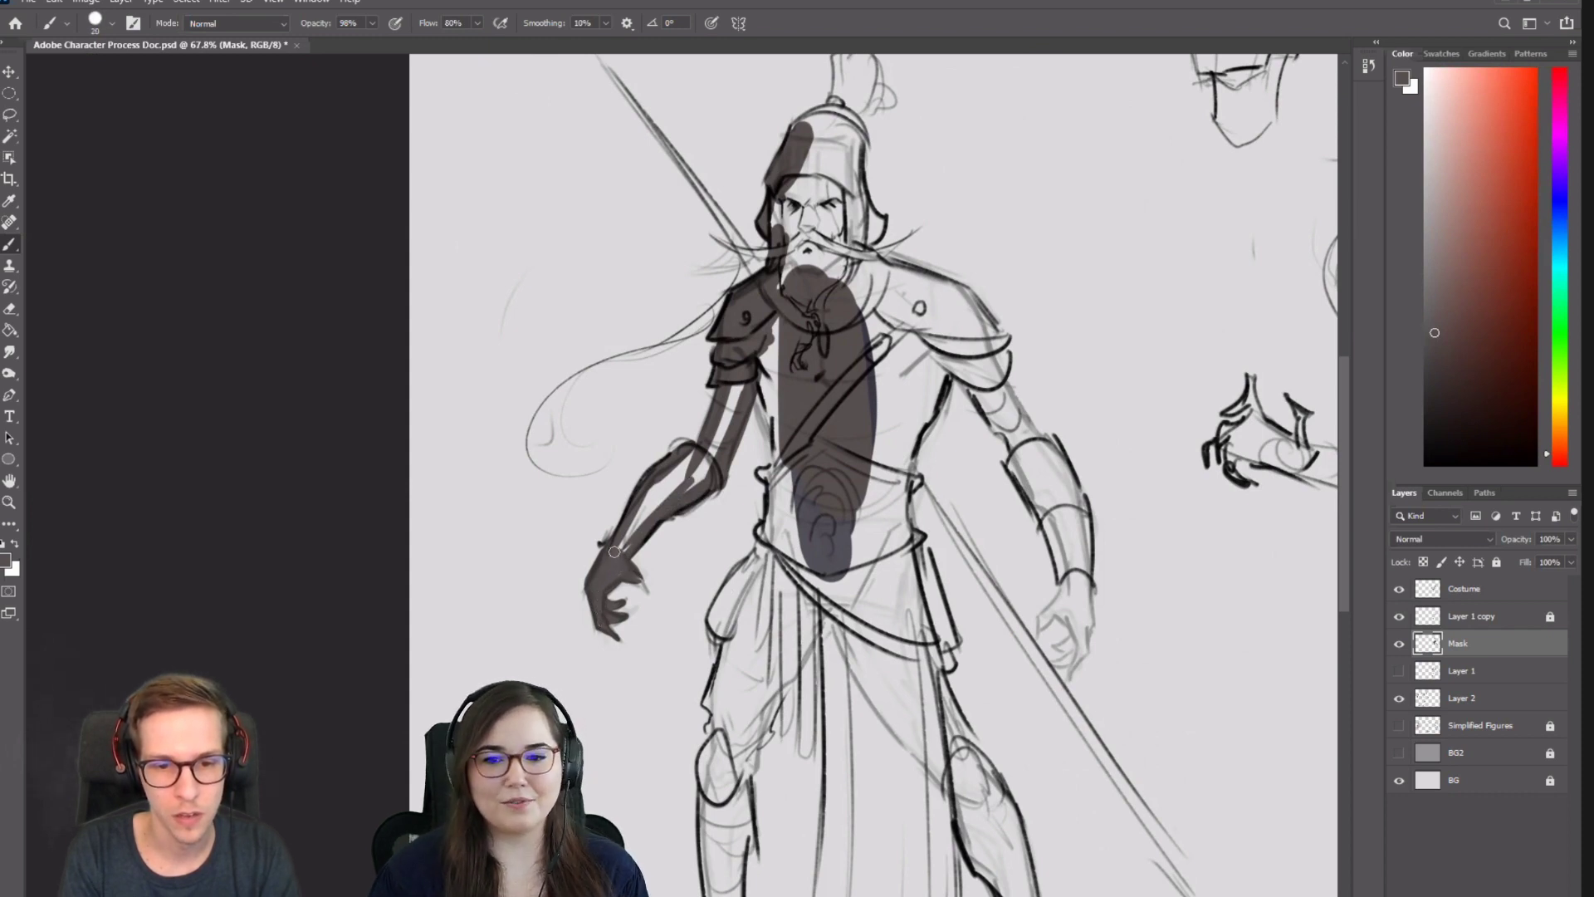
mouse_move(614, 551)
left_mouse_down()
mouse_move(690, 474)
mouse_move(637, 509)
mouse_move(719, 451)
mouse_move(761, 345)
mouse_move(704, 467)
left_mouse_up()
Enlarge the brush and fill the left side of the chest down to the waist.
key("bracketright")
left_click_drag(844, 409, 794, 409)
mouse_move(793, 409)
left_mouse_down()
mouse_move(690, 408)
mouse_move(661, 425)
mouse_move(667, 359)
mouse_move(656, 569)
left_mouse_up()
scroll(646, 392, "up", 2)
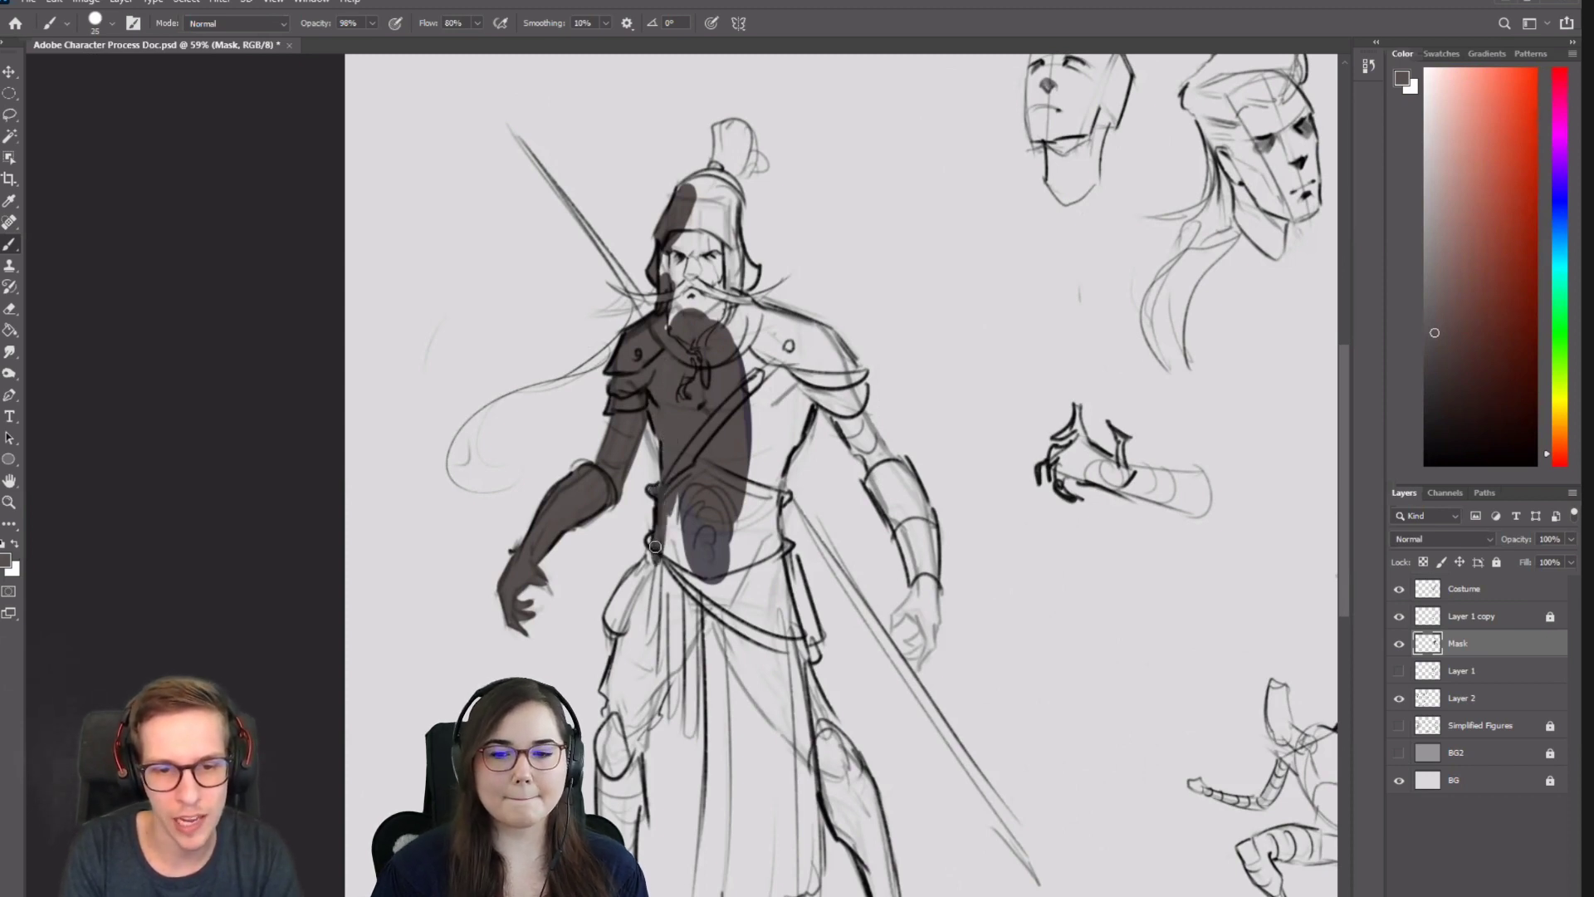
Enlarge the brush and paint the left hip cloth and the outer edge of the thigh down to the knee.
left_click_drag(715, 507, 786, 365)
key("bracketright")
key("bracketright")
mouse_move(724, 413)
left_mouse_down()
mouse_move(677, 474)
mouse_move(694, 445)
mouse_move(690, 484)
mouse_move(727, 425)
mouse_move(703, 515)
mouse_move(698, 490)
mouse_move(675, 550)
left_mouse_up()
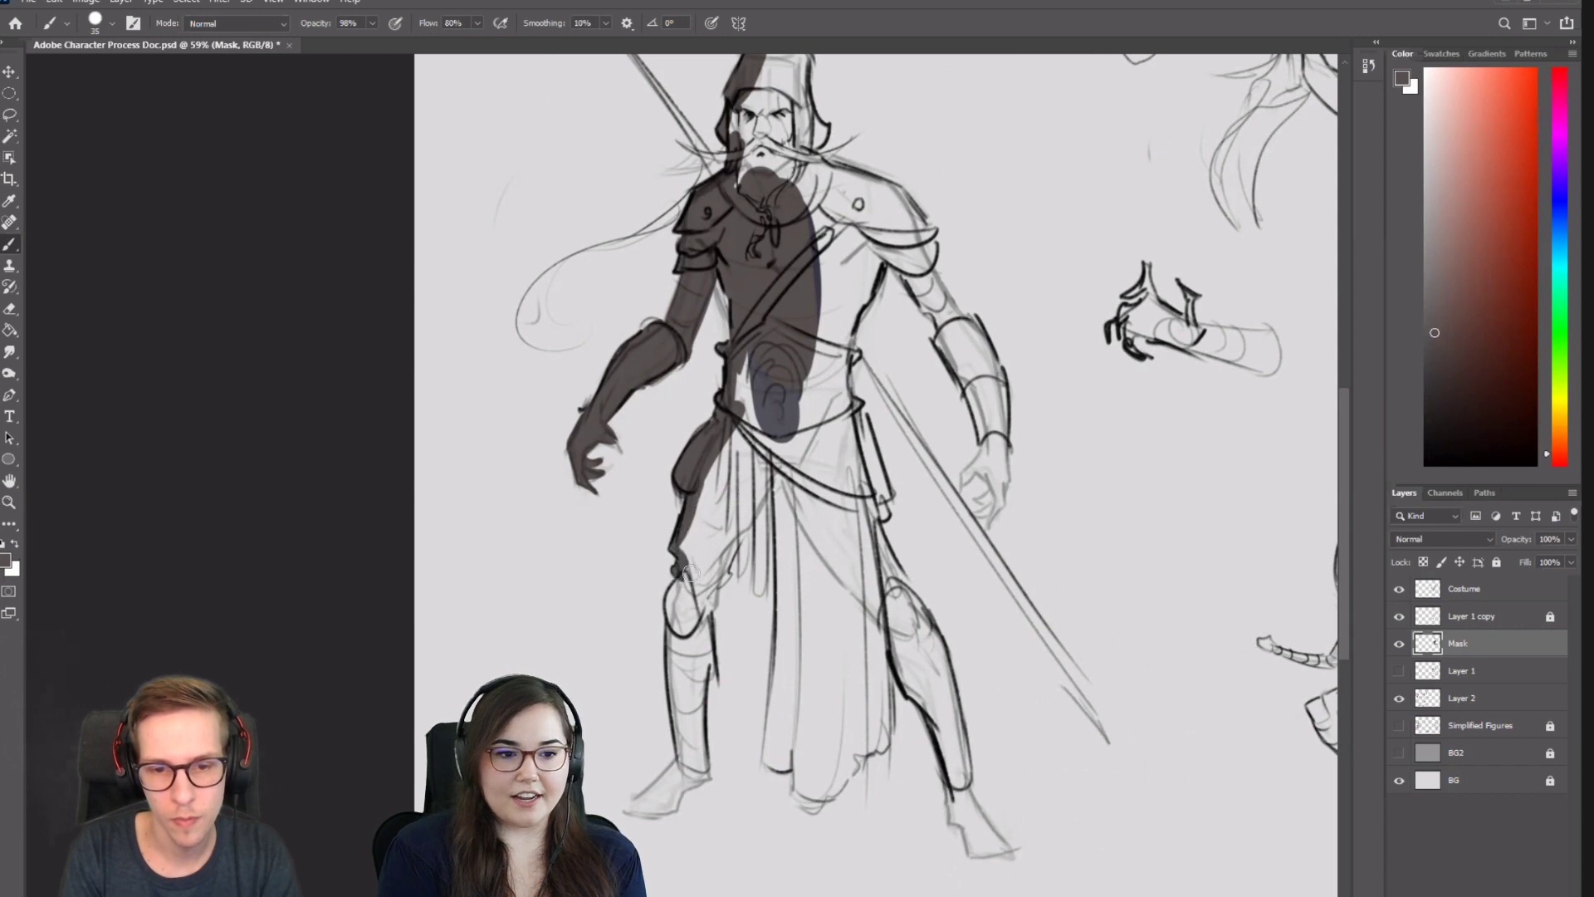
Fill the diagonal cloth edge and the narrow hanging strips below the belt.
mouse_move(706, 592)
left_mouse_down()
mouse_move(763, 479)
mouse_move(719, 555)
mouse_move(815, 433)
mouse_move(753, 480)
mouse_move(736, 461)
mouse_move(738, 551)
left_mouse_up()
key("]")
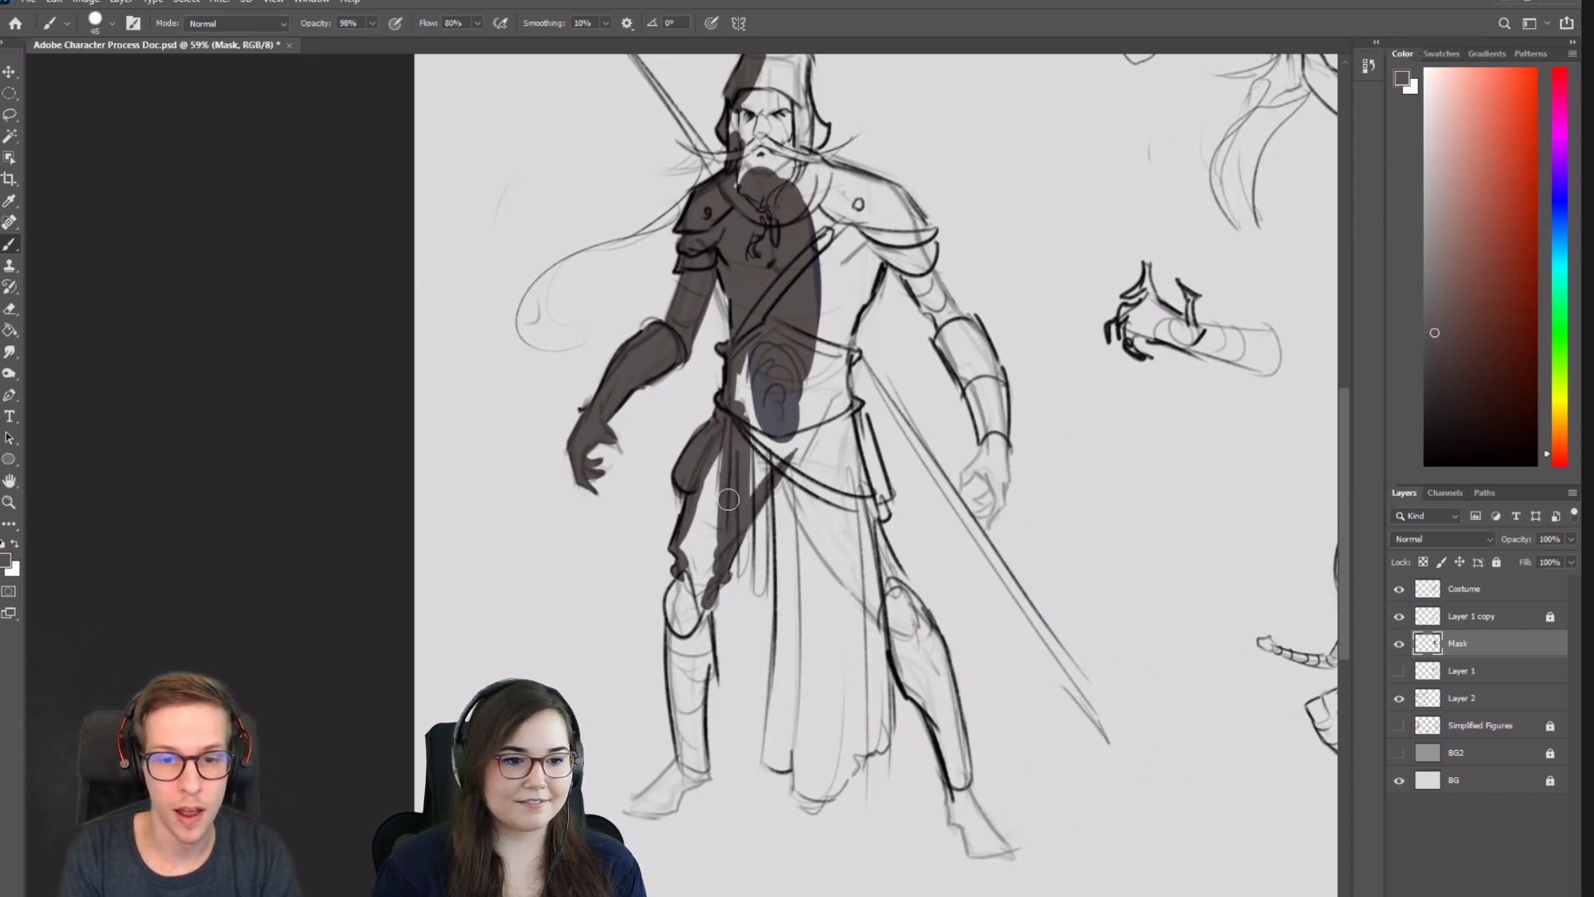
key("[")
left_click_drag(747, 467, 740, 571)
left_click_drag(765, 497, 758, 596)
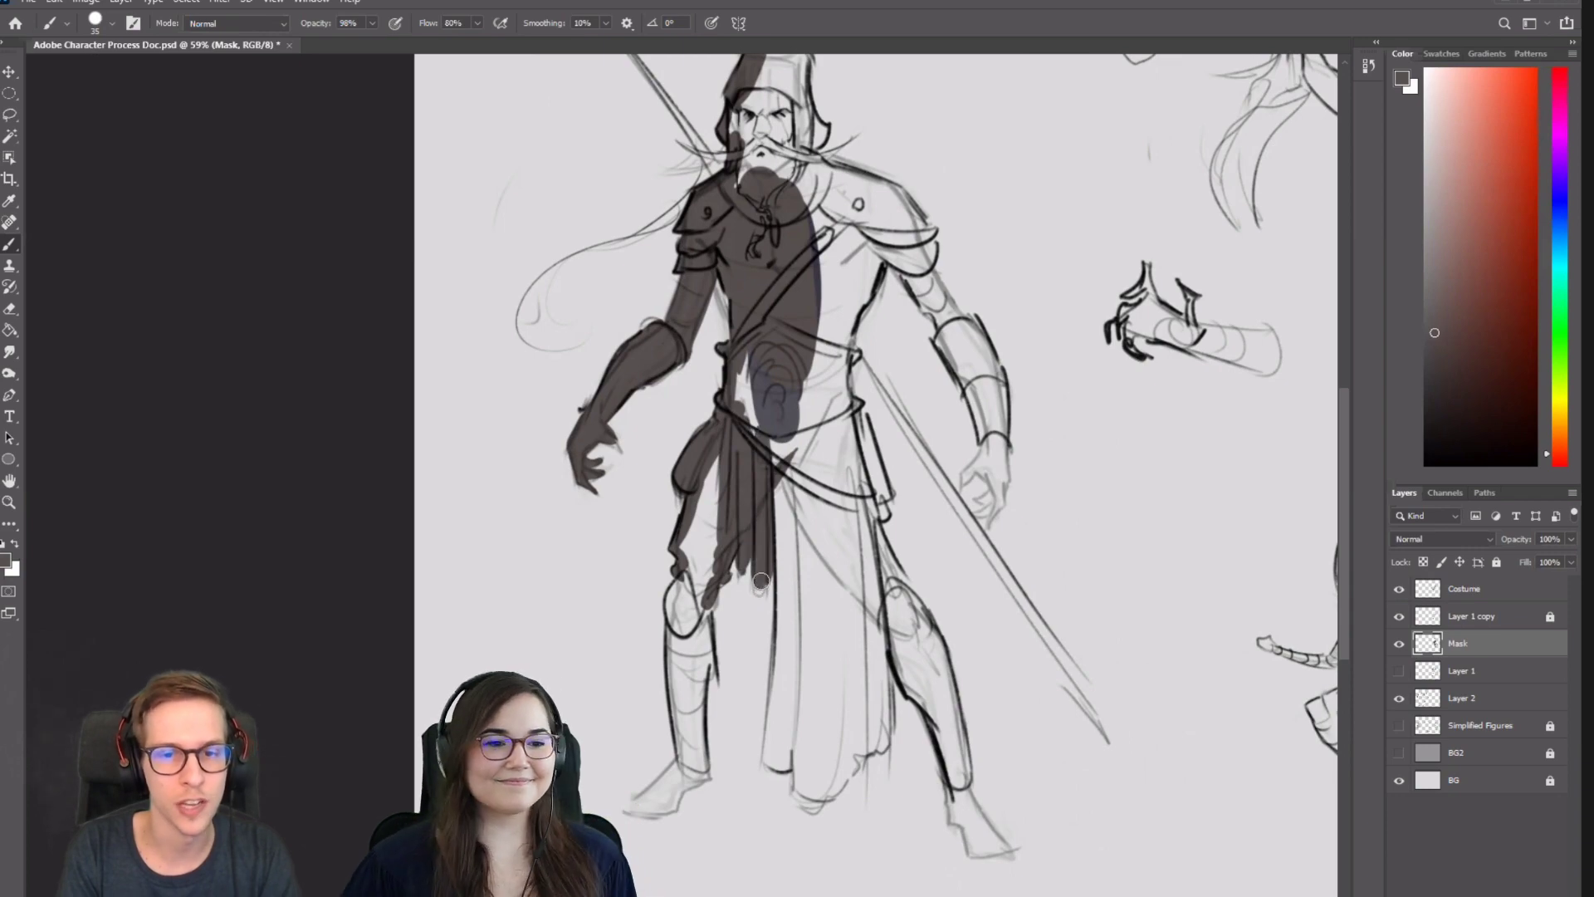
Hide and re-show the Mask layer to compare the line sketch with the painted silhouette.
left_click_drag(902, 460, 830, 465)
left_click(1398, 643)
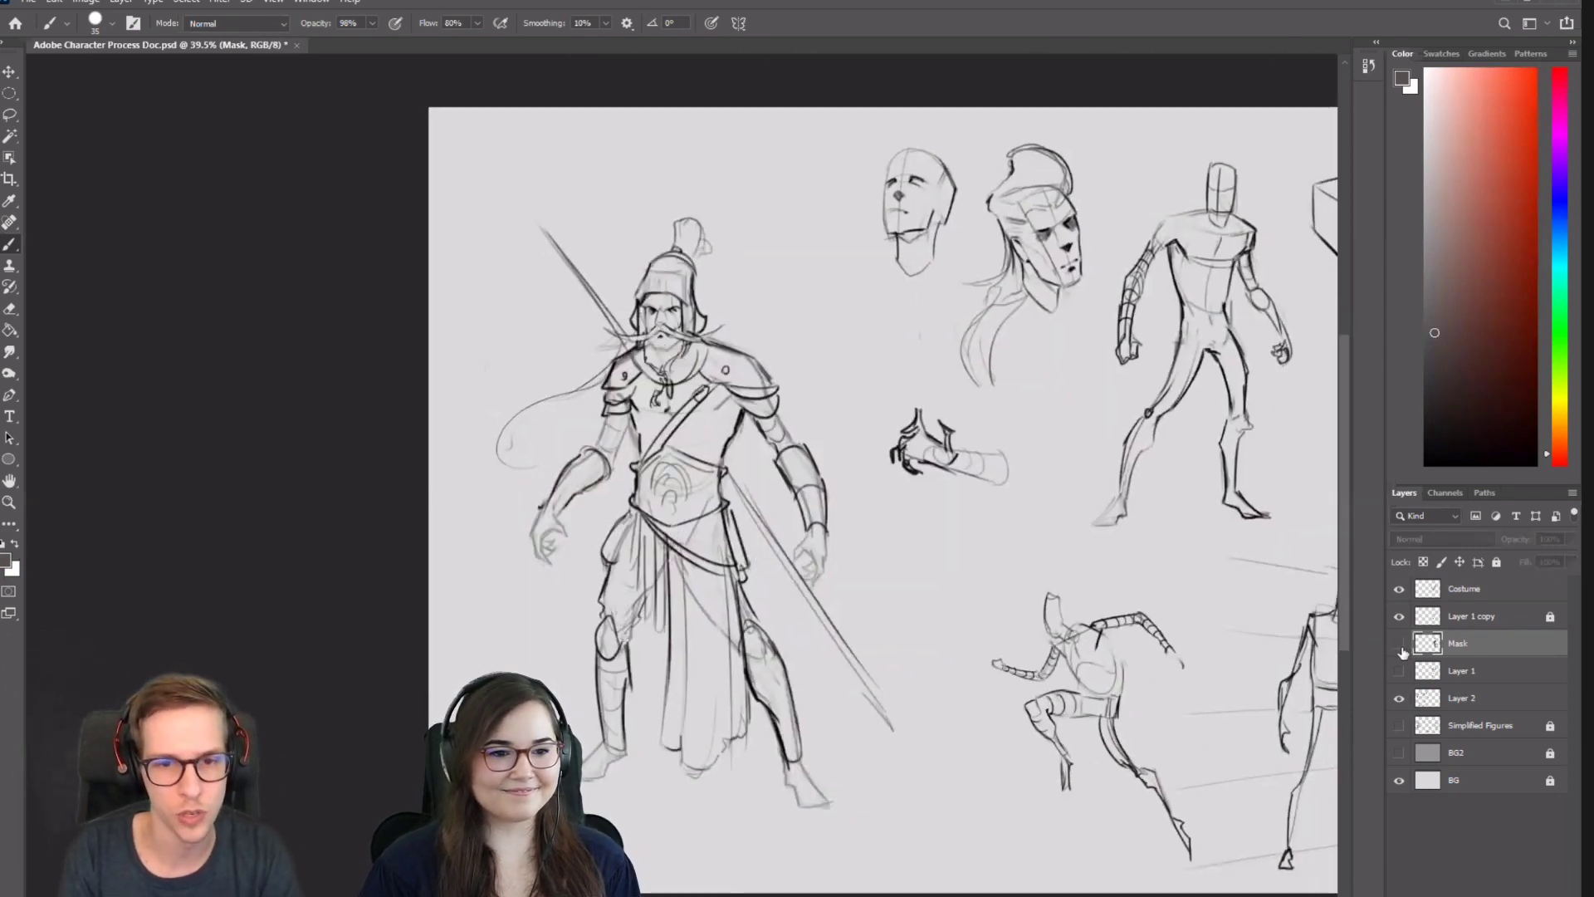
left_click_drag(778, 528, 746, 440)
left_click_drag(818, 490, 747, 461)
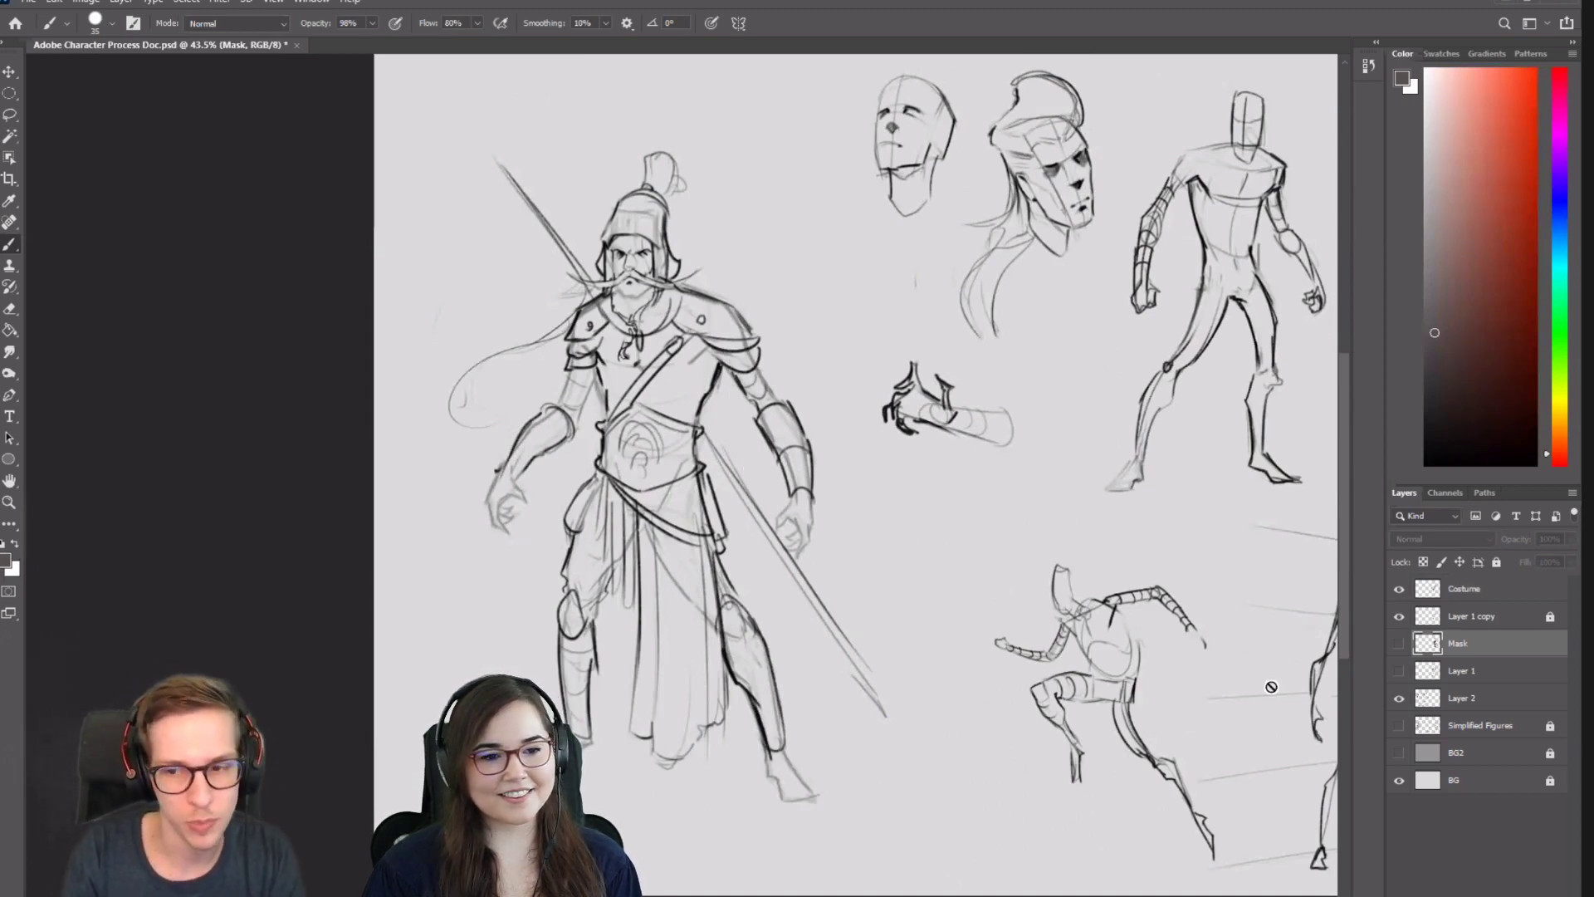
left_click(1399, 643)
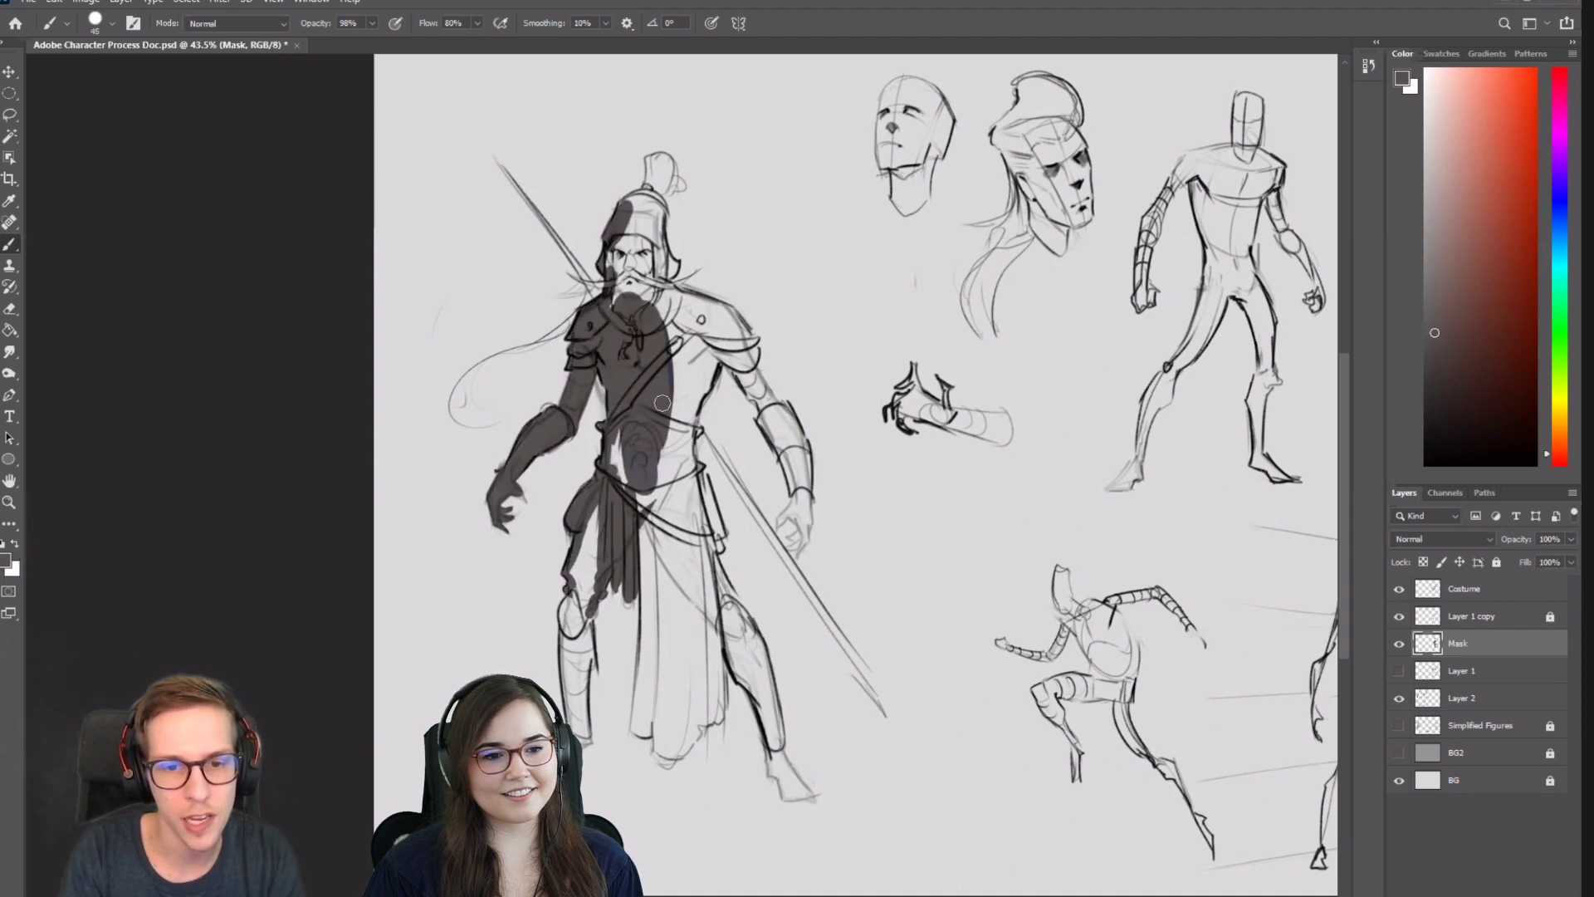
Fill the gaps in the torso, waist and left thigh, and paint the left part of the long front cloth.
mouse_move(661, 402)
left_mouse_down()
mouse_move(611, 524)
mouse_move(566, 591)
mouse_move(596, 519)
mouse_move(580, 586)
left_mouse_up()
key("bracketright")
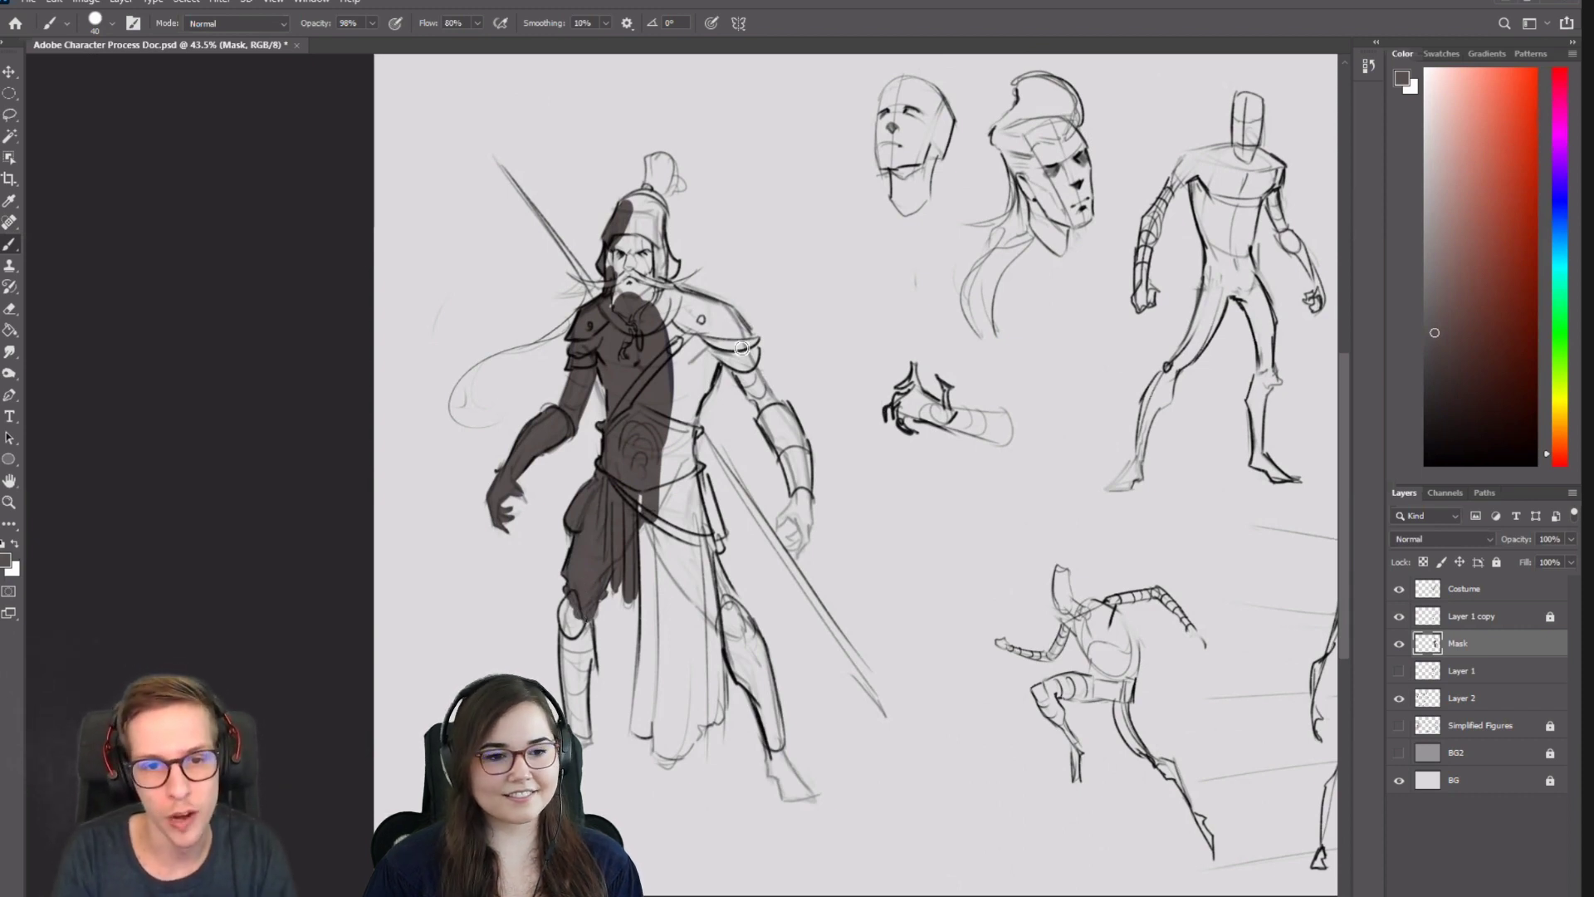
mouse_move(650, 495)
left_mouse_down()
mouse_move(644, 702)
mouse_move(647, 637)
left_mouse_up()
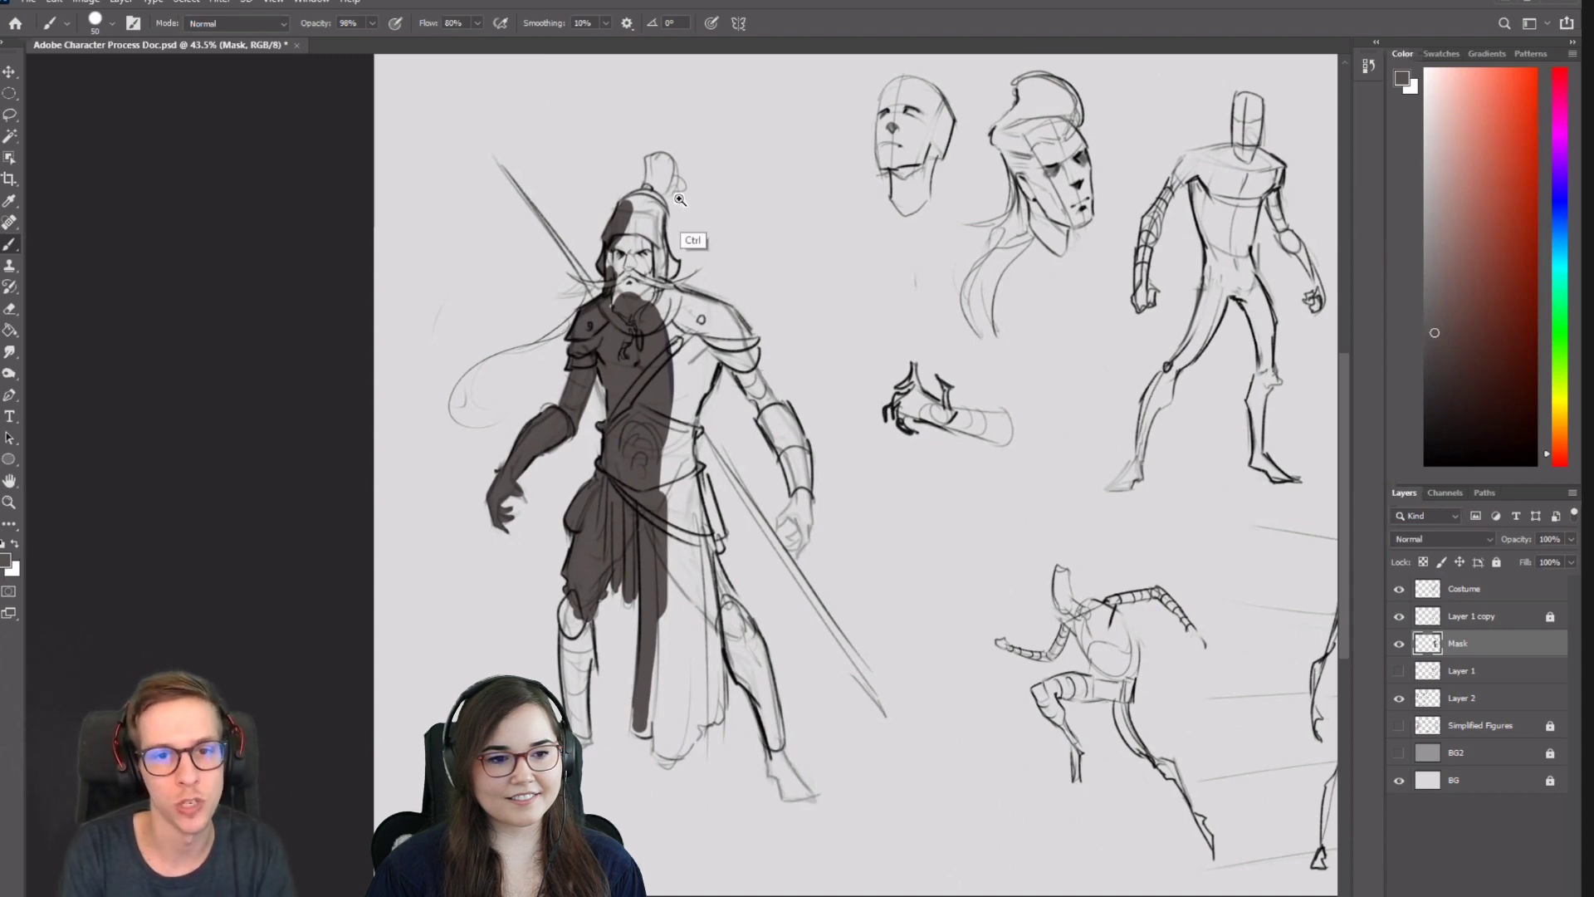
Reduce the brush size and fill the helmet plume, the rest of the helmet and the face.
left_click_drag(716, 181, 768, 184)
left_click_drag(704, 253, 661, 384)
key("bracketleft")
key("bracketleft")
key("bracketleft")
key("bracketleft")
mouse_move(553, 343)
left_mouse_down()
mouse_move(601, 333)
mouse_move(595, 284)
mouse_move(619, 285)
mouse_move(596, 277)
mouse_move(625, 283)
mouse_move(602, 276)
mouse_move(628, 301)
mouse_move(608, 321)
mouse_move(636, 309)
mouse_move(611, 326)
mouse_move(610, 274)
mouse_move(628, 287)
mouse_move(598, 347)
mouse_move(620, 373)
mouse_move(614, 351)
mouse_move(613, 383)
mouse_move(618, 347)
left_mouse_up()
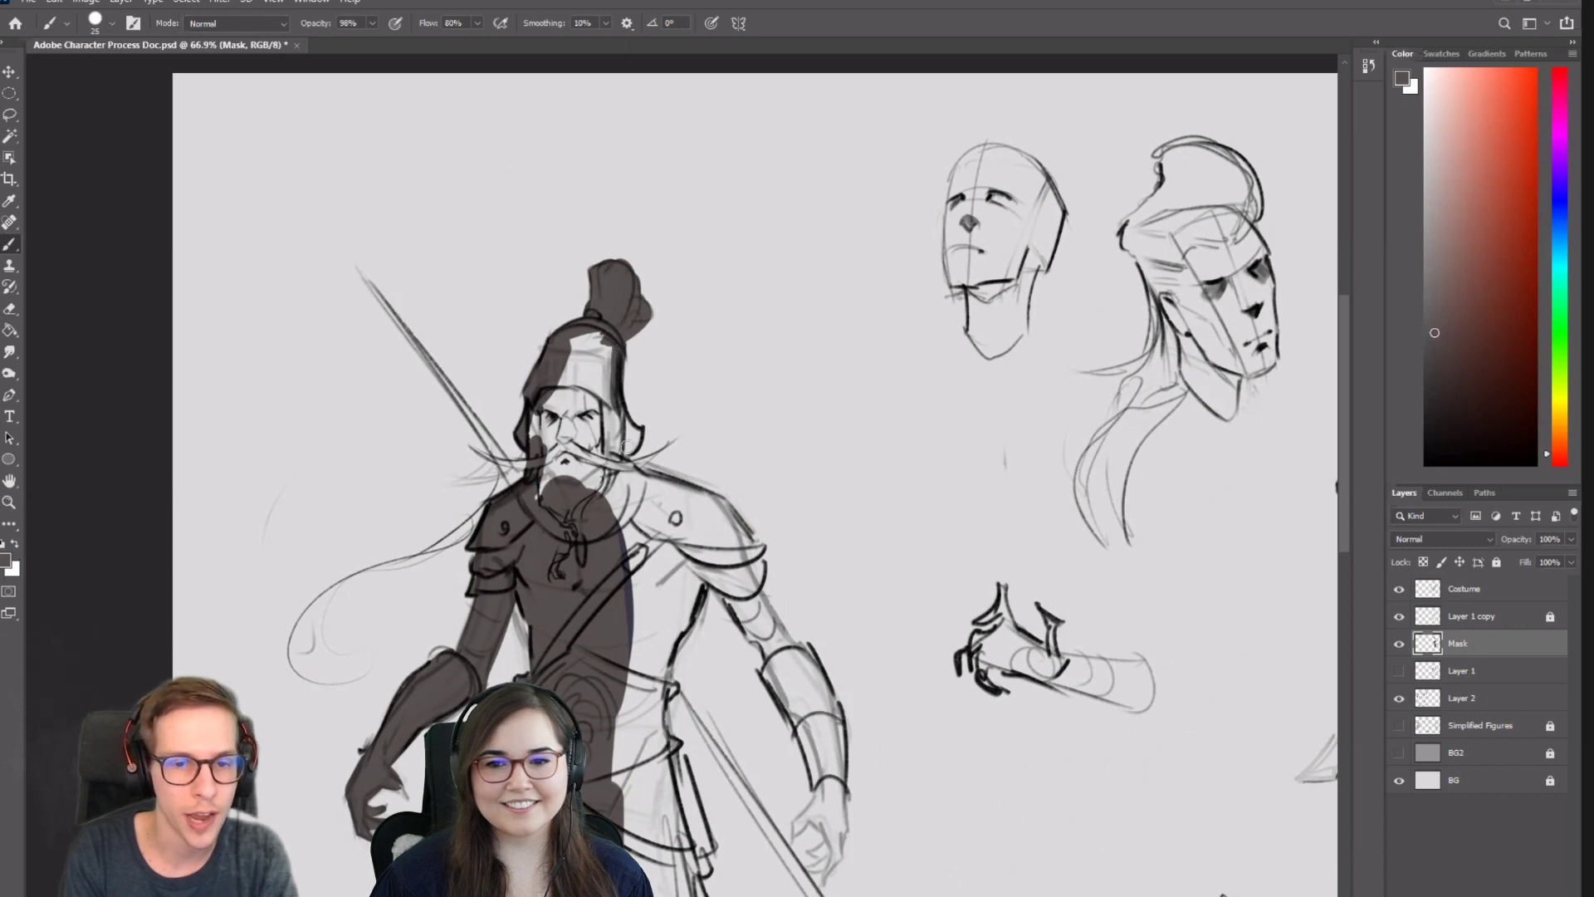
mouse_move(627, 446)
left_mouse_down()
mouse_move(599, 511)
mouse_move(539, 456)
mouse_move(538, 475)
mouse_move(556, 349)
mouse_move(580, 338)
mouse_move(559, 438)
mouse_move(597, 339)
mouse_move(578, 449)
mouse_move(598, 397)
mouse_move(601, 438)
mouse_move(601, 347)
mouse_move(597, 469)
mouse_move(567, 478)
mouse_move(576, 422)
left_mouse_up()
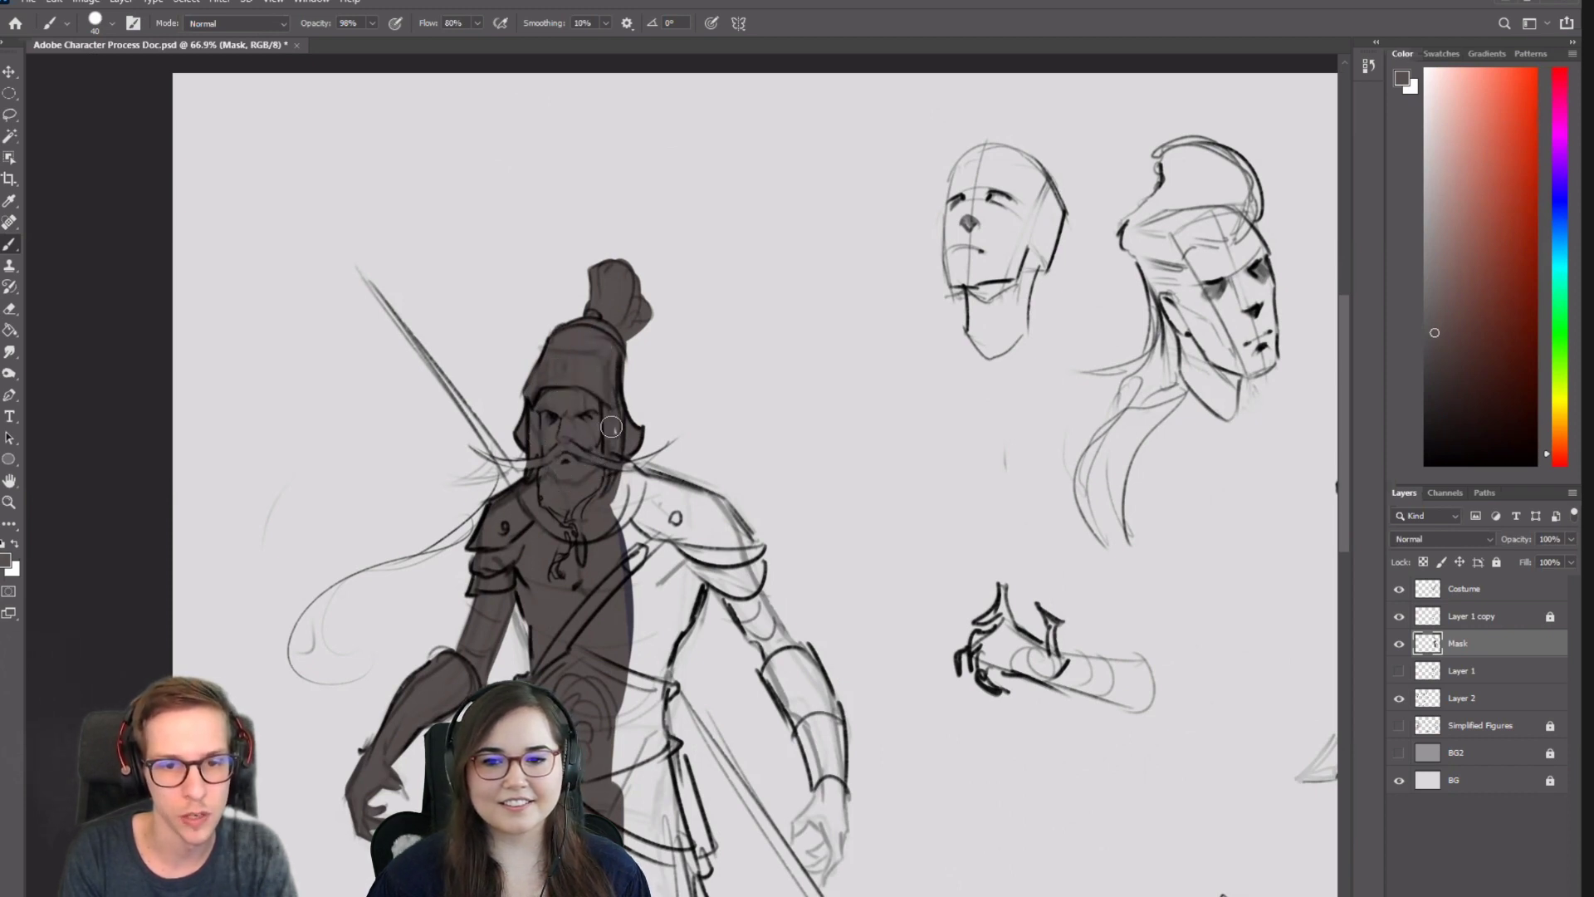
Paint the right edge of the torso from armpit to waist and the strap hanging from the belt.
left_click_drag(693, 546, 502, 239)
key("bracketleft")
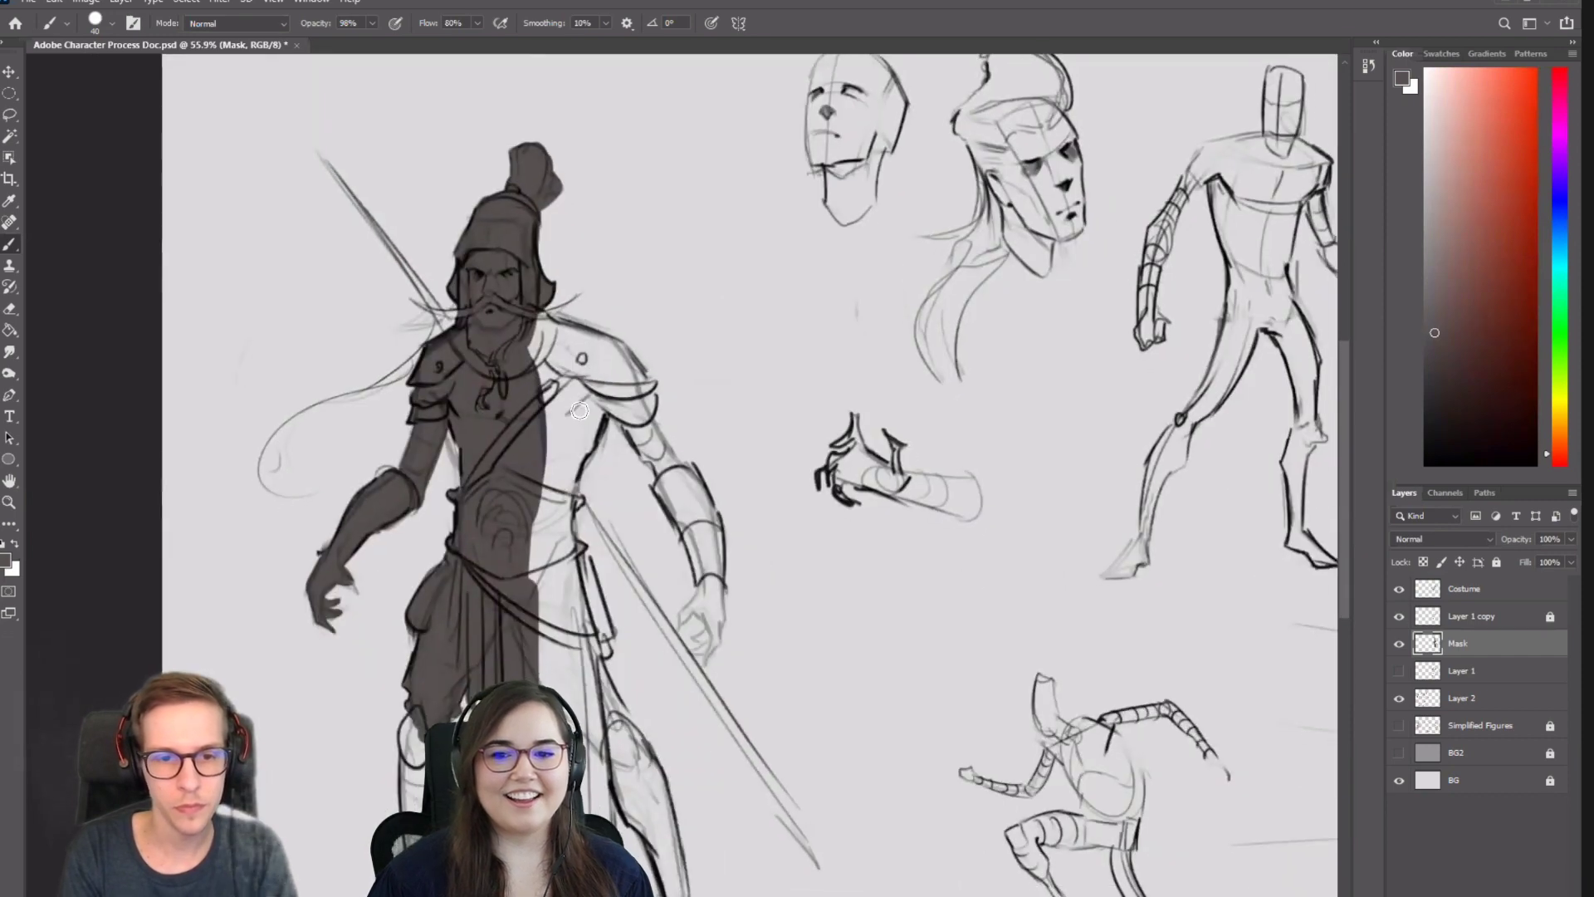
mouse_move(594, 390)
left_mouse_down()
mouse_move(562, 475)
mouse_move(566, 573)
mouse_move(560, 557)
left_mouse_up()
mouse_move(575, 501)
left_mouse_down()
mouse_move(560, 546)
mouse_move(565, 513)
mouse_move(596, 623)
mouse_move(591, 594)
mouse_move(594, 609)
left_mouse_up()
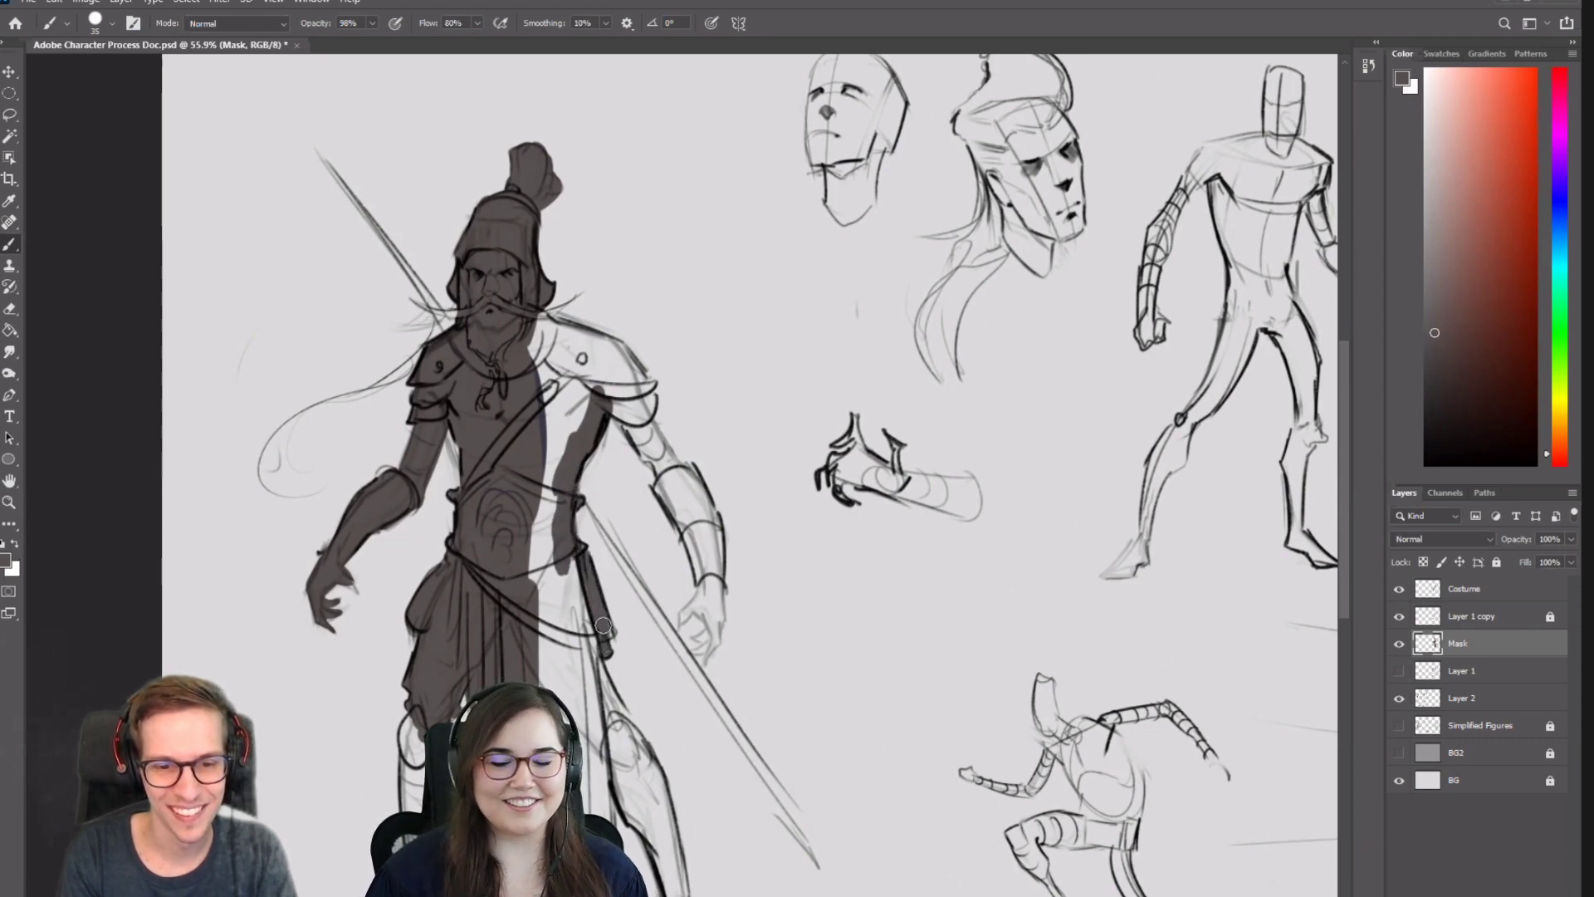
Outline and fill the warrior's right-hand leg from thigh to foot, enlarging the brush for the inside area.
left_click_drag(561, 529, 503, 363)
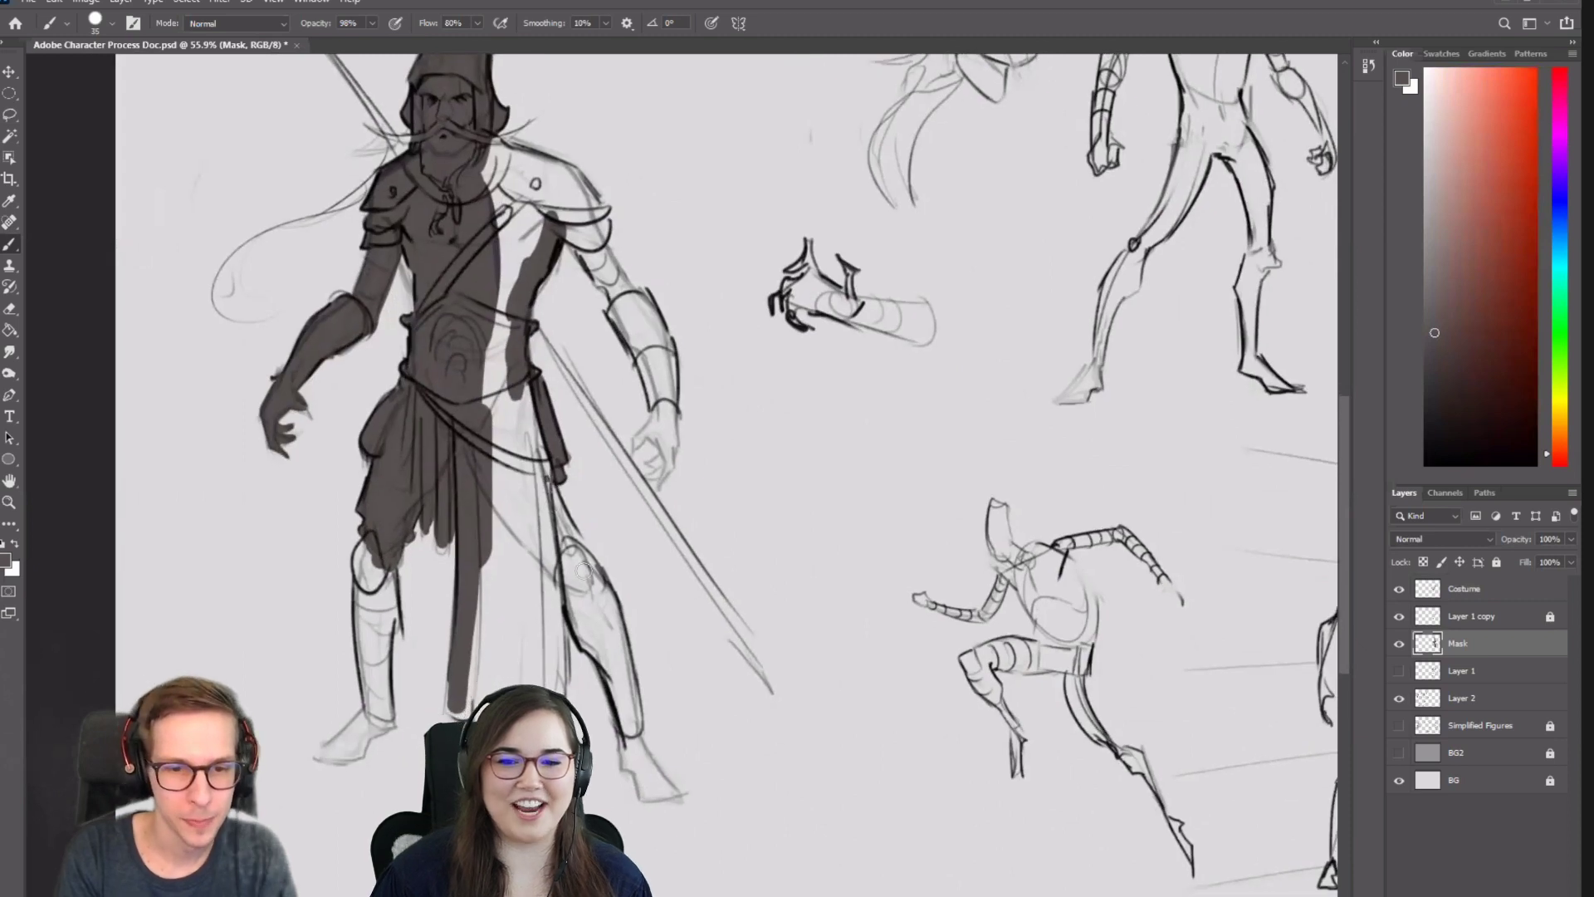
mouse_move(583, 569)
left_mouse_down()
mouse_move(565, 527)
mouse_move(611, 607)
left_mouse_up()
left_click_drag(614, 610, 630, 673)
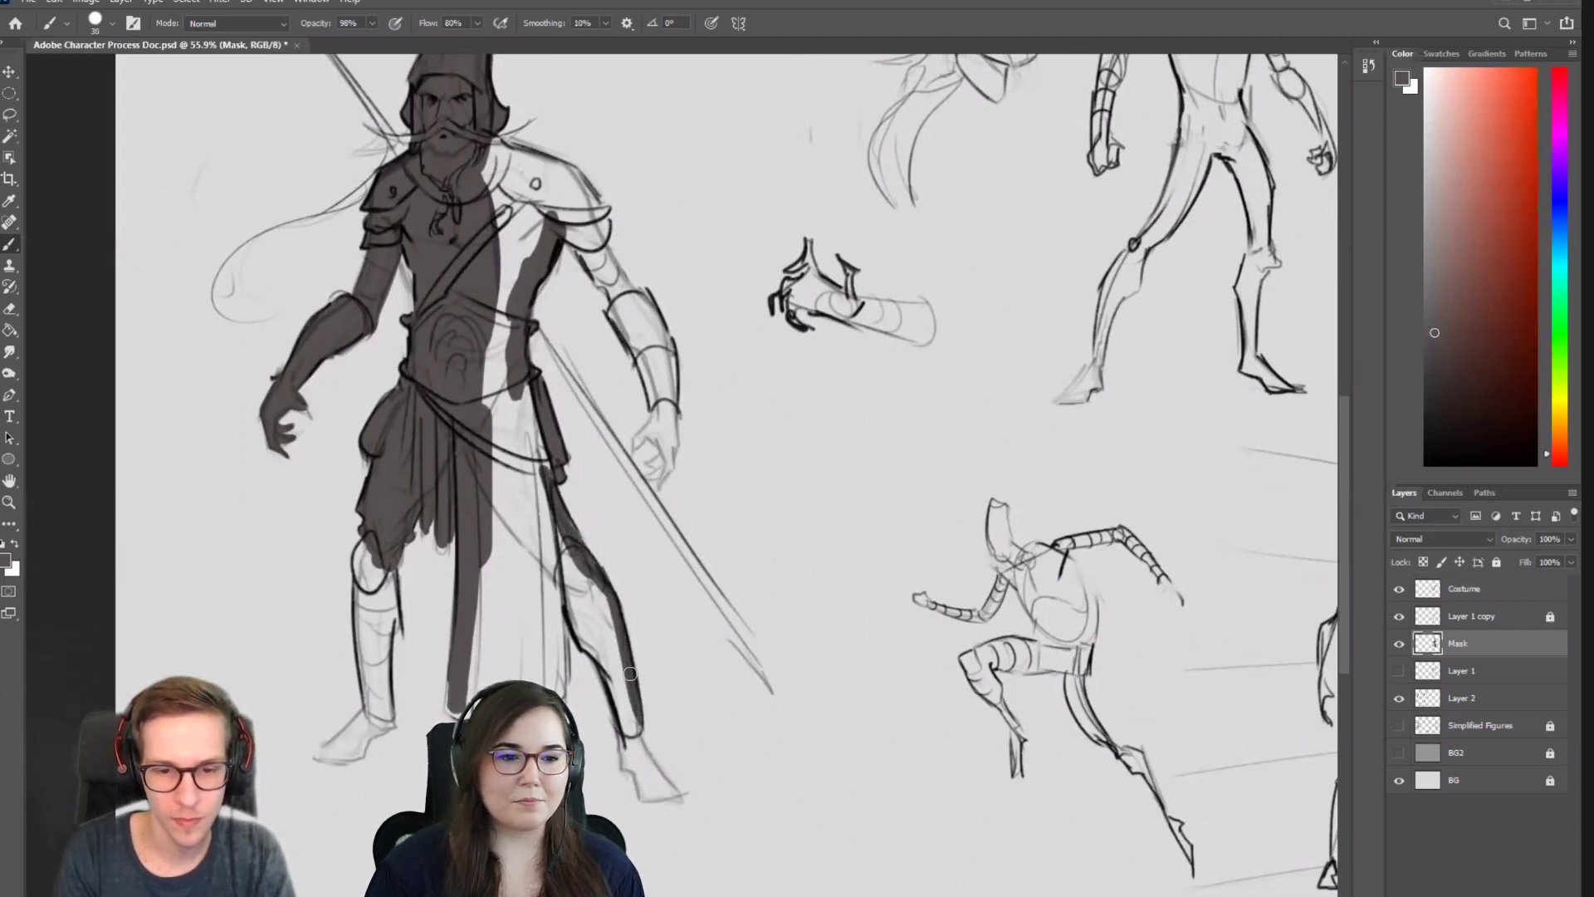
mouse_move(562, 569)
left_mouse_down()
mouse_move(577, 635)
mouse_move(600, 653)
left_mouse_up()
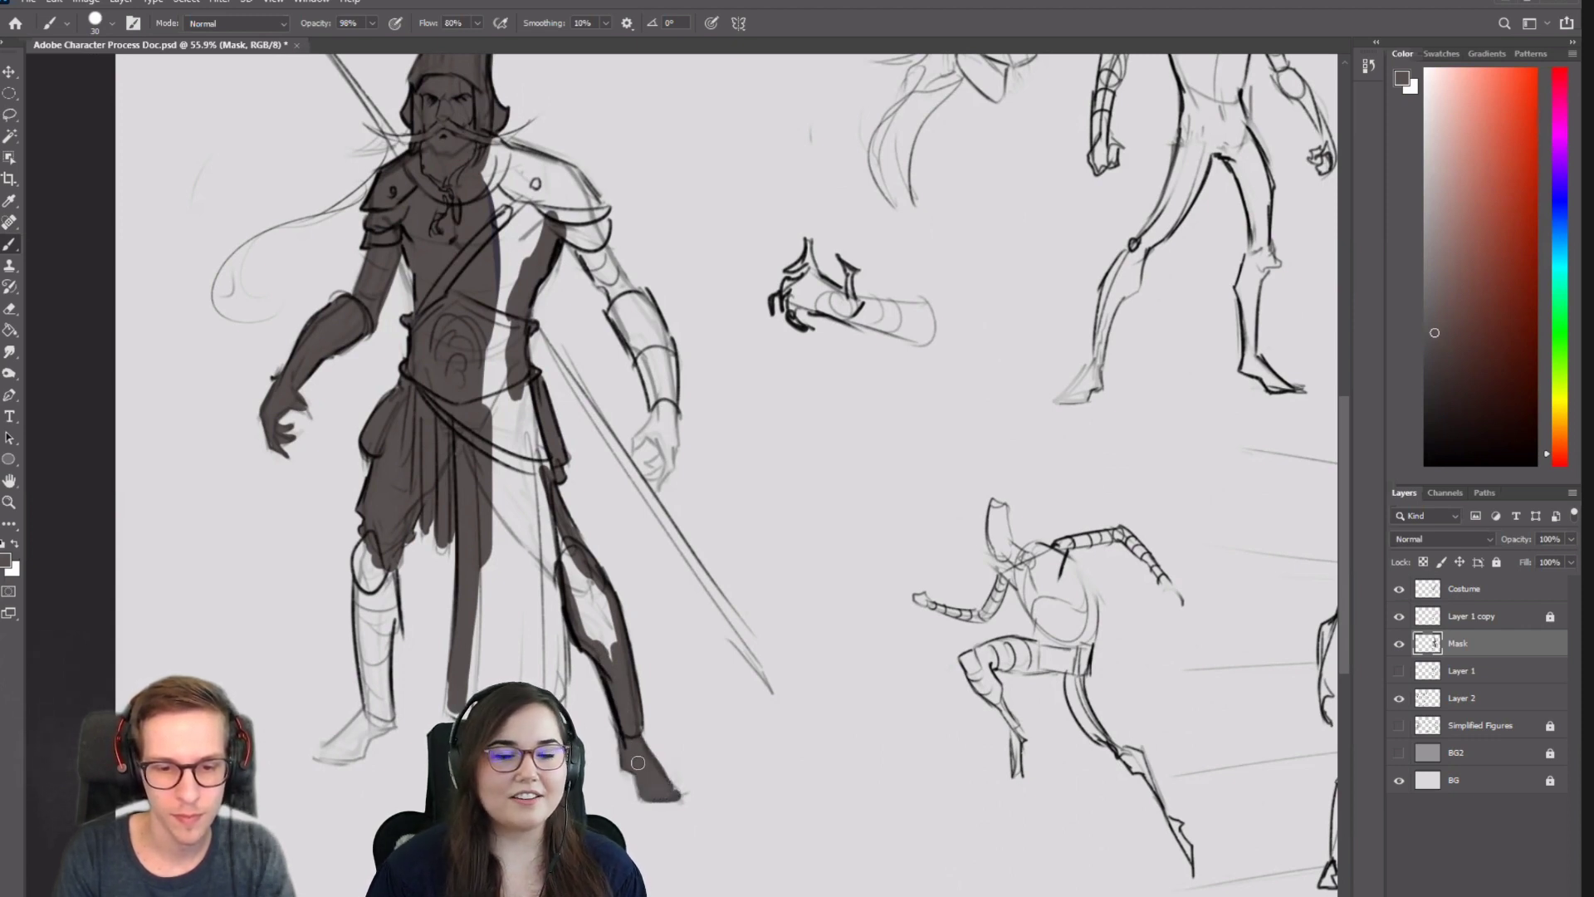
mouse_move(709, 714)
left_mouse_down()
mouse_move(769, 694)
mouse_move(880, 714)
left_mouse_up()
key("bracketright")
key("bracketright")
key("bracketright")
mouse_move(723, 527)
left_mouse_down()
mouse_move(776, 650)
mouse_move(742, 576)
mouse_move(750, 554)
mouse_move(768, 598)
left_mouse_up()
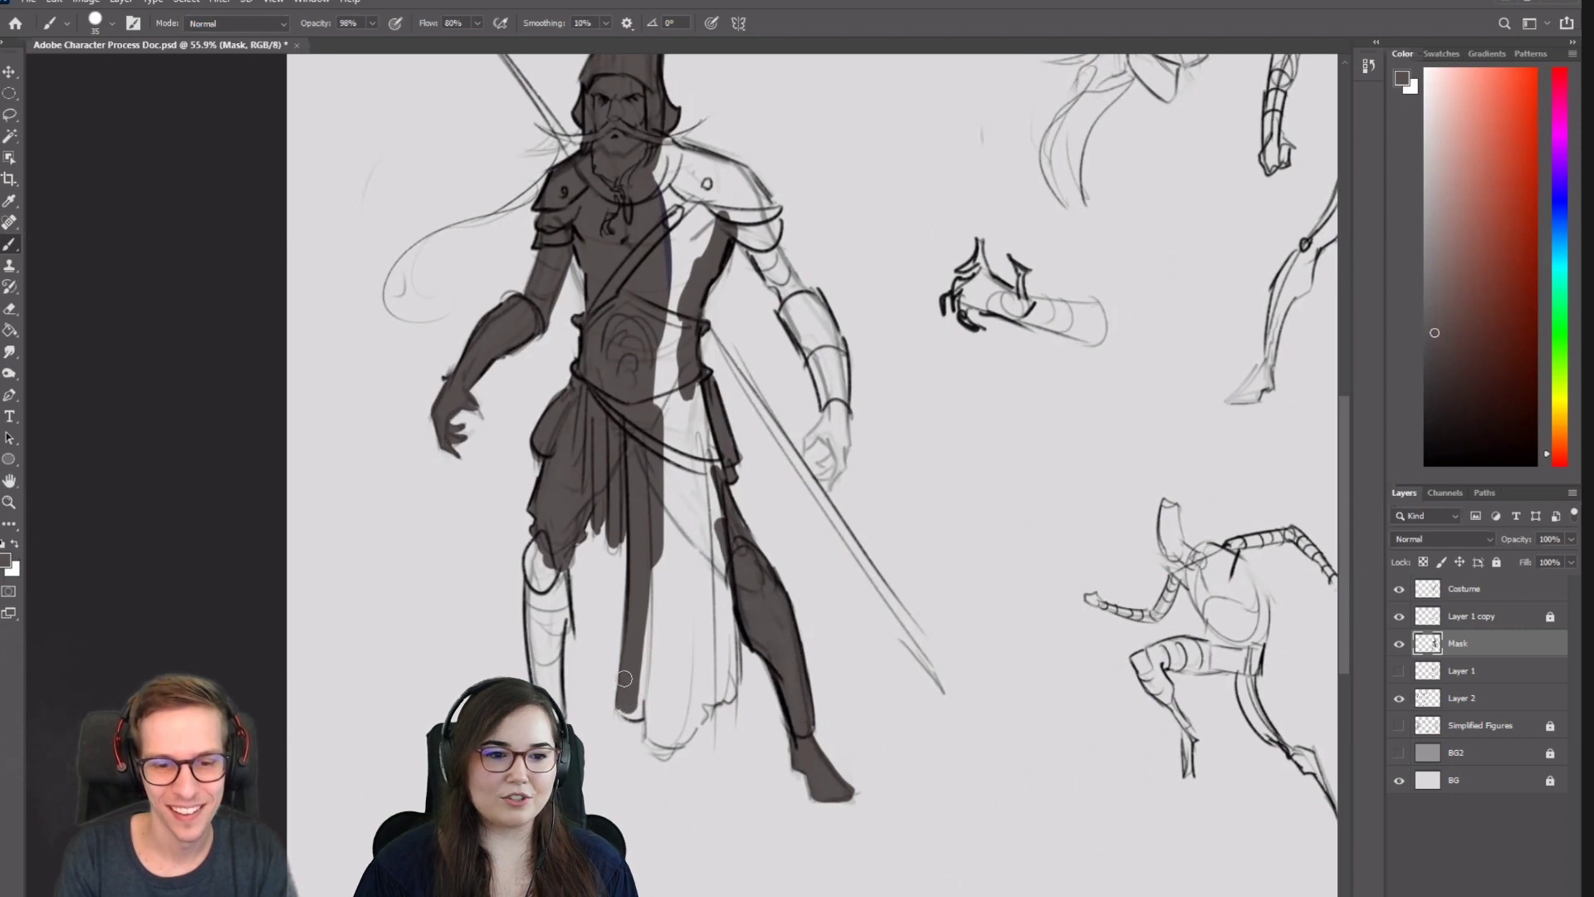
Paint the lower hem and right edge of the front cloth, and fill the left knee, shin and ends of the hanging strips.
mouse_move(661, 695)
left_mouse_down()
mouse_move(649, 732)
mouse_move(712, 694)
left_mouse_up()
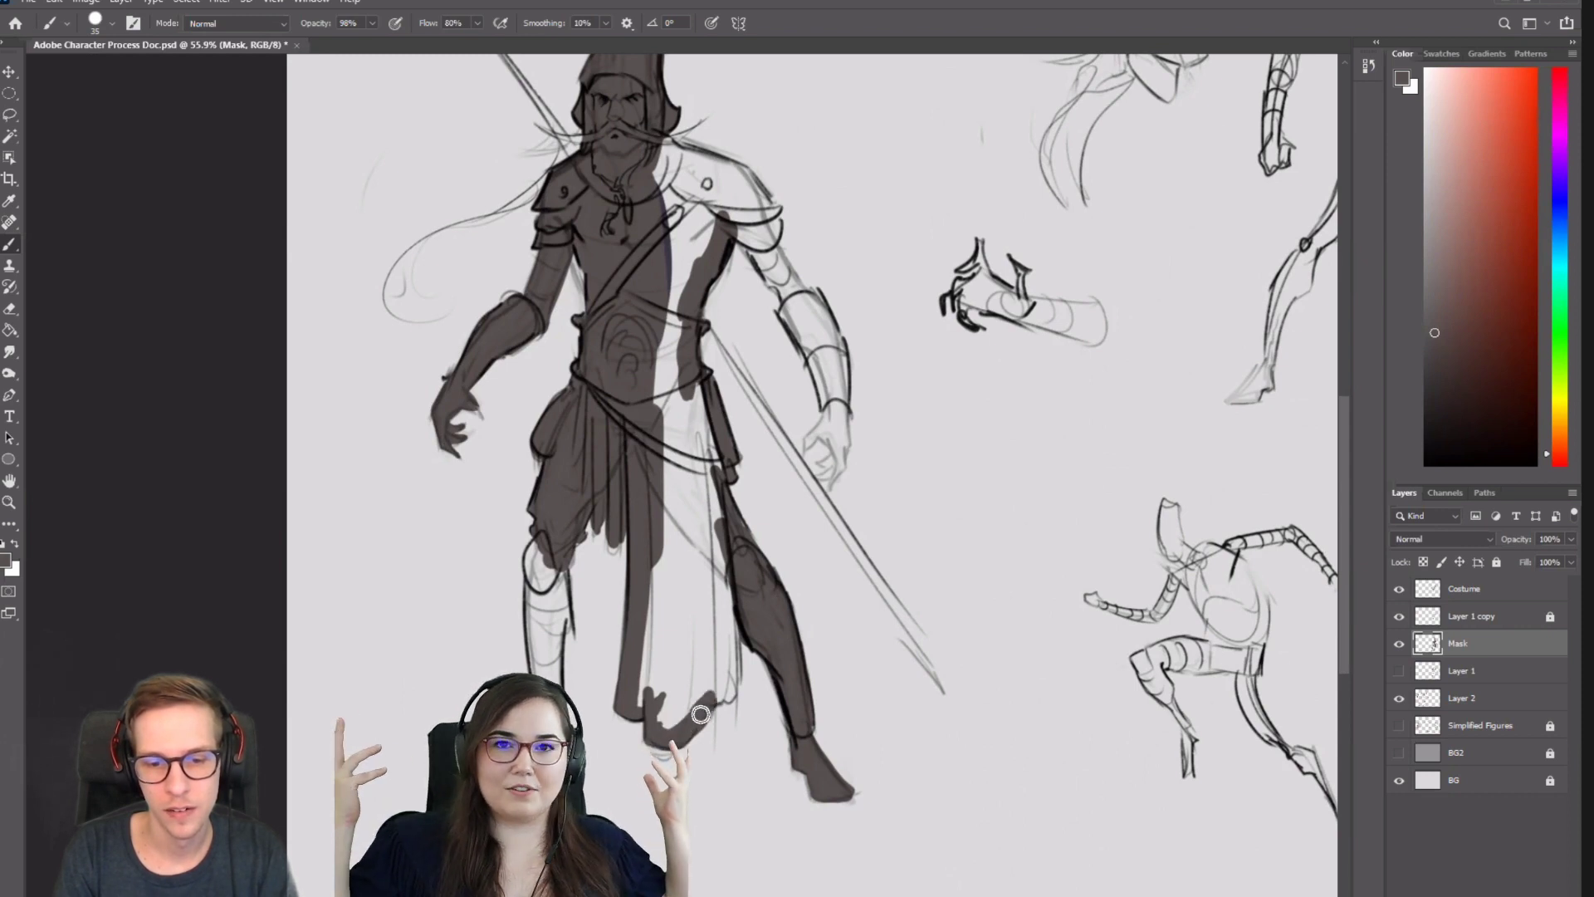
mouse_move(719, 689)
left_mouse_down()
mouse_move(727, 630)
mouse_move(722, 684)
left_mouse_up()
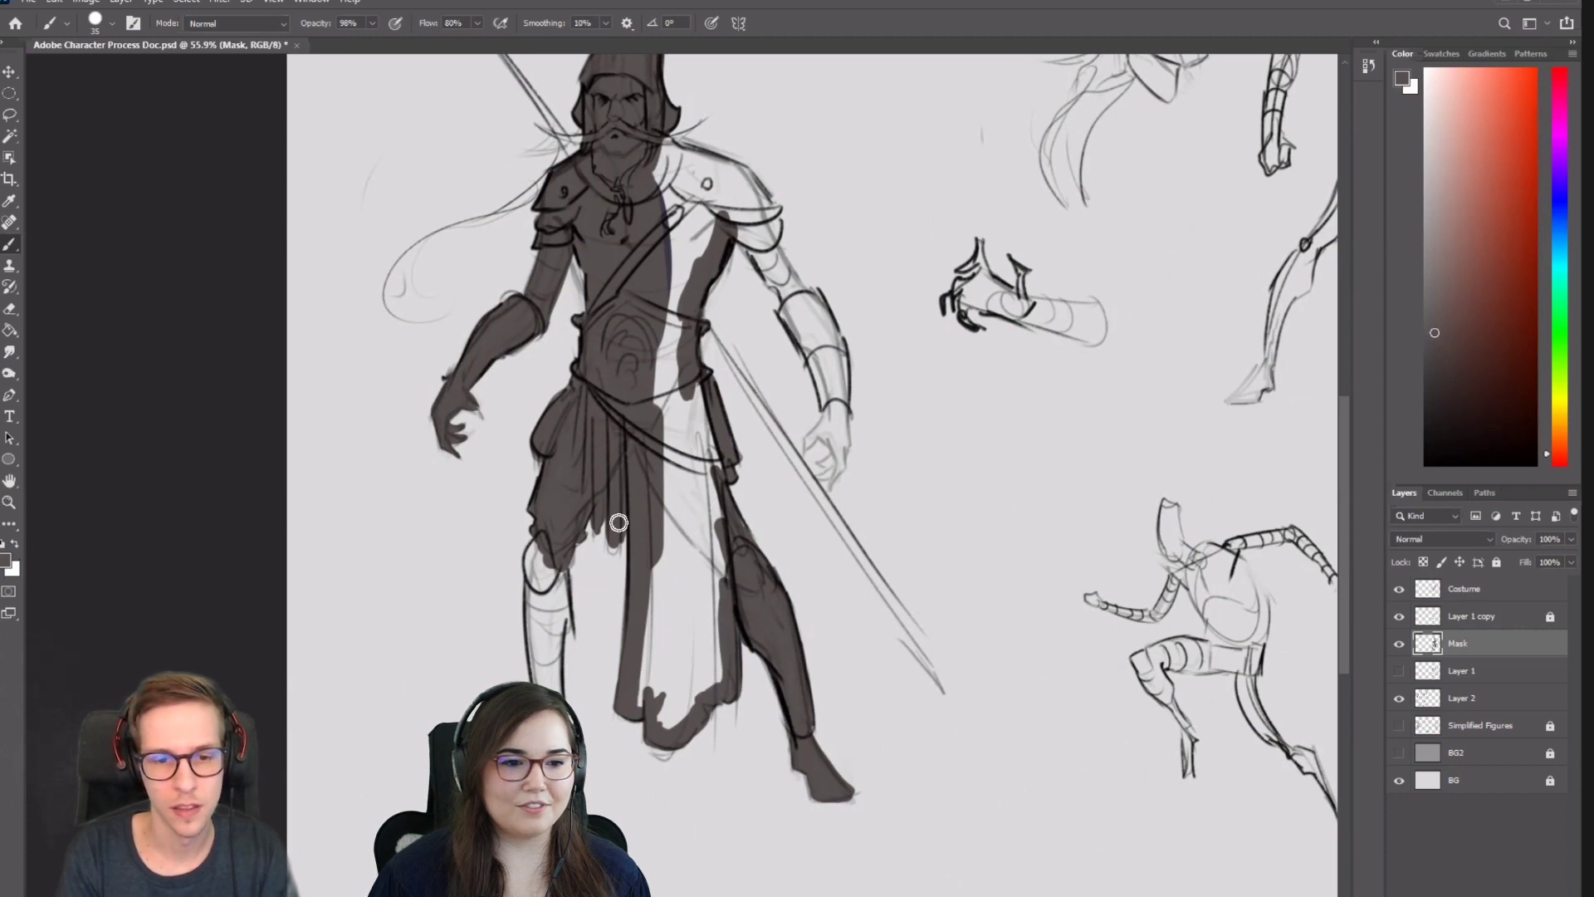
left_click_drag(537, 541, 533, 606)
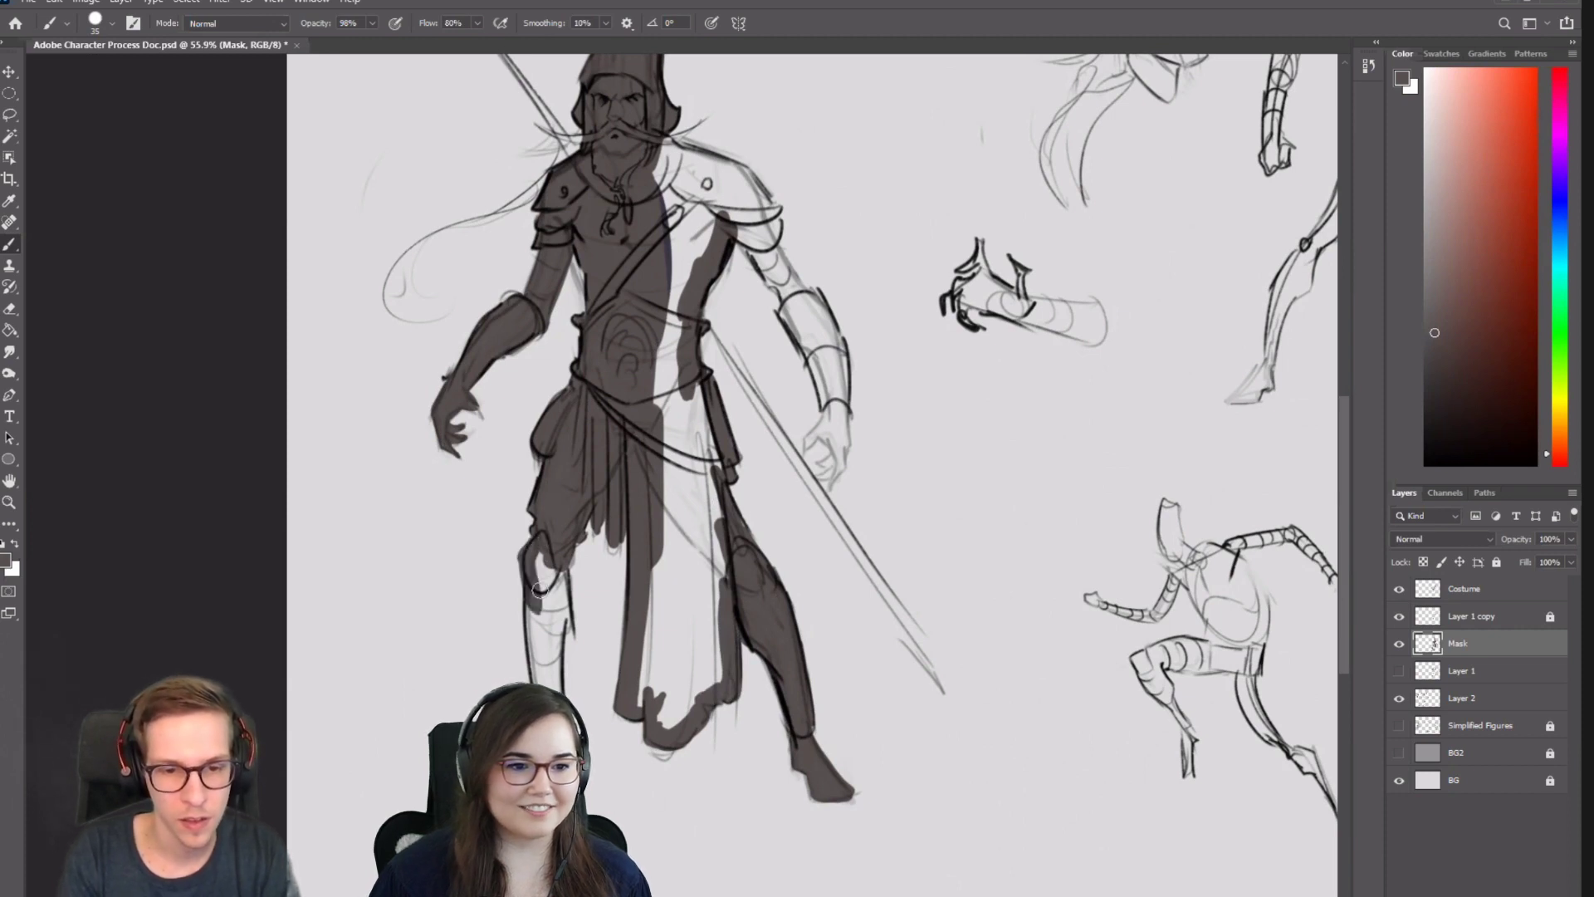
key("ctrl+z")
mouse_move(535, 547)
left_mouse_down()
mouse_move(535, 609)
mouse_move(555, 567)
mouse_move(563, 617)
mouse_move(560, 583)
mouse_move(554, 665)
mouse_move(546, 625)
mouse_move(537, 677)
mouse_move(532, 617)
mouse_move(548, 605)
mouse_move(552, 687)
left_mouse_up()
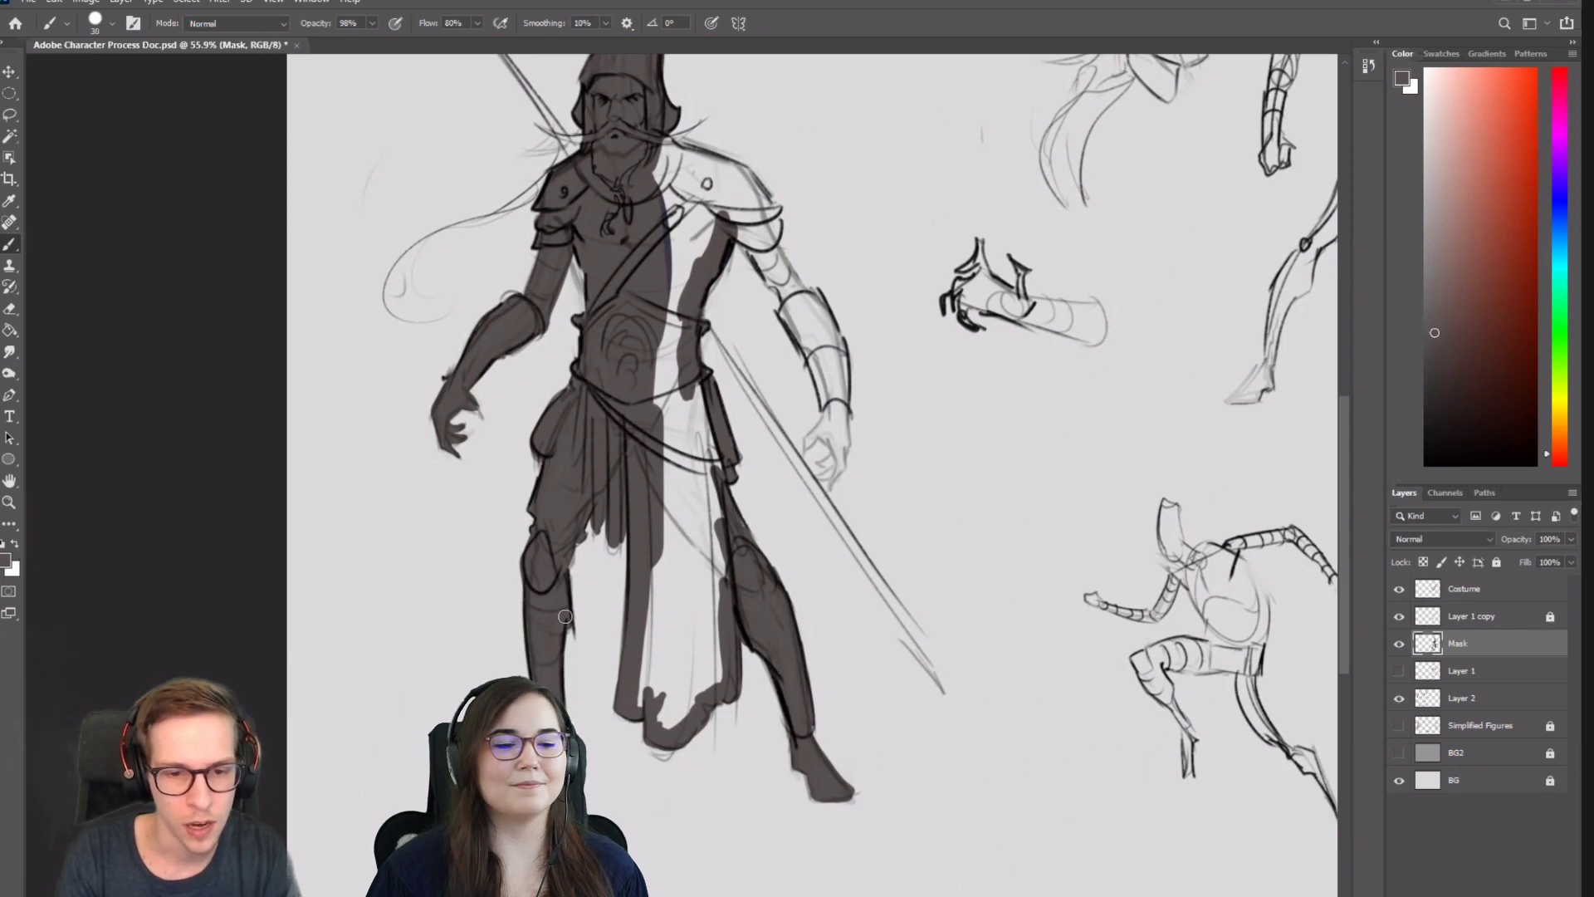
mouse_move(567, 562)
left_mouse_down()
mouse_move(598, 479)
mouse_move(611, 551)
left_mouse_up()
Paint the edges of the warrior's right-hand arm from the armpit down to the wrist, using a 25 px brush.
key("bracketleft")
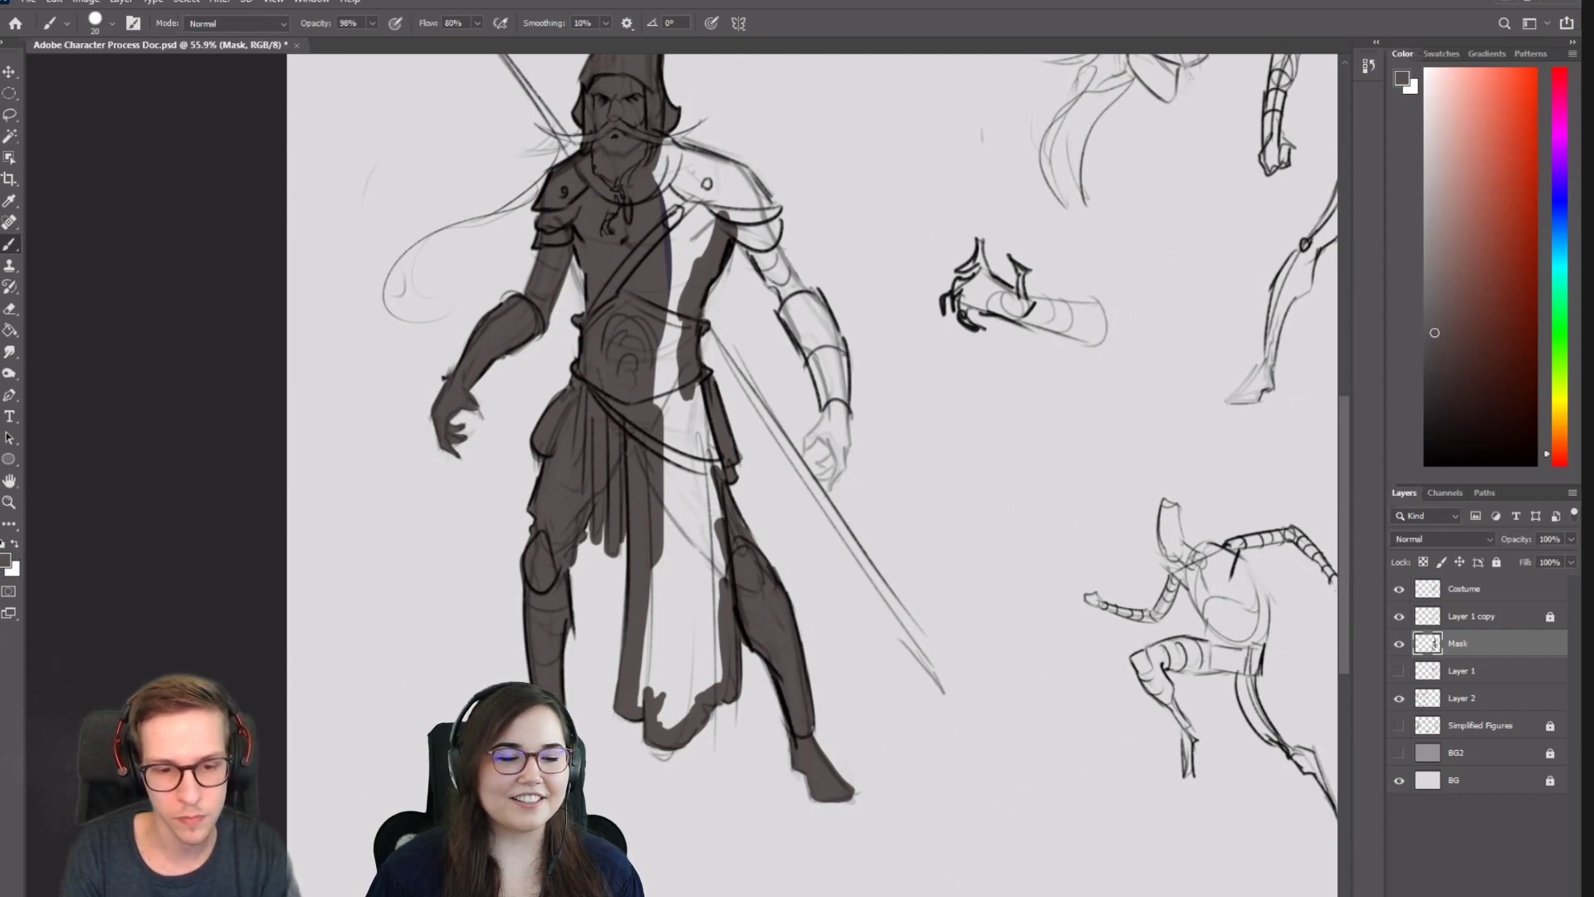
mouse_move(831, 230)
left_mouse_down()
mouse_move(715, 410)
mouse_move(574, 413)
mouse_move(546, 338)
left_mouse_up()
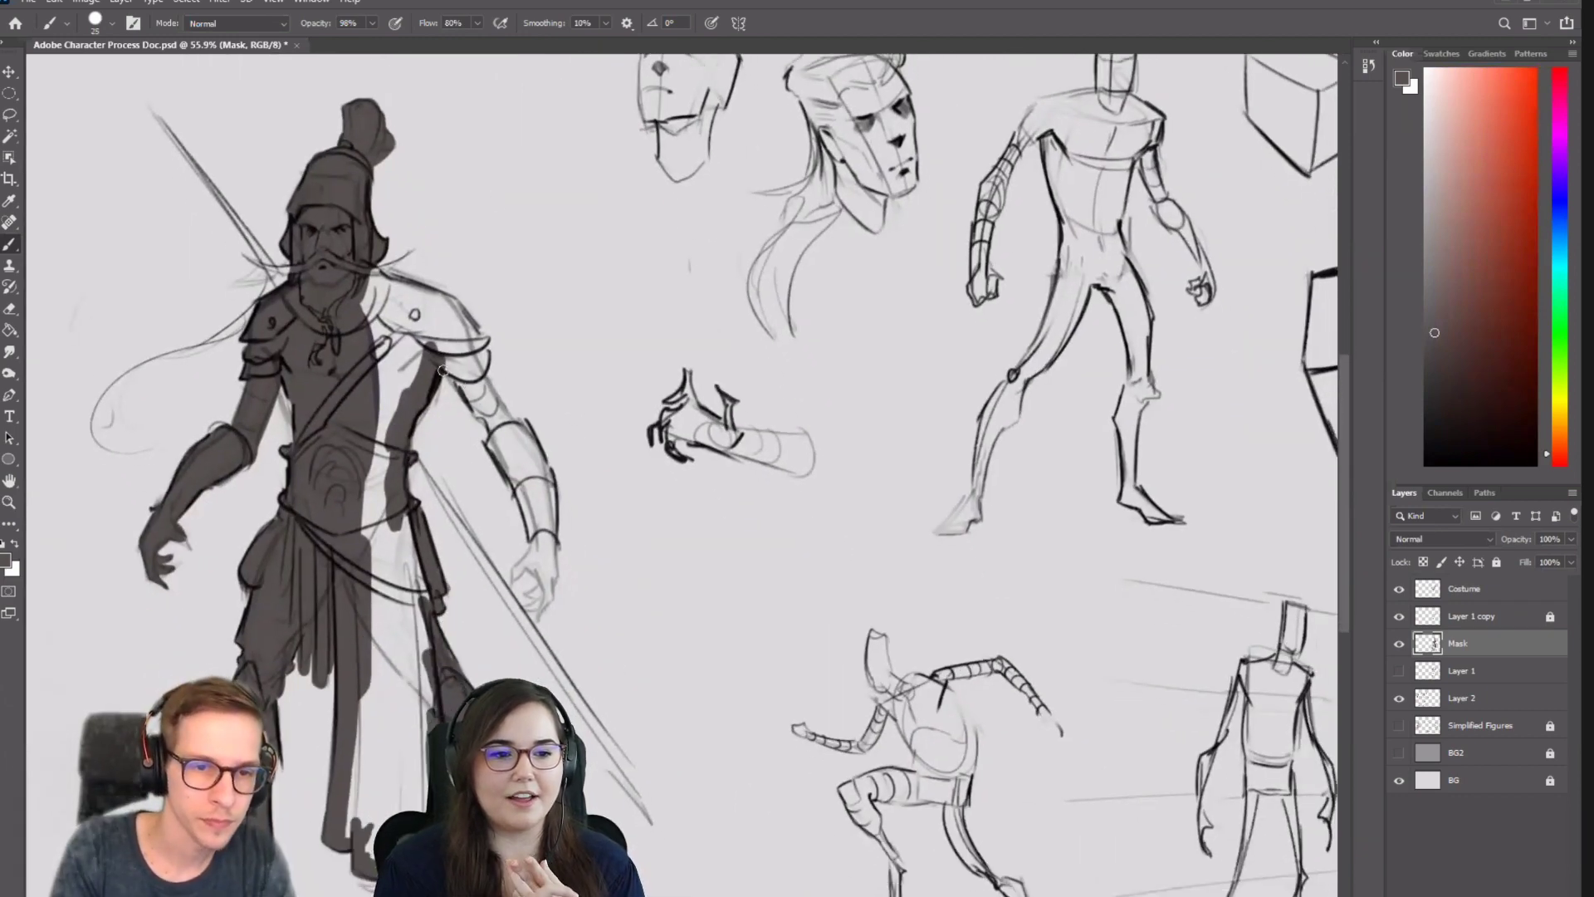
key("ctrl+z")
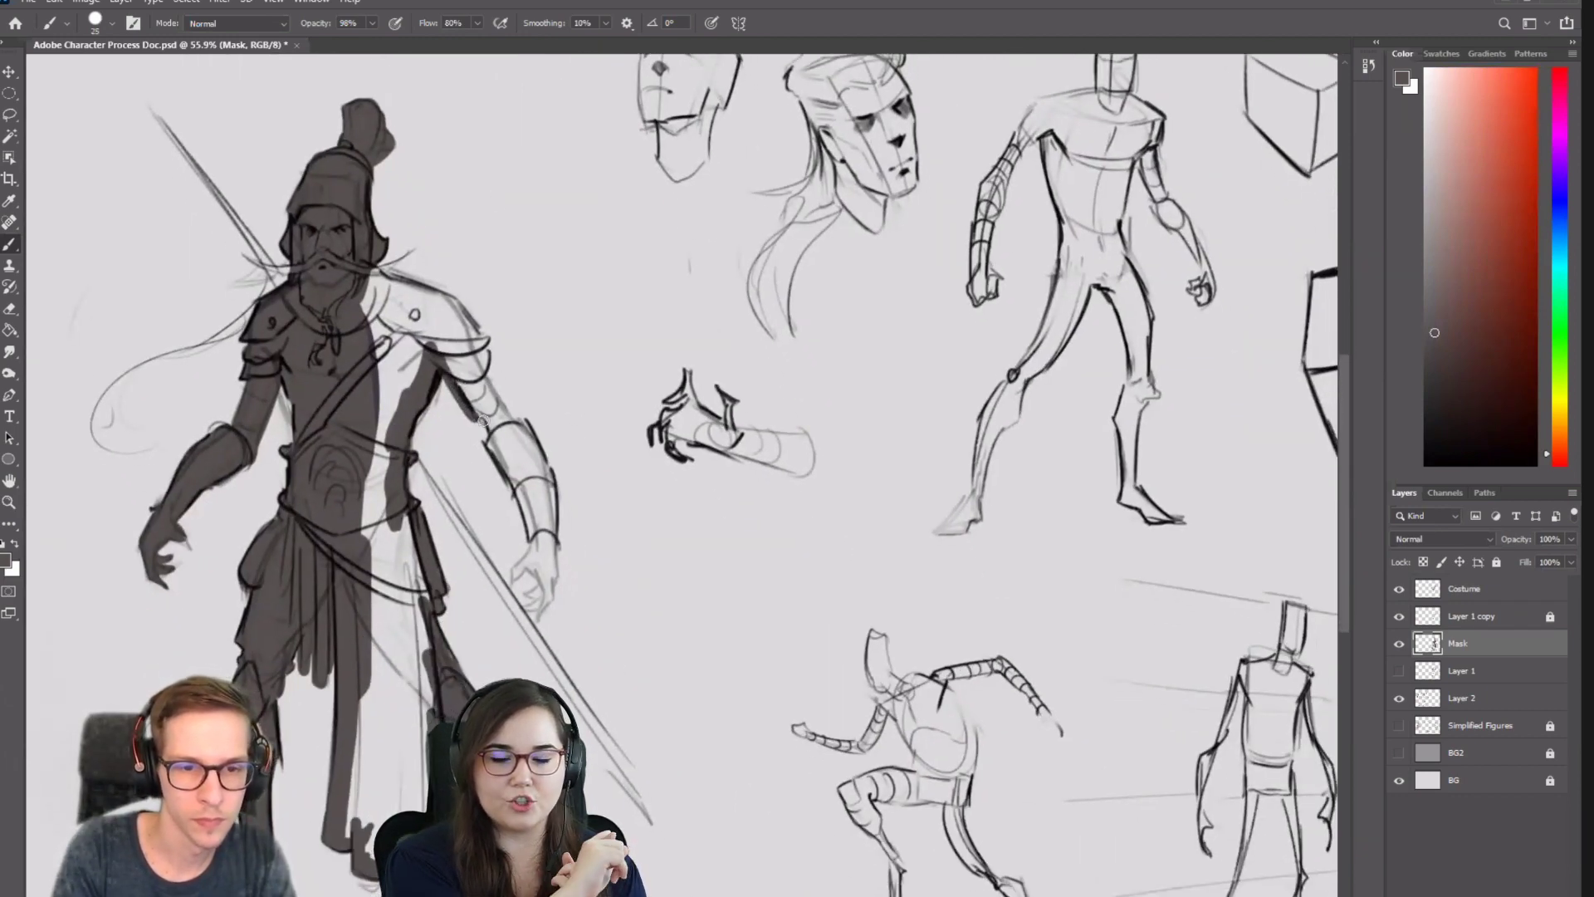
mouse_move(513, 483)
left_mouse_down()
mouse_move(501, 461)
mouse_move(534, 547)
left_mouse_up()
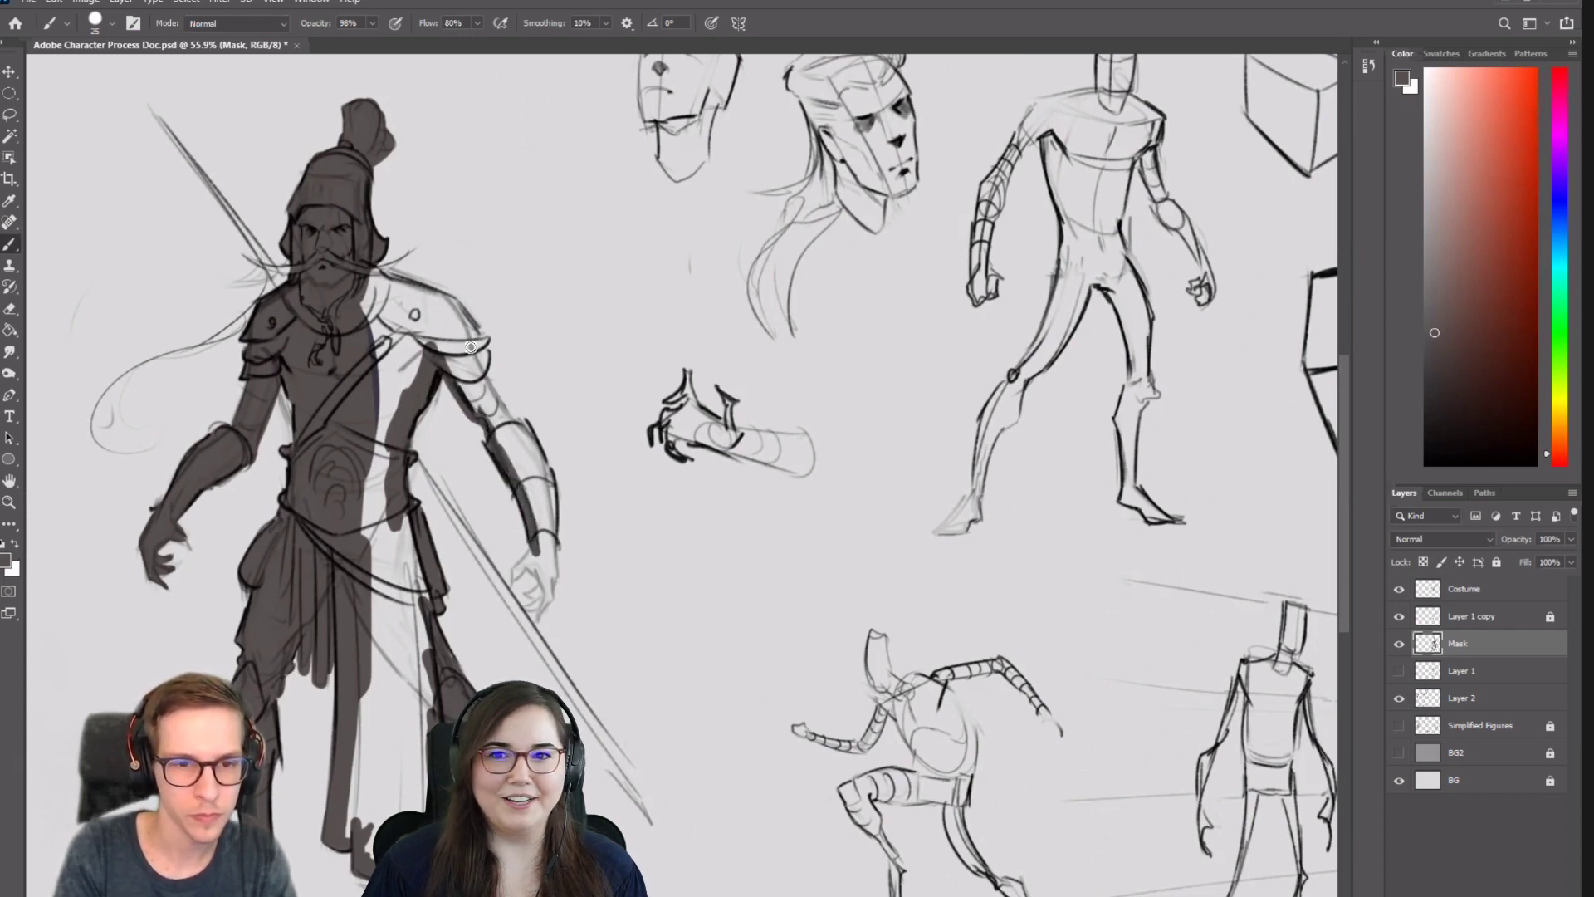
mouse_move(477, 353)
left_mouse_down()
mouse_move(508, 426)
mouse_move(495, 402)
left_mouse_up()
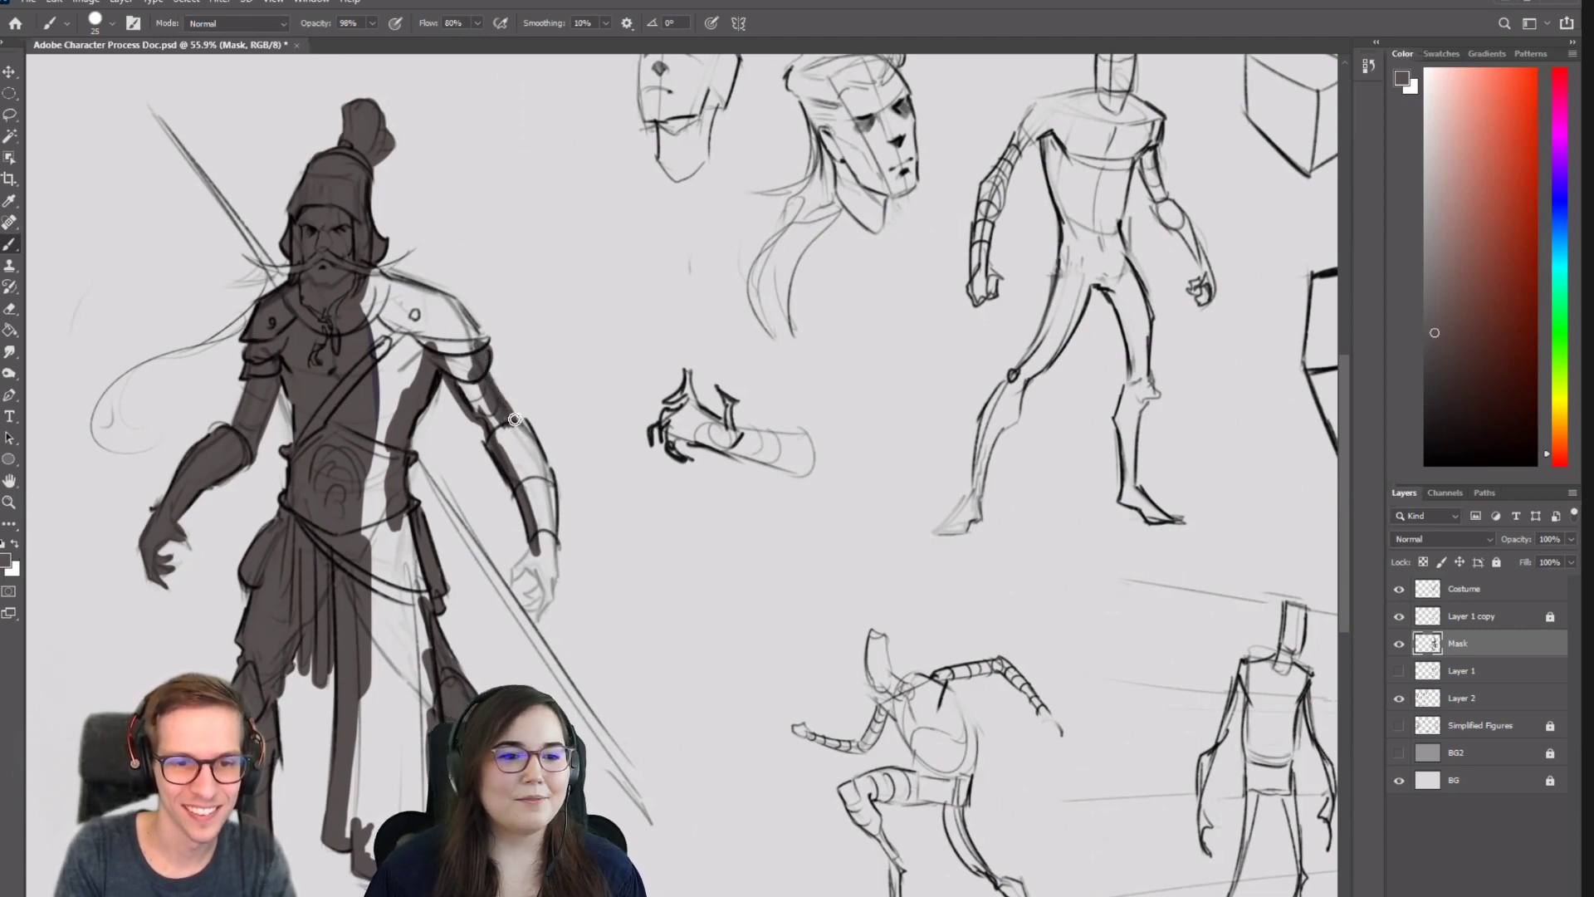
Reduce the brush size to 15 and paint the right-hand wrist, palm and fingers.
mouse_move(523, 439)
left_mouse_down()
mouse_move(553, 506)
mouse_move(530, 440)
mouse_move(546, 578)
mouse_move(544, 556)
mouse_move(641, 432)
mouse_move(613, 488)
mouse_move(657, 435)
mouse_move(640, 458)
mouse_move(650, 446)
mouse_move(661, 497)
mouse_move(658, 479)
mouse_move(626, 514)
mouse_move(669, 500)
left_mouse_up()
scroll(655, 465, "up", 3)
key("bracketleft")
key("bracketleft")
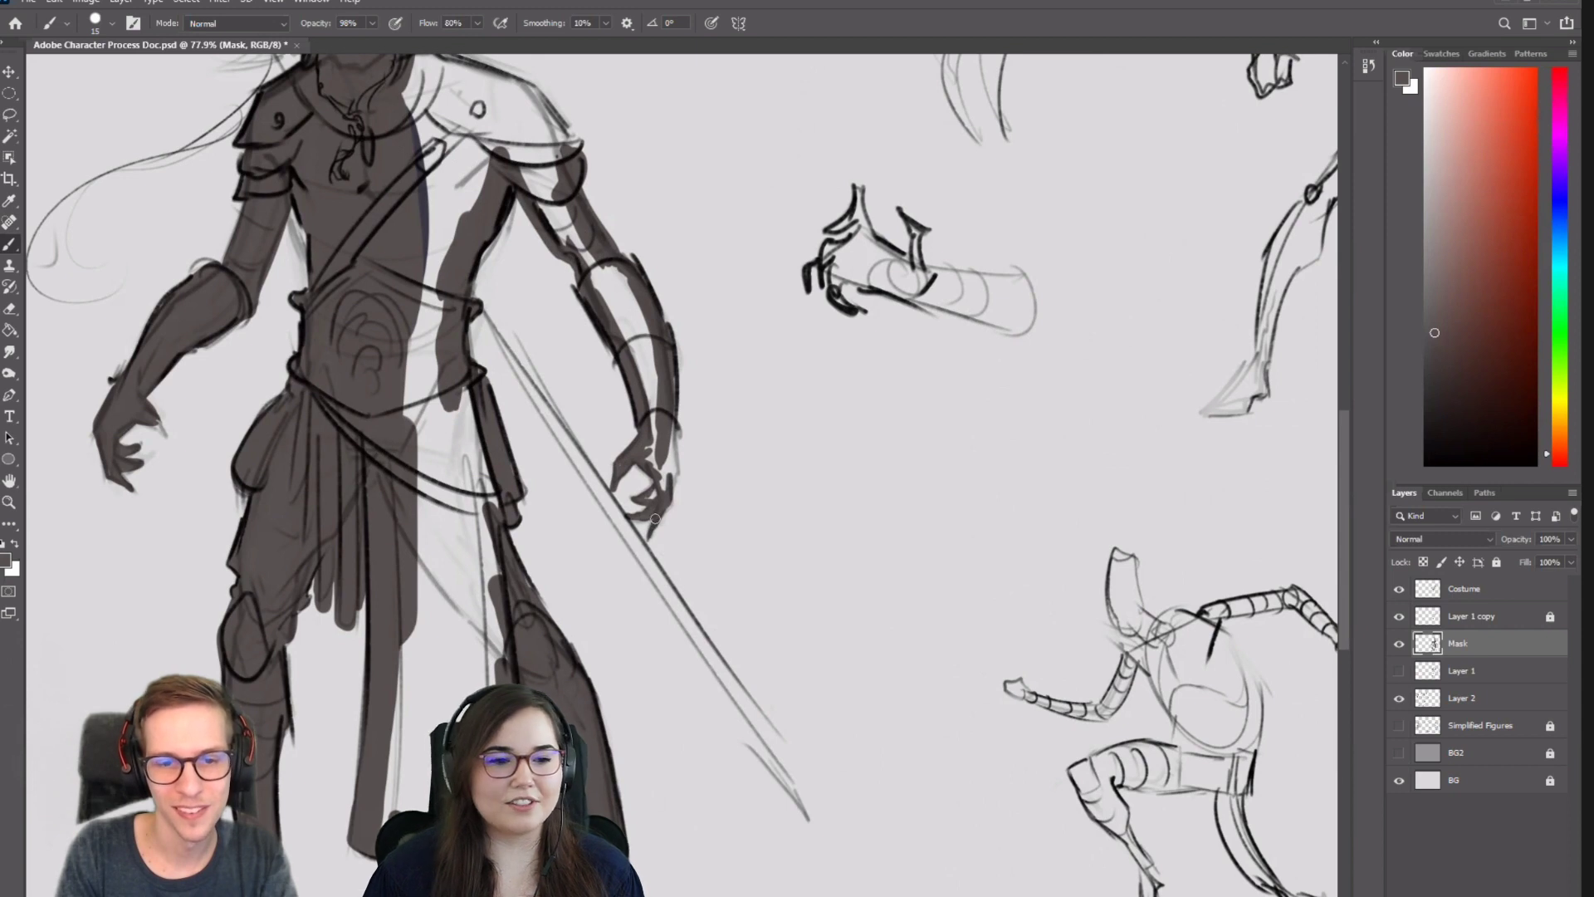
mouse_move(663, 464)
left_mouse_down()
mouse_move(660, 497)
mouse_move(672, 423)
left_mouse_up()
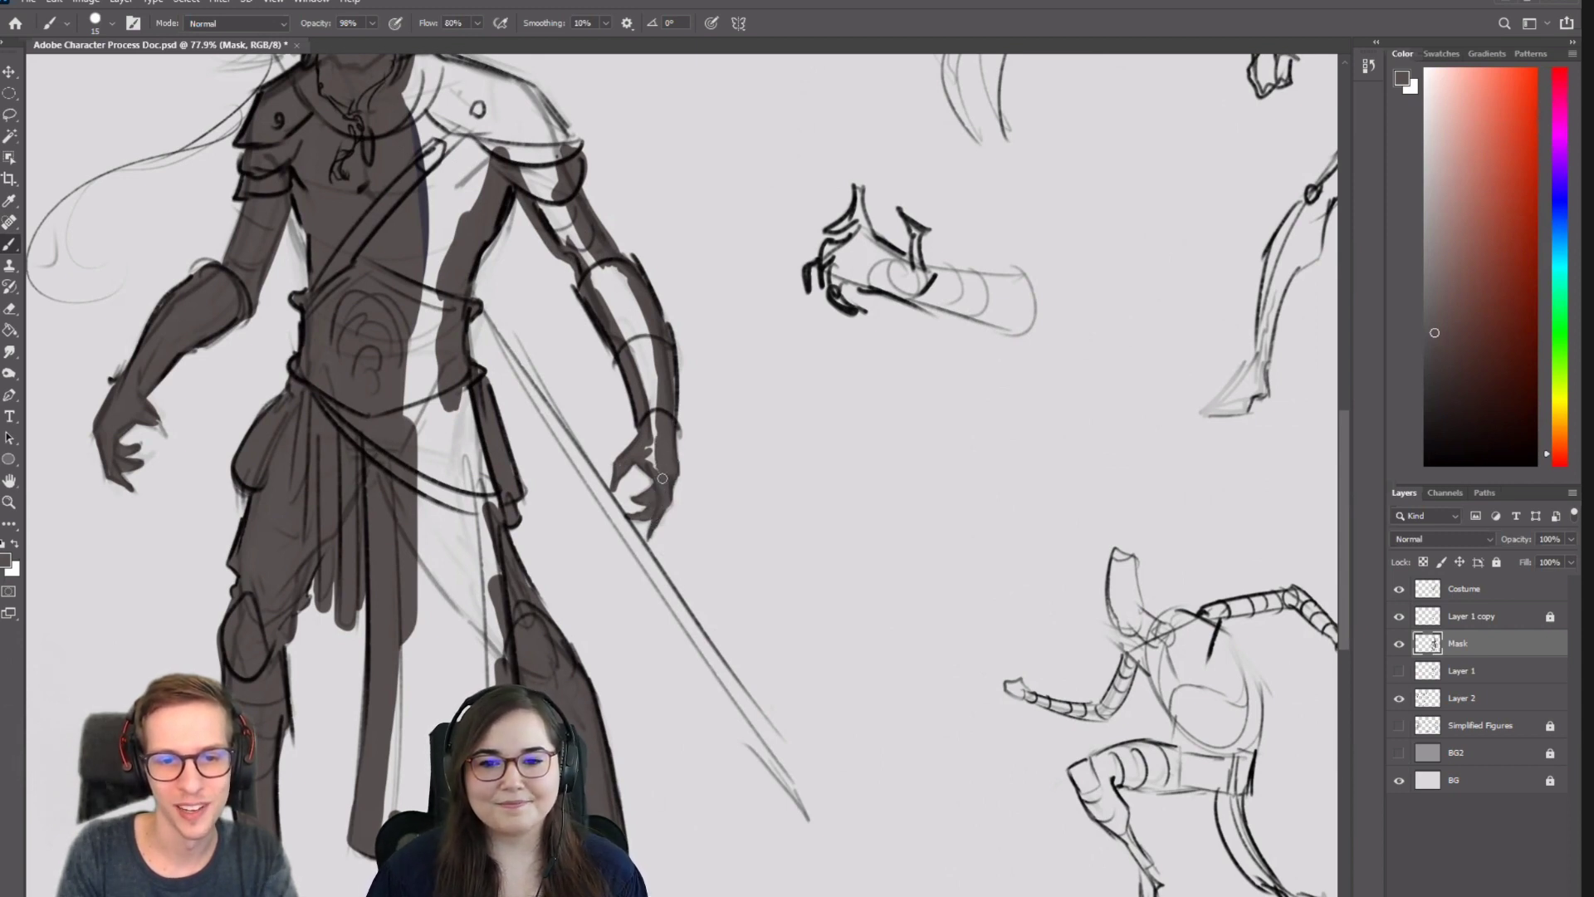
mouse_move(662, 479)
left_mouse_down()
mouse_move(656, 387)
mouse_move(652, 424)
left_mouse_up()
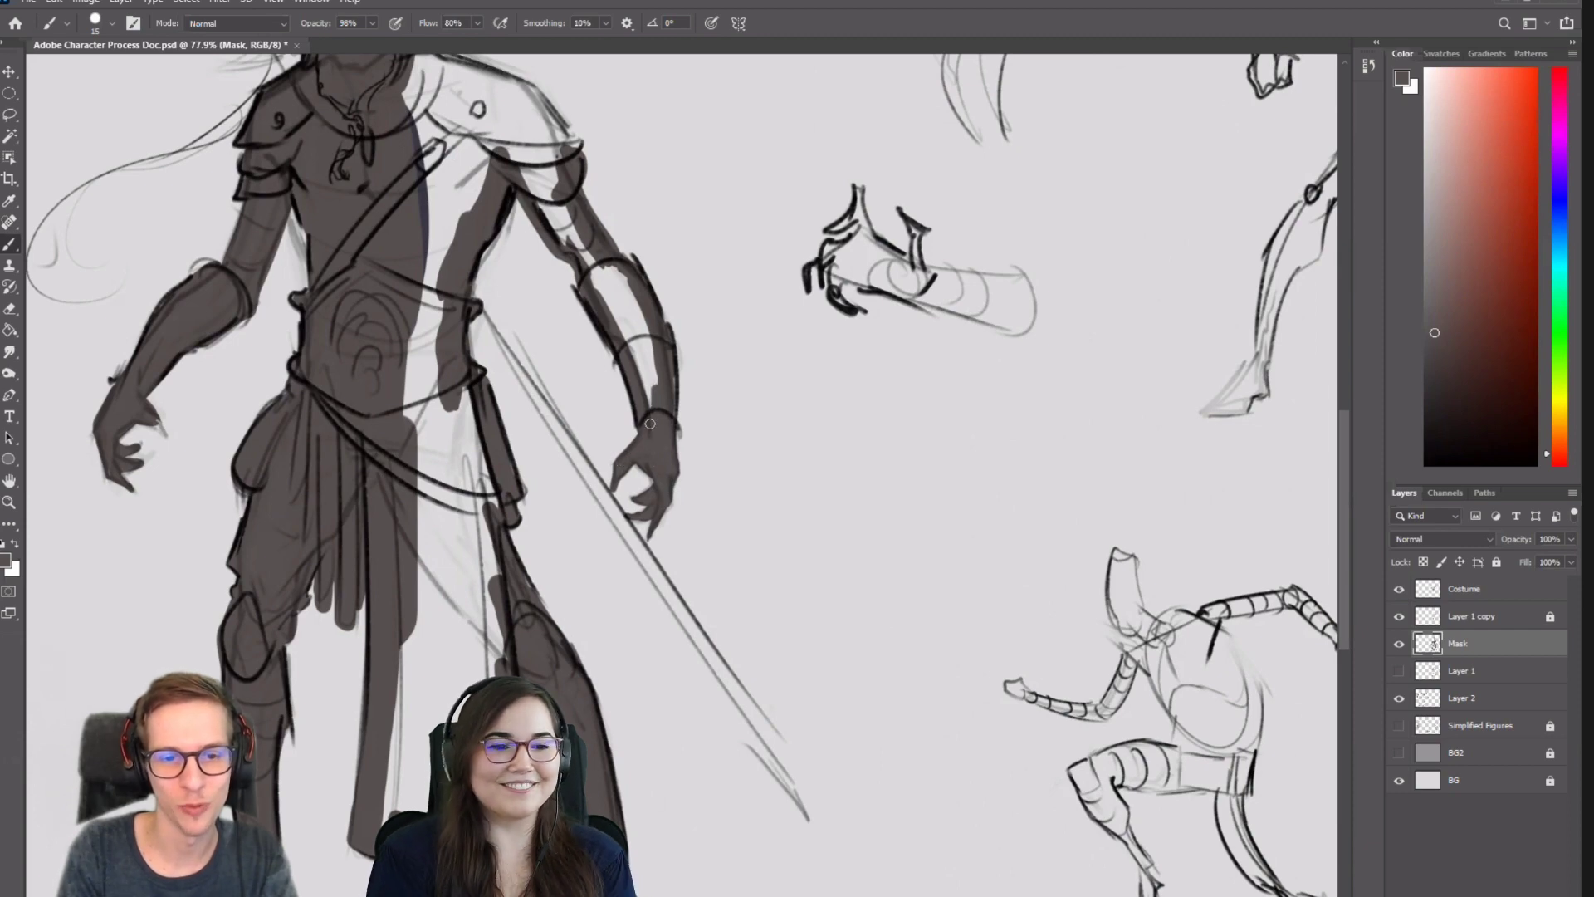
Paint the upper edge of the right-hand shoulder plate, and fill the plate with the brush enlarged to 40.
scroll(650, 423, "down", 3)
scroll(647, 411, "up", 1)
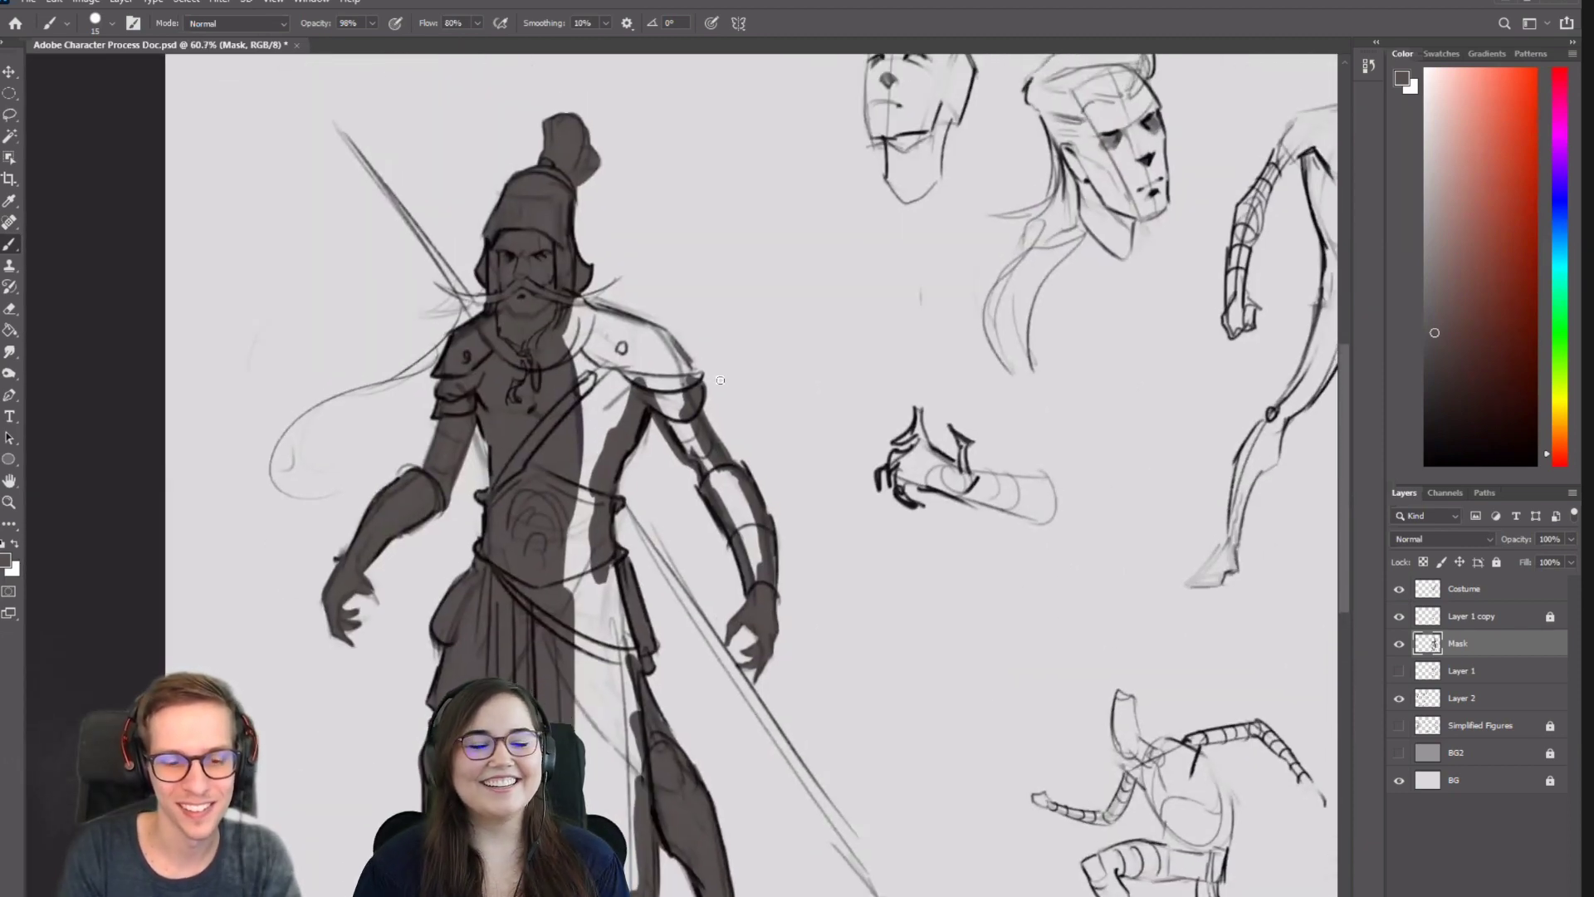
key("r")
mouse_move(720, 380)
left_mouse_down()
mouse_move(564, 373)
mouse_move(497, 568)
mouse_move(511, 499)
mouse_move(562, 471)
left_mouse_up()
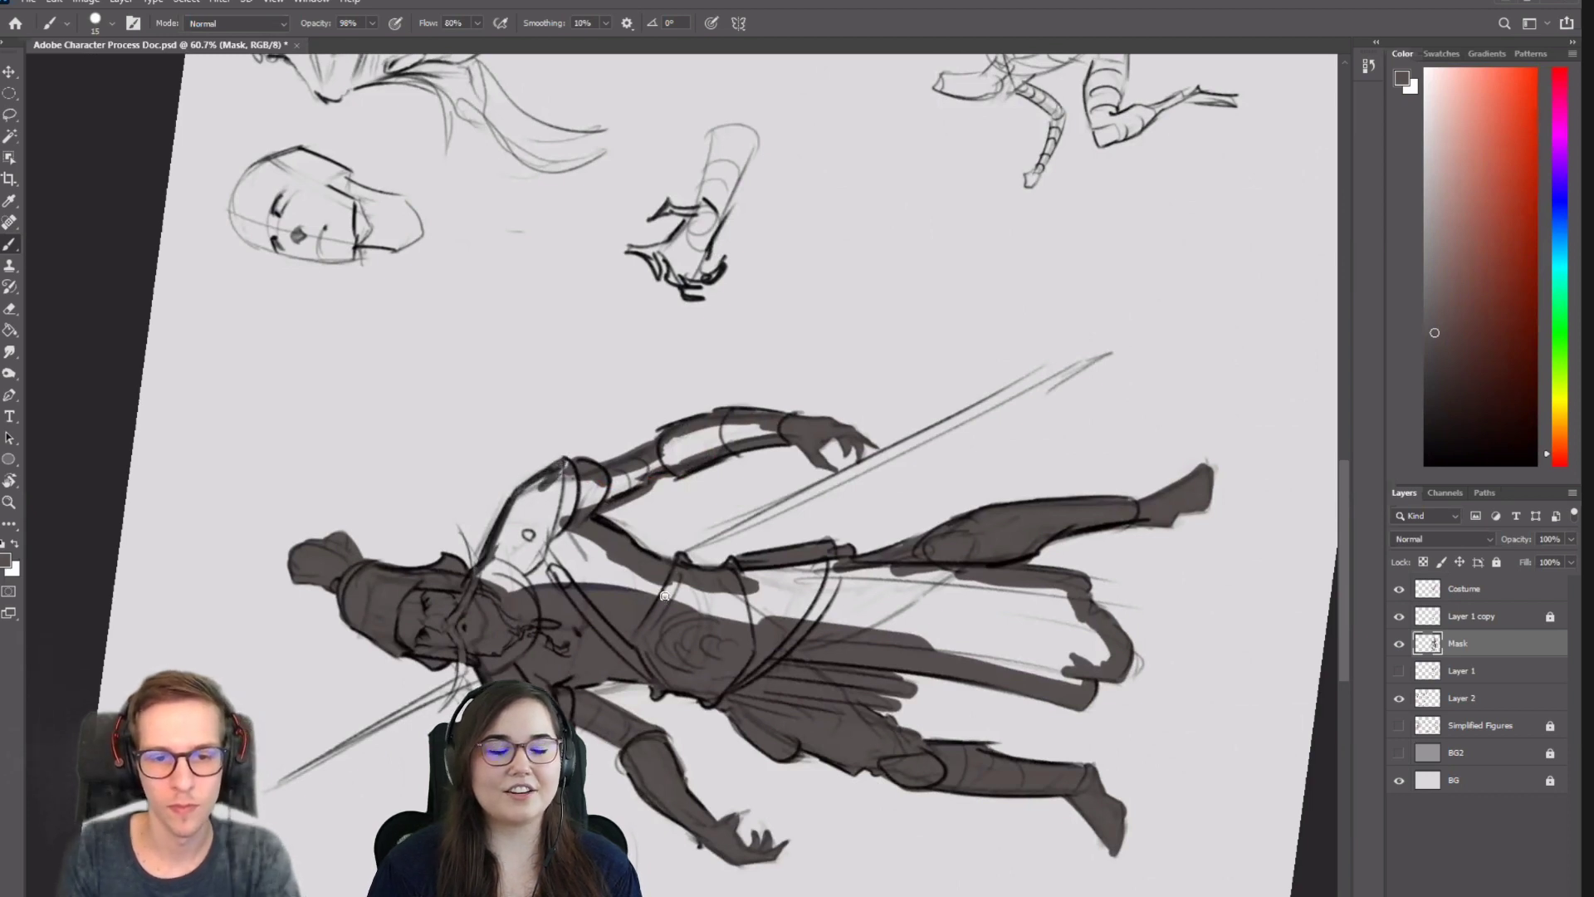
key("Escape")
key("bracketright")
key("bracketright")
key("bracketright")
key("bracketright")
key("bracketright")
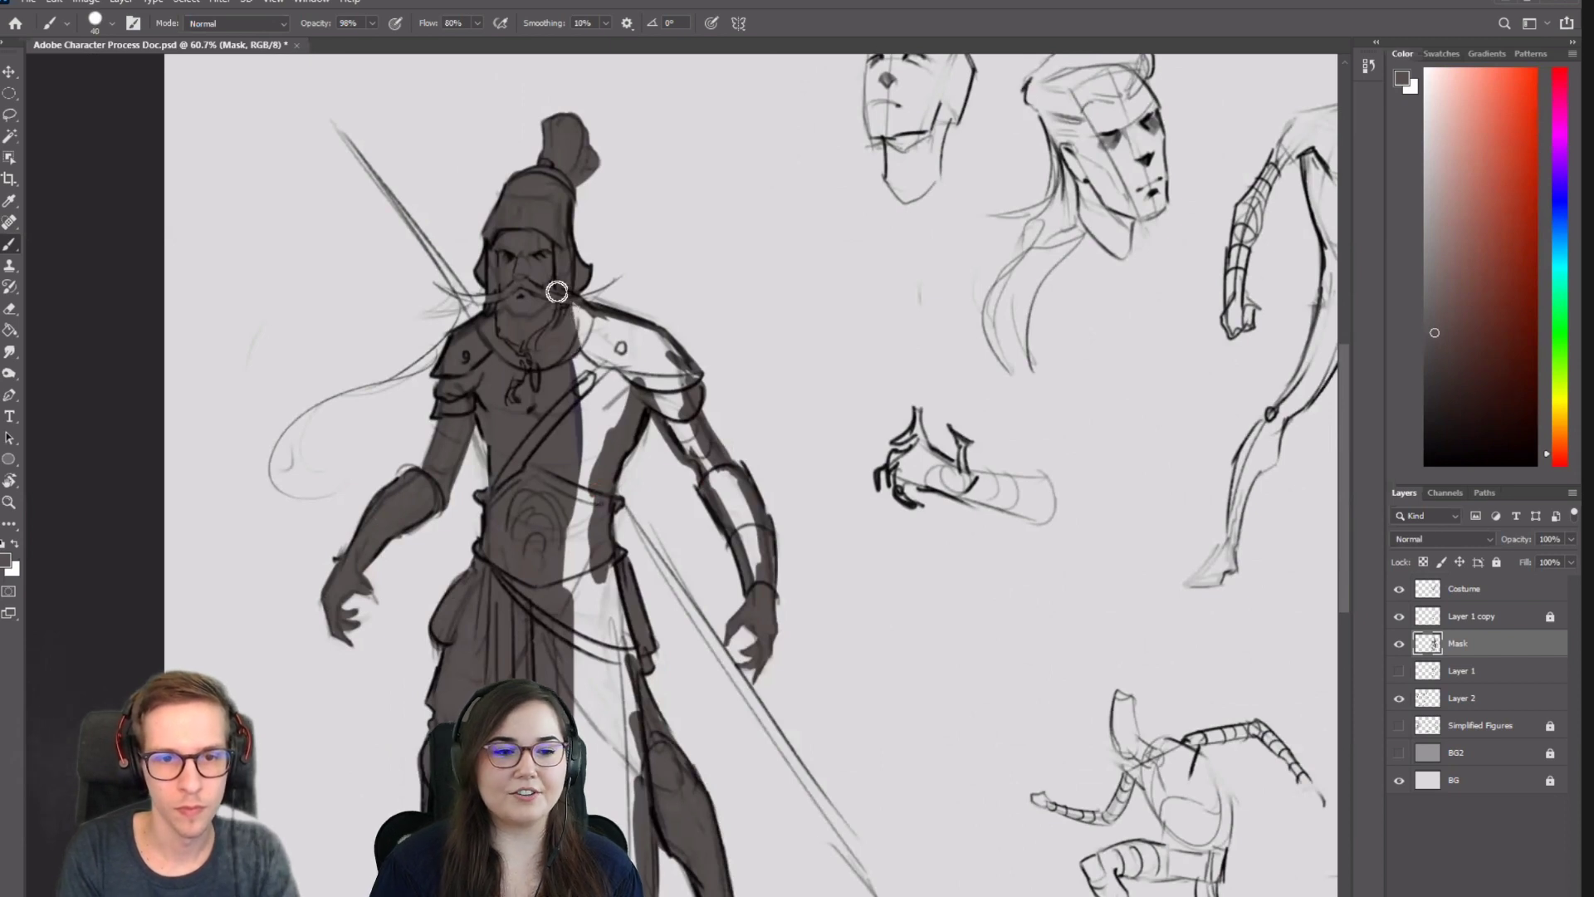
mouse_move(555, 285)
left_mouse_down()
mouse_move(645, 350)
mouse_move(632, 380)
left_mouse_up()
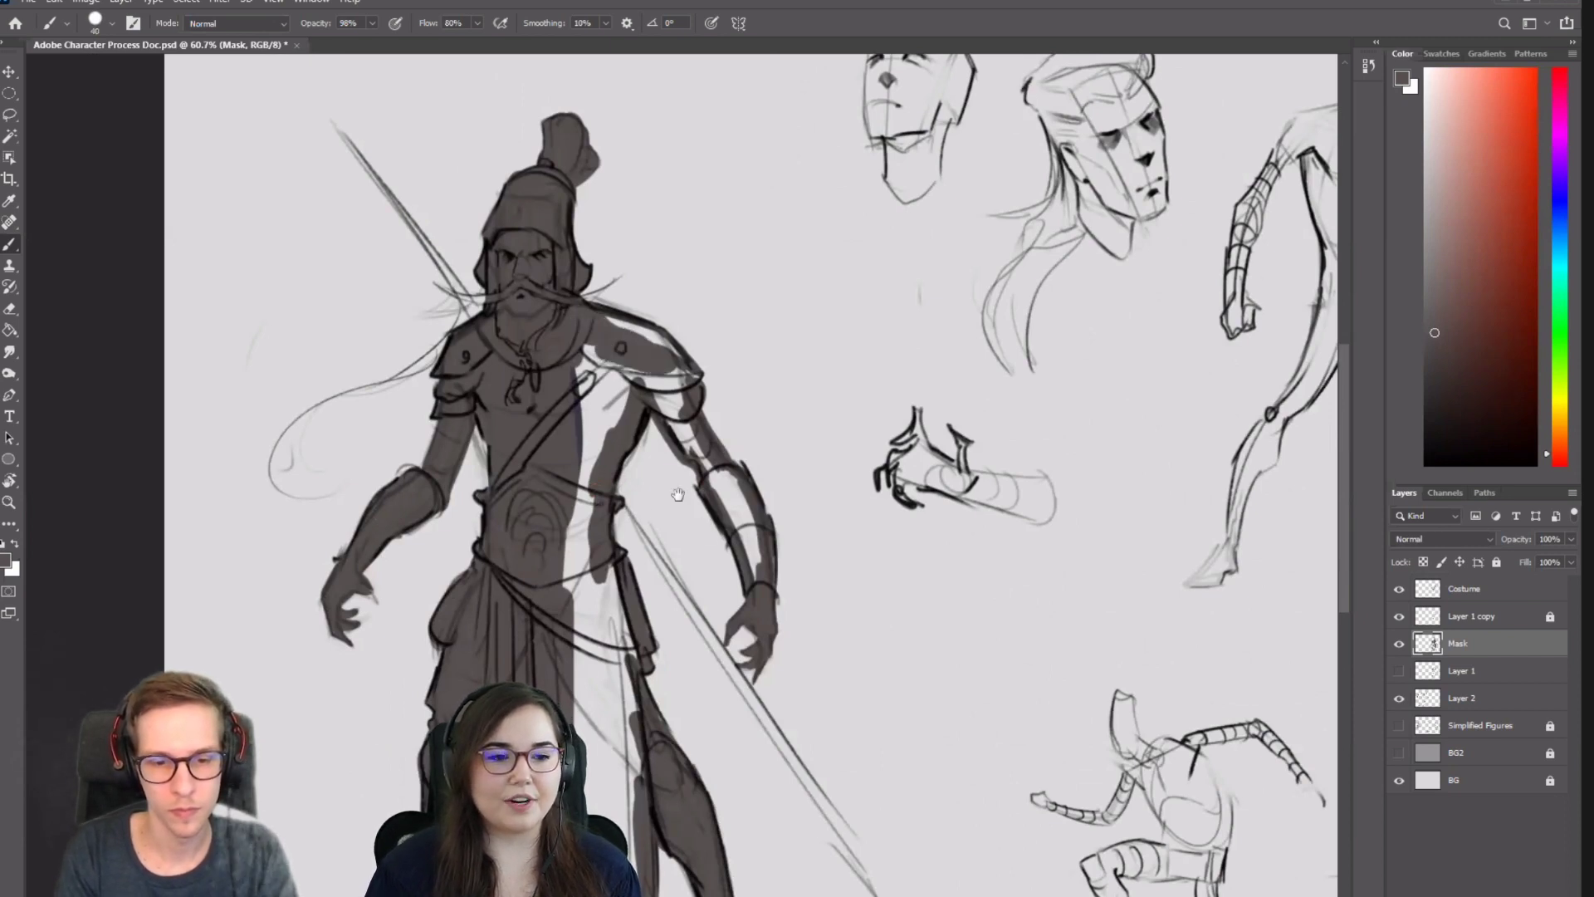
Fill the remaining gaps in the torso, right-hand arm and front cloth, enlarging the brush to 50.
scroll(679, 499, "down", 2)
mouse_move(706, 454)
left_mouse_down()
mouse_move(722, 518)
mouse_move(704, 451)
mouse_move(713, 464)
mouse_move(671, 404)
mouse_move(712, 444)
mouse_move(616, 322)
mouse_move(646, 324)
mouse_move(623, 301)
mouse_move(638, 301)
mouse_move(569, 281)
mouse_move(544, 609)
mouse_move(574, 660)
left_mouse_up()
key("bracketright")
left_click_drag(573, 527, 599, 621)
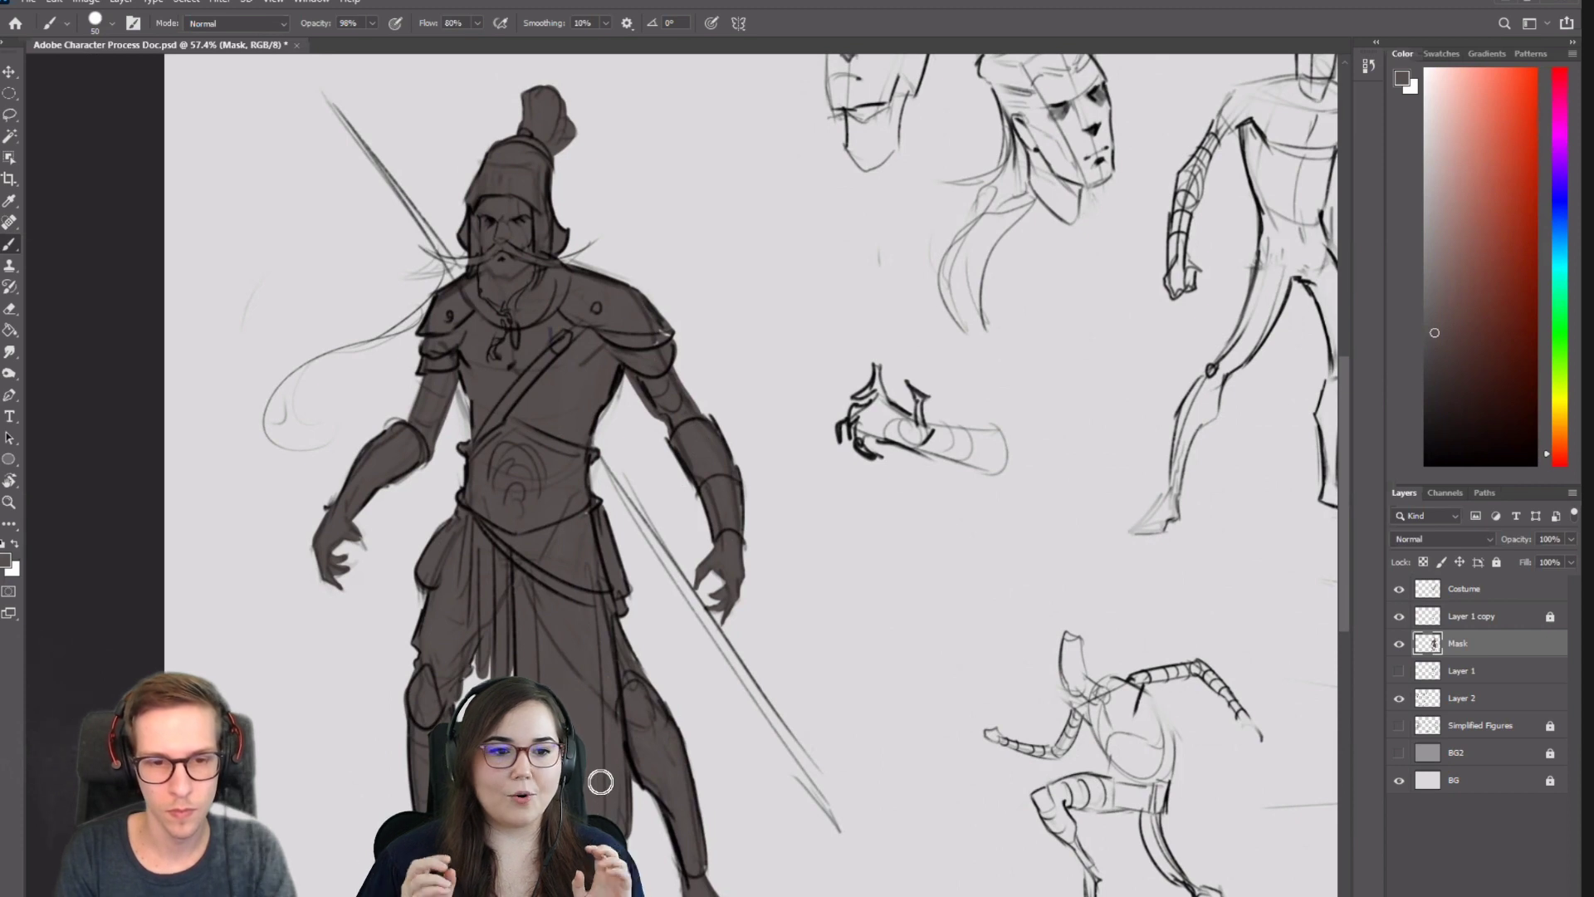
Reduce the brush size to 30 and undo the last touch-up stroke at the left-hand elbow.
key("bracketleft")
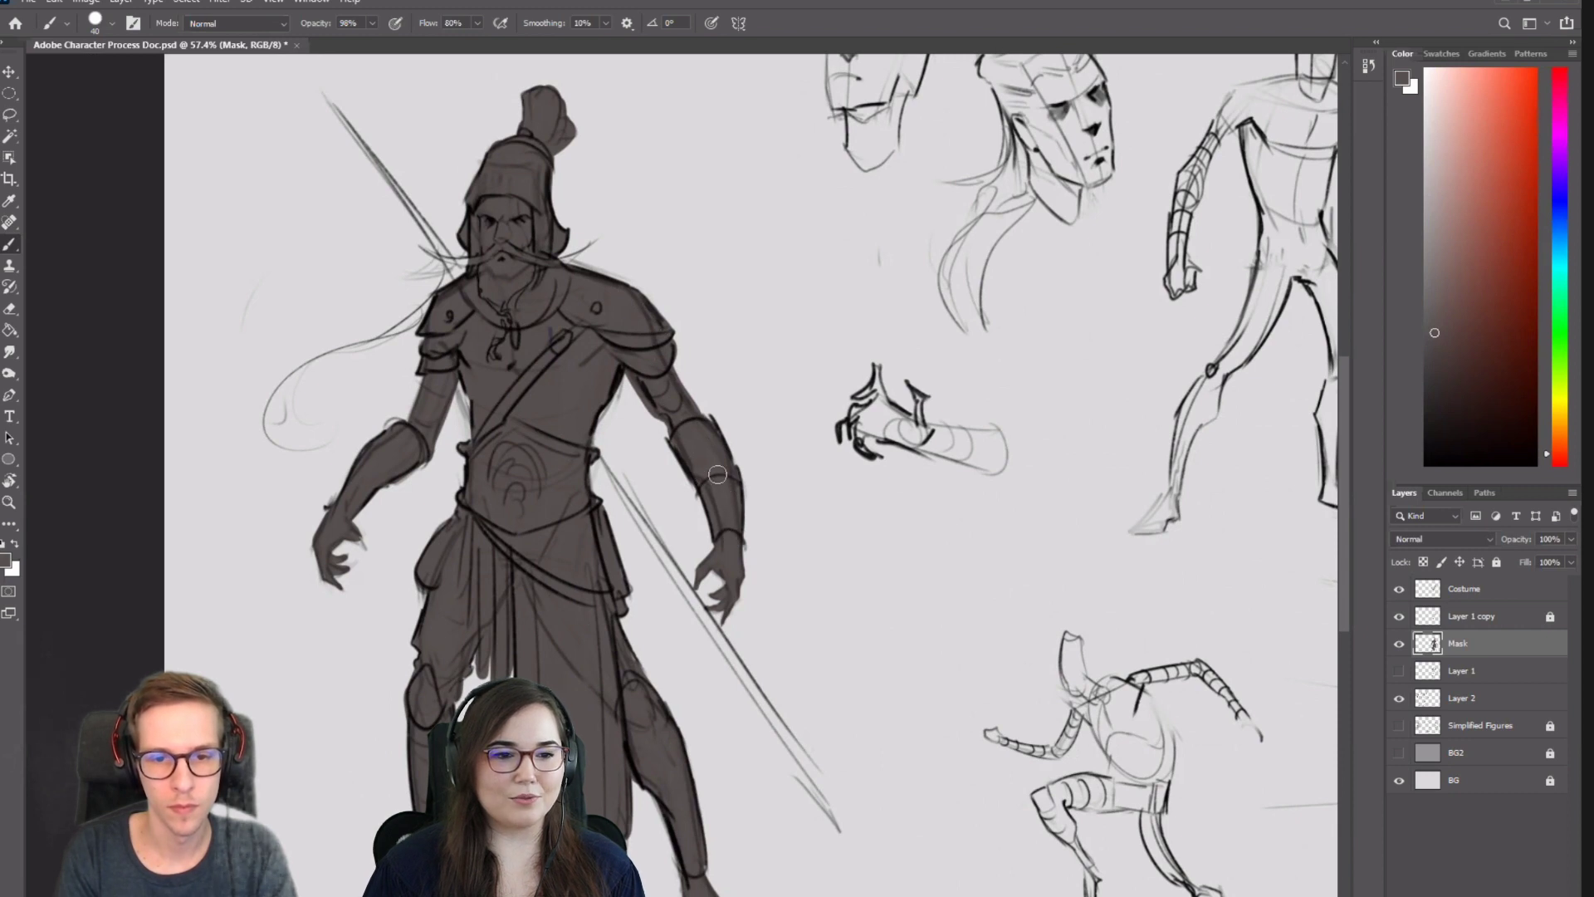
key("bracketleft")
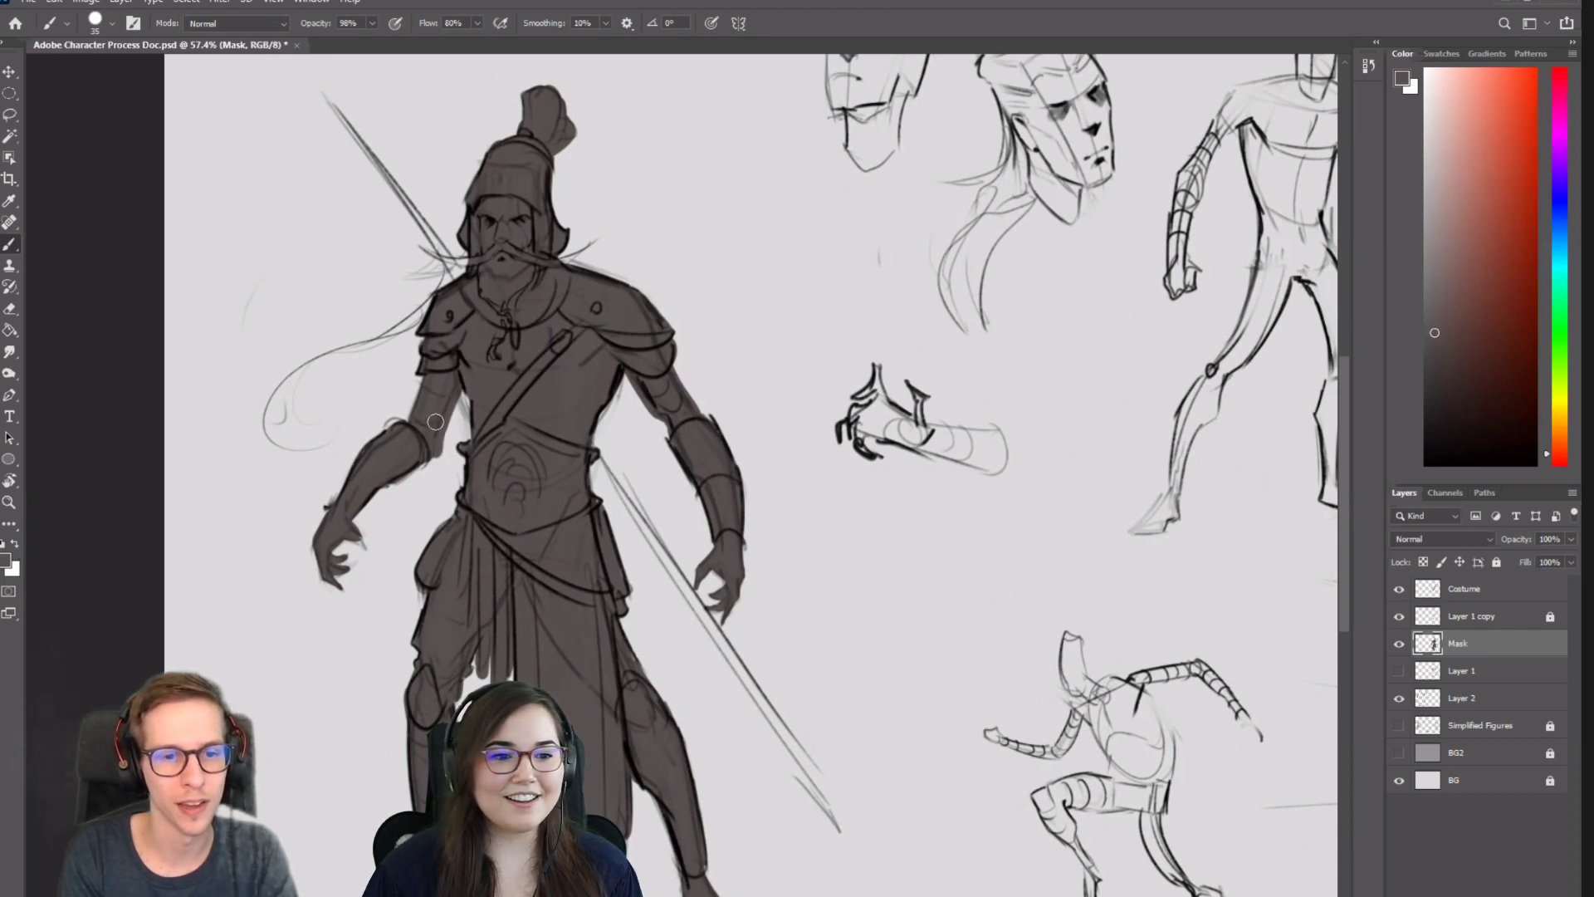
key("ctrl+z")
key("bracketleft")
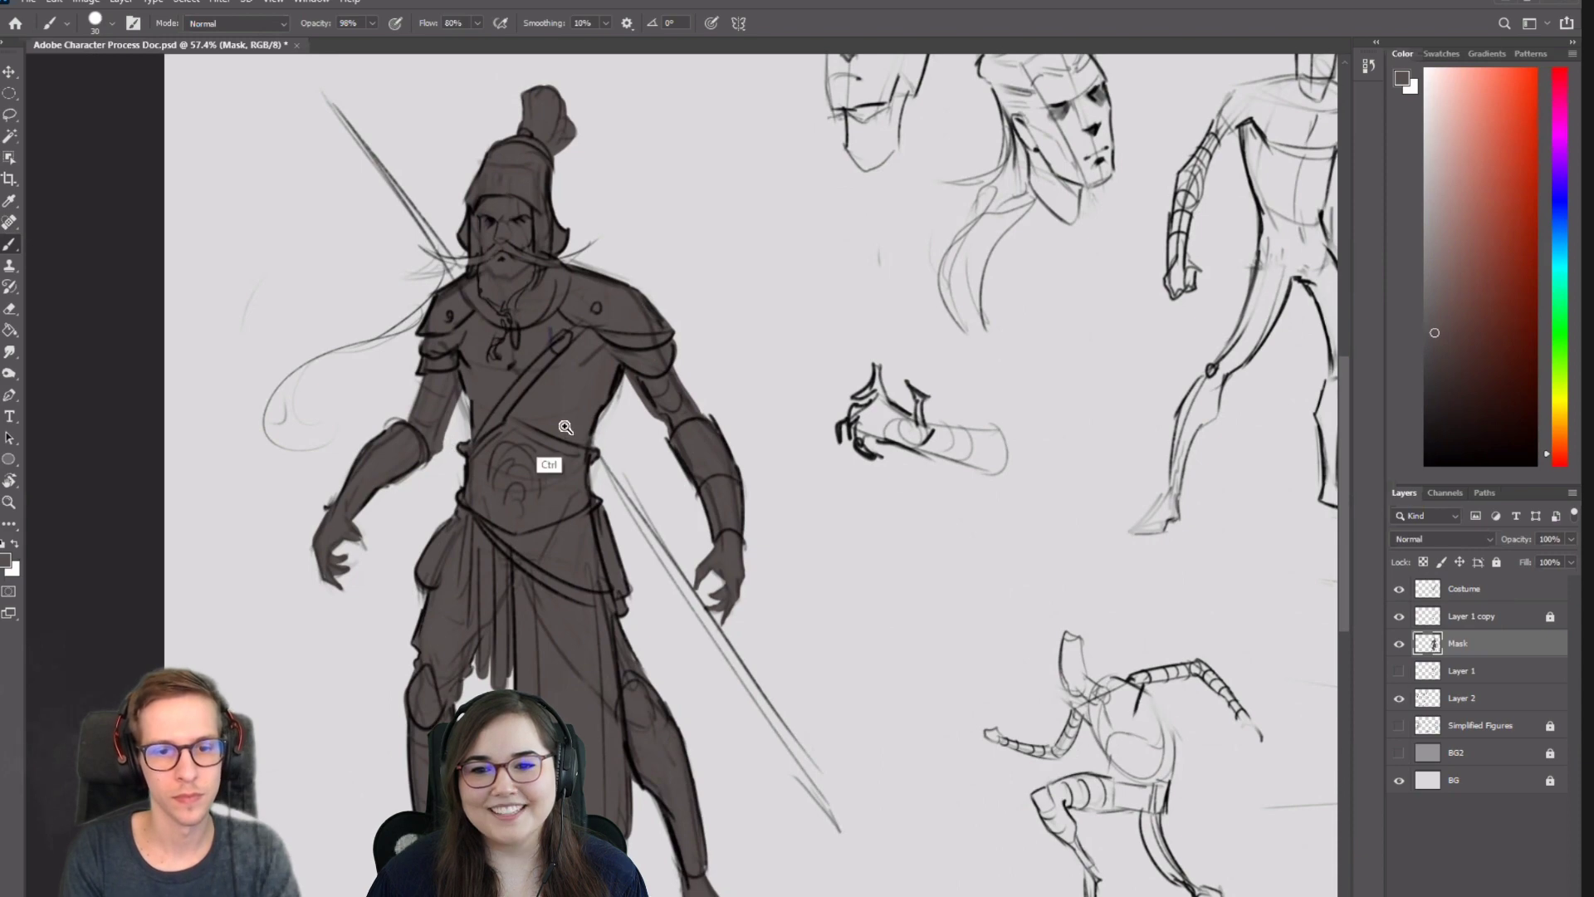
Paint the curved ribbon trailing from the left-hand shoulder with the brush size at 35.
scroll(562, 451, "down", 2)
left_click_drag(552, 488, 670, 534)
key("bracketright")
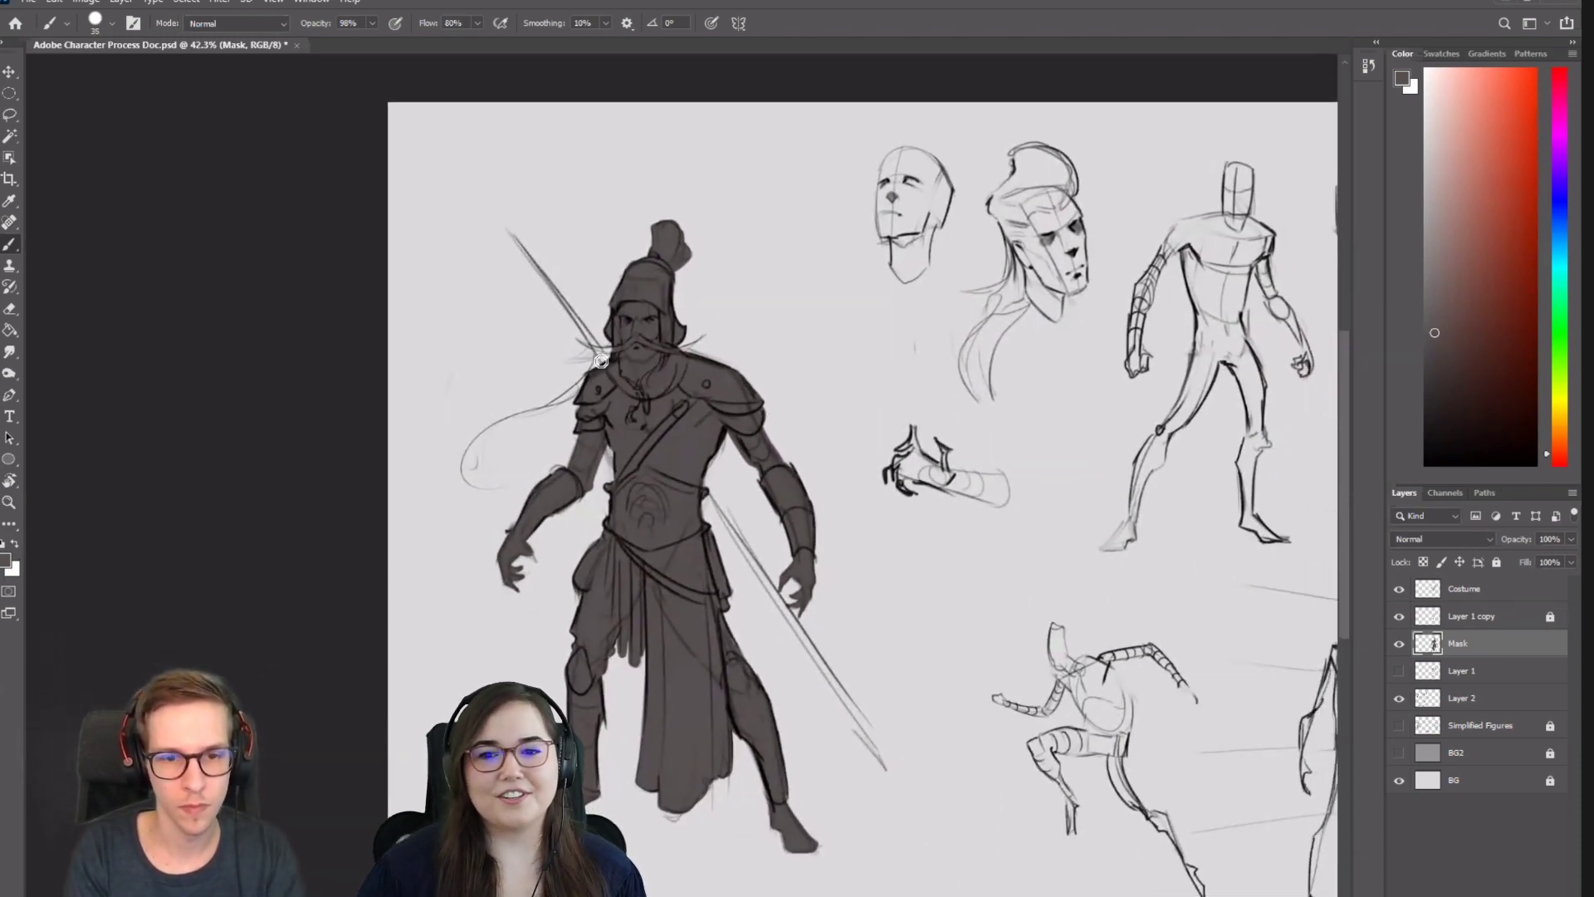
mouse_move(600, 362)
left_mouse_down()
mouse_move(459, 468)
mouse_move(482, 517)
mouse_move(498, 466)
mouse_move(468, 459)
mouse_move(461, 494)
mouse_move(577, 396)
left_mouse_up()
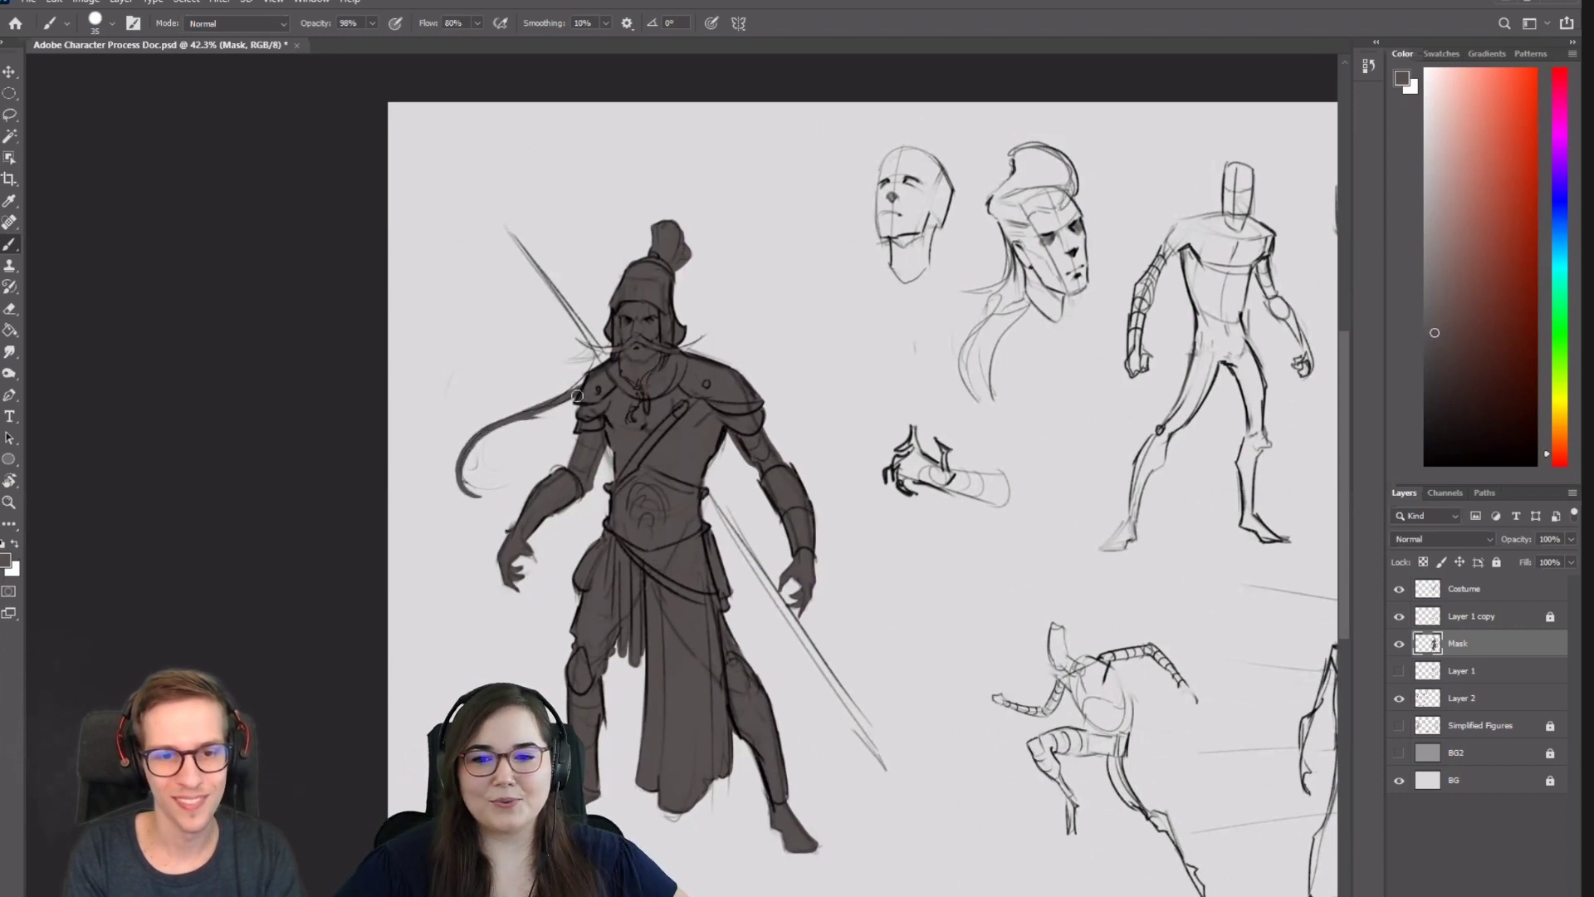
Reduce the brush size to 30 and add a shorter second strand to the ribbon, undoing unsuitable strokes.
key("bracketleft")
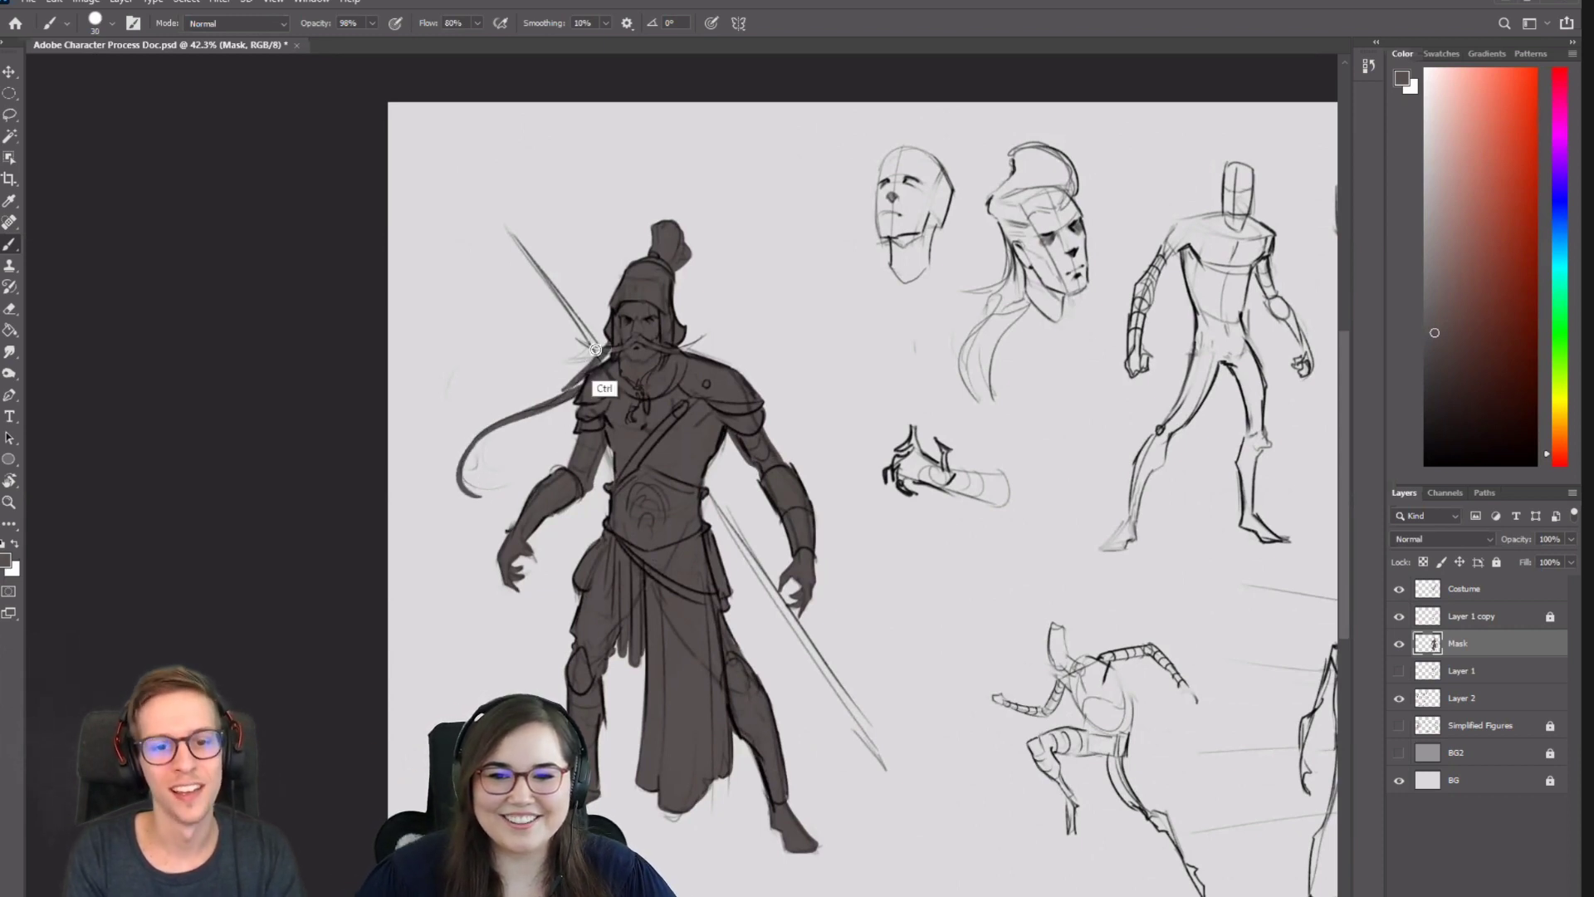
mouse_move(462, 472)
left_mouse_down()
mouse_move(475, 490)
mouse_move(515, 412)
mouse_move(613, 408)
mouse_move(579, 405)
left_mouse_up()
key("ctrl+z")
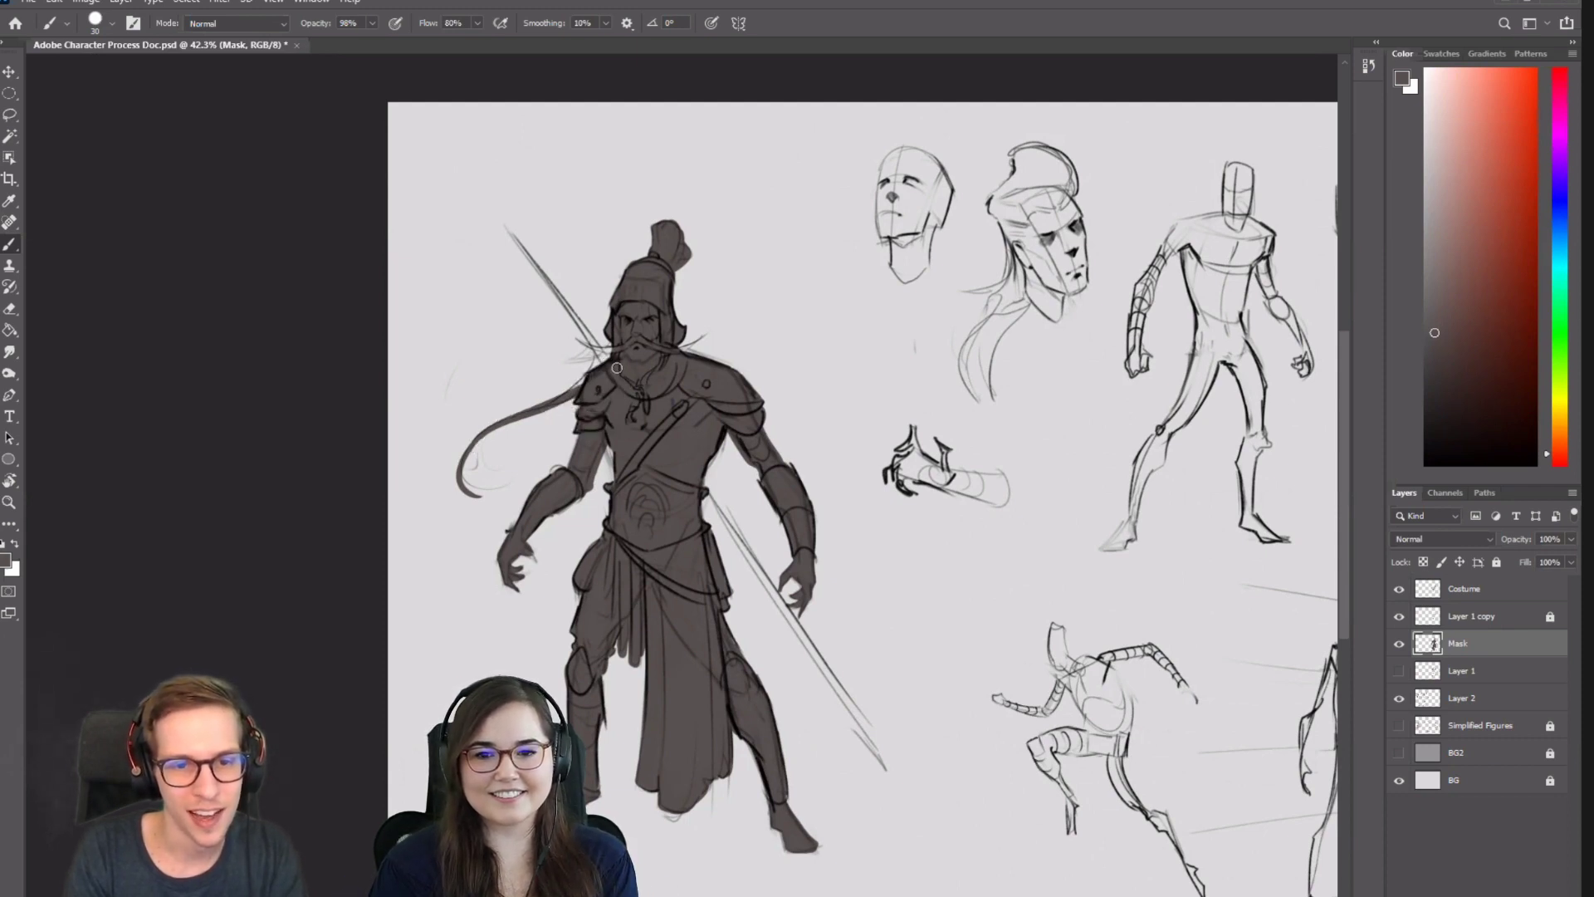
left_click_drag(585, 388, 448, 499)
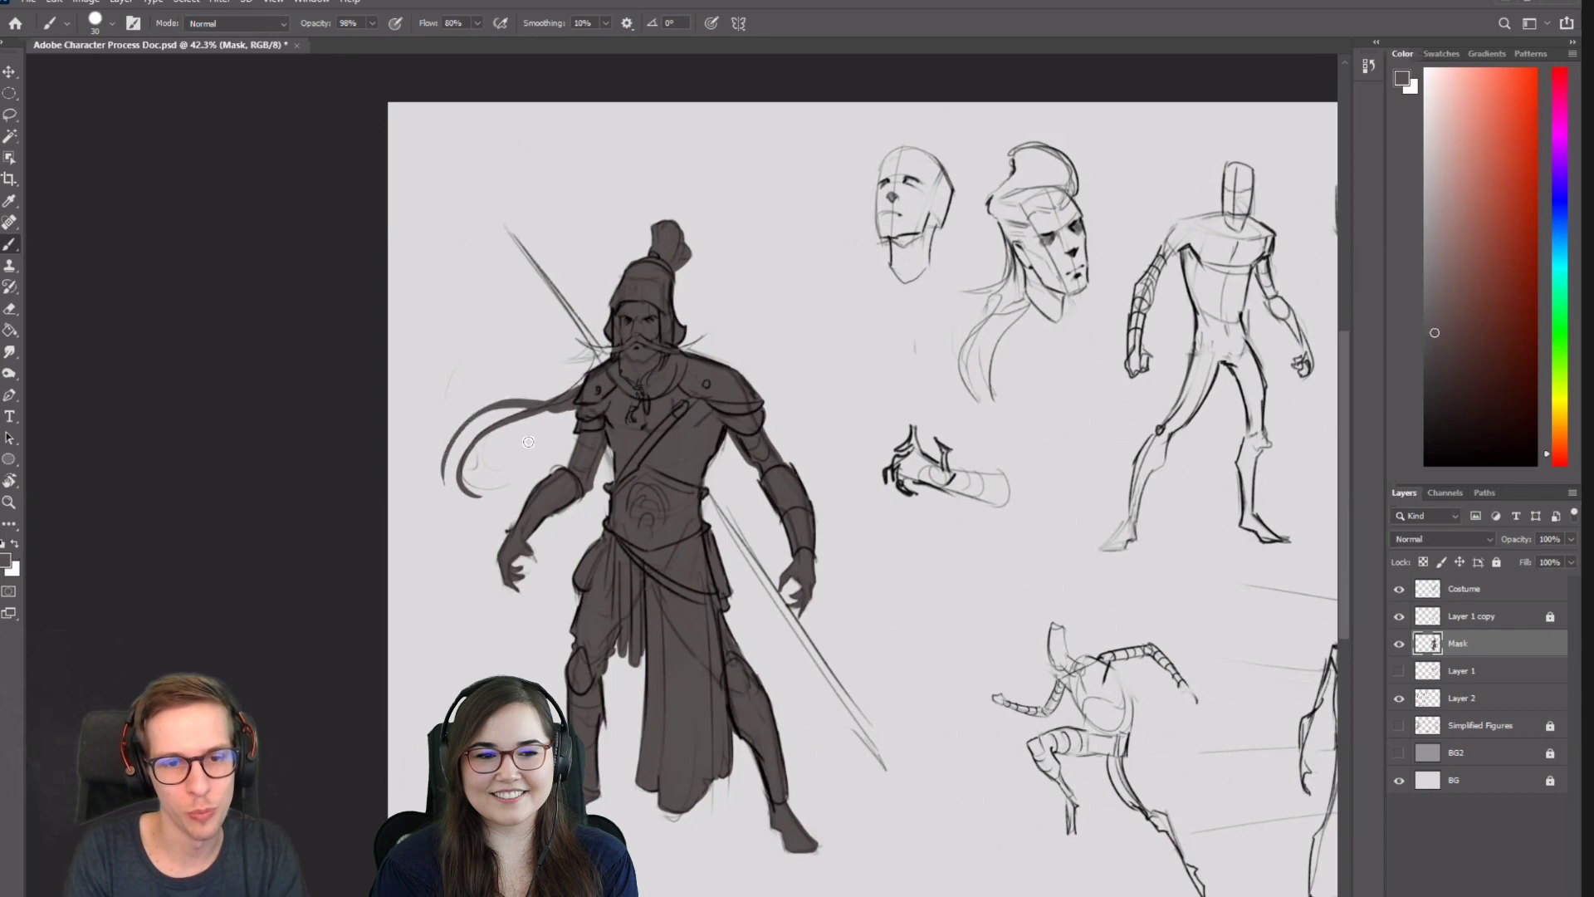
key("ctrl+z")
mouse_move(581, 390)
left_mouse_down()
mouse_move(486, 423)
mouse_move(483, 461)
left_mouse_up()
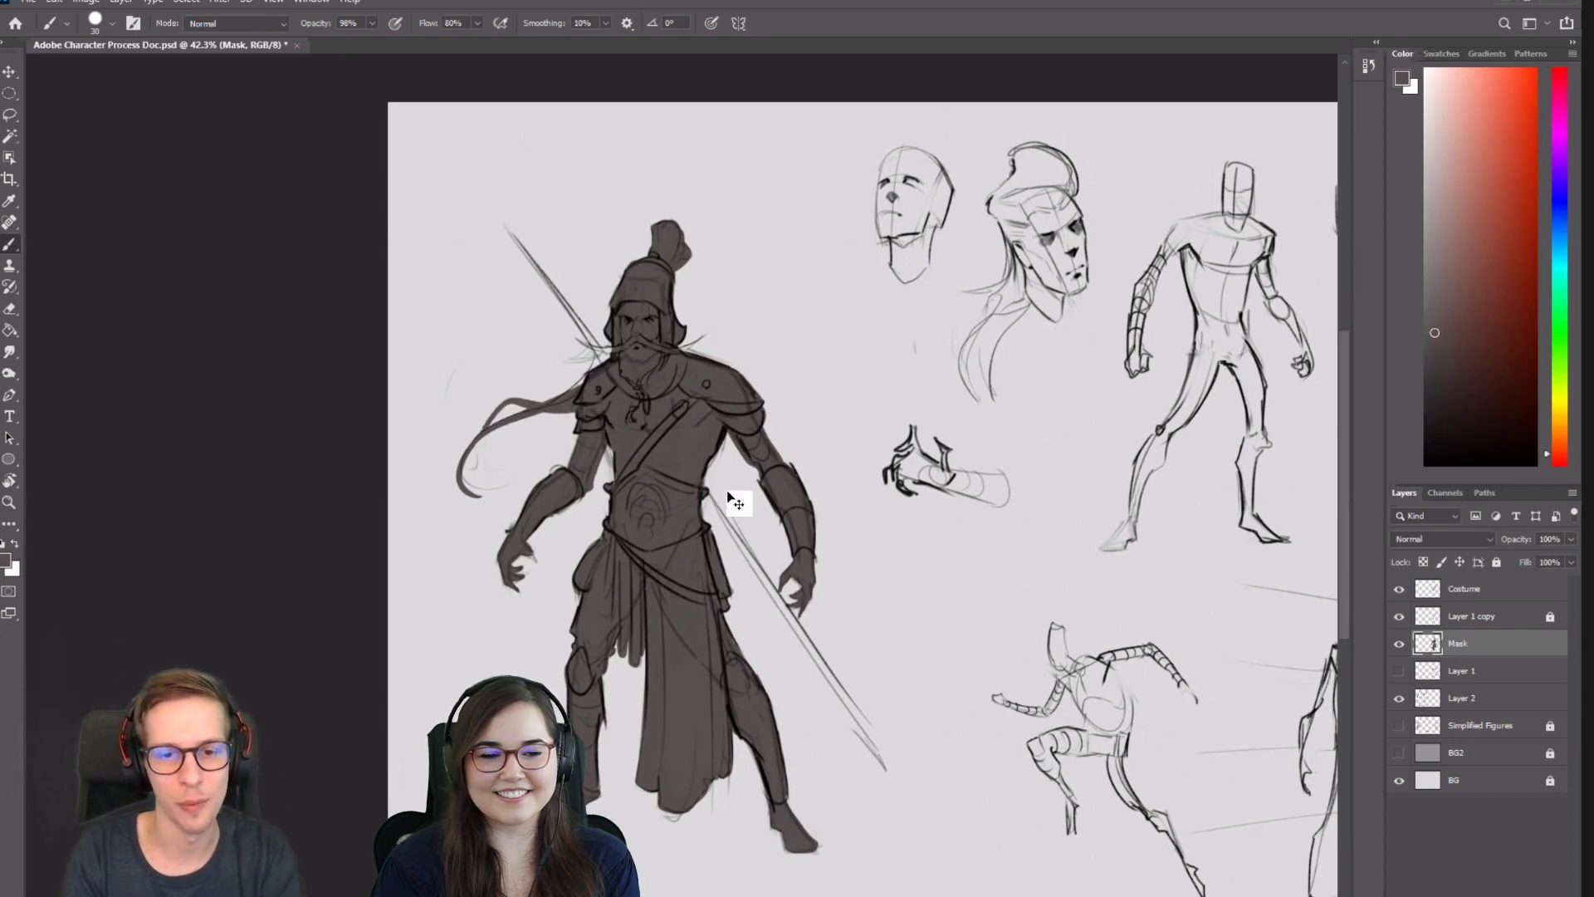
Mirror the canvas view horizontally and paint the part of the weapon above the warrior's shoulder.
key("ctrl+shift+h")
left_click_drag(1049, 391, 505, 385)
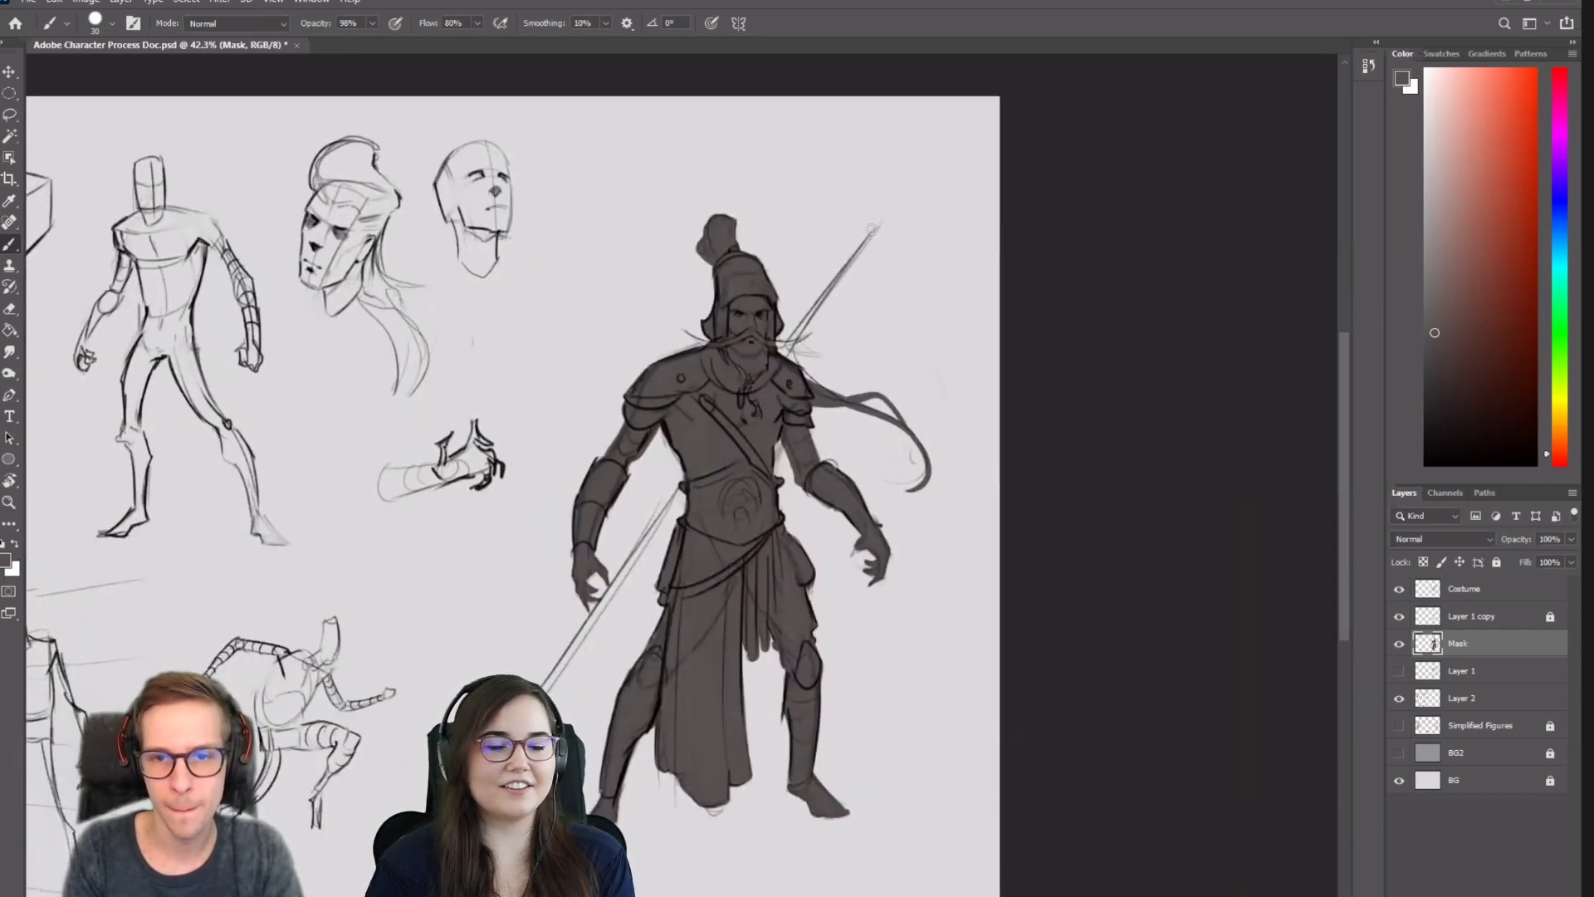
left_click_drag(872, 228, 782, 352)
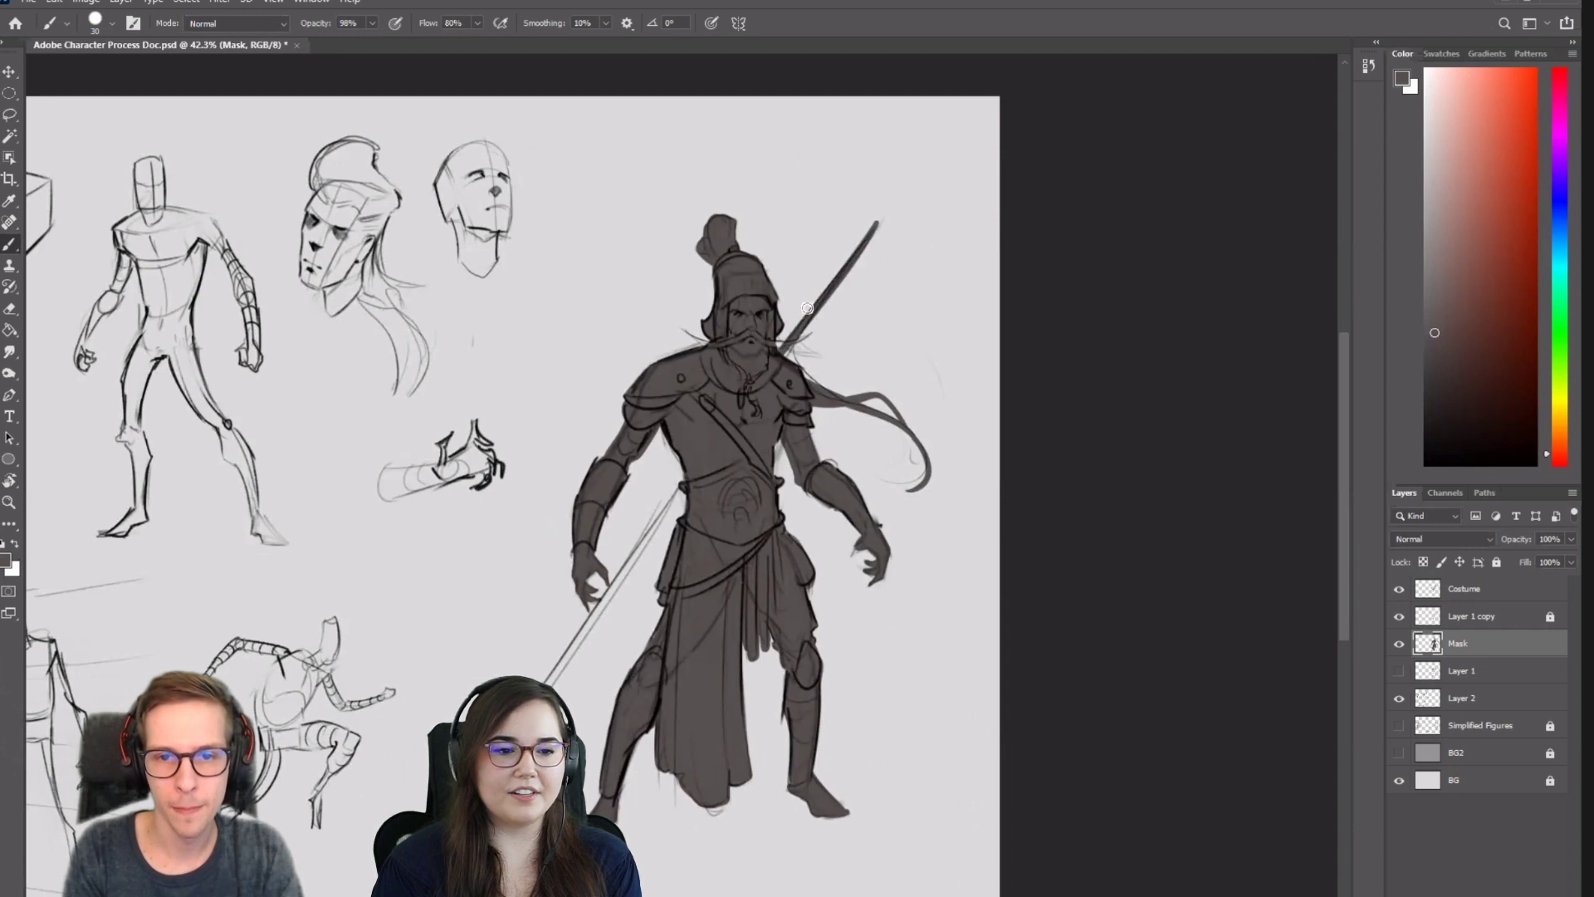
Paint the lower part of the weapon from the waist past the hand to its tip, redoing the stroke until it fits.
left_click_drag(571, 656, 675, 534)
key("ctrl+z")
left_click_drag(539, 687, 684, 489)
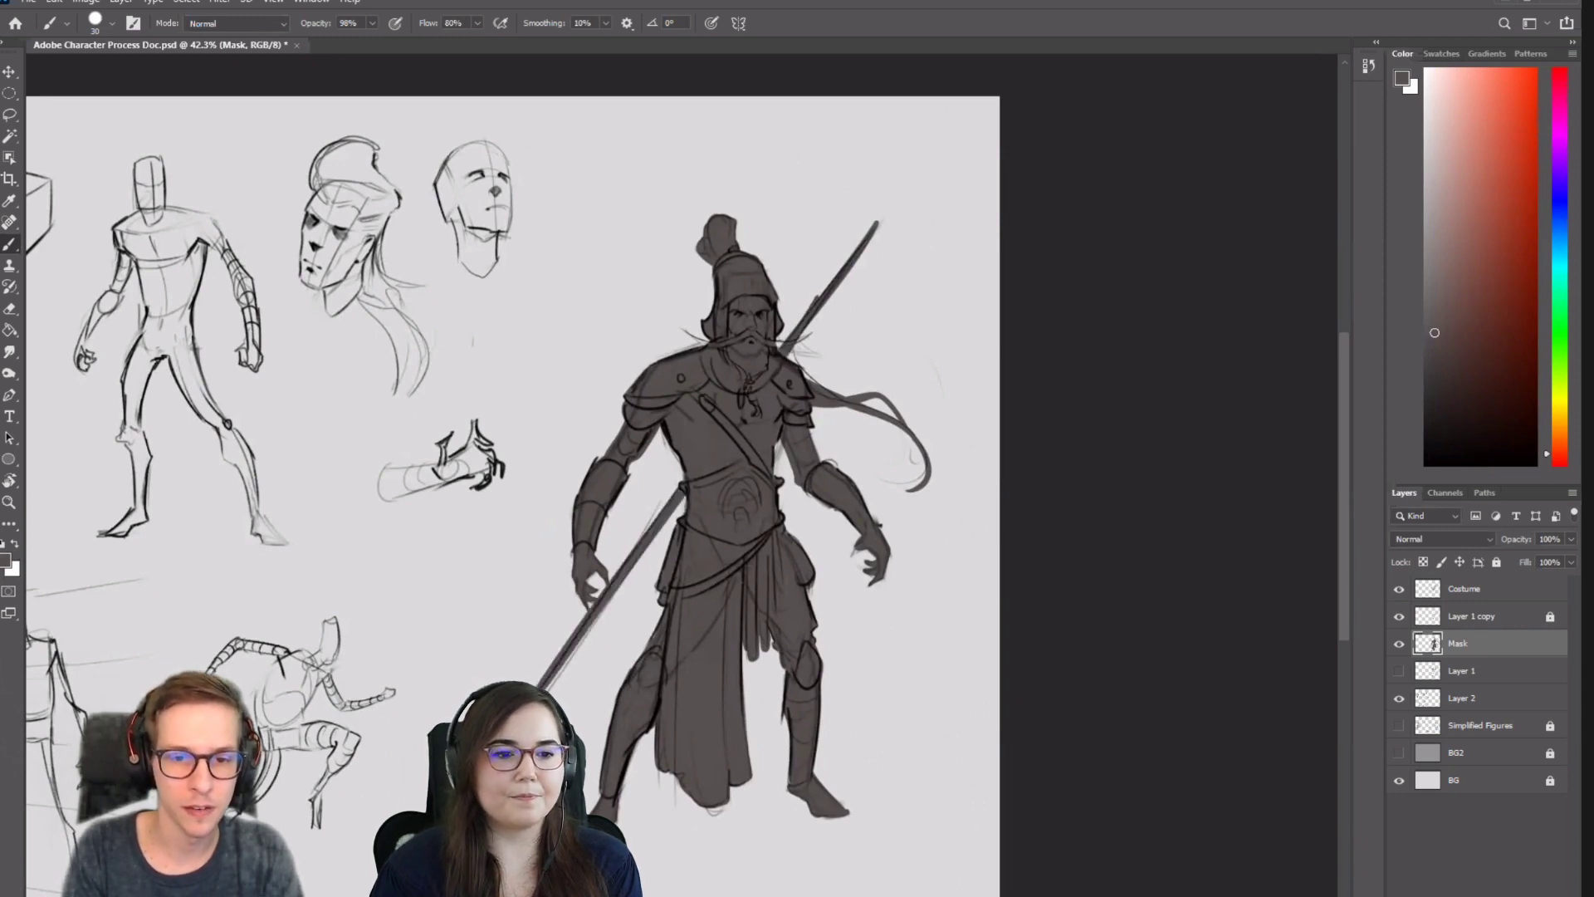
key("ctrl+z")
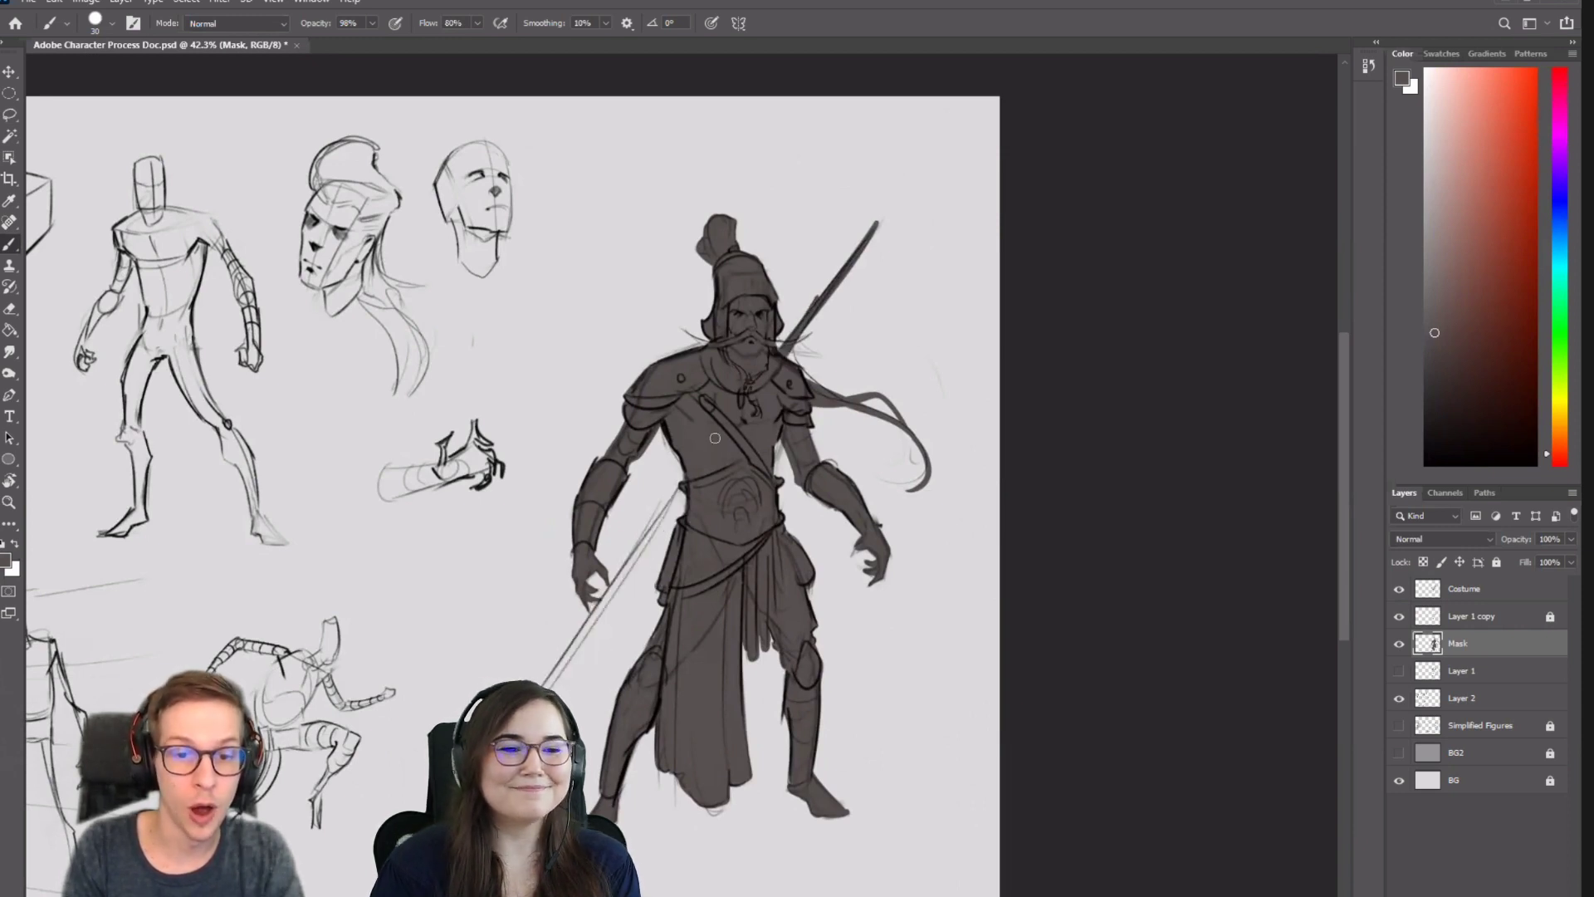
left_click_drag(683, 497, 544, 682)
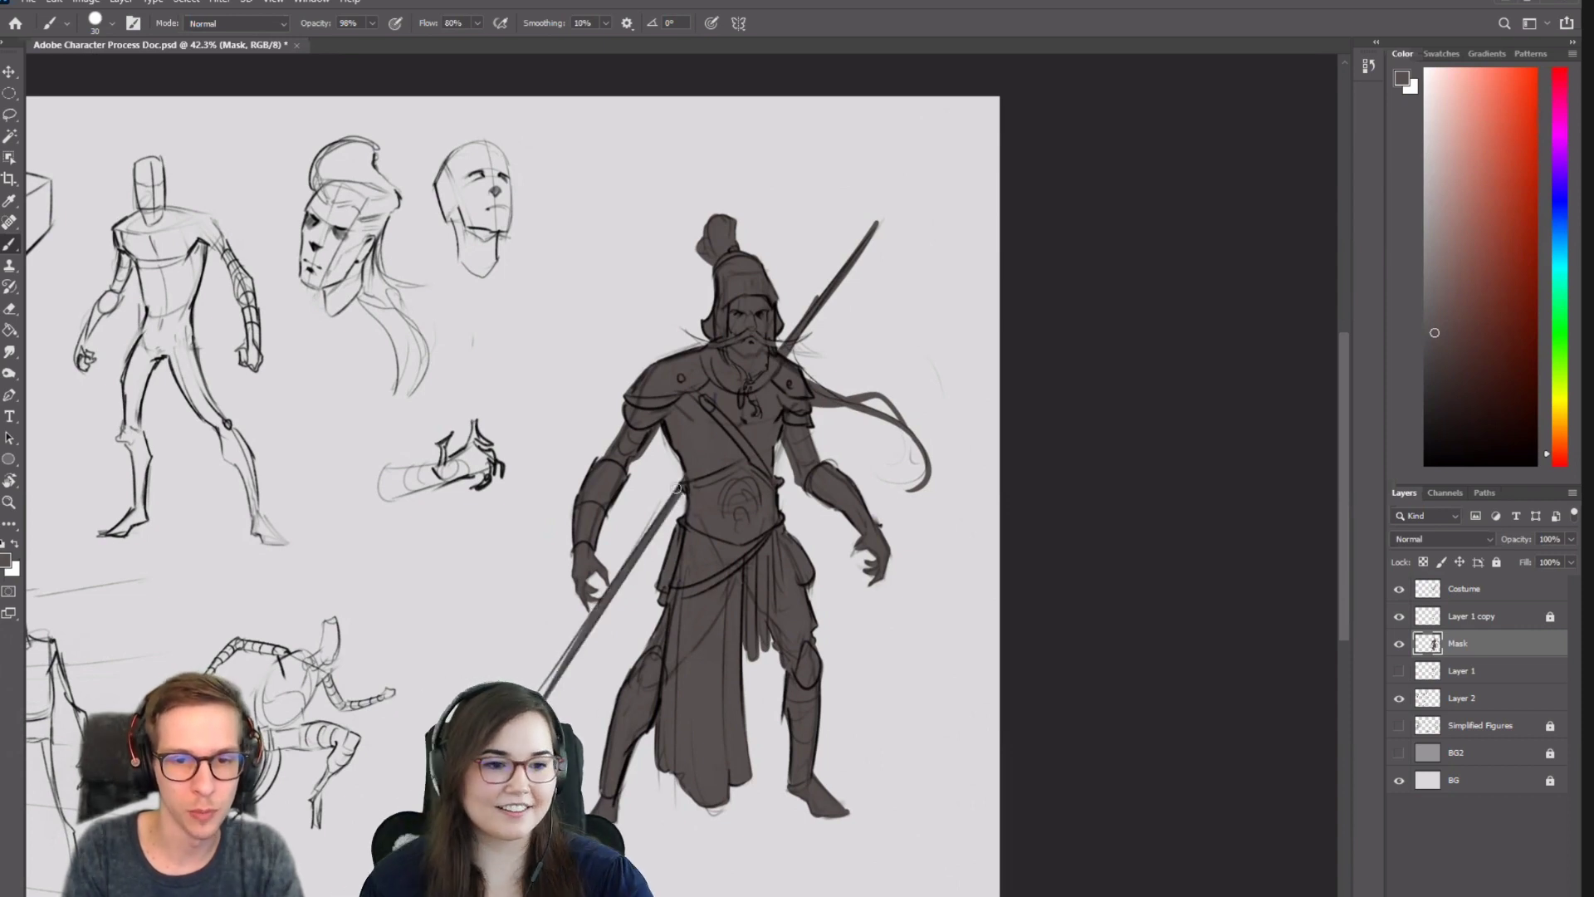
Try to widen the weapon between the waist and the hand with a second stroke.
left_click_drag(676, 488, 619, 598)
key("ctrl+z")
left_click_drag(688, 489, 621, 596)
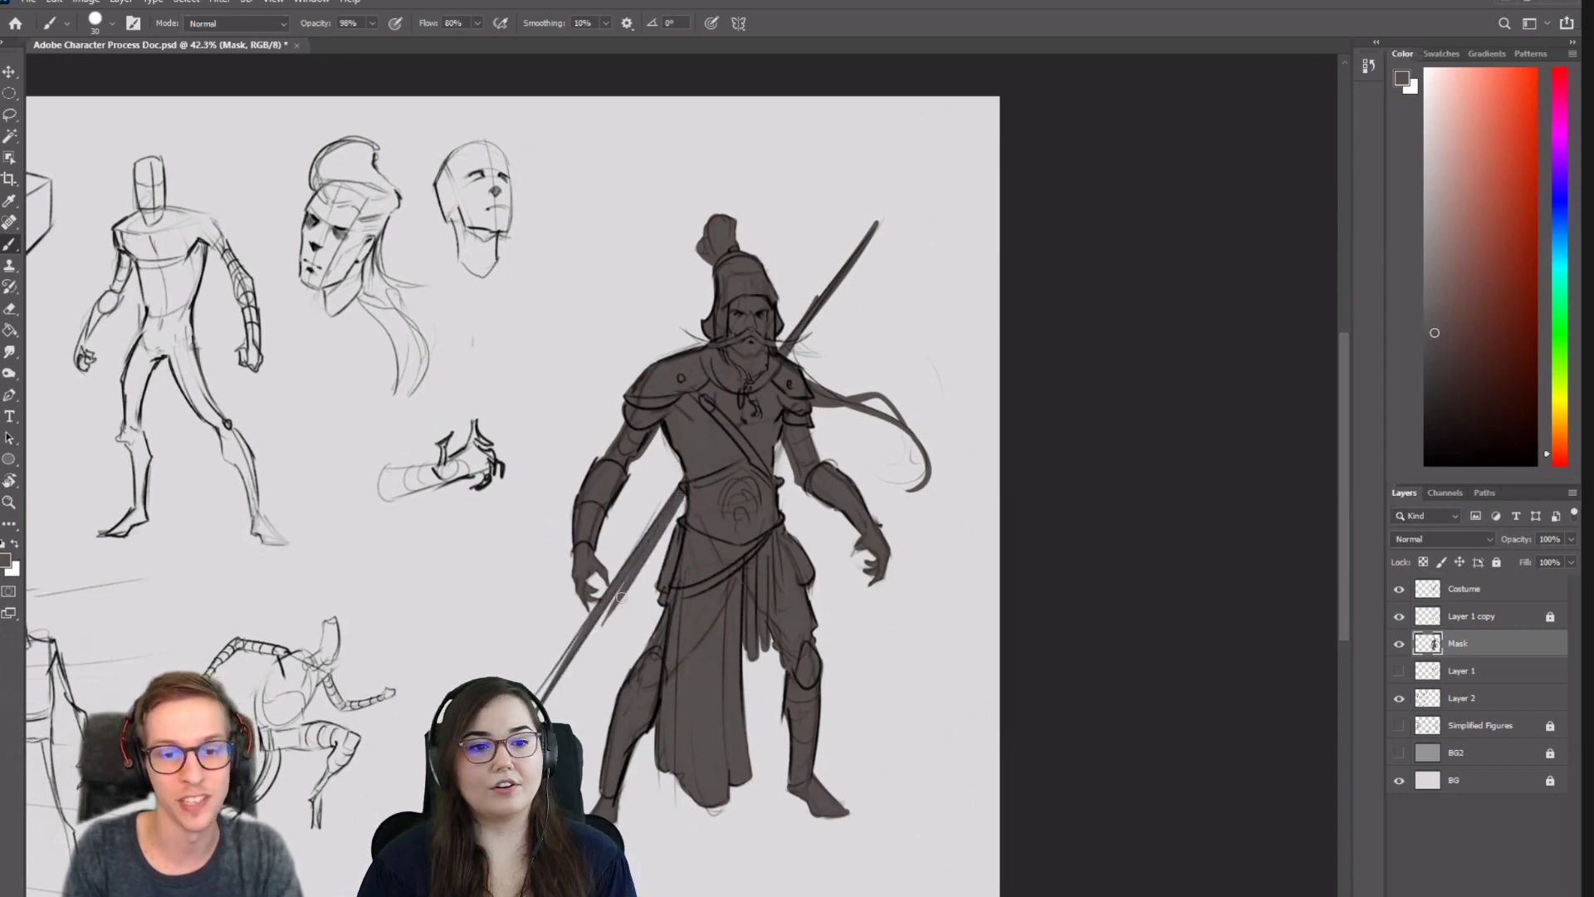
key("ctrl+z")
left_click_drag(674, 493, 607, 609)
key("ctrl+z")
key("ctrl+z")
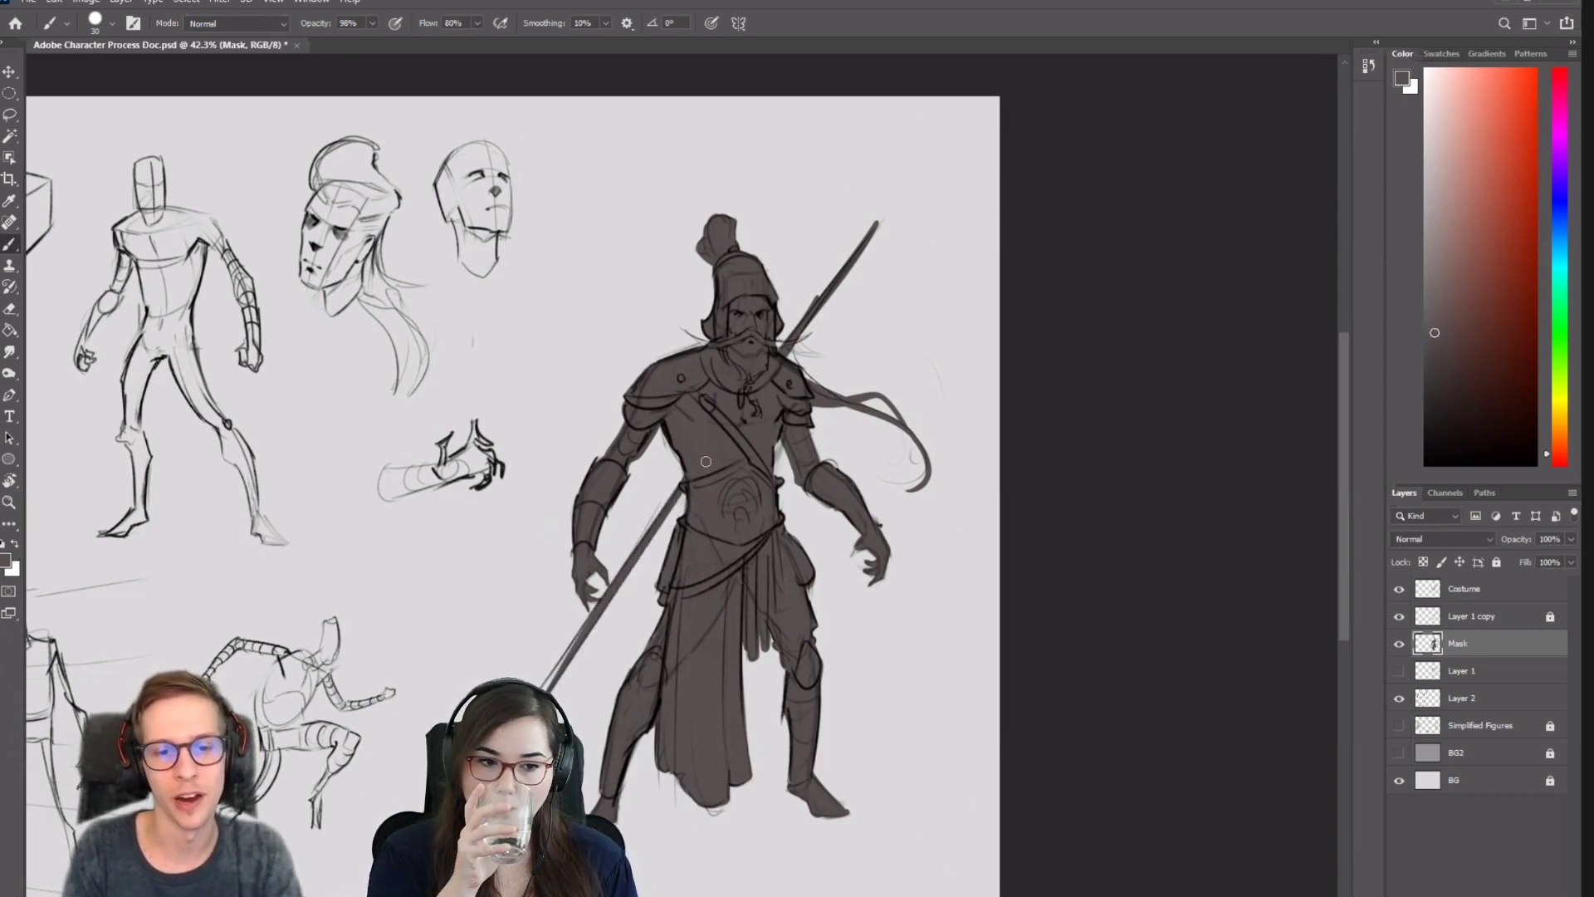
left_click_drag(684, 493, 608, 619)
key("ctrl+z")
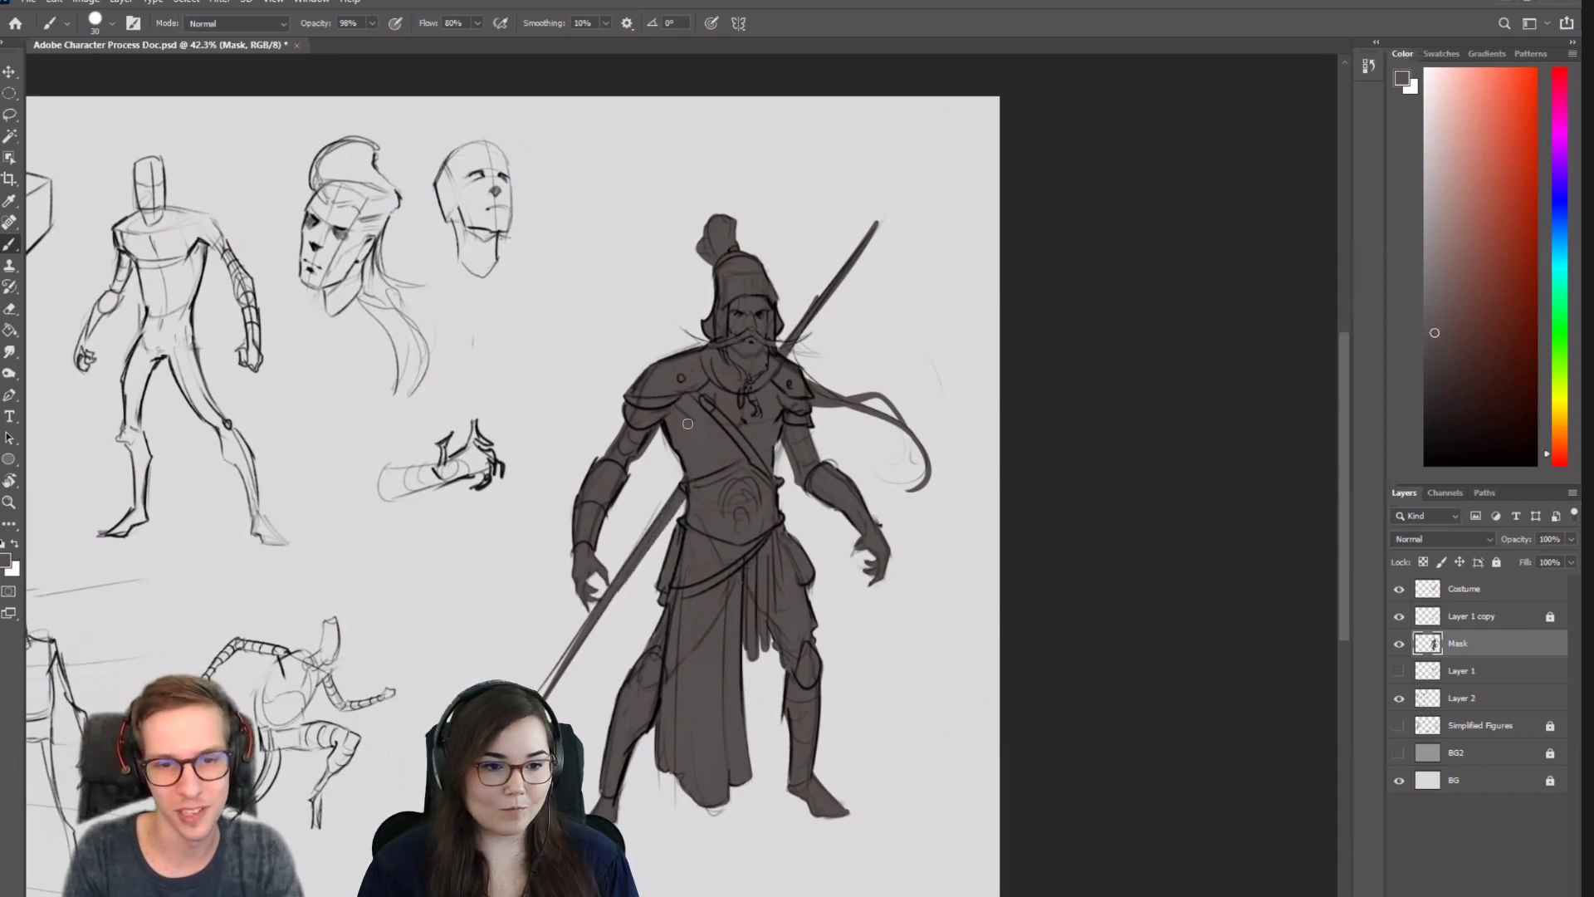
Mirror the canvas view back, reduce the brush size to 15, and paint both pointed ends of the moustache.
mouse_move(711, 426)
left_mouse_down()
mouse_move(650, 498)
mouse_move(675, 432)
left_mouse_up()
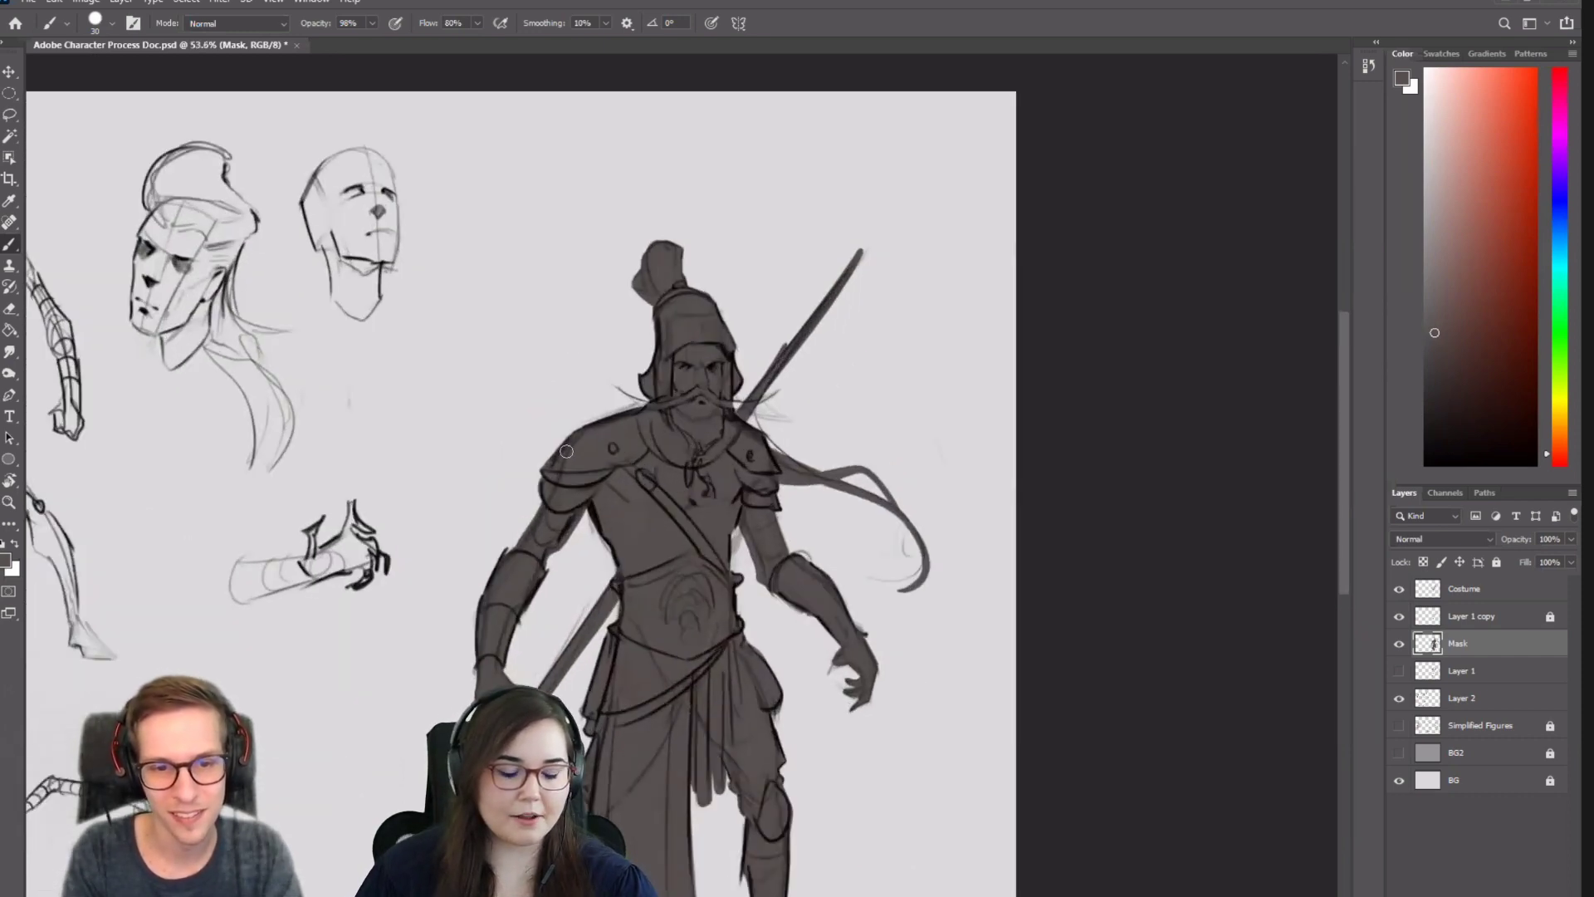
left_click_drag(577, 437, 675, 386)
key("shift+h")
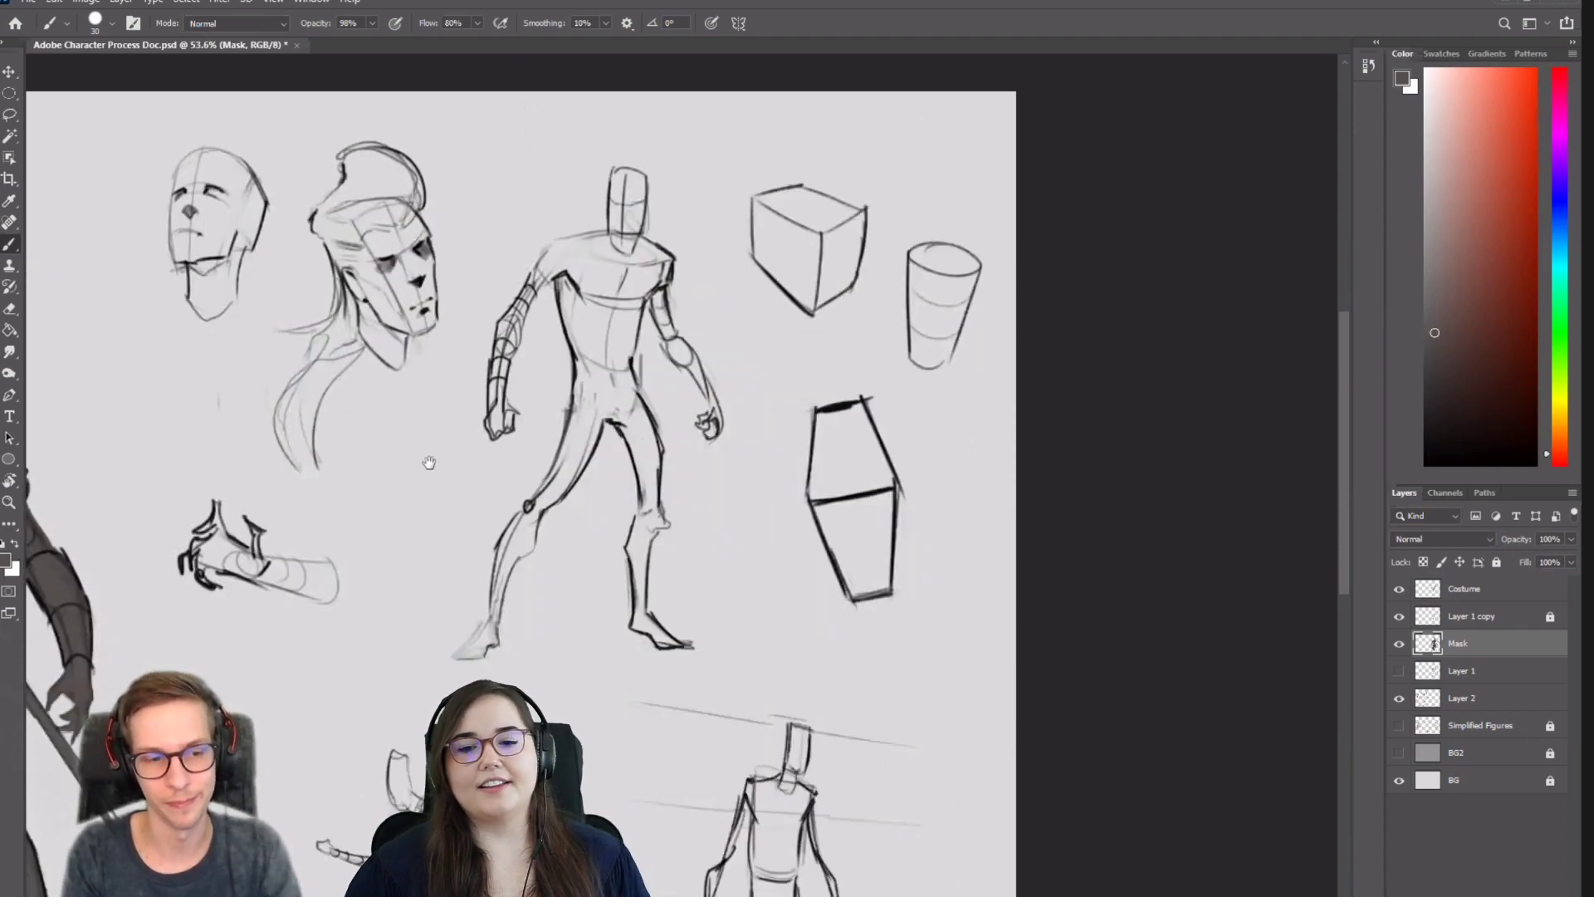
left_click_drag(824, 457, 1044, 480)
key("bracketleft")
key("bracketleft")
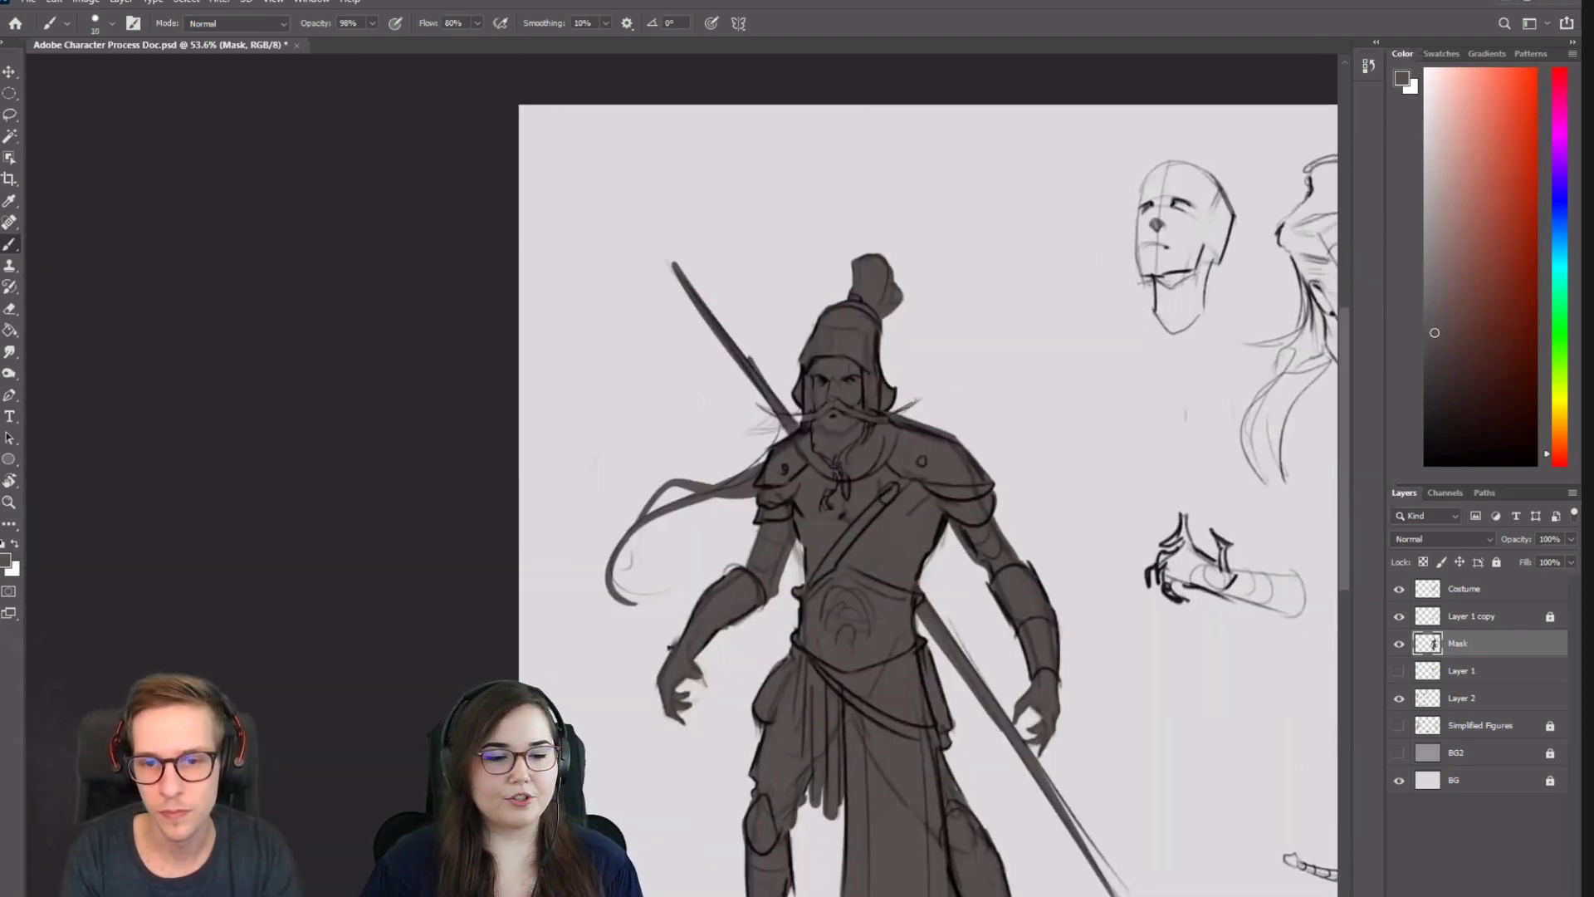
left_click_drag(898, 412, 926, 402)
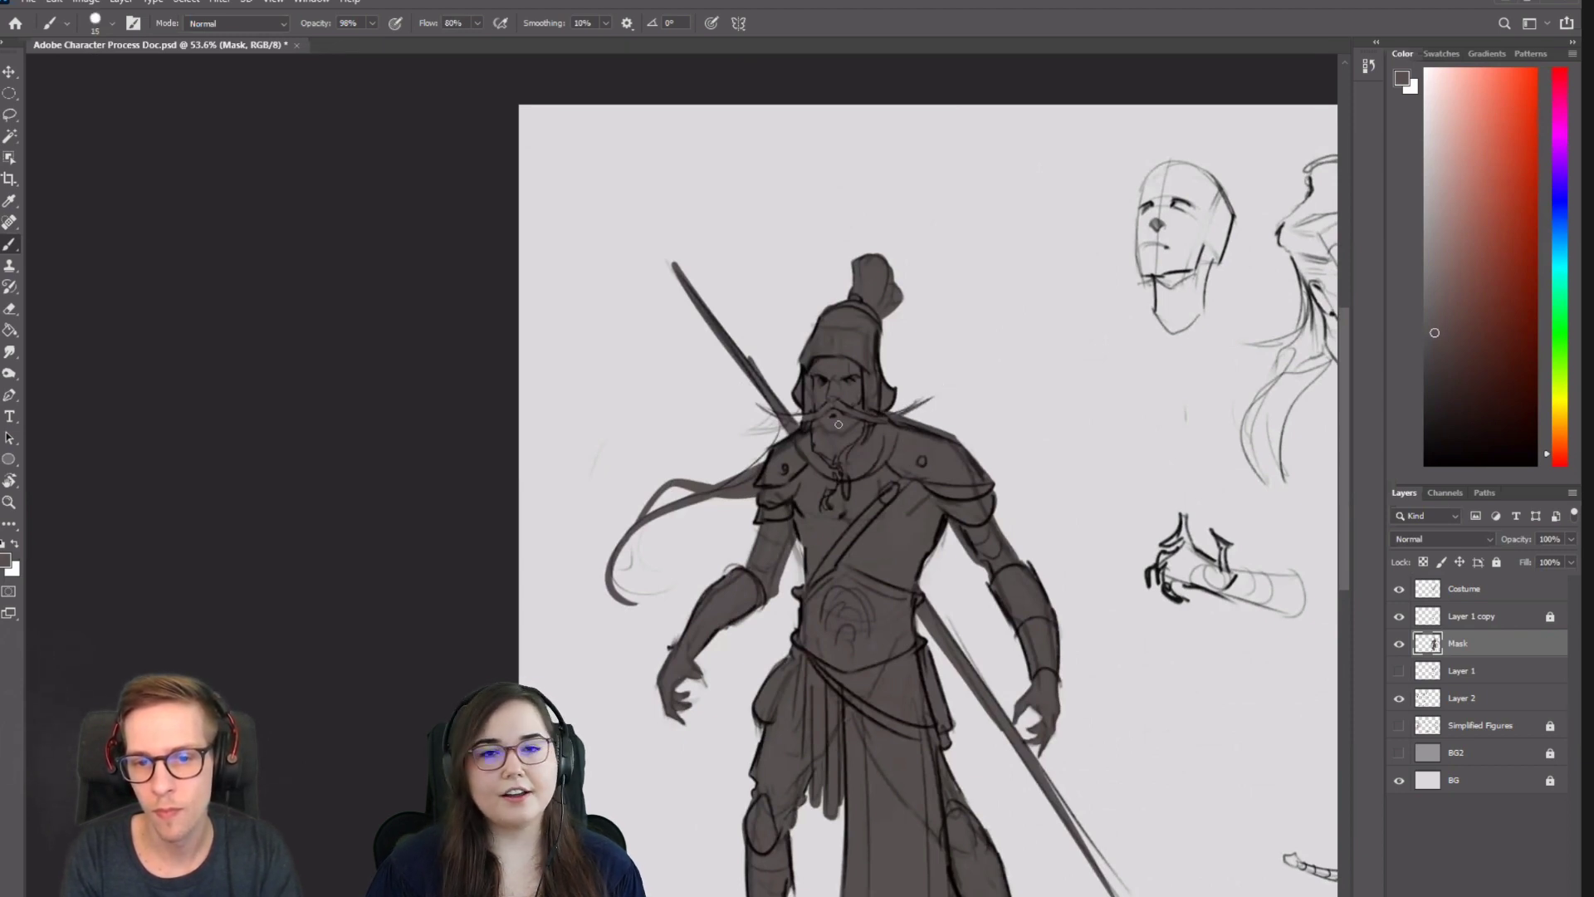
left_click_drag(758, 407, 800, 414)
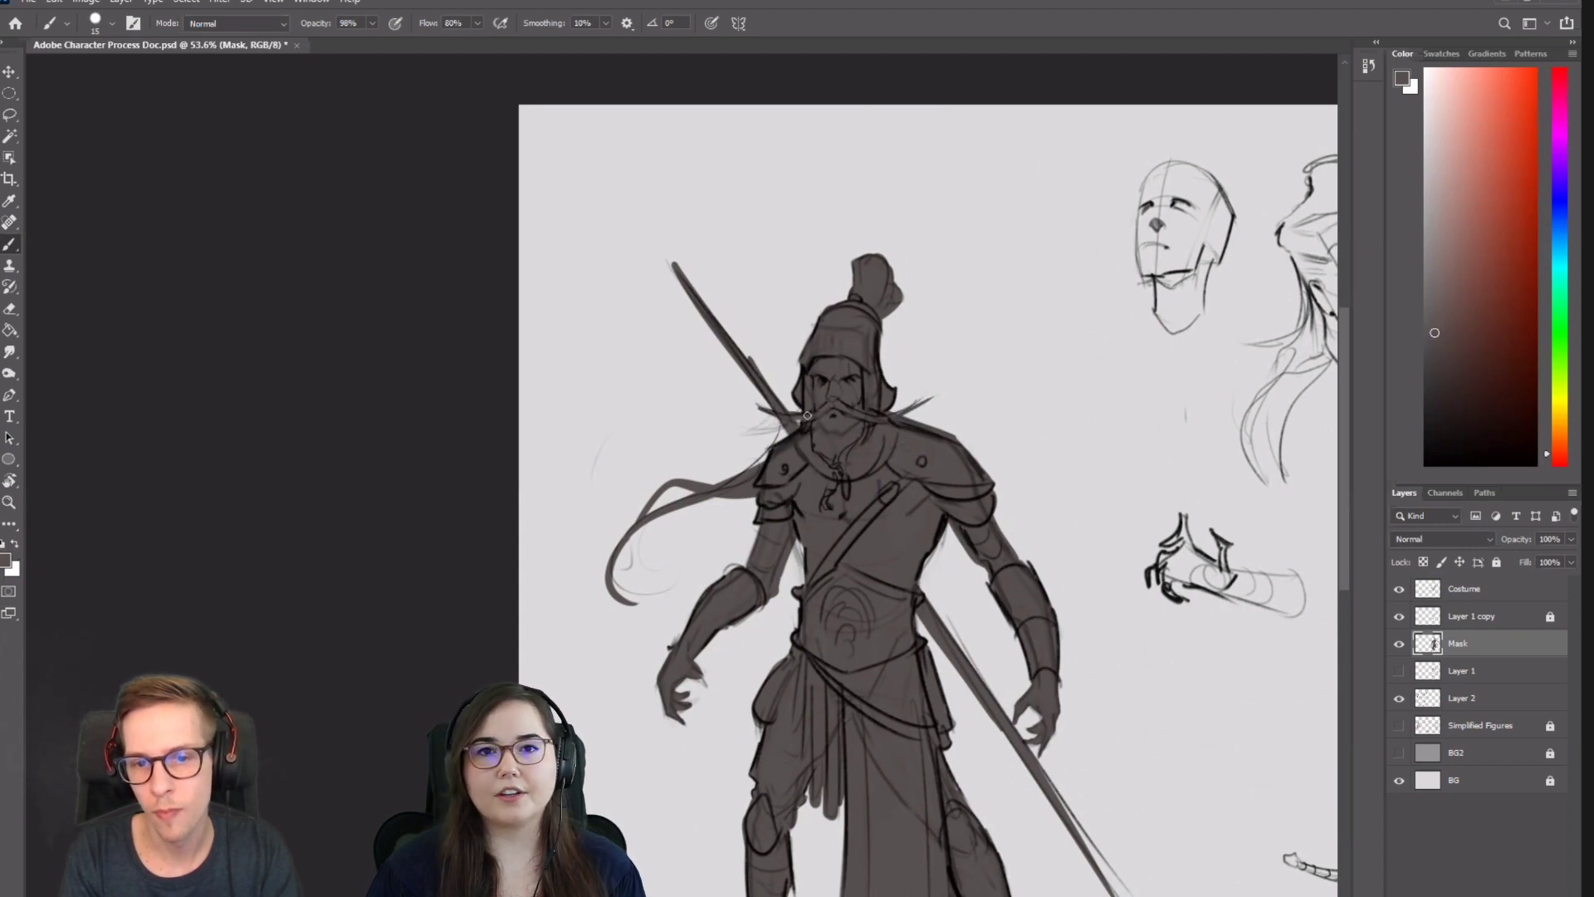
Create a new layer named Paint directly above the Mask layer.
key("ctrl")
scroll(844, 411, "down", 3)
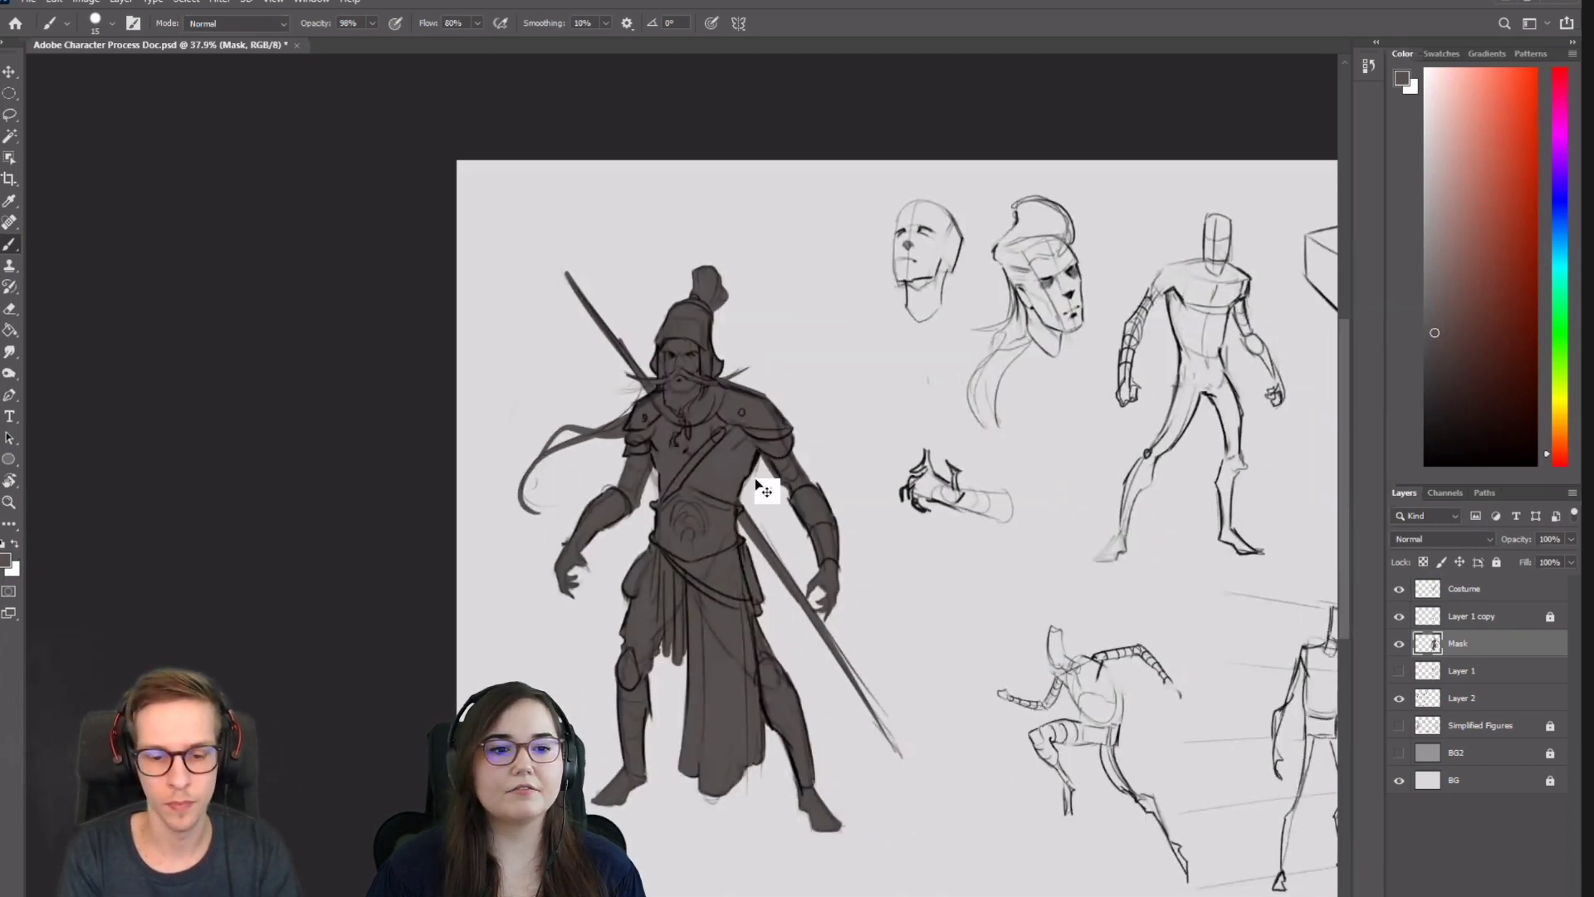
key("ctrl+shift+n")
type("Paint")
key("Return")
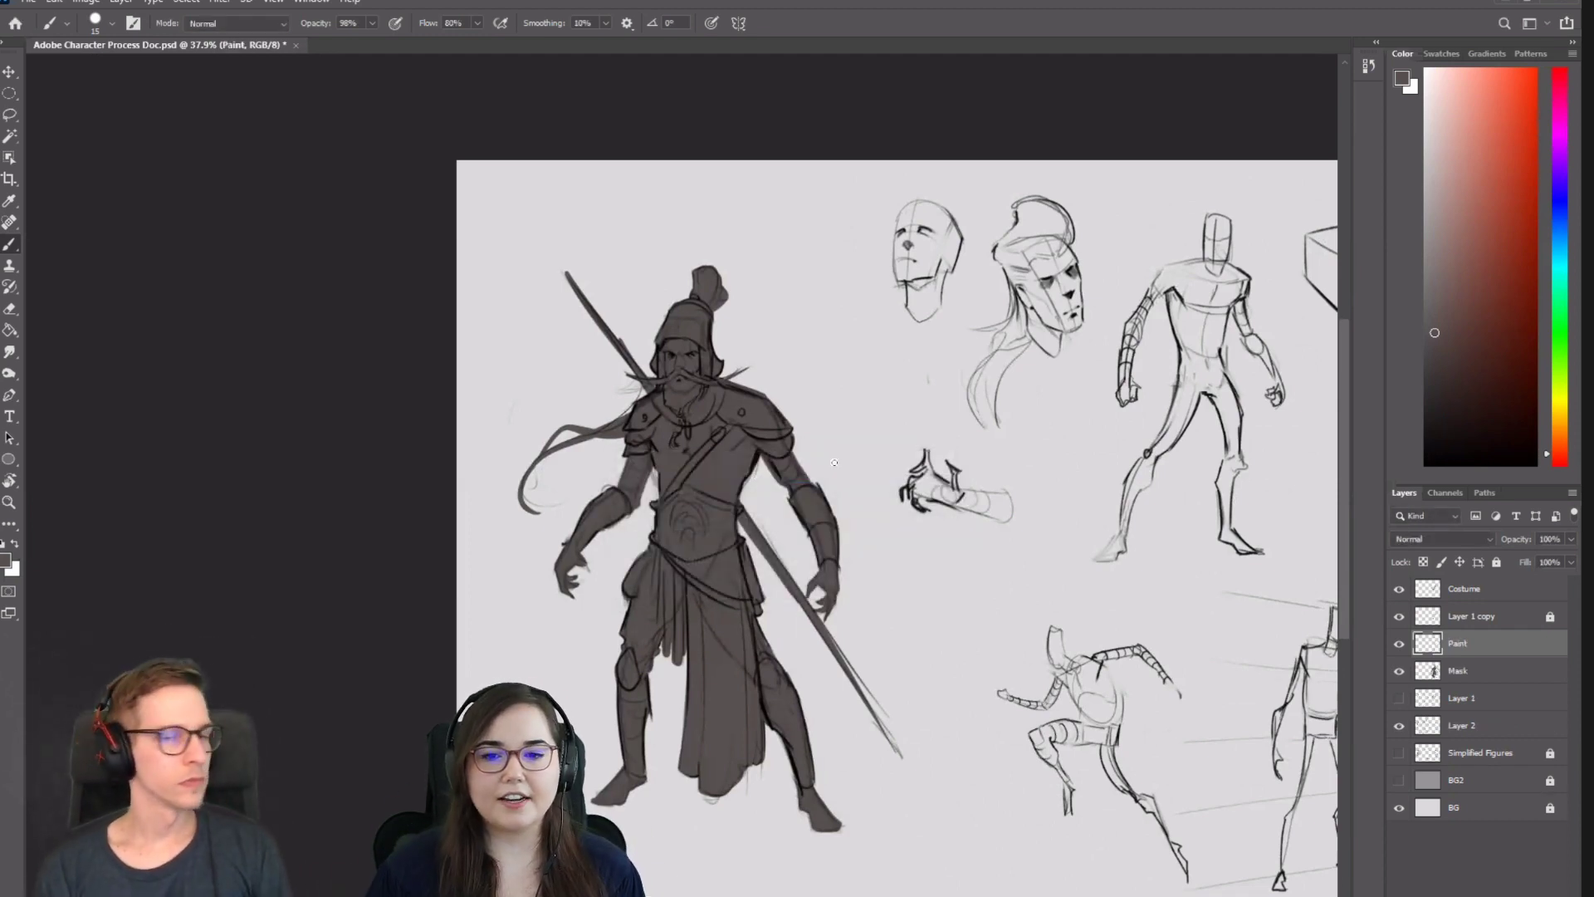
left_click_drag(817, 493, 768, 468)
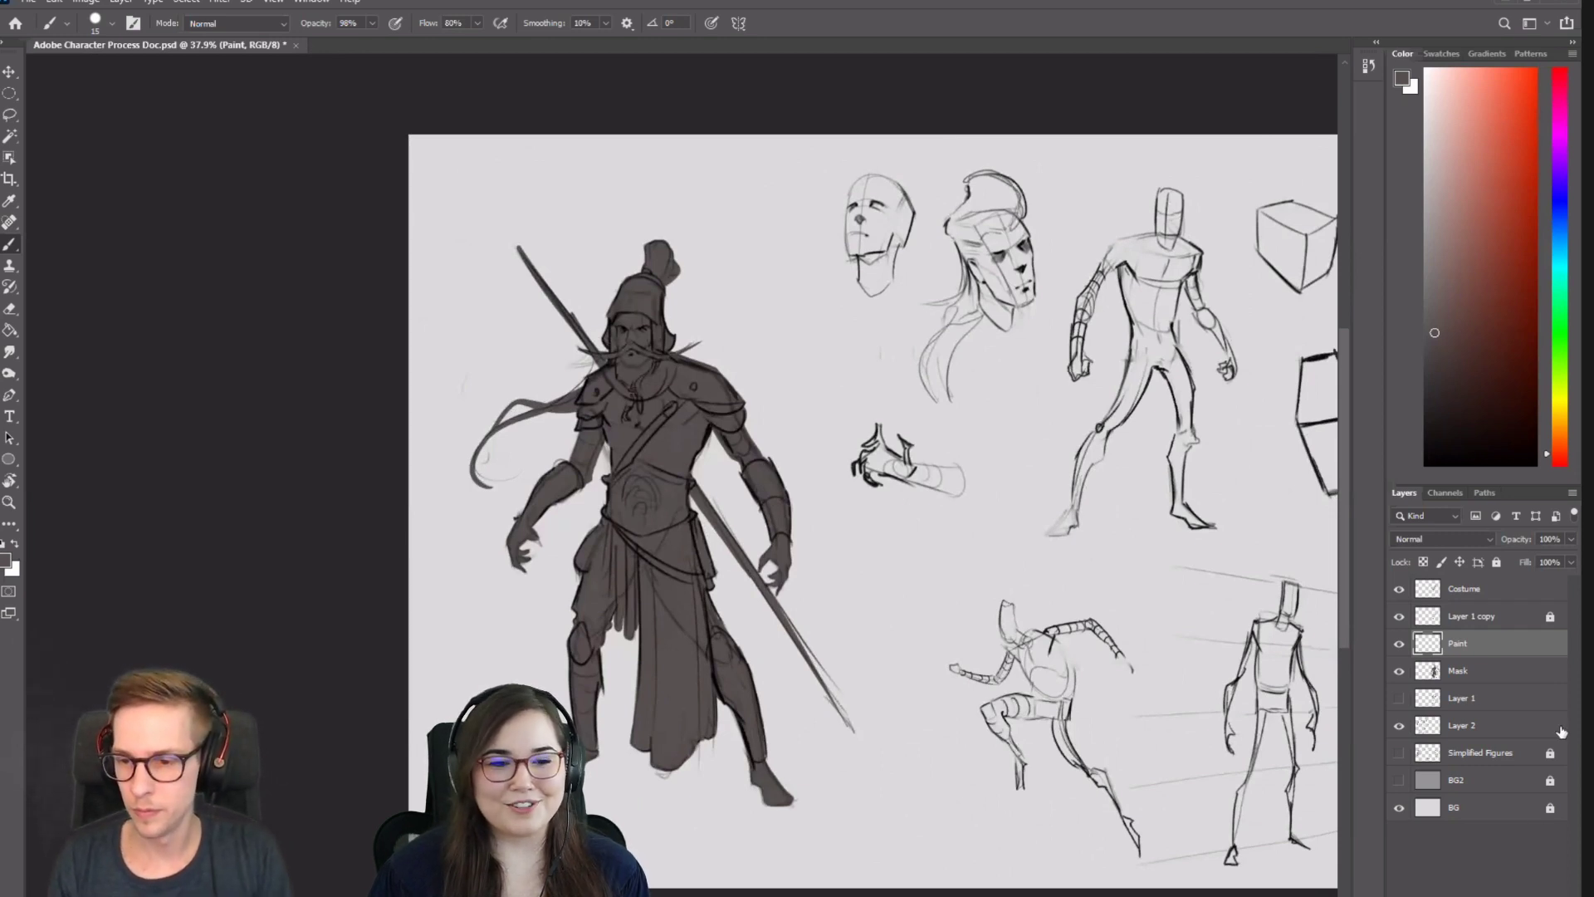
Hide the Paint, Layer 1 copy and Costume layers, and paint over the chest gap on the Mask layer with a larger brush.
left_click(1400, 644)
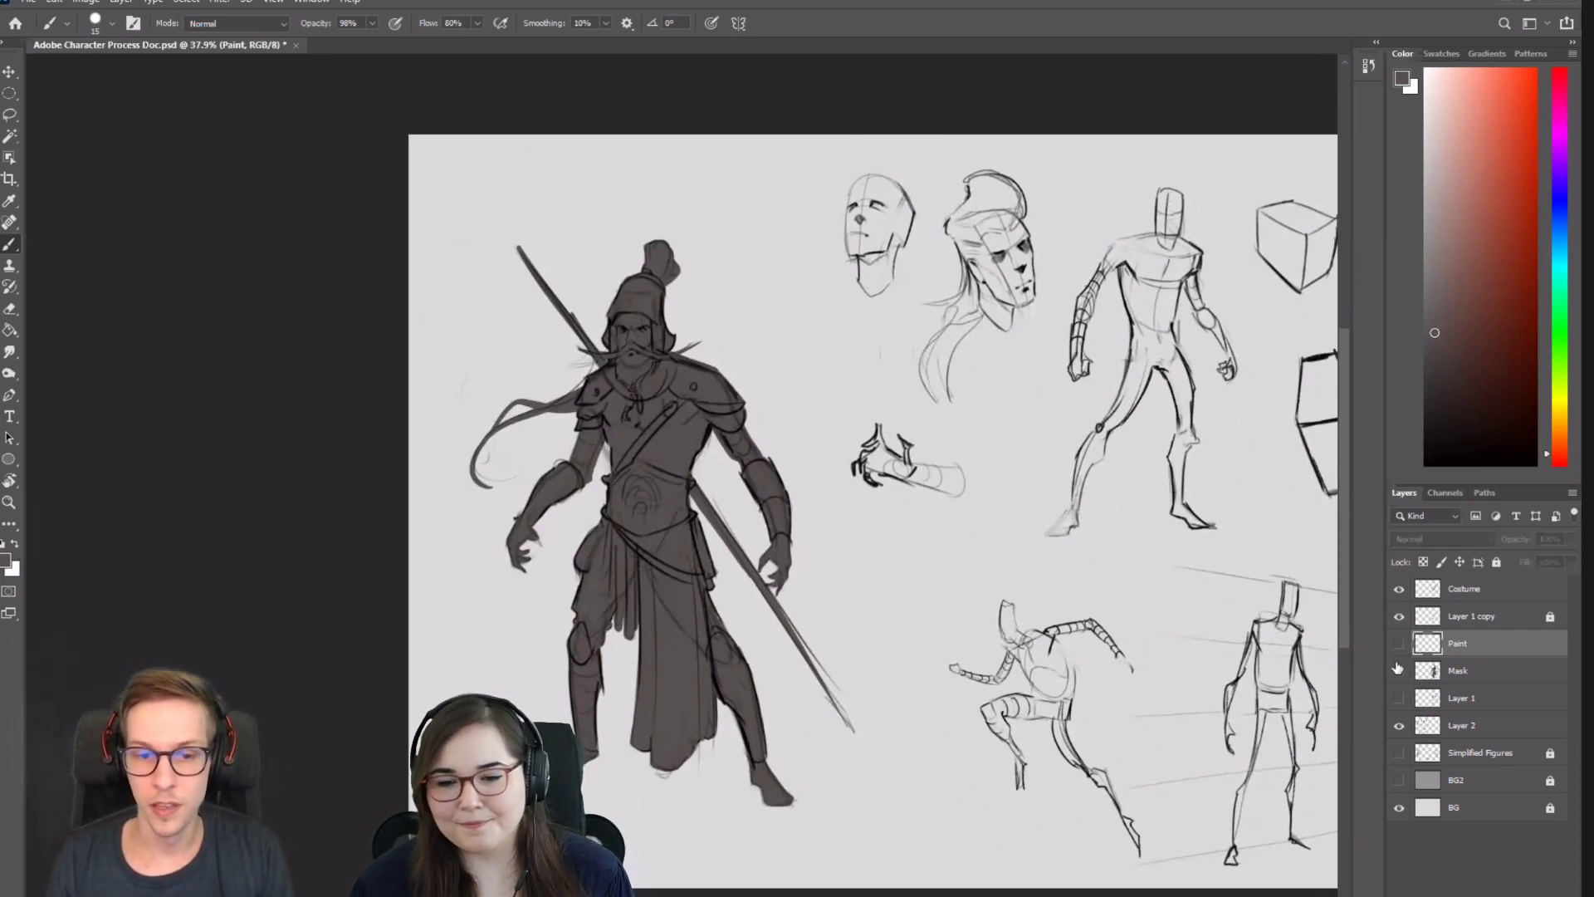
left_click(1399, 670)
left_click(1399, 670)
left_click_drag(1403, 614, 1397, 591)
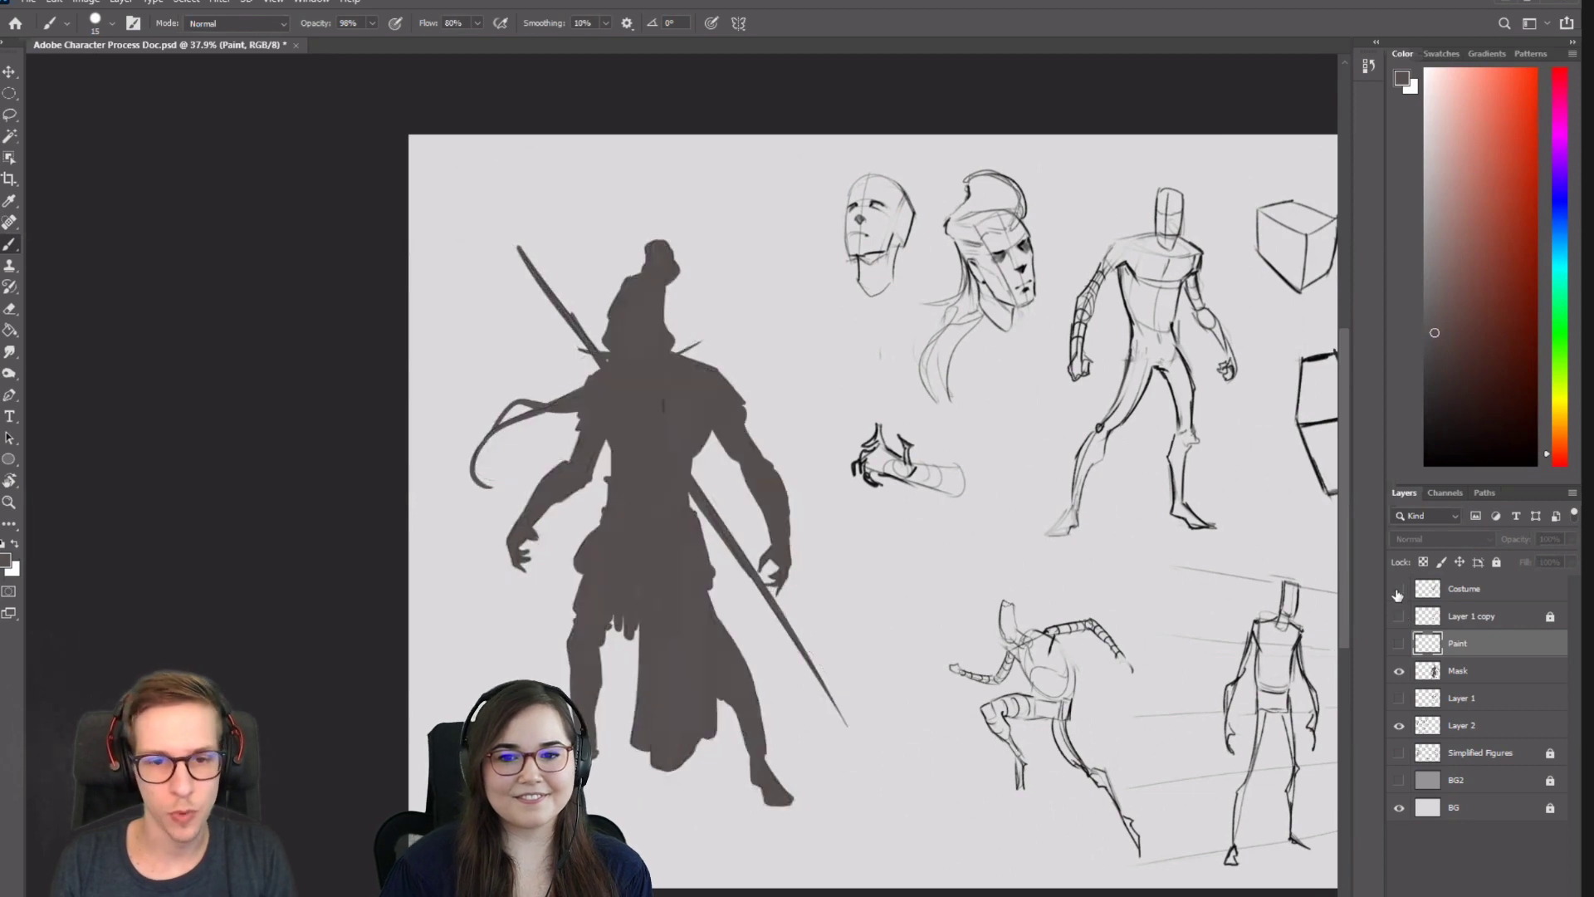
left_click(1449, 673)
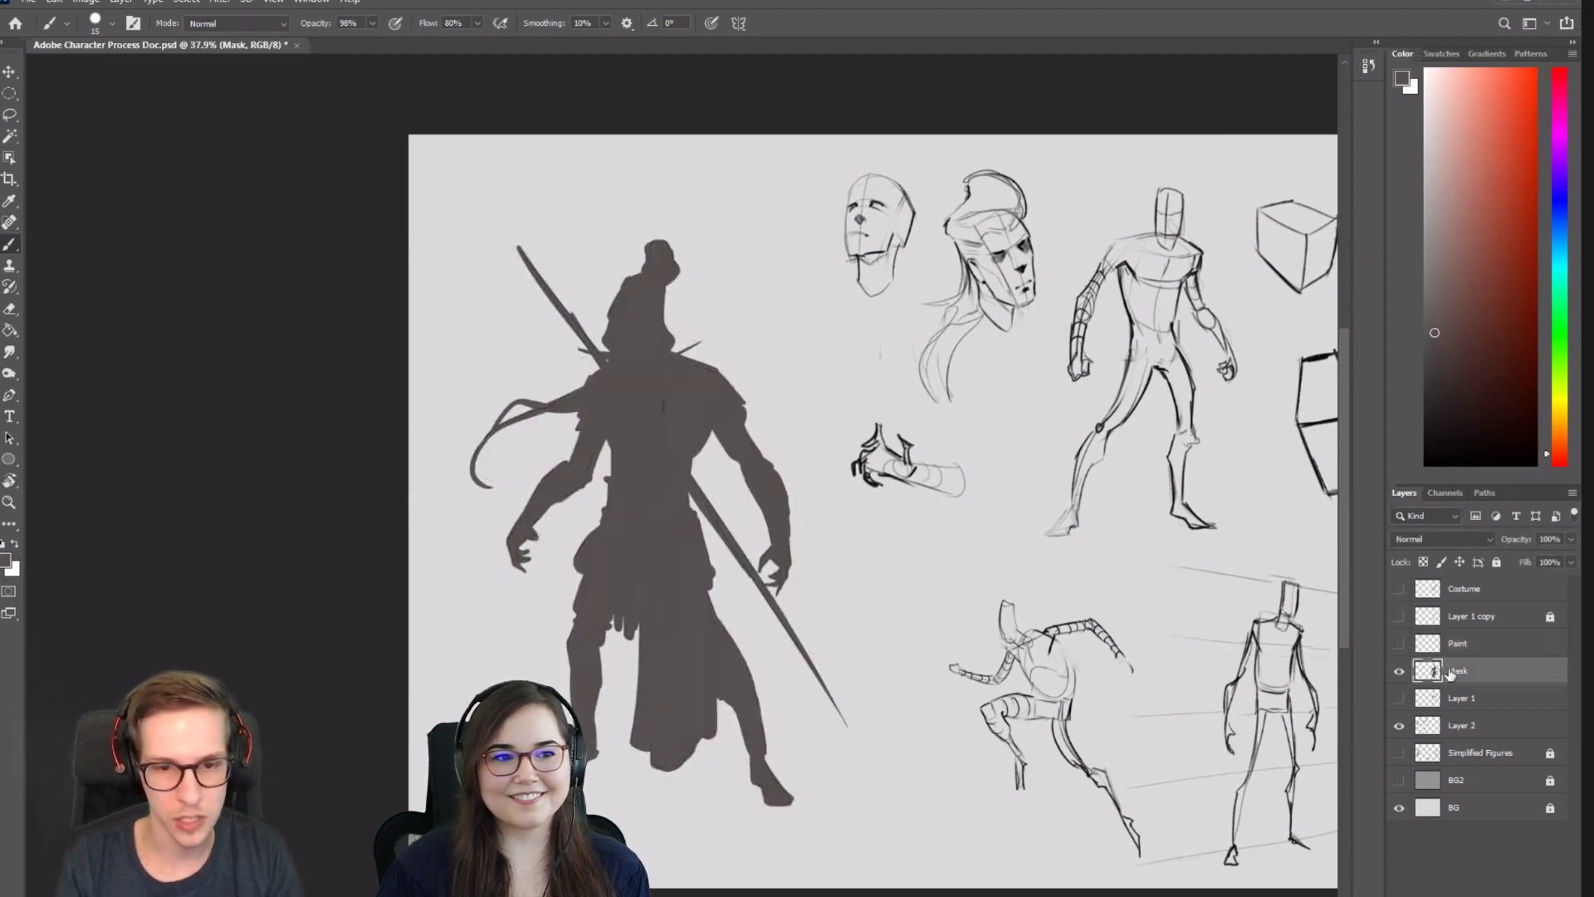
key("bracketright")
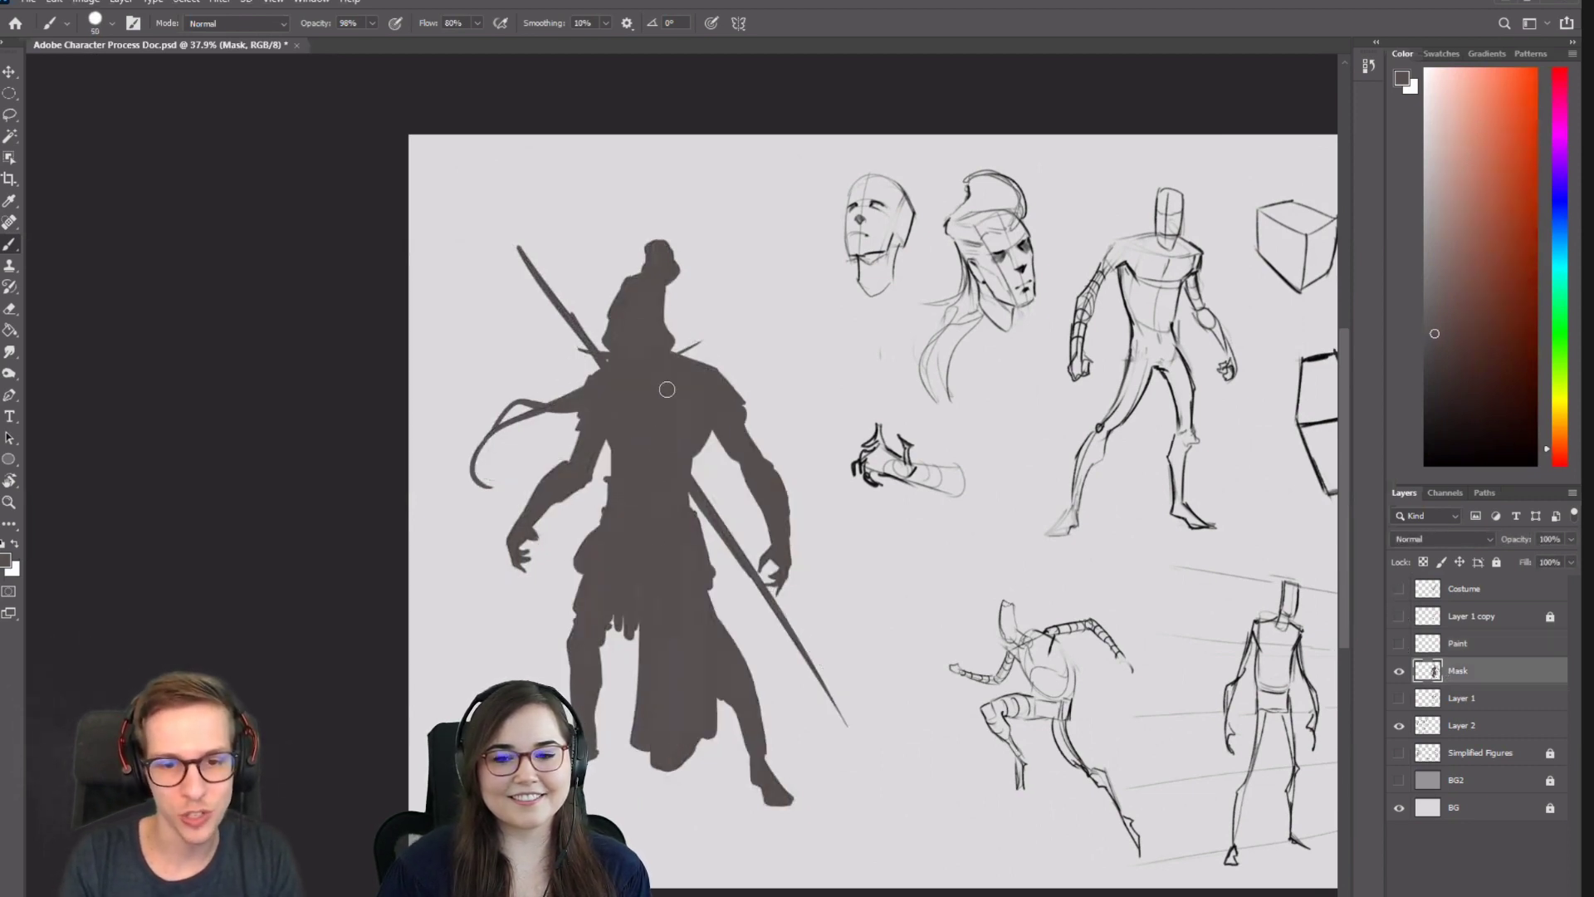
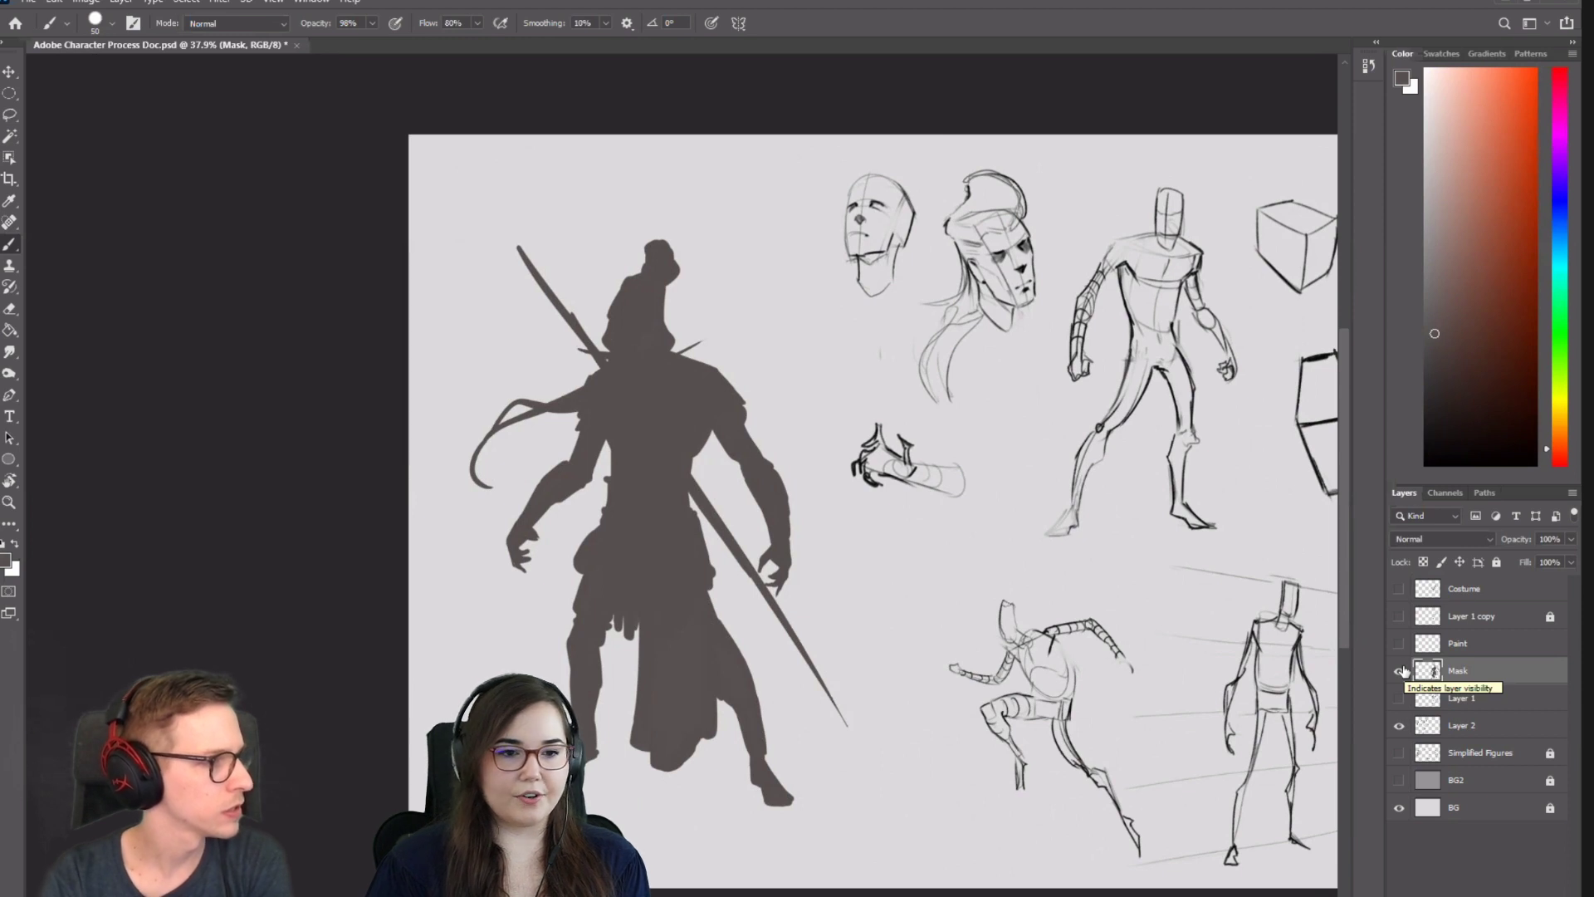
Show the Paint, Layer 1 copy and Costume layers again.
left_click(1400, 648)
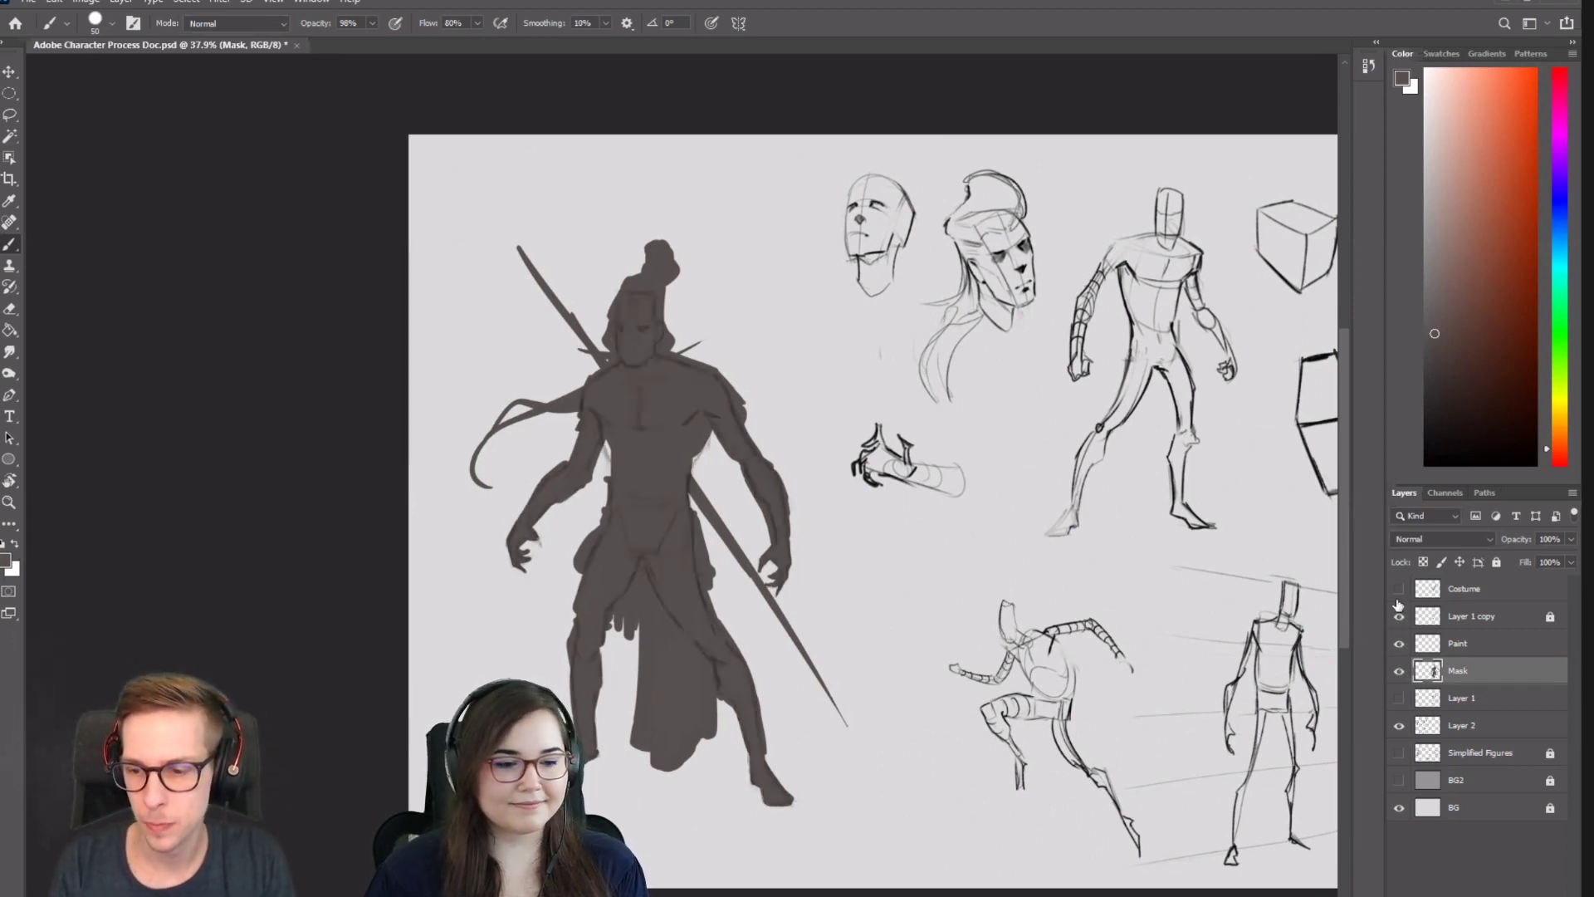
left_click(1399, 589)
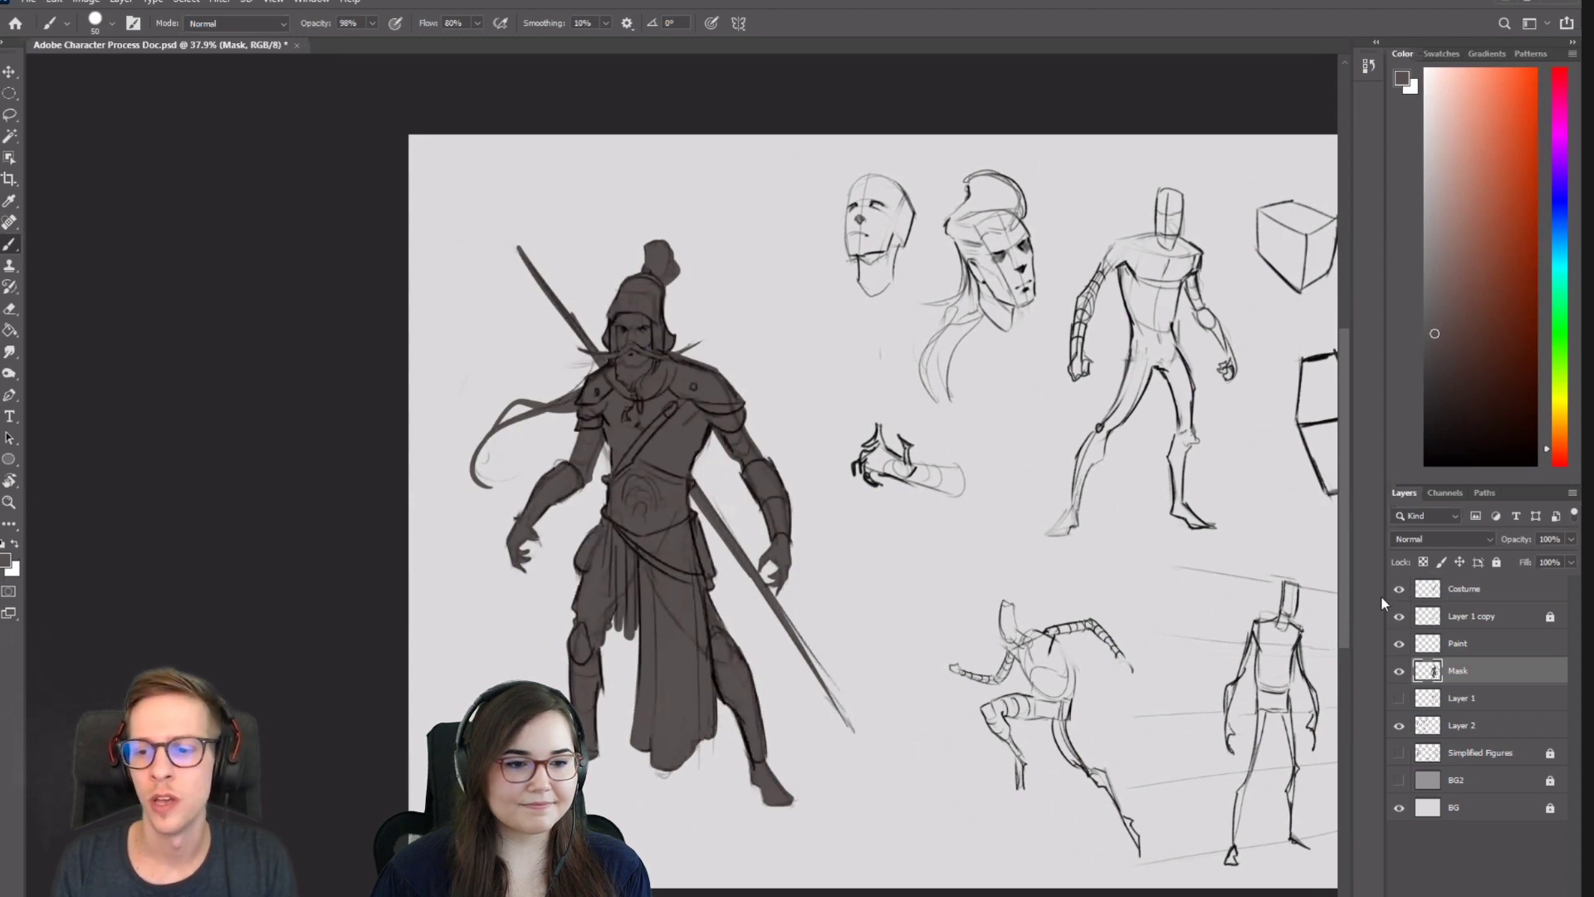
left_click(1398, 590)
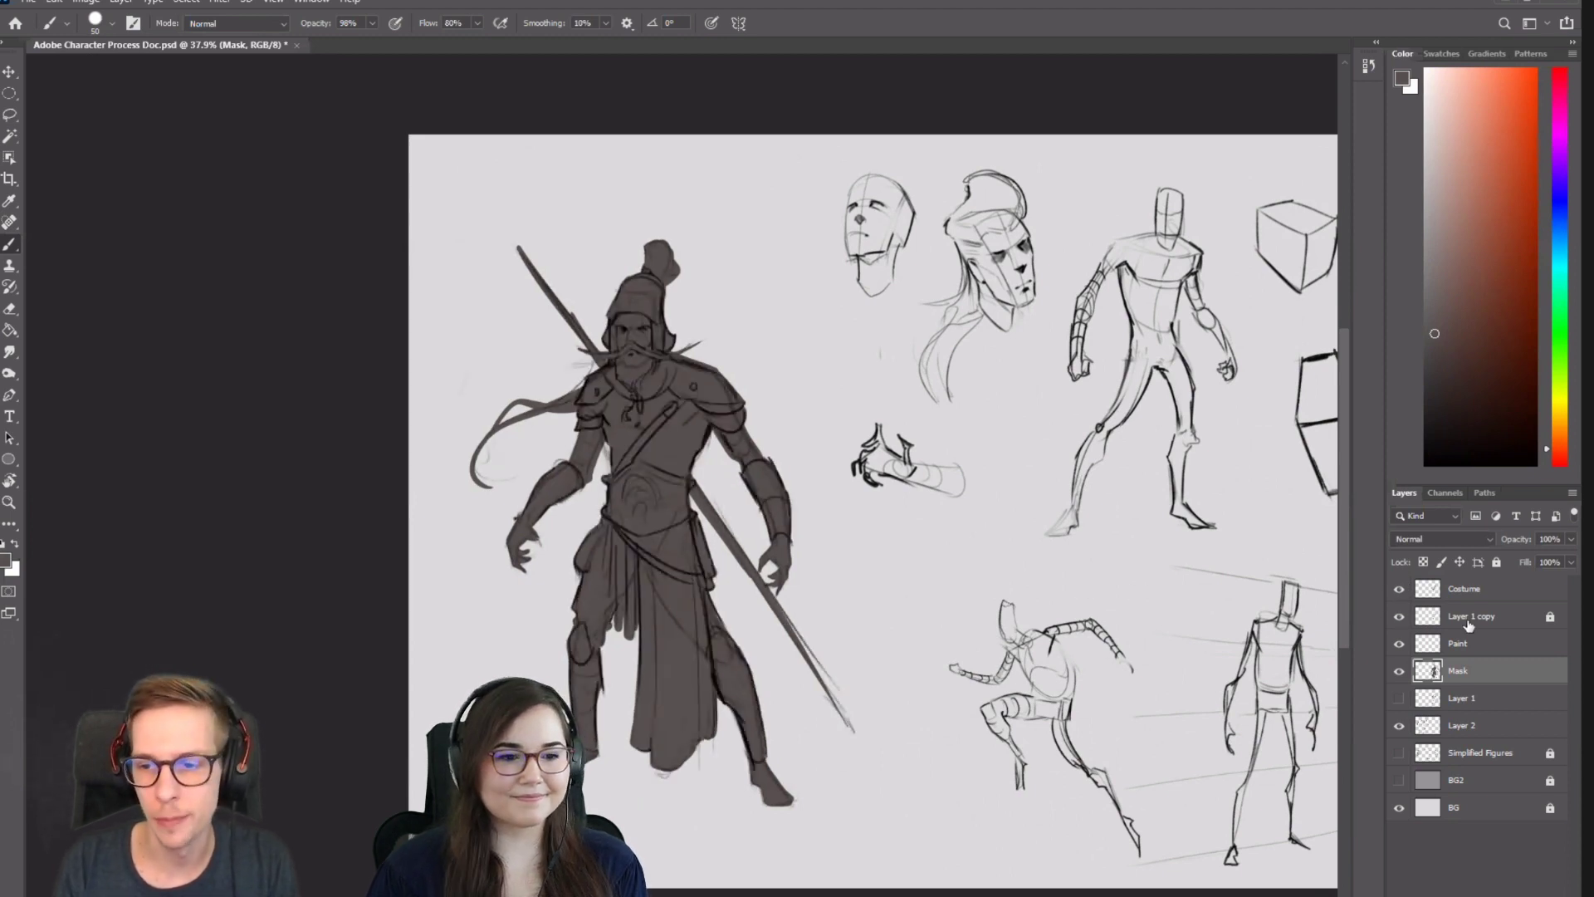
Group the Layer 1 copy and Costume layers and name the group Lines.
left_click(1468, 622)
left_click(1462, 591, "shift")
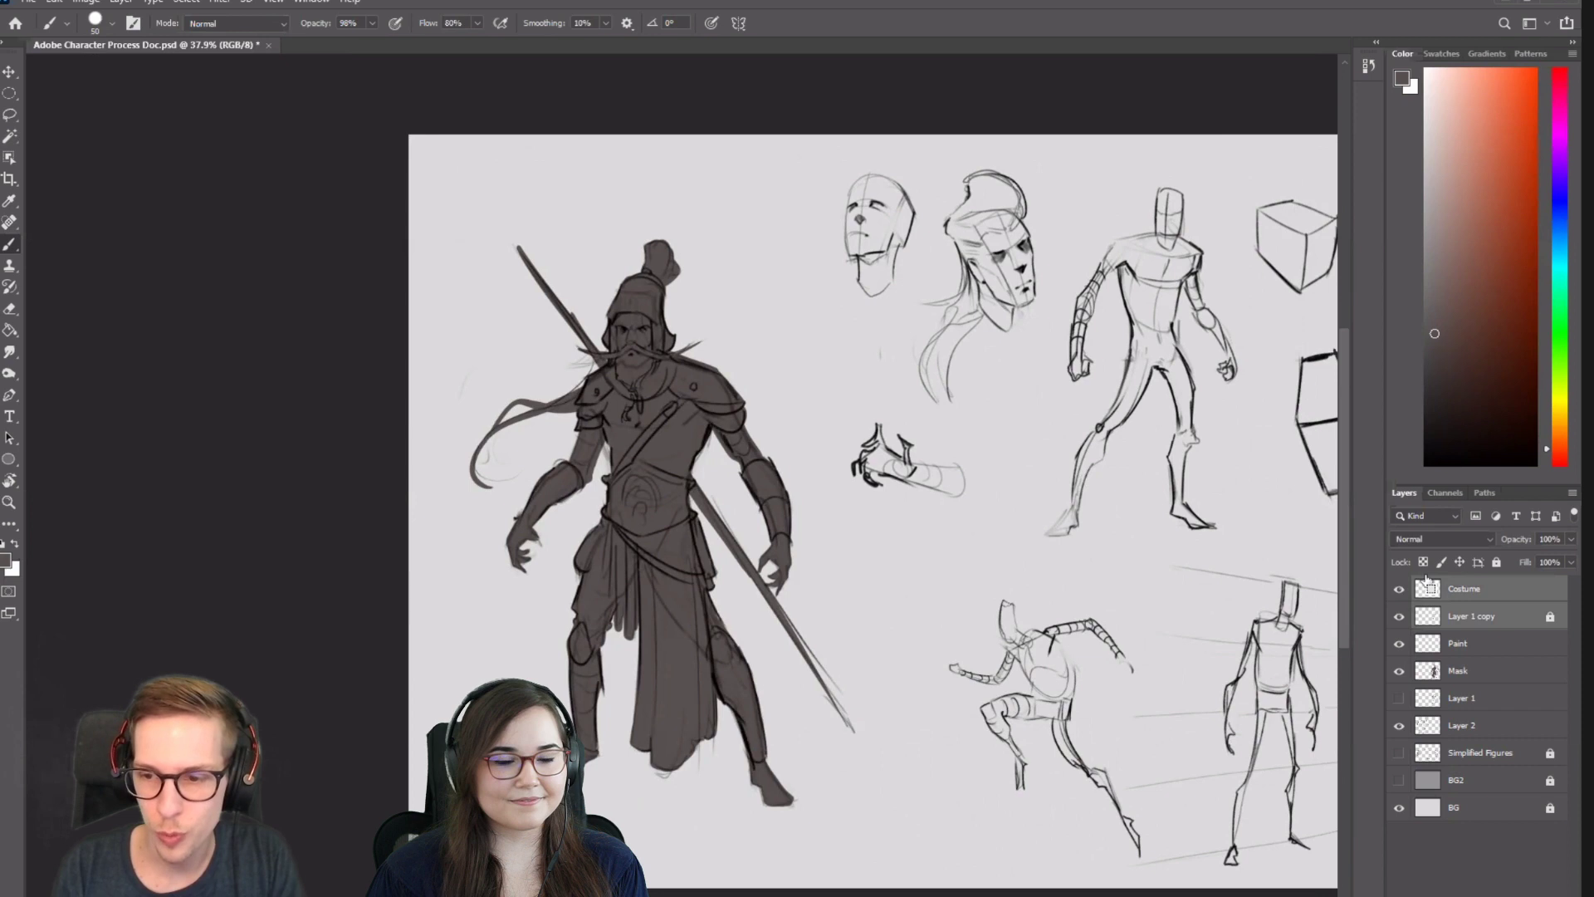
key("ctrl+g")
double_click(1459, 584)
type("L")
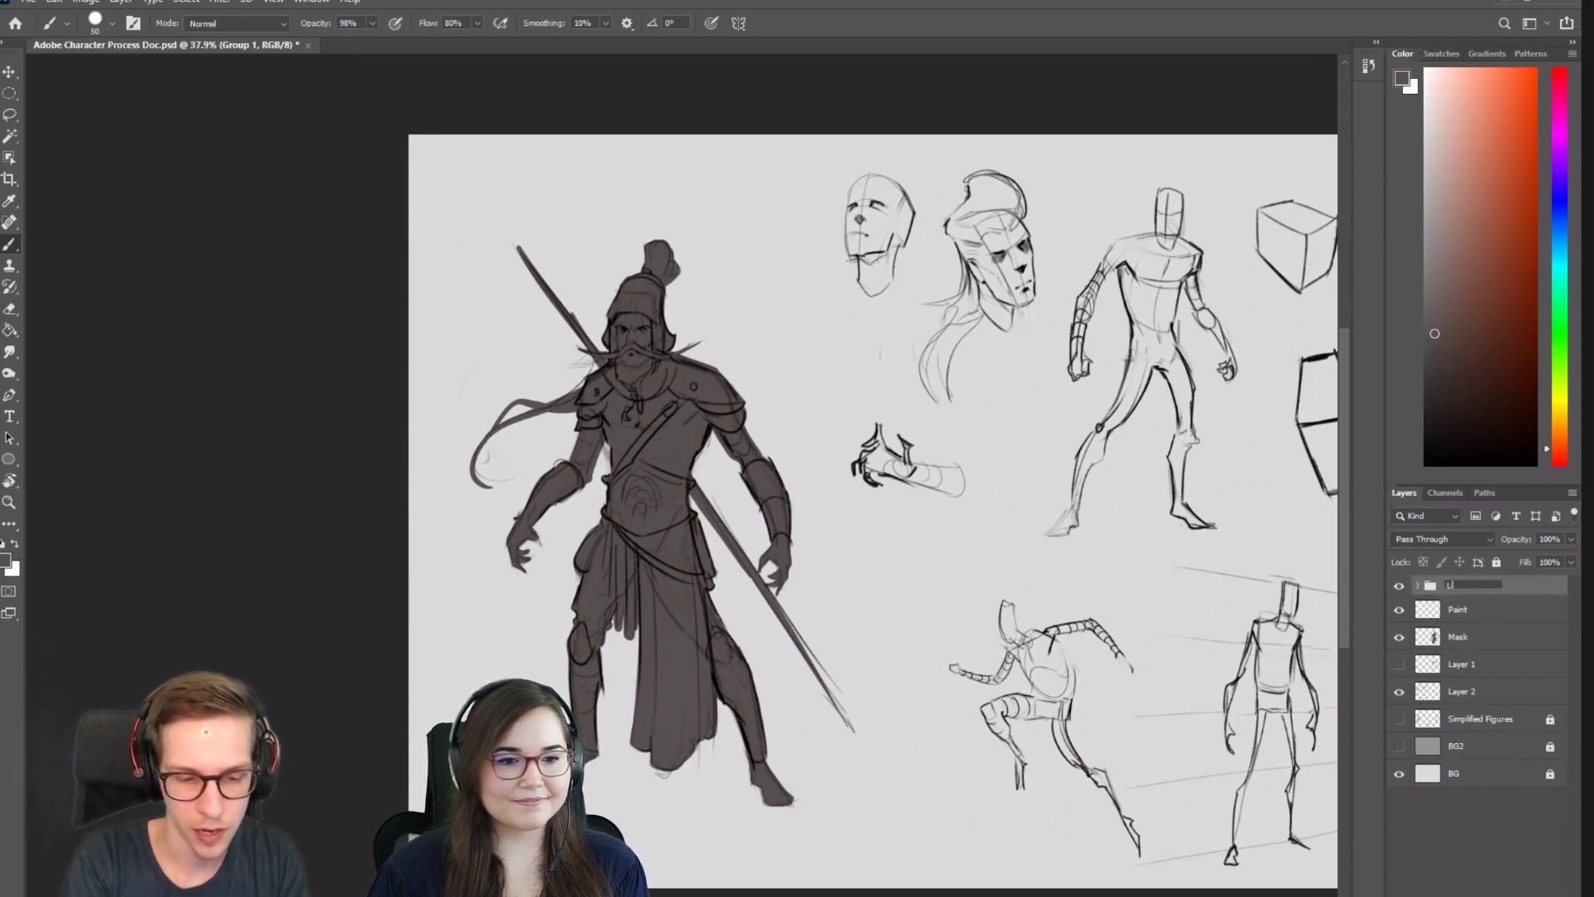
type("ines")
key("Return")
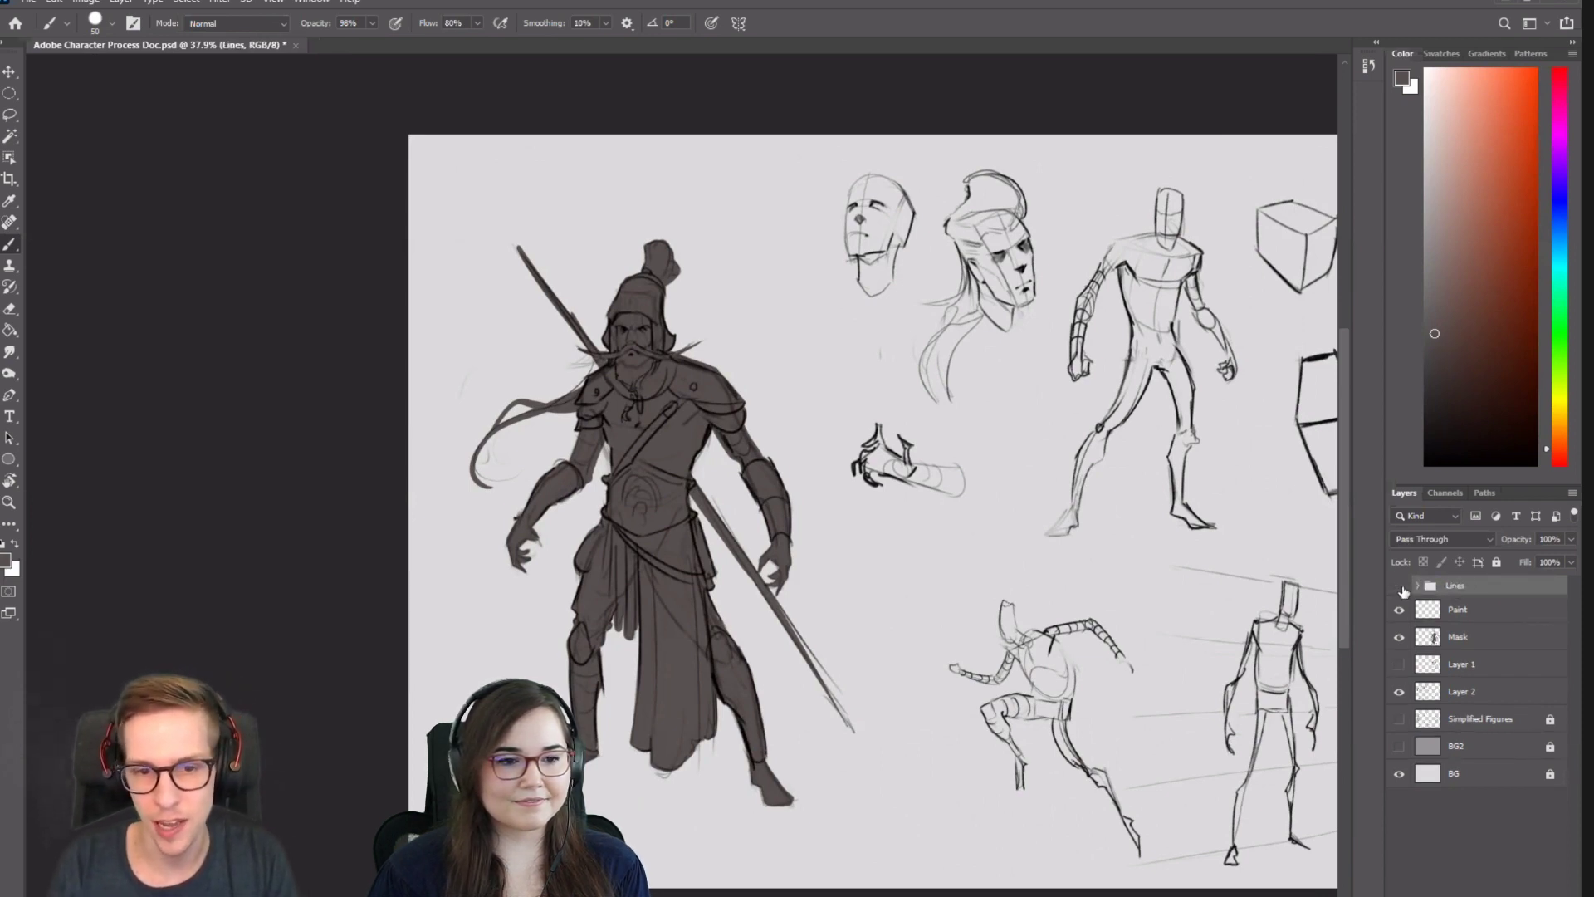
Toggle the Lines group's visibility to compare the warrior with and without the line sketch.
left_click(1401, 586)
left_click(1401, 586)
left_click(1401, 586)
left_click(1402, 586)
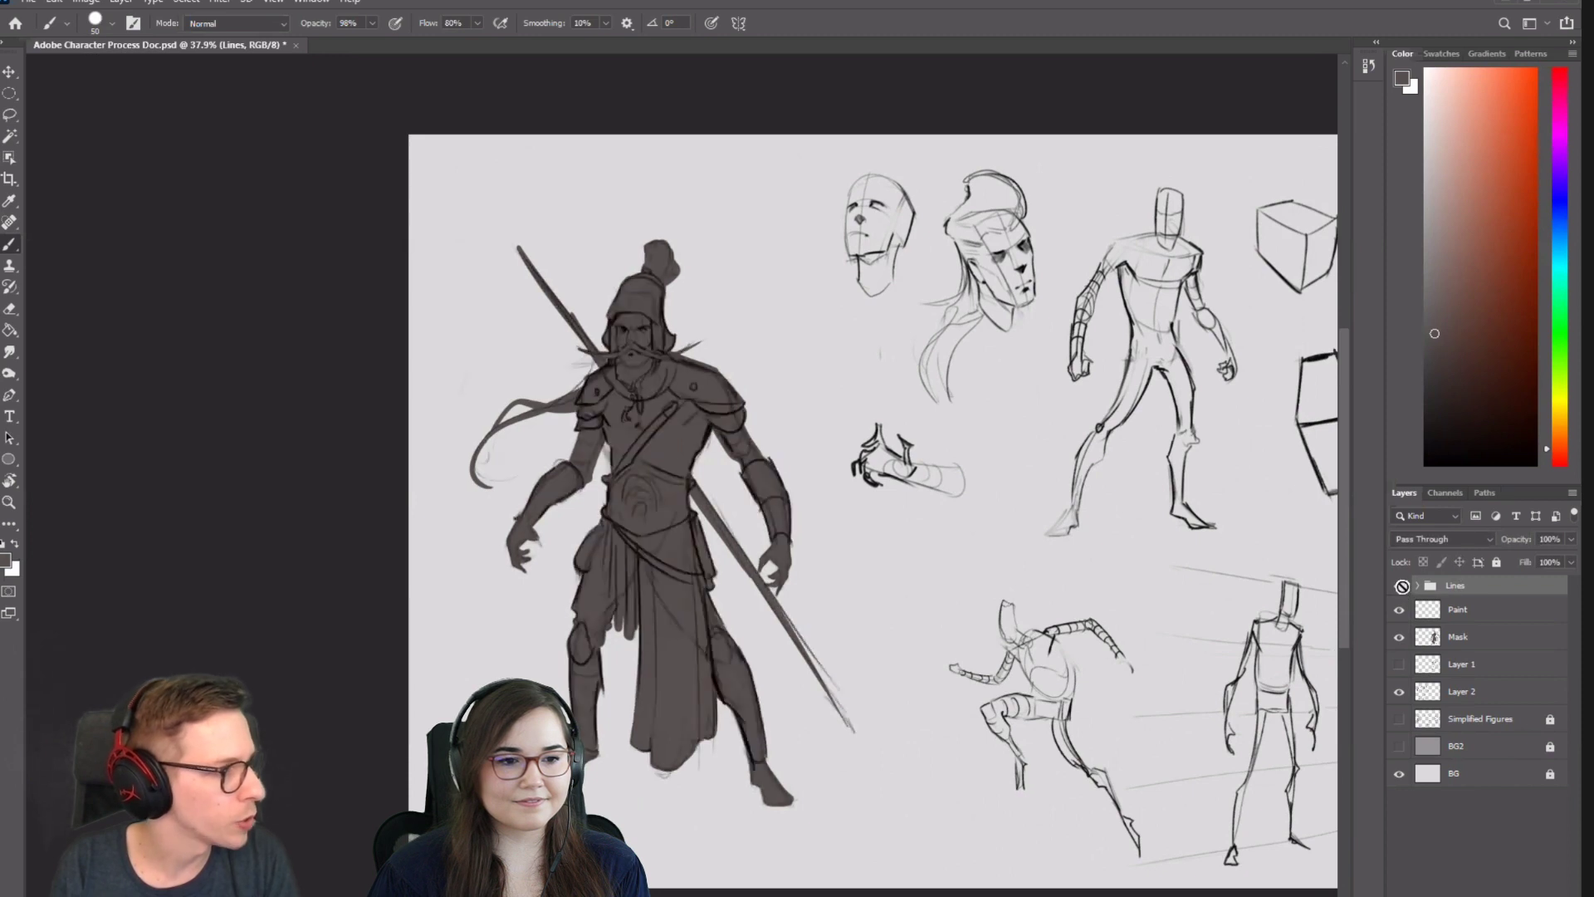
scroll(780, 578, "up", 2)
left_click_drag(781, 579, 820, 526)
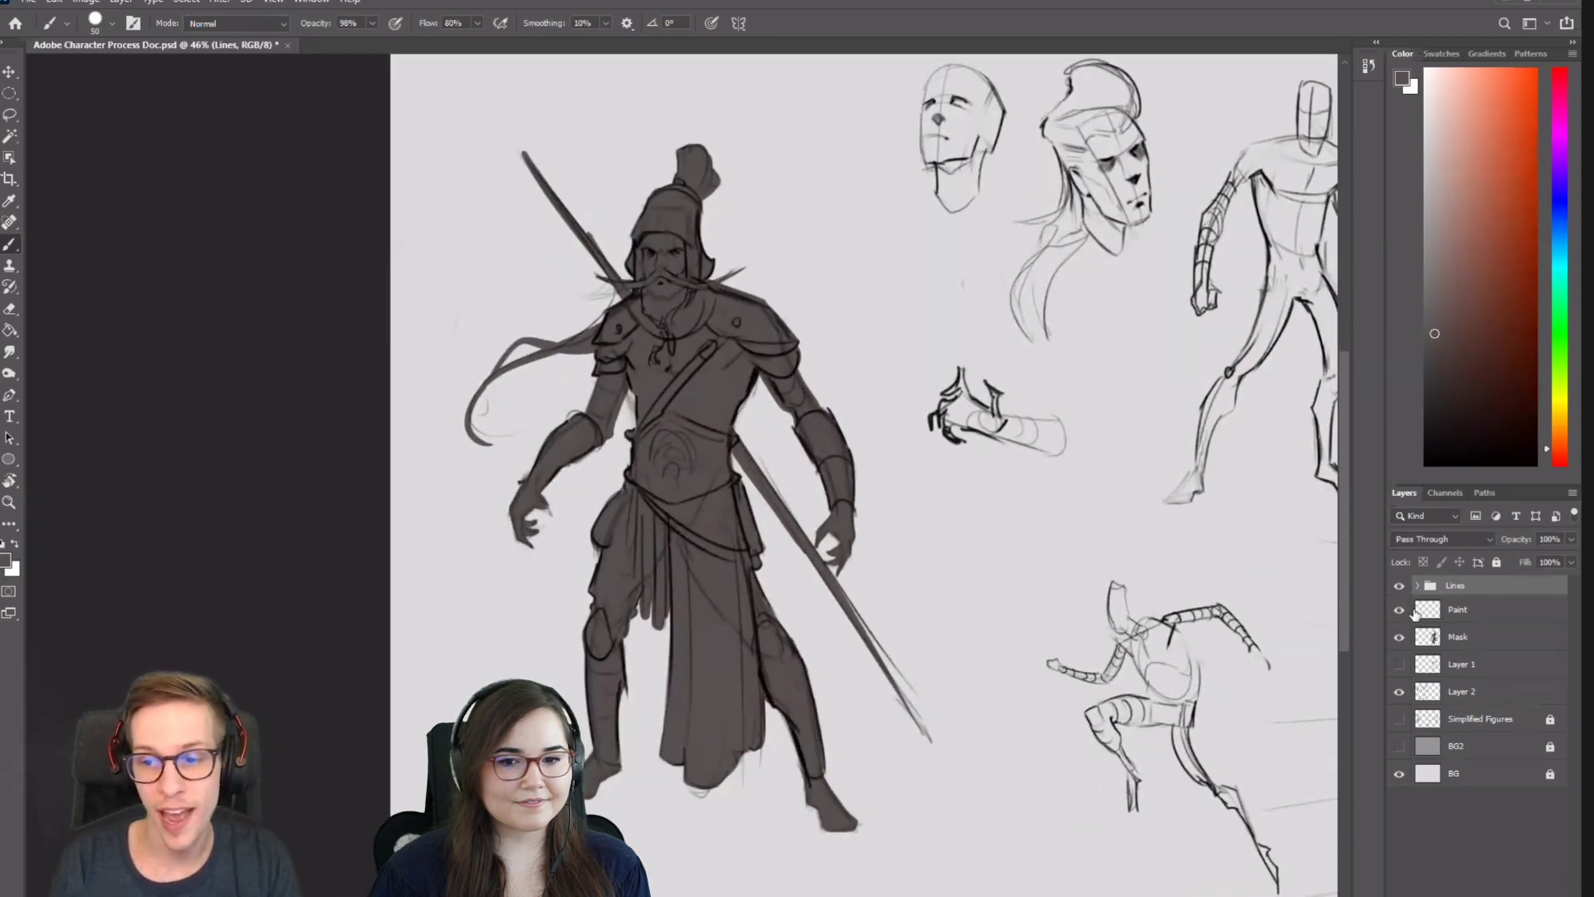
Hide the Lines group and the Paint layer, toggling the Mask and Lines visibility to check the bare silhouette.
left_click(1399, 608)
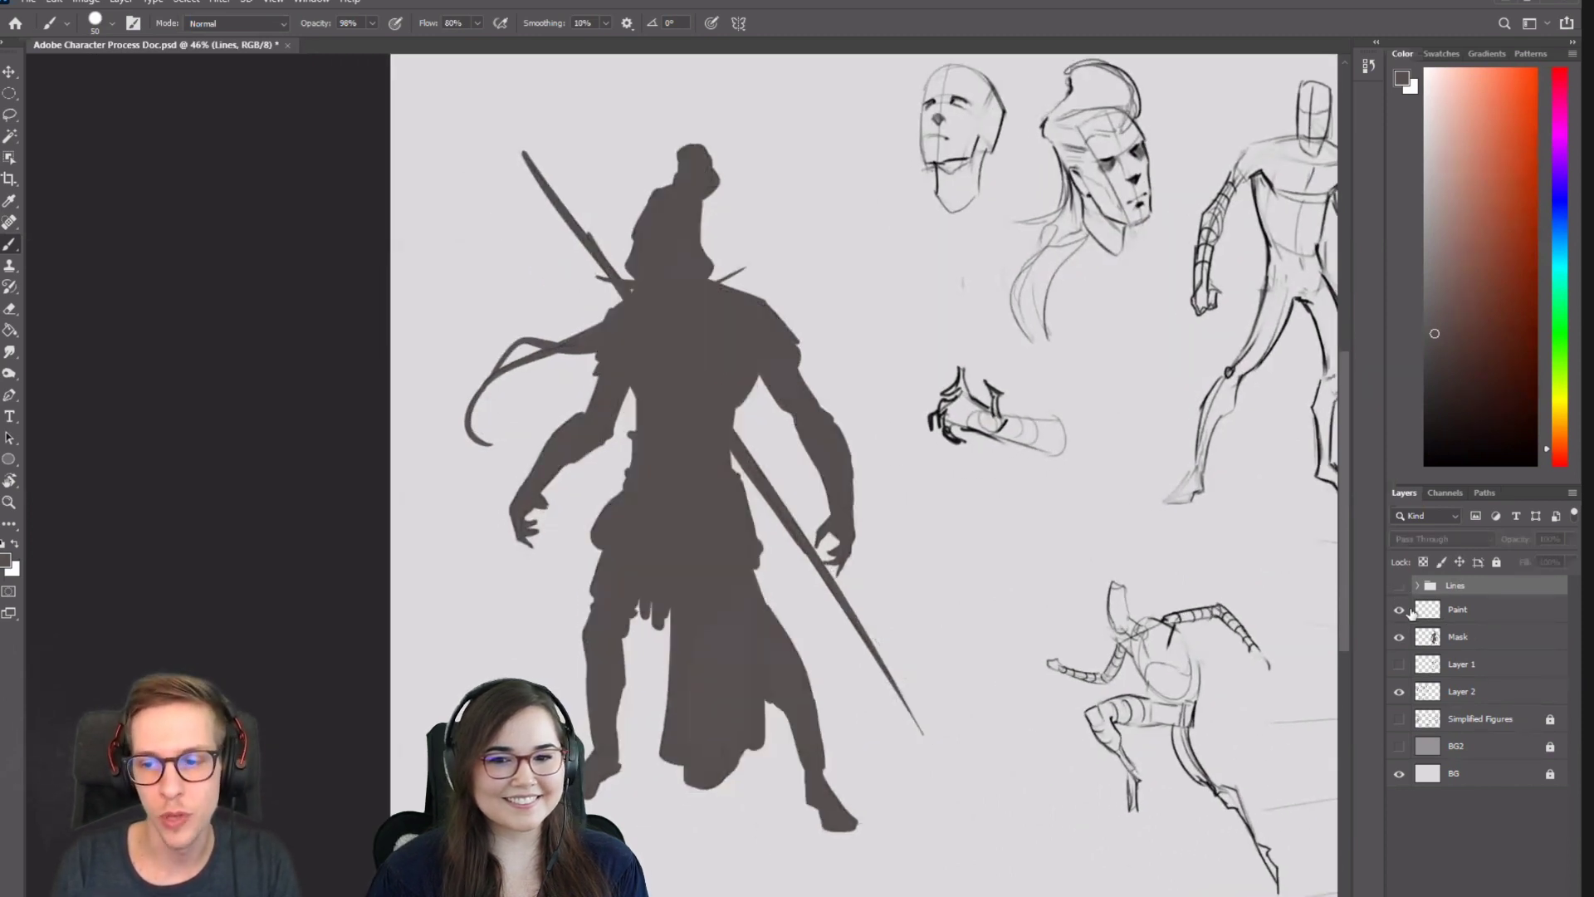
left_click(1398, 637)
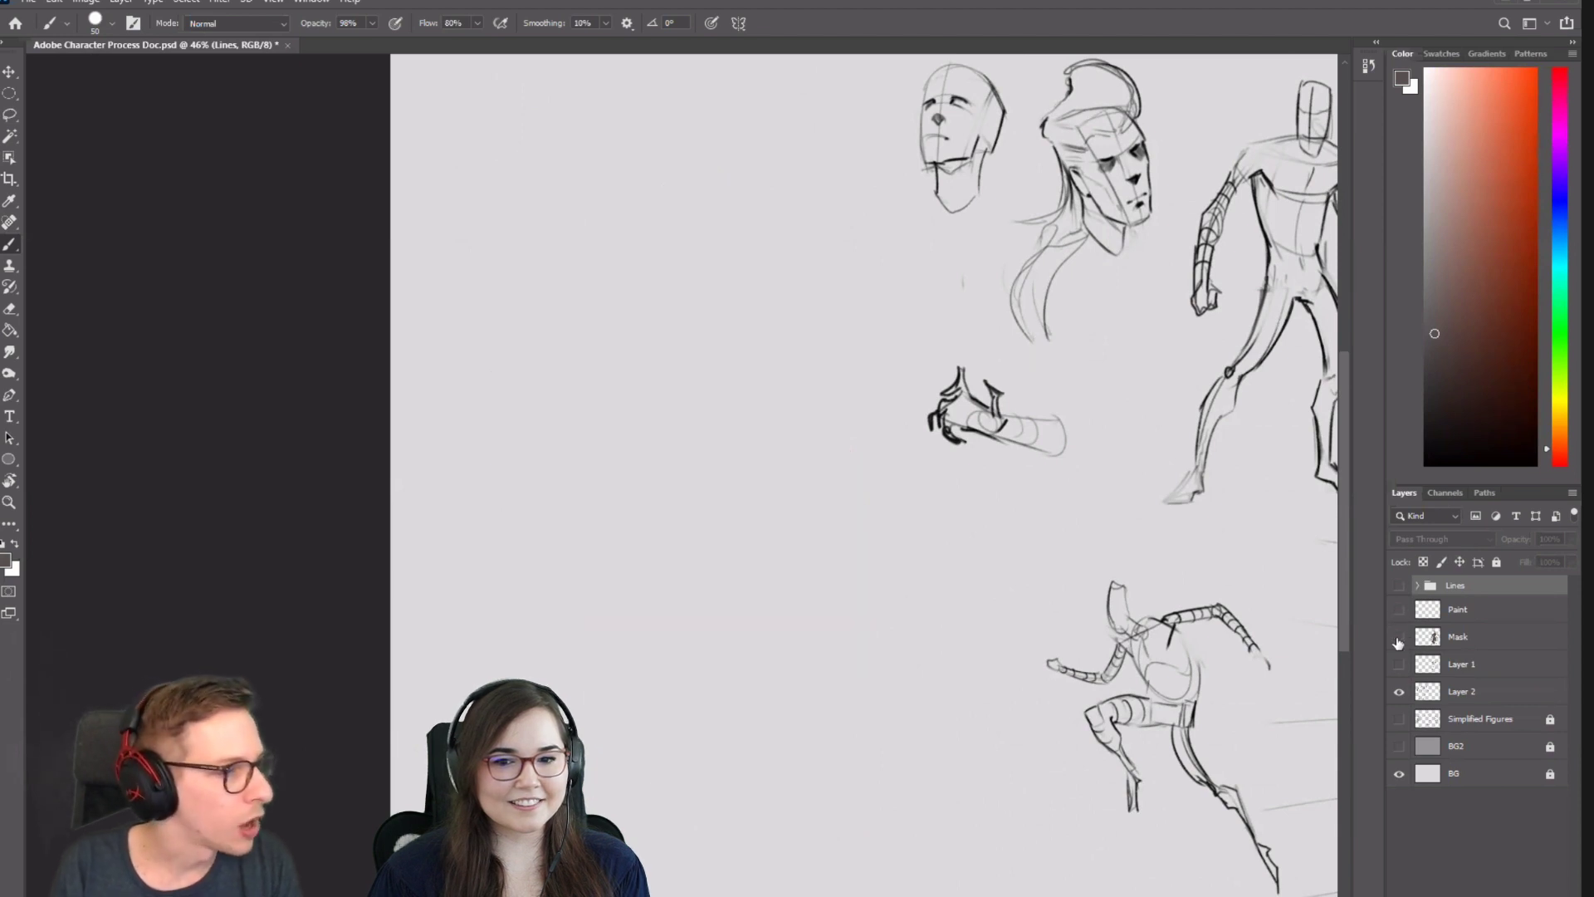
left_click(1398, 637)
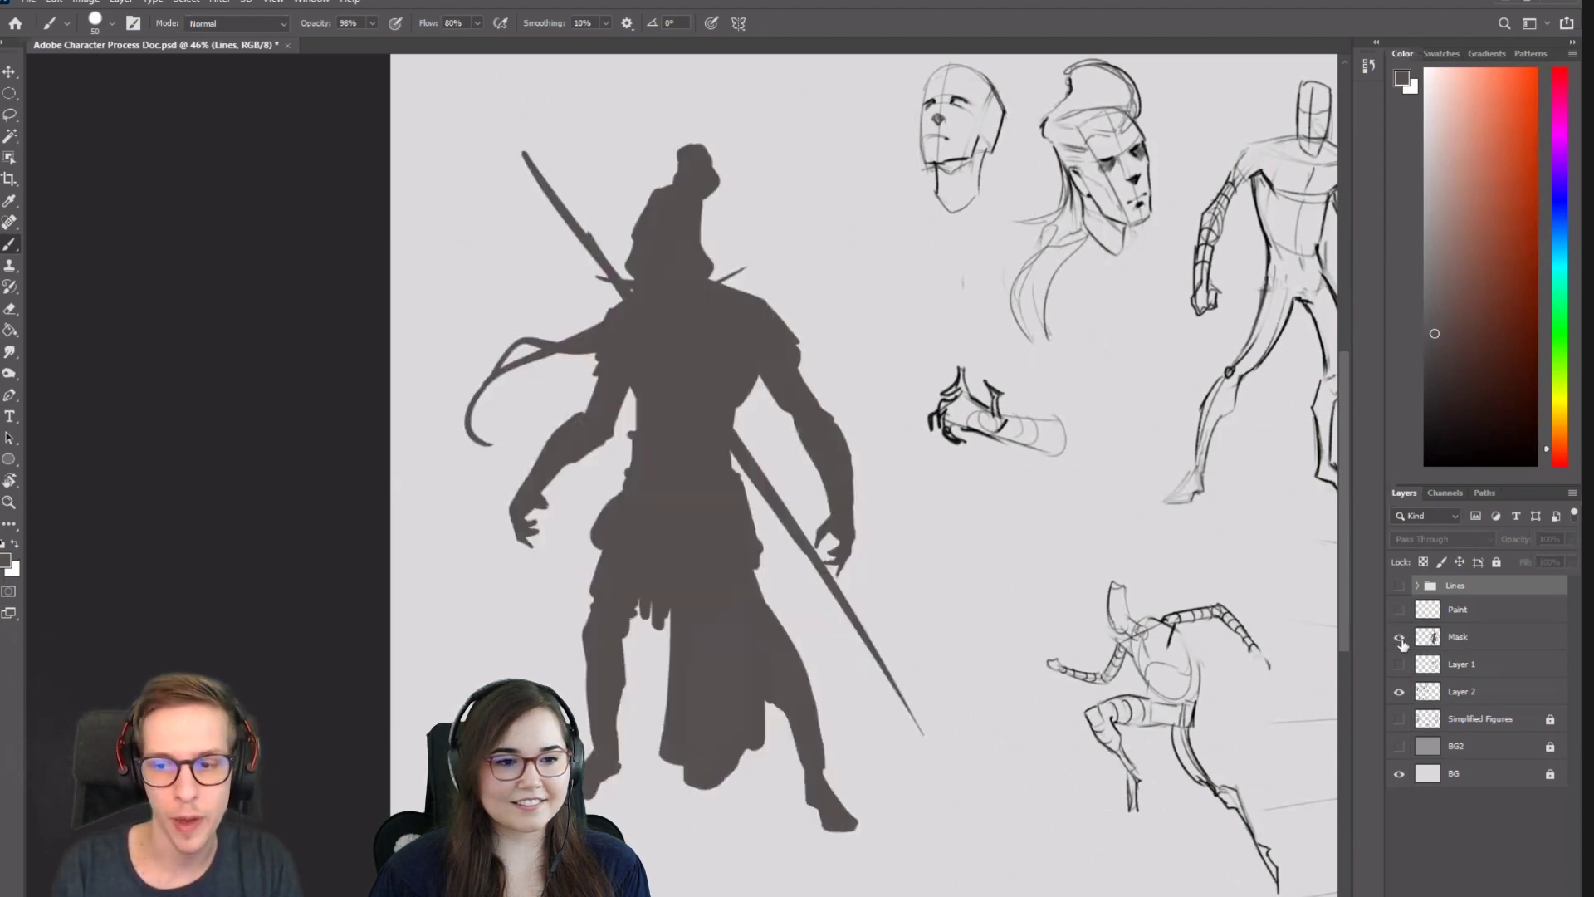
left_click(1398, 638)
left_click(1398, 638)
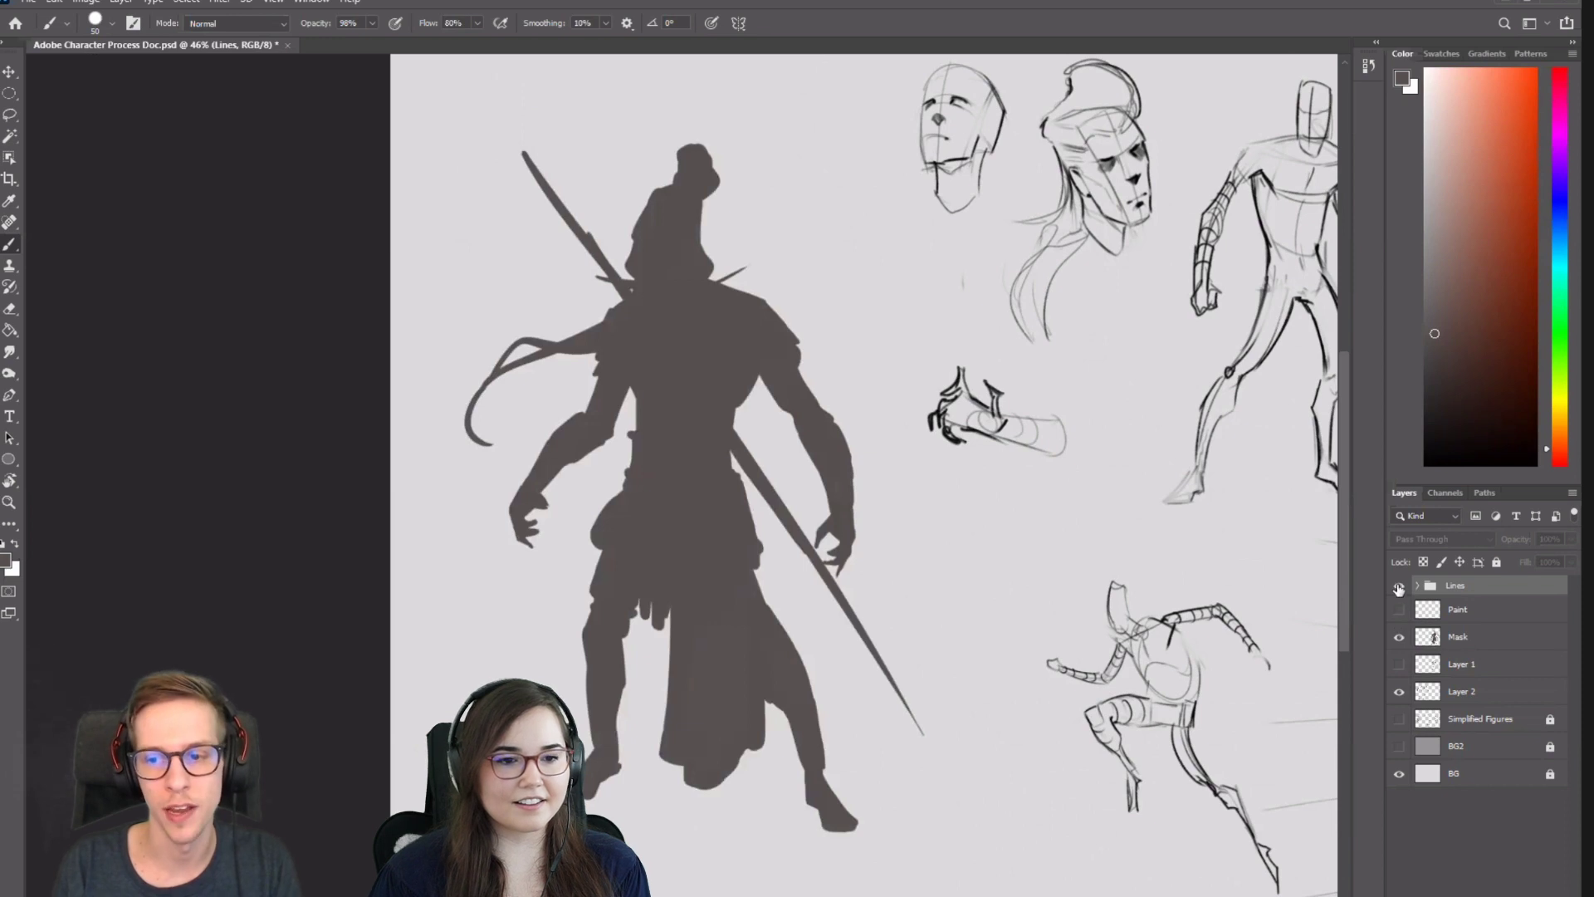
left_click(1399, 585)
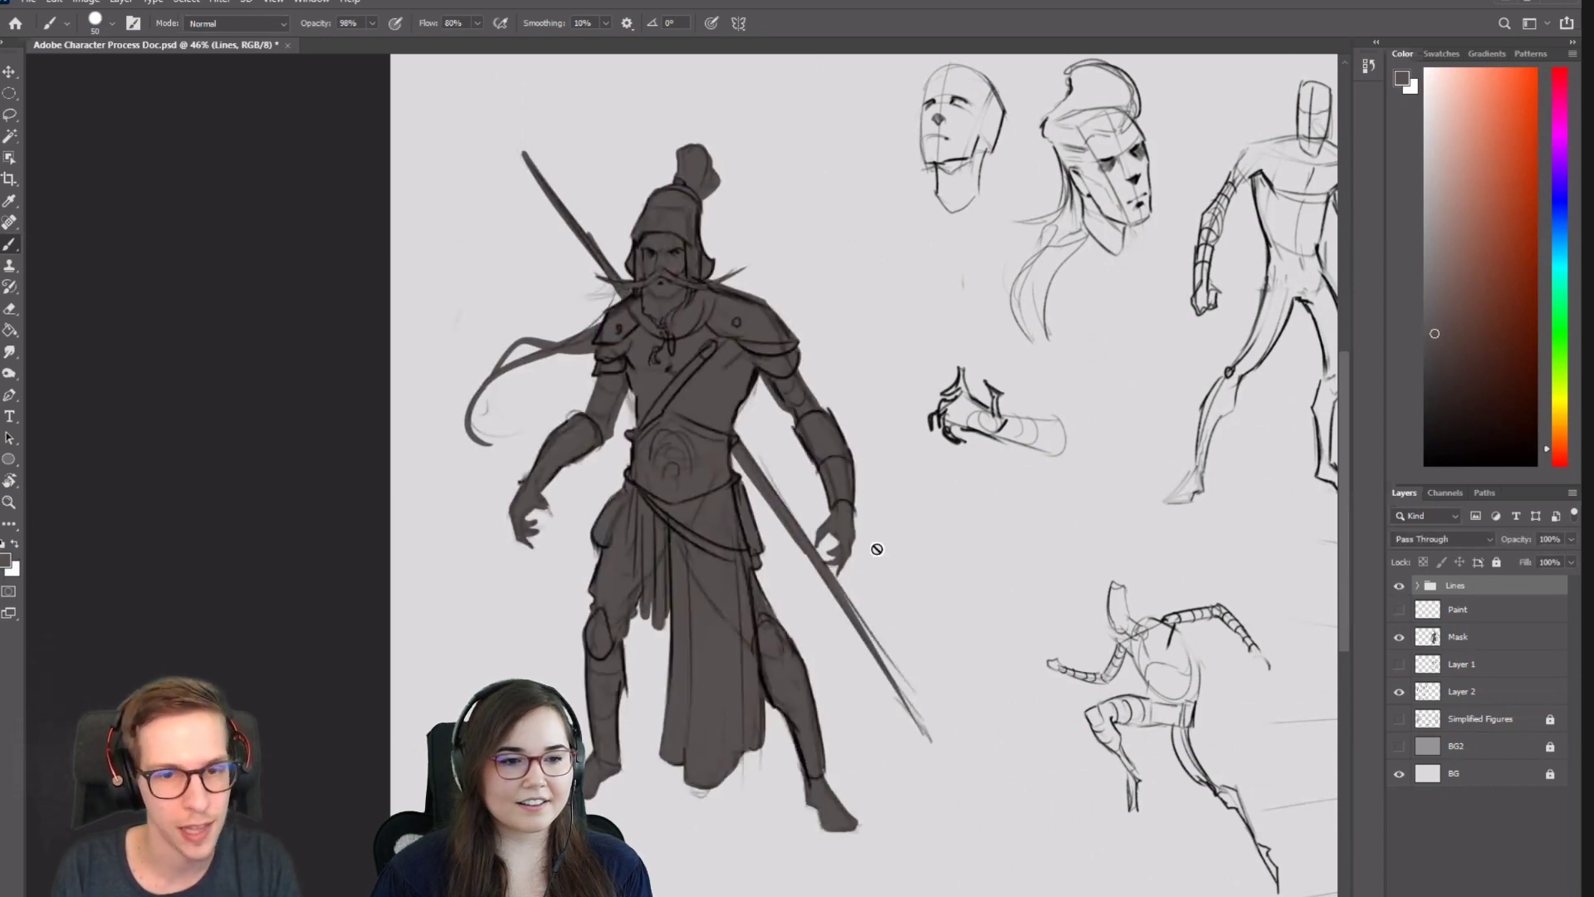
left_click(1398, 585)
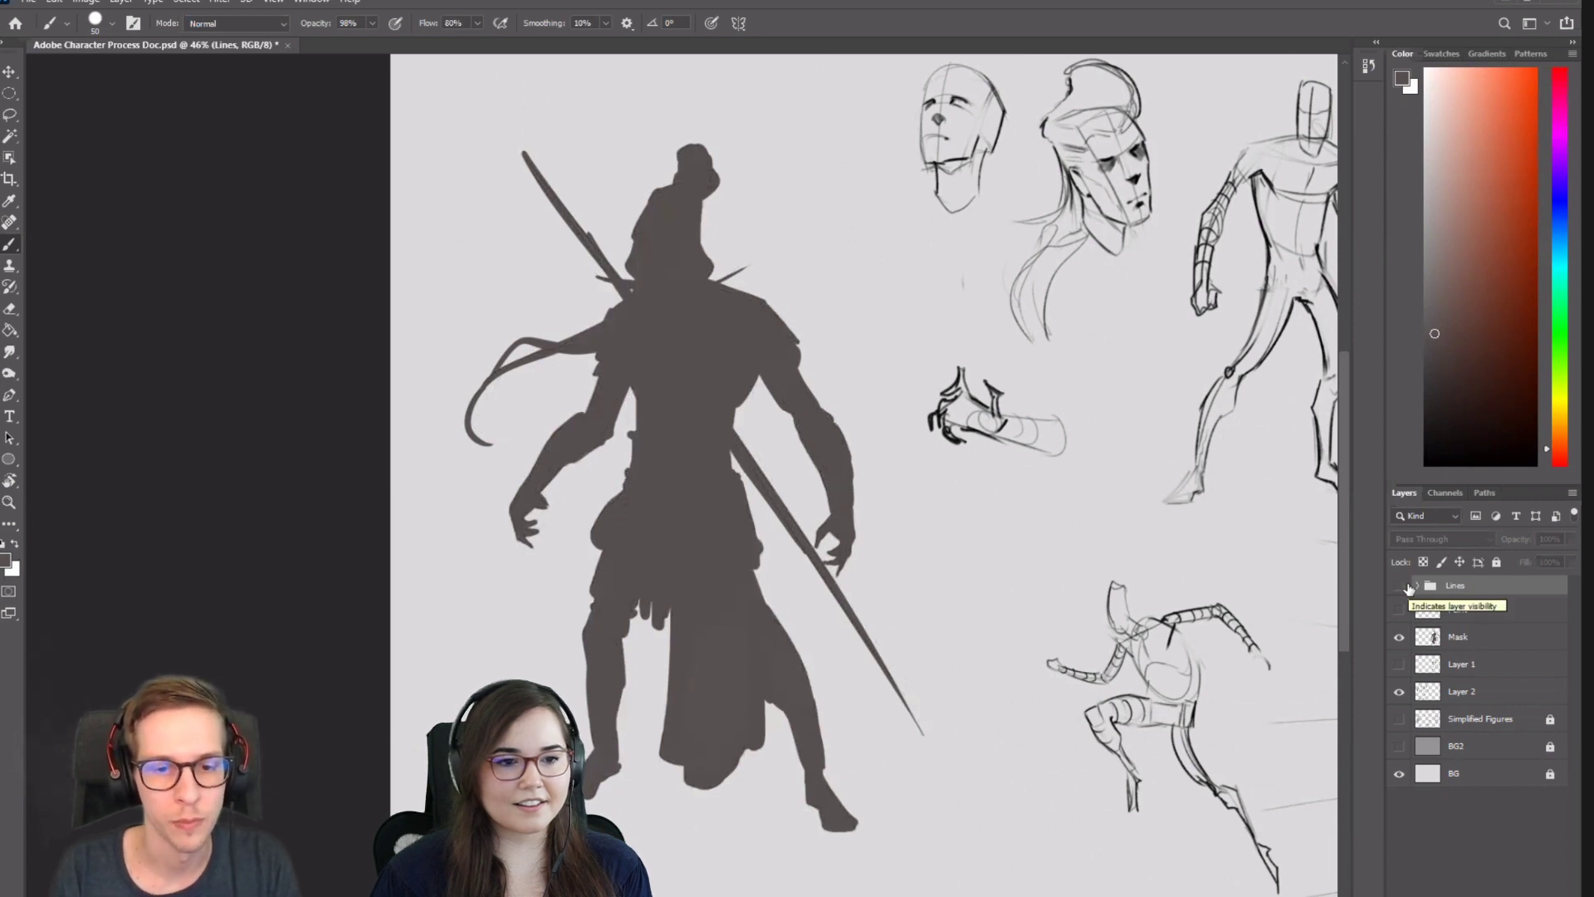
left_click_drag(979, 525, 952, 534)
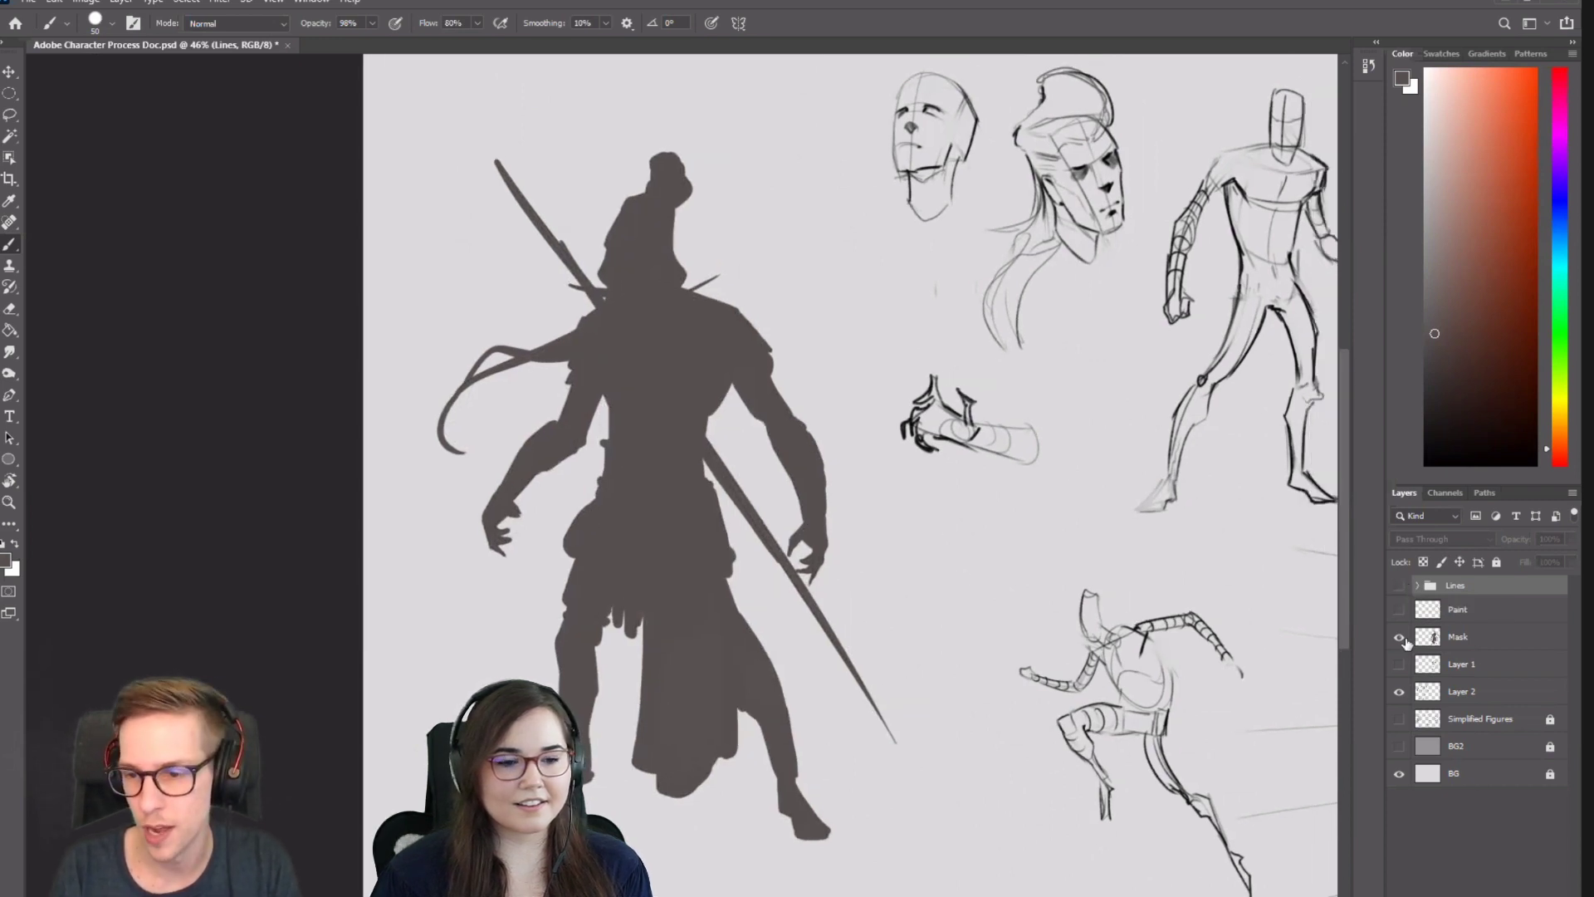
Show the Paint layer and clip it to the Mask layer beneath it.
left_click(1451, 634)
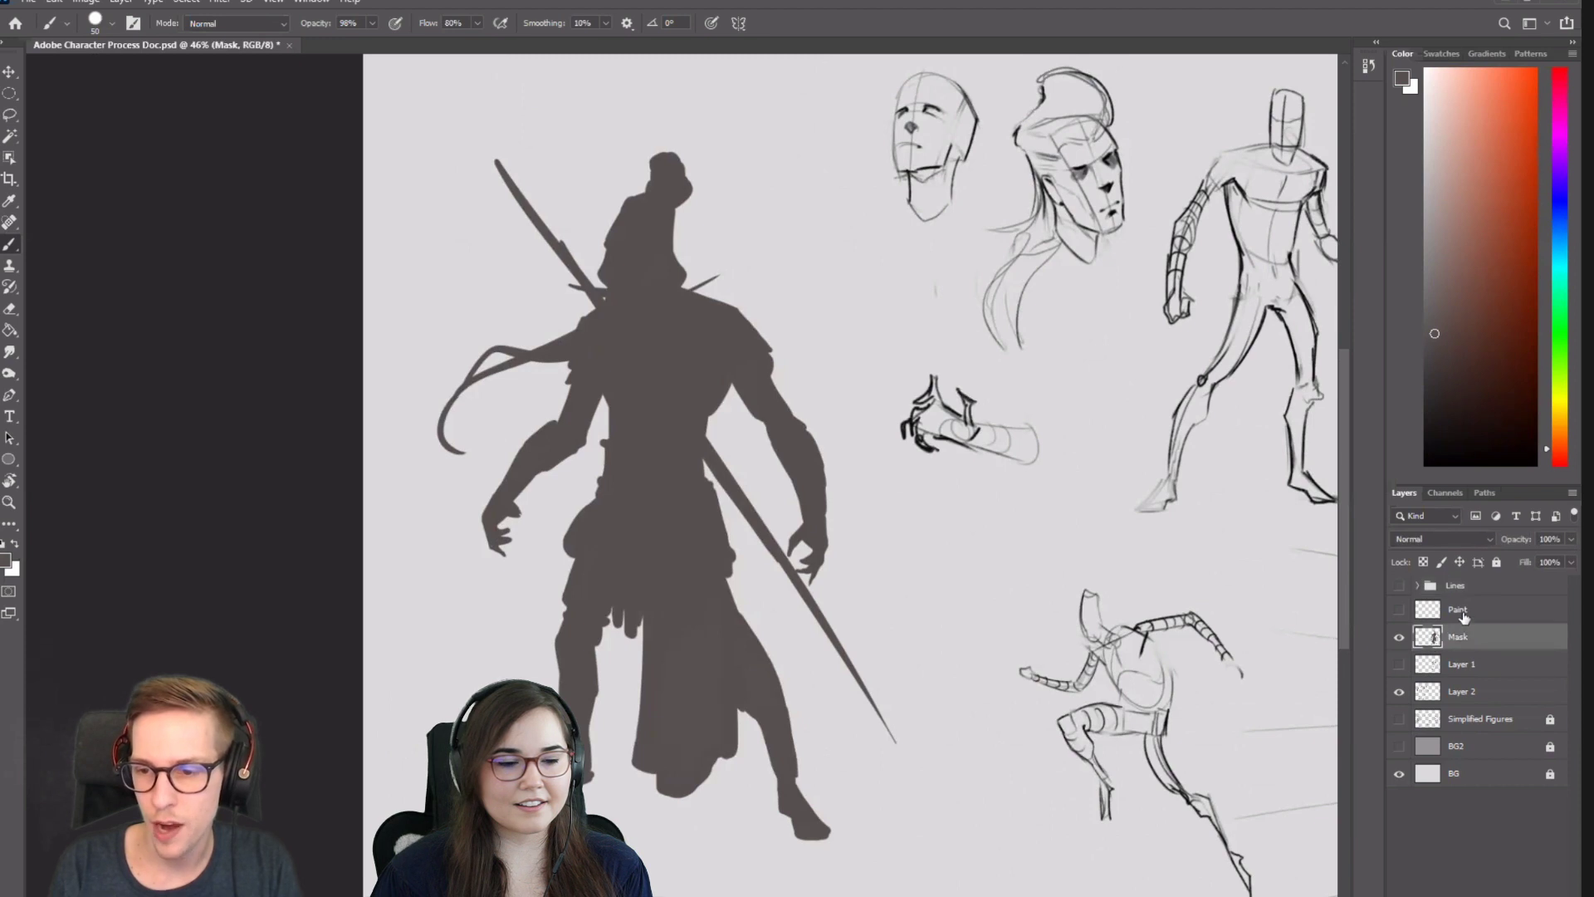
left_click(1458, 611)
key("ctrl+comma")
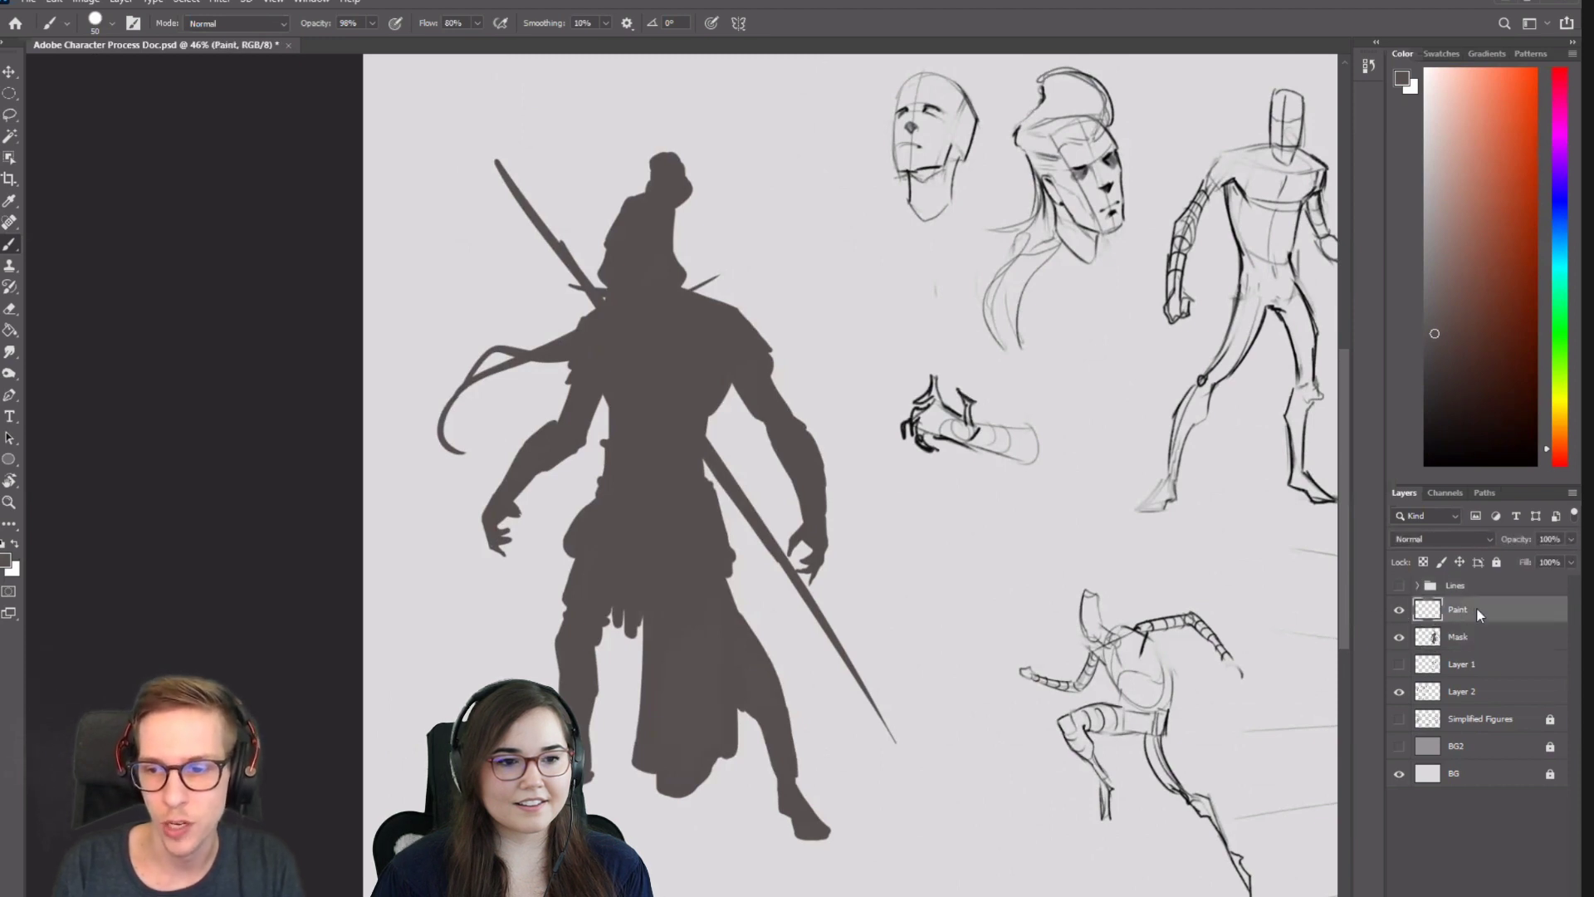
right_click(1476, 606)
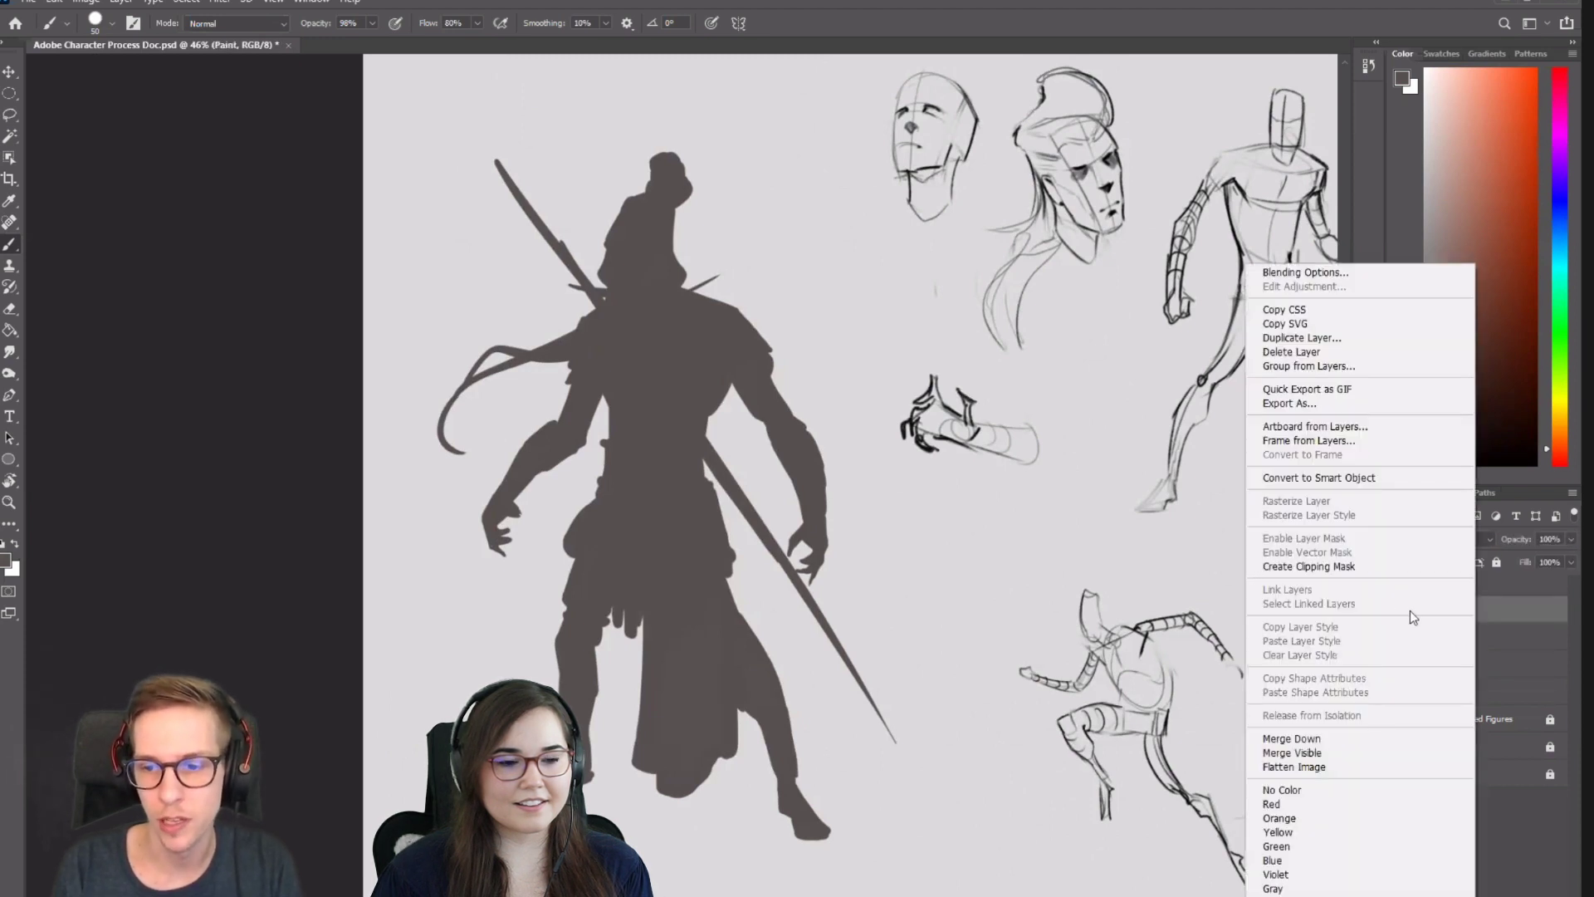
left_click(1367, 567)
Fully lock the Mask layer, then make the Paint layer active and show the Lines group.
left_click(1459, 644)
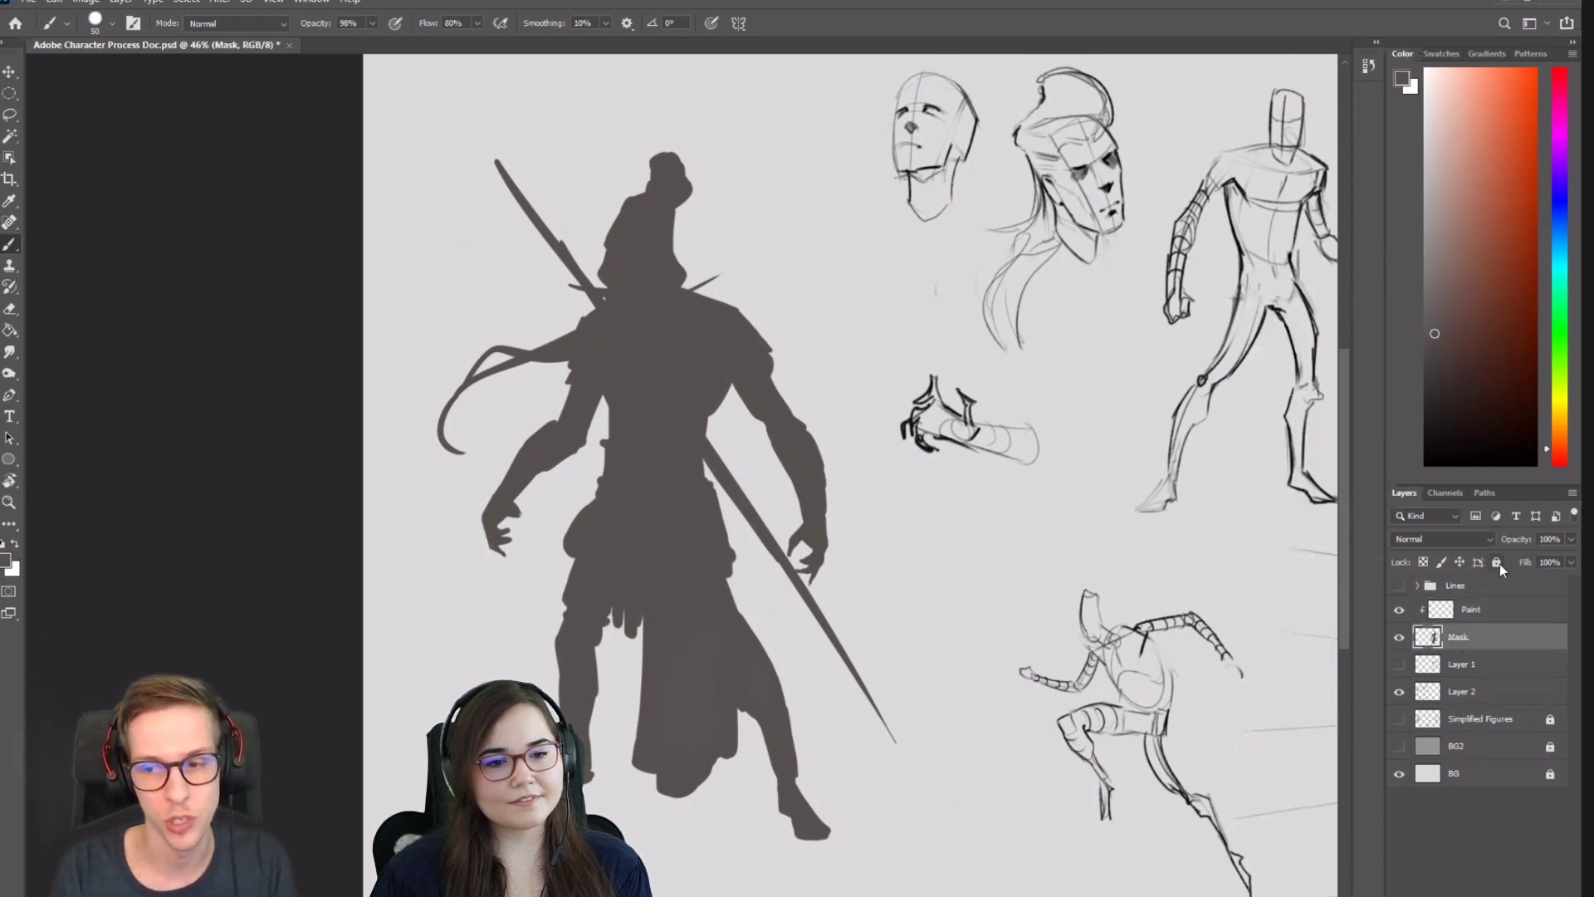
left_click(1497, 564)
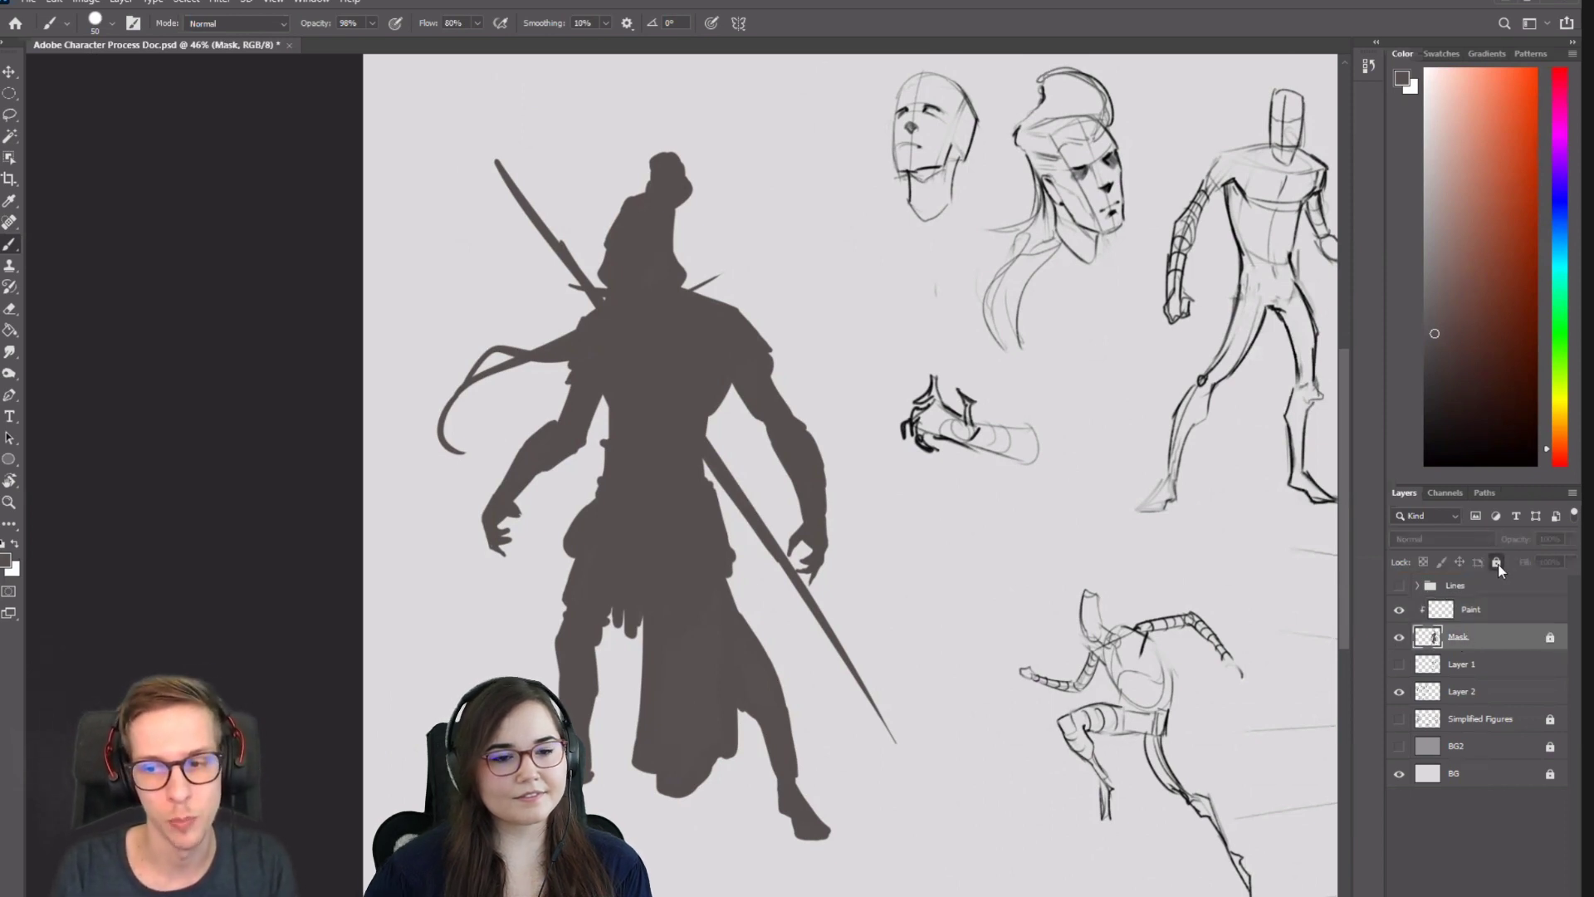
left_click(1467, 619)
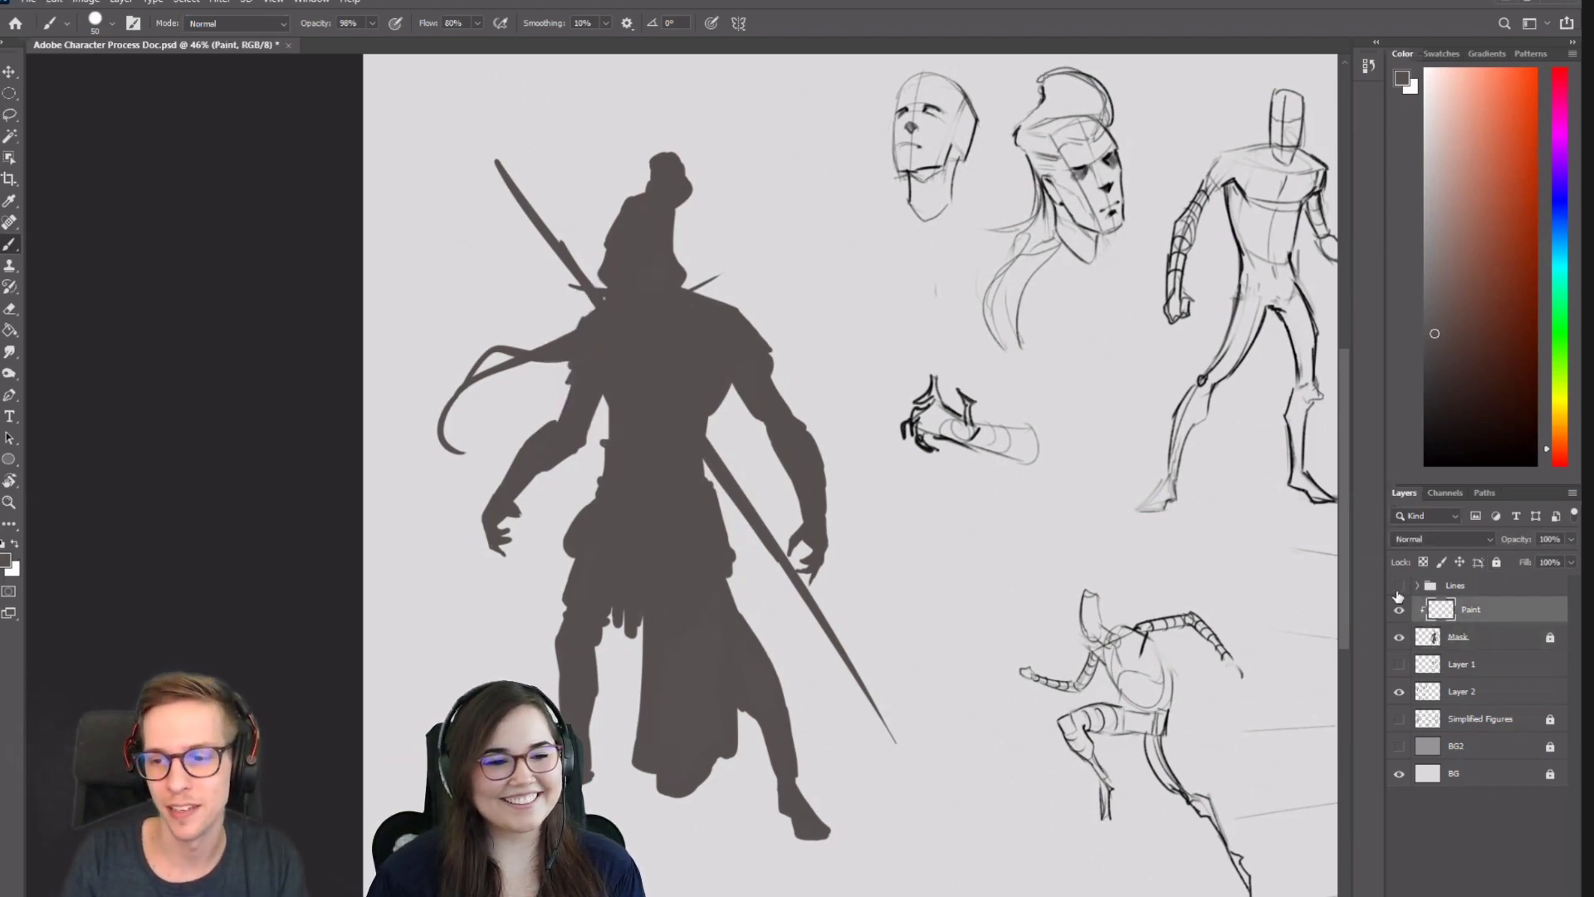
left_click(1398, 587)
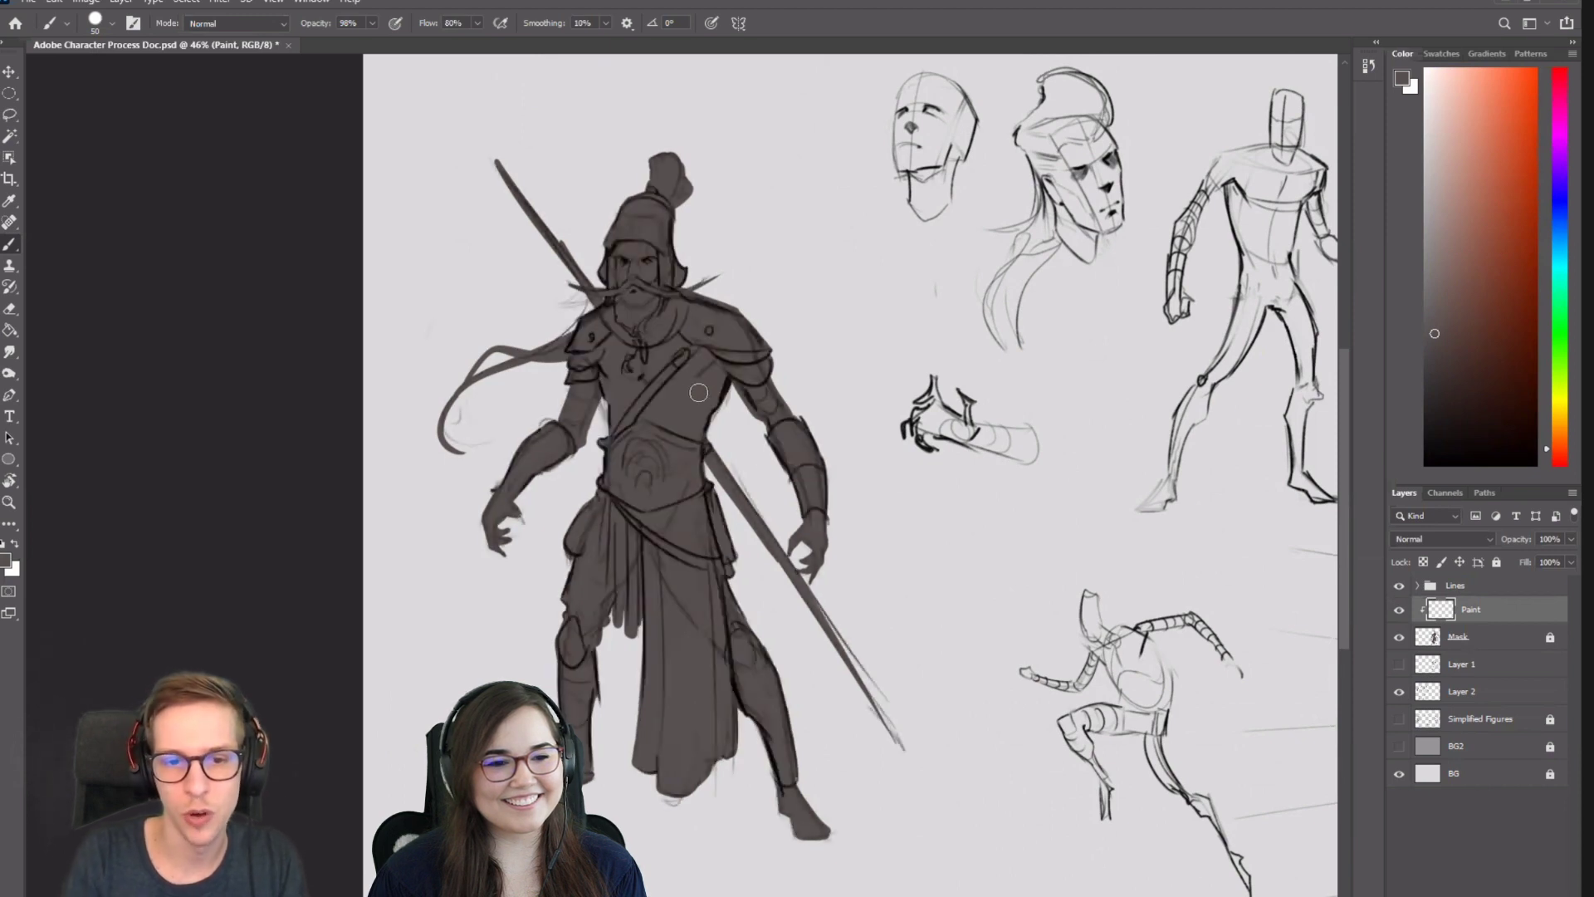
Choose a dark reddish brown and paint the warrior's larger shoulder pad on the Paint layer with a 70 px brush.
right_click(704, 367)
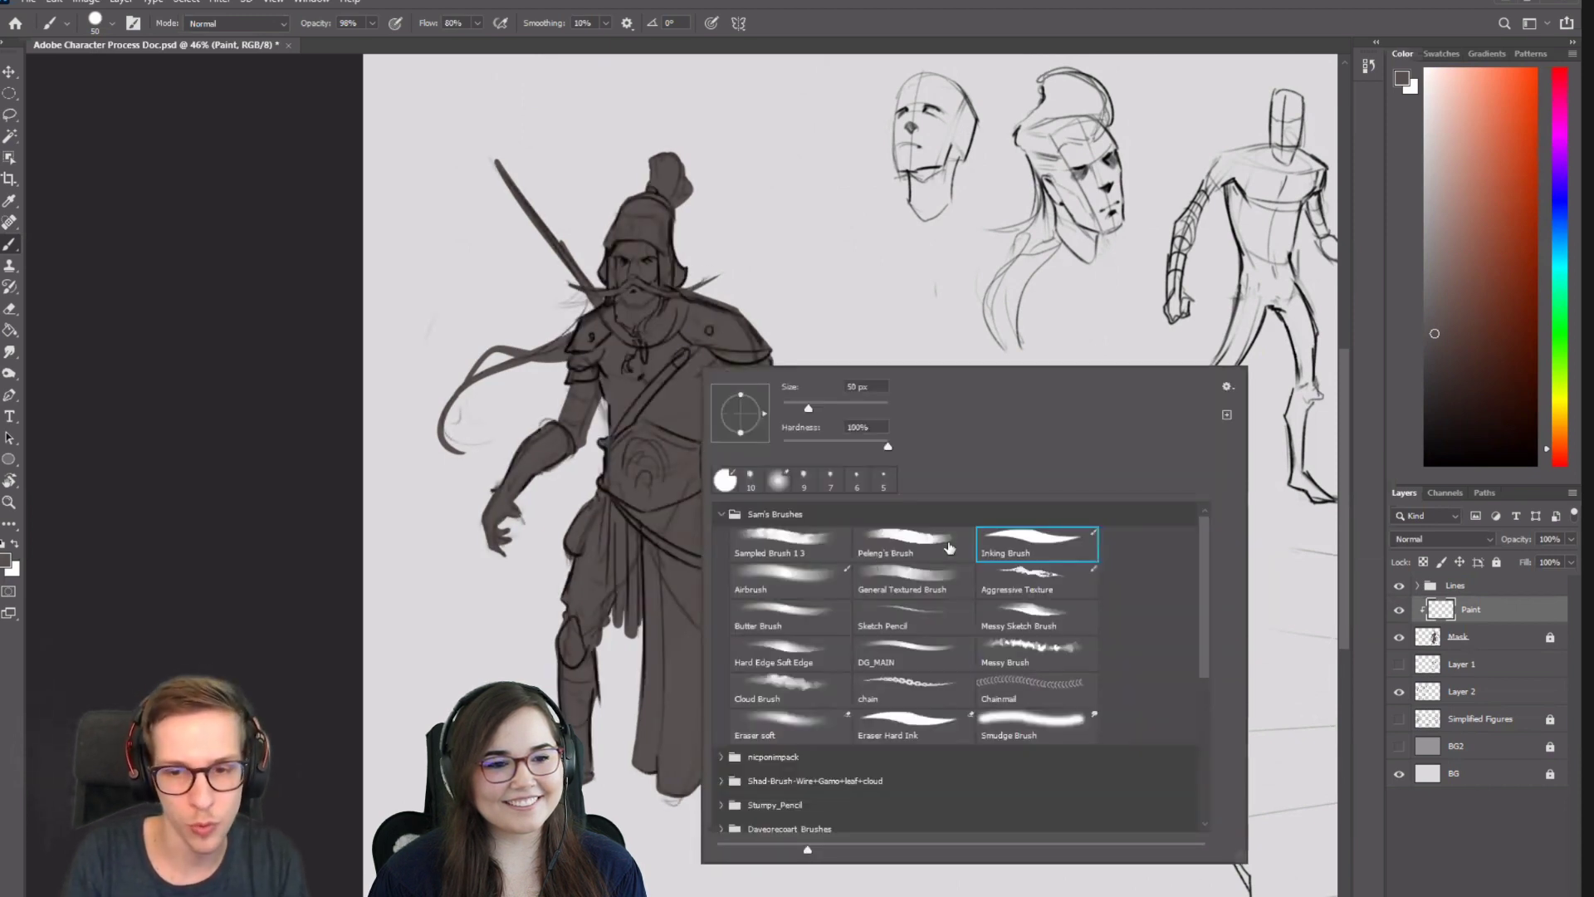
left_click(614, 379)
left_click(1448, 380)
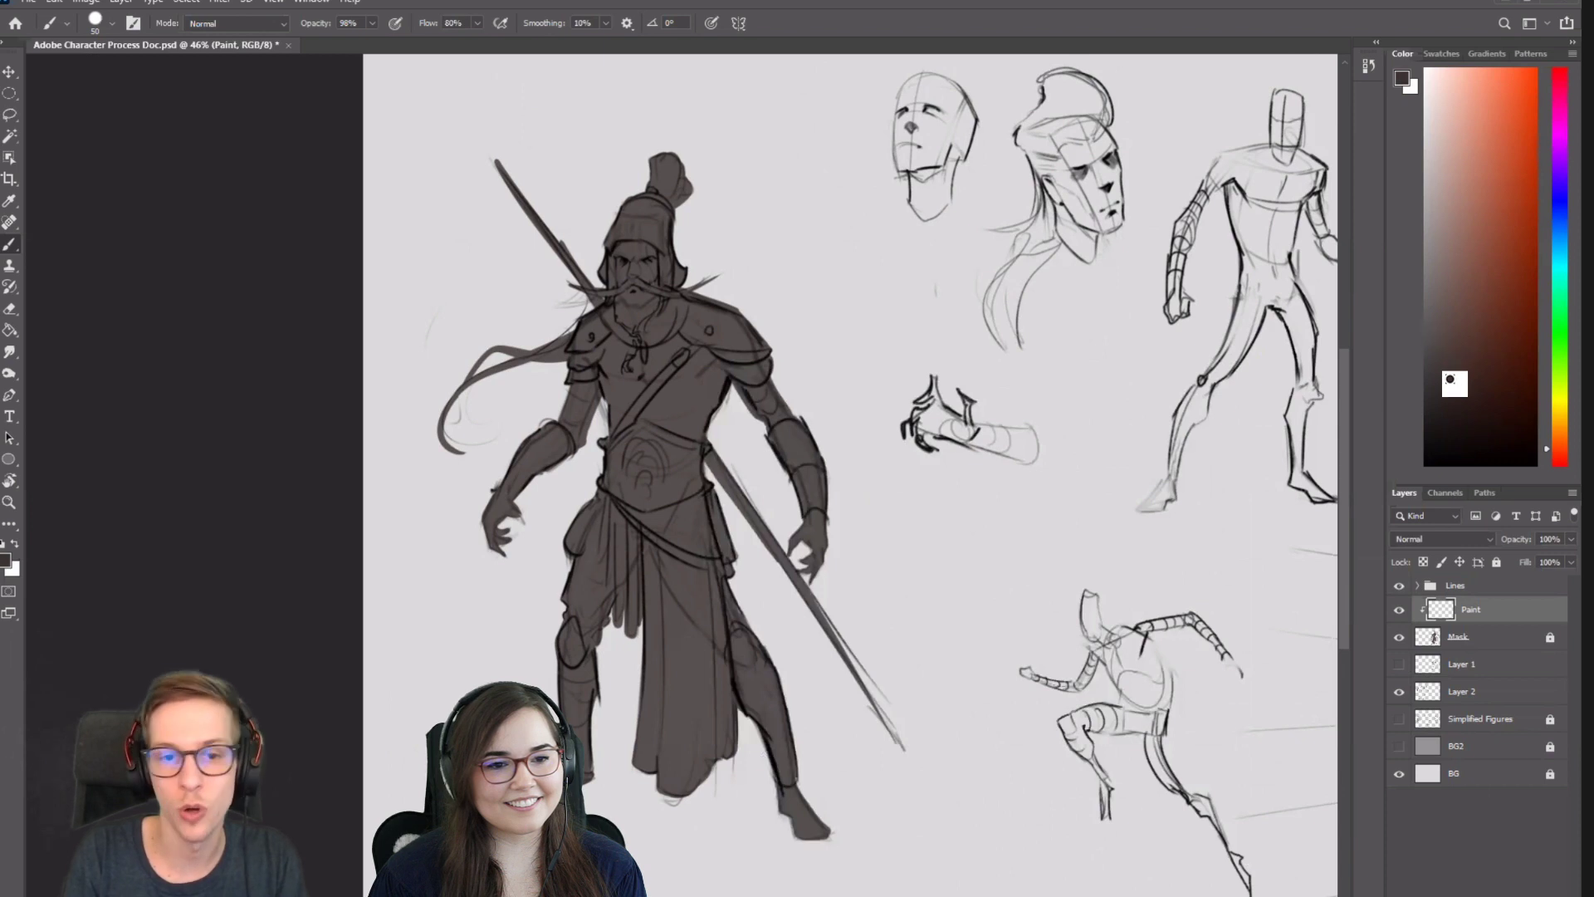
key("bracketright")
key("bracketright")
left_click_drag(710, 310, 779, 331)
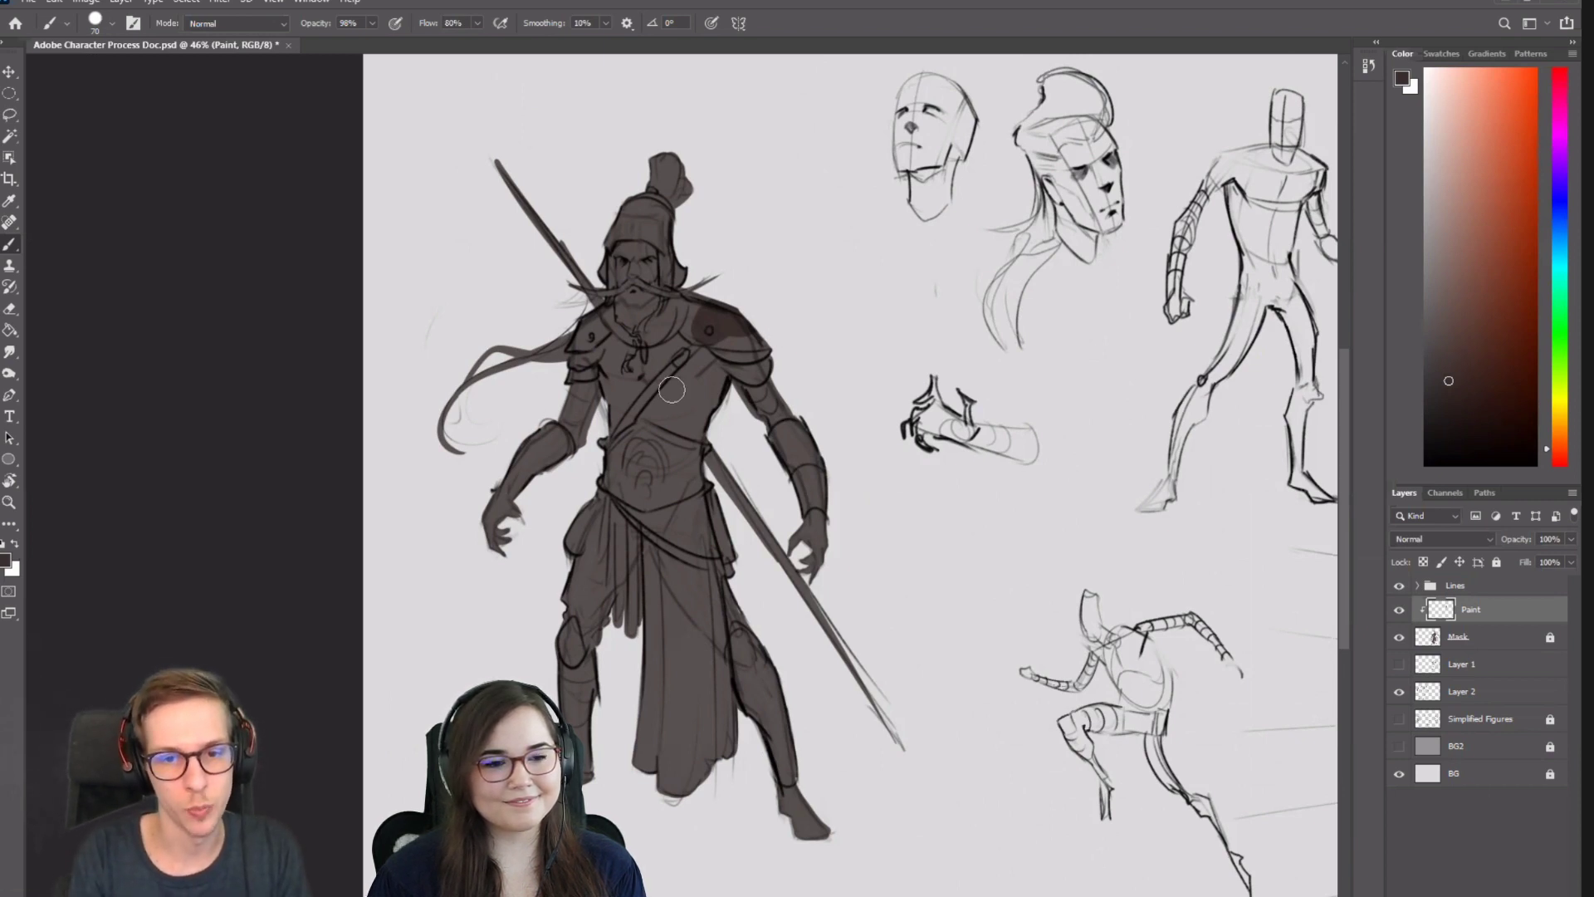
key("bracketright")
key("bracketright")
mouse_move(686, 310)
left_mouse_down()
mouse_move(738, 326)
mouse_move(746, 347)
mouse_move(697, 330)
mouse_move(776, 391)
mouse_move(701, 327)
left_mouse_up()
key("ctrl+z")
key("bracketleft")
key("bracketleft")
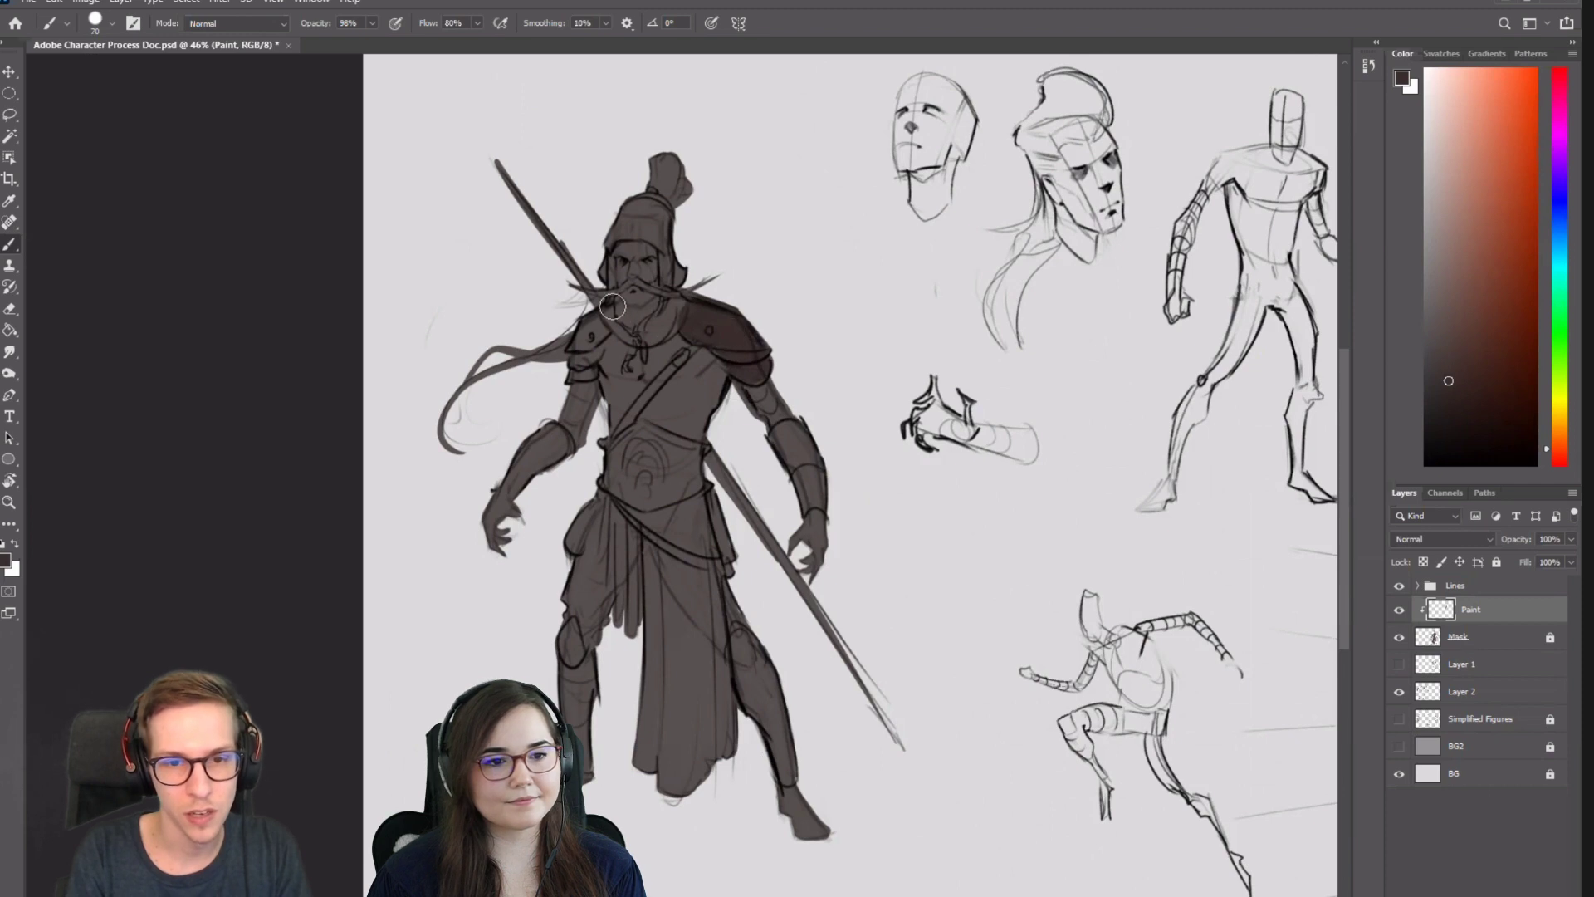
Paint the collar, the other shoulder pad and both forearm guards in the same dark brown.
mouse_move(612, 307)
left_mouse_down()
mouse_move(681, 298)
mouse_move(638, 333)
mouse_move(651, 328)
mouse_move(588, 326)
mouse_move(583, 359)
left_mouse_up()
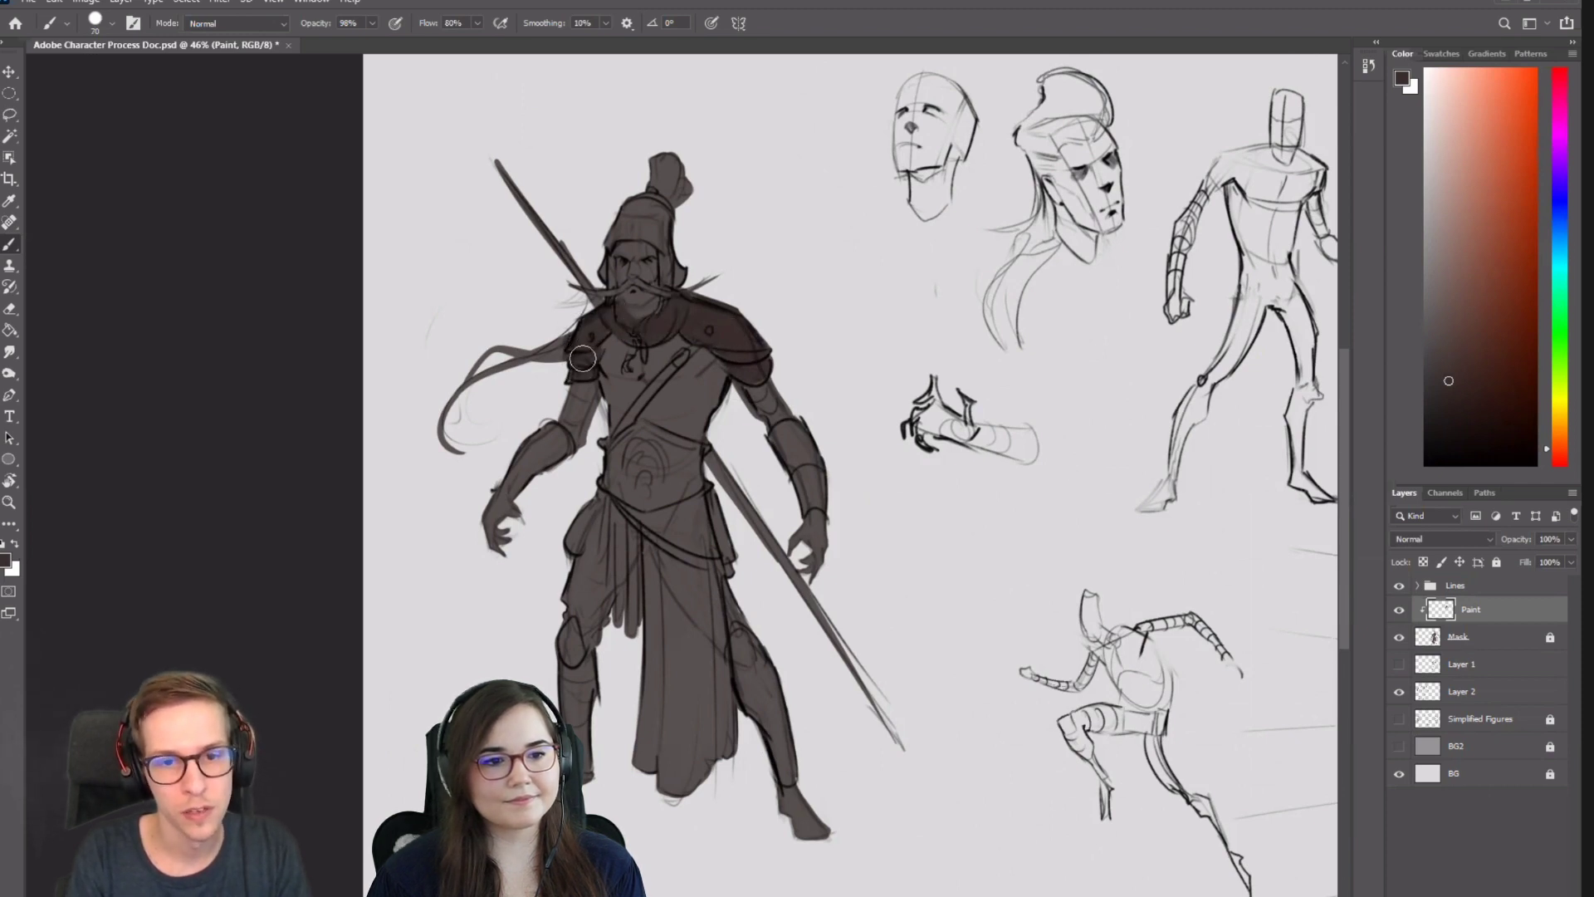
key("bracketright")
mouse_move(786, 454)
left_mouse_down()
mouse_move(787, 438)
mouse_move(801, 445)
mouse_move(808, 495)
left_mouse_up()
mouse_move(525, 478)
left_mouse_down()
mouse_move(510, 489)
mouse_move(541, 435)
mouse_move(544, 463)
mouse_move(560, 461)
mouse_move(542, 468)
left_mouse_up()
Check the fills without the line art, then paint the wide waist belt and both shin guards dark brown.
left_click(1398, 587)
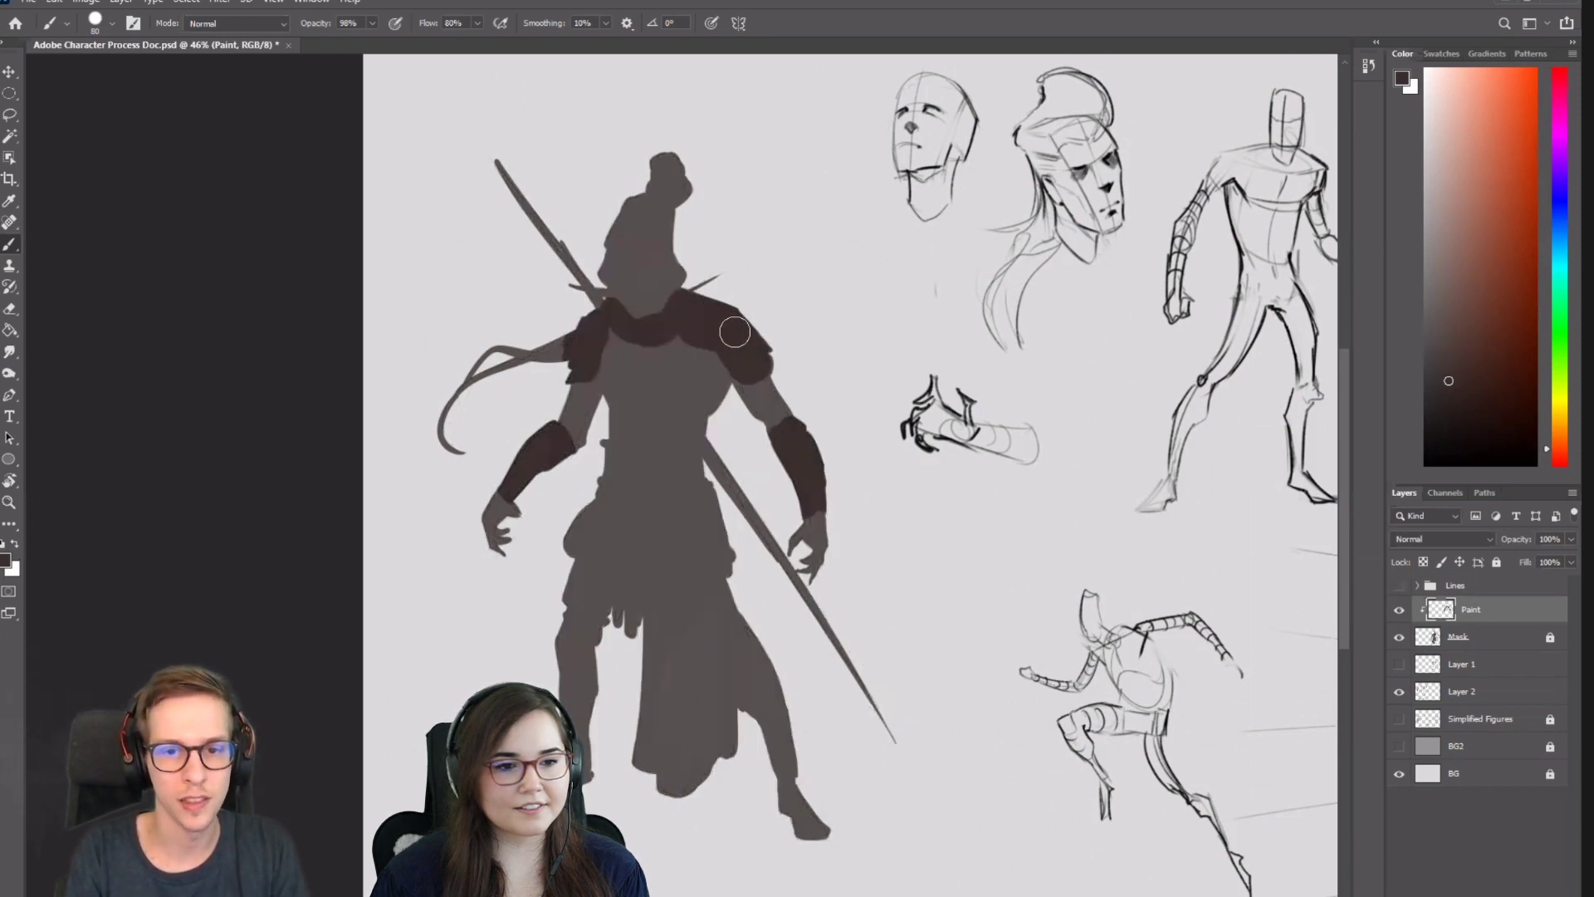
left_click(1399, 587)
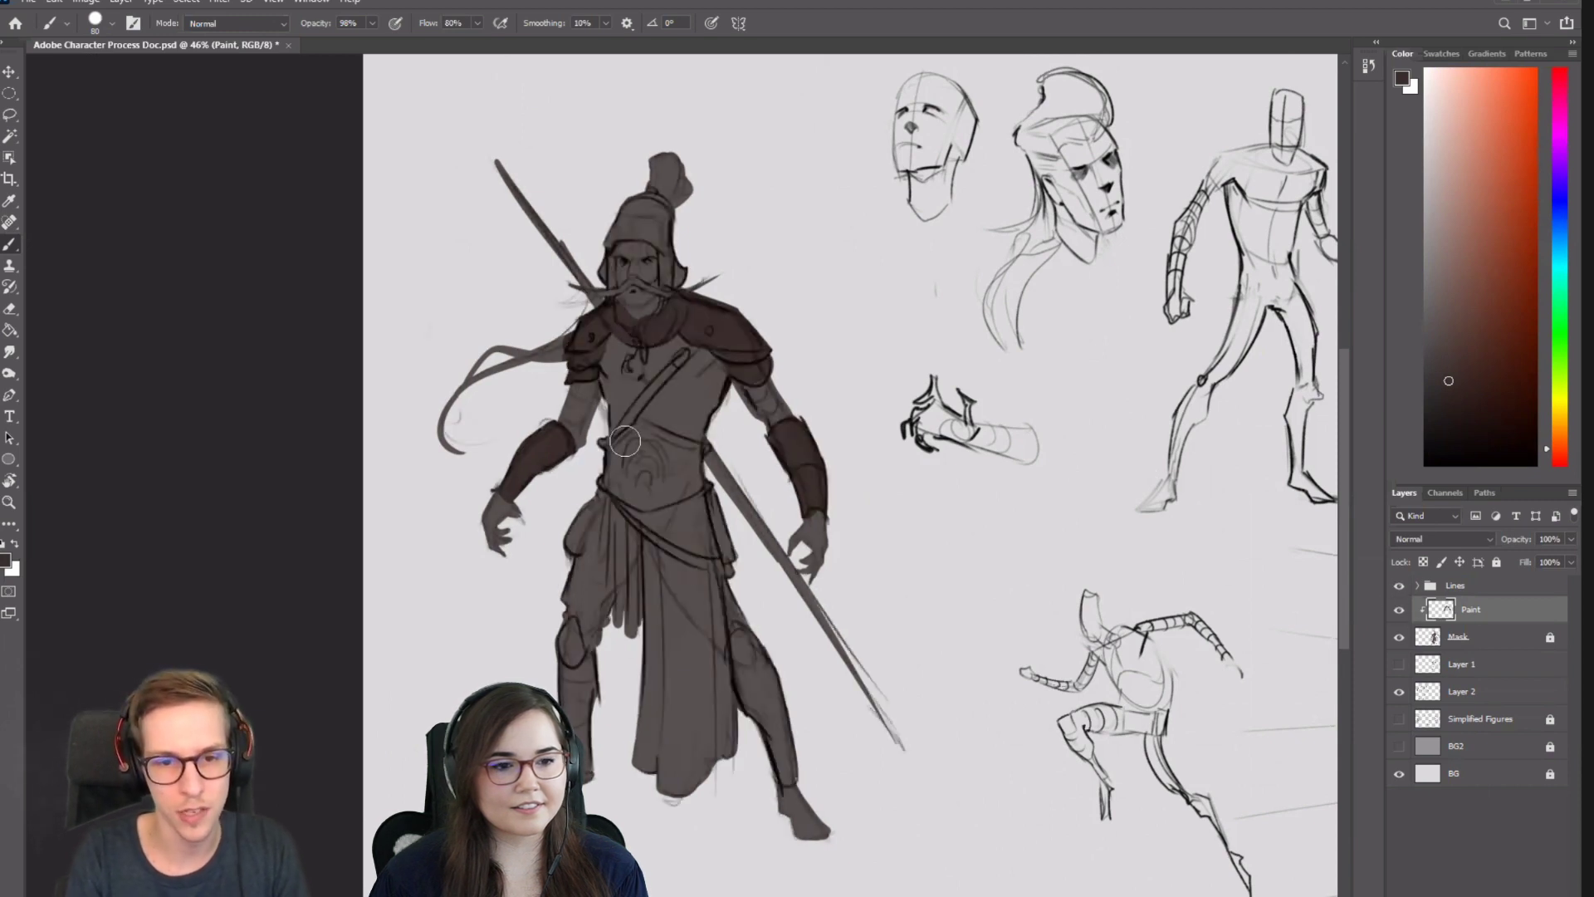
mouse_move(619, 440)
left_mouse_down()
mouse_move(611, 472)
mouse_move(609, 451)
mouse_move(640, 435)
mouse_move(596, 446)
mouse_move(641, 431)
mouse_move(683, 457)
mouse_move(640, 431)
mouse_move(618, 447)
mouse_move(699, 451)
mouse_move(680, 447)
mouse_move(698, 450)
mouse_move(686, 487)
mouse_move(636, 495)
mouse_move(665, 491)
mouse_move(605, 476)
mouse_move(647, 500)
mouse_move(696, 484)
mouse_move(652, 465)
left_mouse_up()
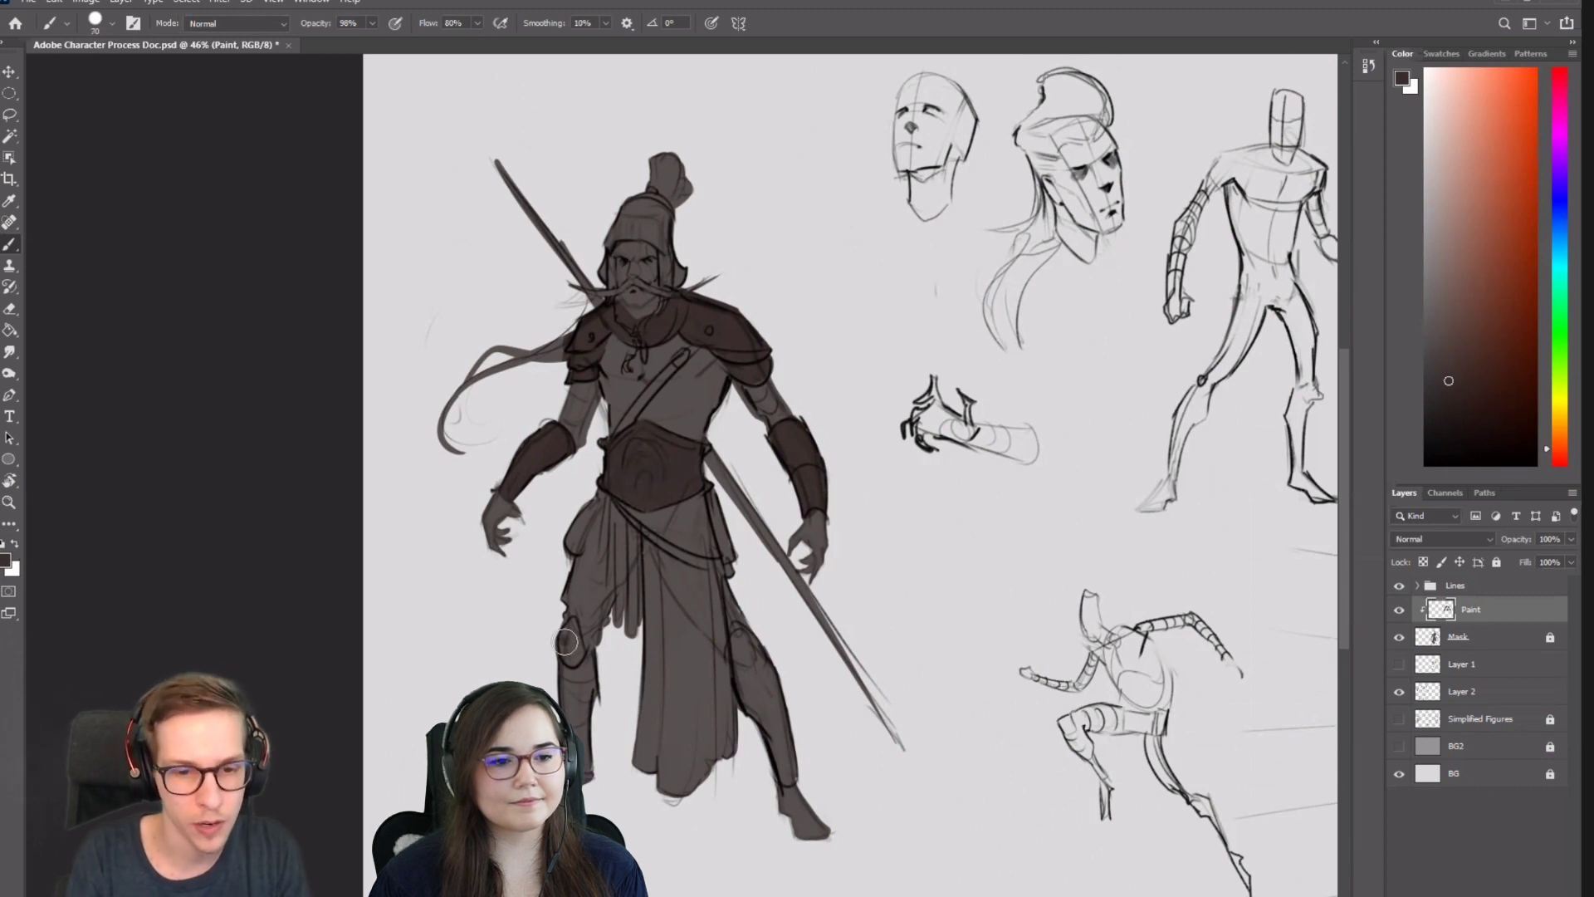
left_click_drag(573, 652, 569, 620)
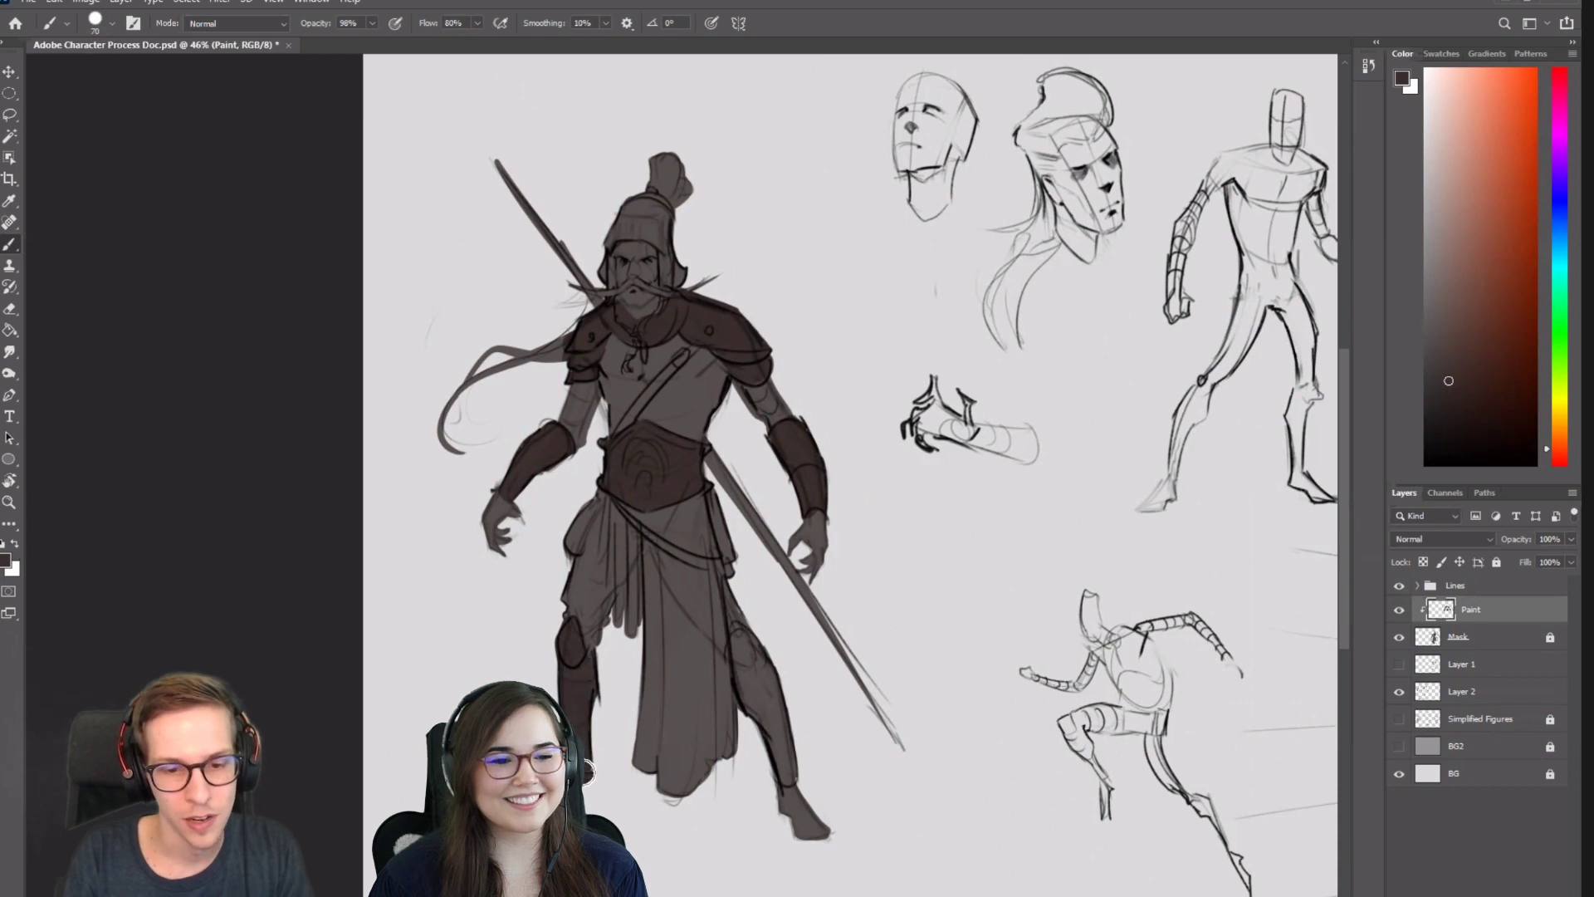
mouse_move(751, 680)
left_mouse_down()
mouse_move(744, 649)
mouse_move(750, 684)
mouse_move(784, 697)
mouse_move(766, 744)
mouse_move(787, 775)
mouse_move(803, 748)
mouse_move(787, 782)
left_mouse_up()
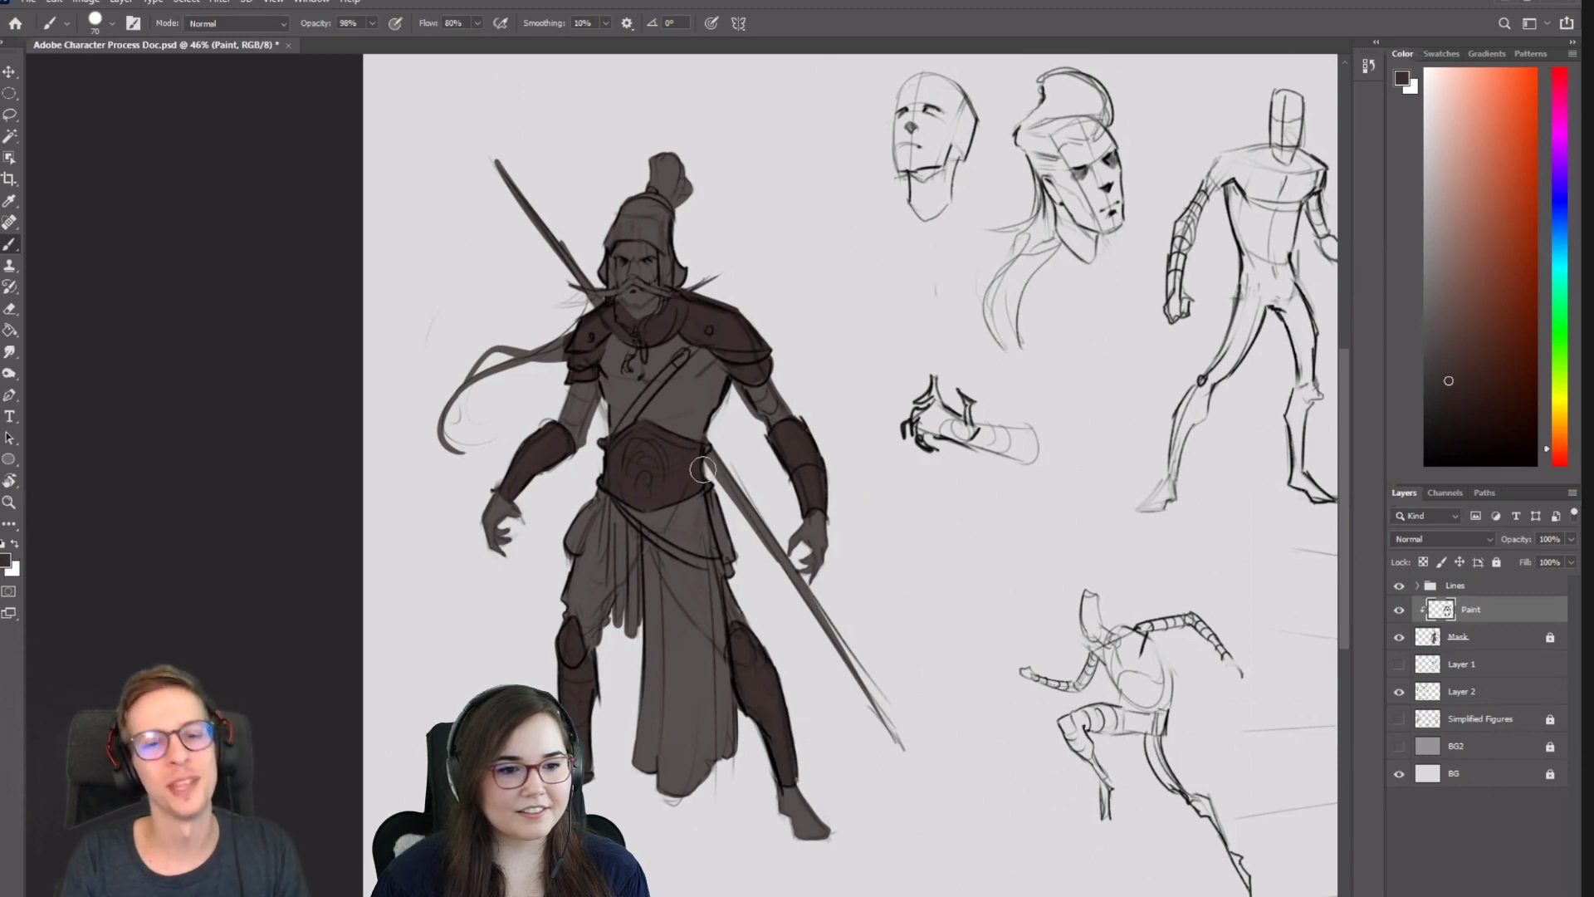
Choose a dark muted green and paint the warrior's chest, upper arms and face with it.
left_click(690, 428, "alt")
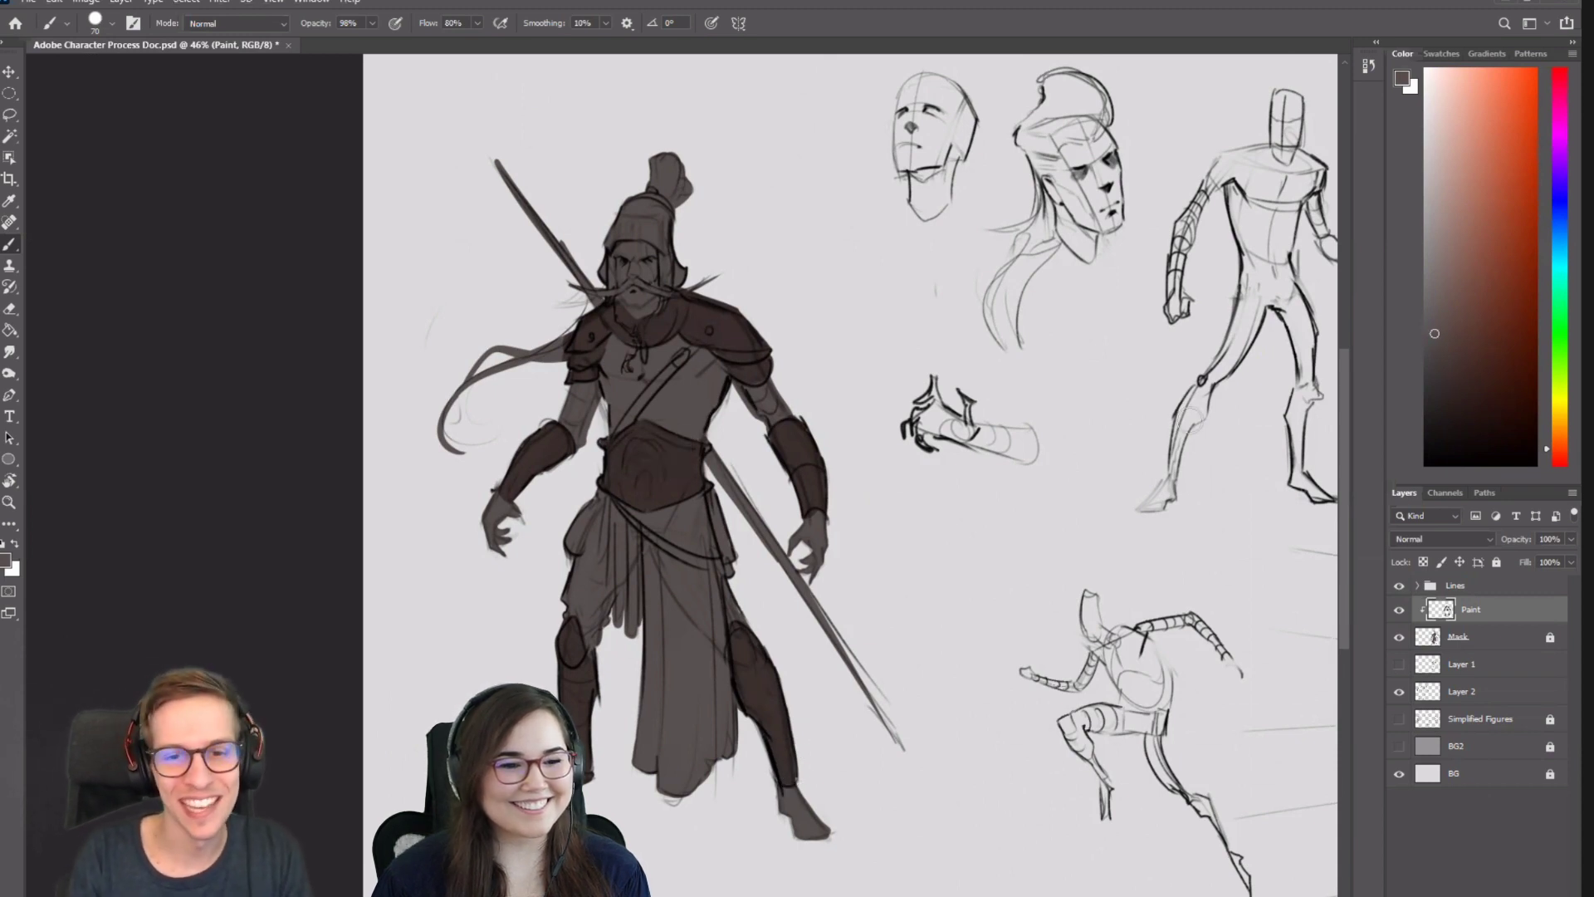
left_click_drag(1451, 324, 1452, 310)
left_click_drag(1564, 405, 1544, 301)
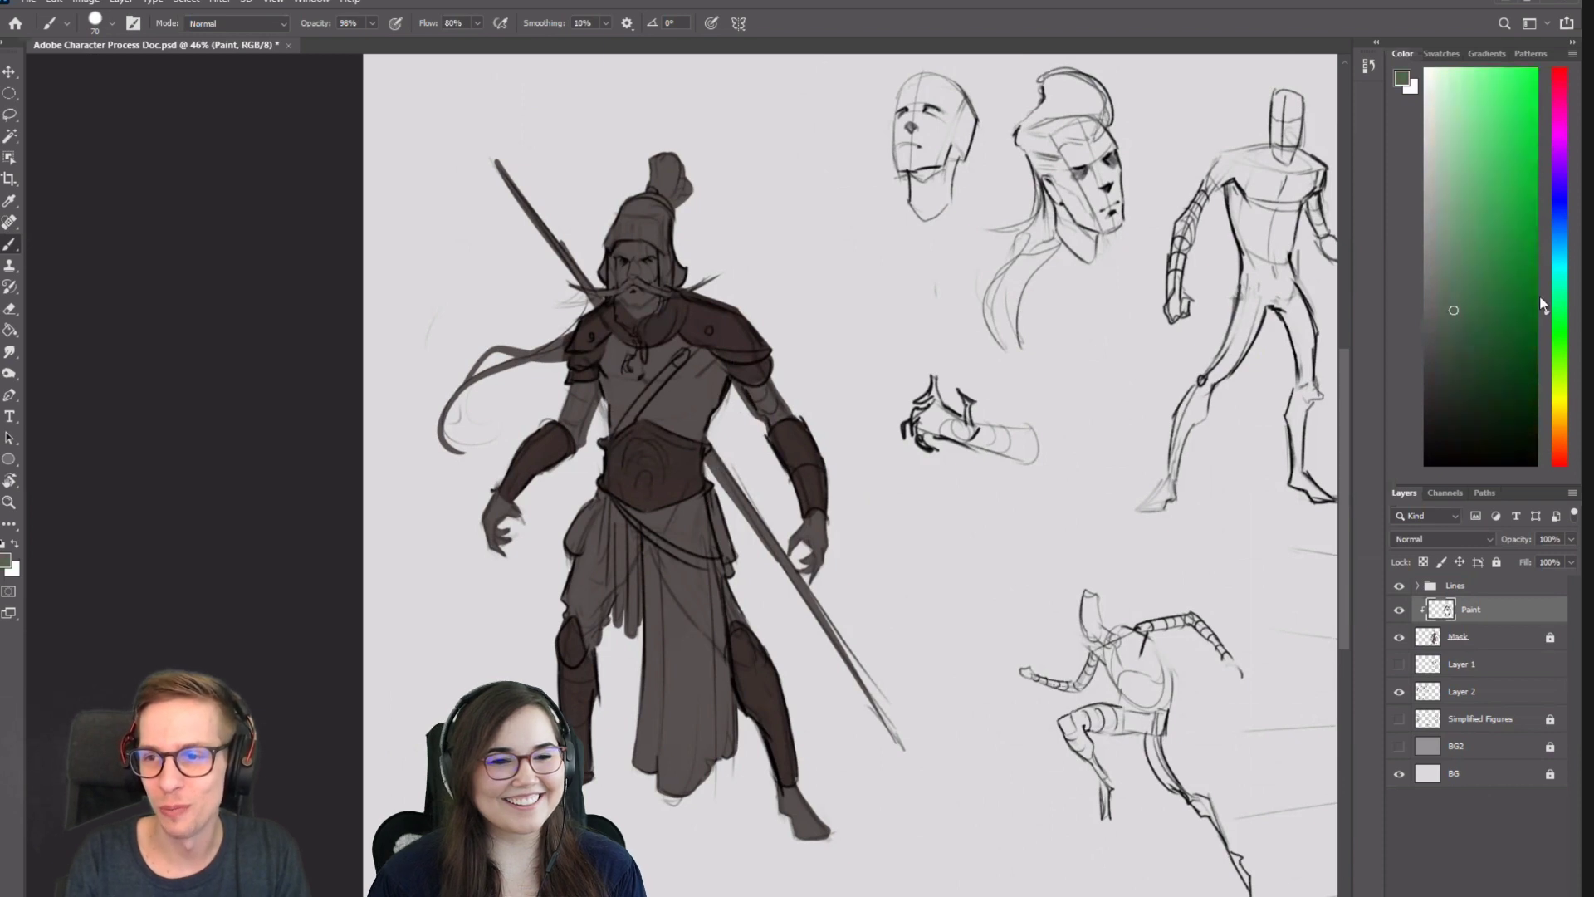
mouse_move(690, 377)
left_mouse_down()
mouse_move(664, 407)
mouse_move(707, 399)
mouse_move(700, 414)
mouse_move(675, 400)
mouse_move(701, 361)
mouse_move(695, 420)
mouse_move(667, 413)
mouse_move(695, 425)
mouse_move(656, 399)
left_mouse_up()
left_click(1463, 350)
left_click(1453, 346)
key("]")
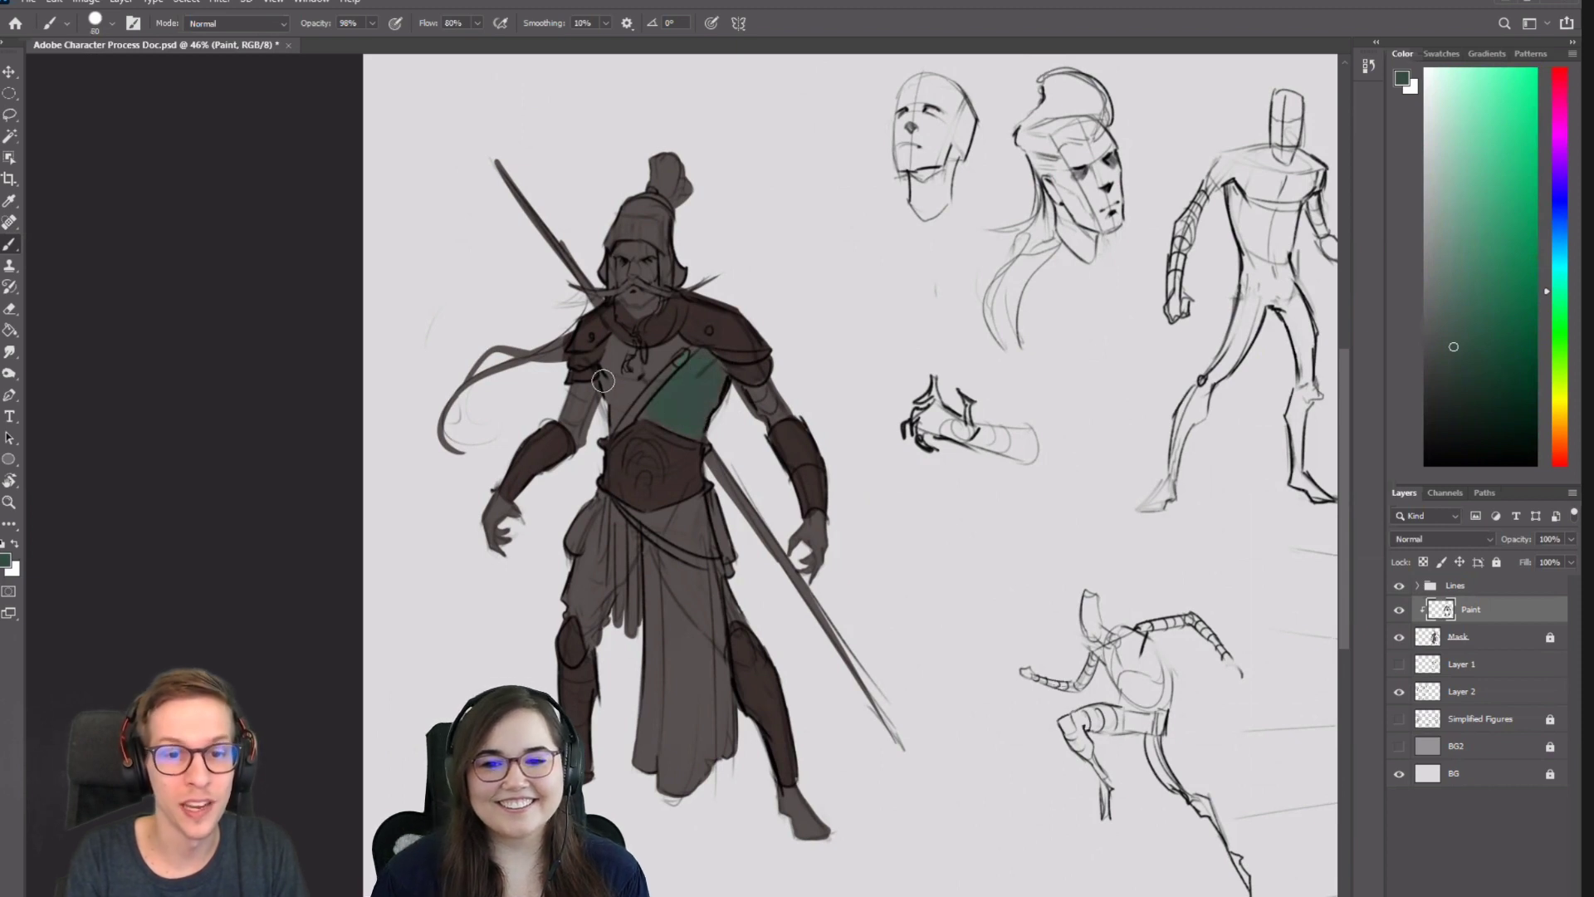
key("bracketleft")
key("bracketleft")
mouse_move(611, 347)
left_mouse_down()
mouse_move(641, 360)
mouse_move(677, 342)
mouse_move(621, 418)
mouse_move(627, 398)
mouse_move(600, 416)
left_mouse_up()
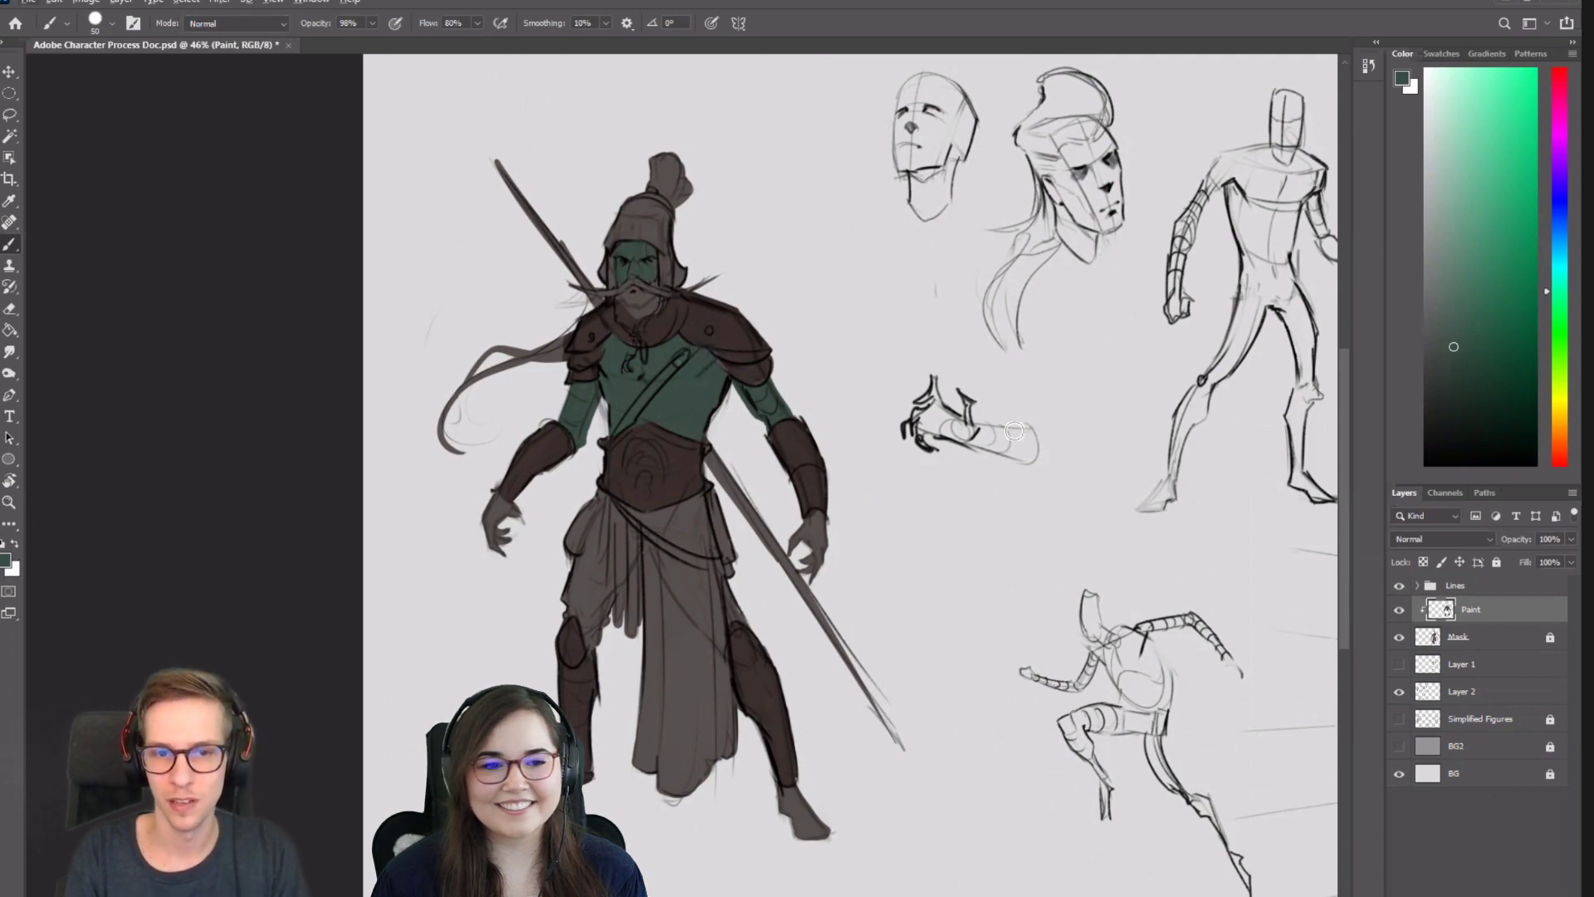
Choose a light greyish beige and paint the moustache and beard with a small brush.
mouse_move(1435, 374)
left_mouse_down()
mouse_move(1455, 267)
mouse_move(1436, 196)
left_mouse_up()
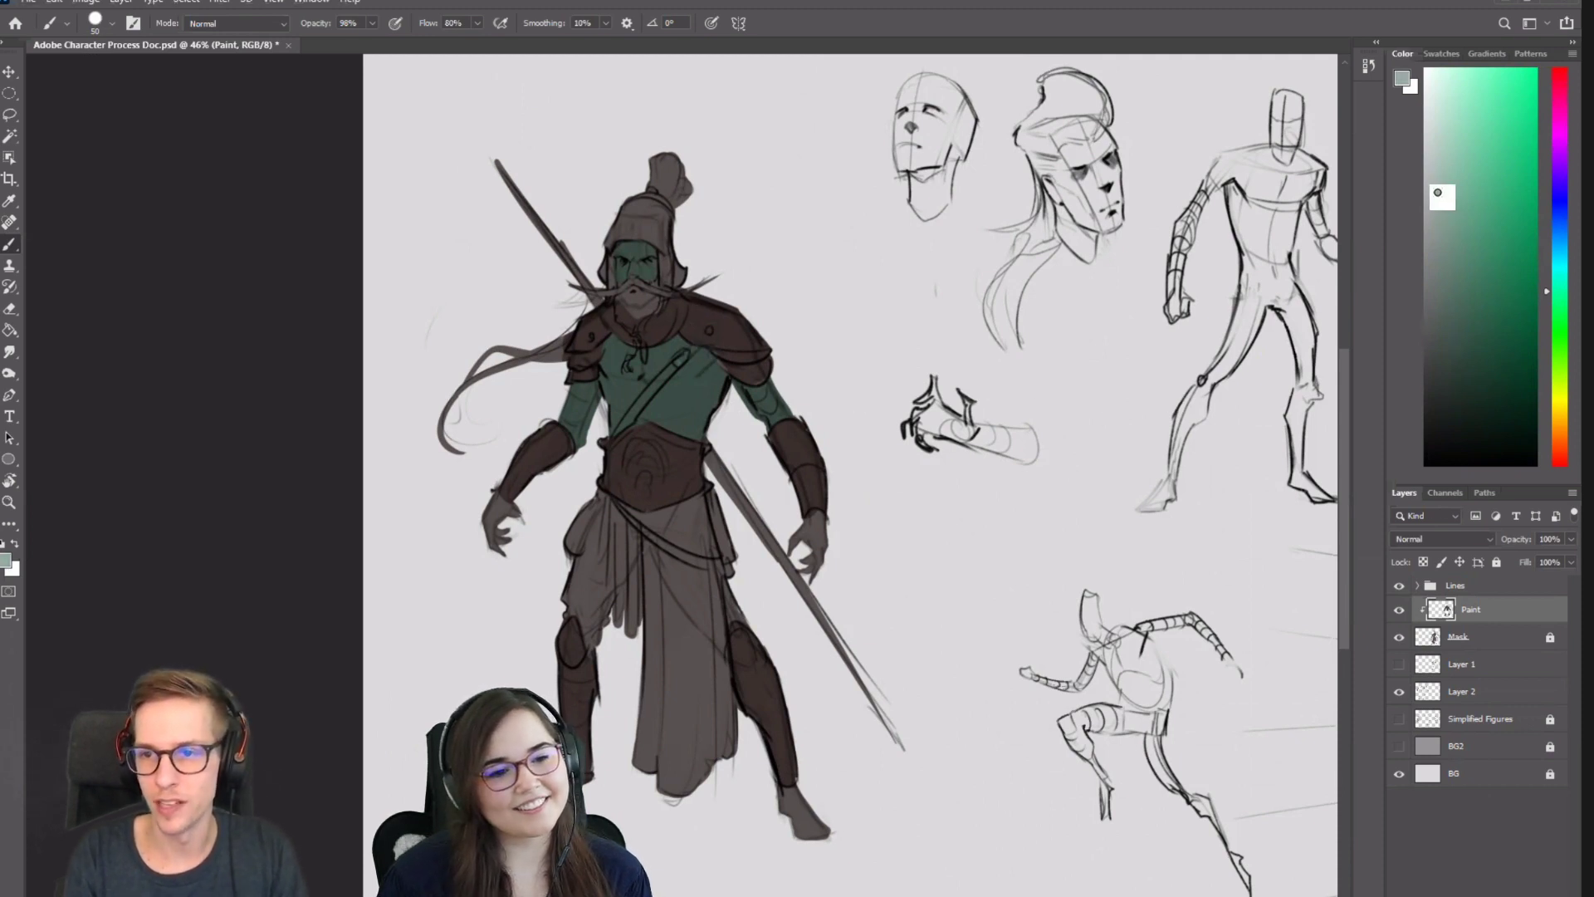
left_click(1561, 406)
key("bracketleft")
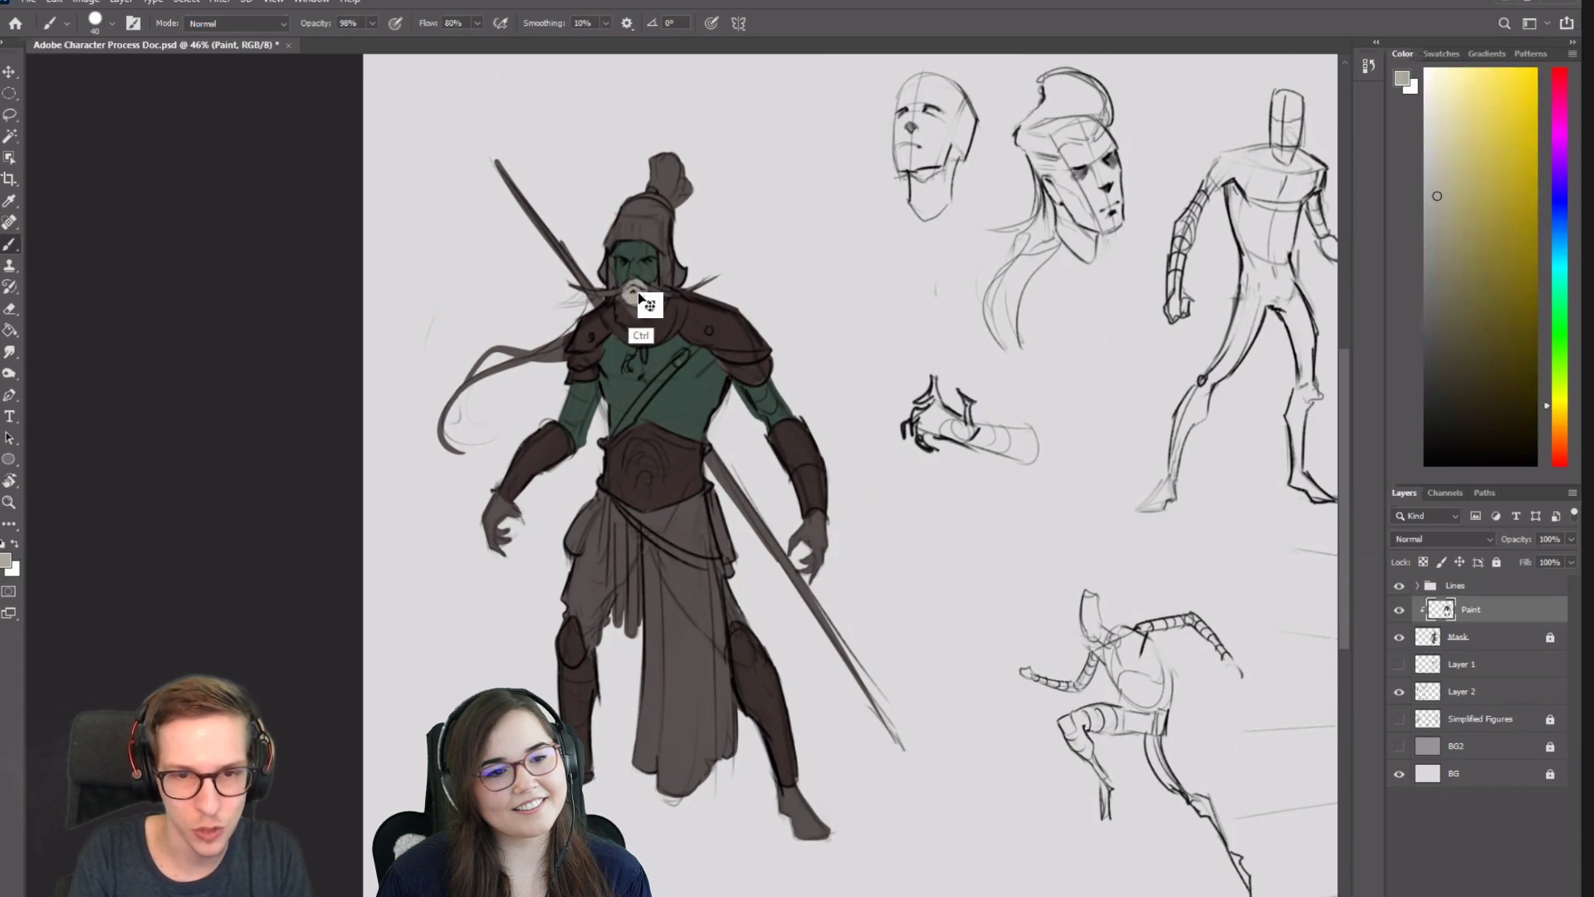
mouse_move(579, 286)
left_mouse_down()
mouse_move(668, 291)
mouse_move(698, 275)
mouse_move(625, 301)
mouse_move(632, 318)
mouse_move(645, 297)
left_mouse_up()
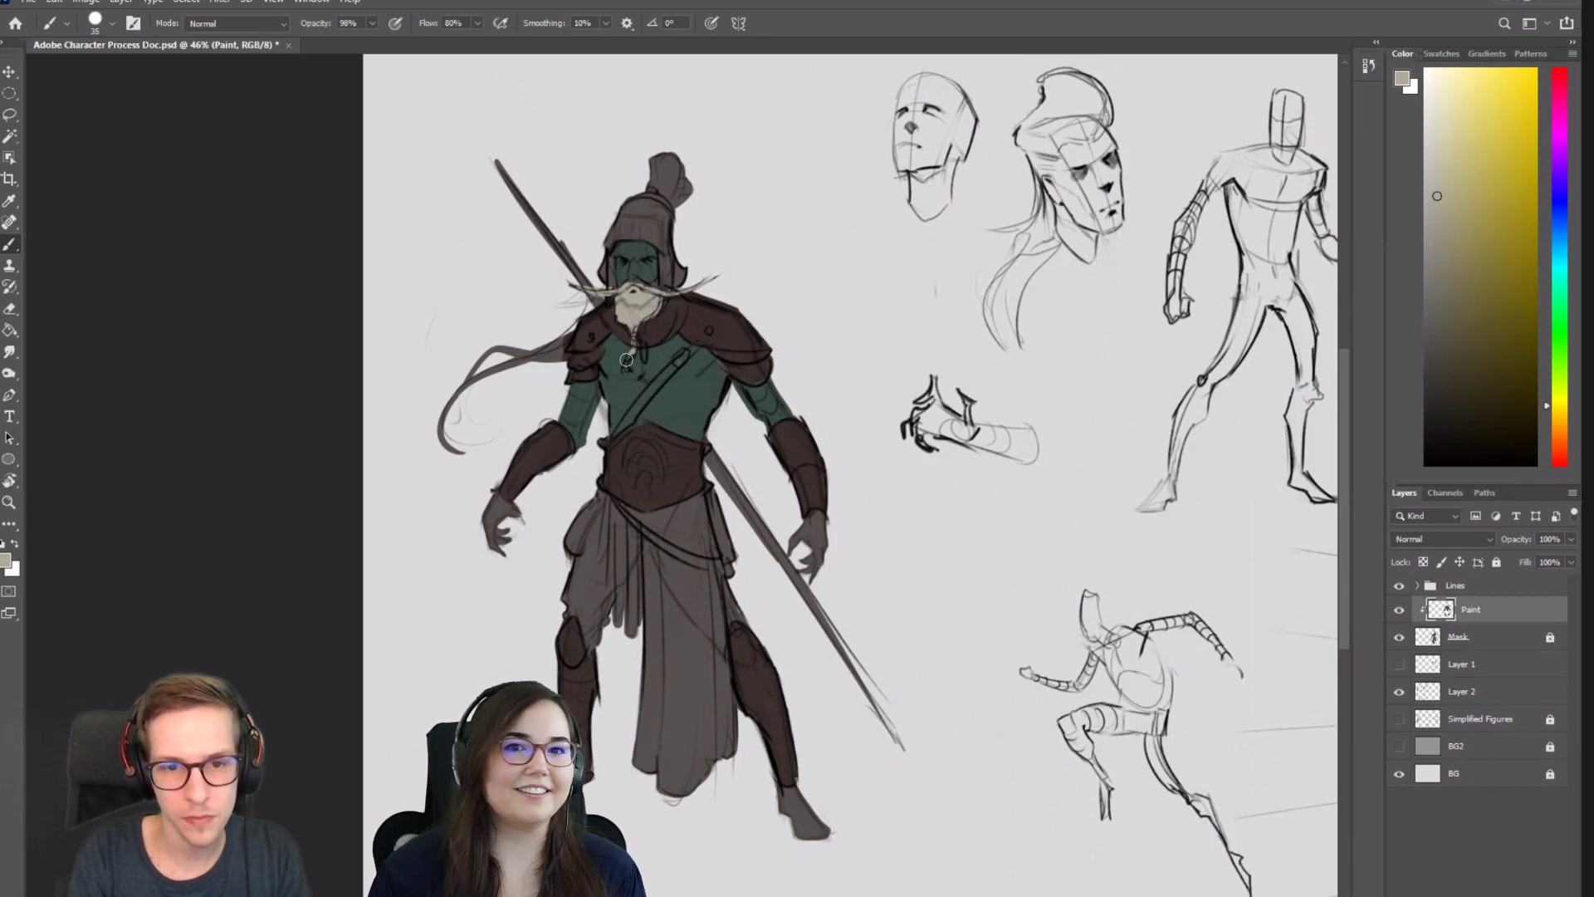
left_click_drag(622, 309, 611, 294)
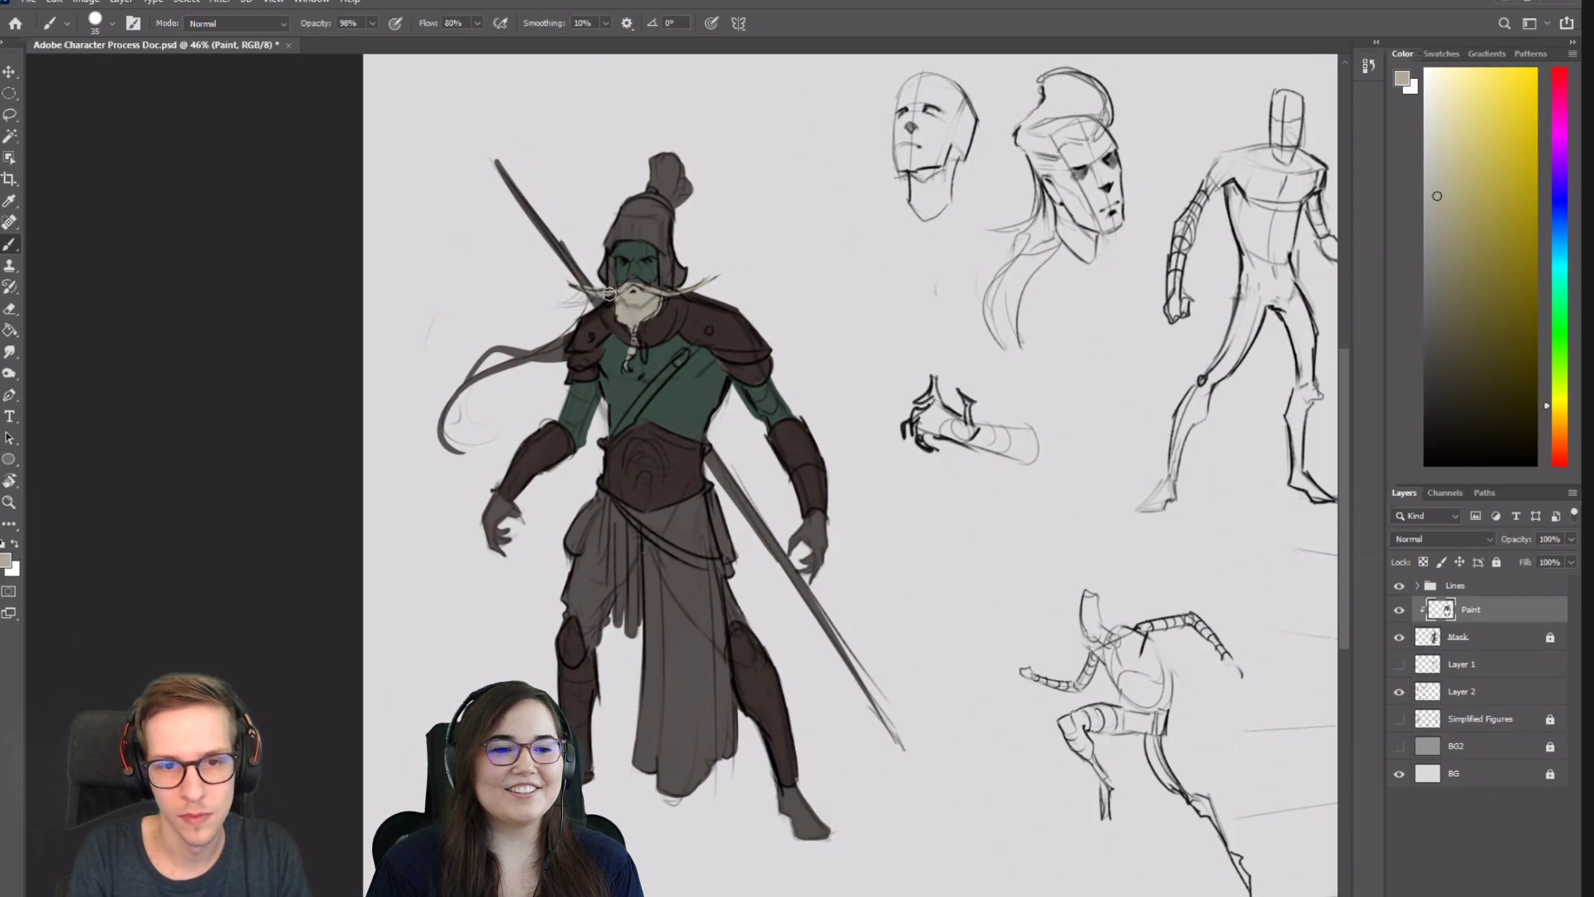
left_click(627, 304, "alt")
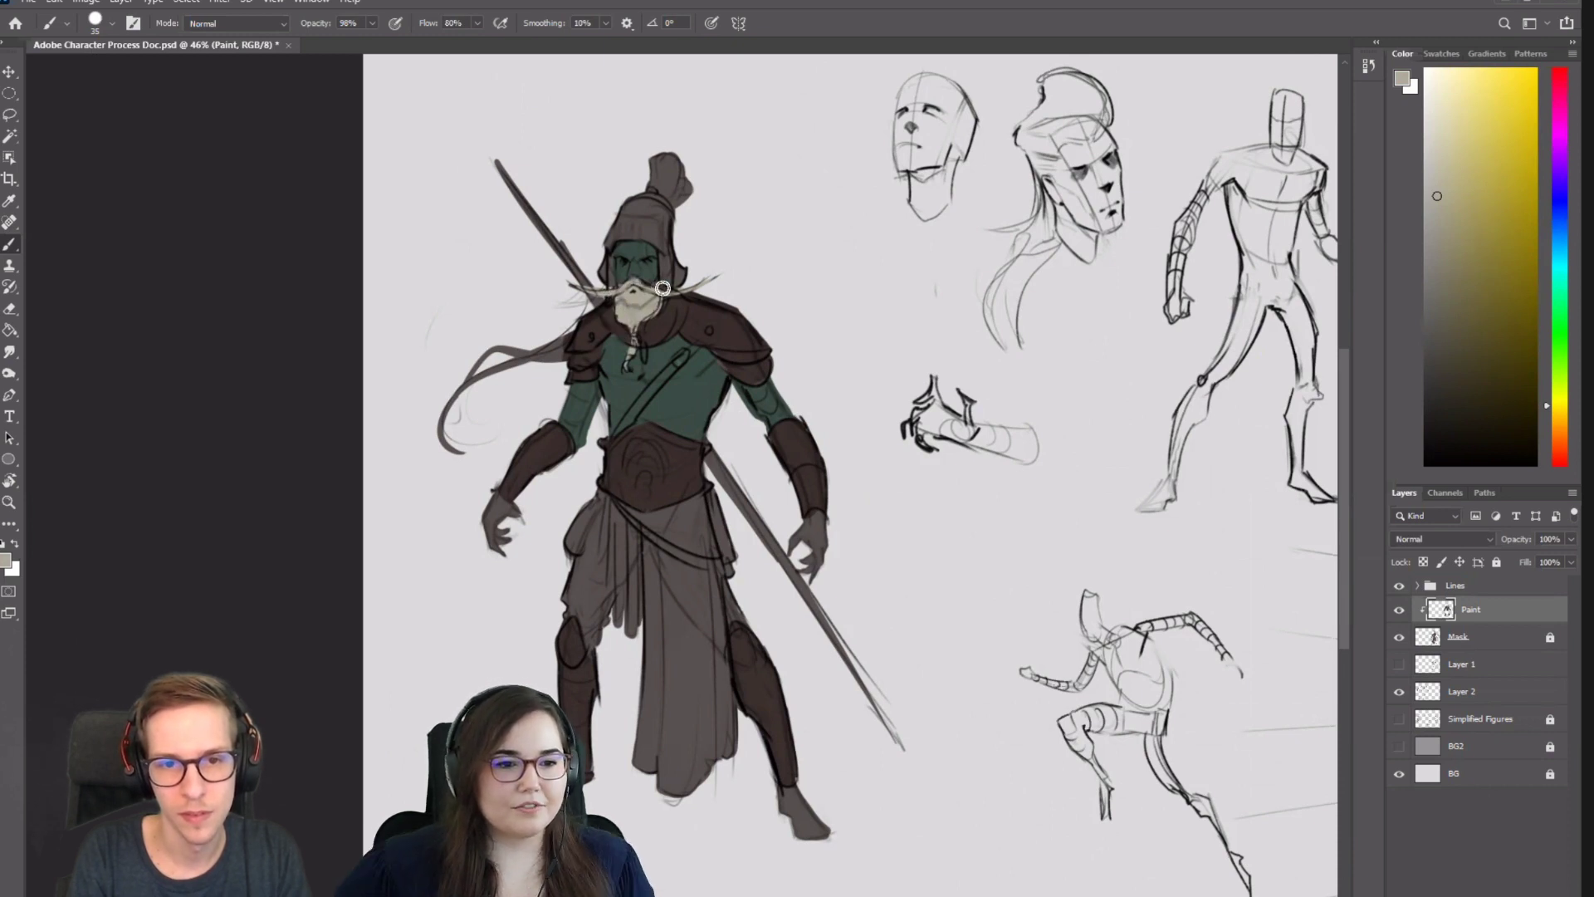
Paint the plume on top of the helmet and the long strands trailing behind the shoulder in the same beige.
mouse_move(676, 159)
left_mouse_down()
mouse_move(664, 191)
mouse_move(685, 195)
mouse_move(651, 203)
left_mouse_up()
key("bracketright")
mouse_move(492, 345)
left_mouse_down()
mouse_move(452, 444)
mouse_move(554, 342)
left_mouse_up()
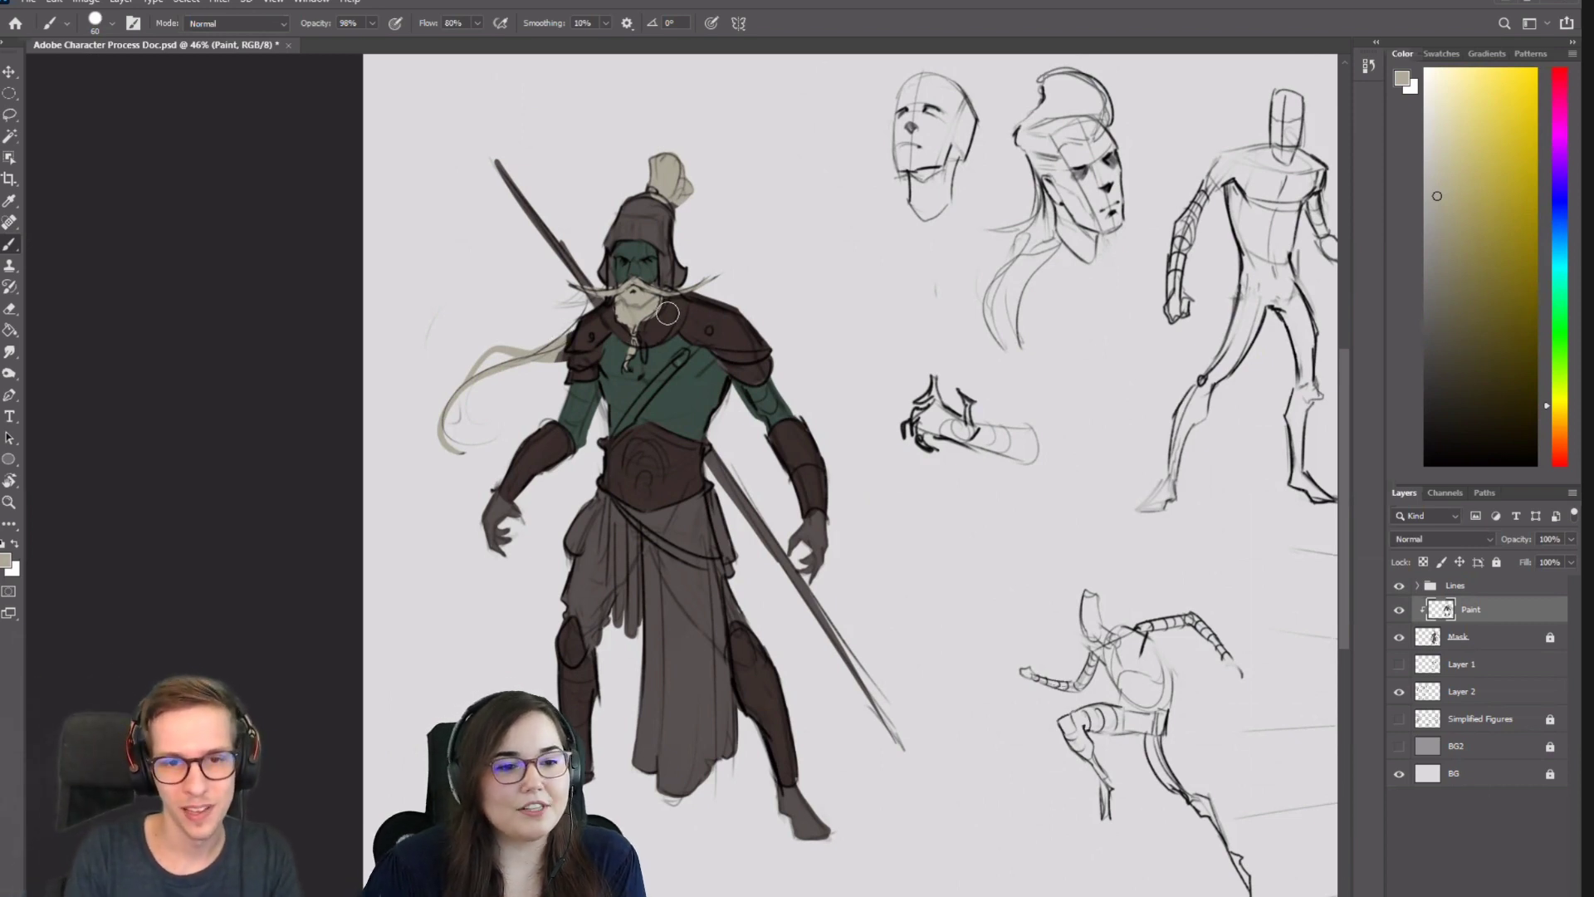
Choose a deep dark red and paint the crown of the helmet with it, replacing a first brighter red attempt.
left_click_drag(720, 304, 704, 329)
left_click(1562, 456)
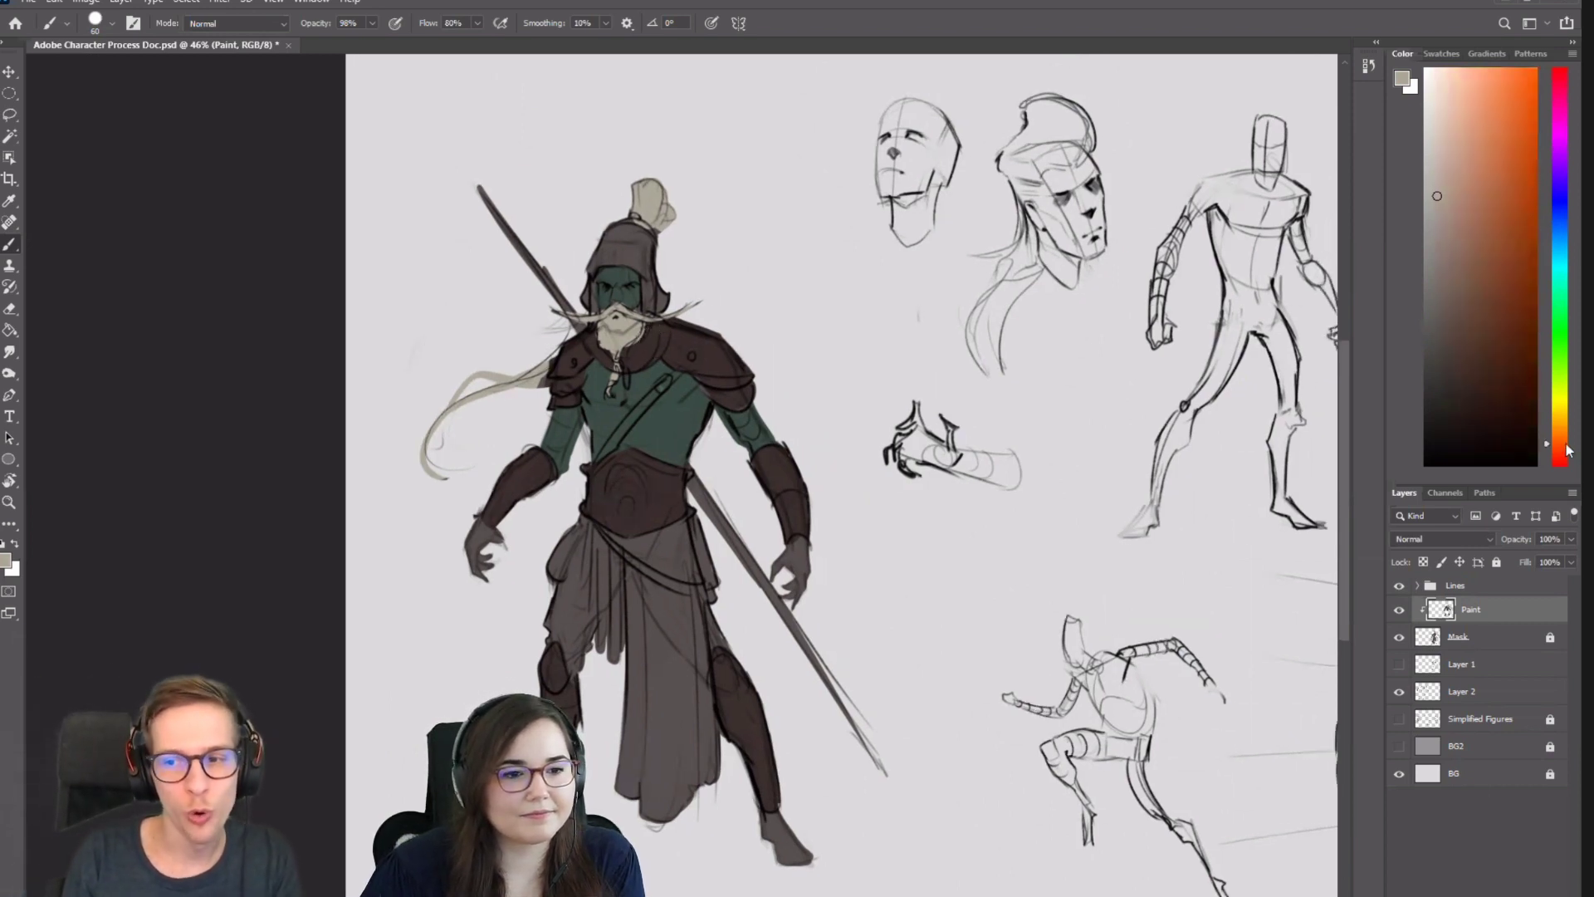
left_click_drag(1506, 218, 1495, 276)
left_click_drag(627, 282, 624, 247)
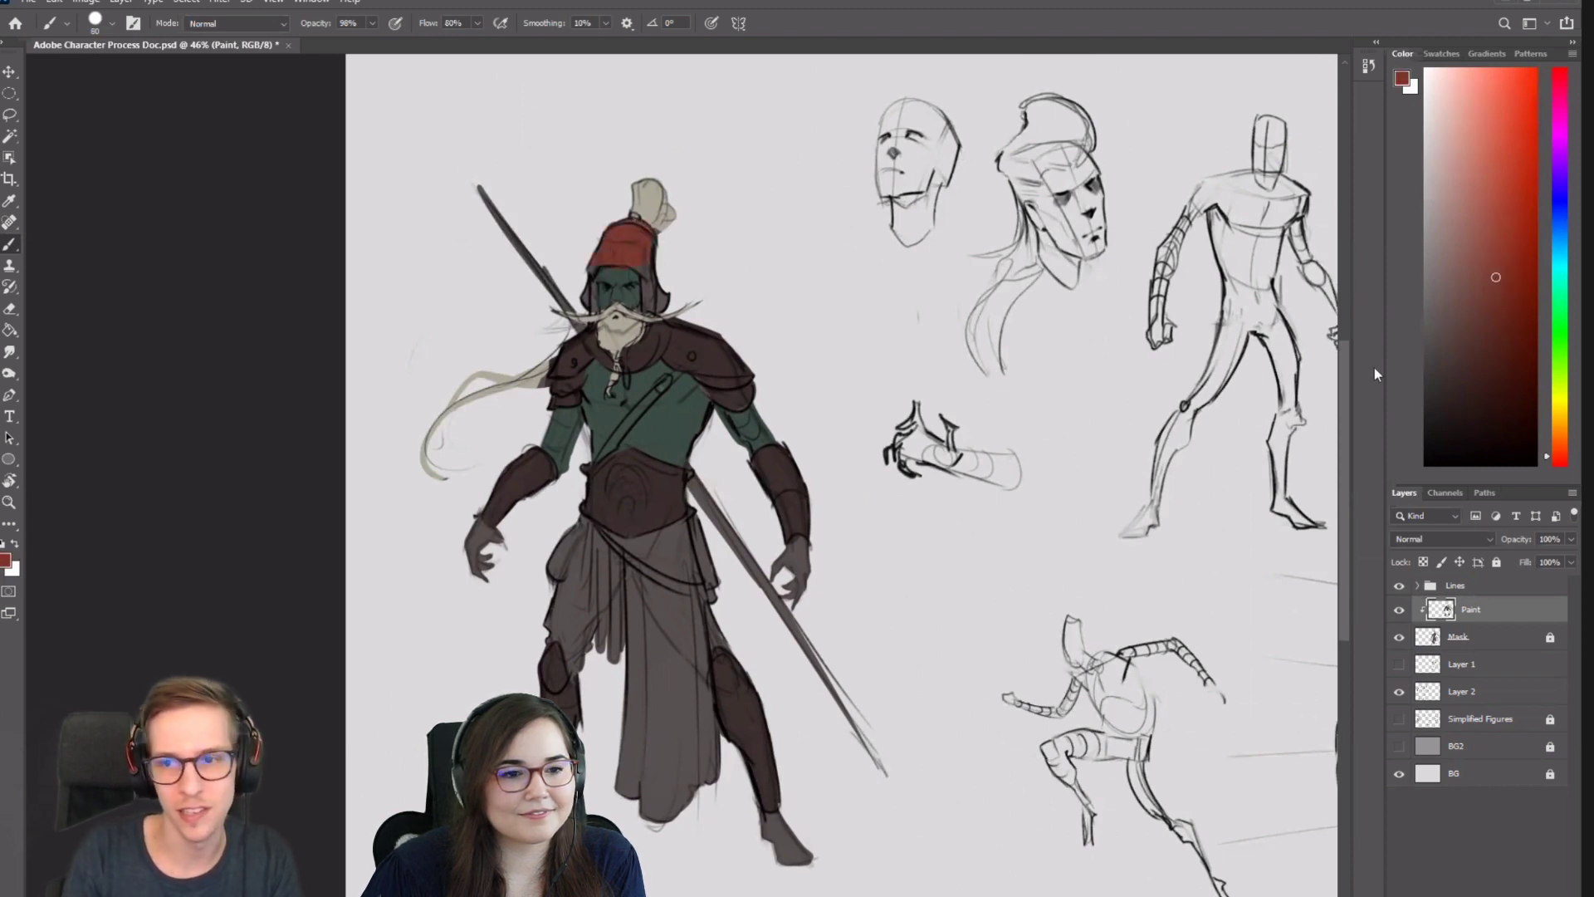
key("ctrl+z")
left_click(1513, 319)
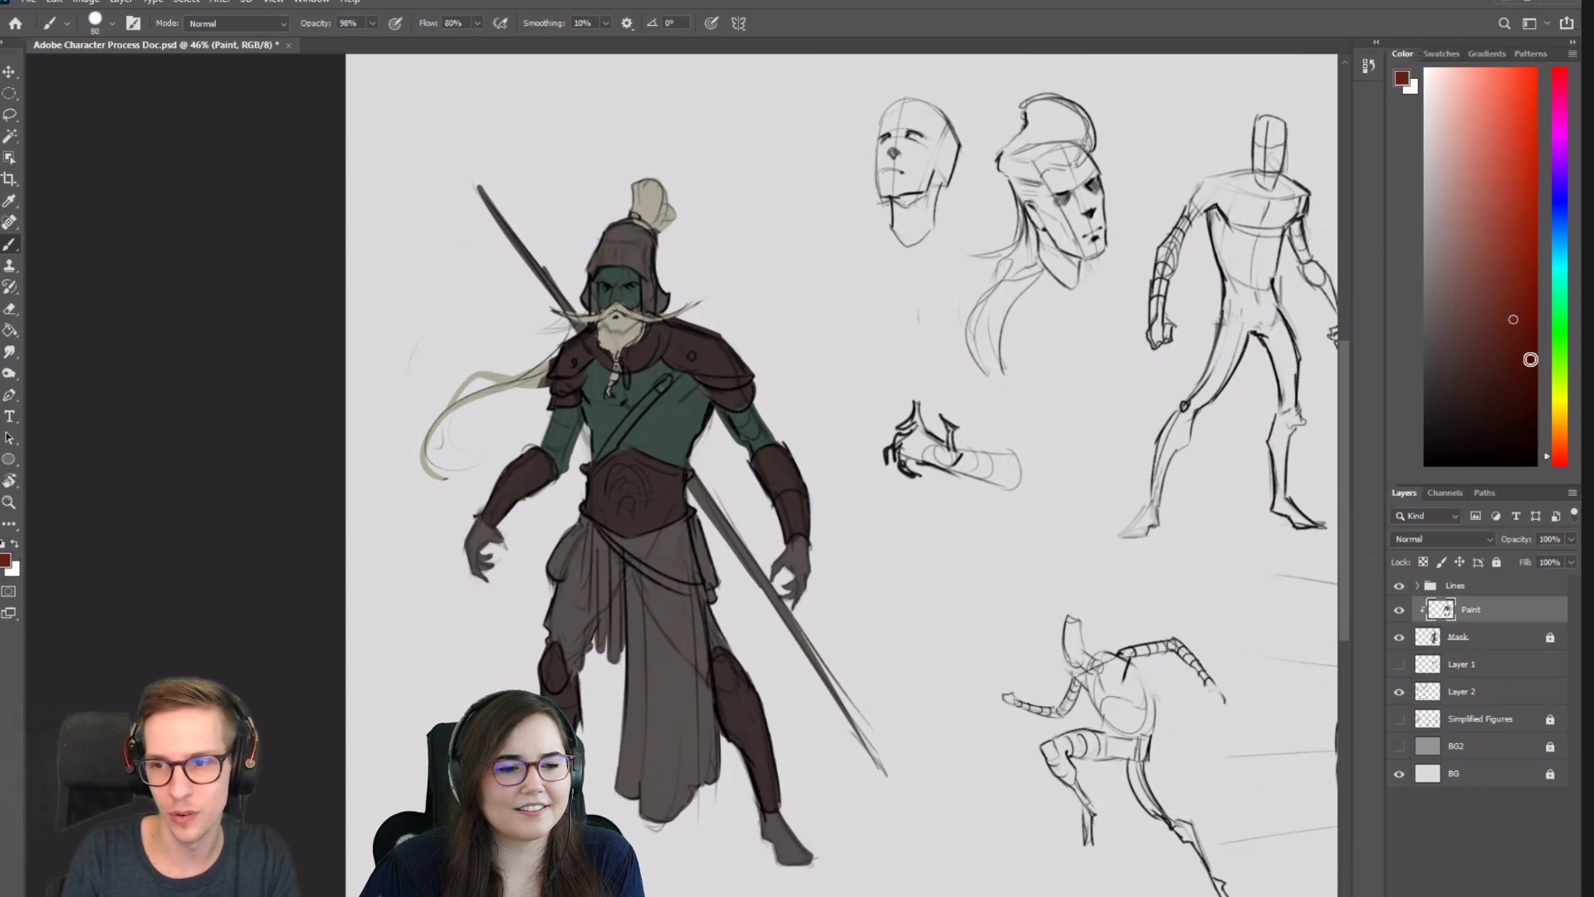
left_click(1513, 329)
left_click_drag(647, 264, 596, 243)
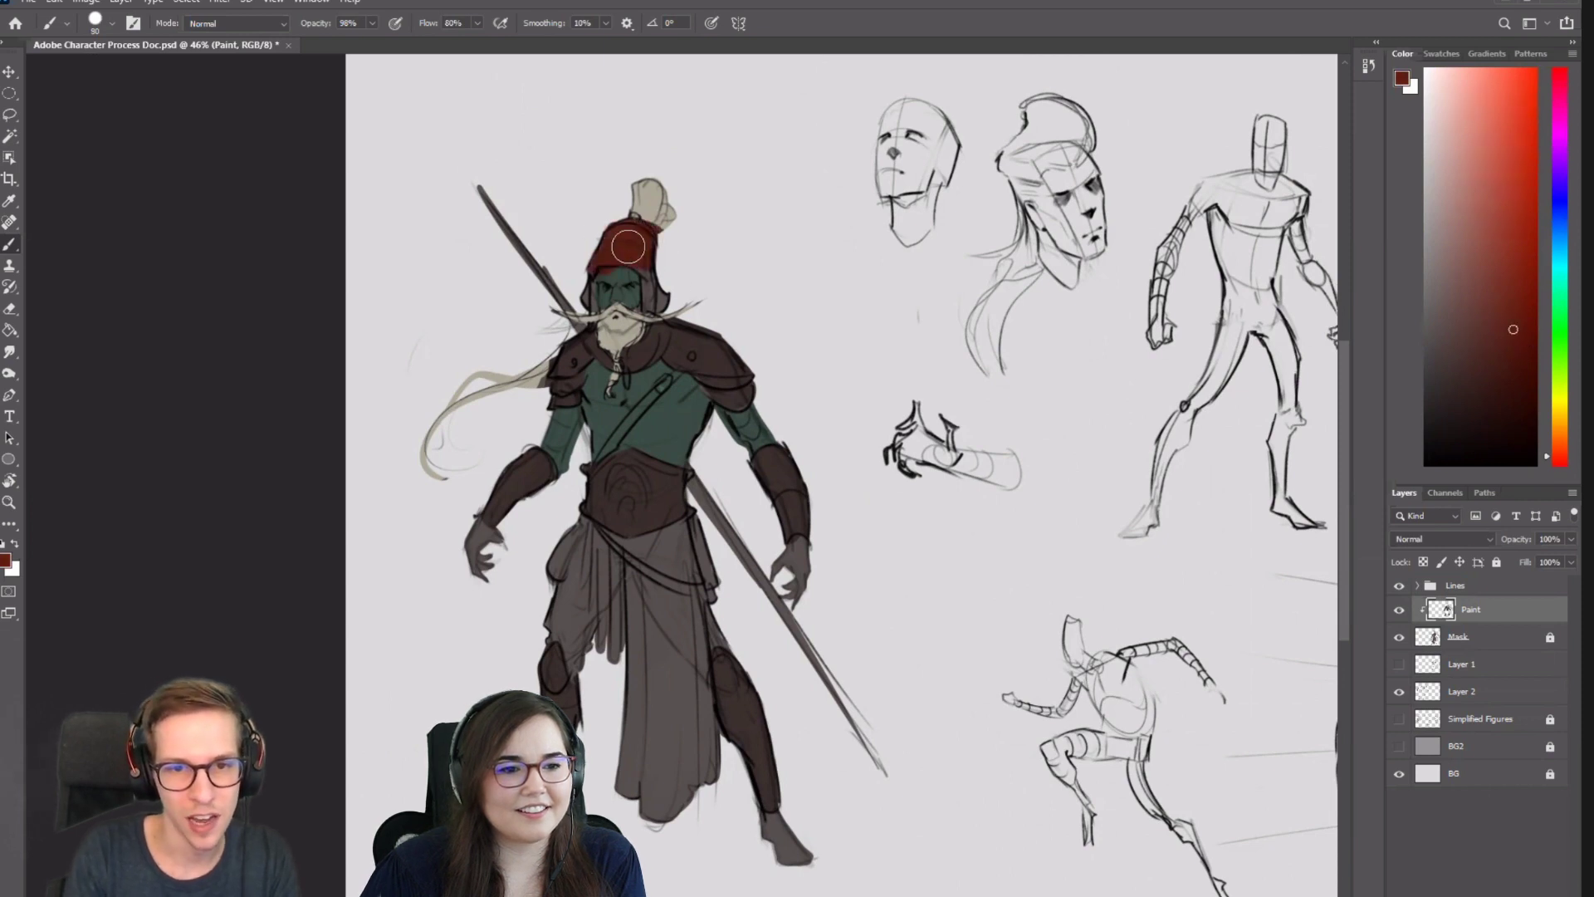
Paint the long hanging front cloth and the cloth just below the belt in the same dark red.
key("bracketright")
key("bracketright")
mouse_move(645, 581)
left_mouse_down()
mouse_move(643, 812)
mouse_move(642, 620)
mouse_move(665, 617)
mouse_move(673, 805)
mouse_move(692, 785)
mouse_move(683, 648)
mouse_move(692, 778)
mouse_move(686, 656)
mouse_move(690, 768)
mouse_move(672, 618)
mouse_move(645, 593)
mouse_move(671, 605)
mouse_move(622, 549)
mouse_move(684, 595)
mouse_move(676, 650)
left_mouse_up()
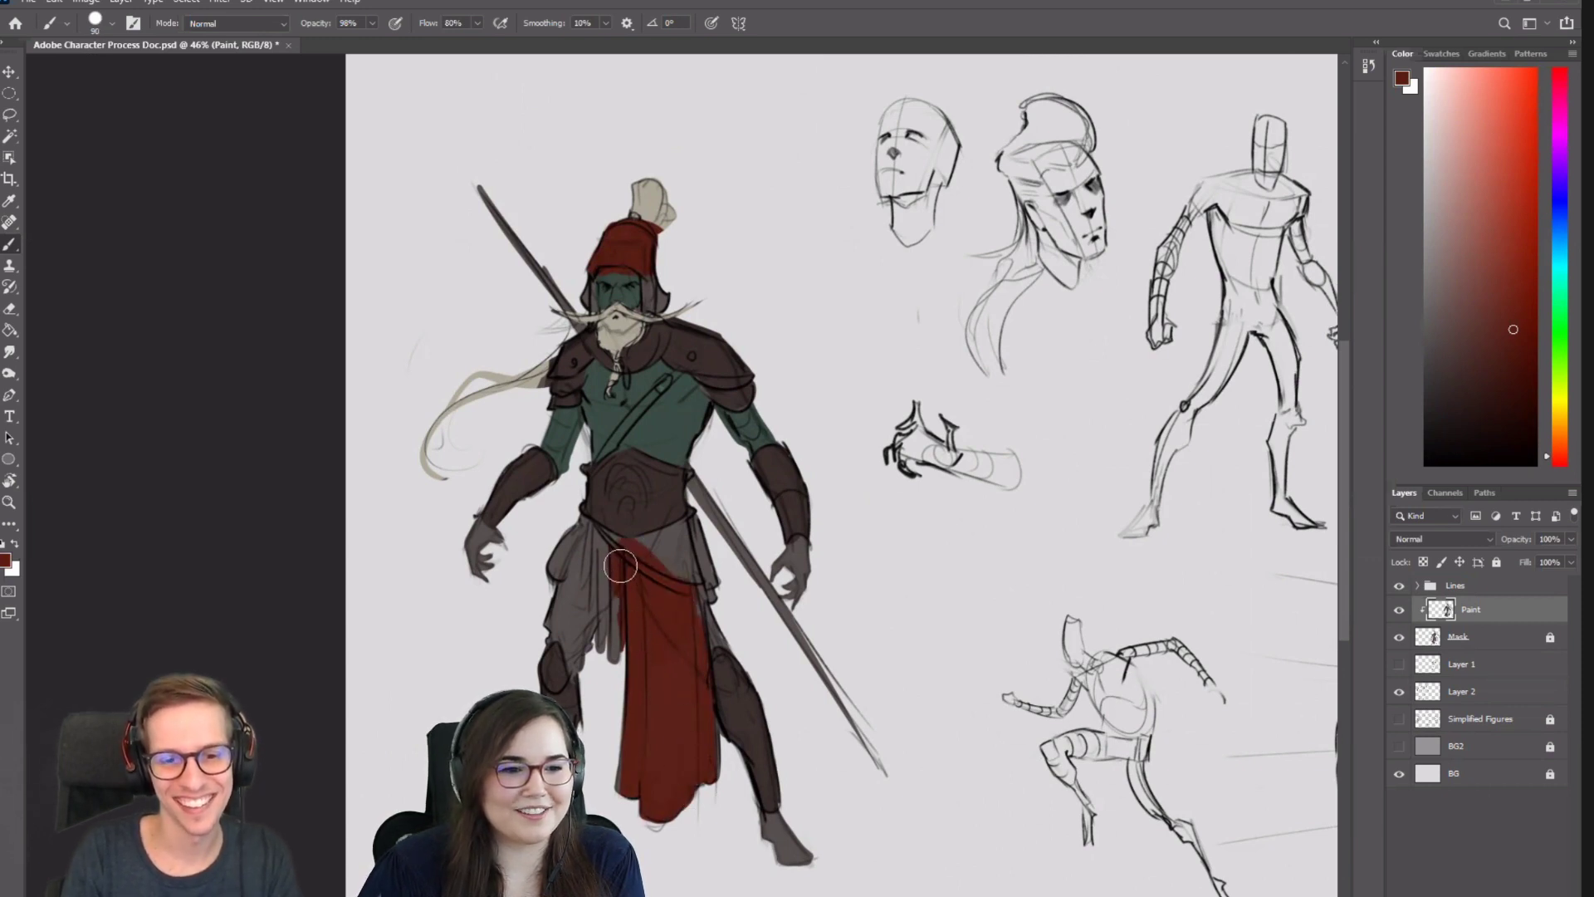
left_click_drag(611, 558, 614, 652)
key("ctrl+z")
key("bracketleft")
key("bracketleft")
left_click_drag(605, 571, 614, 651)
key("ctrl+z")
key("bracketright")
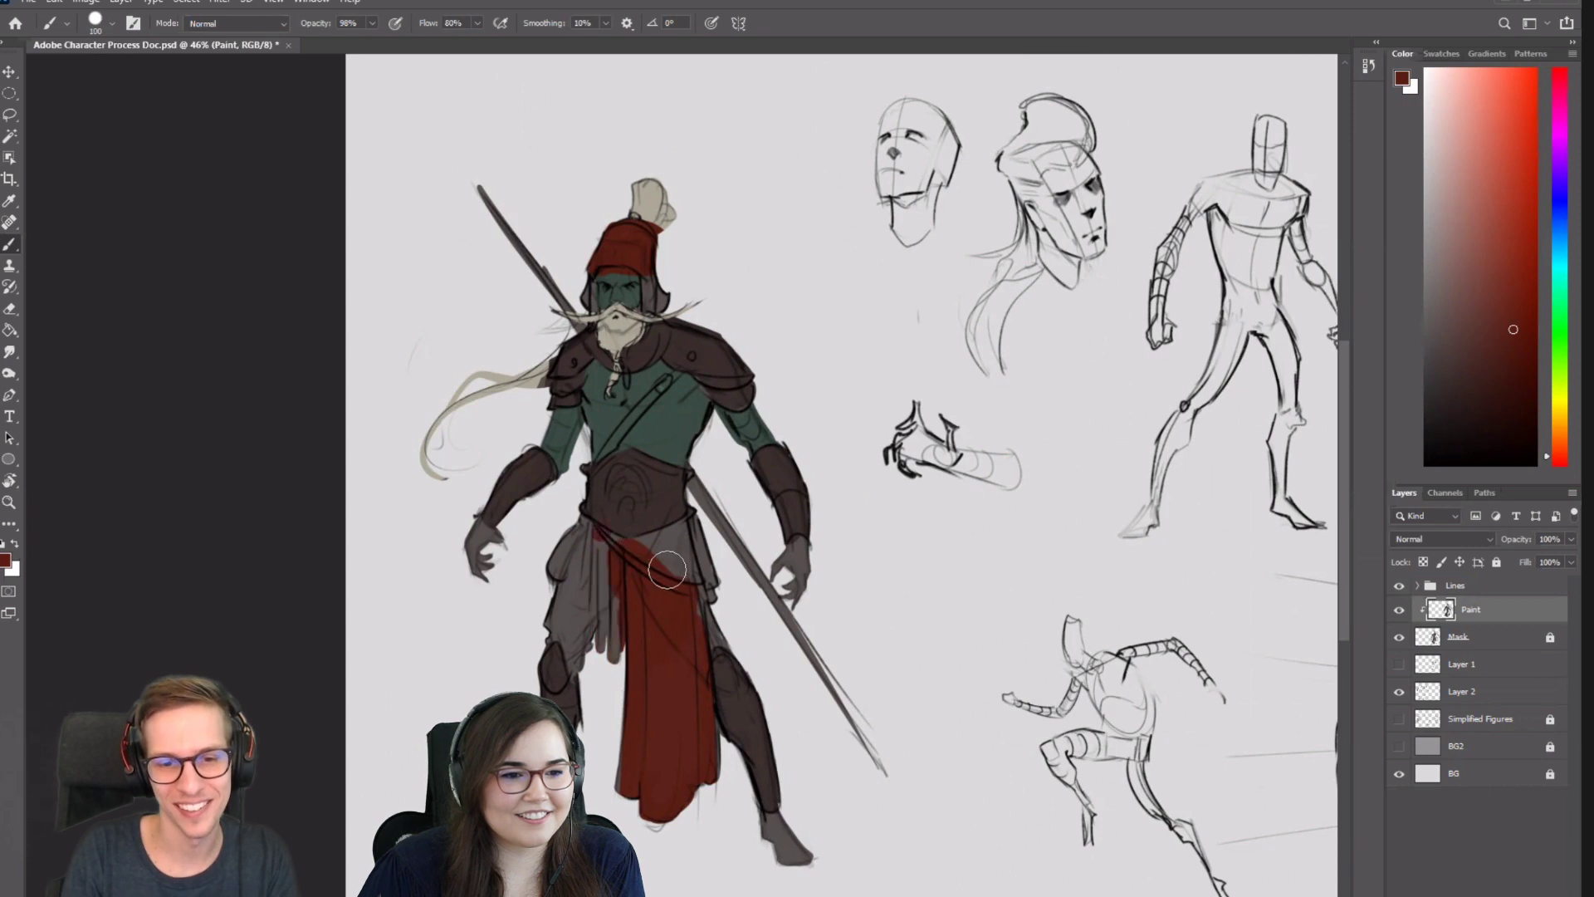
mouse_move(656, 564)
left_mouse_down()
mouse_move(681, 532)
mouse_move(688, 572)
mouse_move(636, 544)
left_mouse_up()
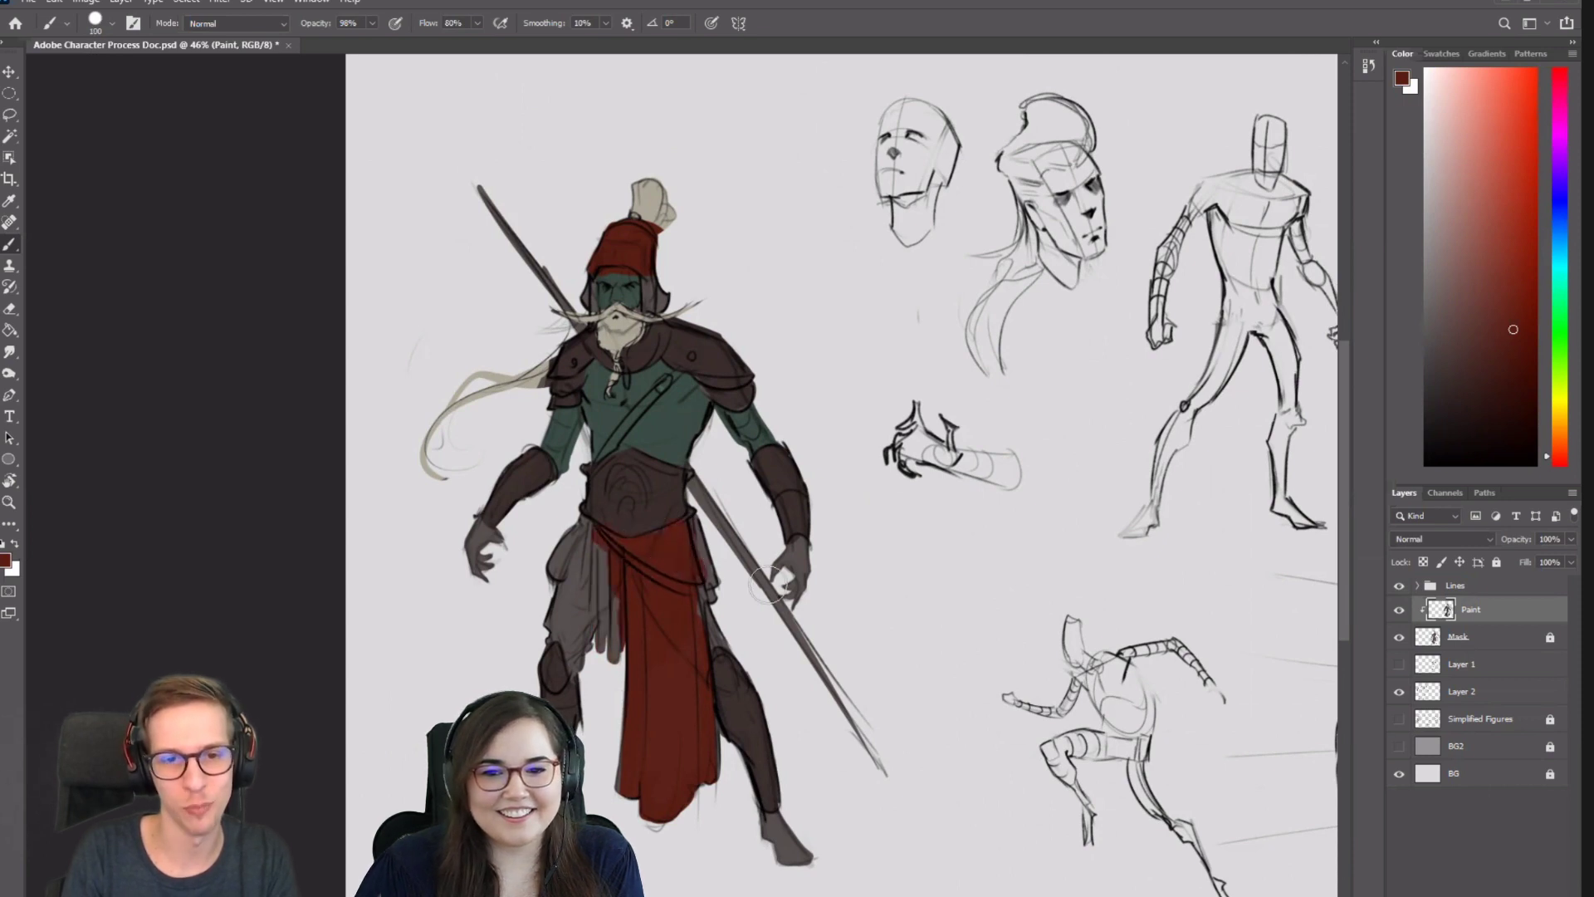
Paint the helmet's side flaps around the face dark red with a slightly smaller brush.
key("bracketleft")
mouse_move(583, 299)
left_mouse_down()
mouse_move(596, 258)
mouse_move(664, 295)
mouse_move(660, 319)
left_mouse_up()
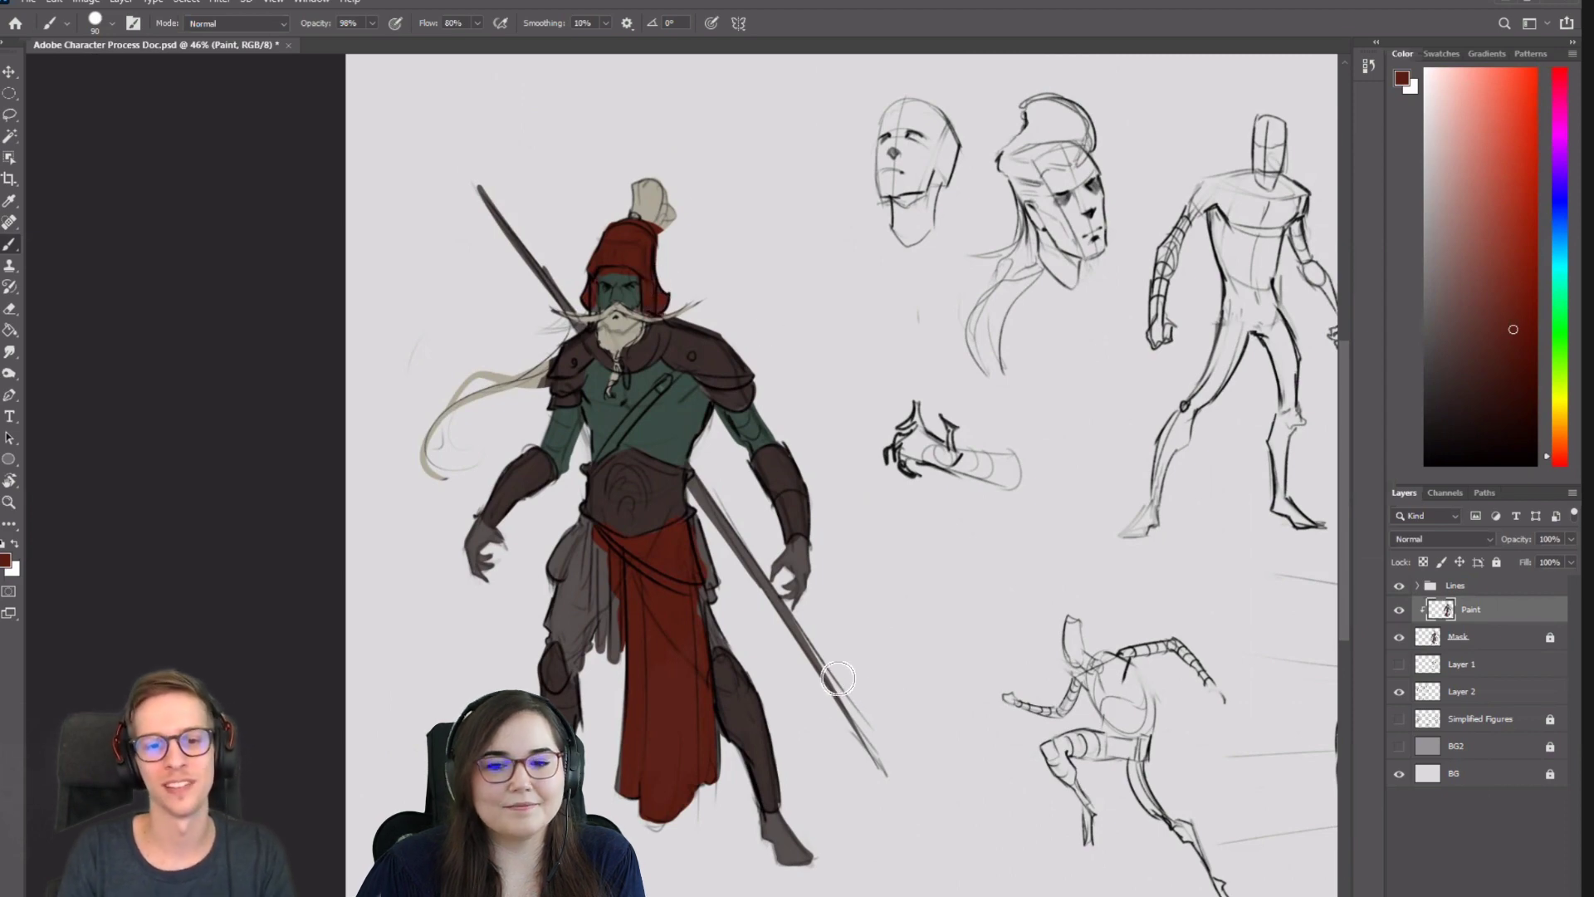
Flip the canvas view horizontally to check the warrior mirrored, and restore the original orientation.
key("h")
left_click_drag(701, 555, 548, 535)
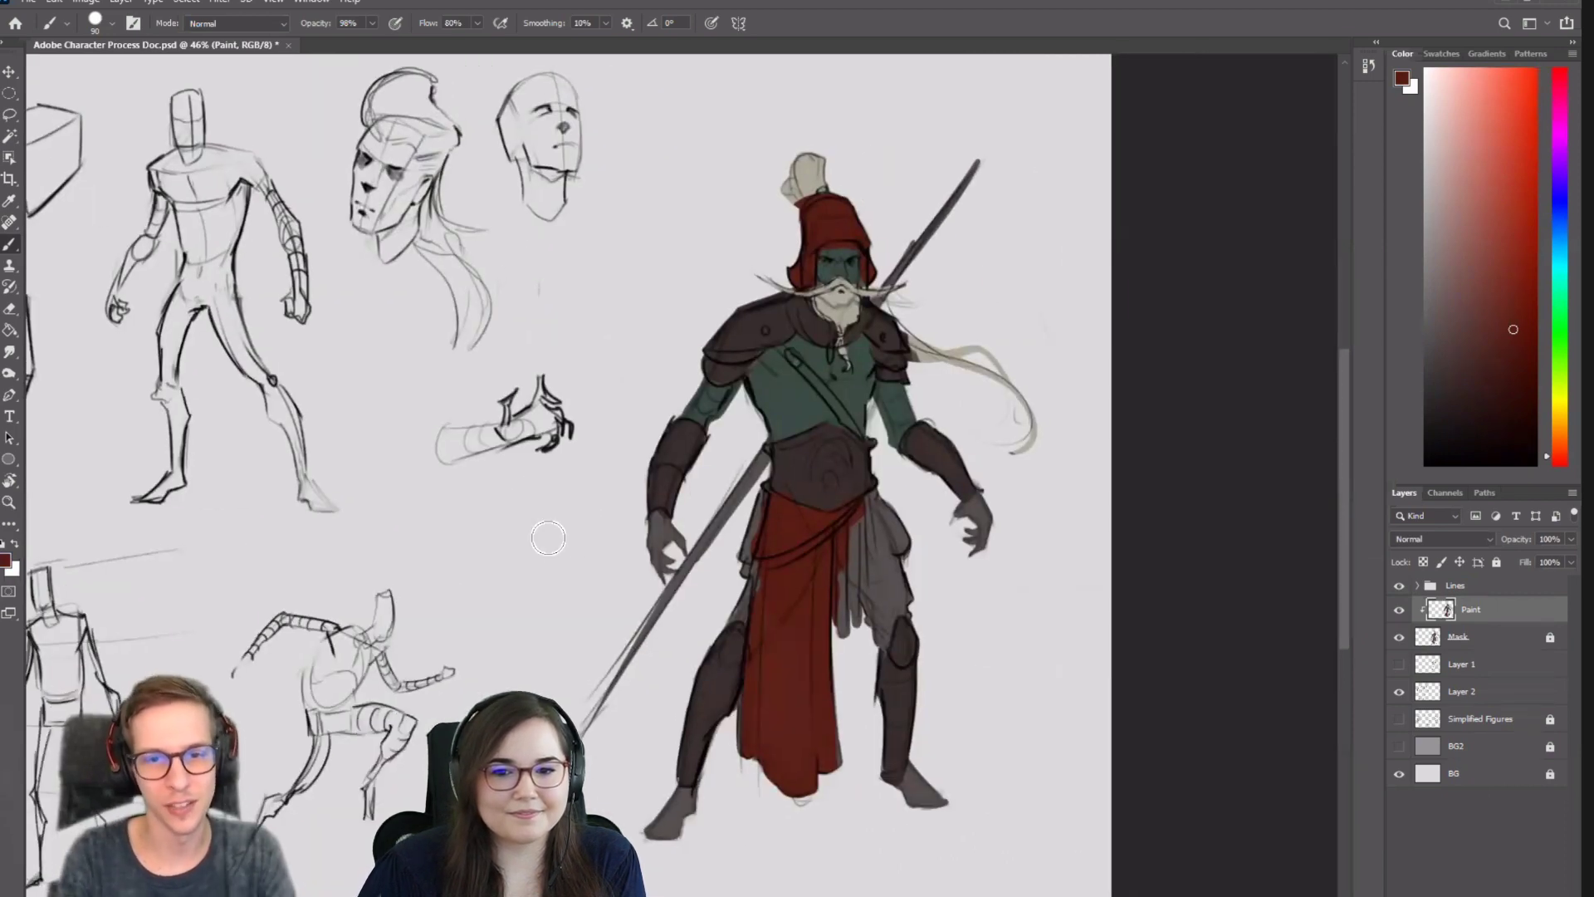
key("h")
mouse_move(724, 432)
left_mouse_down()
mouse_move(797, 425)
mouse_move(871, 460)
left_mouse_up()
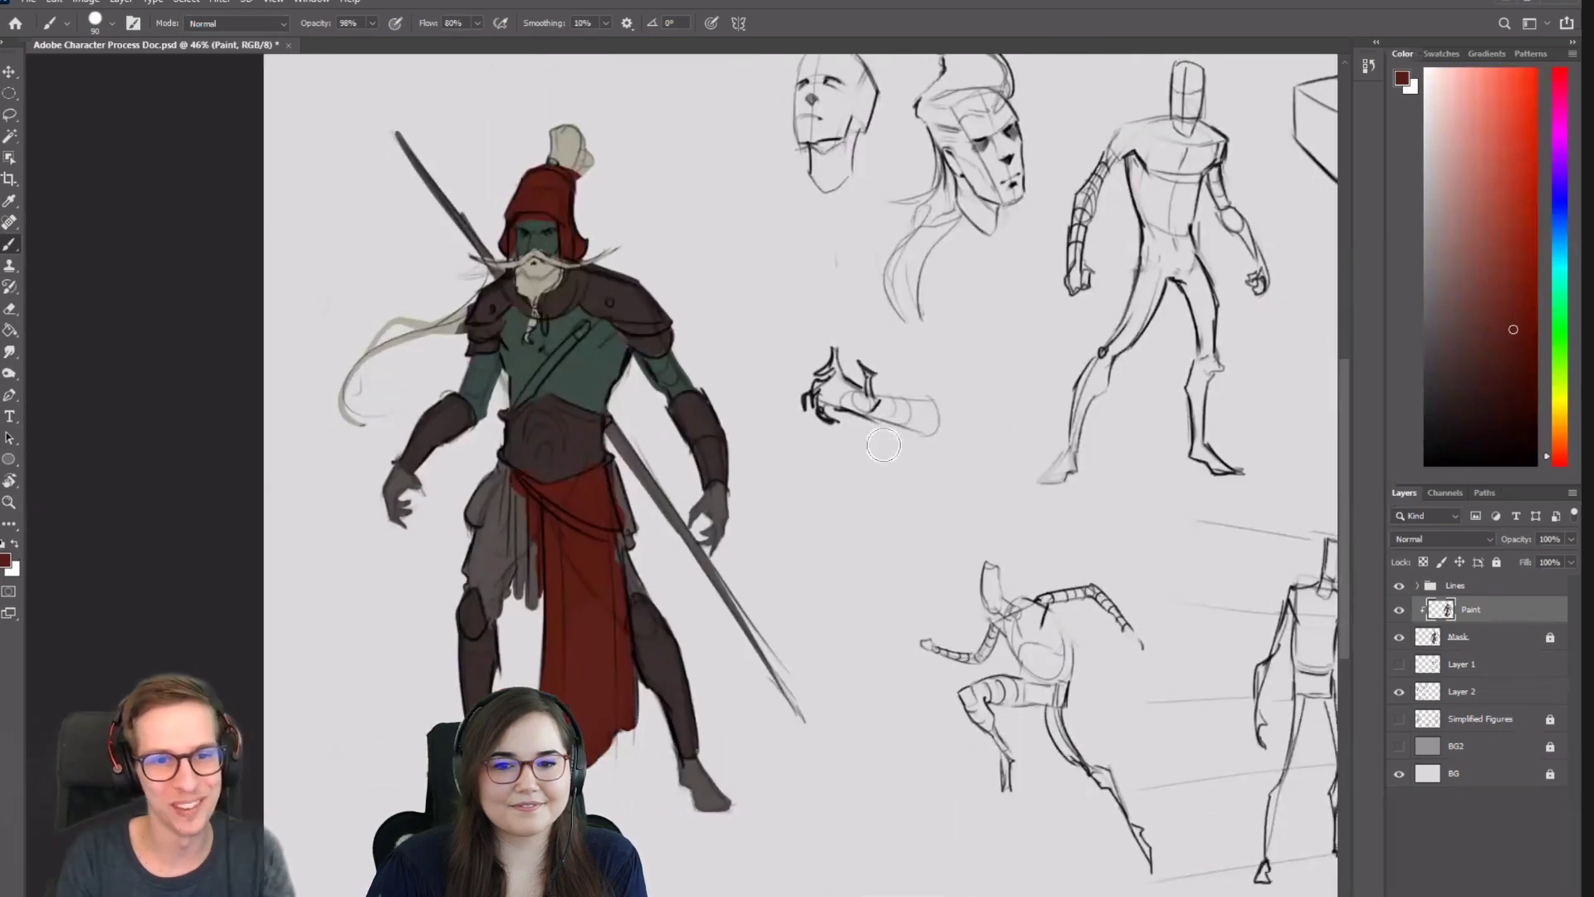
Sample the armour's dark brown and paint the hanging strips beside the red front cloth with a smaller brush.
mouse_move(630, 391)
left_mouse_down()
mouse_move(584, 383)
mouse_move(624, 336)
left_mouse_up()
key("bracketleft")
key("bracketleft")
key("bracketright")
key("bracketright")
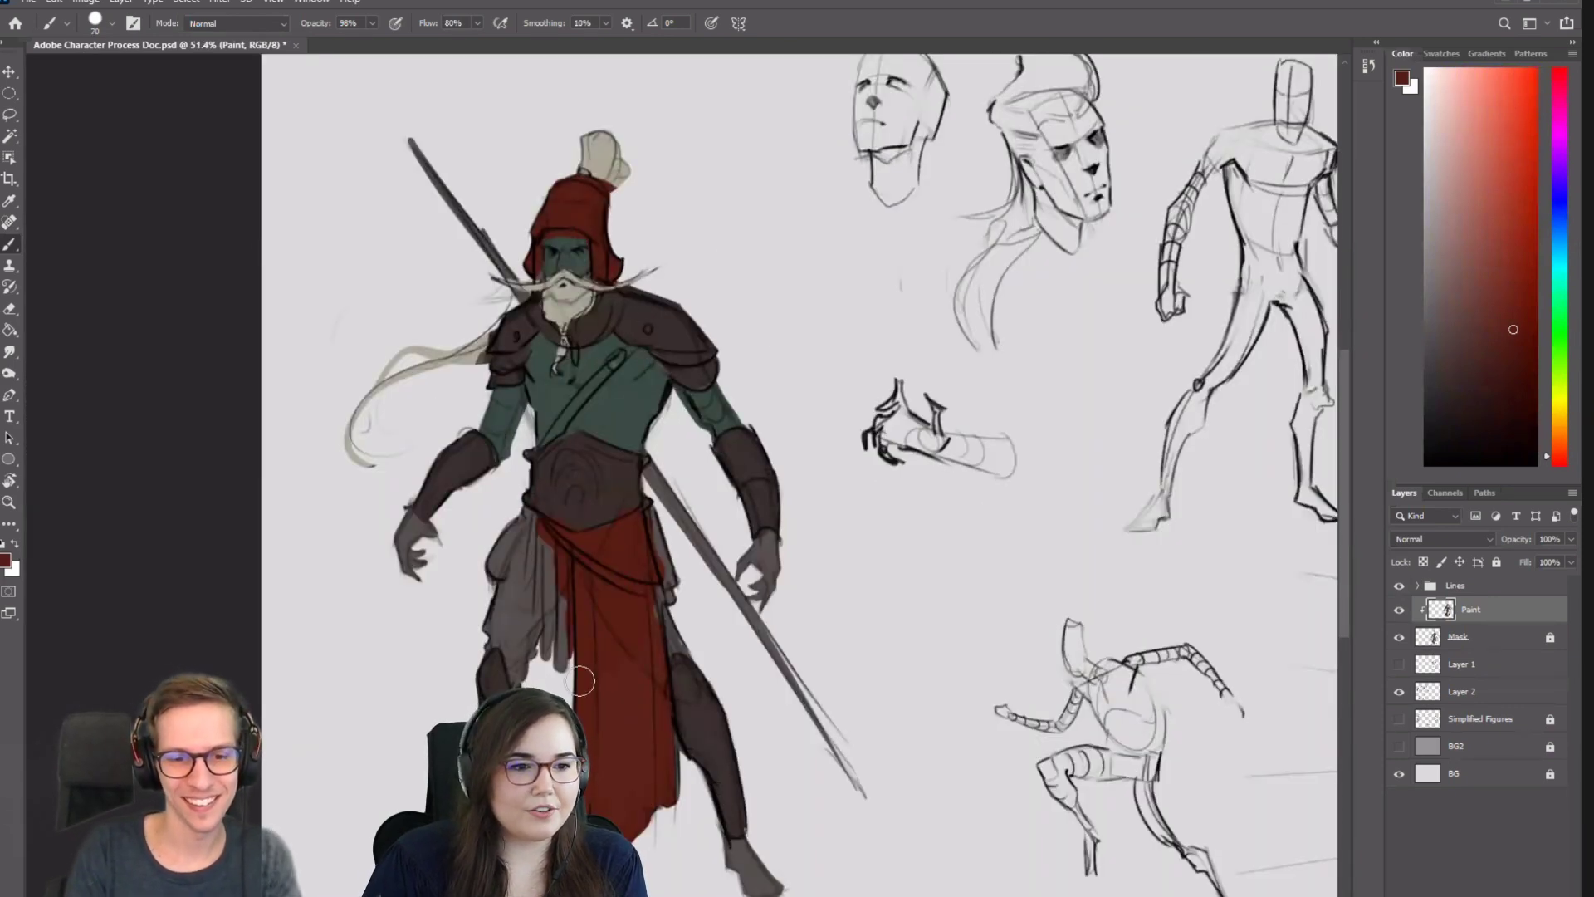
left_click(600, 501, "alt")
key("bracketleft")
key("bracketleft")
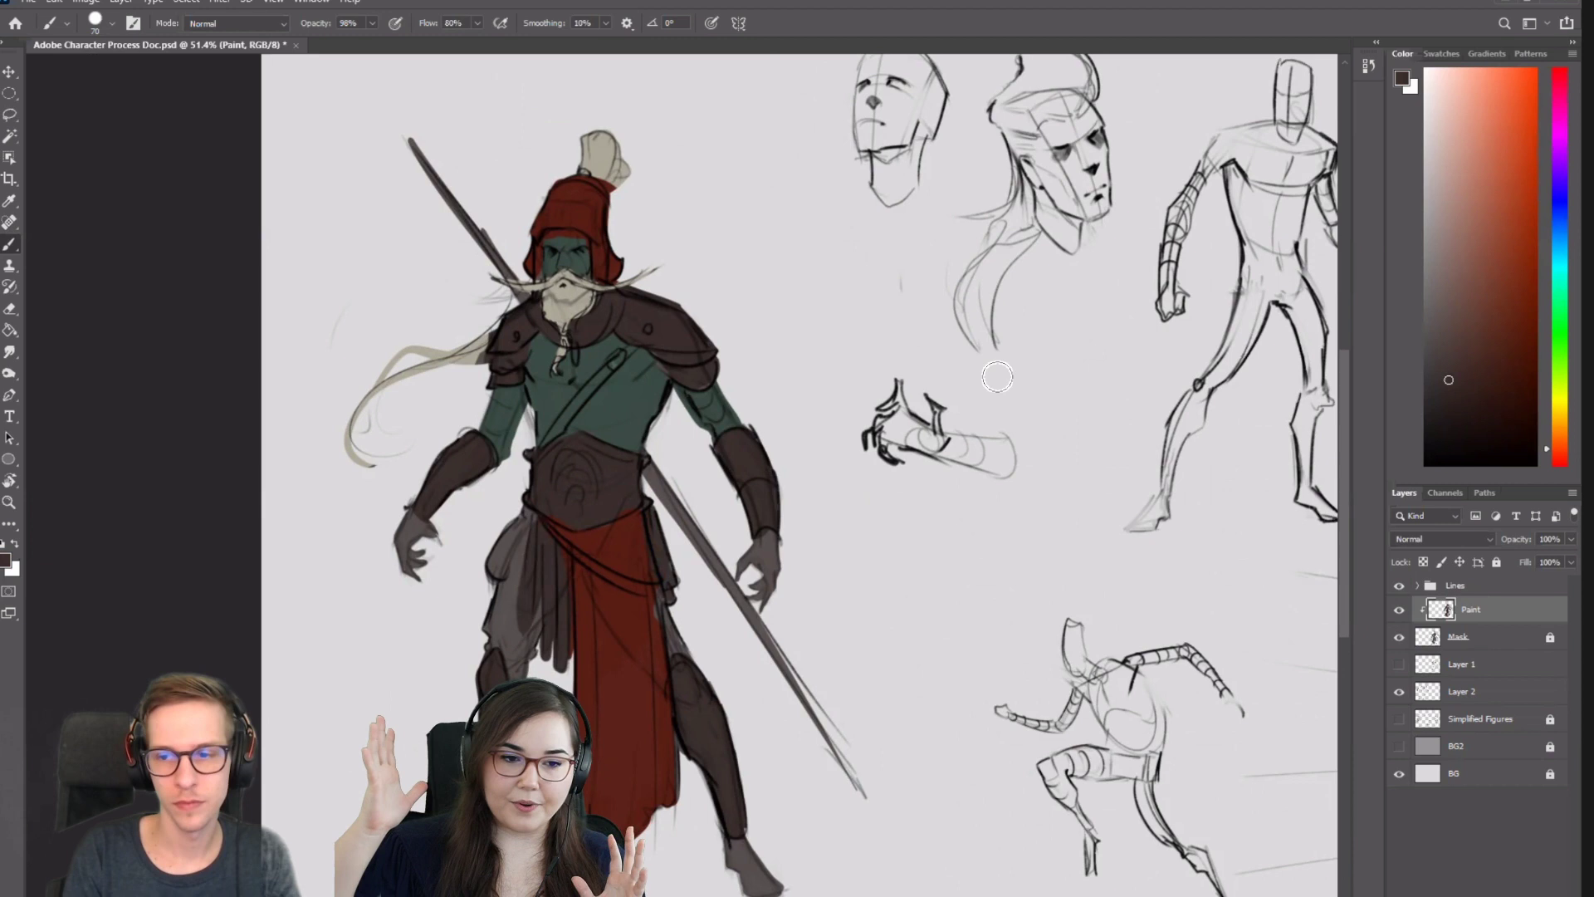
Paint the belt's central emblem in gold with a smaller brush, undoing unwanted strokes and shifting the colour to a duller, more orange tan.
left_click(1561, 415)
left_click_drag(1501, 319, 1504, 228)
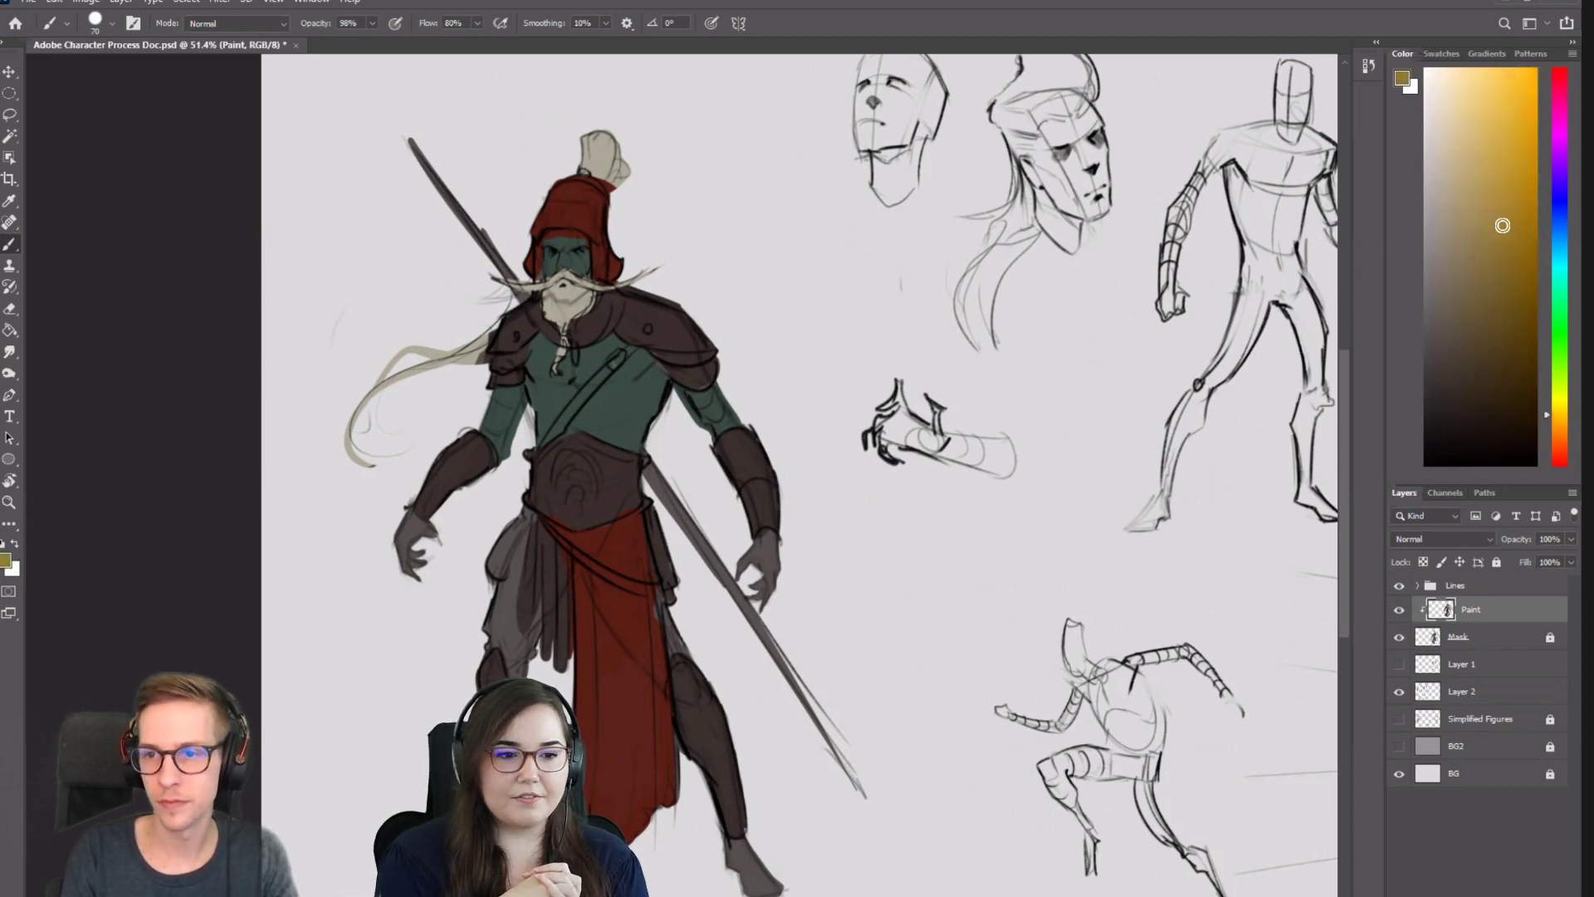
key("bracketleft")
key("bracketleft")
mouse_move(569, 485)
left_mouse_down()
mouse_move(593, 505)
mouse_move(565, 496)
mouse_move(591, 471)
mouse_move(585, 508)
mouse_move(555, 475)
mouse_move(584, 459)
mouse_move(570, 495)
mouse_move(588, 507)
mouse_move(573, 513)
left_mouse_up()
left_click(1474, 232)
left_click(1560, 425)
key("ctrl+z")
key("ctrl+z")
key("bracketleft")
key("ctrl+z")
key("ctrl+z")
left_click(1459, 261)
key("bracketright")
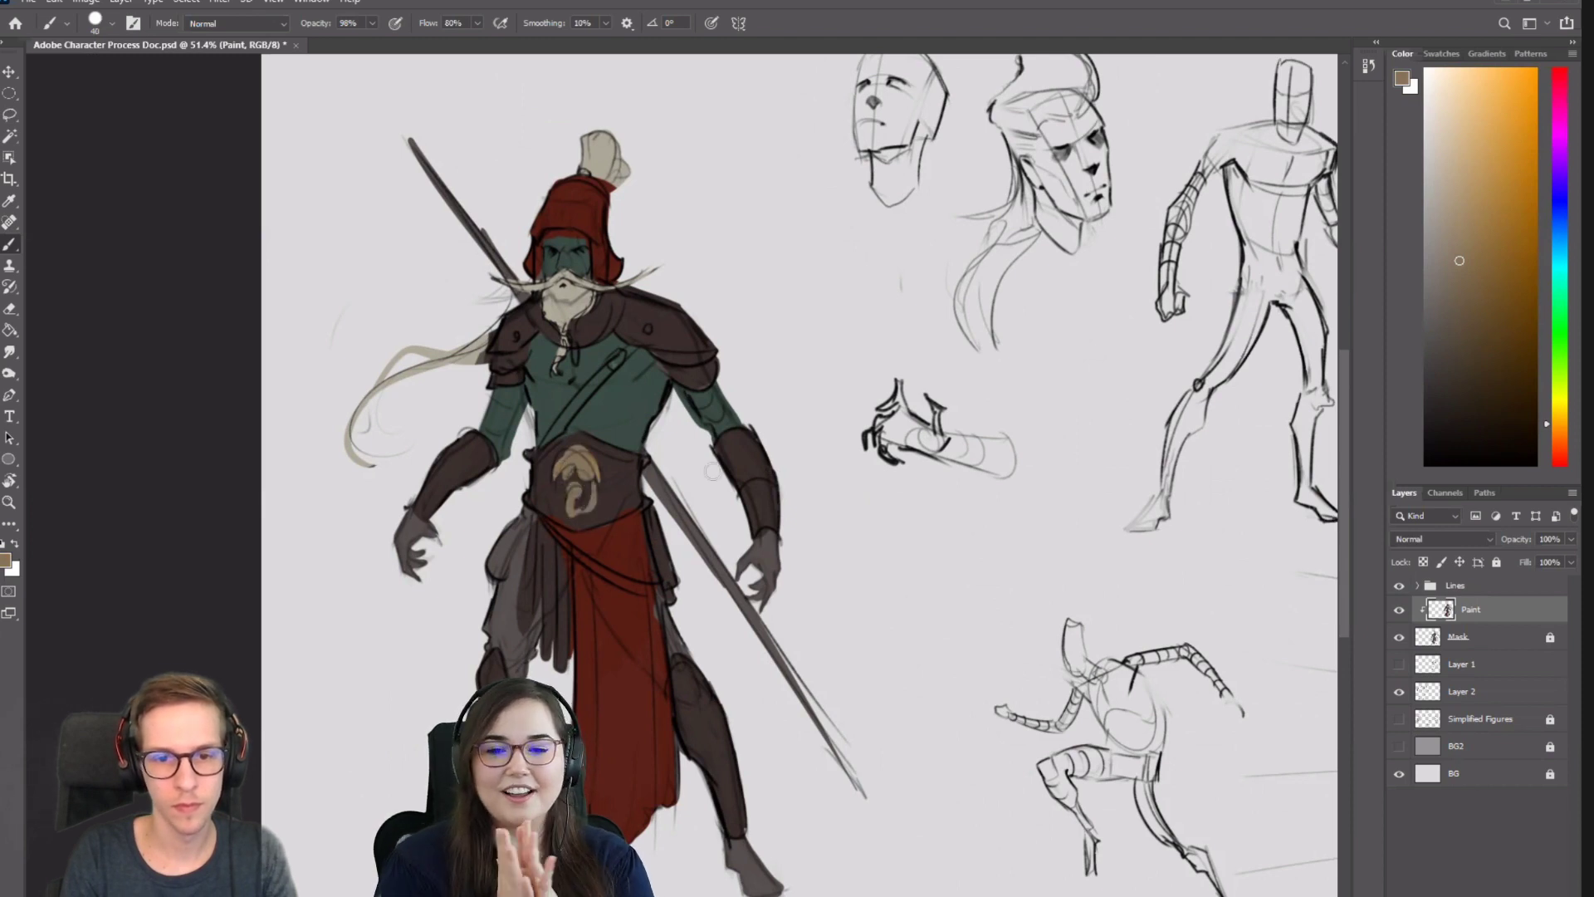
Paint tan ornaments on both forearm bracers and dab the same colour on the round studs of both shoulder plates.
left_click_drag(757, 439, 773, 508)
mouse_move(457, 461)
left_mouse_down()
mouse_move(465, 433)
mouse_move(448, 472)
left_mouse_up()
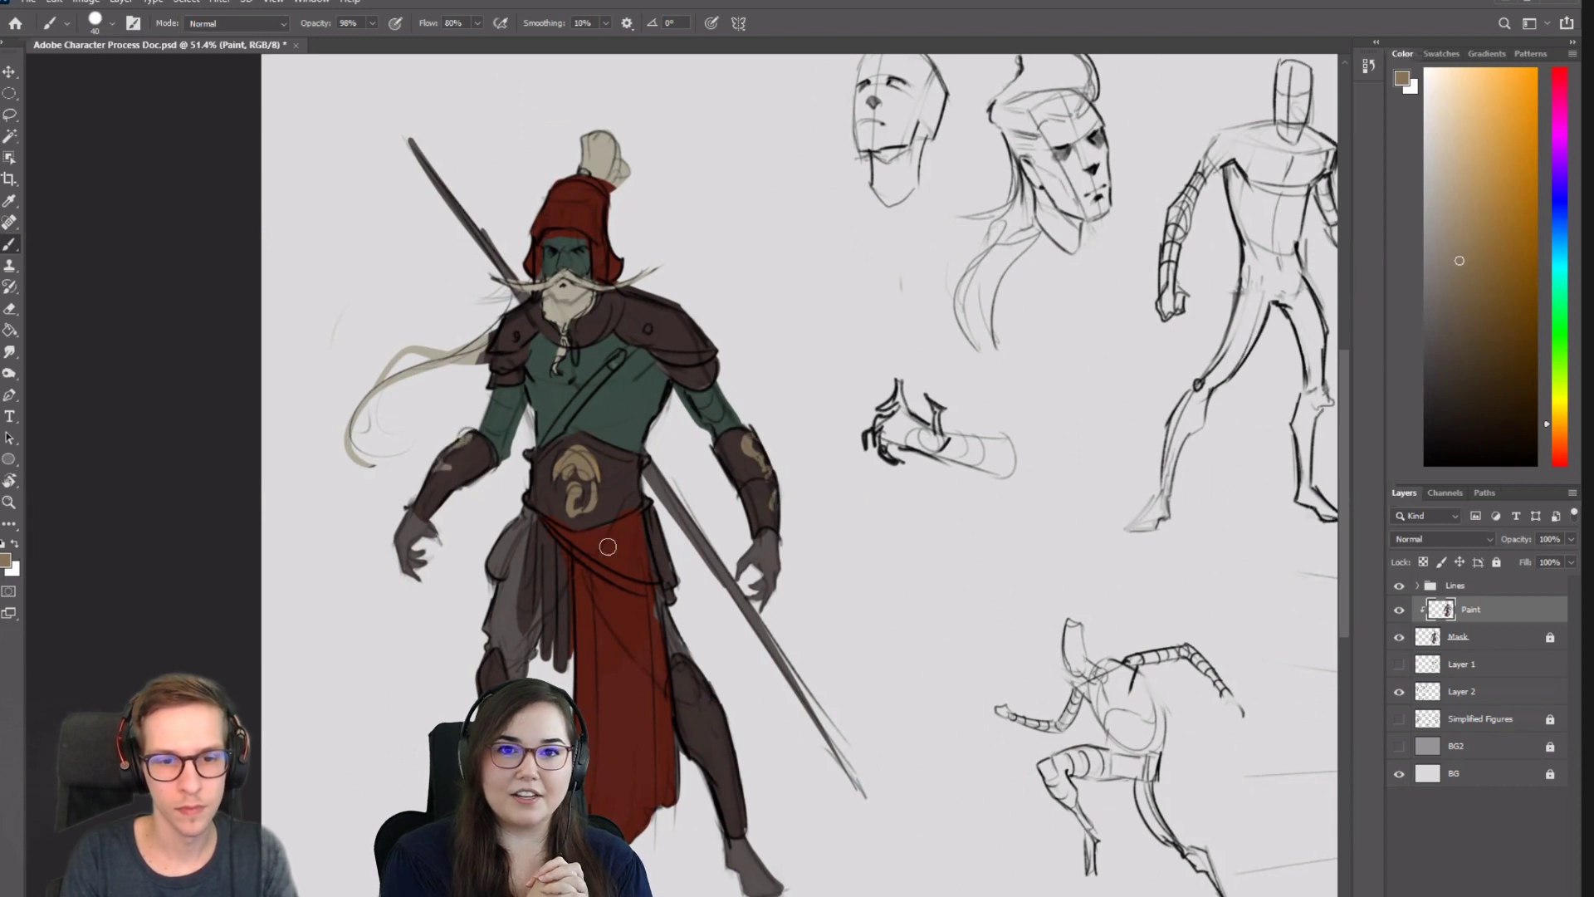
left_click(646, 327)
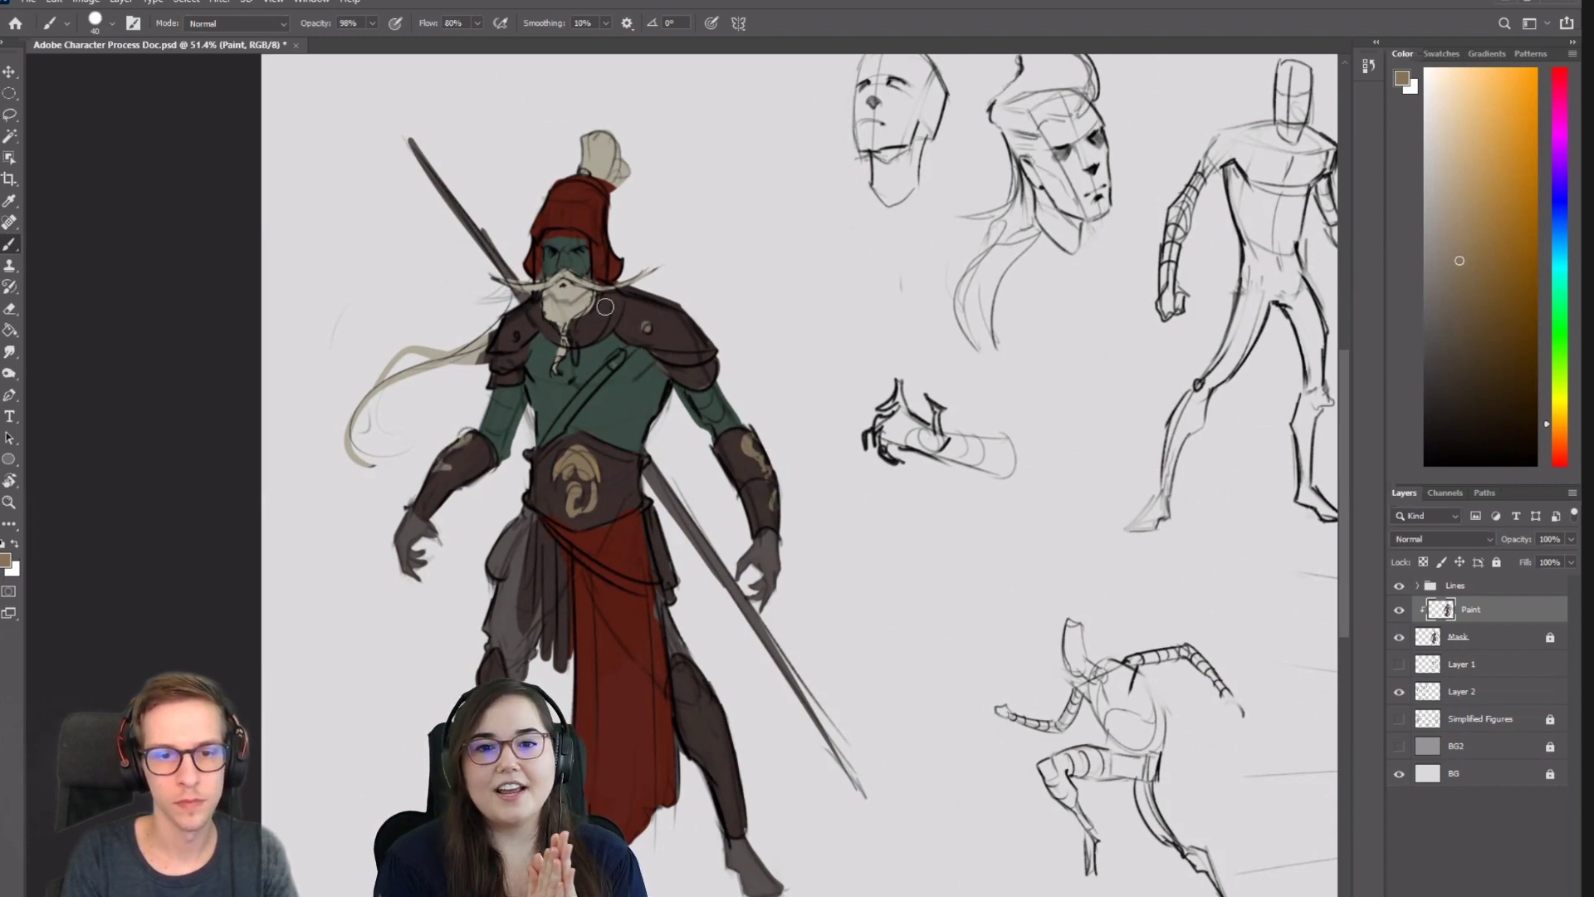
left_click(511, 337)
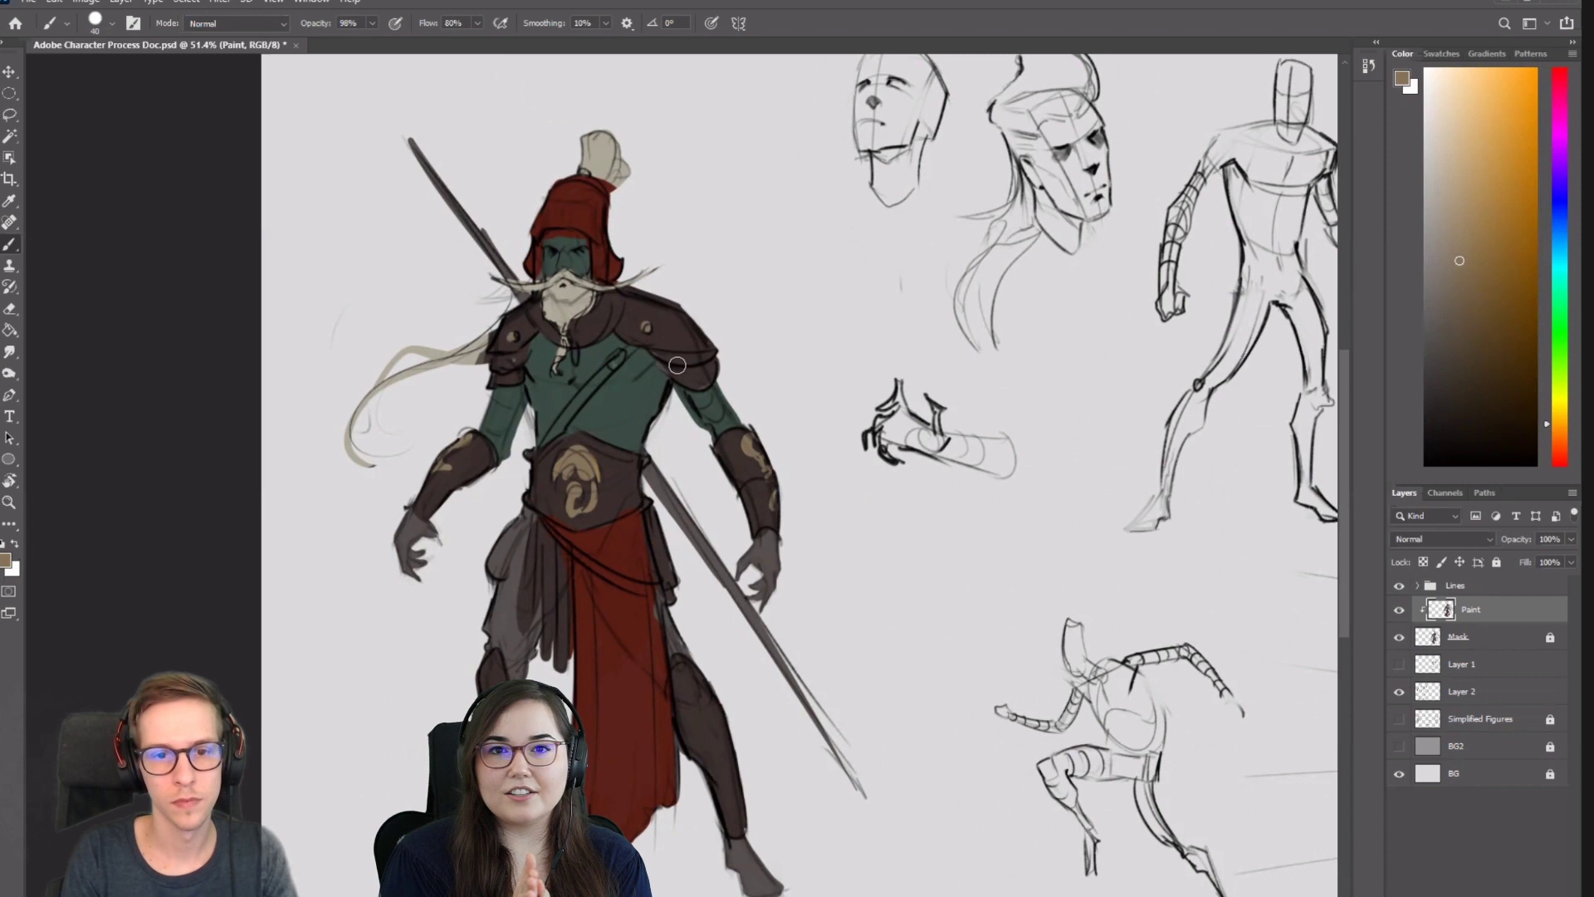
Sample the shoulder armour's dark brown and paint the diagonal strap across the chest with it.
key("alt")
left_click(645, 312, "alt")
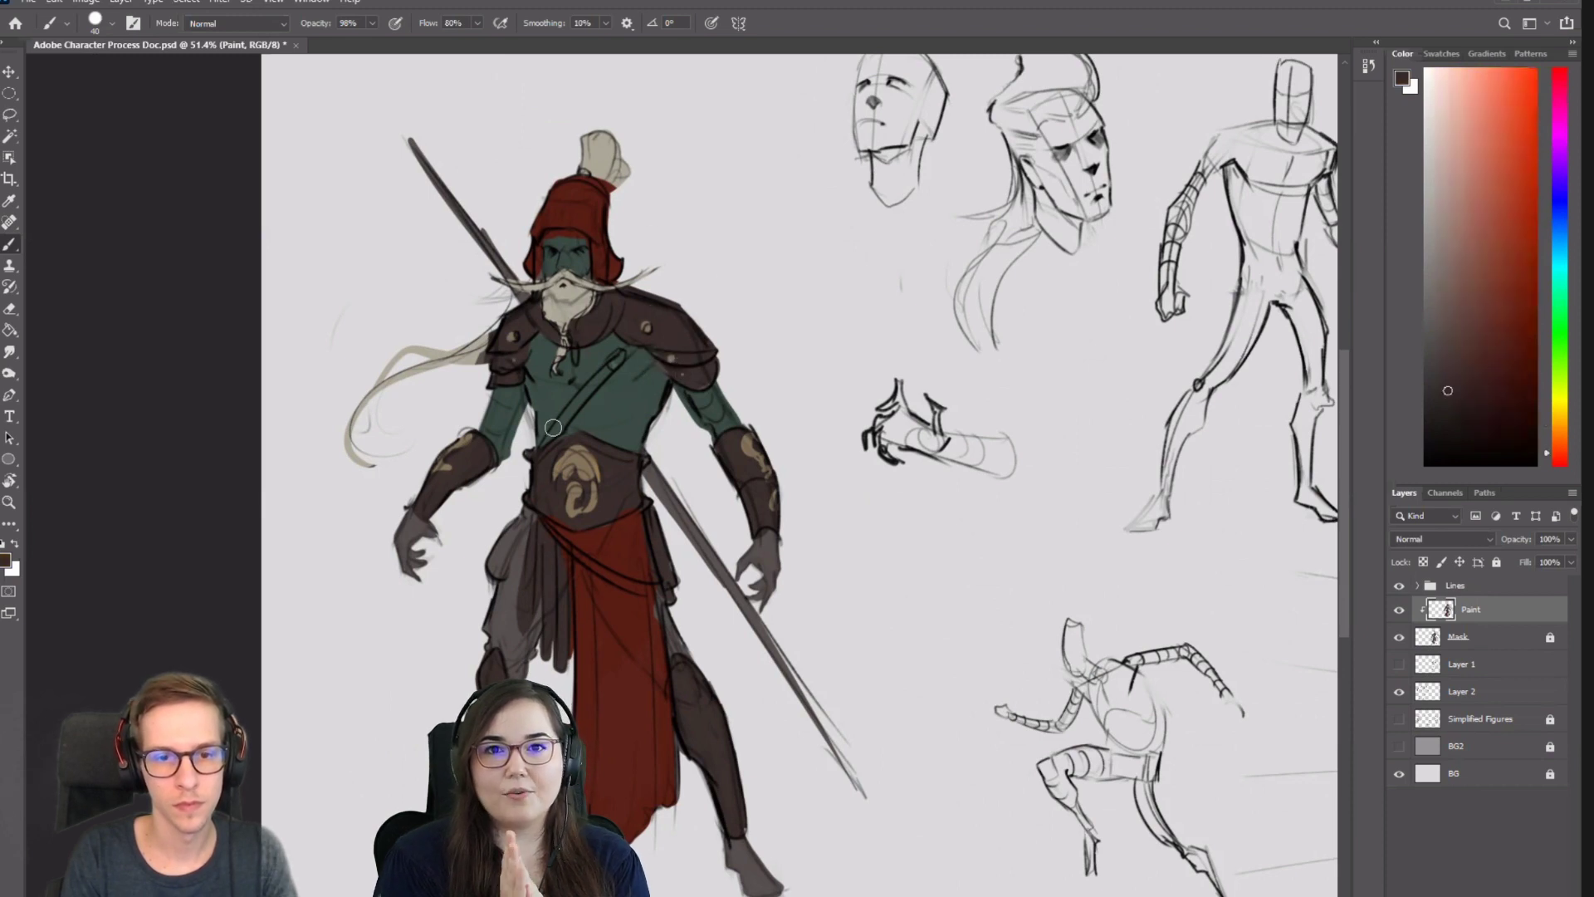
key("bracketright")
key("bracketright")
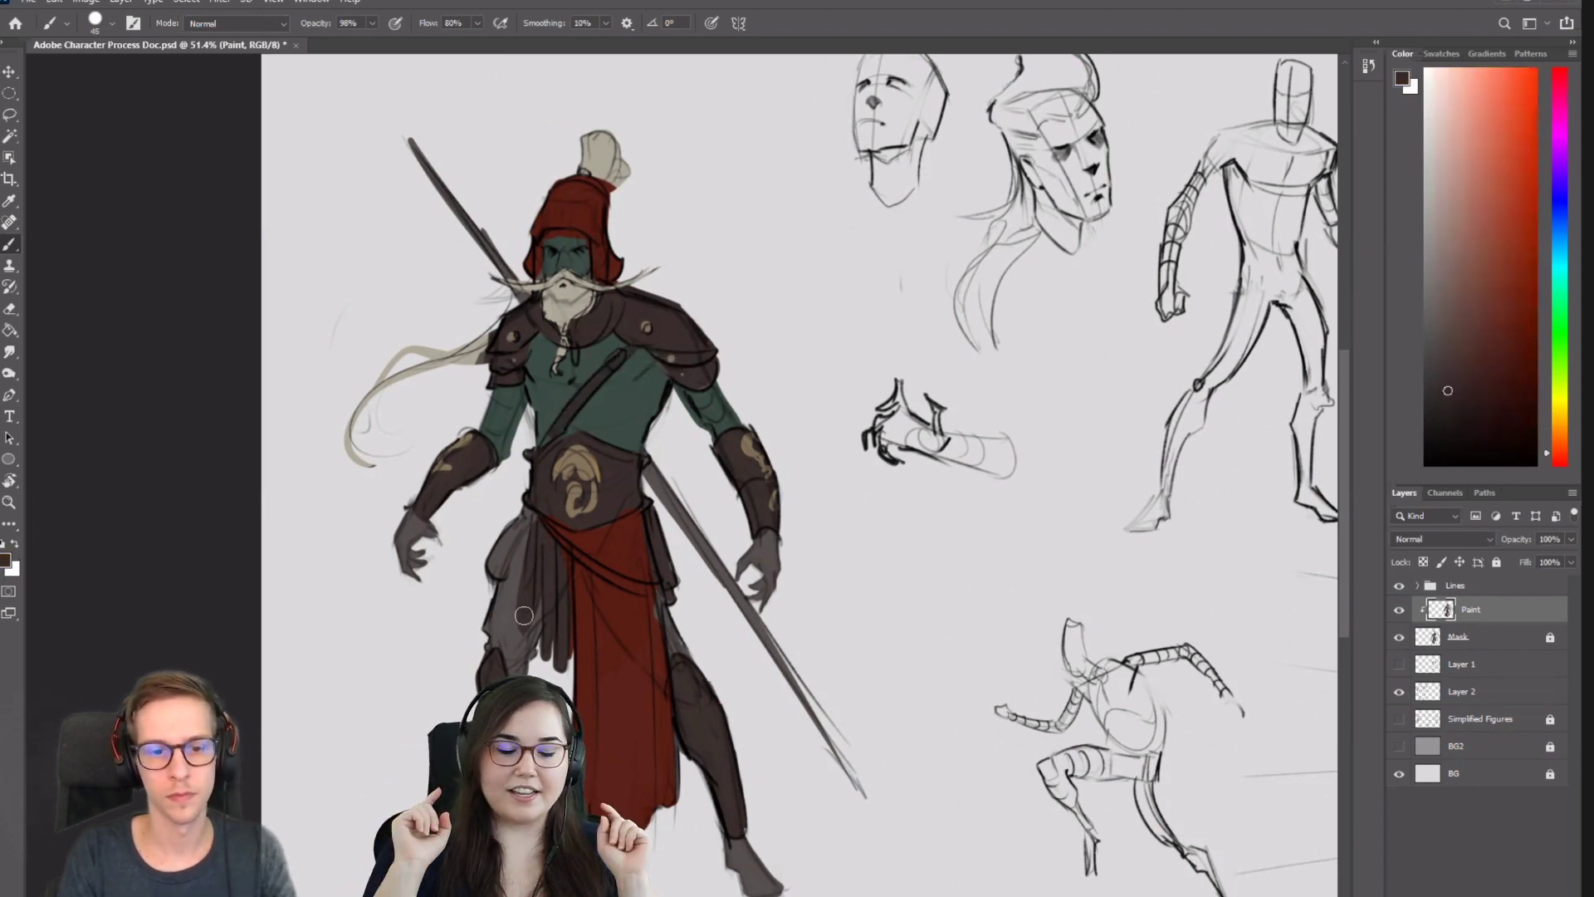
Sample the trousers' grey, shift it to a lighter, warmer grey, and repaint the trouser leg beside the hanging strips with a larger brush.
key("alt")
left_click(502, 600, "alt")
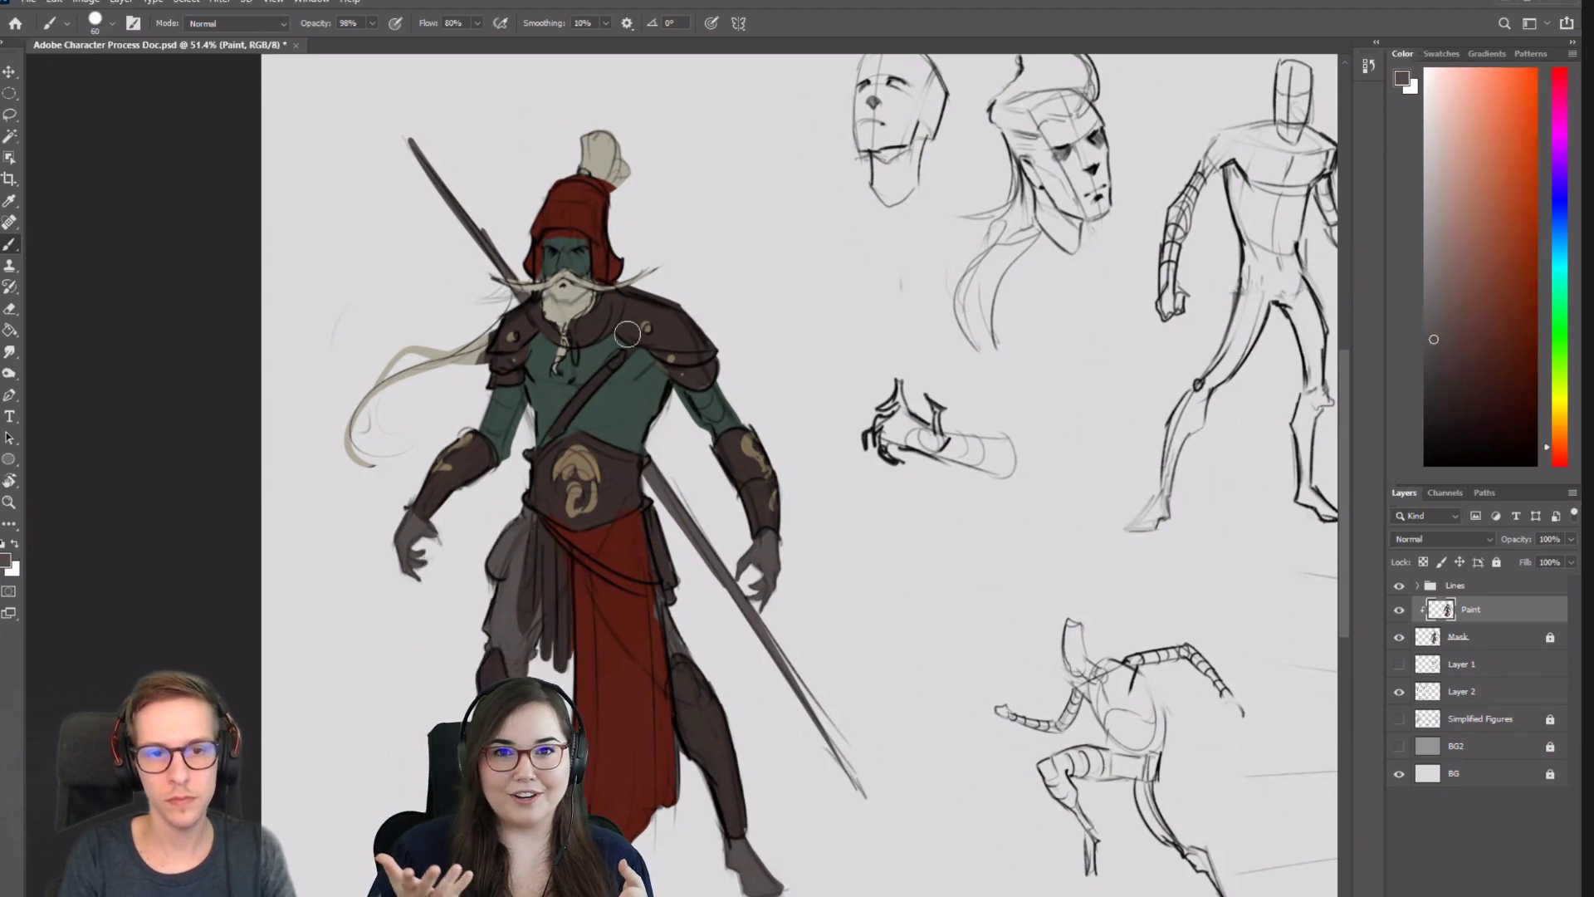
left_click(1437, 278)
left_click(1563, 424)
key("bracketright")
key("bracketright")
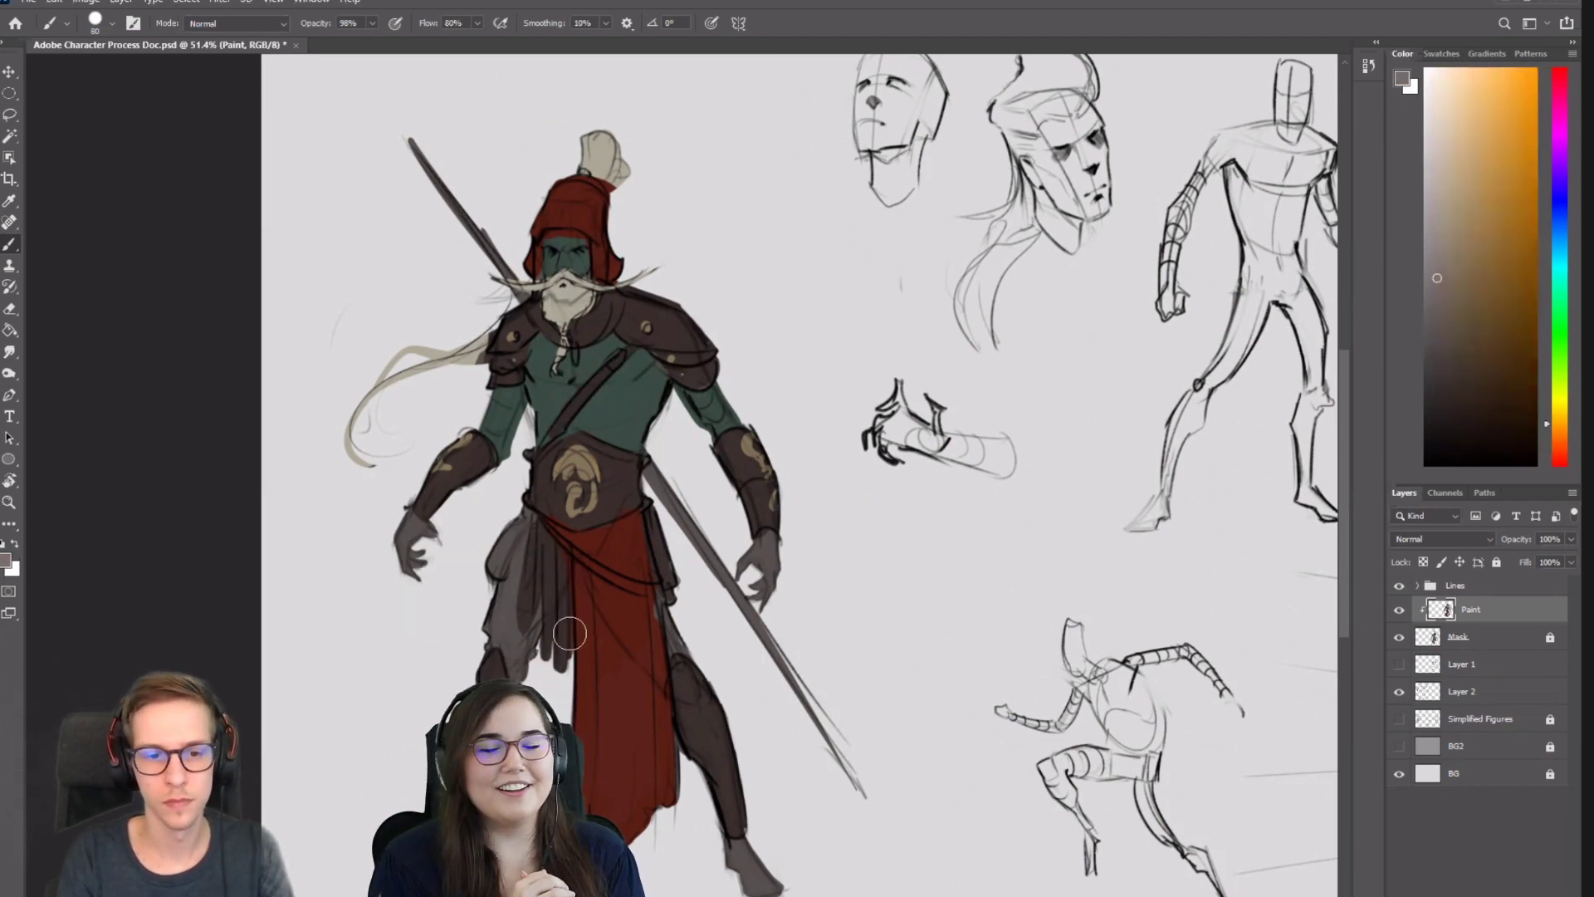
mouse_move(491, 613)
left_mouse_down()
mouse_move(518, 547)
mouse_move(515, 653)
mouse_move(533, 621)
left_mouse_up()
key("bracketleft")
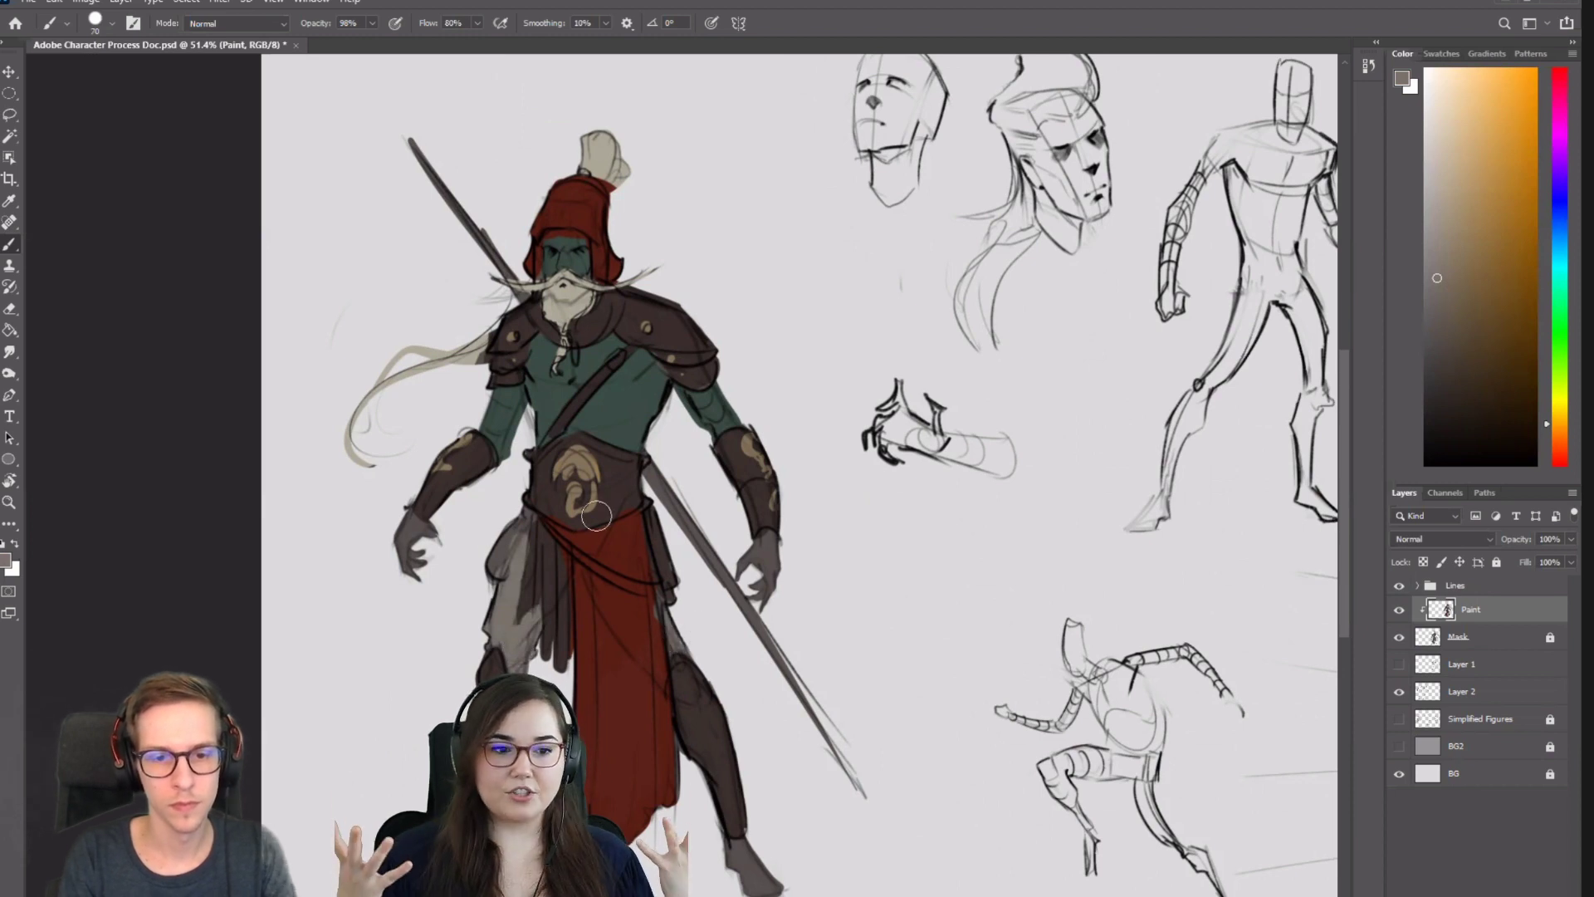
Sample the belt's dark brown and paint the pouch at the hip above the grey trousers.
left_click(611, 489, "alt")
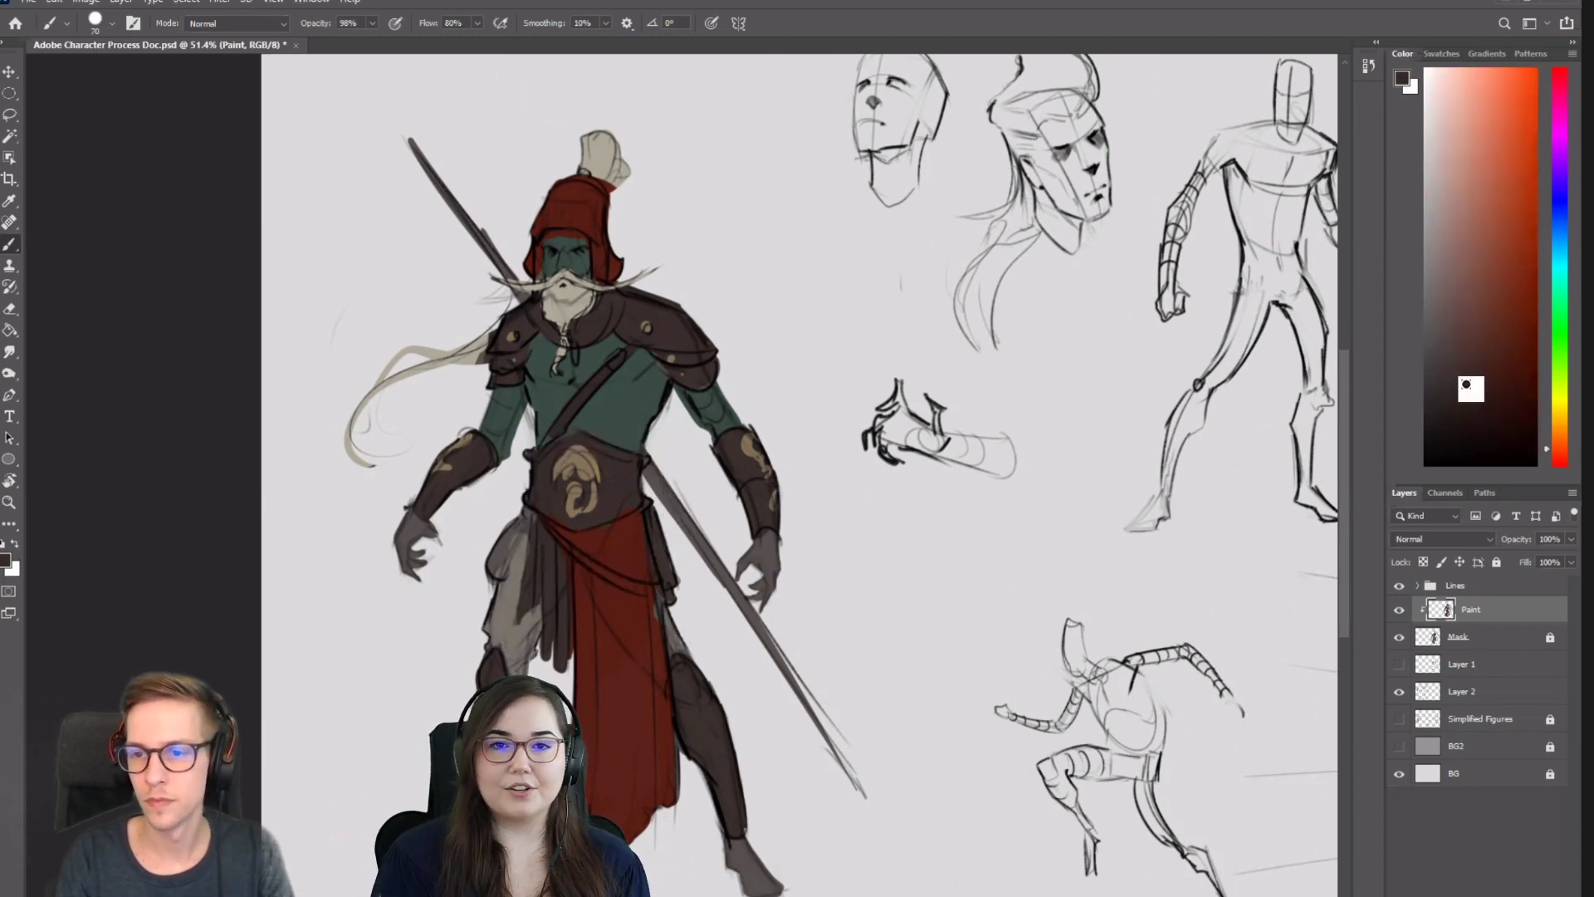
key("bracketright")
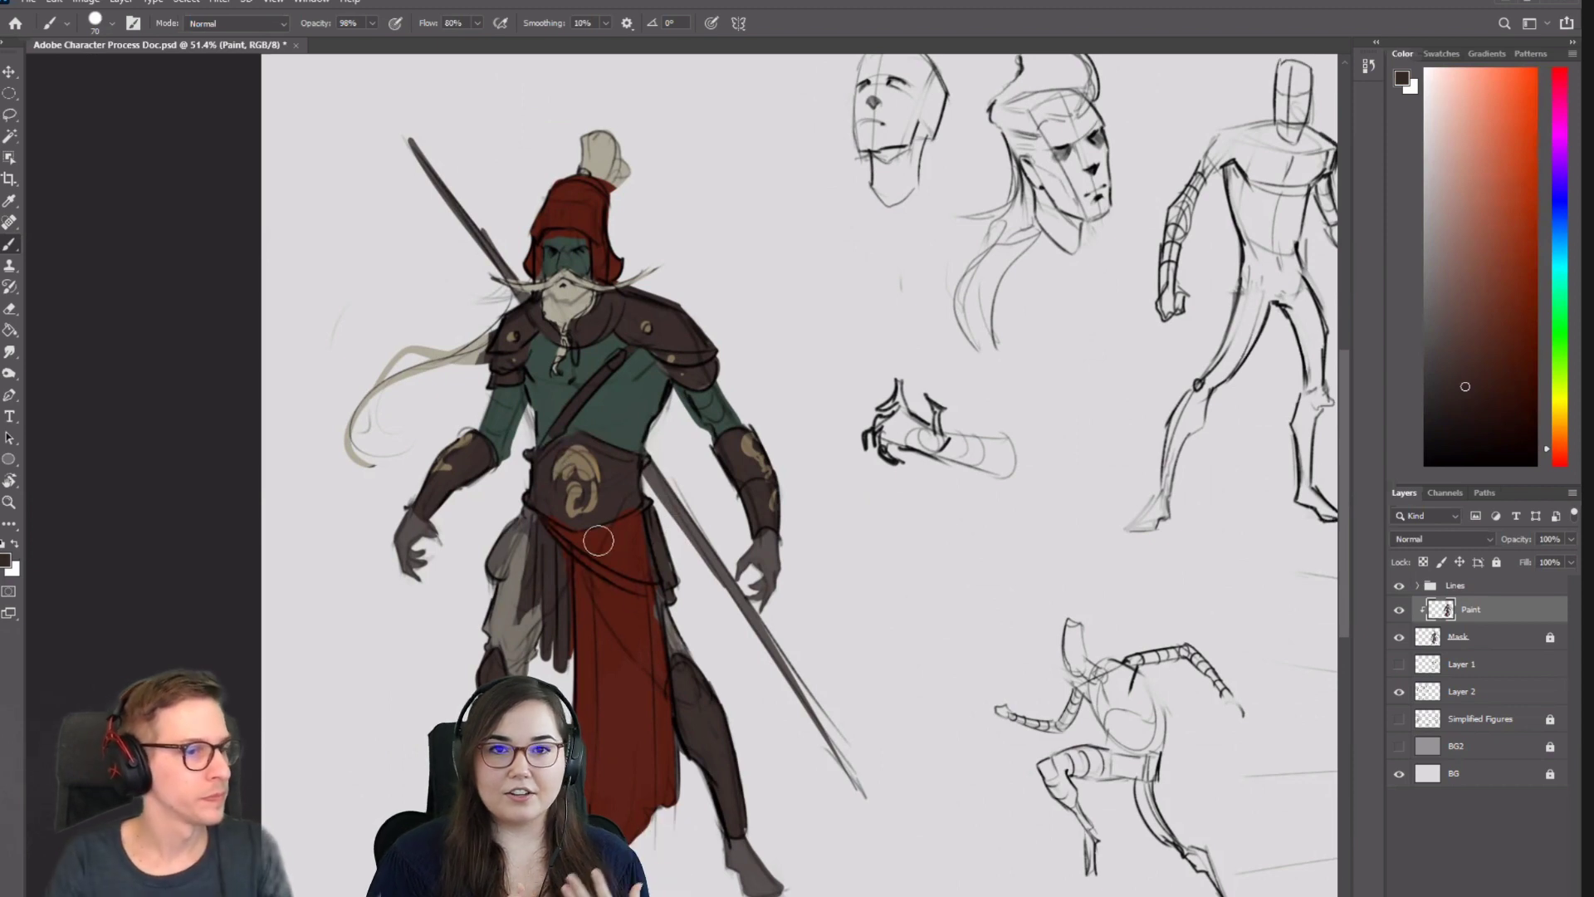
left_click(496, 555)
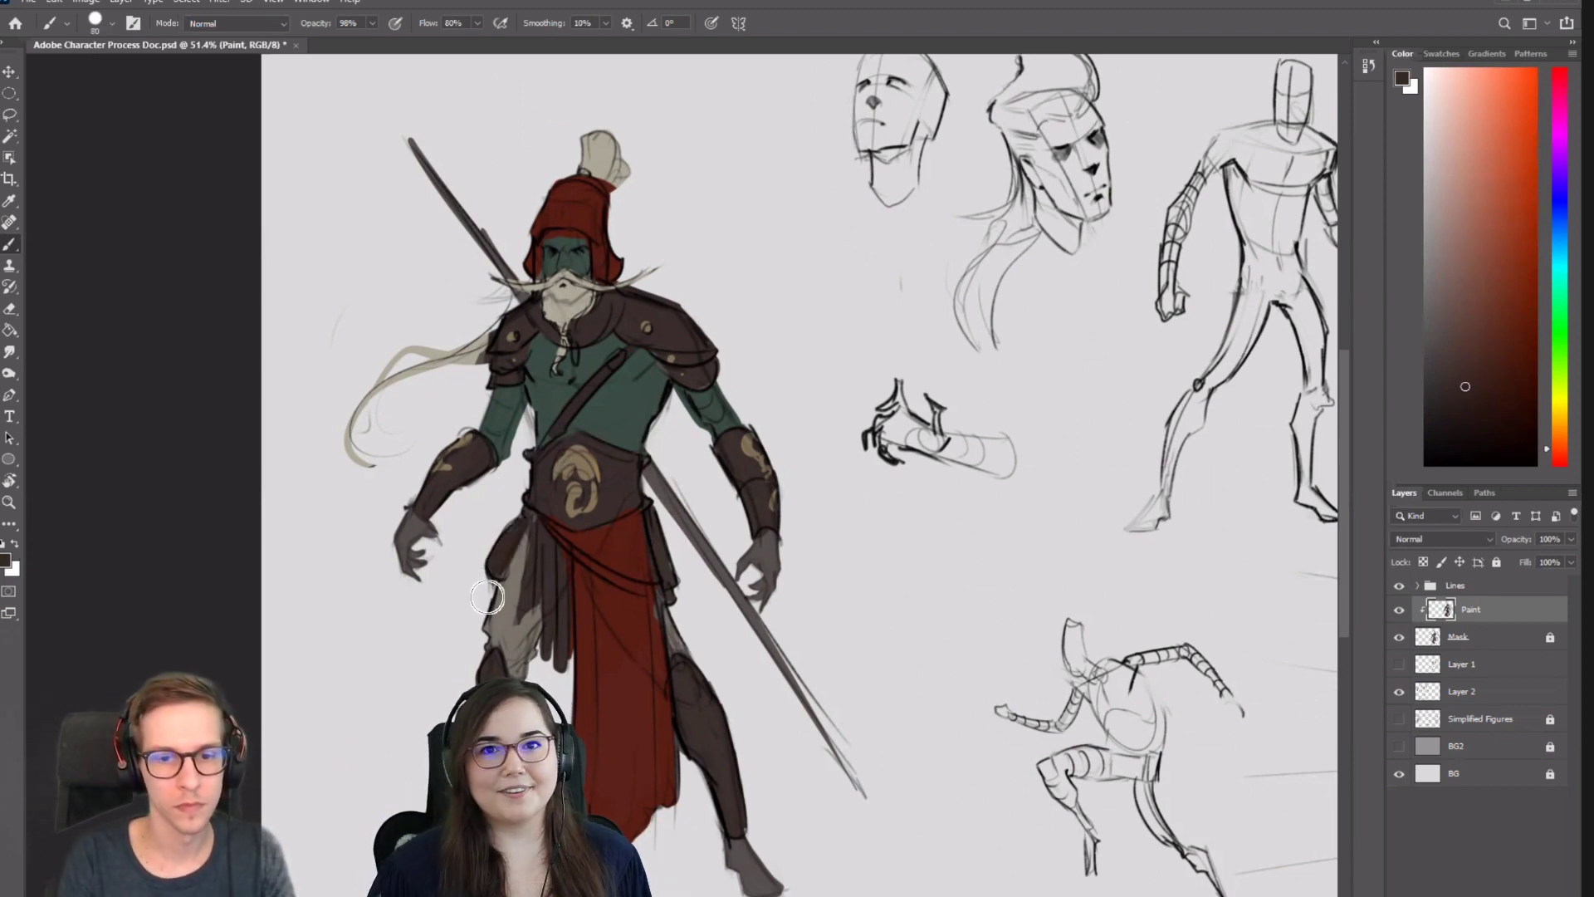
Sample the torso's dark green and paint both of the warrior's hands with it.
left_click(615, 436, "alt")
mouse_move(769, 582)
left_mouse_down()
mouse_move(749, 563)
mouse_move(769, 548)
mouse_move(765, 590)
left_mouse_up()
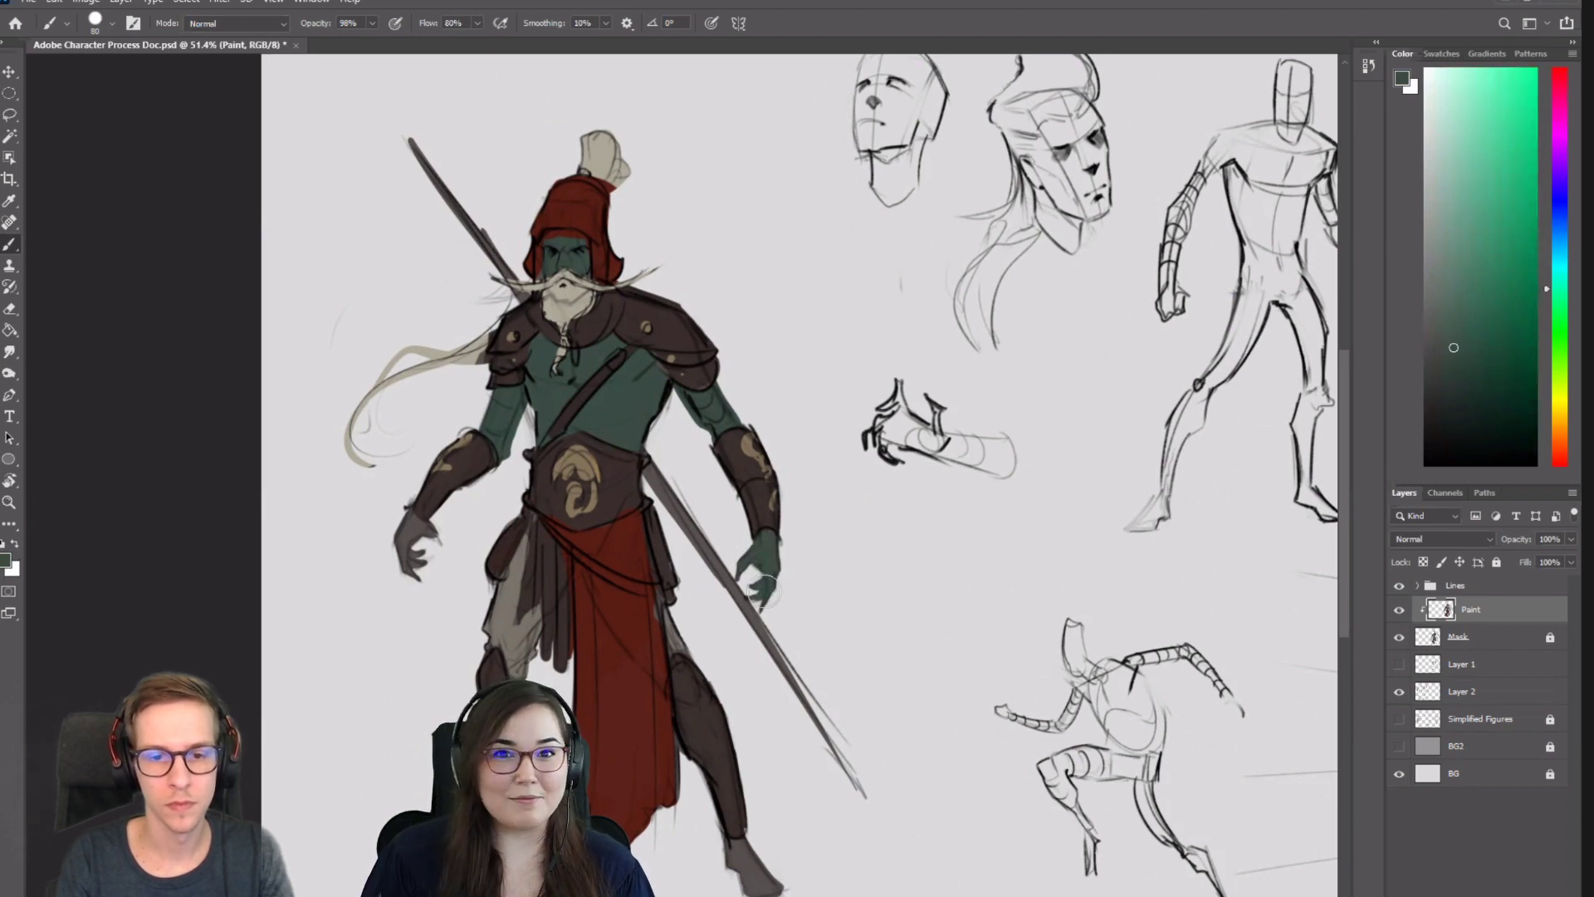
mouse_move(411, 585)
left_mouse_down()
mouse_move(400, 523)
mouse_move(409, 562)
left_mouse_up()
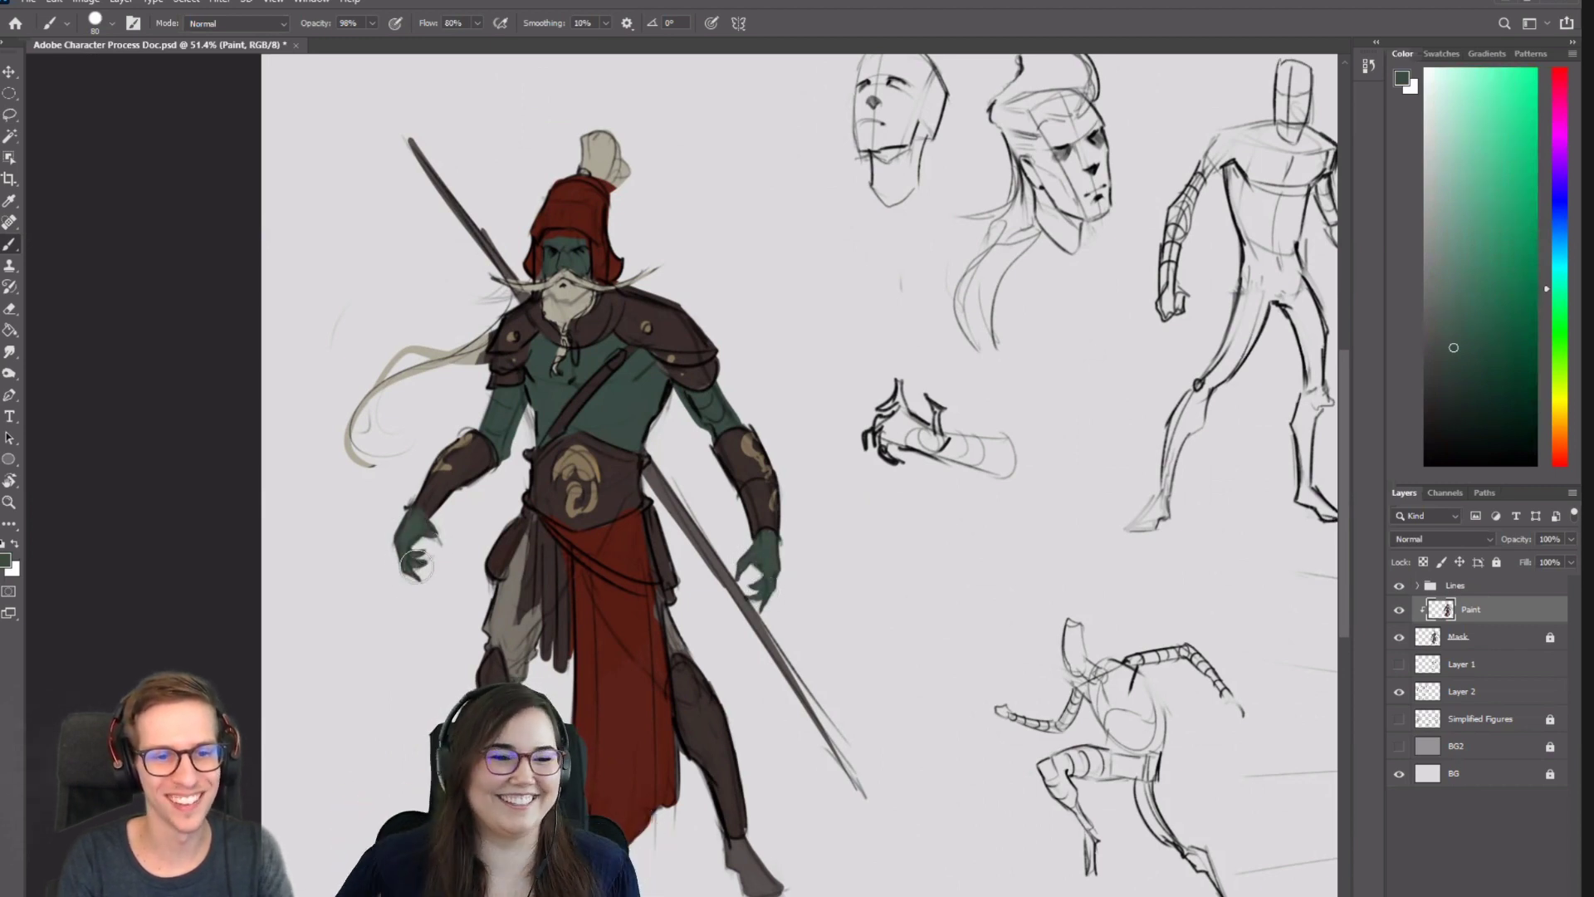
Hide the Lines group to view the flat colours of the whole figure alone, and dismiss the chat notification.
scroll(409, 564, "down", 3)
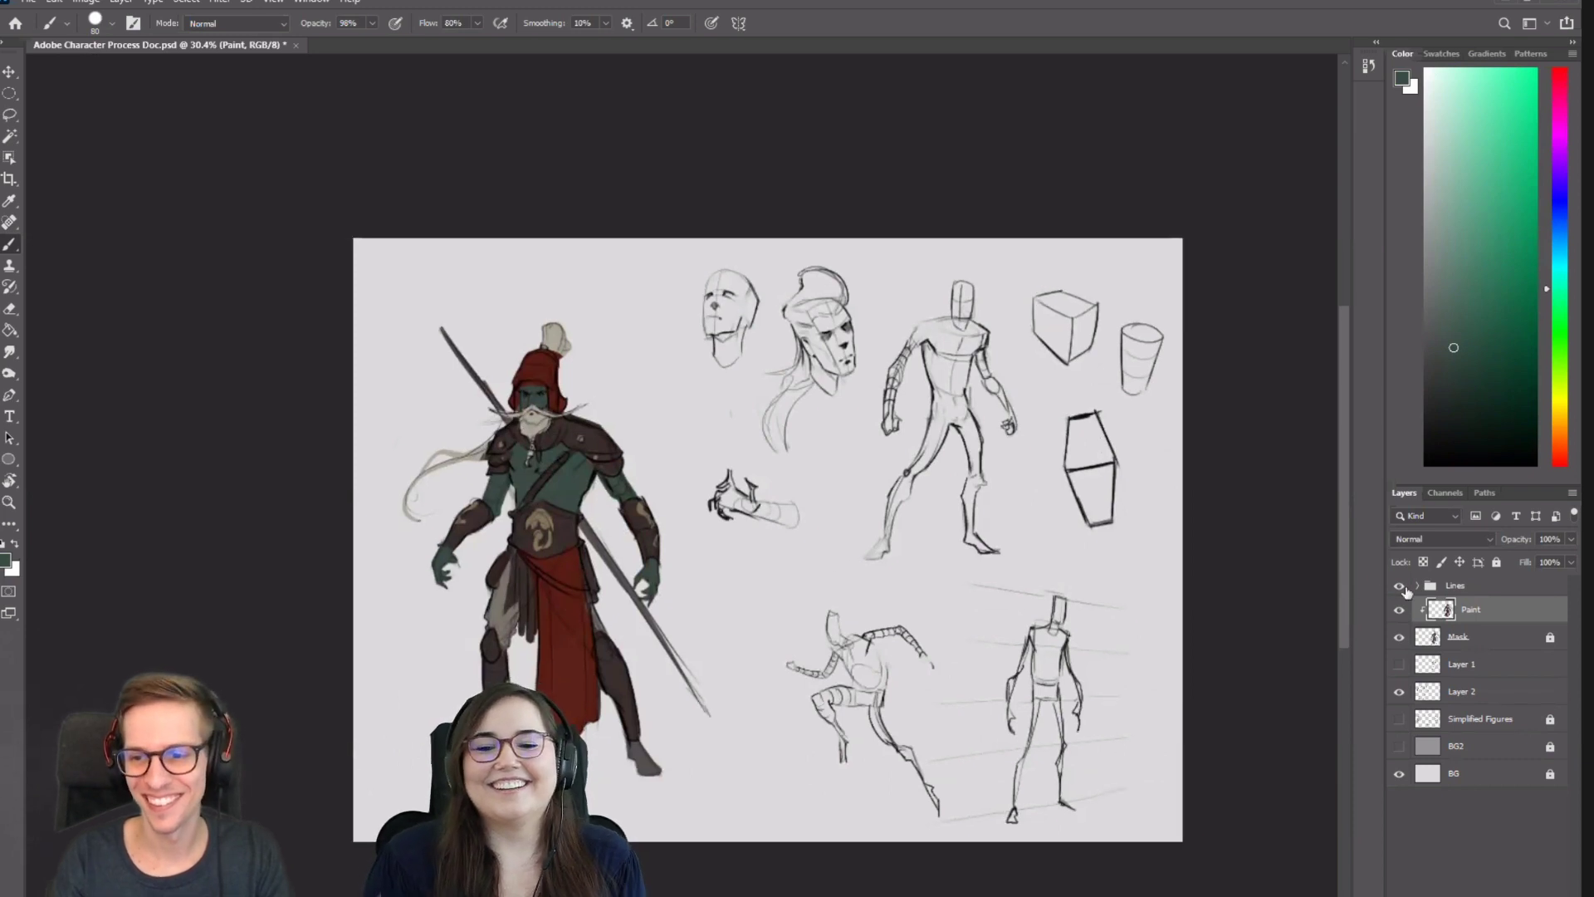
left_click(1399, 586)
scroll(718, 615, "up", 1)
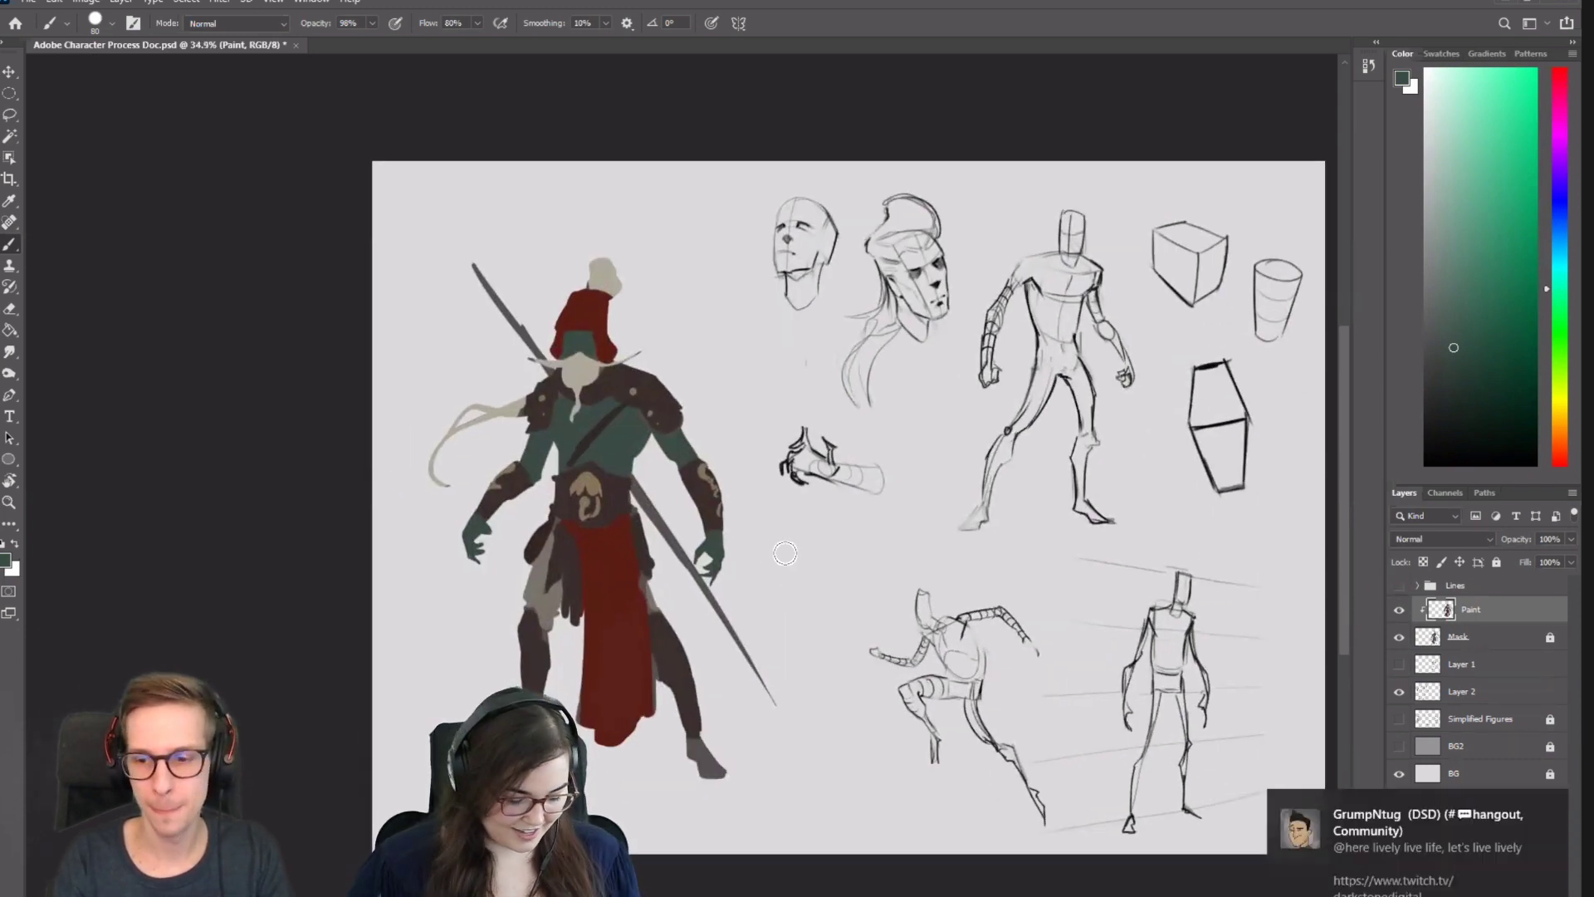
left_click(1552, 804)
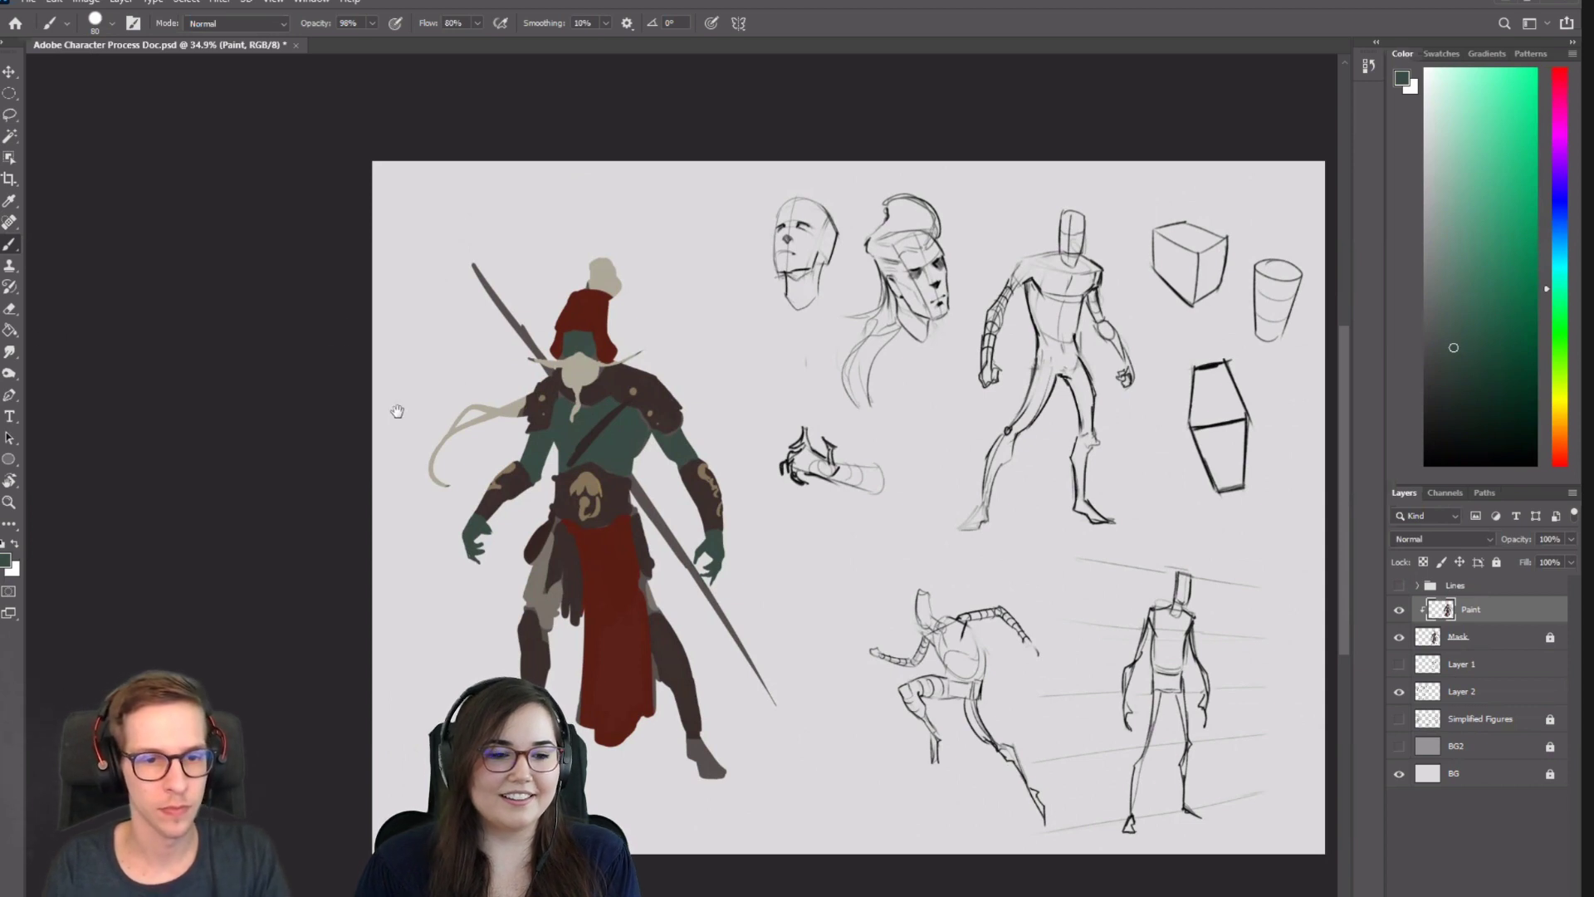
left_click_drag(396, 411, 412, 358)
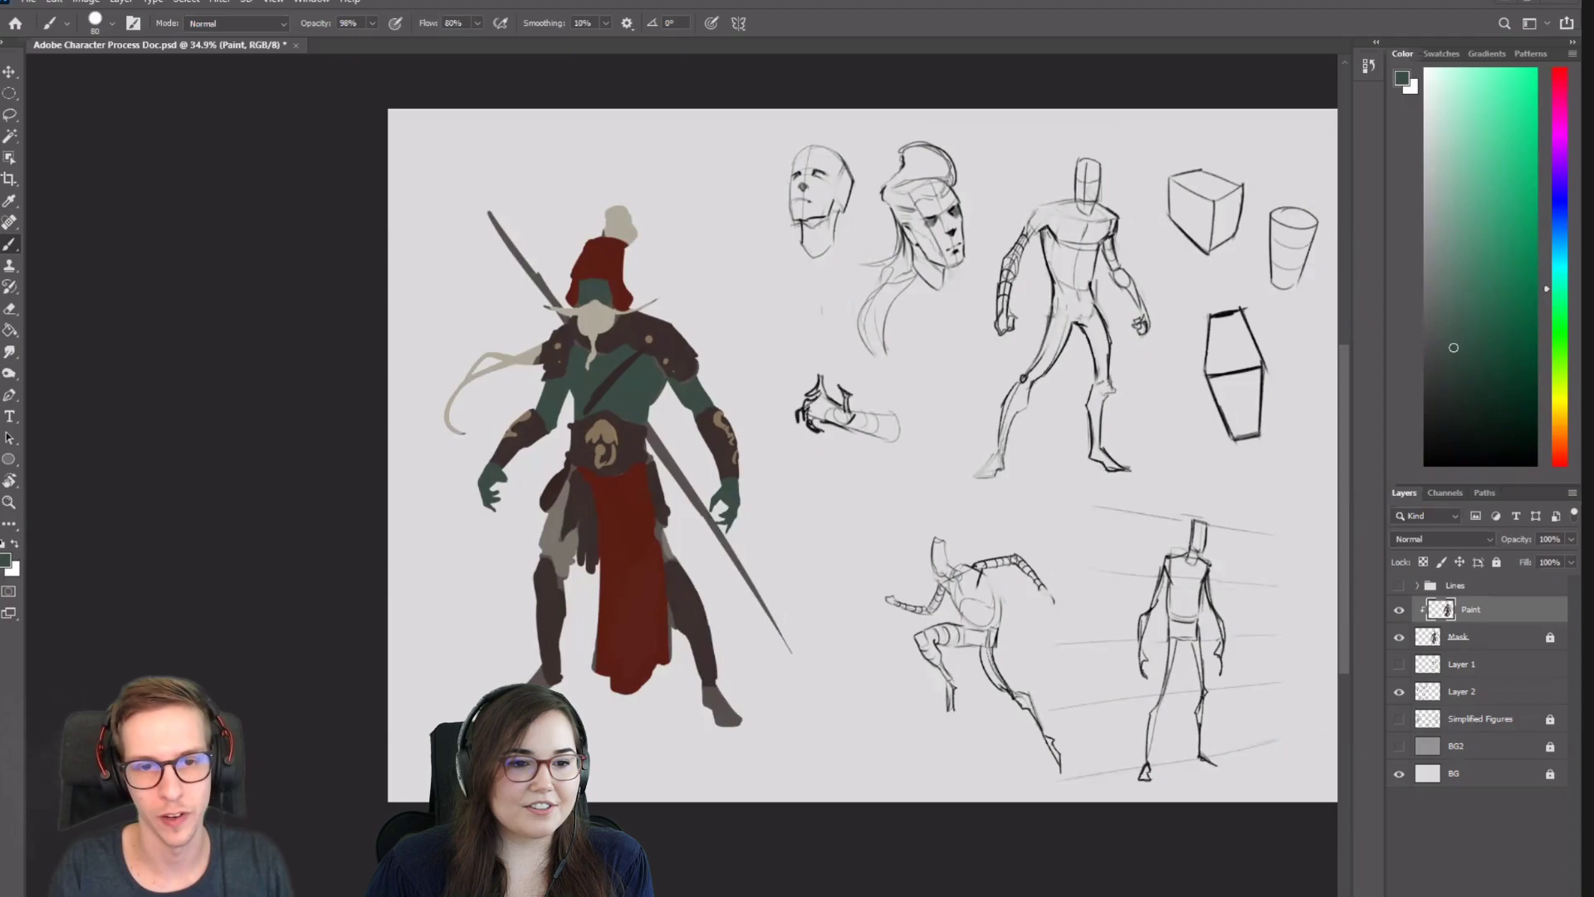
Switch to the browser, dismiss the chat notification, and look through the illustration thumbnails in the illustrator's Behance portfolio.
key("alt+Tab")
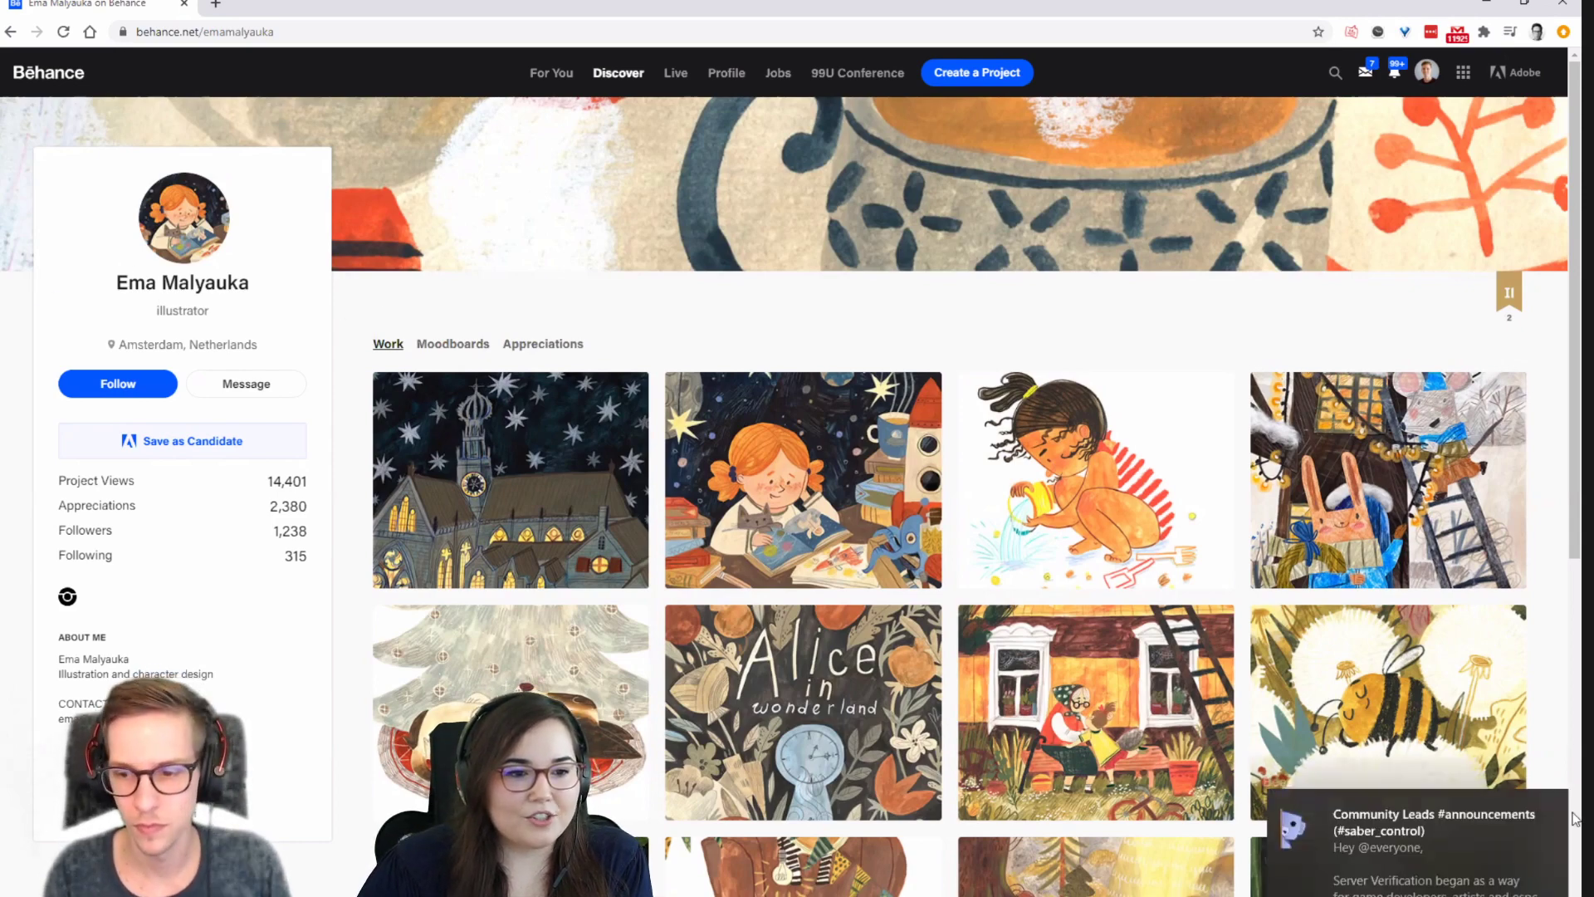
left_click(1552, 805)
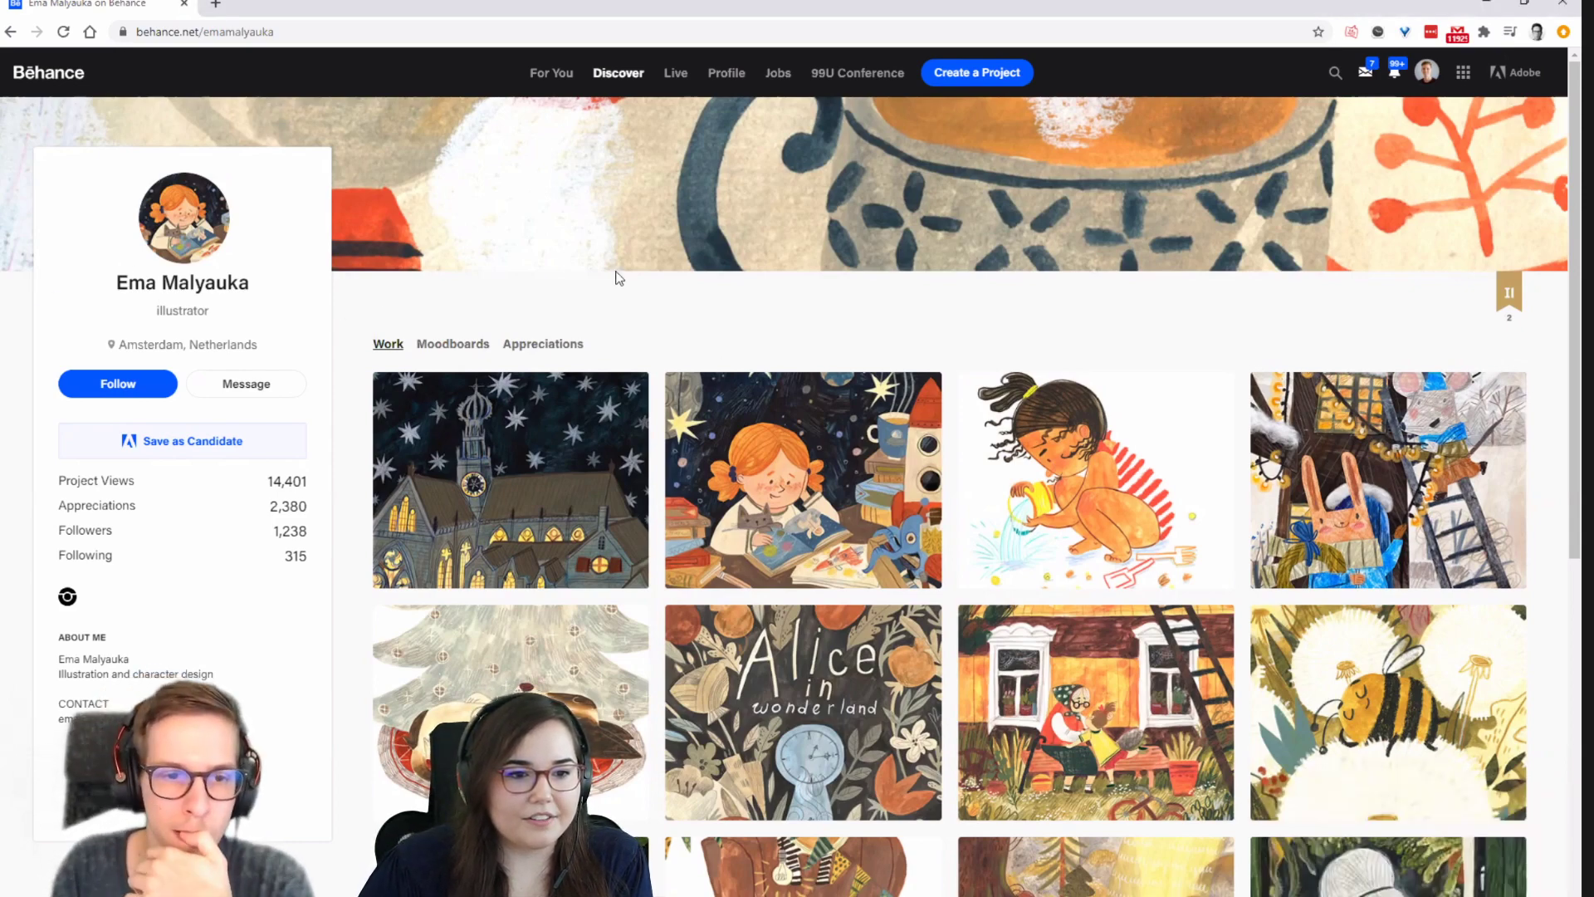
scroll(259, 515, "down", 2)
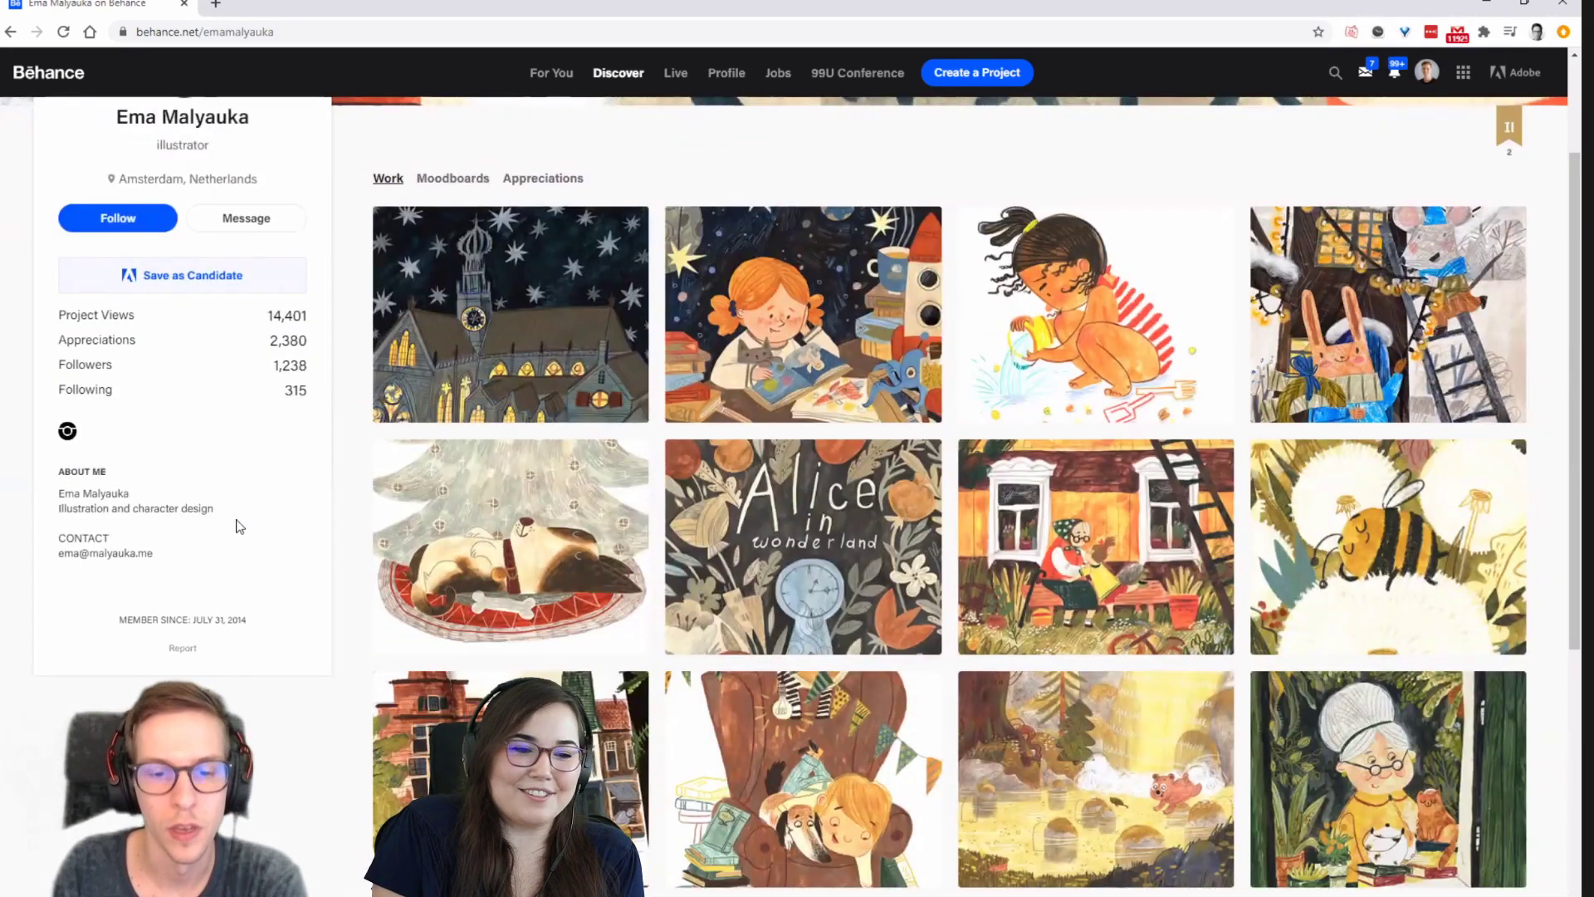
scroll(239, 526, "down", 3)
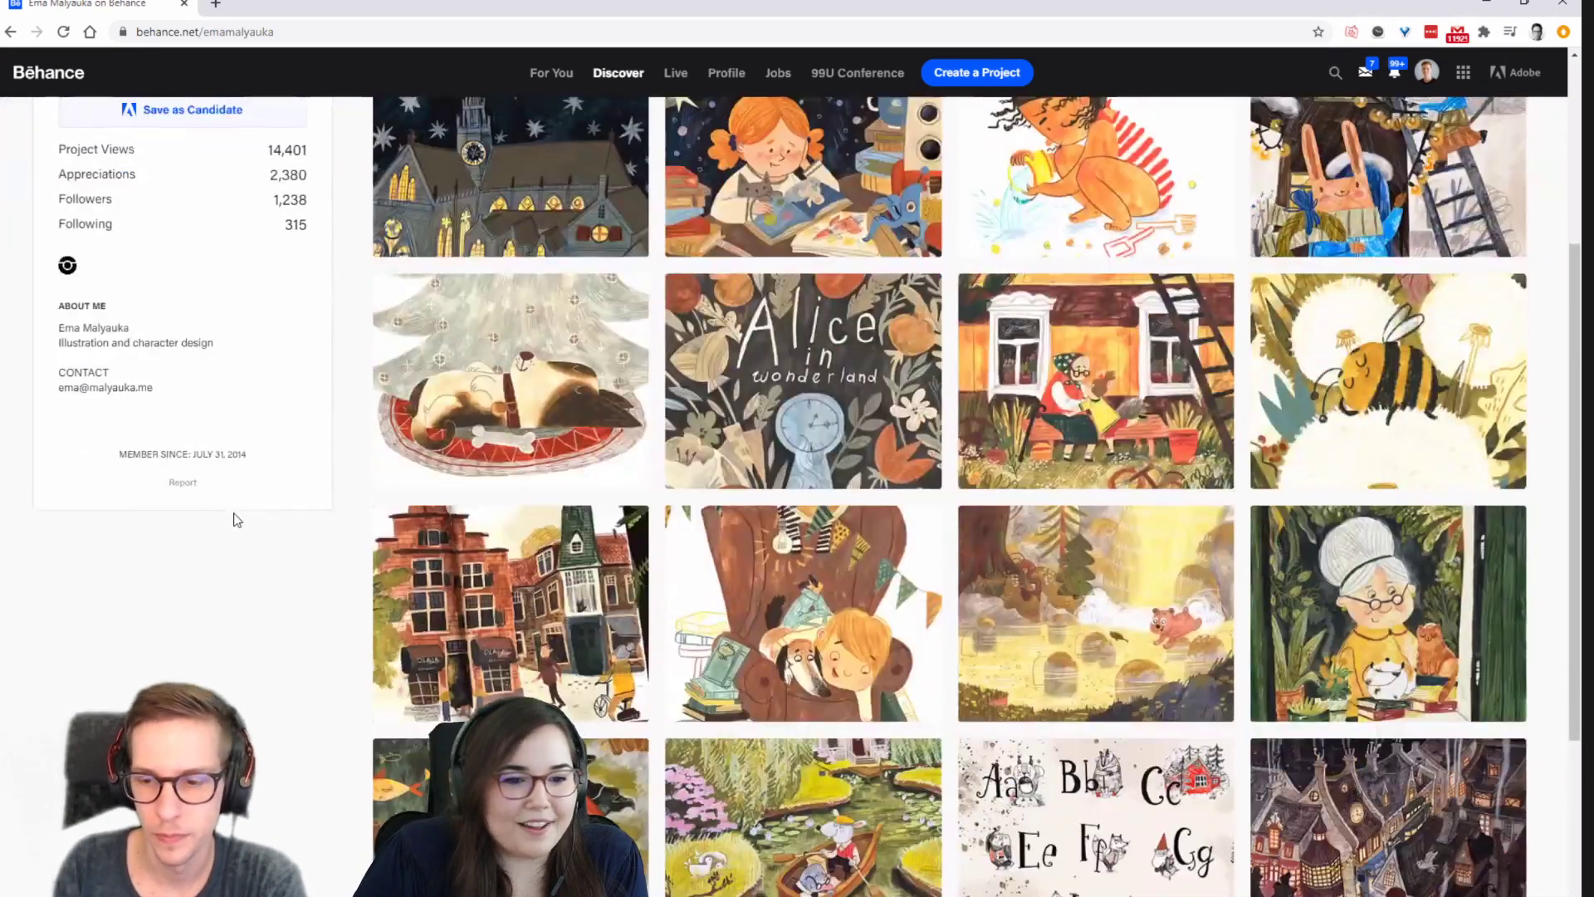
scroll(237, 519, "down", 3)
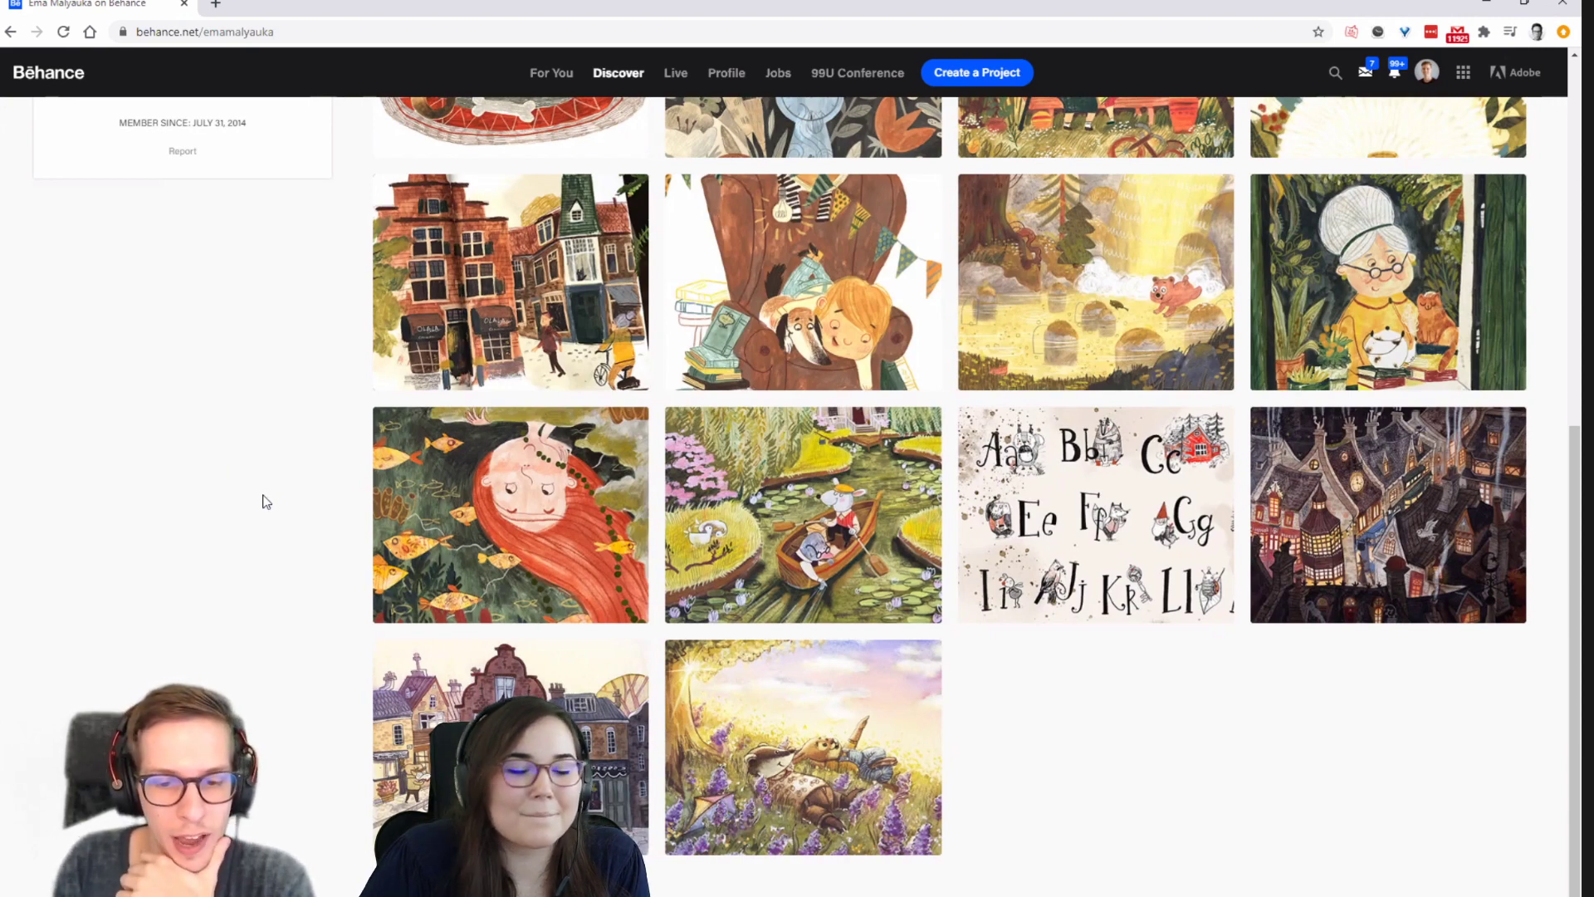
scroll(249, 448, "up", 1)
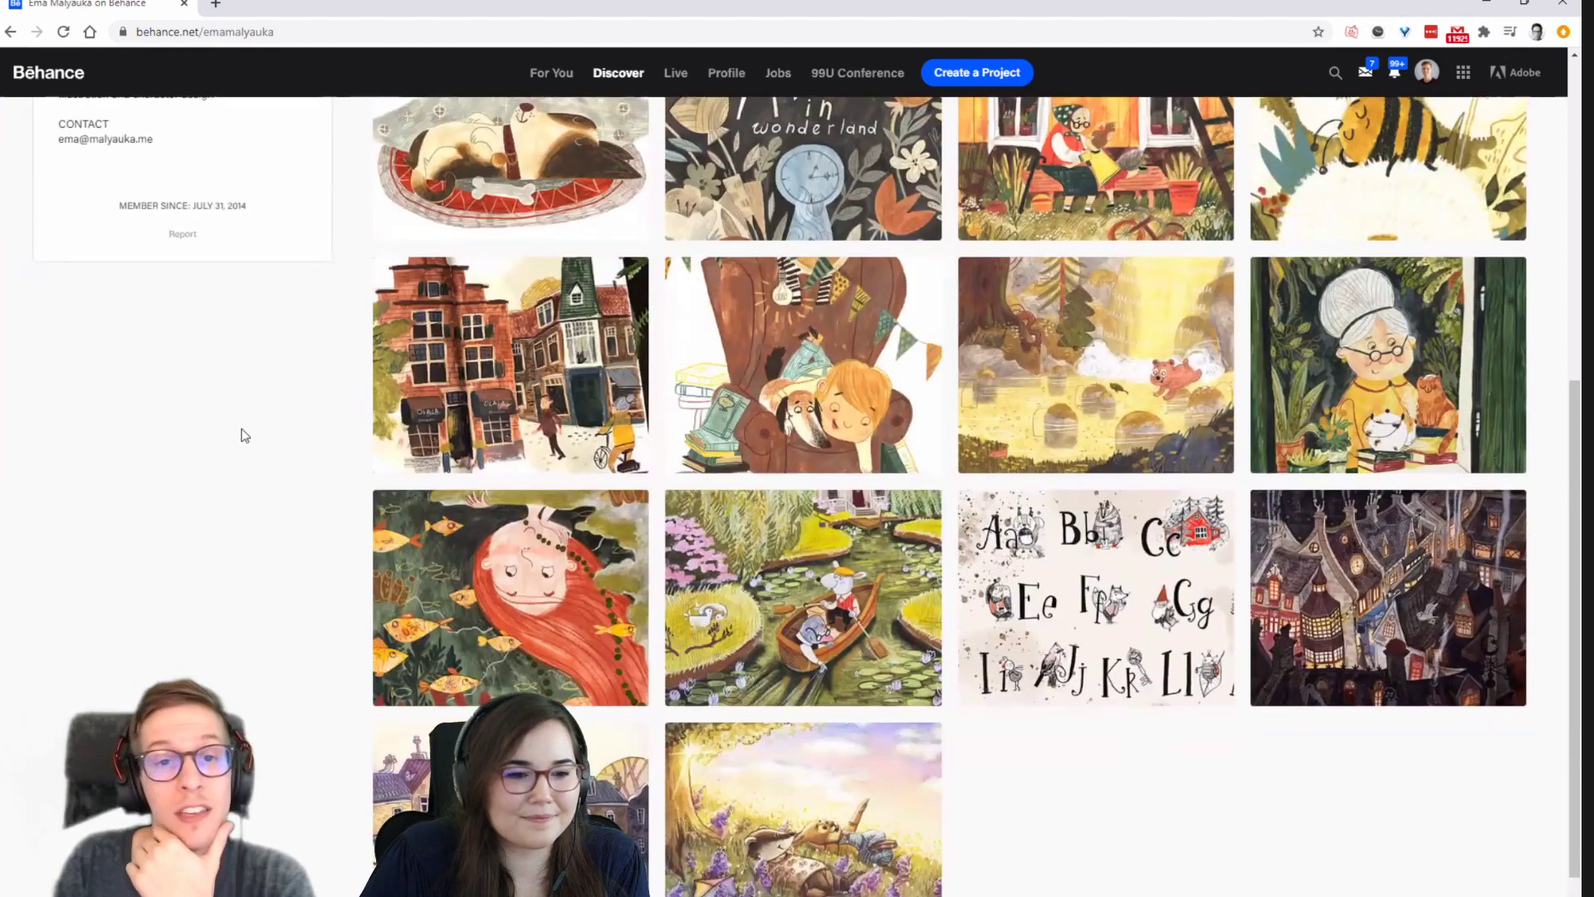
scroll(246, 455, "up", 1)
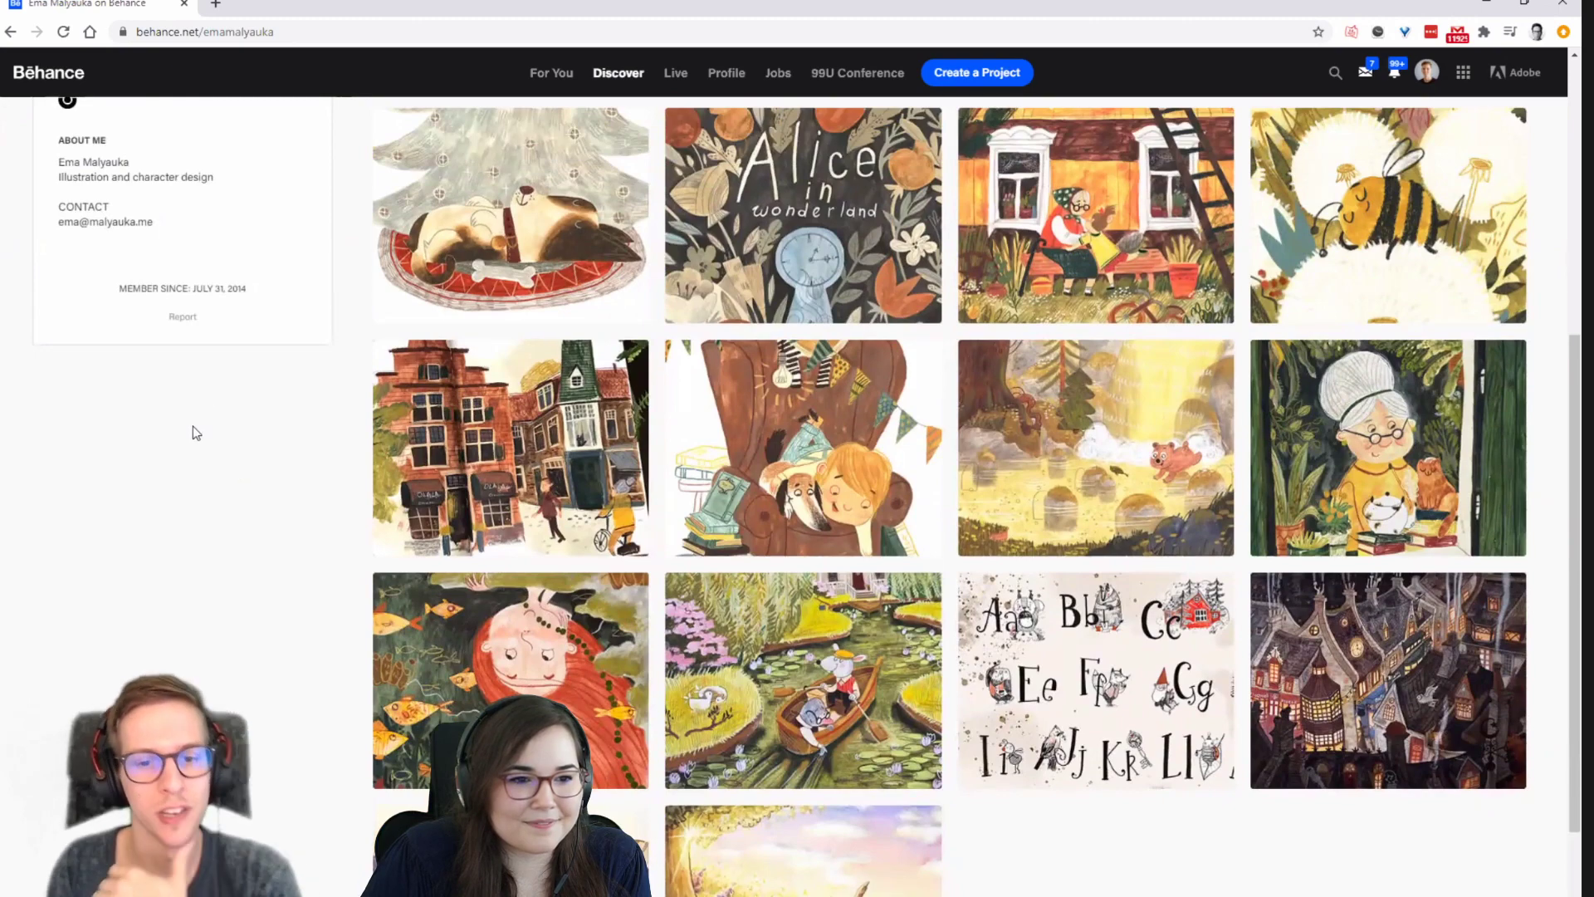
scroll(188, 428, "up", 2)
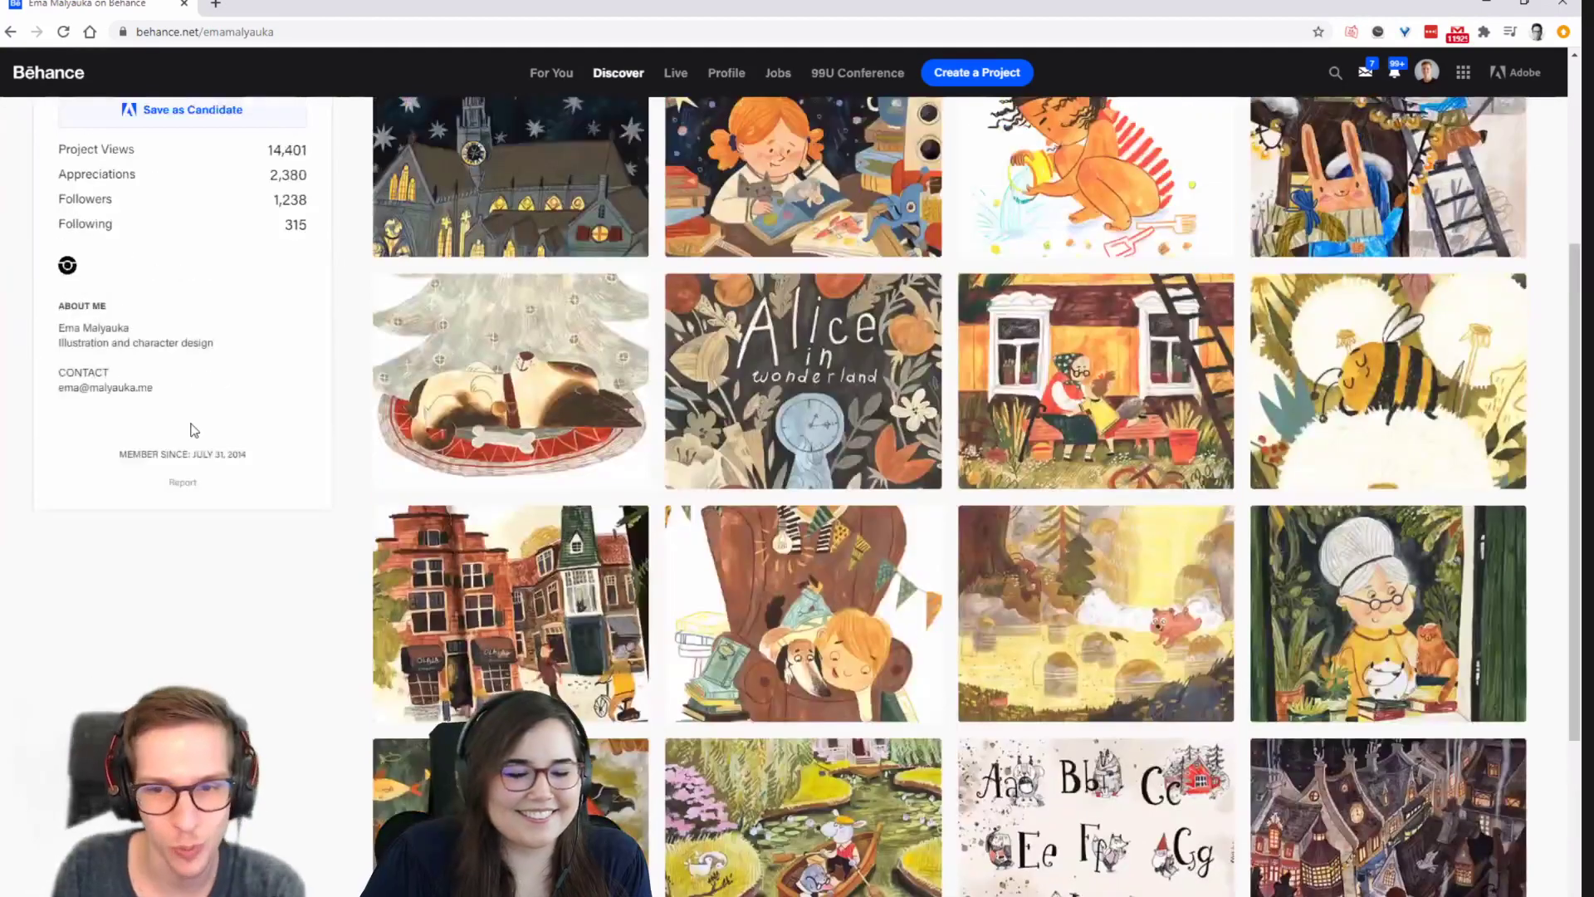
scroll(196, 429, "up", 1)
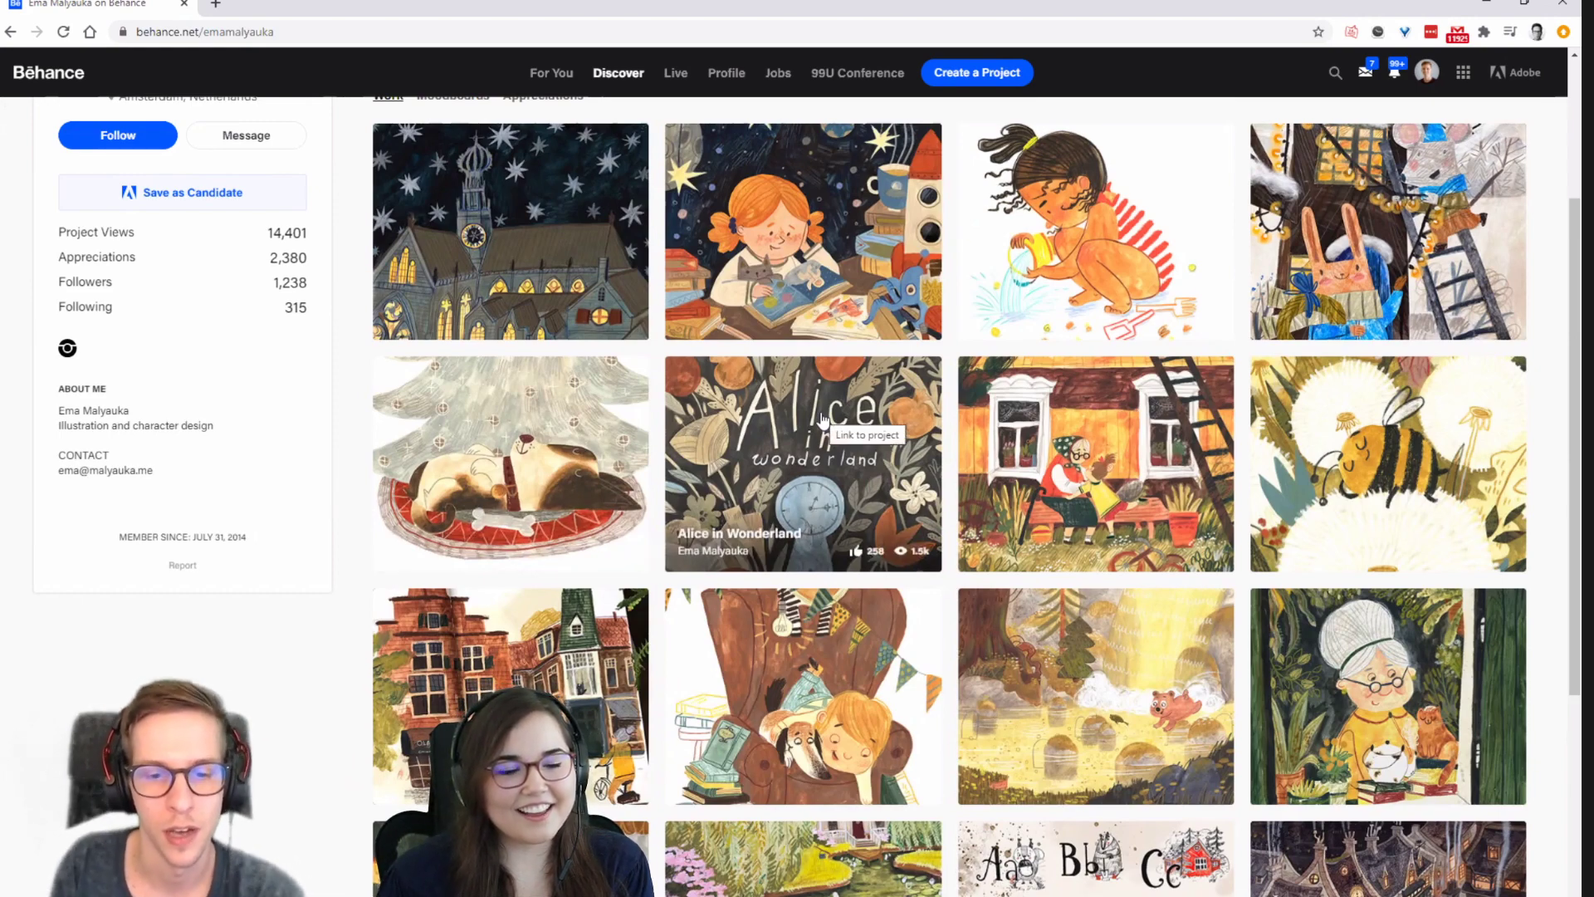
Open the project "A good day" from the portfolio and examine its kitchen illustration.
left_click(867, 652)
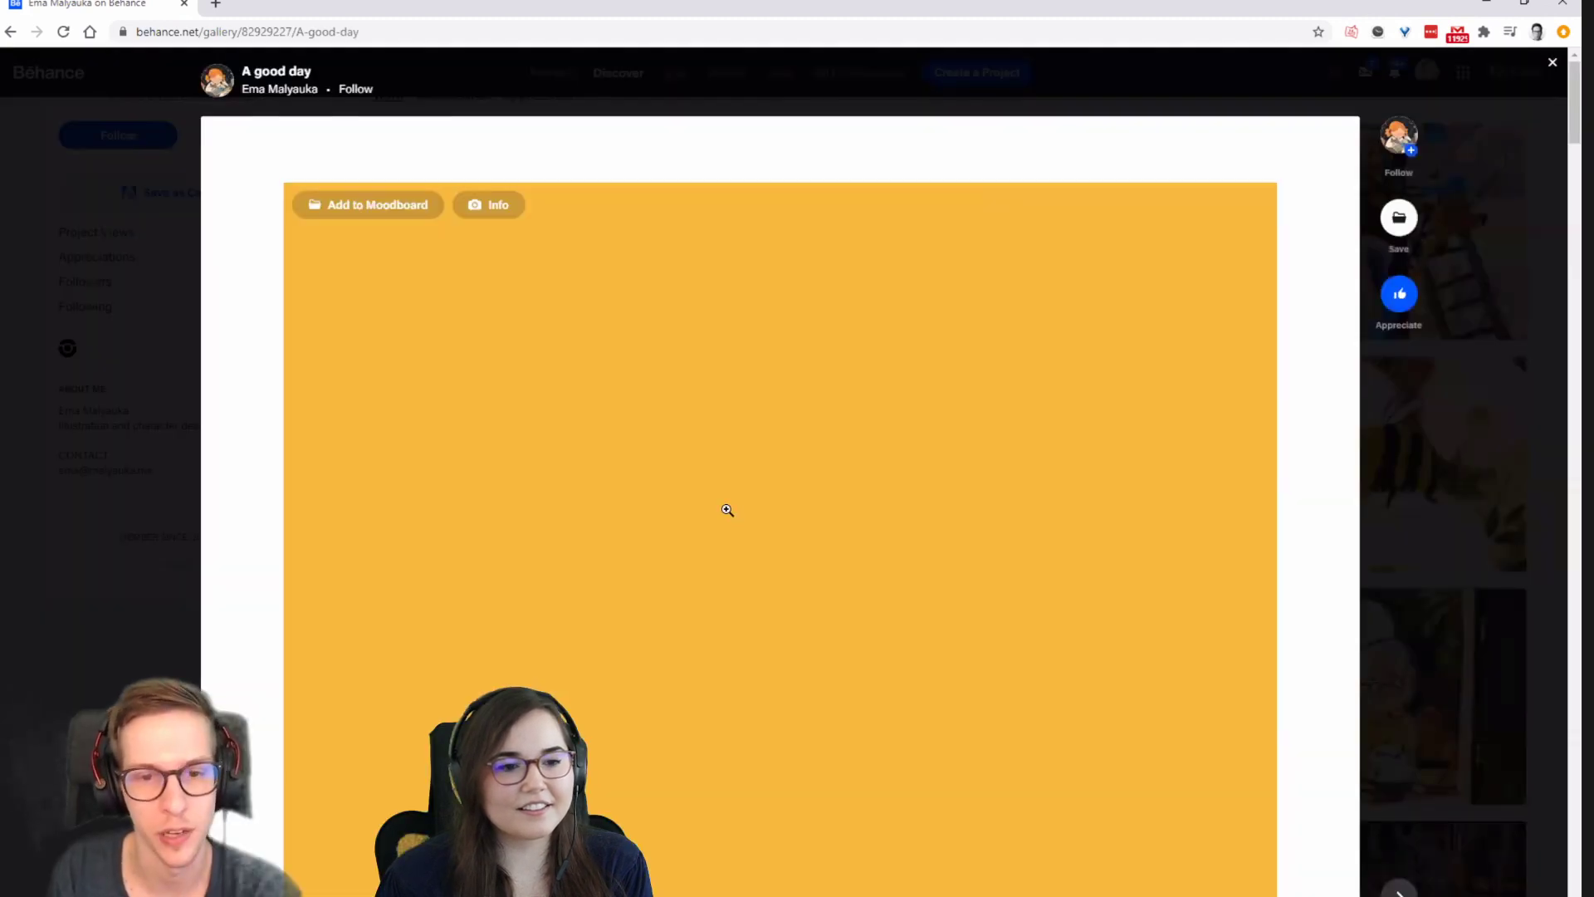
scroll(425, 470, "down", 2)
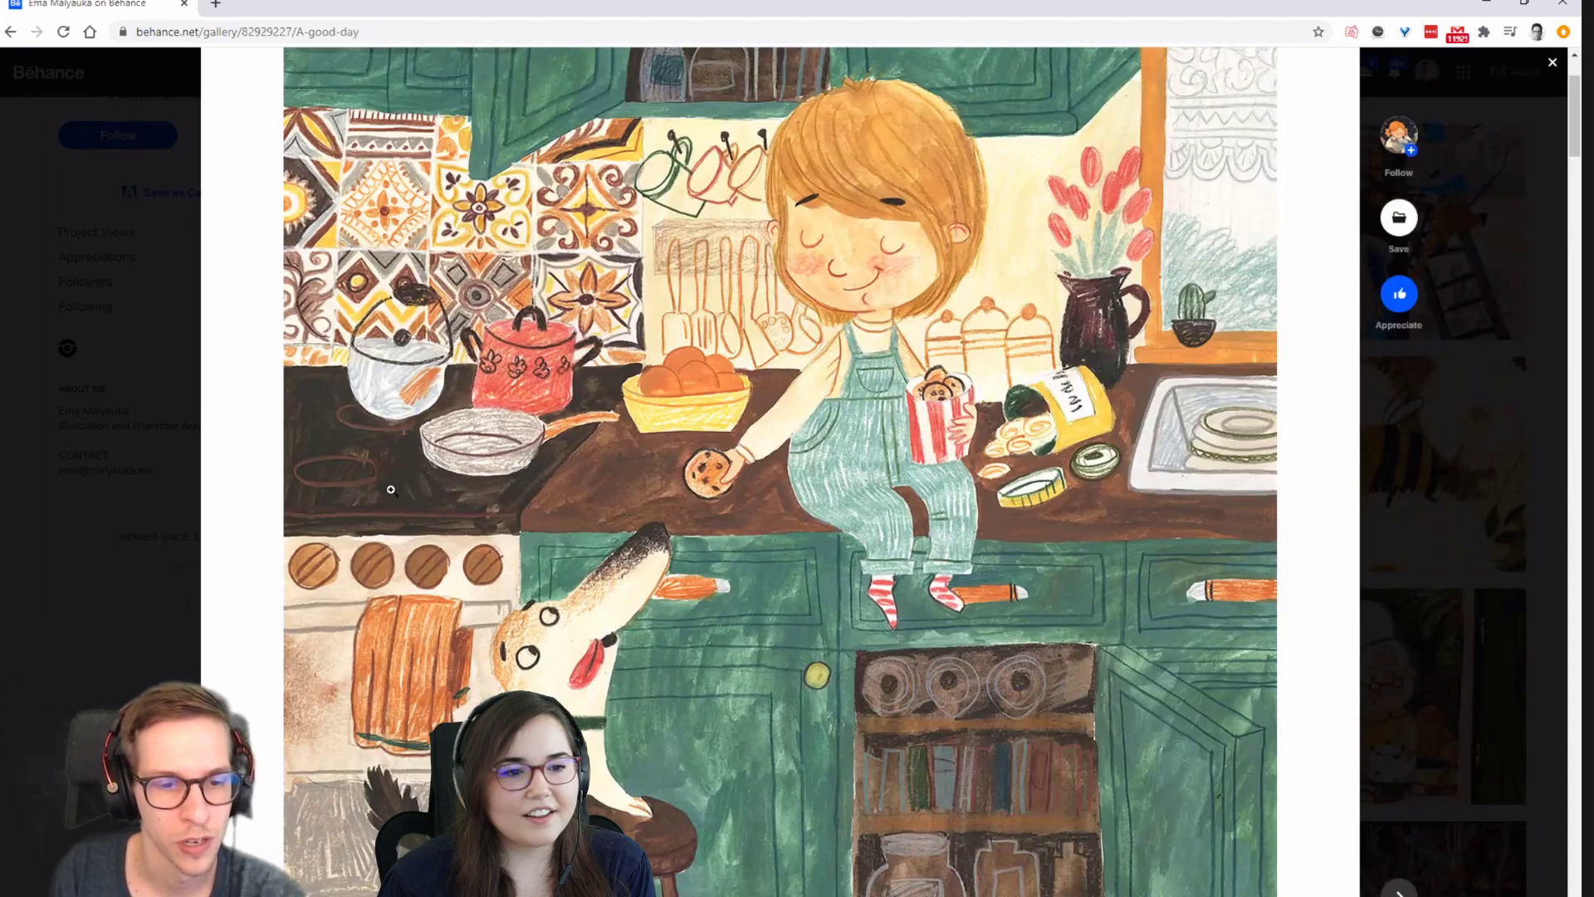
scroll(418, 542, "down", 3)
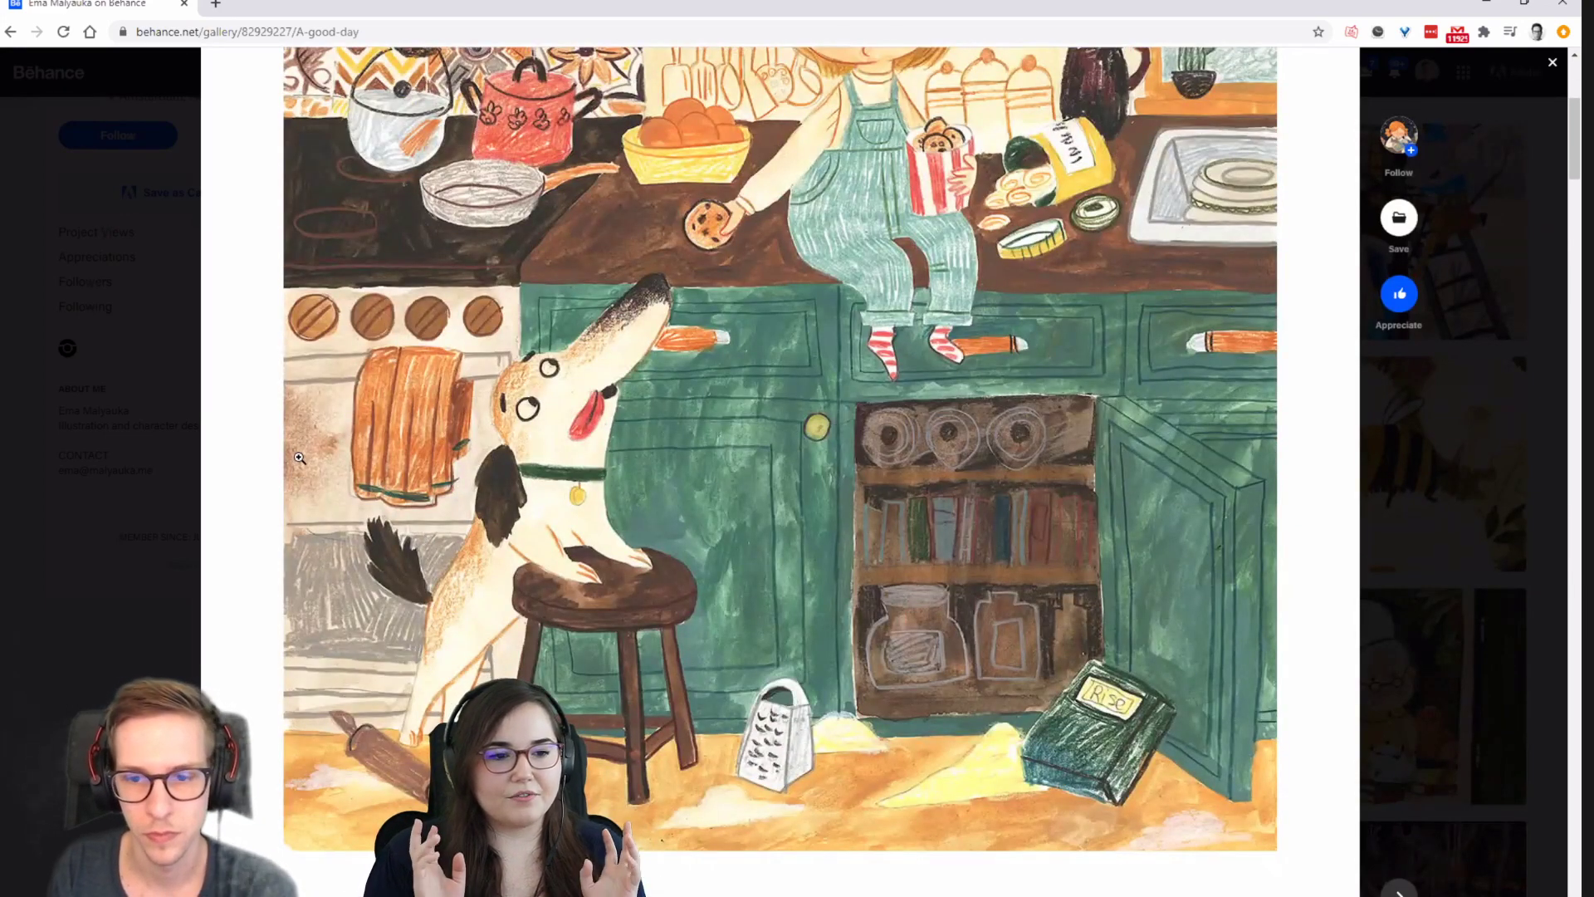
Examine the kitchen, young wizard, bicycle ride and dog-hug illustrations in the "A good day" project.
scroll(297, 455, "up", 4)
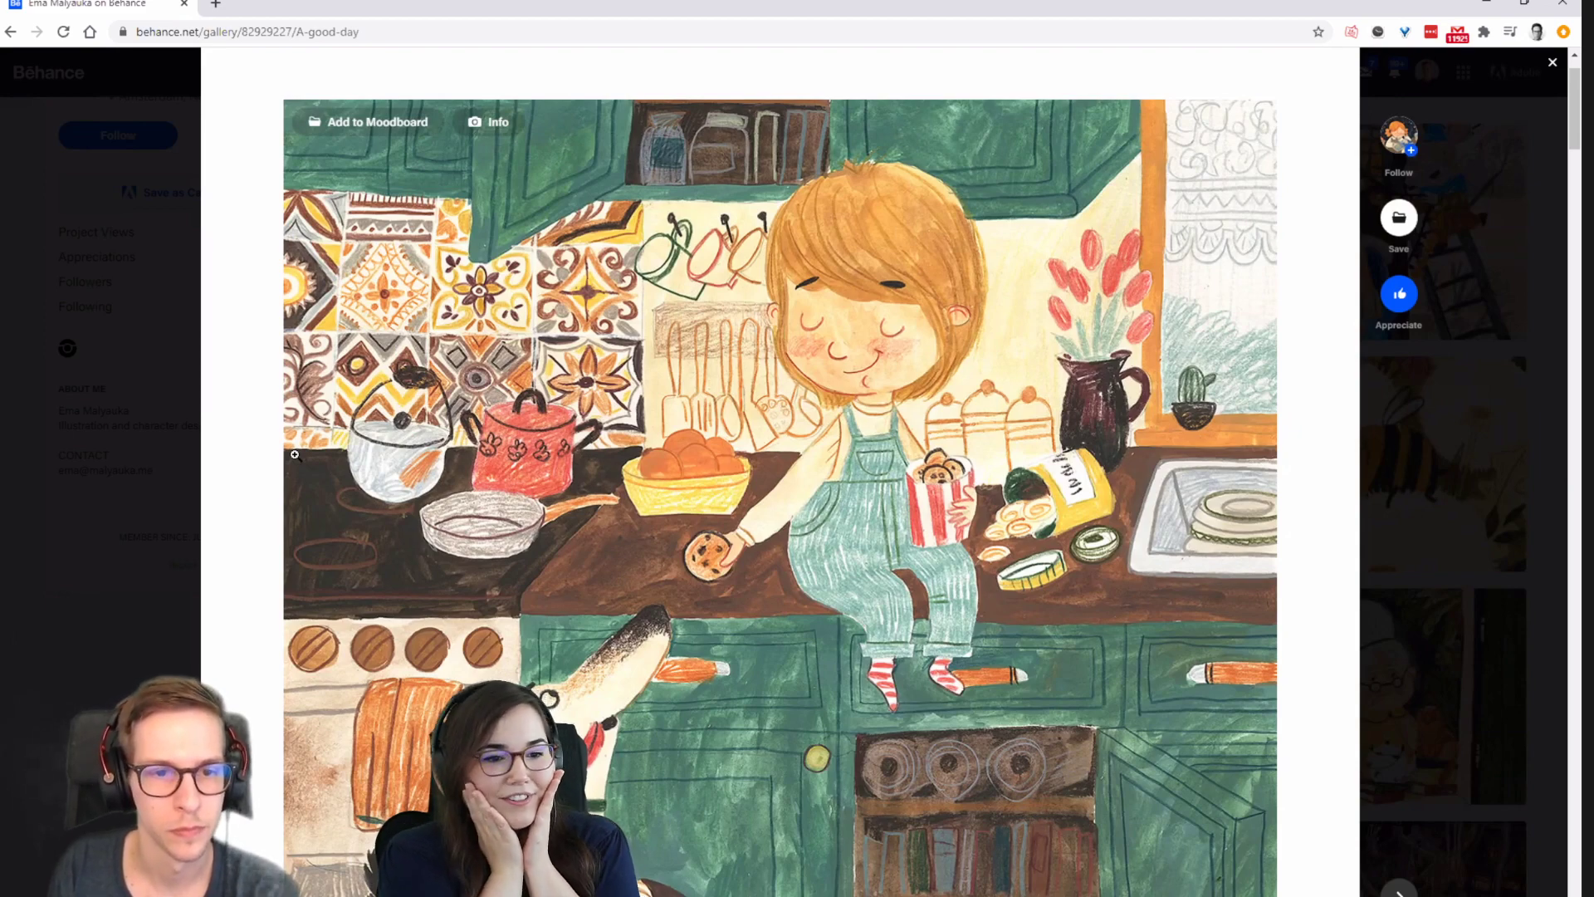
scroll(295, 454, "down", 3)
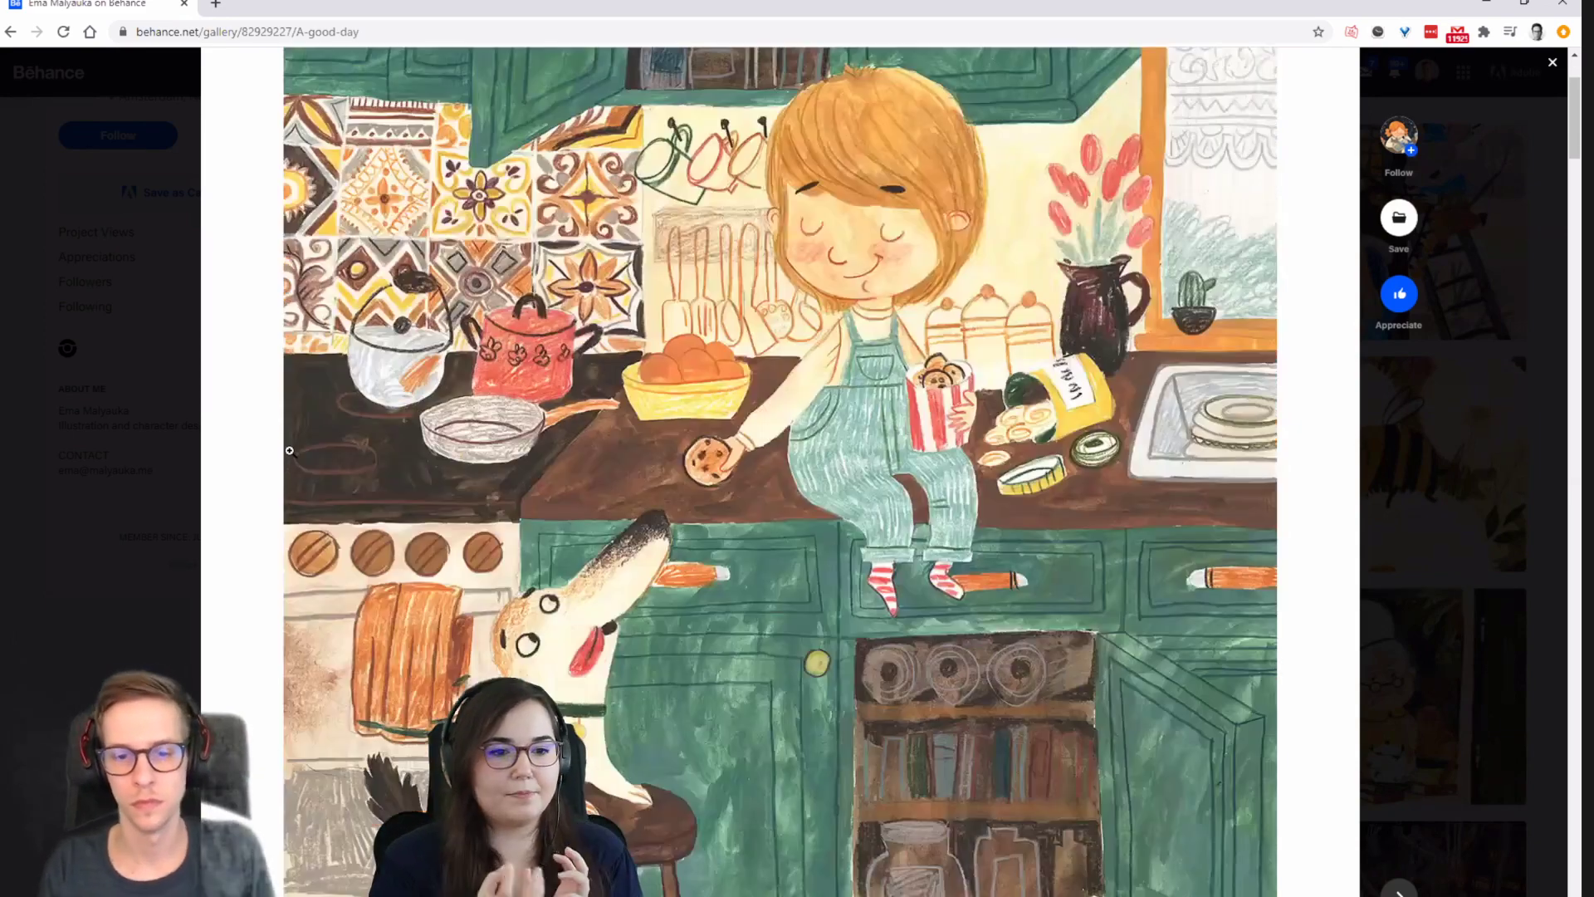
scroll(290, 450, "down", 10)
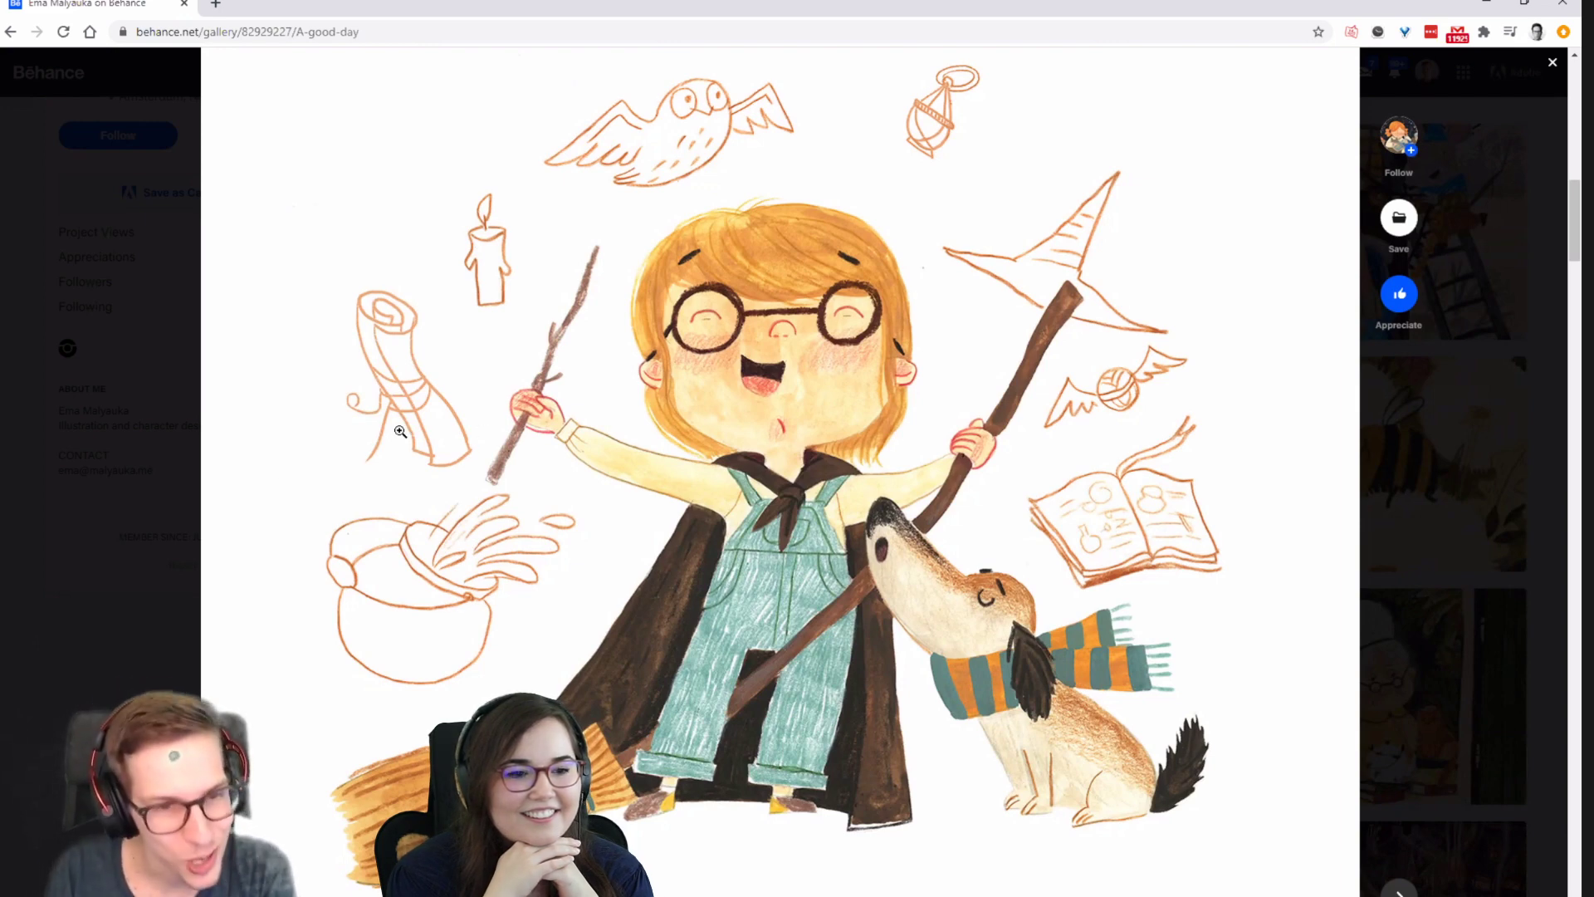
scroll(533, 528, "down", 2)
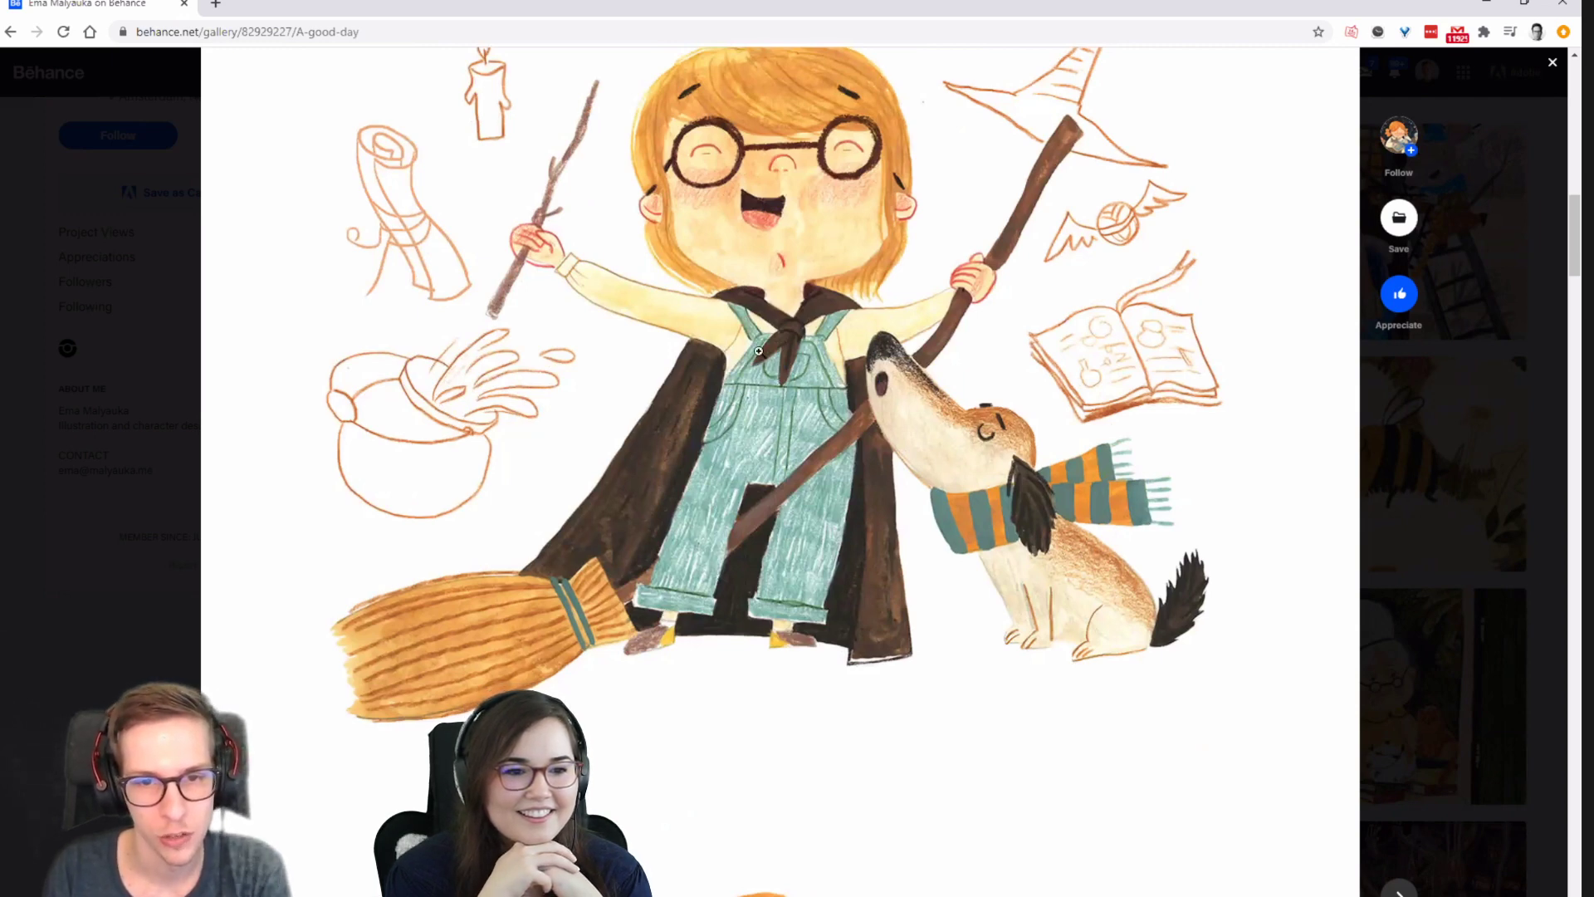
scroll(758, 352, "down", 8)
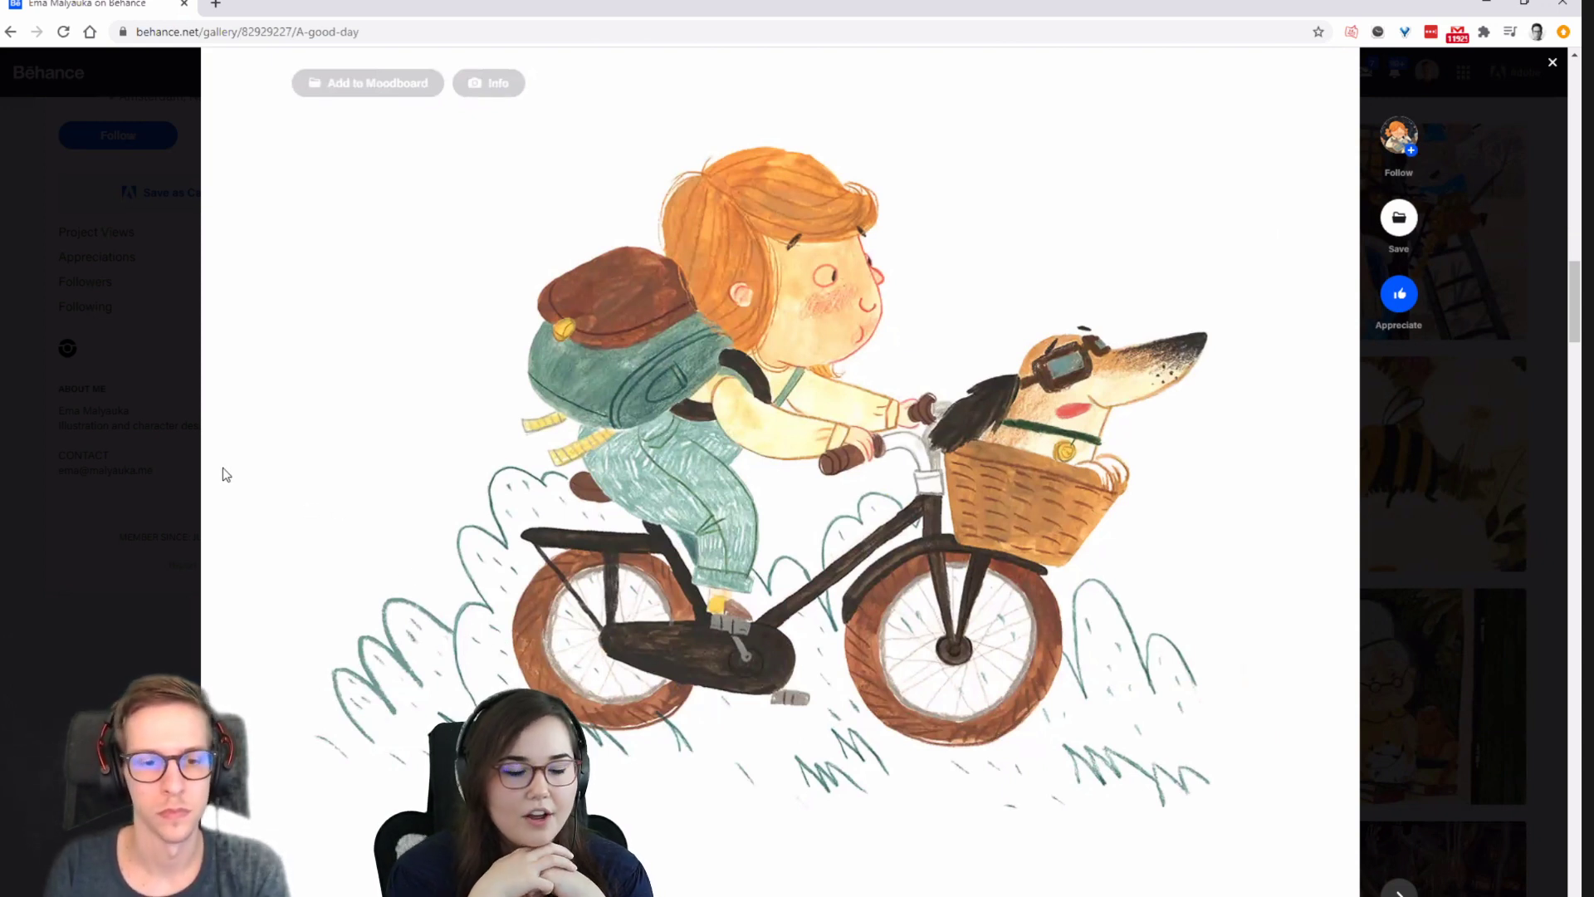
scroll(201, 473, "down", 2)
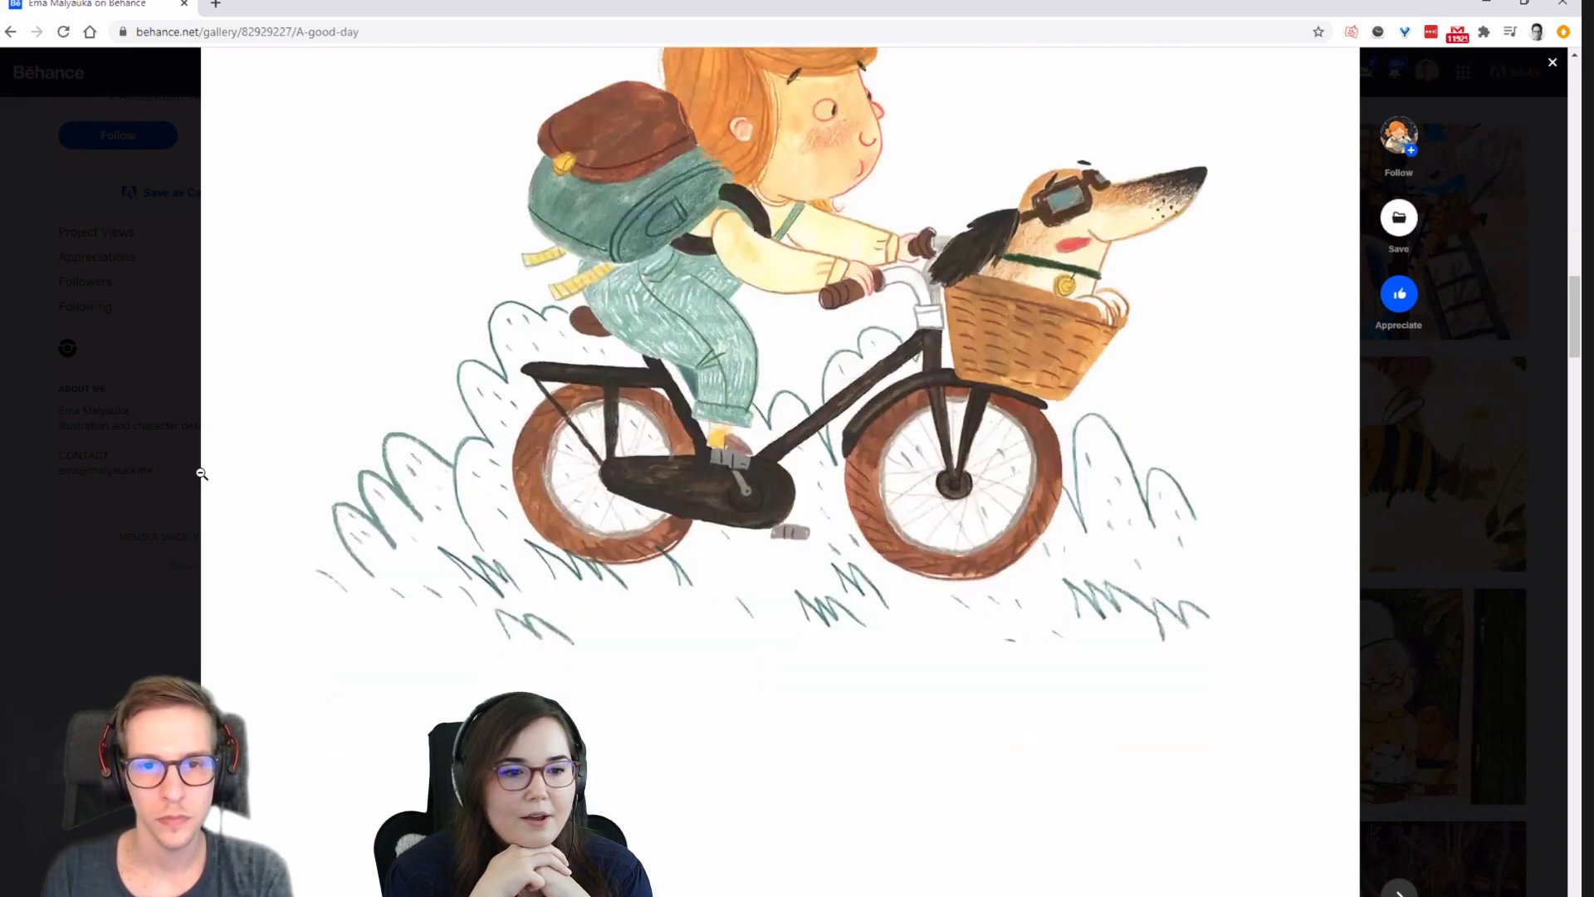
scroll(202, 473, "down", 9)
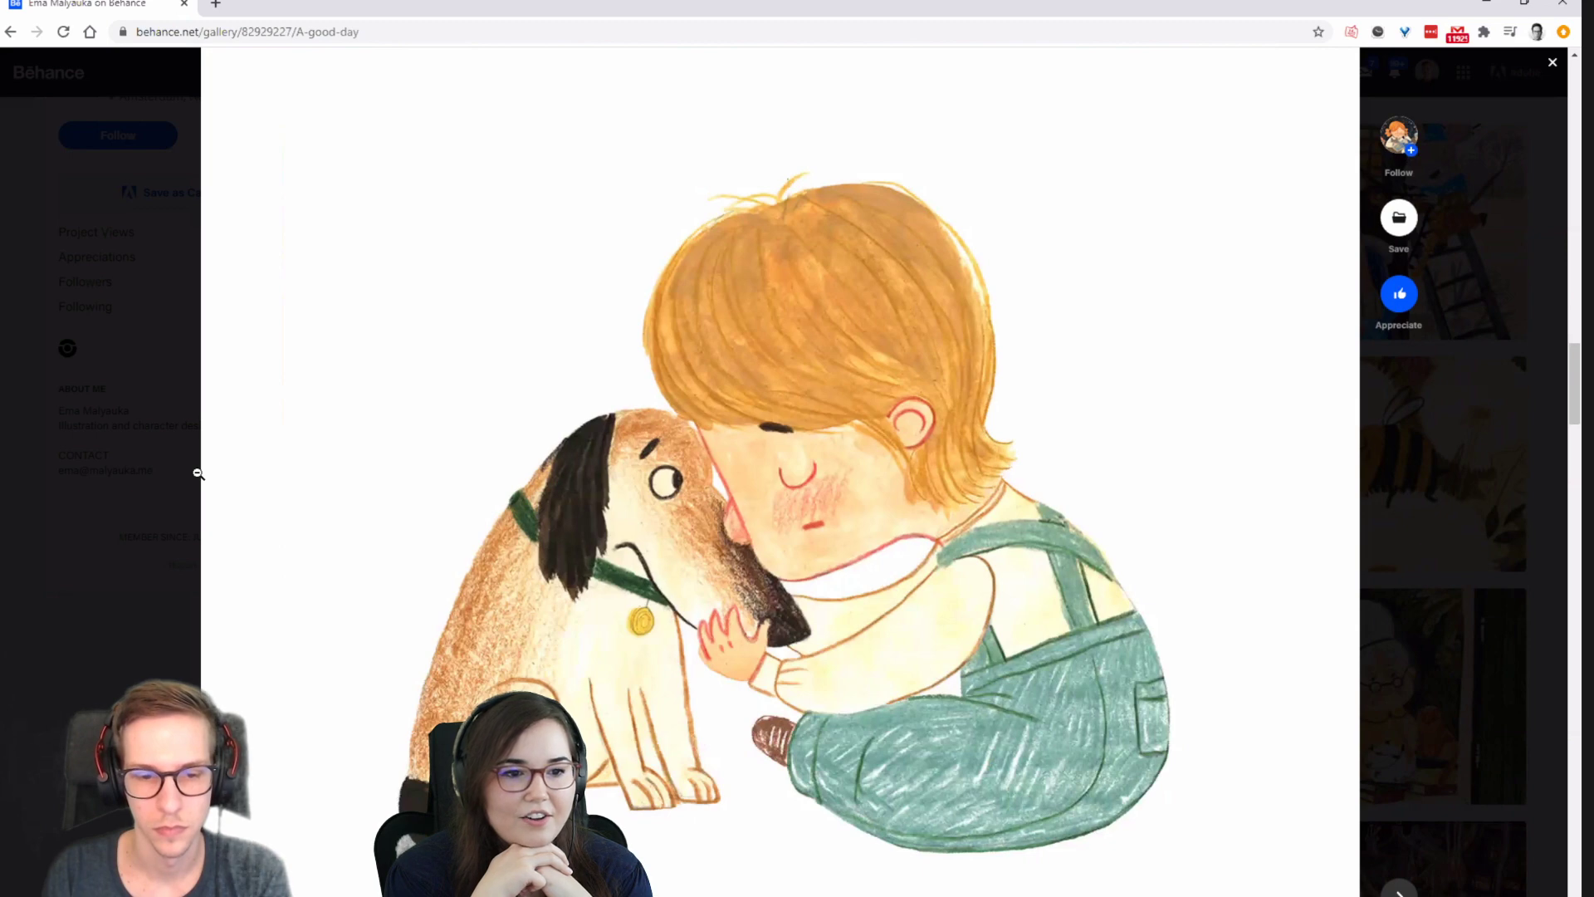
scroll(198, 473, "down", 1)
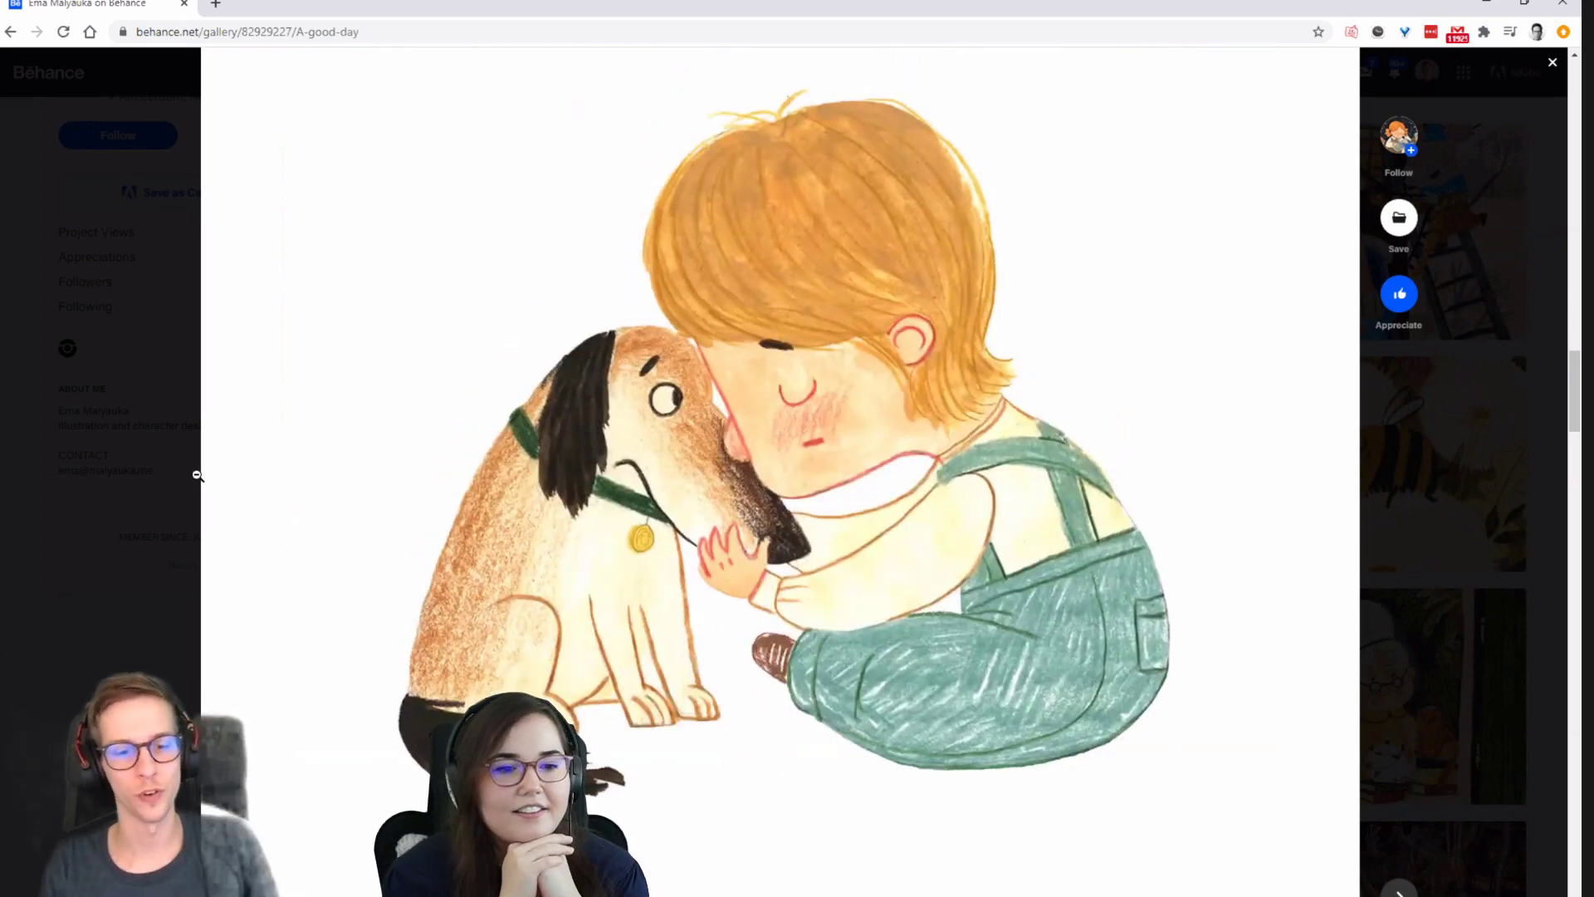
Continue through "A good day" to examine the starry sleeping scene and the child reaching up from the kitchen stool.
scroll(188, 476, "down", 10)
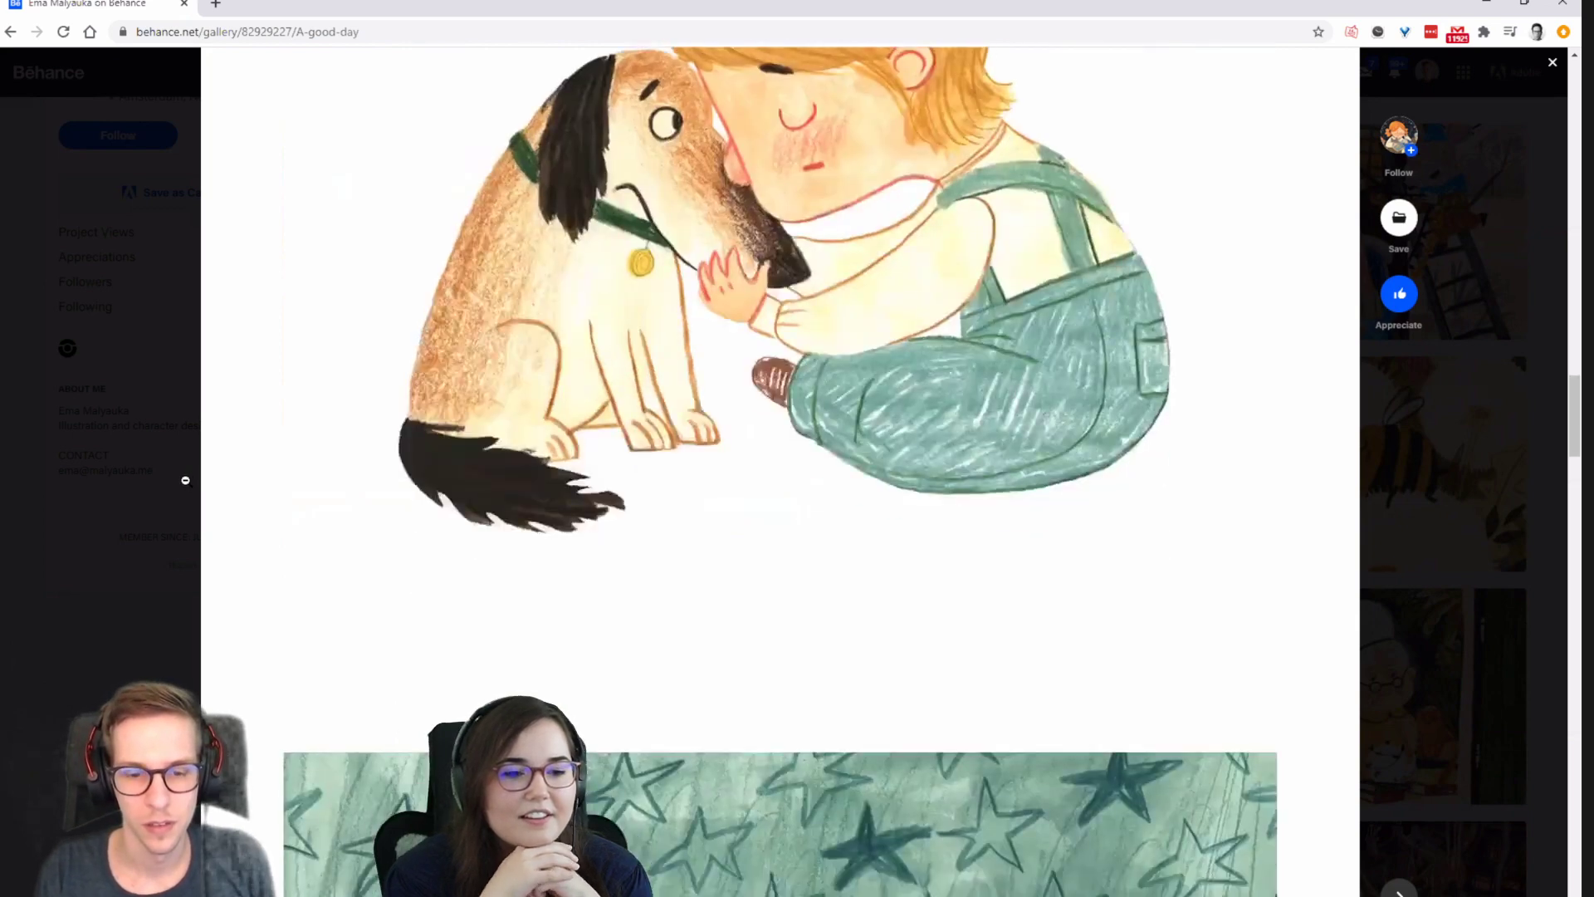
scroll(185, 480, "down", 2)
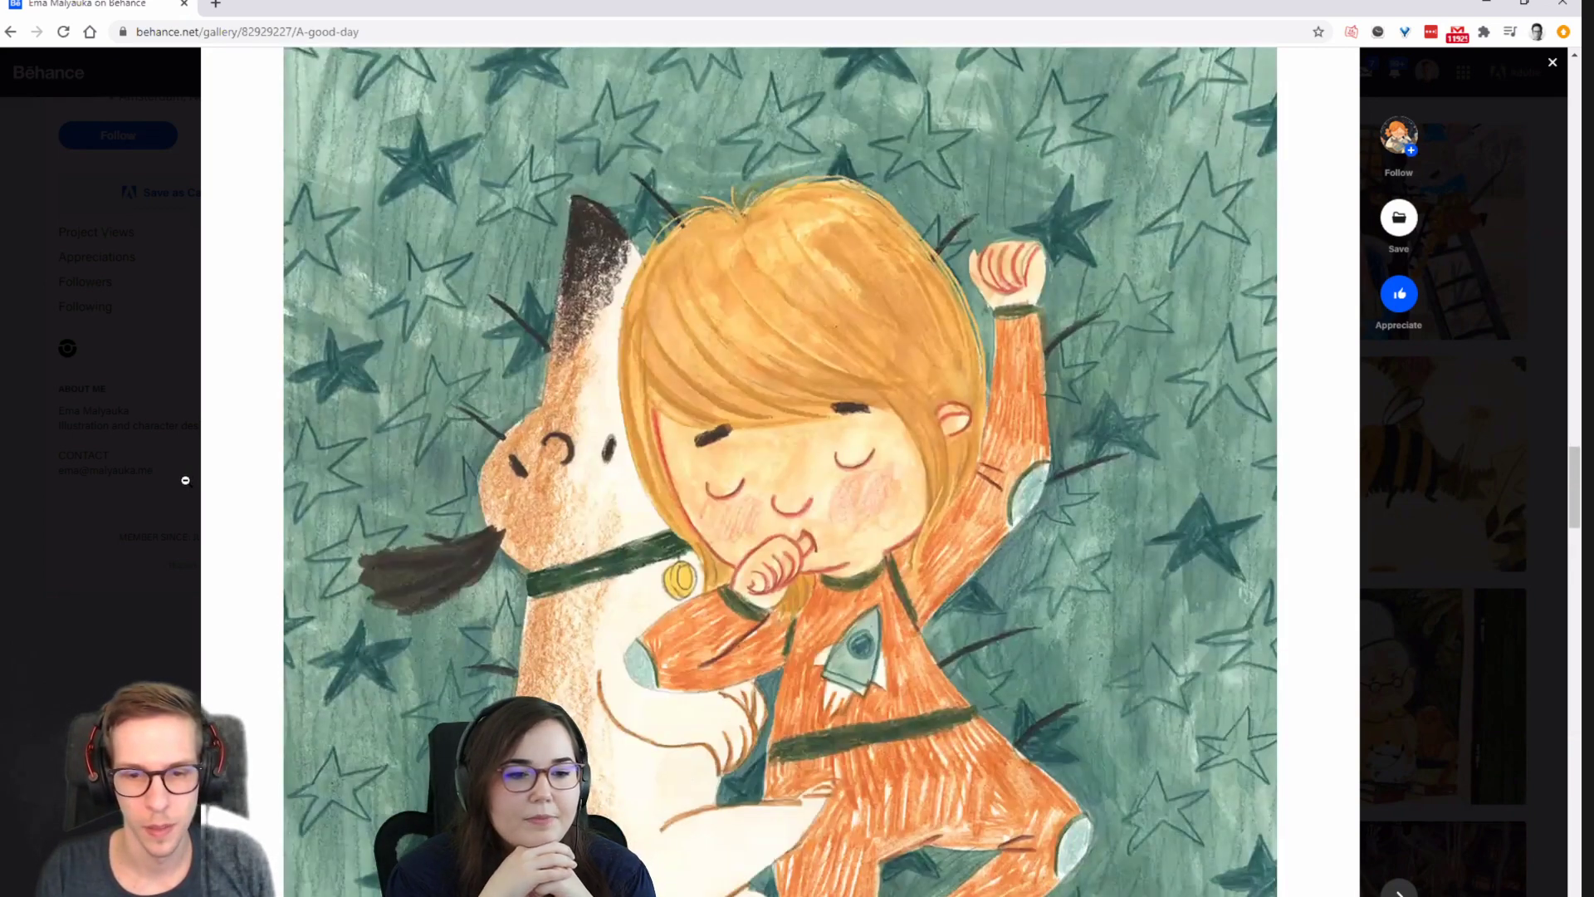
scroll(182, 483, "down", 3)
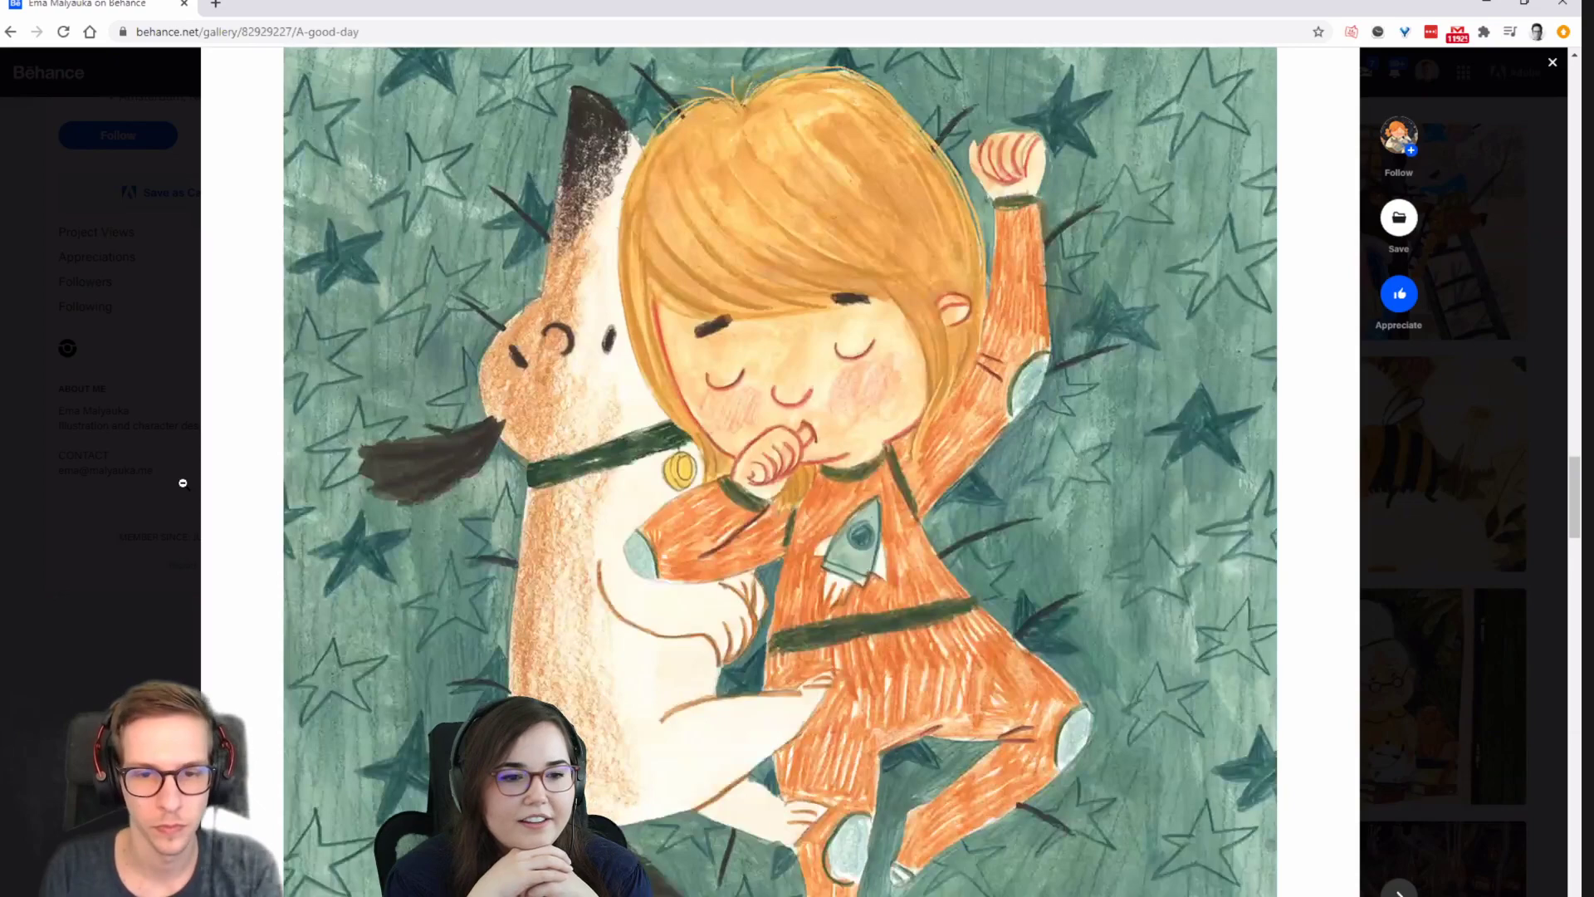
scroll(183, 482, "down", 5)
scroll(183, 481, "down", 5)
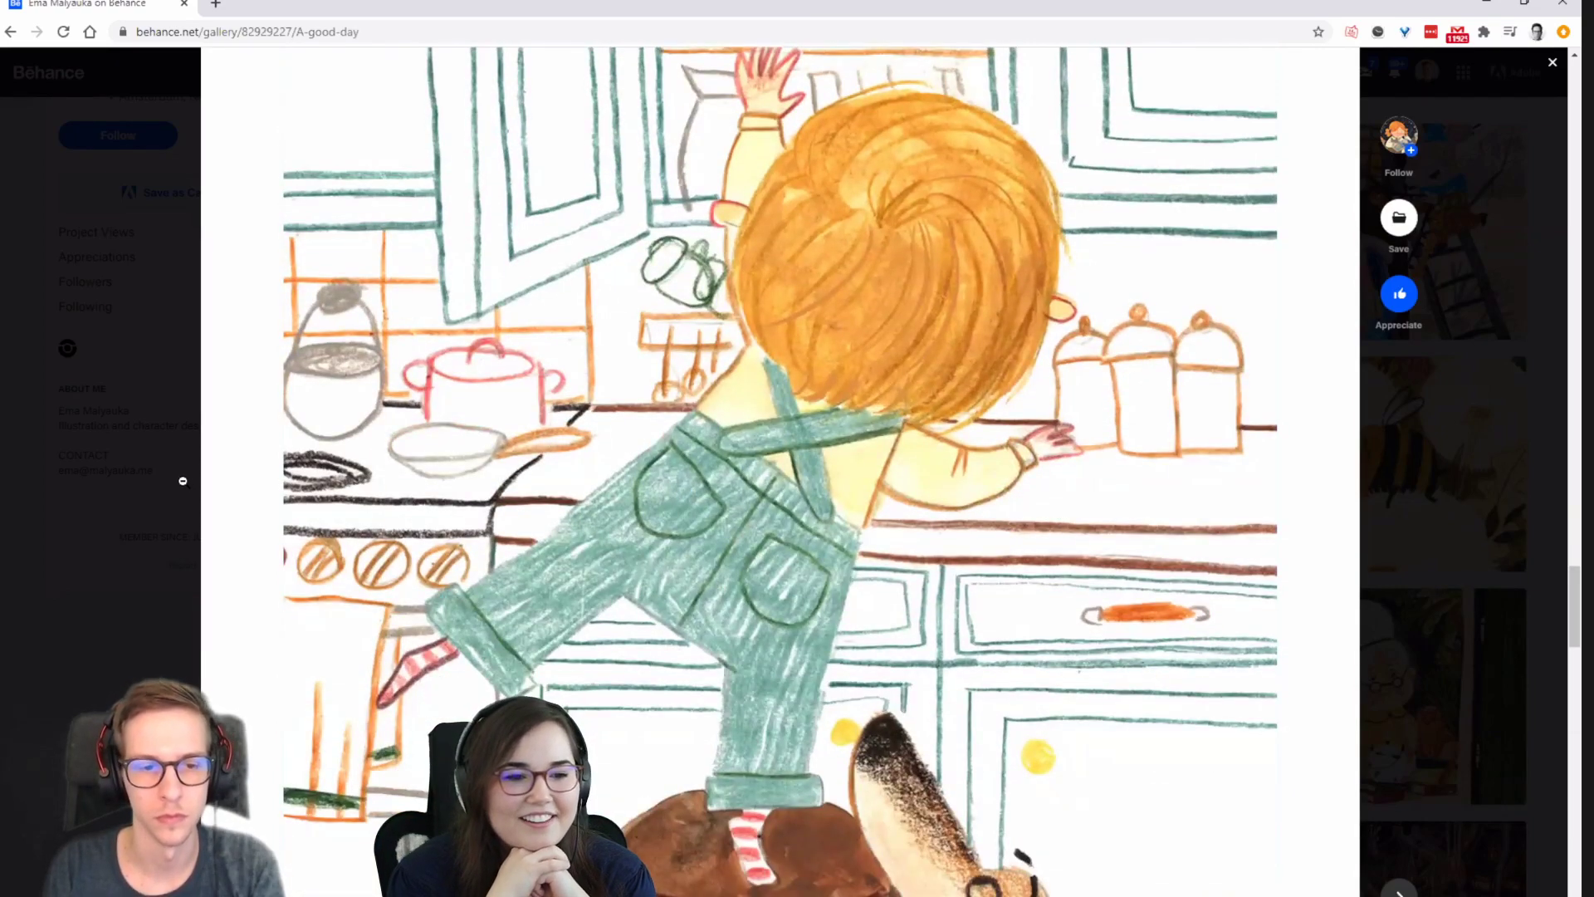
scroll(183, 481, "down", 6)
scroll(182, 480, "up", 2)
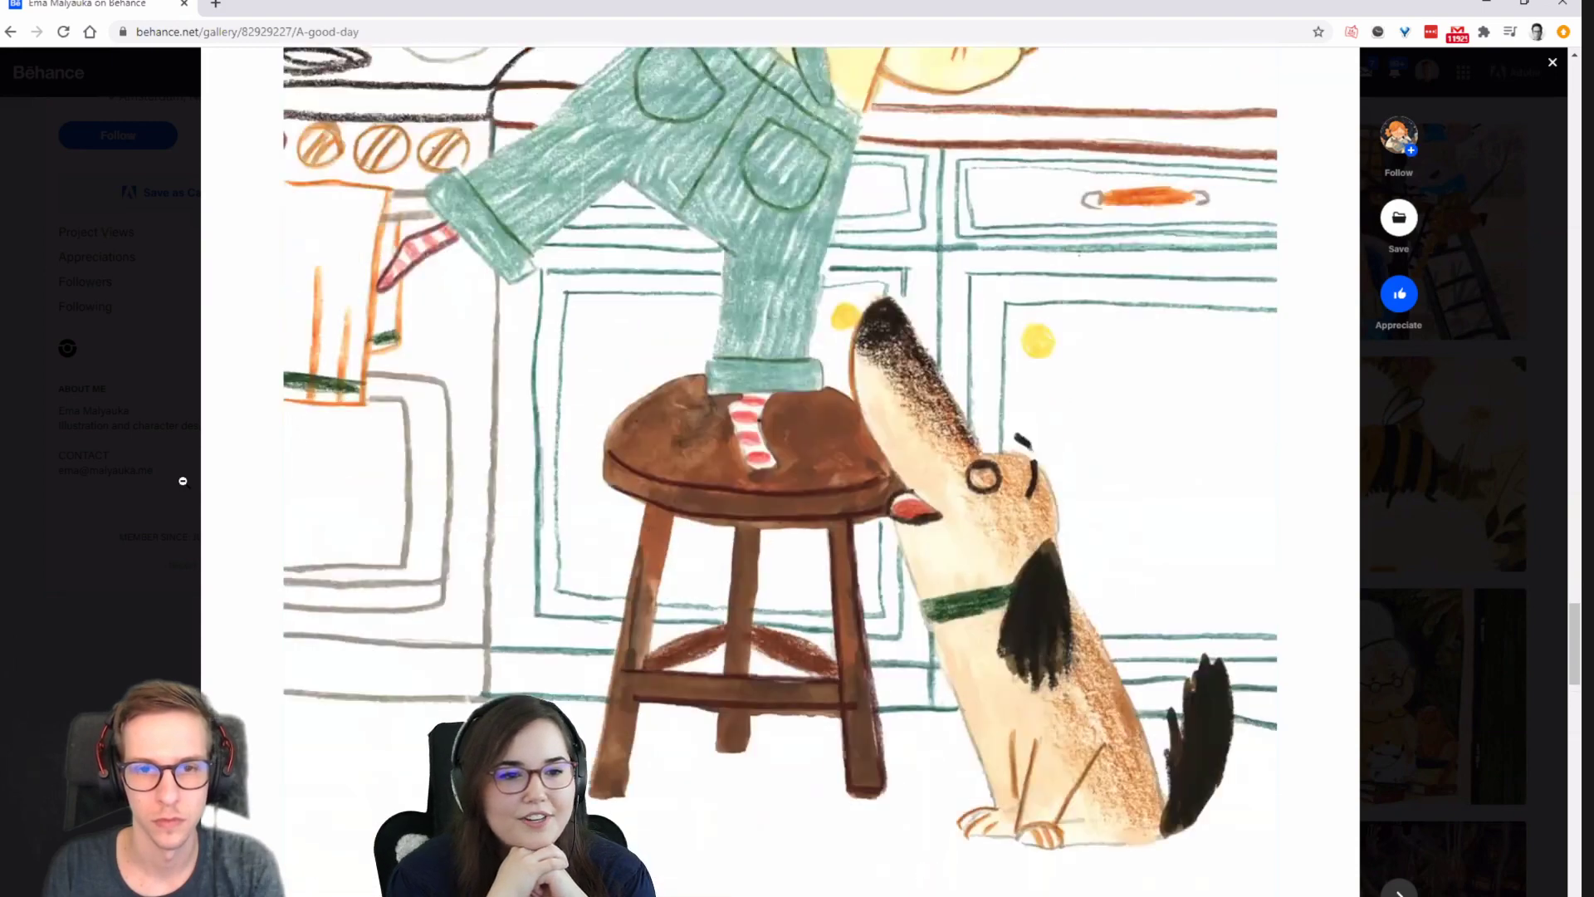
Examine the closing armchair illustration of "A good day", including the bunting, the stacked books and the open book on the floor.
scroll(183, 481, "down", 12)
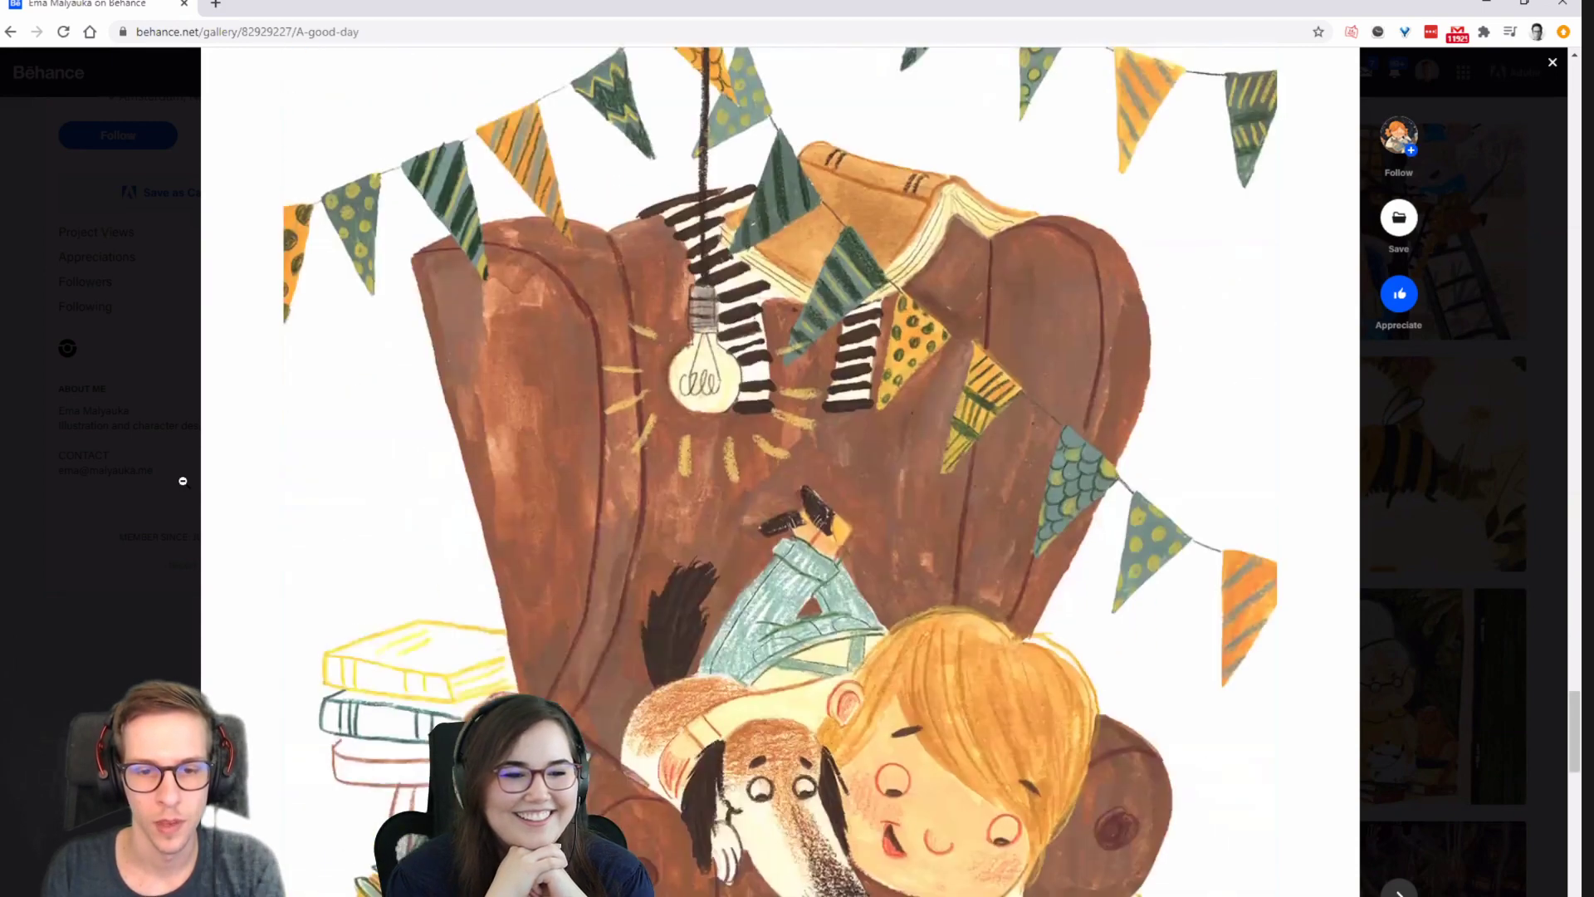
scroll(183, 480, "down", 4)
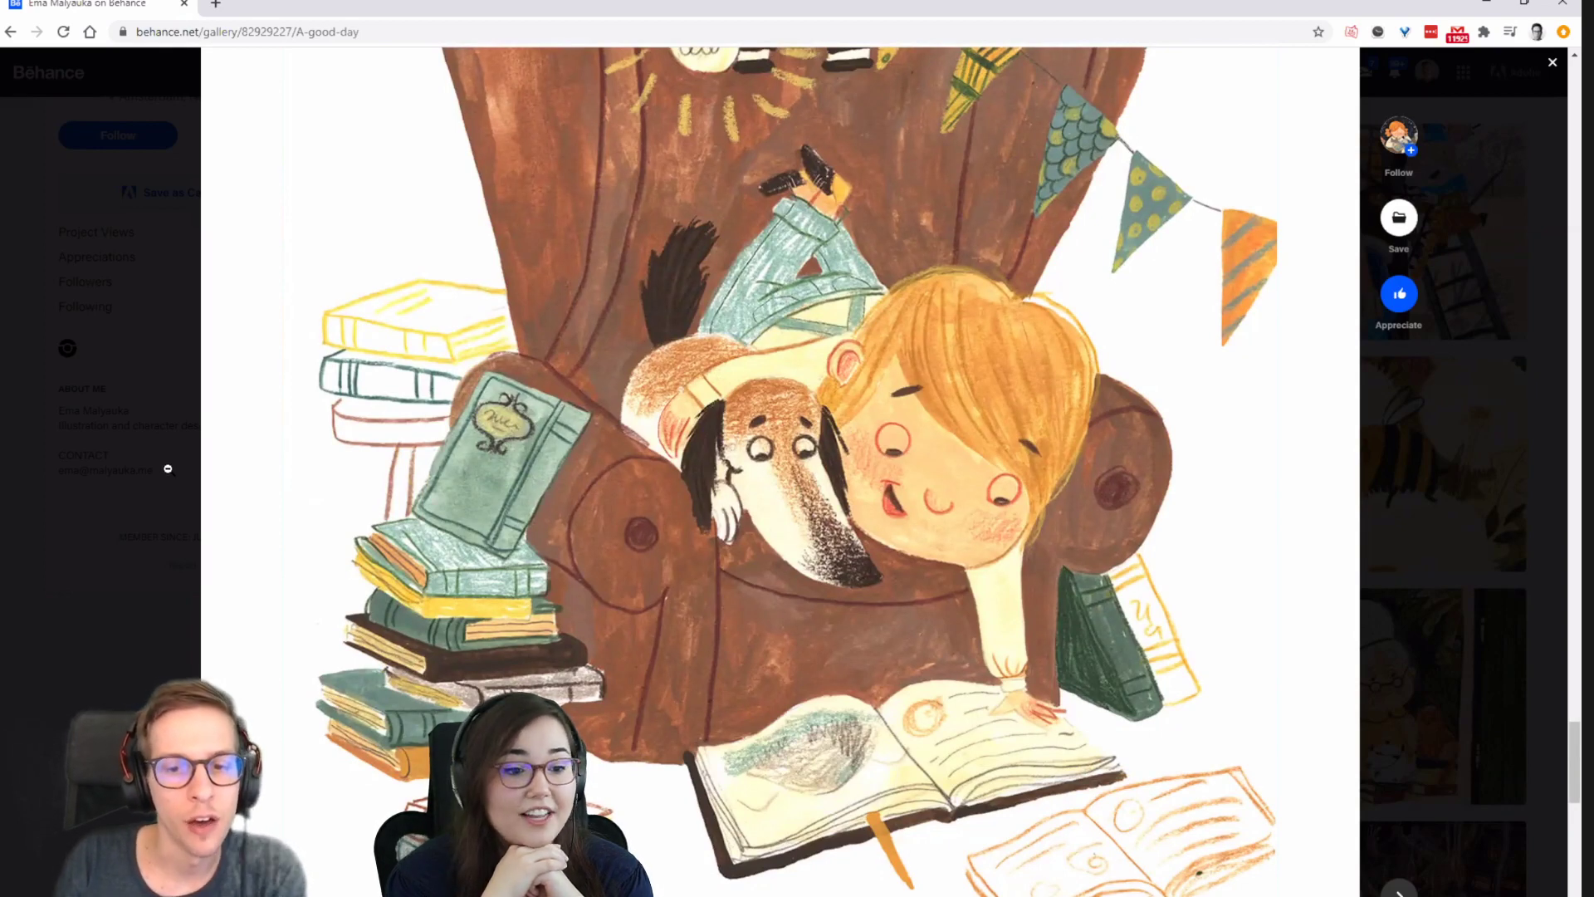
scroll(285, 463, "down", 4)
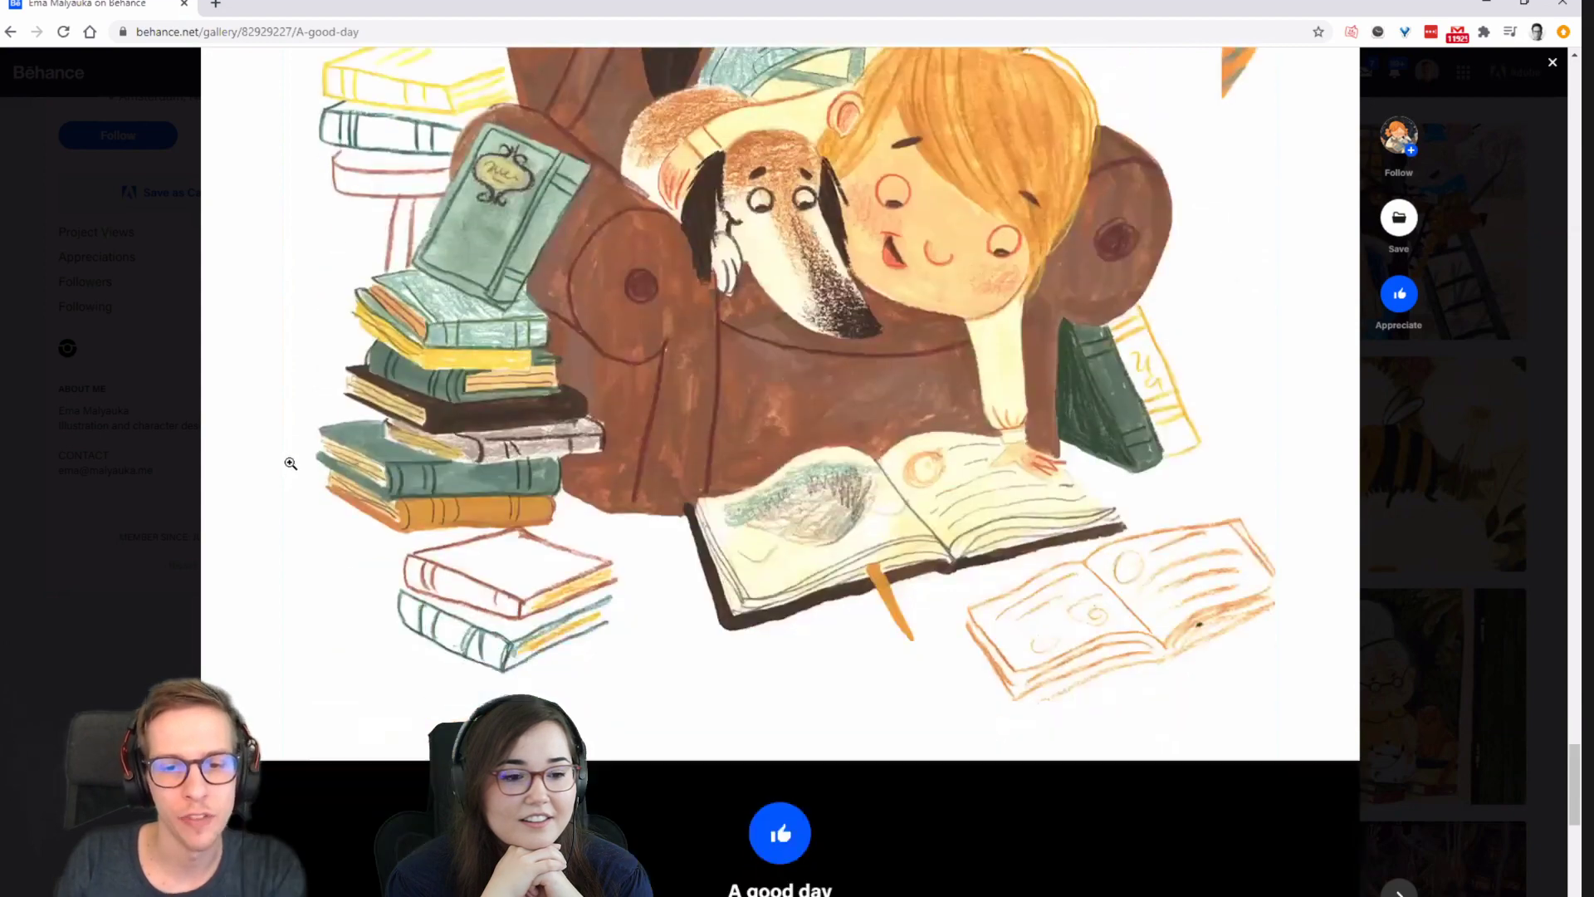
scroll(189, 461, "up", 3)
scroll(189, 462, "up", 3)
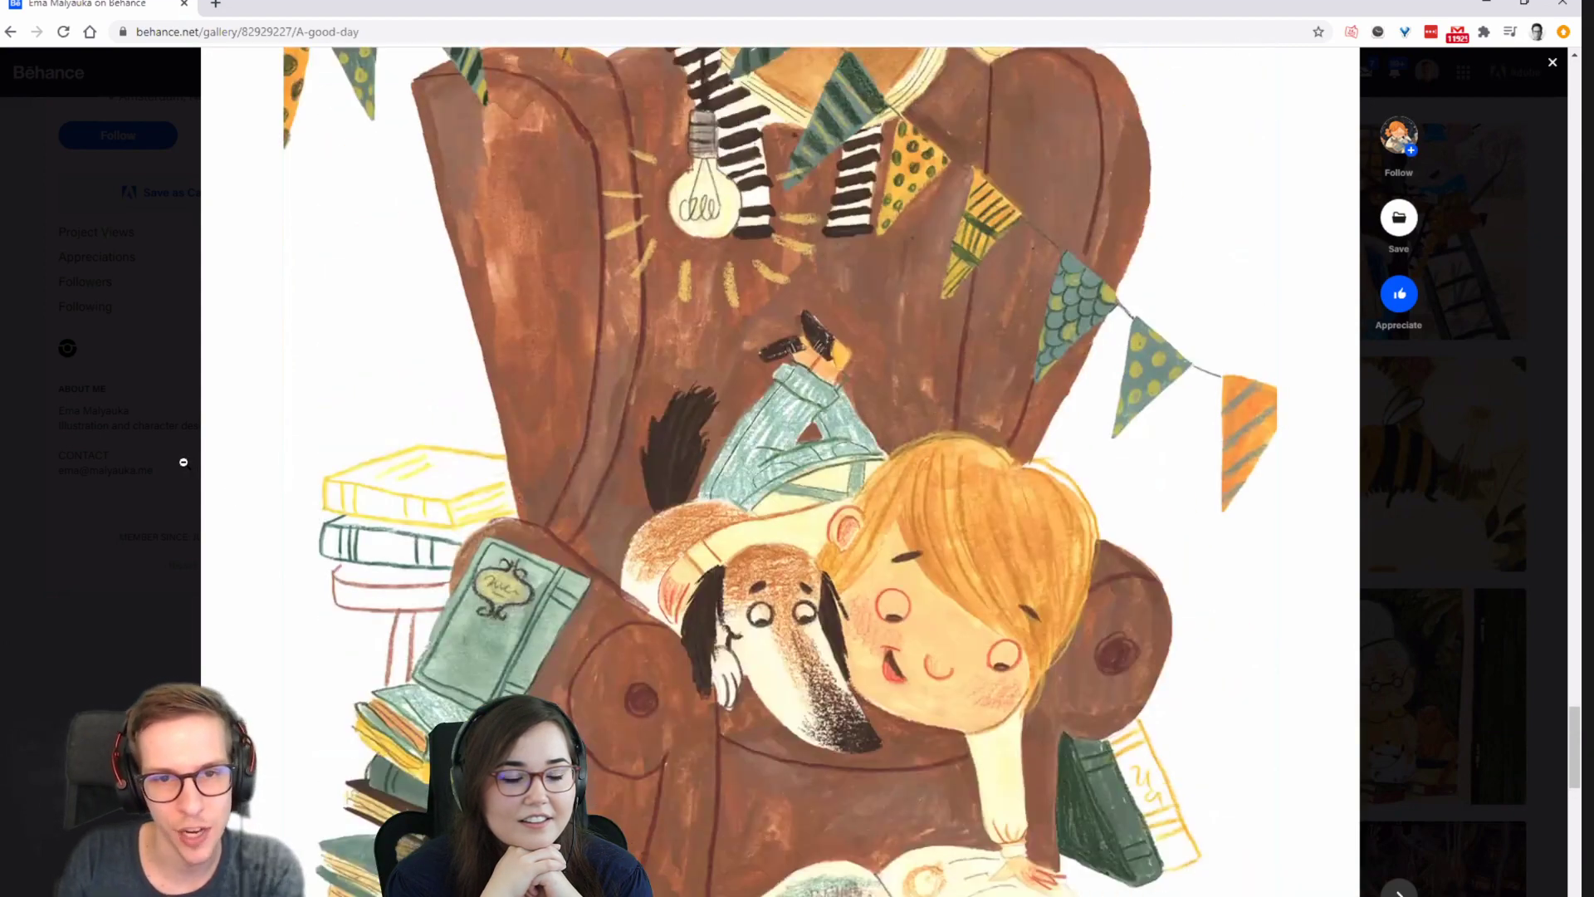
scroll(184, 462, "up", 8)
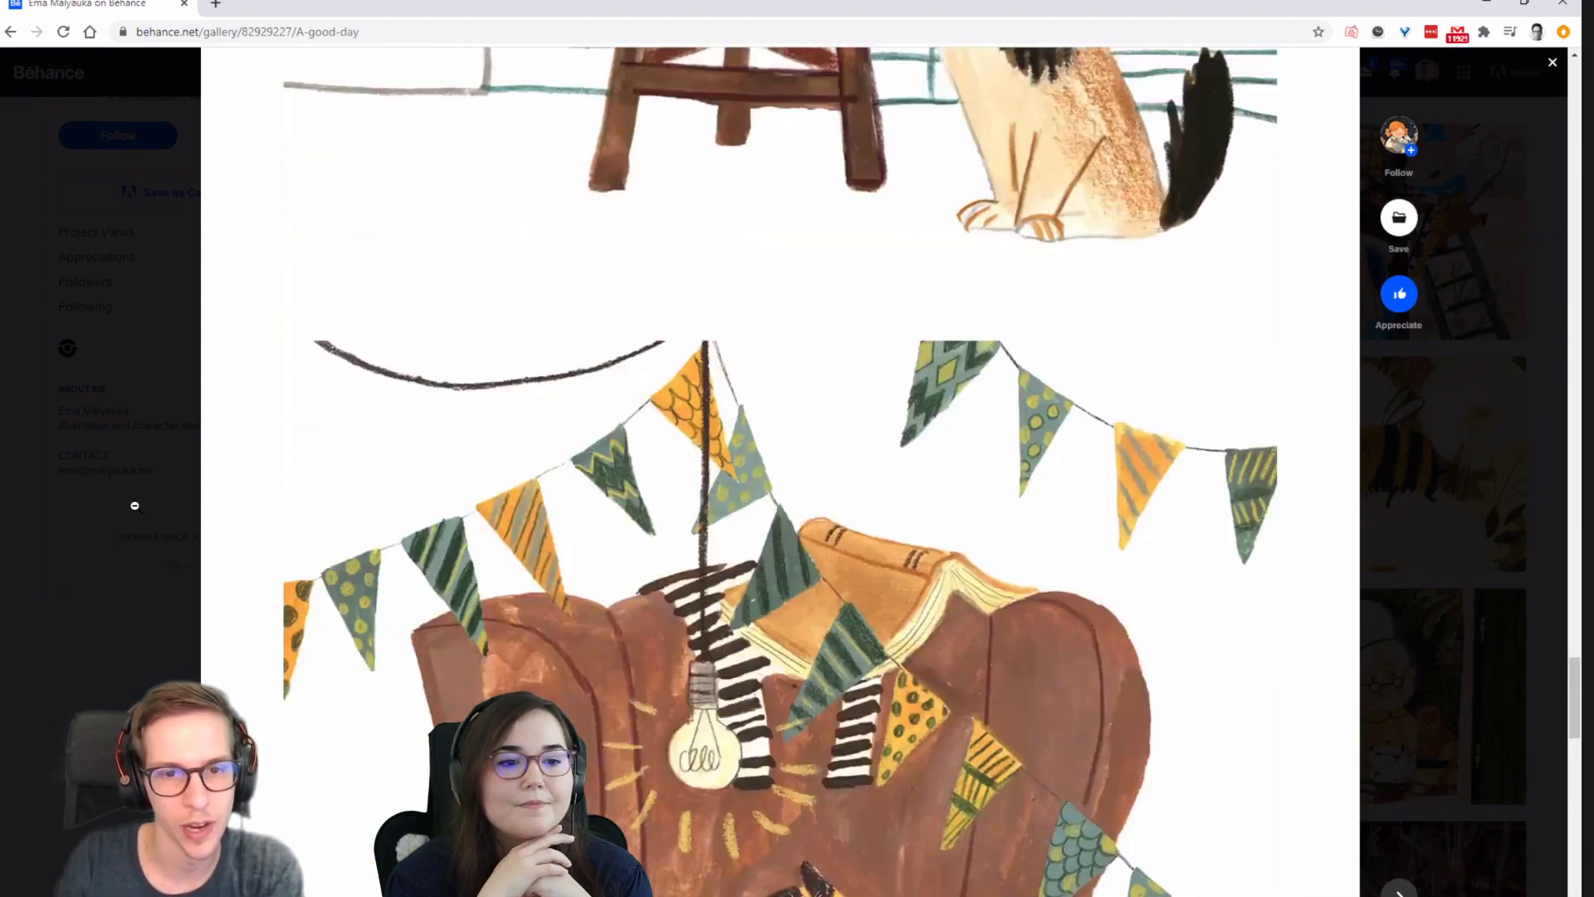
scroll(184, 517, "down", 10)
scroll(545, 442, "up", 3)
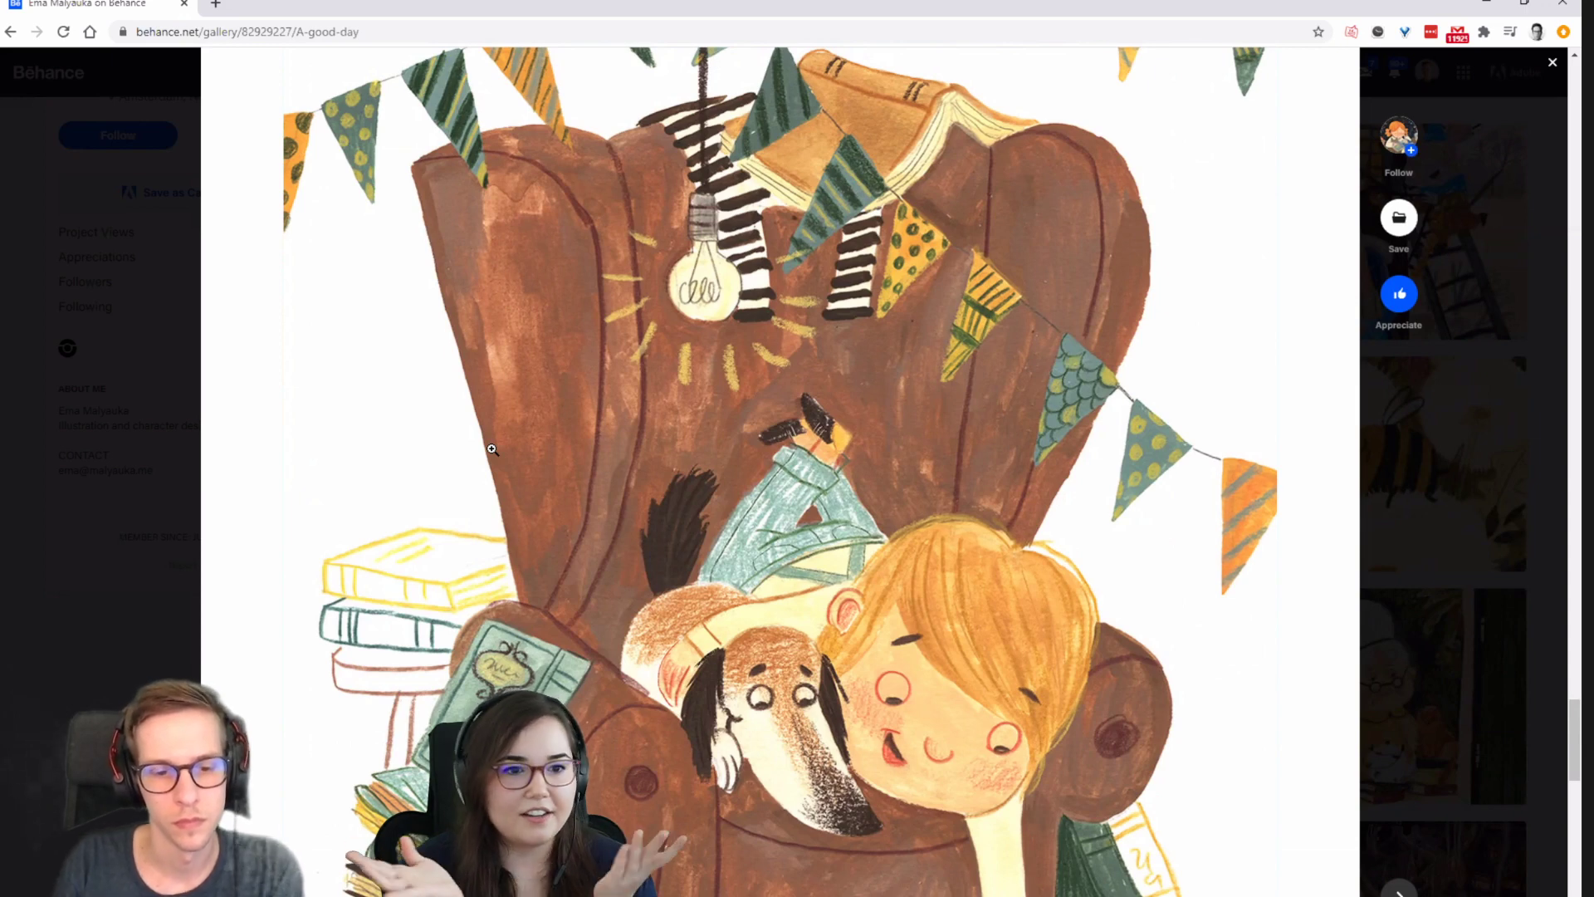
scroll(490, 465, "down", 3)
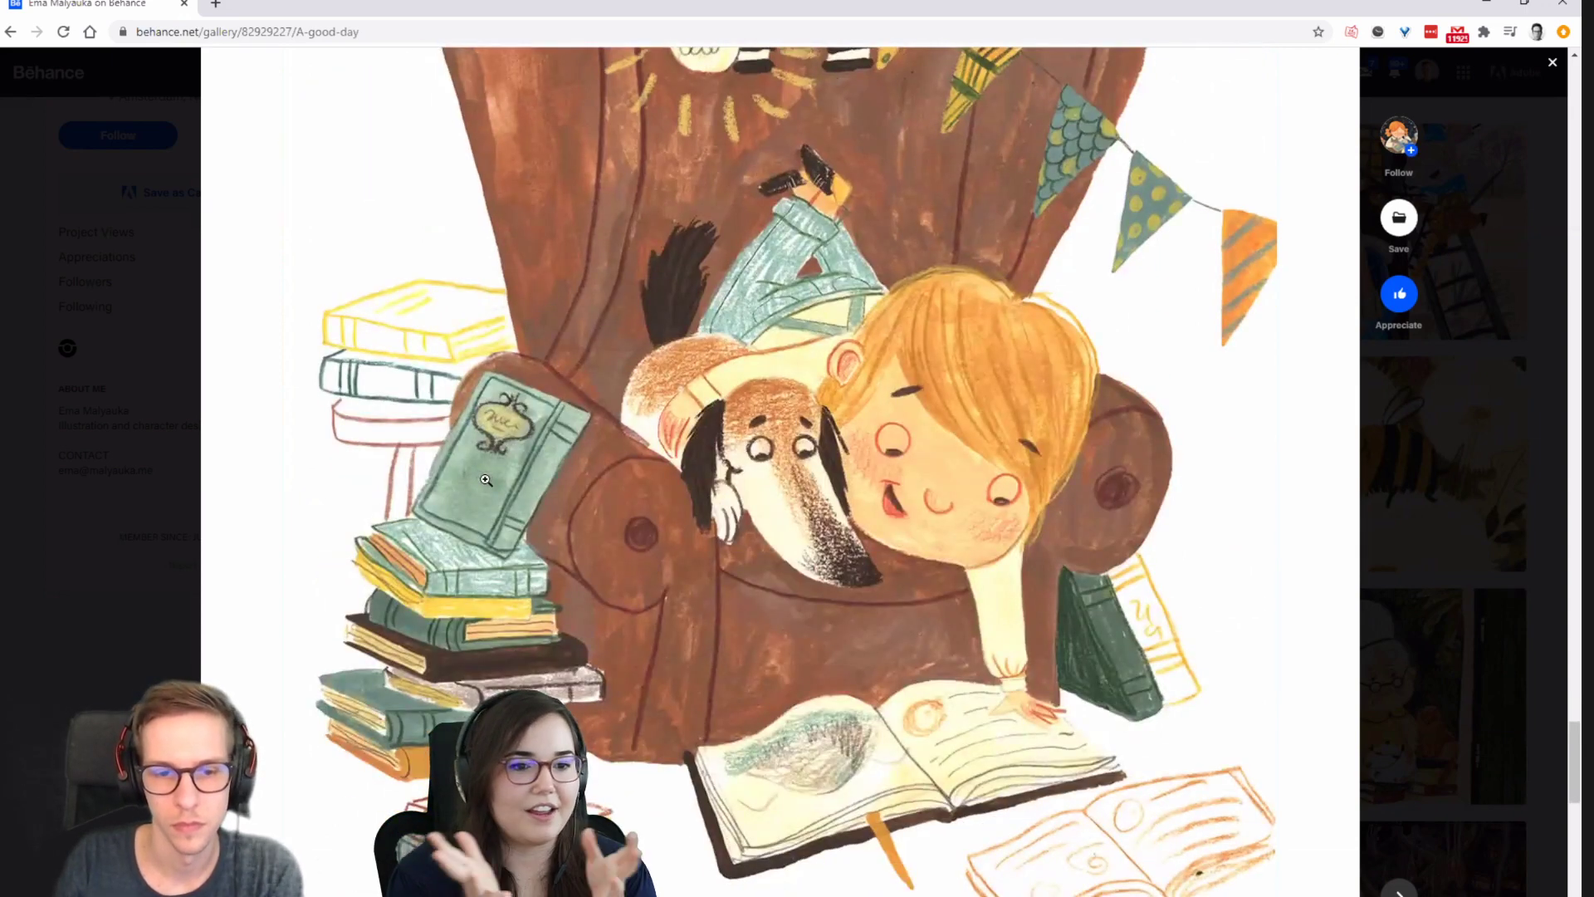
scroll(486, 480, "up", 1)
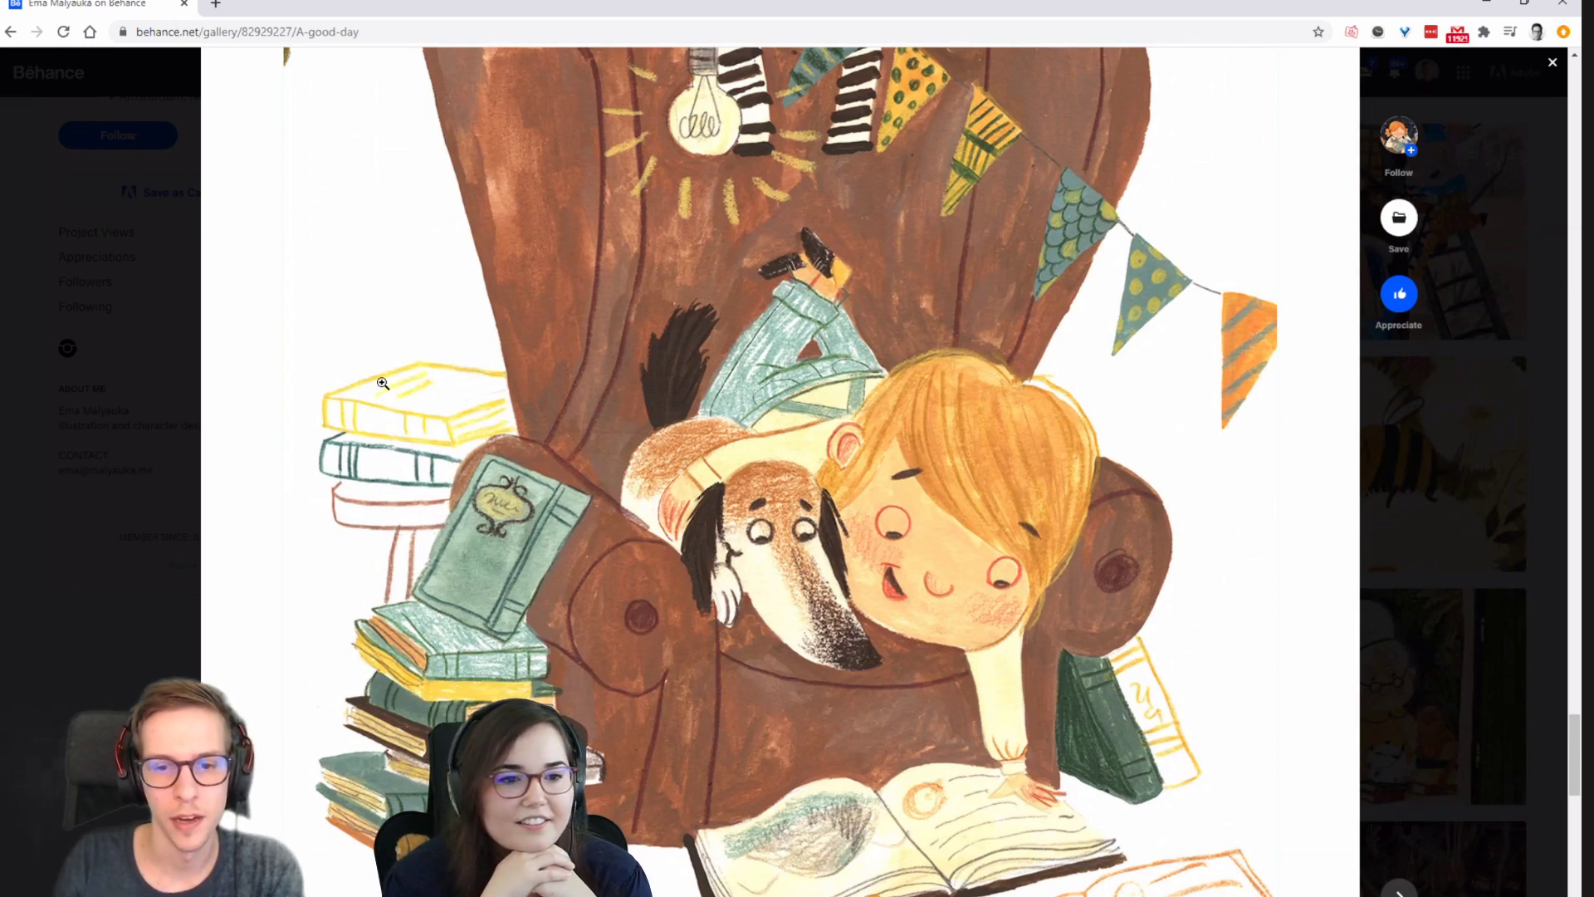
scroll(383, 383, "up", 1)
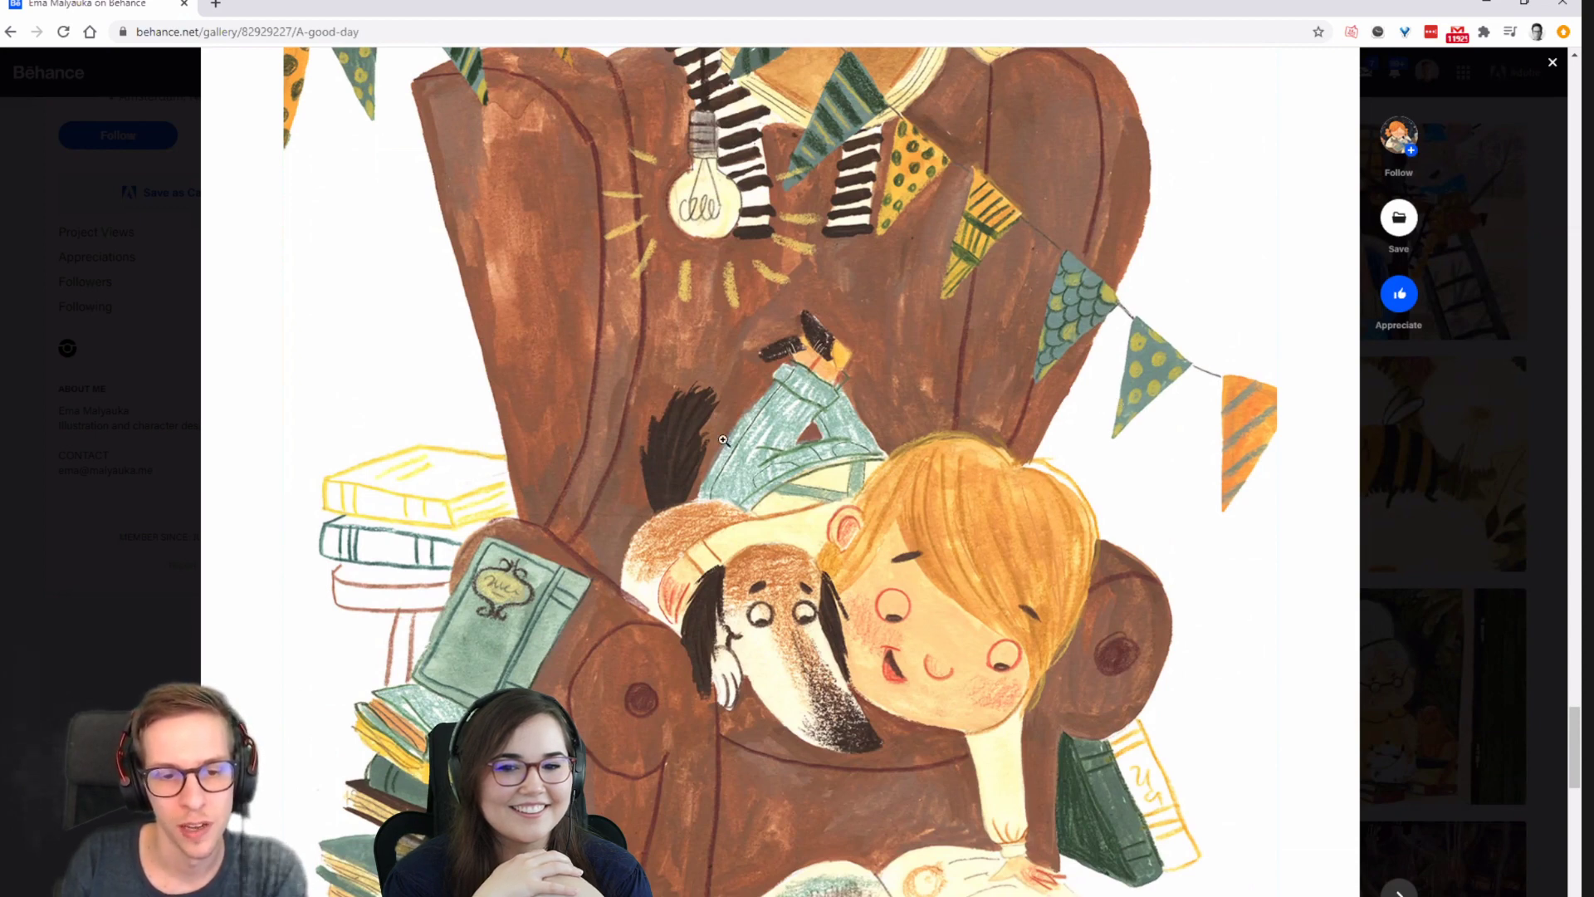
scroll(680, 644, "down", 2)
scroll(677, 635, "up", 2)
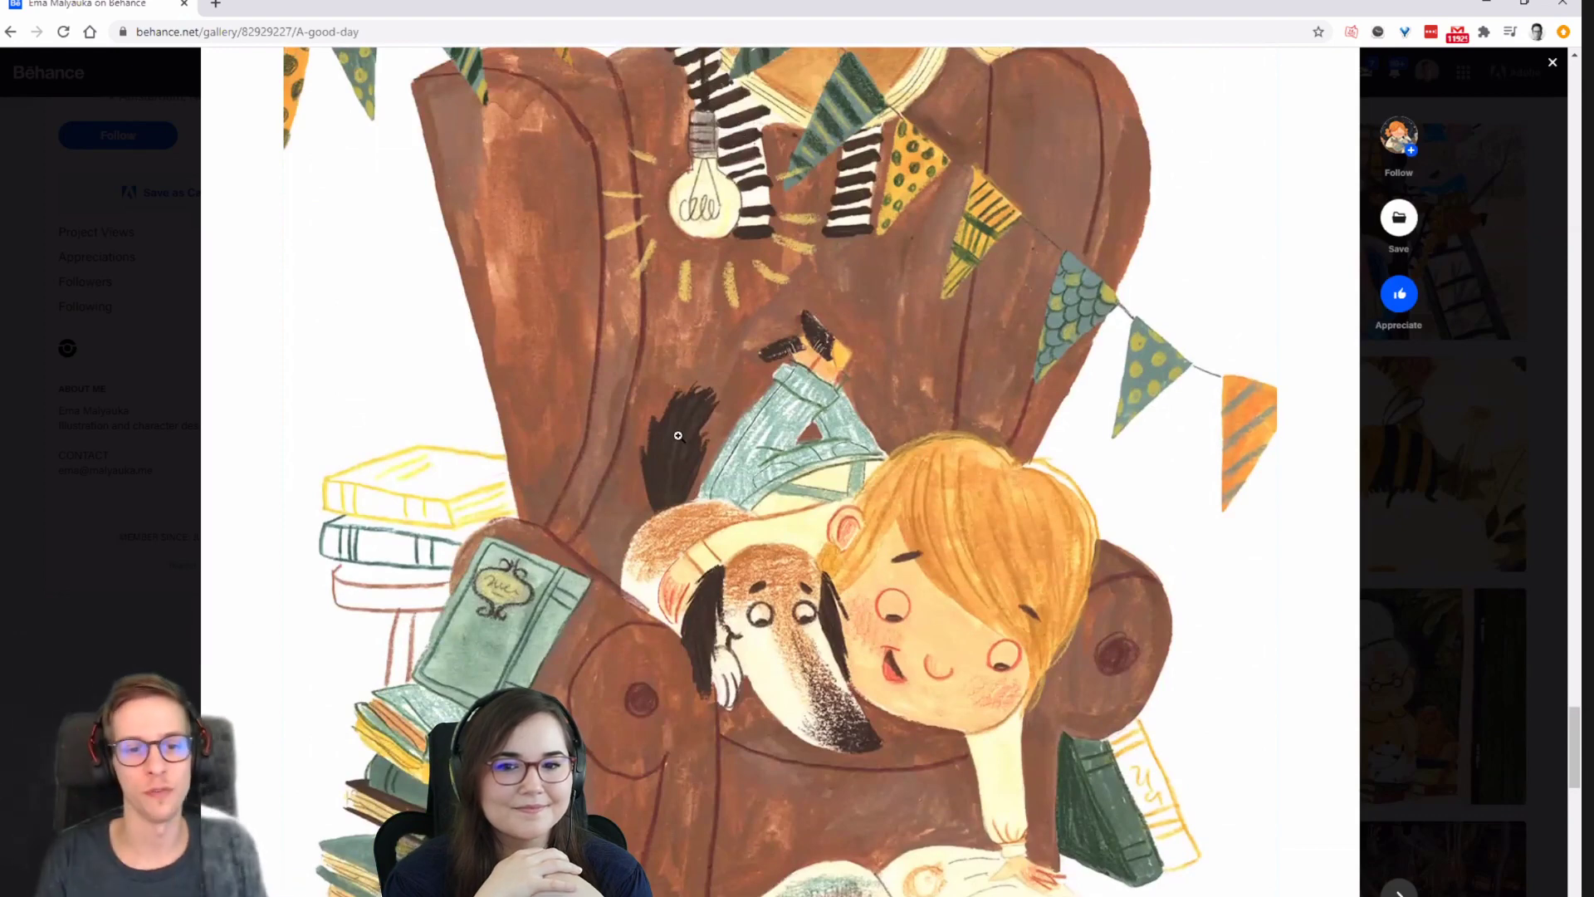
scroll(591, 280, "up", 1)
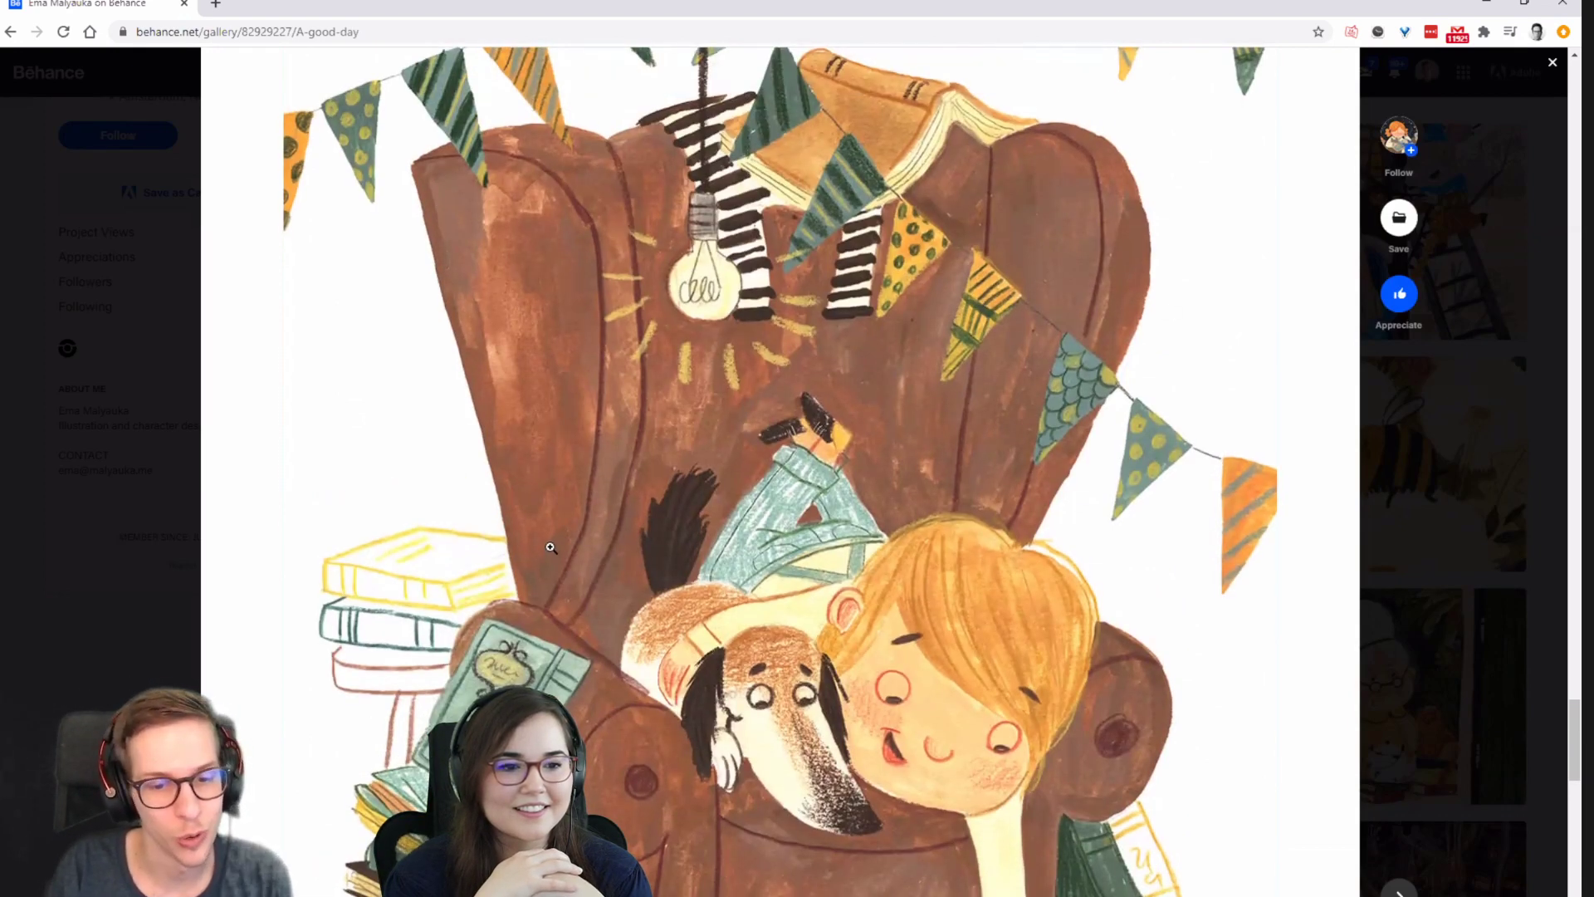
scroll(600, 589, "down", 1)
scroll(599, 589, "down", 1)
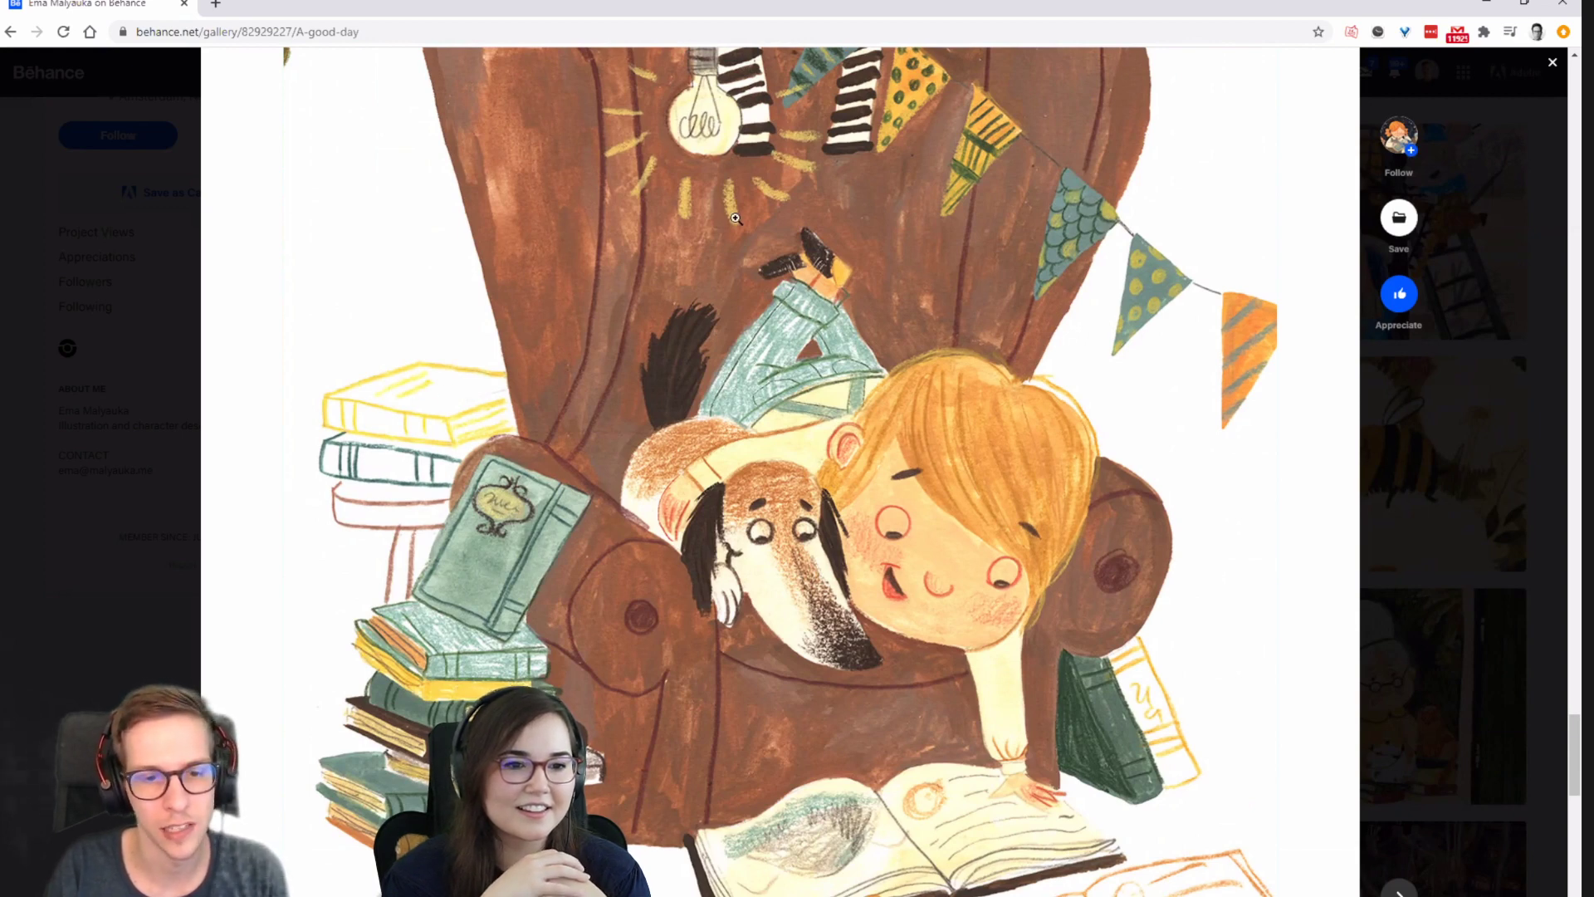
scroll(613, 537, "down", 3)
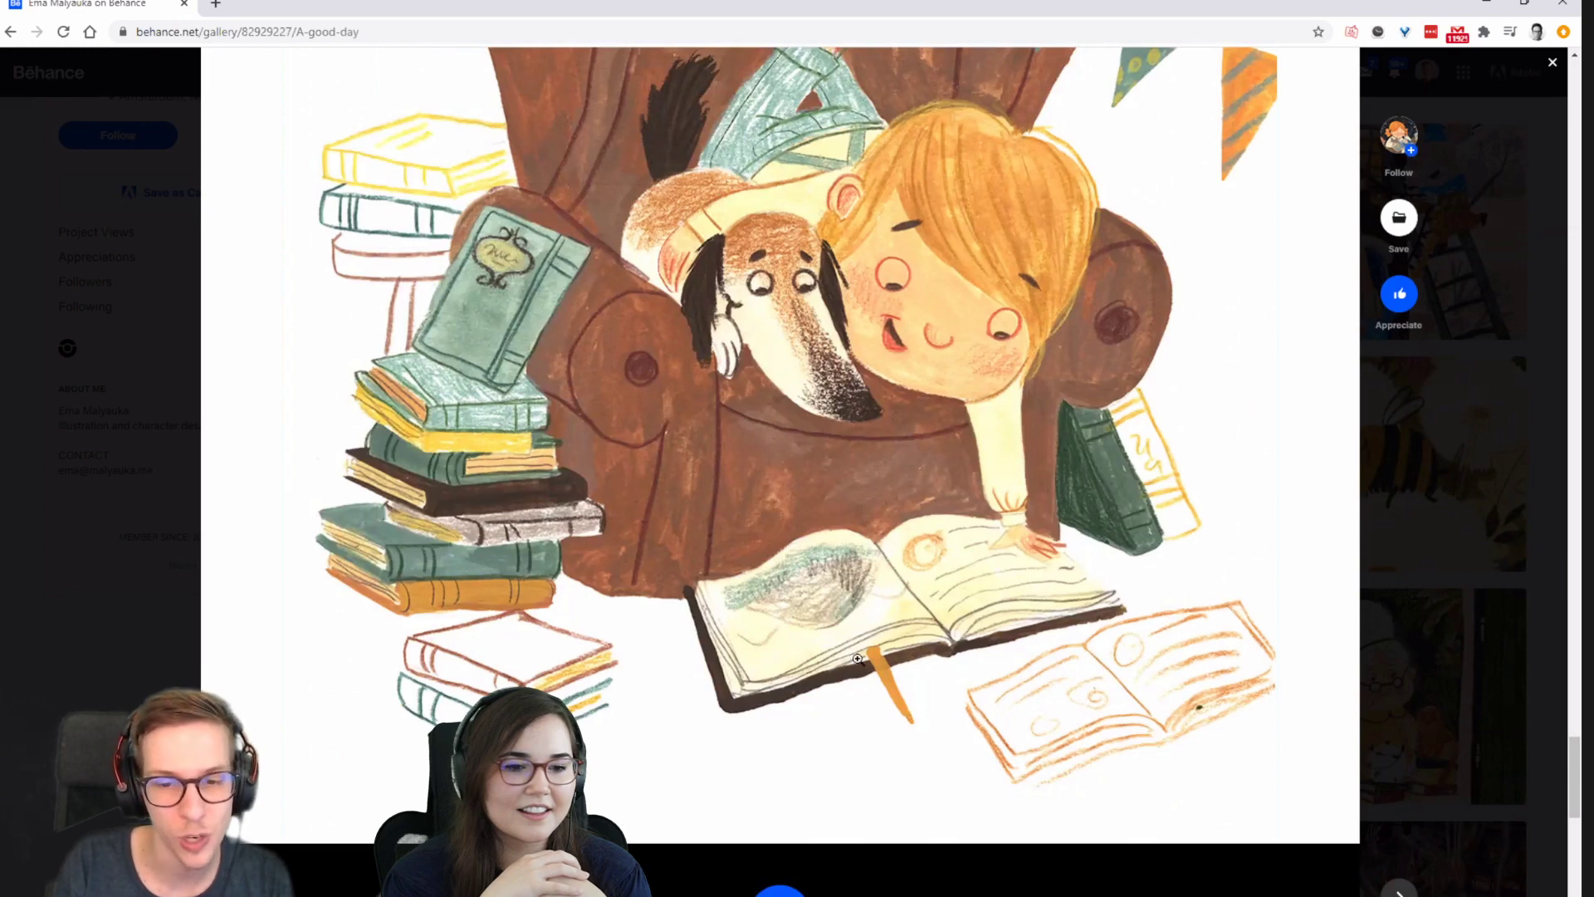
scroll(1065, 584, "up", 2)
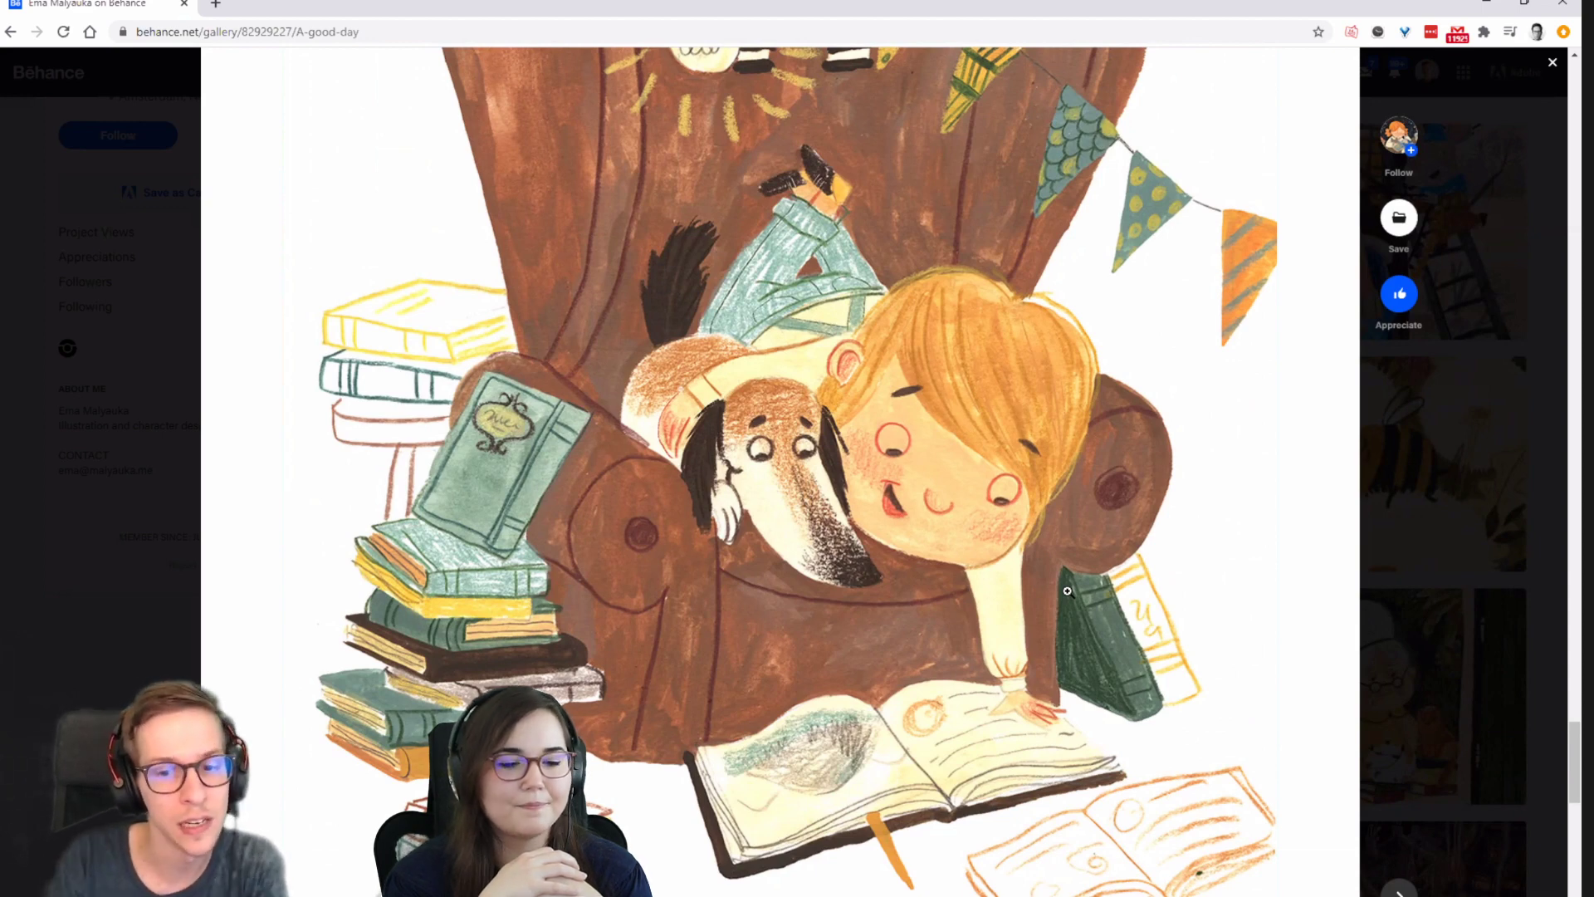
scroll(861, 470, "up", 2)
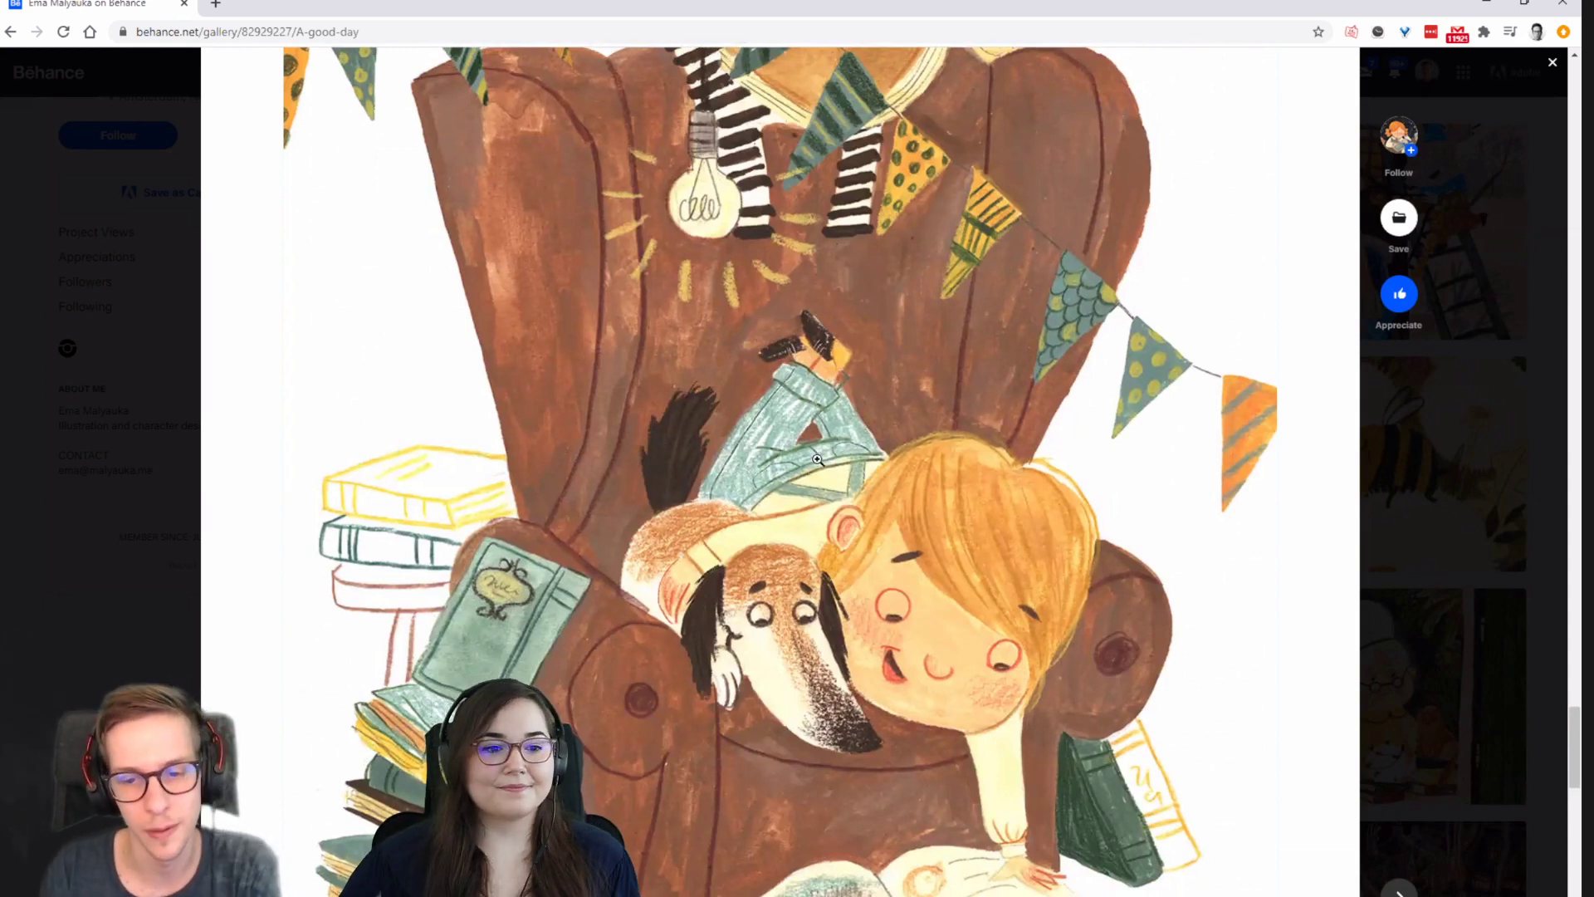
scroll(792, 538, "up", 7)
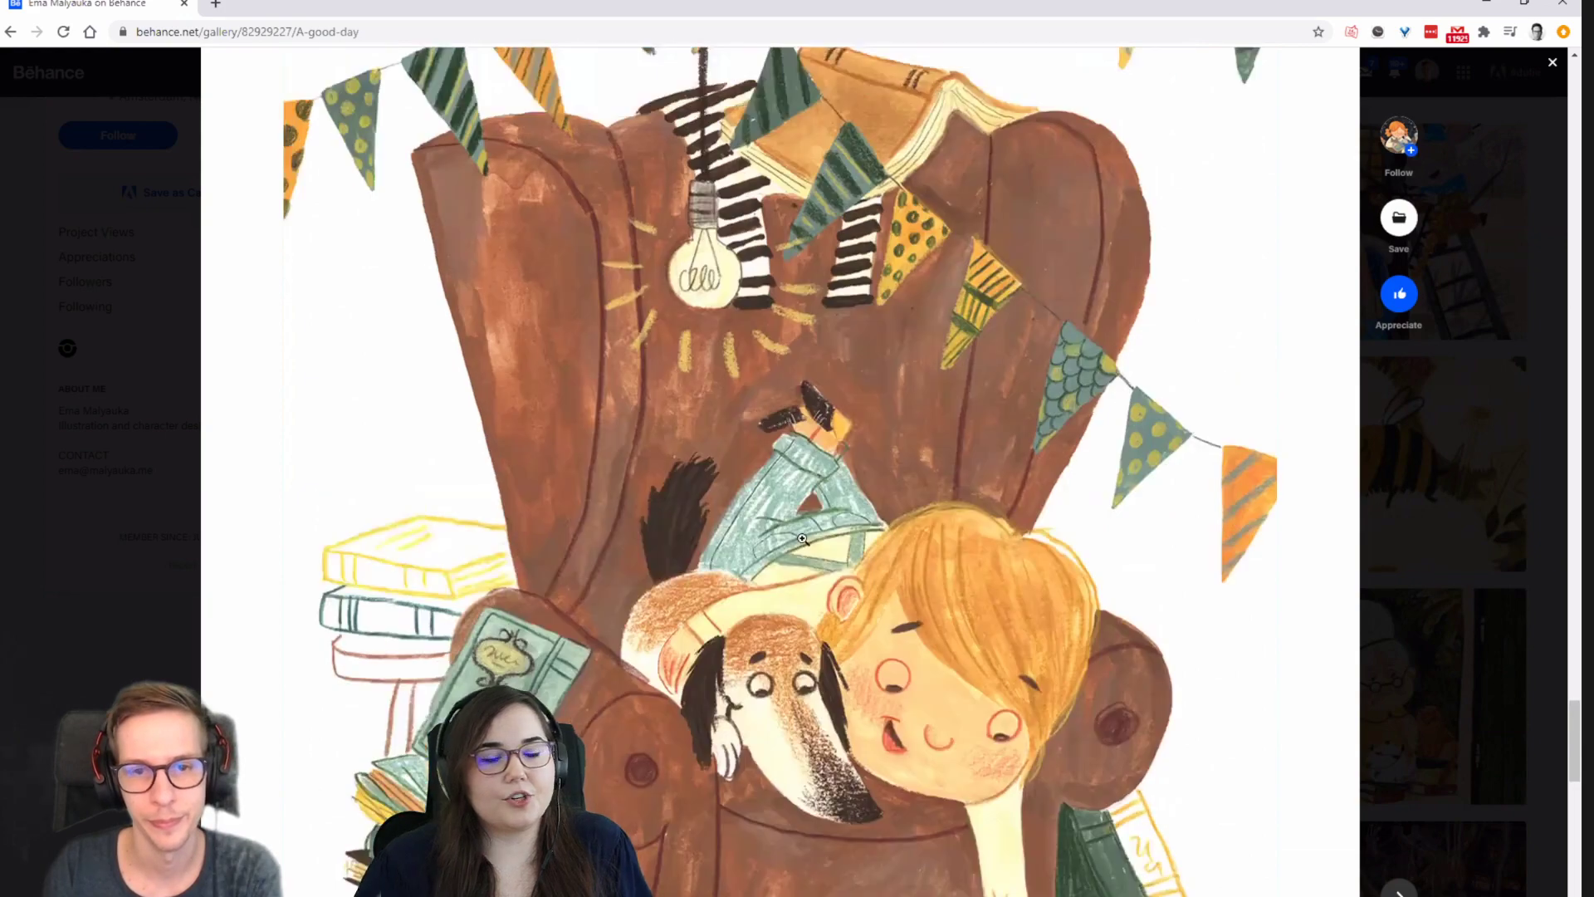
Close the "A good day" project and look through the portfolio's thumbnails down to the last row.
left_click(1385, 485)
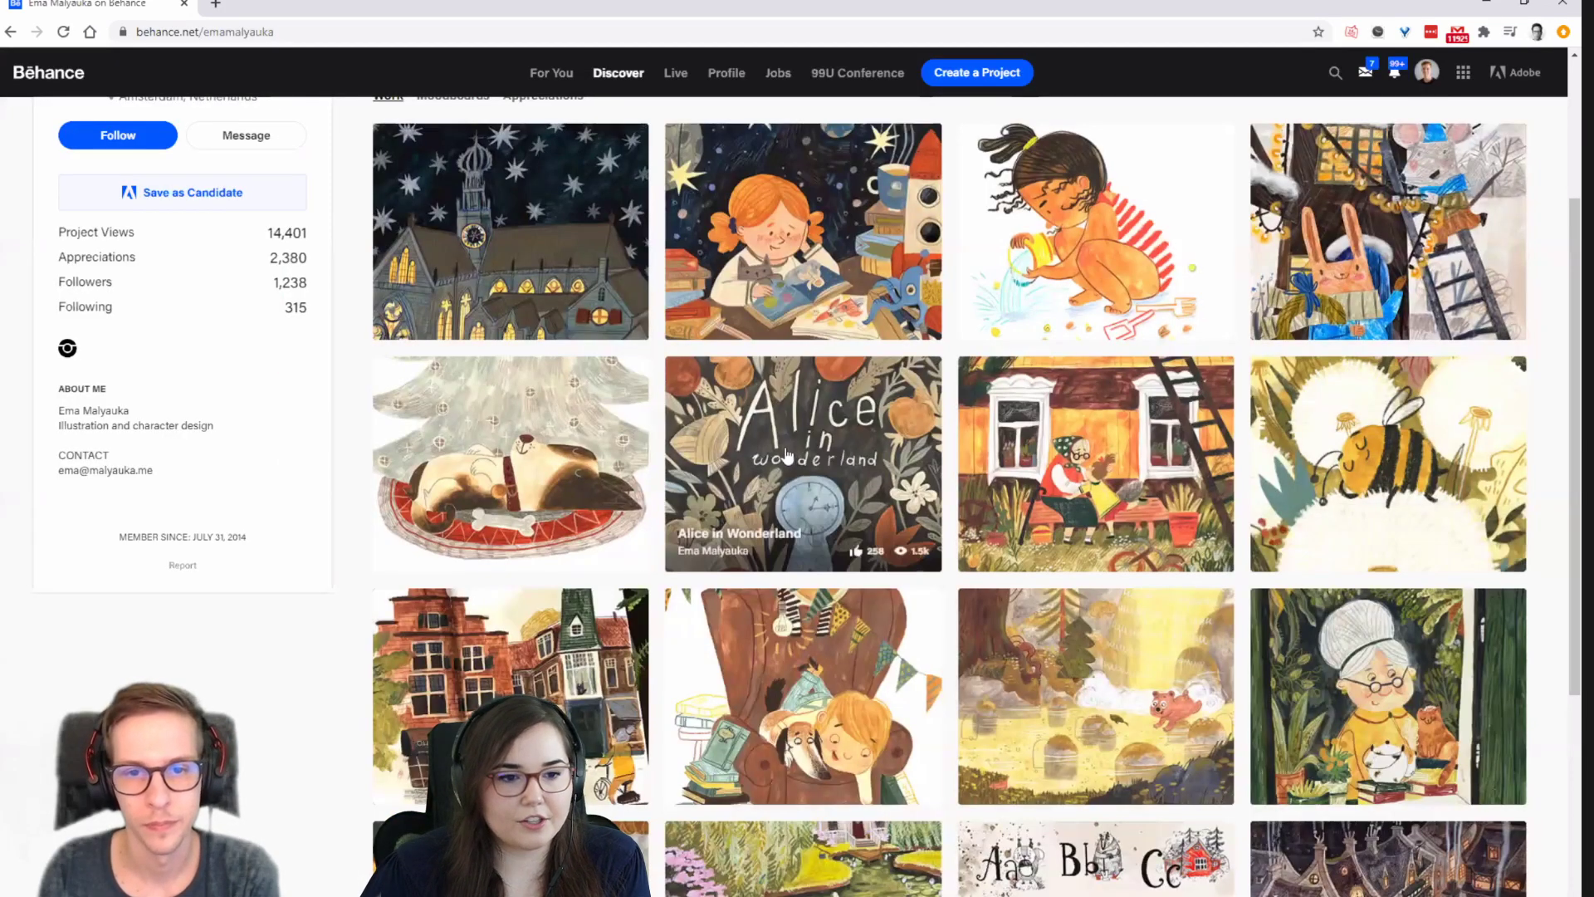
scroll(892, 491, "up", 1)
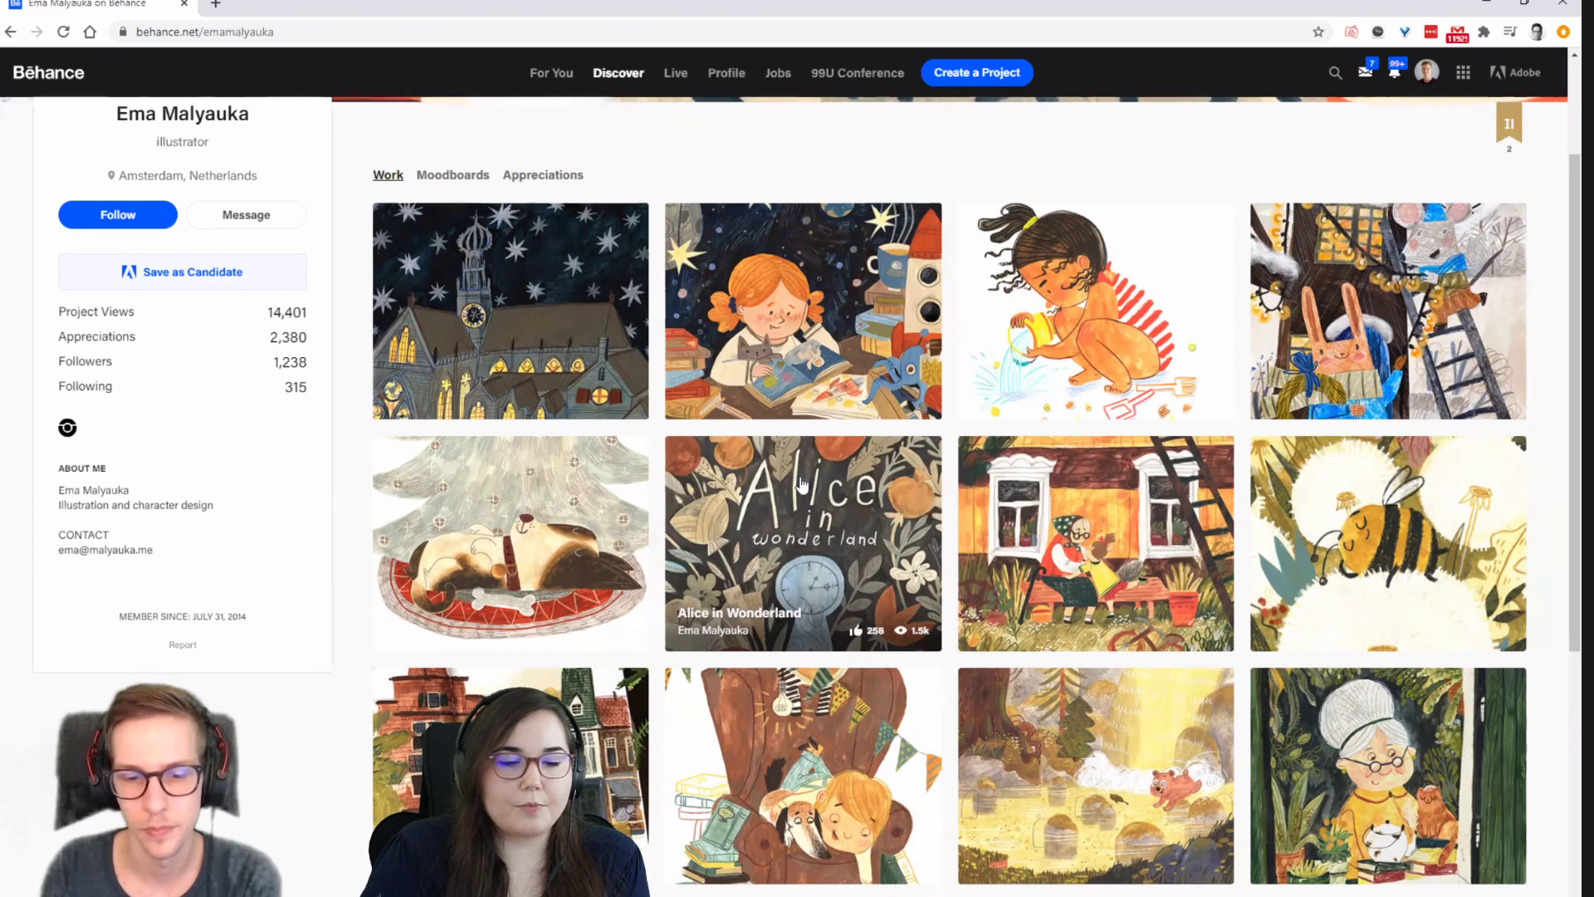
scroll(803, 485, "down", 5)
scroll(1045, 643, "down", 1)
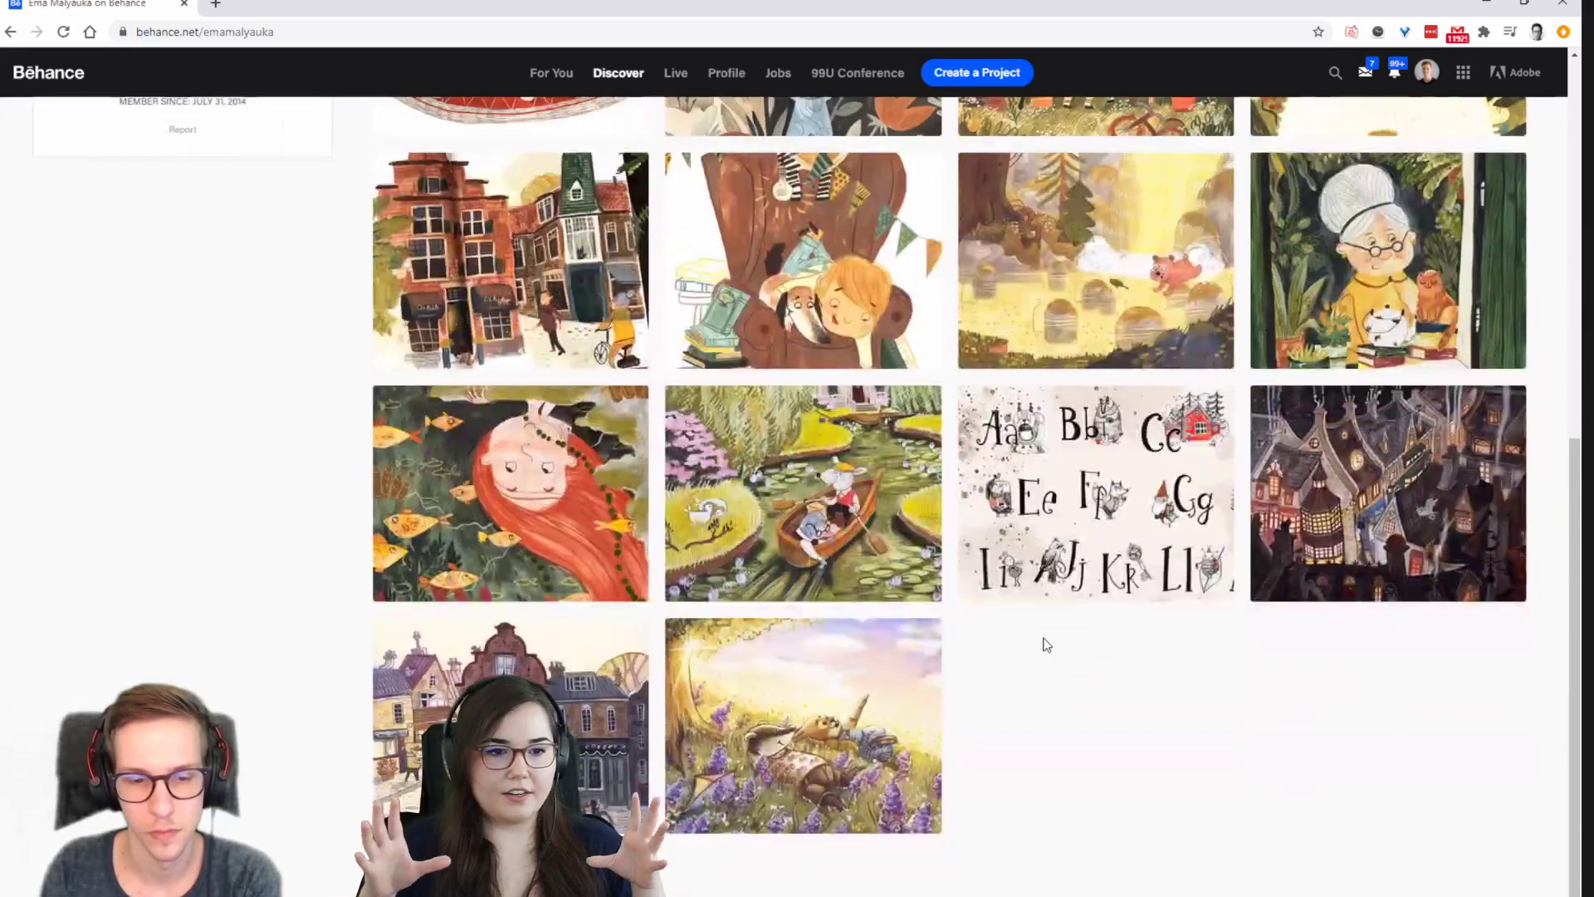
Open the project "Different" and examine its street scene and the cookie delivery bear illustration.
left_click(570, 640)
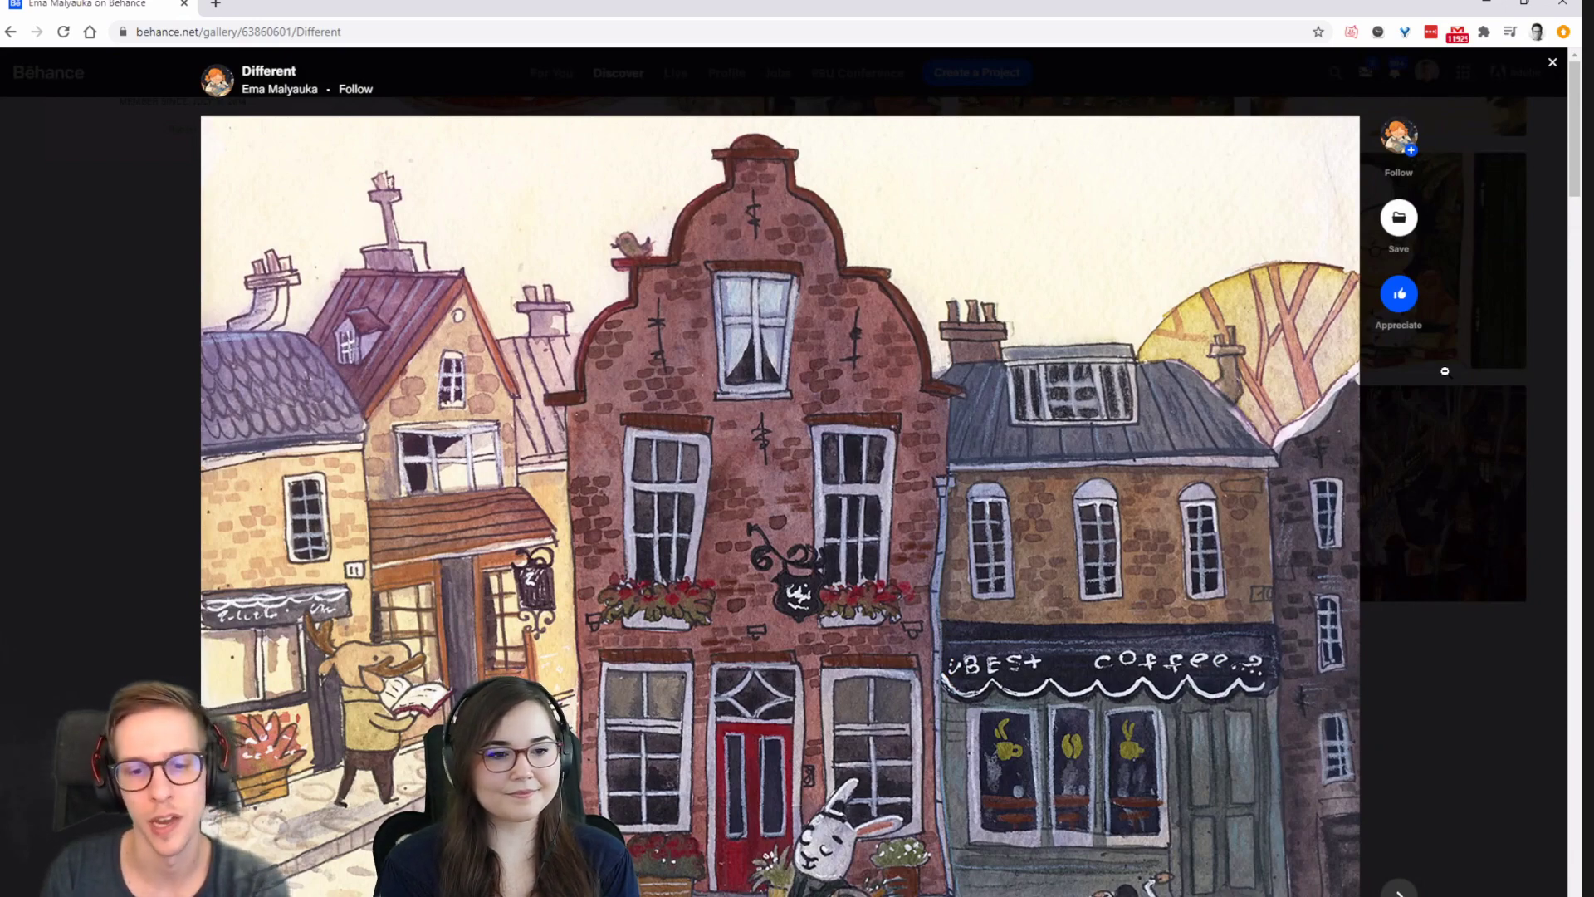
scroll(1451, 432, "down", 2)
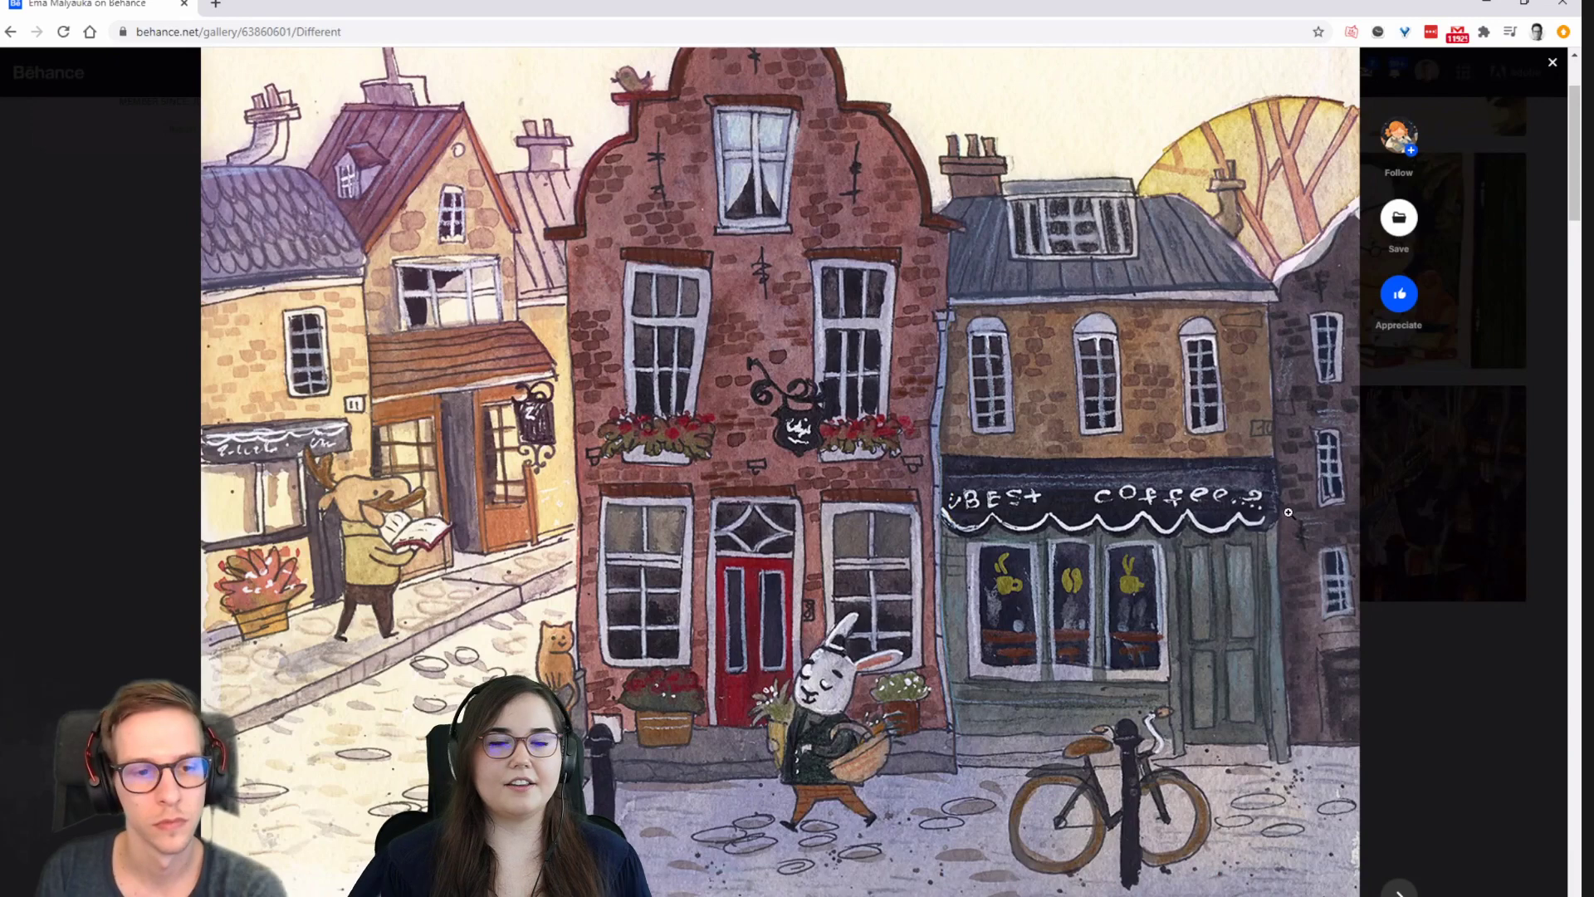
scroll(1288, 512, "down", 10)
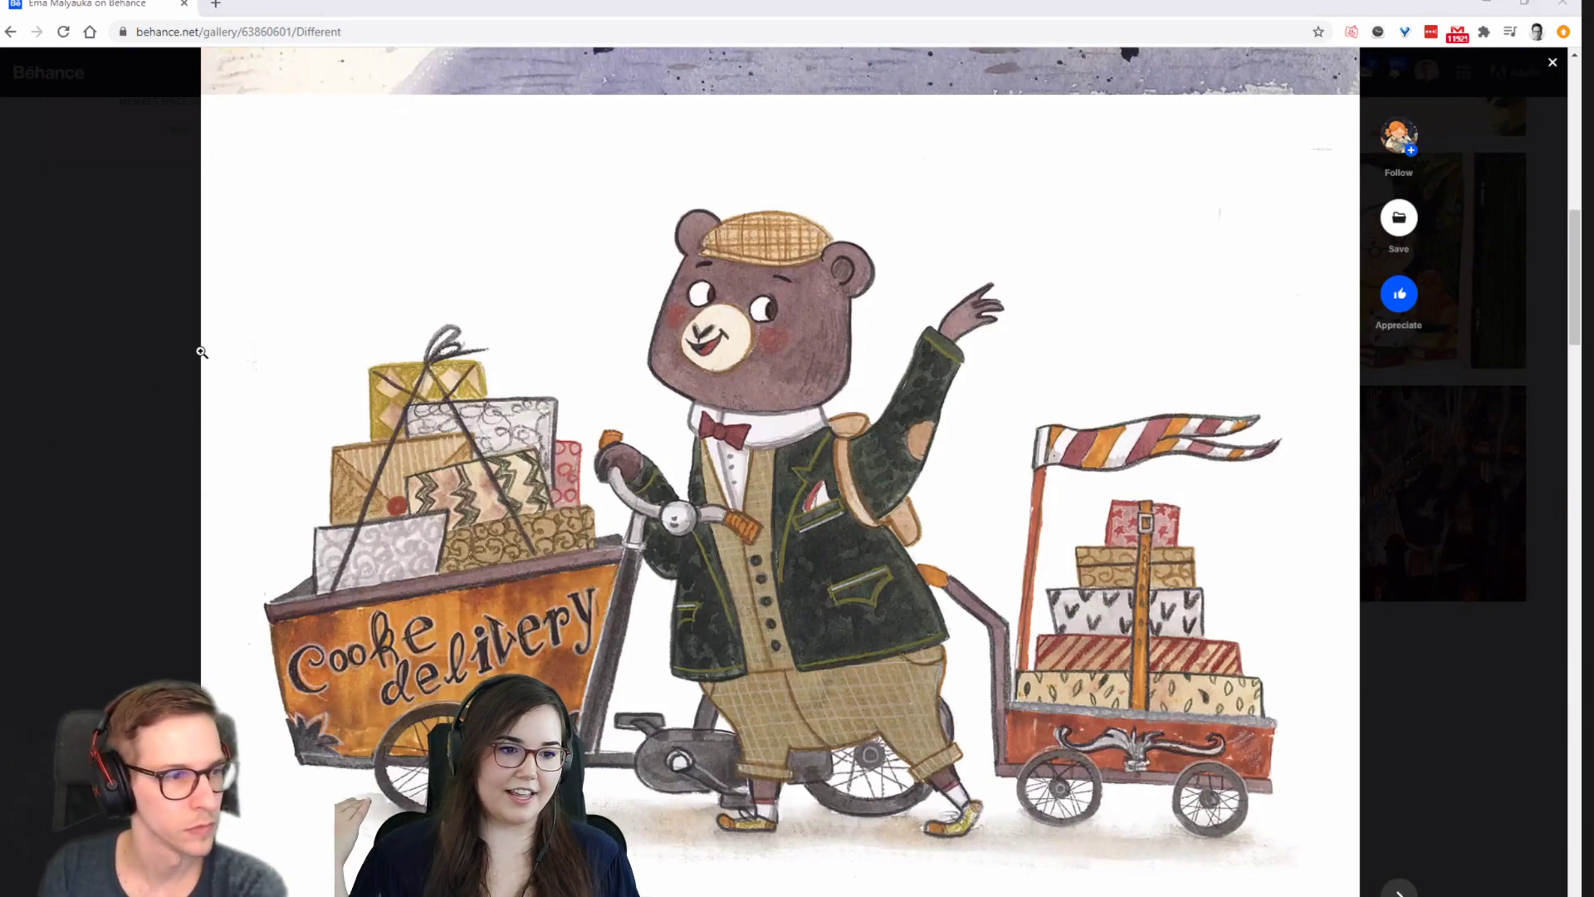
Continue through "Different" to examine the baking bear in the kitchen and the rabbit playing the red piano.
scroll(143, 355, "down", 1)
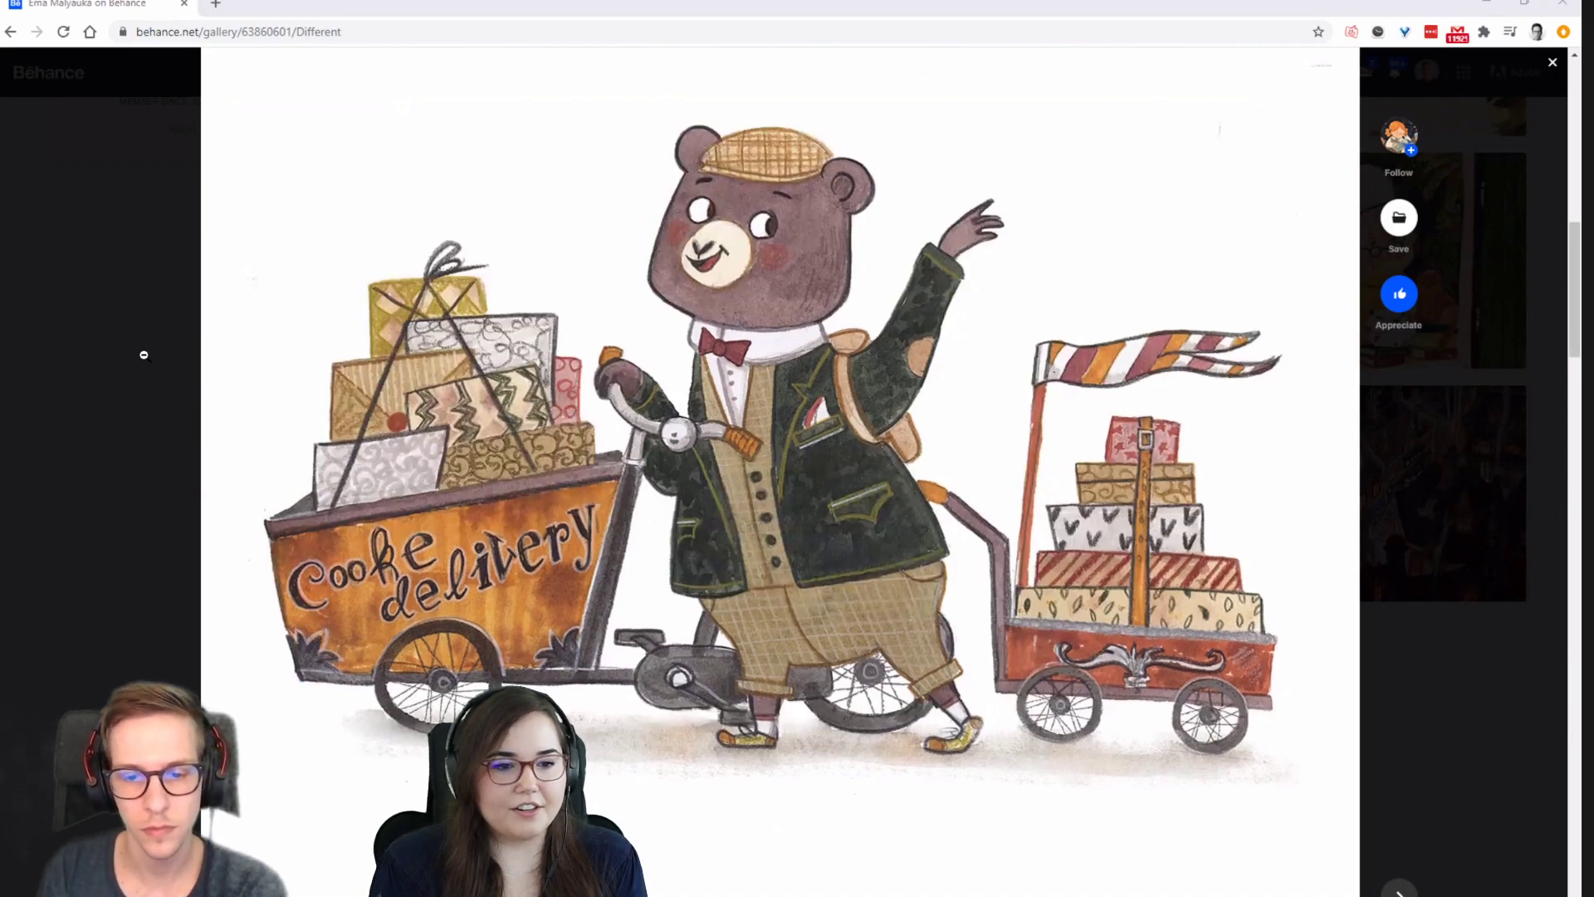
scroll(144, 354, "down", 8)
scroll(144, 354, "down", 5)
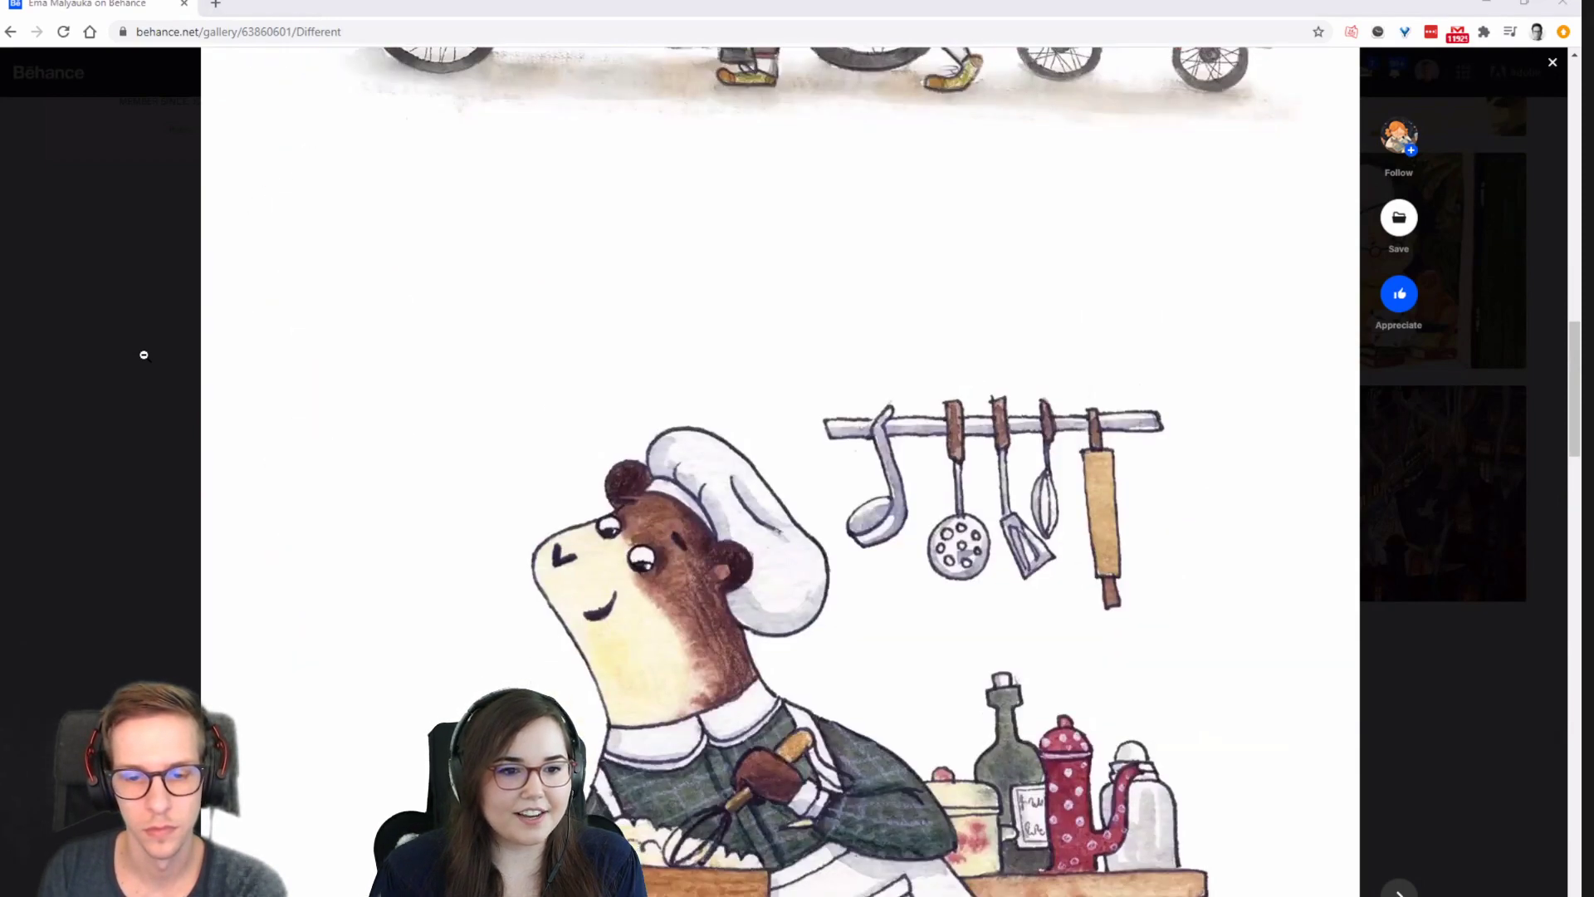
scroll(1049, 546, "down", 3)
scroll(1049, 546, "down", 10)
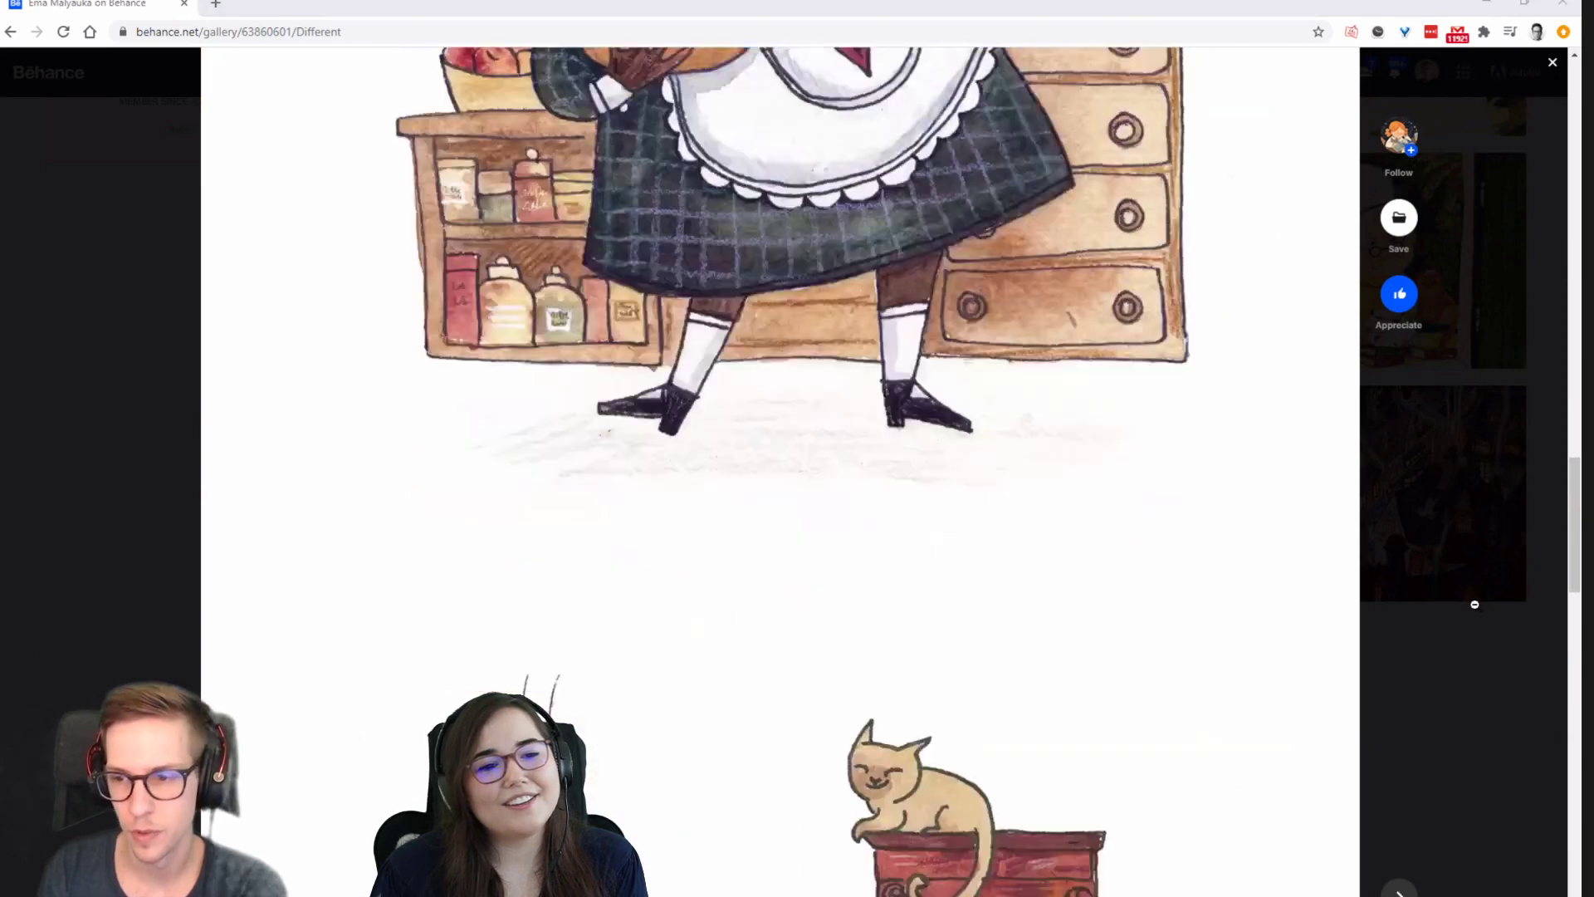
scroll(1474, 604, "down", 3)
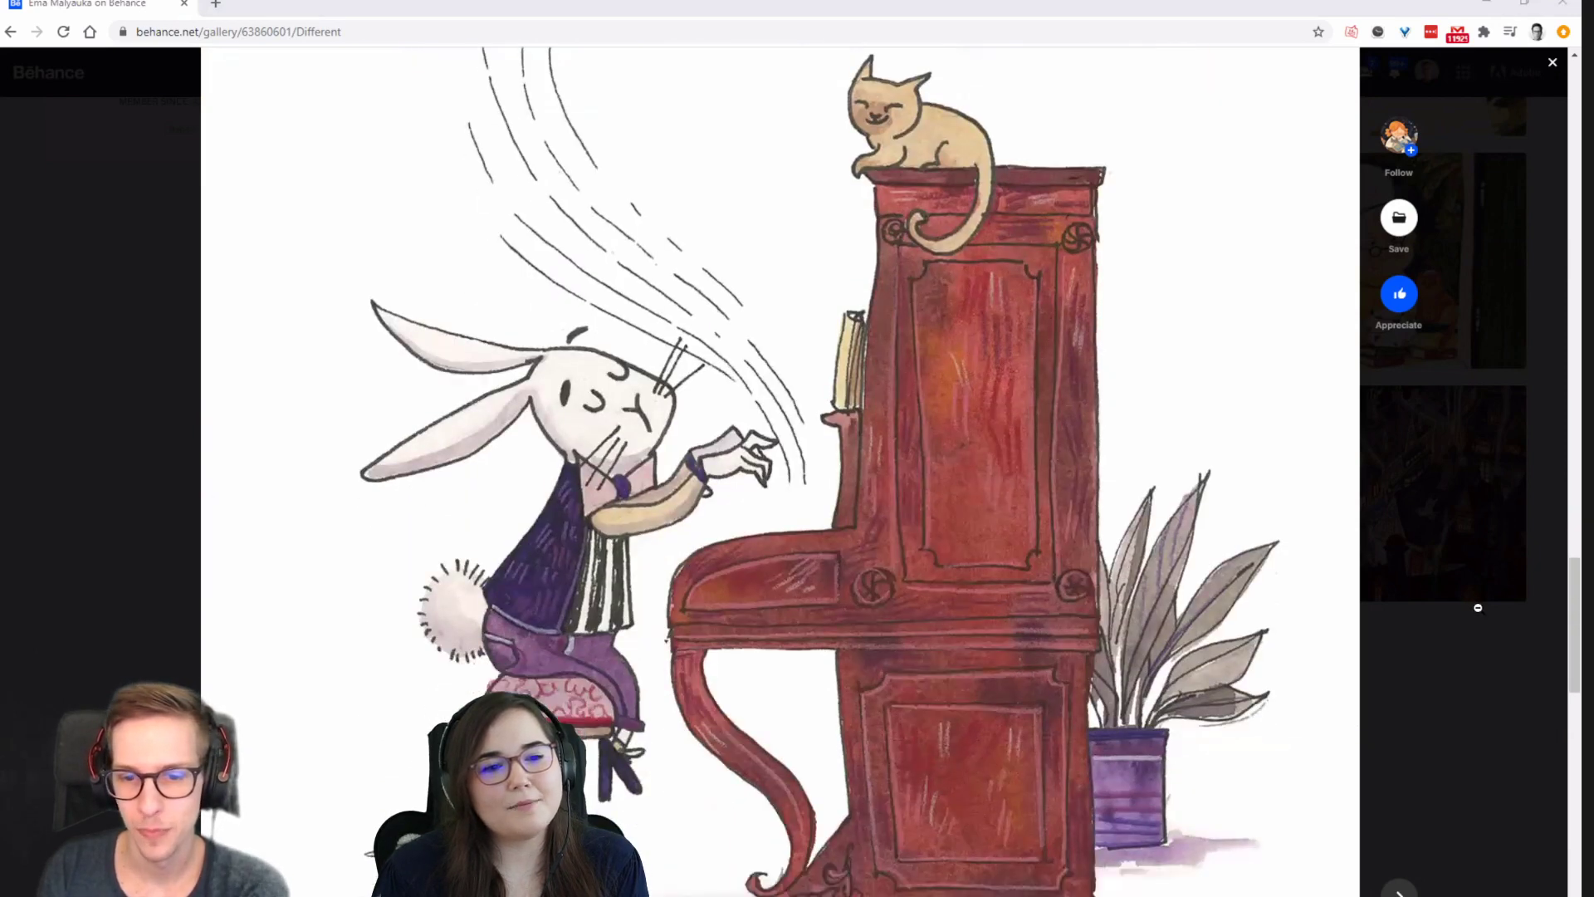
scroll(1478, 607, "down", 2)
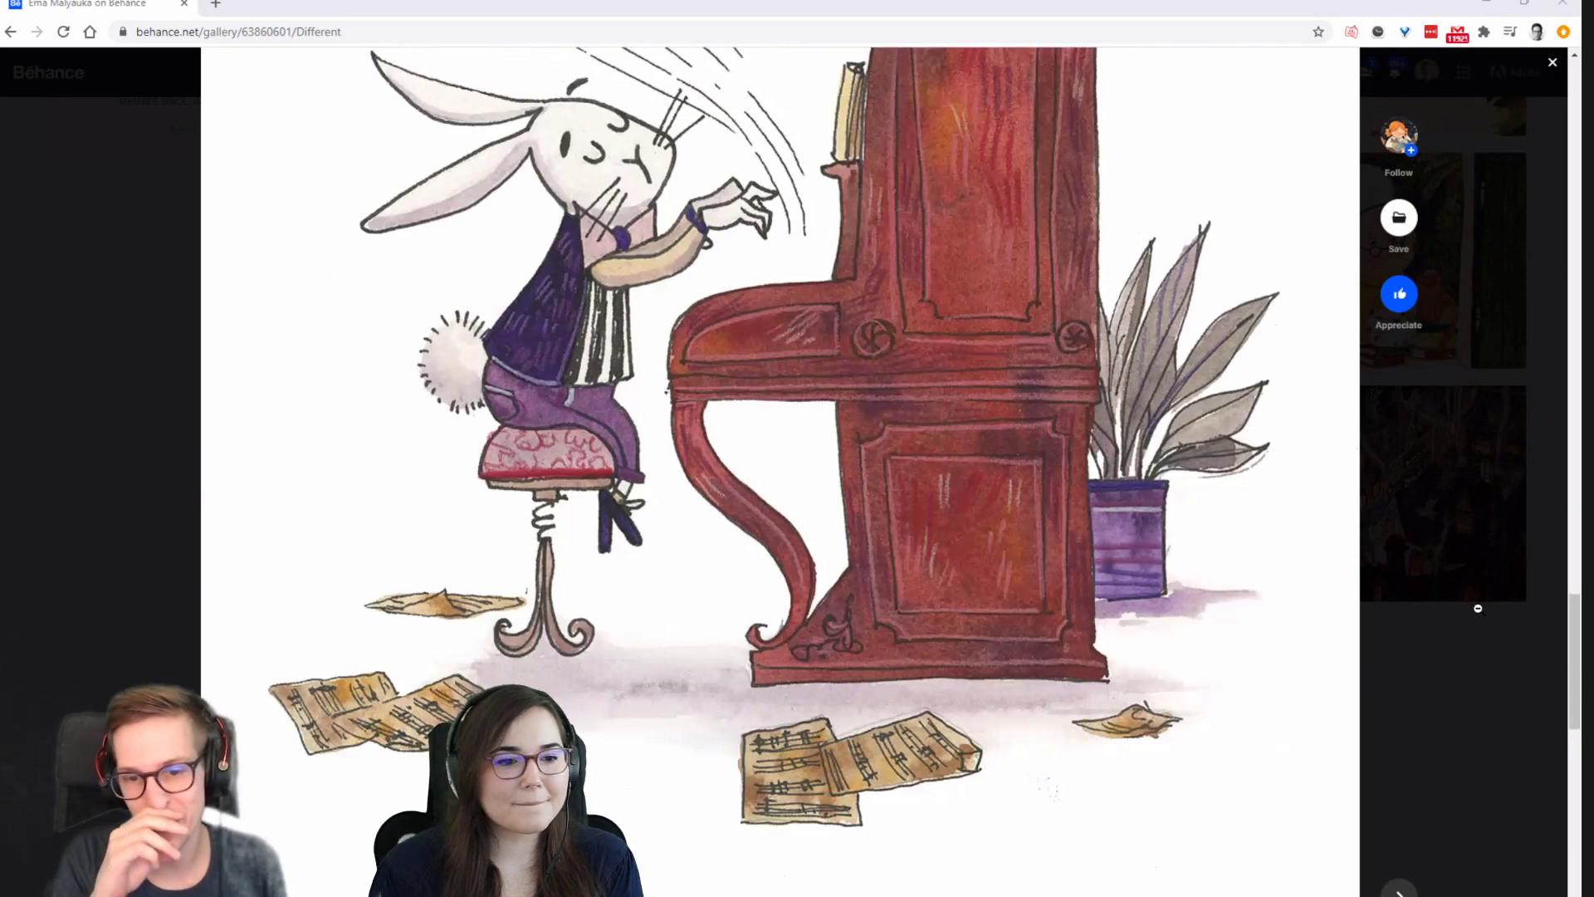
Return to the opening street scene of "Different" and examine its brick facades, rooftops and coffee shop front.
scroll(1478, 607, "up", 15)
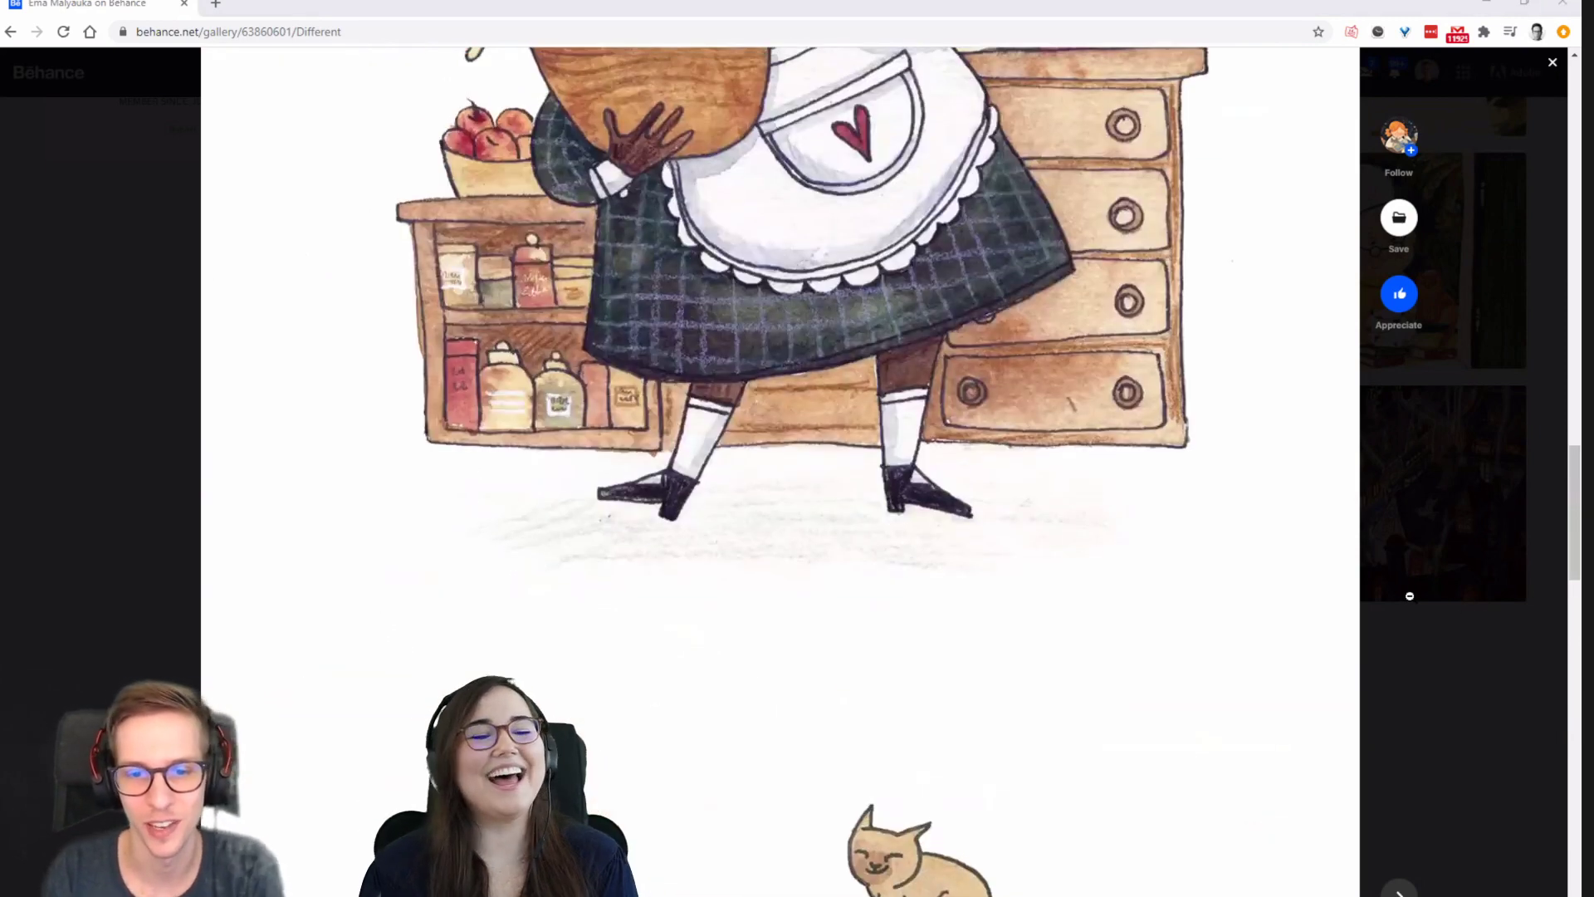
scroll(1408, 595, "up", 12)
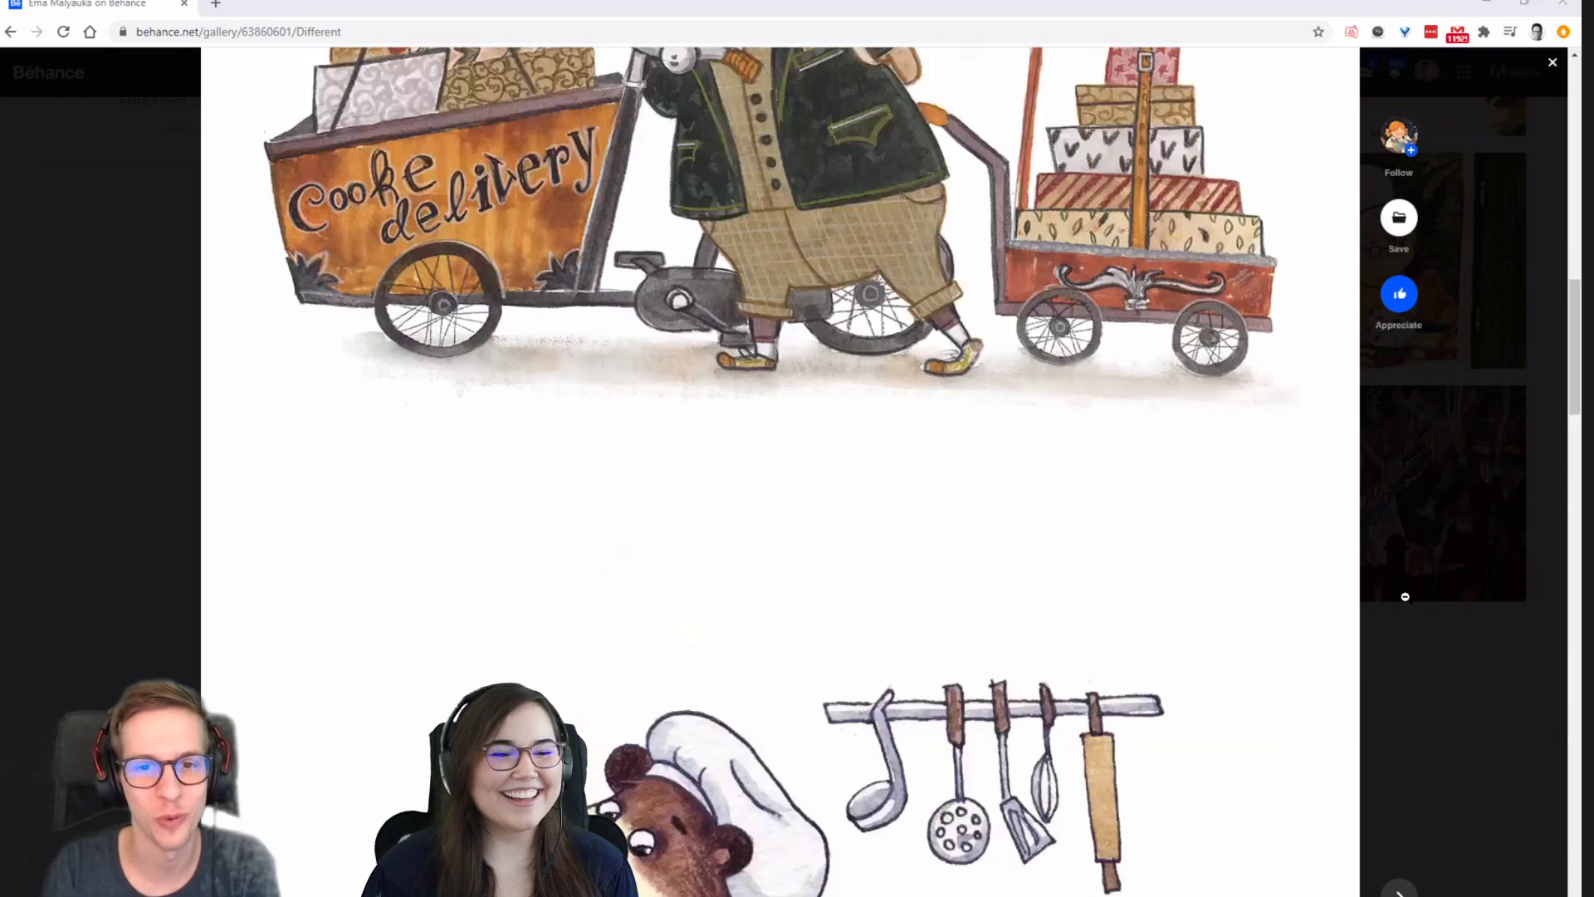
scroll(1400, 596, "up", 7)
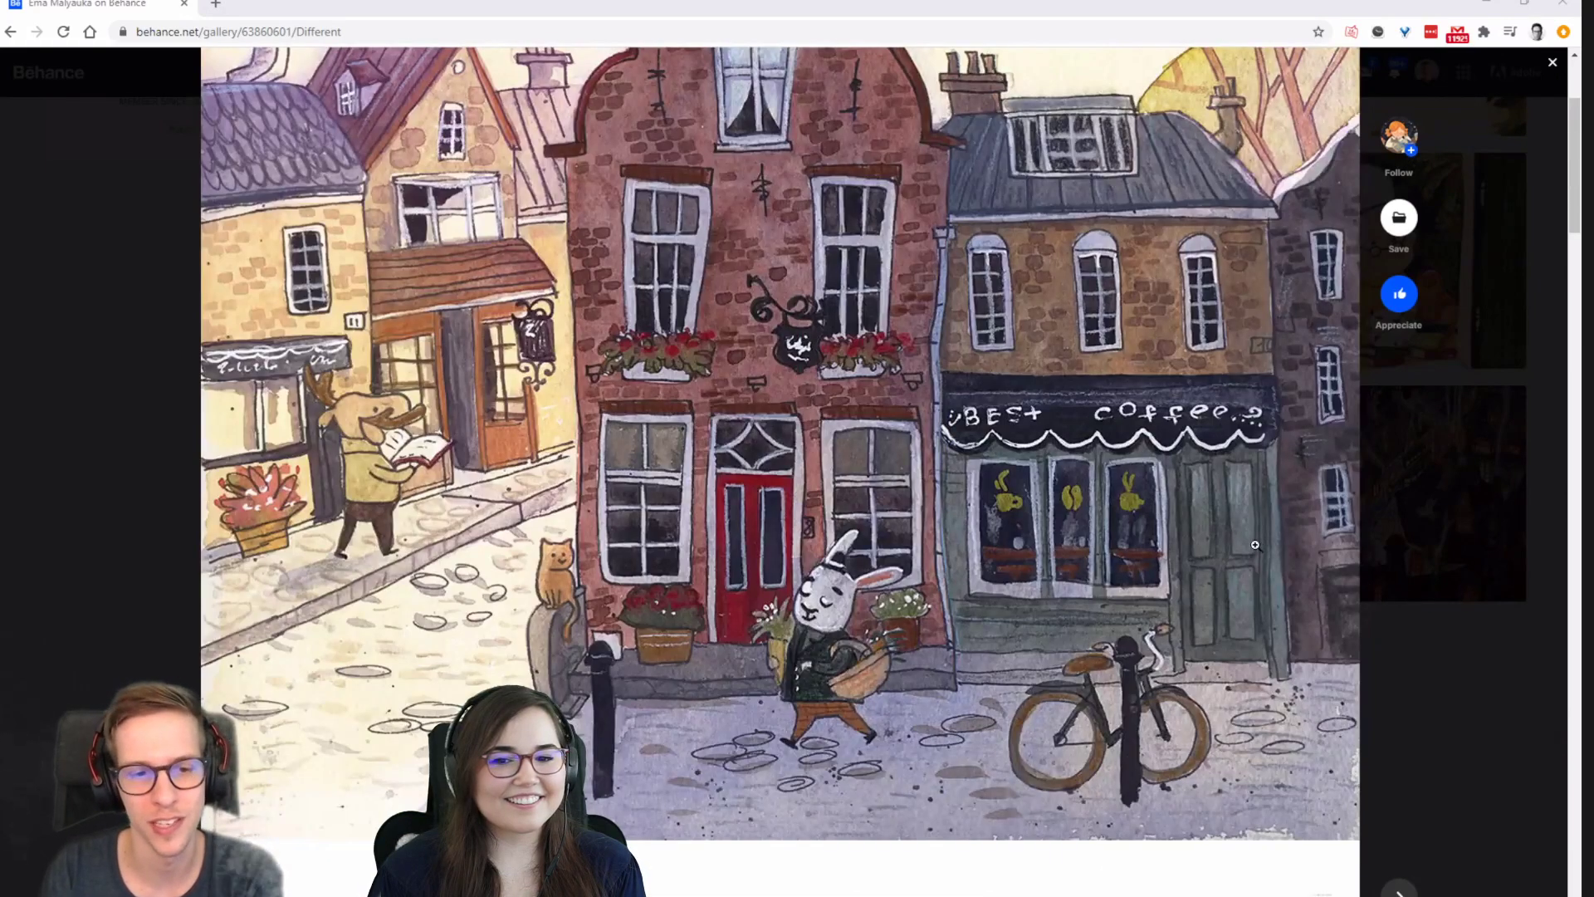
scroll(1256, 546, "up", 3)
scroll(1218, 548, "down", 2)
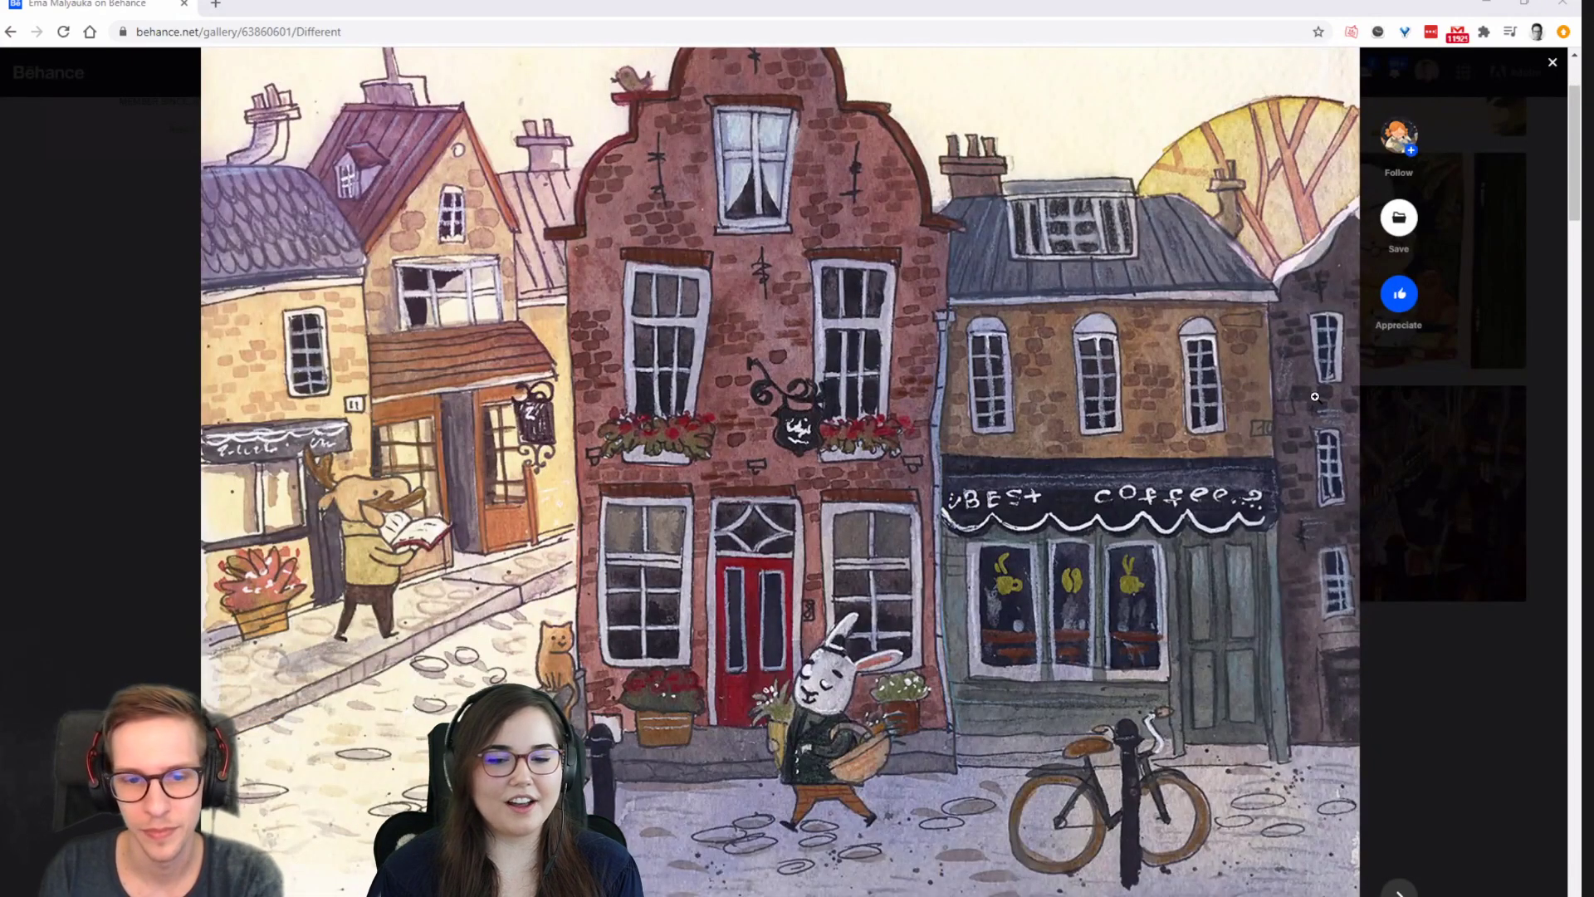
scroll(1314, 396, "up", 2)
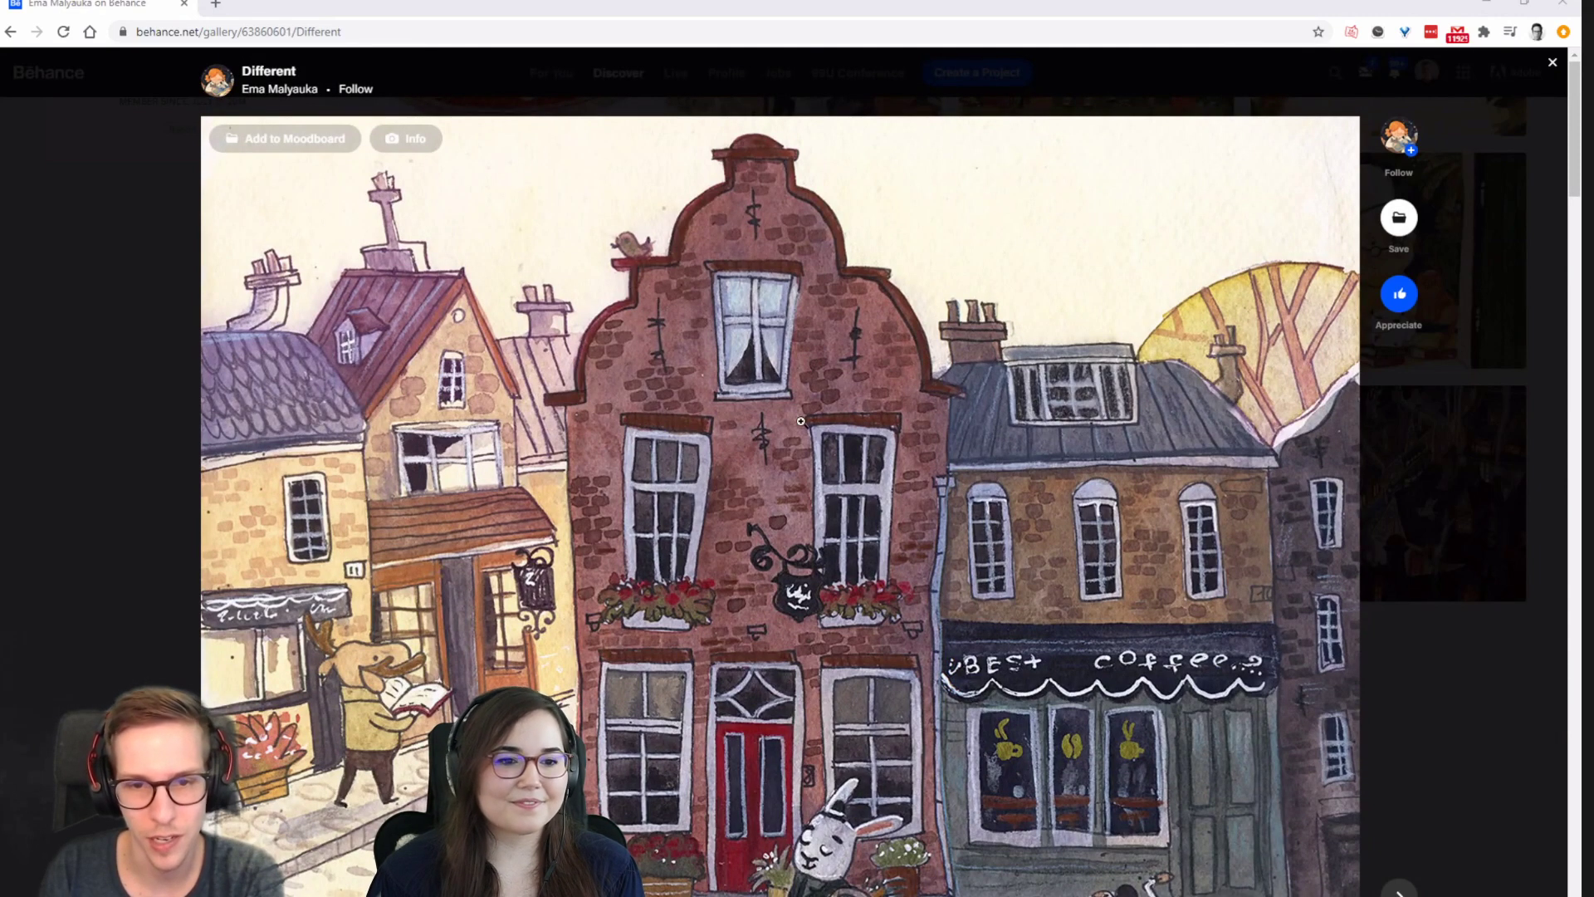
scroll(698, 590, "down", 2)
scroll(690, 549, "up", 1)
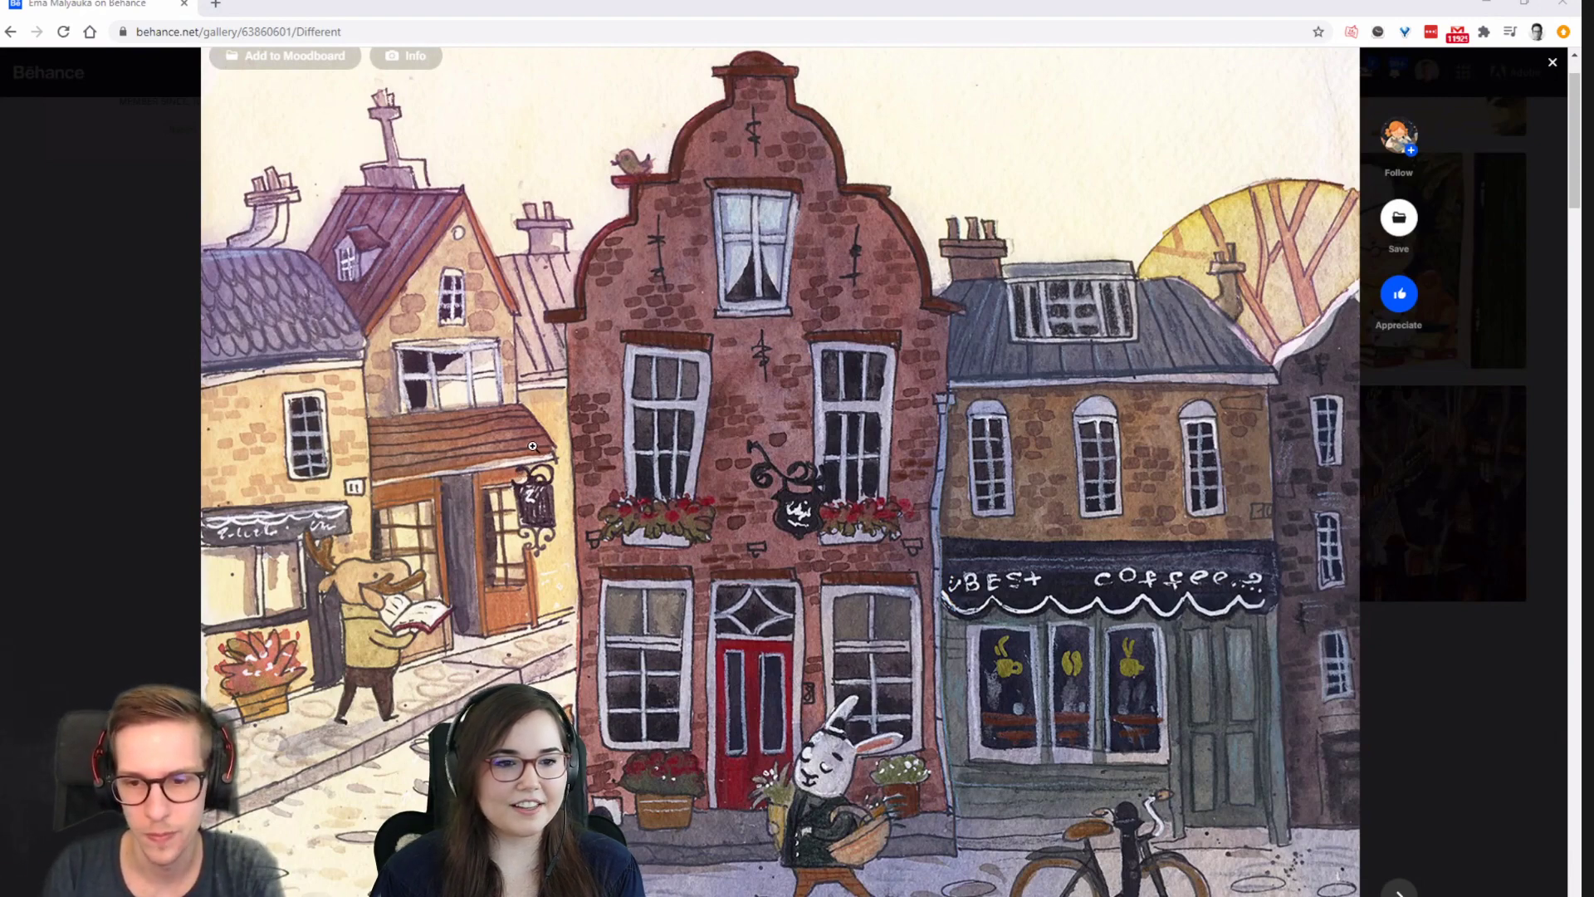
Re-examine the cookie delivery bear illustration, including the lettered cart and the patterned parcels on the trailer.
scroll(532, 446, "down", 4)
scroll(518, 559, "down", 5)
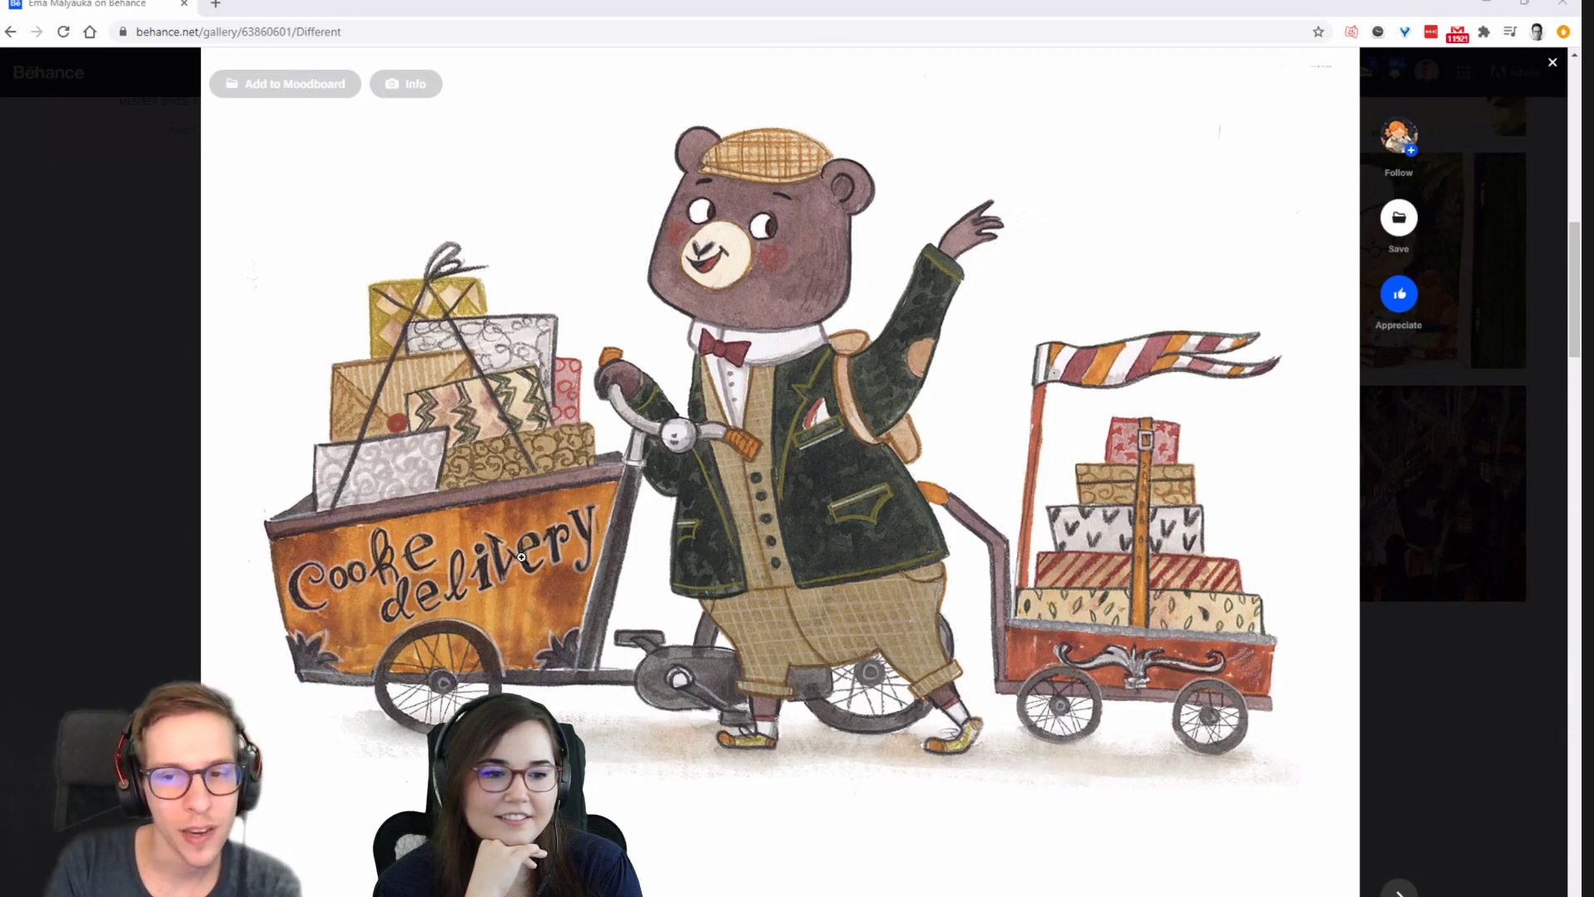
scroll(588, 560, "up", 1)
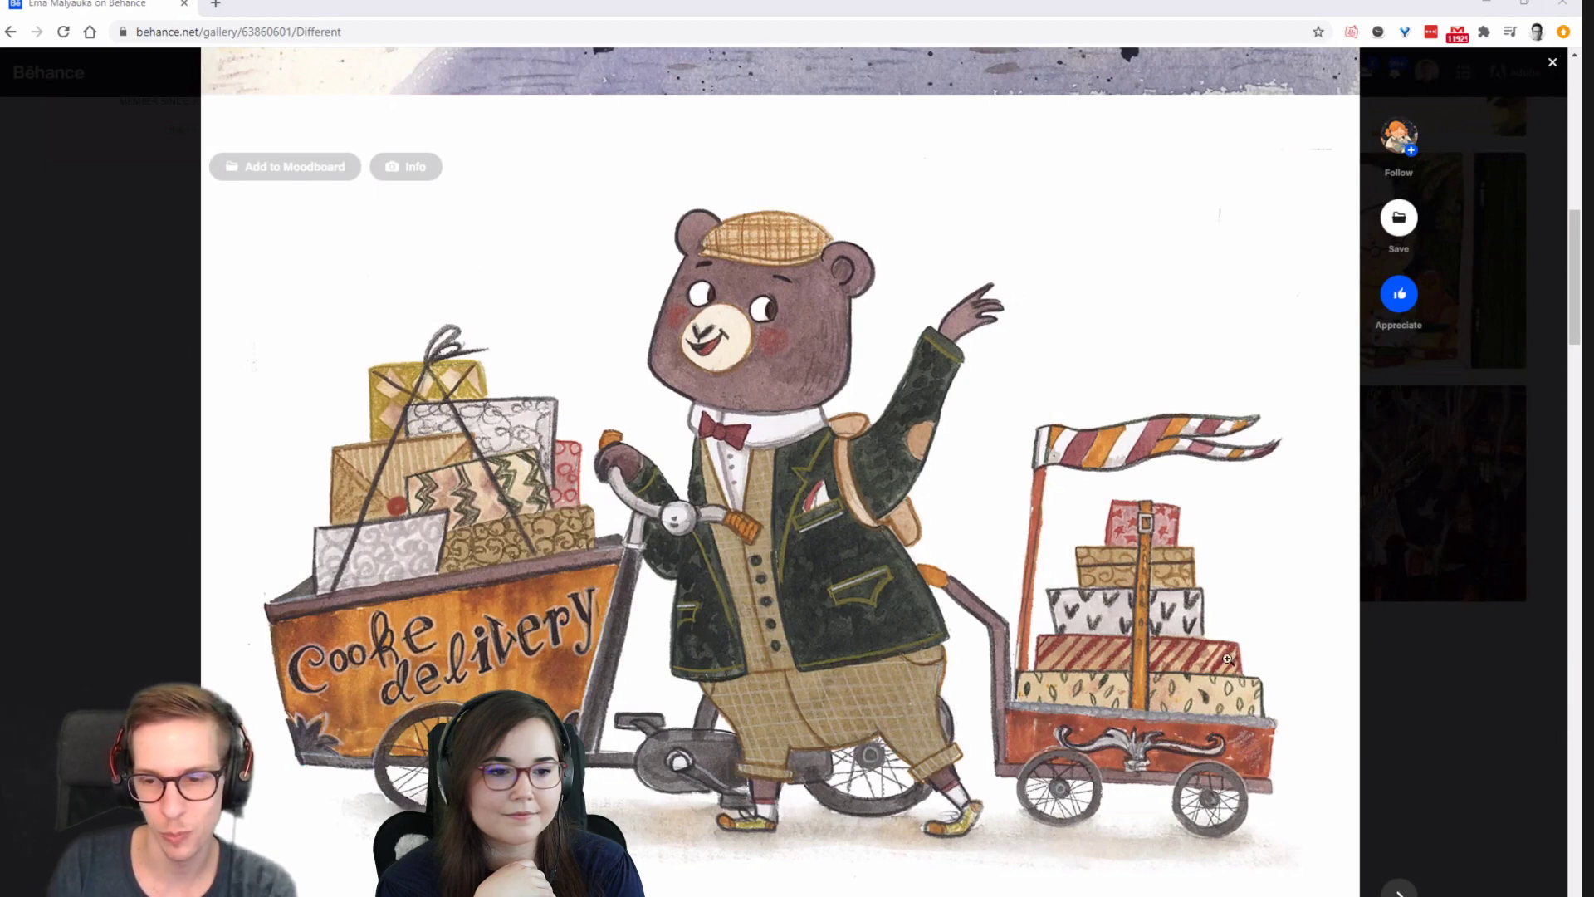
Close the "Different" project and look through the portfolio's thumbnails from the last row back up to the first.
left_click(1444, 652)
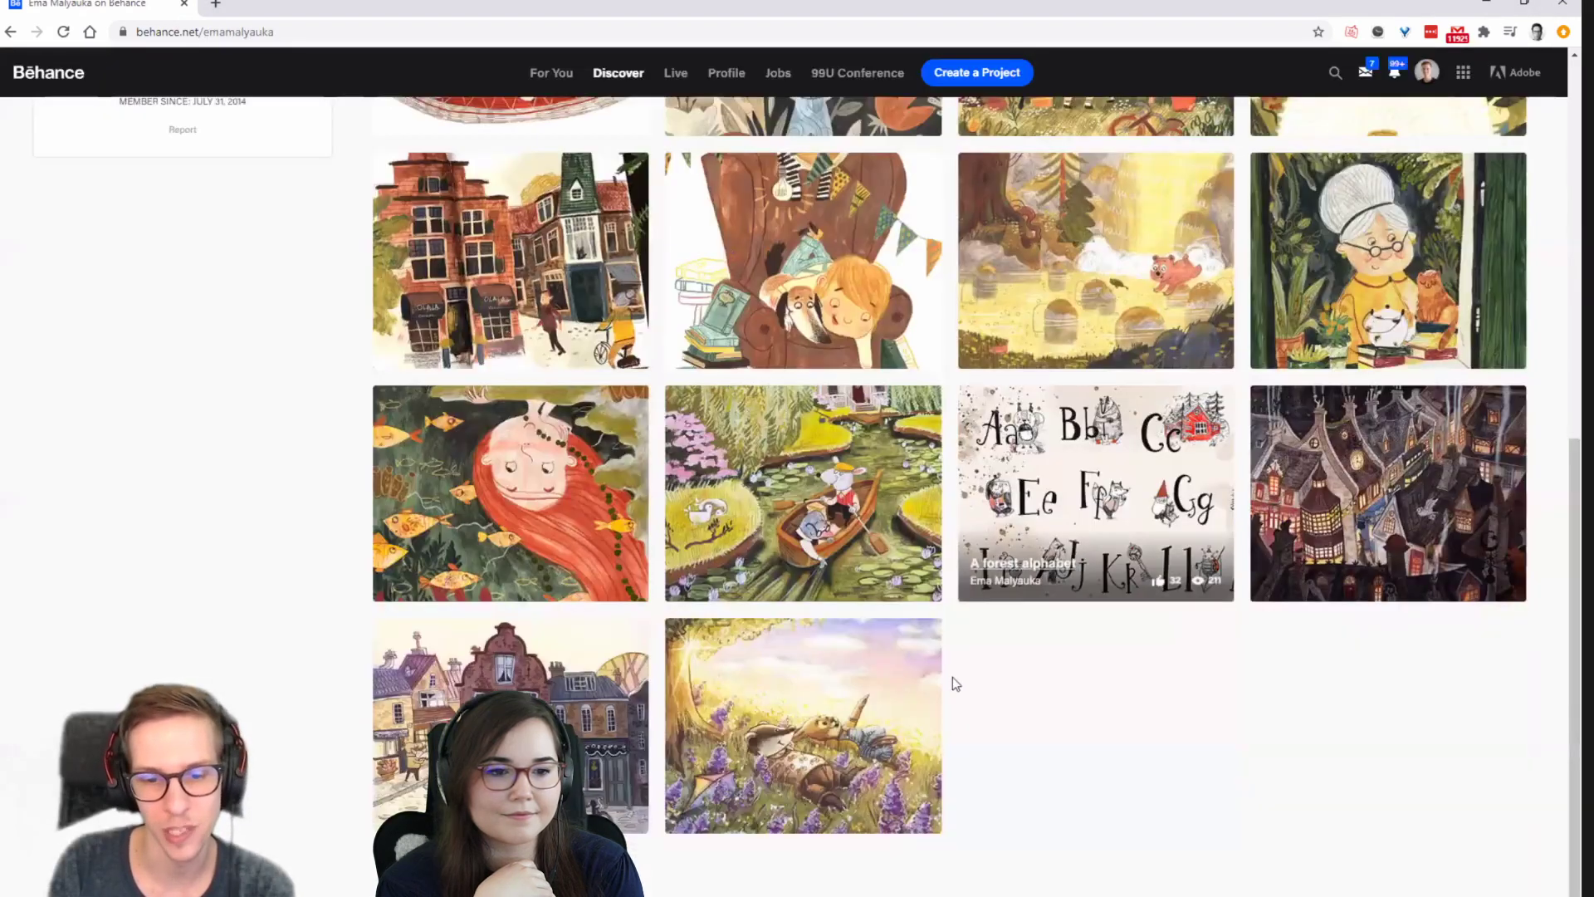
scroll(823, 686, "up", 1)
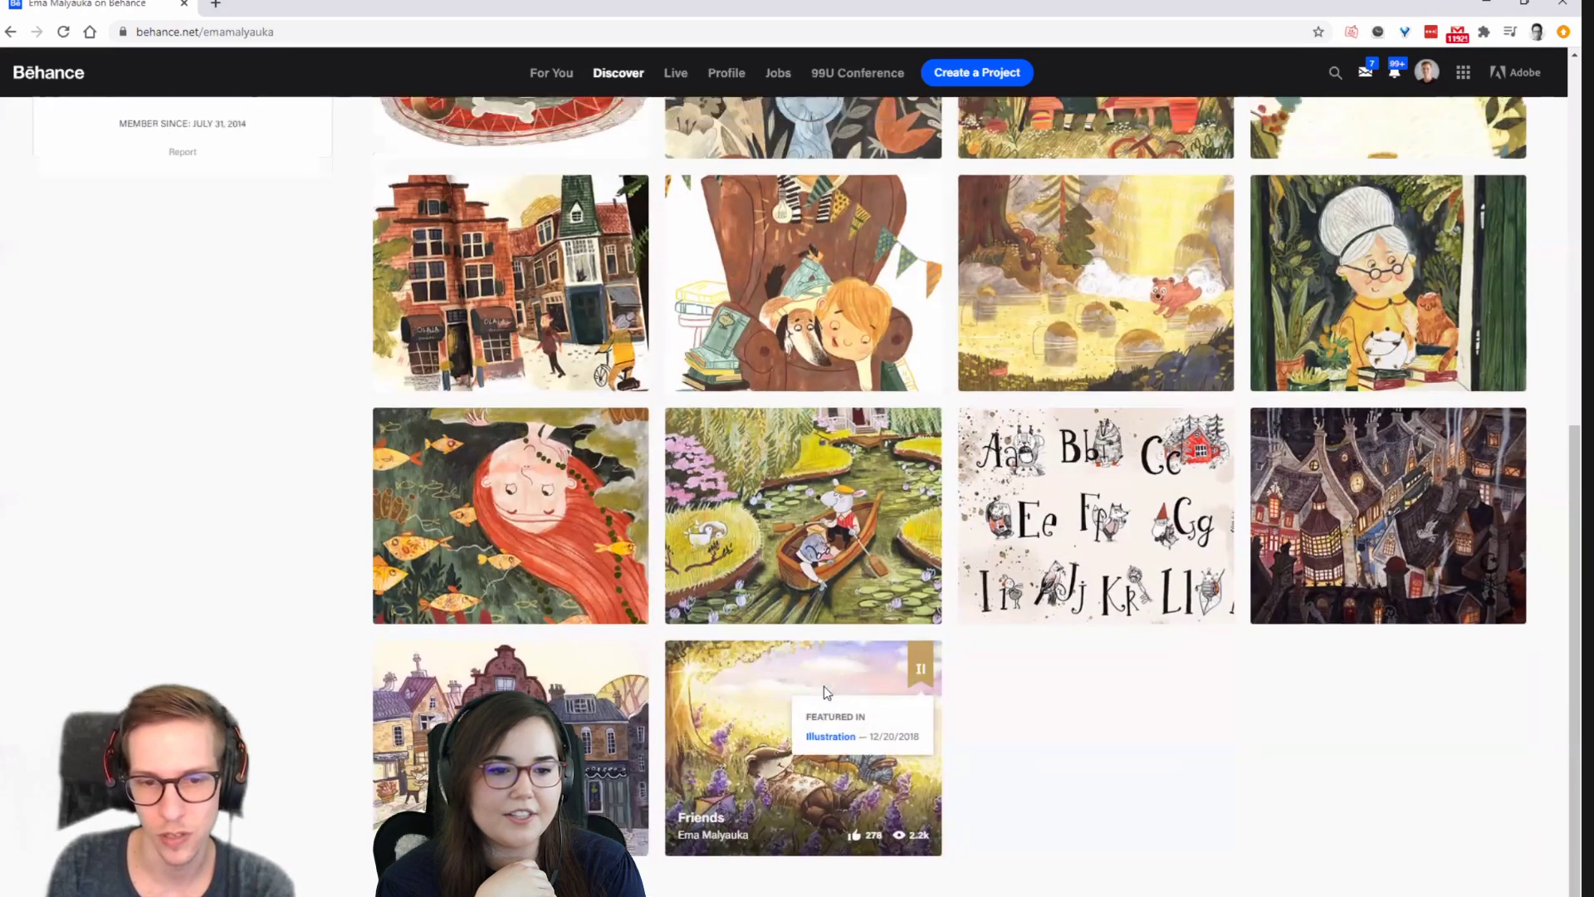
scroll(708, 629, "down", 1)
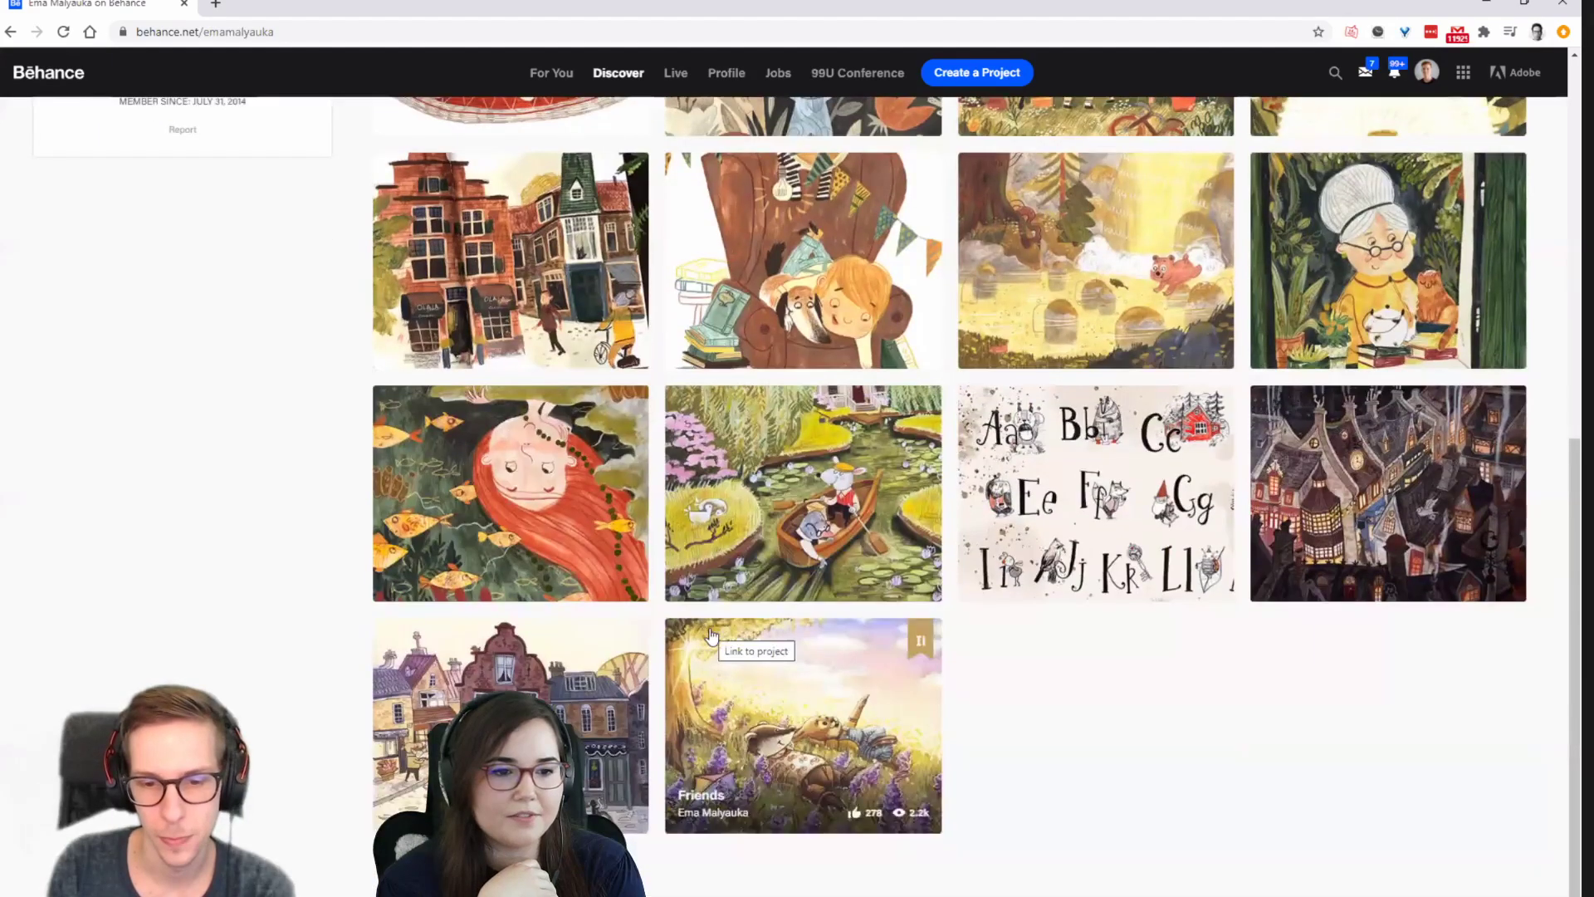
scroll(711, 636, "up", 2)
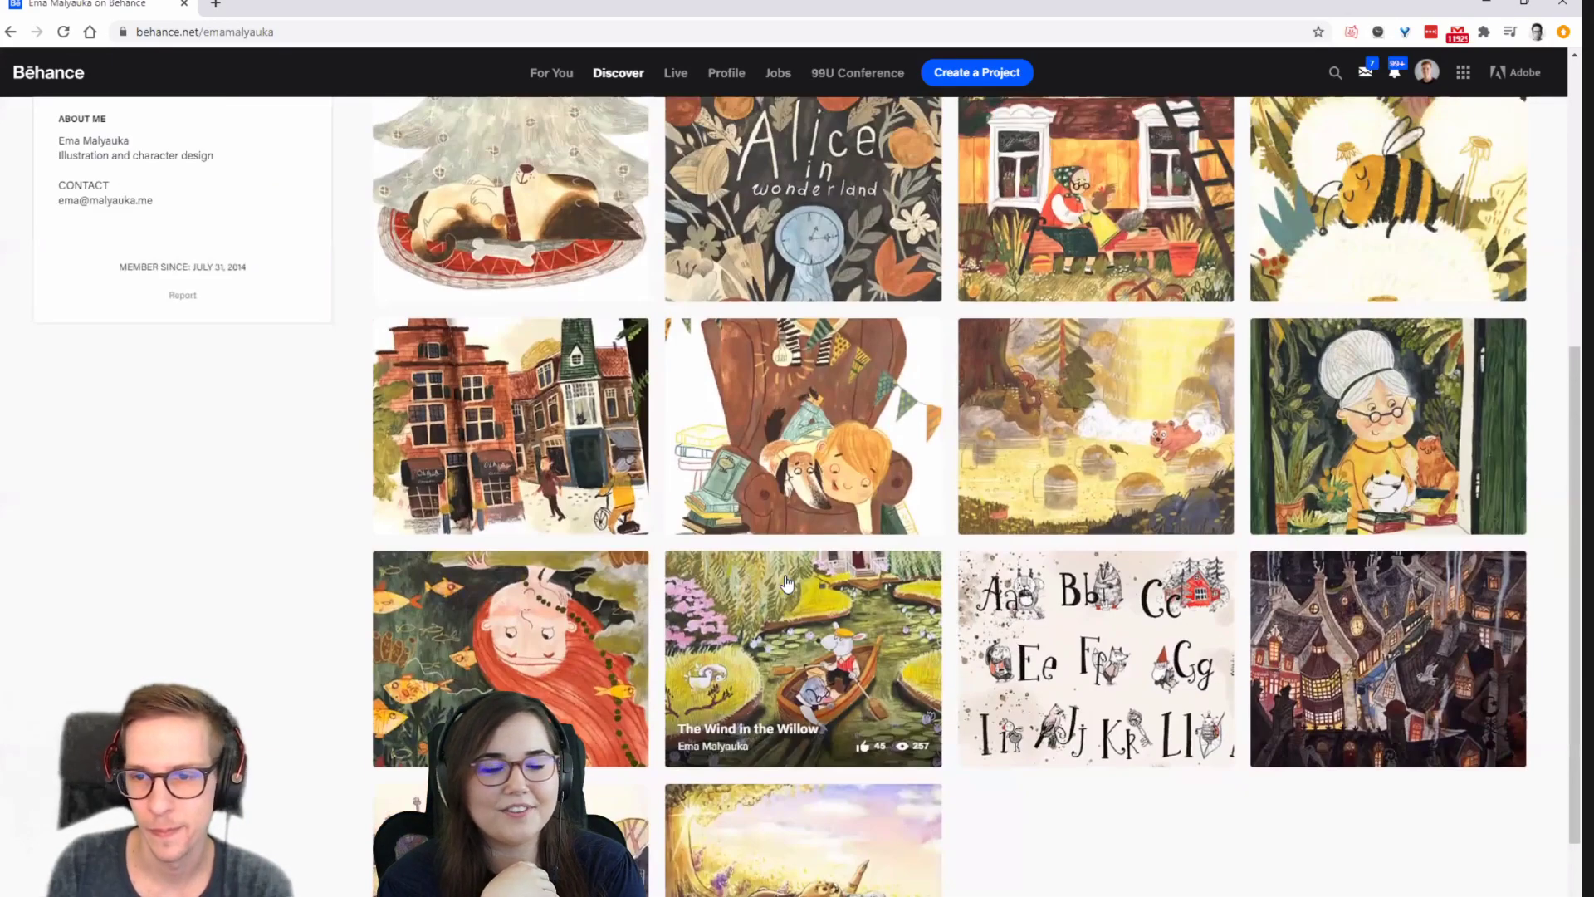
scroll(787, 581, "up", 5)
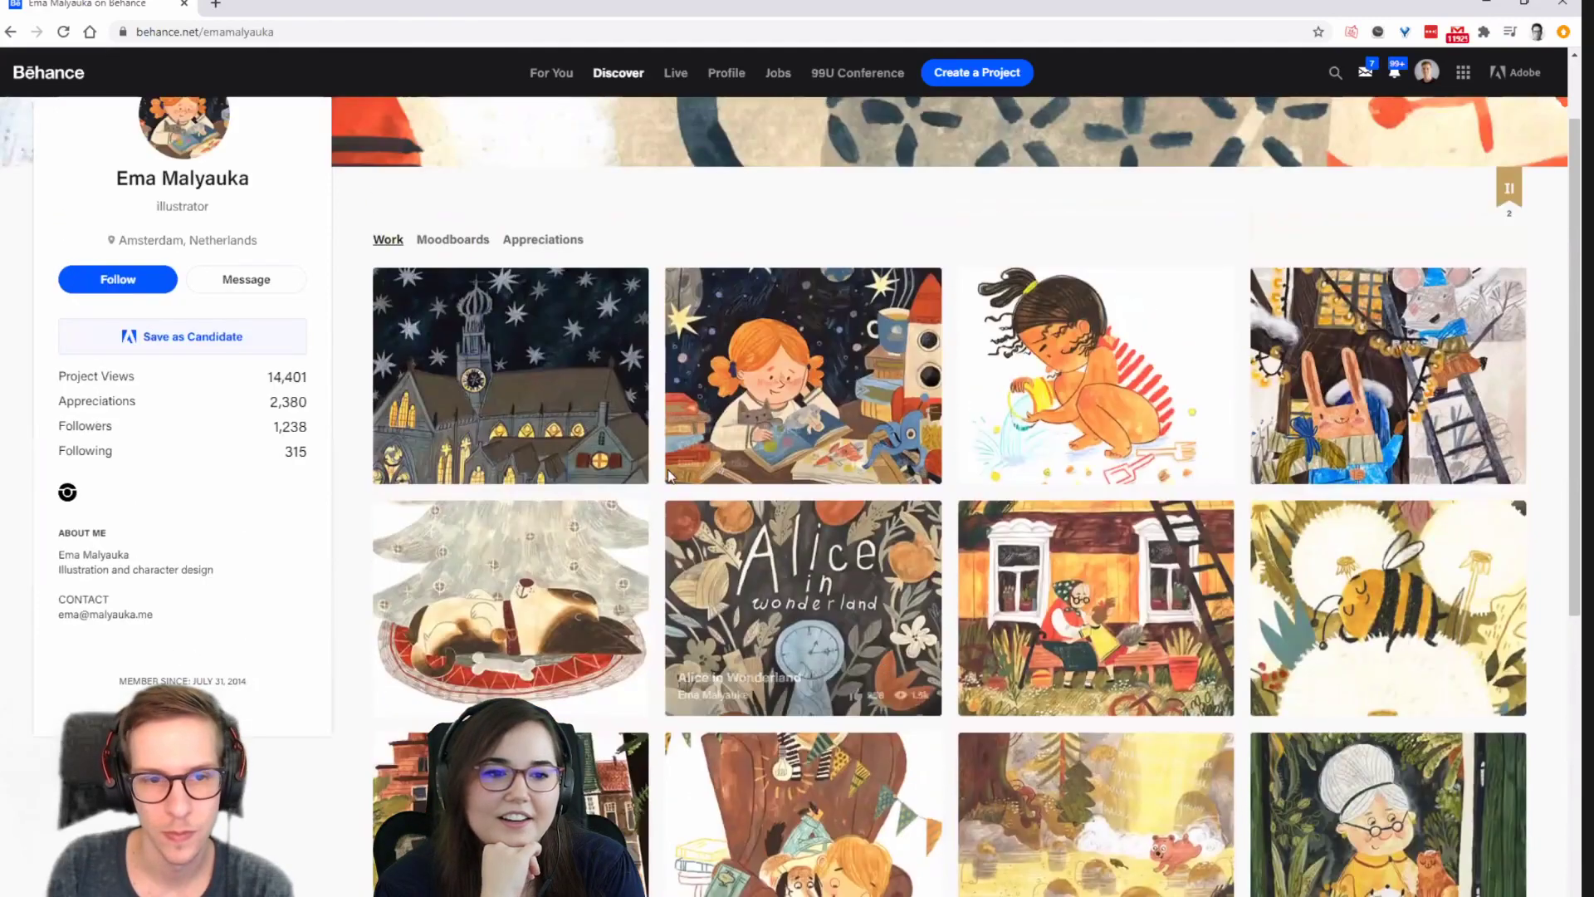
scroll(656, 482, "up", 1)
Open the project "The summer night" and examine its umbrellas under the stars and the church with lit windows down to the end.
left_click(606, 486)
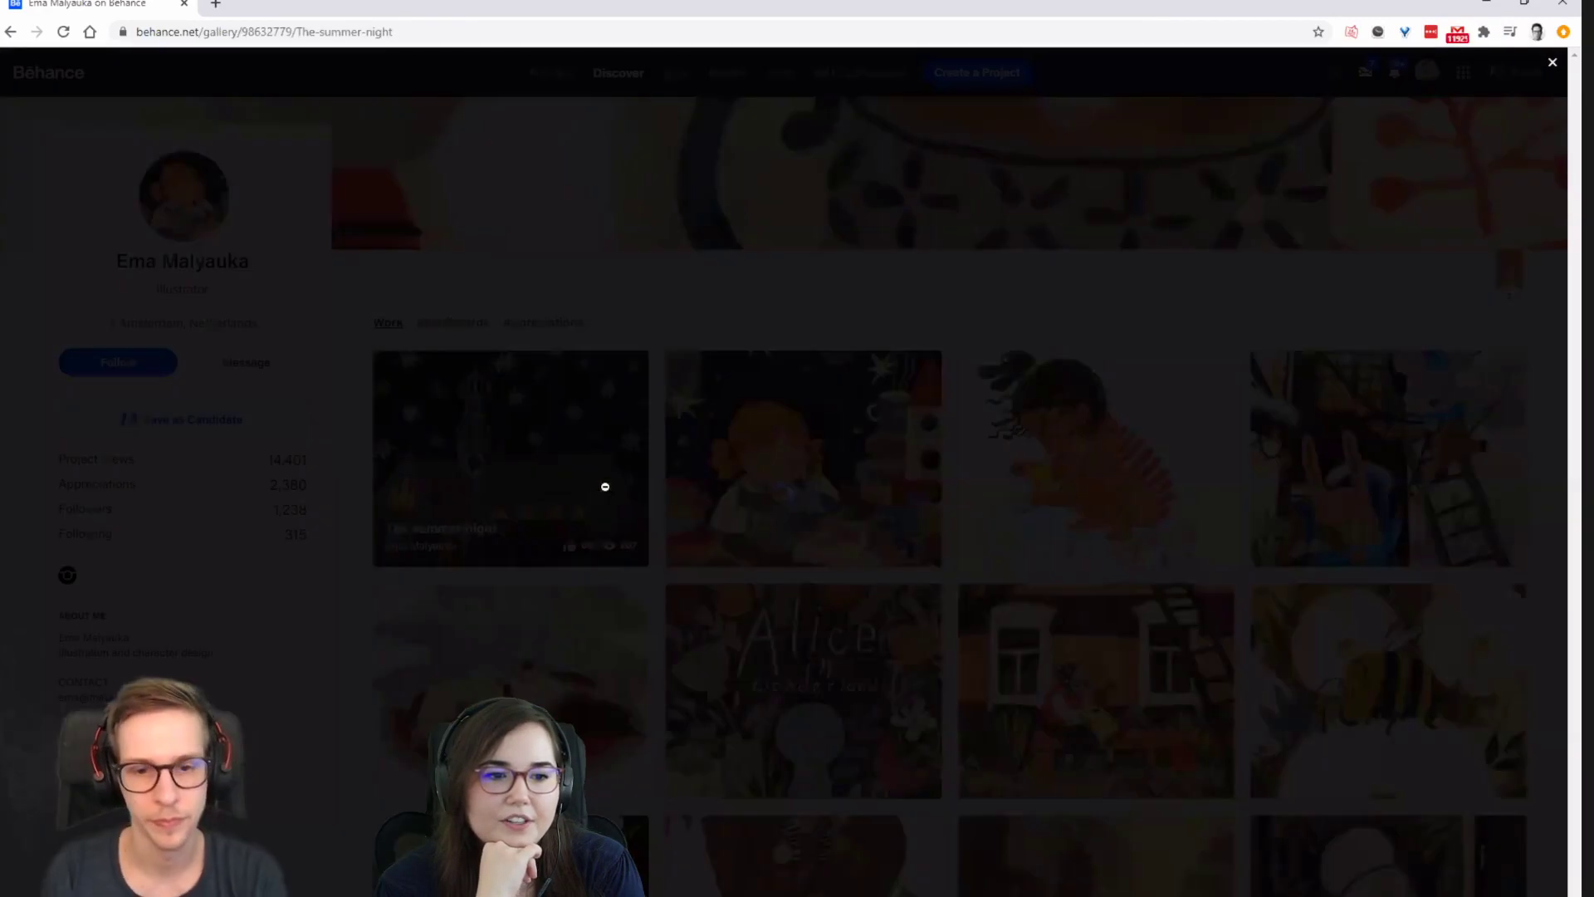
scroll(609, 480, "down", 2)
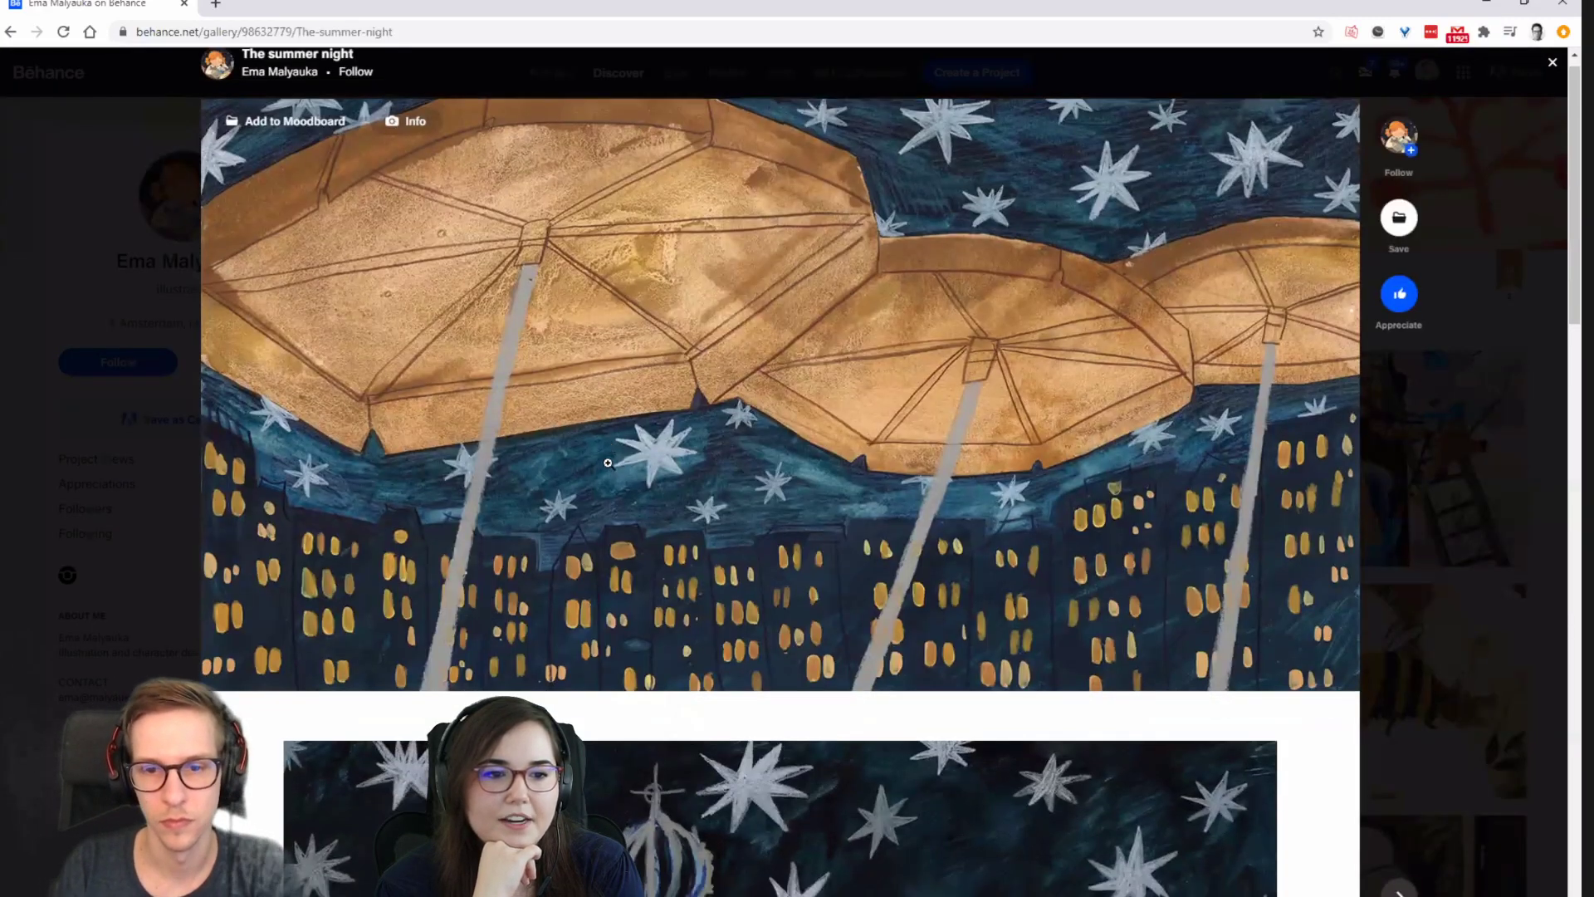
scroll(612, 474, "down", 7)
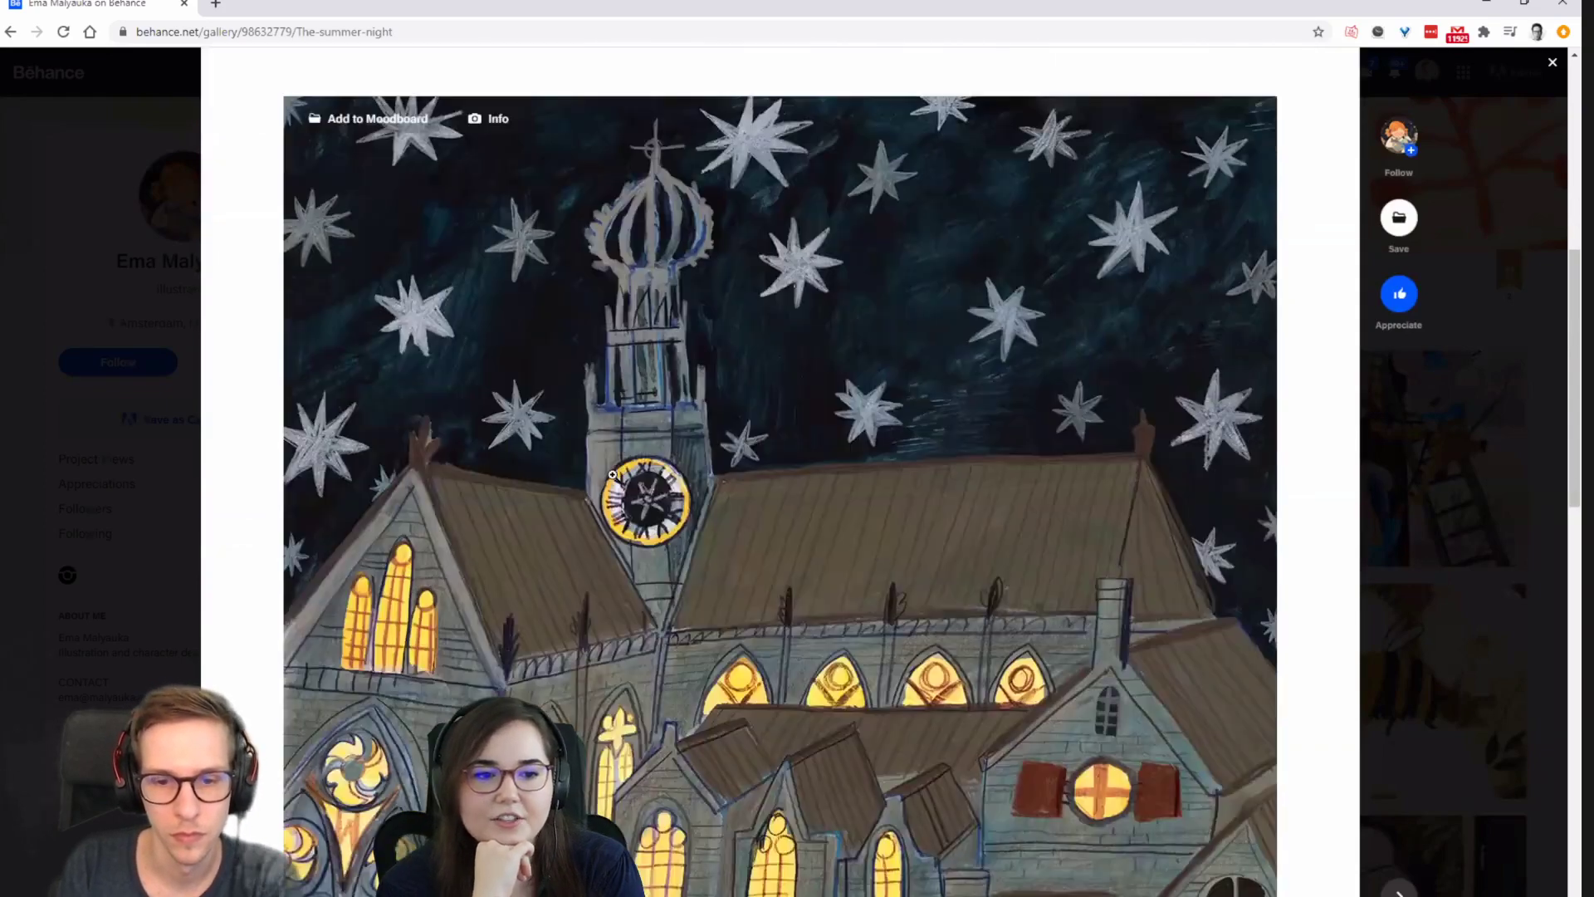
scroll(612, 474, "down", 2)
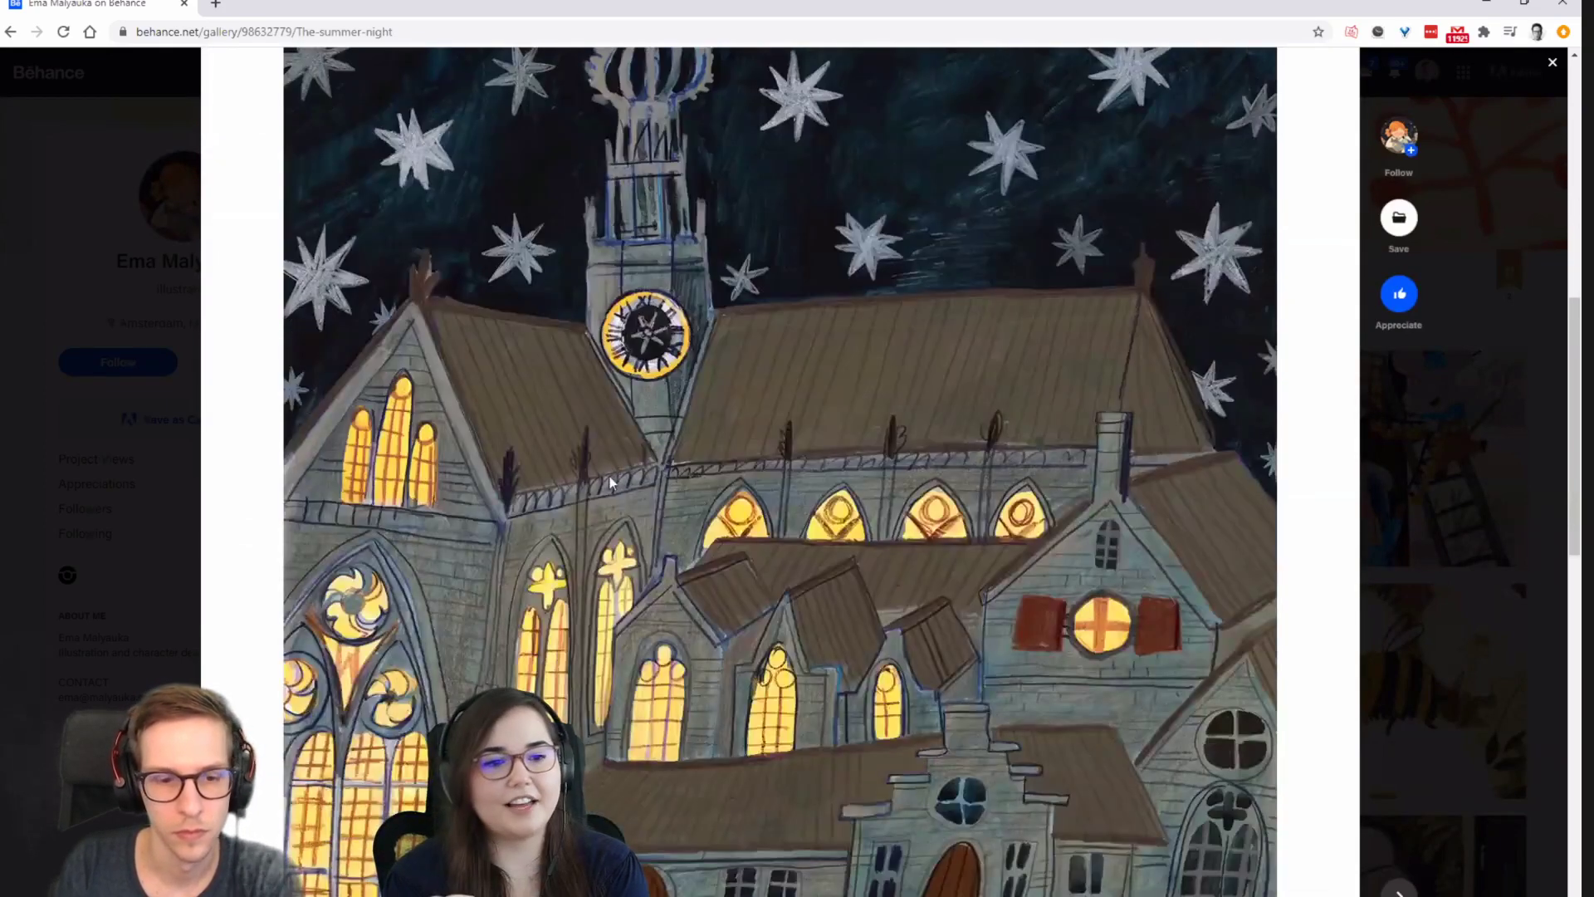
scroll(203, 507, "down", 2)
scroll(201, 508, "up", 1)
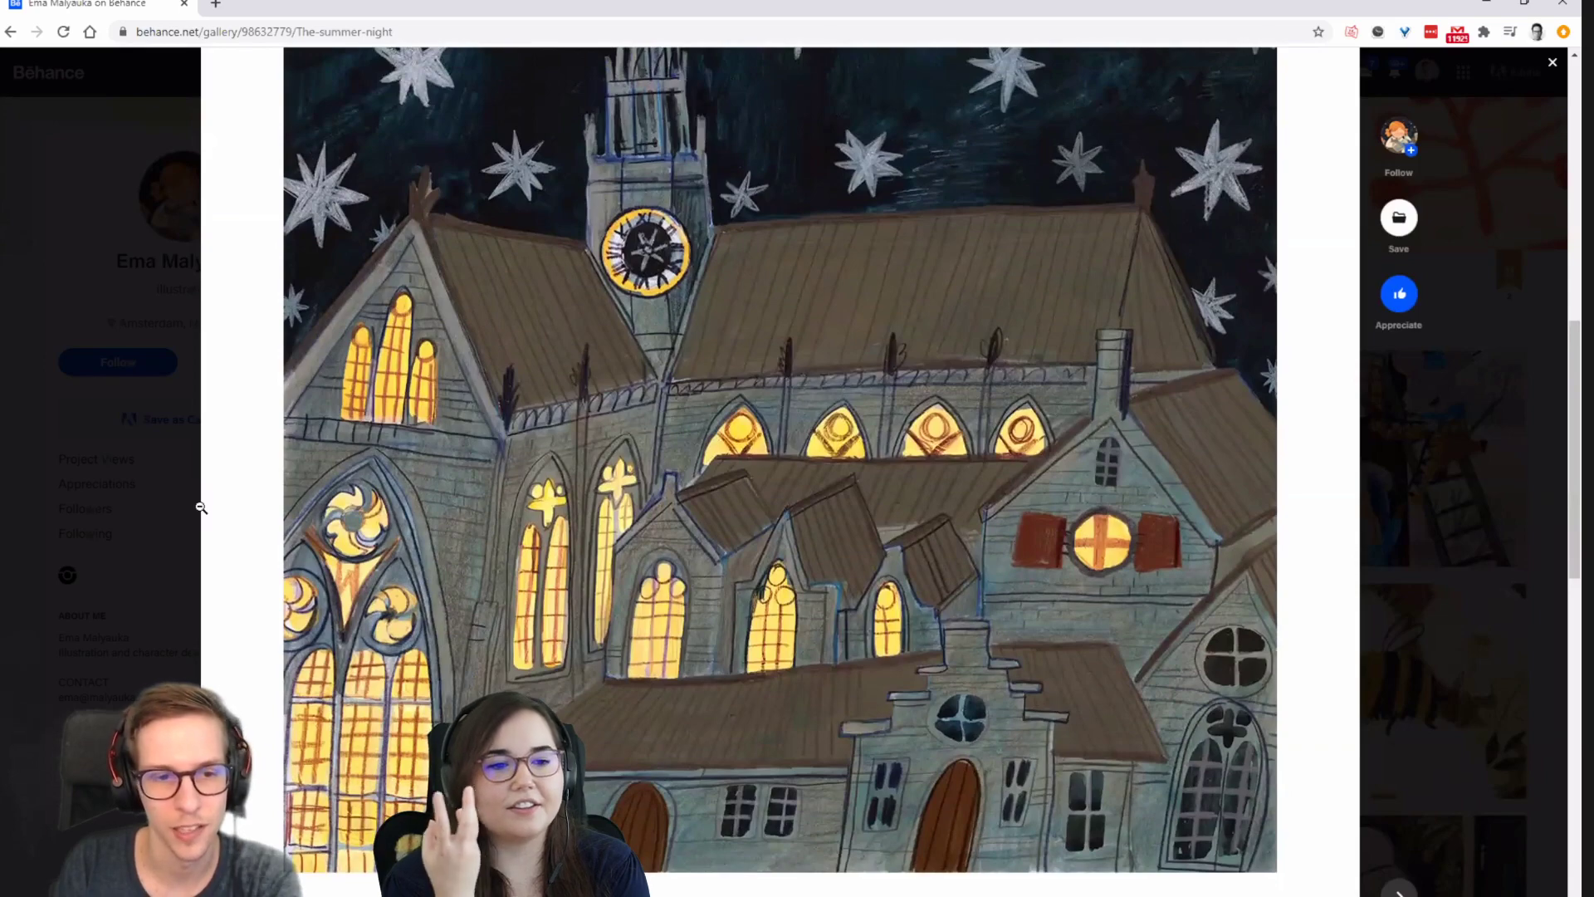
scroll(188, 511, "down", 1)
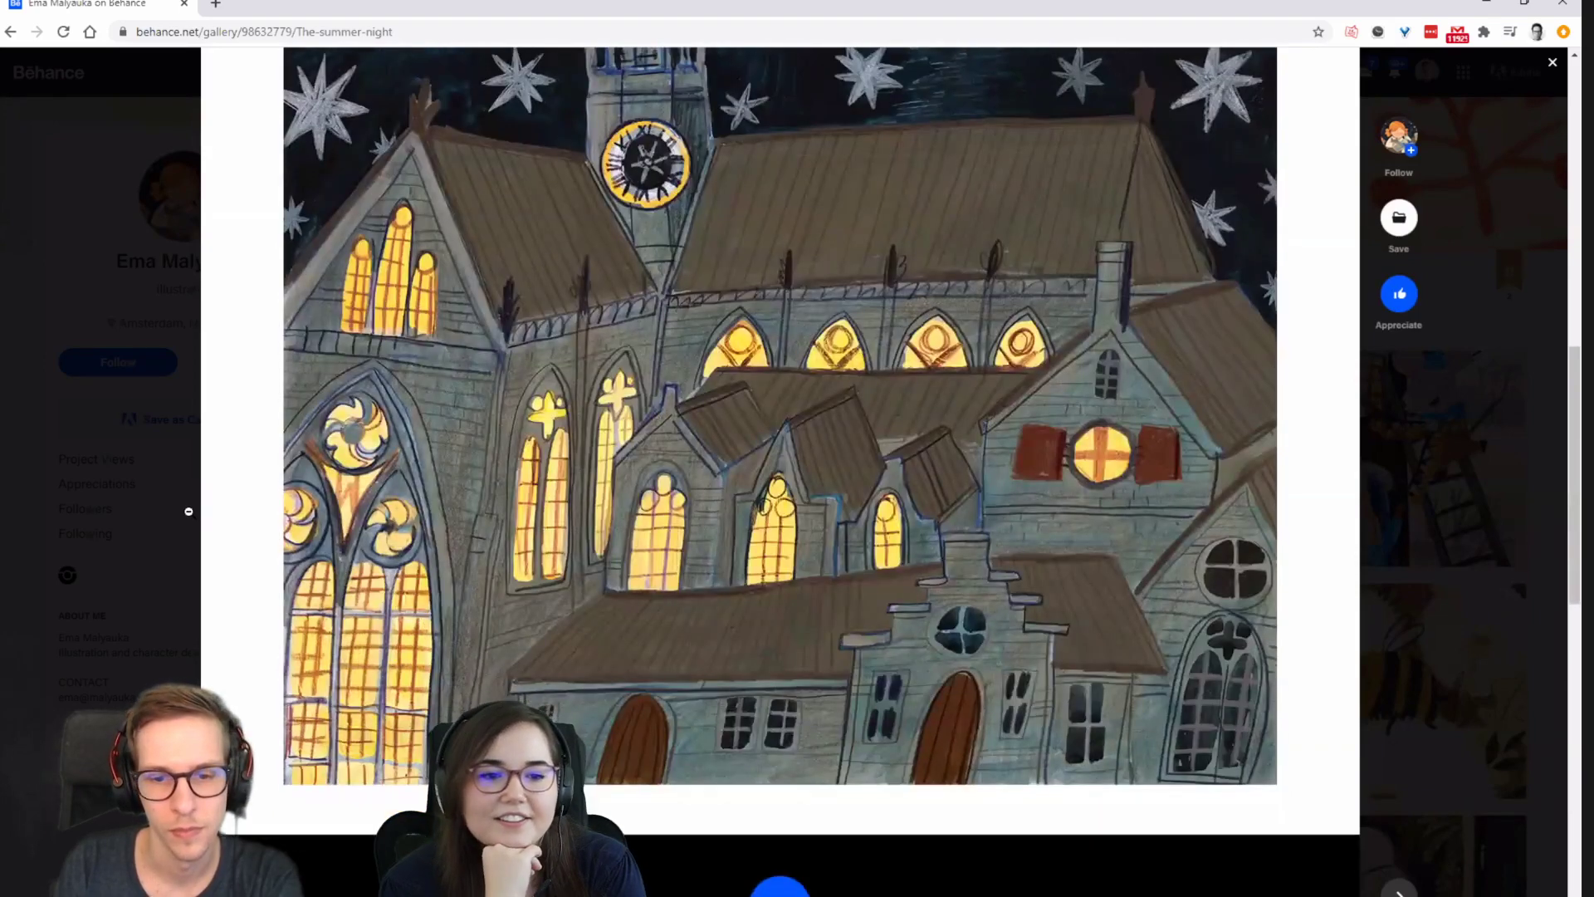
scroll(188, 510, "down", 7)
Advance to the next project, "Outerspace - Adobe Coloring Book", and examine the photo of the uncoloured line drawing among the art supplies.
key("Right")
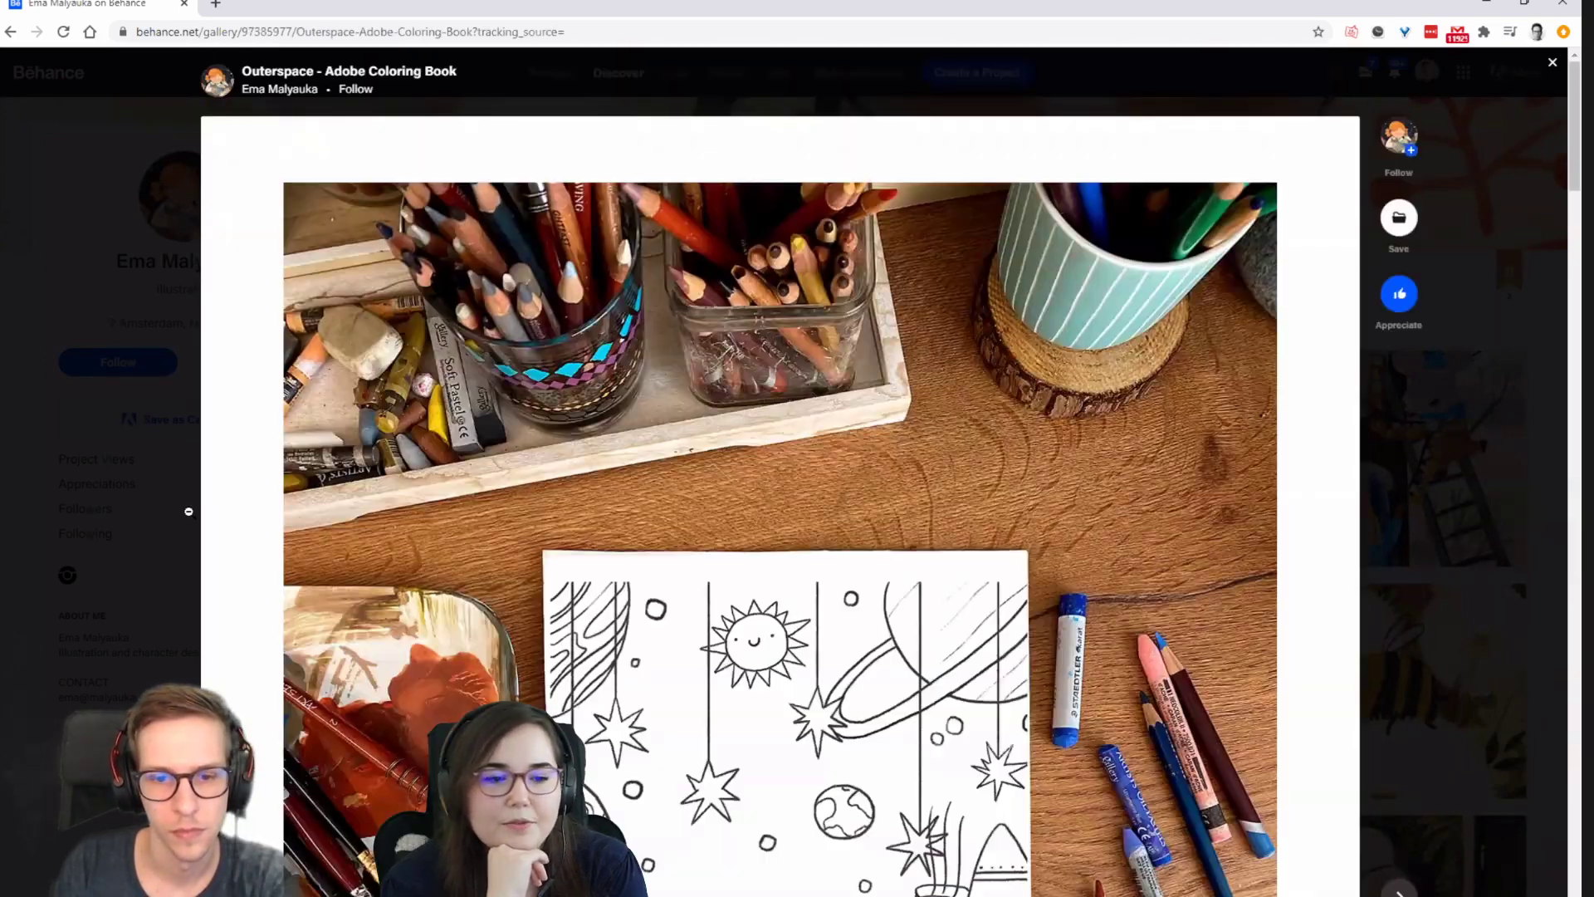
scroll(188, 512, "down", 2)
scroll(188, 511, "down", 4)
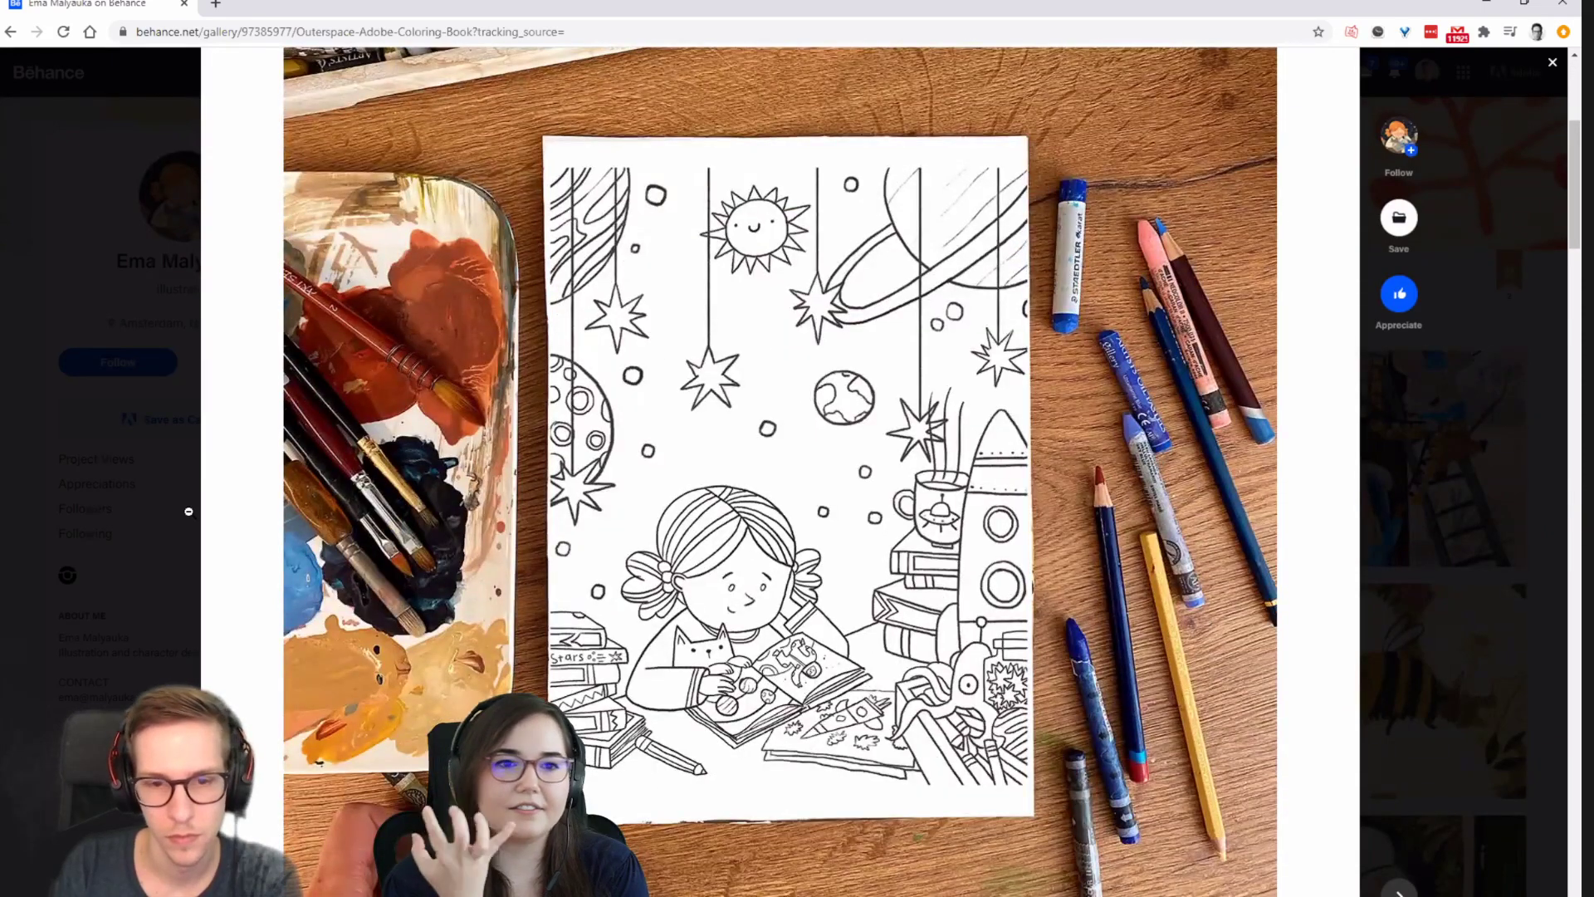
scroll(188, 511, "up", 5)
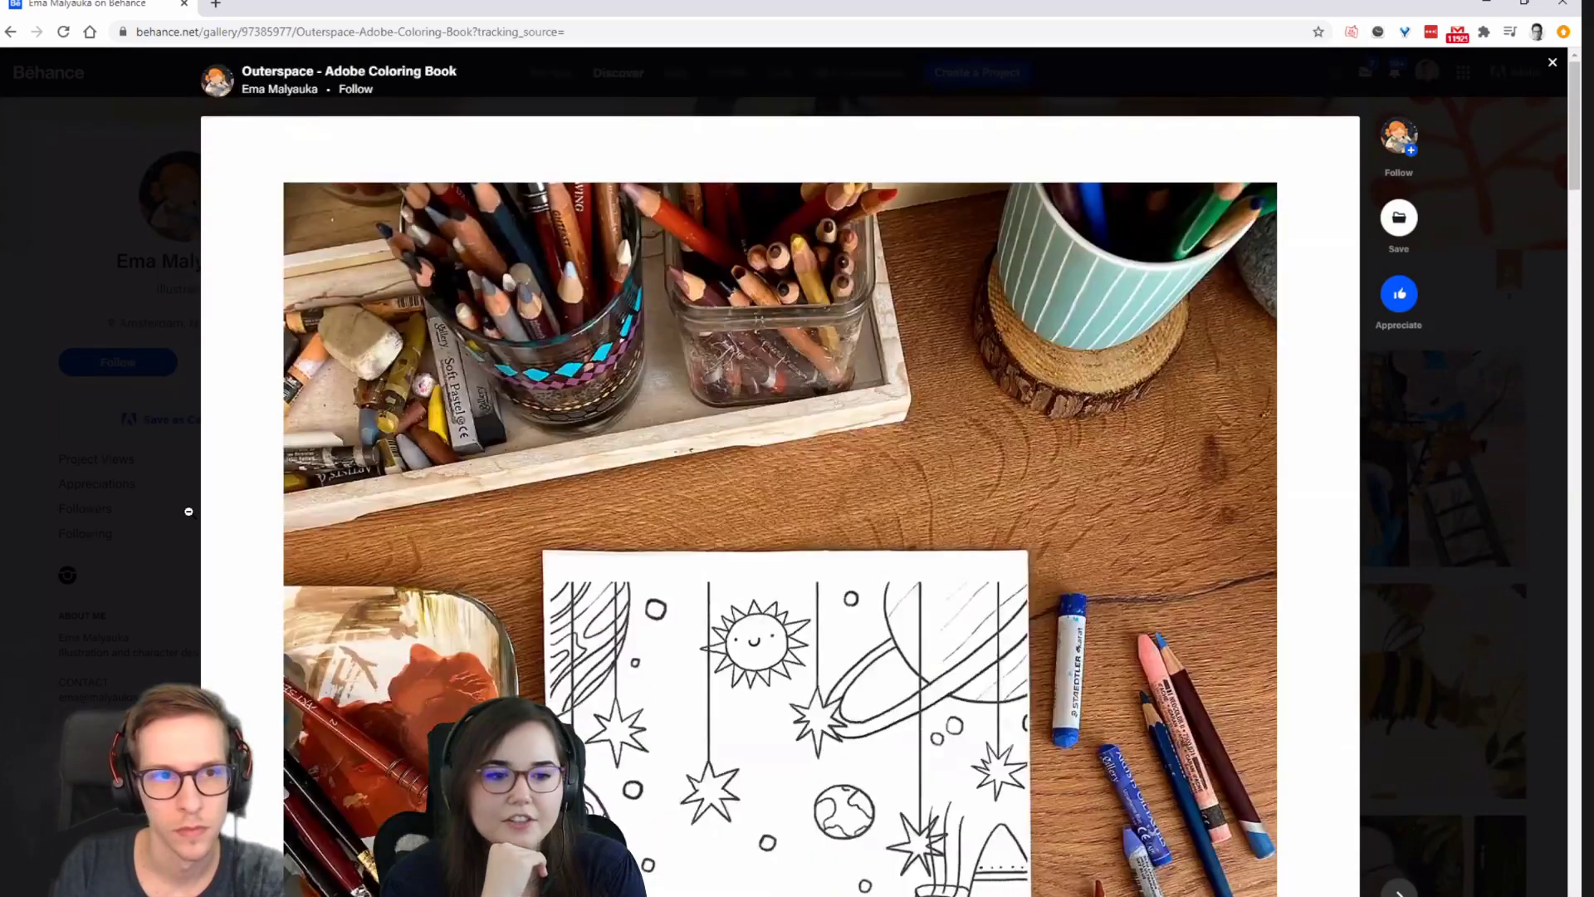
scroll(189, 512, "down", 8)
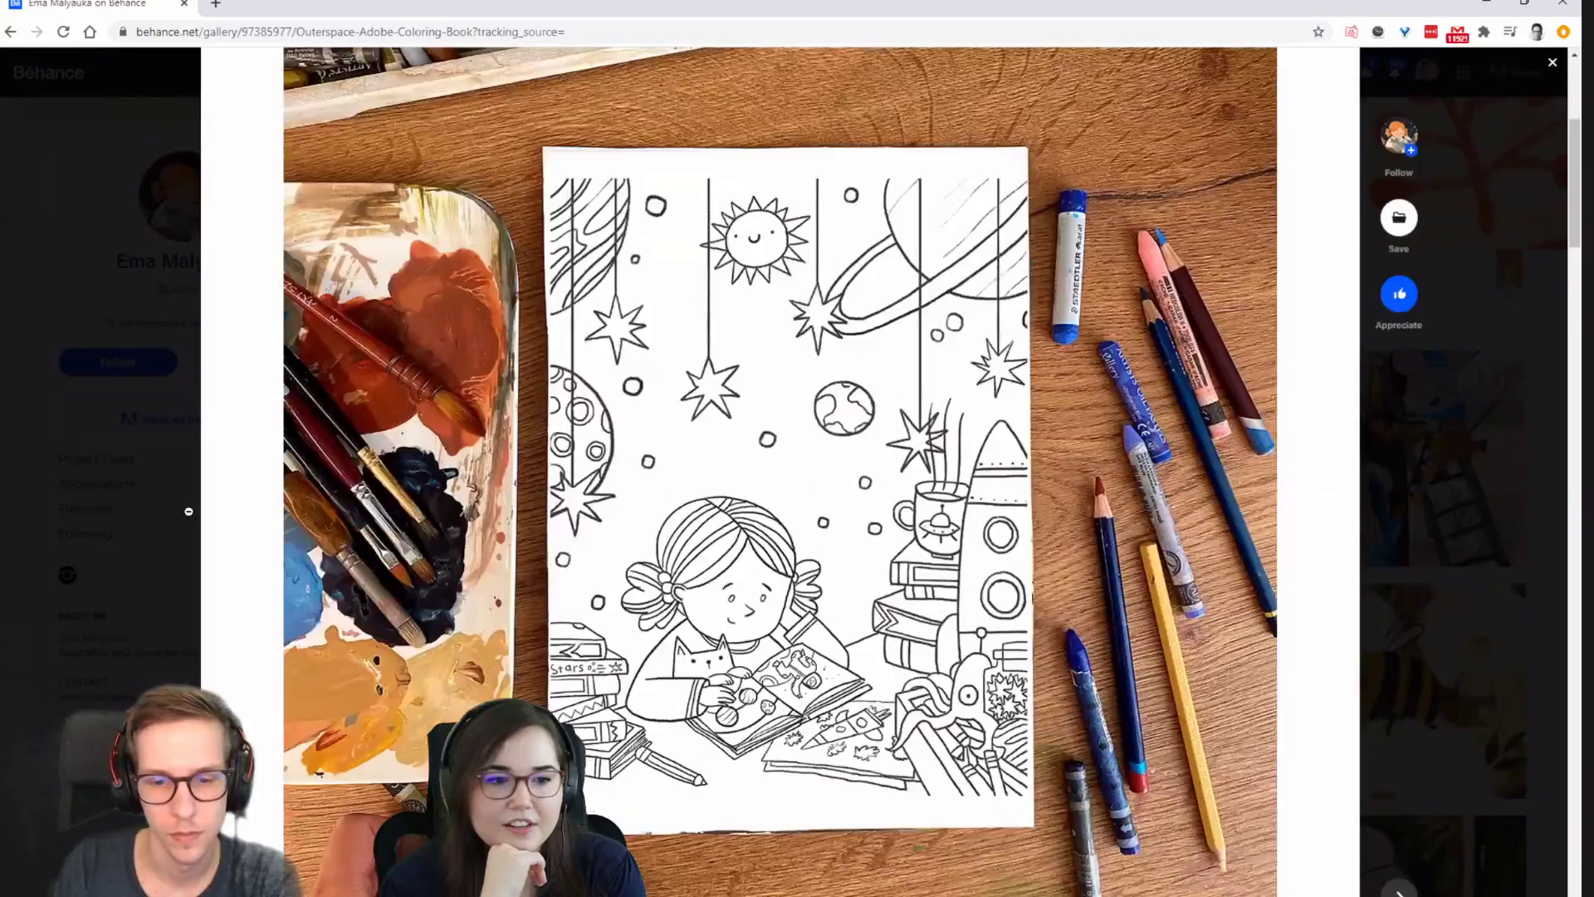
scroll(189, 512, "down", 1)
Return to the project's title and pencil jars at its start, and look over the uncoloured page once more.
scroll(188, 512, "up", 8)
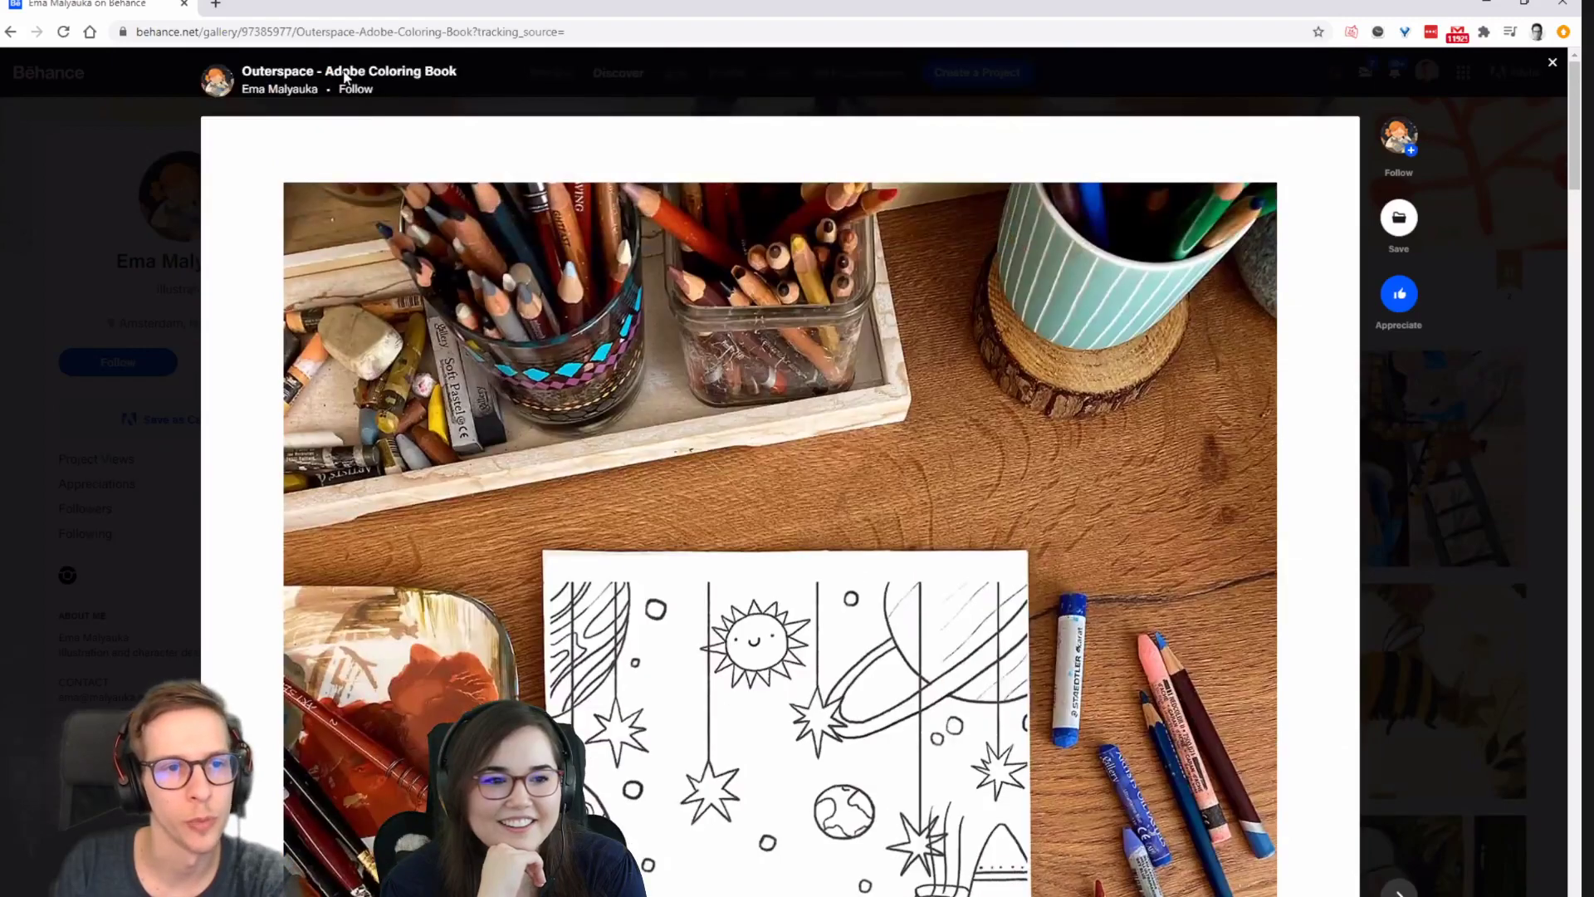
scroll(385, 470, "down", 1)
scroll(385, 469, "down", 1)
scroll(385, 470, "up", 2)
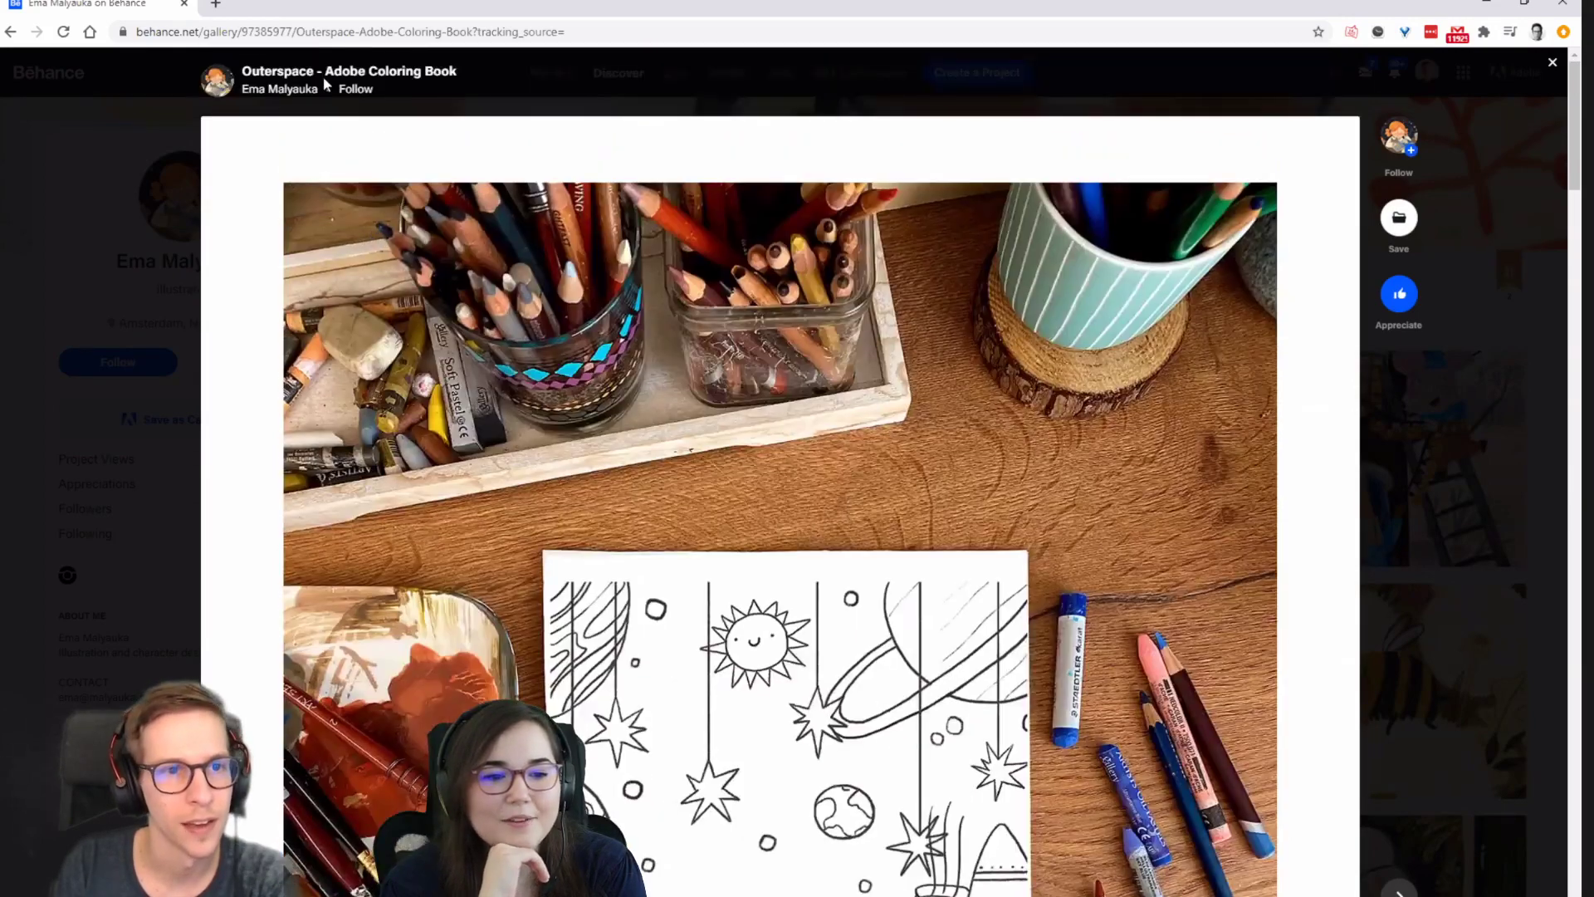
scroll(529, 500, "down", 5)
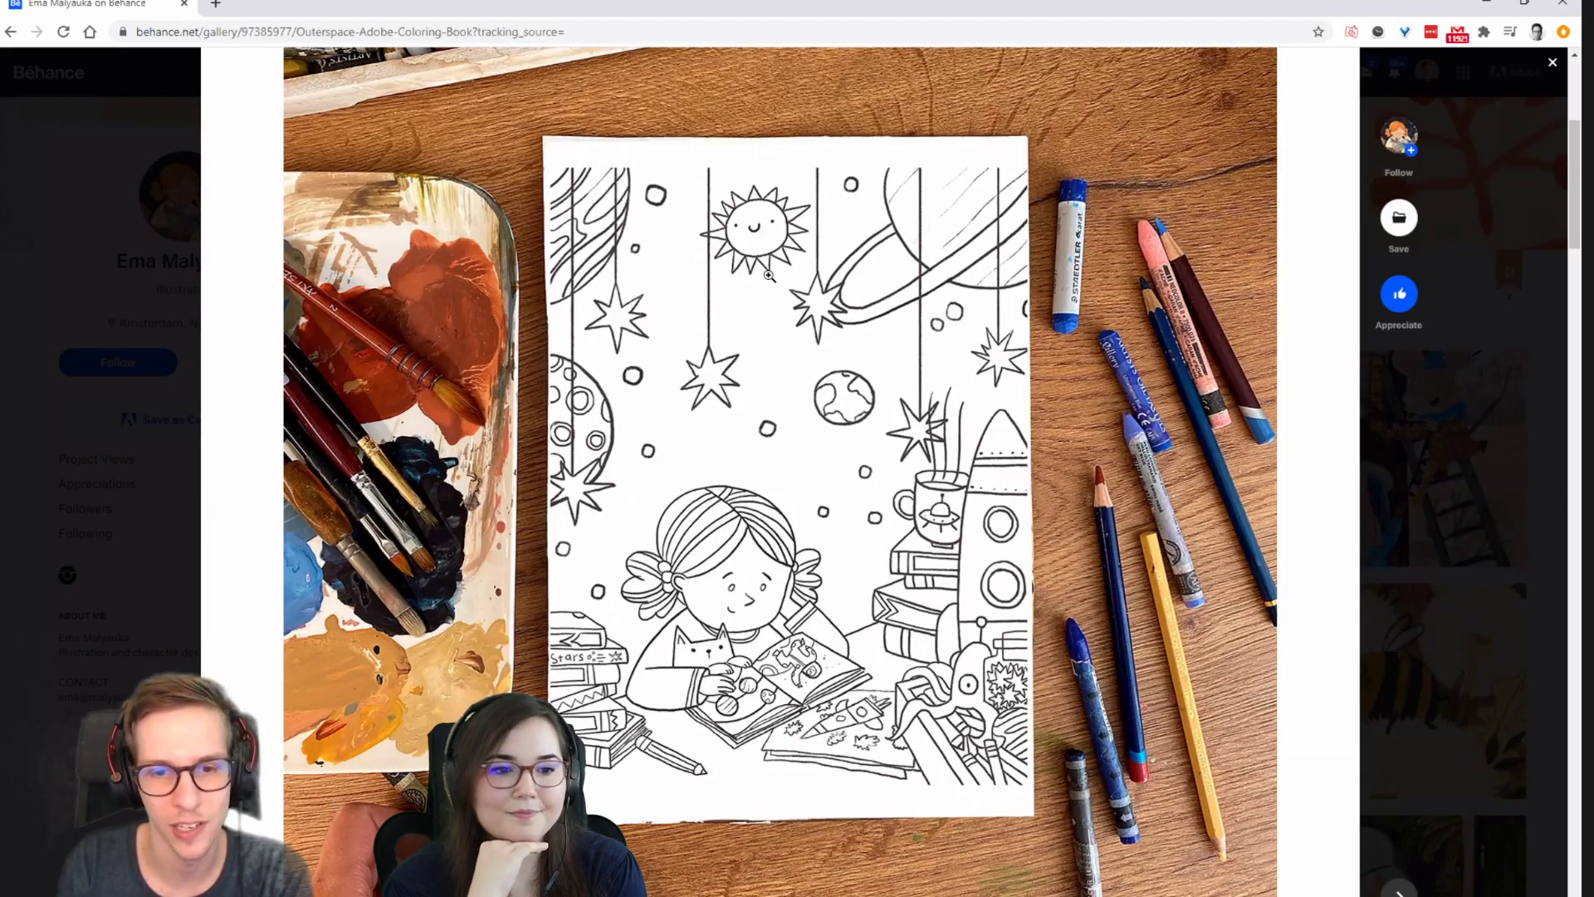
Continue to the painted version of the coloring page and examine the reading girl, the planets and the dark starry background.
scroll(1186, 548, "down", 2)
scroll(1166, 548, "down", 5)
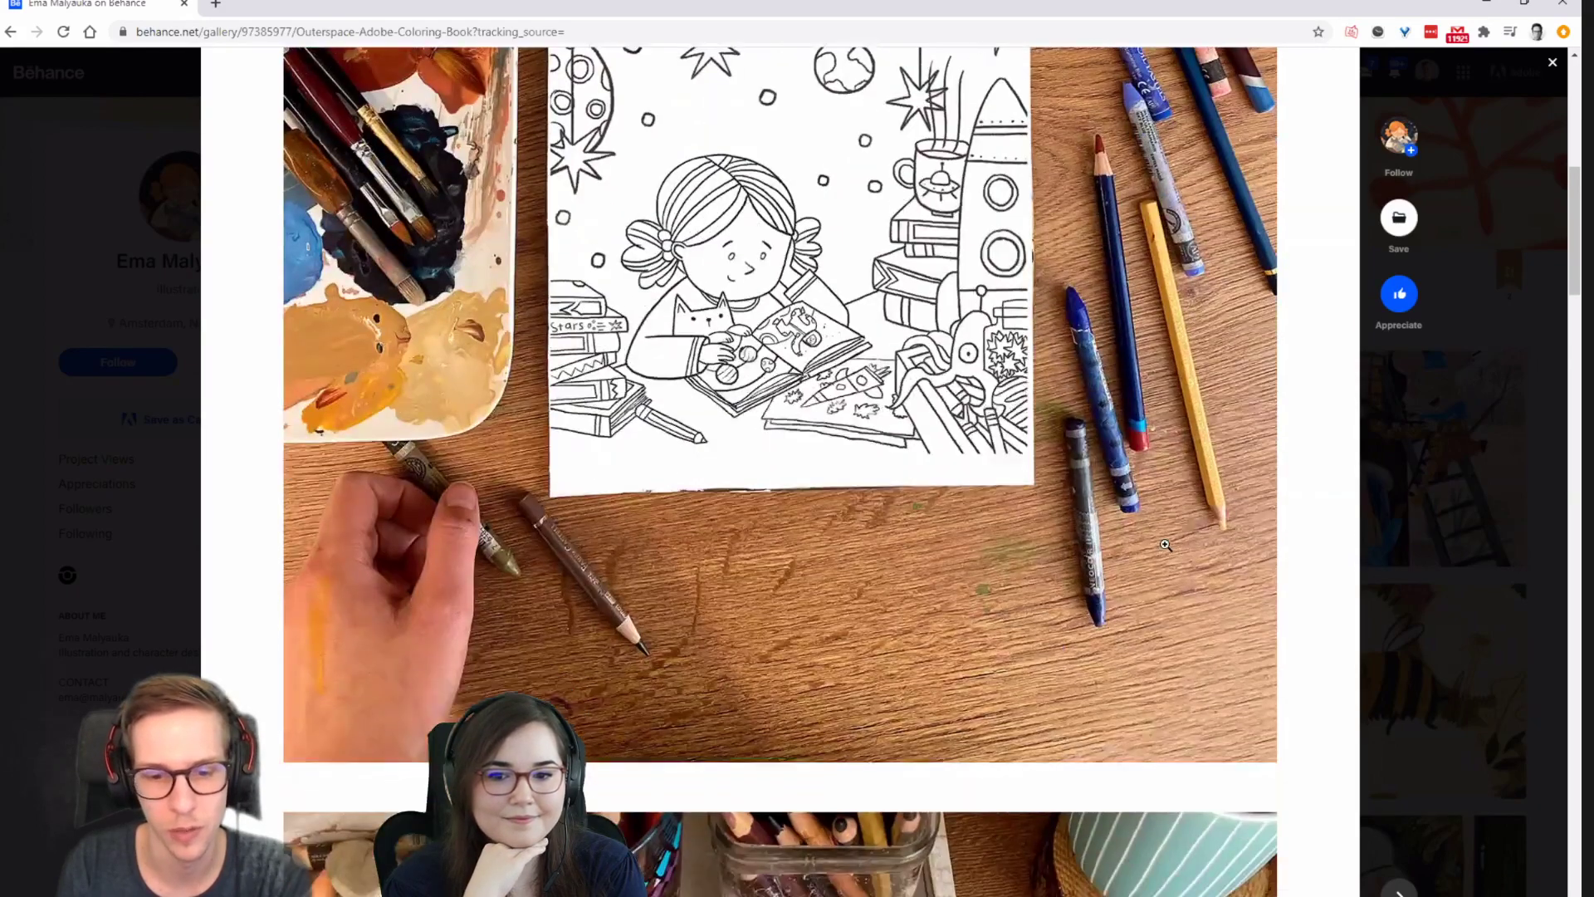
scroll(1163, 547, "down", 8)
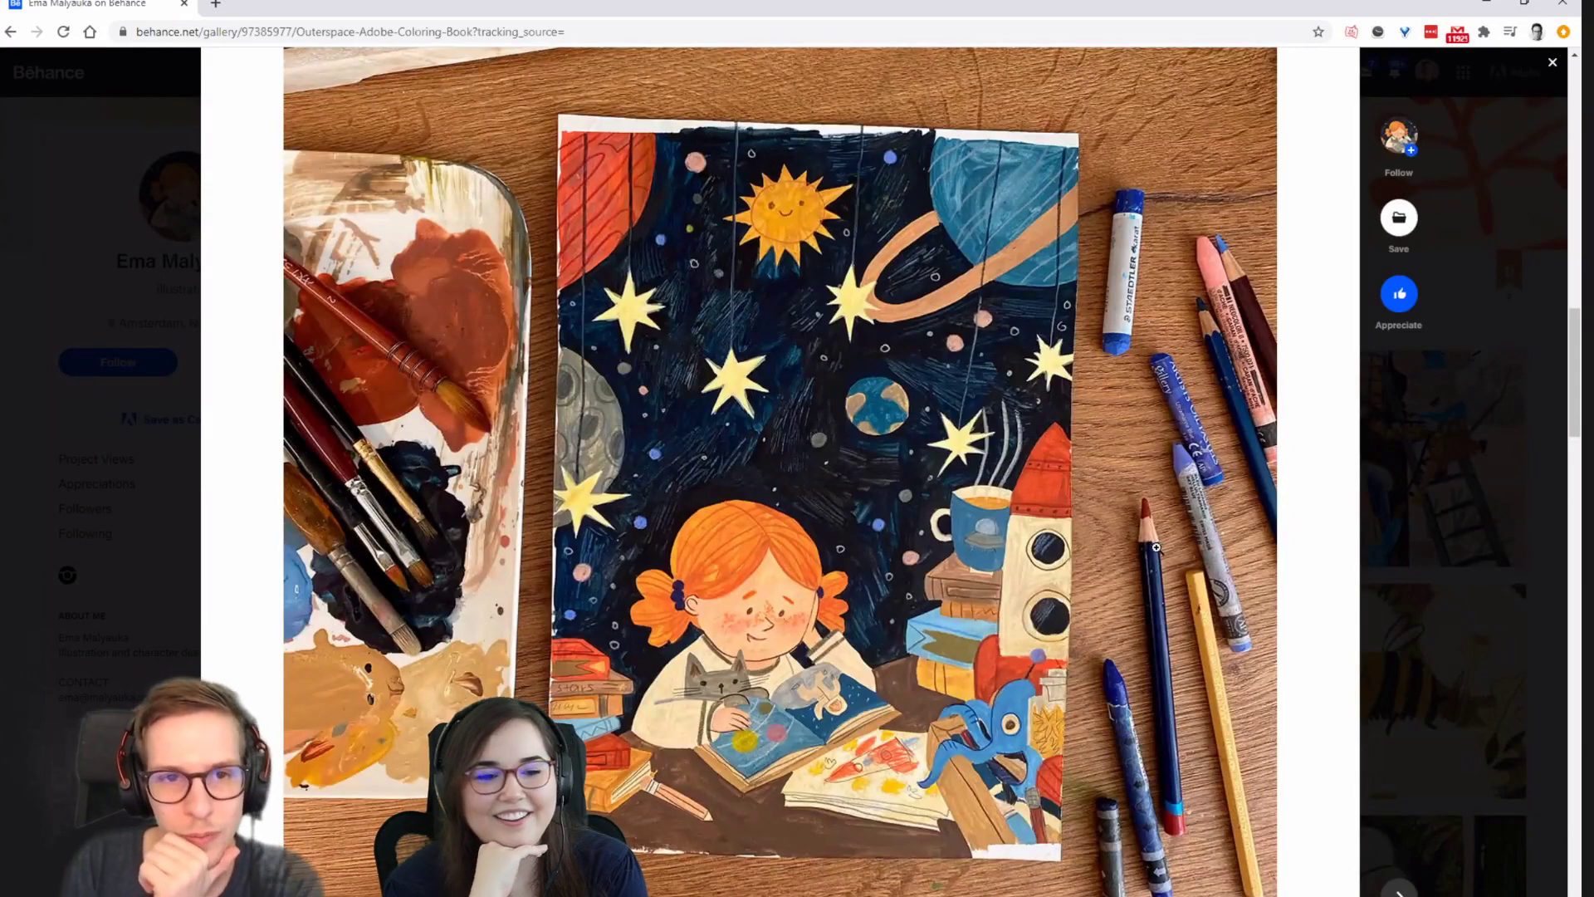
scroll(1154, 547, "down", 1)
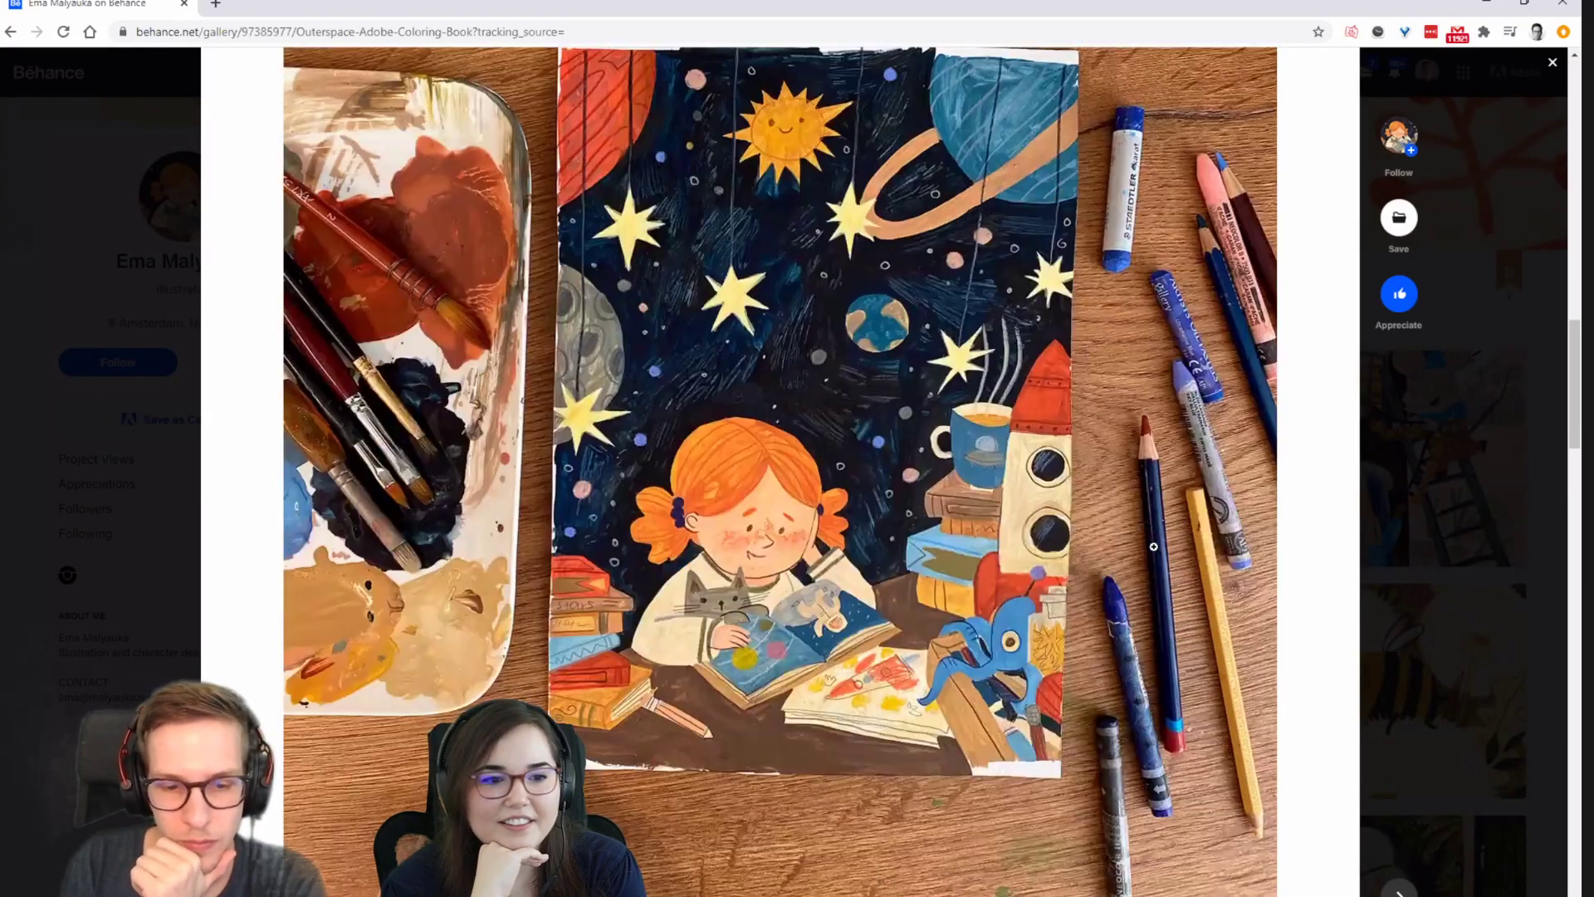
scroll(1154, 546, "up", 1)
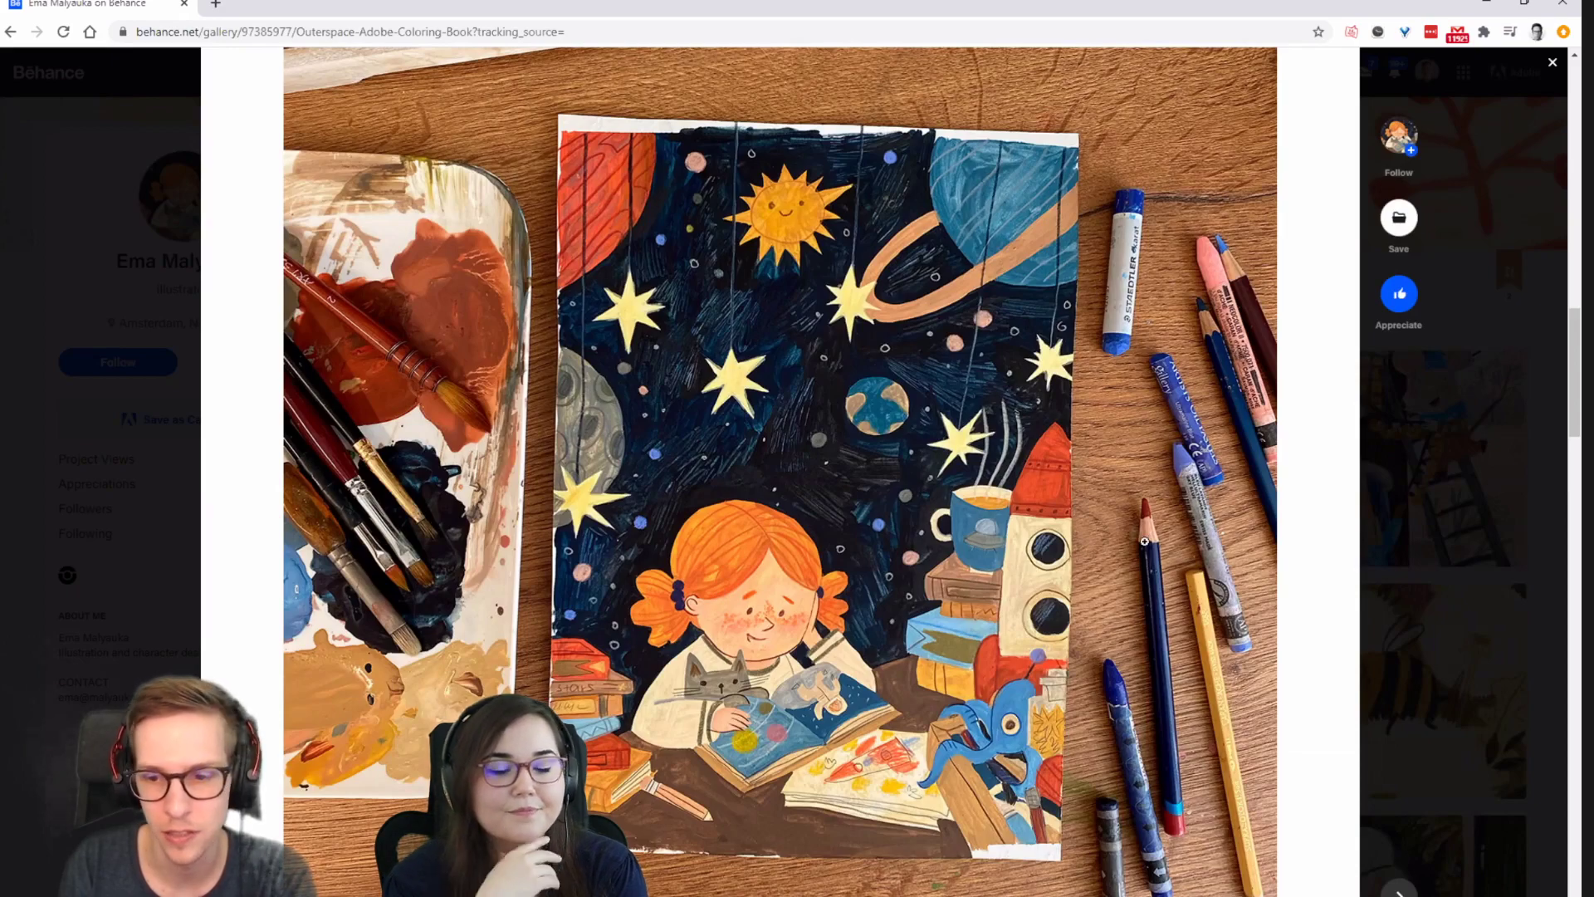
Continue past the desk photo to the full-size Outerspace painting and examine its sun, ringed planet, hanging stars and scratched dark background.
scroll(1144, 541, "down", 8)
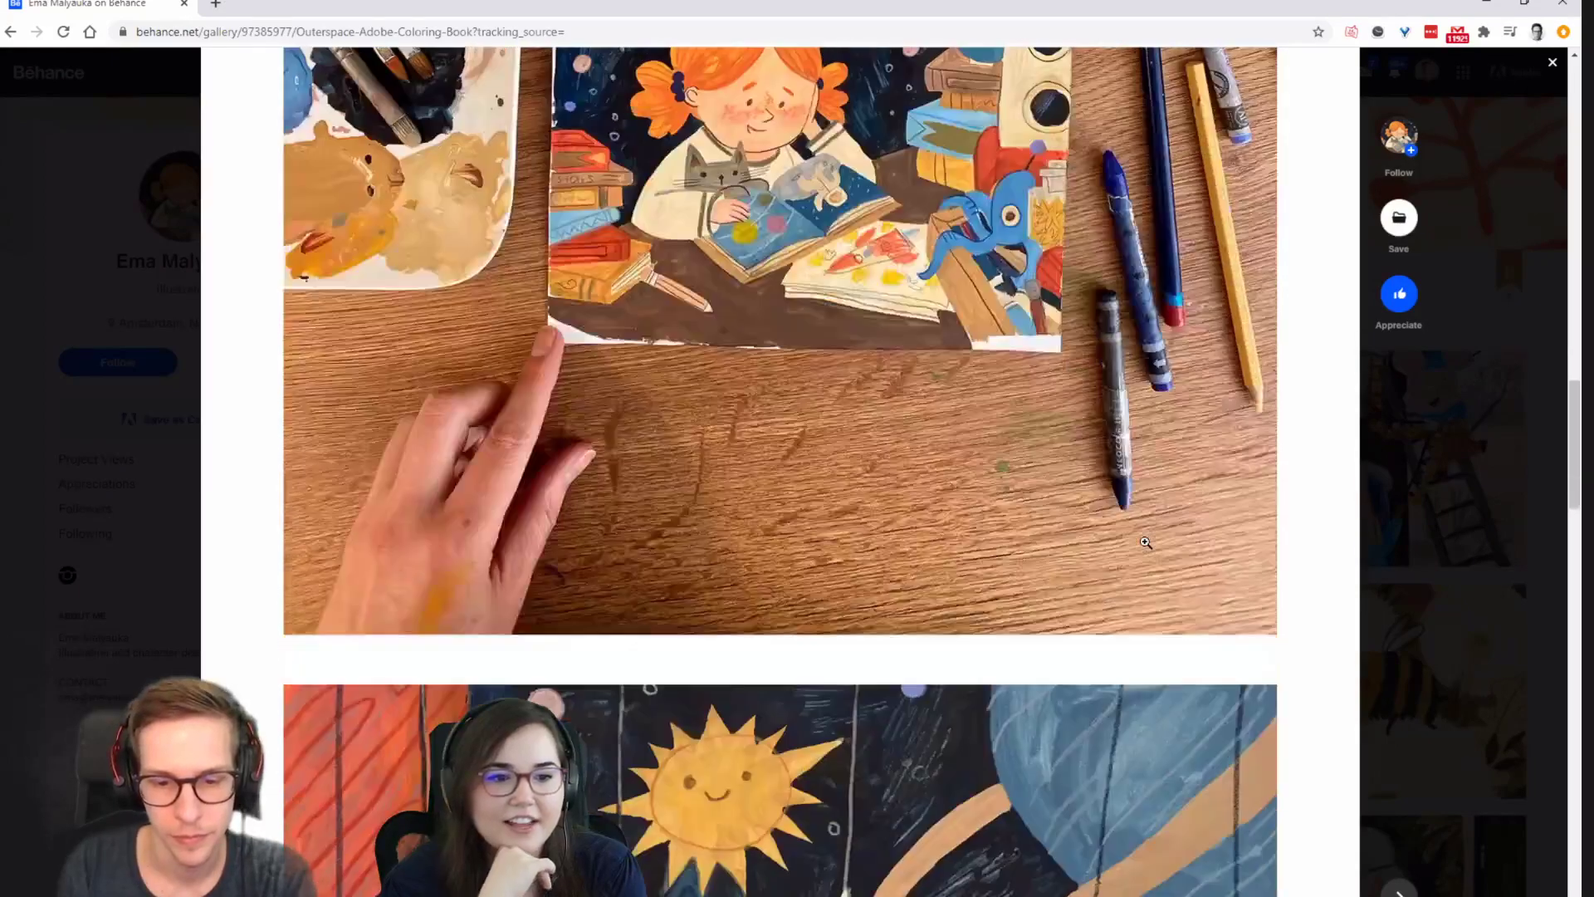
scroll(1144, 541, "down", 4)
scroll(862, 526, "up", 7)
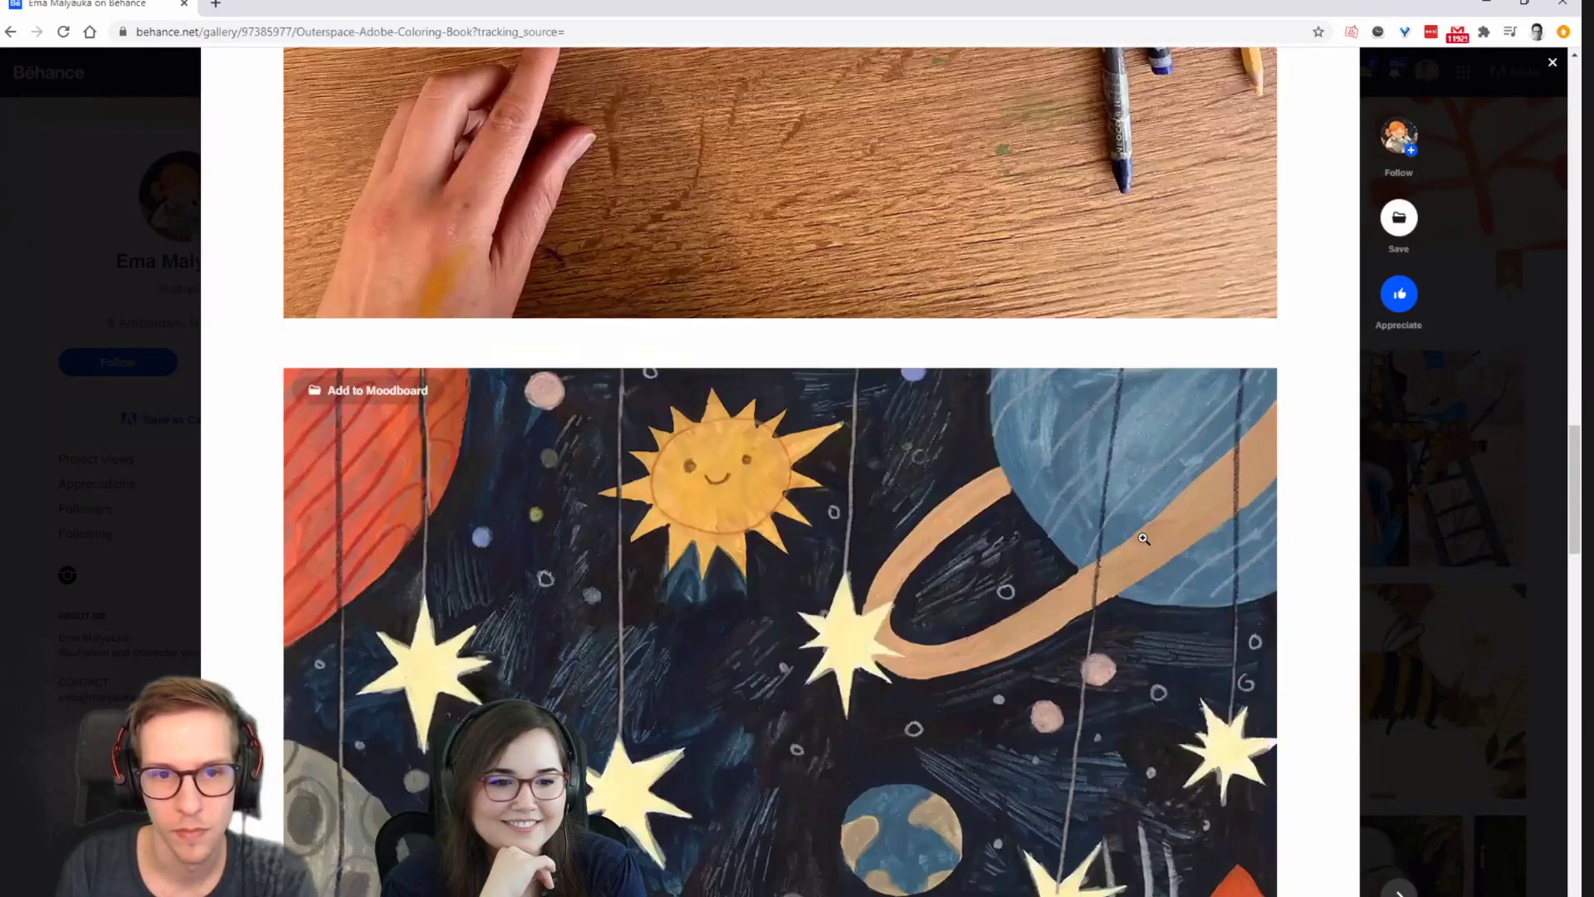
scroll(790, 620, "down", 8)
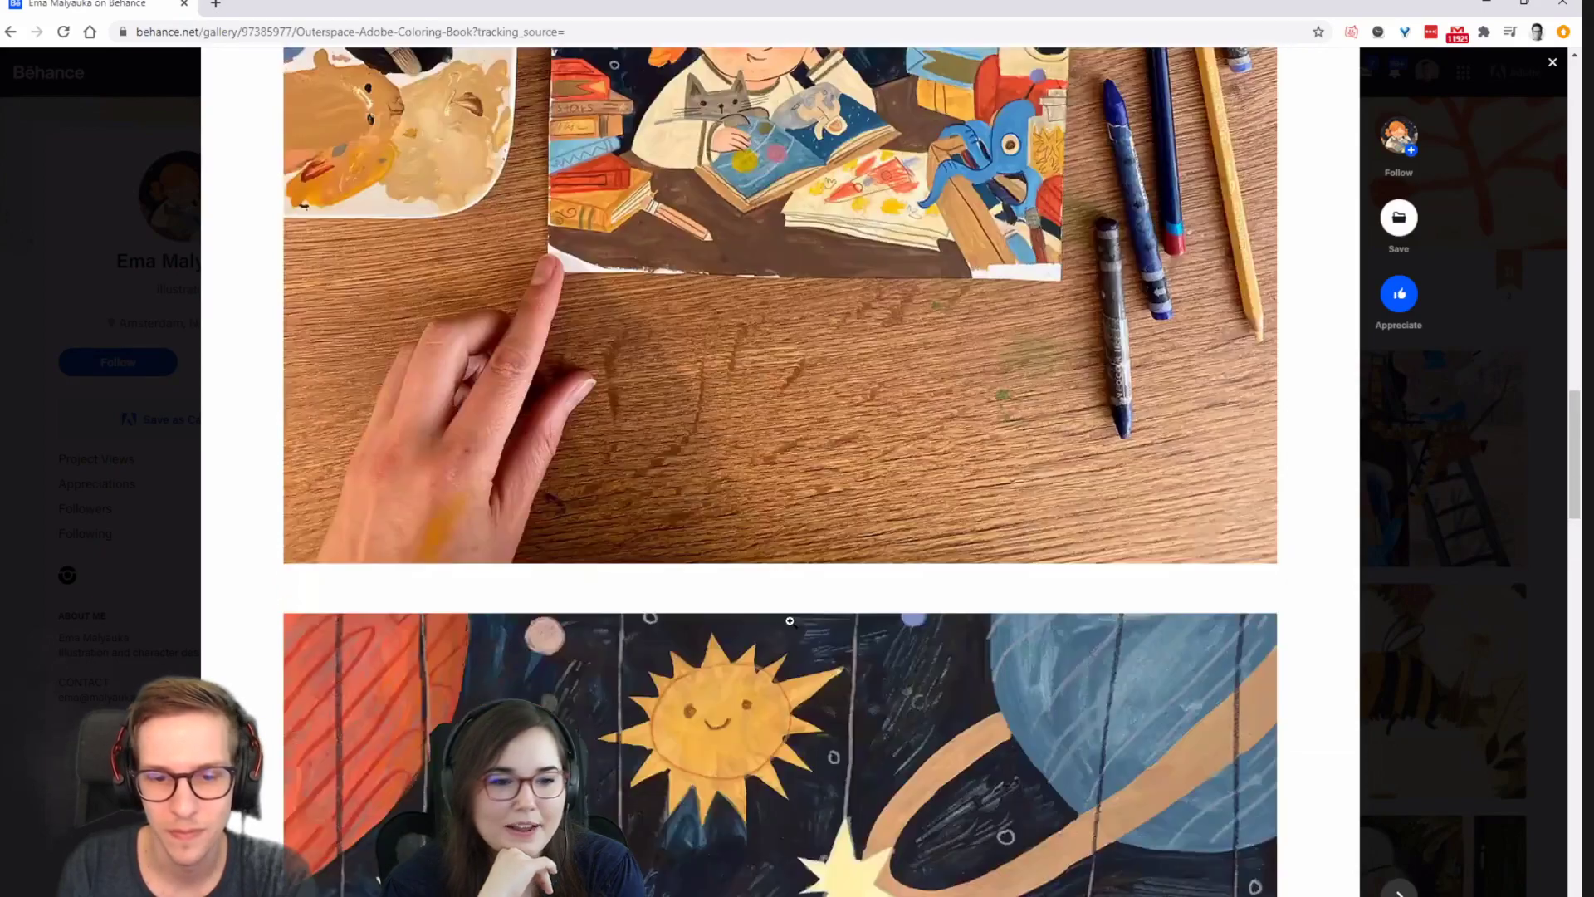
scroll(790, 620, "down", 8)
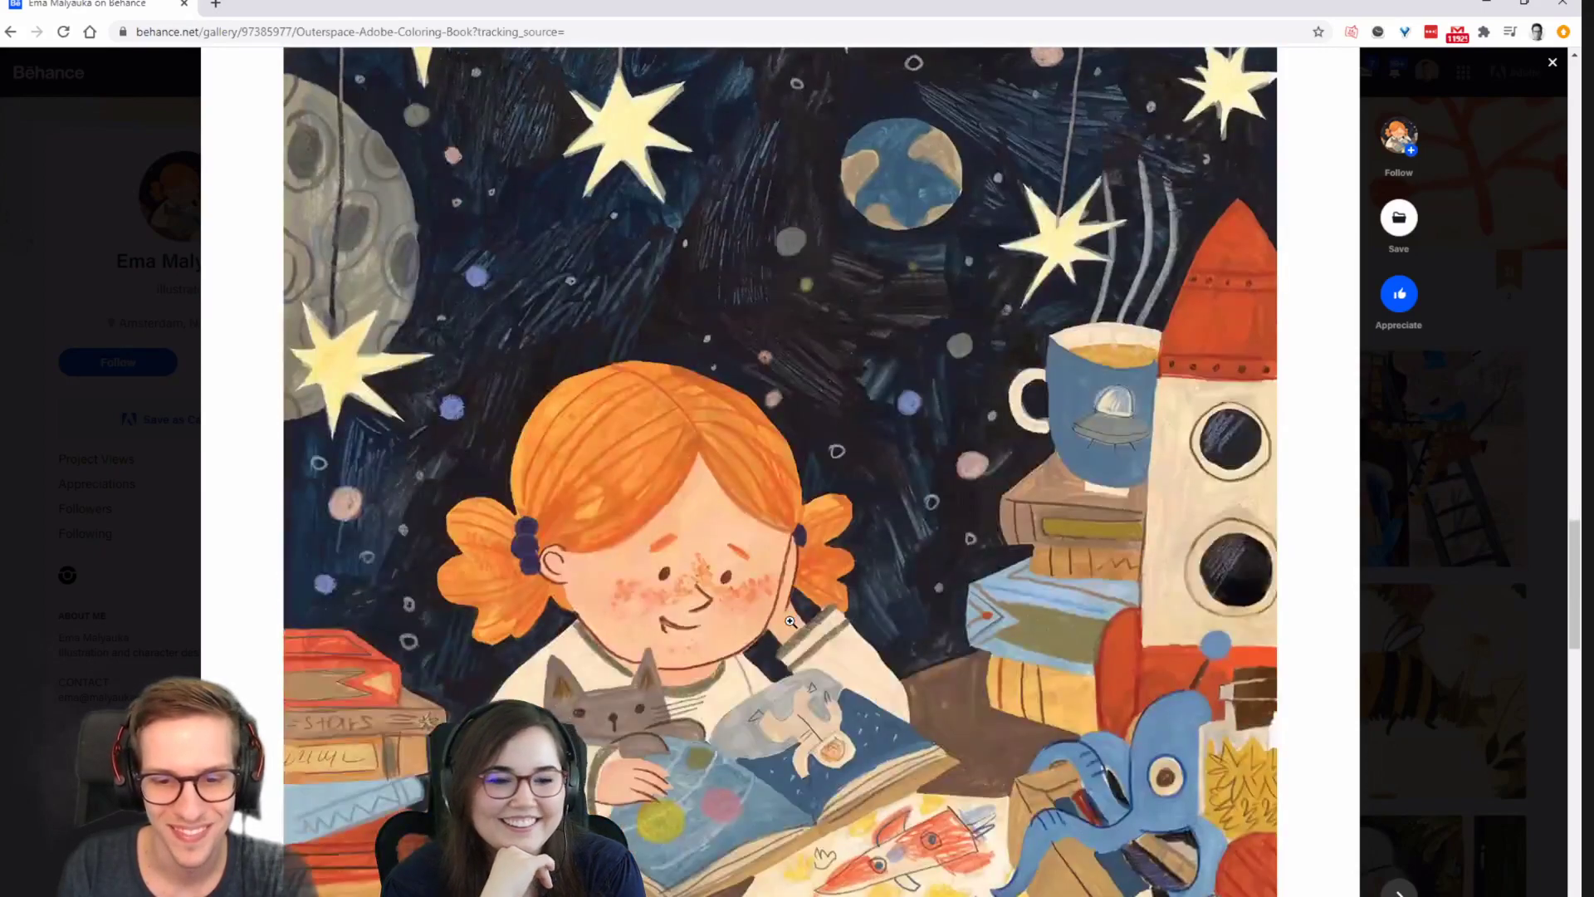
scroll(789, 620, "up", 11)
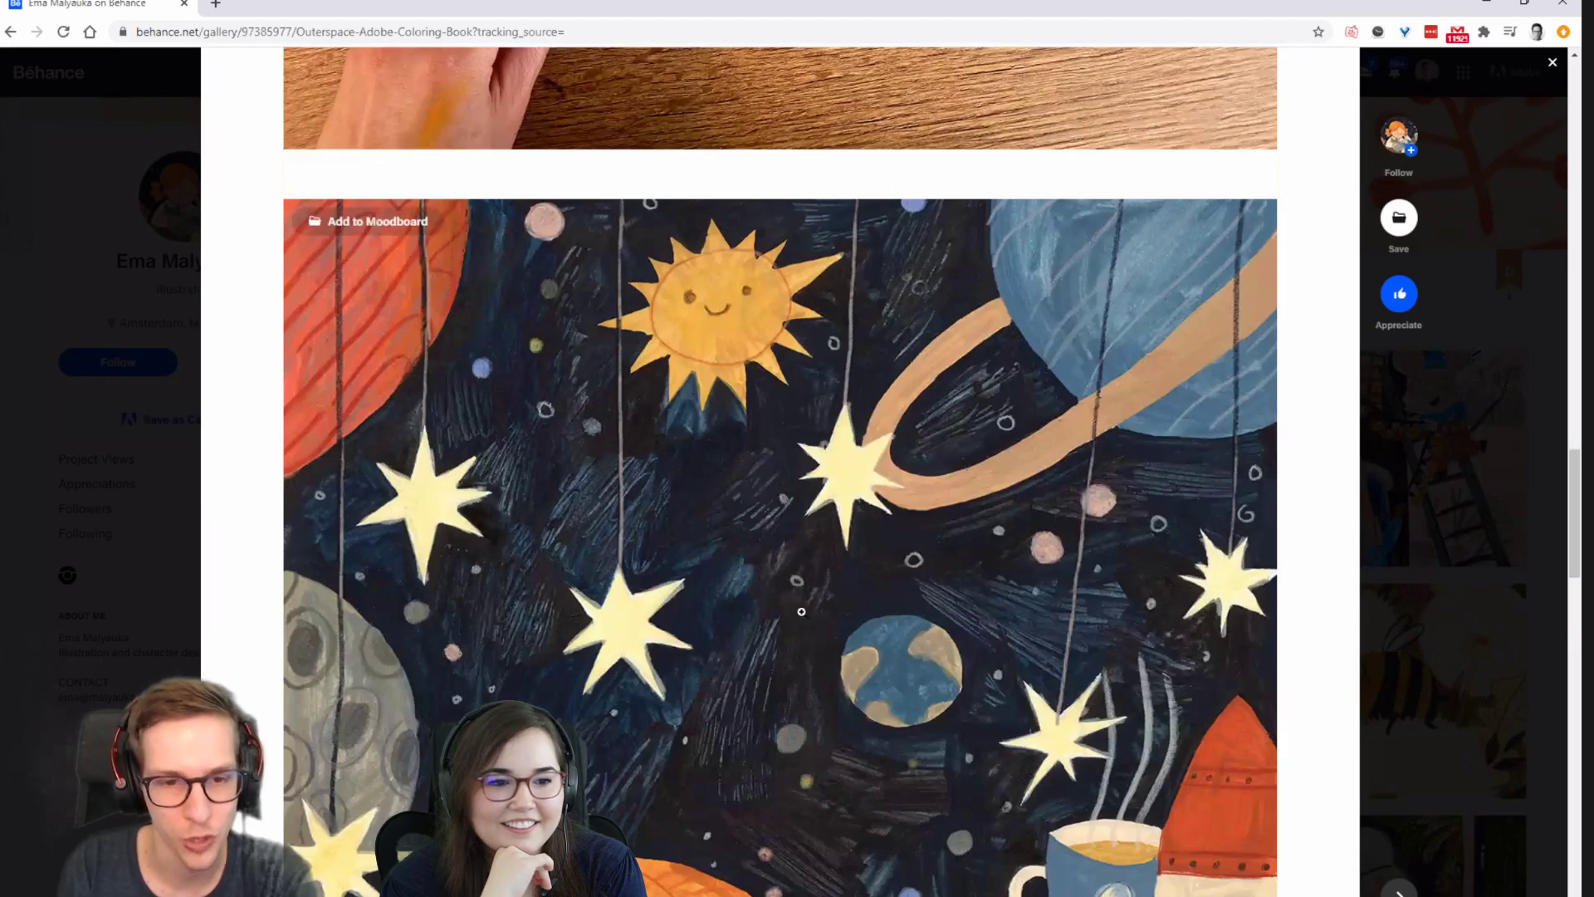
scroll(802, 612, "down", 3)
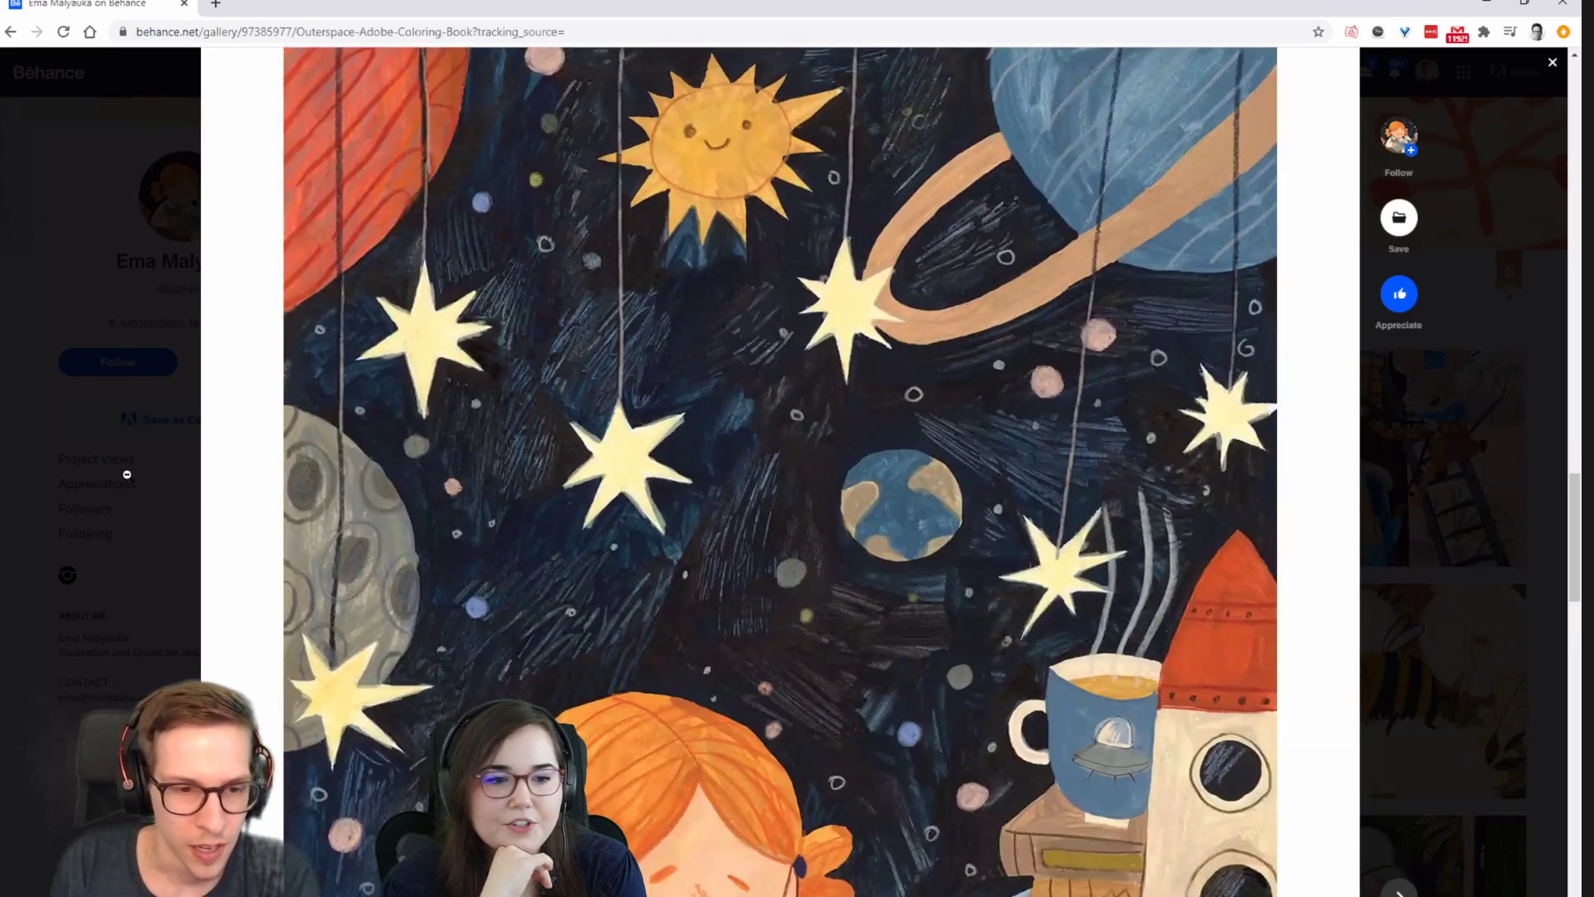
Examine the lower half of the Outerspace painting: the reading girl, cat, open books, mug, rocket and blue octopus.
scroll(128, 473, "down", 2)
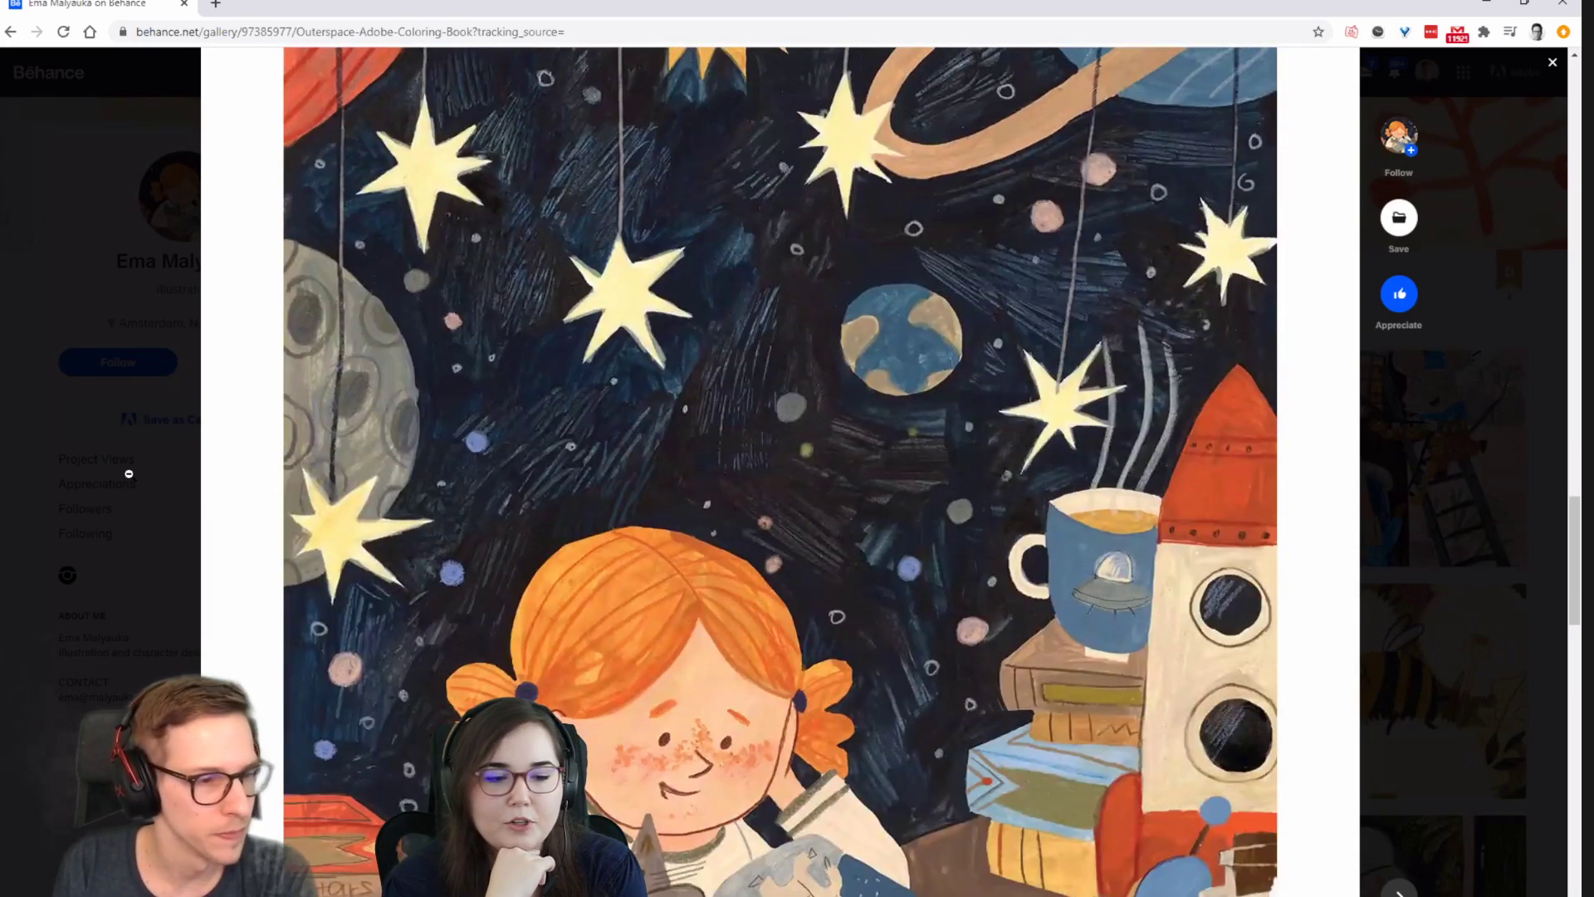
scroll(129, 473, "down", 3)
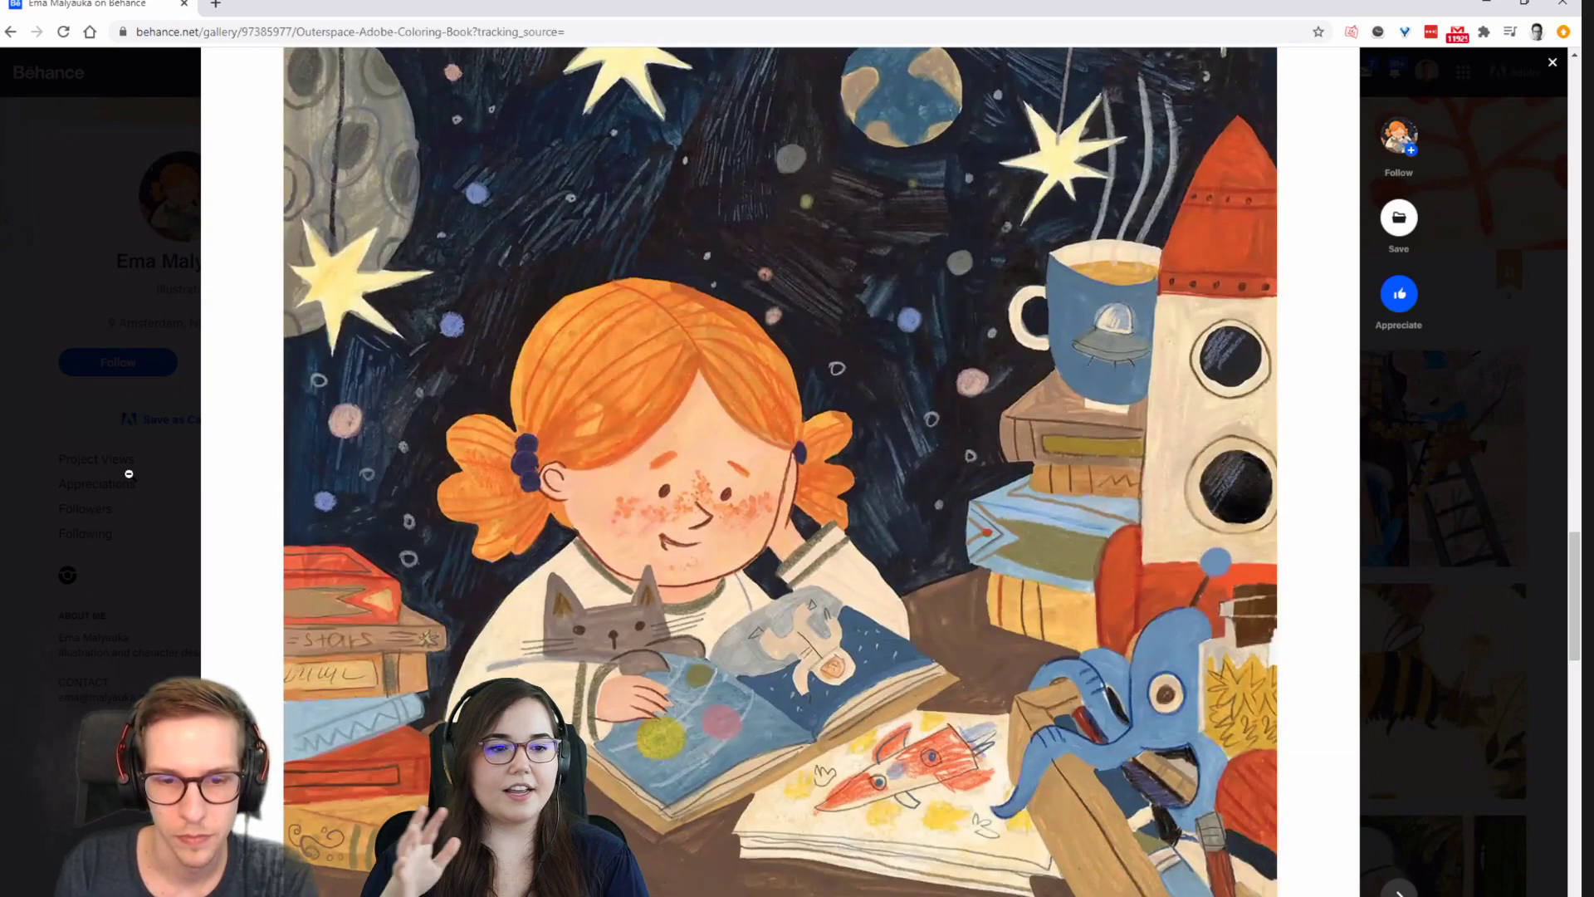
scroll(128, 473, "down", 1)
scroll(129, 473, "up", 1)
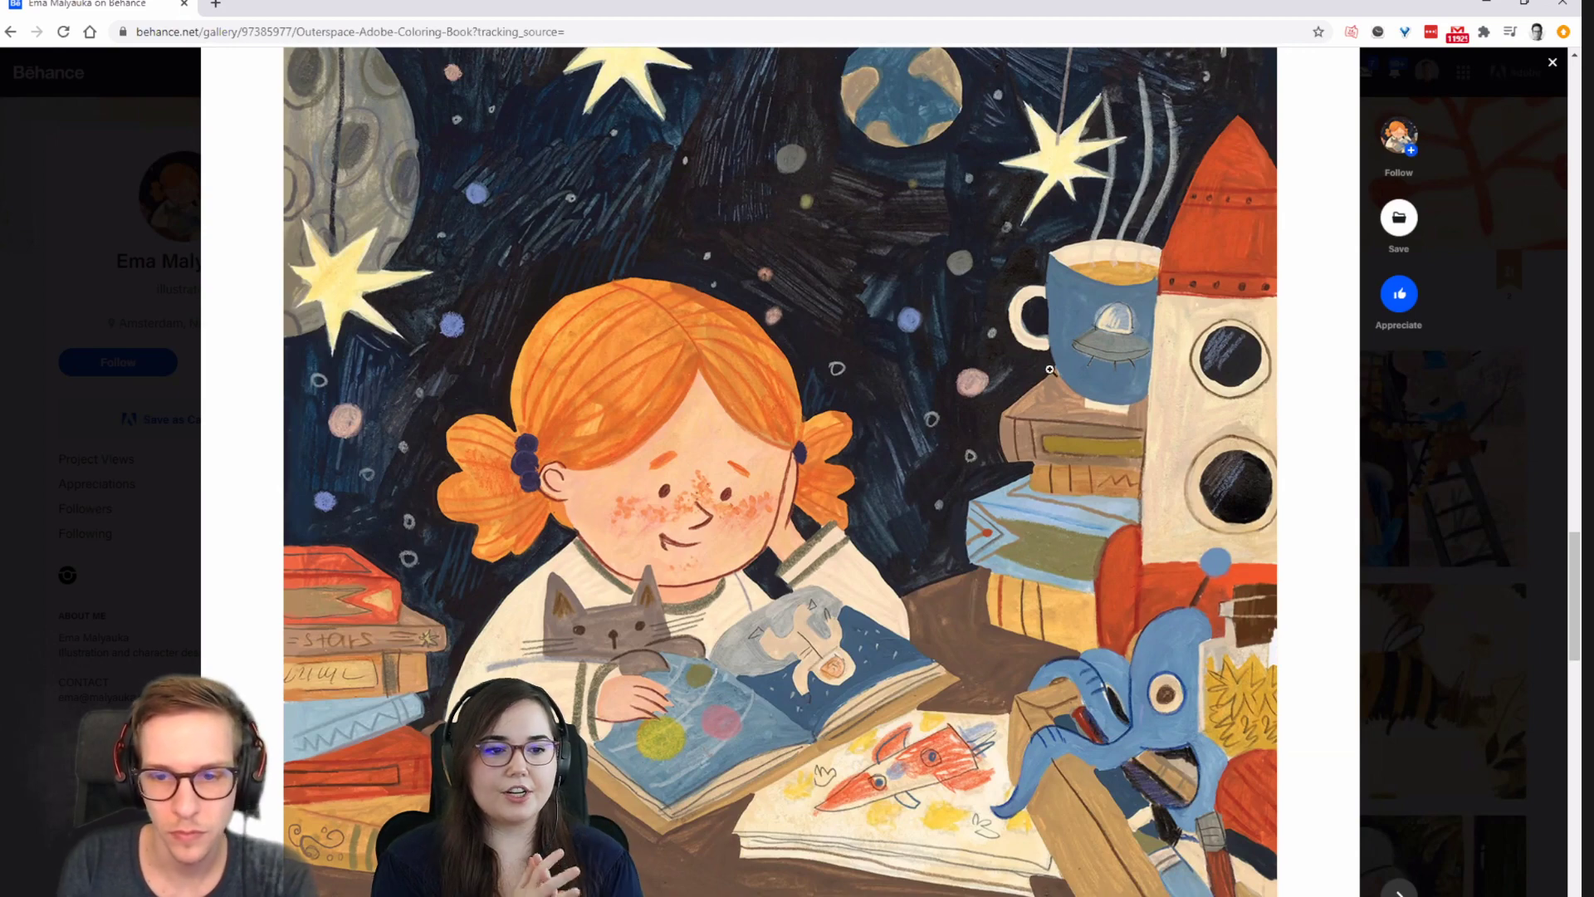
scroll(1311, 415, "up", 1)
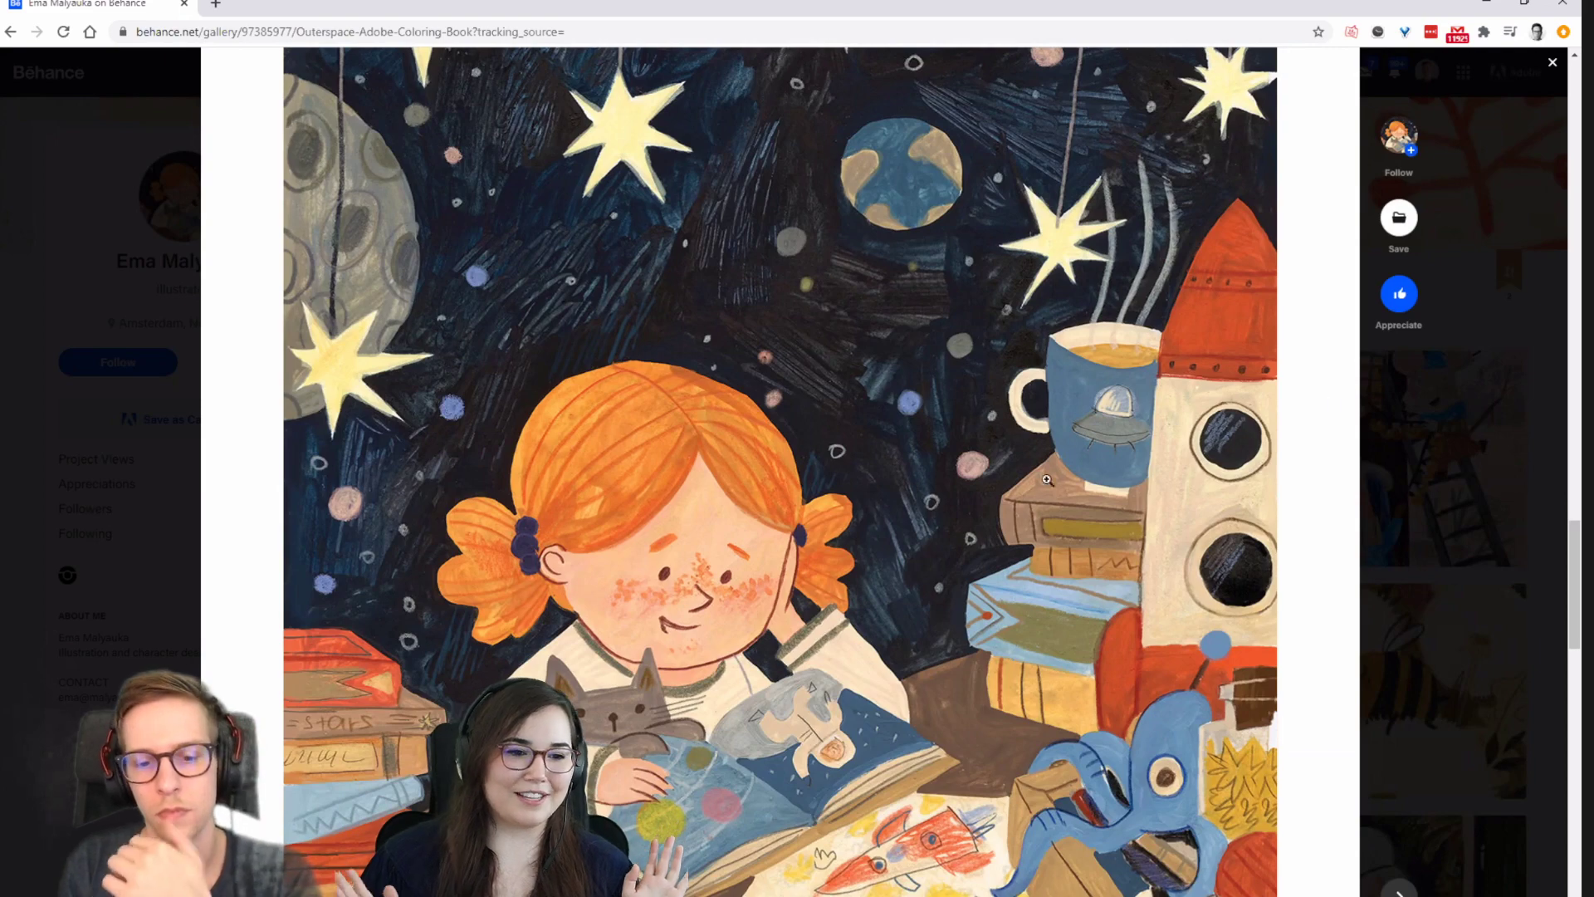
scroll(805, 553, "down", 1)
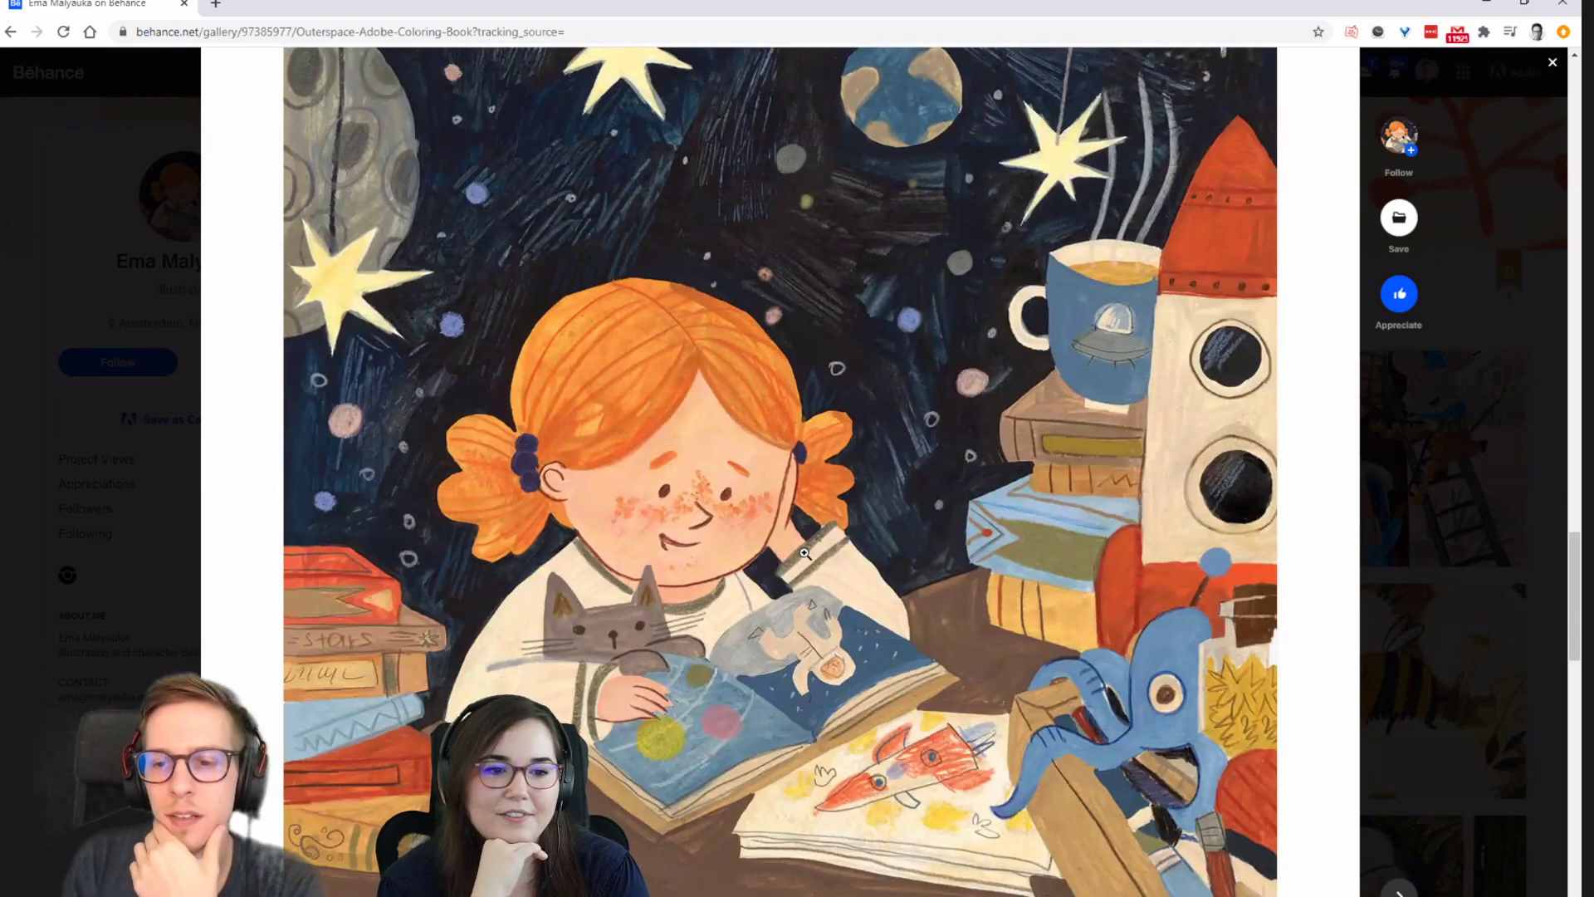
scroll(805, 553, "up", 1)
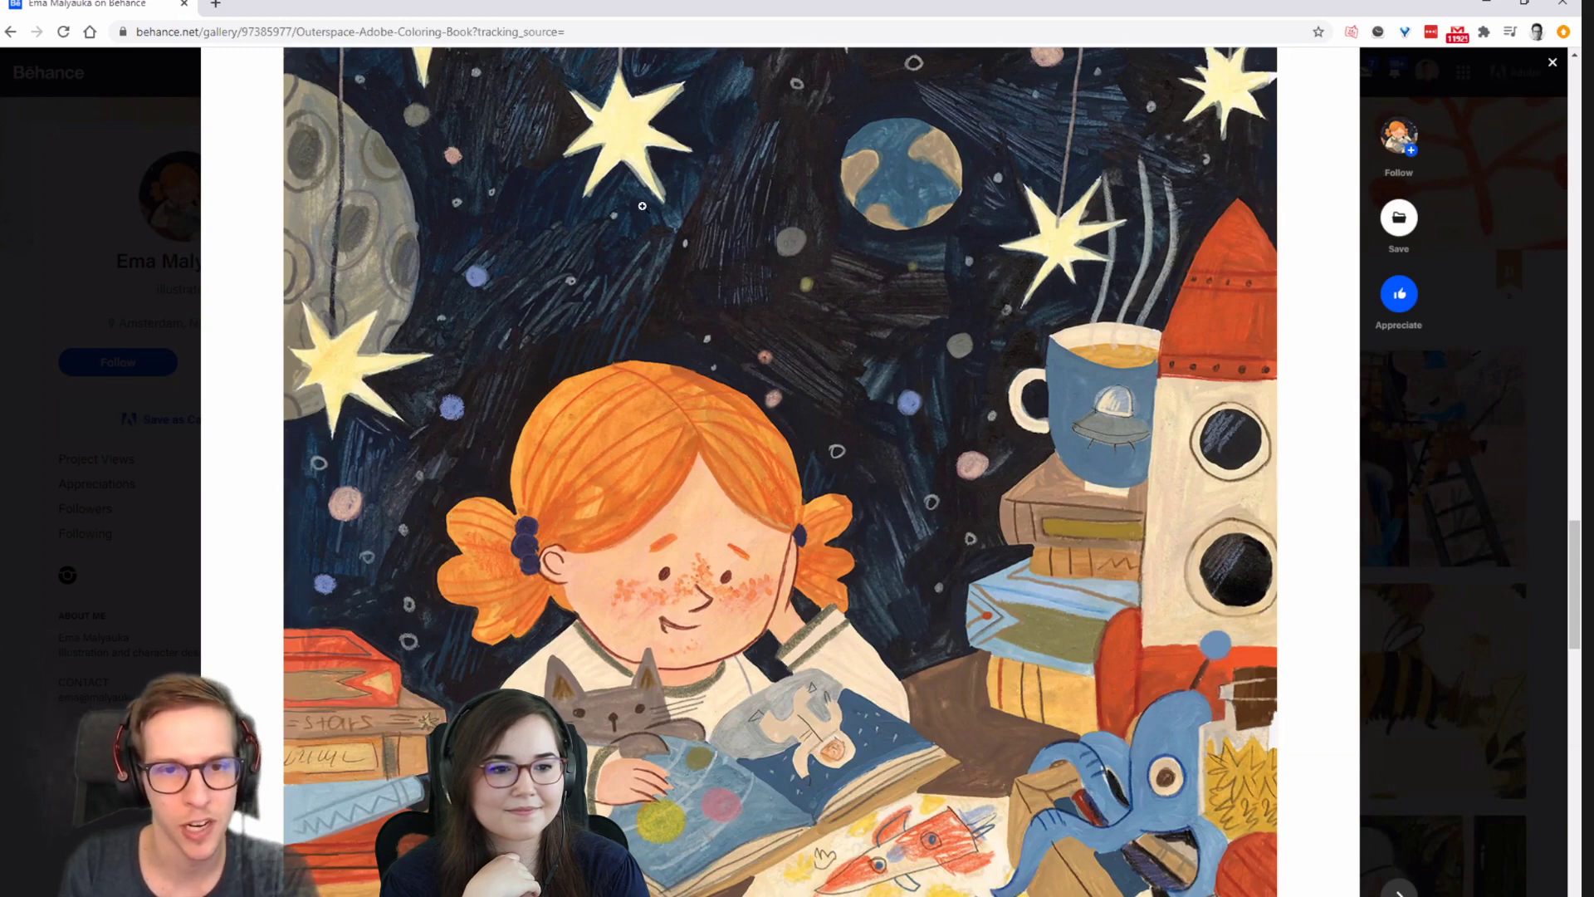
Look over the hanging stars and textured night sky once more, and return to the girl's freckled face and hair.
scroll(593, 329, "up", 3)
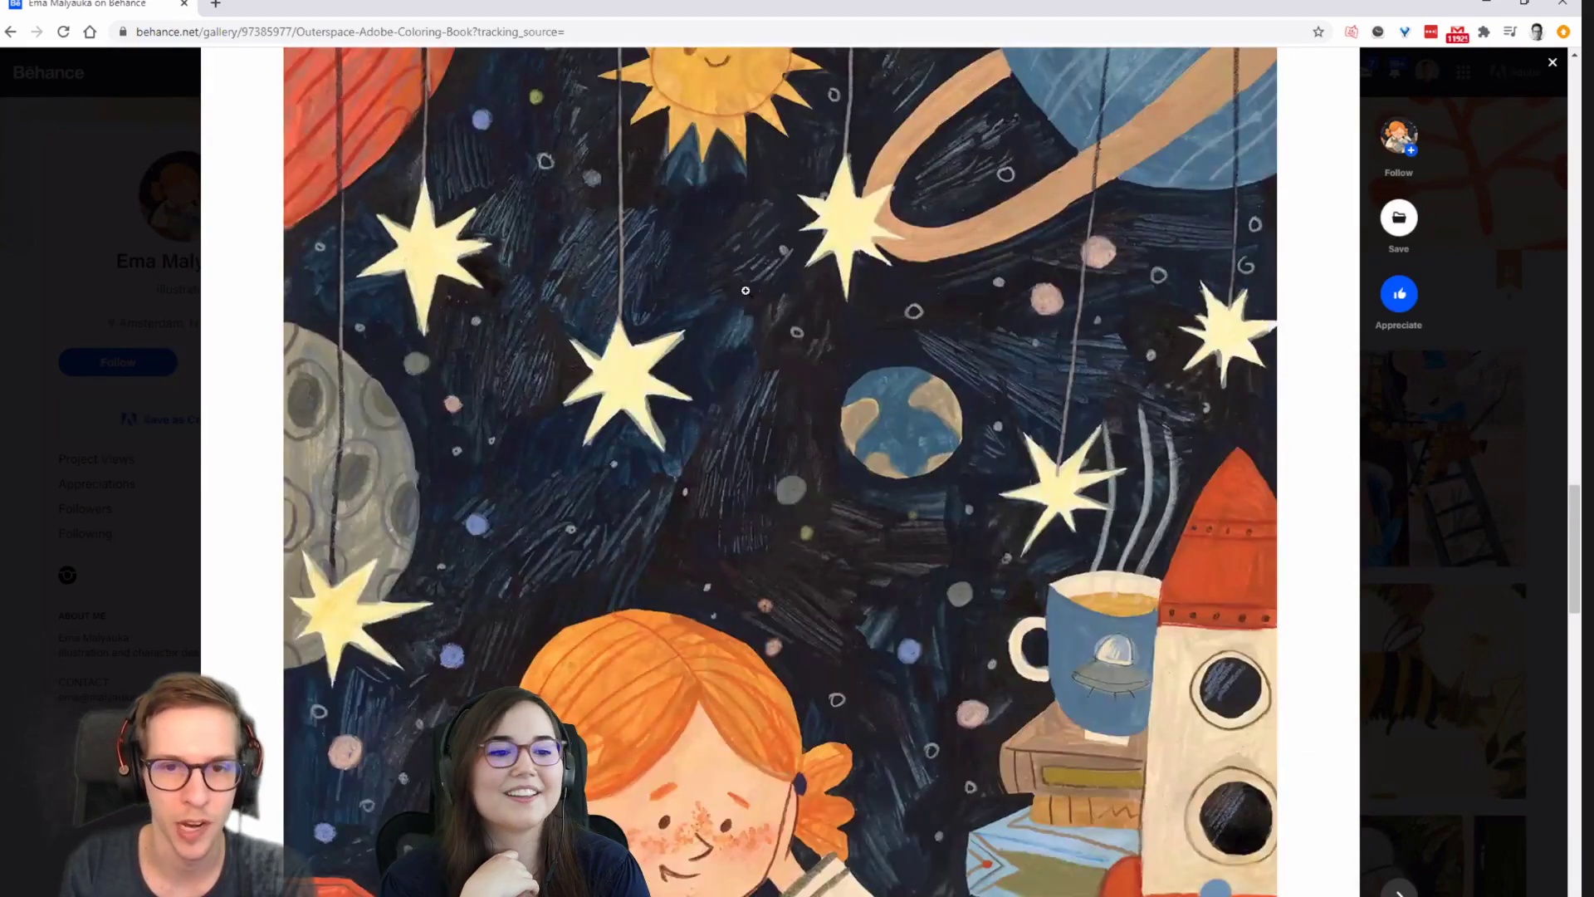
scroll(747, 410, "down", 2)
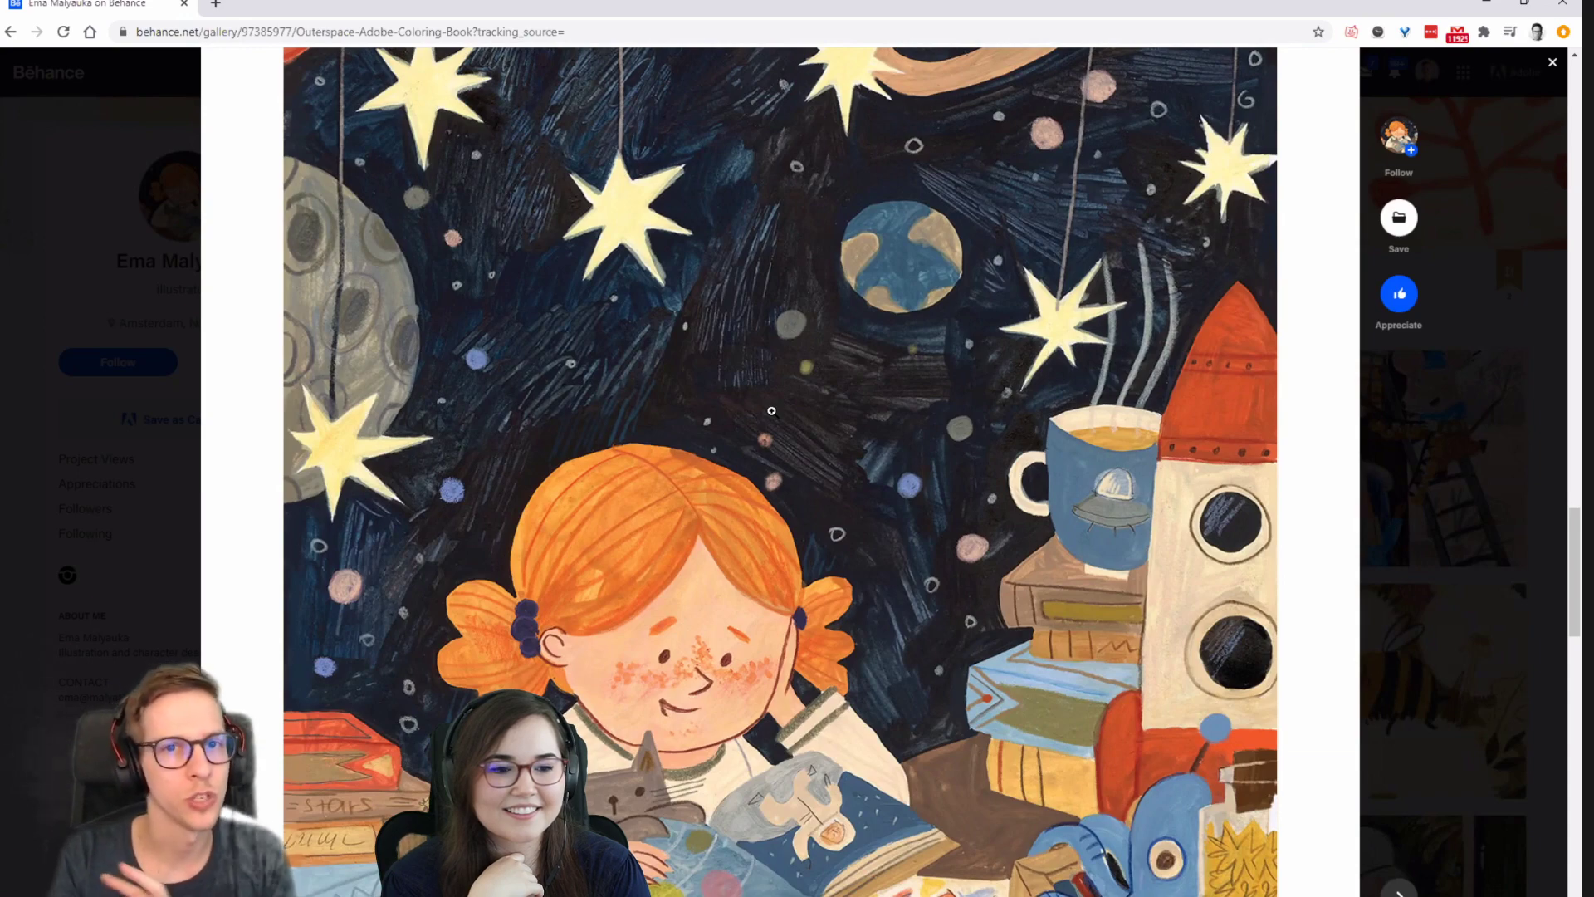
scroll(749, 406, "down", 2)
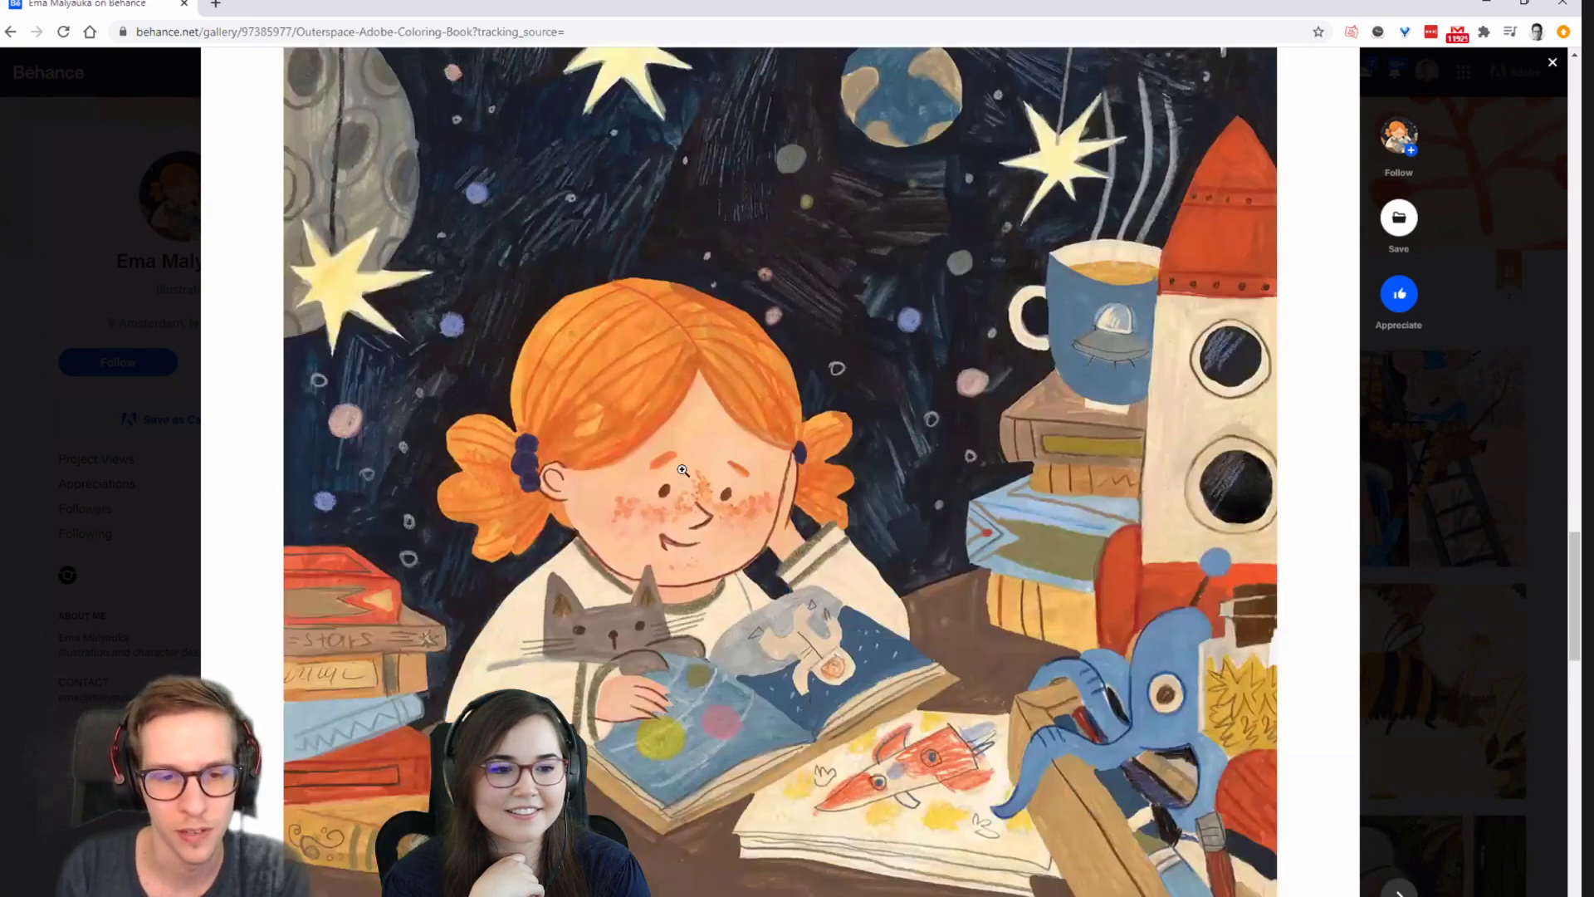
scroll(686, 503, "up", 1)
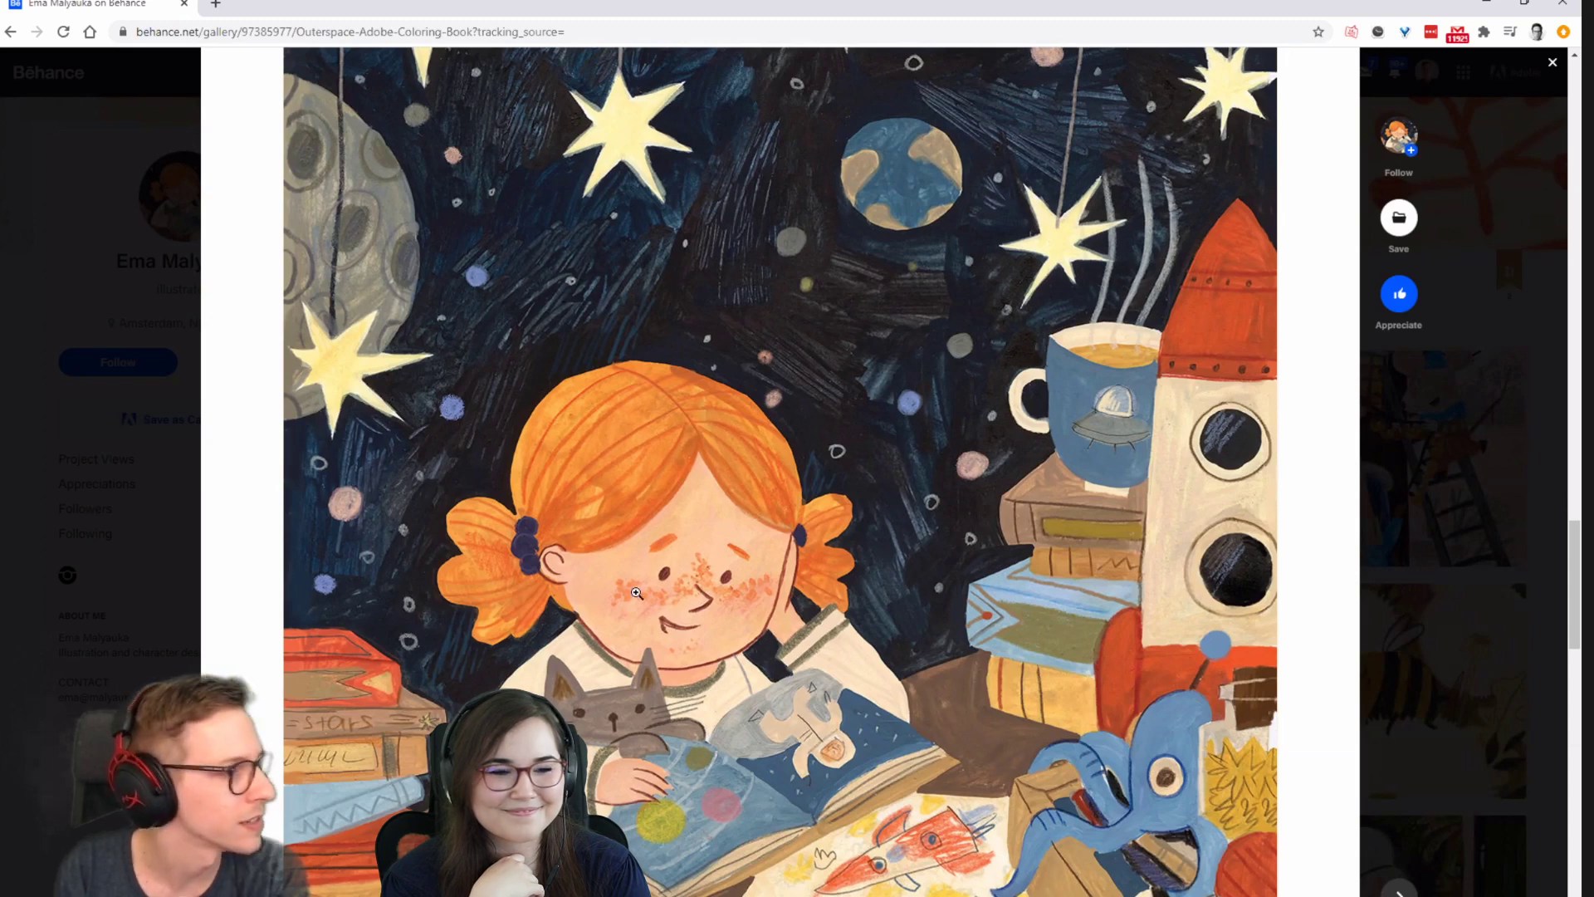
scroll(751, 600, "down", 1)
scroll(764, 606, "down", 1)
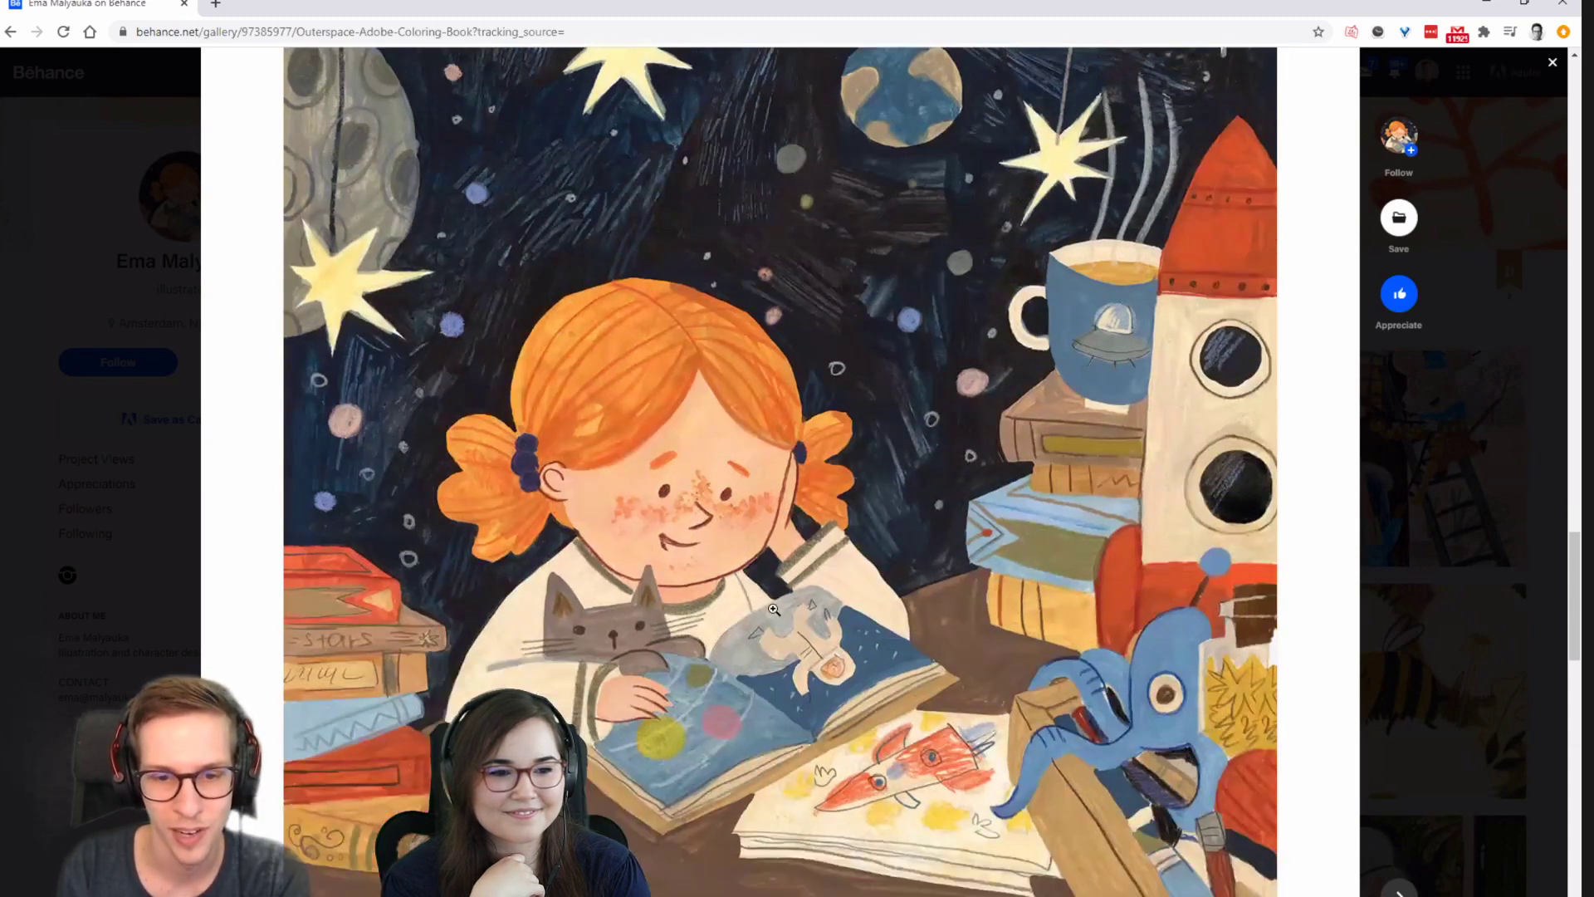
Advance to the next project, "A sea", and examine its first illustration of the woman holding the pointing child at 100% zoom.
key("Right")
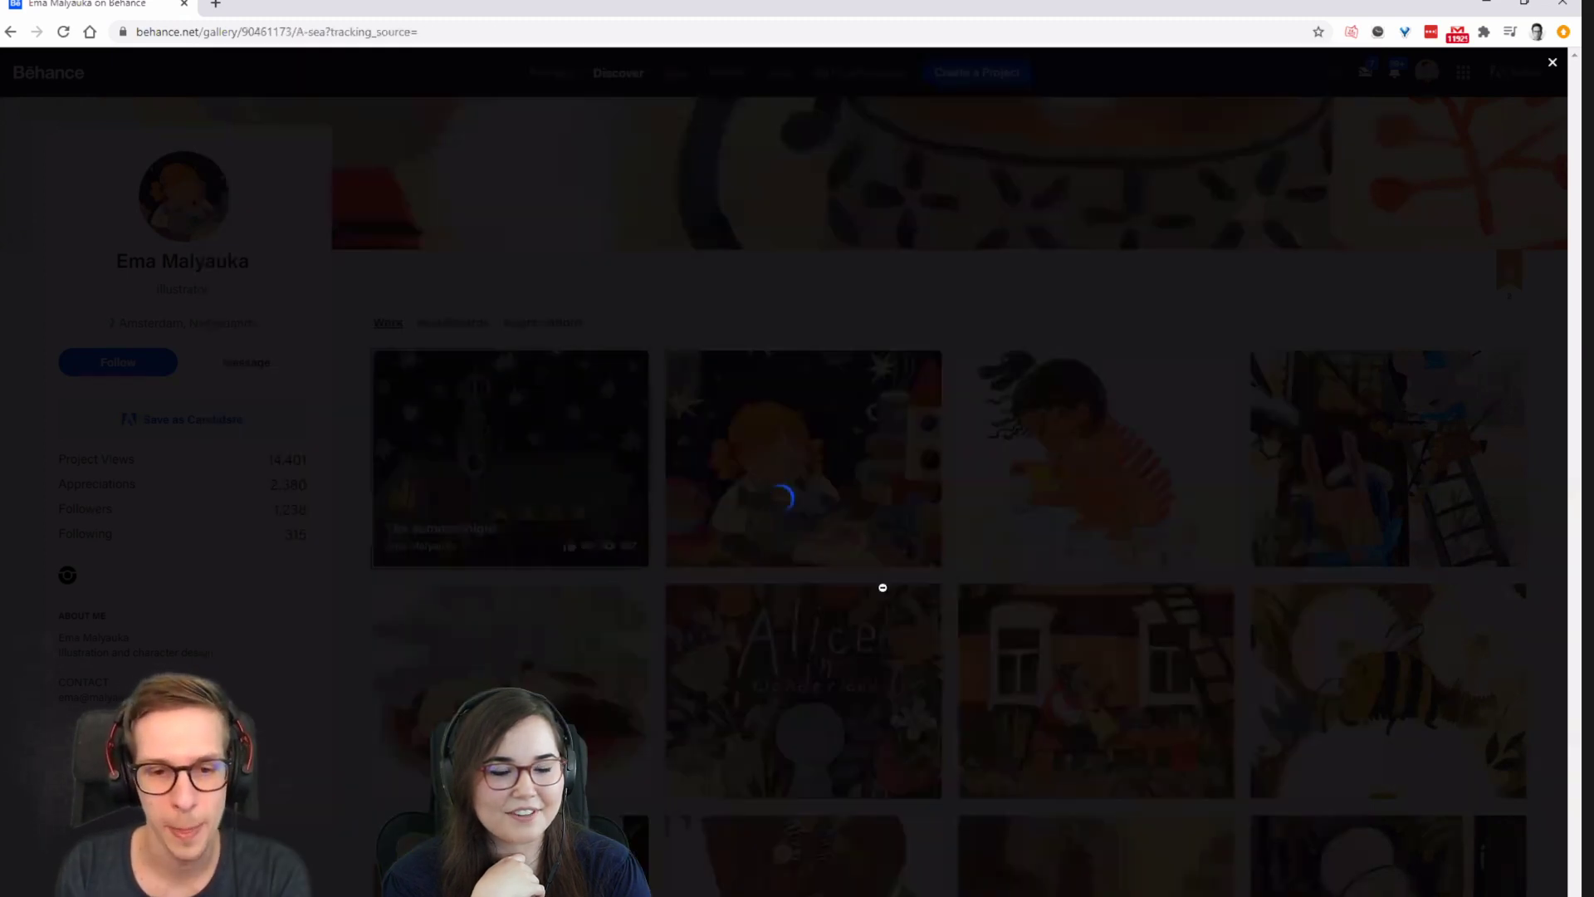
scroll(1139, 531, "down", 2)
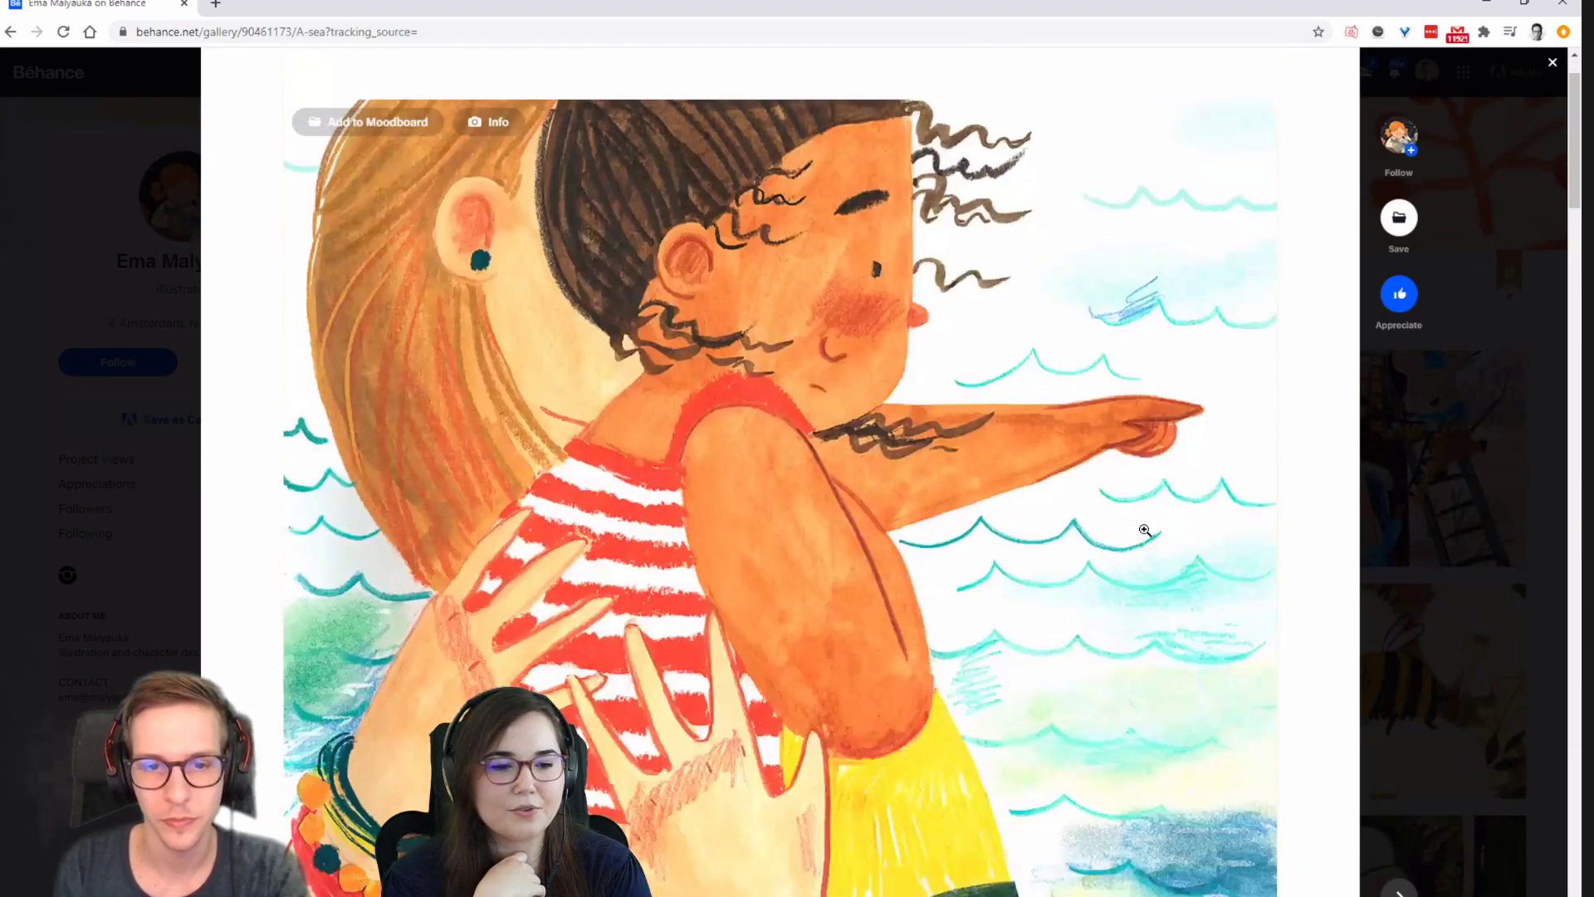
key("ctrl+minus")
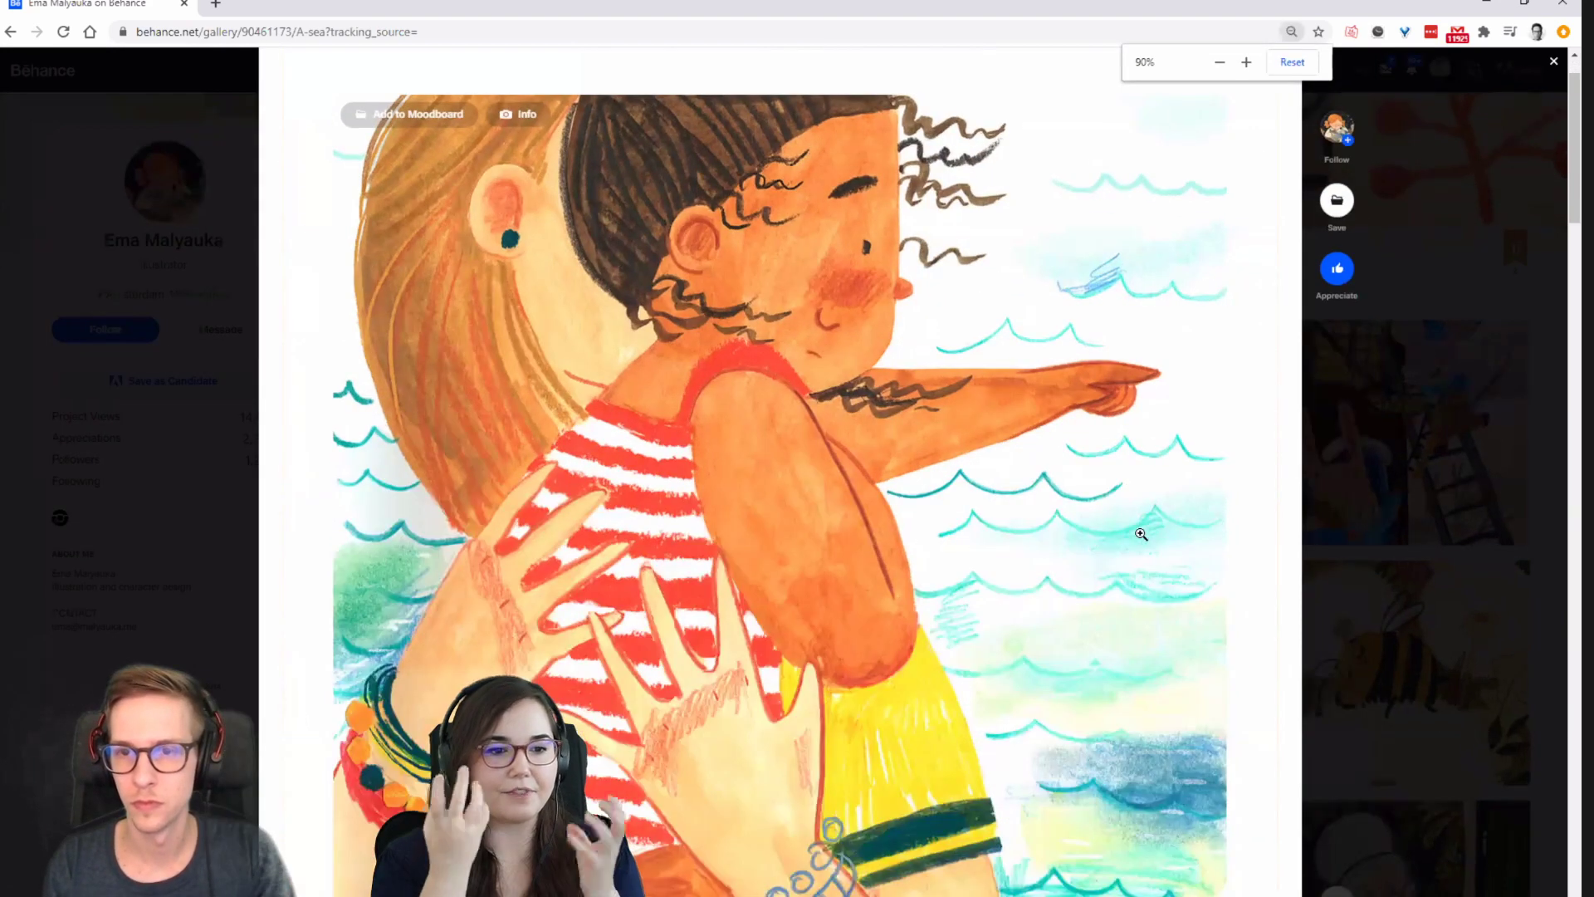
key("ctrl+plus")
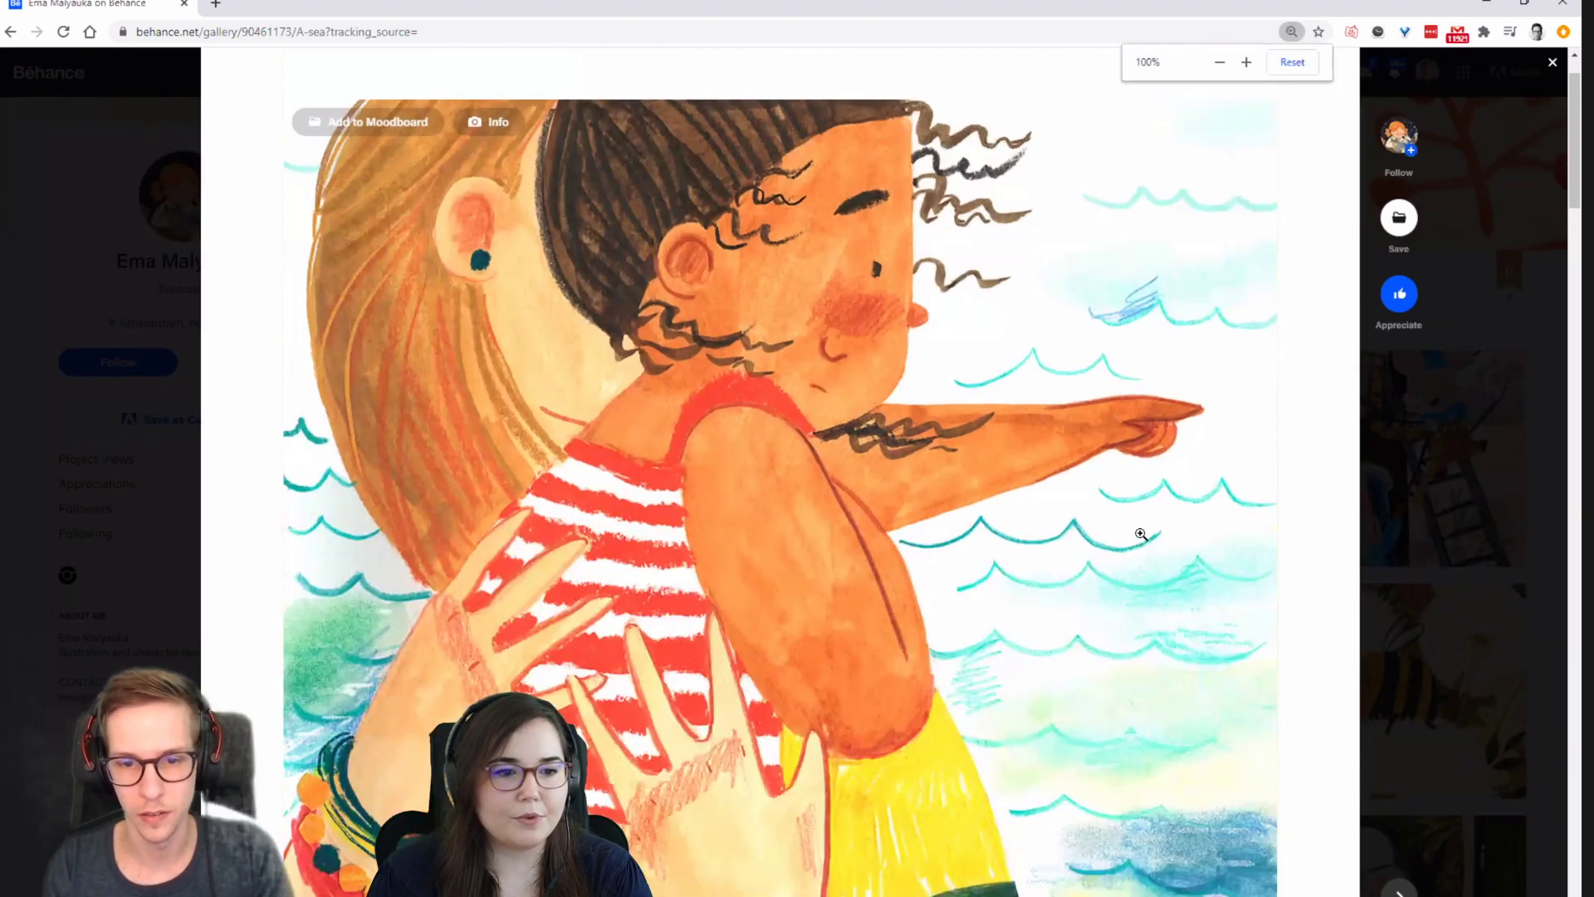
scroll(1141, 534, "down", 10)
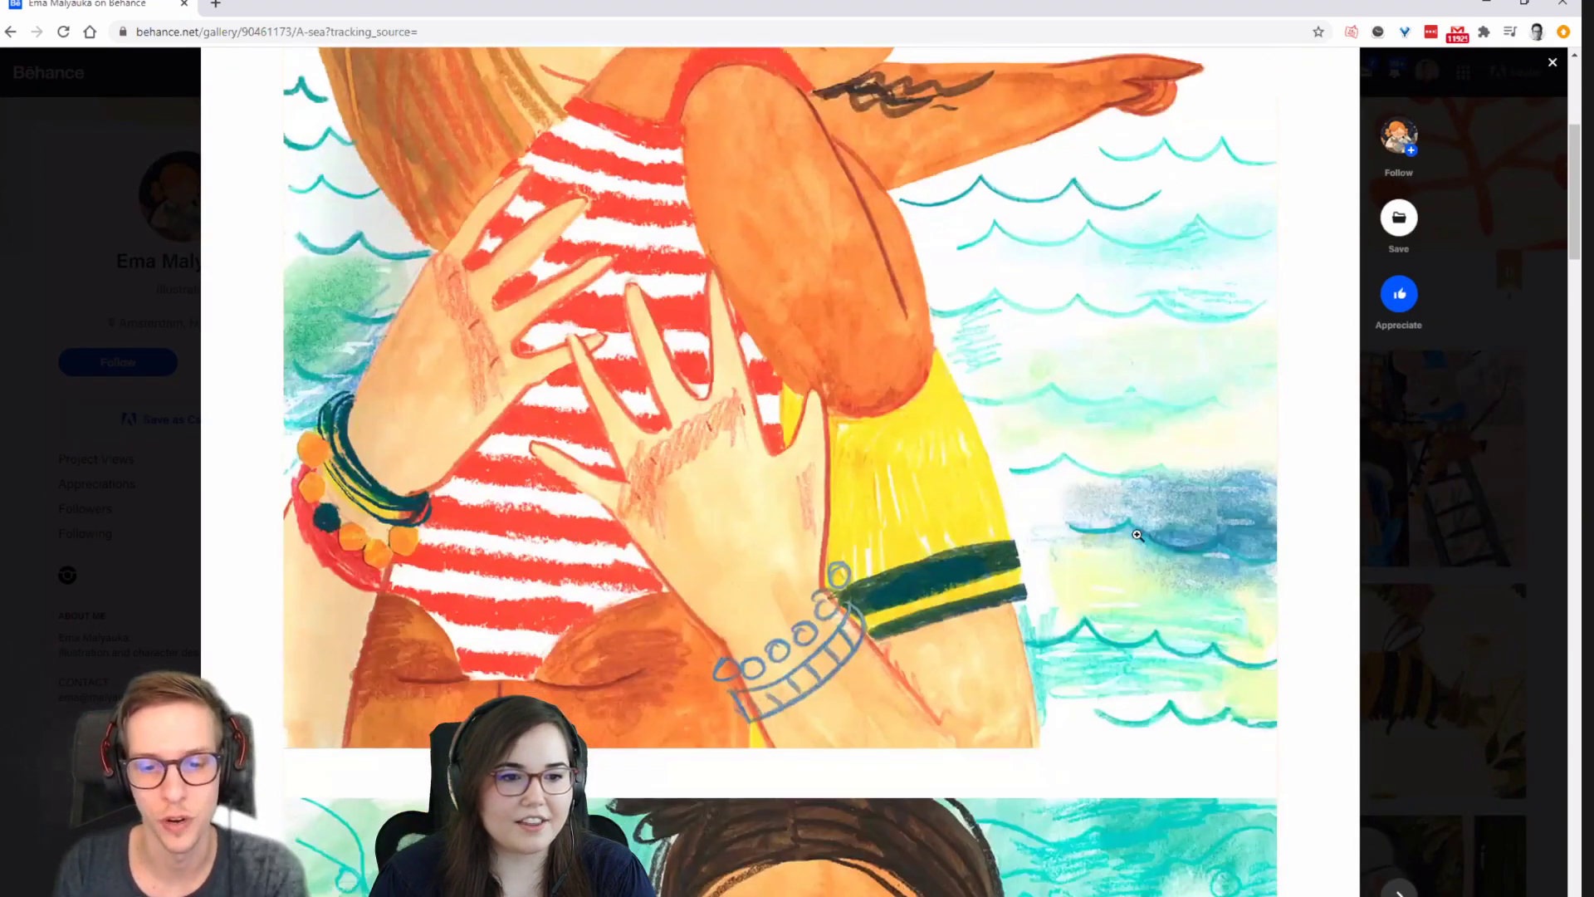
Examine the second beach illustration: the seated girl in the striped swimsuit, the sand bucket, the crab and the watercolour waves.
scroll(1137, 536, "down", 2)
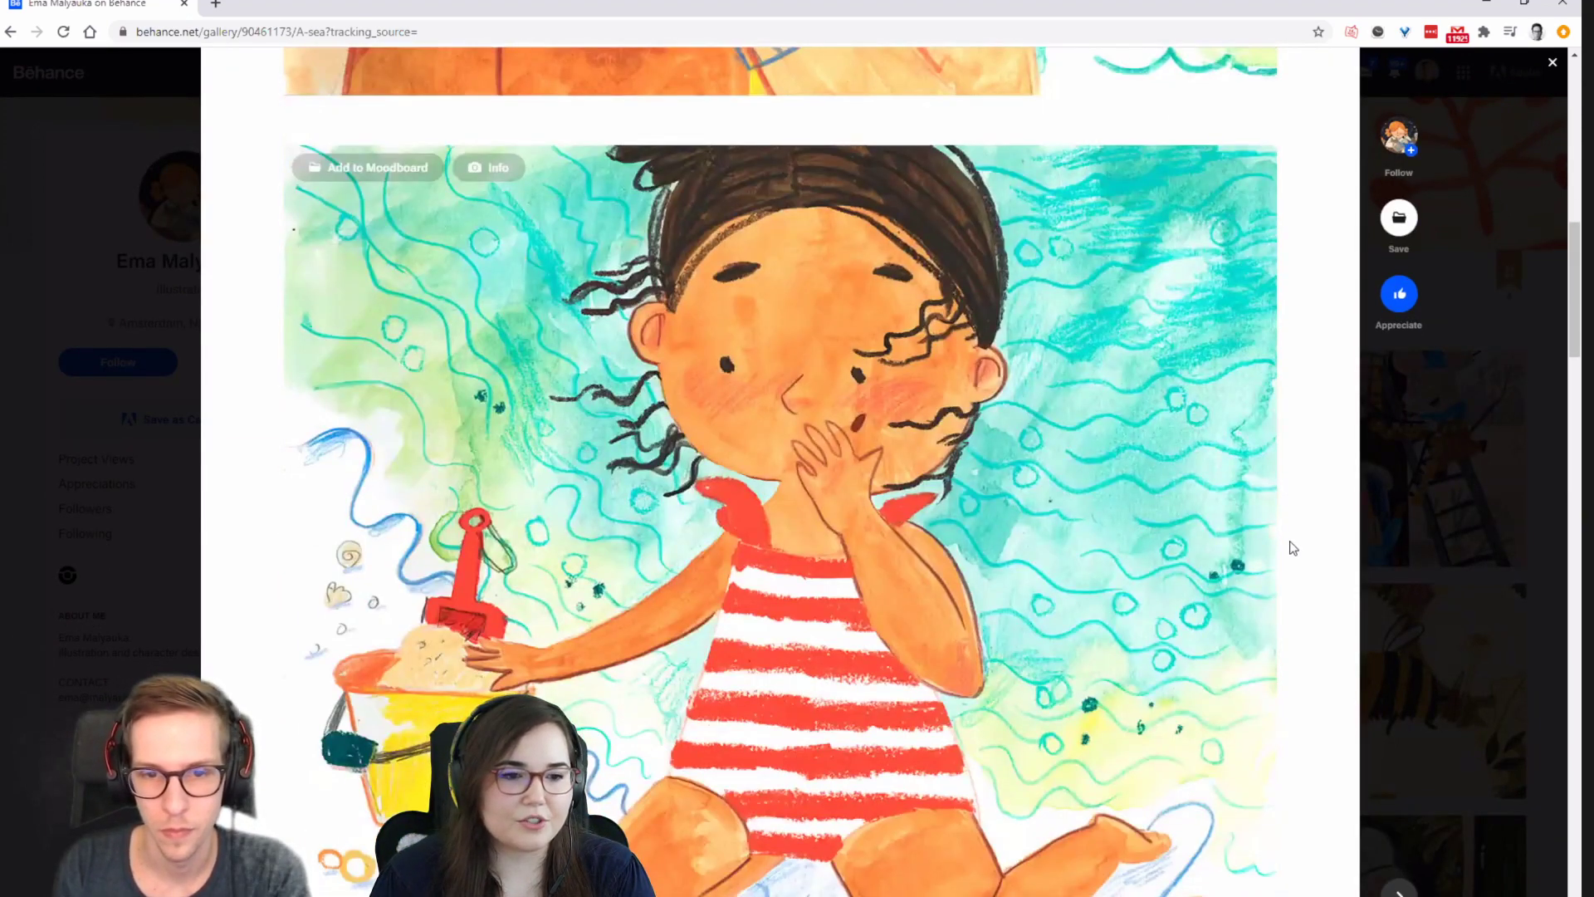
scroll(1292, 548, "down", 2)
scroll(1229, 545, "up", 1)
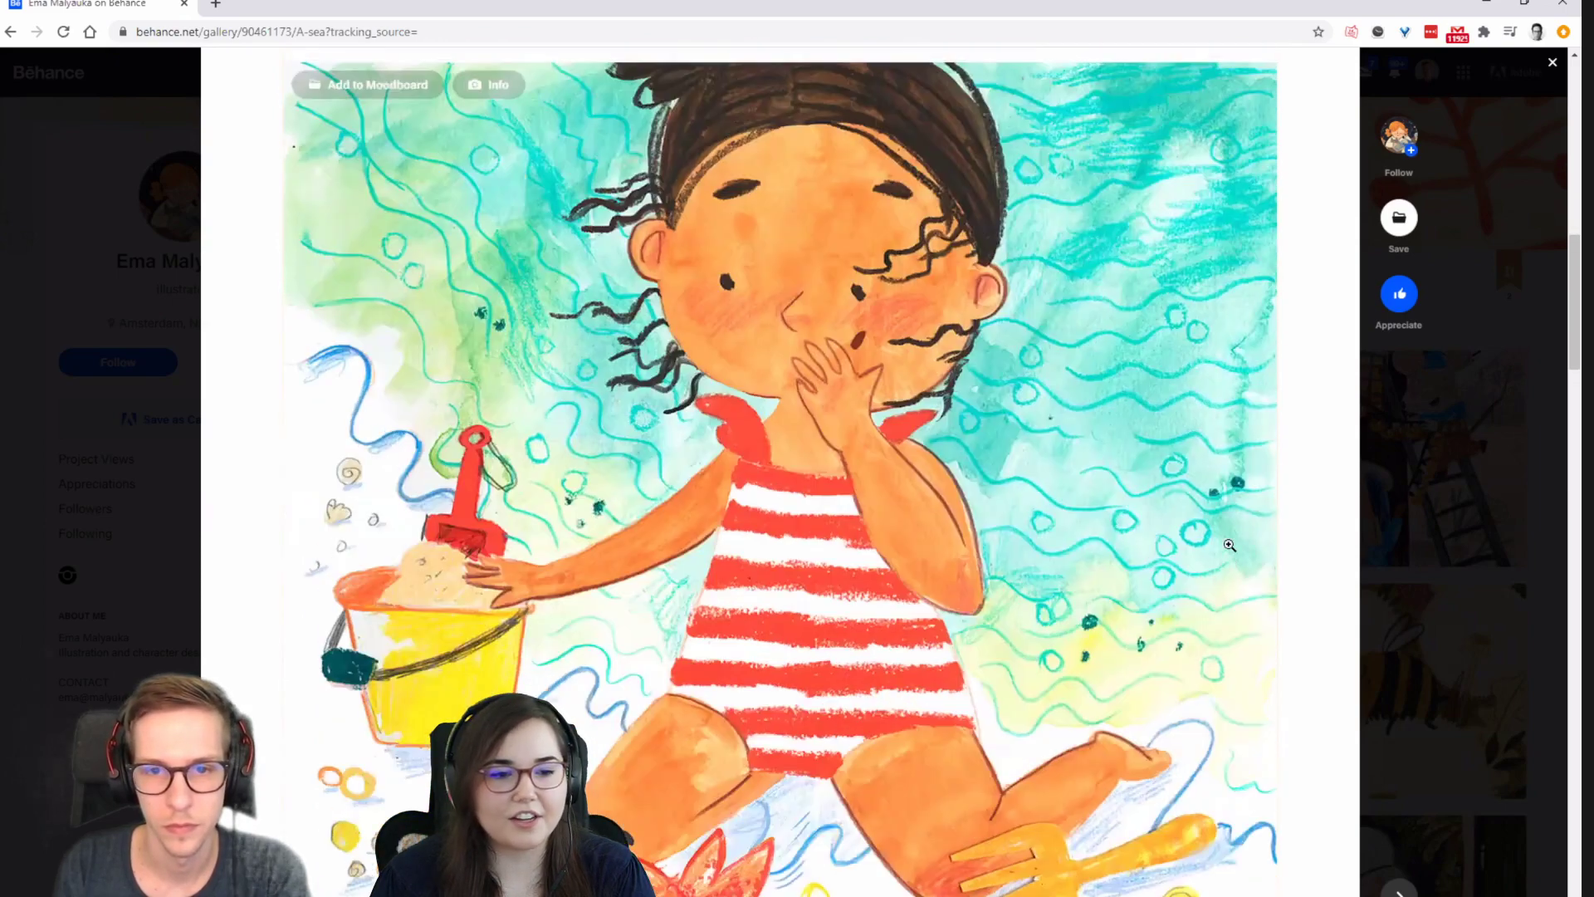
scroll(1227, 544, "down", 3)
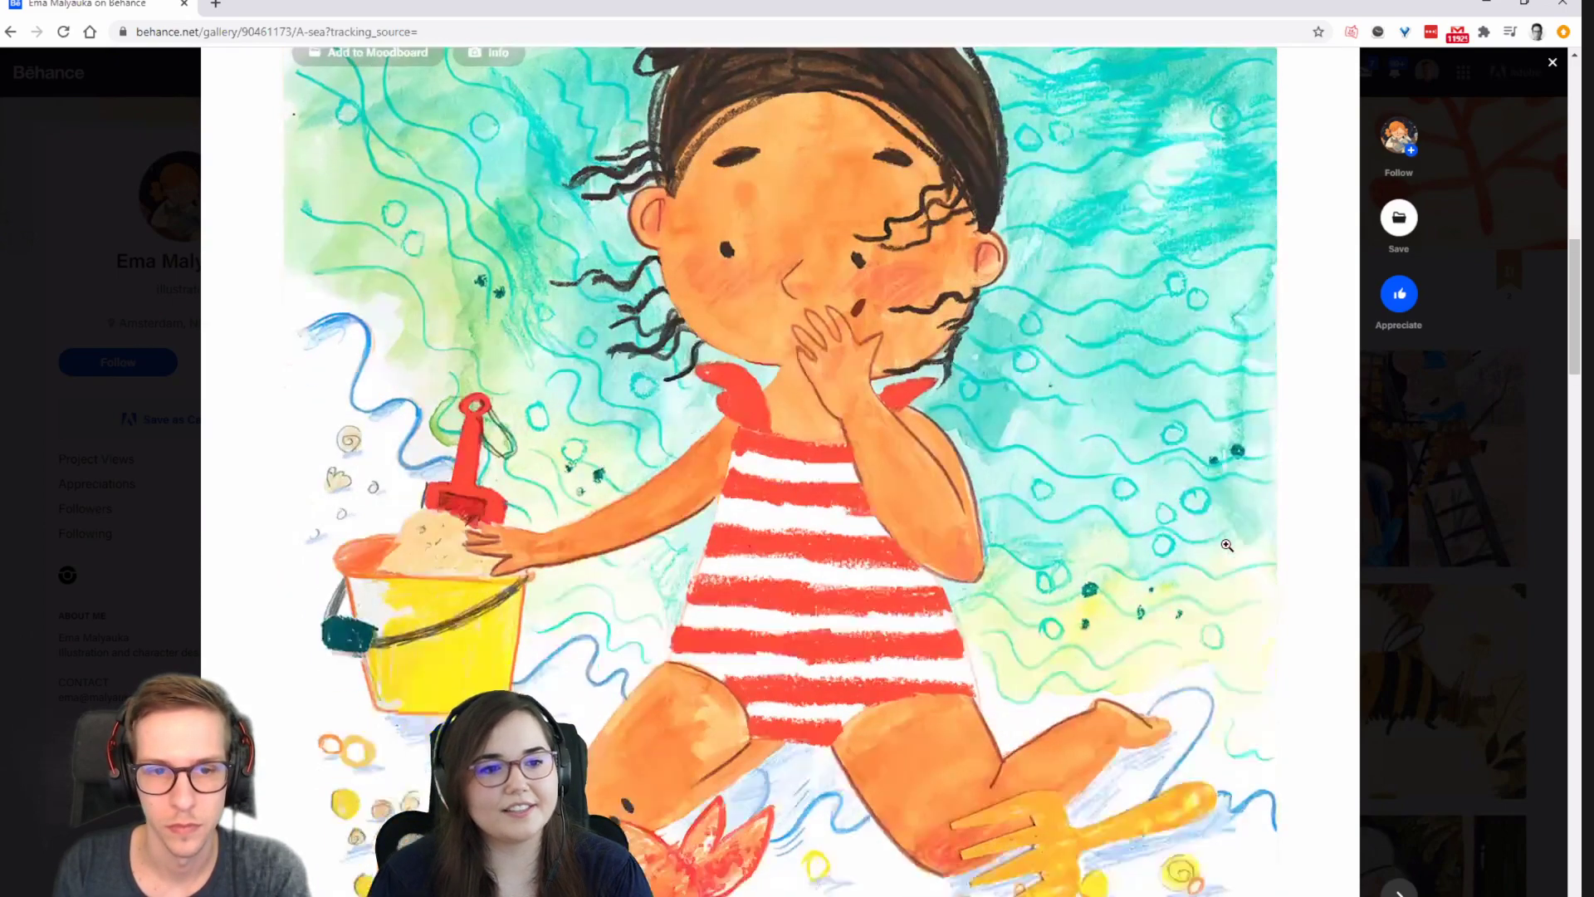
scroll(1227, 545, "down", 3)
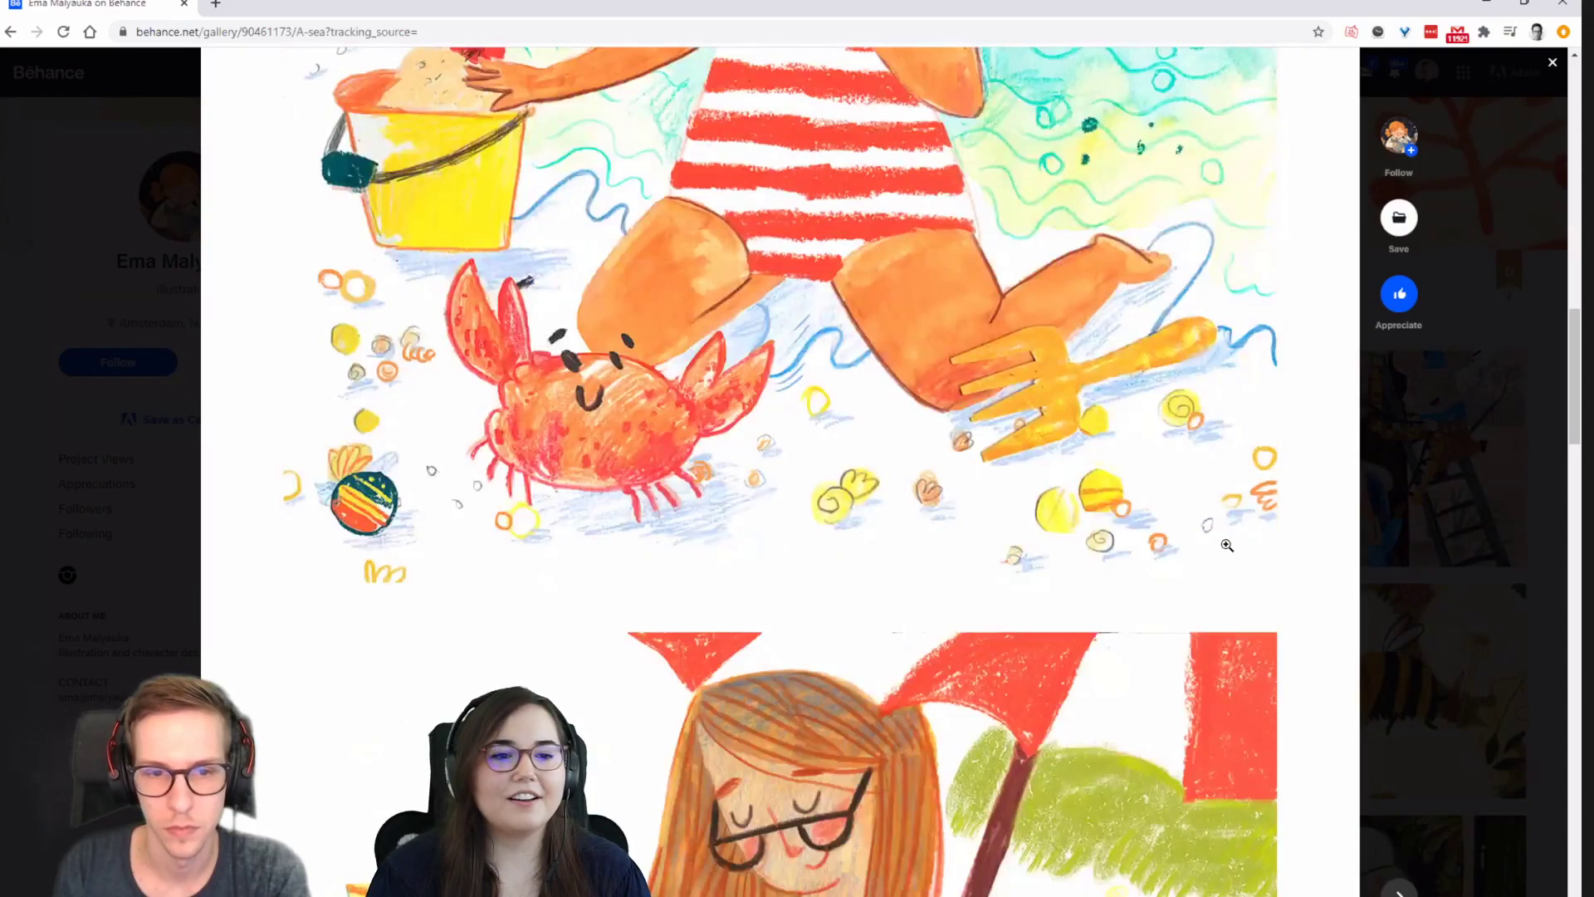
scroll(1227, 545, "up", 5)
scroll(1066, 523, "up", 2)
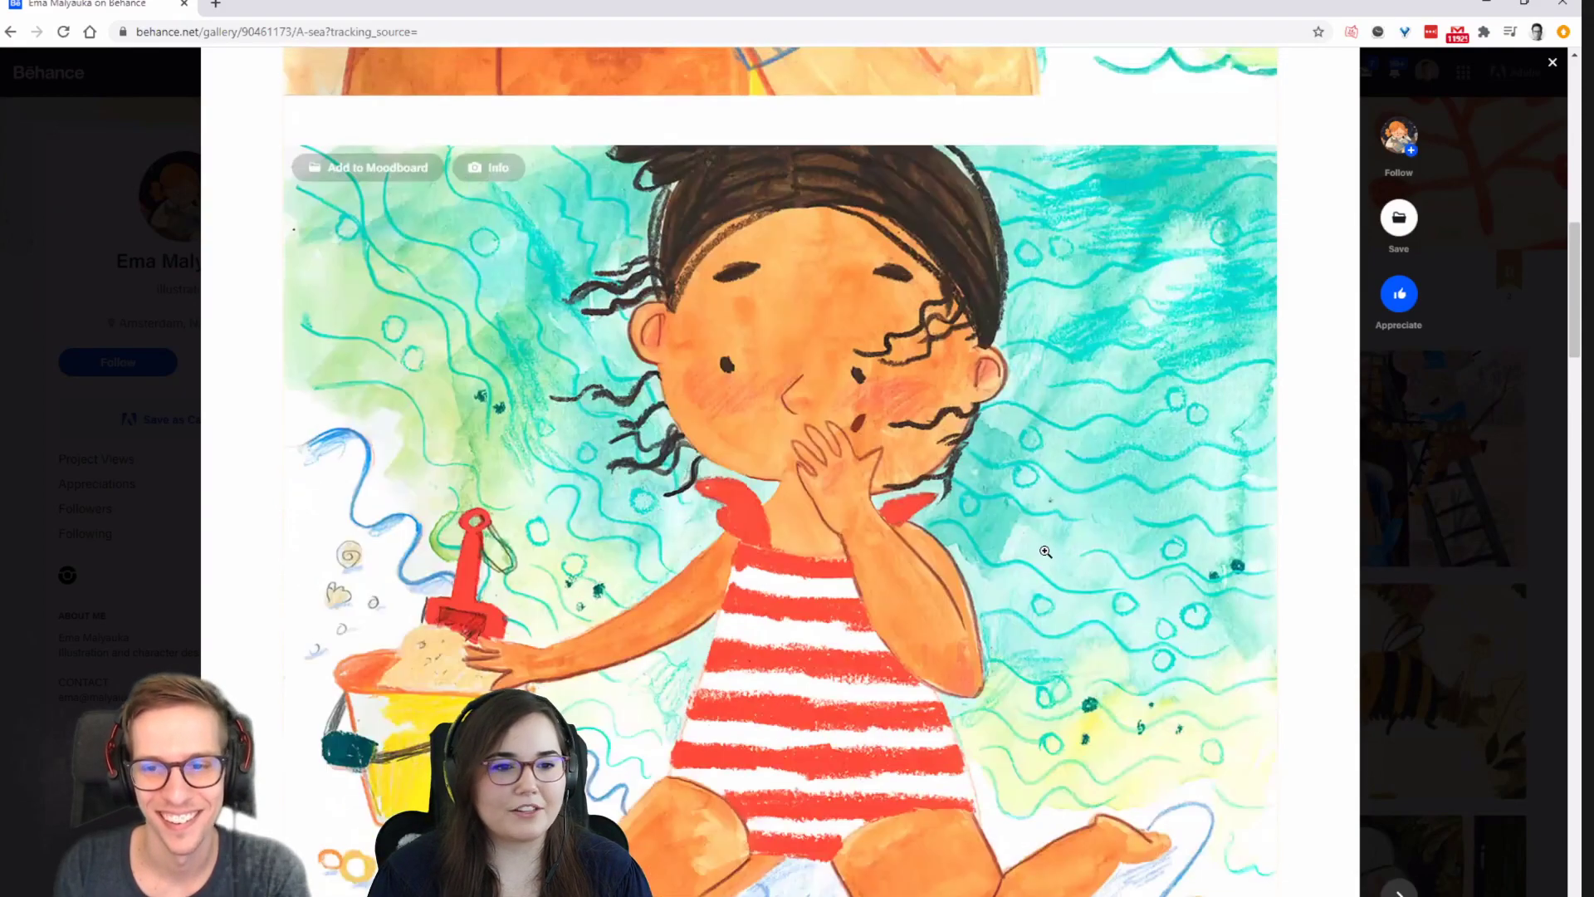
Continue to the illustration of the woman and child reading under the red umbrella and examine its crayon and pencil textures.
scroll(1045, 551, "down", 3)
scroll(1045, 551, "down", 6)
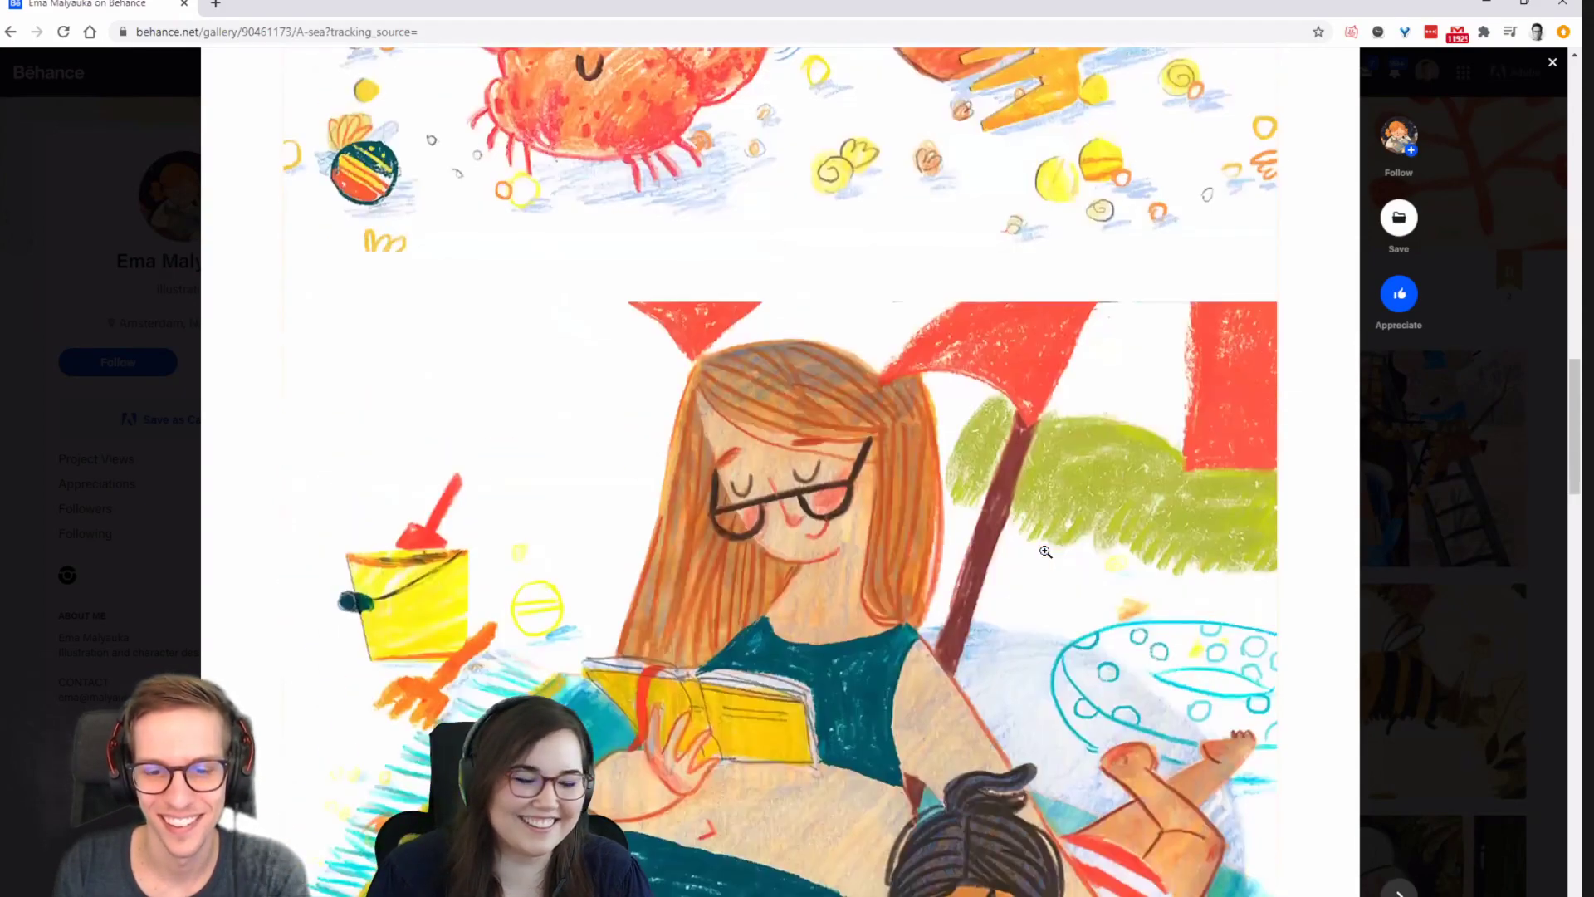
scroll(1045, 551, "down", 2)
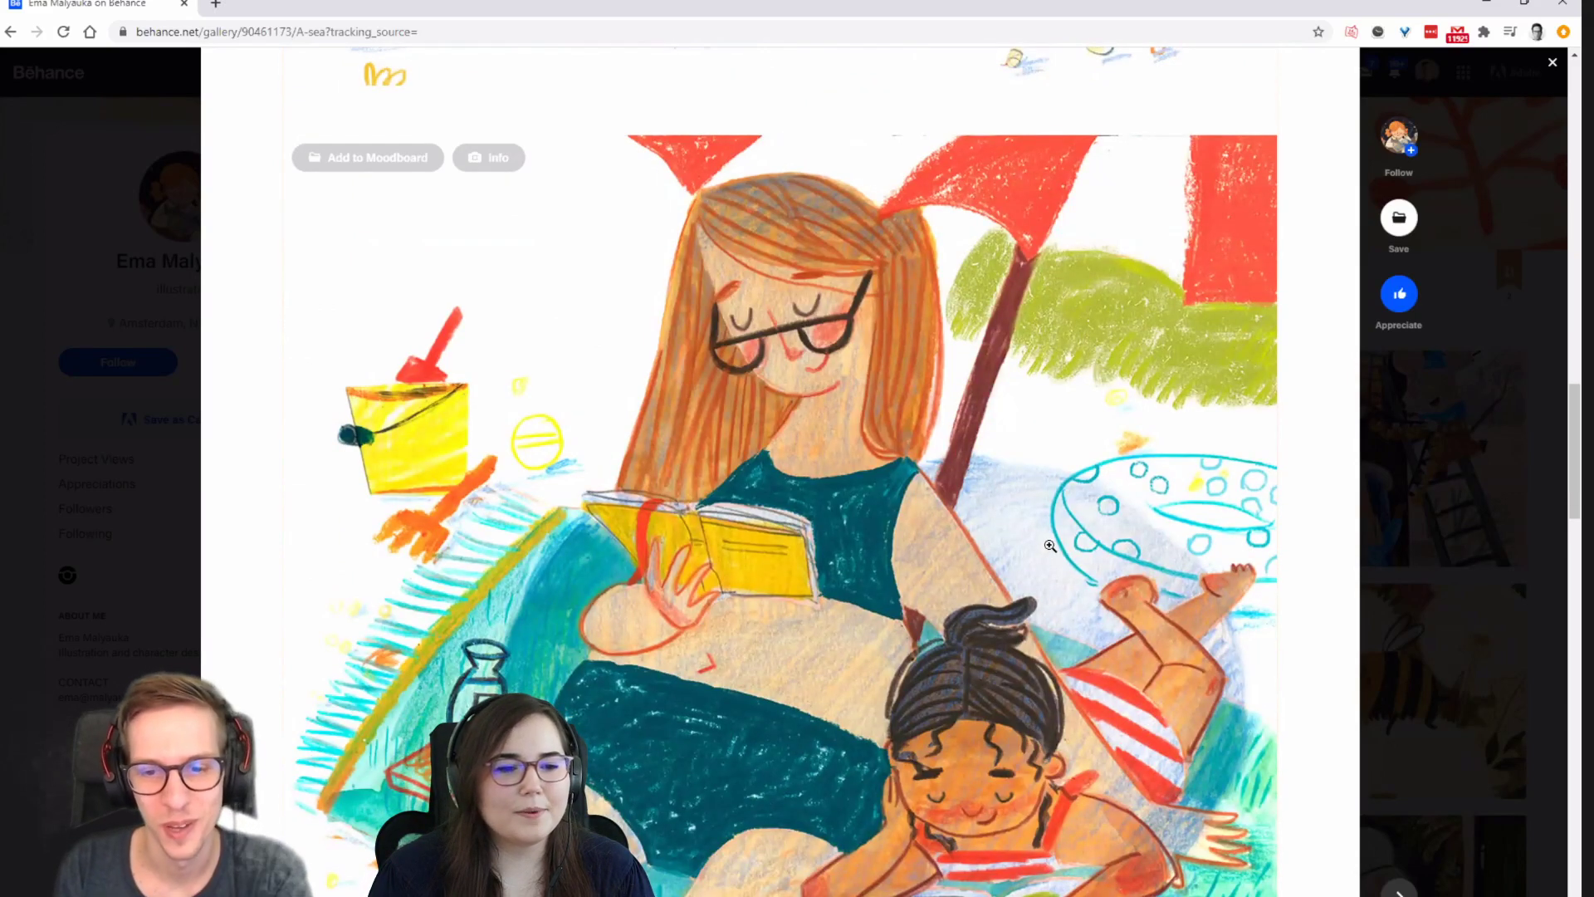
scroll(1052, 541, "down", 1)
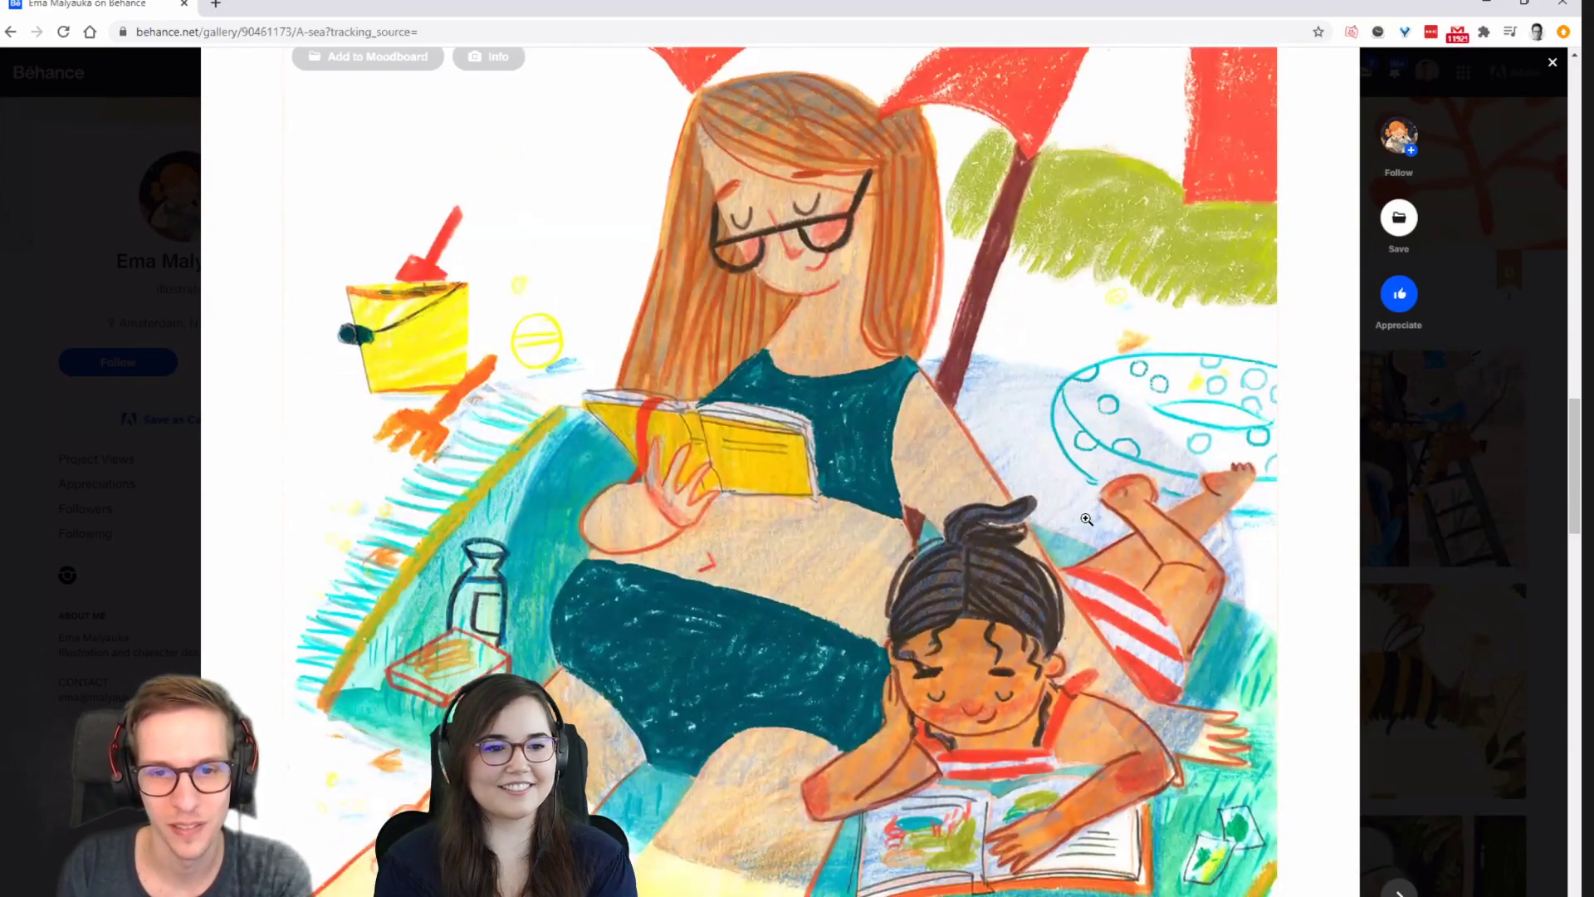
scroll(1086, 519, "down", 1)
scroll(1087, 520, "down", 4)
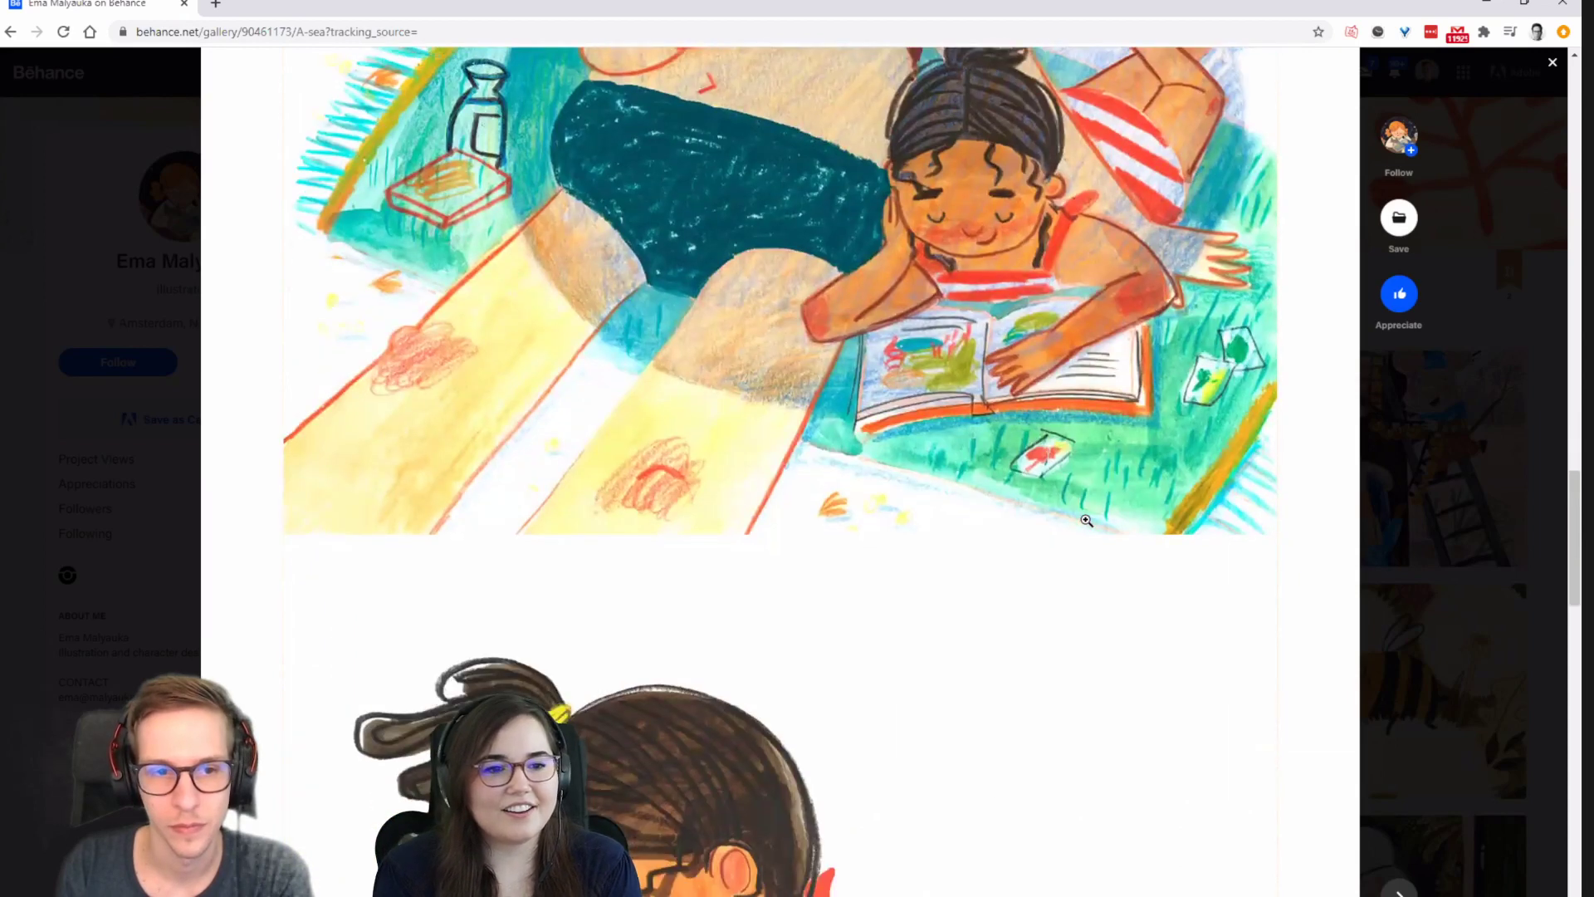
scroll(1086, 520, "down", 5)
scroll(1087, 521, "up", 9)
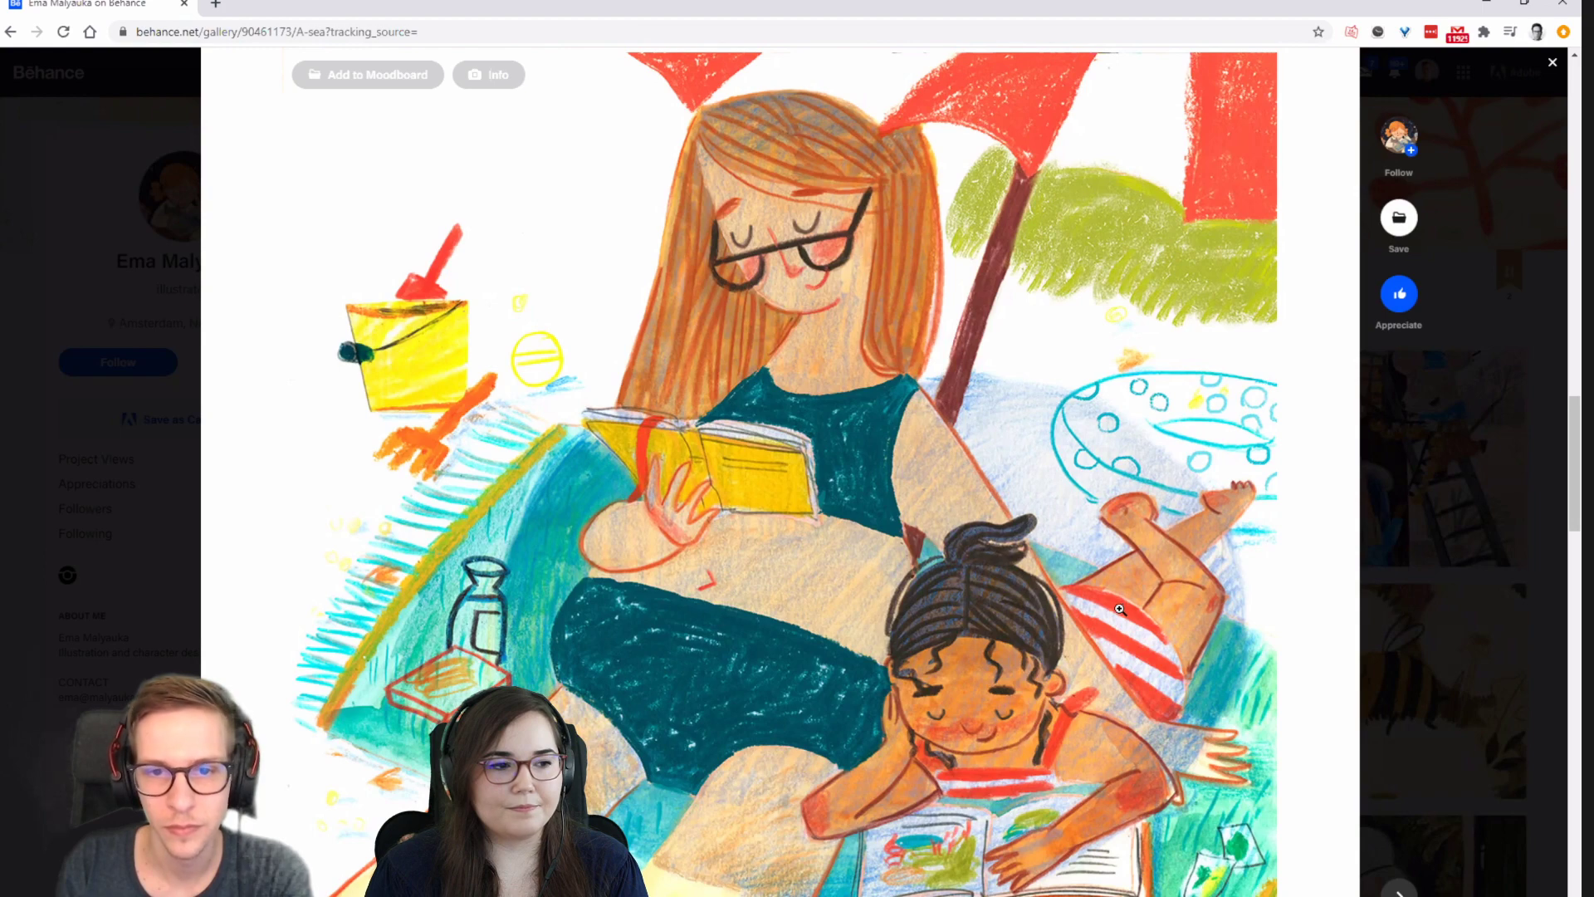
Move on to the illustration of the crouching girl with the ponytail and examine her hair strokes and striped swimsuit.
scroll(1119, 609, "down", 7)
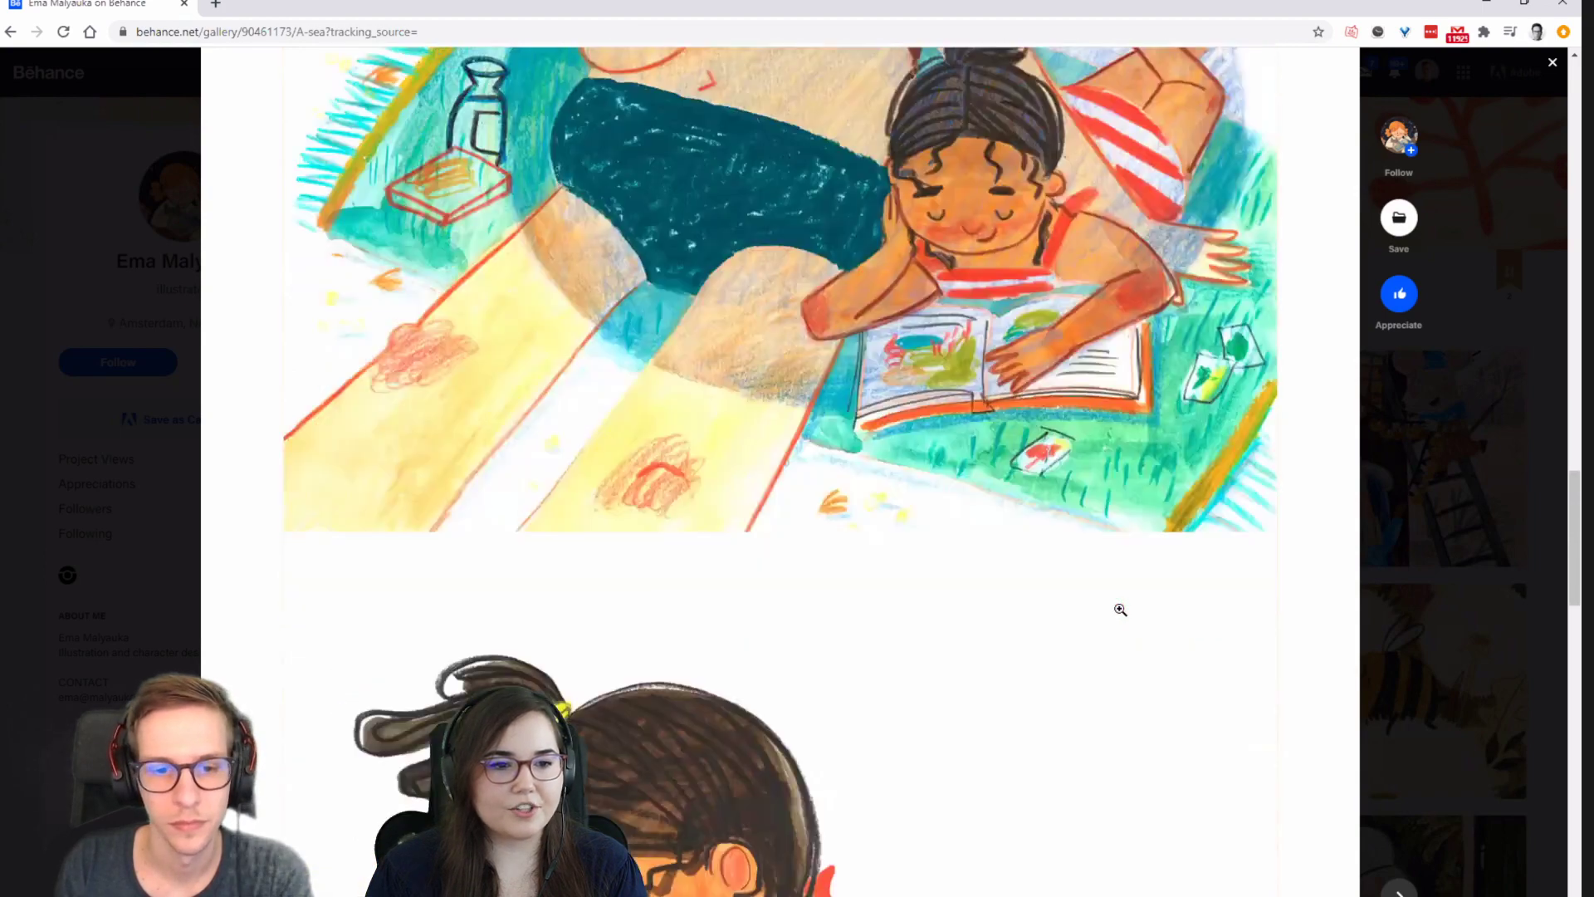
scroll(1119, 609, "down", 3)
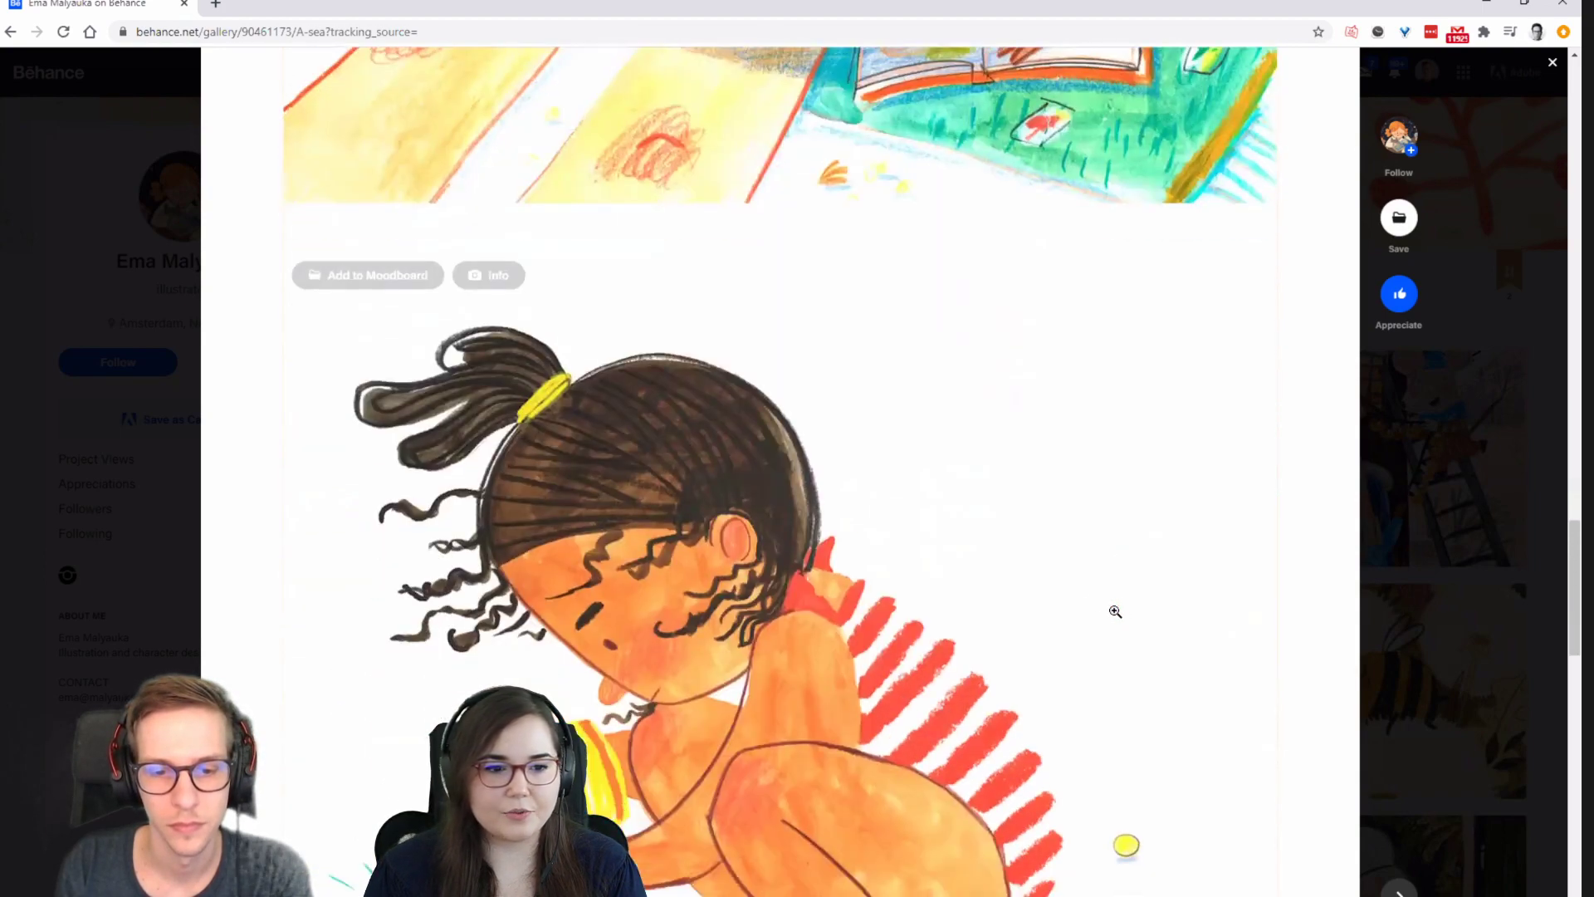
scroll(1021, 560, "down", 1)
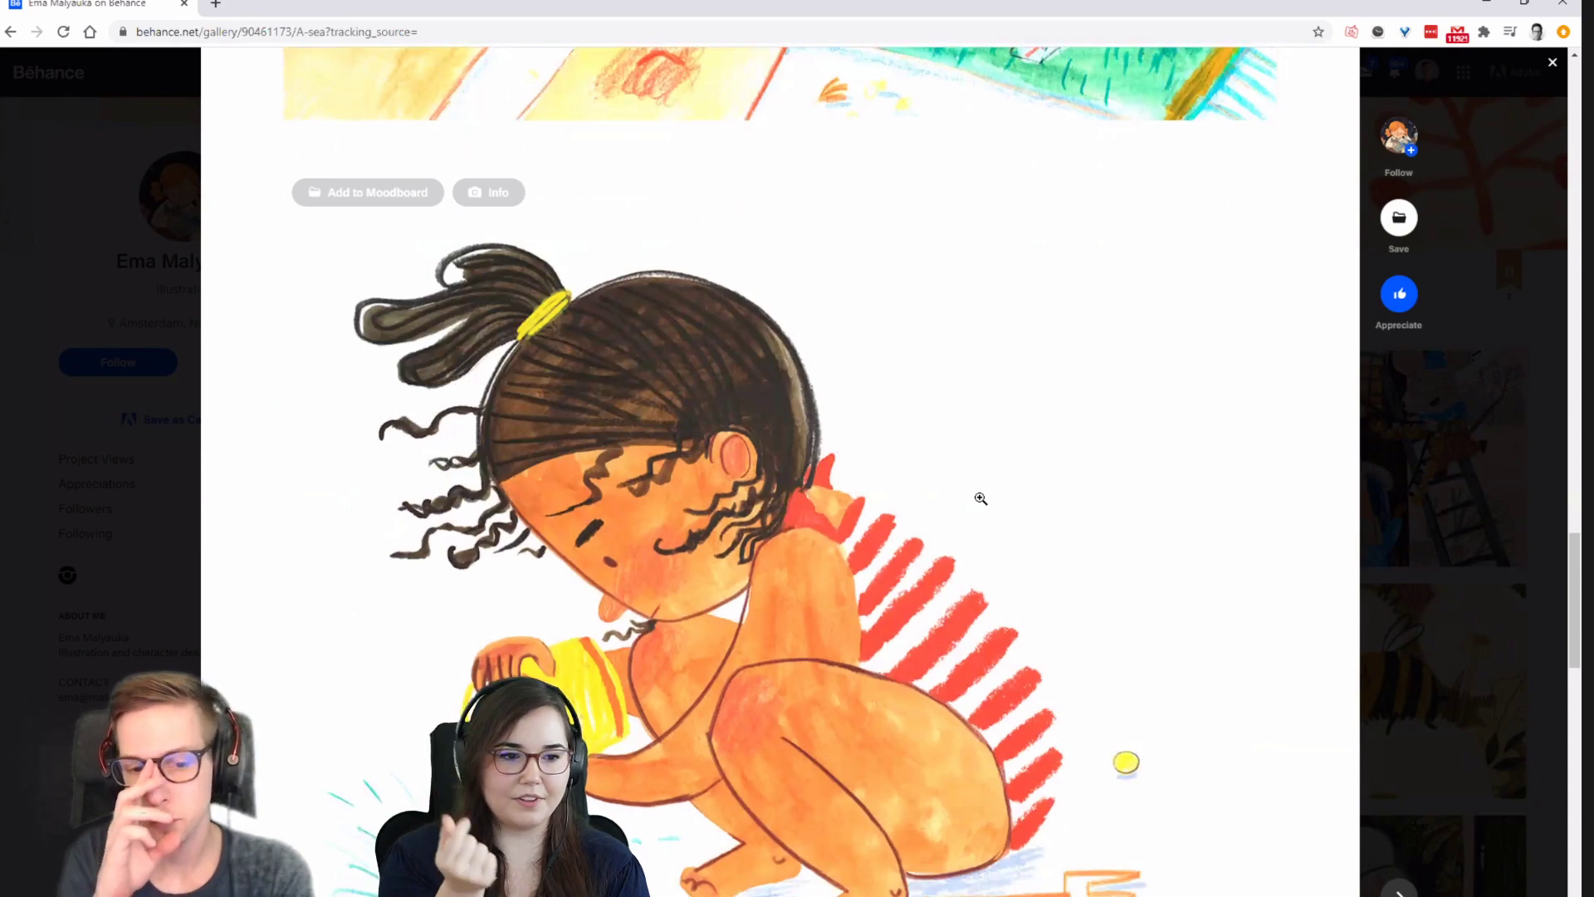
Examine the crouching girl's bucket, the splashing water and the beach toys, and advance to the project "Advent challenge".
scroll(947, 470, "down", 1)
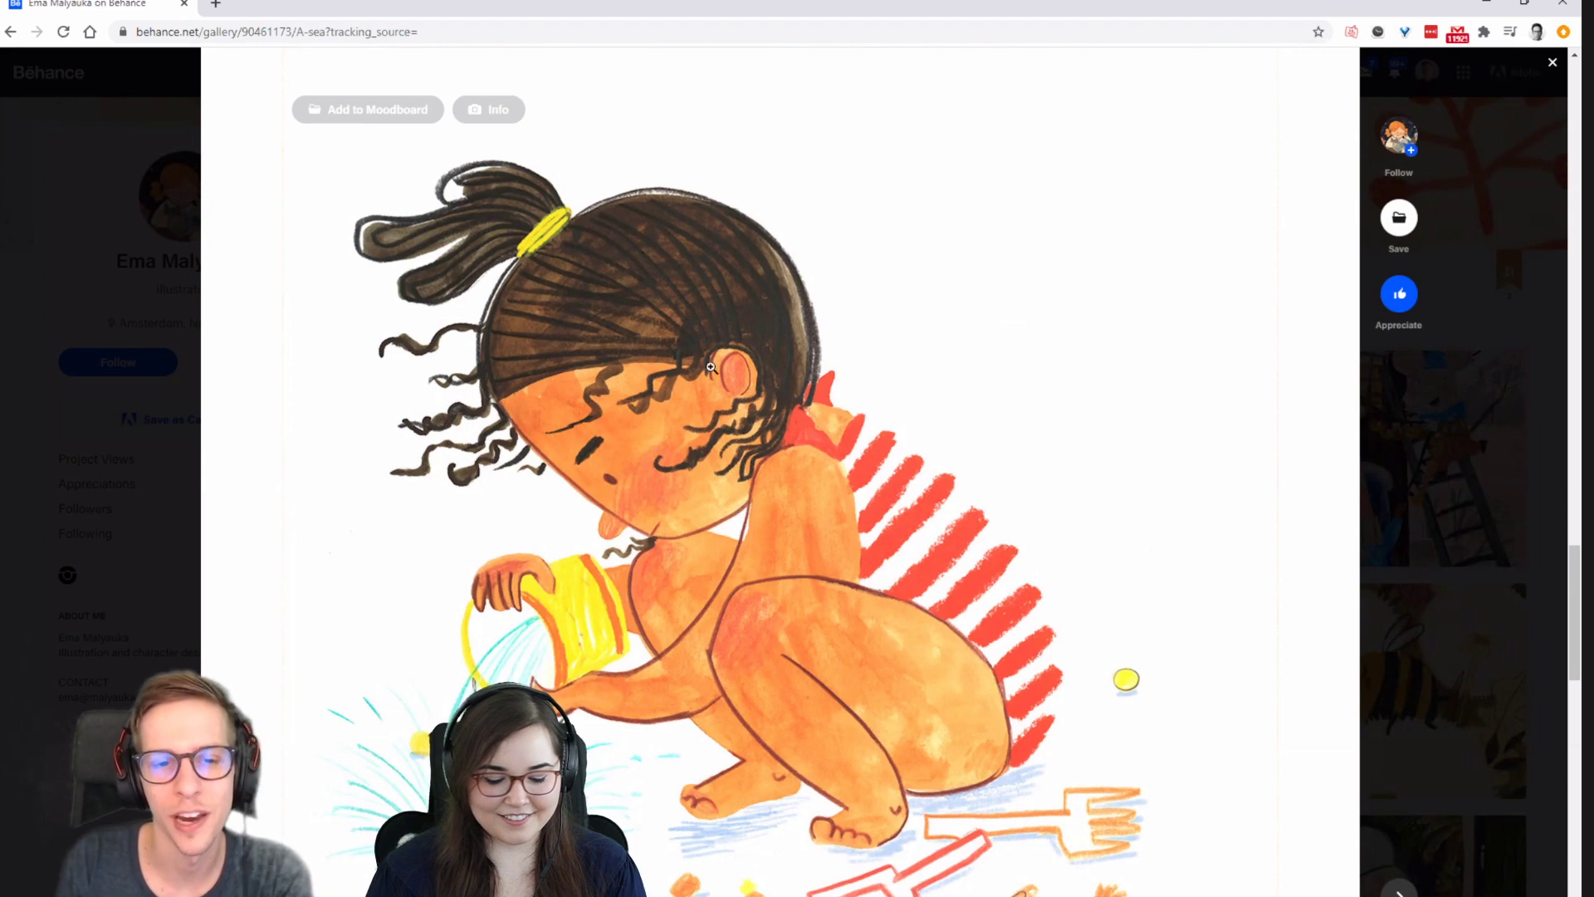
scroll(907, 299, "down", 3)
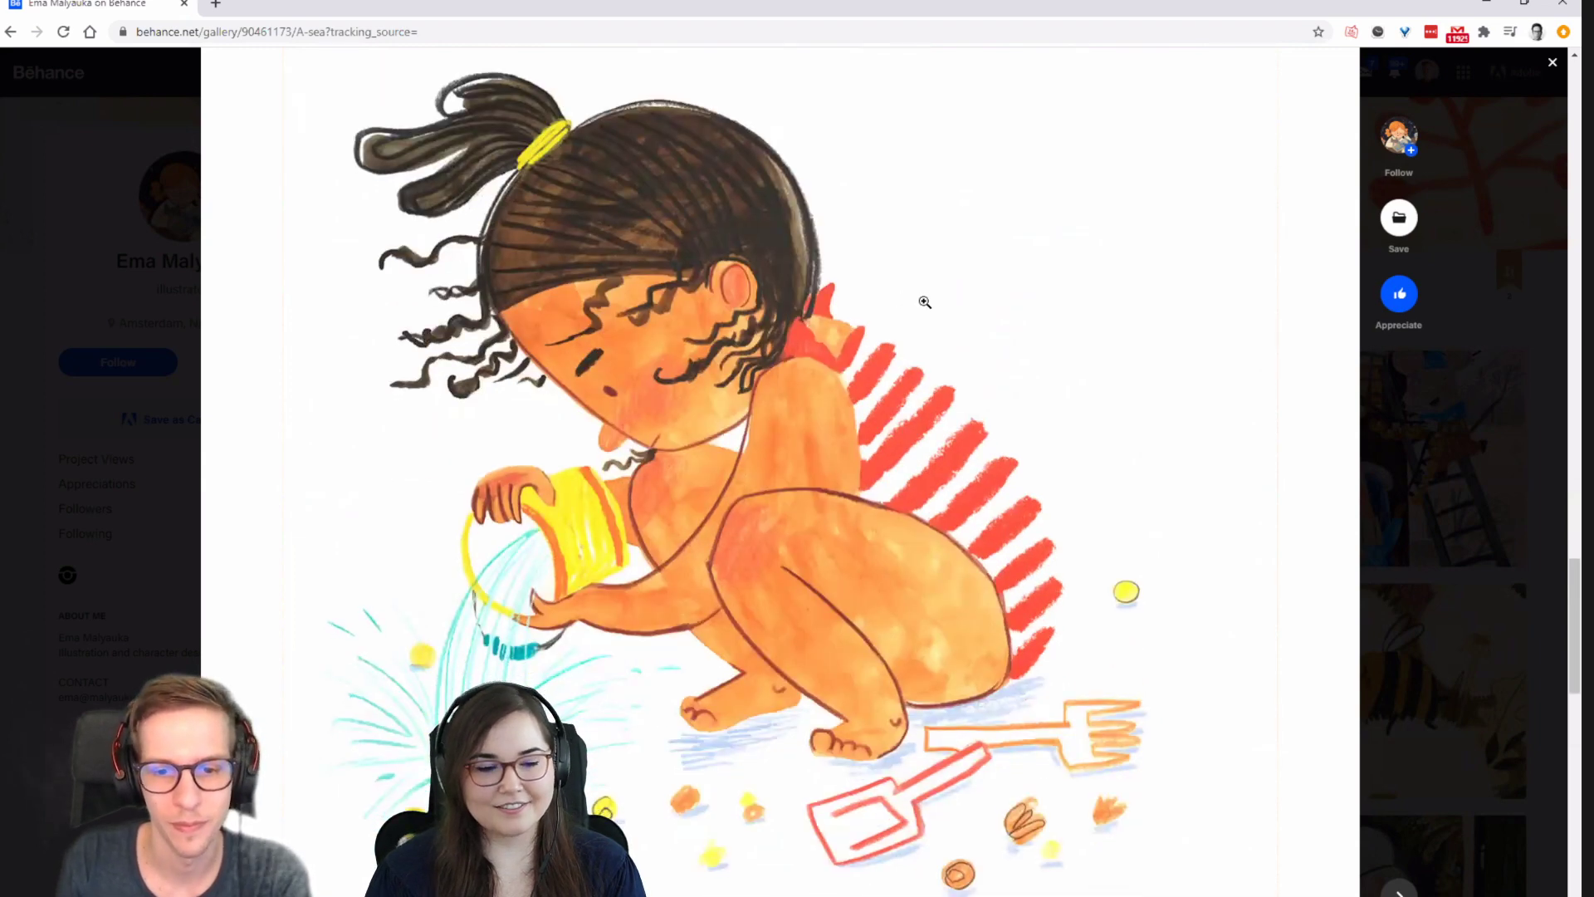
scroll(923, 305, "down", 10)
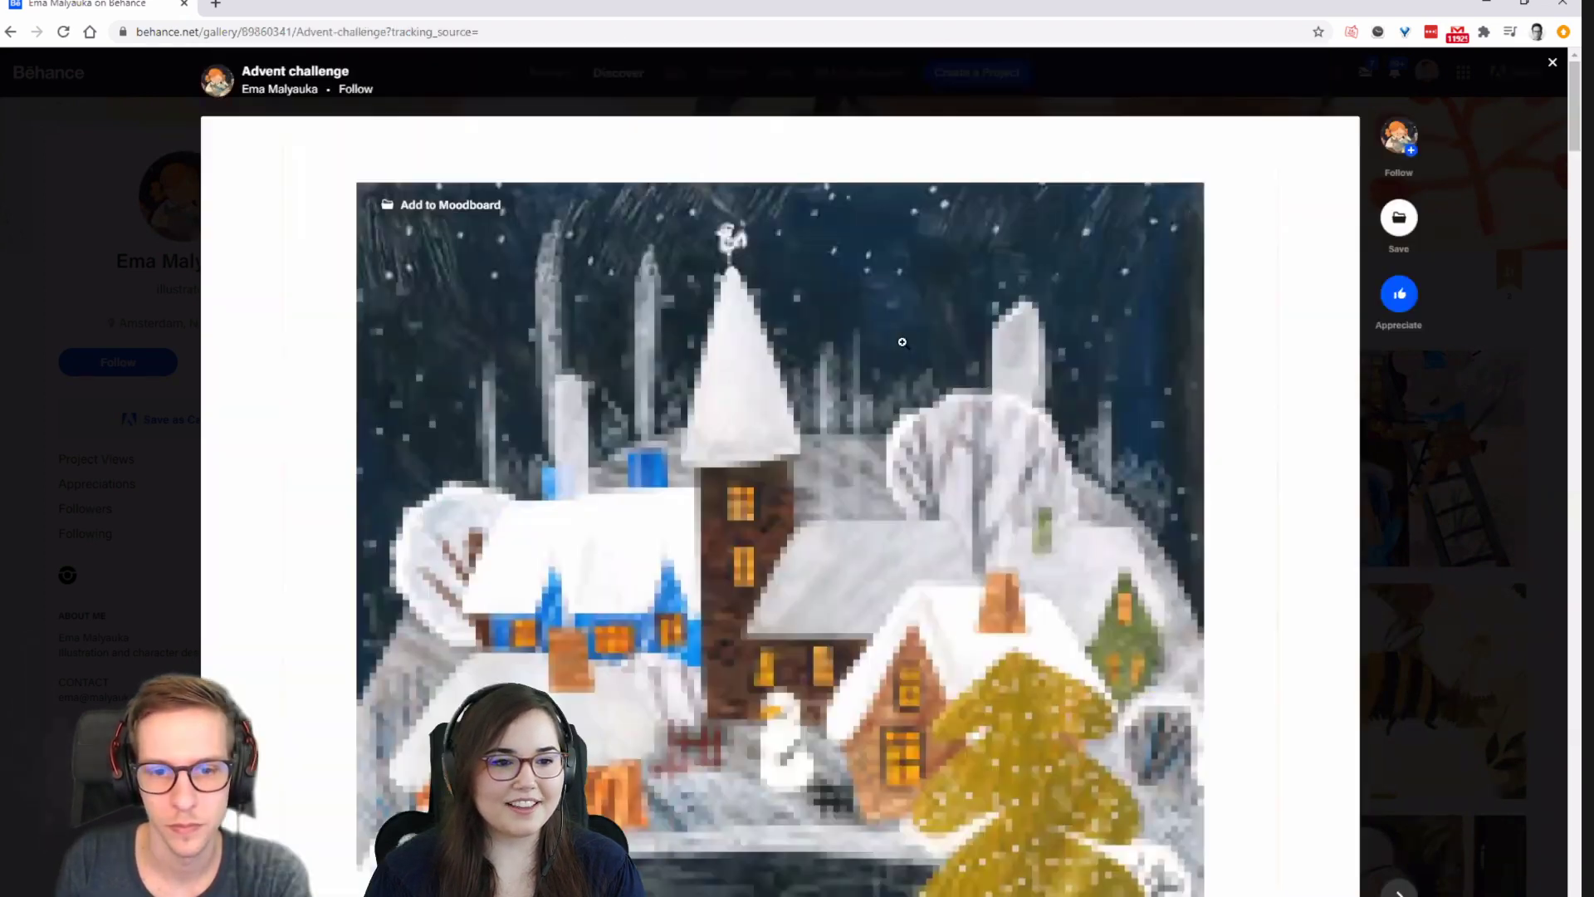
Examine the first winter illustration: the snowy night village, the dotted fir tree, and the rabbit and mouse skating on scratchy ice.
scroll(902, 342, "down", 3)
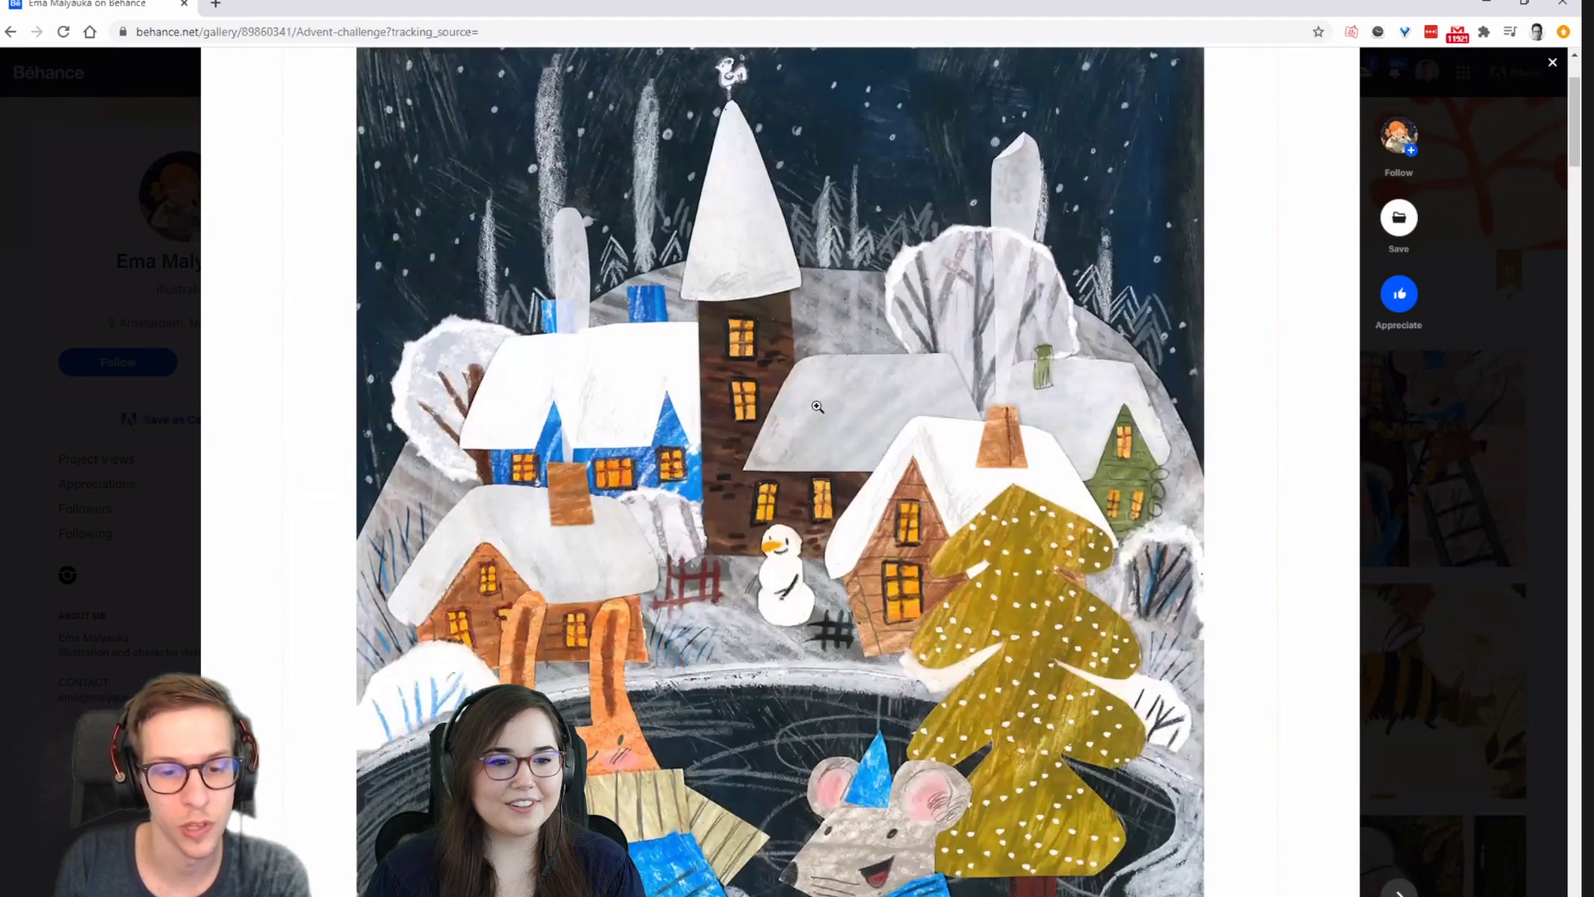
scroll(761, 510, "up", 1)
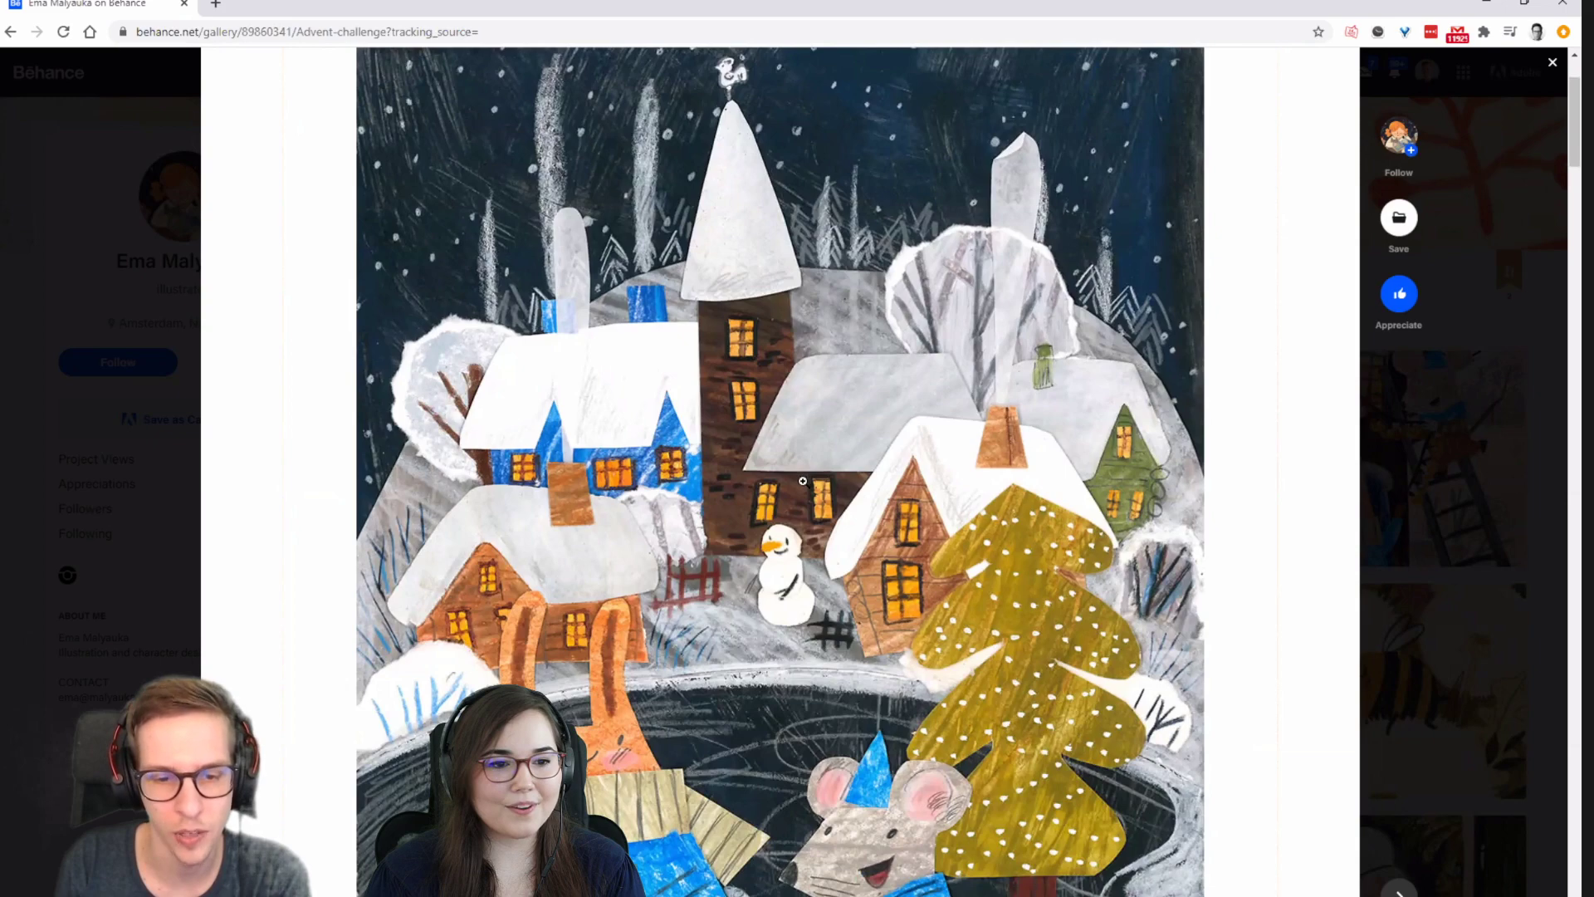
scroll(802, 480, "down", 5)
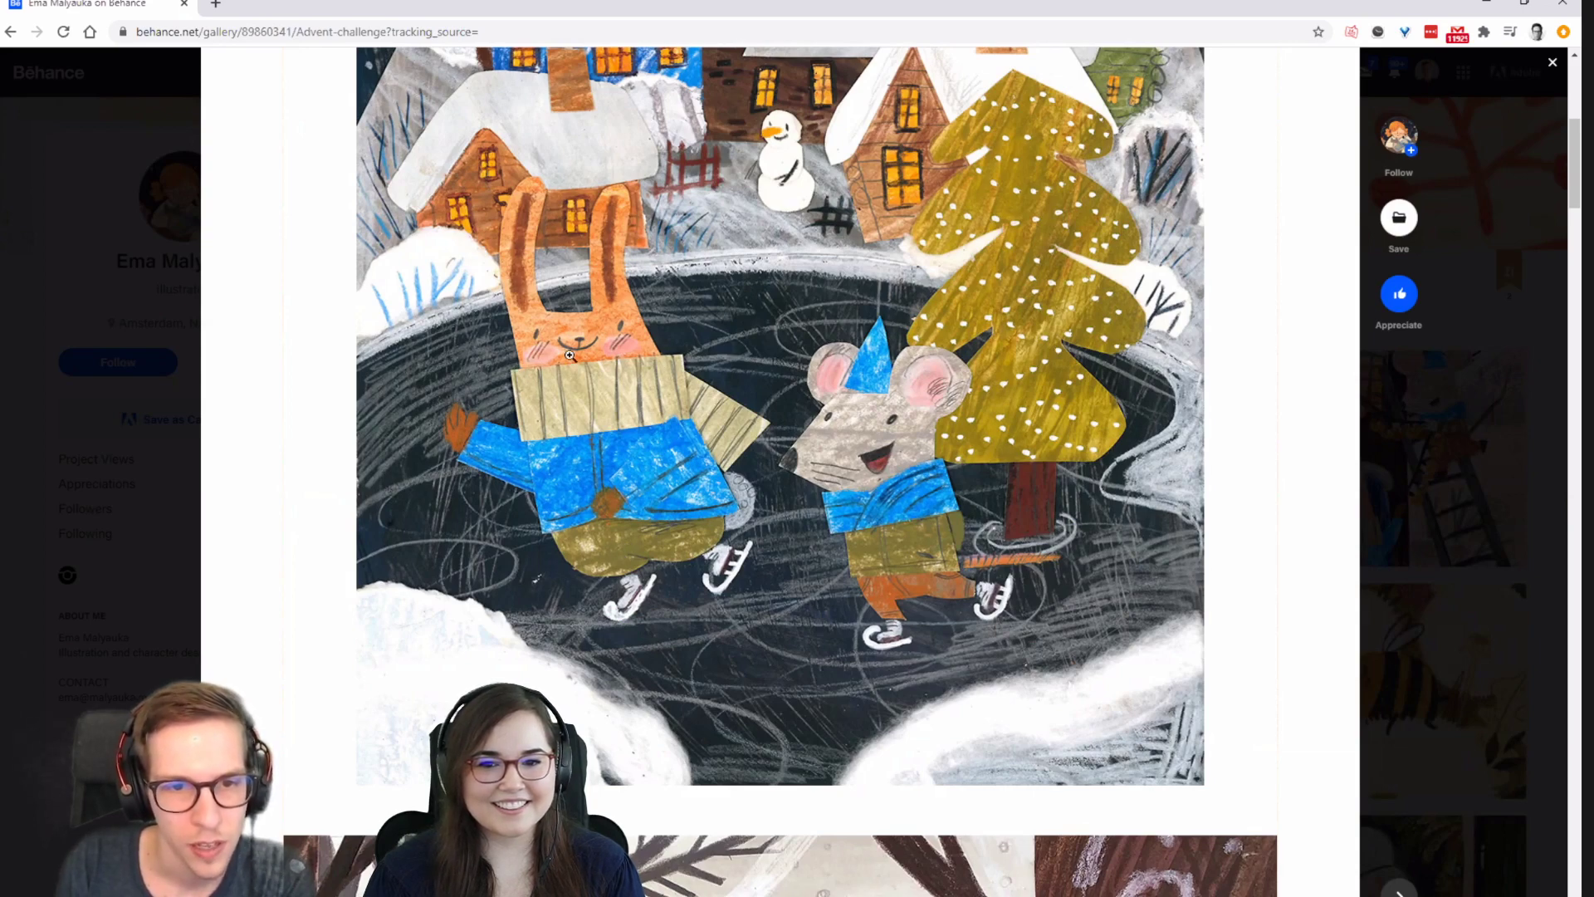
scroll(548, 247, "up", 3)
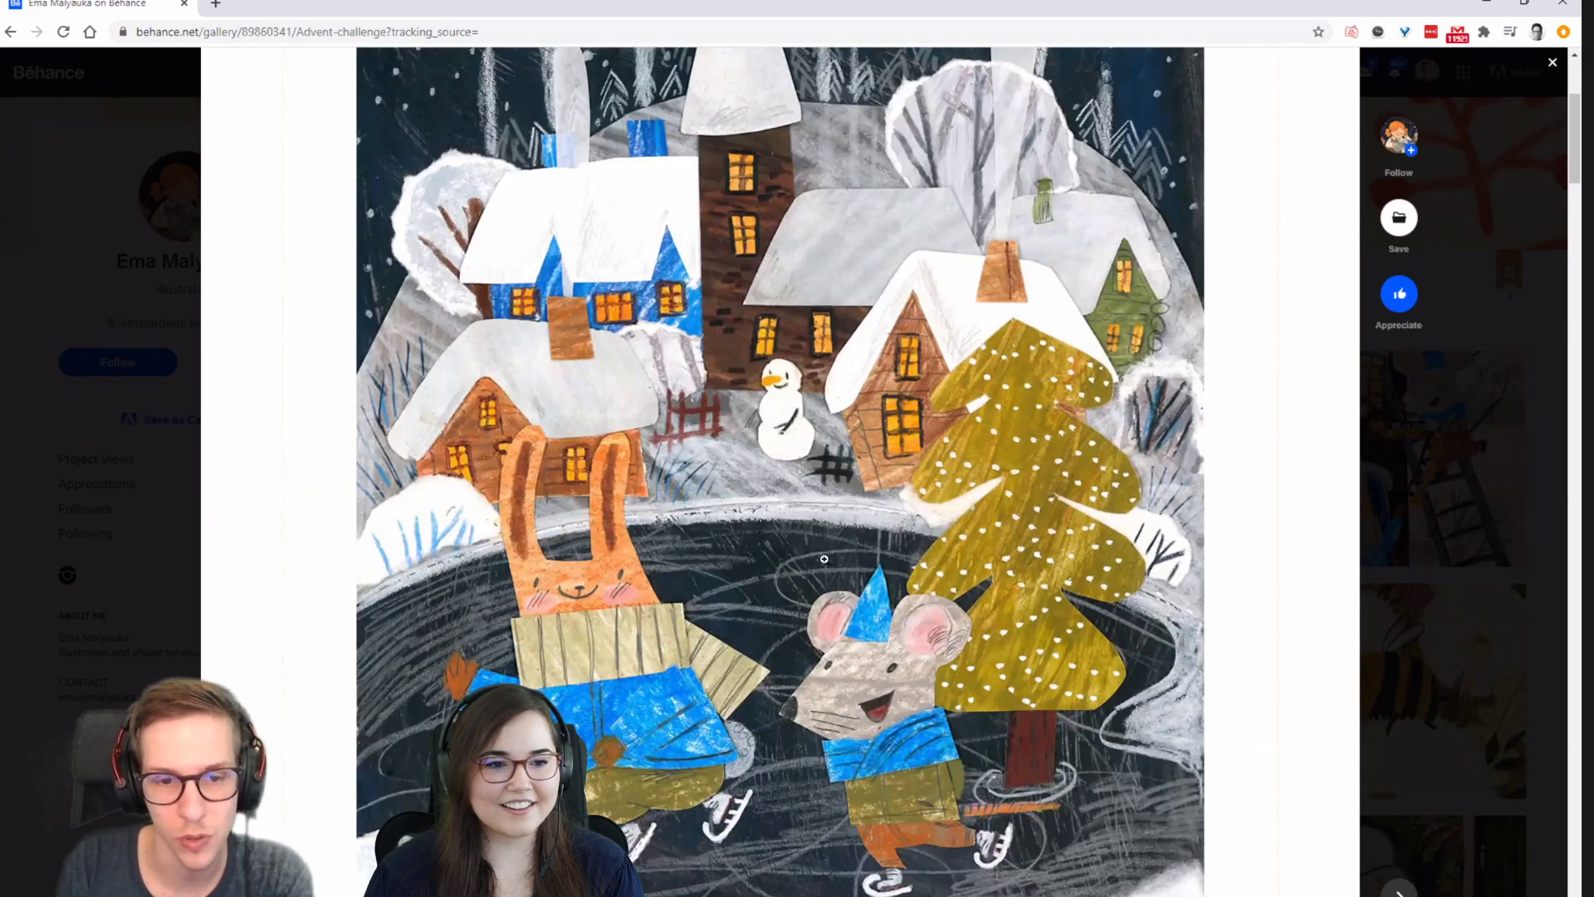
scroll(822, 565, "up", 1)
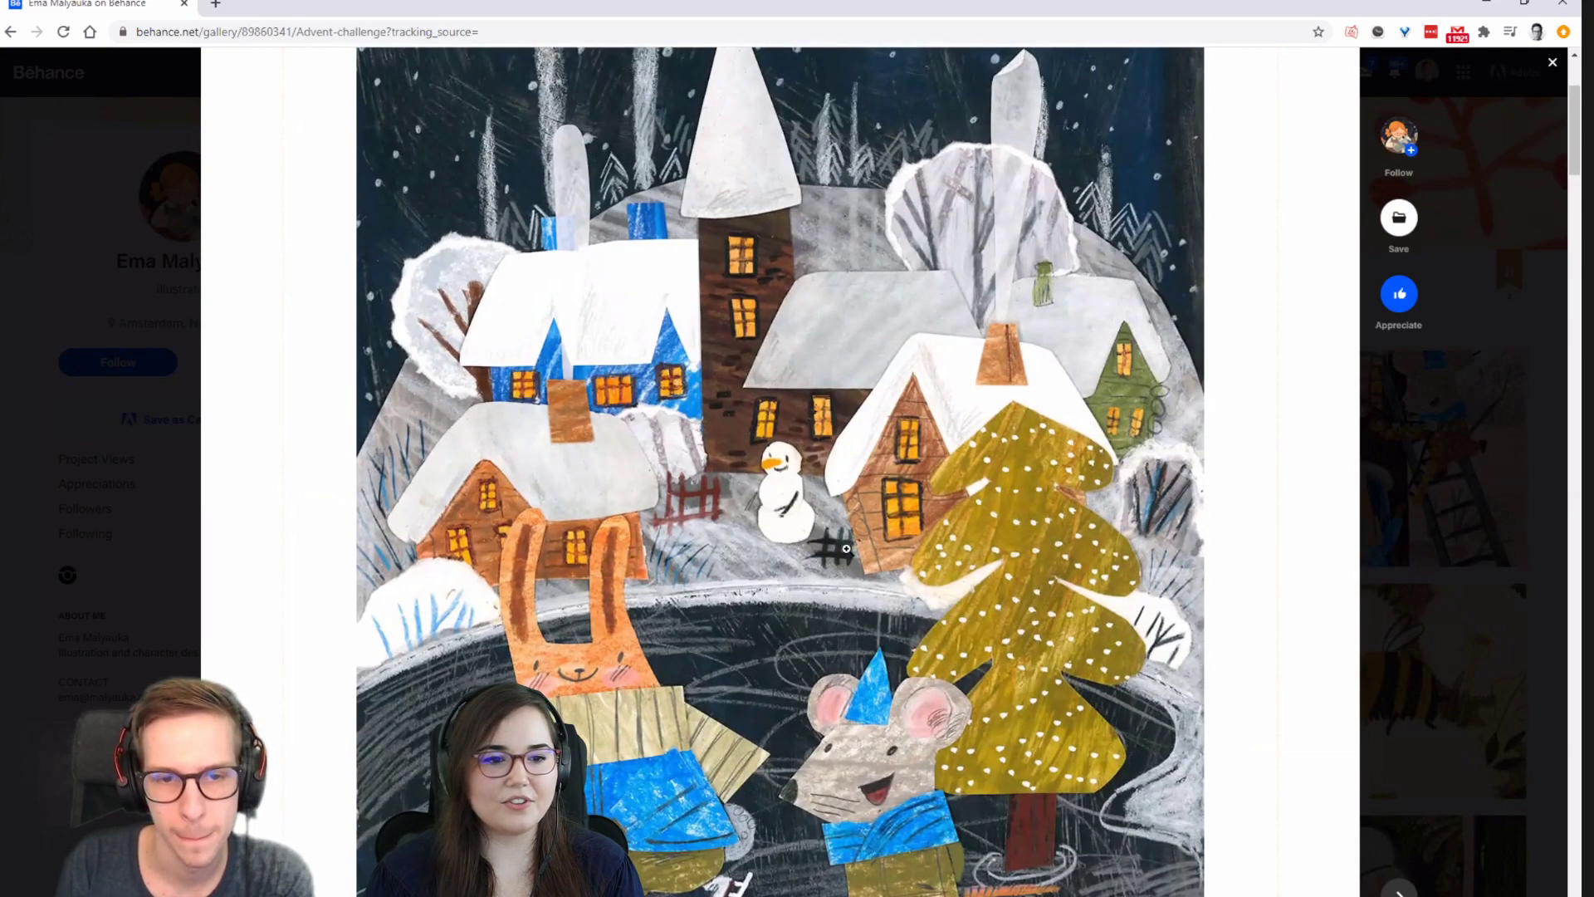
scroll(846, 548, "up", 1)
scroll(847, 550, "down", 2)
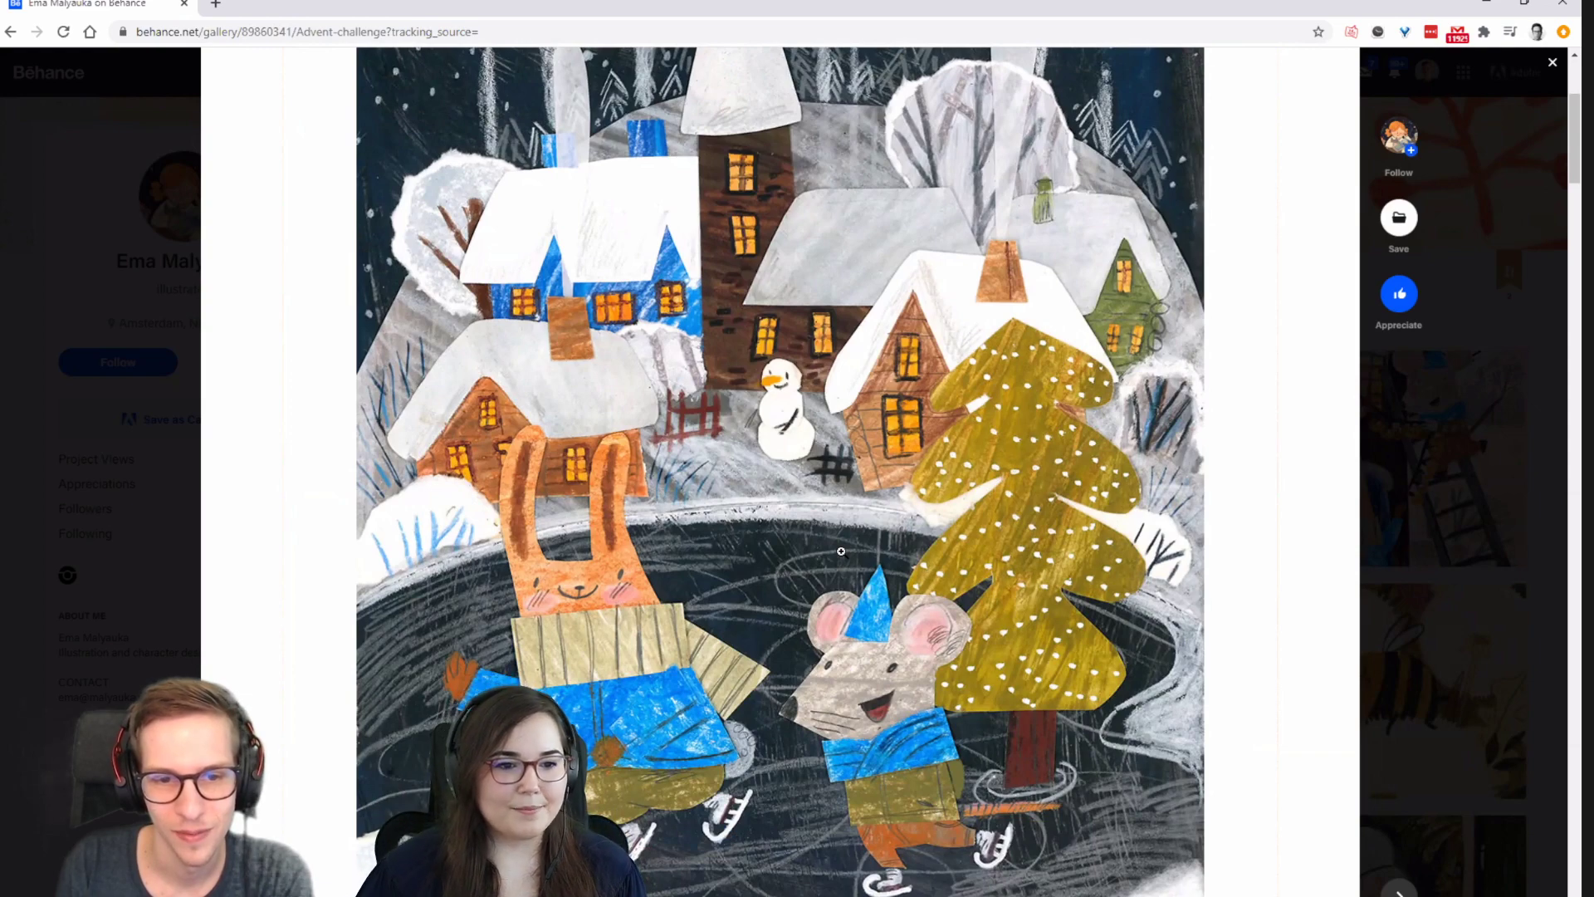
scroll(841, 551, "up", 1)
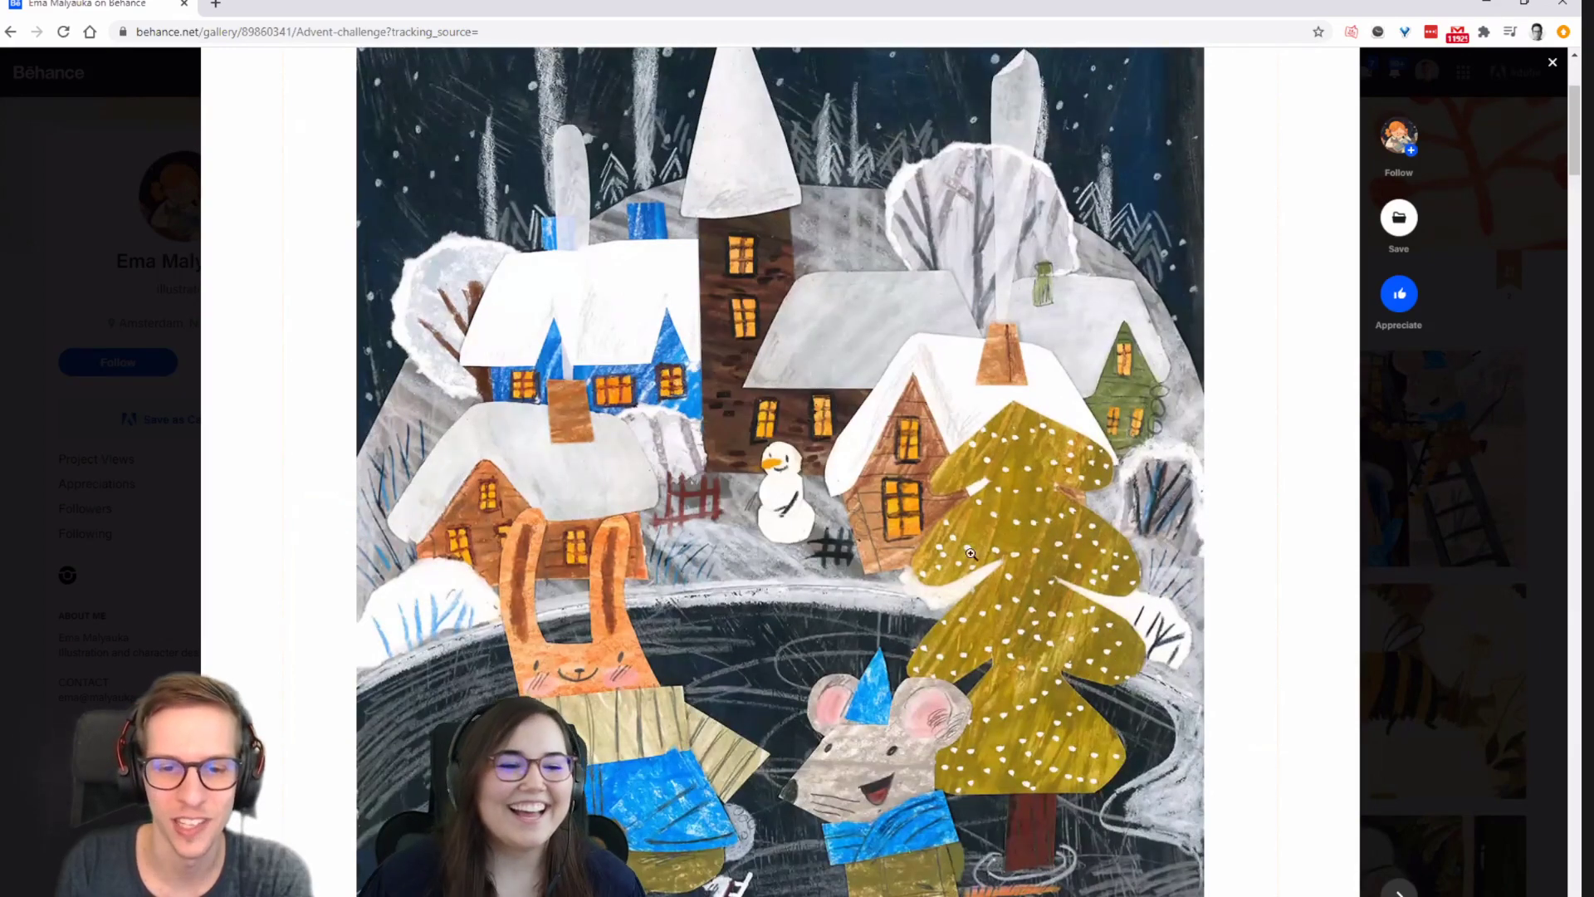
scroll(869, 533, "up", 1)
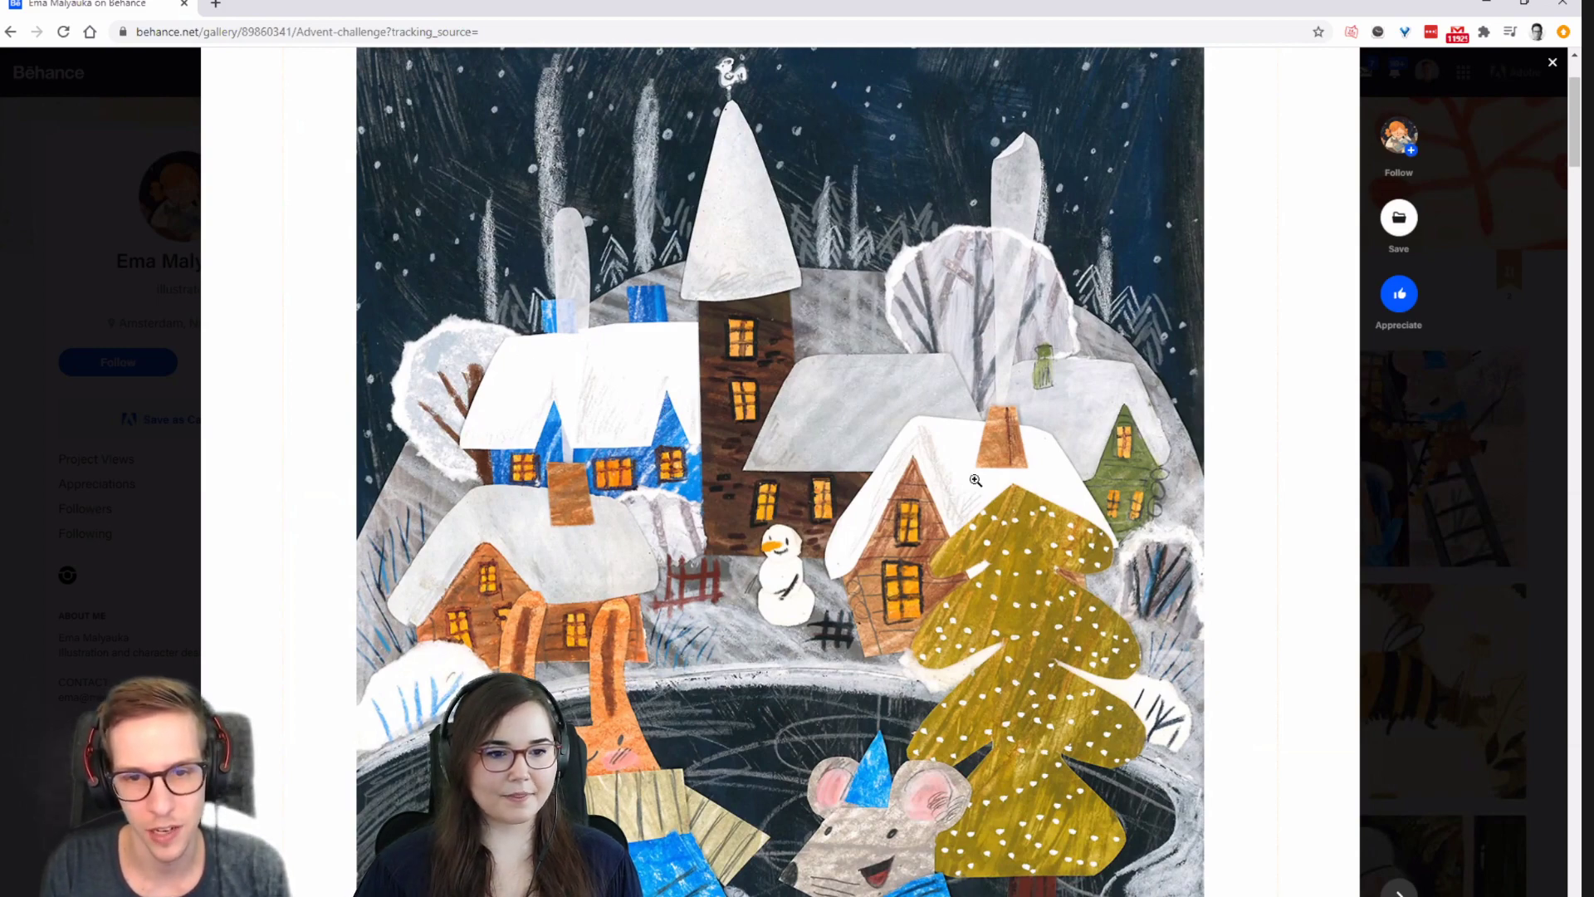
scroll(975, 479, "down", 2)
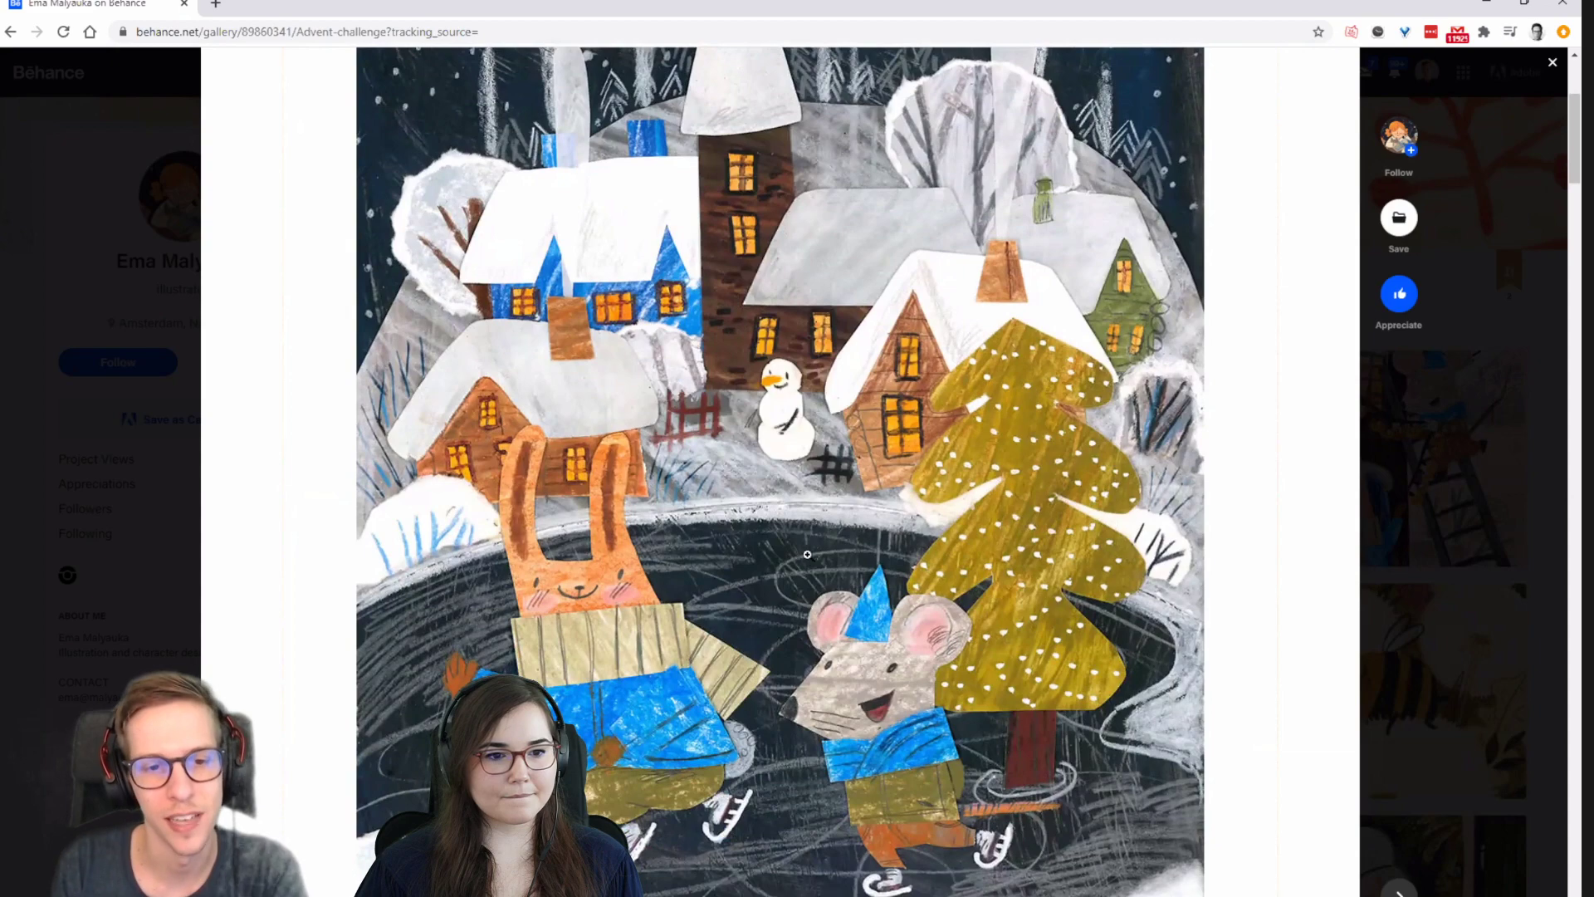
scroll(806, 554, "up", 1)
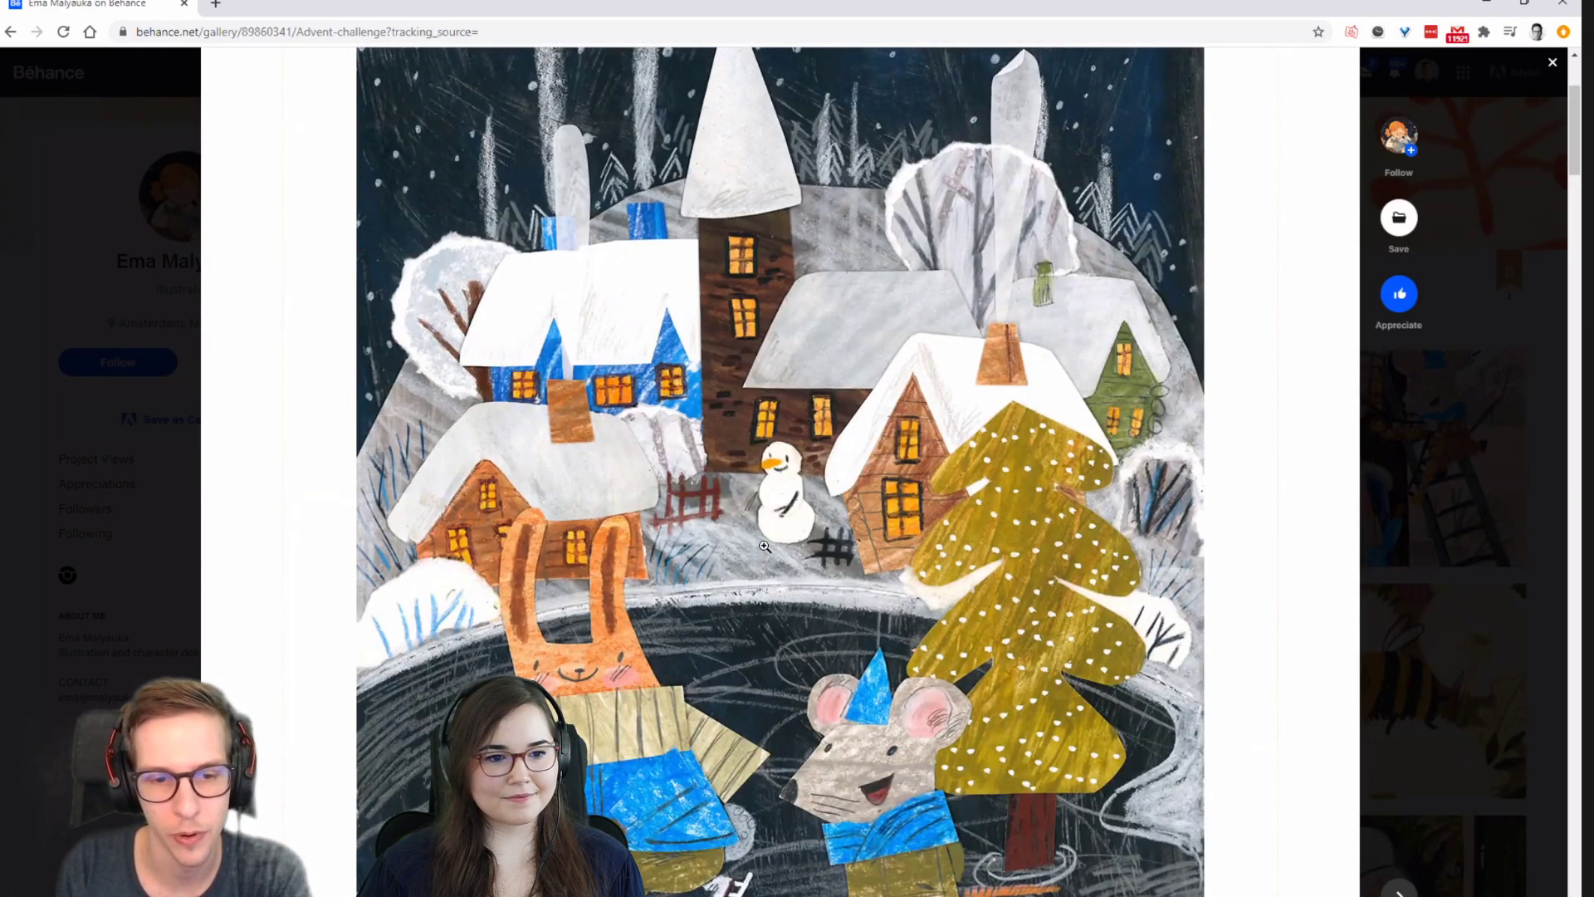
scroll(600, 347, "up", 2)
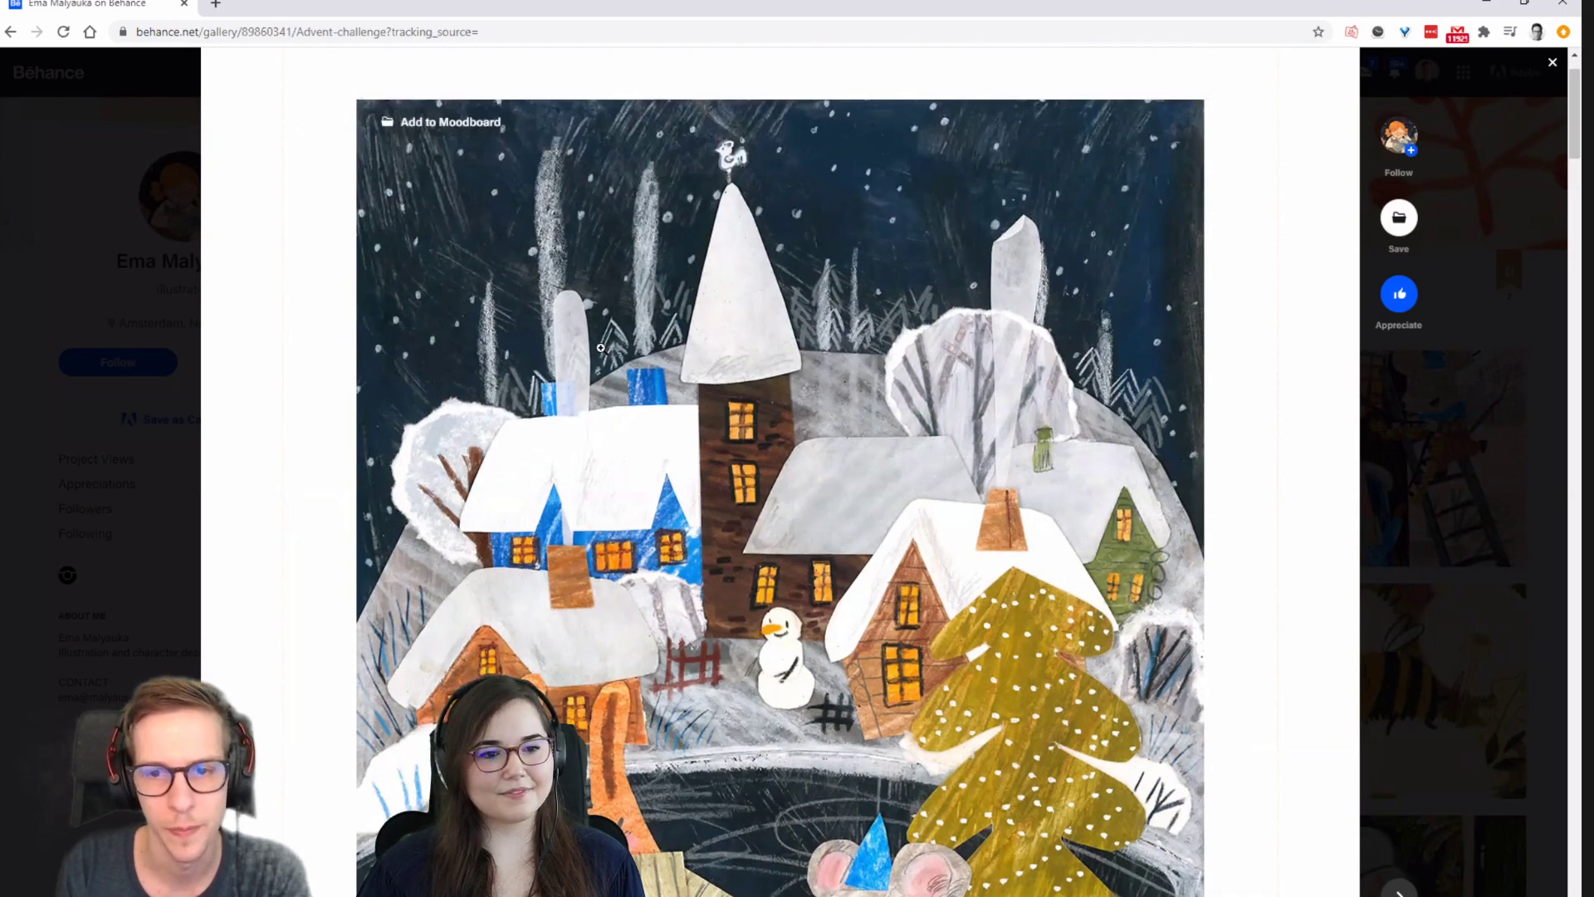
Continue to the snowy forest illustration and examine the dark tree trunk, the sled tracks and the blue-berried bushes.
scroll(600, 347, "down", 10)
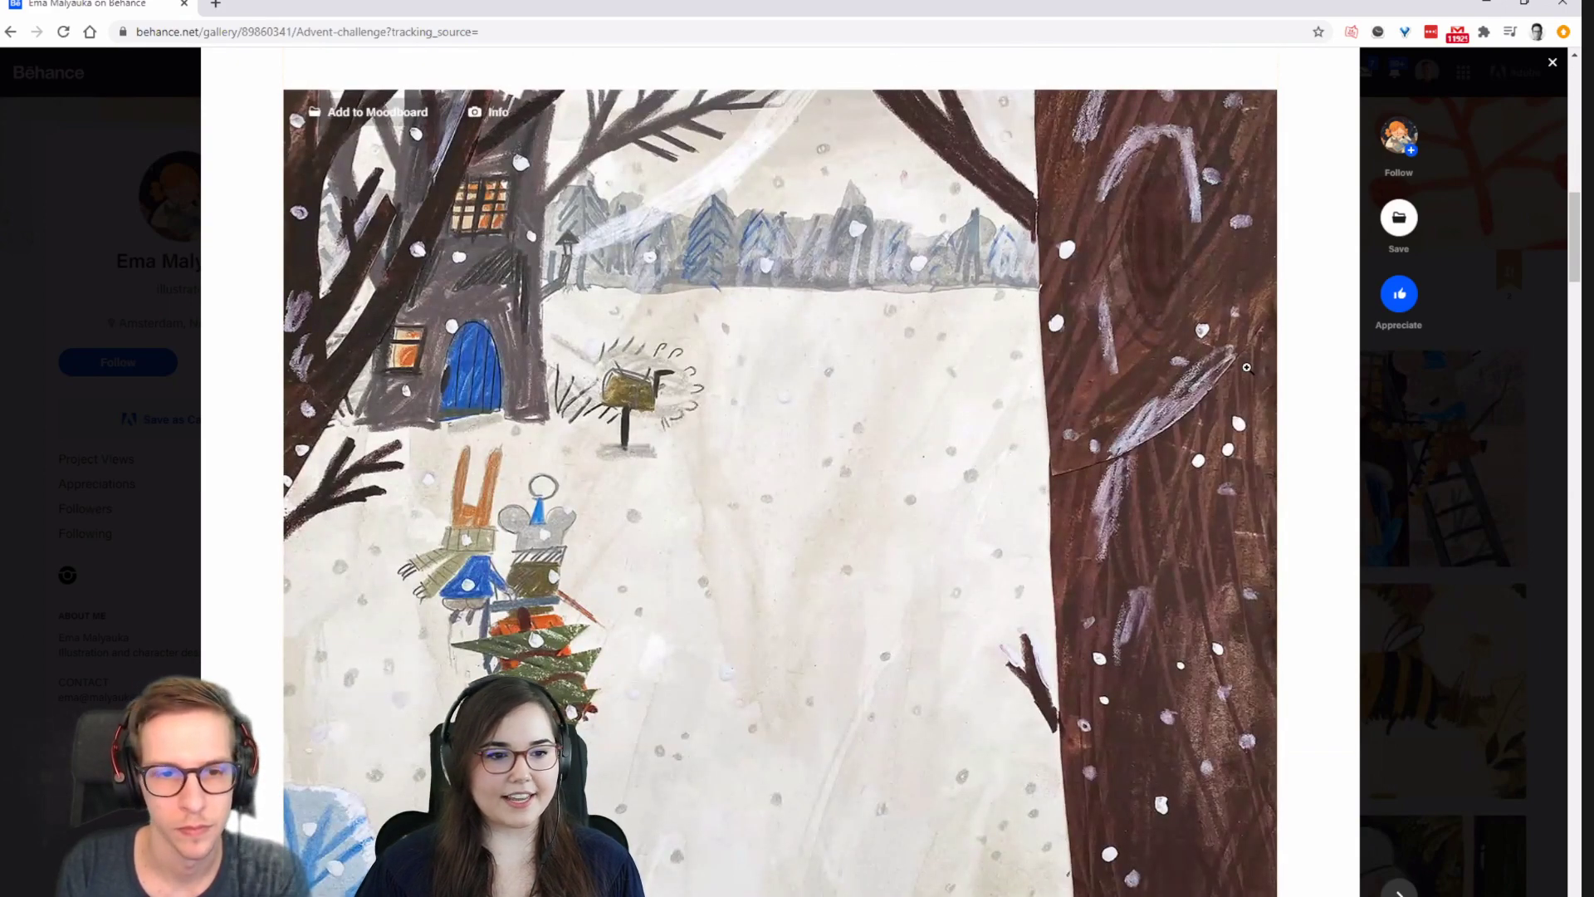
scroll(1246, 367, "down", 4)
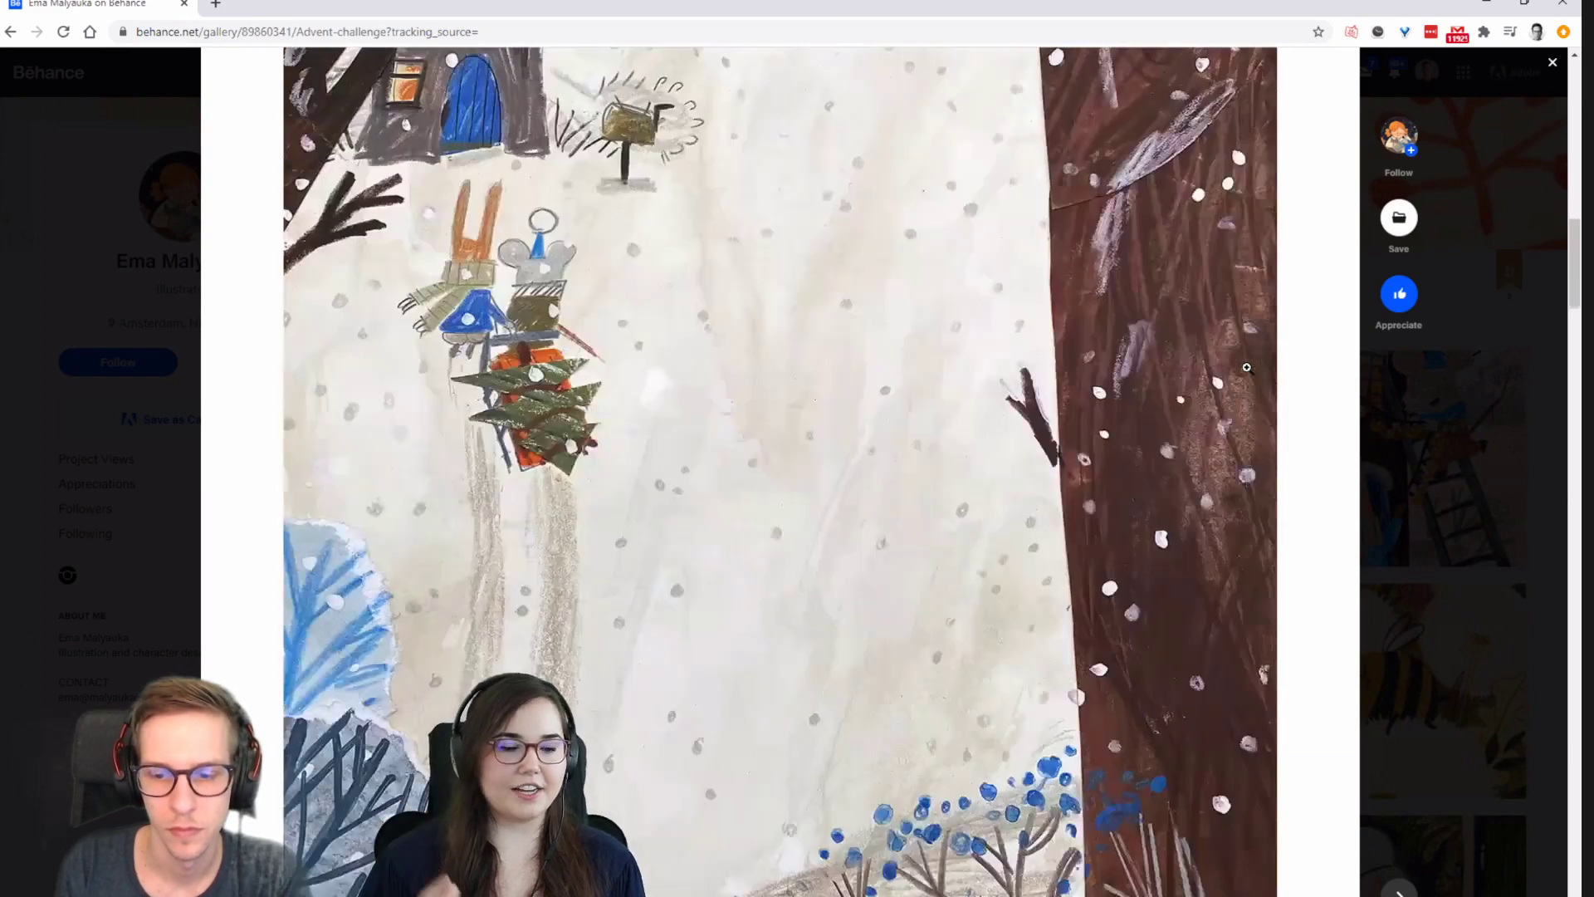
scroll(1246, 367, "down", 7)
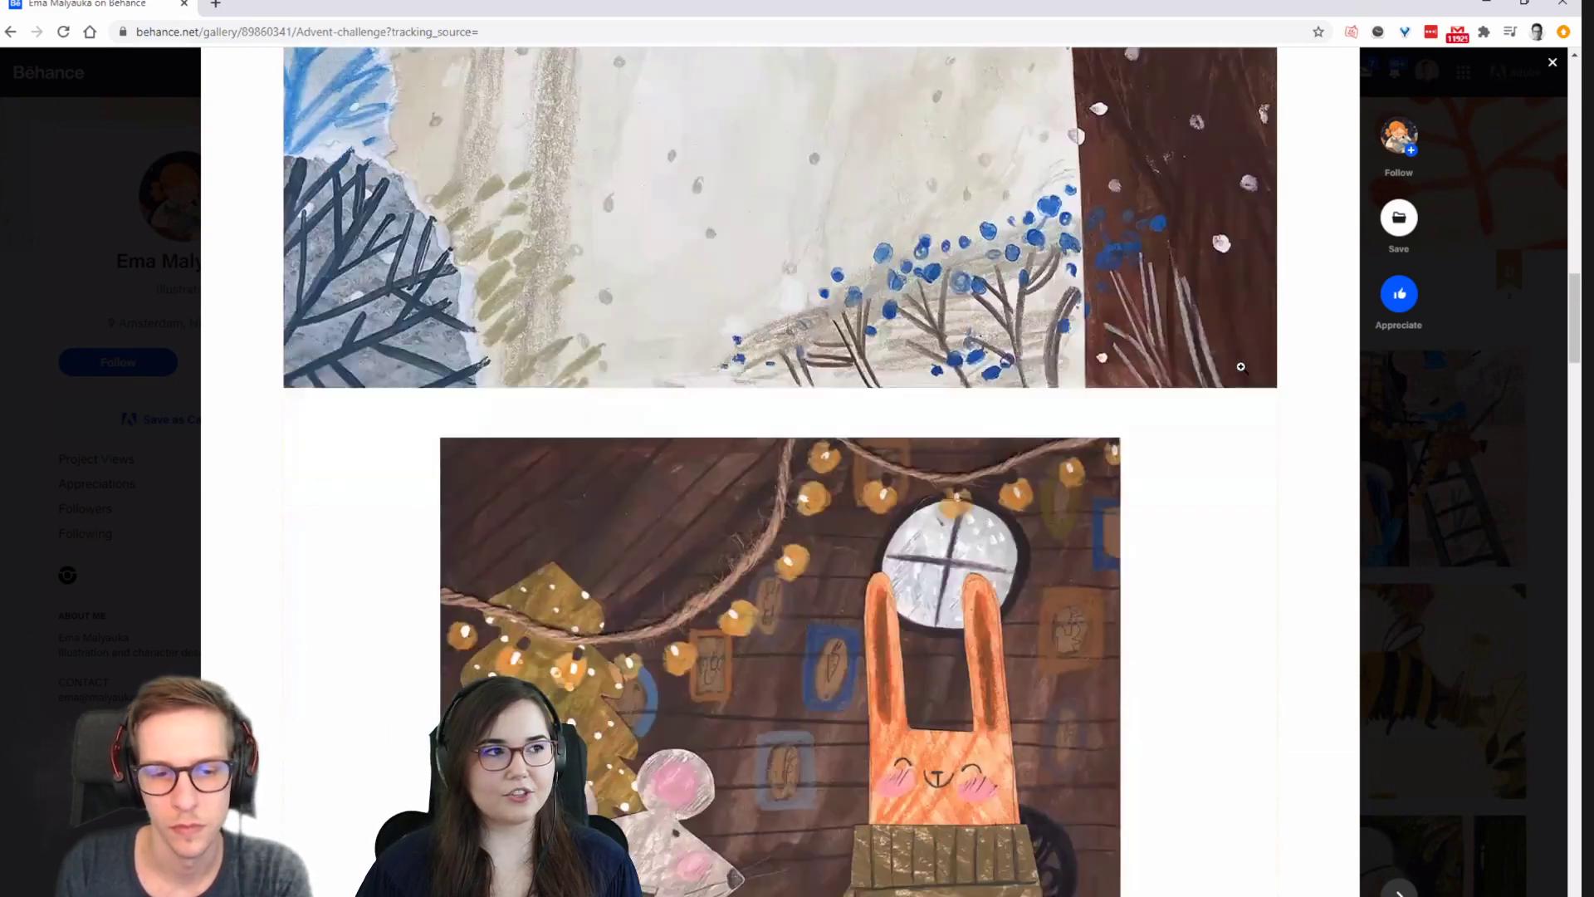
Examine the gift-wrapping illustration: the mouse and rabbit in knitted sweaters, the light garland and the papers on the wooden table.
scroll(1246, 374, "down", 1)
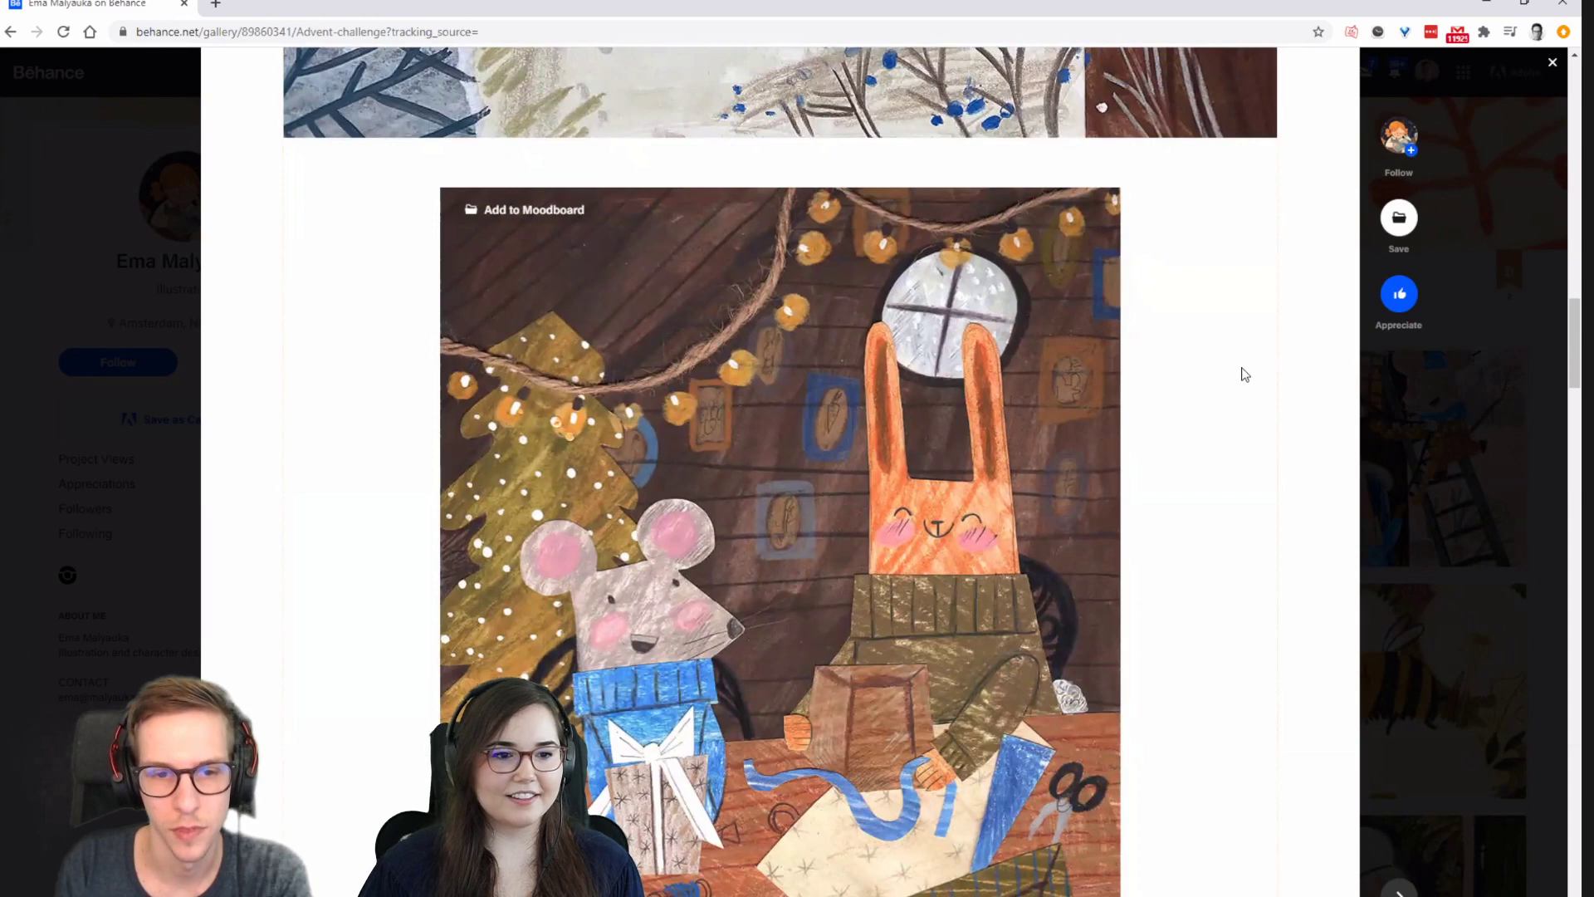
scroll(1237, 375, "down", 2)
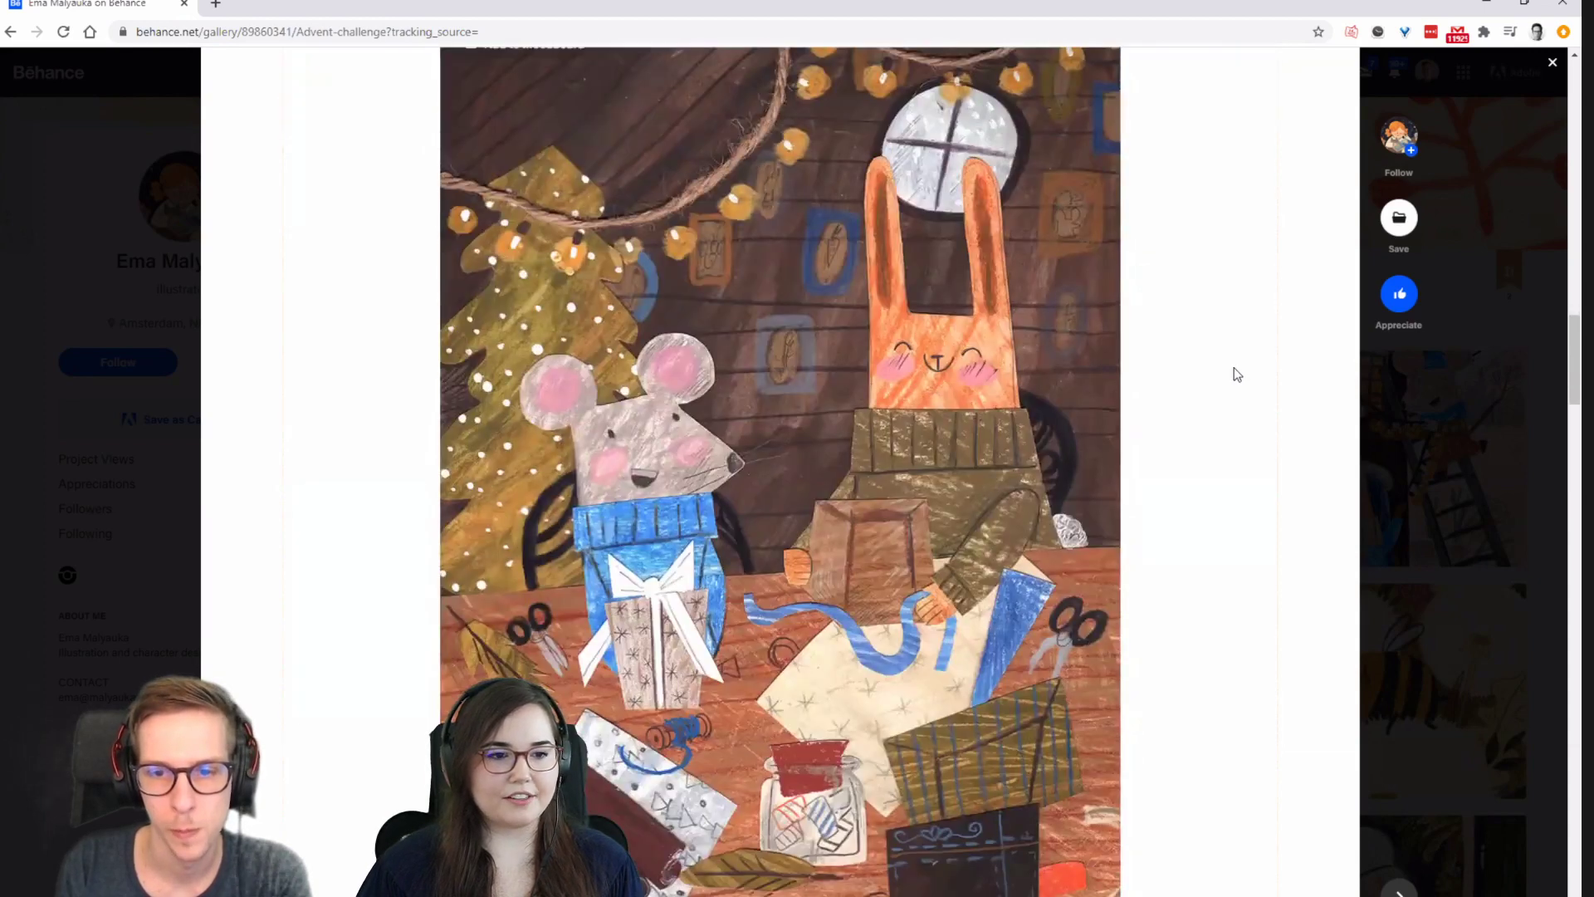
scroll(1233, 375, "down", 2)
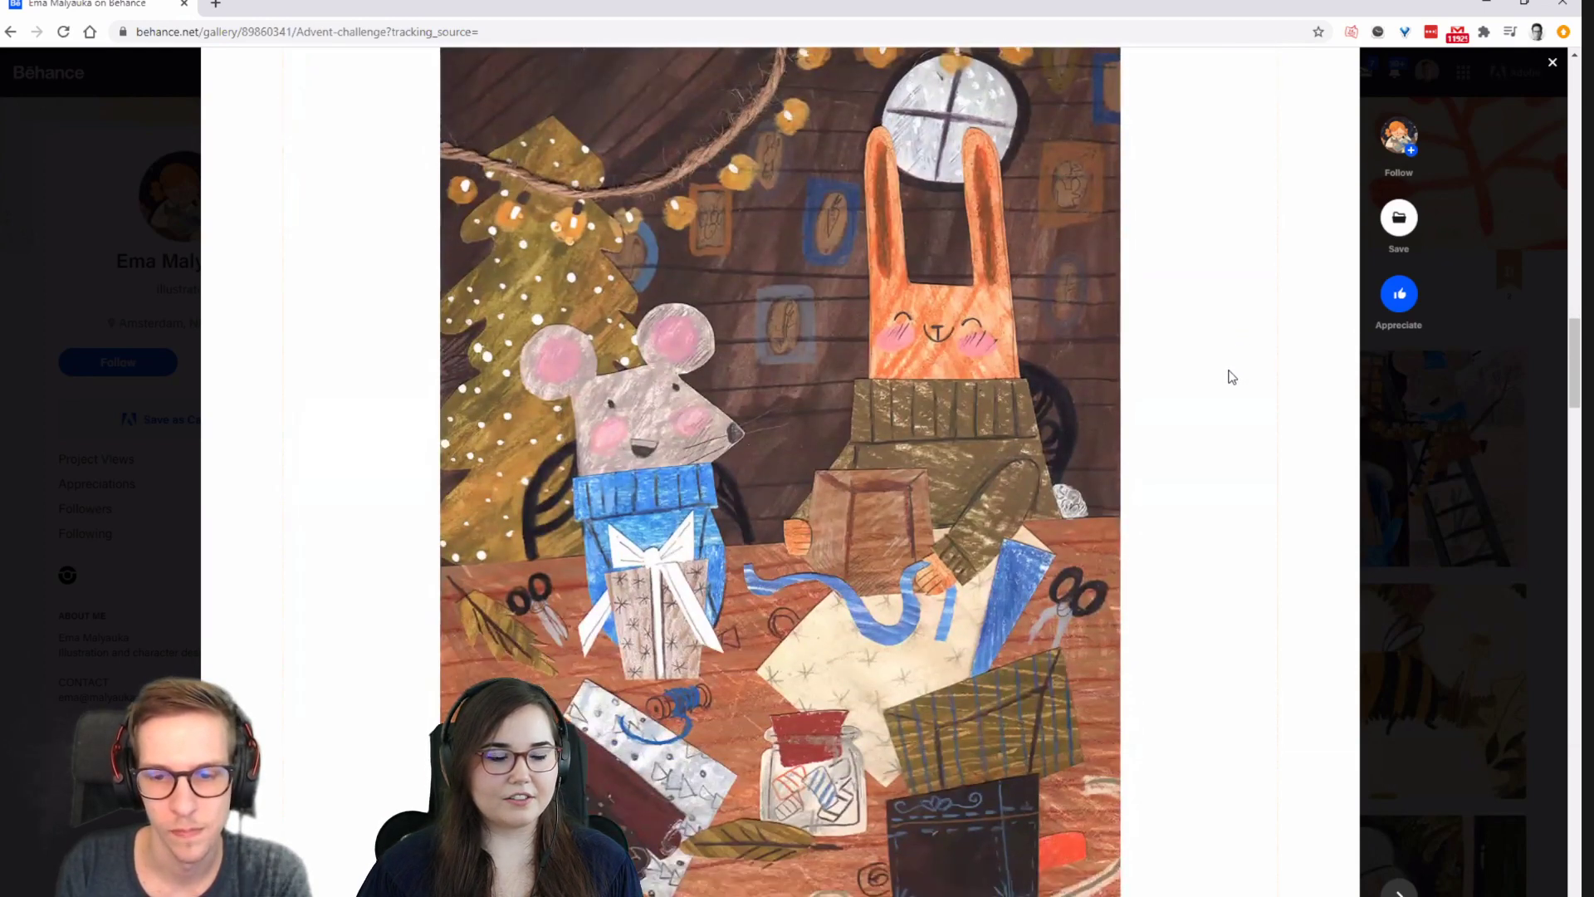
scroll(1232, 375, "up", 2)
scroll(1232, 377, "down", 10)
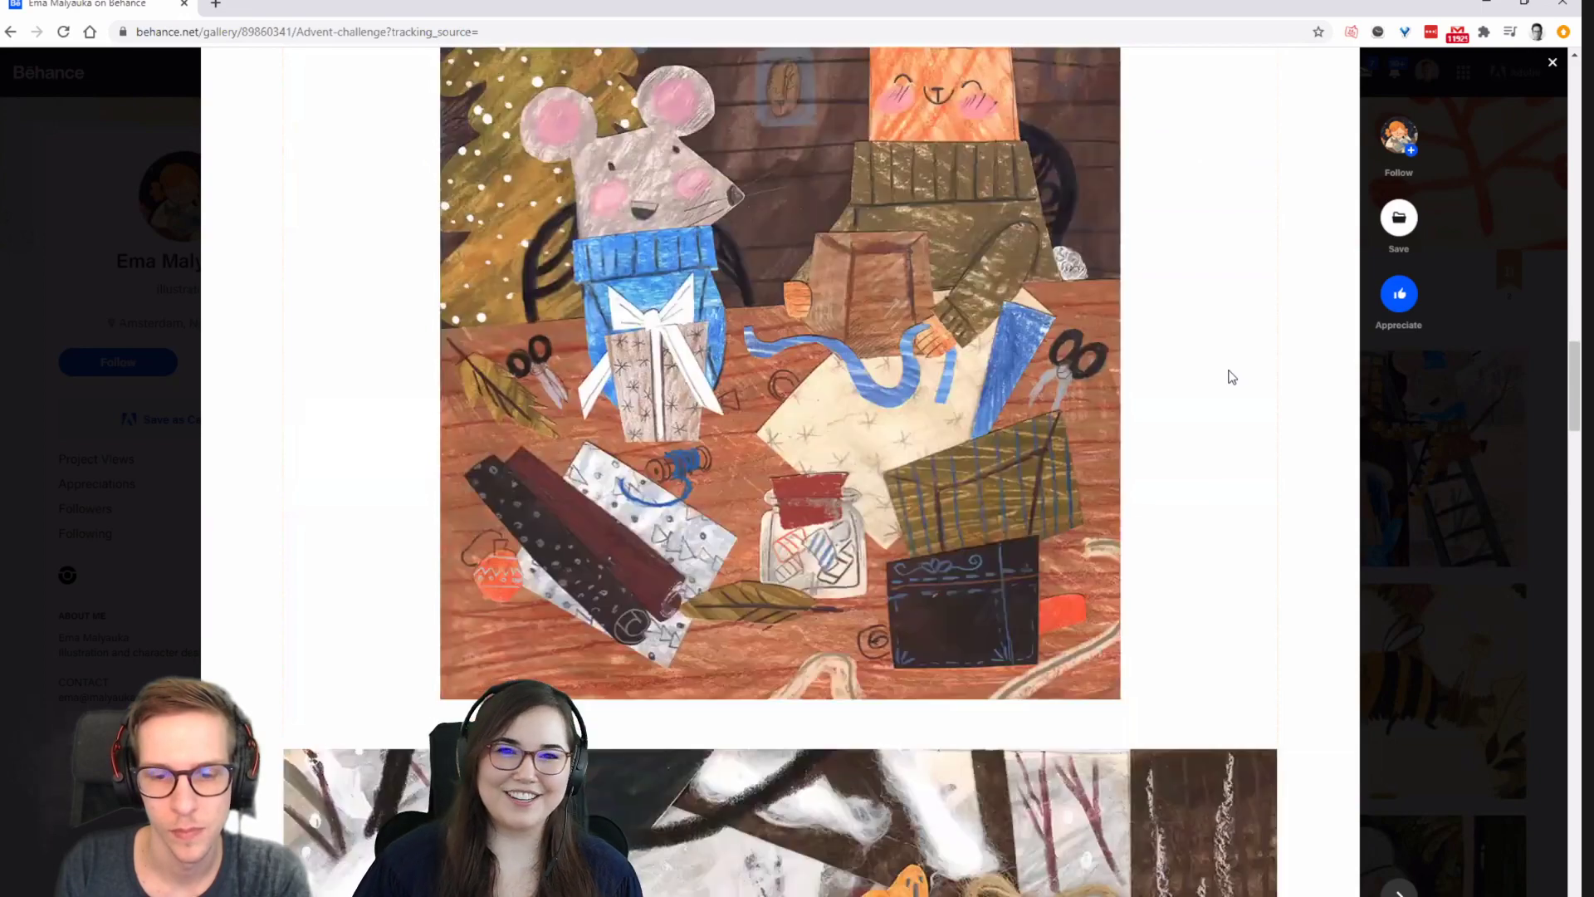
Continue to the illustration of the rabbit and mouse with hot drinks and examine its cotton snow, twine bow and bird feeder.
scroll(1228, 369, "down", 1)
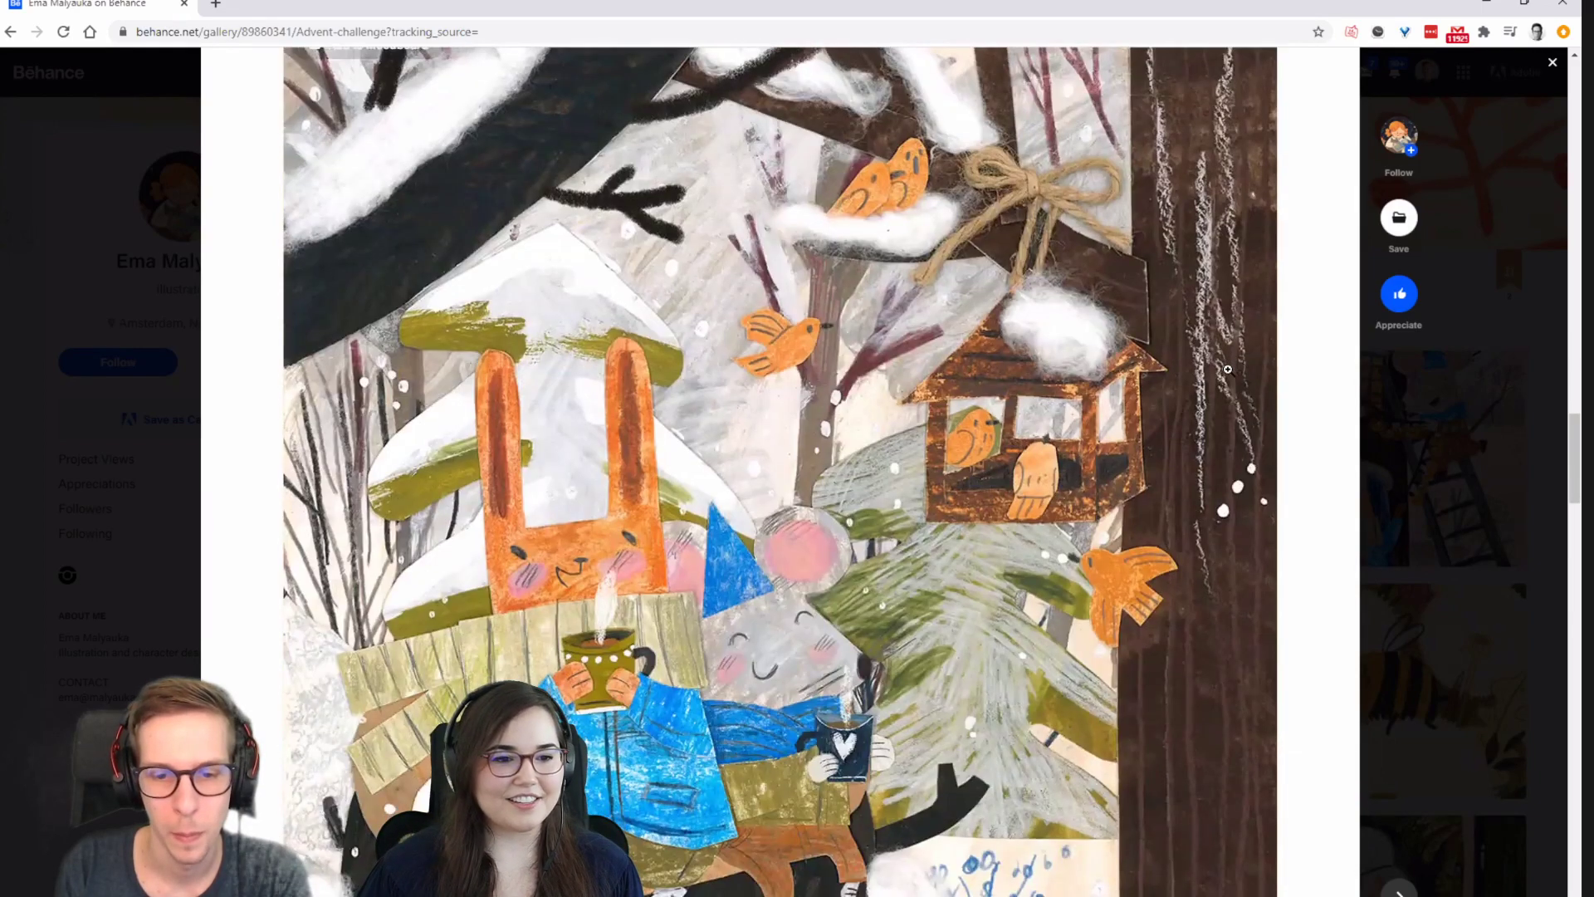
scroll(1195, 273, "up", 1)
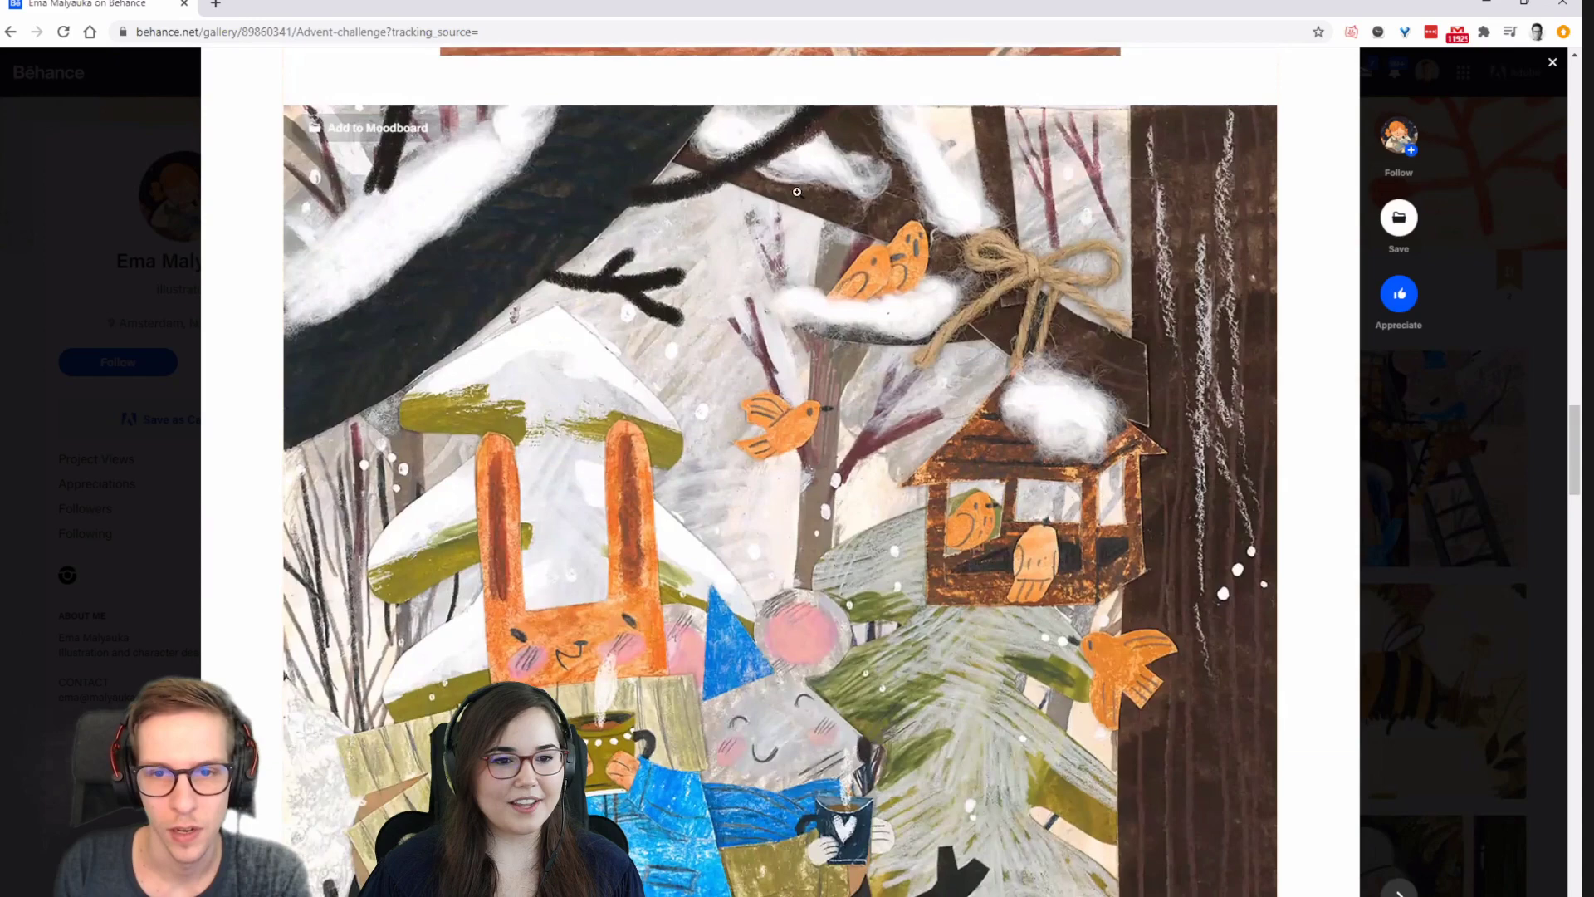
scroll(920, 380, "down", 1)
scroll(834, 538, "down", 2)
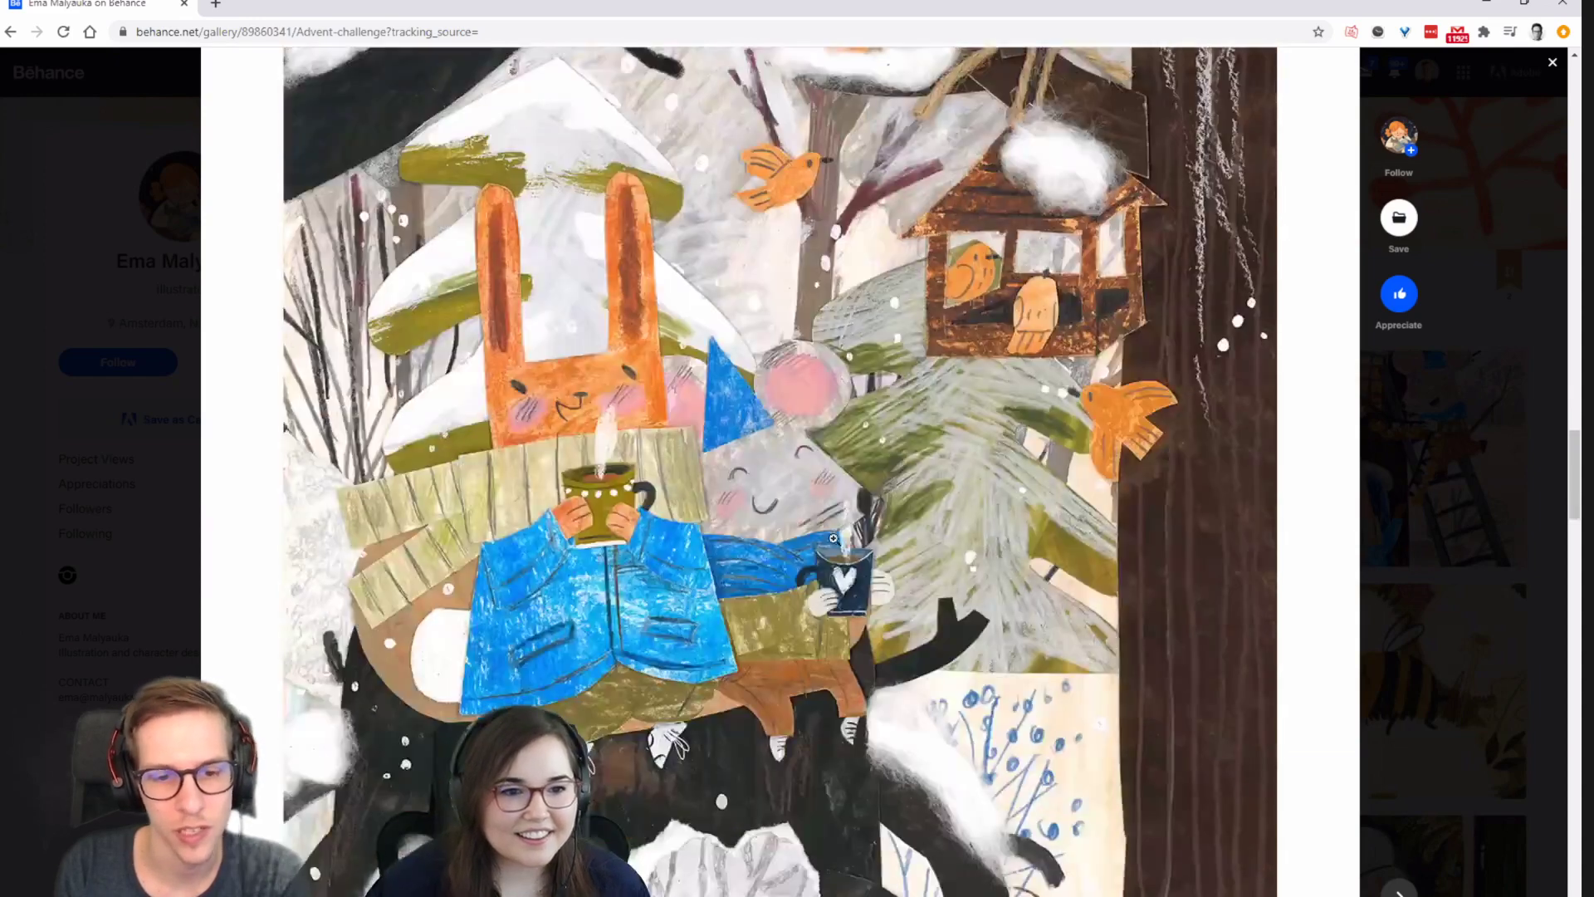
scroll(847, 474, "up", 1)
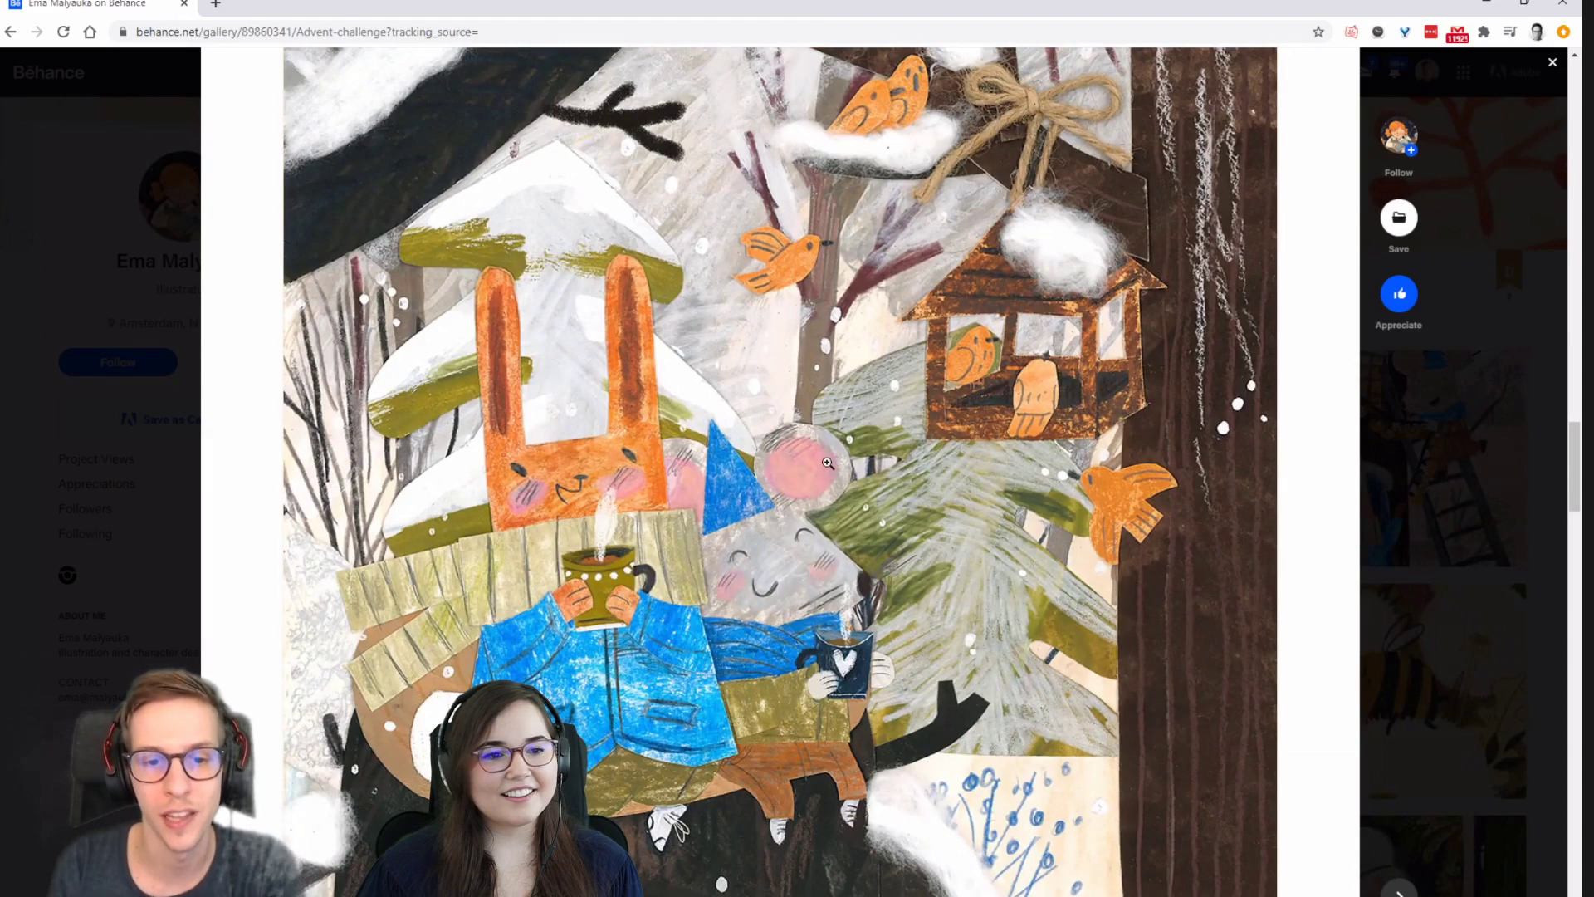
Return to the gift-wrapping illustration and compare its cut-paper textures with those of the hot-drinks scene in the snow.
scroll(841, 469, "down", 10)
scroll(736, 233, "up", 1)
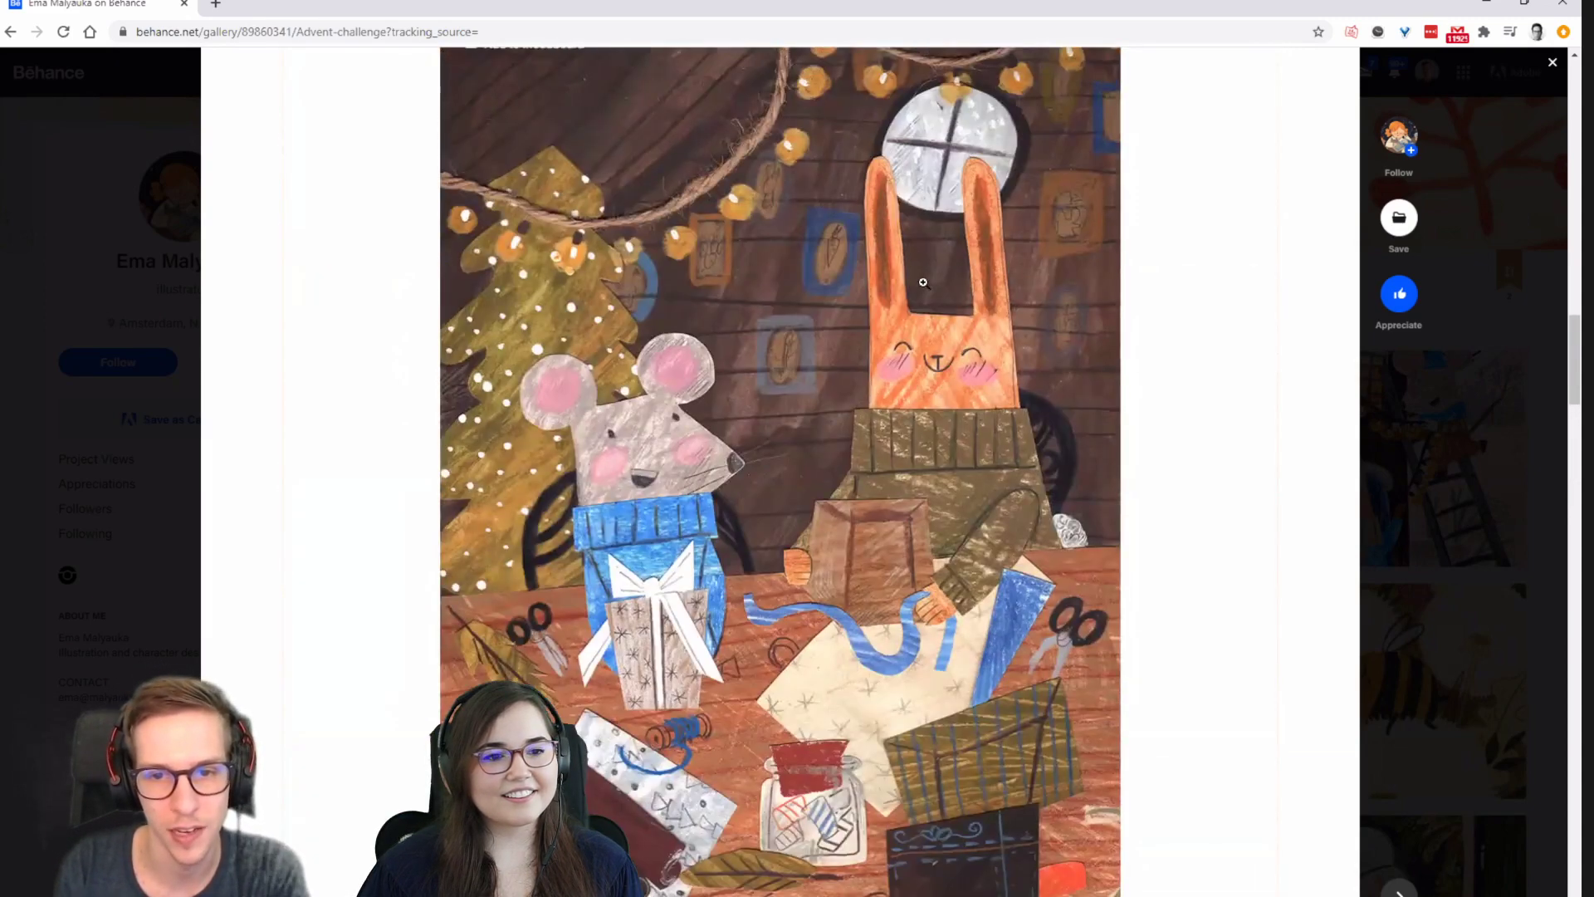
scroll(985, 325, "down", 9)
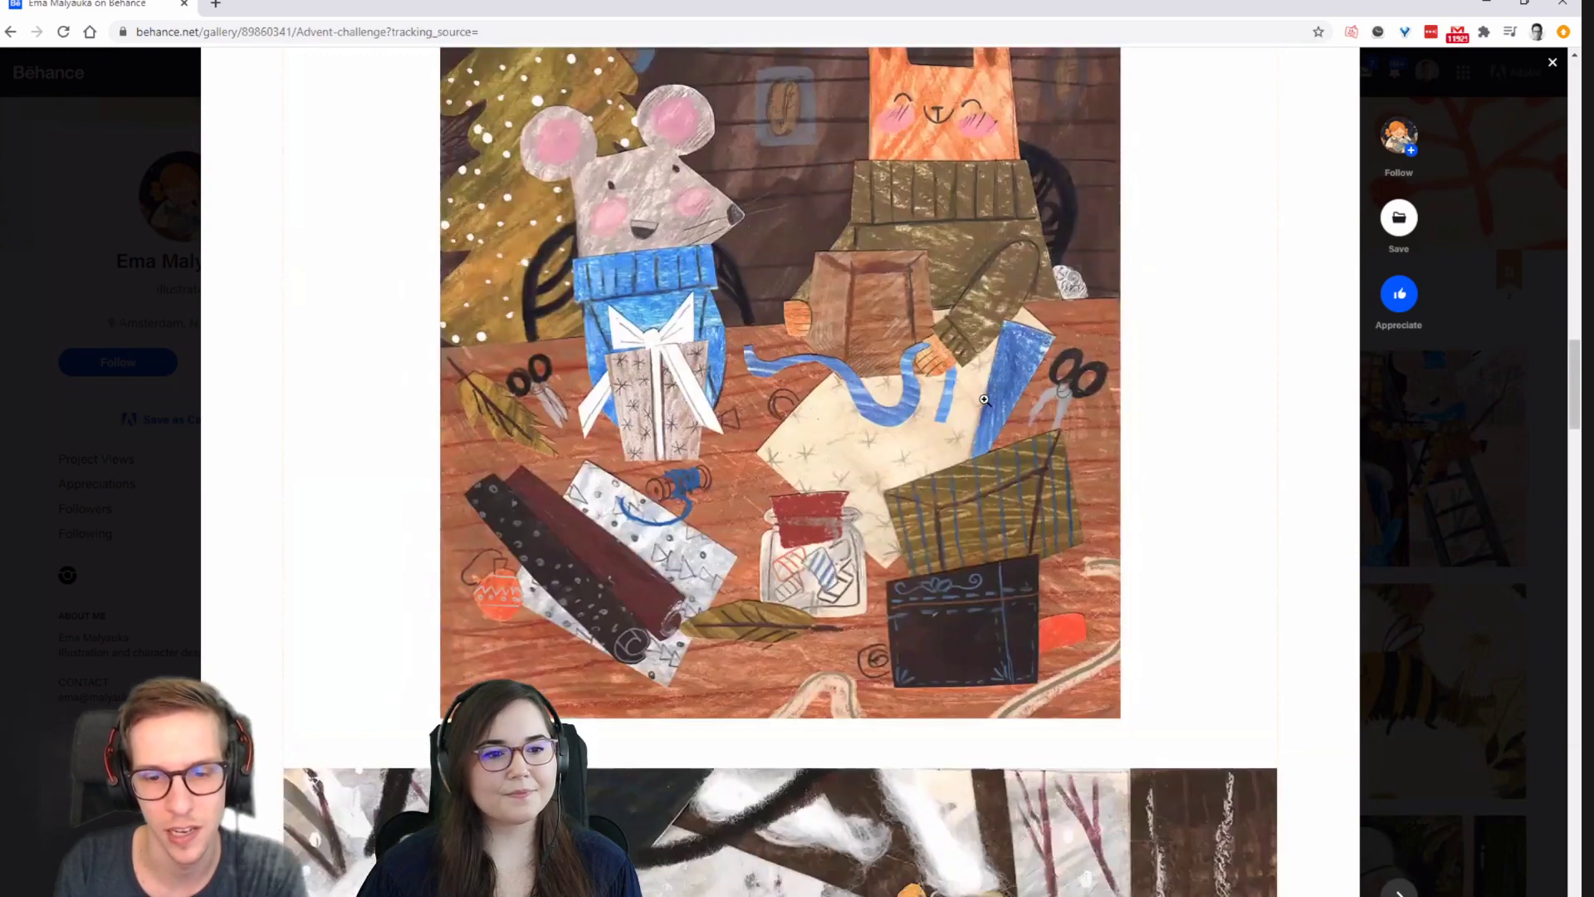
scroll(983, 399, "down", 3)
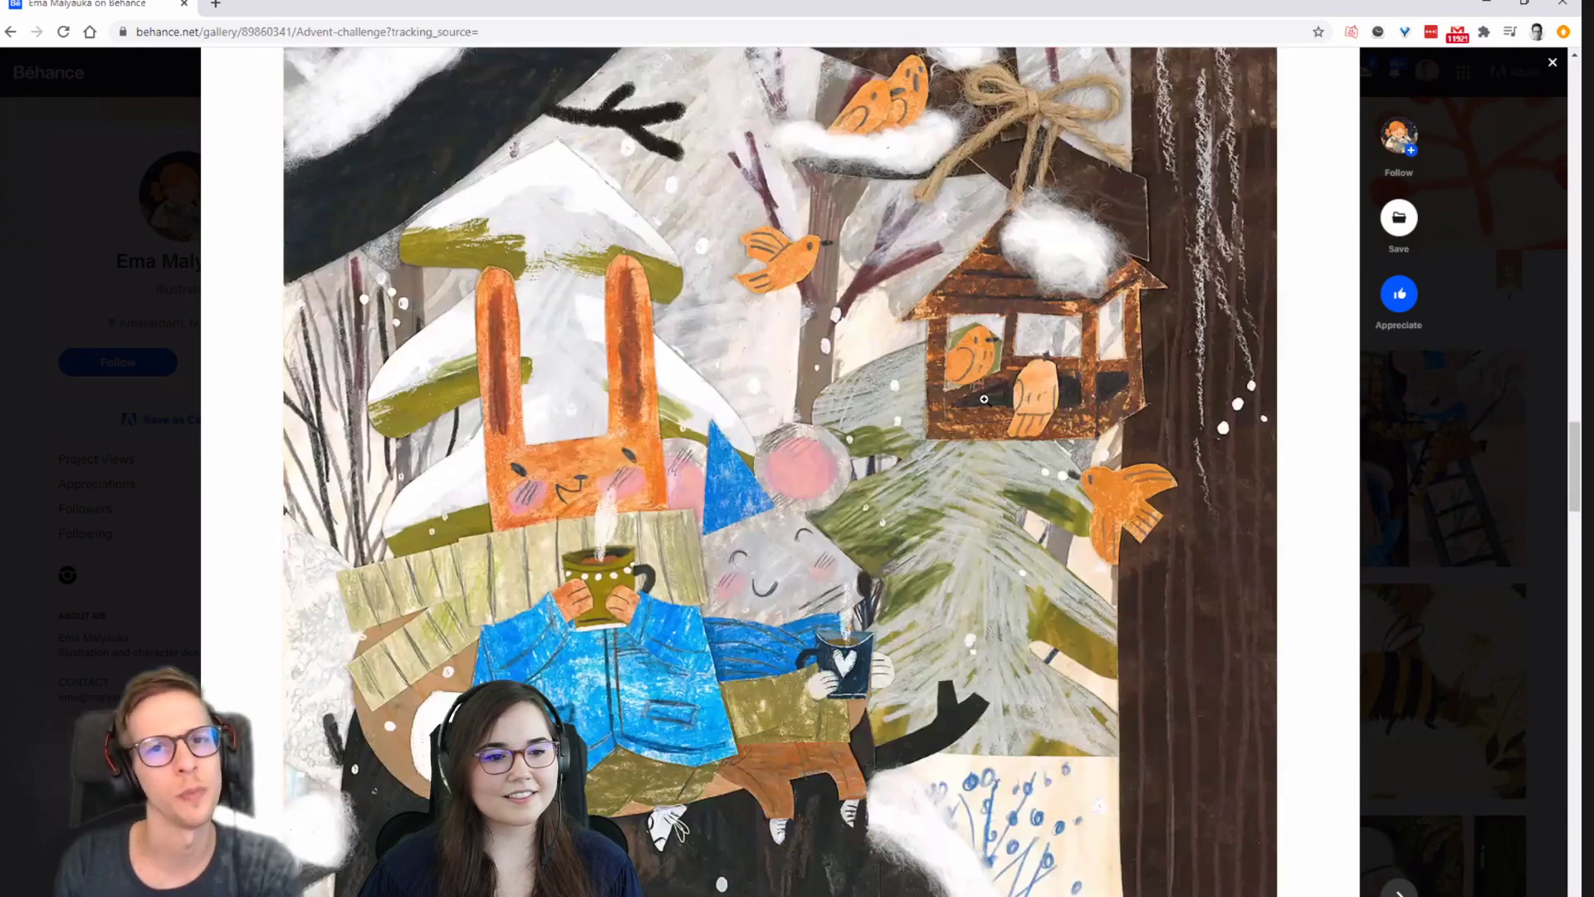
scroll(963, 407, "down", 3)
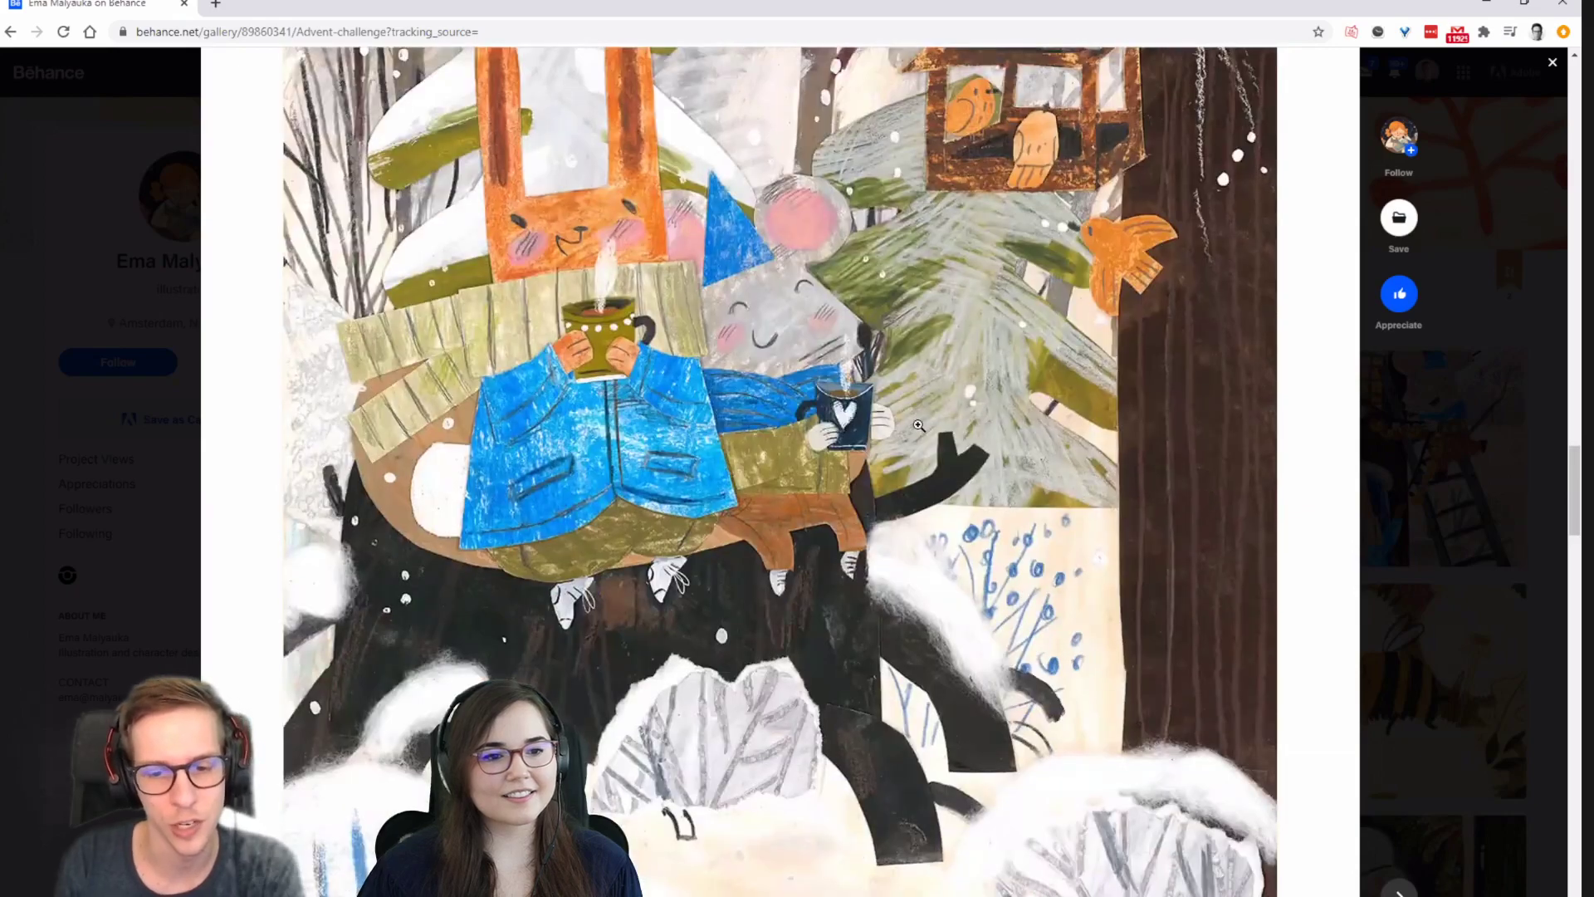
Move on to the illustration of the mouse on the ladder and examine the glowing string lights and the rabbit holding the wreath.
scroll(918, 425, "down", 11)
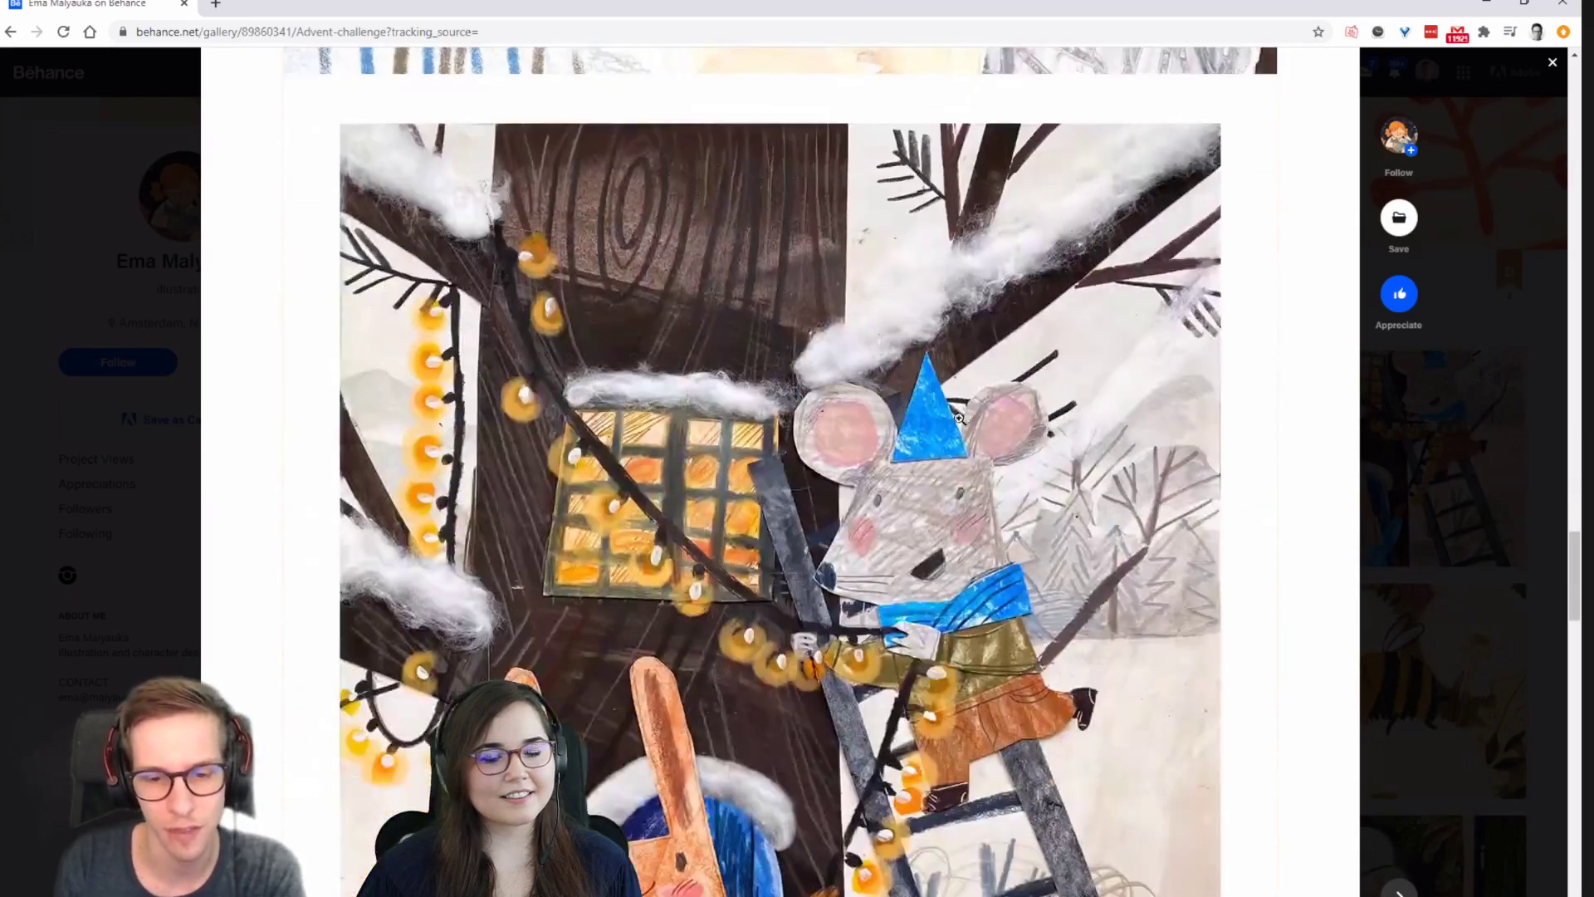
scroll(1116, 459, "down", 2)
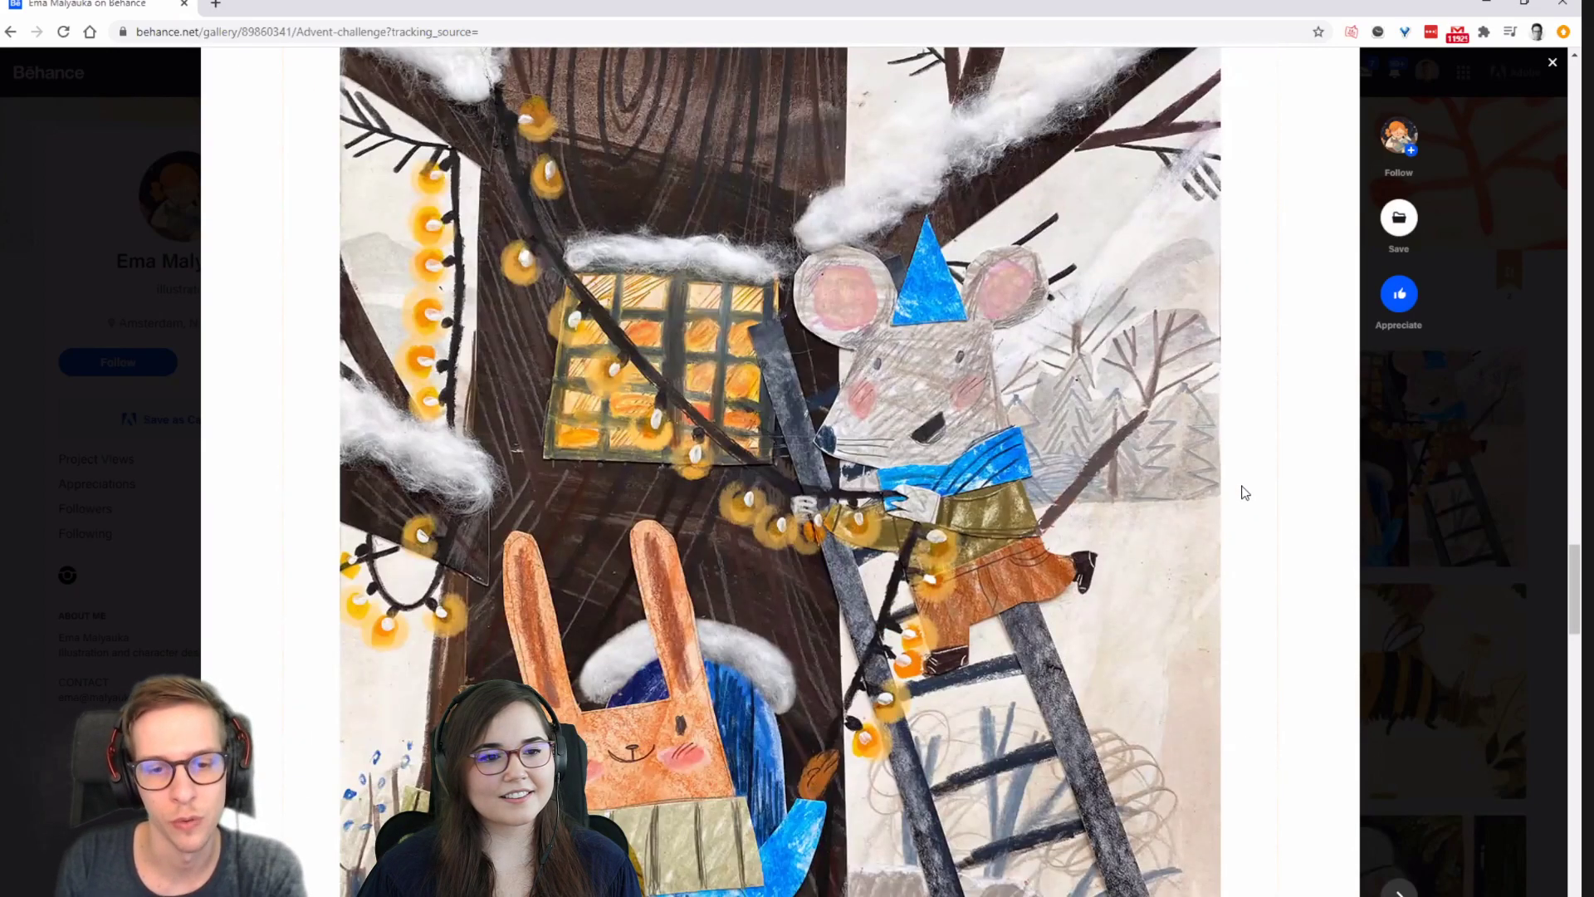
scroll(1244, 492, "down", 3)
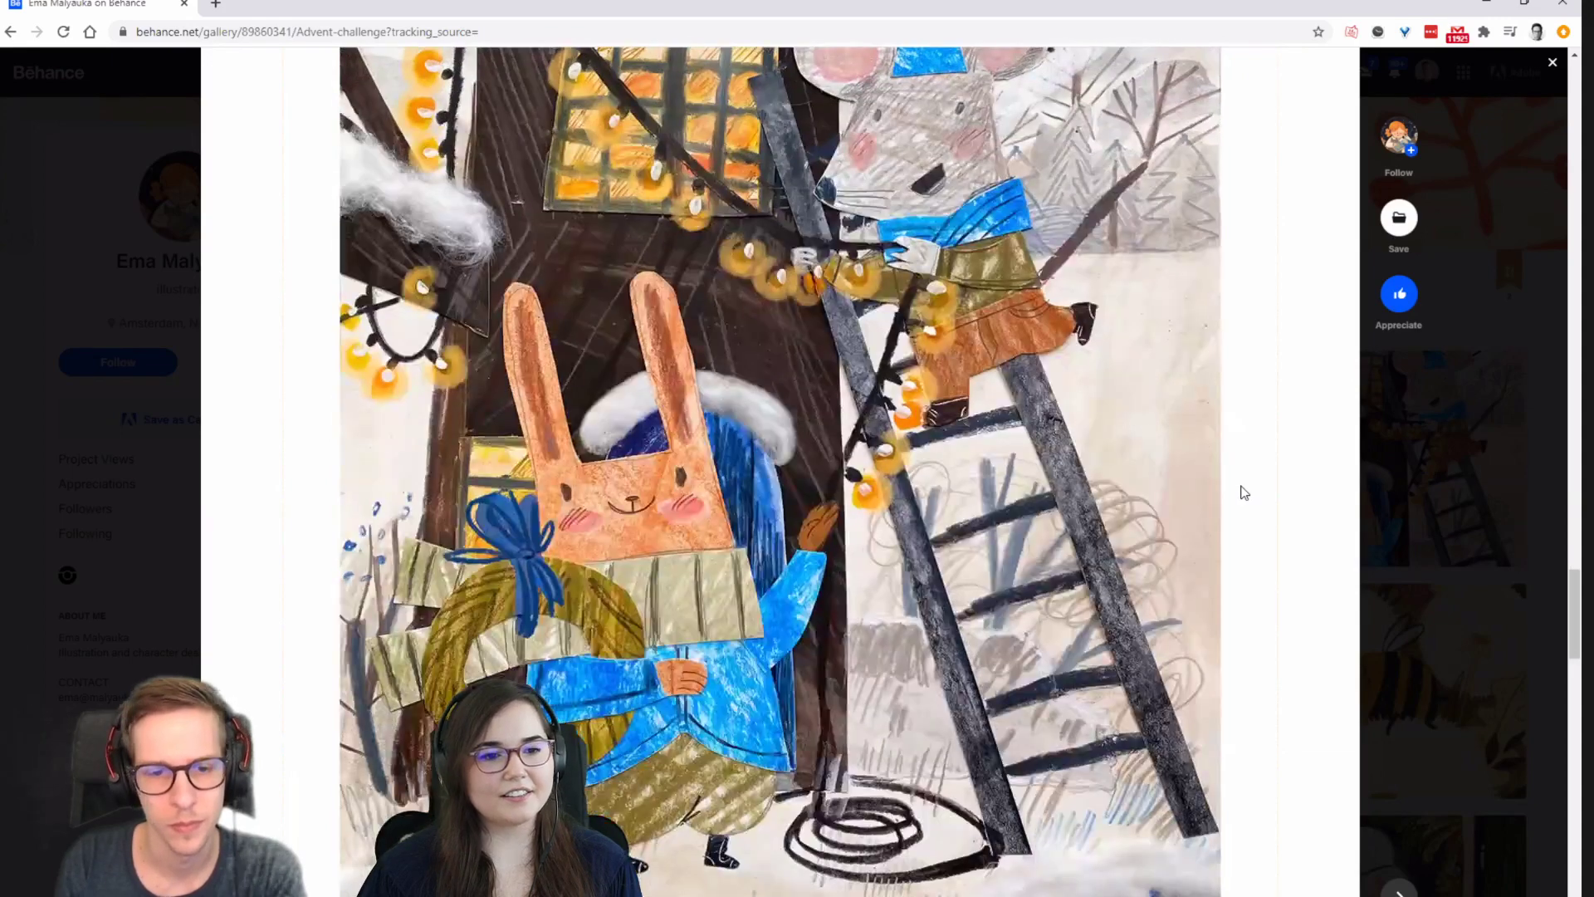
scroll(1241, 493, "down", 2)
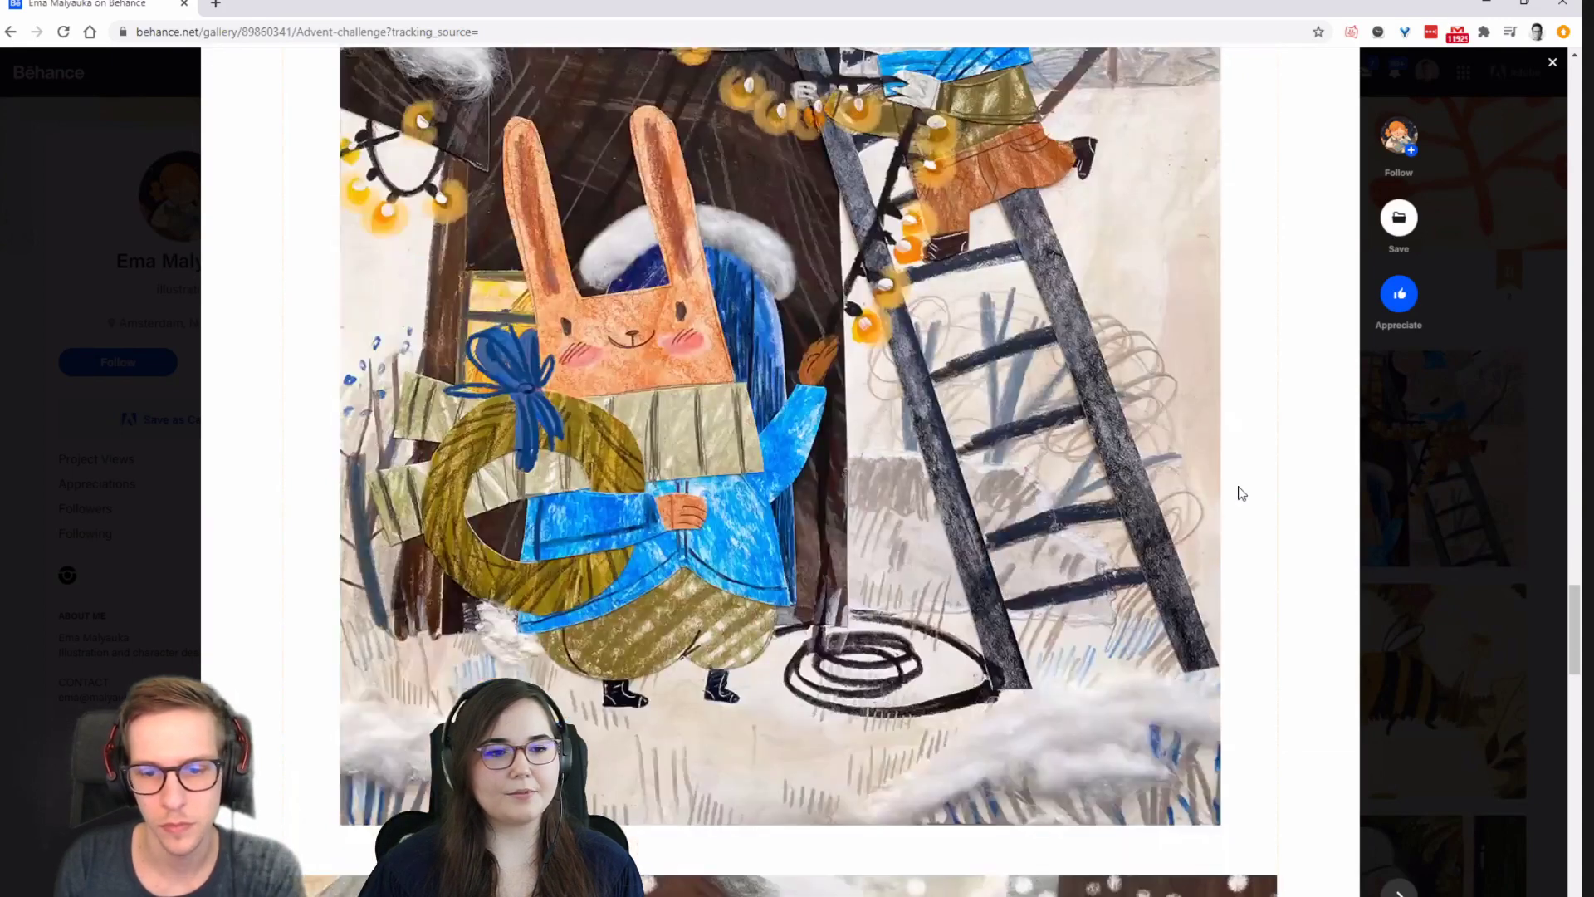
Continue to the snowy house illustration and examine its paper roof, cut-out trees and the rabbit and mouse in the round window.
scroll(1241, 493, "down", 10)
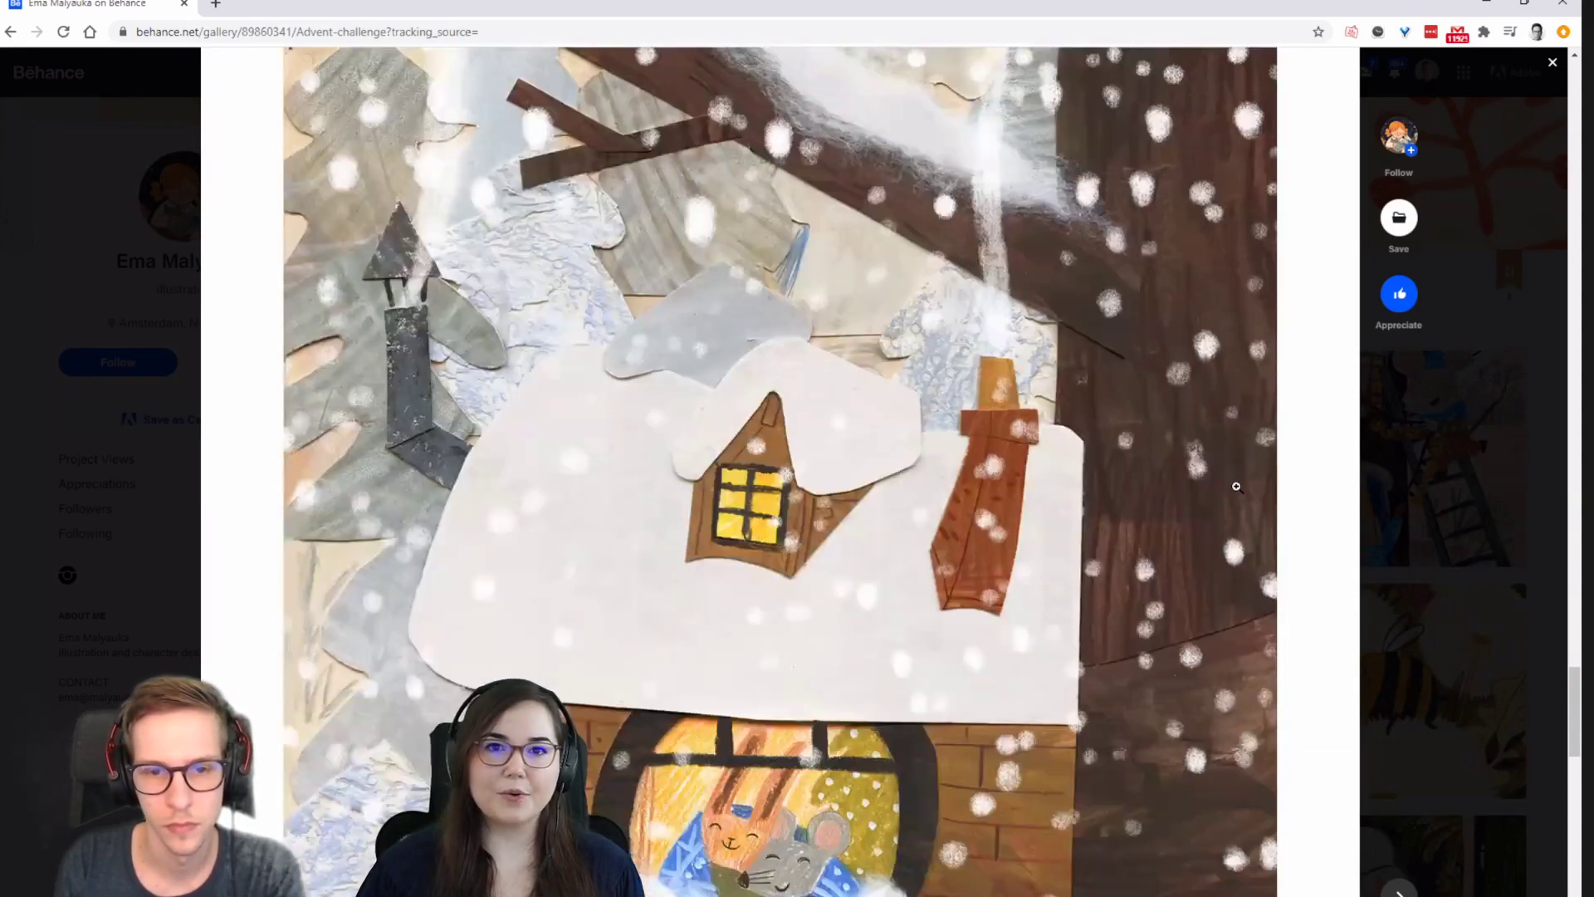
scroll(1230, 485, "down", 3)
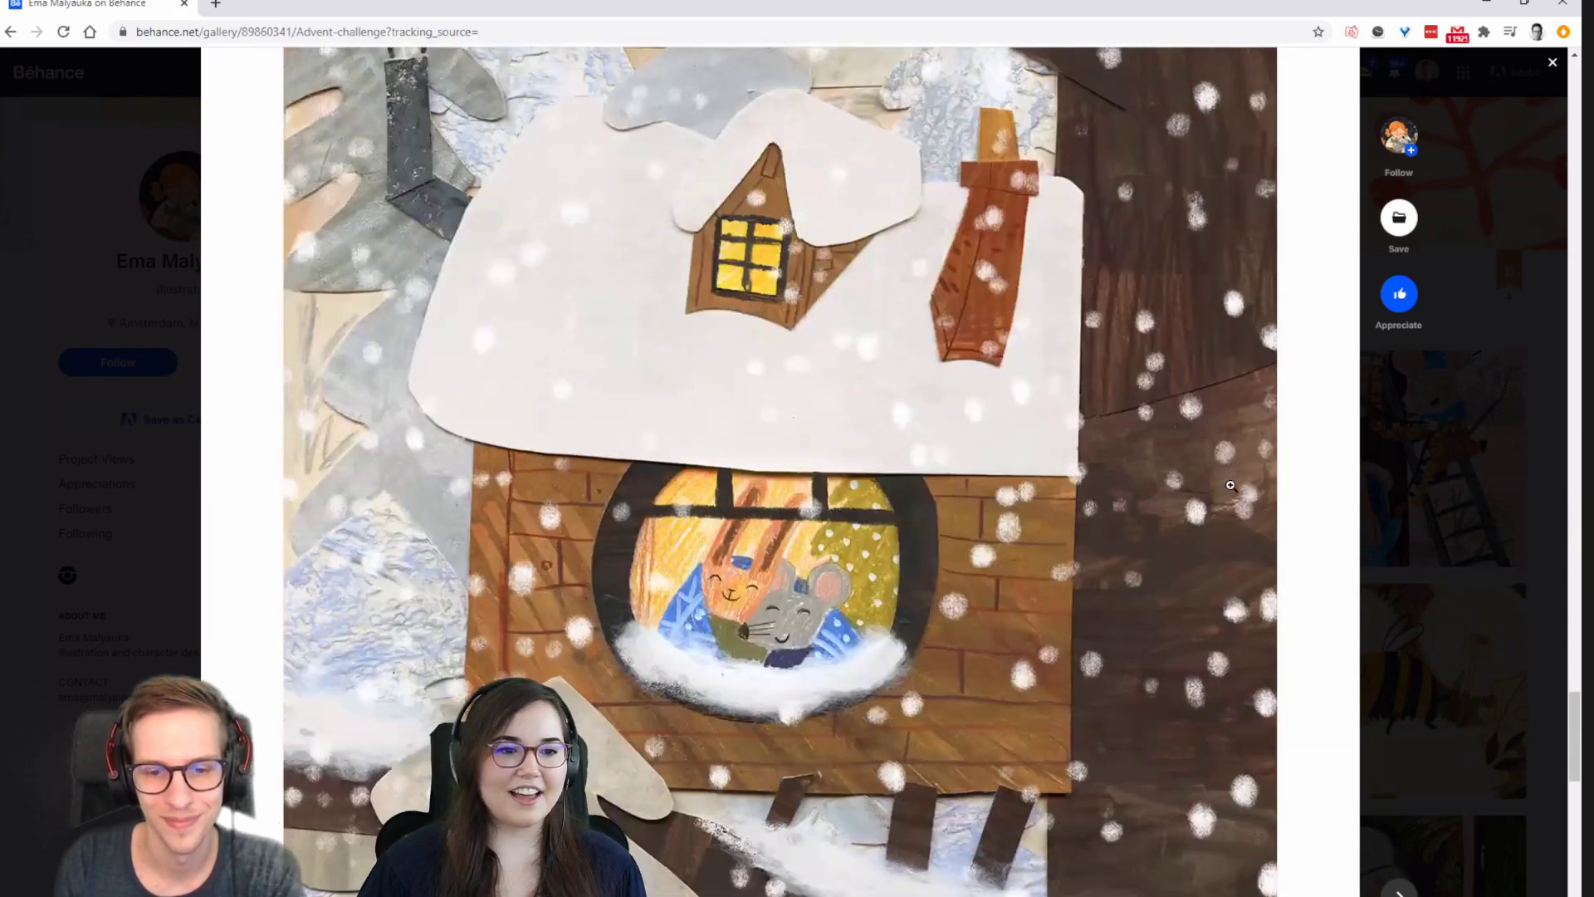
scroll(1230, 485, "down", 4)
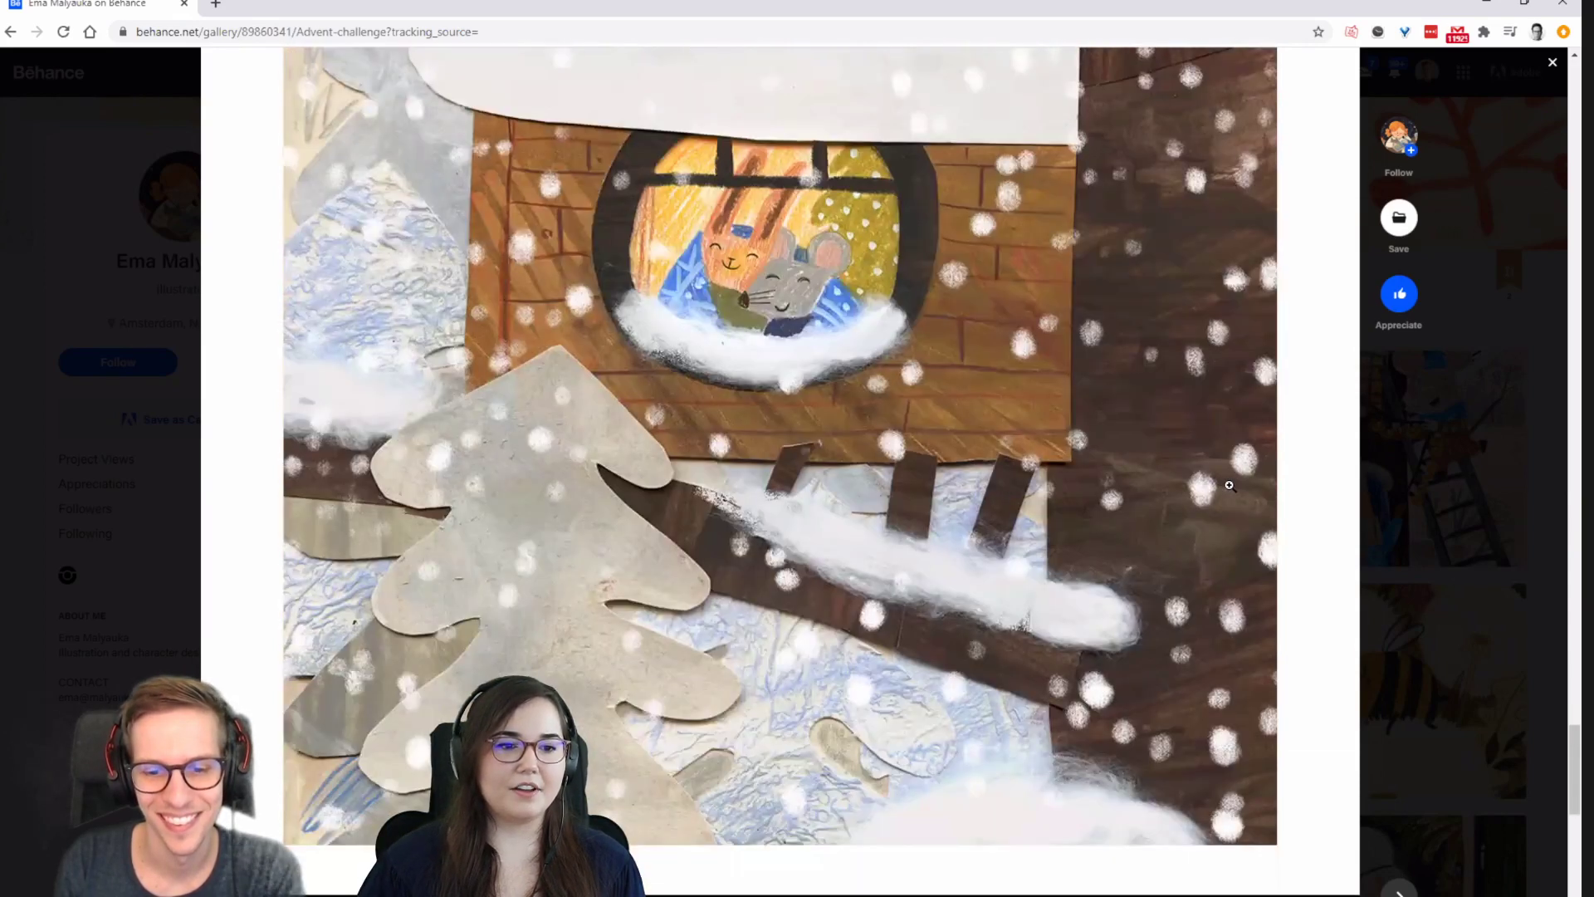
scroll(1230, 486, "down", 2)
scroll(1230, 485, "up", 4)
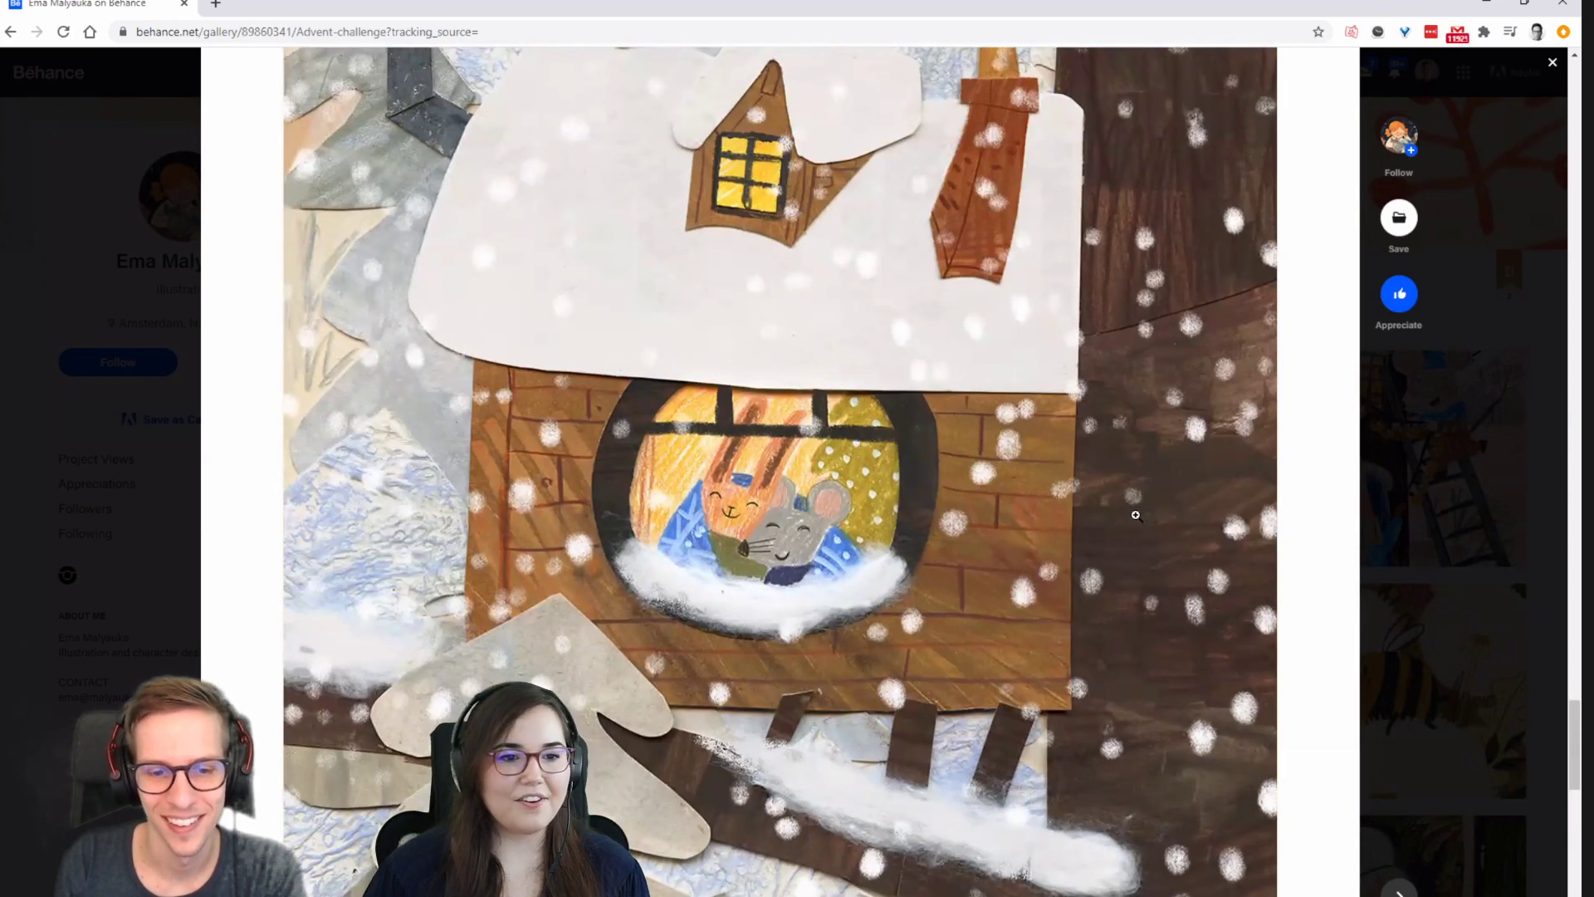
scroll(1136, 516, "down", 2)
scroll(1136, 515, "up", 2)
View the snowy house illustration enlarged, inspect the round window and snowy fence at full size, and return to the project page.
left_click(772, 541)
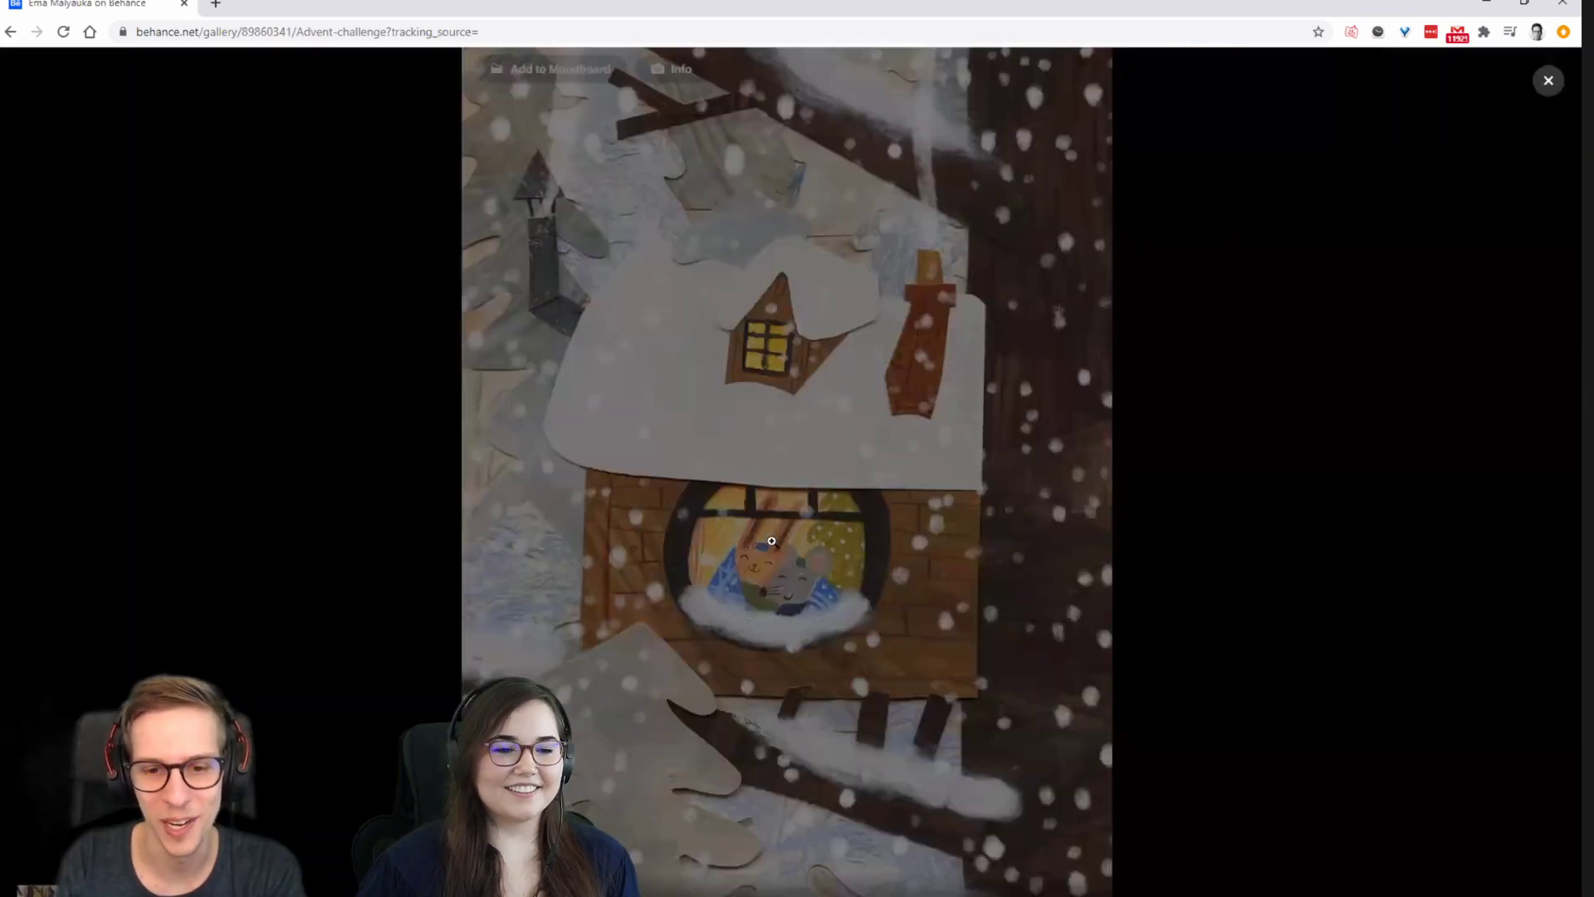
left_click(771, 540)
scroll(754, 559, "down", 5)
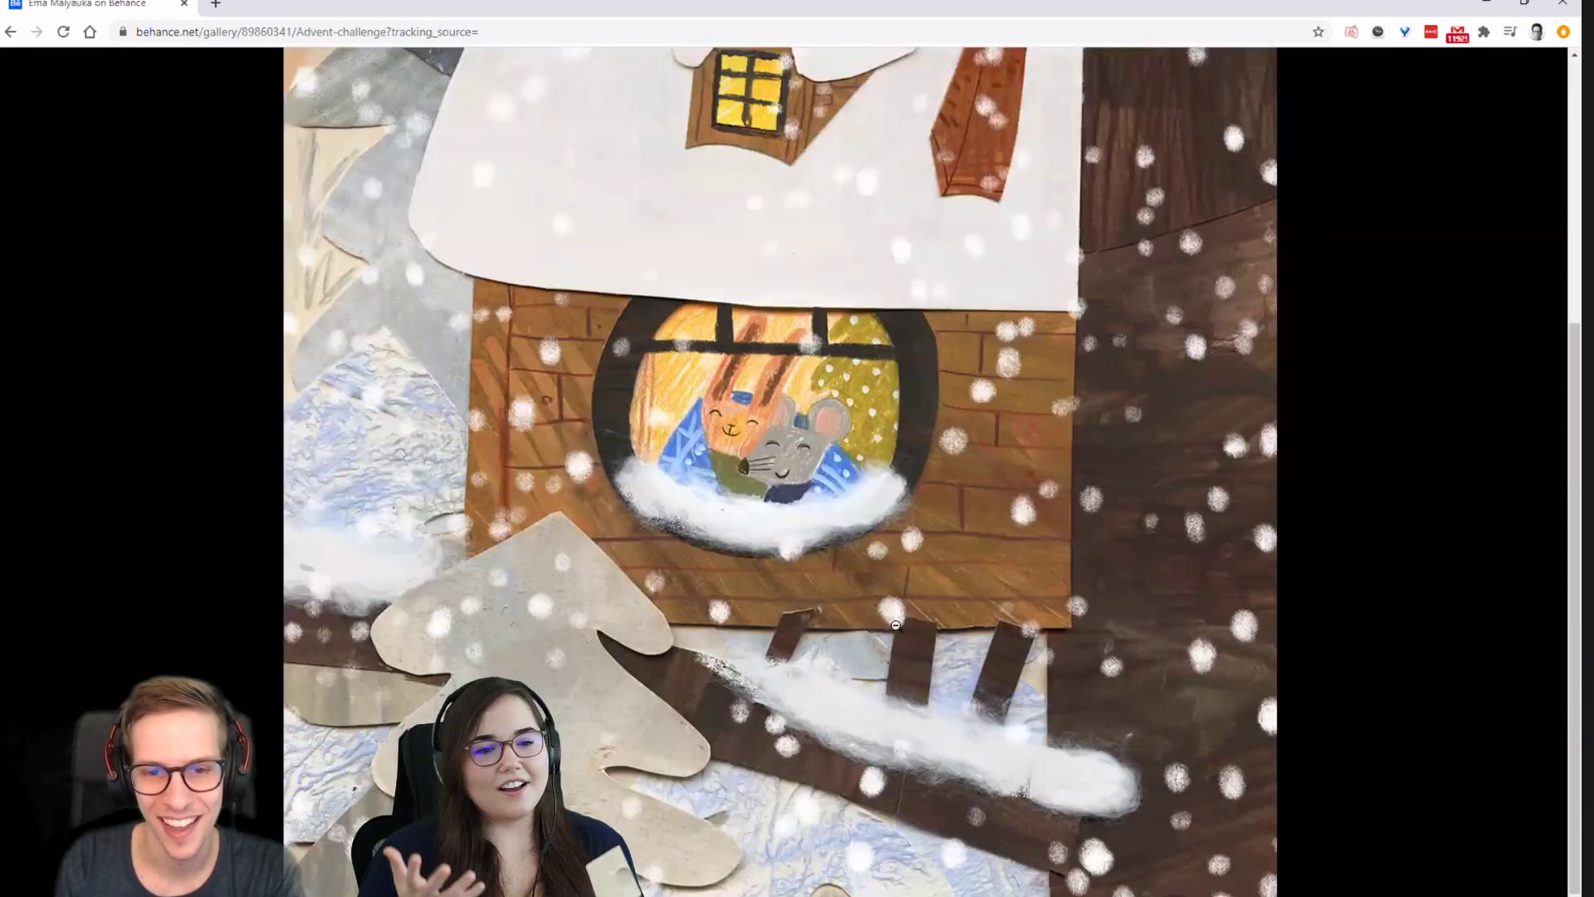
left_click(1393, 447)
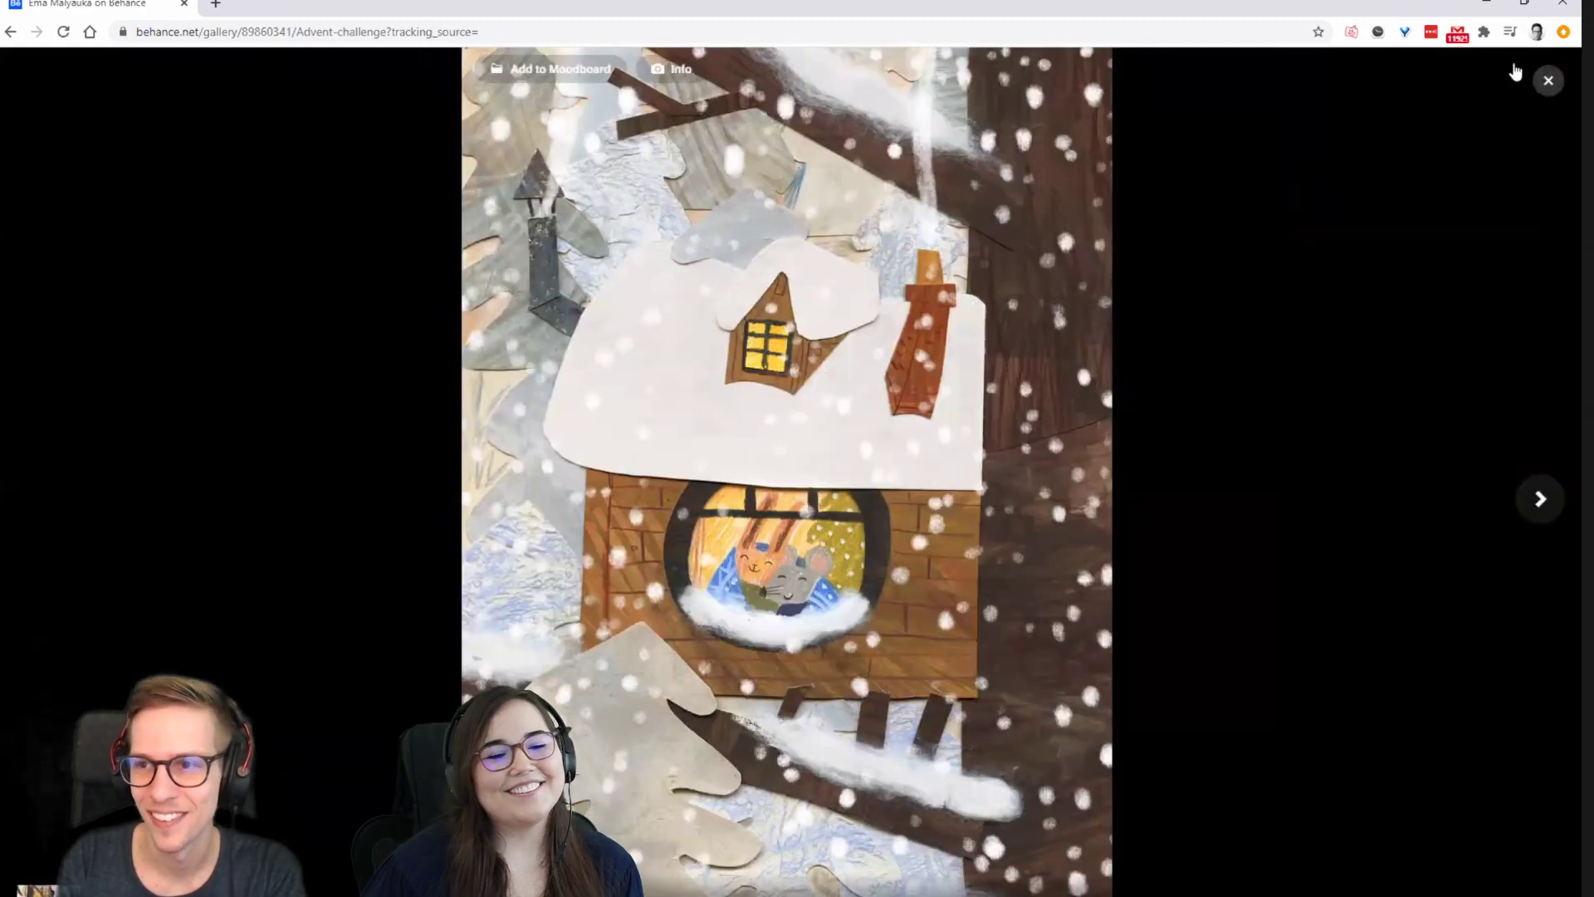
left_click(1549, 73)
scroll(1288, 371, "up", 8)
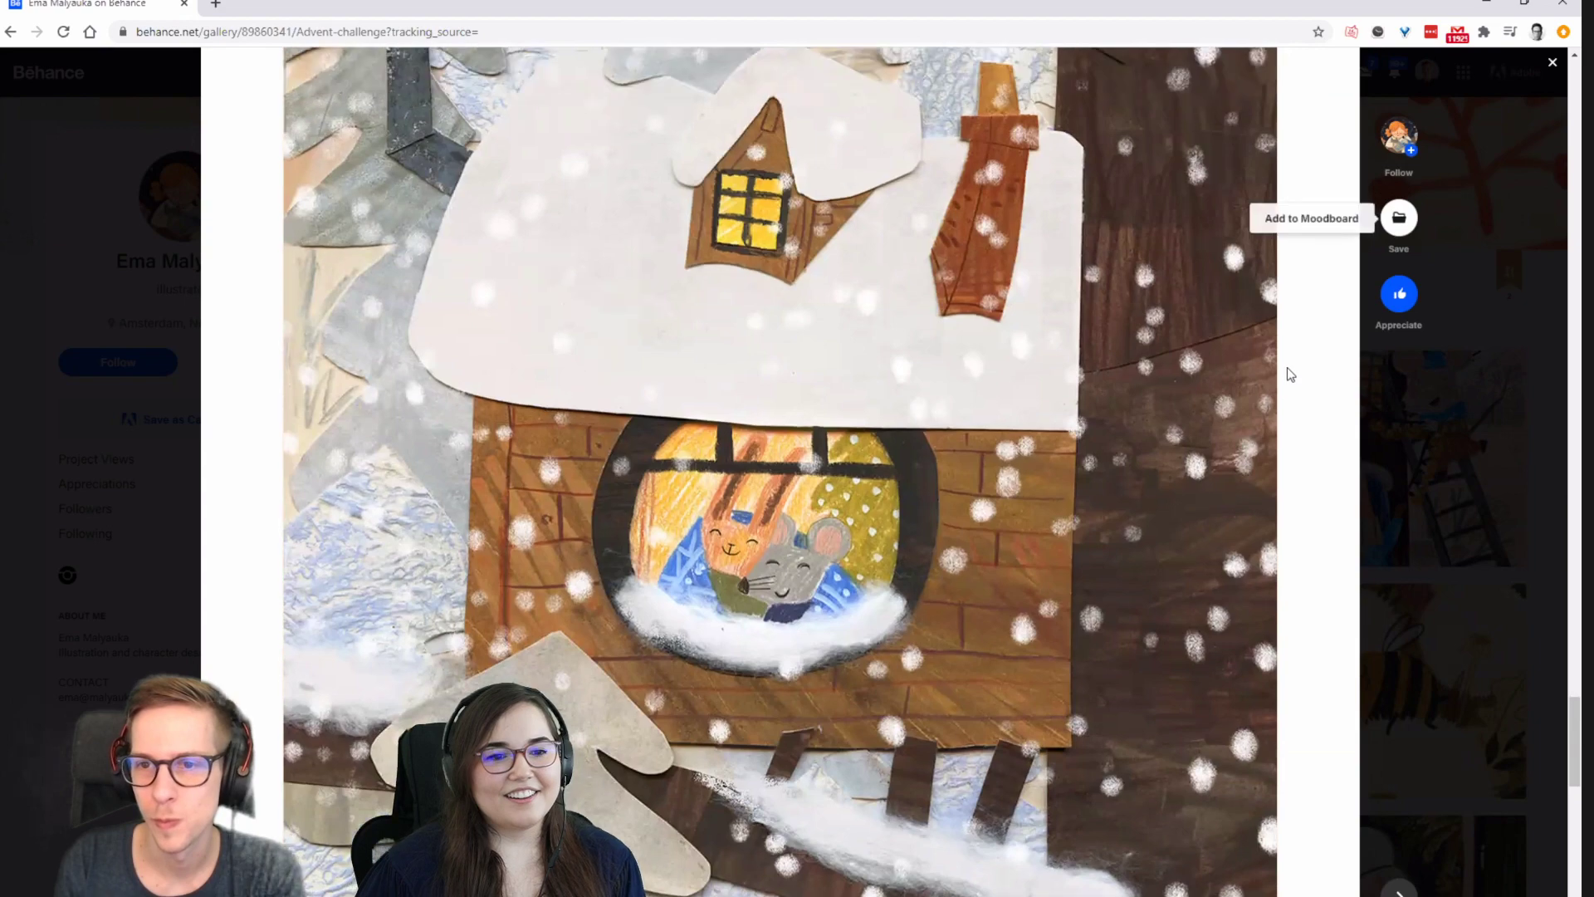
Close the Advent challenge project and look through the remaining project thumbnails on the illustrator's profile.
left_click(1552, 63)
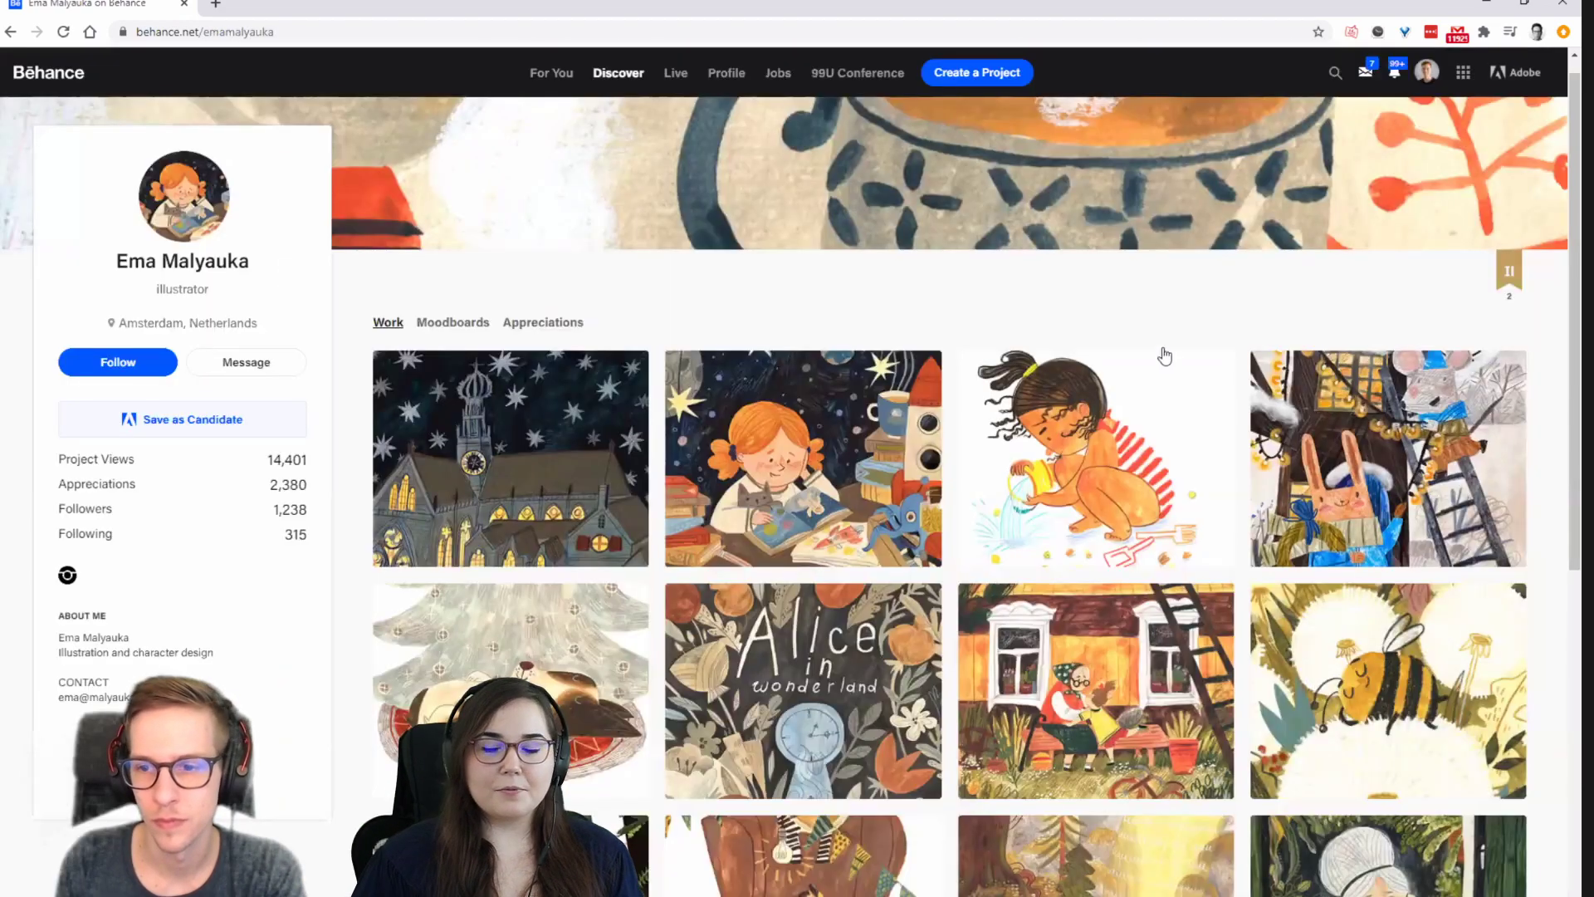
scroll(837, 575, "down", 3)
scroll(837, 575, "down", 3)
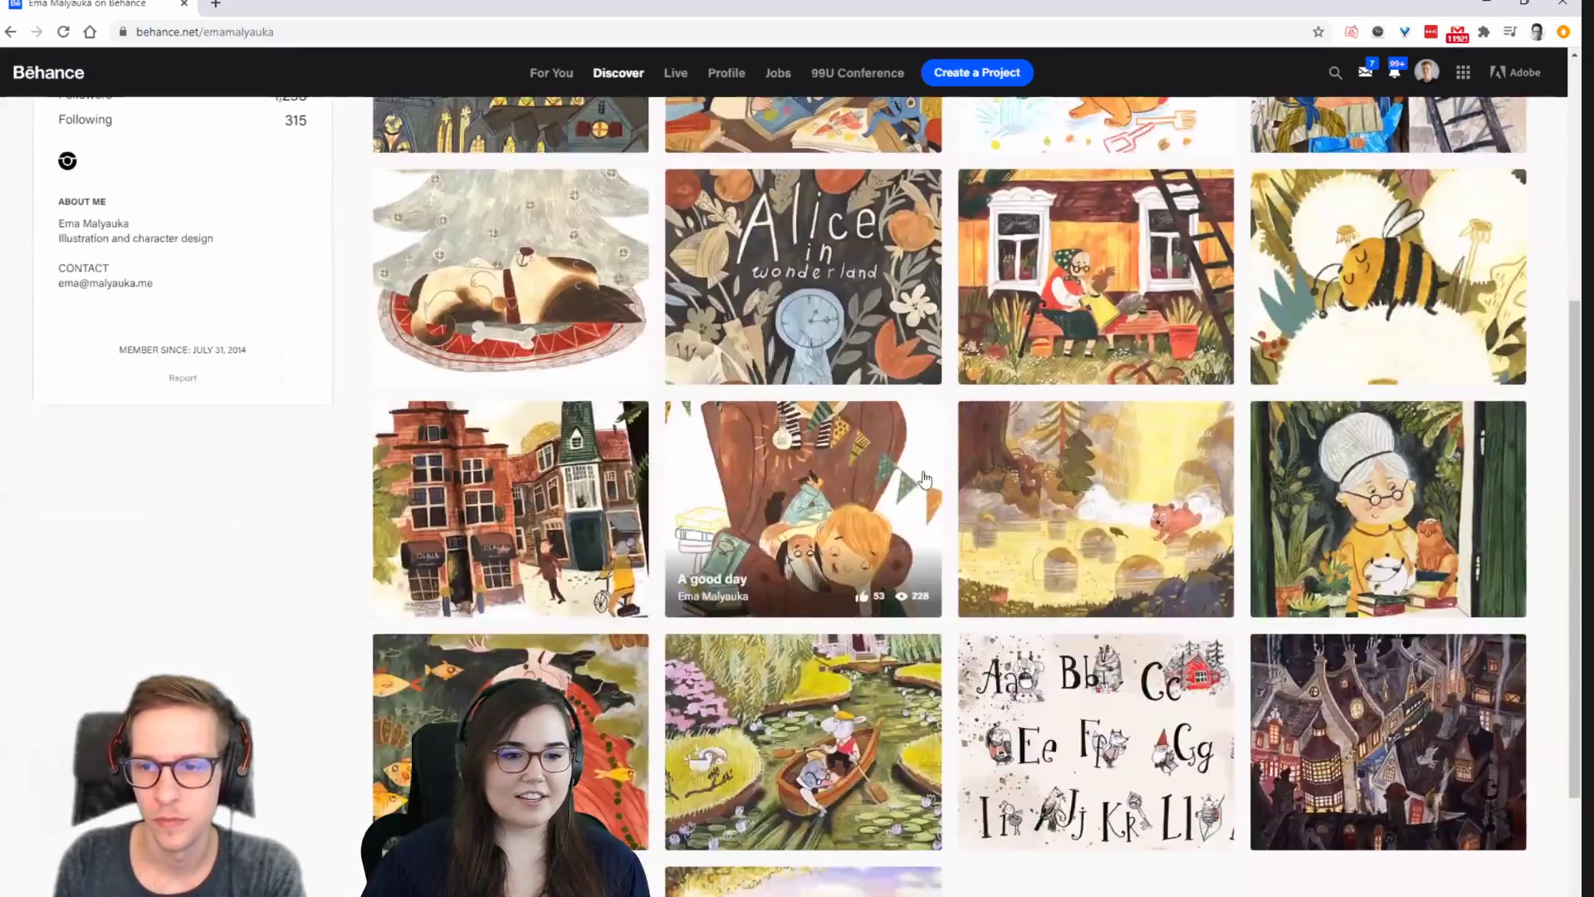
scroll(844, 689, "down", 2)
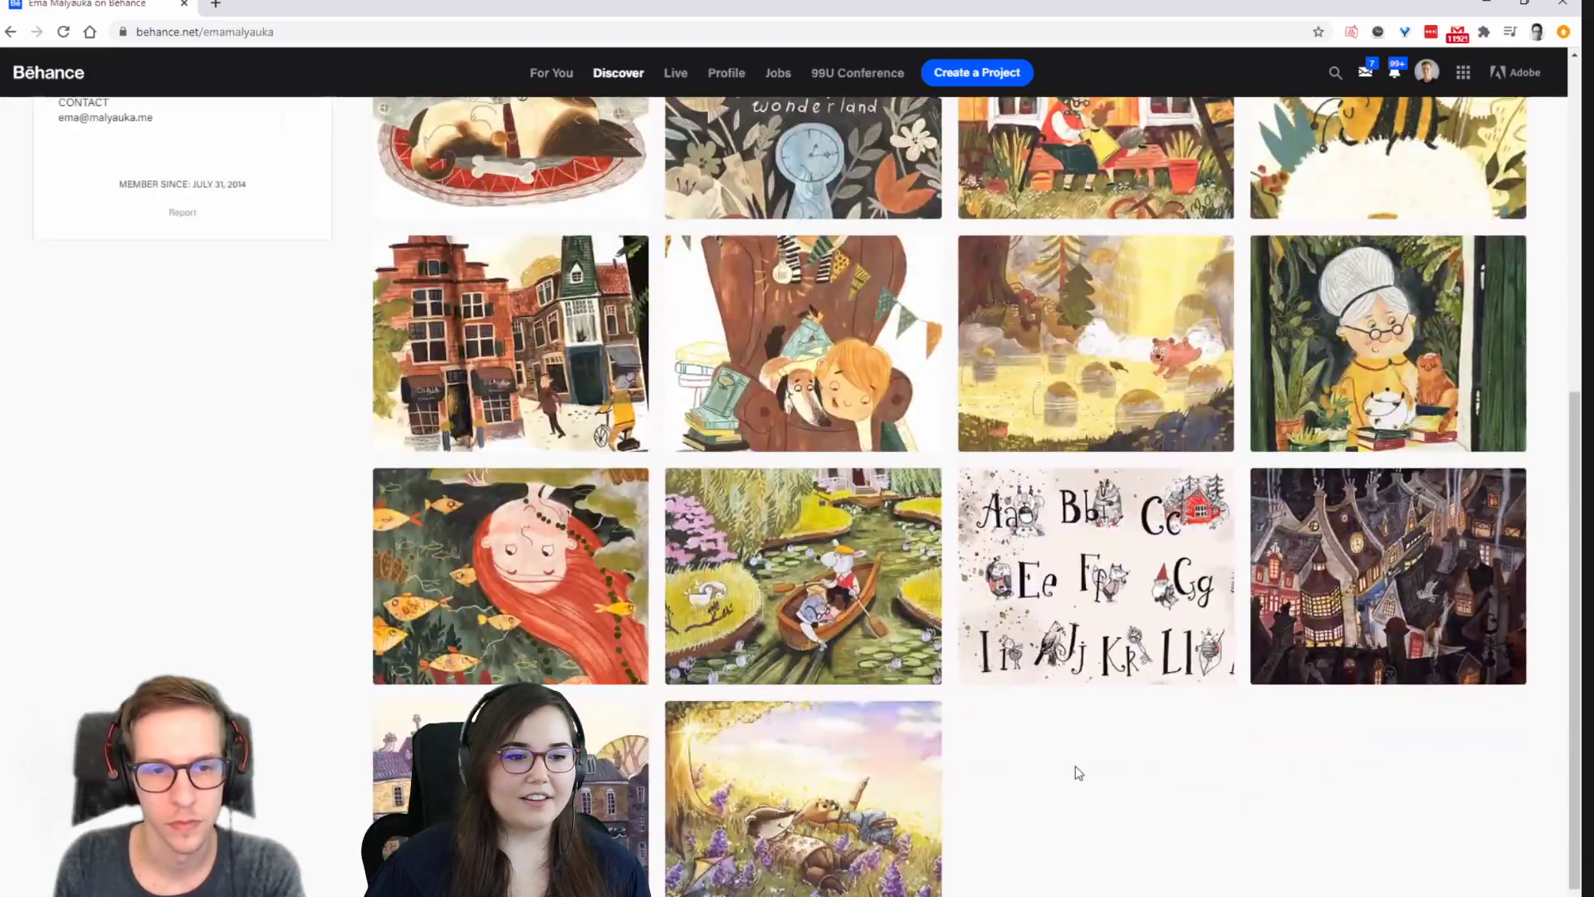
scroll(1071, 760, "up", 1)
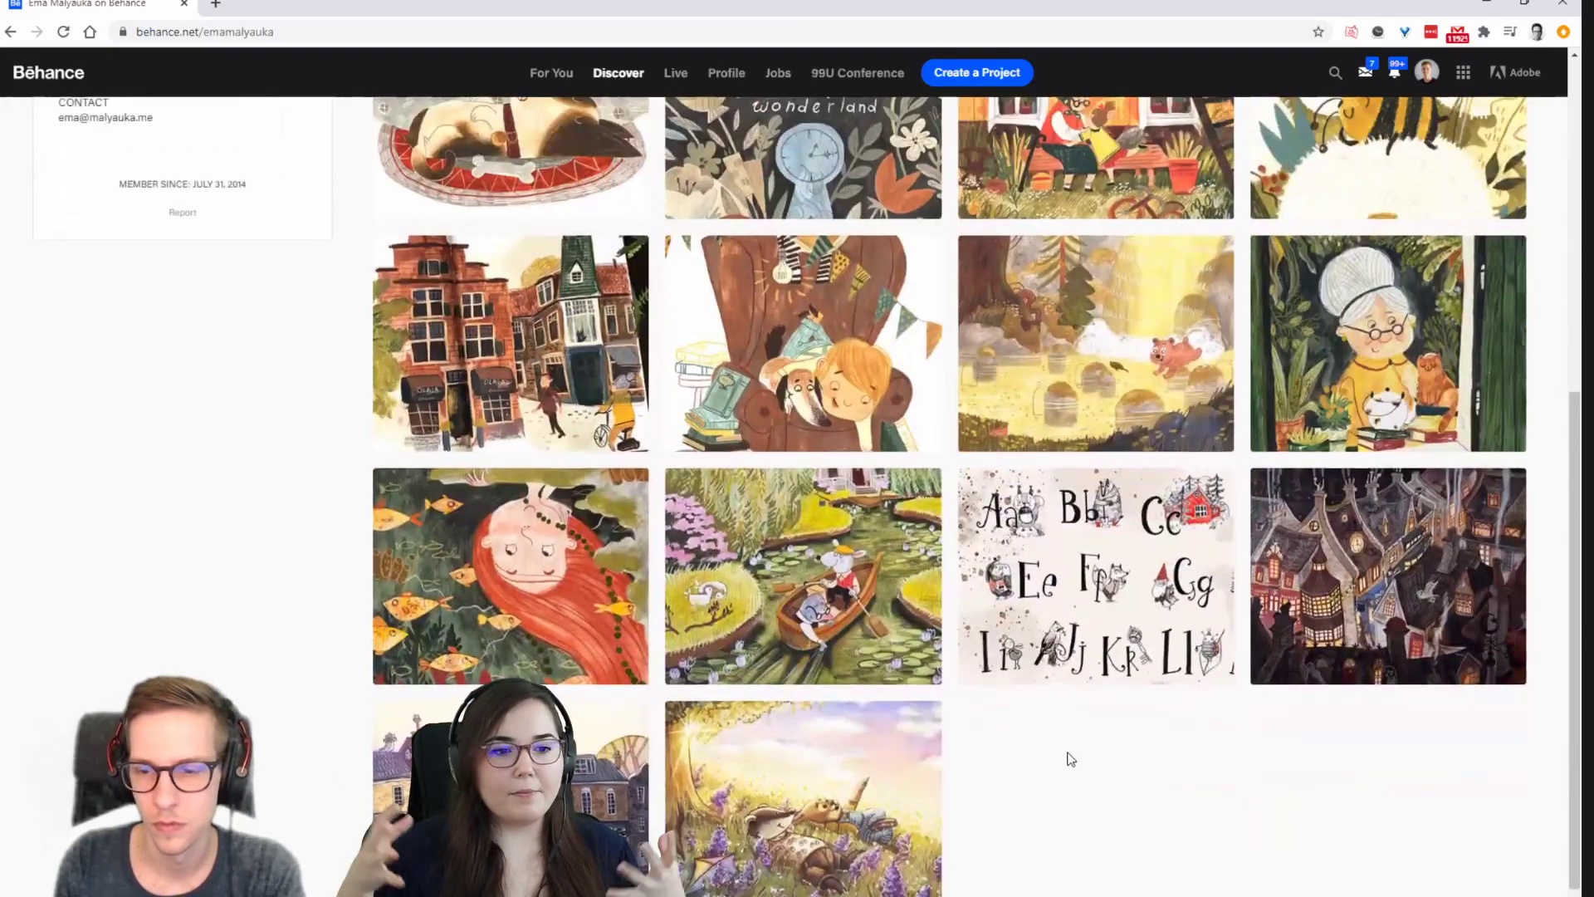
Open the Sketches of houses project and examine the rainy sketchbook painting with its textured clouds and white house.
left_click(491, 272)
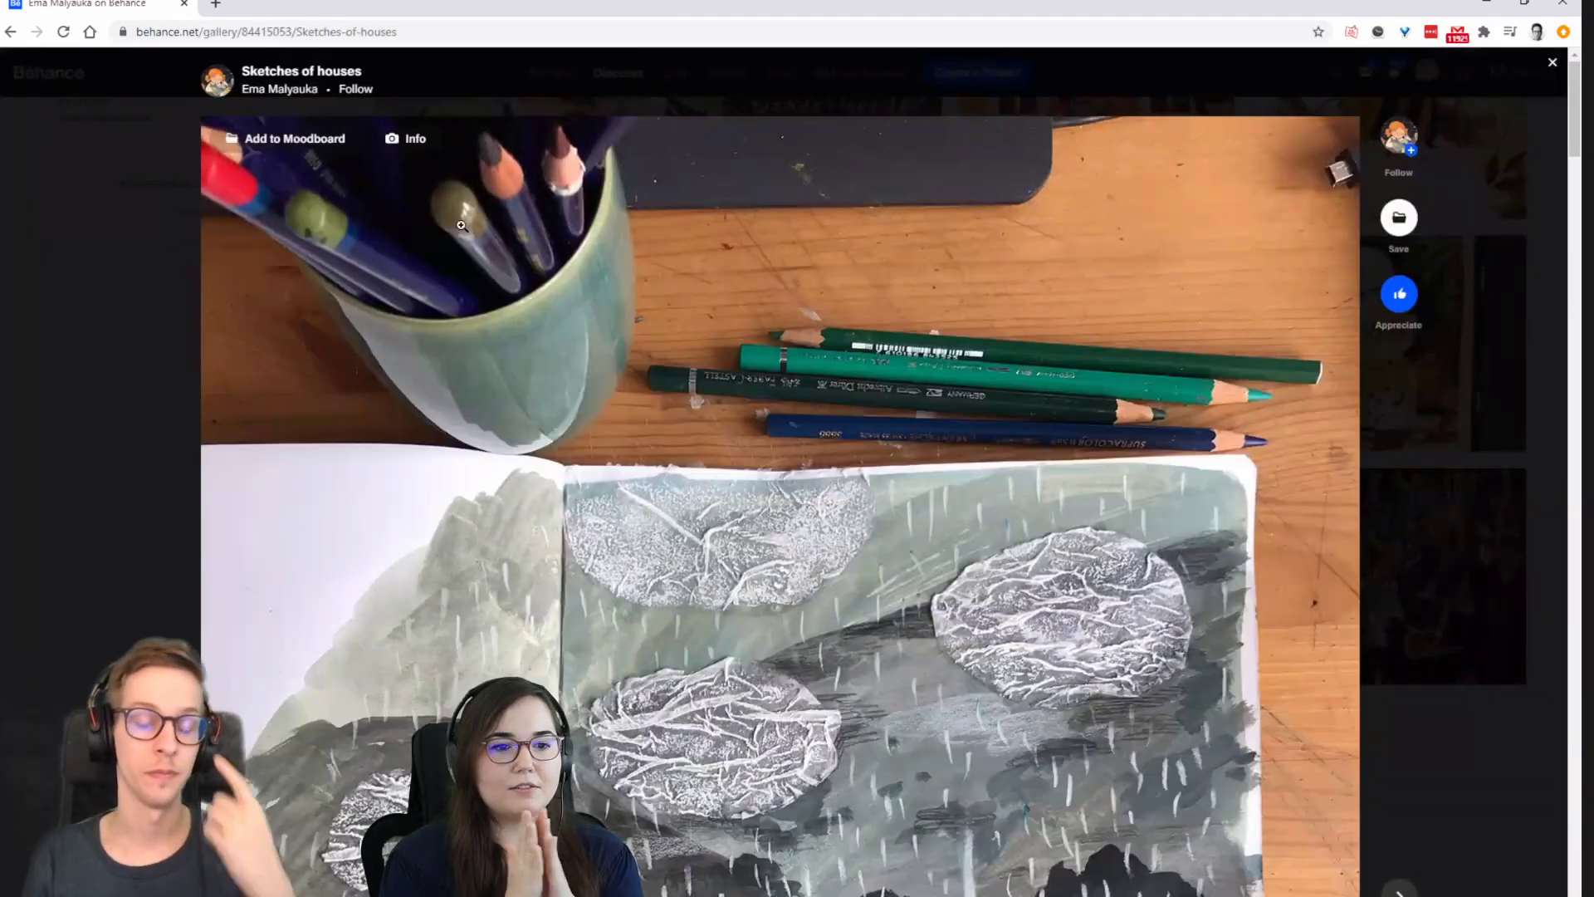
scroll(408, 378, "down", 2)
scroll(408, 377, "down", 4)
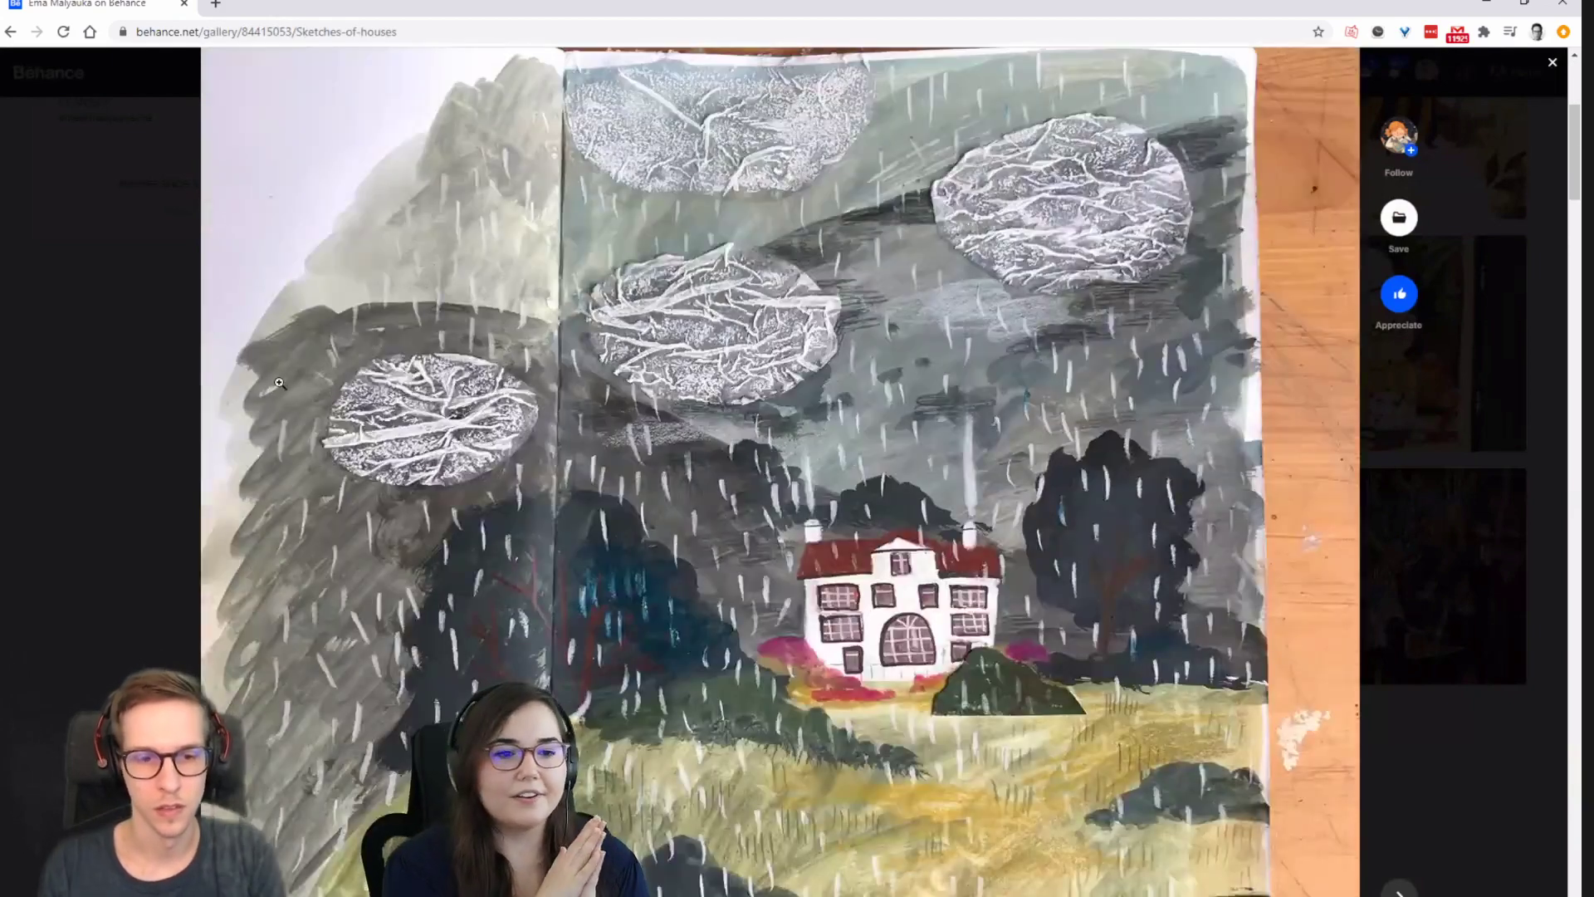
scroll(274, 382, "down", 3)
scroll(271, 385, "down", 7)
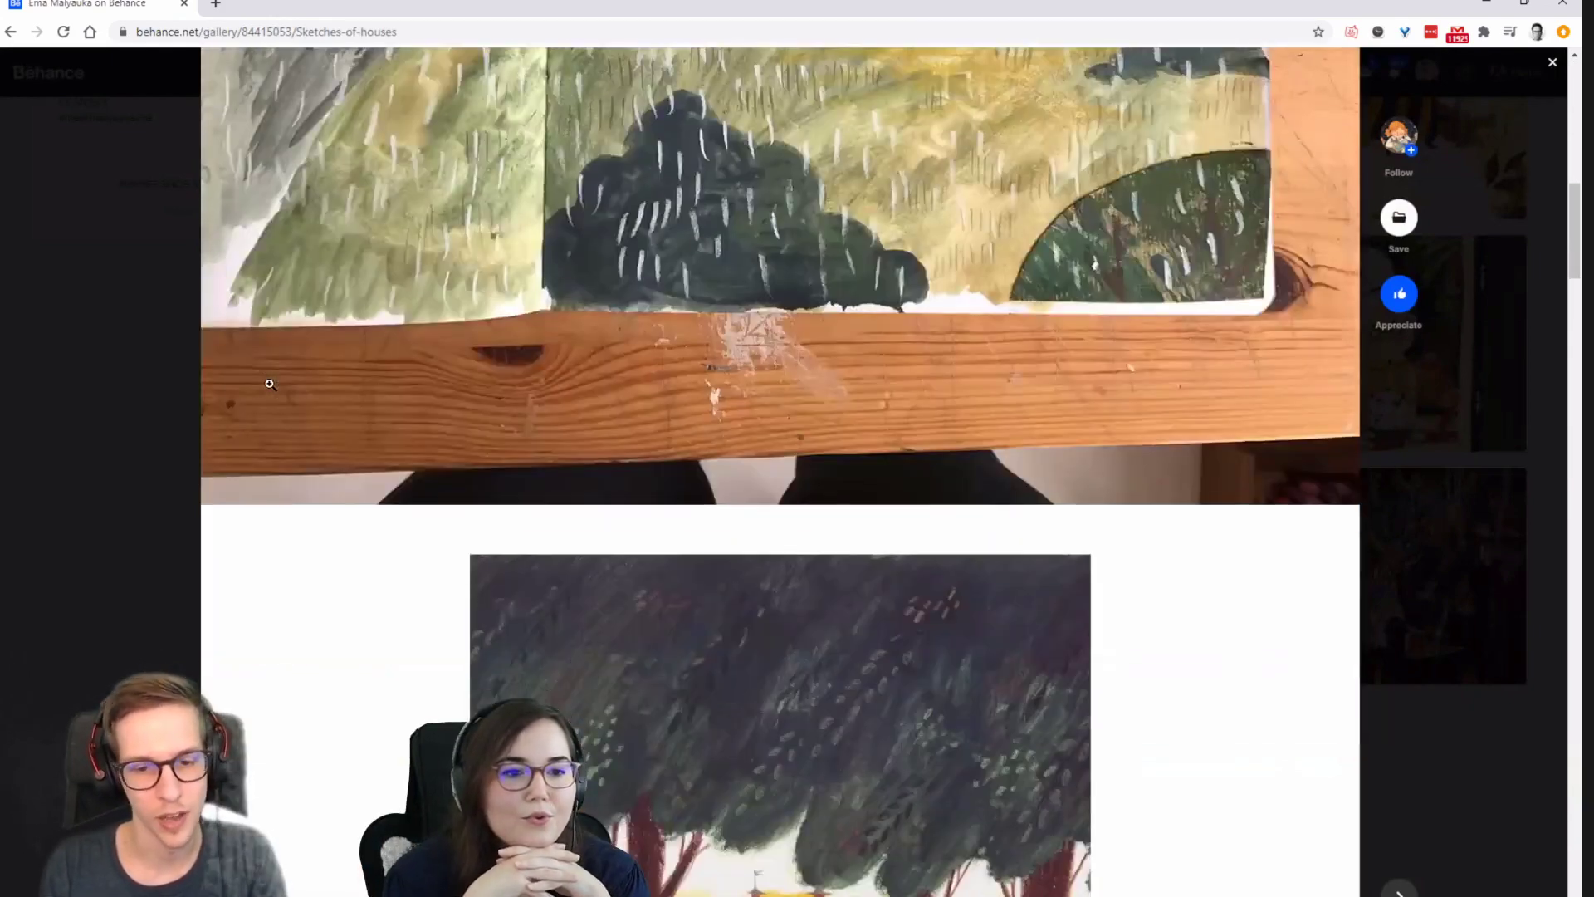
Examine the orange house framed by dark trees and the brick cottage with the mossy roof and bicycle.
scroll(235, 420, "down", 6)
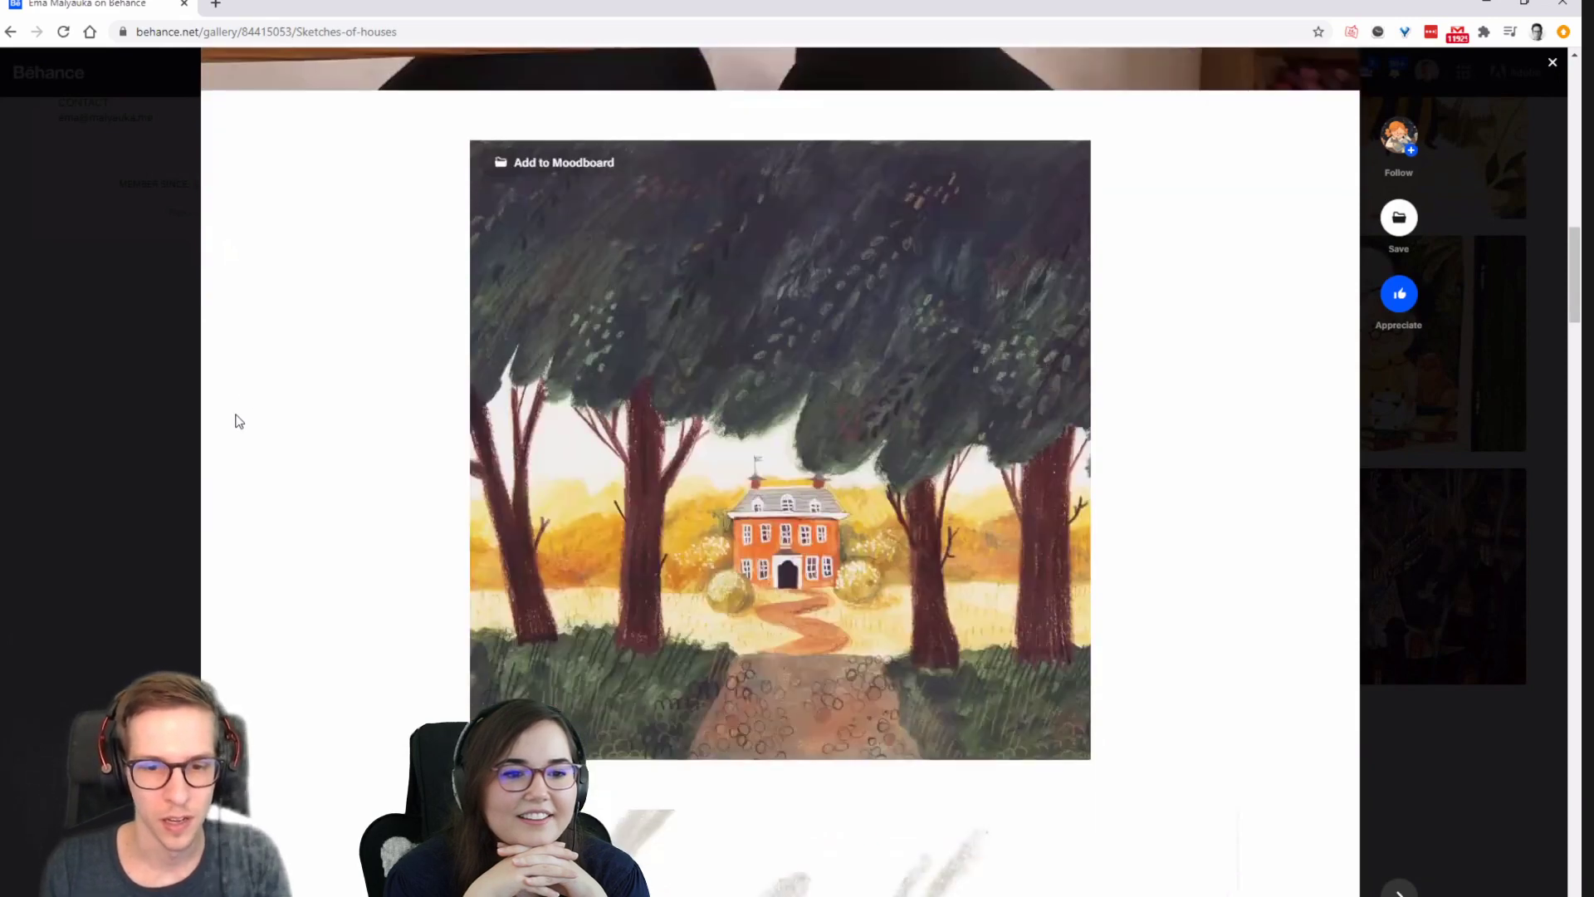
scroll(143, 455, "down", 6)
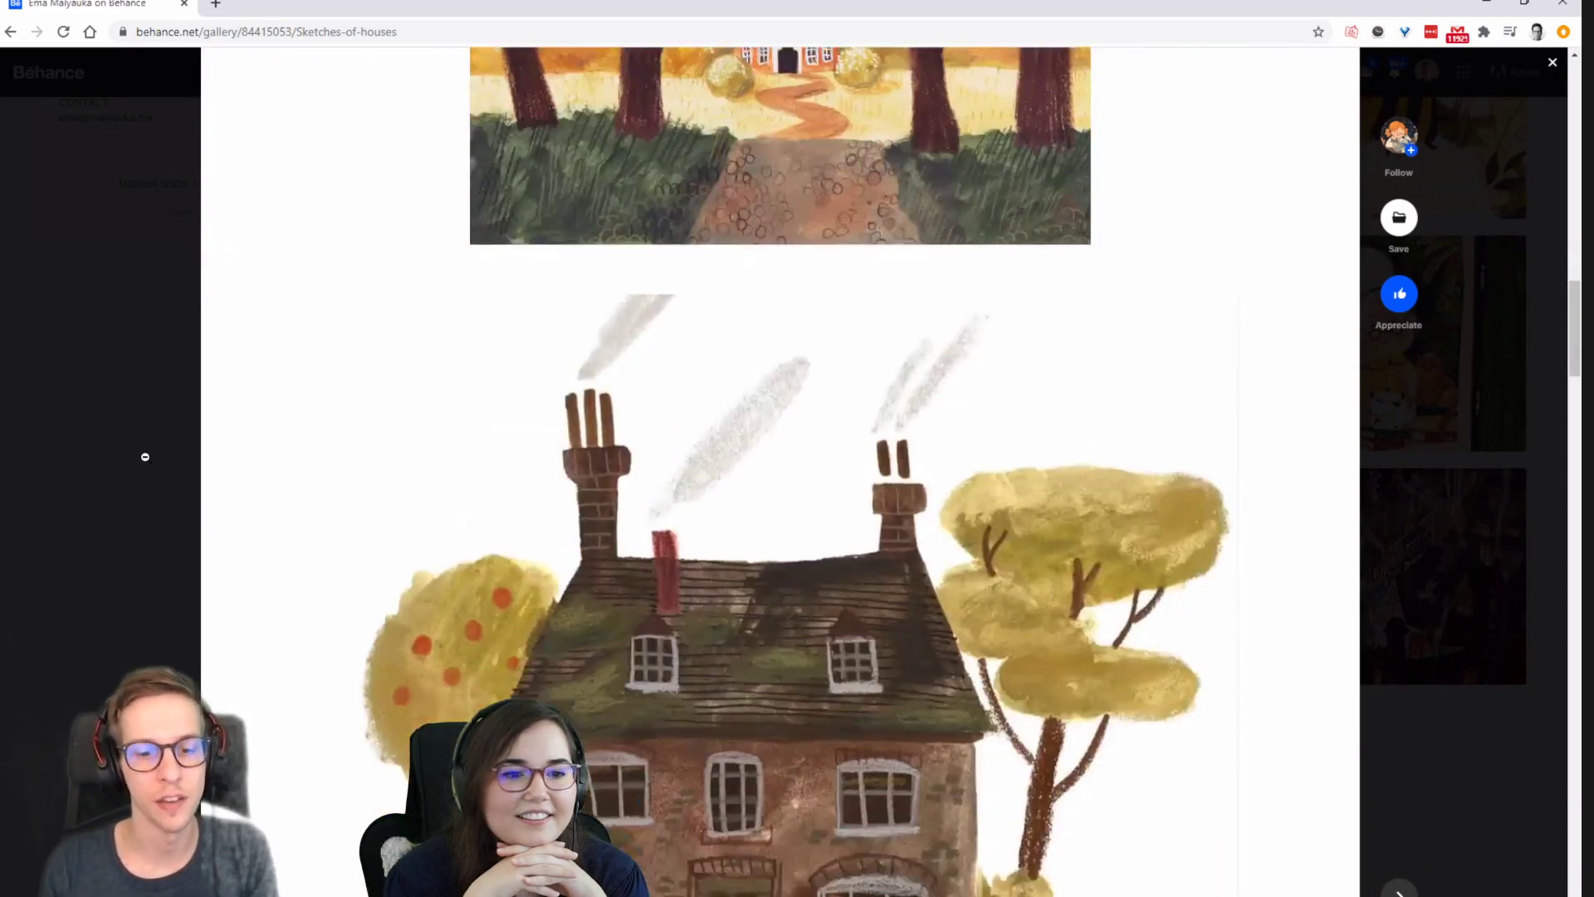
scroll(145, 458, "up", 1)
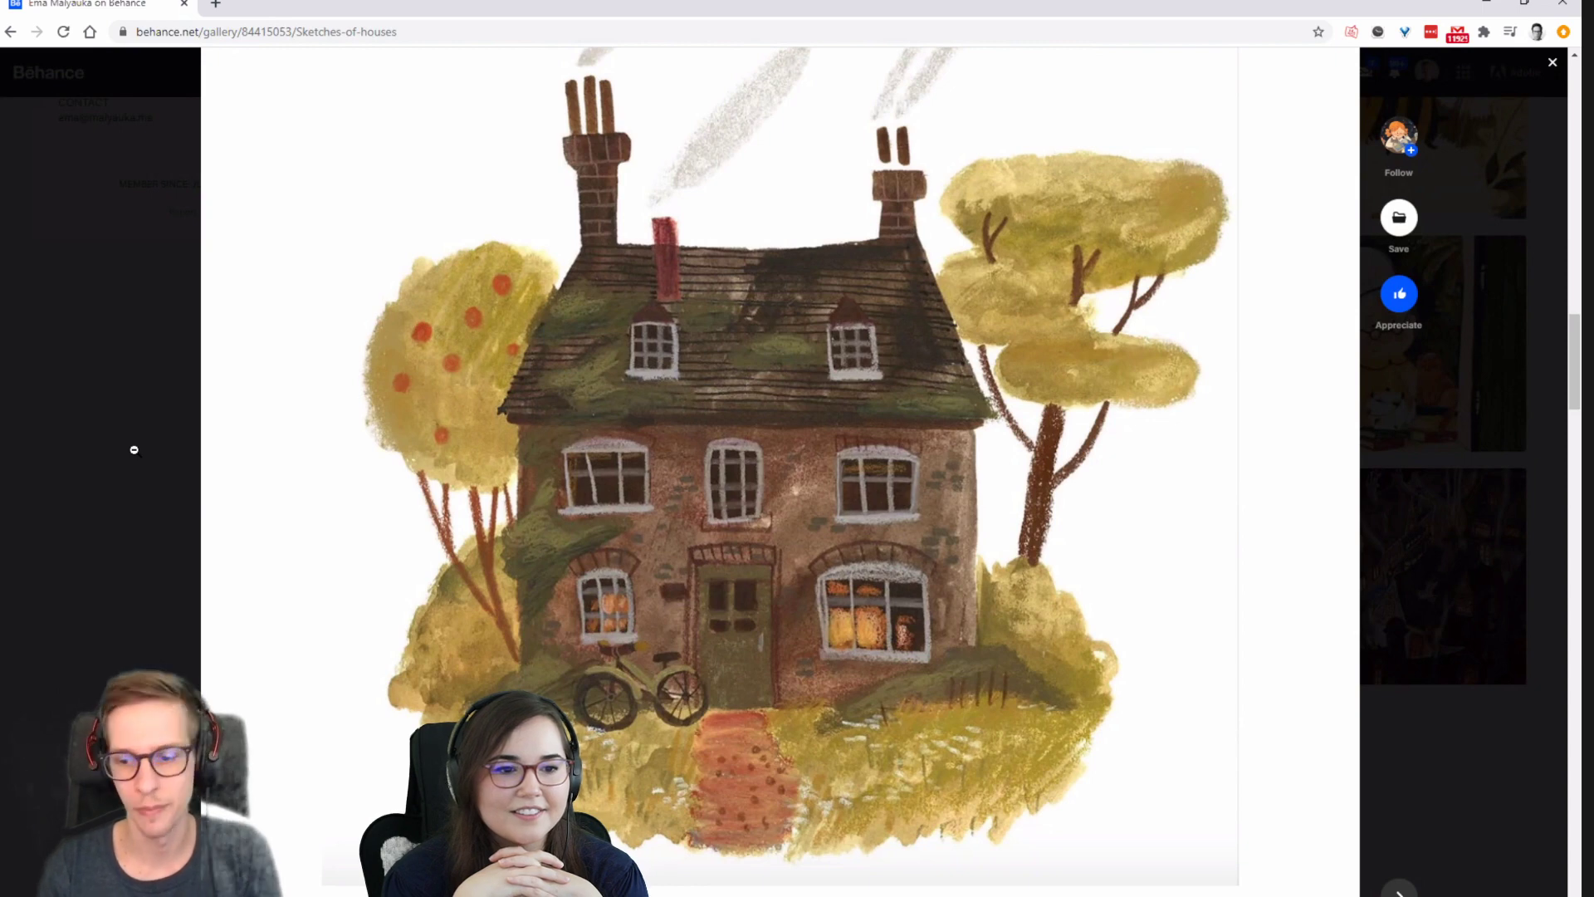
Compare the fenced house sketchbook painting with the brick cottage, and continue to the green-roofed town house sketch.
scroll(133, 428, "down", 10)
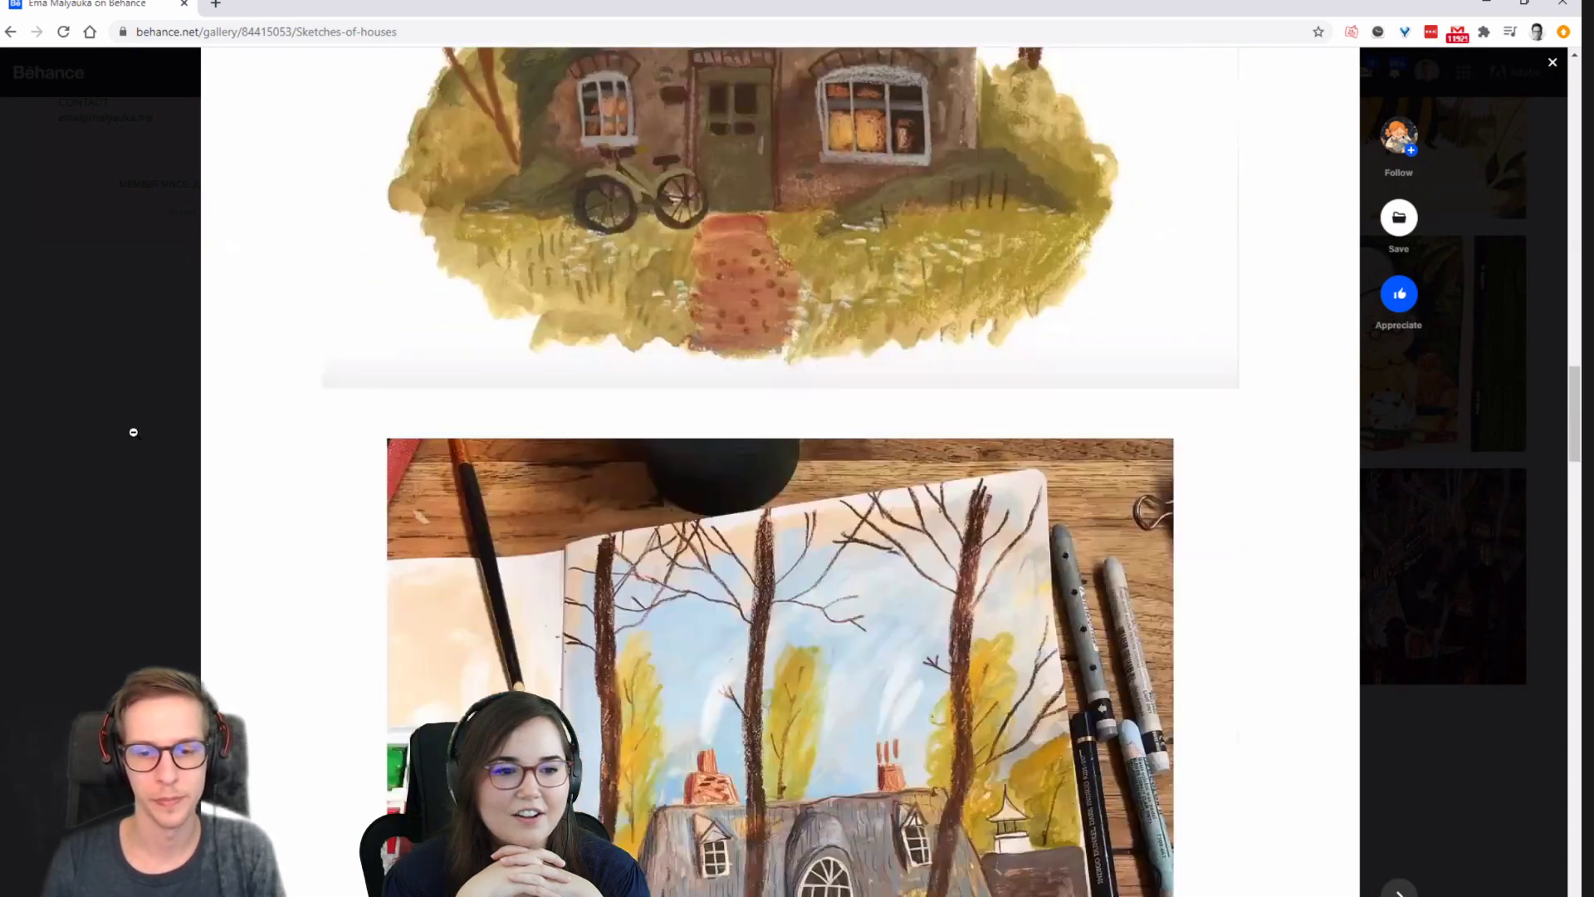
scroll(162, 422, "down", 1)
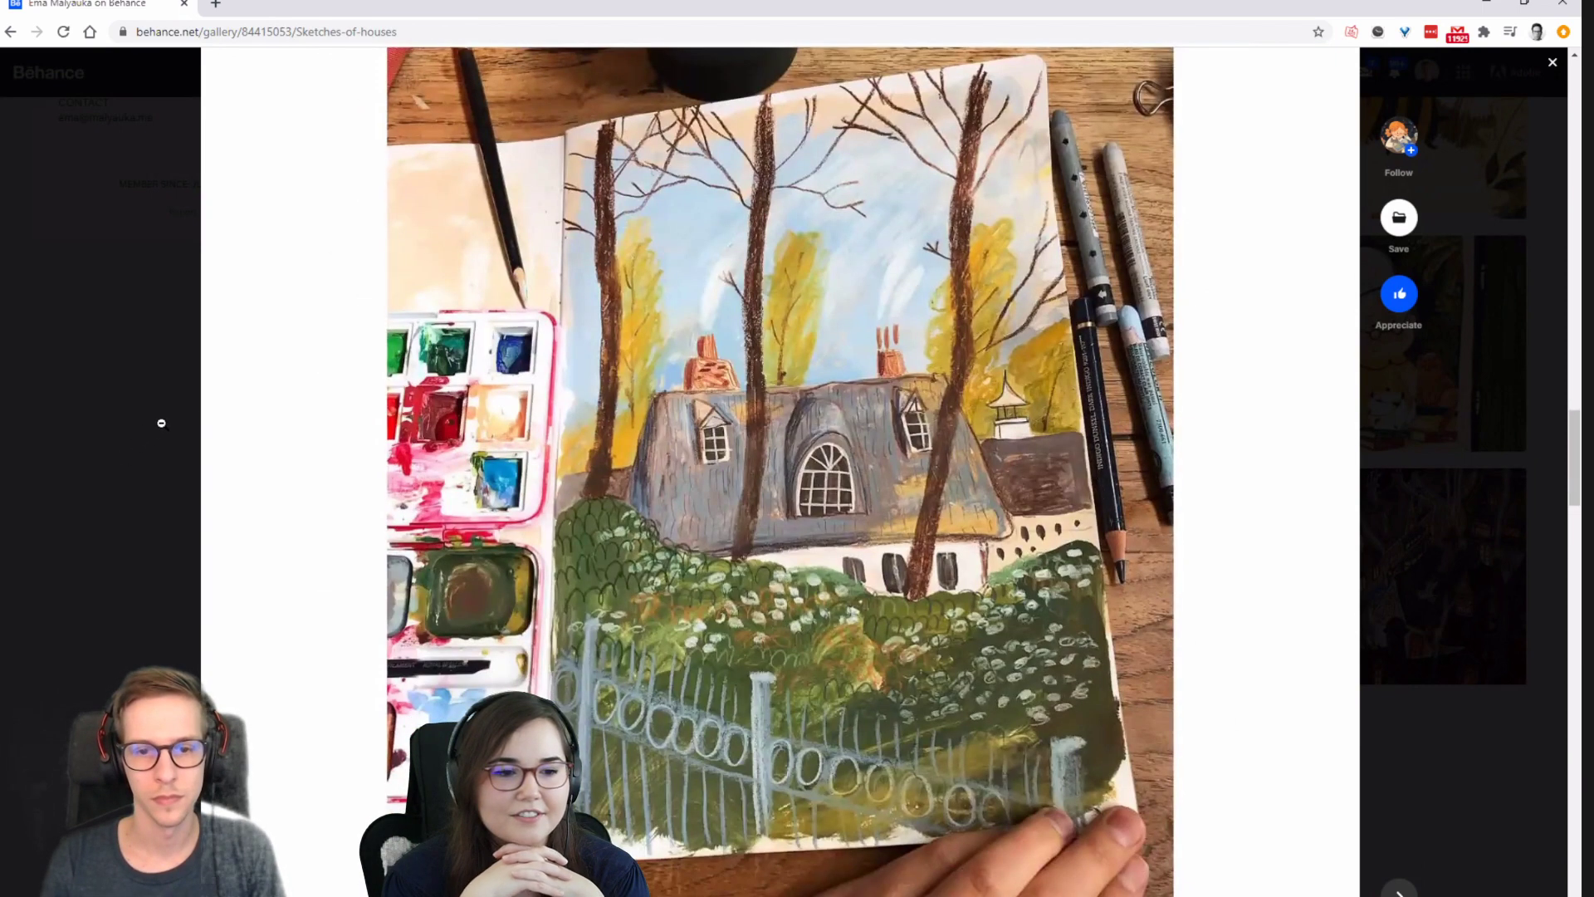
scroll(162, 423, "up", 8)
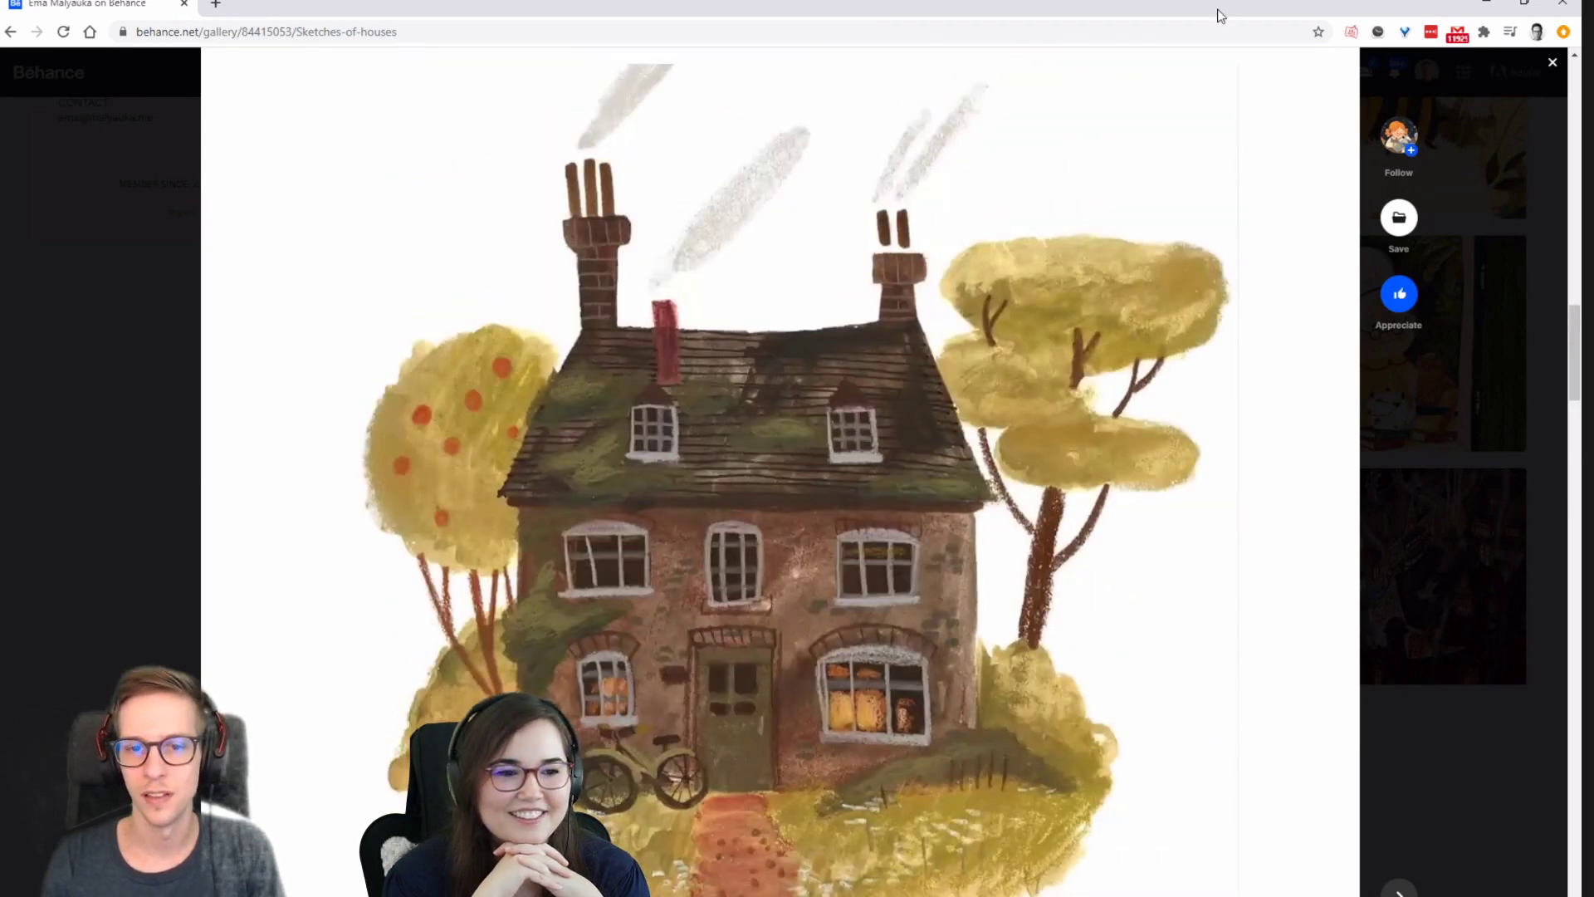
scroll(1224, 57, "down", 15)
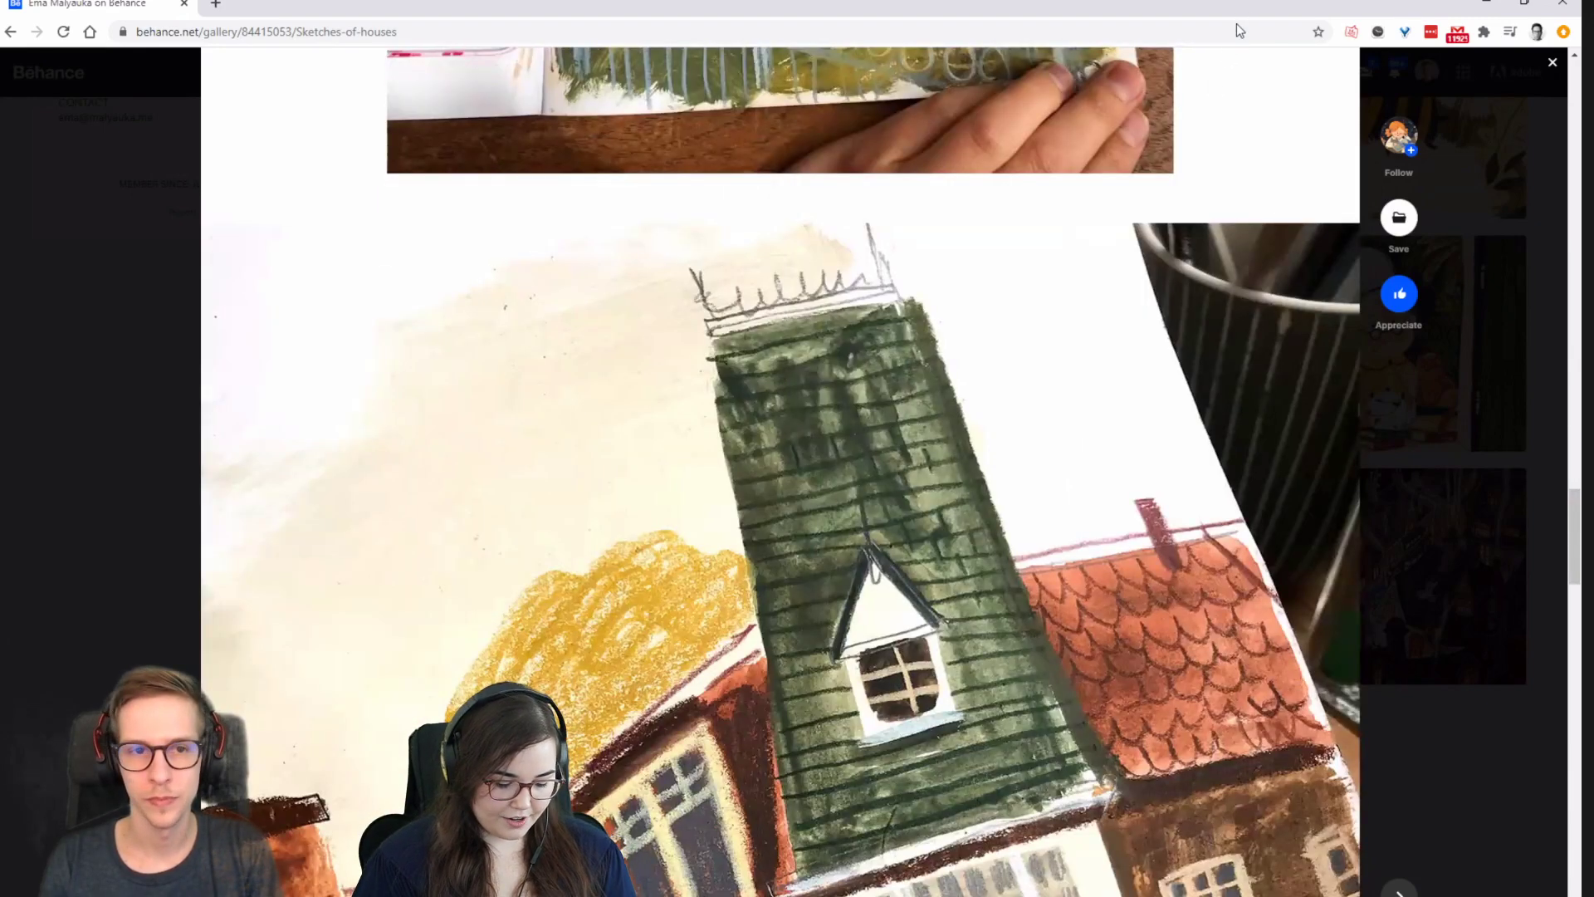
Minimize the browser to return to the character document in Photoshop and show the Lines group over the flat colours.
left_click_drag(1237, 23, 982, 165)
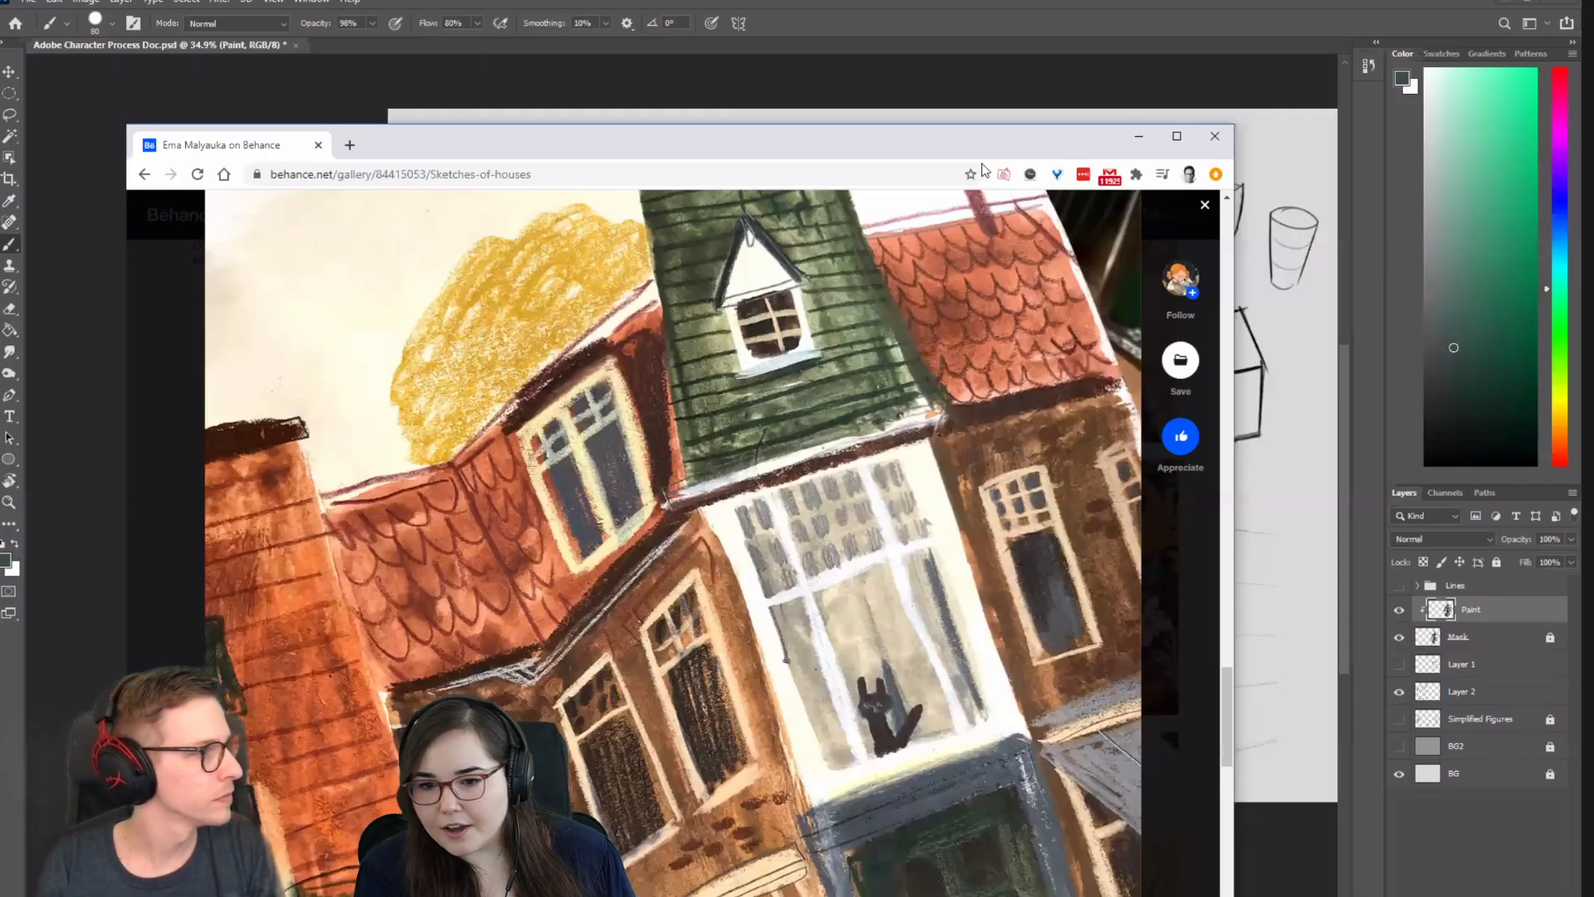
left_click(1138, 136)
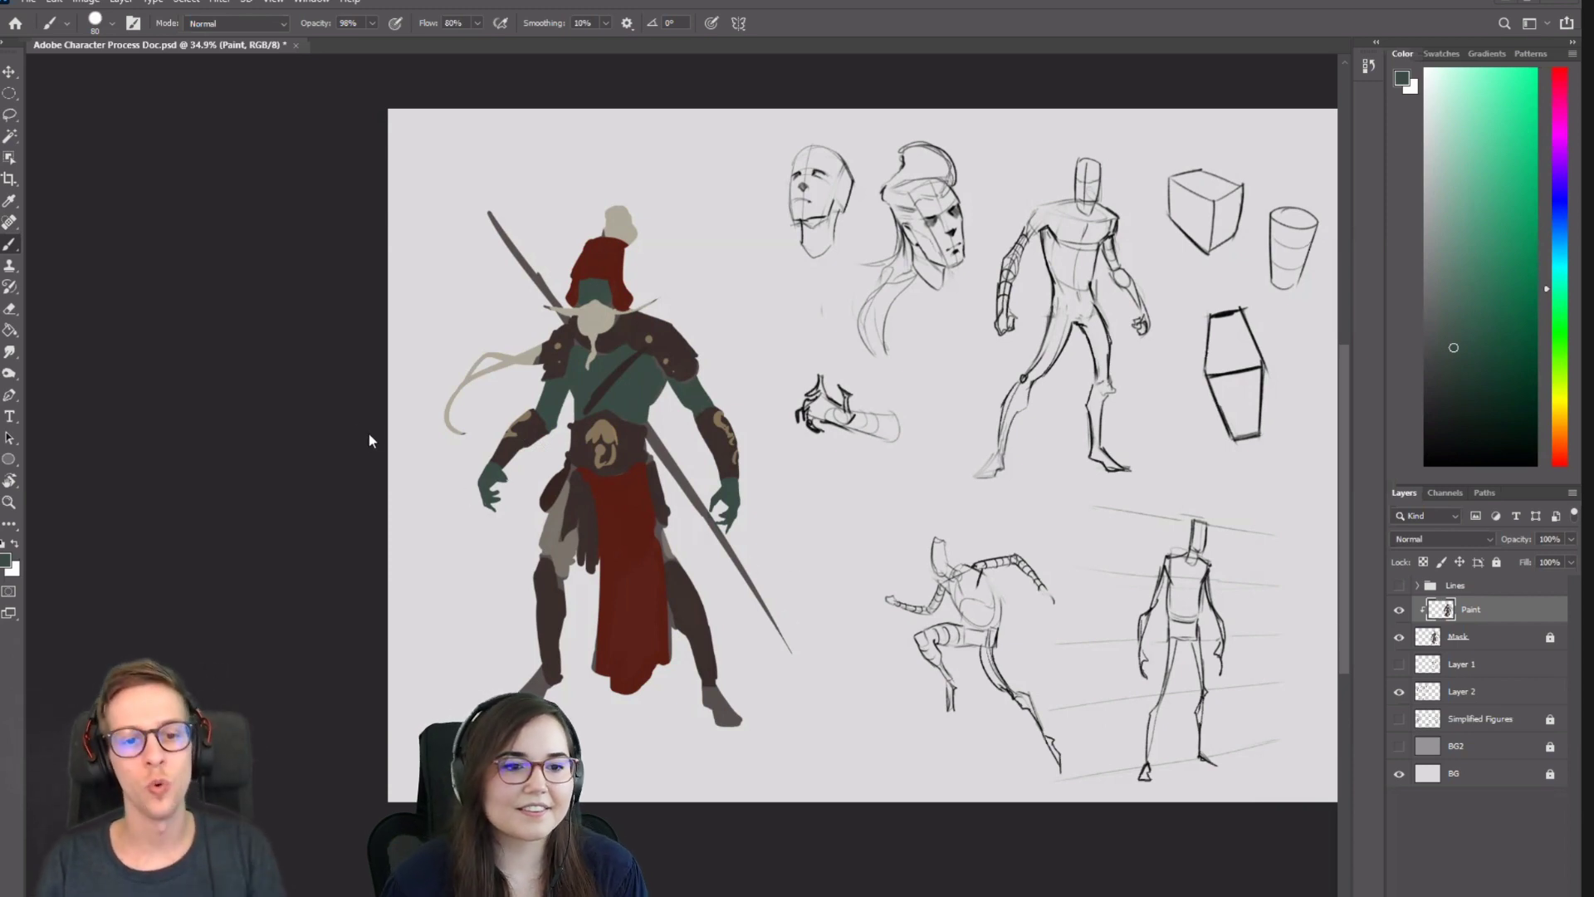
left_click_drag(653, 414, 640, 464)
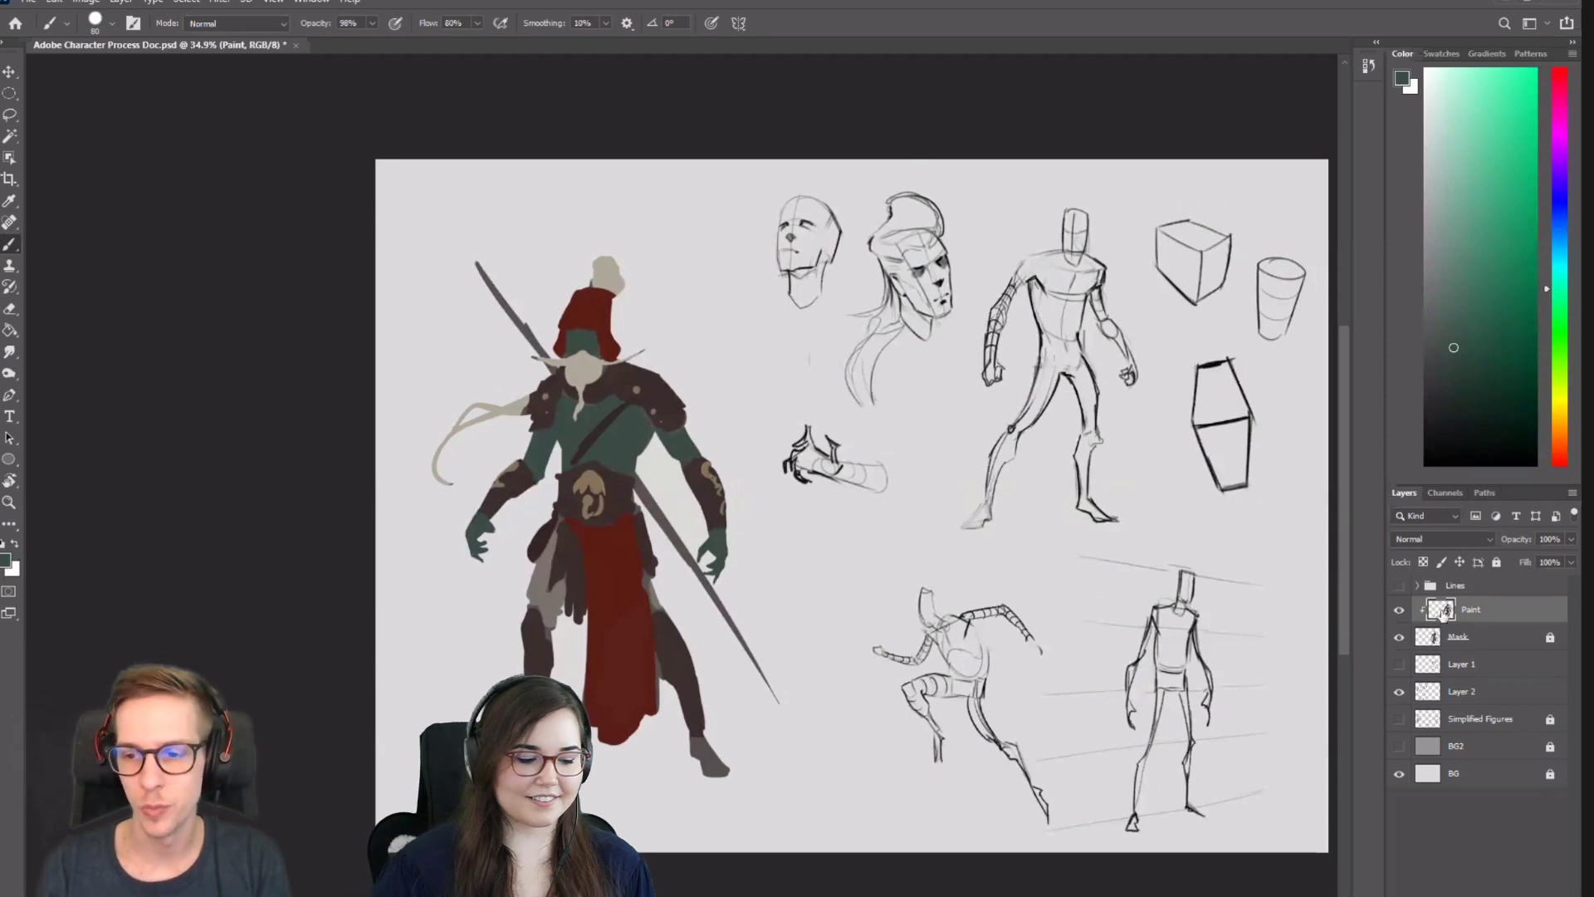
left_click(1397, 614)
left_click(1397, 615)
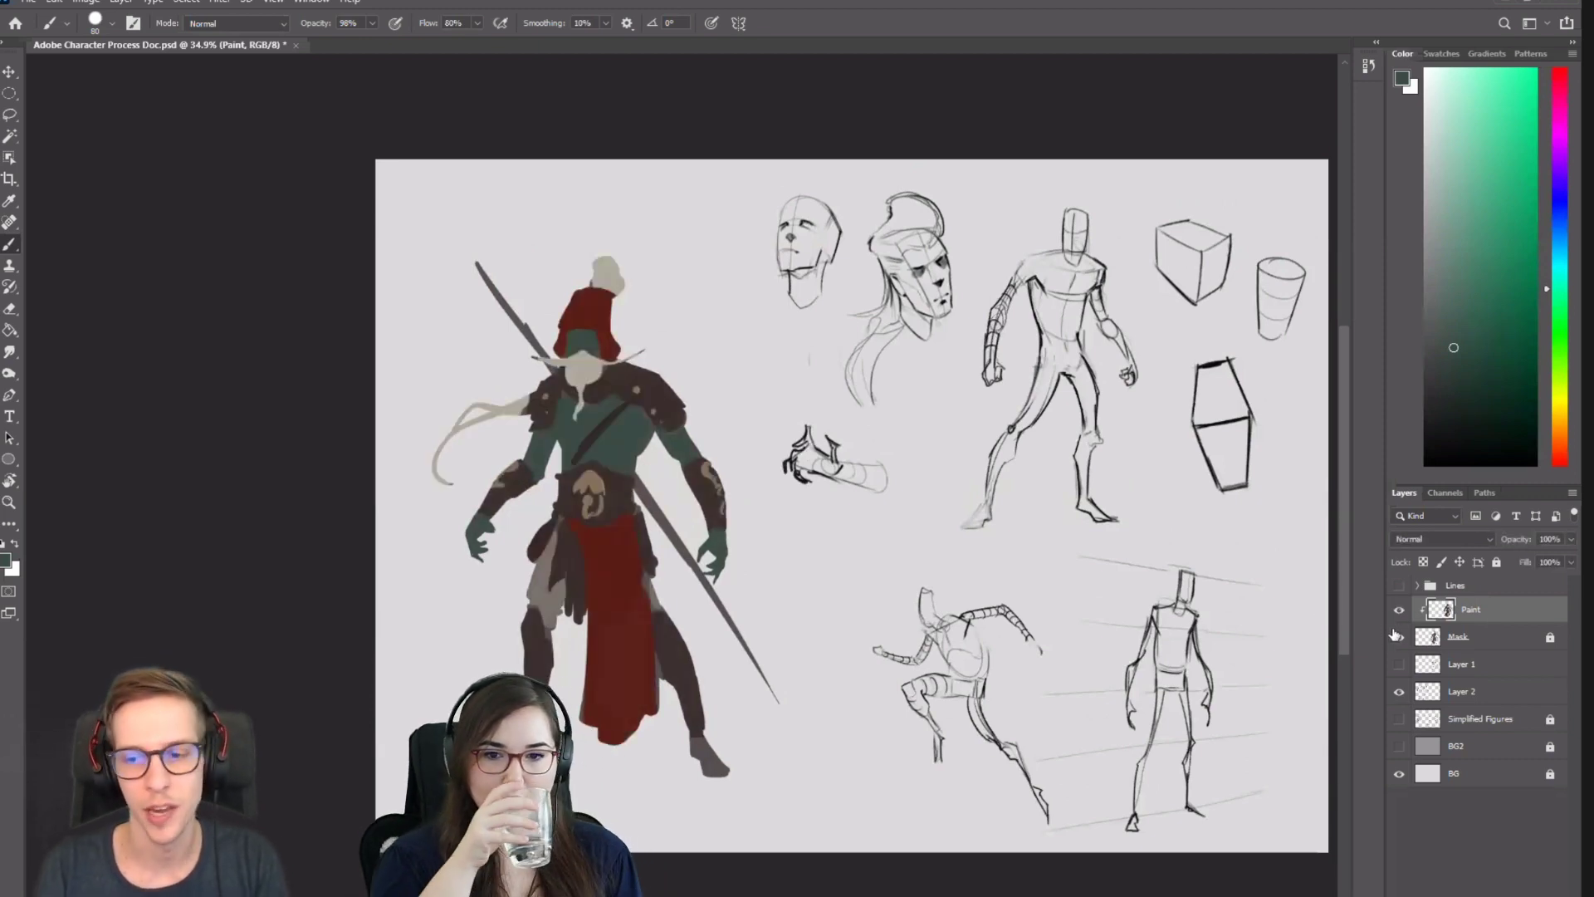
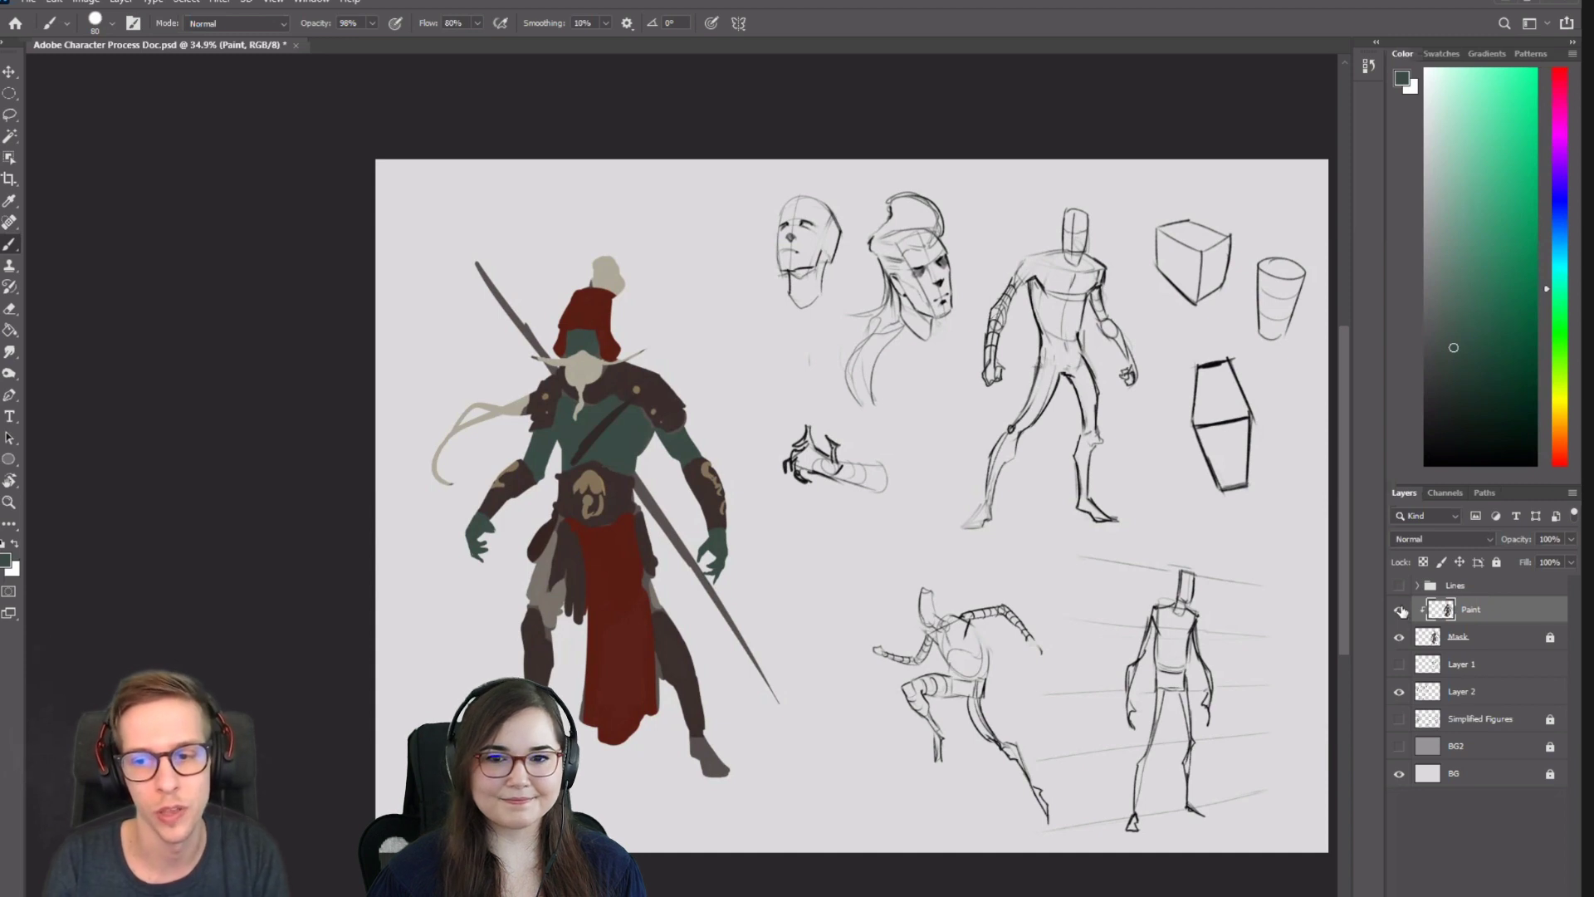
left_click(1399, 585)
left_click_drag(684, 582, 756, 556)
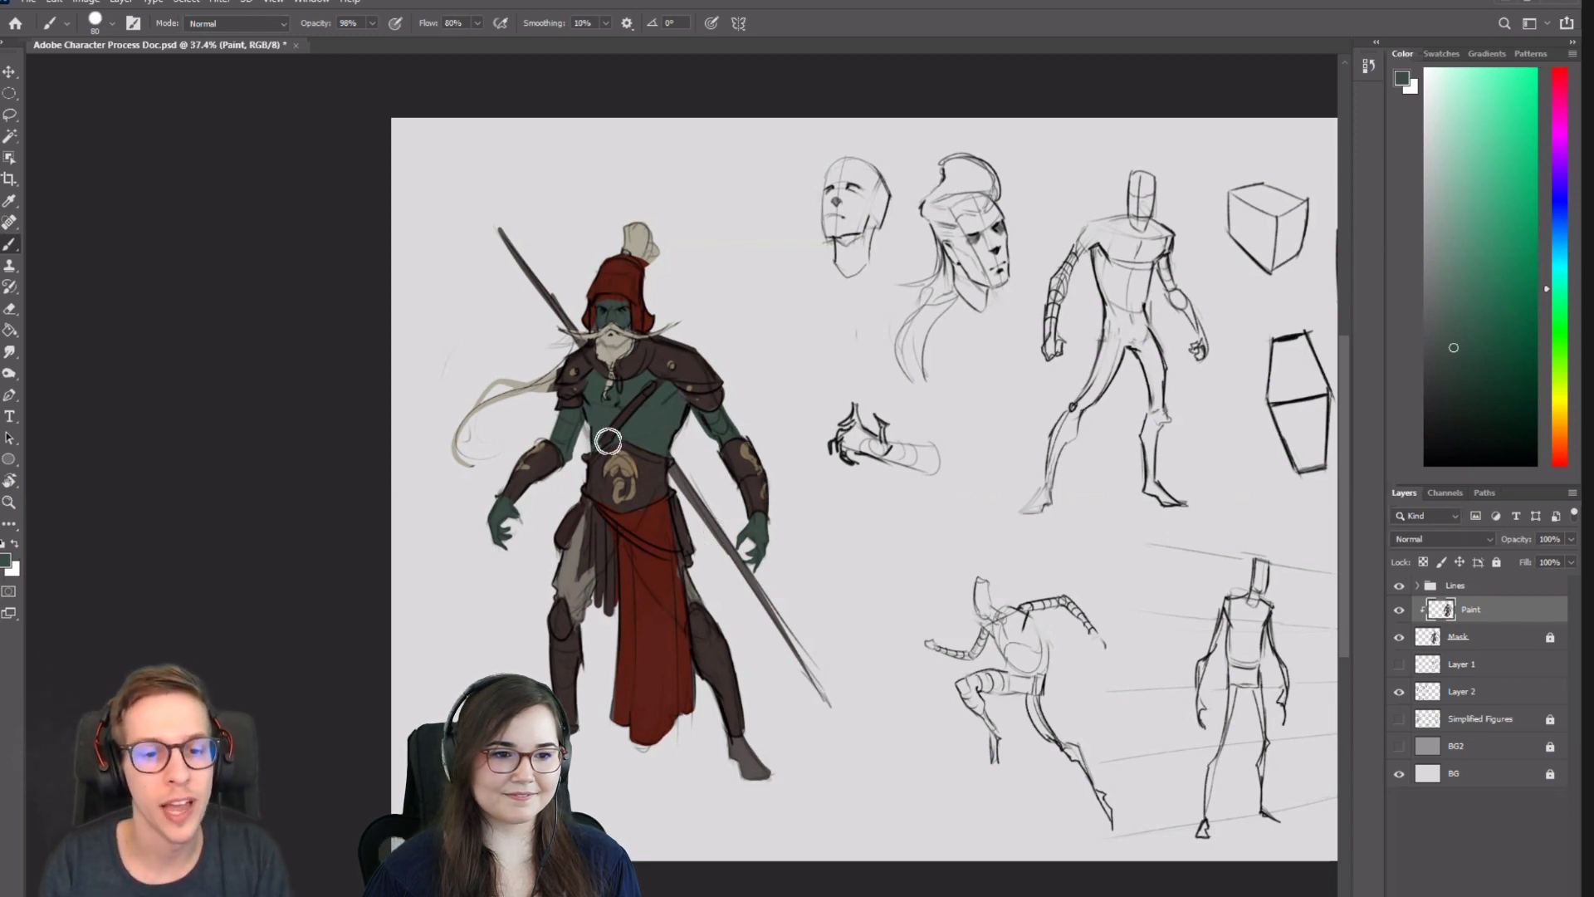
Switch the grayscale colour proof on and off repeatedly to compare the warrior's values with its colours.
scroll(598, 440, "up", 3)
key("ctrl+y")
key("ctrl+y")
key("ctrl+y")
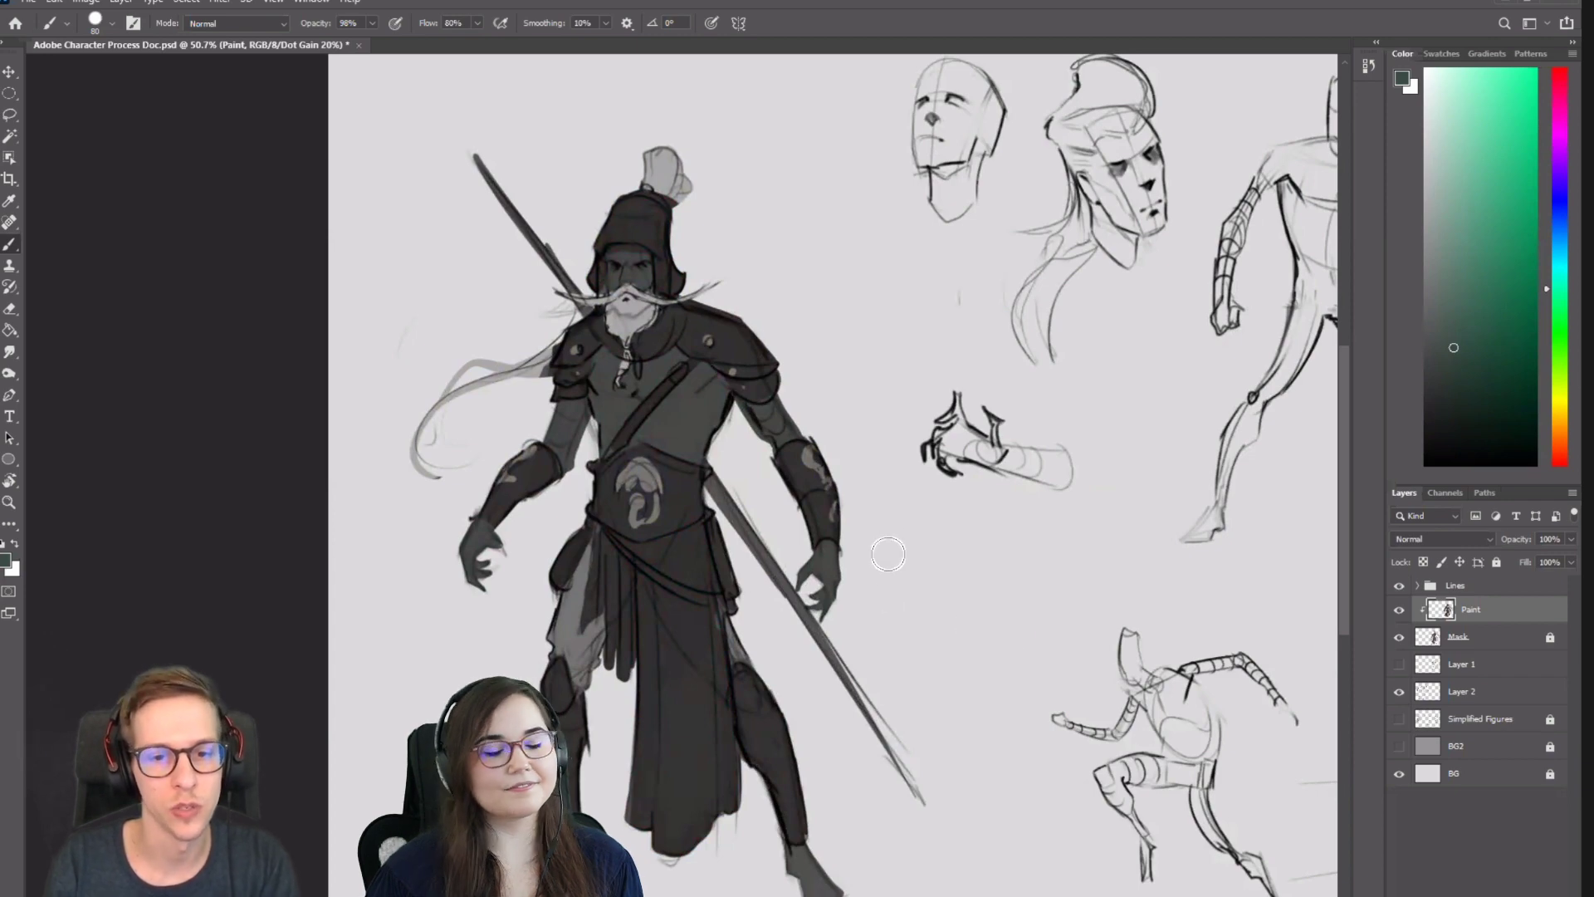
key("ctrl+y")
key("ctrl+y")
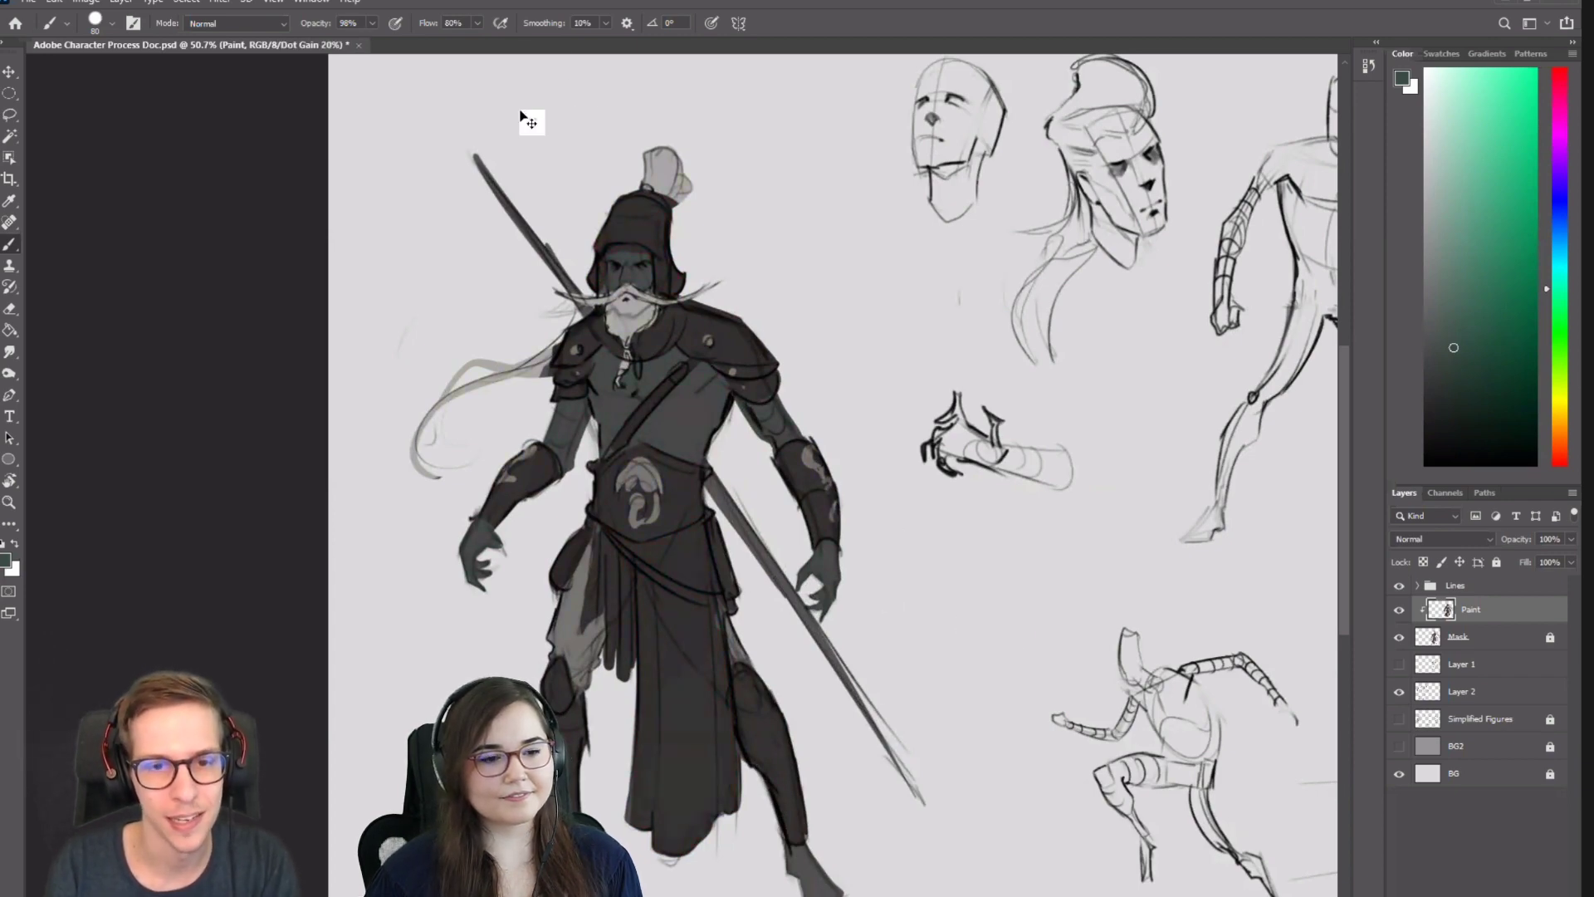
key("ctrl+y")
key("ctrl+y")
left_click_drag(920, 346, 971, 345)
key("ctrl+y")
key("ctrl+y")
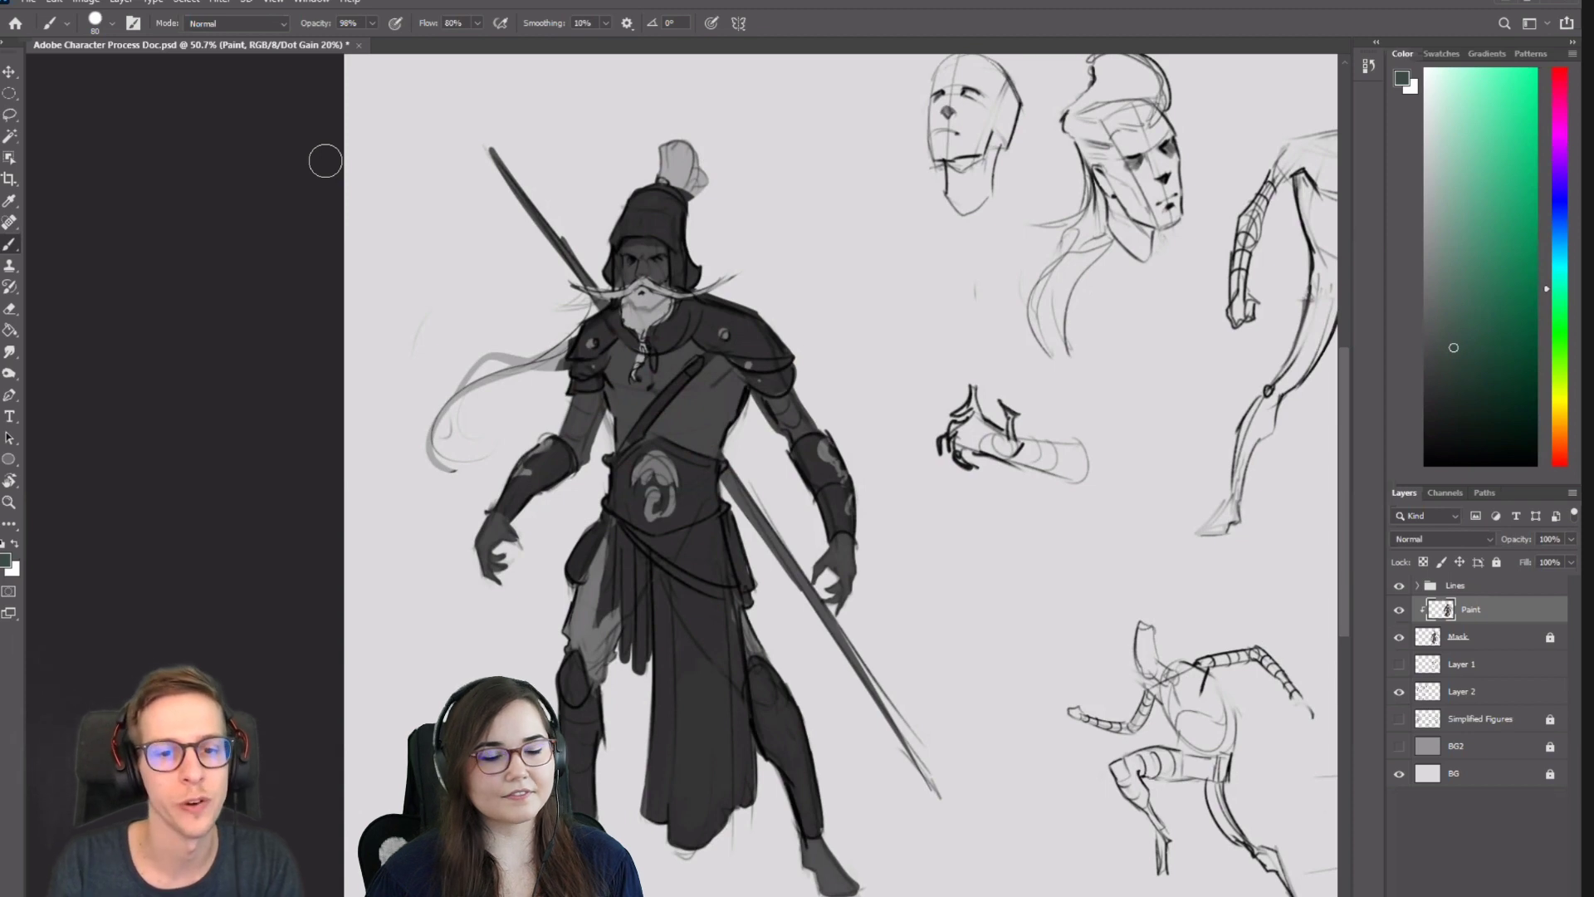
key("ctrl+y")
key("ctrl+y")
key("ctrl+y")
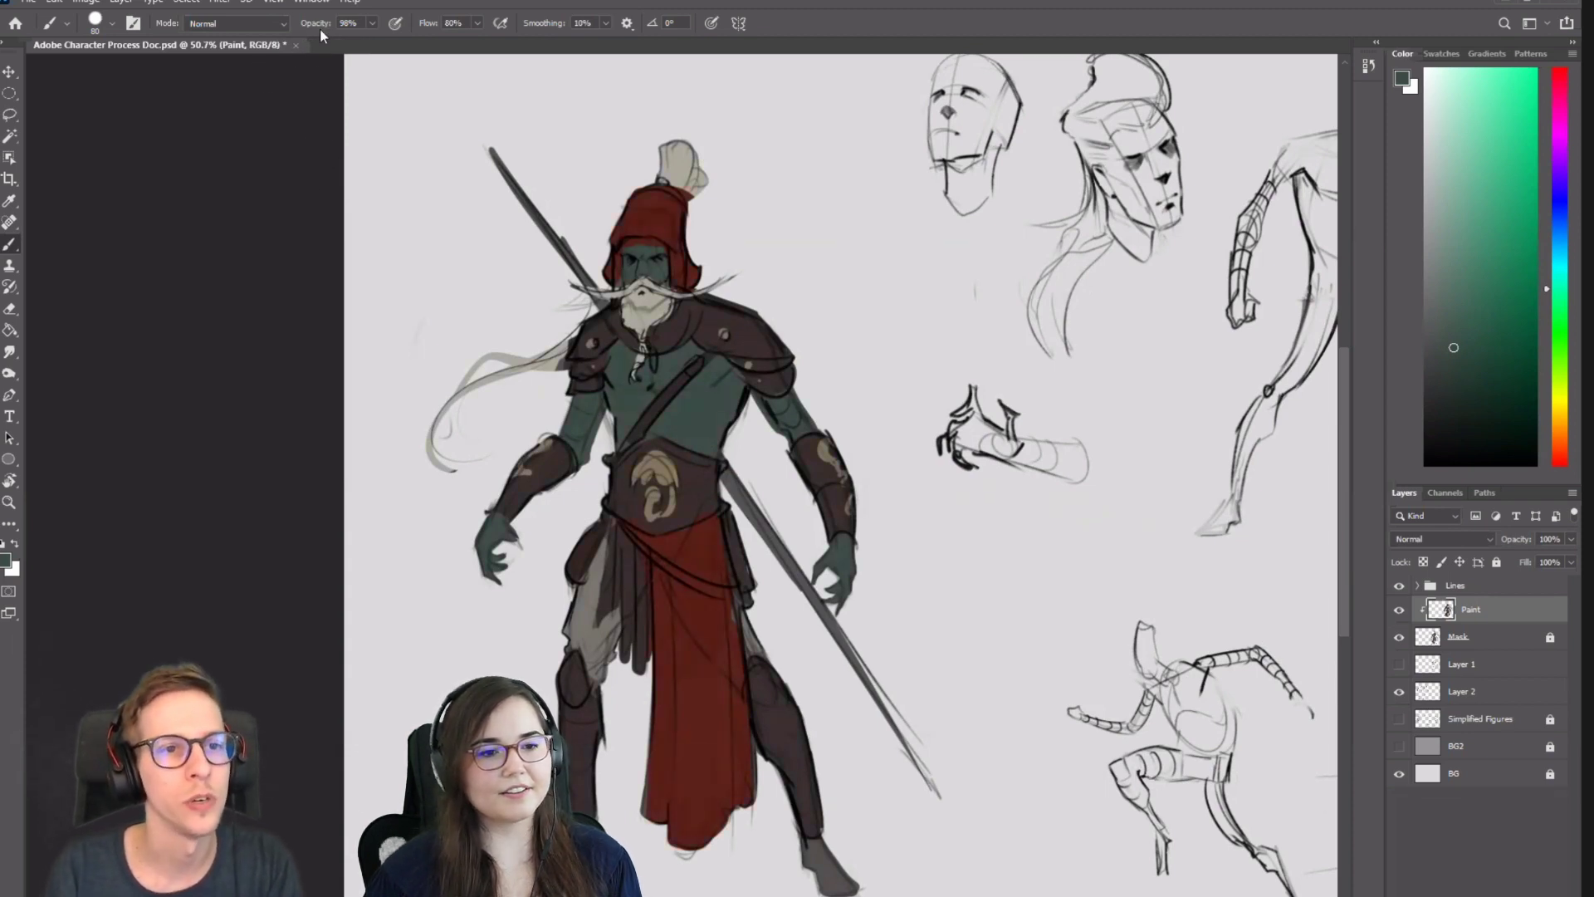
Set the custom proof condition to simulate Working Gray - Dot Gain 20% and show the canvas in that proof.
left_click(314, 6)
mouse_move(281, 6)
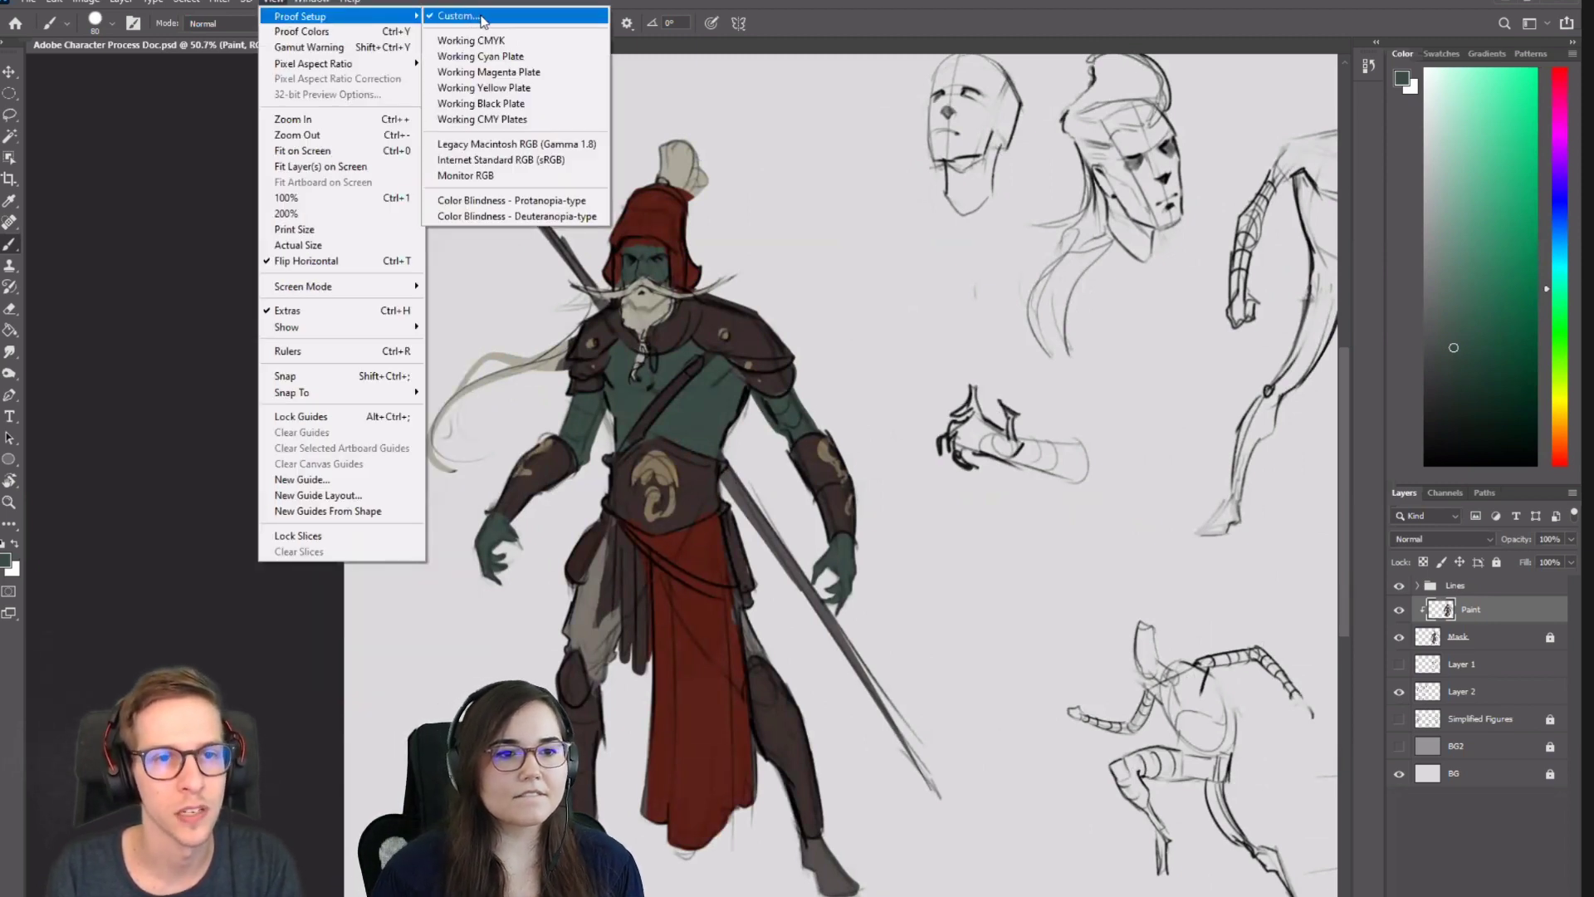
left_click(483, 16)
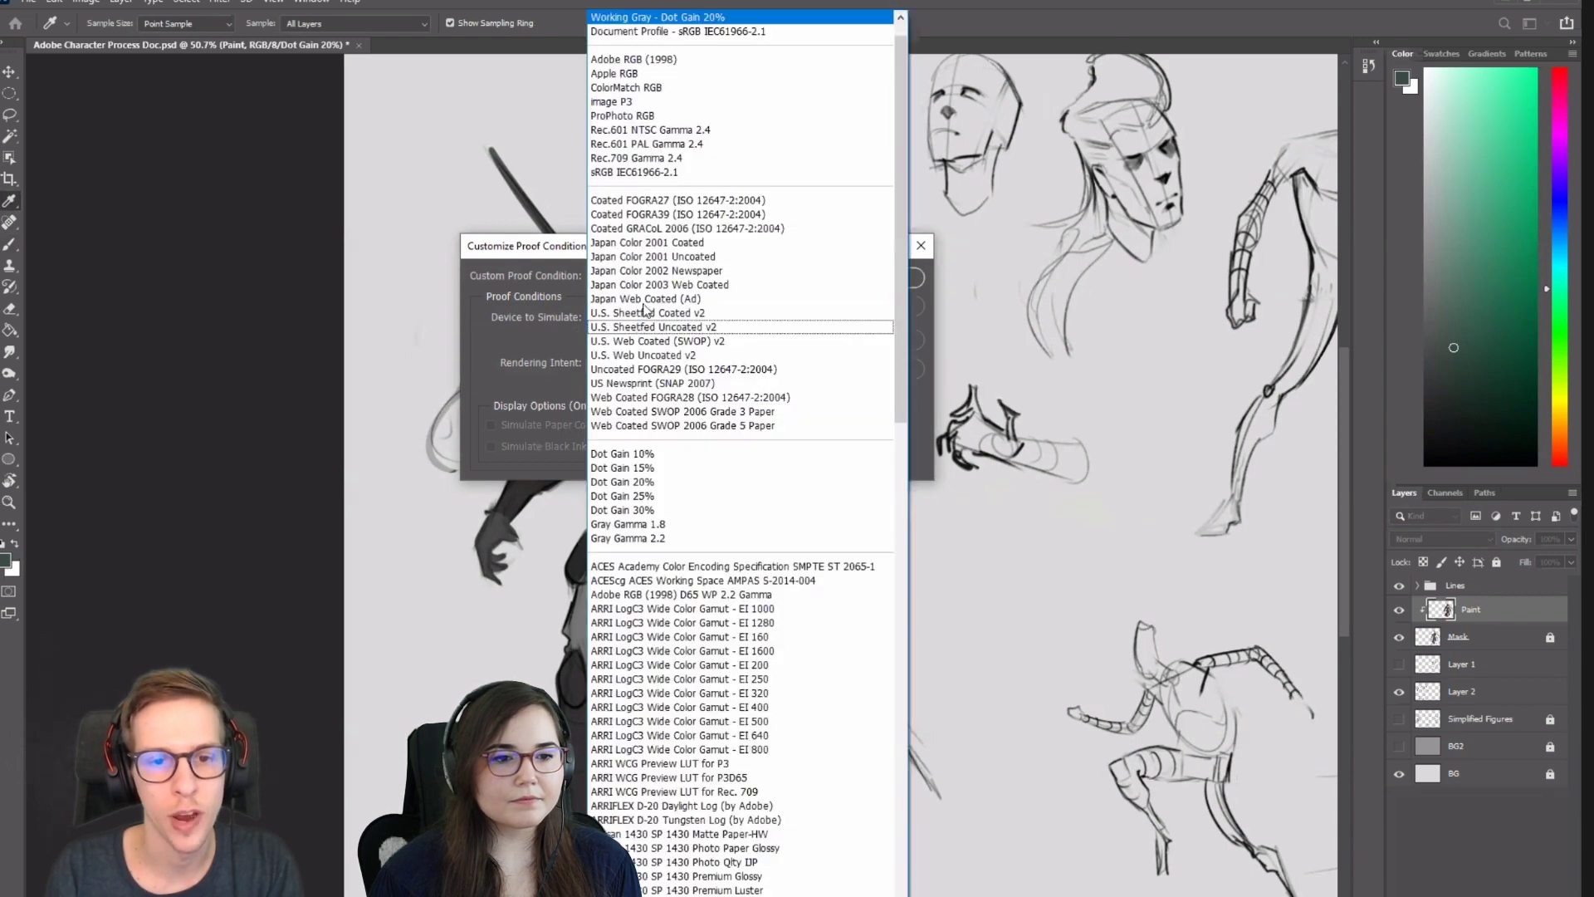
left_click(635, 320)
left_click(674, 320)
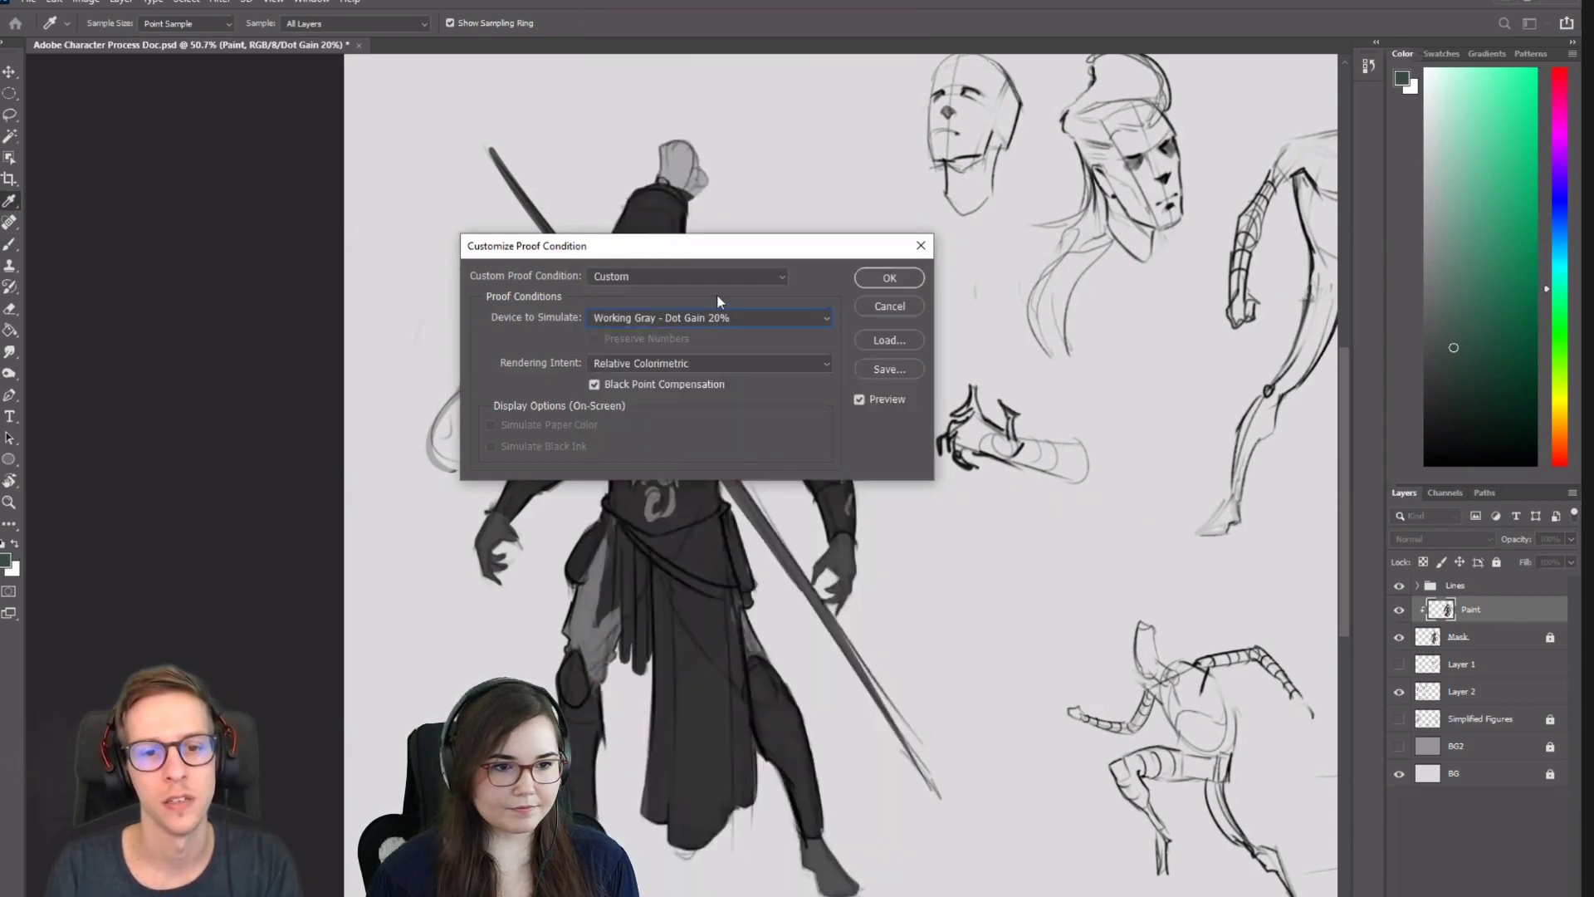
left_click(889, 279)
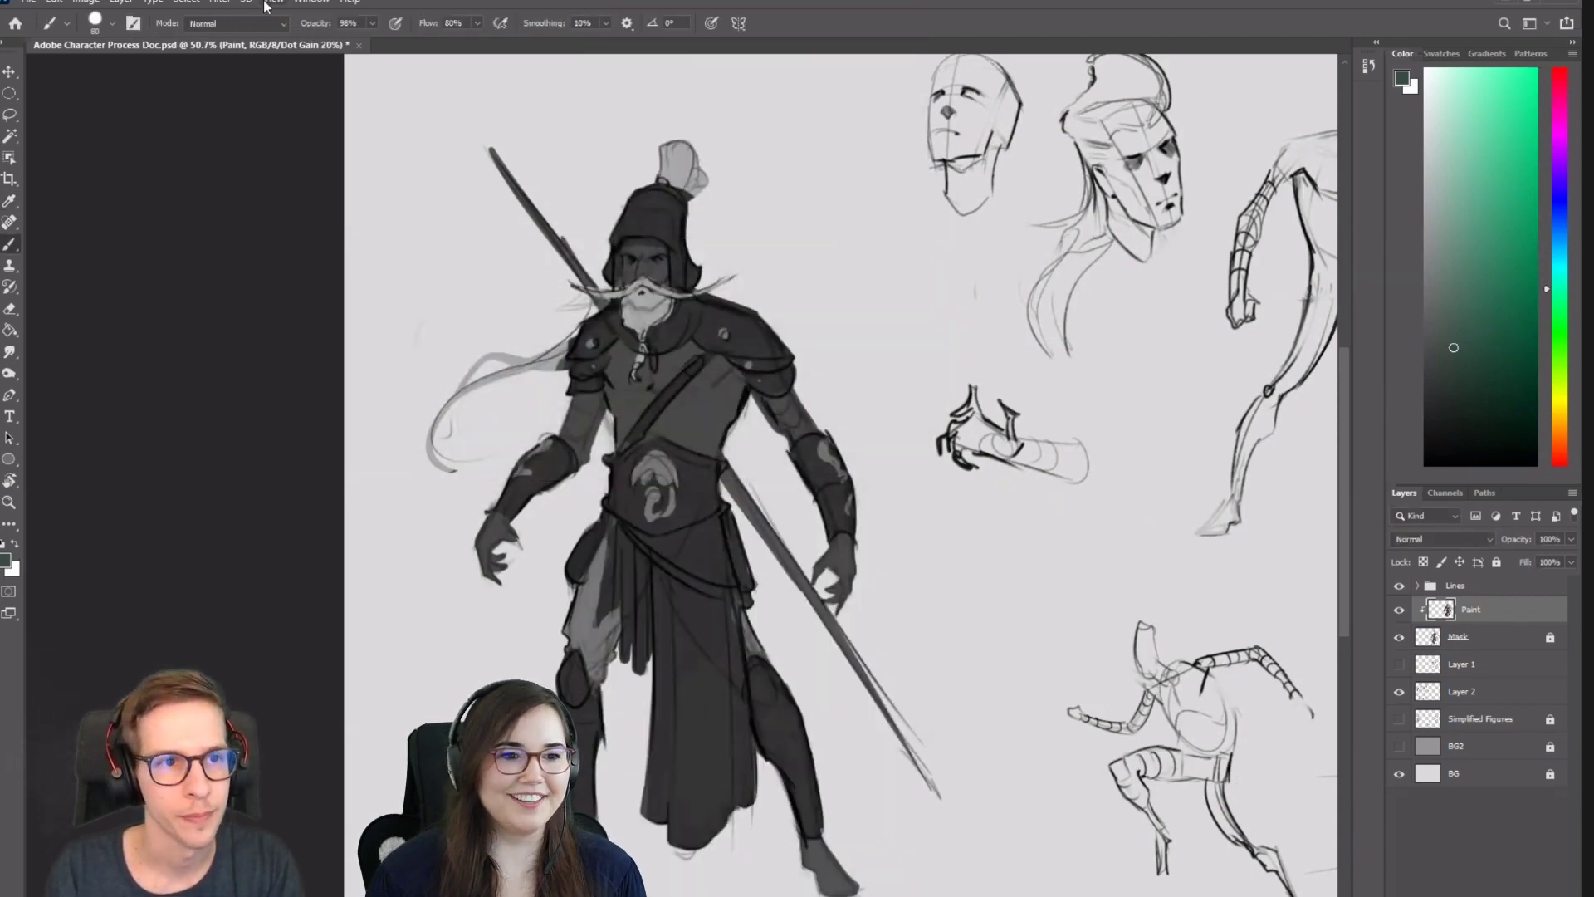
Reopen the custom proof setup to review the Working Gray - Dot Gain 20% device setting, and accept it as is.
left_click(273, 3)
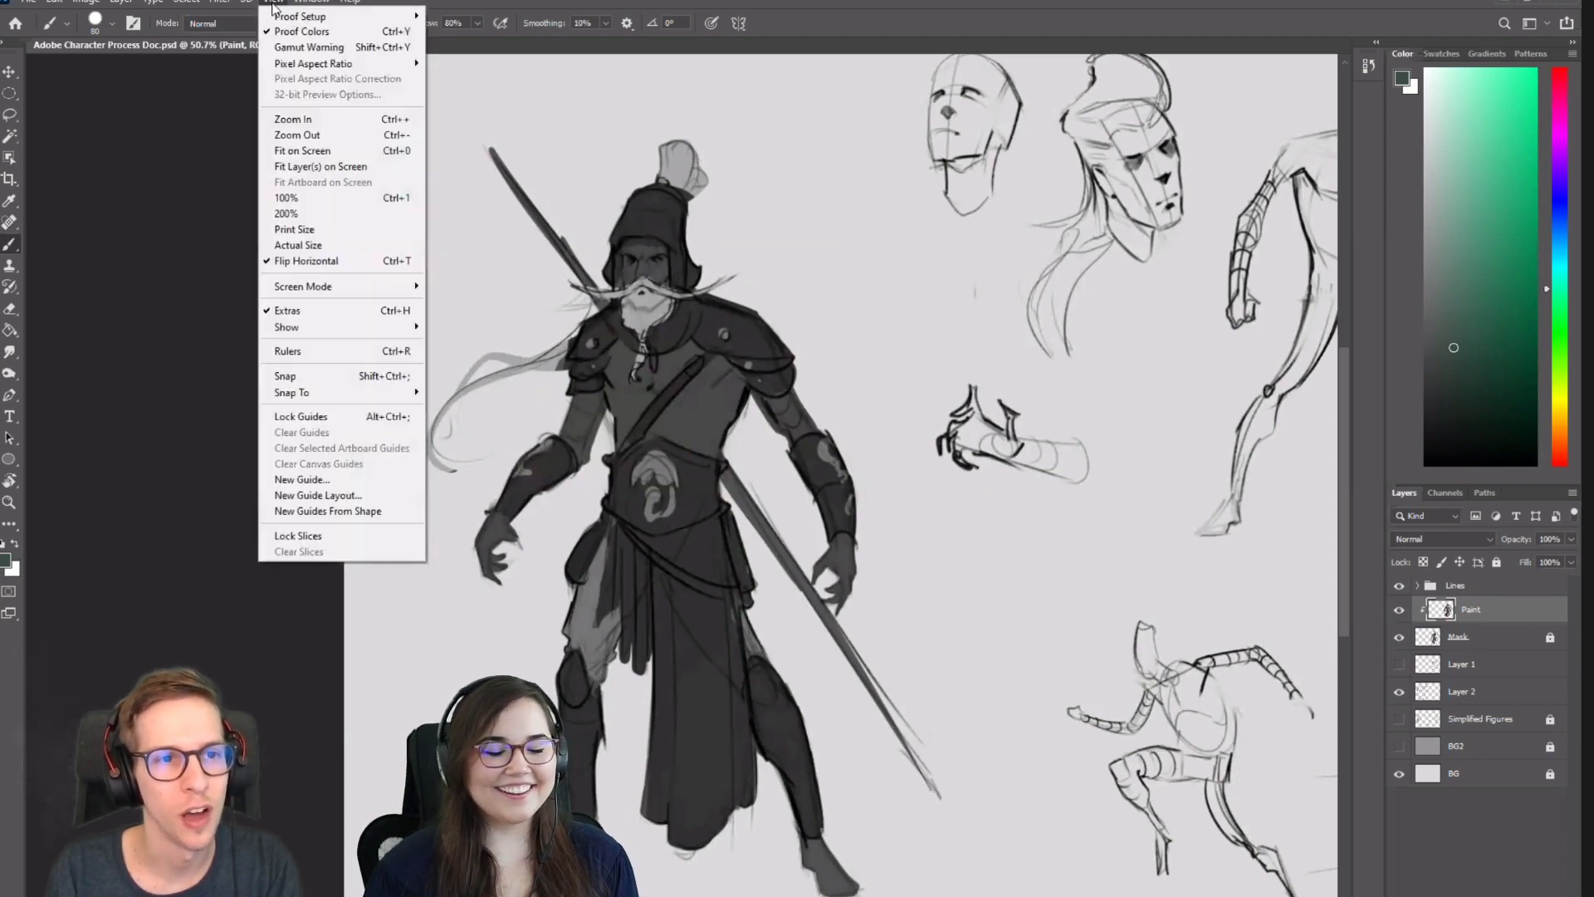
mouse_move(332, 16)
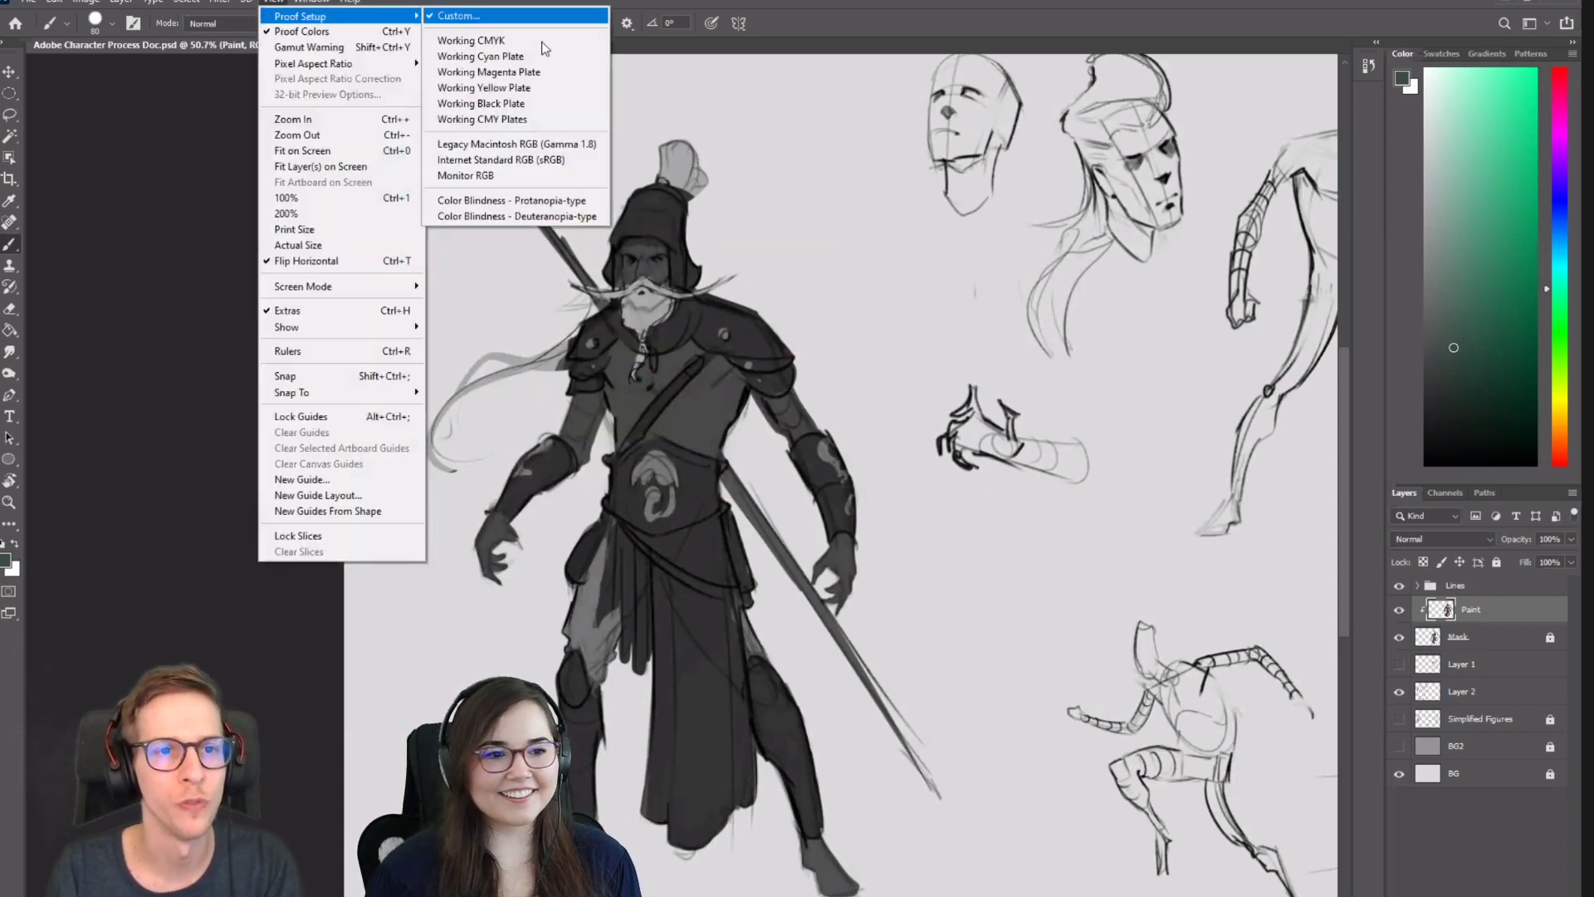
left_click(459, 16)
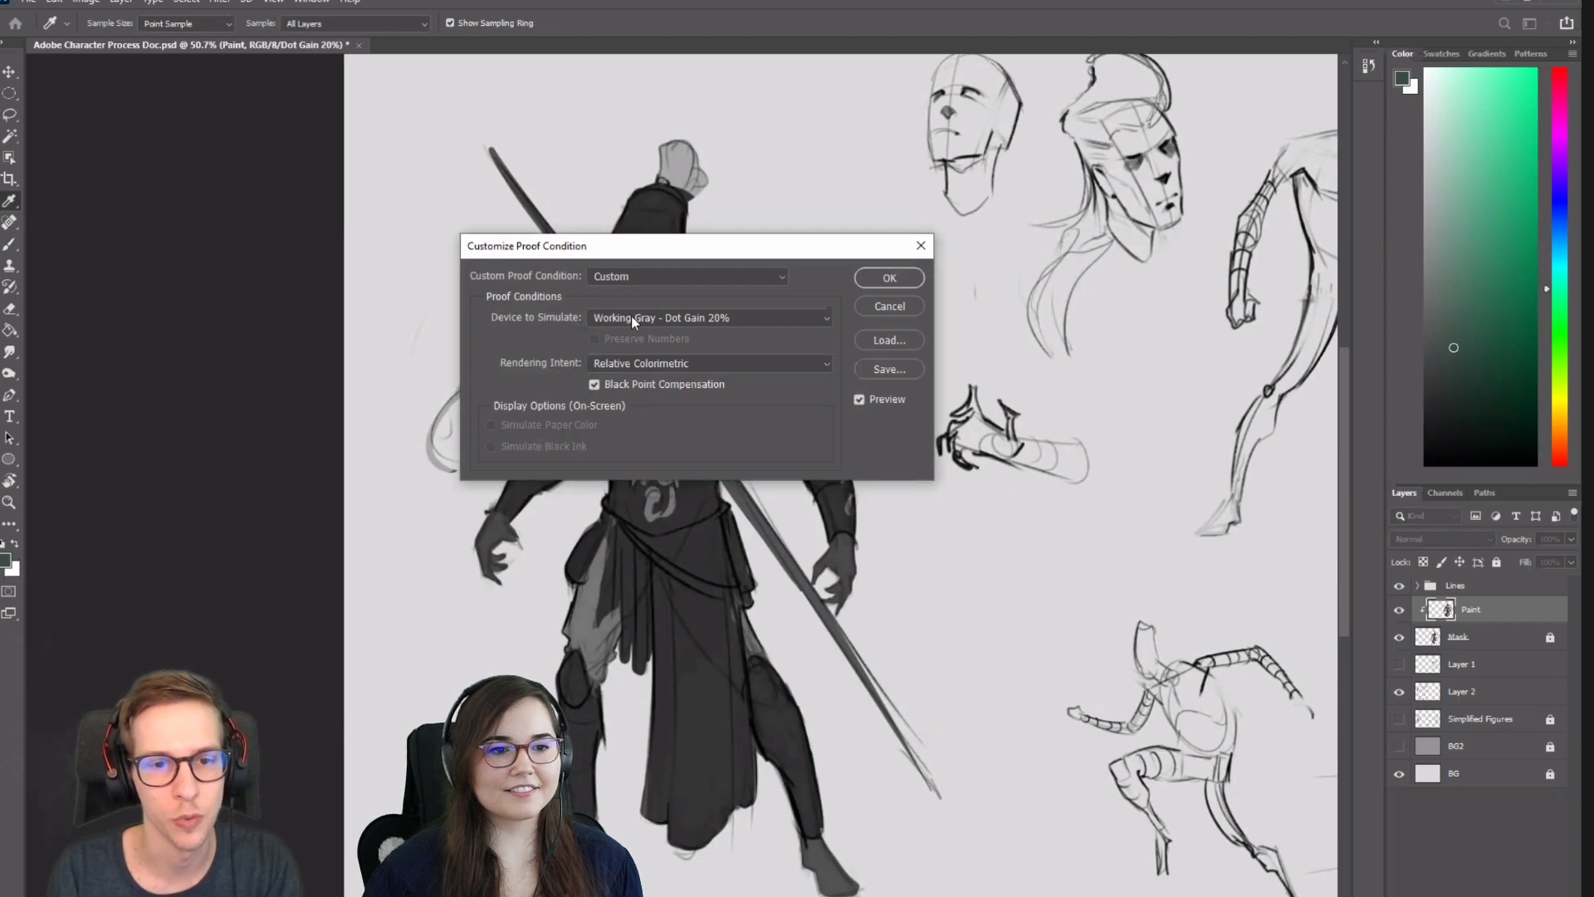
left_click(631, 317)
left_click(631, 316)
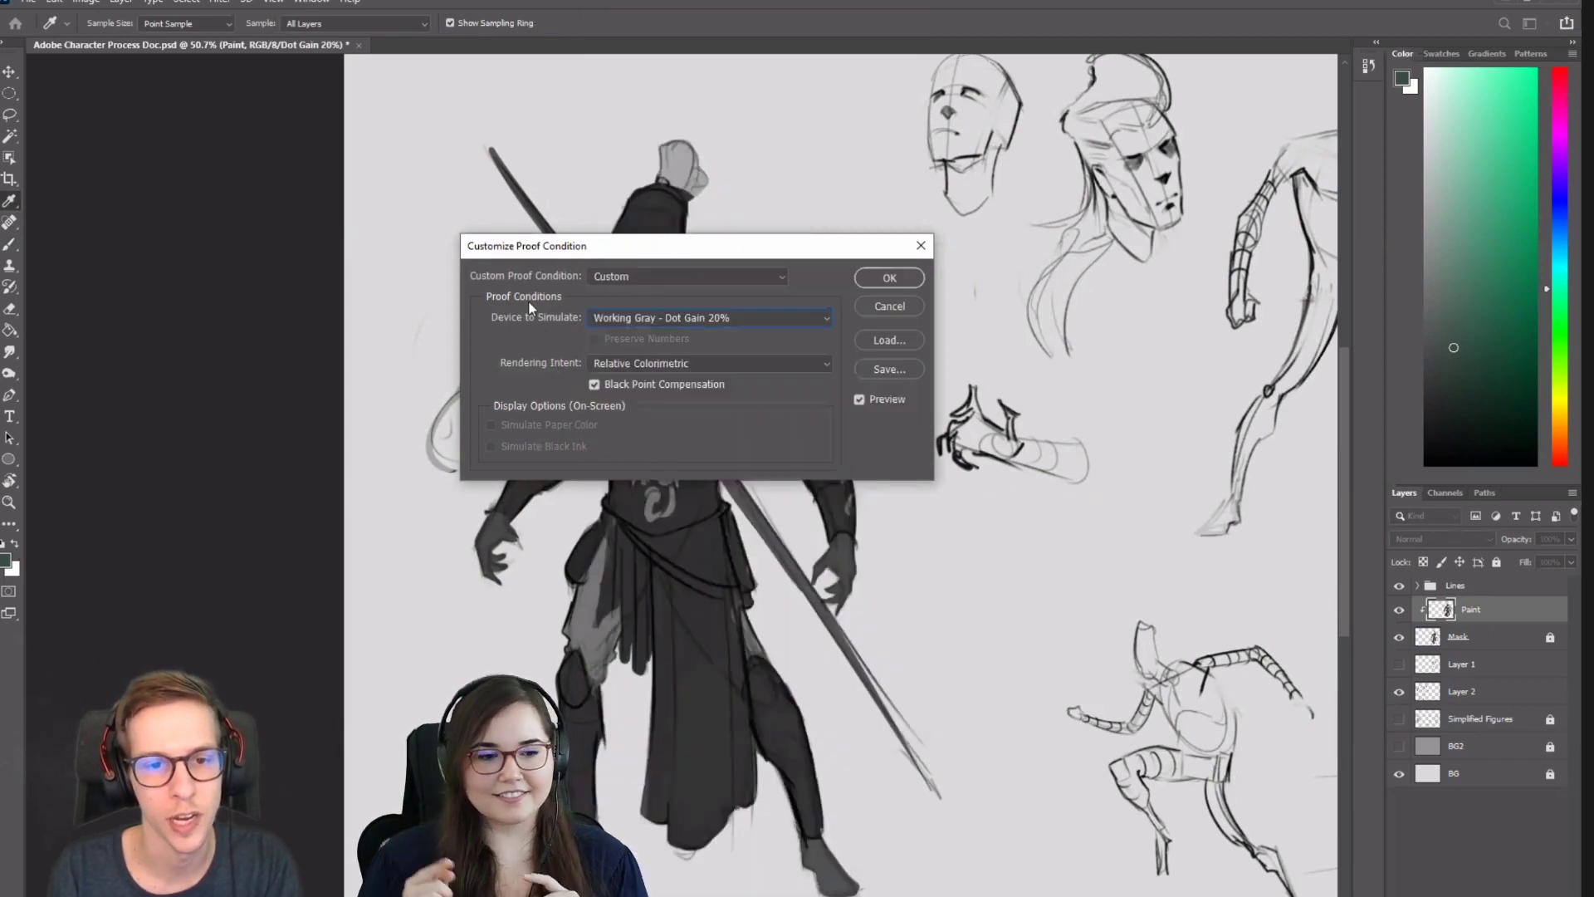
left_click(888, 286)
key("b")
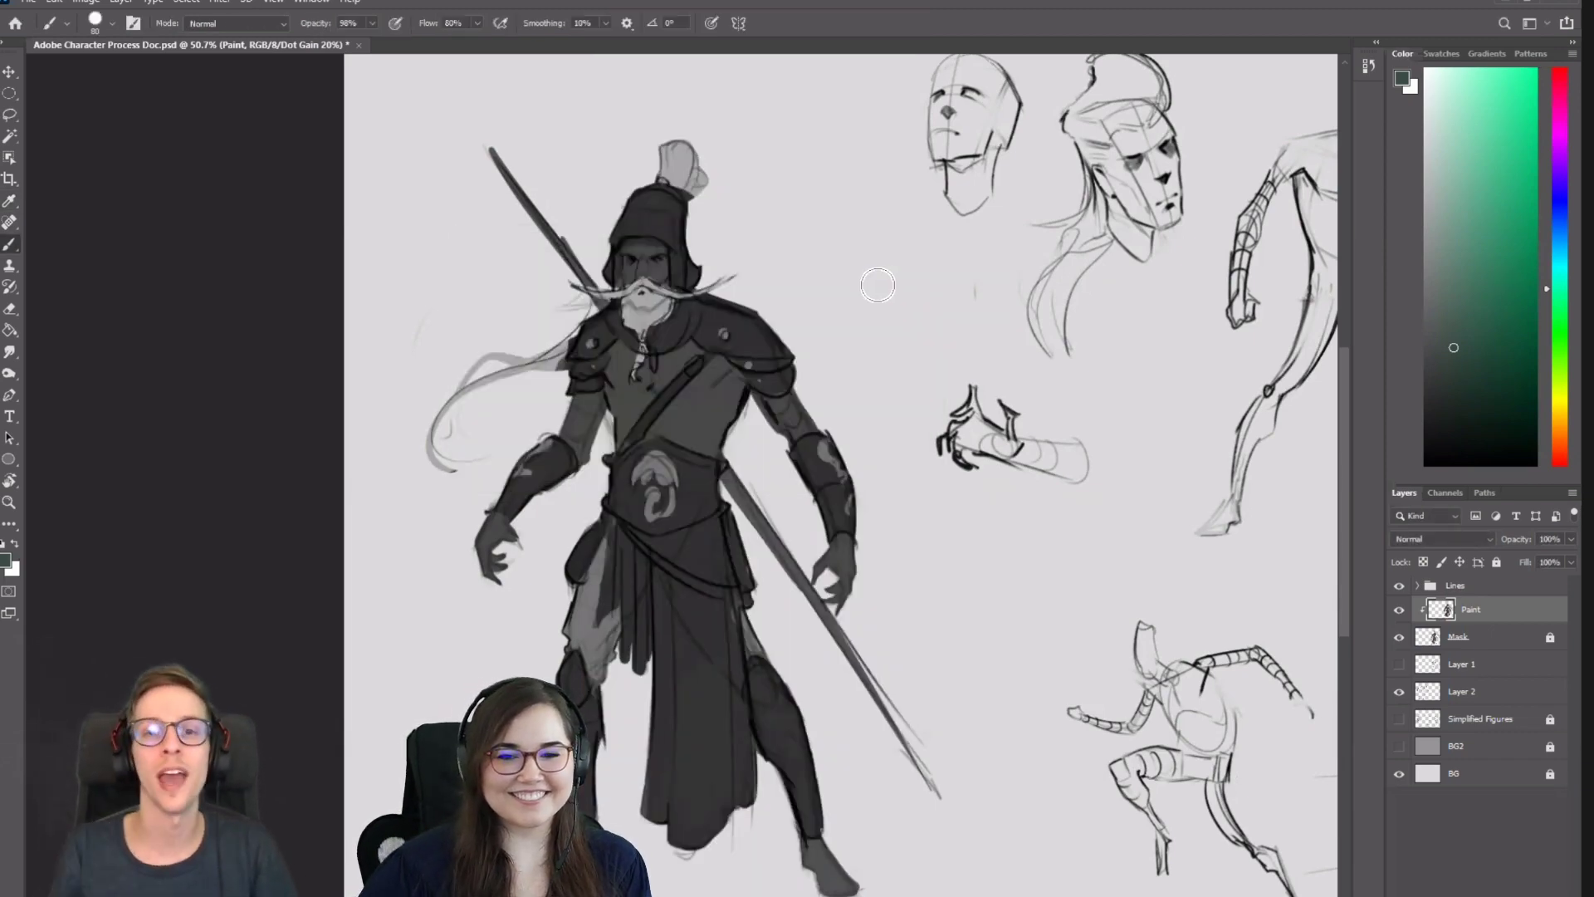
Toggle the grayscale proof several times with the whole warrior in view to compare his values with his colours.
left_click_drag(861, 302, 806, 316)
left_click_drag(806, 317, 699, 385)
key("ctrl+y")
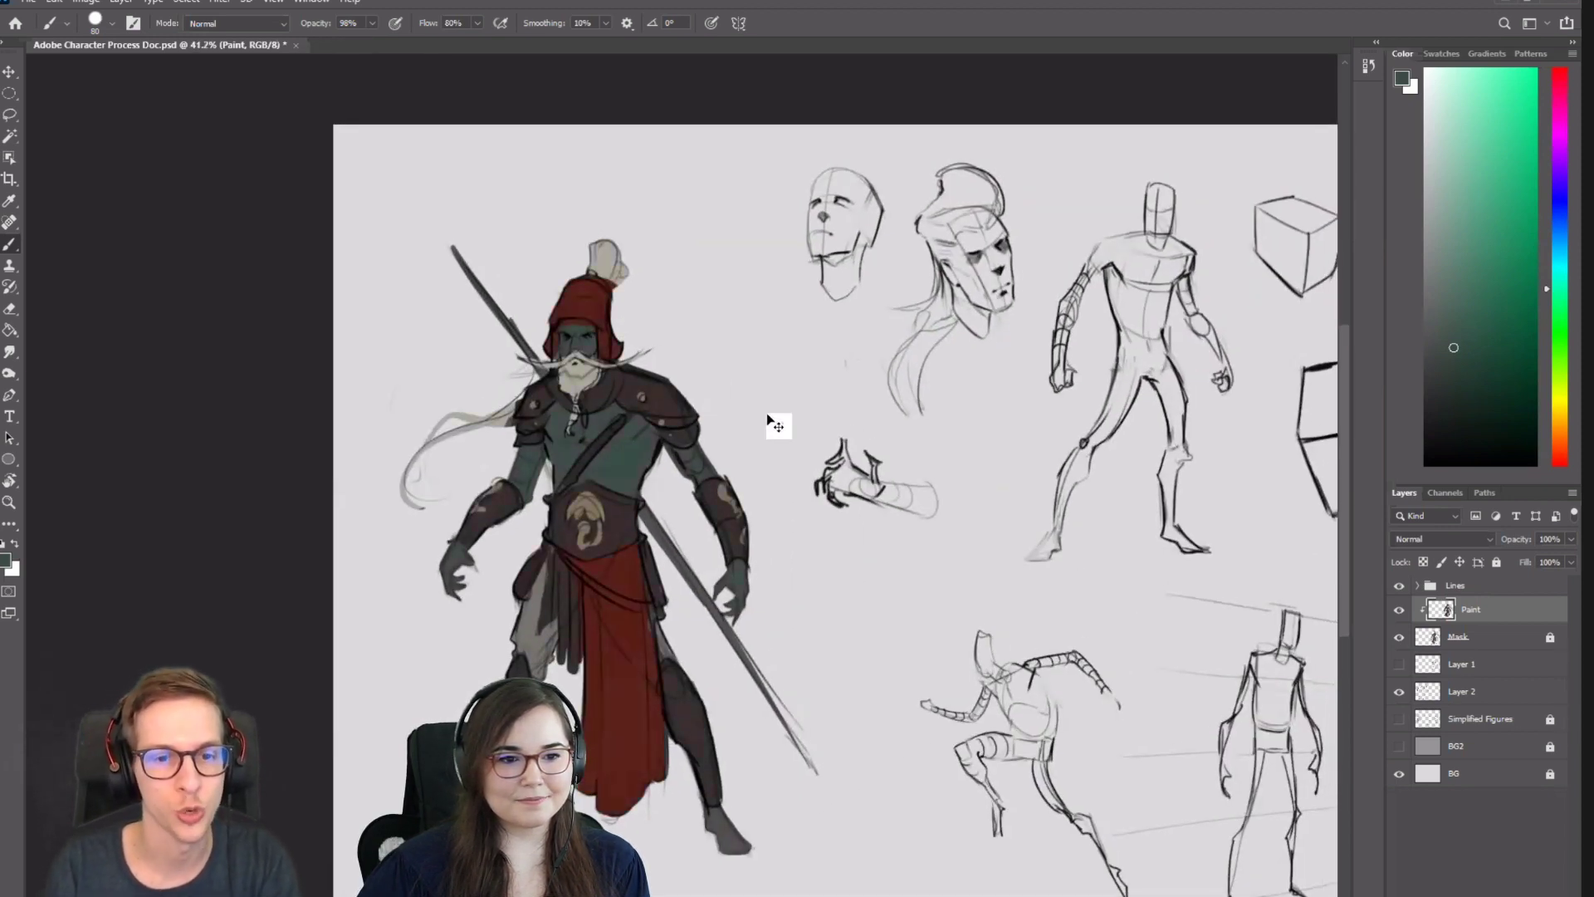
key("ctrl+y")
key("ctrl+y")
key("ctrl+y")
key("ctrl+y")
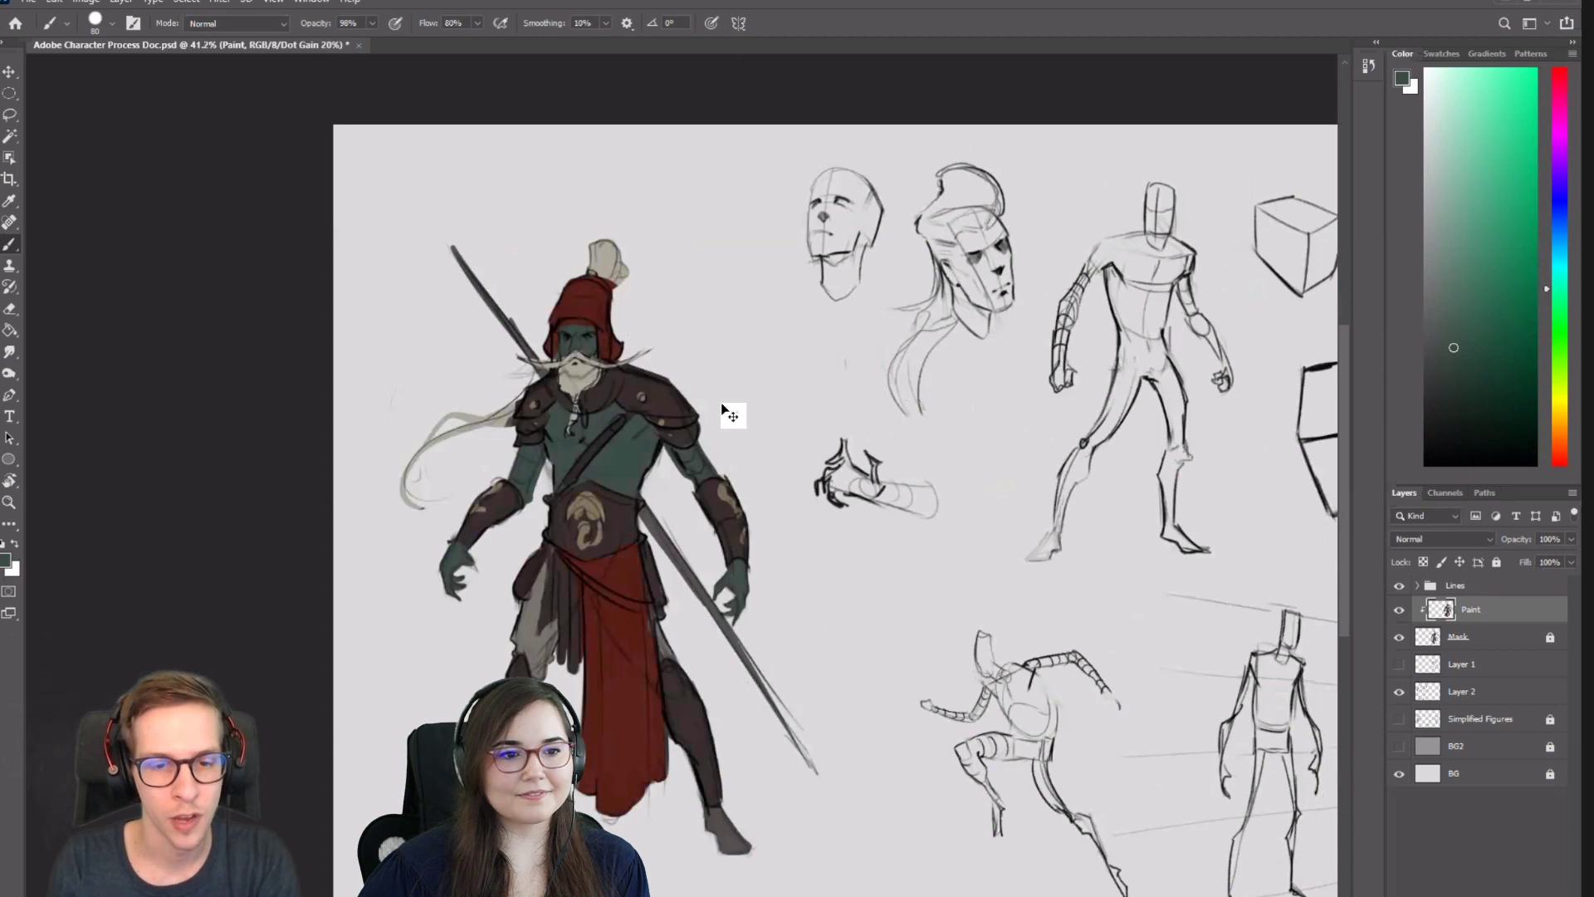
Add a layer named p above Paint and brush green and red test swatches beside the warrior's helmet.
key("ctrl+shift+n")
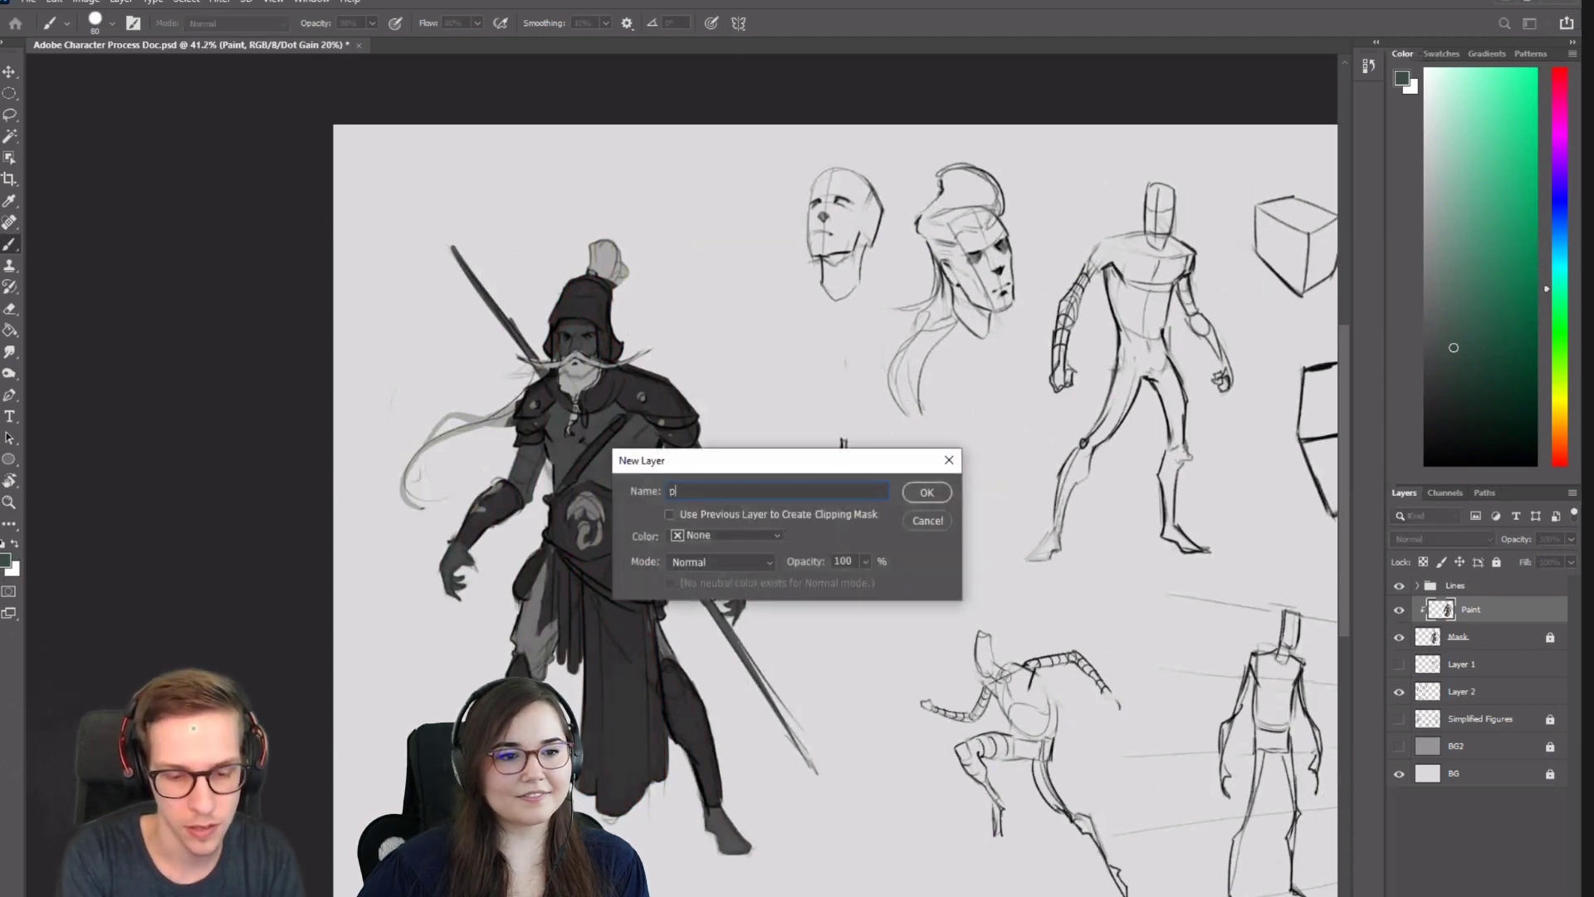
type("p")
key("Return")
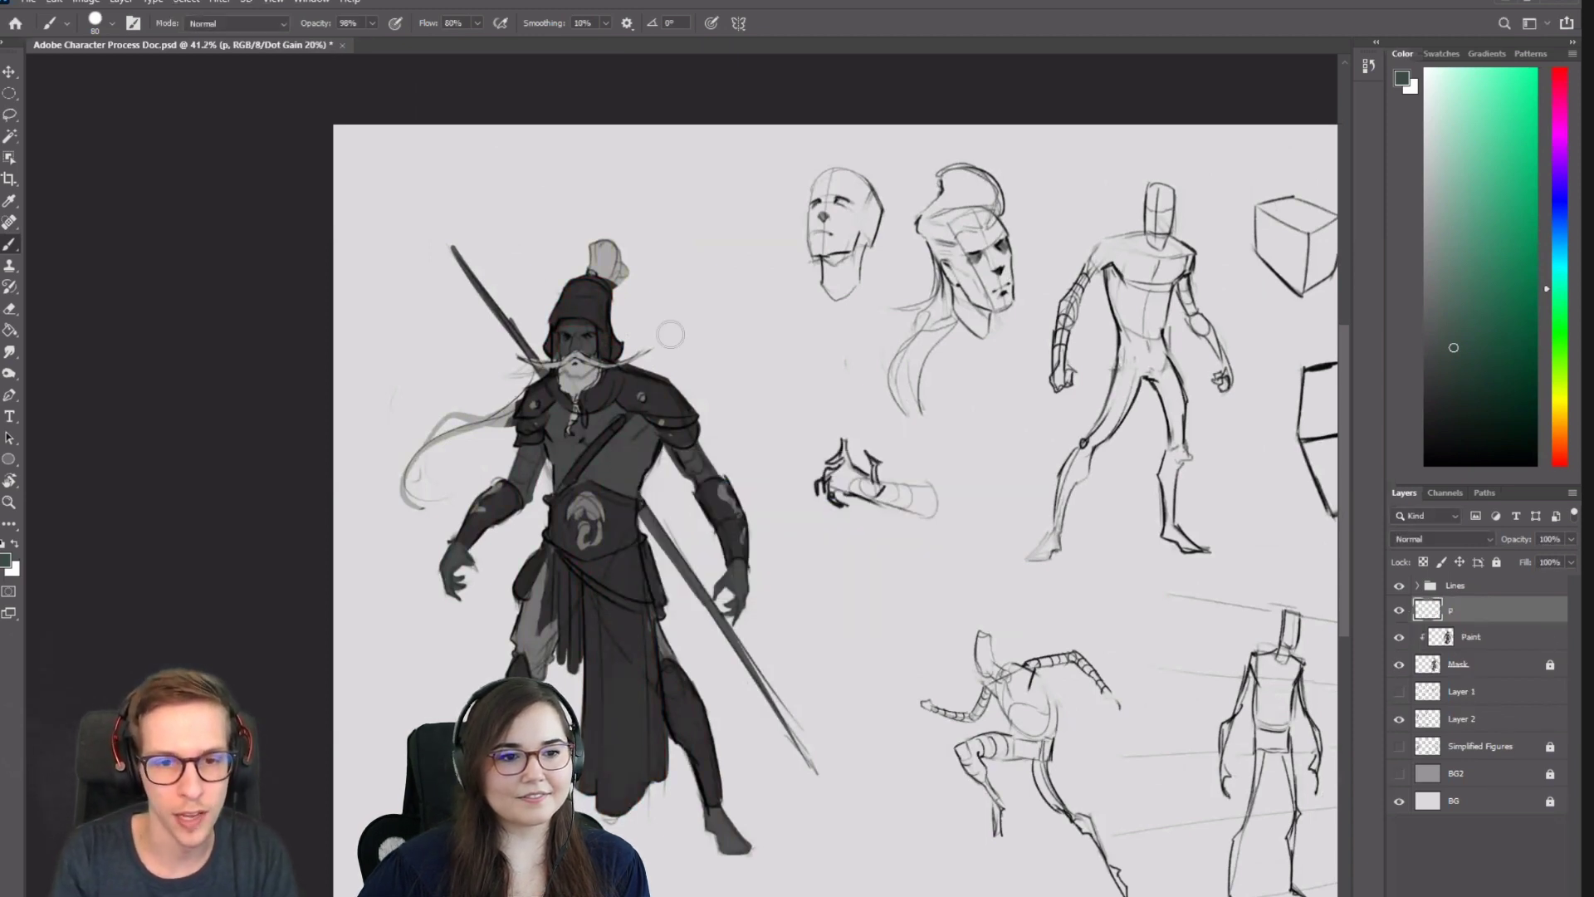
mouse_move(668, 341)
left_mouse_down()
mouse_move(675, 223)
mouse_move(693, 270)
mouse_move(721, 283)
mouse_move(591, 296)
mouse_move(691, 197)
mouse_move(624, 195)
mouse_move(723, 231)
left_mouse_up()
left_click(590, 298, "alt")
Compare the green and red swatches with the grayscale proof off and on, and undo the swatches.
key("ctrl+y")
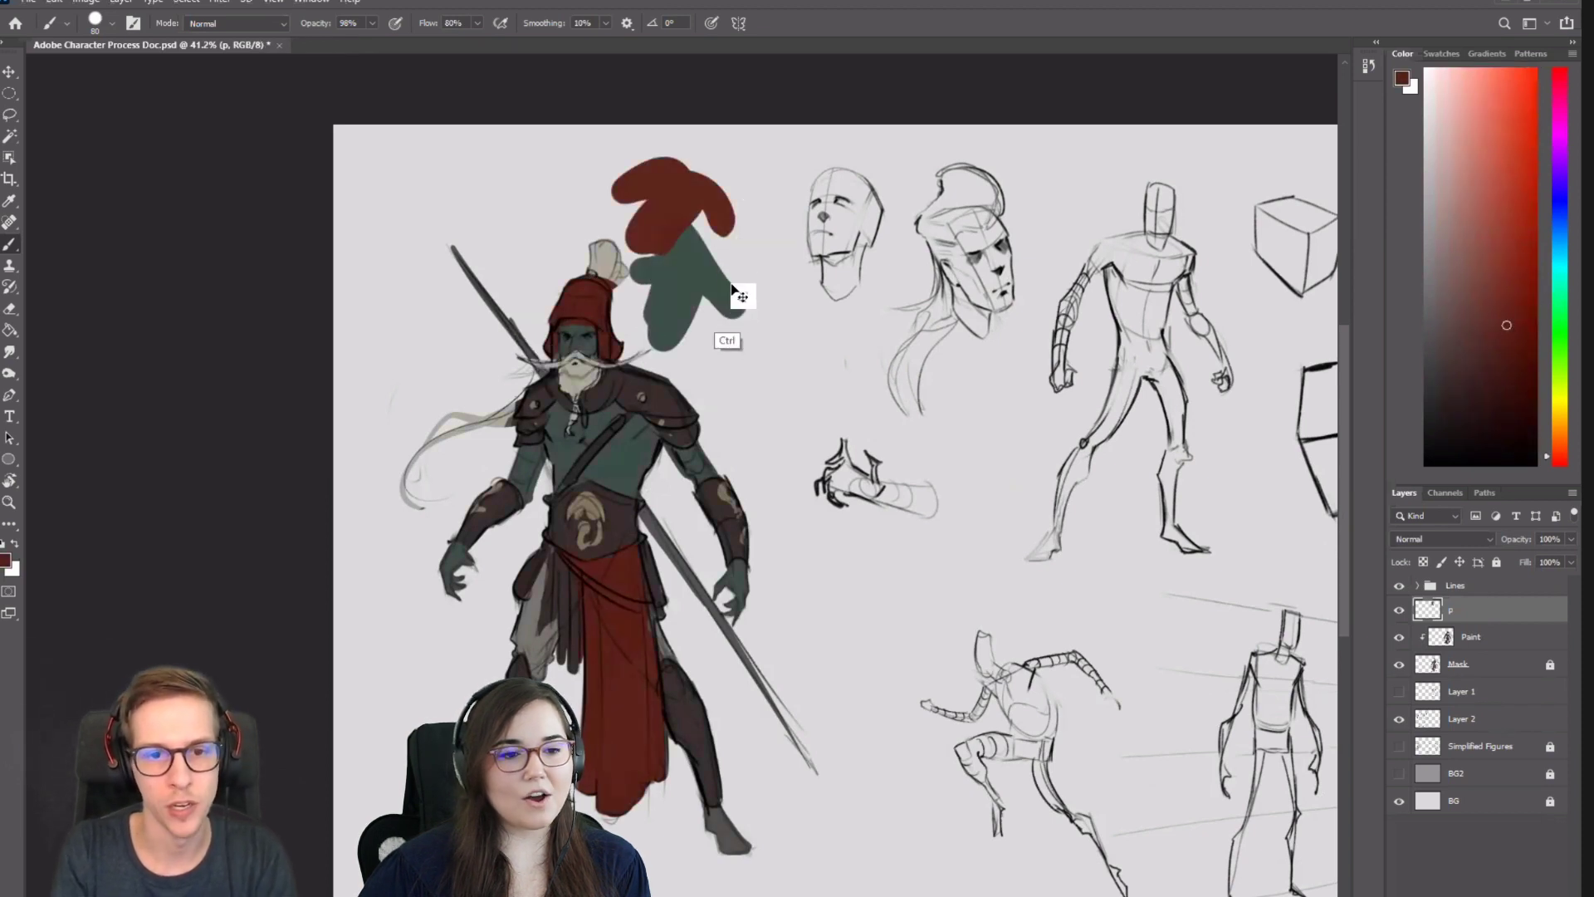
key("ctrl+y")
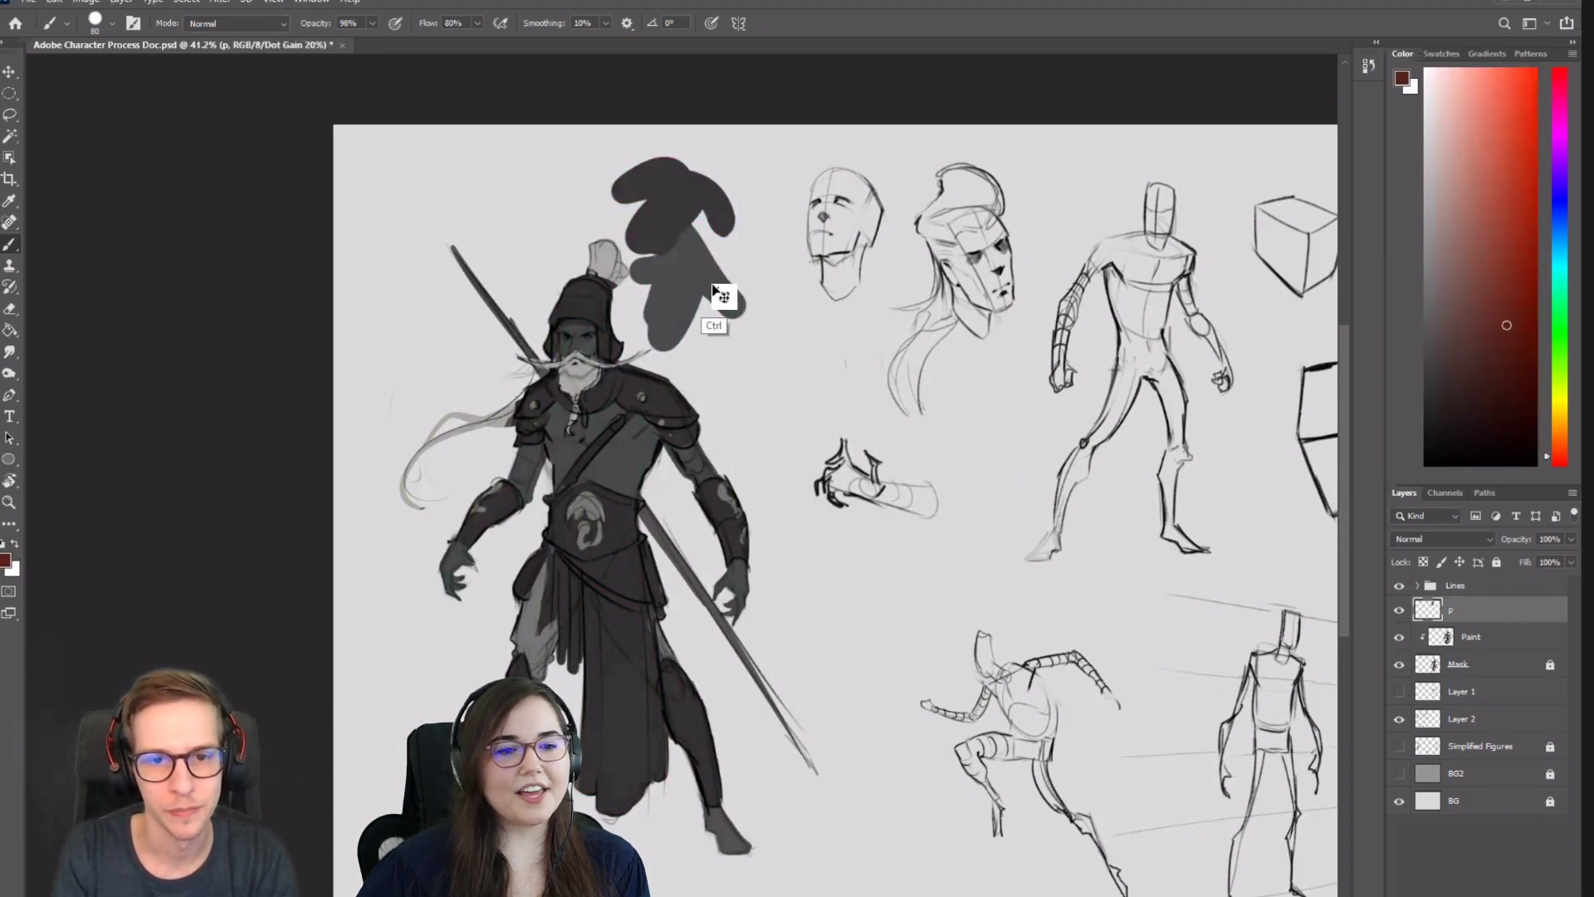
key("ctrl+y")
key("ctrl+y")
key("ctrl+z")
key("ctrl+z")
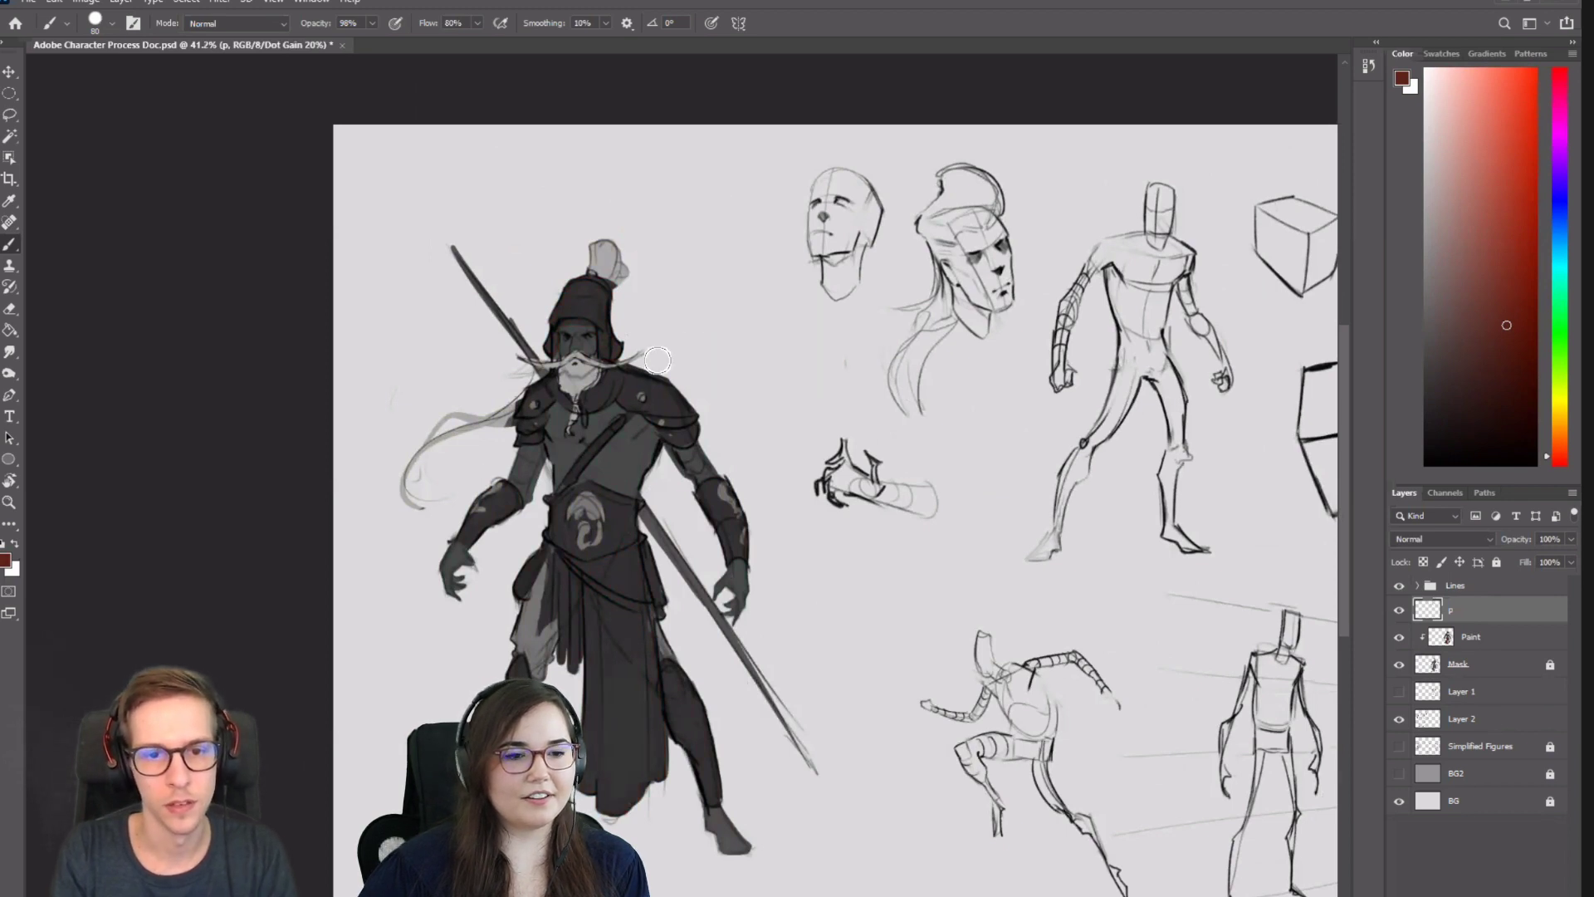
Try a lighter green highlight on the warrior's bare chest with Peleng's Brush while viewing in grayscale.
right_click(650, 419)
left_click(853, 591)
left_click(623, 440, "alt")
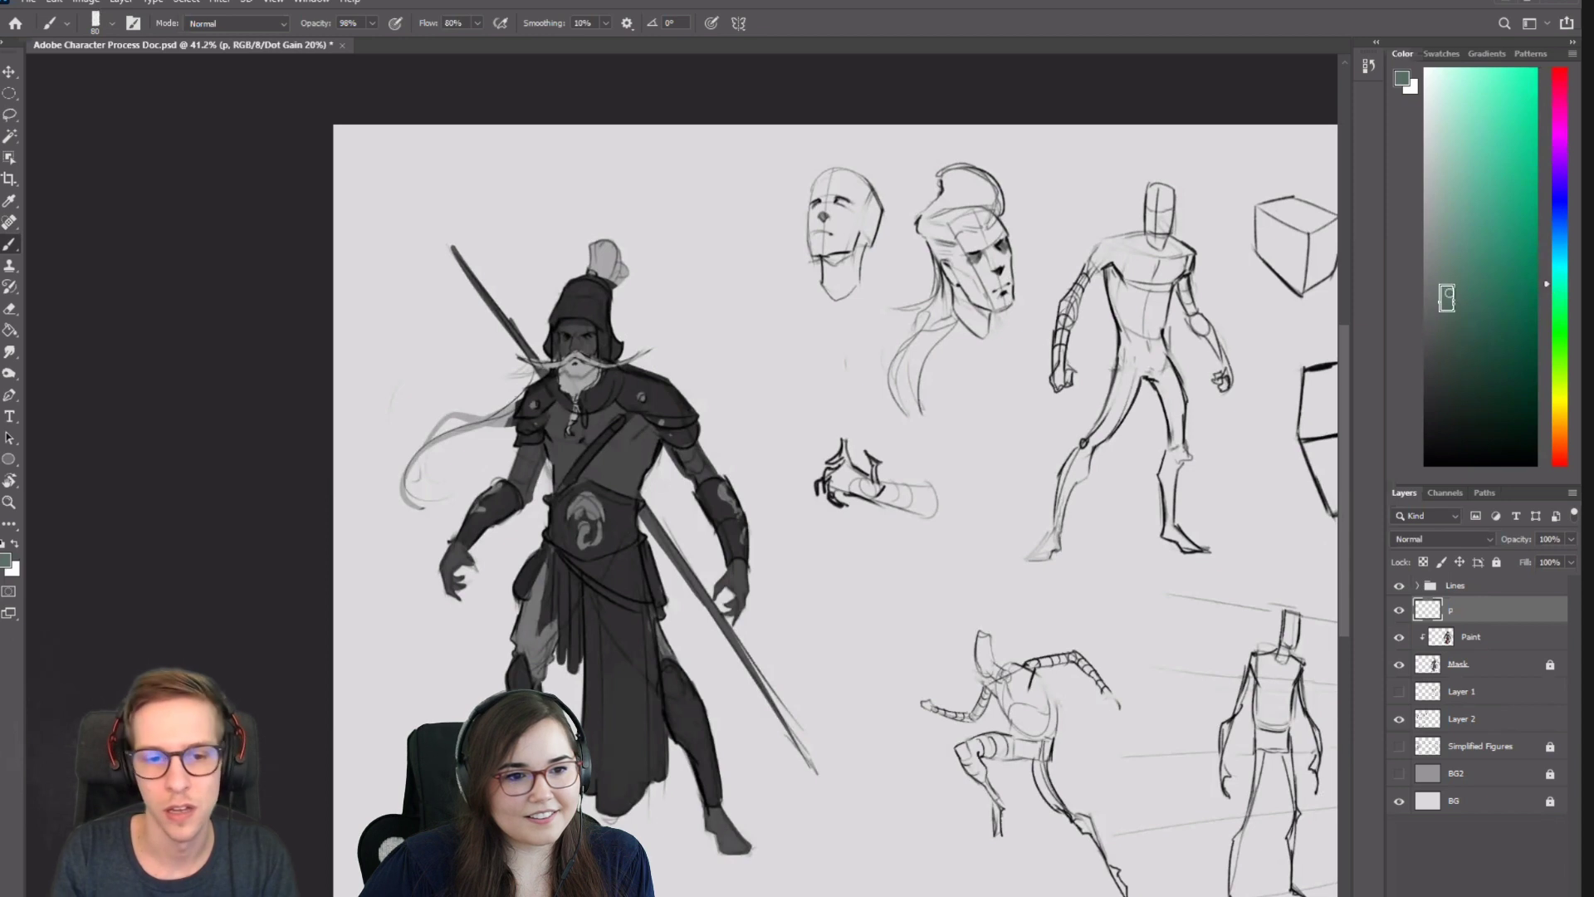
key("bracketleft")
key("bracketleft")
mouse_move(623, 440)
left_mouse_down()
mouse_move(632, 426)
mouse_move(617, 469)
left_mouse_up()
Try darker green shading at the side of the torso, check it in colour, and delete layer p.
left_click(659, 427, "alt")
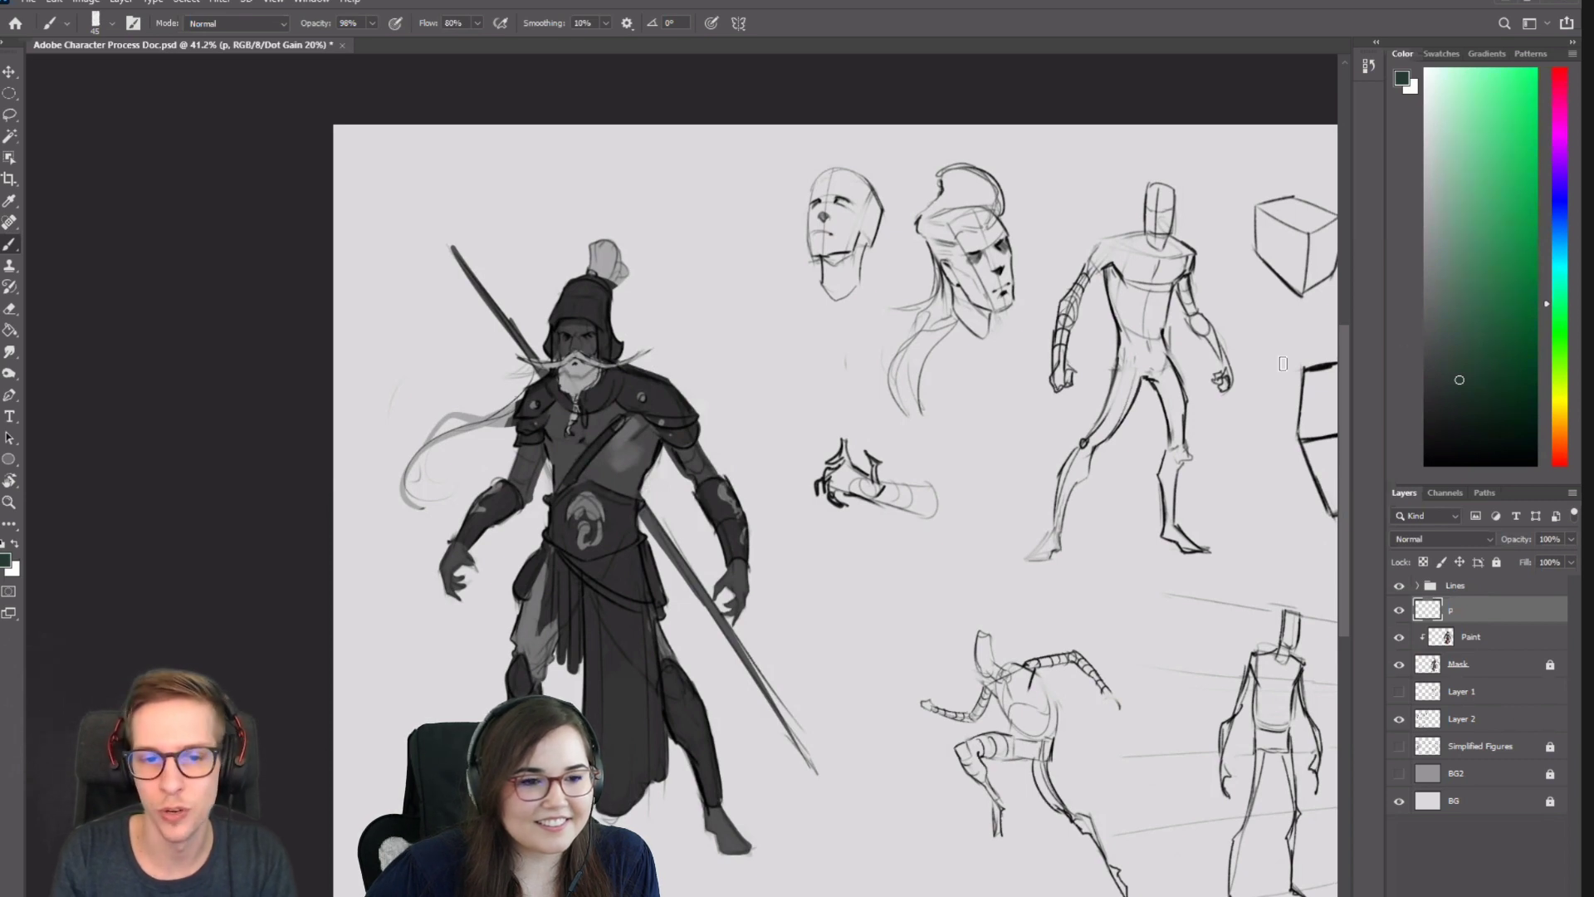
key("bracketleft")
key("bracketleft")
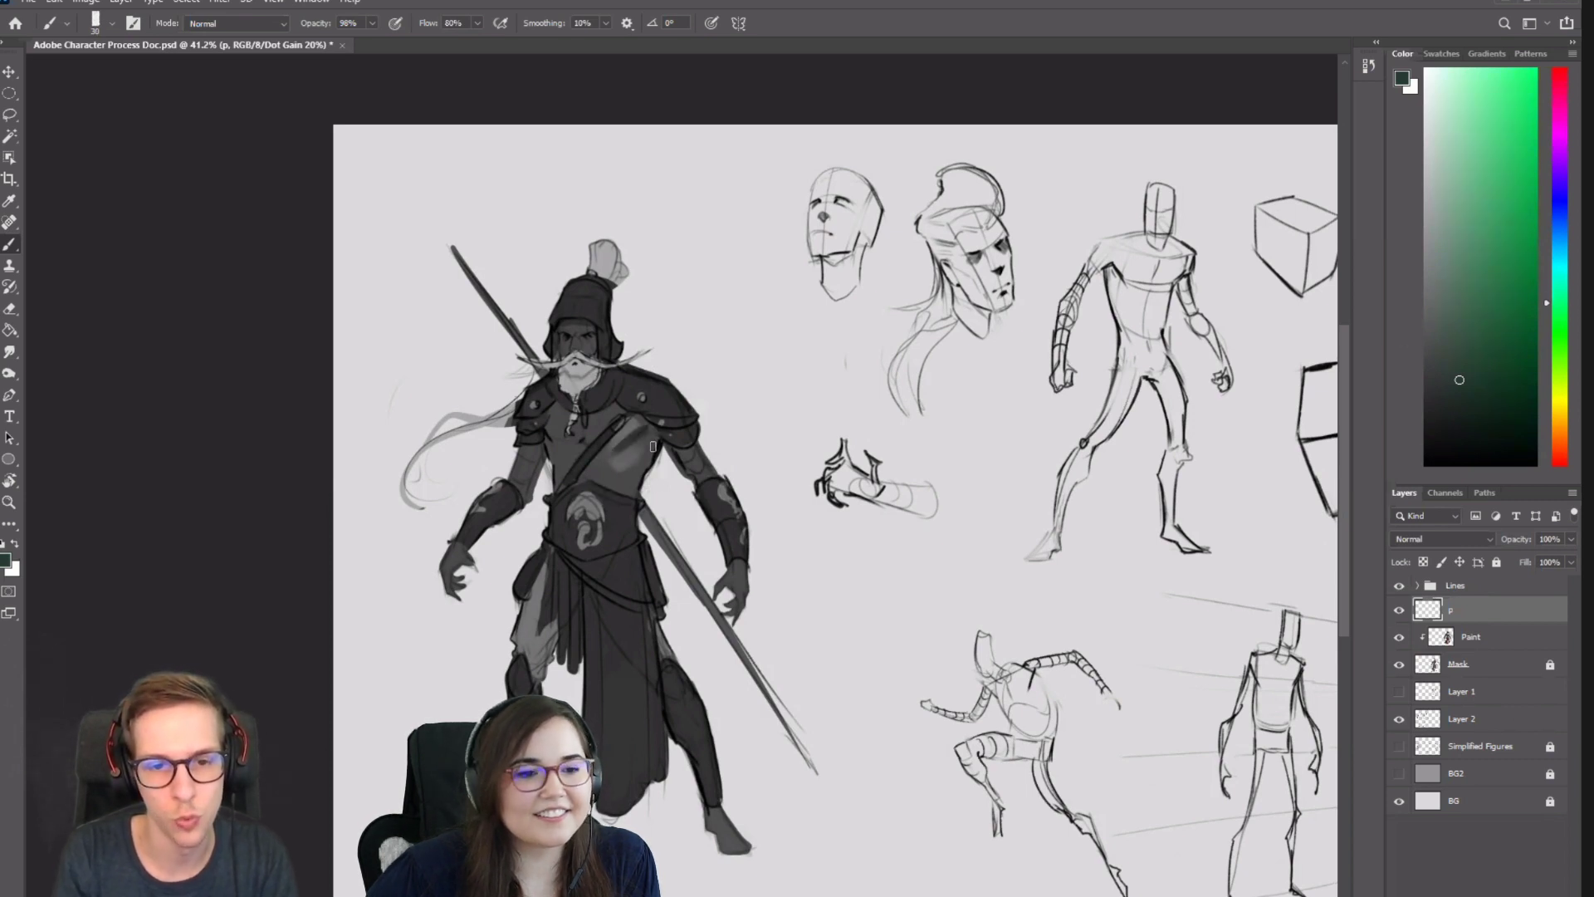
left_click(620, 467, "alt")
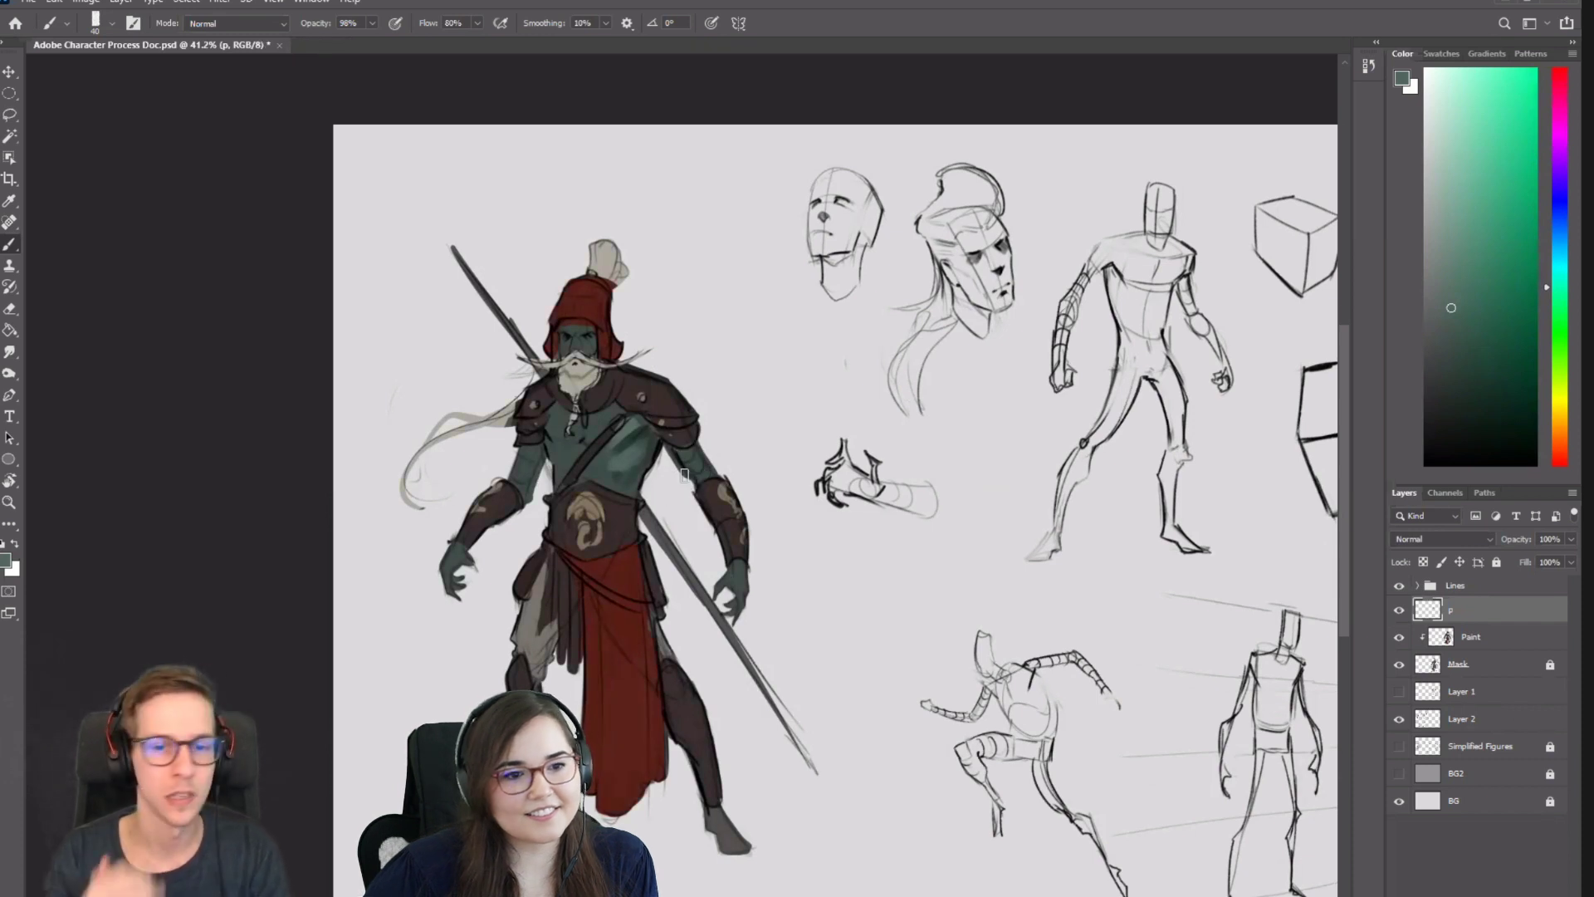
key("Delete")
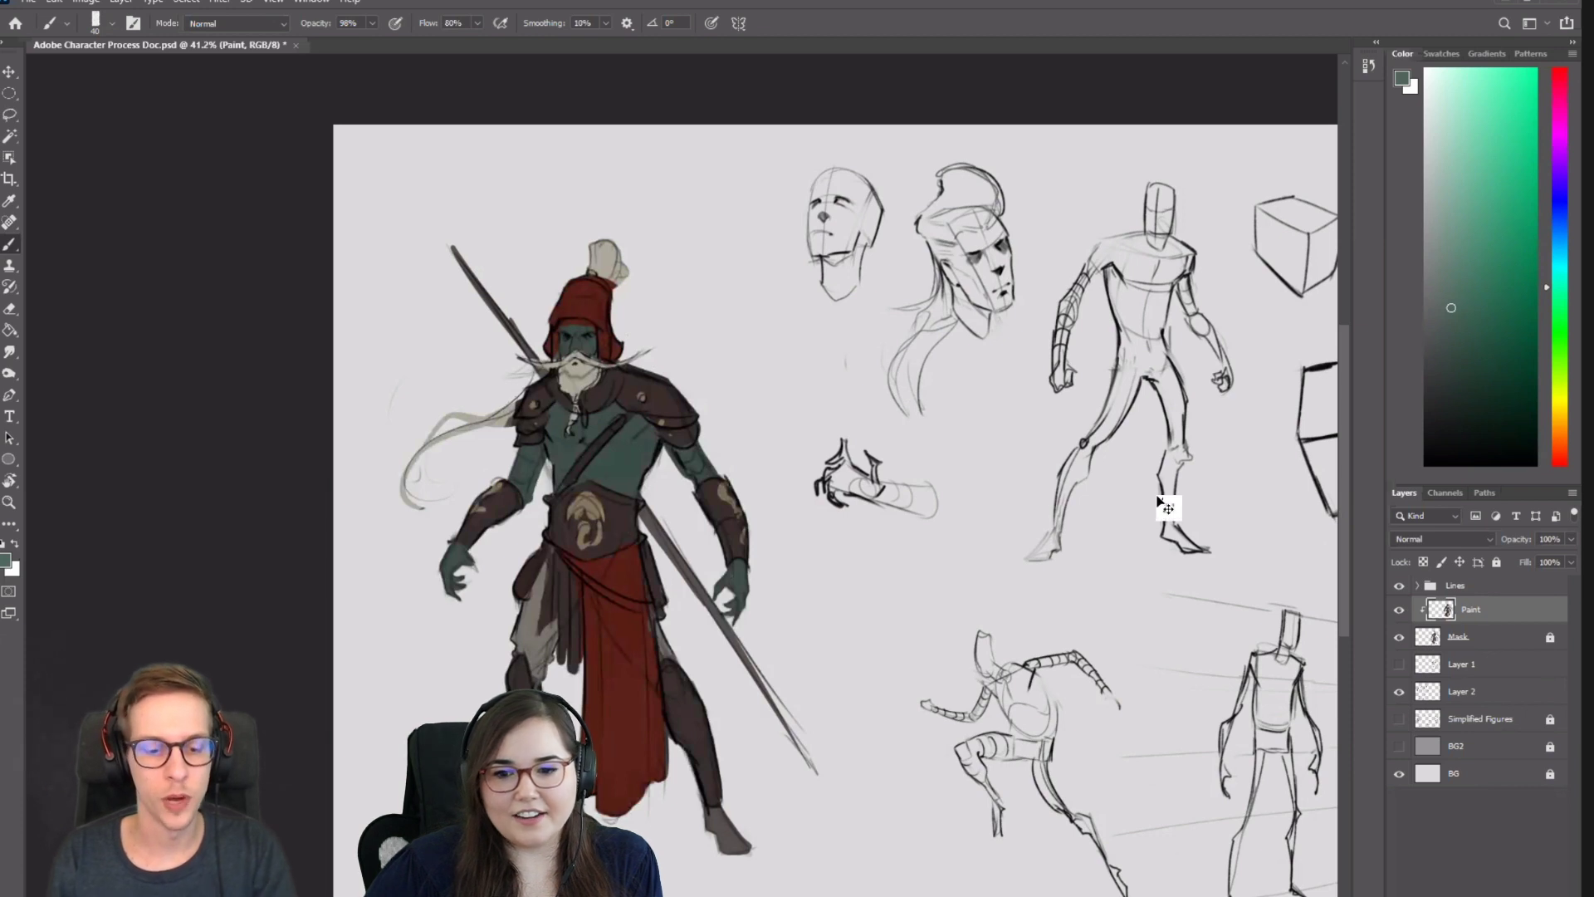
Try painting a lighter neutral grey over the warrior's torso on the Paint layer in grayscale proof view.
key("ctrl+y")
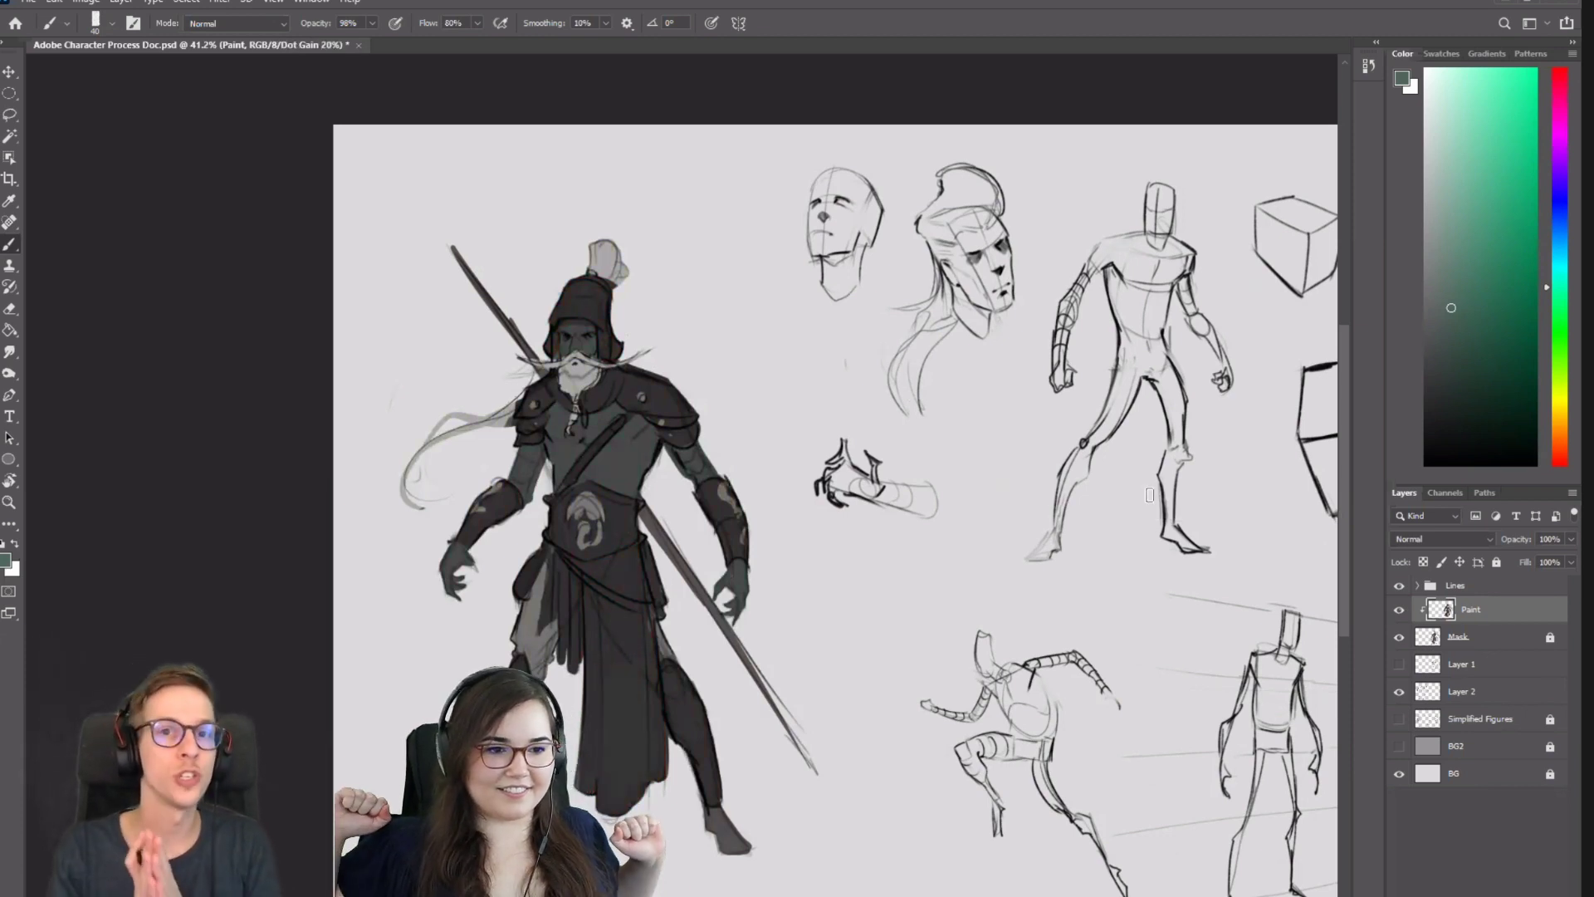
left_click_drag(712, 436, 752, 461)
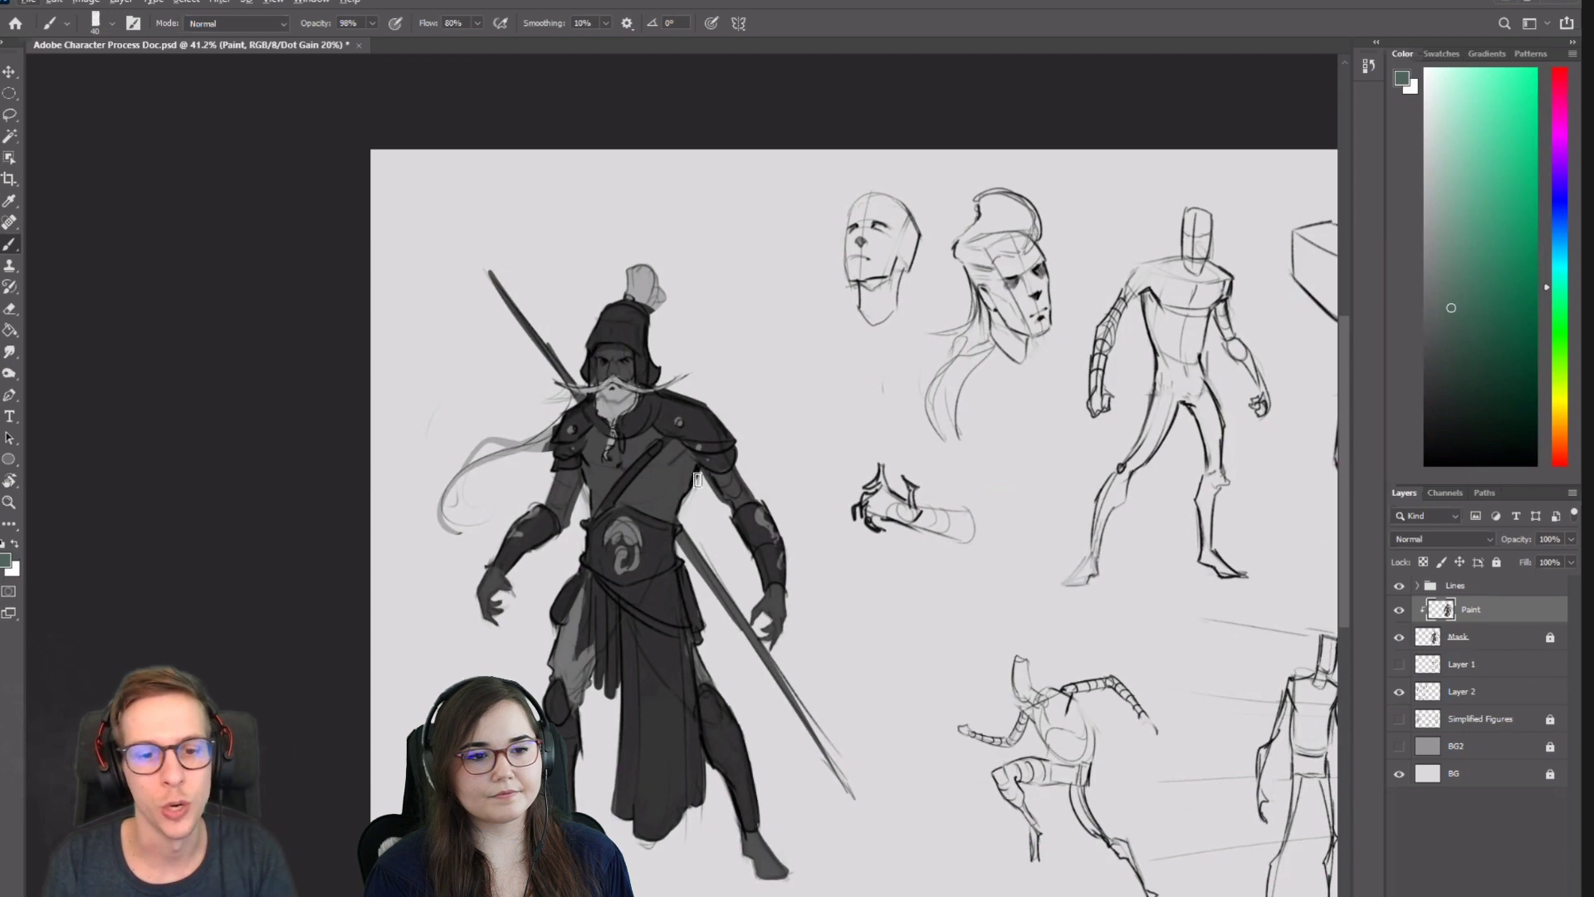
left_click(664, 476, "alt")
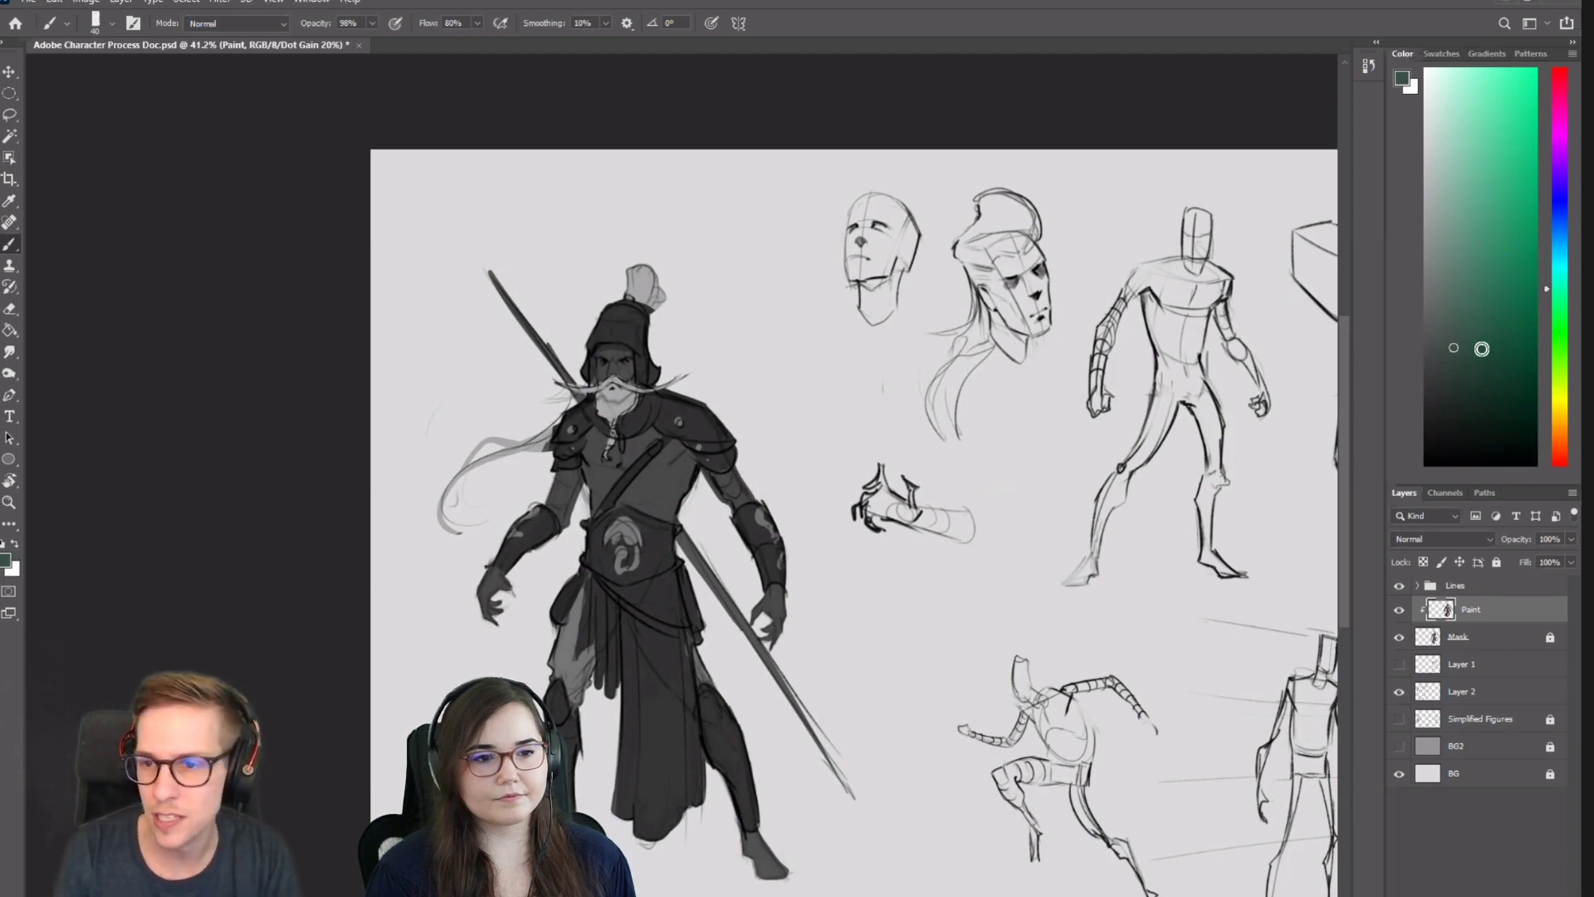
left_click(1426, 283)
key("bracketright")
mouse_move(662, 498)
left_mouse_down()
mouse_move(660, 482)
mouse_move(631, 497)
left_mouse_up()
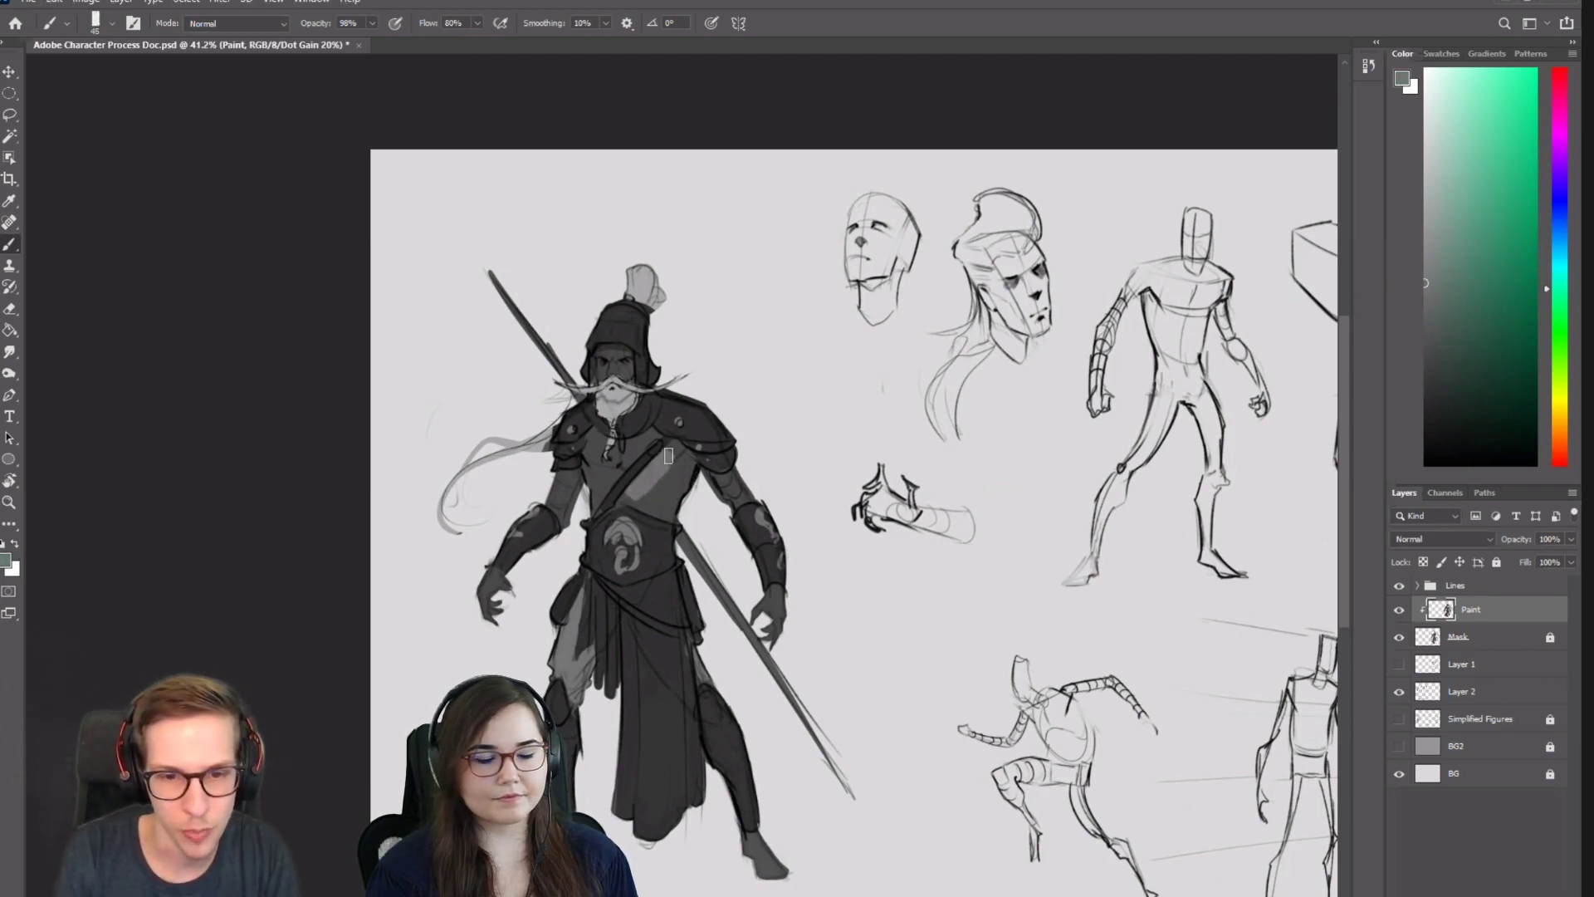
mouse_move(679, 444)
left_mouse_down()
mouse_move(665, 504)
mouse_move(635, 495)
mouse_move(658, 508)
mouse_move(625, 491)
mouse_move(672, 464)
mouse_move(596, 470)
mouse_move(591, 445)
mouse_move(592, 494)
mouse_move(642, 434)
mouse_move(598, 497)
left_mouse_up()
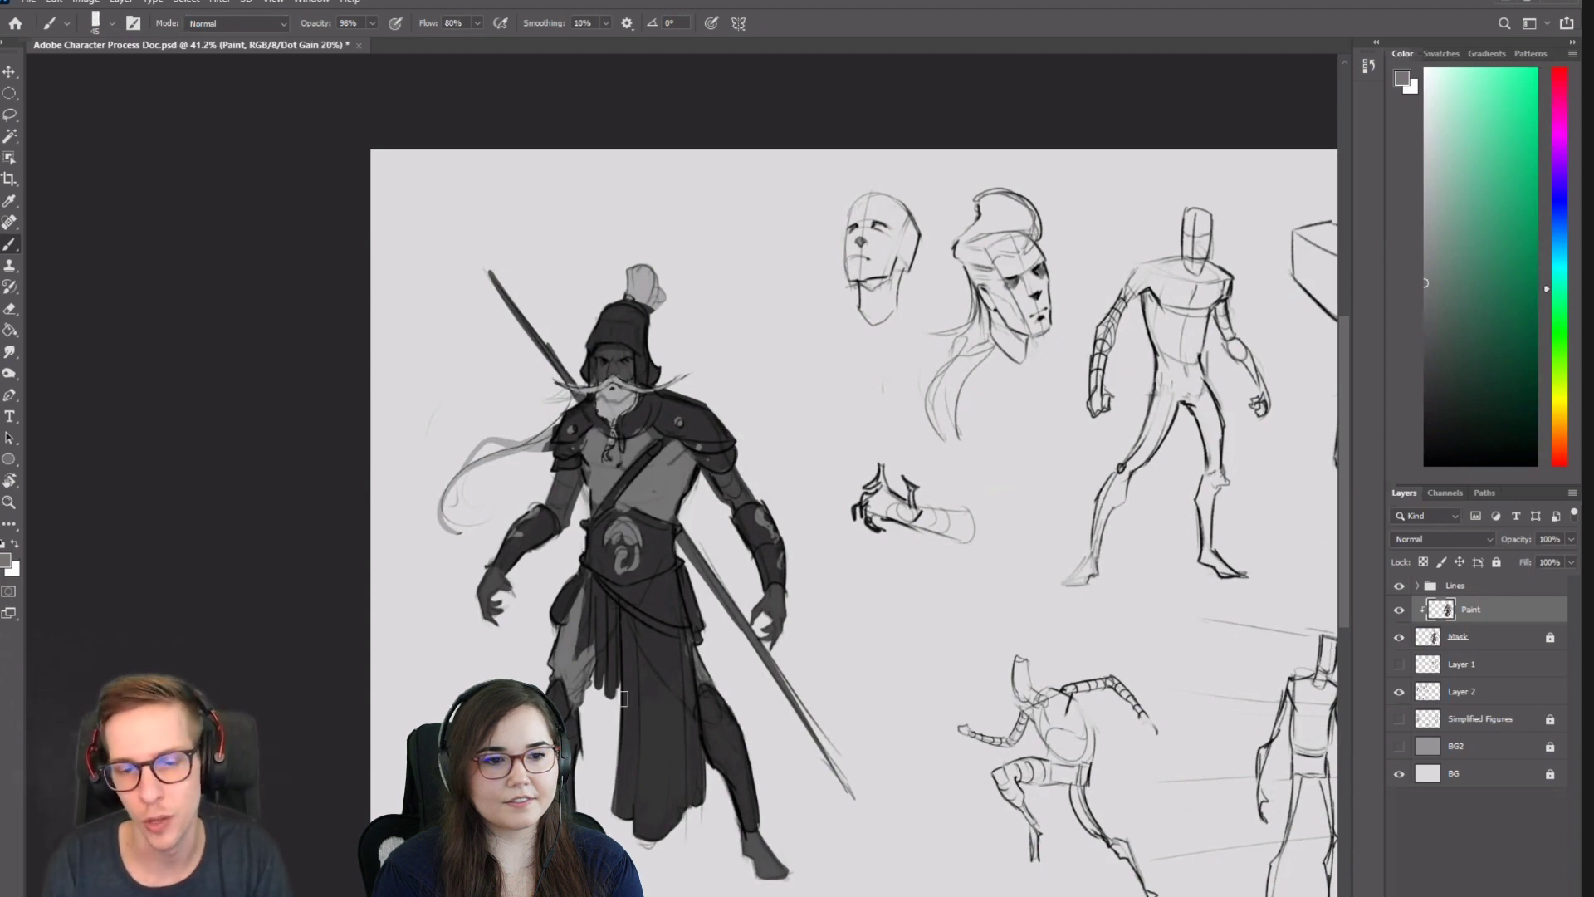
Try deleting the Paint layer, undo the deletion and the grey torso strokes, and toggle the Paint layer's visibility in colour view.
key("ctrl+z")
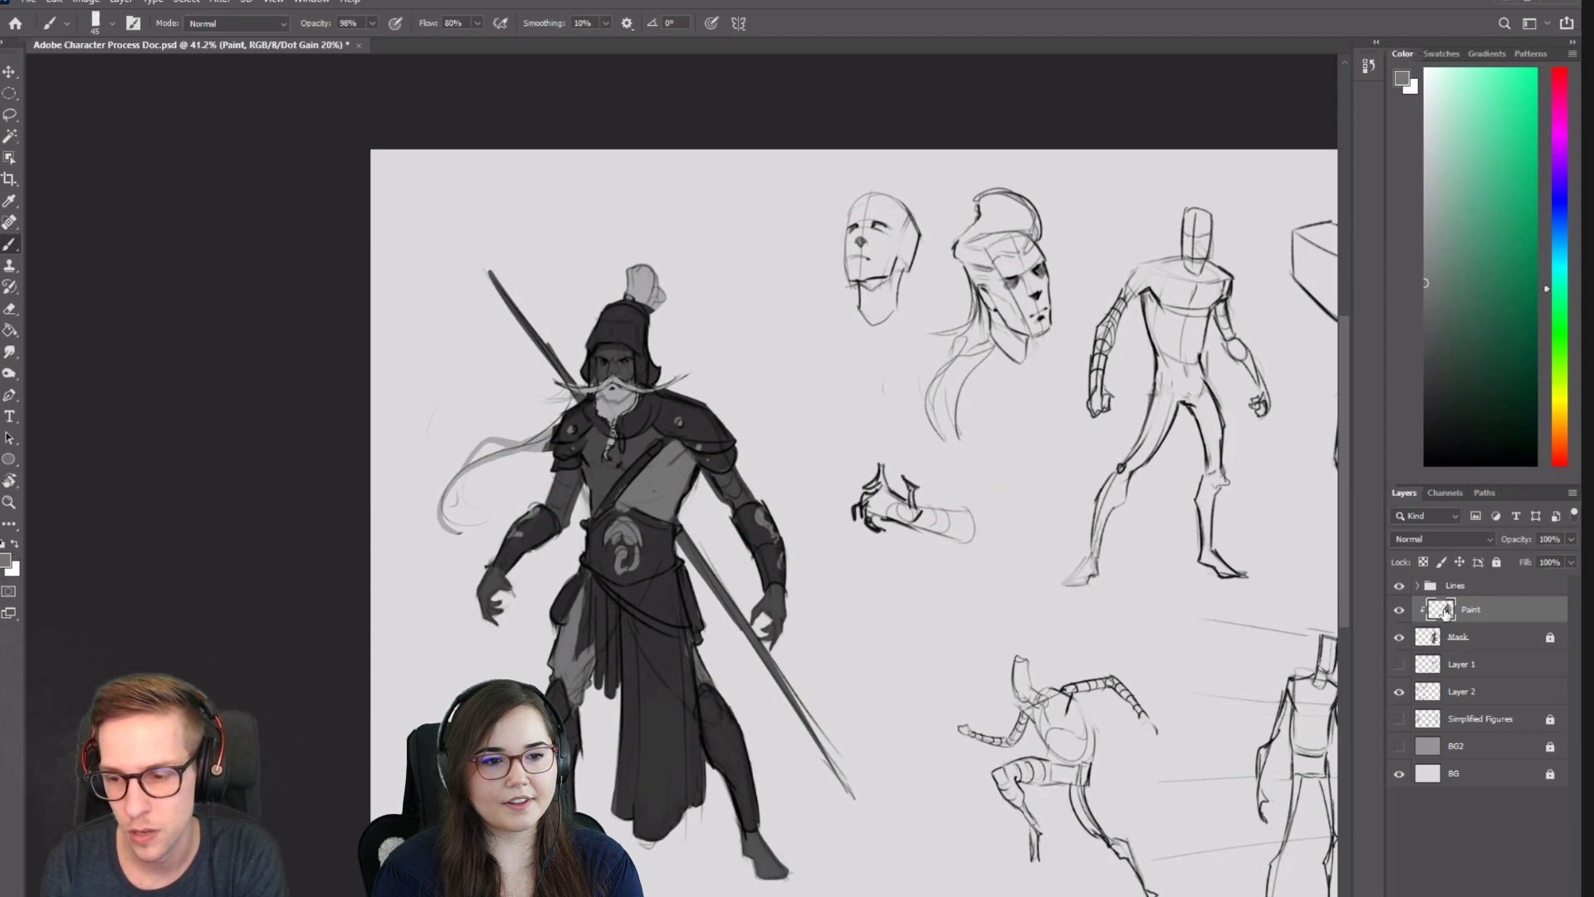
key("Delete")
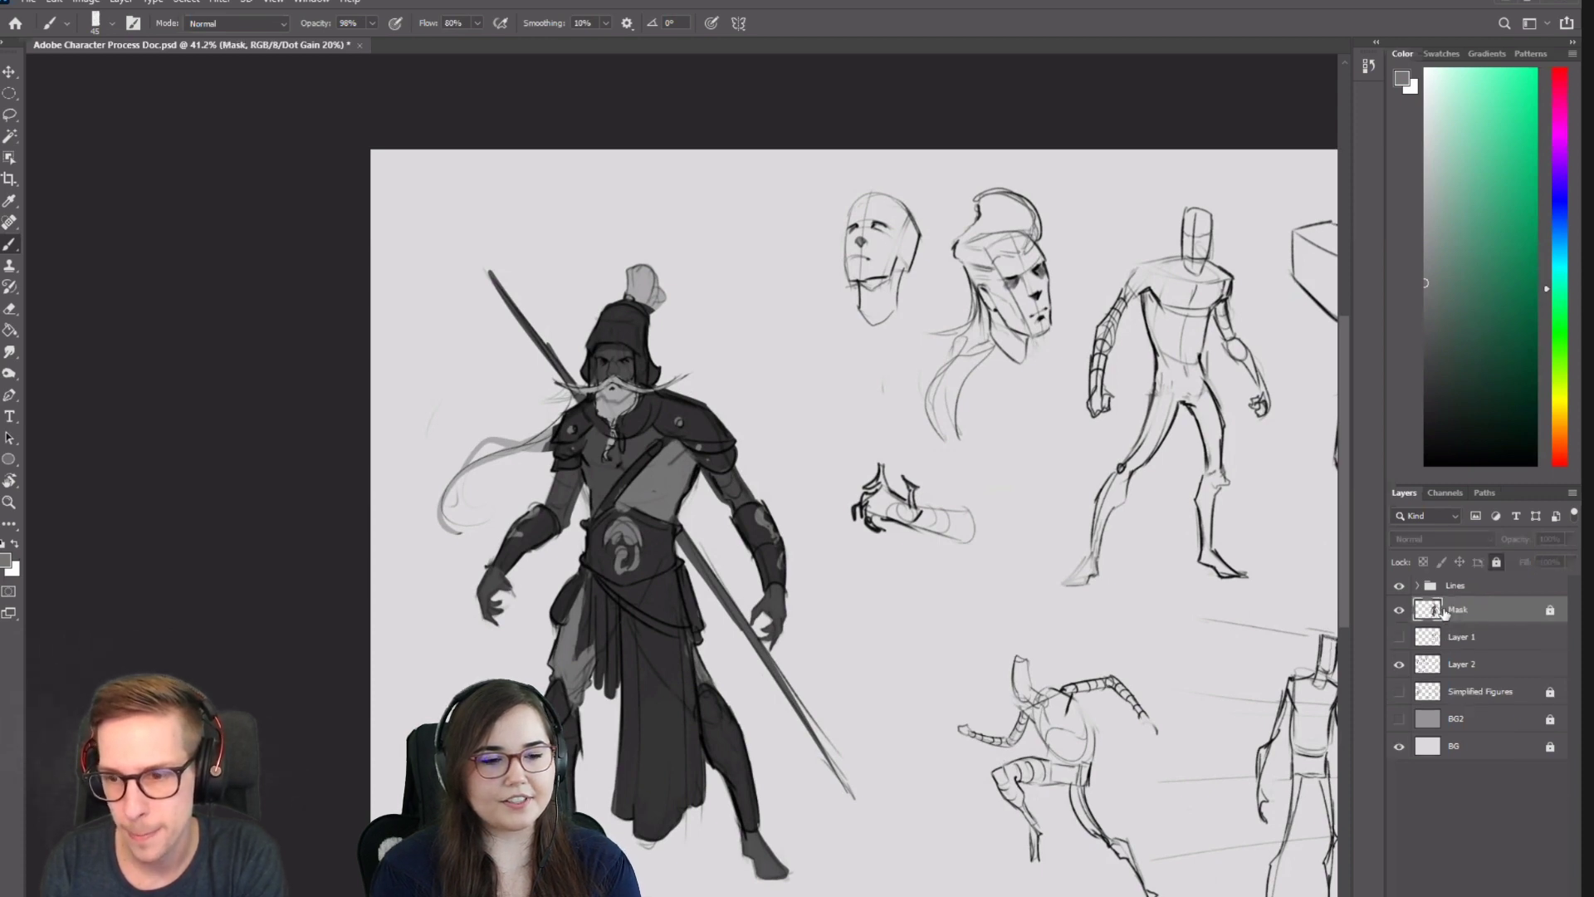
key("ctrl+z")
key("ctrl+z")
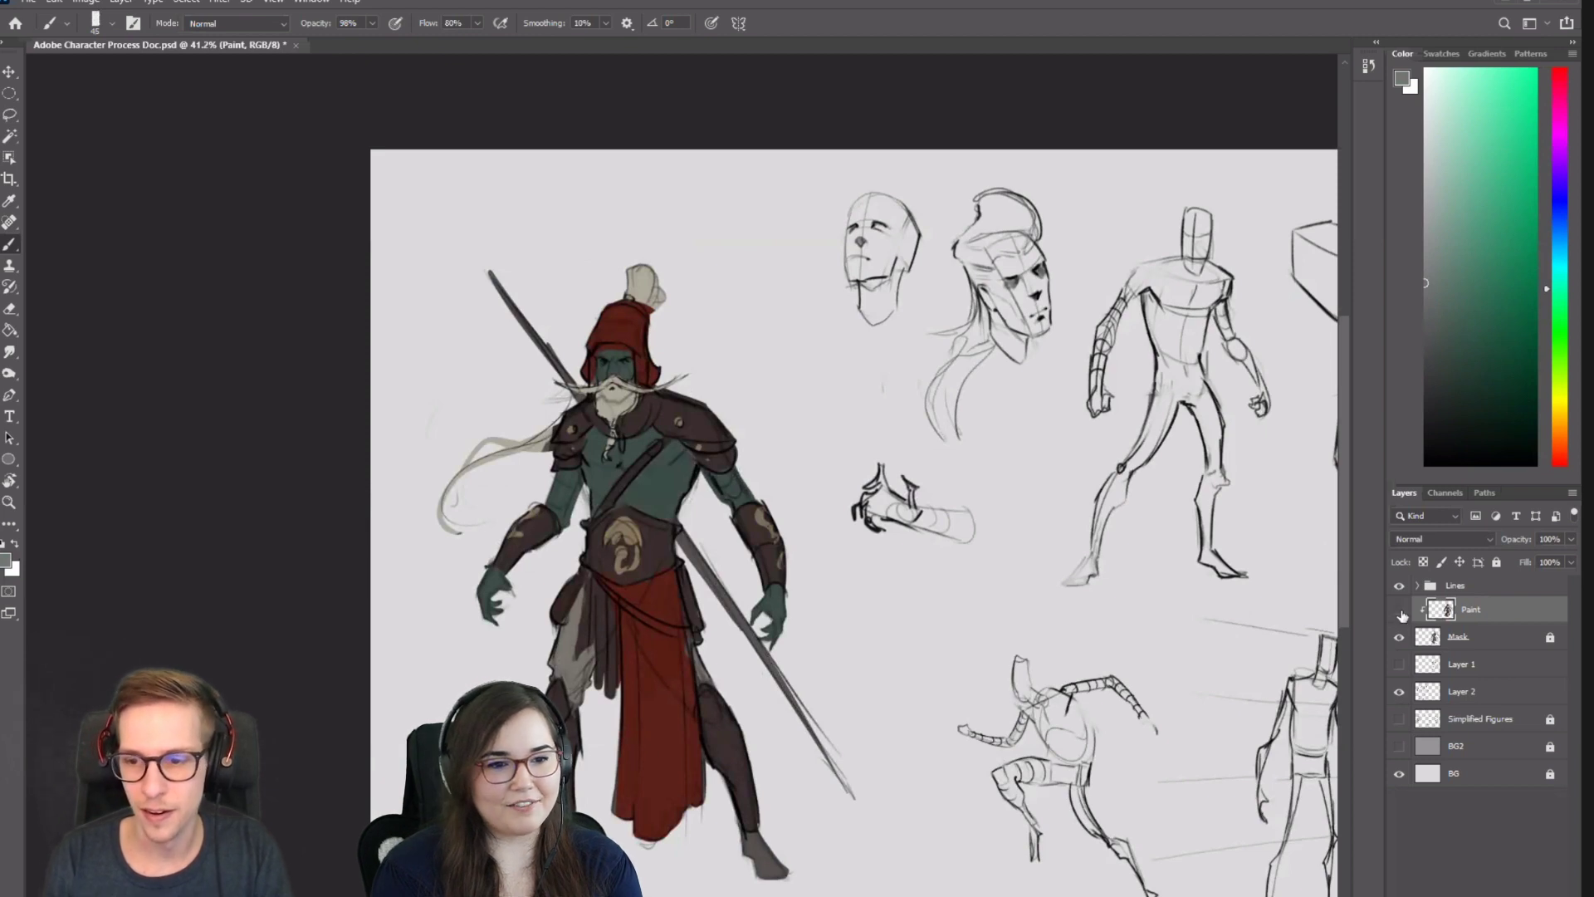
left_click(1399, 610)
left_click(1399, 609)
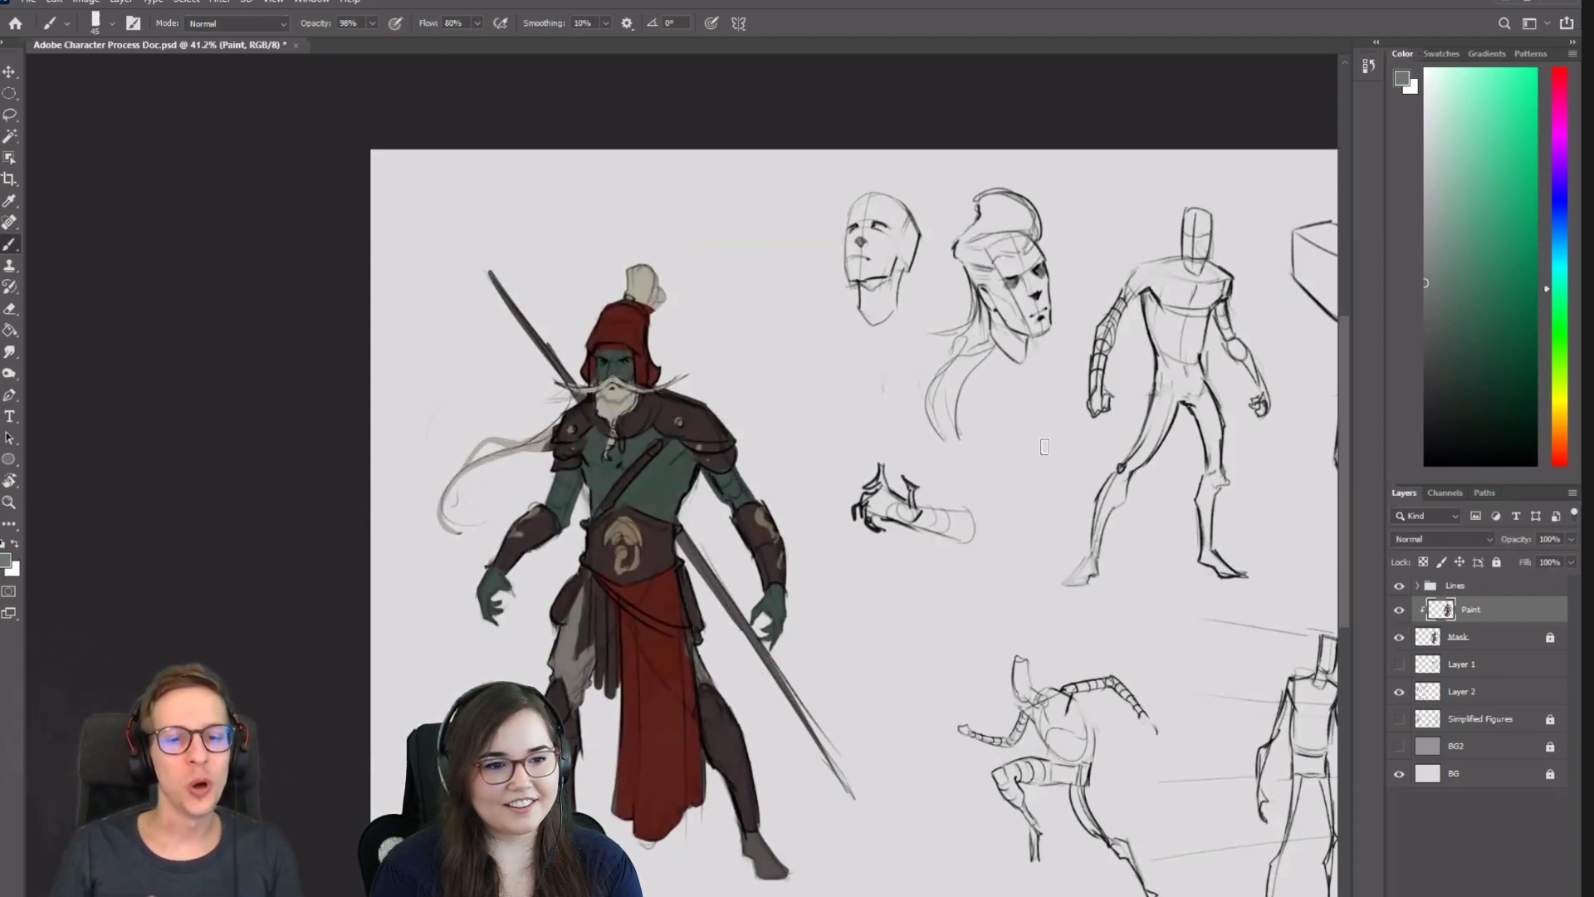
Paint muted gold trim around the face opening of the red helmet with the Inking Brush at 20 px.
right_click(606, 349)
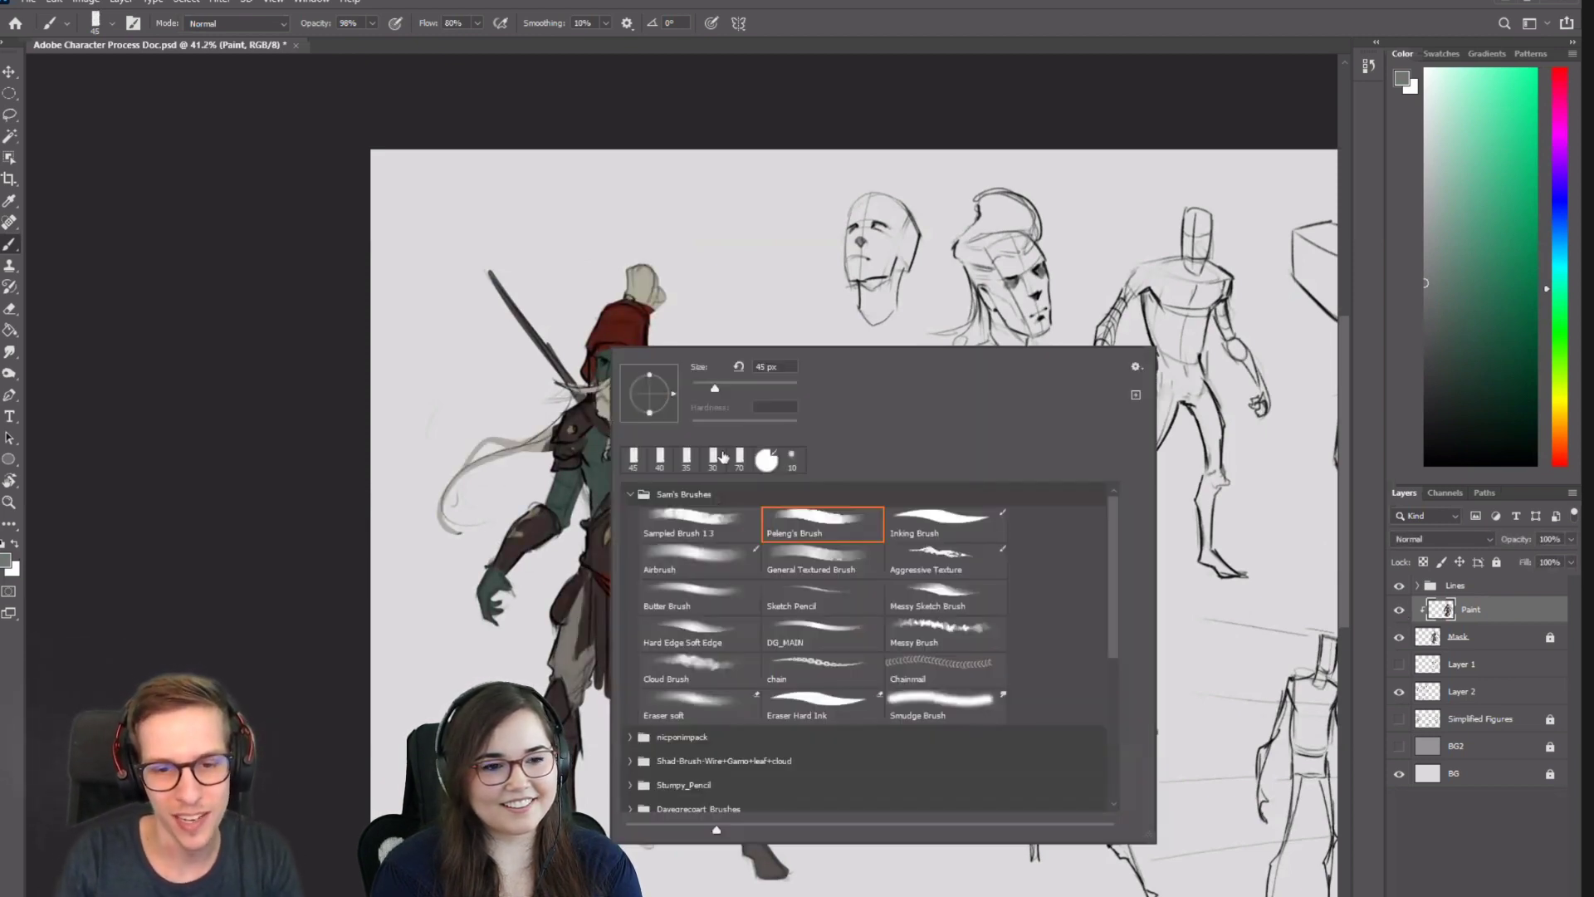
left_click(885, 528)
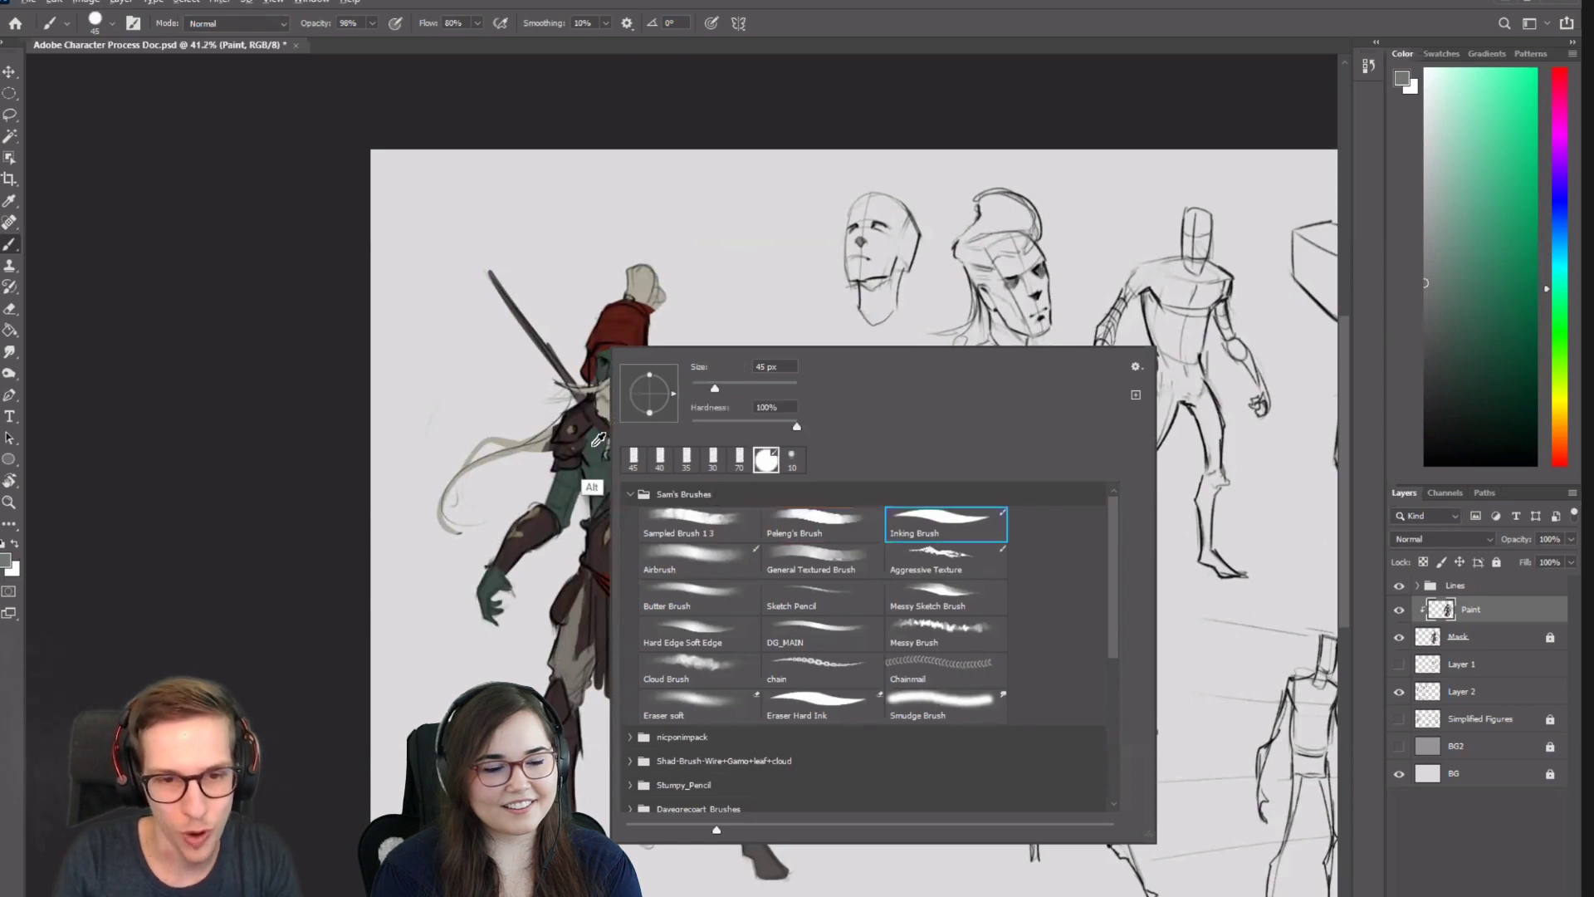
left_click(596, 486)
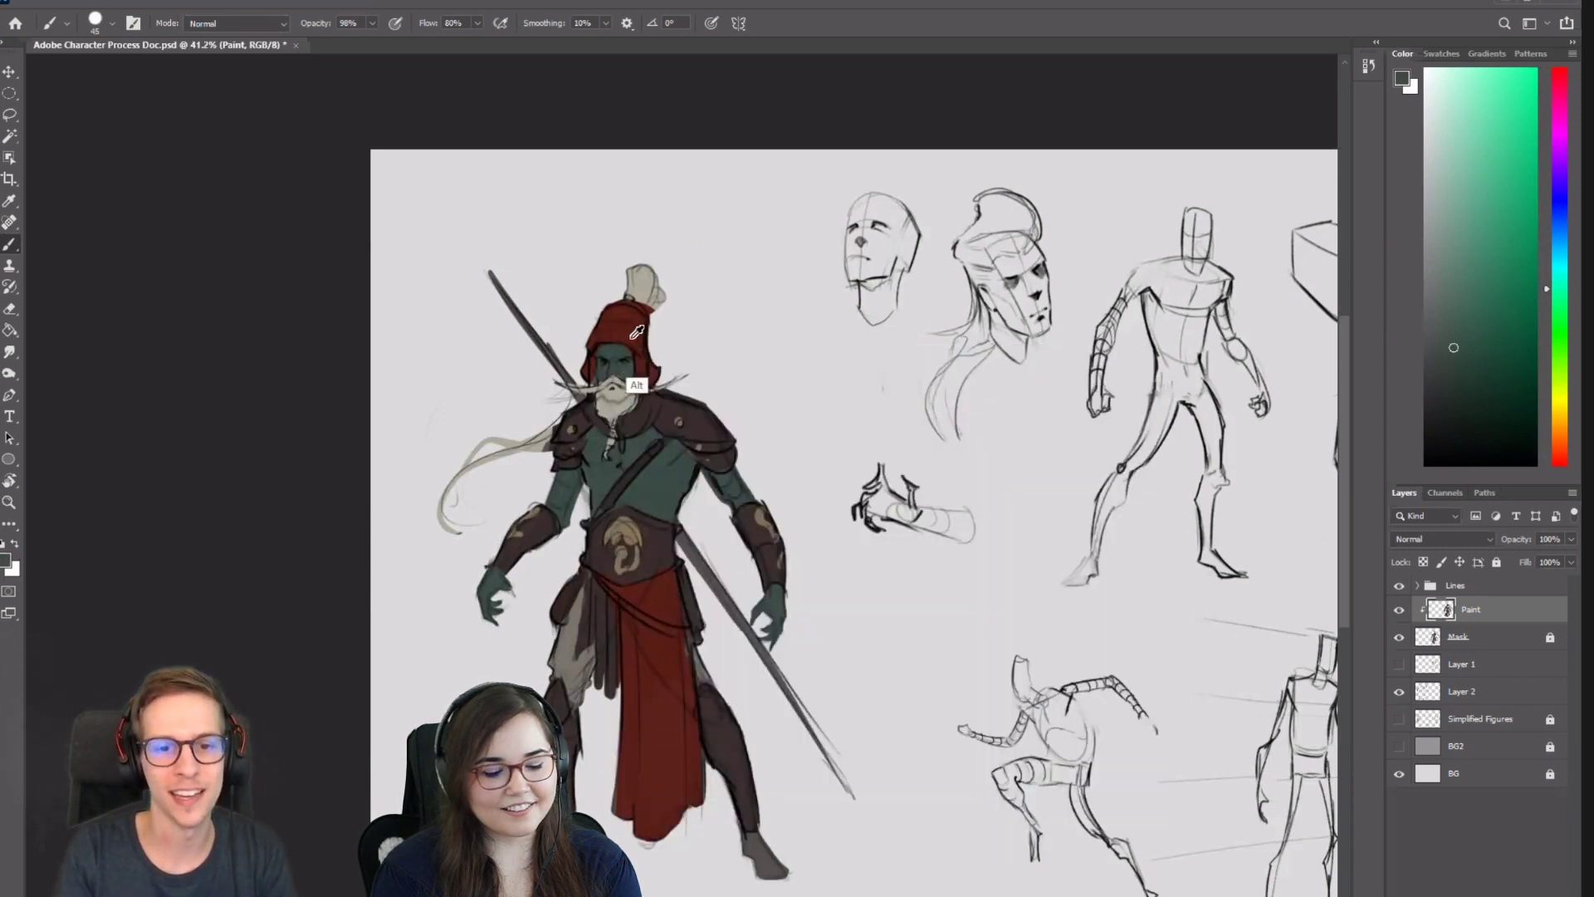
left_click(624, 339, "alt")
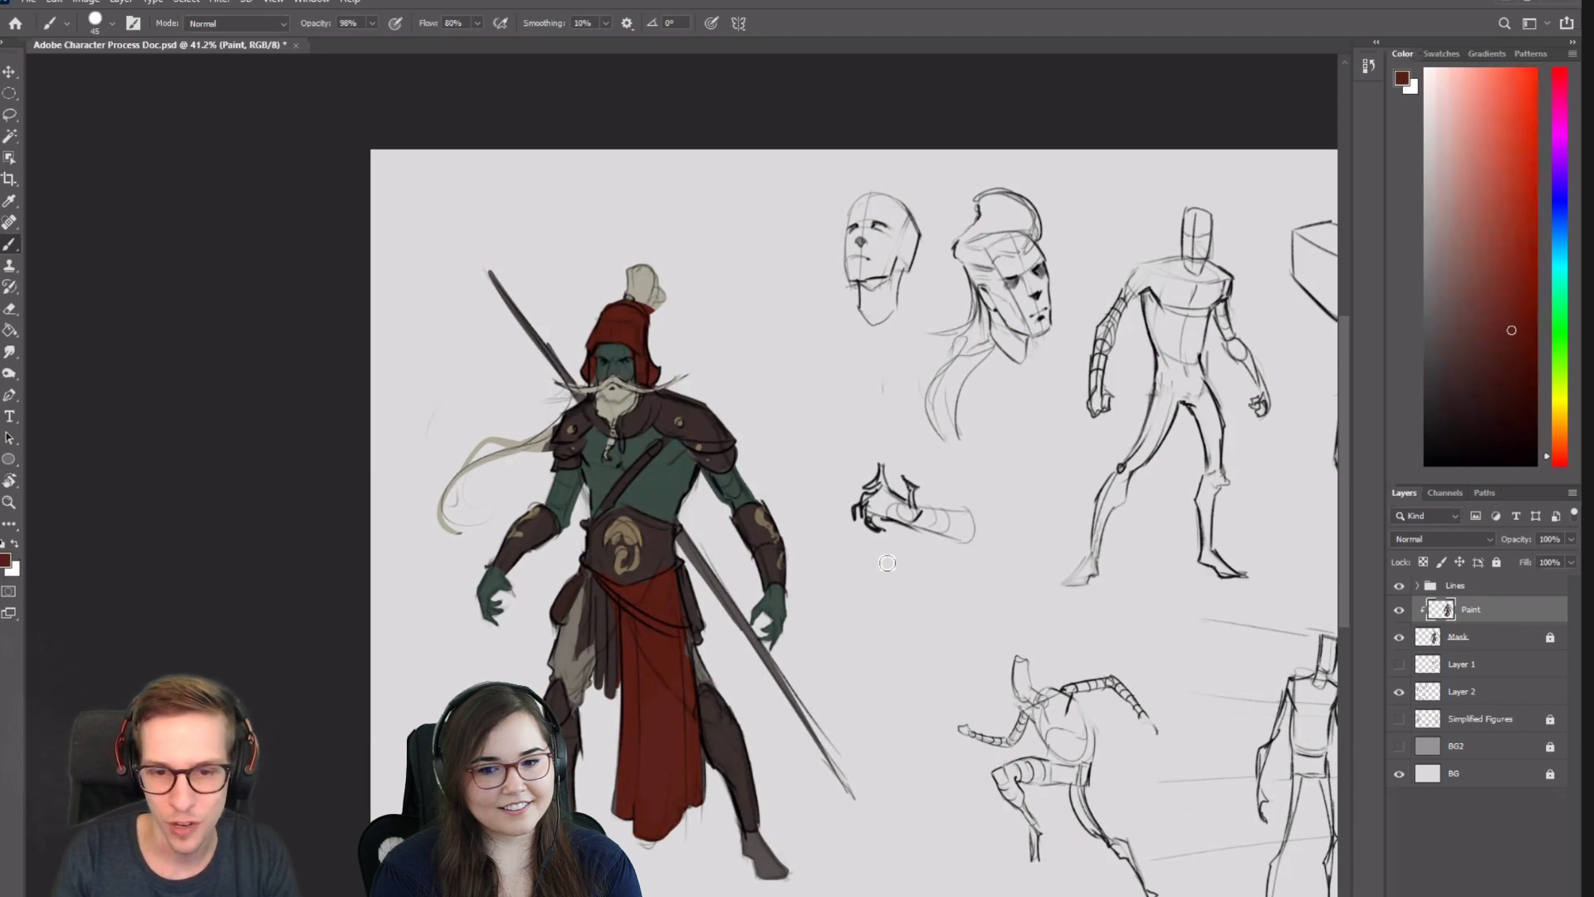
left_click(631, 523, "alt")
left_click(1472, 262)
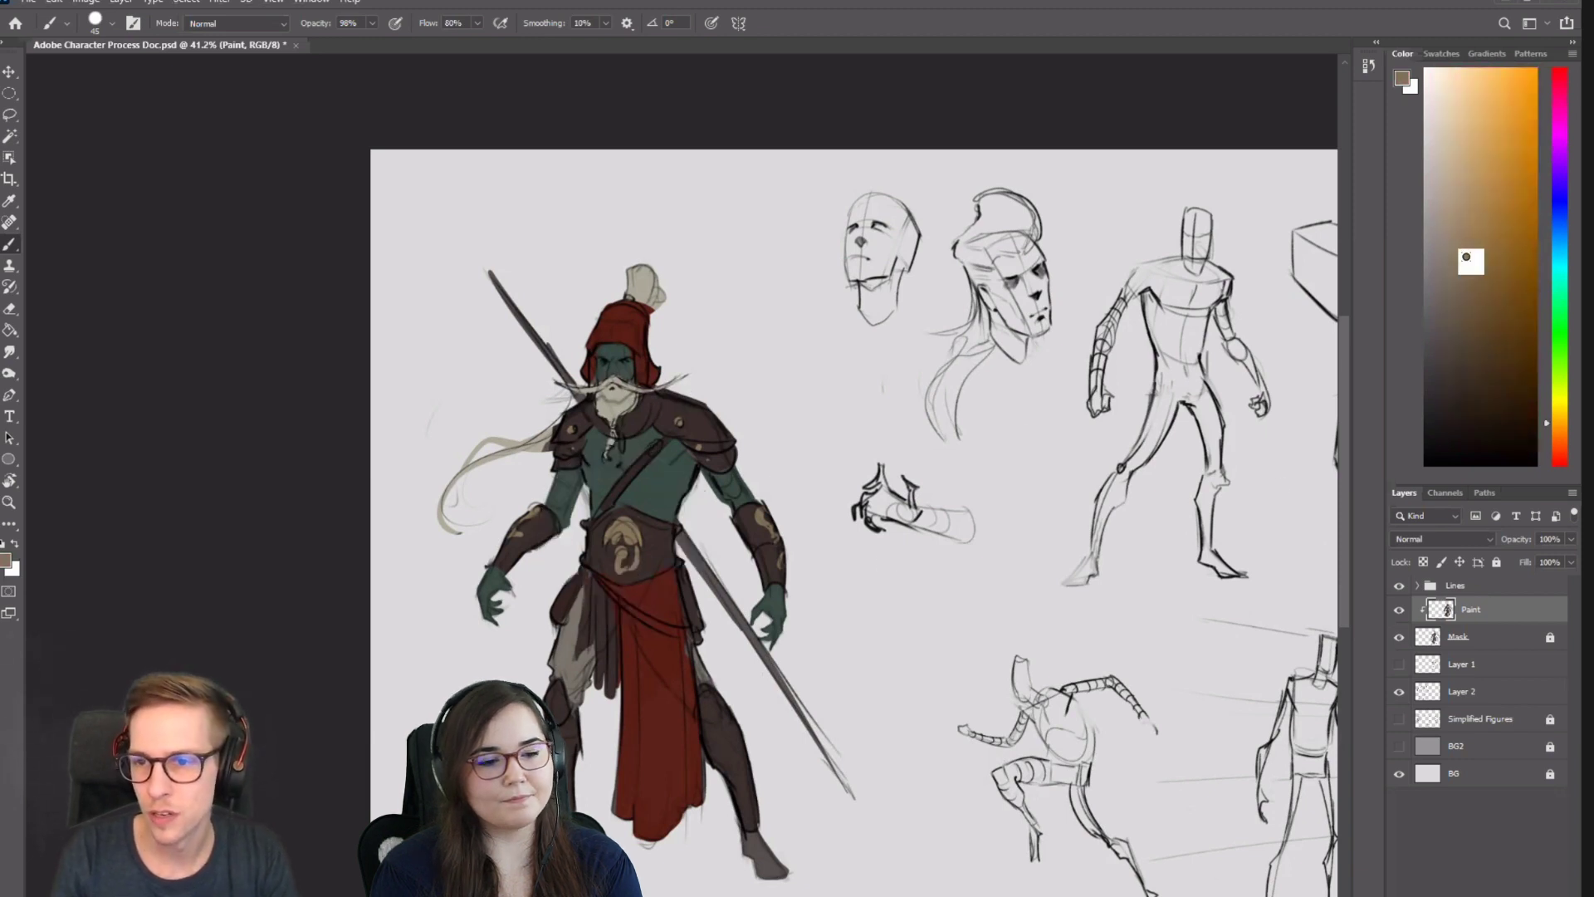
left_click(1559, 420)
key("[")
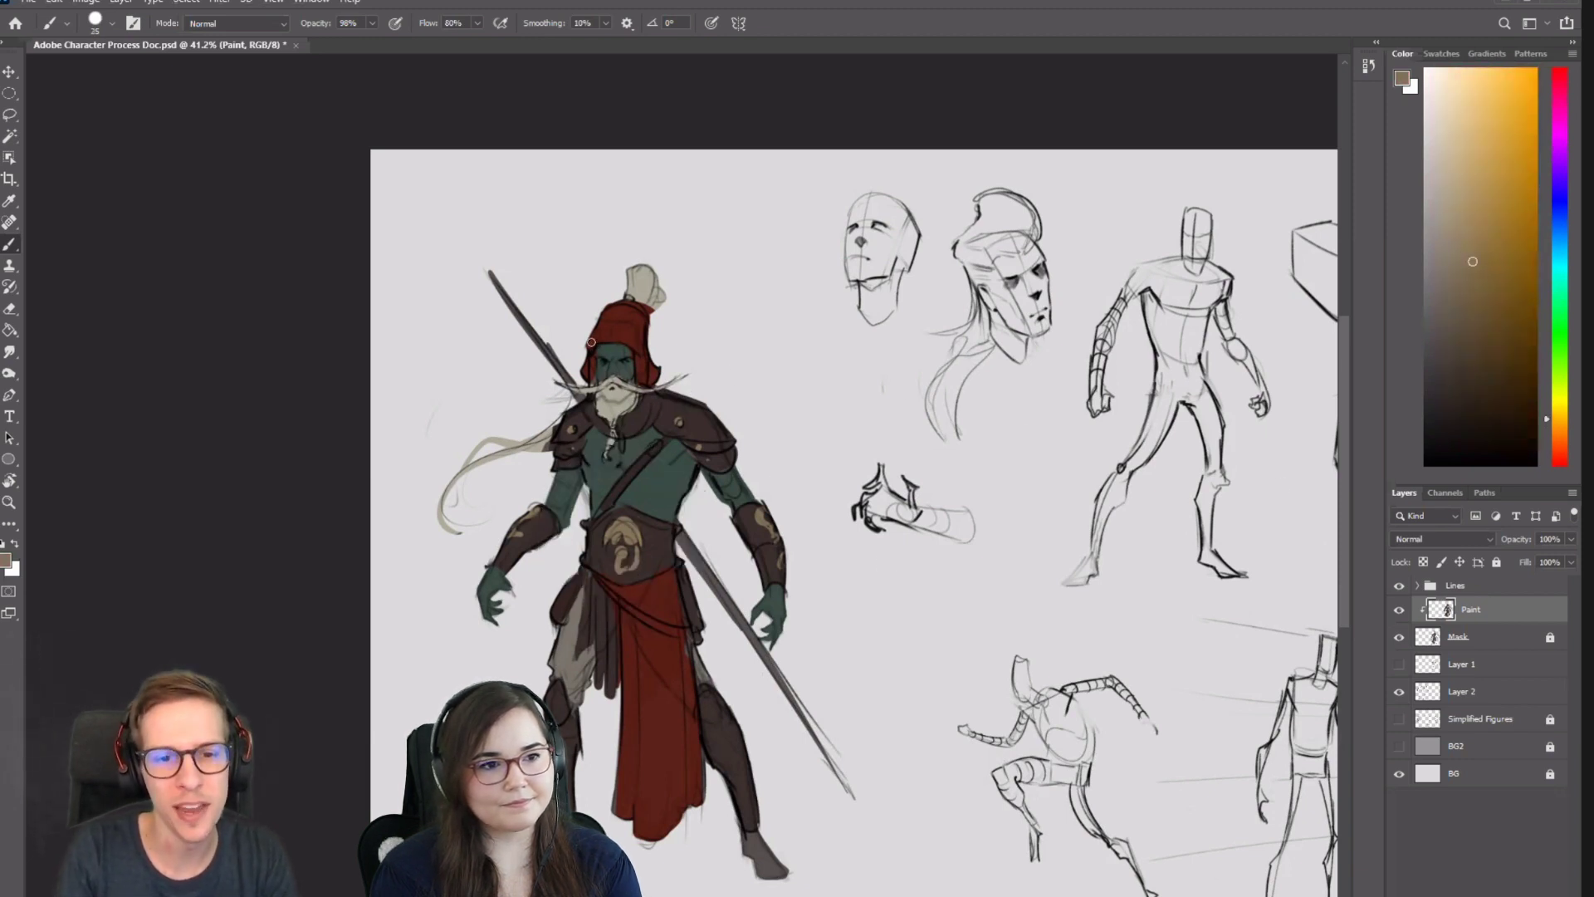
key("[")
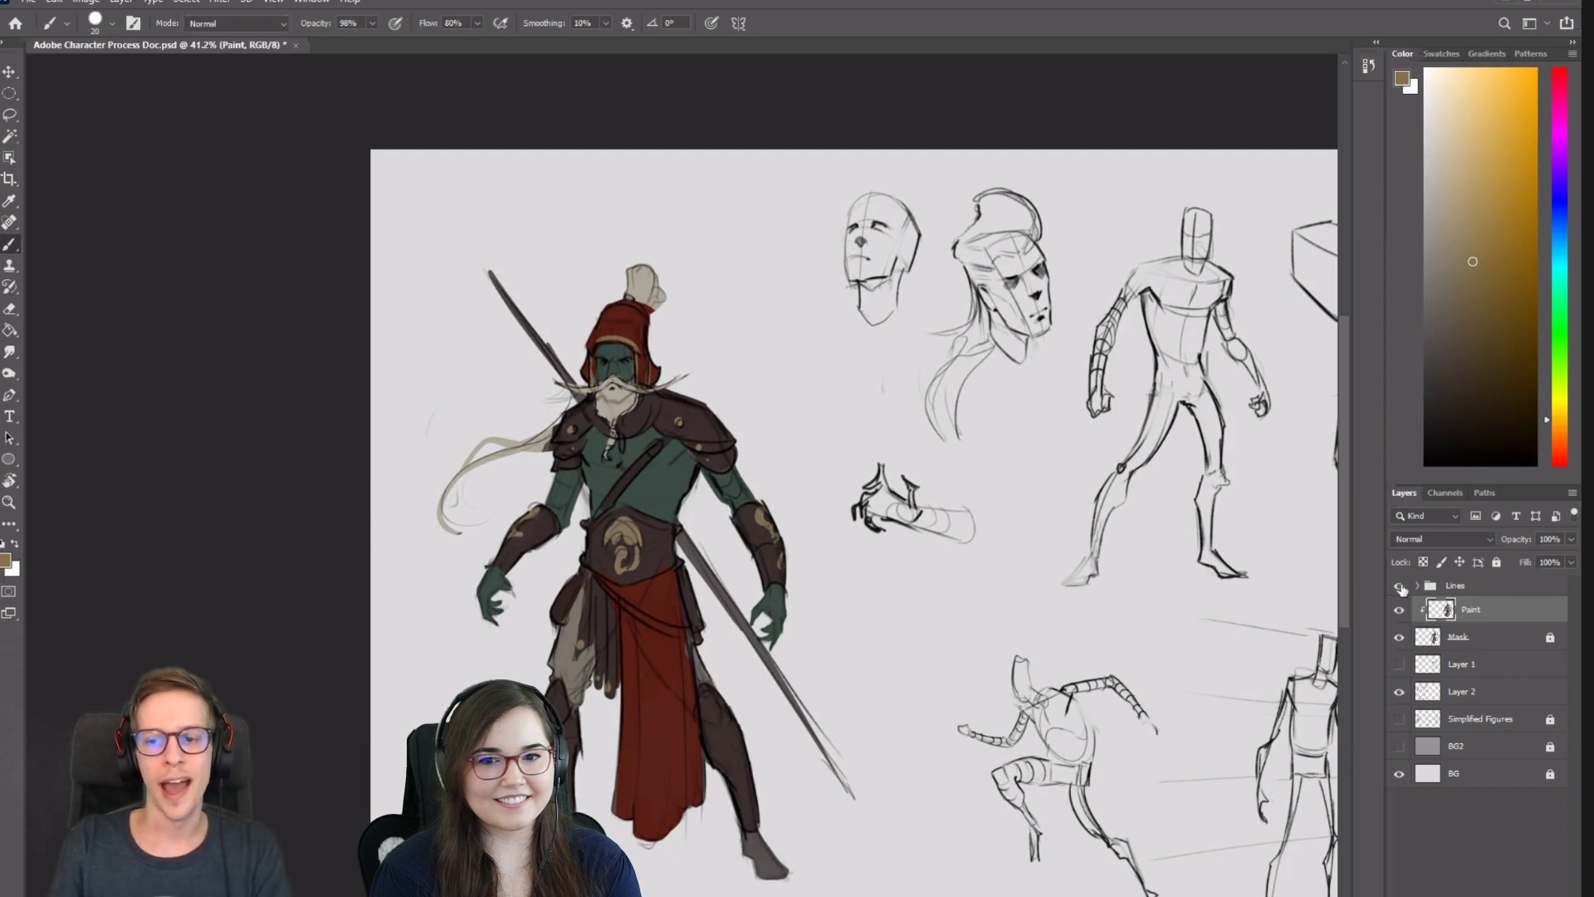
Hide the Lines group and paint the warrior's feet with the green sampled from the skin.
left_click(1399, 587)
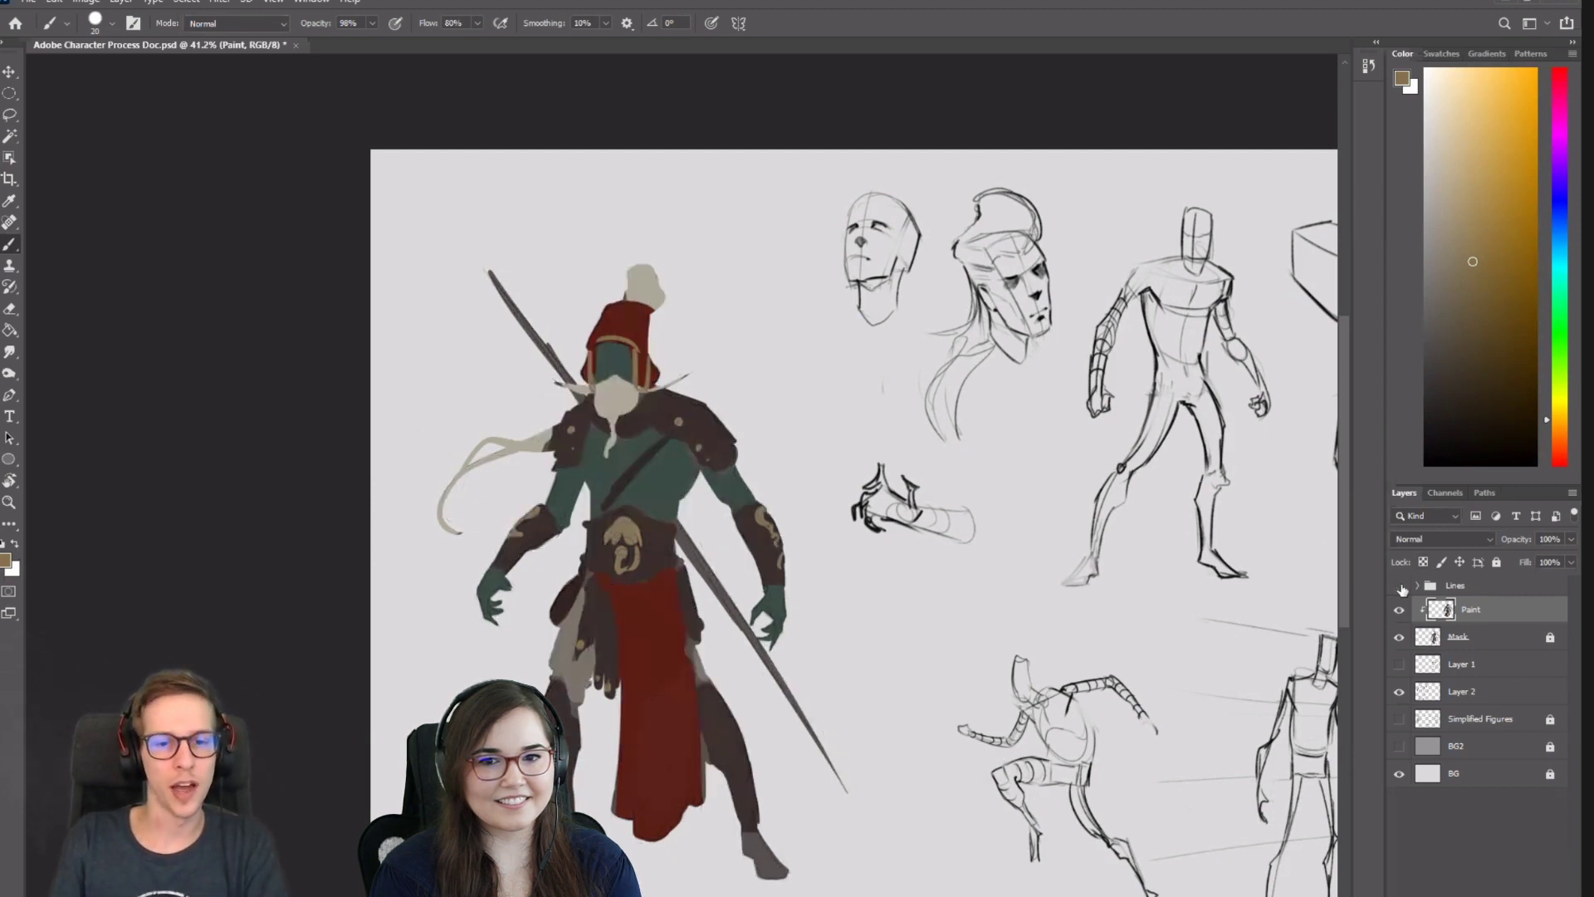
left_click_drag(550, 602, 602, 540)
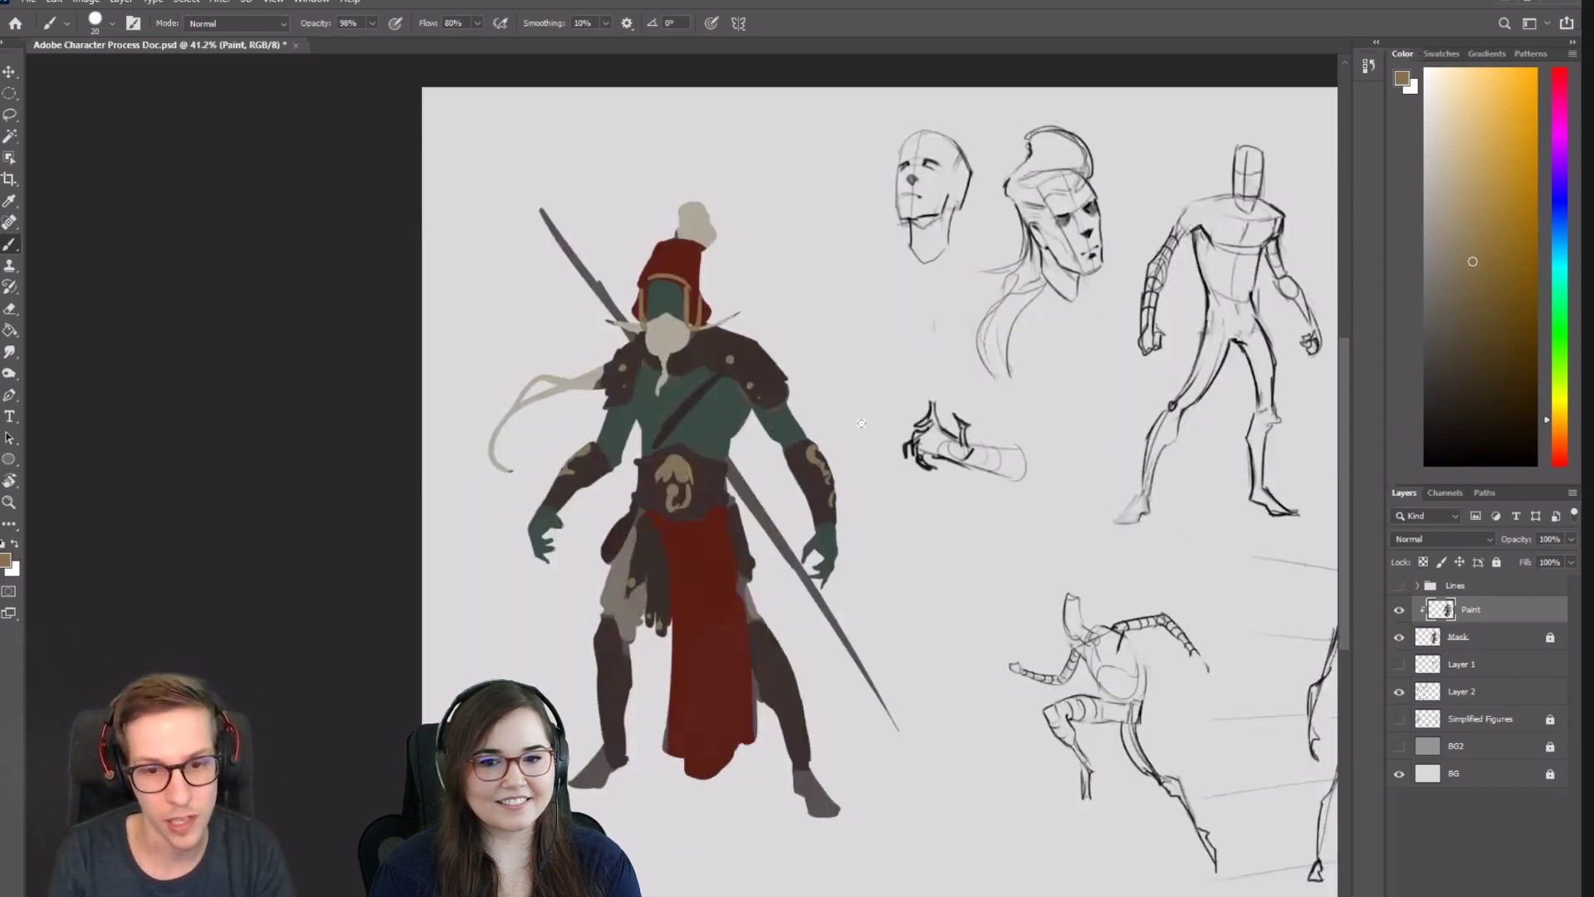
left_click(738, 389, "alt")
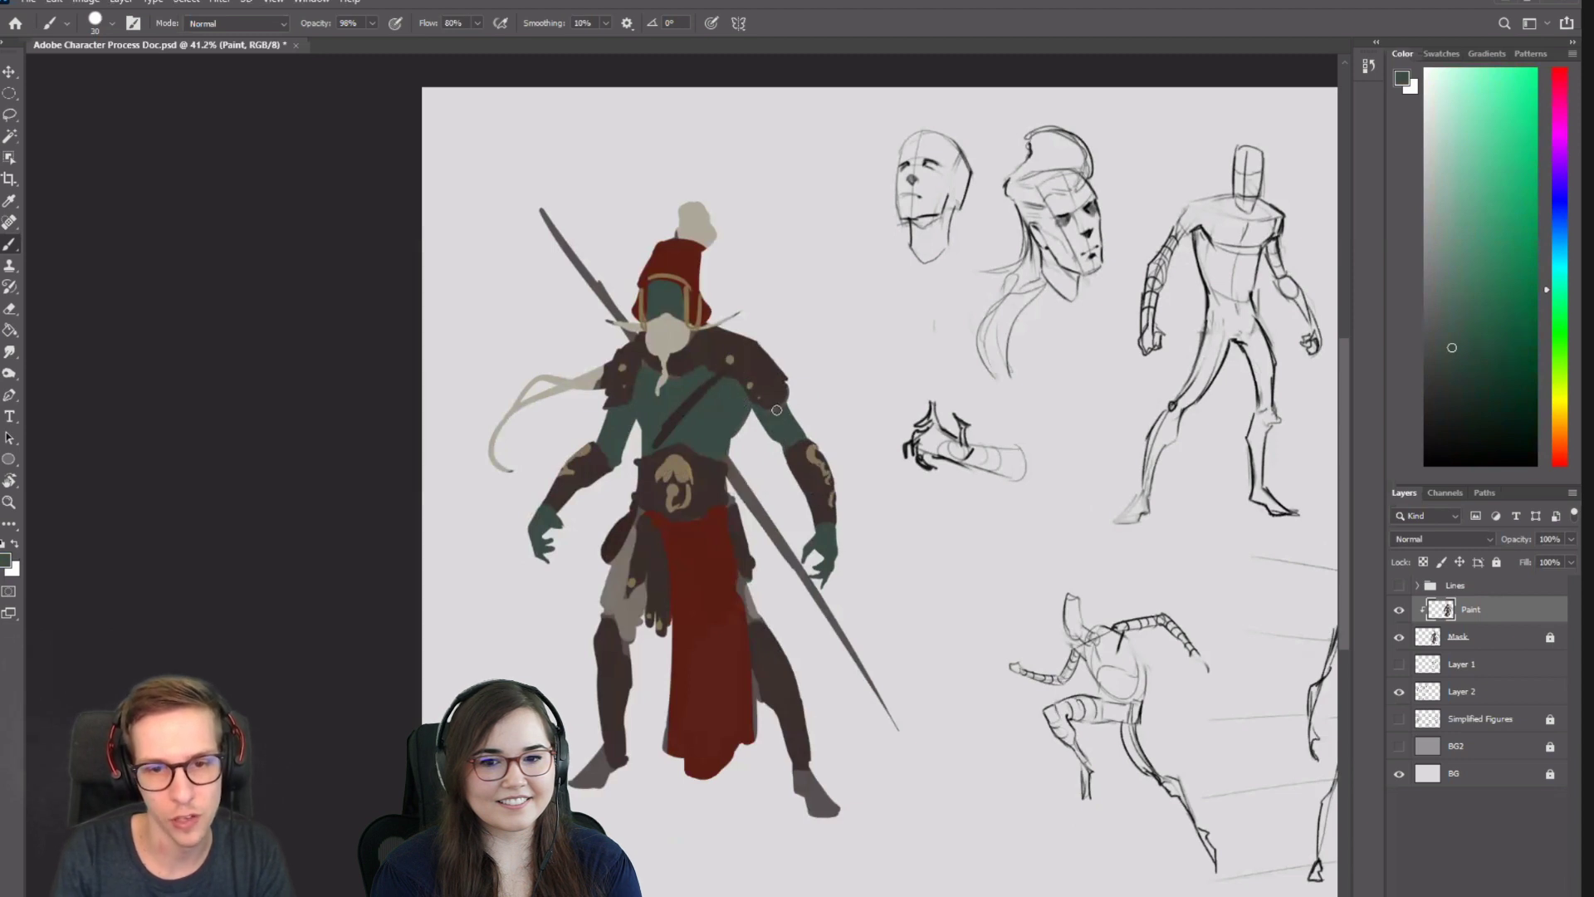
key("bracketright")
key("bracketright")
key("bracketright")
left_click_drag(814, 791, 785, 789)
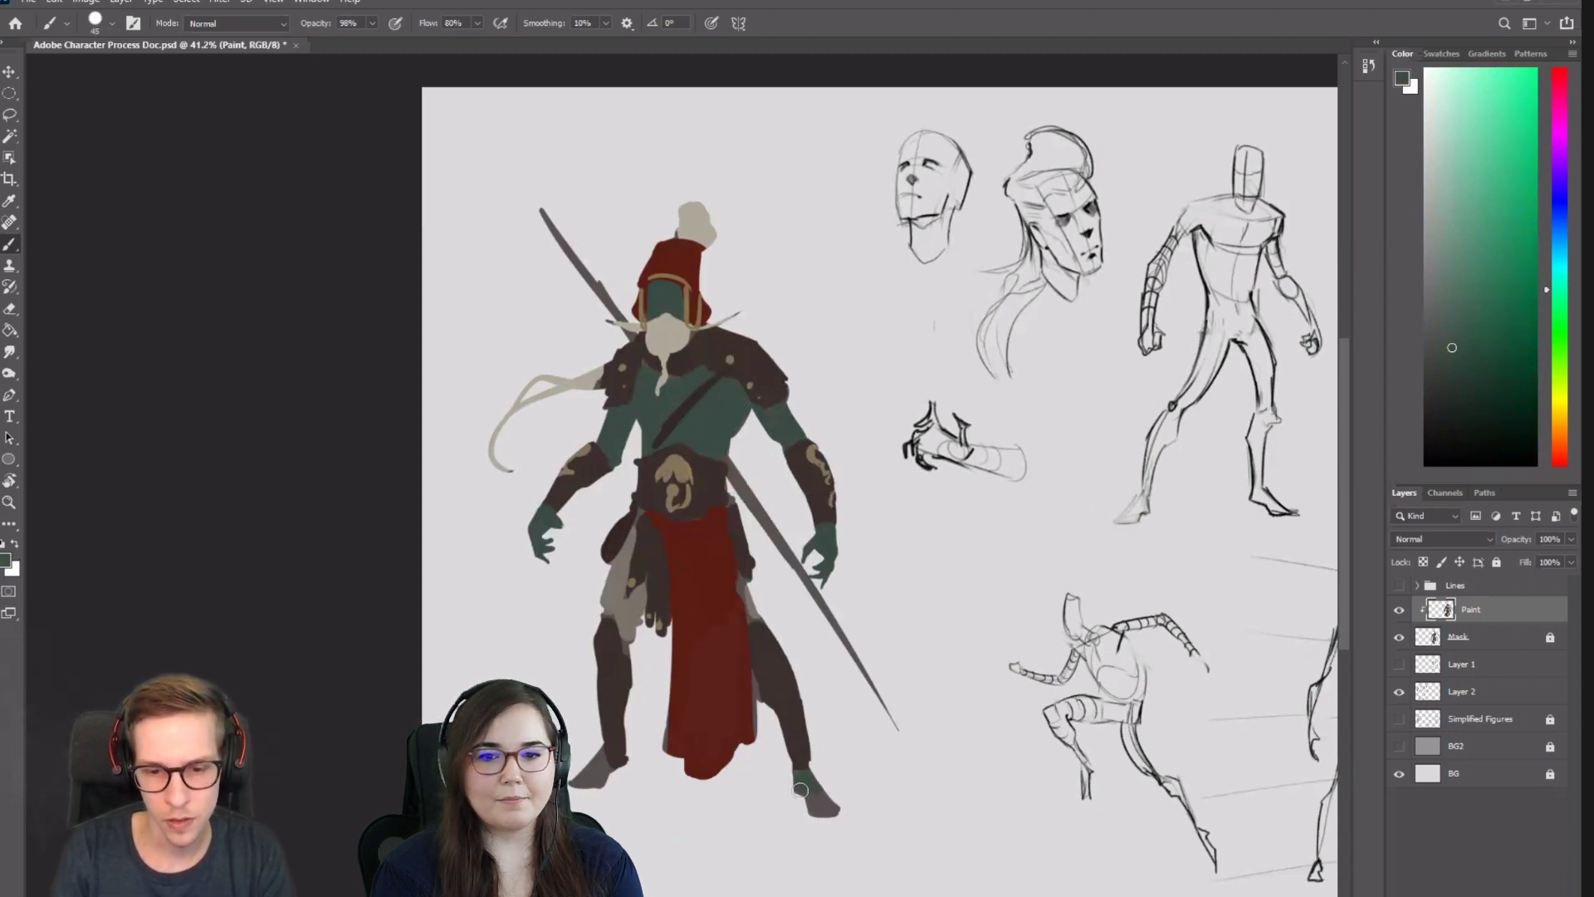
key("bracketleft")
key("bracketleft")
Paint dark brown sandal straps across both green feet and toggle the grayscale proof view on and off.
left_click(602, 749, "alt")
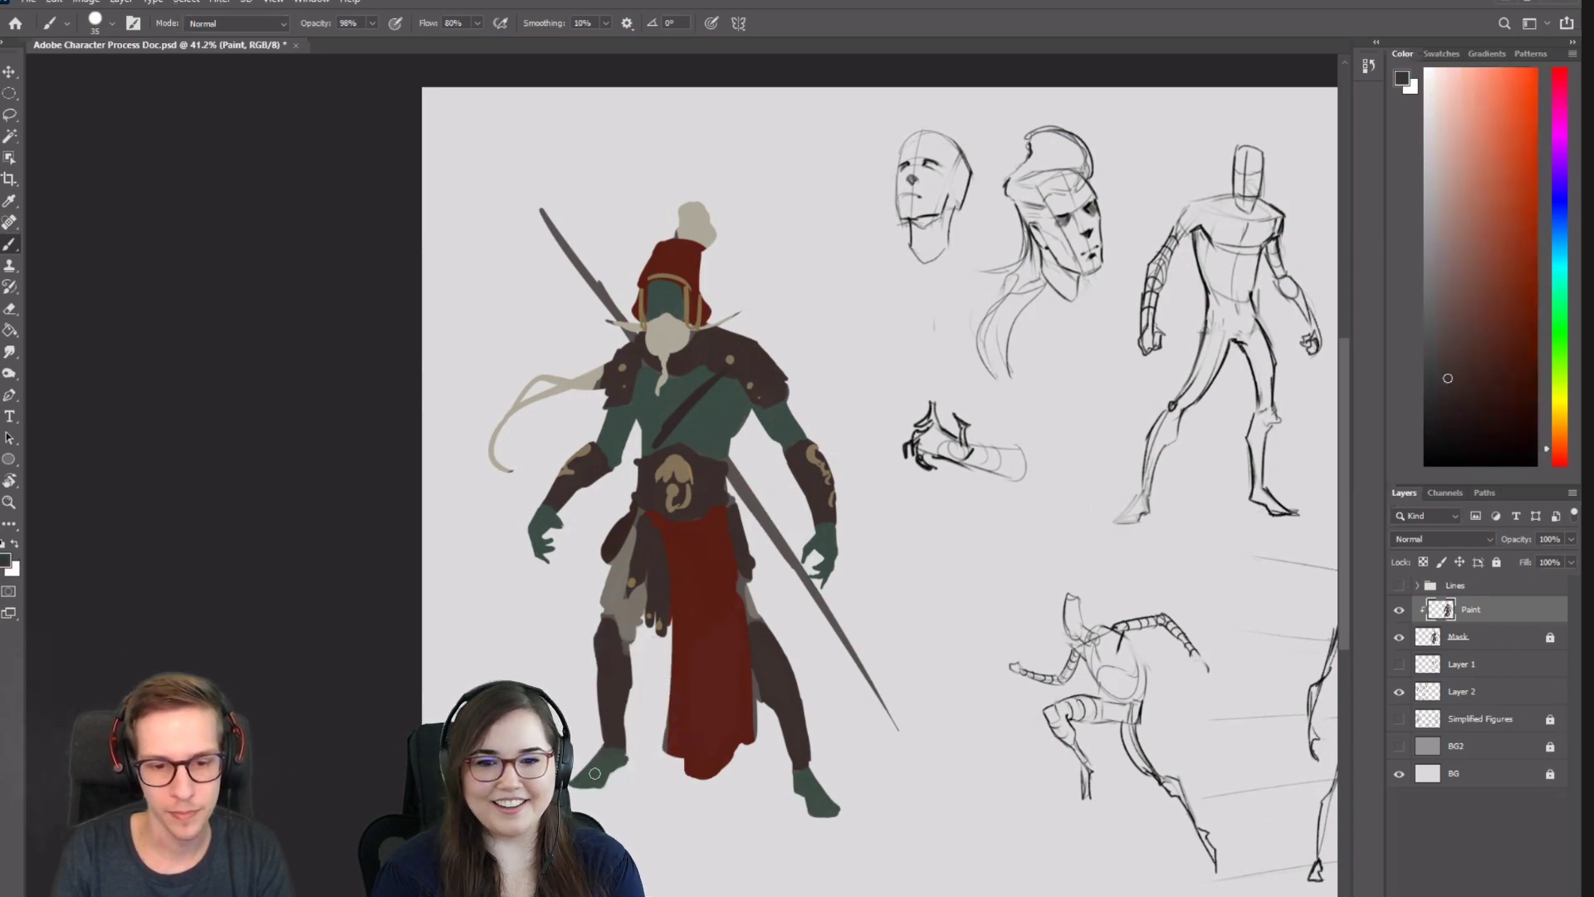
key("bracketleft")
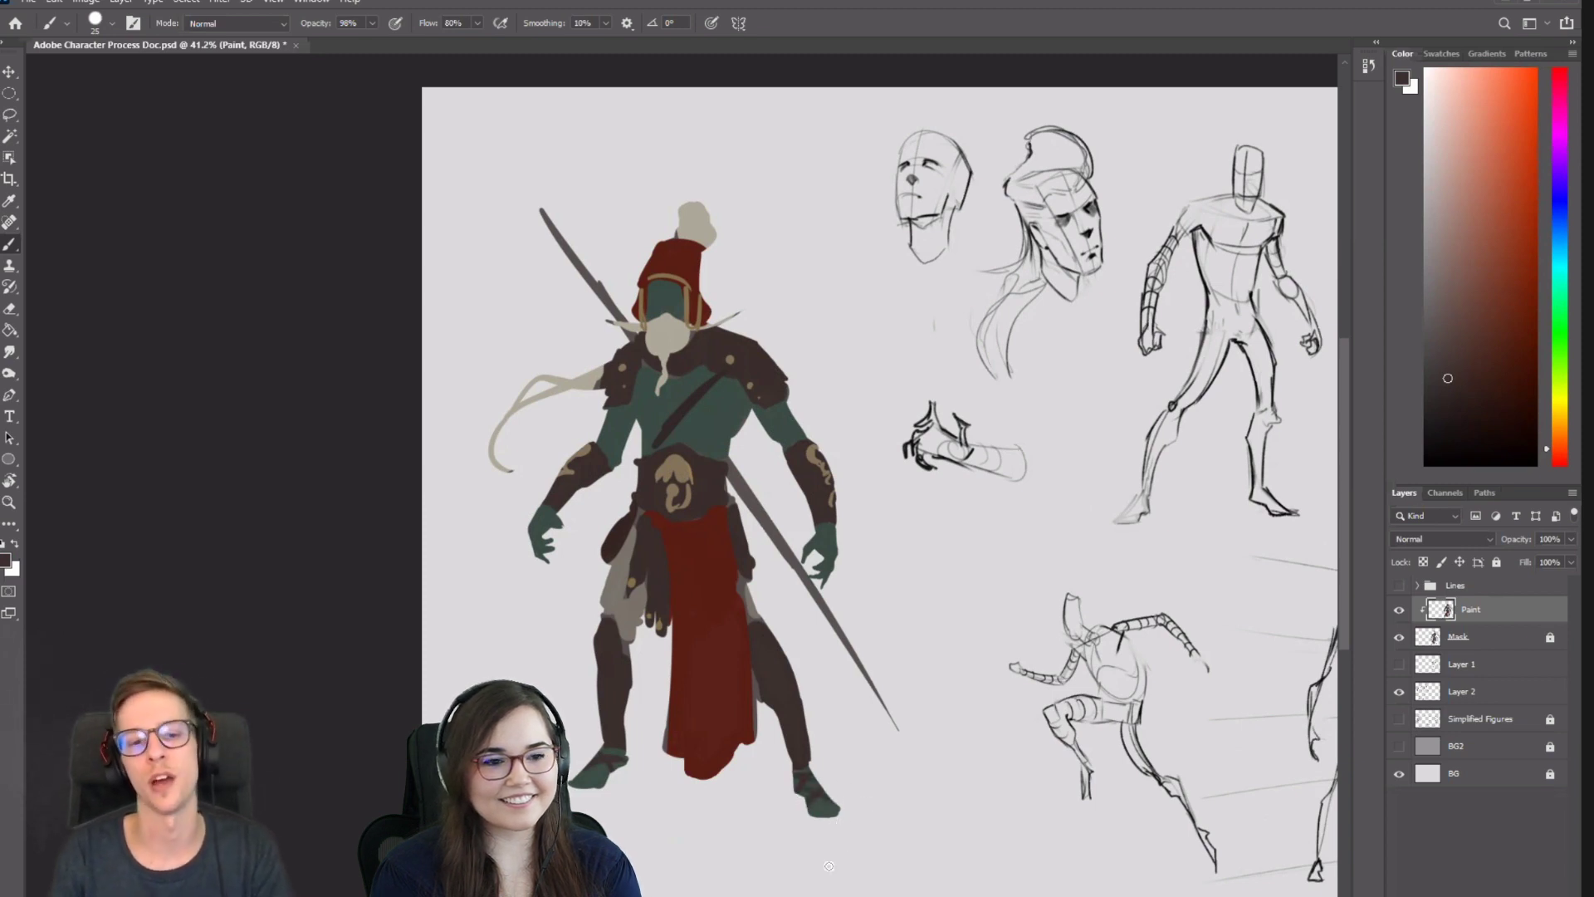
key("ctrl+y")
key("ctrl+y")
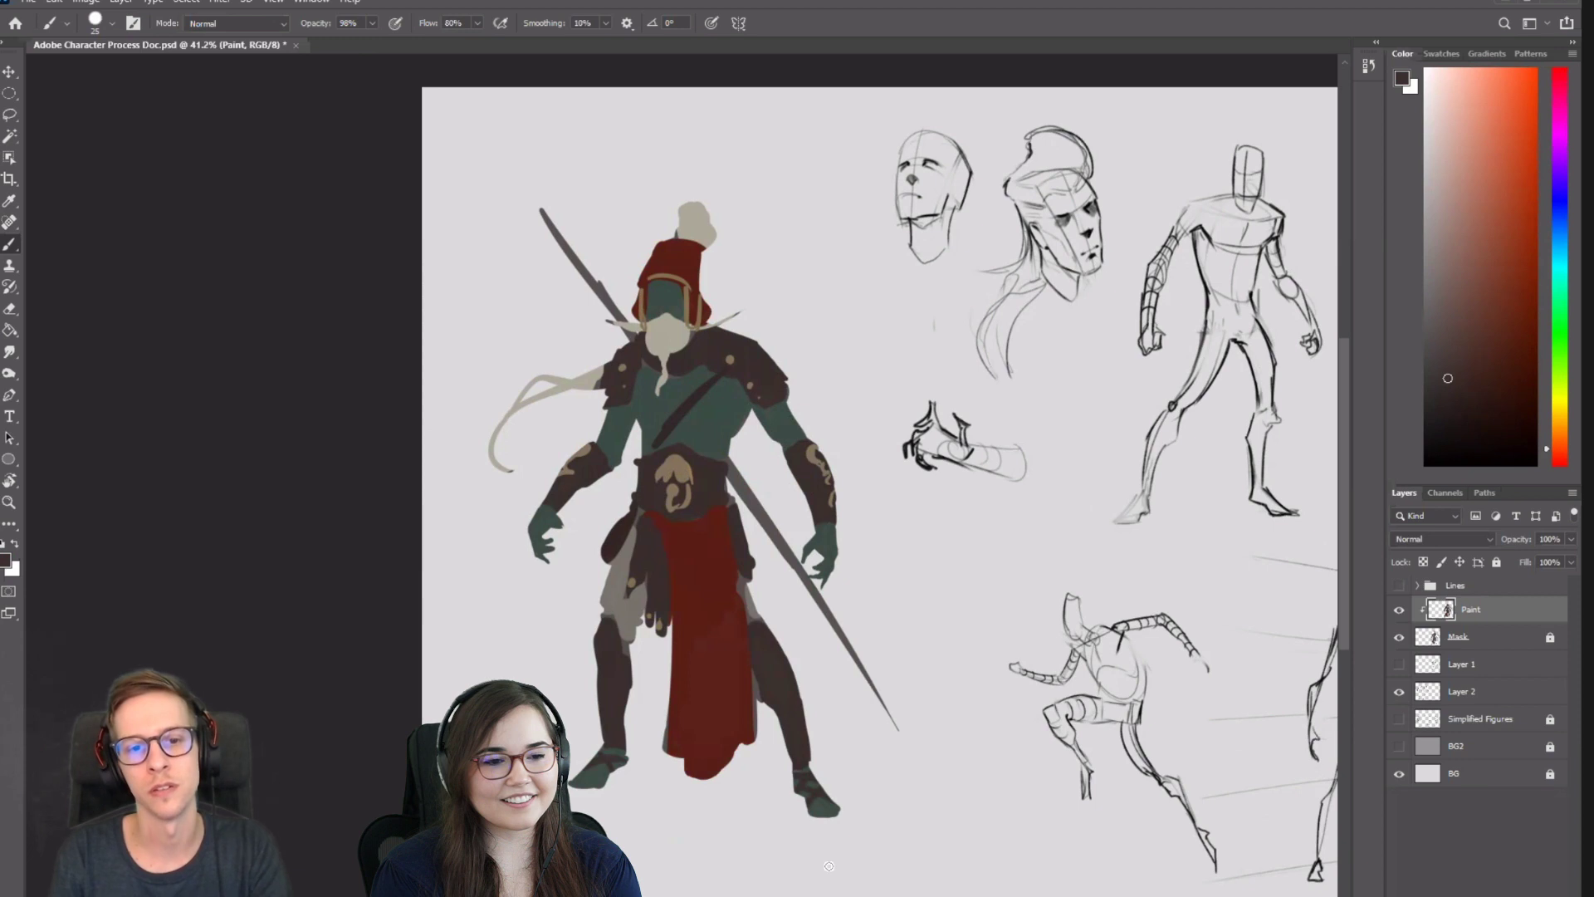
Paint a gold curled emblem on the helmet's front, refine the cheek guards' gold and red edges, and check the values in grayscale.
left_click(653, 273, "alt")
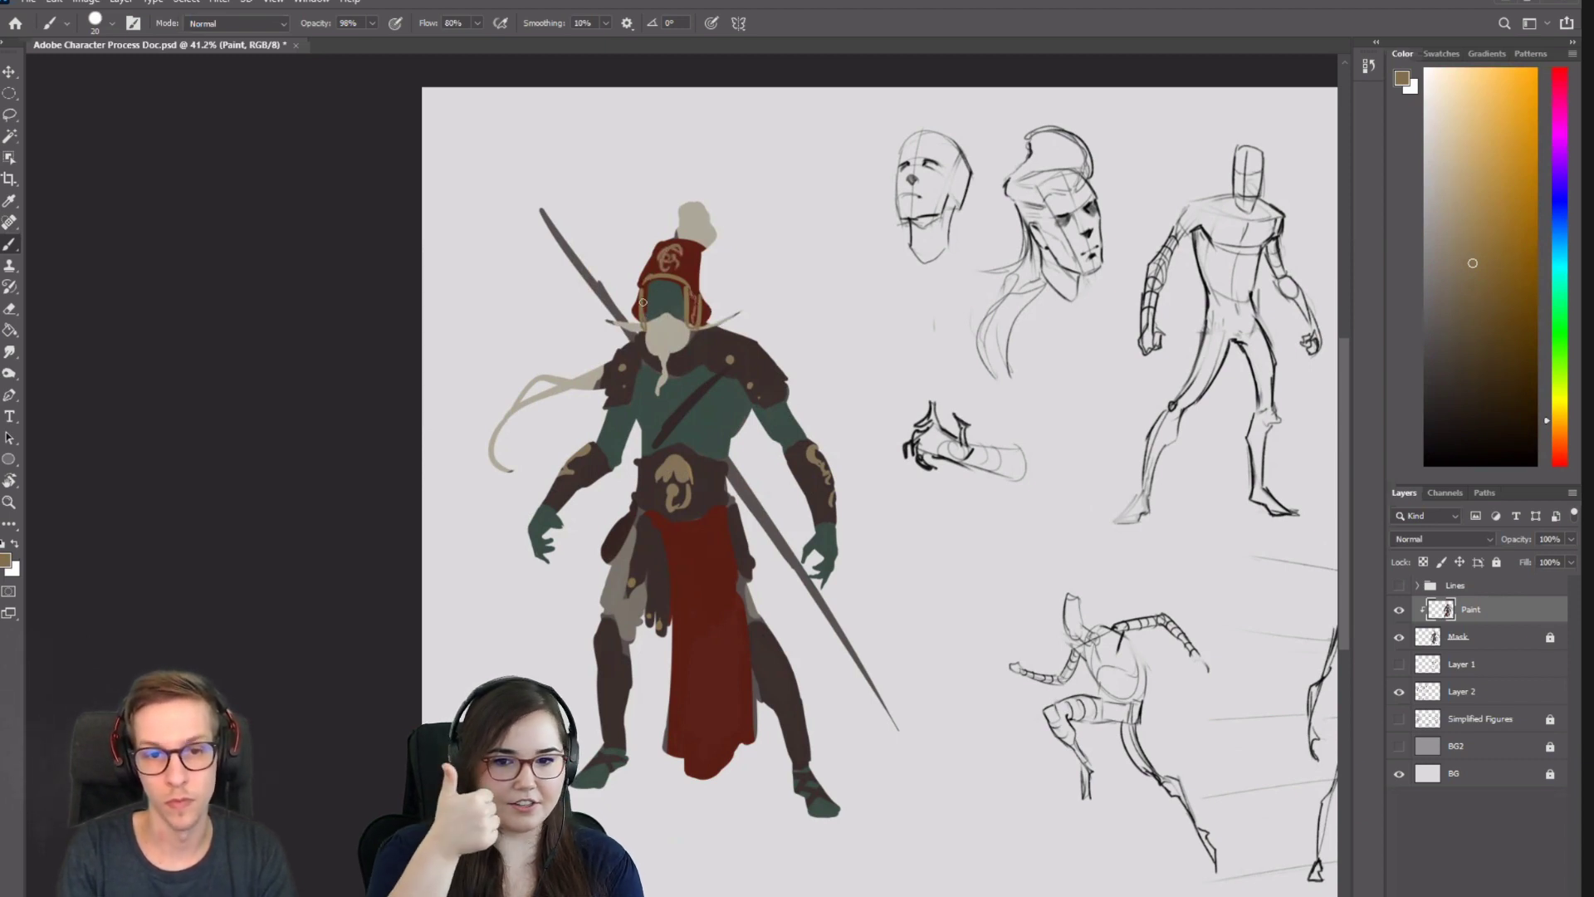
left_click(695, 290, "alt")
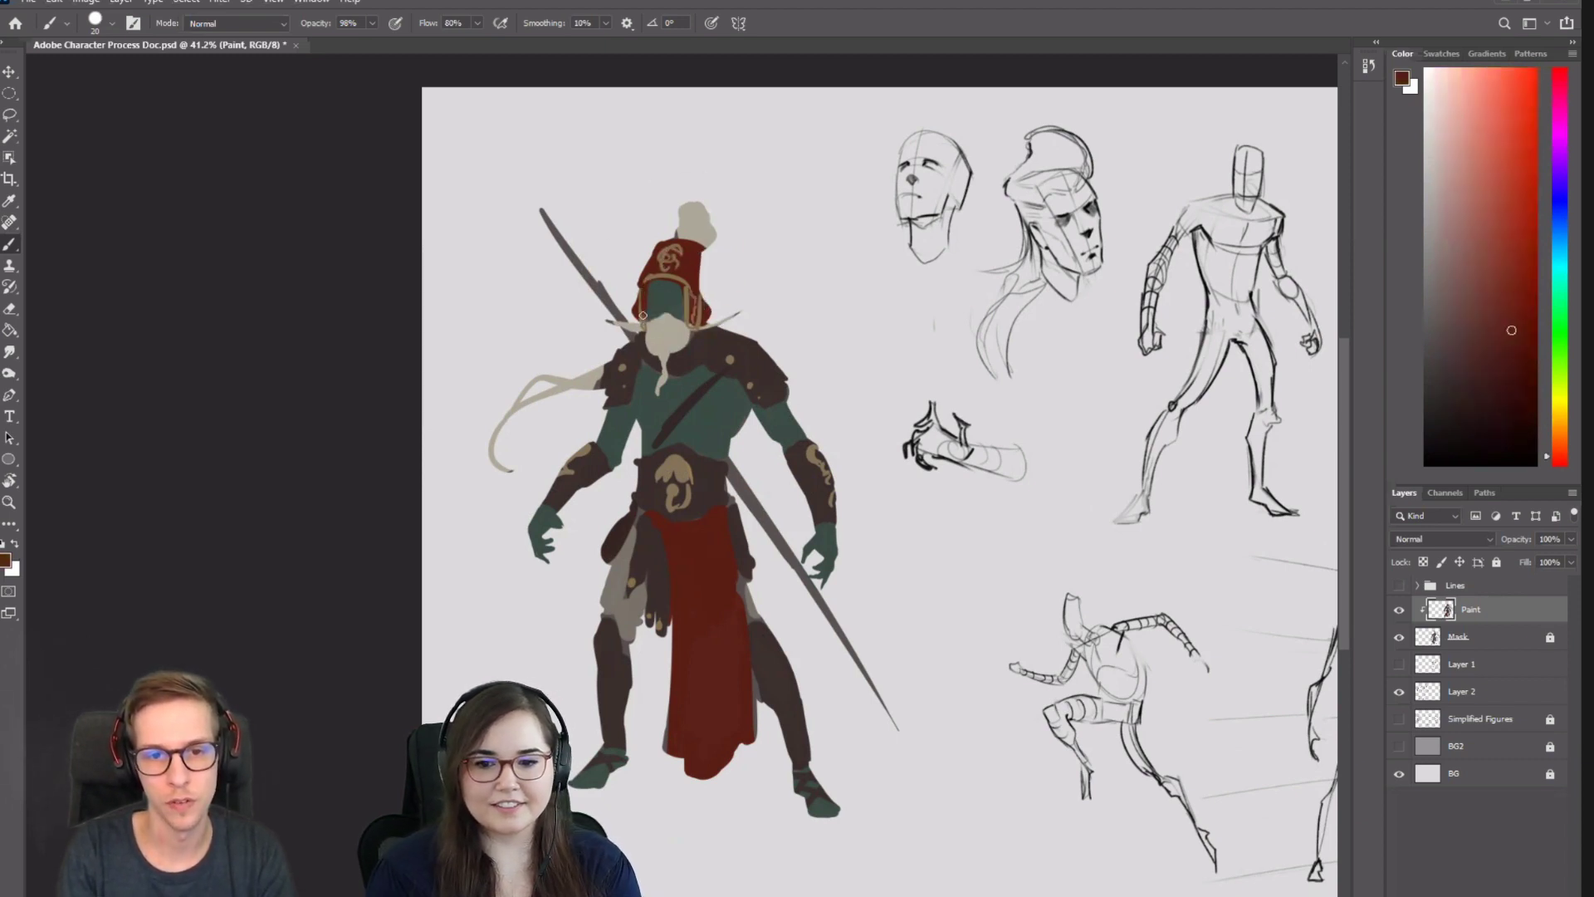
left_click(684, 295, "alt")
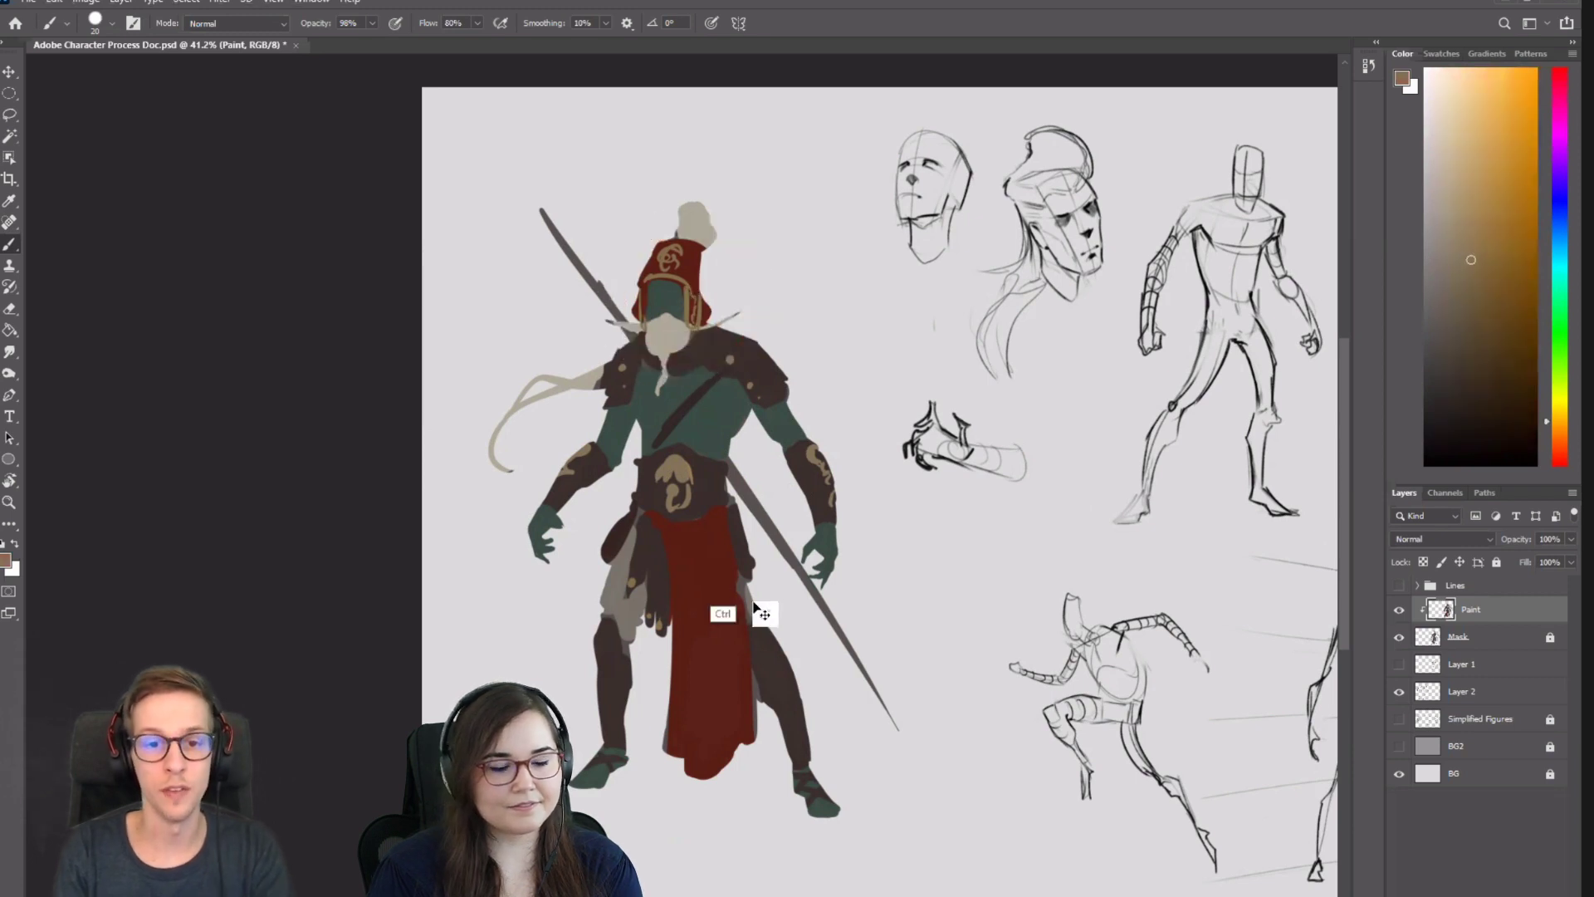
key("ctrl+y")
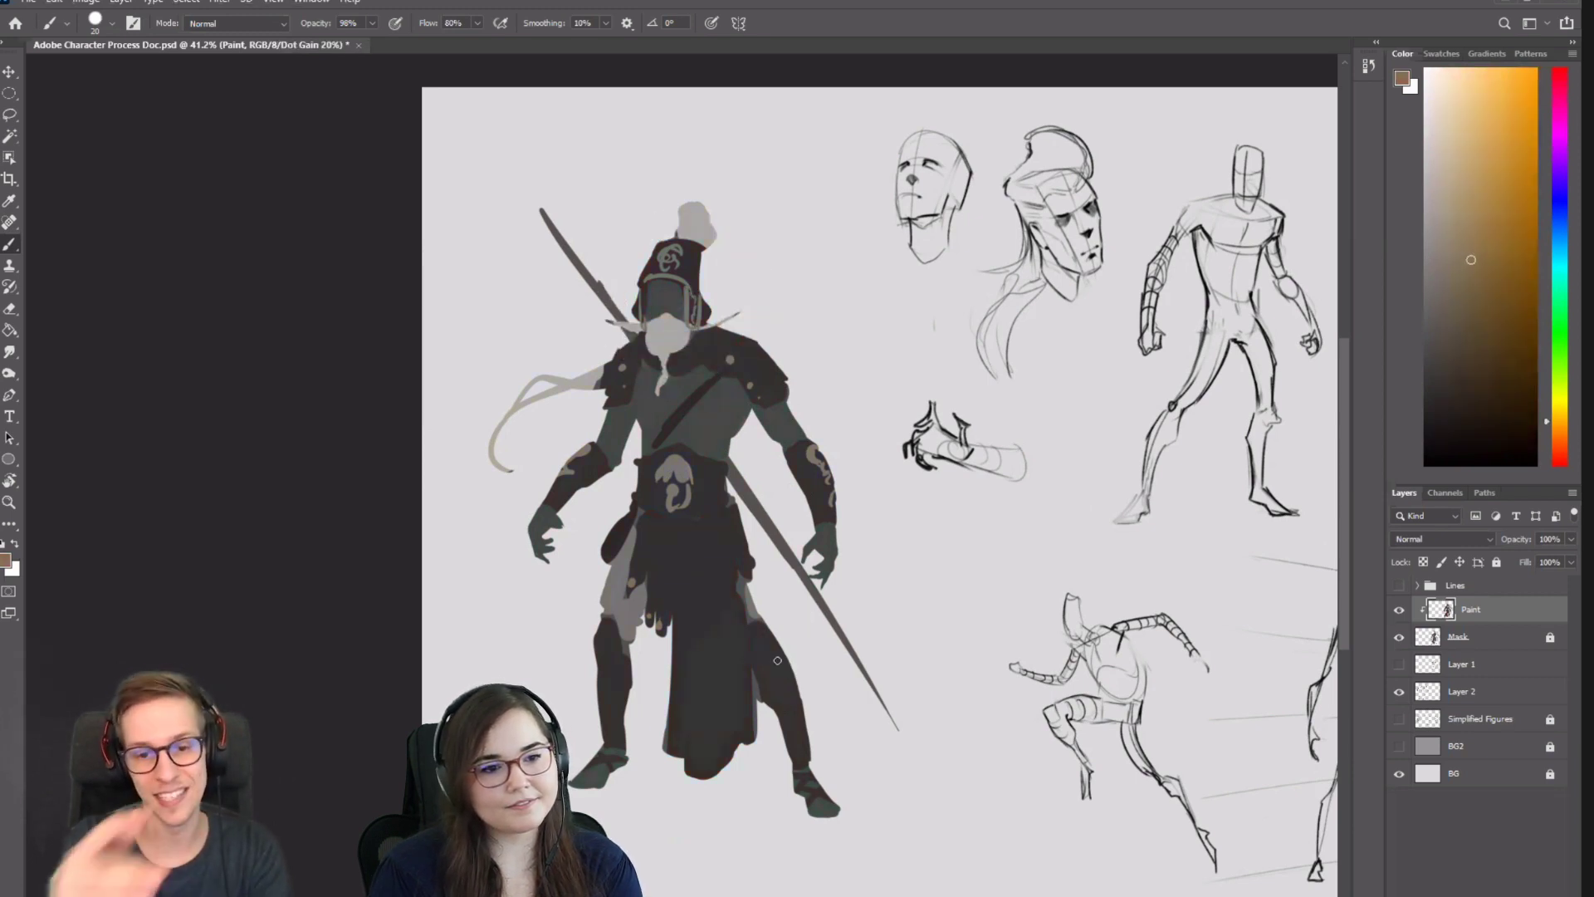
key("ctrl+y")
Touch up the diagonal chest strap and nearby armour edges with the sampled skin green and dark brown.
left_click(745, 403, "alt")
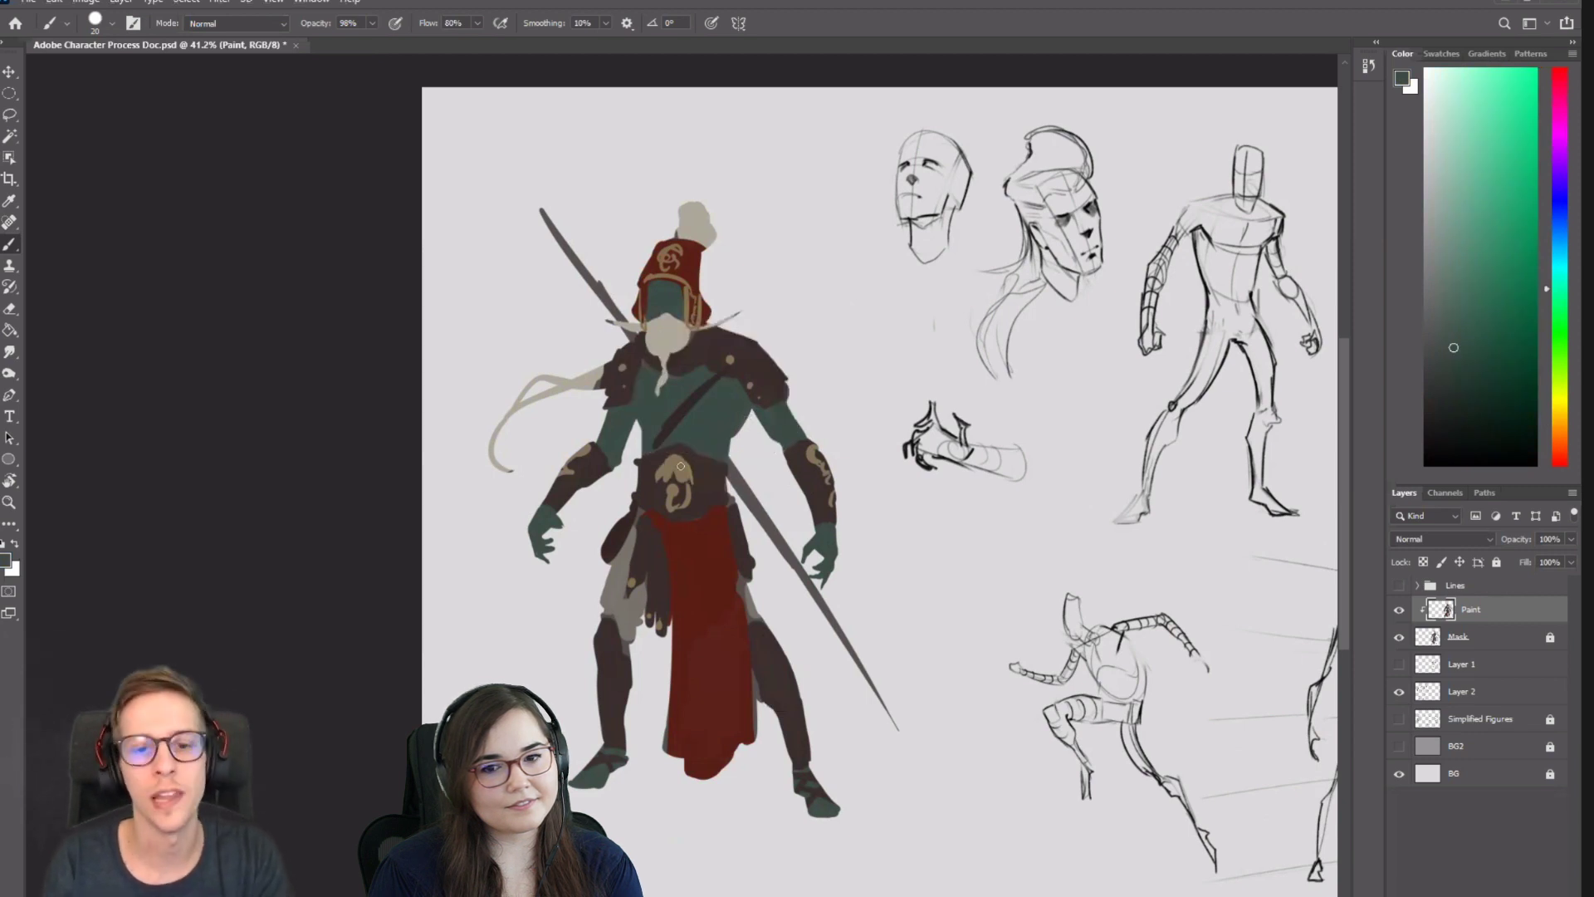
scroll(689, 428, "up", 1)
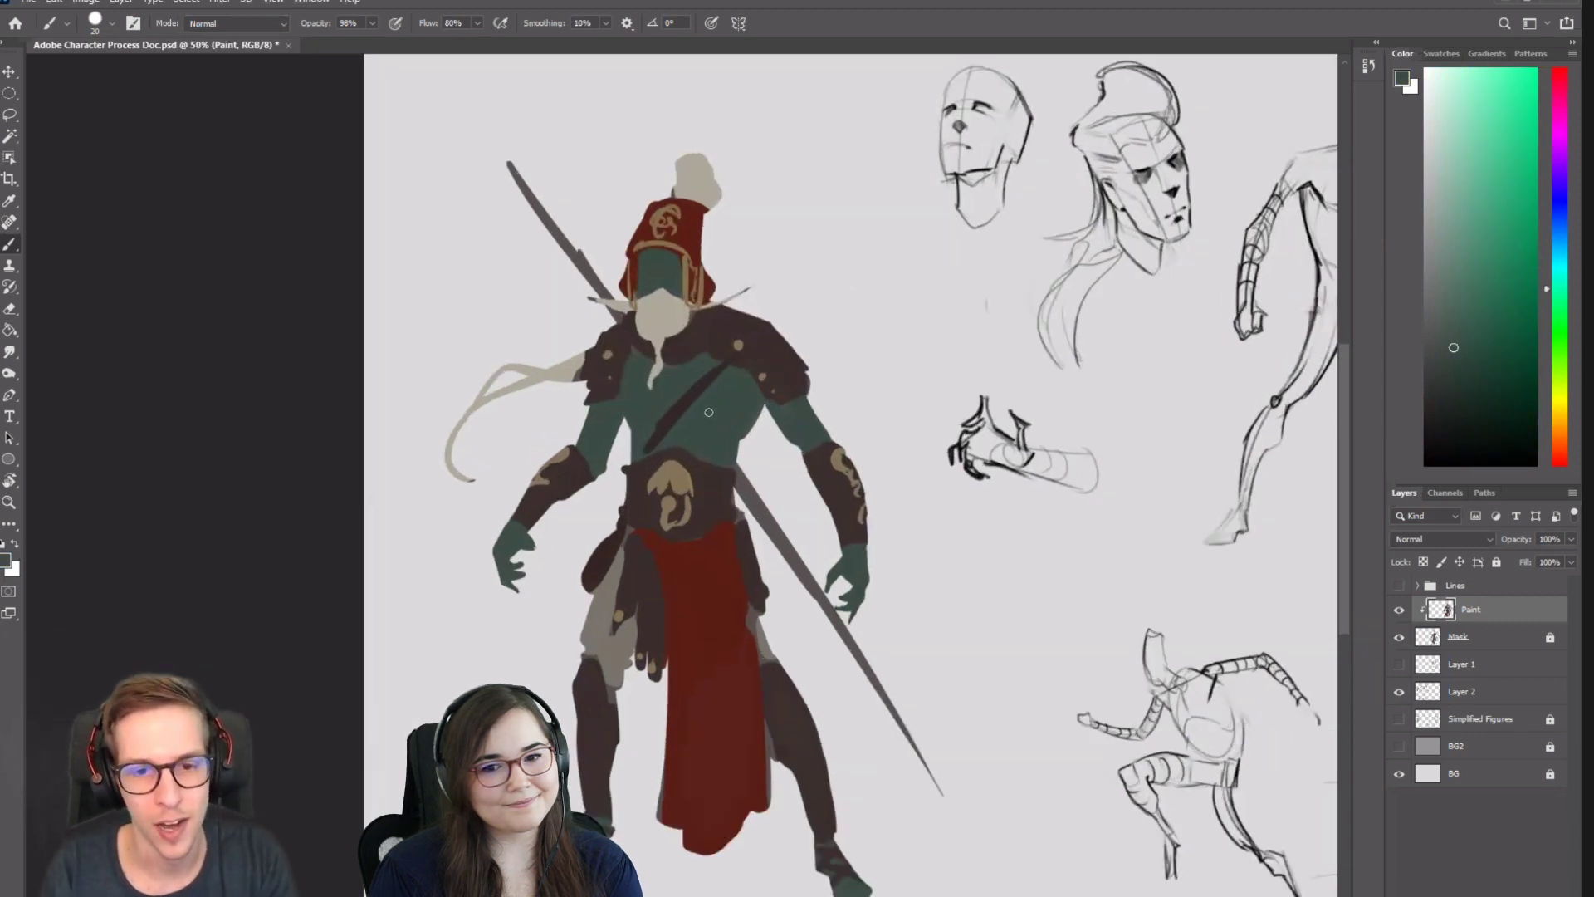
key("bracketright")
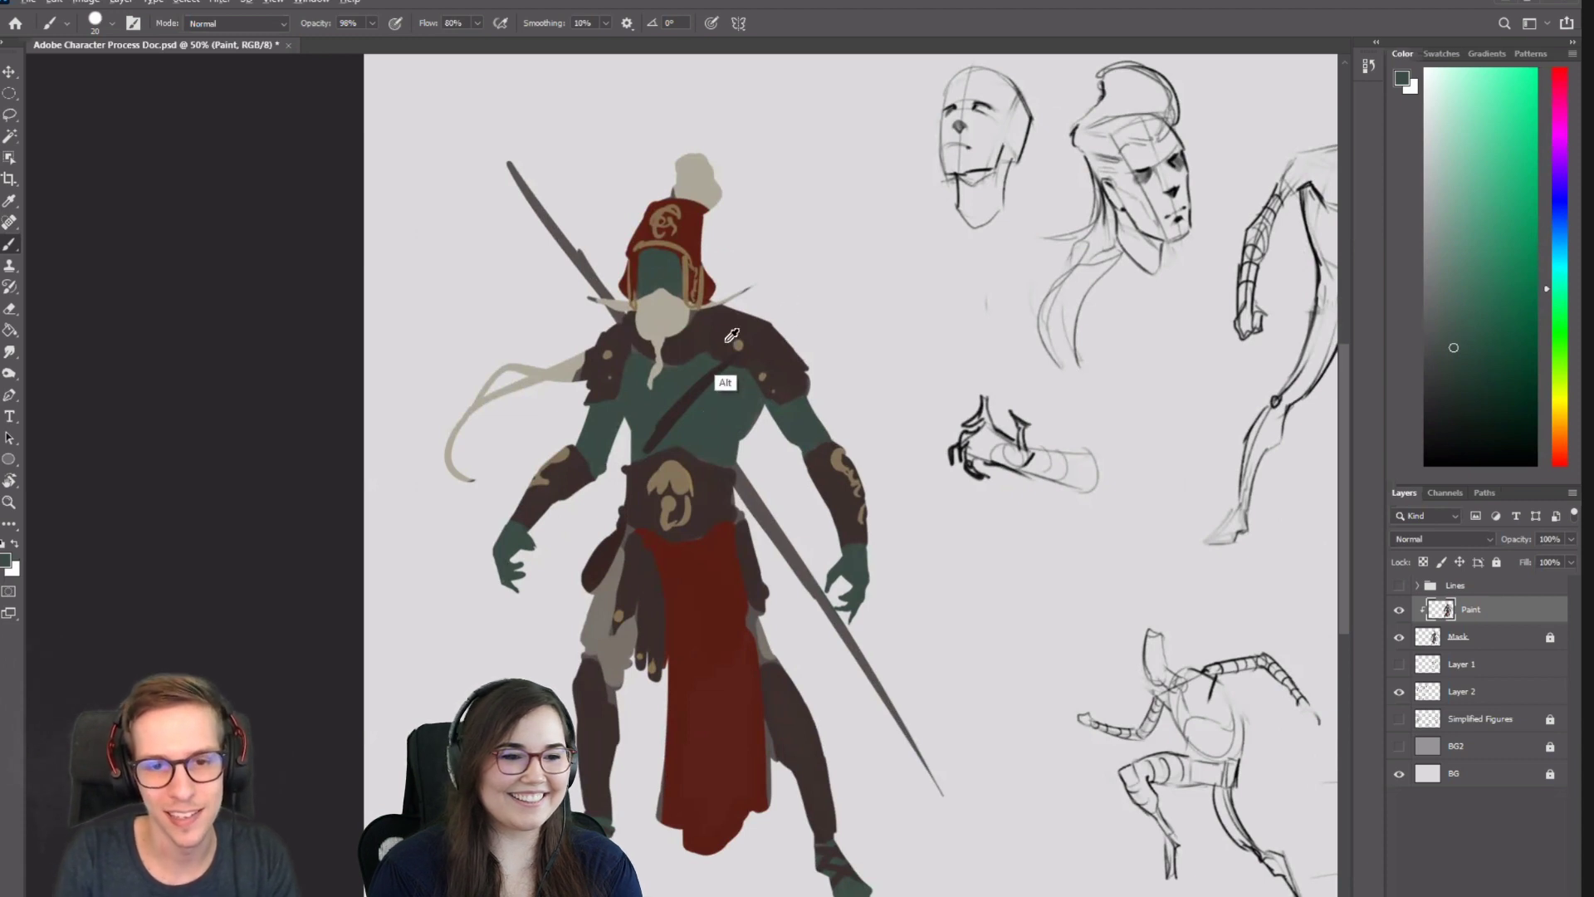
left_click(727, 340, "alt")
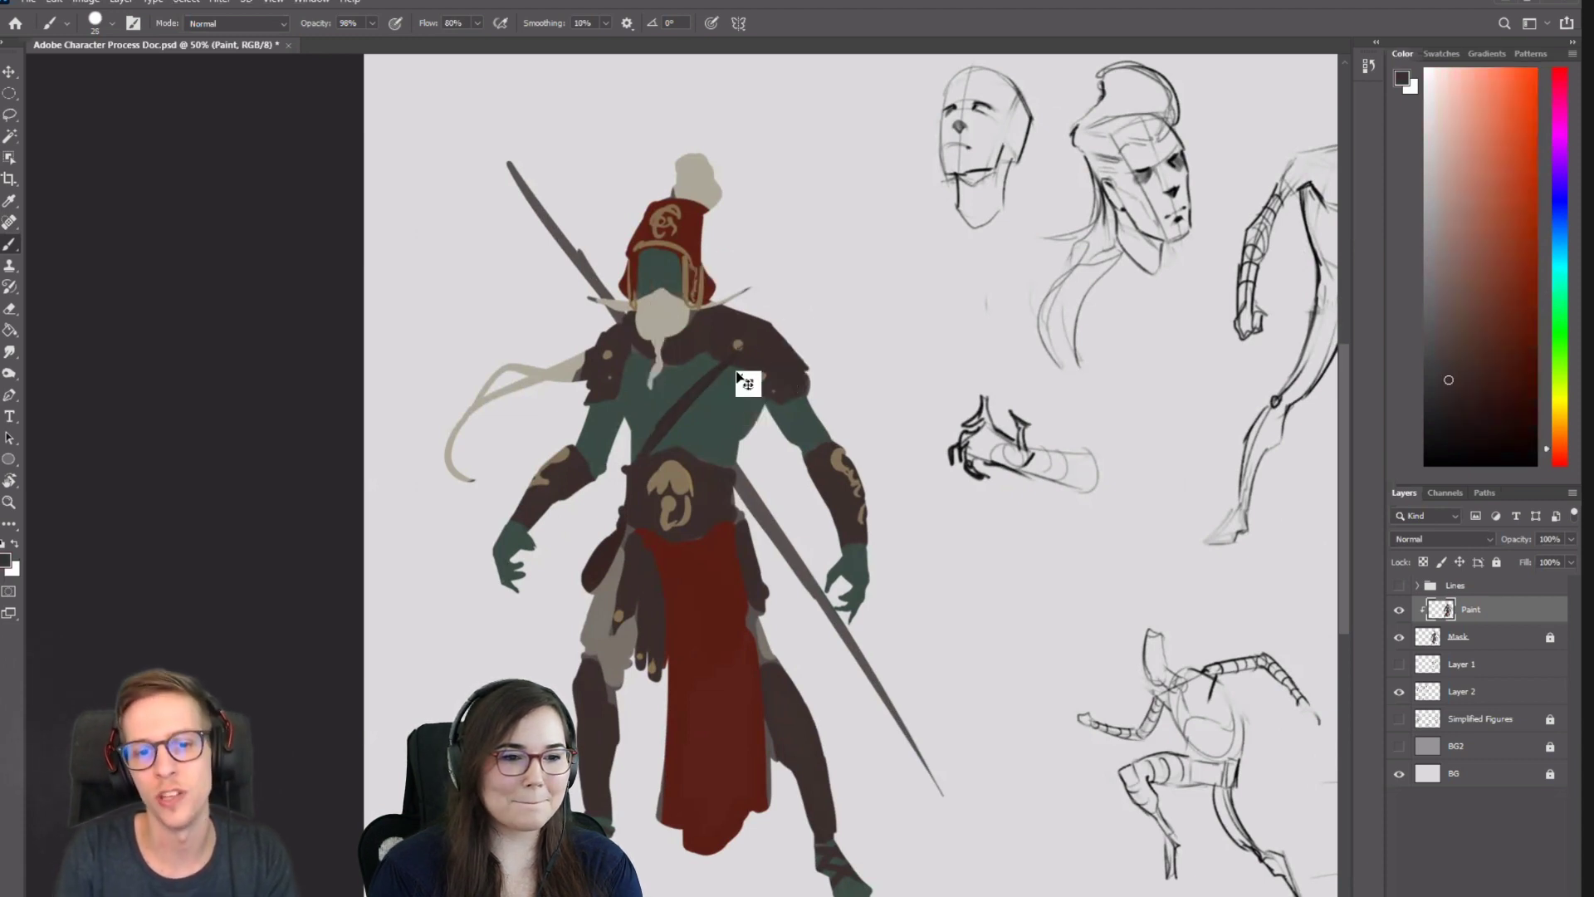
left_click(671, 417, "alt")
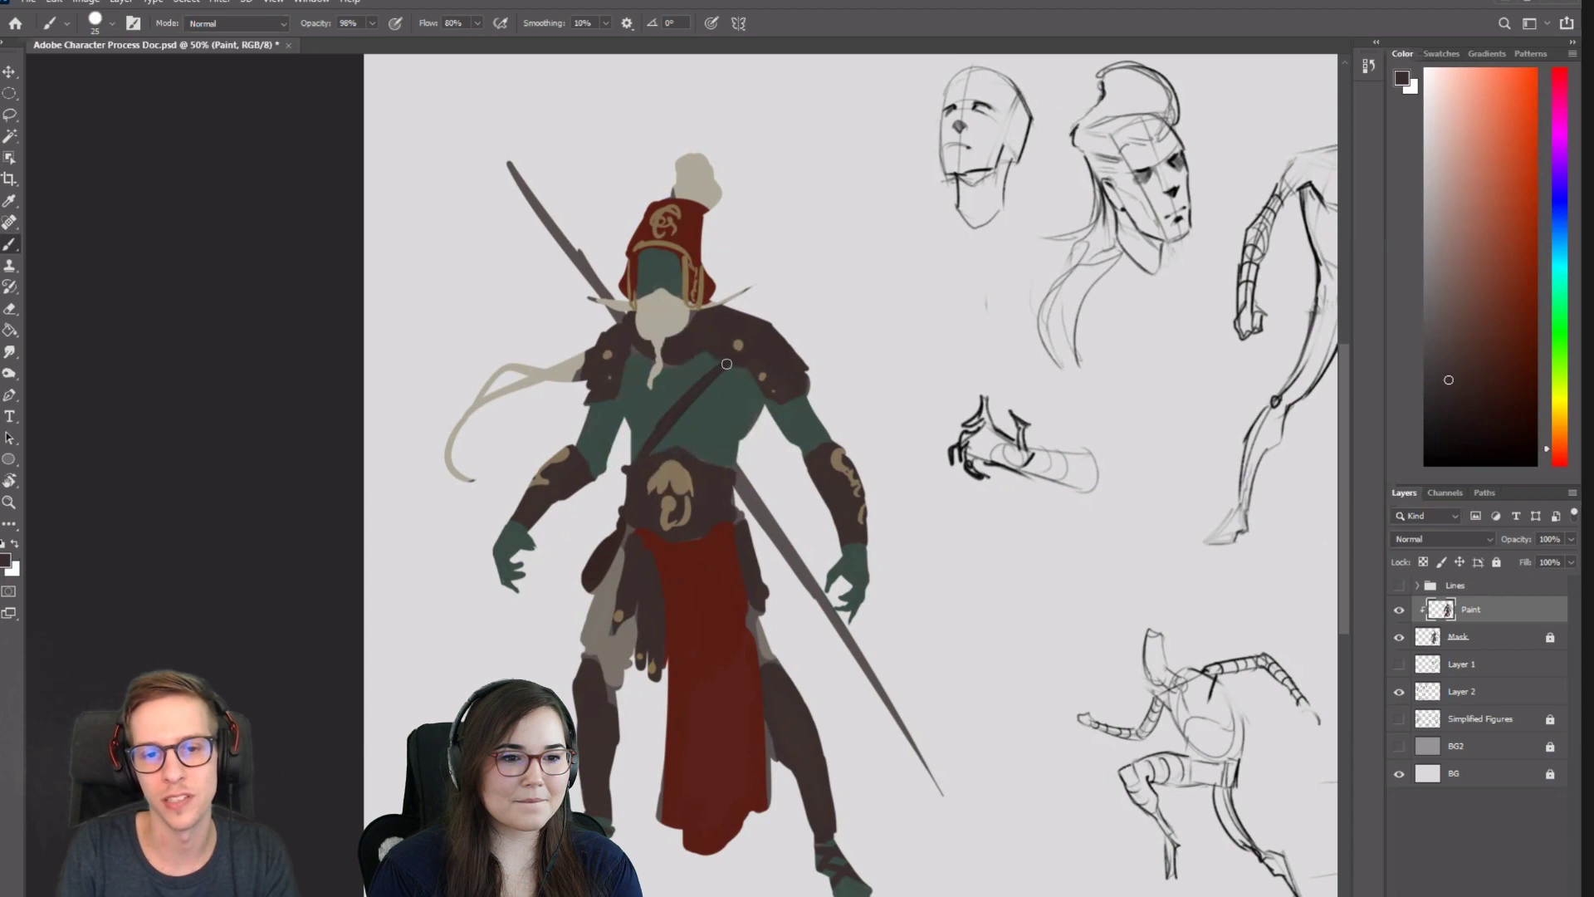
Try a non-contiguous Magic Wand selection of all the dark brown armour at tolerance 10, enable Contiguous, and deselect.
key("w")
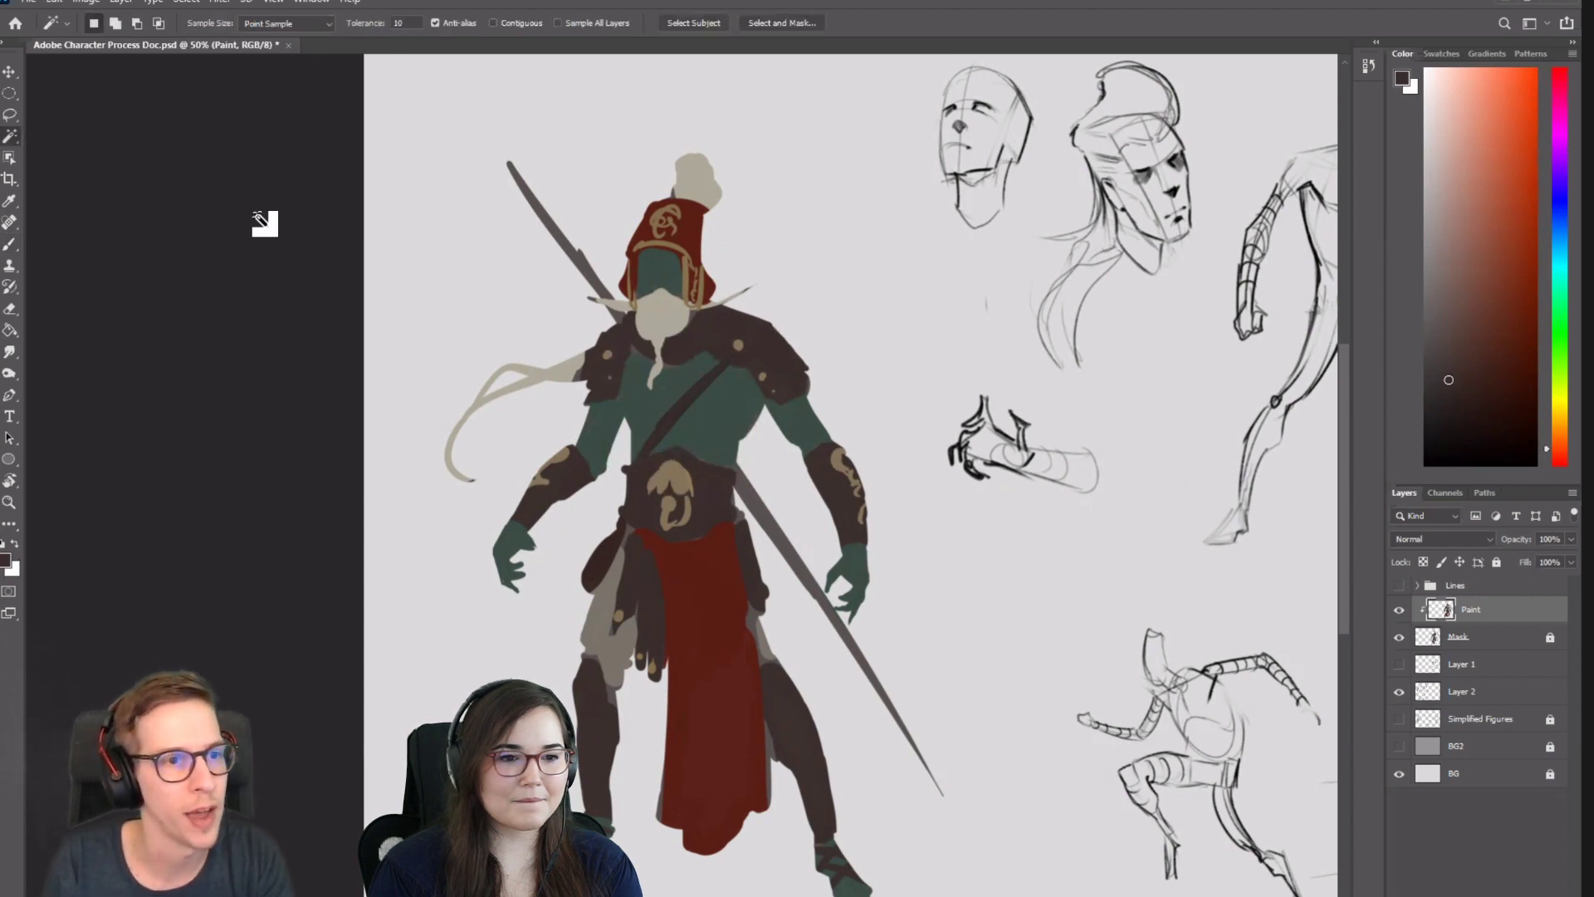
left_click(729, 346)
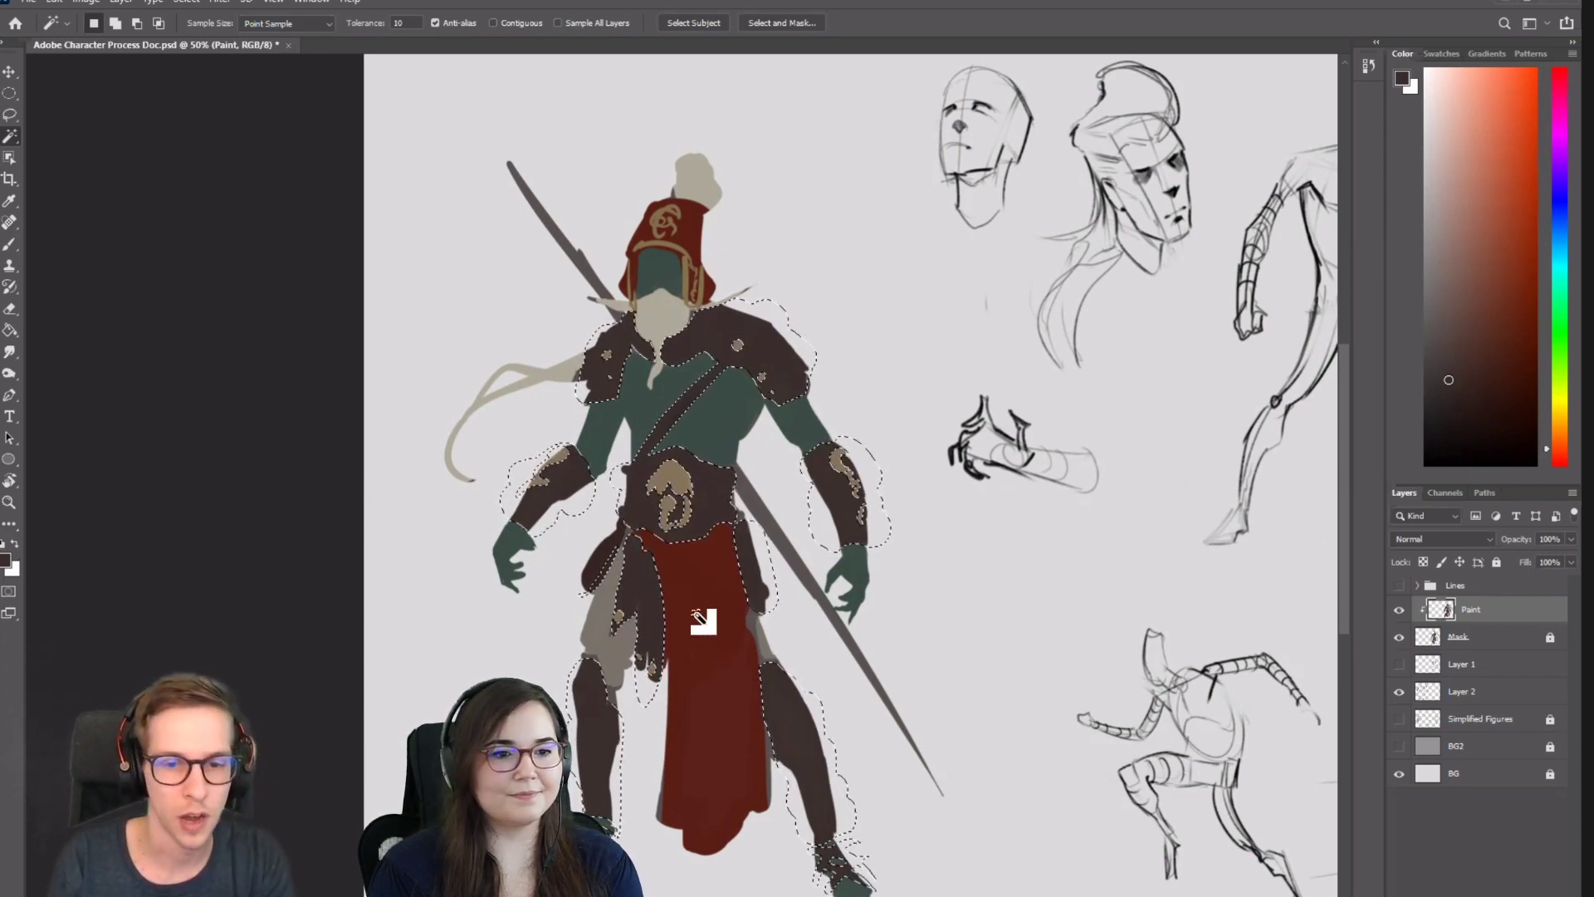
left_click(493, 22)
key("ctrl+d")
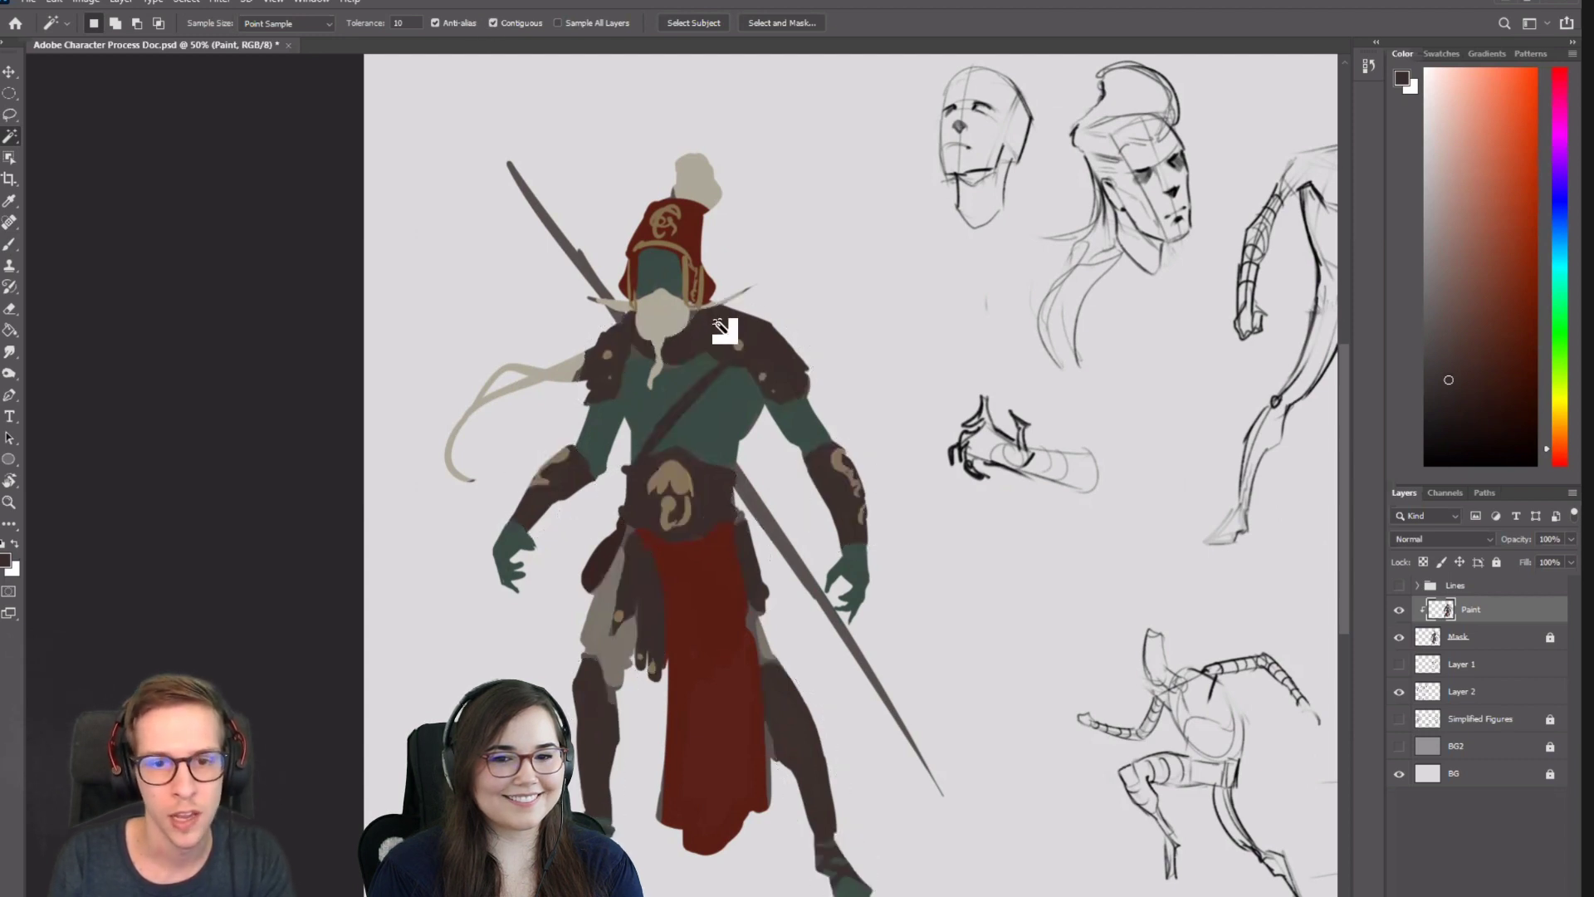
Try contiguous selections of the forearm bracer and shoulder armour, turn Contiguous off, reselect all the dark brown, and deselect.
left_click(719, 320)
left_click(820, 479)
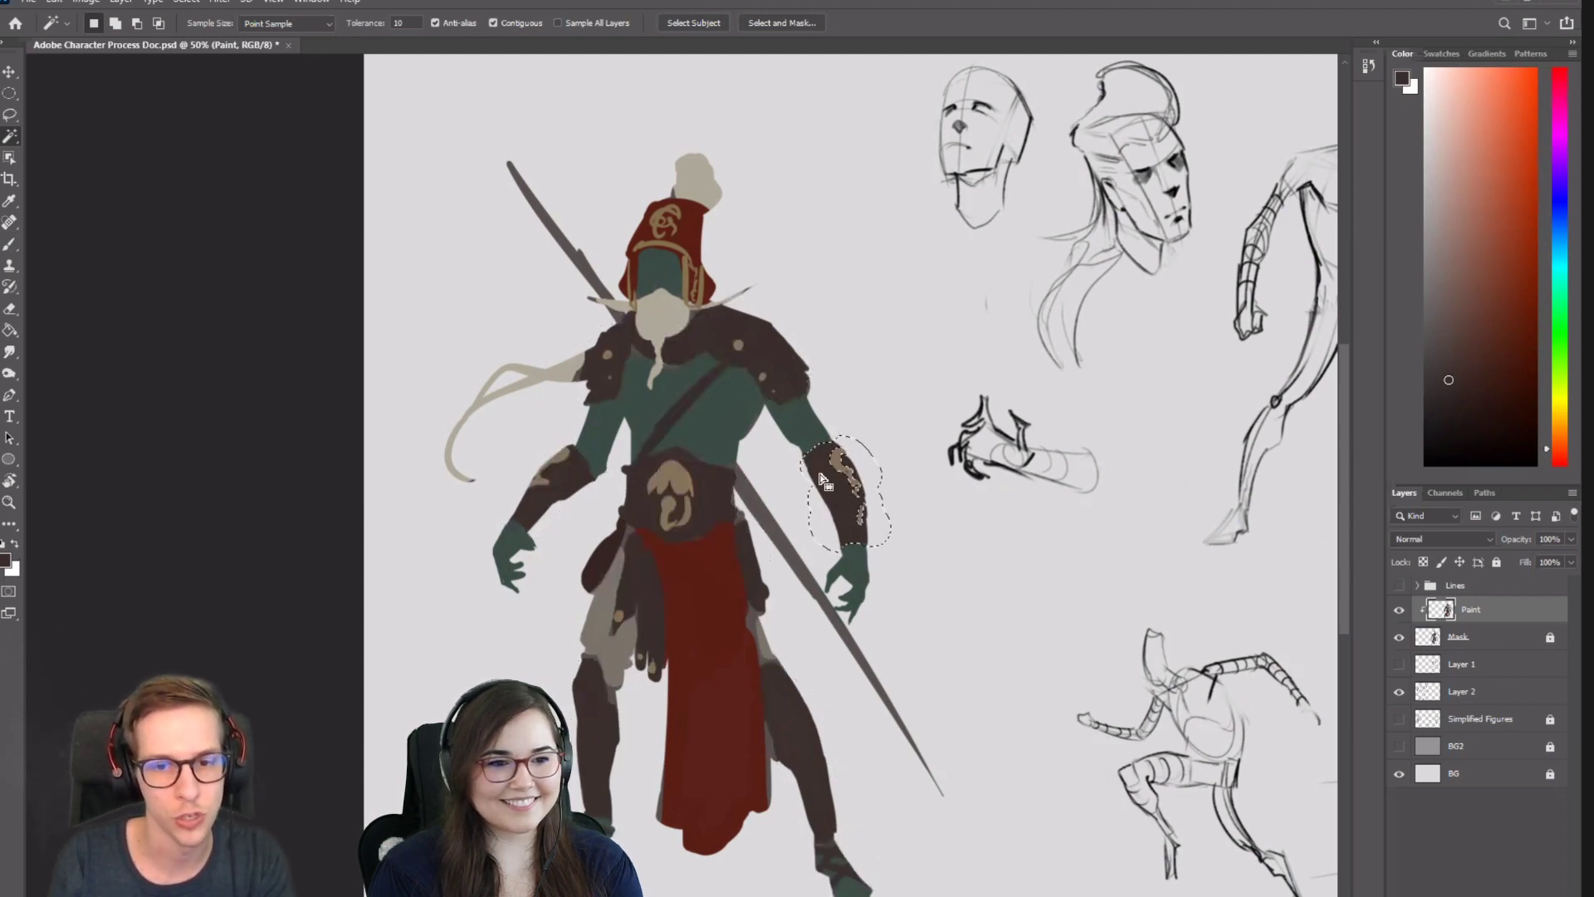
left_click(765, 356)
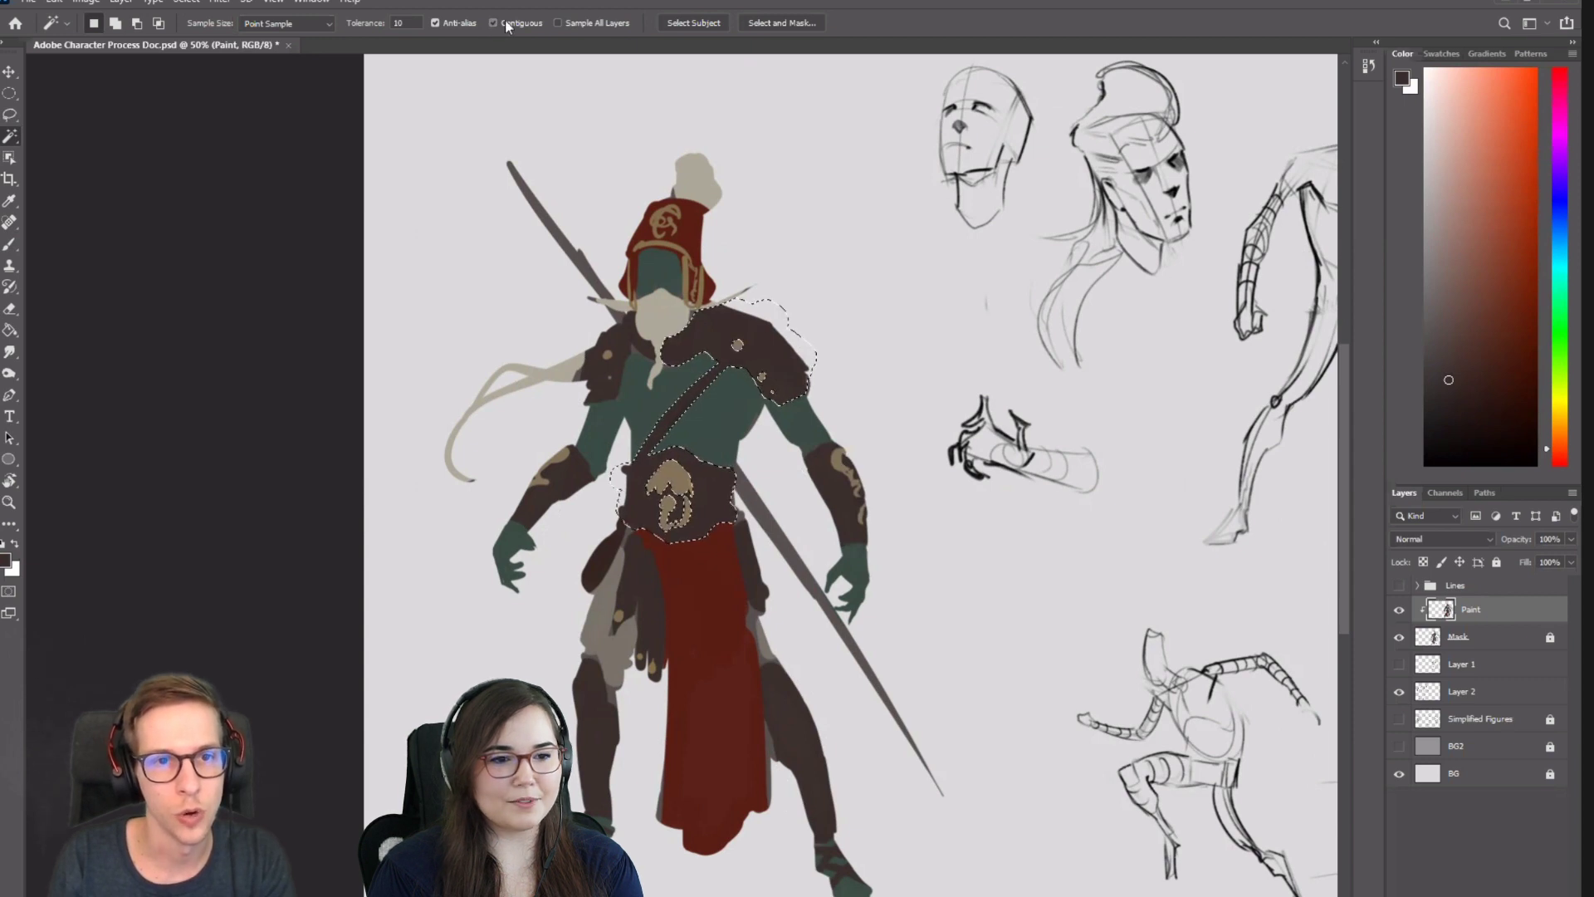
left_click(495, 24)
left_click(741, 341)
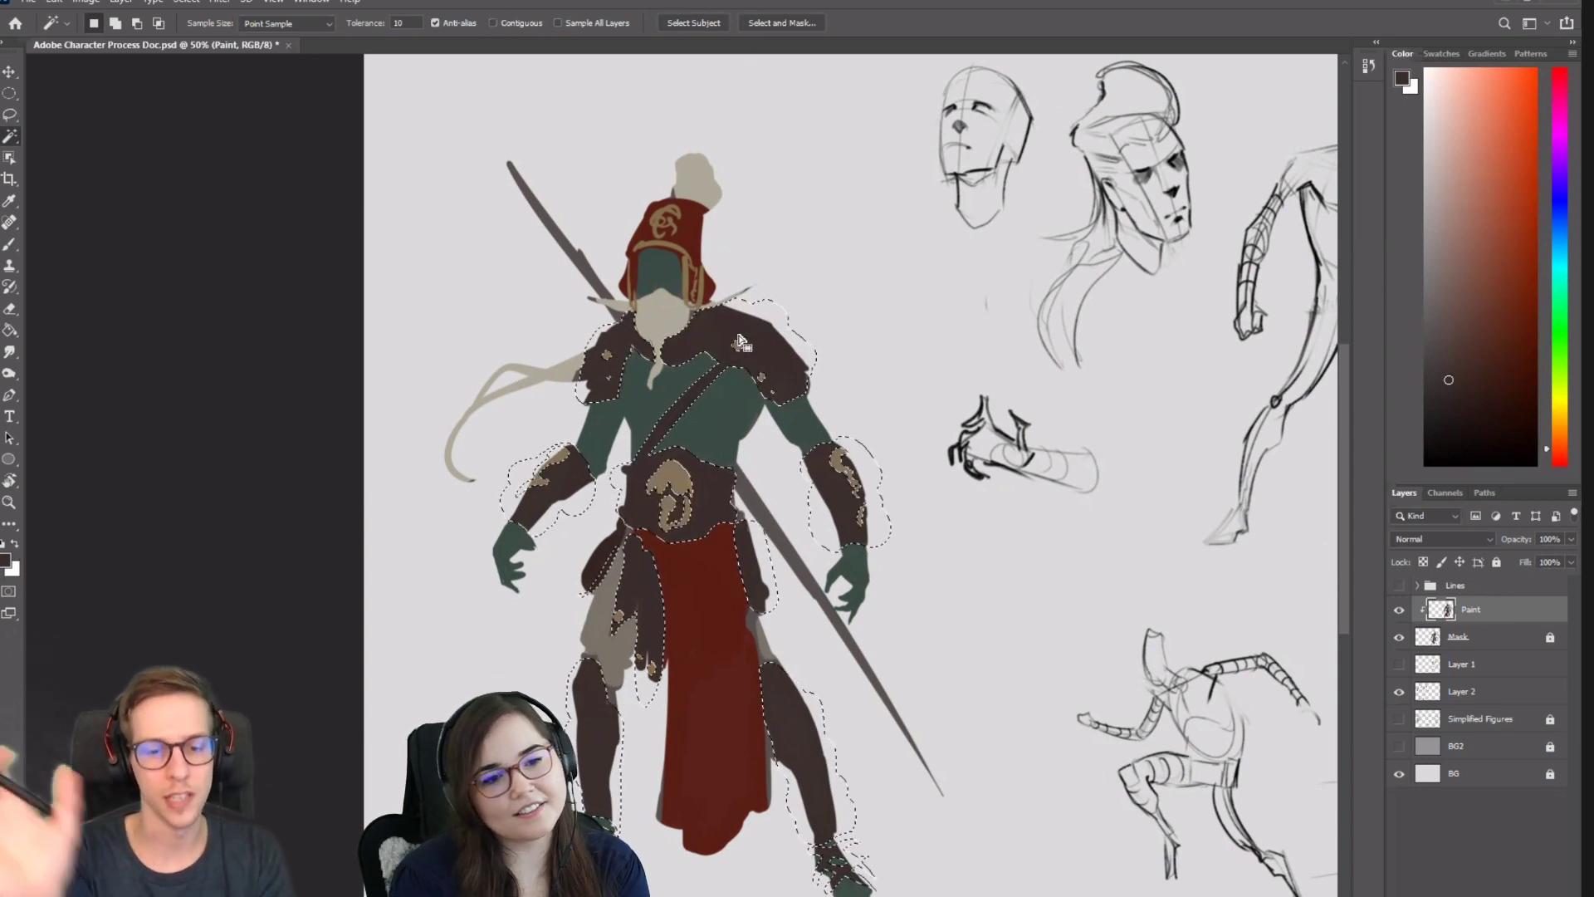
key("ctrl+d")
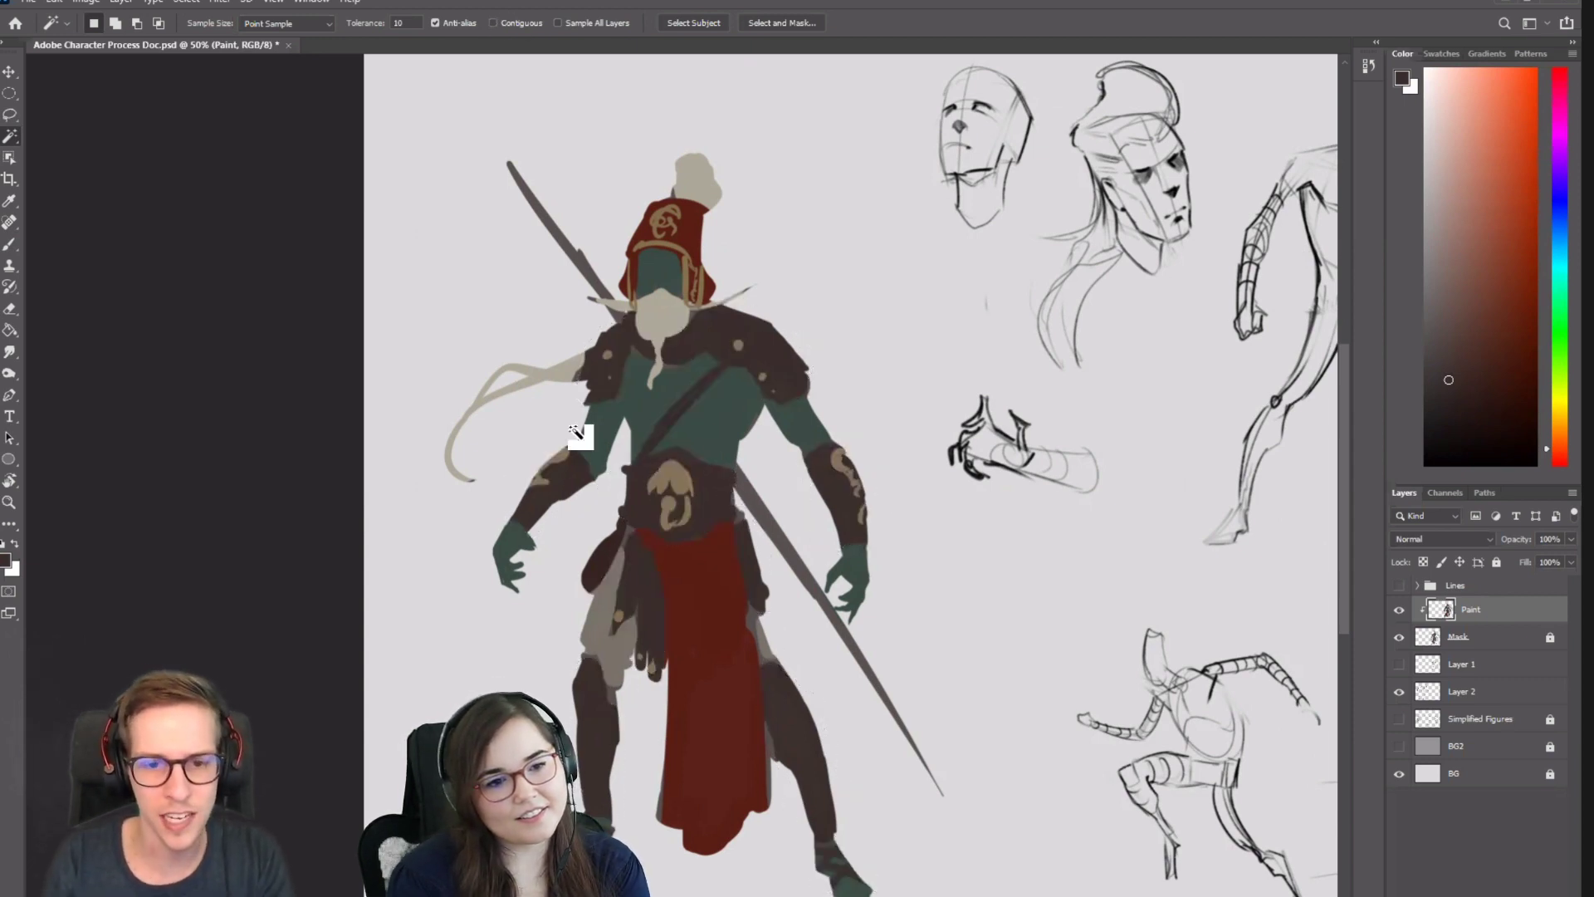
Repaint the warrior's green skin on torso, arms and feet in a lighter, more saturated teal green with a much larger brush.
key("b")
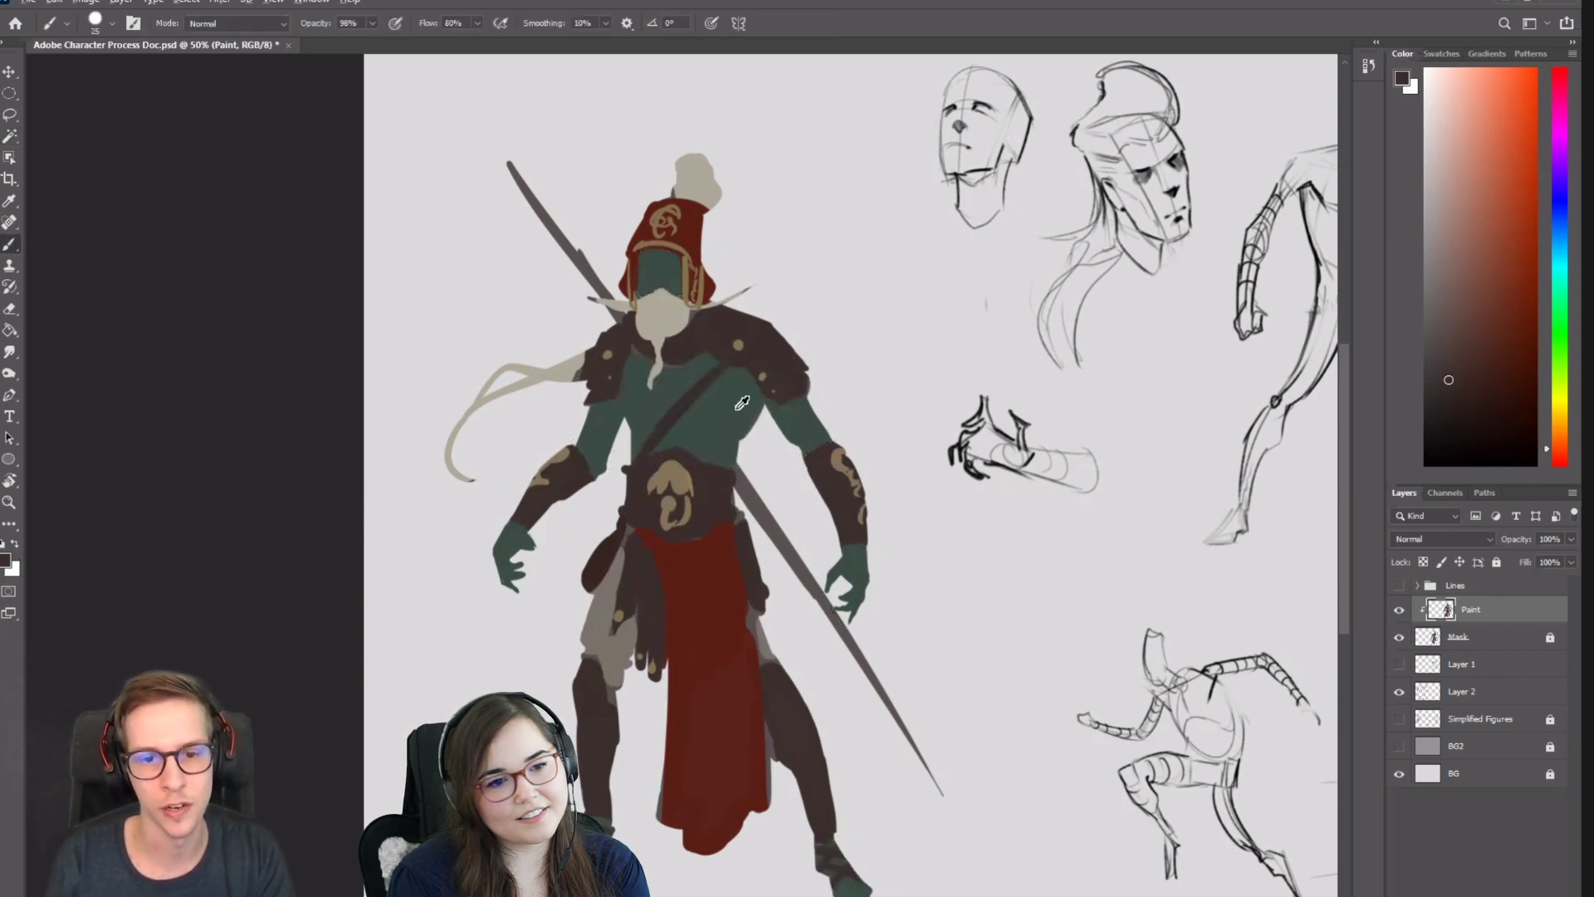
left_click(735, 408, "alt")
left_click_drag(1453, 349, 1448, 330)
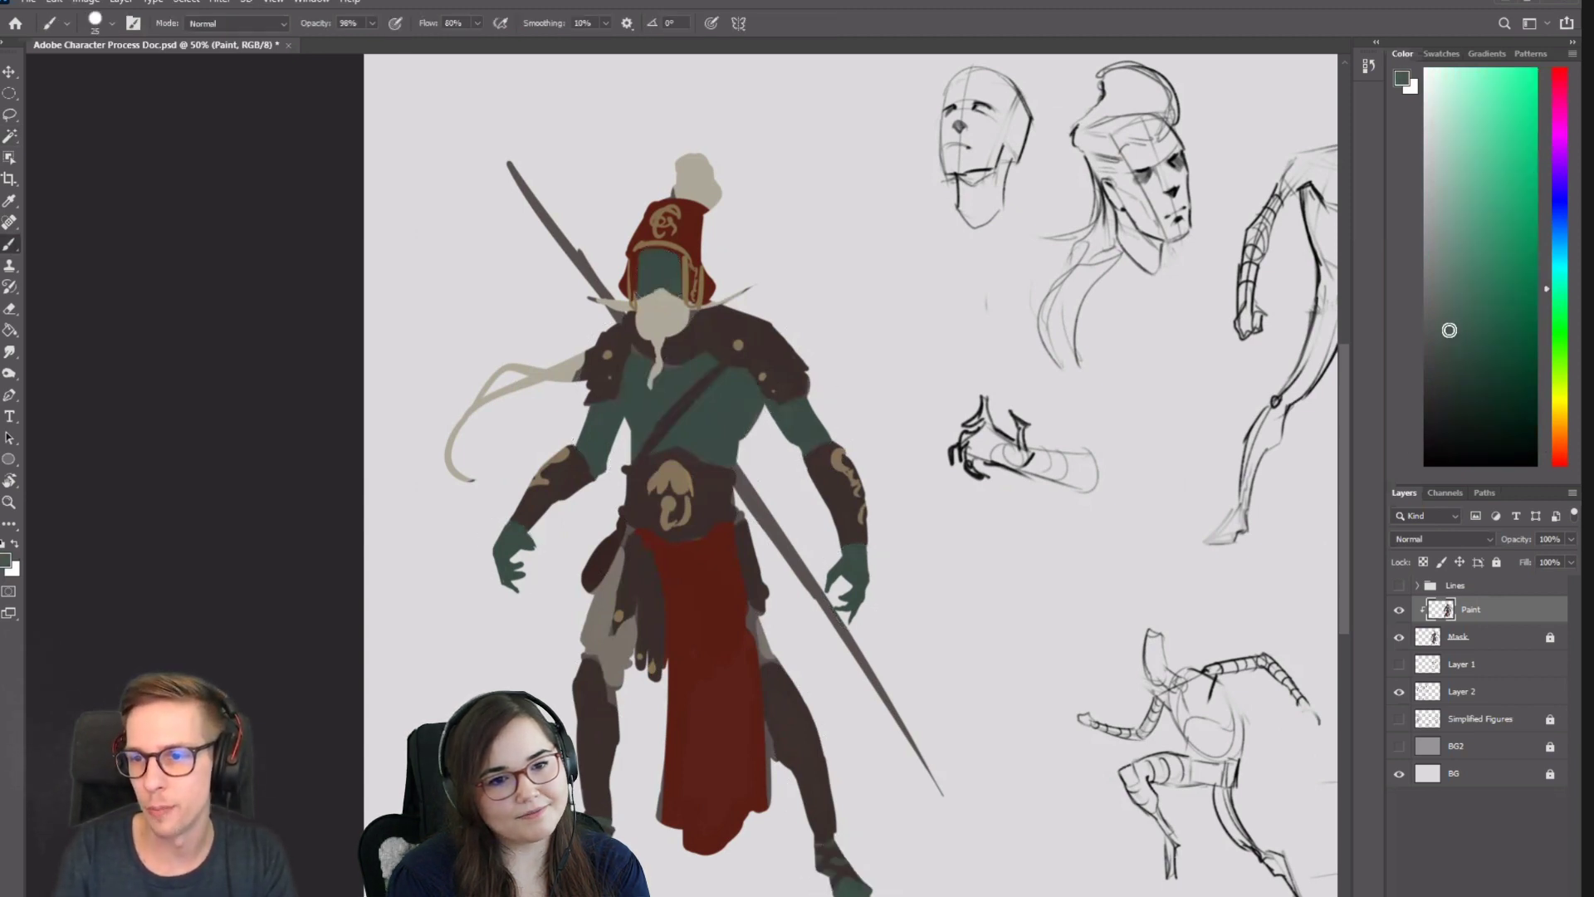
key("]")
key("]")
key("]")
key("]")
key("]")
key("]")
key("]")
key("]")
key("]")
key("]")
key("]")
key("]")
key("]")
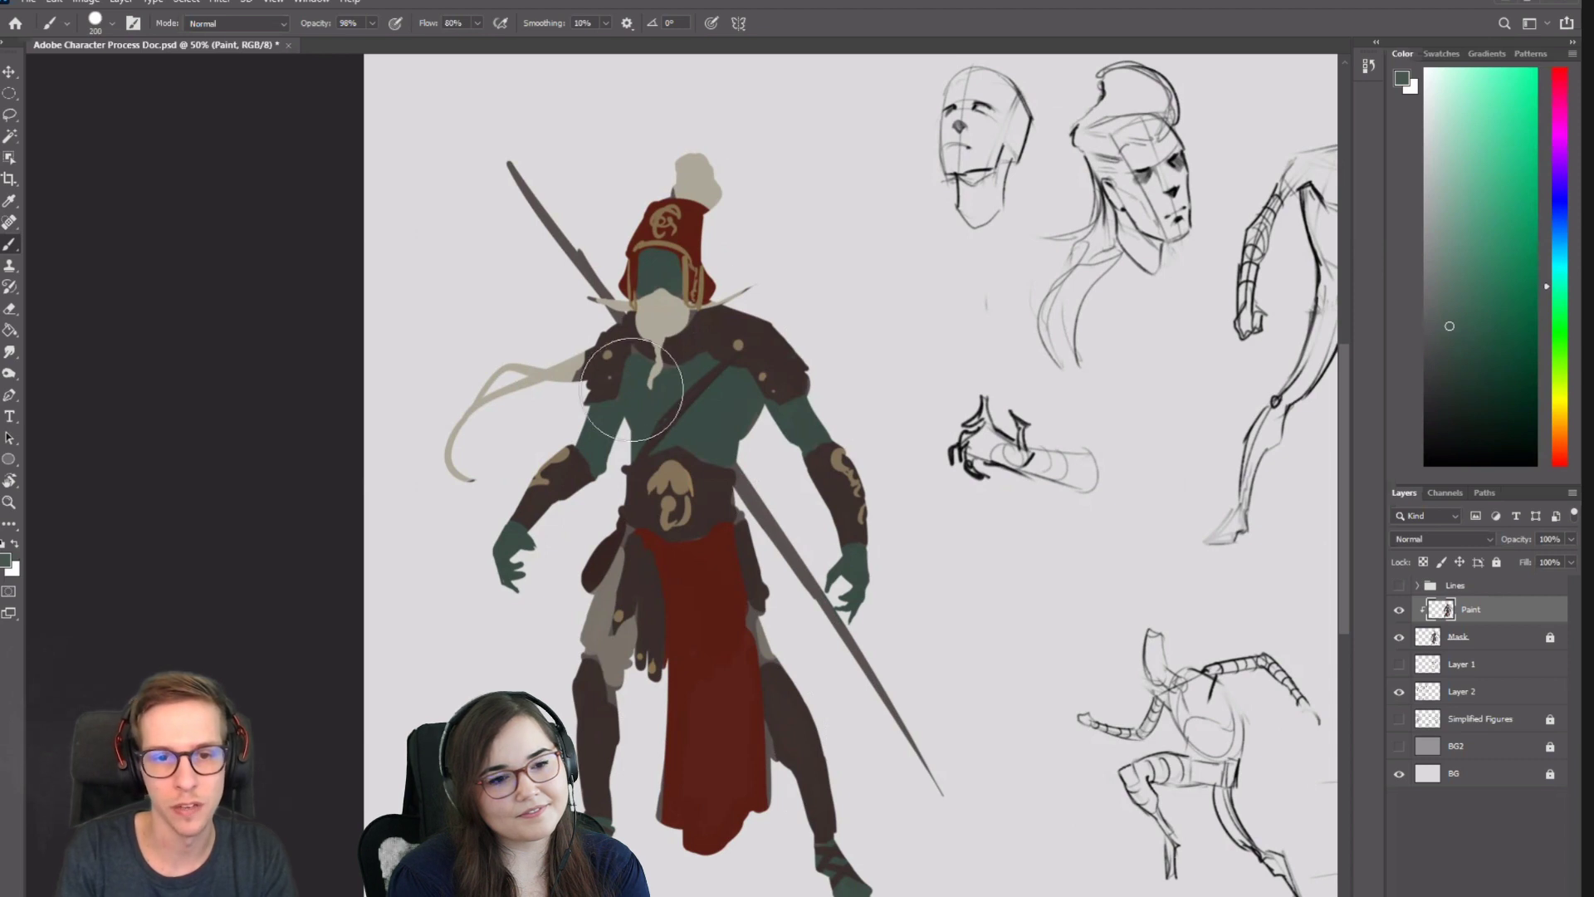
mouse_move(633, 386)
left_mouse_down()
mouse_move(729, 238)
mouse_move(868, 370)
mouse_move(791, 853)
left_mouse_up()
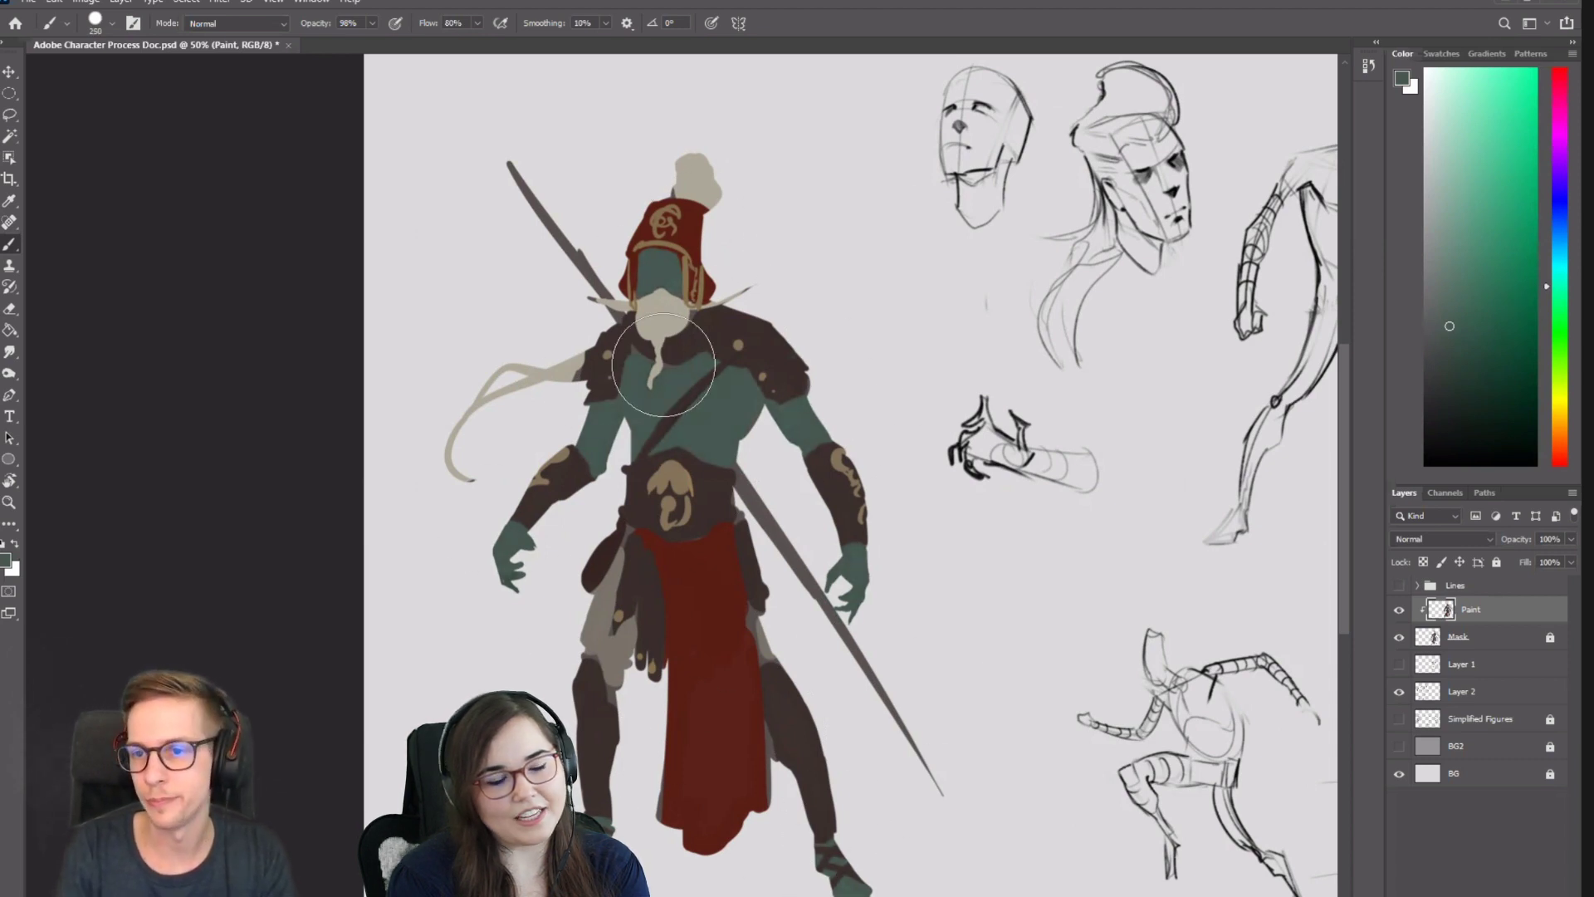
left_click(1461, 328)
left_click(1552, 282)
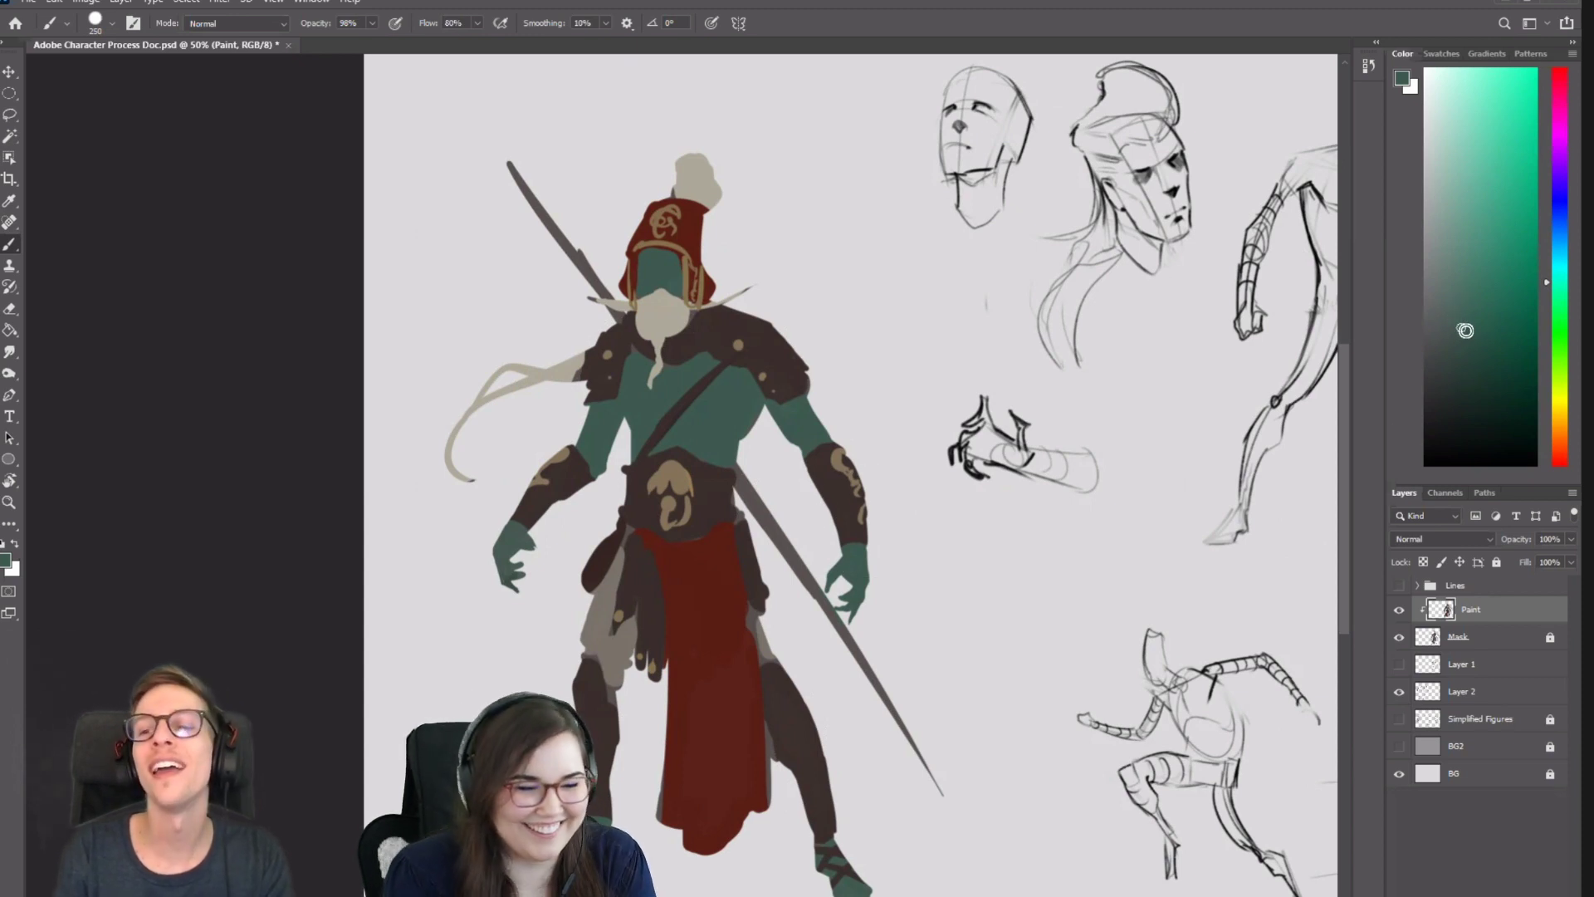
left_click(1459, 317)
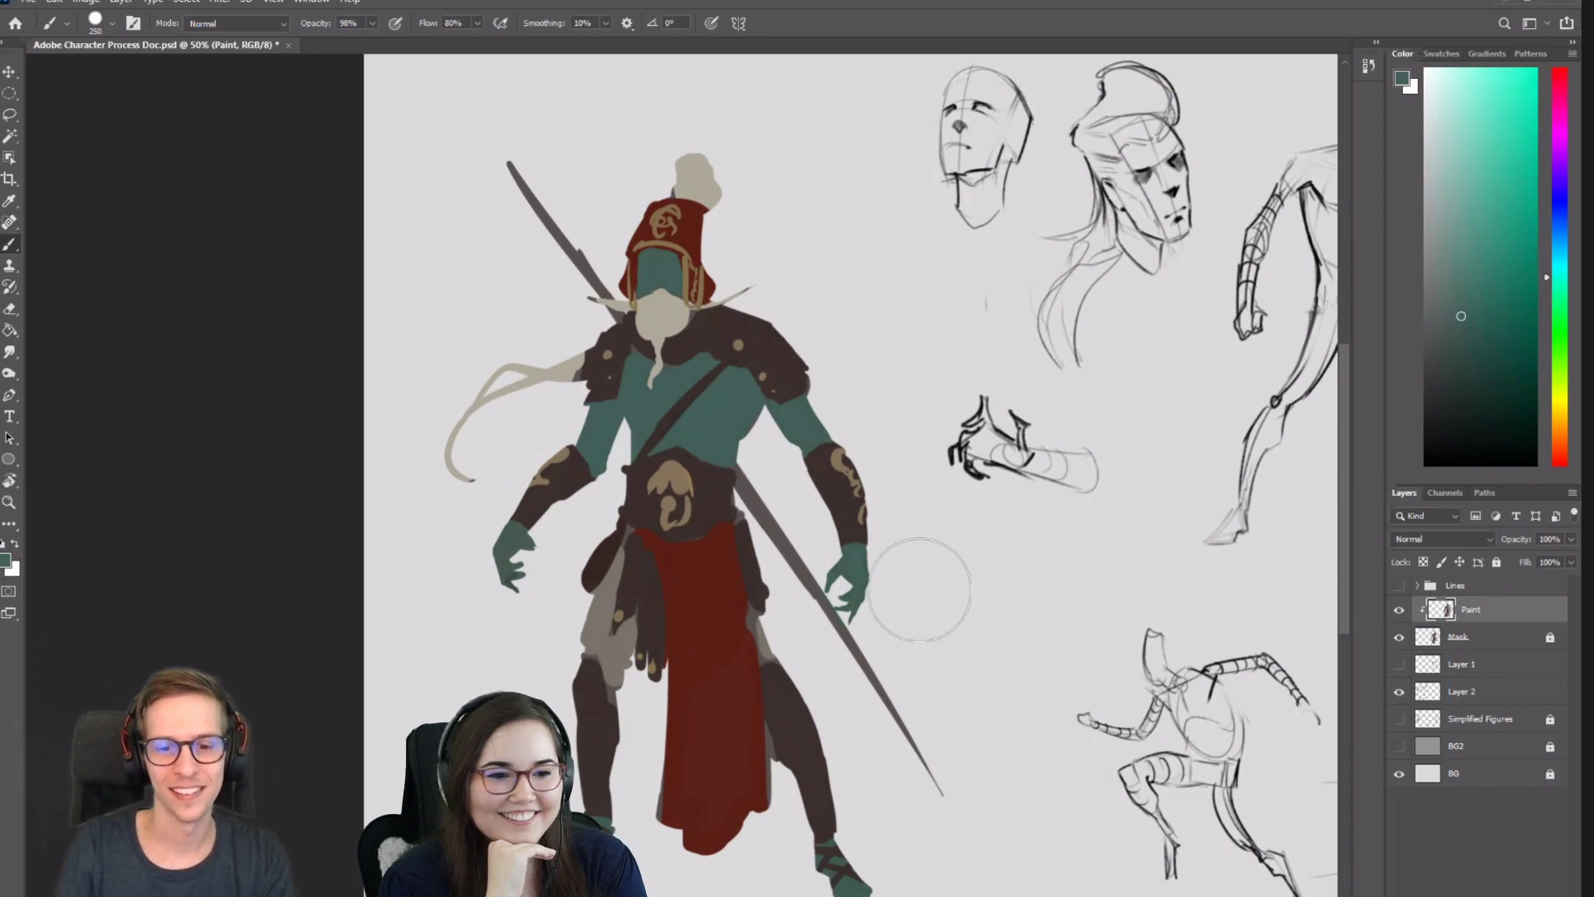
left_click_drag(854, 718, 793, 711)
left_click_drag(793, 711, 1034, 581)
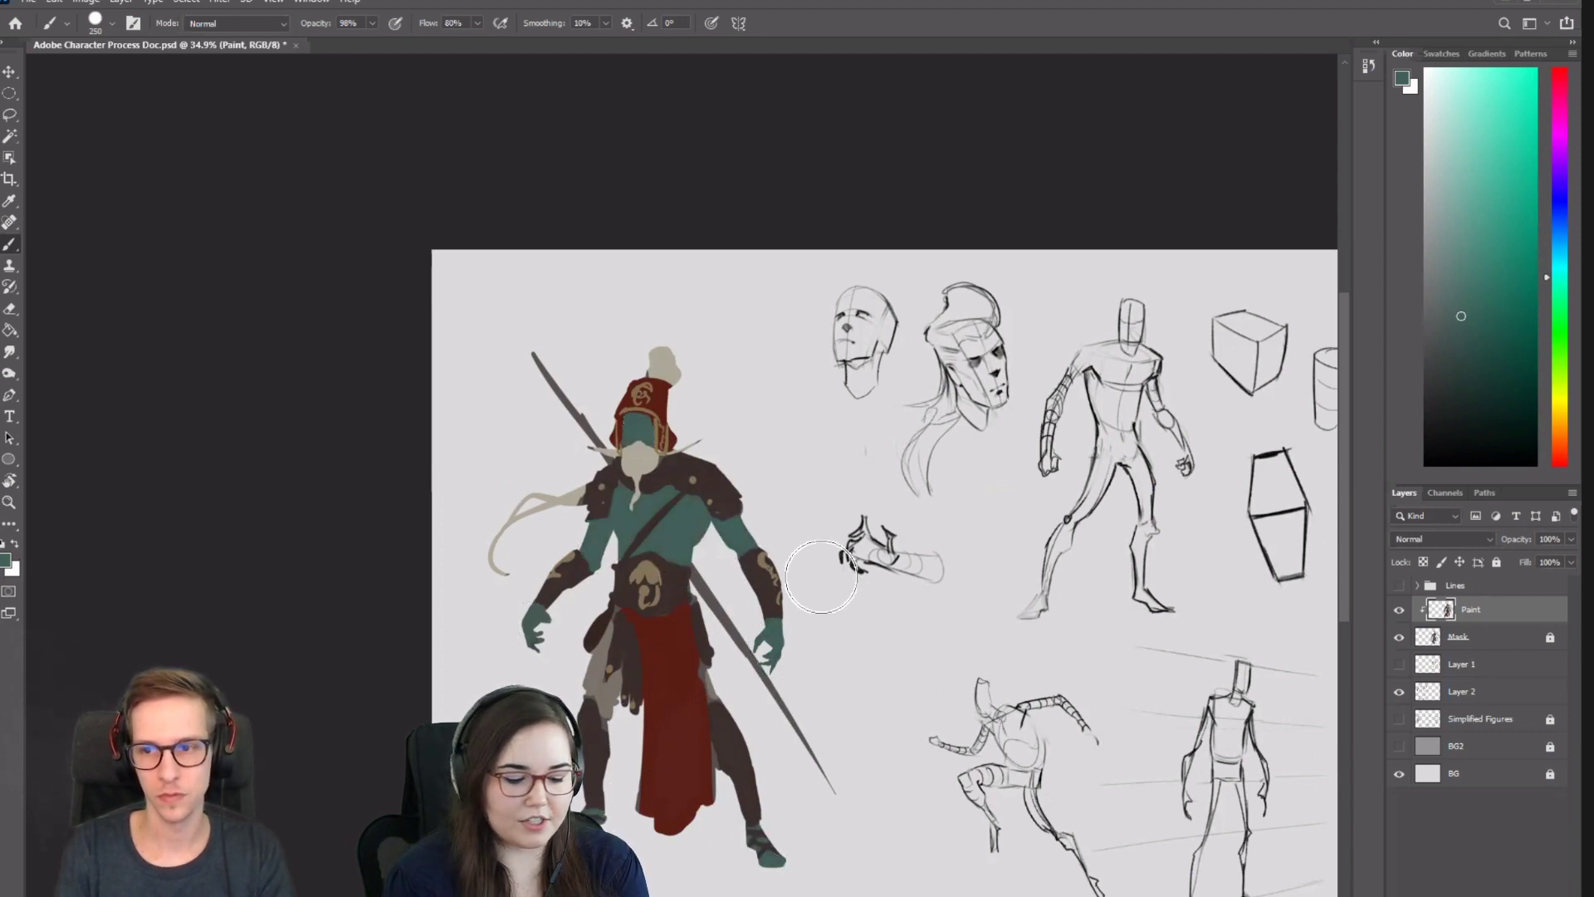
Recolour the warrior's red helmet and front cloth dark blue, shifting the sampled skin green to a blue hue and using a 300 px brush.
left_click(679, 518, "alt")
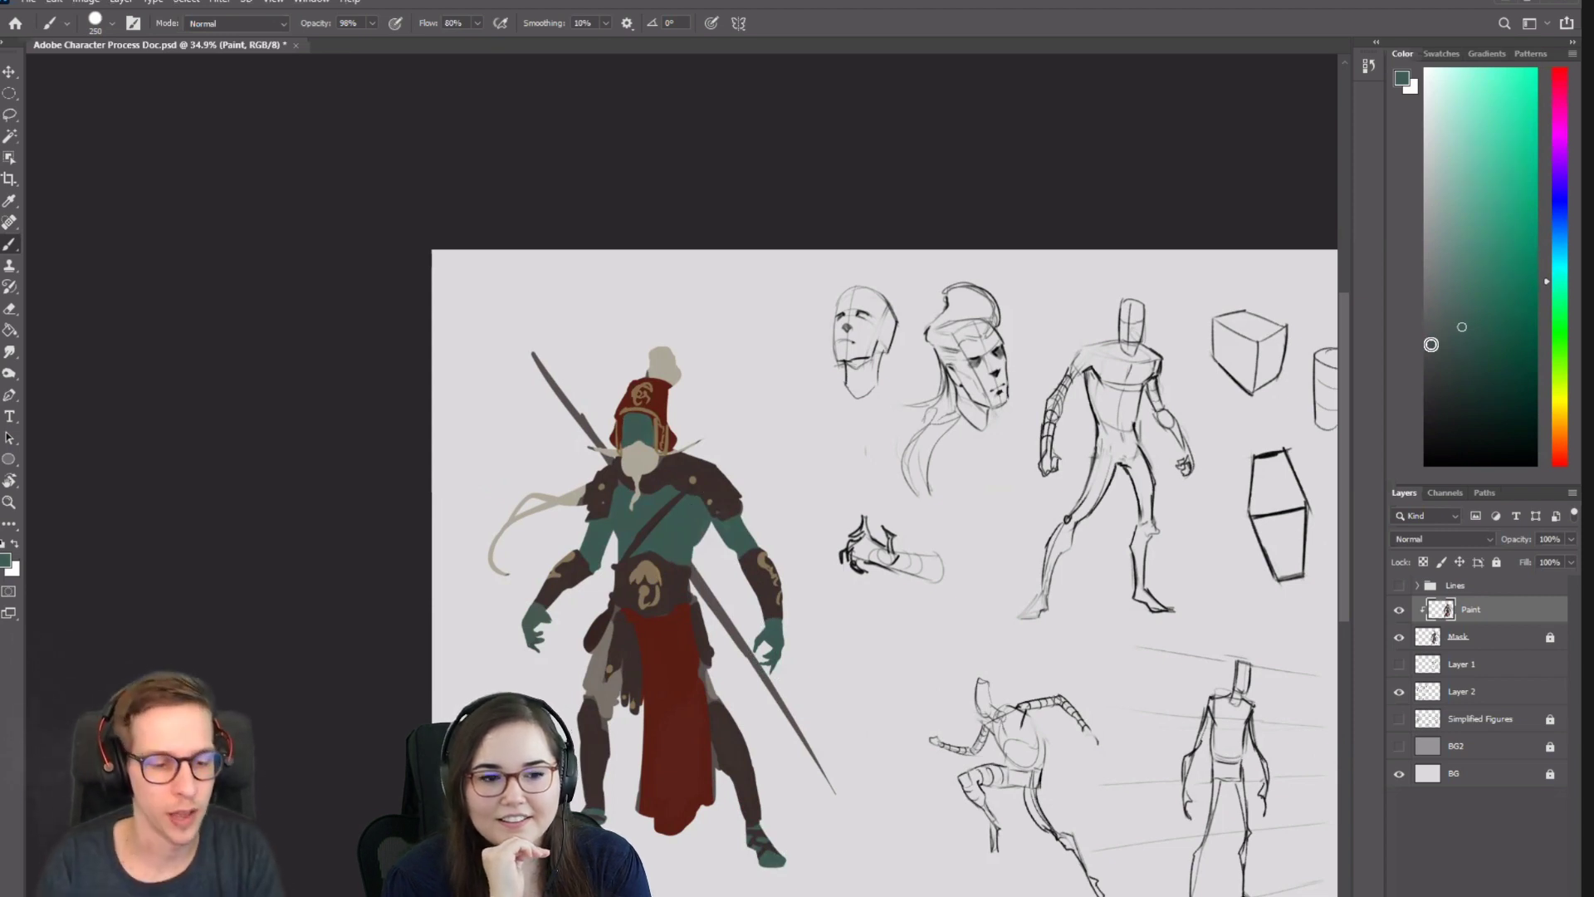
key("w")
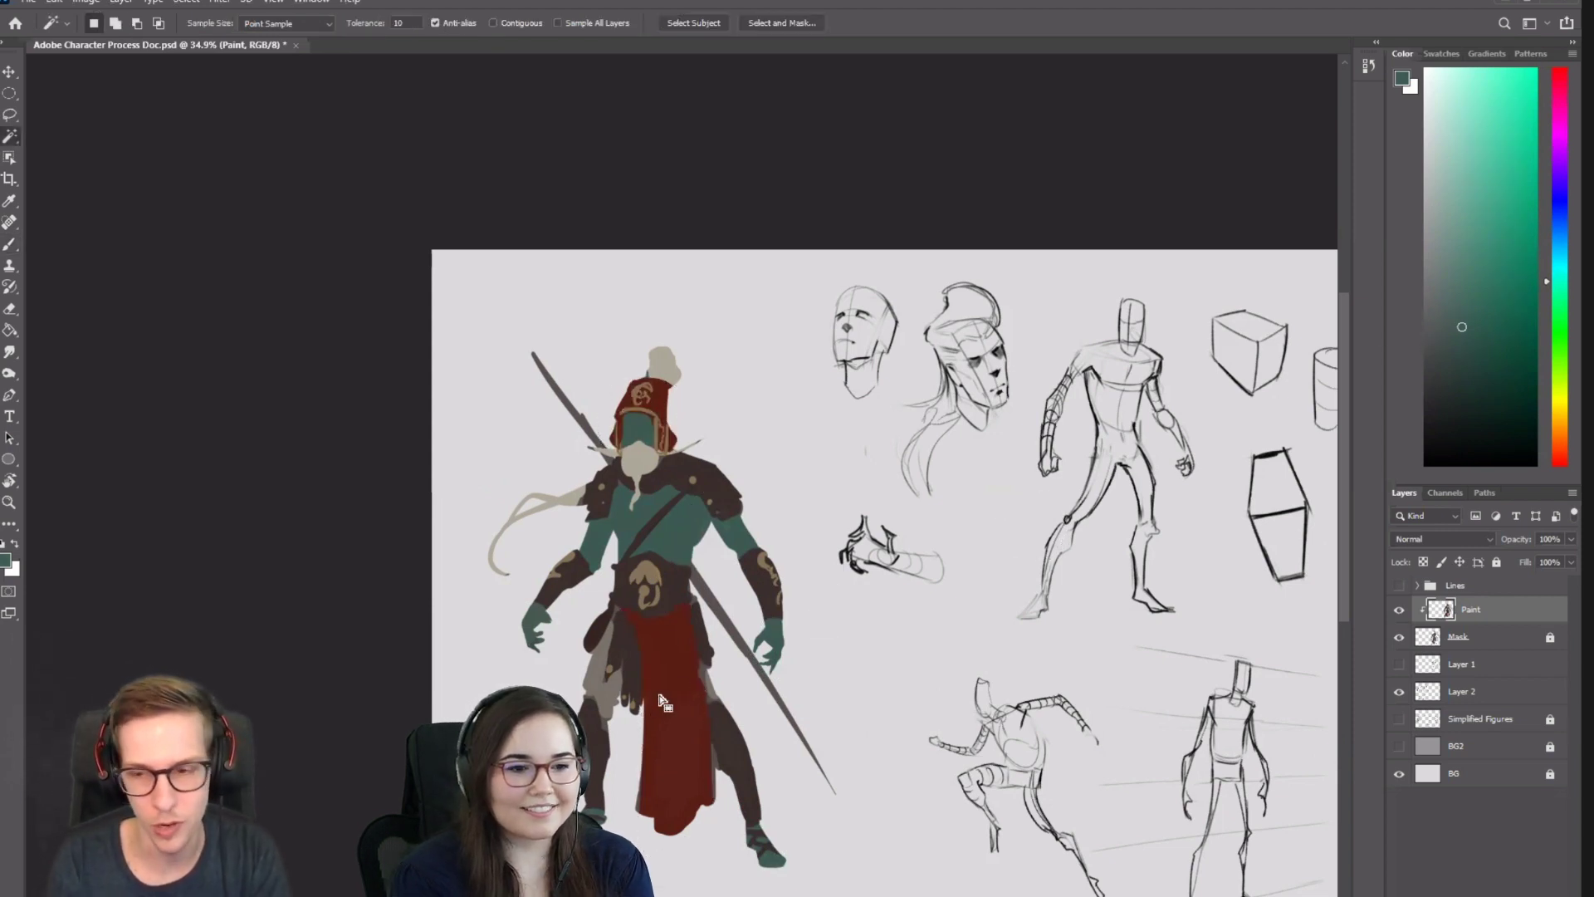
key("b")
left_click(1555, 229)
left_click_drag(1554, 233, 1555, 197)
key("bracketright")
left_click(654, 382)
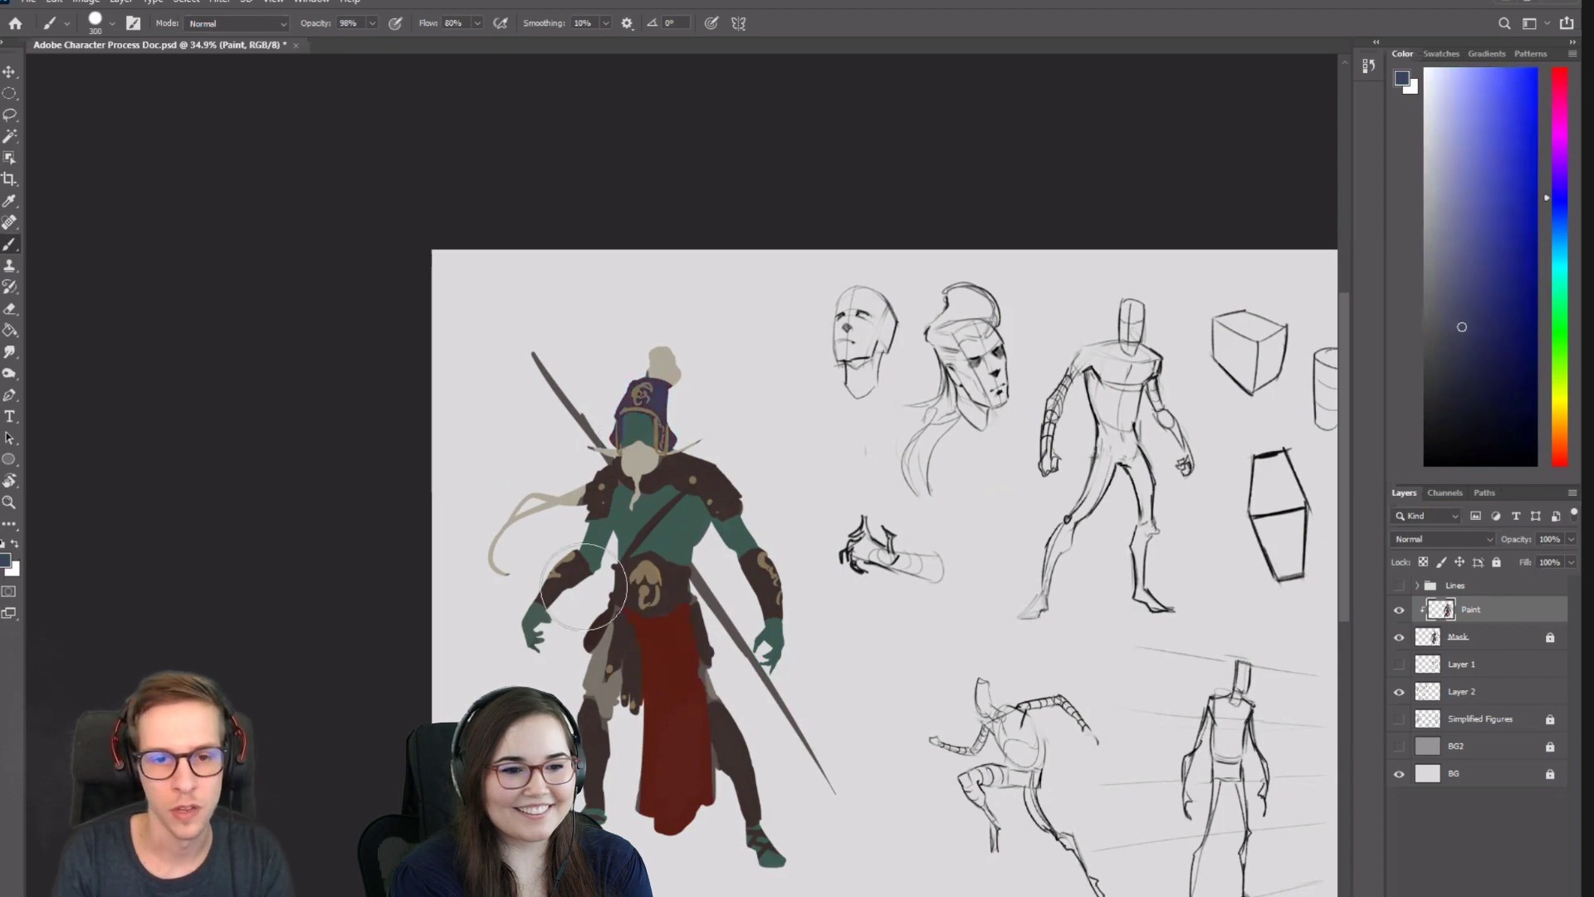
left_click_drag(676, 623, 677, 789)
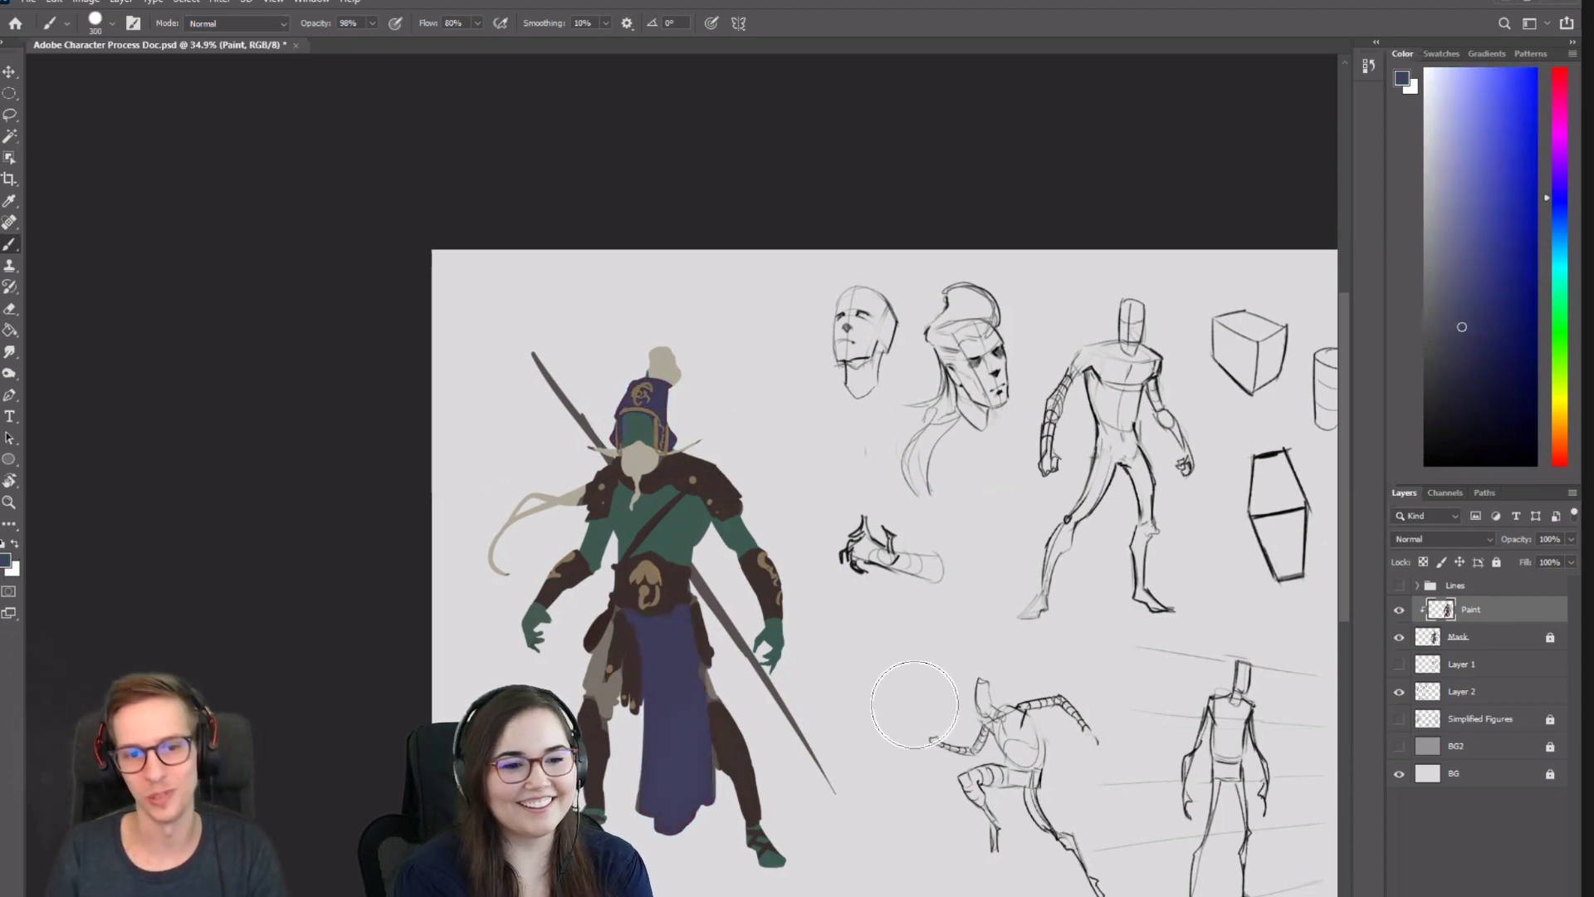
Flip the canvas horizontally to check the blue colour scheme mirrored, and flip it back.
left_click_drag(802, 541, 750, 471)
key("ctrl+shift+h")
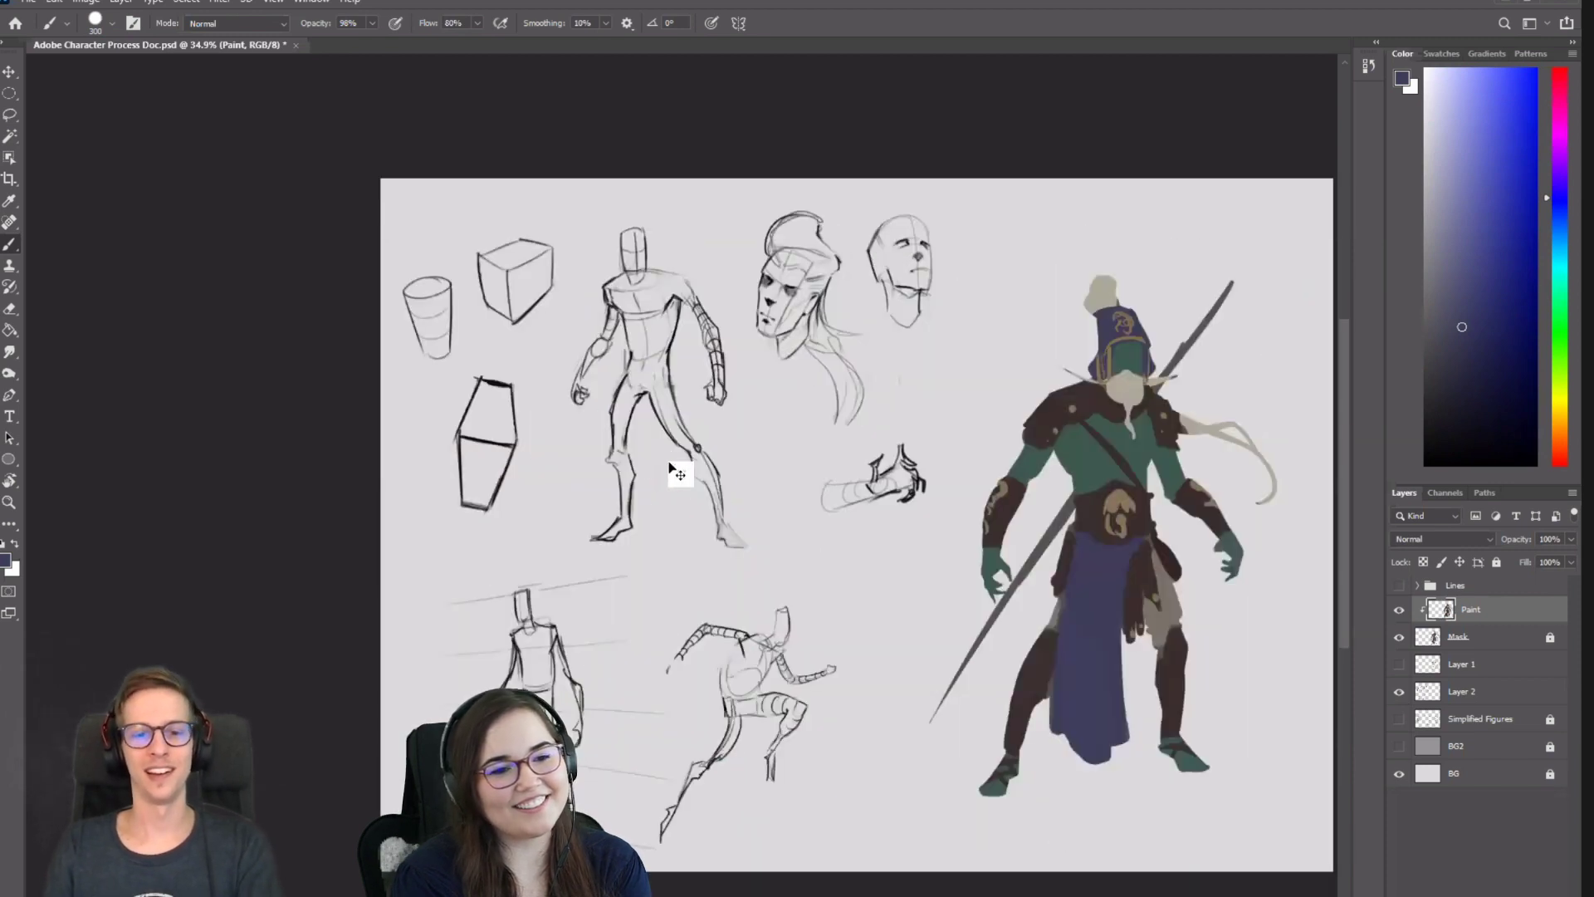
key("ctrl+shift+h")
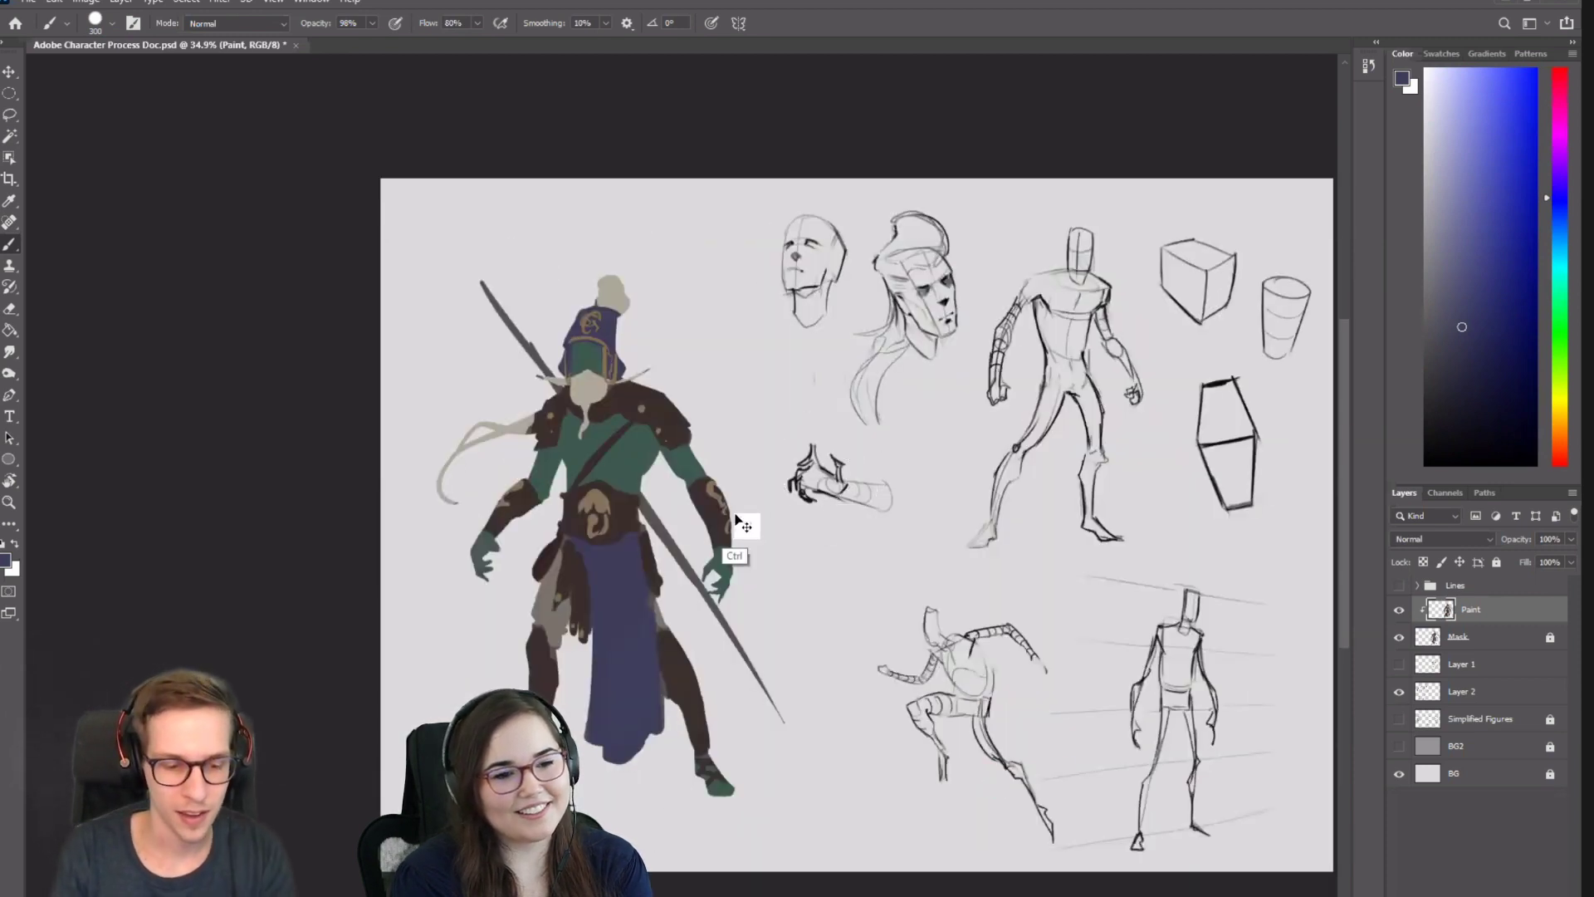
Undo the blue repaint temporarily to sample the front cloth's dark red, and restore the blue.
key("ctrl+z")
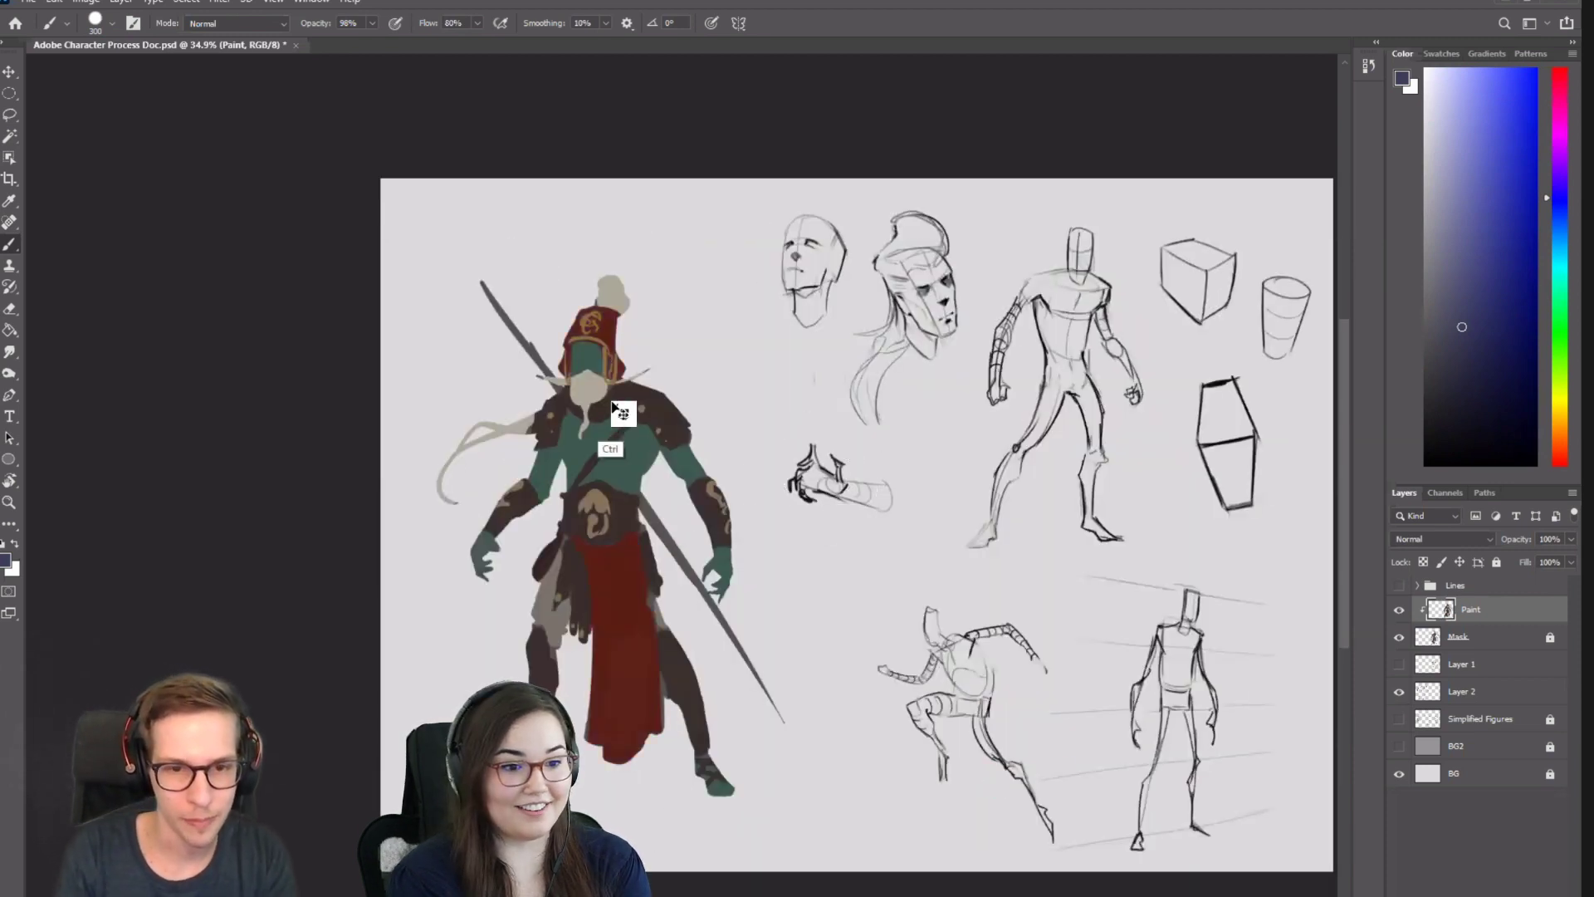
left_click(621, 566, "alt")
key("ctrl+shift+z")
Try dark red across the upper front cloth and along the helmet's brow with smaller brushes, and undo the strokes.
key("bracketleft")
mouse_move(623, 544)
left_mouse_down()
mouse_move(598, 551)
mouse_move(648, 516)
mouse_move(605, 627)
mouse_move(590, 566)
mouse_move(661, 531)
left_mouse_up()
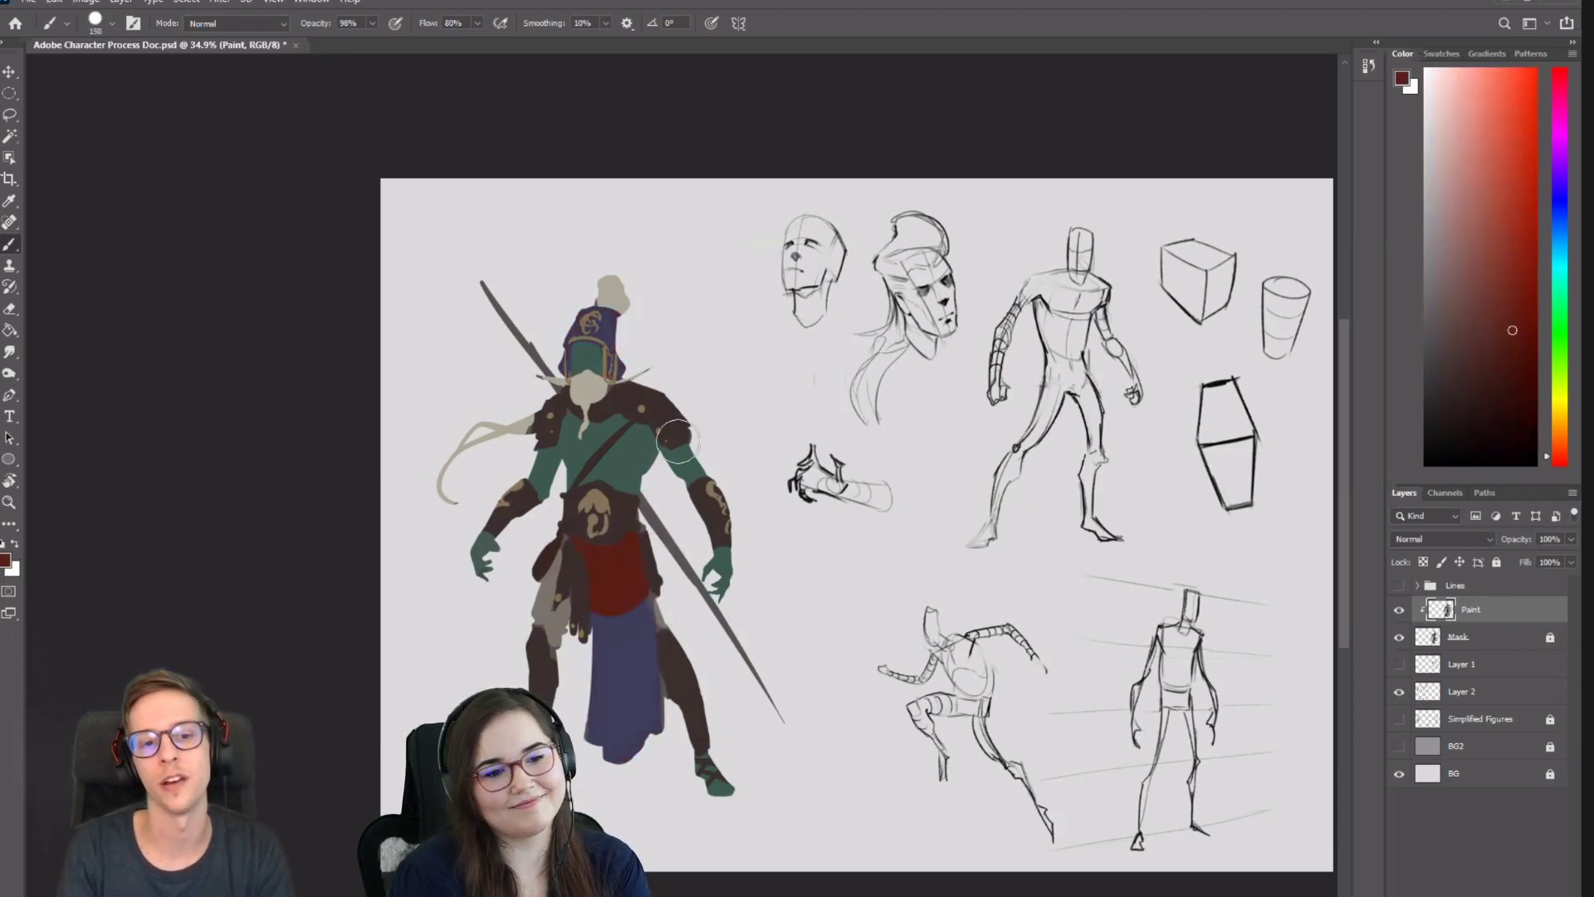
key("bracketleft")
key("bracketleft")
key("bracketleft")
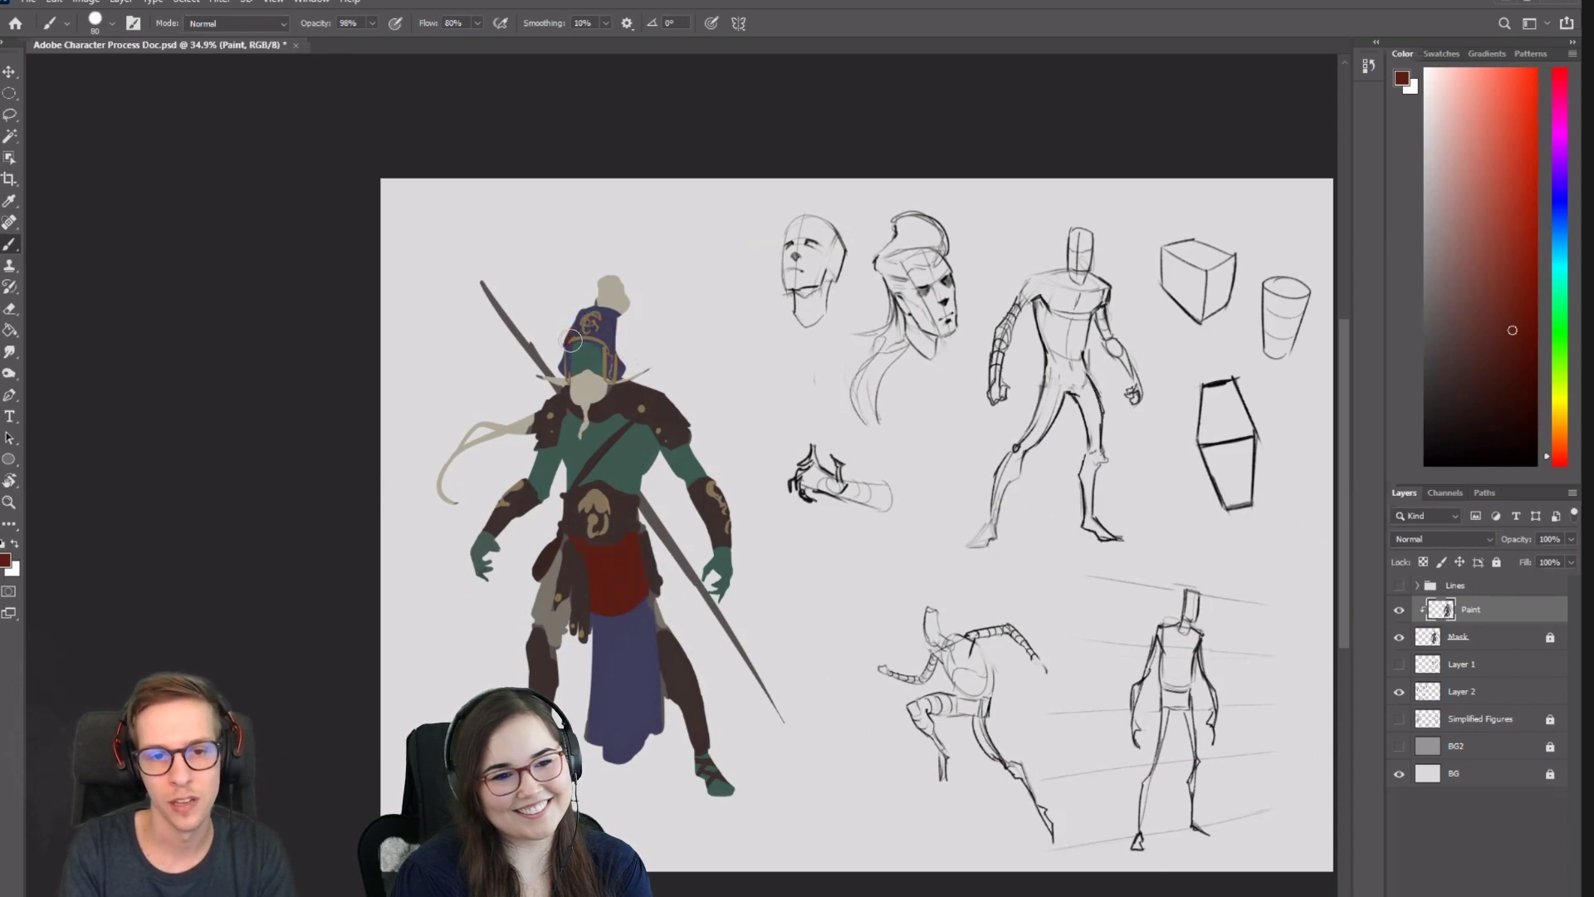
left_click_drag(572, 340, 612, 336)
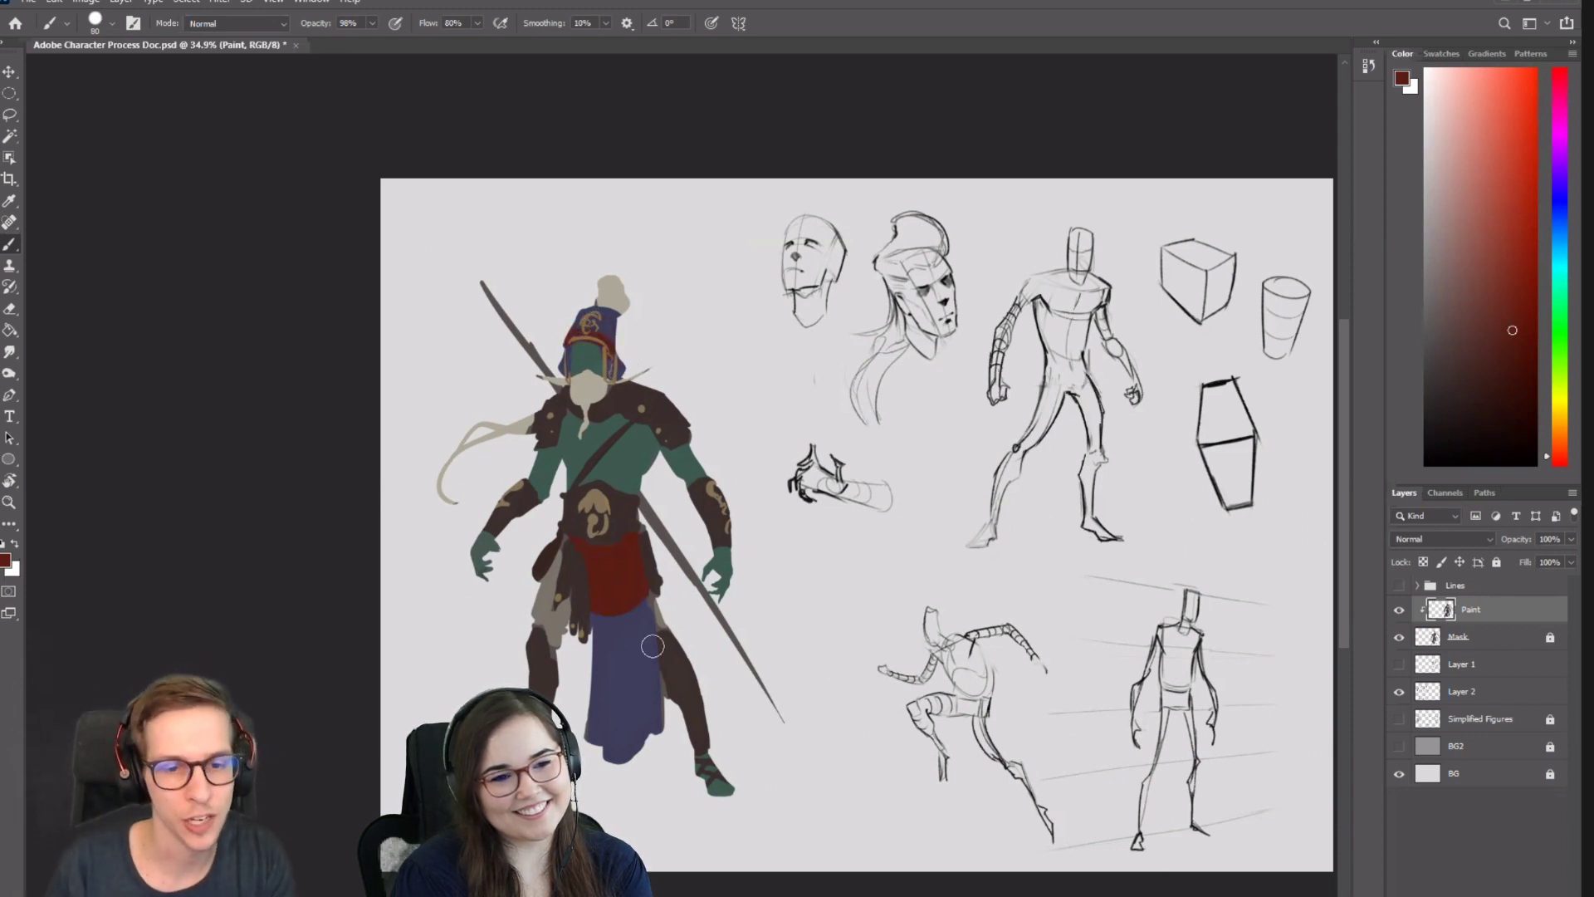
key("ctrl+z")
key("ctrl+z")
key("ctrl+z")
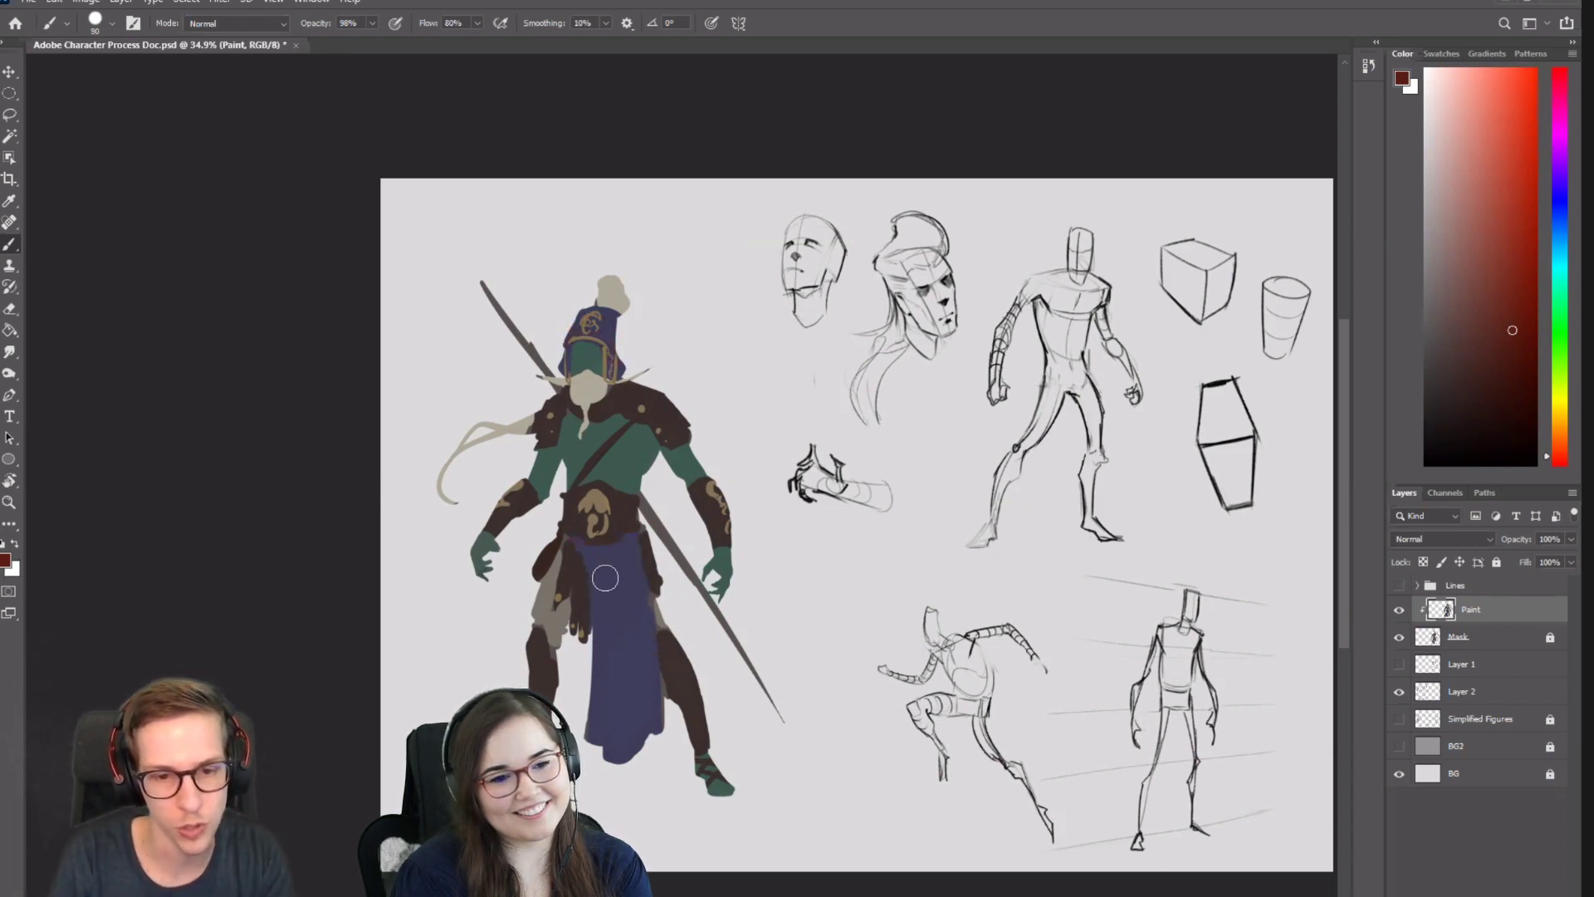
Paint a dark red waist sash with narrow tails hanging down over the blue front cloth, enlarging the brush to 100 px.
left_click_drag(598, 544, 656, 641)
mouse_move(578, 538)
left_mouse_down()
mouse_move(625, 549)
mouse_move(601, 537)
mouse_move(663, 625)
mouse_move(590, 524)
mouse_move(633, 549)
mouse_move(643, 500)
mouse_move(617, 564)
mouse_move(597, 549)
mouse_move(640, 656)
left_mouse_up()
key("ctrl+z")
key("bracketright")
left_click_drag(587, 535, 624, 712)
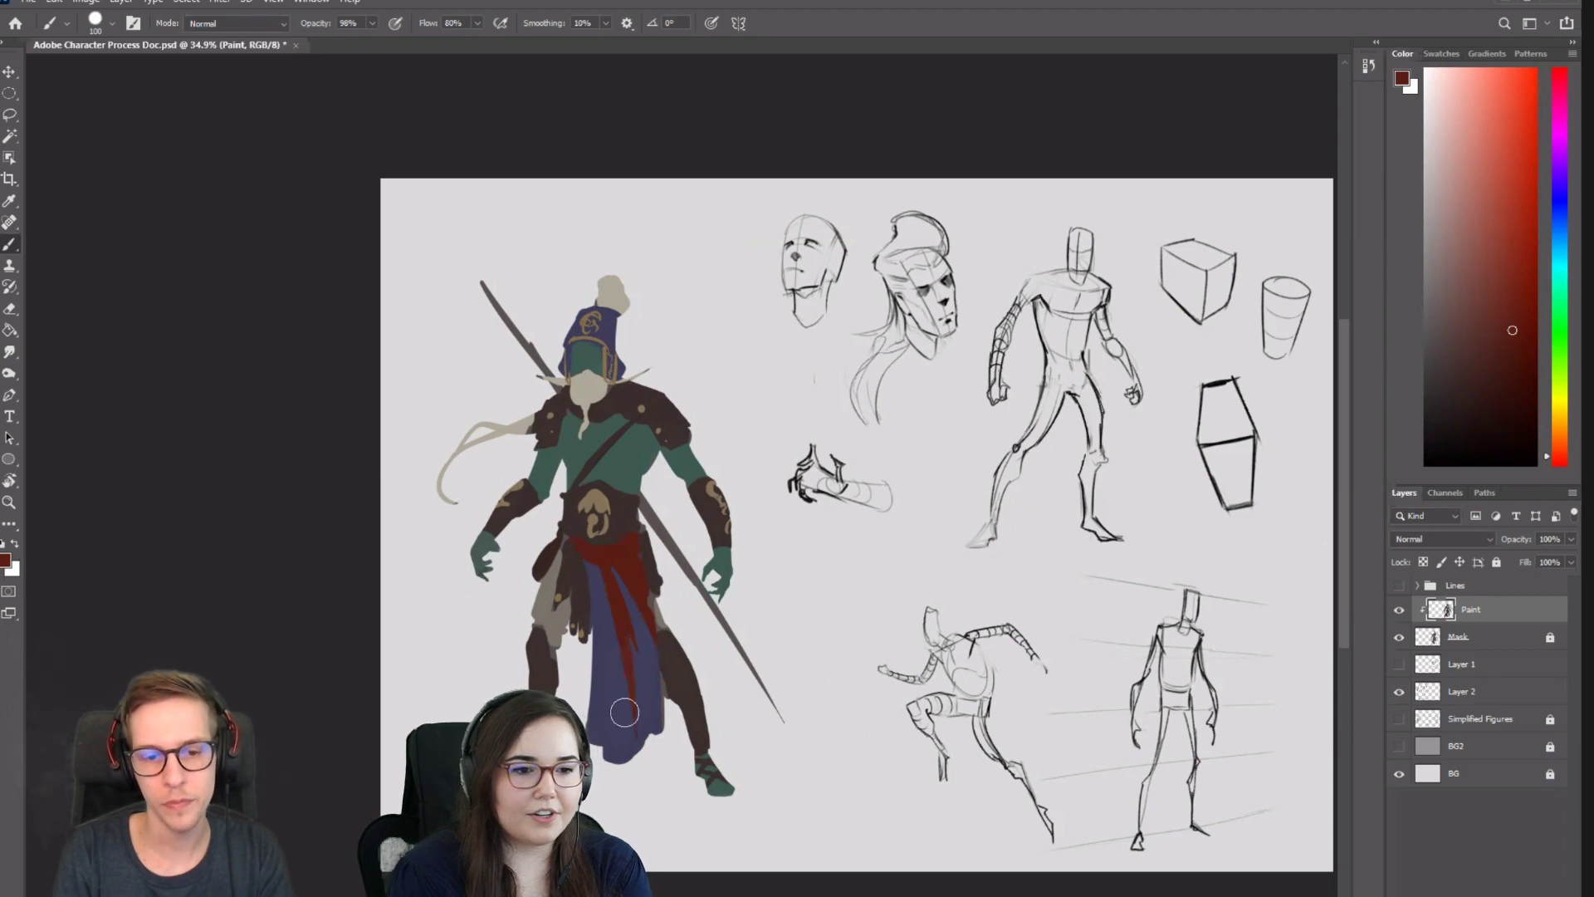
Repaint the upper part of the helmet dark red with a smaller brush, leaving its side flaps blue.
key("bracketleft")
key("bracketleft")
left_click_drag(600, 315, 618, 383)
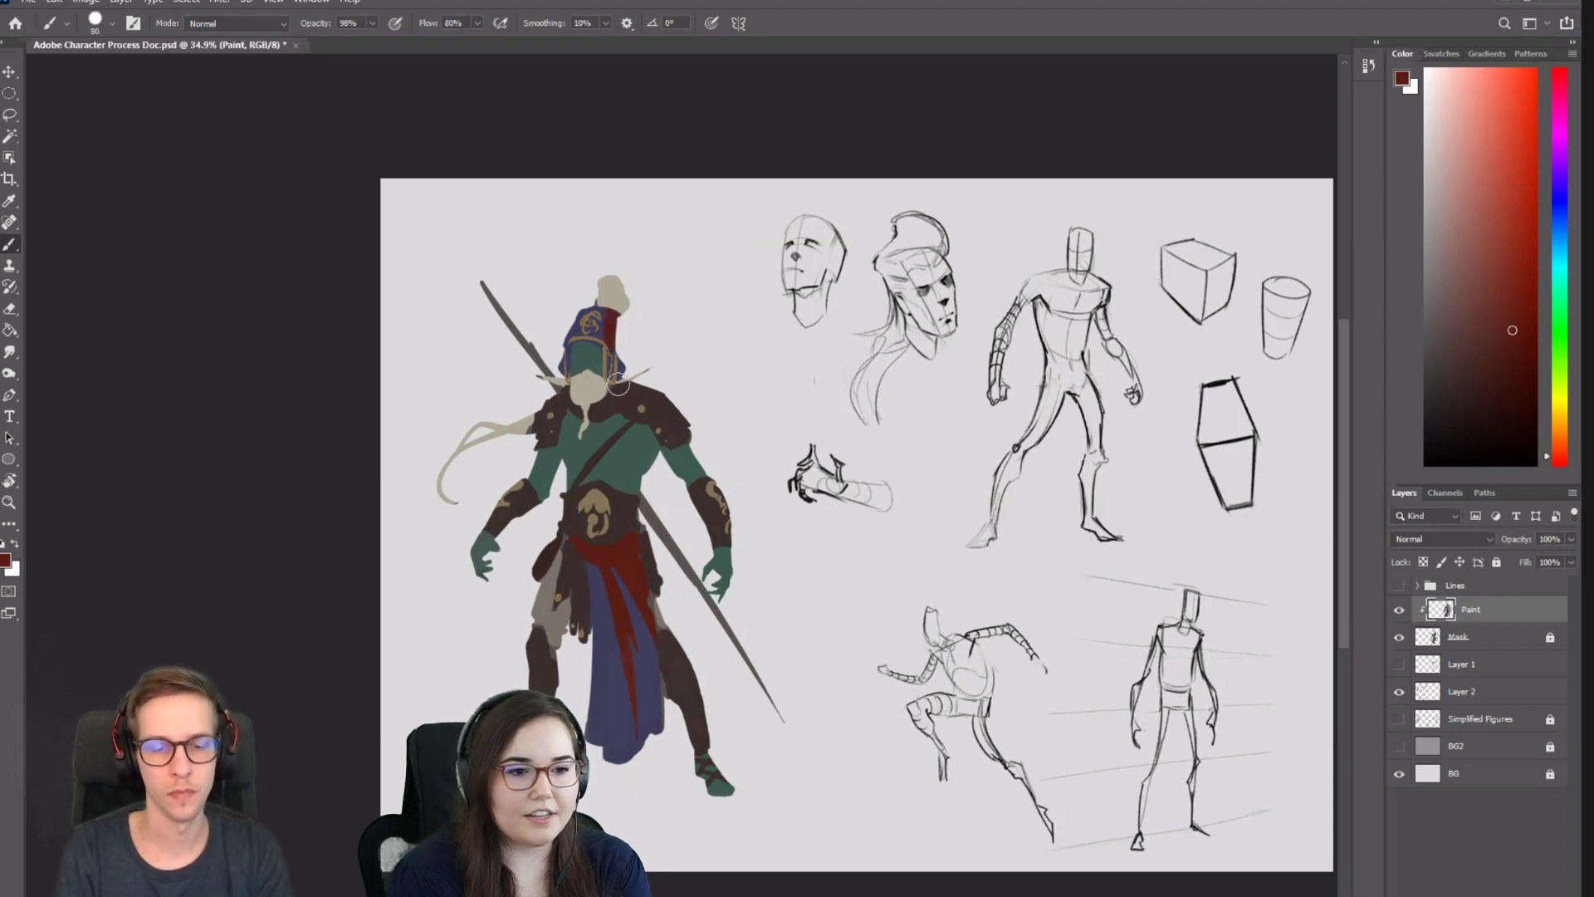
key("ctrl+z")
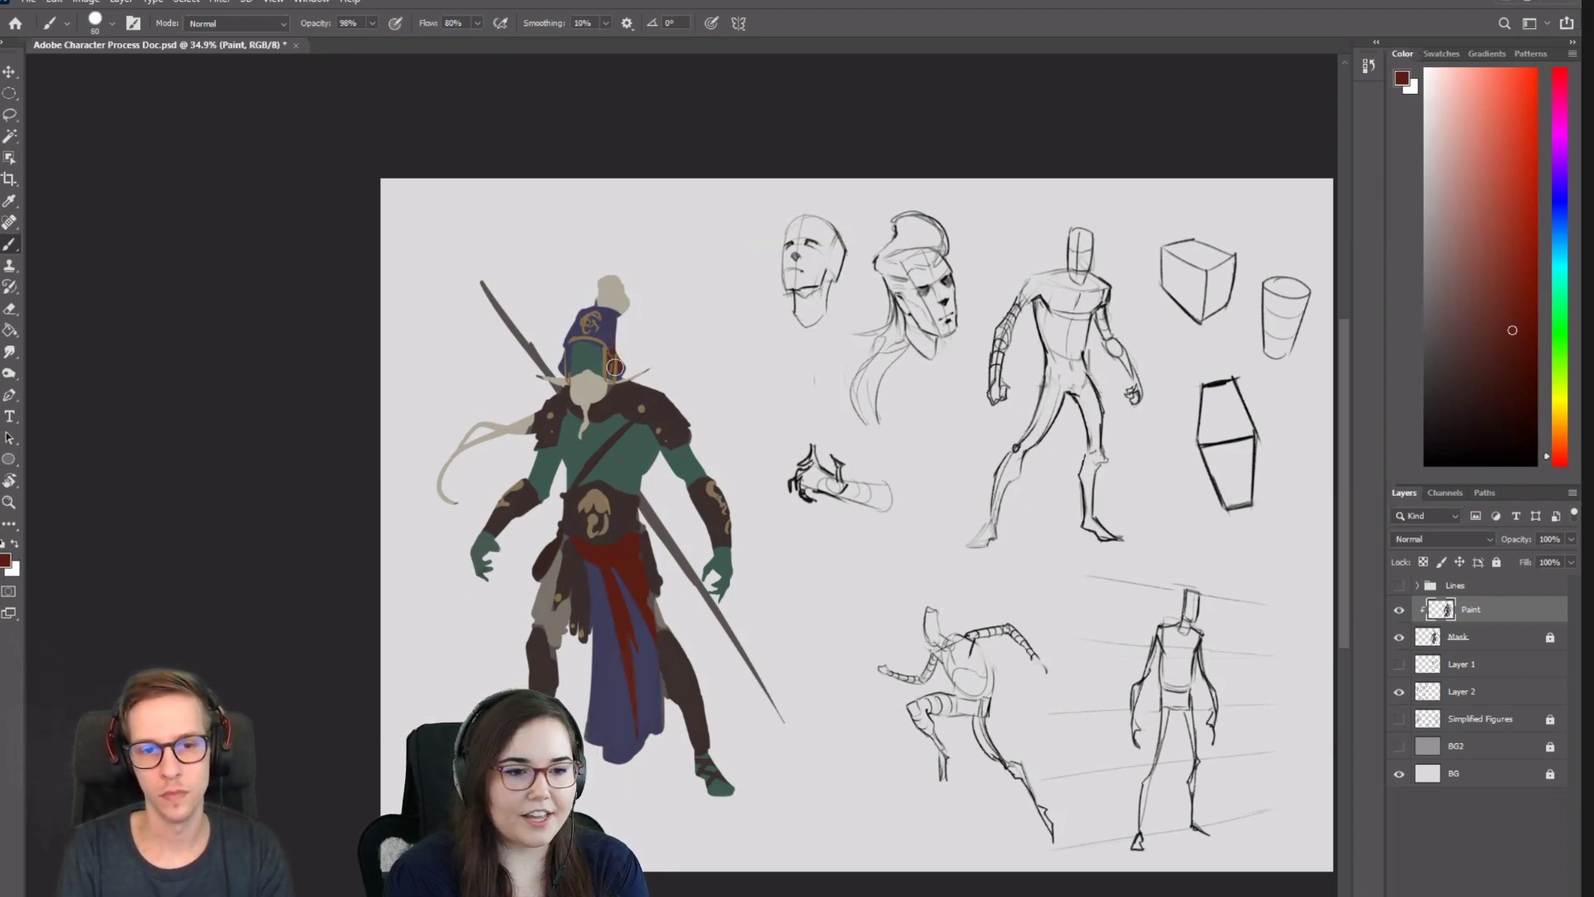
key("bracketleft")
mouse_move(621, 304)
left_mouse_down()
mouse_move(597, 332)
mouse_move(612, 313)
left_mouse_up()
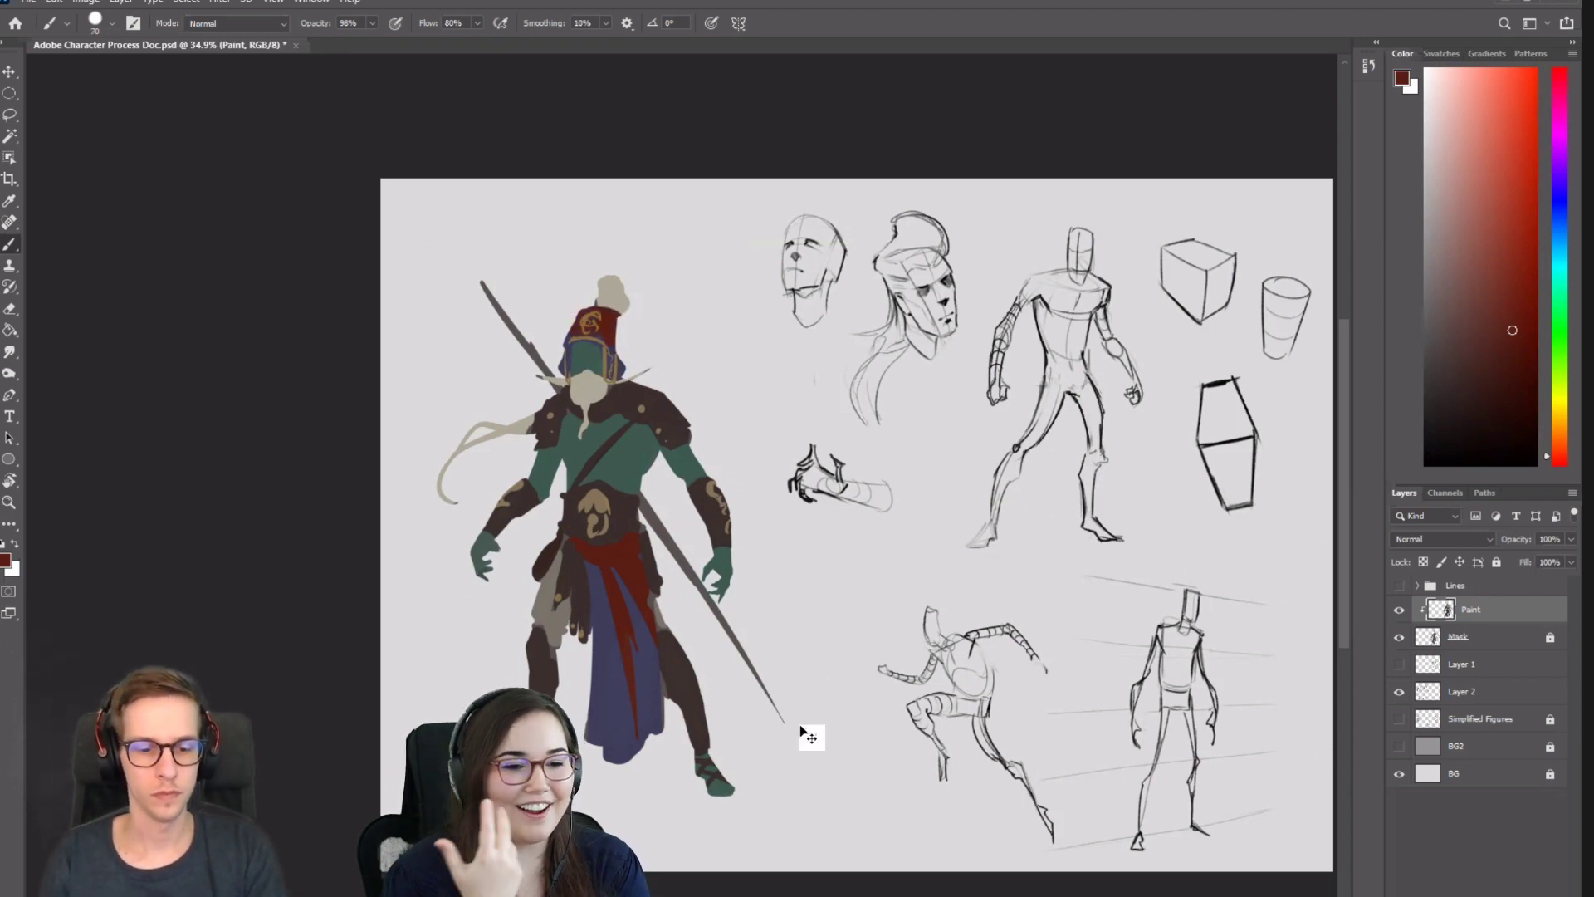
Save the document with the red and blue colour scheme.
key("ctrl+f")
key("ctrl+f")
scroll(594, 511, "up", 3)
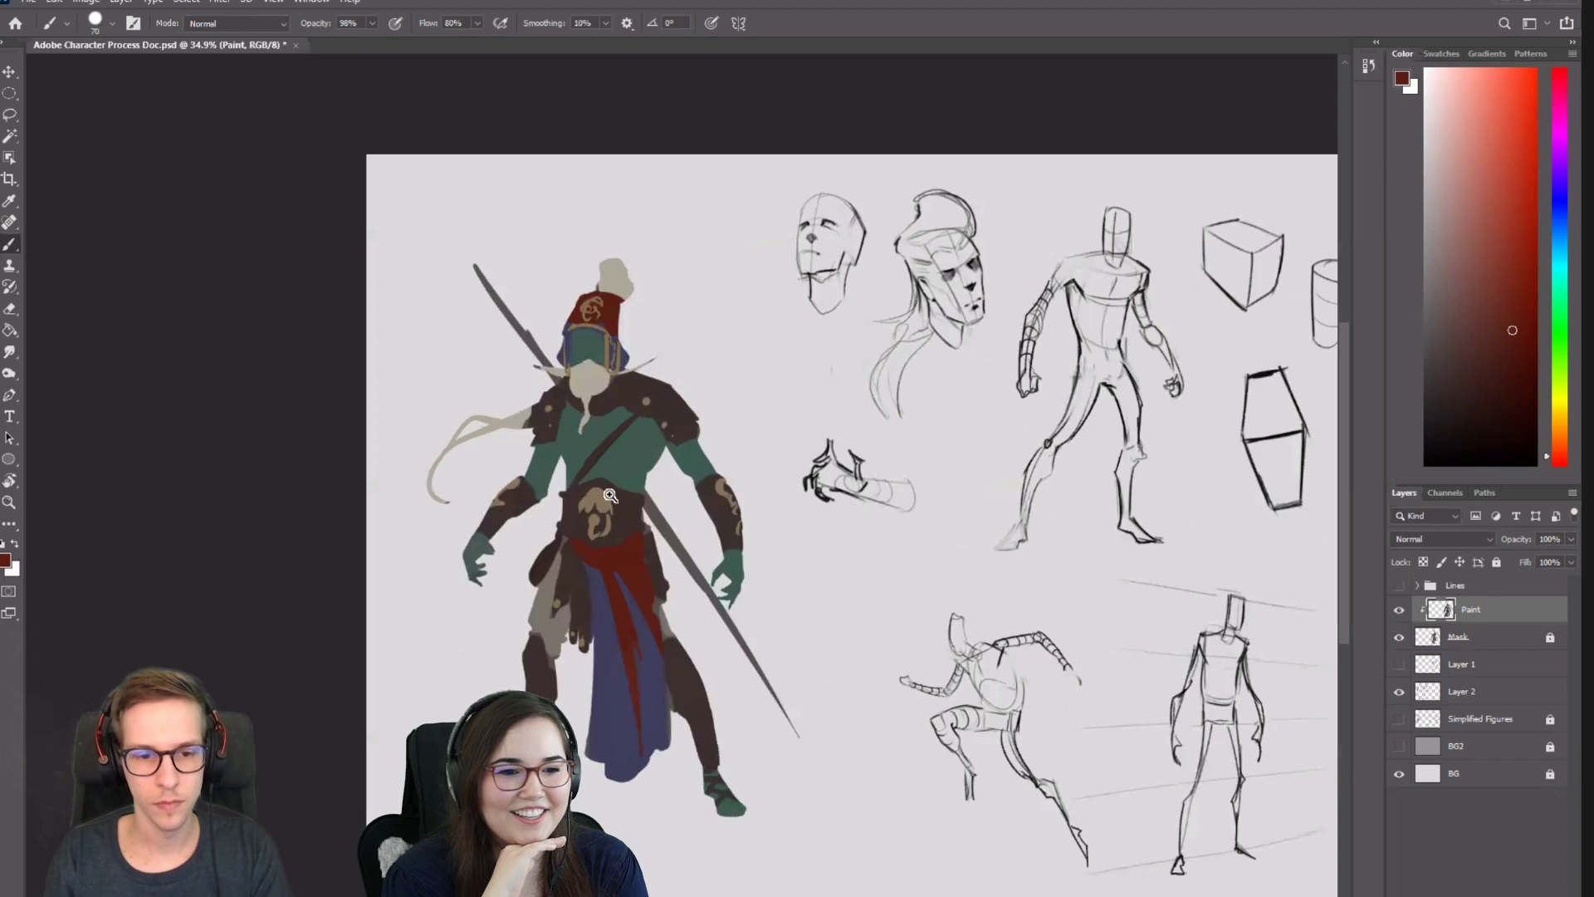
key("ctrl+s")
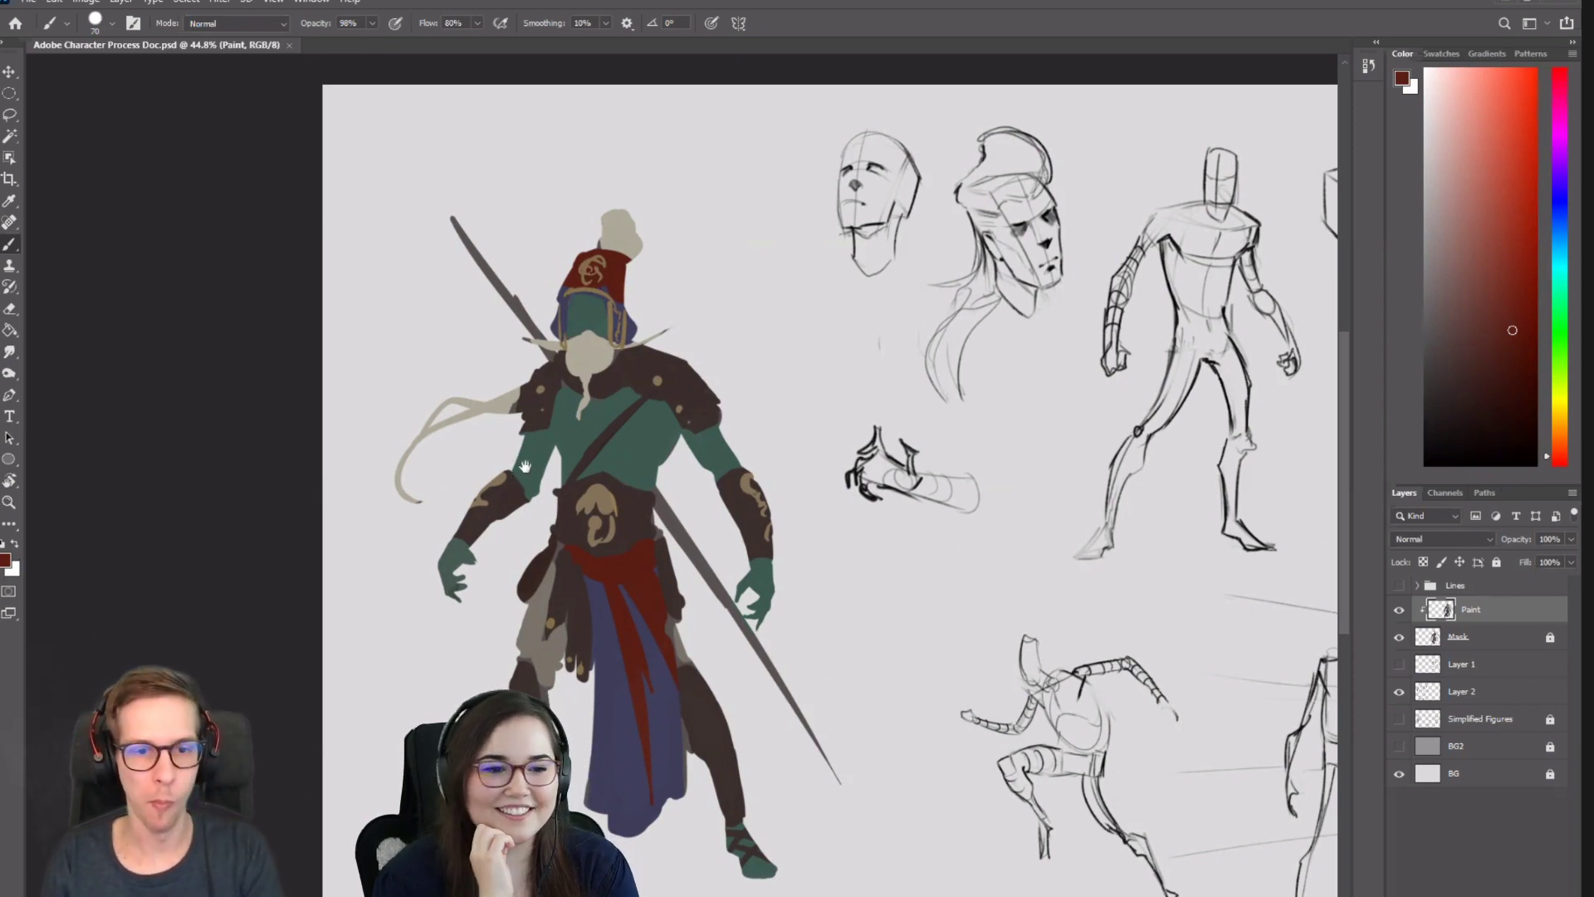
Flip the canvas horizontally to examine the full recoloured warrior mirrored.
mouse_move(524, 466)
left_mouse_down()
mouse_move(696, 403)
mouse_move(742, 403)
mouse_move(639, 400)
left_mouse_up()
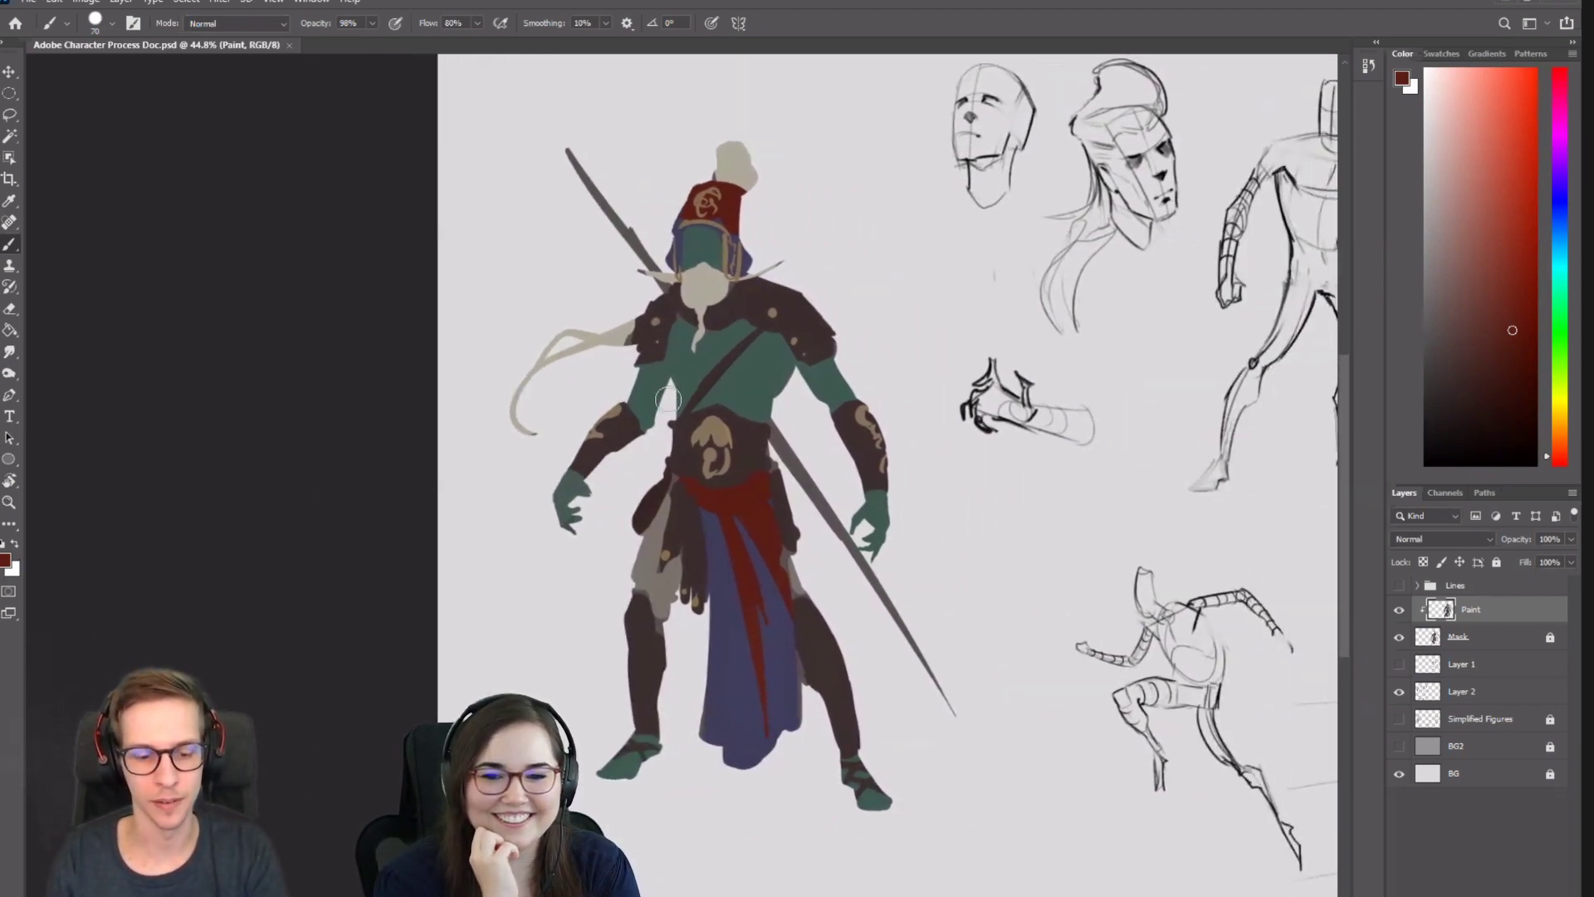
key("ctrl+shift+h")
mouse_move(748, 481)
left_mouse_down()
mouse_move(729, 551)
mouse_move(712, 558)
mouse_move(719, 528)
mouse_move(793, 527)
left_mouse_up()
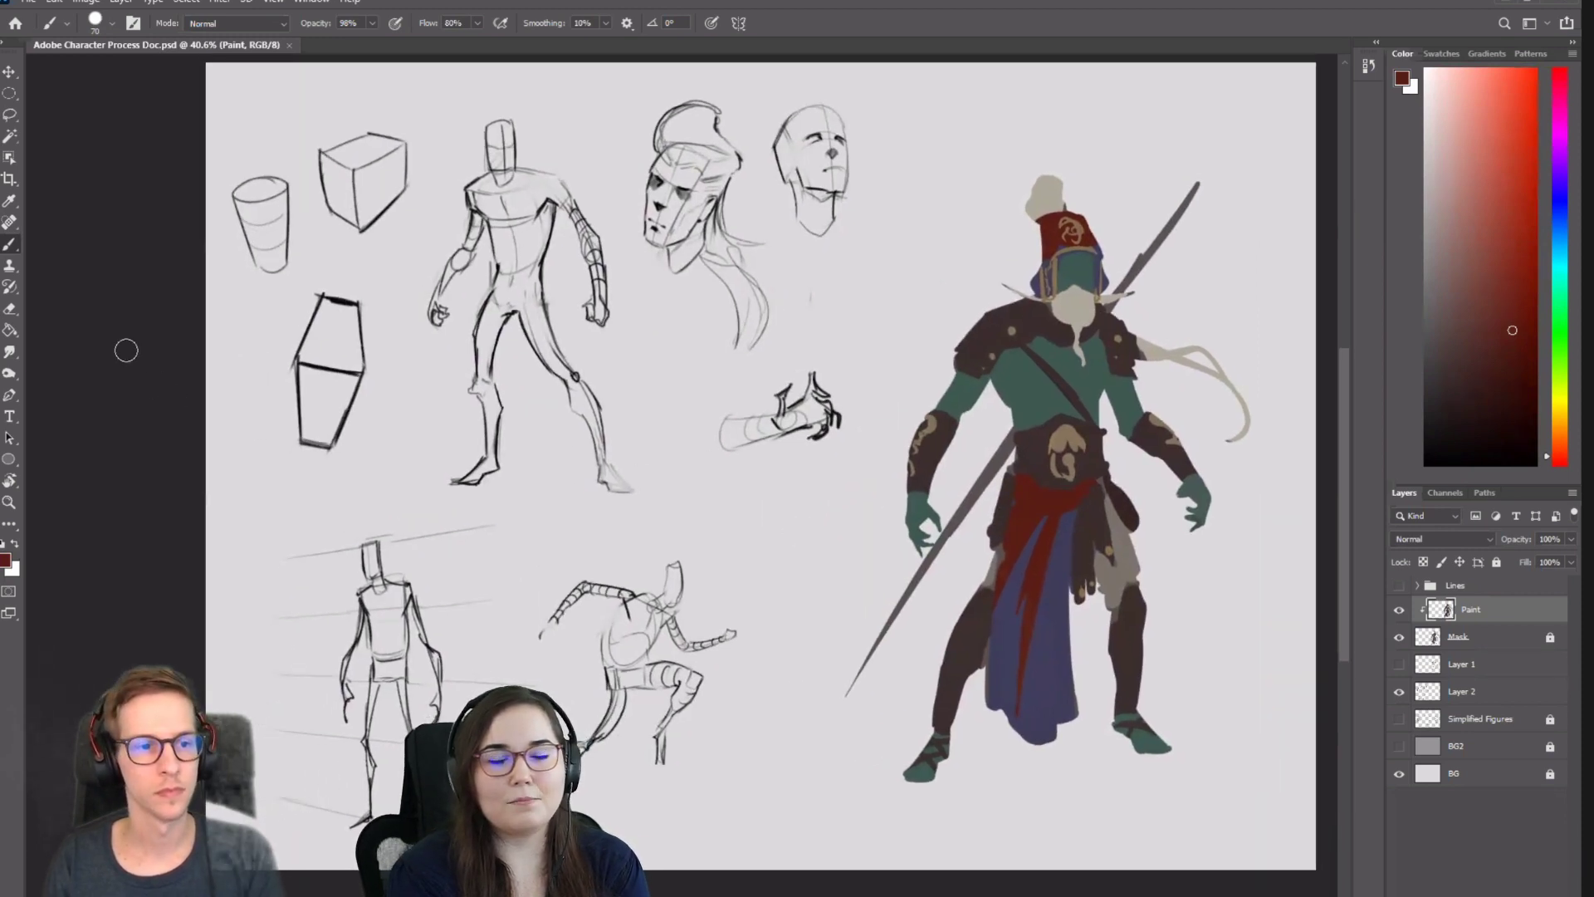